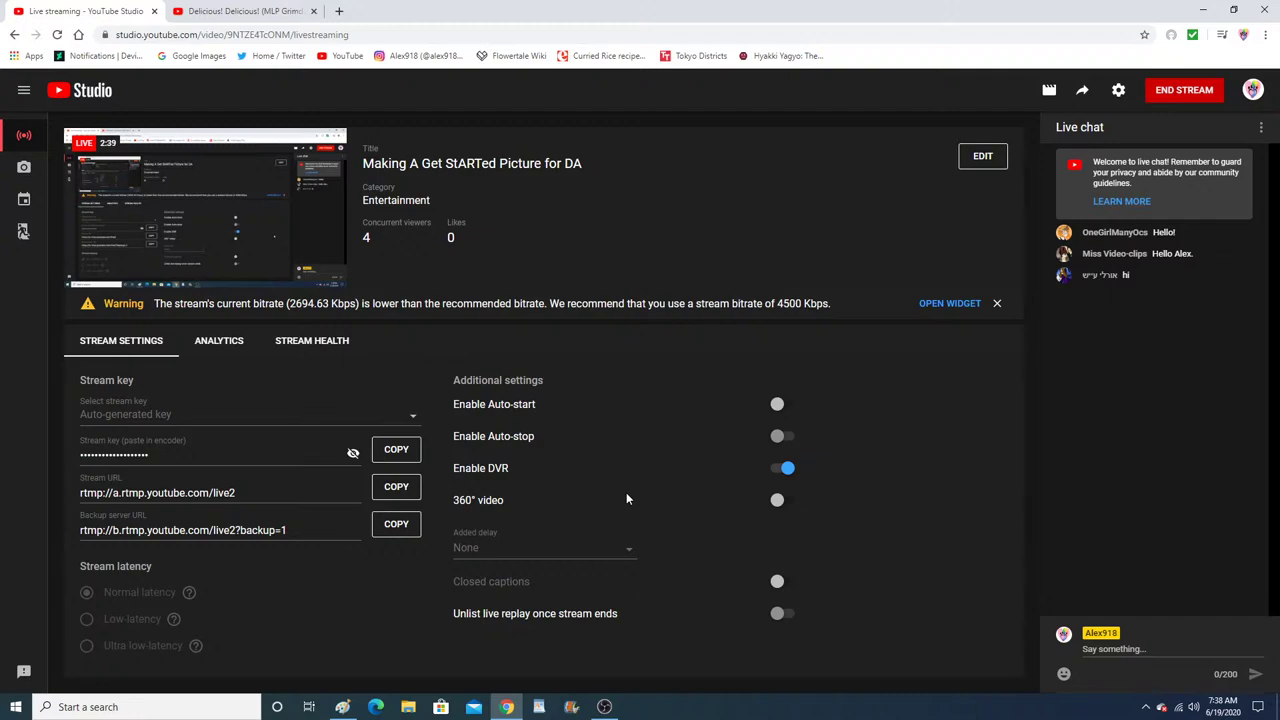
# Check the live chat of the stream in YouTube Studio.
pyautogui.click(342, 707)
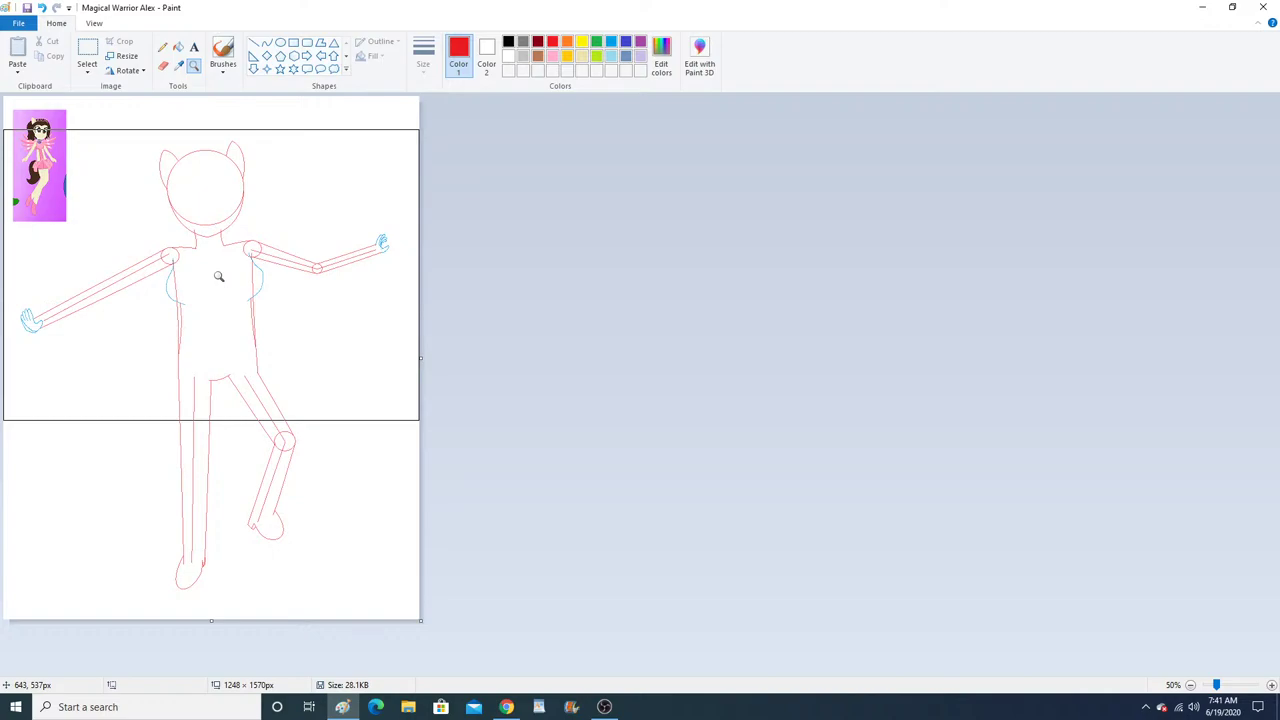
pyautogui.click(507, 707)
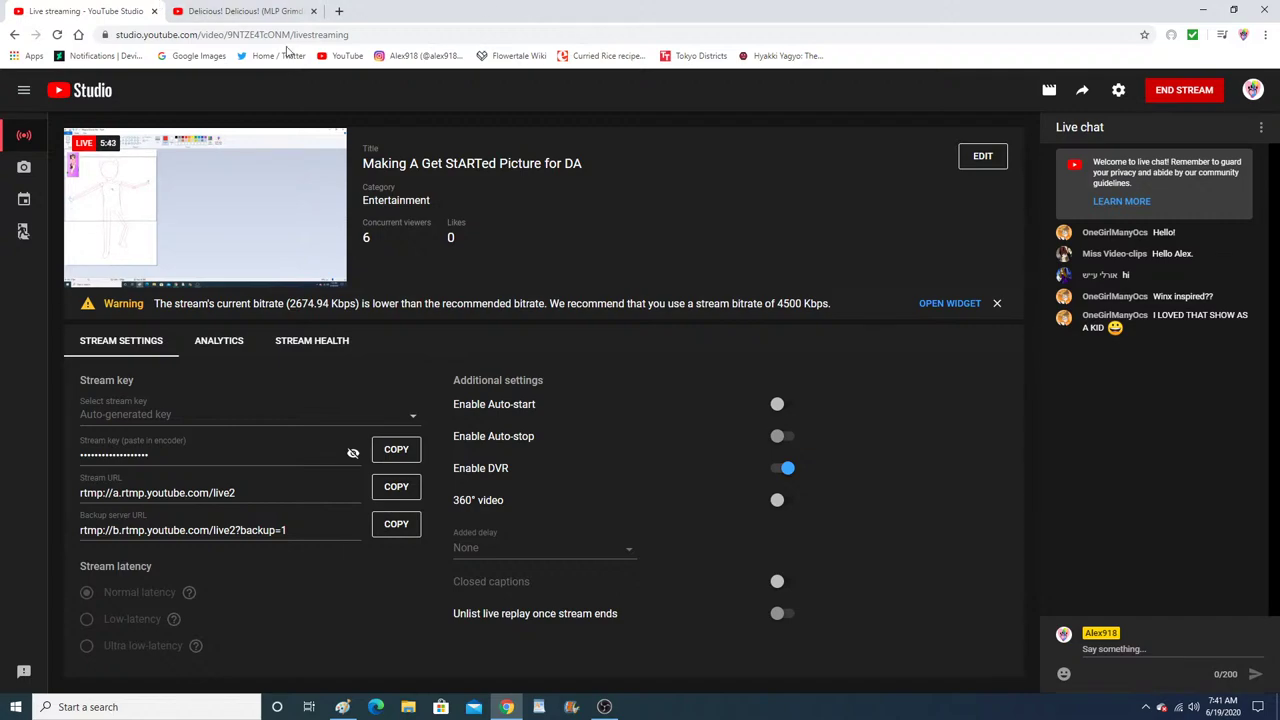
pyautogui.click(266, 20)
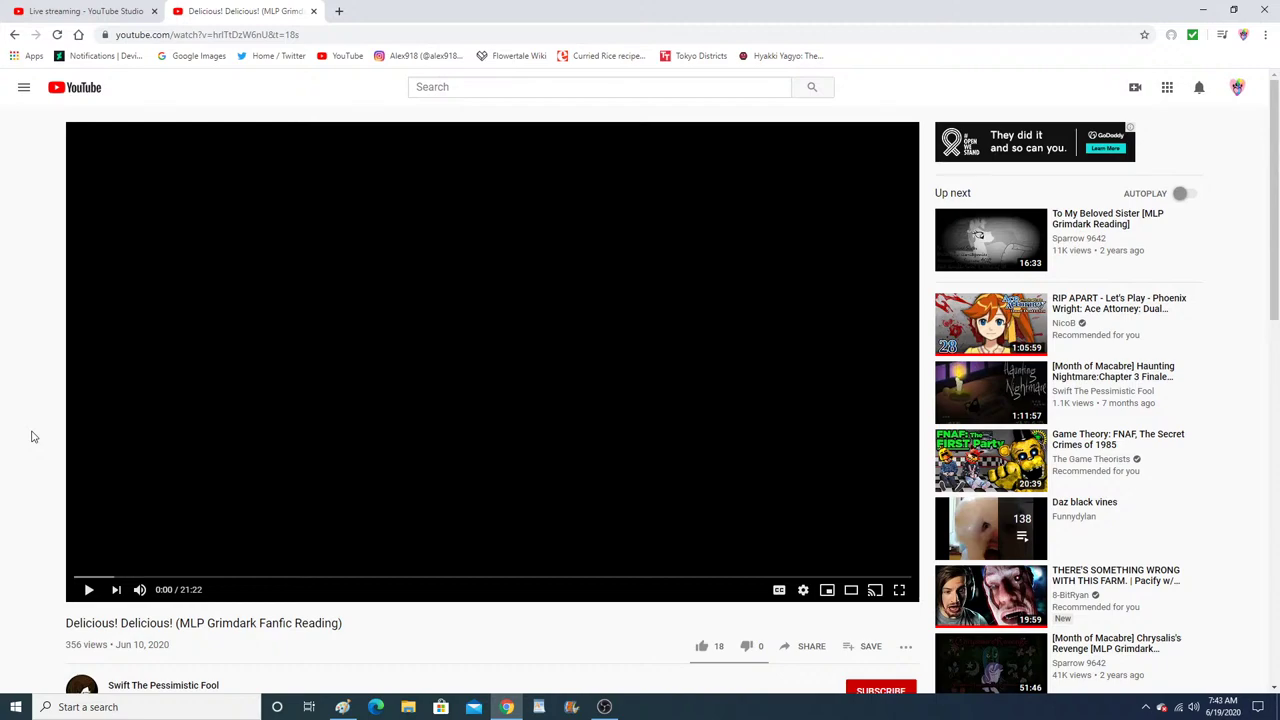
pyautogui.click(84, 10)
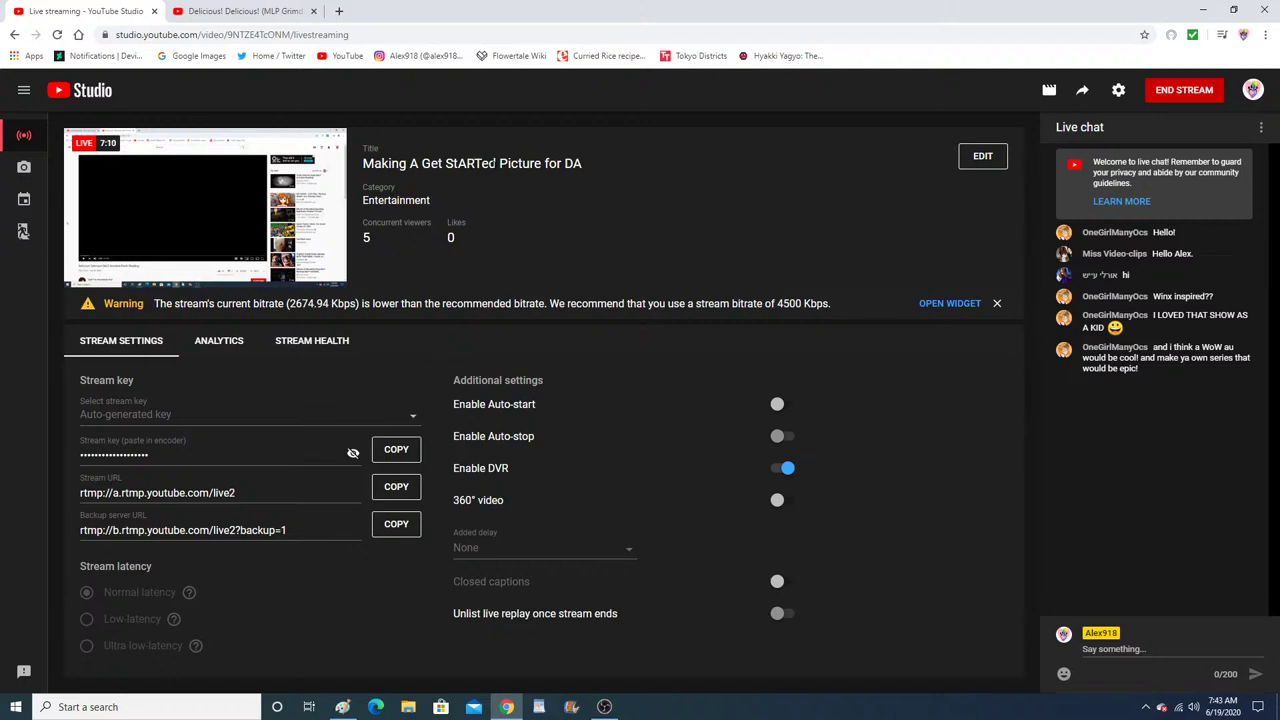
# Start playing the video "Delicious! Delicious! (MLP Grimdark Fanfic Reading)" and switch back to the Paint drawing.
pyautogui.click(250, 10)
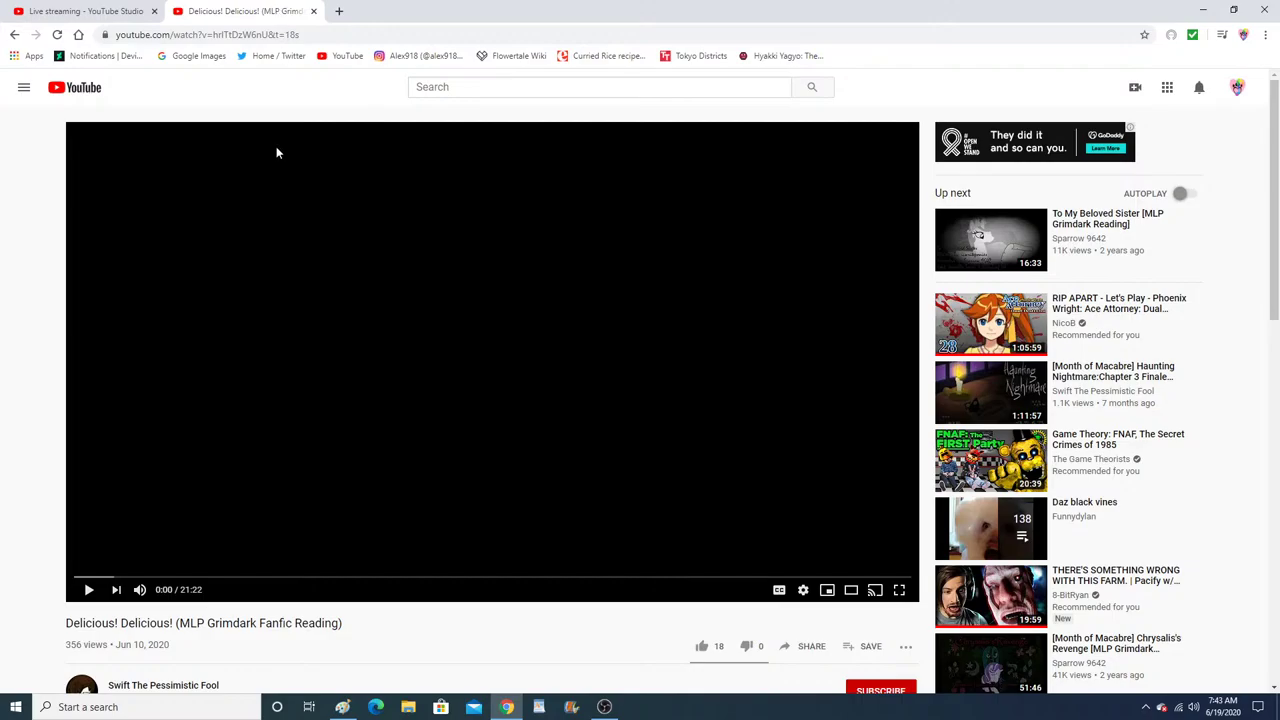
pyautogui.click(89, 591)
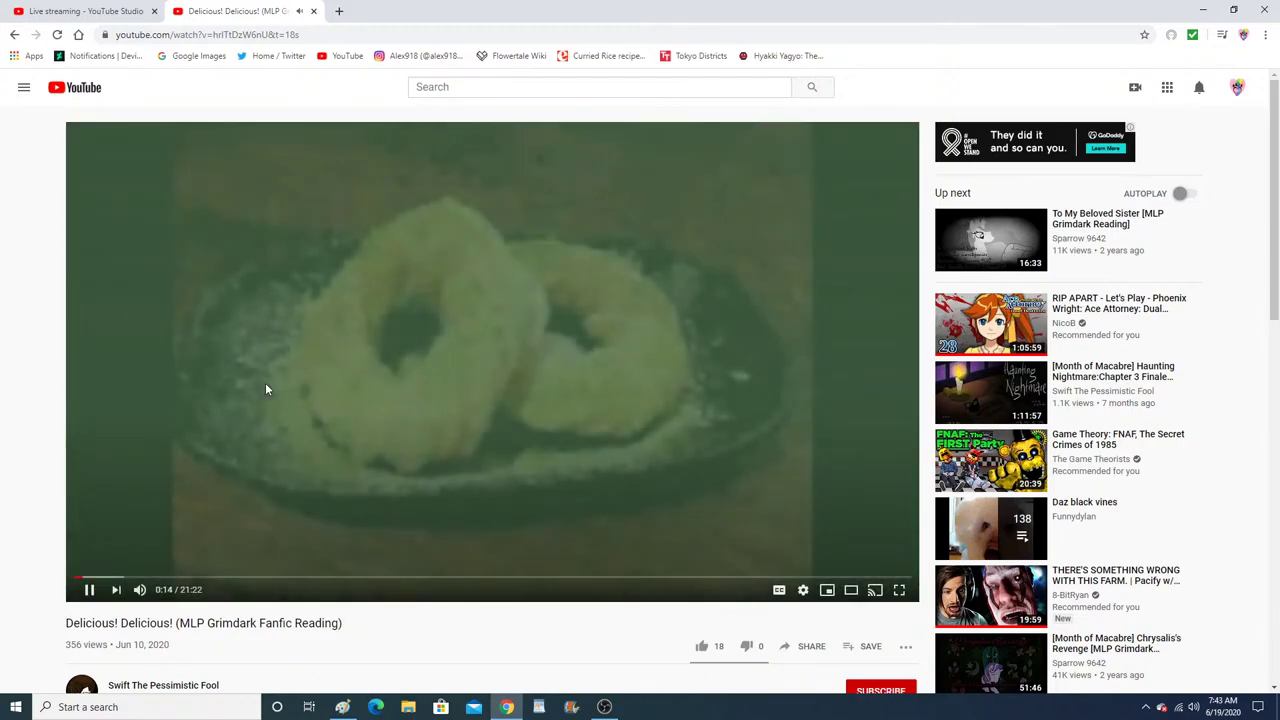
pyautogui.click(342, 707)
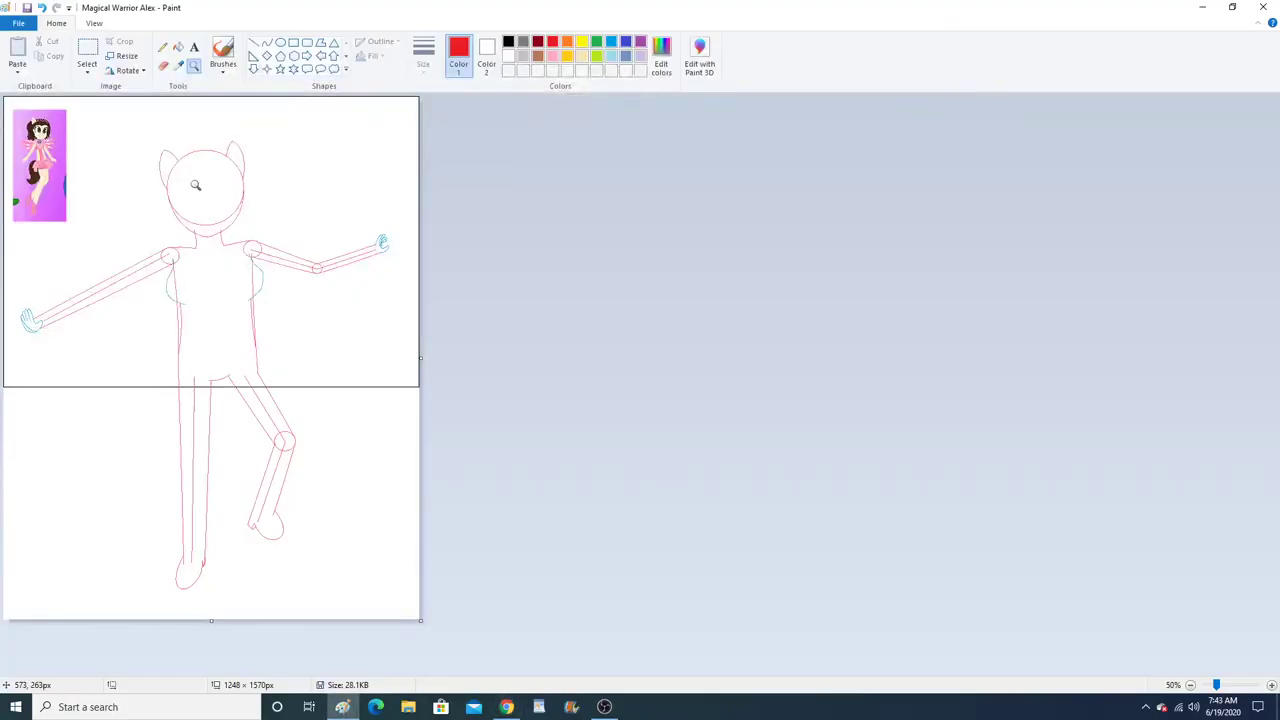
# Redraw the upper part of the right-hand blue chest outline as a light-blue curve about 39 × 63 px and erase the old line beside it.
pyautogui.click(206, 252)
pyautogui.click(162, 47)
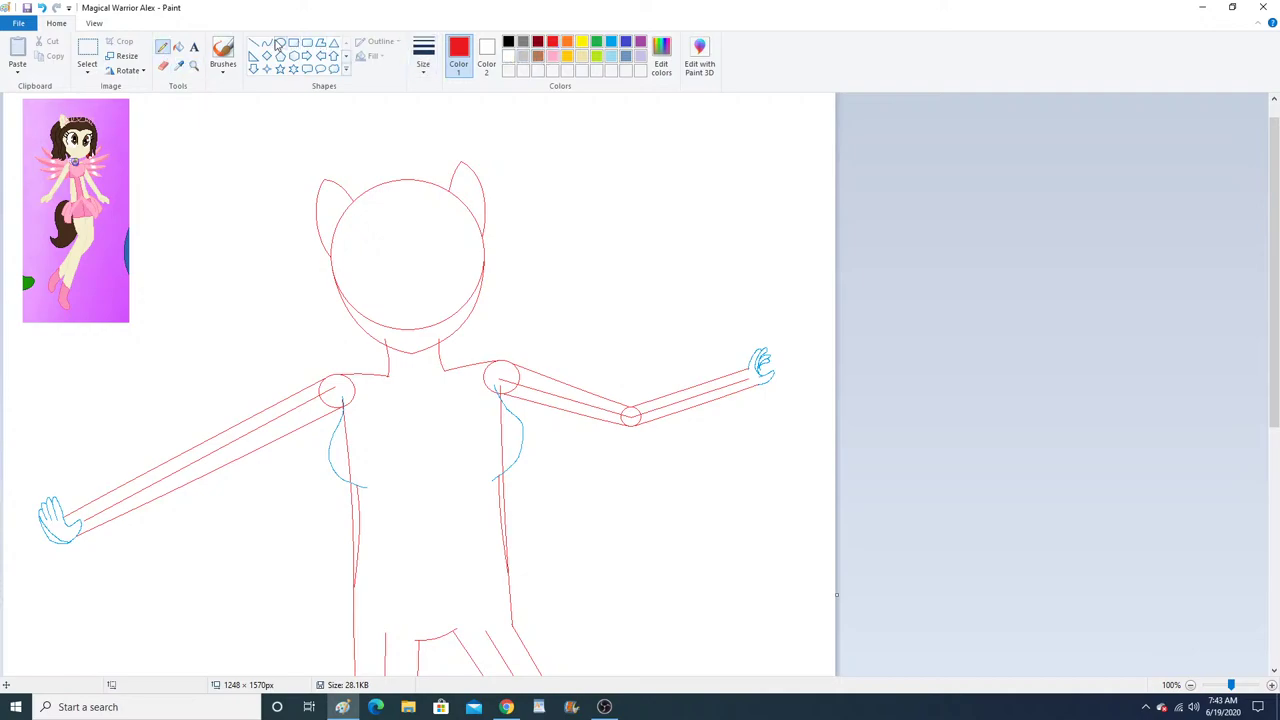
pyautogui.click(194, 65)
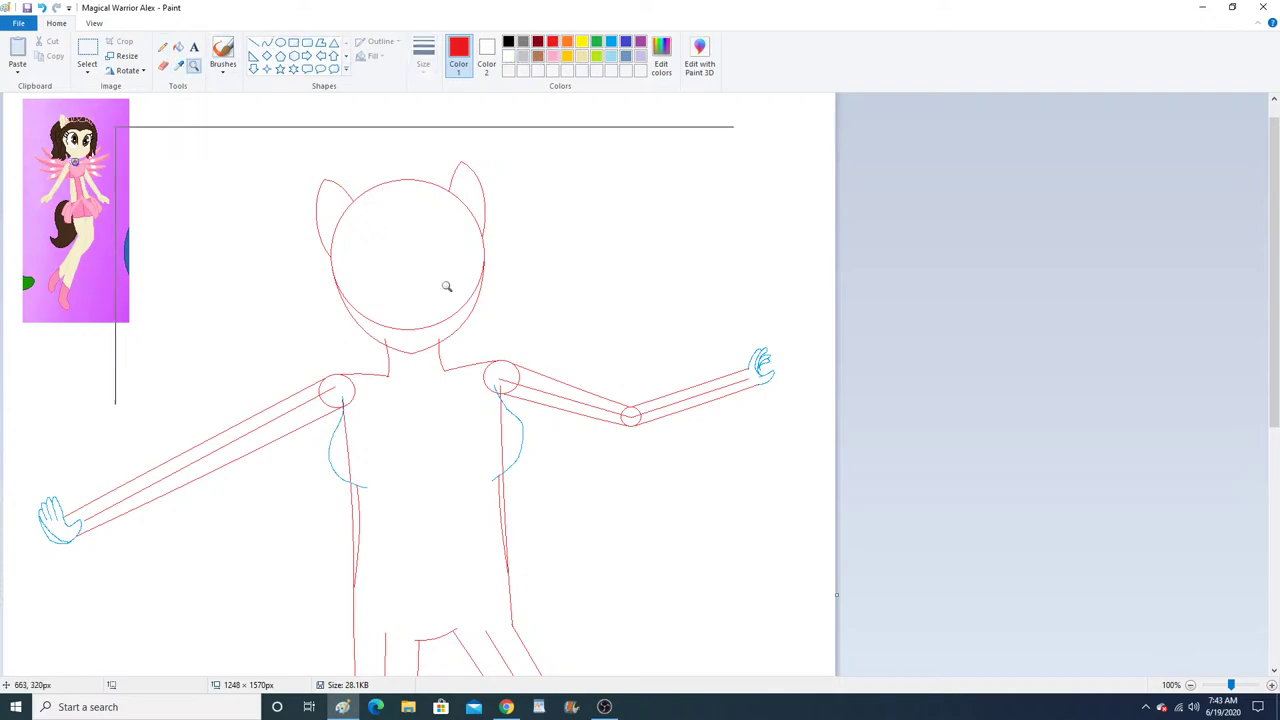
pyautogui.click(565, 431)
pyautogui.click(570, 404)
pyautogui.click(511, 309)
pyautogui.click(314, 243)
pyautogui.click(314, 243)
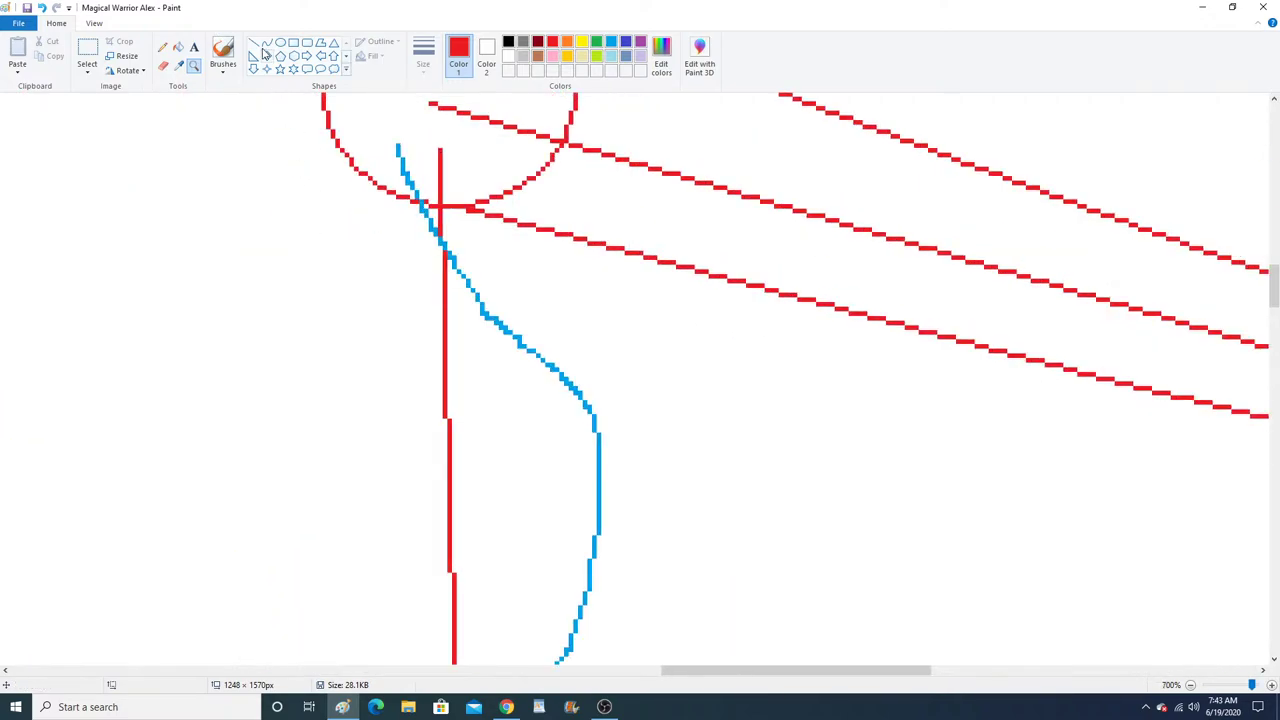
pyautogui.click(266, 42)
pyautogui.click(611, 44)
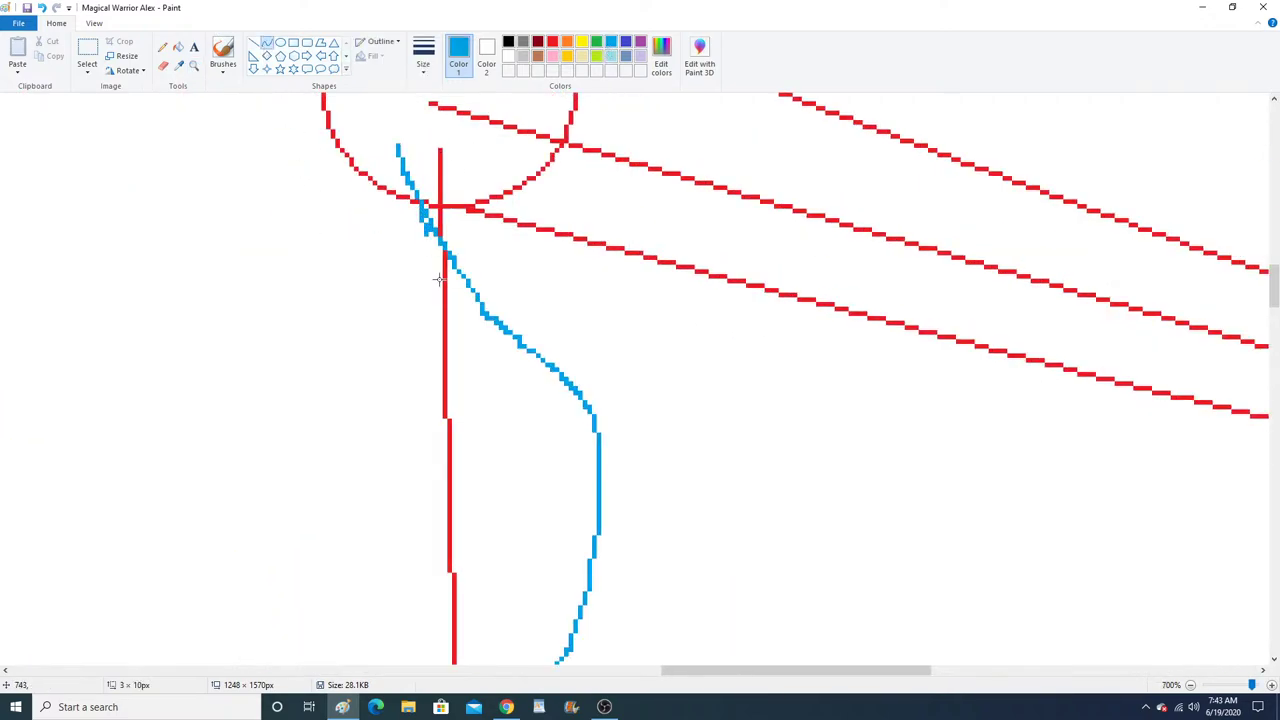
pyautogui.moveTo(440, 244); pyautogui.dragTo(601, 495)
pyautogui.moveTo(492, 346); pyautogui.dragTo(428, 385)
pyautogui.moveTo(560, 410); pyautogui.dragTo(597, 347)
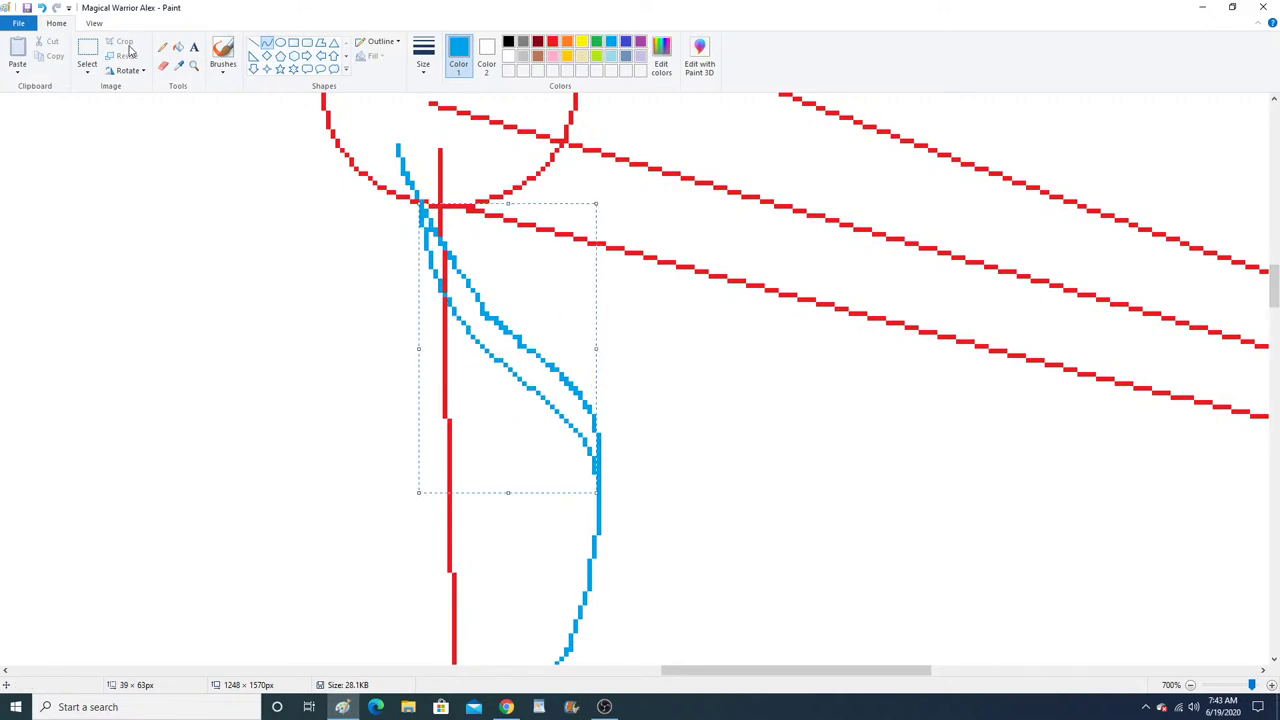
pyautogui.click(164, 67)
pyautogui.moveTo(456, 264)
pyautogui.mouseDown()
pyautogui.moveTo(511, 340)
pyautogui.moveTo(569, 386)
pyautogui.moveTo(606, 451)
pyautogui.mouseUp()
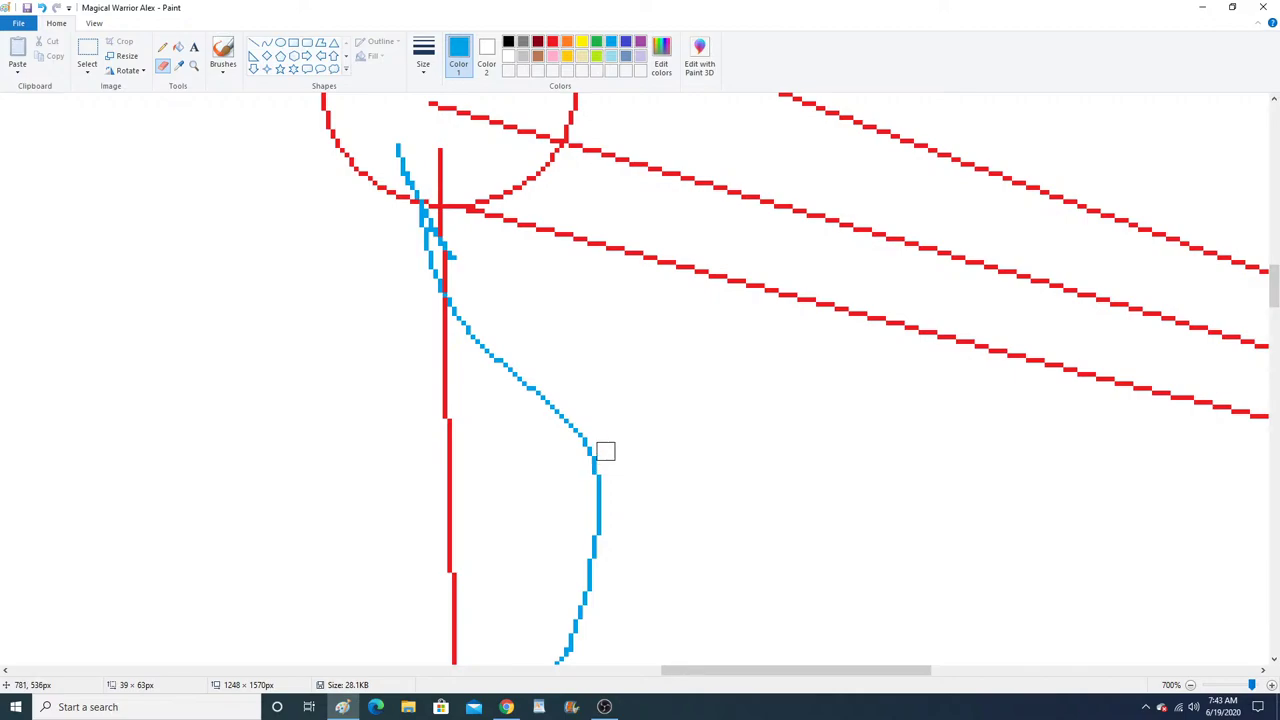
# Draw a second light-blue curve about 38 × 53 px from the right-hand chest outline's upper bend to the underside of the shoulder circle.
pyautogui.click(194, 67)
pyautogui.rightClick(322, 311)
pyautogui.rightClick(322, 311)
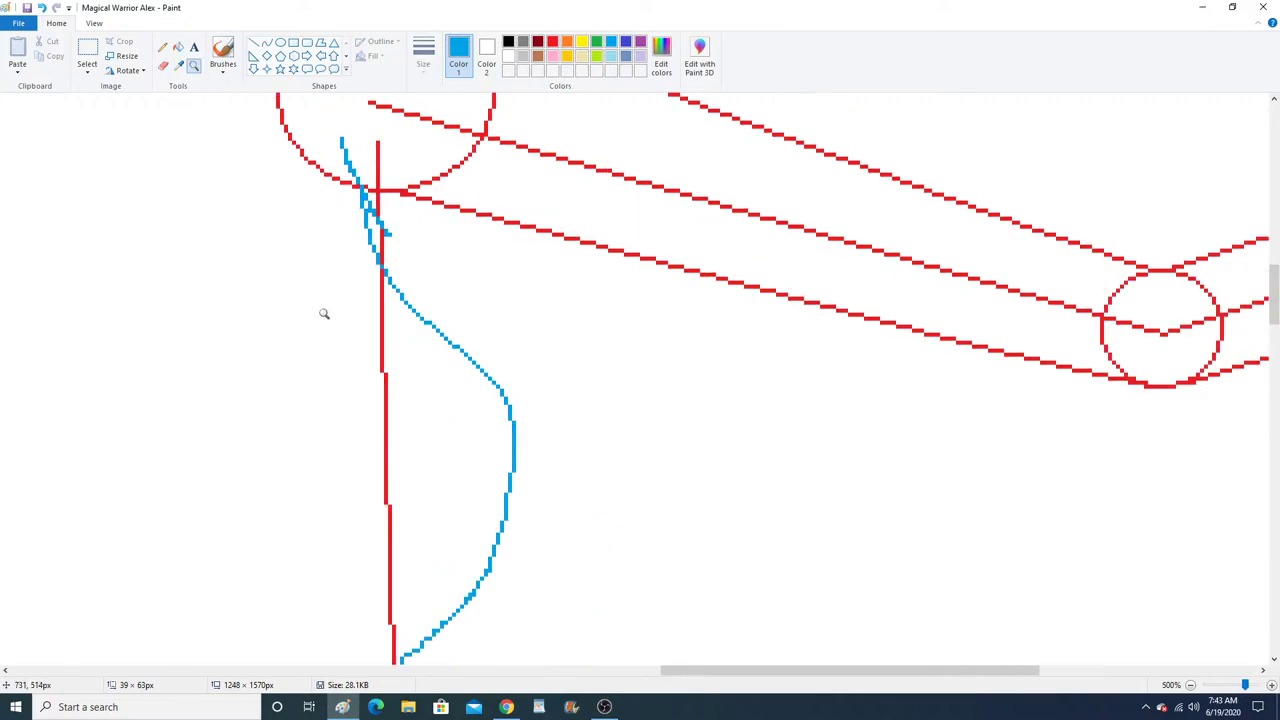
pyautogui.rightClick(322, 311)
pyautogui.rightClick(322, 311)
pyautogui.rightClick(322, 311)
pyautogui.rightClick(322, 311)
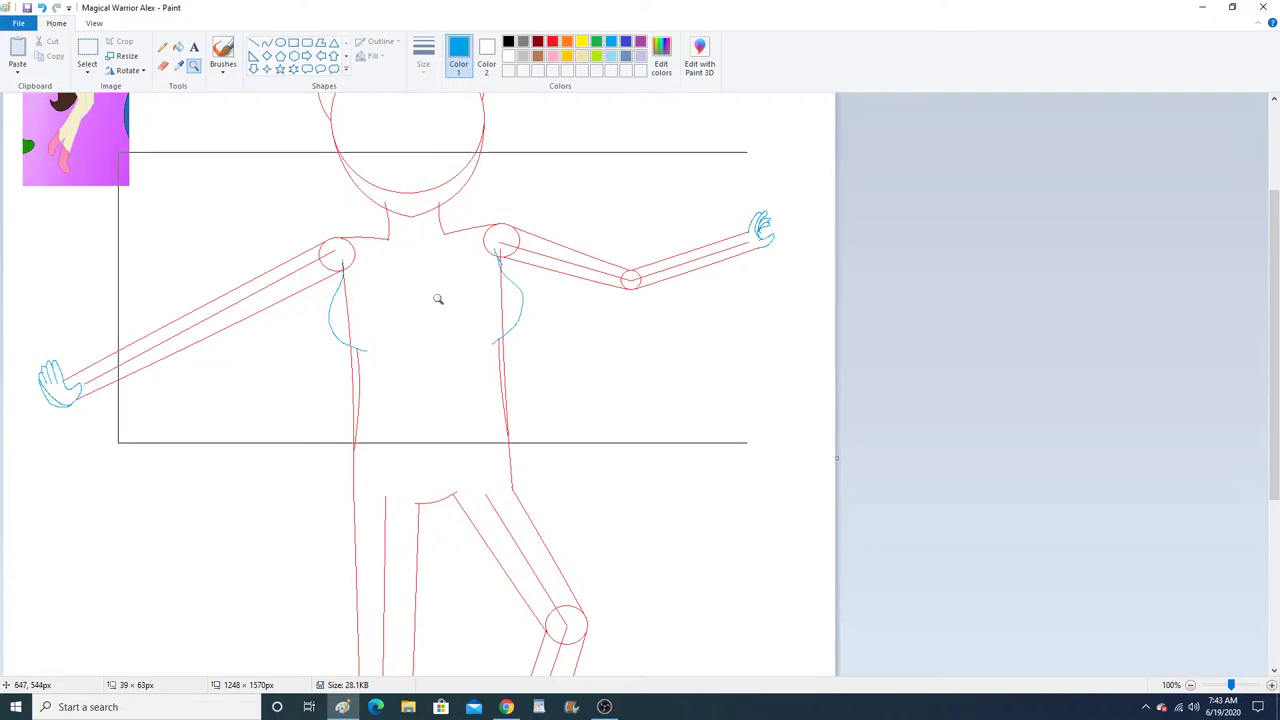
pyautogui.click(485, 305)
pyautogui.click(506, 304)
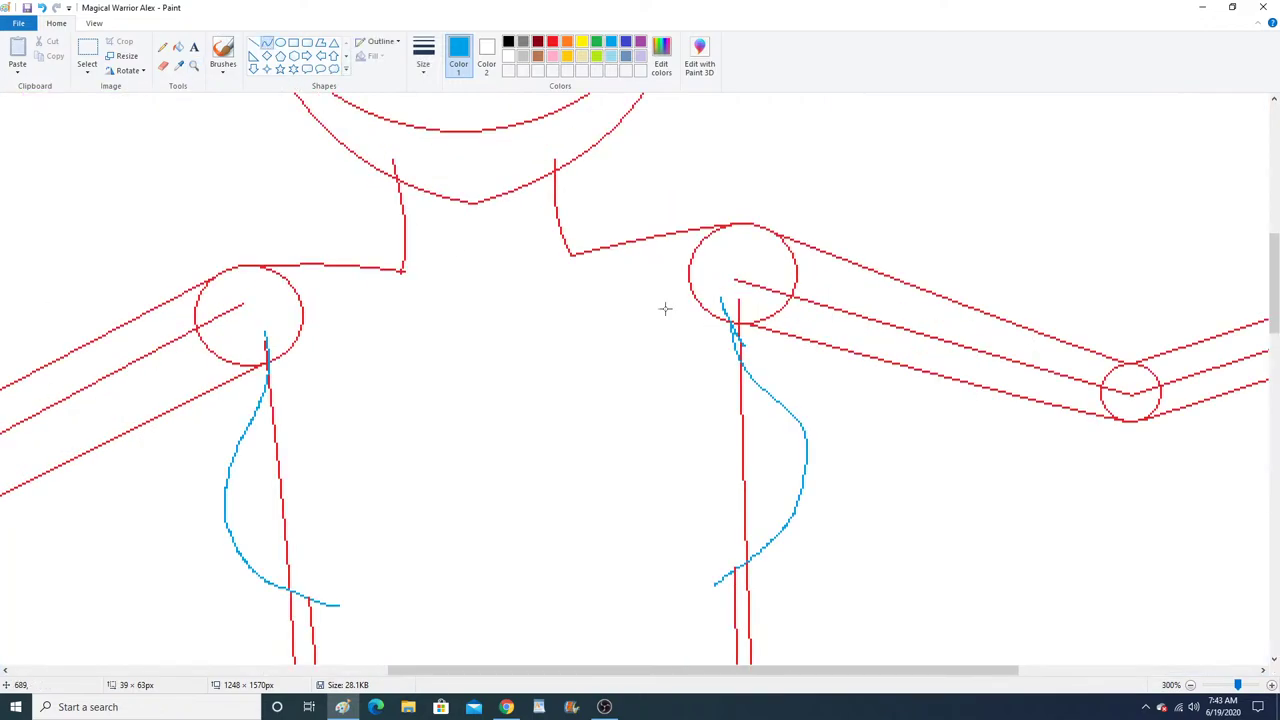
pyautogui.moveTo(800, 421); pyautogui.dragTo(733, 322)
pyautogui.moveTo(786, 393)
pyautogui.mouseDown()
pyautogui.moveTo(753, 368)
pyautogui.moveTo(775, 375)
pyautogui.mouseUp()
pyautogui.click(749, 369)
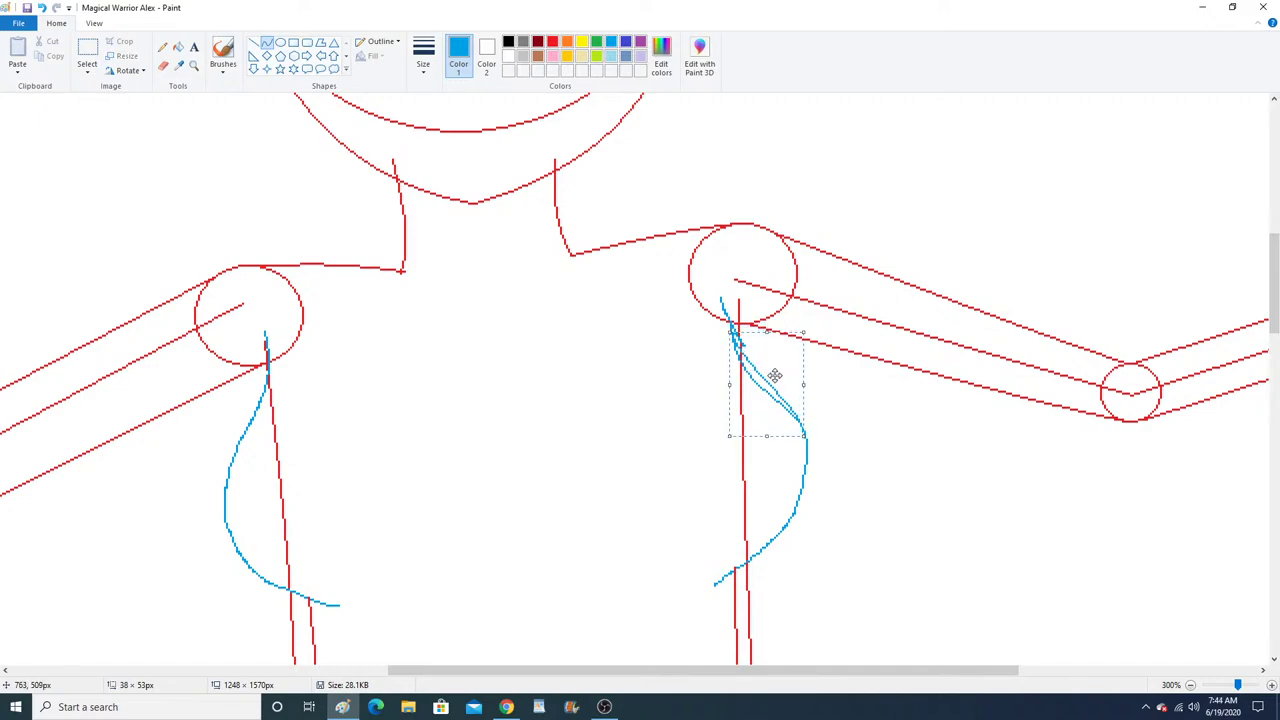
# Draw a straight red line about 237 × 21 px across the upper chest, joining the undersides of the two shoulder circles.
pyautogui.click(196, 66)
pyautogui.rightClick(280, 268)
pyautogui.rightClick(280, 268)
pyautogui.scroll(3, 410, 268)
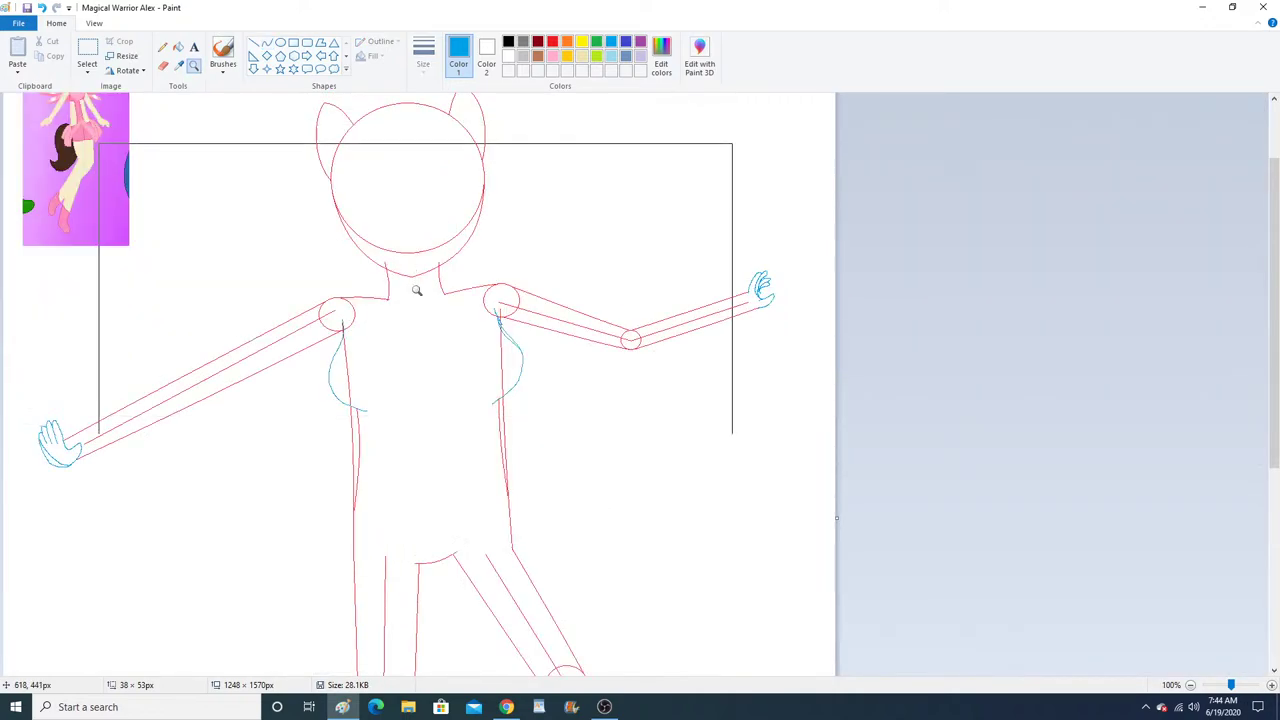
pyautogui.click(266, 44)
pyautogui.click(553, 42)
pyautogui.scroll(2, 383, 282)
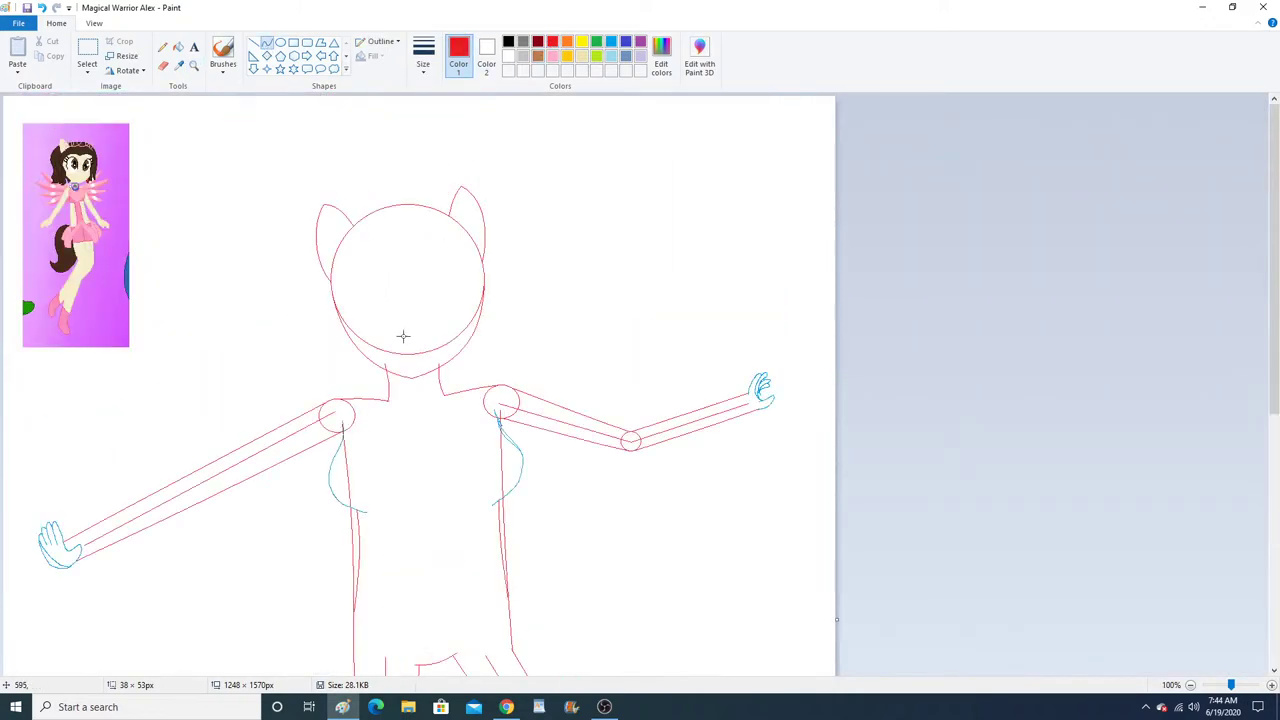
pyautogui.click(194, 65)
pyautogui.click(460, 406)
pyautogui.click(460, 406)
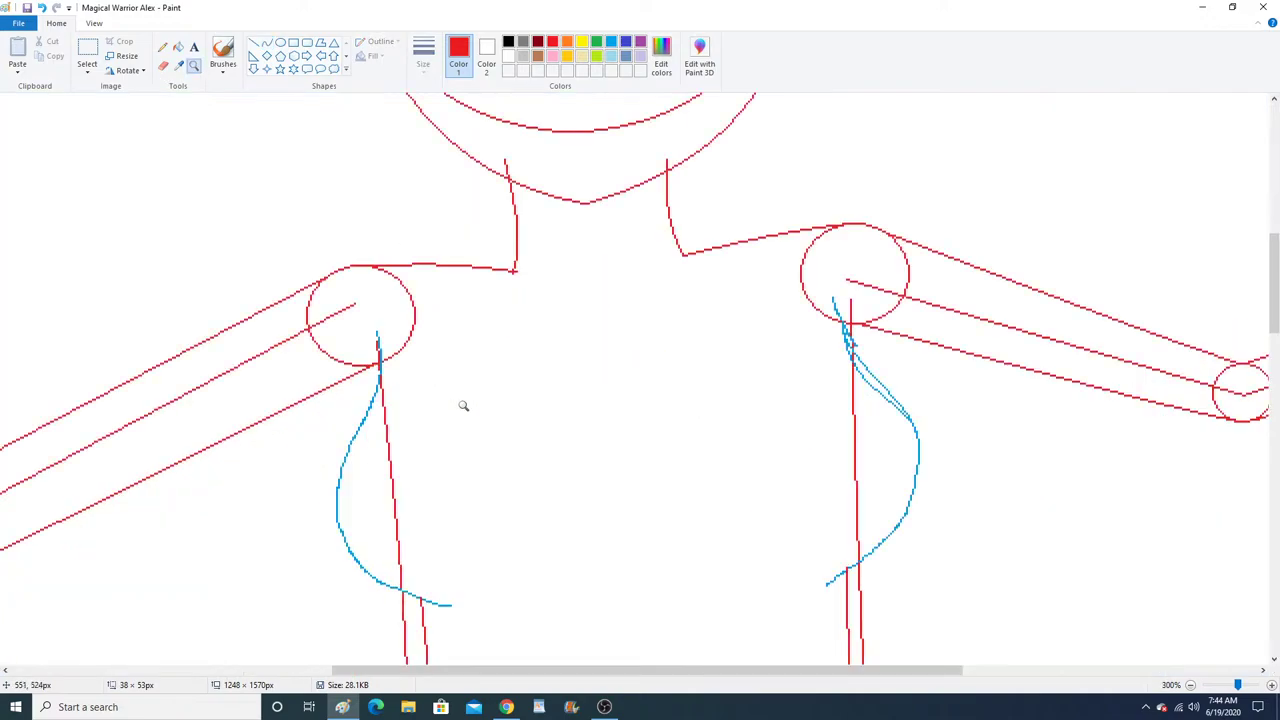
pyautogui.click(460, 406)
pyautogui.click(266, 43)
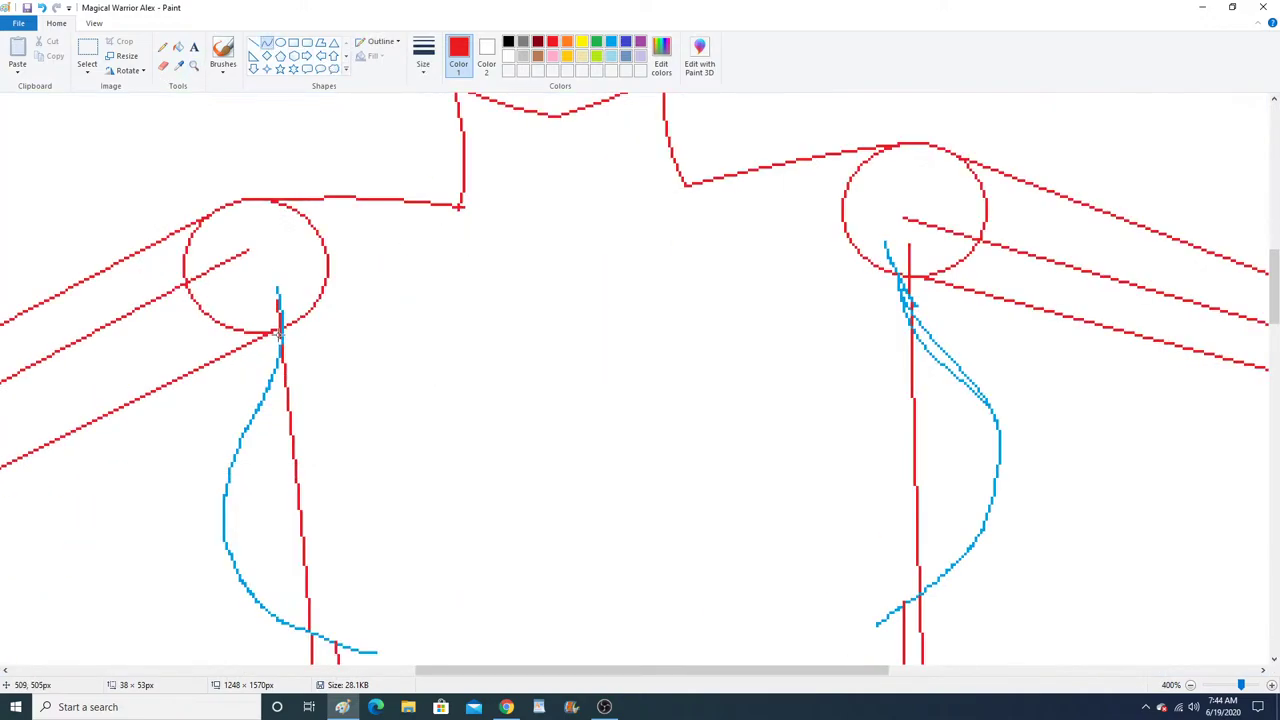
pyautogui.moveTo(279, 334); pyautogui.dragTo(906, 283)
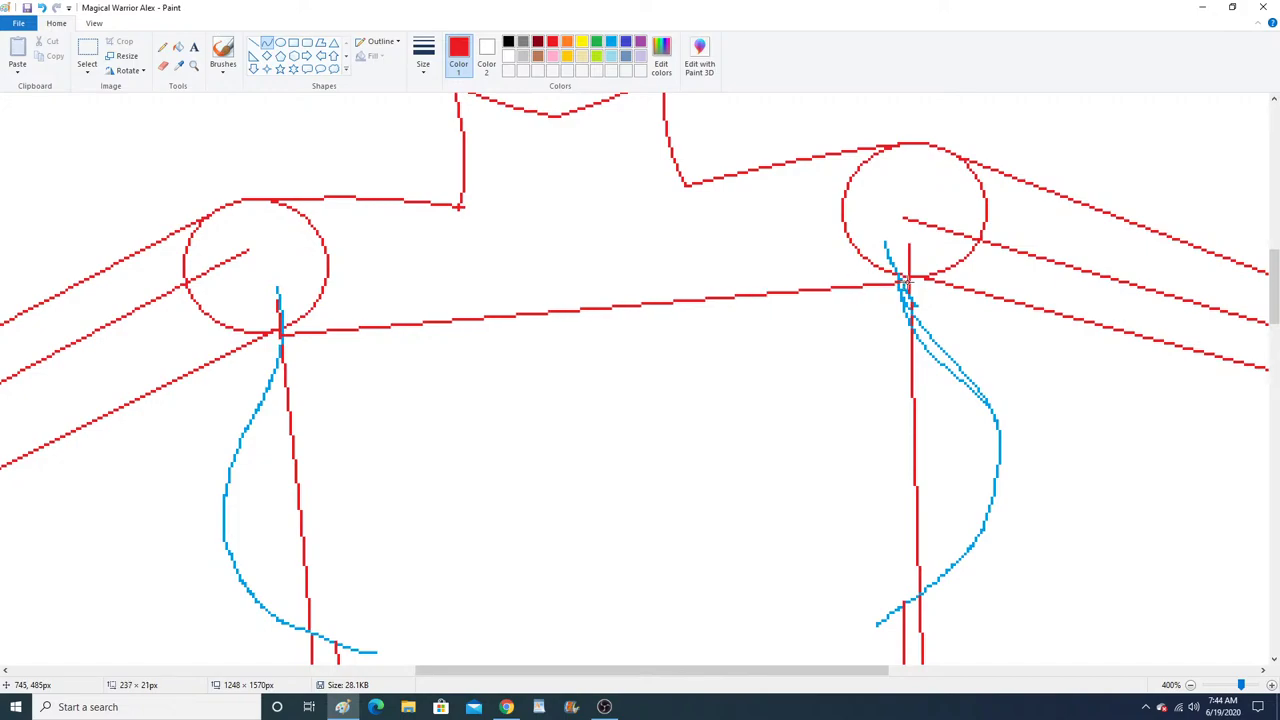
# Draw a red curve about 234 × 25 px across the hips between the torso's two side lines, bowed downward.
pyautogui.click(194, 65)
pyautogui.rightClick(329, 271)
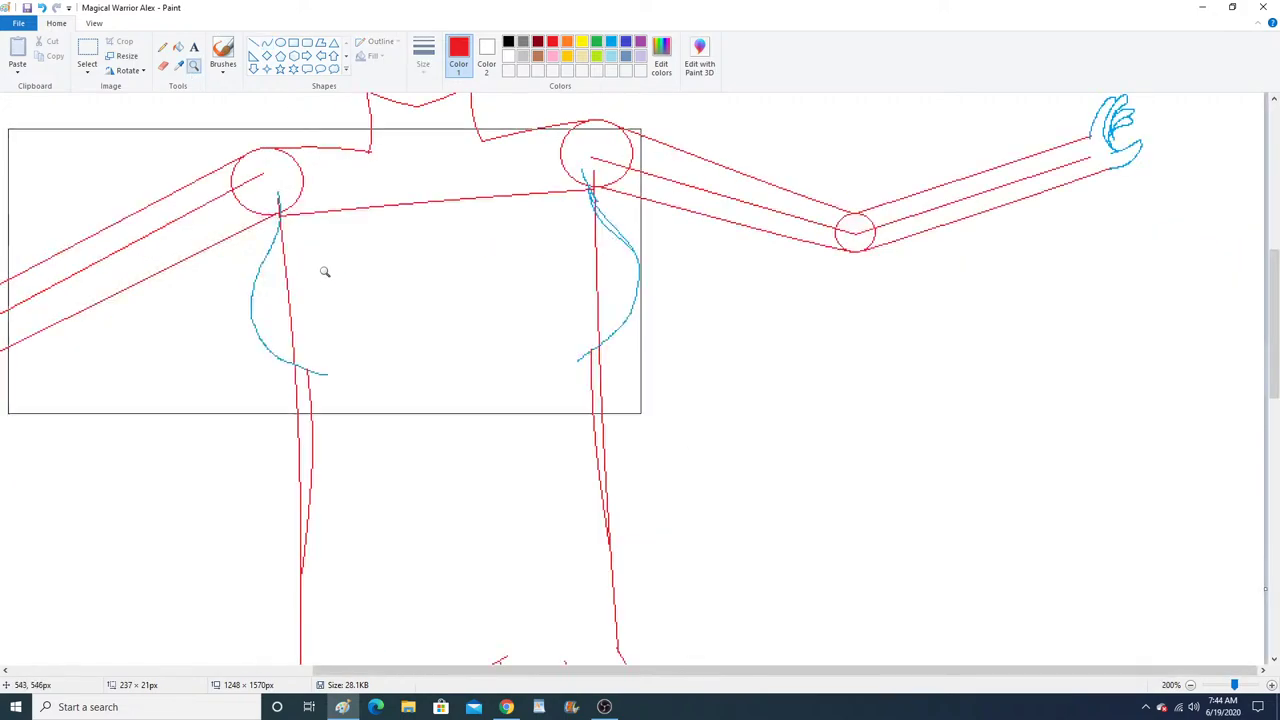
pyautogui.rightClick(325, 273)
pyautogui.scroll(3, 343, 277)
pyautogui.click(443, 412)
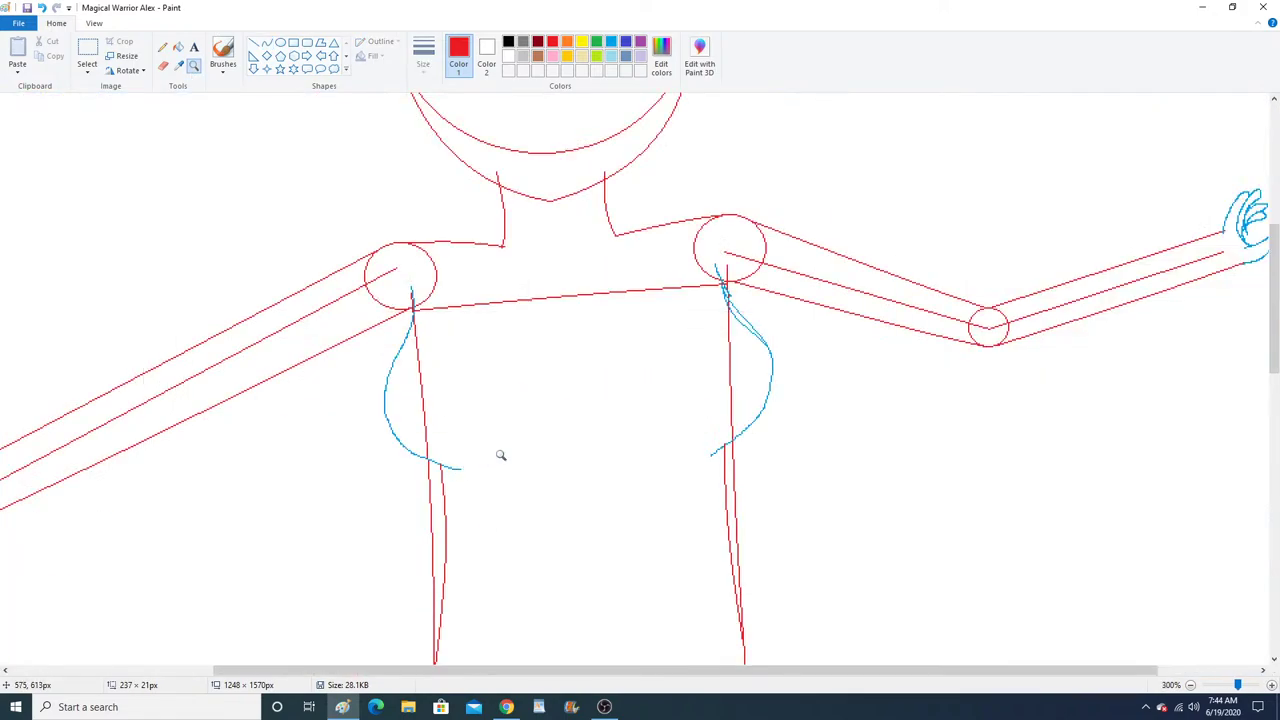
pyautogui.click(500, 455)
pyautogui.click(266, 43)
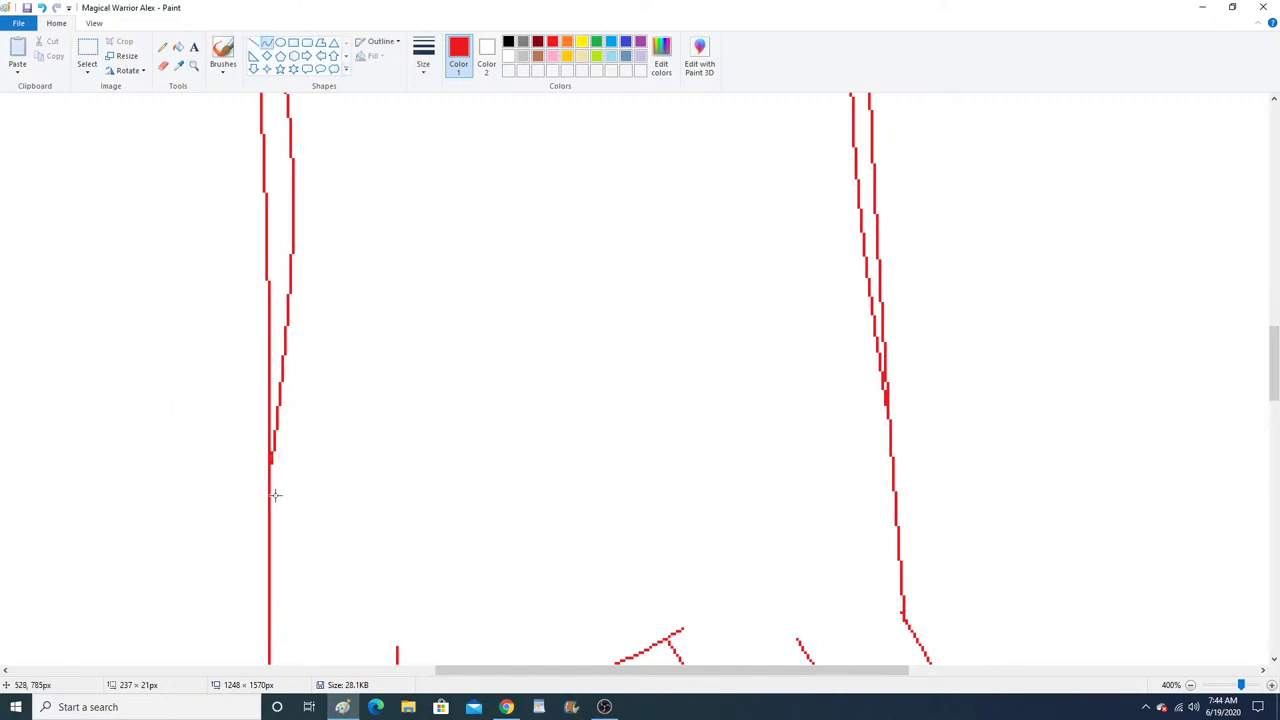
pyautogui.moveTo(268, 492); pyautogui.dragTo(889, 433)
pyautogui.click(518, 497)
# Draw a downward-bowed red curve about 95 × 16 px across the straight leg's upper thigh.
pyautogui.scroll(-5, 629, 500)
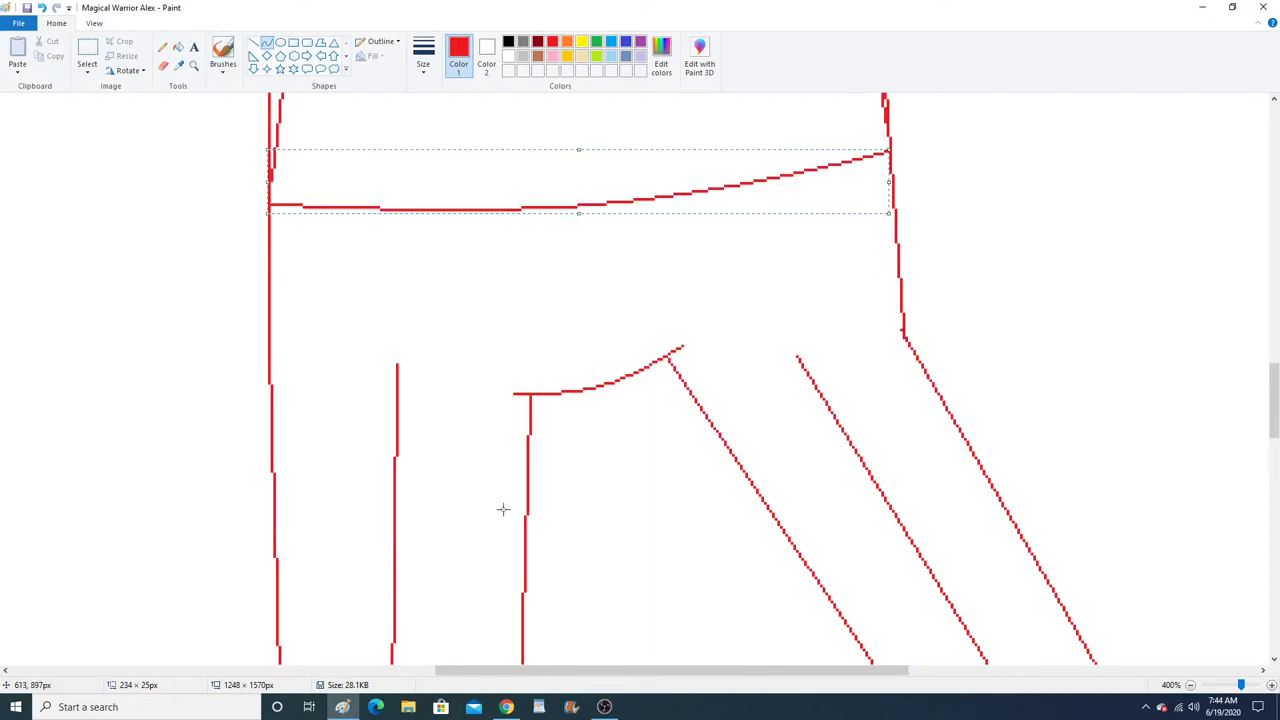
pyautogui.moveTo(273, 535); pyautogui.dragTo(526, 543)
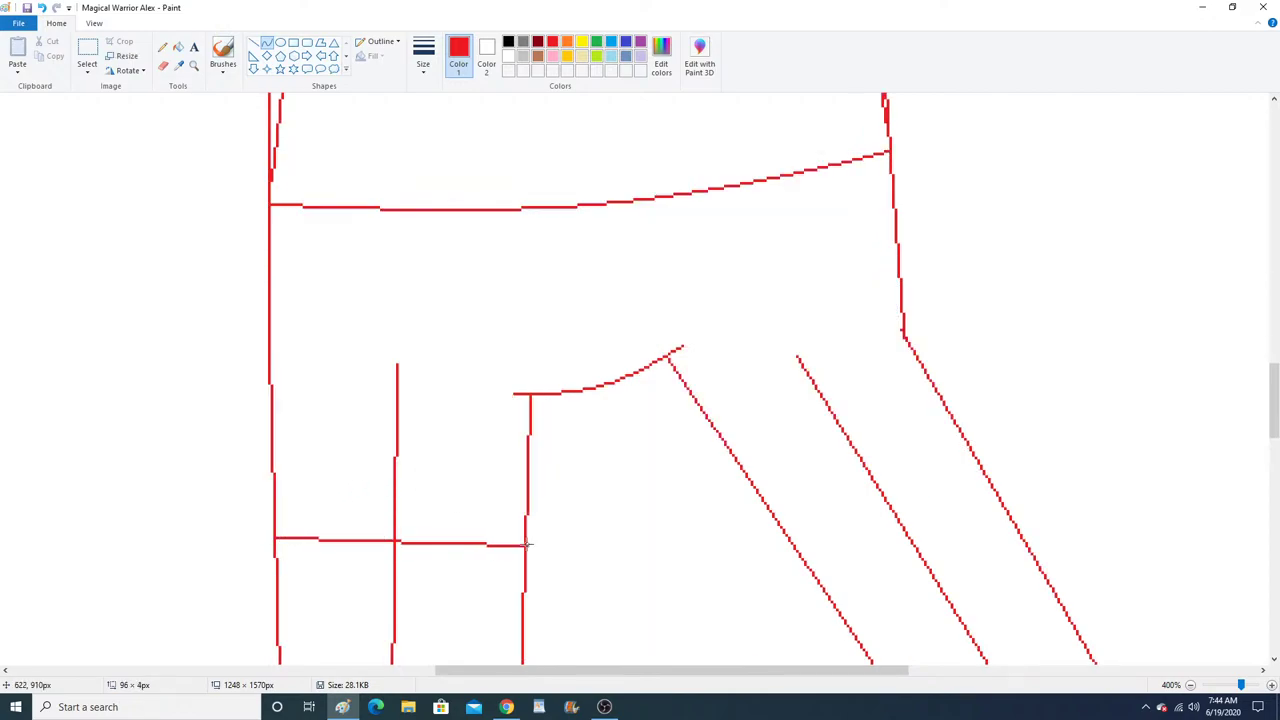
pyautogui.click(336, 577)
pyautogui.click(455, 580)
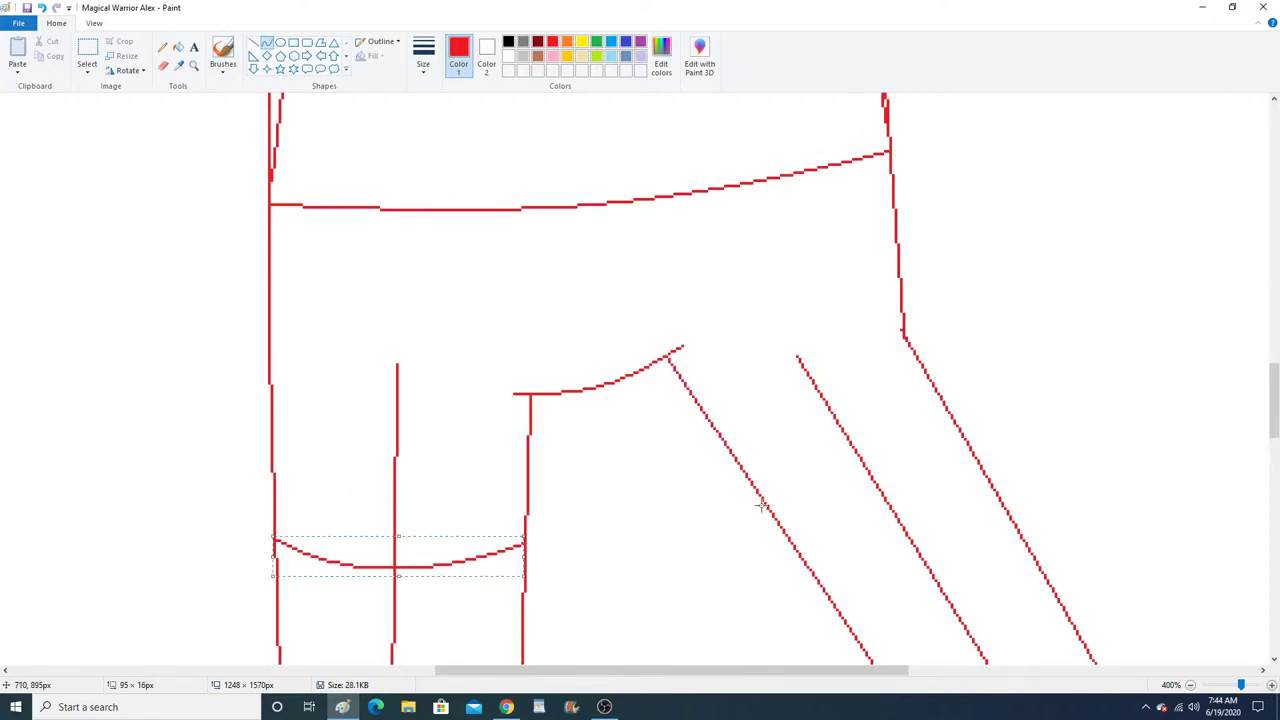
# Draw a matching red curve about 67 × 39 px across the bent leg's upper thigh.
pyautogui.moveTo(764, 503); pyautogui.dragTo(929, 408)
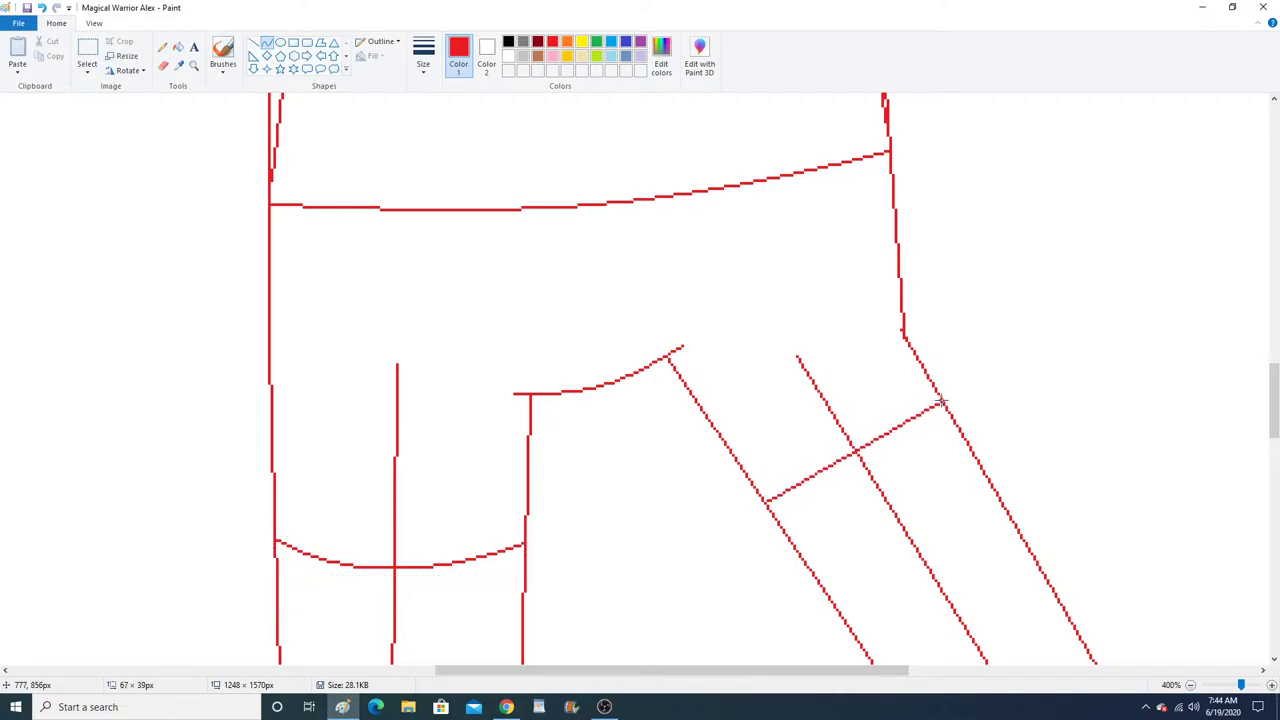
pyautogui.click(837, 494)
pyautogui.moveTo(889, 475); pyautogui.dragTo(900, 473)
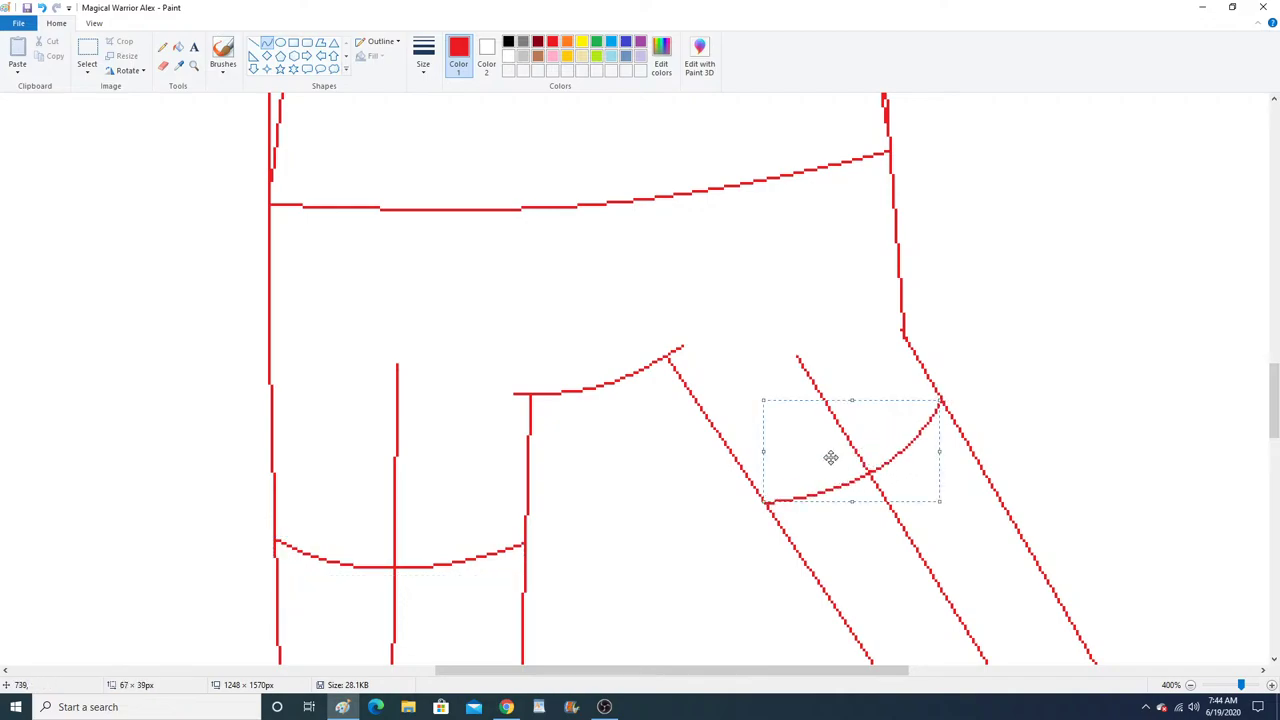
# Draw a downward-bowed red curve about 67 × 34 px across the straight leg just above the ankle.
pyautogui.click(194, 65)
pyautogui.rightClick(284, 265)
pyautogui.rightClick(285, 265)
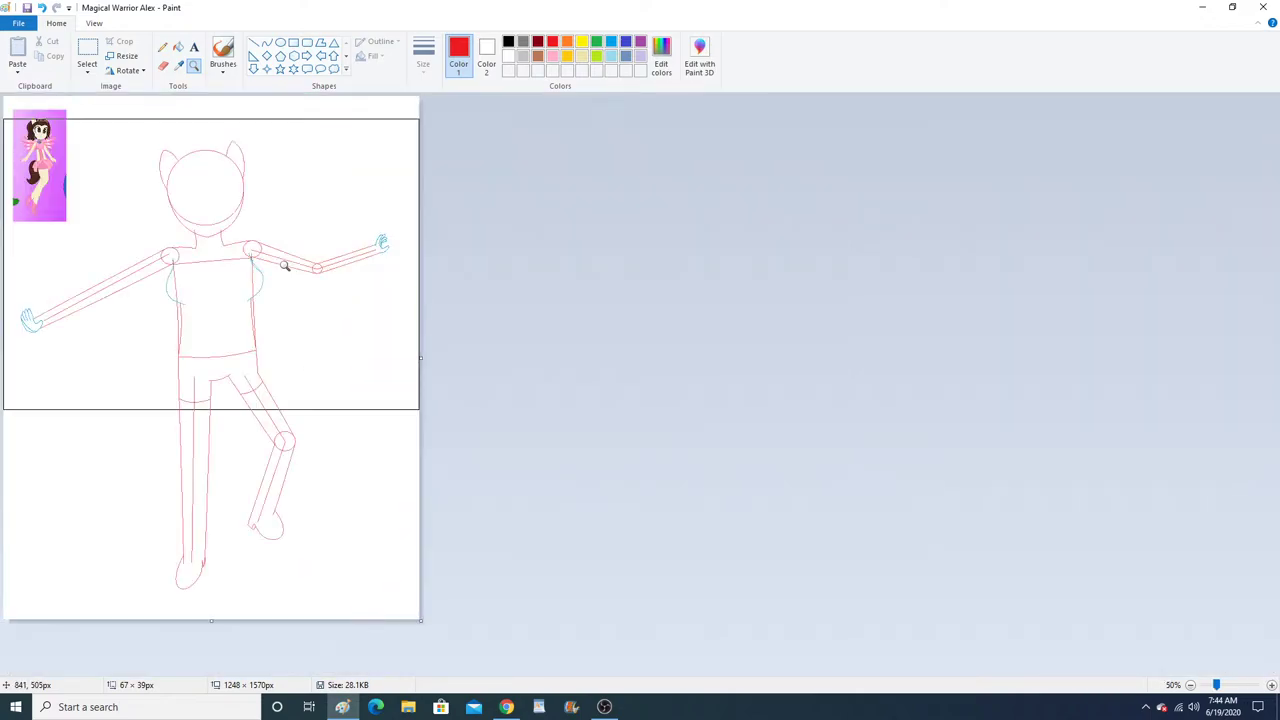
pyautogui.click(289, 491)
pyautogui.click(508, 483)
pyautogui.click(495, 436)
pyautogui.click(405, 347)
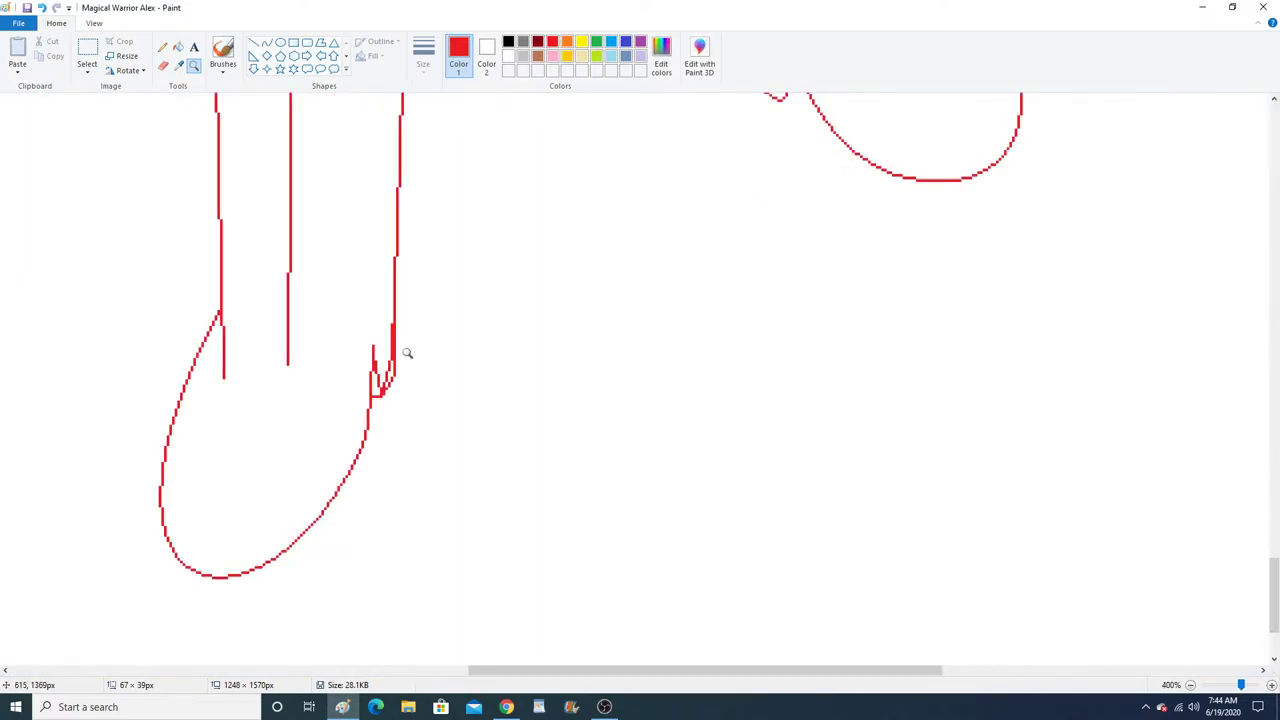
pyautogui.click(364, 266)
pyautogui.click(342, 247)
pyautogui.click(343, 247)
pyautogui.click(266, 43)
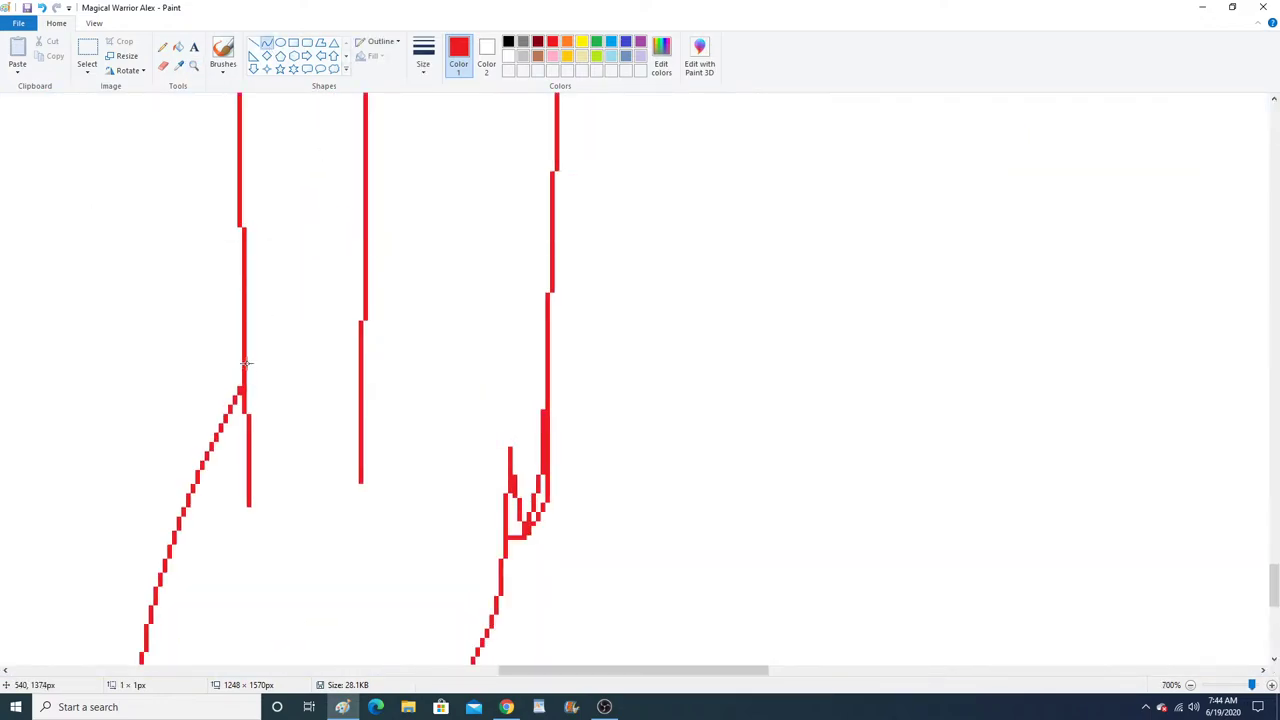
pyautogui.moveTo(245, 363); pyautogui.dragTo(549, 249)
pyautogui.moveTo(318, 377); pyautogui.dragTo(471, 371)
pyautogui.click(471, 371)
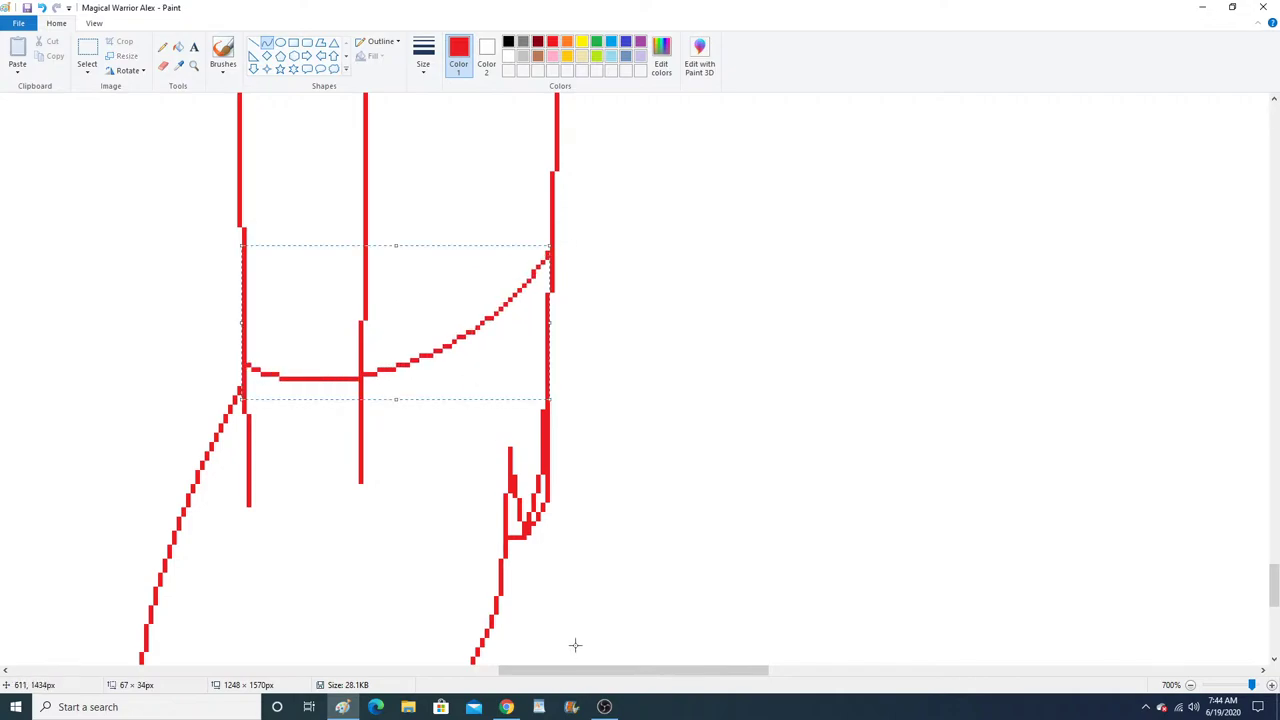
# Draw a downward-bowed red curve about 58 × 28 px across the bent leg just above the ankle.
pyautogui.moveTo(580, 671); pyautogui.dragTo(746, 677)
pyautogui.scroll(5, 746, 623)
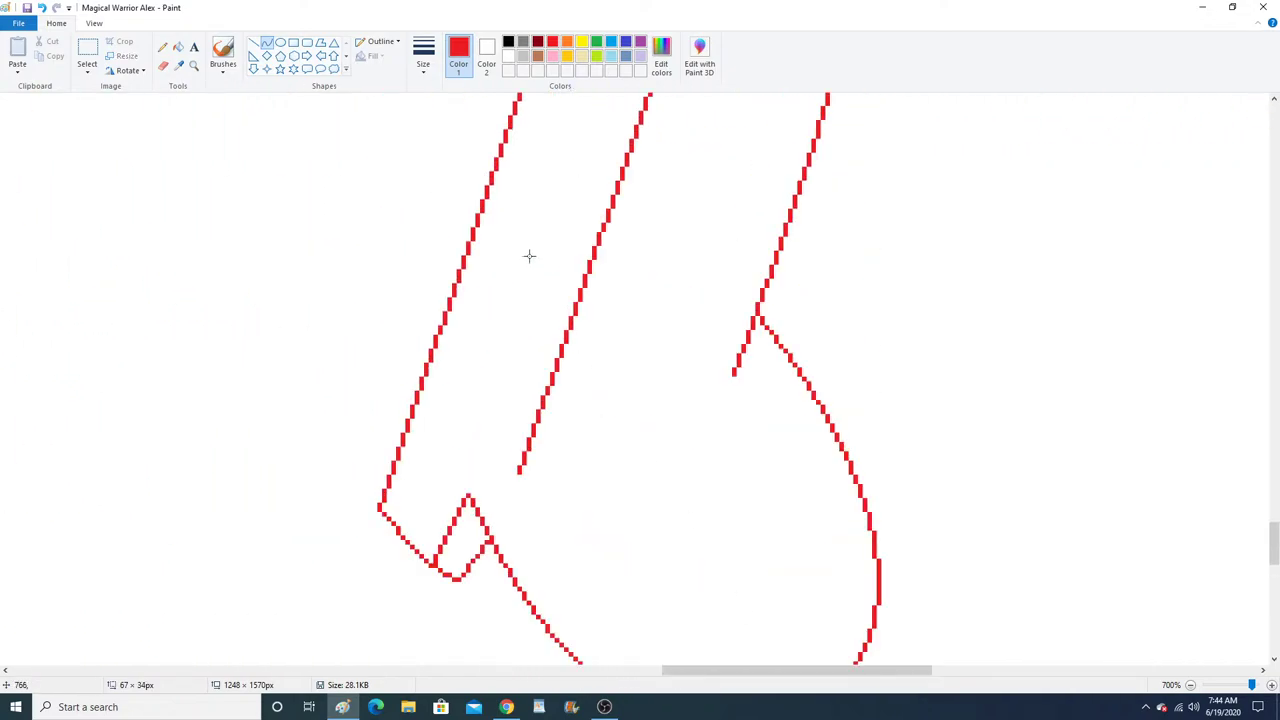
pyautogui.moveTo(491, 177); pyautogui.dragTo(757, 302)
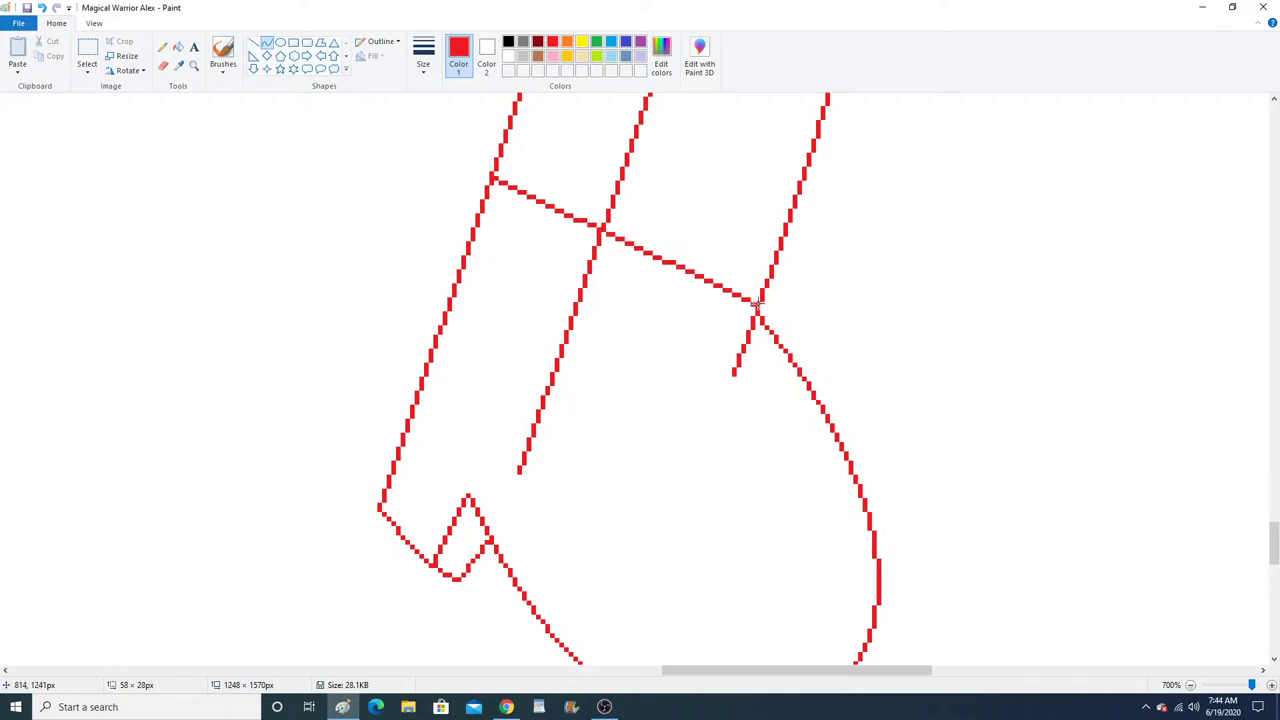
pyautogui.moveTo(567, 254); pyautogui.dragTo(648, 301)
pyautogui.moveTo(639, 258); pyautogui.dragTo(646, 239)
pyautogui.click(194, 67)
pyautogui.rightClick(263, 223)
pyautogui.rightClick(263, 223)
pyautogui.rightClick(263, 223)
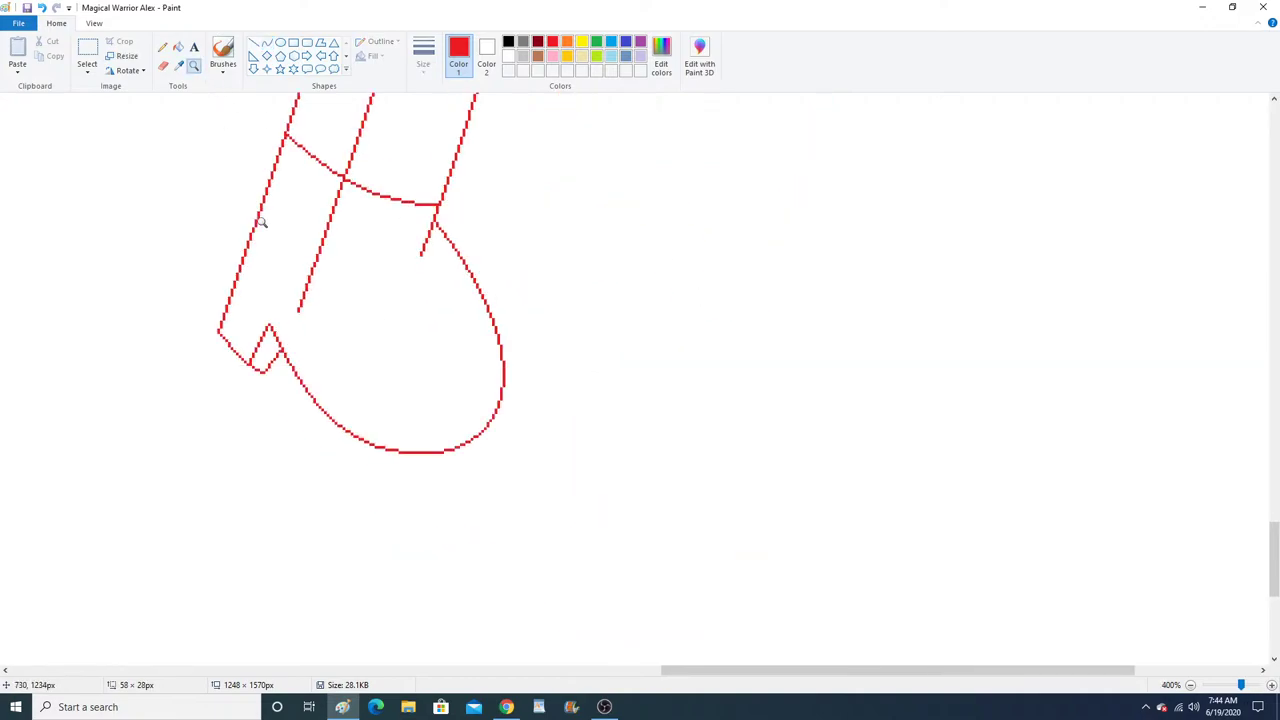
pyautogui.rightClick(263, 223)
pyautogui.rightClick(263, 223)
pyautogui.rightClick(263, 223)
pyautogui.scroll(9, 295, 263)
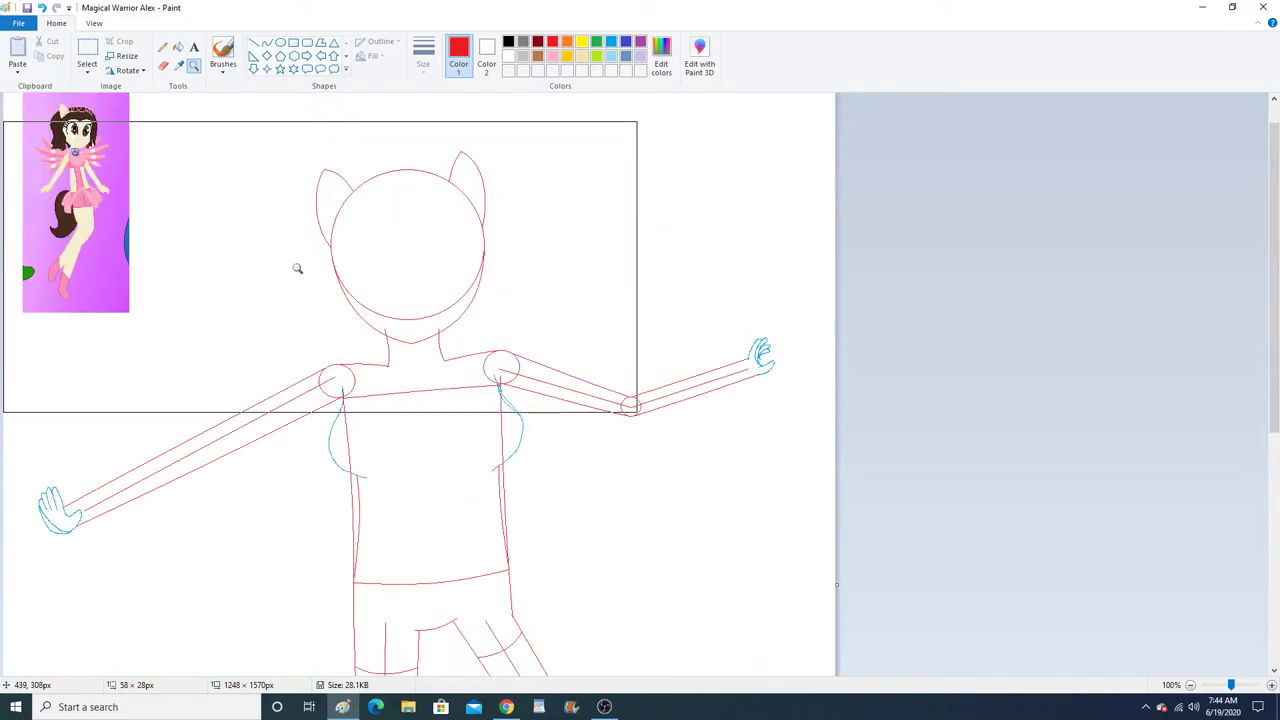
pyautogui.click(474, 431)
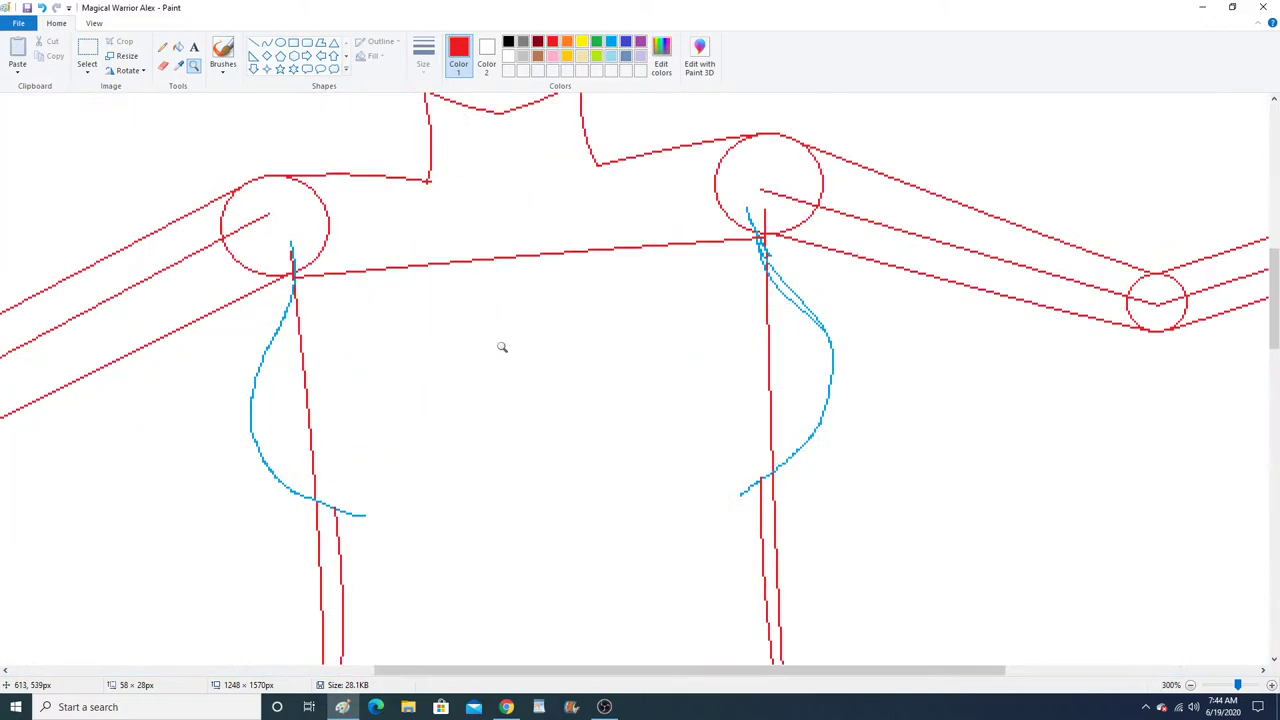
pyautogui.click(268, 43)
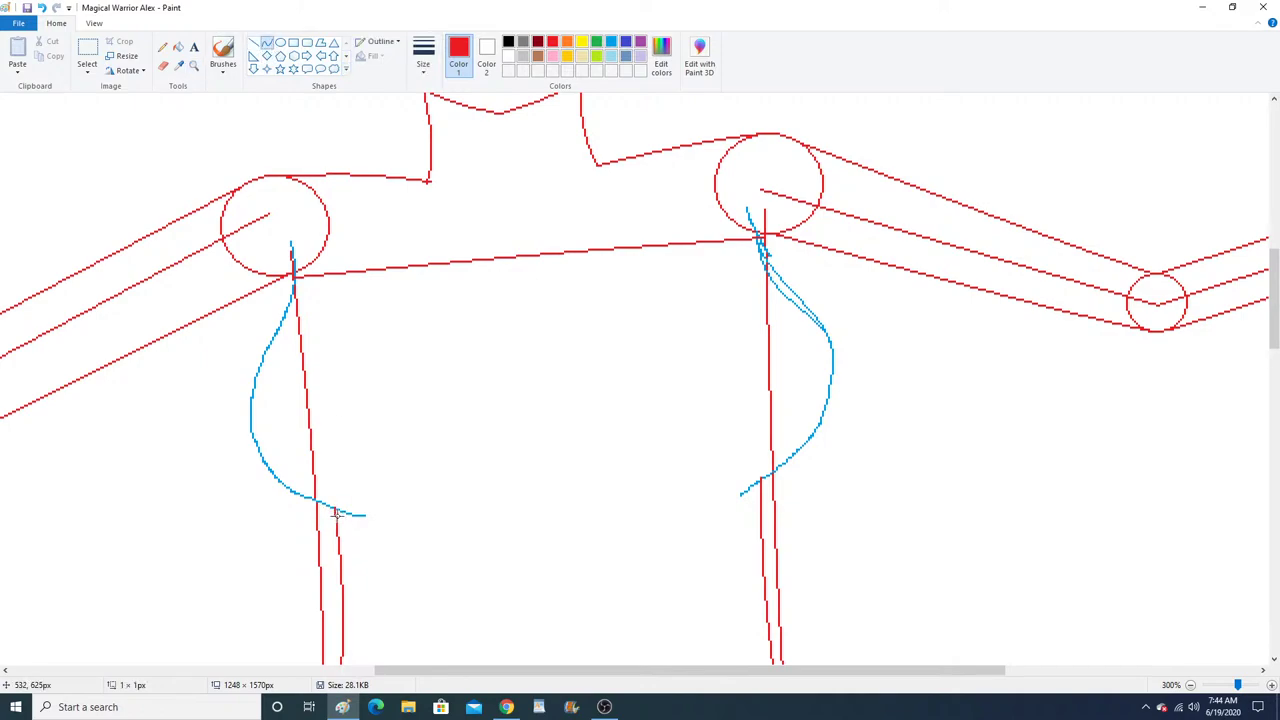
pyautogui.moveTo(336, 513); pyautogui.dragTo(755, 491)
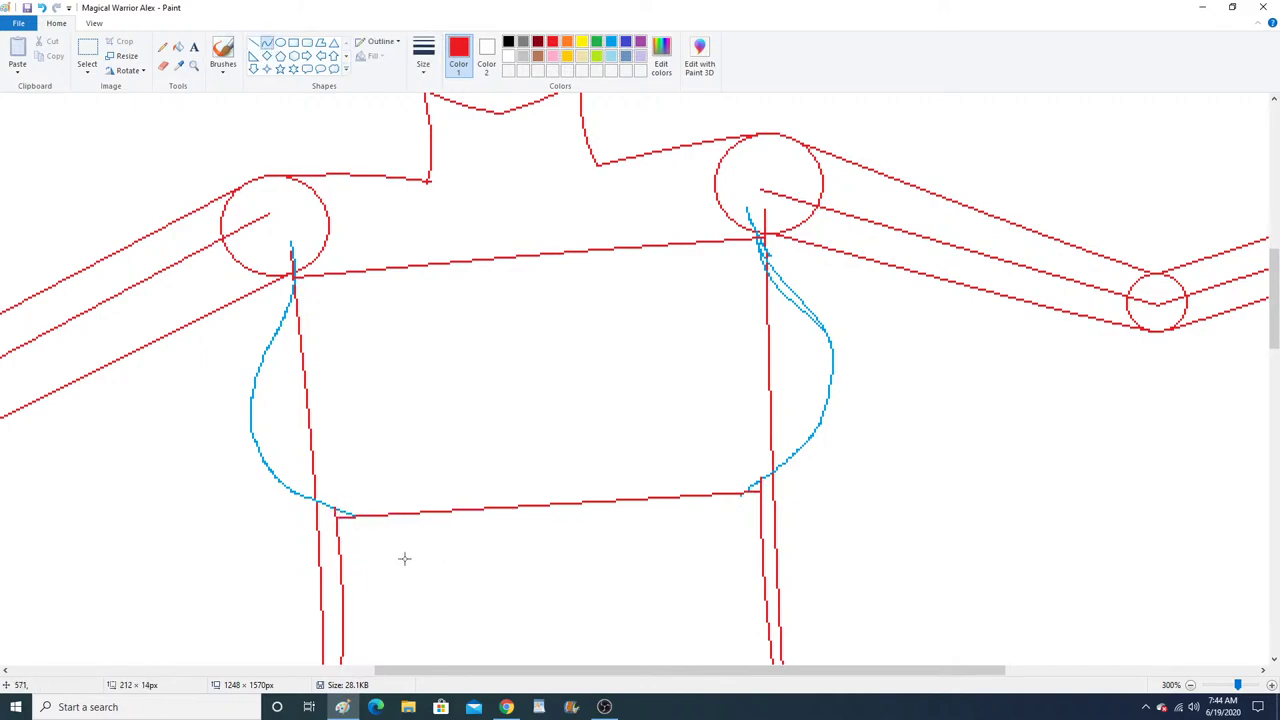
pyautogui.click(423, 541)
pyautogui.moveTo(576, 541); pyautogui.dragTo(623, 541)
pyautogui.click(42, 8)
pyautogui.click(42, 8)
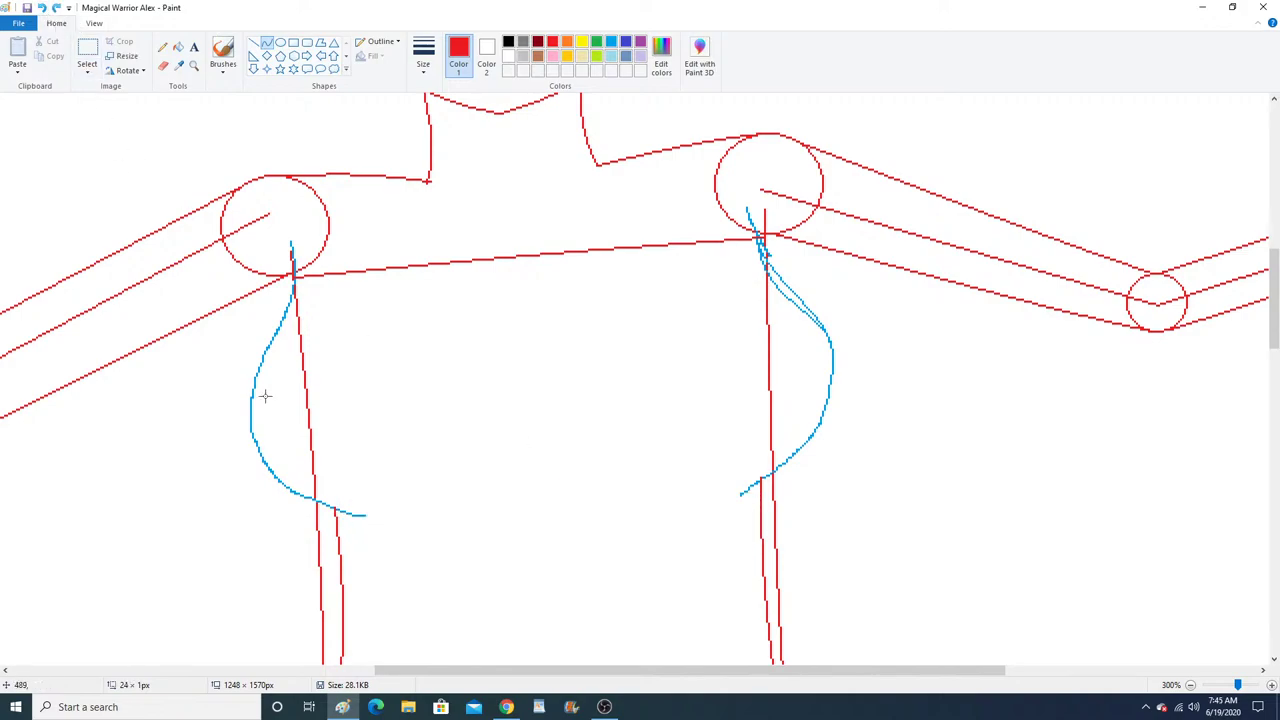
# Draw a downward-bowed red curve about 213 × 23 px under the bust, between the upper ends of the inner waist lines.
pyautogui.moveTo(336, 514); pyautogui.dragTo(760, 487)
pyautogui.moveTo(474, 536); pyautogui.dragTo(609, 531)
pyautogui.scroll(-3, 578, 527)
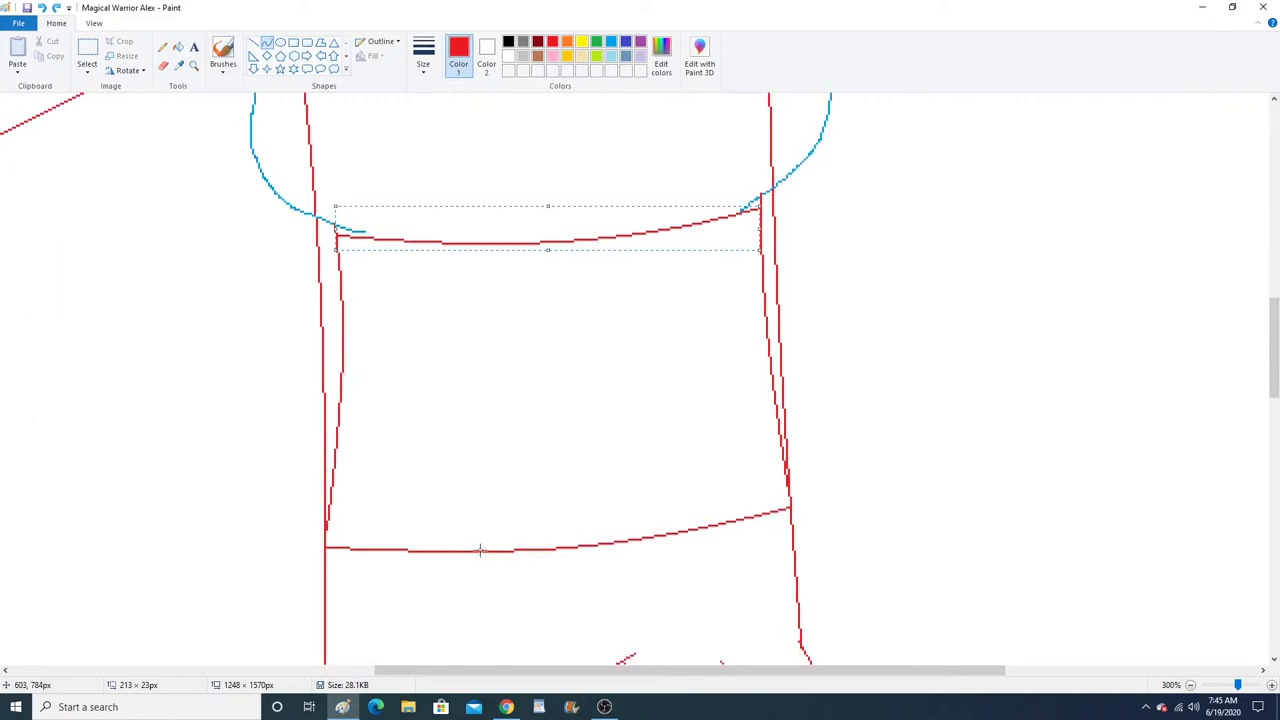
pyautogui.moveTo(479, 550); pyautogui.dragTo(476, 241)
pyautogui.moveTo(480, 405); pyautogui.dragTo(491, 366)
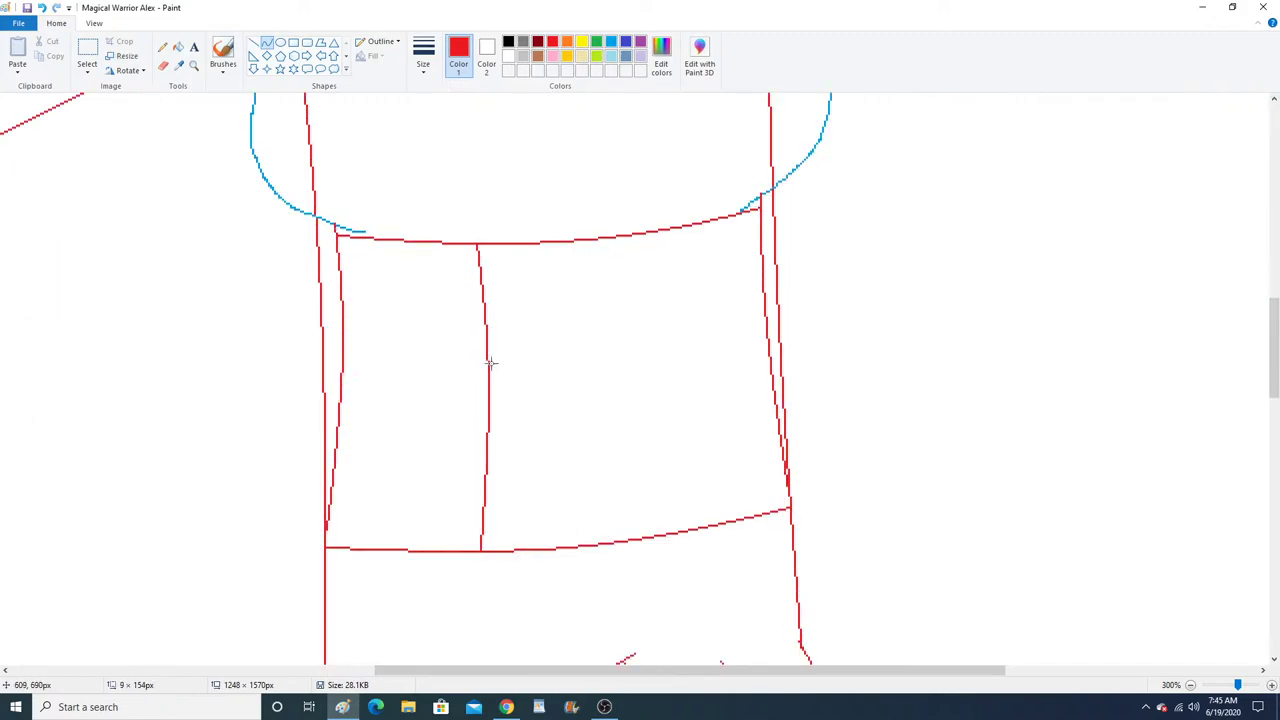
pyautogui.click(491, 366)
pyautogui.moveTo(660, 229); pyautogui.dragTo(679, 528)
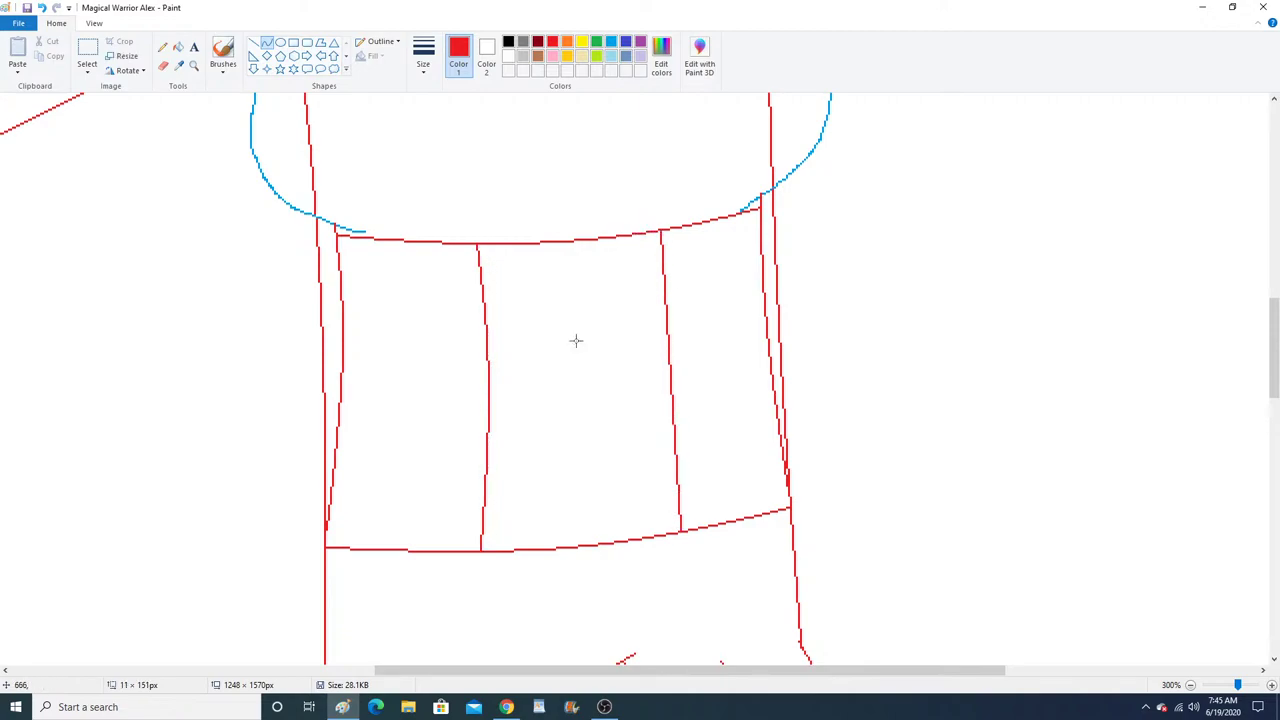
pyautogui.click(41, 7)
pyautogui.click(41, 7)
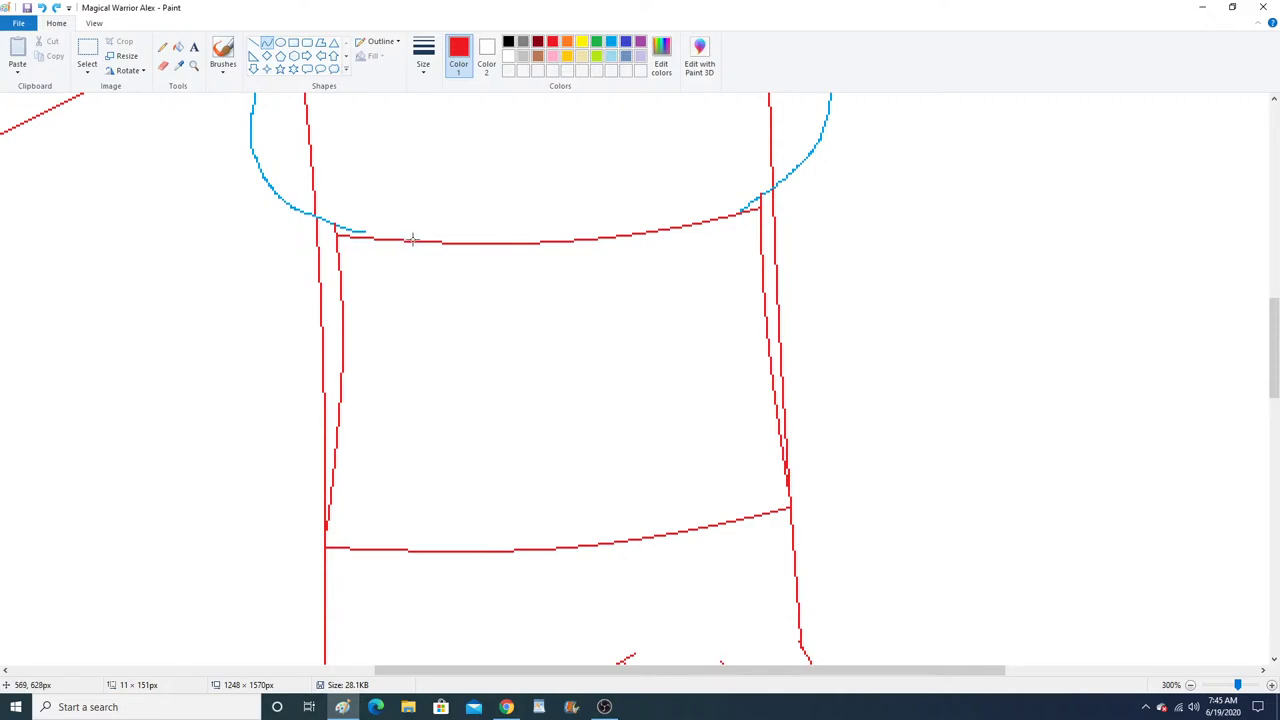
pyautogui.moveTo(412, 240); pyautogui.dragTo(448, 547)
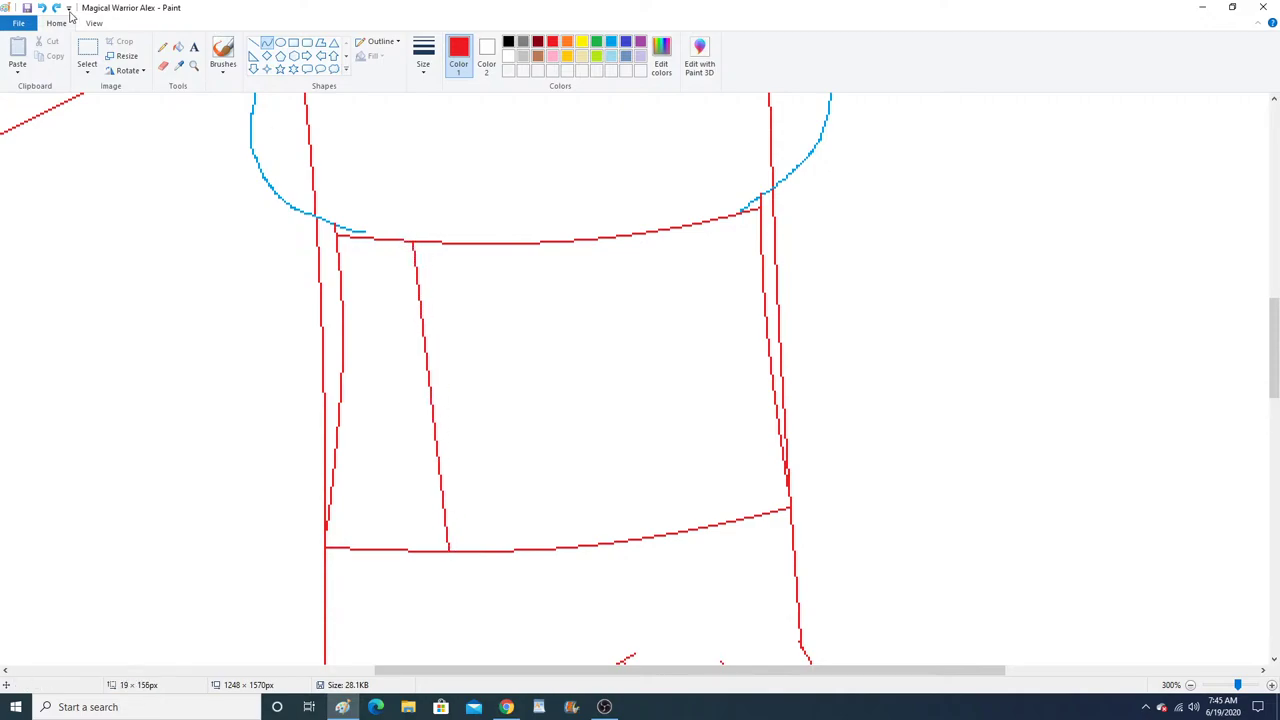
pyautogui.click(42, 8)
pyautogui.click(194, 66)
pyautogui.rightClick(314, 188)
pyautogui.rightClick(314, 188)
pyautogui.click(420, 242)
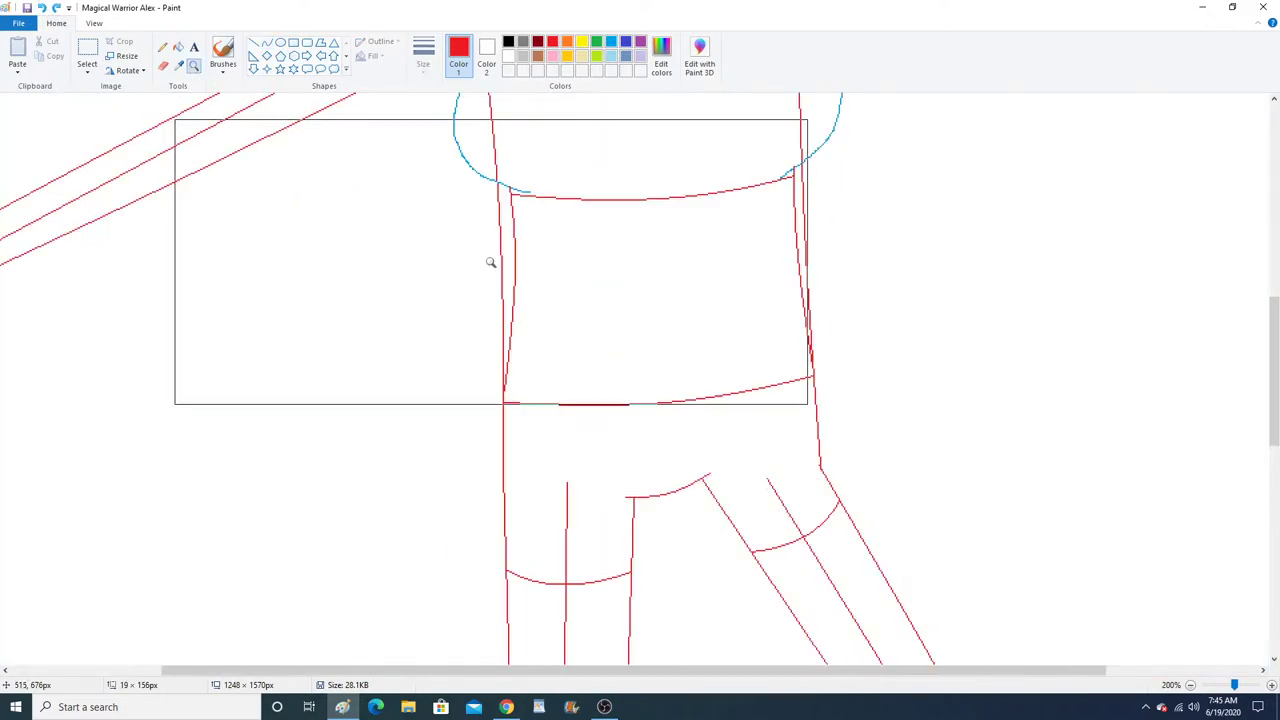
pyautogui.click(491, 262)
pyautogui.click(266, 43)
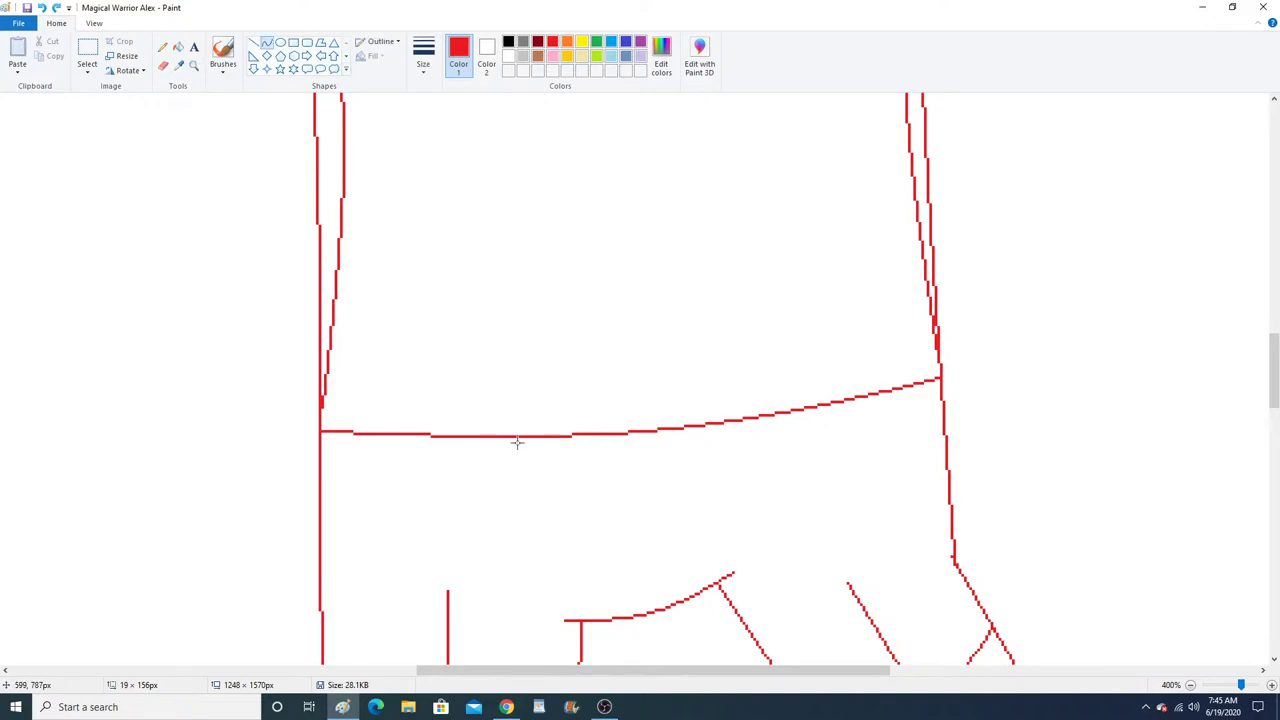
pyautogui.moveTo(517, 437)
pyautogui.mouseDown()
pyautogui.moveTo(540, 317)
pyautogui.moveTo(513, 165)
pyautogui.mouseUp()
pyautogui.scroll(3, 531, 269)
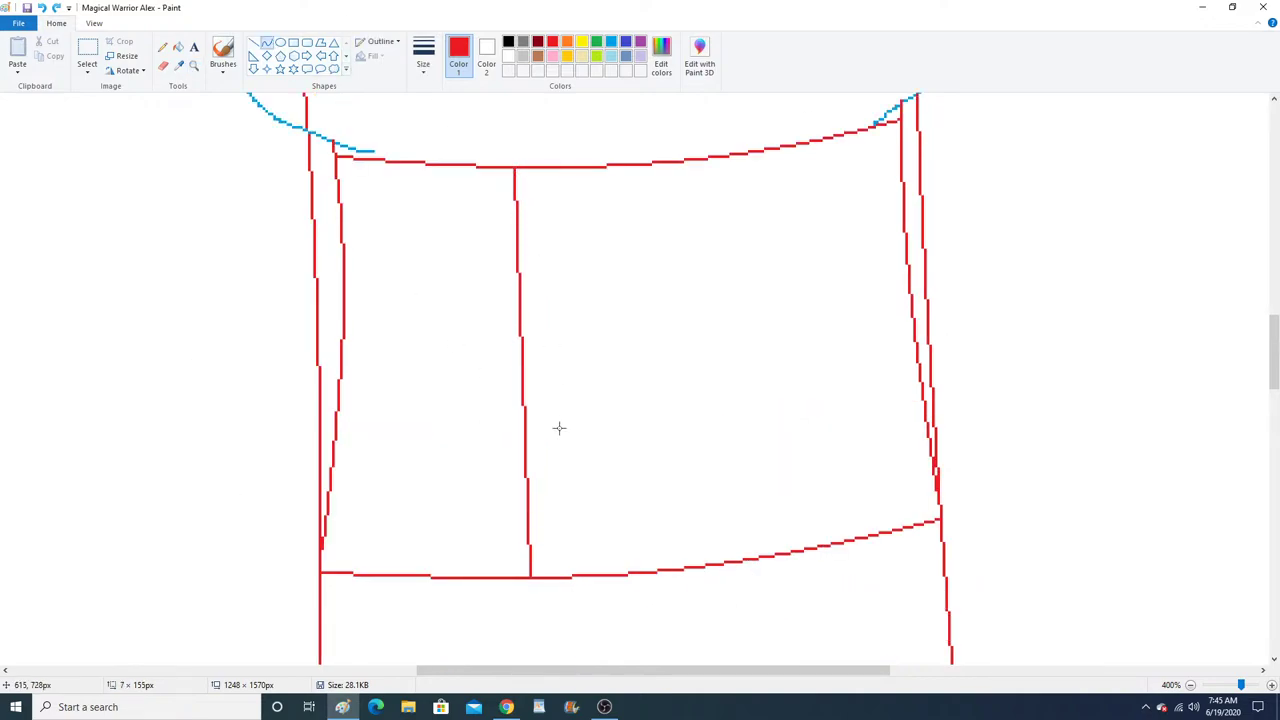
pyautogui.moveTo(559, 428); pyautogui.dragTo(549, 323)
pyautogui.click(44, 10)
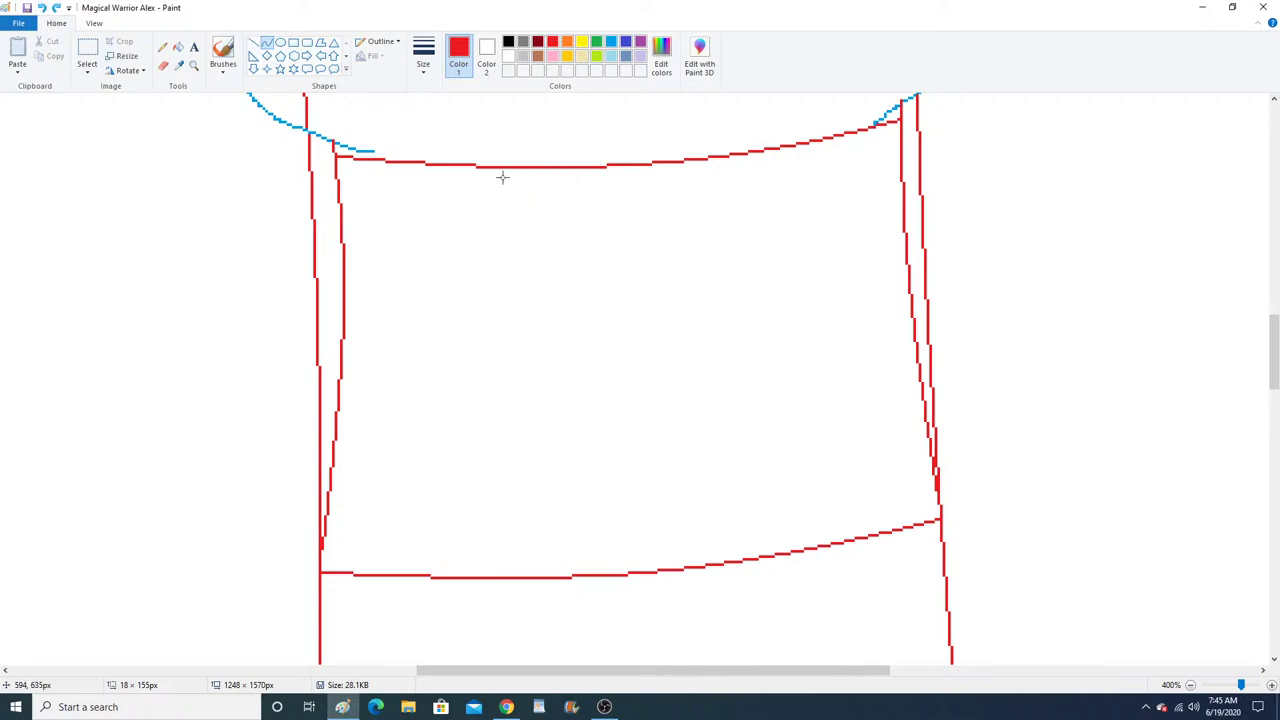
# Draw two red bodice seam curves, about 155 px and 153 px tall, down the waist from the under-bust curve to the hip curve.
pyautogui.moveTo(497, 166); pyautogui.dragTo(523, 577)
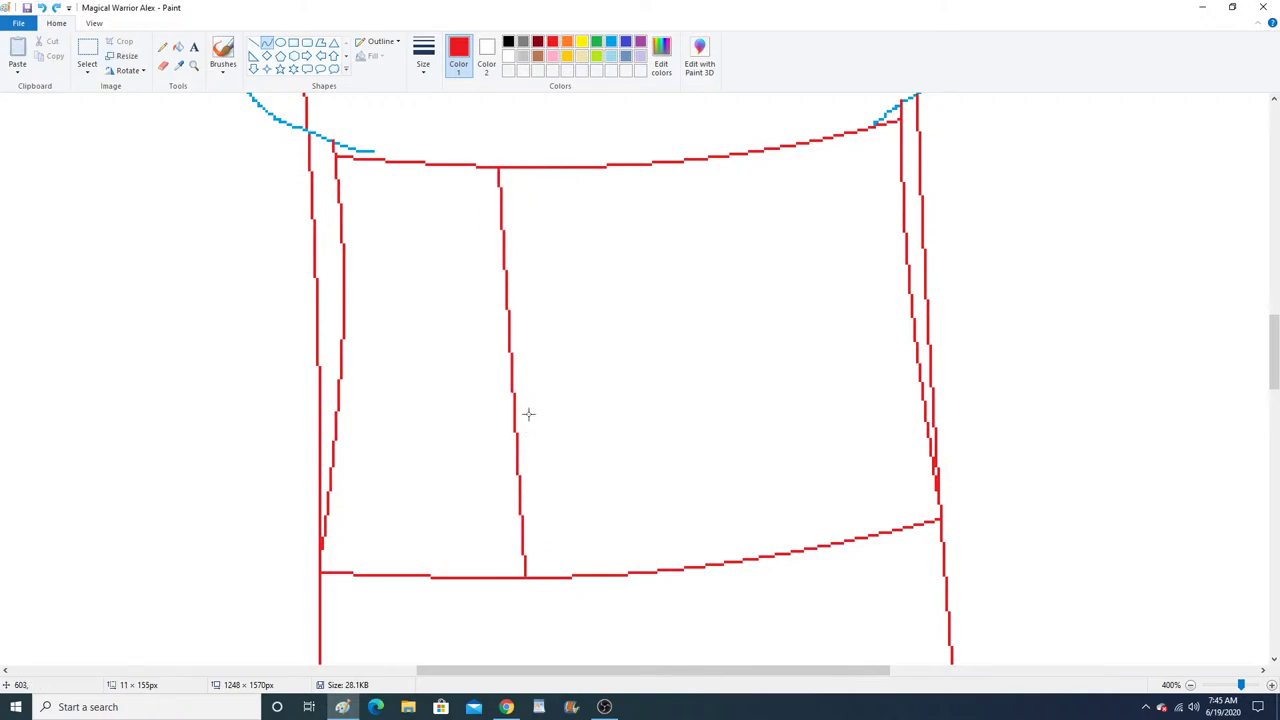
pyautogui.moveTo(528, 413); pyautogui.dragTo(528, 395)
pyautogui.moveTo(722, 155); pyautogui.dragTo(752, 560)
pyautogui.moveTo(727, 336); pyautogui.dragTo(723, 357)
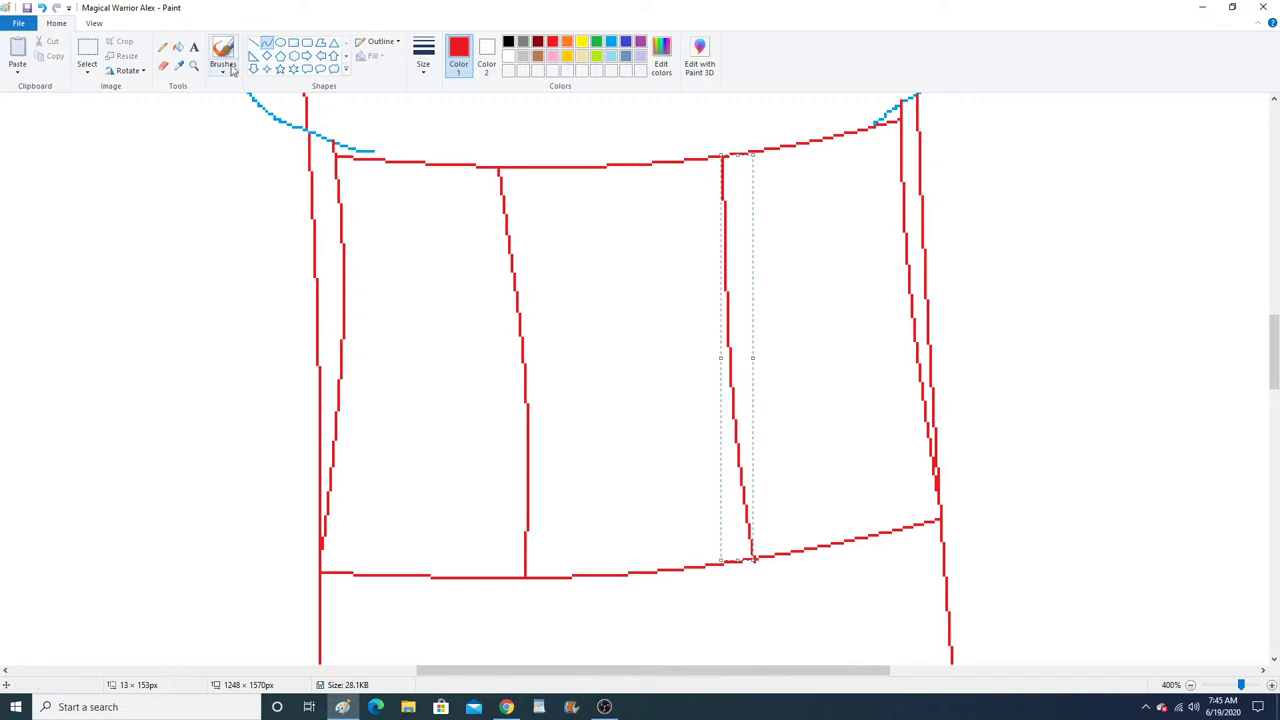
pyautogui.click(194, 65)
pyautogui.rightClick(294, 296)
pyautogui.rightClick(294, 296)
pyautogui.rightClick(294, 296)
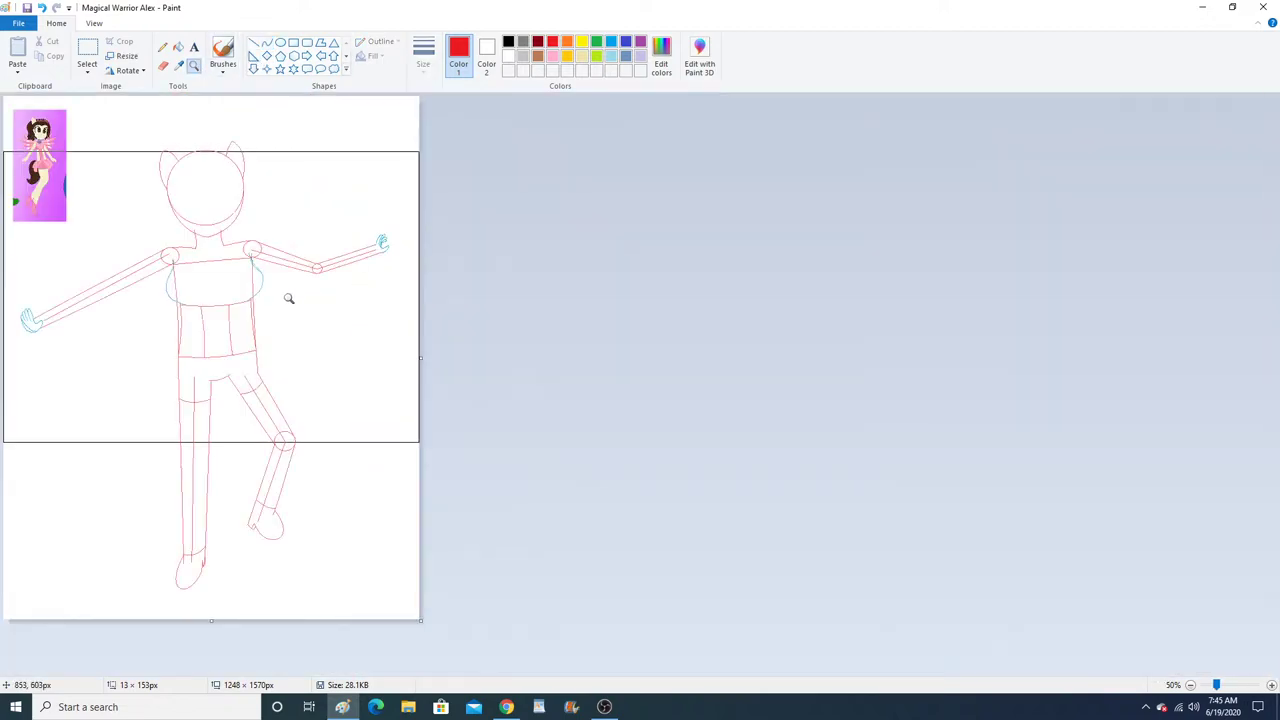
pyautogui.click(294, 342)
pyautogui.scroll(3, 294, 342)
pyautogui.click(267, 42)
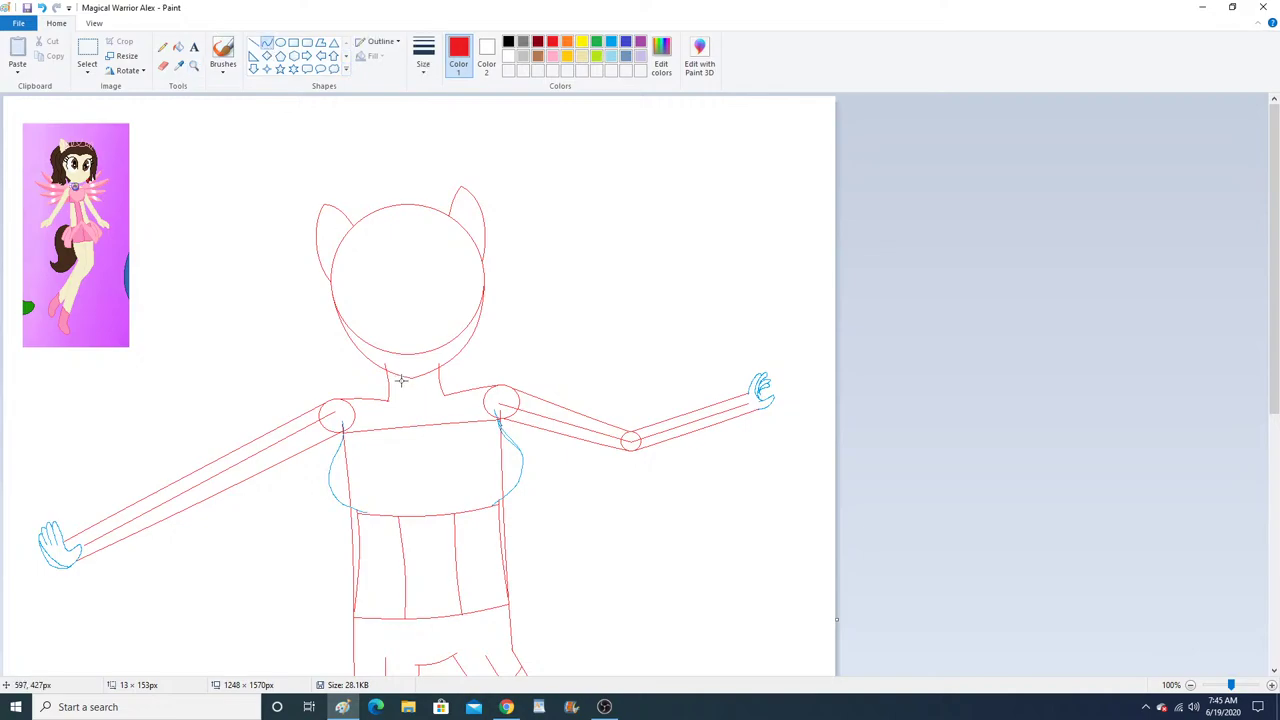
pyautogui.moveTo(418, 430); pyautogui.dragTo(422, 514)
pyautogui.moveTo(422, 514); pyautogui.dragTo(229, 491)
pyautogui.click(41, 7)
# Draw one half of a red heart on the chest, bulging toward the extended straight arm, from the chest line's middle to the under-bust curve.
pyautogui.moveTo(421, 428)
pyautogui.mouseDown()
pyautogui.moveTo(428, 514)
pyautogui.moveTo(340, 345)
pyautogui.mouseUp()
pyautogui.moveTo(316, 468); pyautogui.dragTo(311, 485)
pyautogui.moveTo(370, 346); pyautogui.dragTo(372, 343)
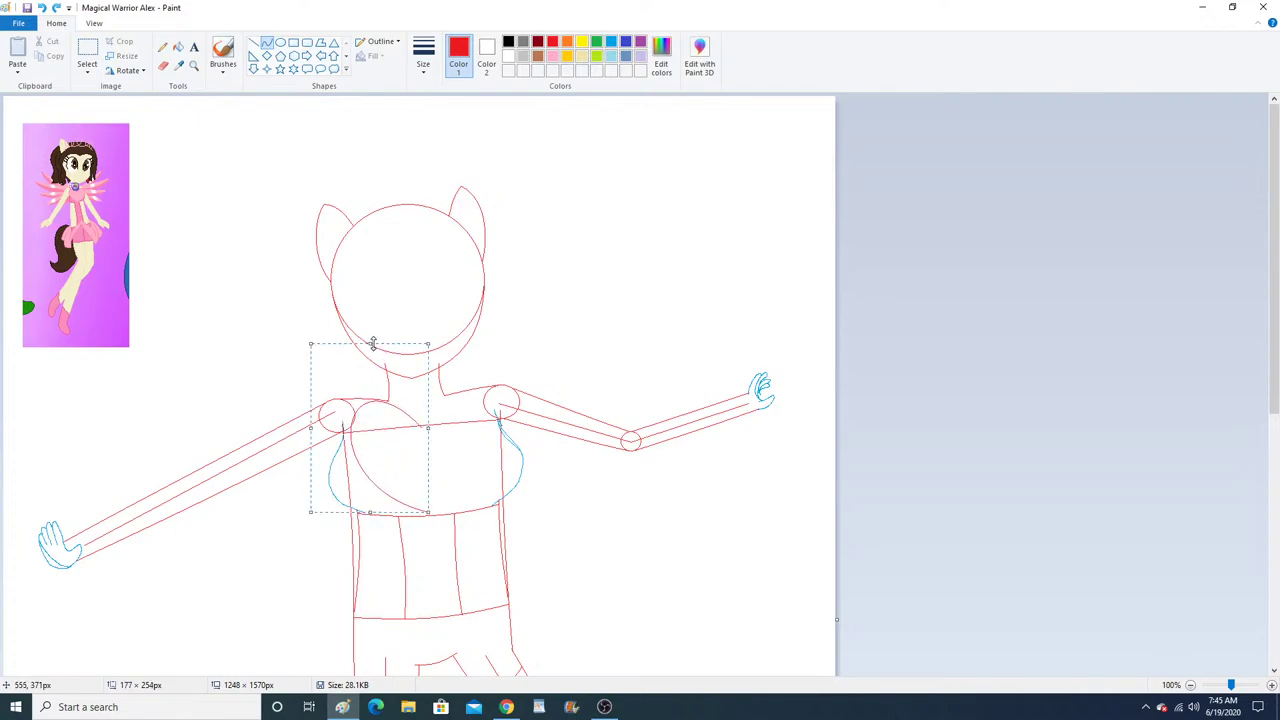
# Draw the heart's other half in red, bulging toward the bent arm and joining the first half at the upper notch and lower tip.
pyautogui.click(194, 66)
pyautogui.click(494, 465)
pyautogui.click(501, 349)
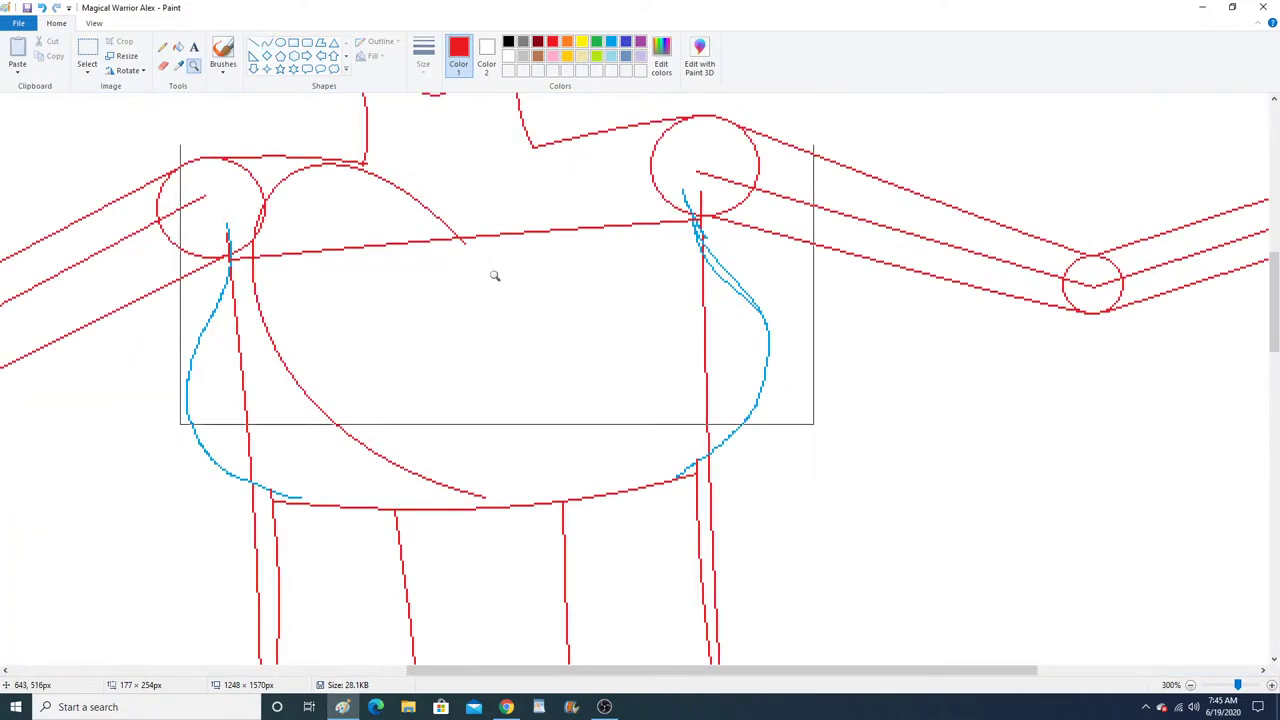
pyautogui.click(484, 256)
pyautogui.click(267, 43)
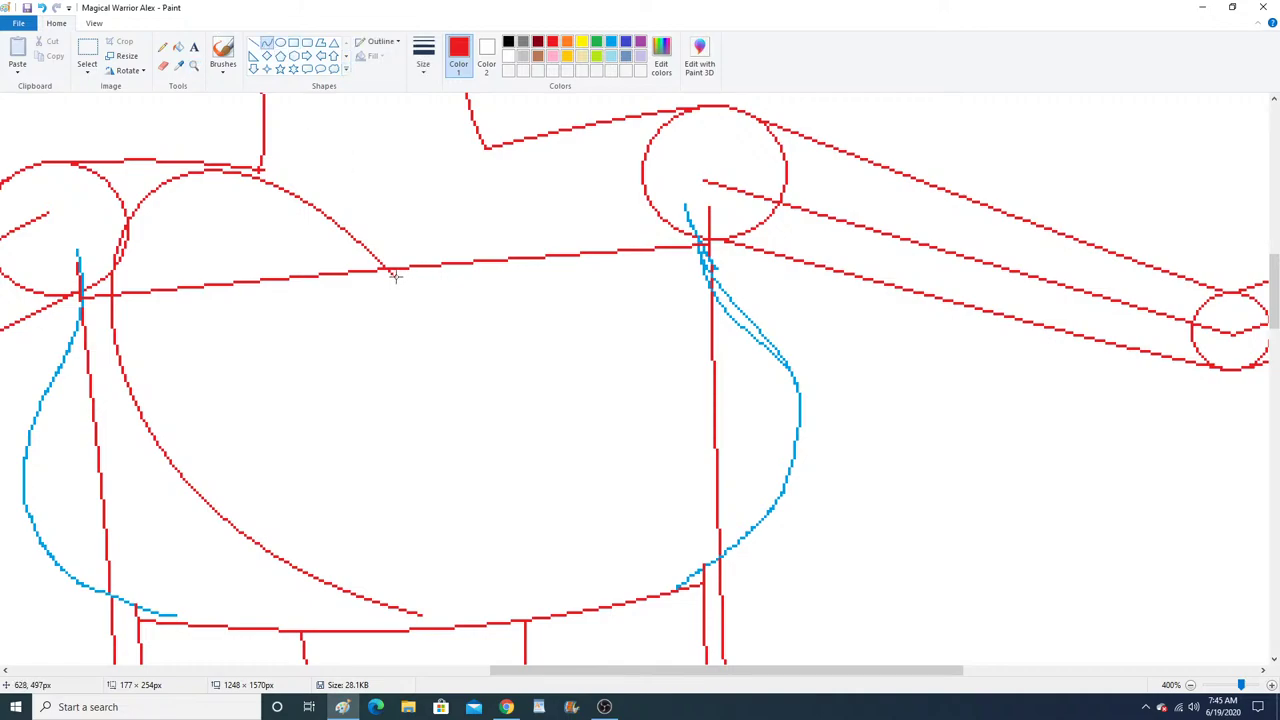
pyautogui.moveTo(395, 275)
pyautogui.mouseDown()
pyautogui.moveTo(425, 614)
pyautogui.moveTo(529, 286)
pyautogui.moveTo(598, 154)
pyautogui.mouseUp()
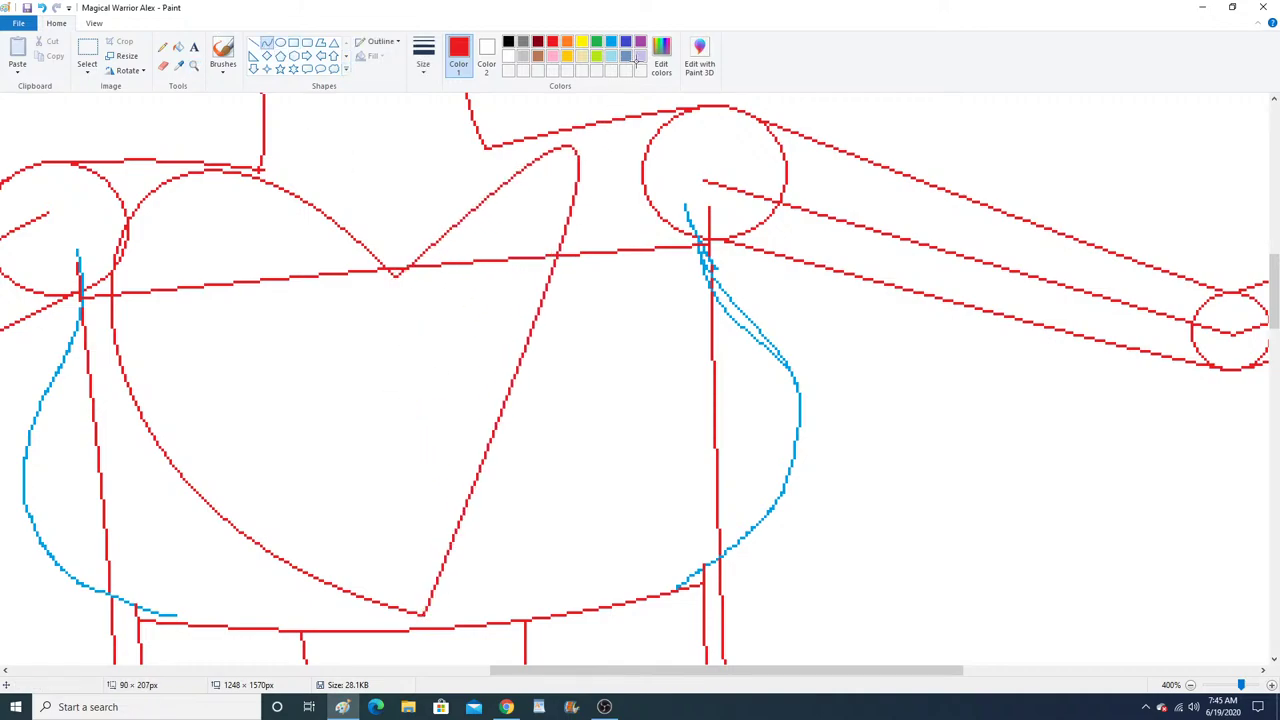
pyautogui.moveTo(636, 60); pyautogui.dragTo(874, 386)
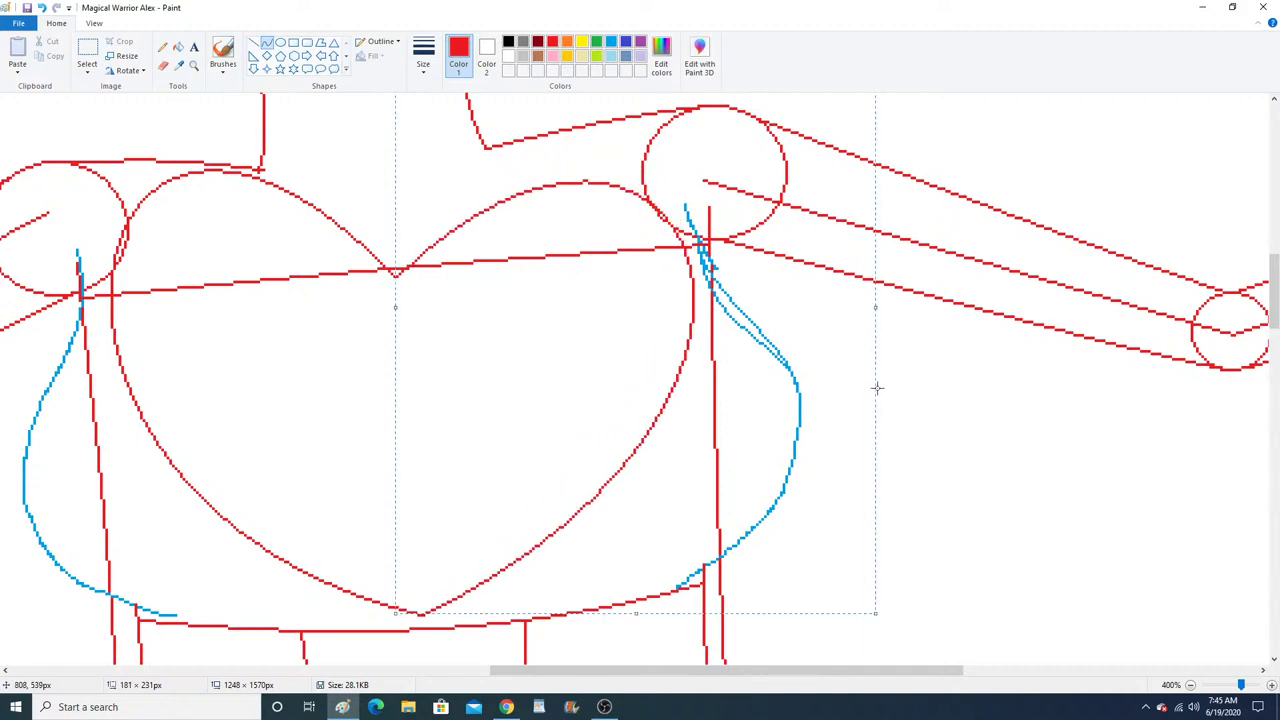
pyautogui.click(196, 66)
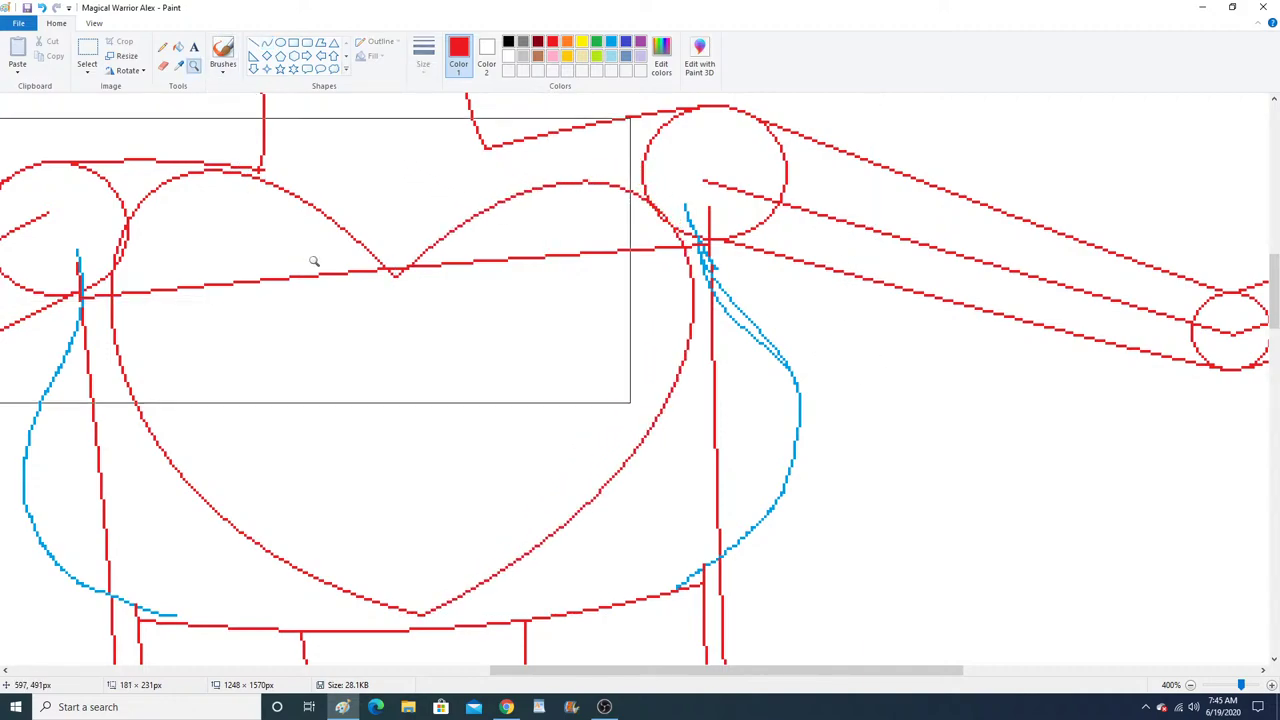
pyautogui.rightClick(360, 314)
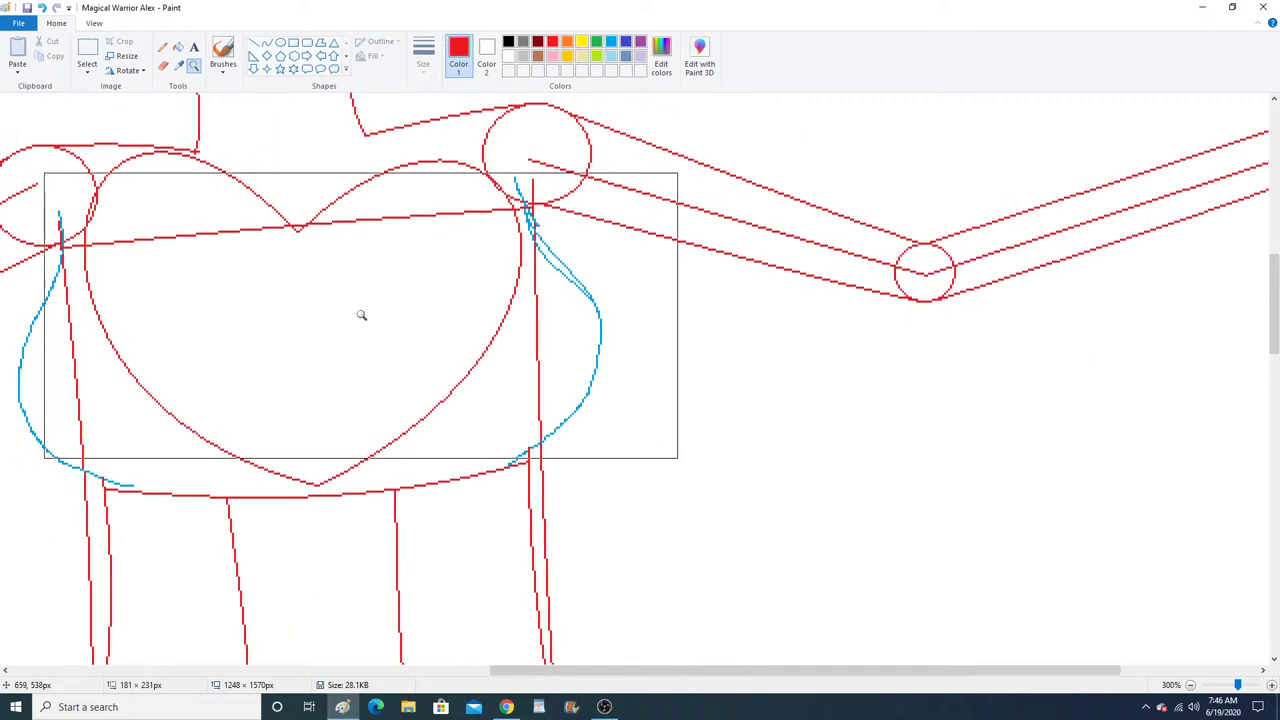
pyautogui.rightClick(371, 283)
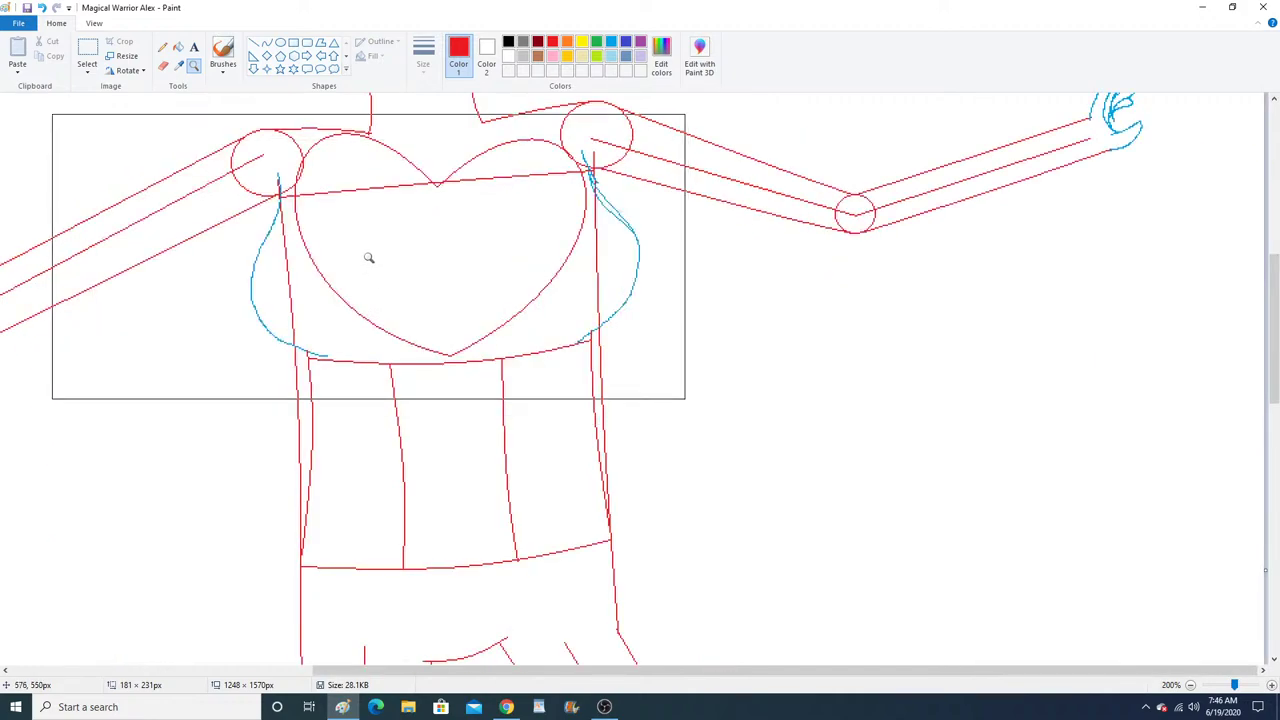
pyautogui.rightClick(368, 258)
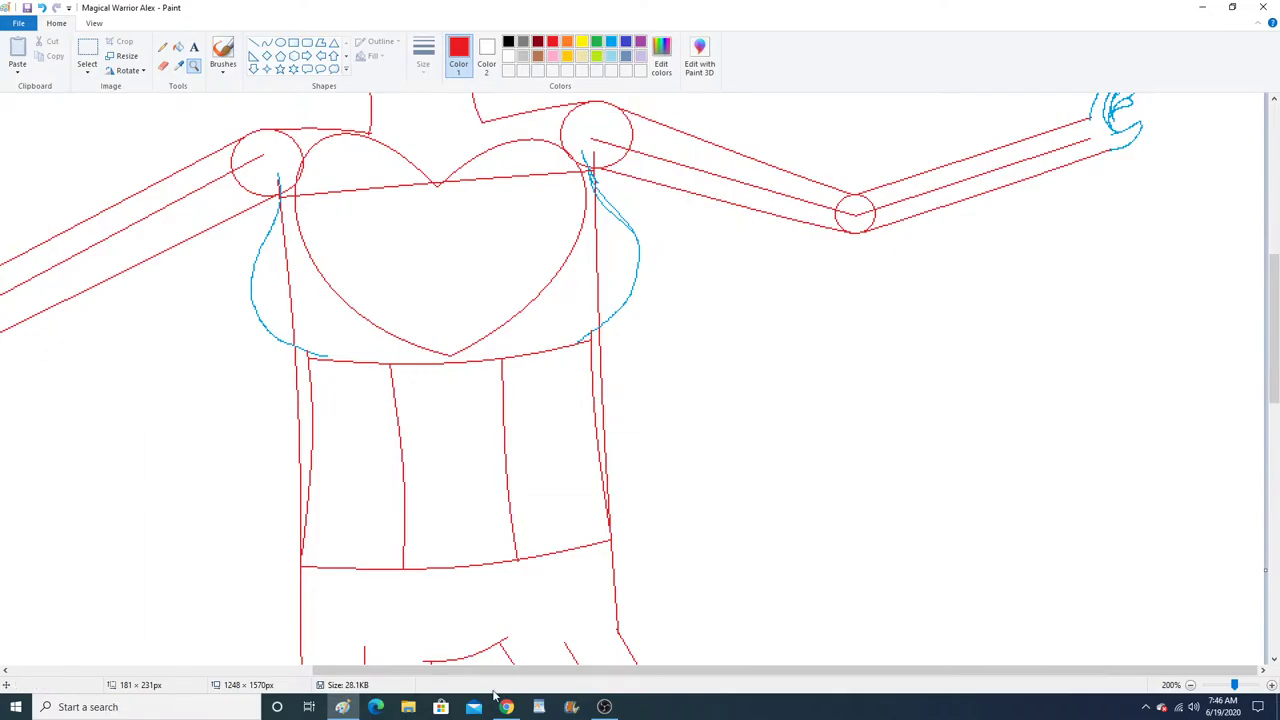
# Switch to Chrome, pause the YouTube video, and return to the Paint drawing.
pyautogui.click(506, 706)
pyautogui.click(92, 589)
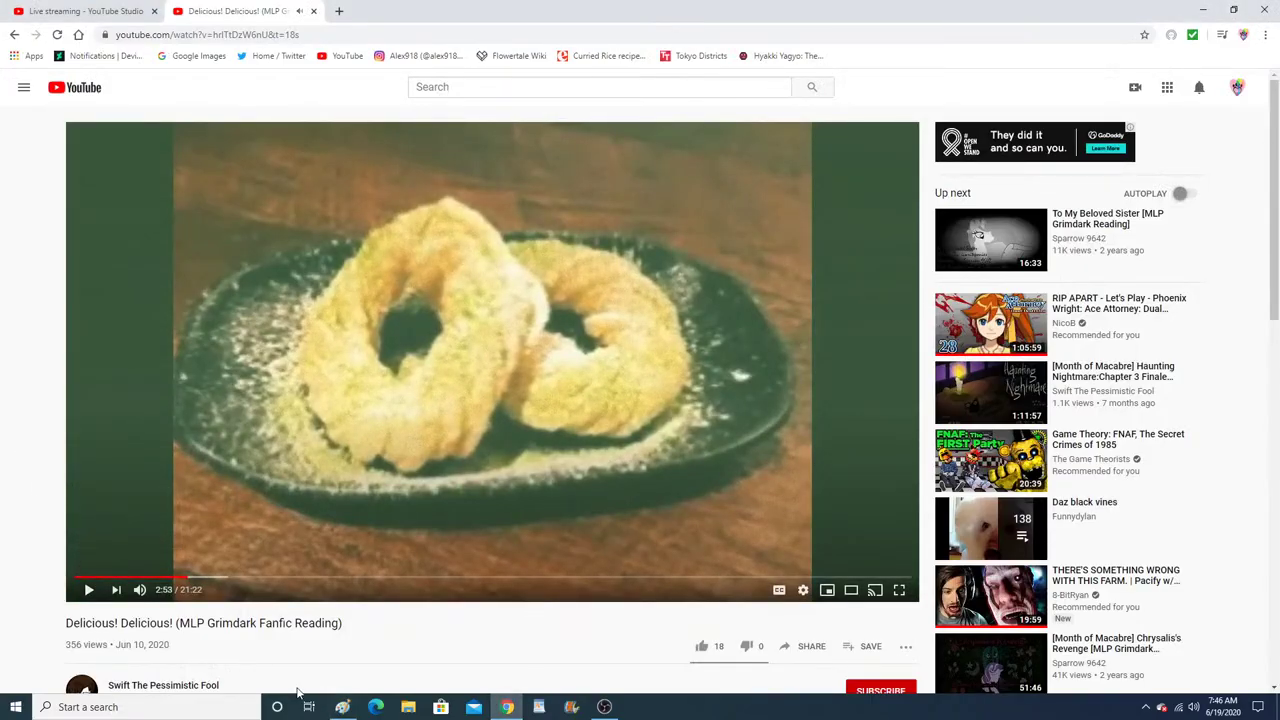
pyautogui.click(342, 706)
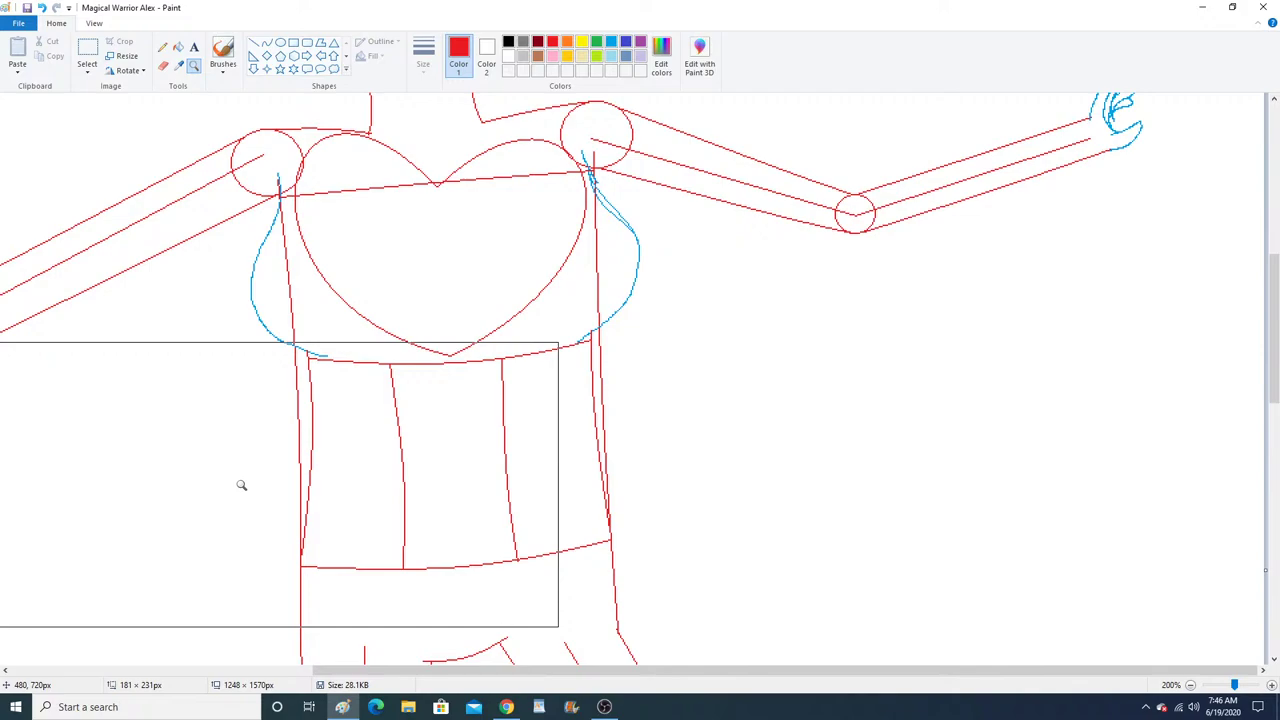
# Switch to the paused YouTube video in Chrome and return to the Paint drawing.
pyautogui.scroll(2, 391, 515)
pyautogui.scroll(-3, 392, 513)
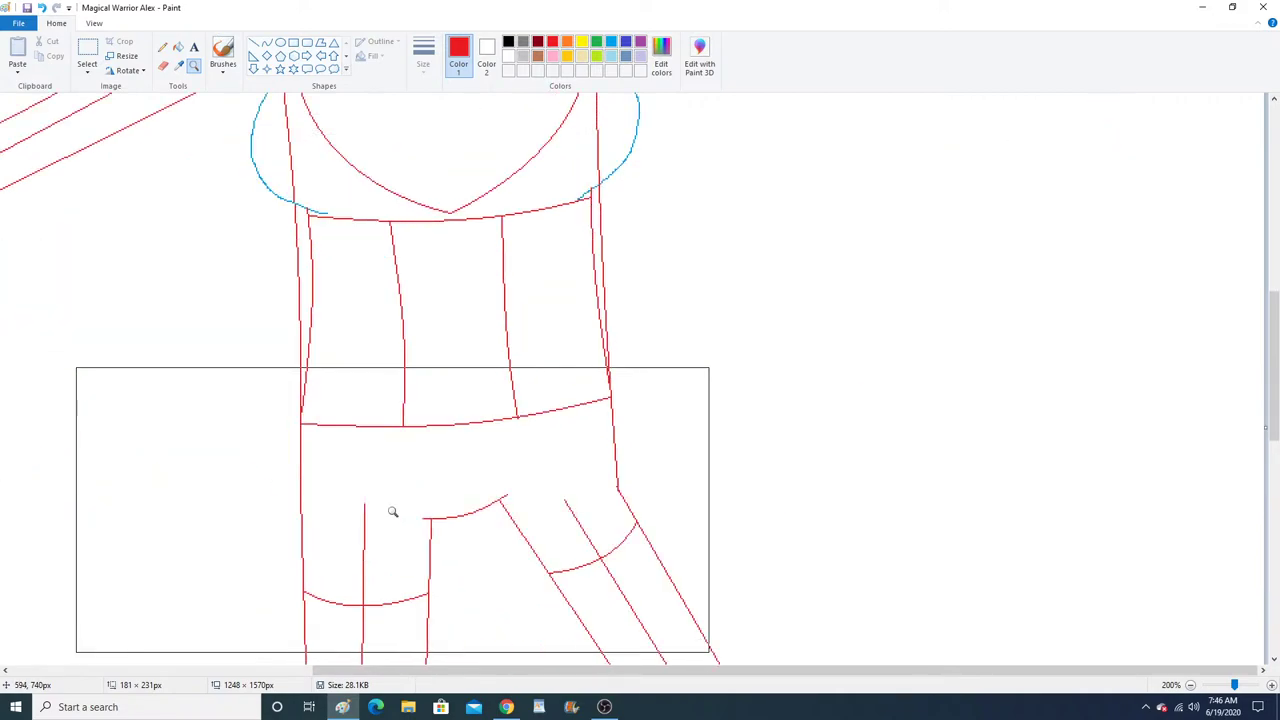
pyautogui.rightClick(478, 363)
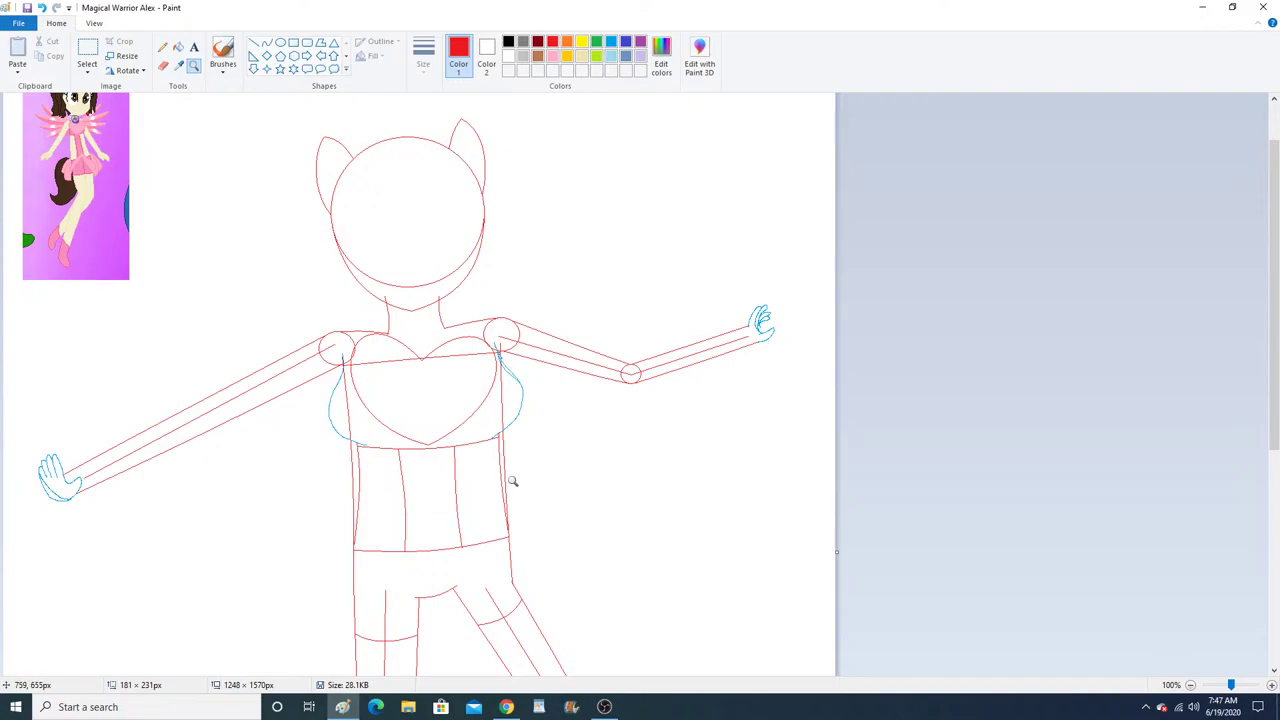
pyautogui.click(513, 707)
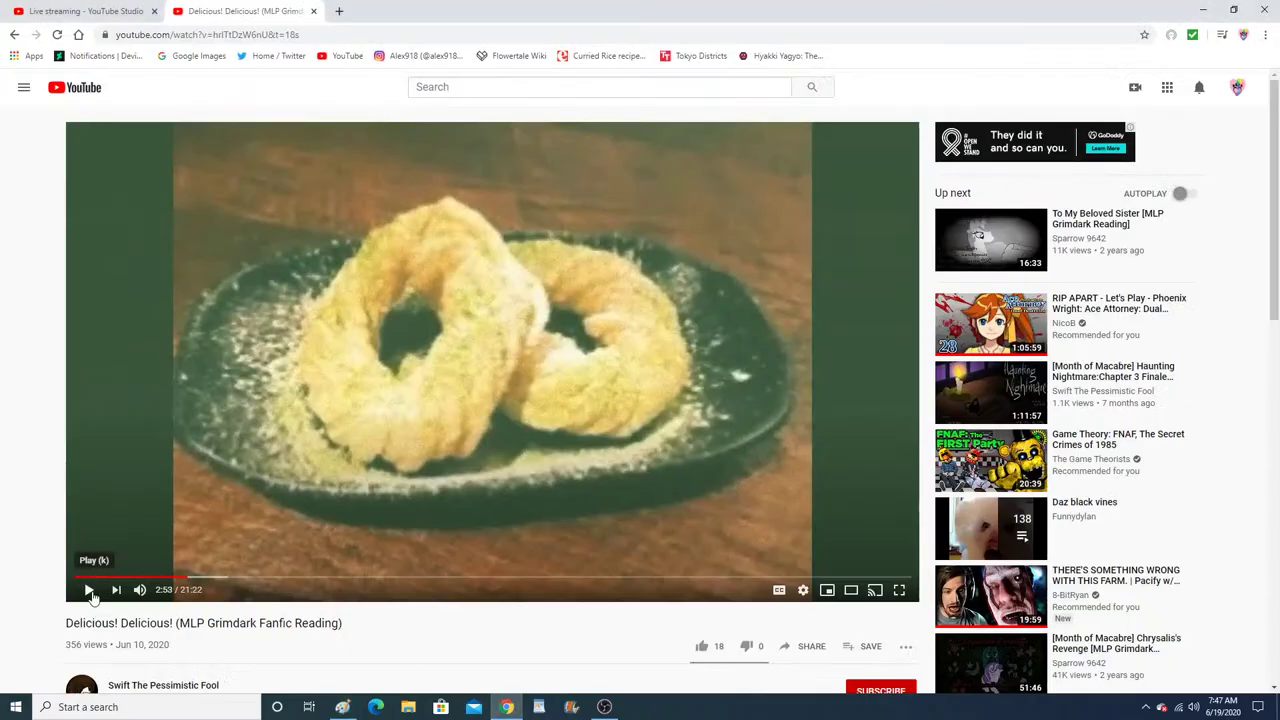
pyautogui.click(343, 707)
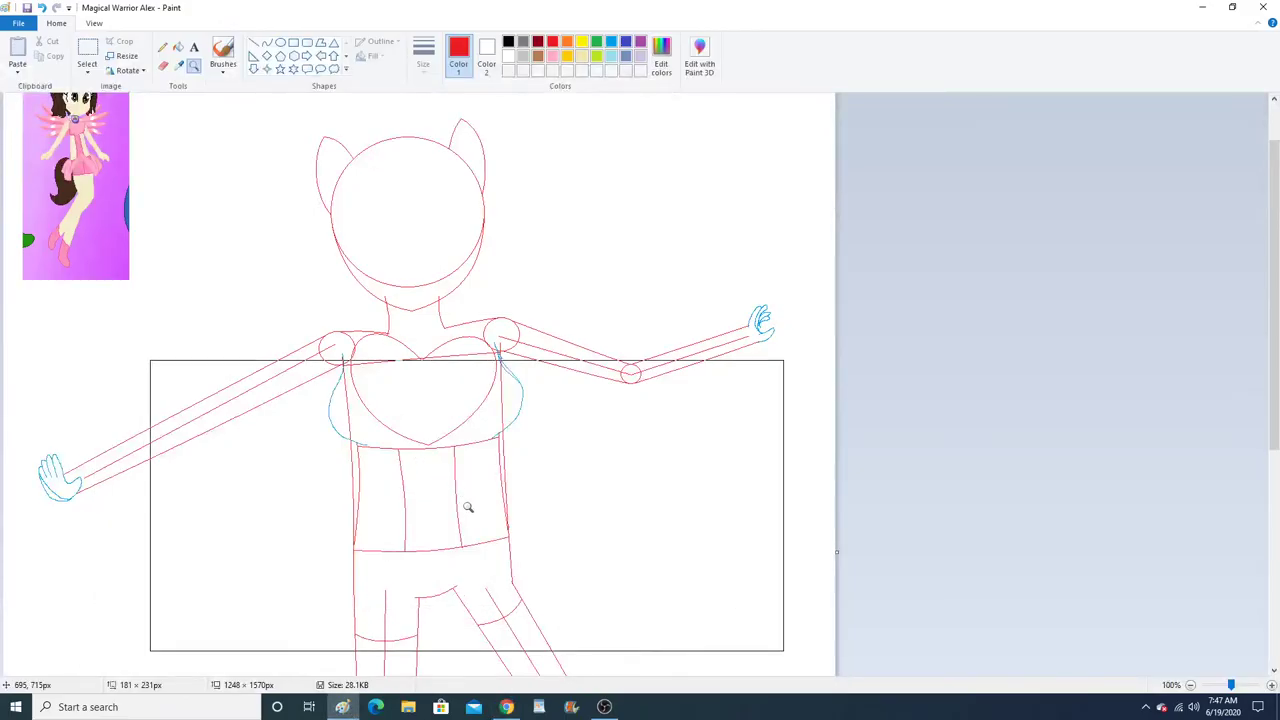
# Copy the skirt area of the reference character and place the copy in the blank space beside the sketch's hips.
pyautogui.scroll(2, 467, 507)
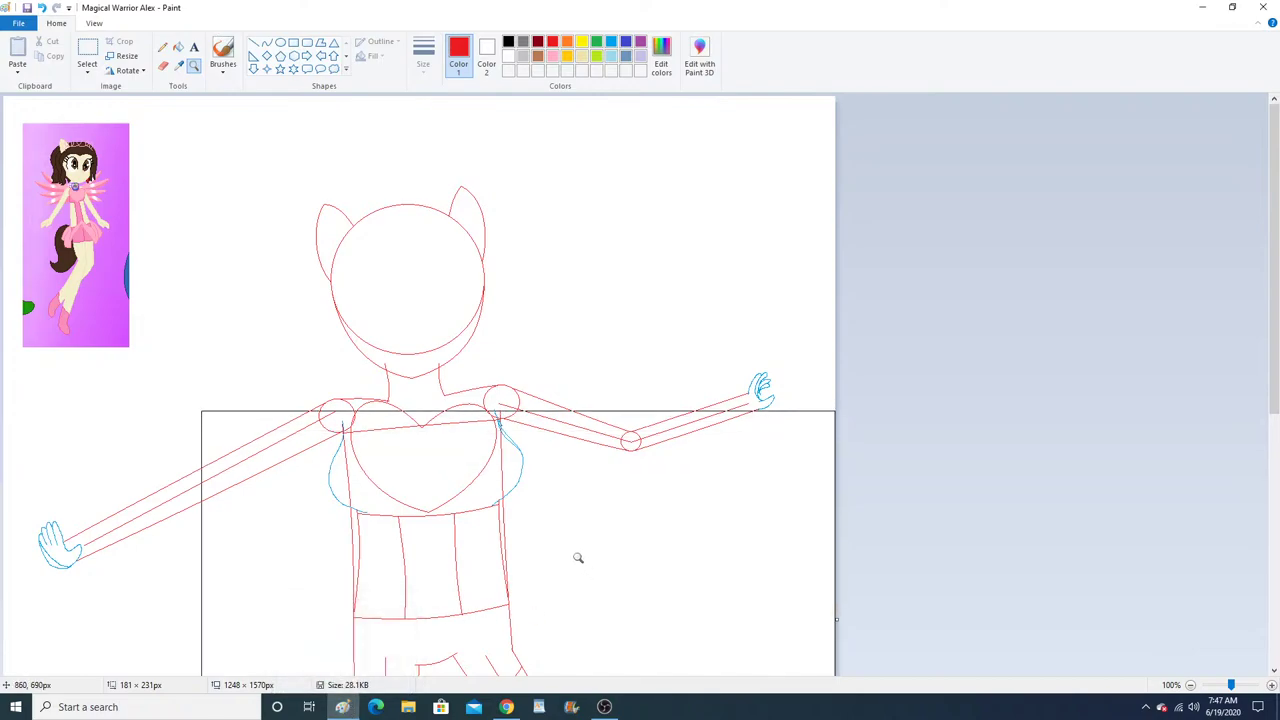
pyautogui.click(87, 70)
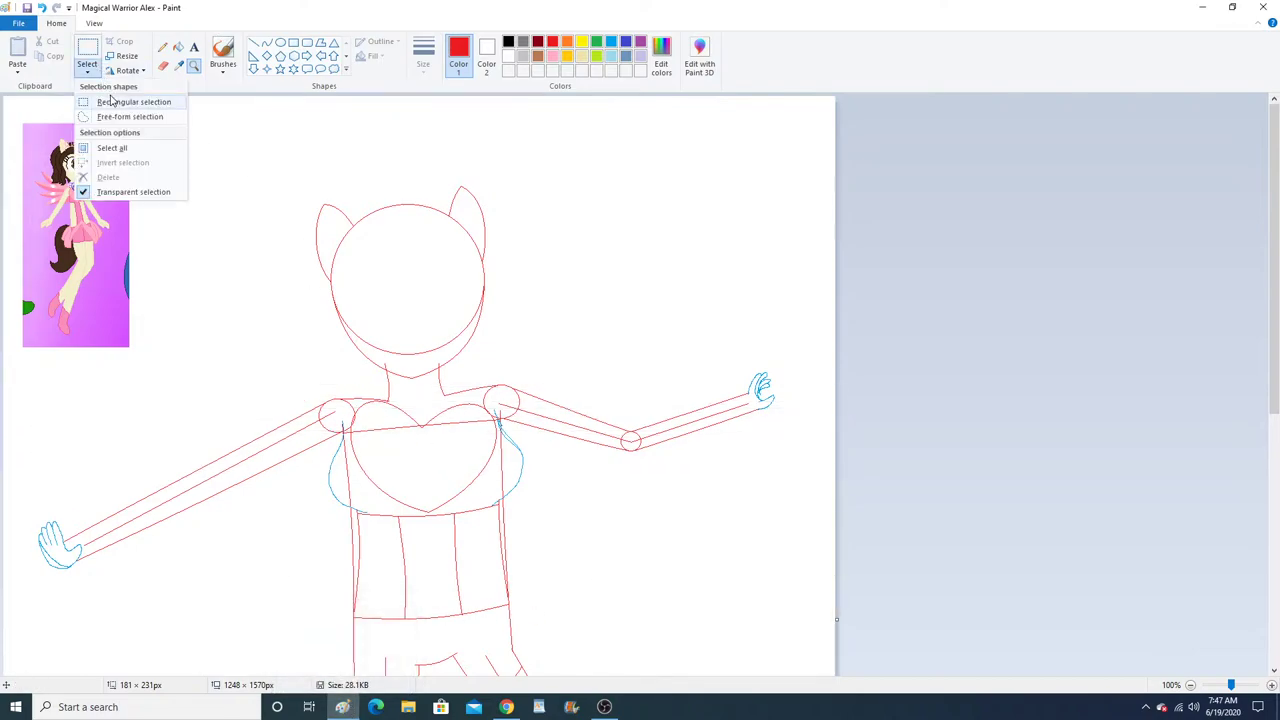
pyautogui.click(112, 100)
pyautogui.moveTo(55, 221); pyautogui.dragTo(107, 256)
pyautogui.rightClick(94, 240)
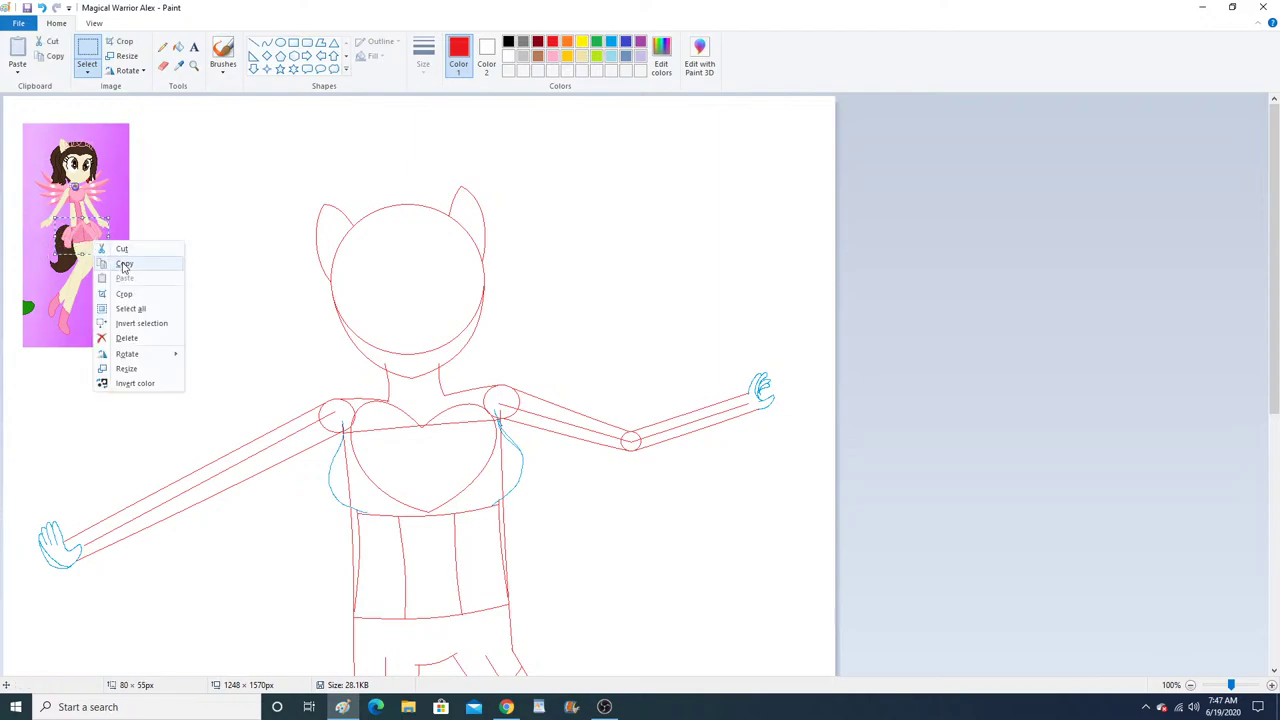
pyautogui.click(123, 264)
pyautogui.click(19, 53)
pyautogui.moveTo(31, 114)
pyautogui.mouseDown()
pyautogui.moveTo(198, 228)
pyautogui.moveTo(603, 648)
pyautogui.mouseUp()
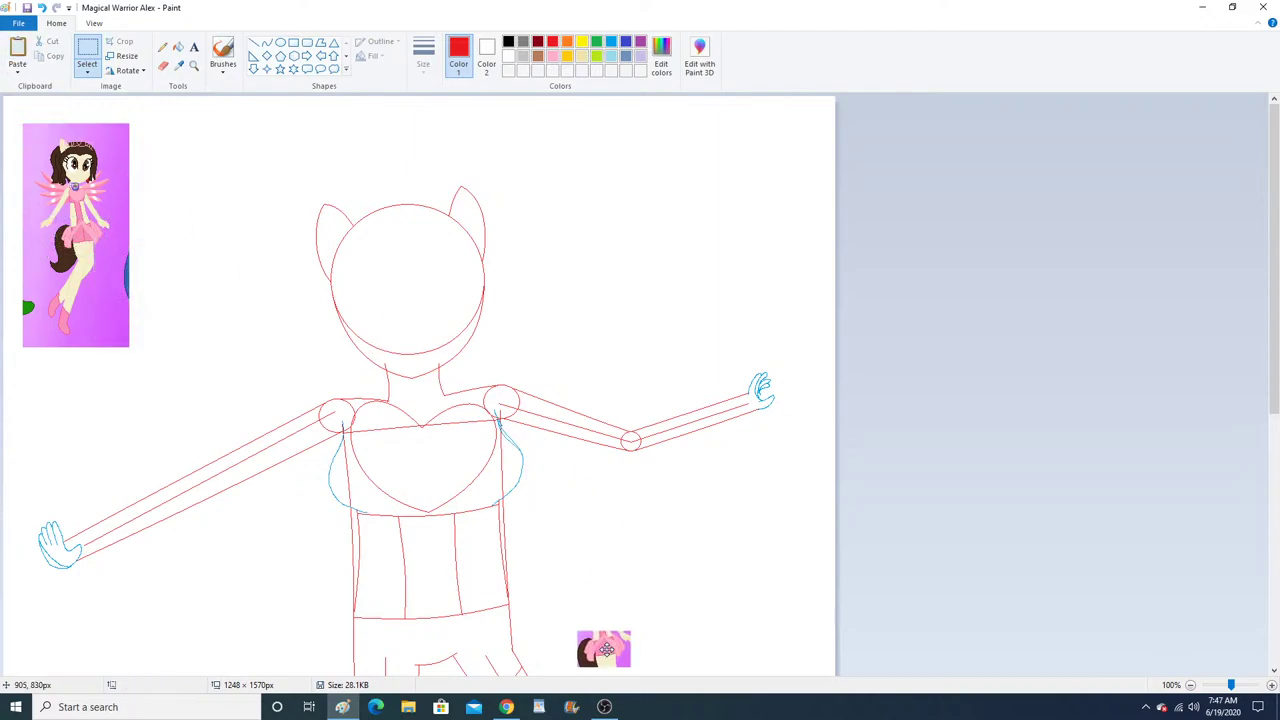
# Draw a red freehand overskirt curve about 135 px wide and 140 px tall, from the lower waist's middle to outside the straight leg.
pyautogui.scroll(-3, 591, 594)
pyautogui.click(194, 65)
pyautogui.click(480, 400)
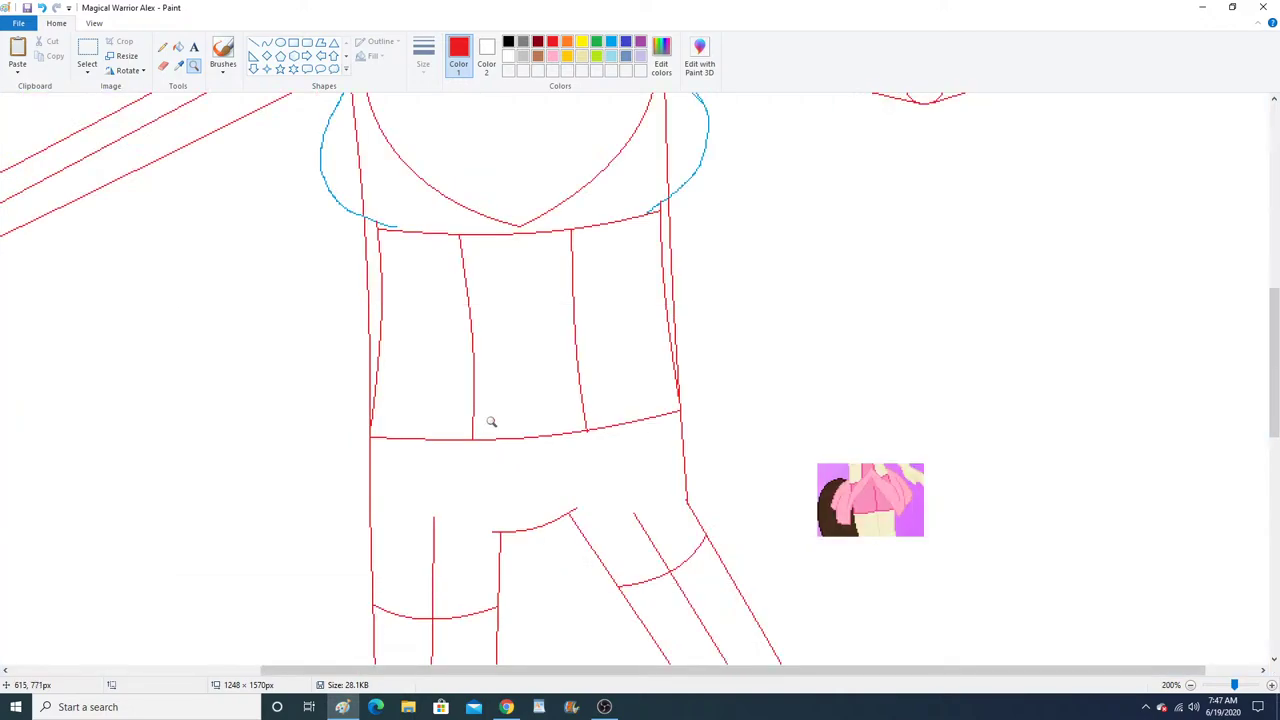
pyautogui.click(491, 423)
pyautogui.click(164, 48)
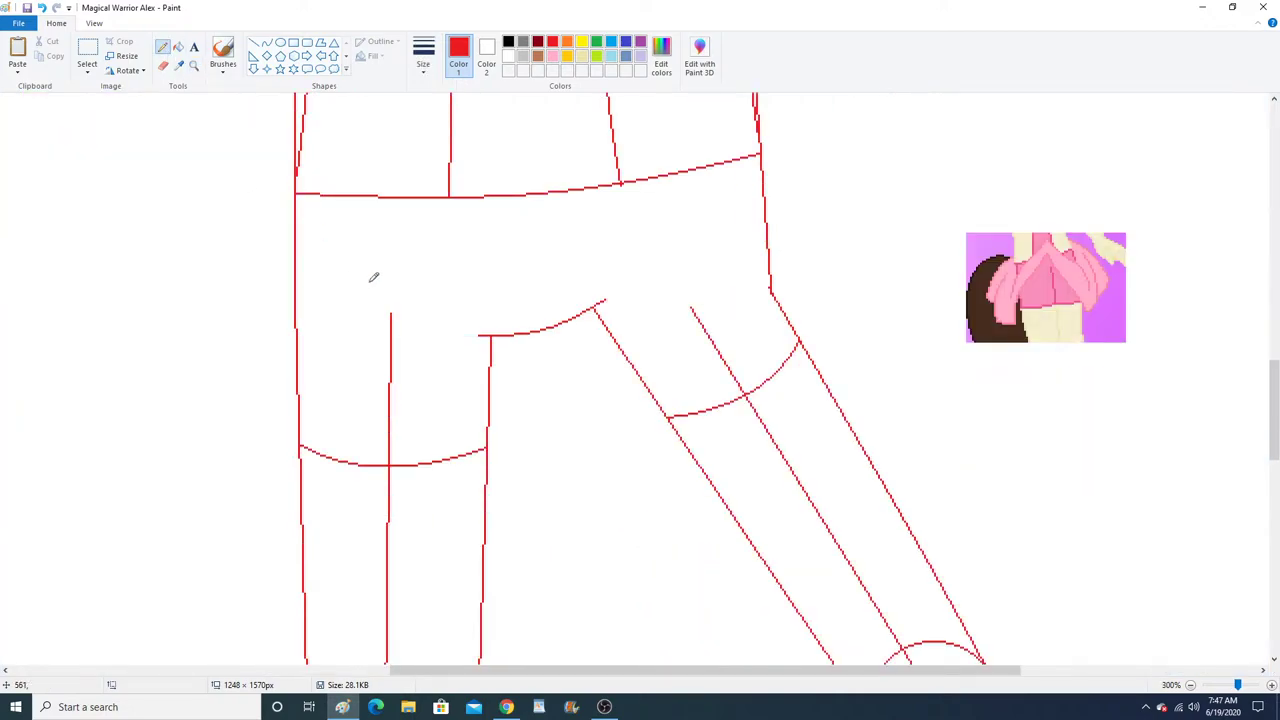
pyautogui.scroll(-3, 371, 277)
pyautogui.moveTo(502, 112)
pyautogui.mouseDown()
pyautogui.moveTo(479, 199)
pyautogui.moveTo(294, 292)
pyautogui.moveTo(255, 354)
pyautogui.mouseUp()
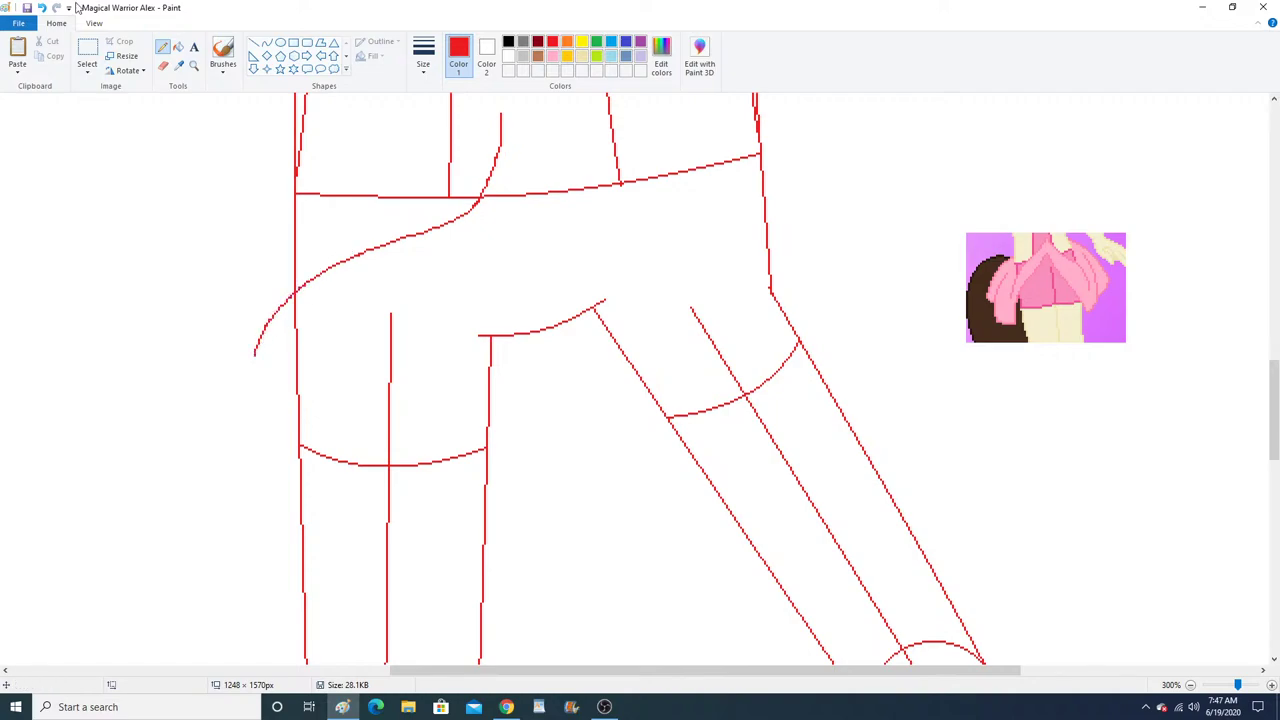
pyautogui.click(41, 7)
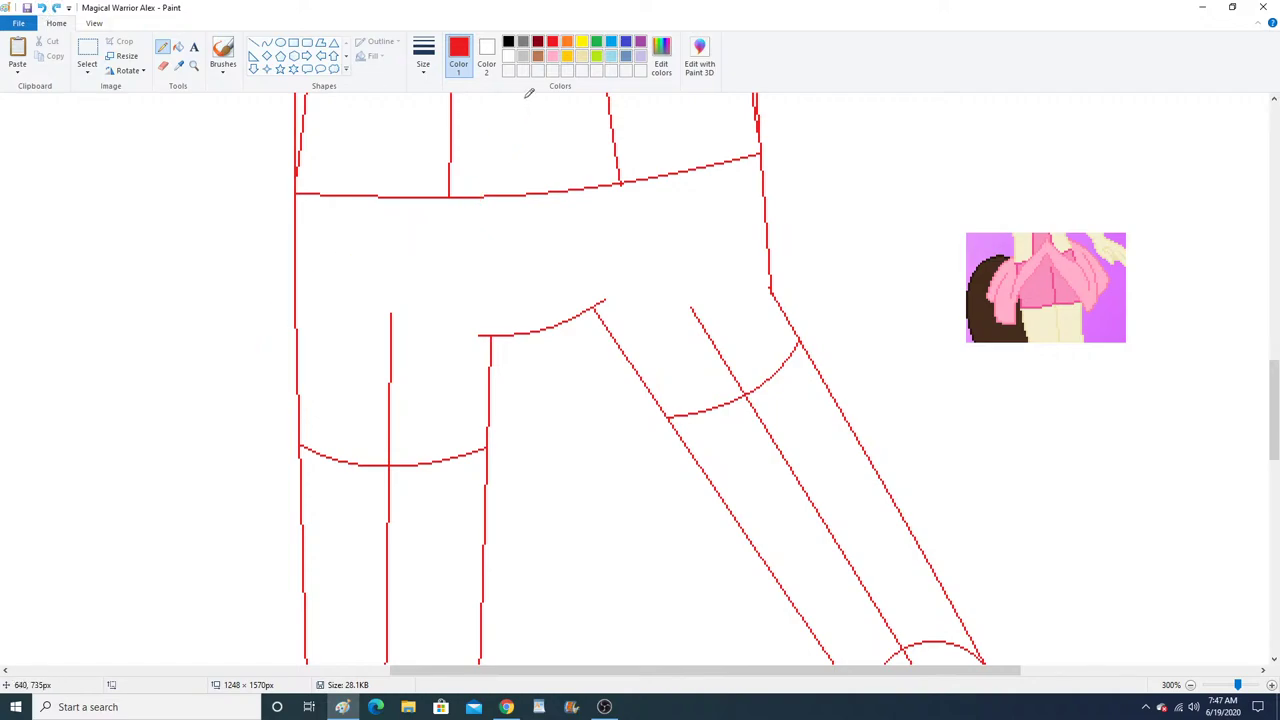
pyautogui.moveTo(526, 99)
pyautogui.mouseDown()
pyautogui.moveTo(482, 185)
pyautogui.moveTo(318, 290)
pyautogui.moveTo(258, 378)
pyautogui.mouseUp()
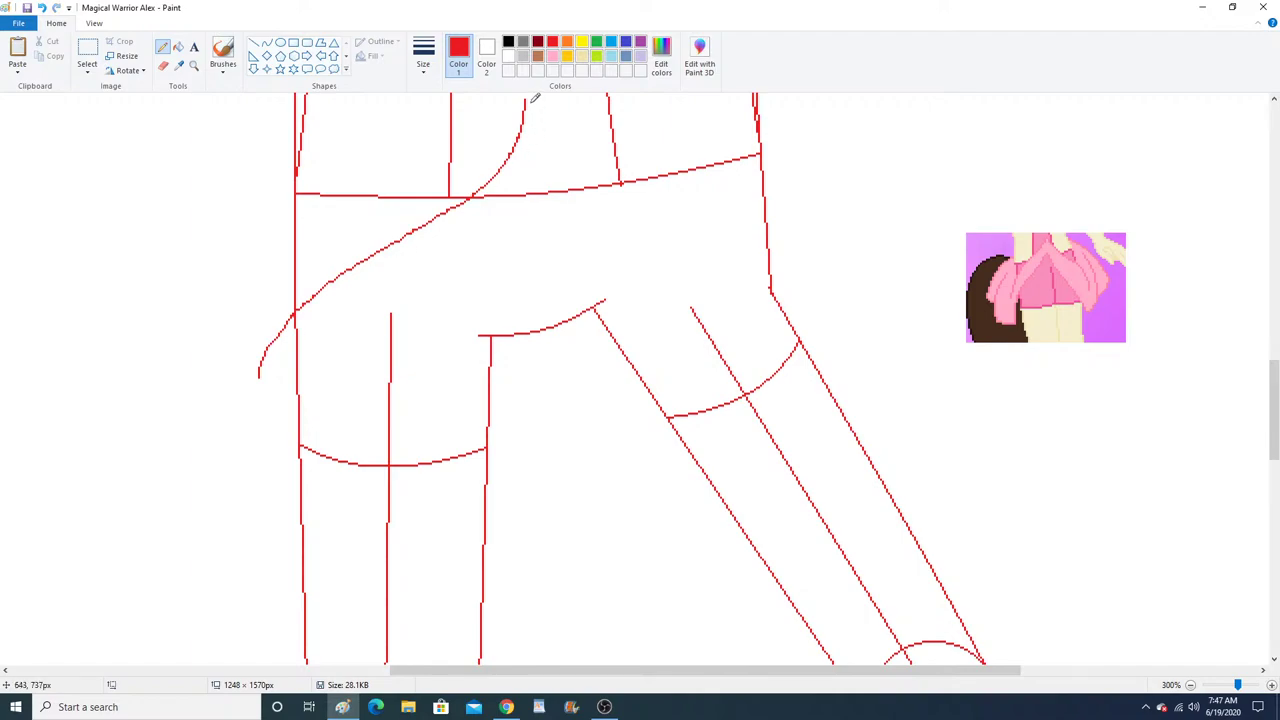
# Draw a matching red curve from the same waist peak over the hip to outside the bent leg, about 165 px wide and 120 px tall.
pyautogui.moveTo(526, 99)
pyautogui.mouseDown()
pyautogui.moveTo(551, 166)
pyautogui.moveTo(590, 212)
pyautogui.moveTo(742, 241)
pyautogui.moveTo(792, 265)
pyautogui.moveTo(853, 342)
pyautogui.mouseUp()
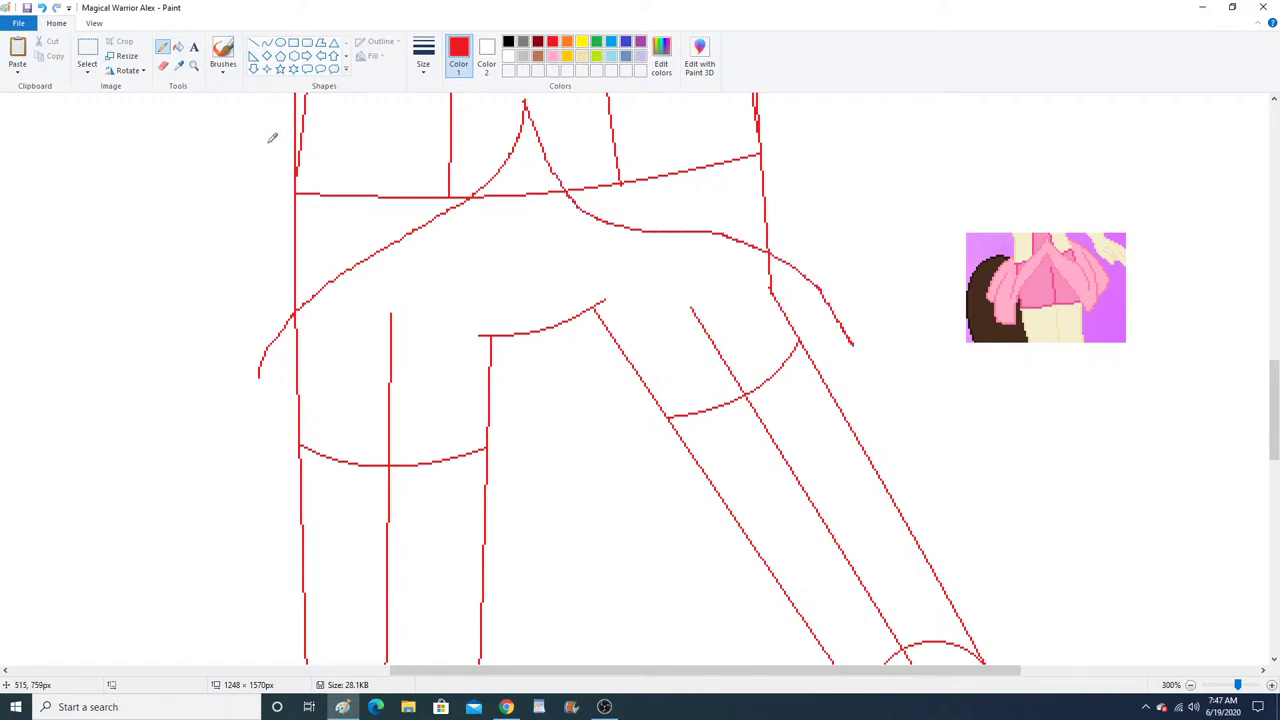
pyautogui.click(41, 7)
pyautogui.moveTo(526, 100)
pyautogui.mouseDown()
pyautogui.moveTo(648, 198)
pyautogui.moveTo(768, 246)
pyautogui.moveTo(856, 338)
pyautogui.mouseUp()
# Draw the overskirt drape's upper edge in red above the first curves, sweeping from a waist peak down past both hips.
pyautogui.scroll(3, 650, 400)
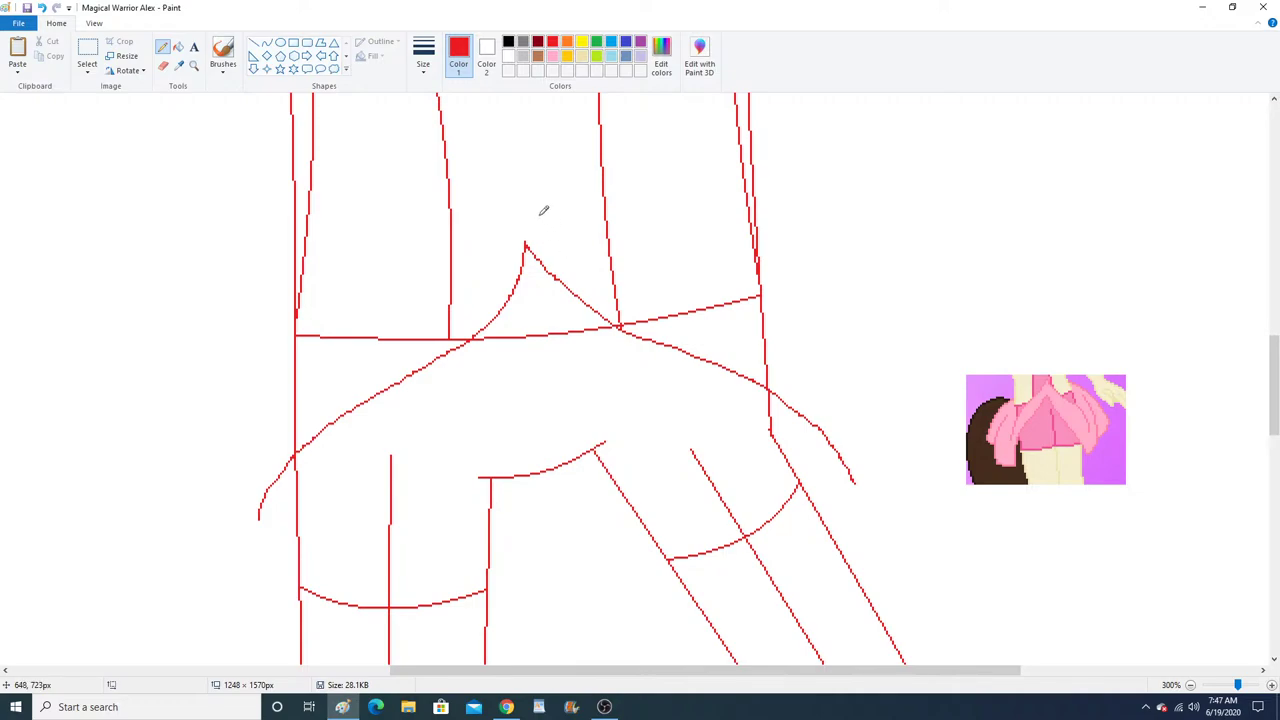
pyautogui.moveTo(540, 197); pyautogui.dragTo(620, 294)
pyautogui.click(41, 7)
pyautogui.moveTo(527, 196); pyautogui.dragTo(711, 320)
pyautogui.click(41, 7)
pyautogui.moveTo(533, 193)
pyautogui.mouseDown()
pyautogui.moveTo(683, 307)
pyautogui.moveTo(790, 352)
pyautogui.moveTo(874, 422)
pyautogui.mouseUp()
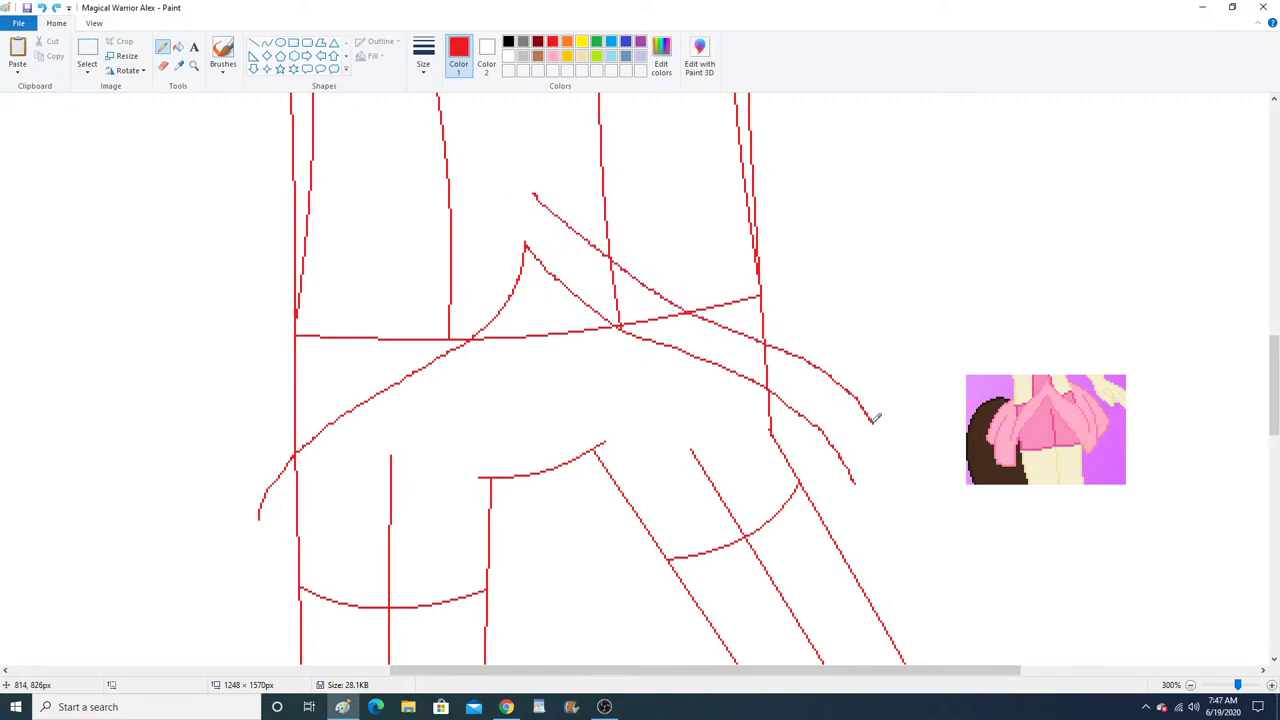
pyautogui.moveTo(536, 194)
pyautogui.mouseDown()
pyautogui.moveTo(466, 289)
pyautogui.moveTo(320, 367)
pyautogui.moveTo(274, 404)
pyautogui.moveTo(232, 493)
pyautogui.mouseUp()
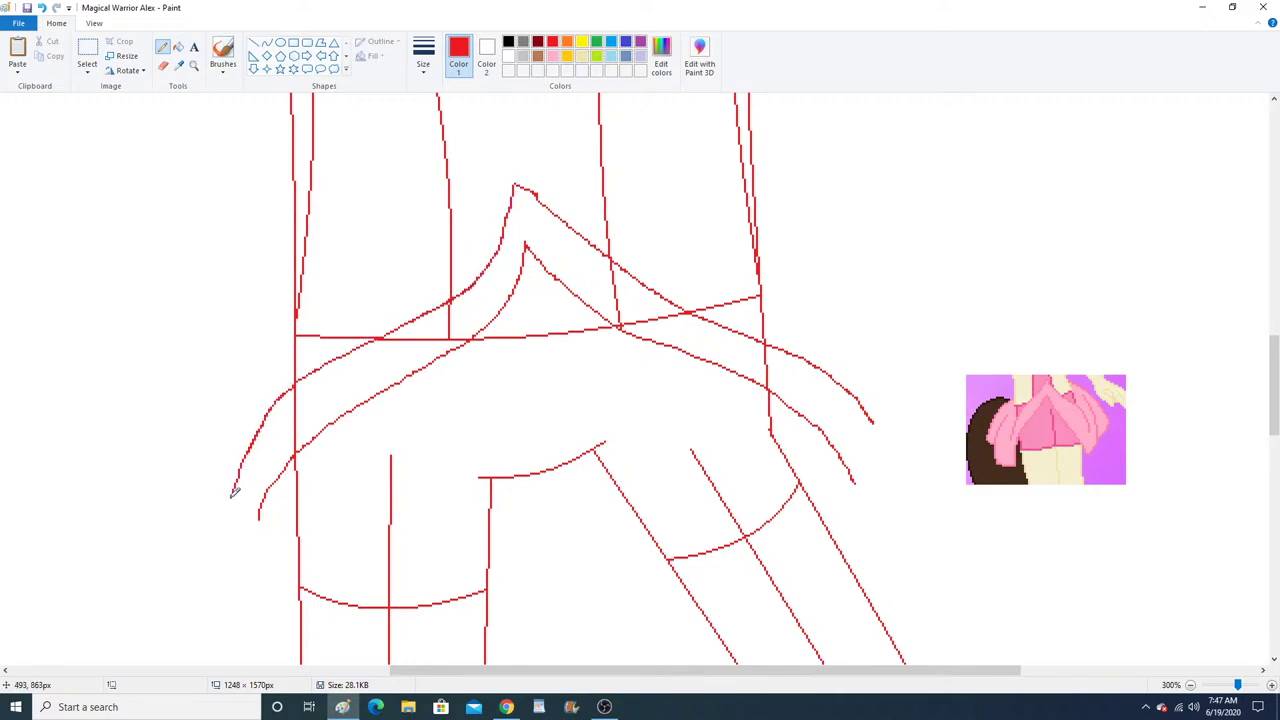
# Move the pasted skirt reference closer to the figure, up beside the waist.
pyautogui.click(87, 68)
pyautogui.click(125, 99)
pyautogui.moveTo(939, 375); pyautogui.dragTo(1150, 530)
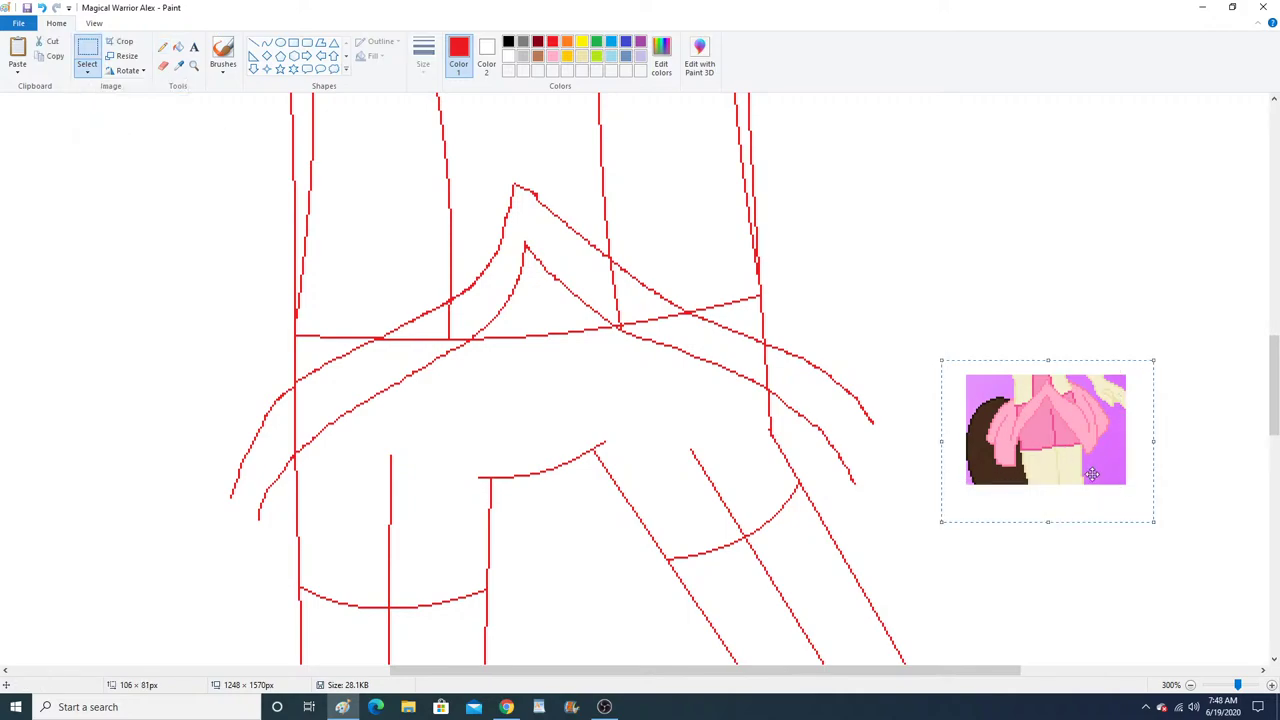
pyautogui.moveTo(1092, 474); pyautogui.dragTo(1020, 267)
# Extend both drape edges downward in red beside the bent leg and join them into a pointed end.
pyautogui.scroll(-3, 904, 391)
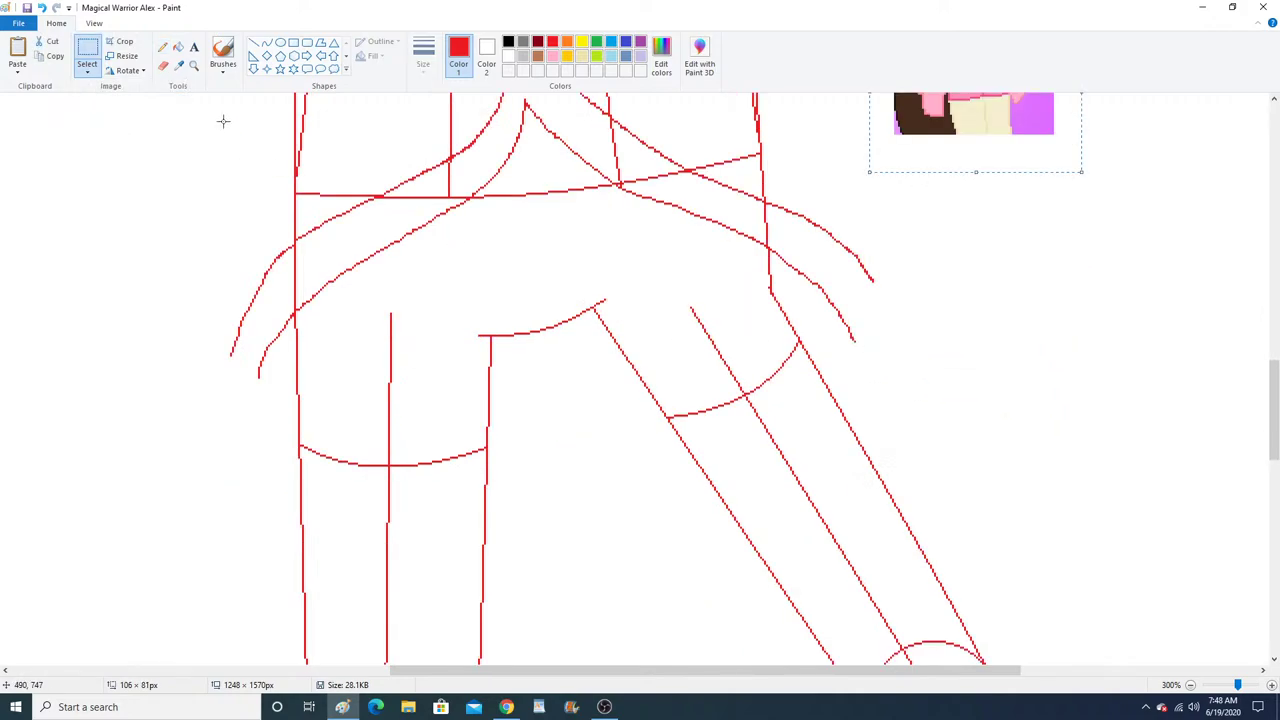
pyautogui.click(162, 47)
pyautogui.scroll(3, 846, 300)
pyautogui.moveTo(853, 472); pyautogui.dragTo(888, 557)
pyautogui.moveTo(872, 419); pyautogui.dragTo(903, 497)
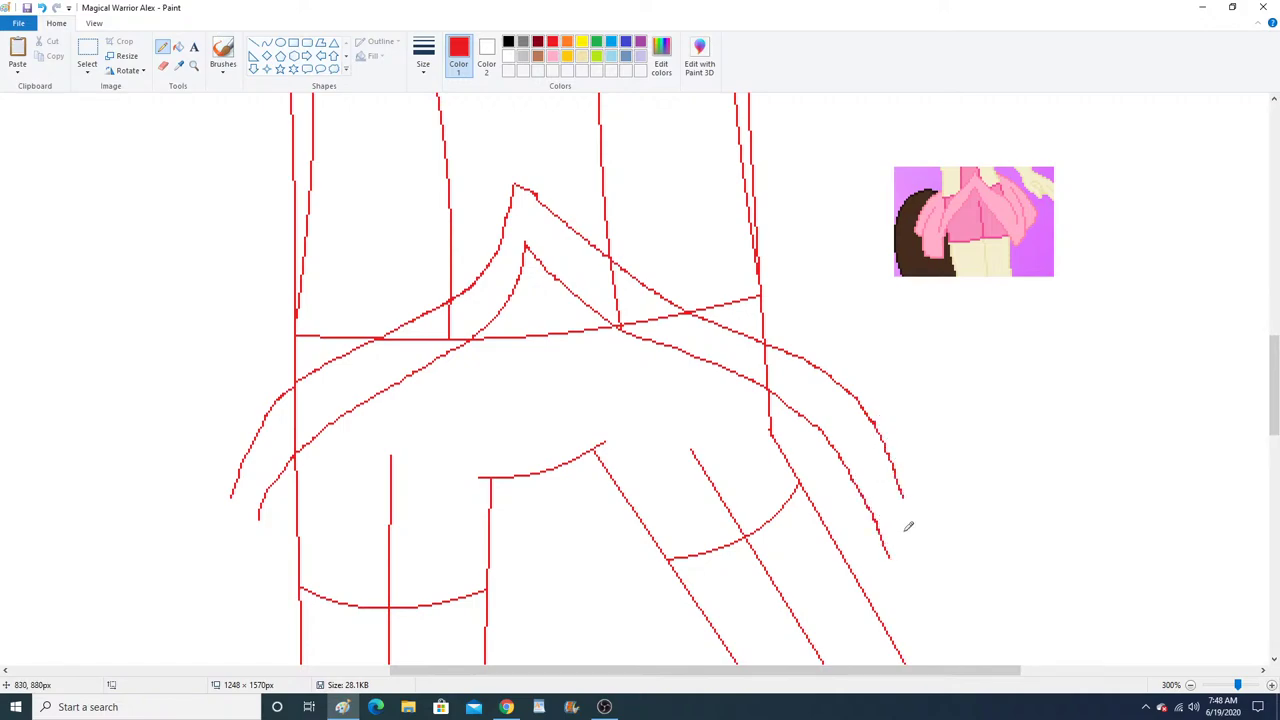
pyautogui.moveTo(893, 555); pyautogui.dragTo(904, 495)
# Extend the drape's two edges beside the straight leg and join them with a short red hem.
pyautogui.moveTo(760, 237)
pyautogui.mouseDown()
pyautogui.moveTo(864, 323)
pyautogui.moveTo(957, 437)
pyautogui.mouseUp()
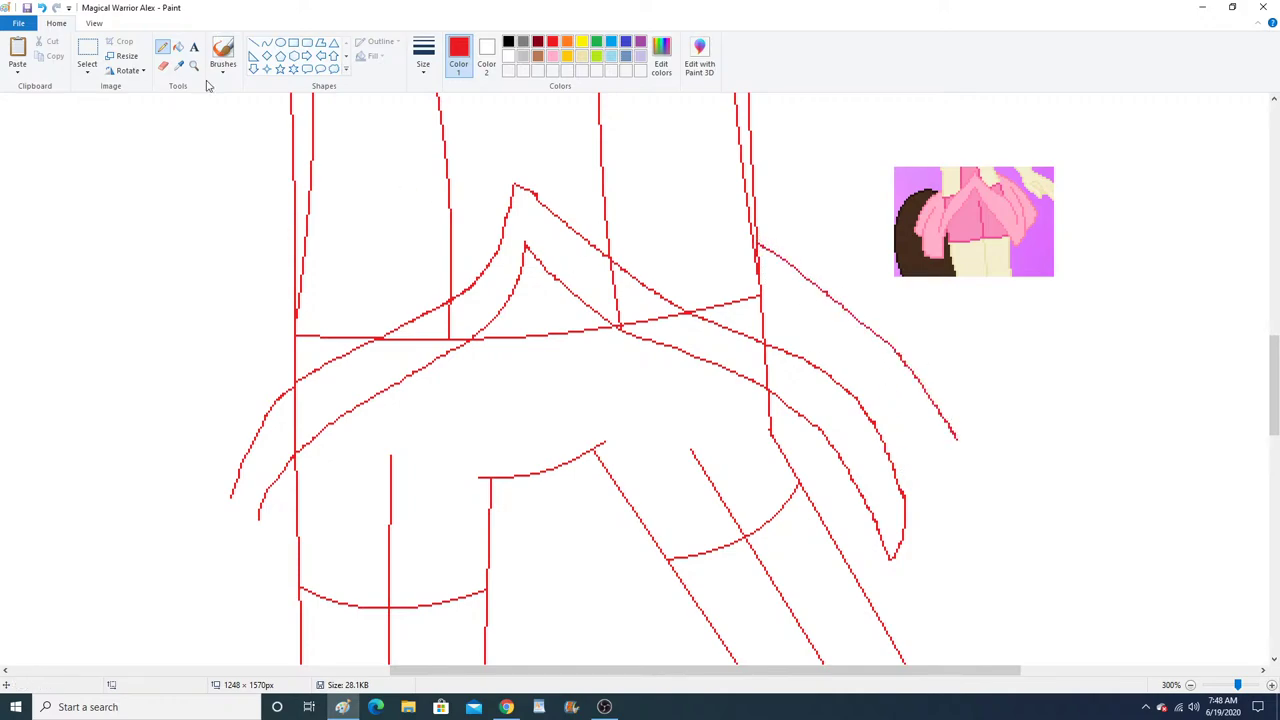
pyautogui.click(43, 8)
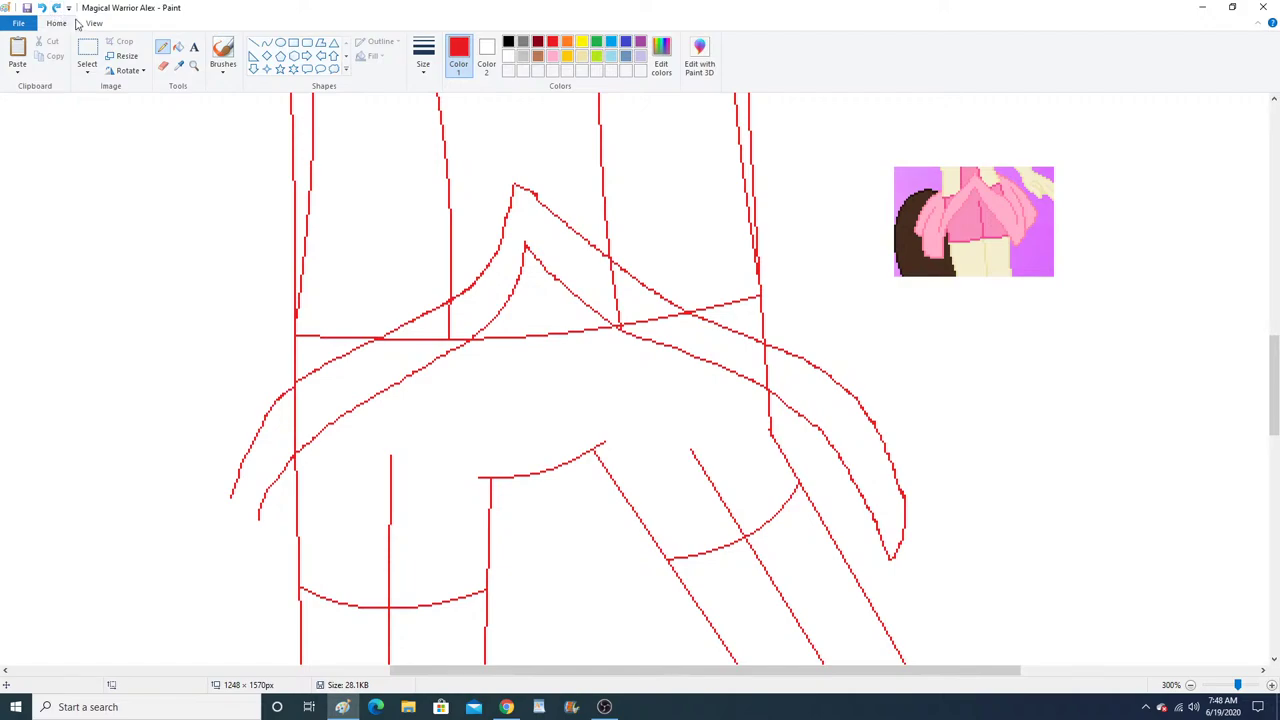
pyautogui.moveTo(231, 492)
pyautogui.mouseDown()
pyautogui.moveTo(229, 553)
pyautogui.moveTo(261, 523)
pyautogui.moveTo(267, 567)
pyautogui.moveTo(232, 549)
pyautogui.mouseUp()
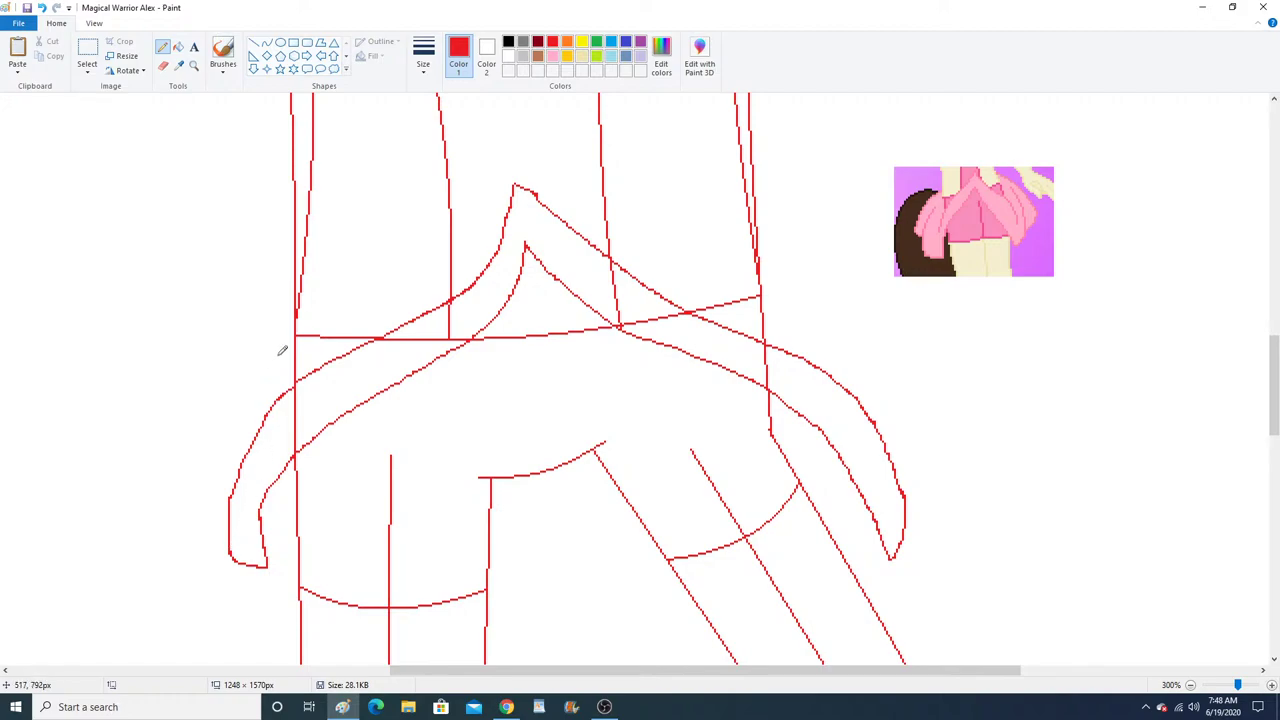
pyautogui.moveTo(296, 315)
pyautogui.mouseDown()
pyautogui.moveTo(208, 386)
pyautogui.moveTo(162, 519)
pyautogui.mouseUp()
pyautogui.moveTo(229, 394)
pyautogui.mouseDown()
pyautogui.moveTo(197, 537)
pyautogui.moveTo(158, 527)
pyautogui.mouseUp()
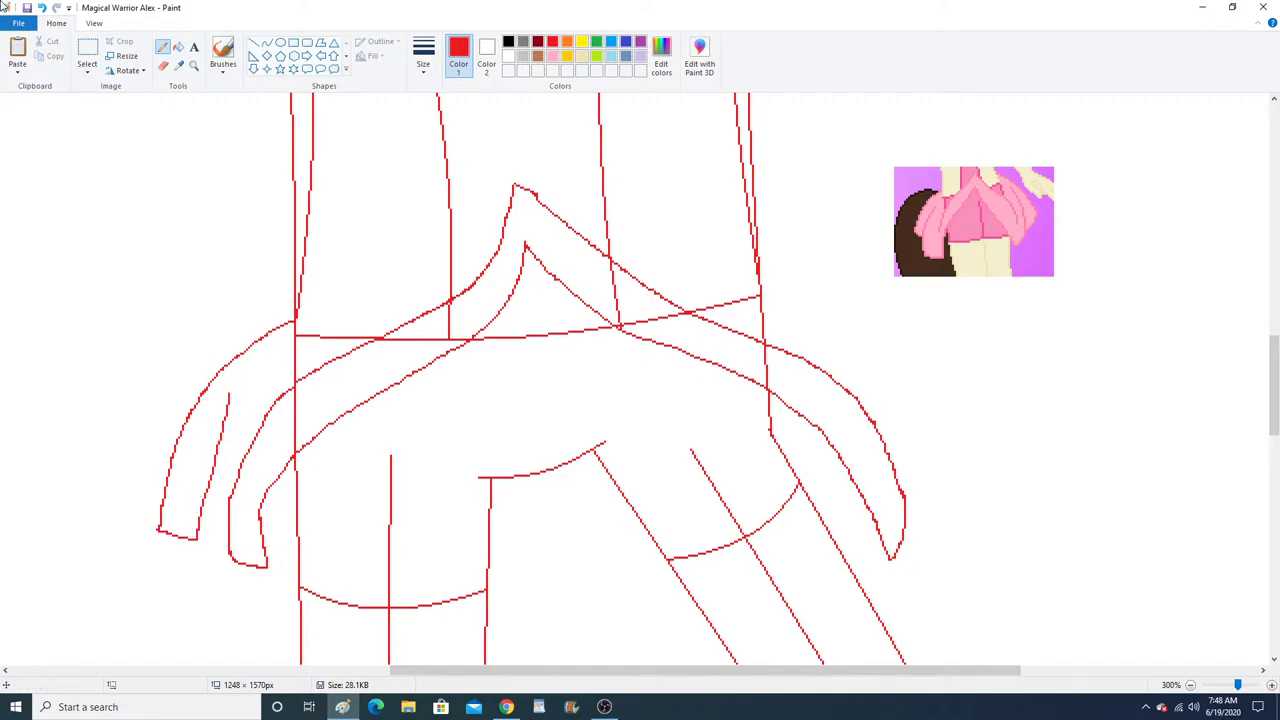
pyautogui.click(42, 8)
pyautogui.click(42, 8)
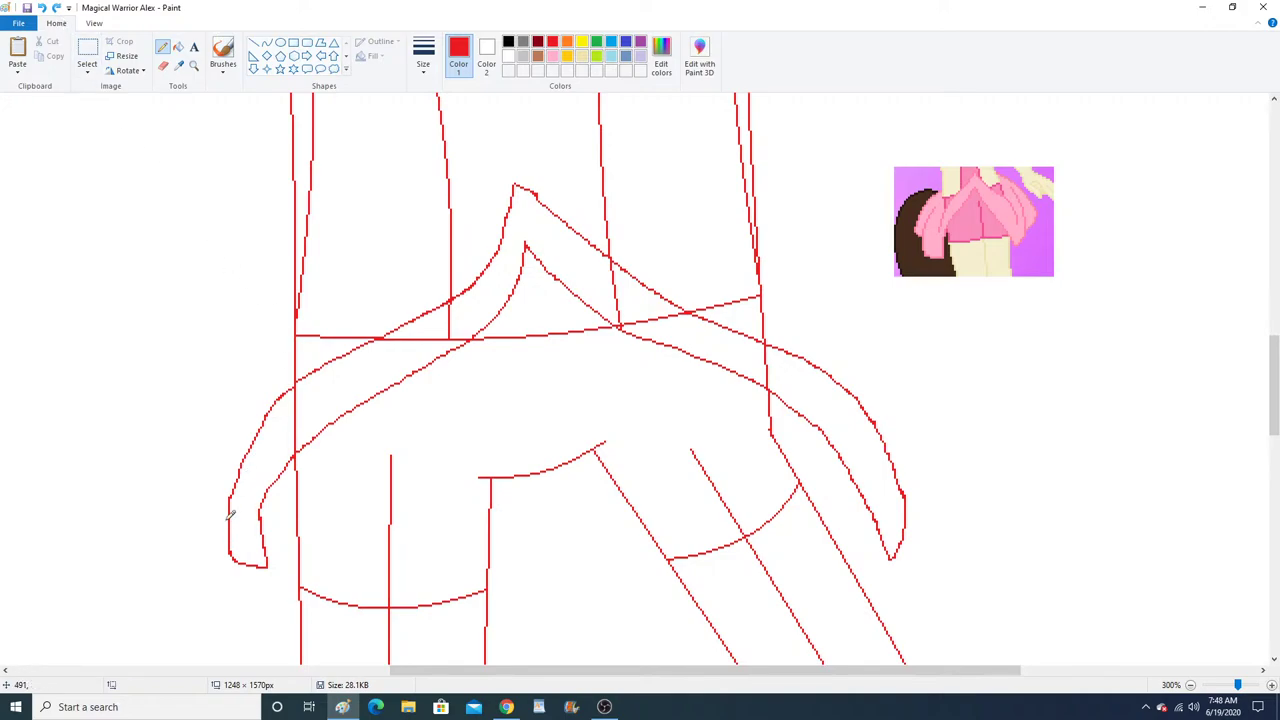
pyautogui.moveTo(218, 342)
pyautogui.mouseDown()
pyautogui.moveTo(167, 529)
pyautogui.moveTo(168, 590)
pyautogui.moveTo(213, 604)
pyautogui.moveTo(228, 553)
pyautogui.moveTo(208, 592)
pyautogui.moveTo(165, 589)
pyautogui.moveTo(173, 482)
pyautogui.mouseUp()
pyautogui.hotkey('ctrl', 'z')
pyautogui.click(42, 8)
pyautogui.moveTo(245, 352)
pyautogui.mouseDown()
pyautogui.moveTo(183, 517)
pyautogui.moveTo(204, 549)
pyautogui.moveTo(230, 555)
pyautogui.moveTo(188, 526)
pyautogui.moveTo(172, 478)
pyautogui.moveTo(210, 405)
pyautogui.mouseUp()
pyautogui.click(42, 8)
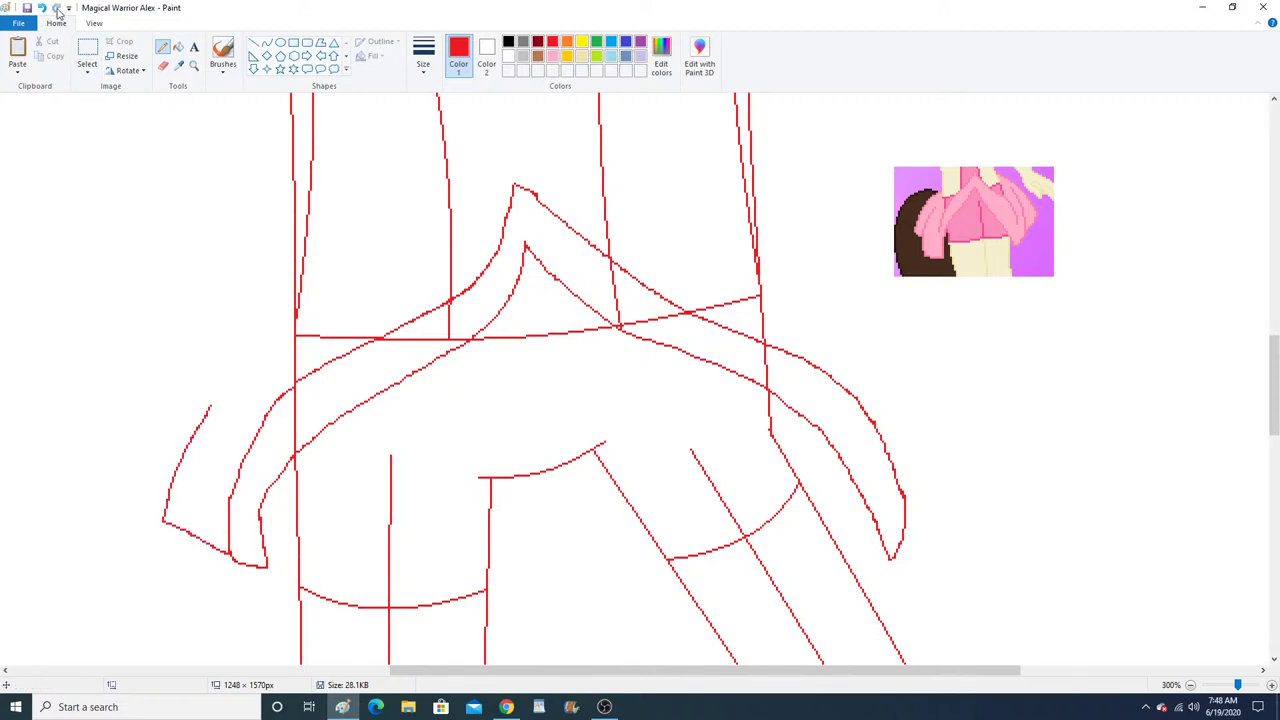
pyautogui.click(42, 8)
# Draw two layered red ruffle panels outside the drape at each hip, with hems ending against the drape's outer edges.
pyautogui.moveTo(296, 318)
pyautogui.mouseDown()
pyautogui.moveTo(259, 343)
pyautogui.moveTo(198, 422)
pyautogui.moveTo(171, 484)
pyautogui.moveTo(230, 520)
pyautogui.mouseUp()
pyautogui.moveTo(760, 256)
pyautogui.mouseDown()
pyautogui.moveTo(846, 312)
pyautogui.moveTo(921, 419)
pyautogui.moveTo(904, 472)
pyautogui.mouseUp()
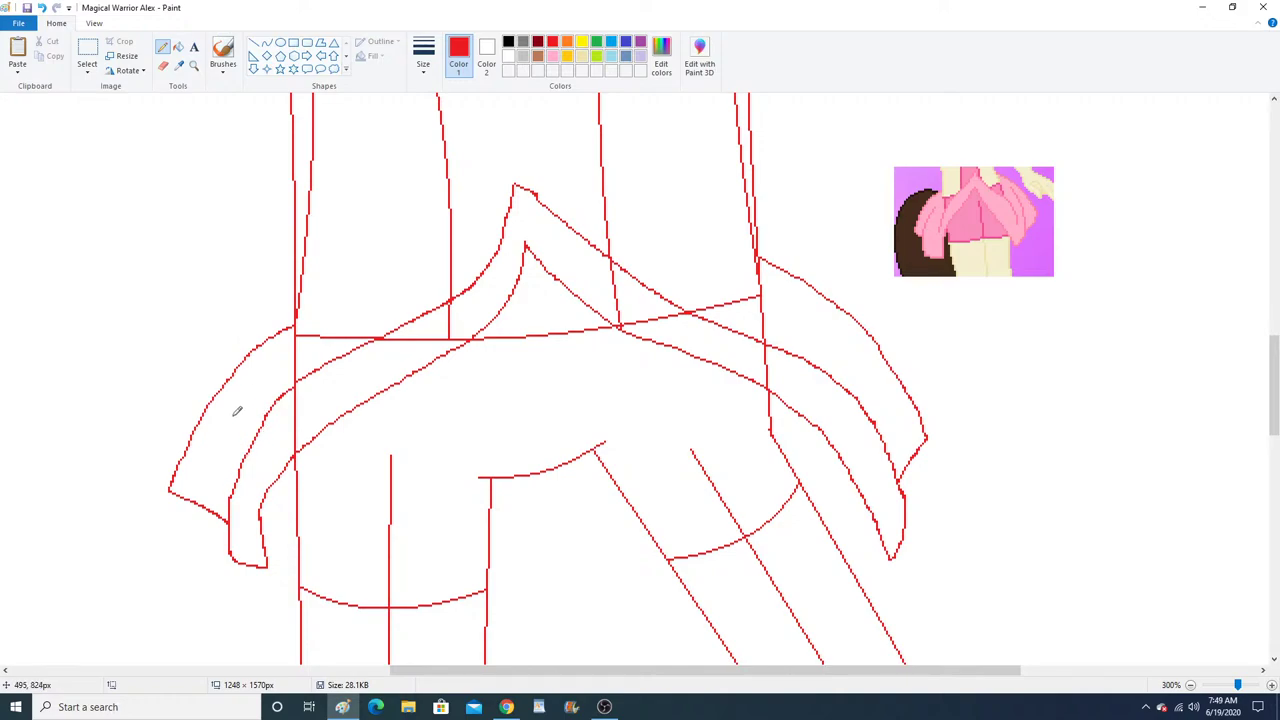
pyautogui.moveTo(231, 405)
pyautogui.mouseDown()
pyautogui.moveTo(201, 472)
pyautogui.moveTo(212, 535)
pyautogui.moveTo(230, 547)
pyautogui.mouseUp()
pyautogui.moveTo(887, 389)
pyautogui.mouseDown()
pyautogui.moveTo(930, 460)
pyautogui.moveTo(914, 490)
pyautogui.mouseUp()
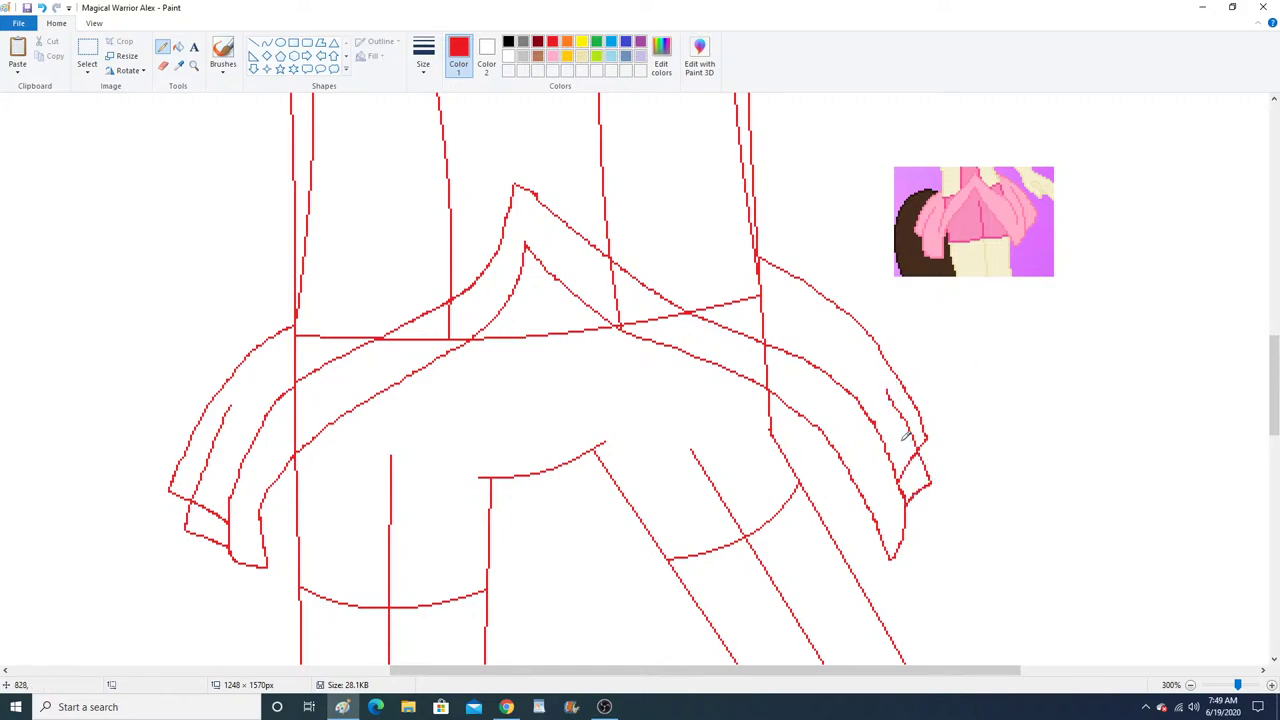
# Select the pasted skirt reference beside the waist with a rectangular selection and delete it.
pyautogui.click(87, 68)
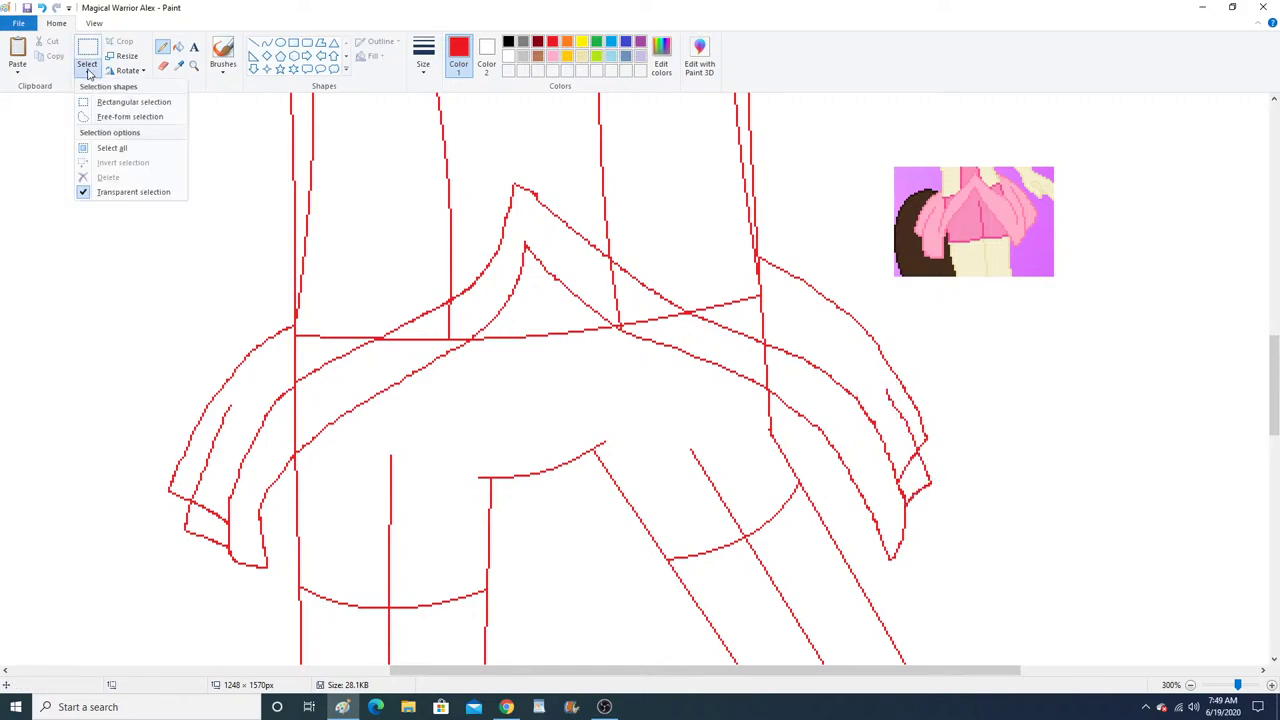
pyautogui.click(128, 103)
pyautogui.moveTo(880, 148); pyautogui.dragTo(1037, 300)
pyautogui.rightClick(1037, 248)
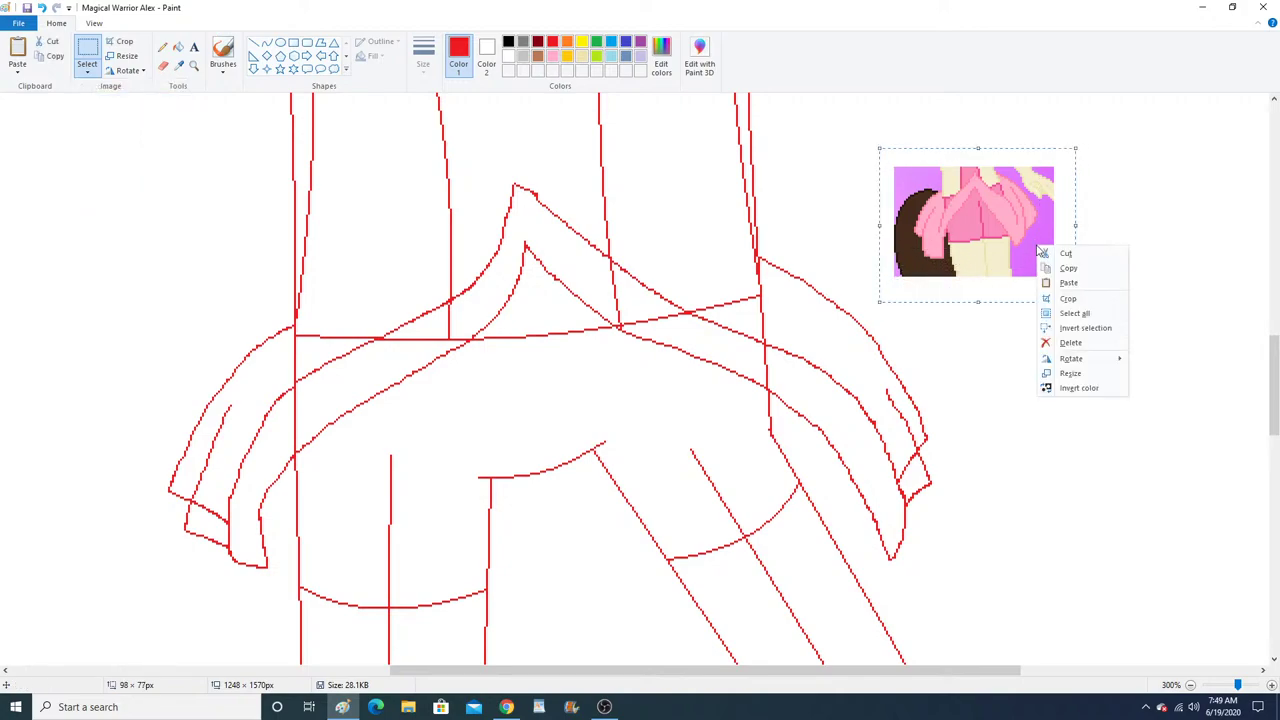
pyautogui.click(1100, 345)
# Review the whole figure with its skirt lines and examine the drape's peak at the waist at 700% zoom.
pyautogui.click(195, 65)
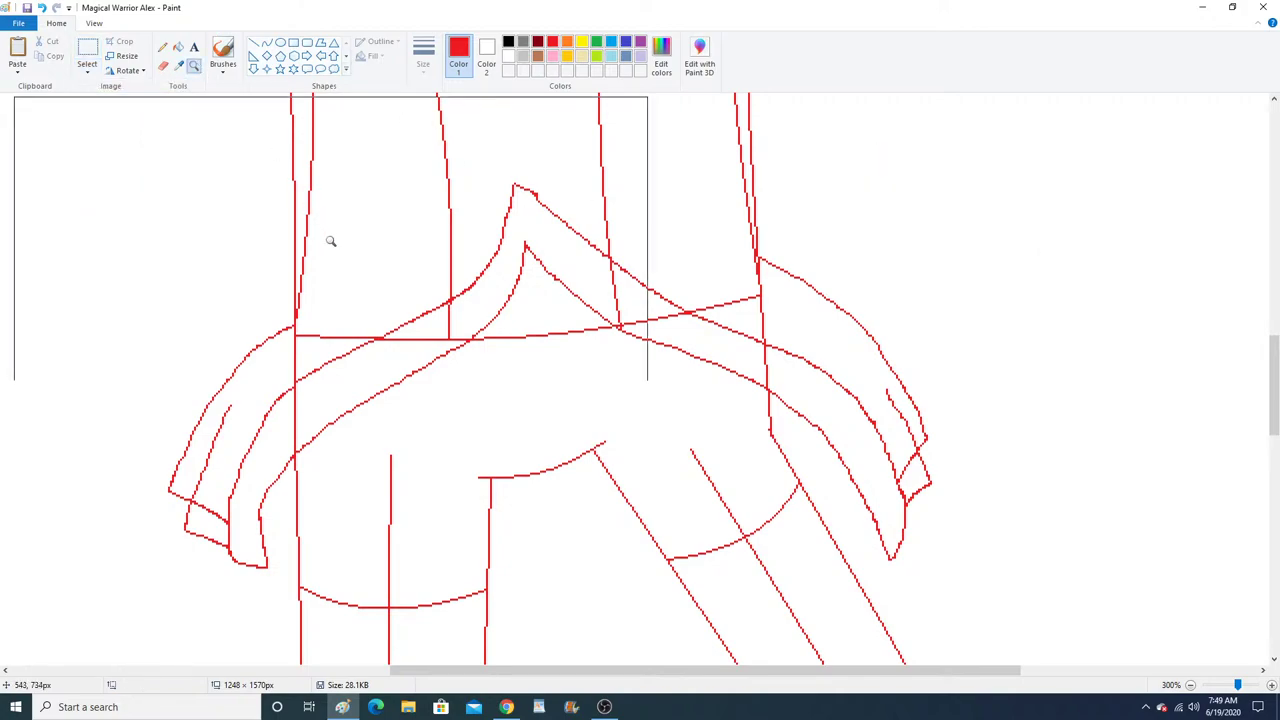
pyautogui.rightClick(329, 240)
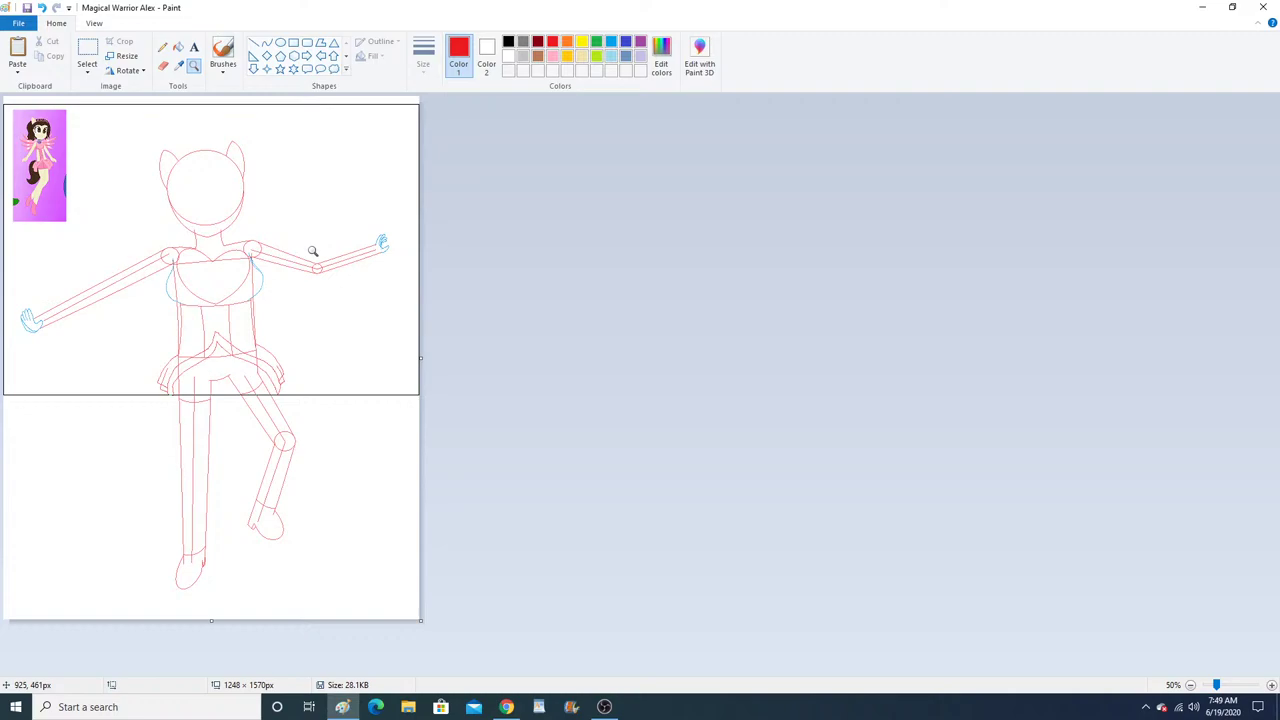
pyautogui.click(297, 383)
pyautogui.click(513, 328)
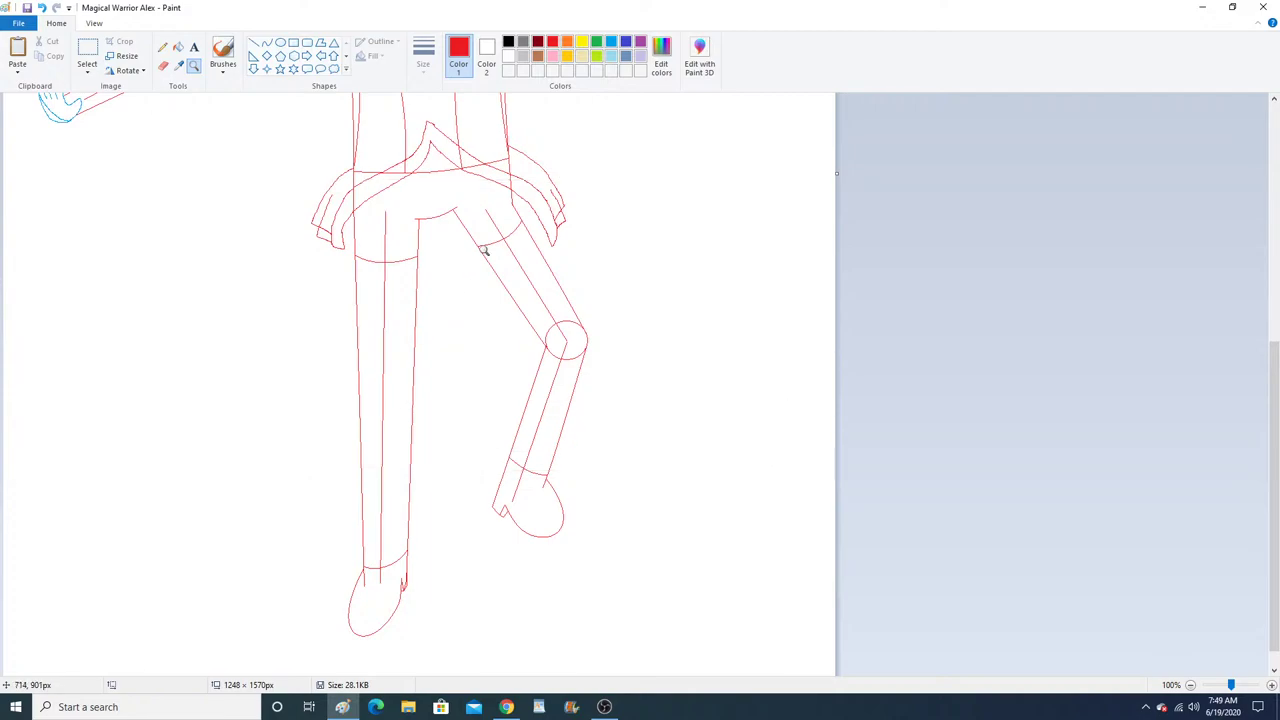
pyautogui.scroll(5, 455, 320)
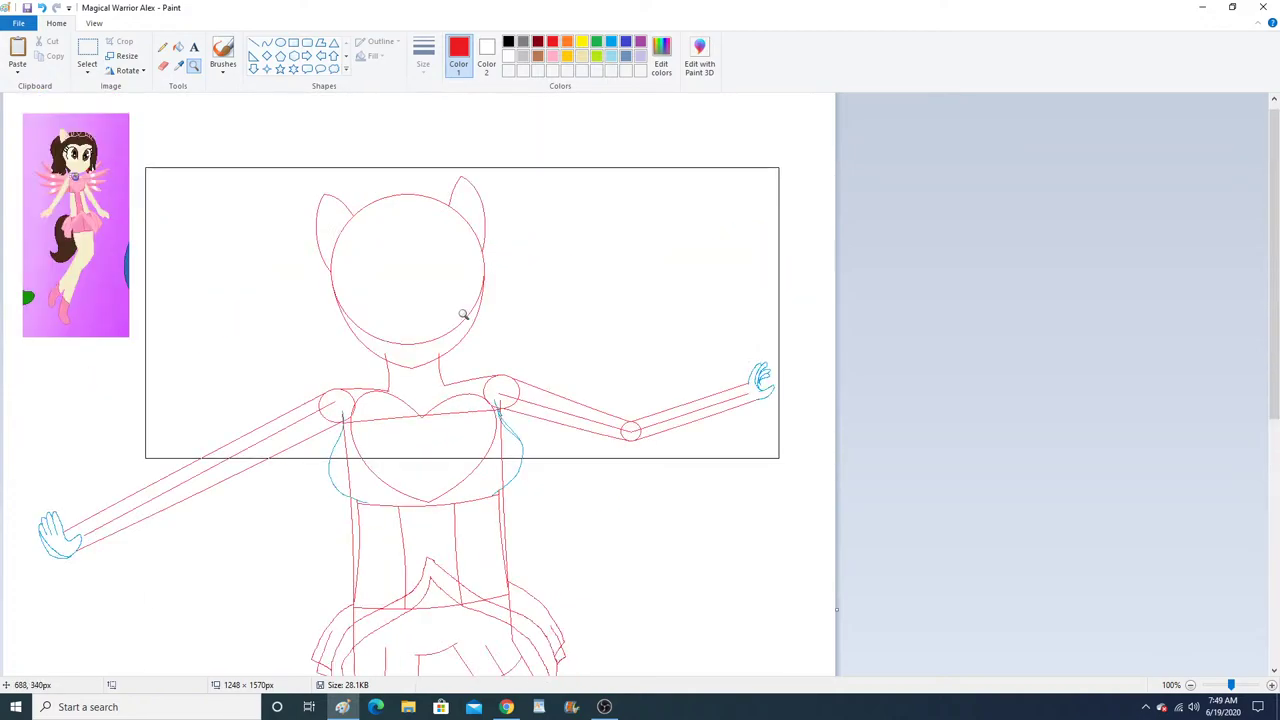
pyautogui.click(516, 494)
pyautogui.click(519, 491)
pyautogui.click(519, 491)
pyautogui.click(519, 491)
pyautogui.click(519, 491)
pyautogui.click(519, 491)
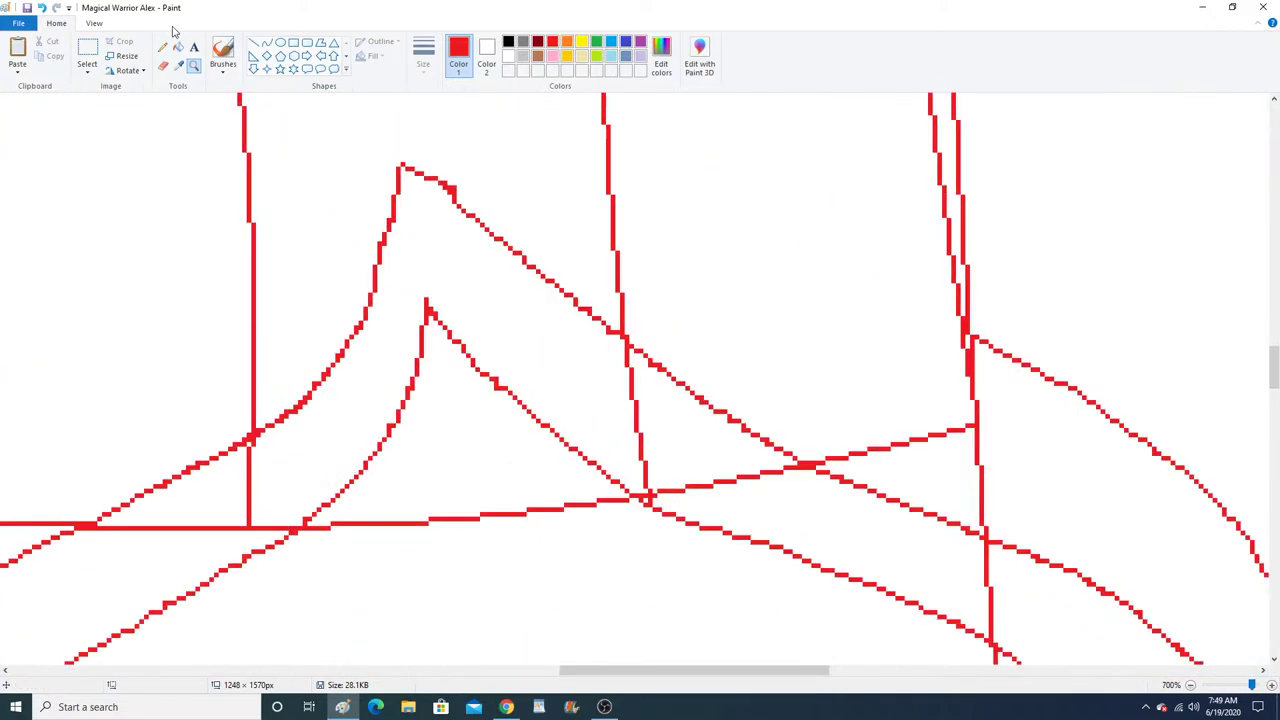
# Squash the drape's double peak at the waist lower with a free-form selection and reconnect its lines with the red Pencil.
pyautogui.click(87, 68)
pyautogui.click(120, 117)
pyautogui.moveTo(285, 342)
pyautogui.mouseDown()
pyautogui.moveTo(279, 301)
pyautogui.moveTo(320, 164)
pyautogui.moveTo(466, 126)
pyautogui.moveTo(569, 246)
pyautogui.moveTo(588, 303)
pyautogui.moveTo(583, 413)
pyautogui.moveTo(470, 474)
pyautogui.moveTo(322, 403)
pyautogui.mouseUp()
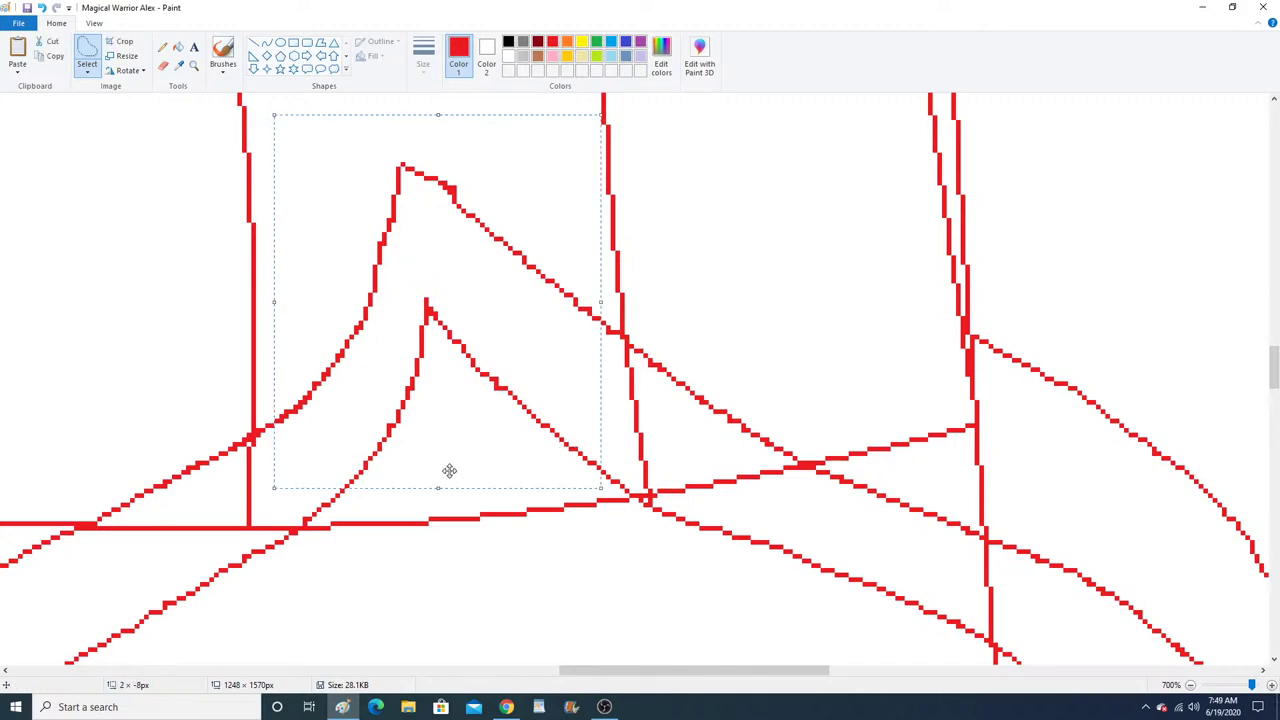
pyautogui.moveTo(437, 117); pyautogui.dragTo(454, 269)
pyautogui.moveTo(448, 354); pyautogui.dragTo(429, 353)
pyautogui.moveTo(579, 378); pyautogui.dragTo(637, 378)
pyautogui.moveTo(508, 373)
pyautogui.mouseDown()
pyautogui.moveTo(498, 360)
pyautogui.moveTo(646, 388)
pyautogui.moveTo(786, 444)
pyautogui.mouseUp()
pyautogui.click(163, 47)
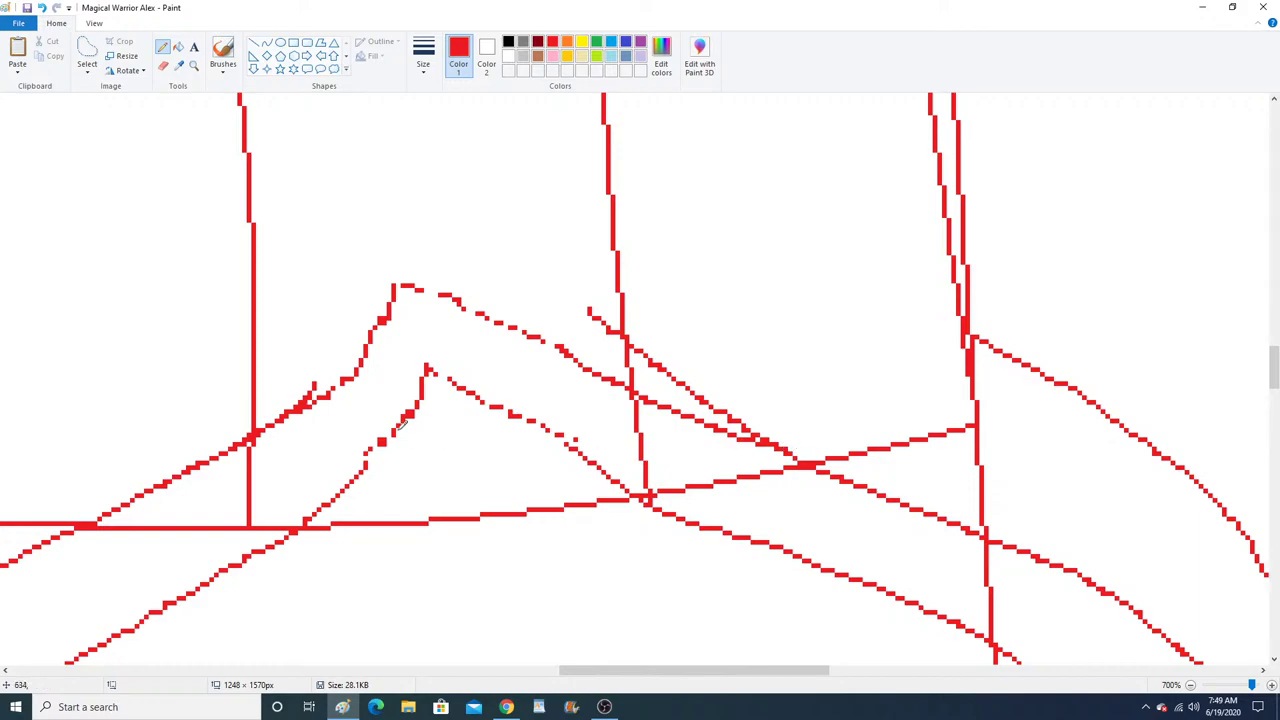
# Examine the reshaped waist peak and the figure from skirt to head at 100% zoom.
pyautogui.click(194, 65)
pyautogui.rightClick(258, 346)
pyautogui.rightClick(256, 346)
pyautogui.rightClick(275, 318)
pyautogui.rightClick(294, 290)
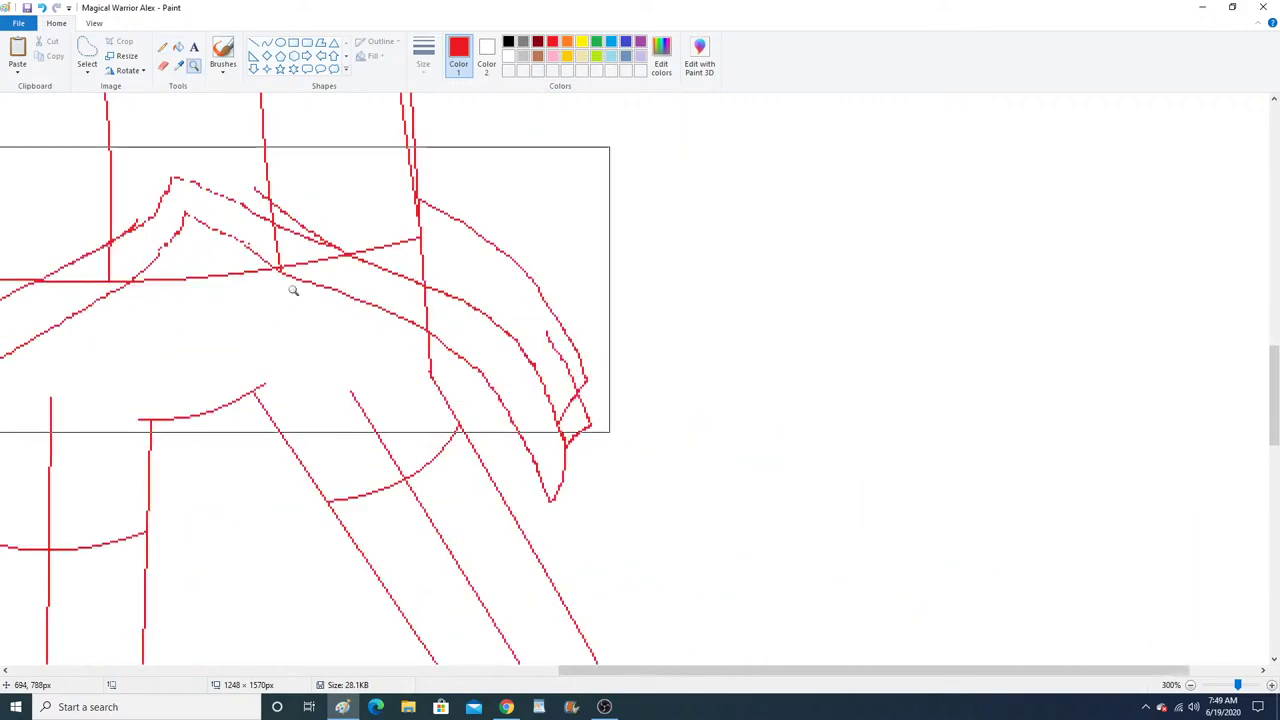
pyautogui.rightClick(294, 290)
pyautogui.rightClick(293, 289)
pyautogui.scroll(2, 308, 286)
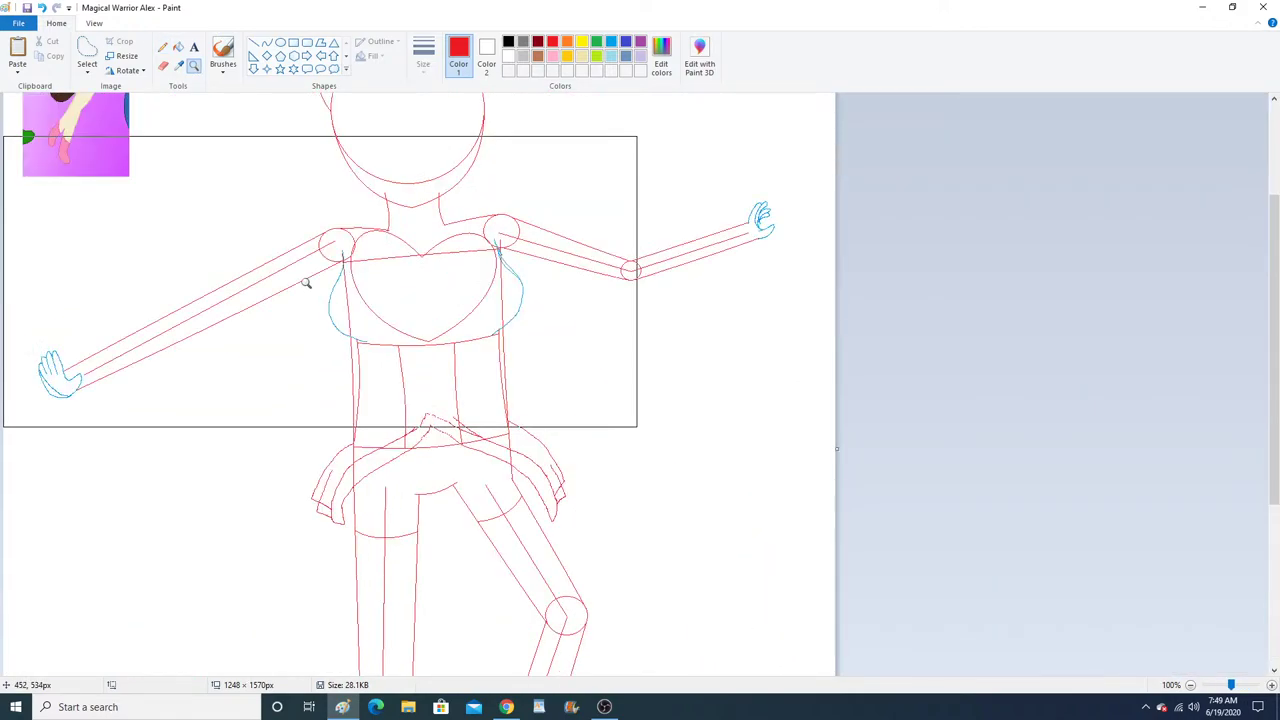
pyautogui.scroll(3, 310, 284)
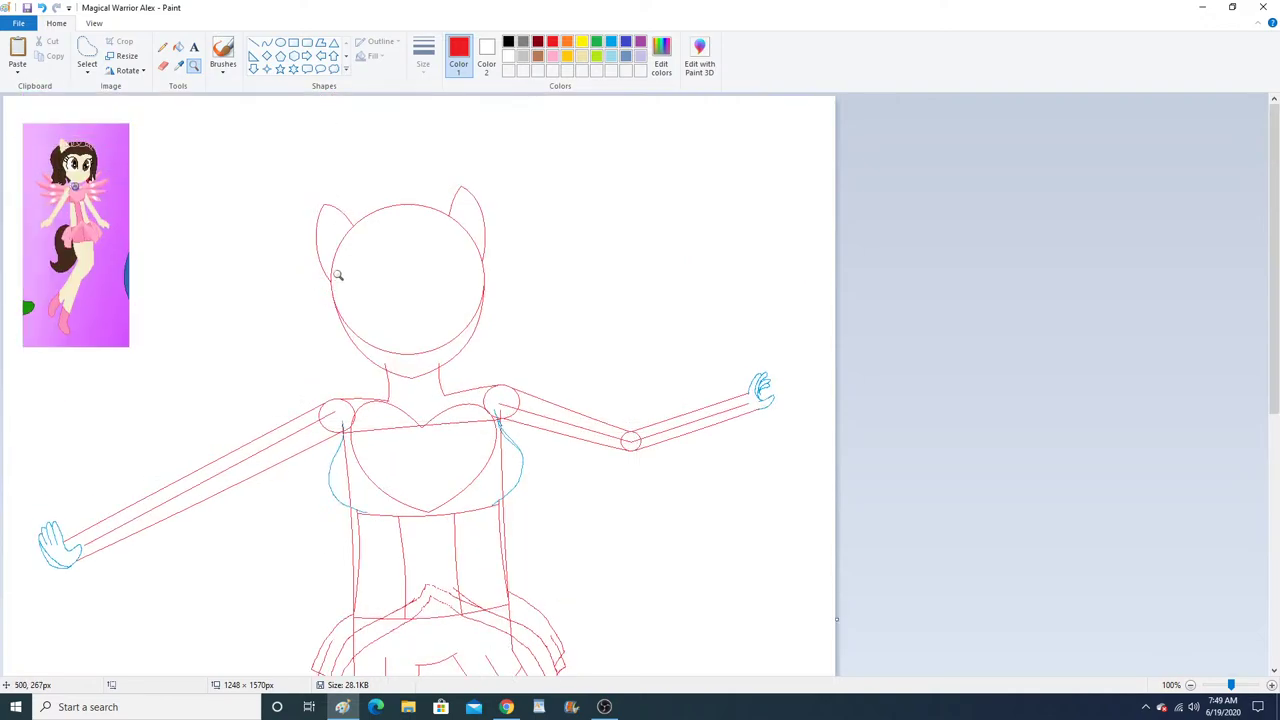
pyautogui.click(430, 240)
pyautogui.rightClick(380, 220)
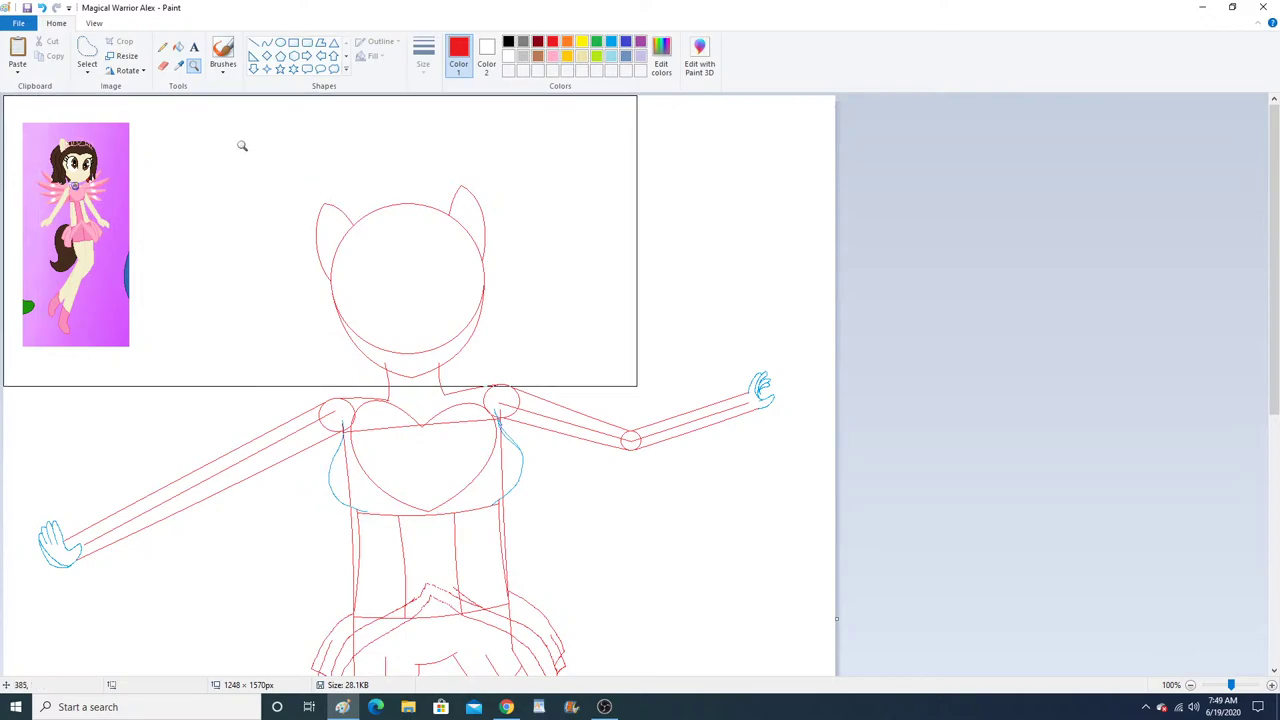
# Copy the head from the reference picture with a rectangular selection and paste it beside the sketched head.
pyautogui.click(87, 71)
pyautogui.click(128, 101)
pyautogui.moveTo(39, 133); pyautogui.dragTo(70, 176)
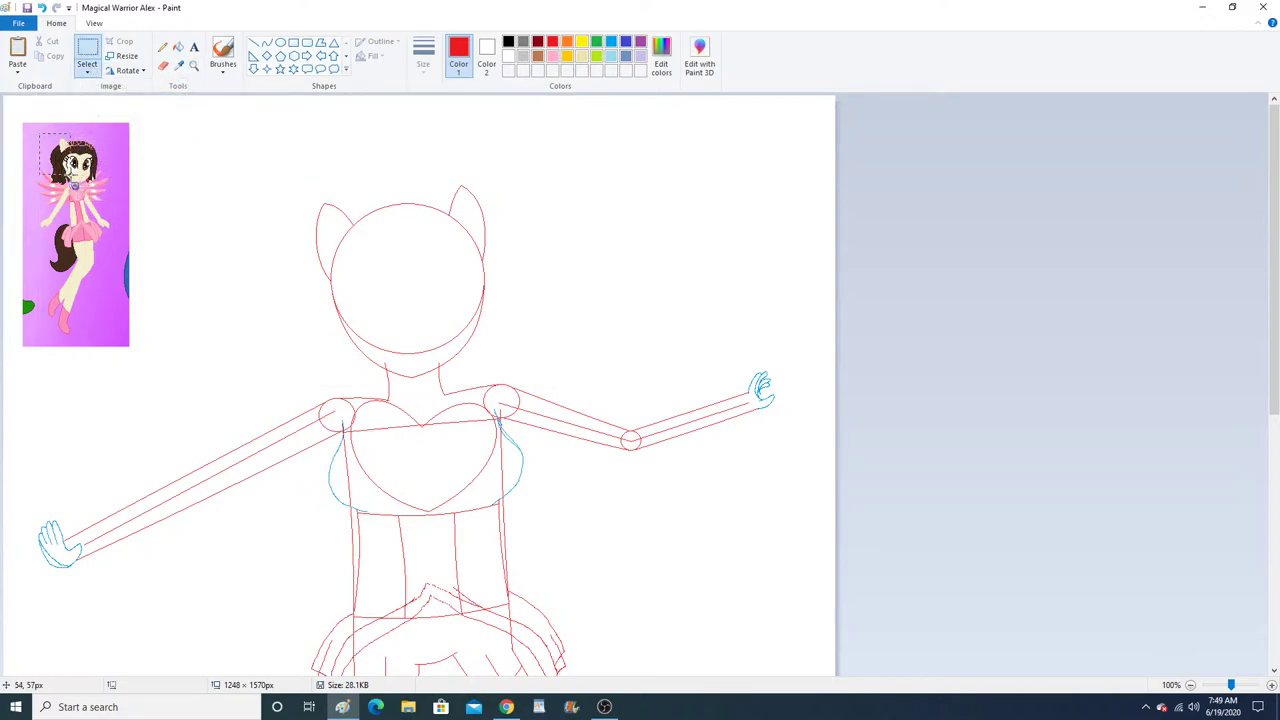
pyautogui.rightClick(82, 170)
pyautogui.click(110, 190)
pyautogui.click(17, 55)
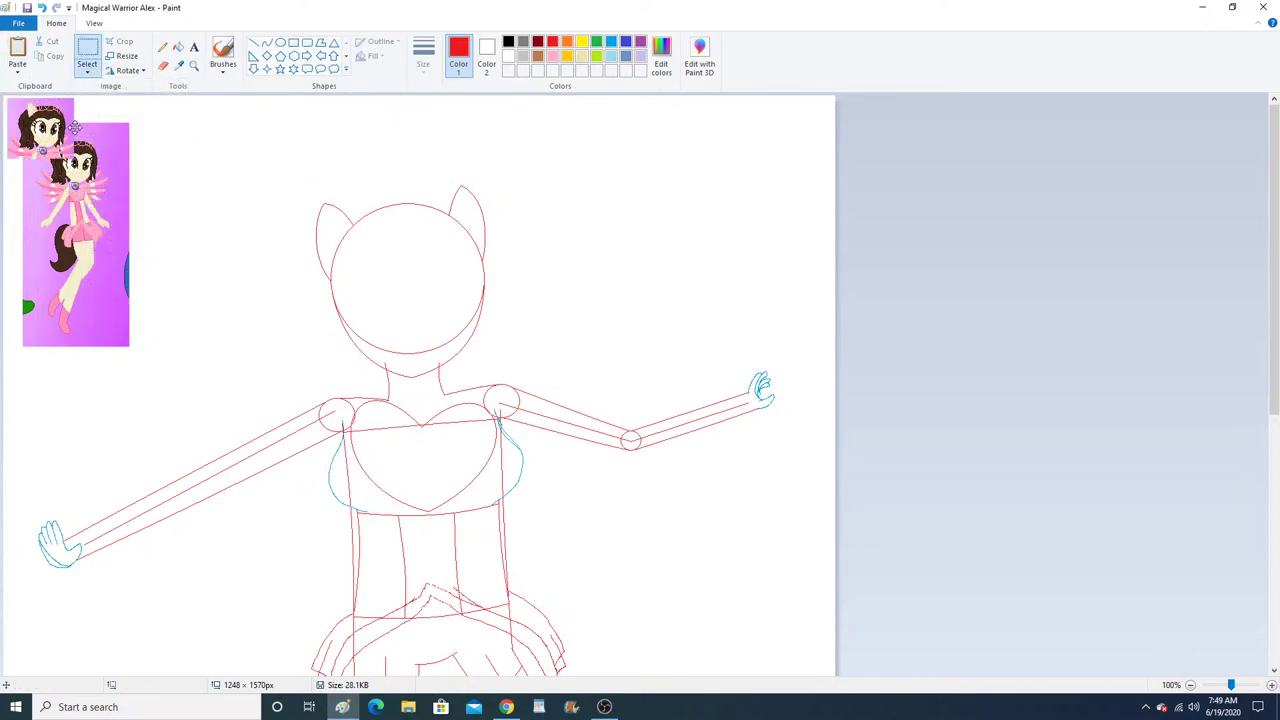
pyautogui.moveTo(75, 128); pyautogui.dragTo(654, 267)
# Draw the right half of the fringe and three layered, pointed red hair strands falling past the right side of the face.
pyautogui.click(194, 65)
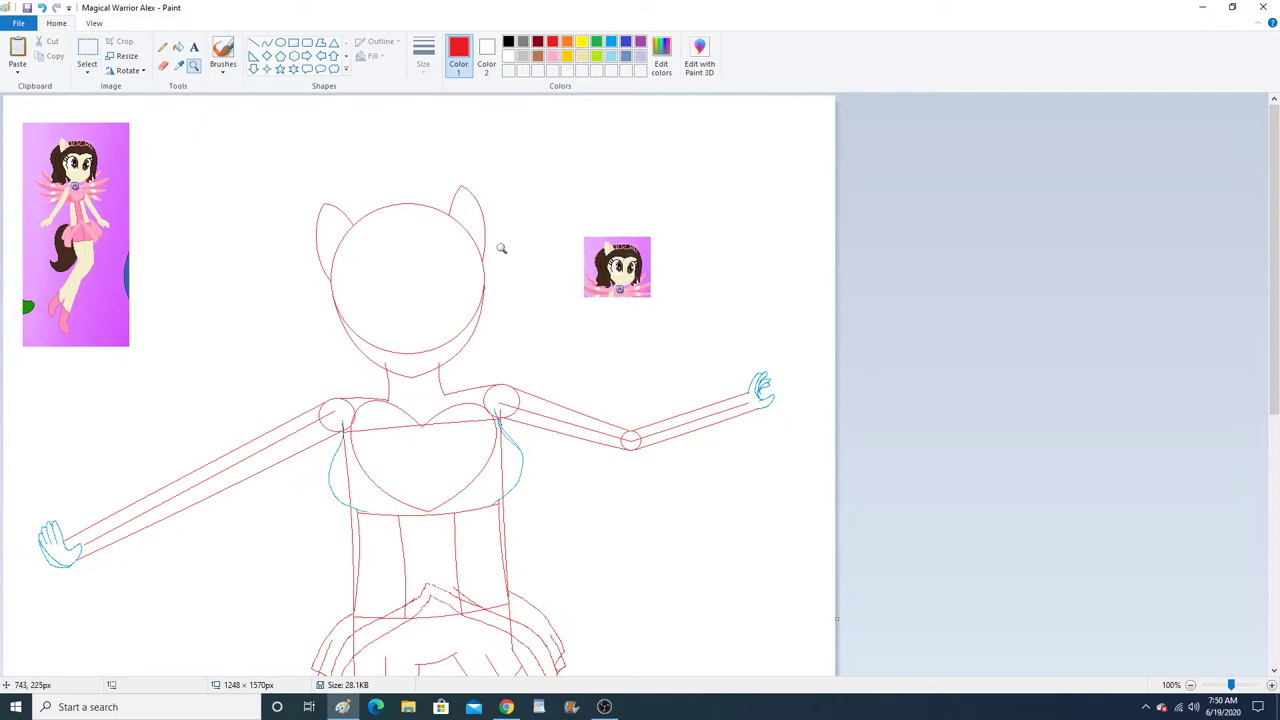
pyautogui.click(501, 248)
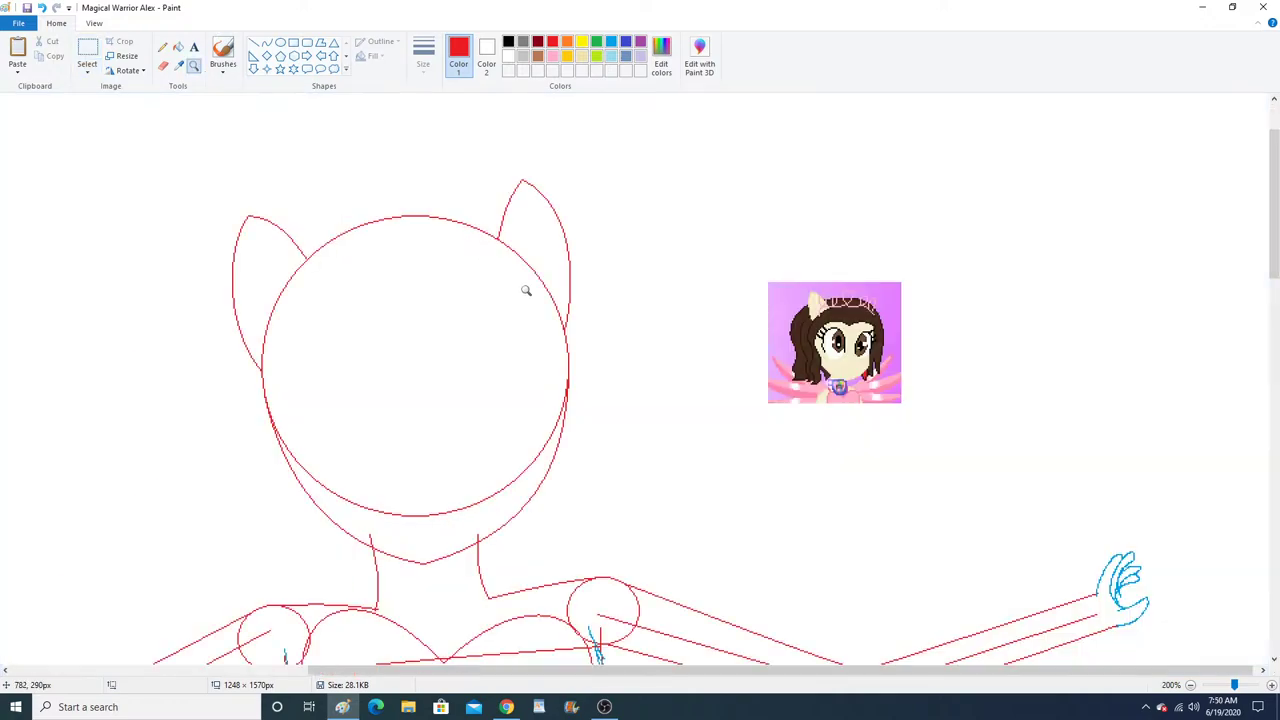
pyautogui.click(164, 47)
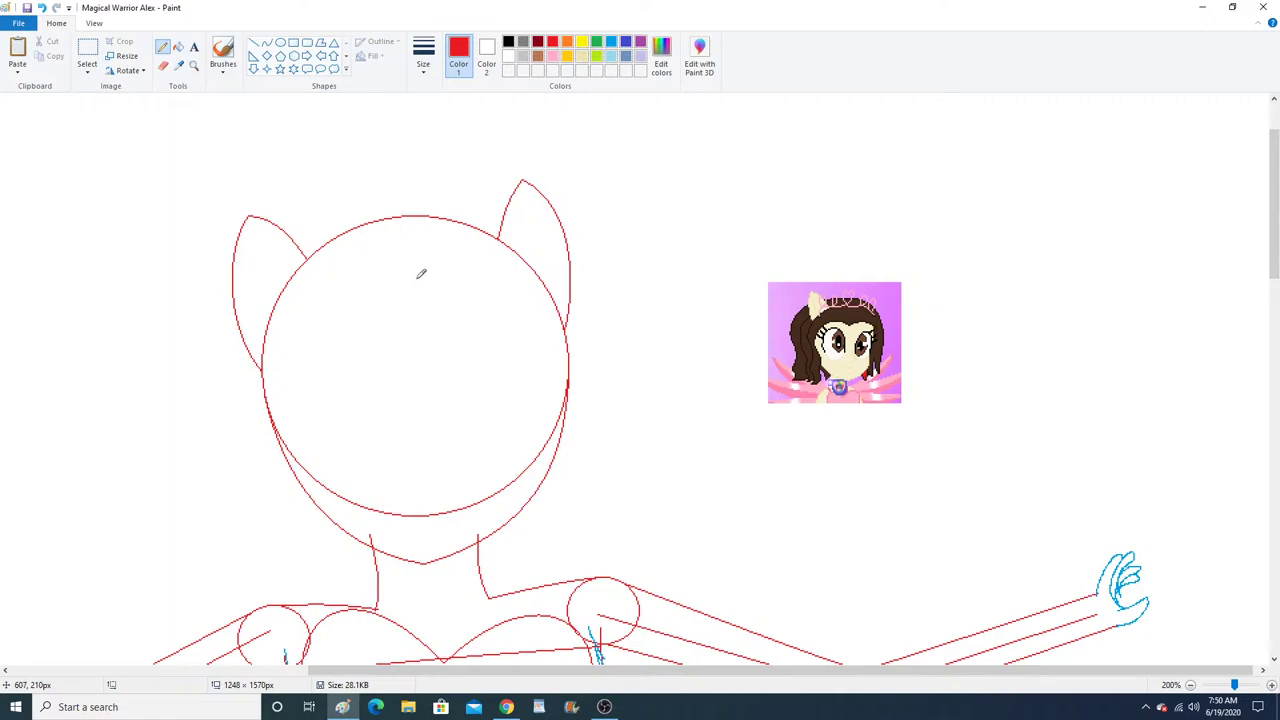
pyautogui.moveTo(422, 280)
pyautogui.mouseDown()
pyautogui.moveTo(521, 299)
pyautogui.moveTo(648, 525)
pyautogui.moveTo(584, 350)
pyautogui.moveTo(482, 256)
pyautogui.moveTo(533, 262)
pyautogui.moveTo(658, 410)
pyautogui.moveTo(684, 480)
pyautogui.mouseUp()
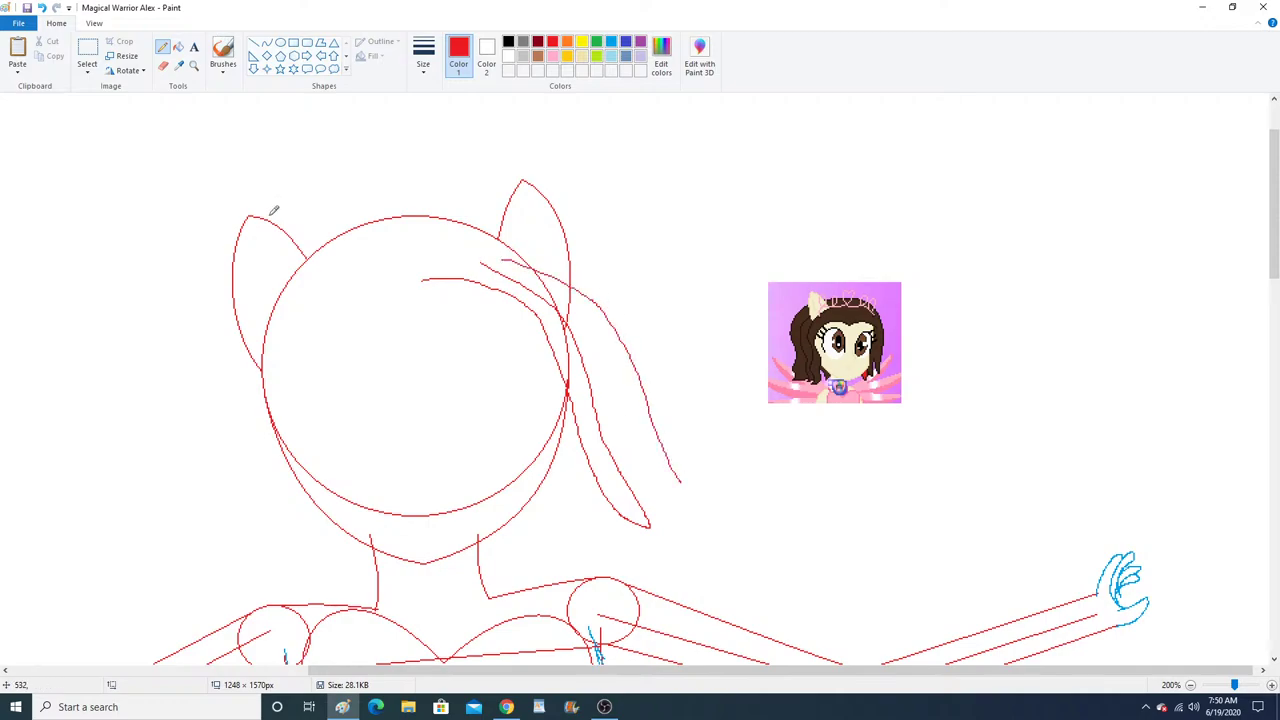
pyautogui.click(41, 7)
pyautogui.moveTo(508, 248)
pyautogui.mouseDown()
pyautogui.moveTo(586, 292)
pyautogui.moveTo(648, 388)
pyautogui.moveTo(681, 480)
pyautogui.moveTo(662, 491)
pyautogui.mouseUp()
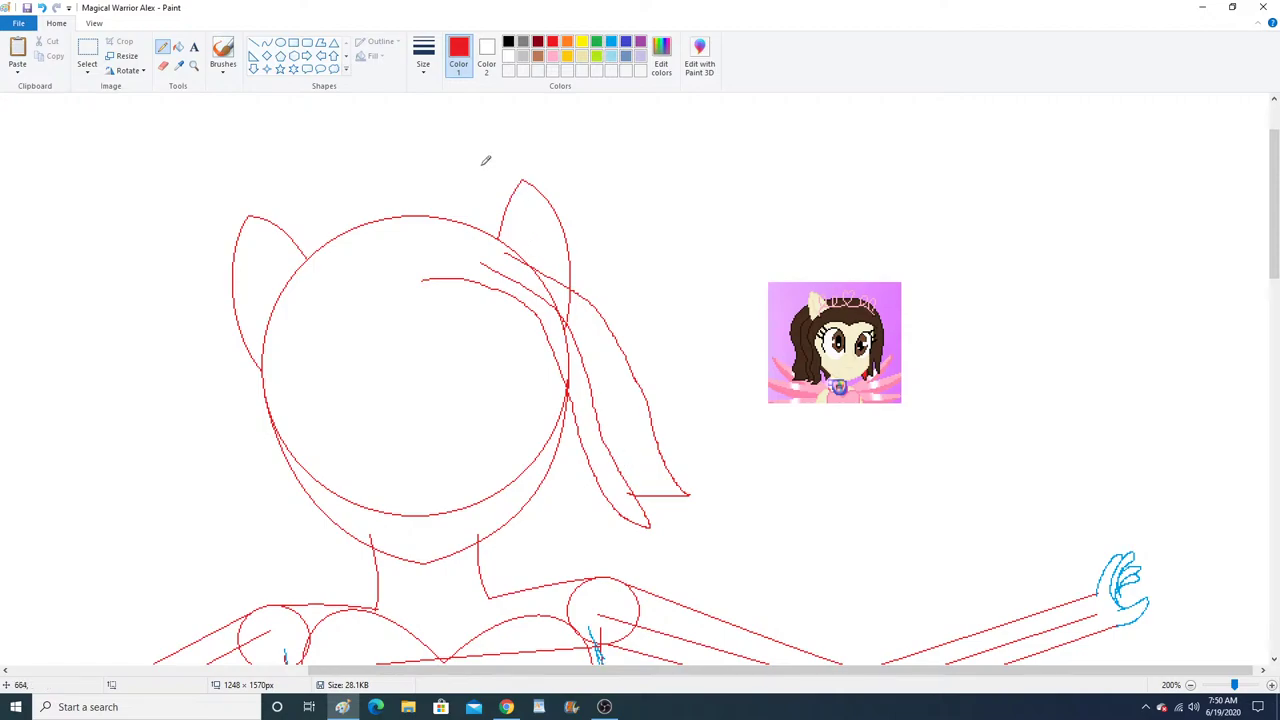
pyautogui.click(41, 7)
pyautogui.moveTo(509, 262)
pyautogui.mouseDown()
pyautogui.moveTo(550, 280)
pyautogui.moveTo(600, 324)
pyautogui.moveTo(666, 492)
pyautogui.moveTo(632, 497)
pyautogui.mouseUp()
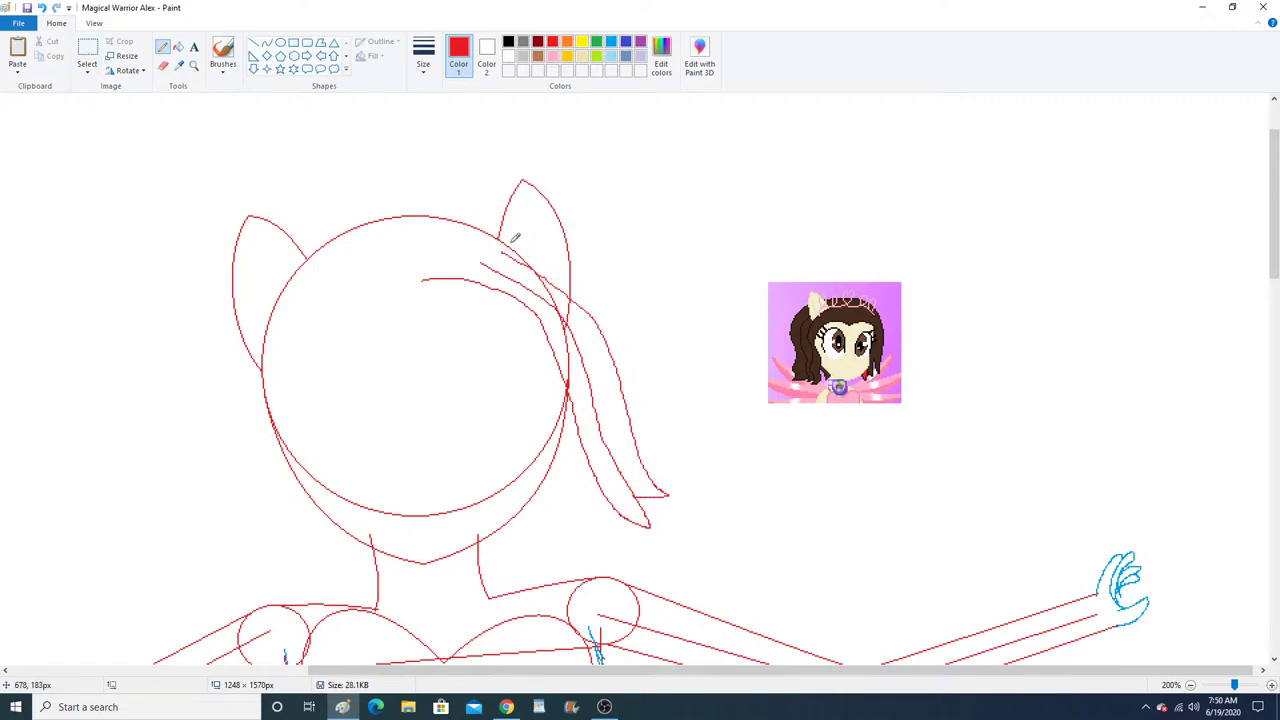
pyautogui.moveTo(498, 224)
pyautogui.mouseDown()
pyautogui.moveTo(587, 270)
pyautogui.moveTo(622, 323)
pyautogui.moveTo(685, 449)
pyautogui.moveTo(640, 453)
pyautogui.mouseUp()
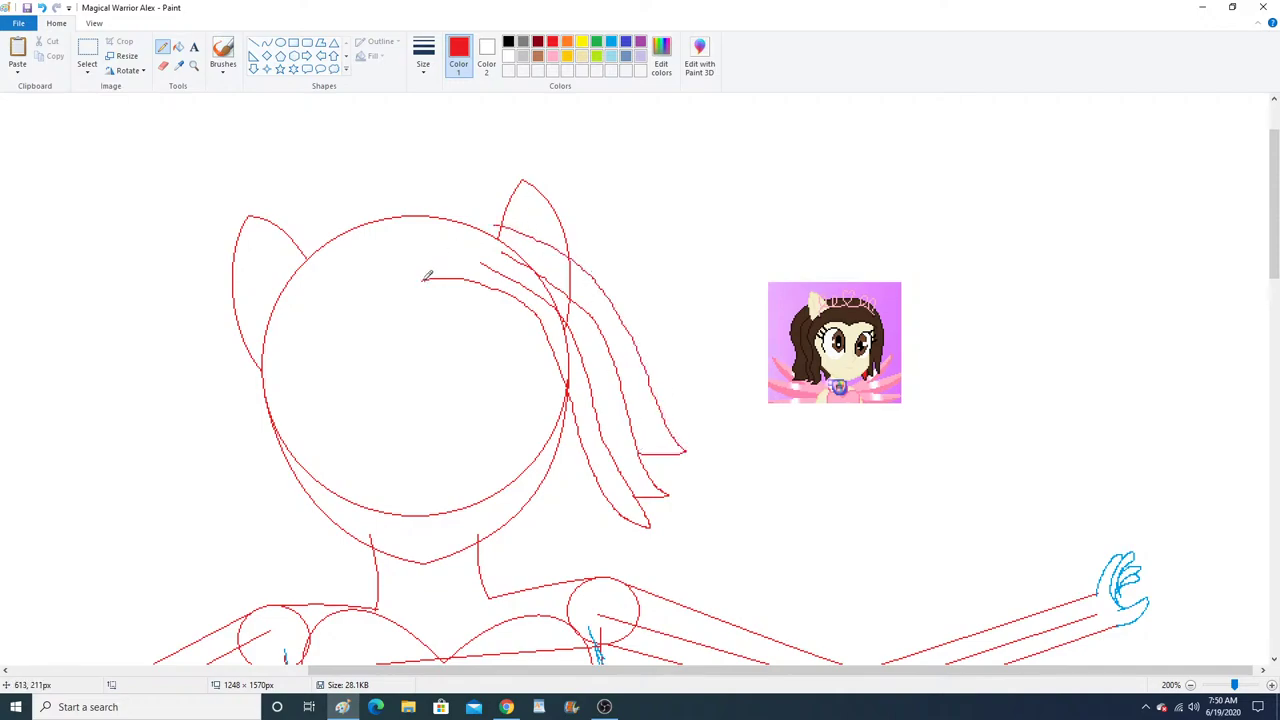
pyautogui.moveTo(430, 277)
pyautogui.mouseDown()
pyautogui.moveTo(373, 298)
pyautogui.moveTo(418, 286)
pyautogui.moveTo(402, 304)
pyautogui.moveTo(357, 287)
pyautogui.moveTo(302, 301)
pyautogui.moveTo(274, 351)
pyautogui.moveTo(252, 490)
pyautogui.moveTo(182, 558)
pyautogui.mouseUp()
pyautogui.hotkey('ctrl', 'z')
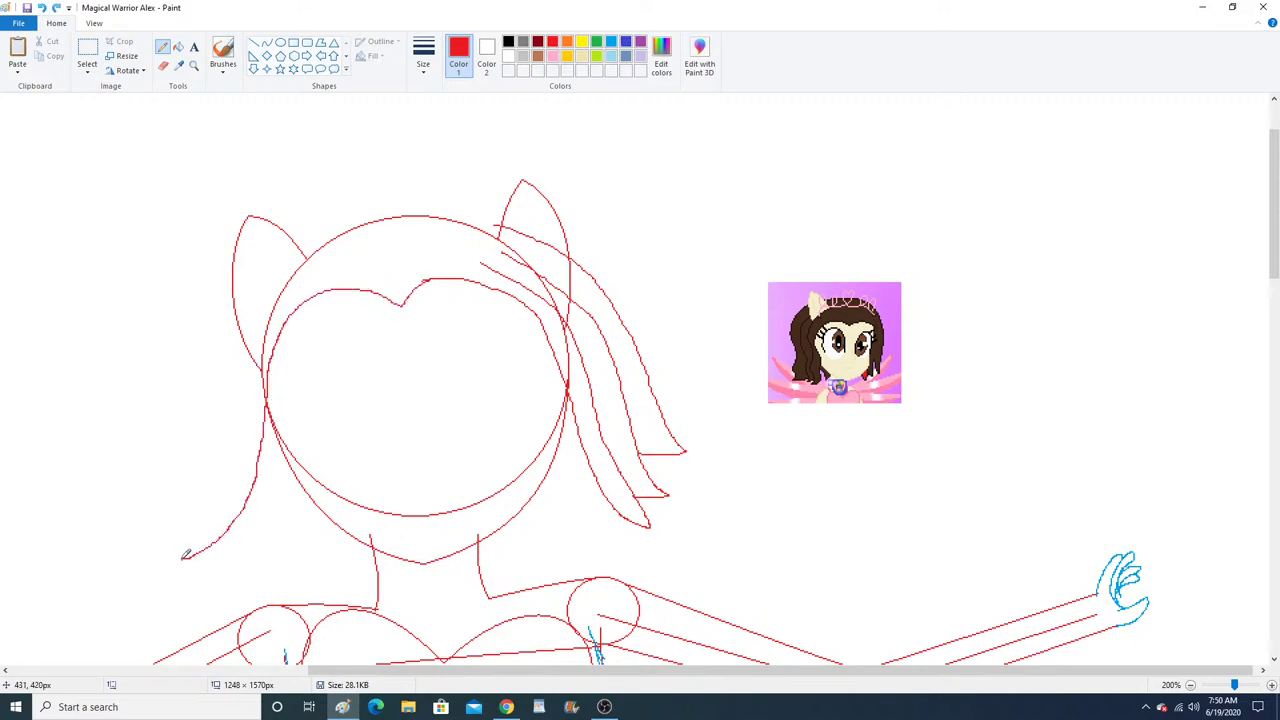
pyautogui.click(42, 6)
# Pause the YouTube video in Chrome, return to Paint, and extend the fringe's inner end down to the parting point.
pyautogui.click(507, 707)
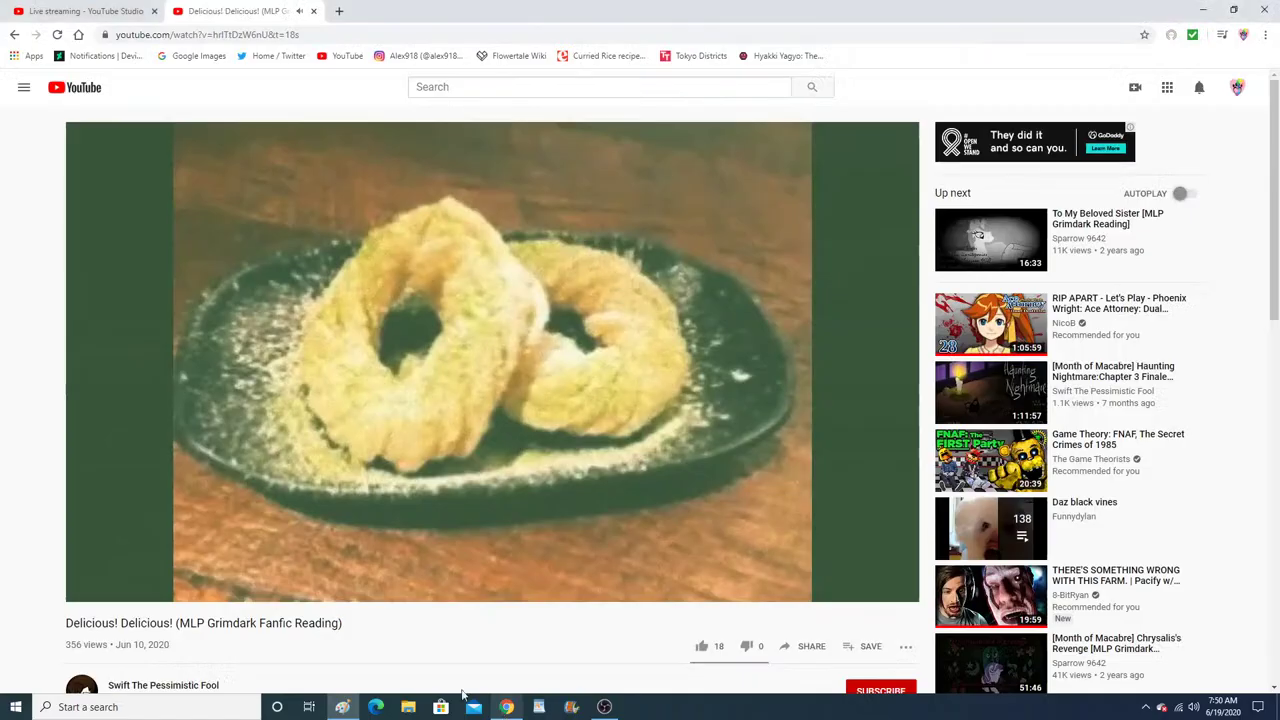
pyautogui.click(93, 590)
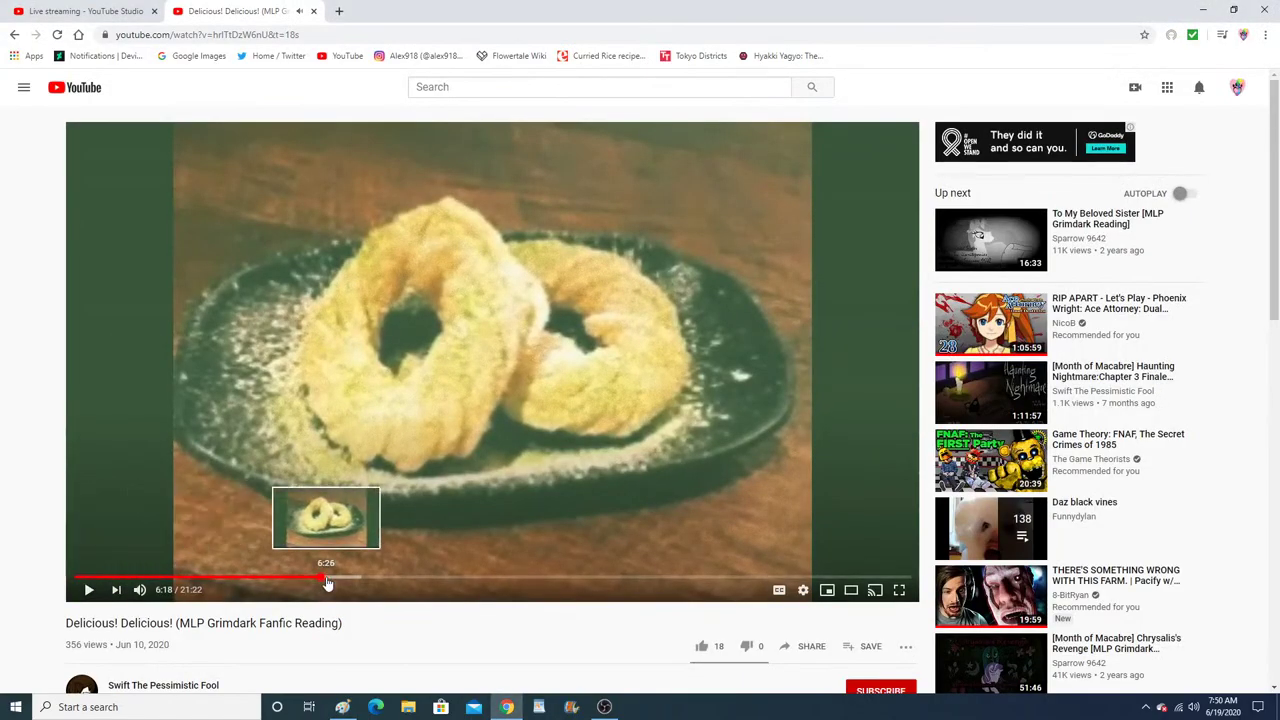
pyautogui.click(345, 707)
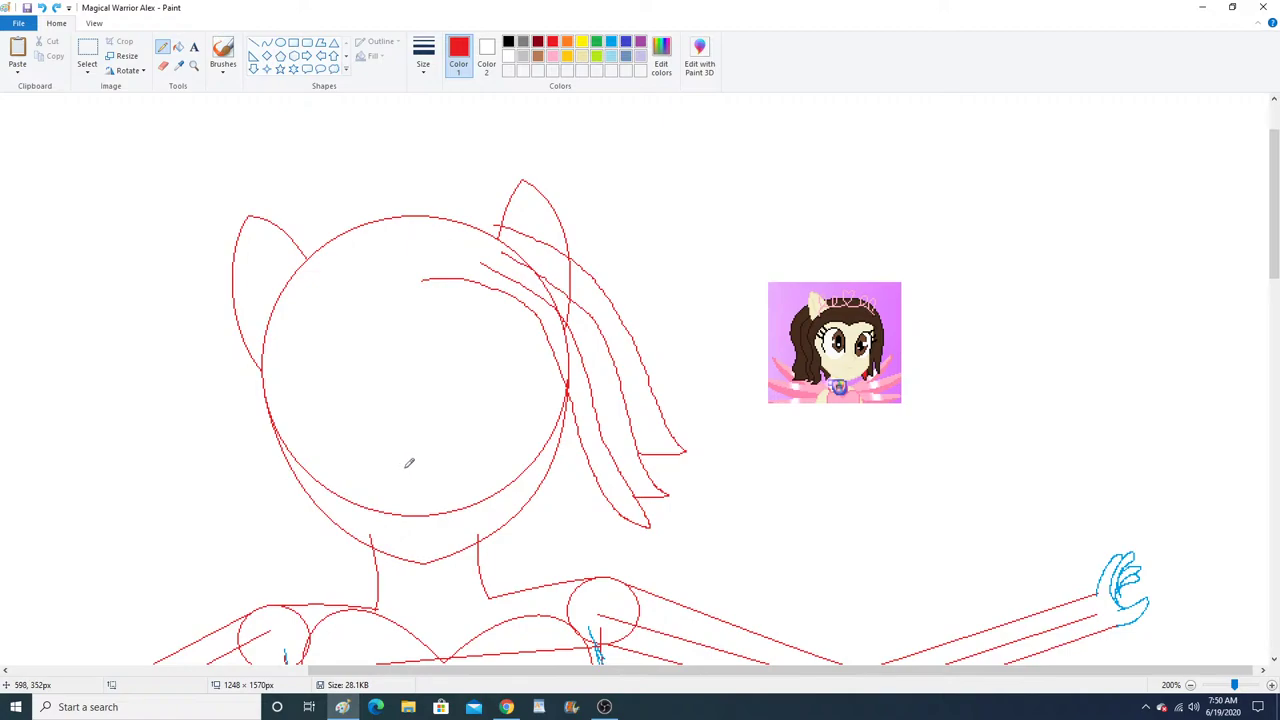
pyautogui.click(410, 289)
# Switch to Chrome, resume and pause the YouTube video, and return to Paint.
pyautogui.click(506, 707)
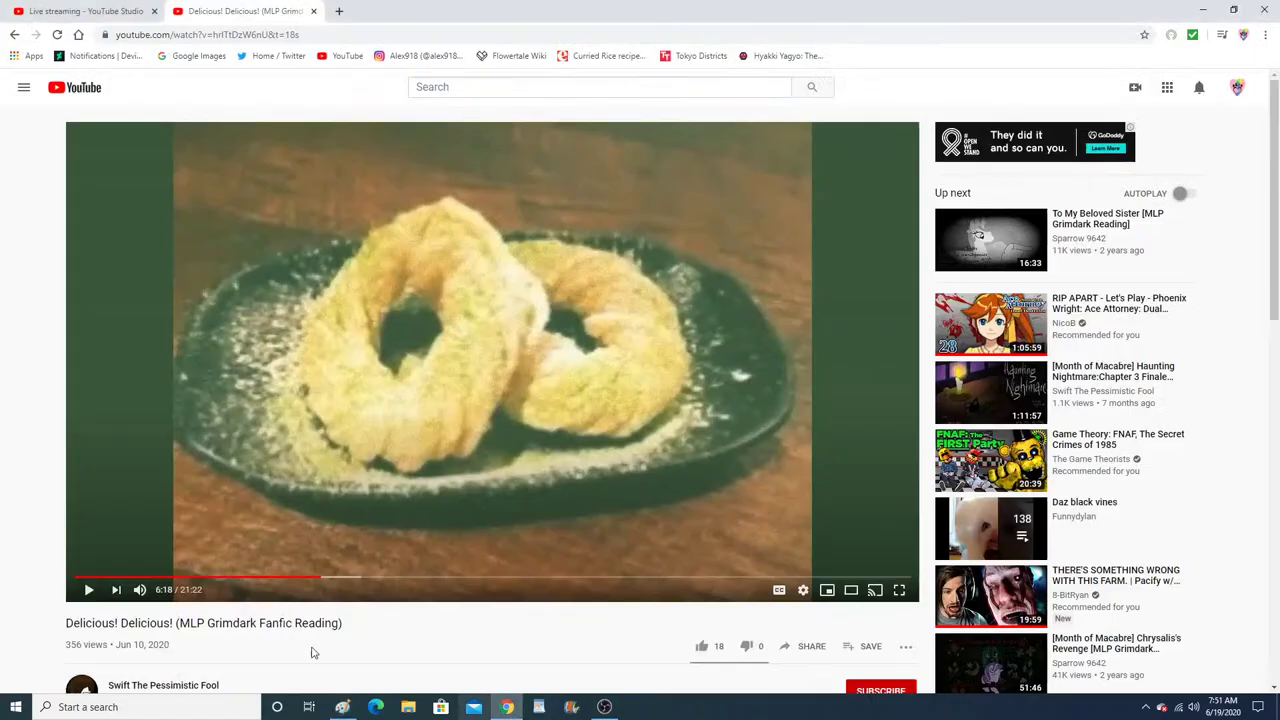
pyautogui.click(88, 592)
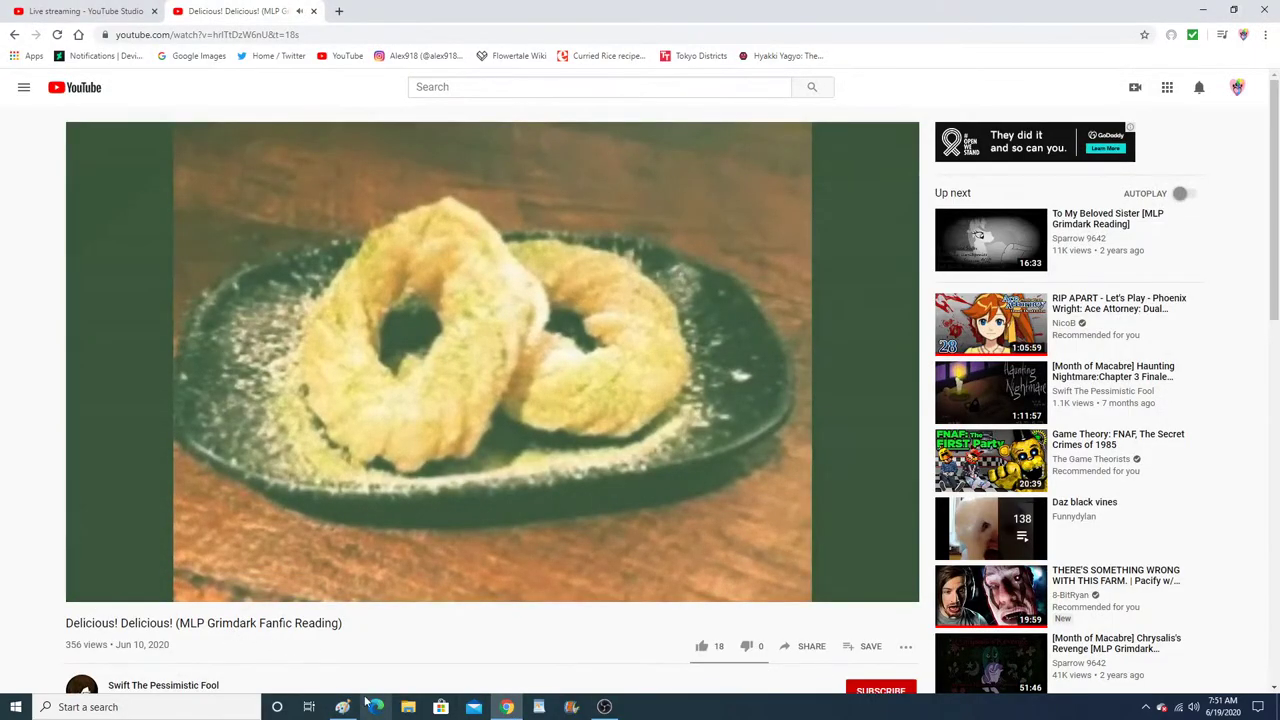
pyautogui.click(89, 590)
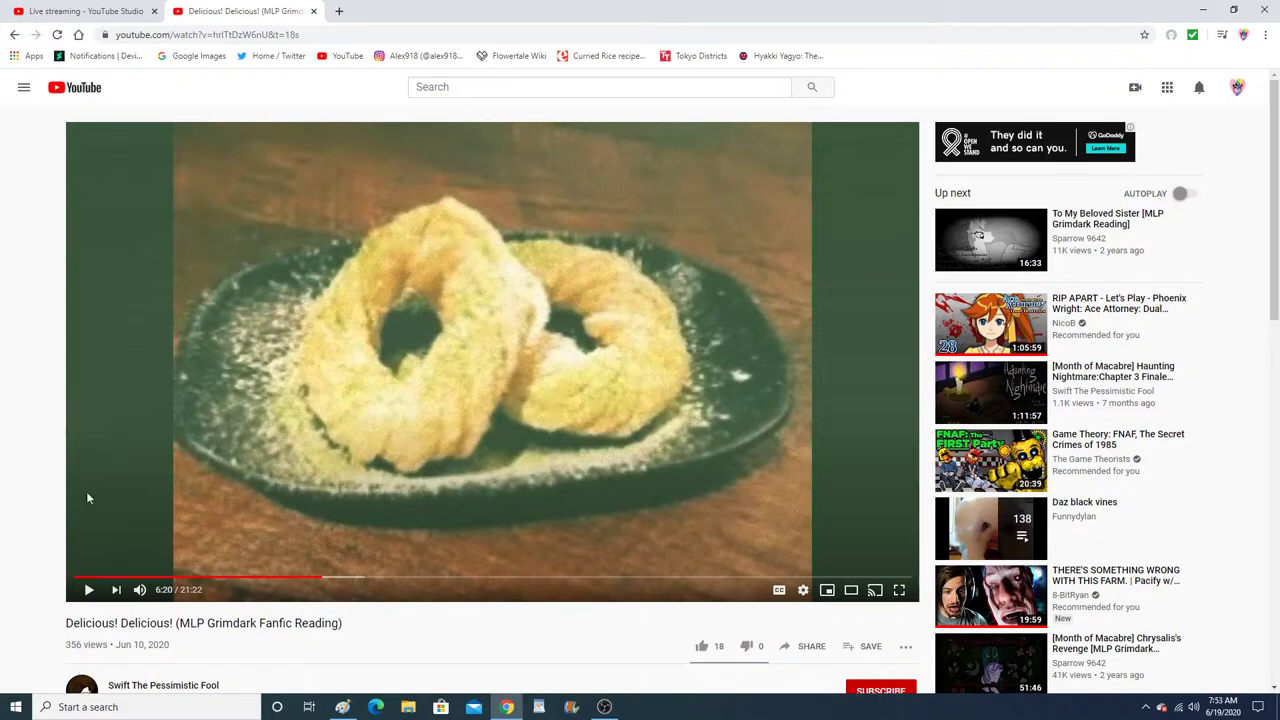
pyautogui.click(342, 707)
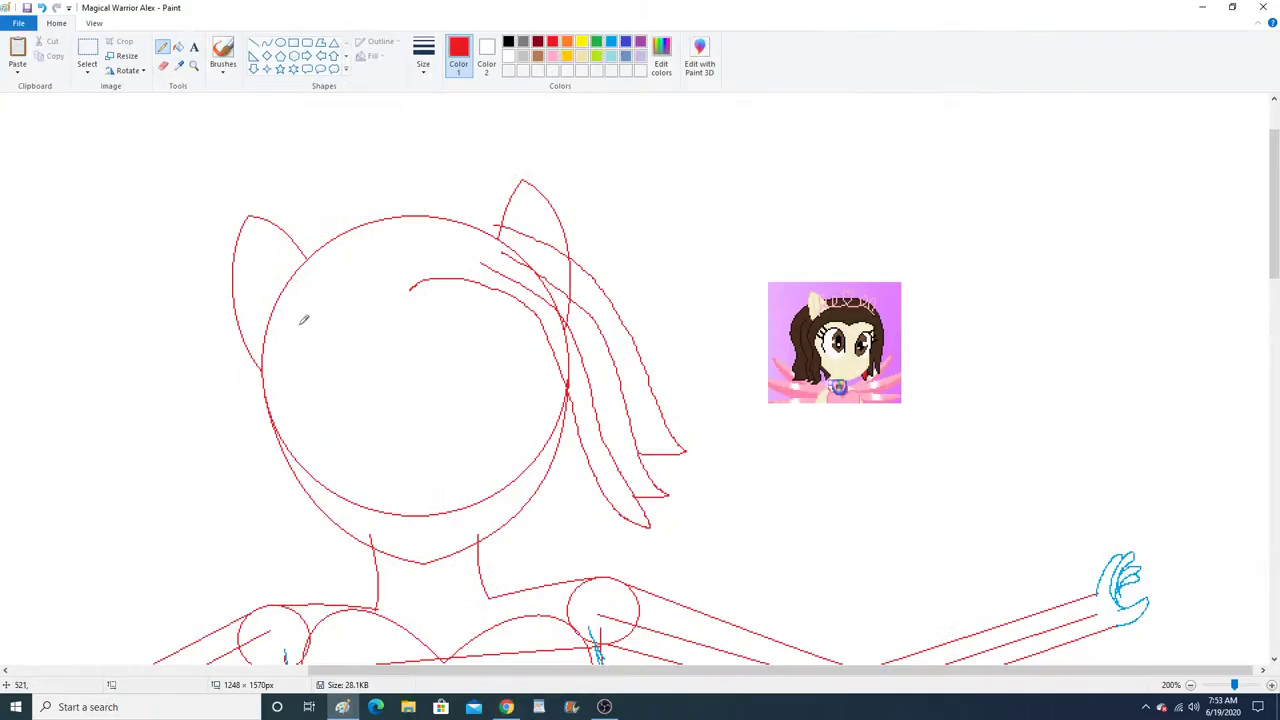
# Draw the left half of the red fringe from the parting point around the face and out past the left cheek.
pyautogui.moveTo(410, 290)
pyautogui.mouseDown()
pyautogui.moveTo(370, 272)
pyautogui.moveTo(322, 318)
pyautogui.moveTo(260, 530)
pyautogui.mouseUp()
pyautogui.click(42, 8)
pyautogui.click(41, 7)
pyautogui.moveTo(410, 288)
pyautogui.mouseDown()
pyautogui.moveTo(337, 292)
pyautogui.moveTo(306, 341)
pyautogui.moveTo(285, 420)
pyautogui.moveTo(228, 489)
pyautogui.moveTo(182, 514)
pyautogui.mouseUp()
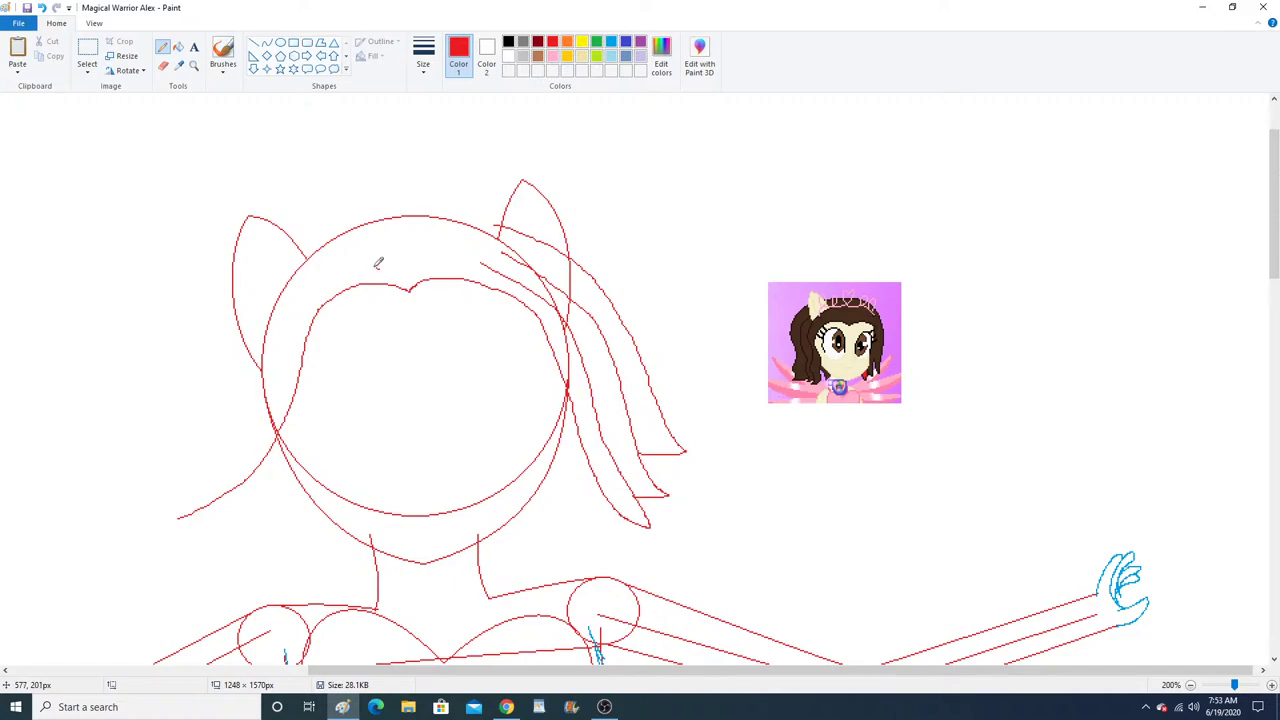
# Draw three layered, pointed hair strands outside the left fringe and a crown arc over the head between the ears.
pyautogui.moveTo(378, 267)
pyautogui.mouseDown()
pyautogui.moveTo(336, 270)
pyautogui.moveTo(290, 299)
pyautogui.moveTo(214, 450)
pyautogui.moveTo(135, 501)
pyautogui.moveTo(174, 514)
pyautogui.mouseUp()
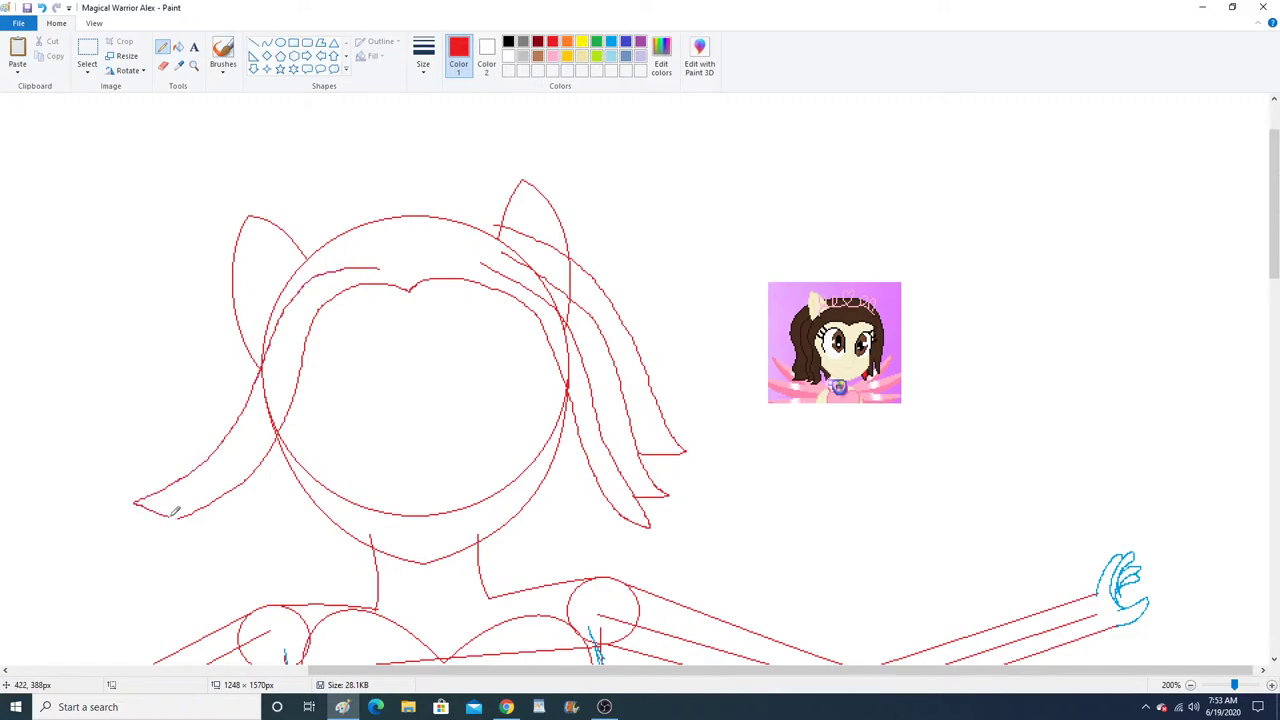
pyautogui.moveTo(370, 242)
pyautogui.mouseDown()
pyautogui.moveTo(345, 240)
pyautogui.moveTo(253, 290)
pyautogui.moveTo(190, 436)
pyautogui.moveTo(137, 462)
pyautogui.moveTo(190, 470)
pyautogui.mouseUp()
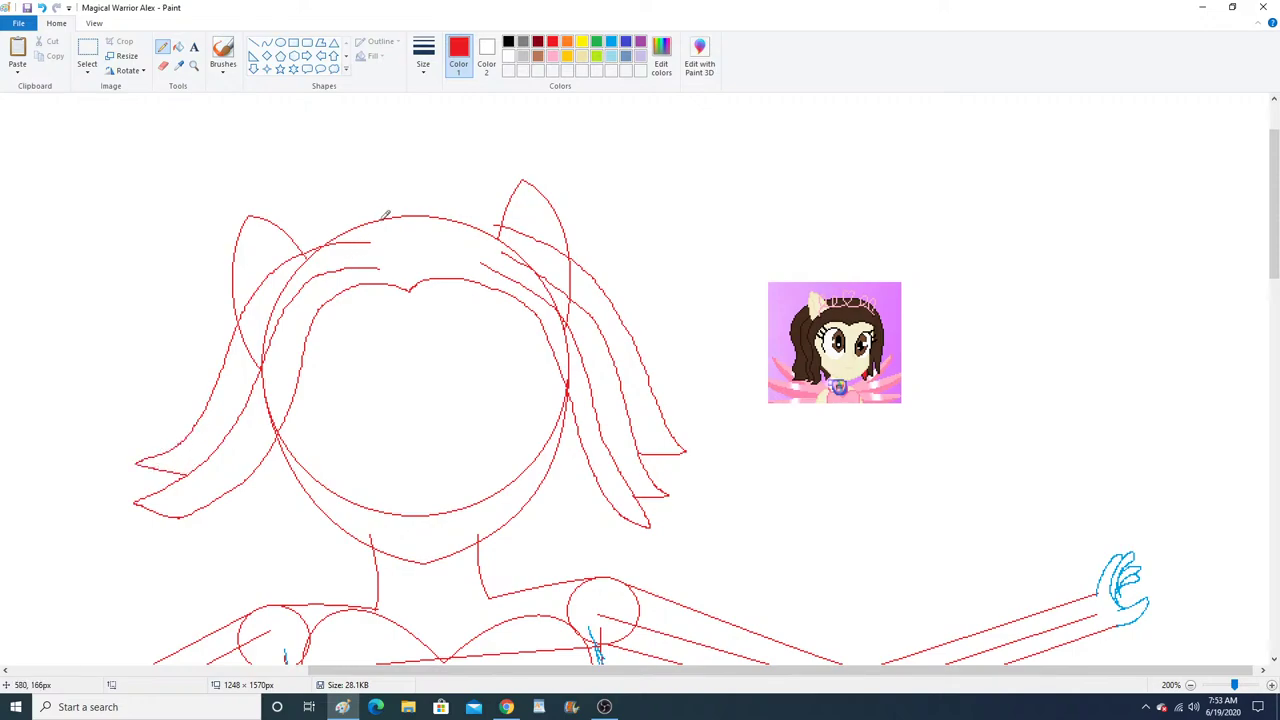
pyautogui.moveTo(370, 222)
pyautogui.mouseDown()
pyautogui.moveTo(245, 262)
pyautogui.moveTo(169, 372)
pyautogui.moveTo(129, 398)
pyautogui.moveTo(150, 421)
pyautogui.moveTo(206, 410)
pyautogui.mouseUp()
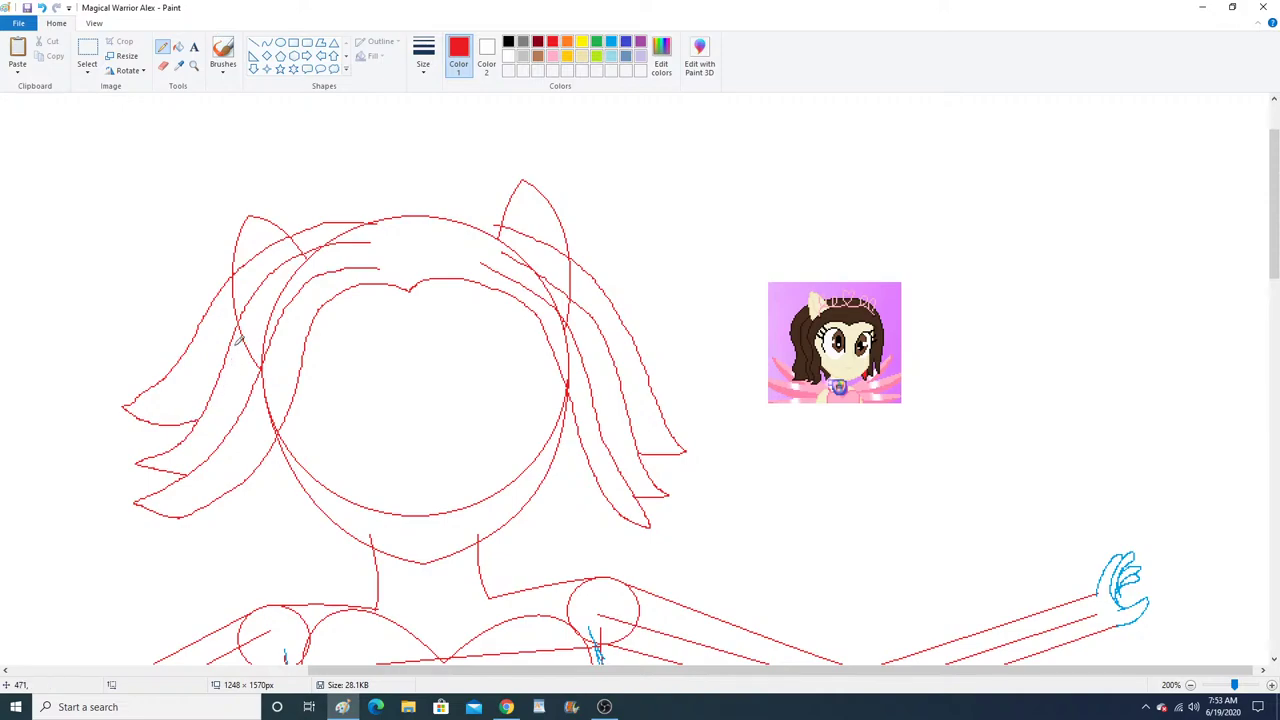
pyautogui.moveTo(281, 225)
pyautogui.mouseDown()
pyautogui.moveTo(360, 197)
pyautogui.moveTo(511, 206)
pyautogui.mouseUp()
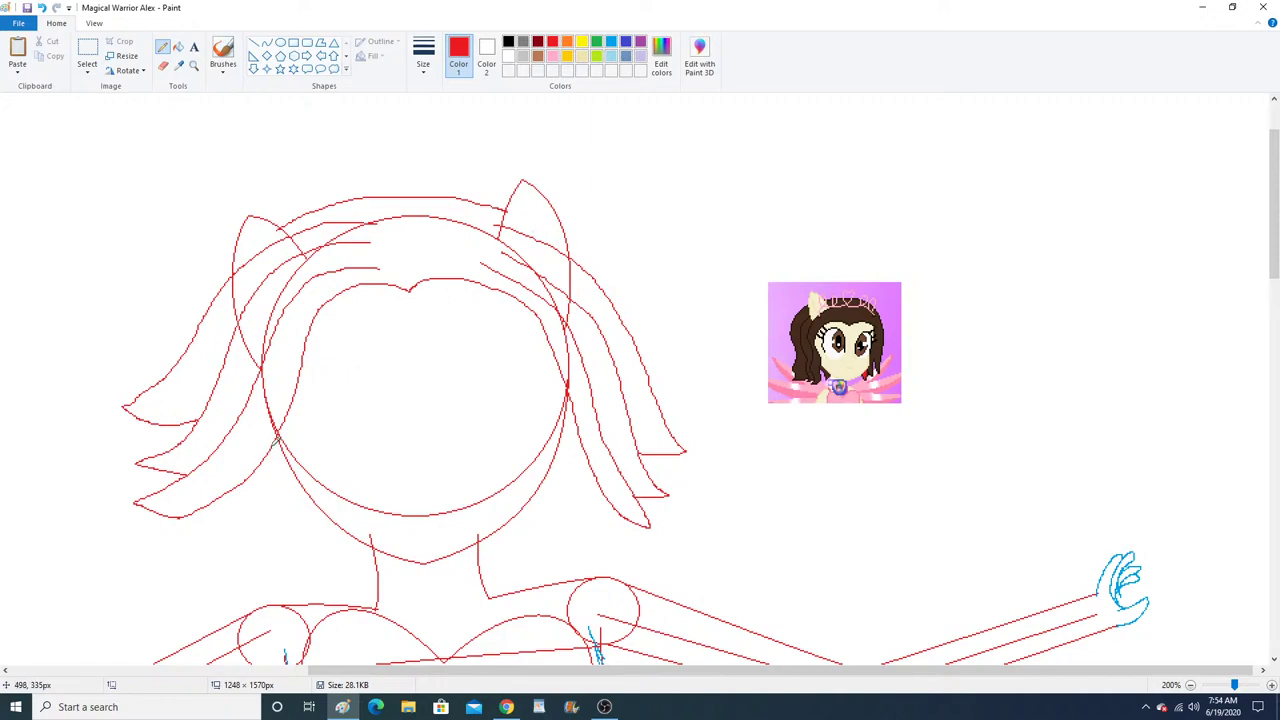
# Draw short, pointed red hair tips beneath the side strands along both sides of the jaw down to the neck.
pyautogui.moveTo(276, 437)
pyautogui.mouseDown()
pyautogui.moveTo(239, 525)
pyautogui.moveTo(298, 481)
pyautogui.mouseUp()
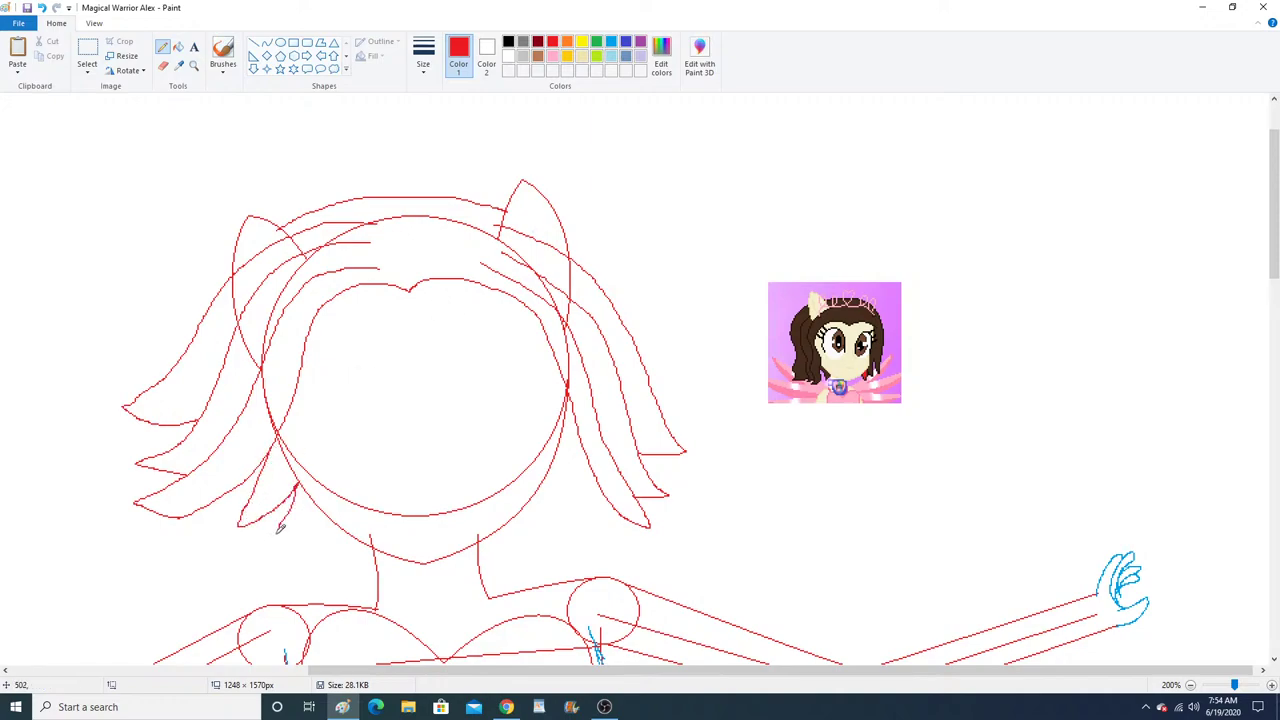
pyautogui.moveTo(280, 530)
pyautogui.mouseDown()
pyautogui.moveTo(326, 514)
pyautogui.moveTo(322, 530)
pyautogui.moveTo(340, 542)
pyautogui.moveTo(352, 530)
pyautogui.mouseUp()
pyautogui.moveTo(246, 466)
pyautogui.mouseDown()
pyautogui.moveTo(215, 561)
pyautogui.moveTo(279, 520)
pyautogui.moveTo(268, 567)
pyautogui.moveTo(316, 540)
pyautogui.moveTo(309, 570)
pyautogui.moveTo(378, 545)
pyautogui.mouseUp()
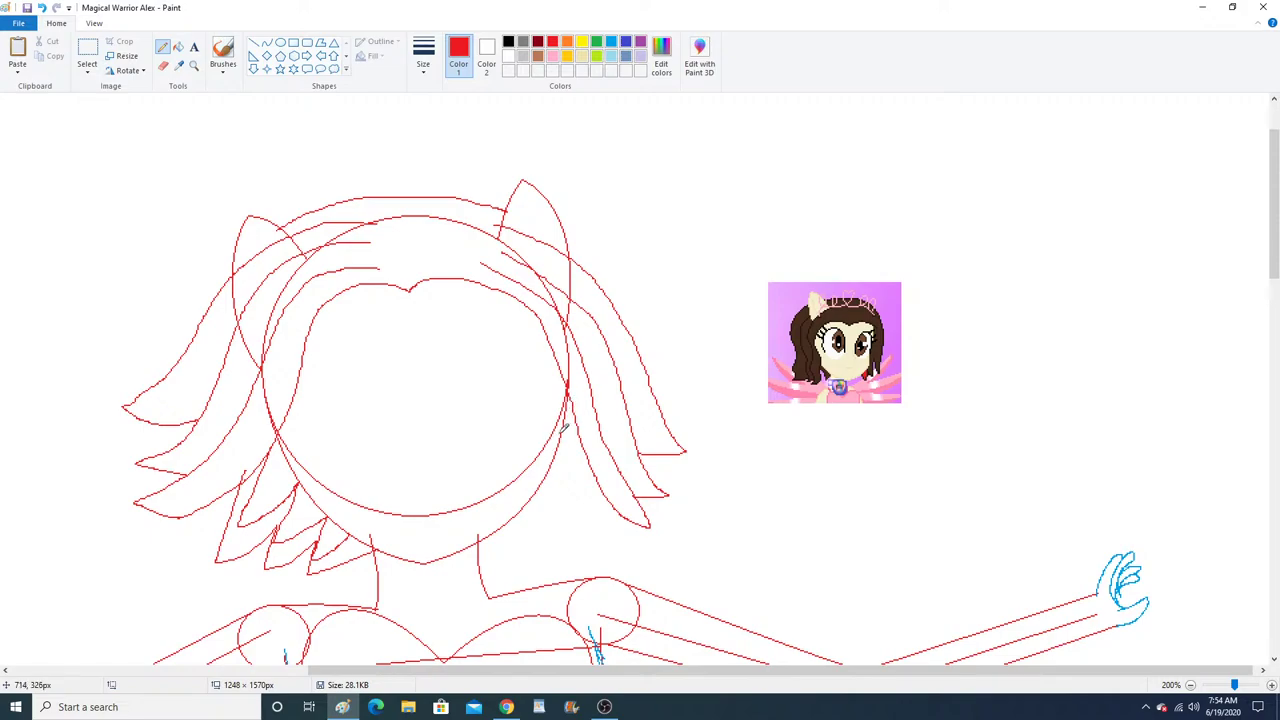
pyautogui.moveTo(564, 428)
pyautogui.mouseDown()
pyautogui.moveTo(593, 527)
pyautogui.moveTo(589, 457)
pyautogui.moveTo(537, 479)
pyautogui.moveTo(568, 523)
pyautogui.moveTo(549, 460)
pyautogui.mouseUp()
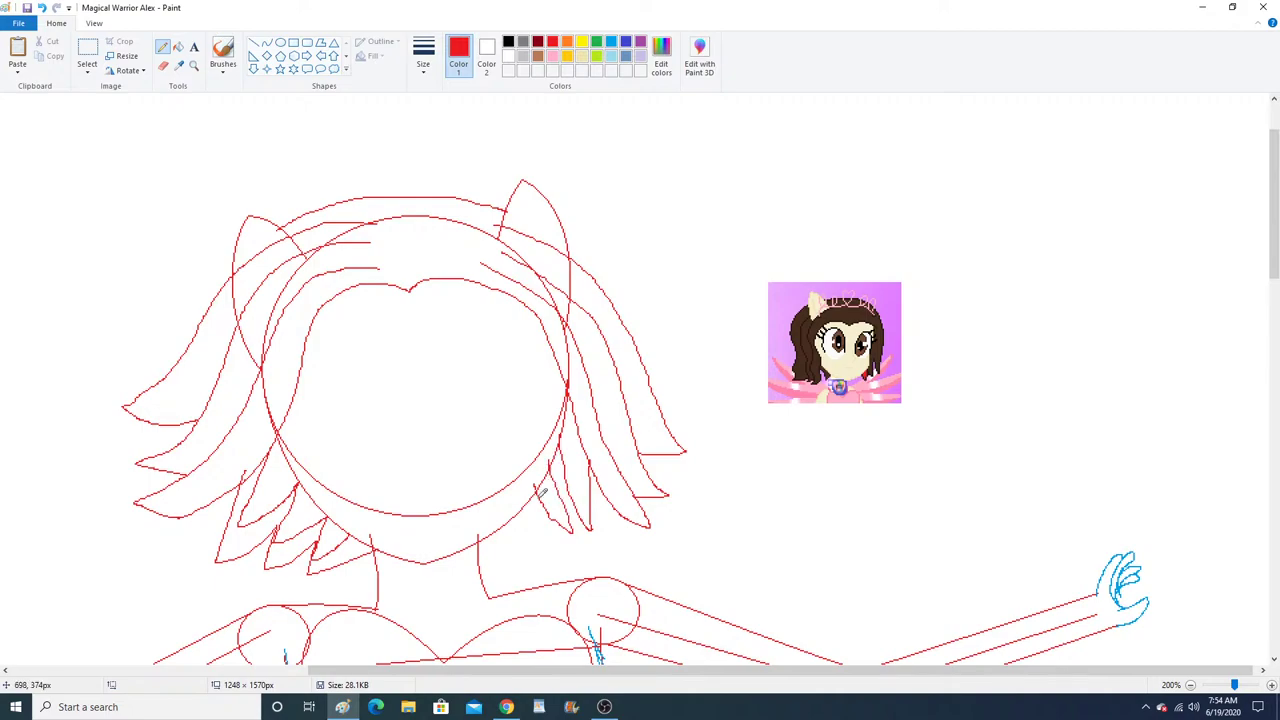
pyautogui.moveTo(506, 521)
pyautogui.mouseDown()
pyautogui.moveTo(555, 541)
pyautogui.moveTo(543, 501)
pyautogui.moveTo(478, 539)
pyautogui.moveTo(523, 551)
pyautogui.moveTo(504, 522)
pyautogui.mouseUp()
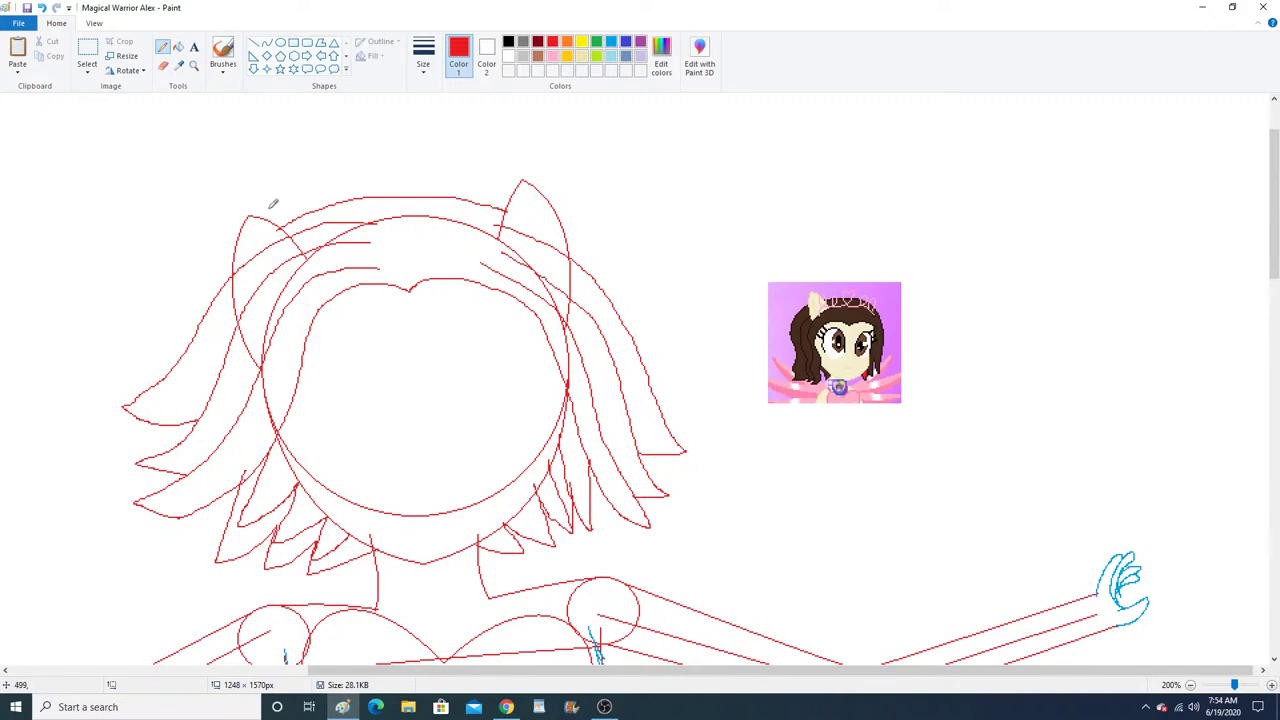
# Review the whole figure with its hair lines at 100% zoom.
pyautogui.click(194, 65)
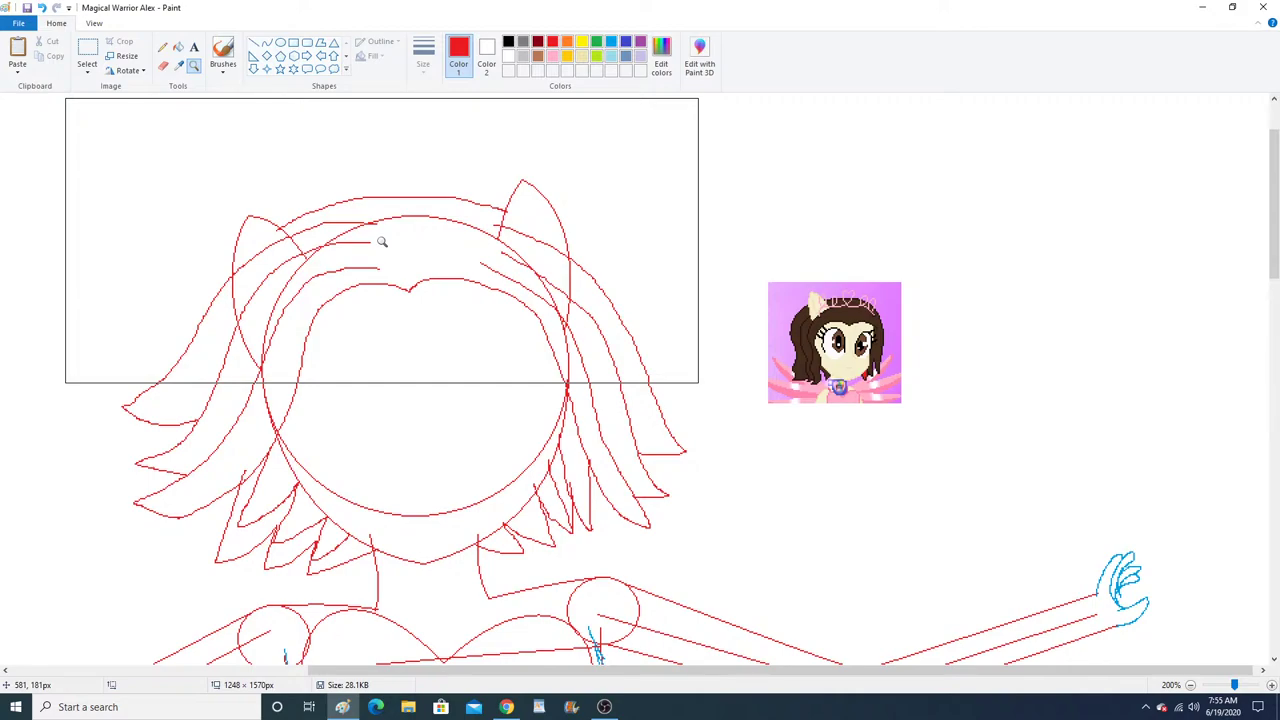
pyautogui.rightClick(462, 279)
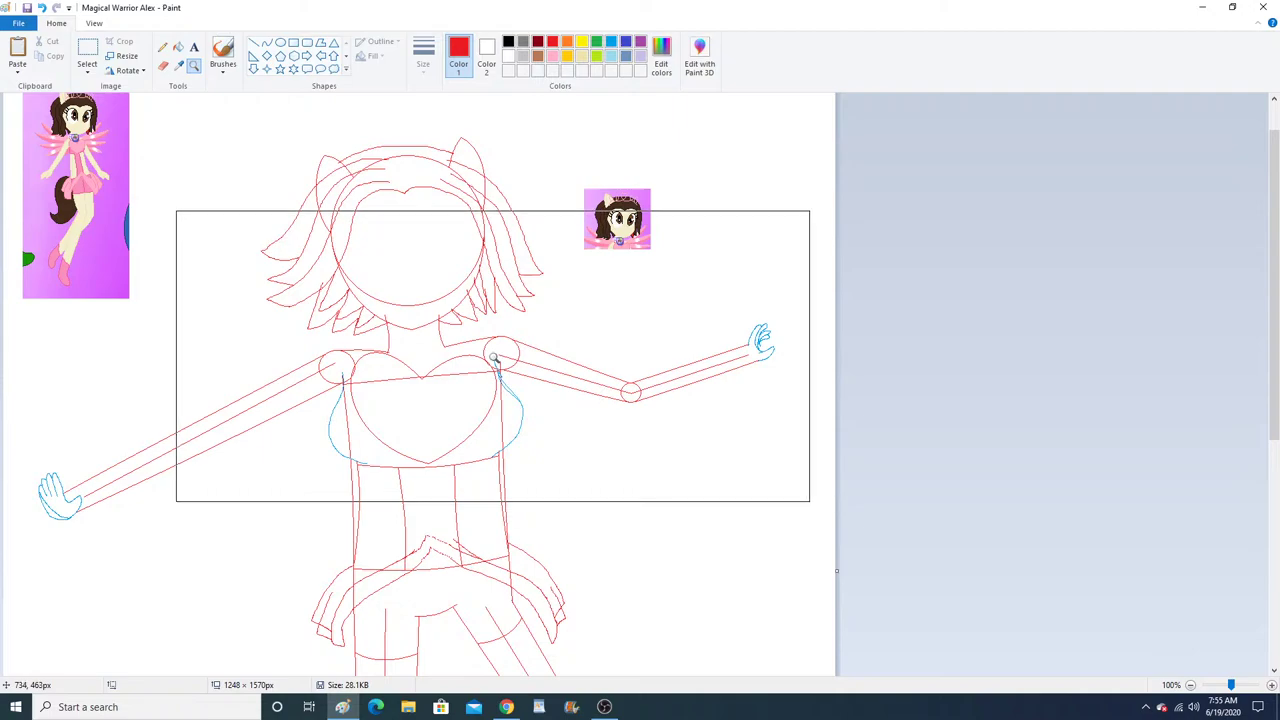
pyautogui.moveTo(494, 358)
pyautogui.mouseDown()
pyautogui.moveTo(532, 355)
pyautogui.moveTo(461, 277)
pyautogui.moveTo(480, 341)
pyautogui.mouseUp()
pyautogui.scroll(-3, 470, 320)
pyautogui.scroll(-1, 476, 347)
pyautogui.scroll(4, 478, 344)
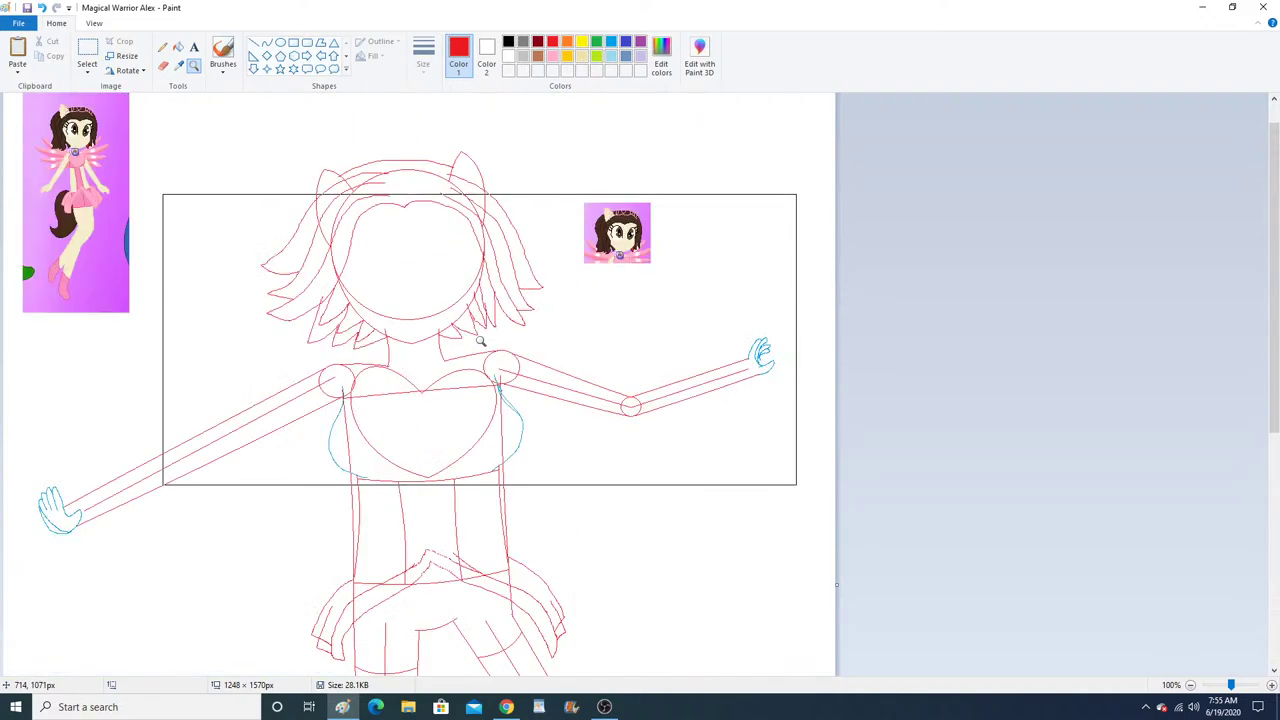
# Delete the small head reference picture beside the raised arm.
pyautogui.click(87, 72)
pyautogui.click(110, 101)
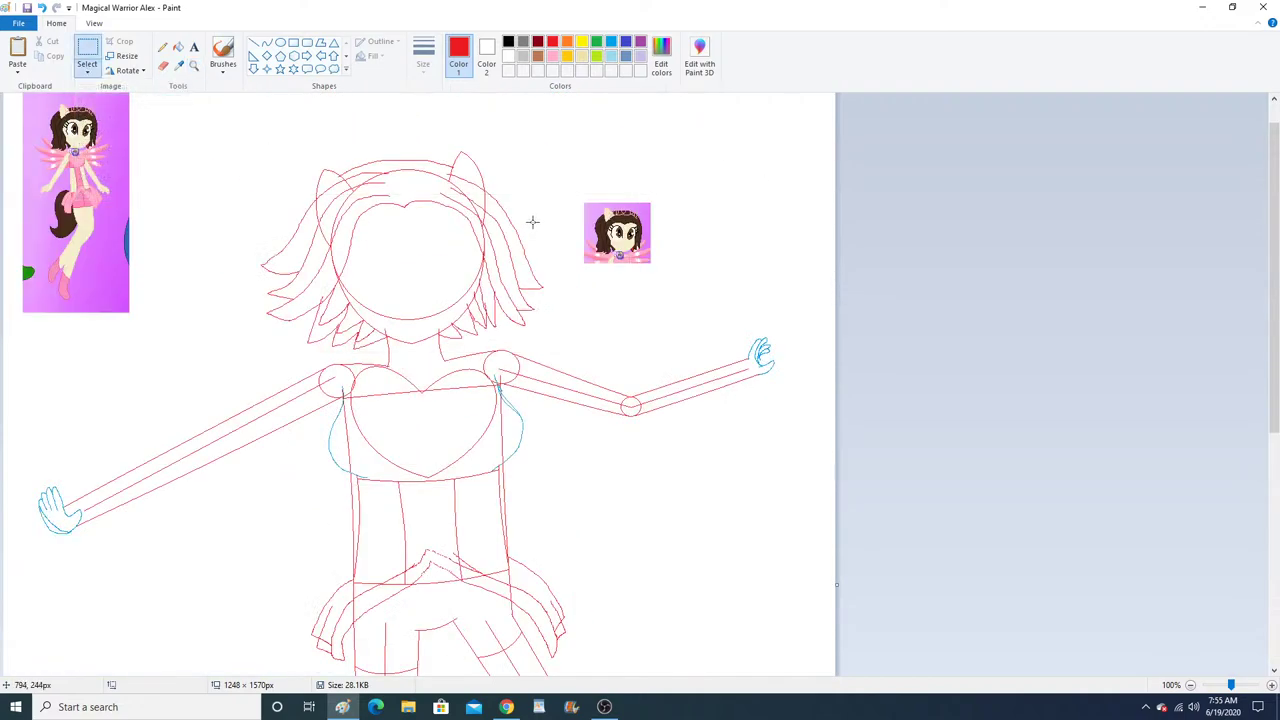
pyautogui.moveTo(572, 197); pyautogui.dragTo(670, 283)
pyautogui.rightClick(628, 230)
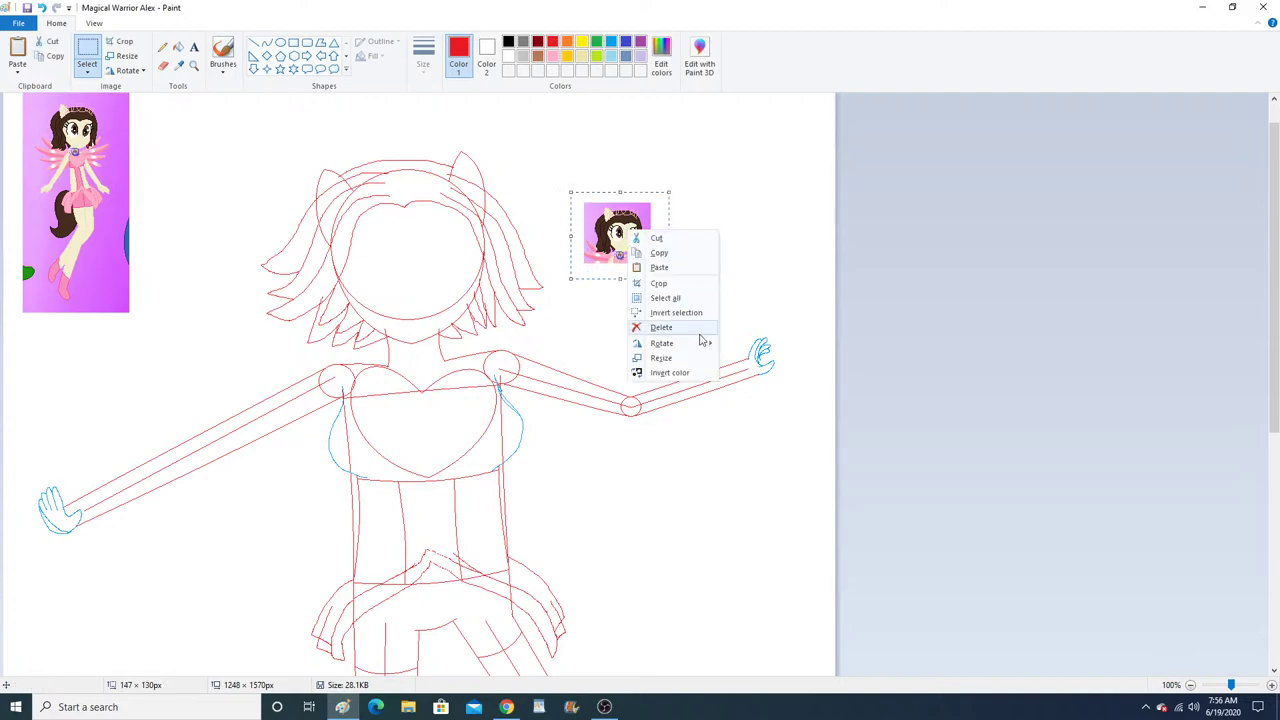
pyautogui.click(693, 329)
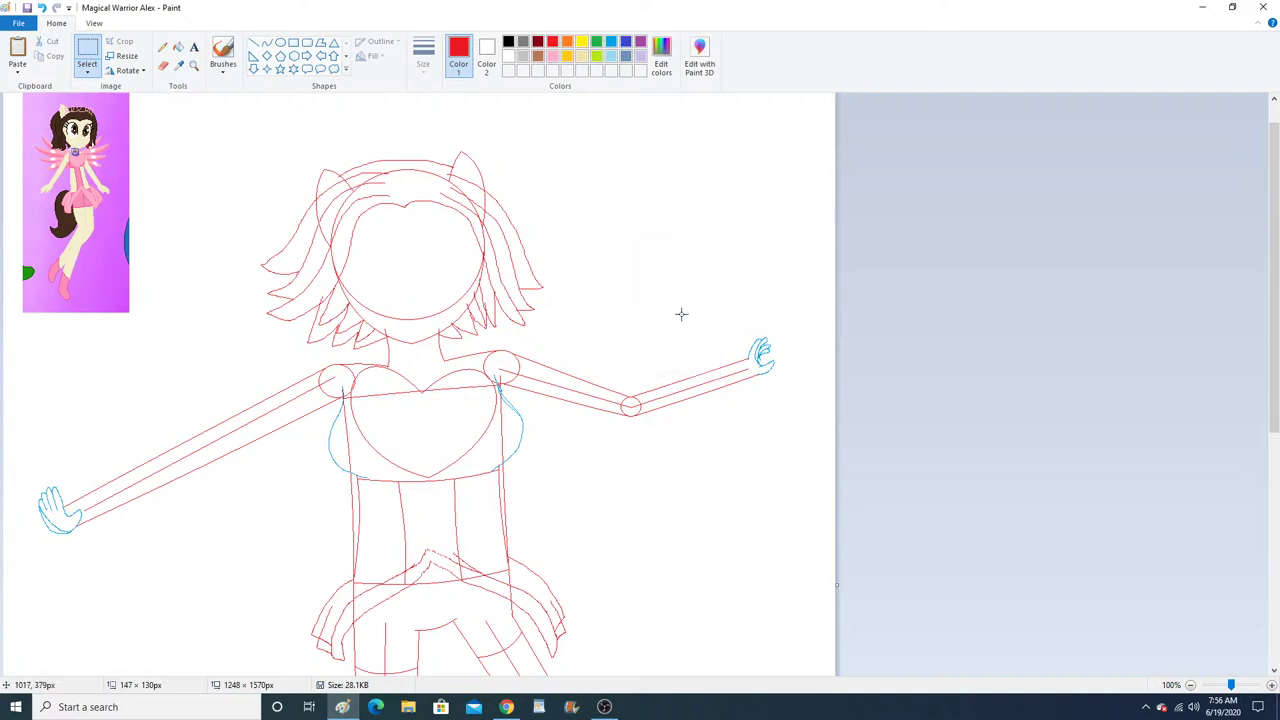
# Draw a small red smile curve about 27 px wide in the lower half of the face.
pyautogui.click(197, 65)
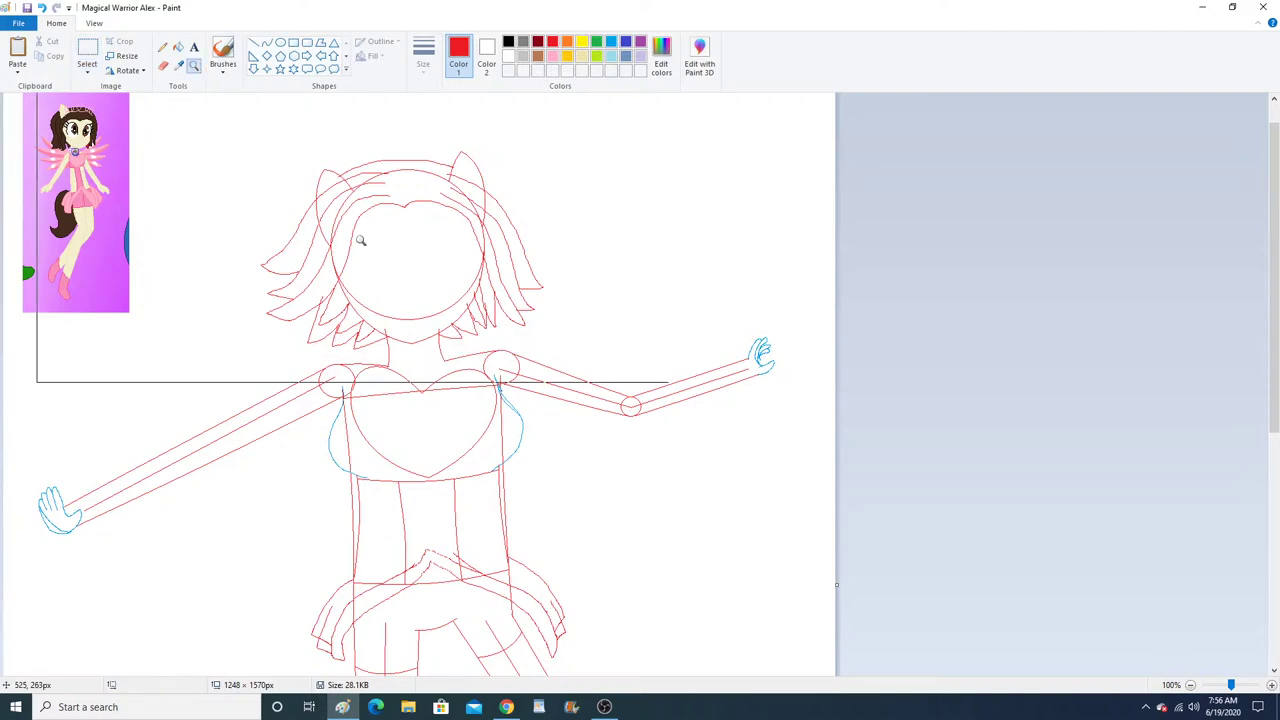
pyautogui.click(427, 276)
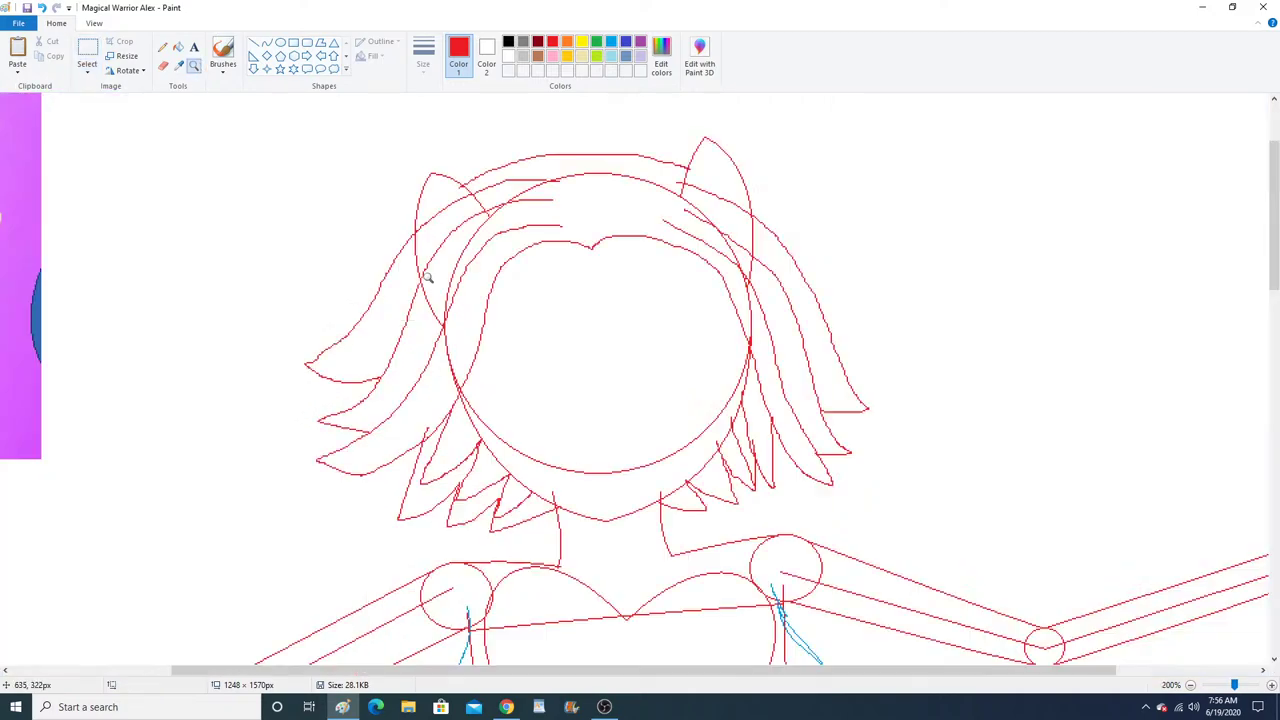
pyautogui.click(543, 357)
pyautogui.click(543, 357)
pyautogui.click(399, 250)
pyautogui.click(267, 42)
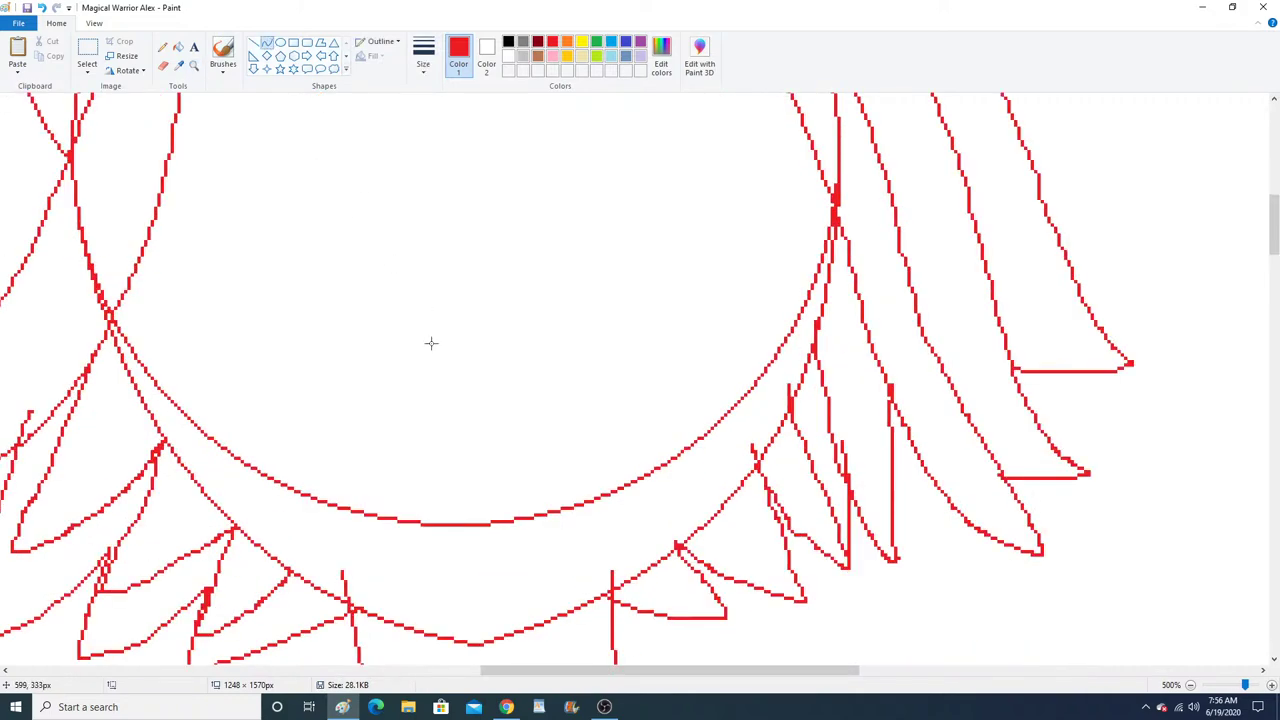
pyautogui.moveTo(420, 341); pyautogui.dragTo(477, 354)
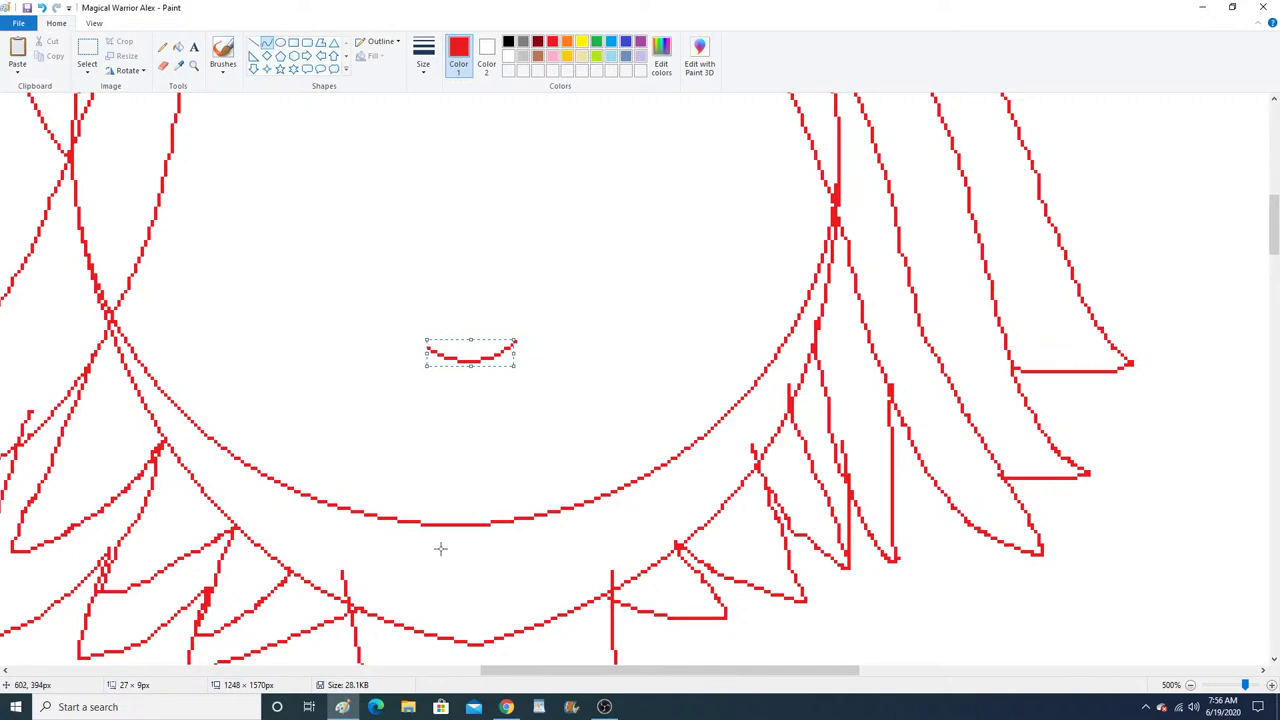
# Draw a short, slightly slanted red line about 29 px wide between the bottom of the face circle and the chin.
pyautogui.moveTo(440, 547); pyautogui.dragTo(572, 537)
pyautogui.click(41, 7)
pyautogui.moveTo(462, 550); pyautogui.dragTo(555, 542)
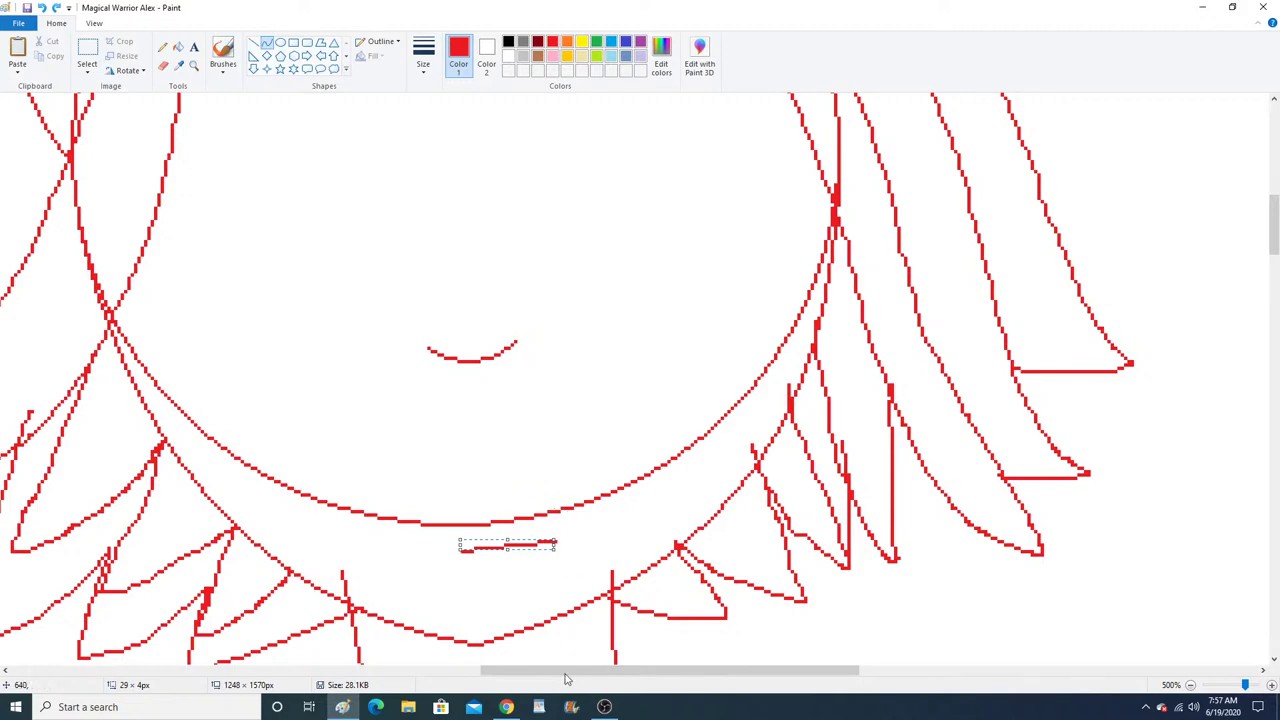
pyautogui.click(506, 707)
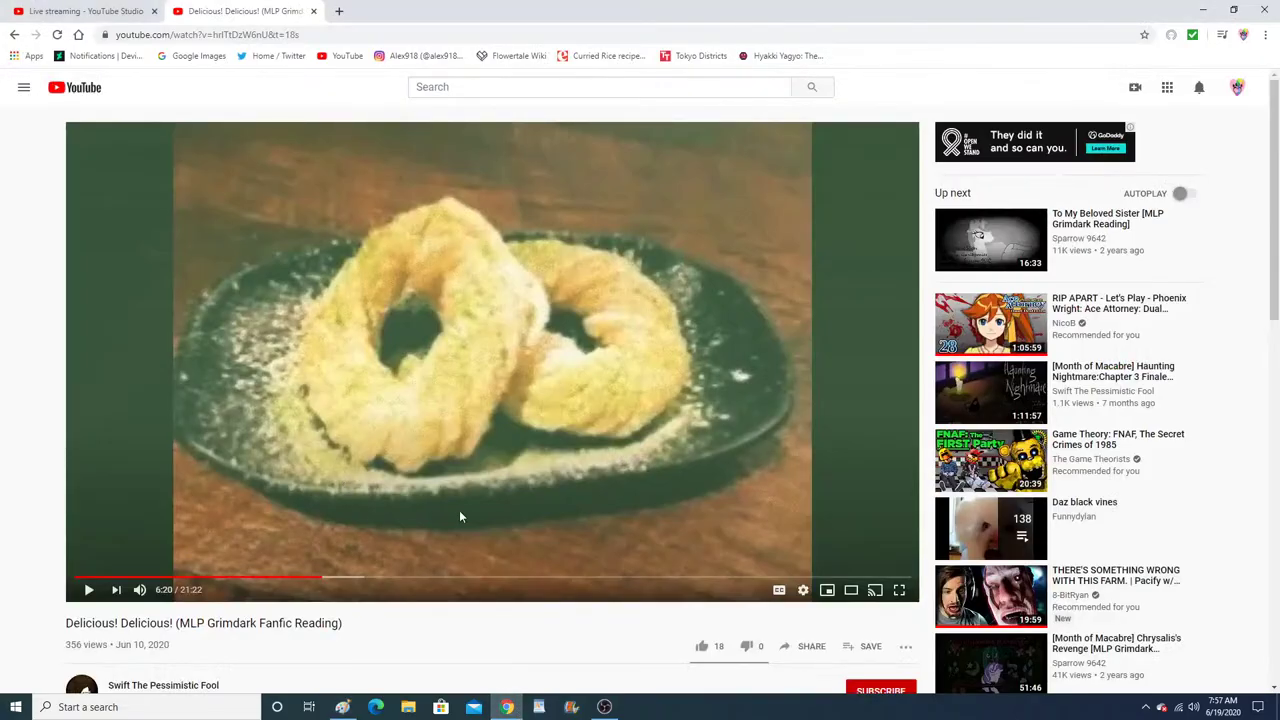
pyautogui.click(343, 707)
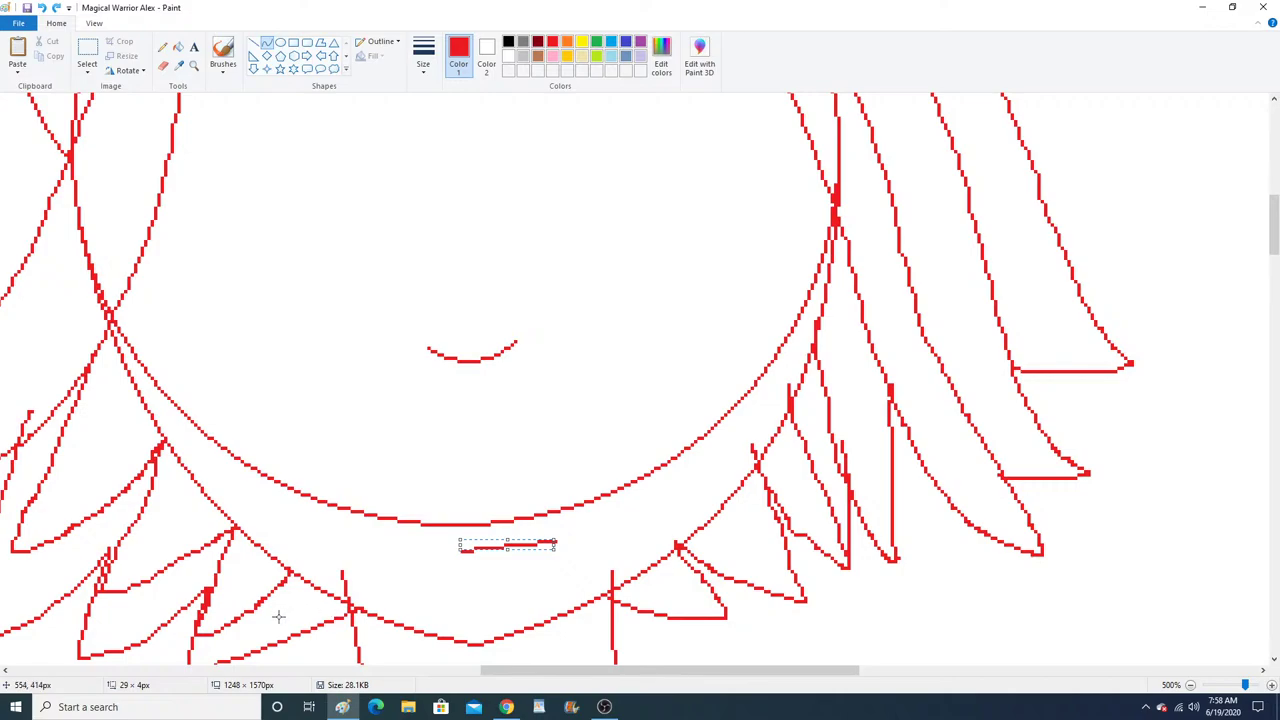
# Review the head and upper body with the new face lines at 100% zoom.
pyautogui.click(194, 65)
pyautogui.rightClick(336, 262)
pyautogui.rightClick(336, 262)
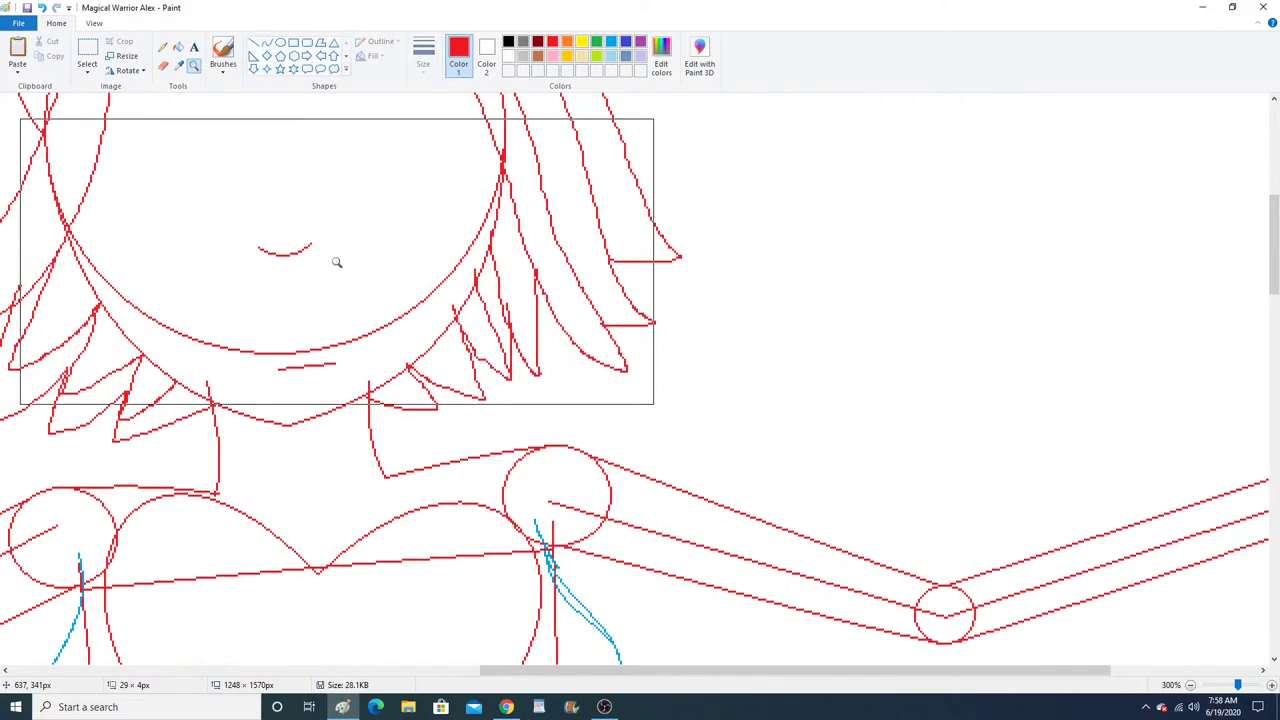
pyautogui.rightClick(336, 262)
pyautogui.rightClick(336, 262)
pyautogui.scroll(3, 336, 262)
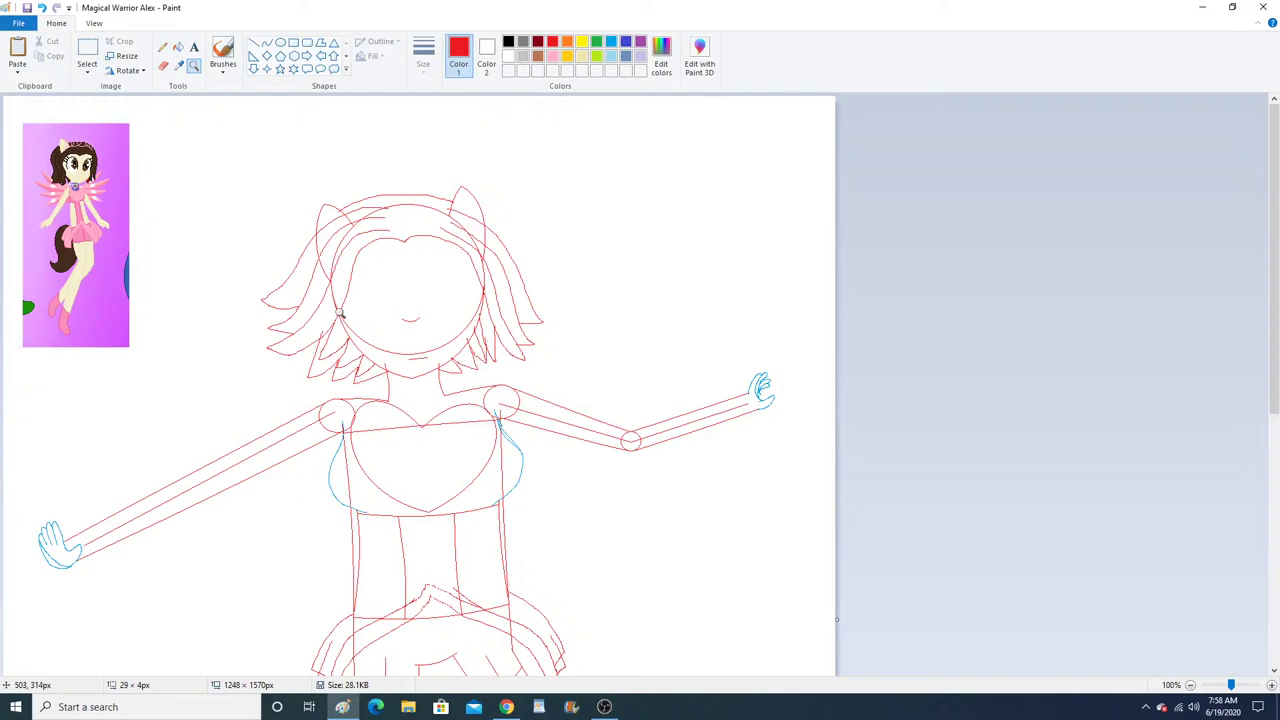
pyautogui.click(164, 50)
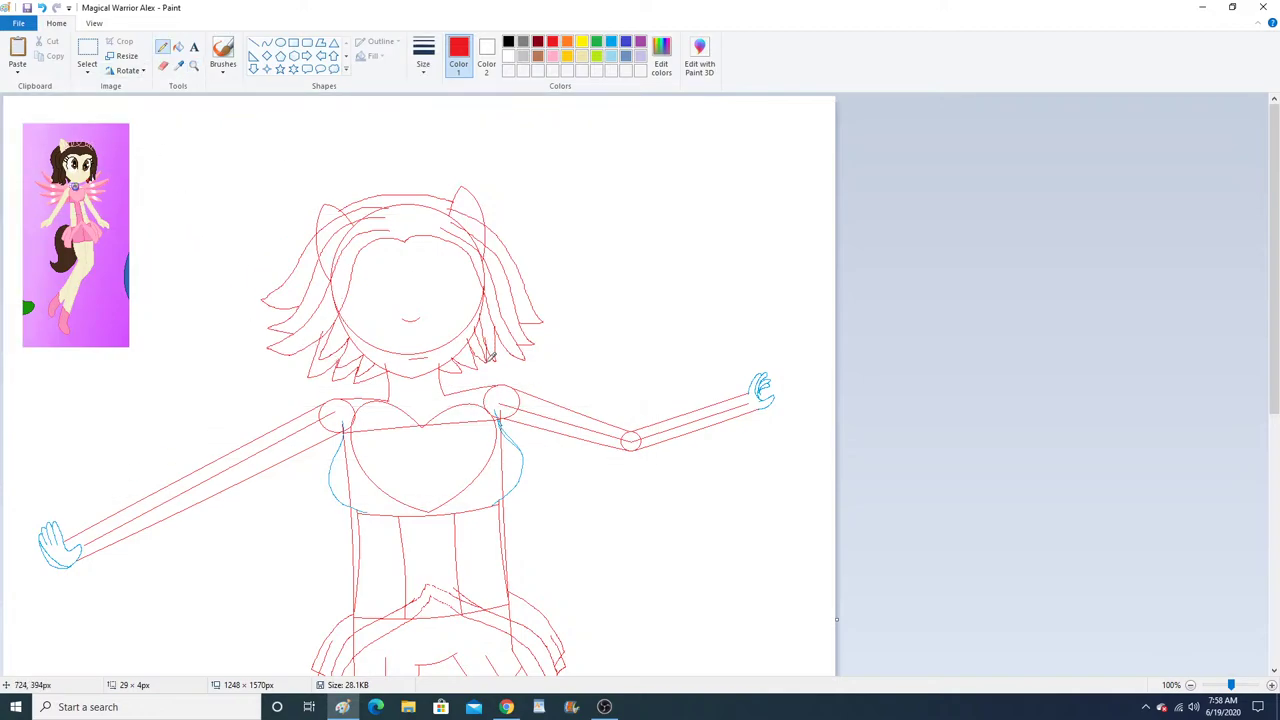
pyautogui.click(192, 66)
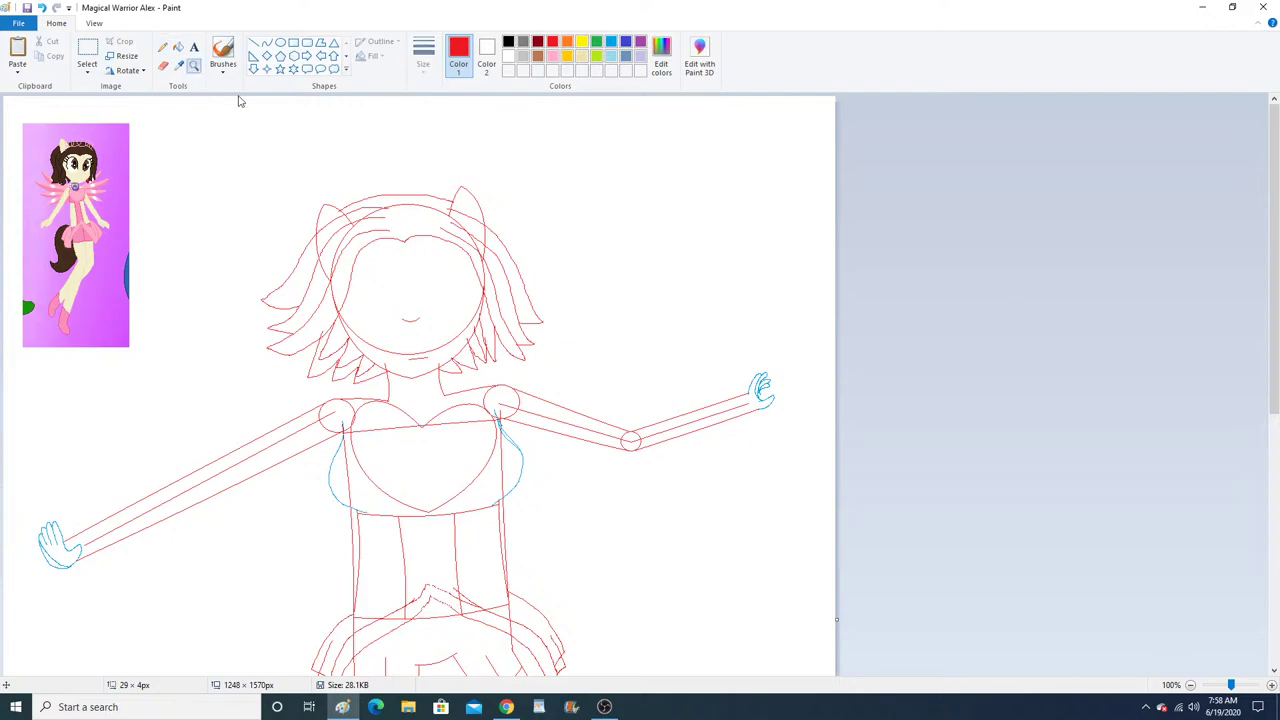
# Switch to Chrome, resume the paused YouTube video "Delicious! Delicious! (MLP Grimdark Fanfic Reading)" and return to Paint.
pyautogui.click(506, 707)
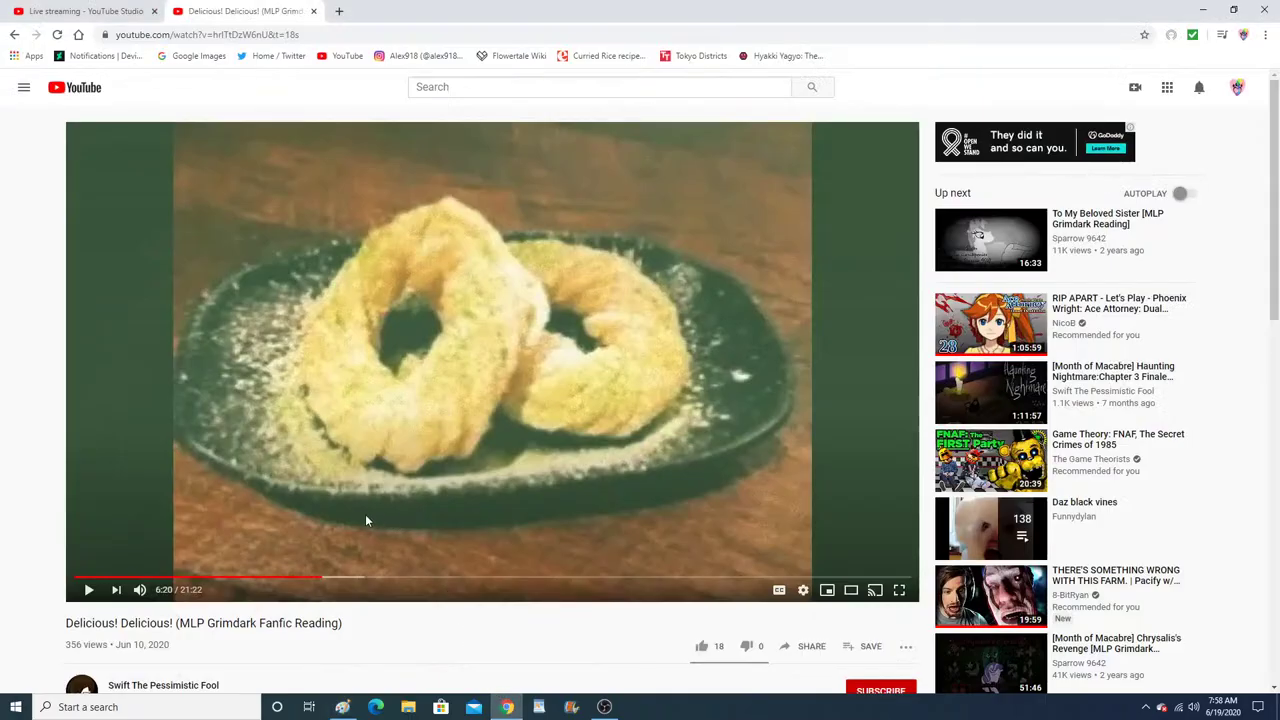
pyautogui.click(88, 590)
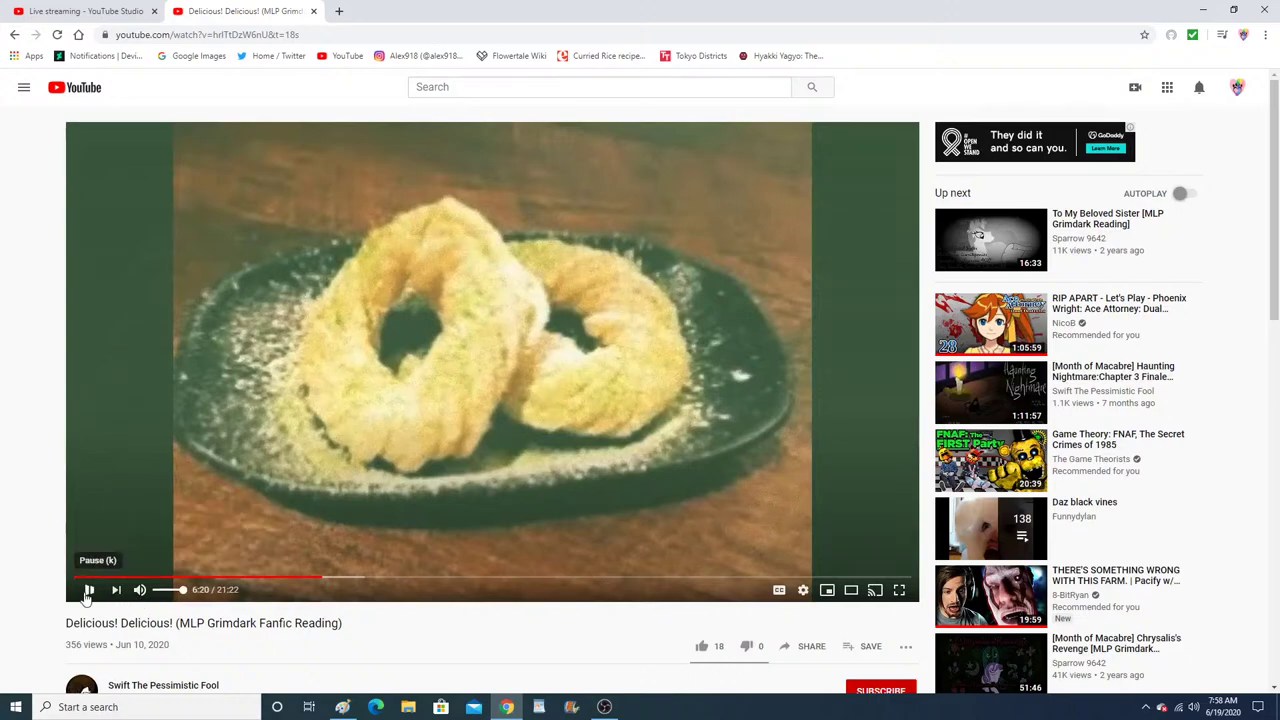
pyautogui.click(342, 707)
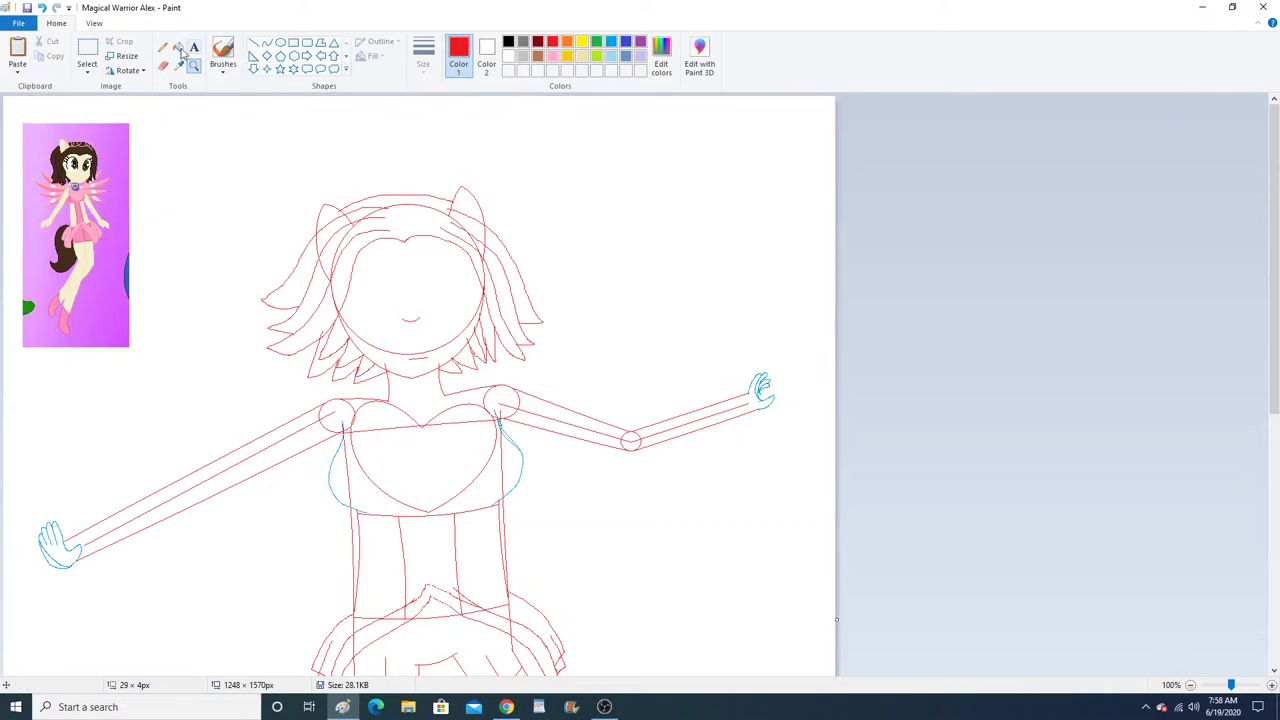
# Widen the canvas to 2222 px to add blank space beside the figure.
pyautogui.click(162, 47)
pyautogui.click(194, 66)
pyautogui.rightClick(330, 195)
pyautogui.moveTo(421, 358); pyautogui.dragTo(745, 358)
# Copy the figure's section from the chin to the upper skirt and place the copy in the blank area beside the figure.
pyautogui.click(87, 72)
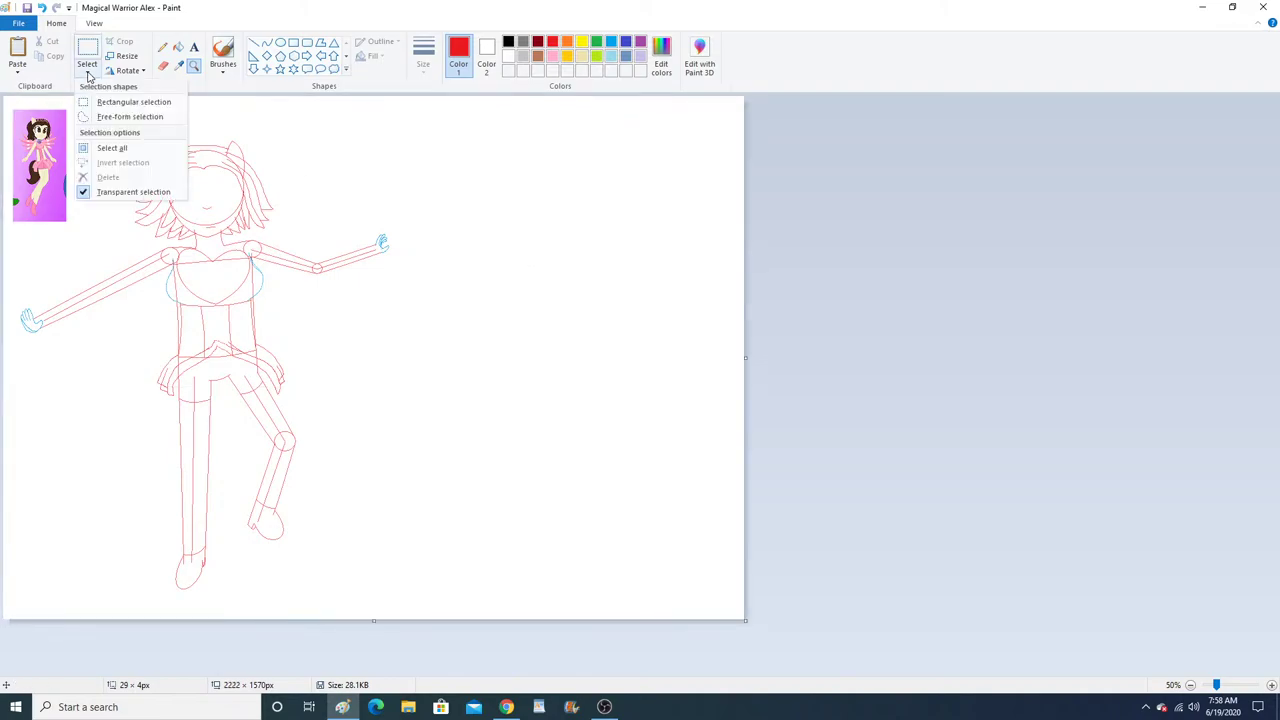
pyautogui.click(120, 103)
pyautogui.moveTo(143, 219); pyautogui.dragTo(293, 365)
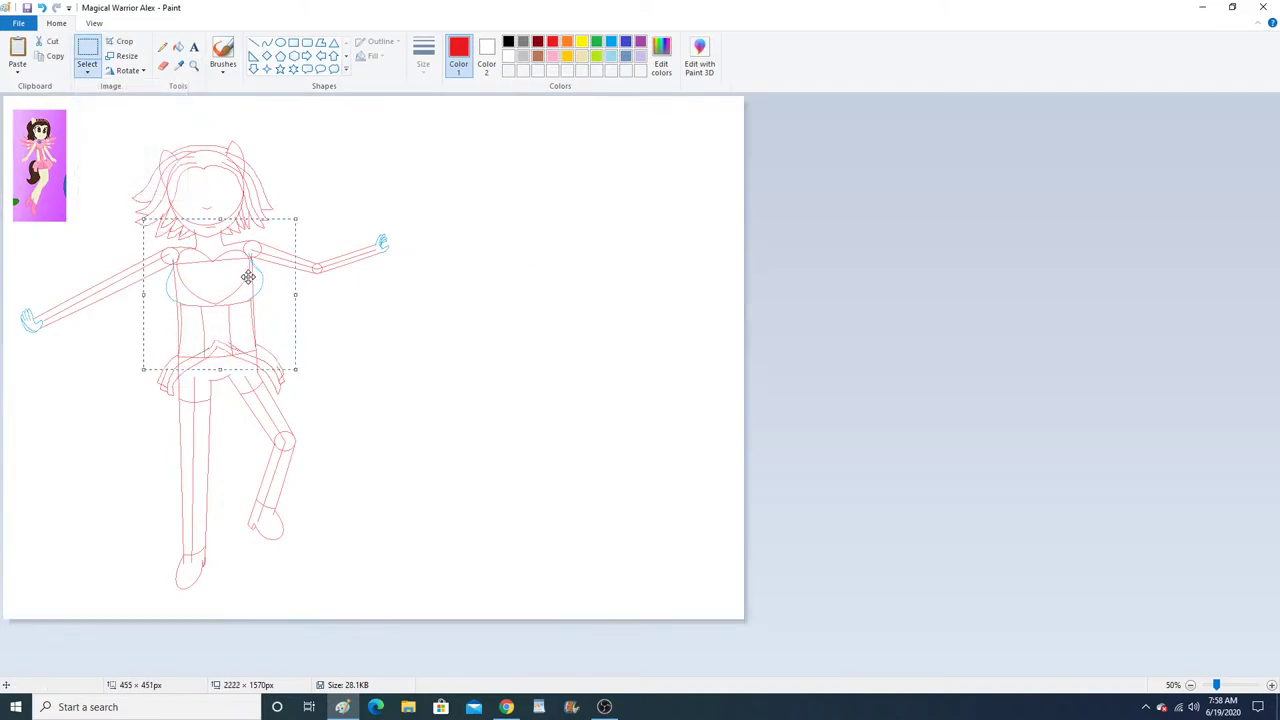
pyautogui.click(87, 72)
pyautogui.click(95, 101)
pyautogui.moveTo(133, 213); pyautogui.dragTo(281, 361)
pyautogui.rightClick(220, 272)
pyautogui.click(250, 311)
pyautogui.hotkey('ctrl', 'v')
pyautogui.moveTo(109, 152); pyautogui.dragTo(582, 268)
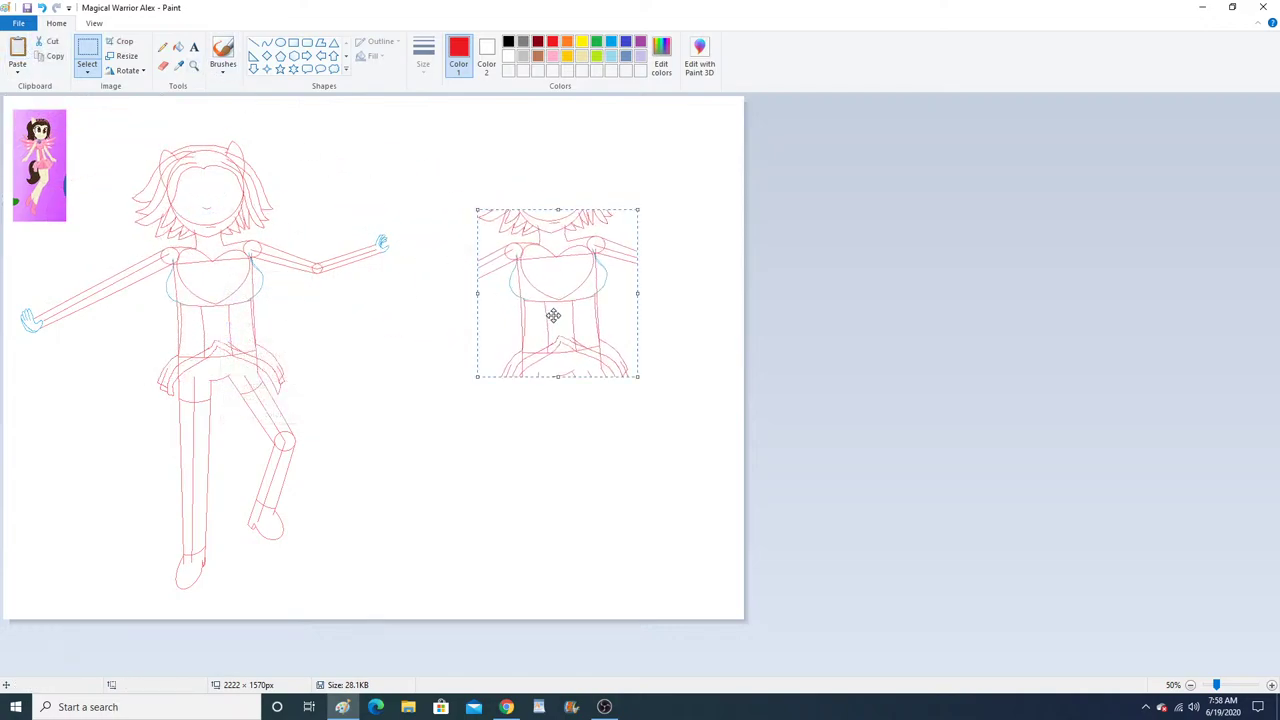
pyautogui.moveTo(554, 317); pyautogui.dragTo(573, 335)
pyautogui.click(257, 100)
# Draw four long, pointed orange wing feathers fanning out from the right side of the copied torso with the Pencil.
pyautogui.click(194, 66)
pyautogui.click(655, 312)
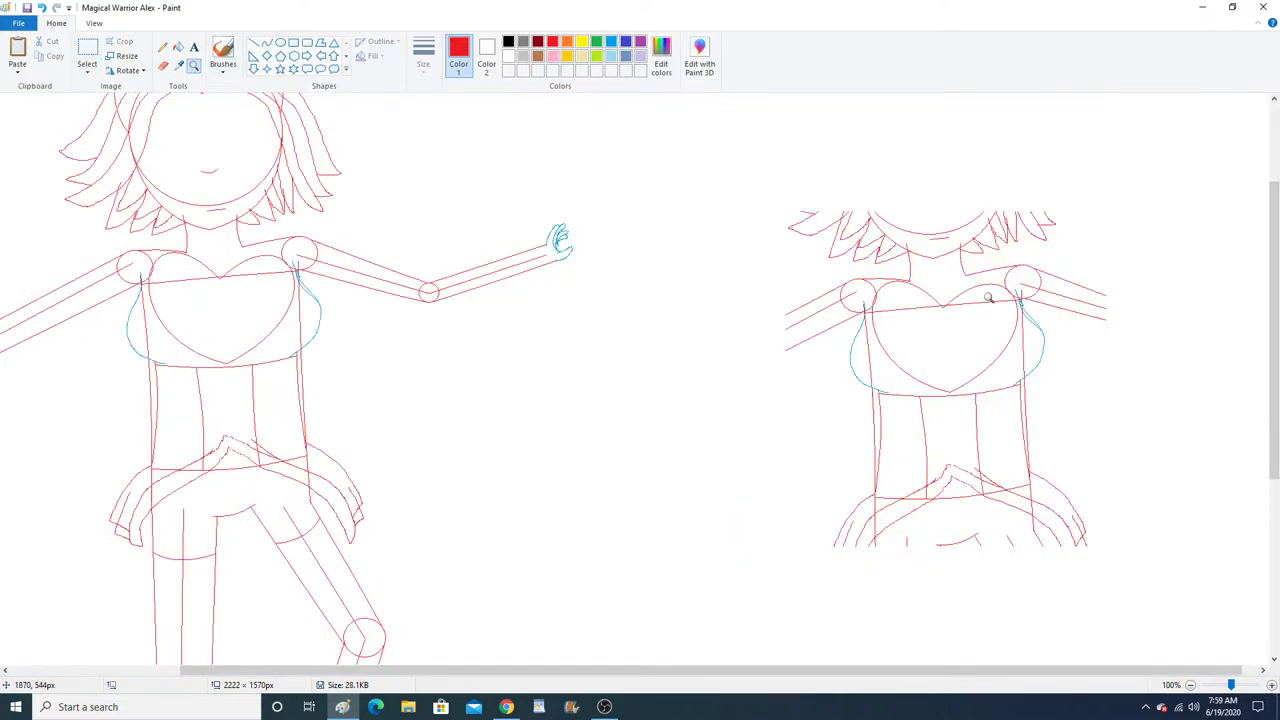
pyautogui.click(162, 47)
pyautogui.click(567, 41)
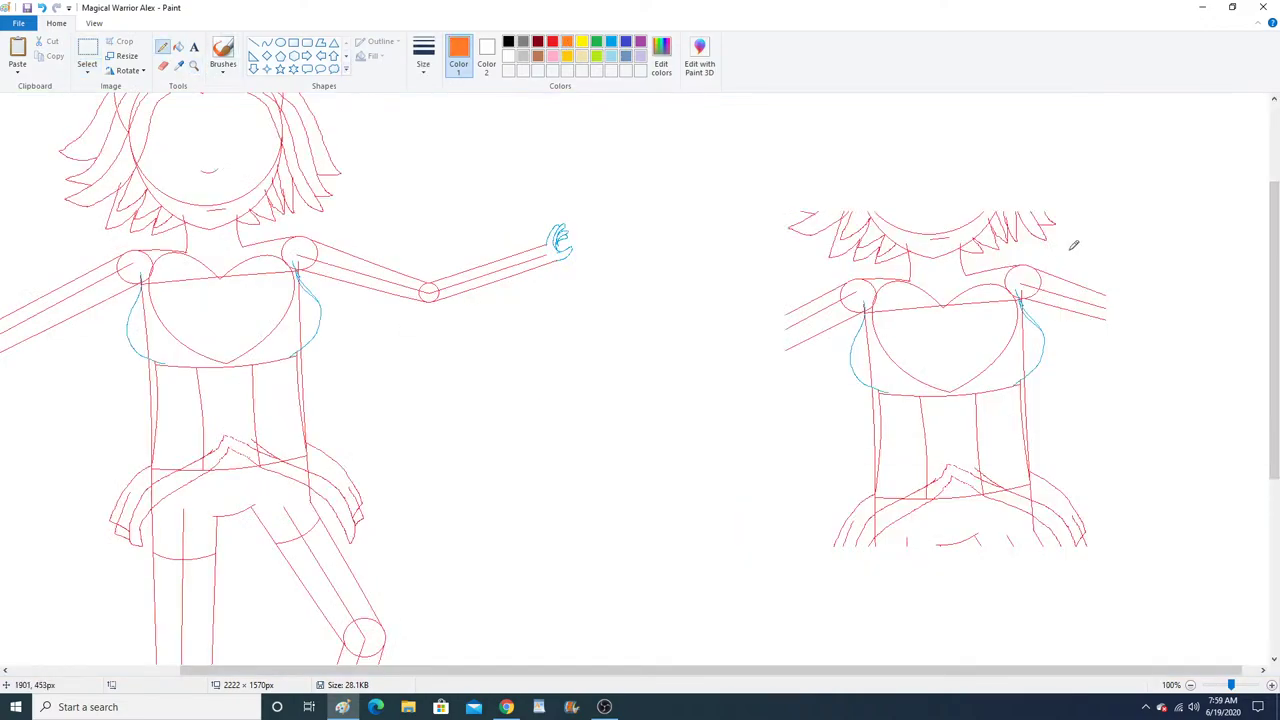
pyautogui.moveTo(942, 280)
pyautogui.mouseDown()
pyautogui.moveTo(1085, 213)
pyautogui.moveTo(1185, 133)
pyautogui.moveTo(1105, 245)
pyautogui.moveTo(993, 311)
pyautogui.mouseUp()
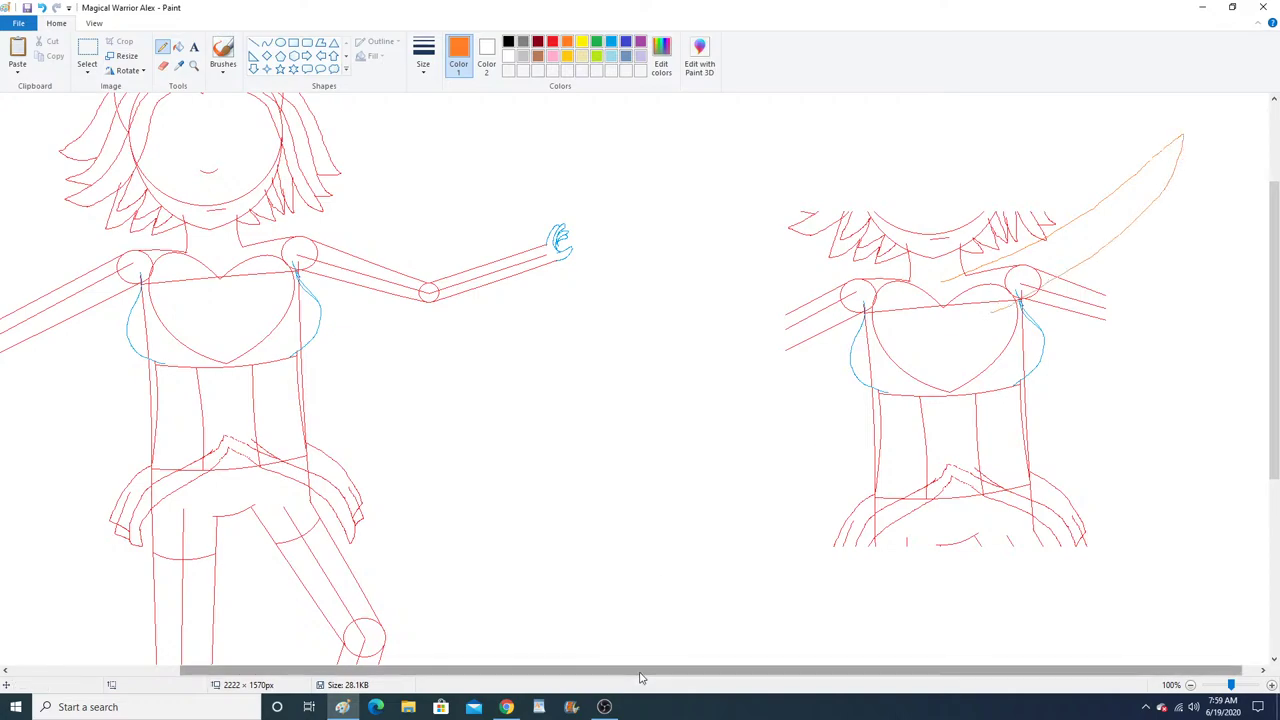
pyautogui.moveTo(640, 677); pyautogui.dragTo(277, 640)
pyautogui.scroll(3, 277, 637)
pyautogui.moveTo(343, 673); pyautogui.dragTo(530, 672)
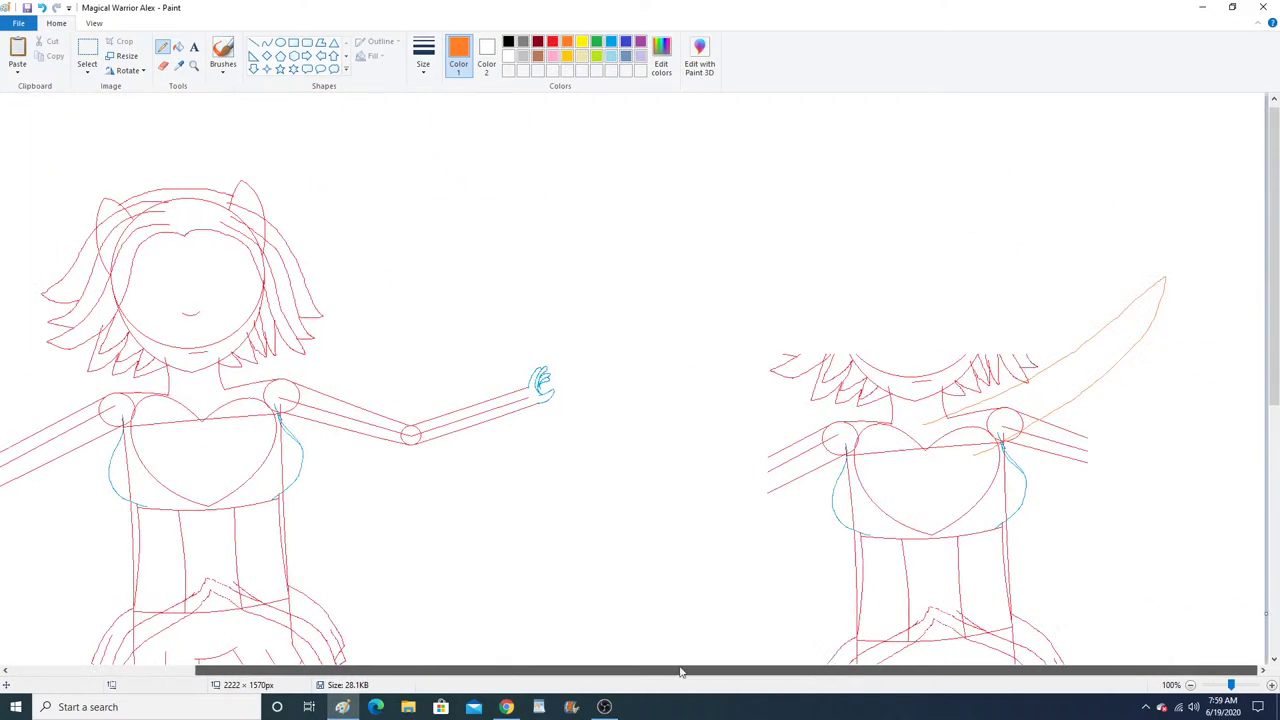
pyautogui.moveTo(1000, 442)
pyautogui.mouseDown()
pyautogui.moveTo(1139, 384)
pyautogui.moveTo(1223, 319)
pyautogui.moveTo(1155, 425)
pyautogui.moveTo(1014, 472)
pyautogui.moveTo(1219, 482)
pyautogui.moveTo(1090, 524)
pyautogui.moveTo(998, 520)
pyautogui.moveTo(1148, 550)
pyautogui.moveTo(1027, 553)
pyautogui.moveTo(922, 515)
pyautogui.mouseUp()
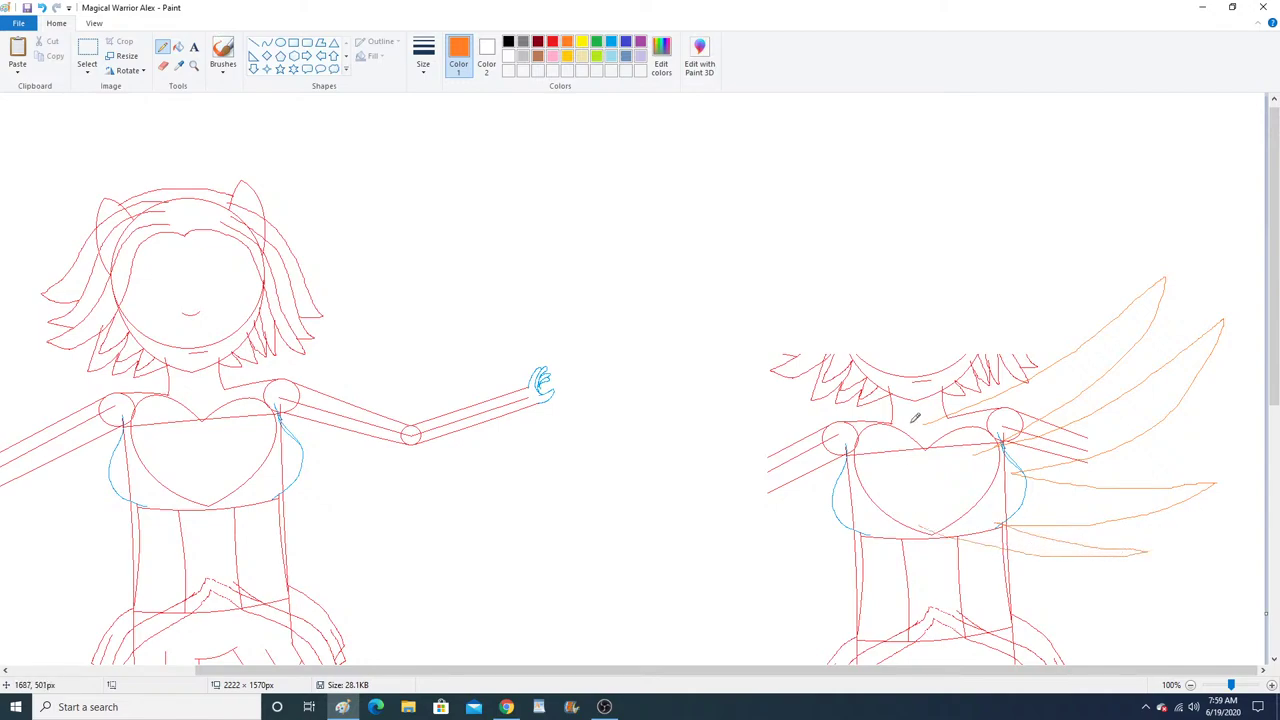
pyautogui.moveTo(912, 421)
pyautogui.mouseDown()
pyautogui.moveTo(758, 388)
pyautogui.moveTo(652, 342)
pyautogui.moveTo(763, 417)
pyautogui.moveTo(860, 443)
pyautogui.mouseUp()
pyautogui.moveTo(766, 458)
pyautogui.mouseDown()
pyautogui.moveTo(626, 459)
pyautogui.moveTo(750, 495)
pyautogui.moveTo(857, 492)
pyautogui.mouseUp()
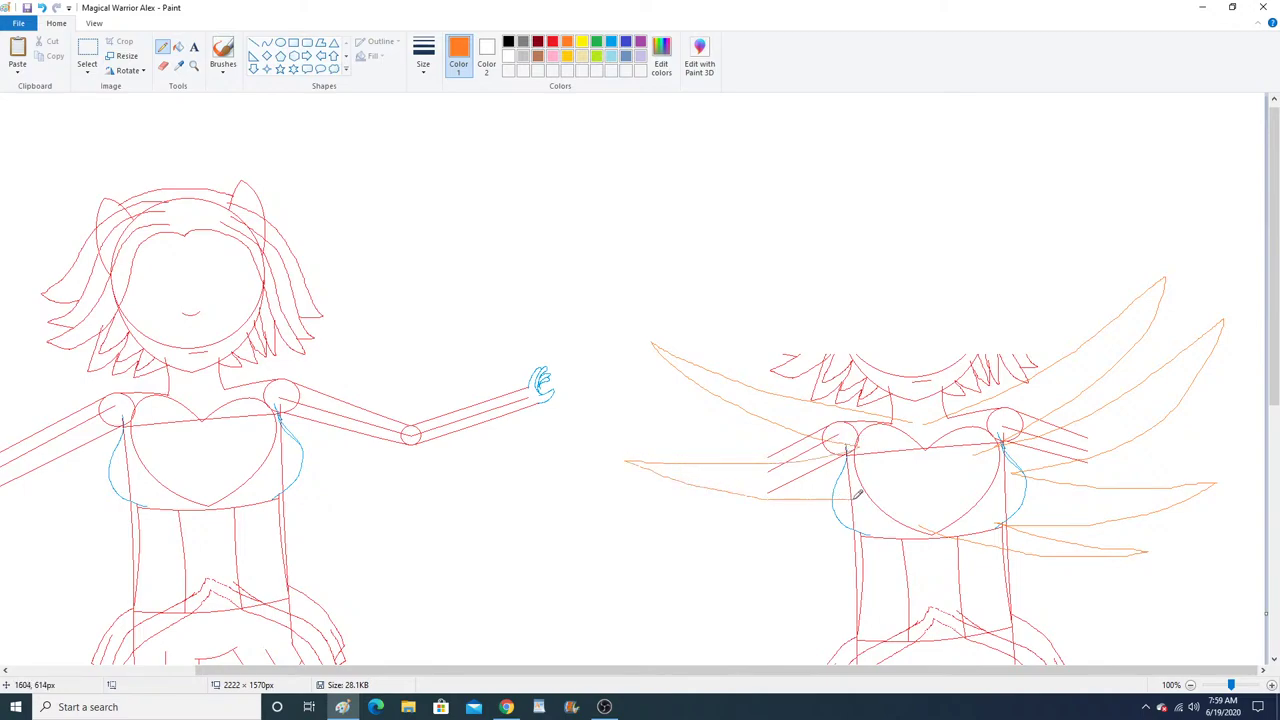
pyautogui.click(41, 7)
pyautogui.click(41, 7)
pyautogui.click(41, 7)
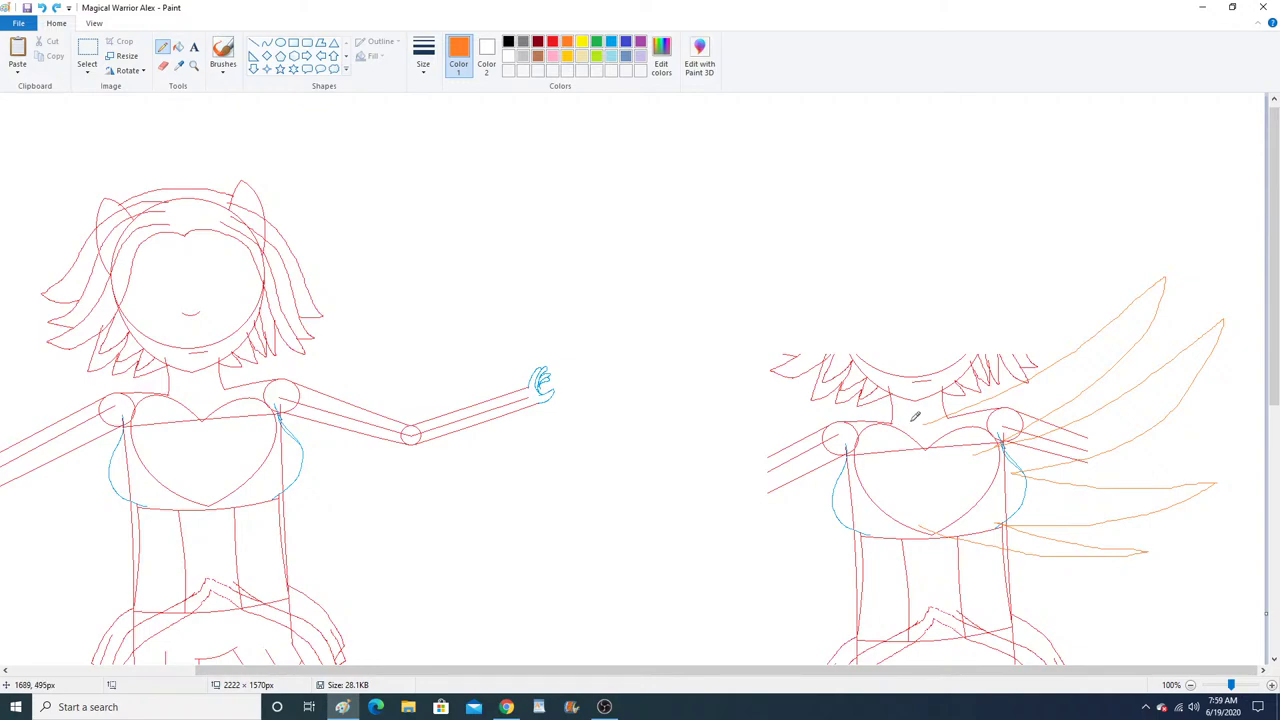
# Draw four long, pointed orange wing feathers fanning out from the left side of the copied torso.
pyautogui.moveTo(910, 418)
pyautogui.mouseDown()
pyautogui.moveTo(640, 325)
pyautogui.moveTo(669, 366)
pyautogui.moveTo(760, 433)
pyautogui.moveTo(853, 457)
pyautogui.moveTo(645, 405)
pyautogui.moveTo(763, 480)
pyautogui.moveTo(837, 493)
pyautogui.moveTo(643, 519)
pyautogui.moveTo(757, 541)
pyautogui.moveTo(852, 529)
pyautogui.moveTo(741, 561)
pyautogui.moveTo(903, 540)
pyautogui.mouseUp()
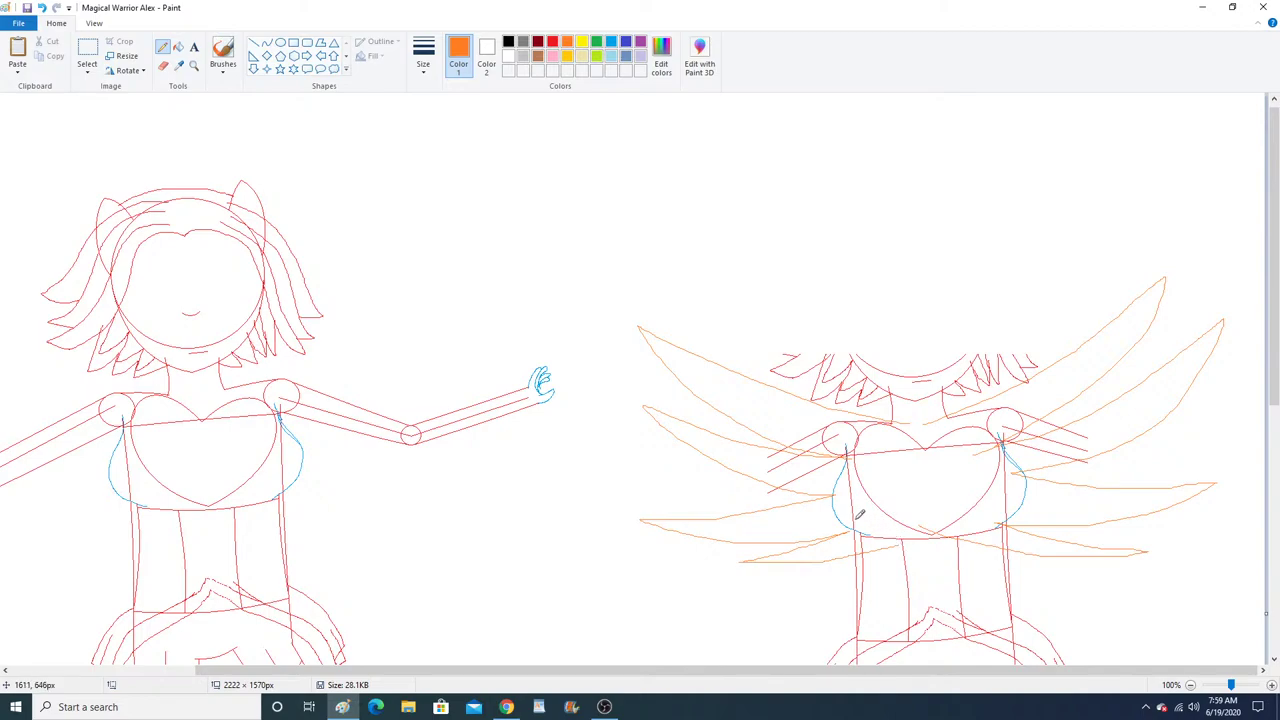
# Select the copied torso together with both orange wings and cut it from the canvas.
pyautogui.click(87, 73)
pyautogui.click(120, 117)
pyautogui.moveTo(617, 423)
pyautogui.mouseDown()
pyautogui.moveTo(595, 382)
pyautogui.moveTo(673, 246)
pyautogui.moveTo(1176, 169)
pyautogui.moveTo(1266, 257)
pyautogui.moveTo(1276, 397)
pyautogui.moveTo(1215, 572)
pyautogui.moveTo(946, 651)
pyautogui.moveTo(716, 582)
pyautogui.moveTo(562, 379)
pyautogui.moveTo(620, 198)
pyautogui.mouseUp()
pyautogui.rightClick(633, 197)
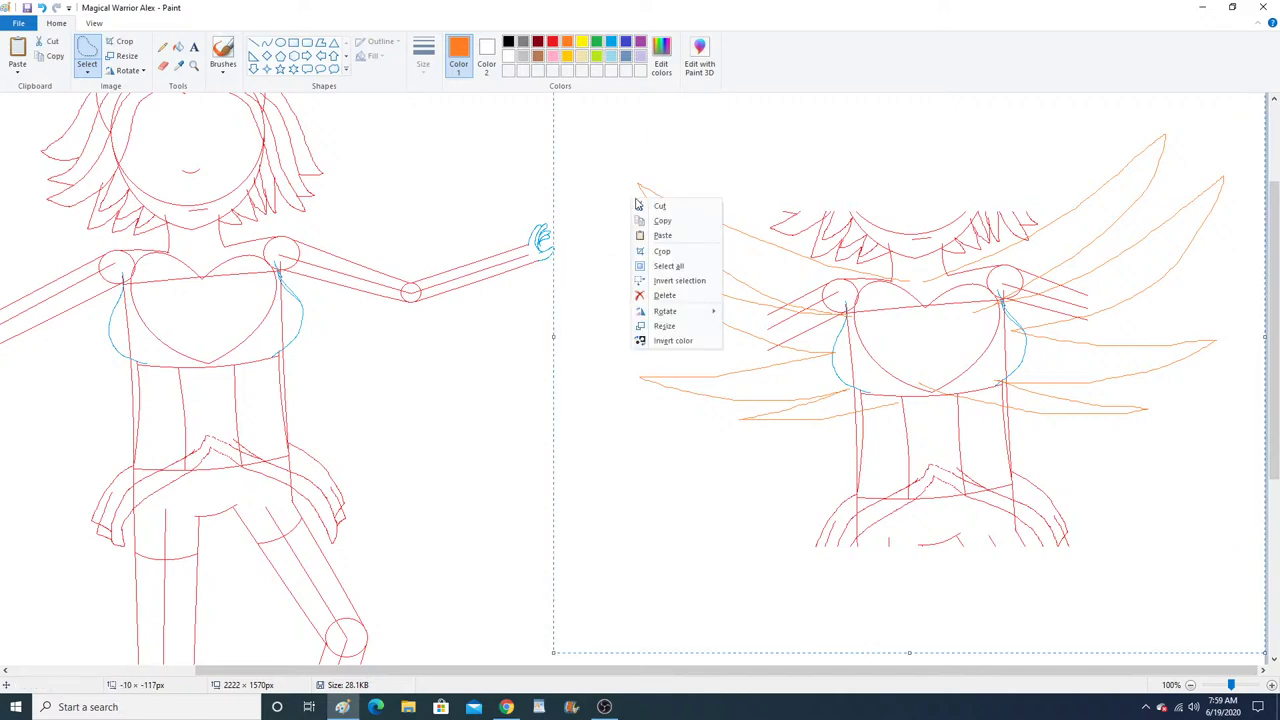
pyautogui.click(654, 206)
# Paste the winged torso back and align it exactly over the figure's original torso.
pyautogui.click(194, 66)
pyautogui.click(270, 158)
pyautogui.rightClick(297, 270)
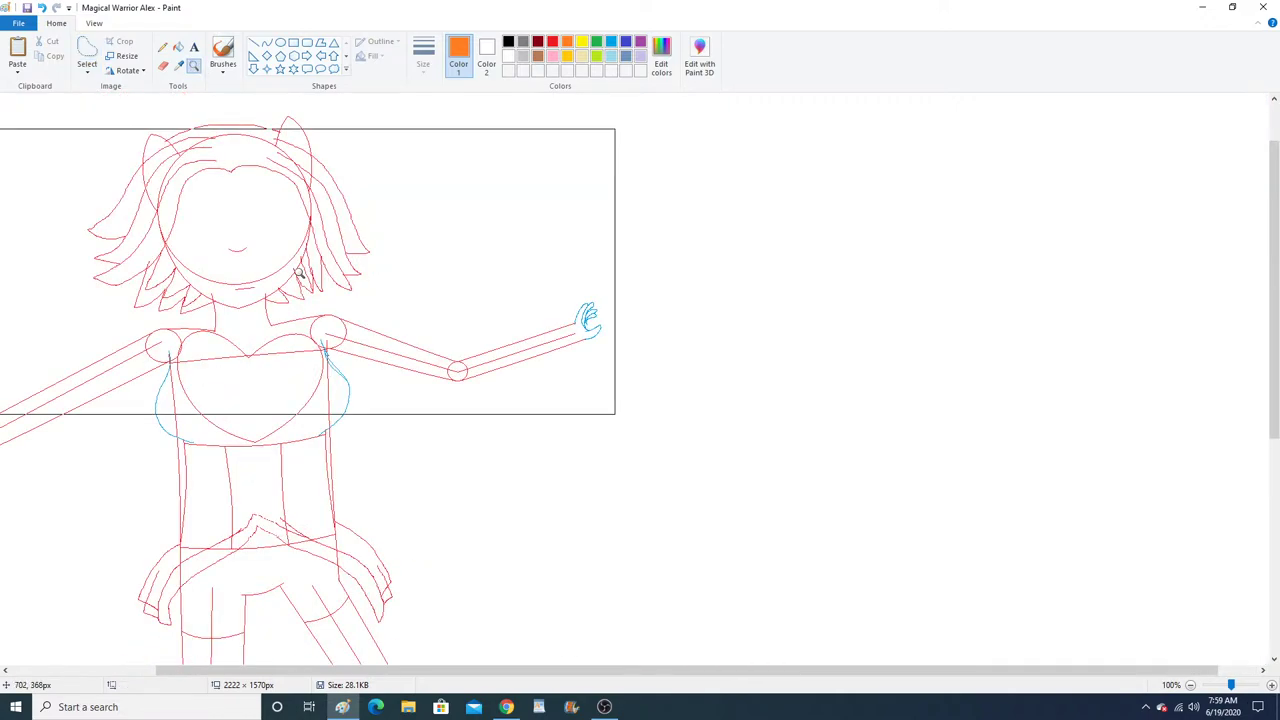
pyautogui.rightClick(297, 268)
pyautogui.click(275, 282)
pyautogui.click(334, 376)
pyautogui.click(17, 47)
pyautogui.moveTo(572, 459); pyautogui.dragTo(583, 197)
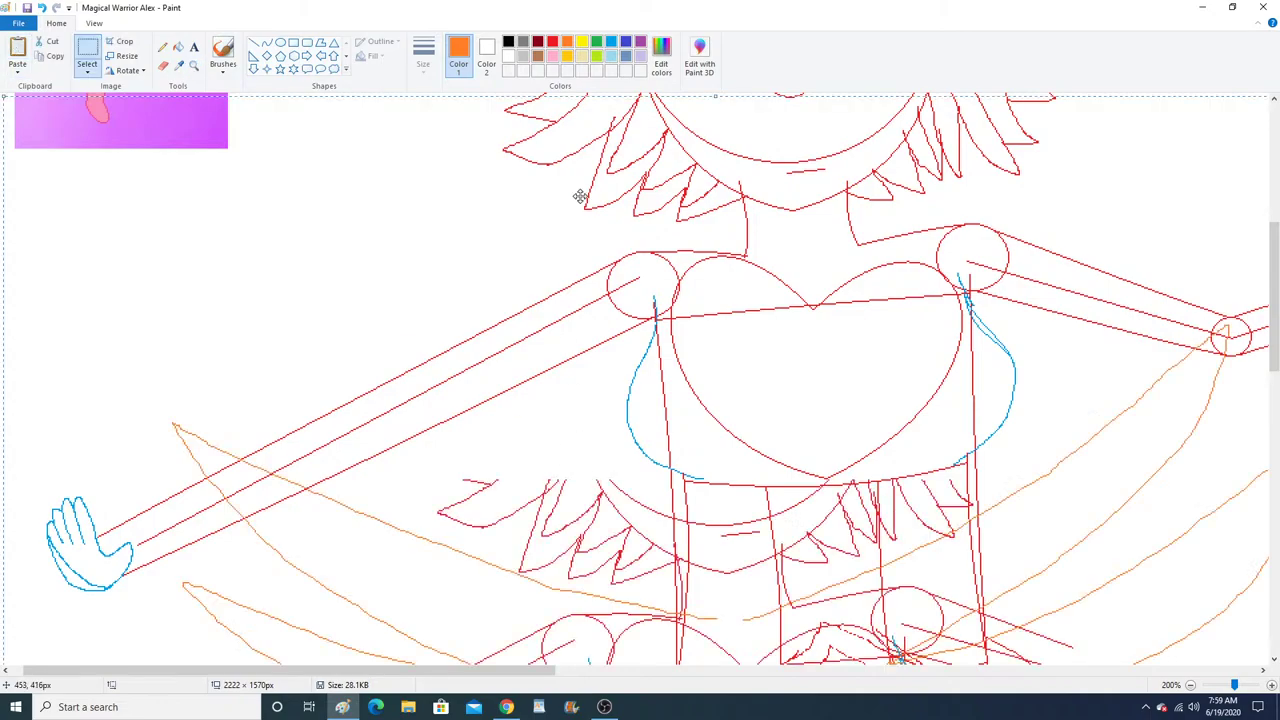
pyautogui.moveTo(588, 389)
pyautogui.mouseDown()
pyautogui.moveTo(637, 297)
pyautogui.moveTo(640, 307)
pyautogui.mouseUp()
pyautogui.scroll(3, 497, 366)
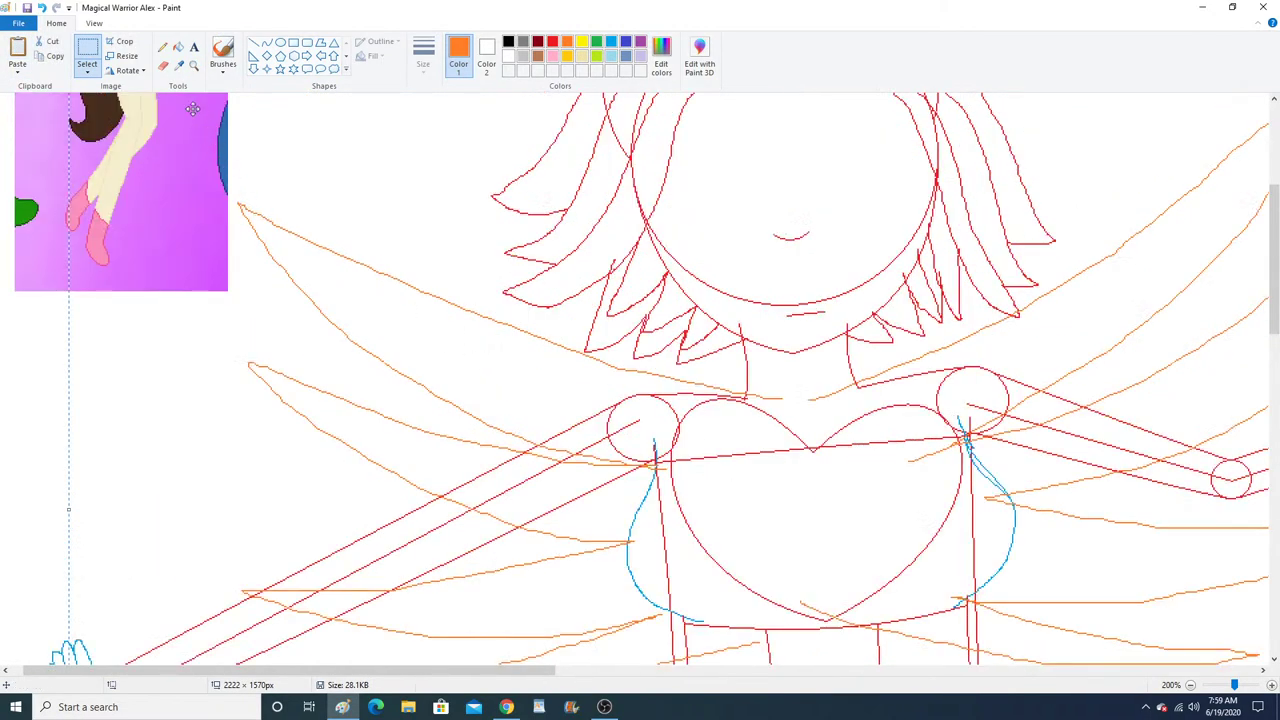
# Narrow the canvas to 1242 px to remove the blank area beside the figure.
pyautogui.click(194, 65)
pyautogui.rightClick(283, 172)
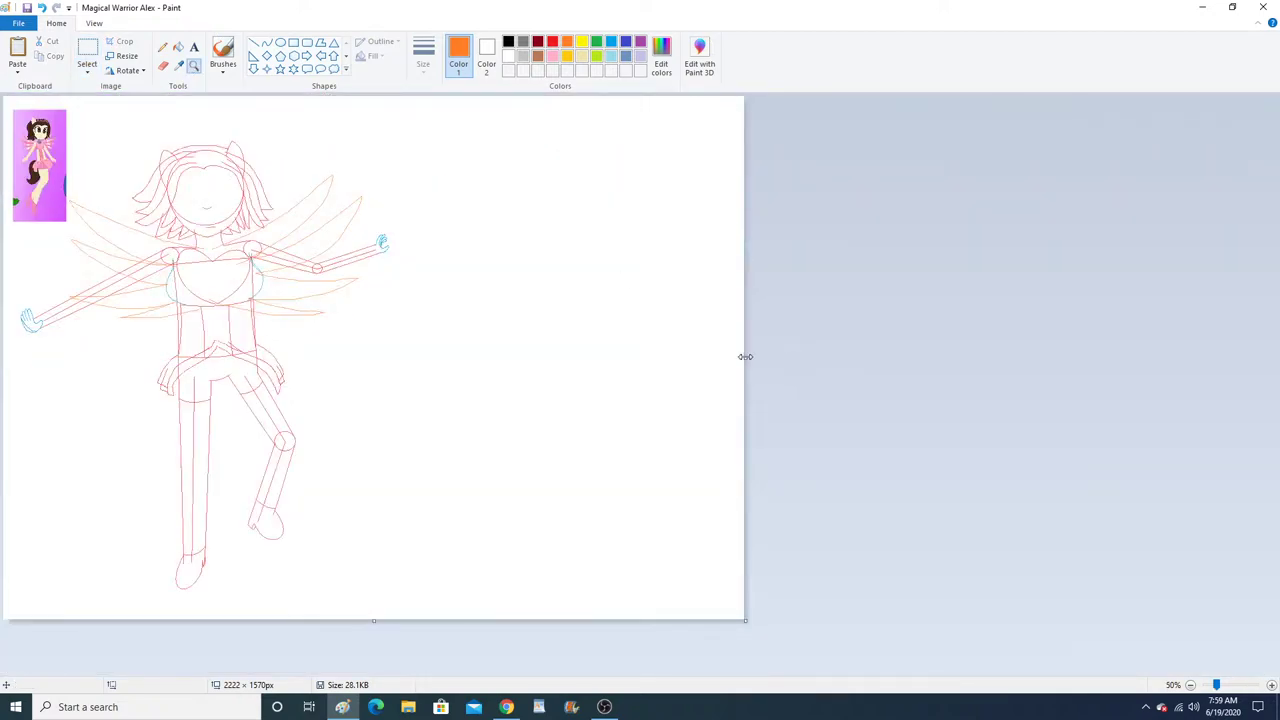
pyautogui.moveTo(744, 356); pyautogui.dragTo(417, 355)
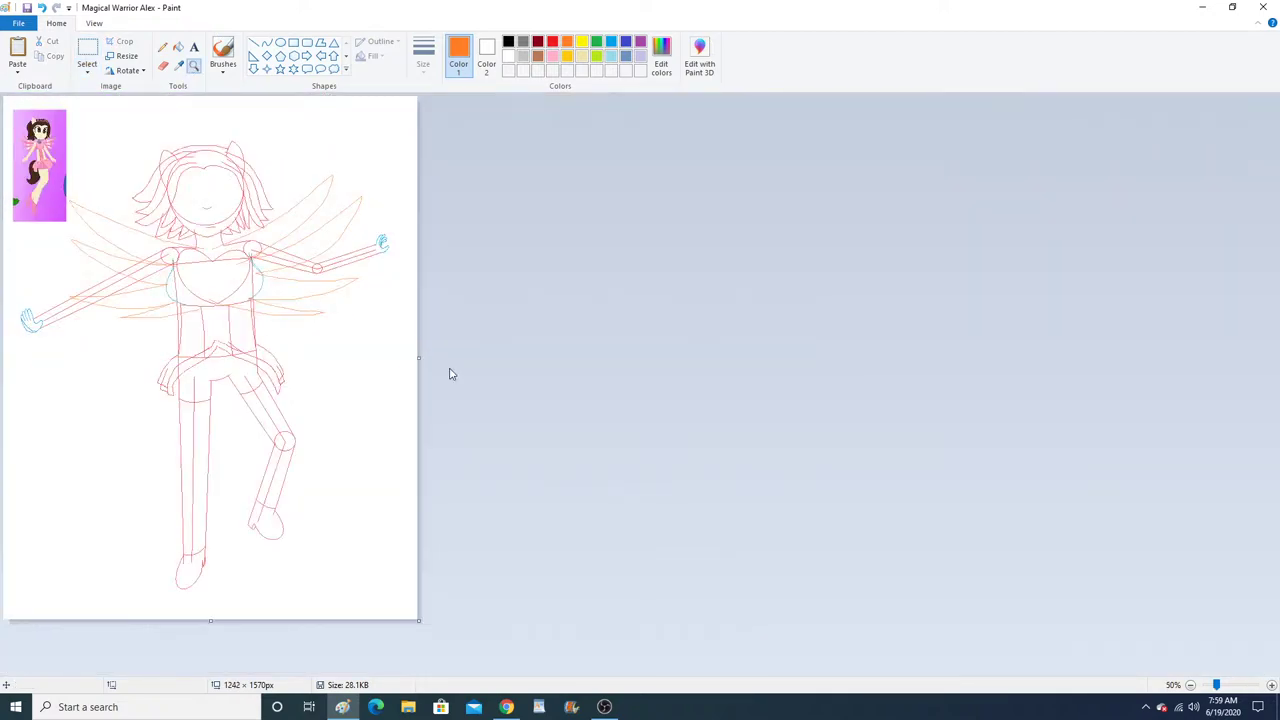
# Outline the lower-right corner of the pink reference picture with a free-form selection and delete it, clearing space around the wing tip.
pyautogui.click(123, 183)
pyautogui.click(88, 70)
pyautogui.click(108, 114)
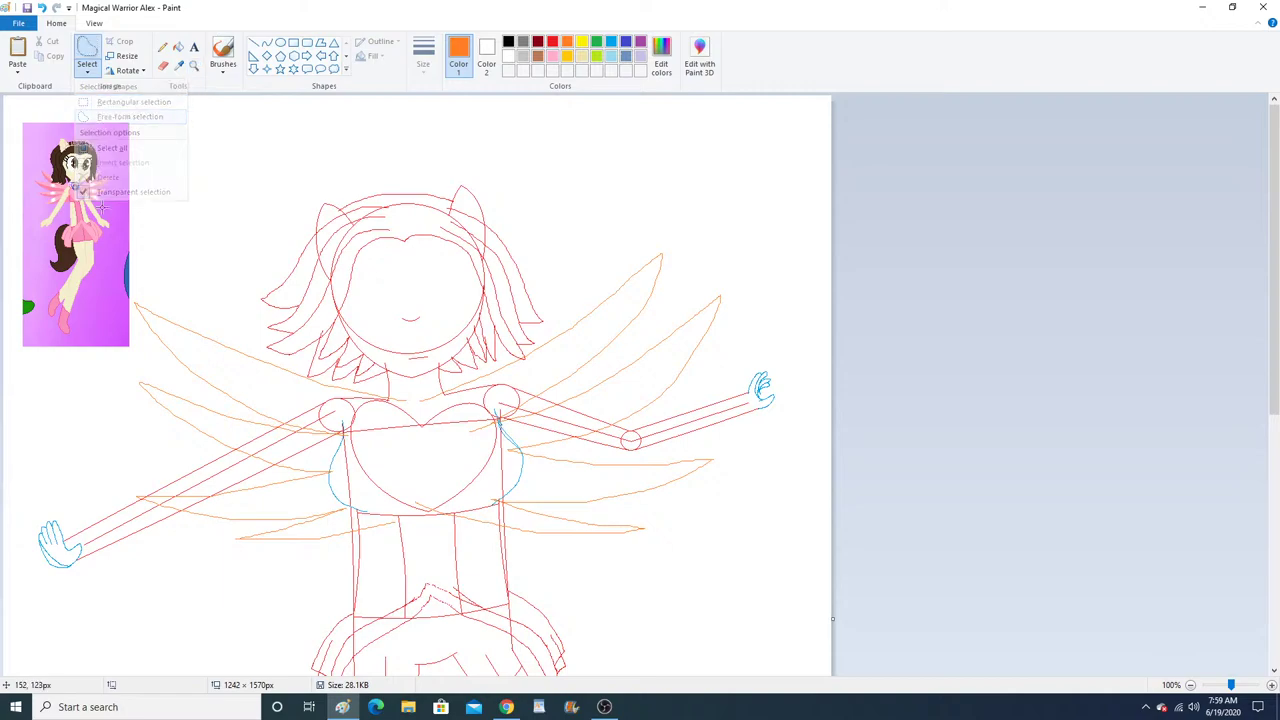
pyautogui.moveTo(103, 347); pyautogui.dragTo(124, 278)
pyautogui.click(194, 66)
pyautogui.click(297, 338)
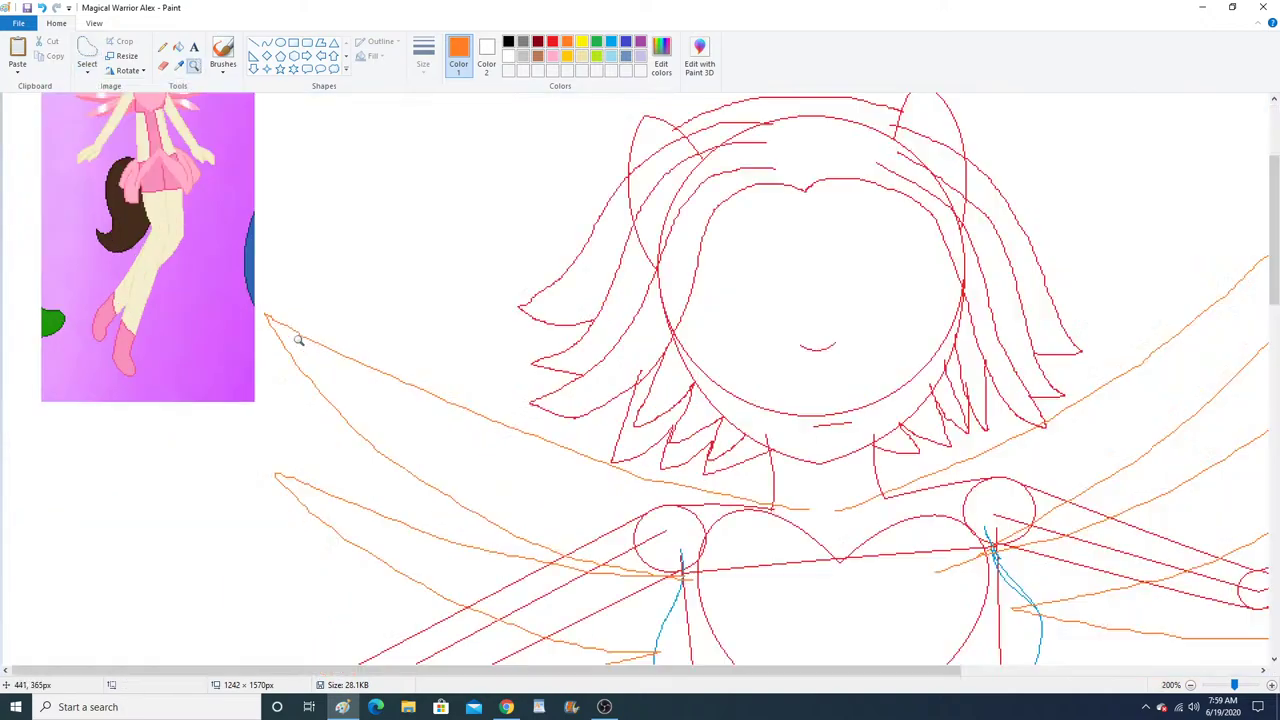
pyautogui.click(343, 343)
pyautogui.click(88, 71)
pyautogui.click(108, 114)
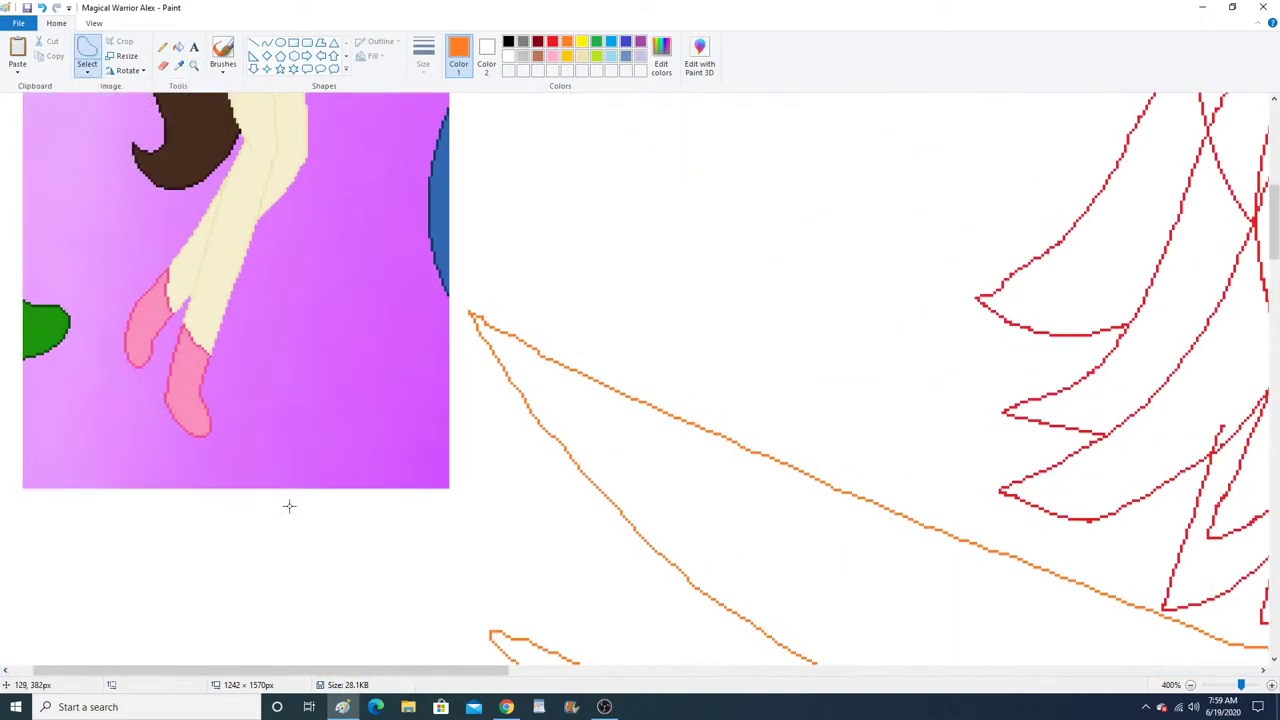
pyautogui.moveTo(290, 506)
pyautogui.mouseDown()
pyautogui.moveTo(337, 243)
pyautogui.moveTo(455, 255)
pyautogui.moveTo(460, 480)
pyautogui.moveTo(234, 528)
pyautogui.moveTo(290, 507)
pyautogui.mouseUp()
pyautogui.rightClick(298, 508)
pyautogui.click(331, 603)
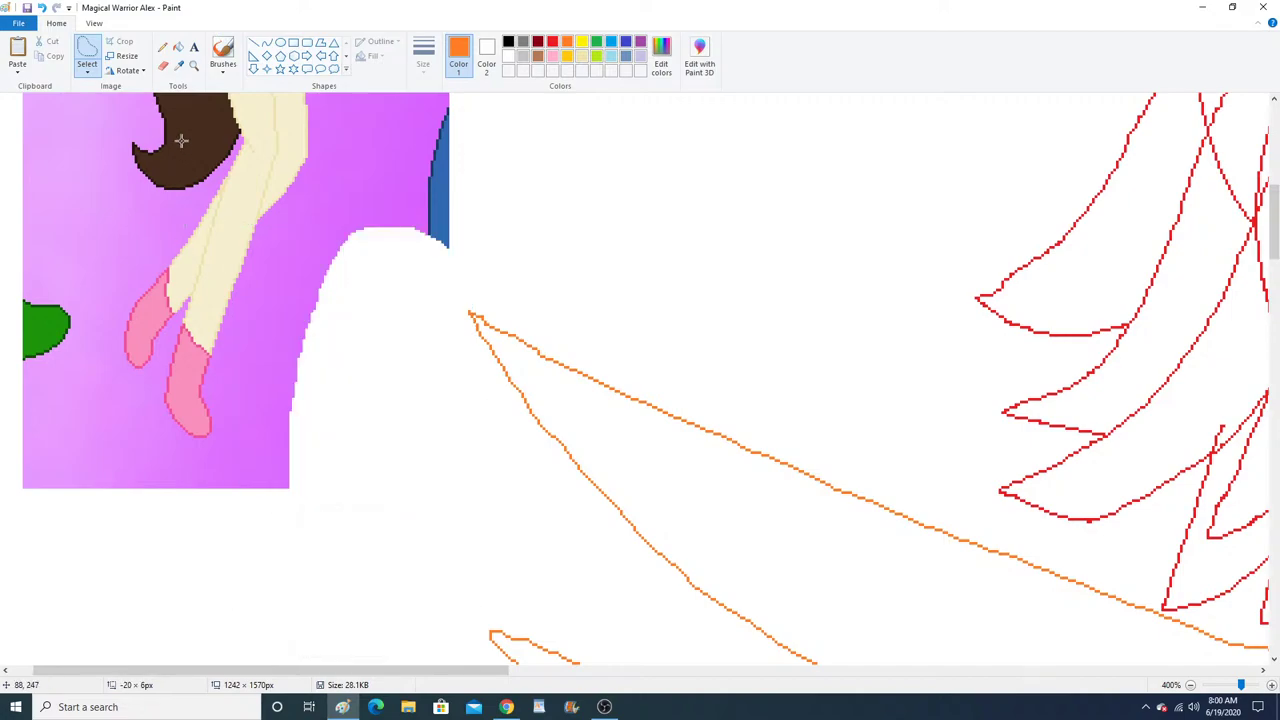
# Draw a red tail with pointed tips hanging below the skirt between the two legs.
pyautogui.click(194, 65)
pyautogui.rightClick(260, 218)
pyautogui.rightClick(260, 218)
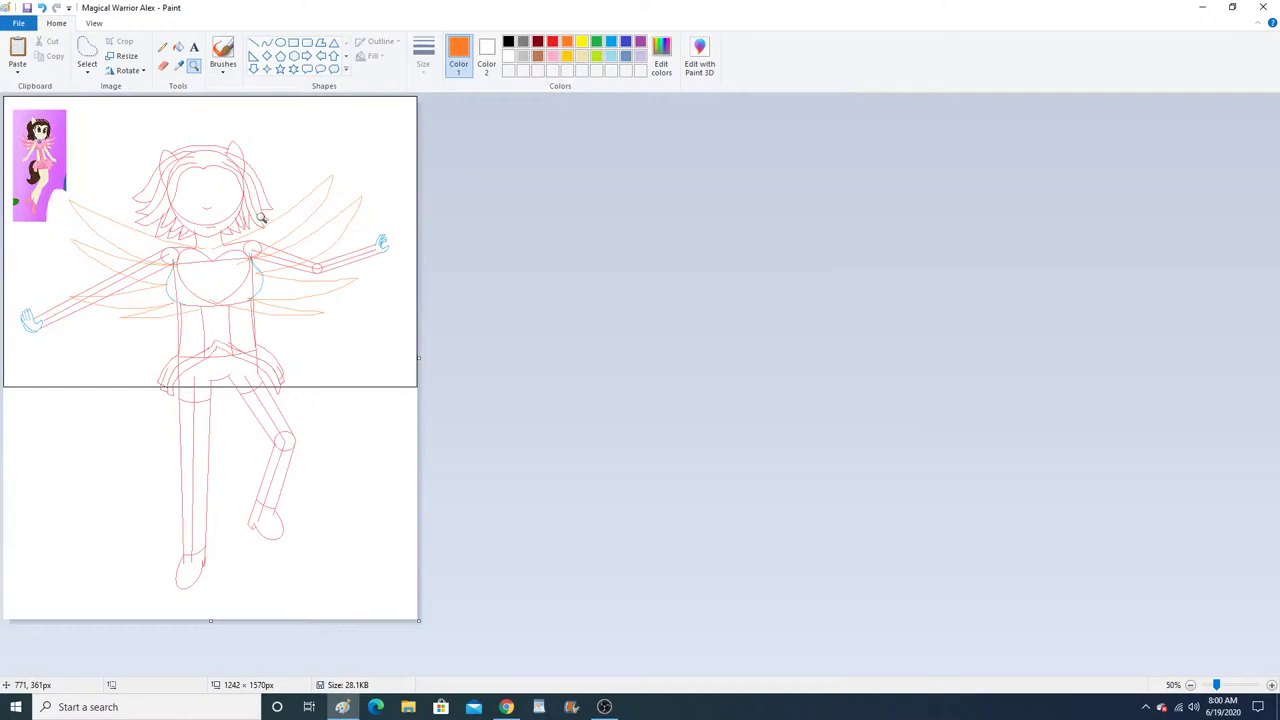
pyautogui.click(297, 377)
pyautogui.click(552, 42)
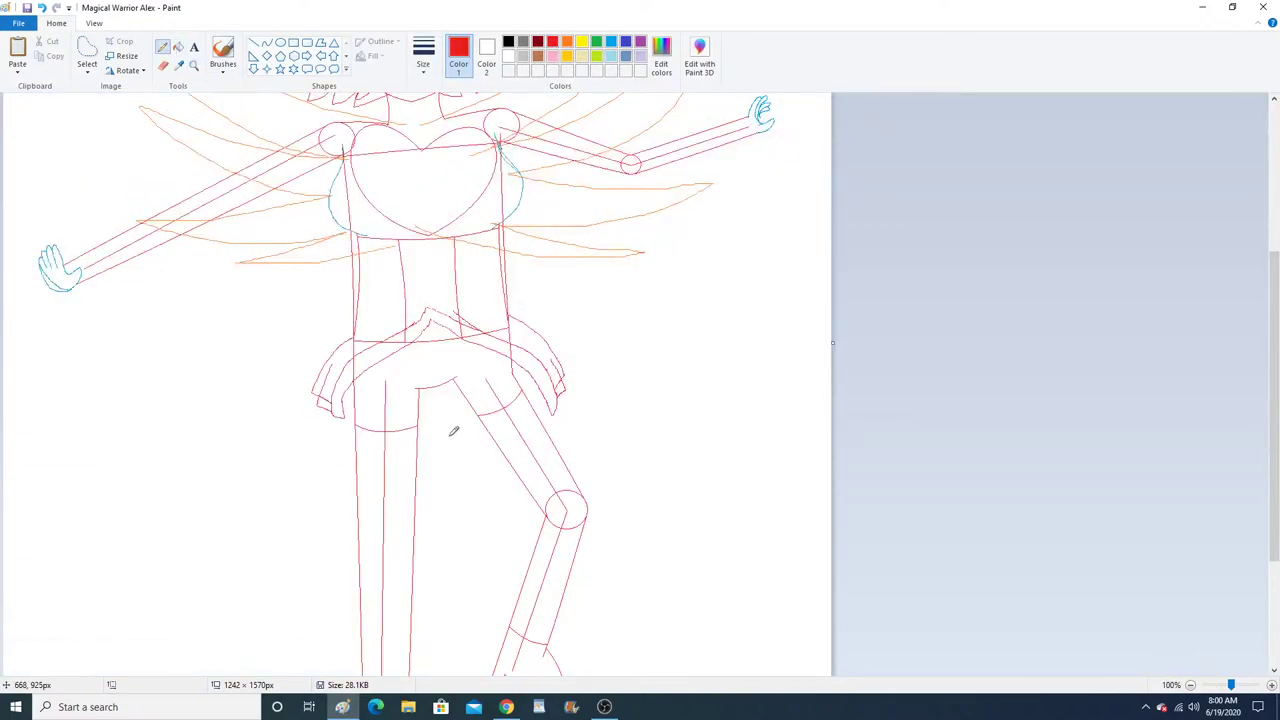
pyautogui.moveTo(412, 402)
pyautogui.mouseDown()
pyautogui.moveTo(477, 502)
pyautogui.moveTo(494, 468)
pyautogui.moveTo(480, 433)
pyautogui.moveTo(499, 499)
pyautogui.moveTo(514, 468)
pyautogui.moveTo(497, 378)
pyautogui.mouseUp()
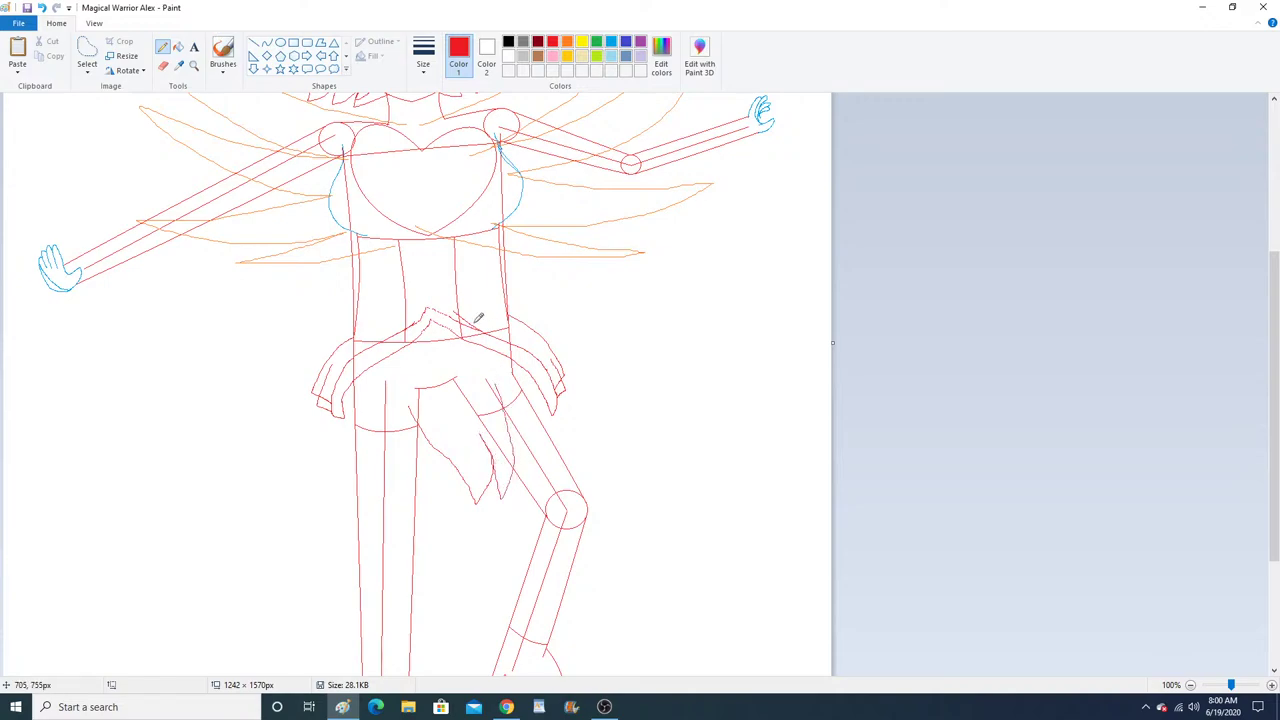
pyautogui.click(194, 64)
pyautogui.rightClick(250, 257)
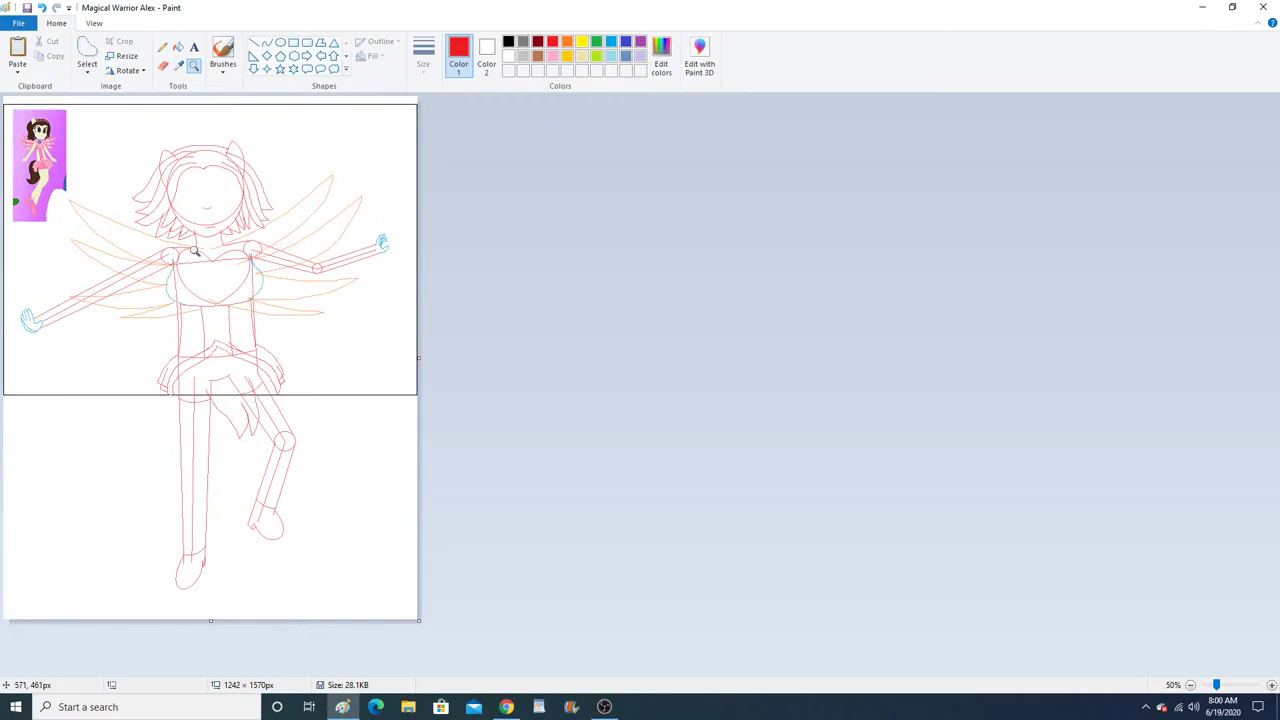
# Switch to Chrome, pause the YouTube fanfic reading video, and return to the drawing in Paint.
pyautogui.moveTo(506, 707)
pyautogui.click(250, 303)
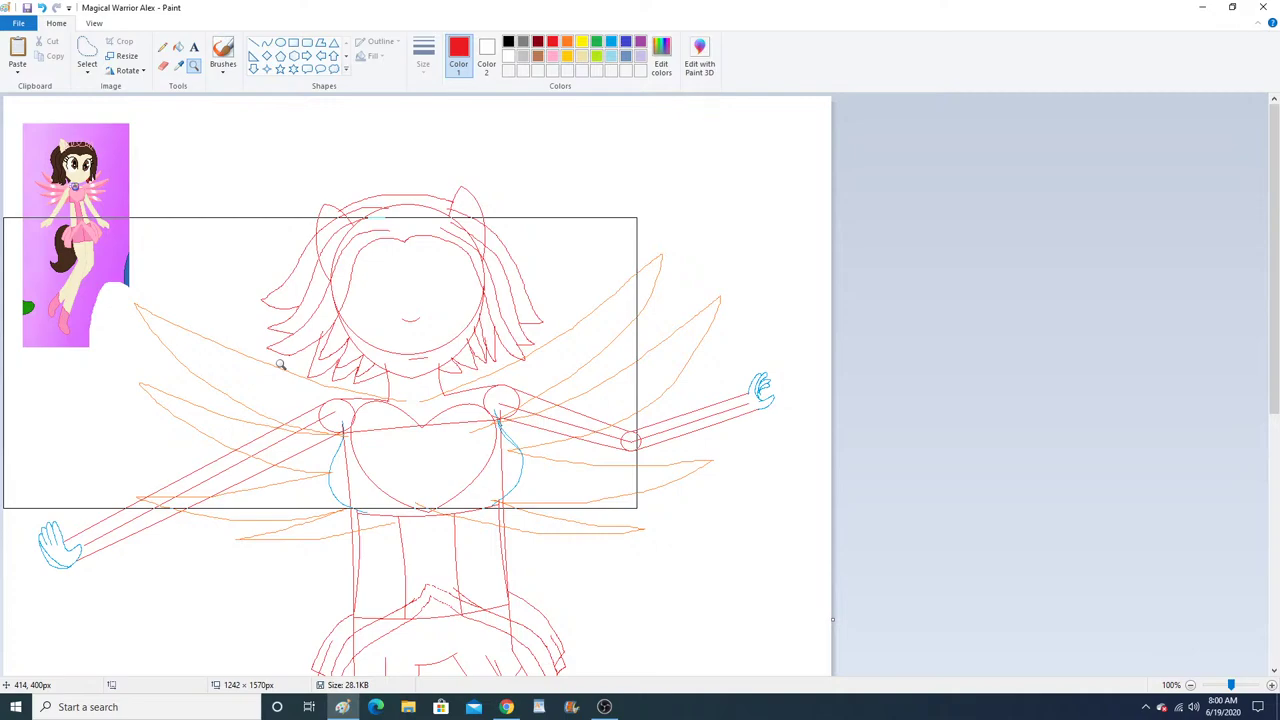
pyautogui.click(506, 707)
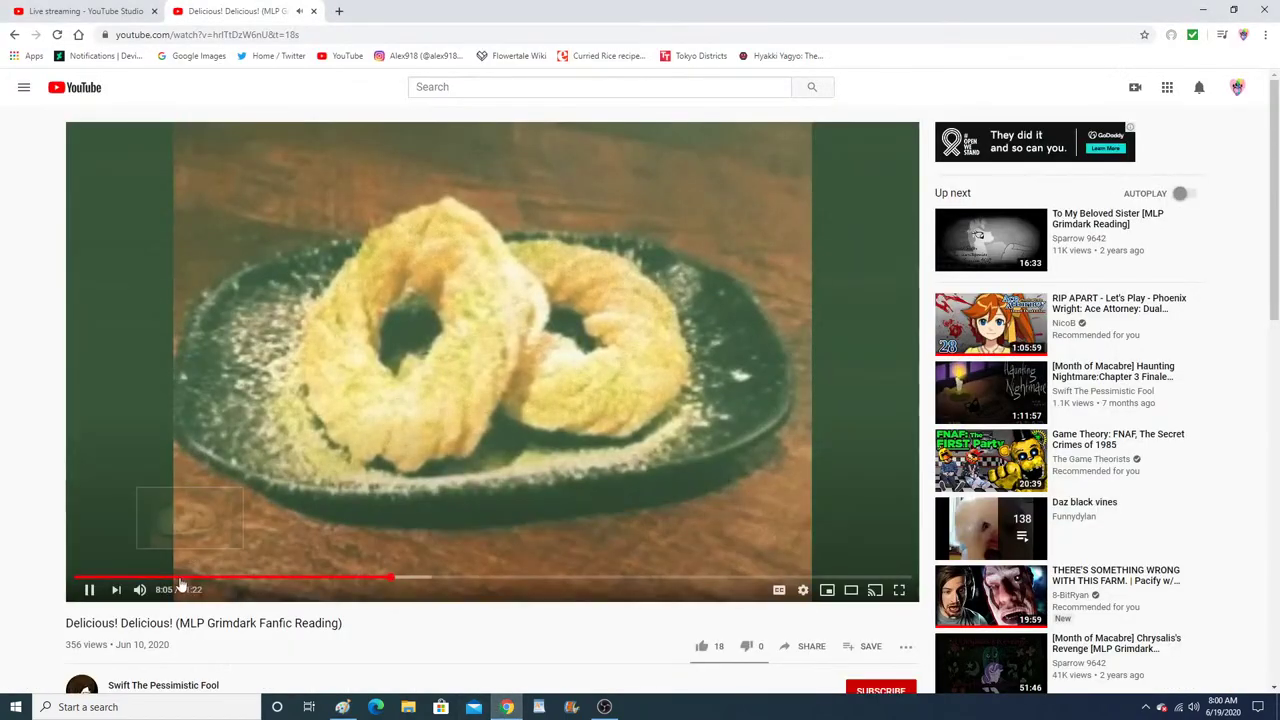
pyautogui.click(88, 591)
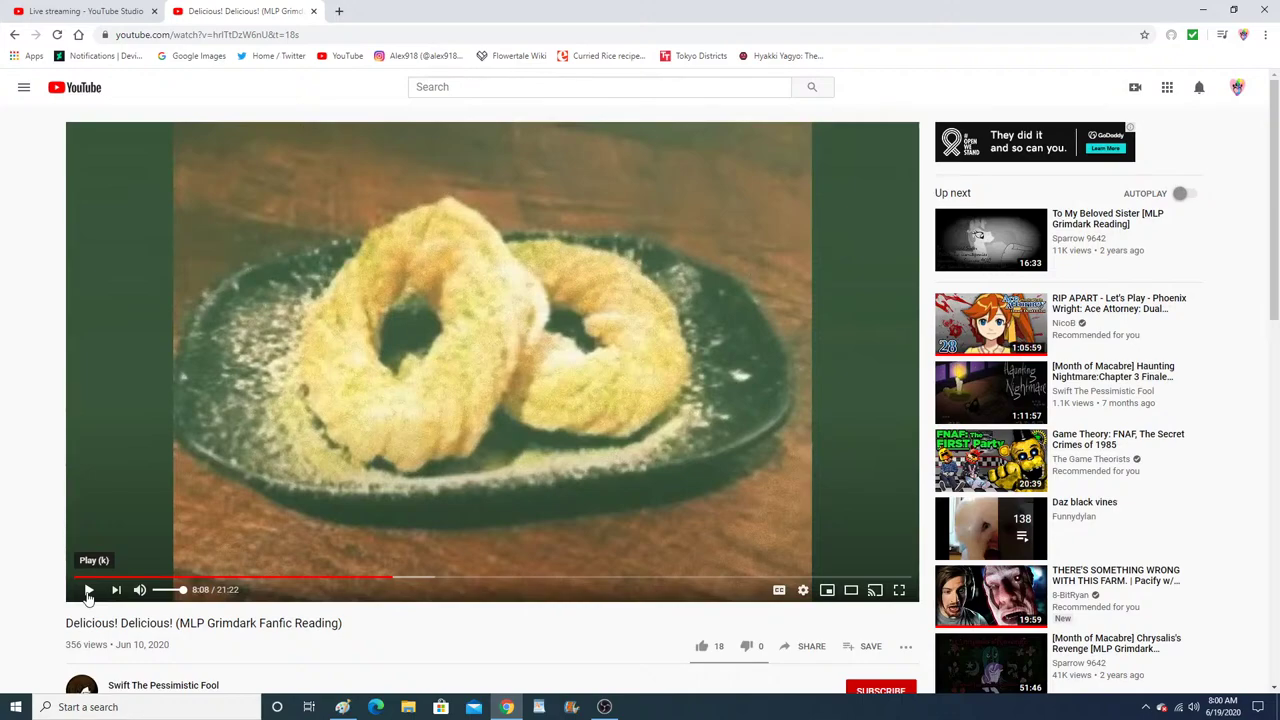
pyautogui.click(342, 707)
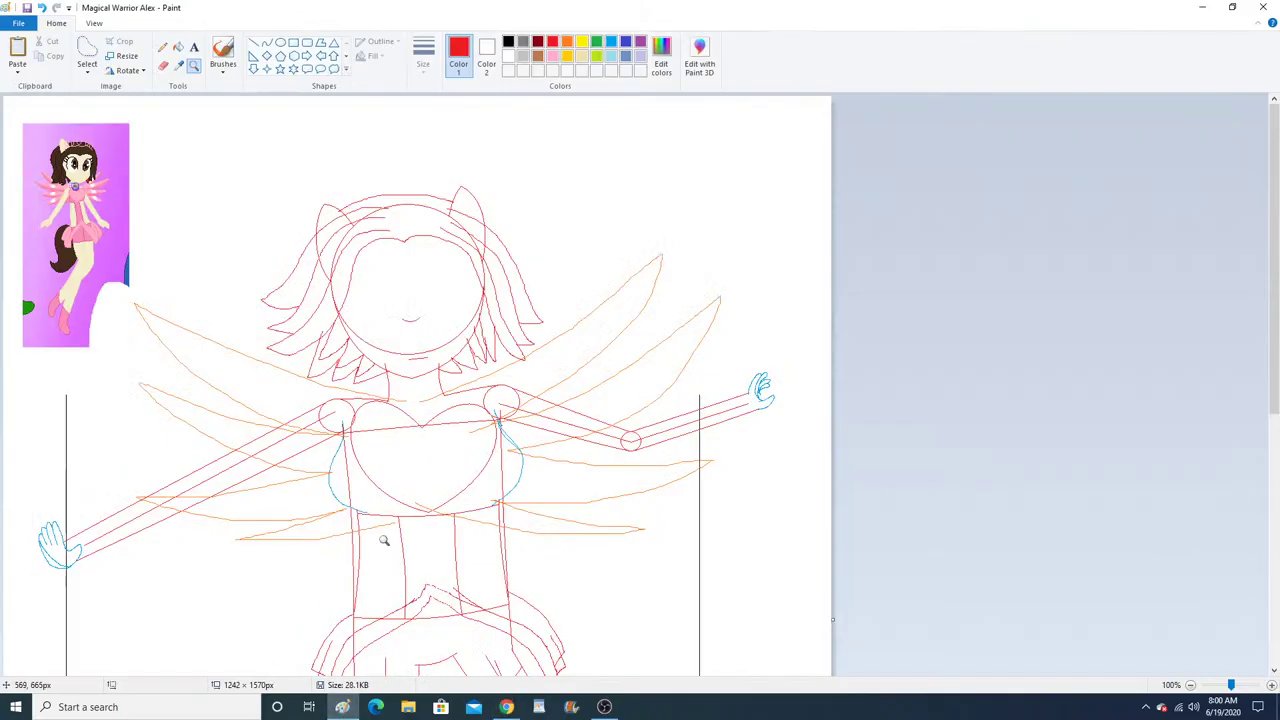
pyautogui.scroll(-10, 398, 462)
pyautogui.scroll(10, 398, 462)
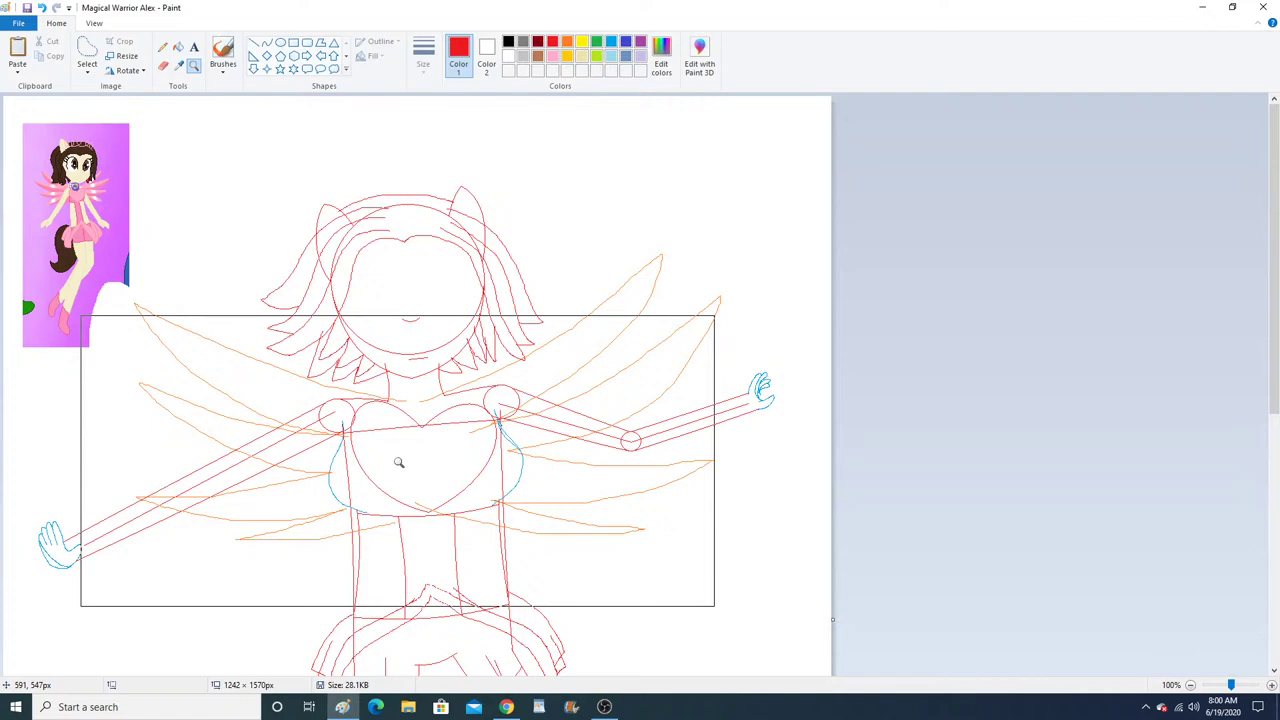
pyautogui.rightClick(398, 462)
pyautogui.click(262, 390)
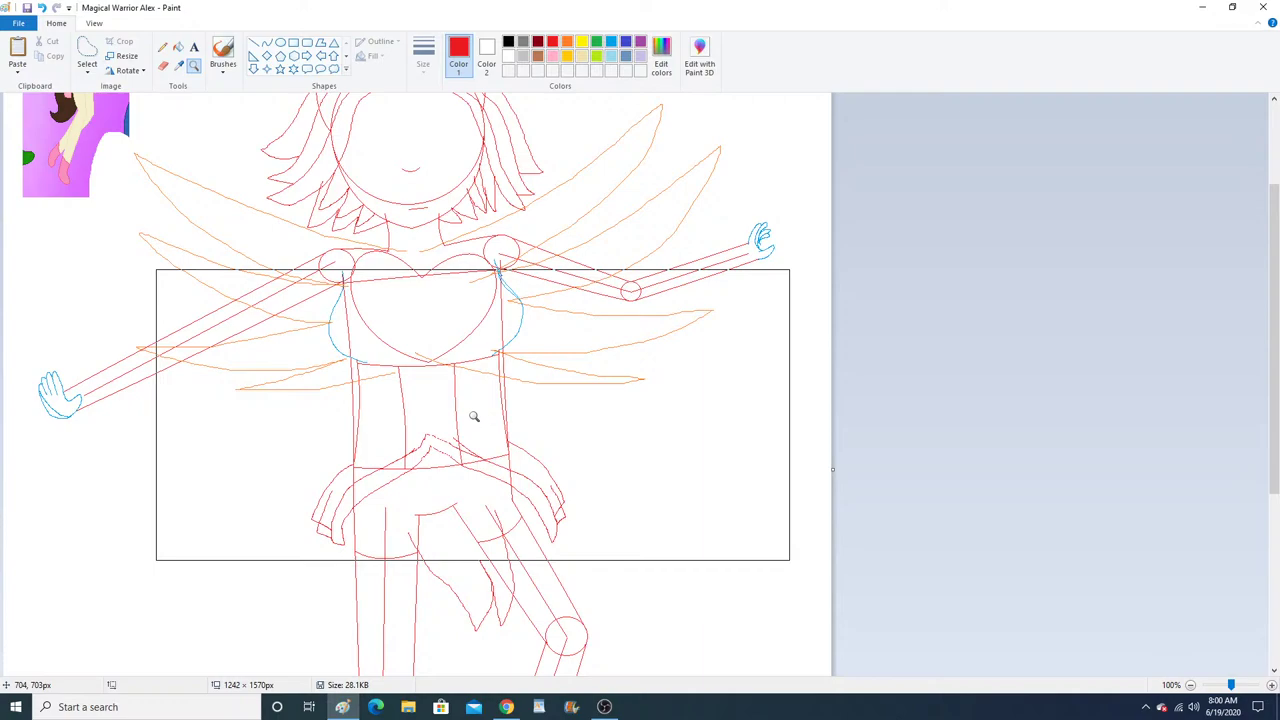
pyautogui.scroll(-3, 474, 416)
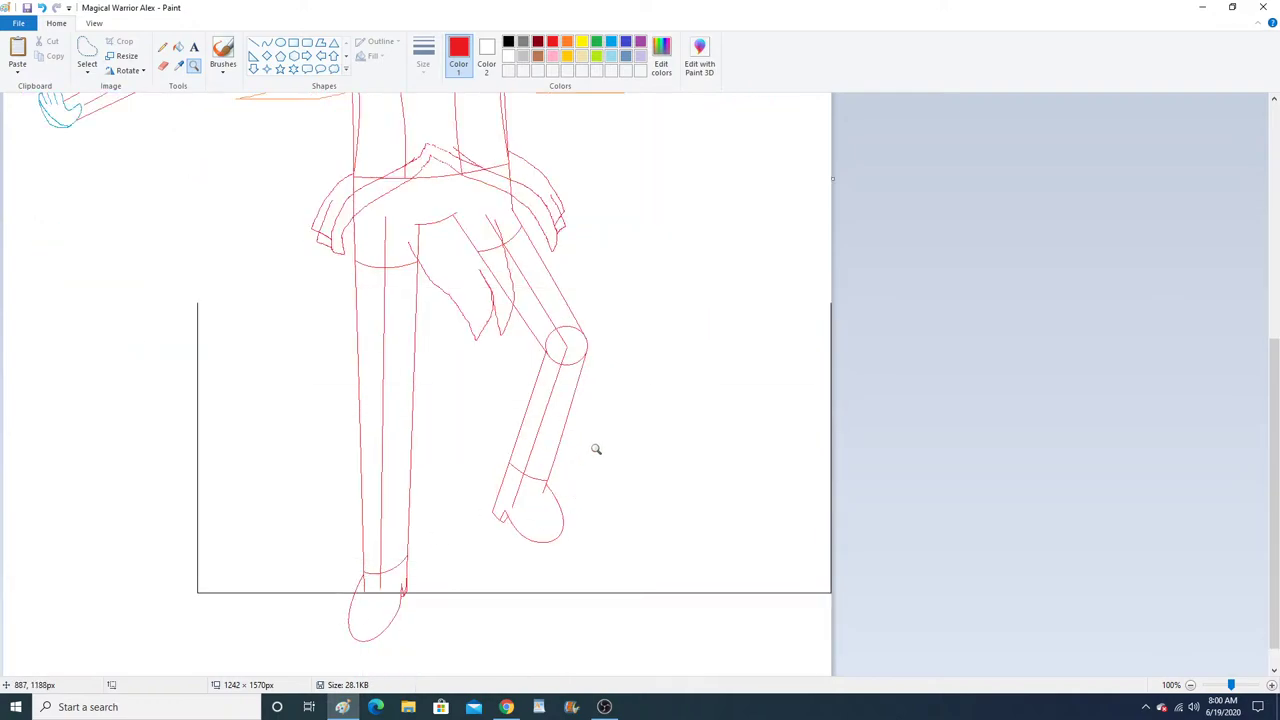
pyautogui.scroll(4, 596, 449)
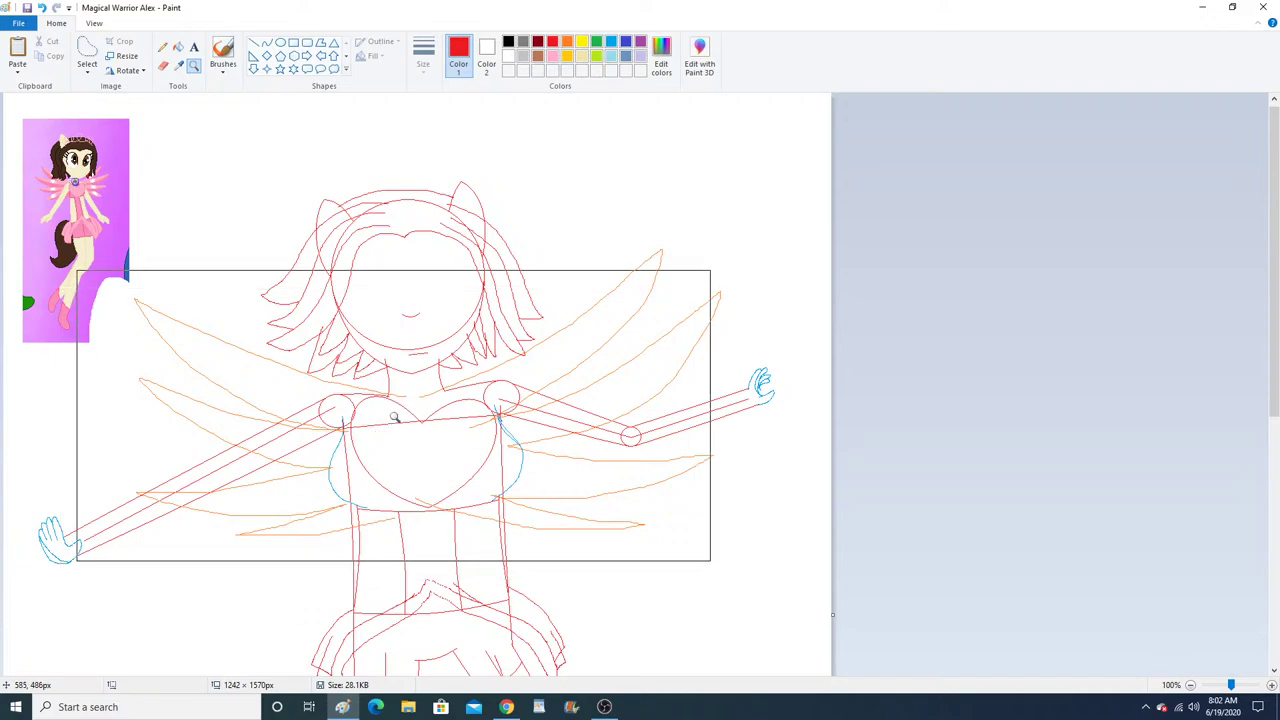
pyautogui.click(507, 707)
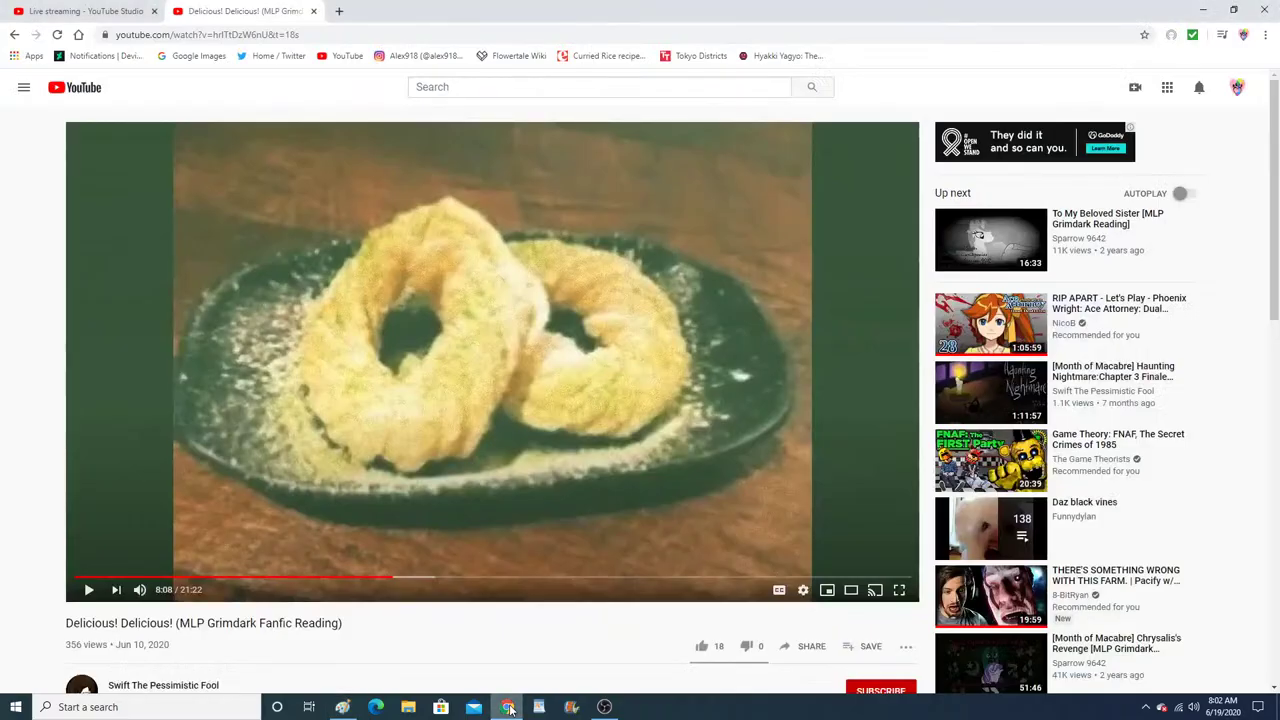
pyautogui.click(342, 707)
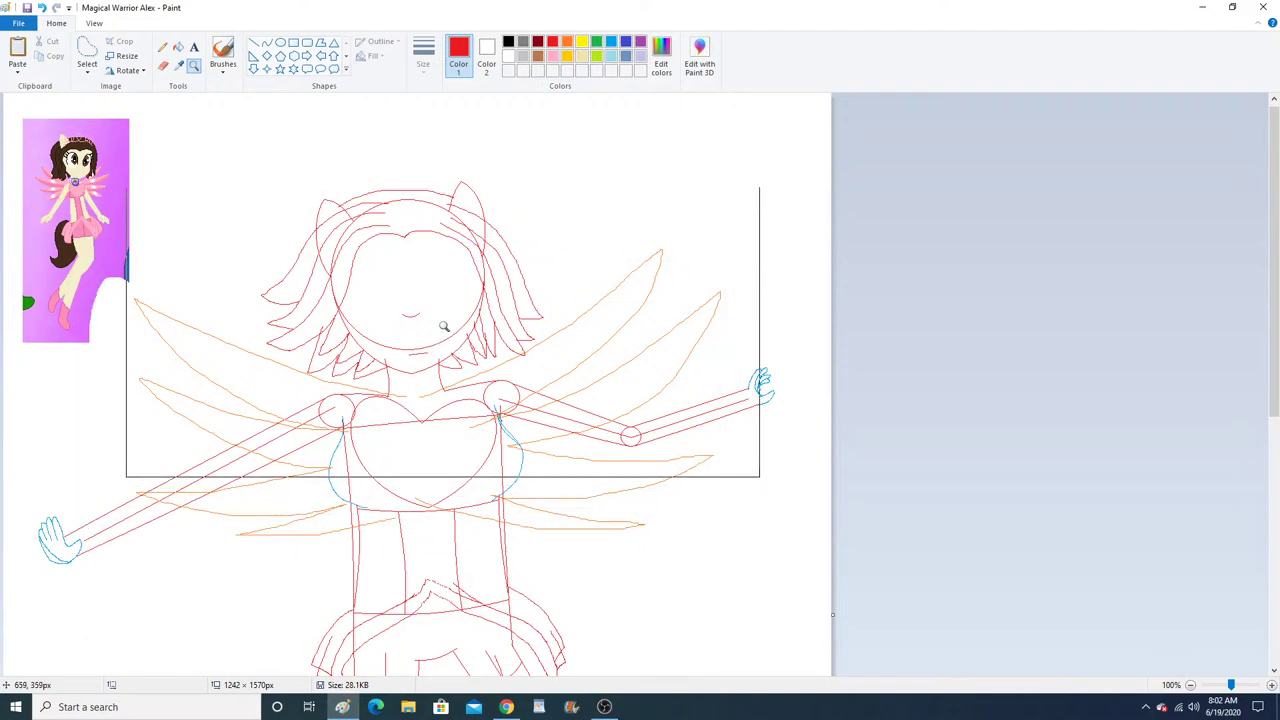
# Save the sketch over the existing Magical Warrior Alex PNG file and close Paint.
pyautogui.rightClick(220, 229)
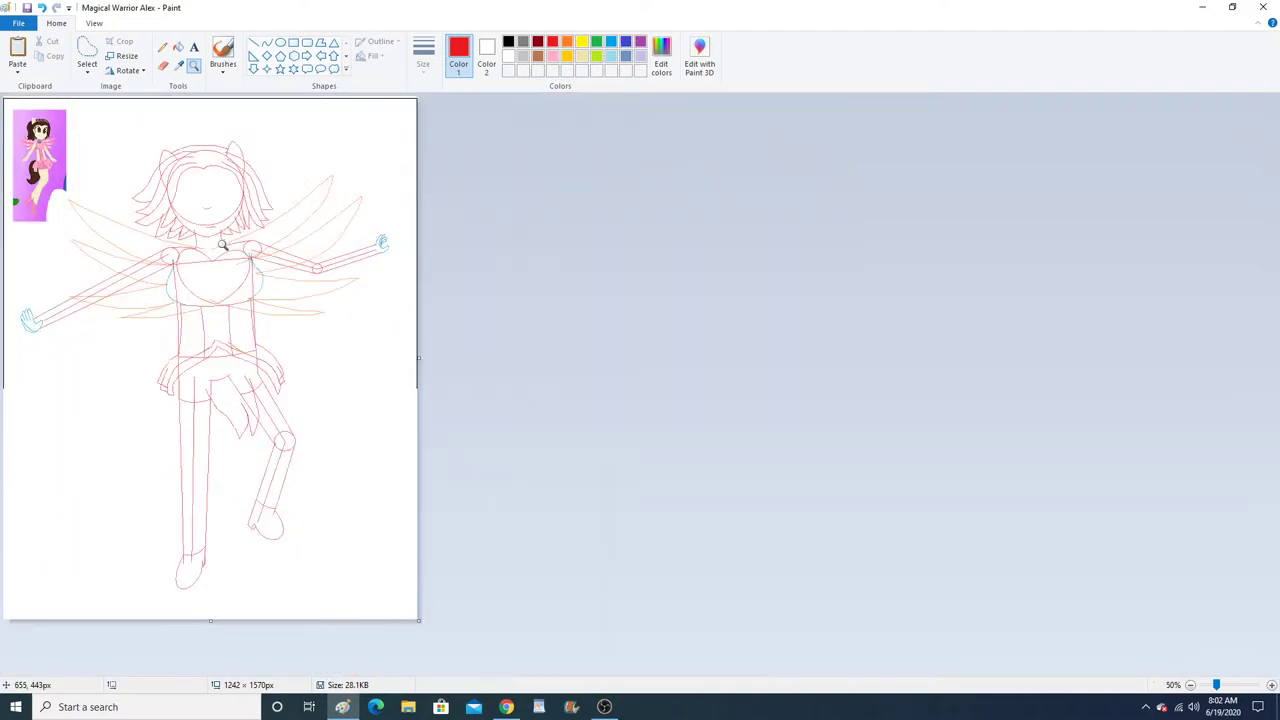
pyautogui.click(18, 23)
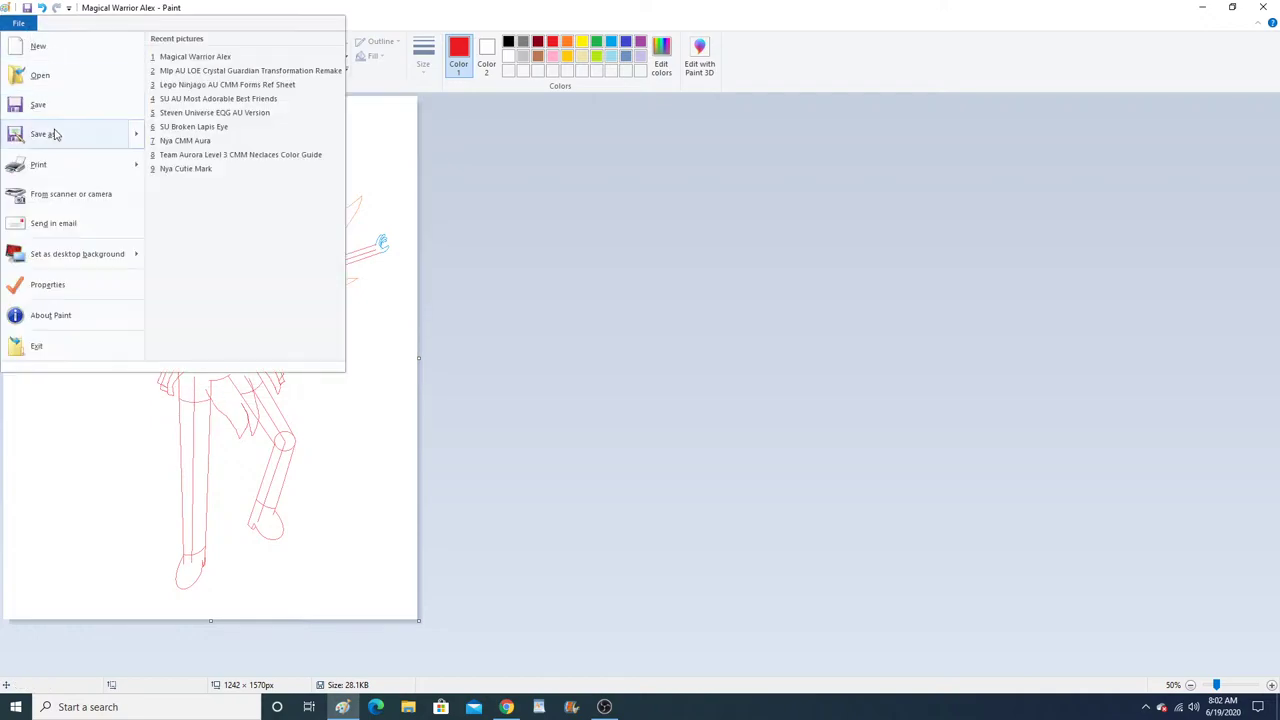
pyautogui.click(54, 131)
pyautogui.click(821, 508)
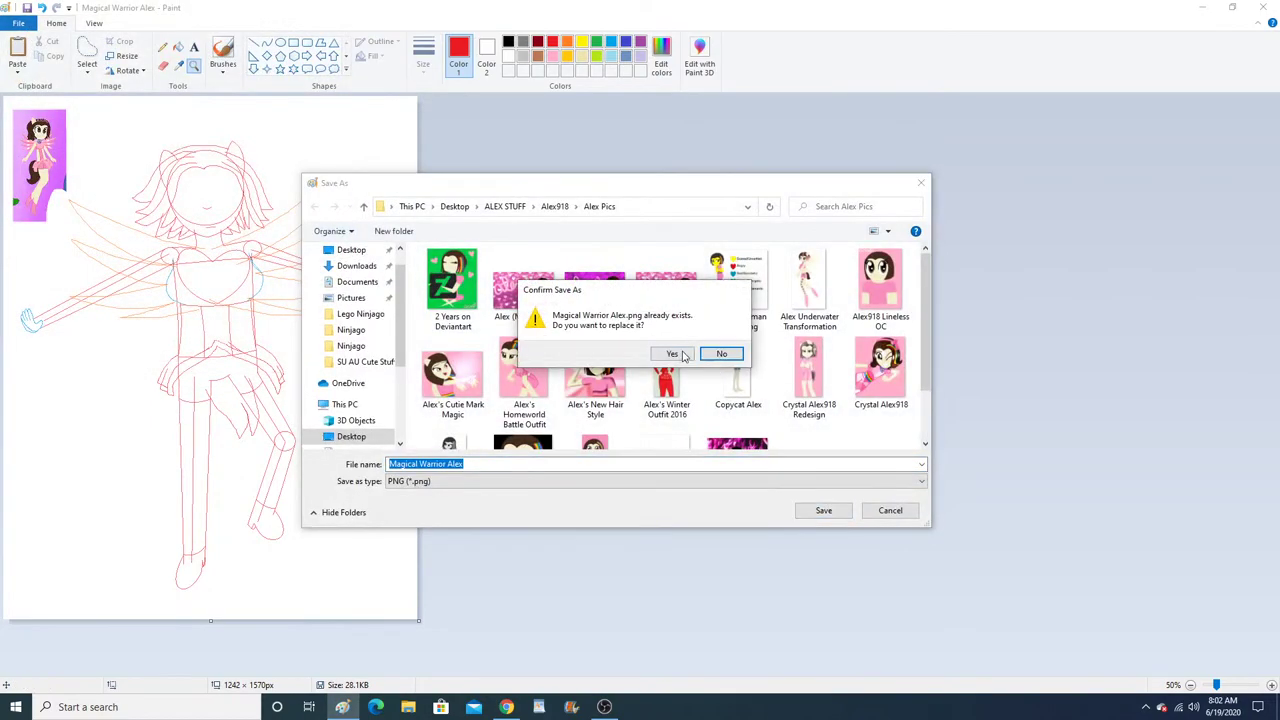
pyautogui.click(676, 354)
pyautogui.click(1265, 7)
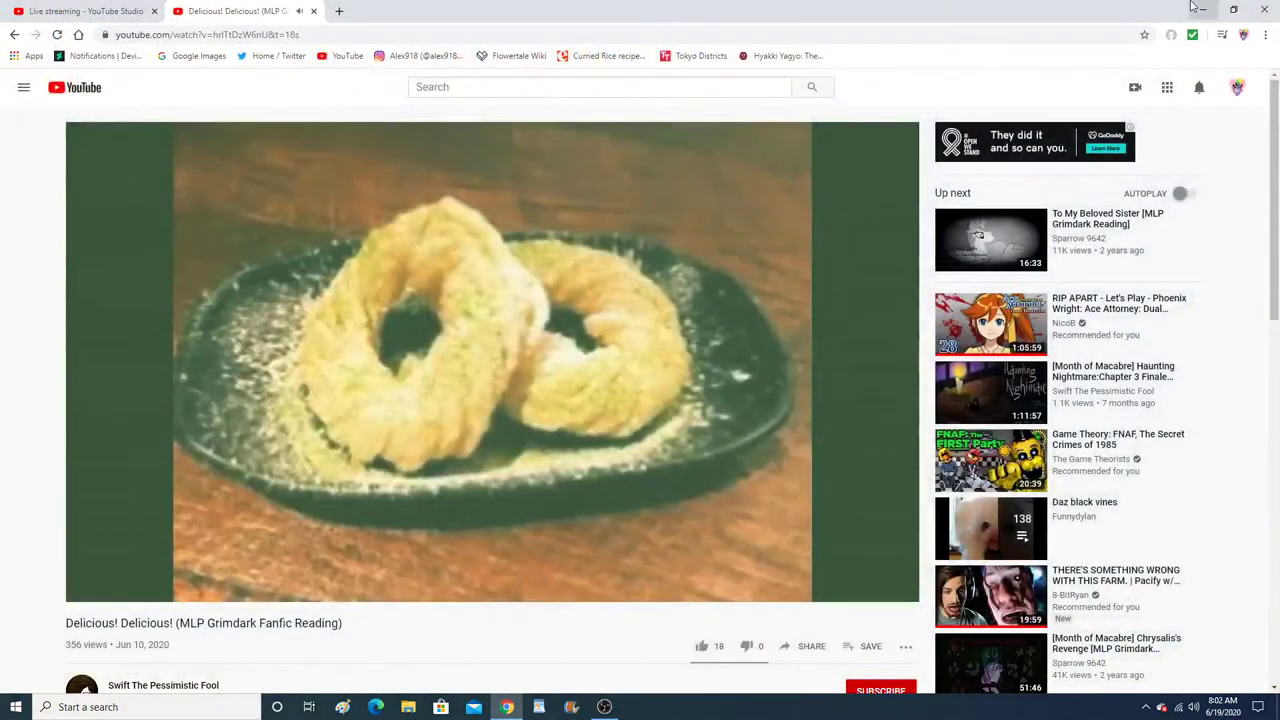
# Minimize the Chrome window and launch Aseprite from the desktop.
pyautogui.click(1205, 8)
pyautogui.click(1203, 8)
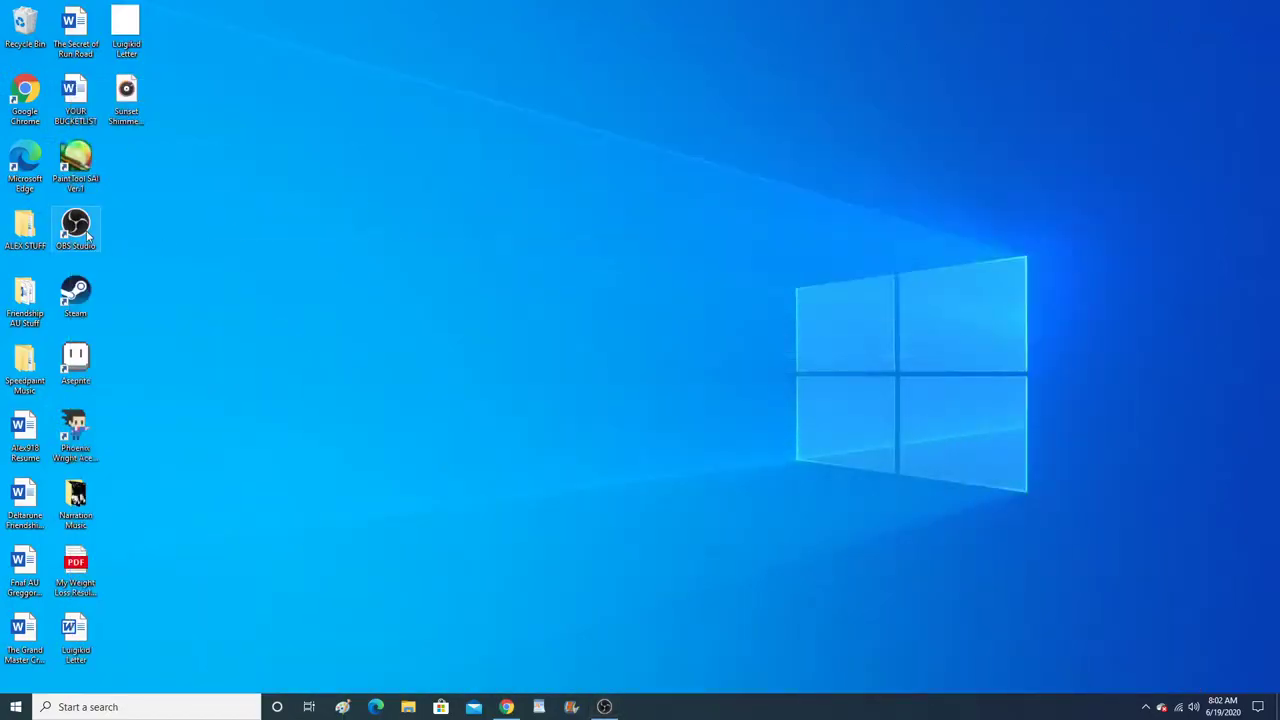
pyautogui.doubleClick(80, 368)
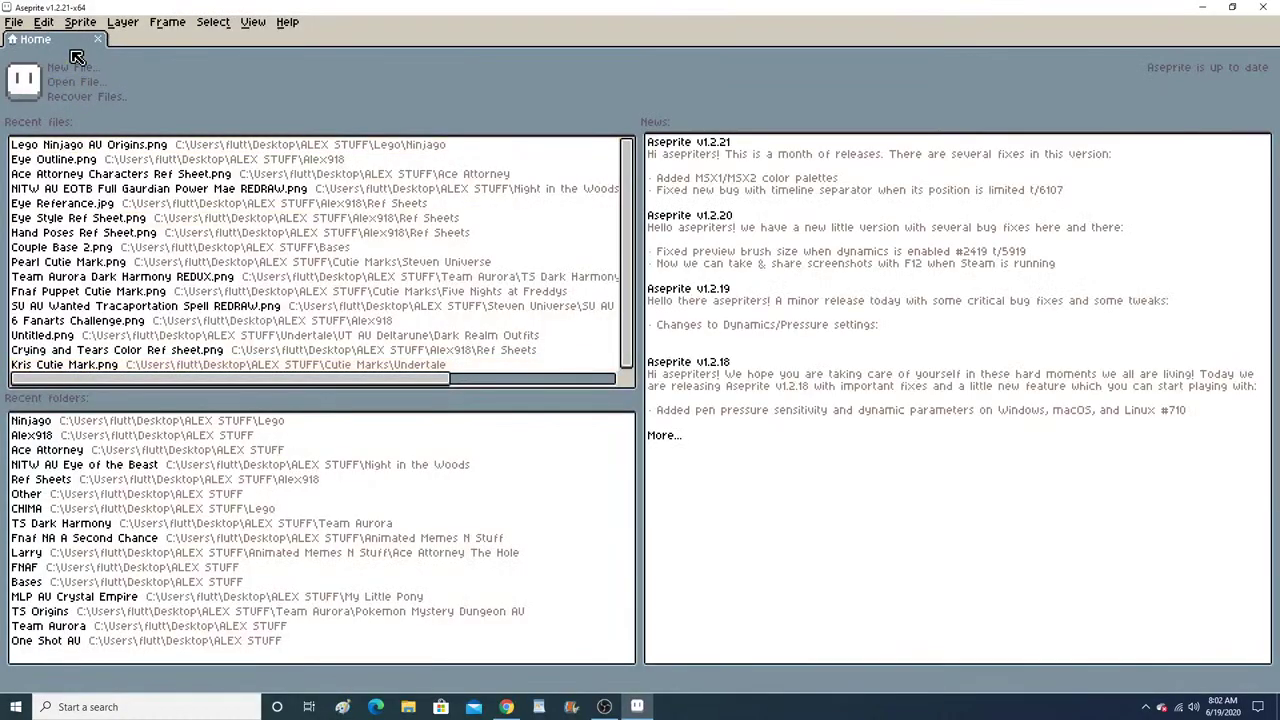
# Open Magical Warrior Alex.png from the Alex Pics folder inside ALEX STUFF\Alex918.
pyautogui.click(14, 22)
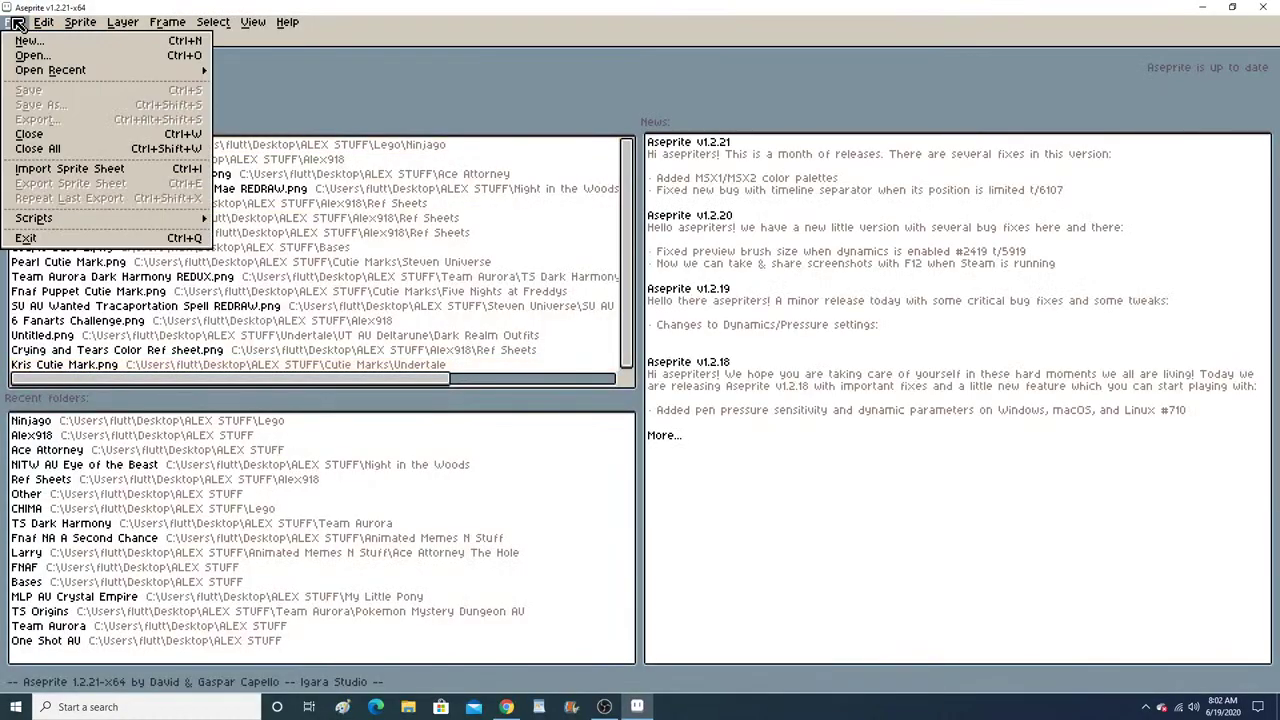
pyautogui.click(32, 57)
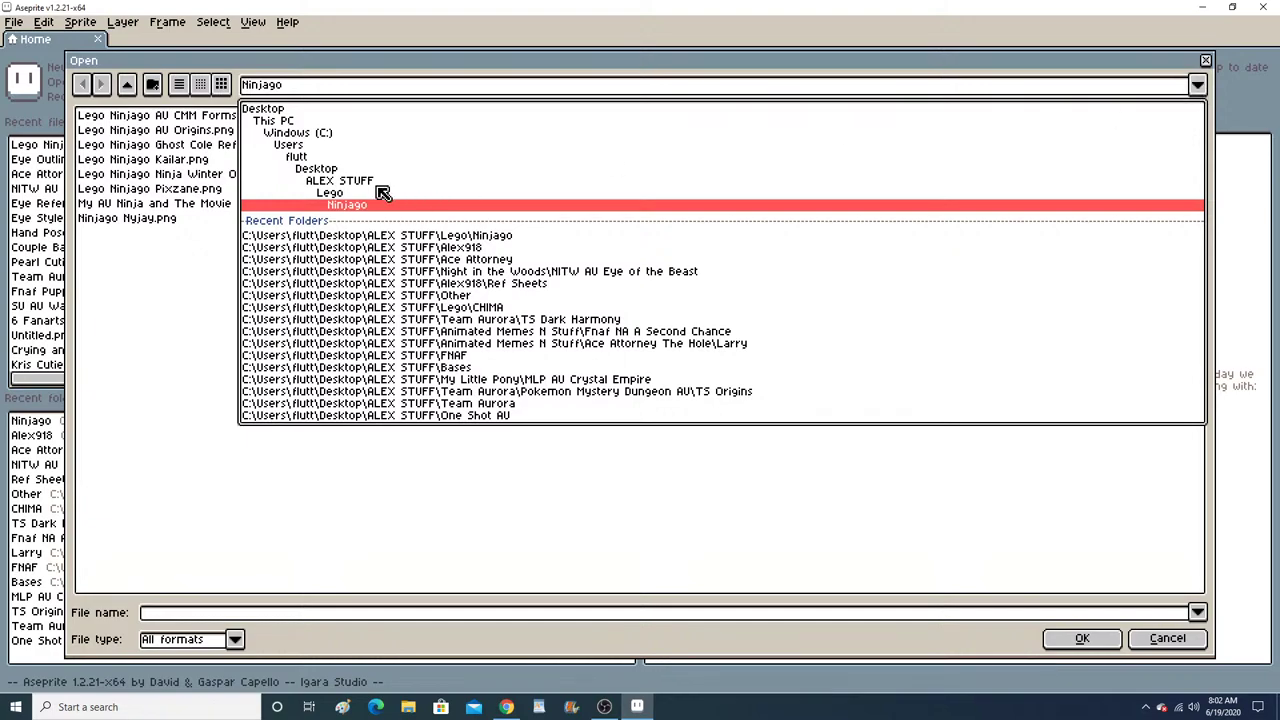
pyautogui.click(366, 181)
pyautogui.doubleClick(188, 132)
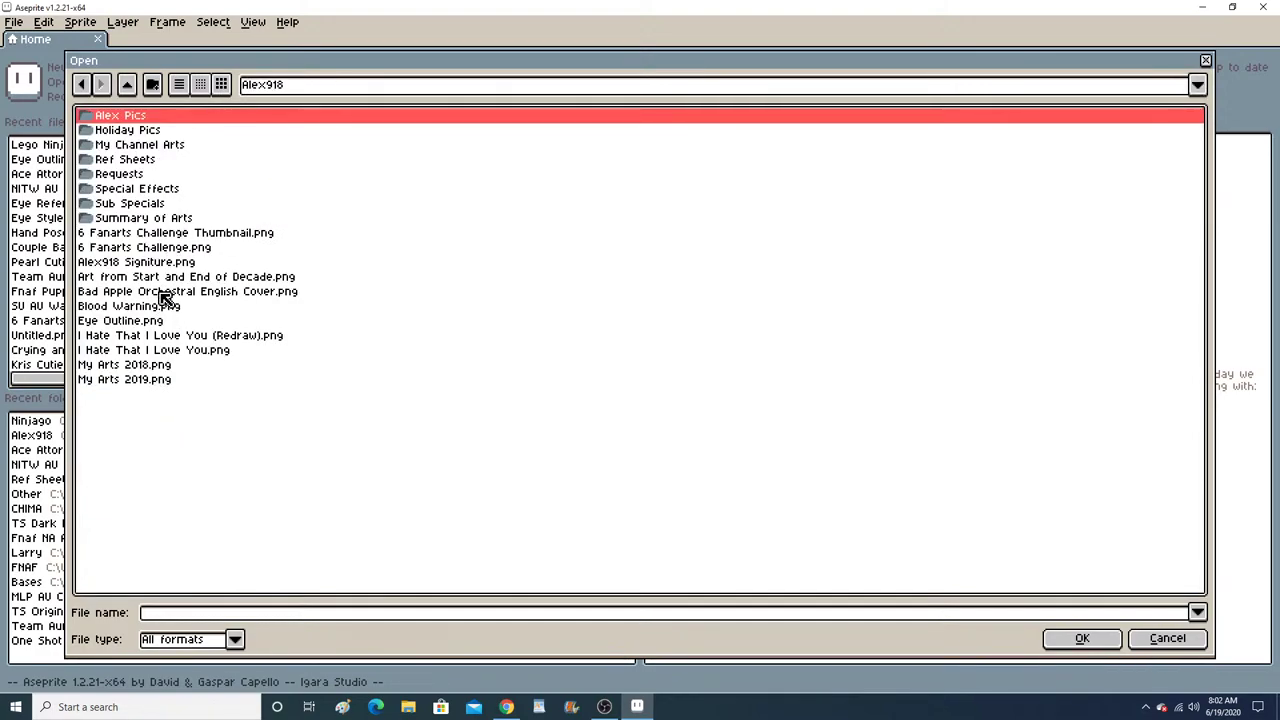
pyautogui.doubleClick(148, 118)
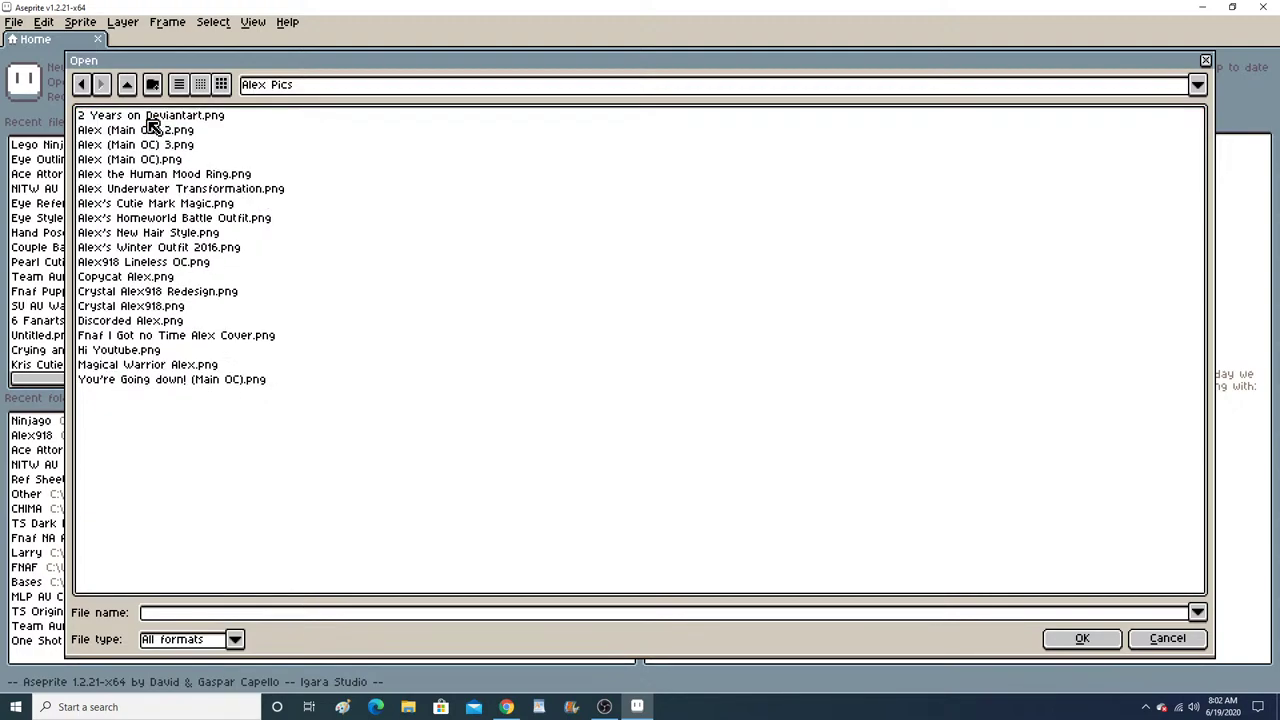
pyautogui.doubleClick(190, 365)
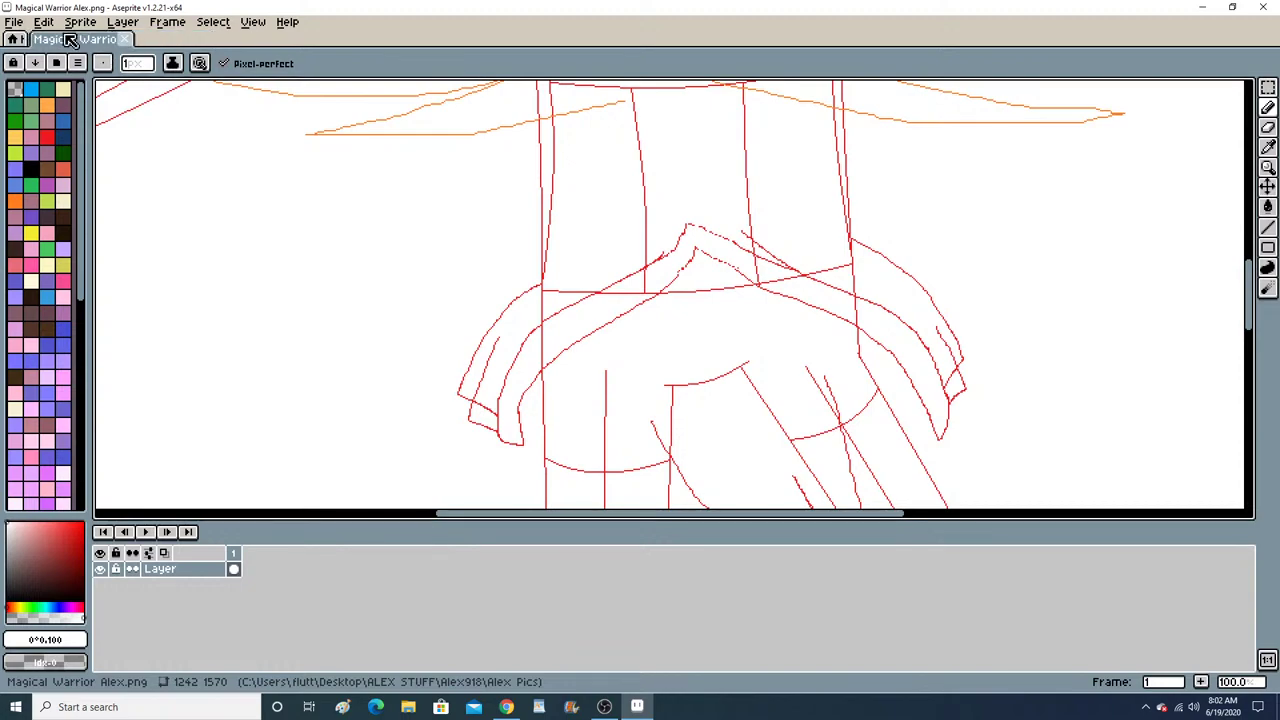
# Open the recently used file Eye Outline.png alongside the character sketch.
pyautogui.click(15, 22)
pyautogui.moveTo(58, 72)
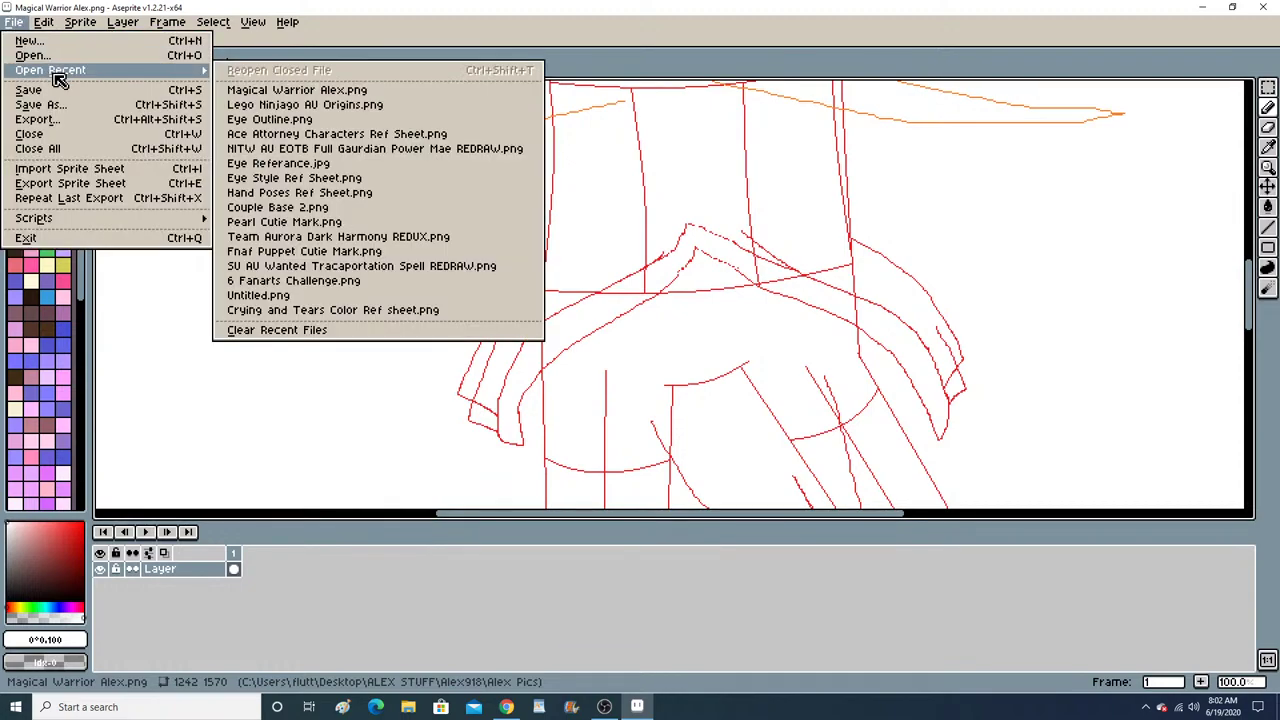
pyautogui.click(248, 119)
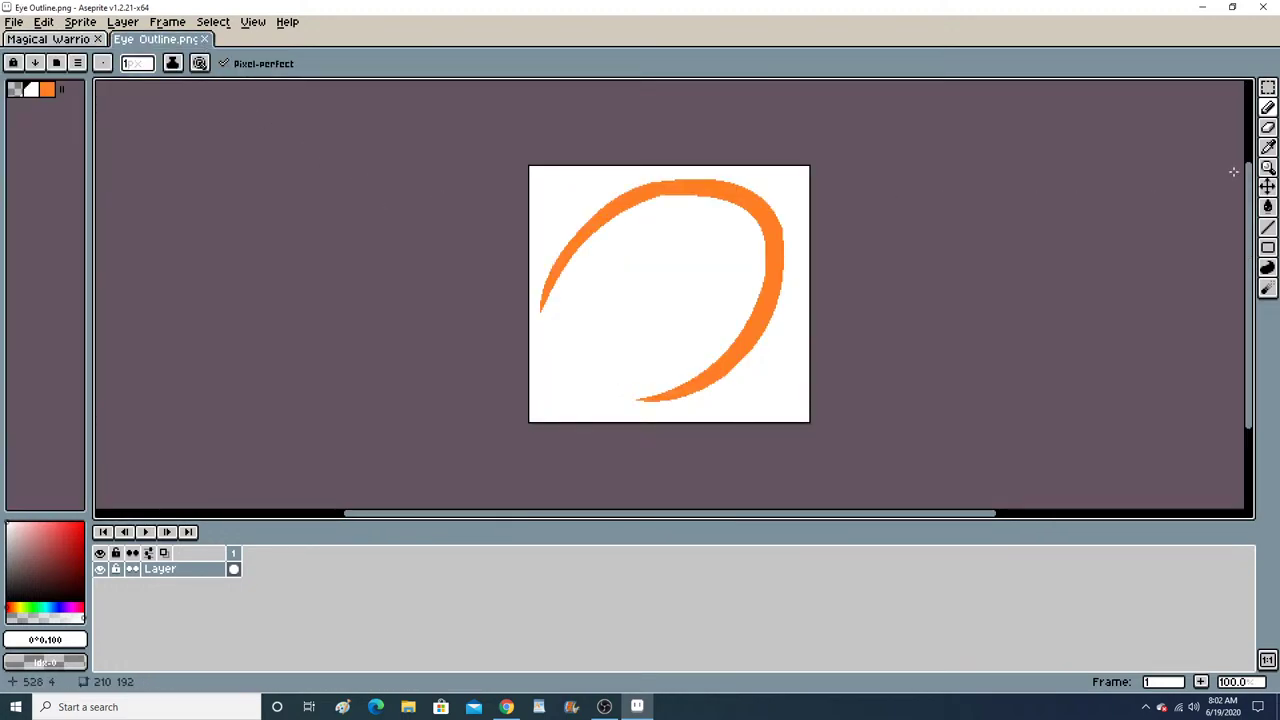
# Select the orange eye outline with the Magic Wand and copy it.
pyautogui.click(1267, 88)
pyautogui.click(1237, 89)
pyautogui.click(663, 191)
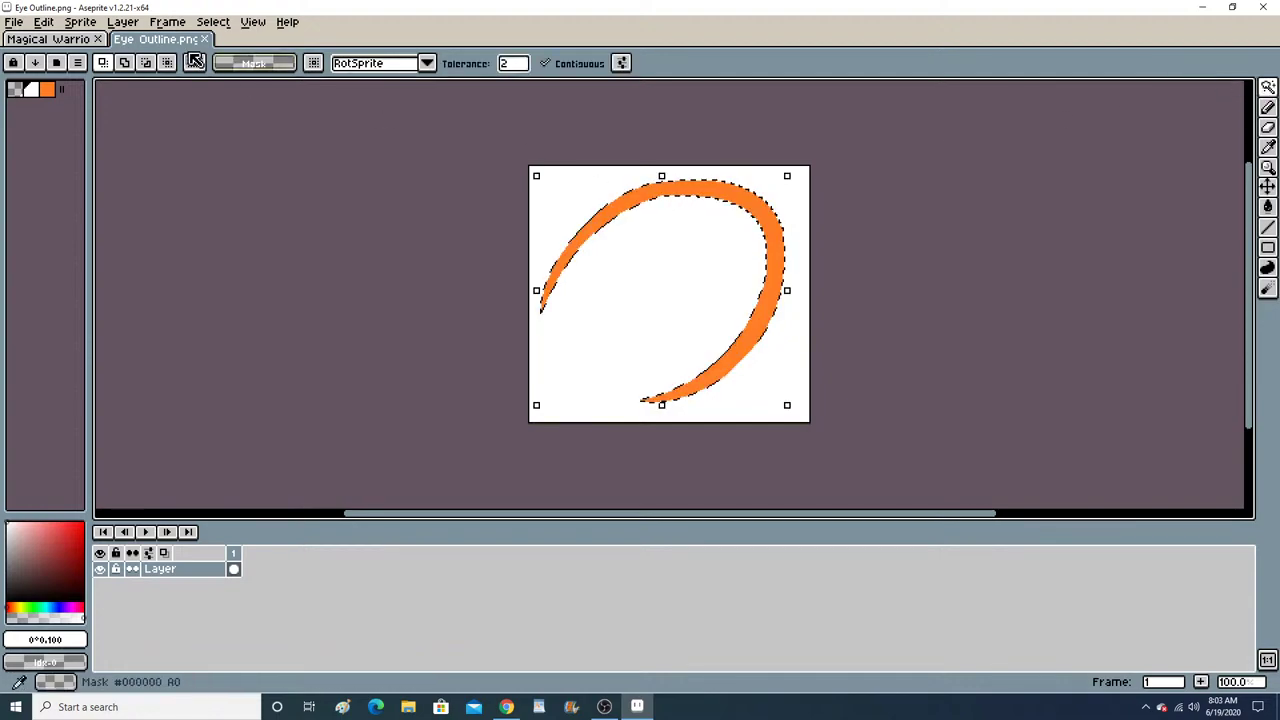
pyautogui.click(43, 22)
pyautogui.click(86, 106)
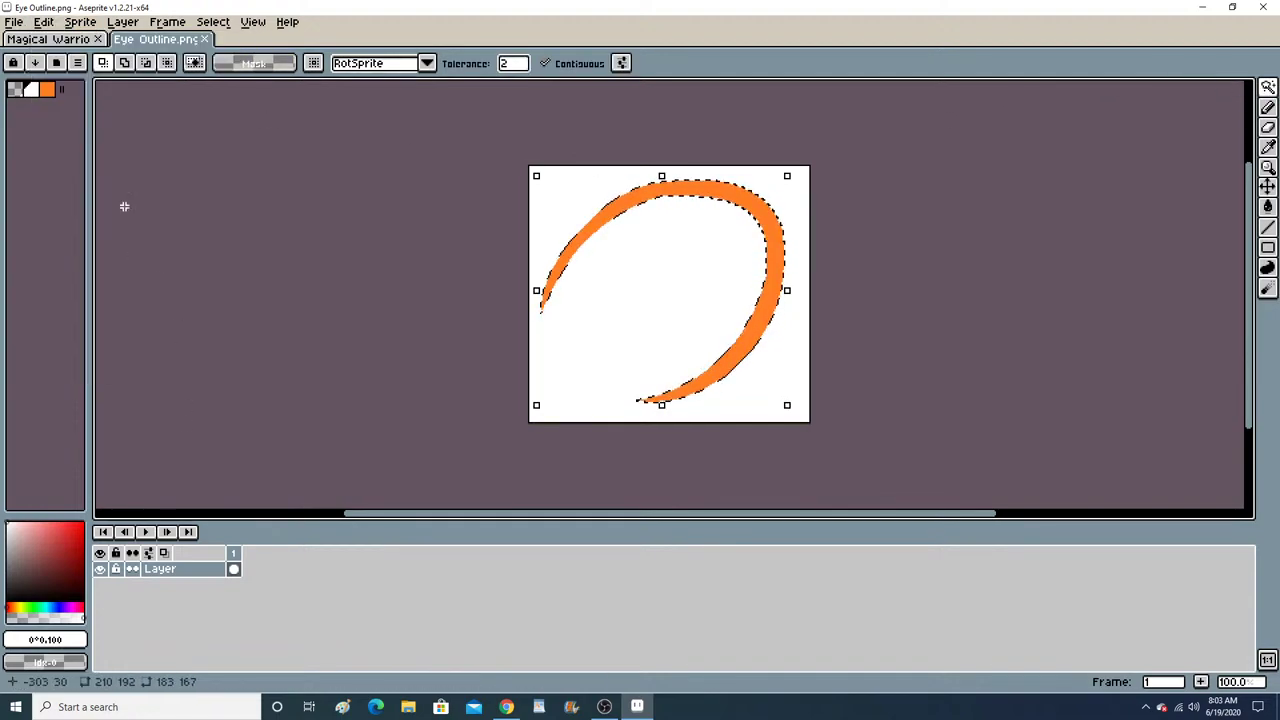
# Return to the Magical Warrior Alex sketch and add a new layer above the sketch layer.
pyautogui.hotkey('ctrl', 'Tab')
pyautogui.rightClick(204, 569)
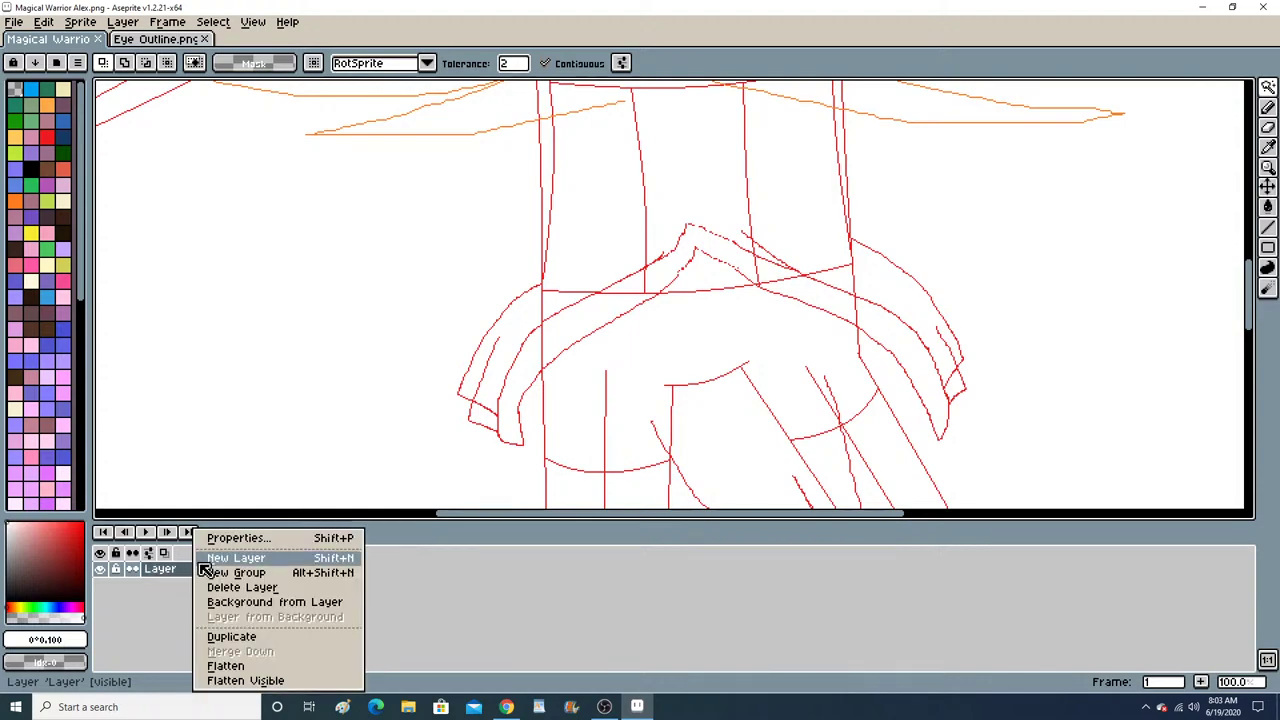
pyautogui.click(220, 557)
pyautogui.scroll(-5, 430, 372)
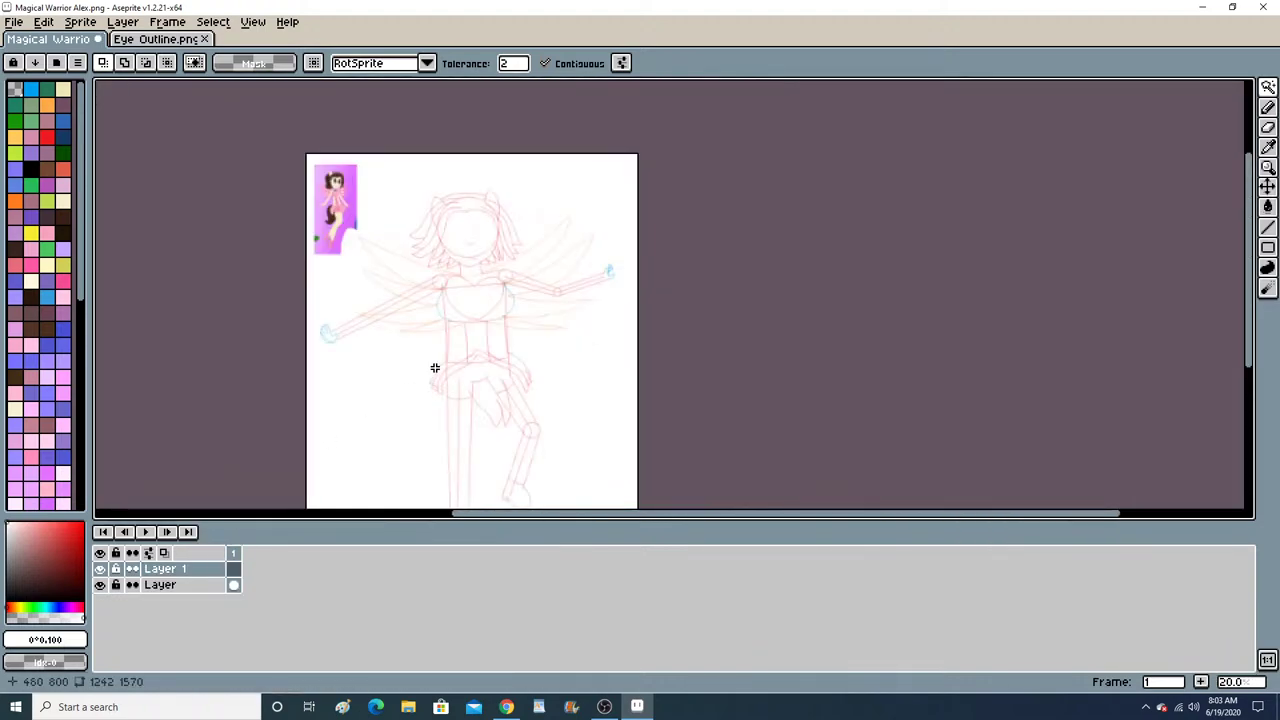
# Paste the copied eye outline onto the new layer, place it on the face and shrink it to about 75×62 pixels.
pyautogui.scroll(3, 435, 368)
pyautogui.click(44, 22)
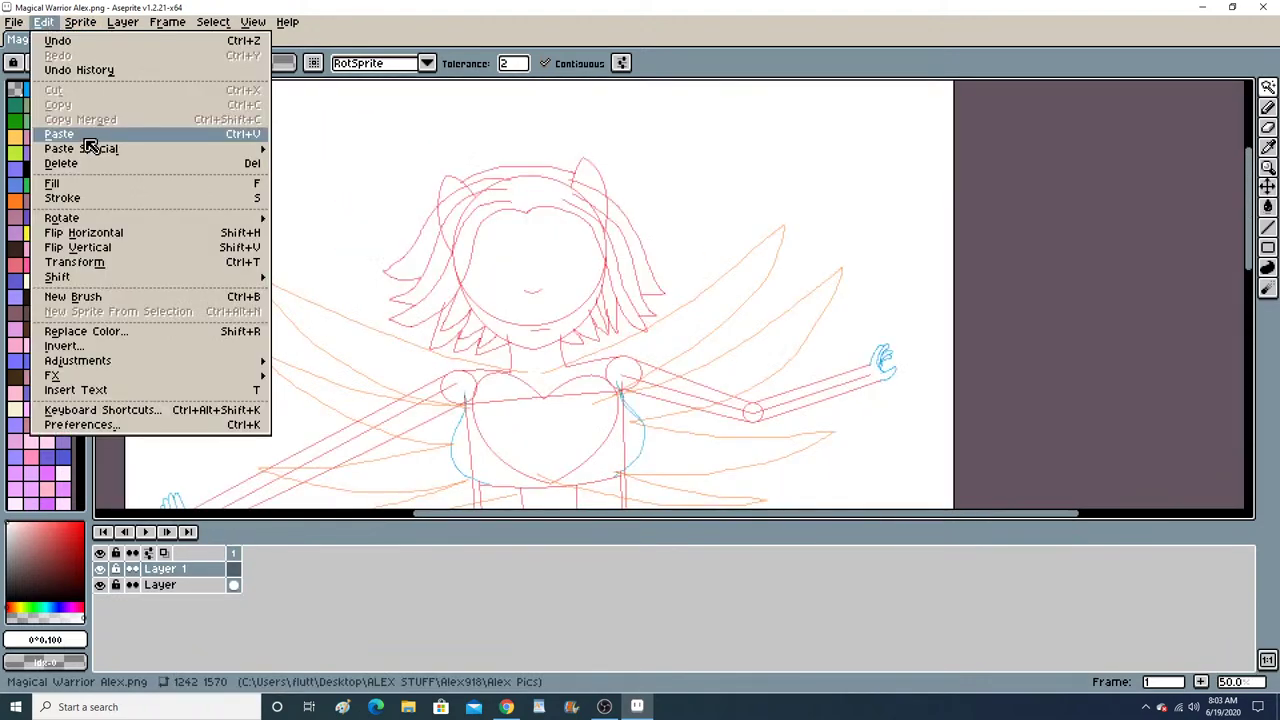
pyautogui.click(86, 140)
pyautogui.moveTo(248, 163); pyautogui.dragTo(598, 271)
pyautogui.scroll(-1, 595, 271)
pyautogui.scroll(2, 590, 271)
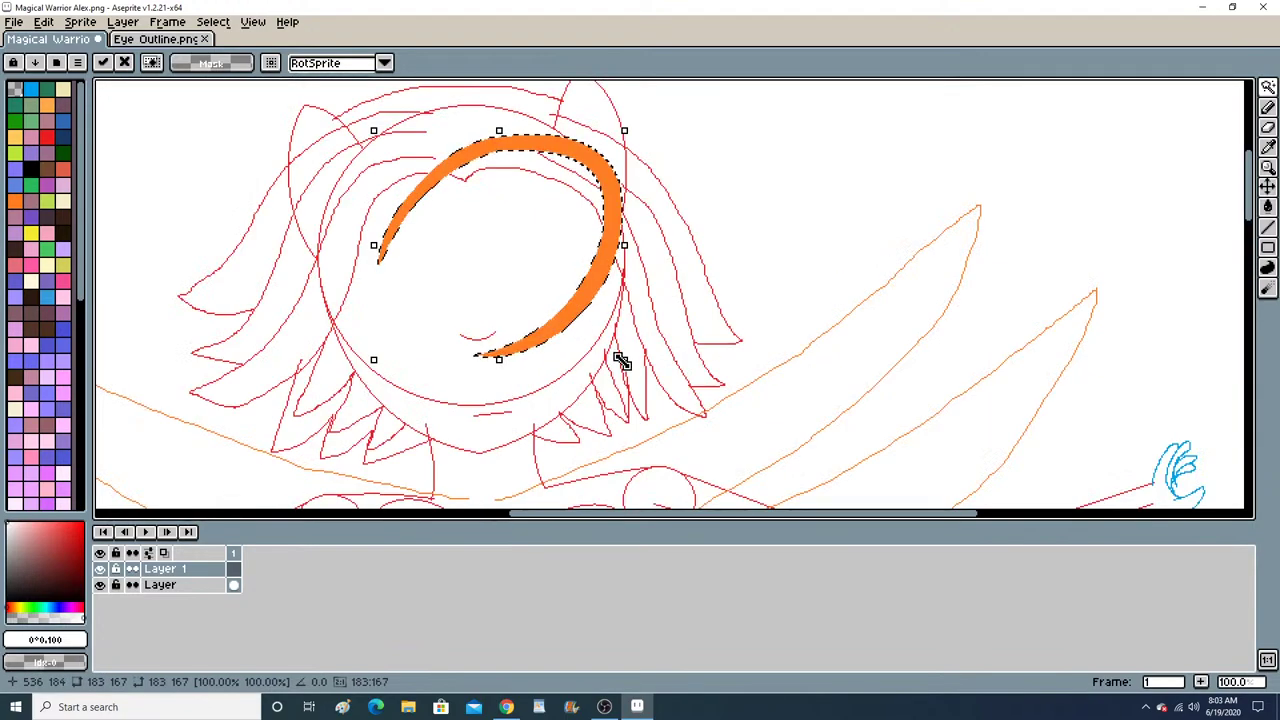
pyautogui.moveTo(618, 358); pyautogui.dragTo(593, 295)
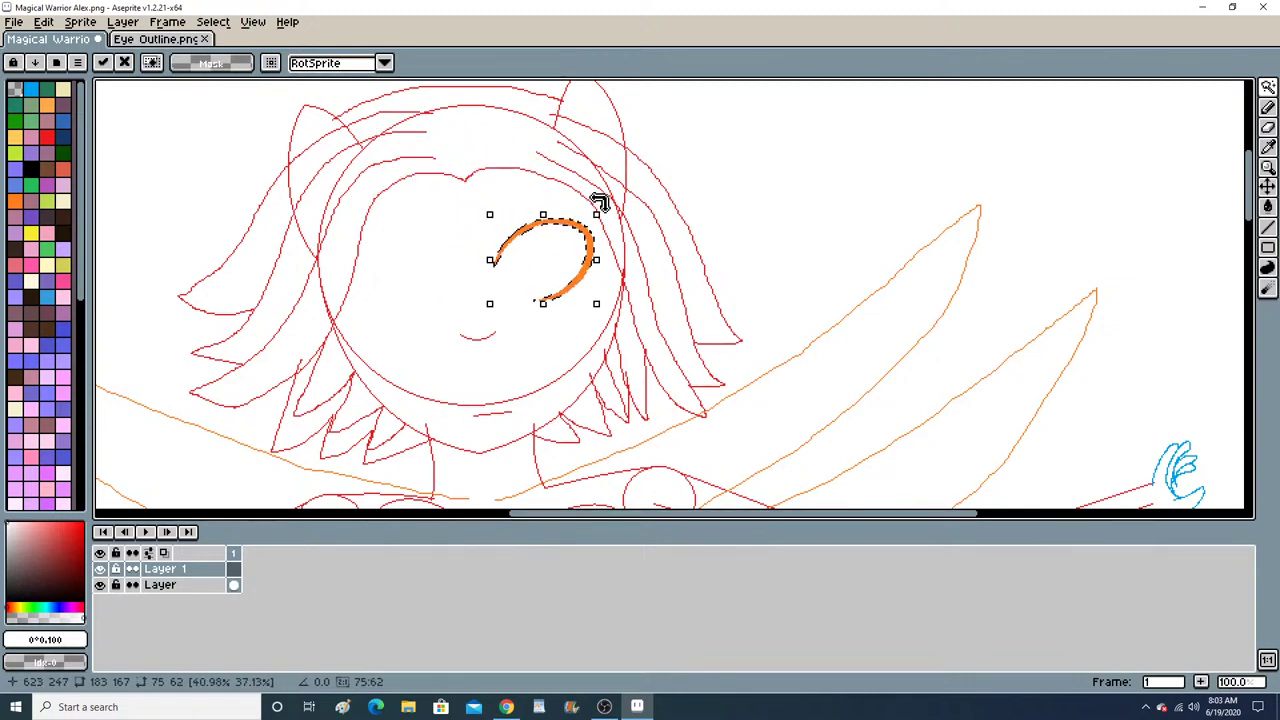
# Rotate the pasted eye outline by about -2.7 degrees and nudge it slightly towards the edge of the face.
pyautogui.moveTo(598, 201)
pyautogui.mouseDown()
pyautogui.moveTo(614, 209)
pyautogui.moveTo(603, 205)
pyautogui.mouseUp()
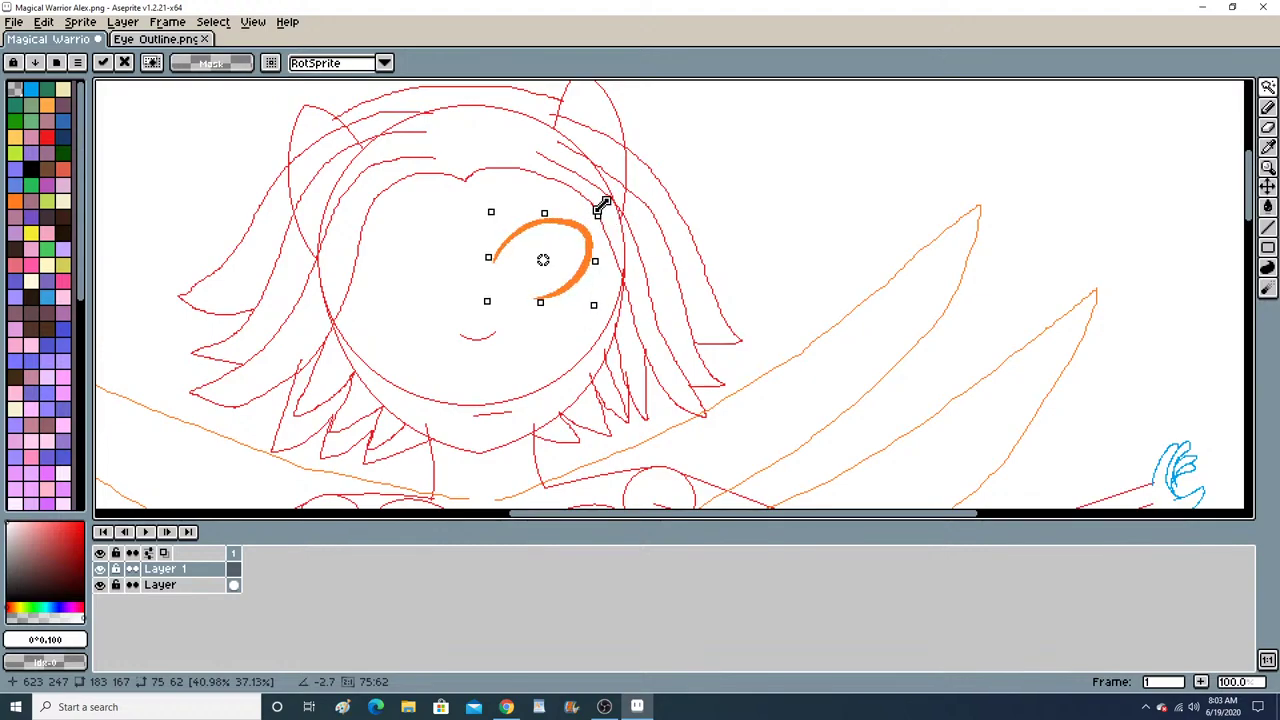
pyautogui.scroll(2, 603, 205)
pyautogui.scroll(-2, 565, 324)
pyautogui.scroll(2, 388, 420)
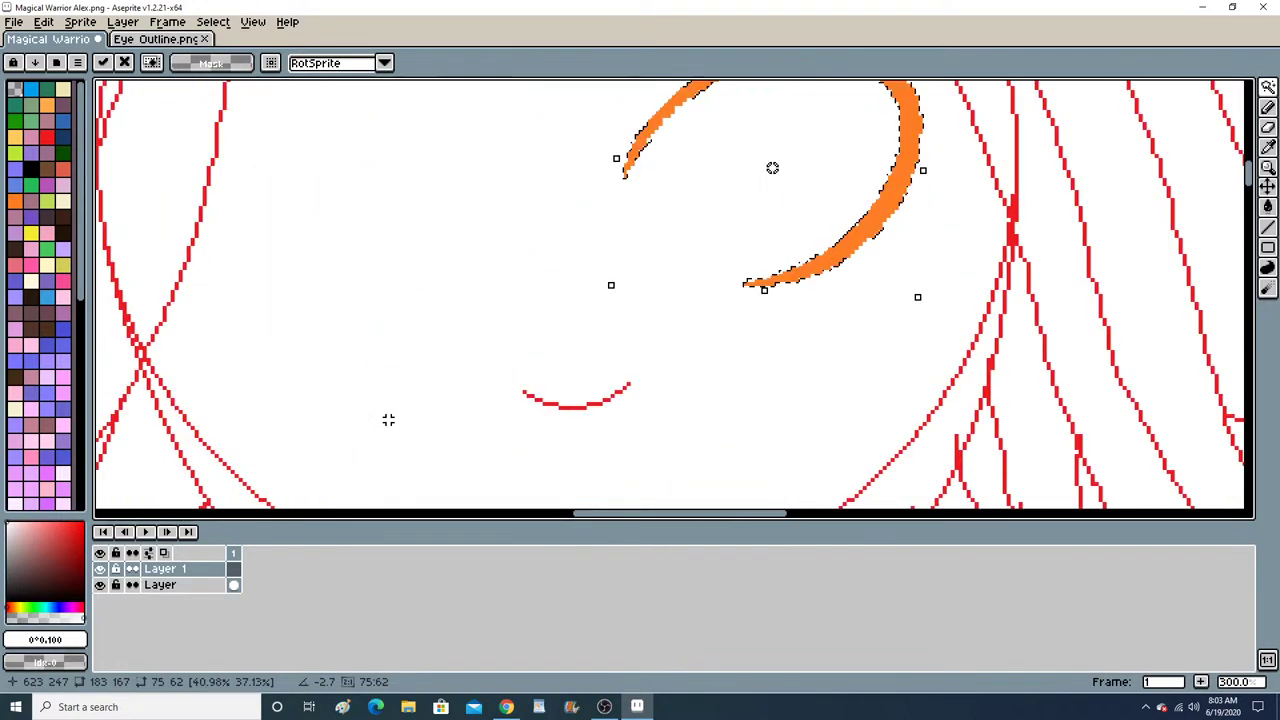
pyautogui.scroll(-1, 808, 286)
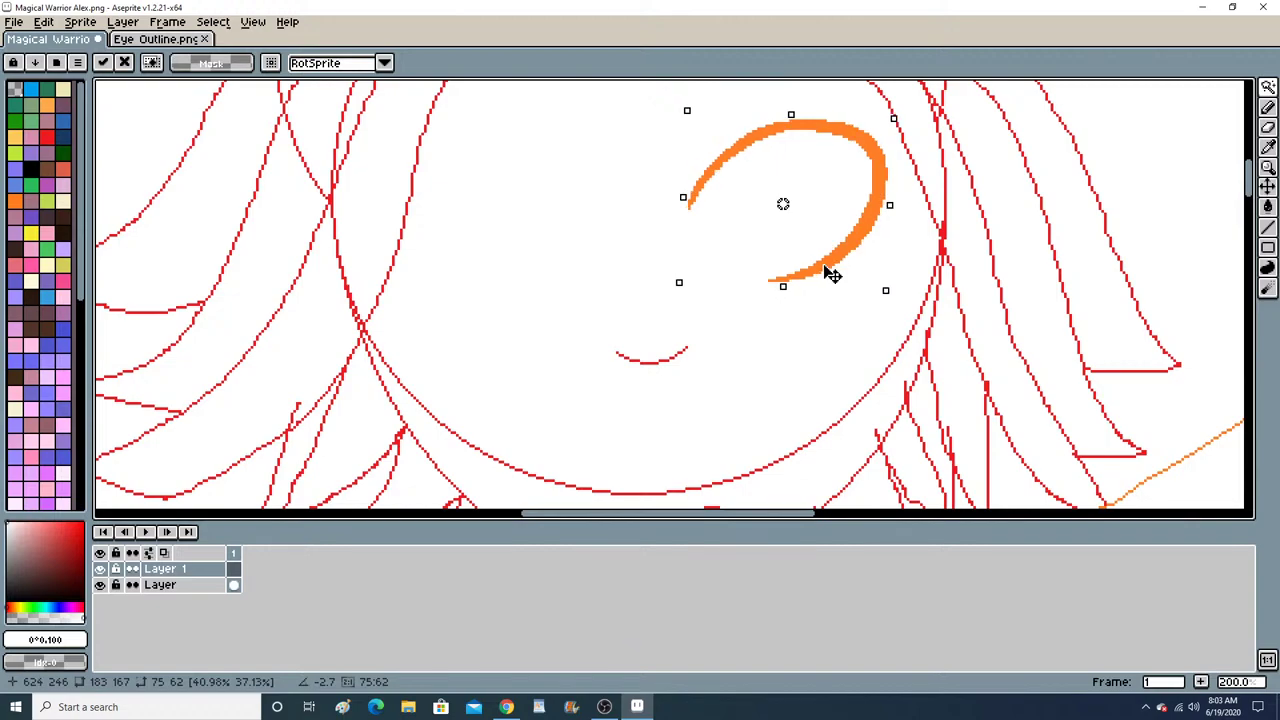
pyautogui.moveTo(824, 266); pyautogui.dragTo(828, 268)
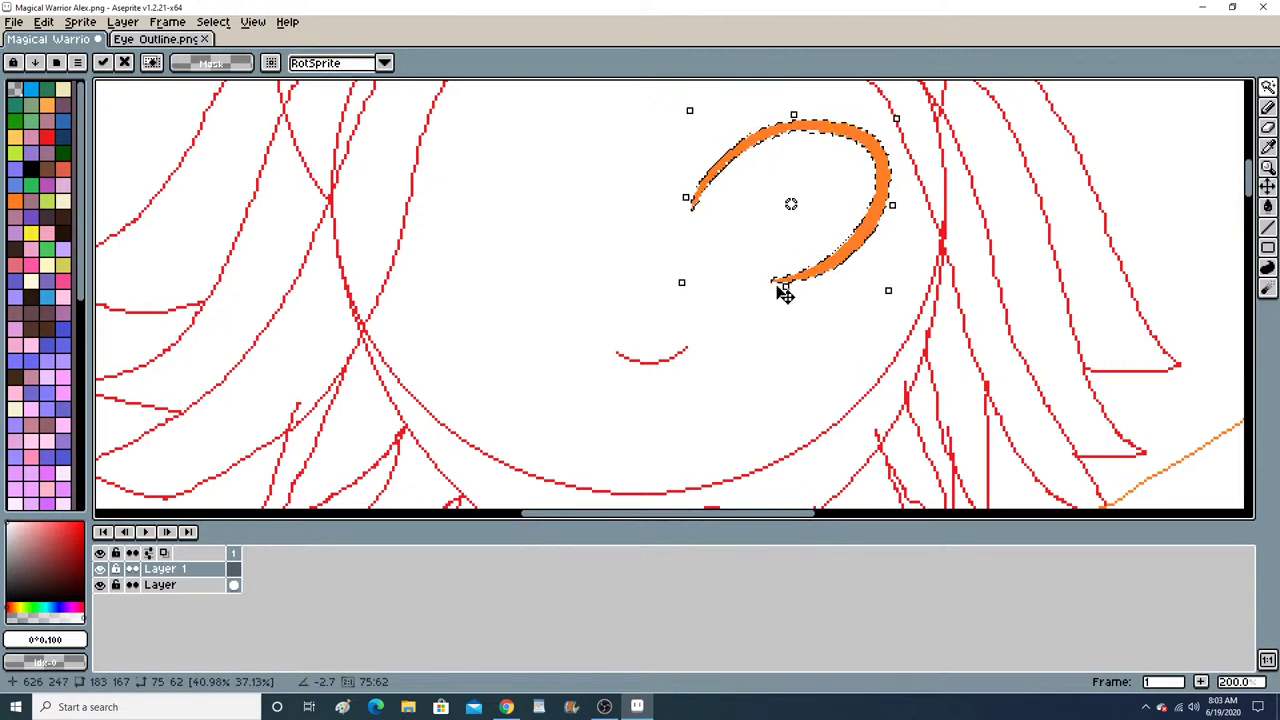
pyautogui.scroll(-2, 784, 293)
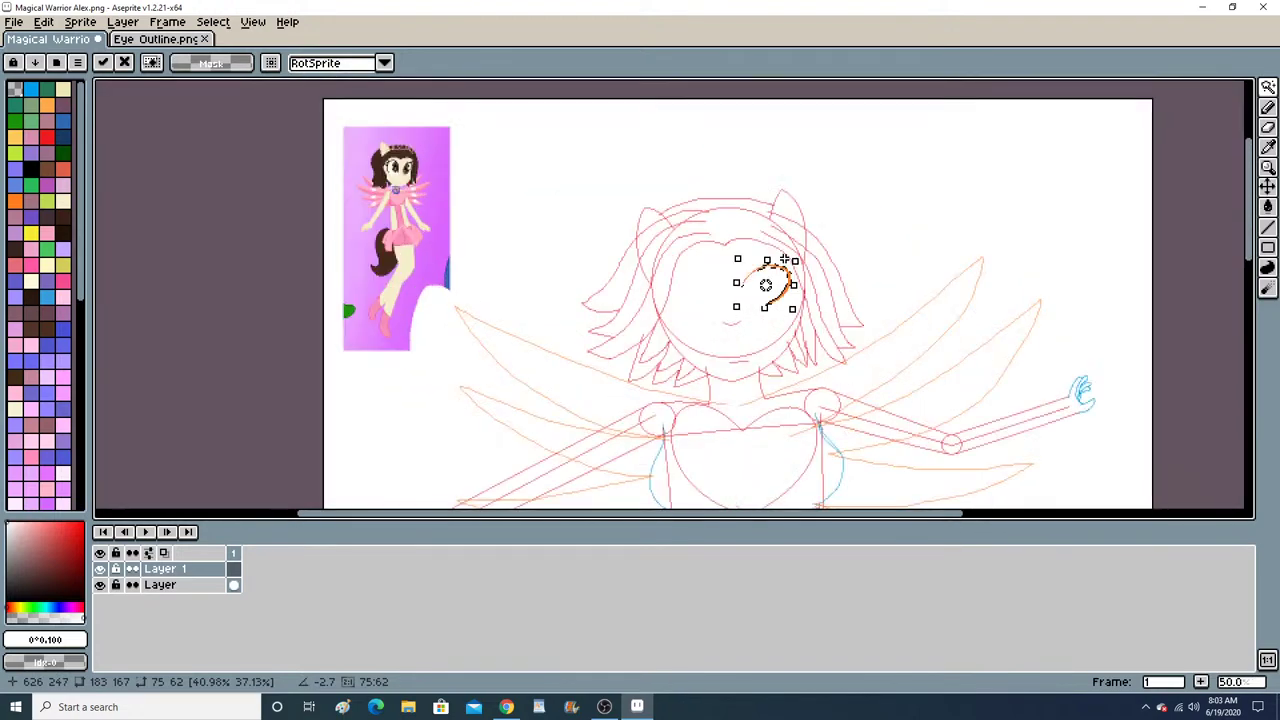
pyautogui.scroll(1, 784, 259)
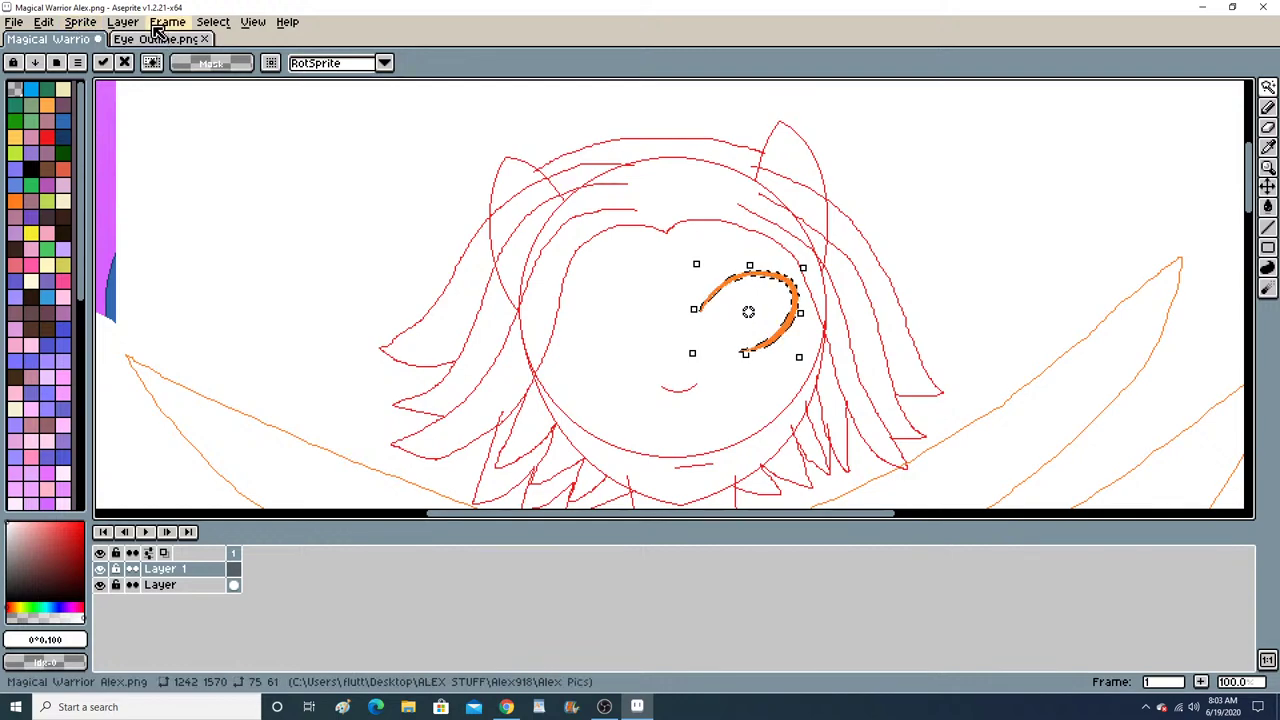
# Duplicate the eye outline and place the copy on the opposite half of the face.
pyautogui.click(44, 21)
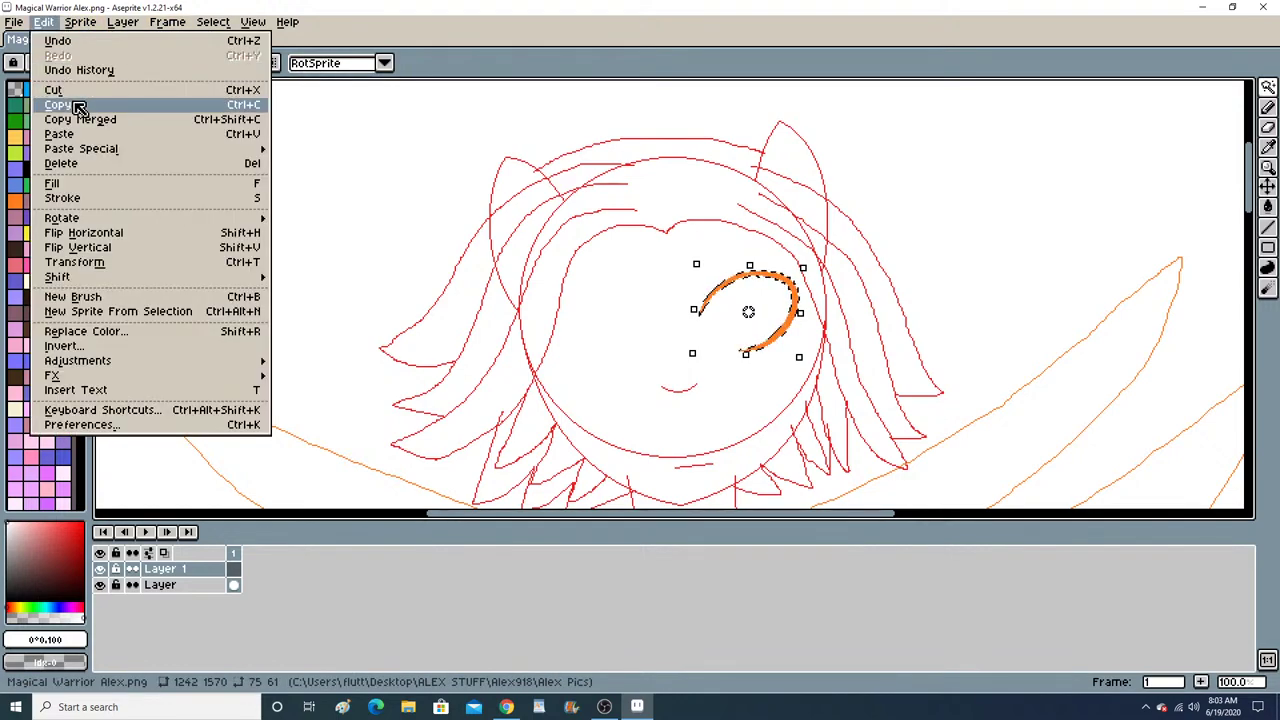
pyautogui.click(78, 106)
pyautogui.click(44, 21)
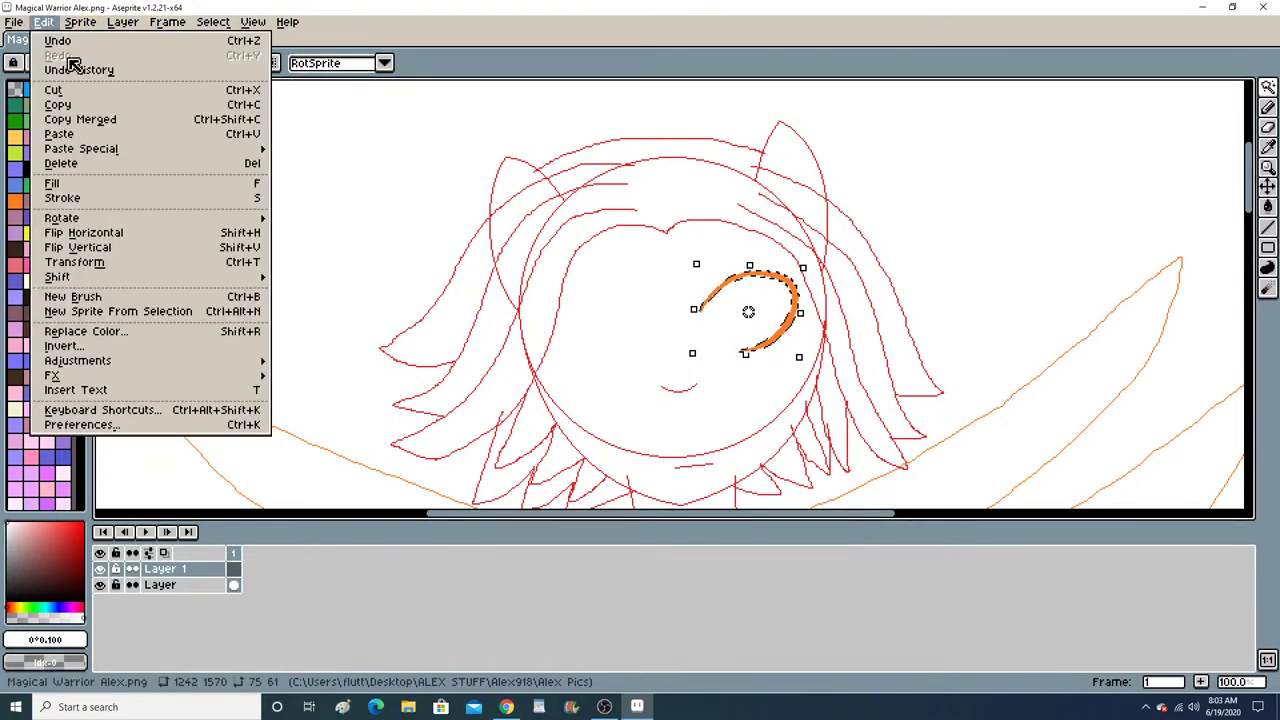
pyautogui.click(80, 119)
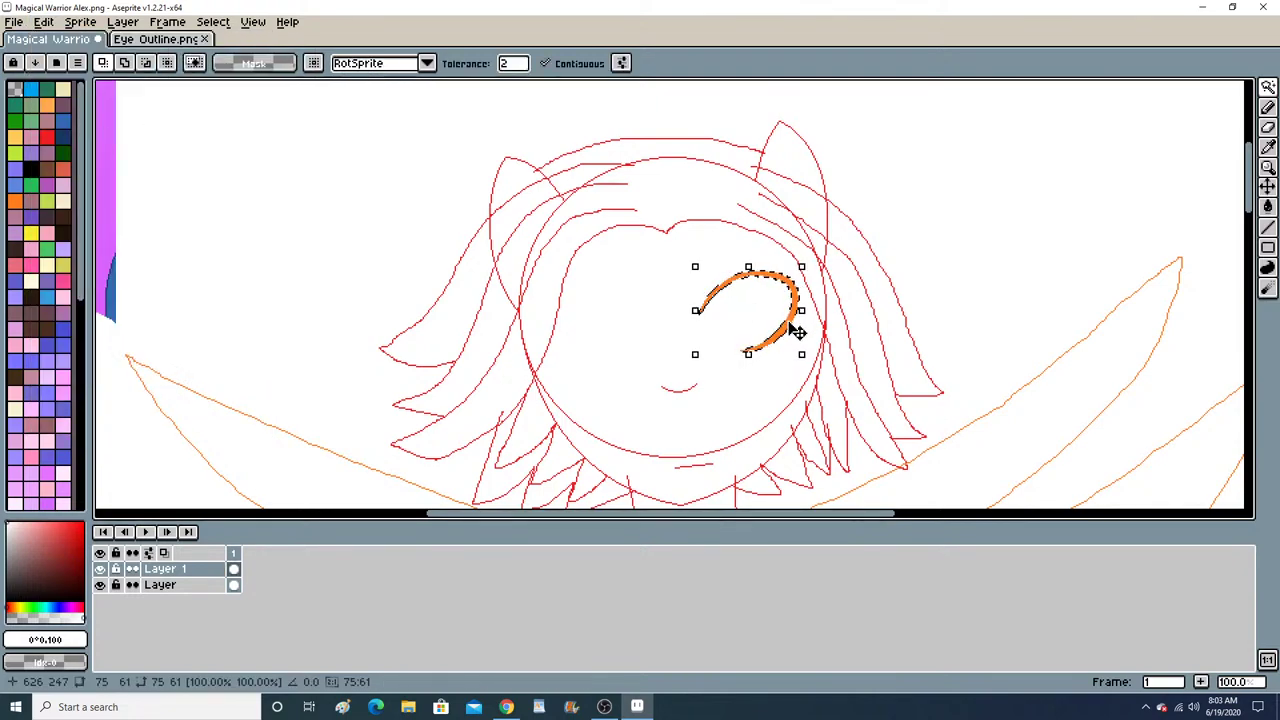
pyautogui.hotkey('ctrl', 'v')
pyautogui.moveTo(797, 333); pyautogui.dragTo(653, 336)
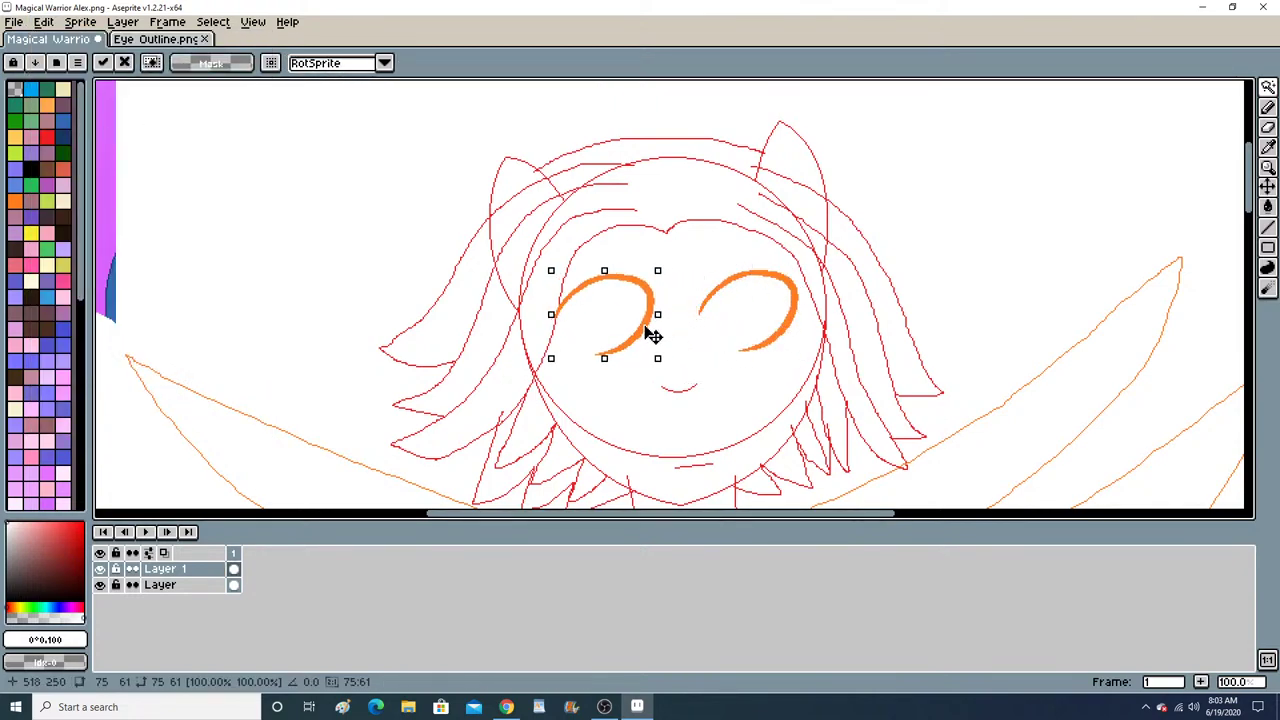
# Mirror the copied eye outline horizontally, keeping it upright, so that it faces opposite to the first eye.
pyautogui.click(44, 21)
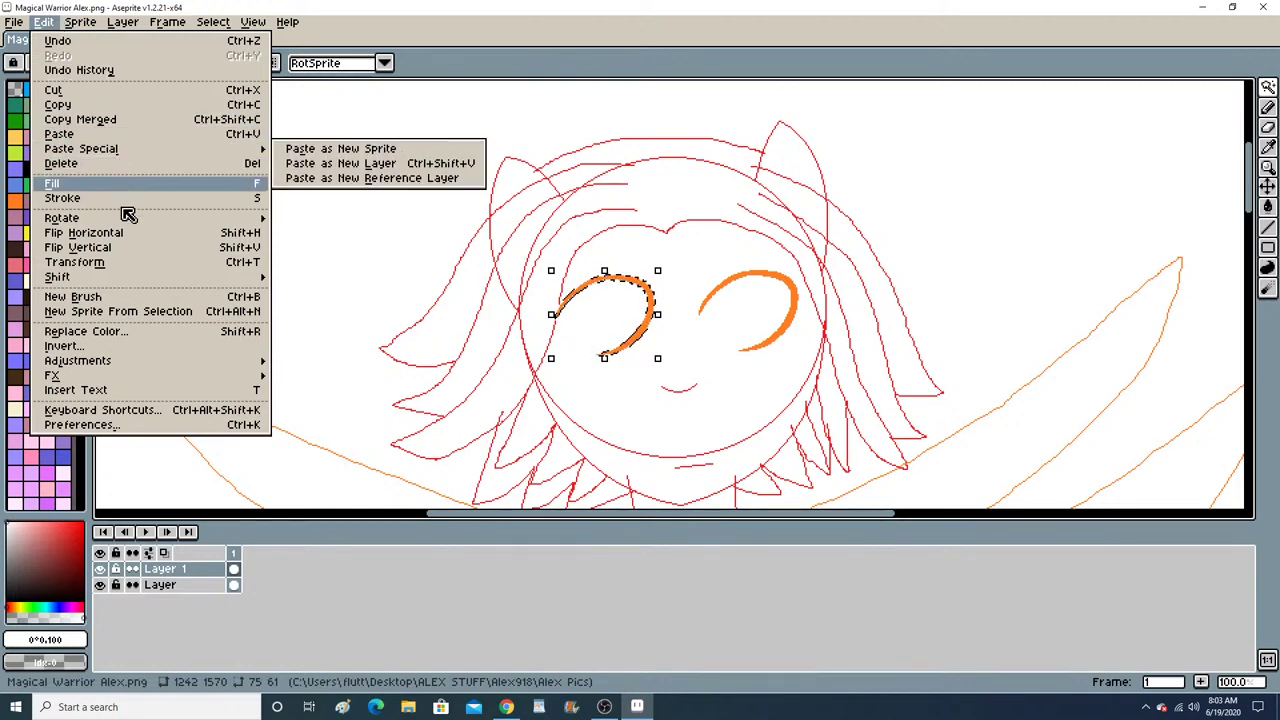
pyautogui.click(126, 247)
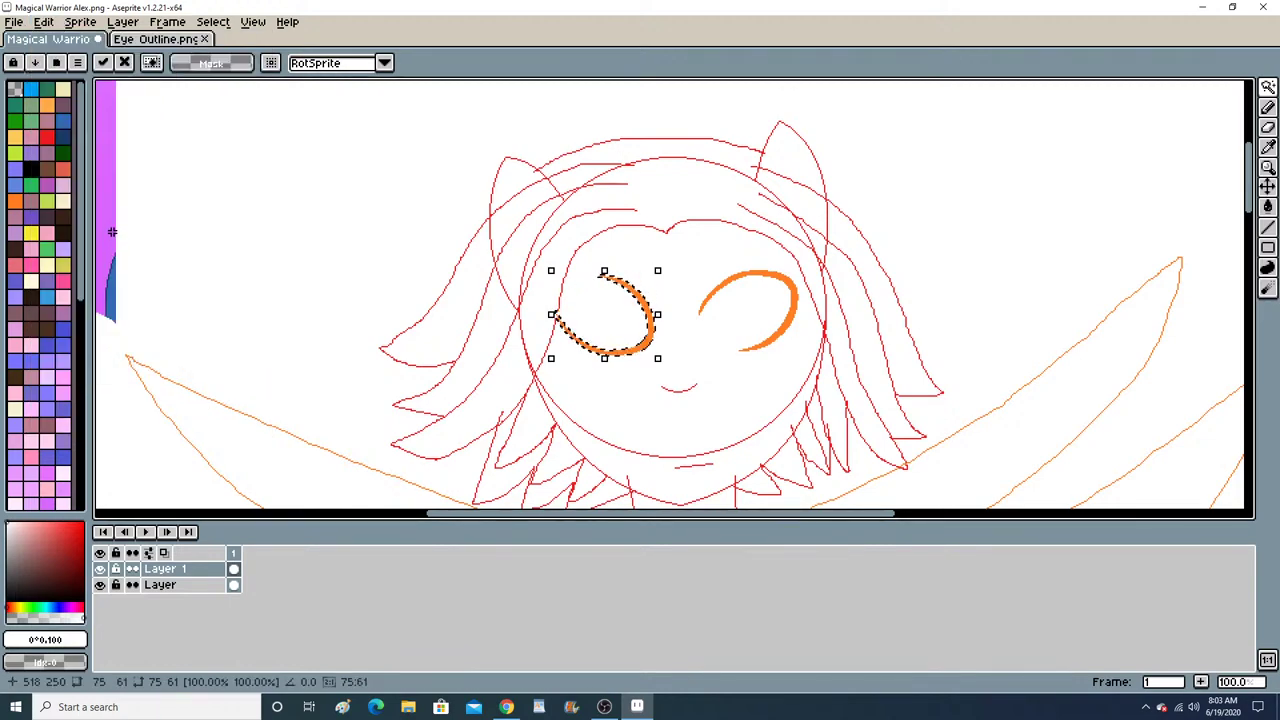
pyautogui.click(44, 21)
pyautogui.click(123, 235)
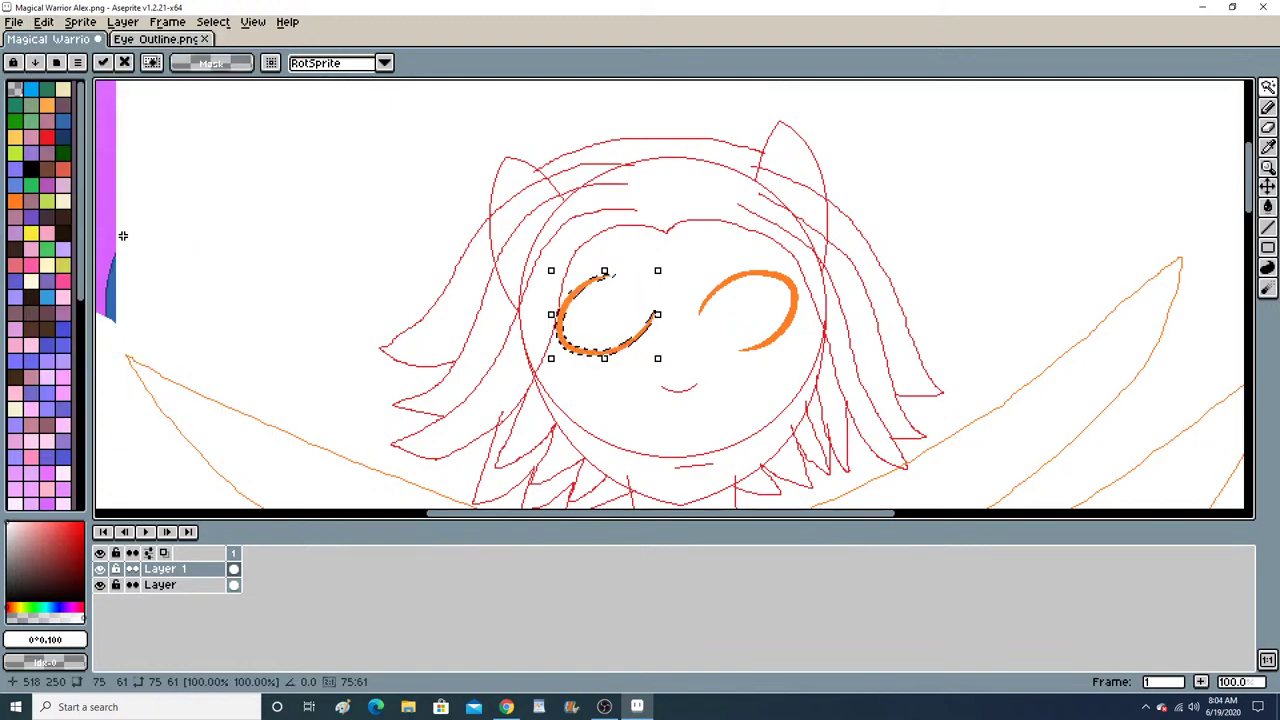
pyautogui.click(44, 21)
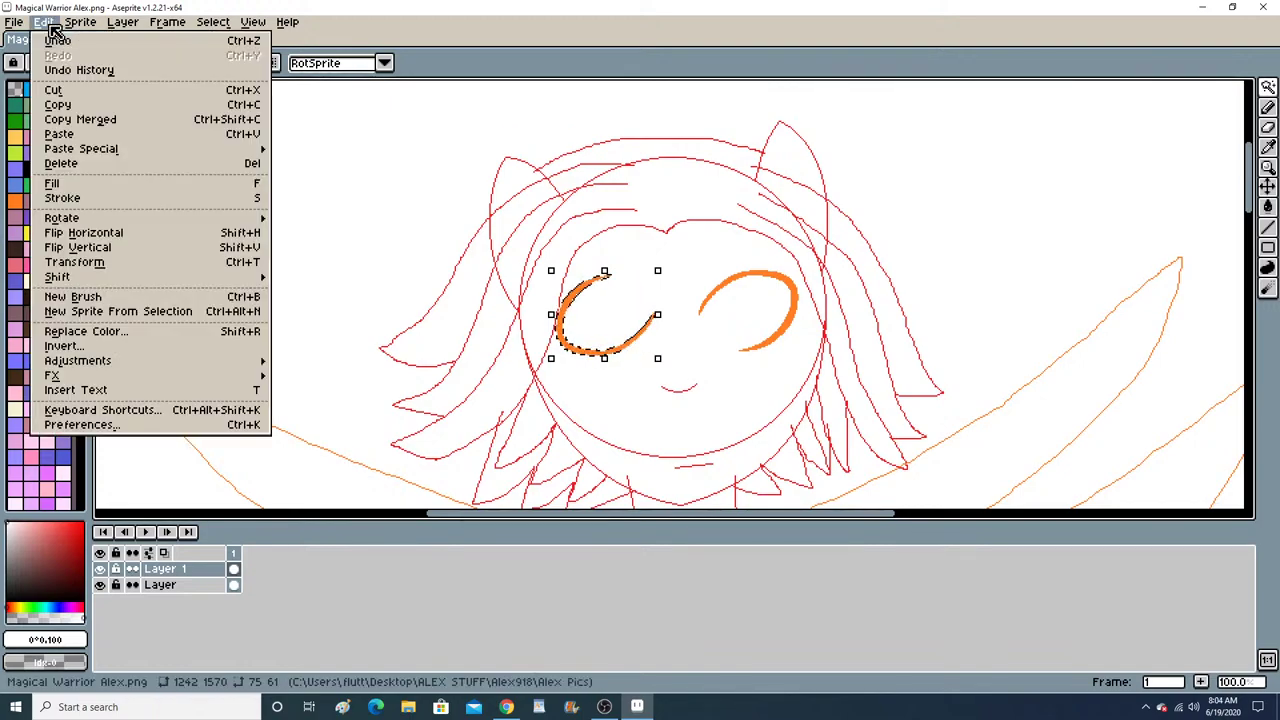
pyautogui.click(125, 250)
# Rotate the mirrored eye by 10 degrees, enlarge it to about 78×62 pixels, fit it to the face edge and deselect it.
pyautogui.scroll(1, 703, 325)
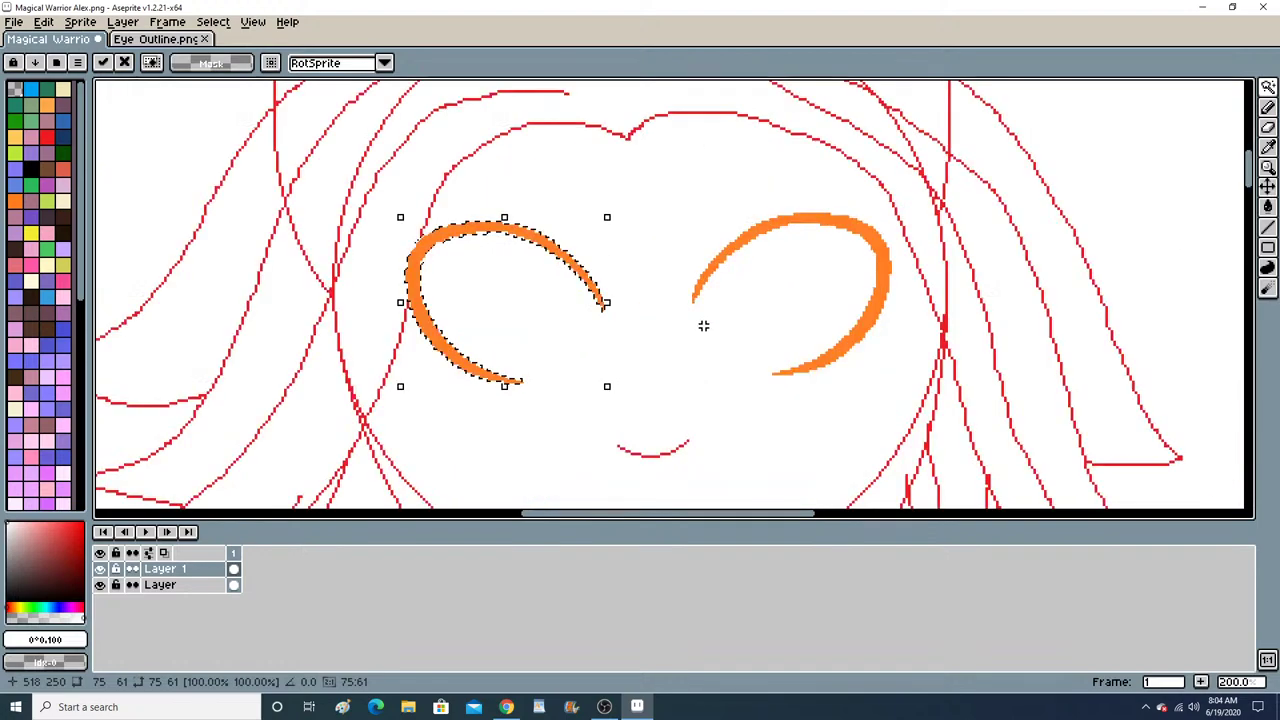
pyautogui.moveTo(620, 380)
pyautogui.mouseDown()
pyautogui.moveTo(626, 391)
pyautogui.moveTo(634, 371)
pyautogui.mouseUp()
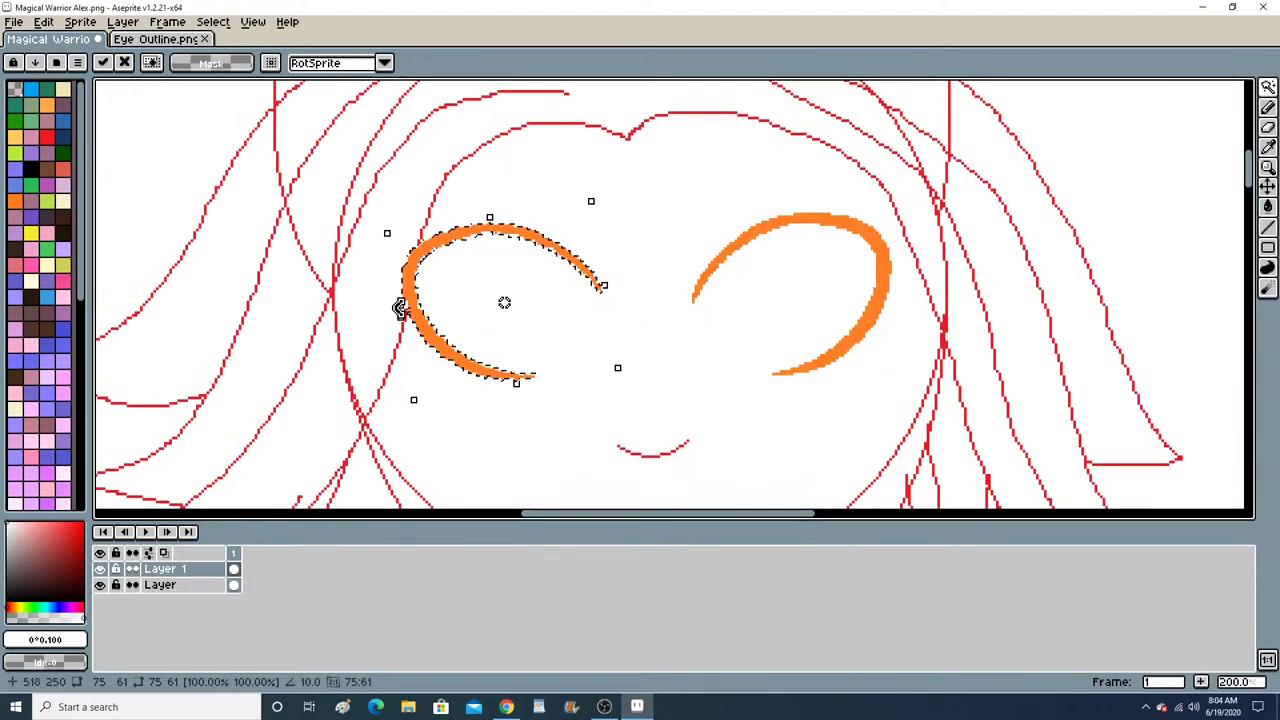
pyautogui.moveTo(399, 308)
pyautogui.mouseDown()
pyautogui.moveTo(414, 314)
pyautogui.moveTo(403, 328)
pyautogui.mouseUp()
pyautogui.moveTo(373, 249); pyautogui.dragTo(363, 246)
pyautogui.moveTo(430, 369); pyautogui.dragTo(434, 375)
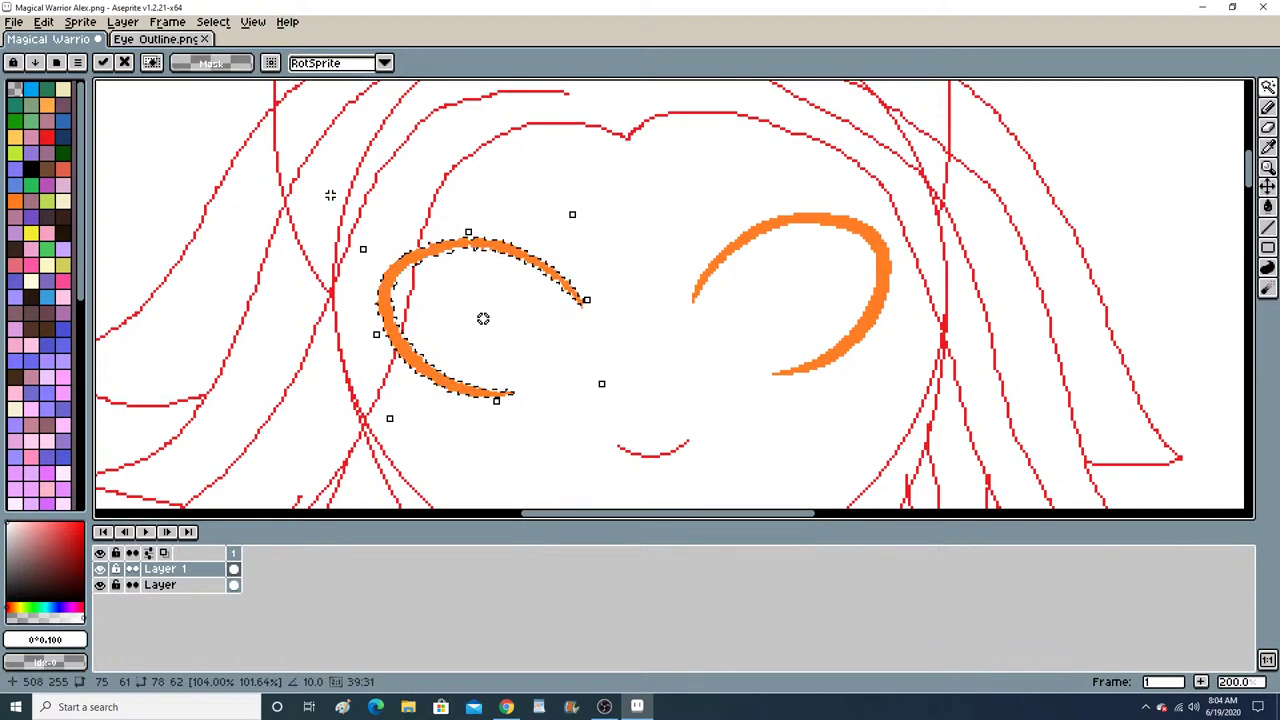
pyautogui.click(177, 25)
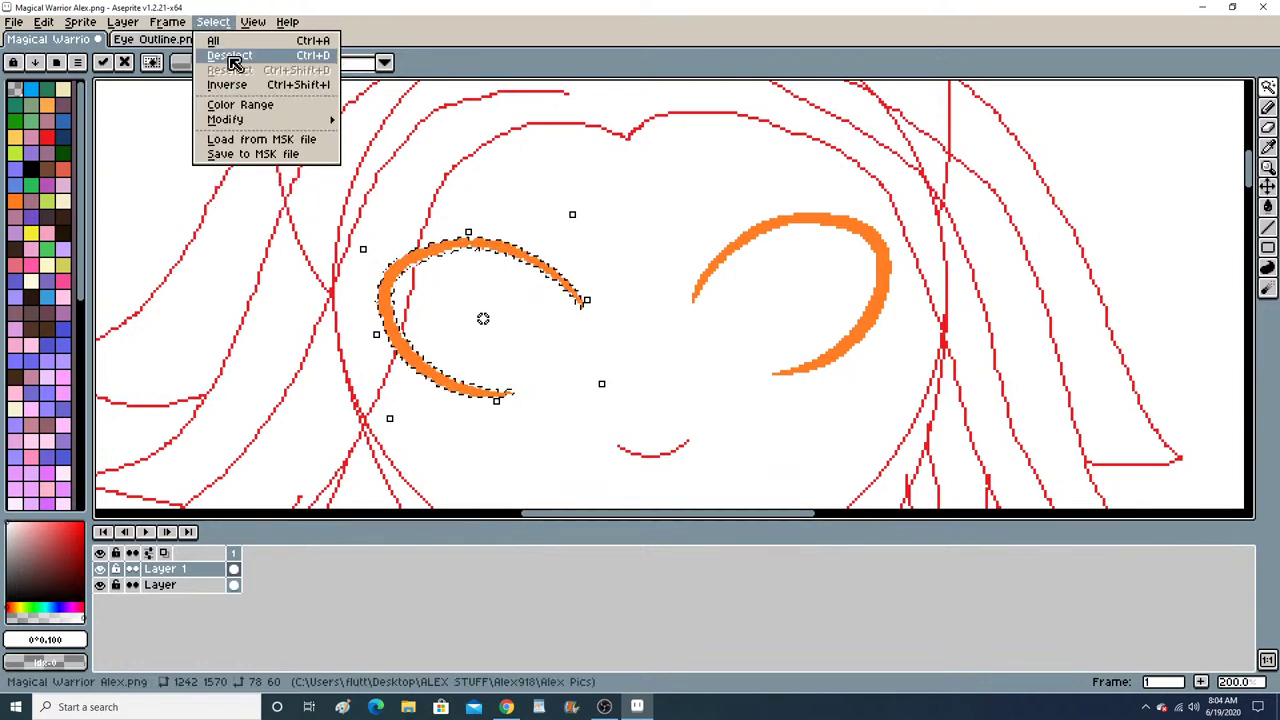
pyautogui.click(238, 55)
# Save the sprite as Magical Warrior Alex.png in the Alex Pics folder, overwriting the existing file.
pyautogui.scroll(-5, 578, 289)
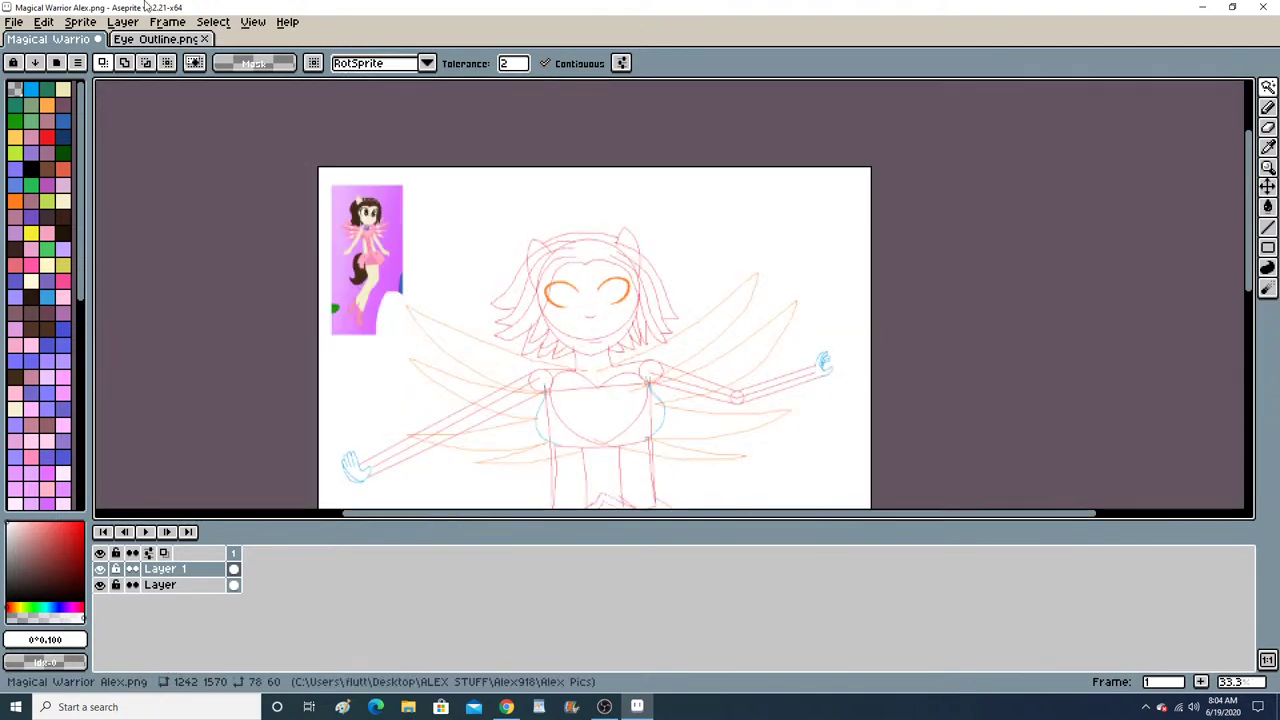
pyautogui.click(14, 22)
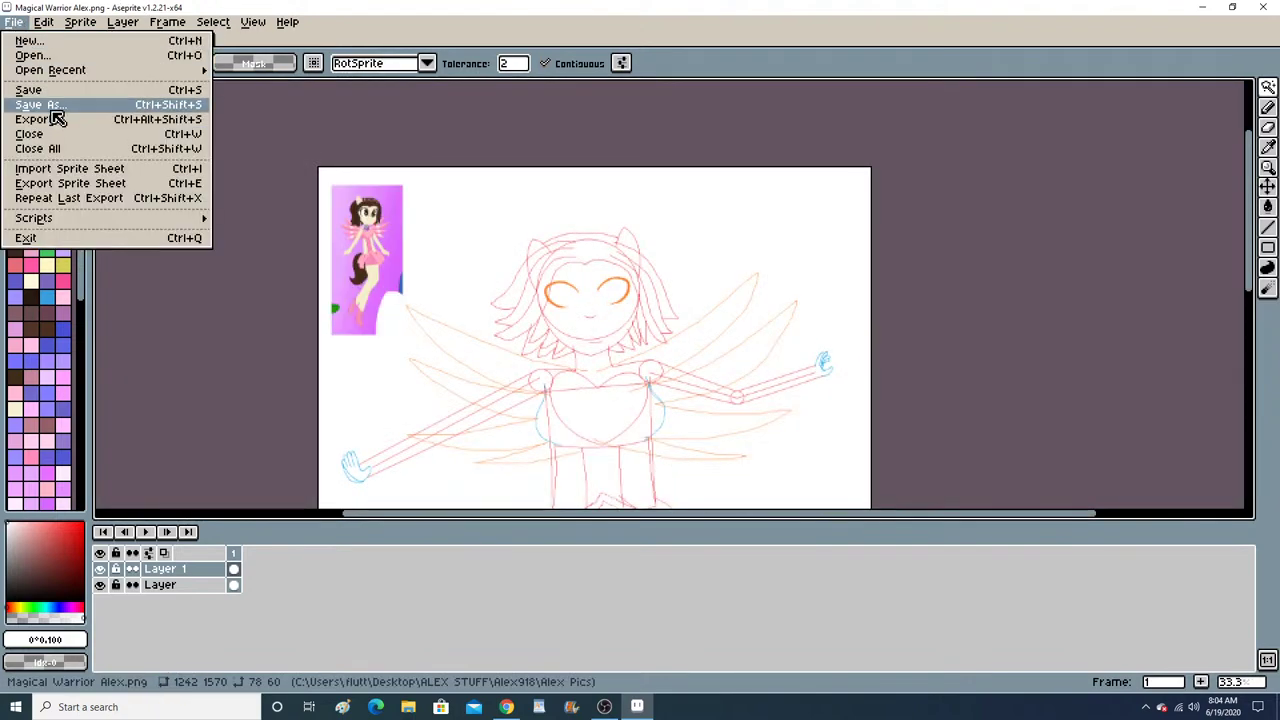
pyautogui.click(50, 106)
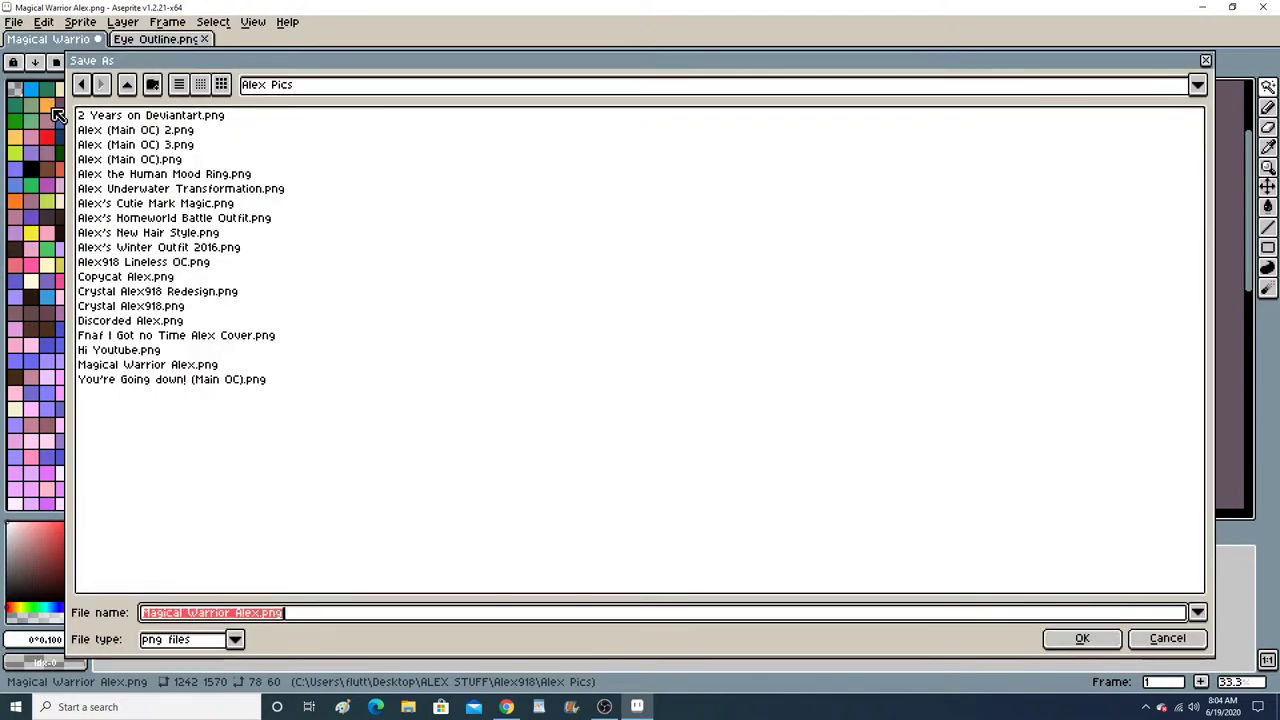
pyautogui.click(1066, 641)
pyautogui.click(578, 381)
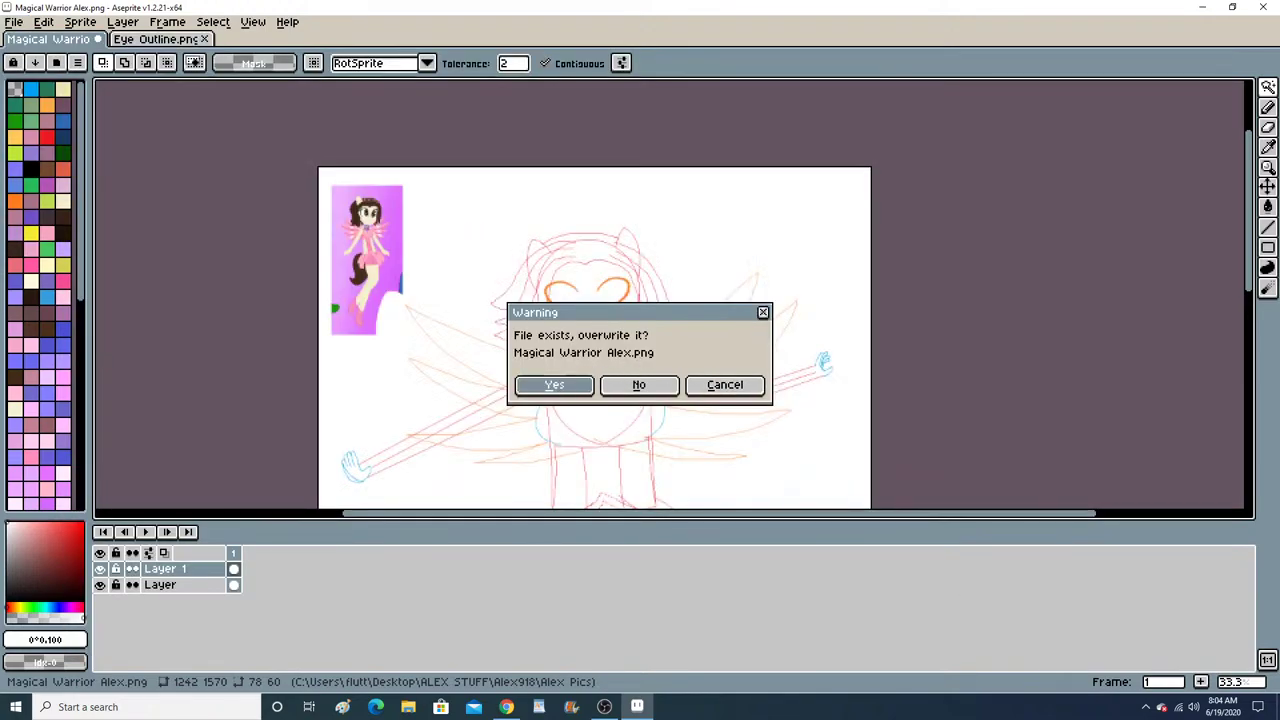
pyautogui.click(588, 410)
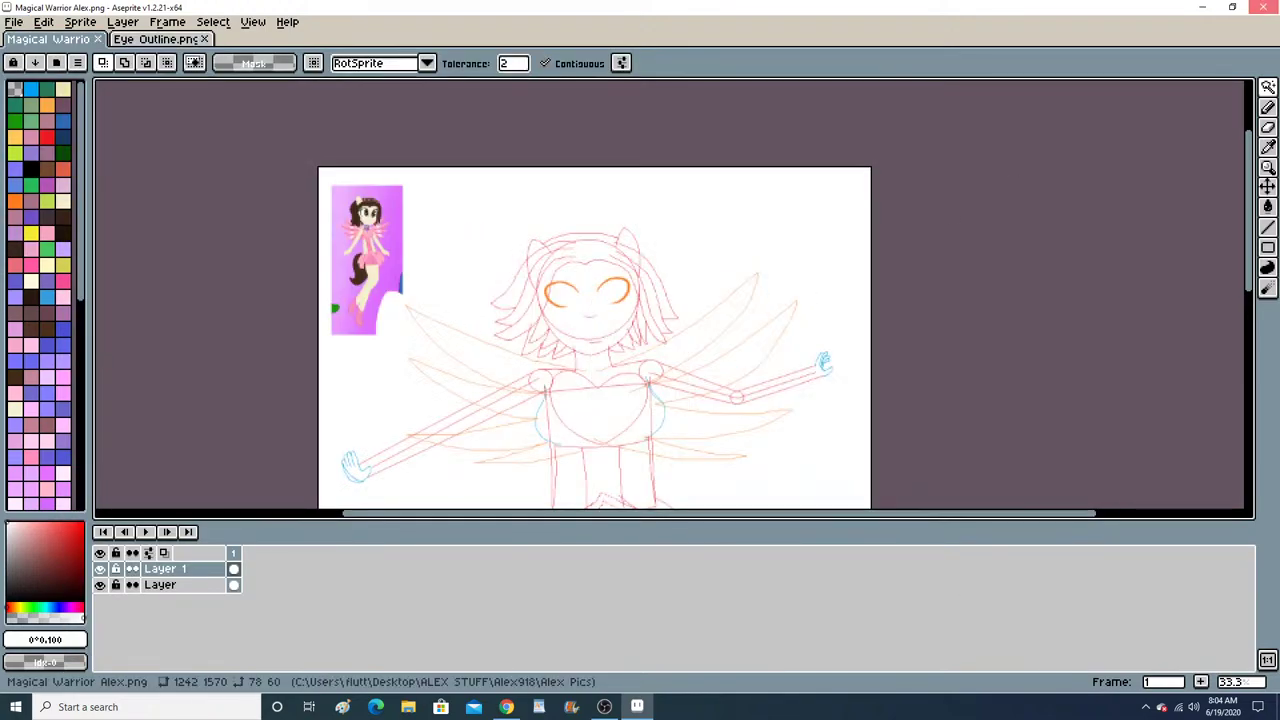
# Close Aseprite, open the recent Magical Warrior Alex picture in Paint and activate the Magnifier tool.
pyautogui.click(1263, 7)
pyautogui.click(342, 707)
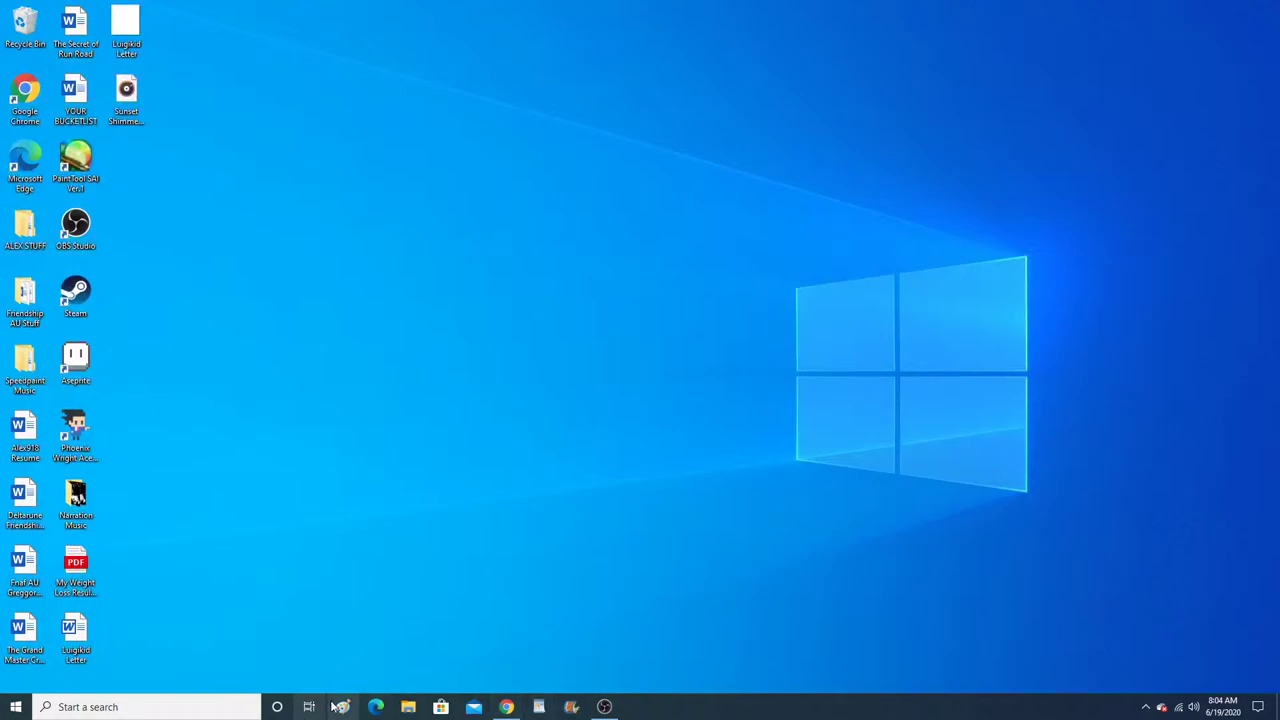
pyautogui.click(19, 23)
pyautogui.click(192, 56)
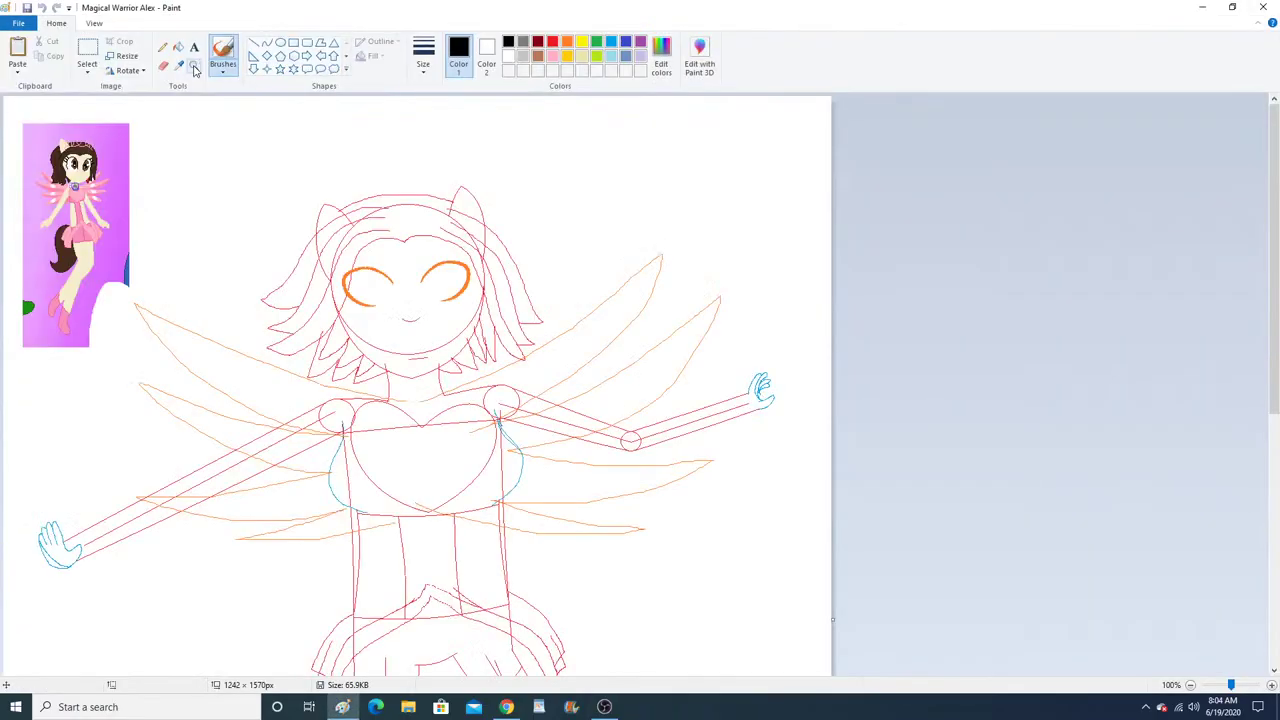
pyautogui.click(194, 66)
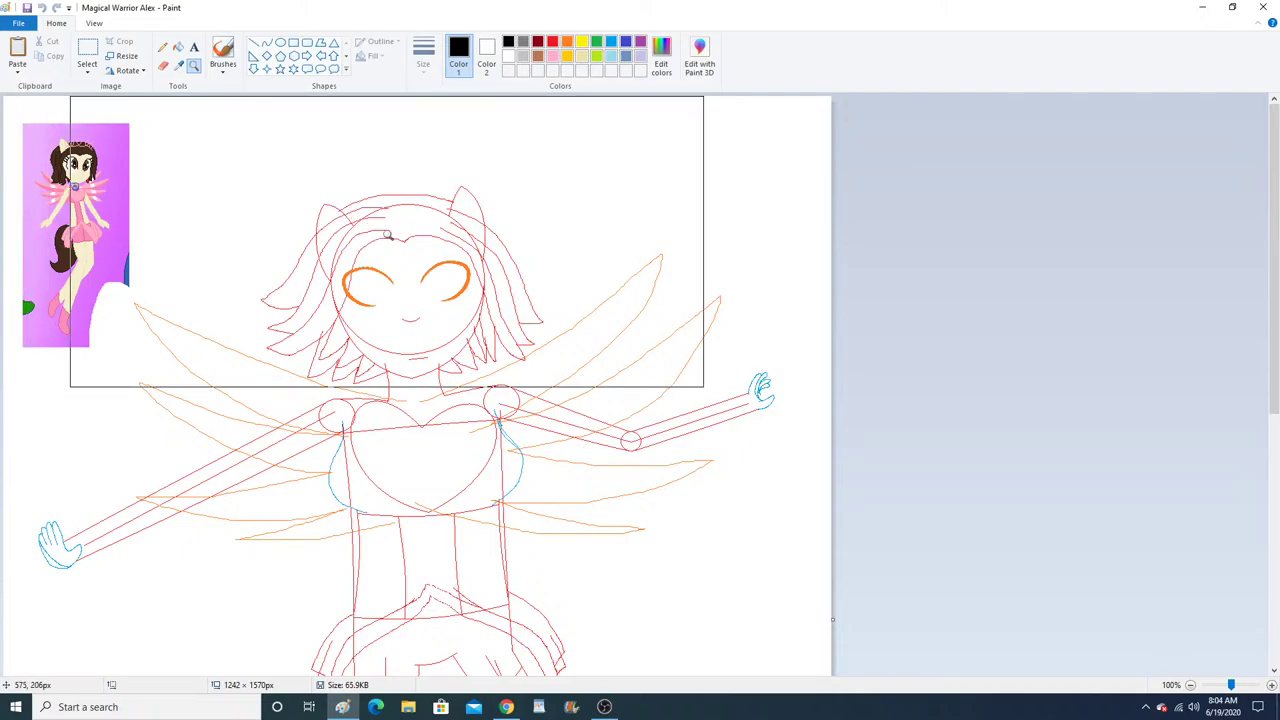
# Switch to Chrome to pause the playing YouTube video, and return to the drawing in Paint.
pyautogui.click(507, 707)
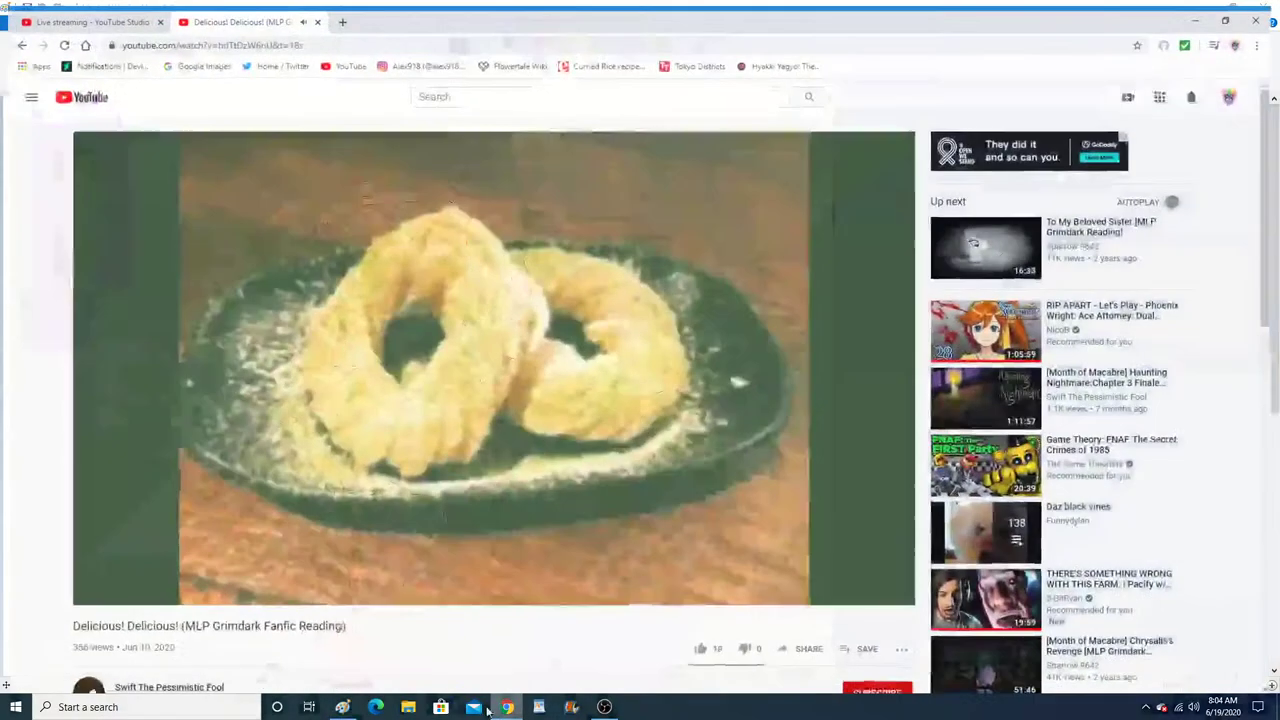
pyautogui.click(88, 591)
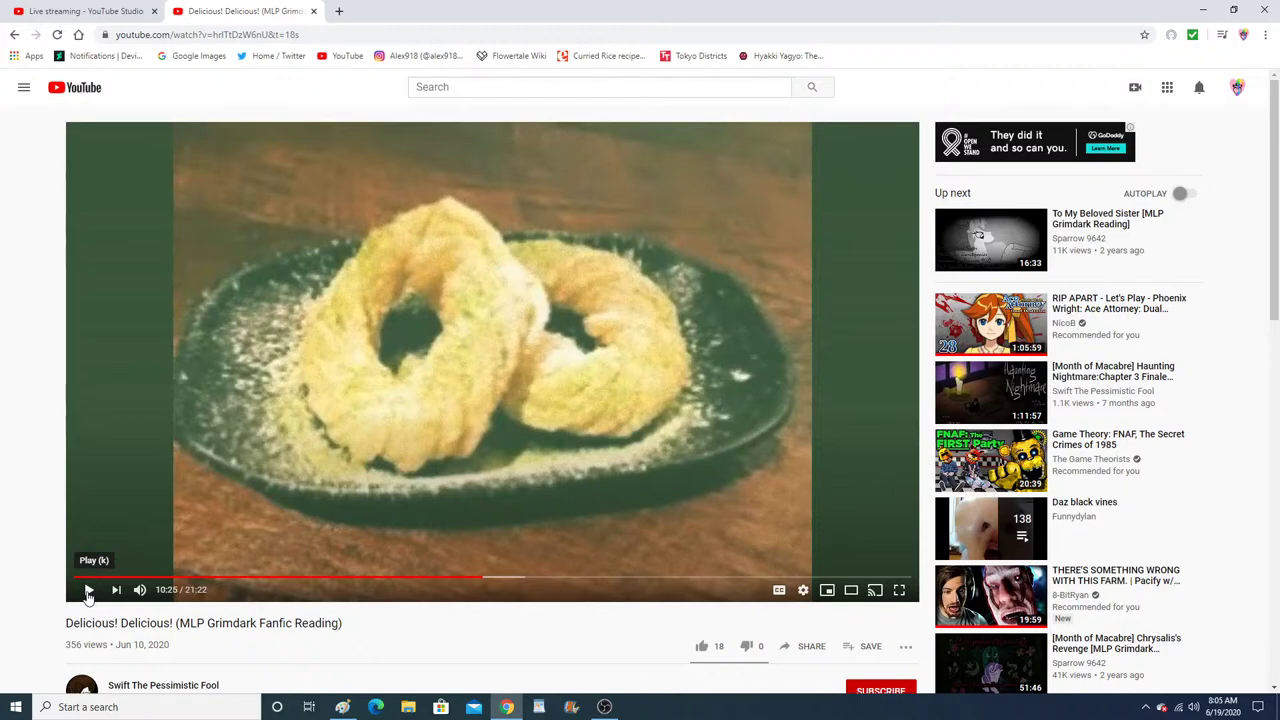
pyautogui.click(345, 707)
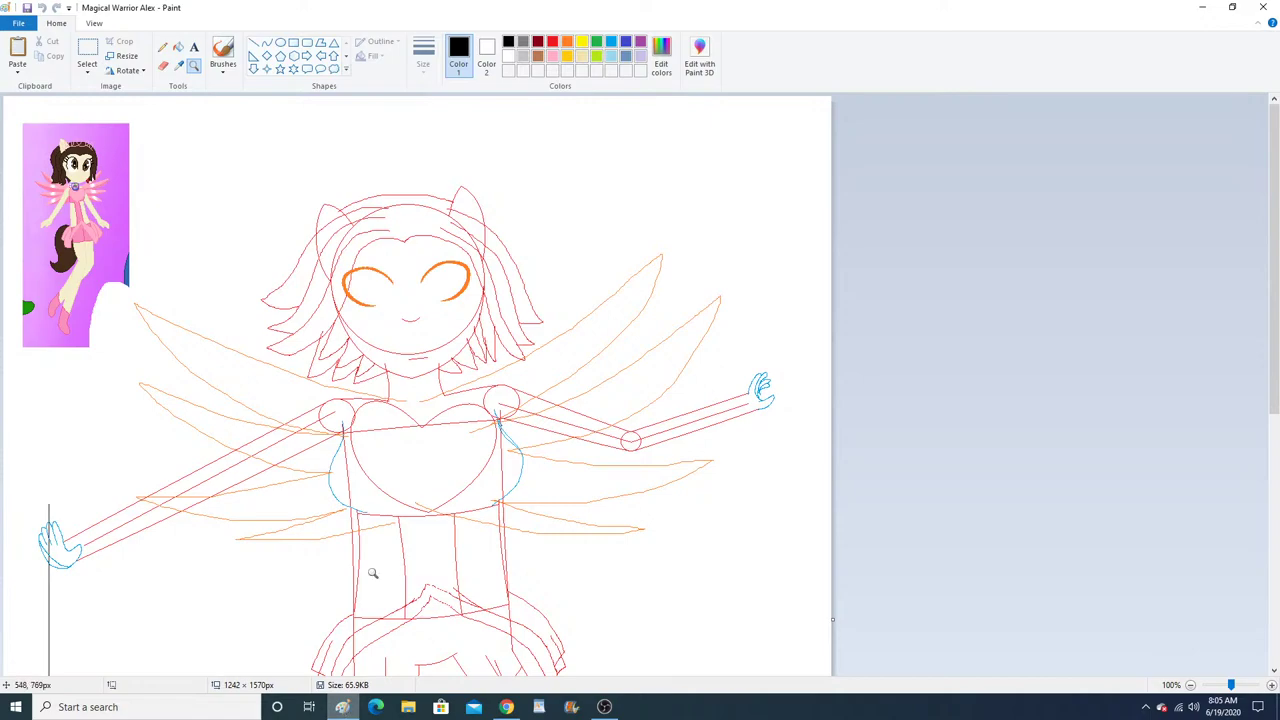
pyautogui.click(470, 290)
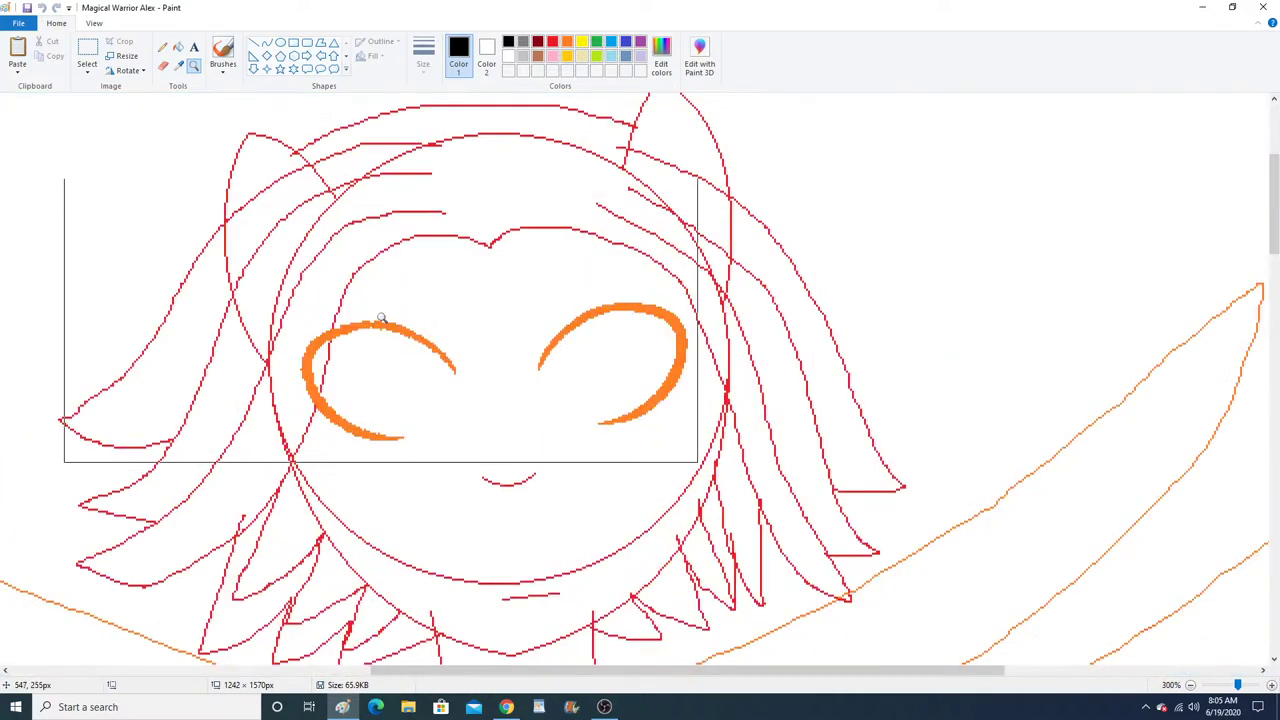
pyautogui.rightClick(360, 272)
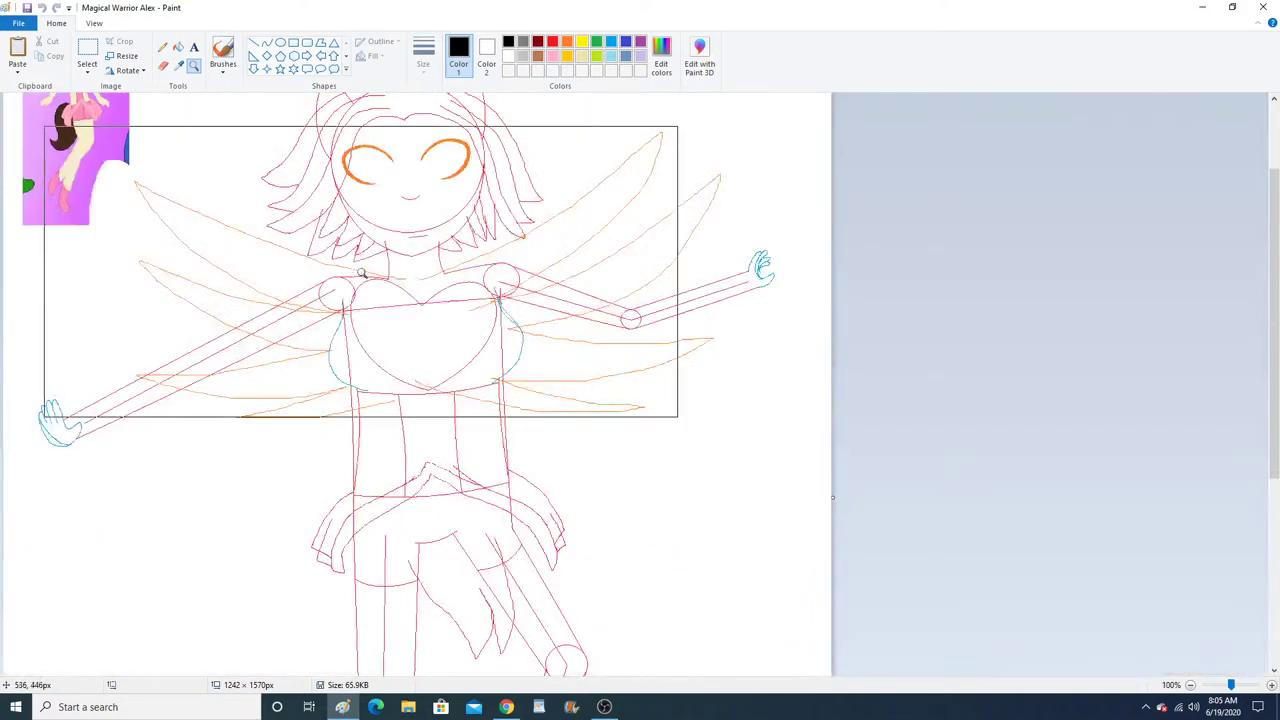
pyautogui.scroll(3, 362, 272)
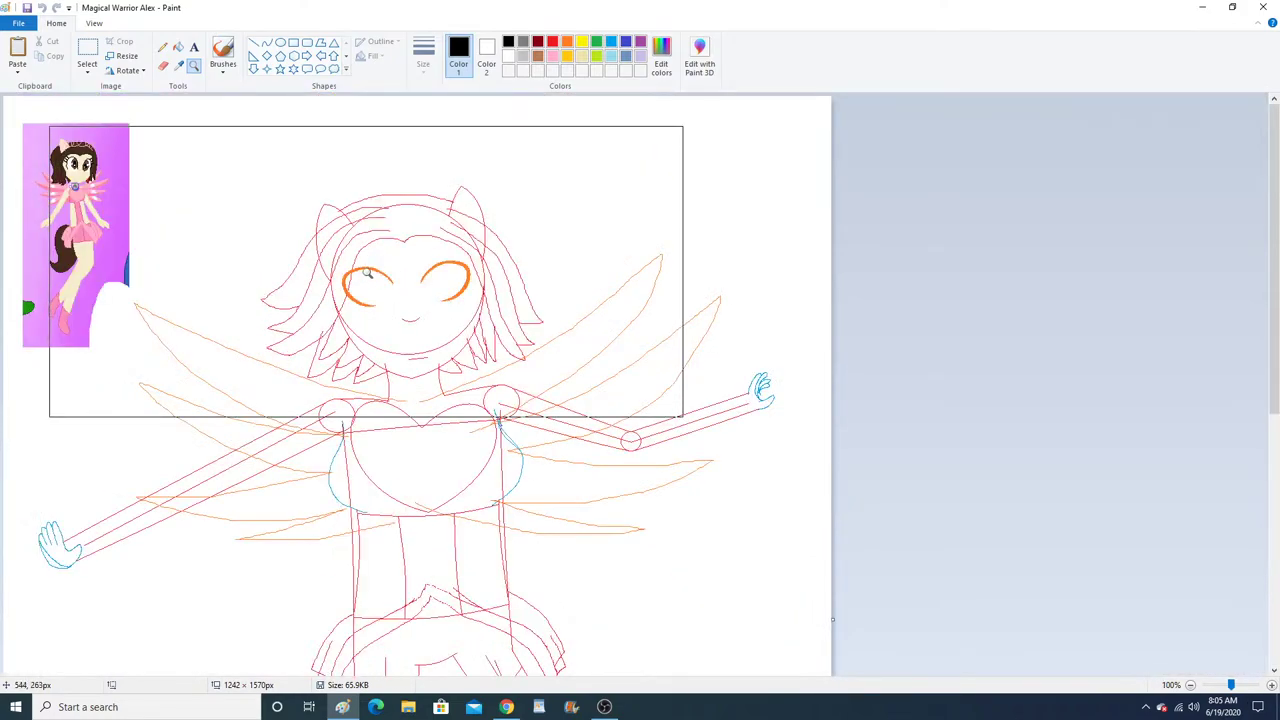
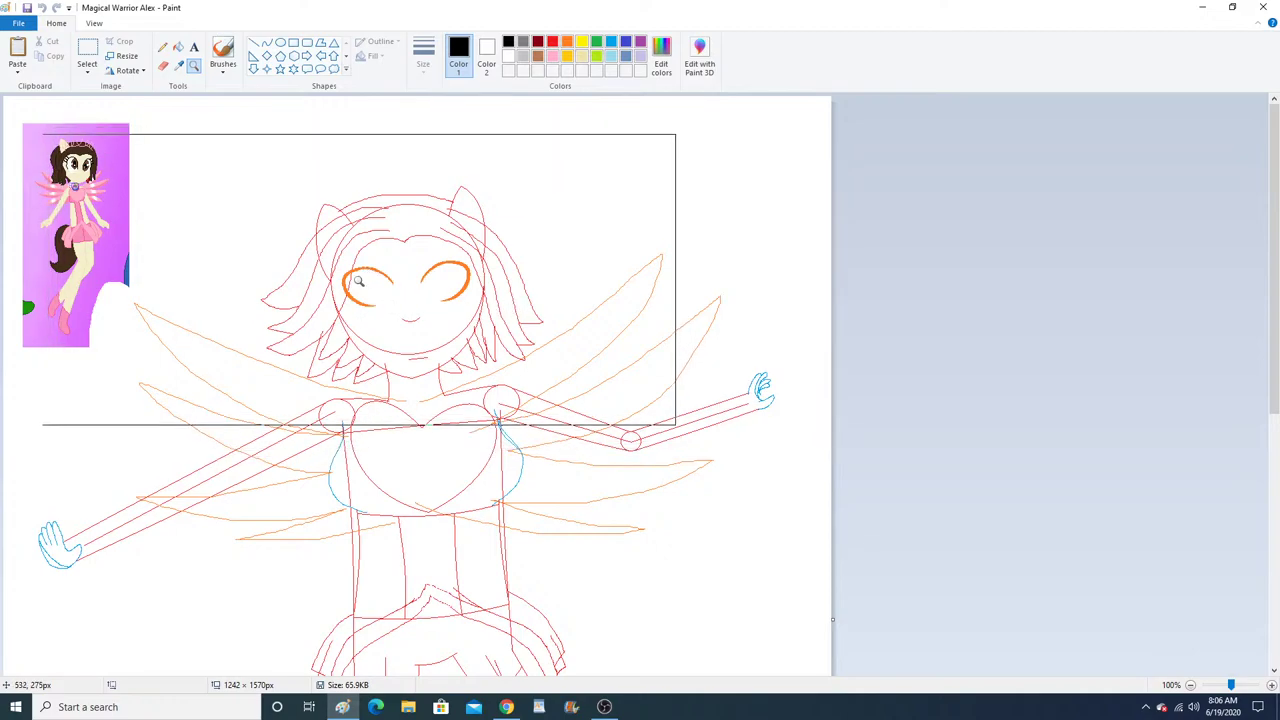
pyautogui.rightClick(358, 282)
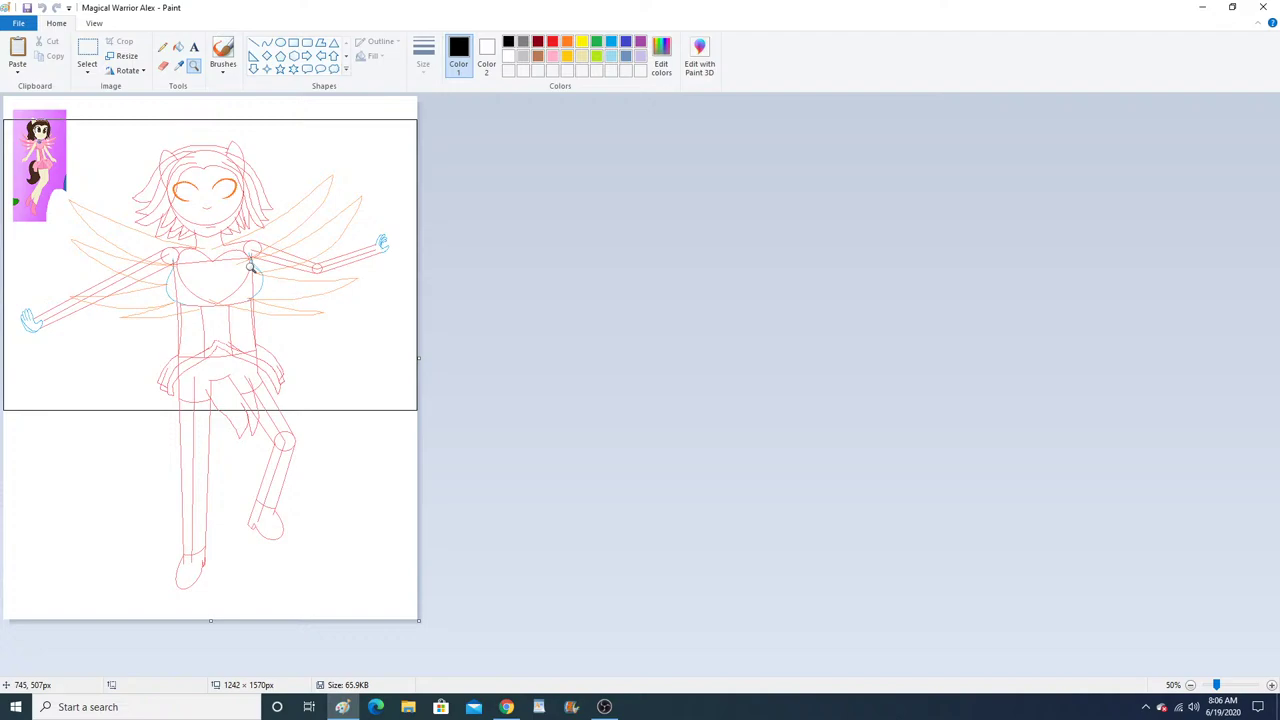
pyautogui.click(508, 708)
pyautogui.click(342, 708)
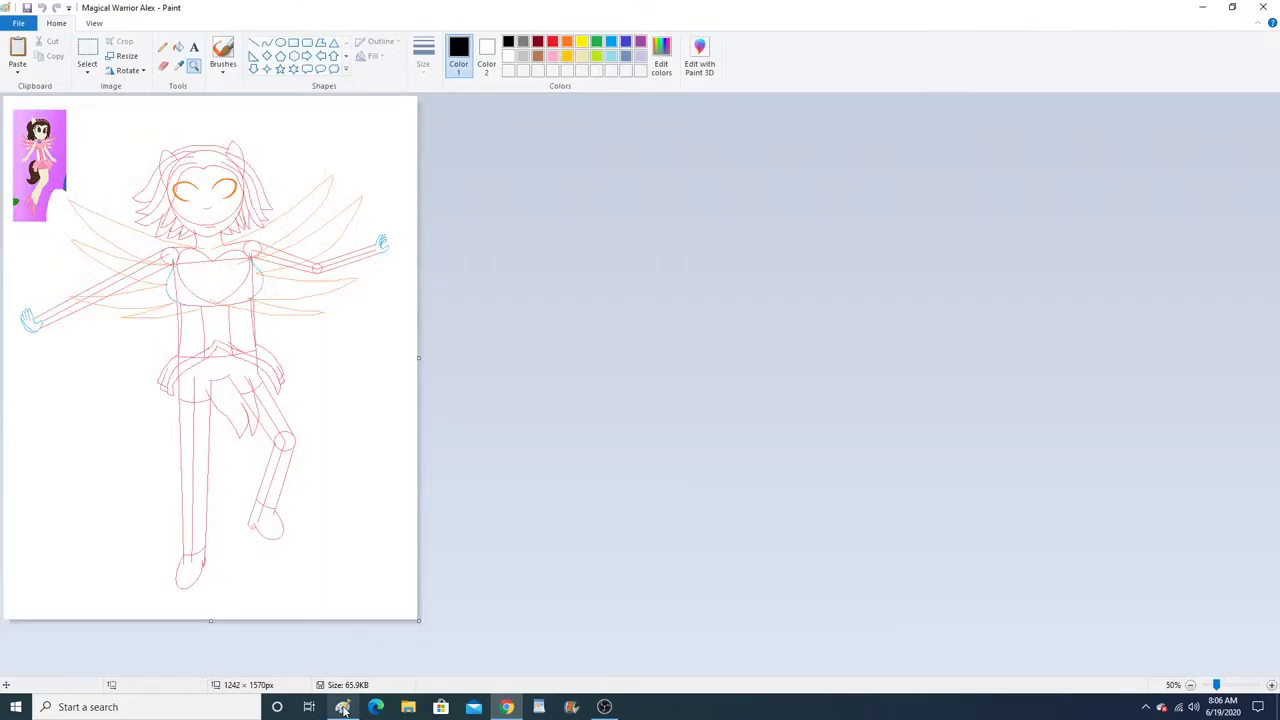
# Sample the tan skin-outline colour from the reference character and set up the Curve tool with a thicker line.
pyautogui.click(168, 252)
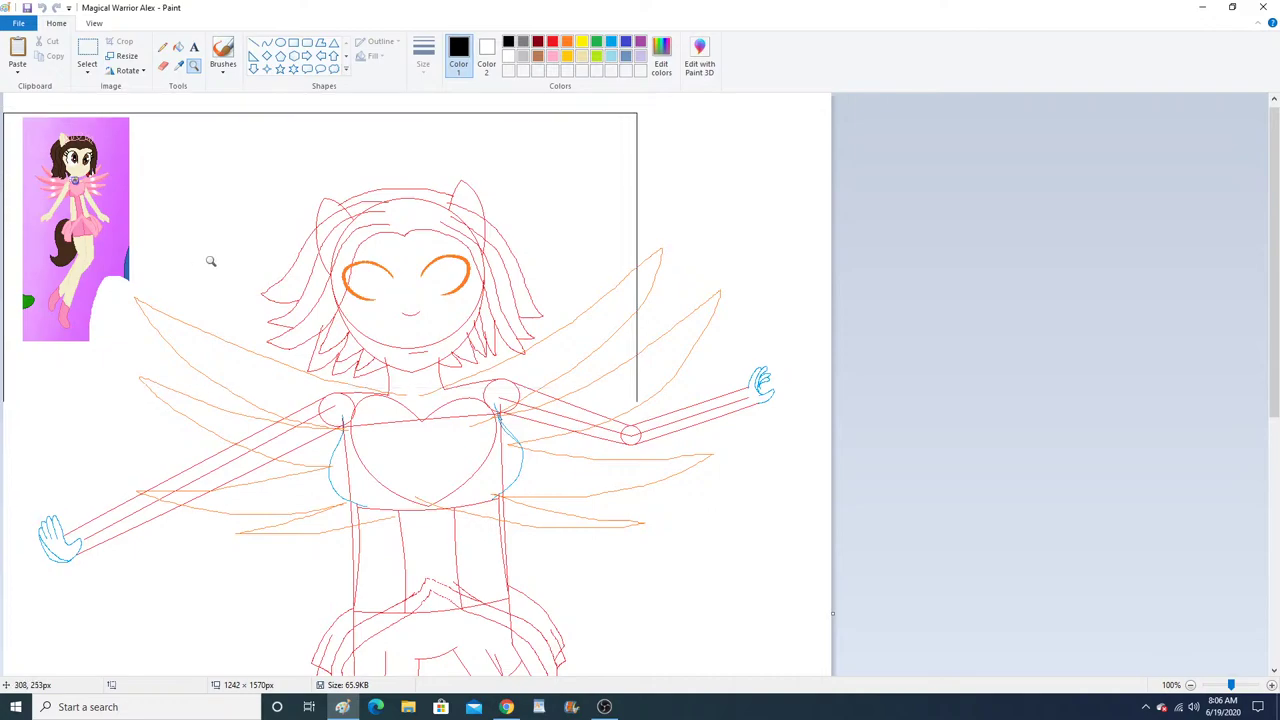
pyautogui.click(210, 261)
pyautogui.click(320, 262)
pyautogui.click(348, 262)
pyautogui.click(350, 262)
pyautogui.click(346, 260)
pyautogui.click(344, 258)
pyautogui.click(344, 258)
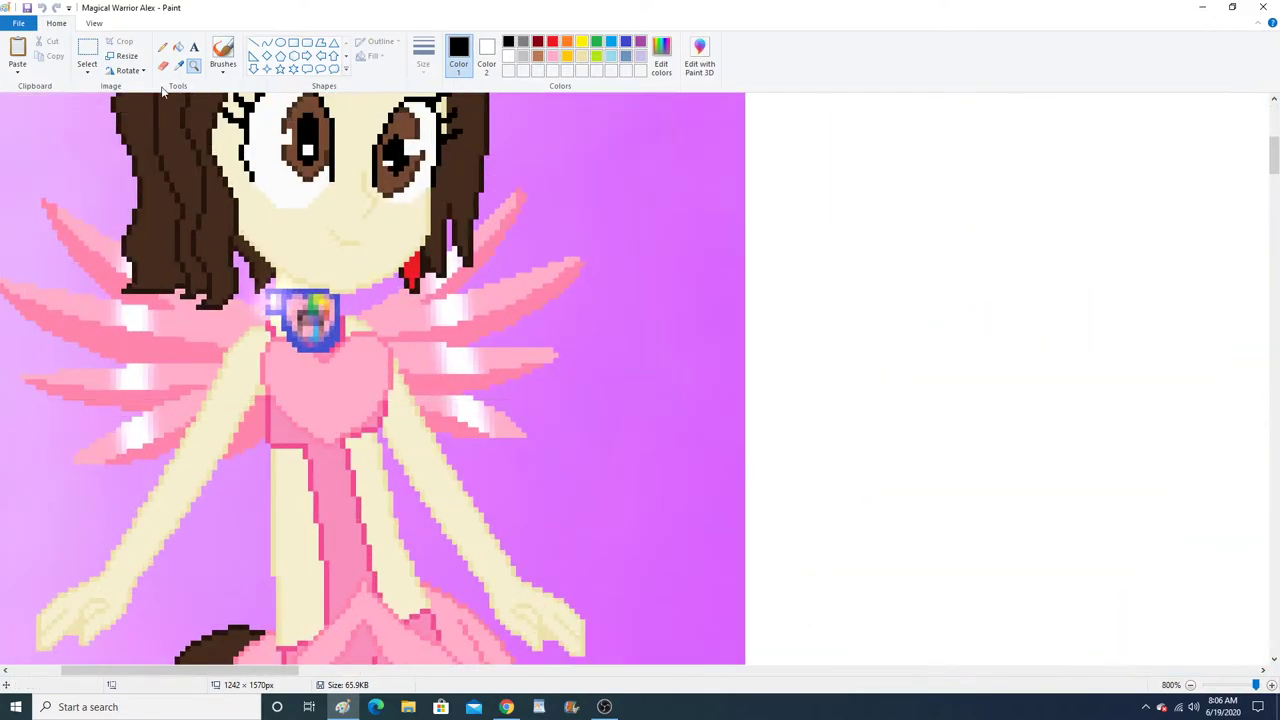
pyautogui.click(179, 65)
pyautogui.click(348, 242)
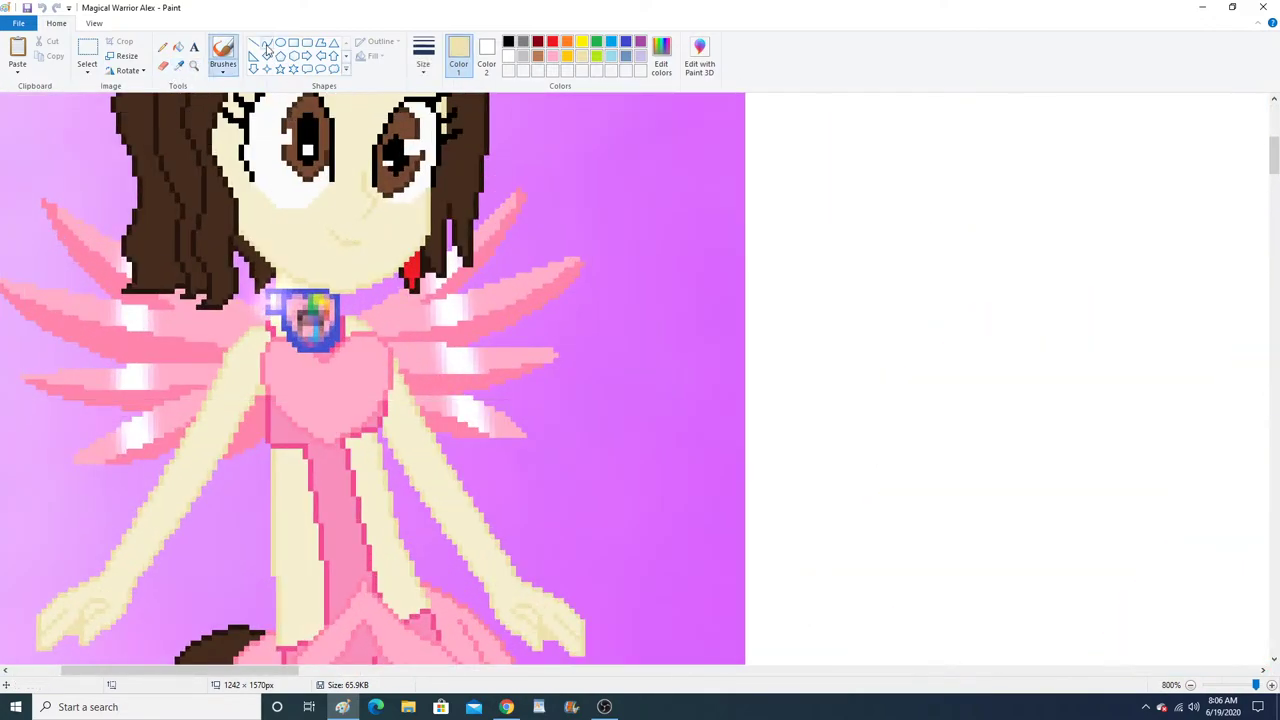
pyautogui.click(266, 42)
pyautogui.click(423, 55)
pyautogui.click(455, 126)
# Trace the left side of the jaw with tan curves, from the hair down to the chin tip.
pyautogui.click(195, 66)
pyautogui.rightClick(294, 286)
pyautogui.rightClick(294, 286)
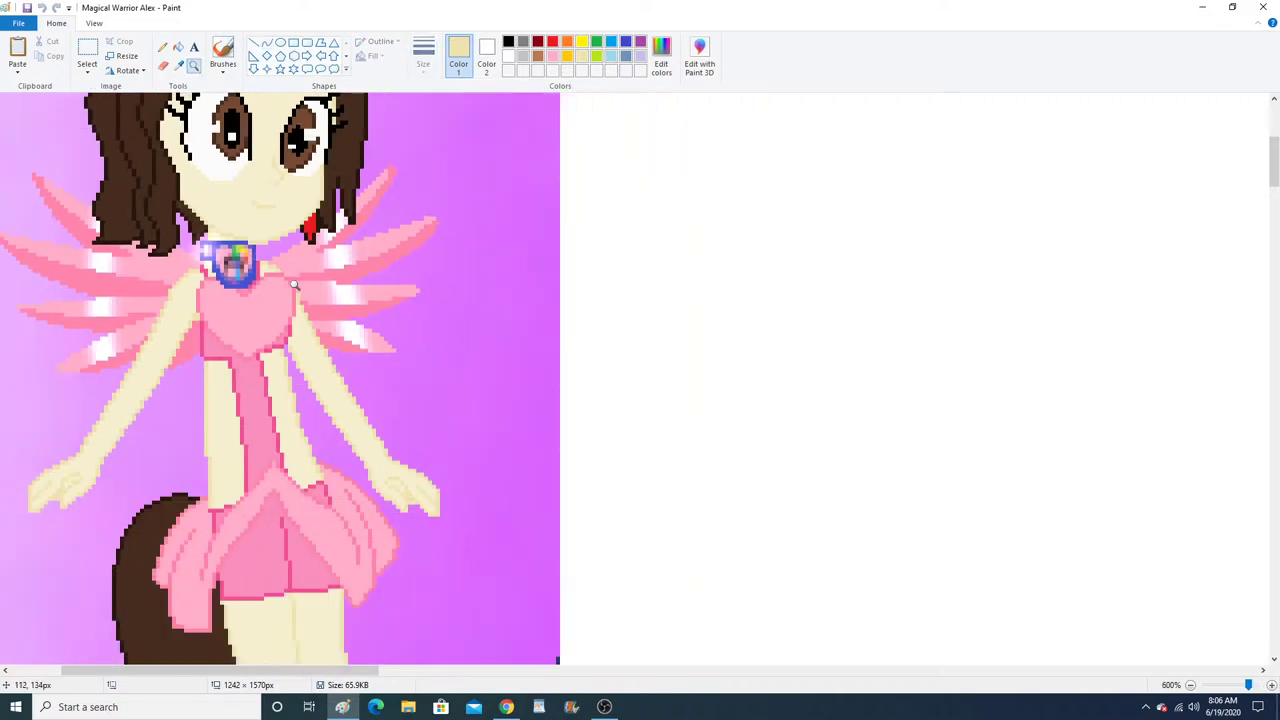
pyautogui.rightClick(294, 286)
pyautogui.rightClick(294, 286)
pyautogui.rightClick(294, 286)
pyautogui.rightClick(294, 286)
pyautogui.click(733, 442)
pyautogui.click(496, 323)
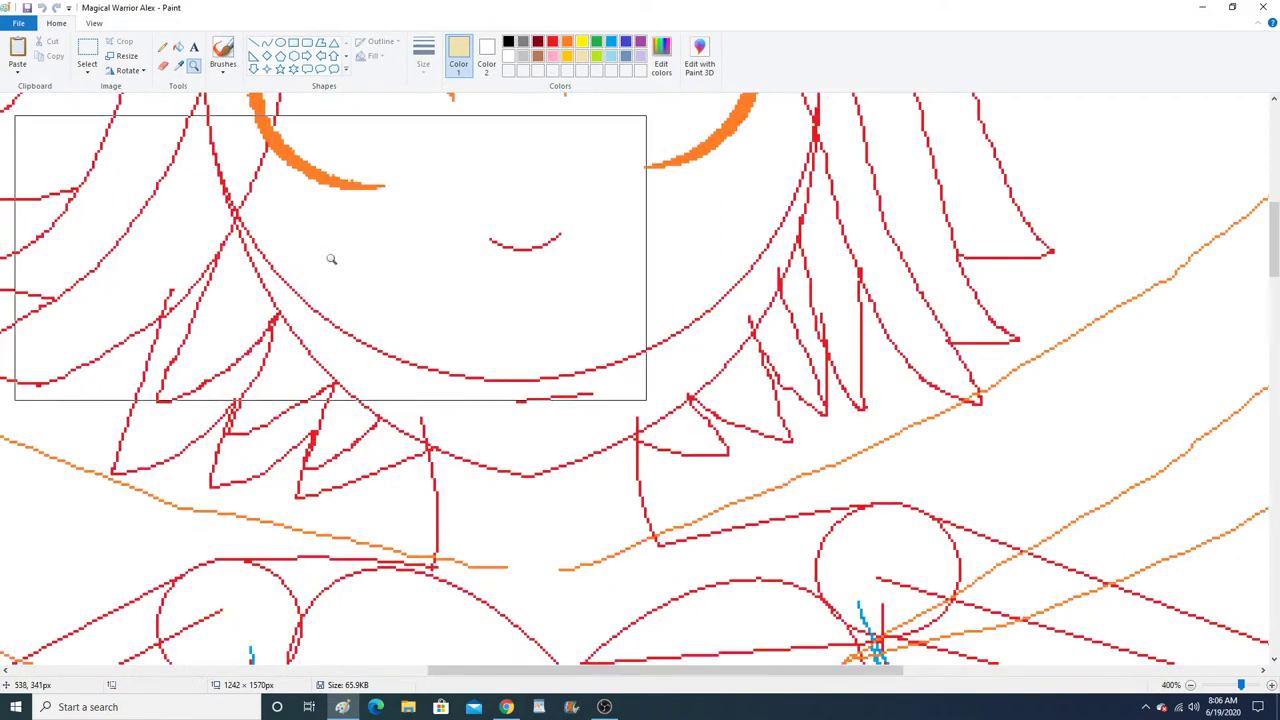
pyautogui.click(329, 257)
pyautogui.click(266, 42)
pyautogui.moveTo(276, 230); pyautogui.dragTo(640, 545)
pyautogui.click(359, 413)
pyautogui.moveTo(373, 424); pyautogui.dragTo(464, 512)
pyautogui.scroll(1, 994, 390)
pyautogui.scroll(-2, 995, 295)
# Trace the right side of the jaw with a tan curve of about 108×128 pixels ending at the chin tip.
pyautogui.moveTo(1002, 259); pyautogui.dragTo(646, 406)
pyautogui.scroll(1, 646, 406)
pyautogui.moveTo(972, 304); pyautogui.dragTo(940, 446)
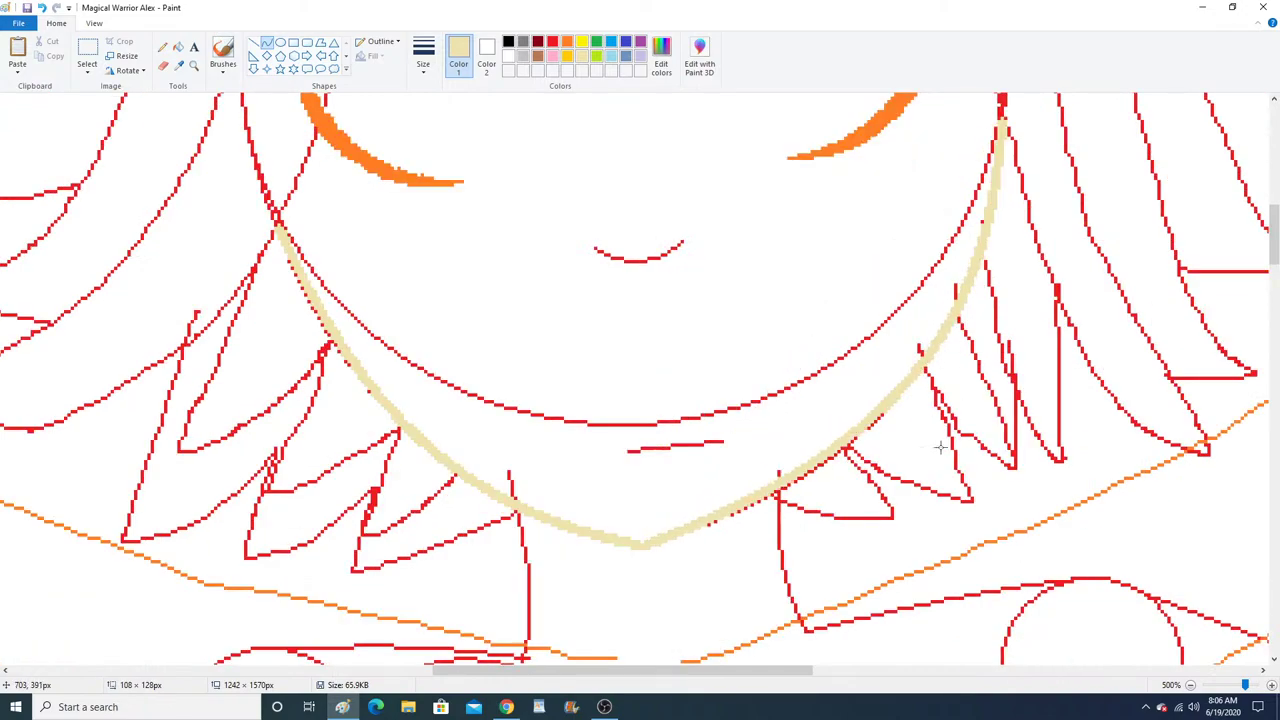
pyautogui.click(923, 440)
pyautogui.moveTo(592, 249); pyautogui.dragTo(687, 242)
pyautogui.click(43, 8)
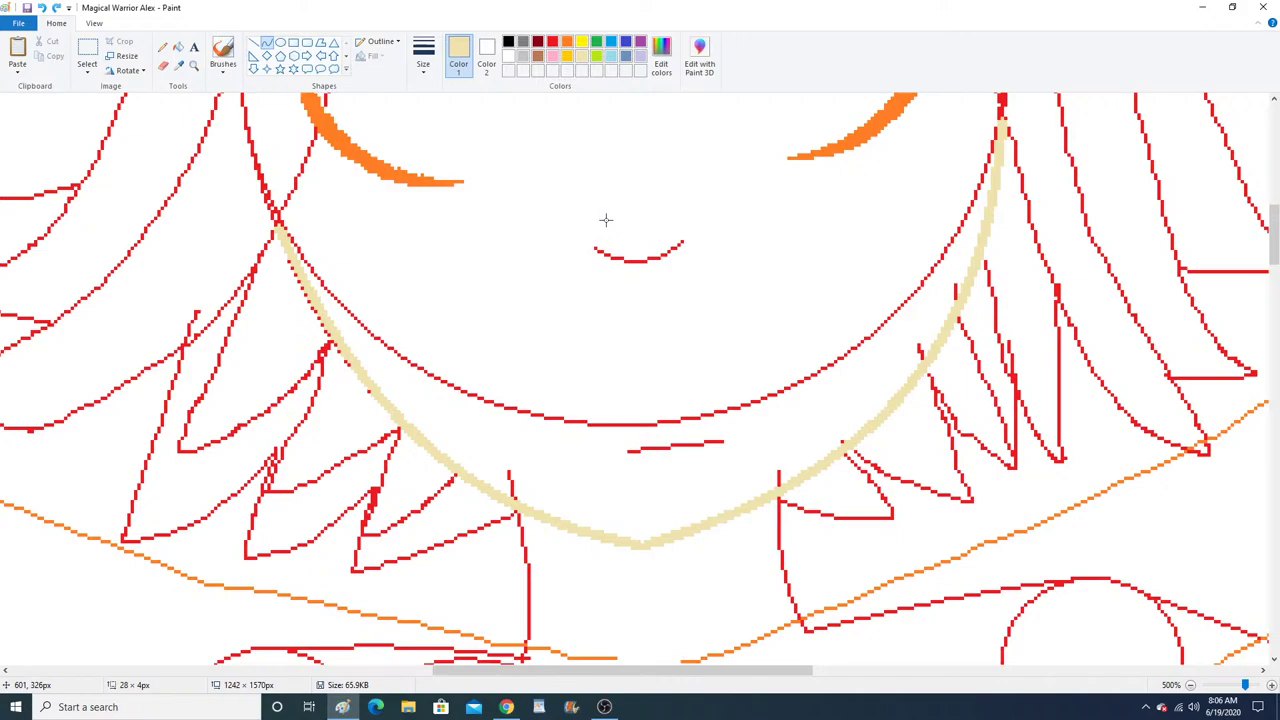
pyautogui.moveTo(615, 258); pyautogui.dragTo(666, 247)
pyautogui.click(635, 261)
pyautogui.click(42, 8)
# Trace the middle of the smile and the short line above the chin tip with tan curves.
pyautogui.click(194, 65)
pyautogui.click(491, 237)
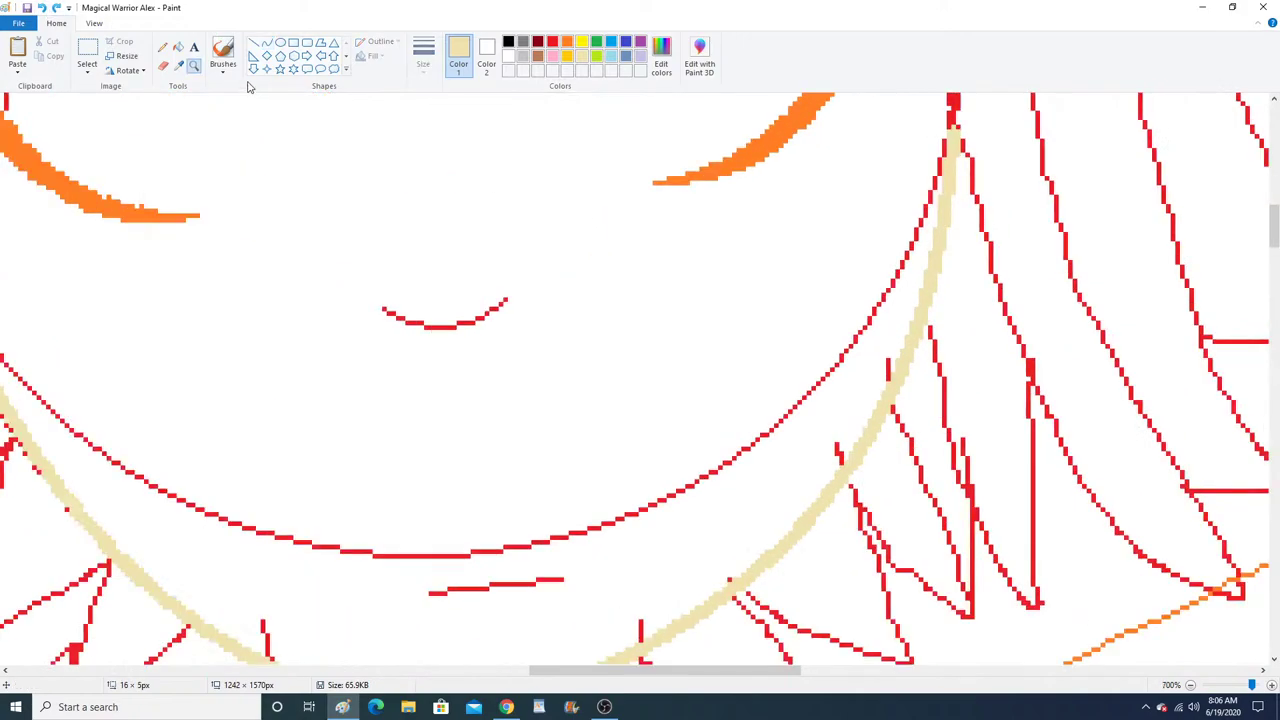
pyautogui.click(267, 43)
pyautogui.moveTo(409, 317)
pyautogui.mouseDown()
pyautogui.moveTo(481, 308)
pyautogui.moveTo(438, 333)
pyautogui.mouseUp()
pyautogui.click(435, 328)
pyautogui.moveTo(432, 594); pyautogui.dragTo(560, 578)
pyautogui.click(493, 585)
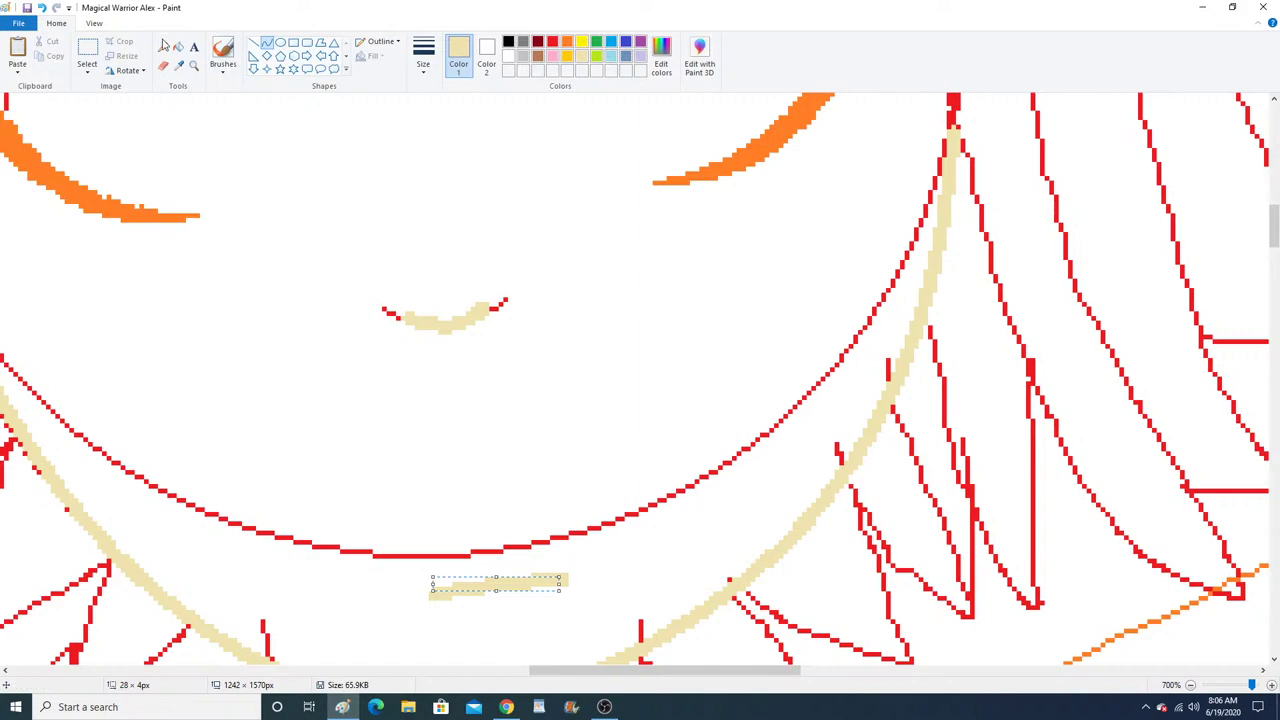
pyautogui.click(163, 47)
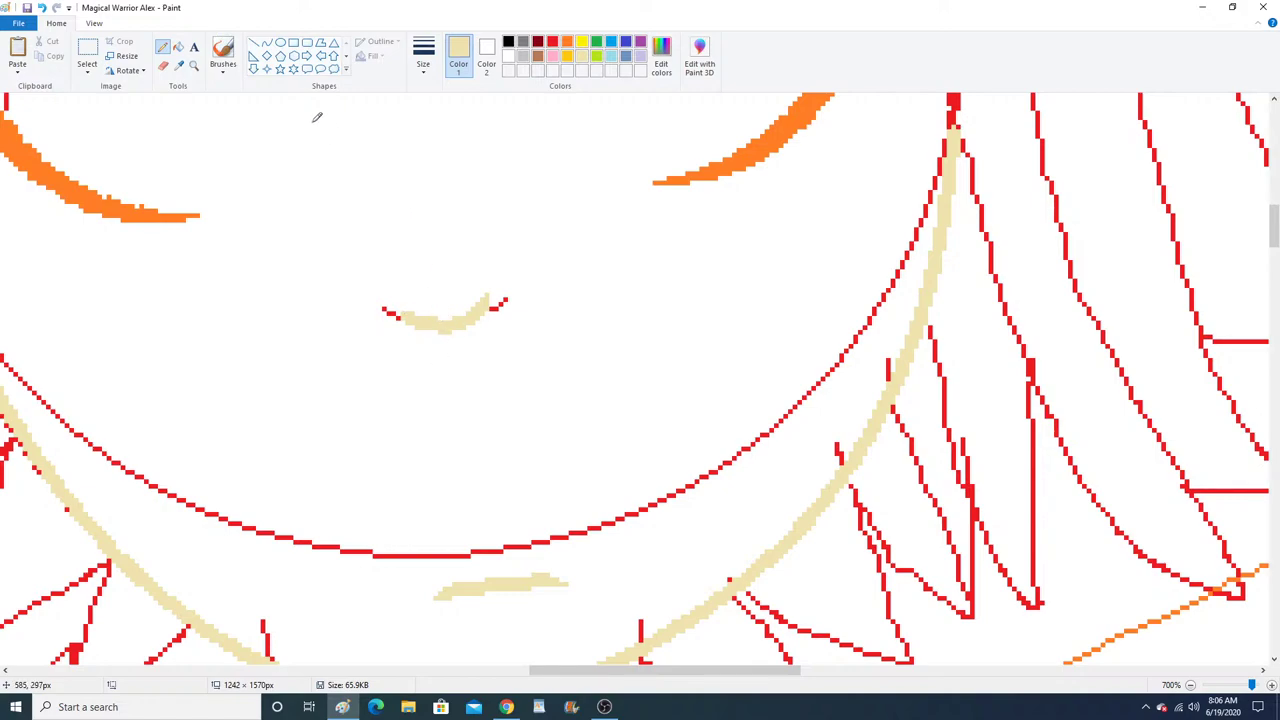
# Trace both sides of the neck with tan curves, about 4×45 pixels on the left and 10×41 pixels on the right.
pyautogui.click(196, 67)
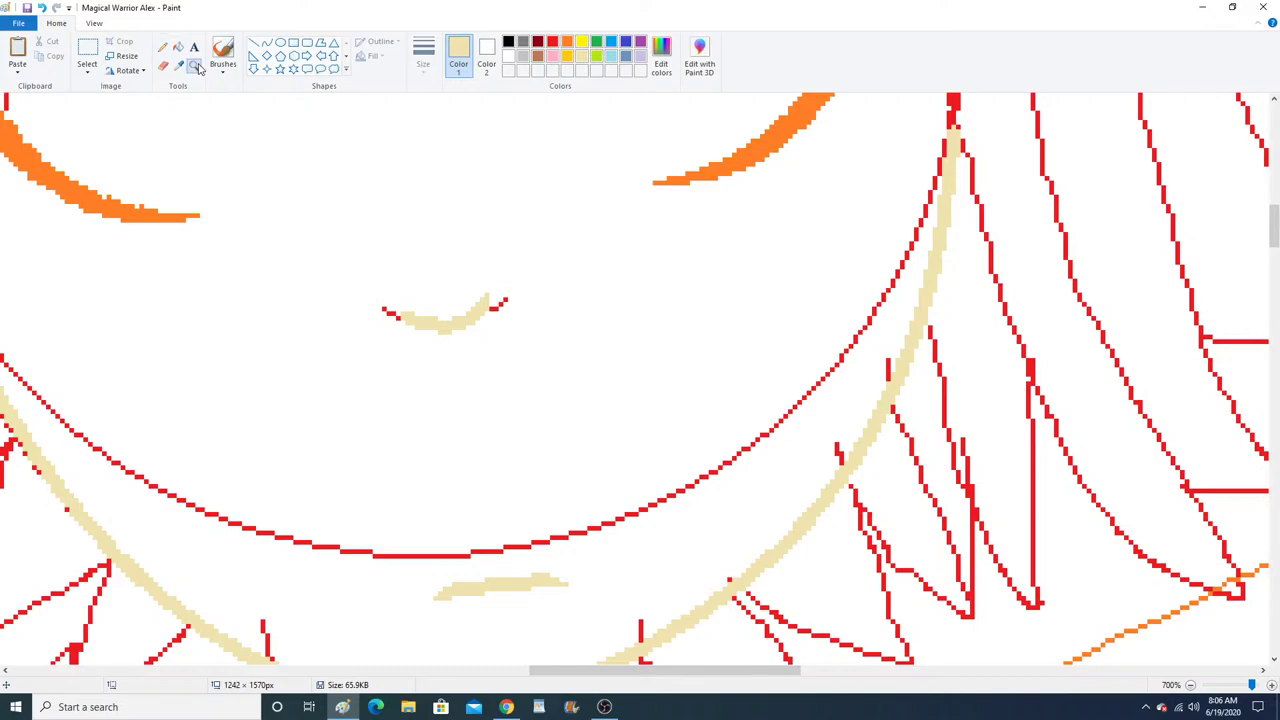
pyautogui.rightClick(443, 317)
pyautogui.rightClick(443, 317)
pyautogui.rightClick(443, 317)
pyautogui.rightClick(443, 317)
pyautogui.rightClick(445, 317)
pyautogui.click(432, 254)
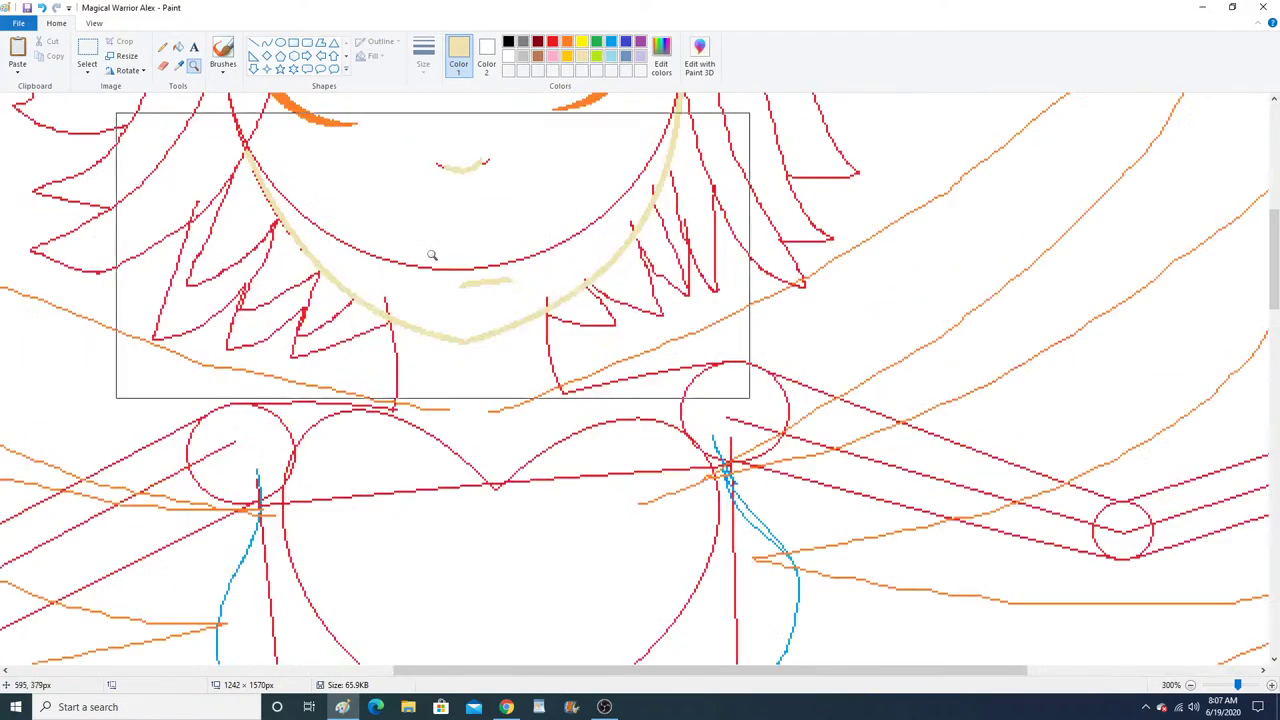
pyautogui.click(425, 307)
pyautogui.click(425, 307)
pyautogui.click(345, 325)
pyautogui.click(266, 43)
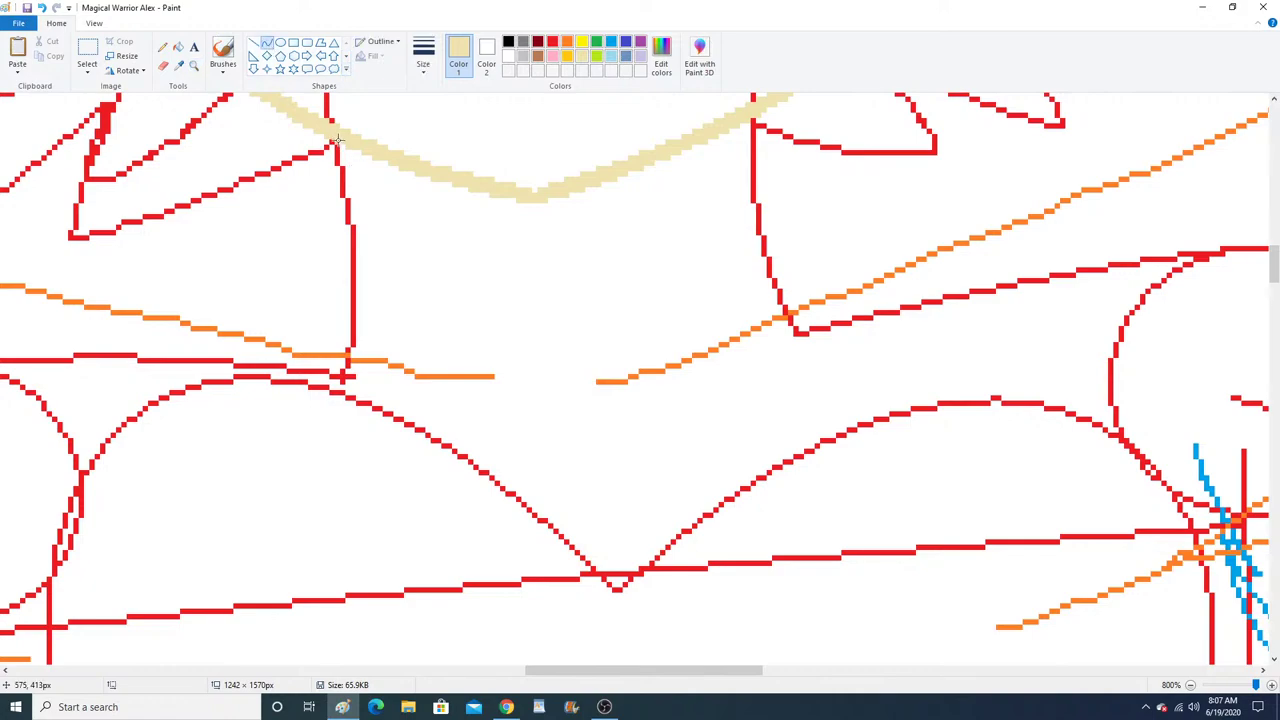
pyautogui.moveTo(338, 143)
pyautogui.mouseDown()
pyautogui.moveTo(354, 328)
pyautogui.moveTo(342, 370)
pyautogui.mouseUp()
pyautogui.moveTo(352, 305); pyautogui.dragTo(348, 368)
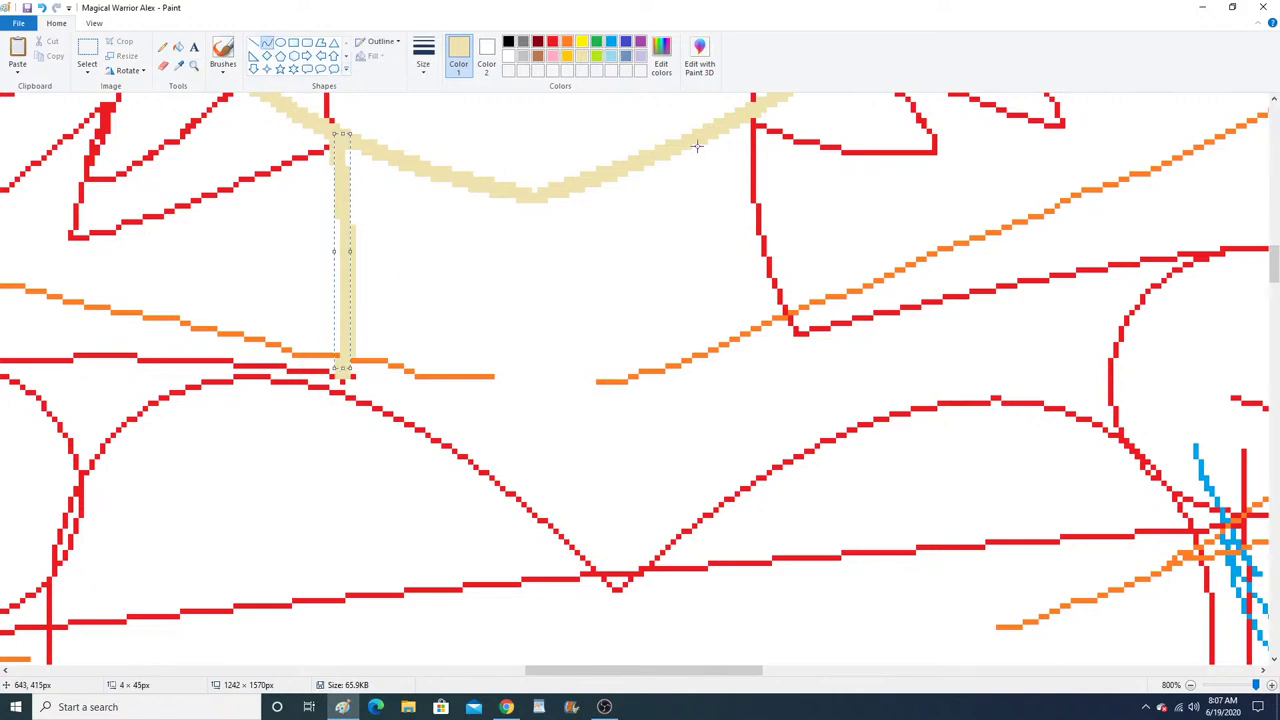
pyautogui.moveTo(750, 117); pyautogui.dragTo(794, 326)
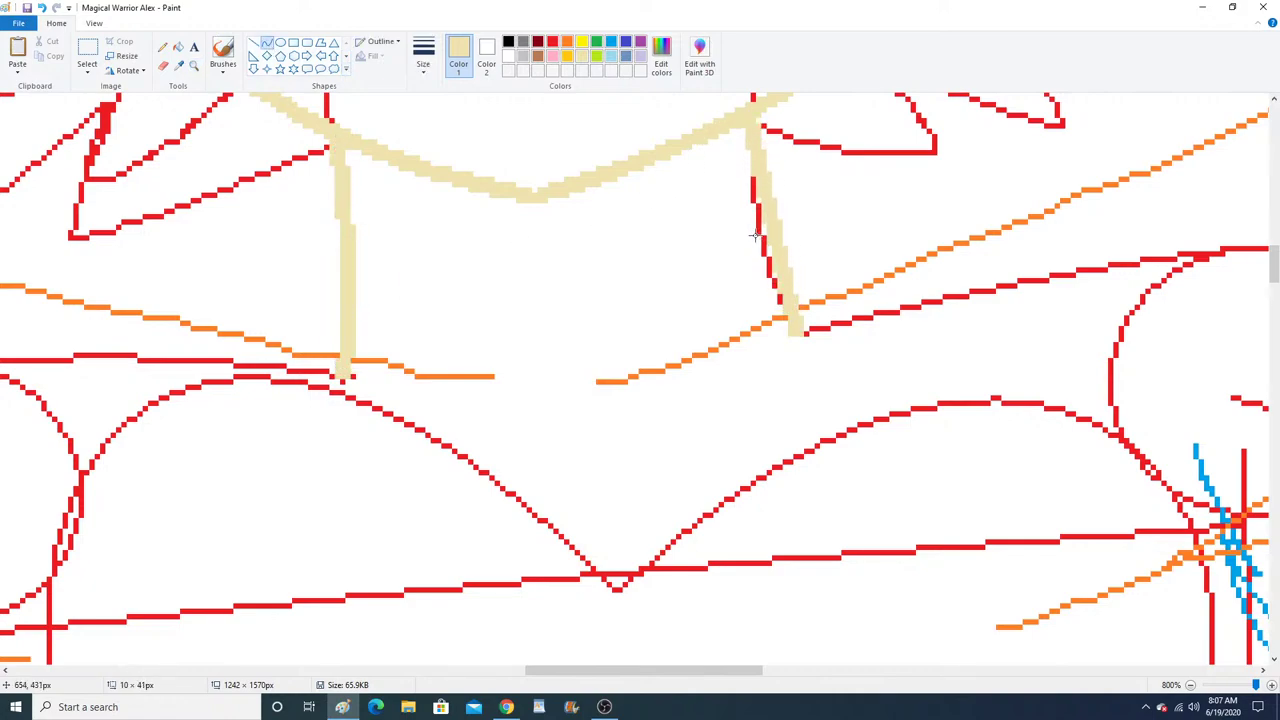
# Trace the left shoulder line in tan, from the top of the shoulder circle to the base of the neck.
pyautogui.moveTo(551, 674); pyautogui.dragTo(487, 674)
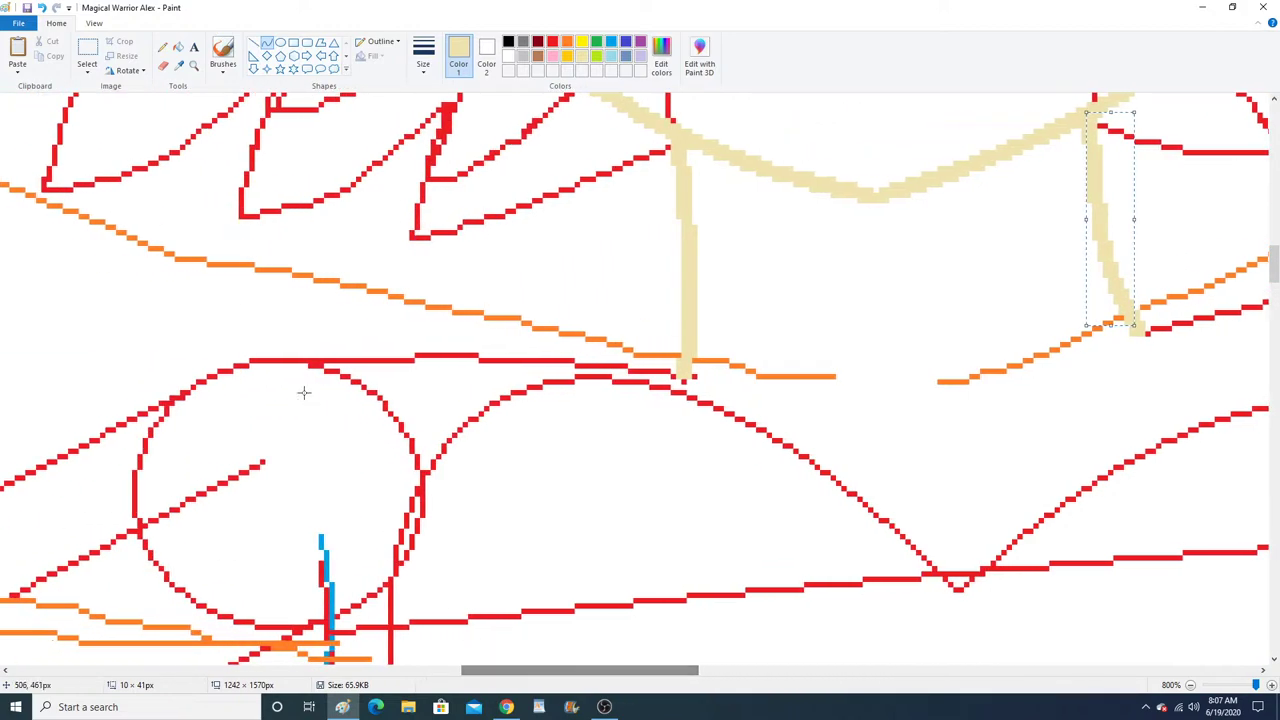
pyautogui.moveTo(262, 362); pyautogui.dragTo(686, 376)
pyautogui.click(162, 47)
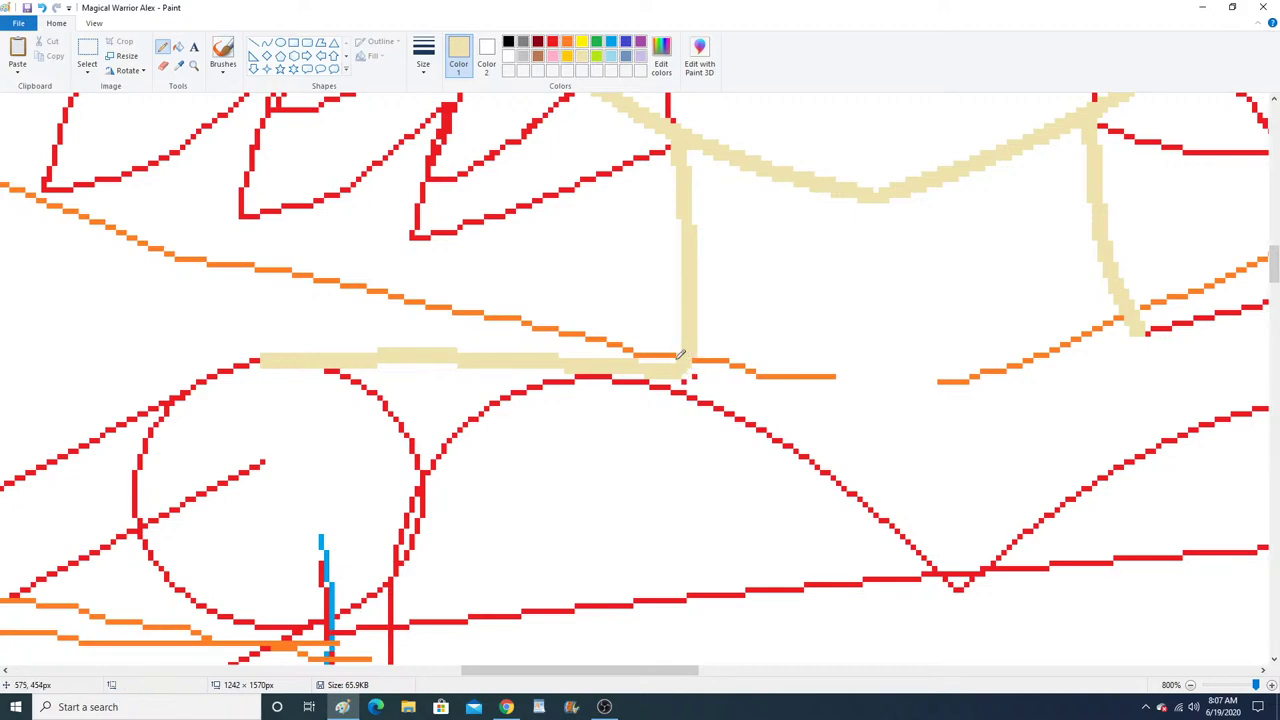
# Trace the right shoulder in tan from the neck base over the shoulder circle to the start of the upper arm.
pyautogui.moveTo(680, 672); pyautogui.dragTo(835, 672)
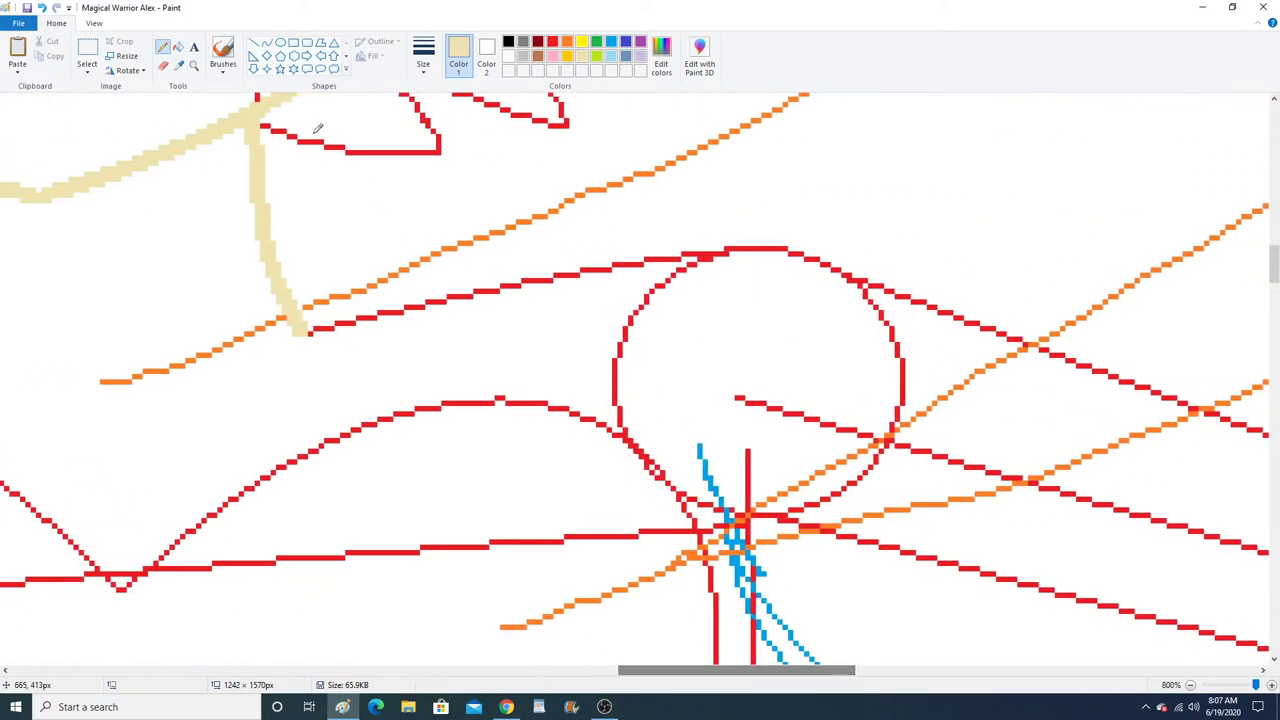
pyautogui.click(270, 47)
pyautogui.moveTo(297, 330); pyautogui.dragTo(718, 252)
pyautogui.doubleClick(555, 267)
pyautogui.moveTo(1042, 344); pyautogui.dragTo(712, 254)
pyautogui.click(846, 269)
pyautogui.click(799, 248)
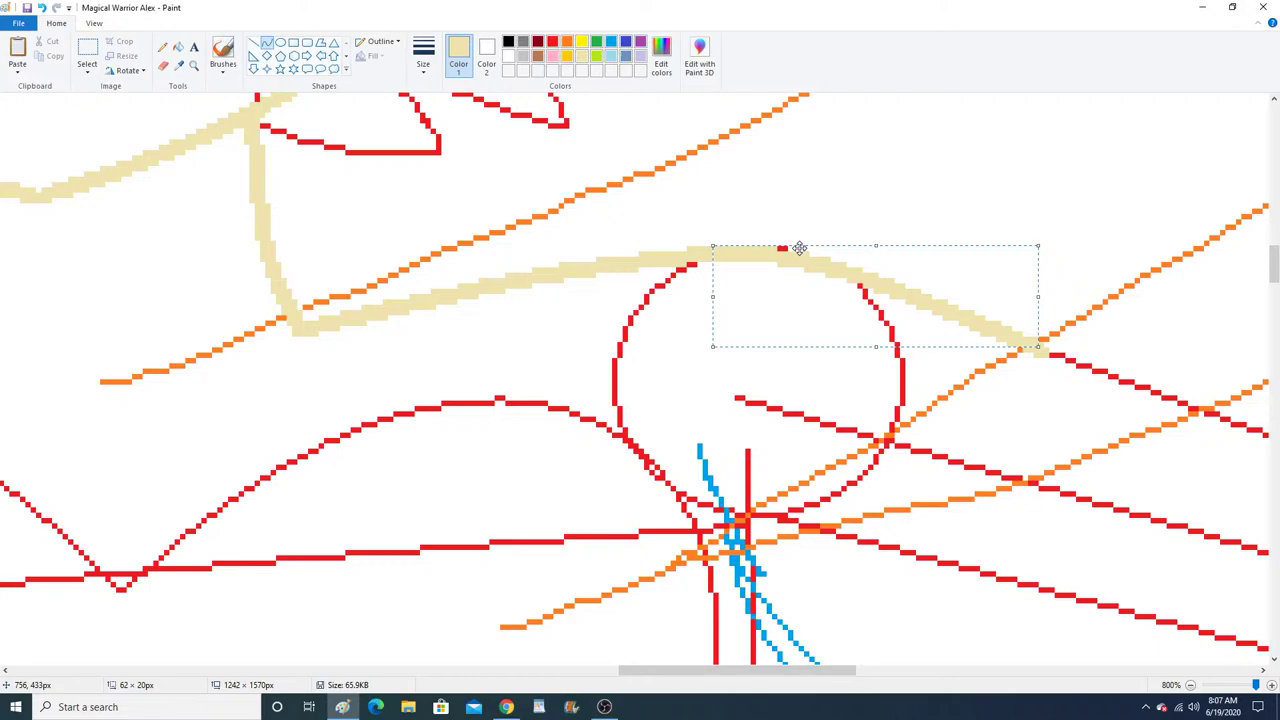
pyautogui.click(162, 47)
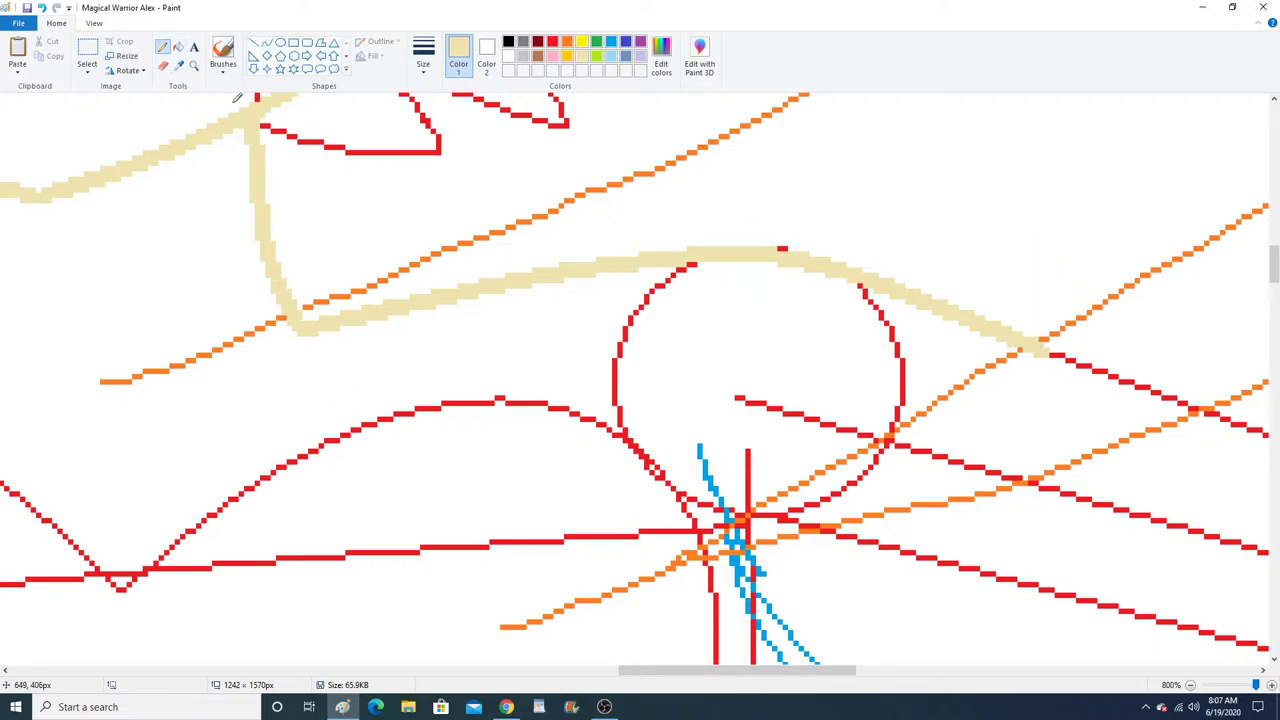
# Sample the light pink of the reference character's wings and set the Curve tool to the thinnest line.
pyautogui.click(194, 65)
pyautogui.rightClick(266, 220)
pyautogui.rightClick(266, 220)
pyautogui.rightClick(266, 219)
pyautogui.rightClick(267, 219)
pyautogui.rightClick(268, 219)
pyautogui.rightClick(269, 220)
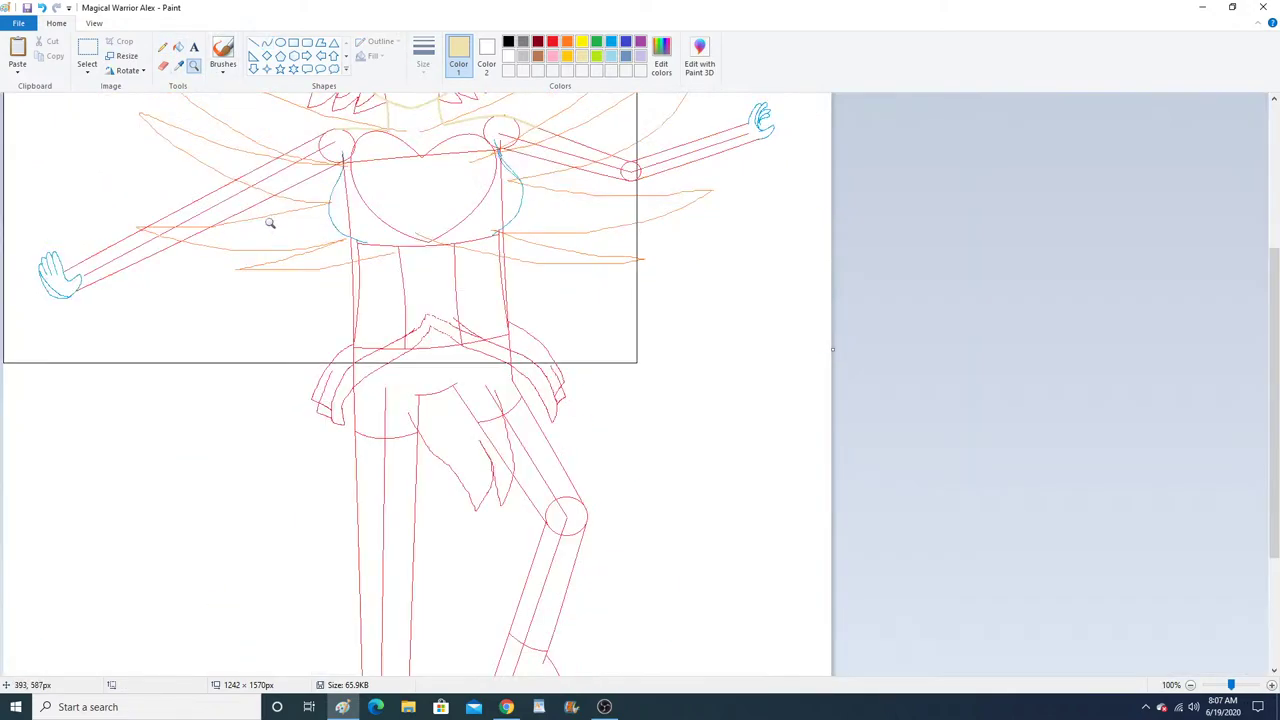
pyautogui.scroll(3, 271, 223)
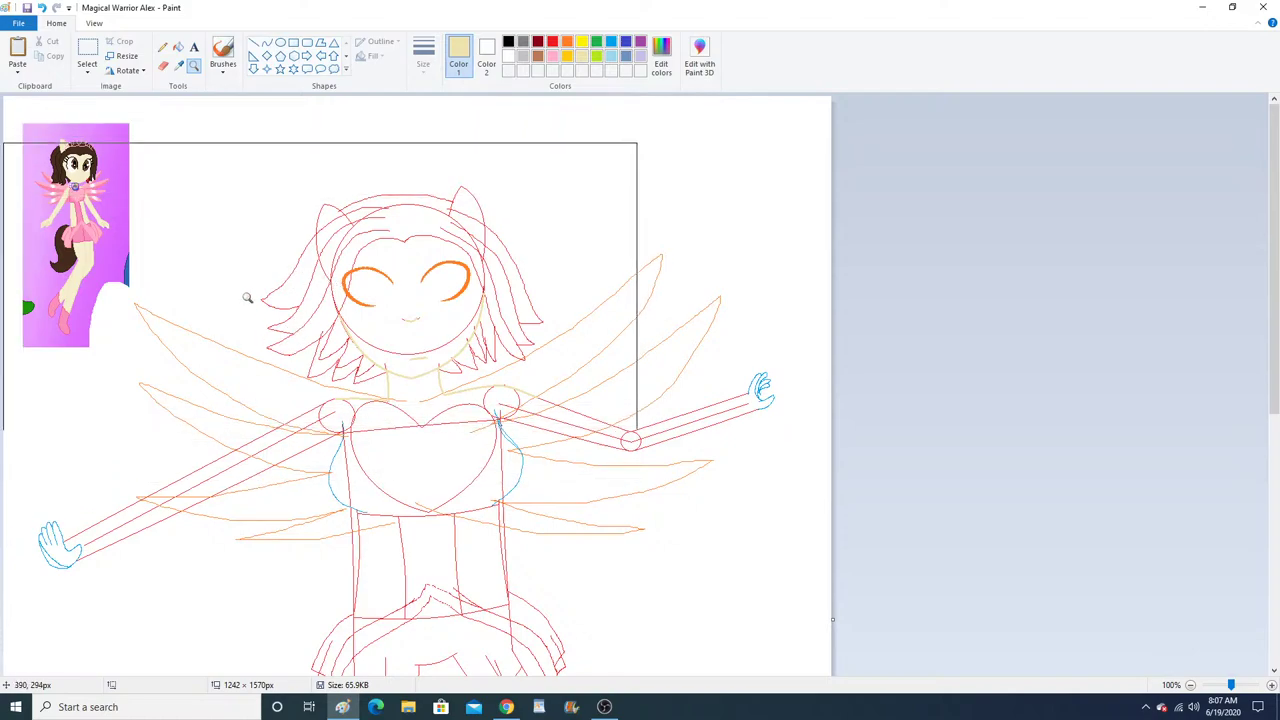
pyautogui.click(232, 248)
pyautogui.click(232, 252)
pyautogui.click(245, 235)
pyautogui.click(250, 228)
pyautogui.click(262, 215)
pyautogui.click(266, 210)
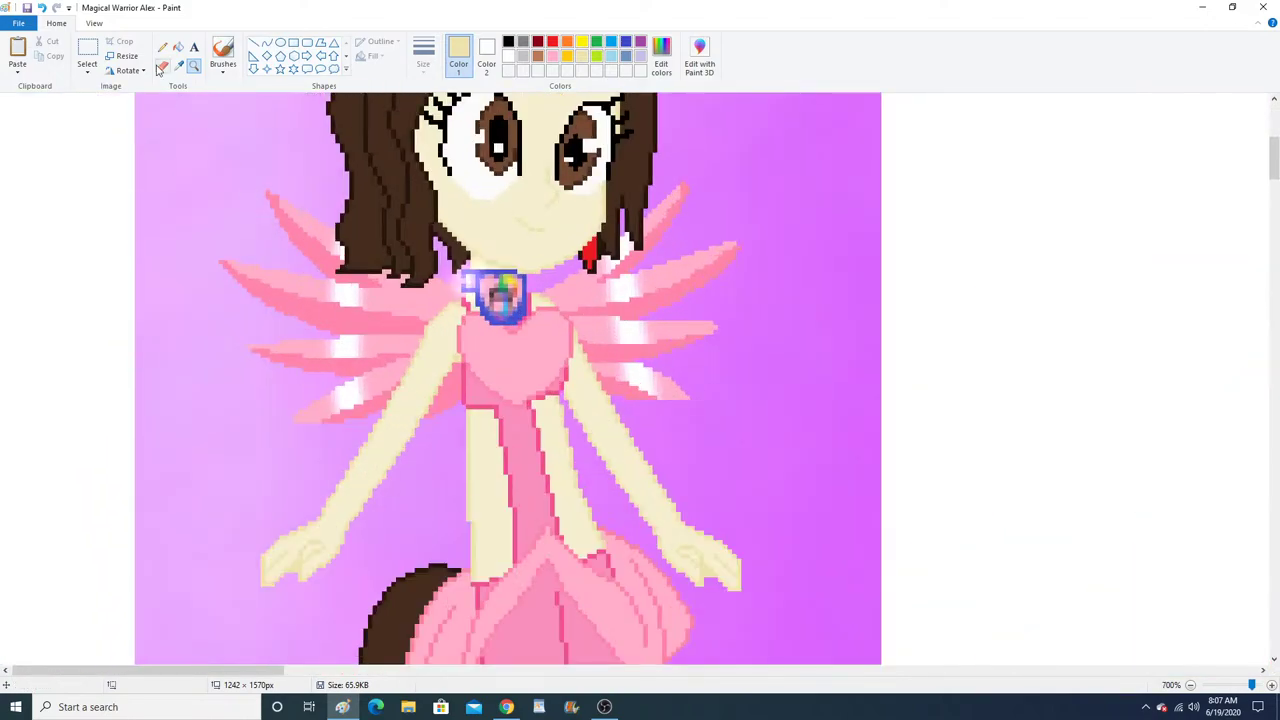
pyautogui.click(300, 217)
pyautogui.click(267, 43)
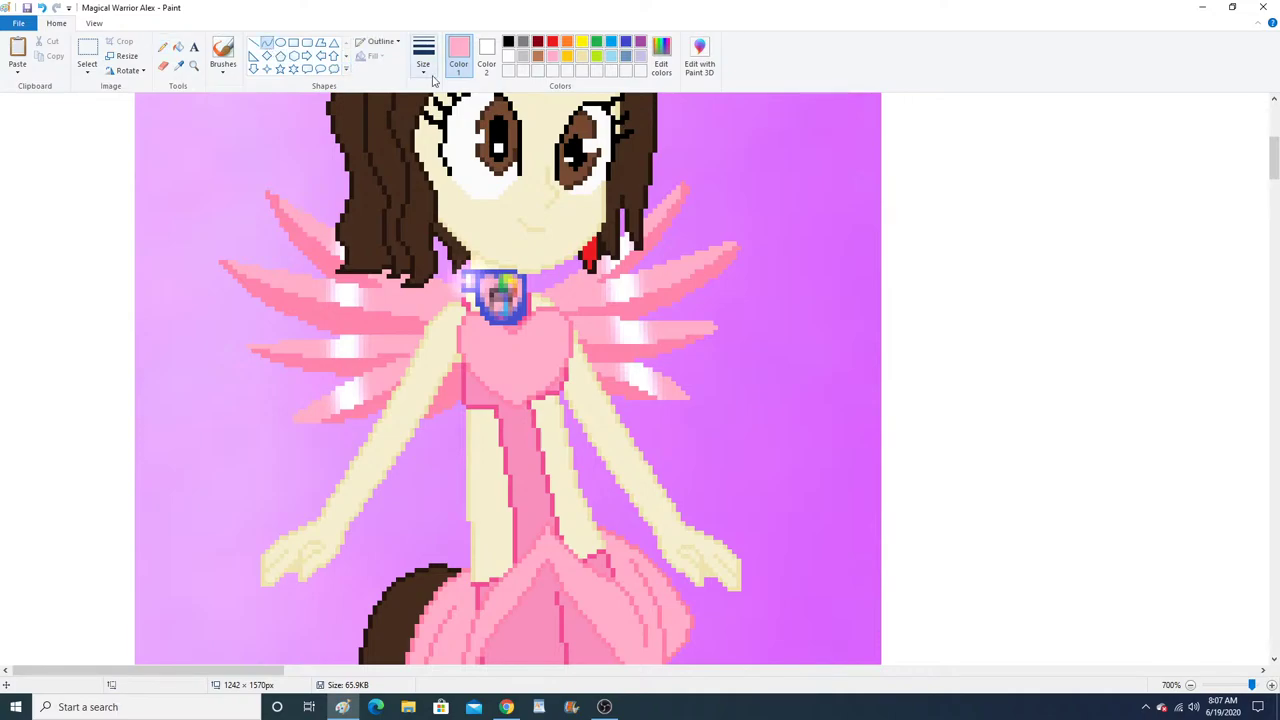
pyautogui.click(424, 56)
pyautogui.click(449, 100)
# Trace the topmost left wing feather with pink curves, about 377×144 pixels for its upper edge and 225×182 pixels for its lower edge.
pyautogui.click(195, 66)
pyautogui.rightClick(268, 280)
pyautogui.rightClick(268, 280)
pyautogui.rightClick(268, 280)
pyautogui.rightClick(268, 280)
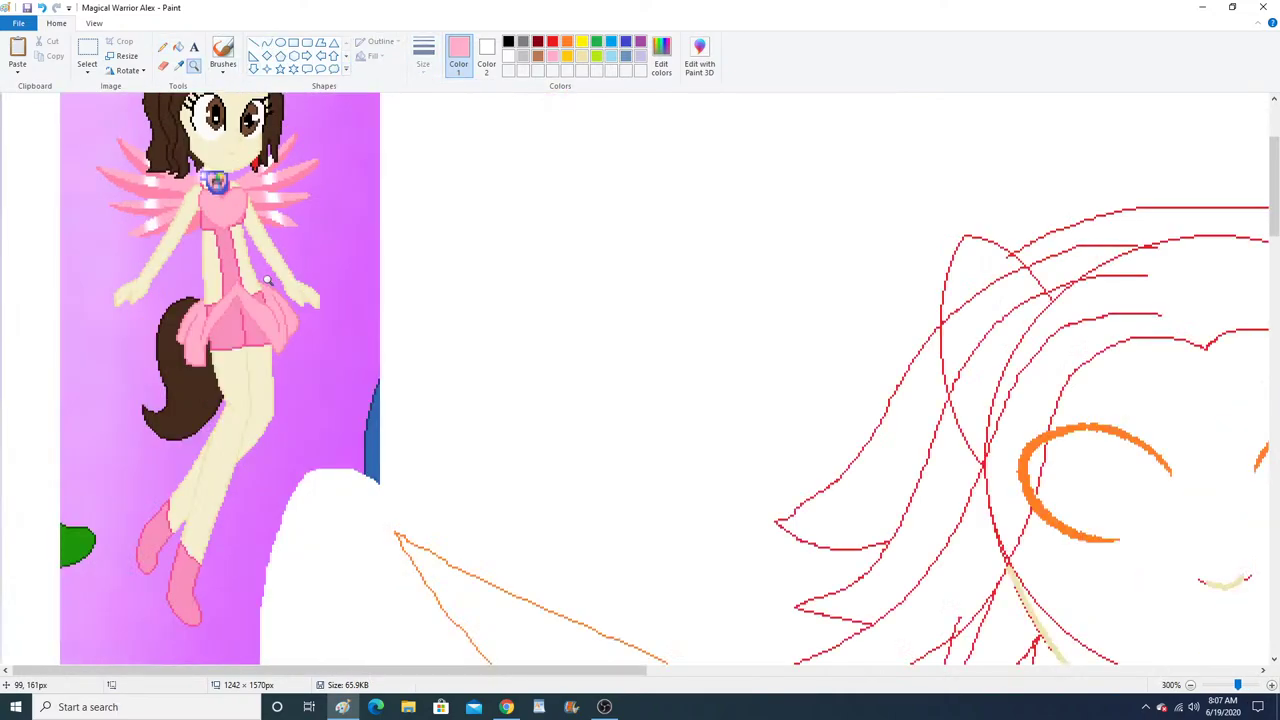
pyautogui.rightClick(268, 280)
pyautogui.rightClick(268, 280)
pyautogui.click(360, 346)
pyautogui.click(383, 277)
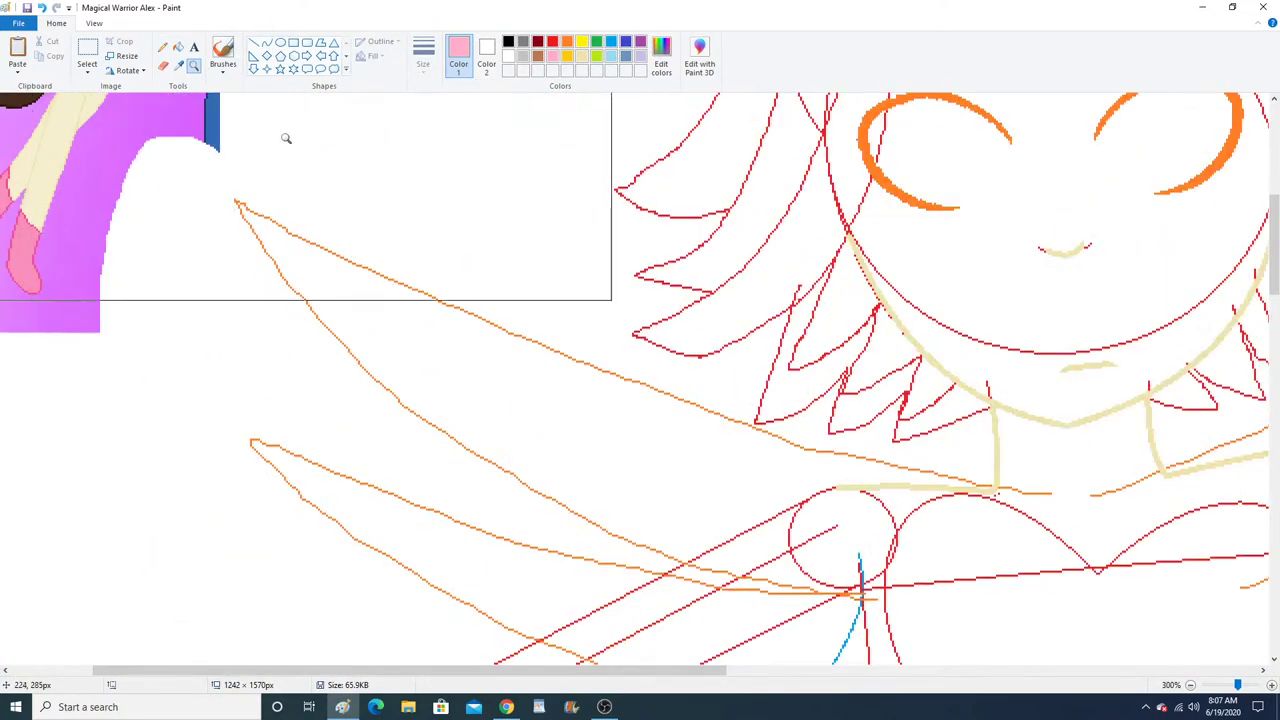
pyautogui.click(266, 42)
pyautogui.moveTo(236, 200); pyautogui.dragTo(985, 485)
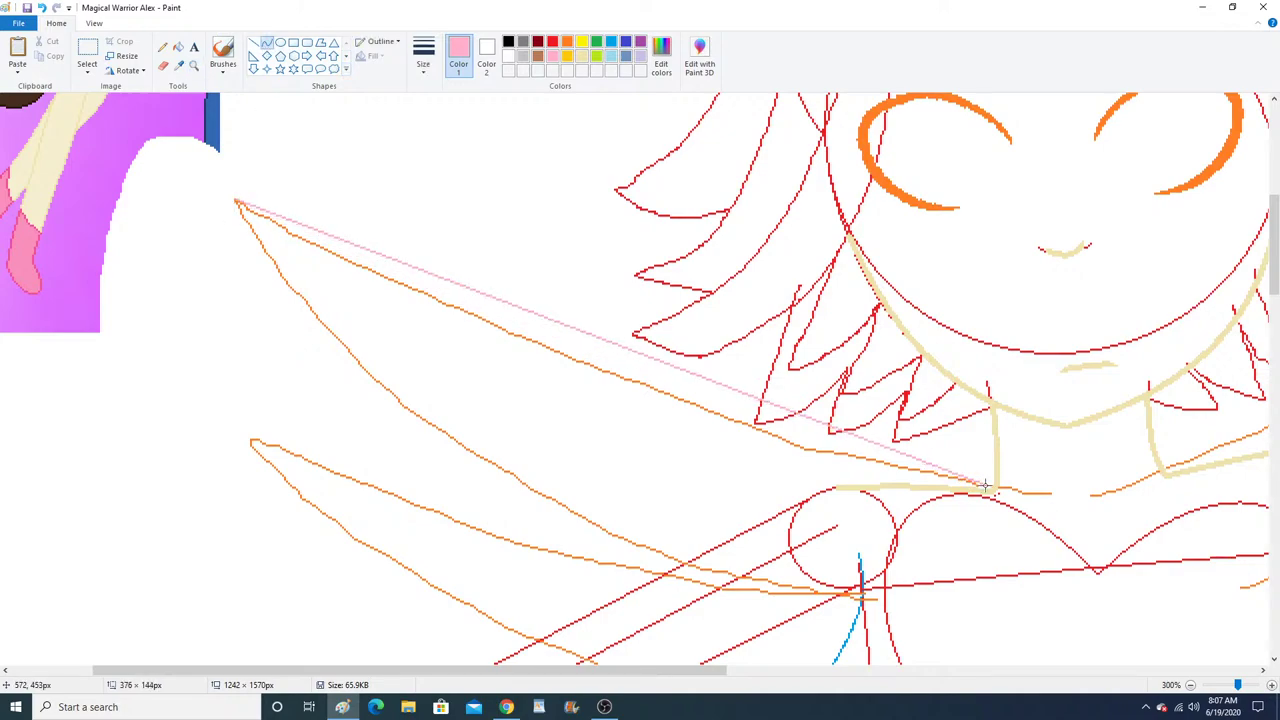
pyautogui.click(467, 339)
pyautogui.moveTo(467, 339); pyautogui.dragTo(612, 420)
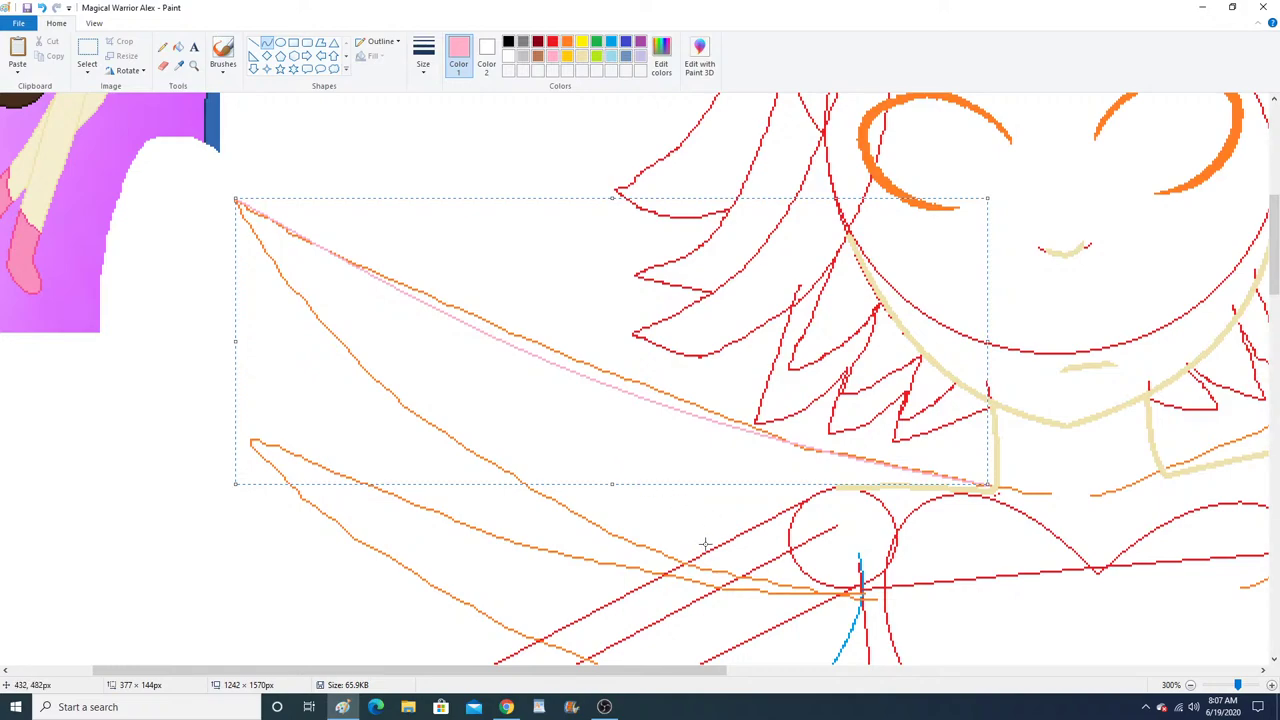
pyautogui.moveTo(683, 563); pyautogui.dragTo(237, 201)
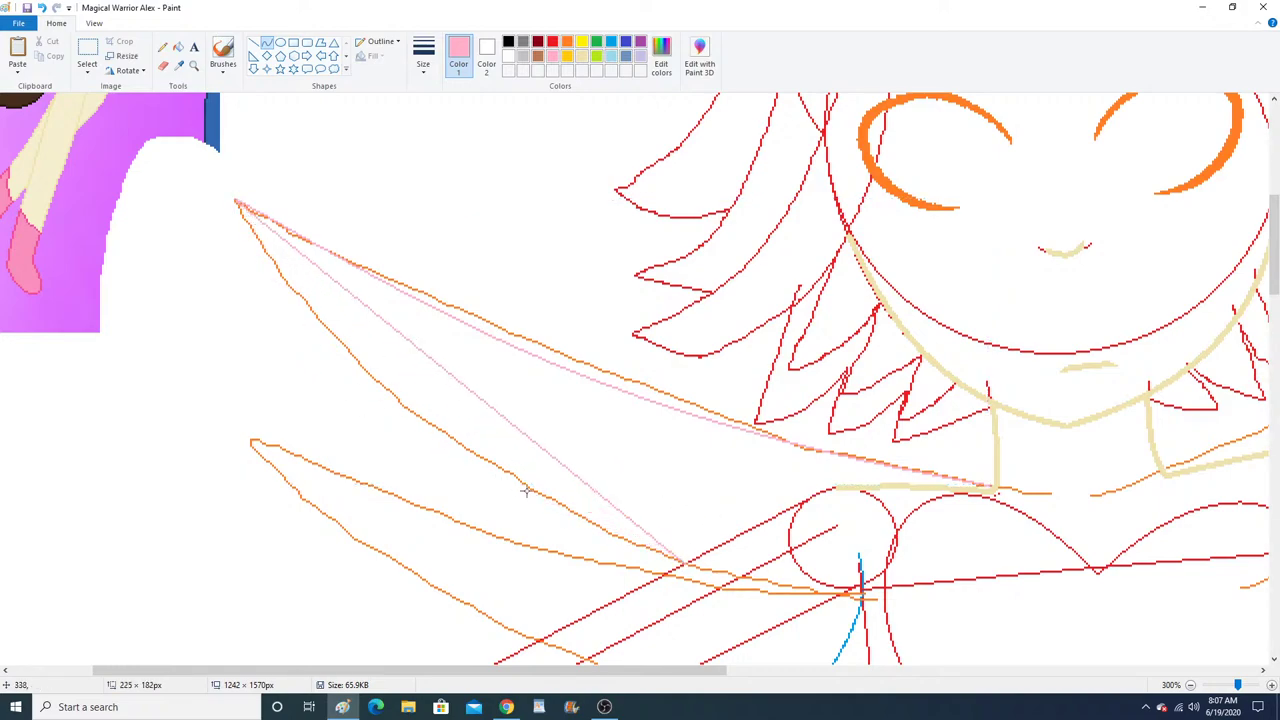
# Trace the lower edge of the second left wing feather with a pink curve of about 286×135 pixels.
pyautogui.scroll(-3, 493, 490)
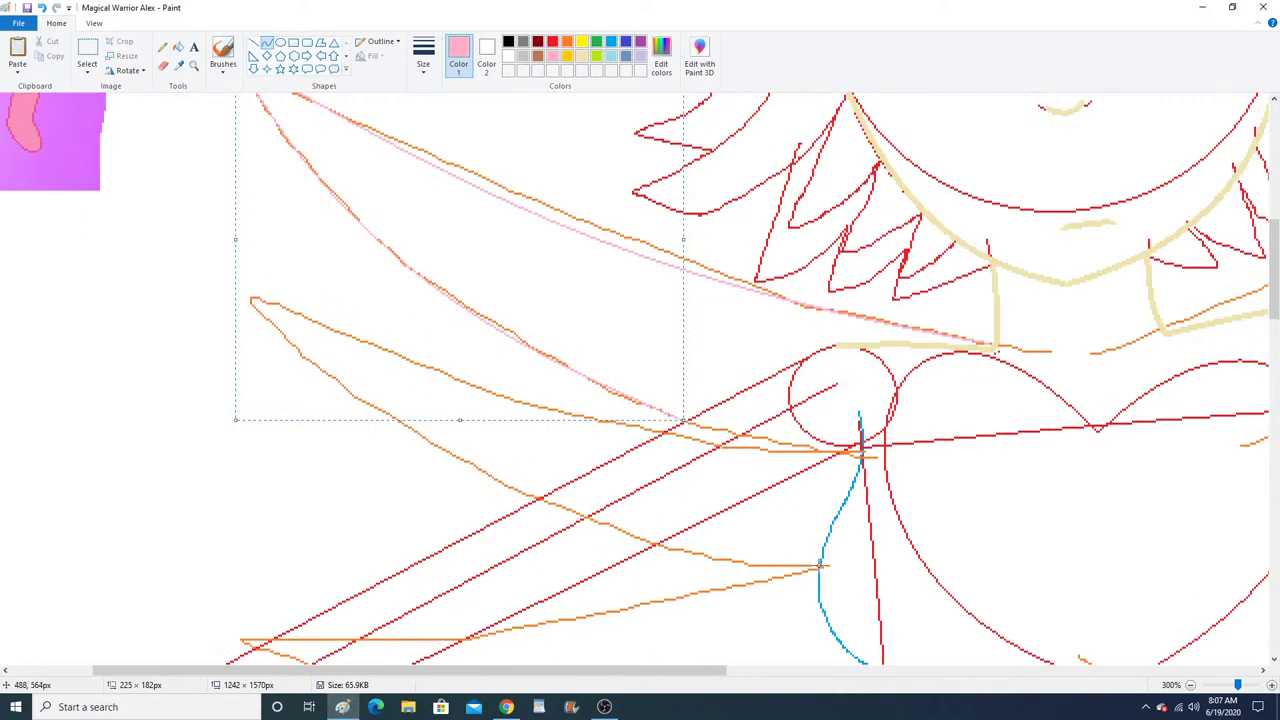
pyautogui.moveTo(820, 566); pyautogui.dragTo(252, 298)
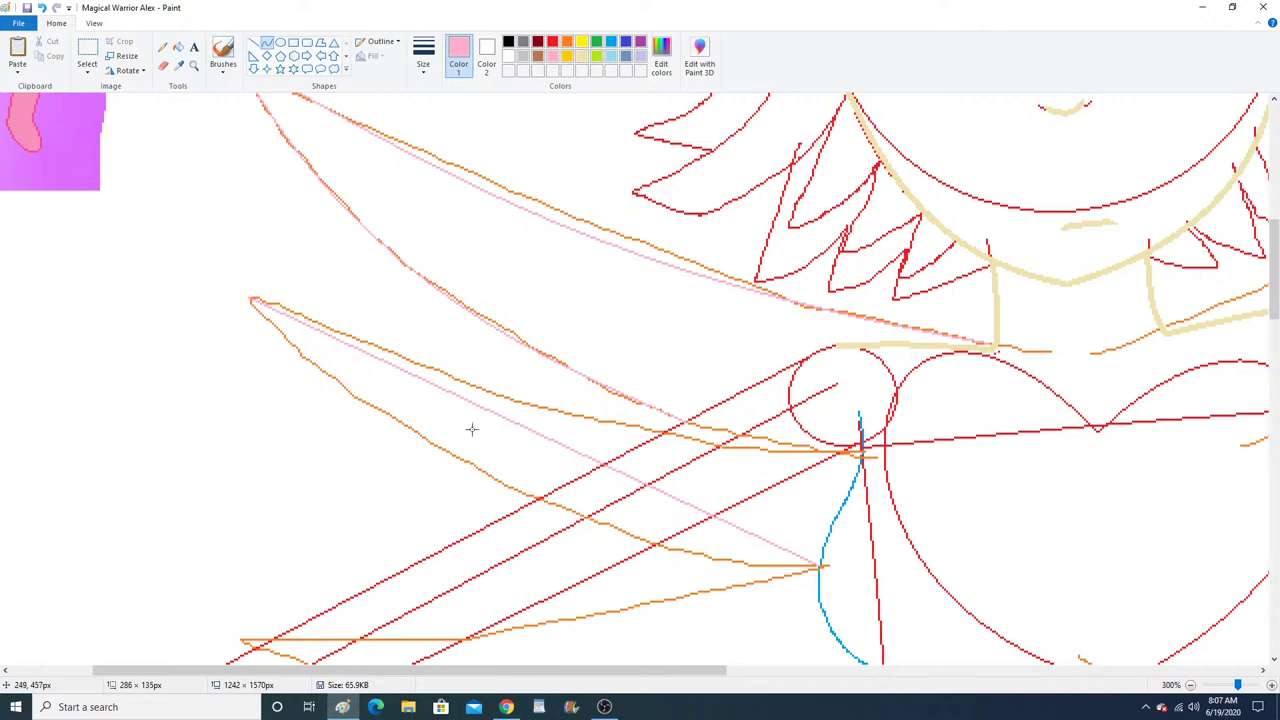
pyautogui.moveTo(700, 551); pyautogui.dragTo(514, 551)
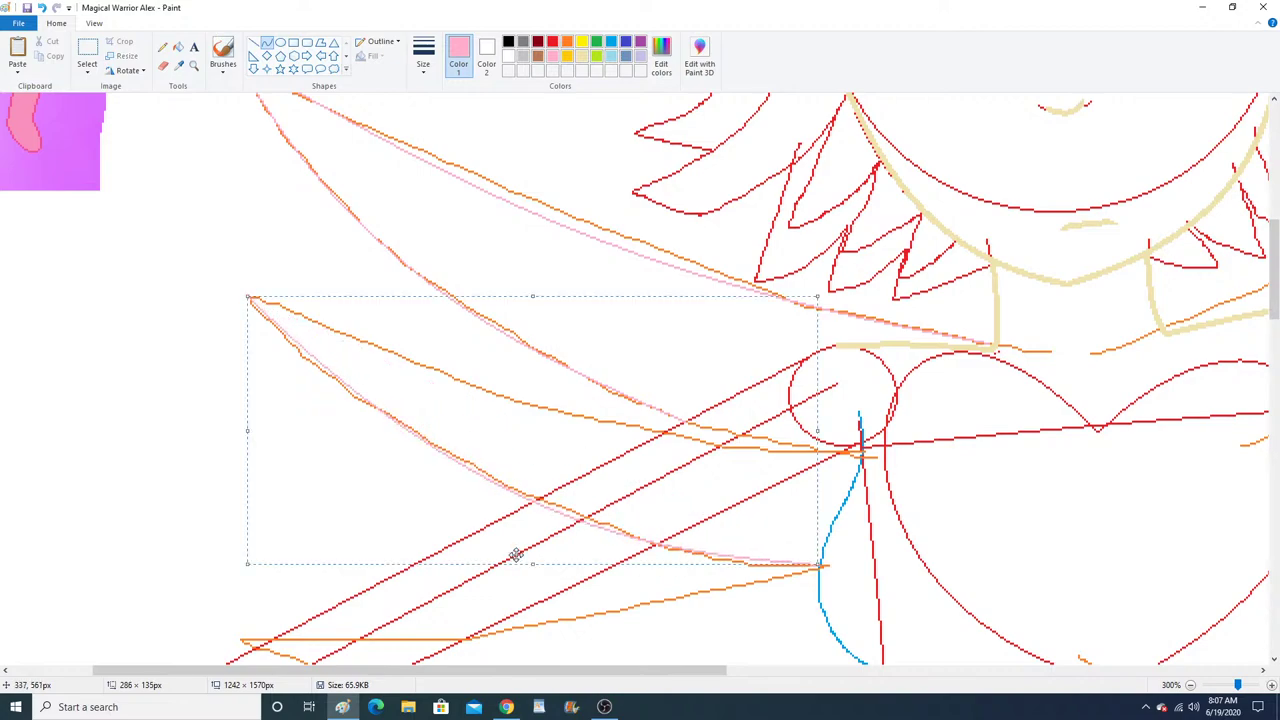
# Trace the upper edge of the second left wing feather with a pink curve of about 306×81 pixels.
pyautogui.click(268, 44)
pyautogui.click(268, 44)
pyautogui.moveTo(250, 297); pyautogui.dragTo(860, 453)
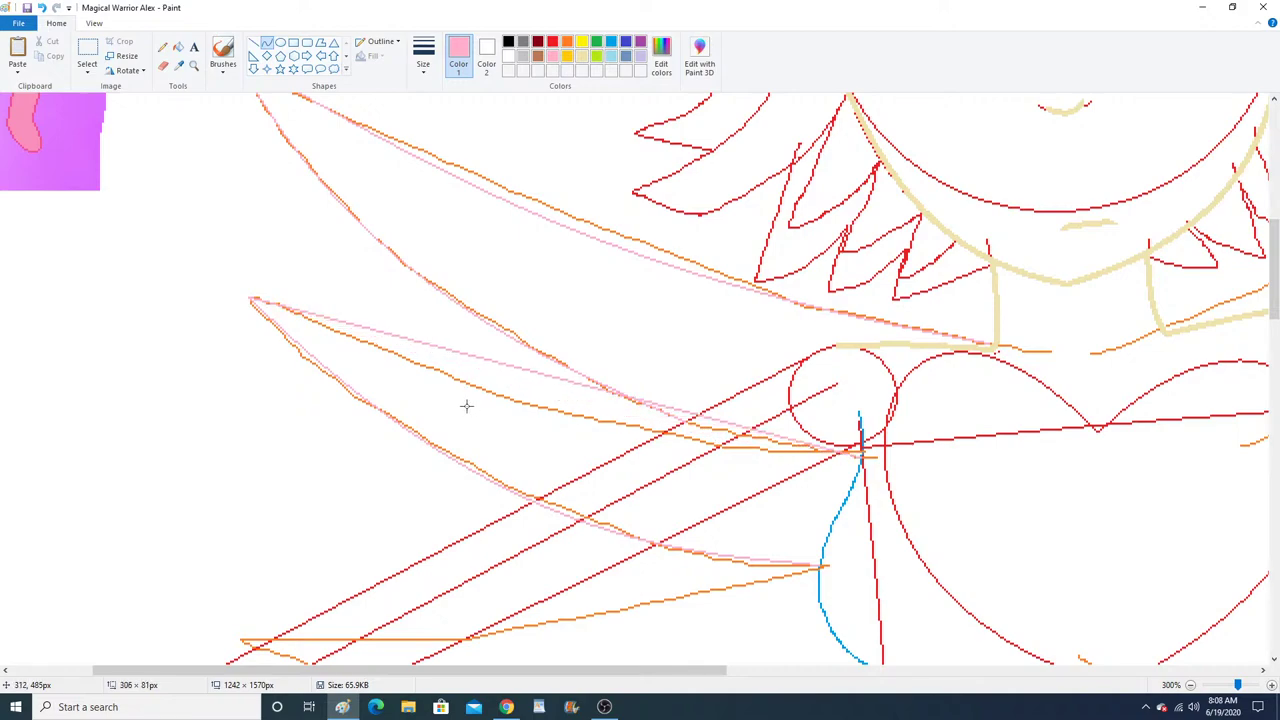
pyautogui.moveTo(465, 405); pyautogui.dragTo(630, 455)
# Trace the upper edges of the third and lowest left wing feathers with pink curves of about 290×38 and 153×45 pixels.
pyautogui.scroll(-3, 629, 455)
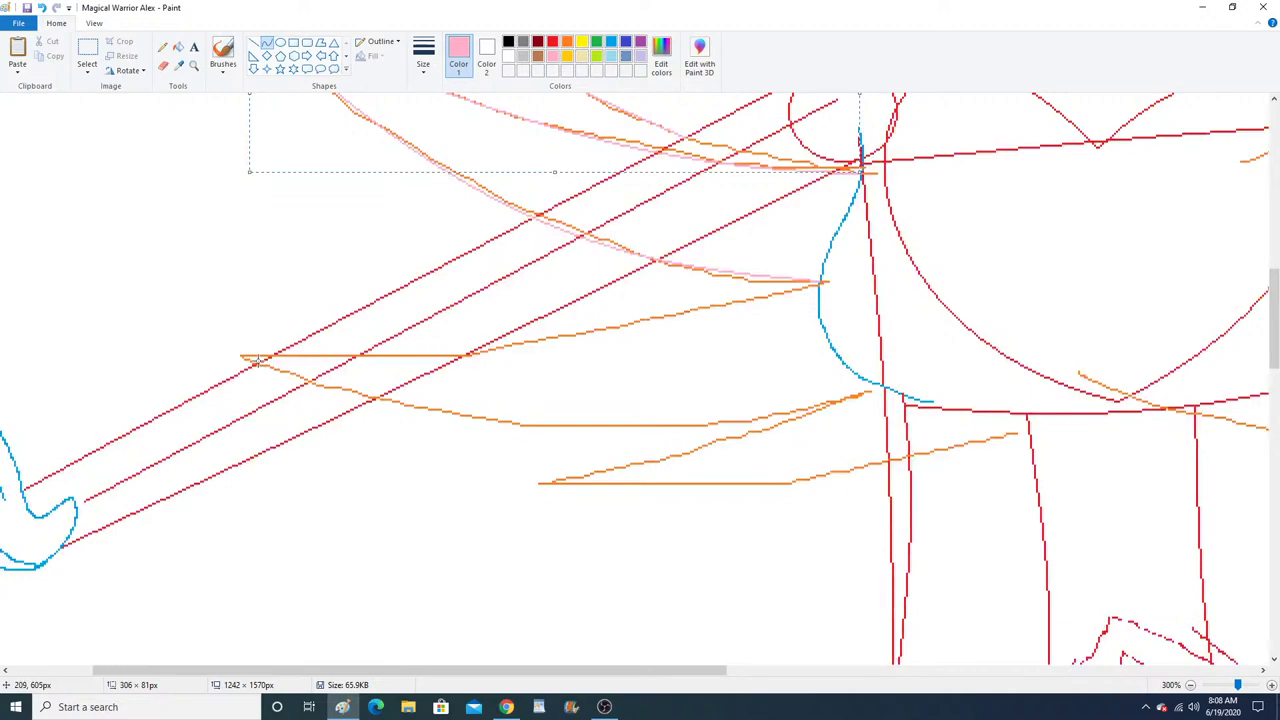
pyautogui.moveTo(240, 354); pyautogui.dragTo(818, 283)
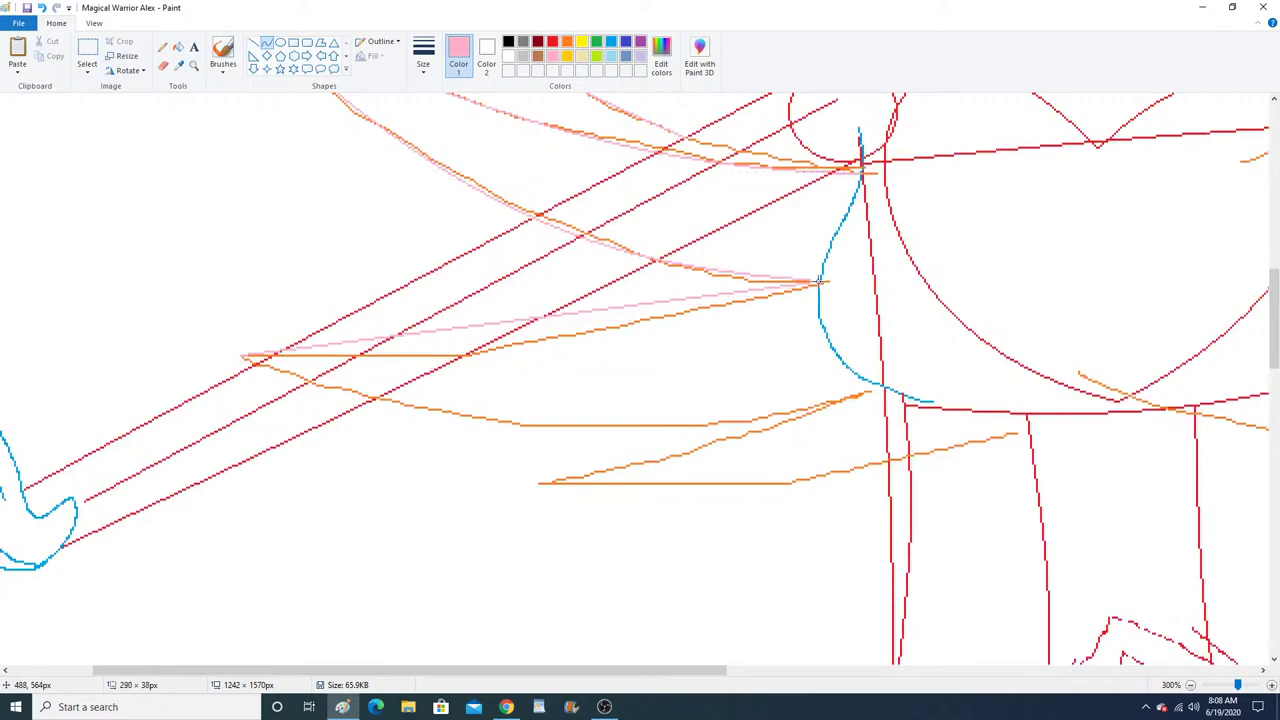
pyautogui.moveTo(476, 354); pyautogui.dragTo(609, 353)
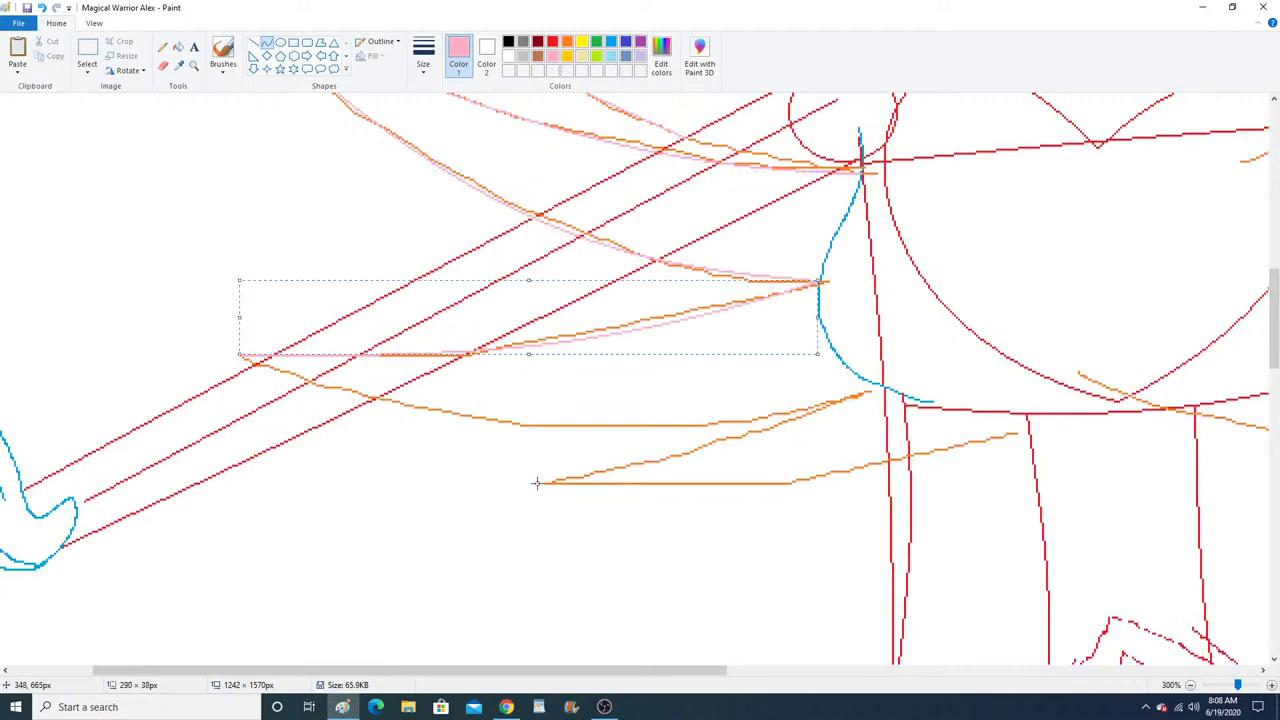
pyautogui.moveTo(537, 483); pyautogui.dragTo(838, 396)
pyautogui.moveTo(690, 456); pyautogui.dragTo(691, 449)
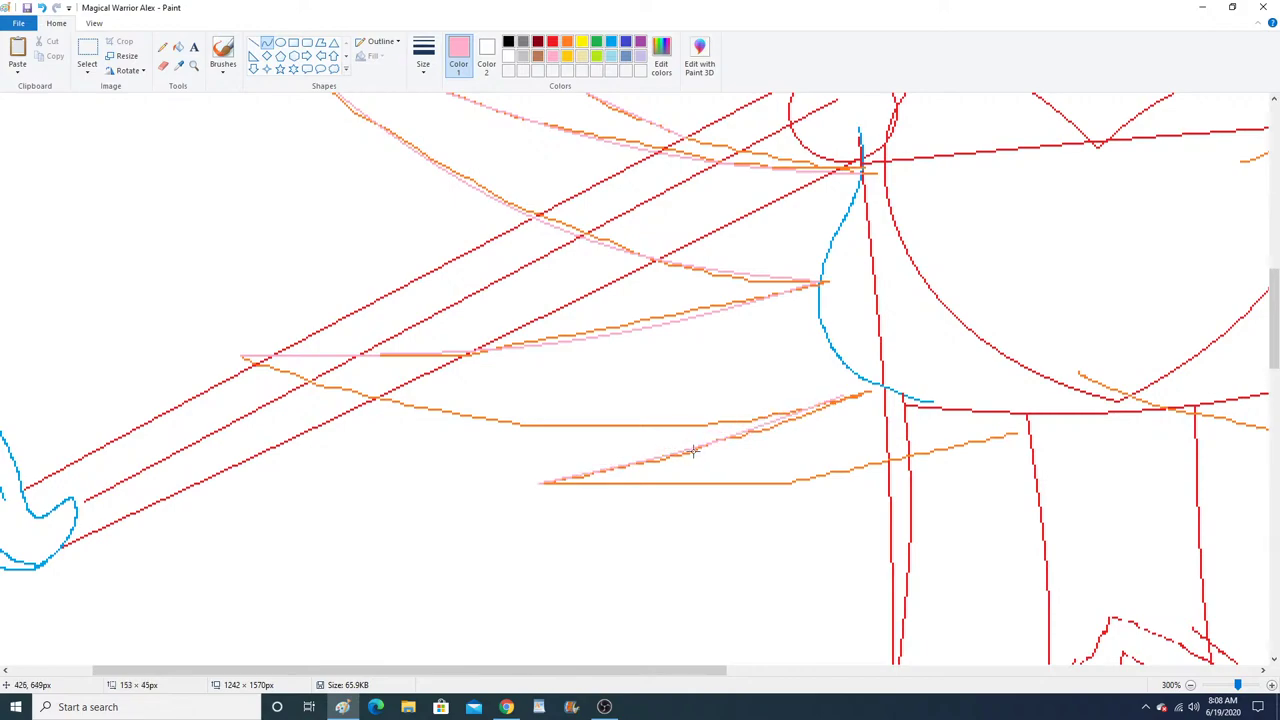
# Trace the lower edges of the third and lowest left wing feathers with pink curves of about 283×47 and 183×17 pixels.
pyautogui.moveTo(240, 355); pyautogui.dragTo(800, 408)
pyautogui.moveTo(593, 408); pyautogui.dragTo(600, 445)
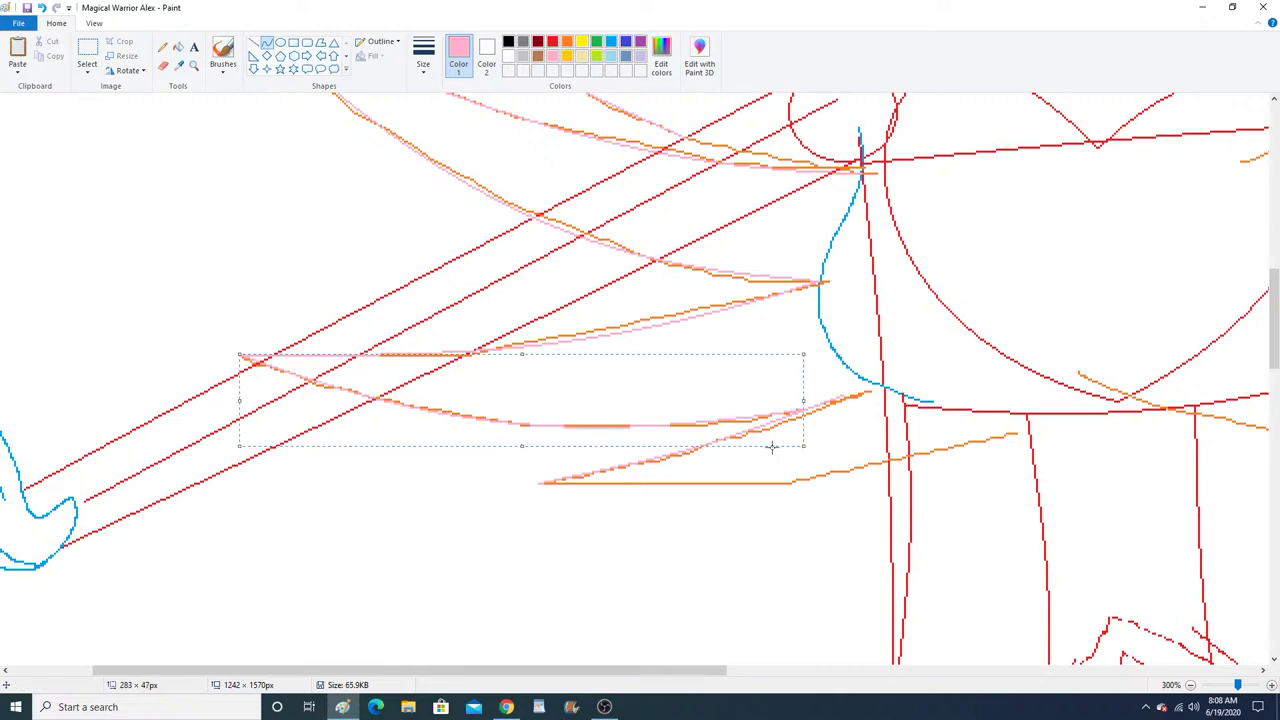
pyautogui.moveTo(903, 455); pyautogui.dragTo(542, 481)
pyautogui.moveTo(796, 481); pyautogui.dragTo(746, 496)
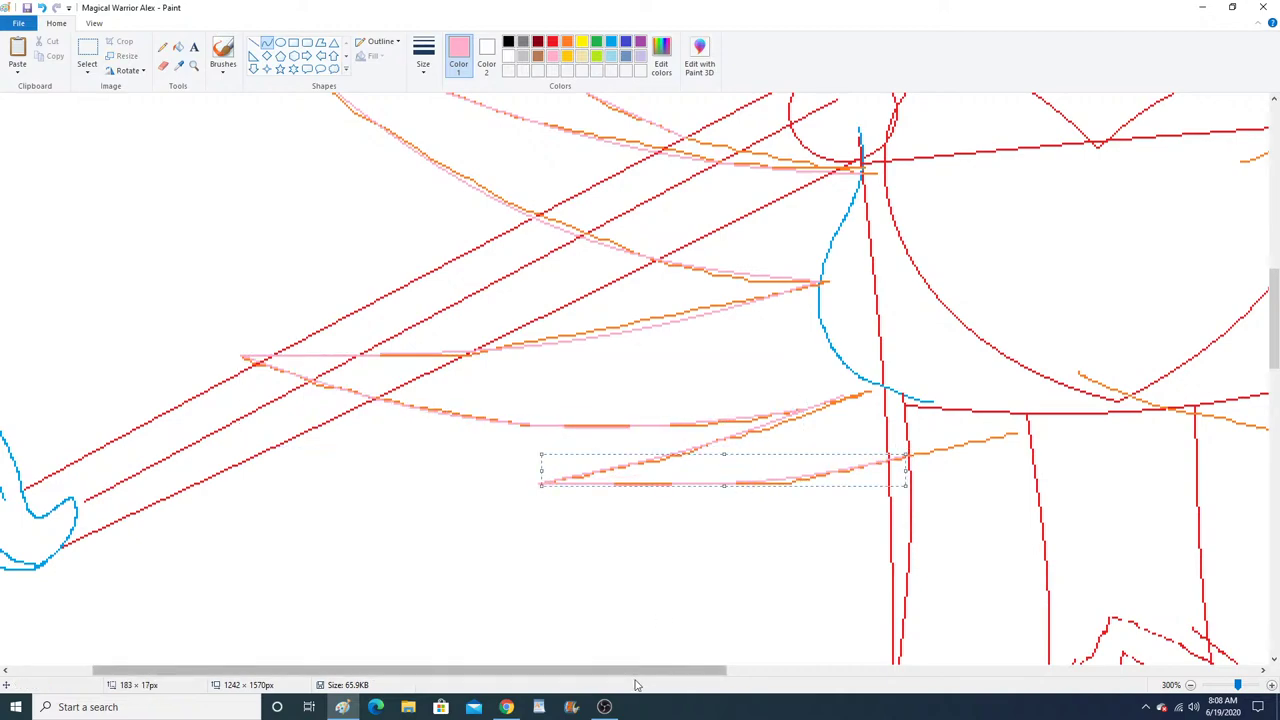
# Trace the lower and upper edges of the lowest right wing feather with pink curves from the waist to its tip.
pyautogui.moveTo(652, 670); pyautogui.dragTo(1108, 606)
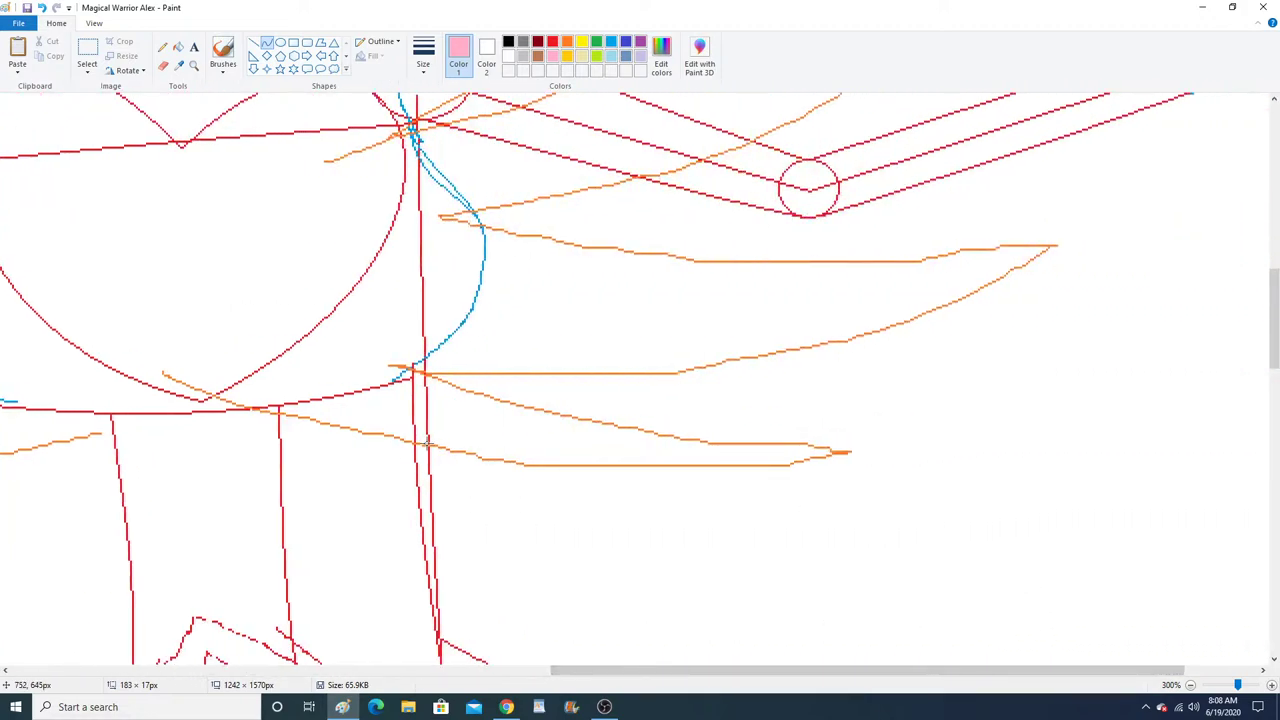
pyautogui.moveTo(415, 443); pyautogui.dragTo(863, 451)
pyautogui.moveTo(623, 463); pyautogui.dragTo(665, 484)
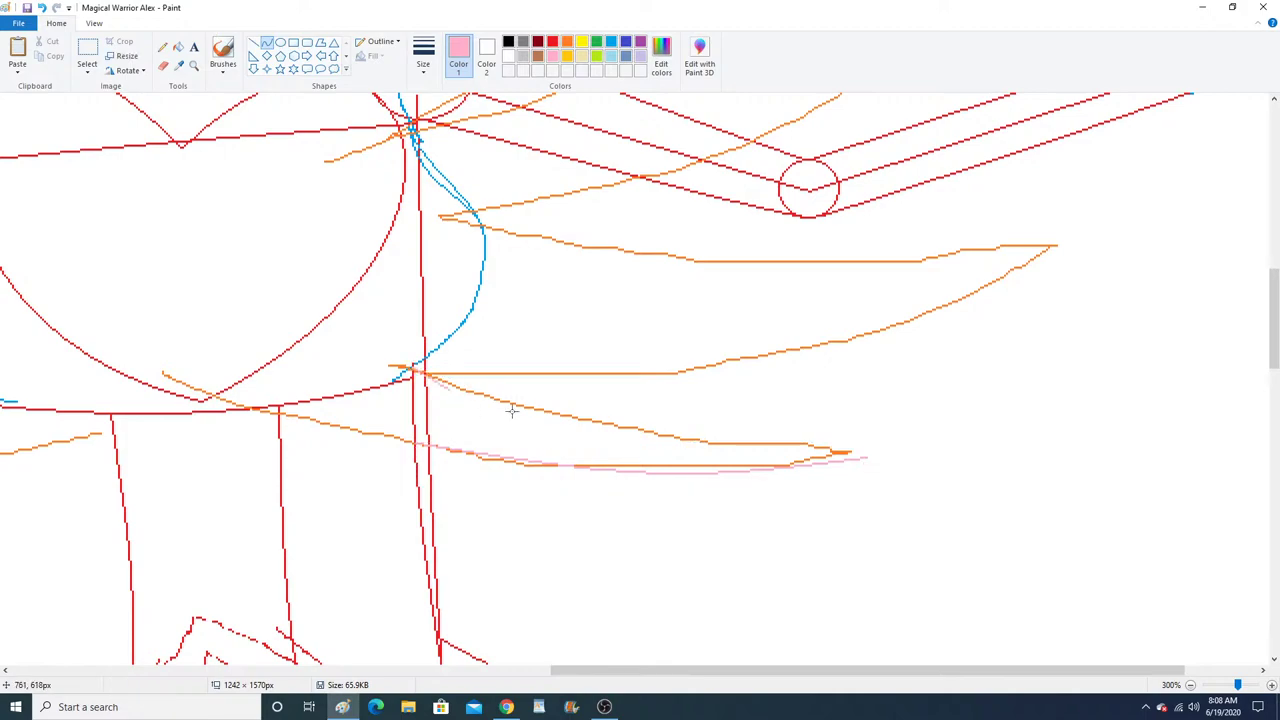
pyautogui.moveTo(420, 372); pyautogui.dragTo(840, 452)
pyautogui.moveTo(617, 427); pyautogui.dragTo(640, 445)
# Trace the third right wing feather with pink curves, about 315×83 pixels for its lower edge and 291×25 pixels for its upper edge.
pyautogui.moveTo(1064, 242); pyautogui.dragTo(436, 372)
pyautogui.moveTo(966, 313); pyautogui.dragTo(789, 406)
pyautogui.scroll(3, 631, 384)
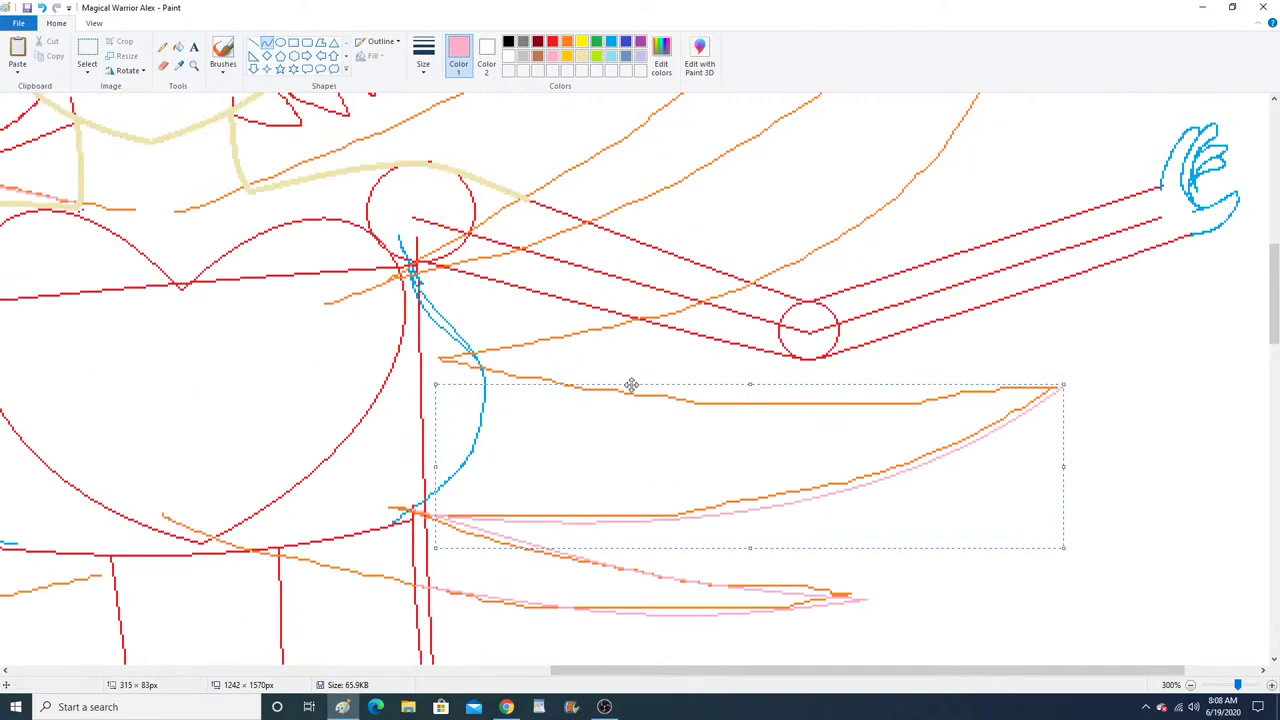
pyautogui.moveTo(481, 368); pyautogui.dragTo(1062, 384)
pyautogui.moveTo(788, 397); pyautogui.dragTo(814, 414)
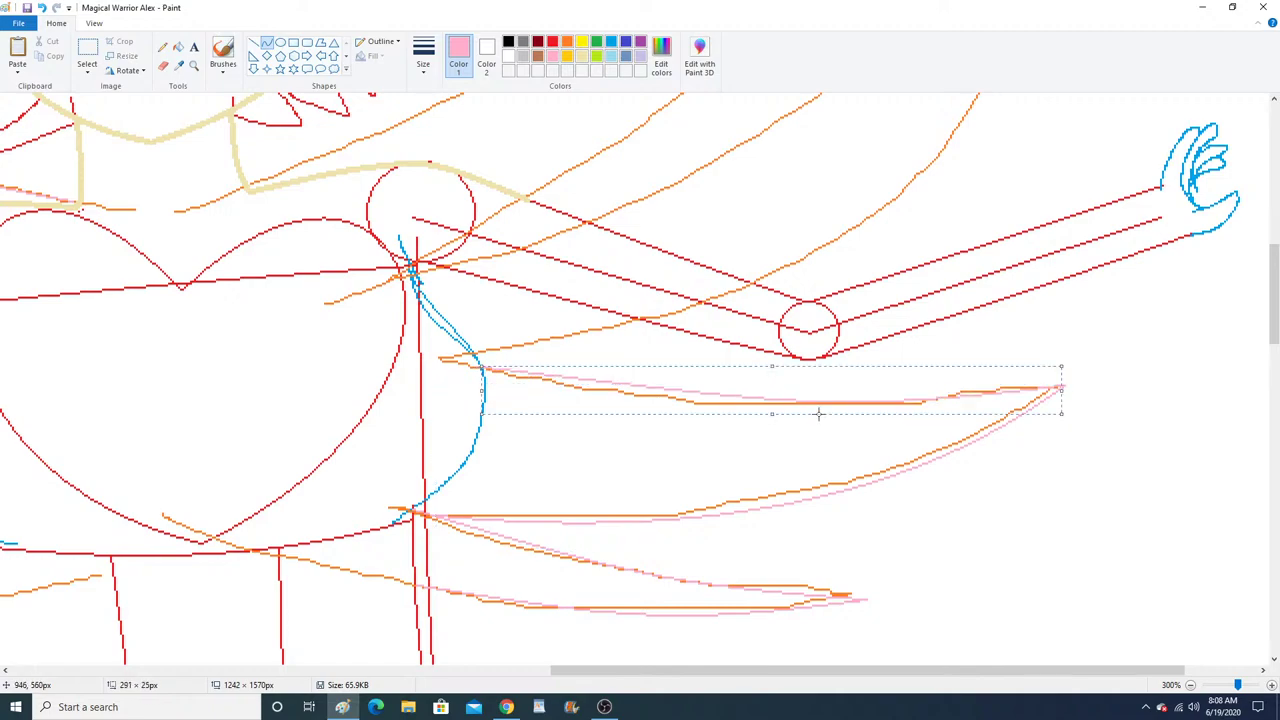
# Trace the lower edge of the second right wing feather with a pink curve of about 302×230 pixels.
pyautogui.scroll(9, 1071, 214)
pyautogui.scroll(-3, 1071, 320)
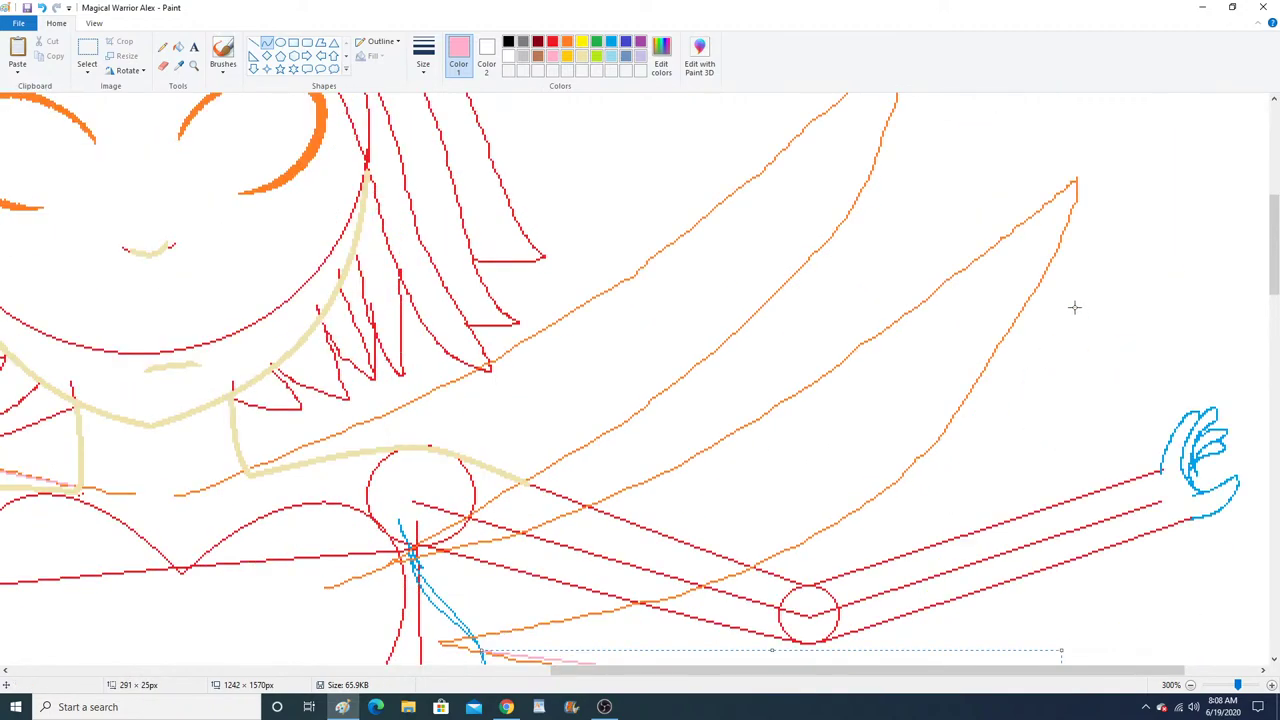
pyautogui.moveTo(1075, 183); pyautogui.dragTo(473, 635)
pyautogui.moveTo(1059, 352); pyautogui.dragTo(900, 560)
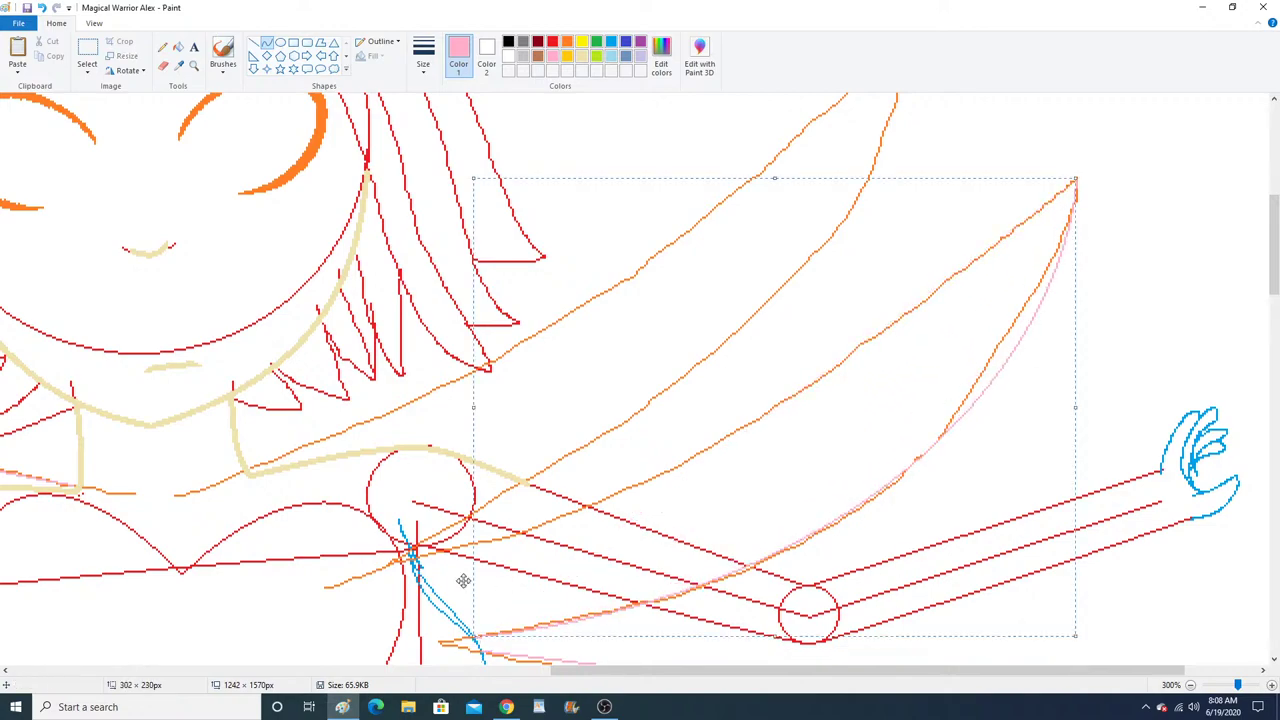
# Trace the topmost right wing feather with pink curves, about 328×208 pixels for its upper edge and 189×215 pixels for its lower edge.
pyautogui.moveTo(246, 465); pyautogui.dragTo(901, 191)
pyautogui.scroll(3, 650, 320)
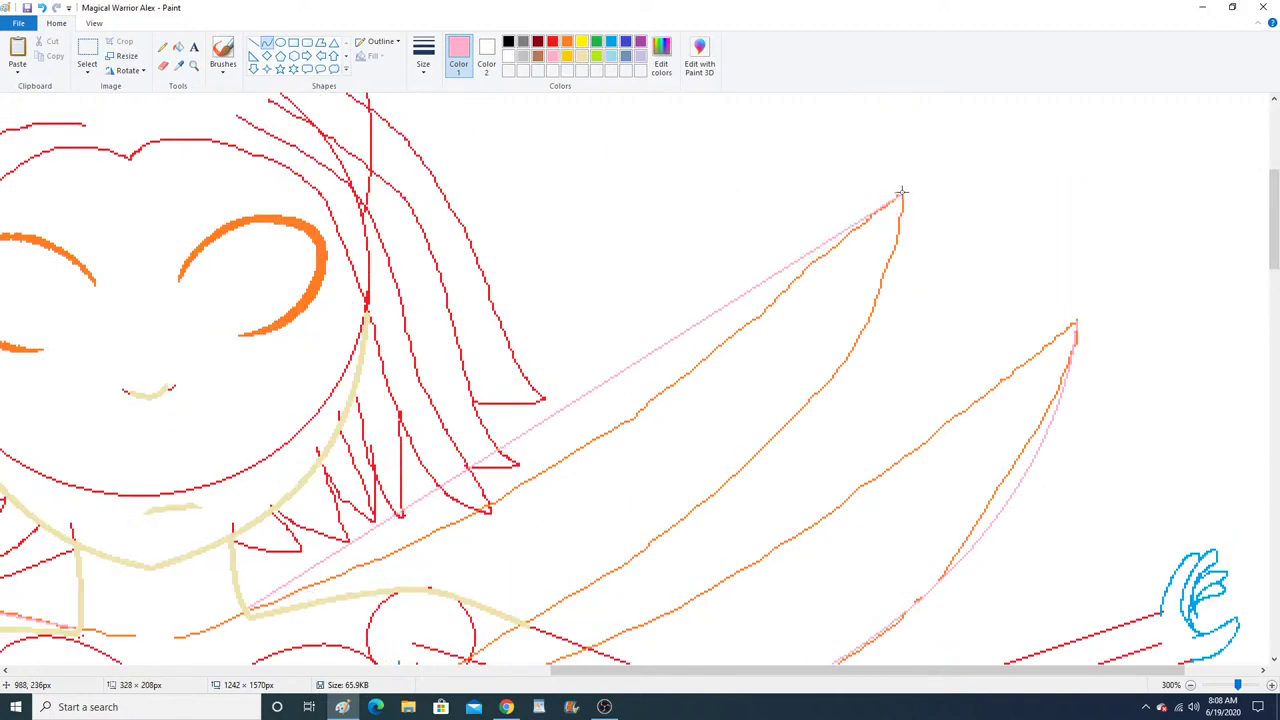
pyautogui.moveTo(398, 548); pyautogui.dragTo(572, 508)
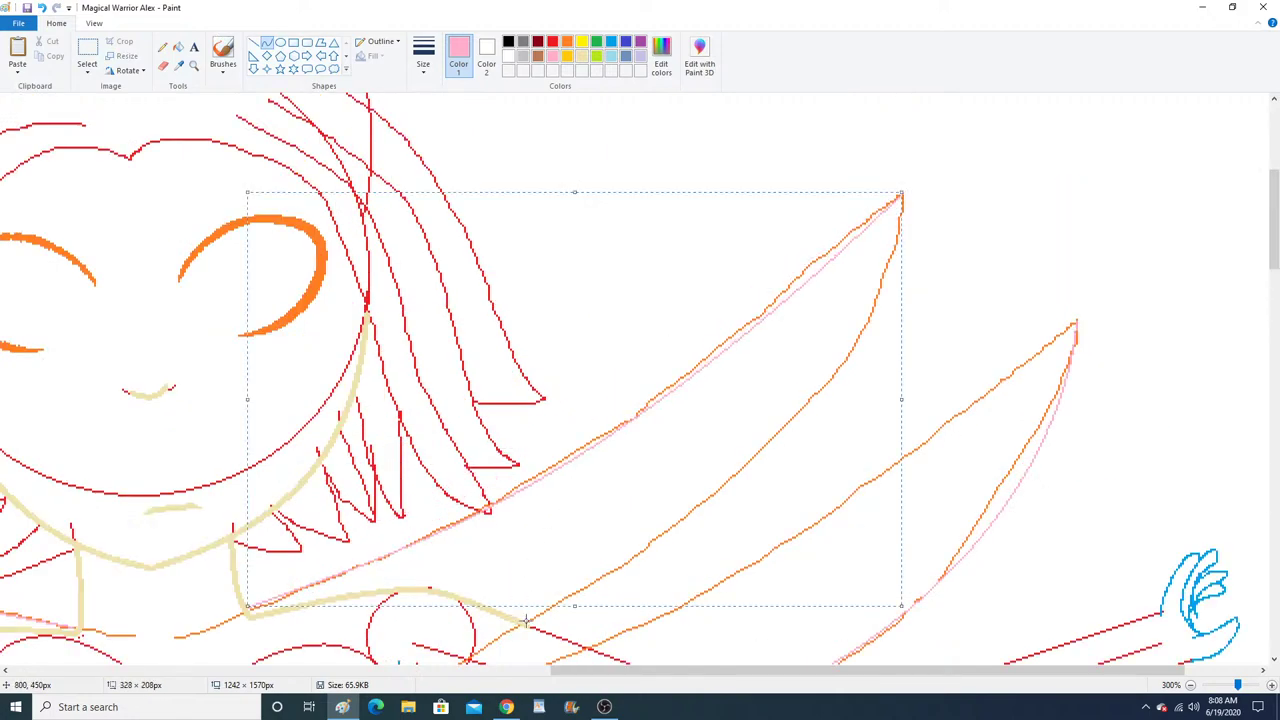
pyautogui.moveTo(526, 621)
pyautogui.mouseDown()
pyautogui.moveTo(846, 330)
pyautogui.moveTo(902, 194)
pyautogui.mouseUp()
pyautogui.moveTo(625, 548)
pyautogui.mouseDown()
pyautogui.moveTo(620, 569)
pyautogui.moveTo(866, 438)
pyautogui.mouseUp()
# Trace the upper edge of the second right wing feather with pink curves of about 248×165 and 85×26 pixels, ending at the armpit.
pyautogui.scroll(-3, 851, 471)
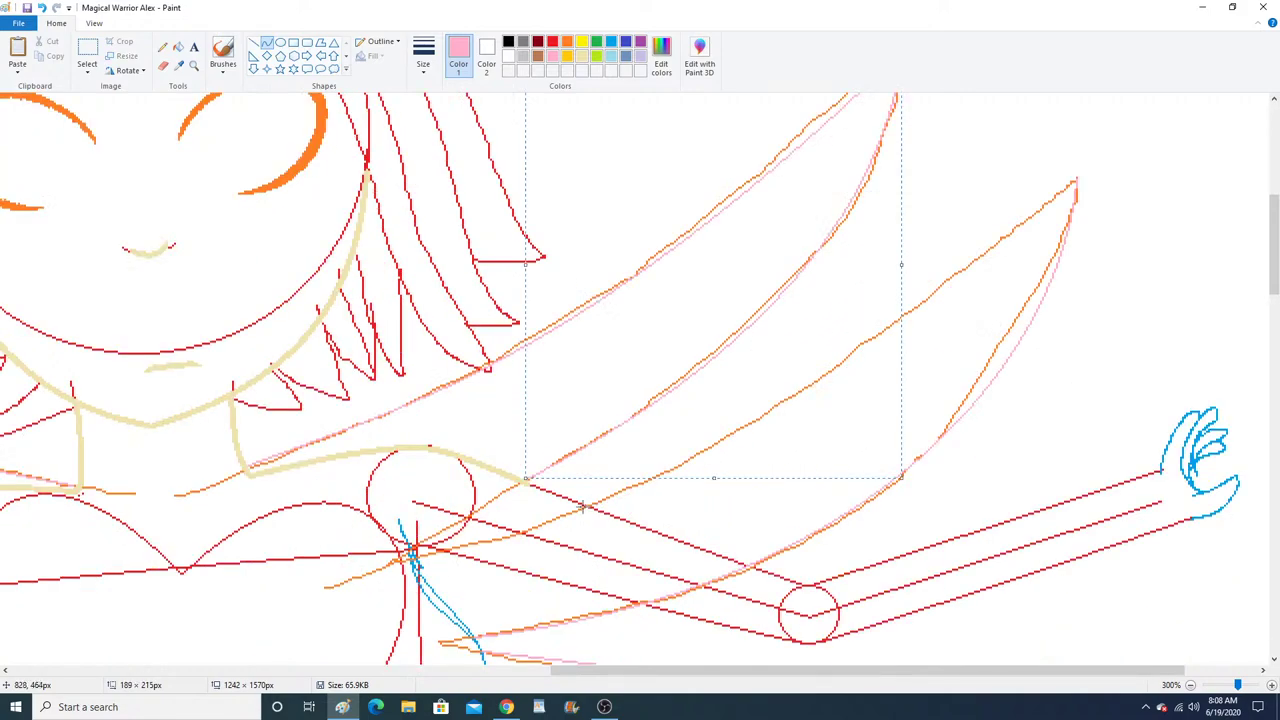
pyautogui.moveTo(582, 508); pyautogui.dragTo(1075, 178)
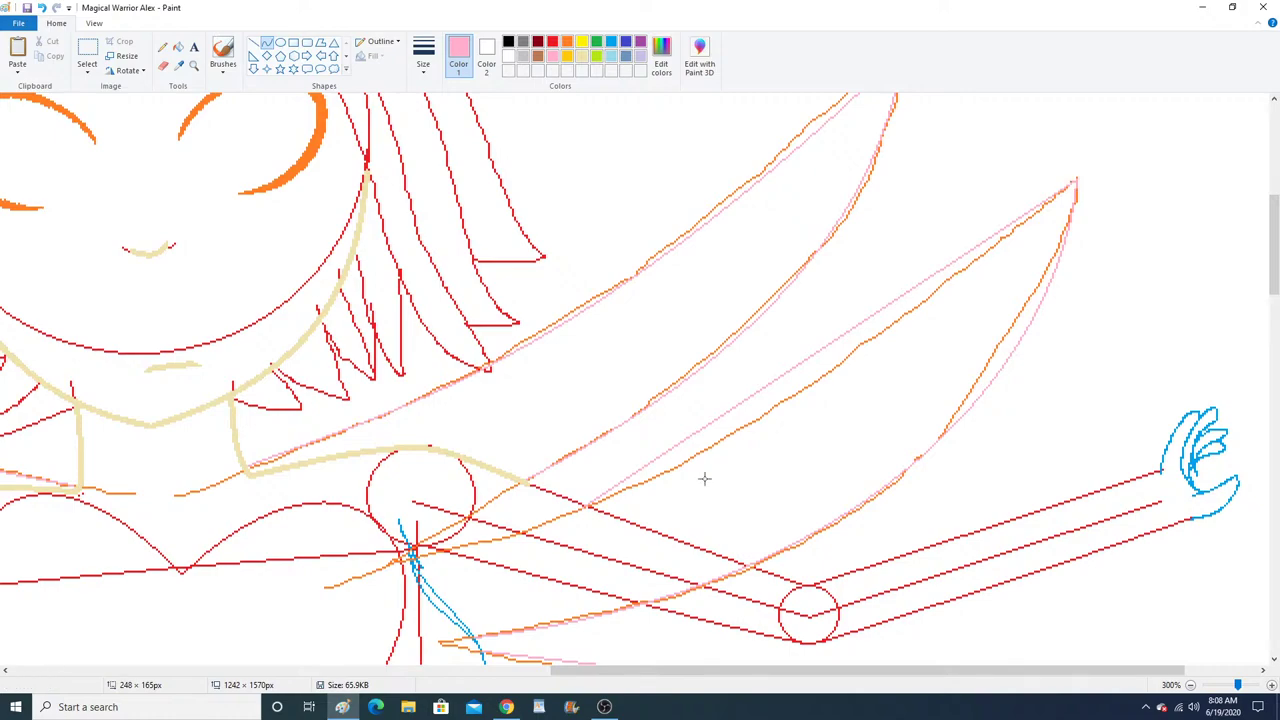
pyautogui.moveTo(704, 479)
pyautogui.mouseDown()
pyautogui.moveTo(843, 371)
pyautogui.moveTo(892, 350)
pyautogui.mouseUp()
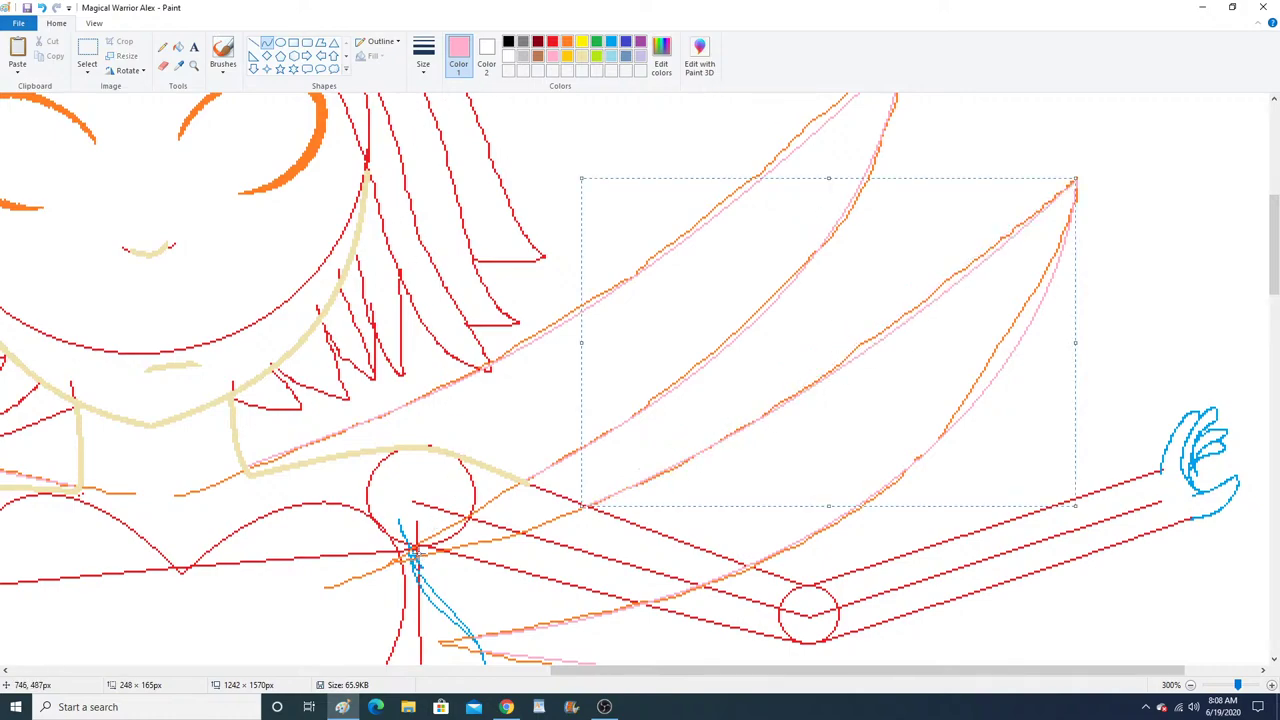
pyautogui.moveTo(438, 552); pyautogui.dragTo(584, 508)
pyautogui.click(517, 540)
pyautogui.click(511, 534)
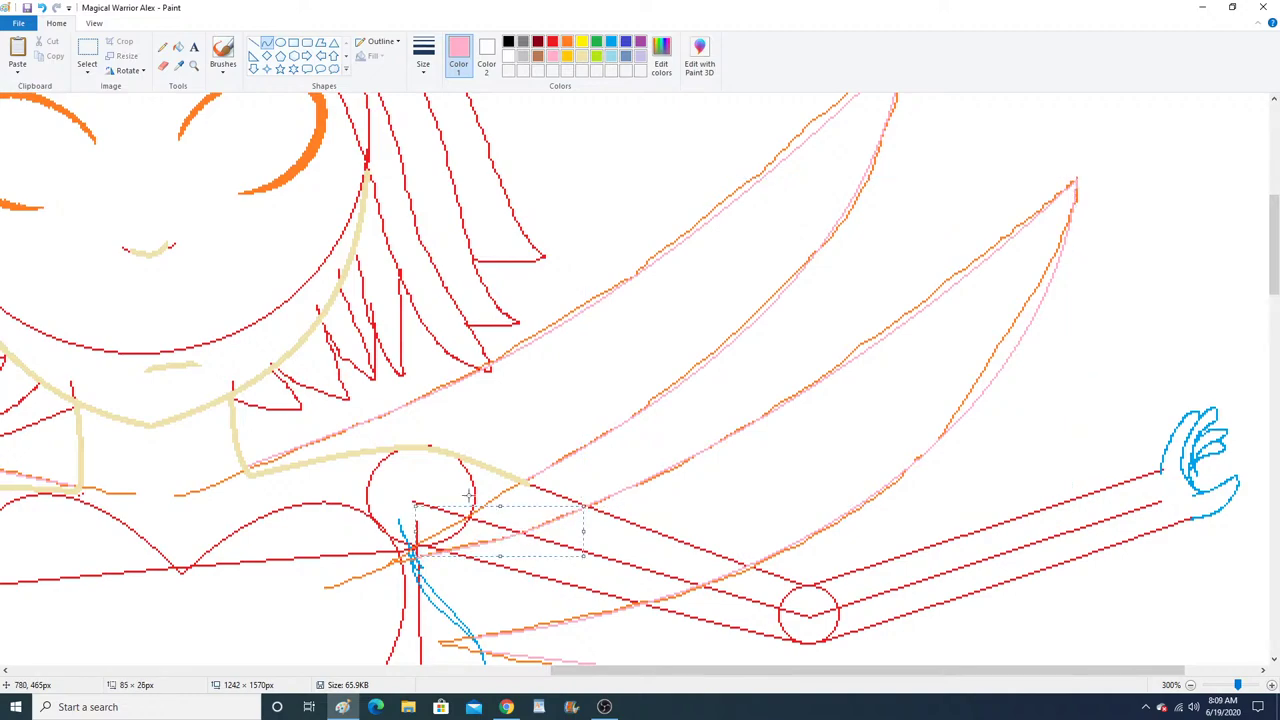
# Sample the tan of the left shoulder outline and set the Curve tool to a thicker line.
pyautogui.click(195, 67)
pyautogui.rightClick(305, 243)
pyautogui.rightClick(305, 243)
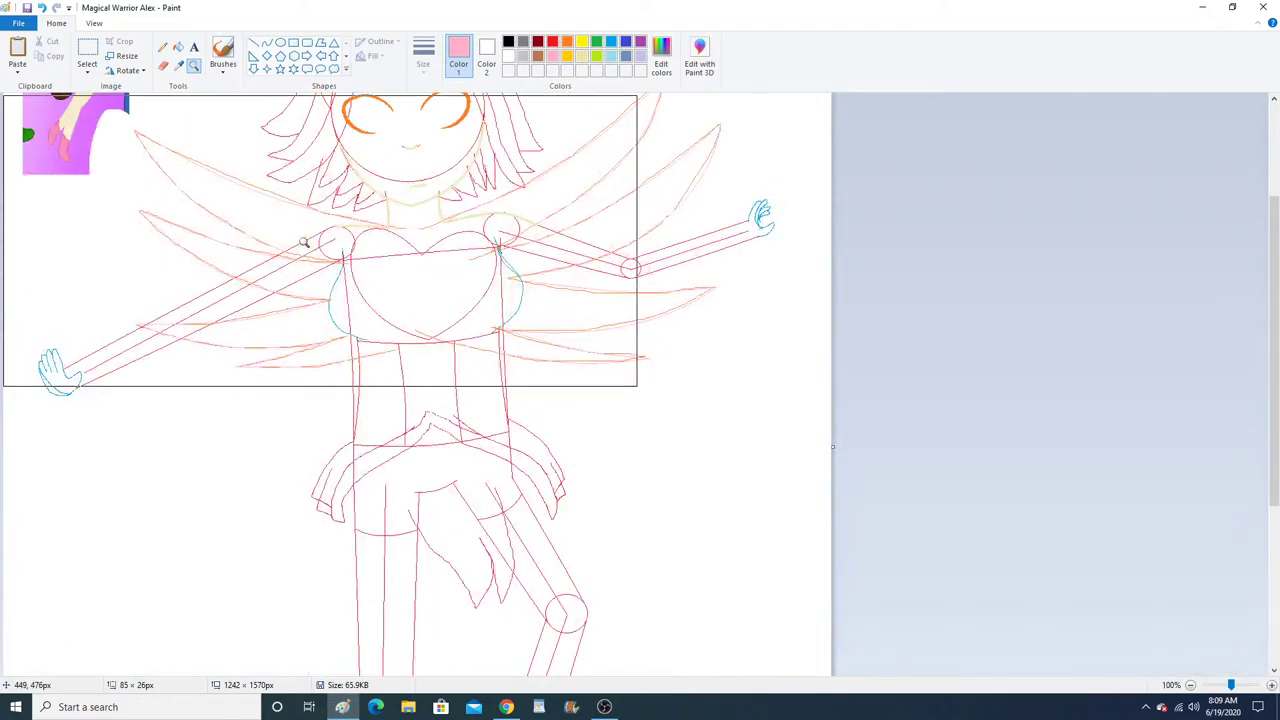
pyautogui.click(400, 267)
pyautogui.click(408, 270)
pyautogui.click(506, 334)
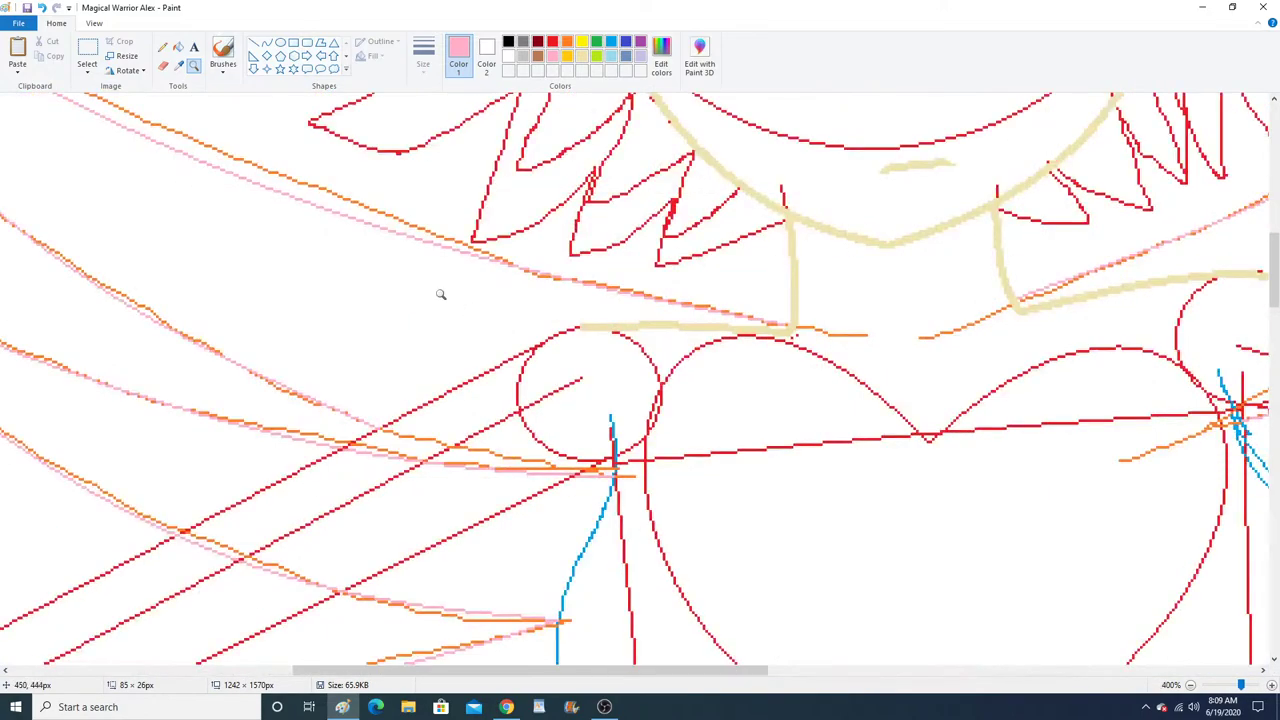
pyautogui.click(441, 294)
pyautogui.click(441, 294)
pyautogui.click(178, 66)
pyautogui.click(587, 293)
pyautogui.click(267, 43)
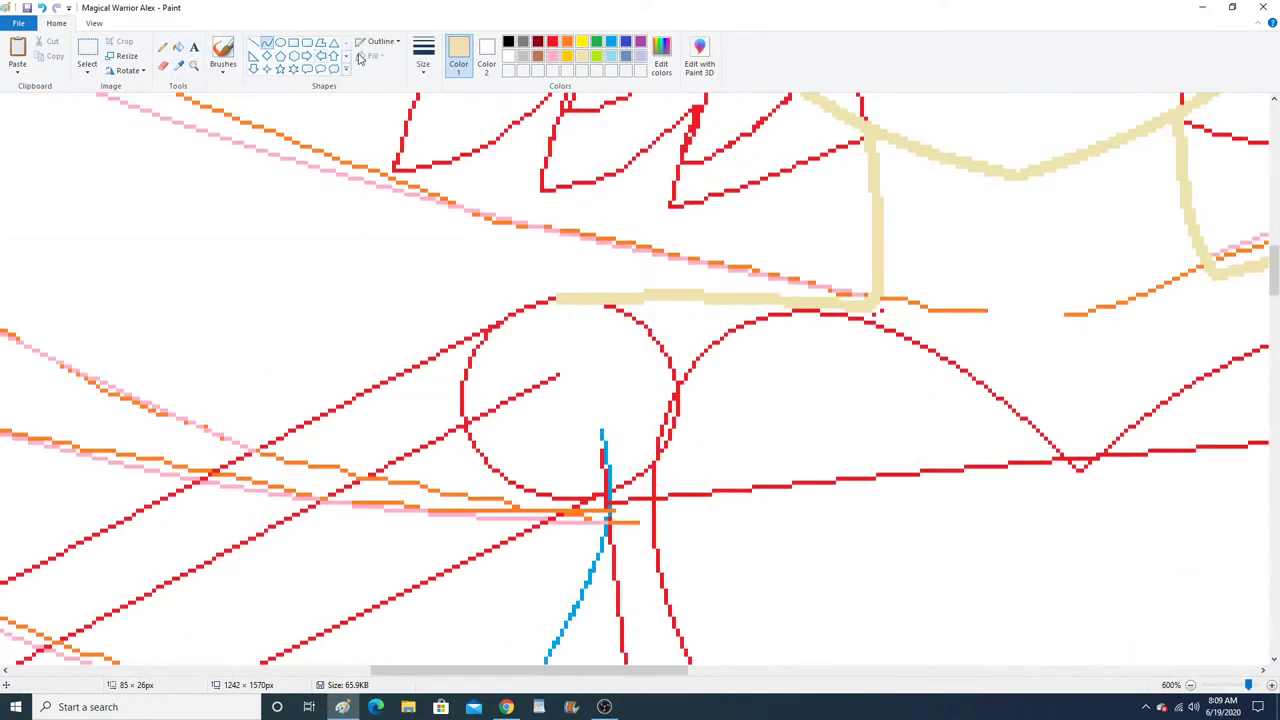
pyautogui.click(423, 60)
pyautogui.click(454, 122)
# Trace the left upper arm from the shoulder in tan, about 78×39 pixels for its upper edge and 106×55 pixels for its lower edge.
pyautogui.moveTo(527, 673); pyautogui.dragTo(439, 673)
pyautogui.moveTo(918, 300); pyautogui.dragTo(612, 445)
pyautogui.moveTo(820, 343); pyautogui.dragTo(847, 323)
pyautogui.click(786, 357)
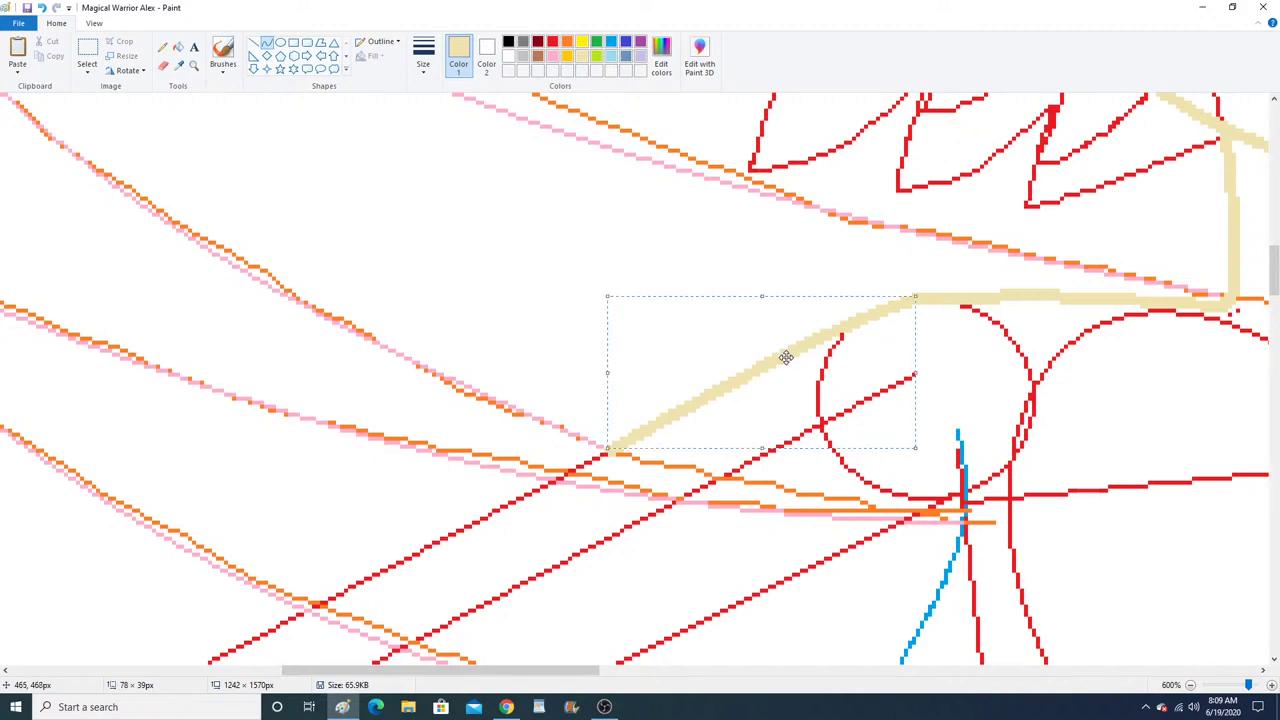
pyautogui.scroll(-2, 786, 357)
pyautogui.moveTo(538, 564); pyautogui.dragTo(958, 349)
pyautogui.click(830, 411)
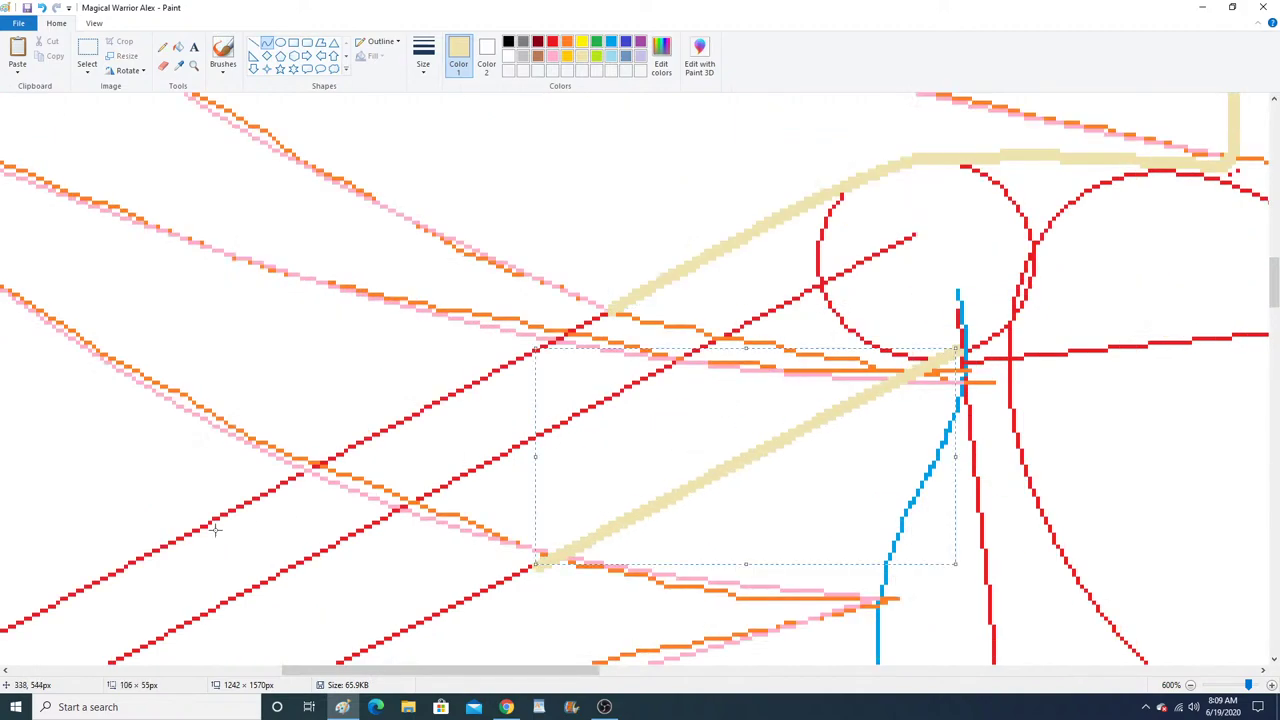
# Extend the left arm's tan outline along the sketch, about 153×80 pixels on the upper edge and 194×94 pixels on the lower edge.
pyautogui.moveTo(4, 628); pyautogui.dragTo(612, 310)
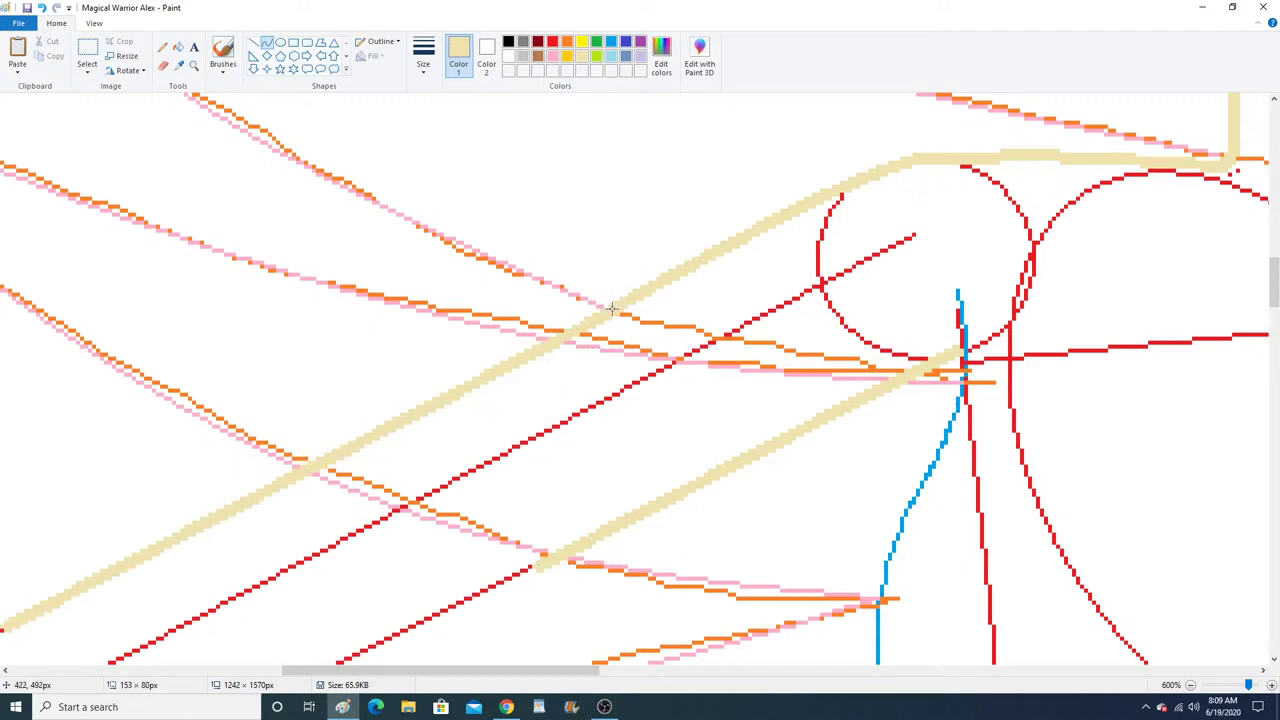
pyautogui.scroll(-3, 372, 431)
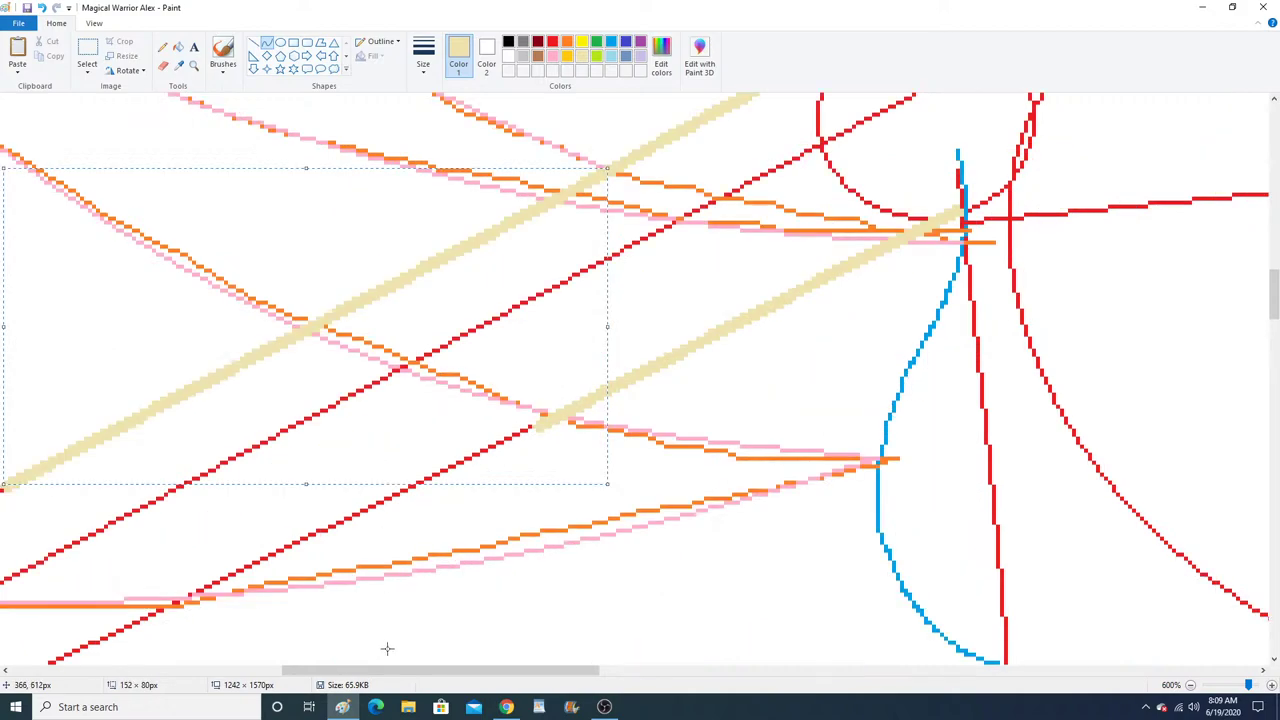
pyautogui.moveTo(398, 670); pyautogui.dragTo(336, 679)
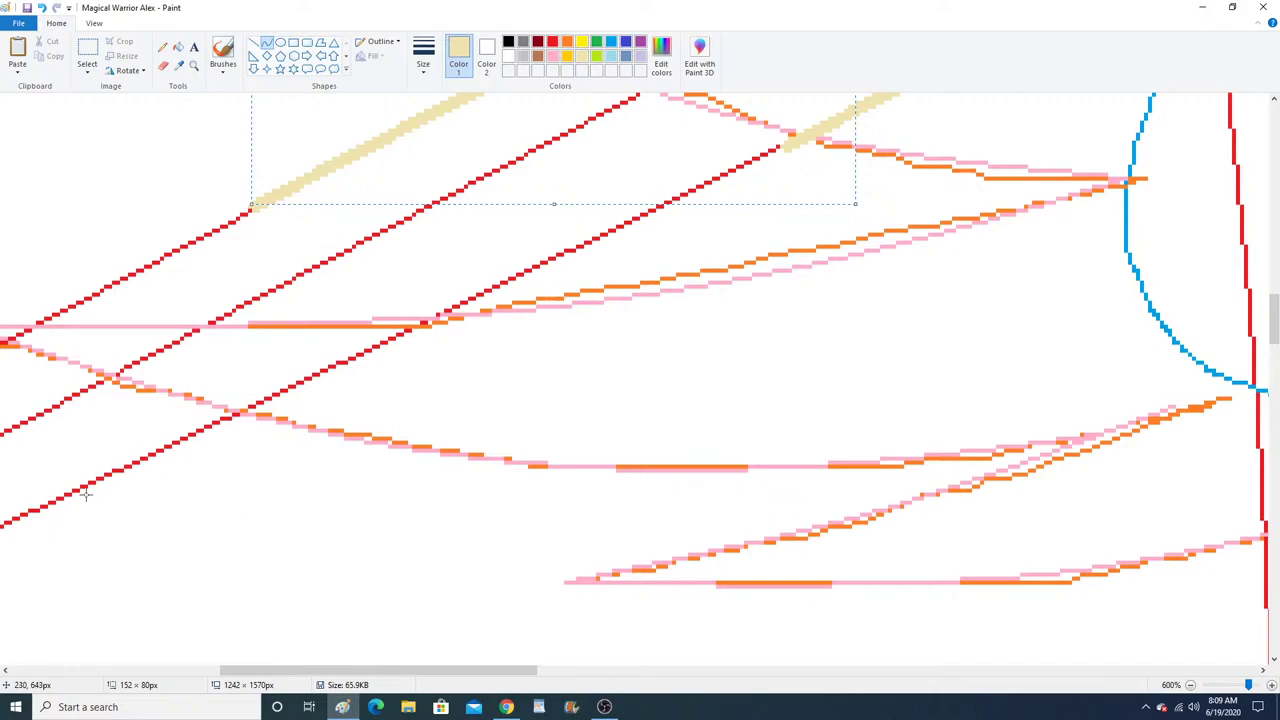
pyautogui.moveTo(14, 518); pyautogui.dragTo(783, 146)
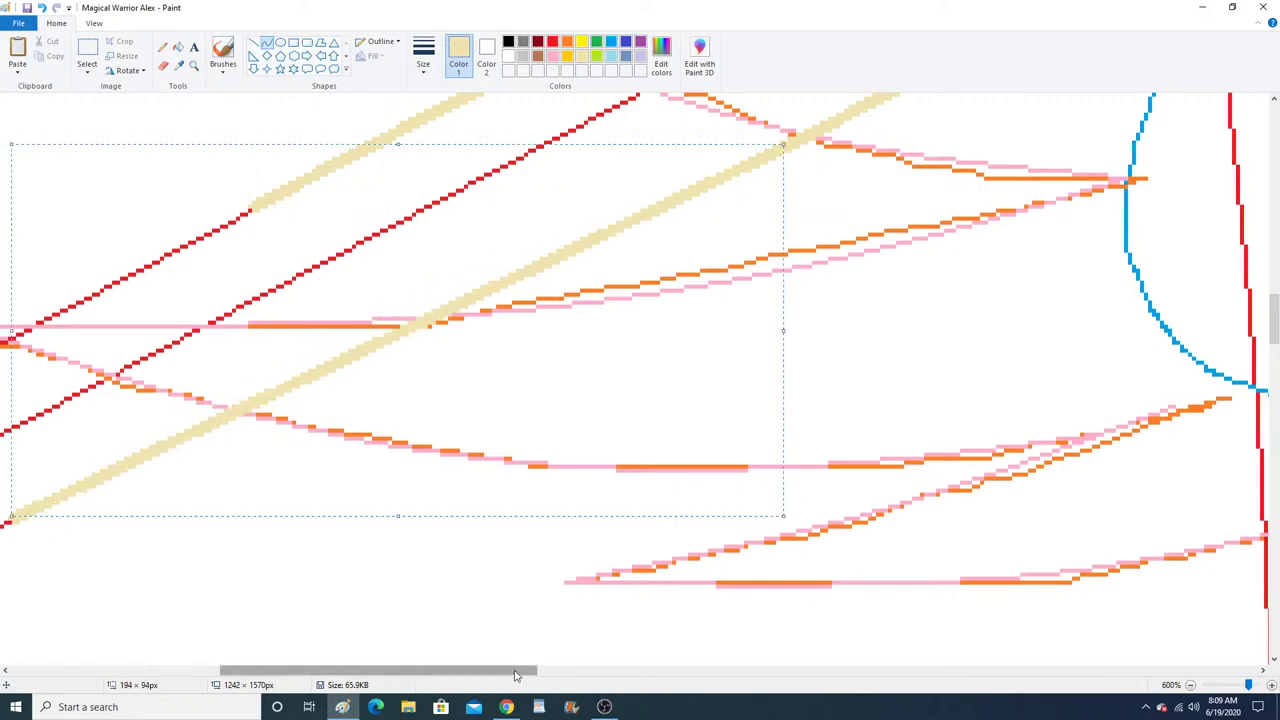
# Continue the left arm's tan outline towards the hand, about 172×93 pixels on the upper edge and 102×49 pixels on the lower edge.
pyautogui.moveTo(510, 670); pyautogui.dragTo(398, 670)
pyautogui.moveTo(6, 577); pyautogui.dragTo(690, 205)
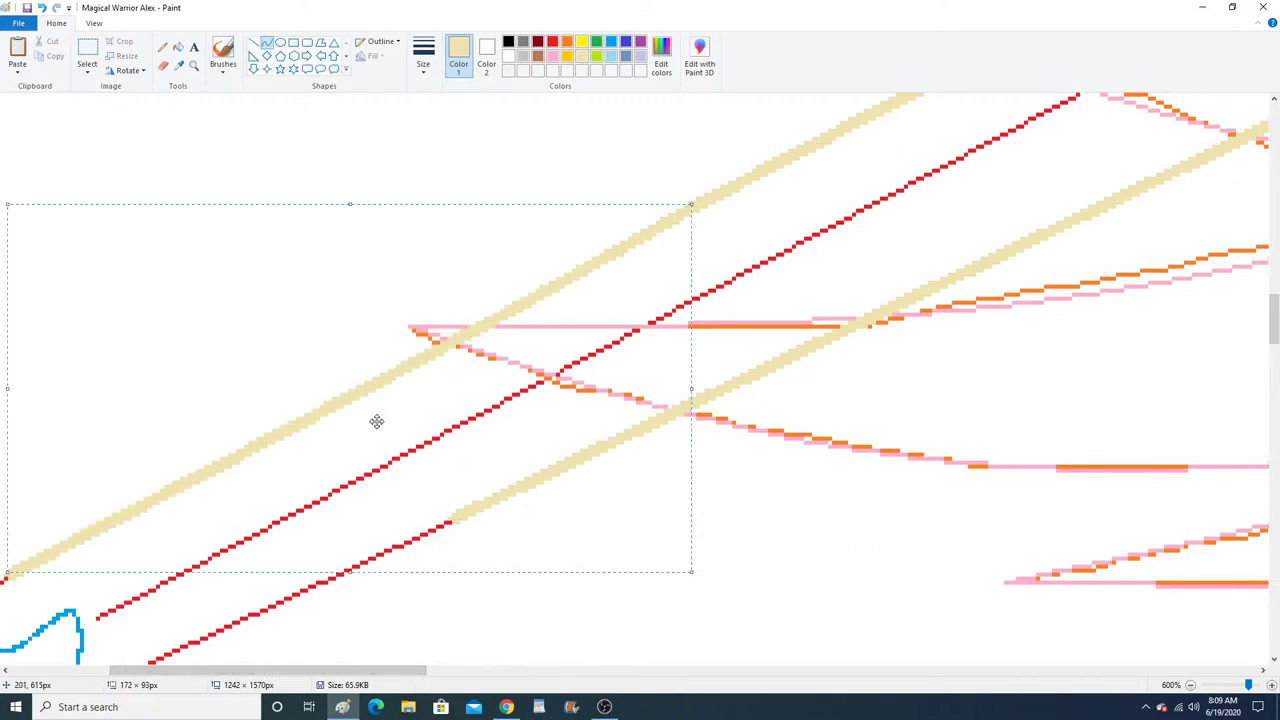
pyautogui.scroll(-3, 262, 472)
pyautogui.moveTo(57, 570); pyautogui.dragTo(456, 375)
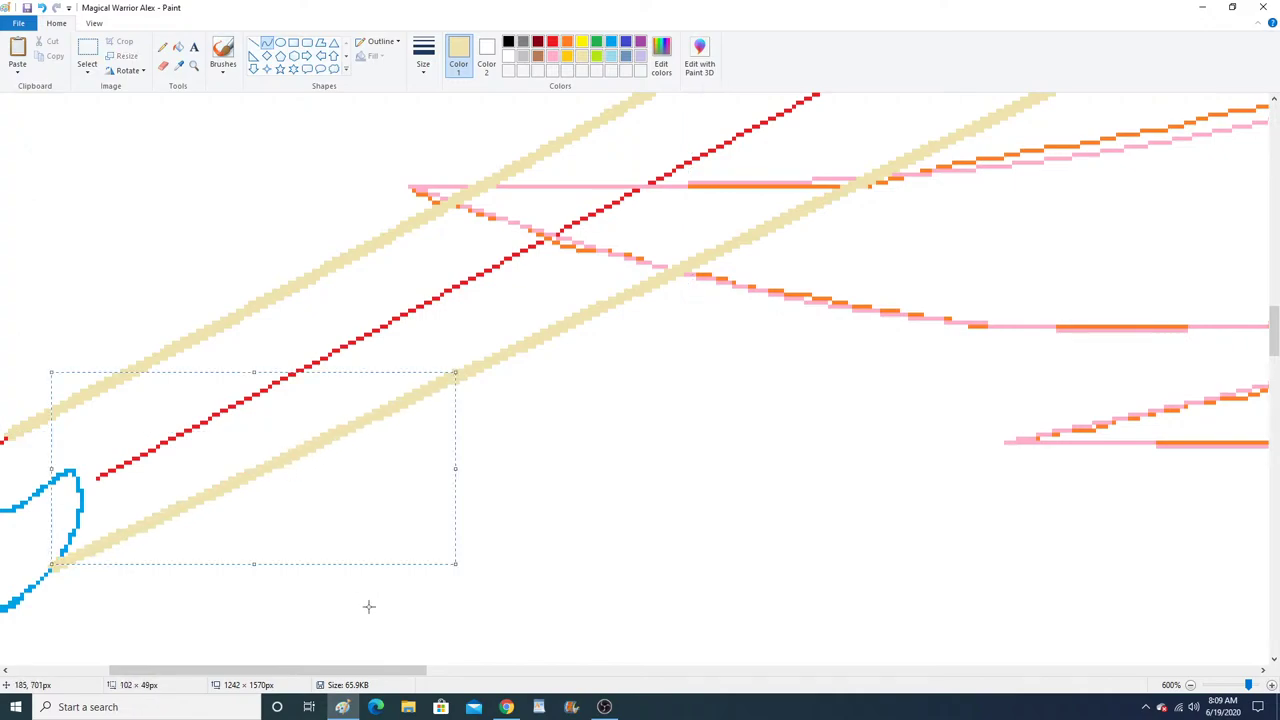
# Close the gap between the left arm's upper edge and the hand with a straight tan line of about 11×6 pixels.
pyautogui.moveTo(400, 671); pyautogui.dragTo(303, 671)
pyautogui.moveTo(358, 456); pyautogui.dragTo(398, 434)
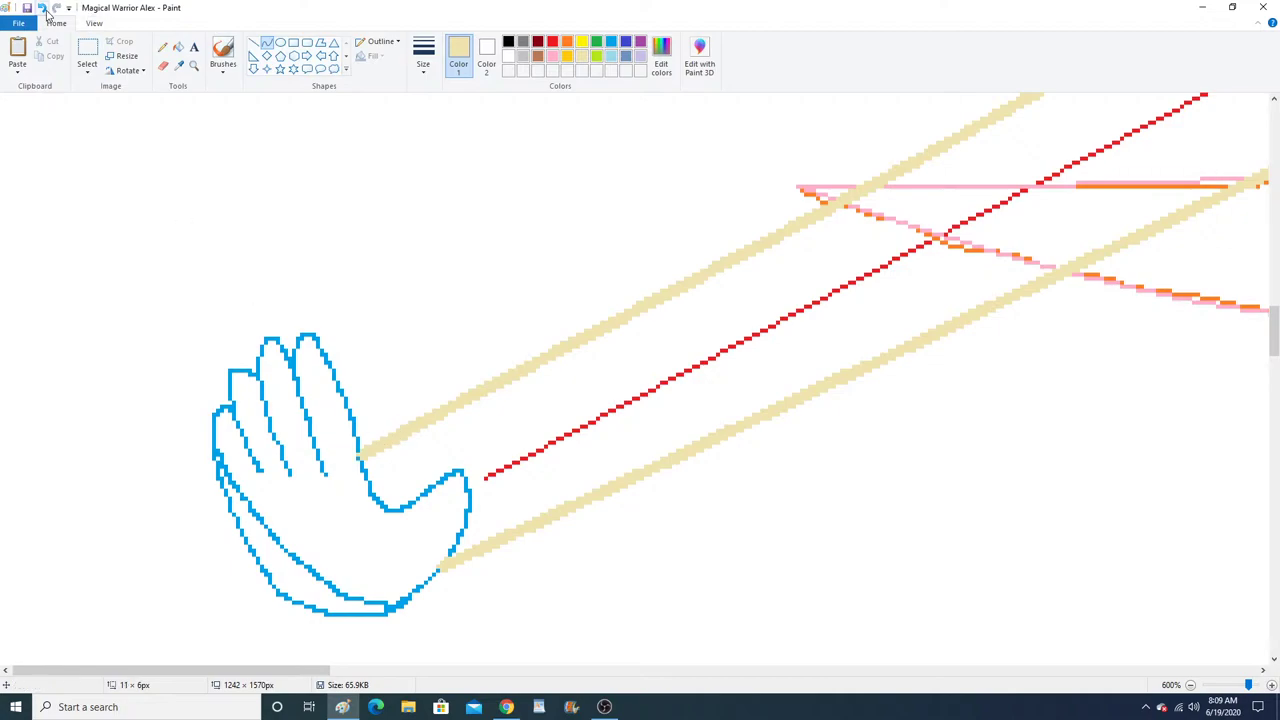
pyautogui.click(41, 7)
pyautogui.click(253, 43)
pyautogui.moveTo(399, 434); pyautogui.dragTo(358, 456)
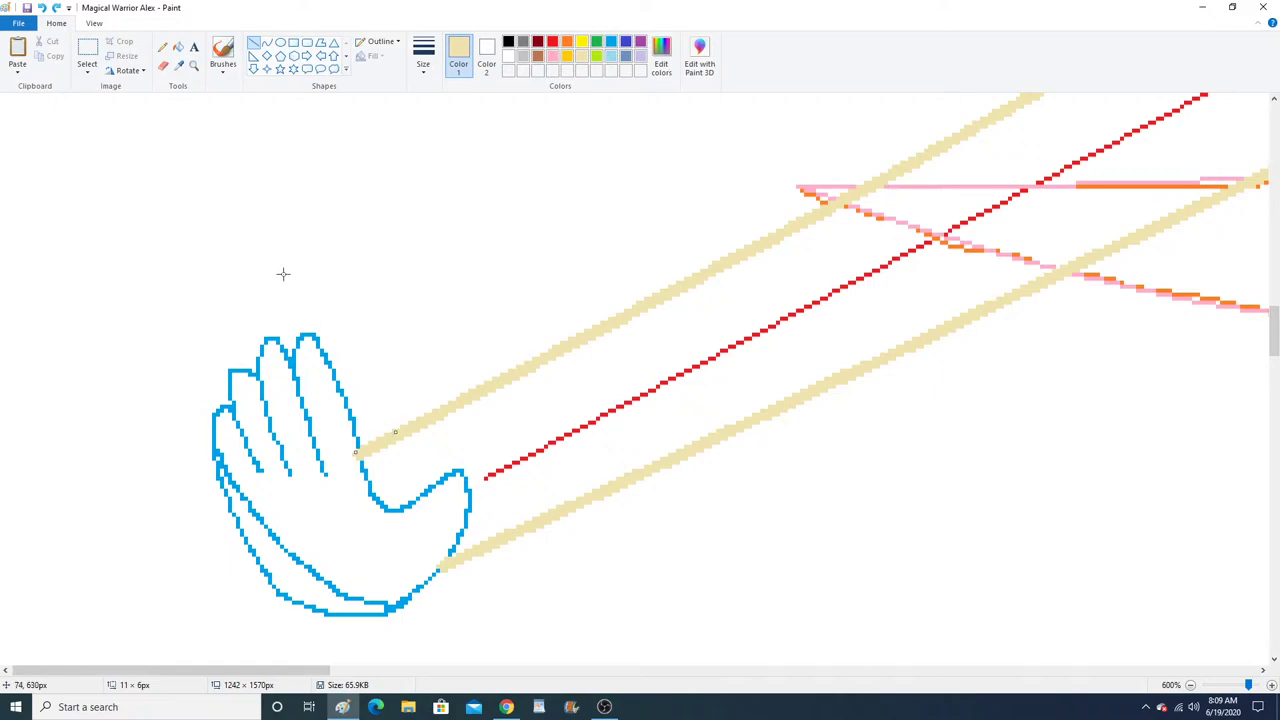
# Trace the left hand's index finger edge down to the thumb curve in green, about 12×33 pixels, with the Curve tool.
pyautogui.click(194, 65)
pyautogui.rightClick(274, 234)
pyautogui.rightClick(274, 234)
pyautogui.scroll(3, 380, 329)
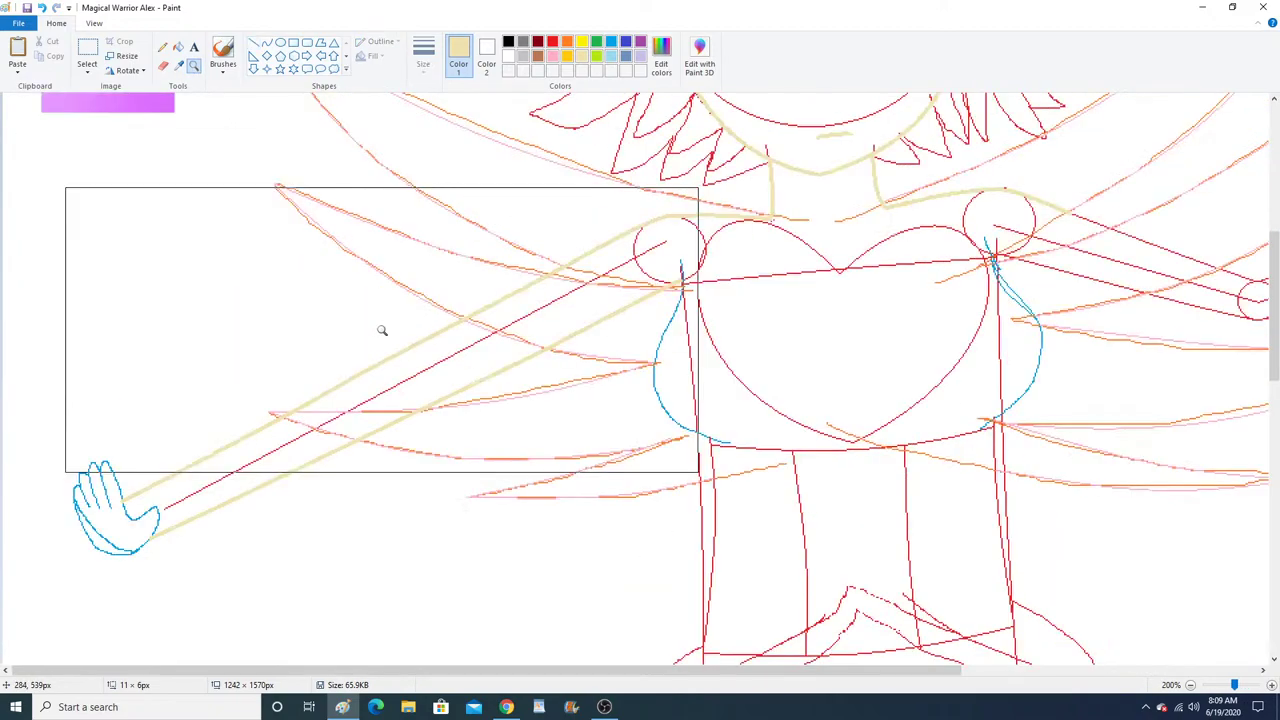
pyautogui.click(214, 429)
pyautogui.click(262, 338)
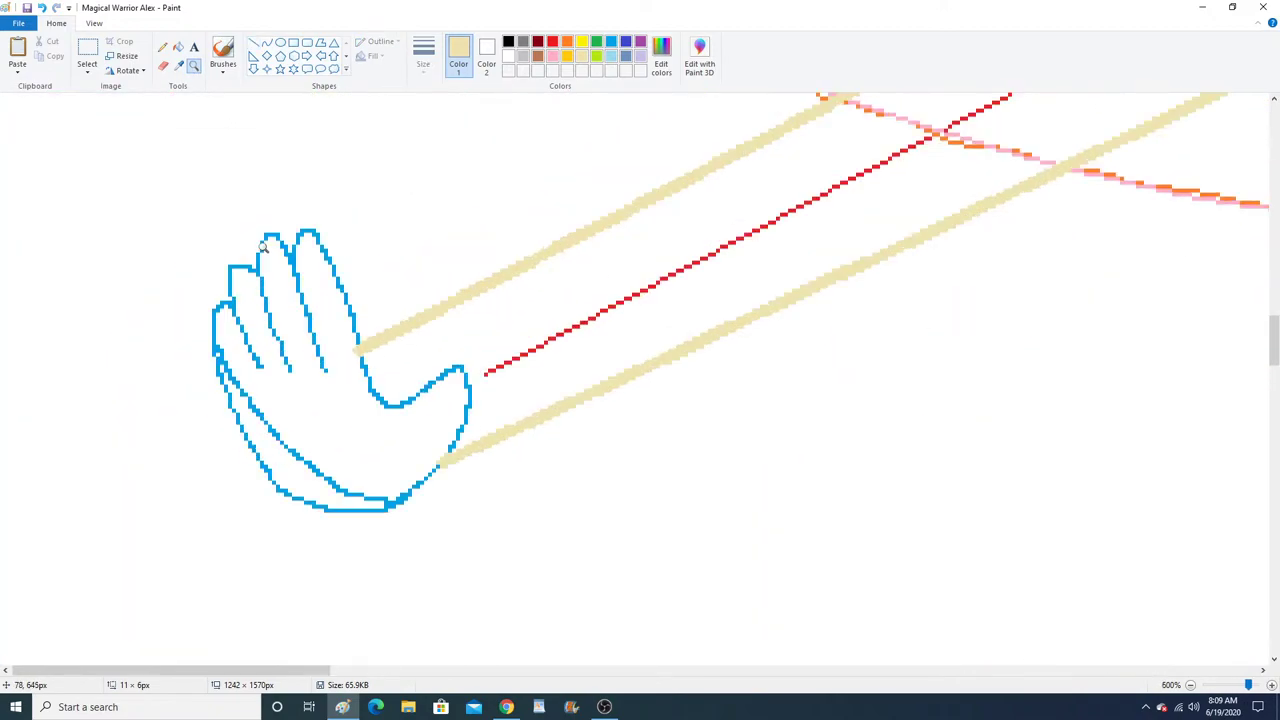
pyautogui.click(266, 42)
pyautogui.click(596, 42)
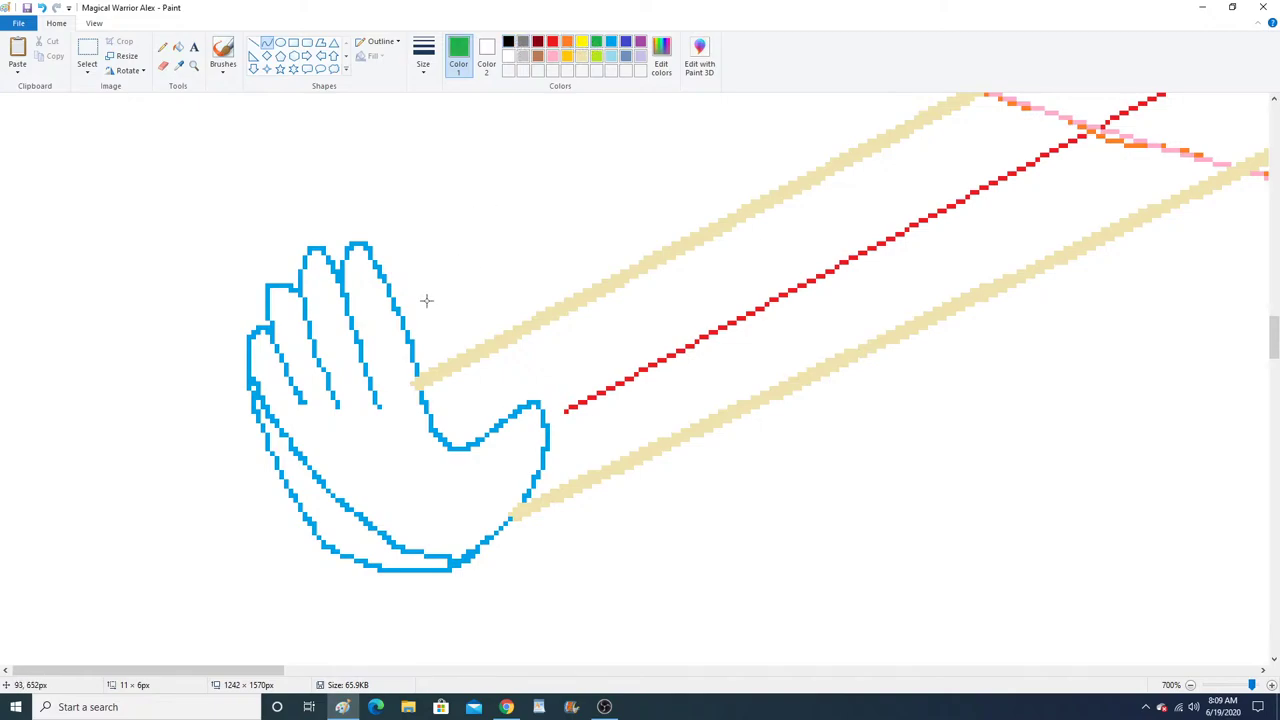
pyautogui.moveTo(378, 268); pyautogui.dragTo(430, 422)
pyautogui.doubleClick(415, 354)
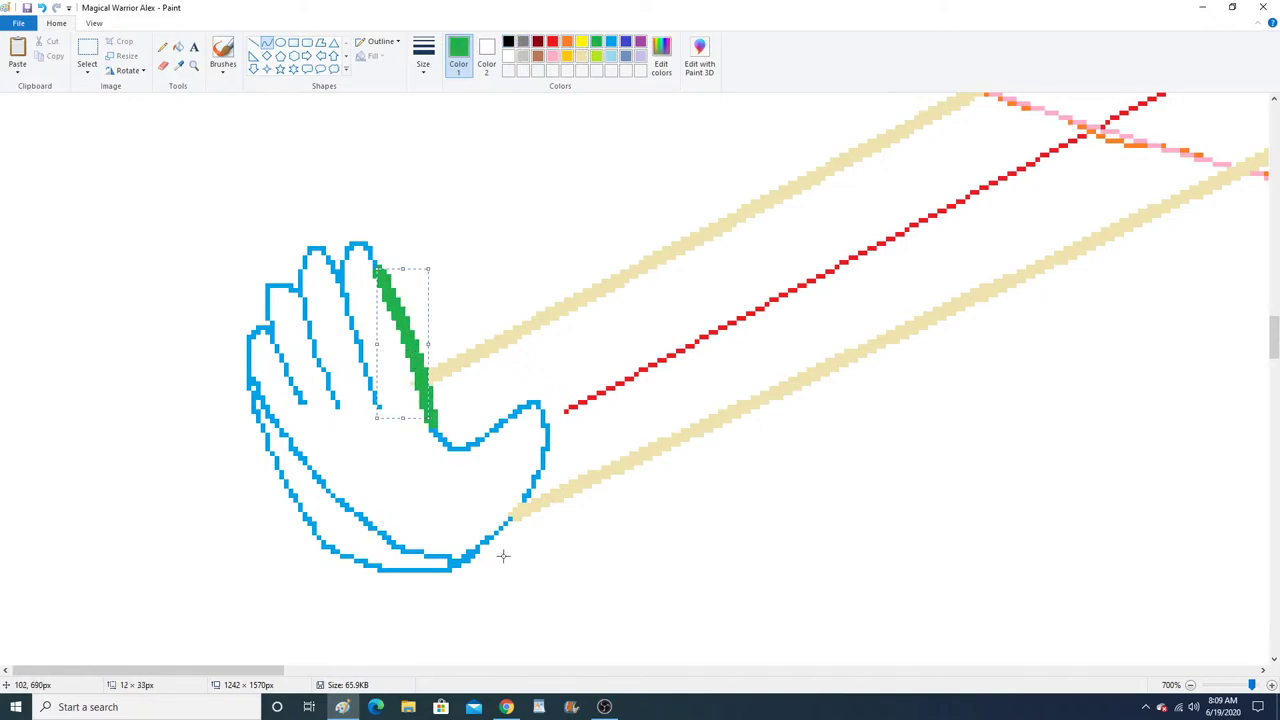
# Trace the left thumb in green, with an outer curve of about 21×31 pixels, the hollow beside the index finger and a rounded tip.
pyautogui.moveTo(445, 567)
pyautogui.mouseDown()
pyautogui.moveTo(508, 506)
pyautogui.moveTo(542, 428)
pyautogui.mouseUp()
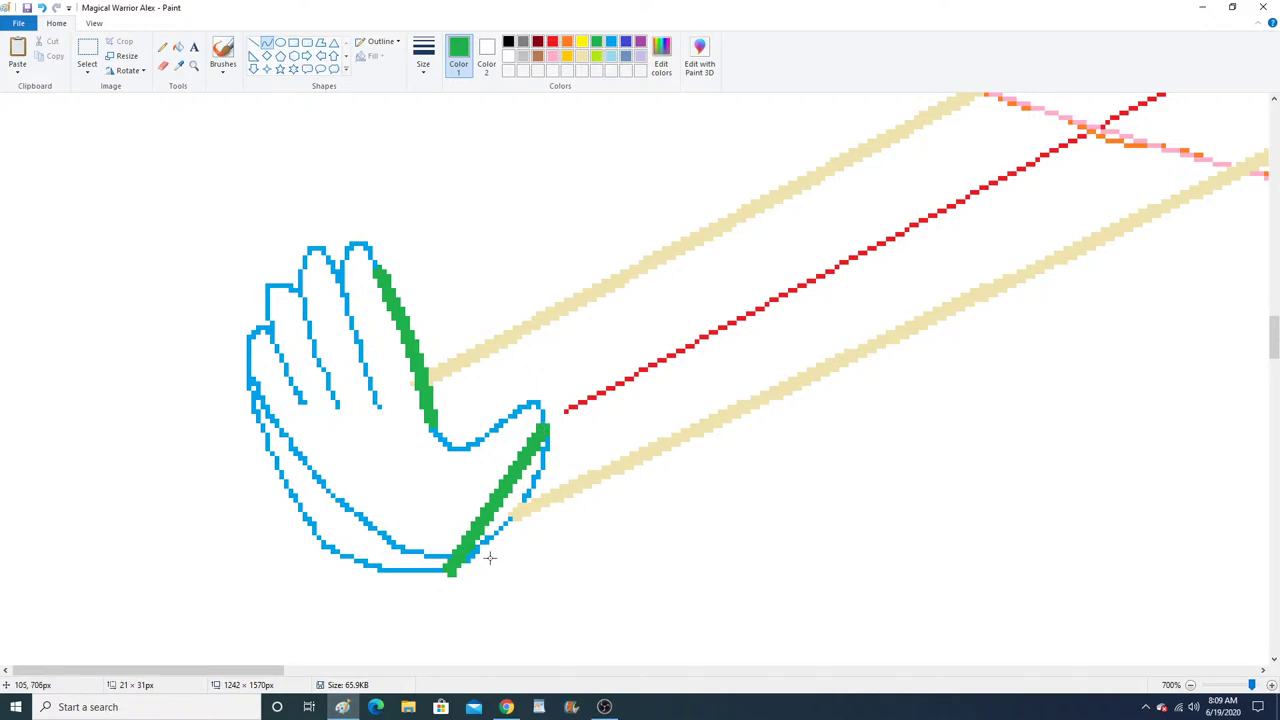
pyautogui.moveTo(490, 558); pyautogui.dragTo(560, 492)
pyautogui.click(560, 492)
pyautogui.moveTo(428, 419); pyautogui.dragTo(503, 415)
pyautogui.moveTo(434, 443); pyautogui.dragTo(481, 462)
pyautogui.click(538, 432)
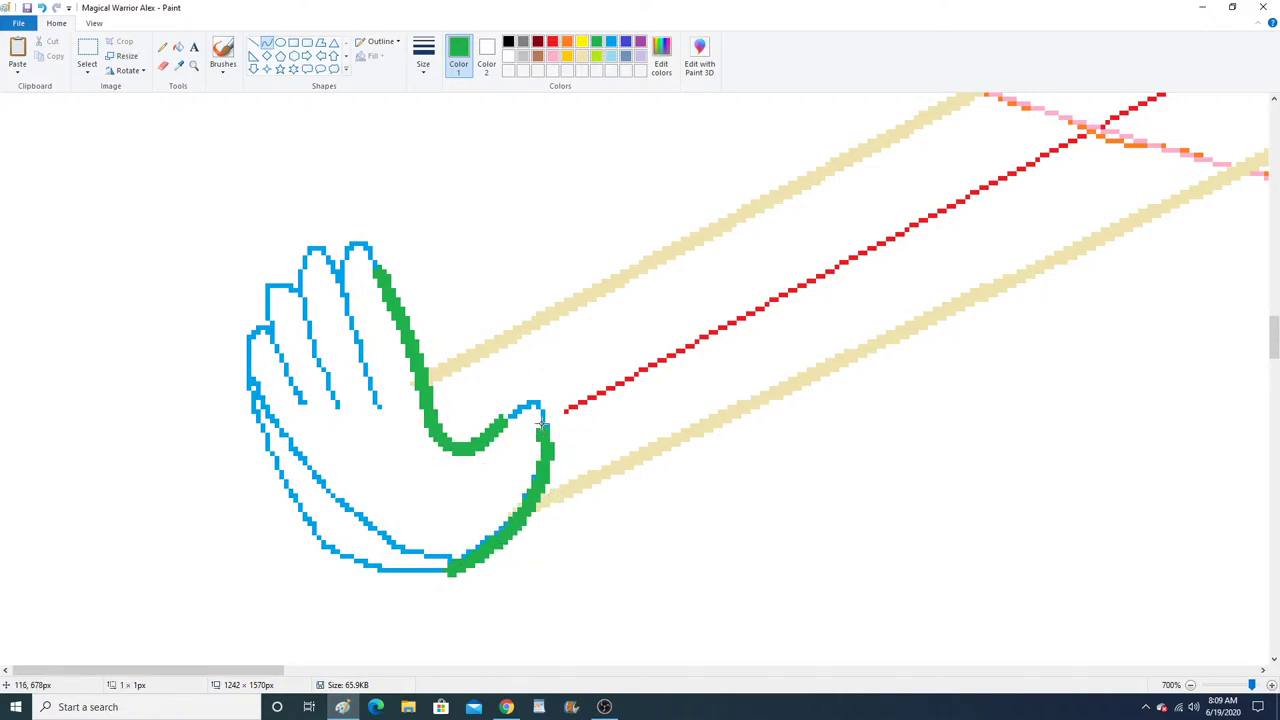
pyautogui.moveTo(542, 430)
pyautogui.mouseDown()
pyautogui.moveTo(498, 418)
pyautogui.moveTo(529, 391)
pyautogui.mouseUp()
pyautogui.click(162, 46)
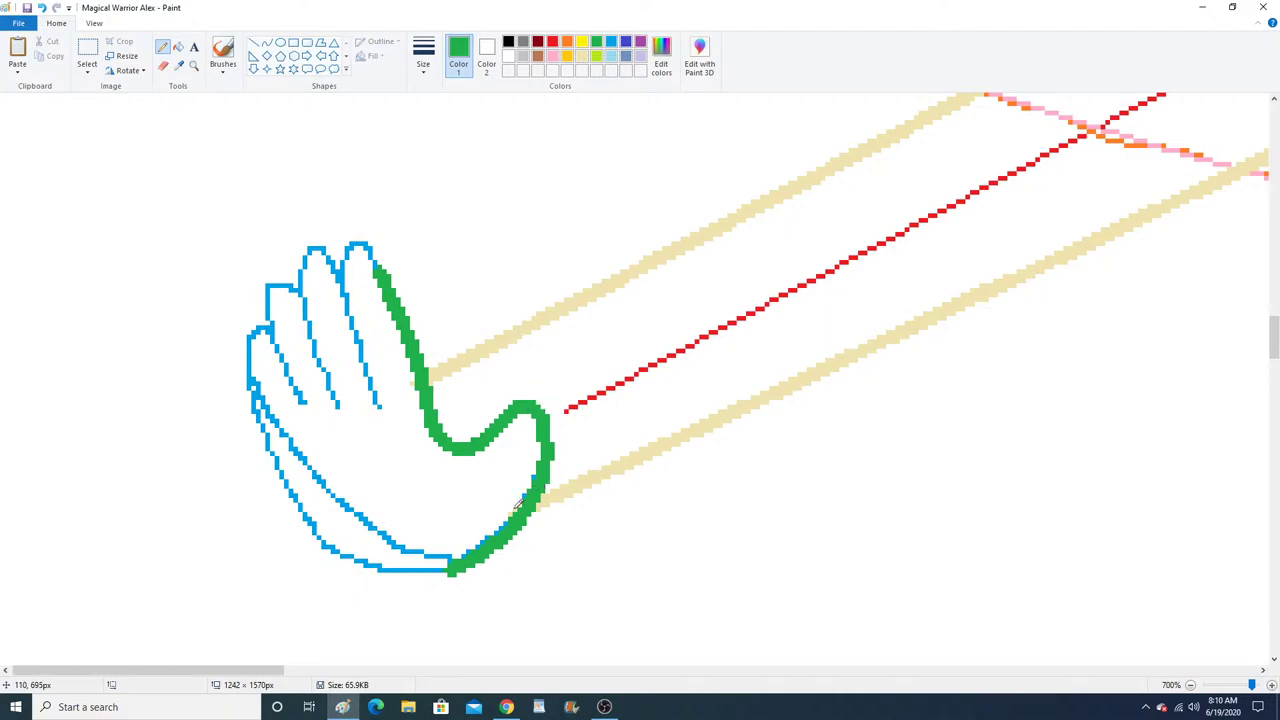
# Trace the index finger's inner edge and the line beside the little finger with green curves of about 8×32 and 8×25 pixels.
pyautogui.click(267, 43)
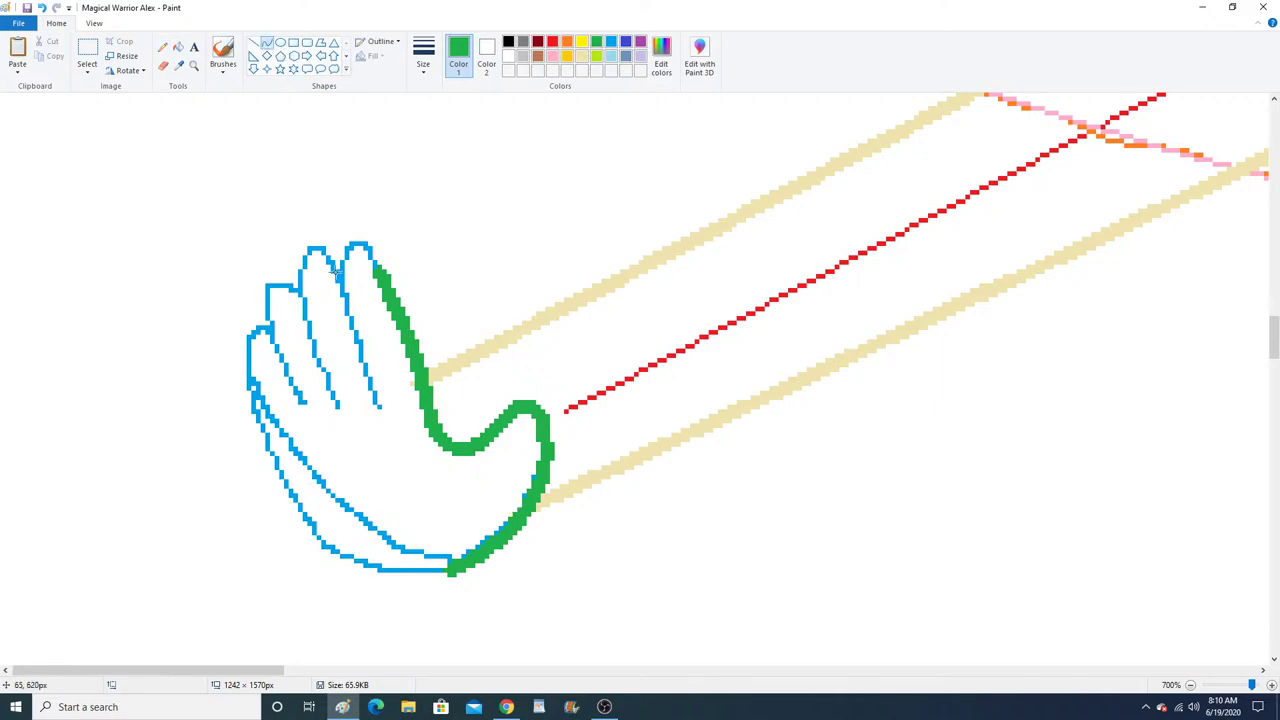
pyautogui.moveTo(375, 404); pyautogui.dragTo(342, 255)
pyautogui.click(344, 309)
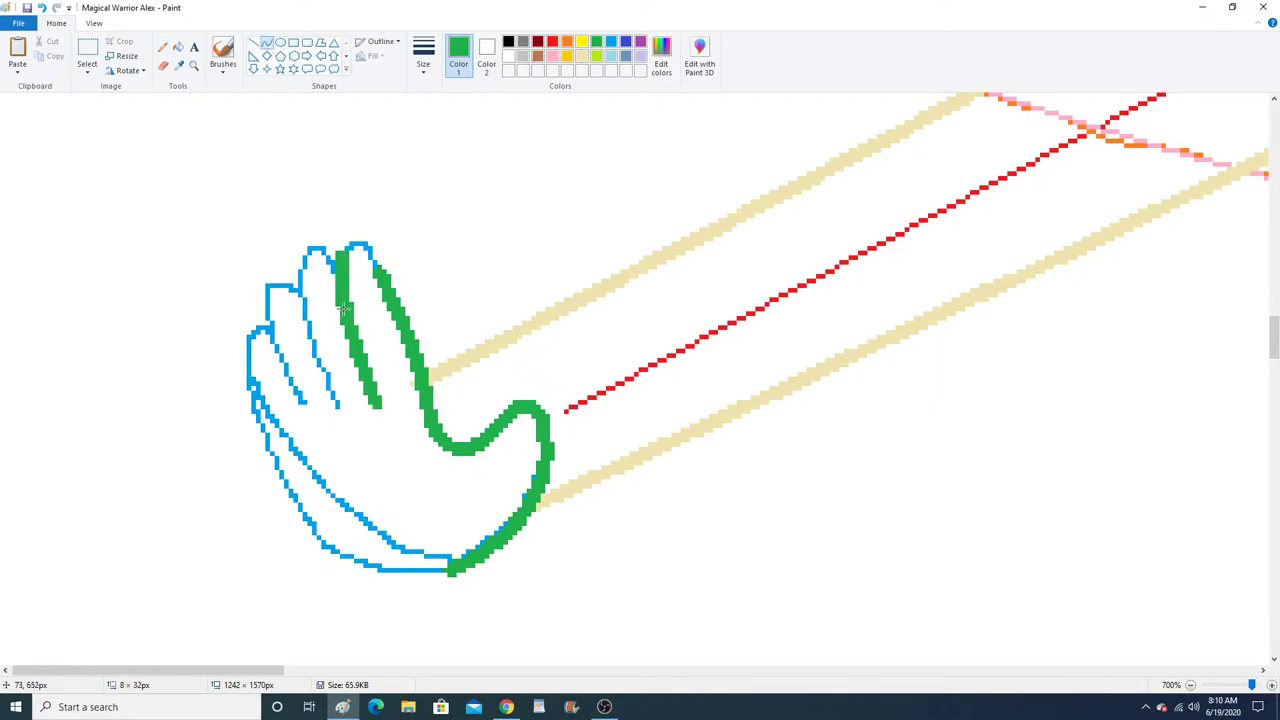
pyautogui.click(341, 315)
pyautogui.moveTo(267, 290); pyautogui.dragTo(302, 404)
pyautogui.click(275, 350)
pyautogui.click(279, 363)
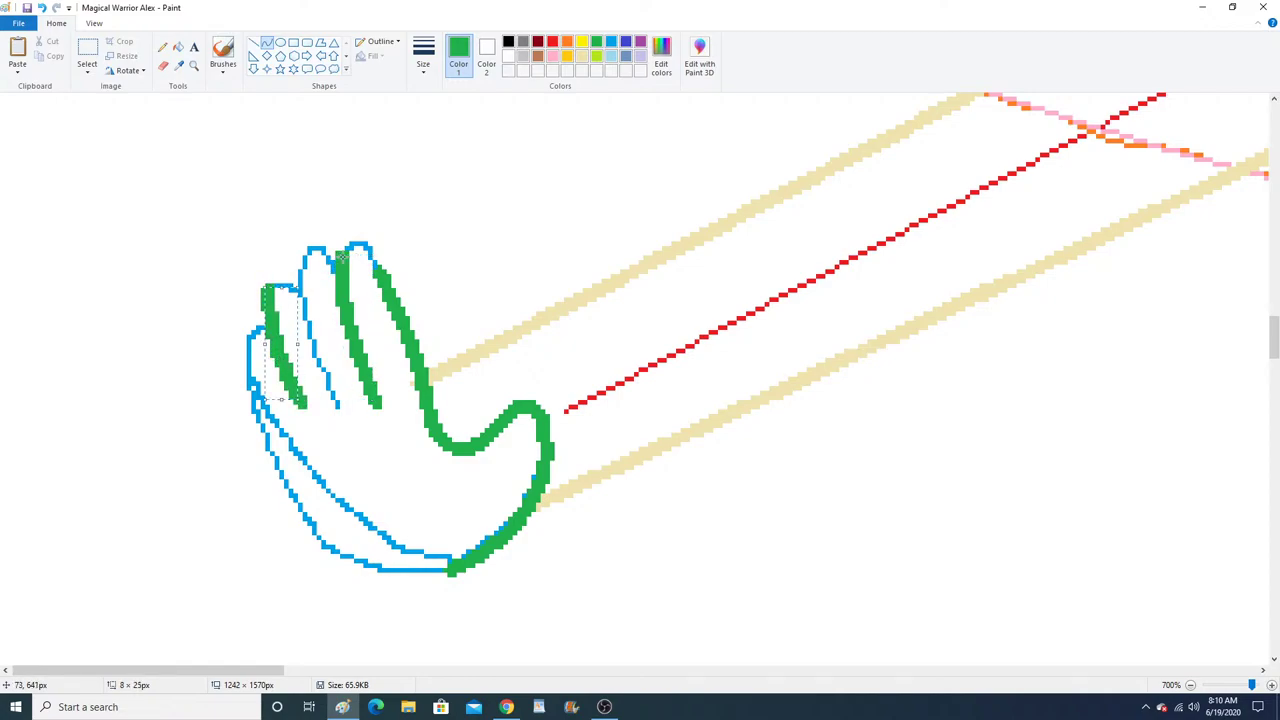
# Round off the index fingertip in green and trace the dividing line between the two middle fingers, about 7×31 pixels.
pyautogui.moveTo(342, 256)
pyautogui.mouseDown()
pyautogui.moveTo(376, 272)
pyautogui.moveTo(333, 402)
pyautogui.mouseUp()
pyautogui.click(361, 241)
pyautogui.click(363, 236)
pyautogui.click(304, 322)
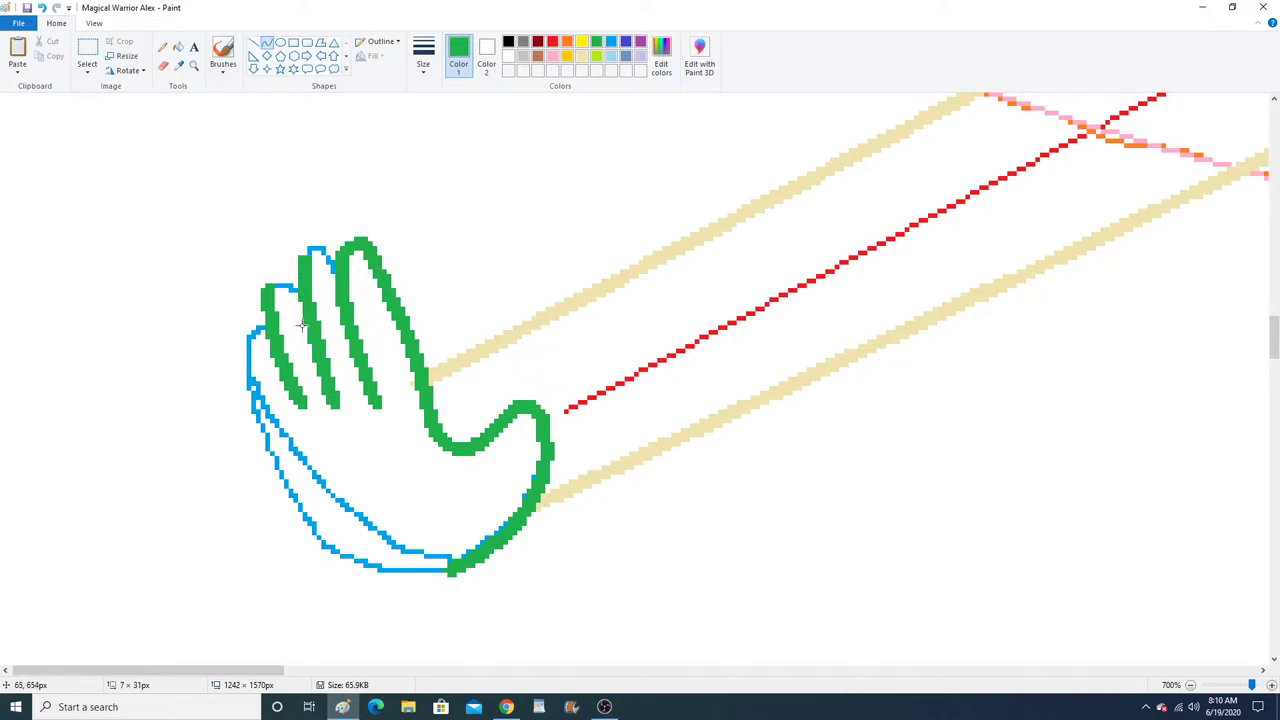
pyautogui.click(302, 330)
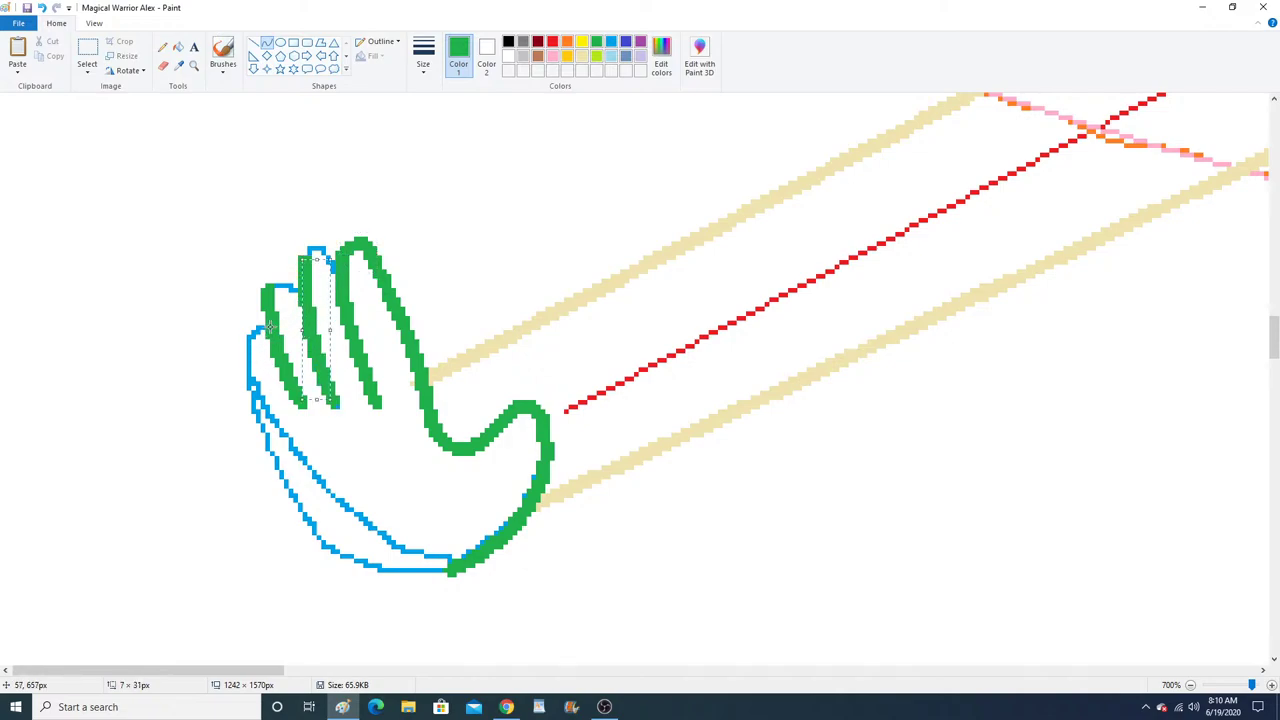
# Outline the little finger in green, about 9×19 pixels, and the palm's outer edge with a curve of about 43×39 pixels.
pyautogui.moveTo(270, 327)
pyautogui.mouseDown()
pyautogui.moveTo(258, 403)
pyautogui.moveTo(240, 337)
pyautogui.moveTo(232, 345)
pyautogui.mouseUp()
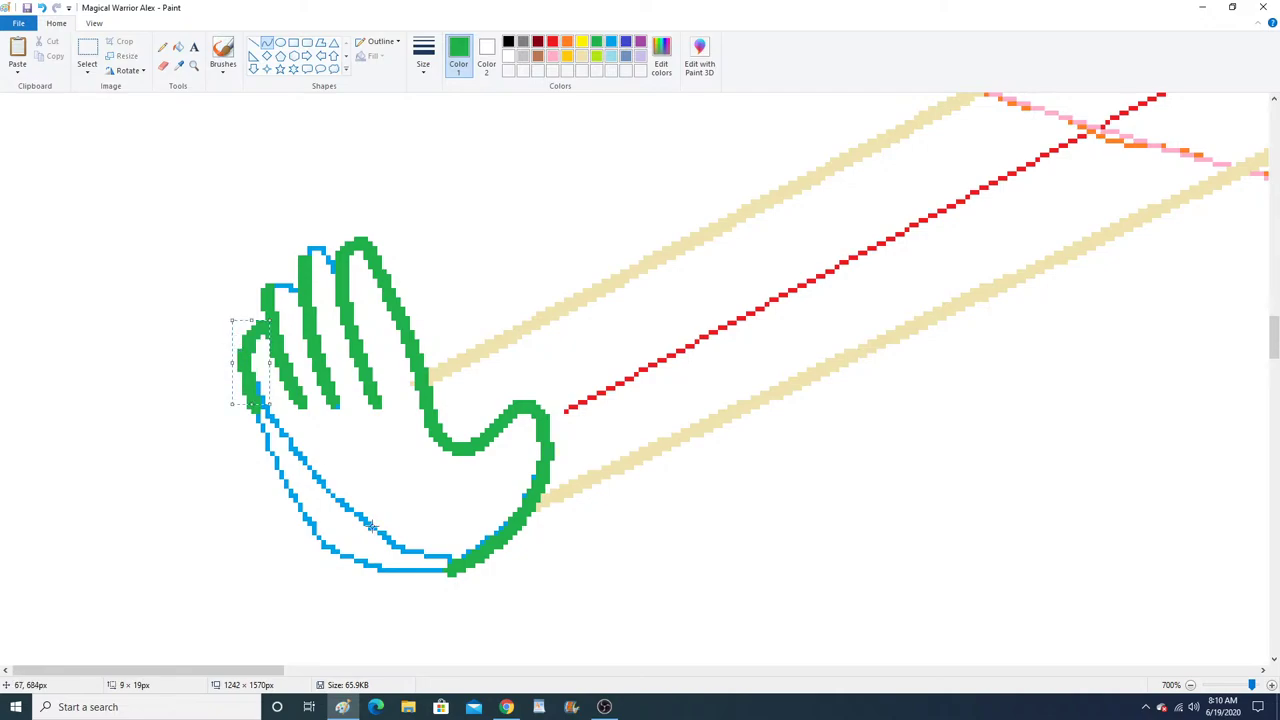
pyautogui.moveTo(452, 570)
pyautogui.mouseDown()
pyautogui.moveTo(395, 570)
pyautogui.moveTo(252, 408)
pyautogui.mouseUp()
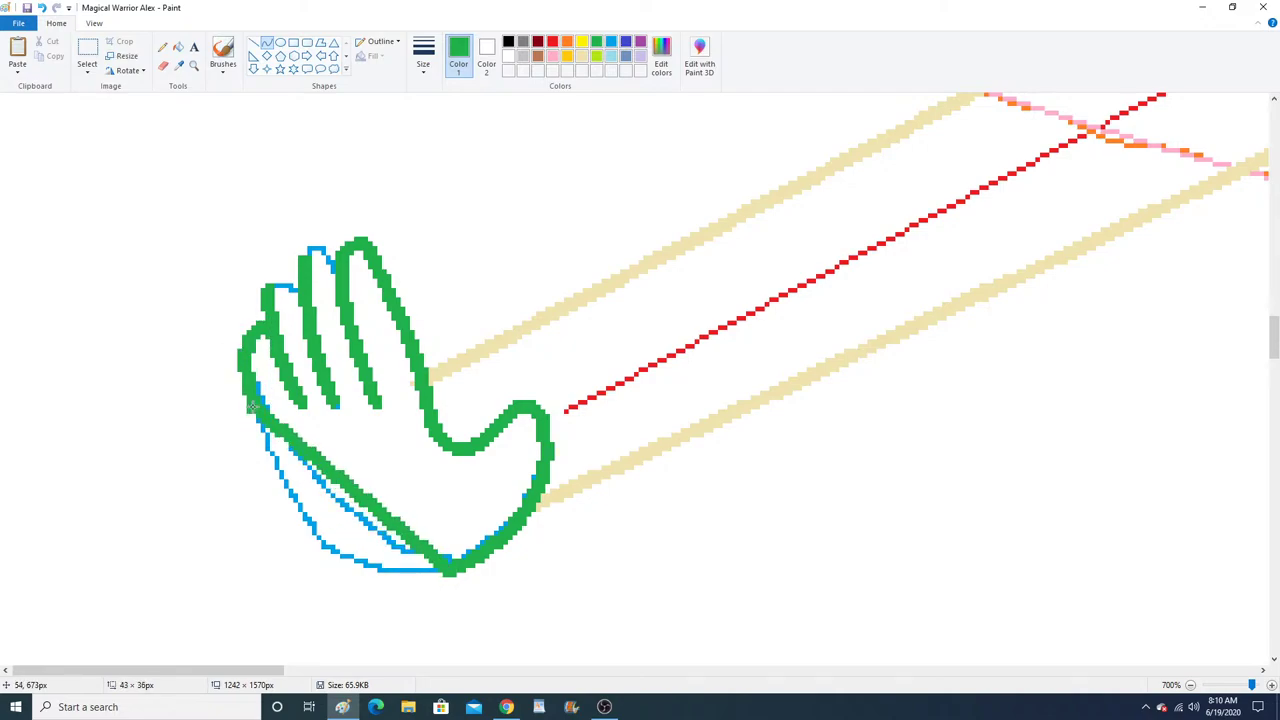
pyautogui.moveTo(391, 568)
pyautogui.mouseDown()
pyautogui.moveTo(398, 585)
pyautogui.moveTo(286, 580)
pyautogui.mouseUp()
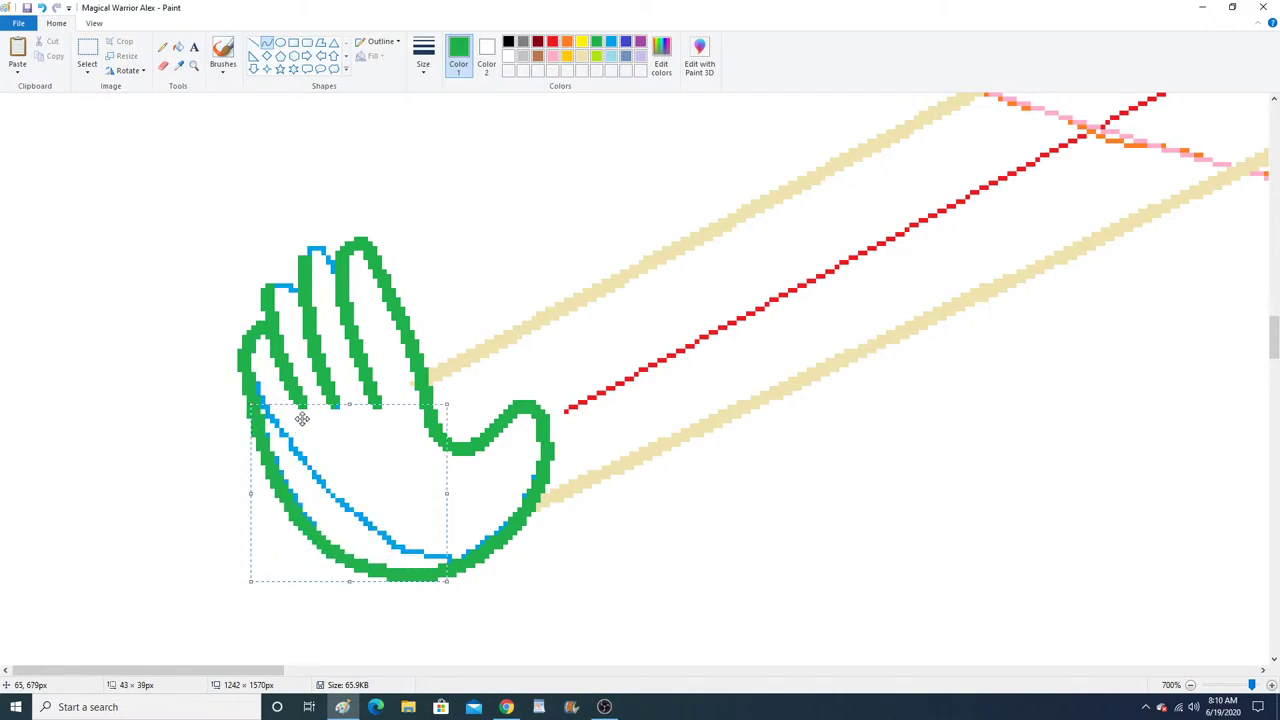
# Close the tips of the two middle fingers with green curves over the blue sketch.
pyautogui.moveTo(266, 286)
pyautogui.mouseDown()
pyautogui.moveTo(298, 289)
pyautogui.moveTo(271, 274)
pyautogui.moveTo(340, 264)
pyautogui.moveTo(320, 244)
pyautogui.mouseUp()
pyautogui.click(284, 273)
pyautogui.click(321, 244)
pyautogui.click(162, 47)
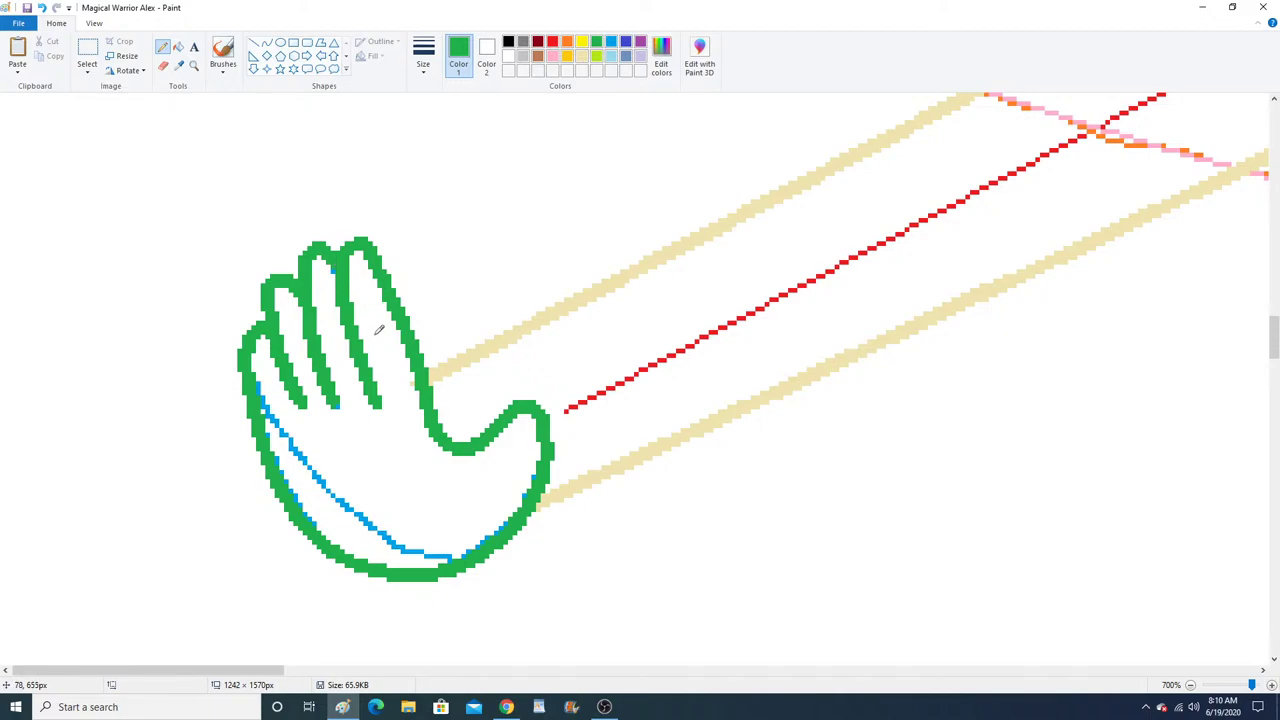
# Recolour the green outline of the open hand with the tan sampled from the arm's outline, using the fill tool.
pyautogui.click(178, 65)
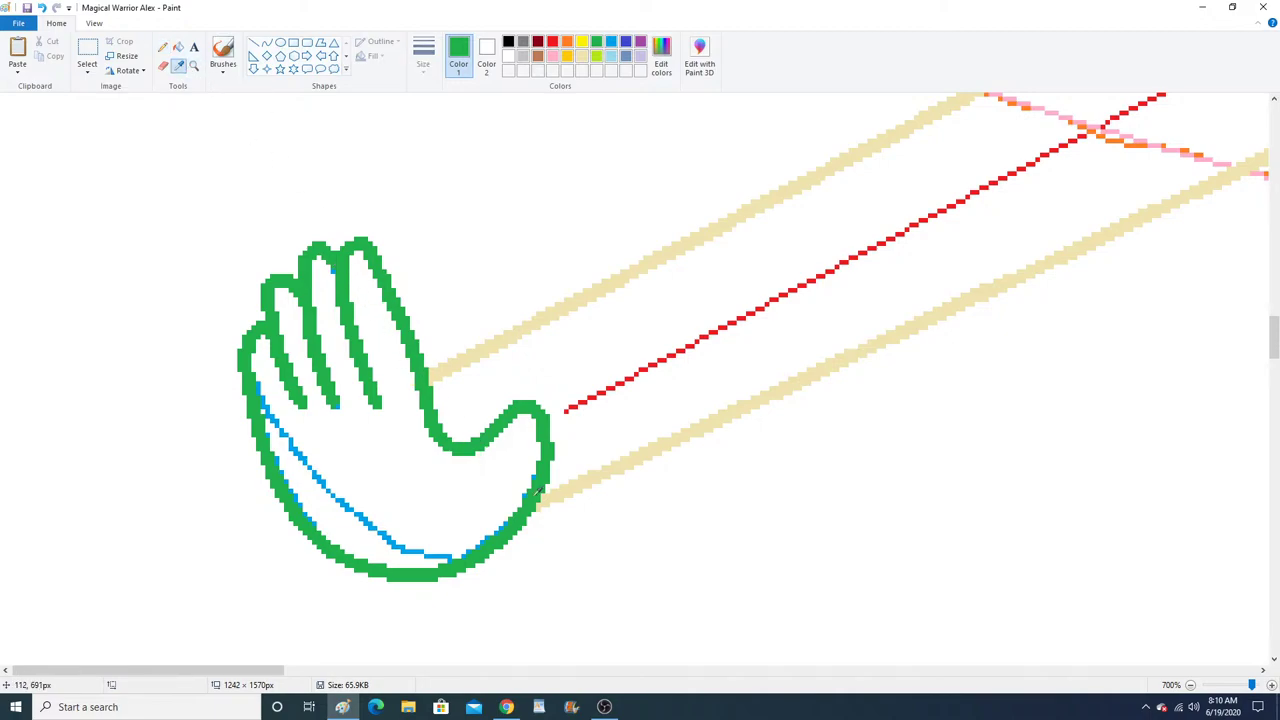
pyautogui.click(551, 493)
pyautogui.click(178, 47)
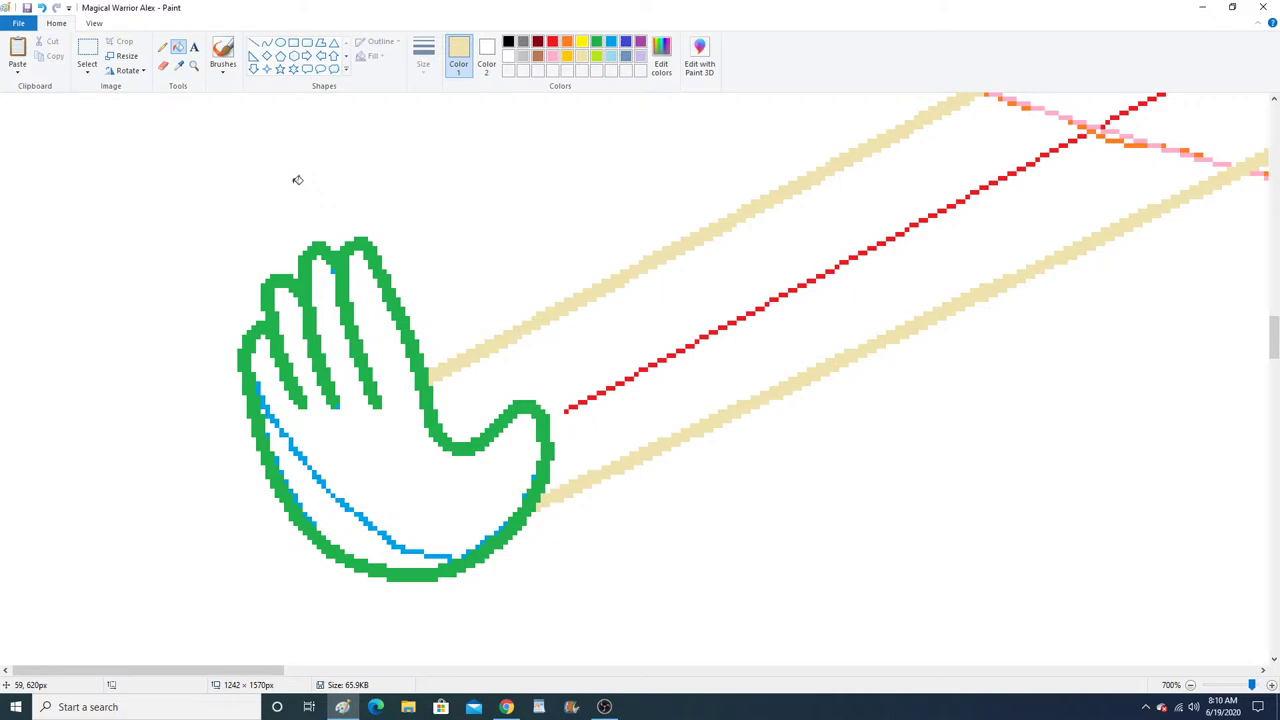
pyautogui.click(360, 241)
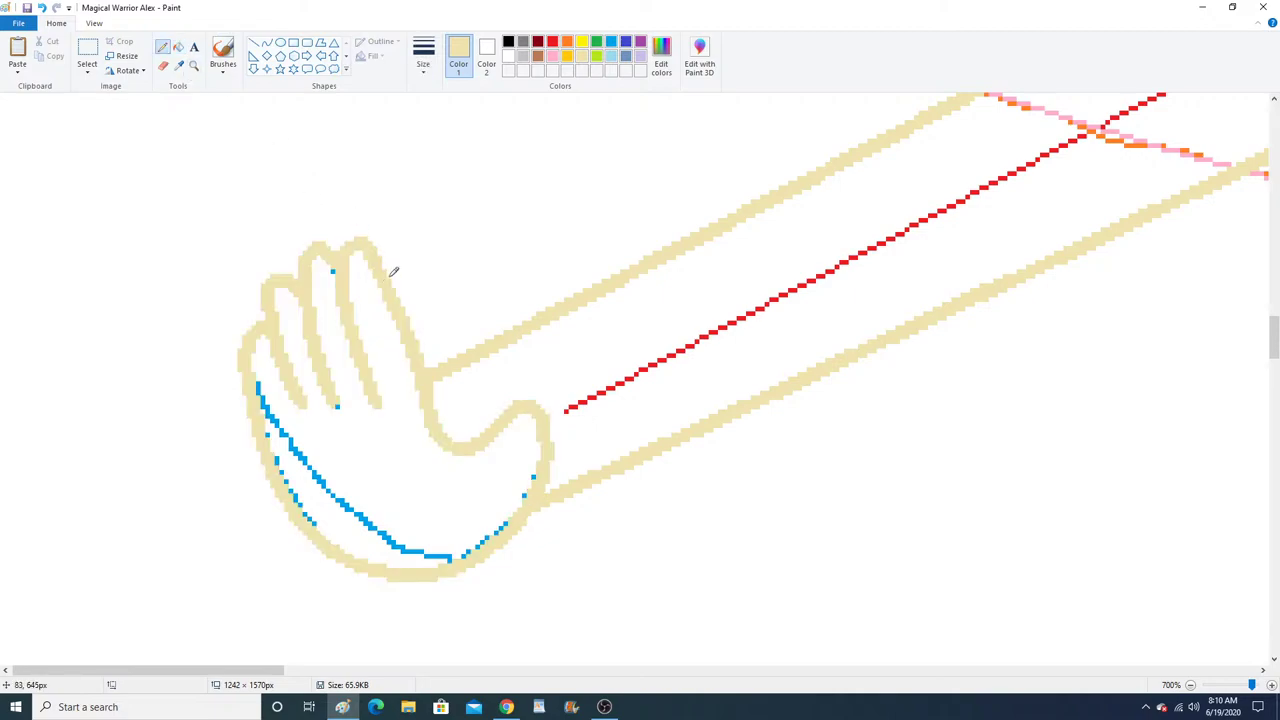
# Trace both edges of the upper arm on the figure's other side with straight tan lines from shoulder to elbow.
pyautogui.click(194, 65)
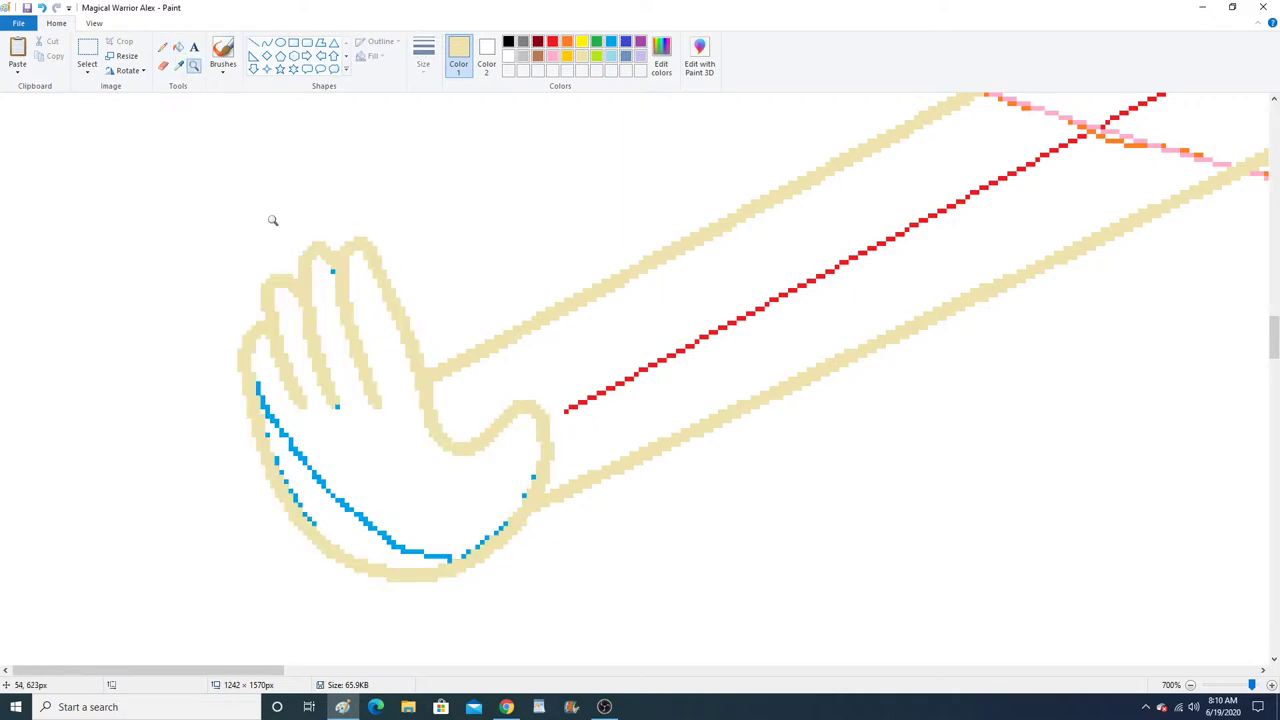
pyautogui.rightClick(276, 232)
pyautogui.rightClick(283, 246)
pyautogui.rightClick(283, 246)
pyautogui.rightClick(287, 246)
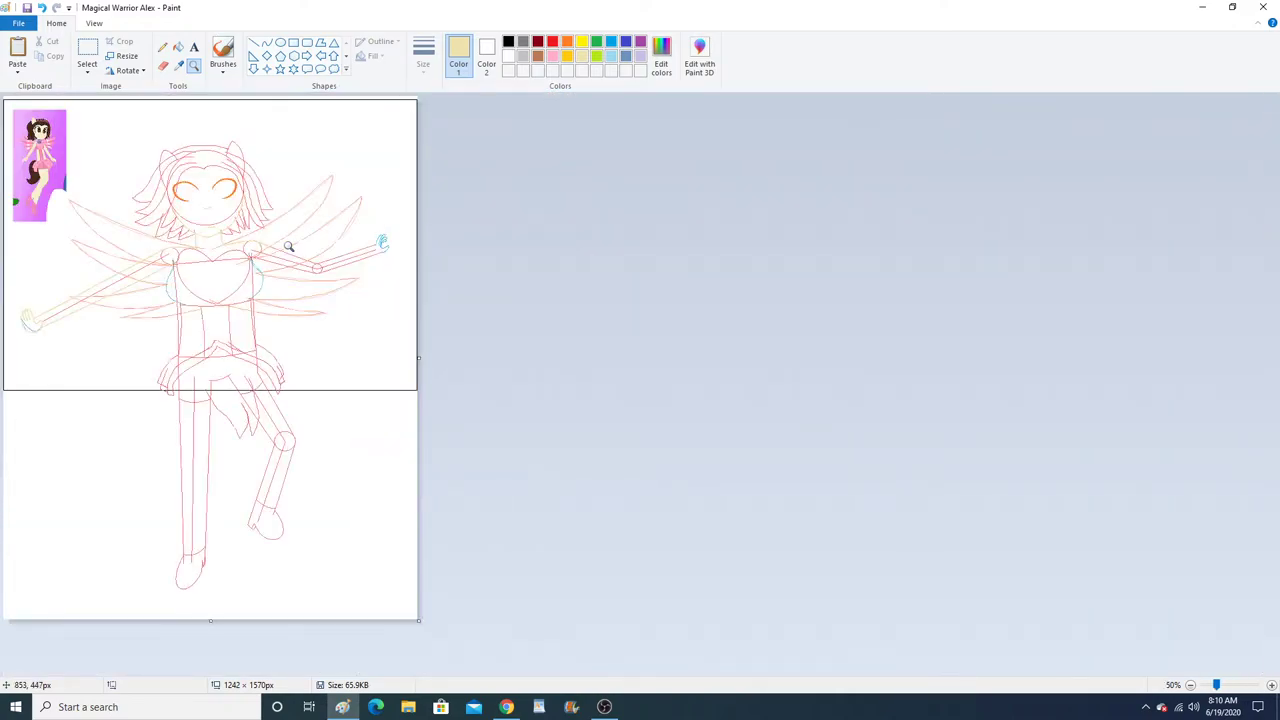
pyautogui.click(291, 246)
pyautogui.click(657, 397)
pyautogui.click(657, 397)
pyautogui.click(622, 320)
pyautogui.click(440, 257)
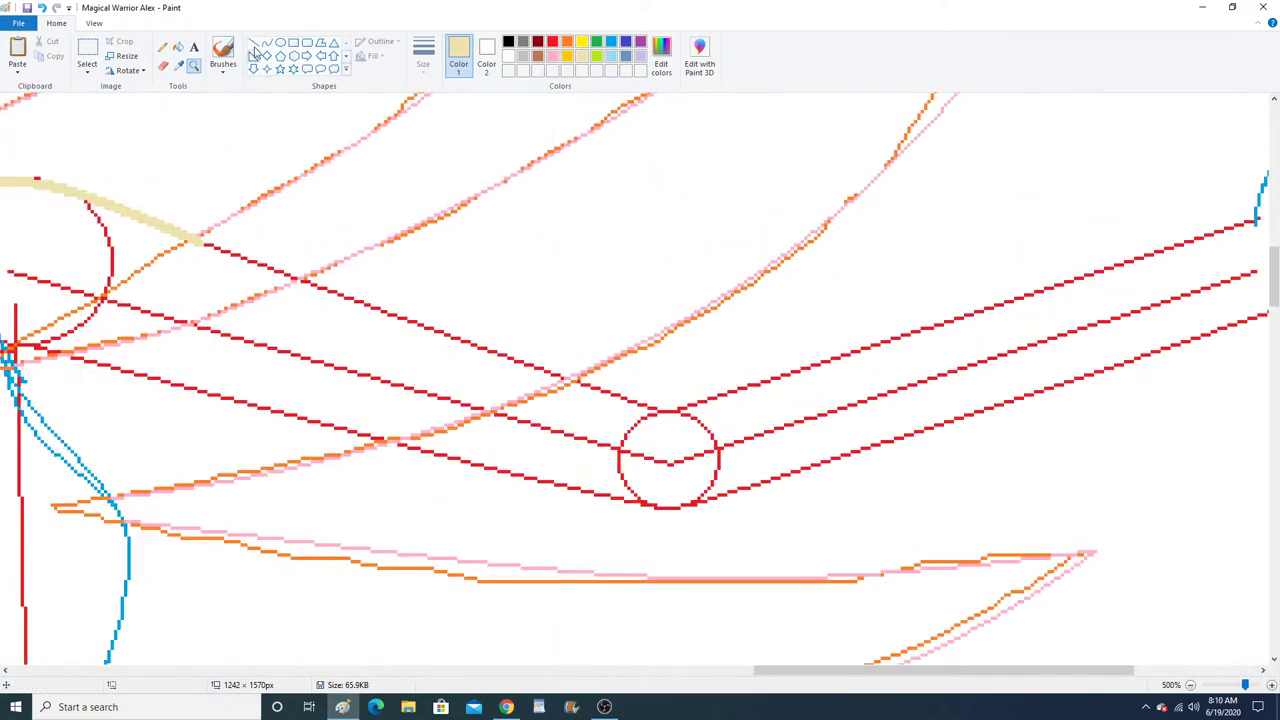
pyautogui.click(254, 42)
pyautogui.moveTo(198, 242); pyautogui.dragTo(656, 407)
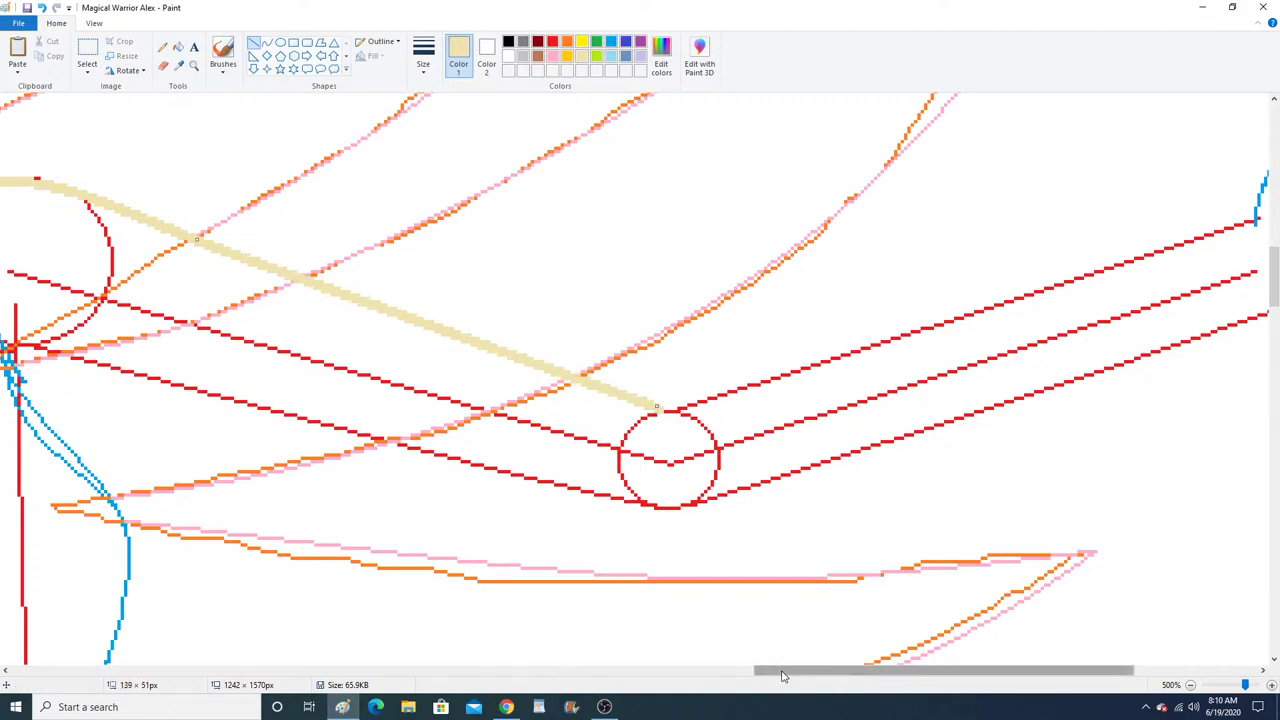
pyautogui.moveTo(760, 670); pyautogui.dragTo(683, 670)
pyautogui.moveTo(270, 344)
pyautogui.mouseDown()
pyautogui.moveTo(350, 376)
pyautogui.moveTo(898, 505)
pyautogui.mouseUp()
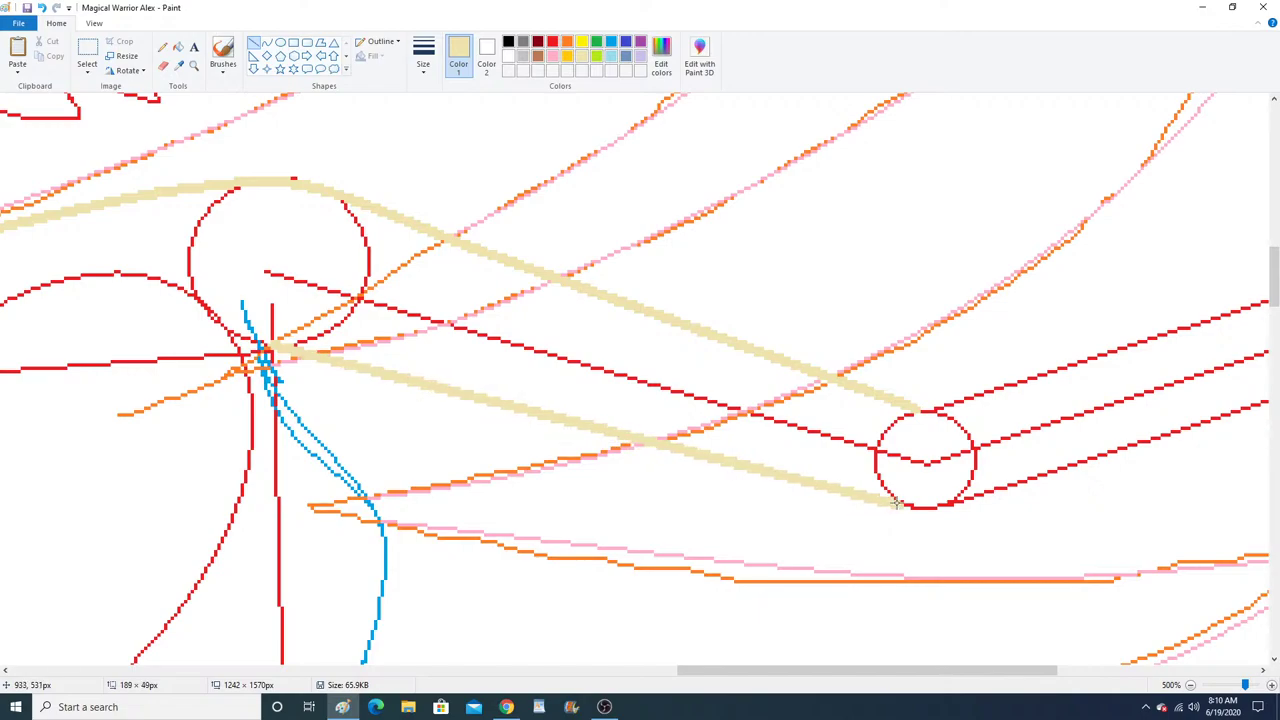
# Trace both edges of the forearm with straight tan lines between the elbow circle and the blue hand sketch.
pyautogui.click(194, 66)
pyautogui.rightClick(640, 257)
pyautogui.rightClick(640, 257)
pyautogui.click(743, 269)
pyautogui.click(596, 208)
pyautogui.click(596, 207)
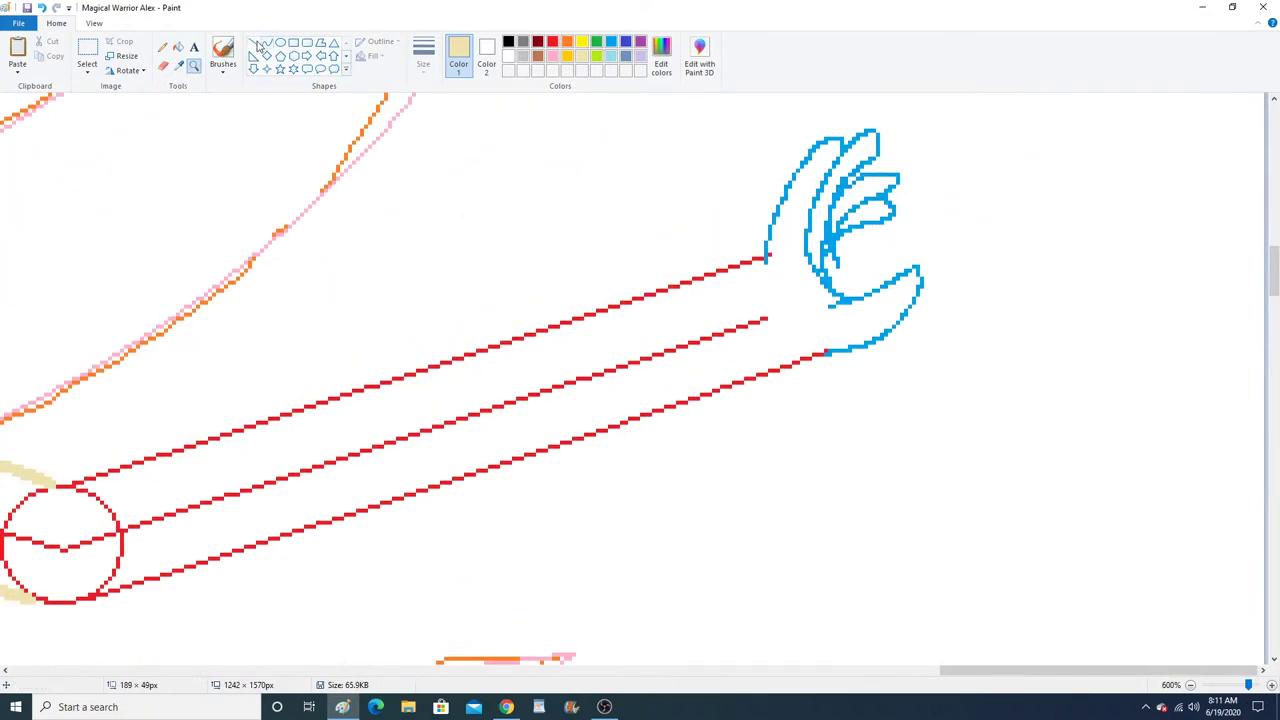
pyautogui.click(253, 42)
pyautogui.moveTo(767, 258); pyautogui.dragTo(86, 488)
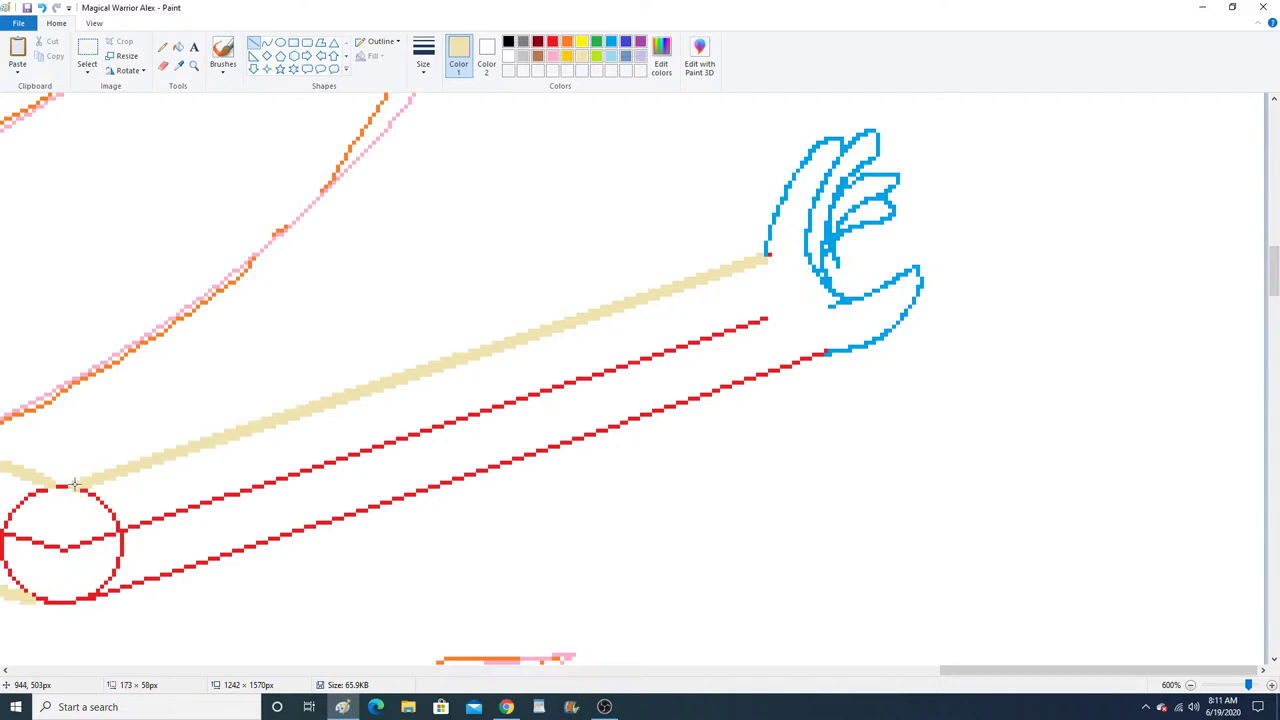
pyautogui.moveTo(100, 594); pyautogui.dragTo(814, 353)
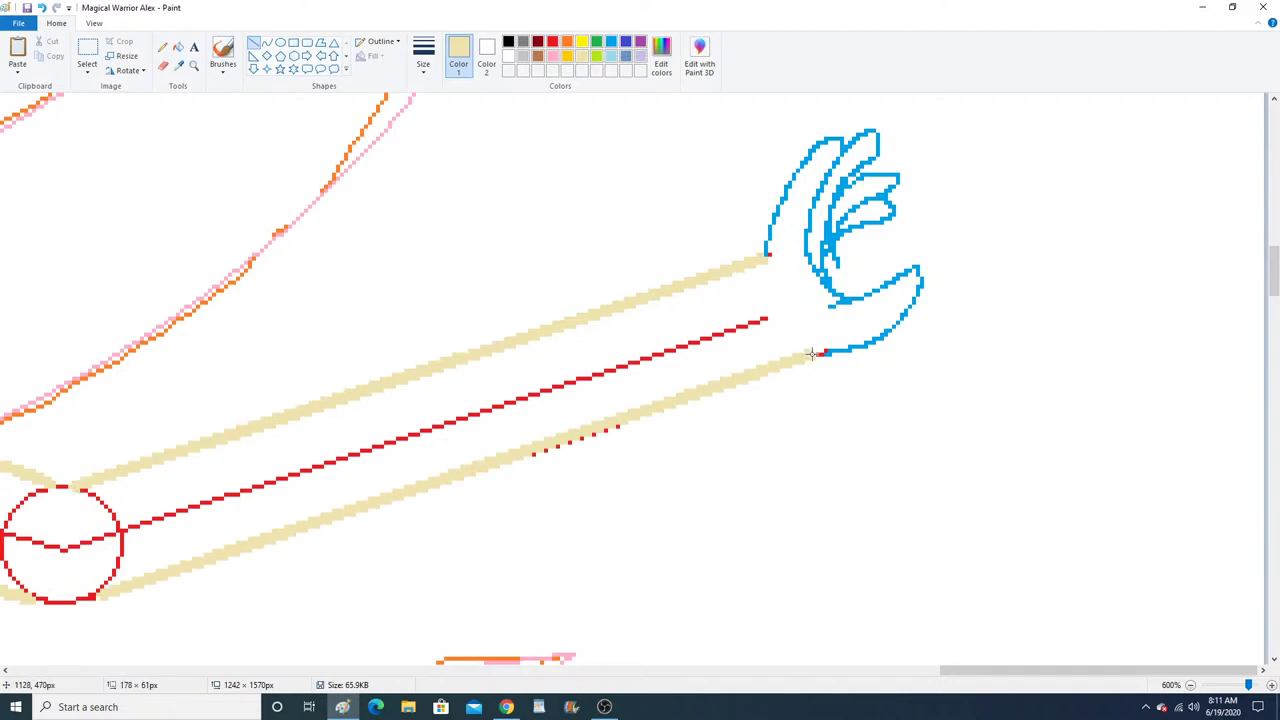
# Join the arm outlines at the elbow with a short straight line above the circle and a curve beneath it.
pyautogui.click(194, 65)
pyautogui.click(297, 600)
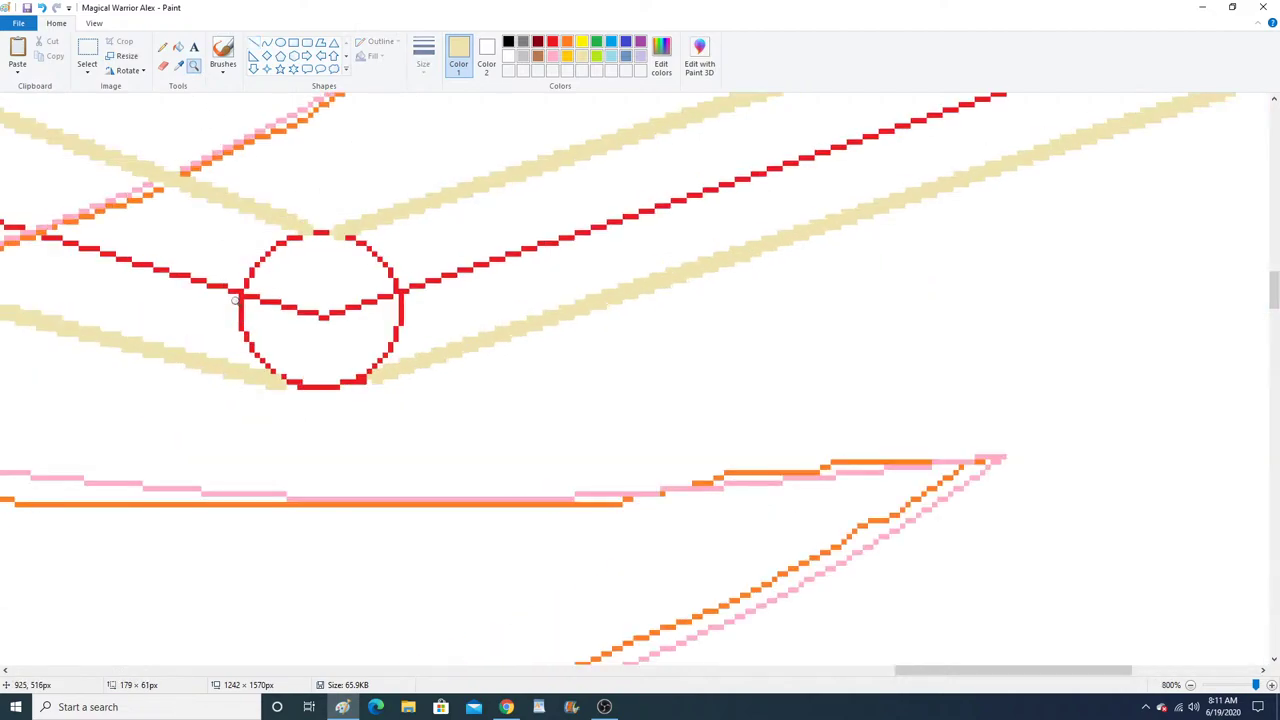
pyautogui.click(253, 42)
pyautogui.moveTo(303, 228); pyautogui.dragTo(338, 234)
pyautogui.click(267, 43)
pyautogui.moveTo(283, 380); pyautogui.dragTo(374, 372)
pyautogui.click(333, 388)
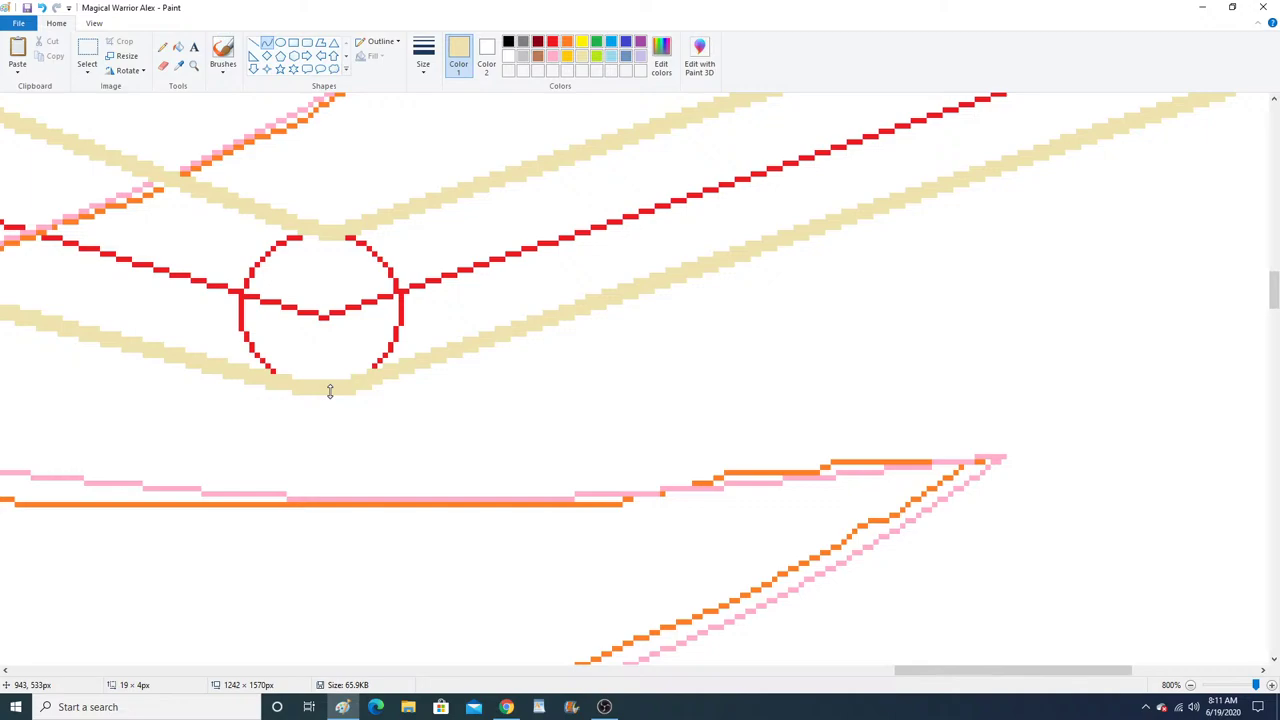
# Trace the outer edge of the blue hand from the first fingertip to the wrist with a tan curve.
pyautogui.click(194, 65)
pyautogui.rightClick(434, 326)
pyautogui.rightClick(432, 326)
pyautogui.rightClick(430, 326)
pyautogui.rightClick(429, 326)
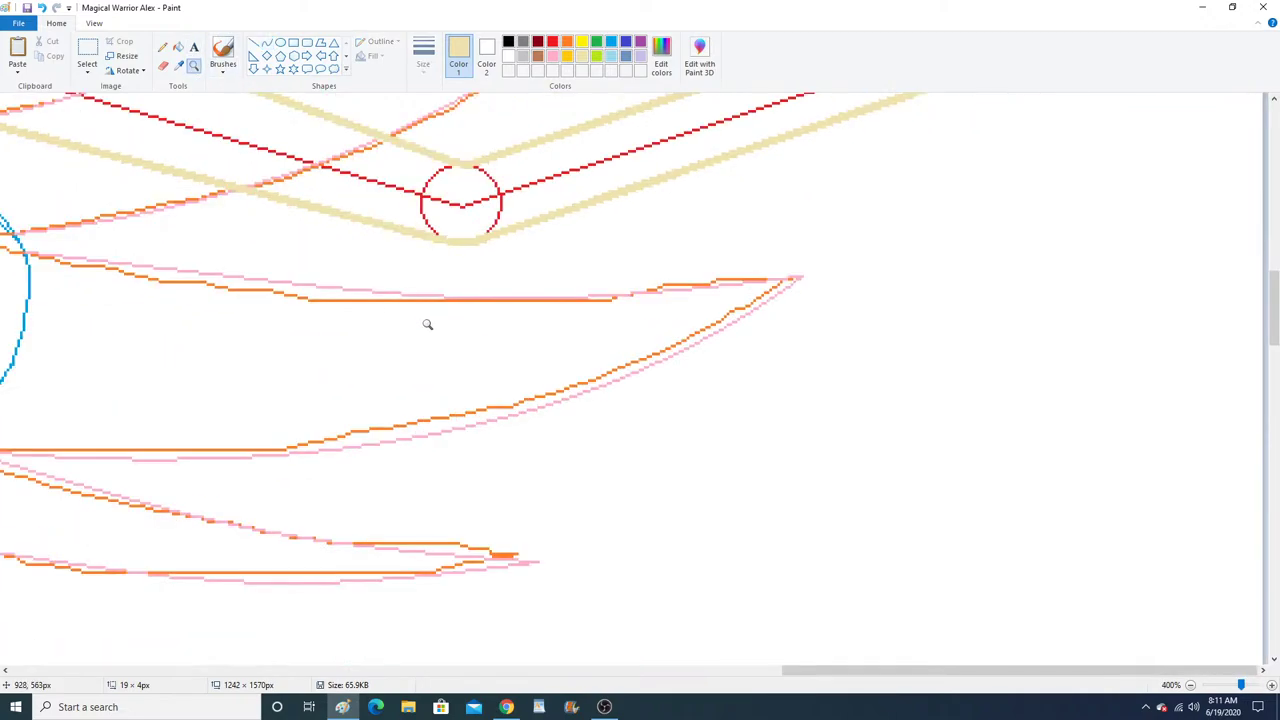
pyautogui.rightClick(429, 326)
pyautogui.scroll(3, 505, 331)
pyautogui.click(919, 407)
pyautogui.click(919, 406)
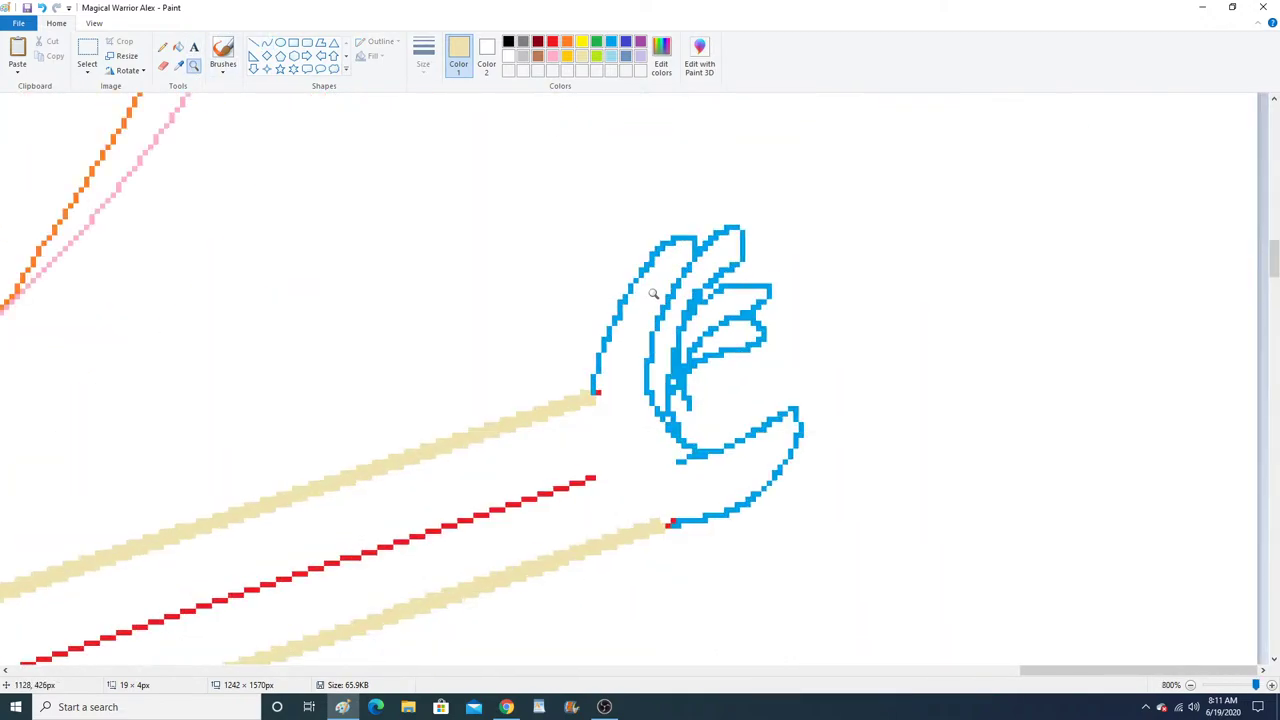
pyautogui.click(266, 46)
pyautogui.moveTo(685, 236)
pyautogui.mouseDown()
pyautogui.moveTo(600, 357)
pyautogui.moveTo(595, 395)
pyautogui.mouseUp()
pyautogui.click(631, 266)
pyautogui.click(602, 306)
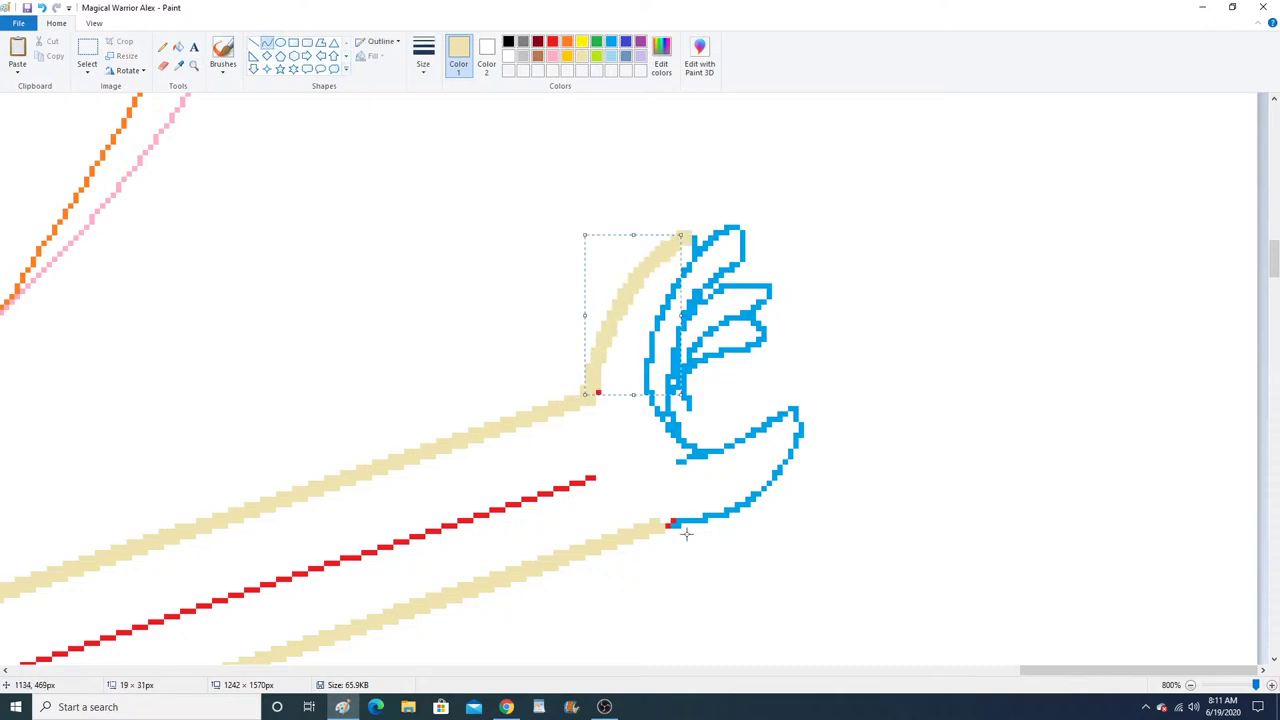
# Trace the thumb's outer edge with a tan curve running from the forearm's lower line up to the tip.
pyautogui.moveTo(658, 525); pyautogui.dragTo(796, 430)
pyautogui.click(709, 525)
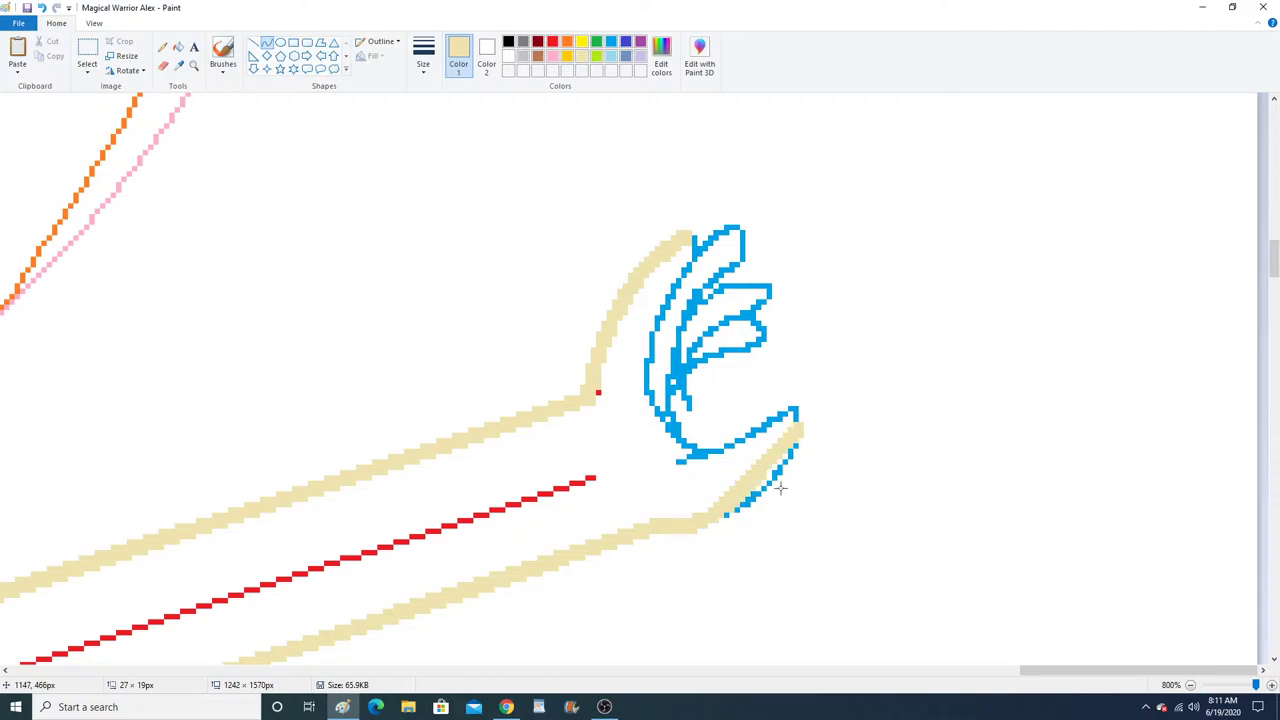
pyautogui.click(781, 485)
# Trace the first finger's inner edge and the thumb tip with curves, and connect them along the palm.
pyautogui.moveTo(680, 238); pyautogui.dragTo(648, 368)
pyautogui.click(716, 225)
pyautogui.click(666, 287)
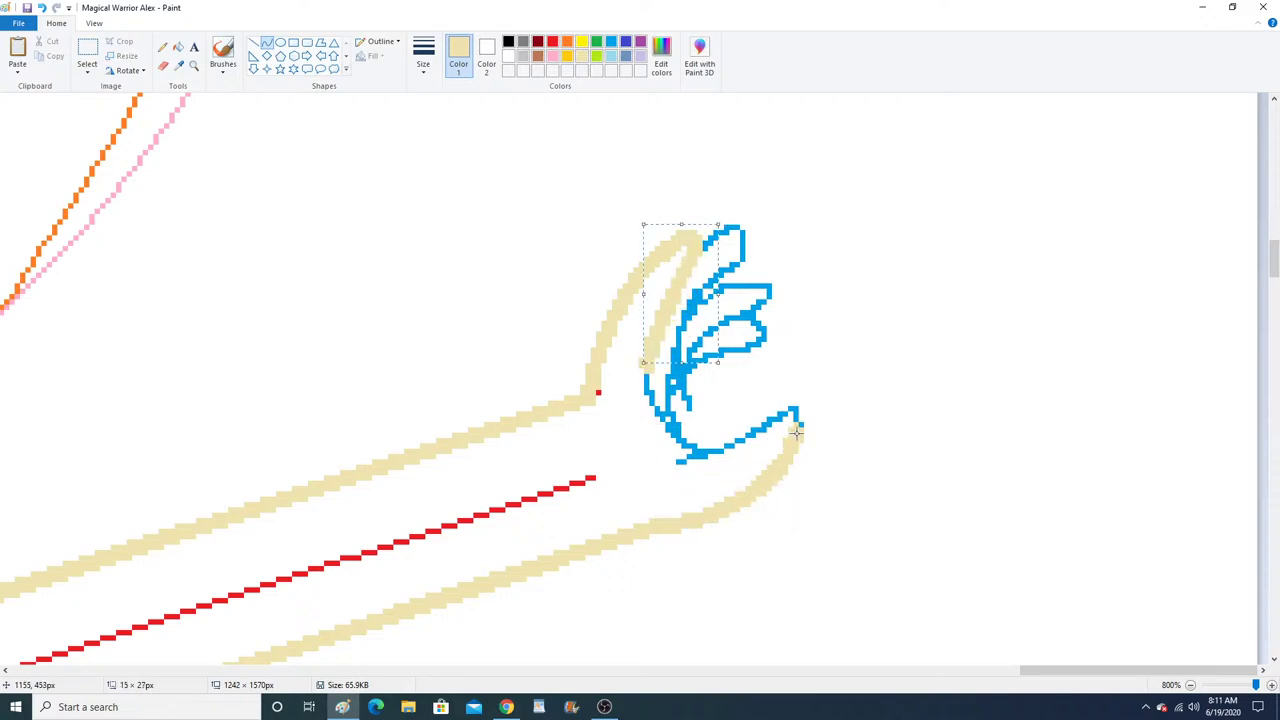
pyautogui.moveTo(795, 430)
pyautogui.mouseDown()
pyautogui.moveTo(760, 420)
pyautogui.moveTo(746, 431)
pyautogui.moveTo(793, 398)
pyautogui.mouseUp()
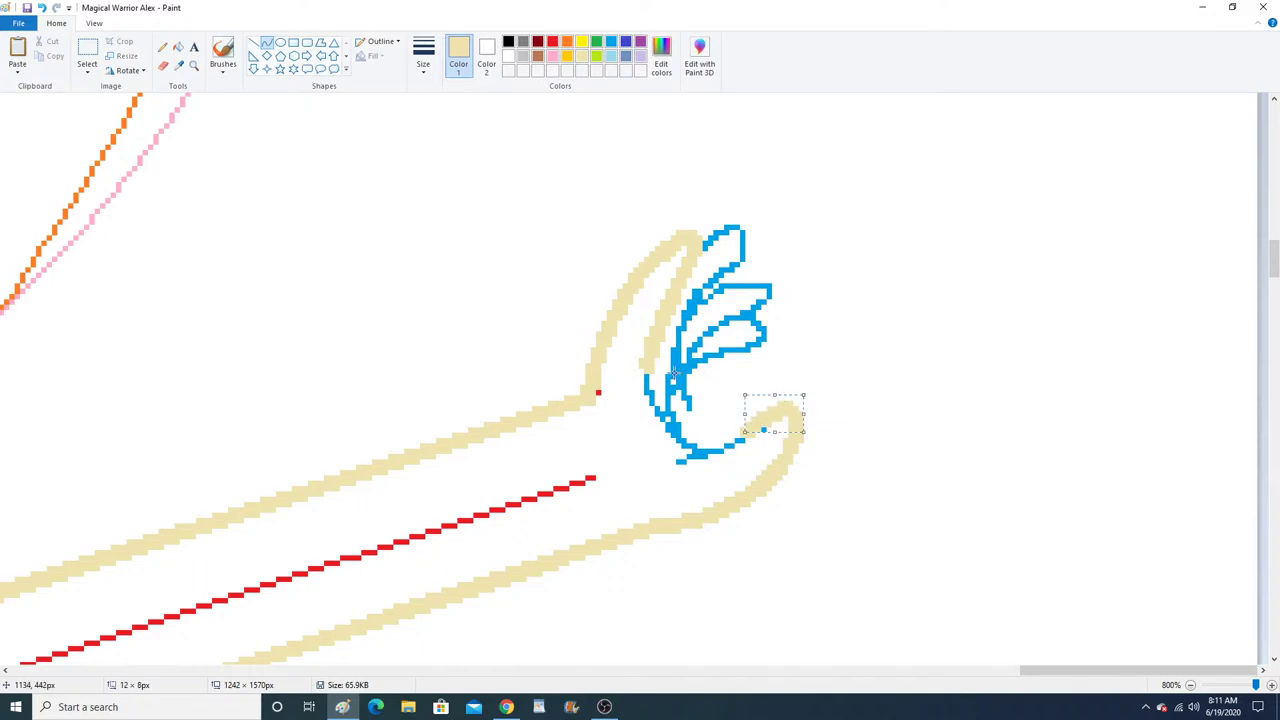
pyautogui.moveTo(646, 365)
pyautogui.mouseDown()
pyautogui.moveTo(729, 426)
pyautogui.moveTo(757, 423)
pyautogui.moveTo(643, 429)
pyautogui.moveTo(690, 484)
pyautogui.mouseUp()
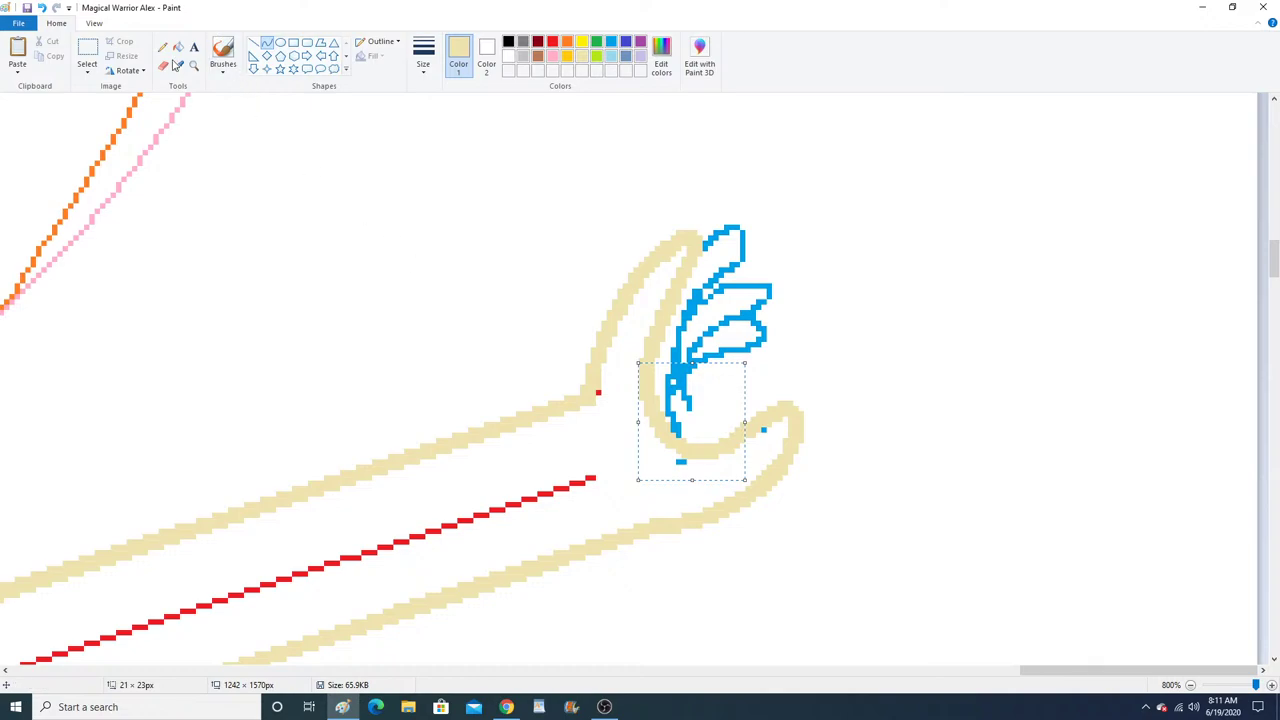
pyautogui.click(162, 47)
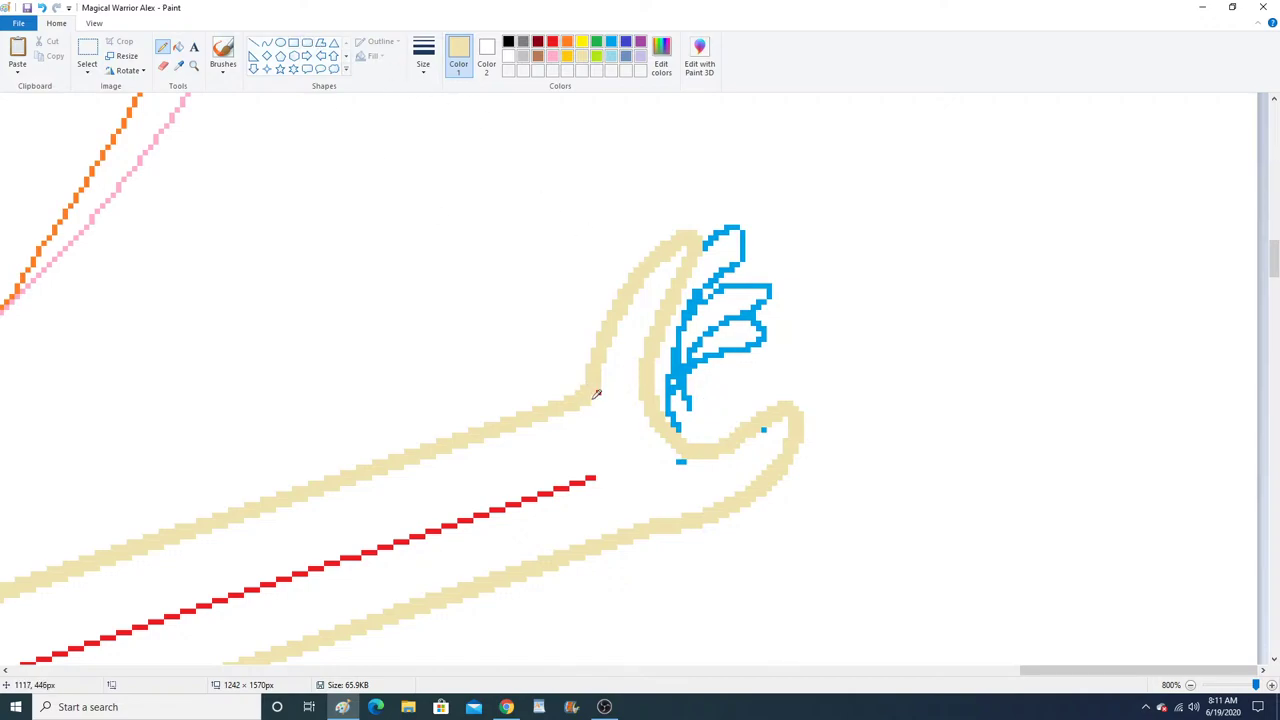
# Trace the second finger of the hand with tan curves around its tip and down to the palm.
pyautogui.click(266, 42)
pyautogui.moveTo(696, 243)
pyautogui.mouseDown()
pyautogui.moveTo(722, 267)
pyautogui.moveTo(737, 219)
pyautogui.moveTo(750, 238)
pyautogui.mouseUp()
pyautogui.moveTo(692, 442); pyautogui.dragTo(720, 269)
pyautogui.moveTo(679, 369); pyautogui.dragTo(665, 399)
pyautogui.hotkey('ctrl', 'z')
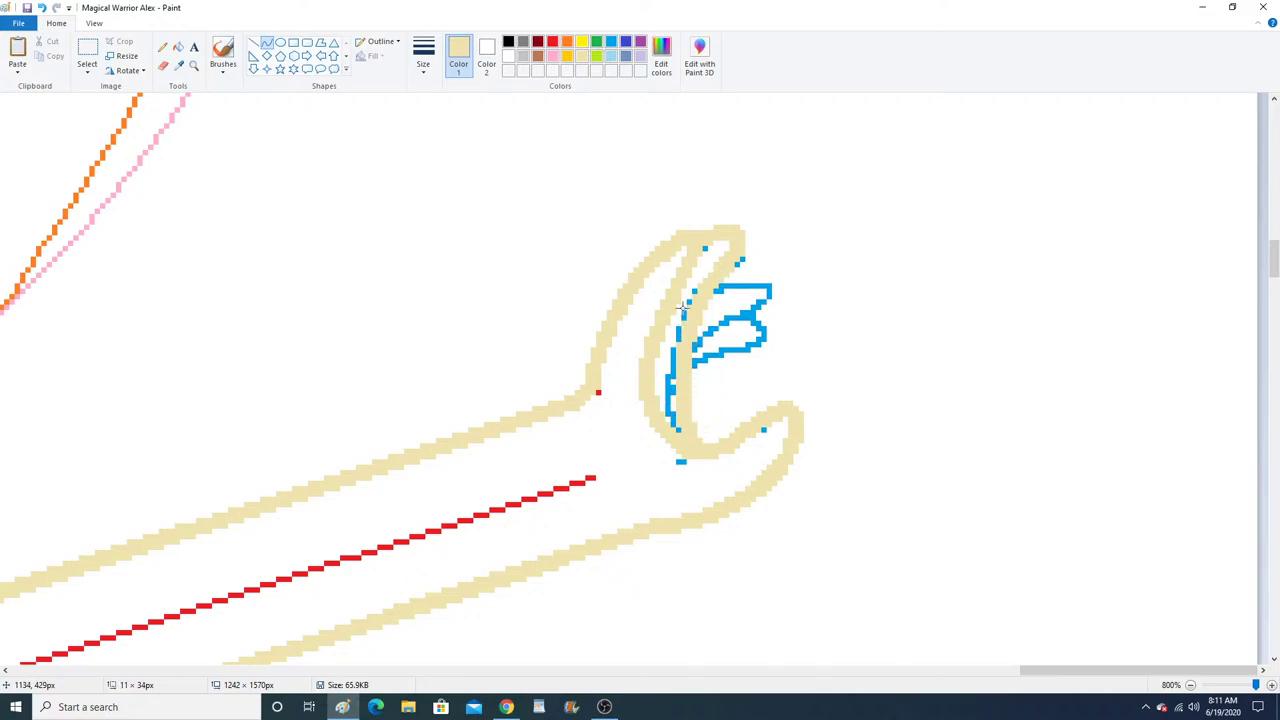
pyautogui.click(253, 42)
pyautogui.moveTo(749, 272); pyautogui.dragTo(766, 304)
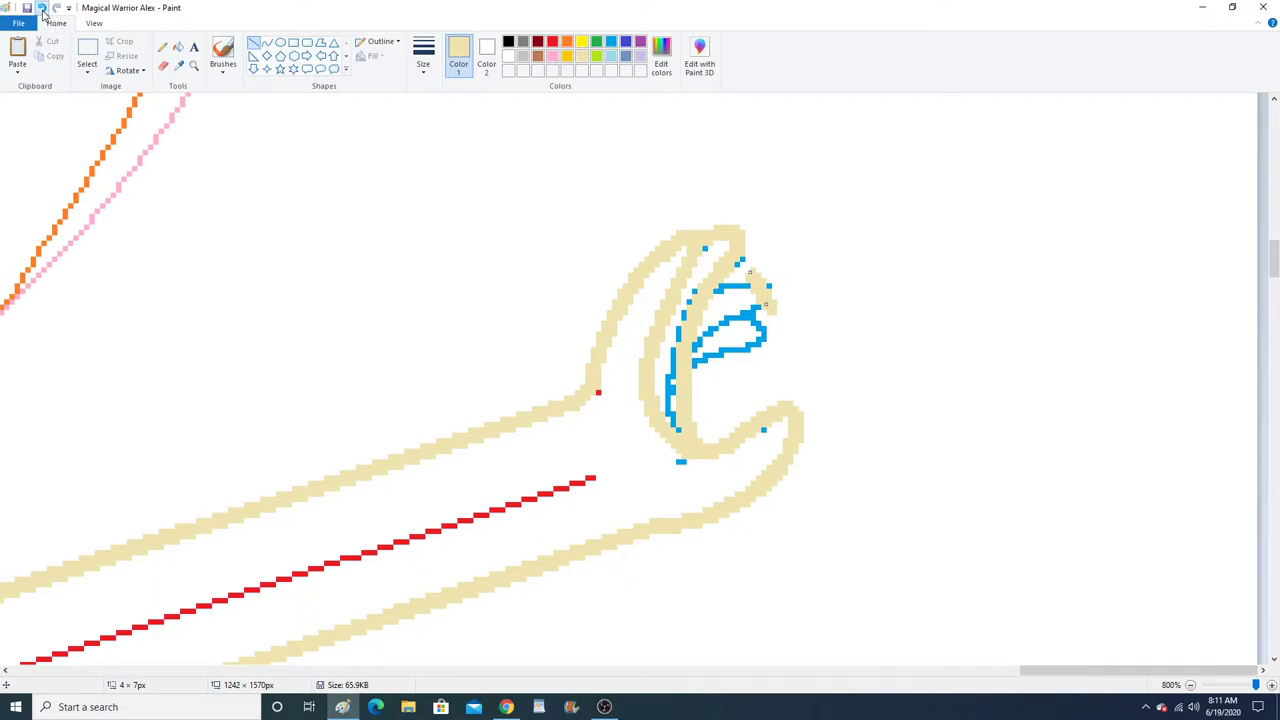
pyautogui.click(42, 8)
# Trace the two remaining fingers of the hand with tan curves over the blue sketch.
pyautogui.click(267, 42)
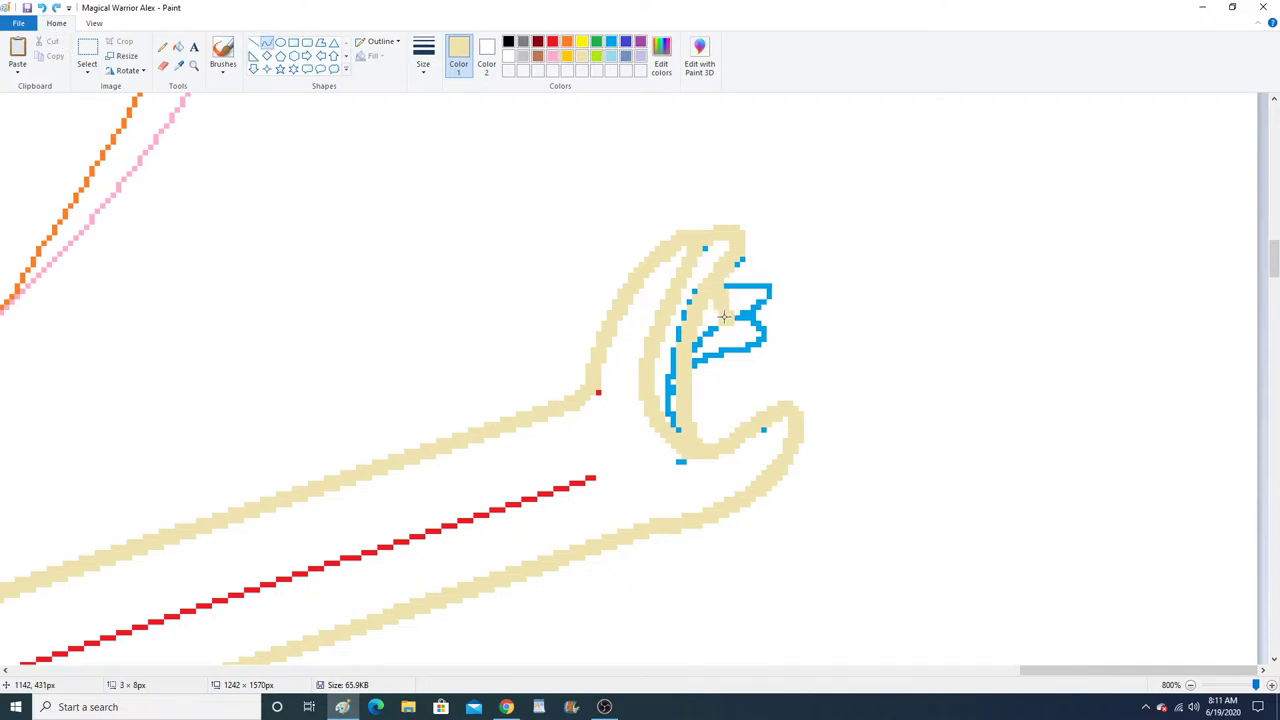
pyautogui.click(783, 267)
pyautogui.click(769, 308)
pyautogui.moveTo(687, 358)
pyautogui.mouseDown()
pyautogui.moveTo(726, 318)
pyautogui.moveTo(683, 372)
pyautogui.mouseUp()
pyautogui.click(708, 328)
pyautogui.click(708, 328)
pyautogui.moveTo(743, 333); pyautogui.dragTo(779, 347)
pyautogui.click(779, 347)
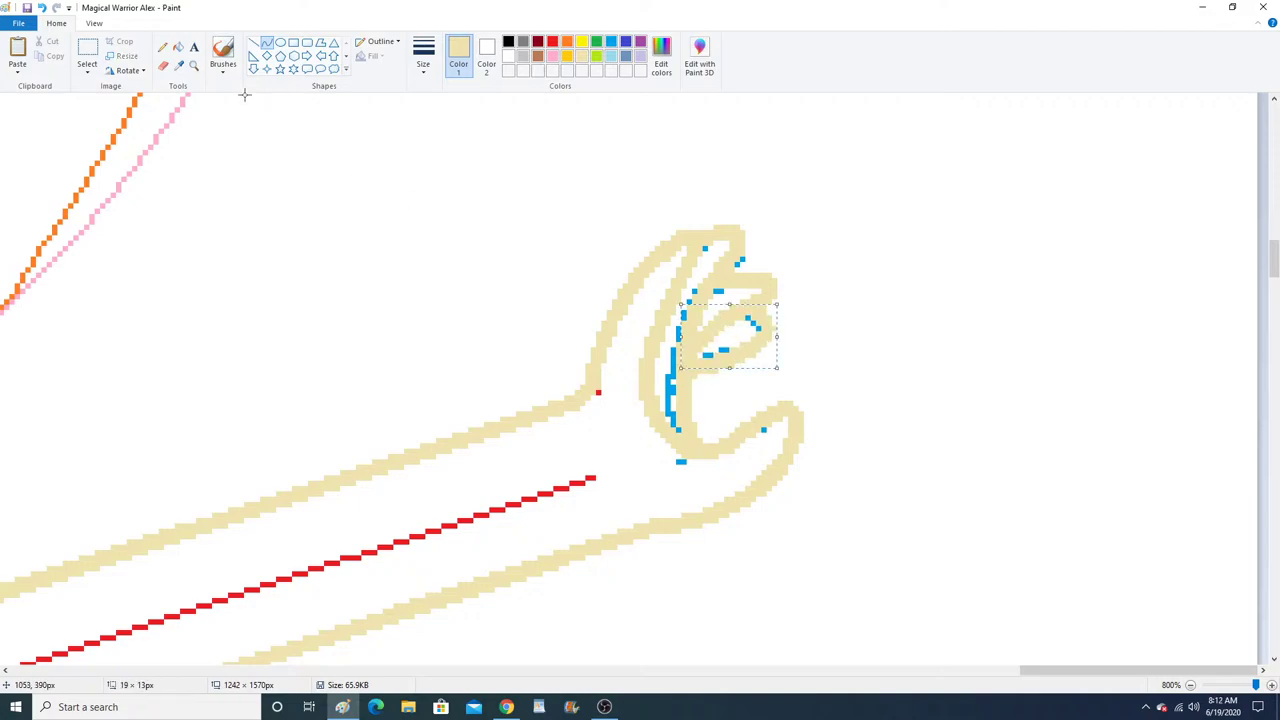
pyautogui.click(163, 48)
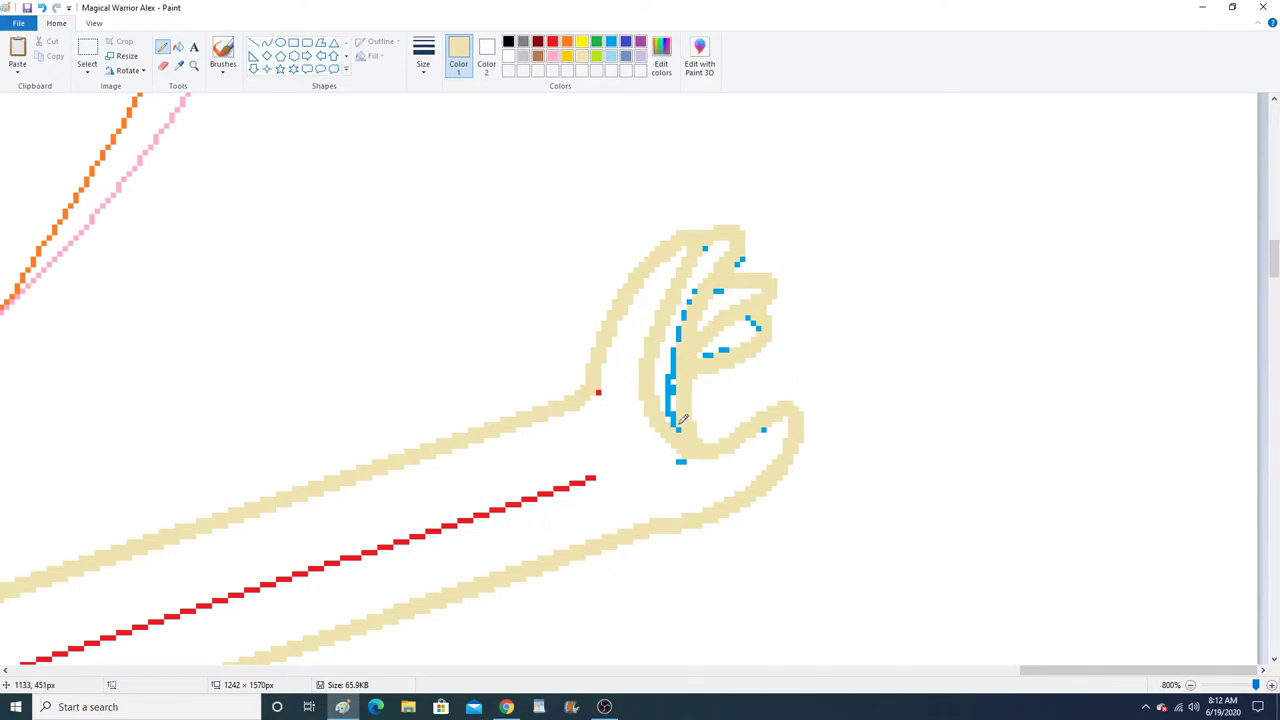
# Trace both sides of the waist with tan curves from beneath the chest down to the top of the skirt.
pyautogui.click(194, 65)
pyautogui.rightClick(337, 280)
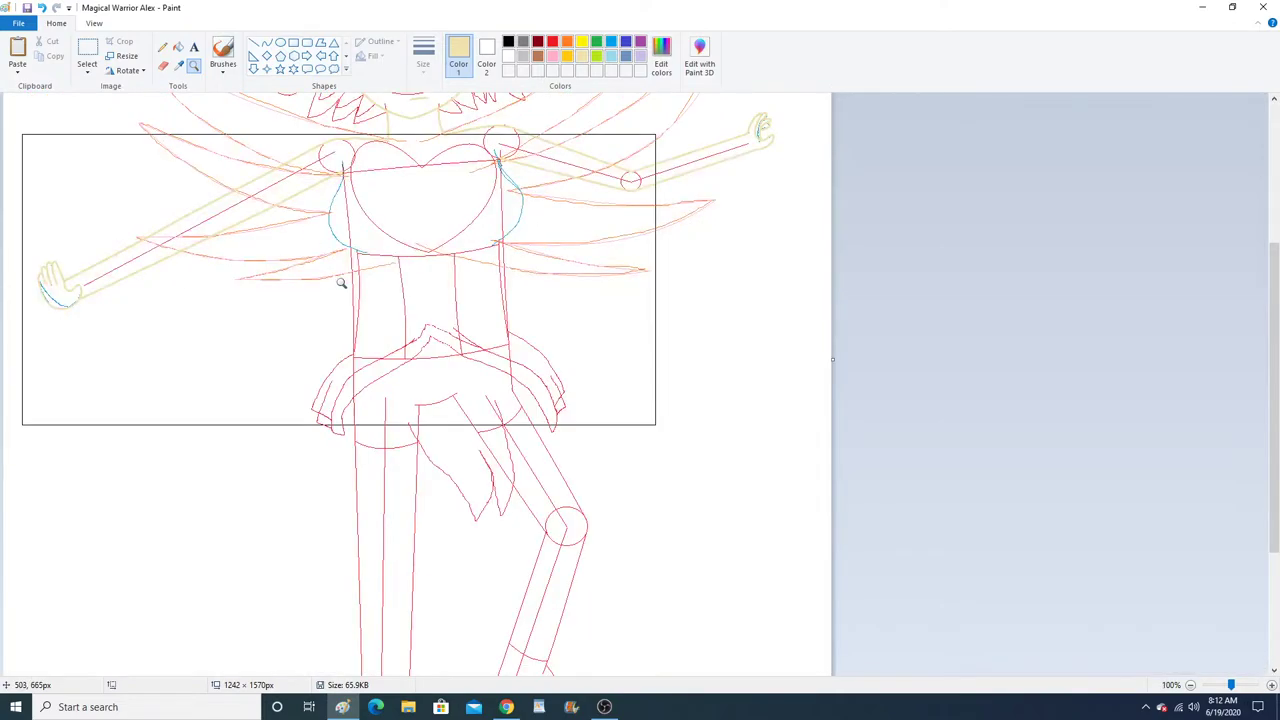
pyautogui.click(410, 288)
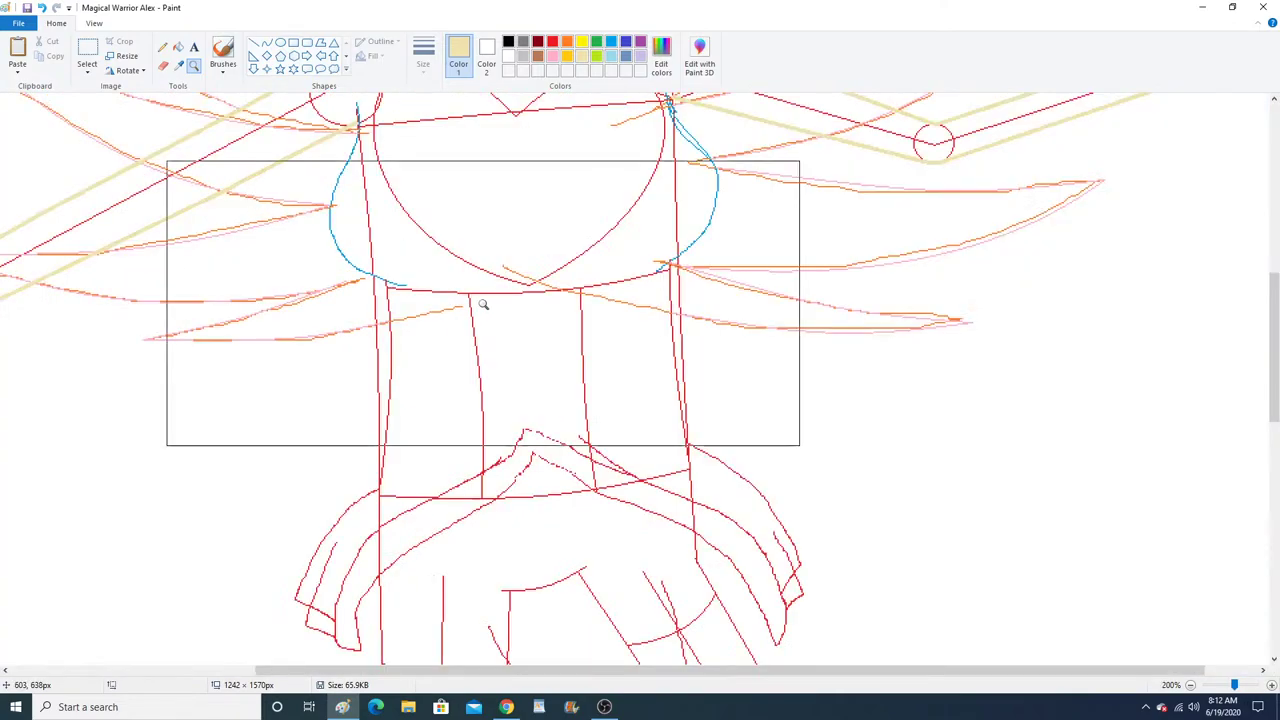
pyautogui.click(486, 303)
pyautogui.click(267, 44)
pyautogui.moveTo(344, 241); pyautogui.dragTo(328, 508)
pyautogui.scroll(-1, 346, 330)
pyautogui.click(348, 341)
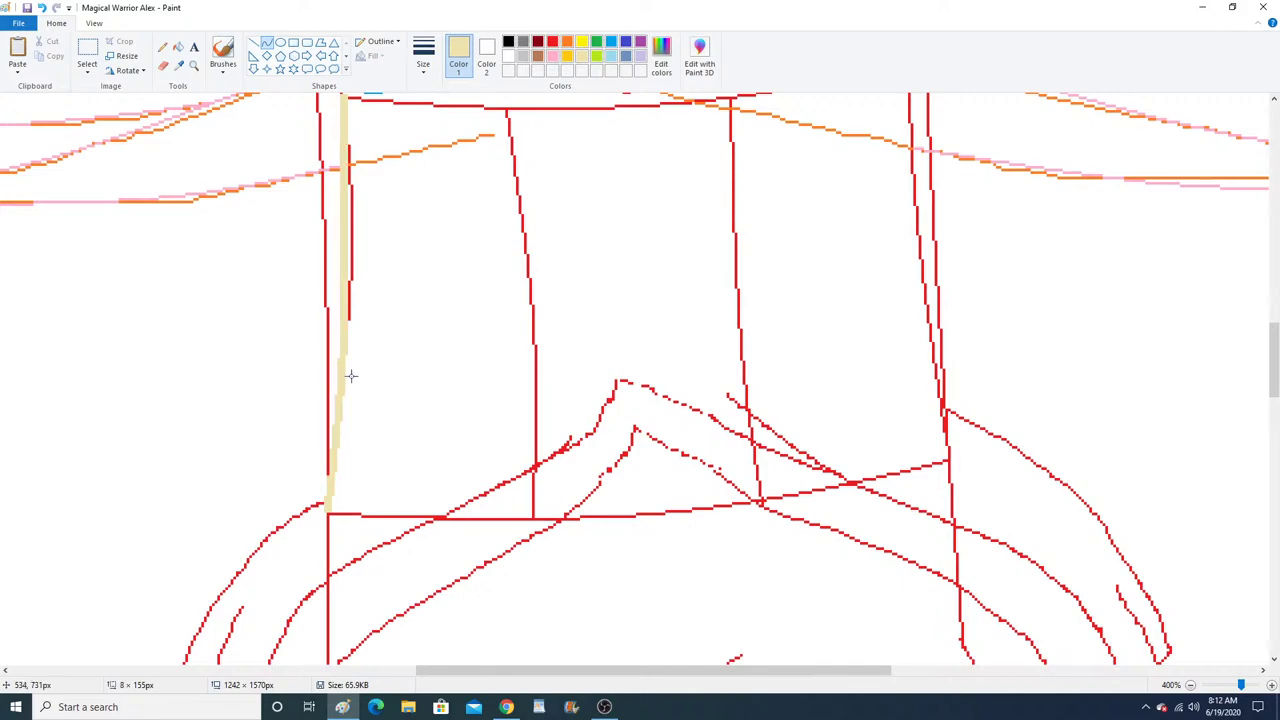
pyautogui.click(351, 374)
pyautogui.scroll(1, 893, 317)
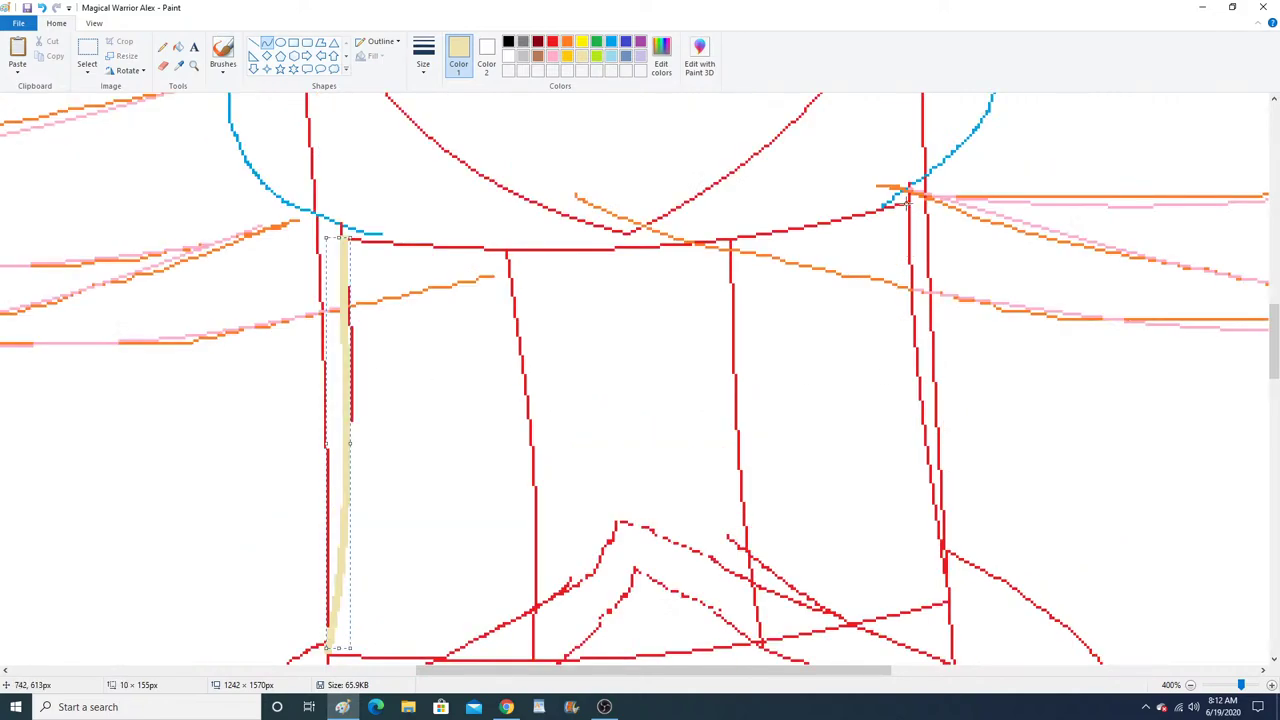
pyautogui.moveTo(909, 205); pyautogui.dragTo(946, 595)
# Trace both edges of the straight leg with long tan curves from the hem below the skirt to the ankle.
pyautogui.scroll(-12, 920, 429)
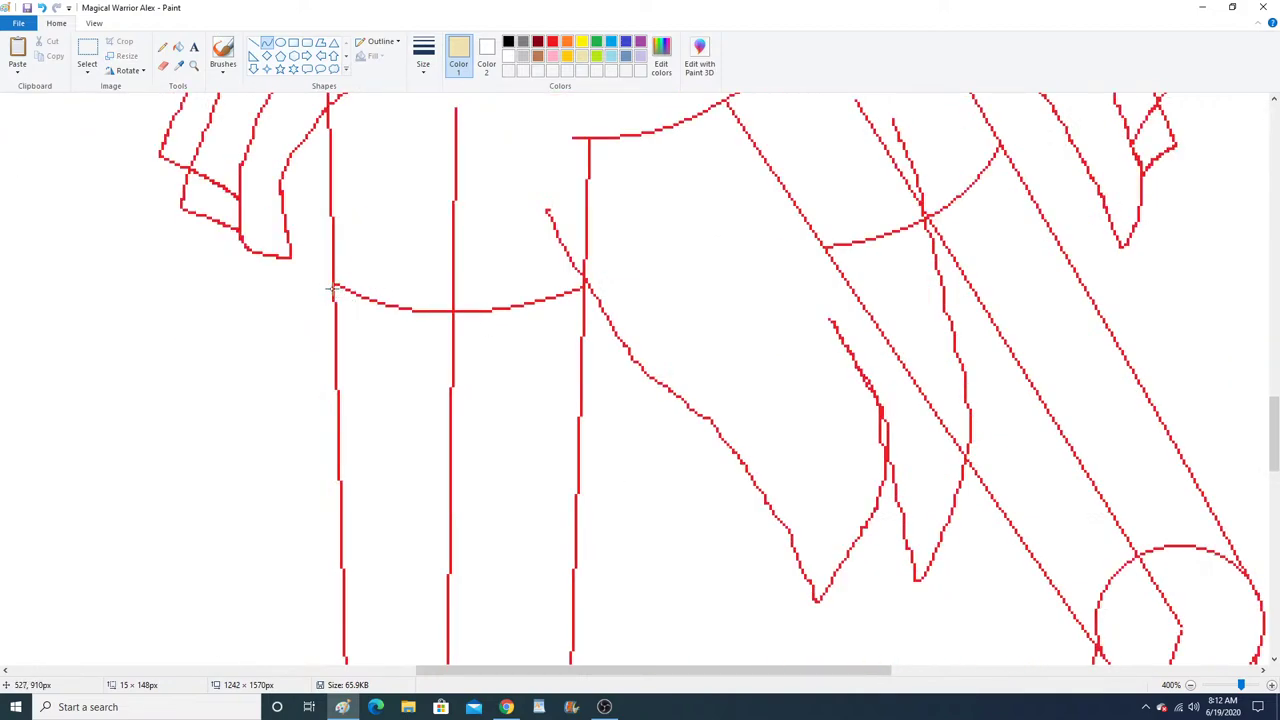
pyautogui.moveTo(332, 289)
pyautogui.mouseDown()
pyautogui.moveTo(354, 429)
pyautogui.moveTo(366, 387)
pyautogui.mouseUp()
pyautogui.scroll(-12, 351, 427)
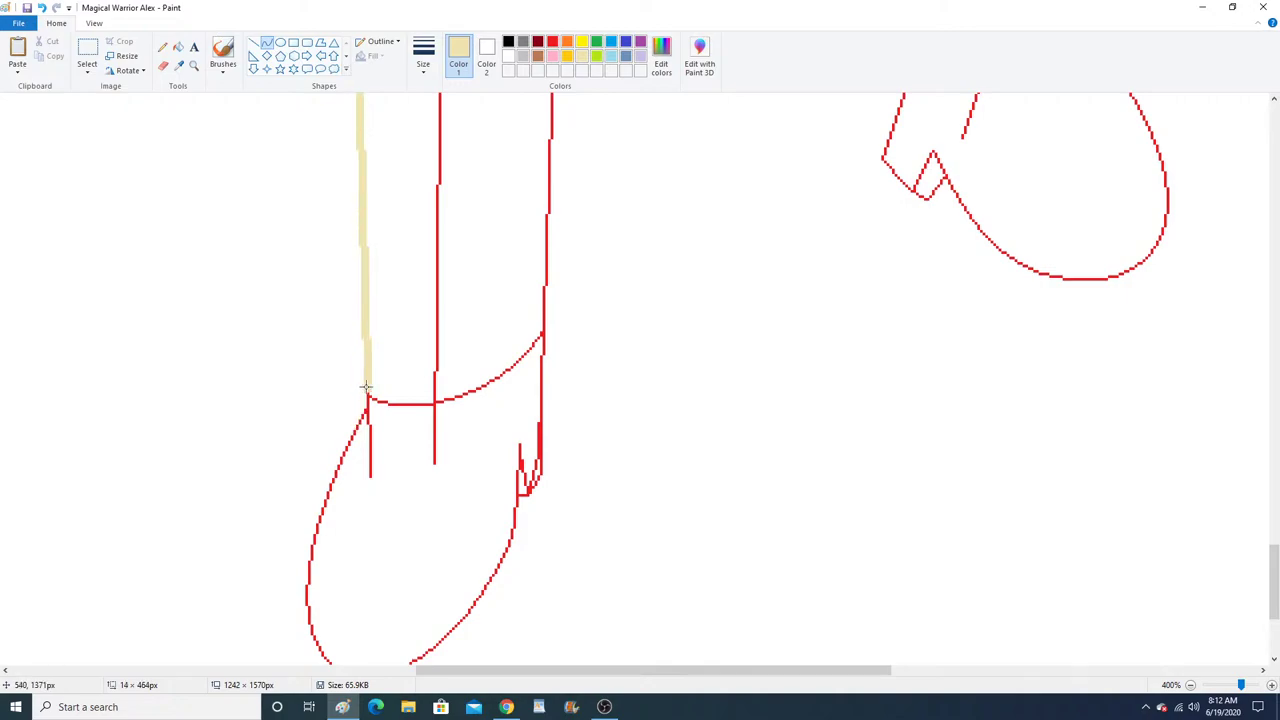
pyautogui.moveTo(363, 245); pyautogui.dragTo(365, 250)
pyautogui.scroll(15, 500, 350)
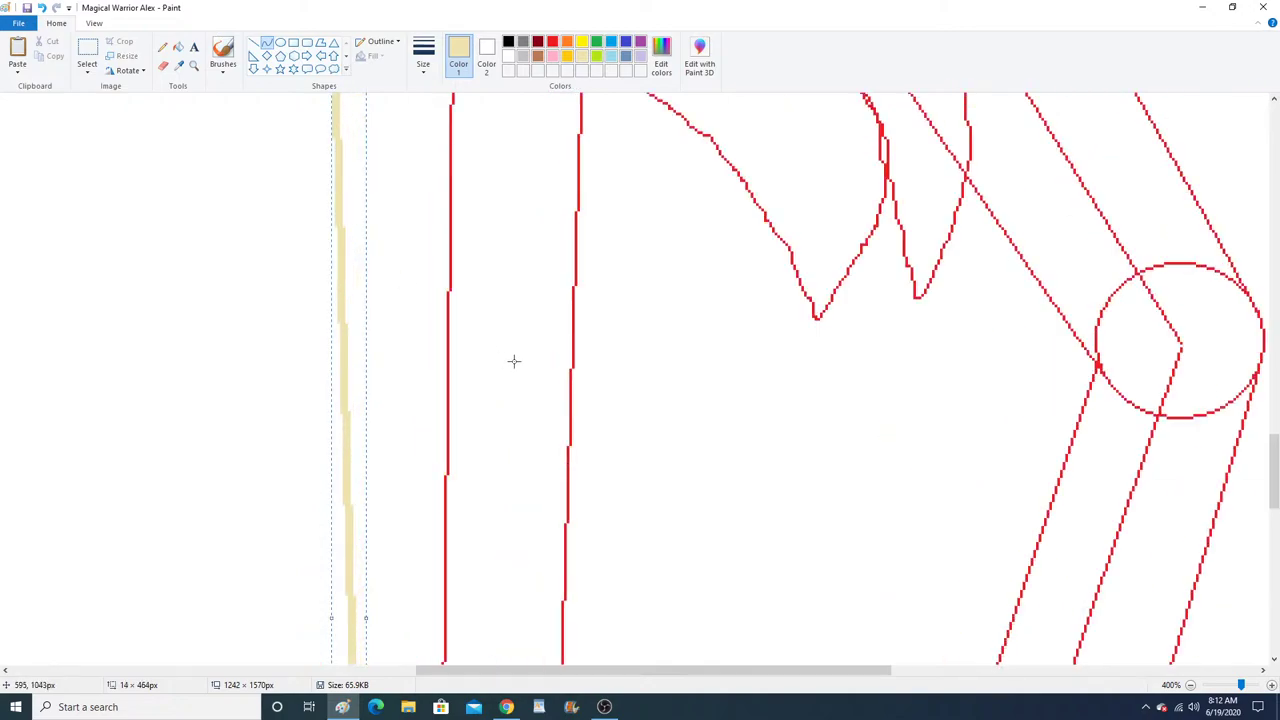
pyautogui.moveTo(585, 288)
pyautogui.mouseDown()
pyautogui.moveTo(606, 366)
pyautogui.moveTo(543, 610)
pyautogui.mouseUp()
pyautogui.scroll(-15, 600, 380)
pyautogui.moveTo(546, 468); pyautogui.dragTo(545, 445)
# Trace both edges of the bent leg's thigh with straight tan lines from the hem line to the knee.
pyautogui.scroll(15, 783, 440)
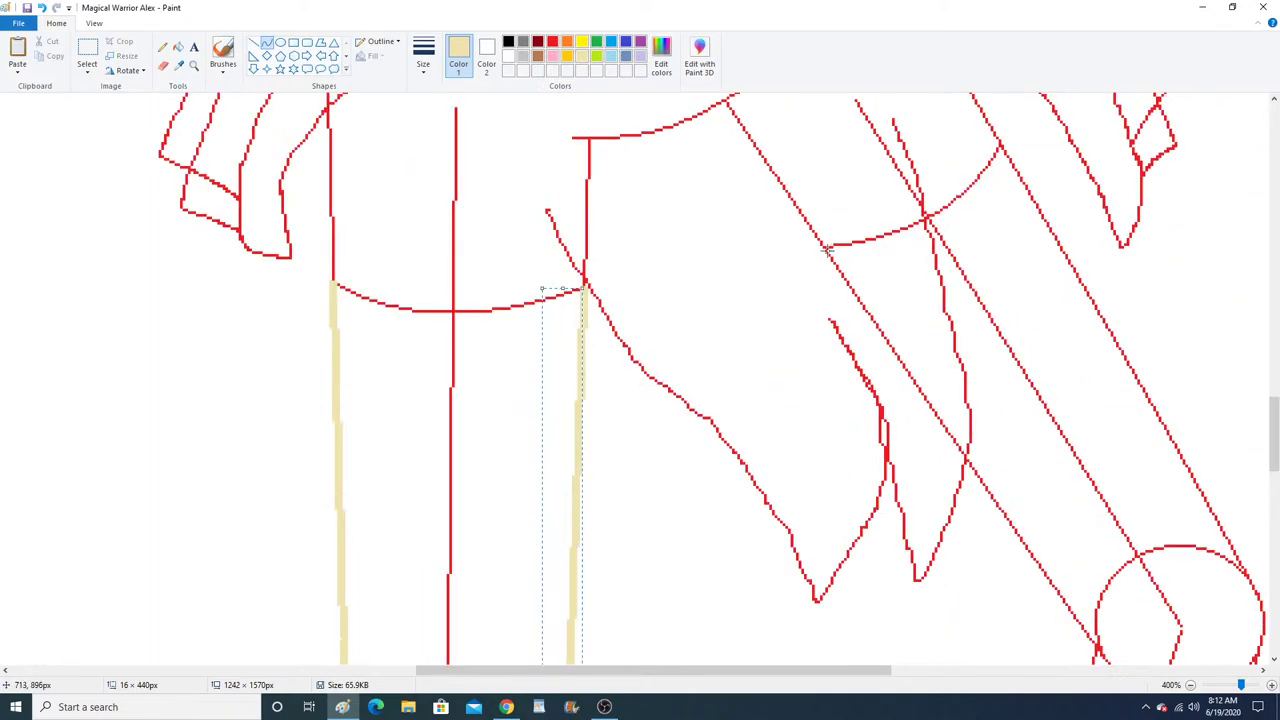
pyautogui.moveTo(826, 250); pyautogui.dragTo(1093, 505)
pyautogui.scroll(-3, 1006, 343)
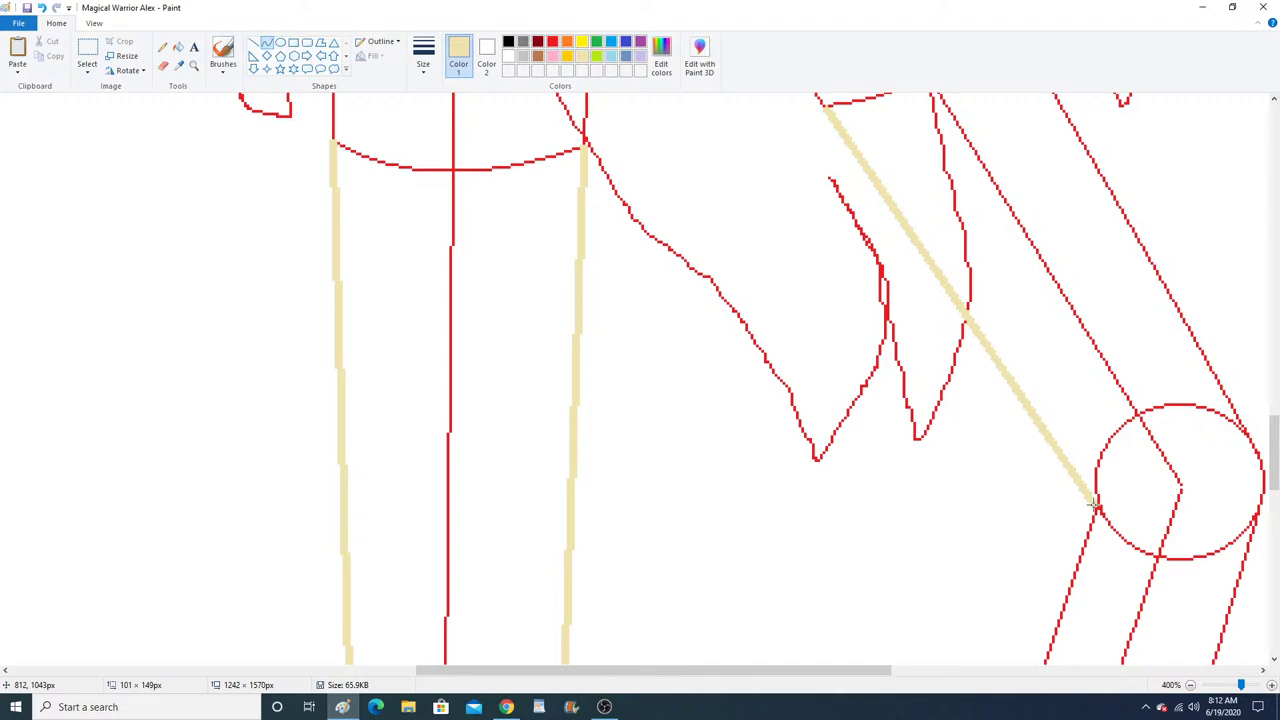
pyautogui.click(993, 357)
pyautogui.moveTo(881, 670); pyautogui.dragTo(1031, 674)
pyautogui.scroll(3, 929, 460)
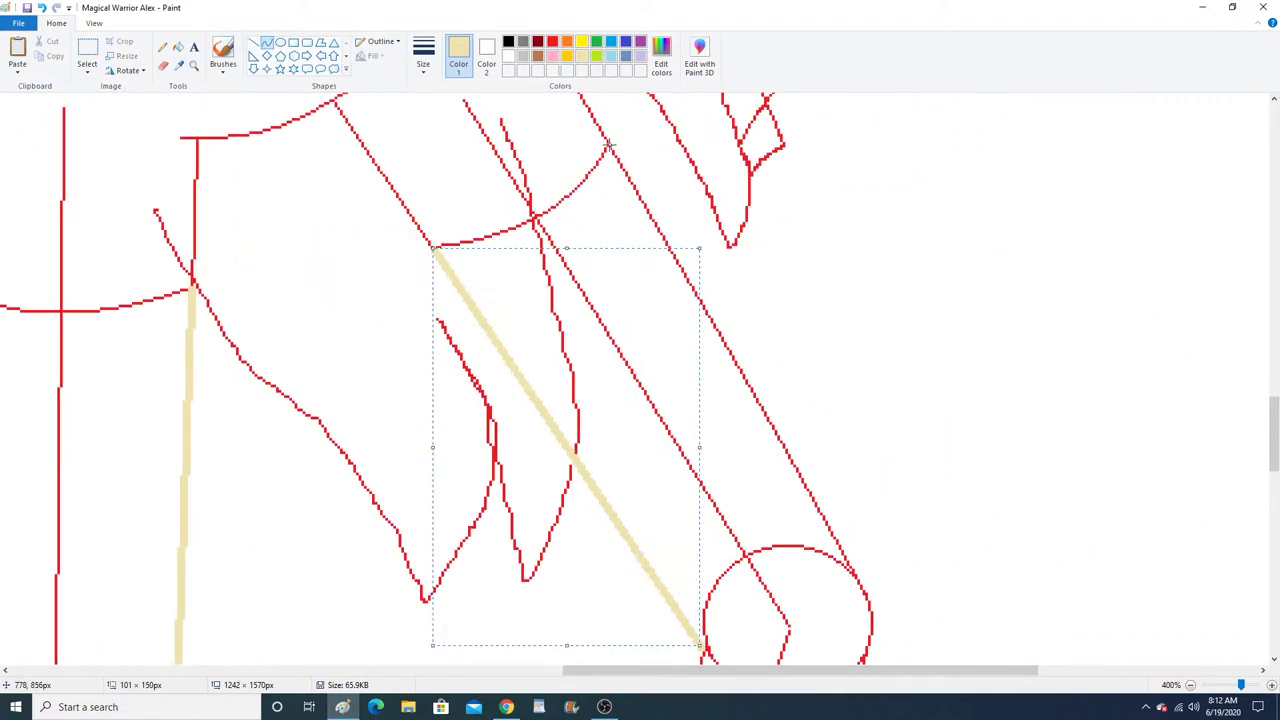
pyautogui.moveTo(609, 145); pyautogui.dragTo(861, 583)
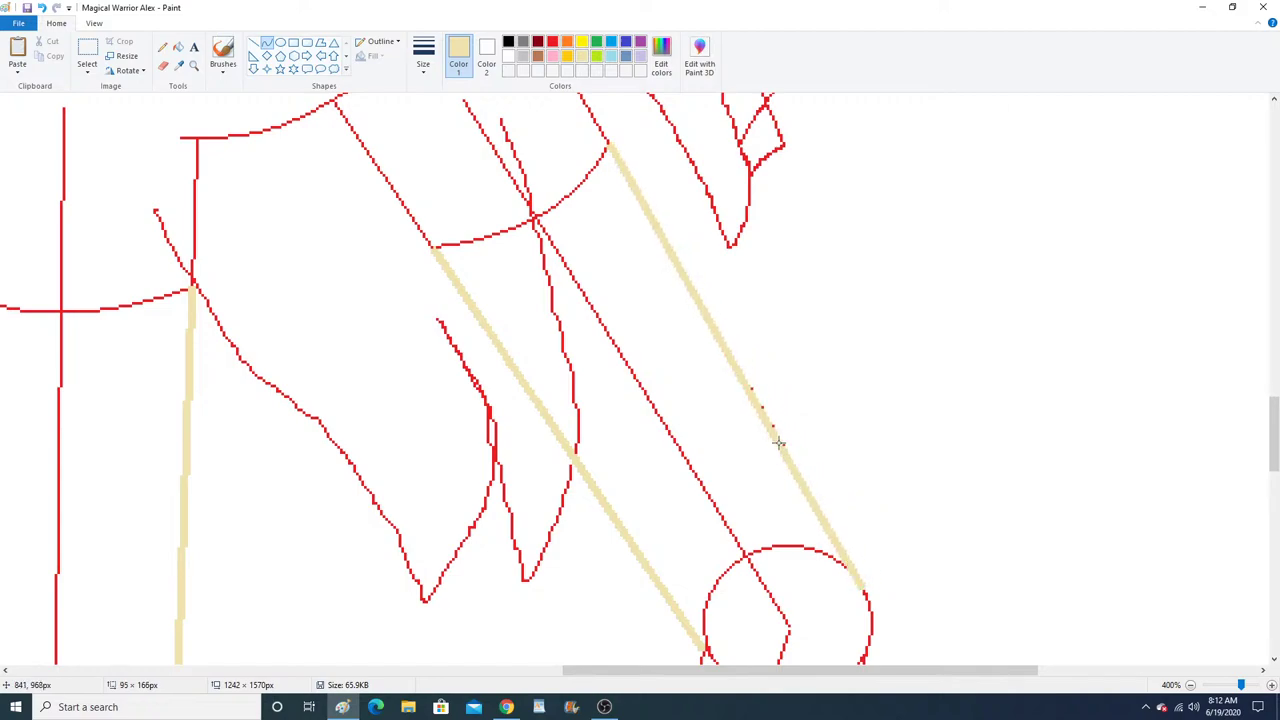
# Trace both edges of the bent leg's lower half with tan lines from the knee to the top of the shoe.
pyautogui.scroll(-10, 778, 445)
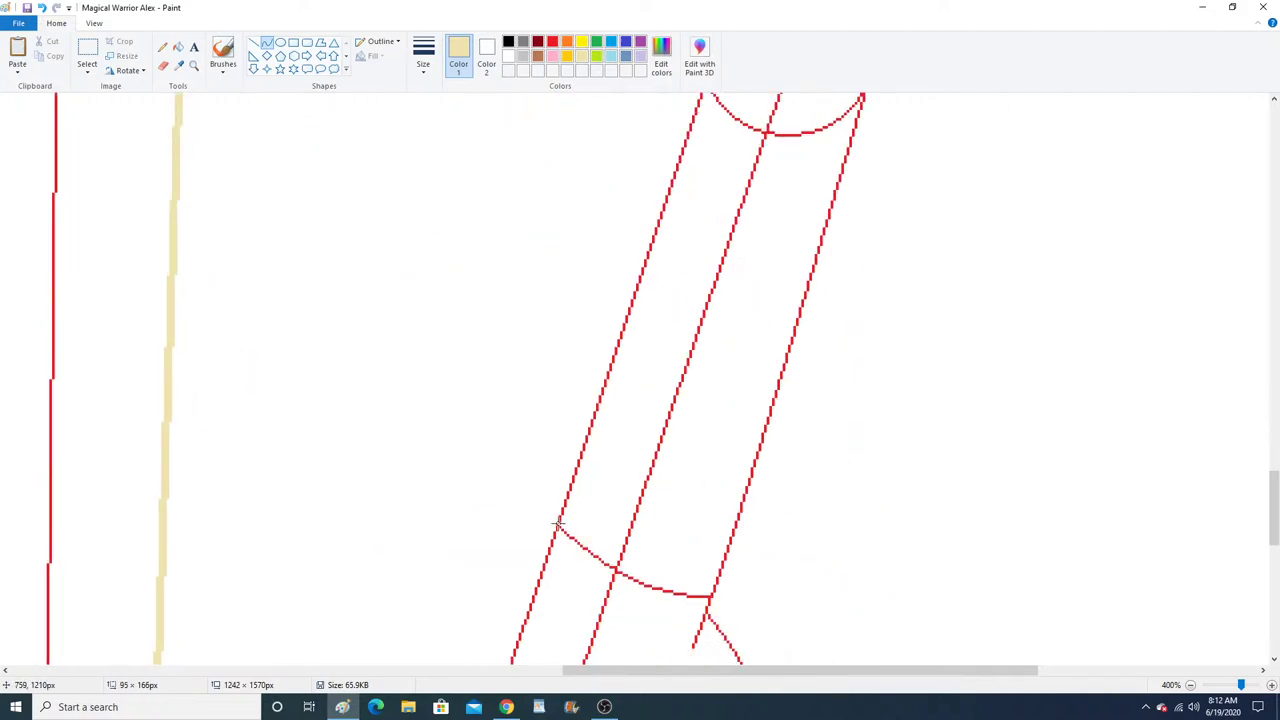
pyautogui.scroll(5, 620, 429)
pyautogui.moveTo(558, 522); pyautogui.dragTo(689, 349)
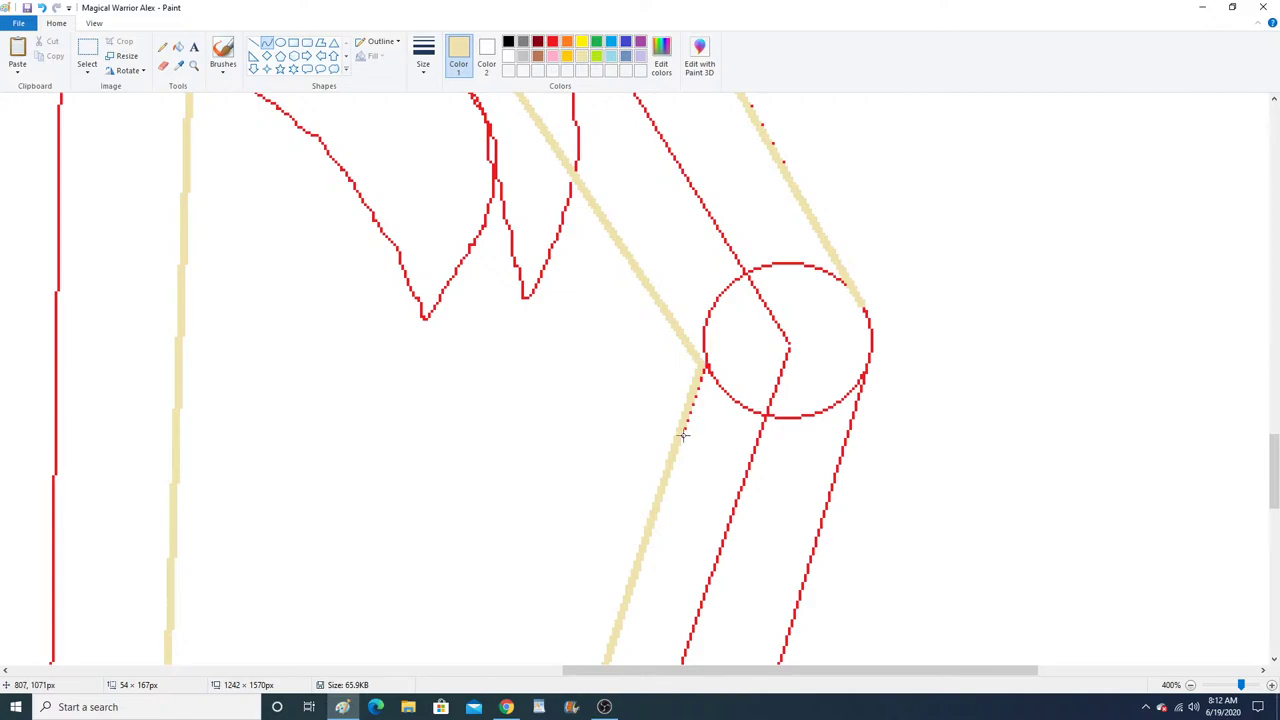
pyautogui.scroll(-3, 846, 417)
pyautogui.moveTo(864, 379); pyautogui.dragTo(713, 449)
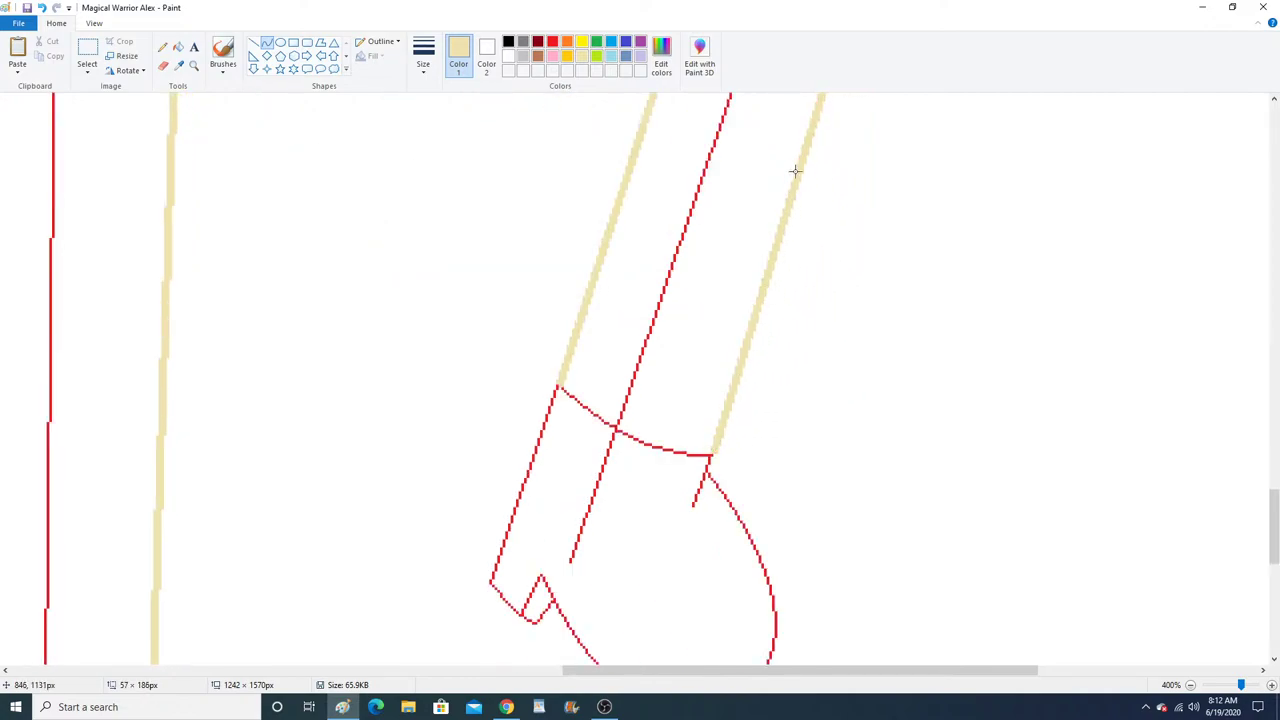
# Close the outer knee gap of the bent leg with a tan curve bulging along the knee circle.
pyautogui.scroll(7, 799, 171)
pyautogui.click(194, 65)
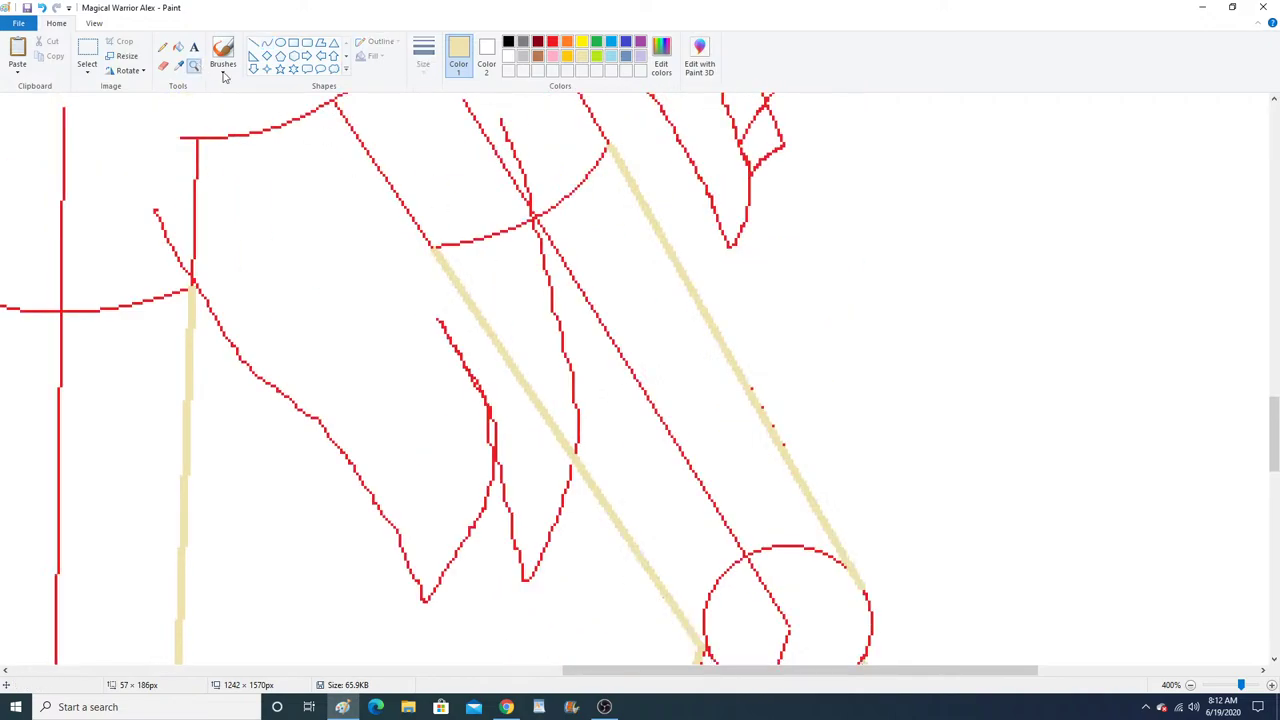
pyautogui.click(527, 282)
pyautogui.click(527, 282)
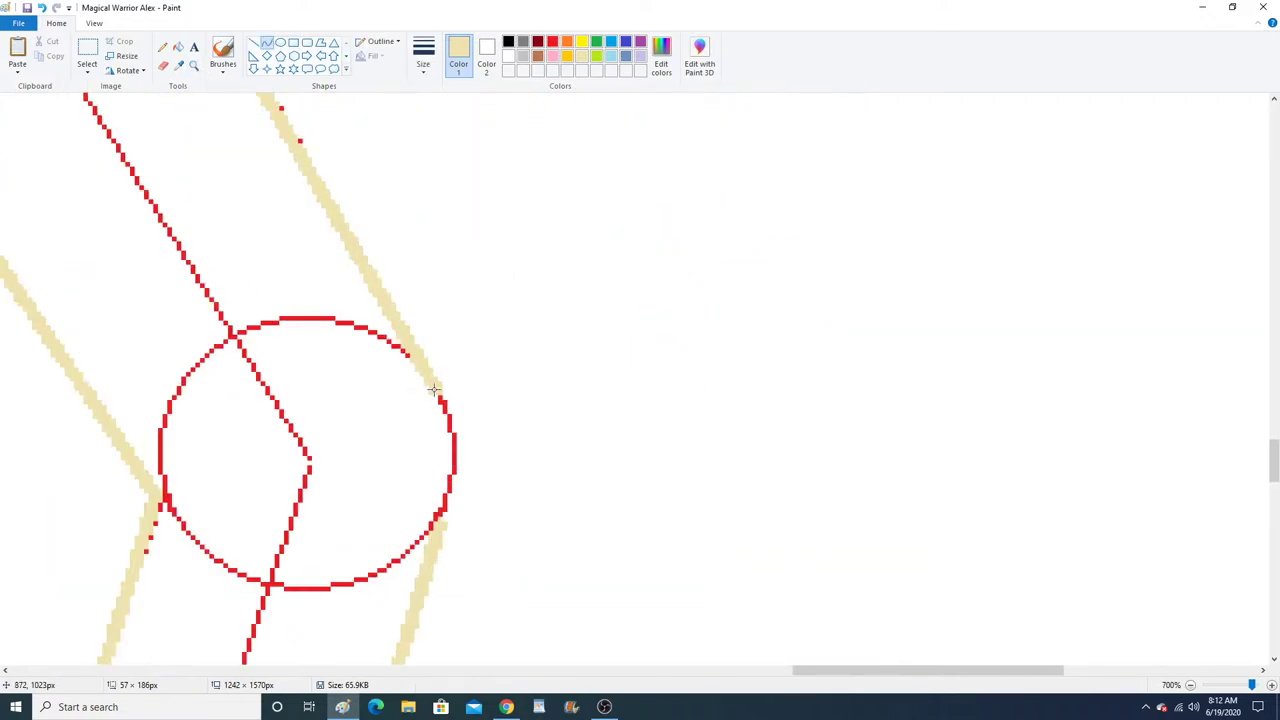
pyautogui.moveTo(433, 385); pyautogui.dragTo(441, 514)
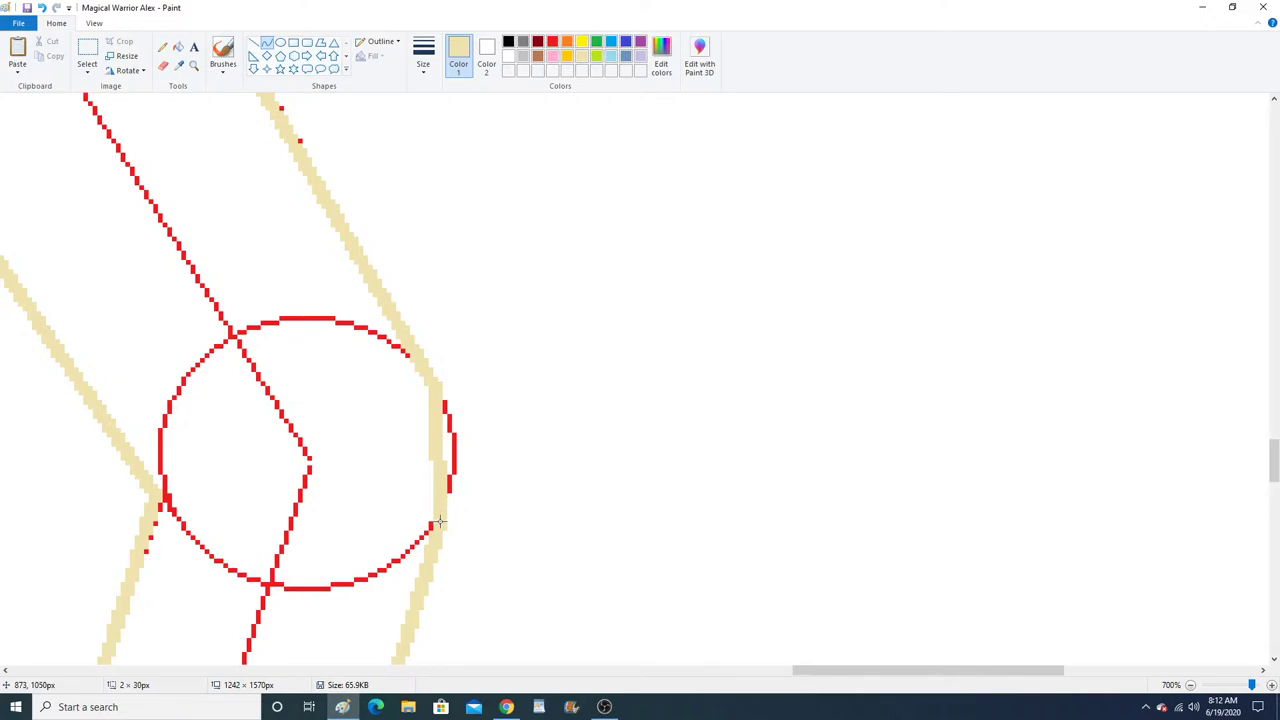
pyautogui.moveTo(442, 420)
pyautogui.mouseDown()
pyautogui.moveTo(449, 409)
pyautogui.moveTo(466, 466)
pyautogui.mouseUp()
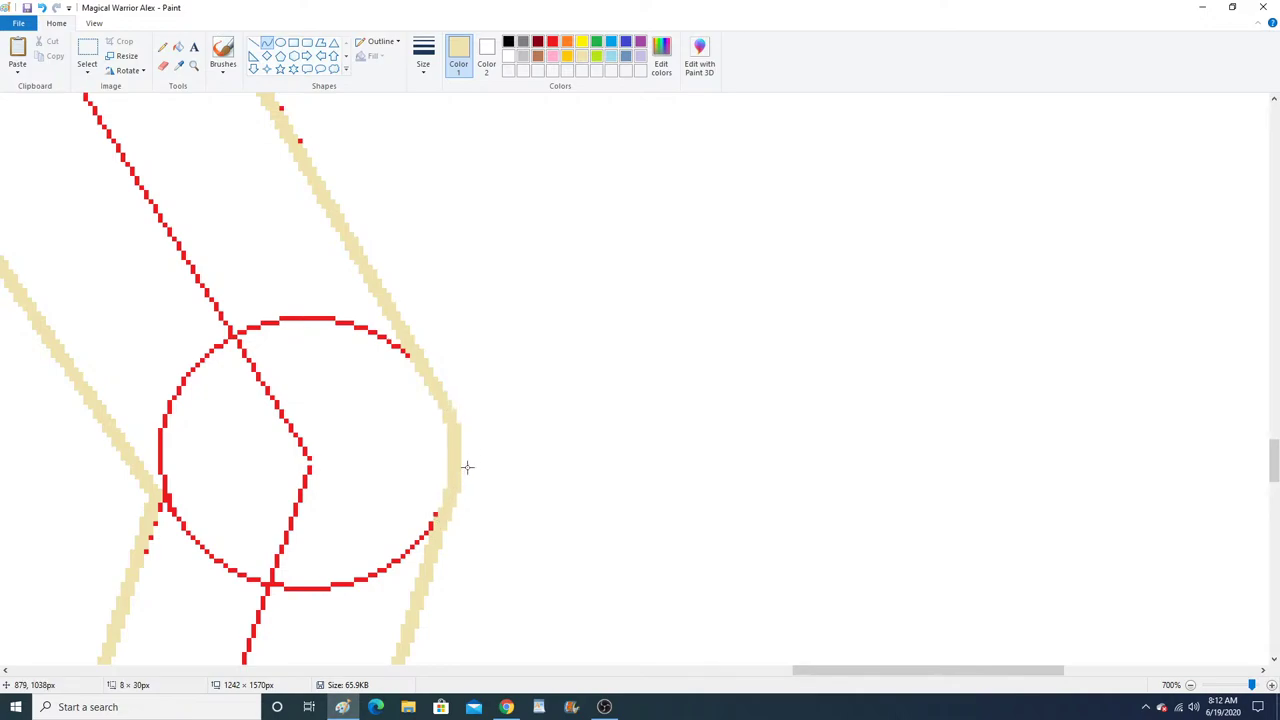
# Trace the left ear on the head with two tan curves, one from its tip to the hair and one up its outer side.
pyautogui.click(193, 65)
pyautogui.rightClick(289, 251)
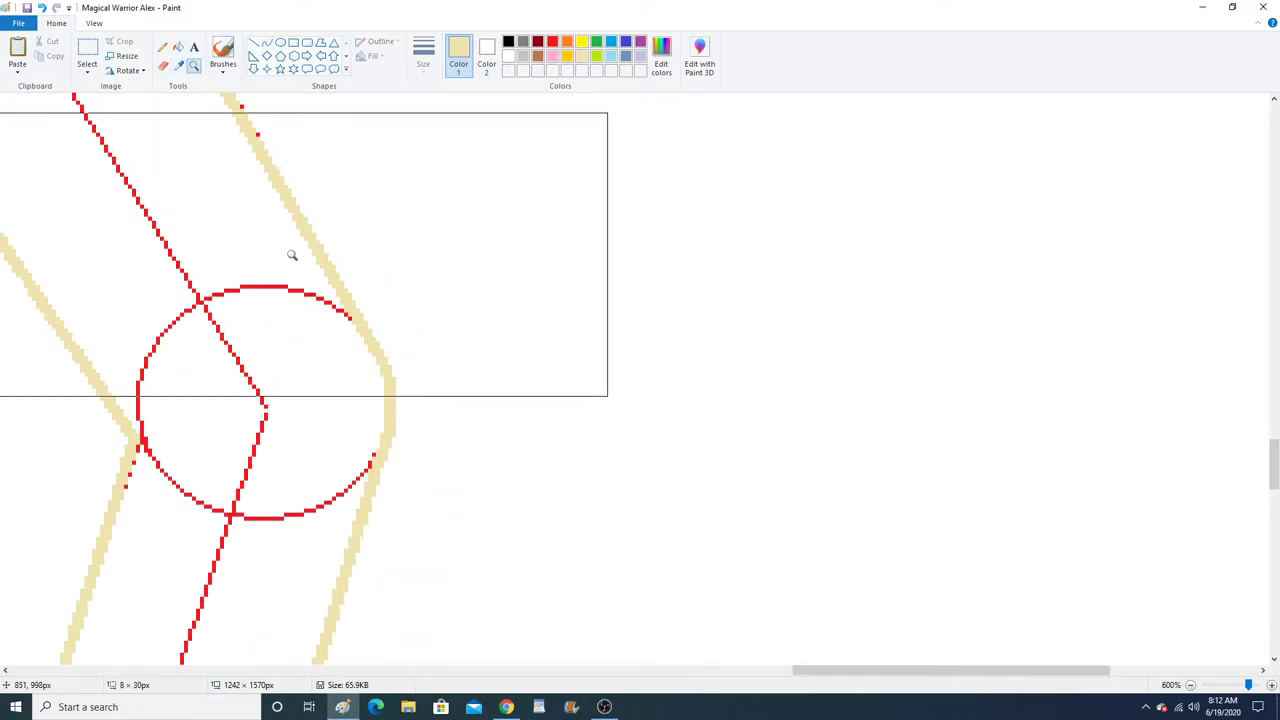
pyautogui.rightClick(289, 251)
pyautogui.rightClick(289, 251)
pyautogui.rightClick(292, 255)
pyautogui.rightClick(292, 255)
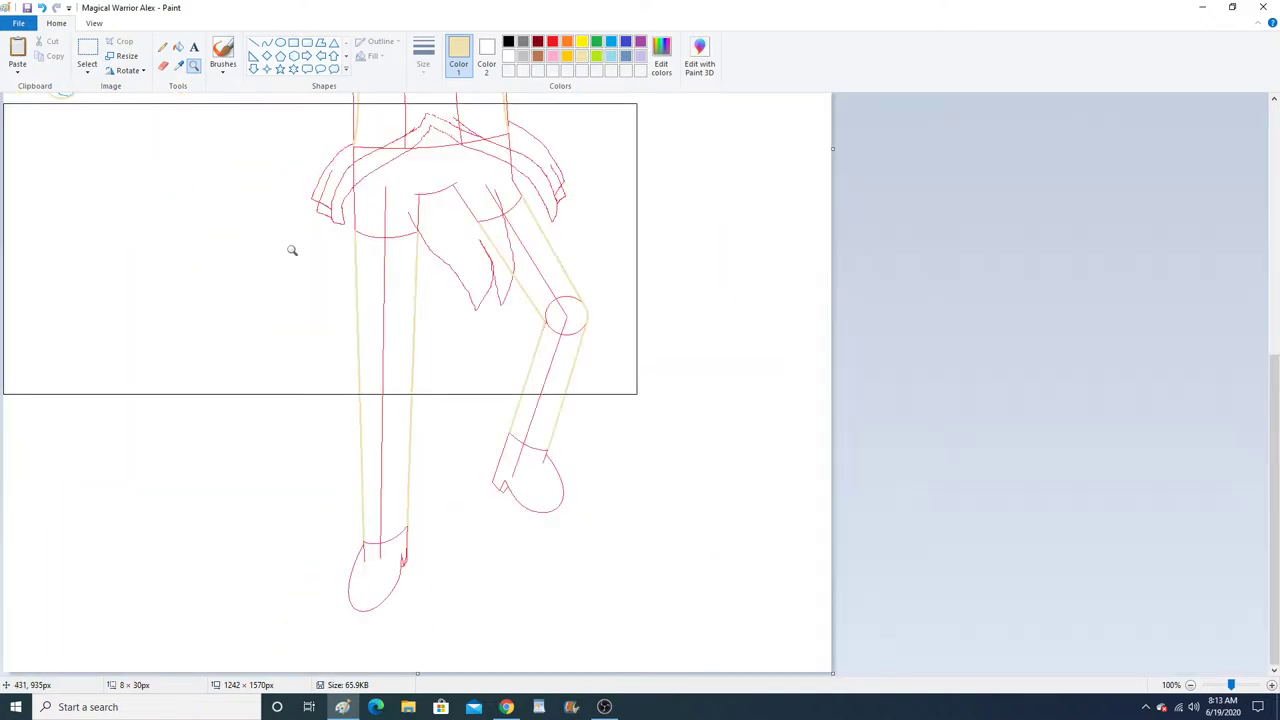
pyautogui.rightClick(506, 357)
pyautogui.scroll(4, 488, 356)
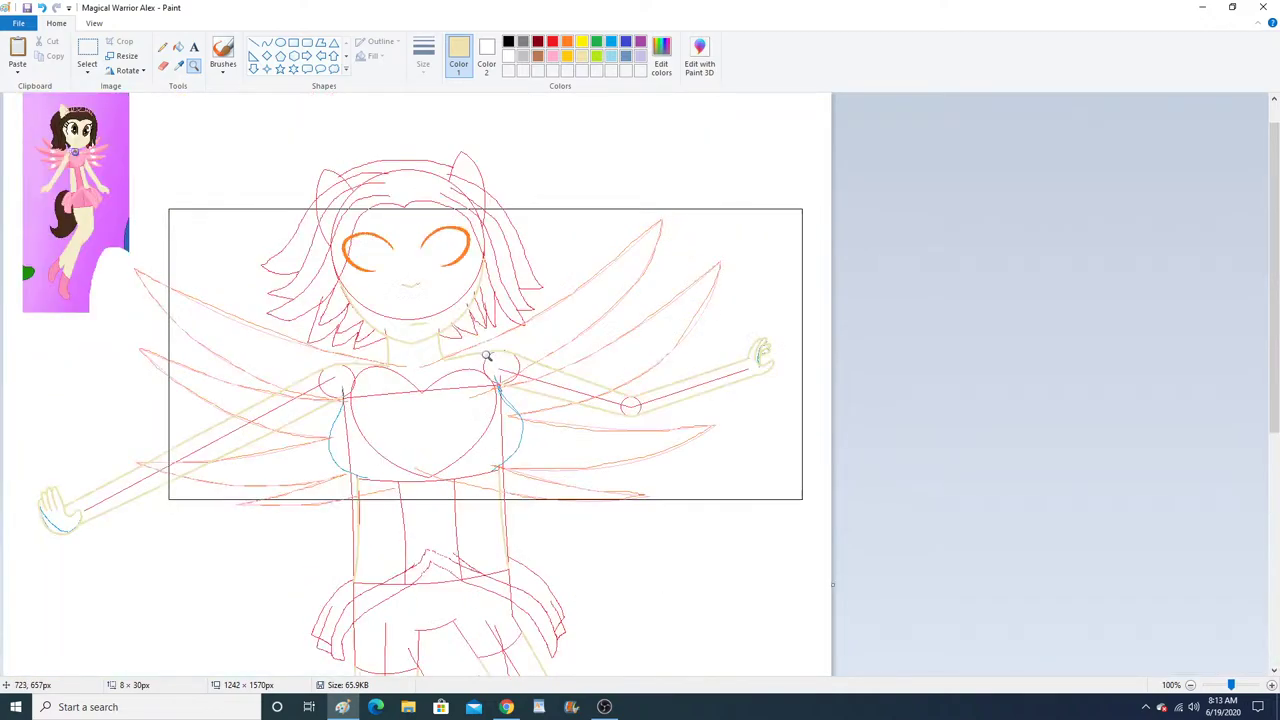
pyautogui.click(405, 245)
pyautogui.click(495, 286)
pyautogui.click(462, 340)
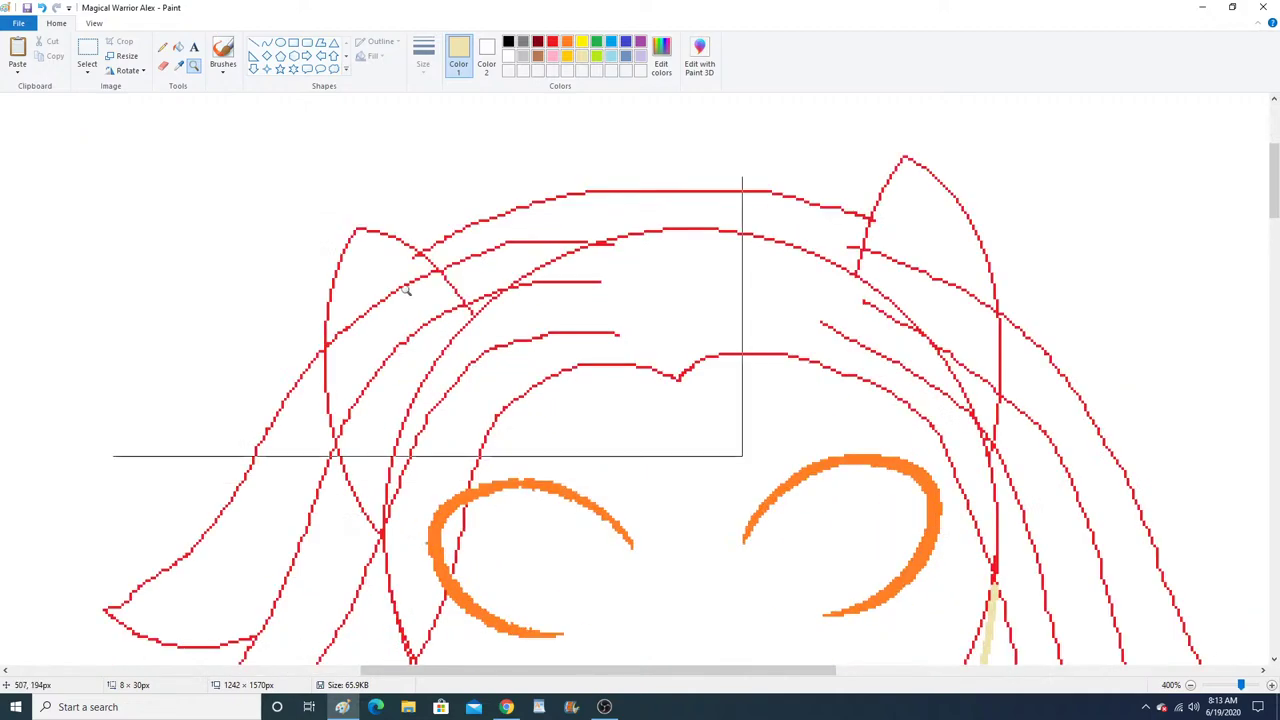
pyautogui.click(418, 302)
pyautogui.click(370, 250)
pyautogui.click(267, 43)
pyautogui.moveTo(311, 168); pyautogui.dragTo(433, 234)
pyautogui.doubleClick(386, 189)
pyautogui.moveTo(262, 353)
pyautogui.mouseDown()
pyautogui.moveTo(308, 175)
pyautogui.moveTo(278, 216)
pyautogui.mouseUp()
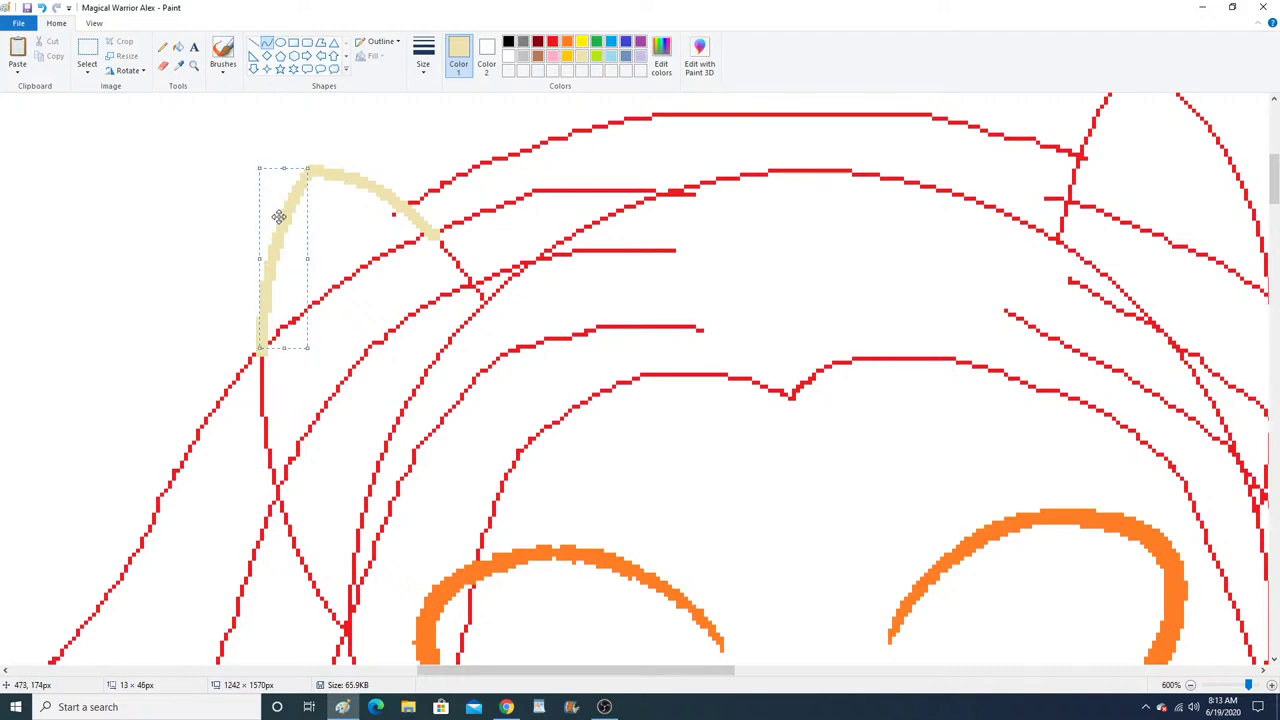
# Trace both sides of the right ear with tan curves from its tip down to the hairline.
pyautogui.moveTo(460, 669); pyautogui.dragTo(605, 669)
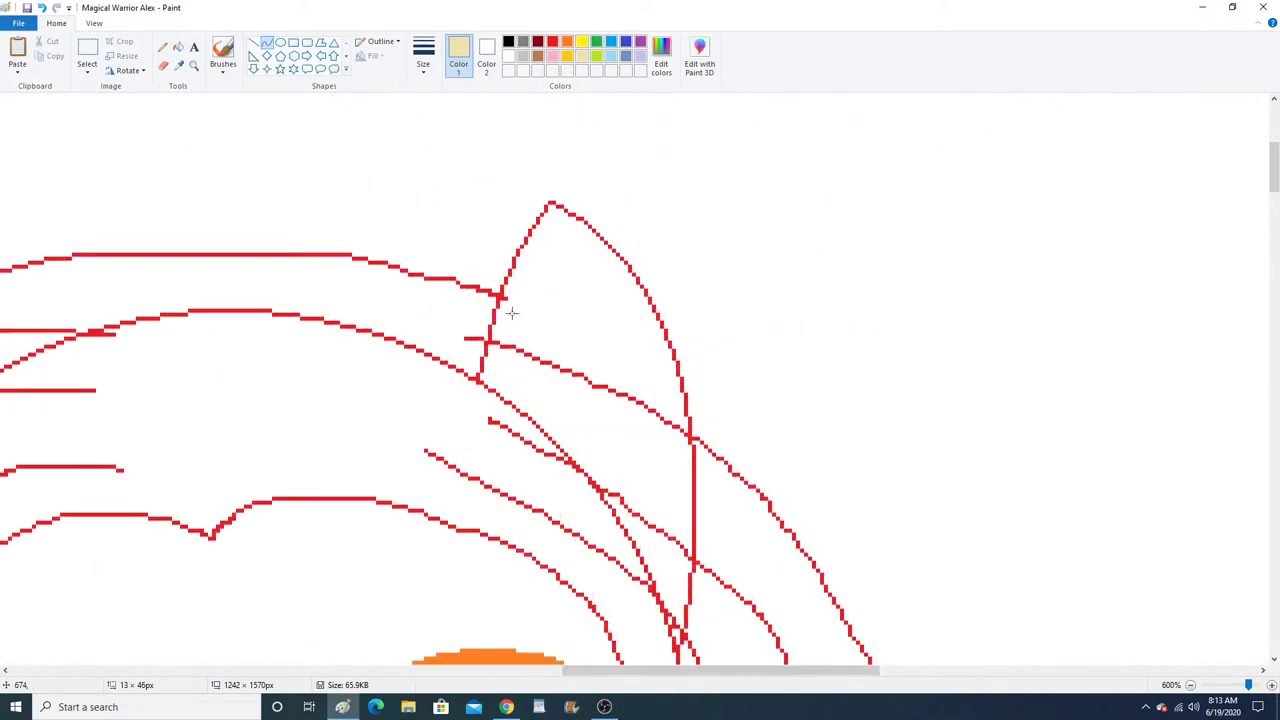
pyautogui.moveTo(553, 202); pyautogui.dragTo(486, 341)
pyautogui.moveTo(529, 234); pyautogui.dragTo(502, 276)
pyautogui.moveTo(691, 439); pyautogui.dragTo(555, 198)
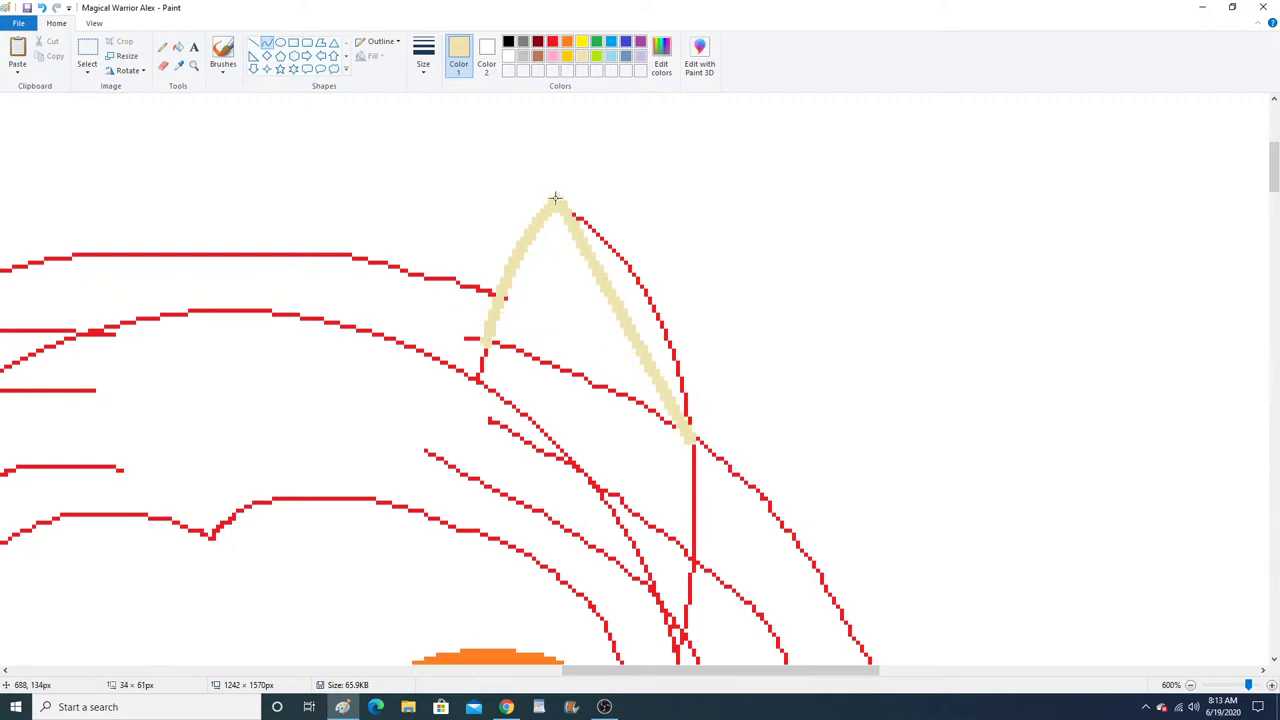
pyautogui.moveTo(673, 334); pyautogui.dragTo(649, 260)
pyautogui.click(649, 260)
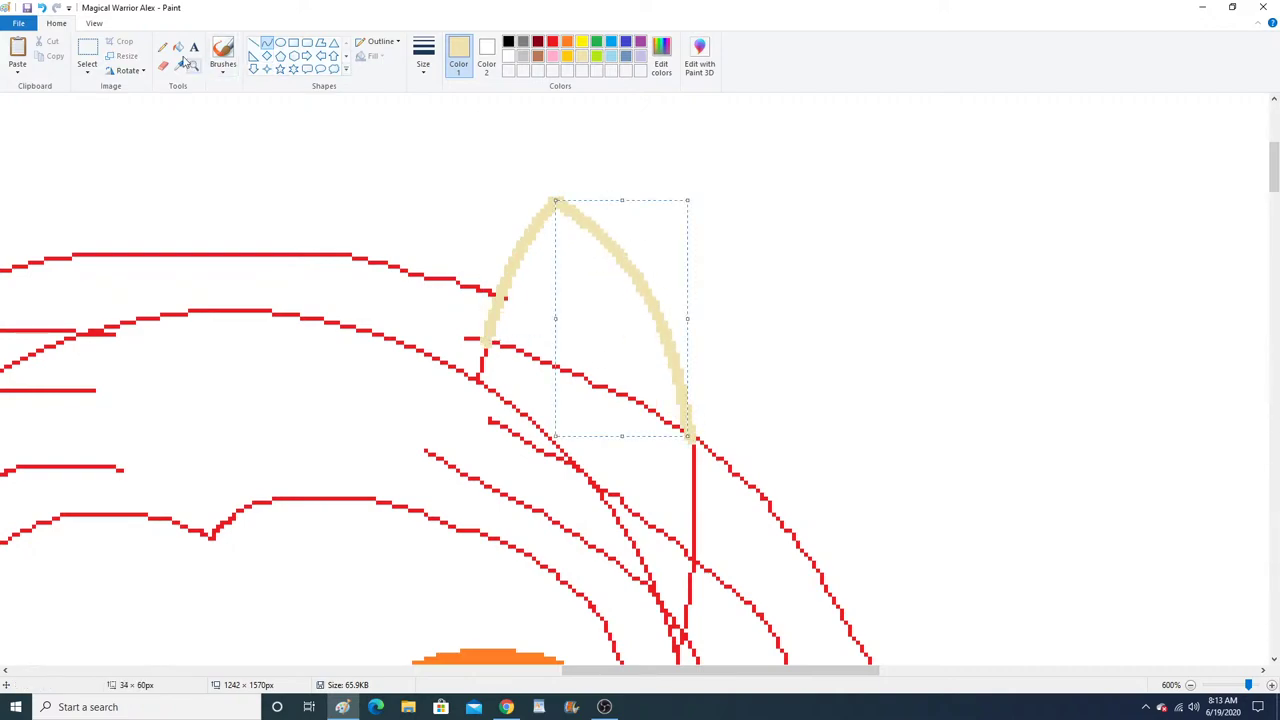
pyautogui.click(162, 47)
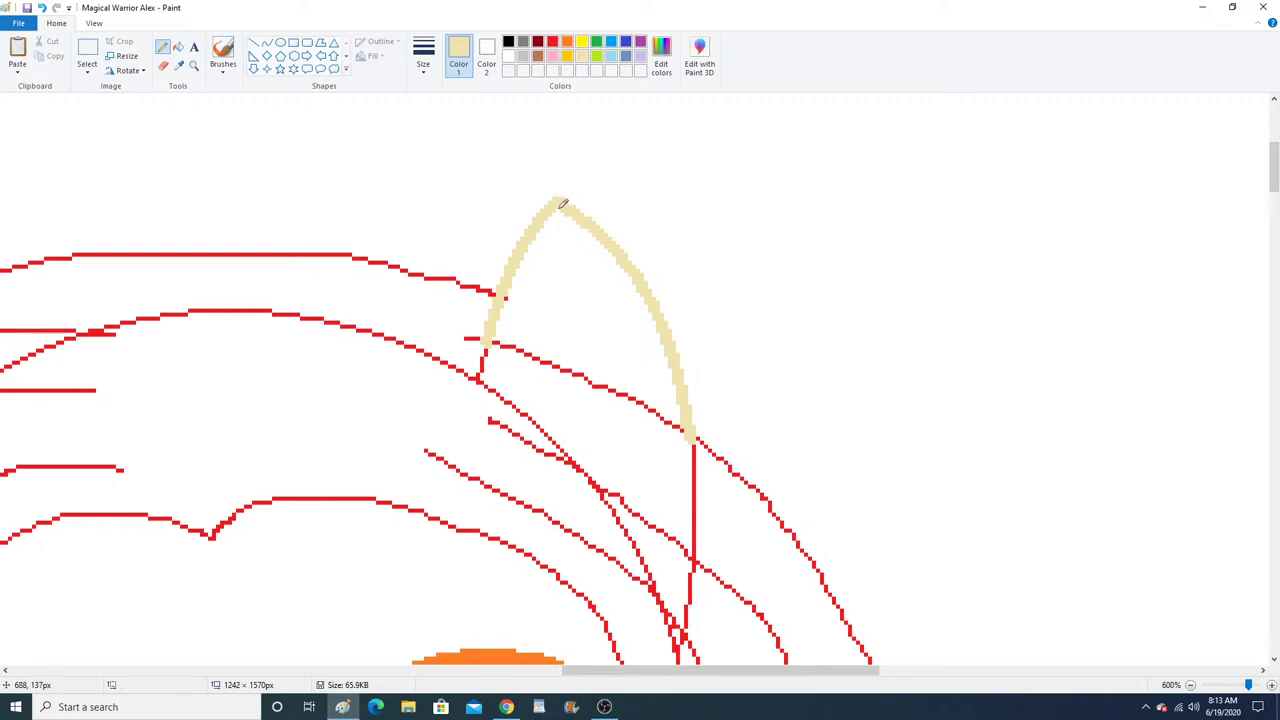
# Draw a short tan inner-ear curve parallel to the outer side of the left ear.
pyautogui.click(194, 66)
pyautogui.rightClick(332, 310)
pyautogui.rightClick(332, 310)
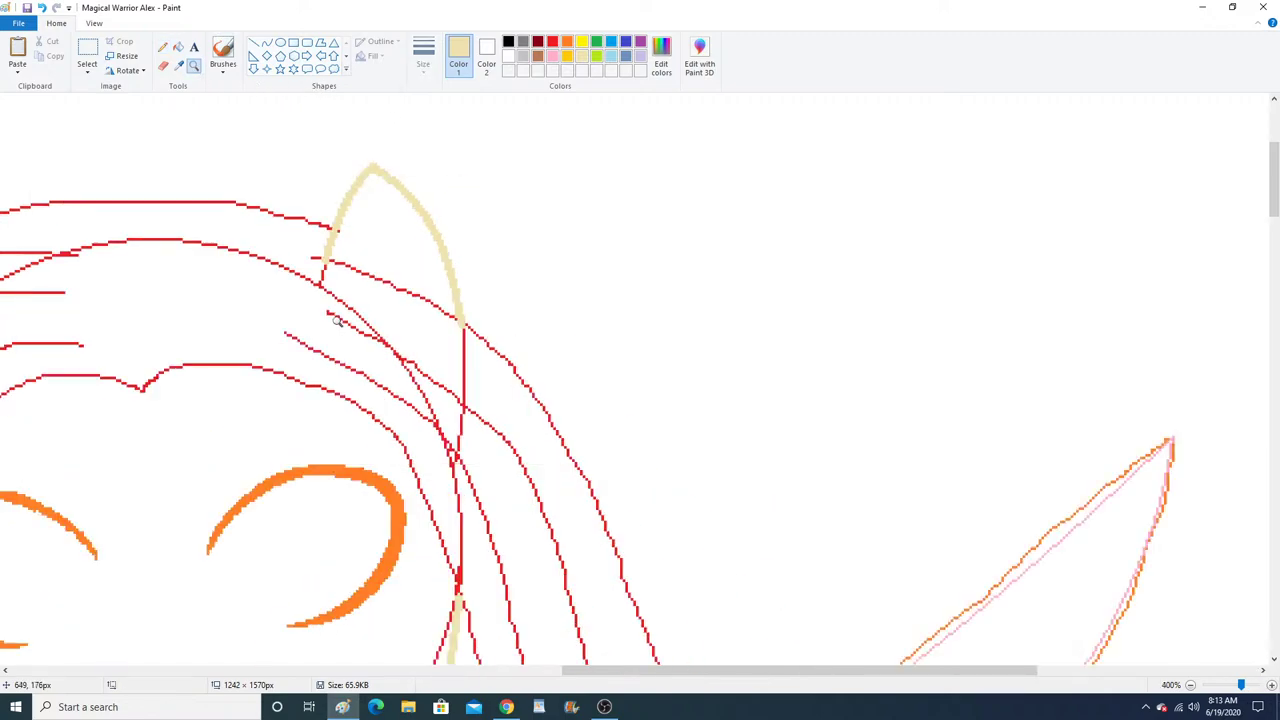
pyautogui.rightClick(333, 300)
pyautogui.rightClick(334, 298)
pyautogui.click(336, 234)
pyautogui.click(392, 268)
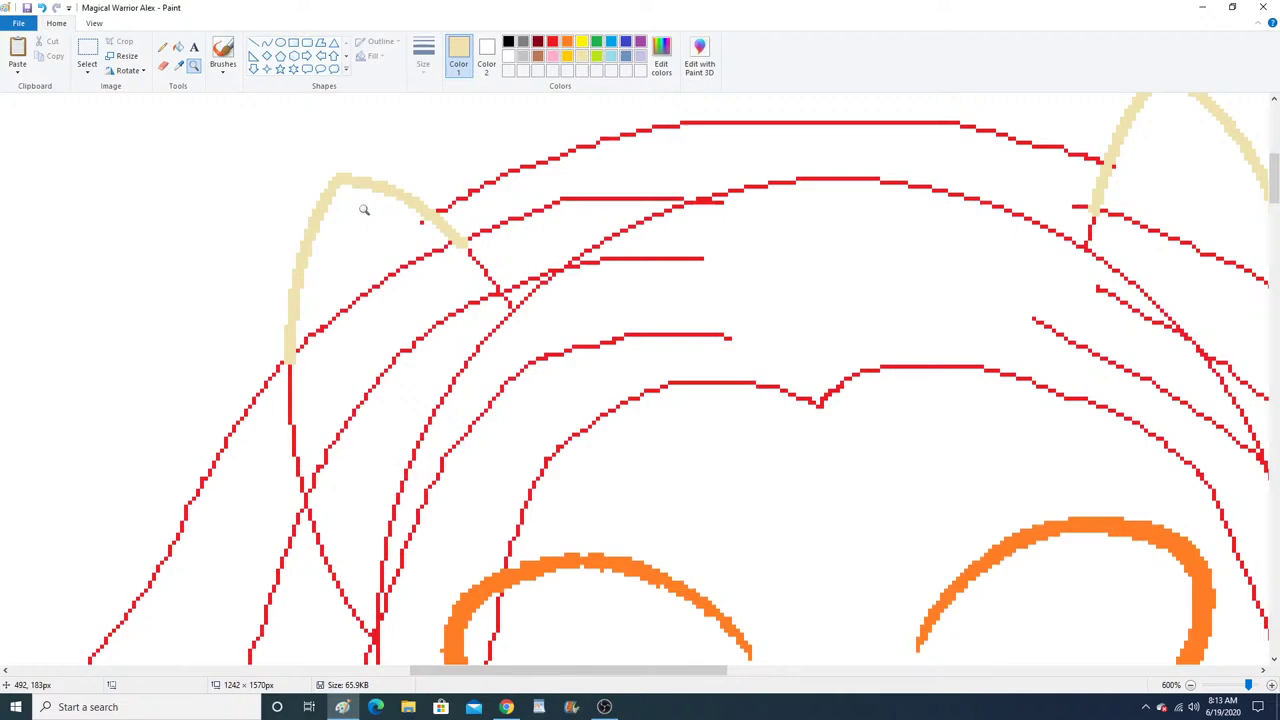
pyautogui.click(266, 42)
pyautogui.moveTo(341, 219); pyautogui.dragTo(325, 342)
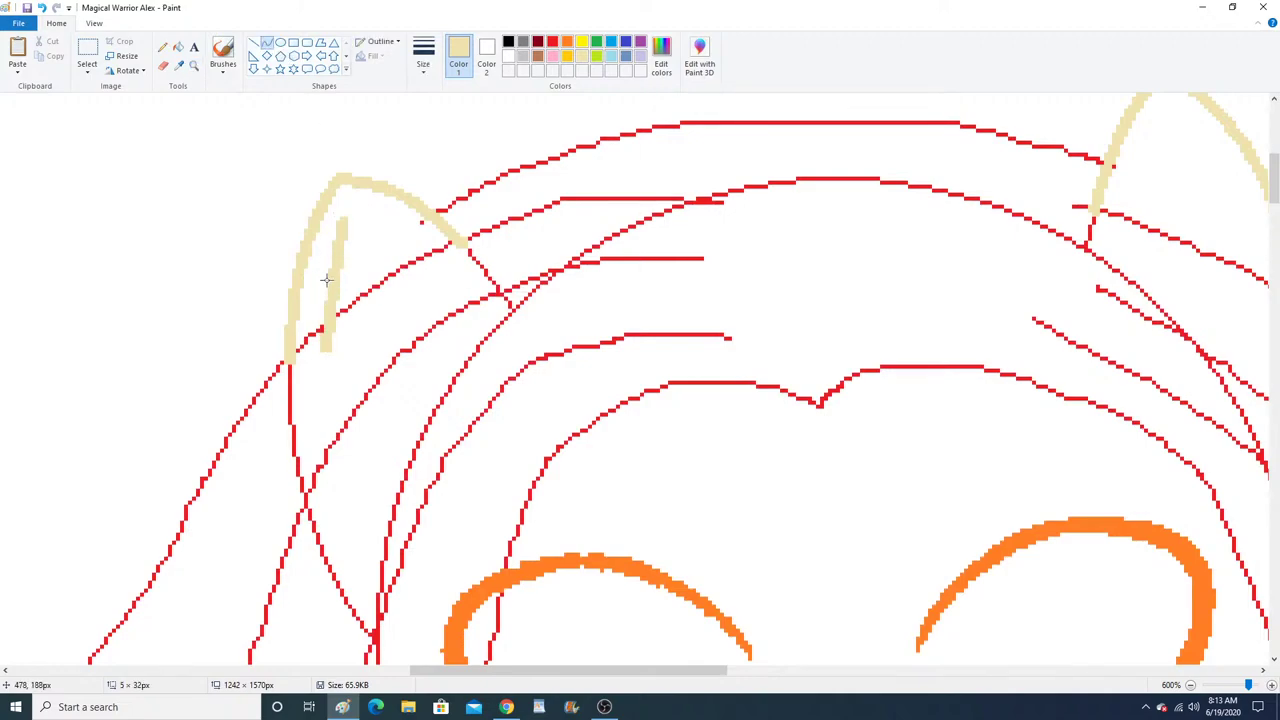
# Add a matching tan inner-ear curve inside the right ear, following its outer edge.
pyautogui.moveTo(549, 674); pyautogui.dragTo(695, 674)
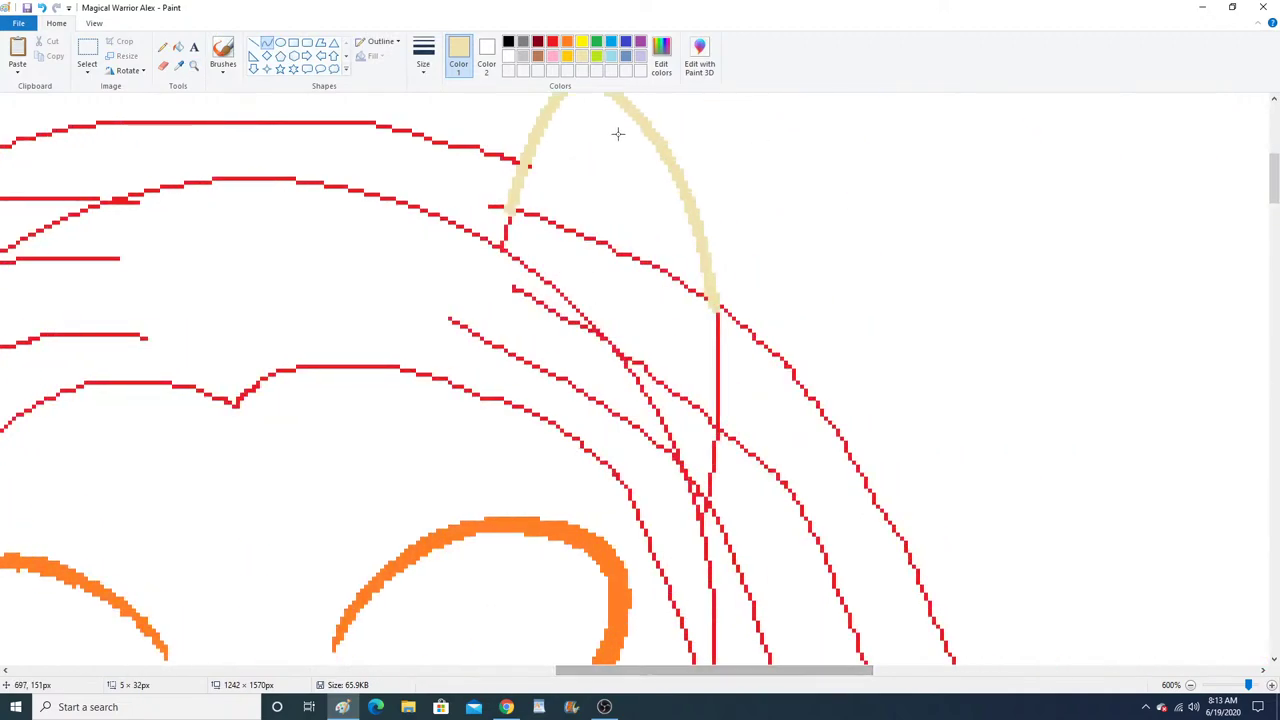
pyautogui.moveTo(616, 131); pyautogui.dragTo(676, 287)
pyautogui.moveTo(645, 152); pyautogui.dragTo(674, 214)
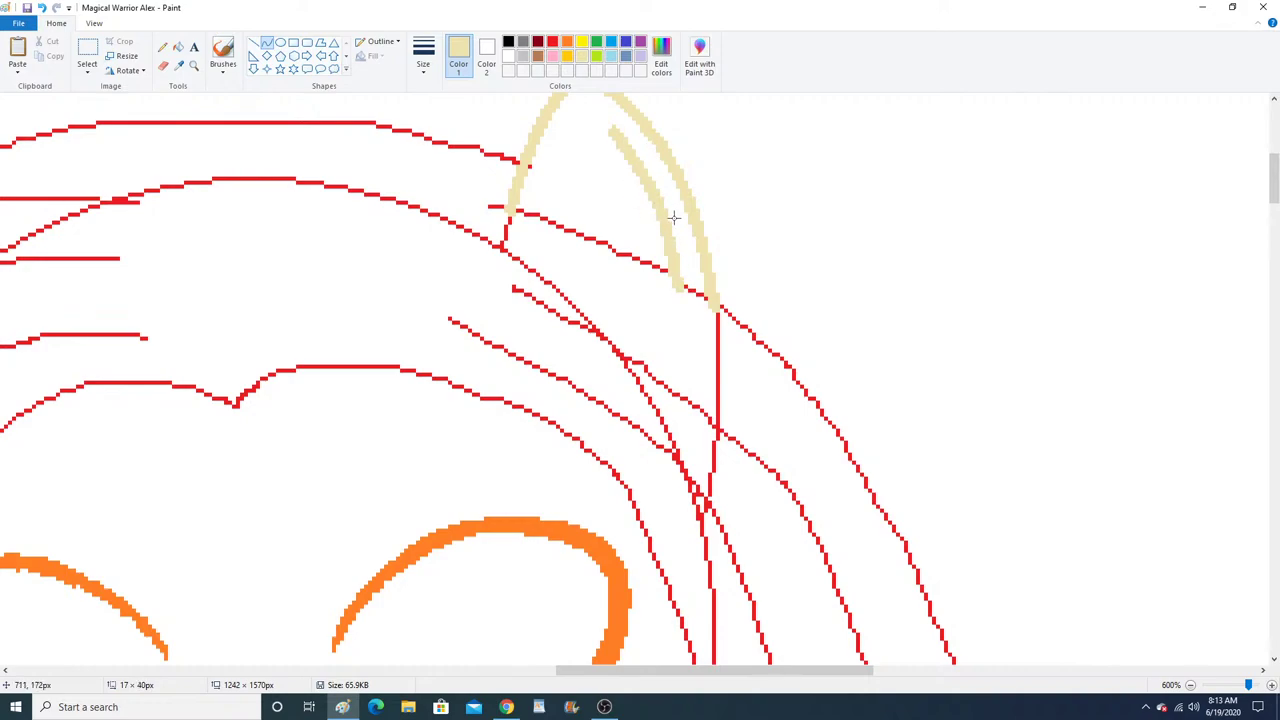
pyautogui.click(674, 220)
# Sample the dark pink outline colour of the dress from the small reference picture.
pyautogui.click(194, 65)
pyautogui.rightClick(301, 217)
pyautogui.rightClick(301, 217)
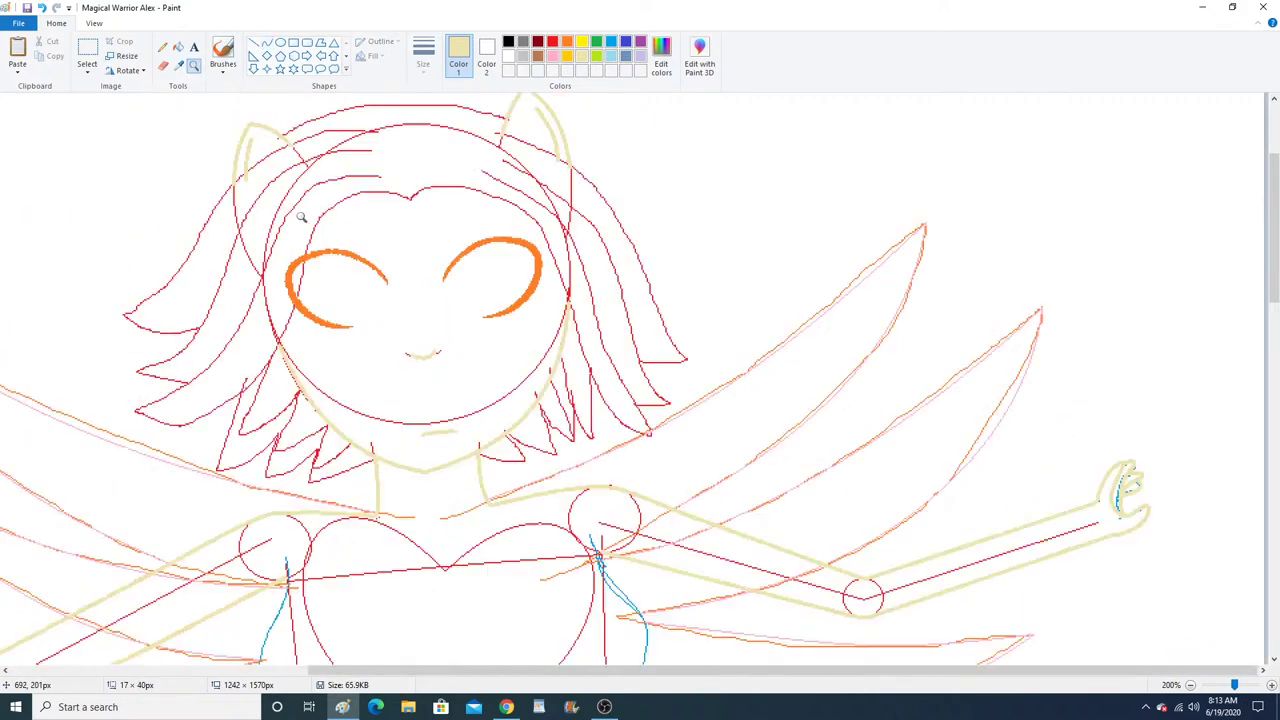
pyautogui.rightClick(301, 217)
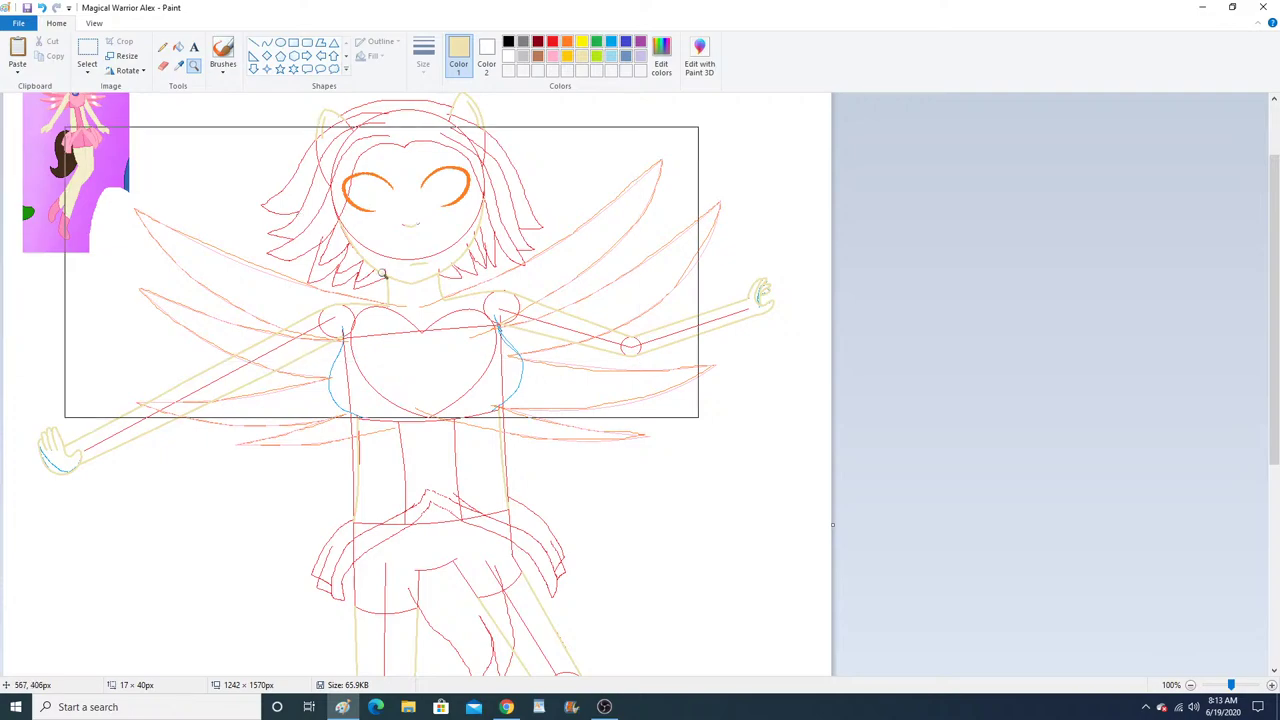
pyautogui.click(210, 209)
pyautogui.click(210, 209)
pyautogui.click(210, 209)
pyautogui.click(325, 290)
pyautogui.click(340, 280)
pyautogui.click(349, 262)
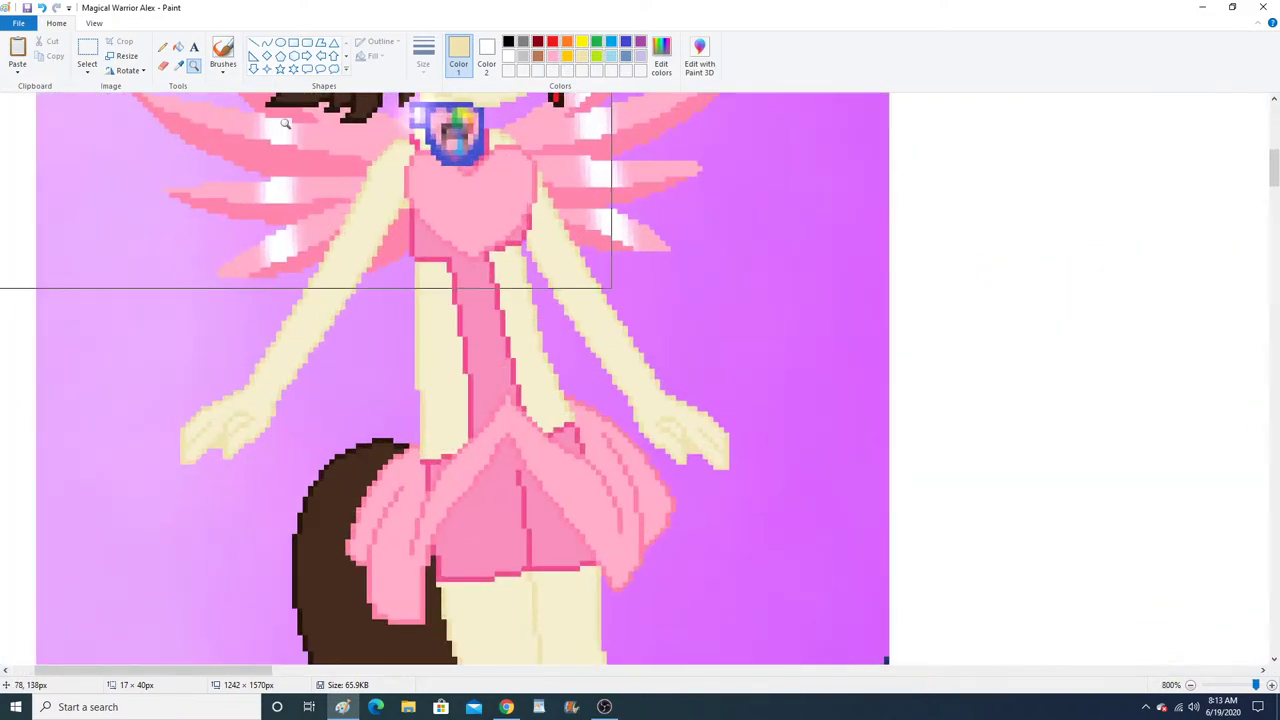
pyautogui.click(179, 65)
pyautogui.click(462, 306)
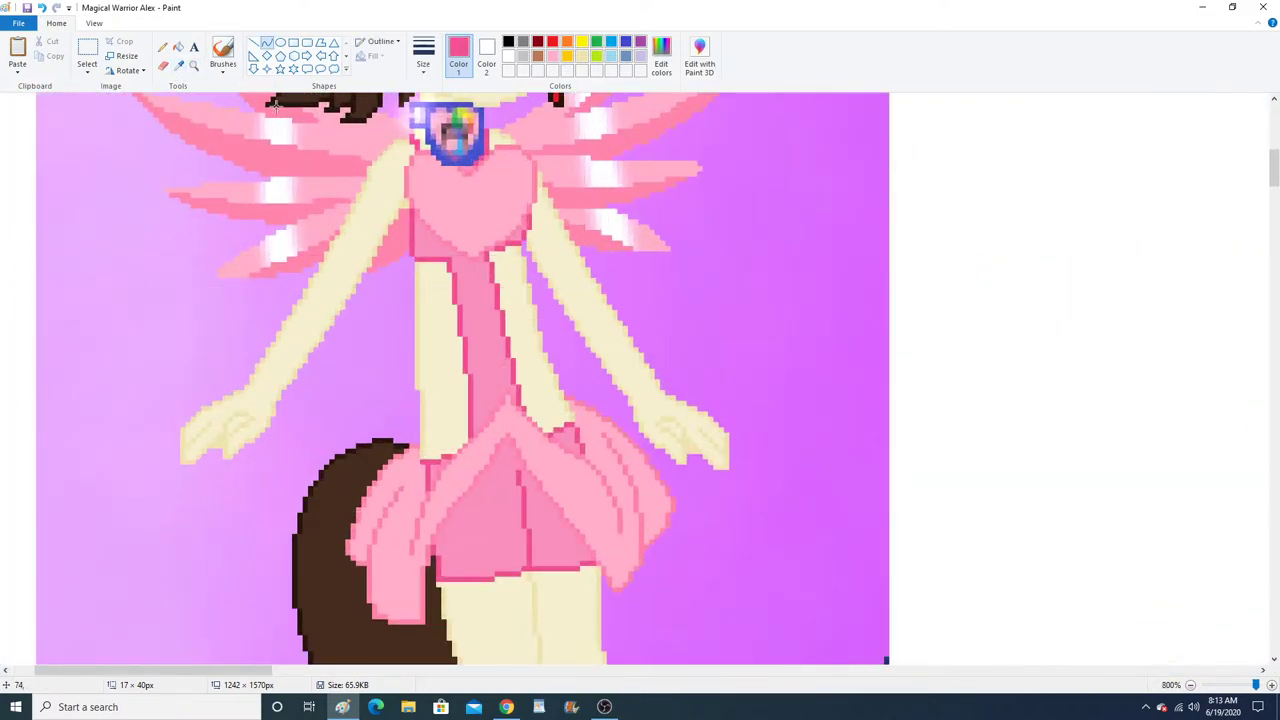
# Trace the upper edge of the bodice with a dark pink line across the chest from armpit to armpit.
pyautogui.click(194, 65)
pyautogui.rightClick(303, 289)
pyautogui.rightClick(303, 289)
pyautogui.rightClick(303, 289)
pyautogui.rightClick(303, 289)
pyautogui.rightClick(303, 289)
pyautogui.rightClick(303, 289)
pyautogui.rightClick(706, 403)
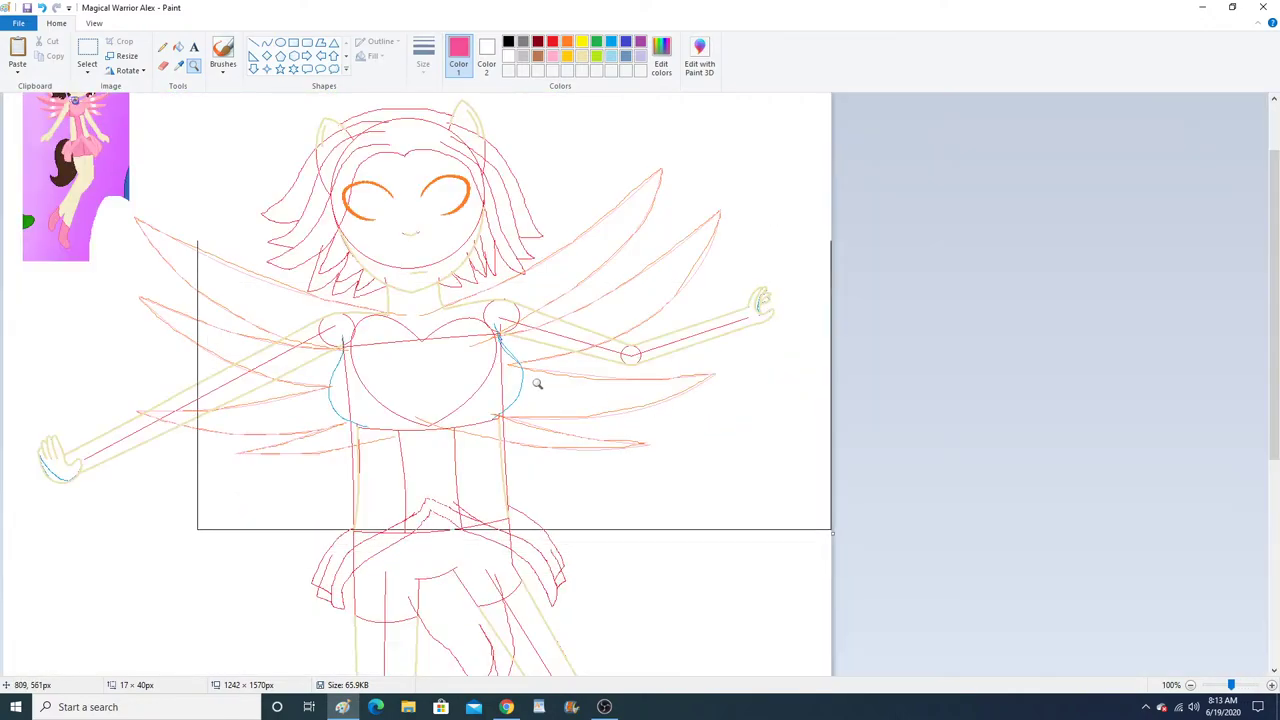
pyautogui.click(520, 380)
pyautogui.click(509, 357)
pyautogui.click(515, 345)
pyautogui.click(267, 46)
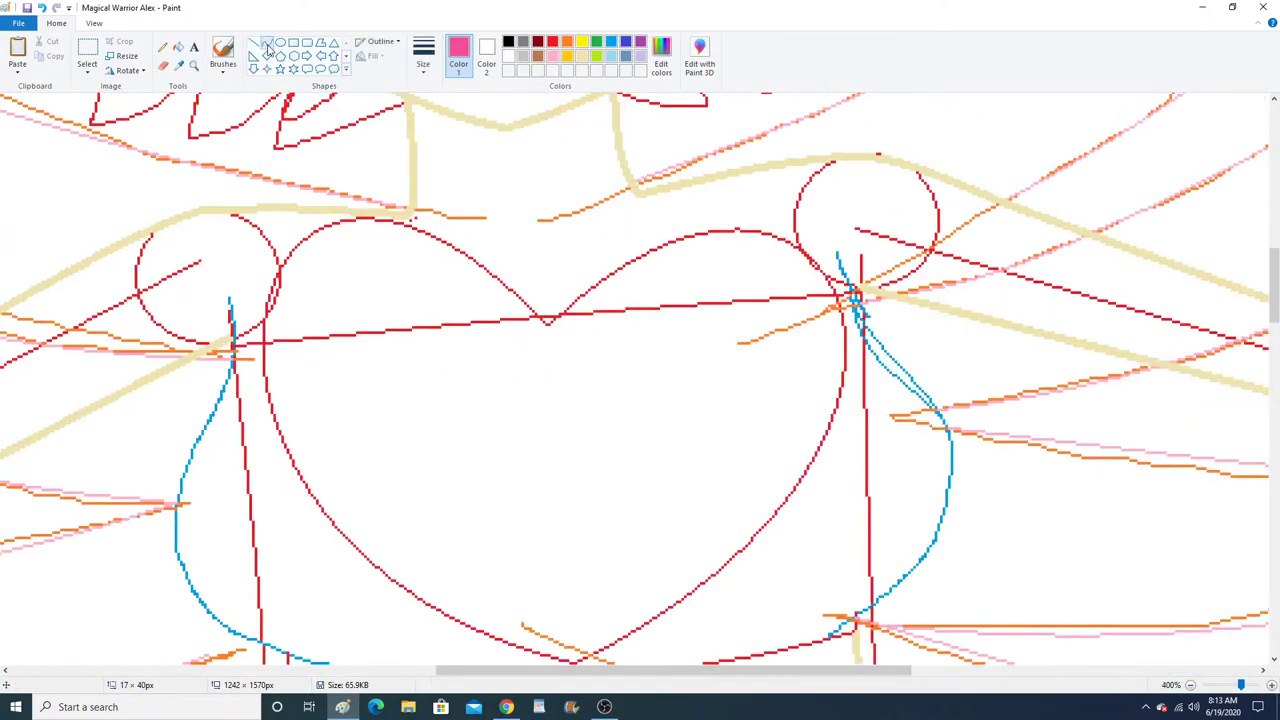
pyautogui.moveTo(232, 345); pyautogui.dragTo(852, 293)
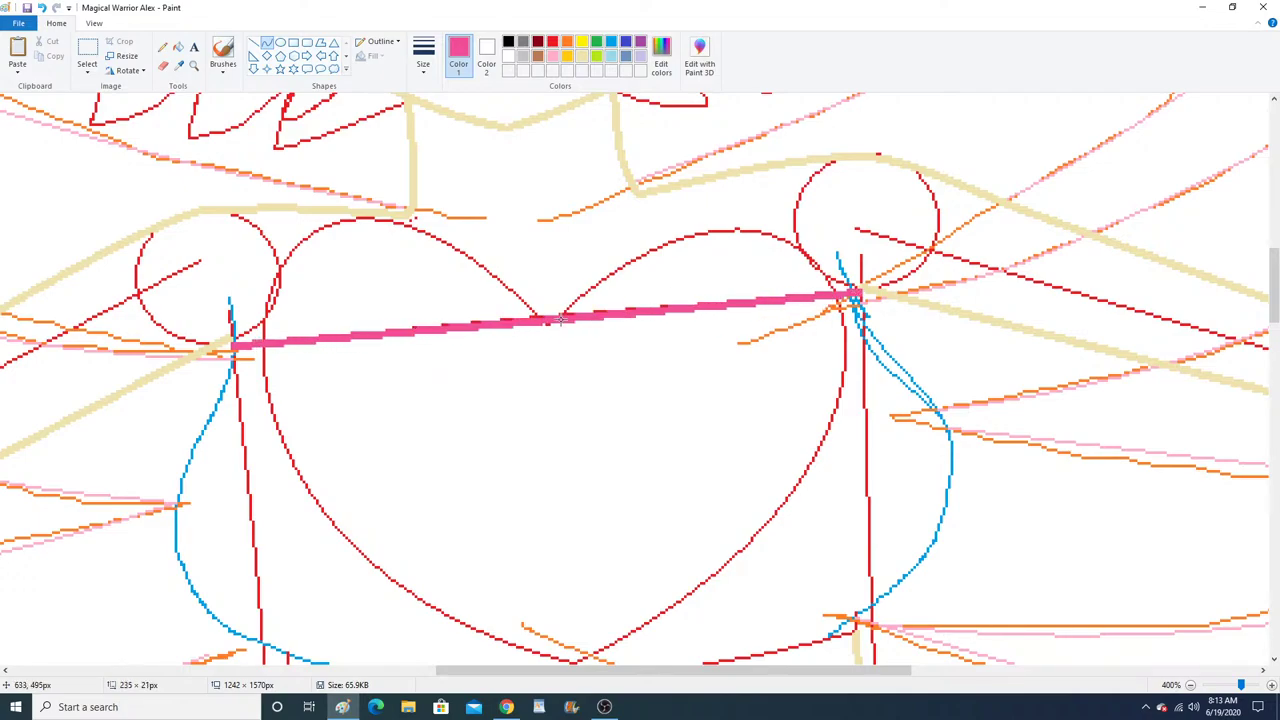
# Trace the lower edge of the bodice with a dark pink curve sagging beneath the heart.
pyautogui.scroll(-3, 474, 514)
pyautogui.moveTo(289, 385); pyautogui.dragTo(852, 350)
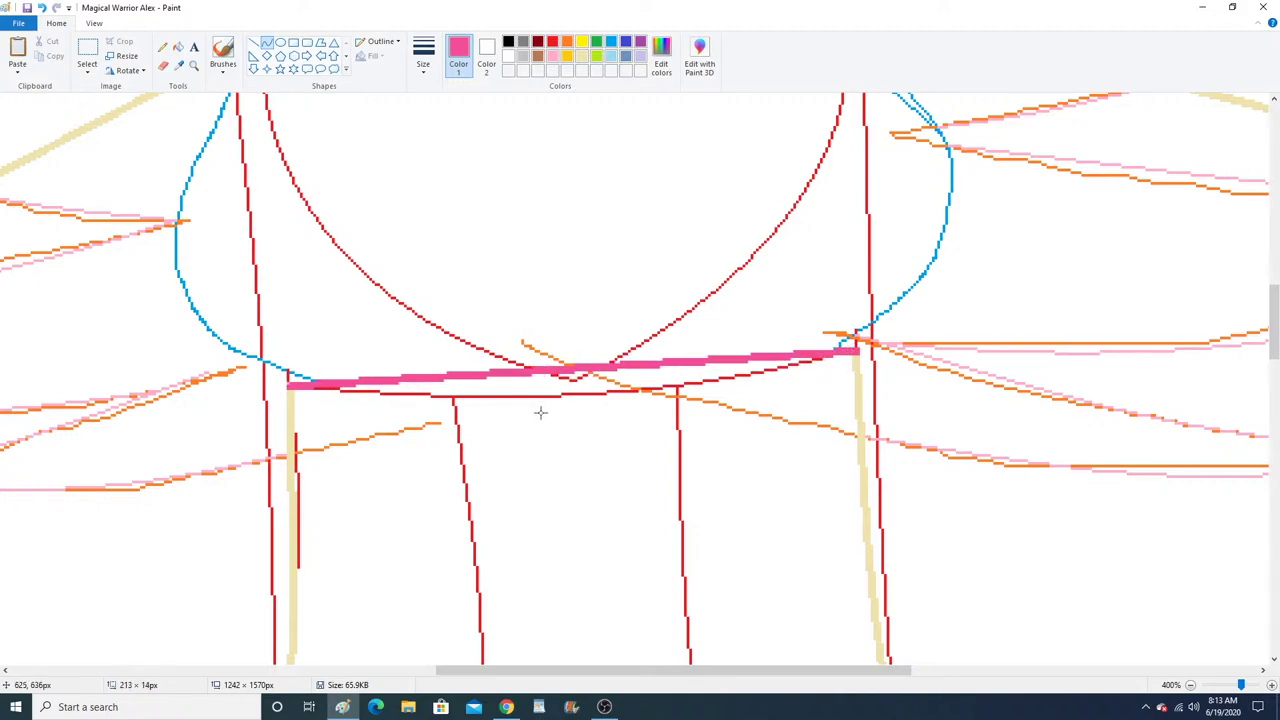
pyautogui.moveTo(540, 412); pyautogui.dragTo(534, 403)
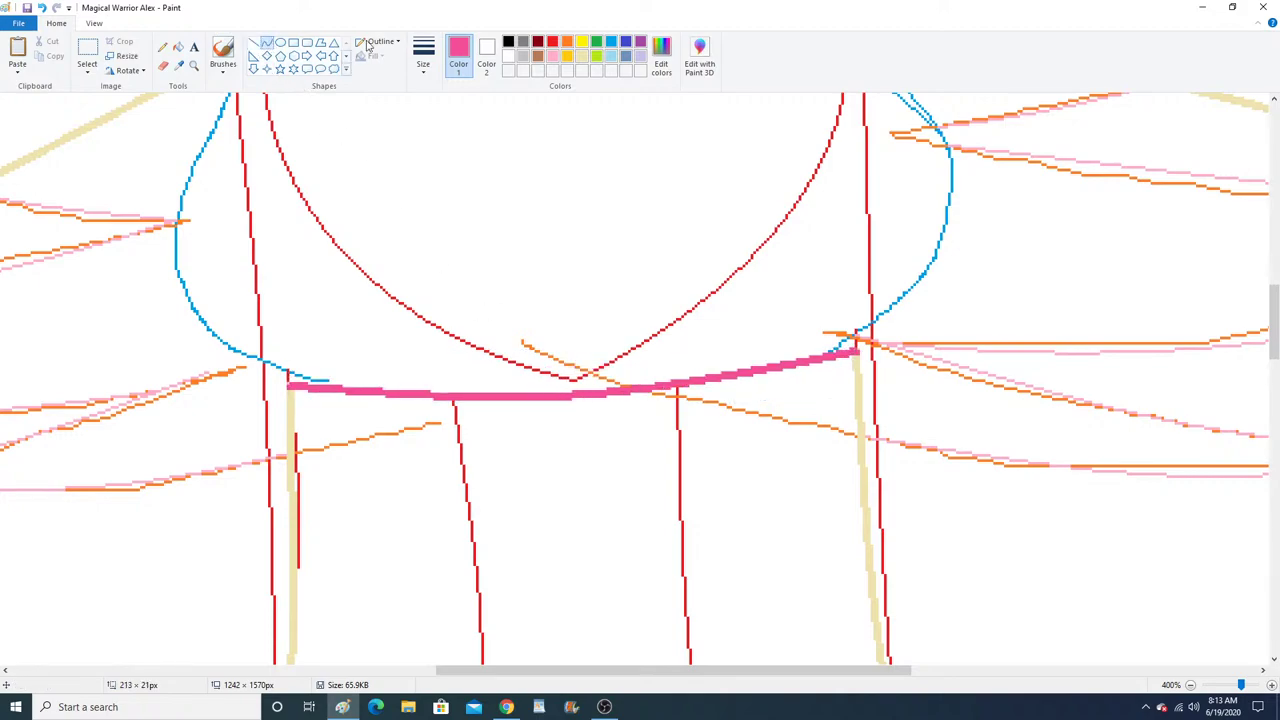
# Trace the left edge of the dress's midriff strip with a green curve from the bodice down to the skirt.
pyautogui.click(598, 43)
pyautogui.scroll(-3, 492, 450)
pyautogui.moveTo(453, 396); pyautogui.dragTo(480, 303)
pyautogui.scroll(1, 537, 436)
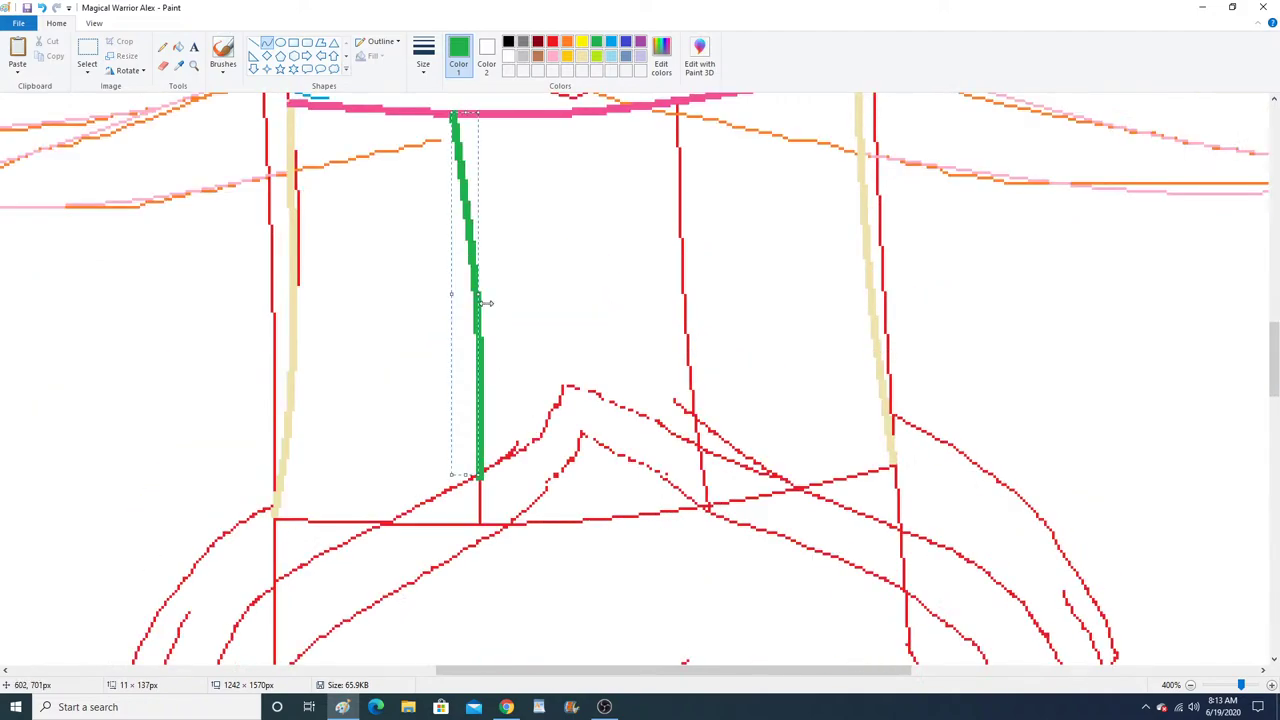
pyautogui.scroll(3, 682, 358)
pyautogui.moveTo(677, 383); pyautogui.dragTo(695, 421)
pyautogui.scroll(-3, 680, 414)
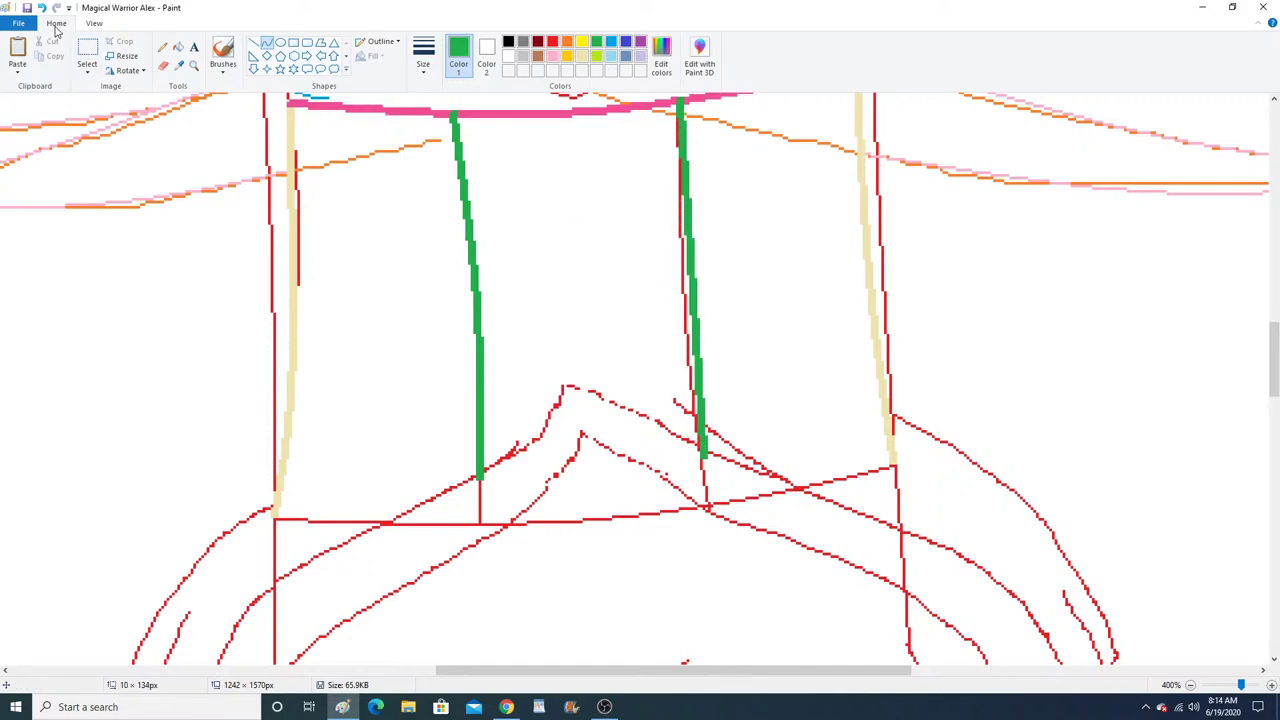
pyautogui.hotkey('ctrl', 'z')
# Trace the right edge of the midriff strip with a green line about 133 px tall and erase the pink bodice line between both green edges.
pyautogui.moveTo(677, 100); pyautogui.dragTo(697, 452)
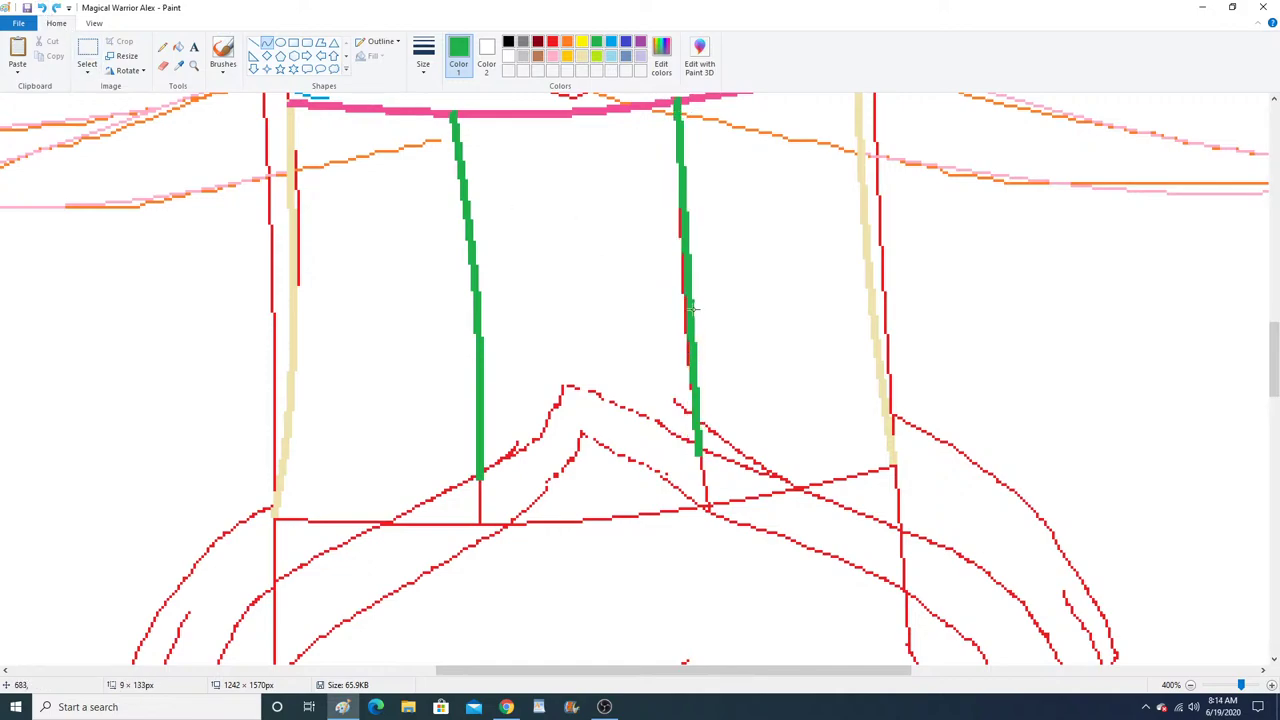
pyautogui.click(178, 47)
pyautogui.rightClick(470, 108)
# Sample the bodice's dark pink and recolour both green edges of the midriff strip with it.
pyautogui.click(178, 65)
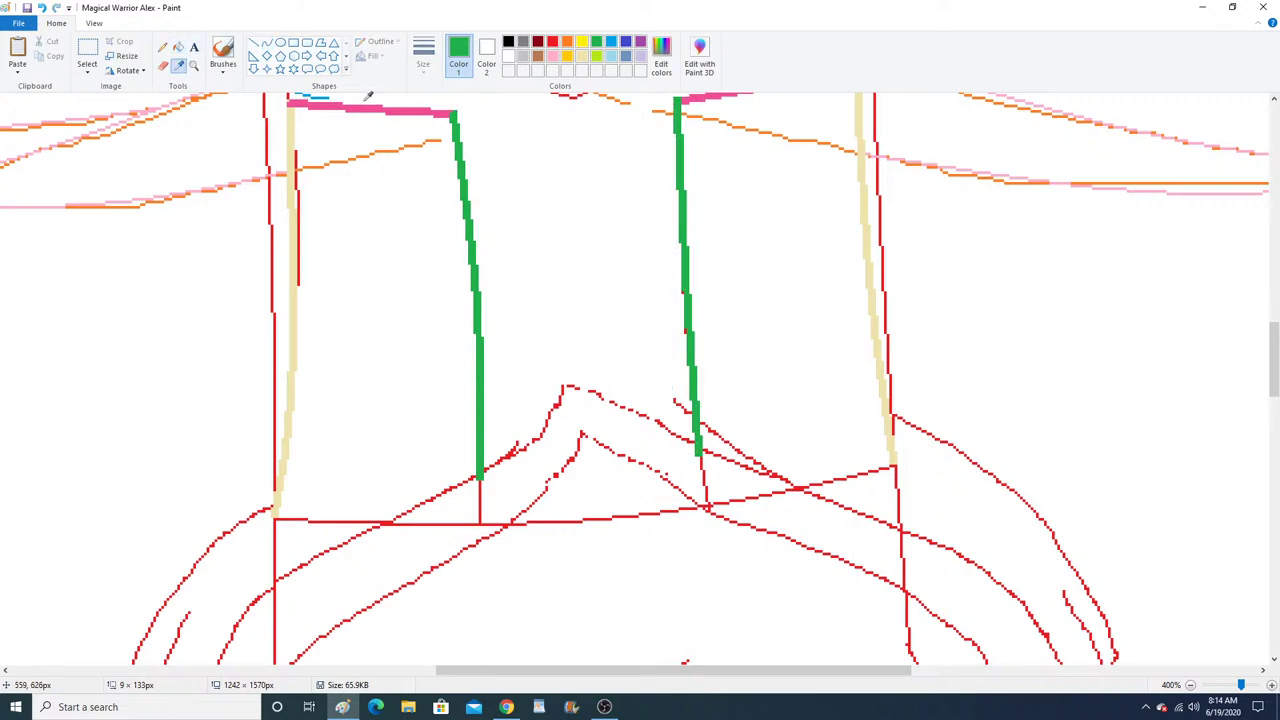
pyautogui.click(415, 113)
pyautogui.click(454, 117)
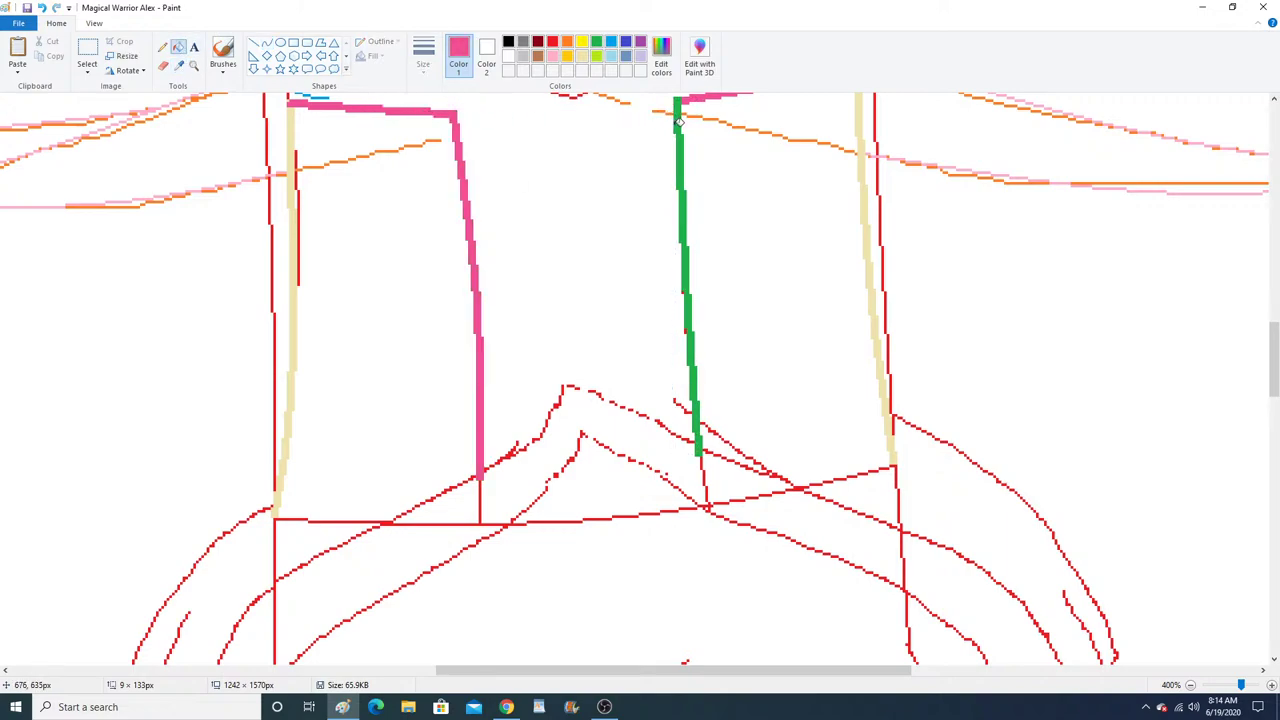
pyautogui.click(679, 121)
pyautogui.scroll(-3, 617, 251)
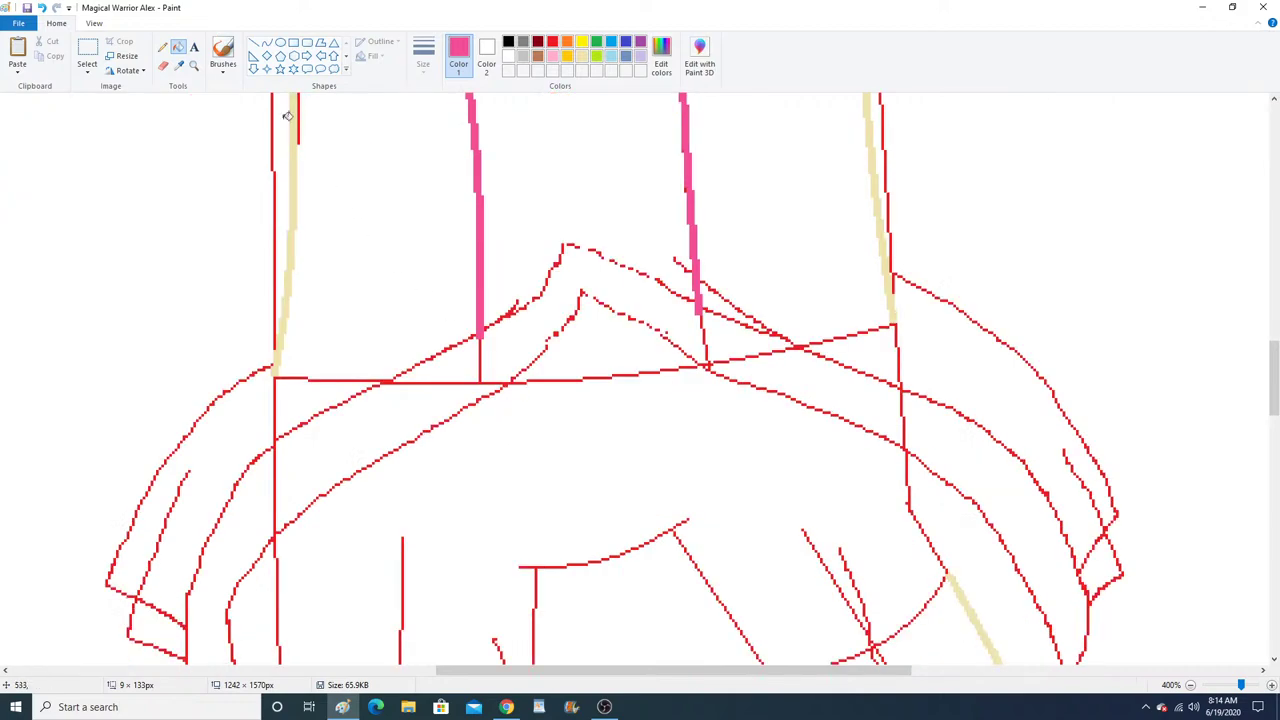
# Trace the upper hip sides and the two outer ends of the waistline with straight dark pink lines.
pyautogui.click(256, 43)
pyautogui.moveTo(274, 378); pyautogui.dragTo(274, 443)
pyautogui.moveTo(894, 324); pyautogui.dragTo(902, 390)
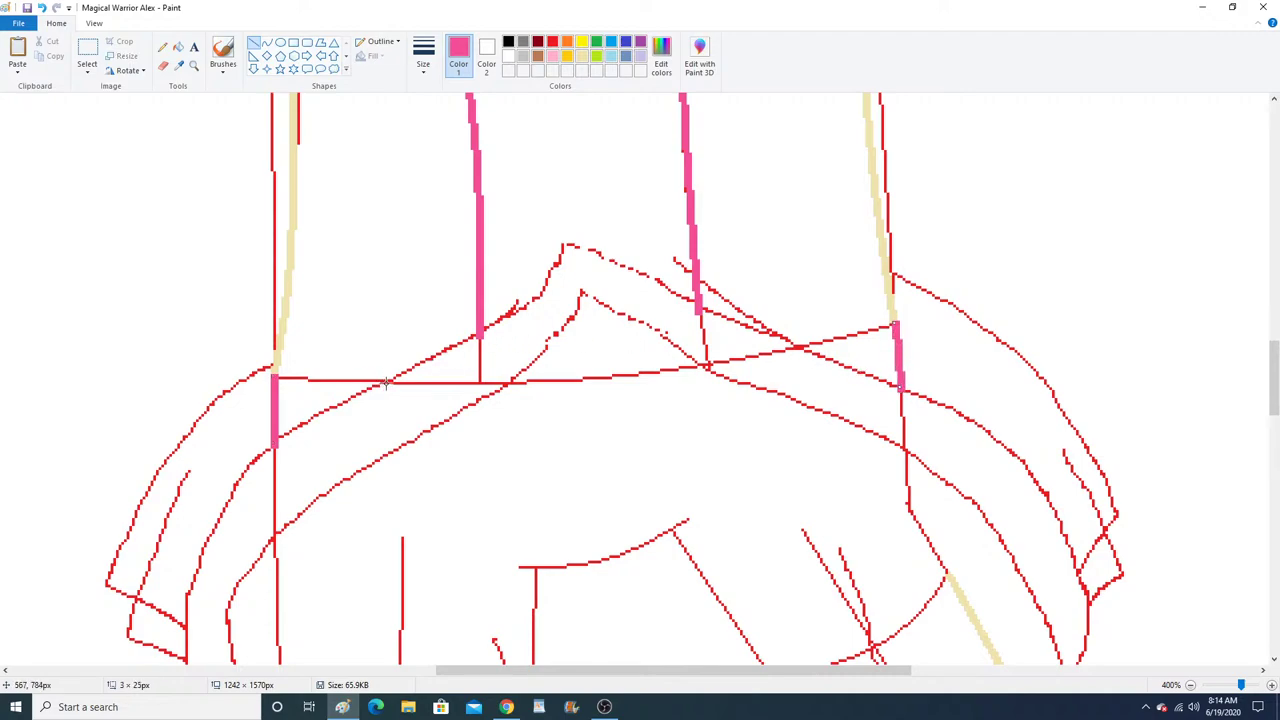
pyautogui.moveTo(386, 381); pyautogui.dragTo(274, 377)
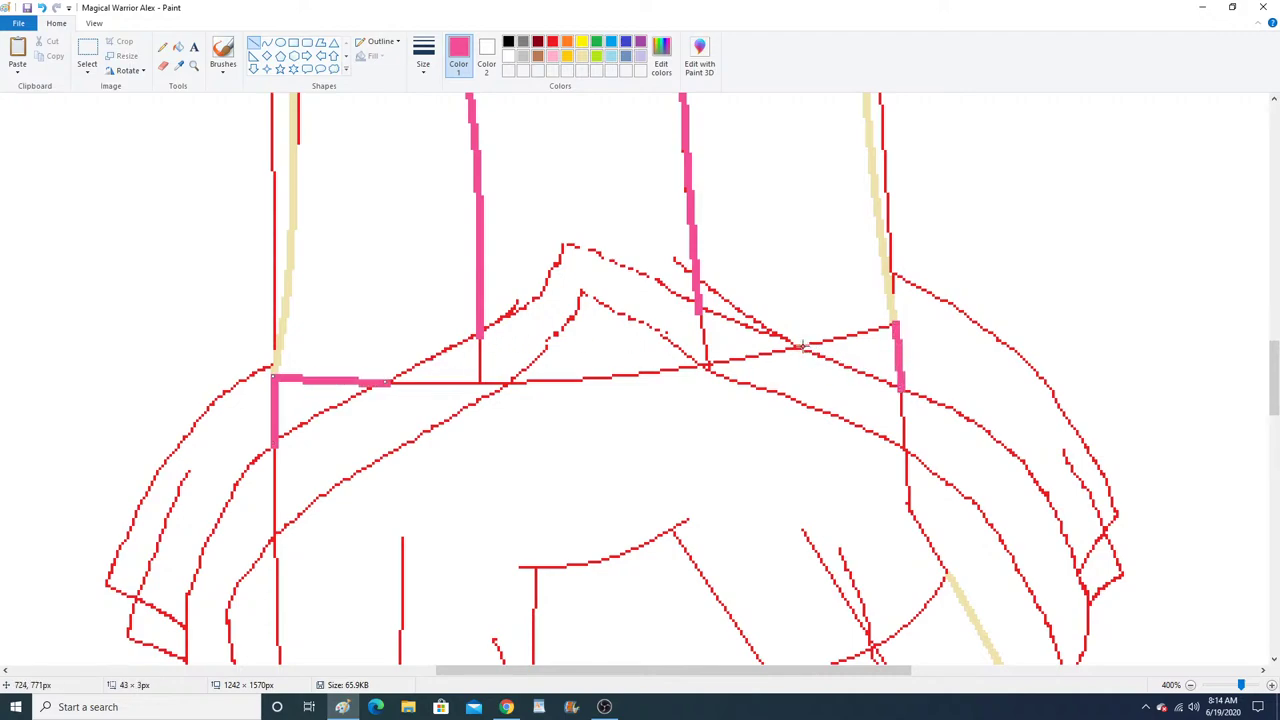
pyautogui.moveTo(802, 345); pyautogui.dragTo(893, 326)
# Trace the left leg's outer shorts edge with a line about 65 px tall and the crotch with a sagging dark pink curve about 62 px wide.
pyautogui.scroll(-3, 838, 371)
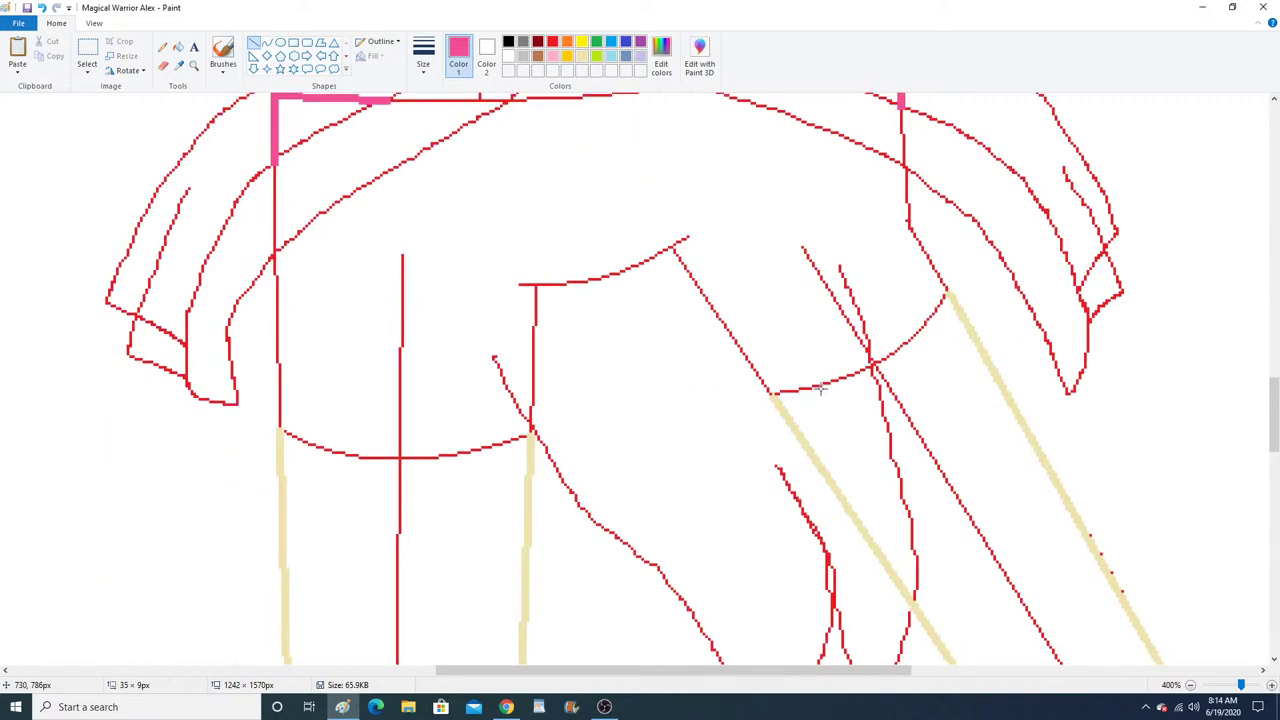
pyautogui.moveTo(273, 257); pyautogui.dragTo(278, 431)
pyautogui.click(266, 42)
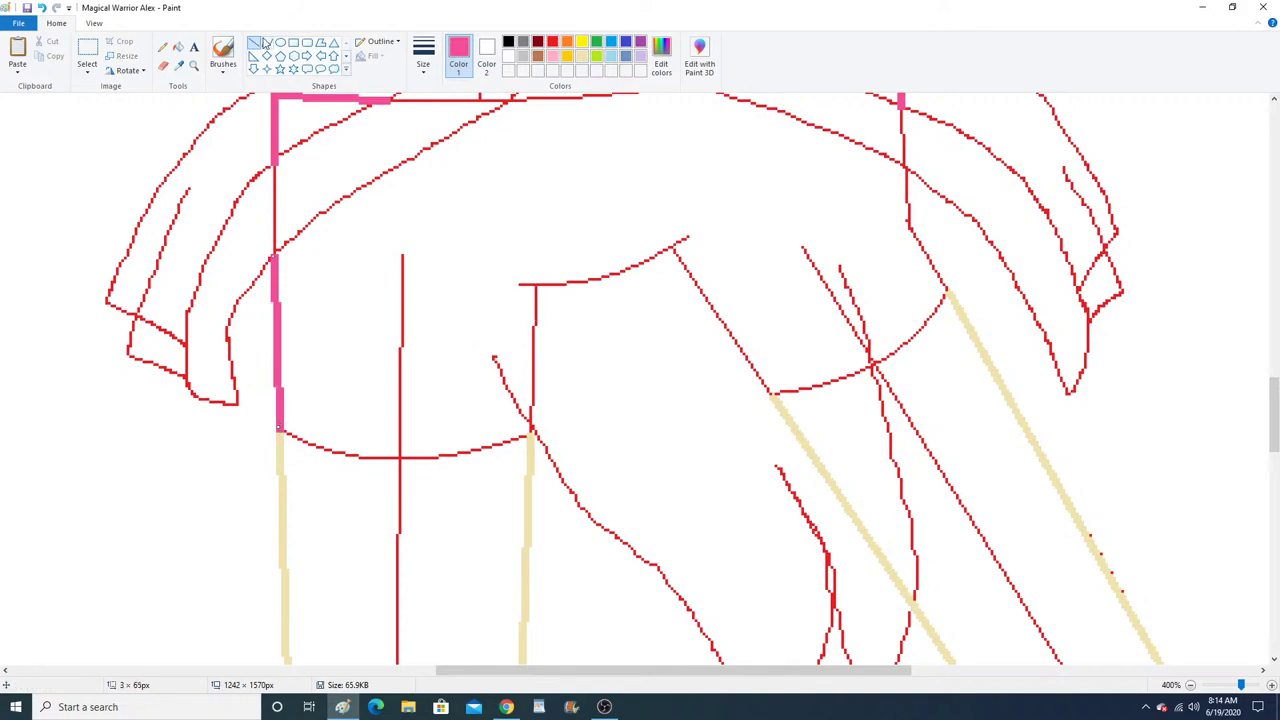
pyautogui.moveTo(519, 284); pyautogui.dragTo(681, 239)
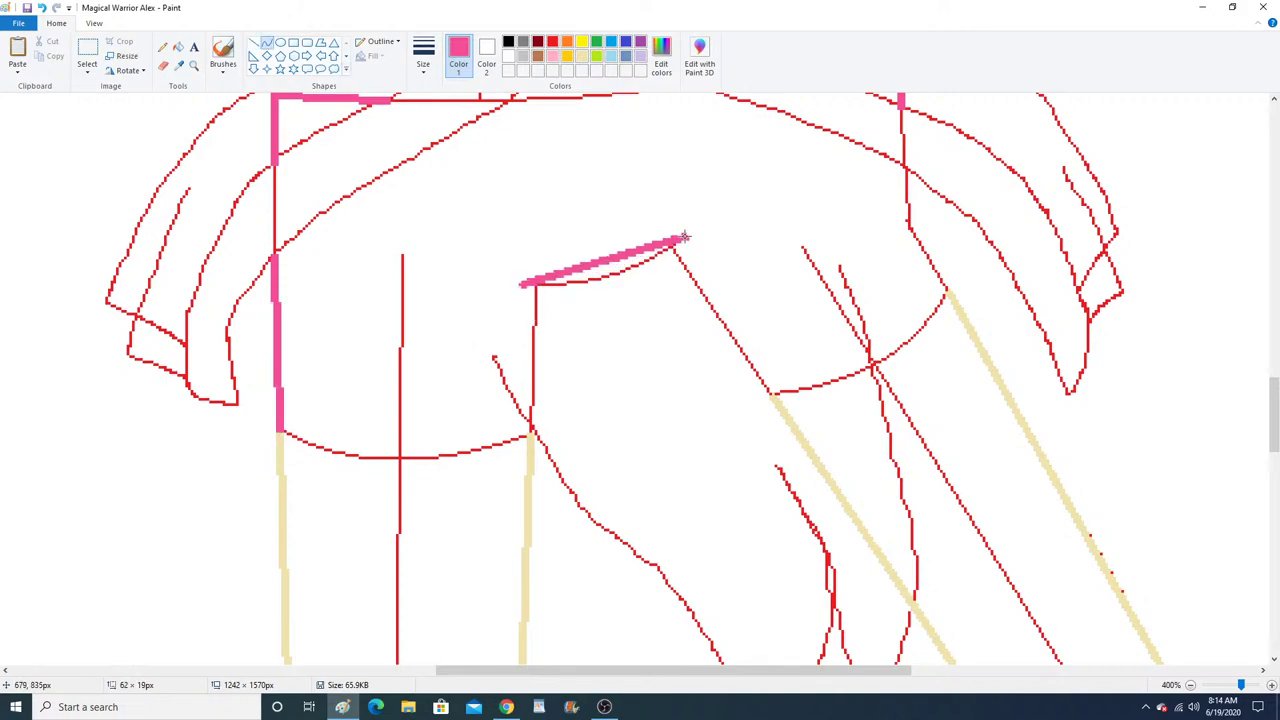
pyautogui.click(613, 274)
pyautogui.click(634, 273)
# Trace both inner leg edges of the shorts and the slanted outer edge at the right hip with straight dark pink lines.
pyautogui.click(254, 43)
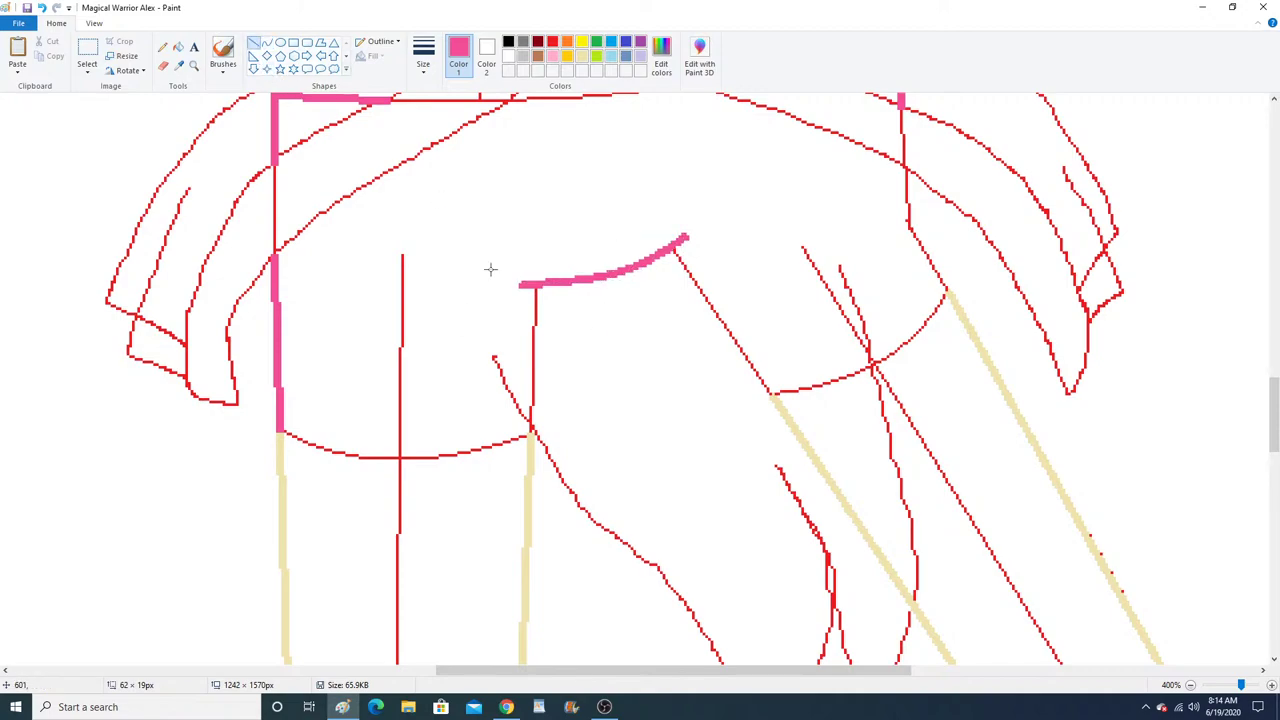
pyautogui.moveTo(531, 432); pyautogui.dragTo(535, 285)
pyautogui.moveTo(673, 244); pyautogui.dragTo(772, 397)
pyautogui.moveTo(908, 225); pyautogui.dragTo(948, 290)
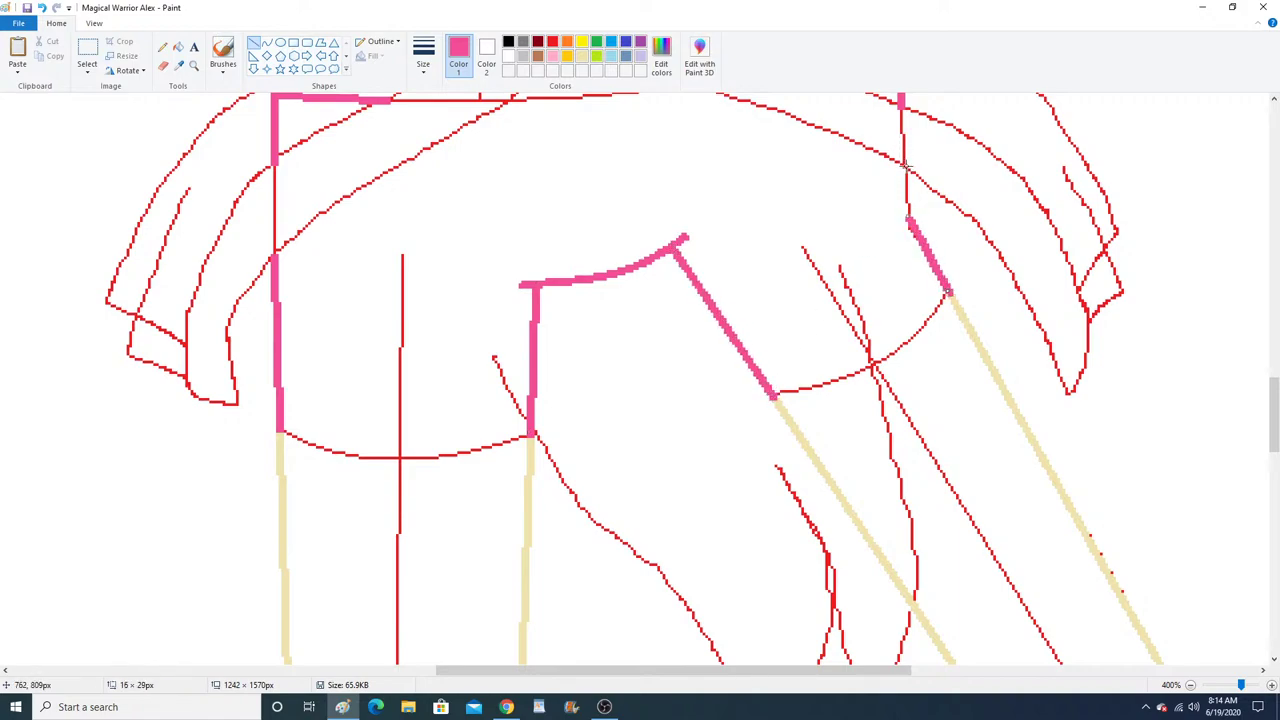
# Trace the hems of both shorts legs with dark pink curves bowing downward between the leg edges.
pyautogui.scroll(-3, 880, 229)
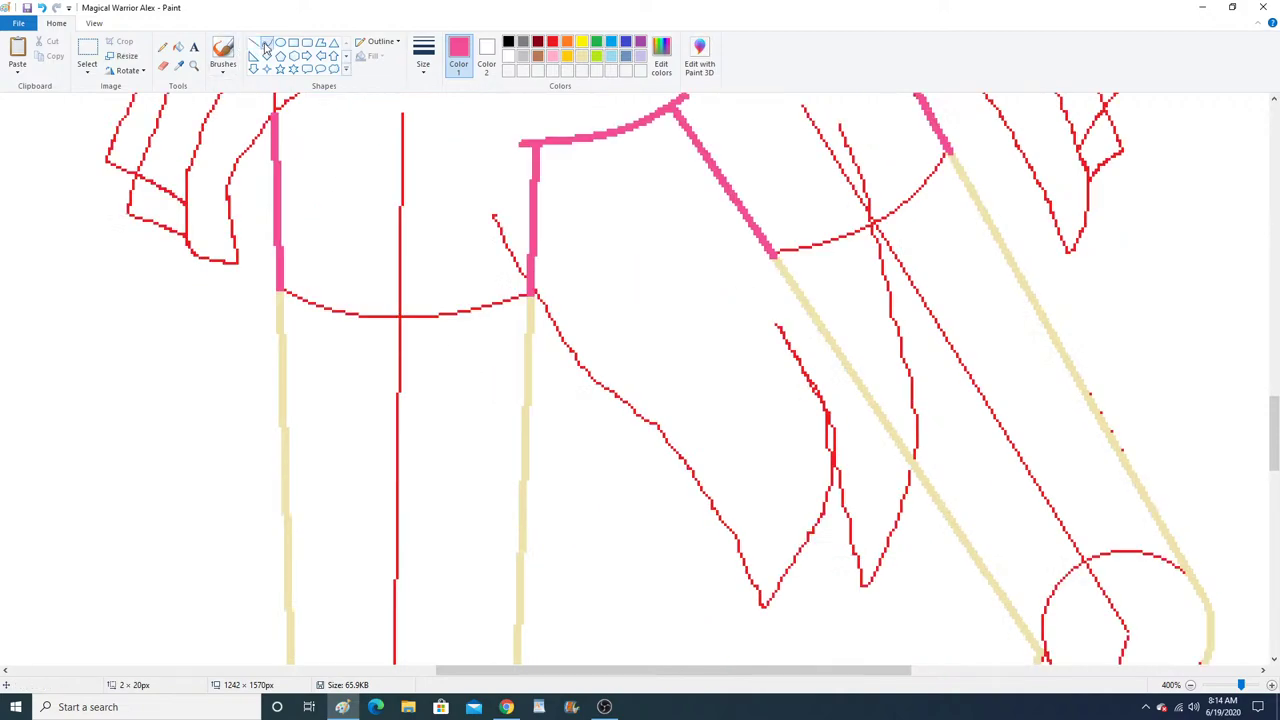
pyautogui.moveTo(279, 289); pyautogui.dragTo(530, 292)
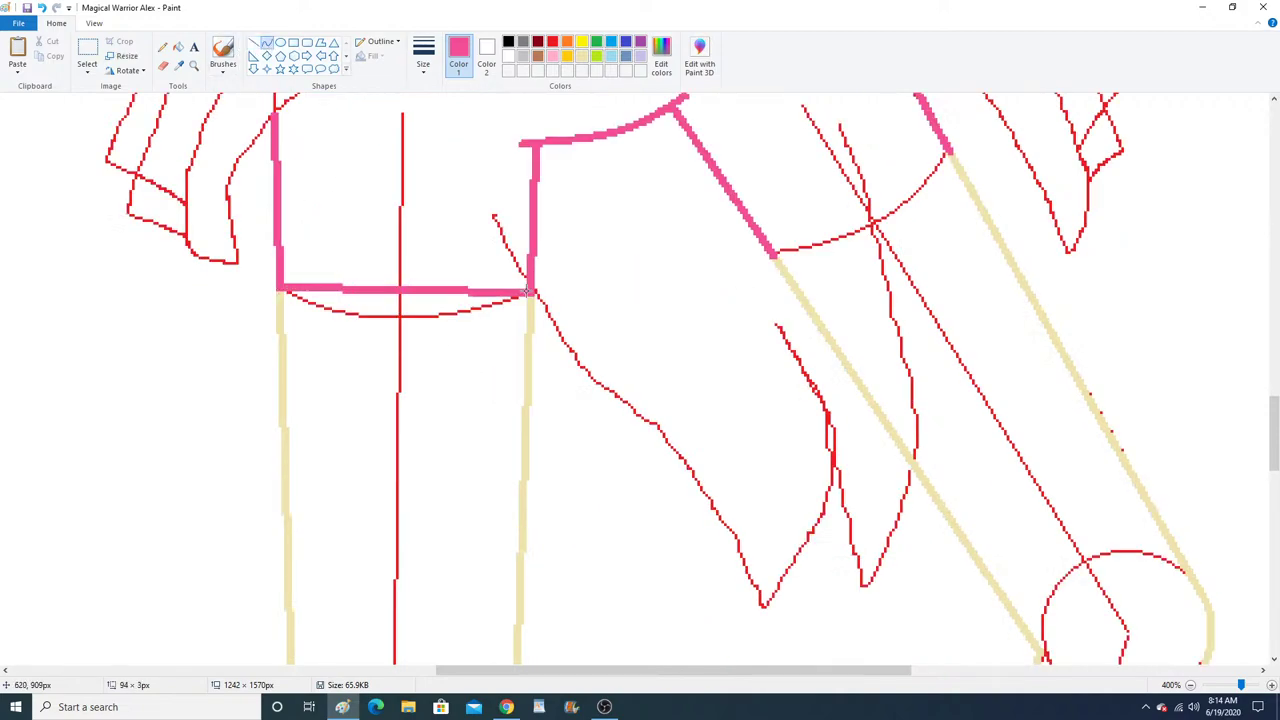
pyautogui.moveTo(354, 318); pyautogui.dragTo(437, 360)
pyautogui.moveTo(772, 255); pyautogui.dragTo(948, 150)
pyautogui.moveTo(809, 262); pyautogui.dragTo(923, 253)
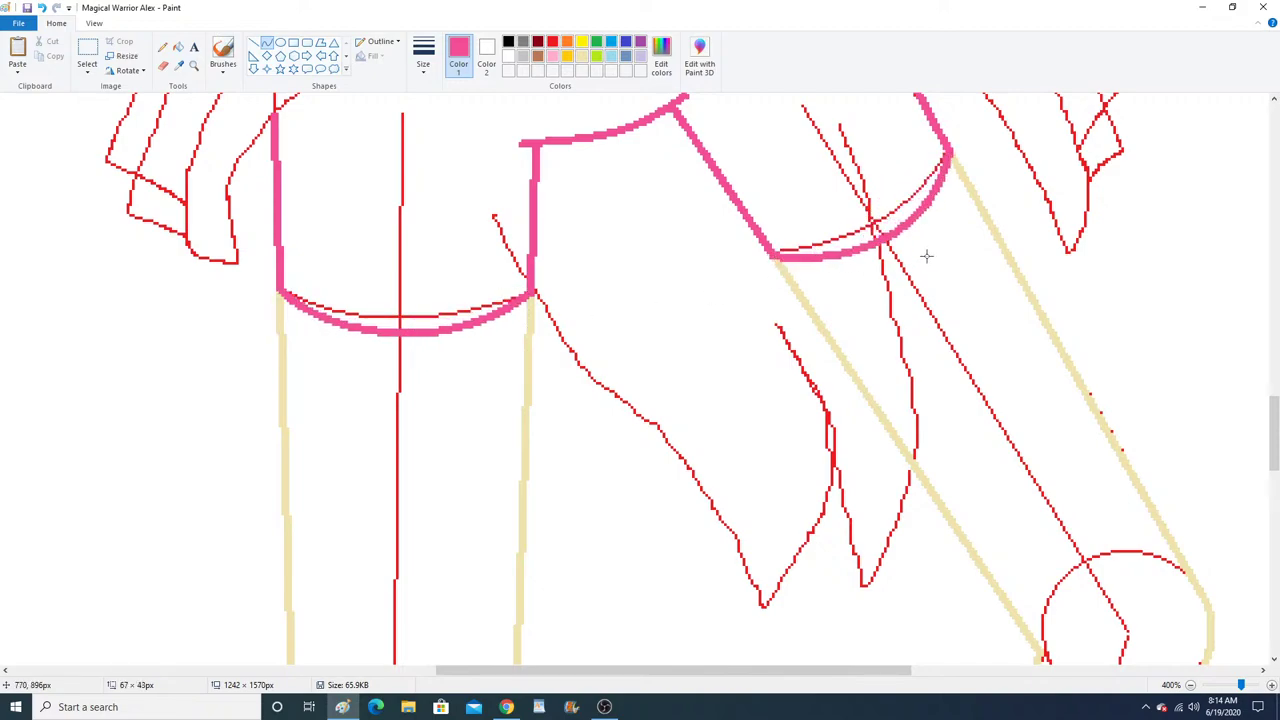
# Sample the tan leg outline colour and touch up the inner corner of the left shorts hem with the Pencil.
pyautogui.click(194, 66)
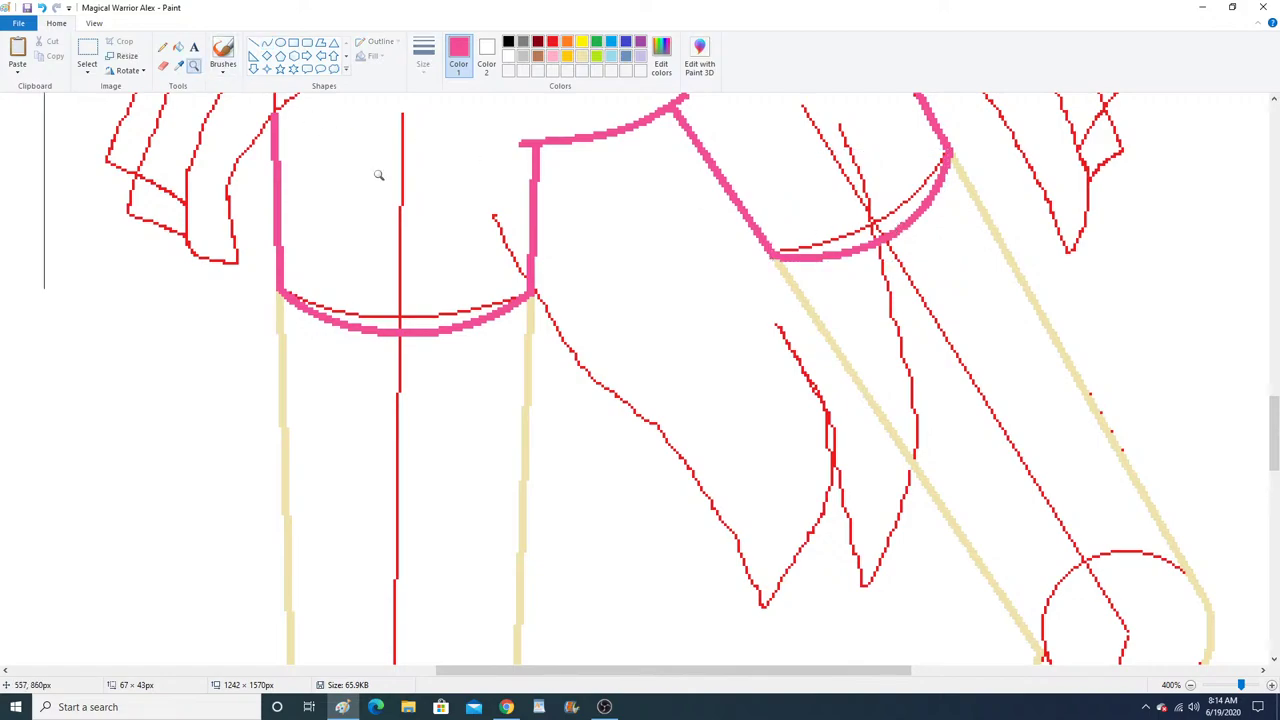
pyautogui.click(471, 271)
pyautogui.click(471, 272)
pyautogui.click(399, 258)
pyautogui.click(397, 259)
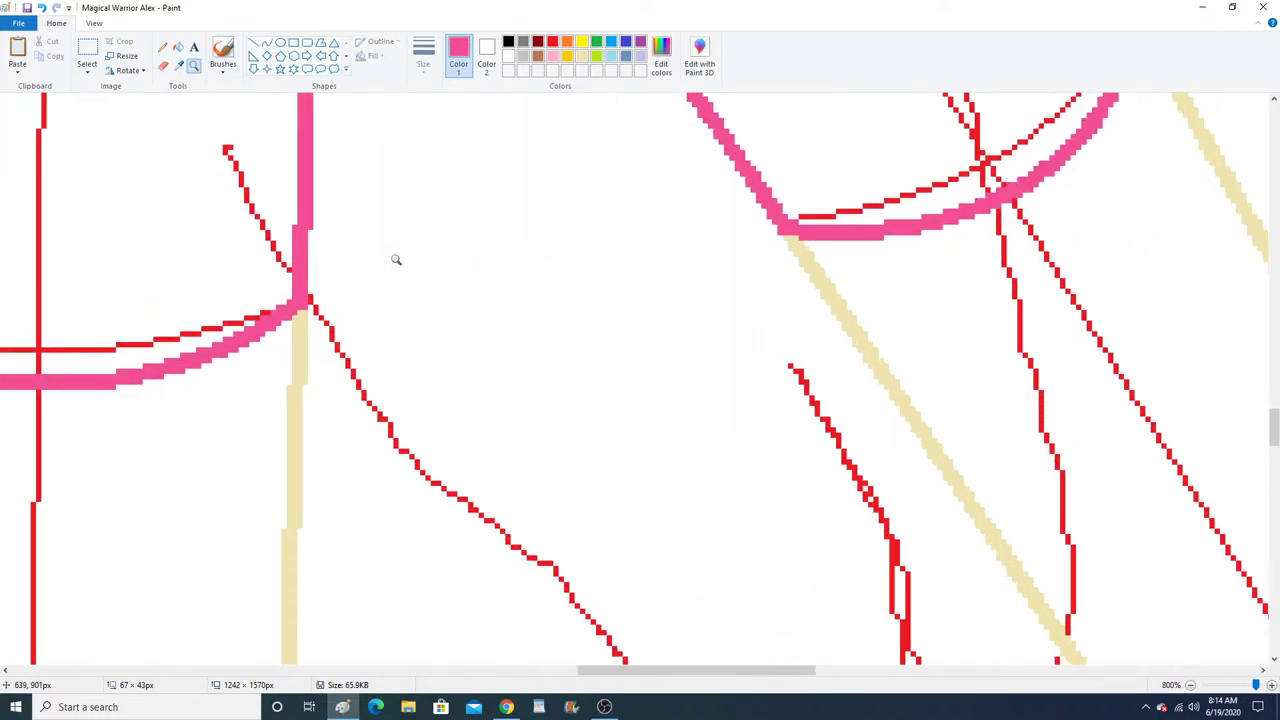
pyautogui.click(162, 47)
pyautogui.click(179, 65)
pyautogui.click(304, 325)
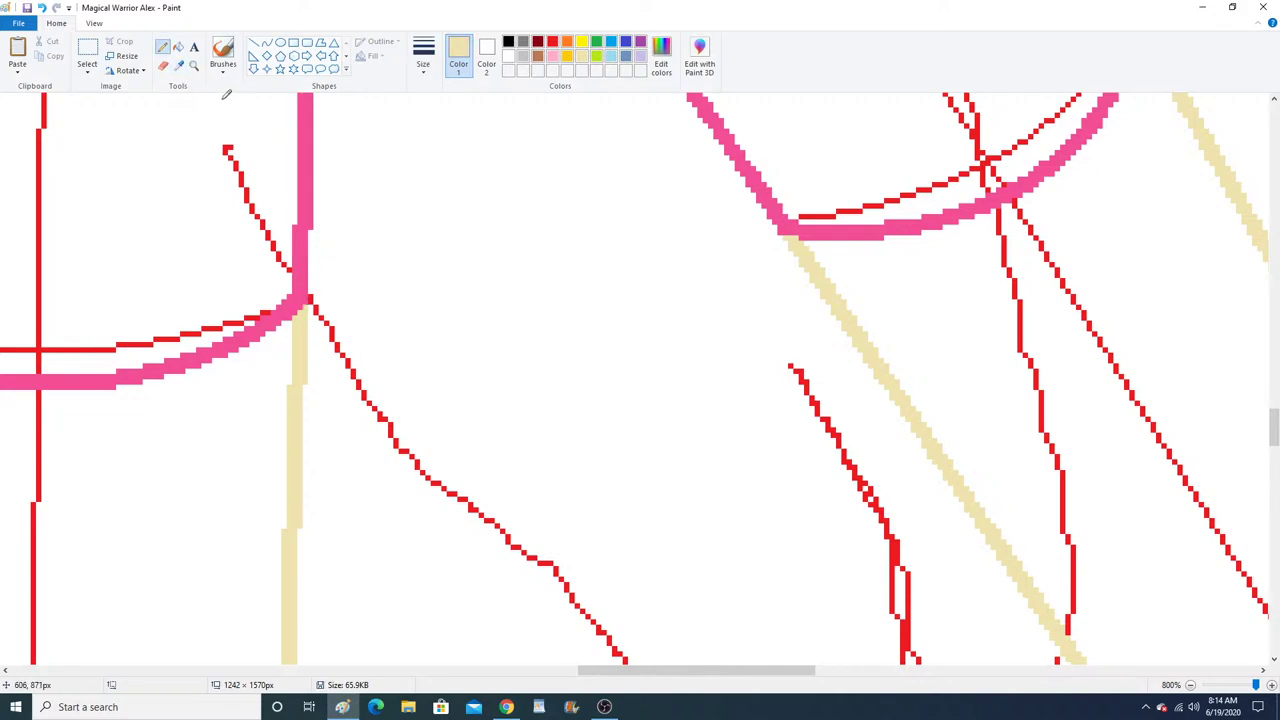
# Sample the dark pink of the shorts outline and touch up the corners of the right leg's hem with the Pencil.
pyautogui.click(179, 65)
pyautogui.click(765, 214)
pyautogui.scroll(3, 966, 311)
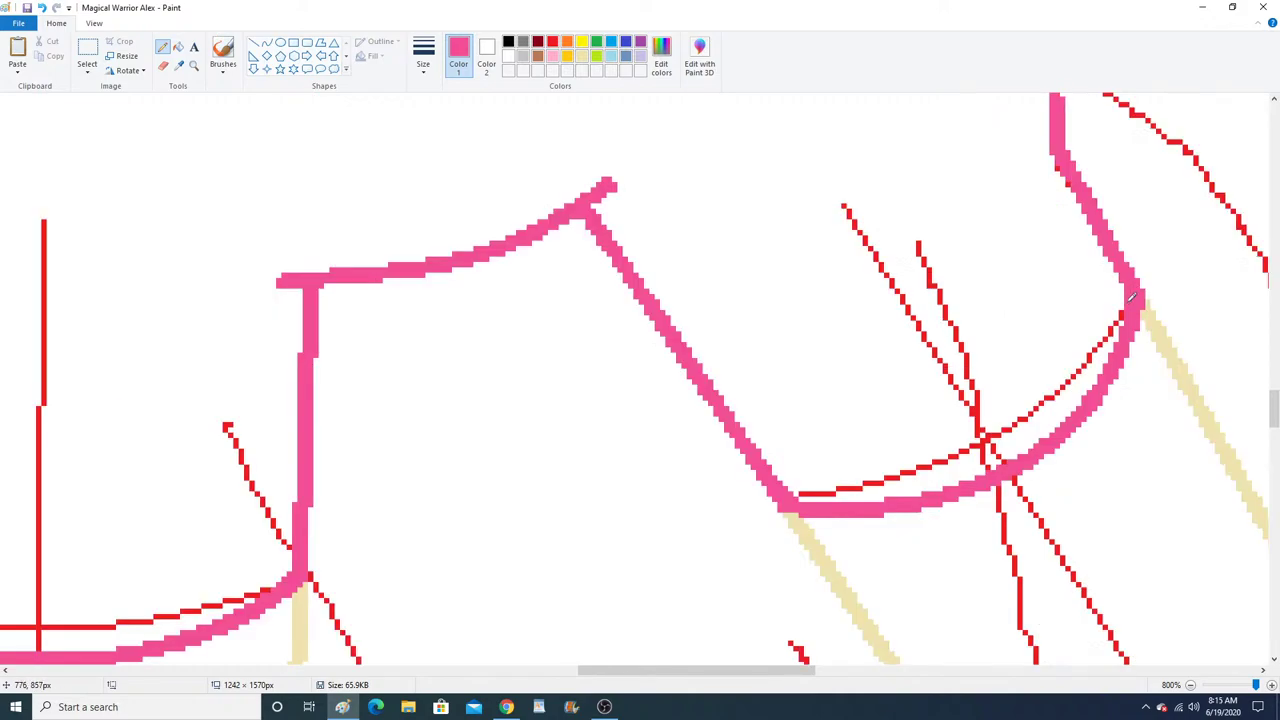
pyautogui.scroll(-2, 1011, 370)
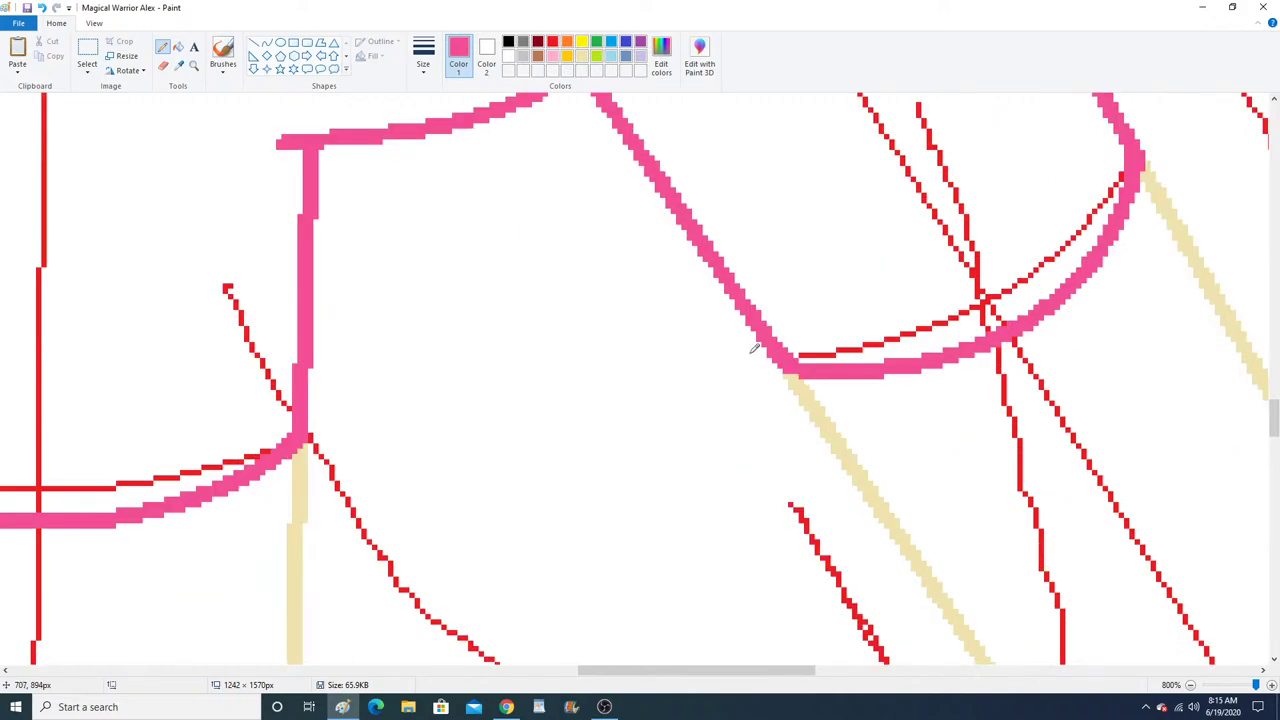
# Examine the pink shorts outline within the whole lower body and again in close-up.
pyautogui.click(194, 66)
pyautogui.rightClick(260, 229)
pyautogui.rightClick(260, 229)
pyautogui.rightClick(260, 229)
pyautogui.rightClick(260, 229)
pyautogui.rightClick(260, 229)
pyautogui.rightClick(260, 229)
pyautogui.rightClick(260, 229)
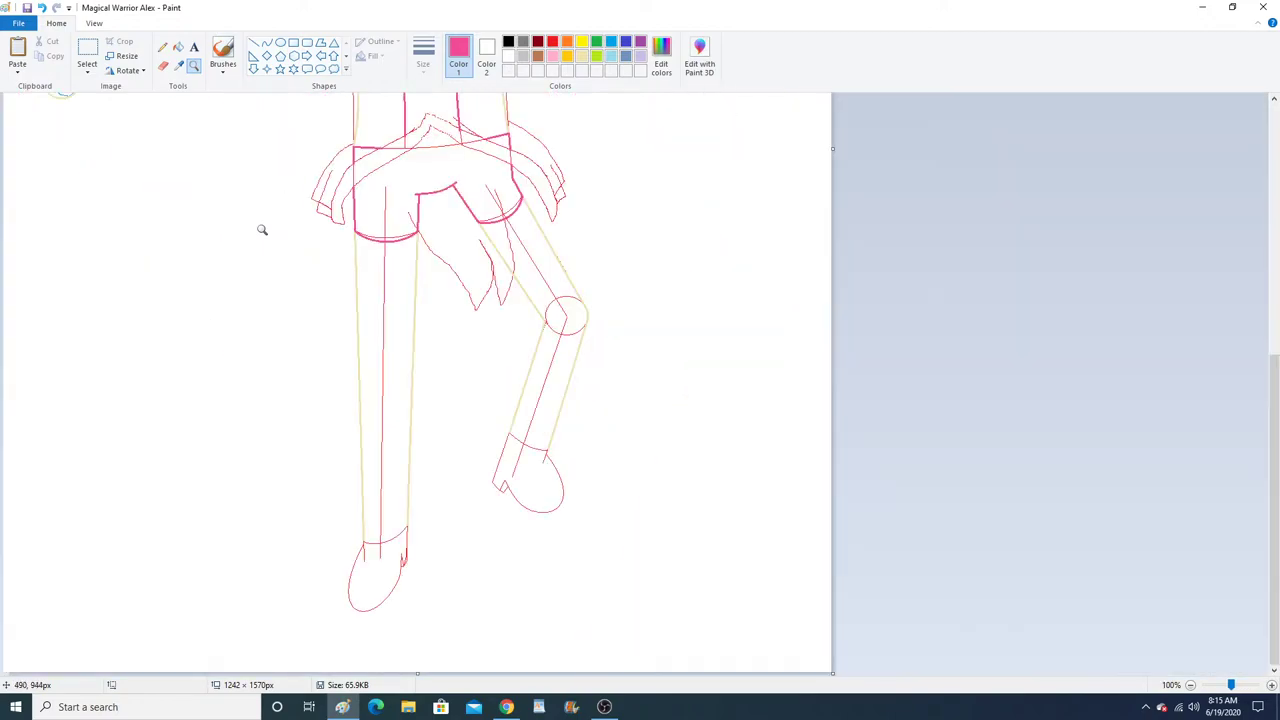
pyautogui.click(421, 230)
pyautogui.click(500, 296)
pyautogui.click(500, 296)
pyautogui.click(500, 296)
# Trace the opening of the straight leg's shoe with a sagging dark pink curve about 67 px wide across the ankle.
pyautogui.click(179, 66)
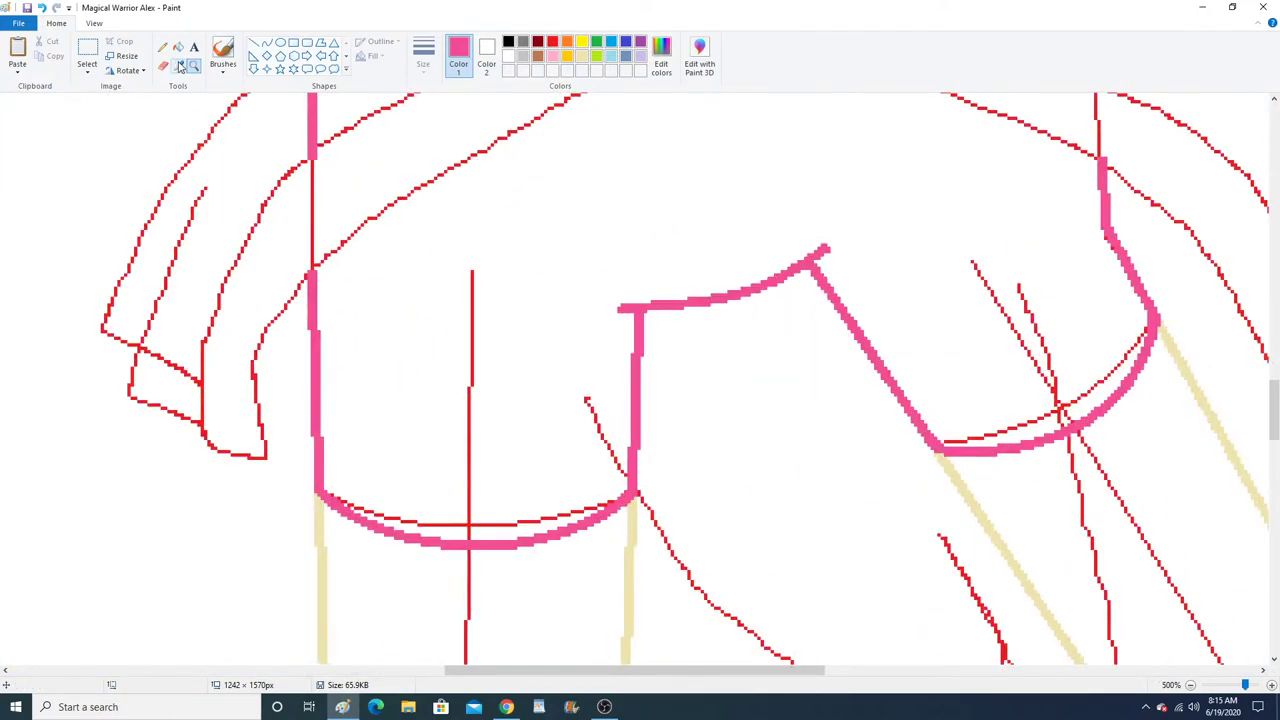
pyautogui.scroll(-20, 320, 286)
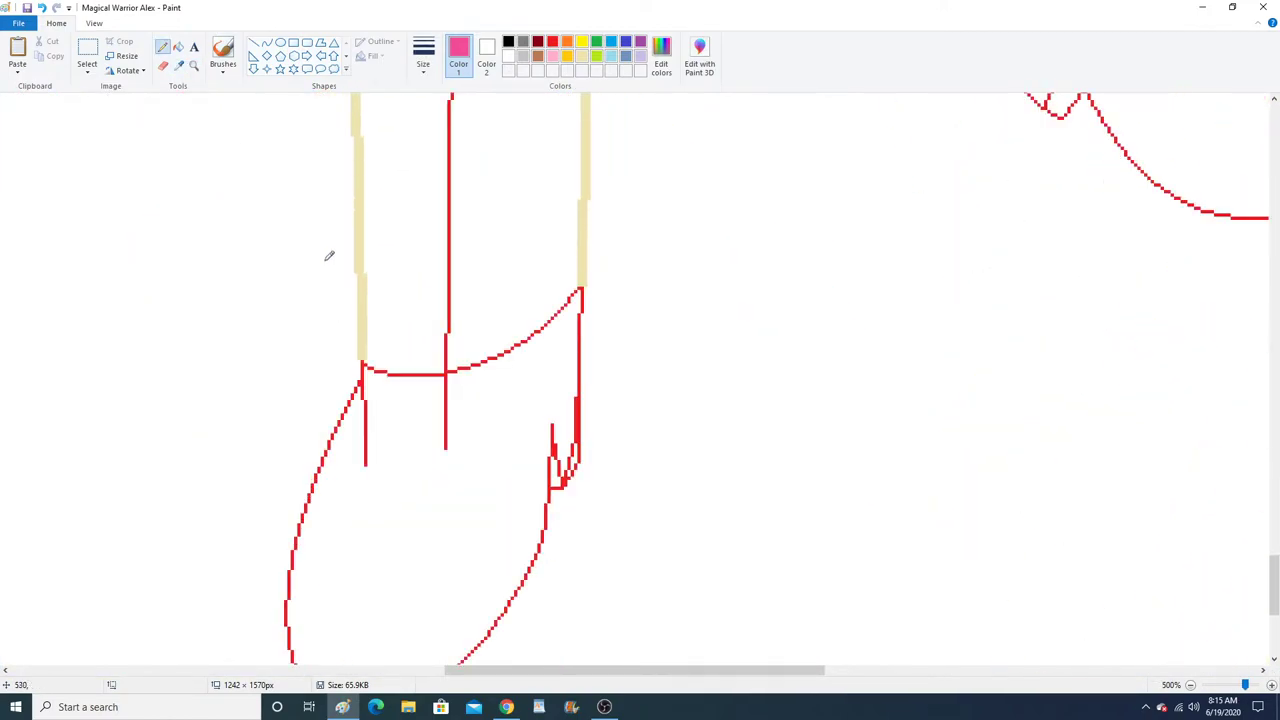
pyautogui.click(267, 43)
pyautogui.moveTo(362, 356); pyautogui.dragTo(580, 286)
pyautogui.moveTo(433, 386); pyautogui.dragTo(526, 369)
# Trace the left side, right side and rounded toe of the straight leg's shoe with dark pink curves.
pyautogui.scroll(-3, 442, 424)
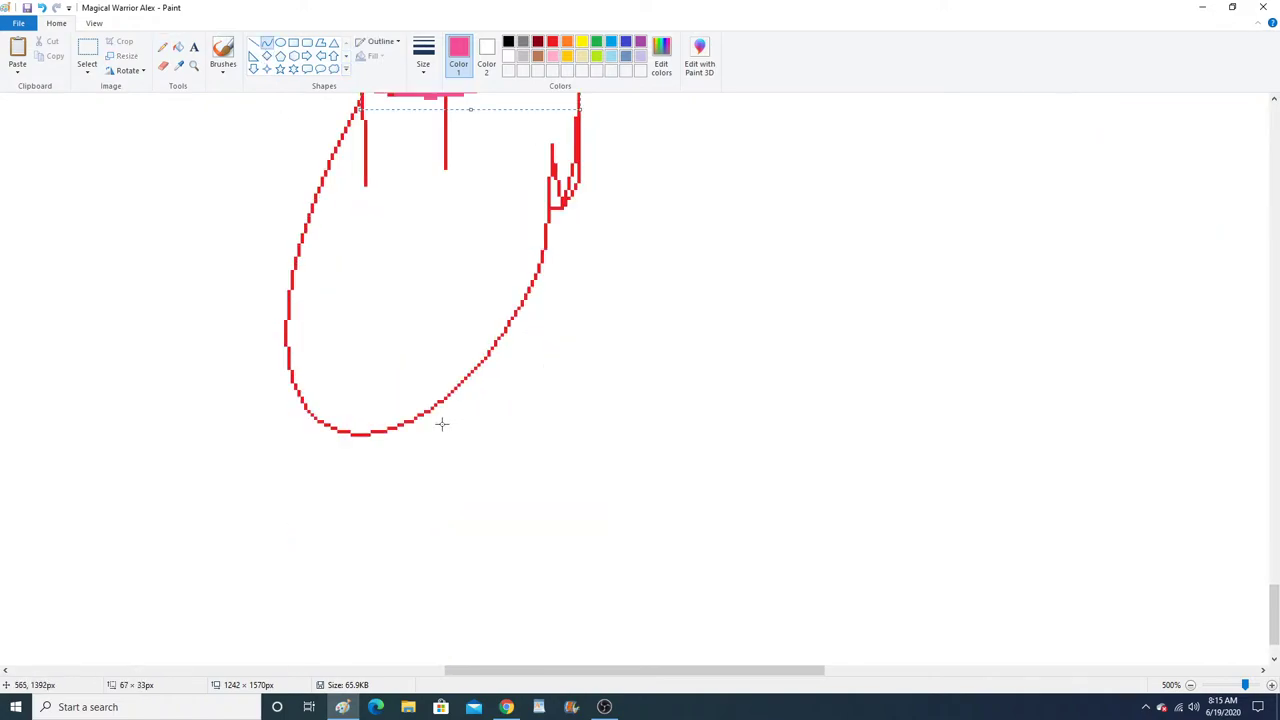
pyautogui.moveTo(313, 411); pyautogui.dragTo(355, 248)
pyautogui.moveTo(290, 476); pyautogui.dragTo(249, 446)
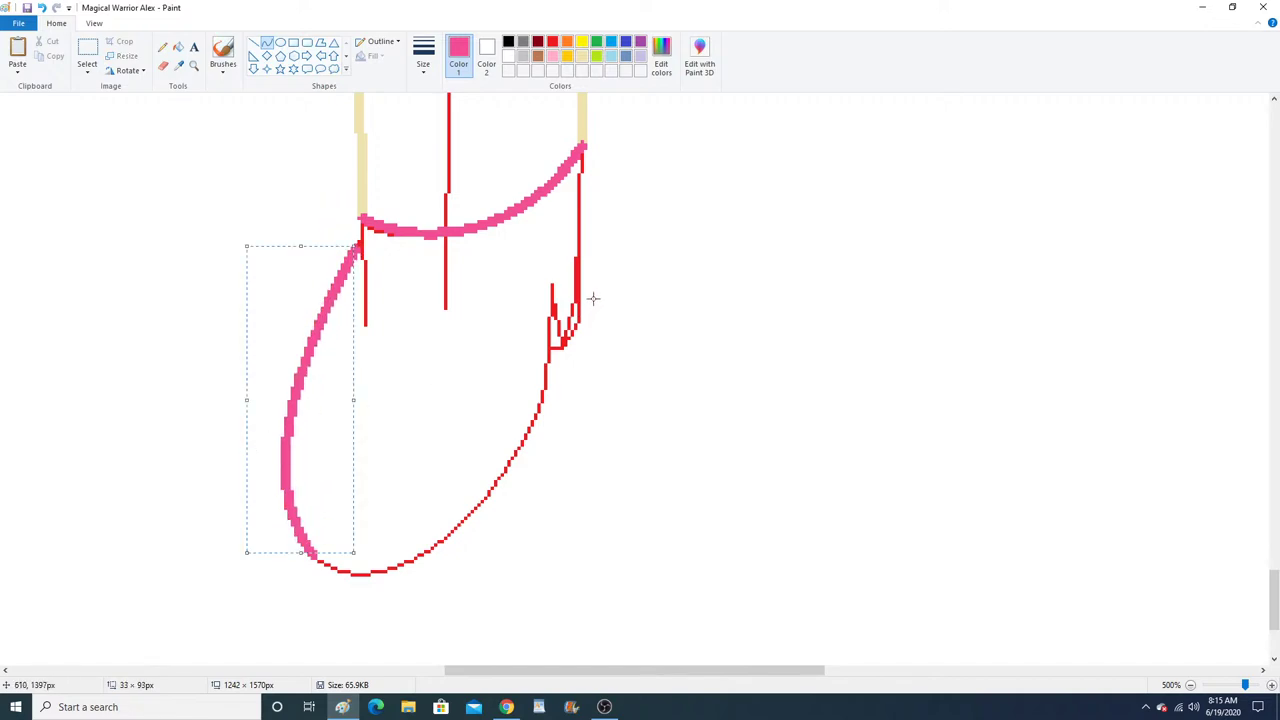
pyautogui.moveTo(552, 286)
pyautogui.mouseDown()
pyautogui.moveTo(511, 480)
pyautogui.moveTo(482, 498)
pyautogui.mouseUp()
pyautogui.moveTo(542, 400); pyautogui.dragTo(545, 430)
pyautogui.moveTo(310, 553); pyautogui.dragTo(481, 497)
pyautogui.moveTo(366, 571); pyautogui.dragTo(398, 586)
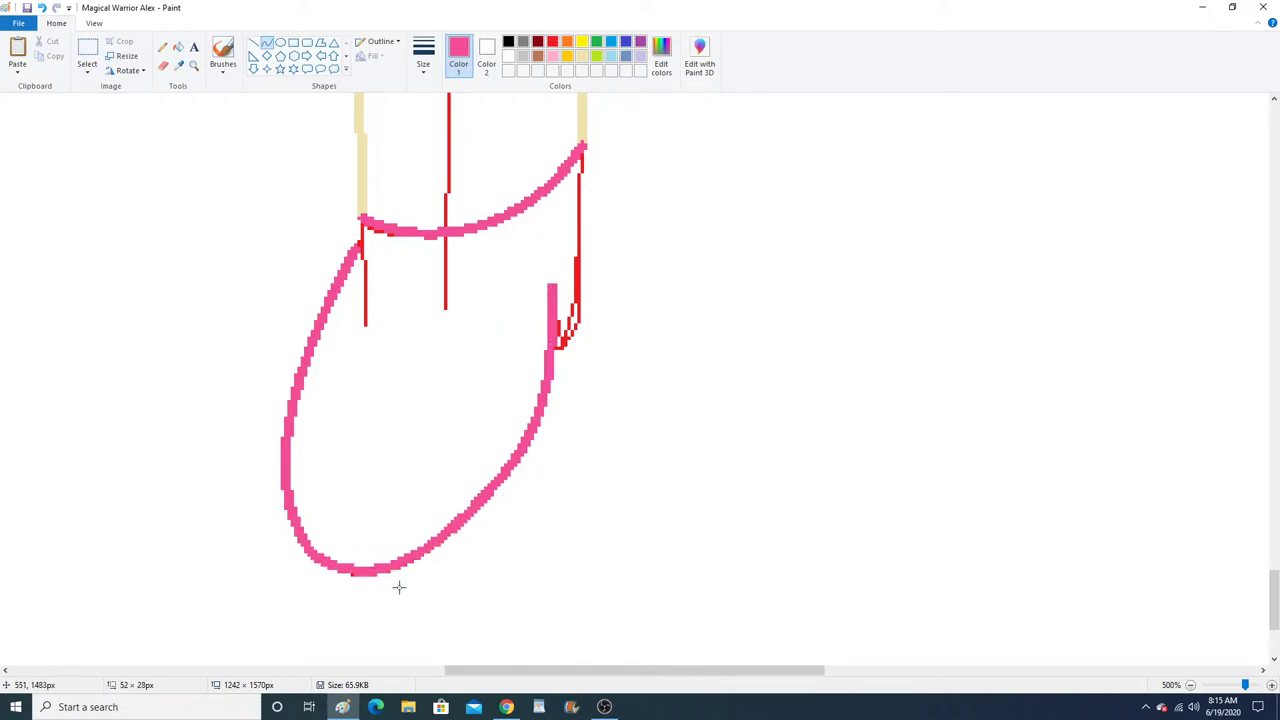
# Close the straight leg's shoe with dark pink lines for the short left ankle edge, the heel's vertical back and its slanted tip.
pyautogui.click(253, 43)
pyautogui.moveTo(362, 215); pyautogui.dragTo(360, 241)
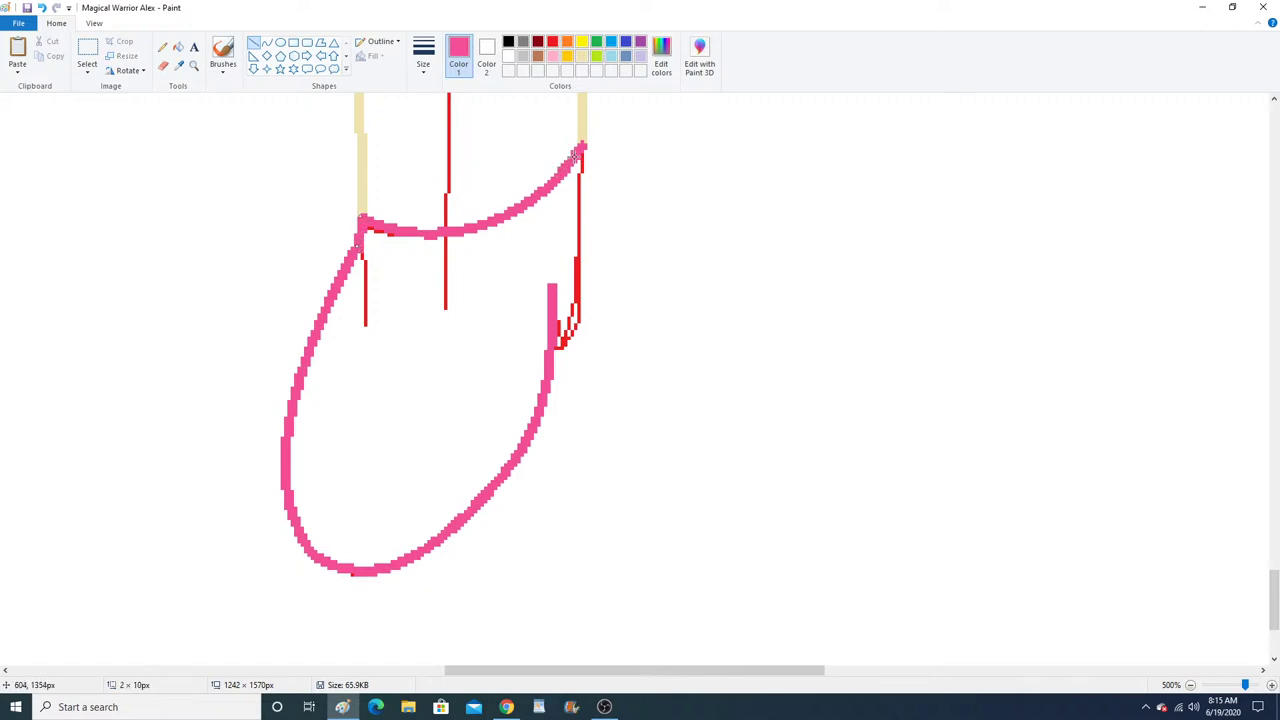
pyautogui.moveTo(583, 146); pyautogui.dragTo(580, 320)
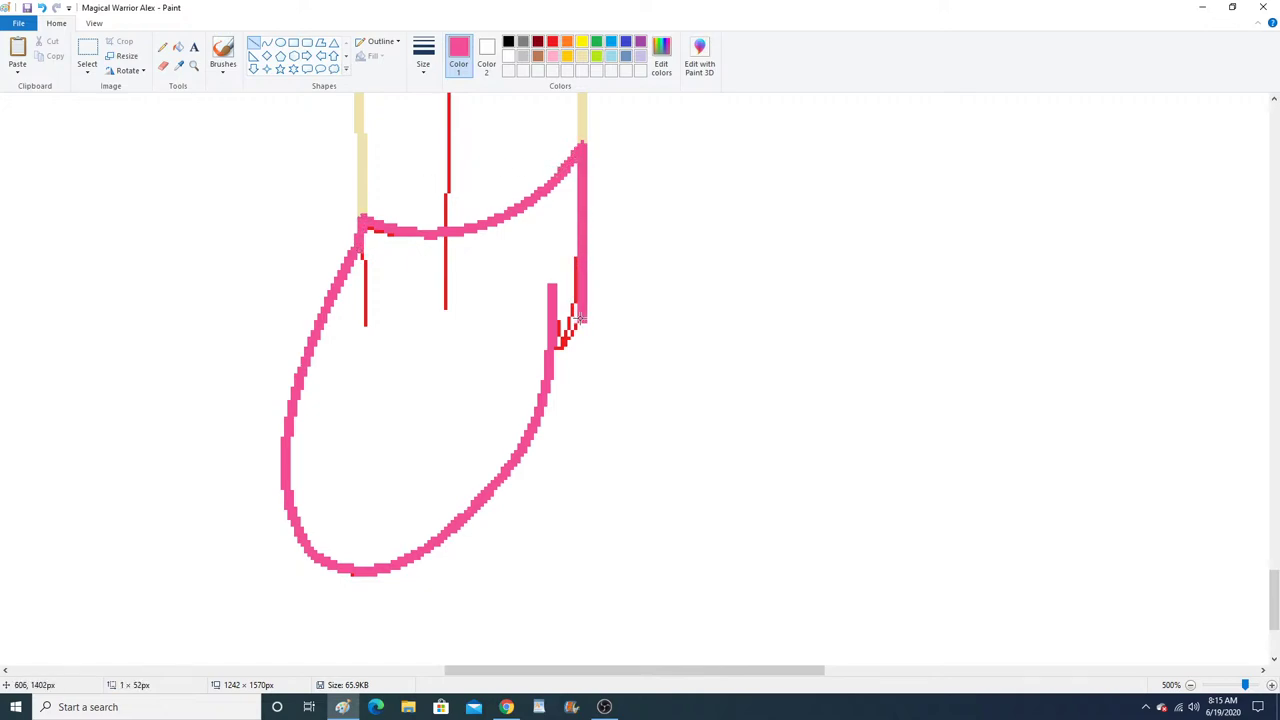
pyautogui.click(194, 65)
pyautogui.click(434, 274)
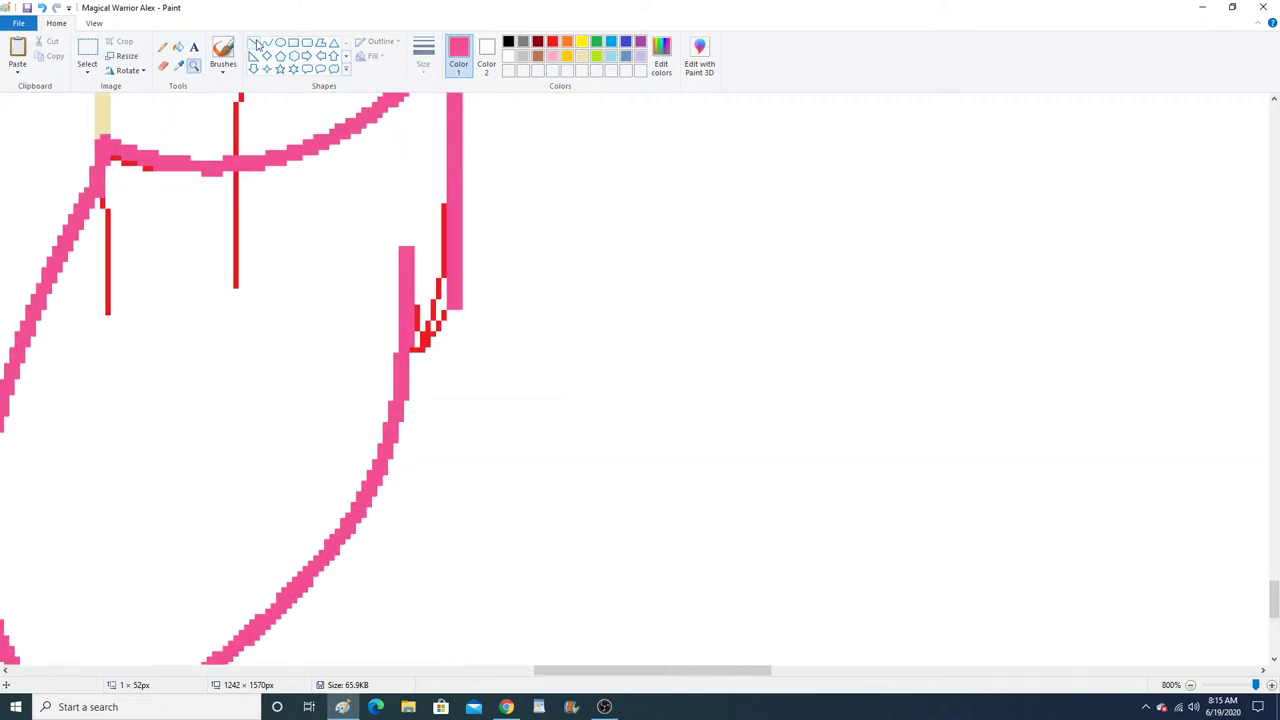
pyautogui.moveTo(454, 302); pyautogui.dragTo(403, 367)
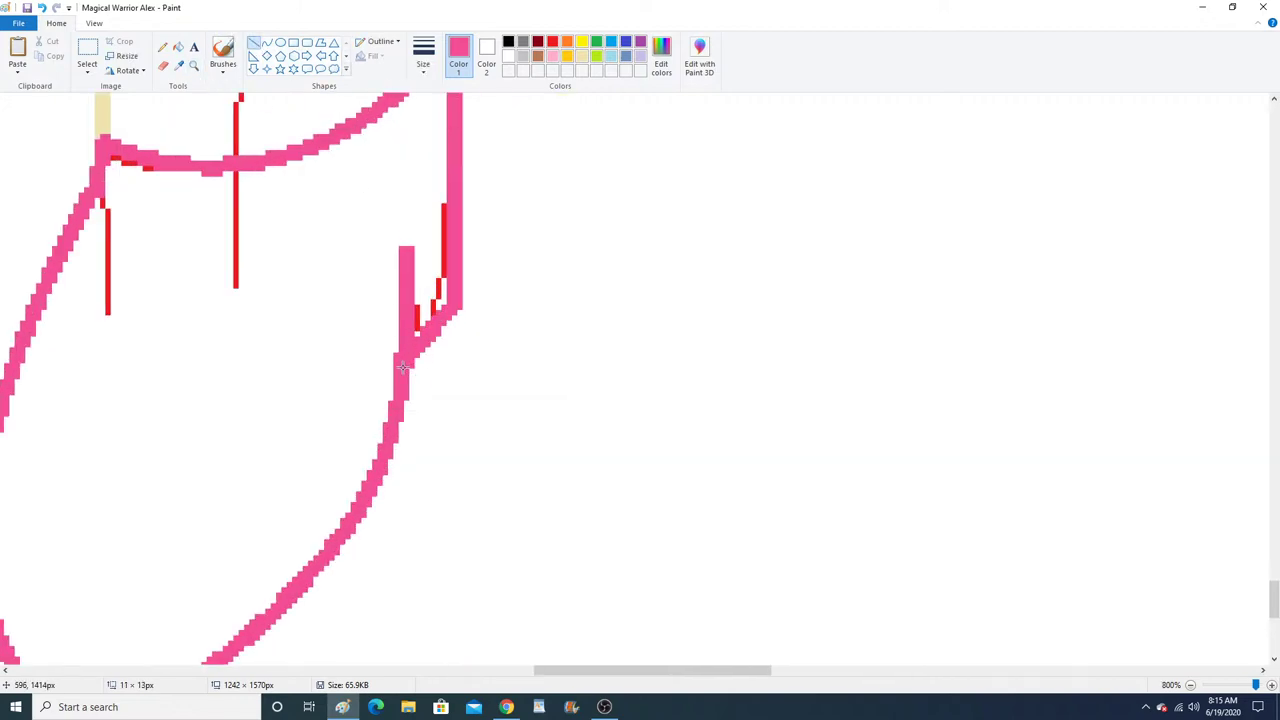
# Trace the opening of the bent leg's shoe with a sagging dark pink curve about 59 px wide across the ankle.
pyautogui.click(194, 67)
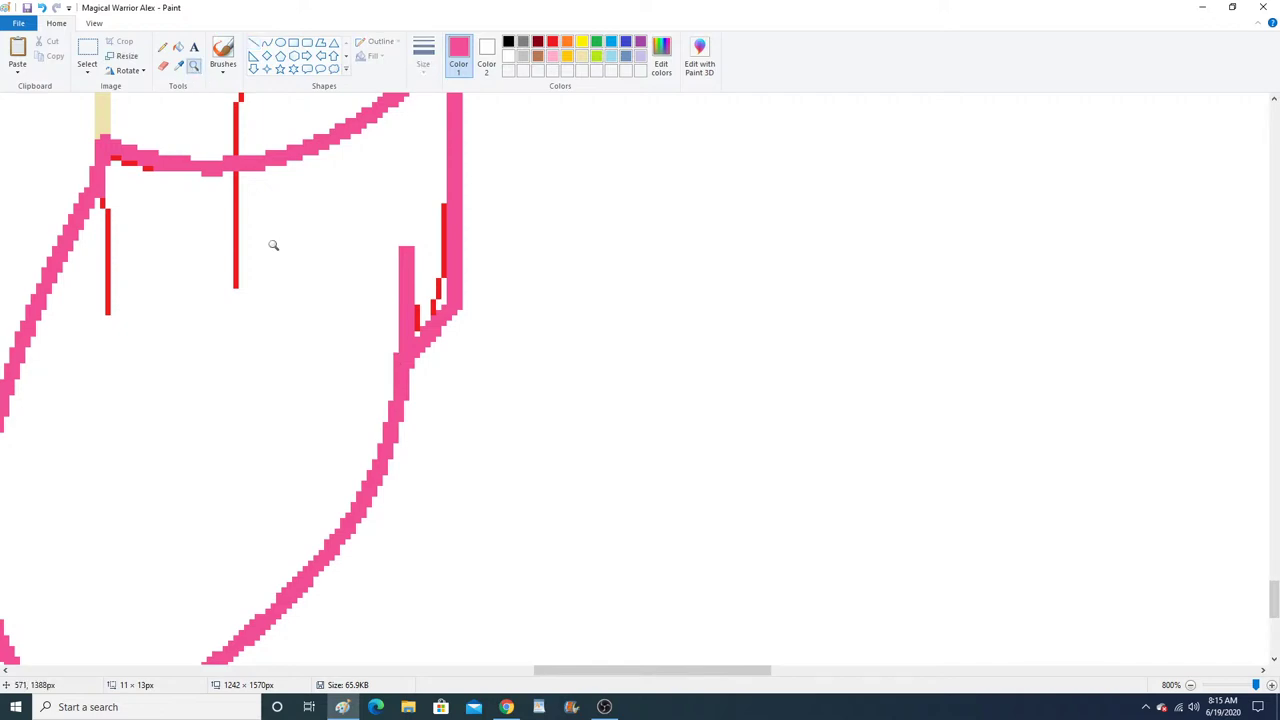
pyautogui.rightClick(276, 250)
pyautogui.rightClick(278, 256)
pyautogui.rightClick(279, 262)
pyautogui.rightClick(280, 269)
pyautogui.rightClick(280, 269)
pyautogui.rightClick(283, 271)
pyautogui.click(645, 270)
pyautogui.click(532, 284)
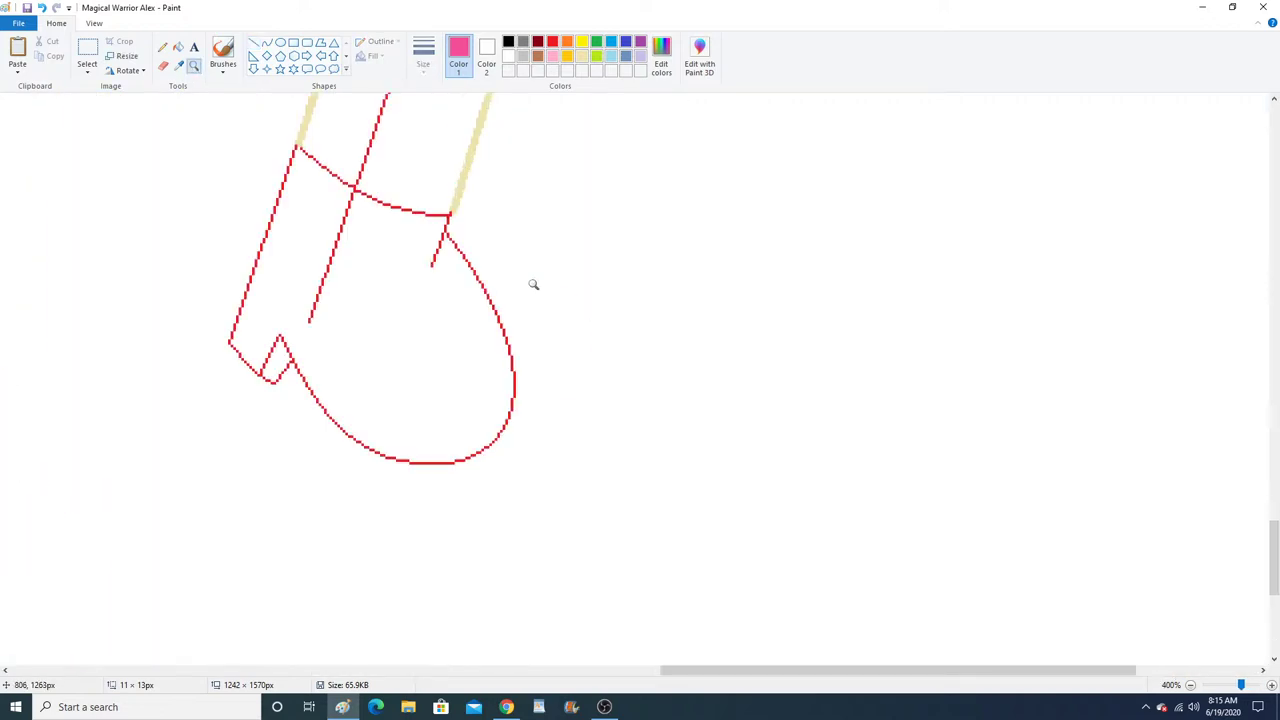
pyautogui.click(451, 270)
pyautogui.click(352, 238)
pyautogui.click(306, 209)
pyautogui.click(289, 187)
pyautogui.click(266, 42)
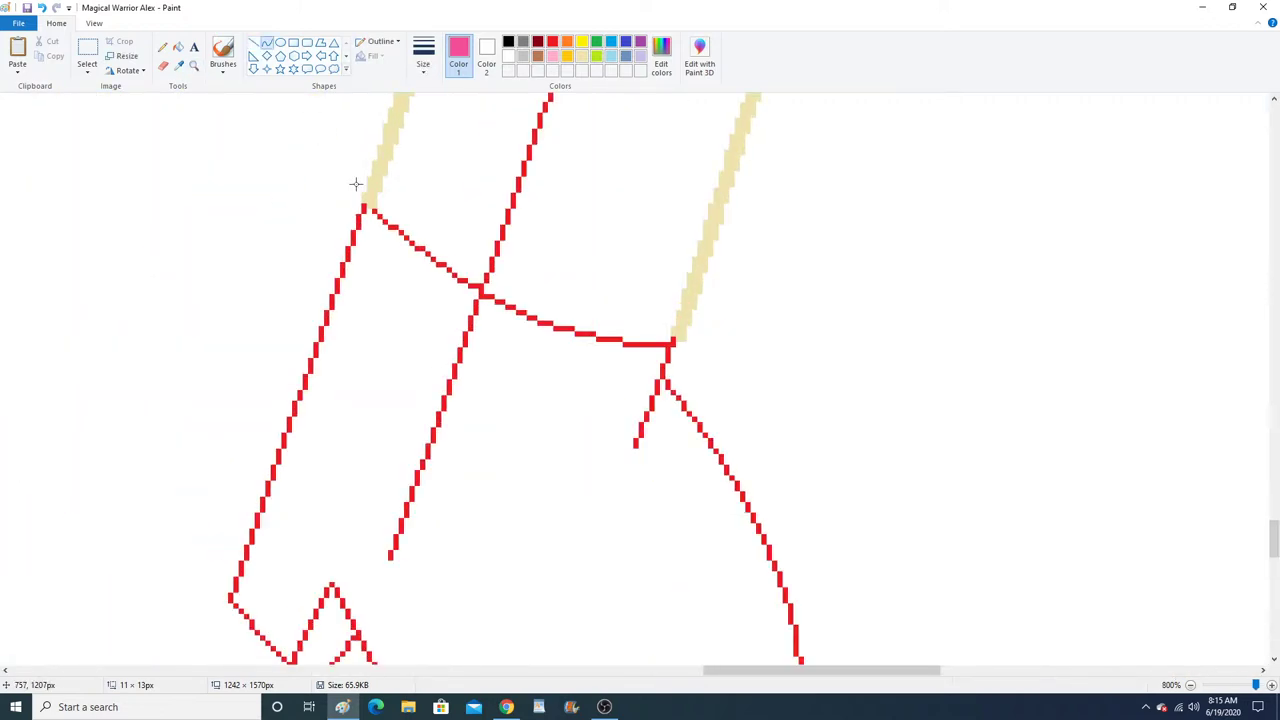
pyautogui.moveTo(369, 204); pyautogui.dragTo(676, 344)
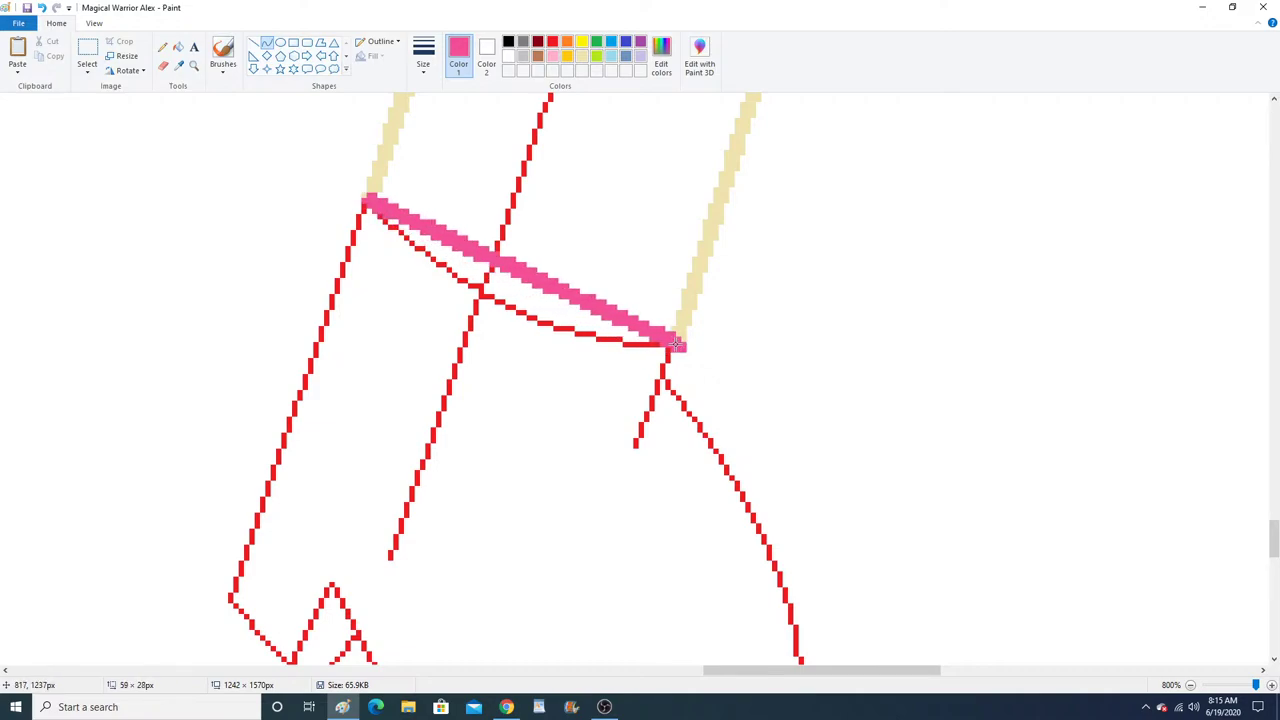
pyautogui.moveTo(497, 277); pyautogui.dragTo(476, 296)
pyautogui.click(478, 300)
pyautogui.scroll(-1, 384, 504)
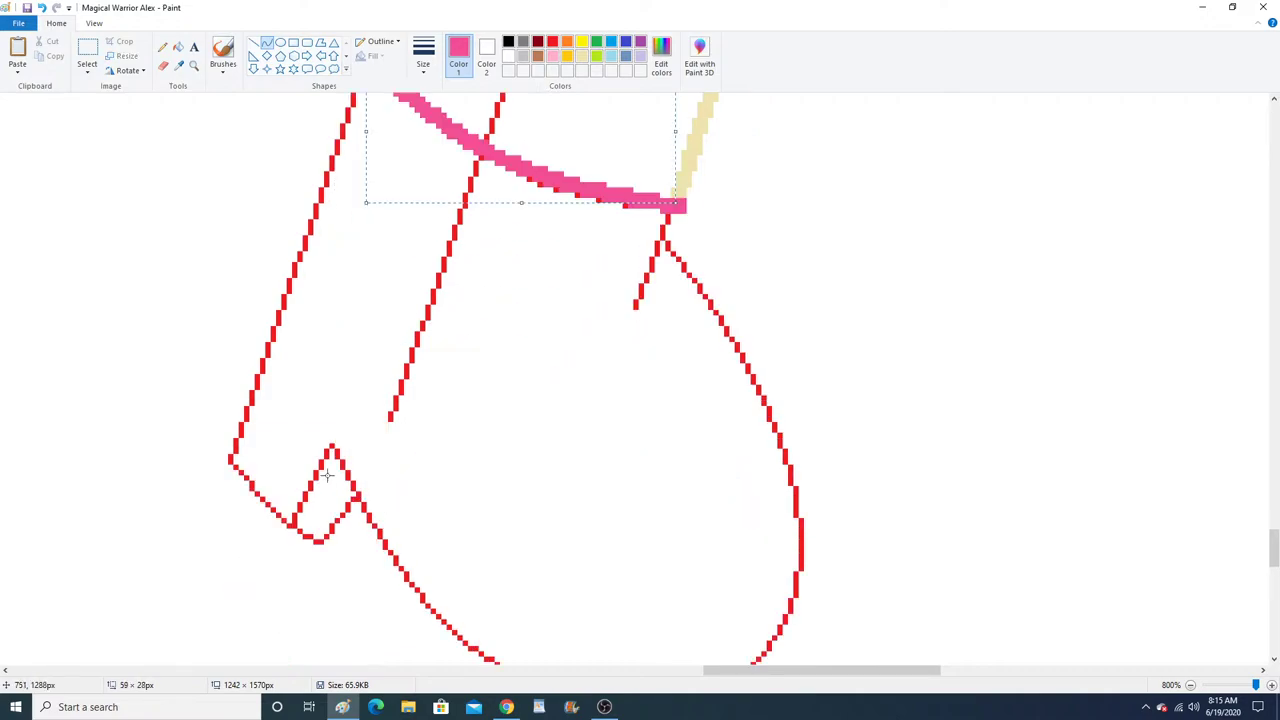
# Trace the lower left side of the bent leg's shoe with a dark pink curve about 59 × 49 px, from the heel notch to the toe.
pyautogui.scroll(-3, 332, 452)
pyautogui.moveTo(332, 312)
pyautogui.mouseDown()
pyautogui.moveTo(423, 494)
pyautogui.moveTo(640, 560)
pyautogui.mouseUp()
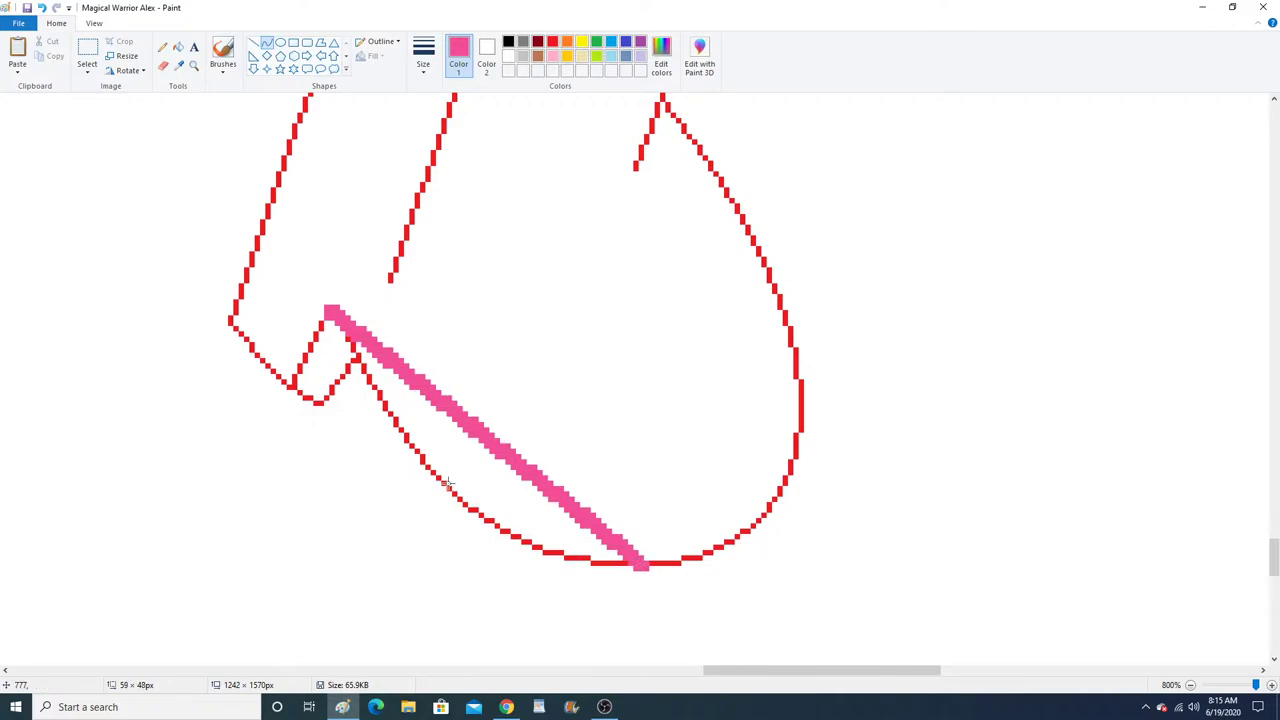
pyautogui.moveTo(417, 467); pyautogui.dragTo(469, 549)
pyautogui.click(469, 549)
# Trace the long right side and the rounded lower right toe of the bent leg's shoe with dark pink curves.
pyautogui.scroll(3, 671, 515)
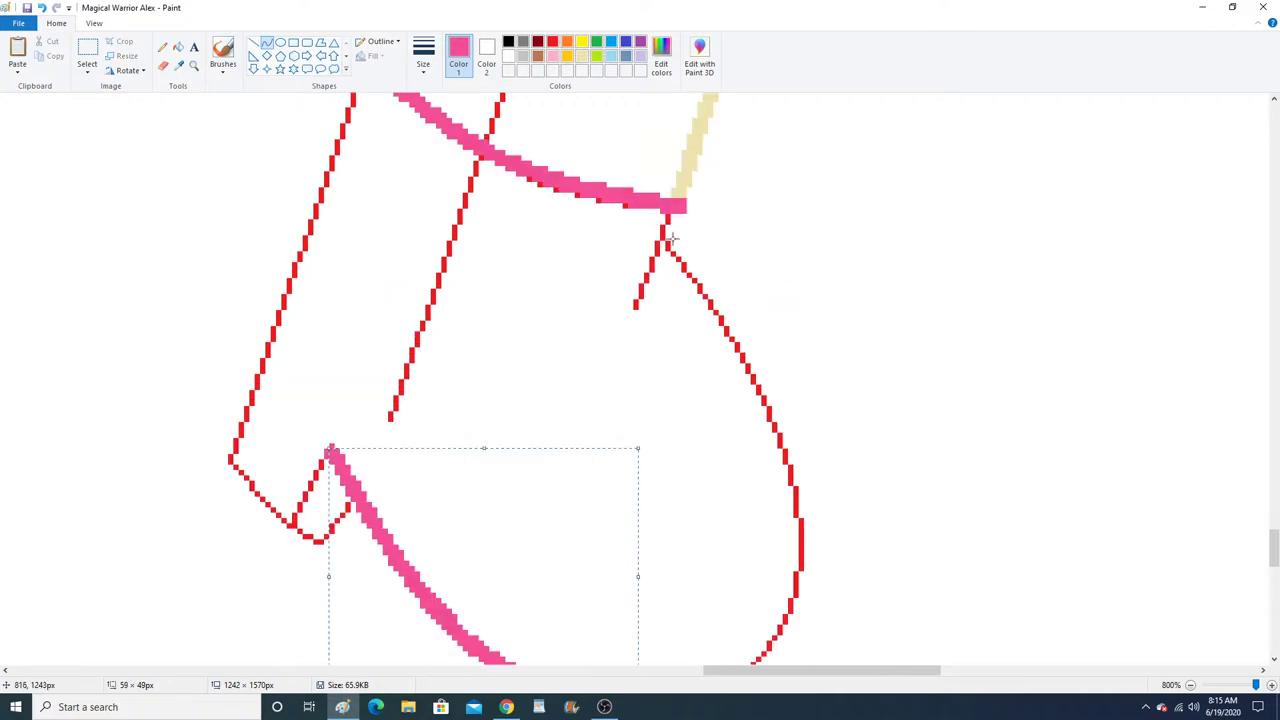
pyautogui.moveTo(673, 238)
pyautogui.mouseDown()
pyautogui.moveTo(786, 386)
pyautogui.moveTo(797, 435)
pyautogui.mouseUp()
pyautogui.scroll(-3, 712, 284)
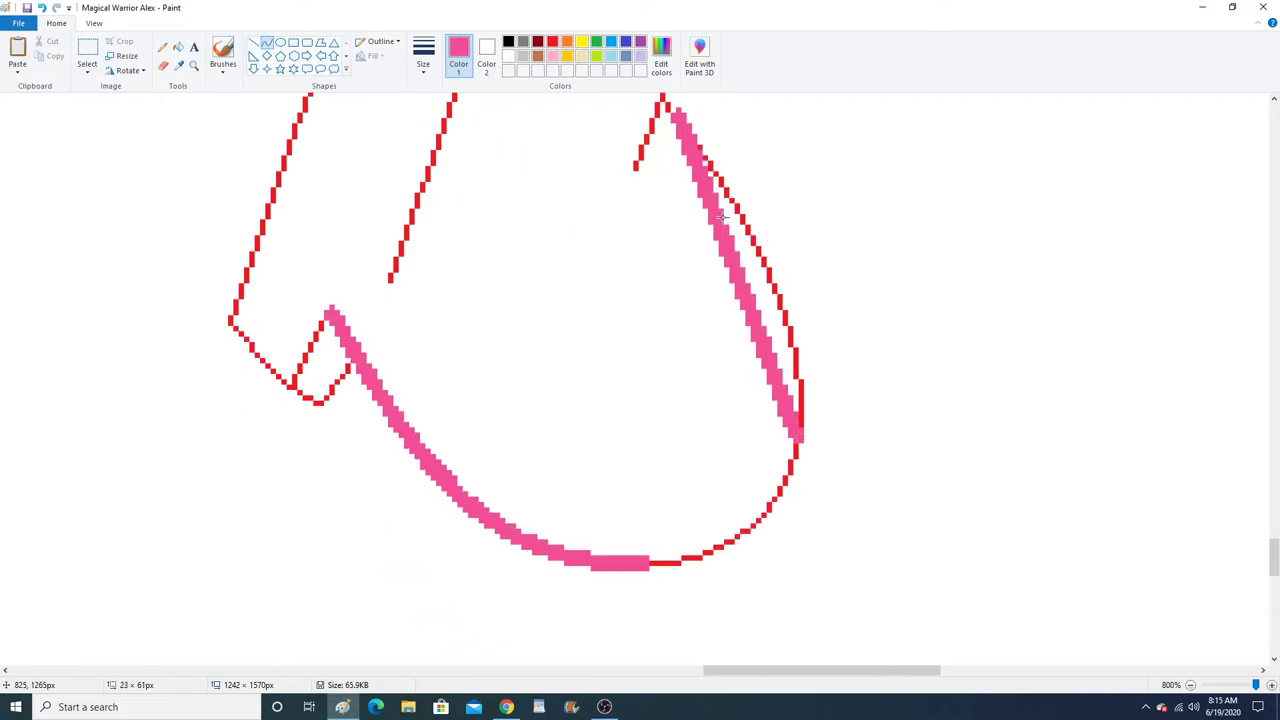
pyautogui.moveTo(720, 215); pyautogui.dragTo(817, 323)
pyautogui.click(816, 332)
pyautogui.moveTo(643, 563); pyautogui.dragTo(793, 443)
pyautogui.moveTo(689, 566); pyautogui.dragTo(783, 543)
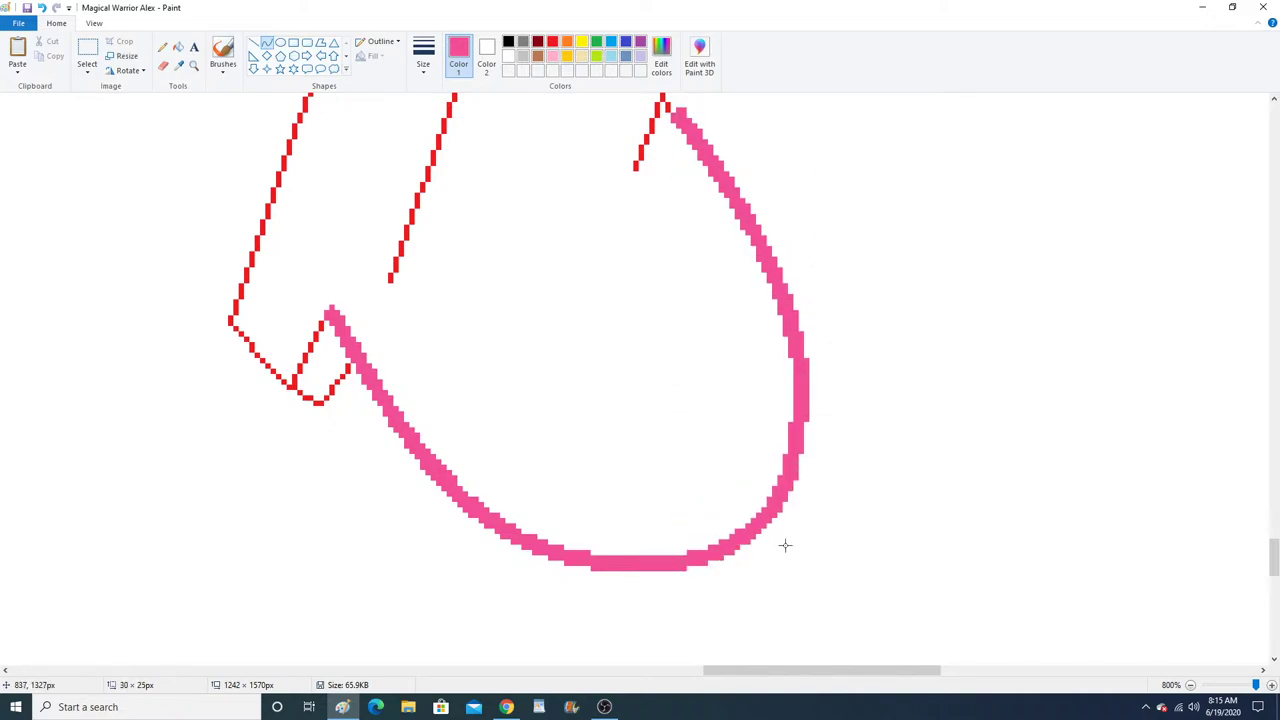
pyautogui.click(784, 542)
# Trace the bent leg's shoe back with a dark pink line about 27 × 75 px and add the short right ankle edge.
pyautogui.scroll(3, 670, 490)
pyautogui.scroll(3, 465, 357)
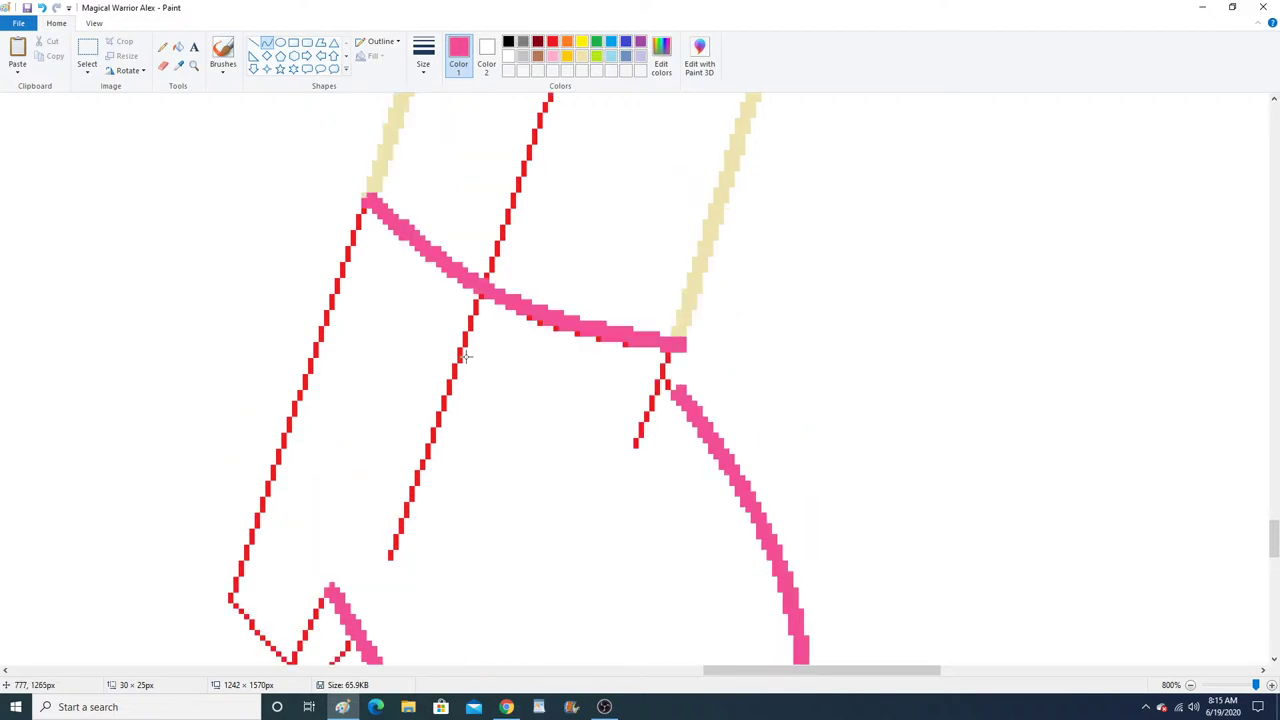
pyautogui.moveTo(370, 205); pyautogui.dragTo(229, 455)
pyautogui.scroll(-3, 351, 363)
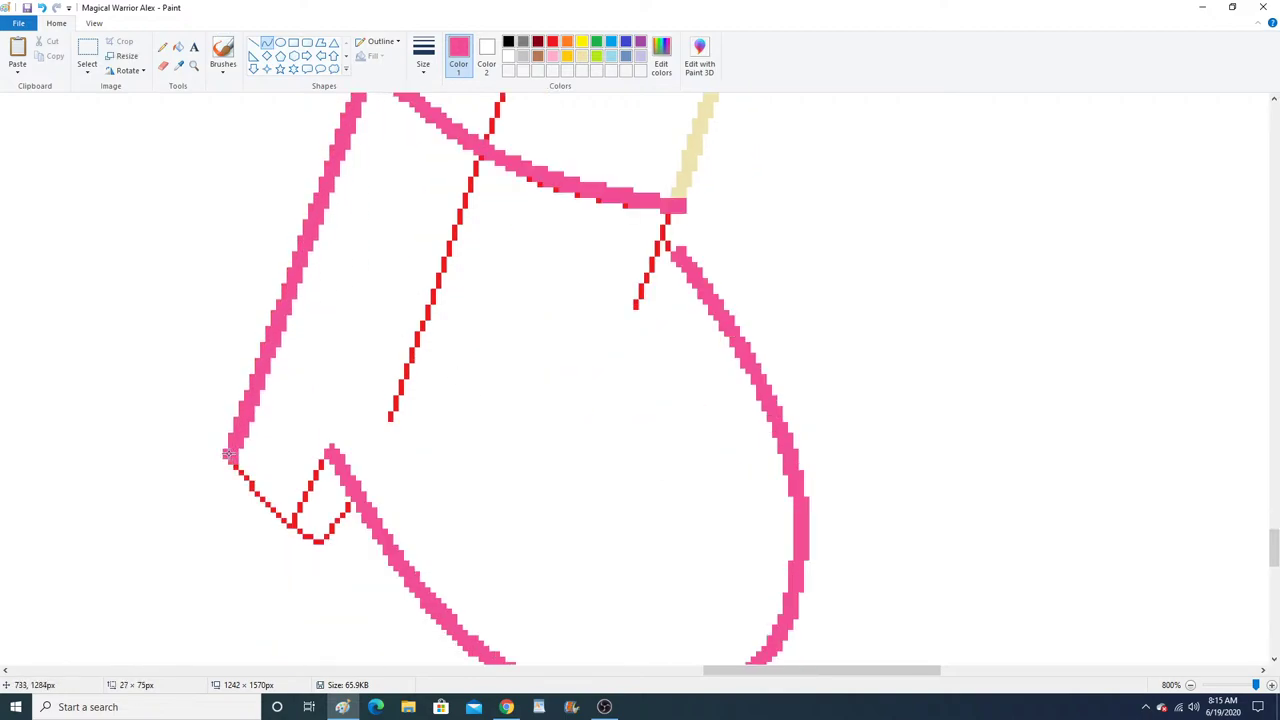
pyautogui.click(256, 44)
pyautogui.moveTo(677, 205); pyautogui.dragTo(658, 252)
pyautogui.click(162, 46)
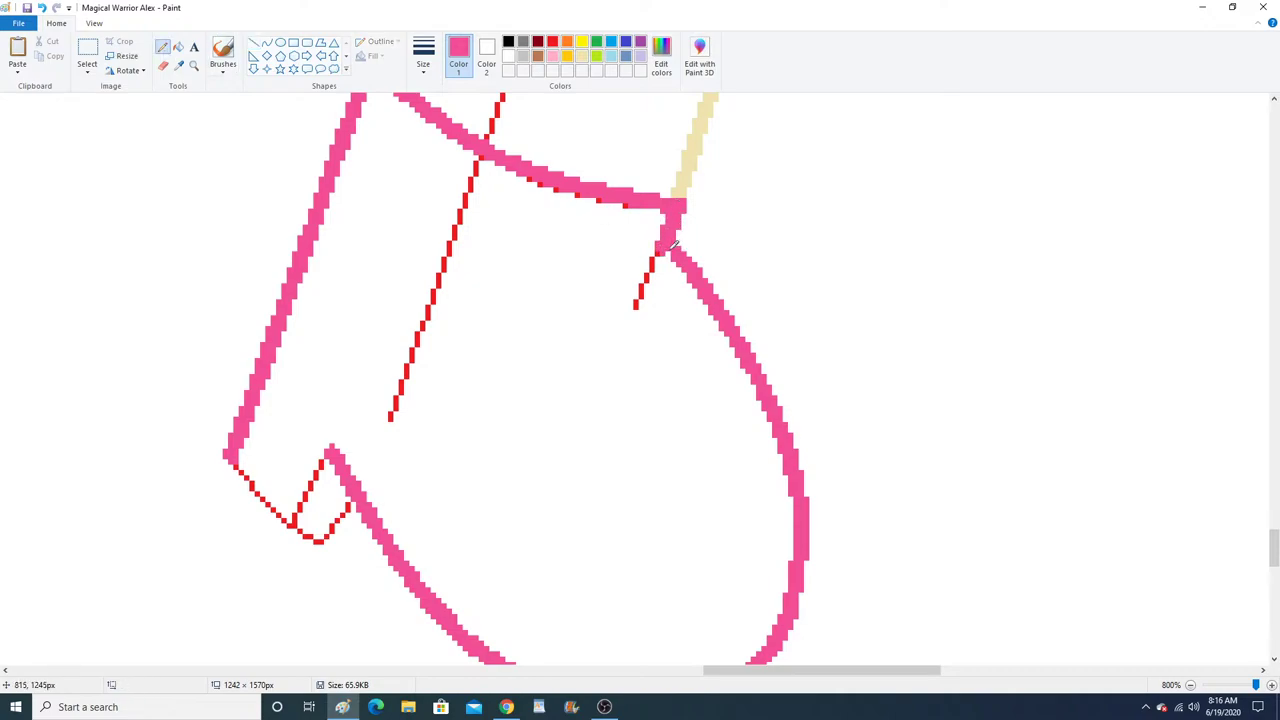
# Close the heel tip of the bent leg's shoe with two dark pink lines, about 17 × 16 px and 7 × 9 px.
pyautogui.click(254, 42)
pyautogui.moveTo(228, 318)
pyautogui.mouseDown()
pyautogui.moveTo(288, 388)
pyautogui.moveTo(316, 398)
pyautogui.mouseUp()
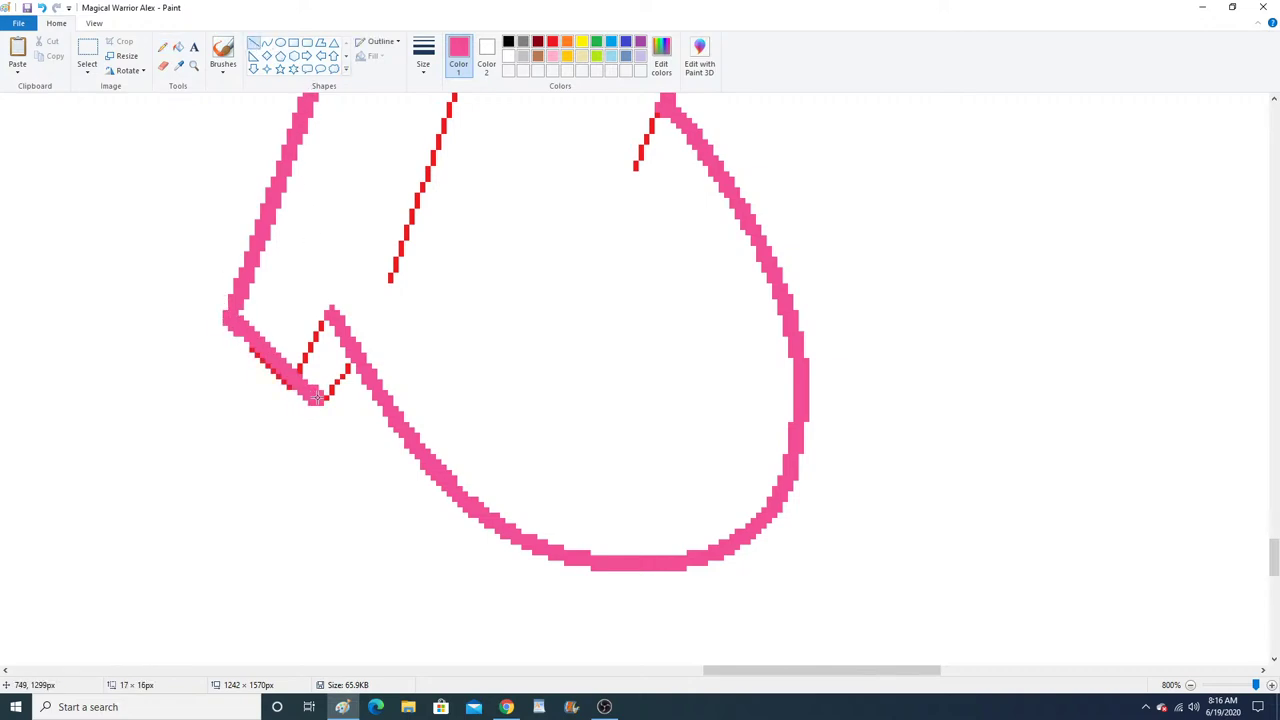
pyautogui.moveTo(352, 354); pyautogui.dragTo(318, 398)
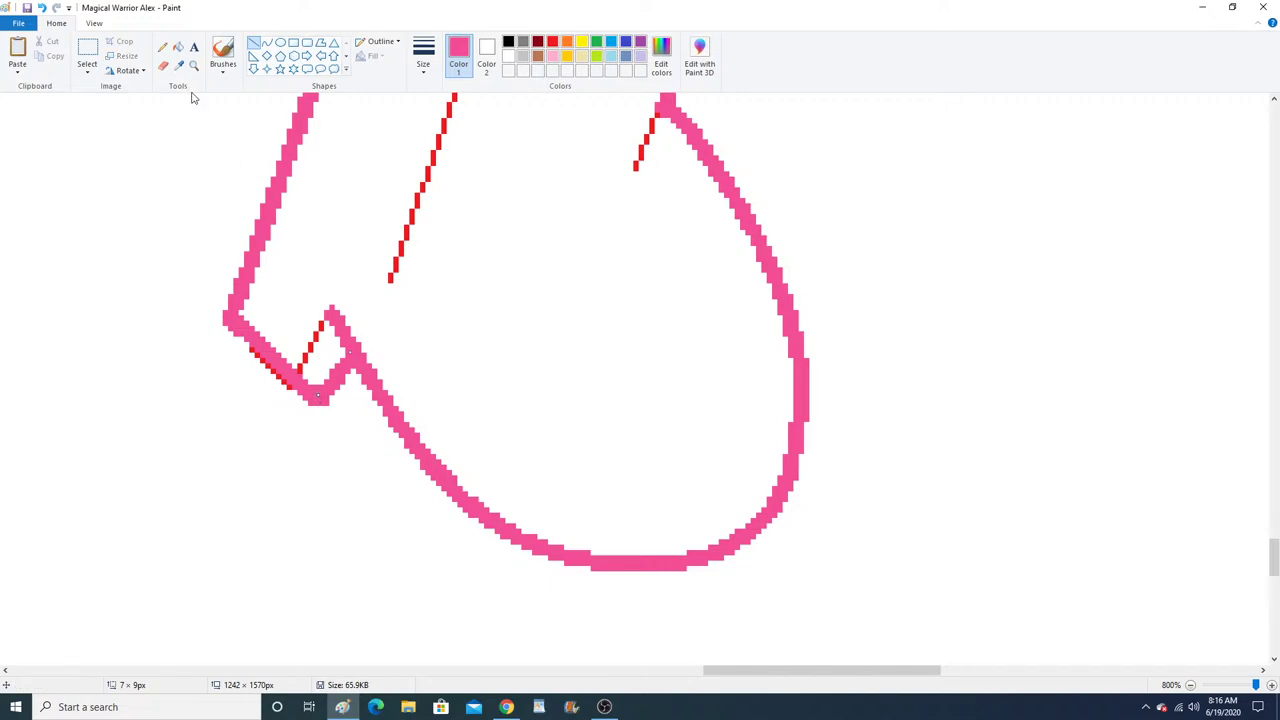
# Erase the leftover pink stub above the bent shoe's heel notch with white and trim the stray pixels at the heel's corner.
pyautogui.click(163, 47)
pyautogui.rightClick(344, 343)
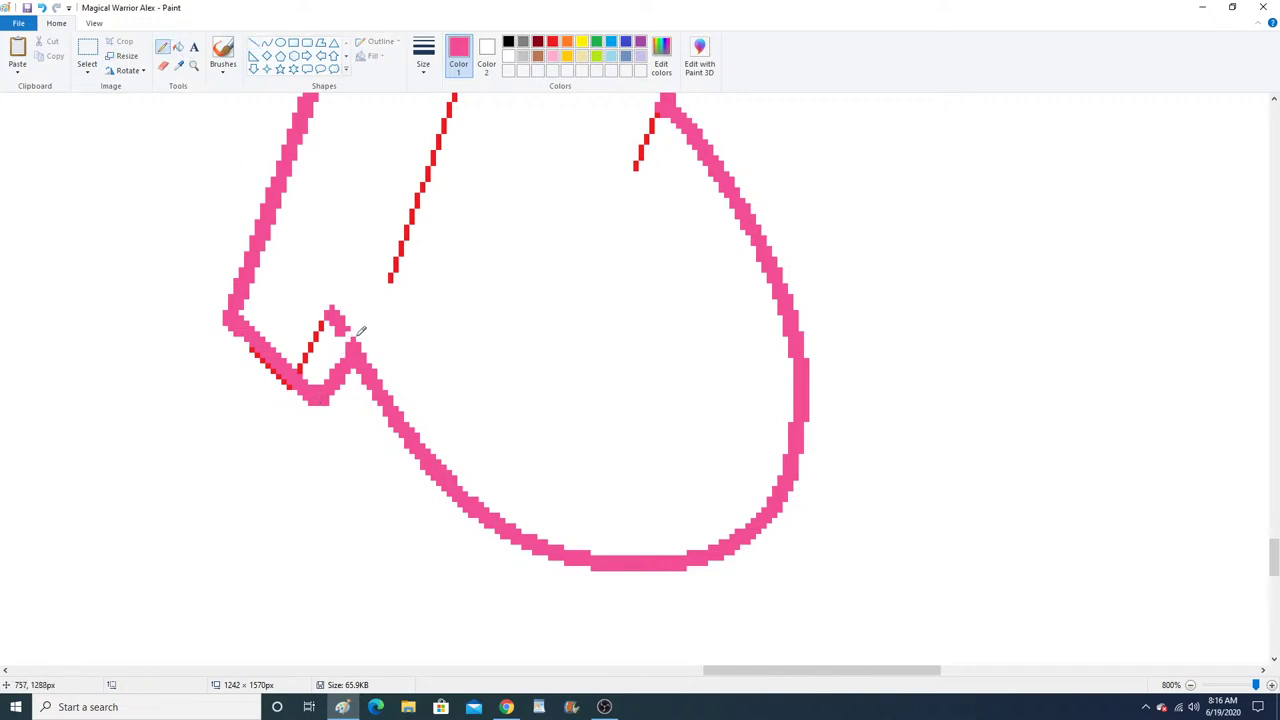
pyautogui.rightClick(349, 346)
pyautogui.click(178, 47)
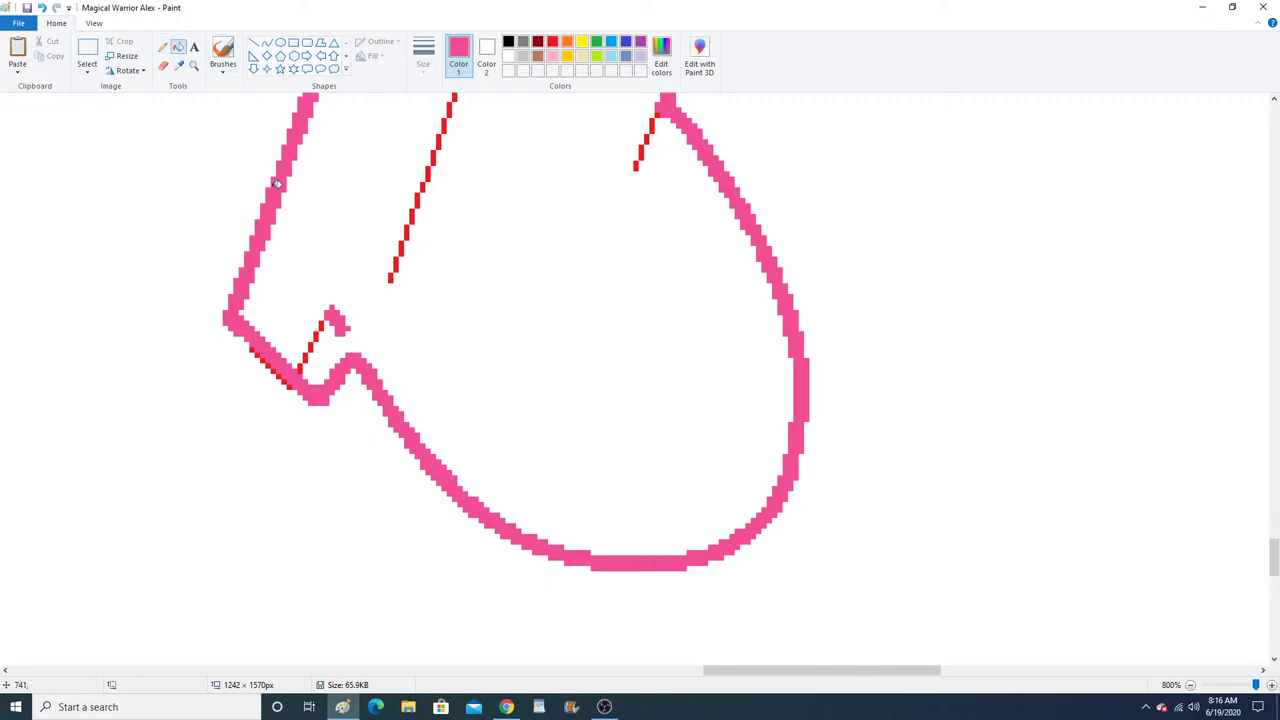
pyautogui.rightClick(344, 318)
pyautogui.click(163, 47)
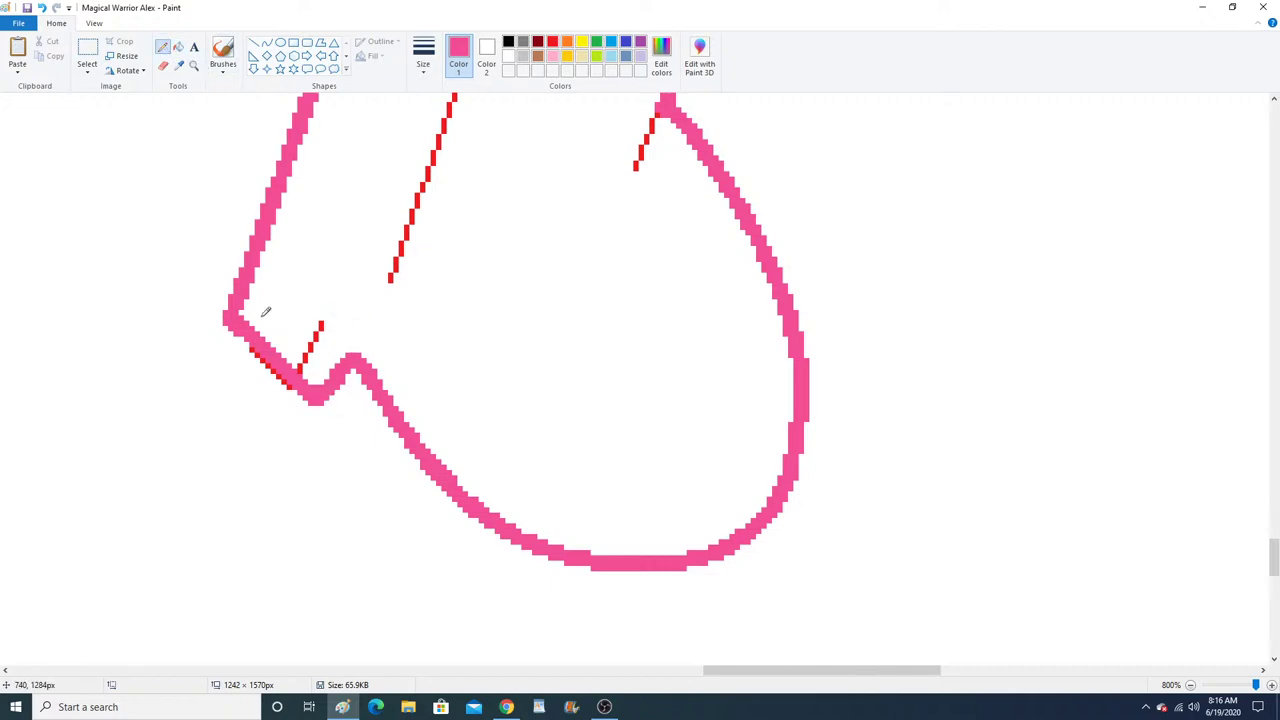
pyautogui.rightClick(226, 316)
pyautogui.rightClick(235, 333)
# Pick the dark brown of the hair from the small reference picture as the drawing colour.
pyautogui.click(194, 65)
pyautogui.rightClick(320, 301)
pyautogui.rightClick(320, 301)
pyautogui.rightClick(320, 301)
pyautogui.rightClick(320, 301)
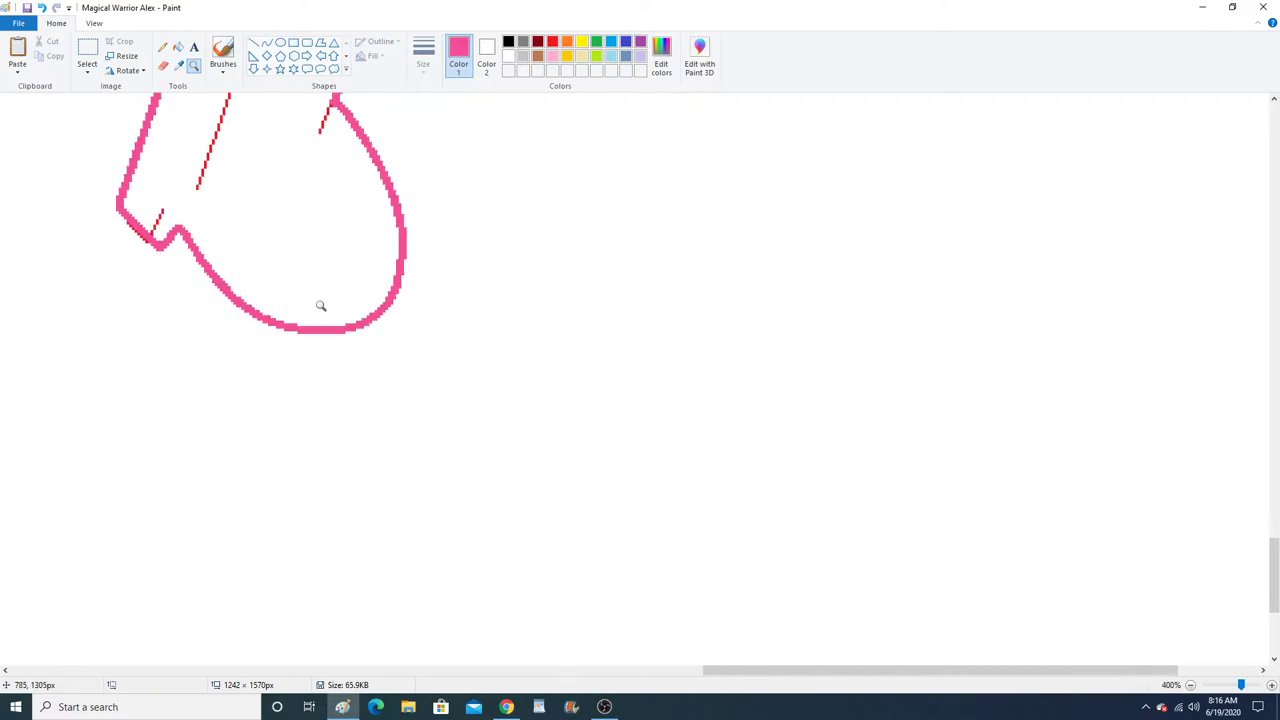
pyautogui.rightClick(320, 301)
pyautogui.rightClick(320, 301)
pyautogui.rightClick(320, 301)
pyautogui.scroll(2, 332, 328)
pyautogui.scroll(2, 396, 349)
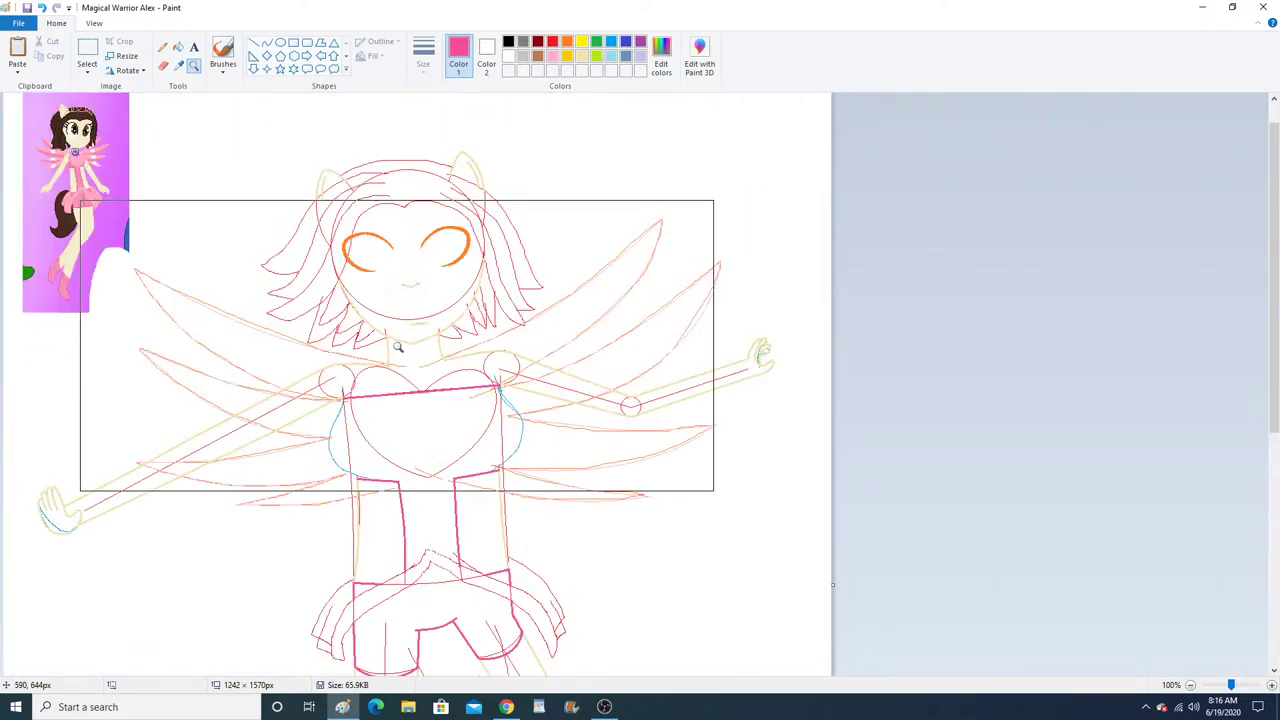
pyautogui.click(300, 205)
pyautogui.click(320, 260)
pyautogui.click(357, 350)
pyautogui.click(357, 355)
pyautogui.click(302, 260)
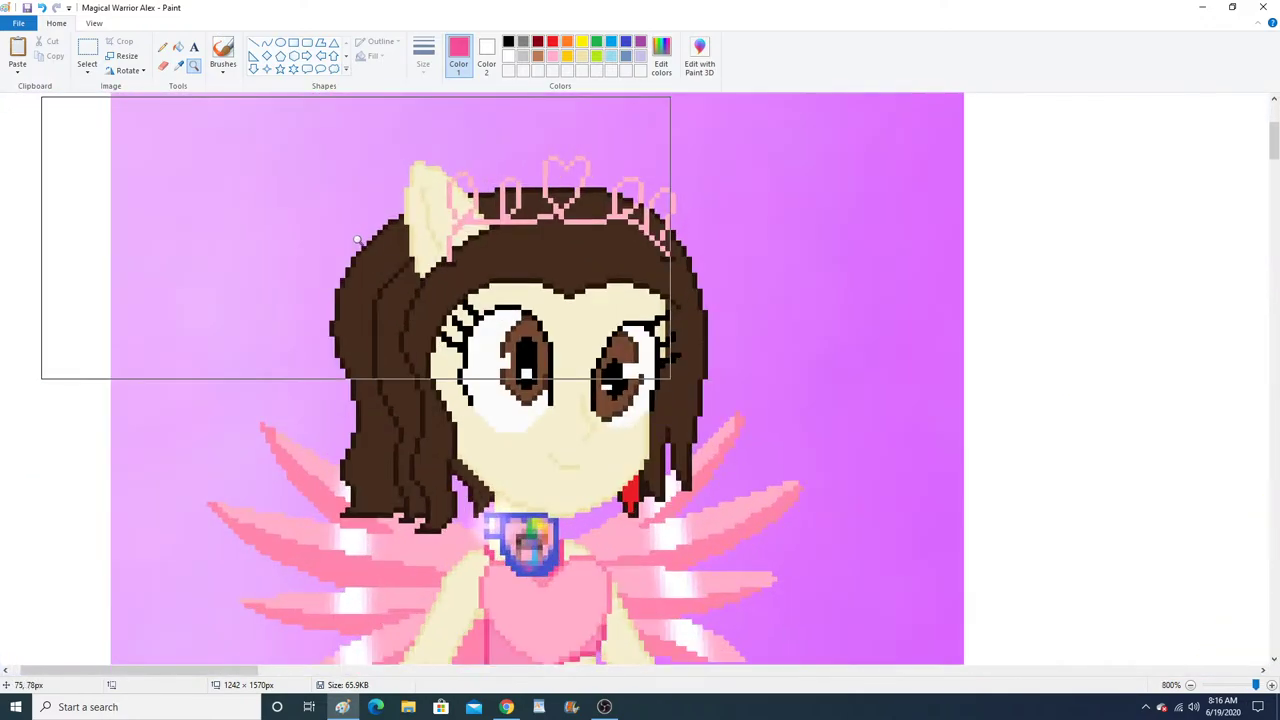
pyautogui.click(518, 277)
# Set the Curve tool to black with the second-thinnest line width for working on the sketch's eyes.
pyautogui.click(194, 64)
pyautogui.rightClick(320, 283)
pyautogui.rightClick(319, 285)
pyautogui.rightClick(319, 285)
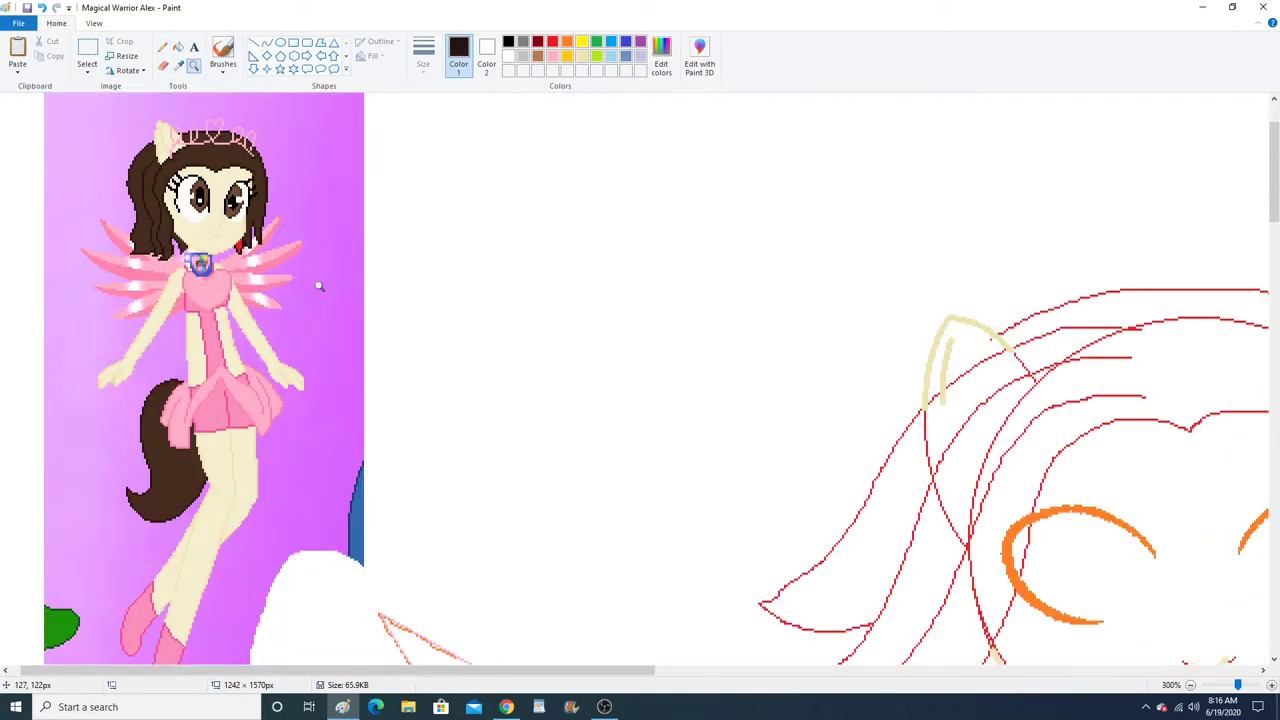
pyautogui.rightClick(319, 285)
pyautogui.click(789, 366)
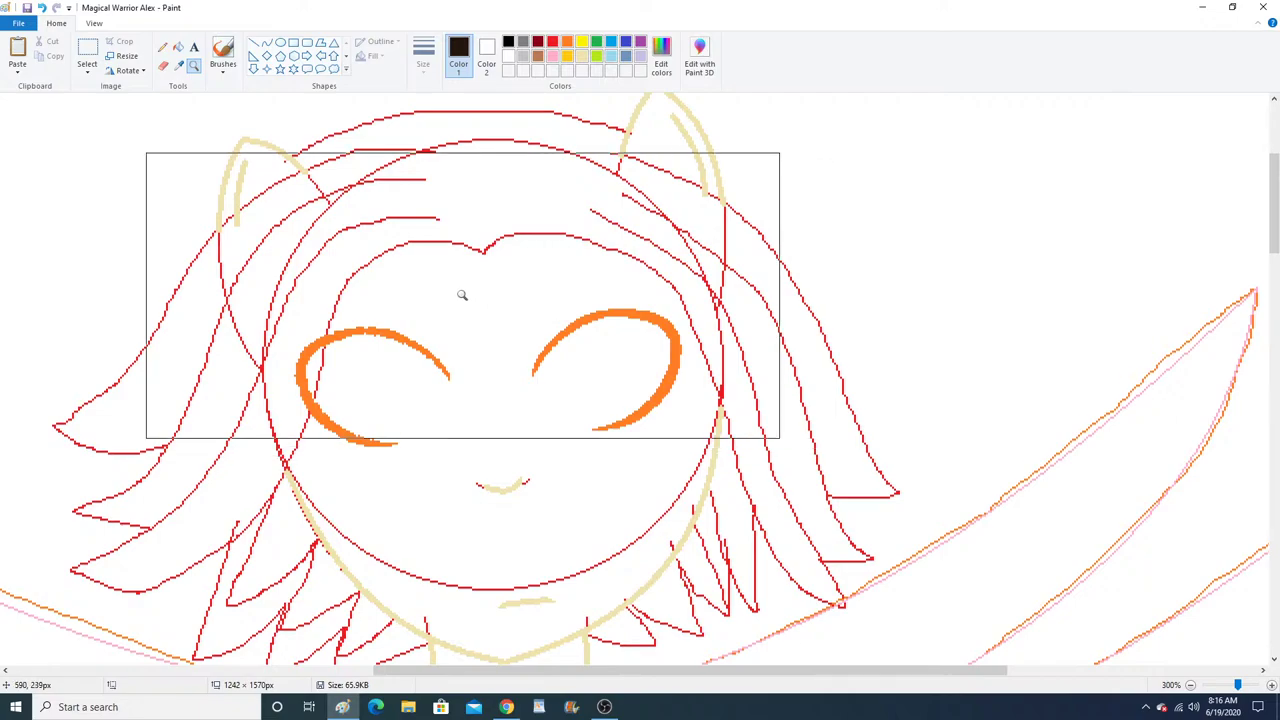
pyautogui.click(395, 325)
pyautogui.click(395, 323)
pyautogui.click(370, 223)
pyautogui.click(366, 216)
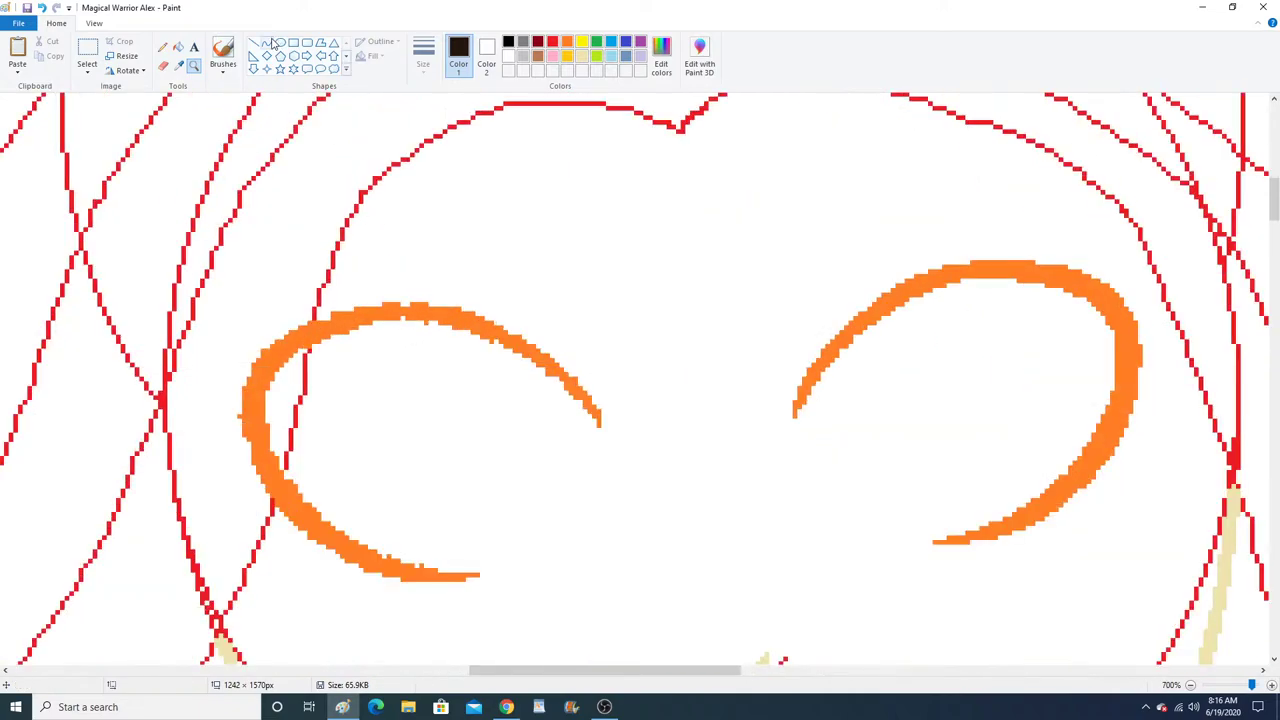
pyautogui.click(267, 42)
pyautogui.click(508, 41)
pyautogui.click(537, 41)
pyautogui.click(508, 41)
pyautogui.click(423, 55)
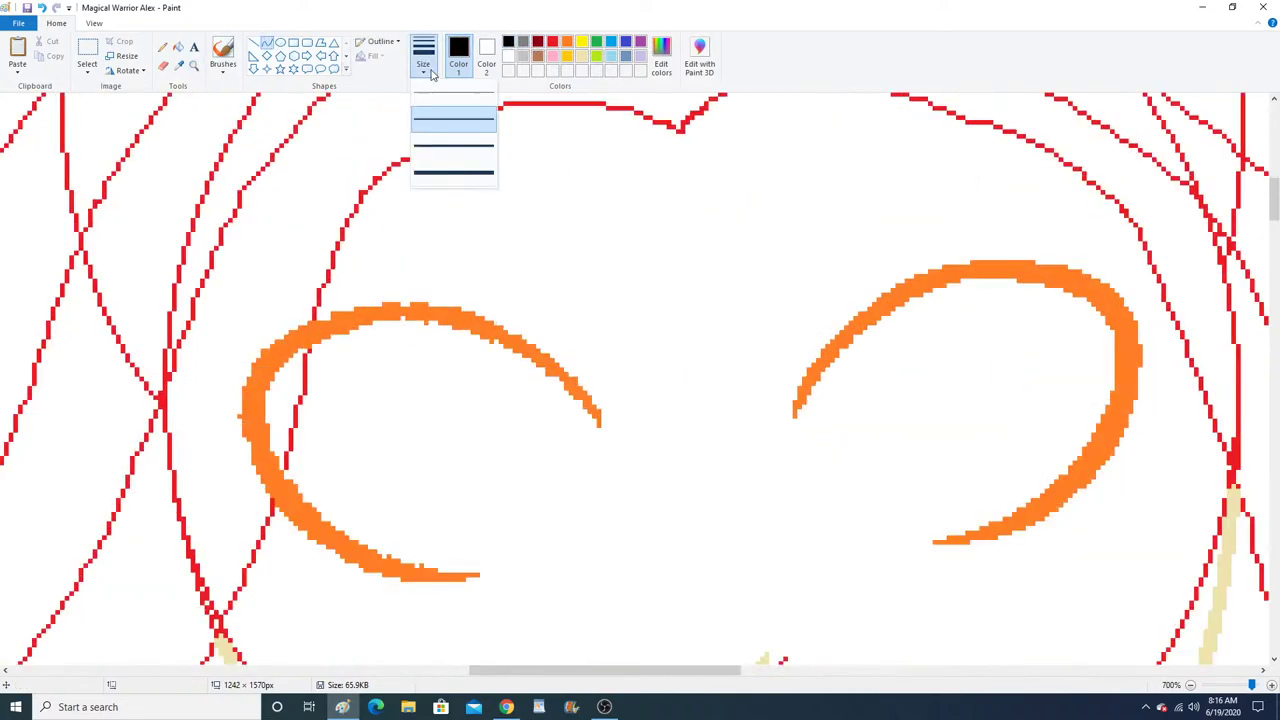
pyautogui.click(455, 112)
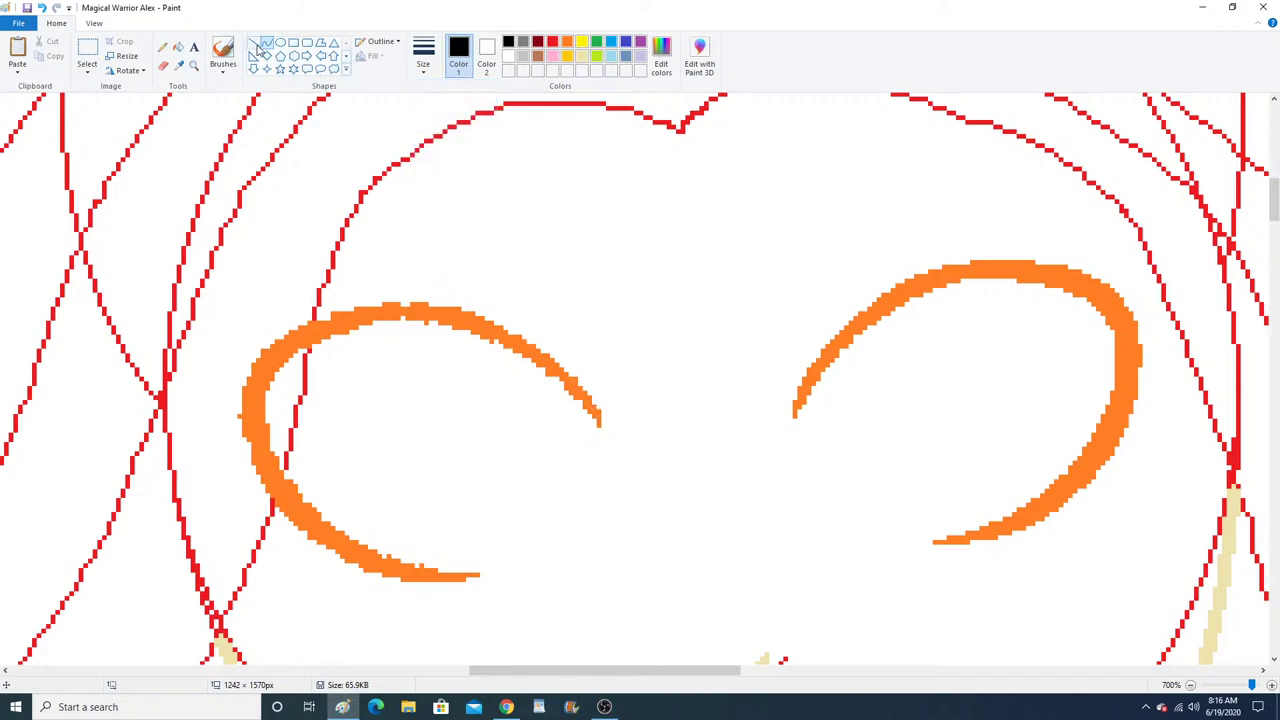
# Draw purple second-thinnest lines across the tops of the eyes, about 80 × 7 px on the left one and 76 × 22 px on the right.
pyautogui.click(640, 41)
pyautogui.click(423, 55)
pyautogui.click(457, 126)
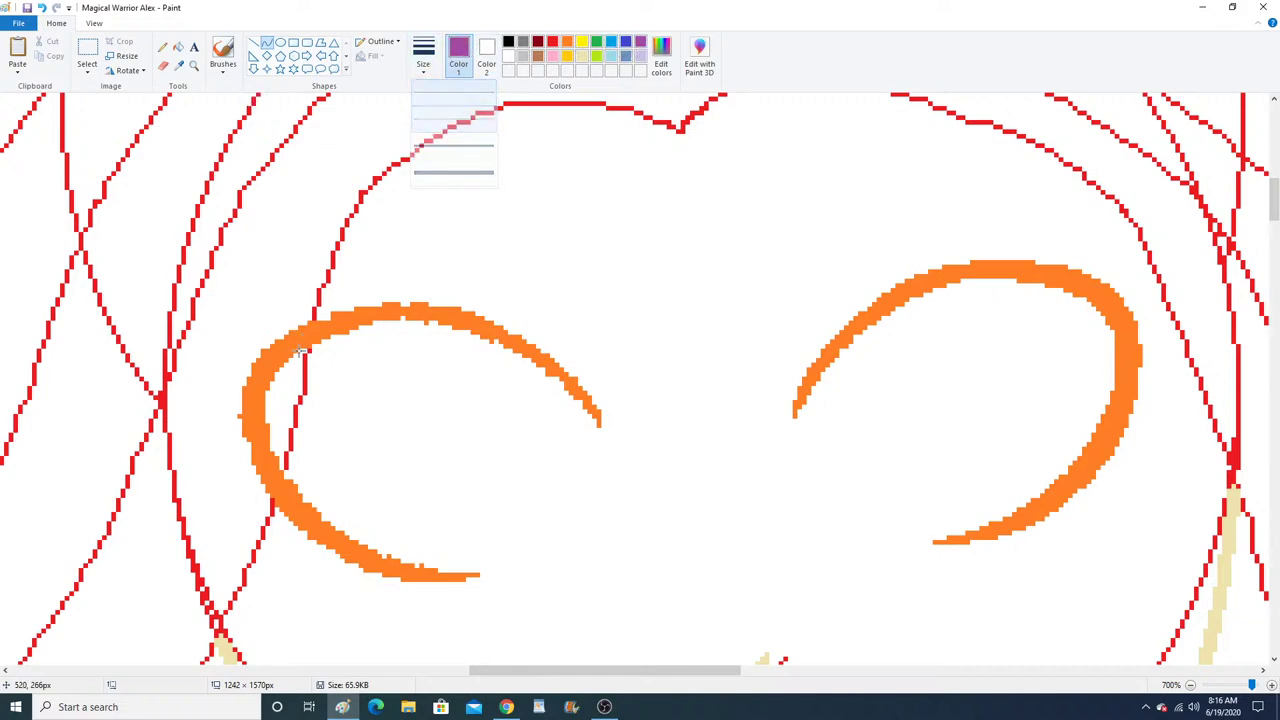
pyautogui.moveTo(236, 332); pyautogui.dragTo(614, 360)
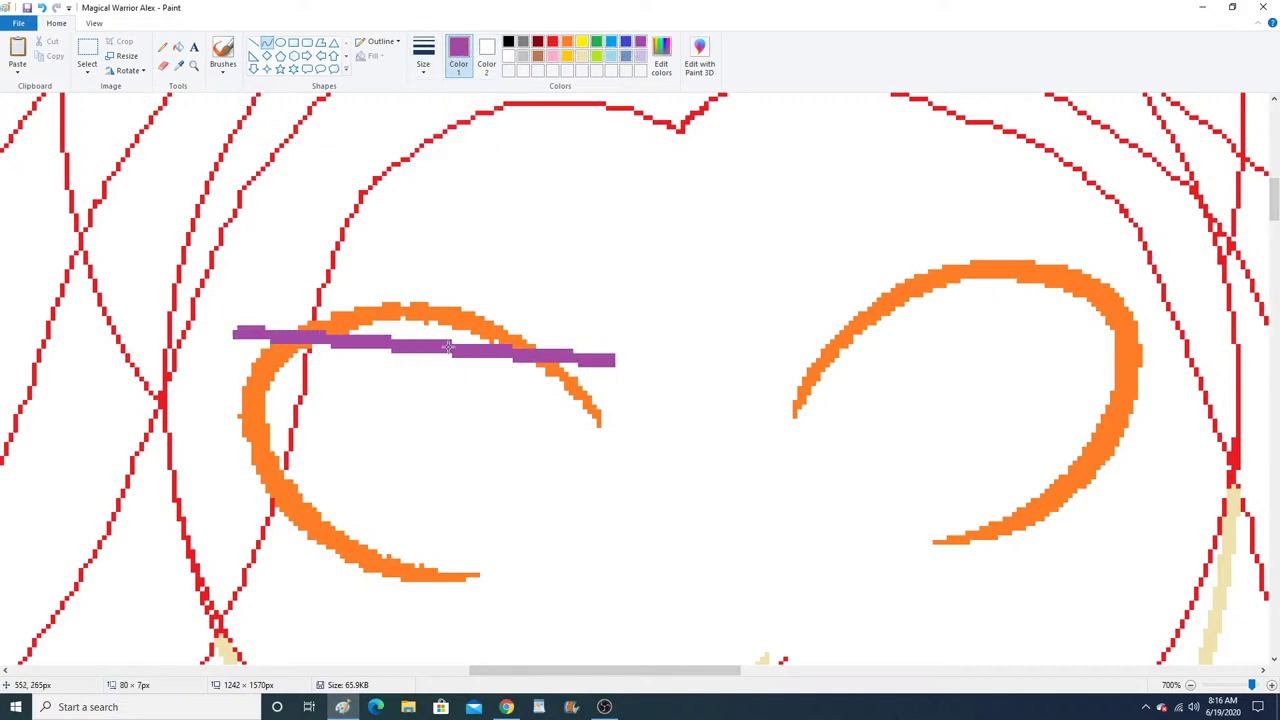
pyautogui.moveTo(1130, 271); pyautogui.dragTo(772, 369)
# Switch to YouTube in Chrome, pause the playing video and search for vexento.
pyautogui.click(507, 707)
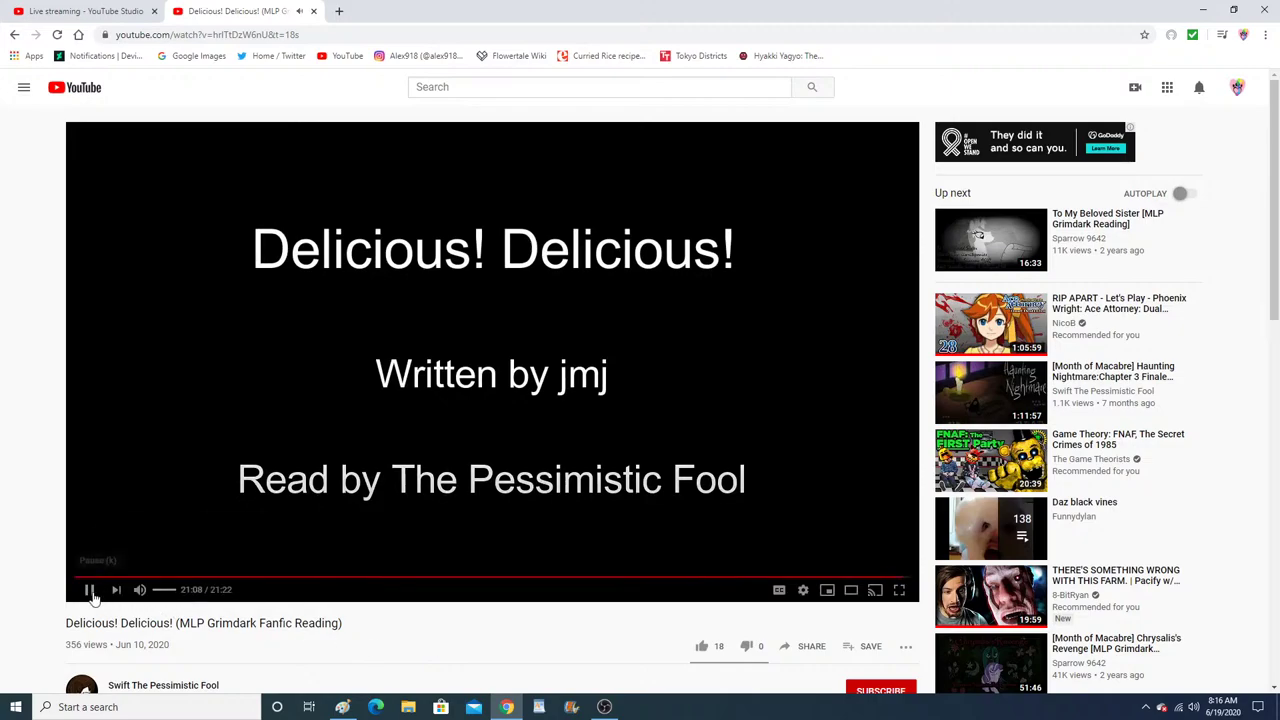
pyautogui.click(89, 590)
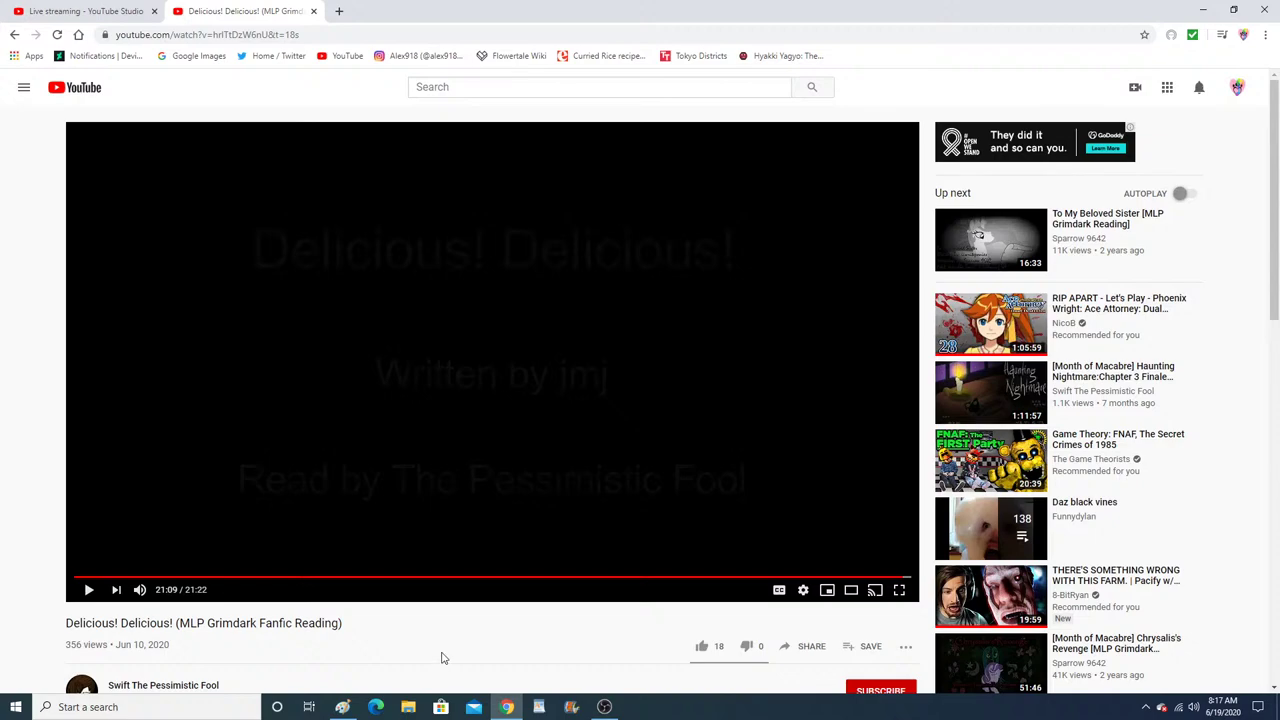
pyautogui.click(430, 88)
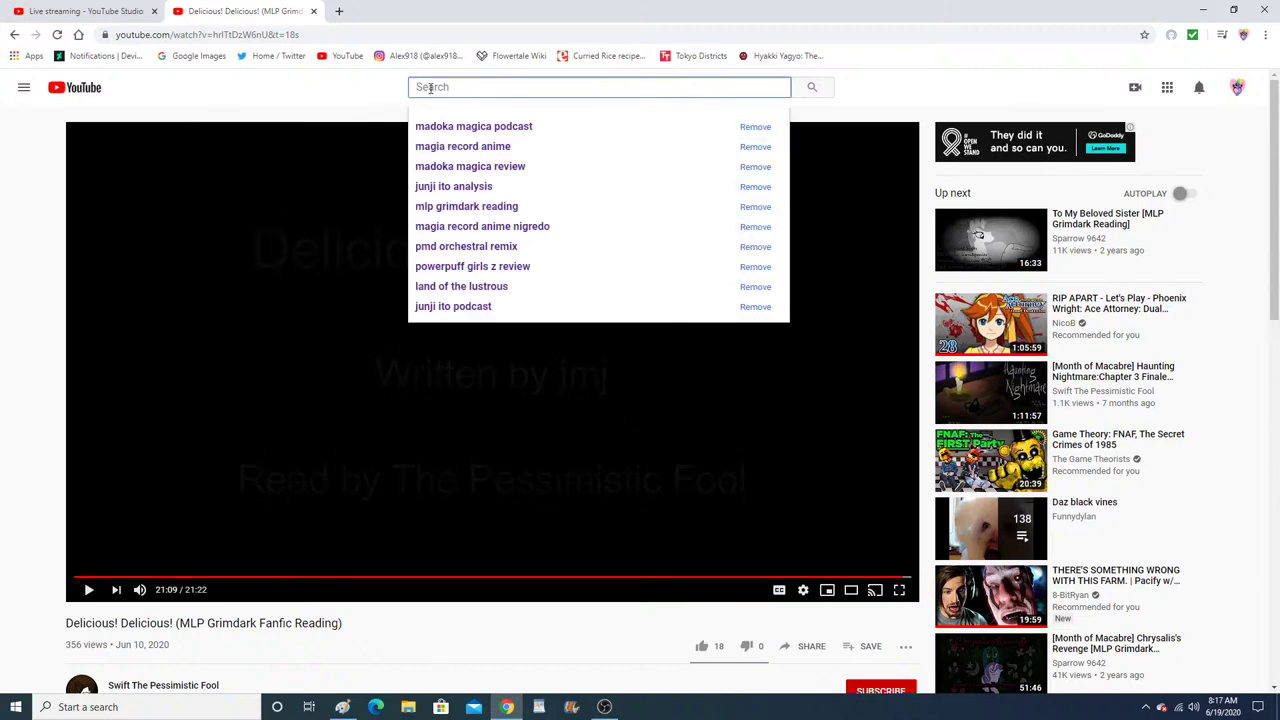
pyautogui.write('Vexent')
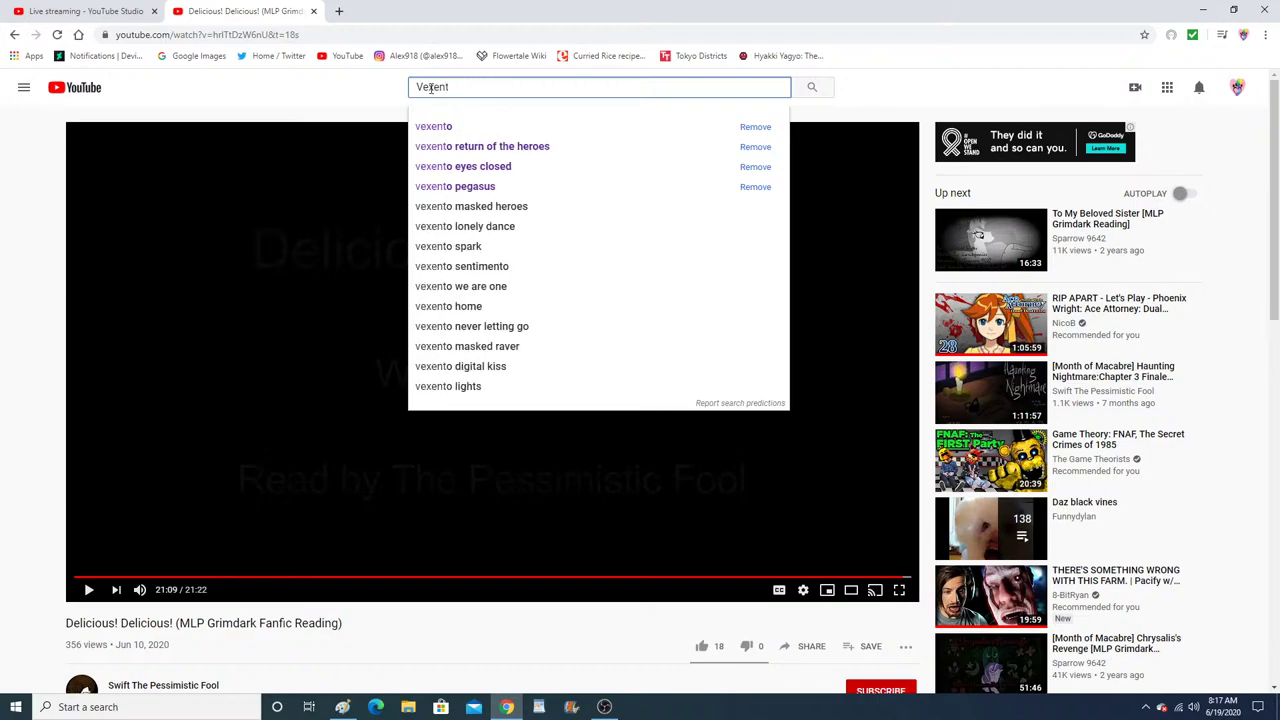
pyautogui.click(464, 128)
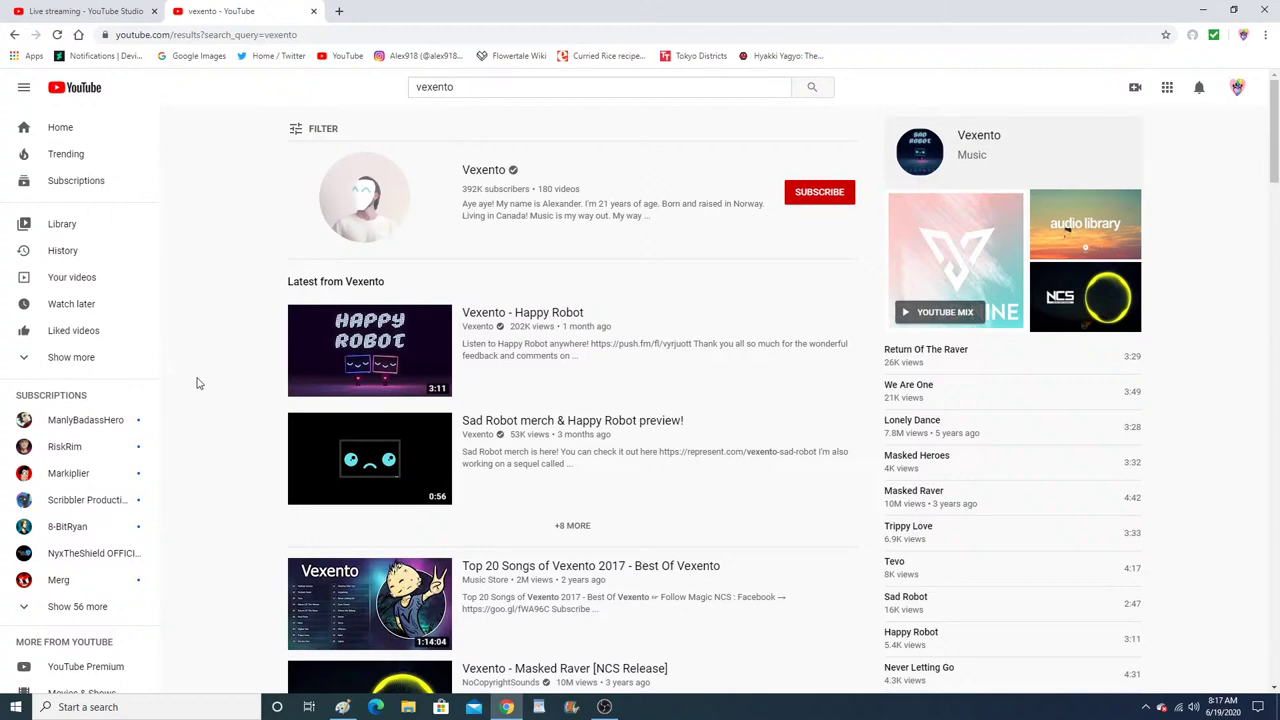
# Browse the vexento results, start the artist's YouTube Mix and switch back to Paint.
pyautogui.scroll(-1, 197, 380)
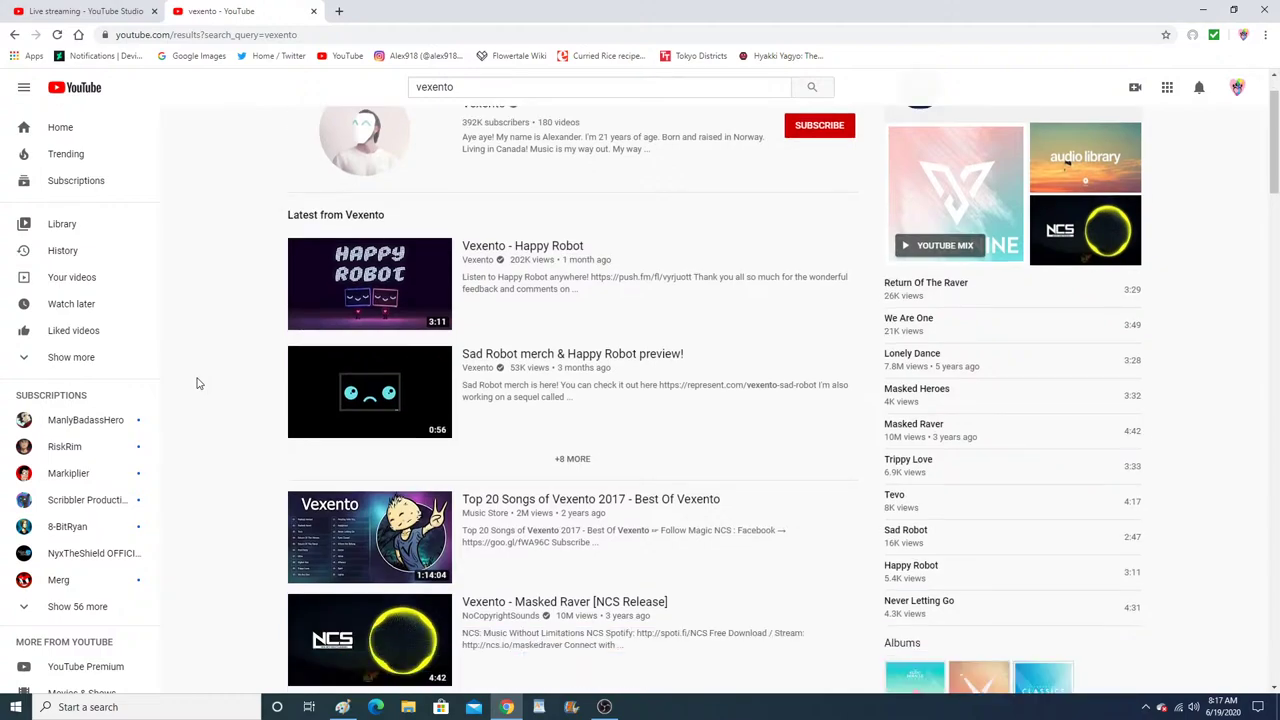
pyautogui.scroll(-7, 197, 383)
pyautogui.scroll(-3, 197, 383)
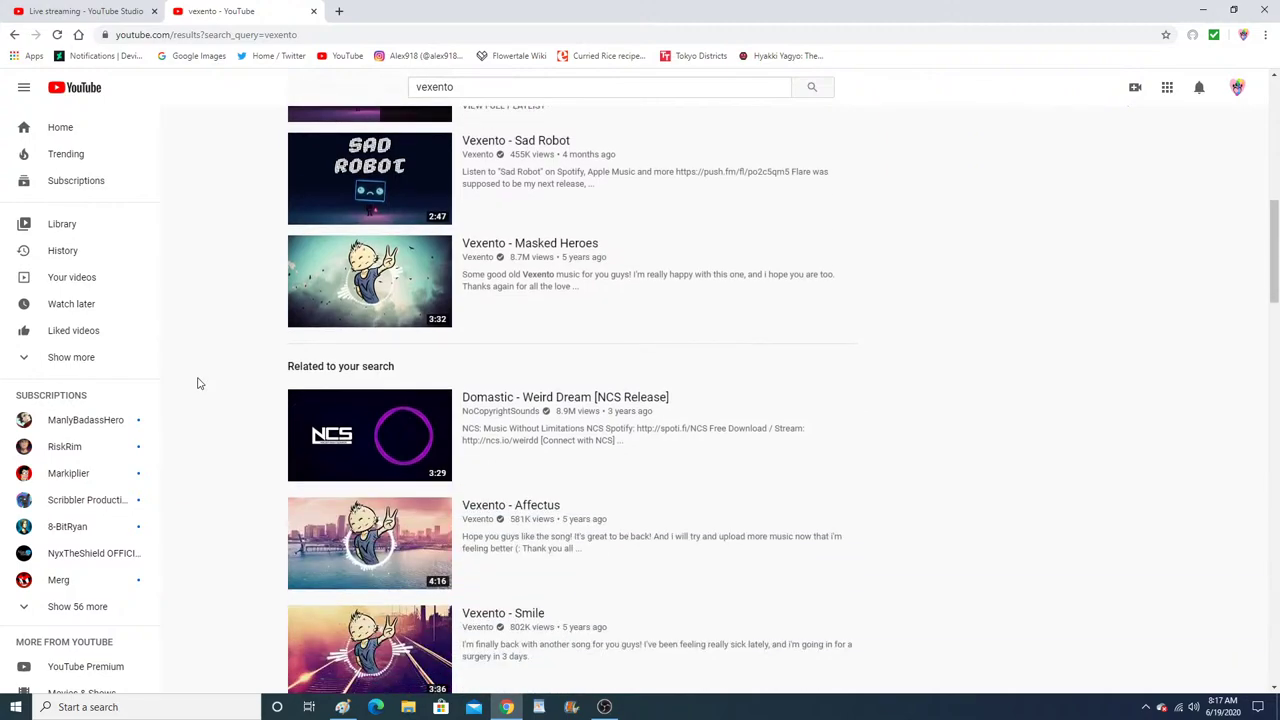
pyautogui.scroll(10, 197, 383)
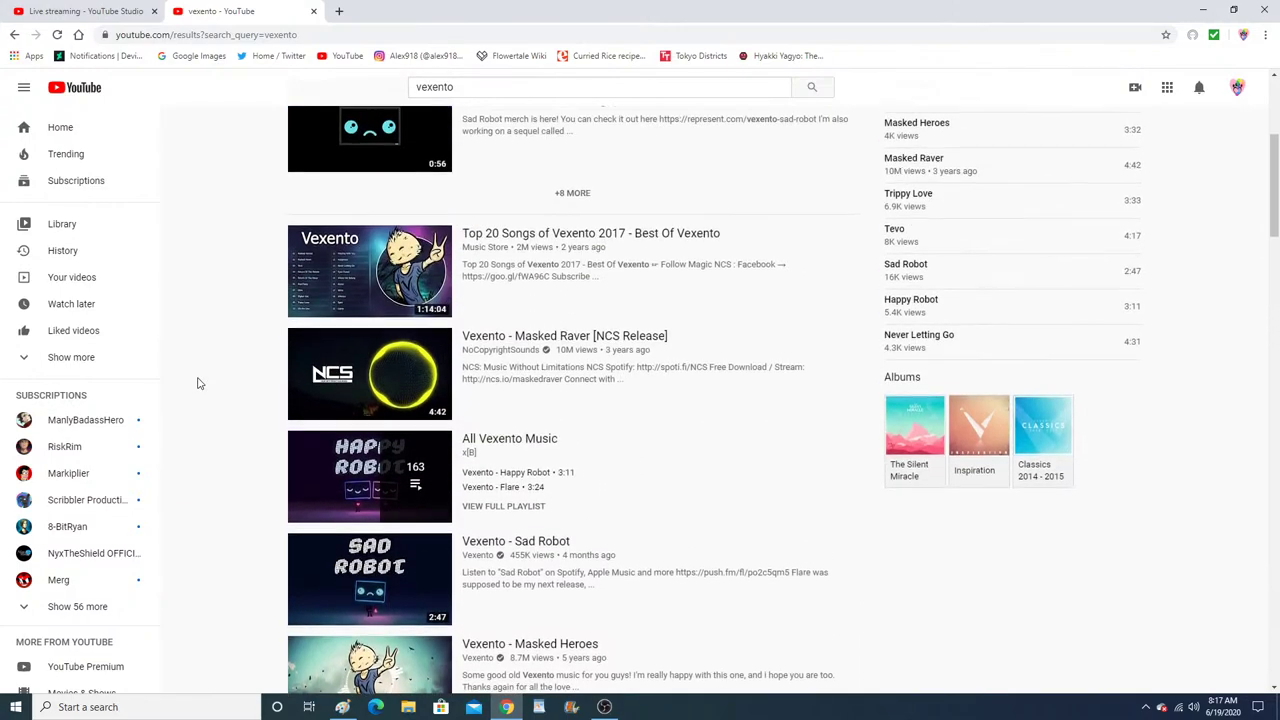
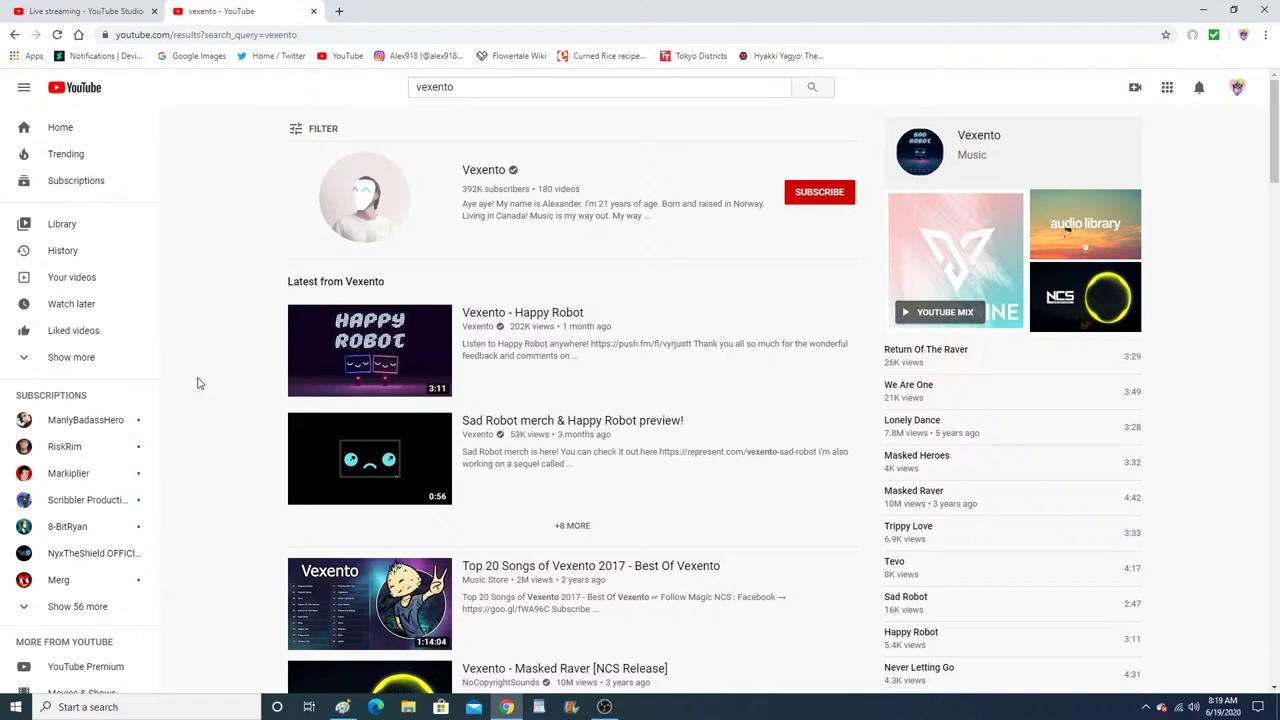
pyautogui.scroll(-2, 197, 383)
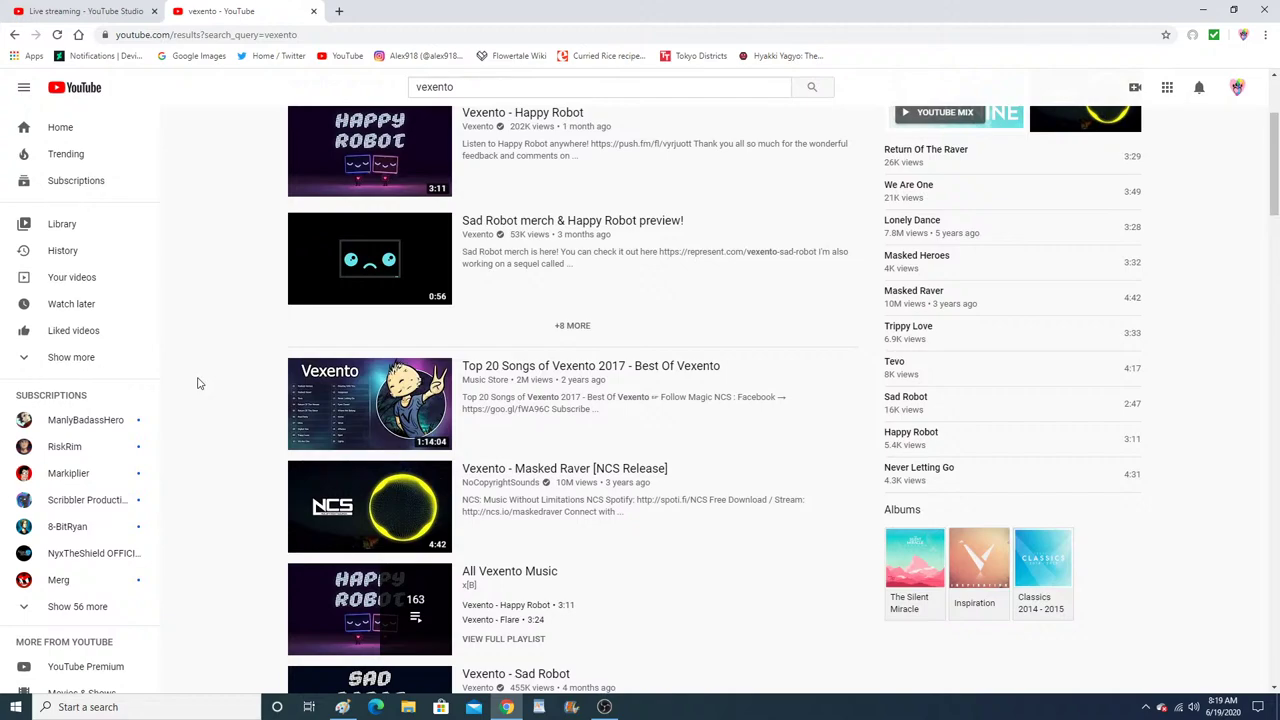
pyautogui.scroll(2, 197, 383)
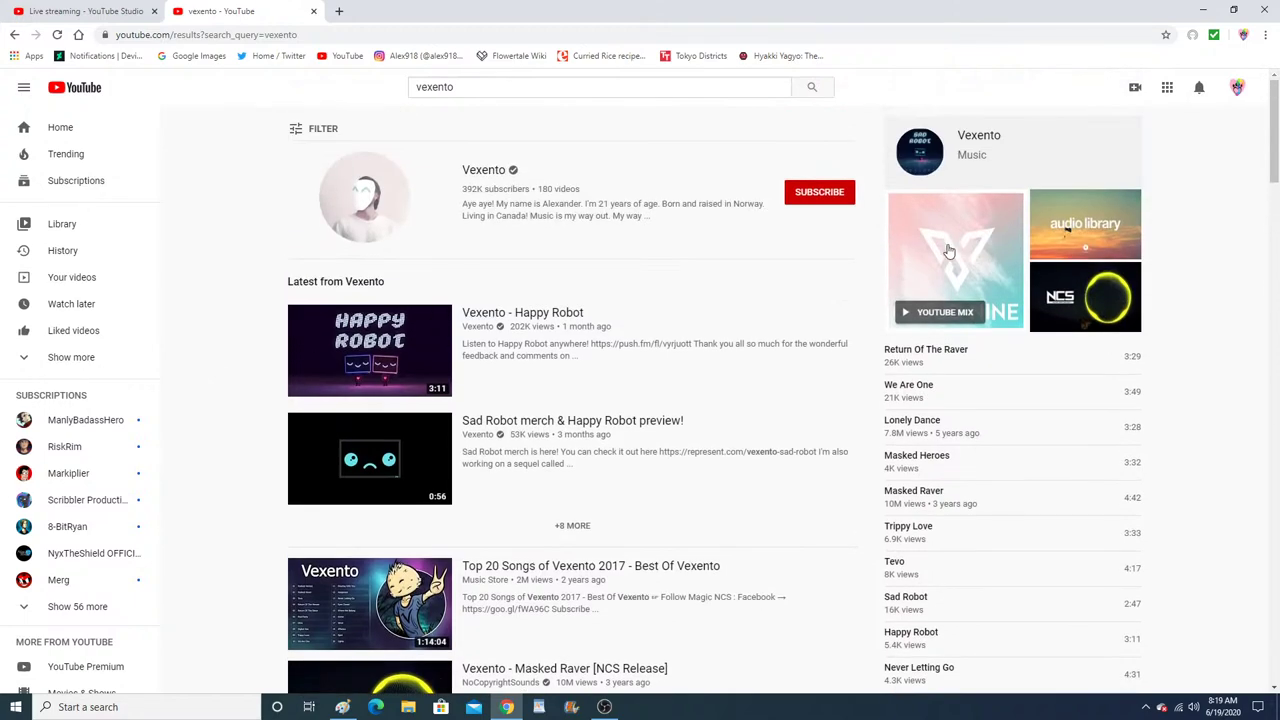
pyautogui.click(951, 252)
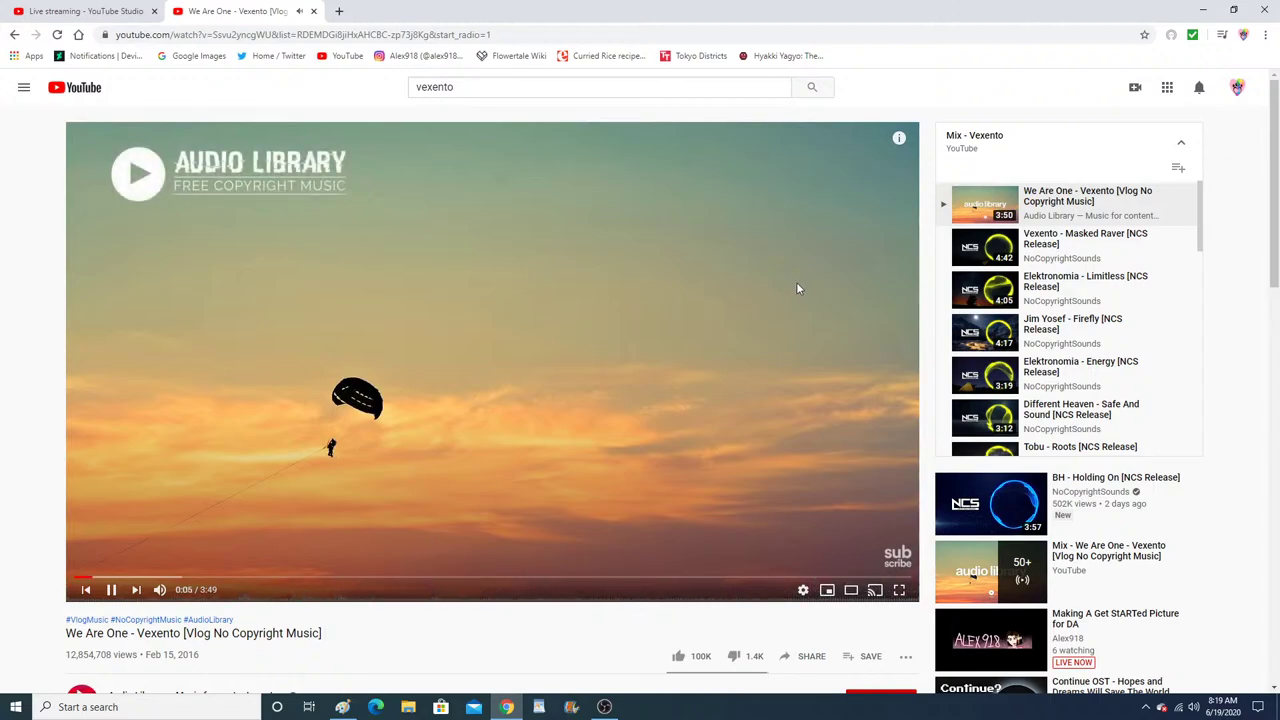
pyautogui.click(342, 707)
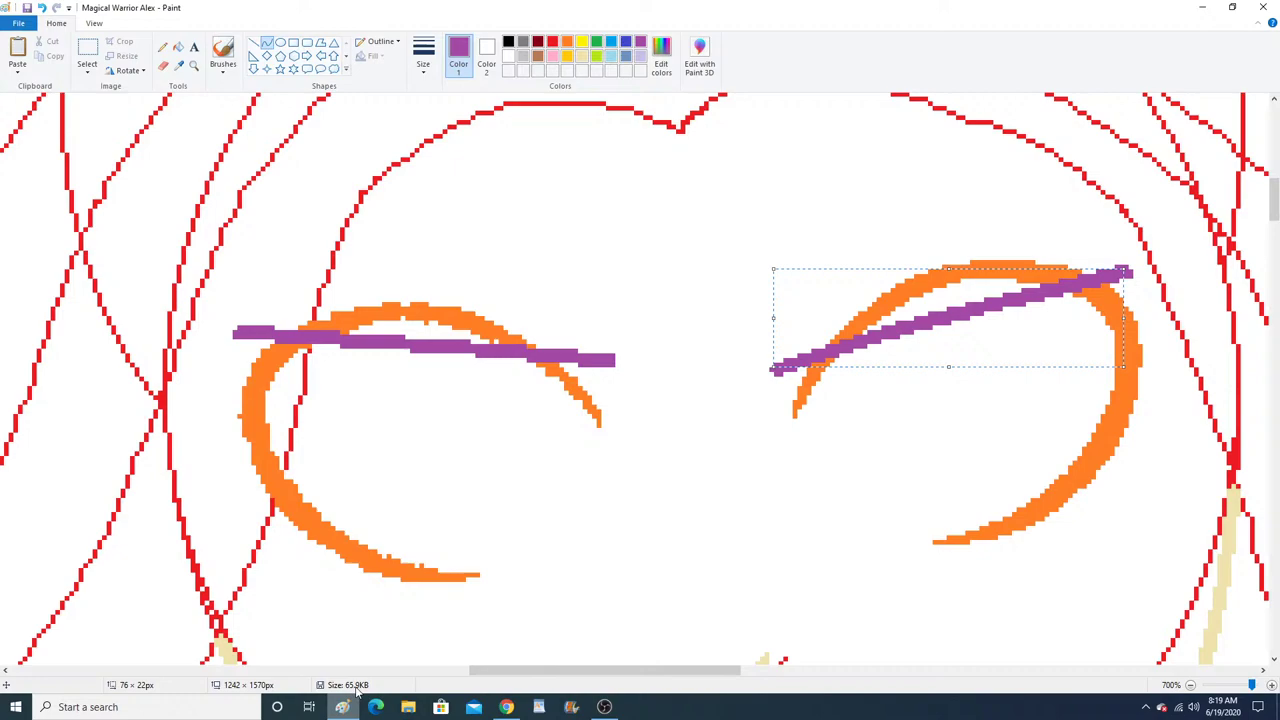
# Thicken the inner halves of both purple eyelid lines with extra straight purple lines tapering towards the outer ends.
pyautogui.click(254, 42)
pyautogui.moveTo(607, 360); pyautogui.dragTo(607, 344)
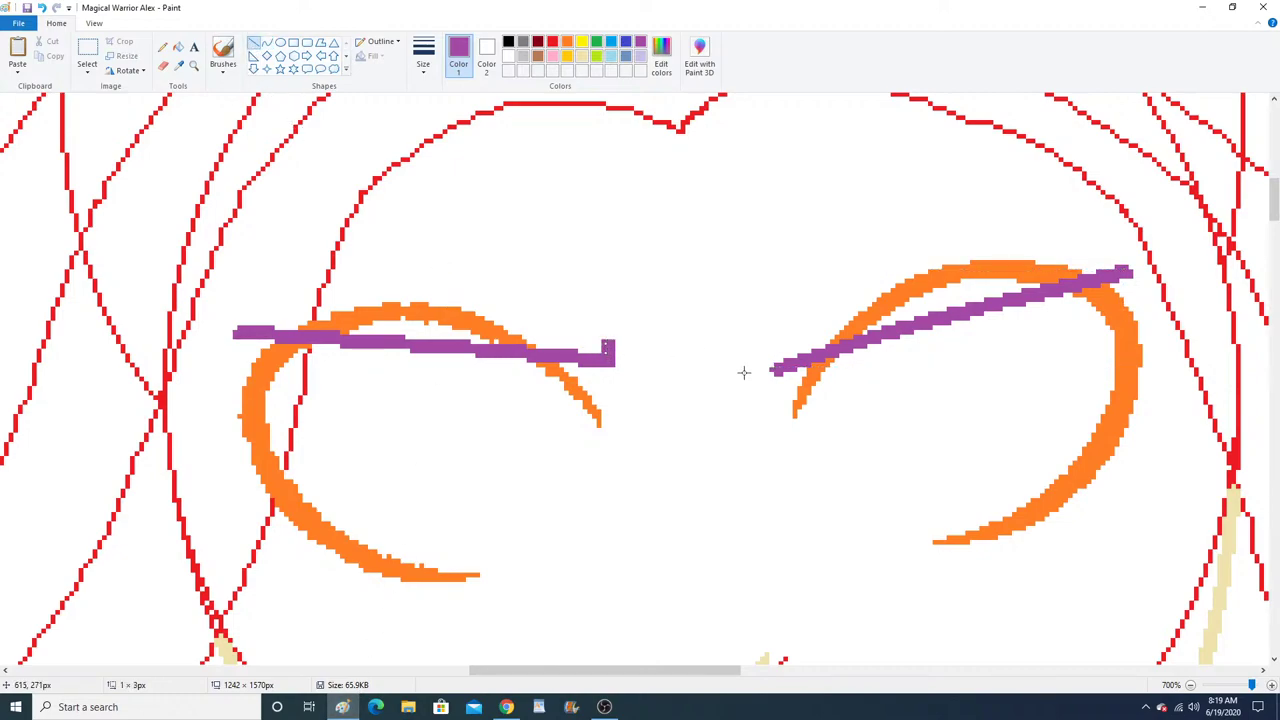
pyautogui.moveTo(776, 372); pyautogui.dragTo(765, 357)
pyautogui.moveTo(607, 345); pyautogui.dragTo(237, 330)
pyautogui.moveTo(765, 357); pyautogui.dragTo(1124, 268)
# Choose the thinnest line width and round off the inner ends of the purple eyelid lines with the Pencil, sampling their purple.
pyautogui.click(162, 46)
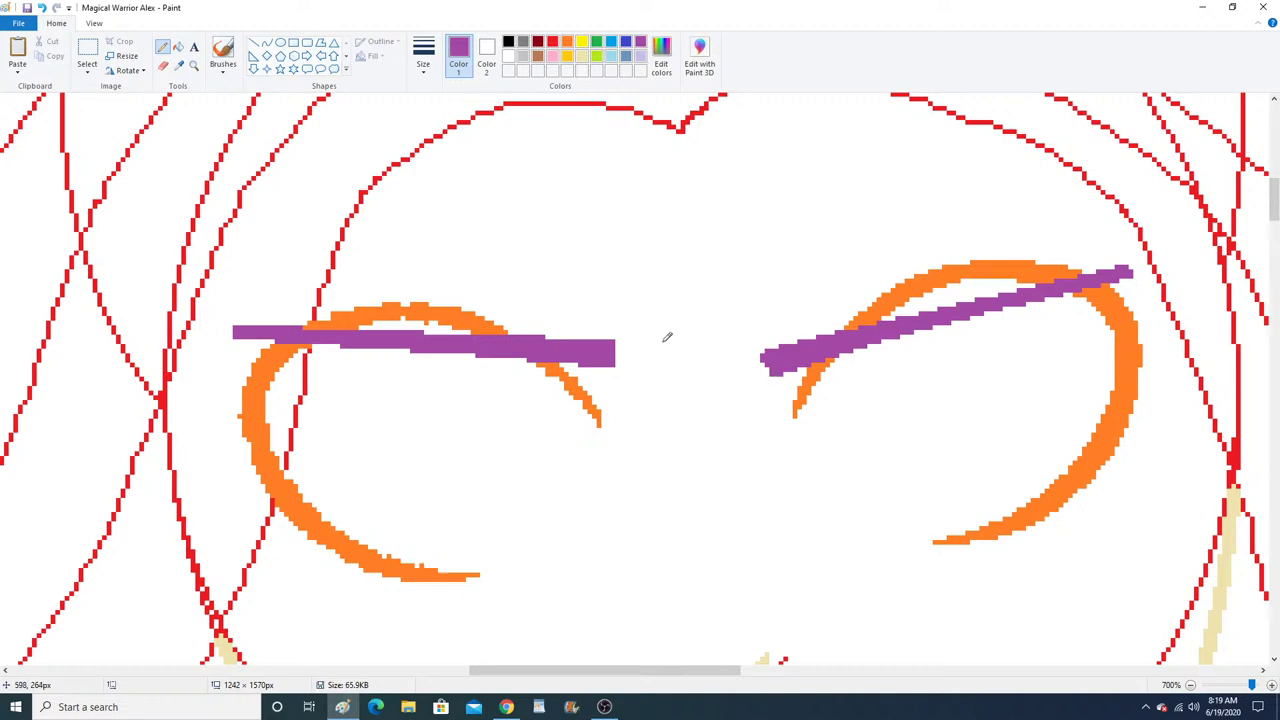
pyautogui.click(266, 42)
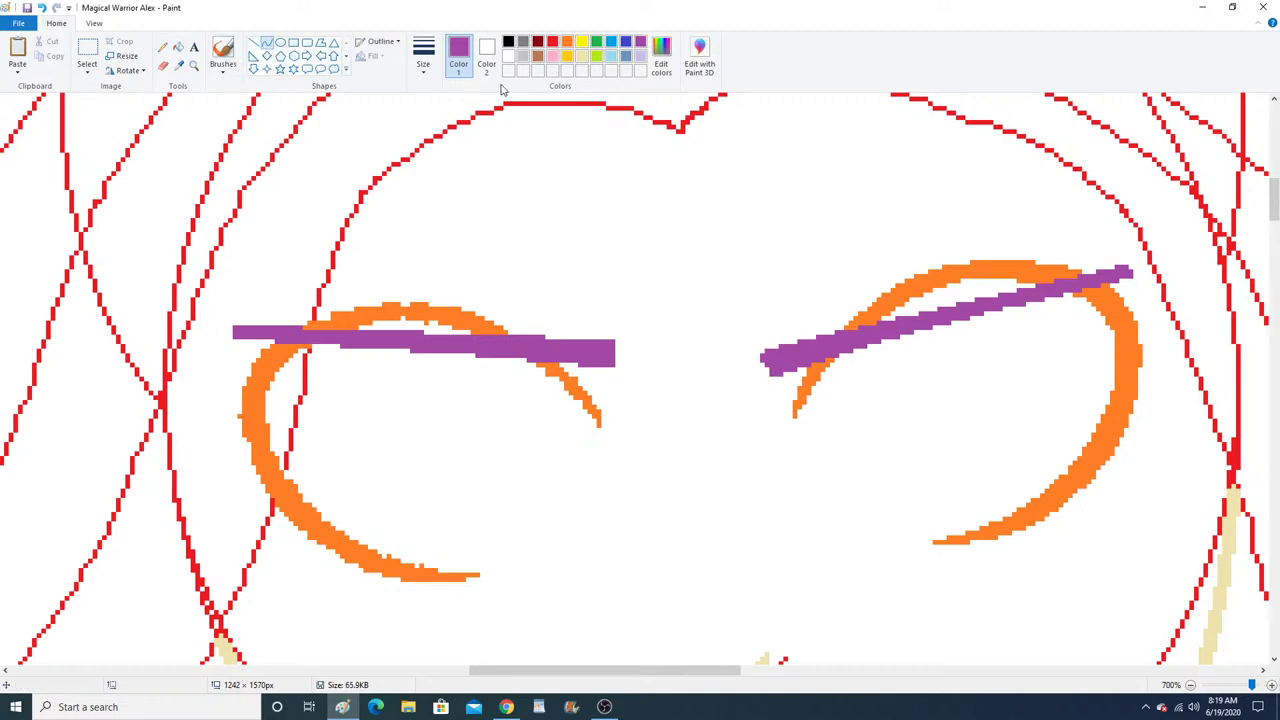
pyautogui.click(507, 42)
pyautogui.click(423, 58)
pyautogui.click(429, 93)
pyautogui.click(164, 47)
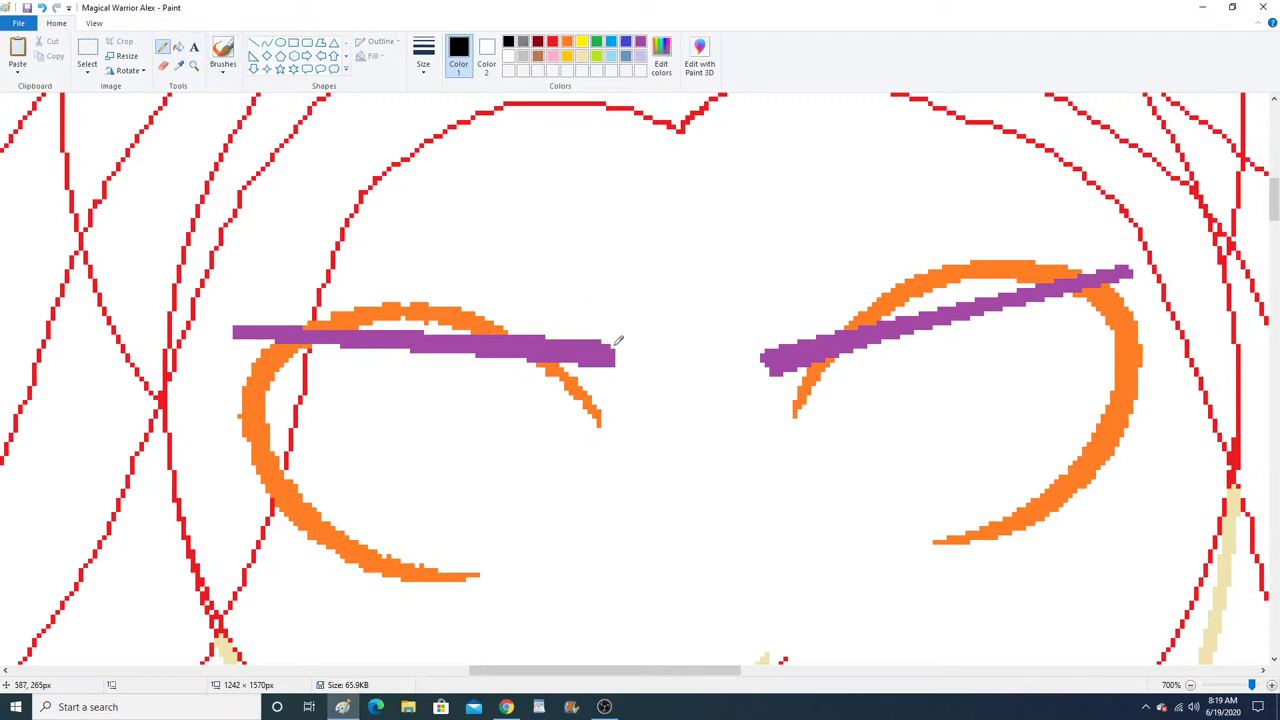
pyautogui.click(179, 65)
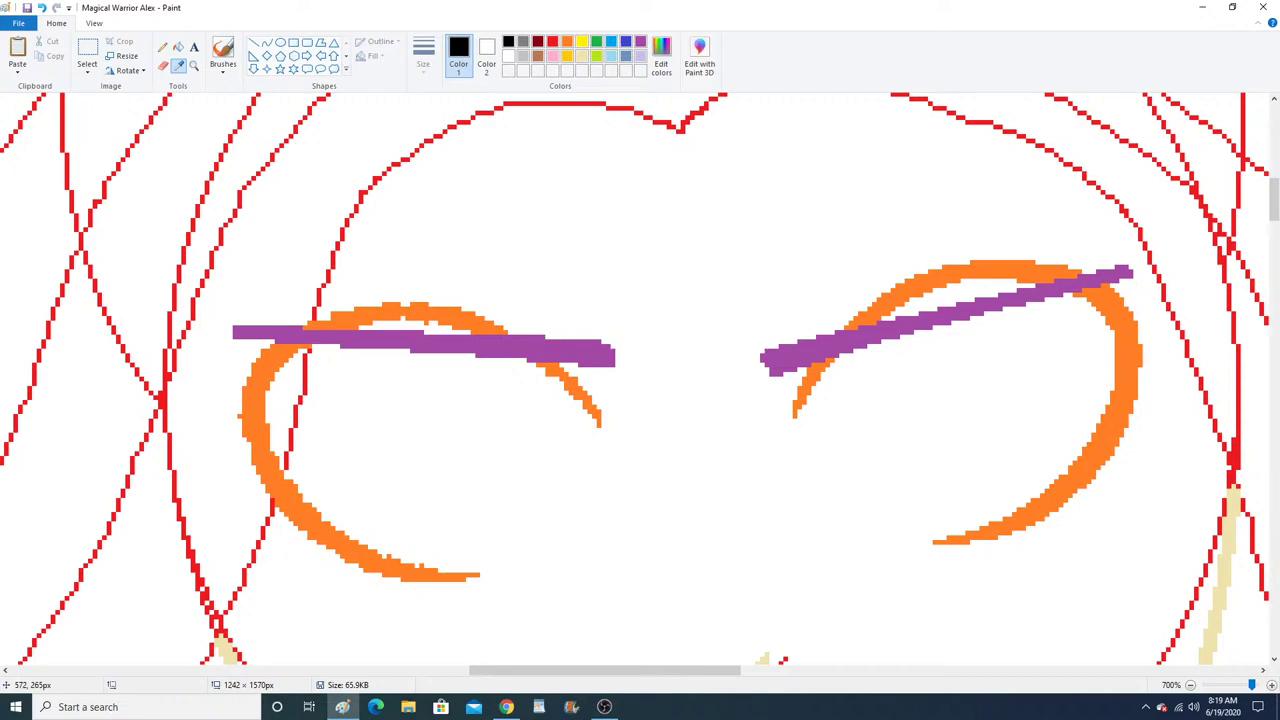
pyautogui.click(602, 348)
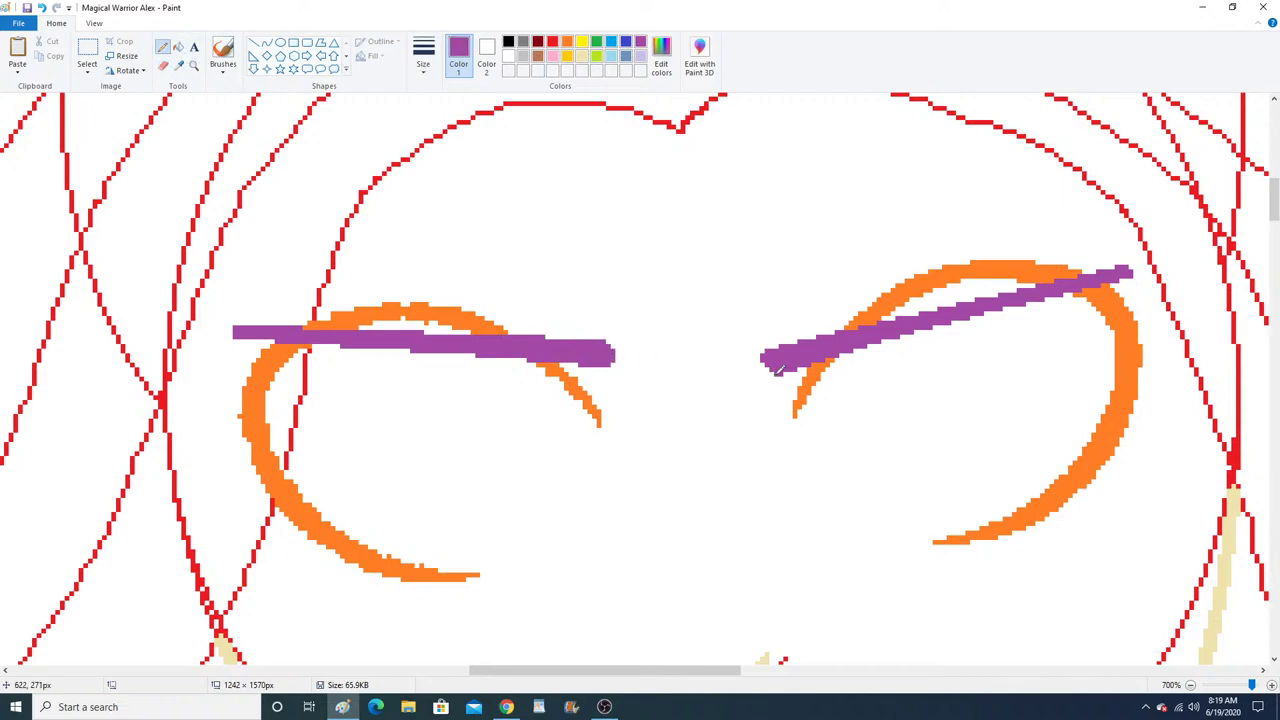
# Outline the left eye's large orange arc with thin black curves, about 53 × 50 px inside and 20 × 41 and 39 × 13 px outside.
pyautogui.click(266, 43)
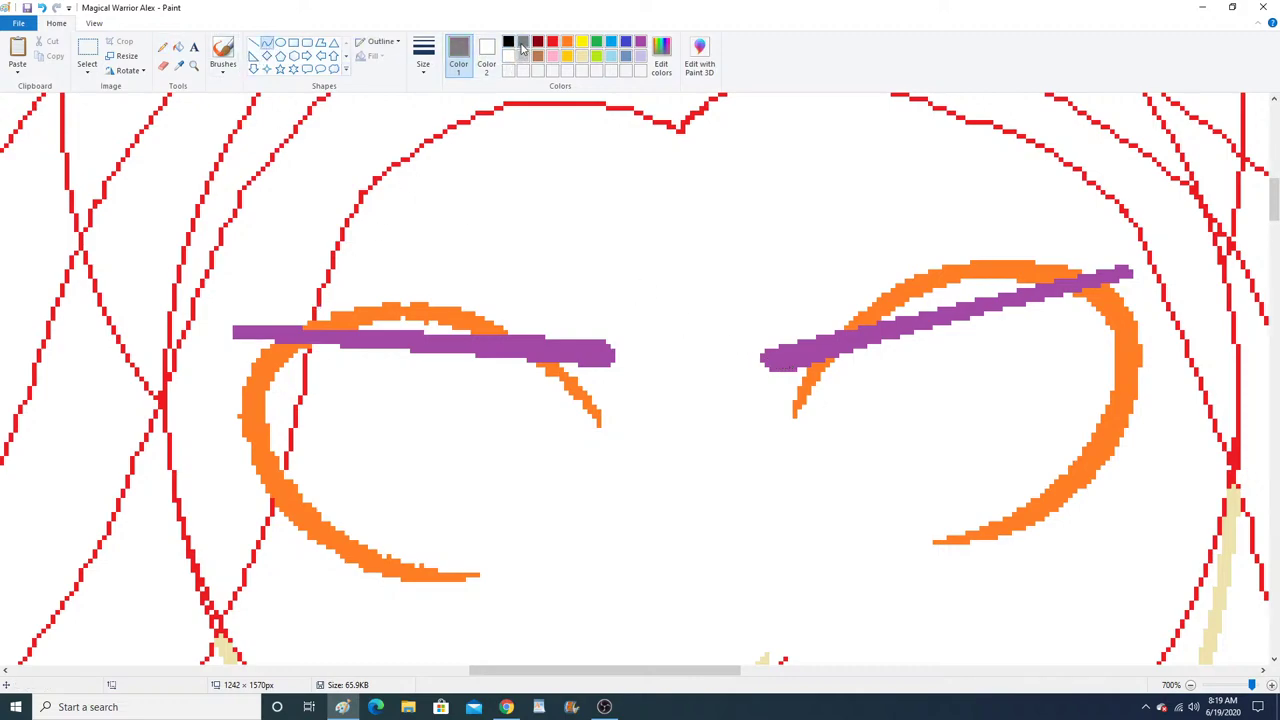
pyautogui.click(508, 42)
pyautogui.moveTo(308, 345); pyautogui.dragTo(476, 574)
pyautogui.moveTo(316, 377); pyautogui.dragTo(234, 534)
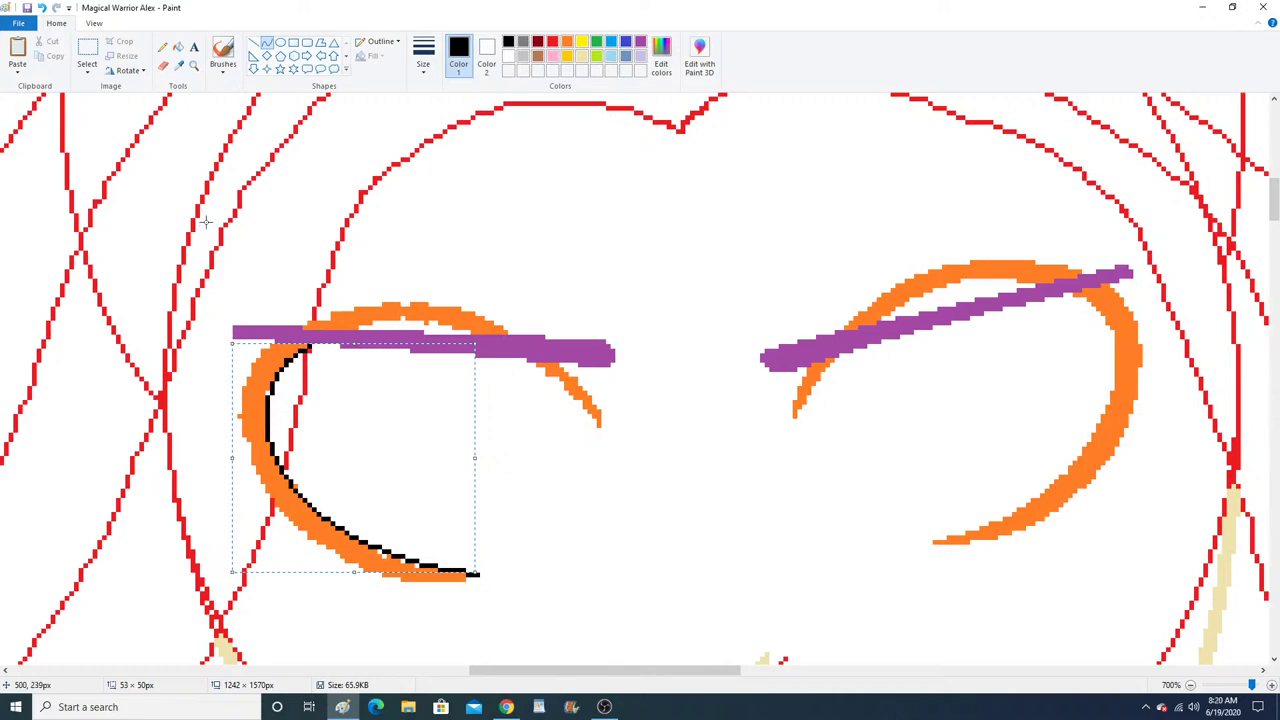
pyautogui.click(267, 42)
pyautogui.moveTo(270, 340); pyautogui.dragTo(293, 528)
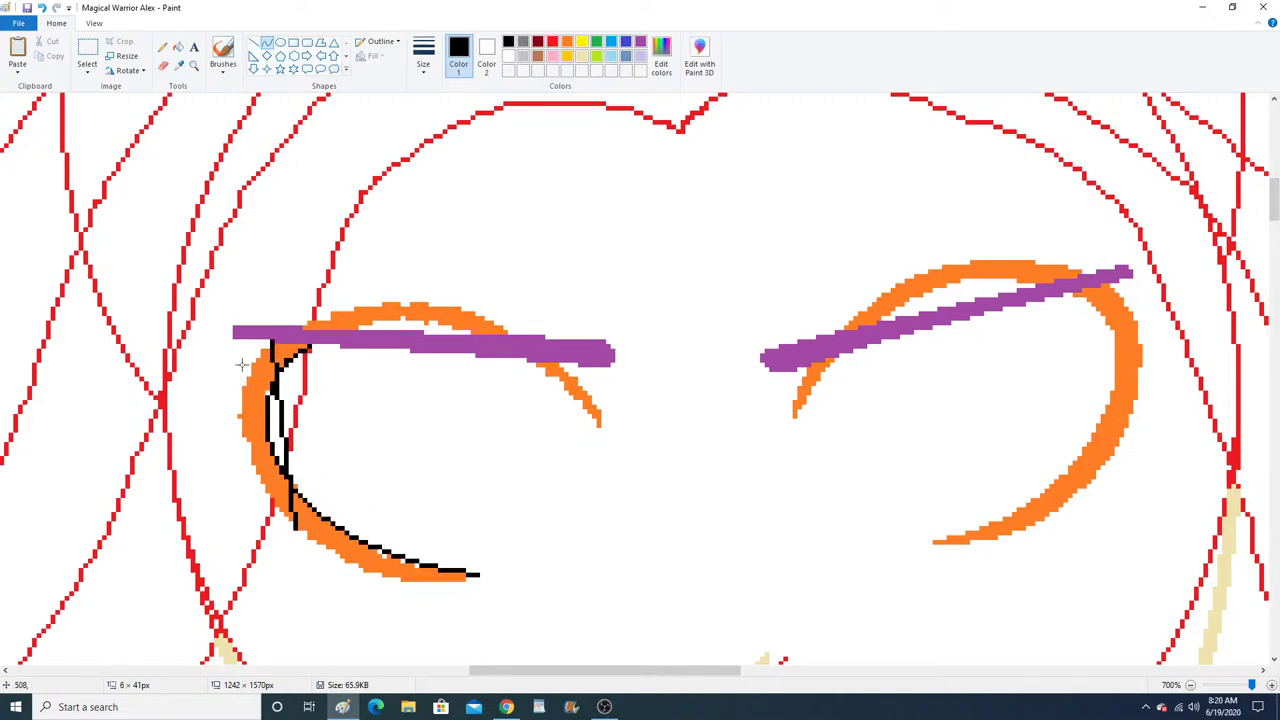
pyautogui.moveTo(242, 365); pyautogui.dragTo(208, 430)
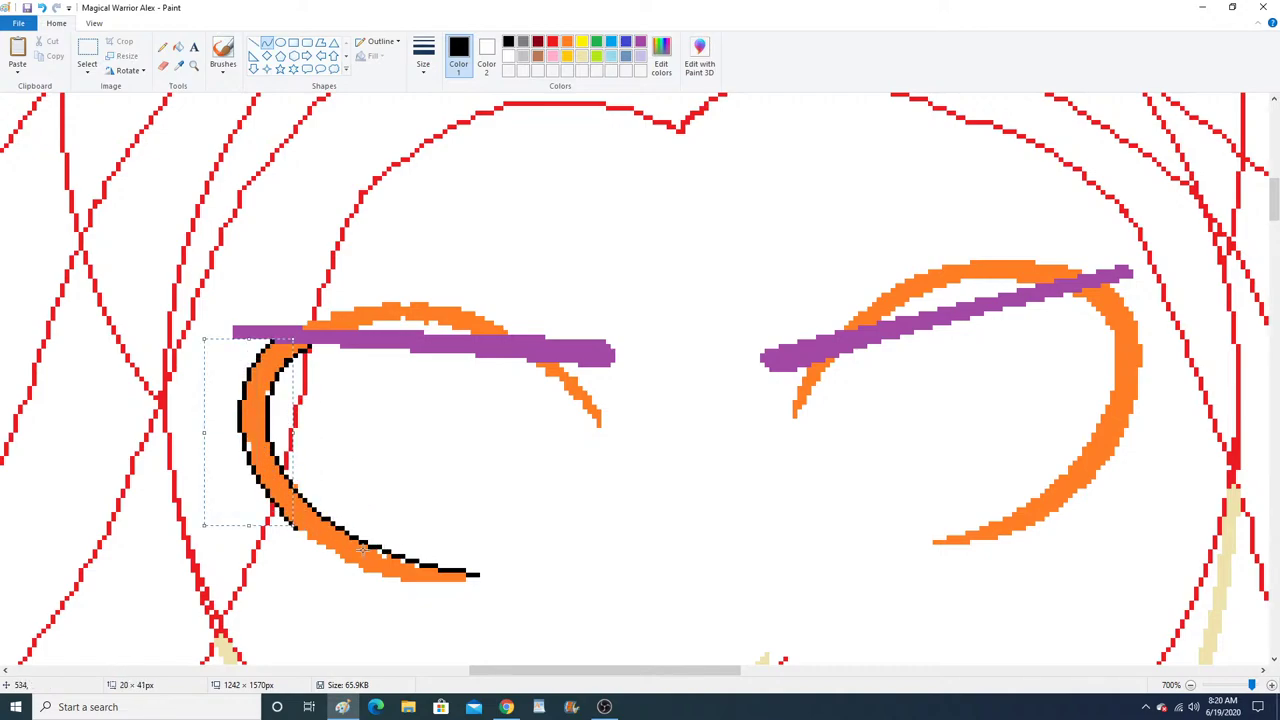
pyautogui.moveTo(476, 573); pyautogui.dragTo(298, 531)
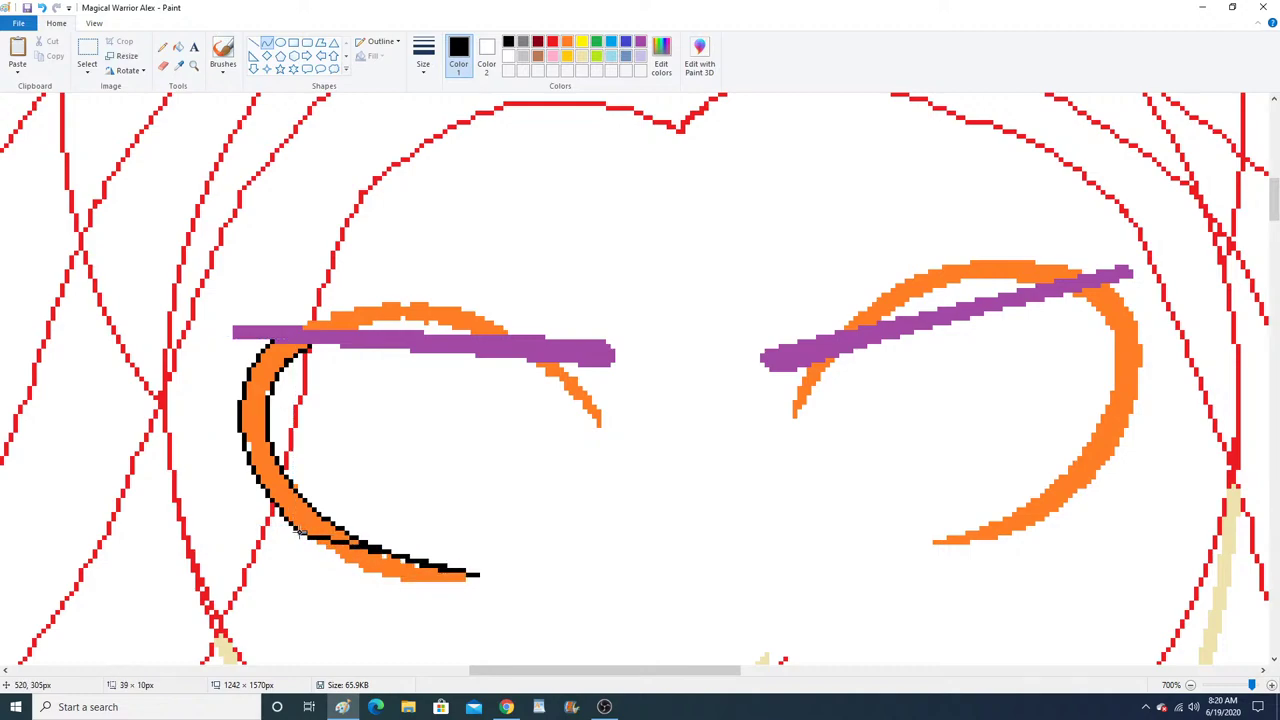
pyautogui.moveTo(418, 587); pyautogui.dragTo(359, 585)
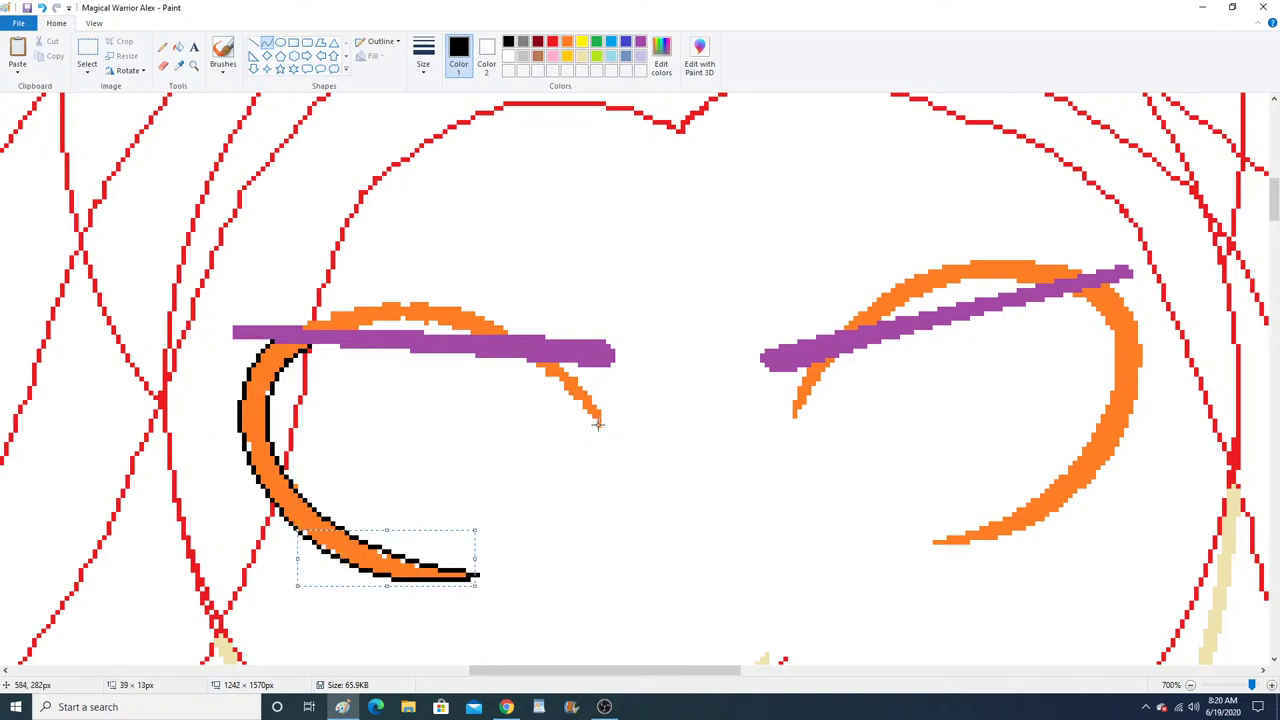
# Outline the small orange inner corners of both eyes with thin black curves running from the purple lines to the tips.
pyautogui.moveTo(600, 425)
pyautogui.mouseDown()
pyautogui.moveTo(551, 394)
pyautogui.moveTo(537, 366)
pyautogui.mouseUp()
pyautogui.click(574, 393)
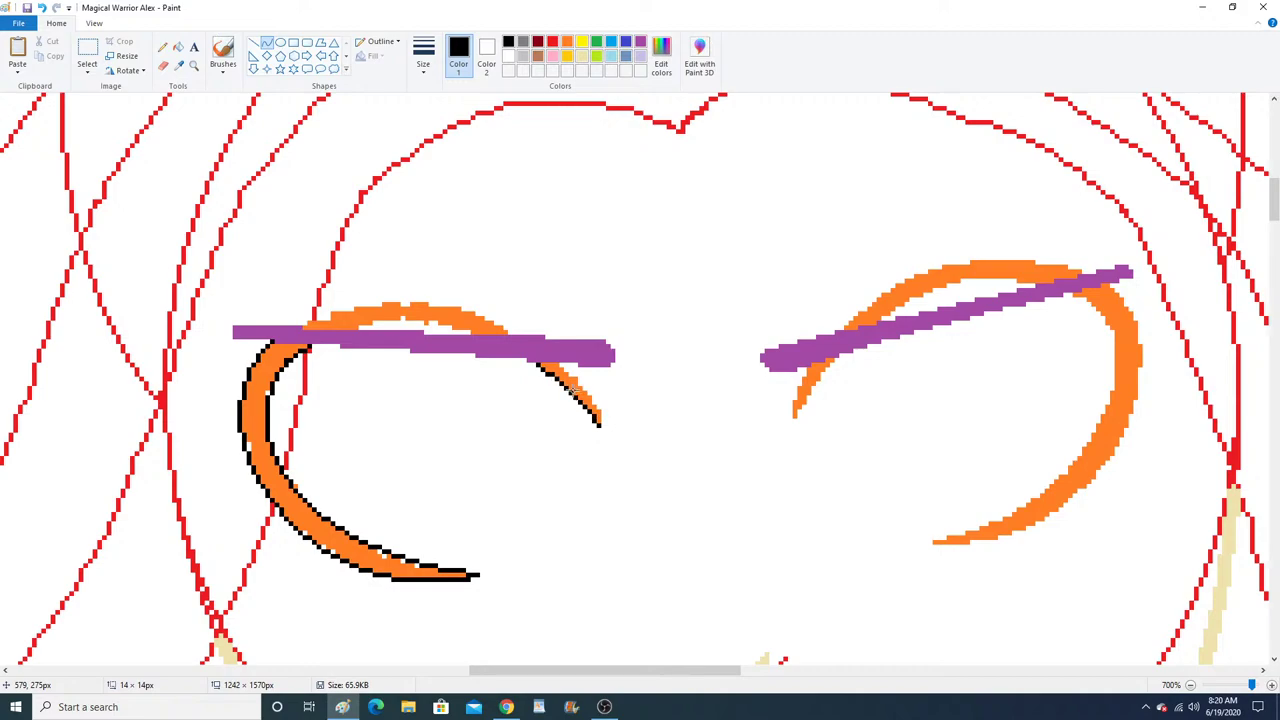
pyautogui.click(572, 390)
pyautogui.moveTo(791, 418)
pyautogui.mouseDown()
pyautogui.moveTo(799, 378)
pyautogui.moveTo(795, 393)
pyautogui.mouseUp()
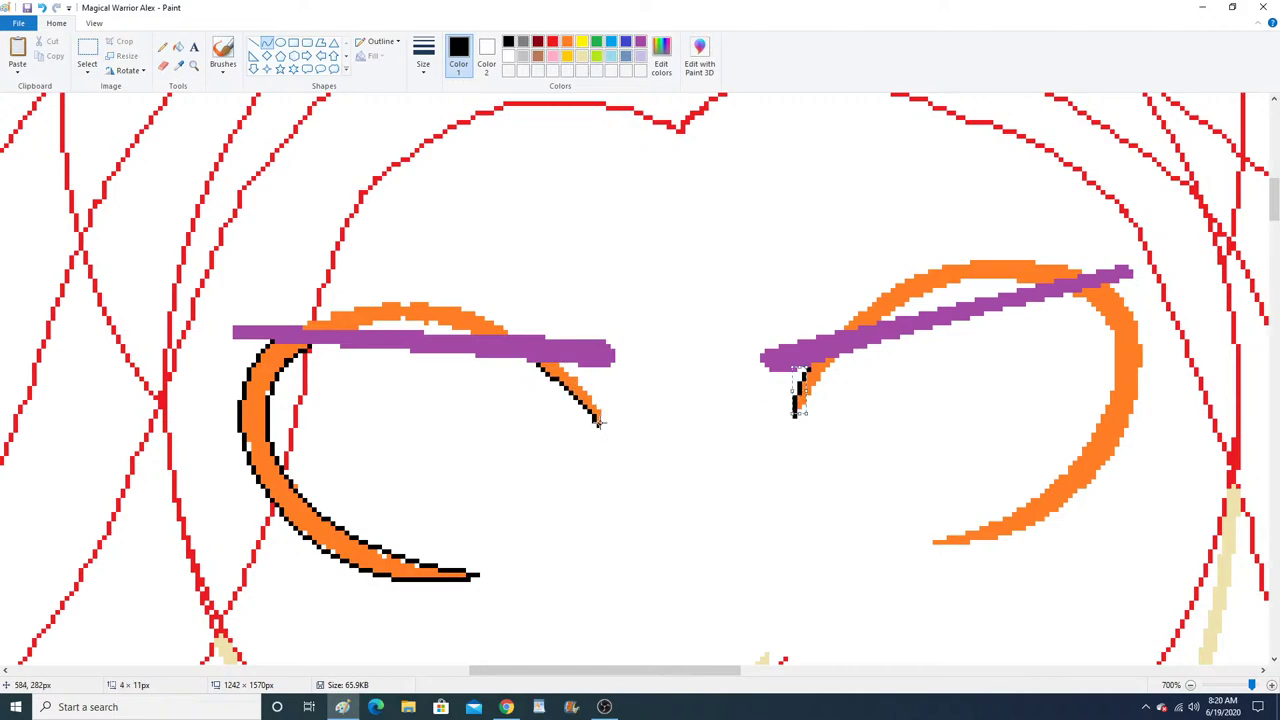
pyautogui.moveTo(598, 422); pyautogui.dragTo(563, 362)
pyautogui.moveTo(594, 404); pyautogui.dragTo(594, 398)
pyautogui.moveTo(796, 414)
pyautogui.mouseDown()
pyautogui.moveTo(828, 362)
pyautogui.moveTo(817, 381)
pyautogui.mouseUp()
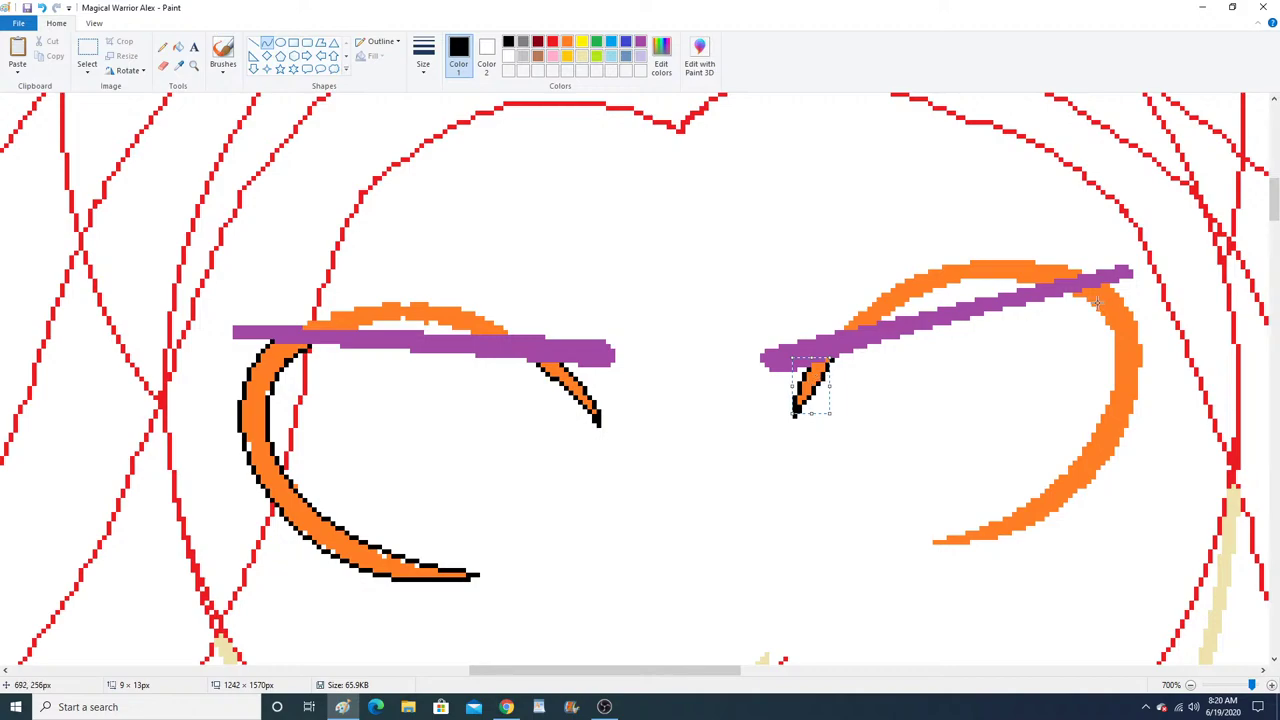
# Outline the inside and outside of the right eye's large orange arc with thin black curves, the lower outer one about 40 × 25 px.
pyautogui.moveTo(1065, 292); pyautogui.dragTo(1108, 404)
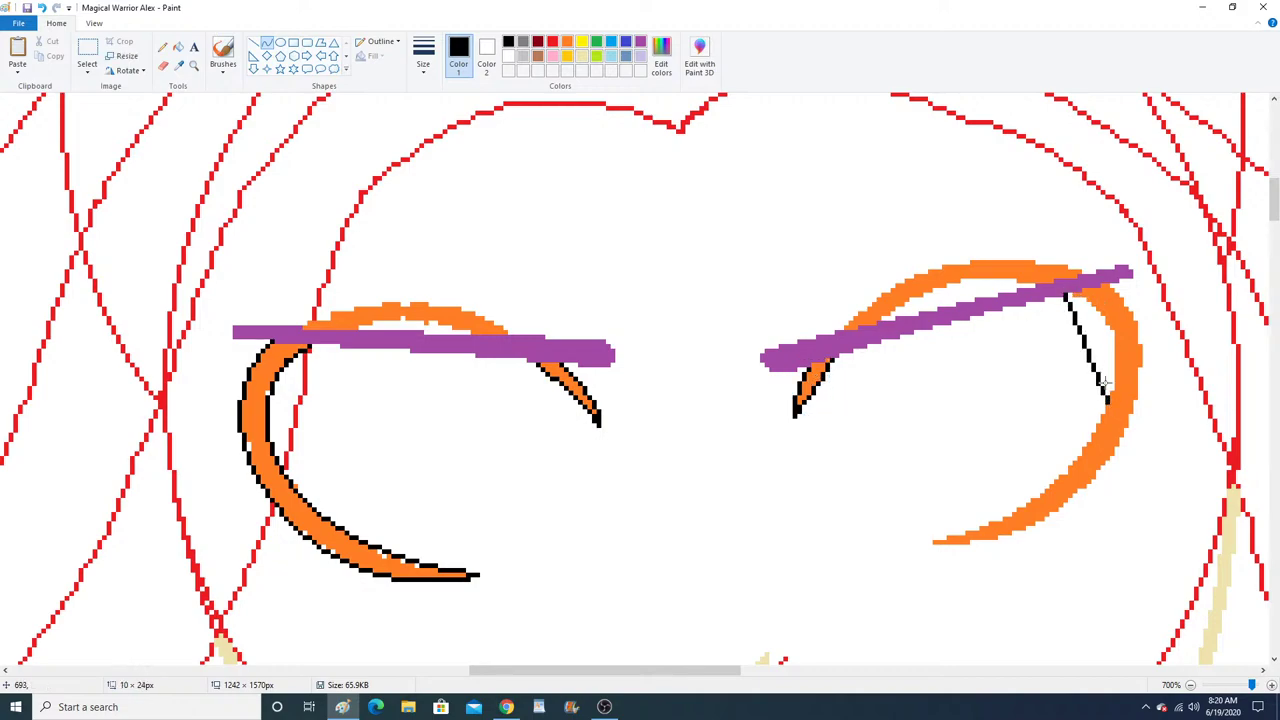
pyautogui.moveTo(1086, 345)
pyautogui.mouseDown()
pyautogui.moveTo(1105, 305)
pyautogui.moveTo(1135, 342)
pyautogui.mouseUp()
pyautogui.moveTo(932, 541); pyautogui.dragTo(1107, 401)
pyautogui.moveTo(1012, 508); pyautogui.dragTo(1068, 492)
pyautogui.moveTo(1111, 285); pyautogui.dragTo(1126, 424)
pyautogui.moveTo(1138, 313); pyautogui.dragTo(1157, 363)
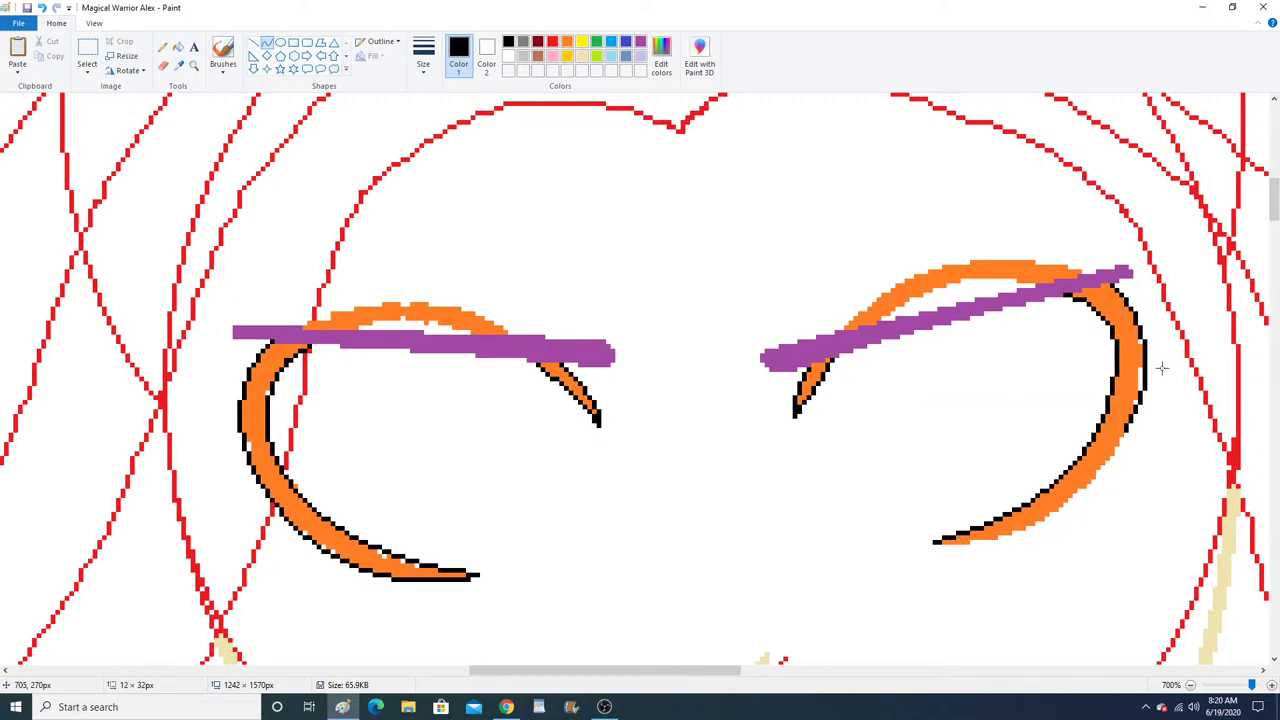
pyautogui.moveTo(935, 541); pyautogui.dragTo(1120, 434)
pyautogui.moveTo(1030, 505); pyautogui.dragTo(1066, 536)
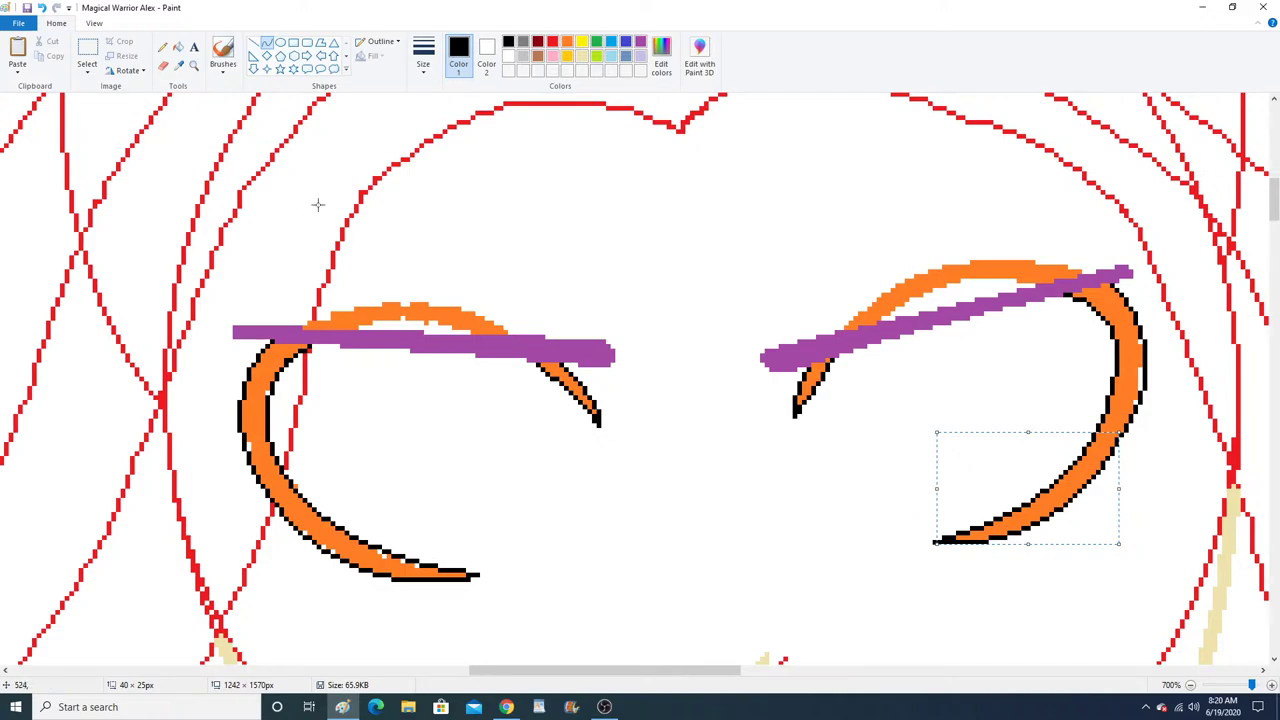
# Pick up the dark brown hair outline colour from the top of the reference character's head.
pyautogui.click(194, 66)
pyautogui.rightClick(391, 301)
pyautogui.rightClick(391, 301)
pyautogui.rightClick(391, 301)
pyautogui.rightClick(391, 301)
pyautogui.rightClick(391, 301)
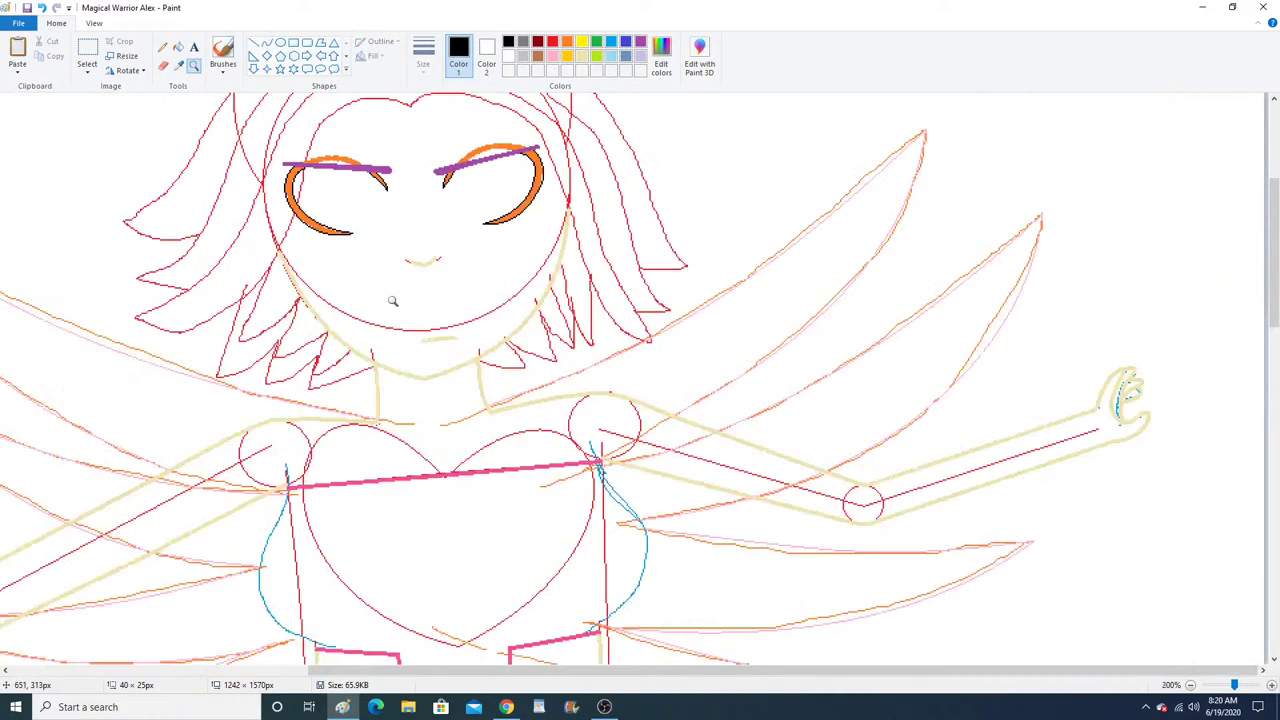
pyautogui.rightClick(392, 301)
pyautogui.scroll(3, 393, 301)
pyautogui.click(303, 261)
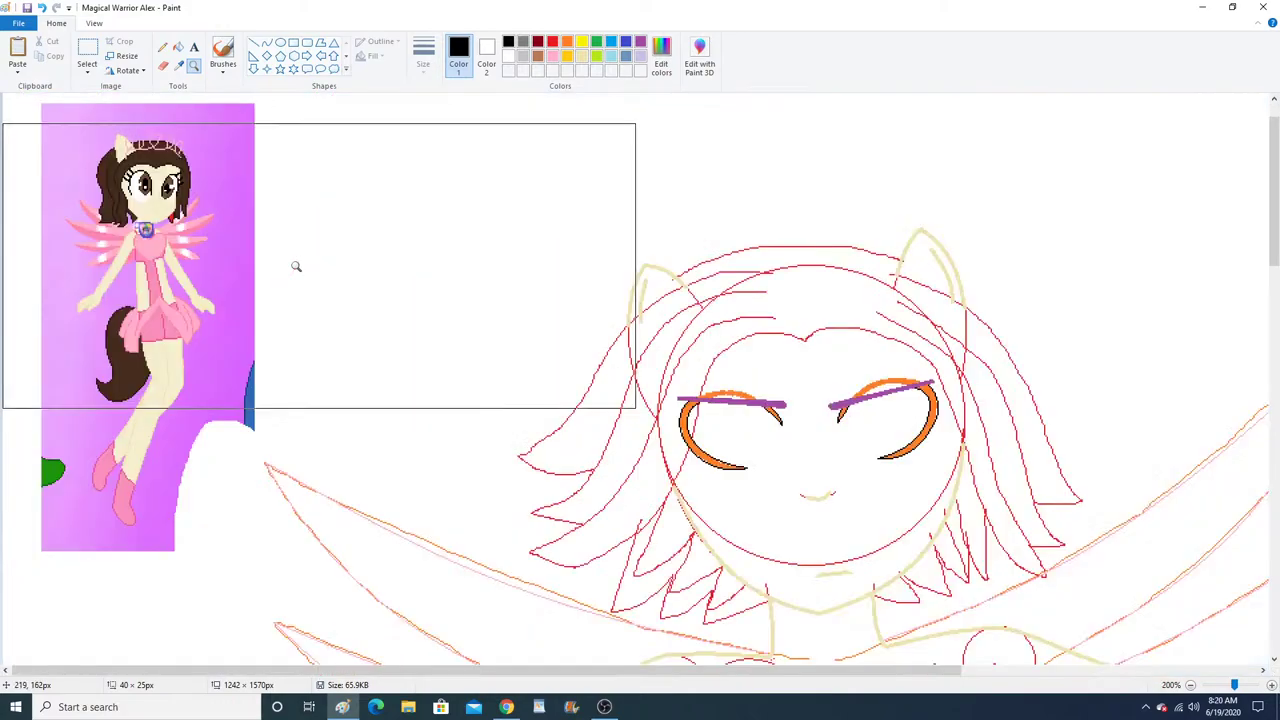
pyautogui.click(298, 264)
pyautogui.click(303, 252)
pyautogui.click(308, 207)
pyautogui.click(316, 221)
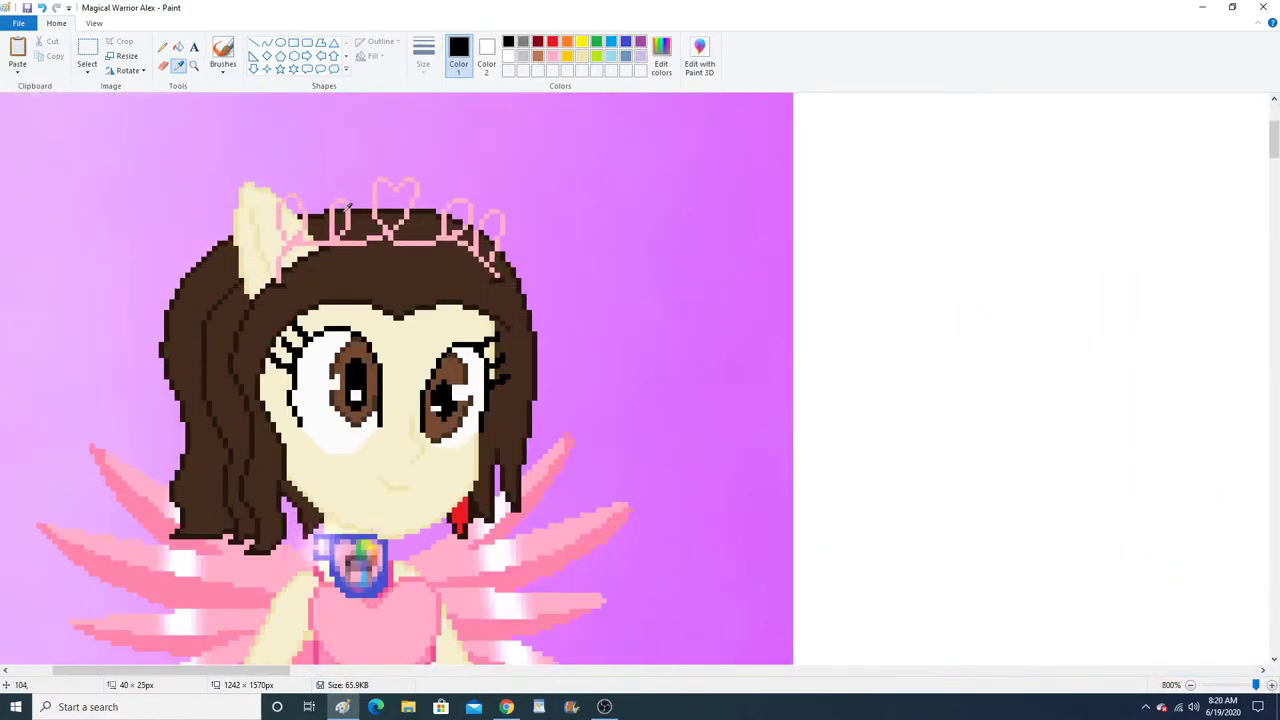
pyautogui.click(371, 207)
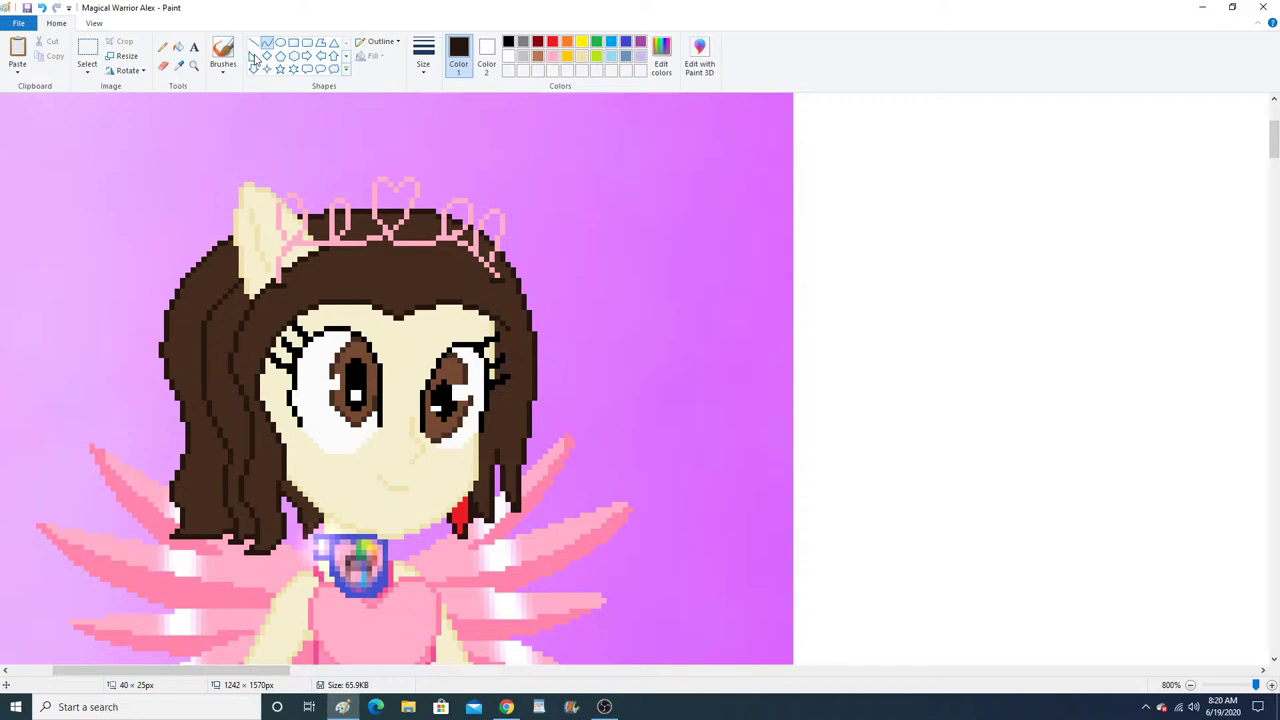
# Return to the sketch's head and set the Curve tool to the second-thinnest line width for the hair.
pyautogui.click(194, 65)
pyautogui.rightClick(441, 283)
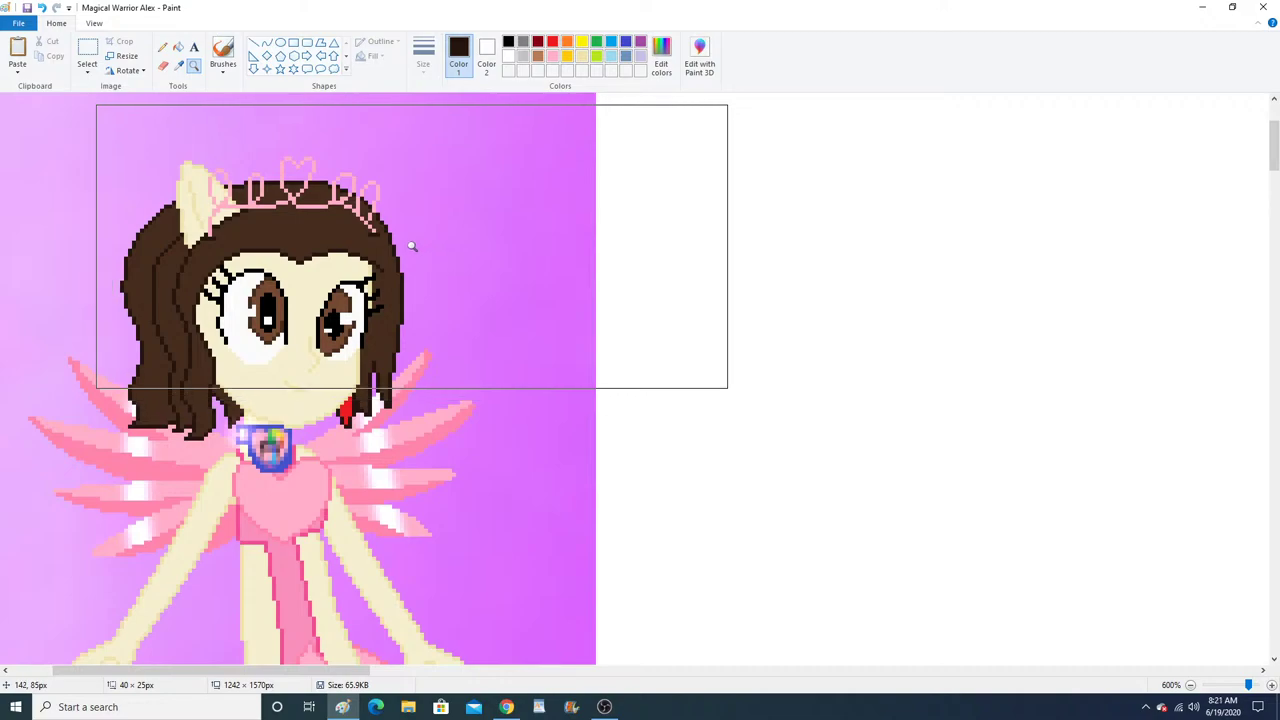
pyautogui.rightClick(411, 245)
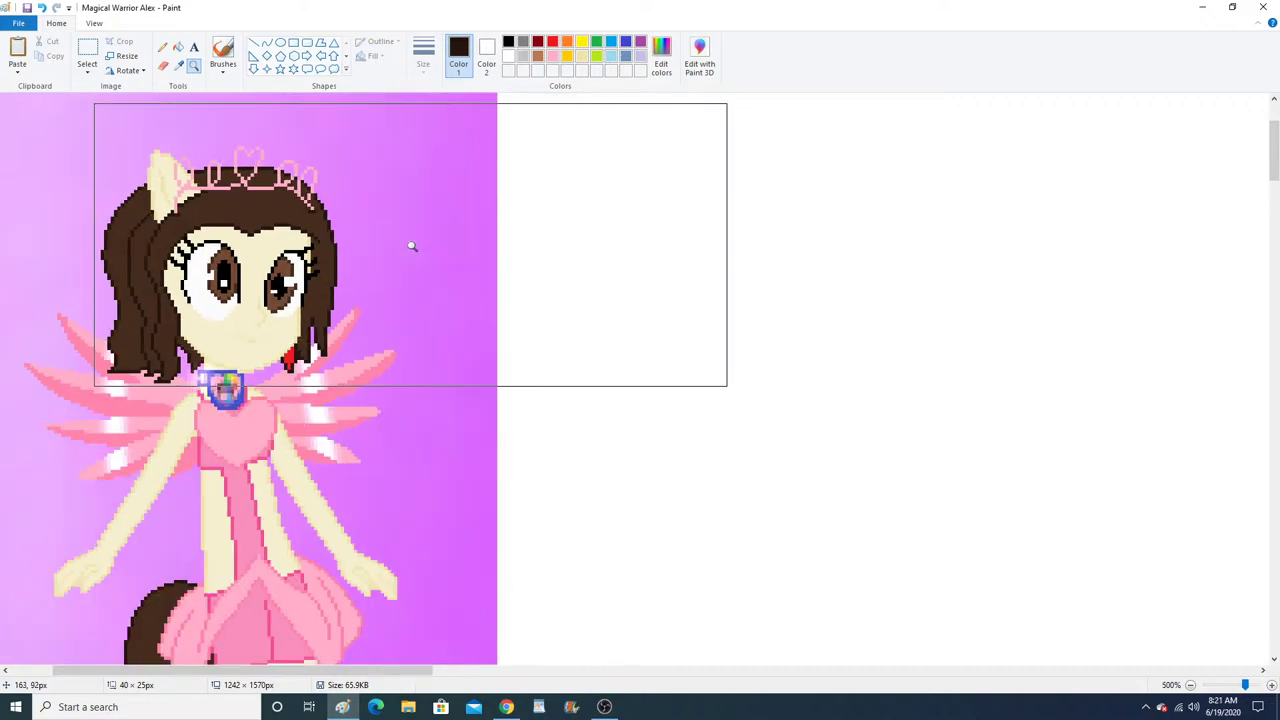
pyautogui.rightClick(411, 246)
pyautogui.rightClick(411, 246)
pyautogui.rightClick(411, 246)
pyautogui.rightClick(411, 246)
pyautogui.click(411, 246)
pyautogui.click(442, 312)
pyautogui.click(442, 312)
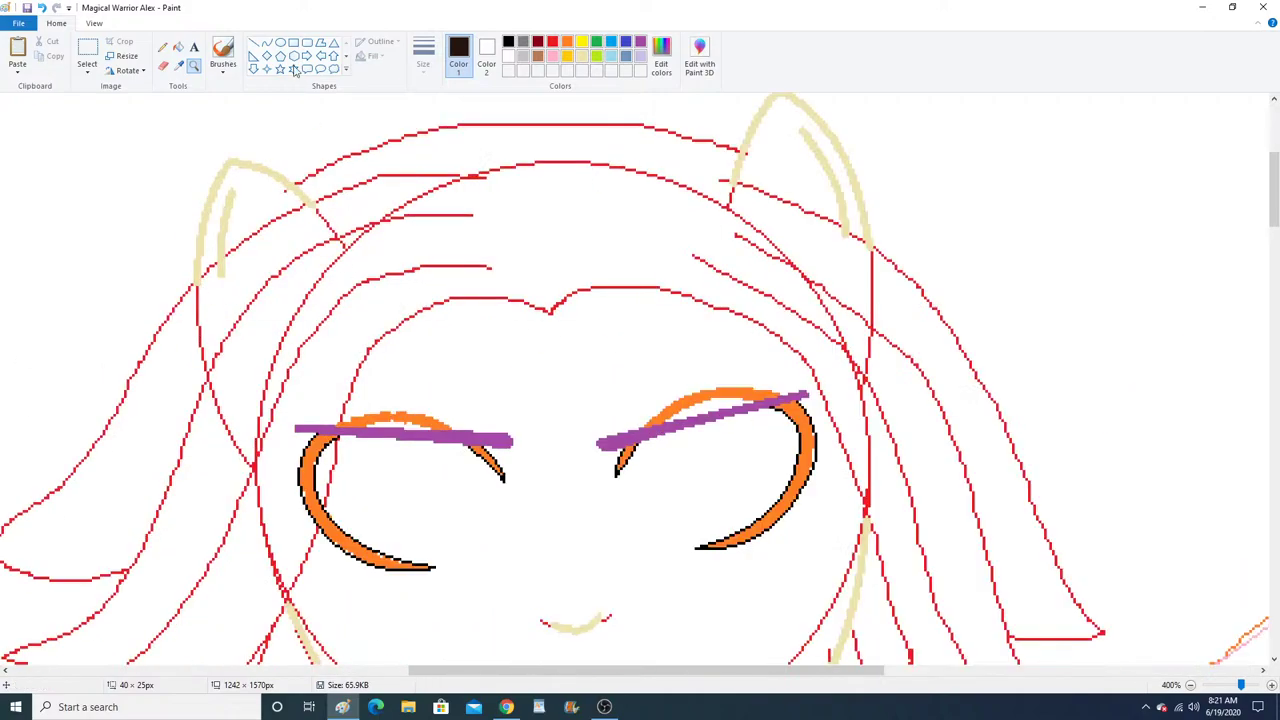
pyautogui.click(267, 42)
pyautogui.click(423, 55)
pyautogui.click(453, 120)
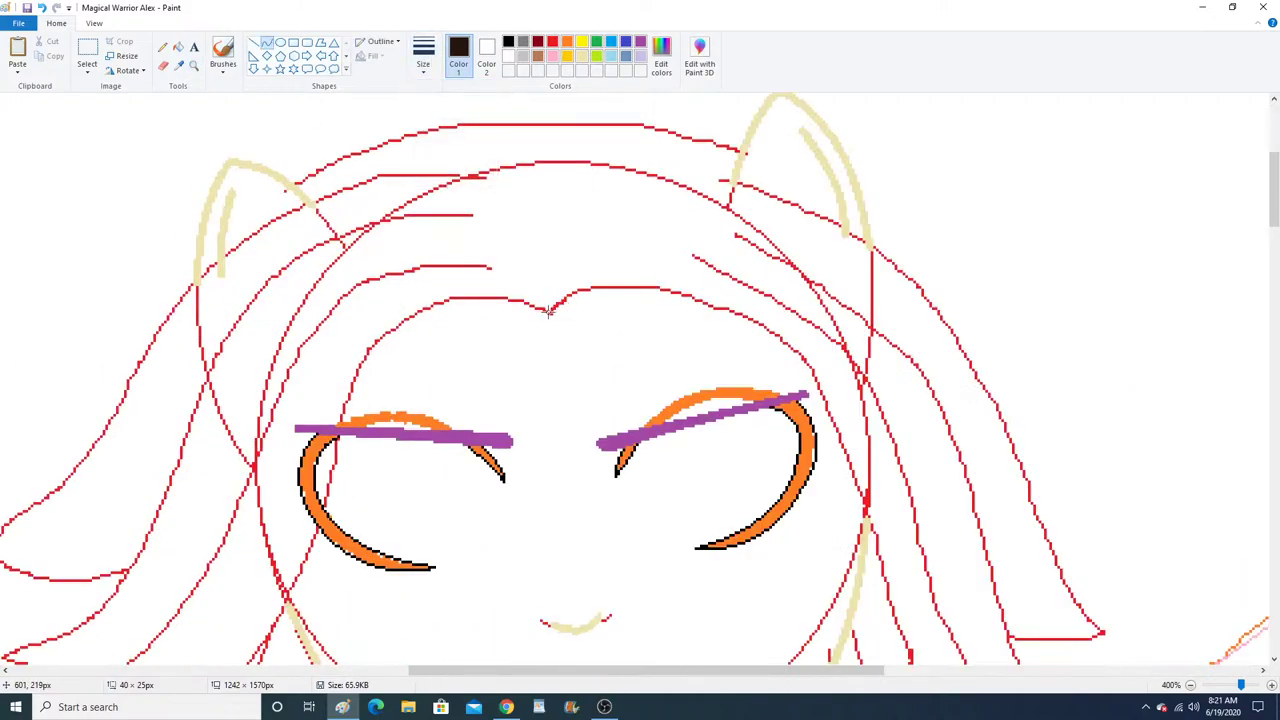
pyautogui.moveTo(549, 312); pyautogui.dragTo(312, 404)
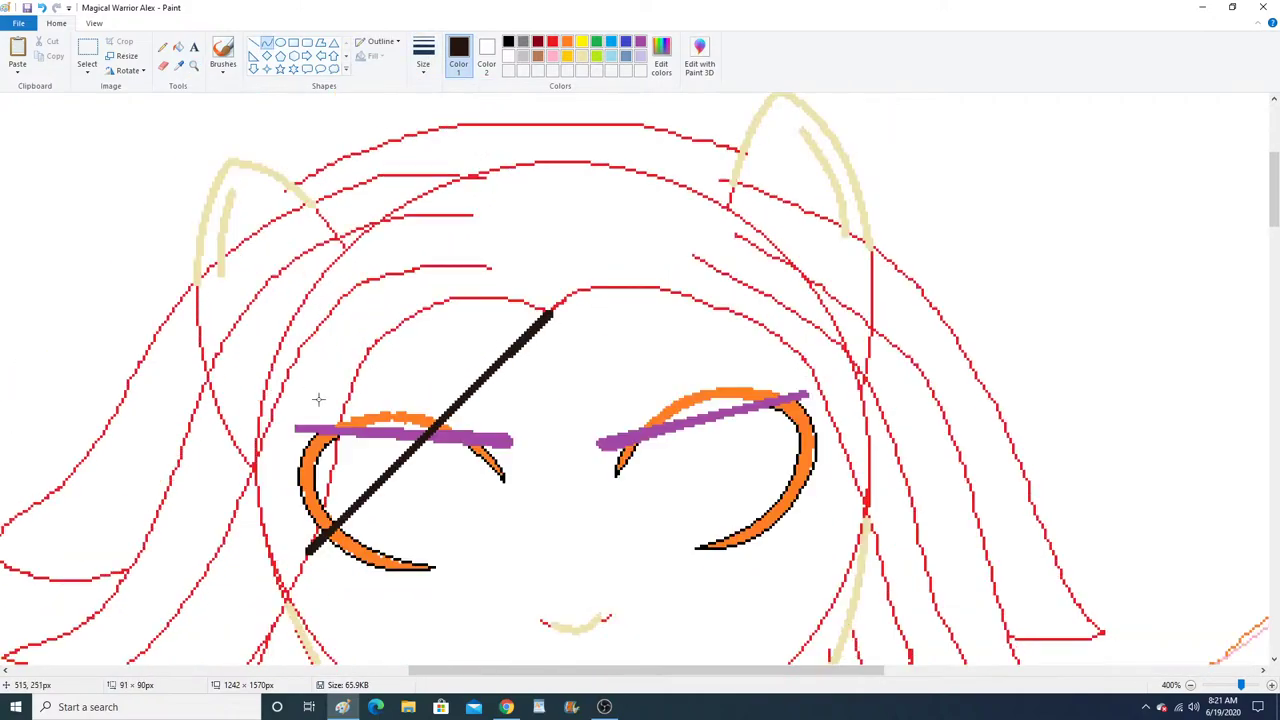
pyautogui.moveTo(507, 296); pyautogui.dragTo(356, 279)
pyautogui.click(43, 8)
# Trace the hairline across the forehead with two dark brown curves meeting at the central point, reaching down to both eyes' outer ends.
pyautogui.moveTo(545, 313); pyautogui.dragTo(343, 407)
pyautogui.moveTo(457, 326); pyautogui.dragTo(366, 295)
pyautogui.moveTo(828, 405); pyautogui.dragTo(548, 316)
pyautogui.moveTo(776, 340); pyautogui.dragTo(700, 249)
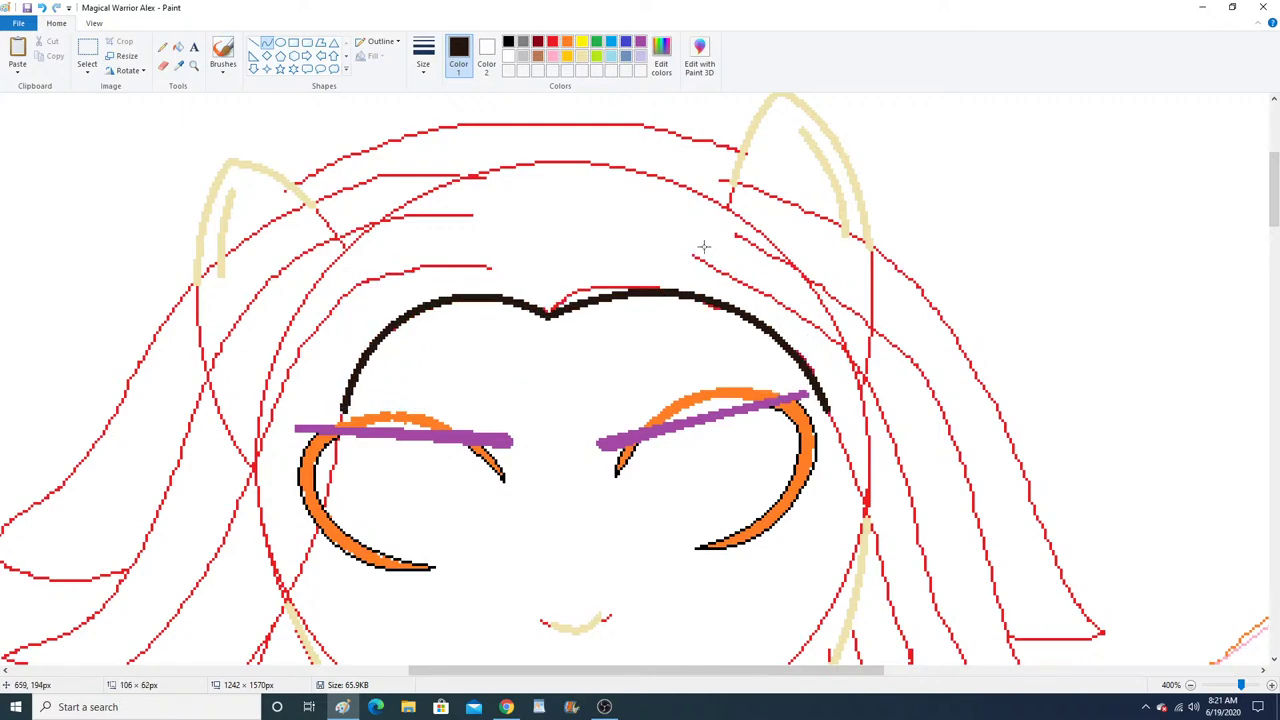
# Continue the hairline down both sides of the face with curves about 28 × 82 px left, and 40 × 109 and 38 × 34 px right.
pyautogui.moveTo(272, 629); pyautogui.dragTo(344, 411)
pyautogui.moveTo(316, 543); pyautogui.dragTo(333, 506)
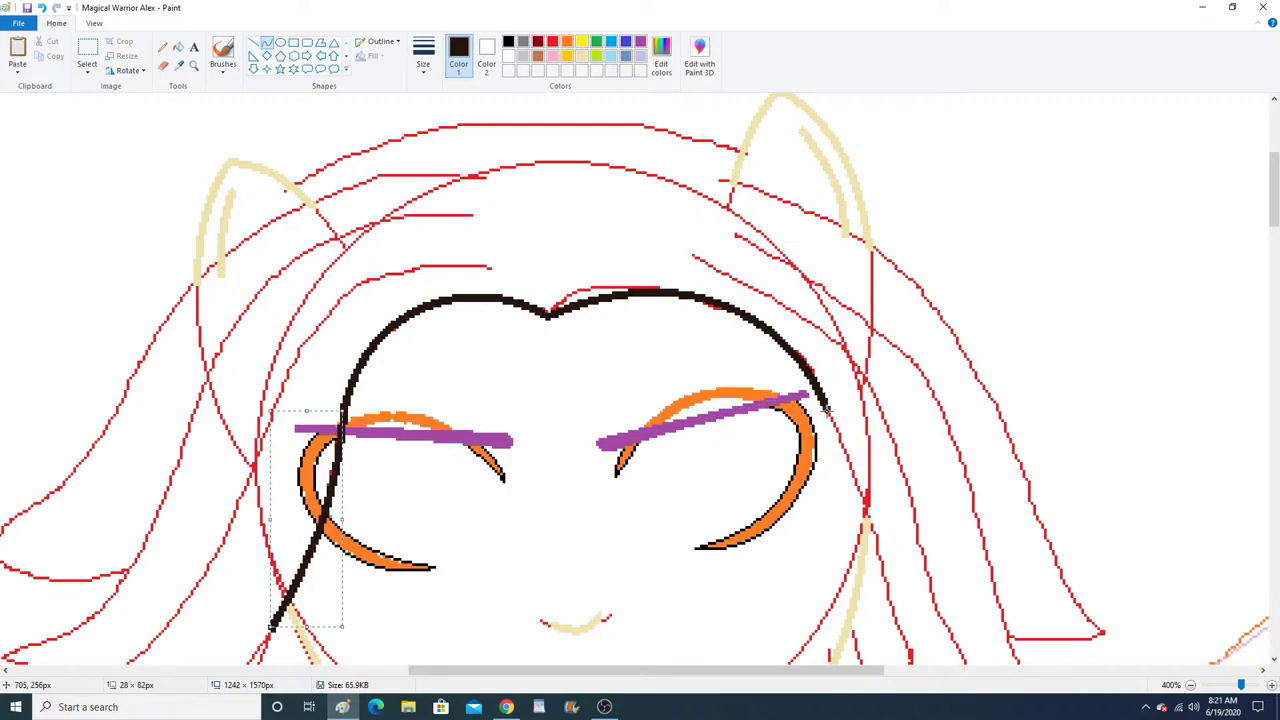
pyautogui.moveTo(826, 411); pyautogui.dragTo(929, 558)
pyautogui.scroll(-2, 843, 437)
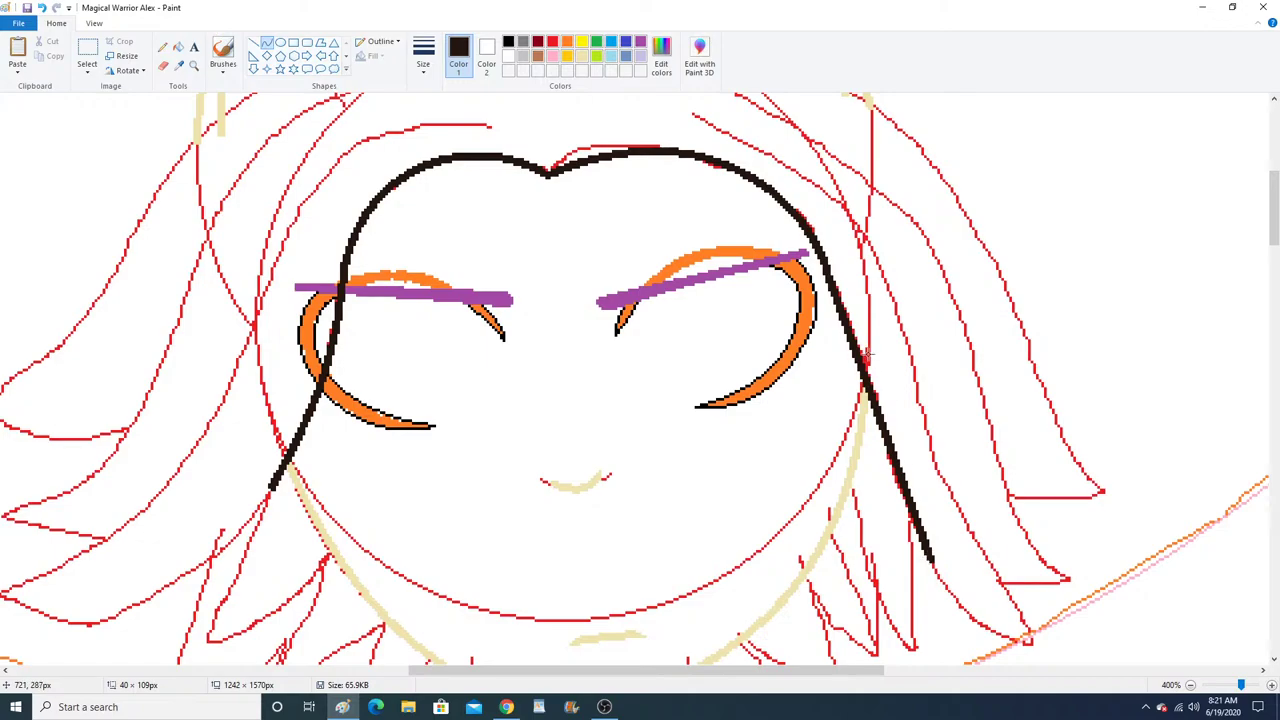
pyautogui.click(862, 354)
pyautogui.click(884, 438)
pyautogui.scroll(-3, 1002, 520)
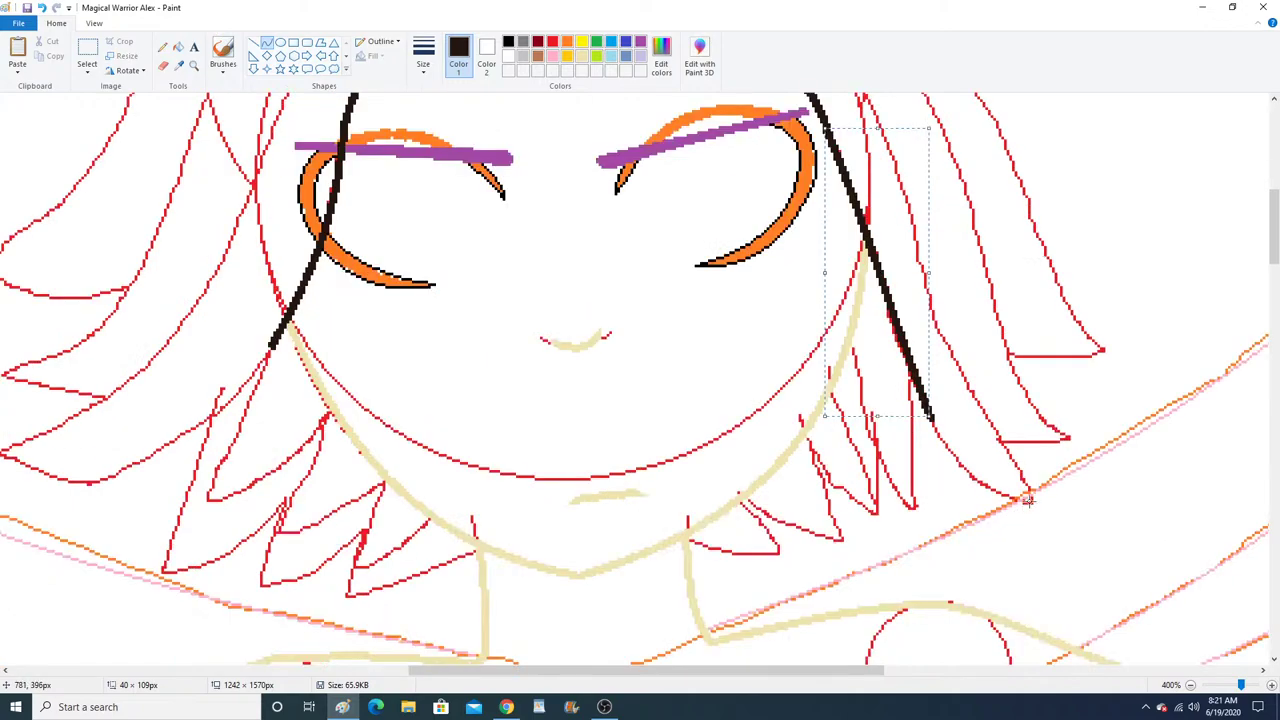
pyautogui.moveTo(1028, 500); pyautogui.dragTo(928, 414)
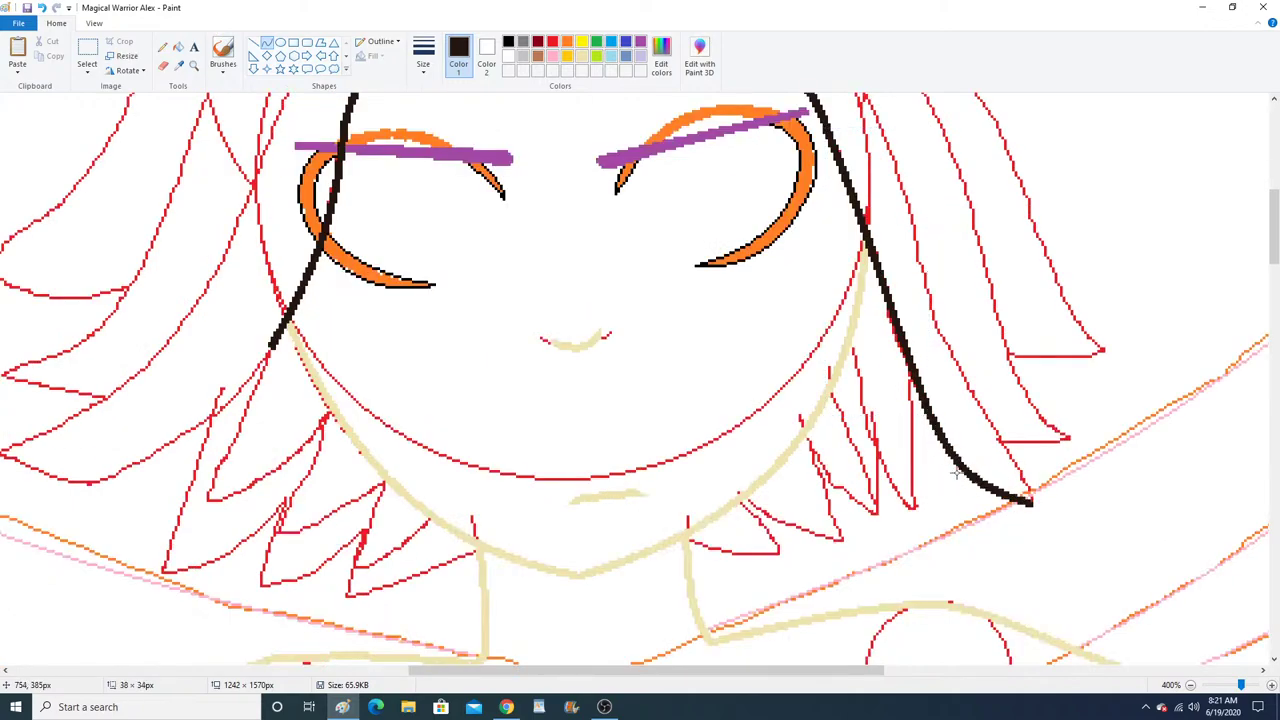
# Trace a dark brown strand above the right side of the hairline, curving down past the right eye, about 69 × 72 px.
pyautogui.scroll(3, 975, 440)
pyautogui.scroll(3, 763, 276)
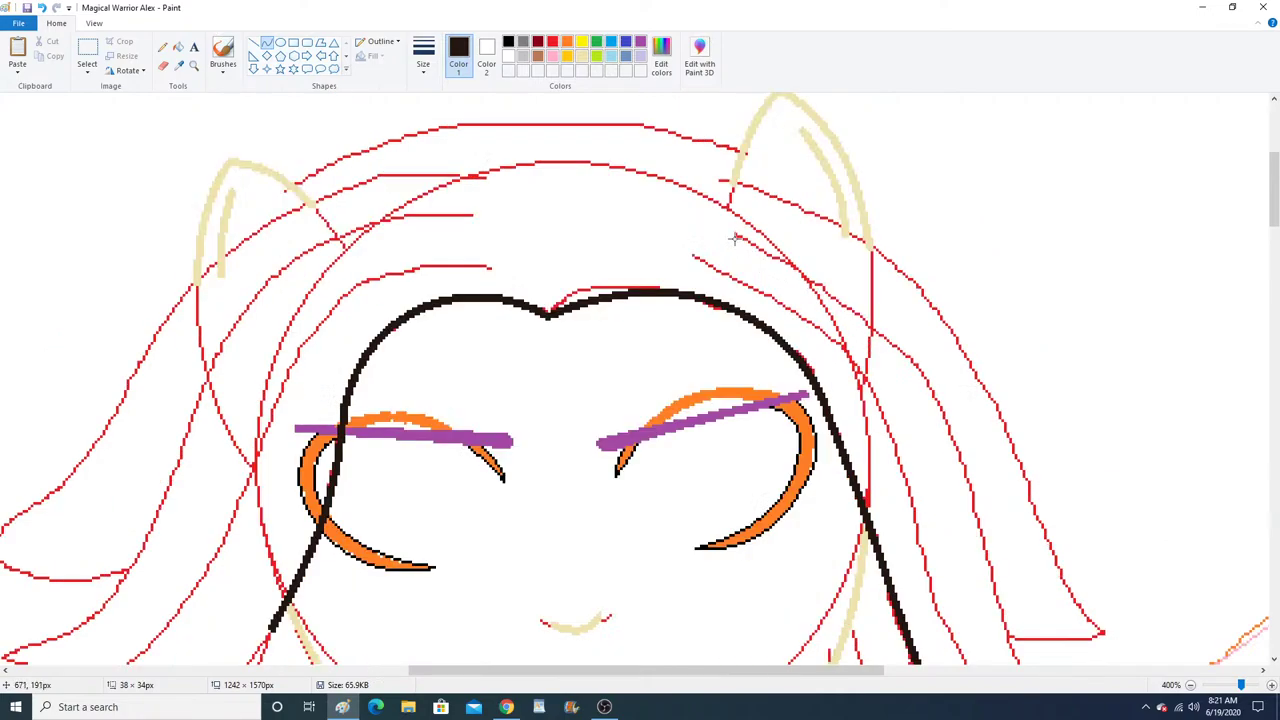
pyautogui.moveTo(734, 238); pyautogui.dragTo(848, 388)
pyautogui.hotkey('ctrl', 'z')
pyautogui.moveTo(708, 249); pyautogui.dragTo(891, 442)
pyautogui.moveTo(803, 290); pyautogui.dragTo(877, 363)
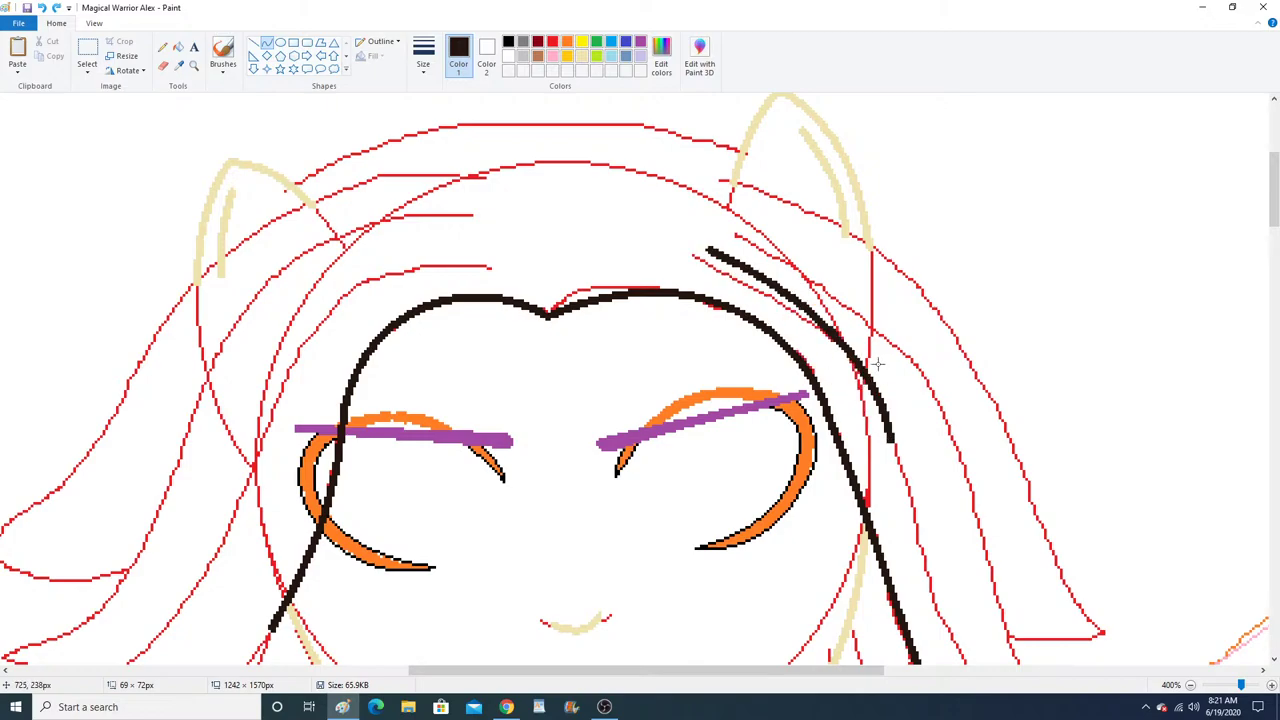
pyautogui.scroll(-6, 885, 420)
pyautogui.moveTo(1029, 501); pyautogui.dragTo(979, 400)
pyautogui.moveTo(1020, 472); pyautogui.dragTo(983, 455)
pyautogui.scroll(3, 1028, 500)
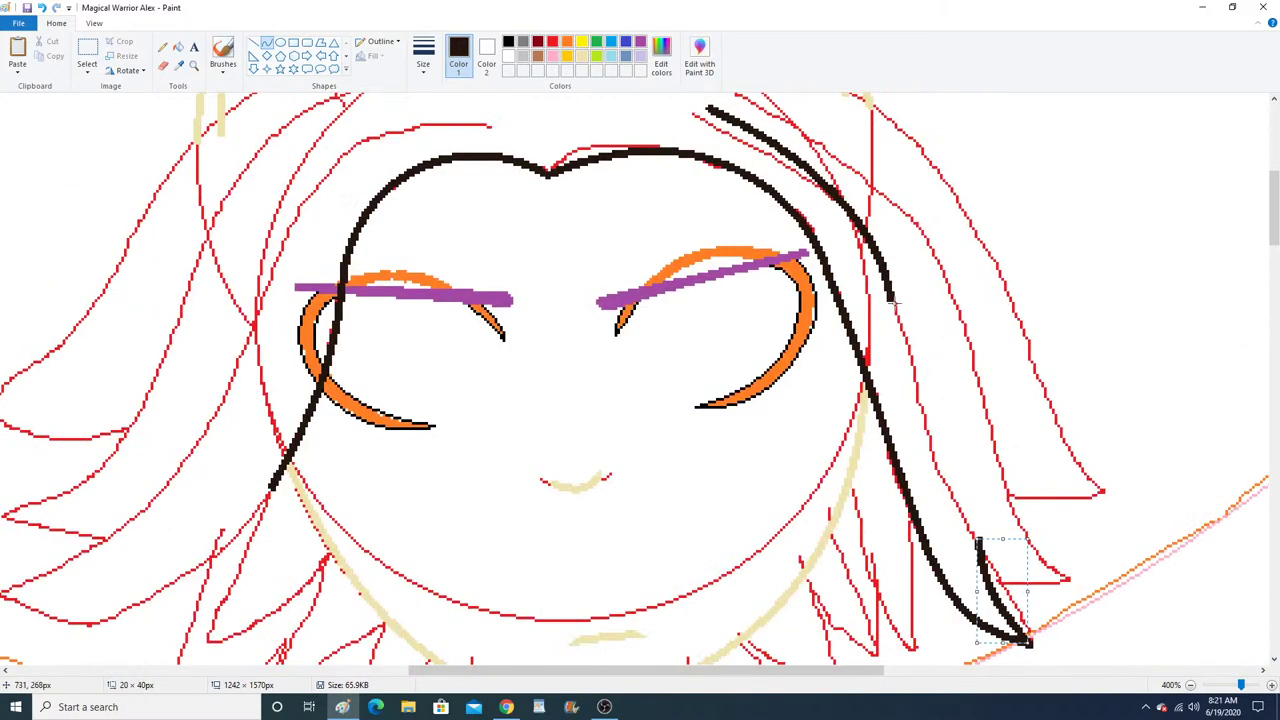
pyautogui.click(41, 8)
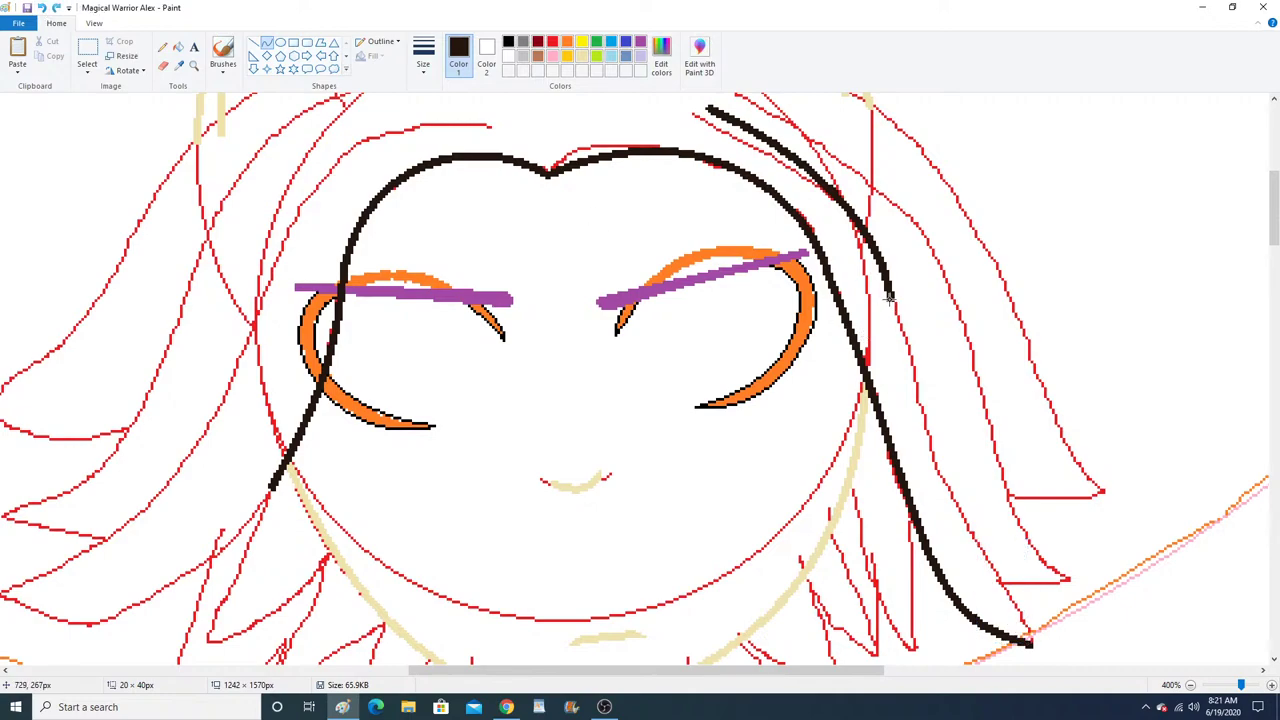
pyautogui.moveTo(889, 298); pyautogui.dragTo(1018, 606)
pyautogui.moveTo(932, 398); pyautogui.dragTo(963, 430)
pyautogui.moveTo(950, 460)
pyautogui.mouseDown()
pyautogui.moveTo(921, 476)
pyautogui.moveTo(855, 431)
pyautogui.mouseUp()
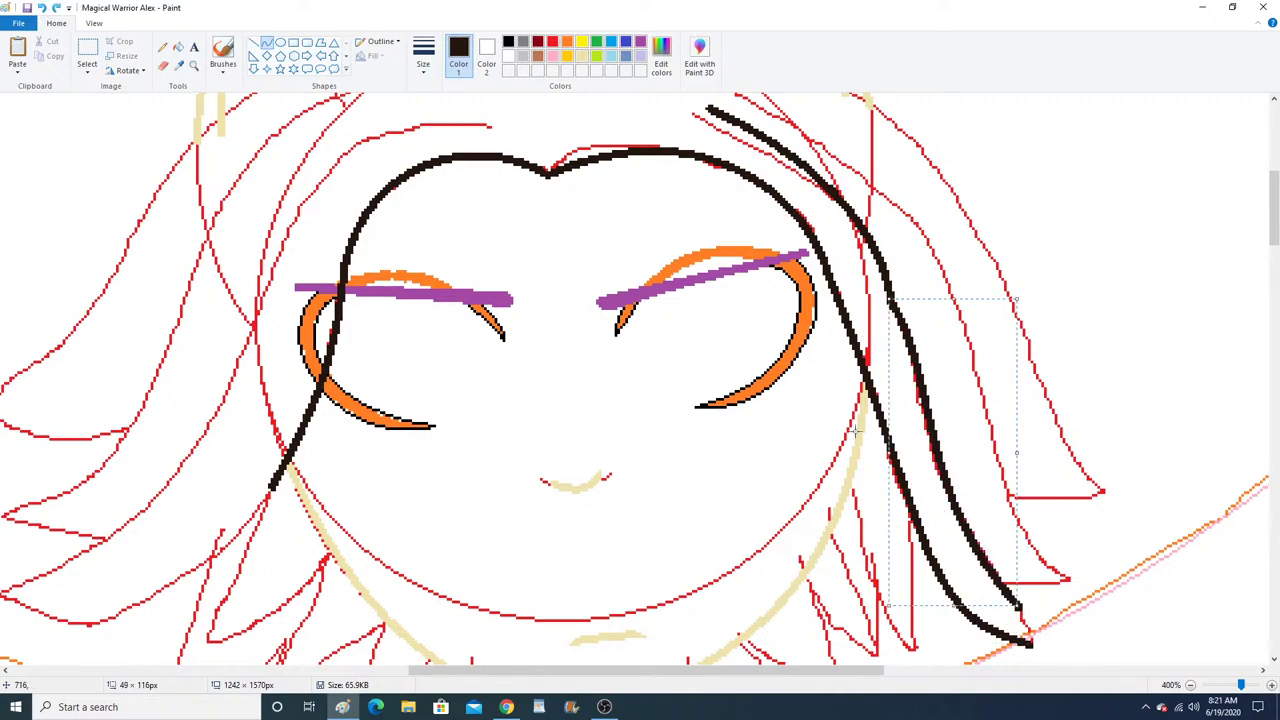
pyautogui.click(41, 8)
# Extend that strand down towards the tip of the innermost right lock with a curve about 50 × 119 px.
pyautogui.moveTo(889, 297); pyautogui.dragTo(1019, 606)
pyautogui.click(924, 438)
pyautogui.click(950, 505)
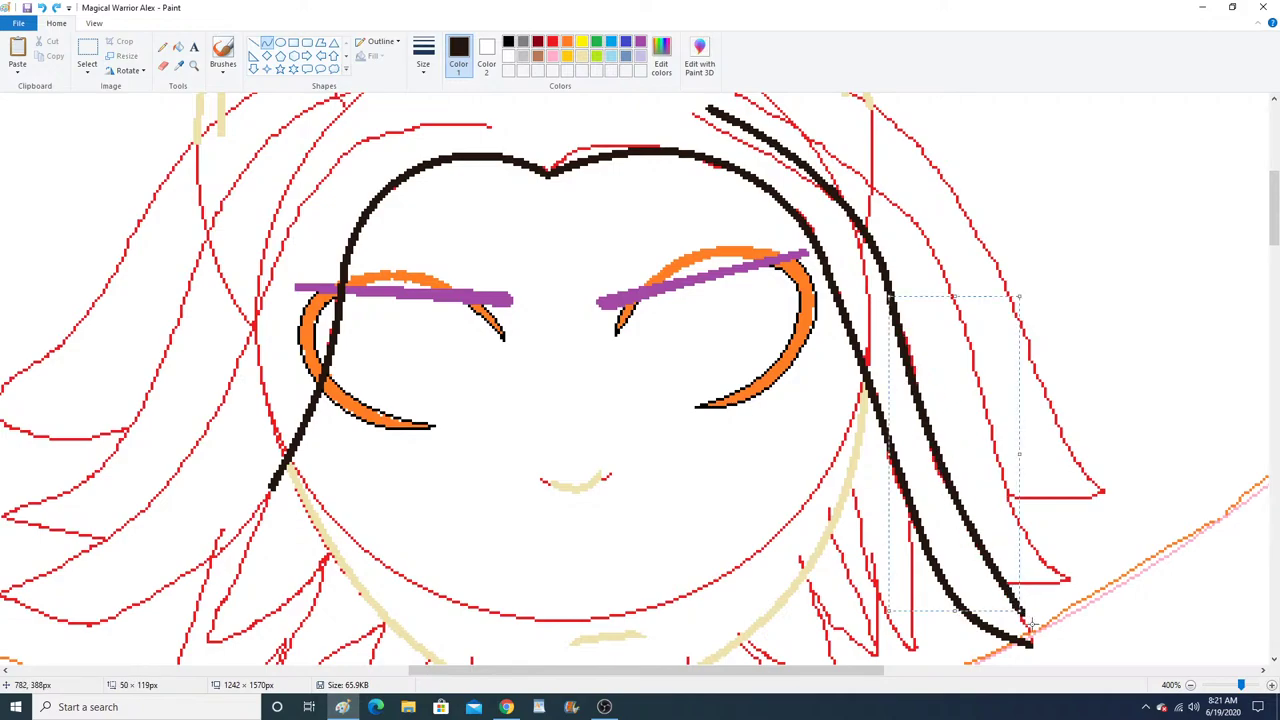
# Close the innermost right lock's tip with a straight line about 9 × 13 px and fill in its point with the Pencil.
pyautogui.click(194, 65)
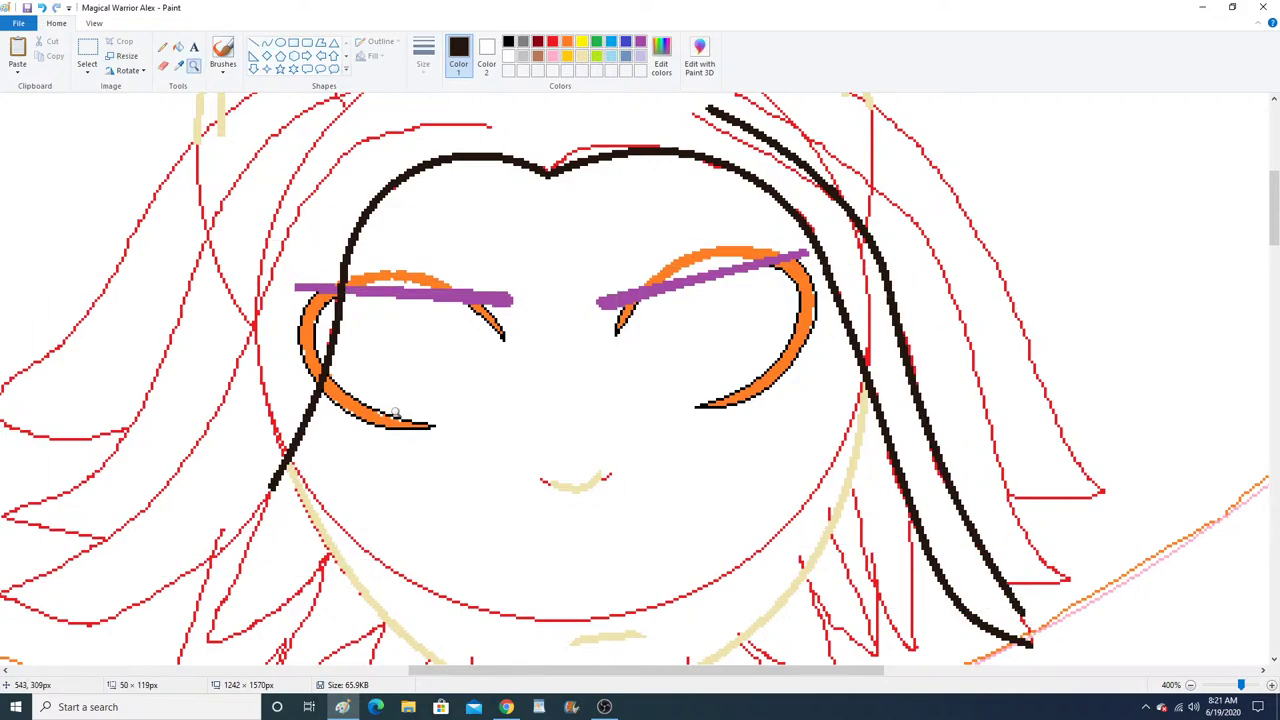
pyautogui.rightClick(638, 440)
pyautogui.click(639, 442)
pyautogui.click(450, 306)
pyautogui.click(448, 288)
pyautogui.click(445, 275)
pyautogui.click(440, 255)
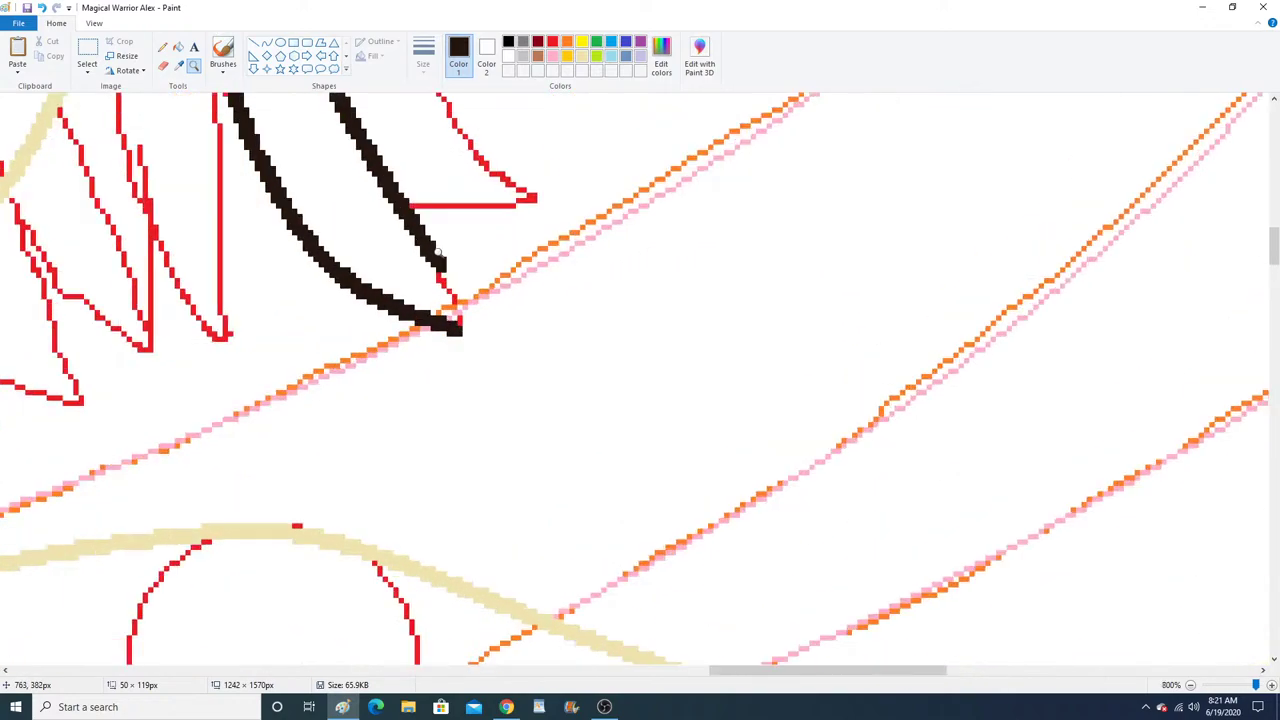
pyautogui.click(254, 42)
pyautogui.moveTo(439, 263); pyautogui.dragTo(484, 330)
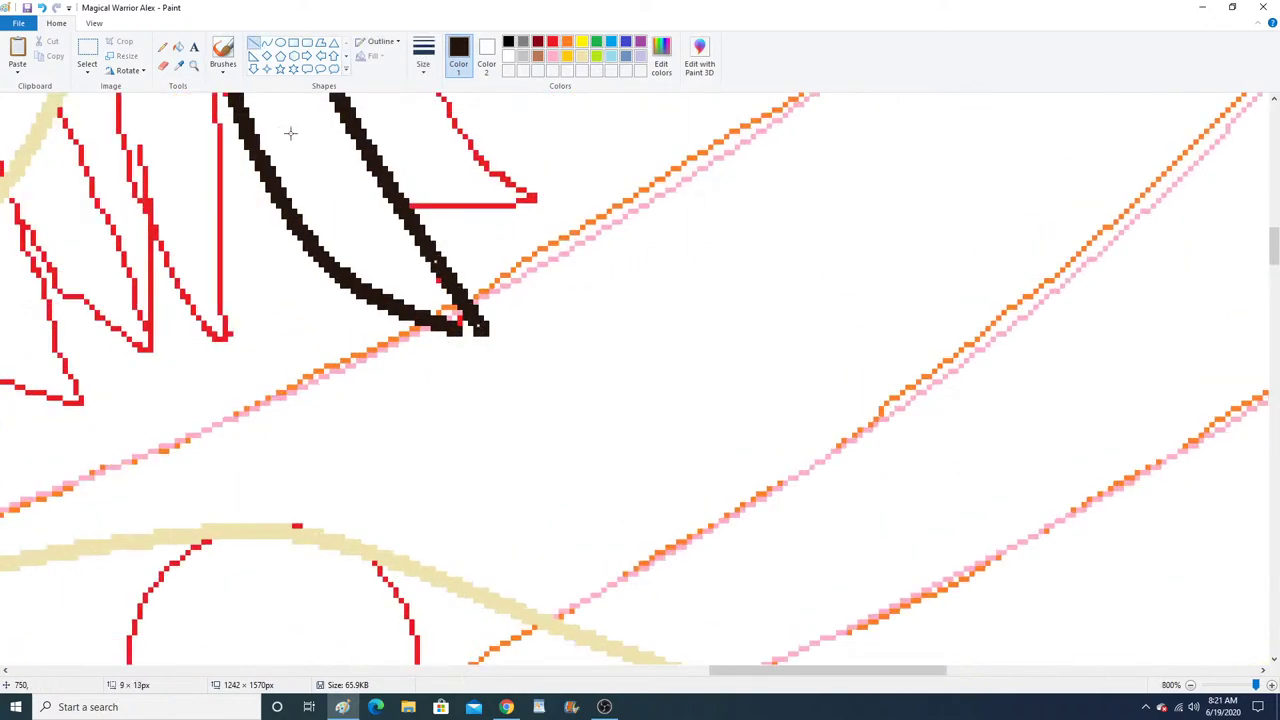
pyautogui.click(162, 47)
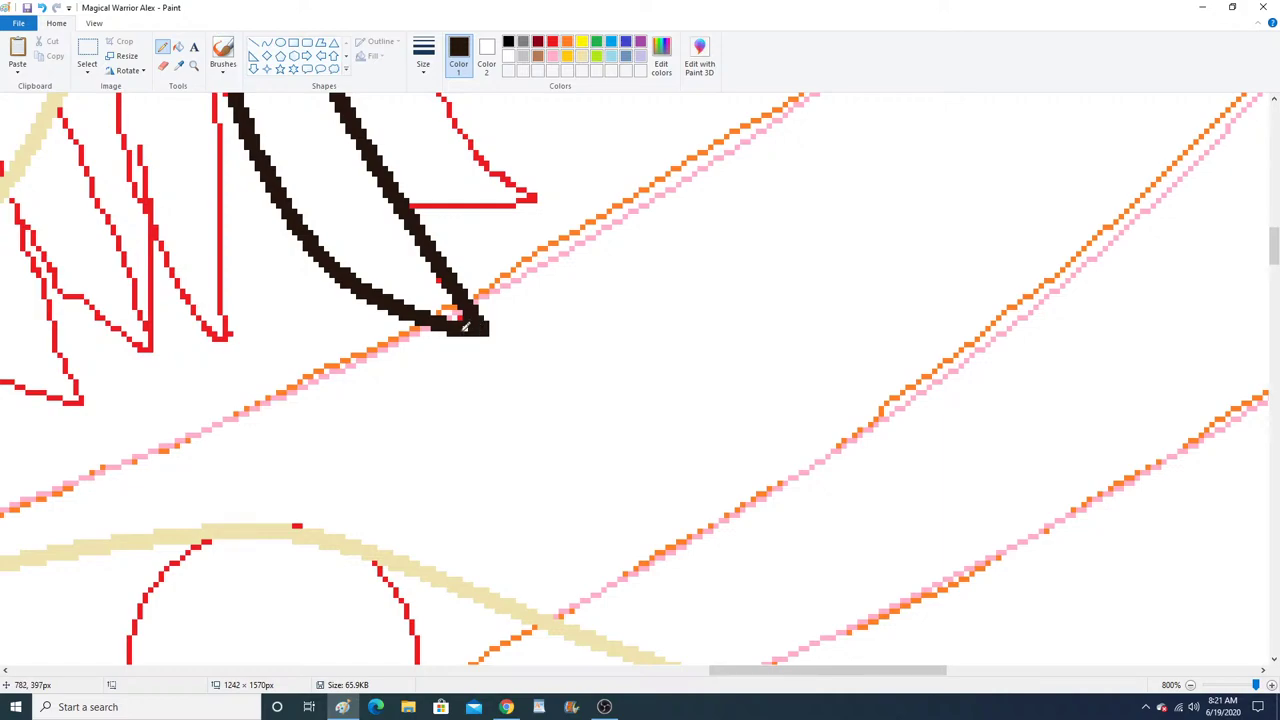
# Trace the upper part of the next strand outwards on the right side with a curve about 82 × 83 px.
pyautogui.scroll(10, 490, 322)
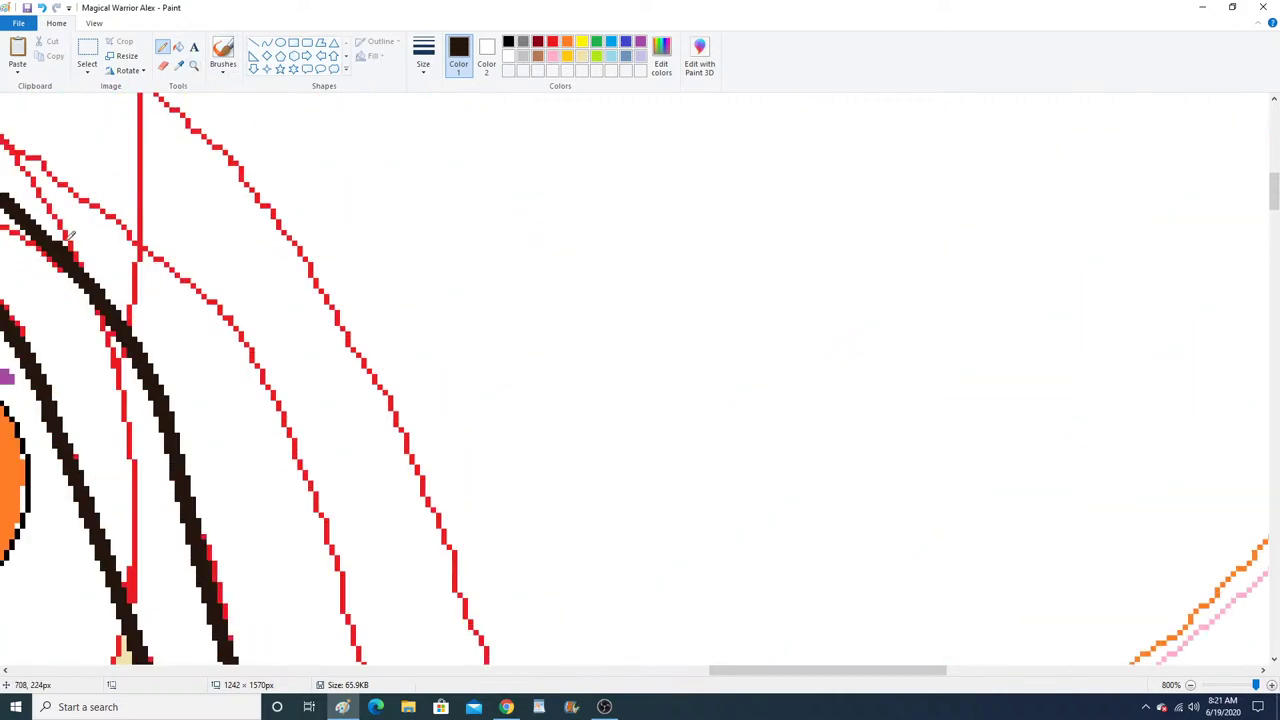
pyautogui.click(194, 66)
pyautogui.rightClick(263, 272)
pyautogui.rightClick(263, 272)
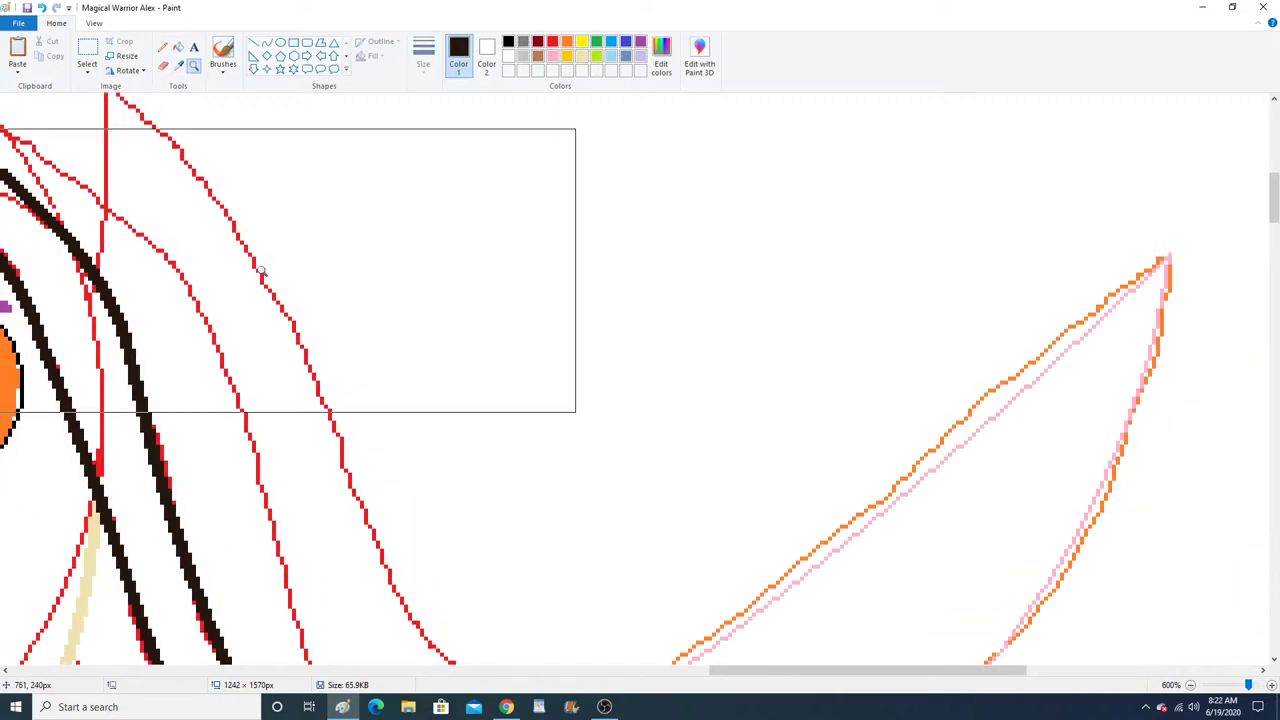
pyautogui.rightClick(263, 272)
pyautogui.rightClick(263, 272)
pyautogui.rightClick(263, 272)
pyautogui.rightClick(263, 272)
pyautogui.click(575, 230)
pyautogui.click(450, 290)
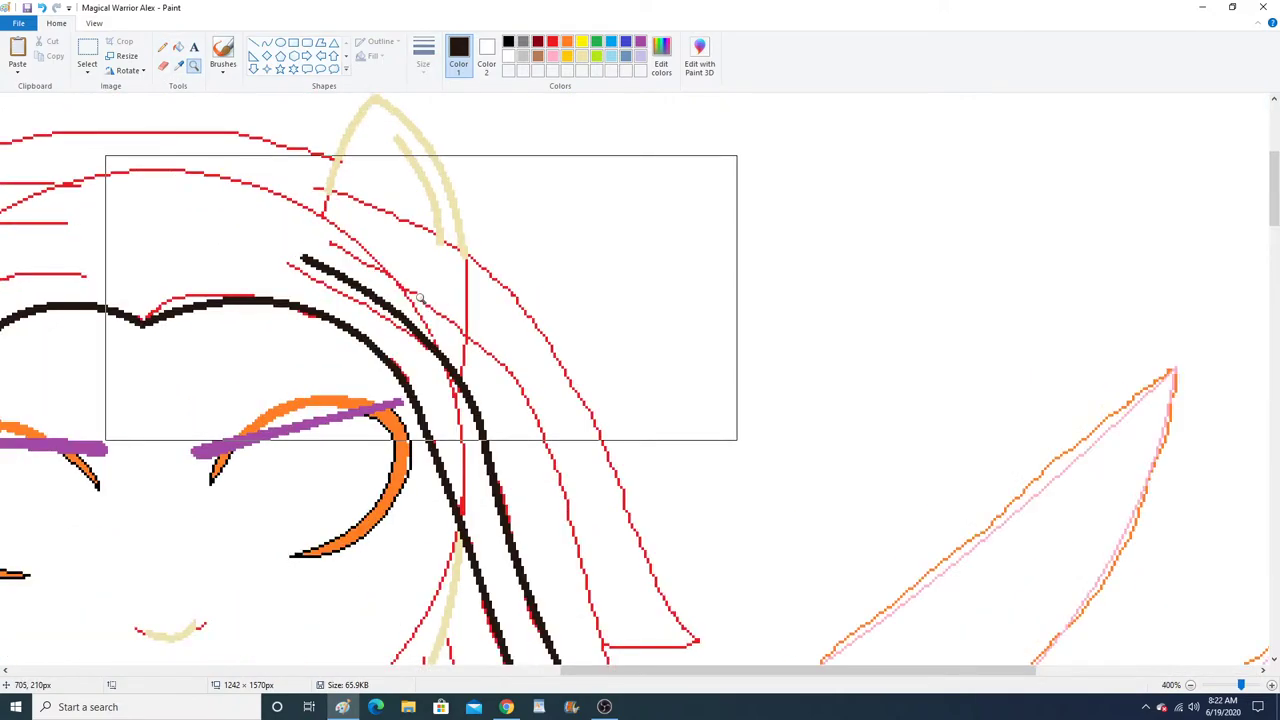
pyautogui.click(421, 298)
pyautogui.click(268, 50)
pyautogui.moveTo(288, 195); pyautogui.dragTo(562, 468)
# Continue this strand down to the second lock's tip with a curve about 41 × 103 px.
pyautogui.scroll(-3, 664, 480)
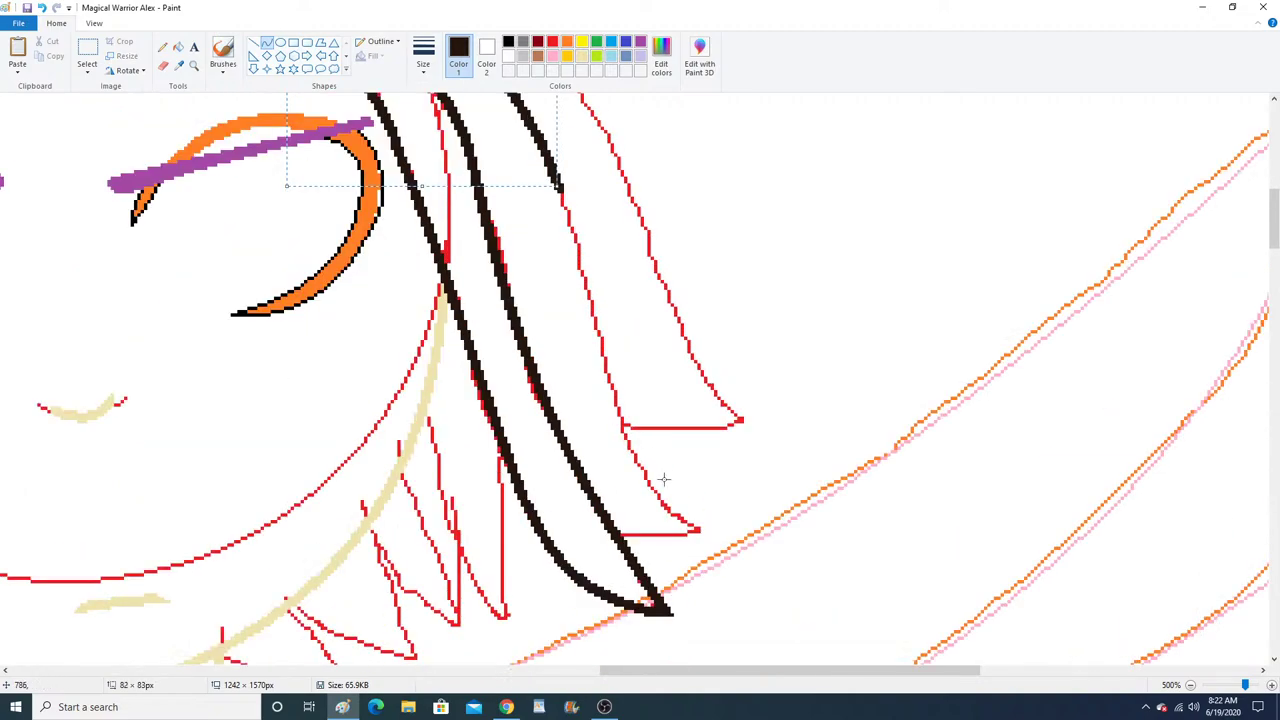
pyautogui.moveTo(692, 524)
pyautogui.mouseDown()
pyautogui.moveTo(508, 222)
pyautogui.moveTo(553, 172)
pyautogui.moveTo(558, 185)
pyautogui.mouseUp()
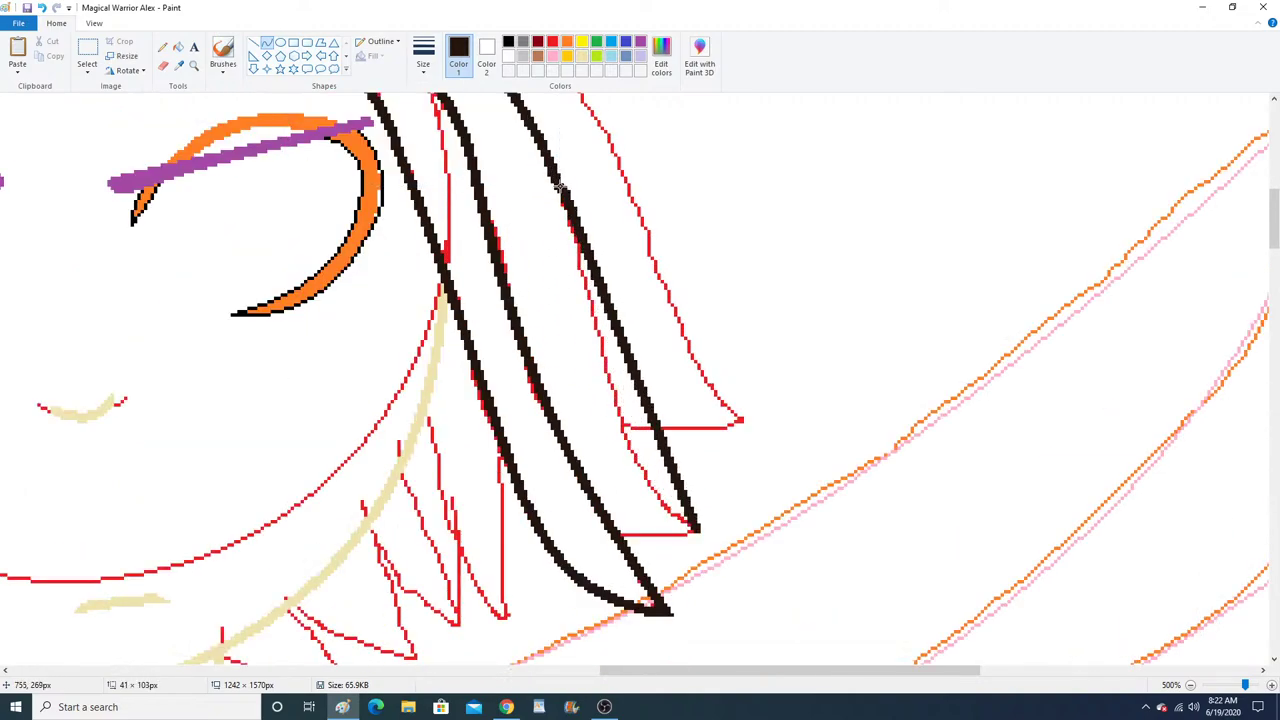
pyautogui.moveTo(657, 461); pyautogui.dragTo(617, 450)
pyautogui.click(617, 450)
pyautogui.scroll(3, 612, 424)
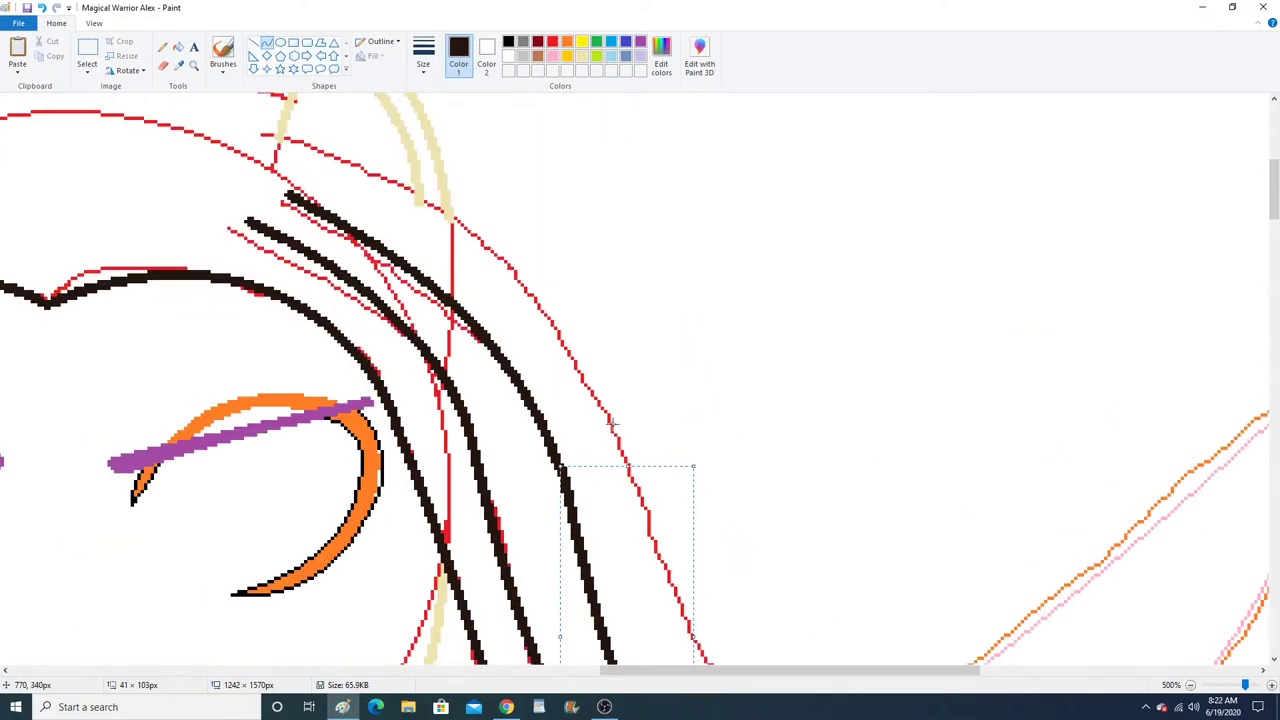
# Trace the third right strand from the ear's inner base to its tip with two joined curves, the lower about 42 × 90 px.
pyautogui.moveTo(265, 128)
pyautogui.mouseDown()
pyautogui.moveTo(446, 240)
pyautogui.moveTo(581, 374)
pyautogui.mouseUp()
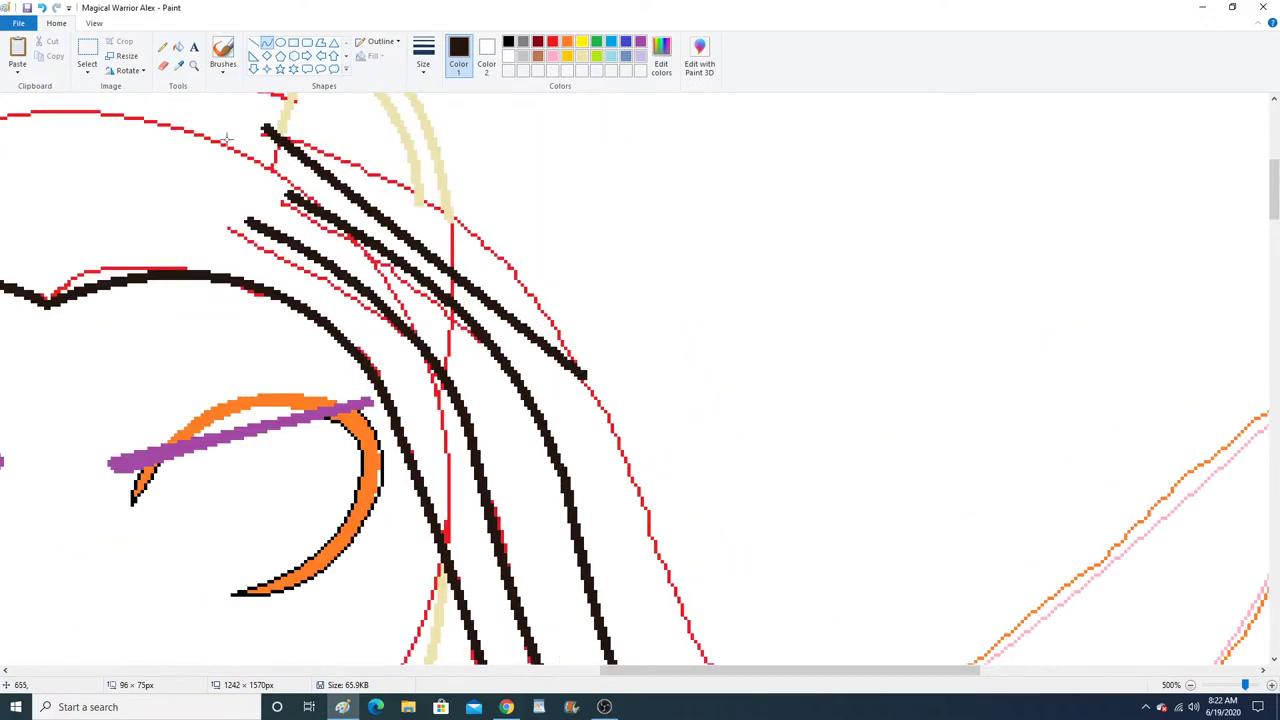
pyautogui.click(41, 8)
pyautogui.scroll(2, 366, 279)
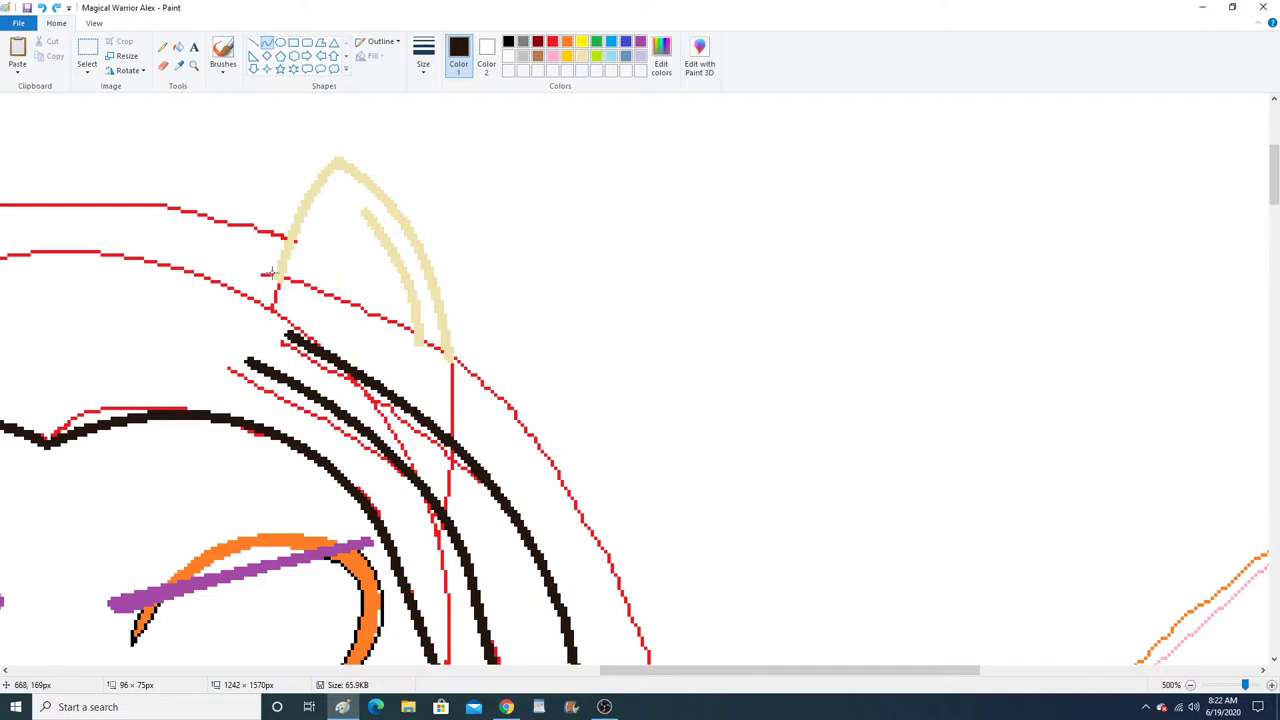
pyautogui.moveTo(271, 272); pyautogui.dragTo(604, 547)
pyautogui.moveTo(435, 346); pyautogui.dragTo(517, 377)
pyautogui.scroll(-4, 694, 452)
pyautogui.moveTo(738, 558); pyautogui.dragTo(602, 124)
pyautogui.scroll(-2, 568, 312)
pyautogui.click(687, 341)
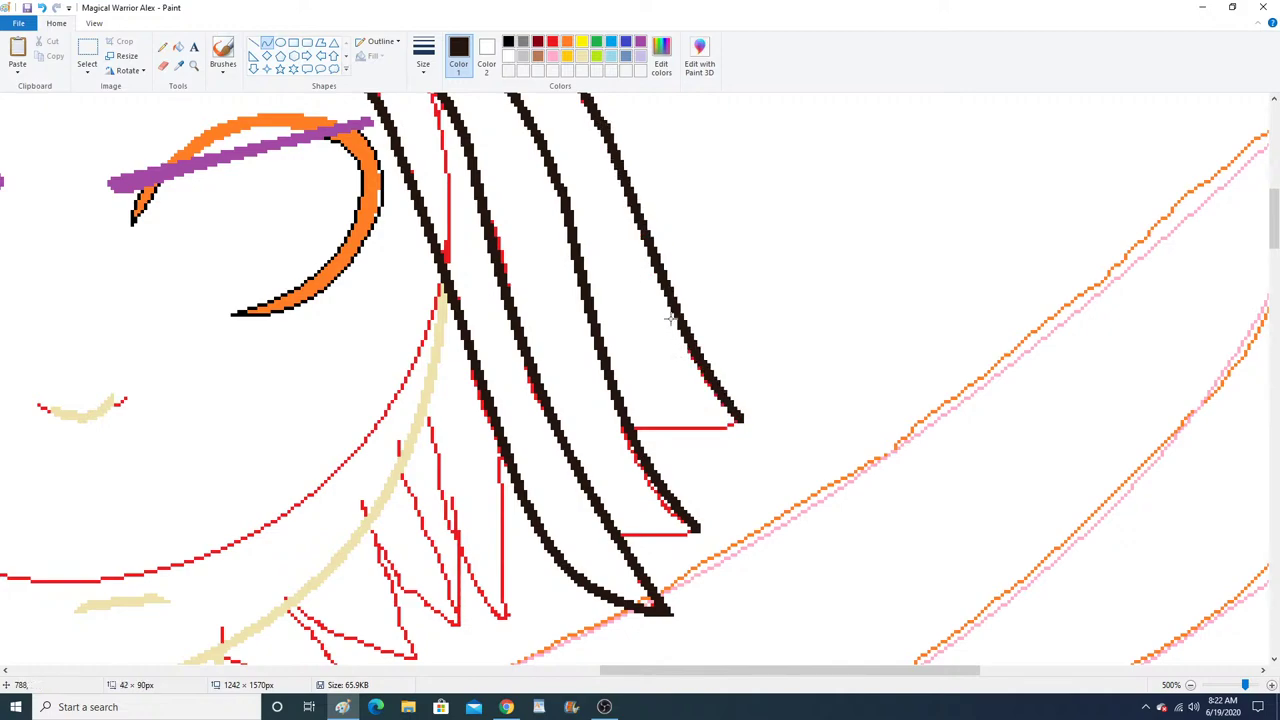
pyautogui.click(671, 315)
# Close the bottom edges of the second and third right locks with slightly bowed curves, the third's about 33 × 5 px.
pyautogui.moveTo(612, 530); pyautogui.dragTo(695, 528)
pyautogui.click(654, 536)
pyautogui.click(656, 536)
pyautogui.moveTo(741, 421); pyautogui.dragTo(625, 428)
pyautogui.moveTo(712, 428); pyautogui.dragTo(722, 430)
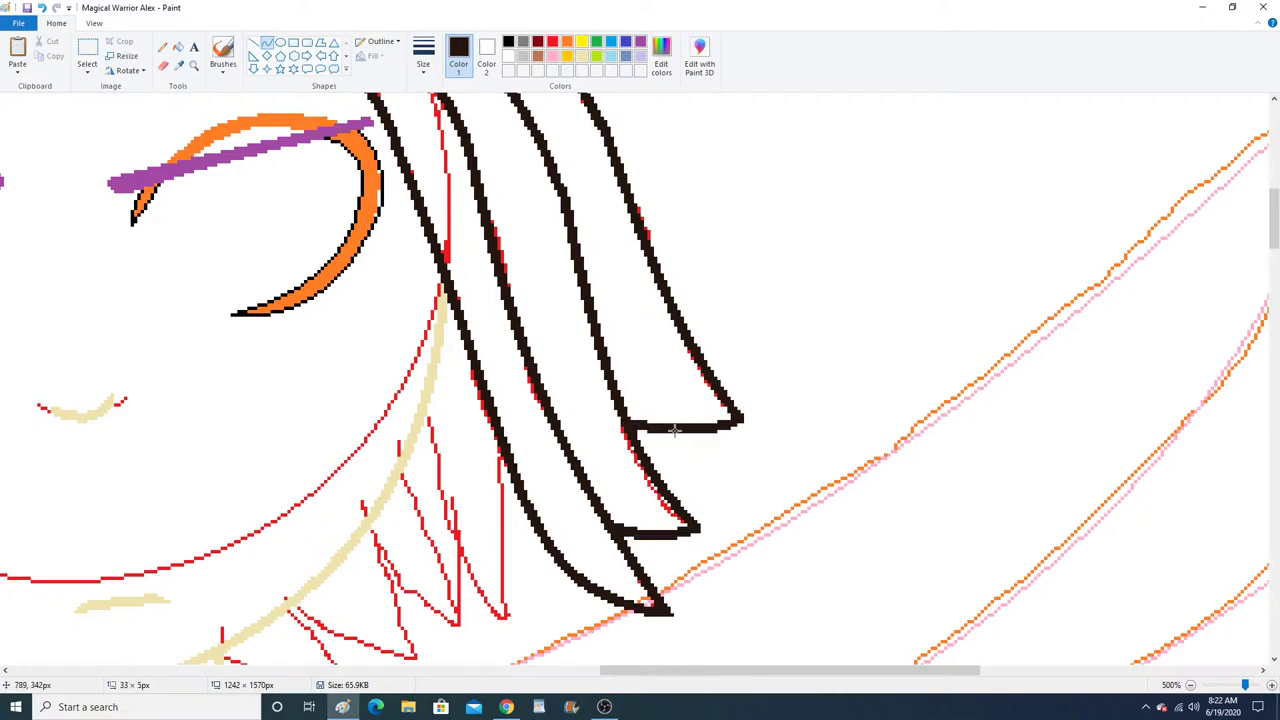
# Trace the outermost right strand from the ear's outer edge to its tip with joined curves about 78 × 129 px and 16 × 24 px.
pyautogui.scroll(5, 675, 430)
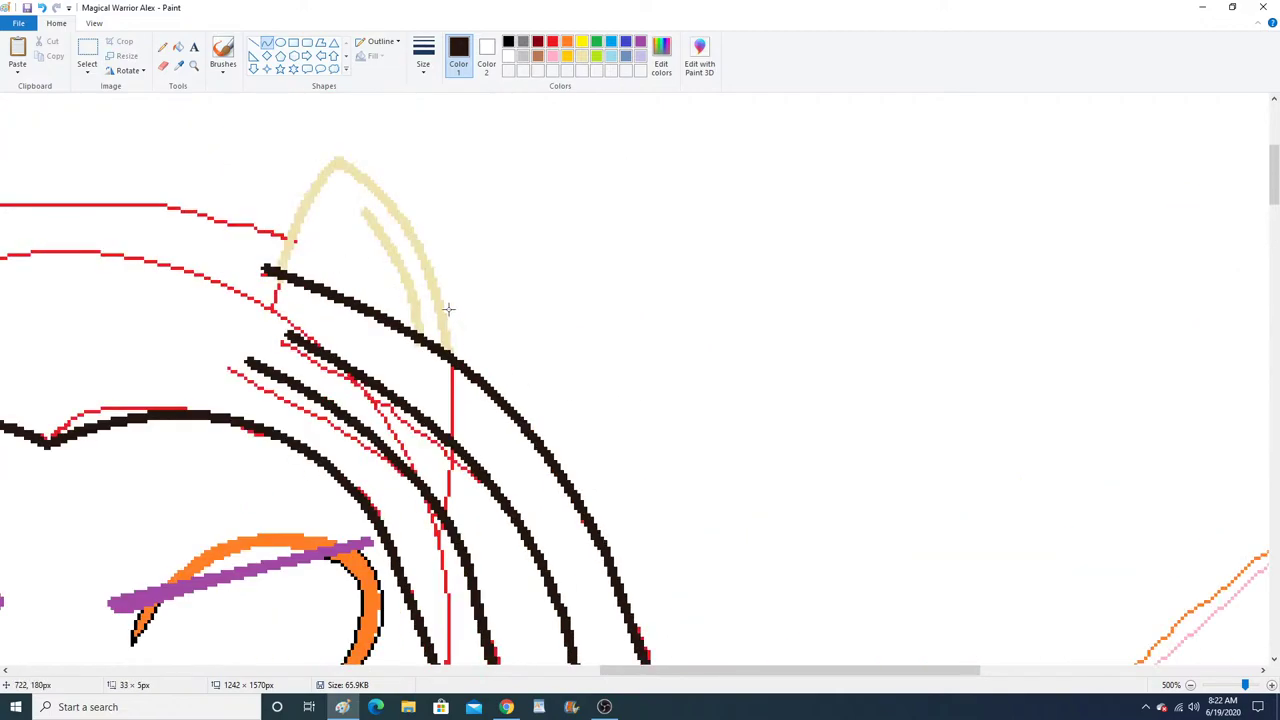
pyautogui.moveTo(448, 309)
pyautogui.mouseDown()
pyautogui.moveTo(654, 399)
pyautogui.moveTo(706, 454)
pyautogui.mouseUp()
pyautogui.scroll(-2, 654, 399)
pyautogui.scroll(1, 686, 414)
pyautogui.moveTo(617, 297); pyautogui.dragTo(611, 265)
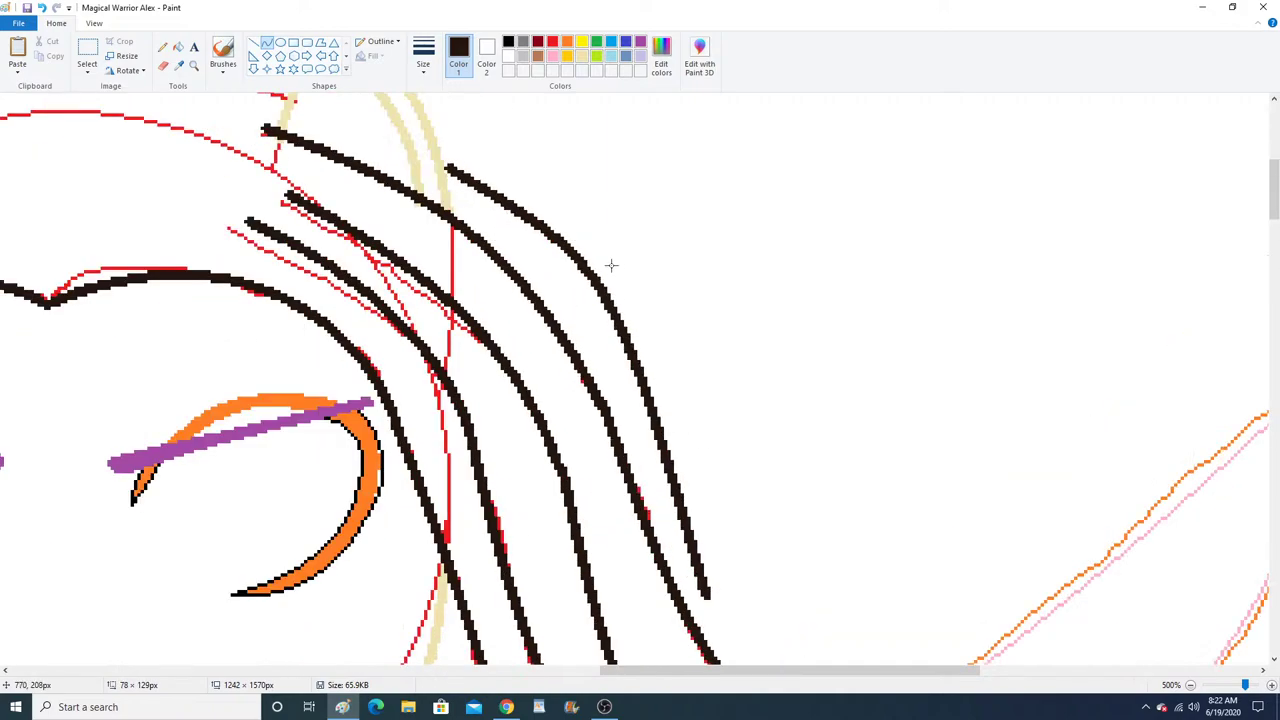
pyautogui.click(691, 443)
pyautogui.scroll(-1, 712, 458)
pyautogui.moveTo(754, 526); pyautogui.dragTo(702, 447)
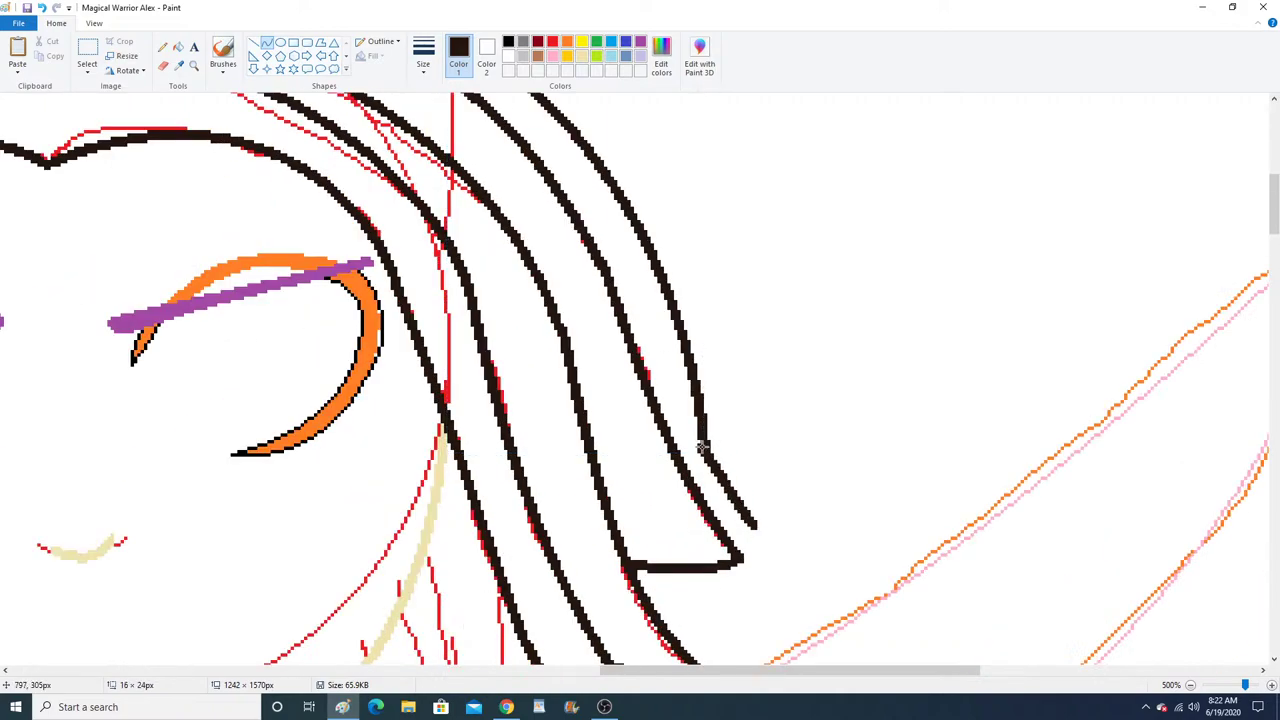
pyautogui.moveTo(728, 494); pyautogui.dragTo(716, 478)
pyautogui.click(720, 480)
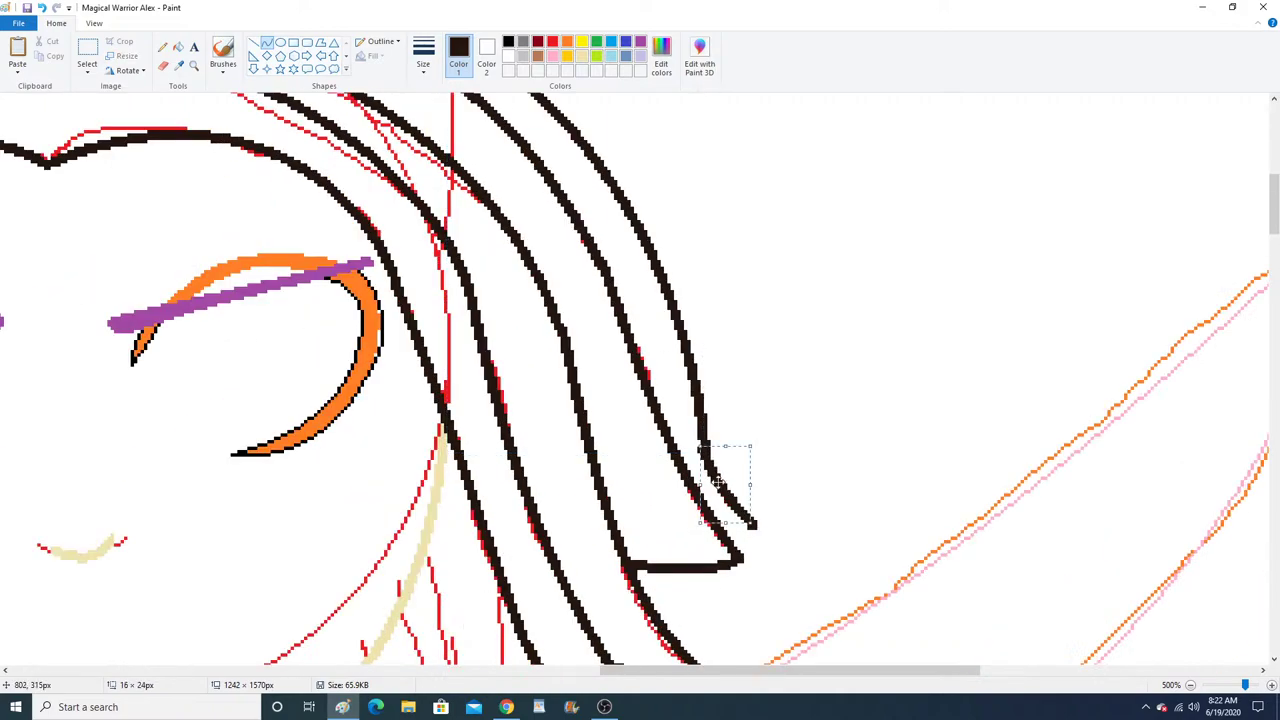
# Join the outermost lock's tip to the neighbouring strand with a short straight line and sharpen its point with the Pencil.
pyautogui.click(195, 67)
pyautogui.click(549, 360)
pyautogui.click(549, 360)
pyautogui.click(549, 360)
pyautogui.click(254, 42)
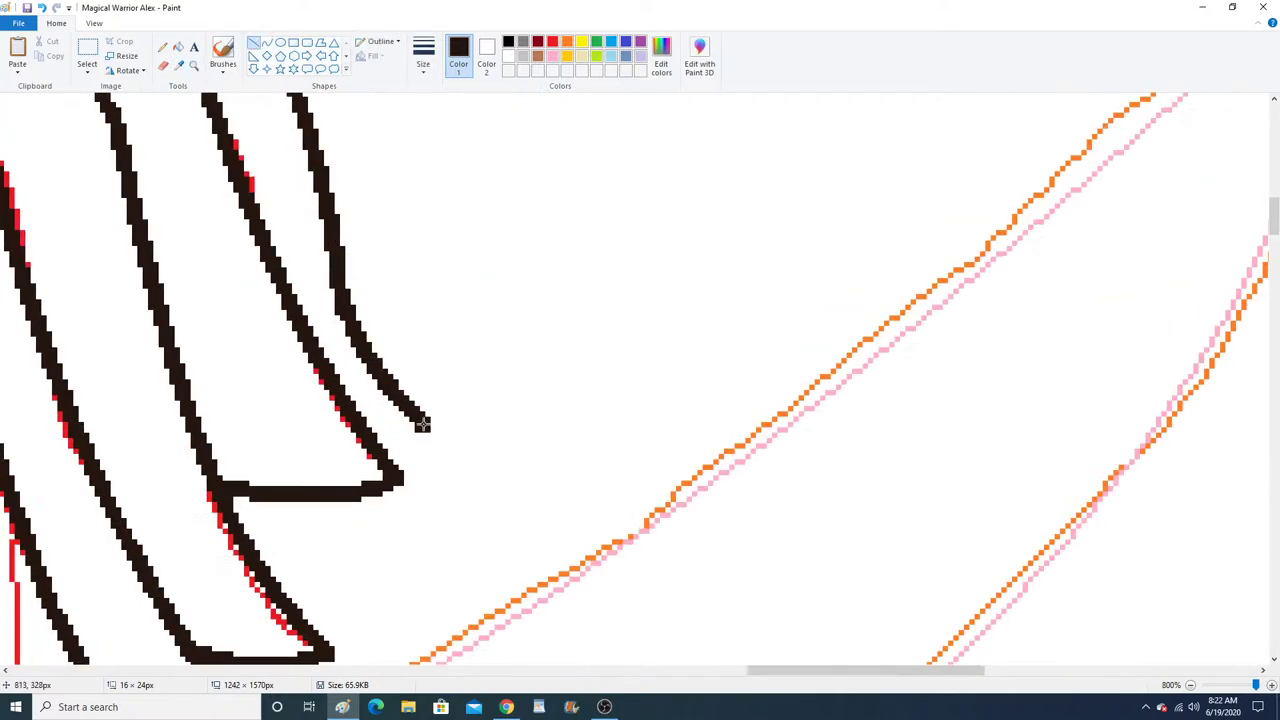
pyautogui.moveTo(423, 424); pyautogui.dragTo(355, 411)
pyautogui.click(162, 47)
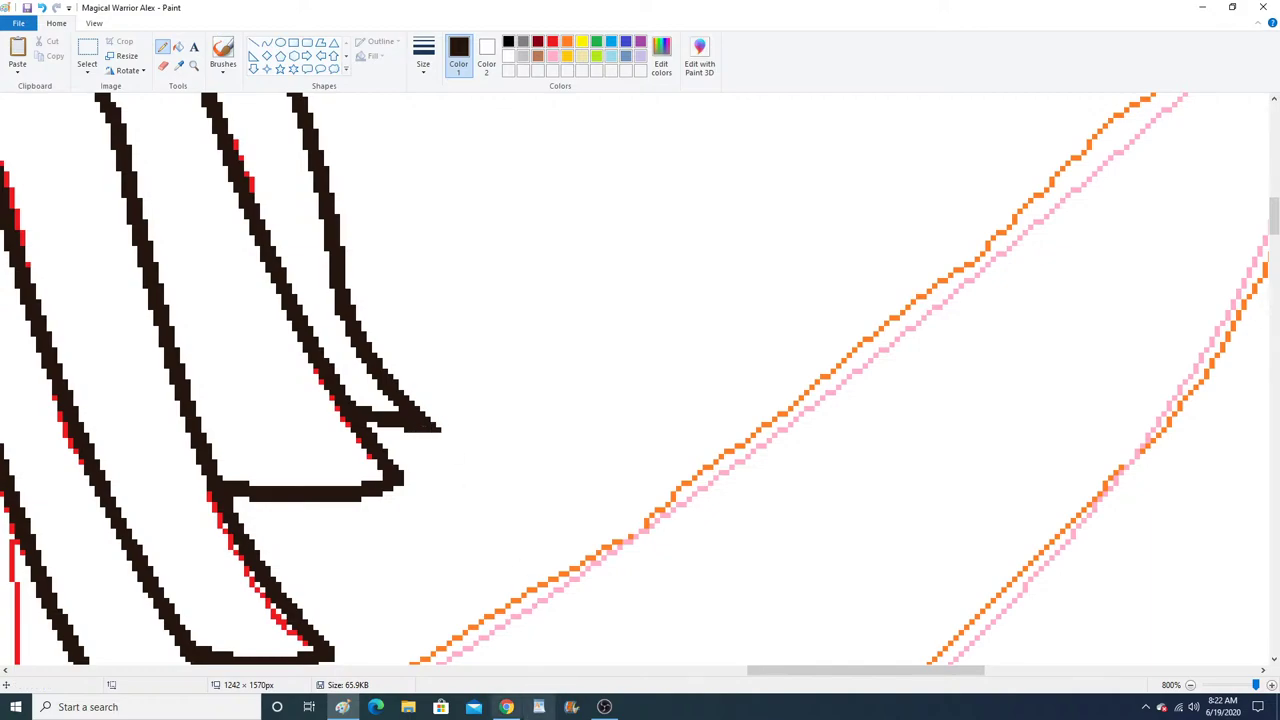
# Switch to YouTube in Chrome to pause the "We Are One - Vexento" track, and return to the Paint drawing.
pyautogui.click(506, 707)
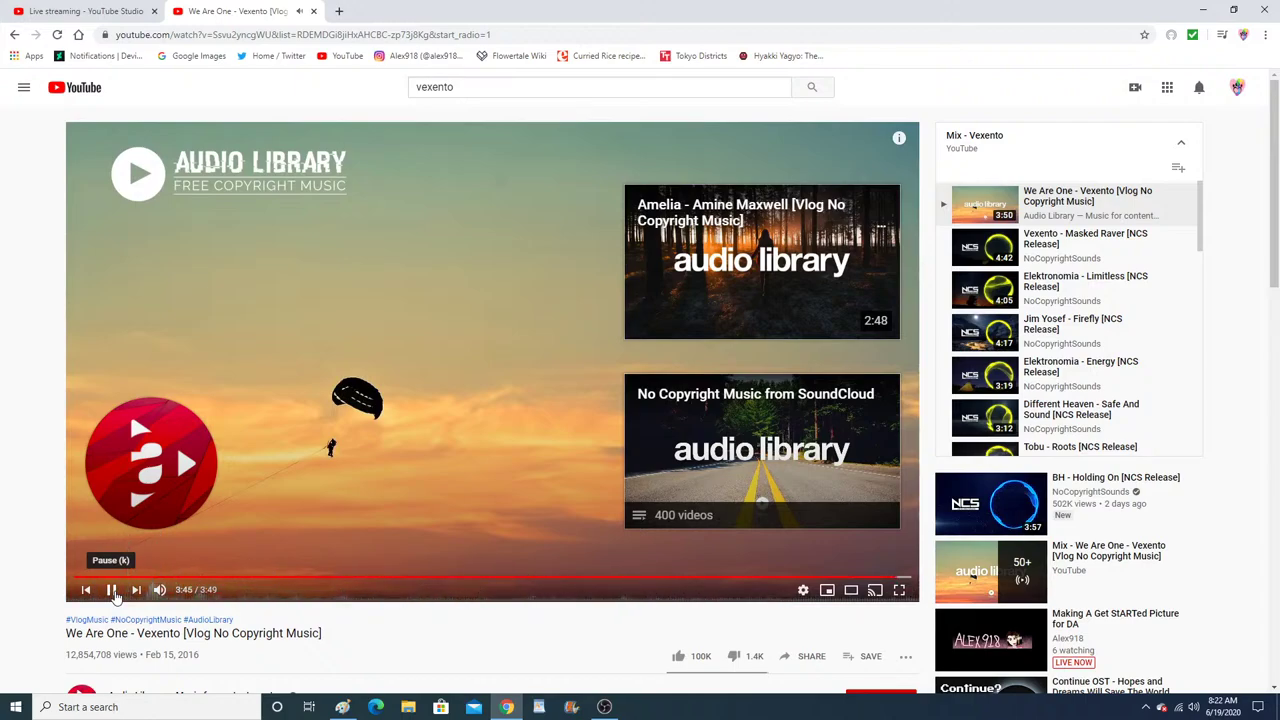
pyautogui.click(112, 590)
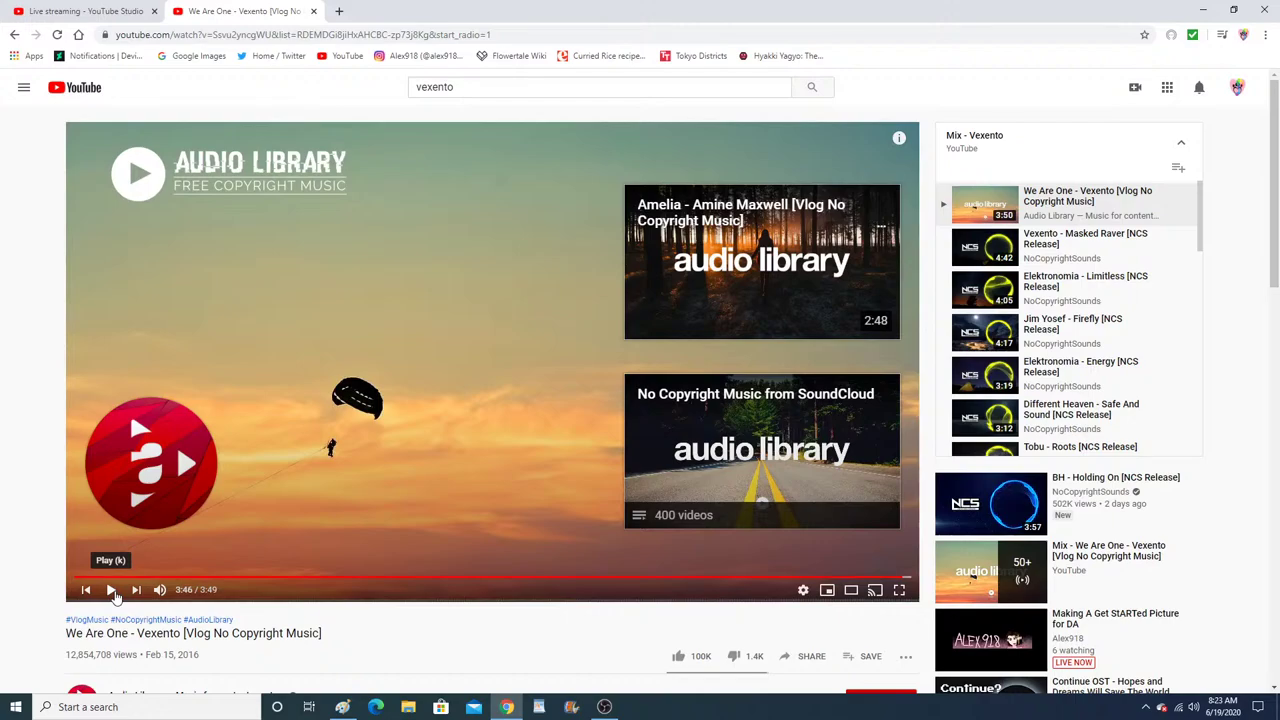
pyautogui.click(351, 710)
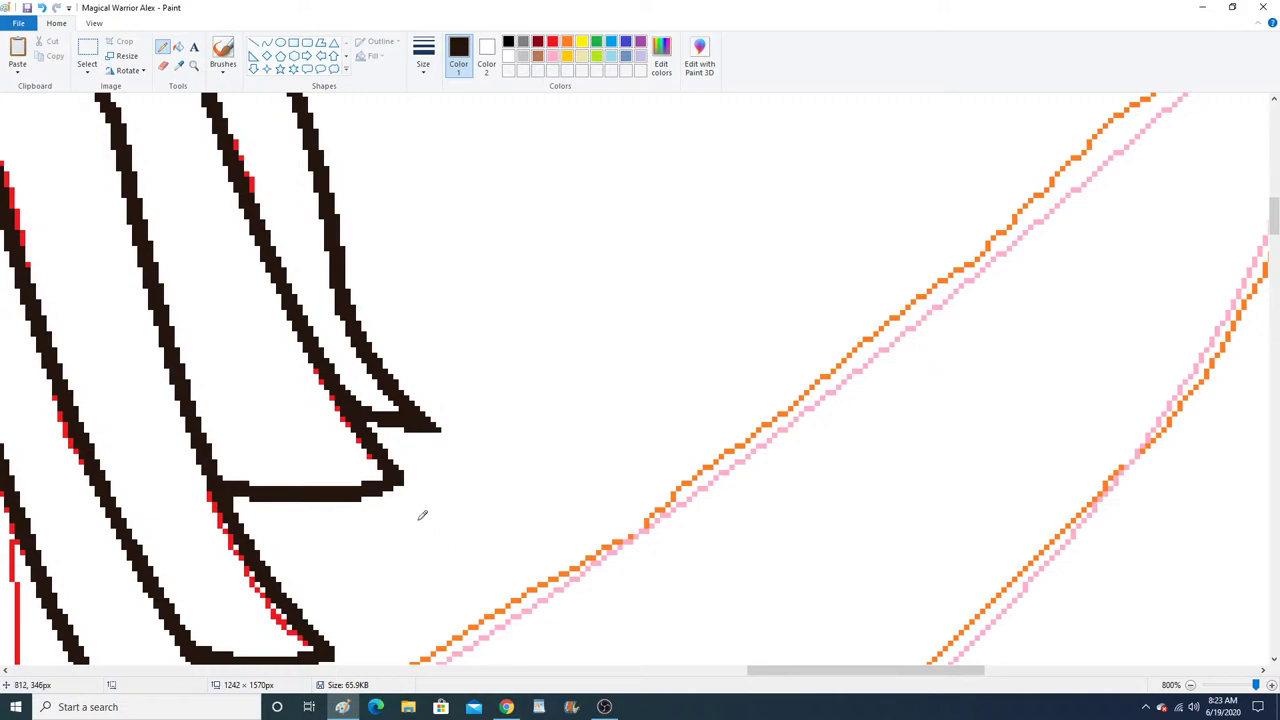
# Touch up the point of the second right lock with the Pencil in dark brown.
pyautogui.scroll(-3, 410, 517)
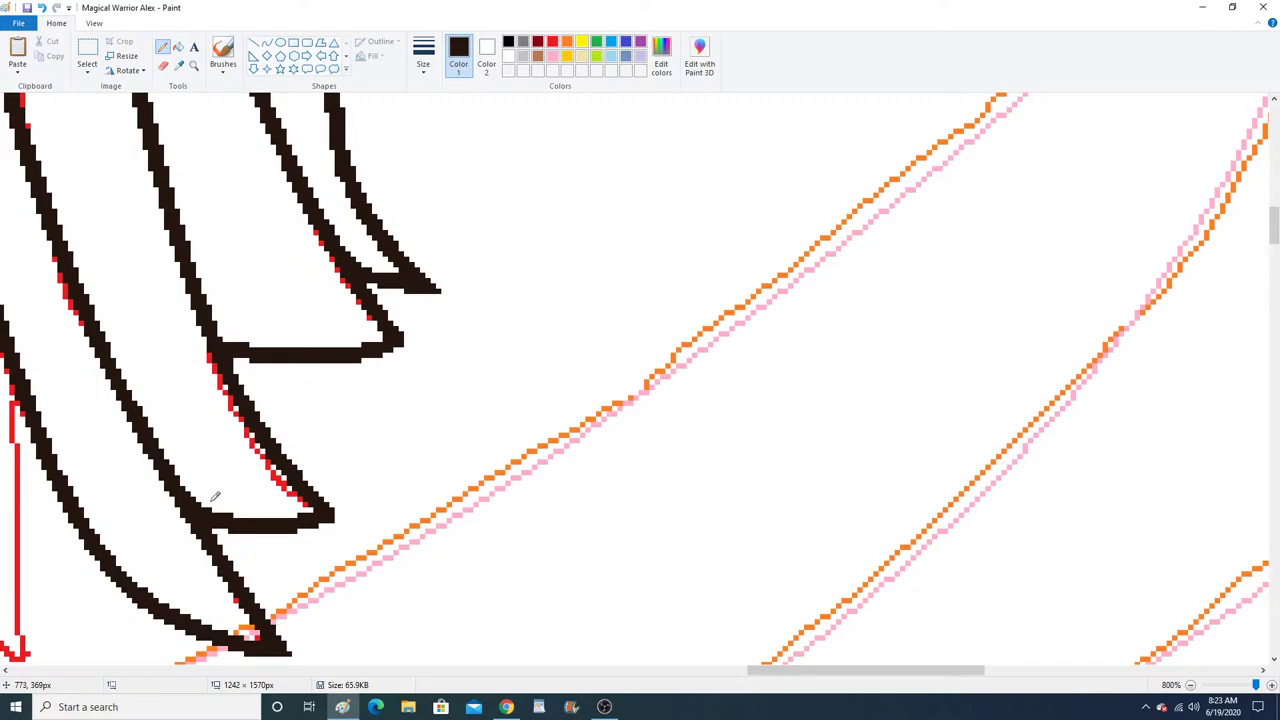
pyautogui.click(340, 516)
# Examine the upper ends of the hair strands around the right ear up close.
pyautogui.click(194, 65)
pyautogui.rightClick(281, 301)
pyautogui.rightClick(281, 301)
pyautogui.rightClick(281, 301)
pyautogui.scroll(3, 280, 294)
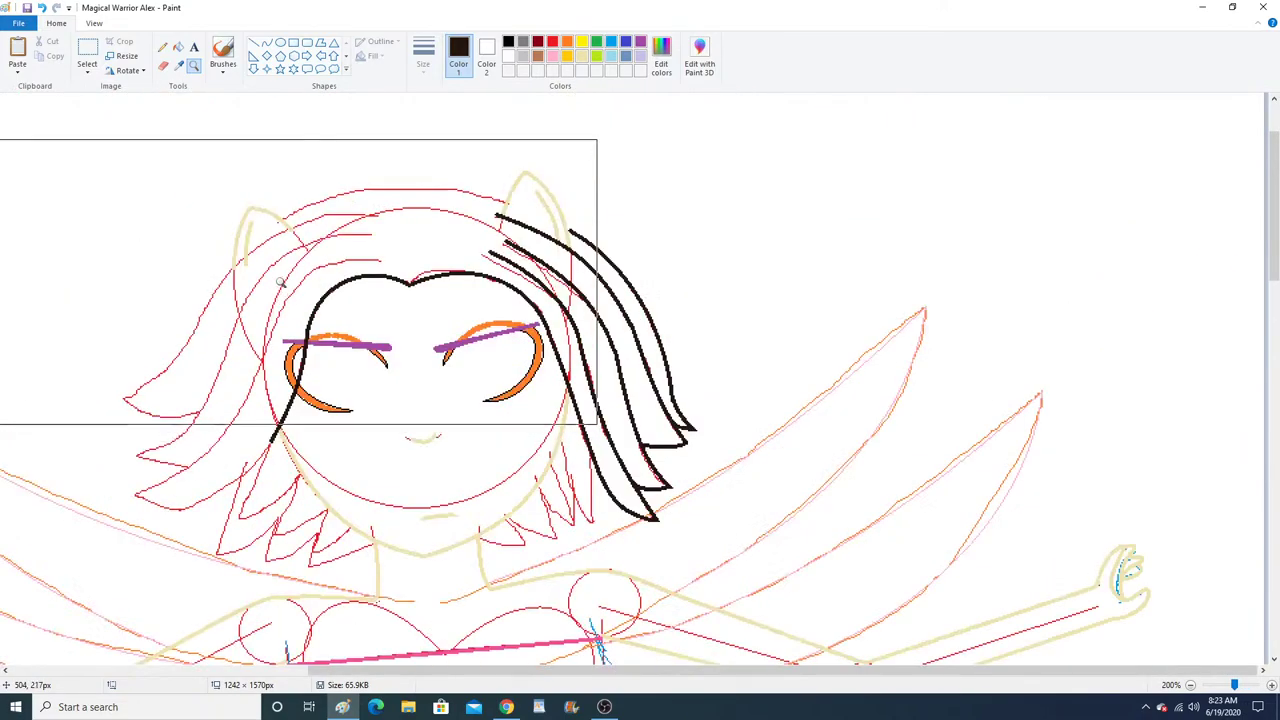
pyautogui.click(499, 256)
pyautogui.click(548, 262)
pyautogui.click(486, 275)
pyautogui.click(343, 256)
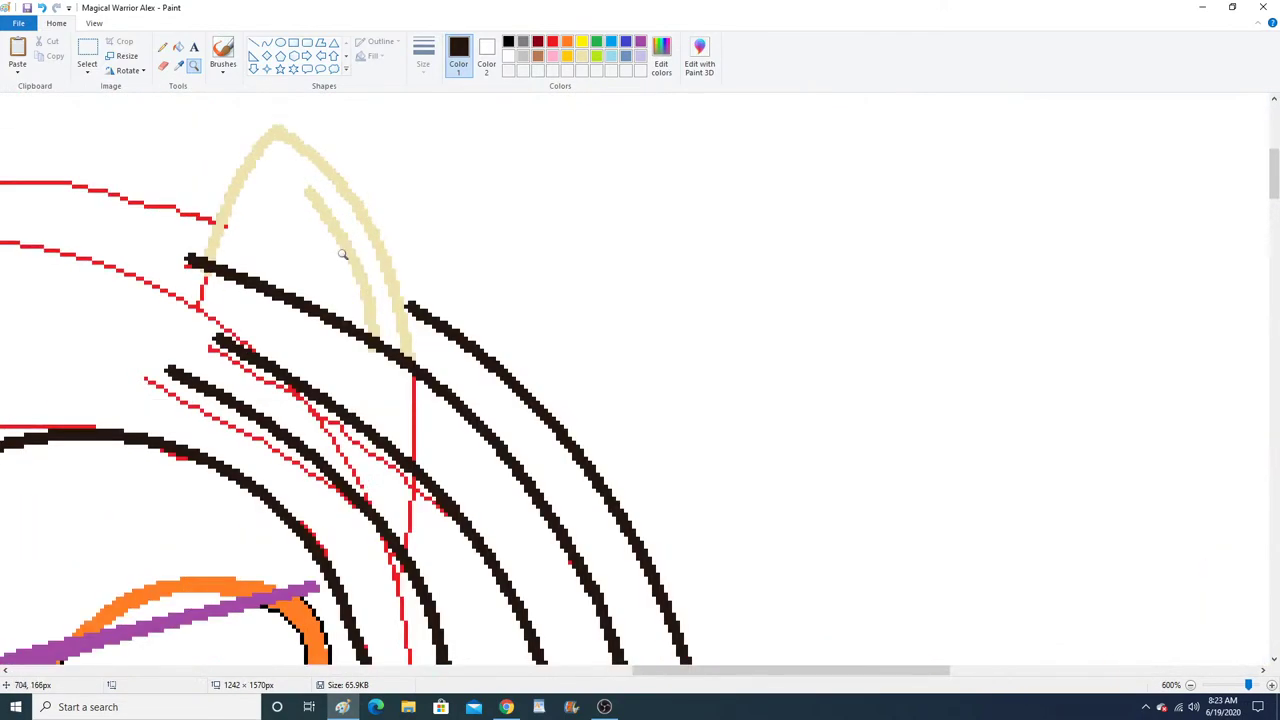
pyautogui.click(343, 255)
pyautogui.click(341, 256)
pyautogui.click(161, 46)
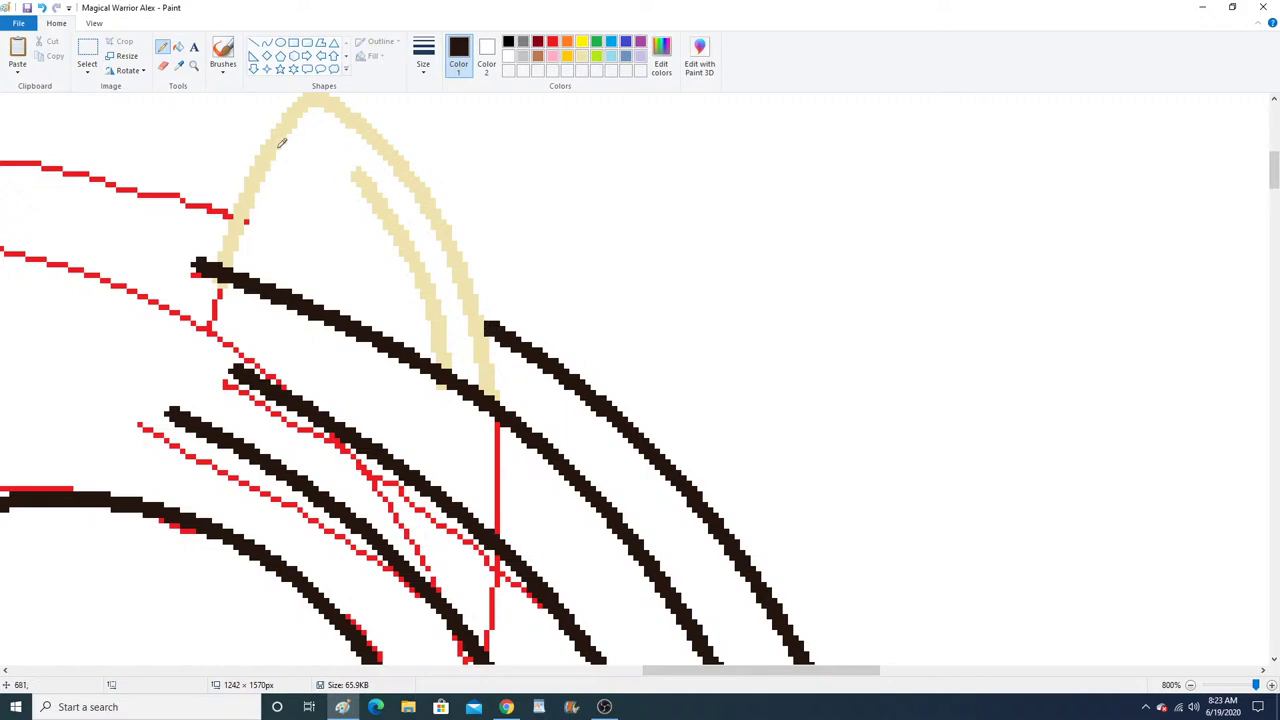
# Trace the crown of the hair between the two ears with a dark brown arched curve about 163 × 28 px.
pyautogui.click(194, 65)
pyautogui.rightClick(251, 243)
pyautogui.rightClick(251, 243)
pyautogui.rightClick(251, 243)
pyautogui.rightClick(251, 243)
pyautogui.rightClick(255, 240)
pyautogui.rightClick(258, 238)
pyautogui.rightClick(262, 234)
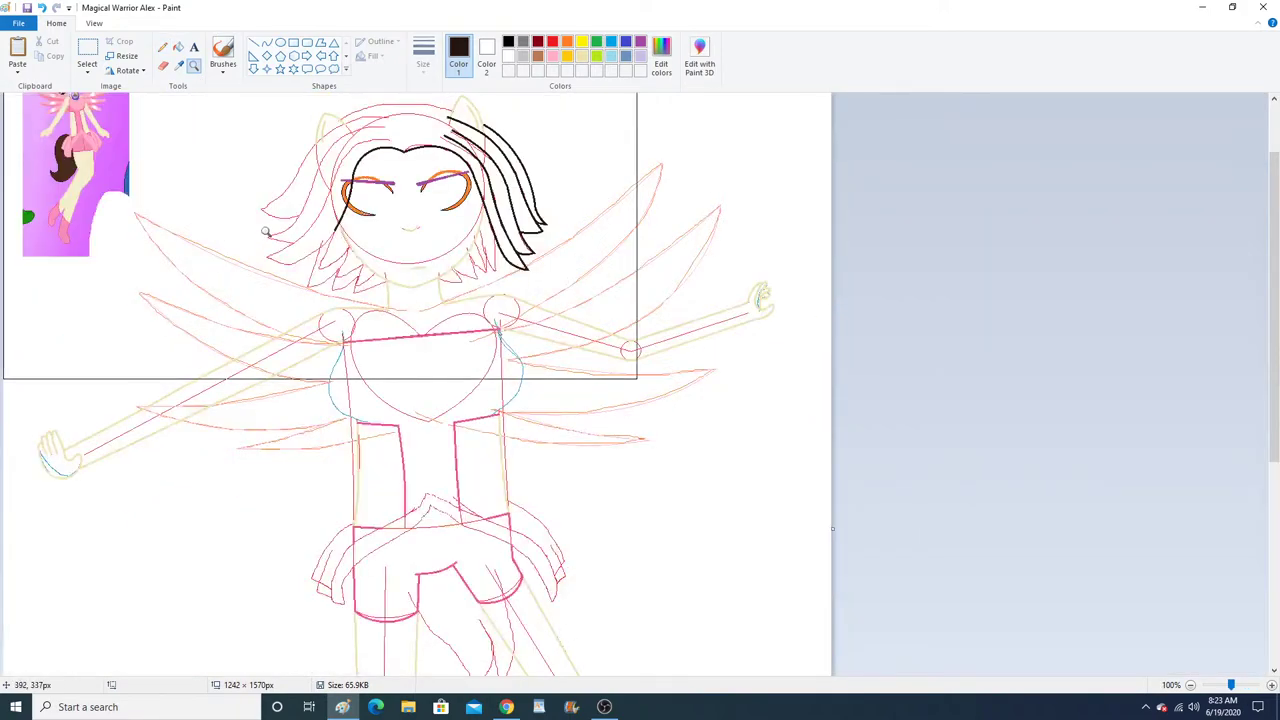
pyautogui.click(330, 245)
pyautogui.doubleClick(562, 287)
pyautogui.click(371, 329)
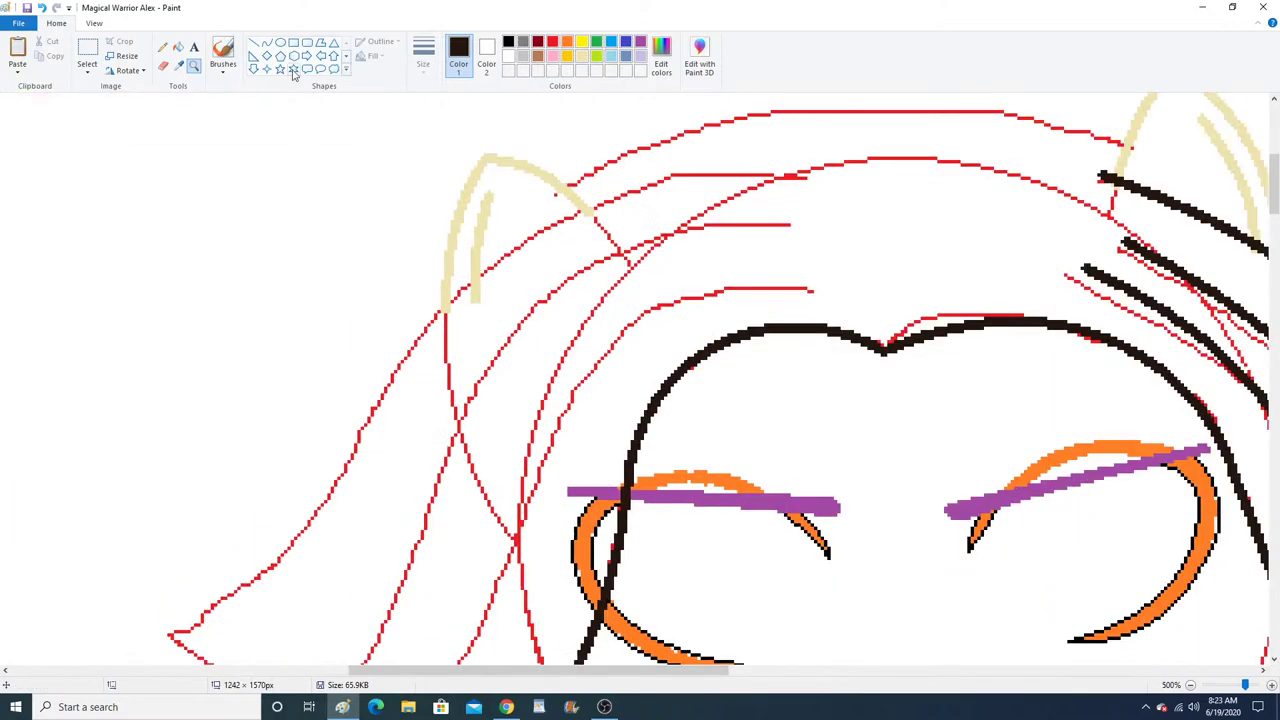
pyautogui.click(266, 42)
pyautogui.scroll(3, 1108, 268)
pyautogui.hscroll(5, 1095, 320)
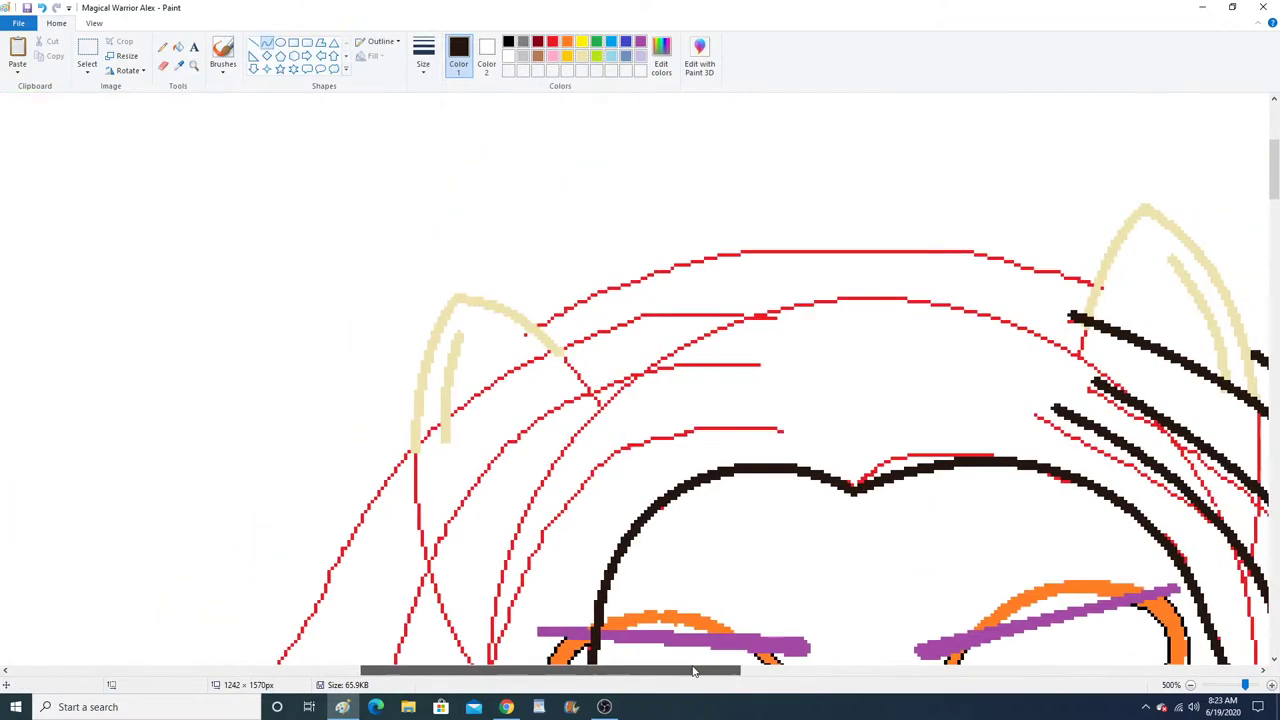
pyautogui.moveTo(1088, 354)
pyautogui.mouseDown()
pyautogui.moveTo(900, 273)
pyautogui.moveTo(366, 323)
pyautogui.moveTo(378, 320)
pyautogui.mouseUp()
pyautogui.hotkey('ctrl', 'z')
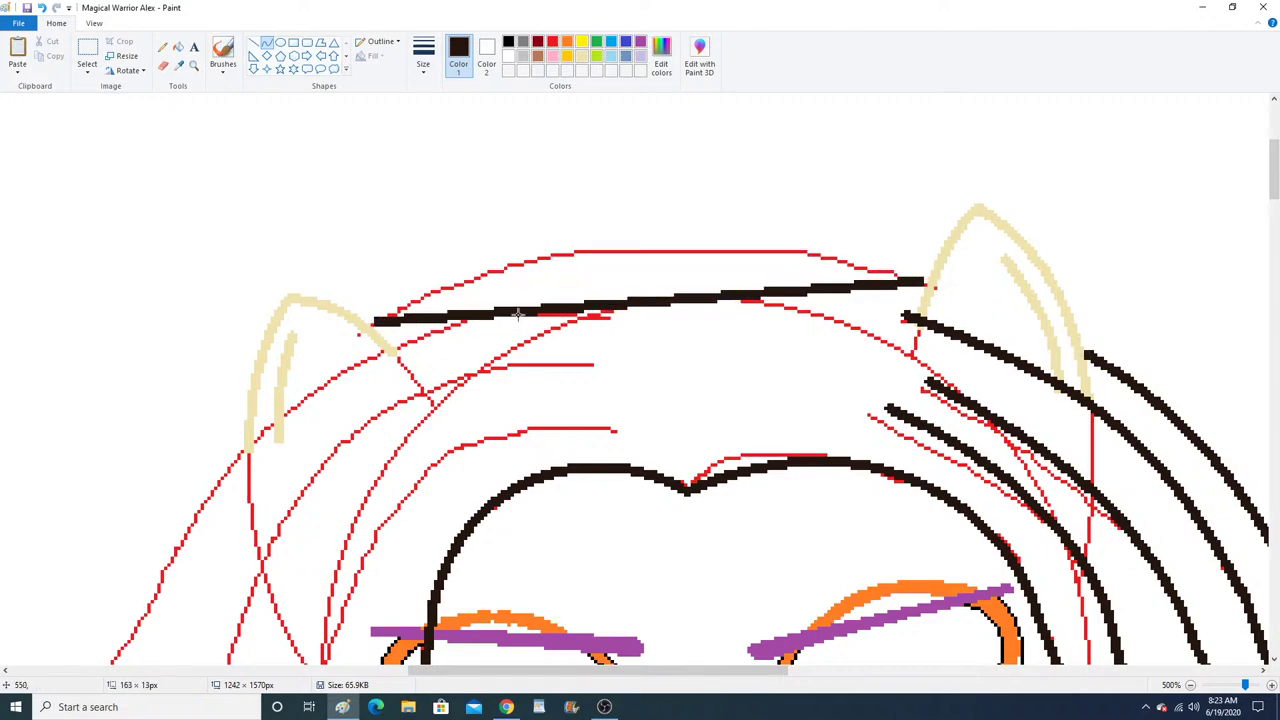
pyautogui.moveTo(709, 257)
pyautogui.mouseDown()
pyautogui.moveTo(737, 229)
pyautogui.moveTo(523, 229)
pyautogui.mouseUp()
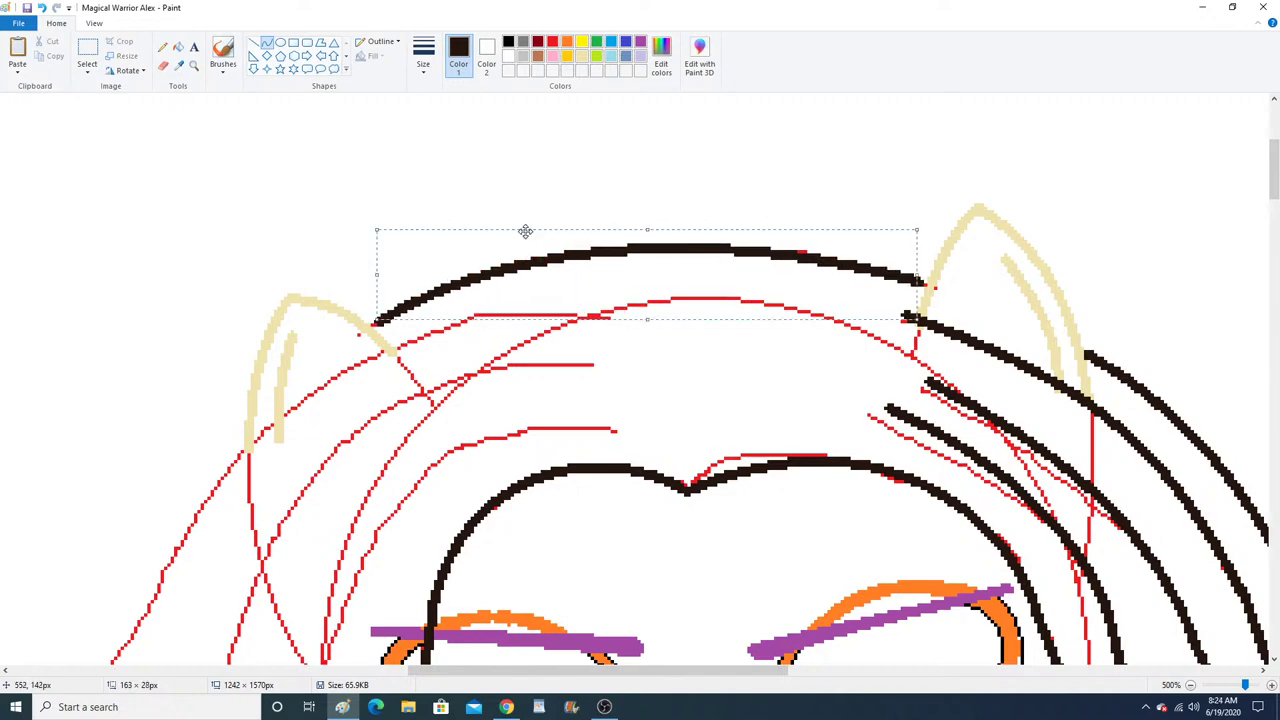
# Examine the tips of the right hair locks up close.
pyautogui.click(194, 65)
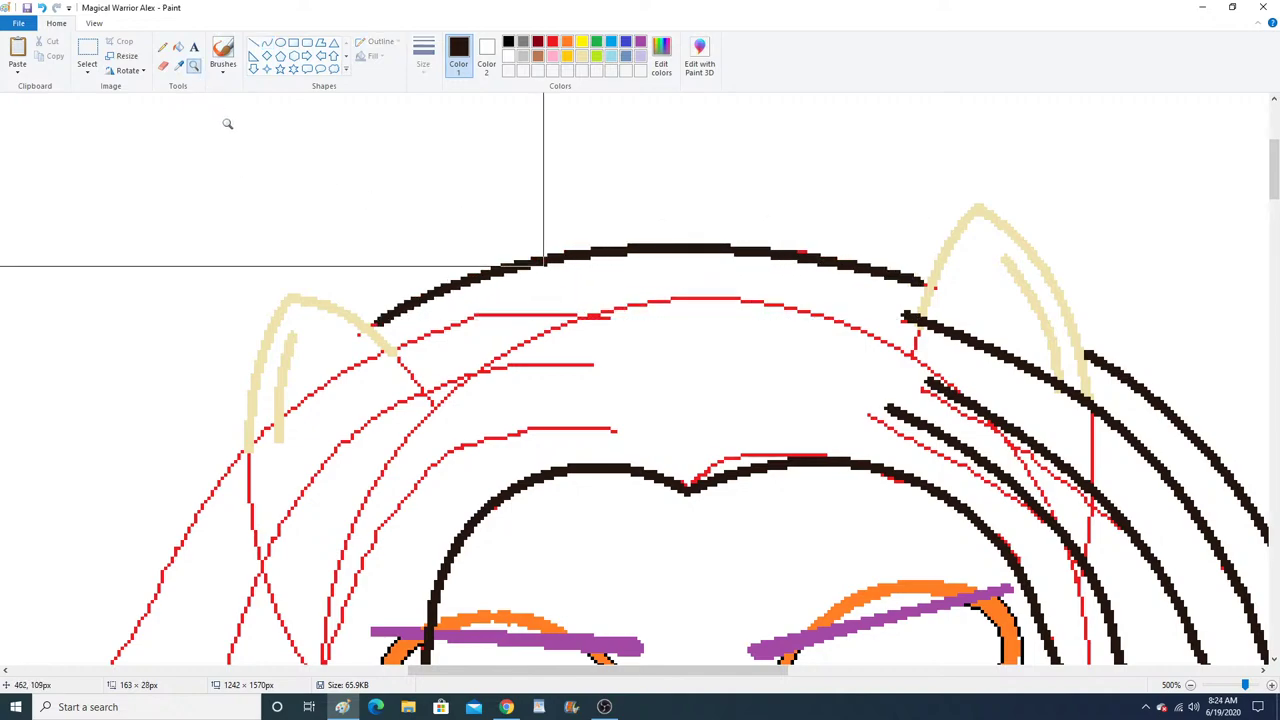
pyautogui.rightClick(270, 235)
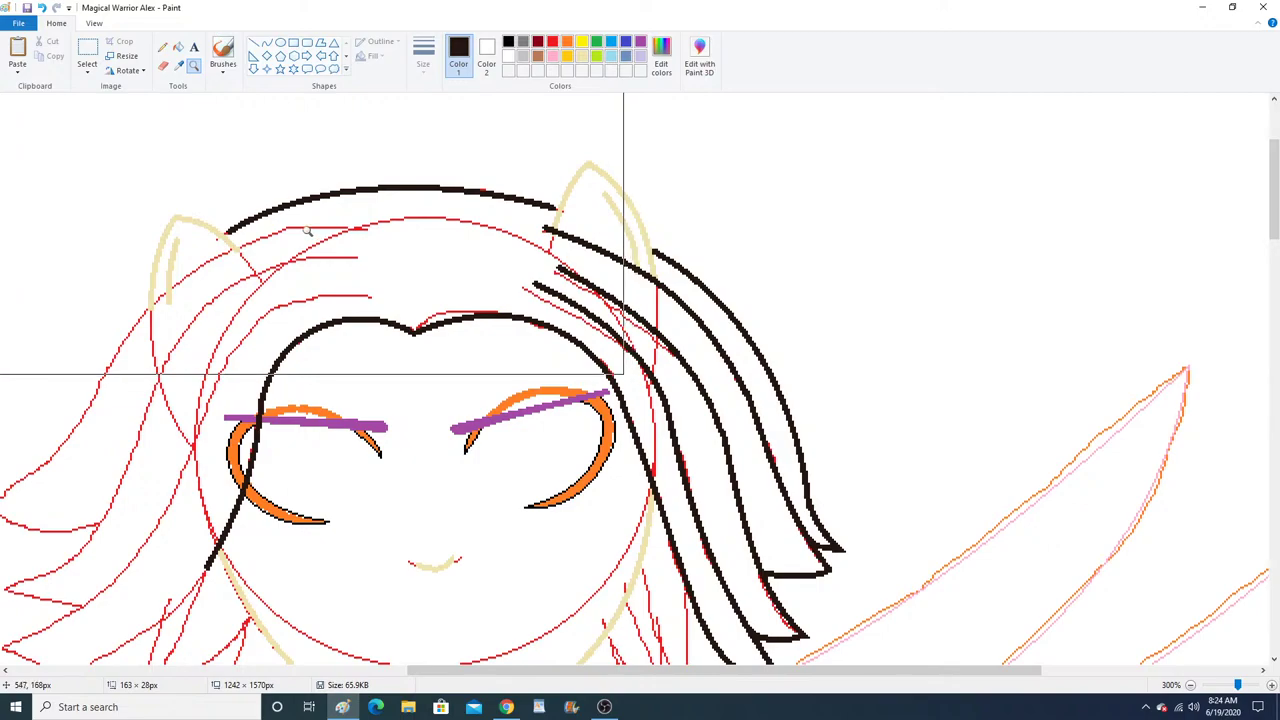
pyautogui.click(690, 425)
pyautogui.click(563, 308)
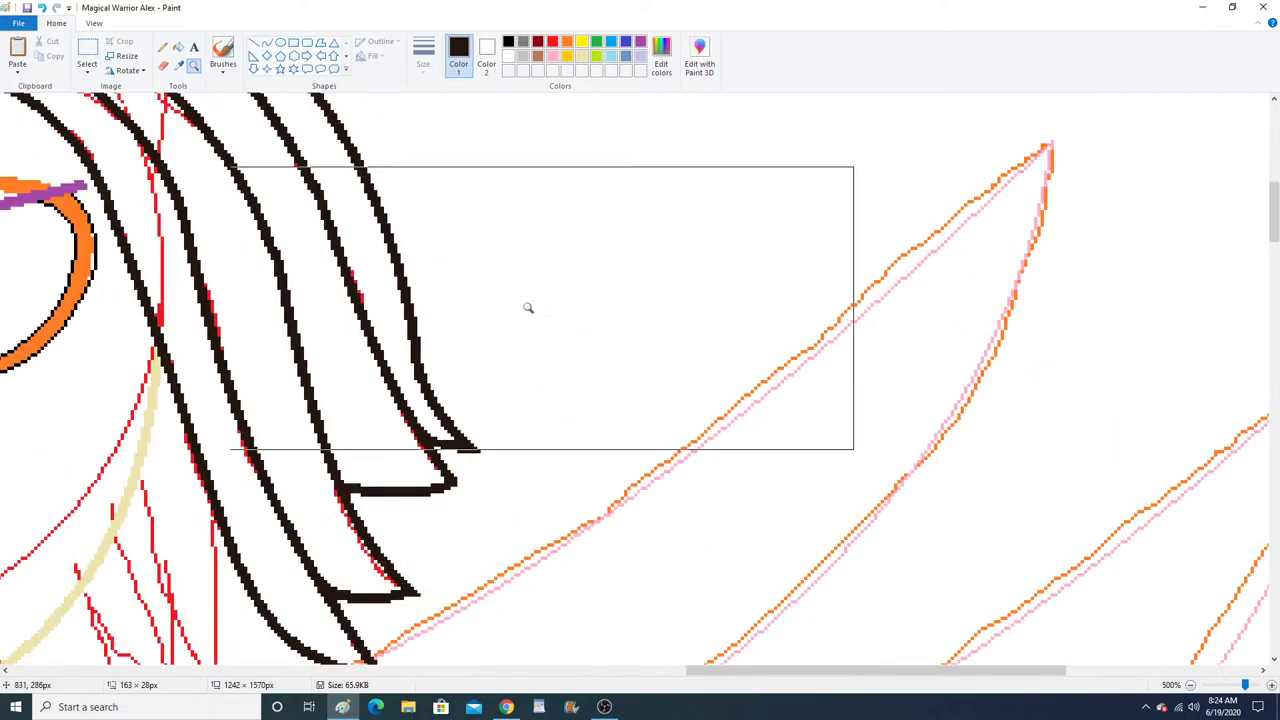
pyautogui.click(400, 305)
pyautogui.click(215, 298)
pyautogui.click(162, 47)
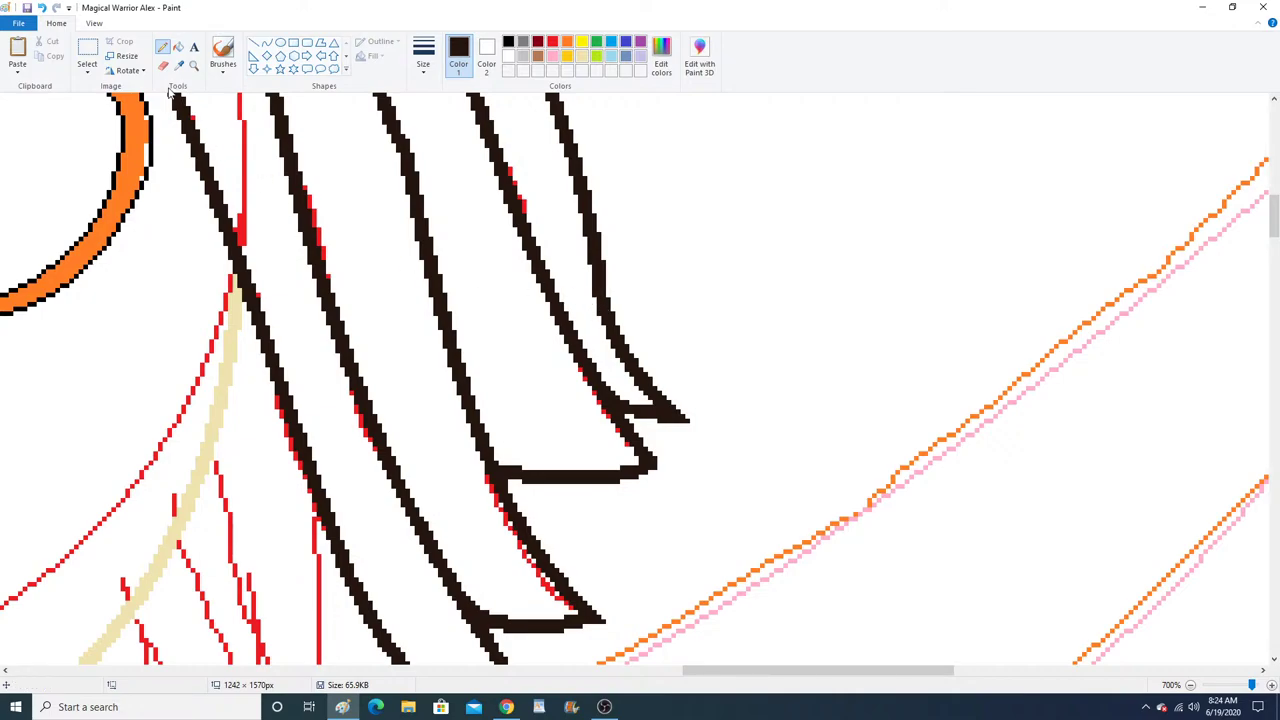
# Draw the outermost left hair strand as a dark brown S-curve about 76 × 91 px, starting at the left ear's outer base.
pyautogui.click(194, 65)
pyautogui.rightClick(325, 280)
pyautogui.rightClick(325, 280)
pyautogui.rightClick(325, 280)
pyautogui.scroll(3, 325, 280)
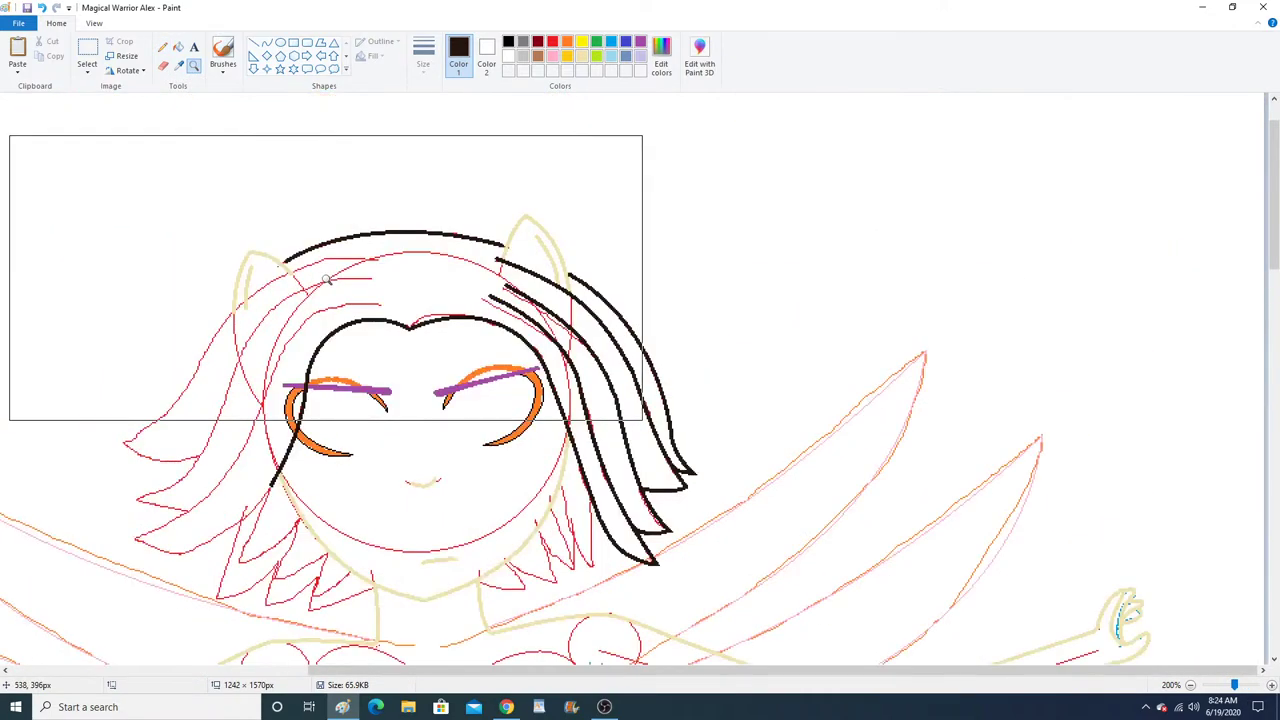
pyautogui.click(330, 300)
pyautogui.click(276, 308)
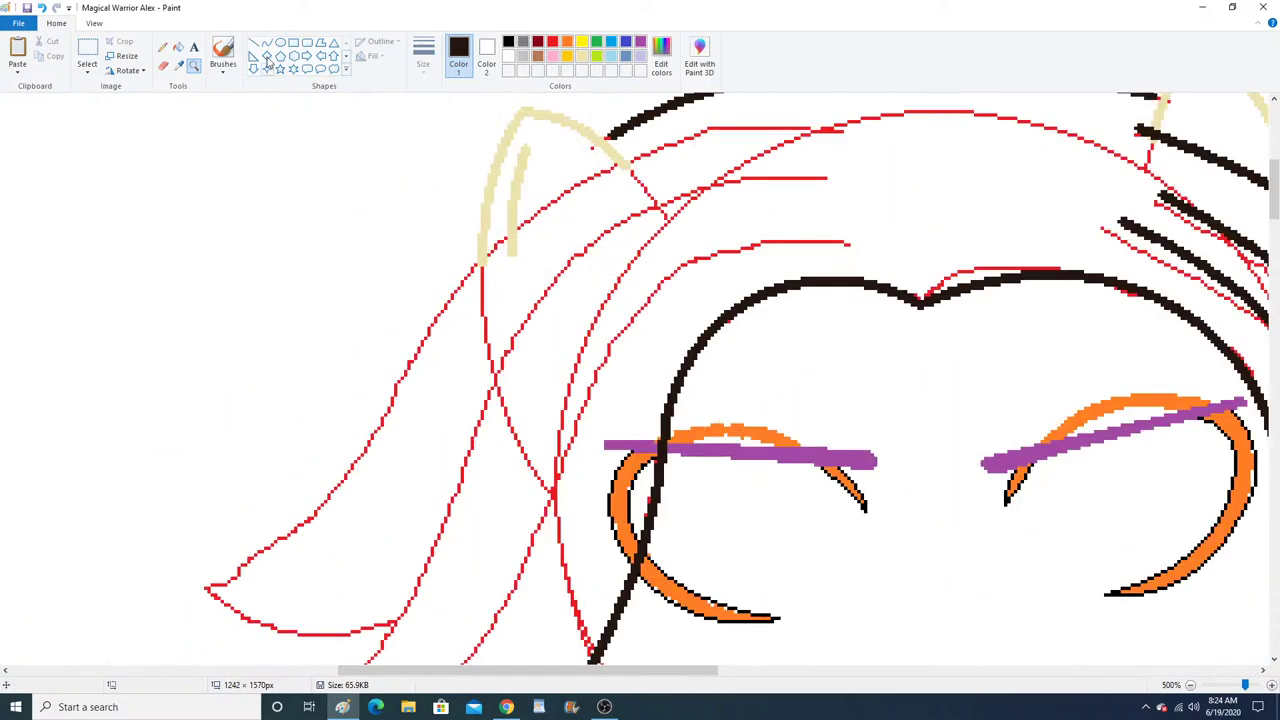
pyautogui.click(266, 43)
pyautogui.moveTo(611, 134)
pyautogui.mouseDown()
pyautogui.moveTo(434, 288)
pyautogui.moveTo(223, 545)
pyautogui.mouseUp()
pyautogui.hotkey('ctrl', 'z')
pyautogui.moveTo(394, 284); pyautogui.dragTo(380, 286)
pyautogui.moveTo(372, 360); pyautogui.dragTo(370, 422)
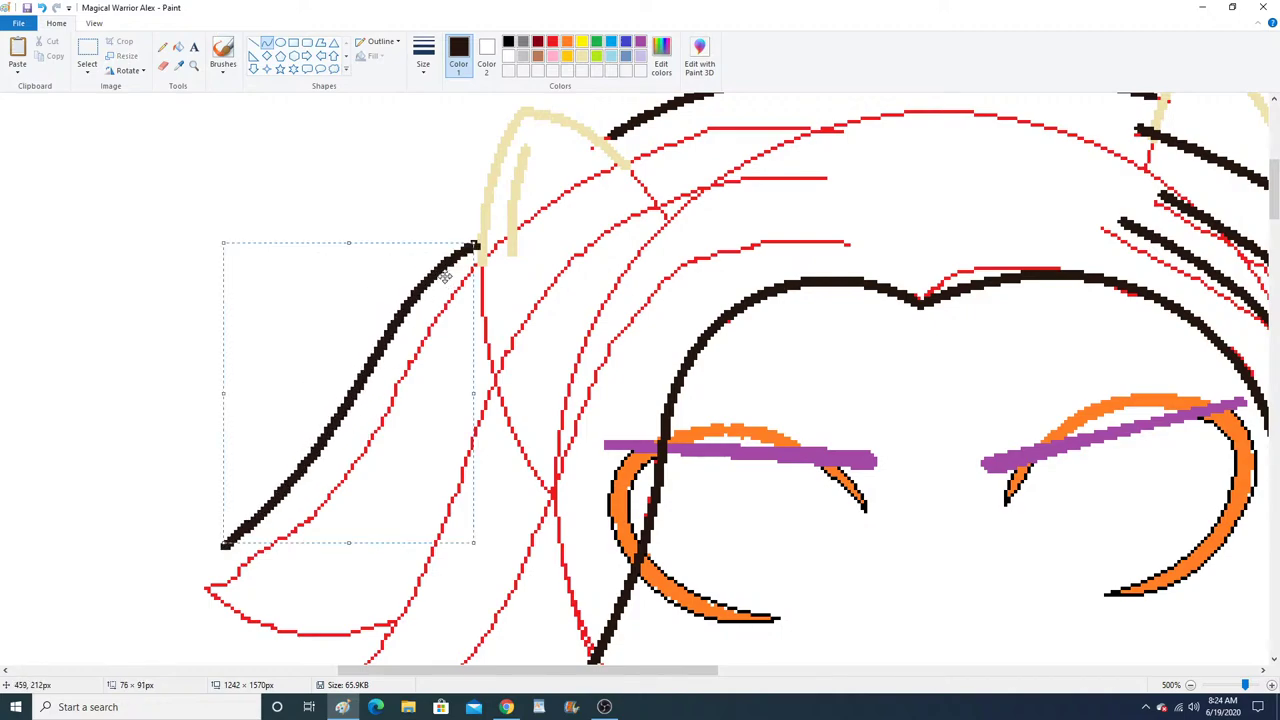
# Trace the second left strand with two joined curves, an upper one about 119 × 50 px and a lower one about 72 × 88 px.
pyautogui.moveTo(845, 130); pyautogui.dragTo(446, 294)
pyautogui.moveTo(651, 146); pyautogui.dragTo(584, 158)
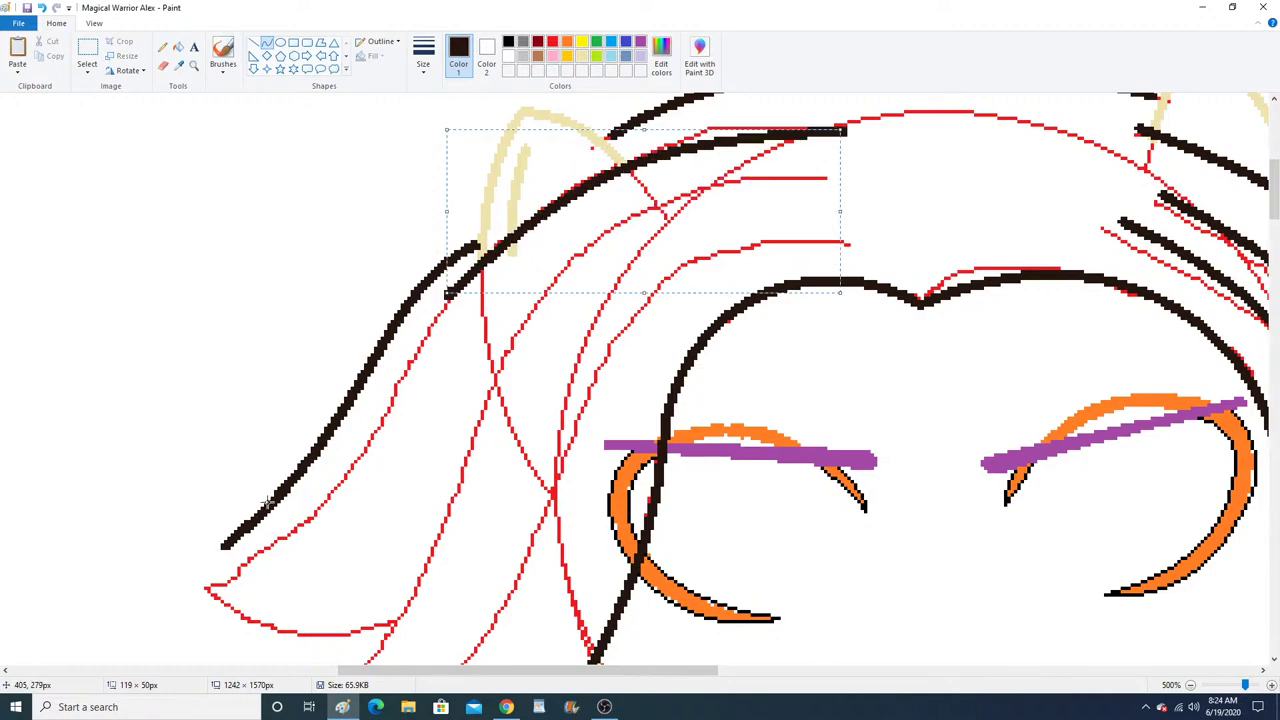
pyautogui.moveTo(213, 584)
pyautogui.mouseDown()
pyautogui.moveTo(391, 400)
pyautogui.moveTo(448, 294)
pyautogui.mouseUp()
pyautogui.moveTo(308, 536); pyautogui.dragTo(361, 477)
# Touch up the joins of the hair curves with the left ear, sampling the ear's cream and the hair's dark brown.
pyautogui.scroll(-3, 361, 477)
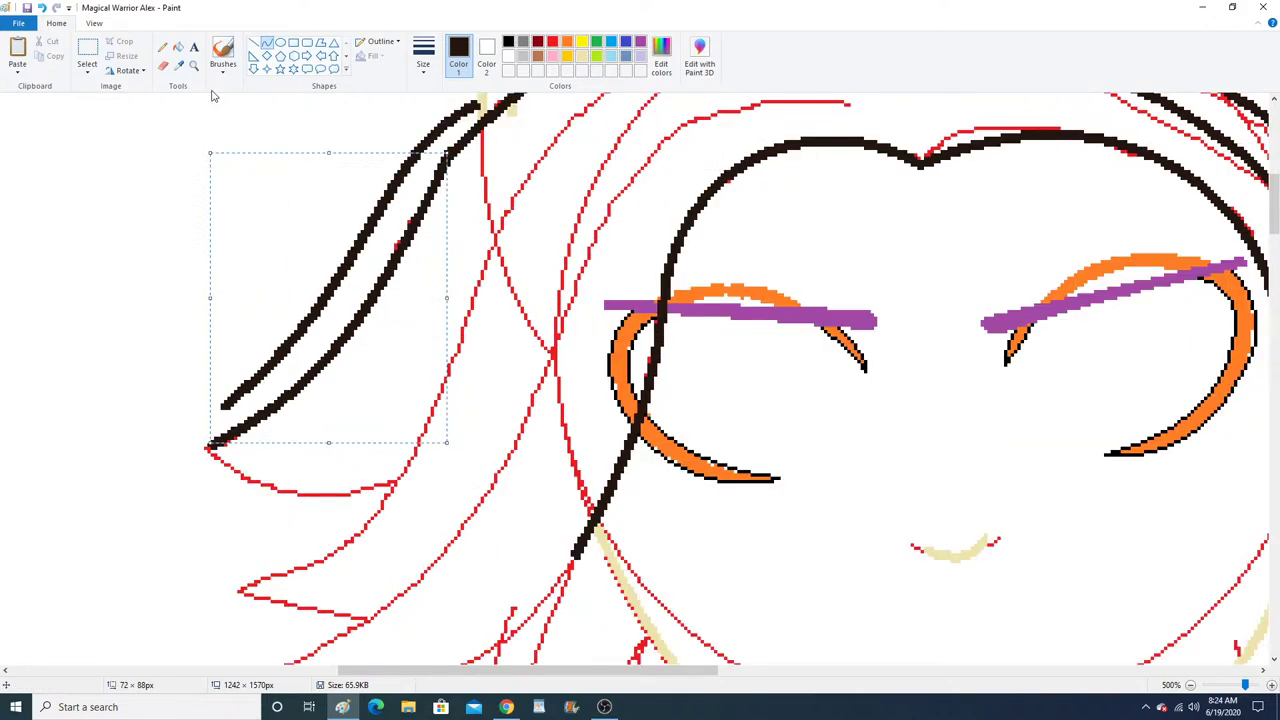
pyautogui.click(196, 70)
pyautogui.click(411, 166)
pyautogui.click(405, 190)
pyautogui.click(384, 268)
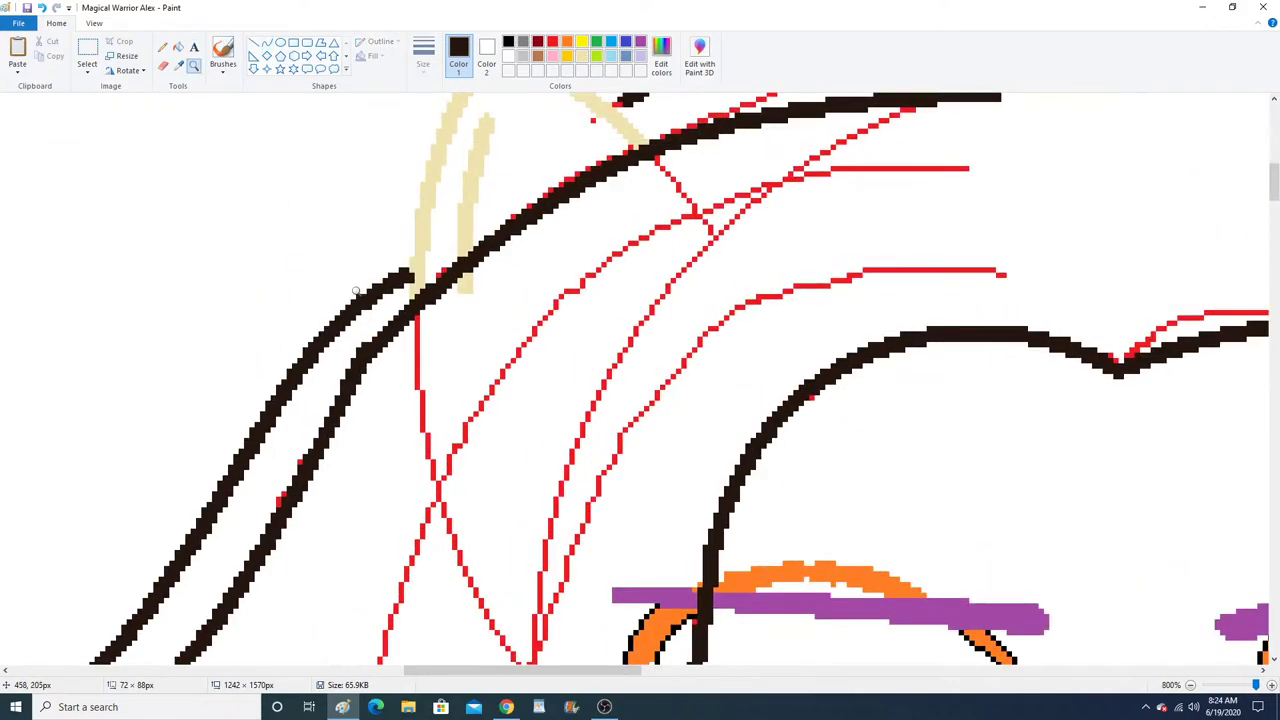
pyautogui.click(162, 47)
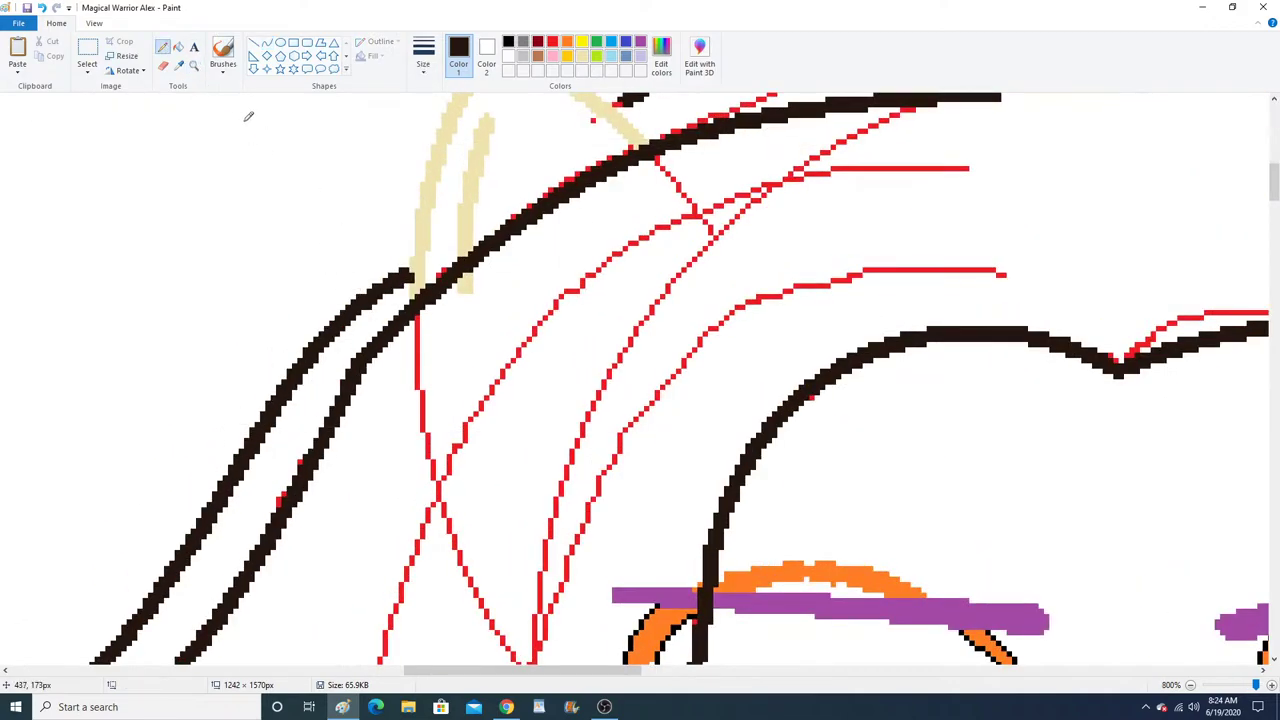
pyautogui.click(178, 65)
pyautogui.click(424, 246)
pyautogui.scroll(3, 500, 263)
pyautogui.click(179, 66)
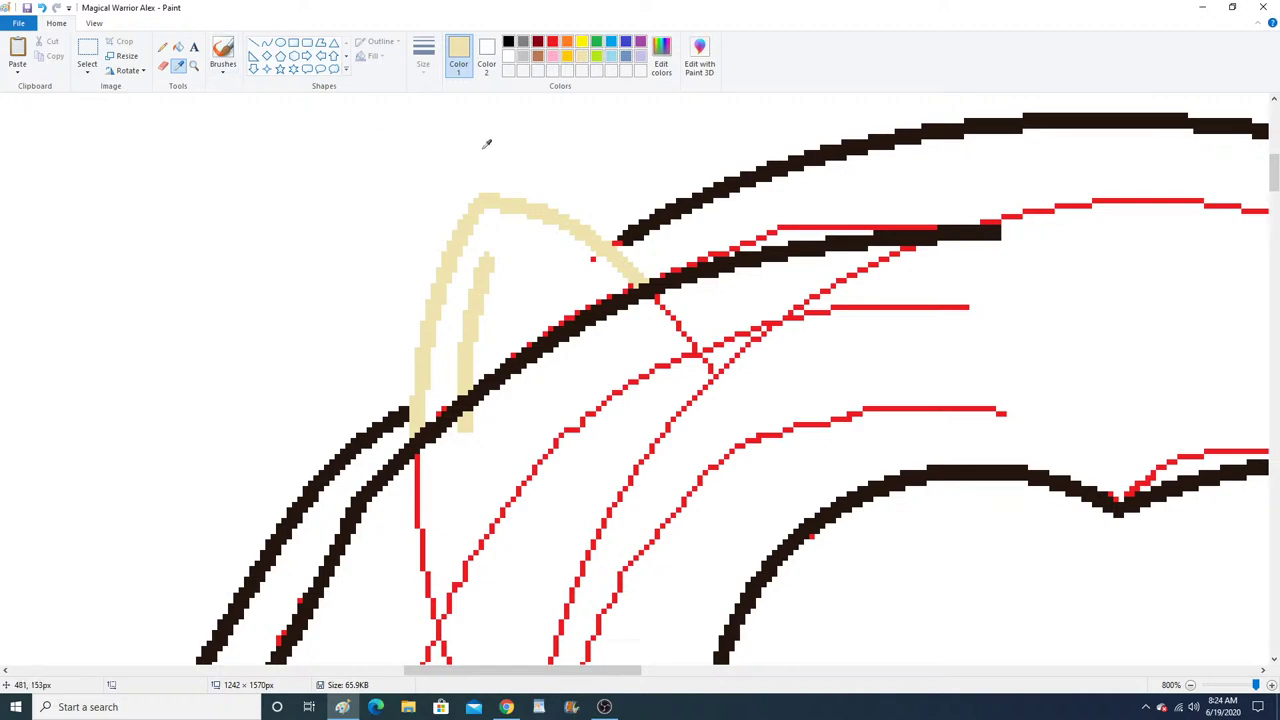
pyautogui.click(626, 235)
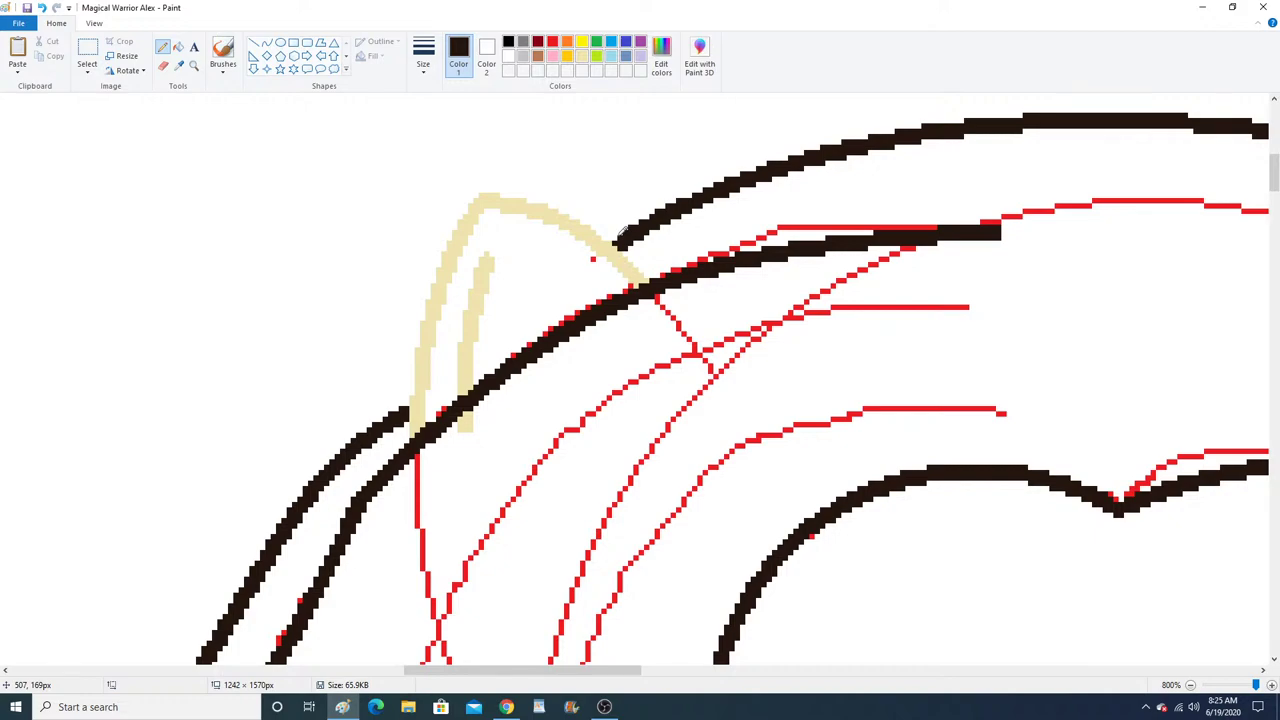
# Shorten the second left strand's inner end on the crown by filling the cut-off pieces with white.
pyautogui.click(194, 65)
pyautogui.rightClick(340, 247)
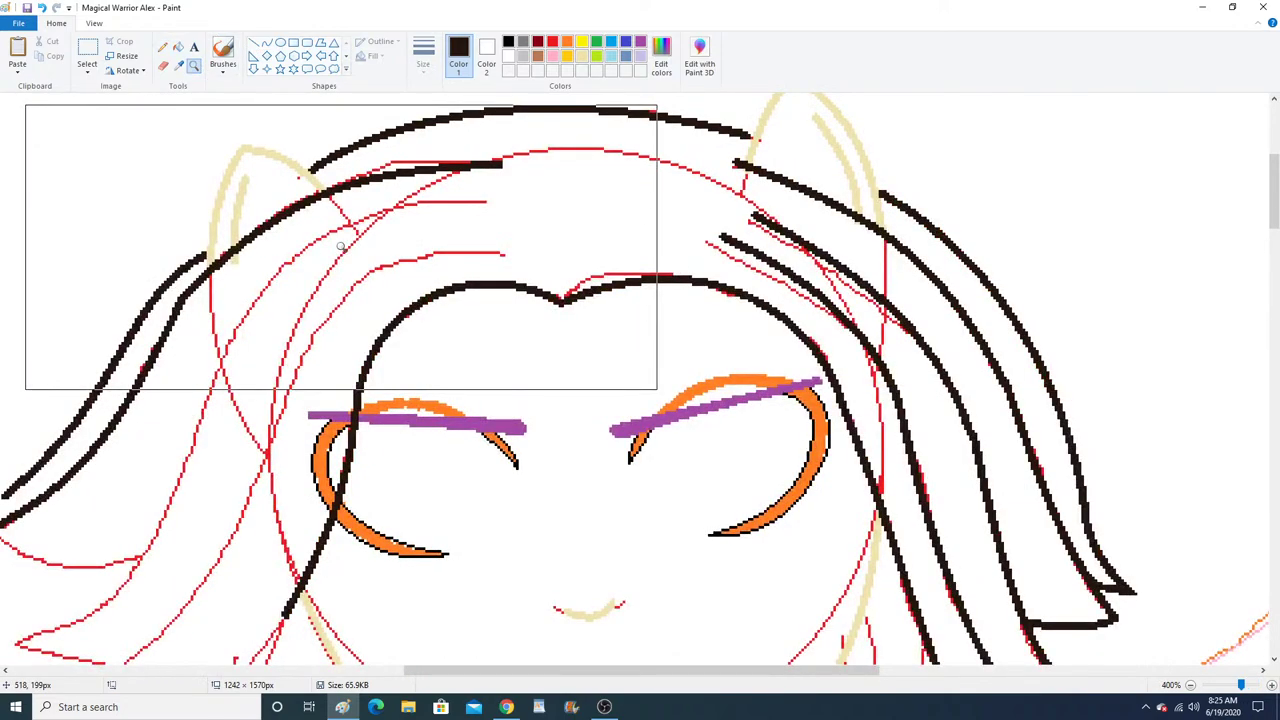
pyautogui.click(340, 247)
pyautogui.click(162, 47)
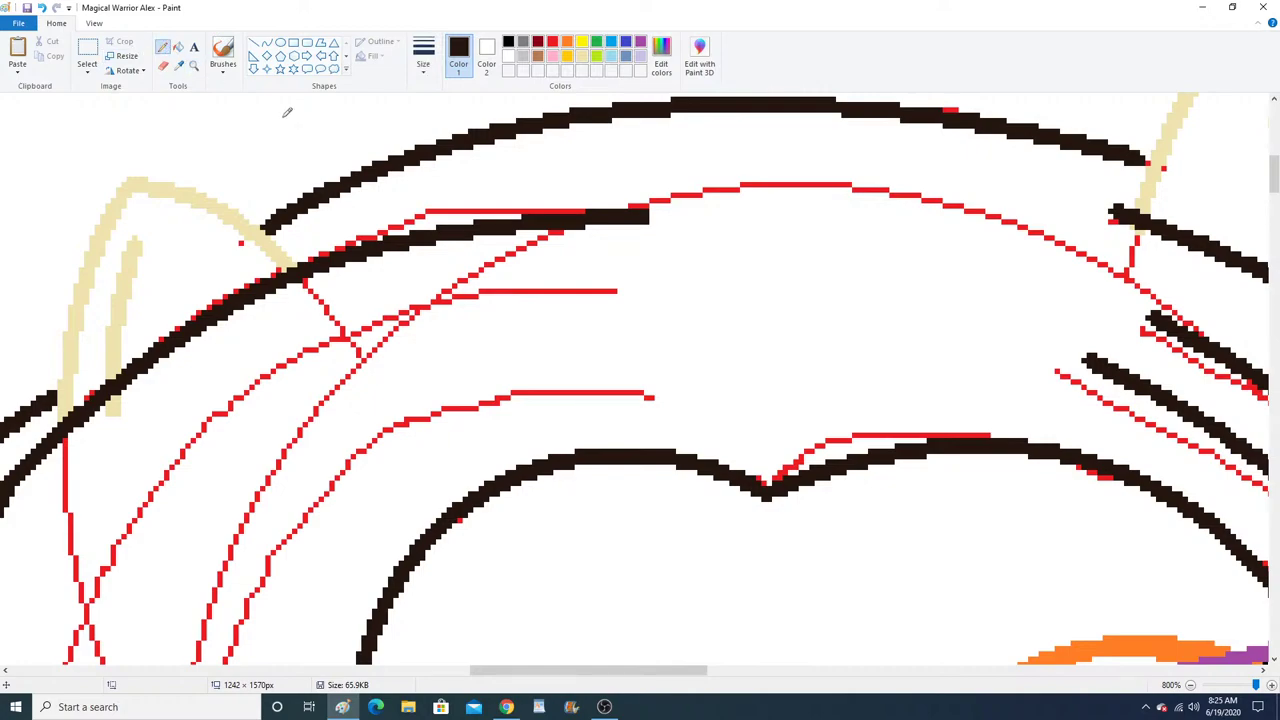
pyautogui.click(178, 47)
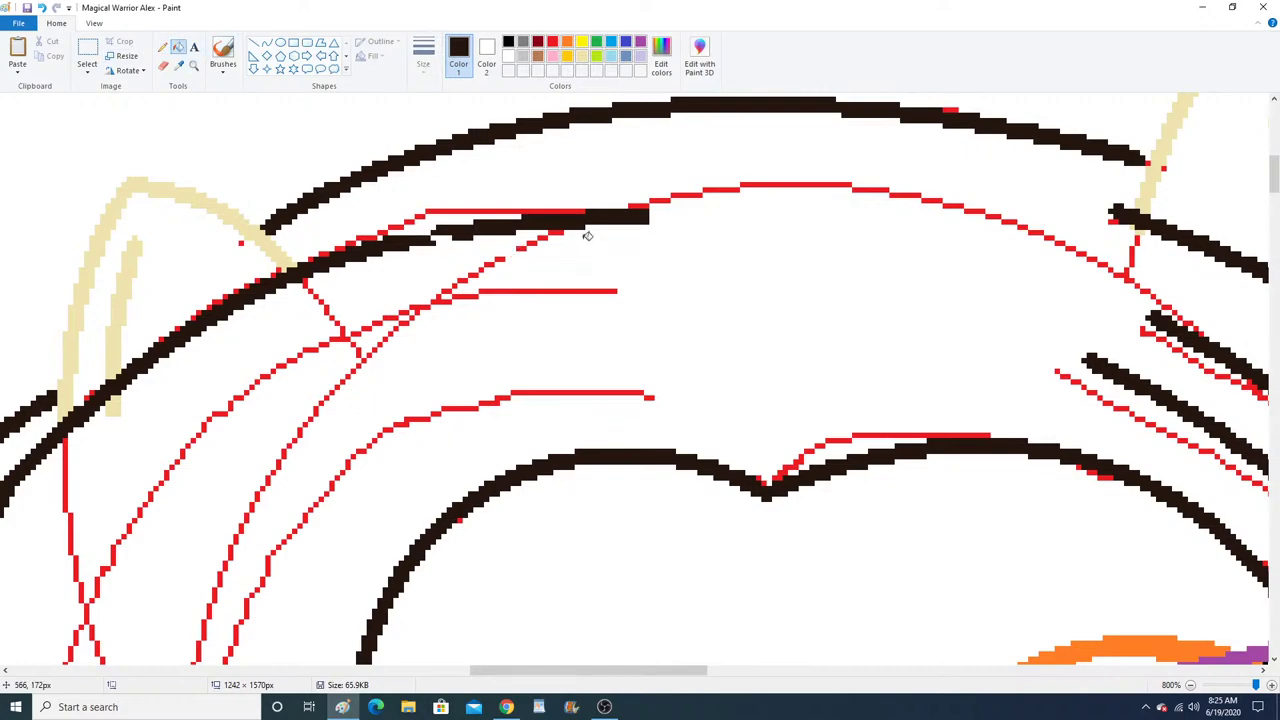
pyautogui.rightClick(544, 218)
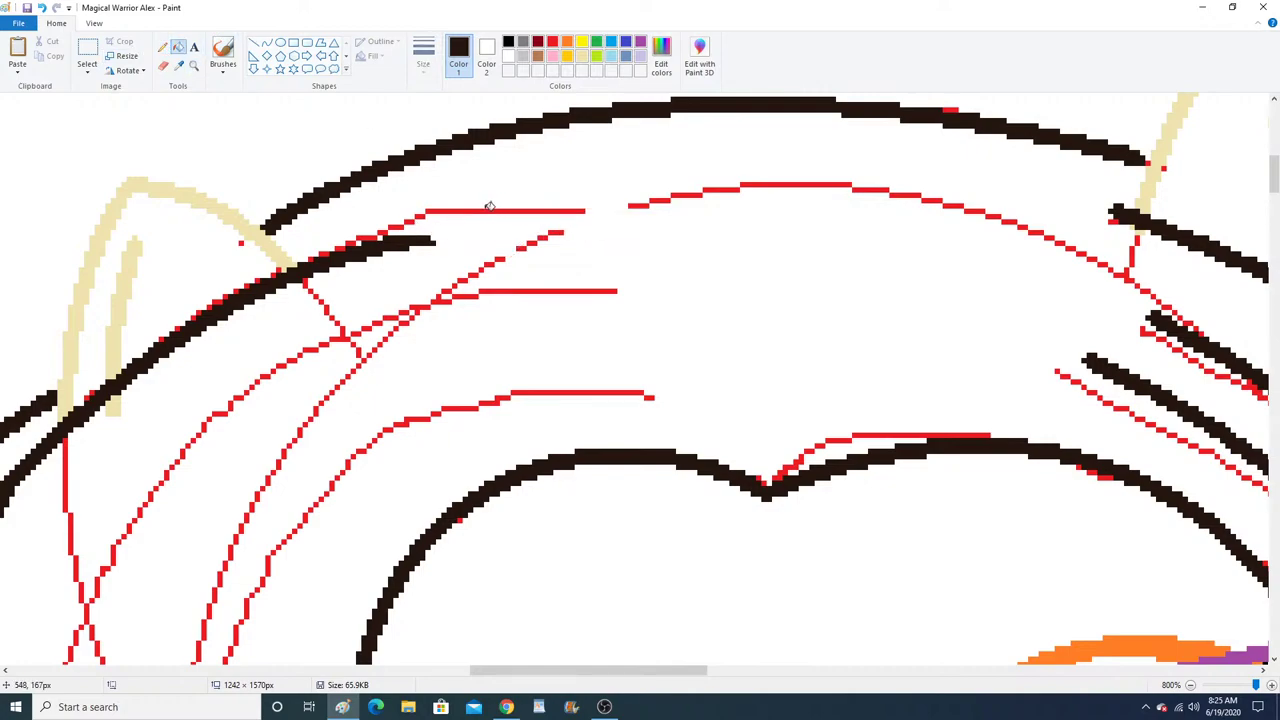
# Touch up the place where the crown curve meets the right ear with the Pencil in dark brown.
pyautogui.click(194, 66)
pyautogui.rightClick(310, 260)
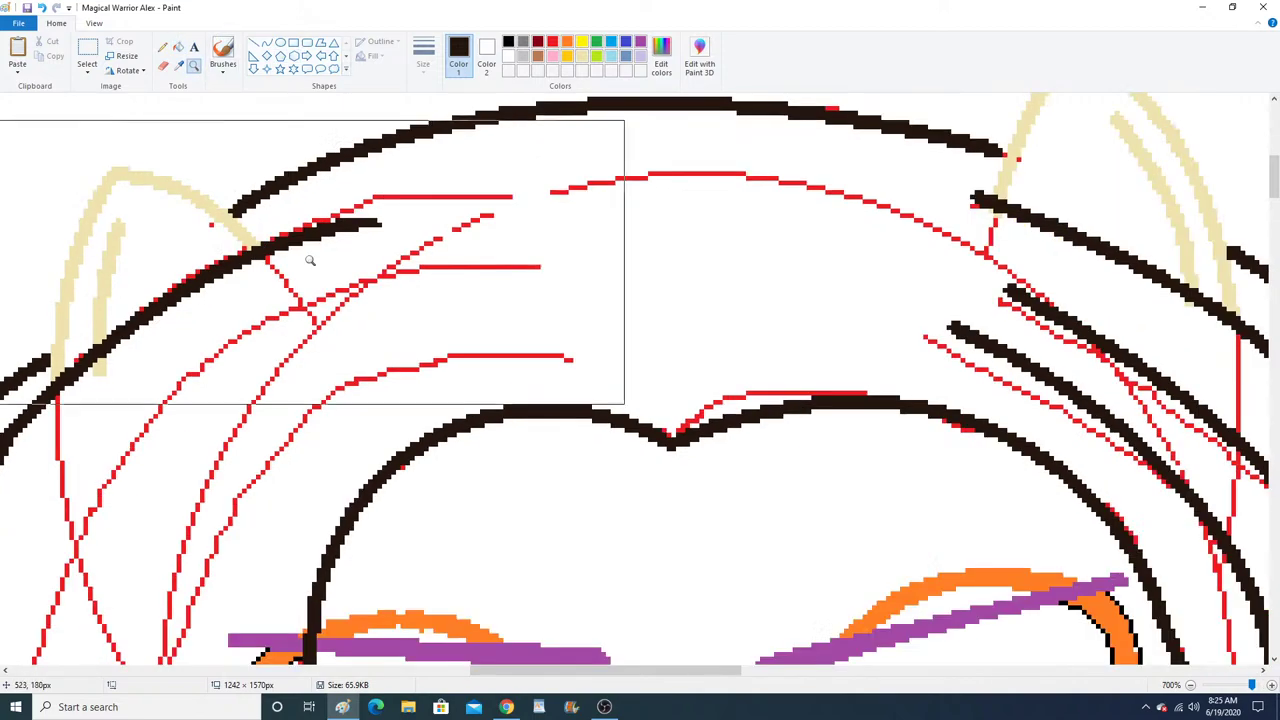
pyautogui.rightClick(310, 260)
pyautogui.rightClick(310, 260)
pyautogui.click(697, 213)
pyautogui.click(435, 235)
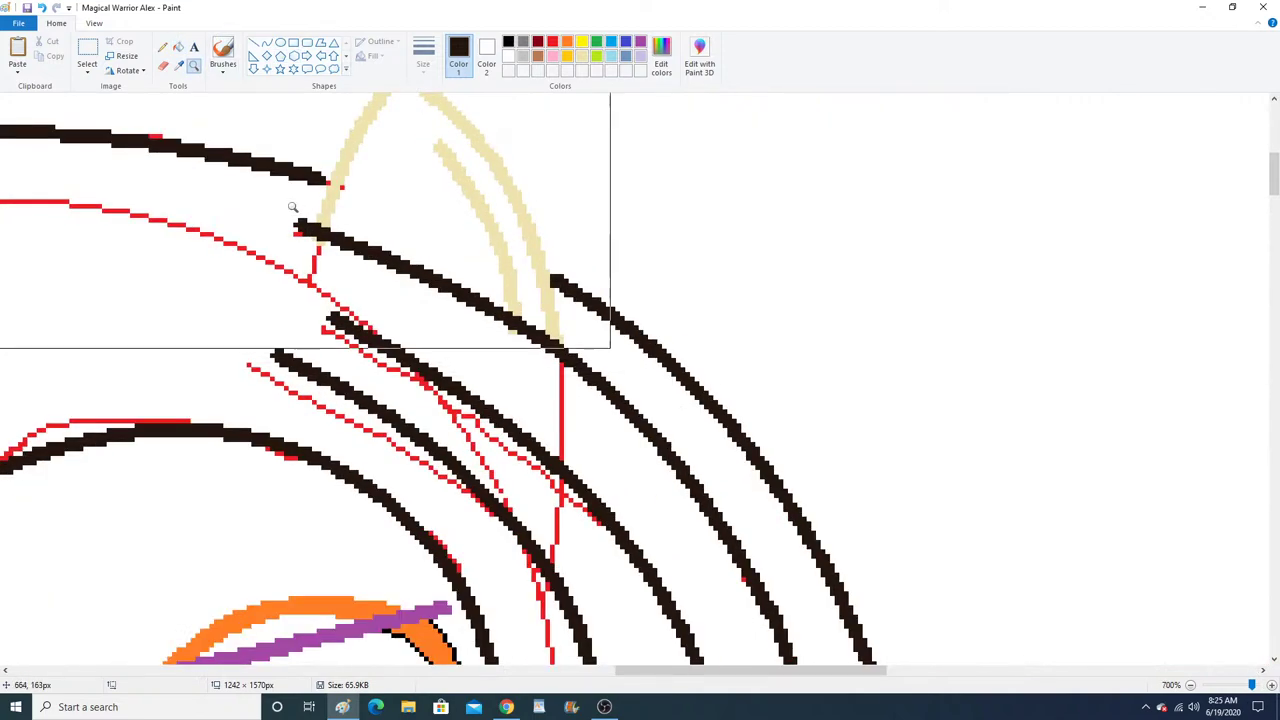
pyautogui.click(292, 207)
pyautogui.click(162, 47)
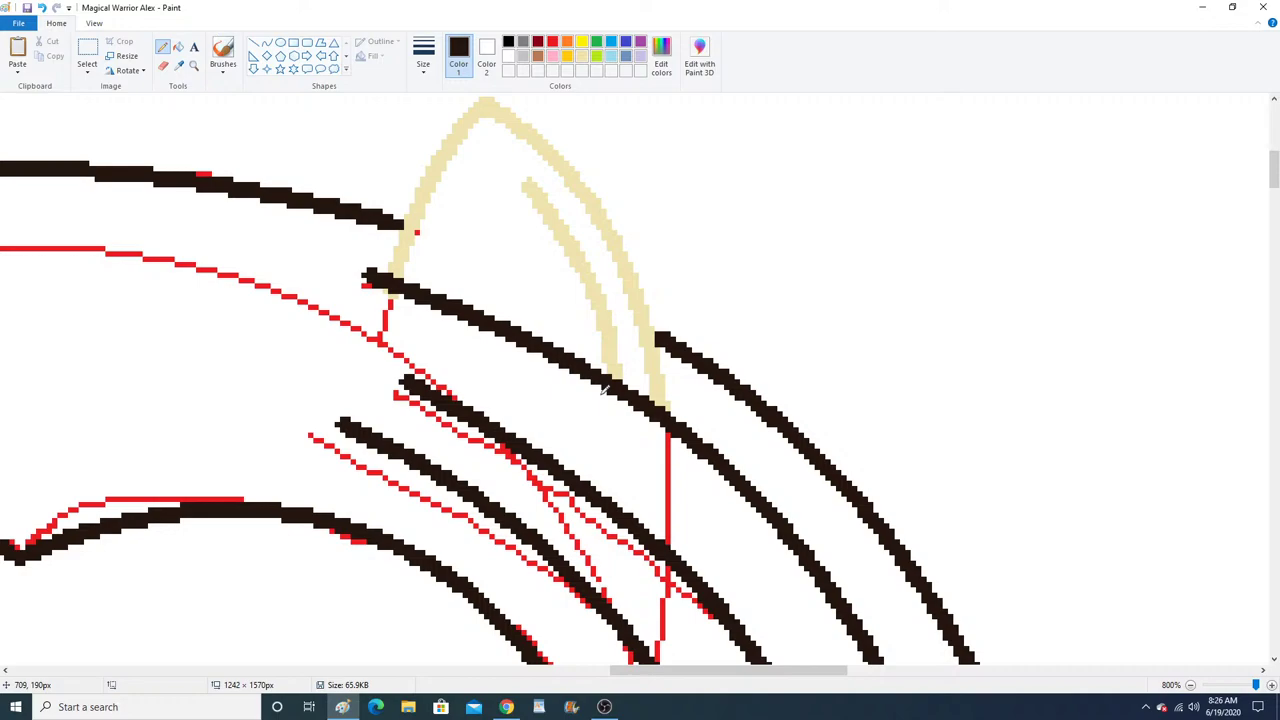
# Join the outermost left lock's tip to the neighbouring strand with a short line and sharpen its point with the Pencil.
pyautogui.click(194, 65)
pyautogui.rightClick(352, 262)
pyautogui.rightClick(352, 262)
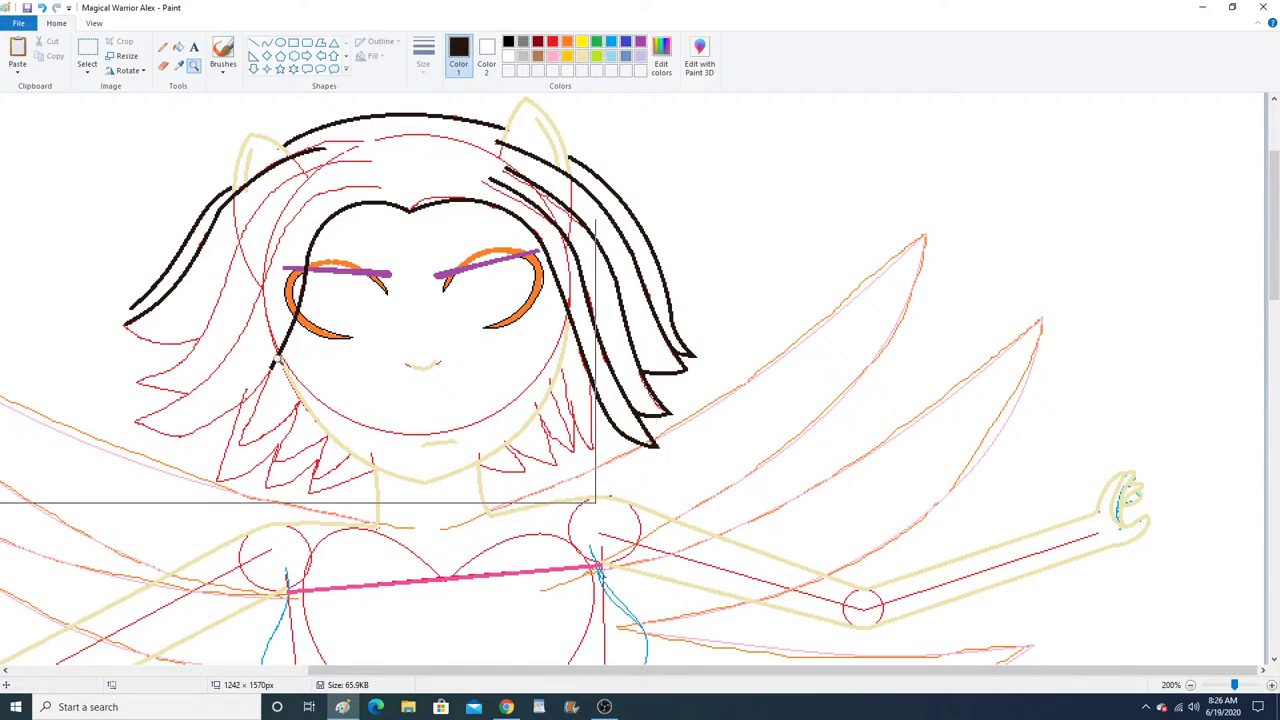
pyautogui.click(296, 356)
pyautogui.click(312, 276)
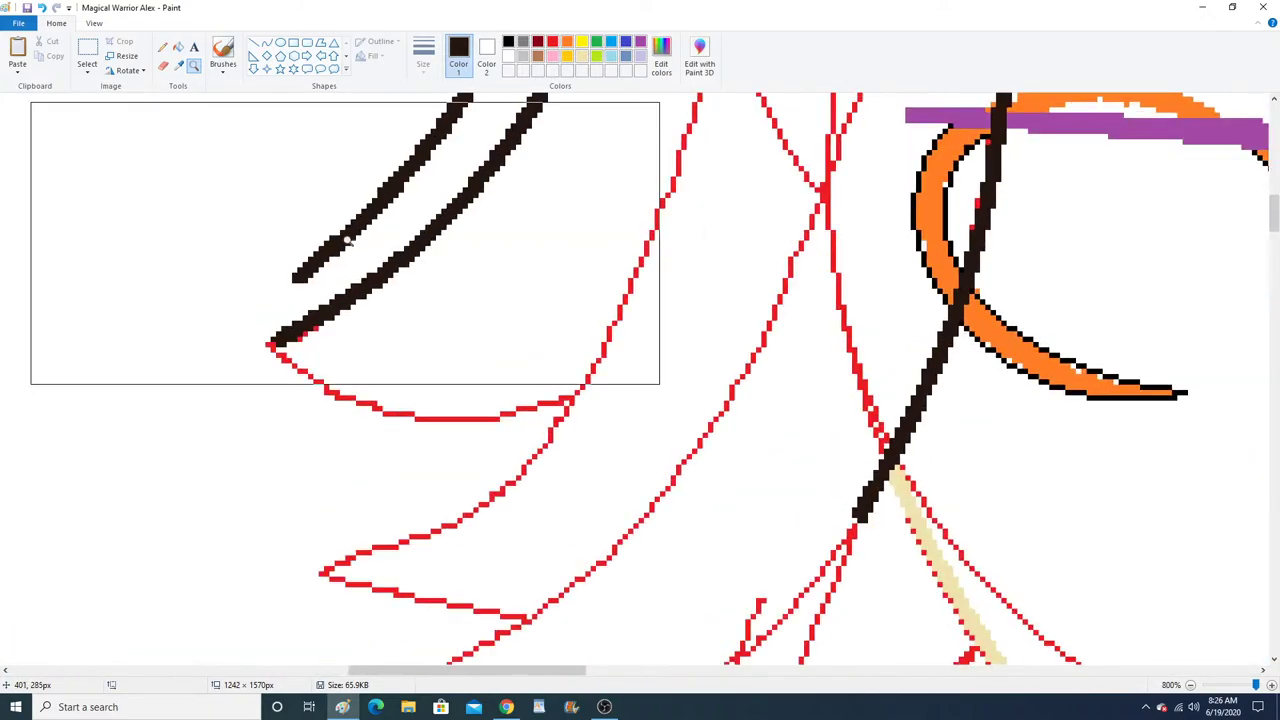
pyautogui.click(266, 42)
pyautogui.moveTo(304, 270); pyautogui.dragTo(376, 275)
pyautogui.click(162, 47)
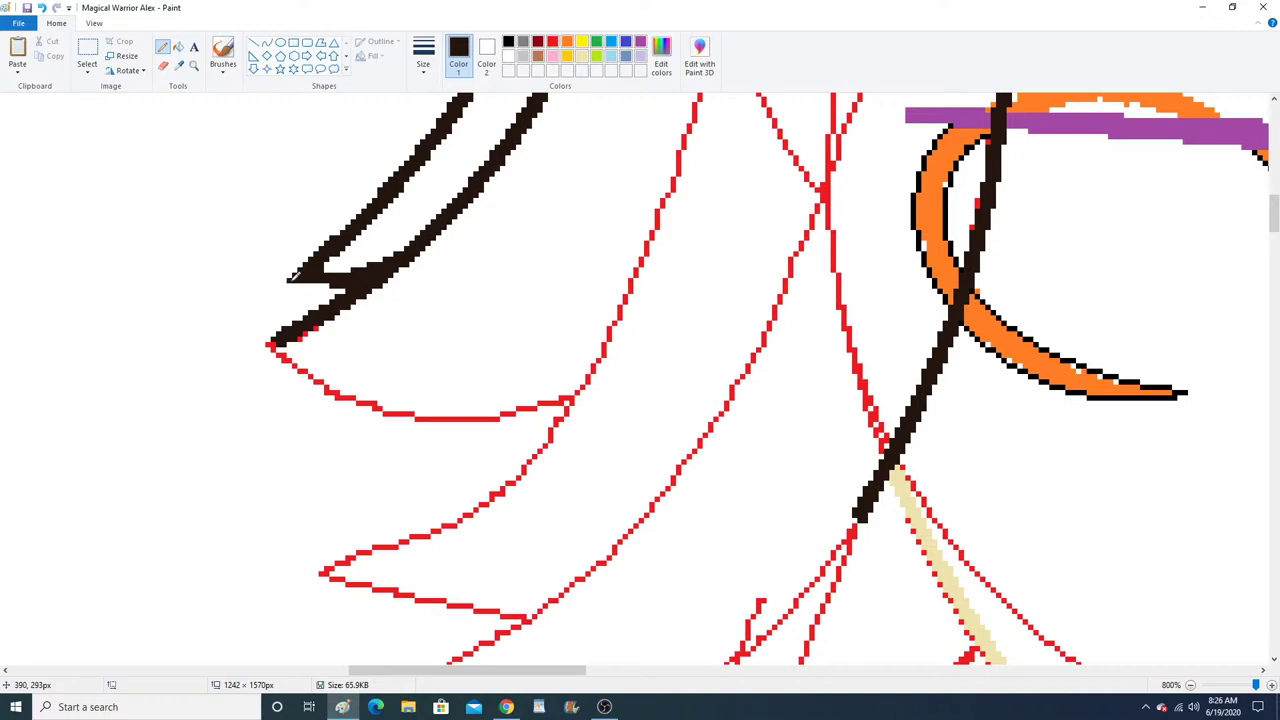
# Trace the third left strand along the red sketch with an upper curve and a joined lower curve about 64 × 76 px.
pyautogui.click(266, 42)
pyautogui.scroll(6, 770, 350)
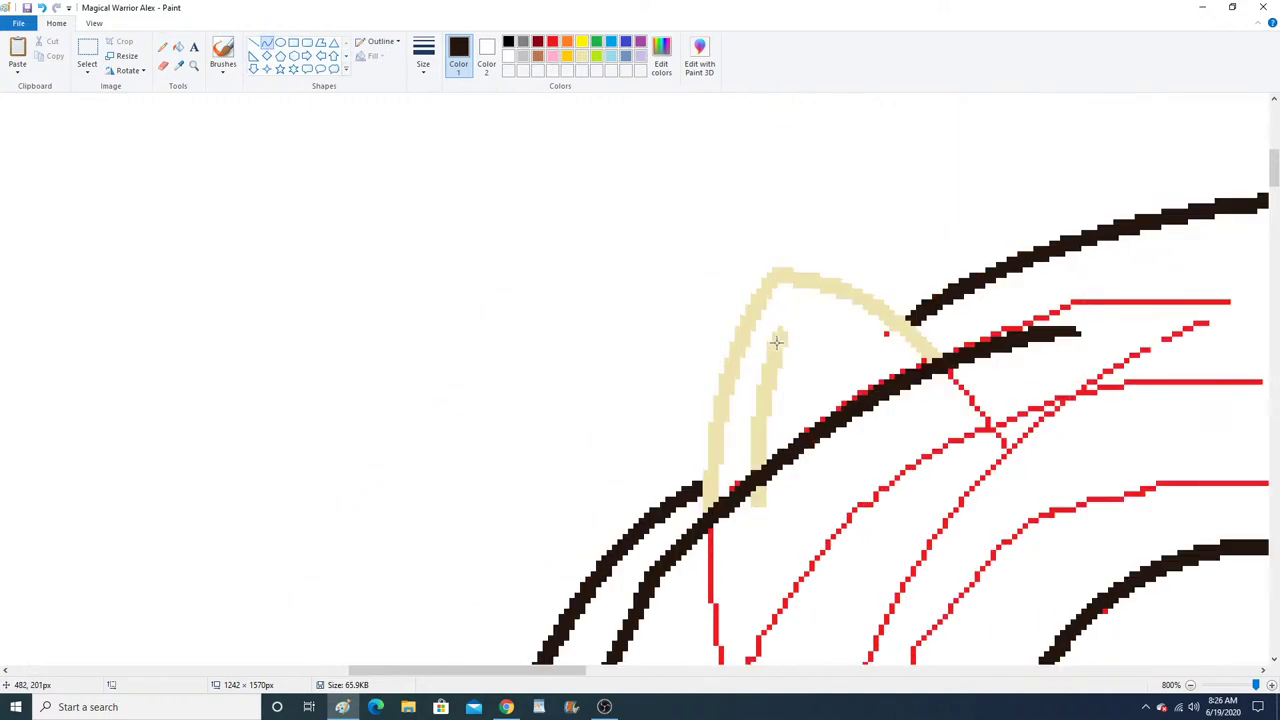
pyautogui.scroll(-6, 990, 420)
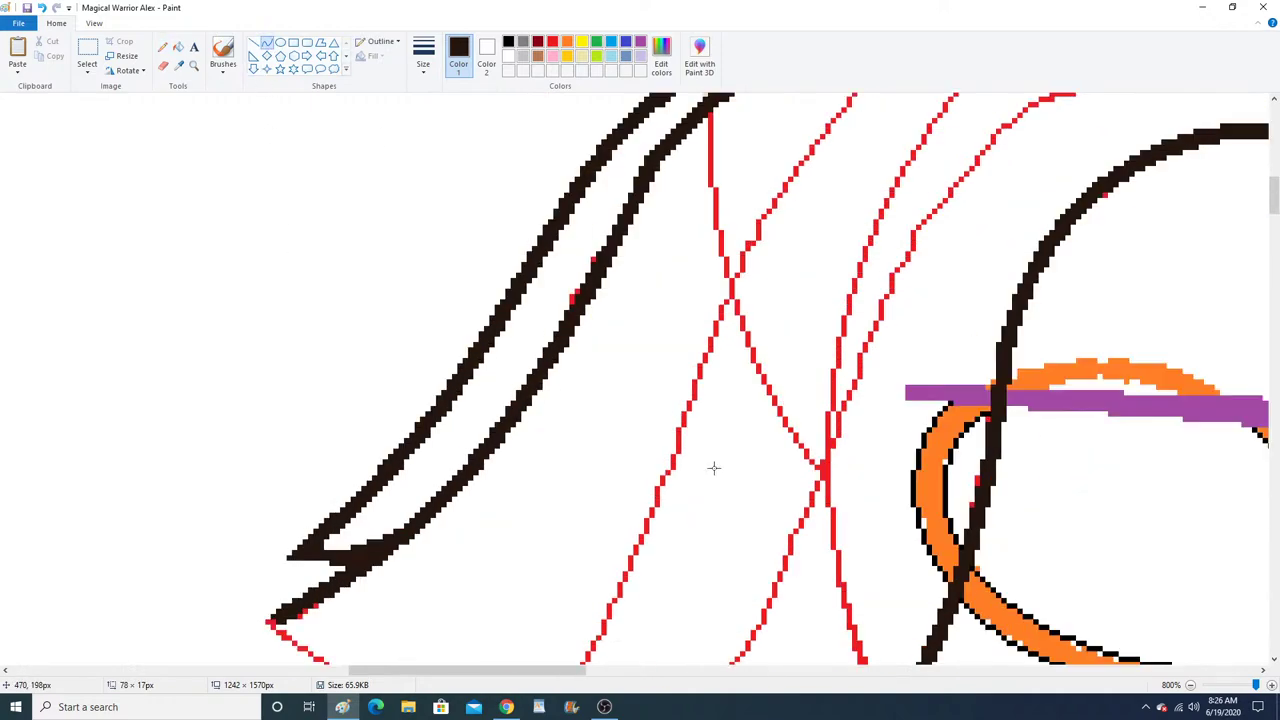
pyautogui.scroll(5, 678, 441)
pyautogui.moveTo(926, 349); pyautogui.dragTo(882, 305)
pyautogui.moveTo(840, 328); pyautogui.dragTo(756, 443)
pyautogui.scroll(-6, 756, 443)
pyautogui.moveTo(337, 563); pyautogui.dragTo(672, 170)
pyautogui.click(490, 495)
pyautogui.click(616, 438)
# Trace the innermost left strand with two joined curves, the upper about 62 × 76 px and the lower about 93 × 100 px.
pyautogui.scroll(6, 616, 438)
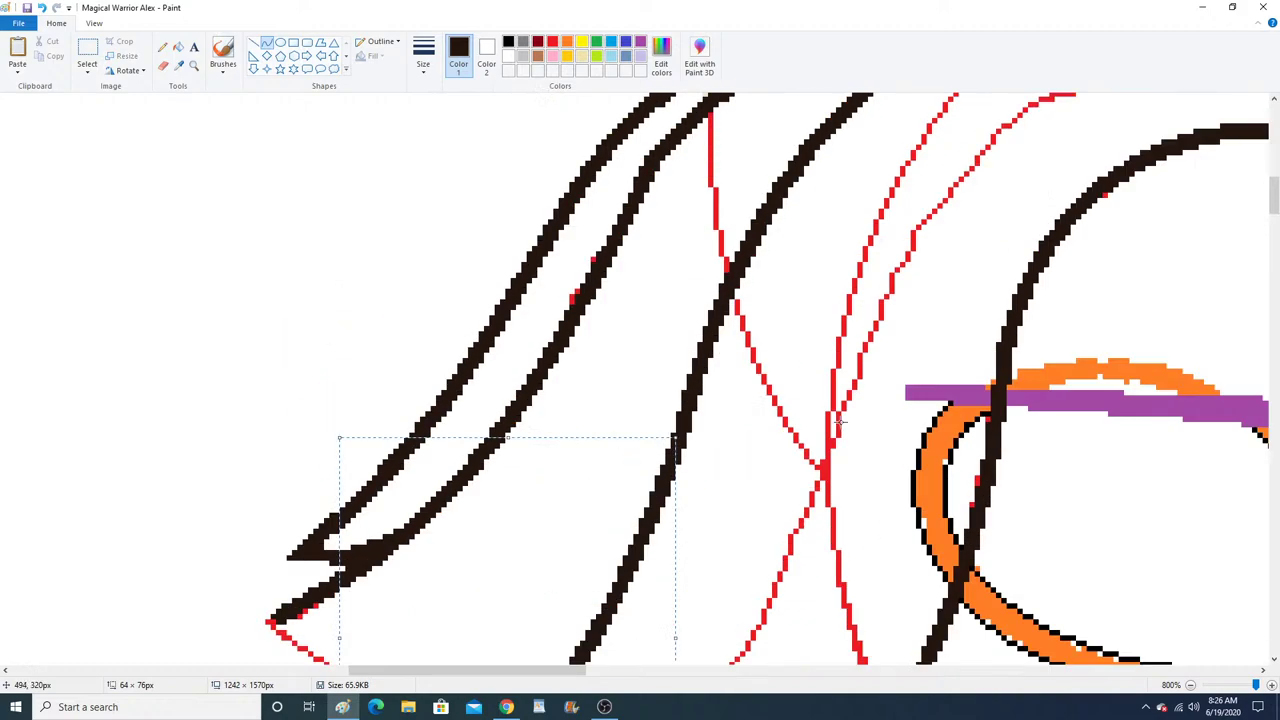
pyautogui.moveTo(1148, 488); pyautogui.dragTo(822, 472)
pyautogui.scroll(-3, 1084, 466)
pyautogui.scroll(2, 936, 429)
pyautogui.moveTo(1026, 372); pyautogui.dragTo(906, 429)
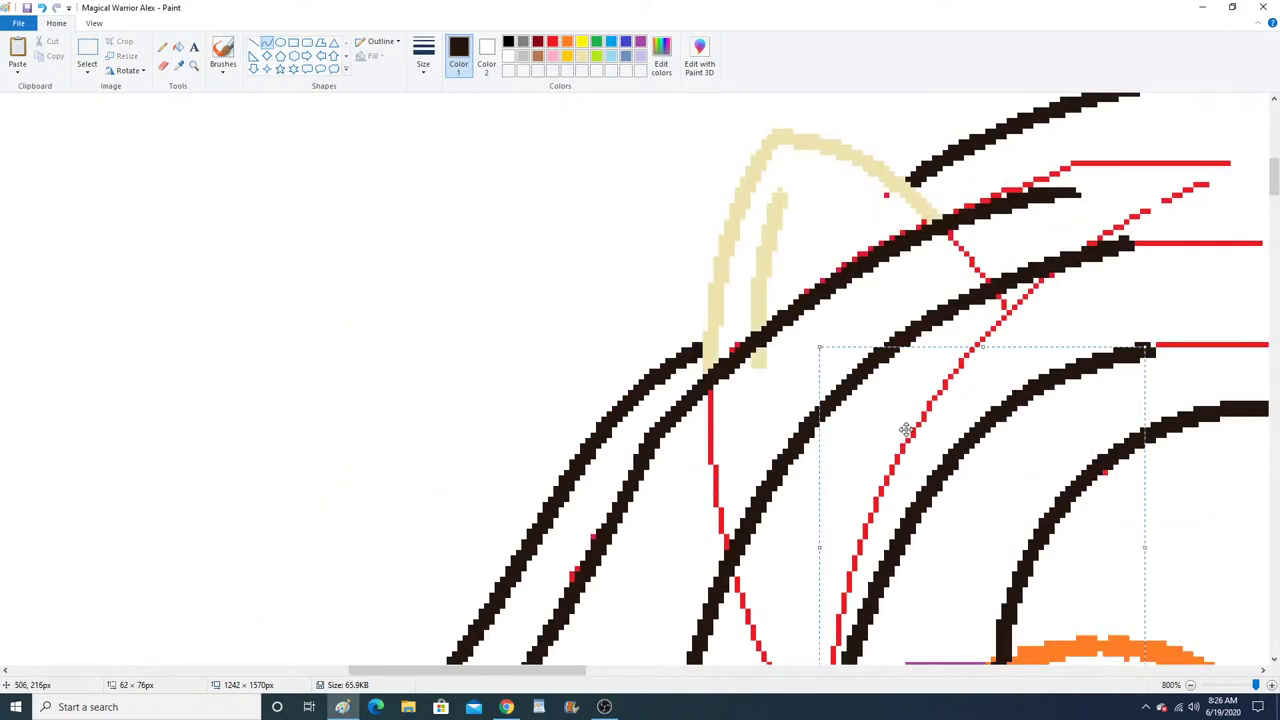
pyautogui.scroll(-6, 880, 440)
pyautogui.moveTo(340, 568); pyautogui.dragTo(818, 333)
pyautogui.scroll(5, 643, 357)
pyautogui.scroll(-5, 818, 333)
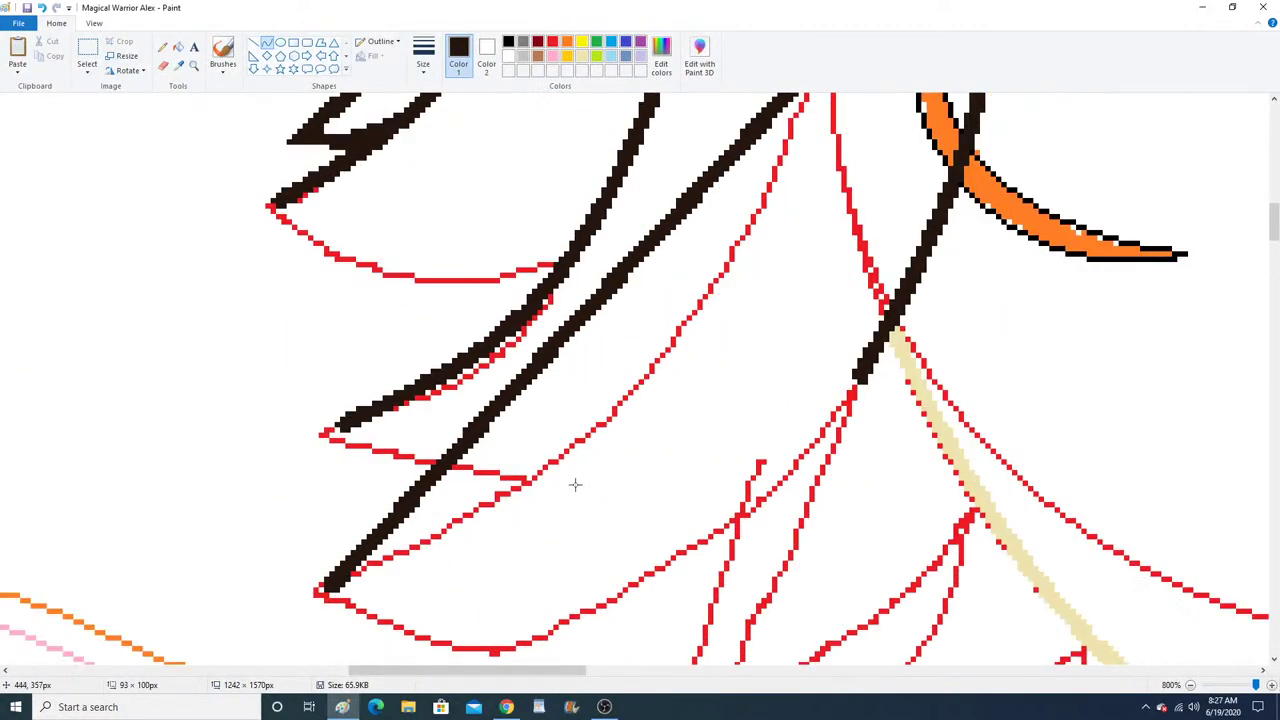
pyautogui.moveTo(571, 486); pyautogui.dragTo(760, 320)
# Close the undersides of the second and third left strands with dark brown curves about 54 × 18 px and 41 × 6 px.
pyautogui.scroll(3, 285, 264)
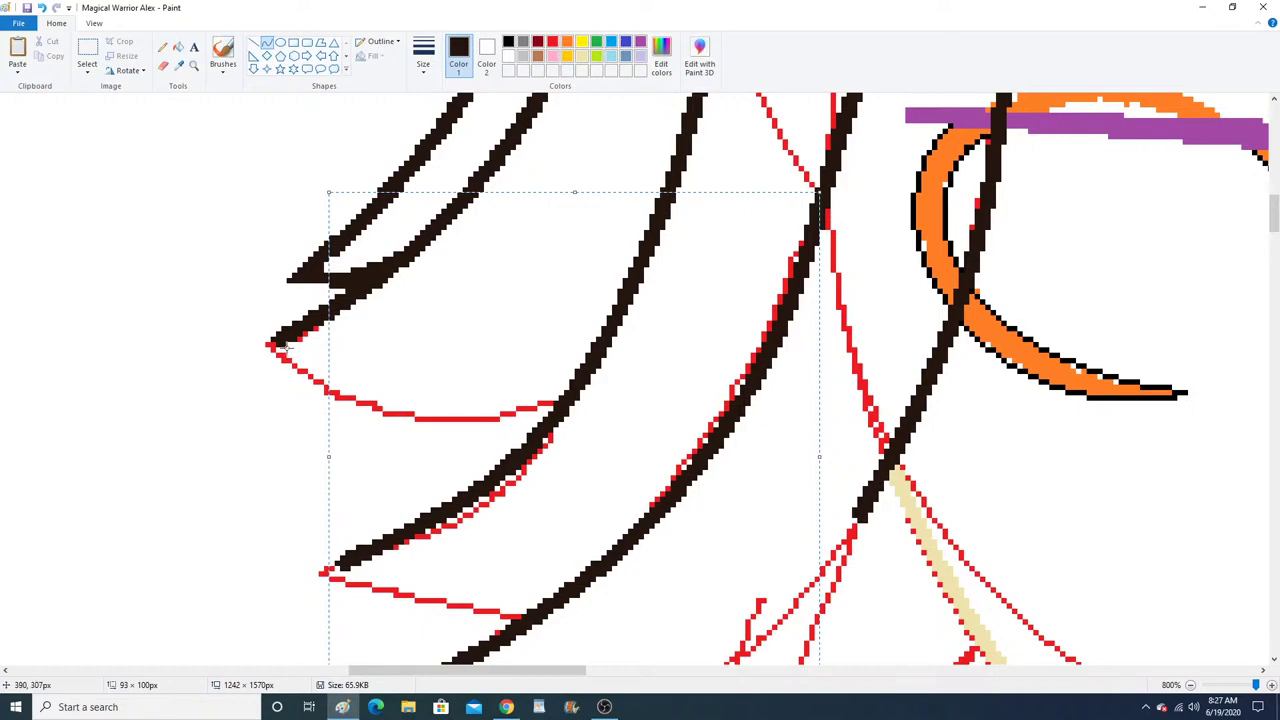
pyautogui.moveTo(280, 341); pyautogui.dragTo(565, 396)
pyautogui.moveTo(430, 385); pyautogui.dragTo(440, 428)
pyautogui.click(162, 46)
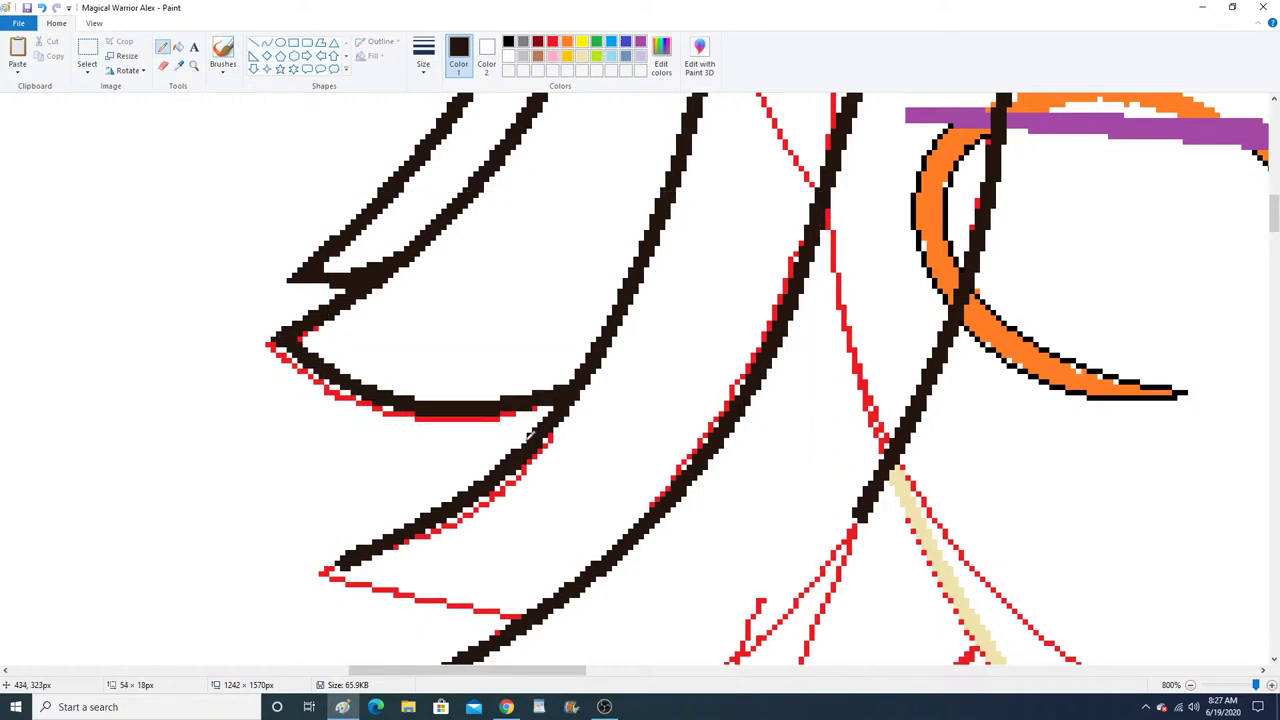
pyautogui.click(266, 42)
pyautogui.moveTo(343, 561); pyautogui.dragTo(557, 586)
# Join the face-framing curve's lower end to the lowest left strand's tip with a bowed curve about 99 × 49 px.
pyautogui.scroll(-3, 758, 485)
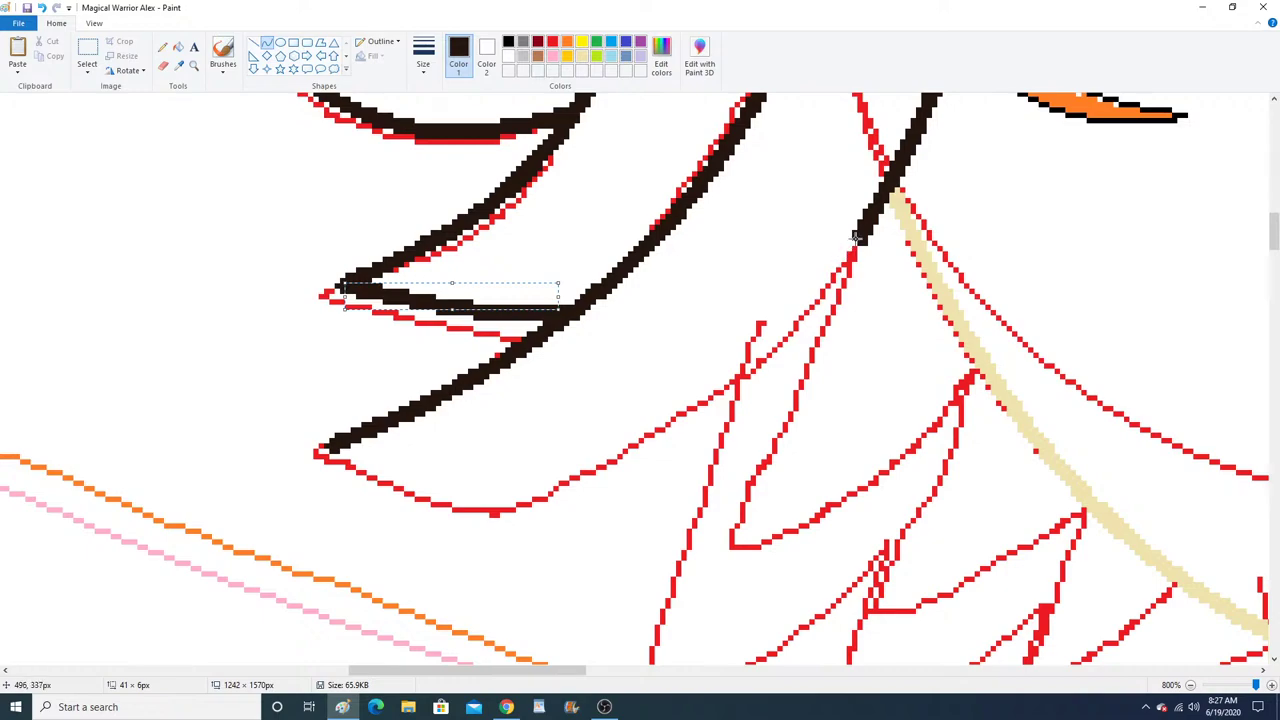
pyautogui.moveTo(852, 246); pyautogui.dragTo(368, 436)
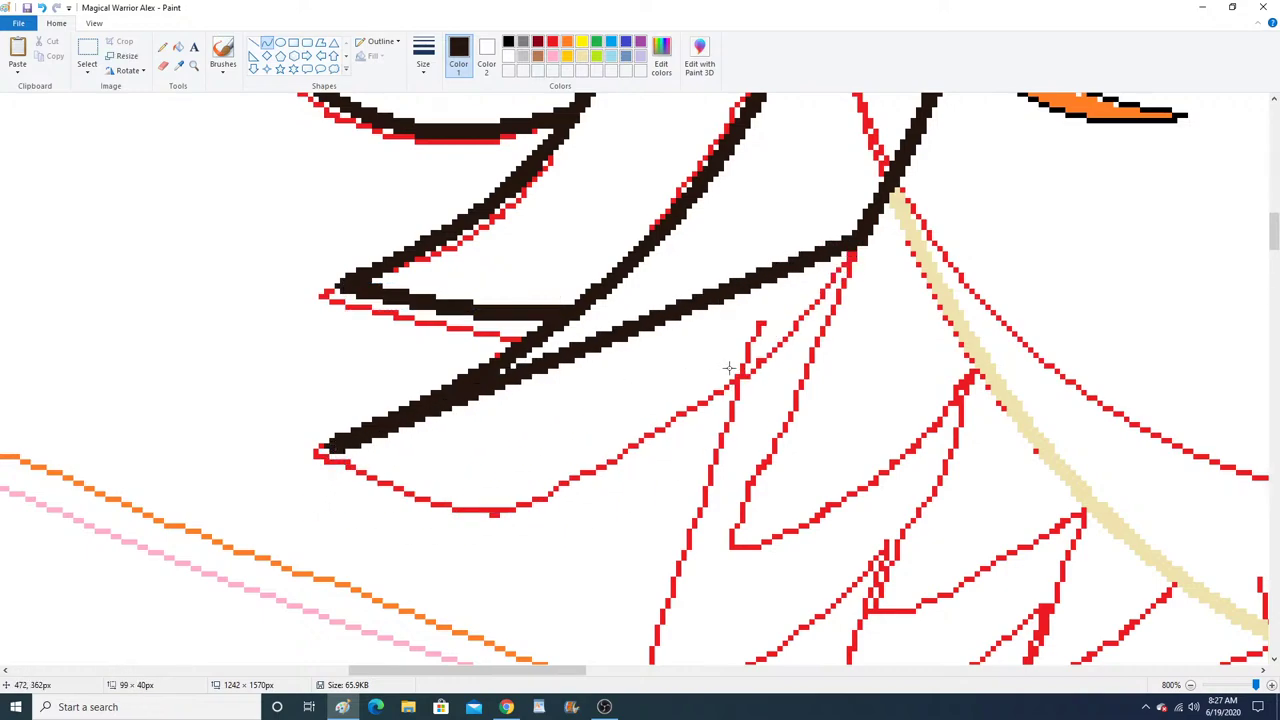
pyautogui.moveTo(729, 368); pyautogui.dragTo(528, 490)
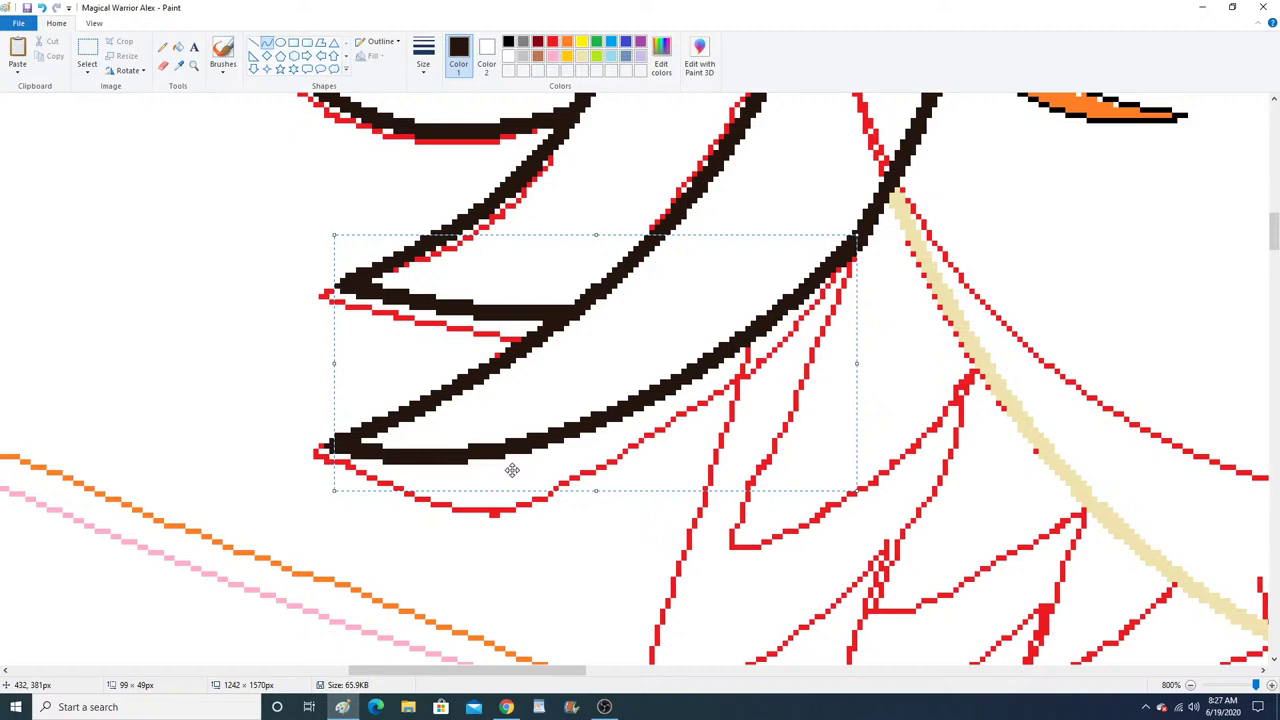
# Bridge the crown curve and the outermost left strand across the left ear with a green Marker-outline curve about 65 × 46 px.
pyautogui.click(194, 64)
pyautogui.rightClick(370, 228)
pyautogui.scroll(10, 491, 306)
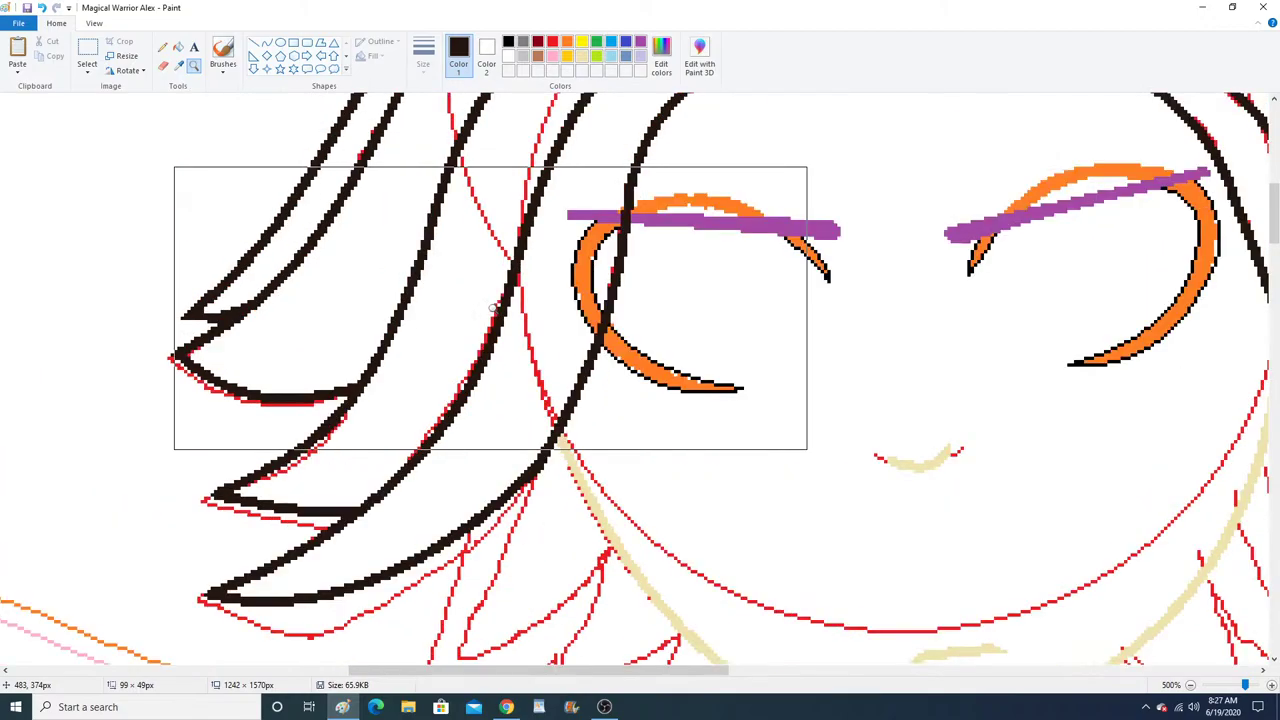
pyautogui.rightClick(491, 306)
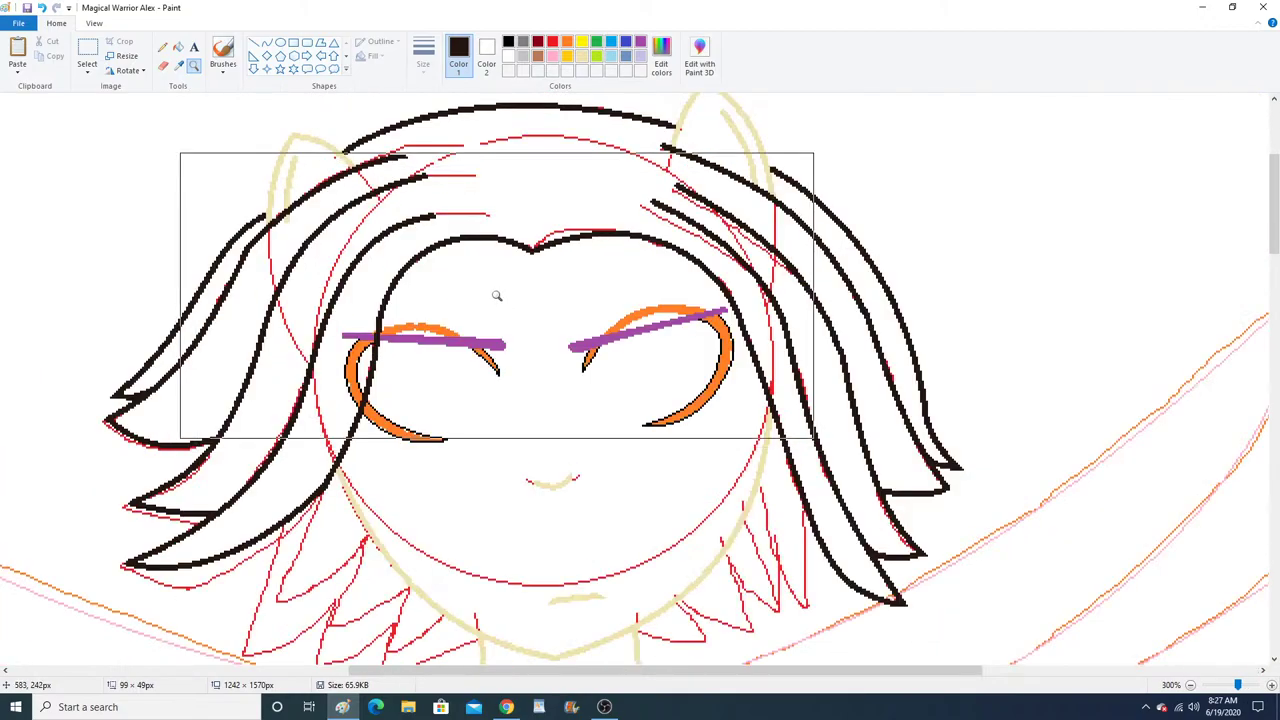
pyautogui.click(346, 226)
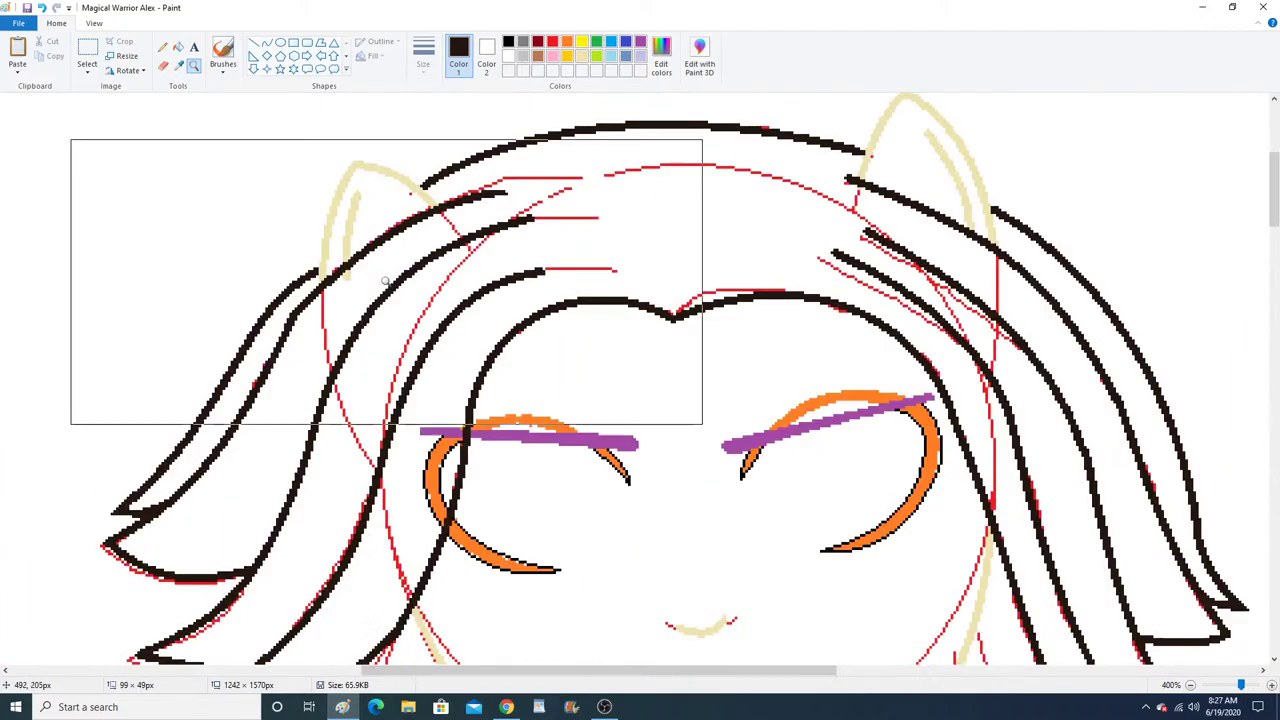
pyautogui.click(376, 249)
pyautogui.click(374, 241)
pyautogui.click(367, 240)
pyautogui.click(344, 236)
pyautogui.click(267, 43)
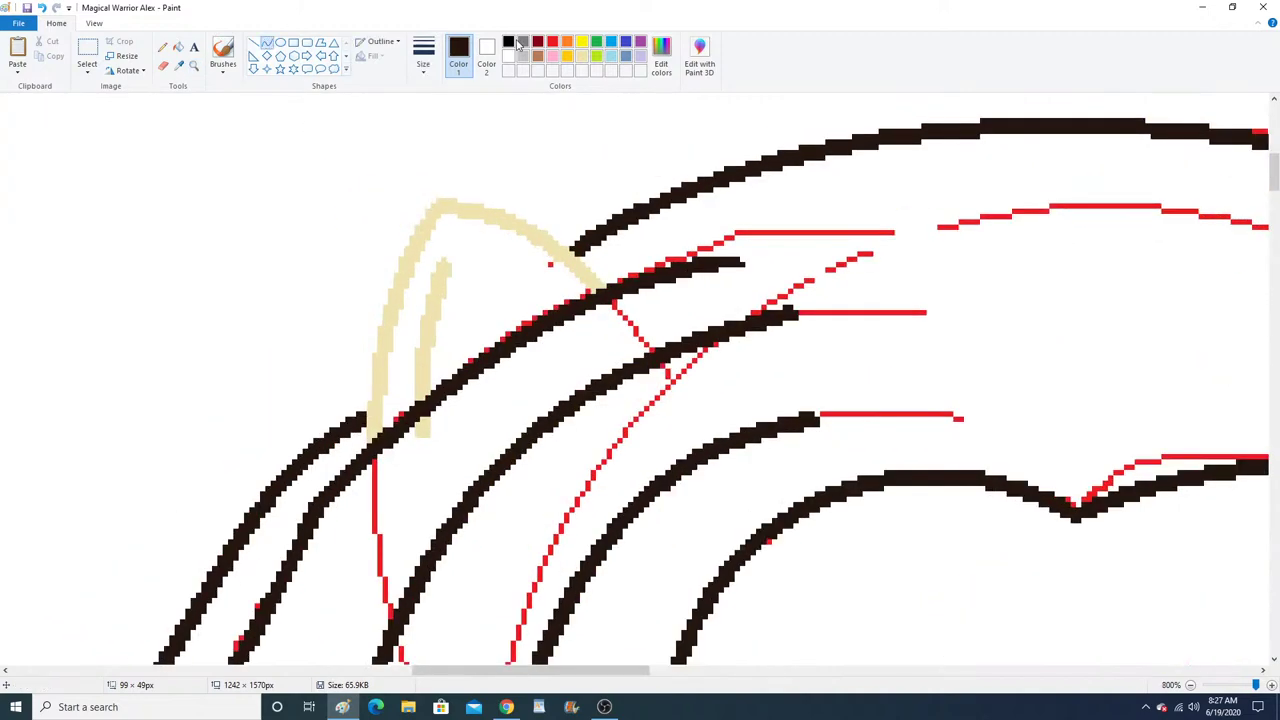
pyautogui.click(596, 41)
pyautogui.moveTo(657, 204); pyautogui.dragTo(315, 447)
pyautogui.click(540, 262)
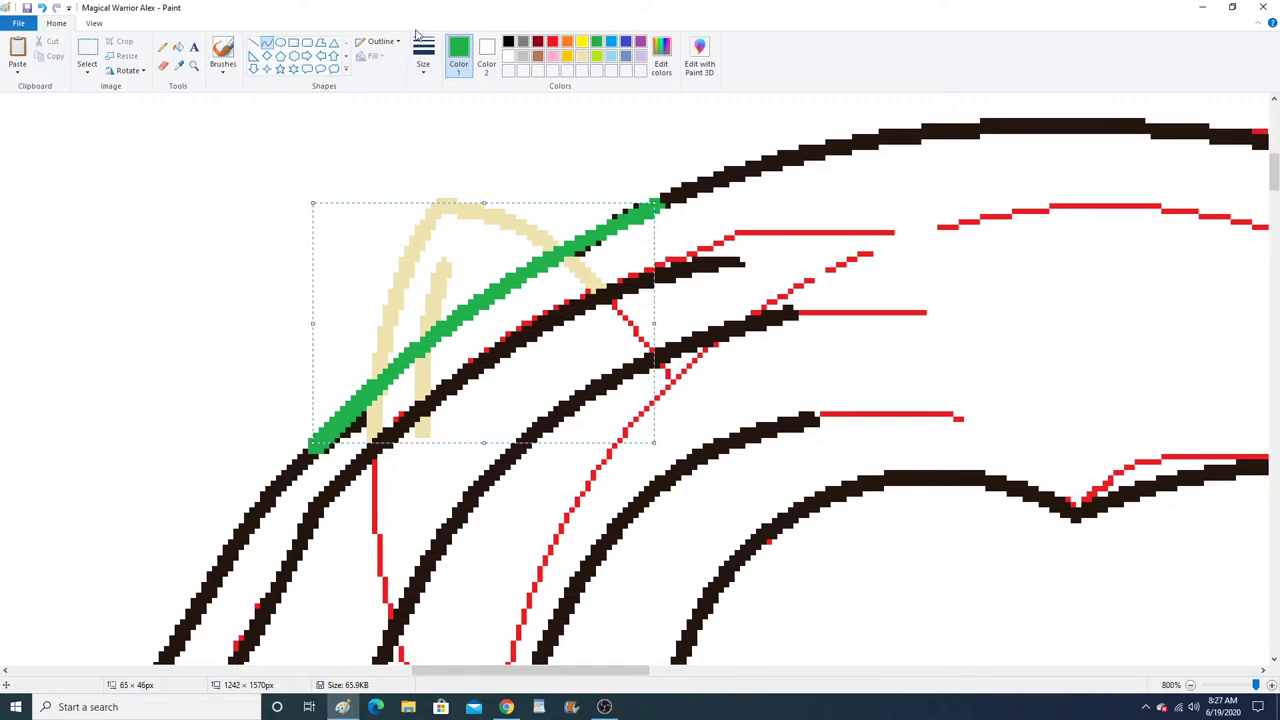
pyautogui.click(380, 41)
pyautogui.click(399, 106)
# Fill the darker green overlaps at both ends of the bridging curve with solid green.
pyautogui.click(178, 47)
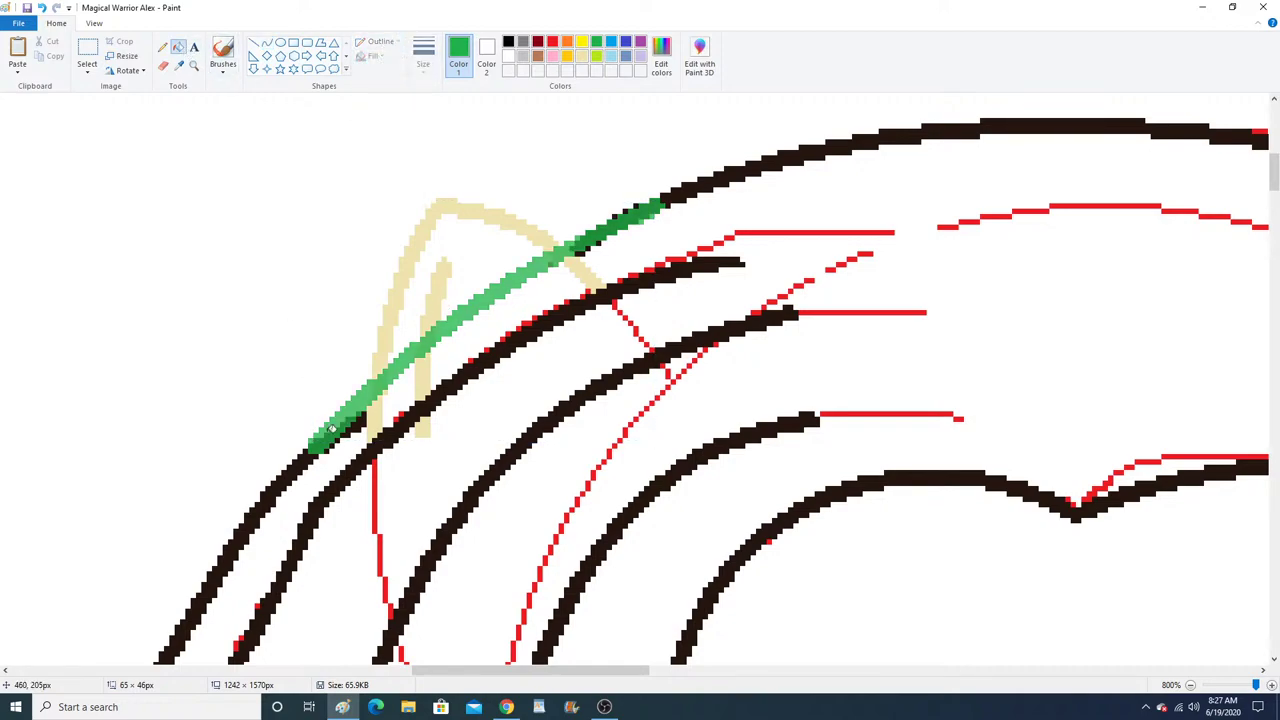
pyautogui.click(343, 411)
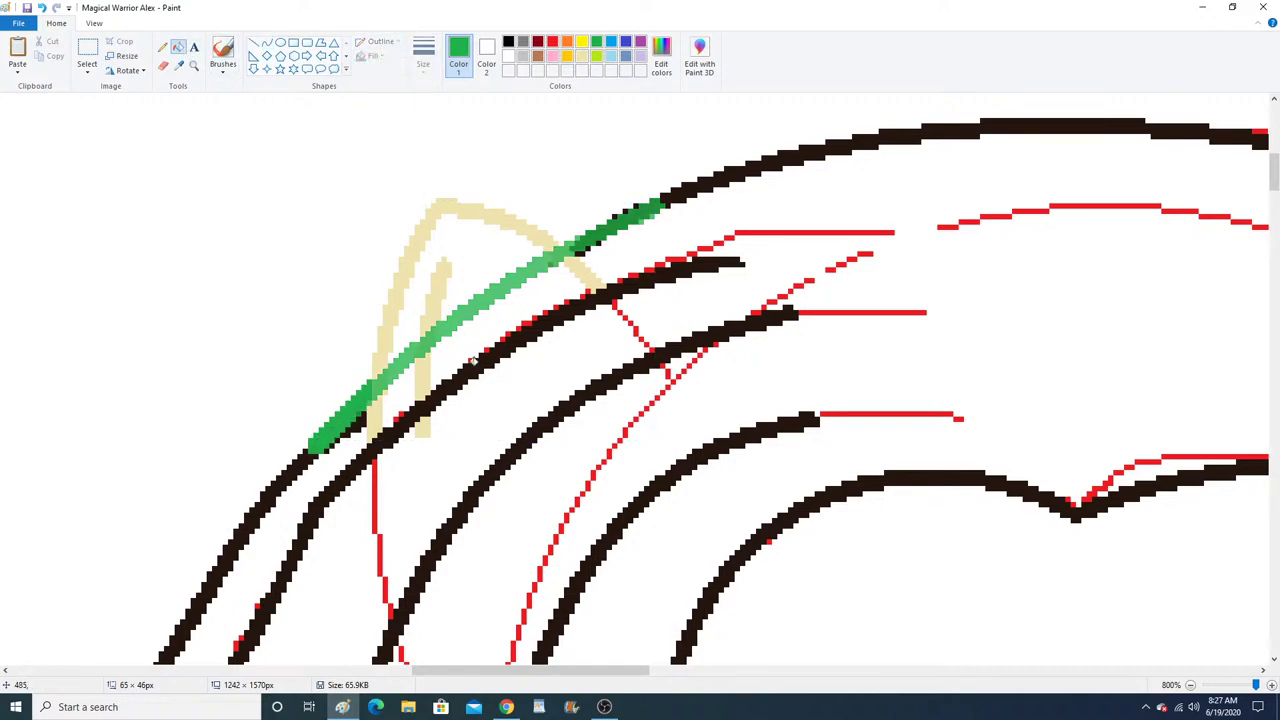
pyautogui.click(581, 236)
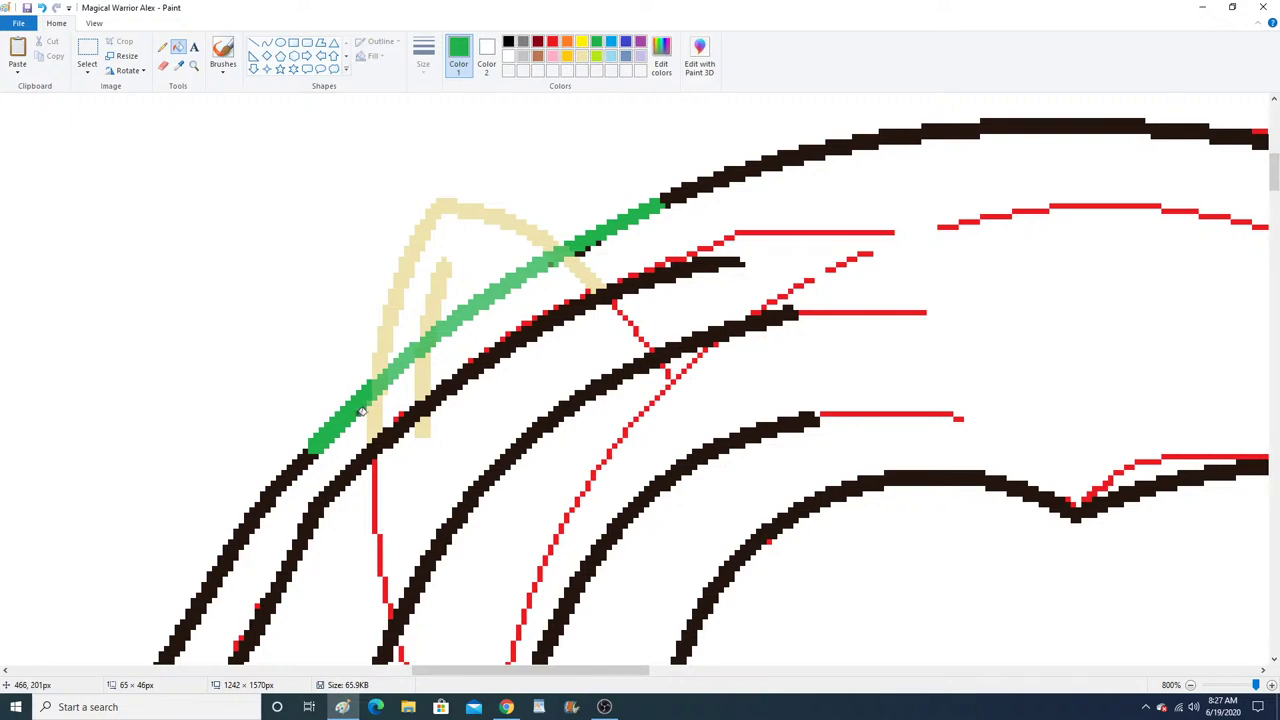
# Sample the ear's beige and fill the places where the green curve crosses the left ear lines.
pyautogui.click(179, 65)
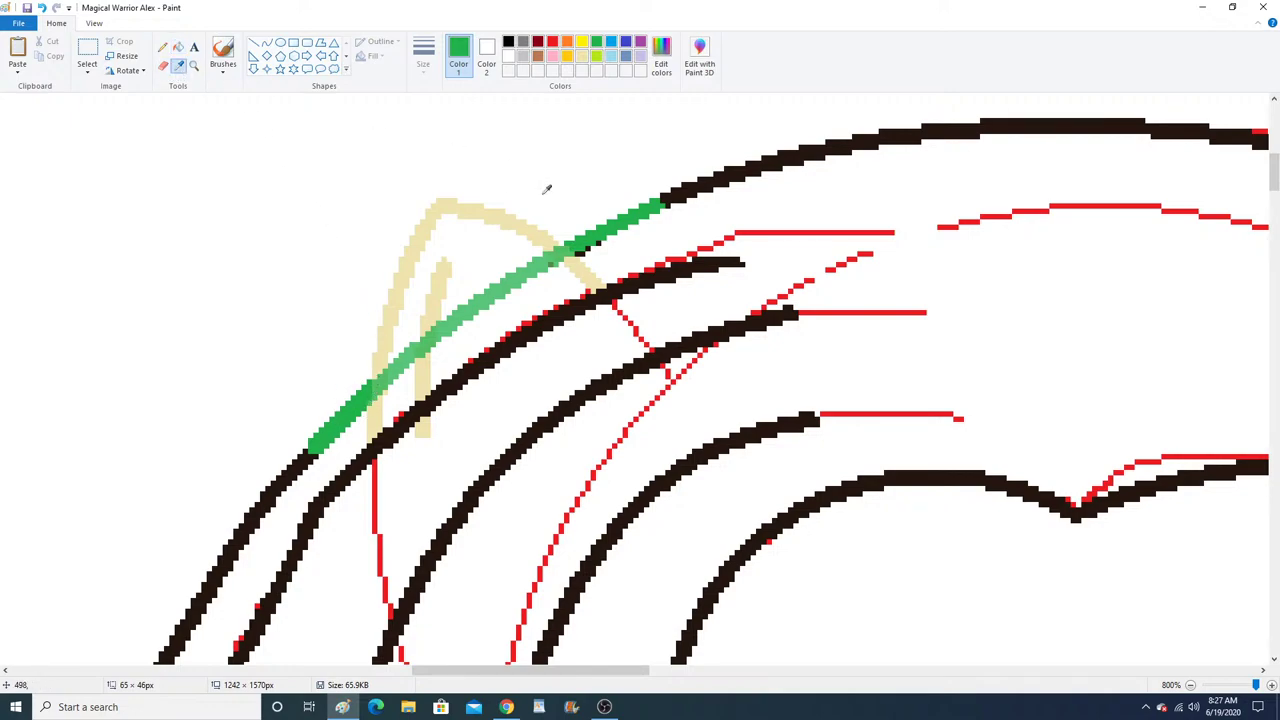
pyautogui.click(579, 262)
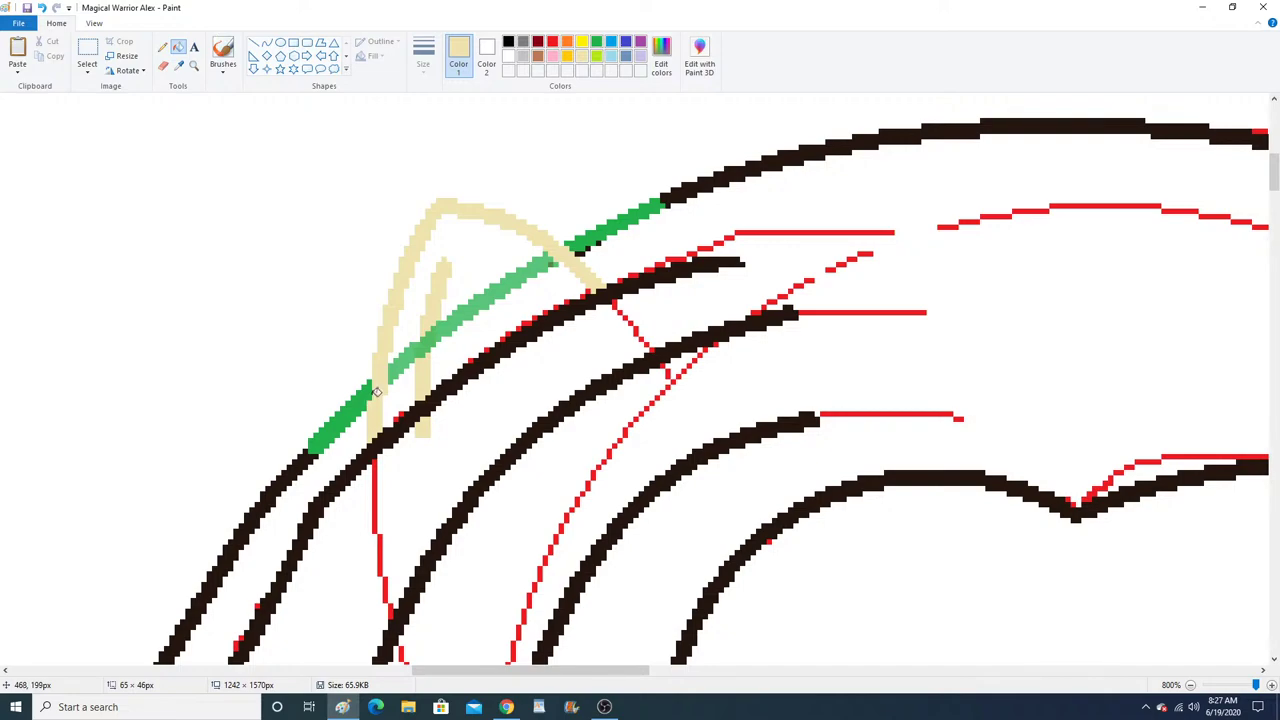
pyautogui.click(429, 350)
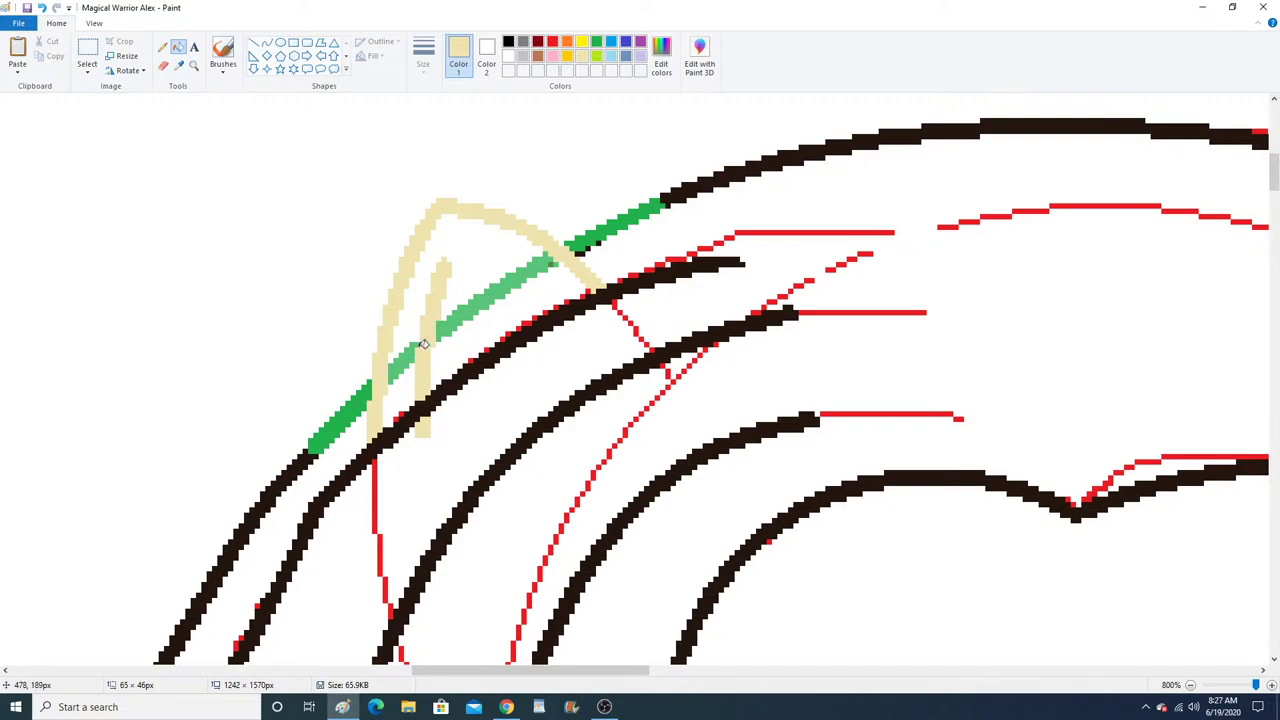
# Sample white and fill the green segments and leftover pixels inside the left ear to clear them.
pyautogui.click(179, 65)
pyautogui.click(514, 311)
pyautogui.click(552, 265)
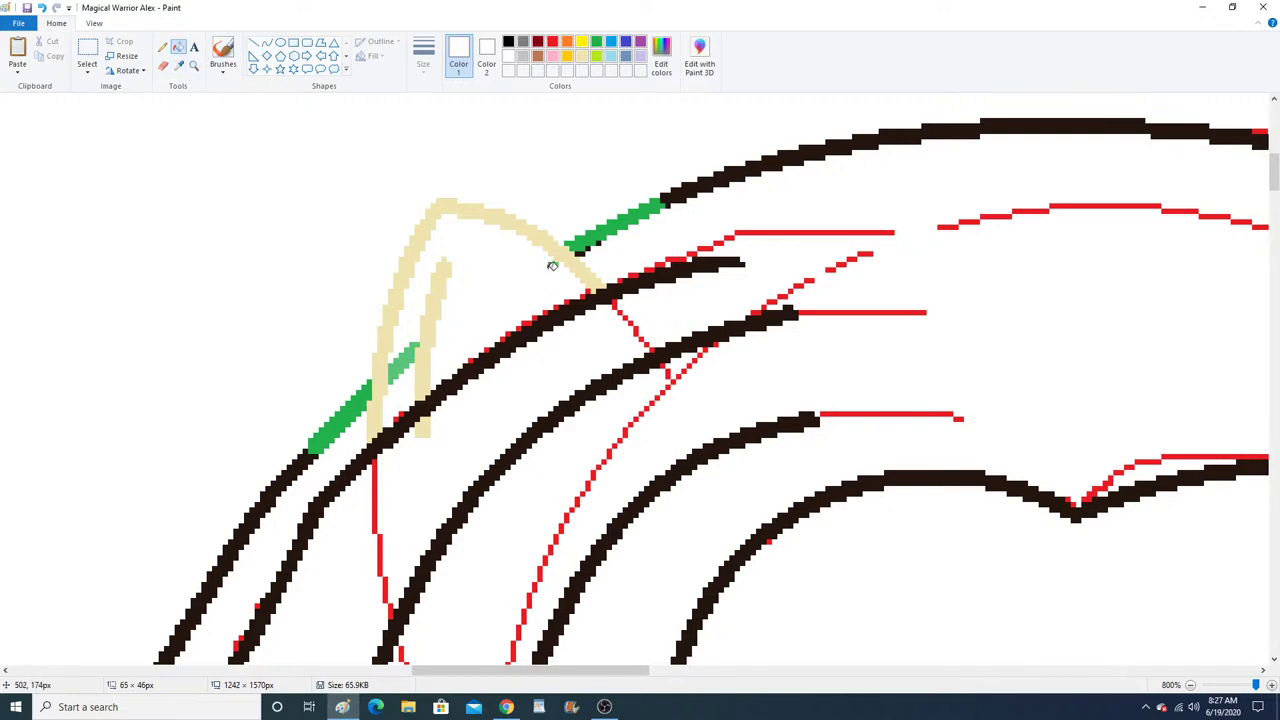
pyautogui.click(408, 354)
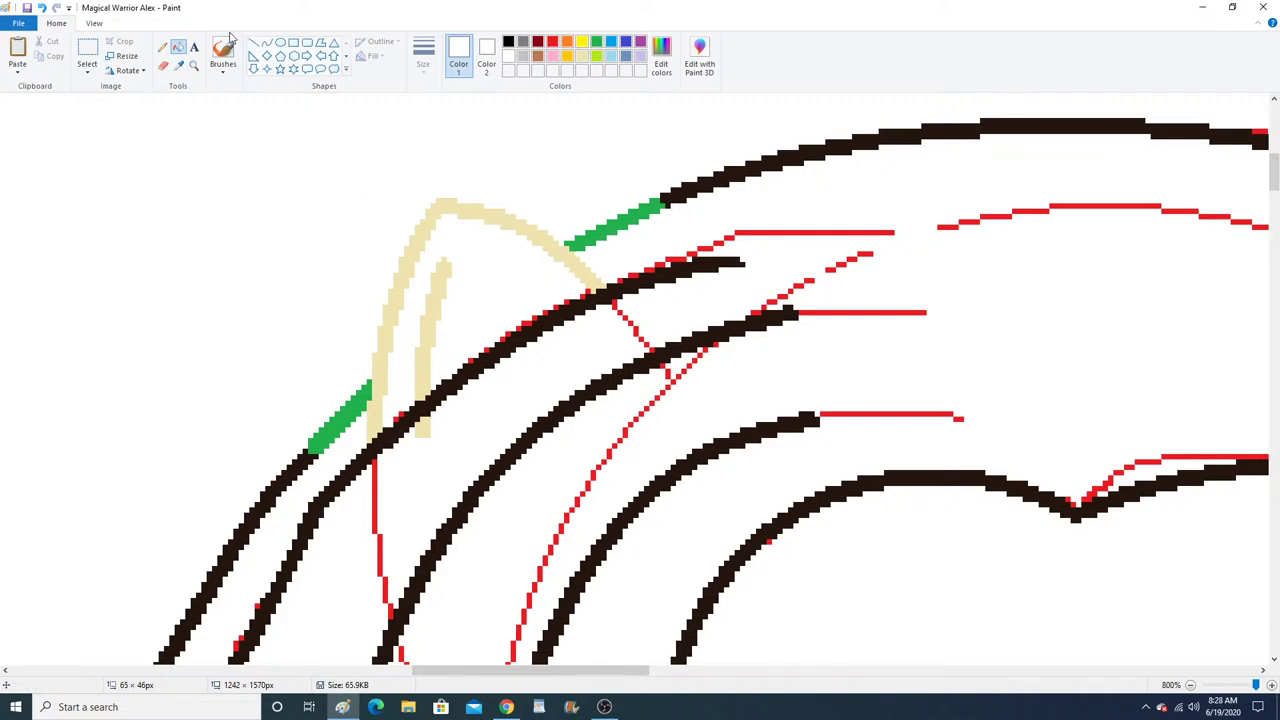
# Sample the hair's dark brown and fill the two remaining green segments on either side of the left ear.
pyautogui.click(179, 65)
pyautogui.click(291, 464)
pyautogui.click(319, 445)
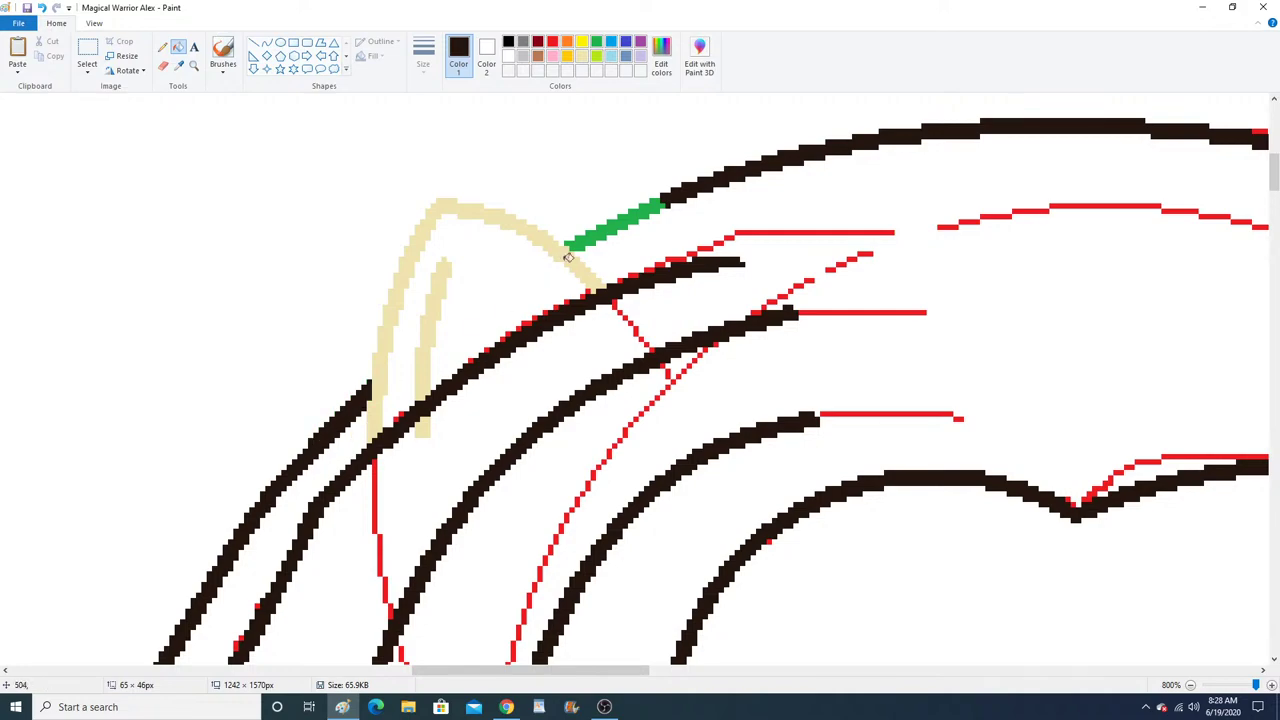
pyautogui.click(568, 240)
pyautogui.click(163, 48)
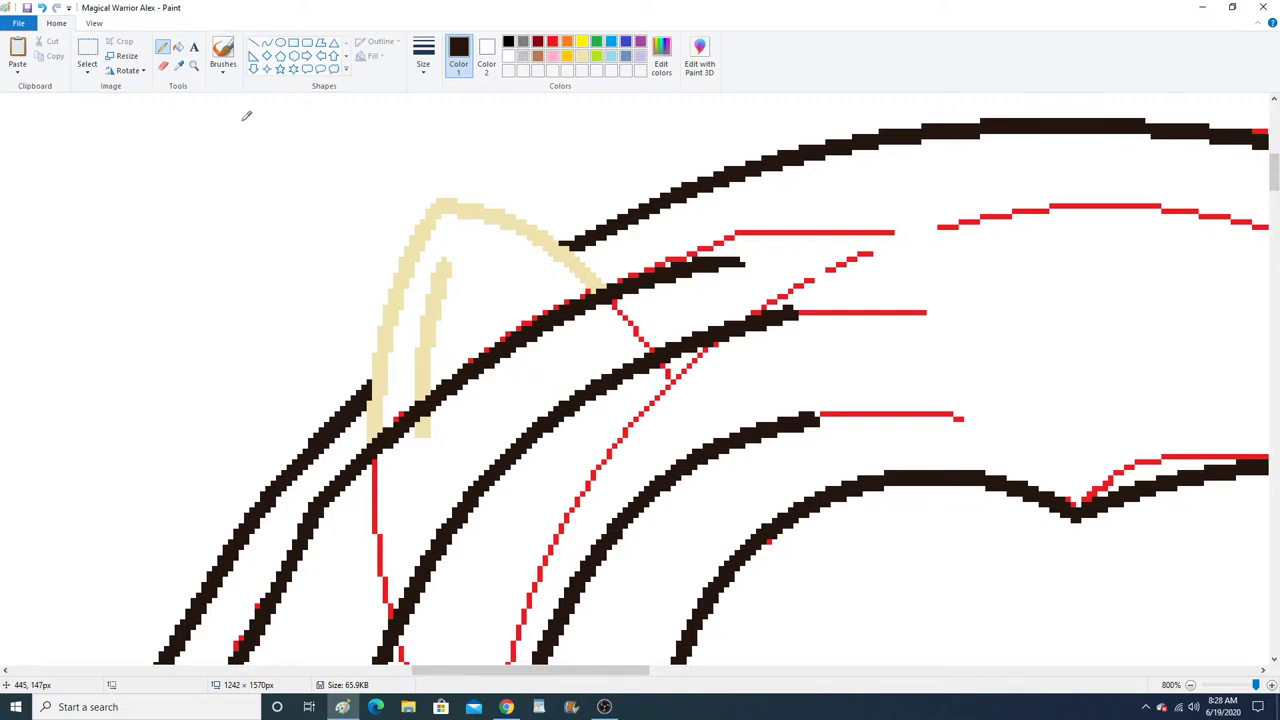
# Outline the outermost spike below the left hair in solid dark brown with curves about 20 × 64 px and 48 × 36 px.
pyautogui.click(194, 65)
pyautogui.rightClick(400, 241)
pyautogui.rightClick(400, 240)
pyautogui.rightClick(400, 240)
pyautogui.rightClick(400, 240)
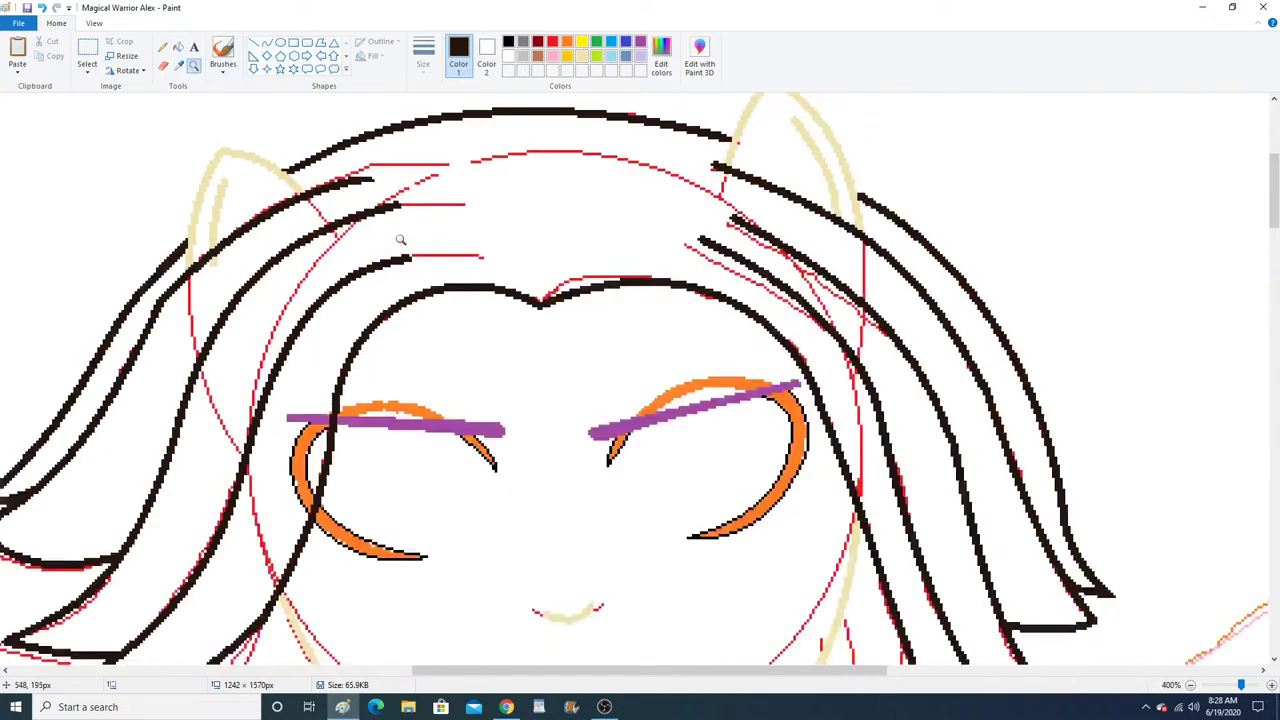
pyautogui.rightClick(400, 240)
pyautogui.rightClick(400, 240)
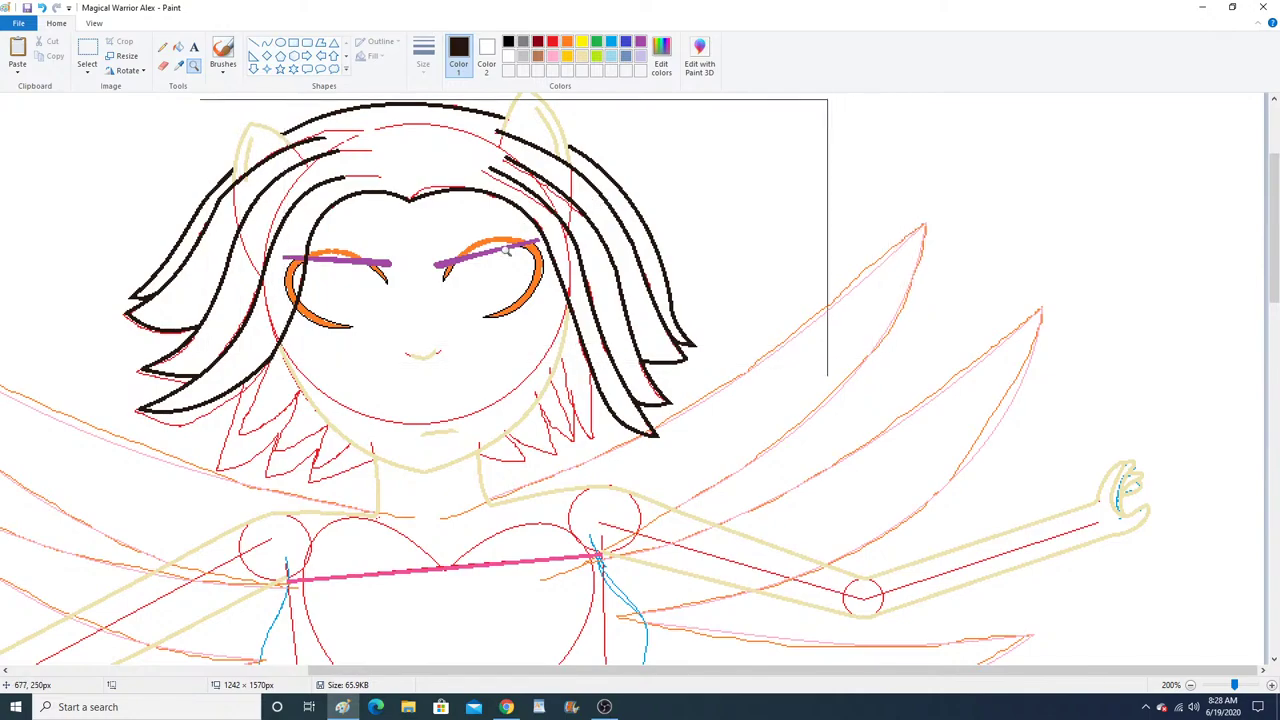
pyautogui.click(385, 366)
pyautogui.click(375, 350)
pyautogui.click(343, 300)
pyautogui.click(326, 262)
pyautogui.click(325, 260)
pyautogui.click(323, 249)
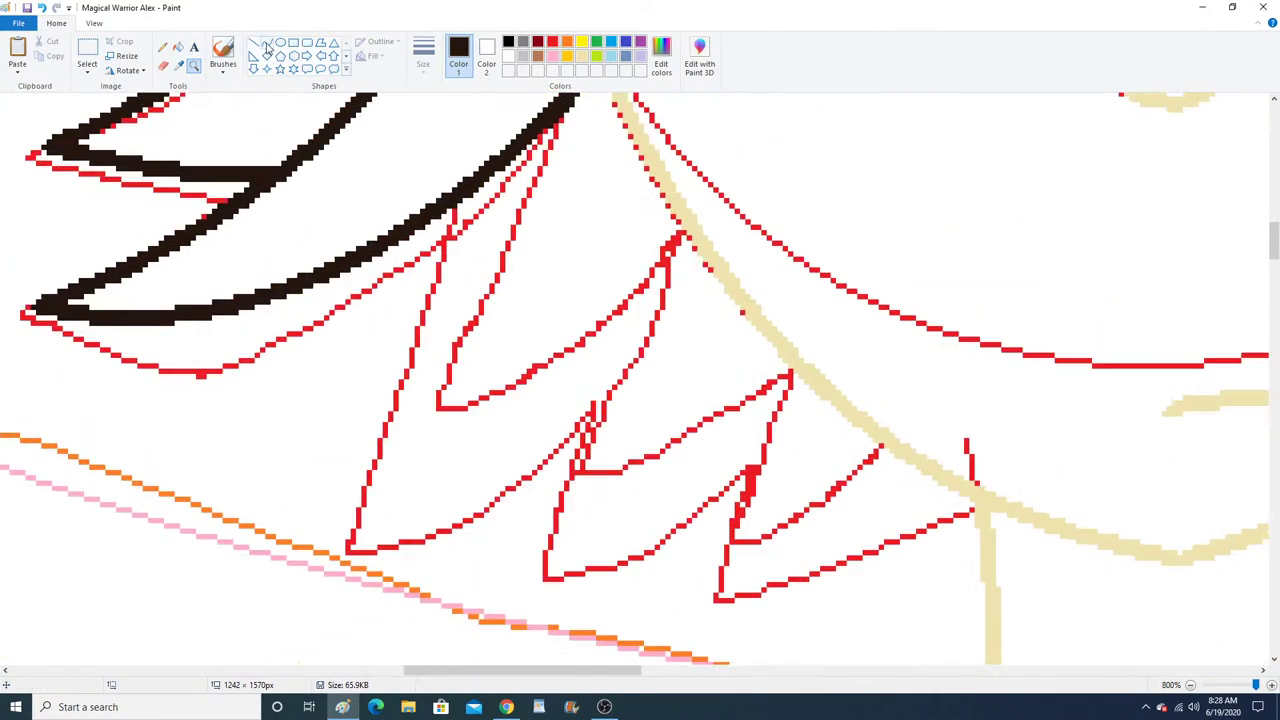
pyautogui.click(266, 44)
pyautogui.click(423, 55)
pyautogui.click(450, 114)
pyautogui.click(380, 41)
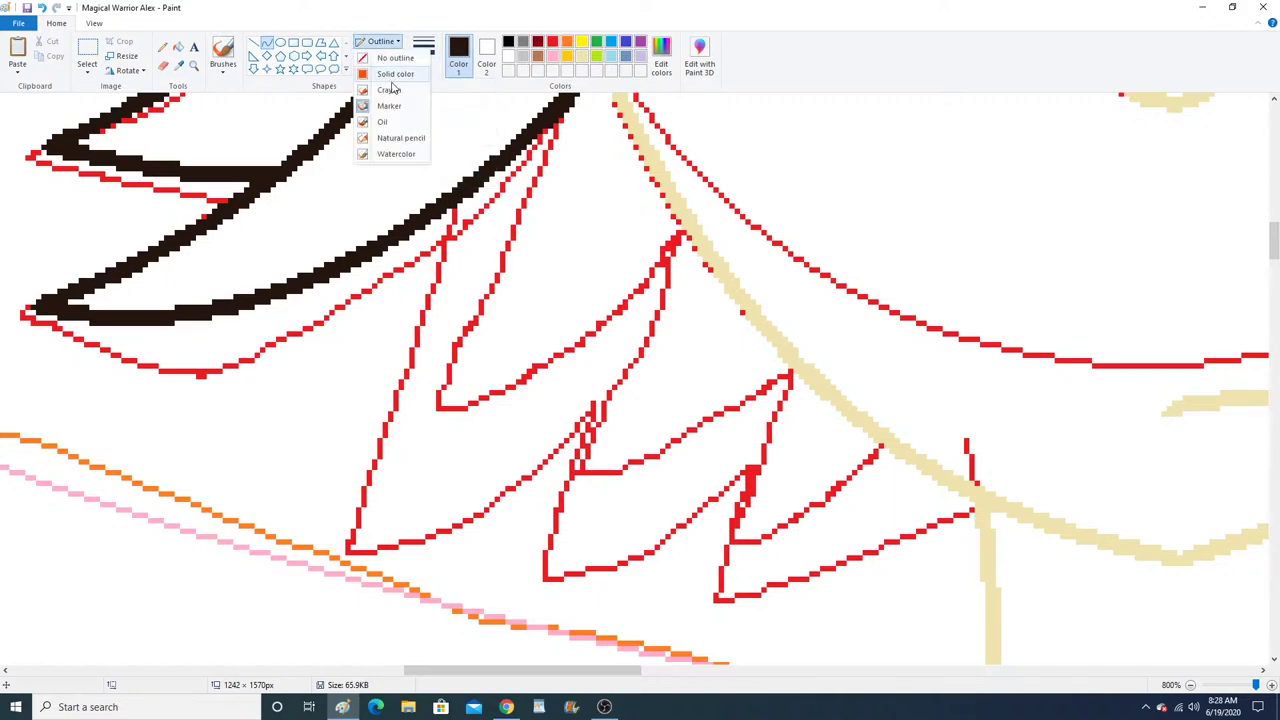
pyautogui.click(395, 73)
pyautogui.moveTo(450, 200); pyautogui.dragTo(352, 531)
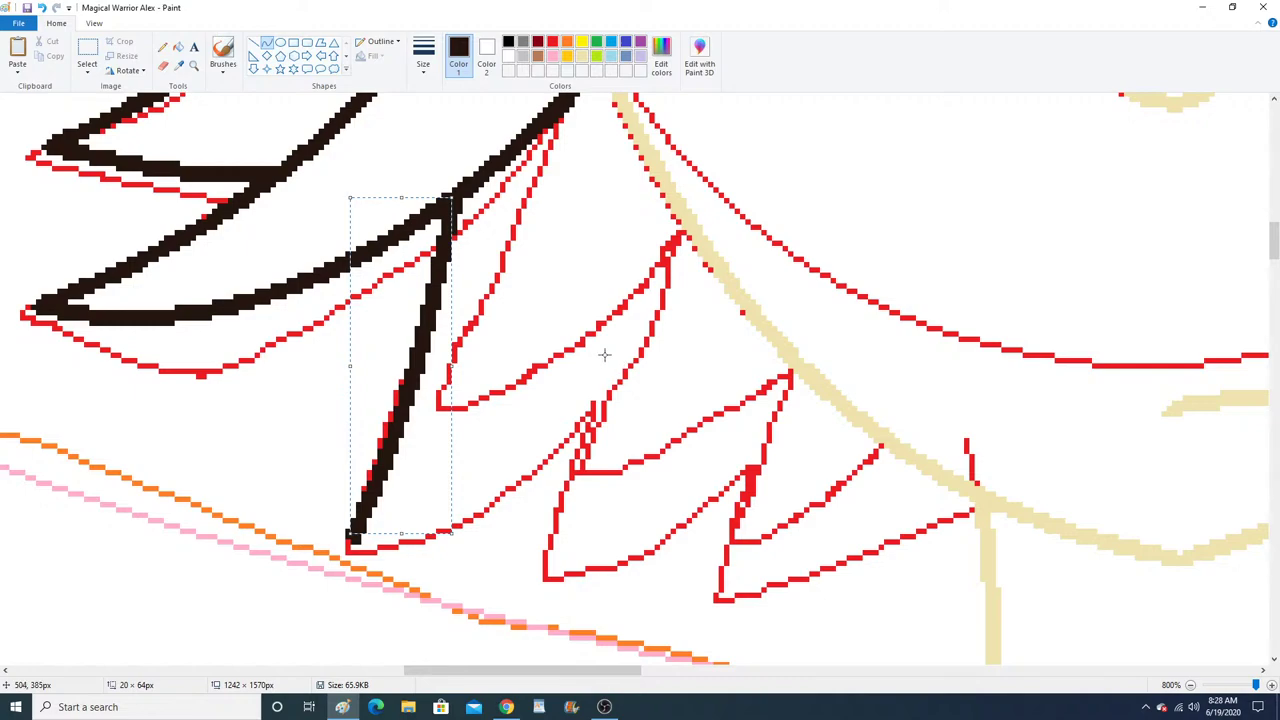
pyautogui.moveTo(606, 354); pyautogui.dragTo(350, 545)
pyautogui.click(474, 501)
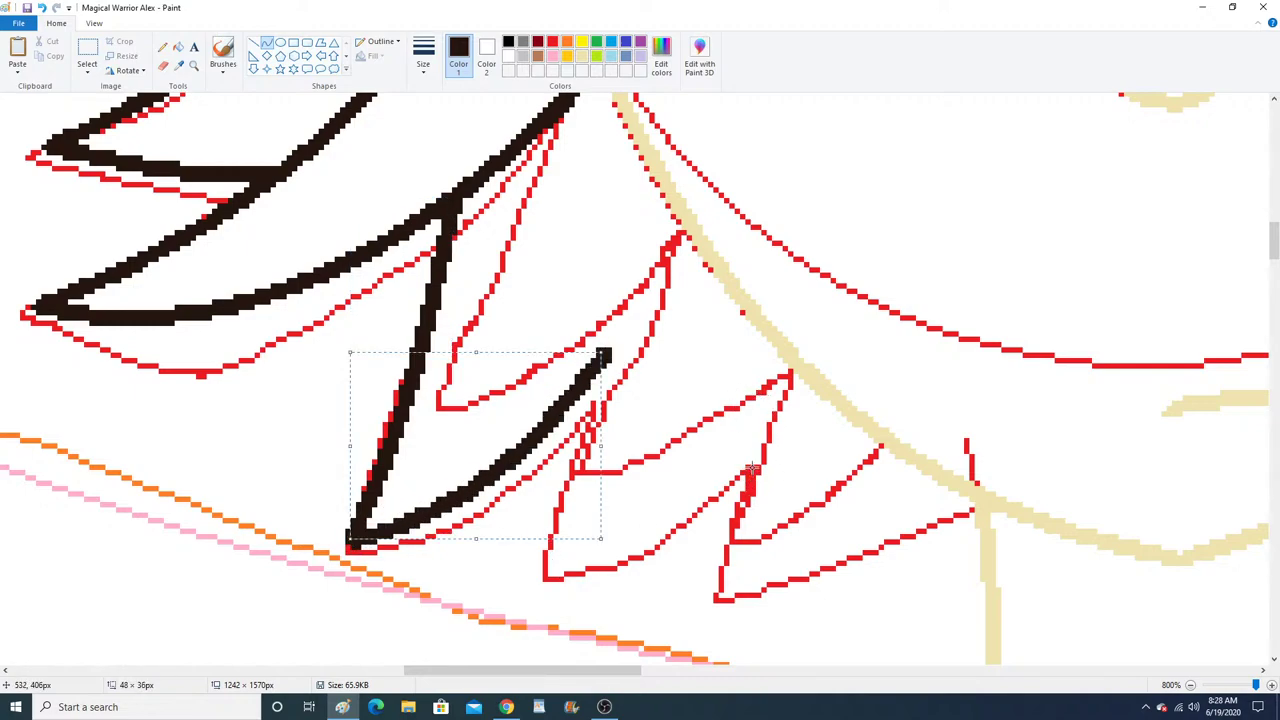
# Outline the middle lower-left hair spike with a bottom curve about 39 × 25 px and a side curve about 11 × 46 px.
pyautogui.moveTo(757, 464); pyautogui.dragTo(548, 596)
pyautogui.click(654, 548)
pyautogui.click(646, 556)
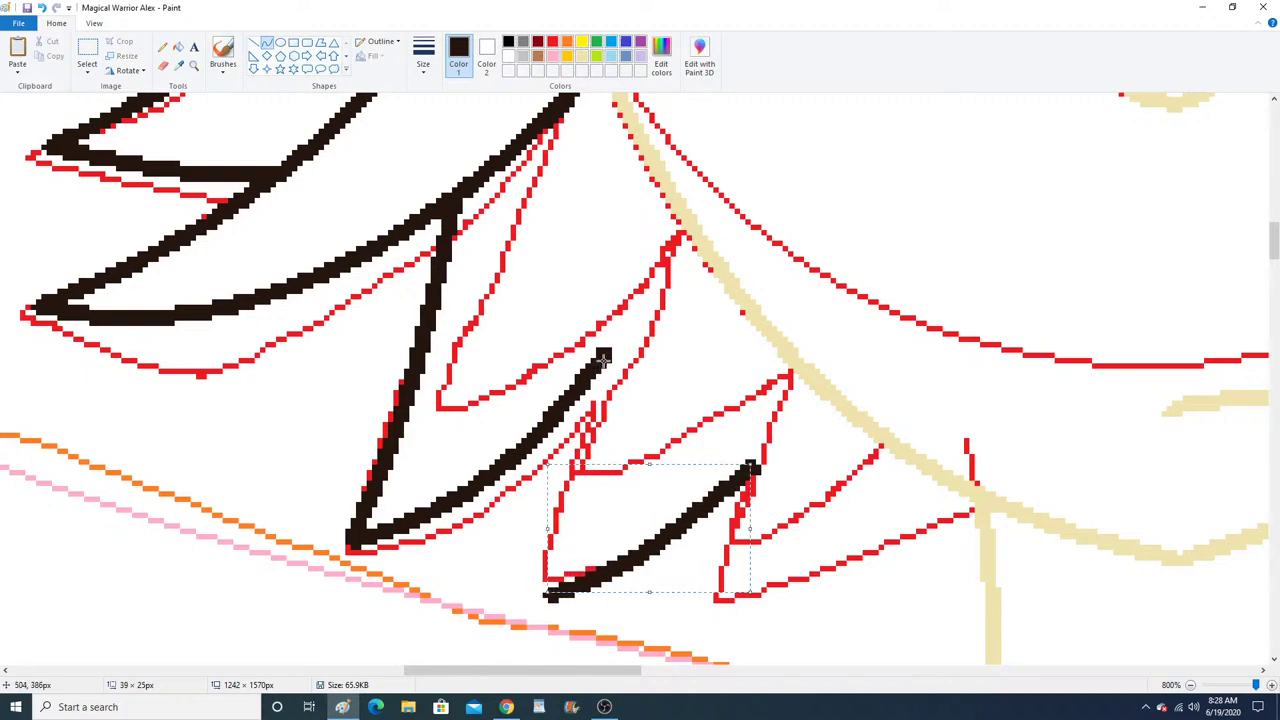
pyautogui.moveTo(604, 356); pyautogui.dragTo(549, 595)
pyautogui.click(597, 470)
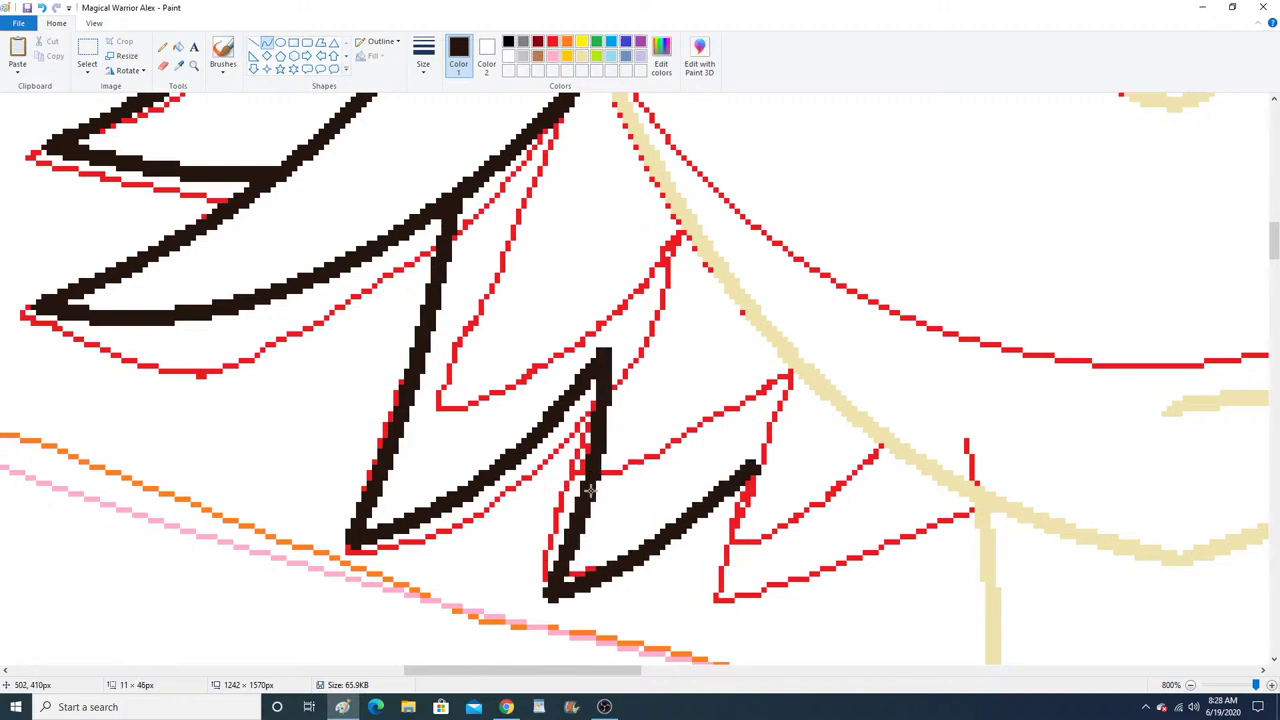
pyautogui.click(597, 473)
# Outline the spike beside the left of the neck, its bottom curve about 46 × 20 px, and sharpen the upper joints with the Pencil.
pyautogui.moveTo(750, 472); pyautogui.dragTo(720, 615)
pyautogui.moveTo(970, 512)
pyautogui.mouseDown()
pyautogui.moveTo(743, 622)
pyautogui.moveTo(720, 615)
pyautogui.mouseUp()
pyautogui.moveTo(892, 585)
pyautogui.mouseDown()
pyautogui.moveTo(857, 603)
pyautogui.moveTo(826, 586)
pyautogui.moveTo(812, 604)
pyautogui.mouseUp()
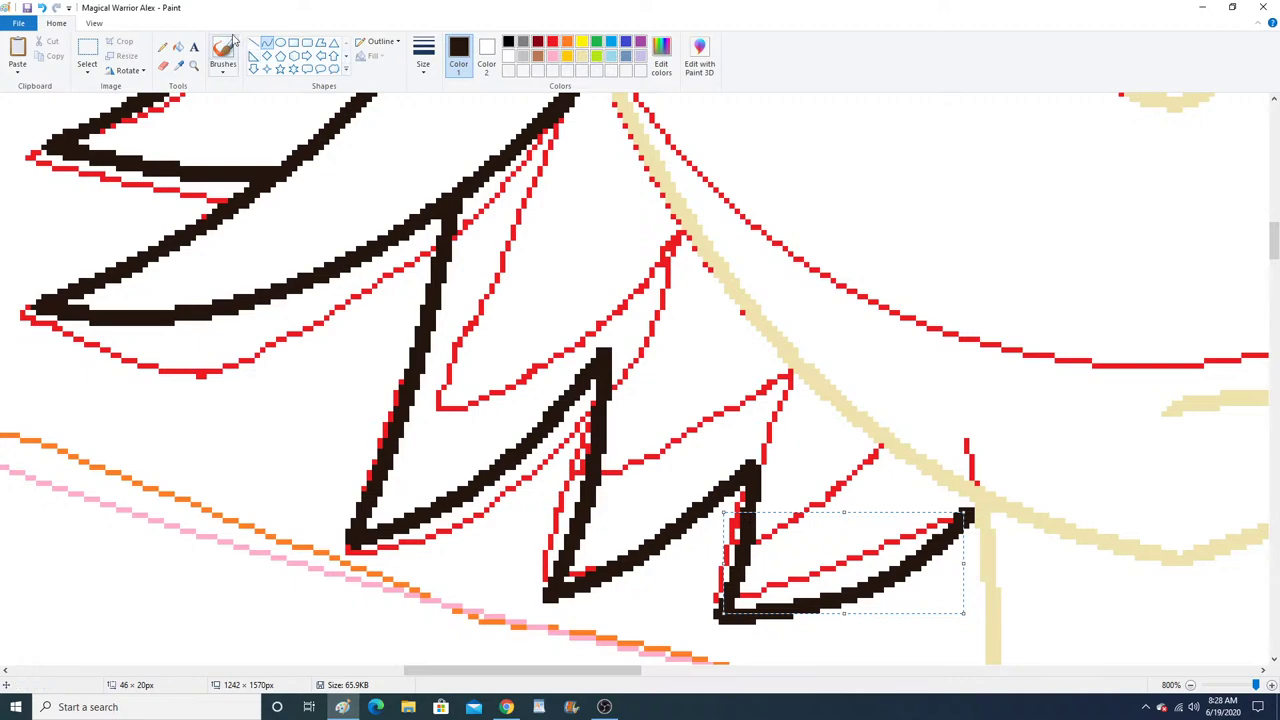
pyautogui.click(164, 47)
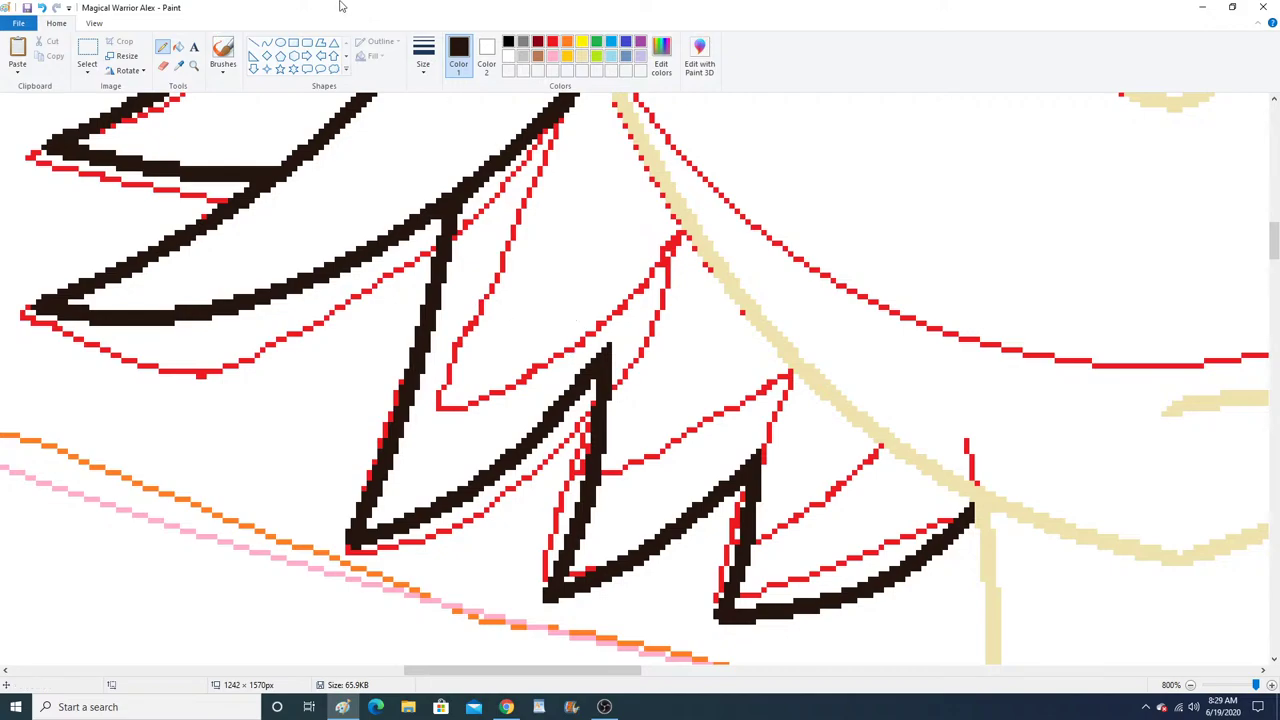
# Trace the bottom edge of the small hair spike just right of the neck with a dark brown curve about 36 × 10 px.
pyautogui.click(194, 65)
pyautogui.rightClick(248, 219)
pyautogui.rightClick(246, 233)
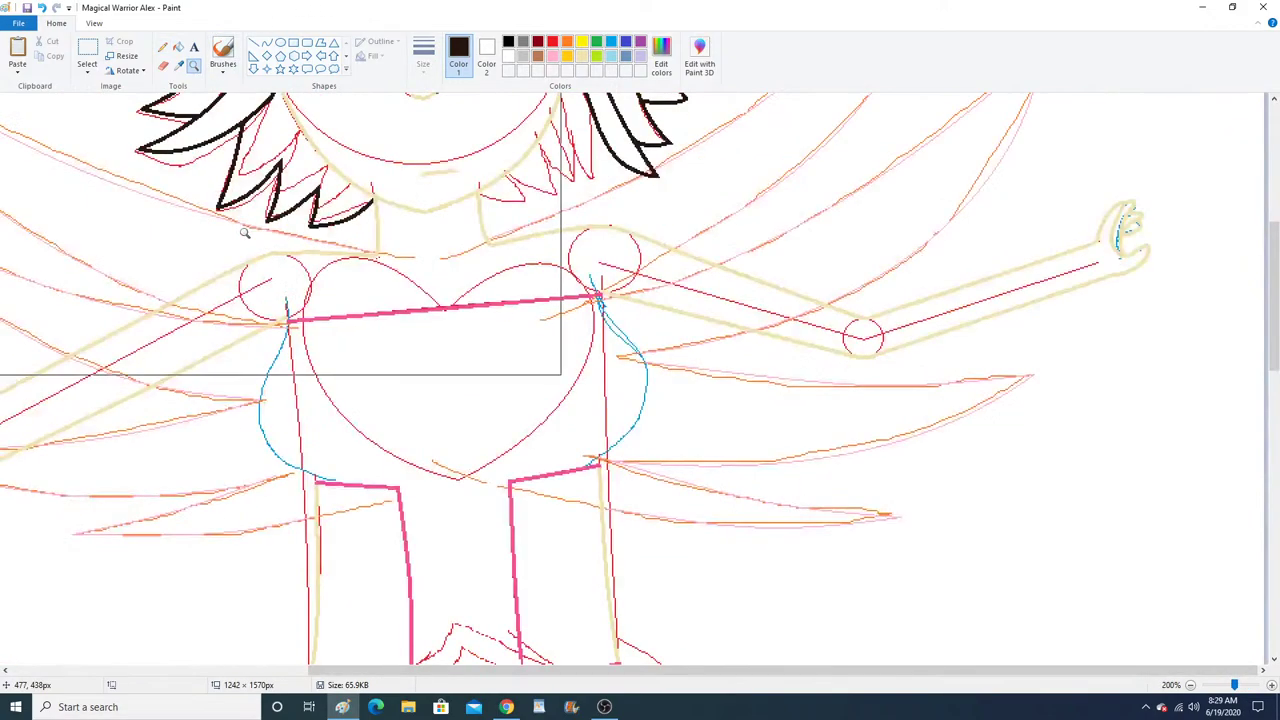
pyautogui.scroll(1, 554, 258)
pyautogui.click(552, 265)
pyautogui.click(376, 298)
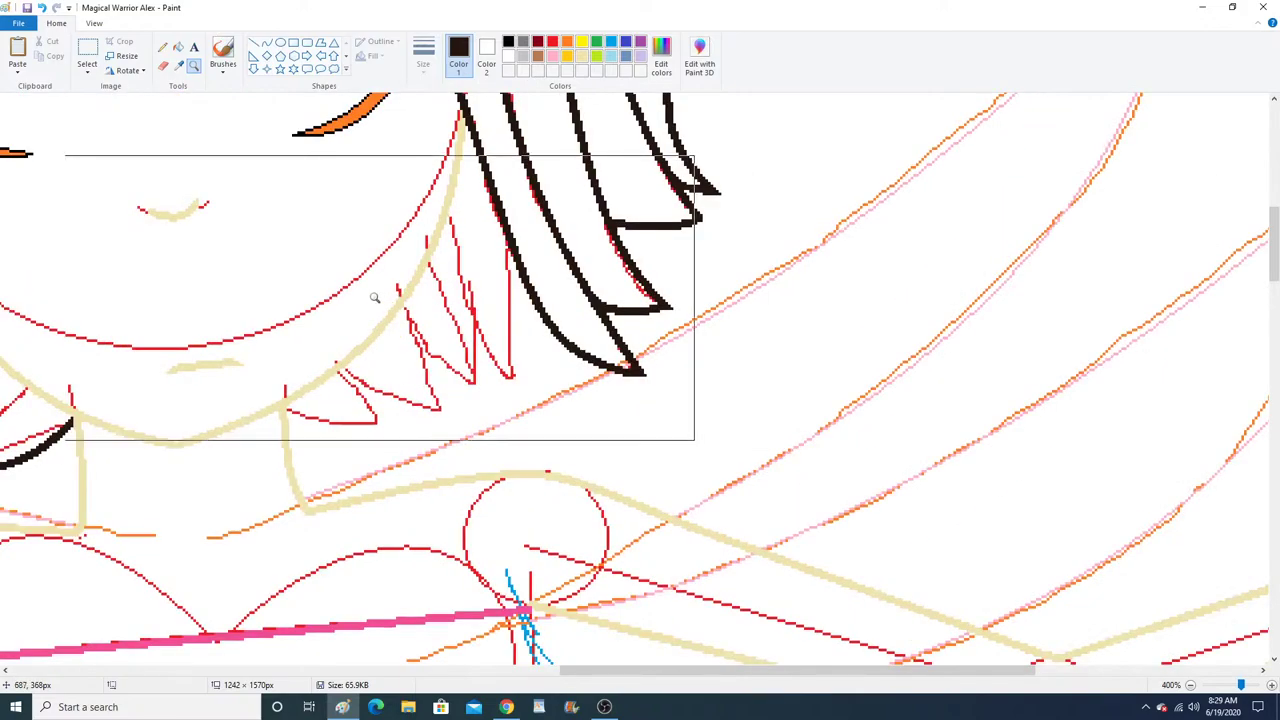
pyautogui.click(350, 310)
pyautogui.click(266, 266)
pyautogui.click(266, 43)
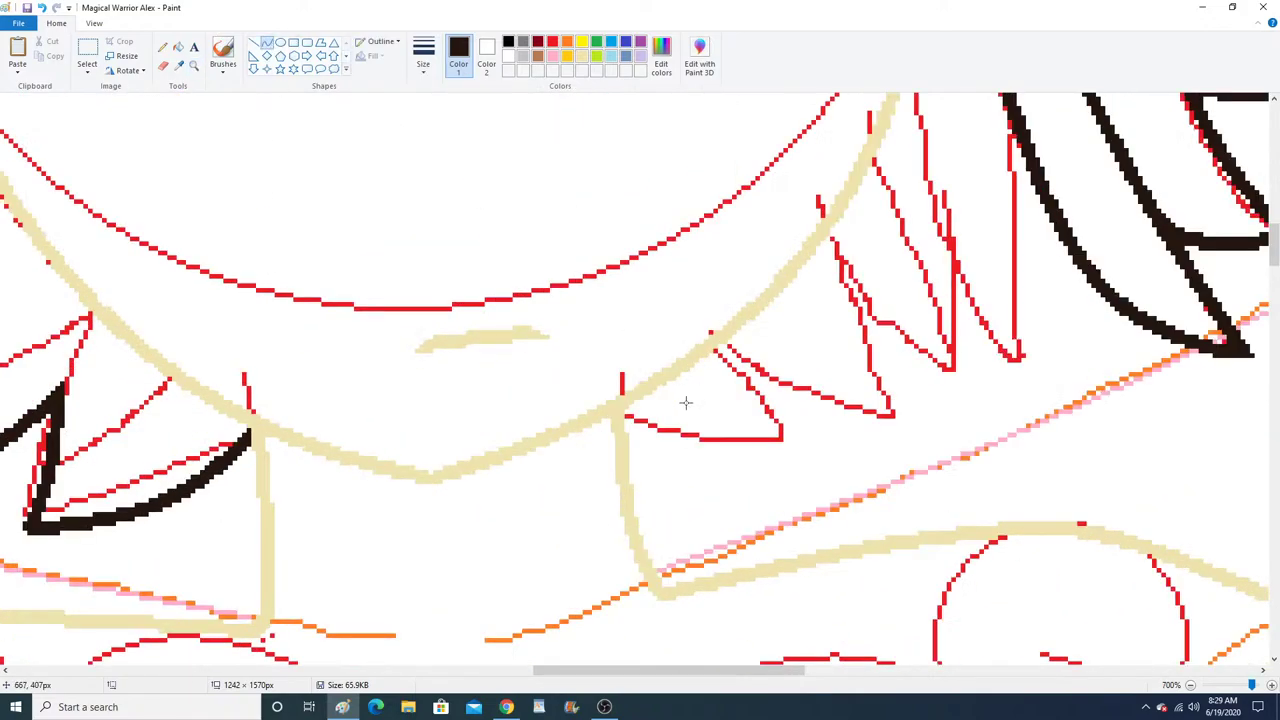
pyautogui.moveTo(627, 414); pyautogui.dragTo(796, 454)
pyautogui.moveTo(679, 443); pyautogui.dragTo(716, 449)
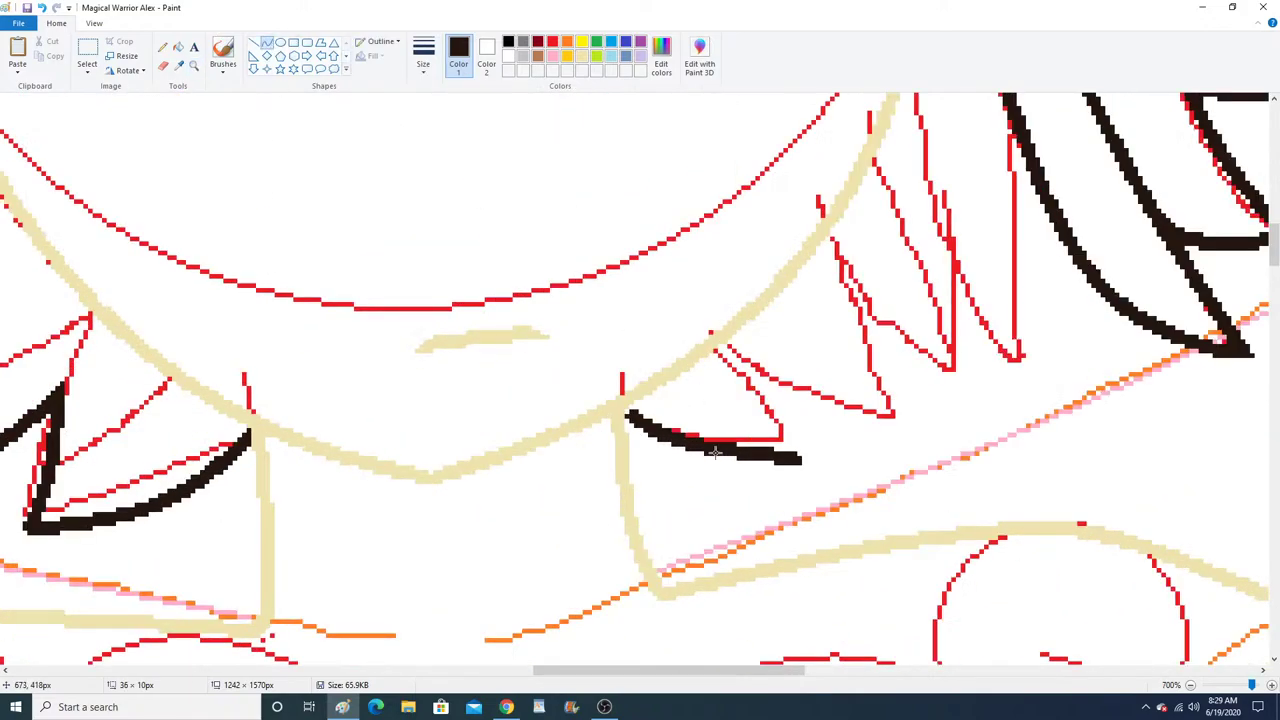
pyautogui.click(713, 442)
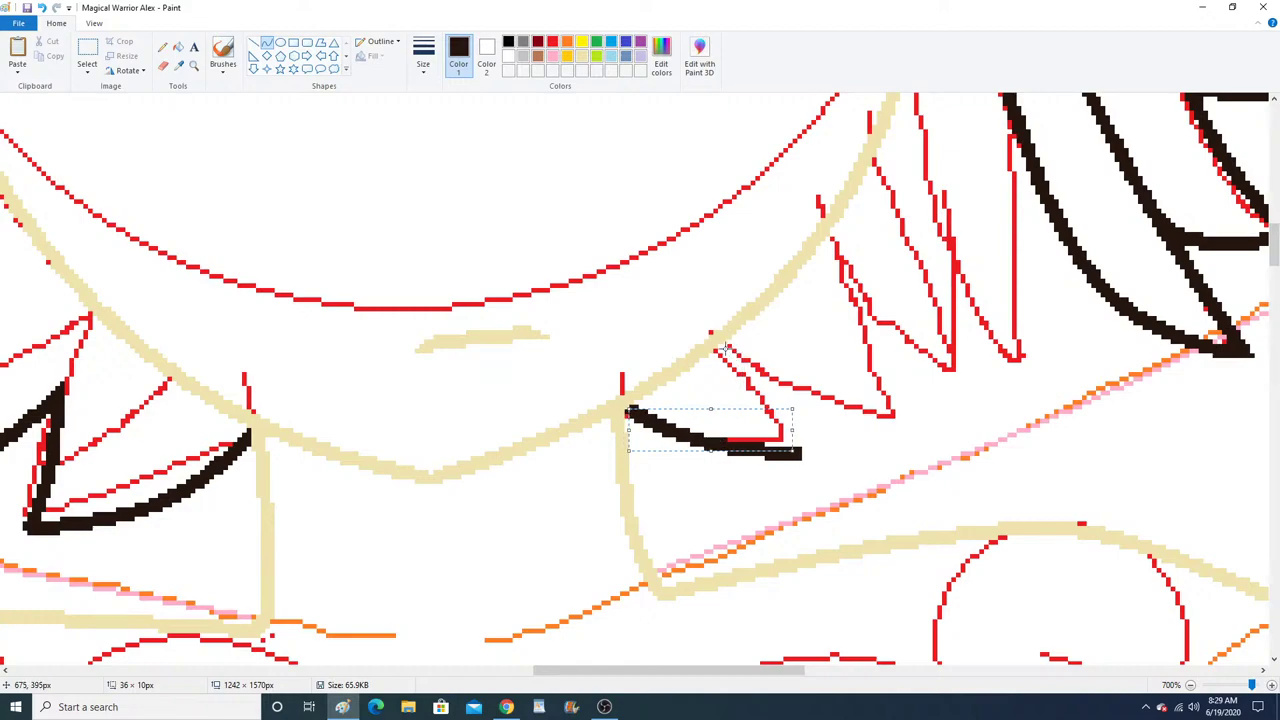
# Close the small hair spike right of the neck with a curve about 13 × 20 px and outline its neighbour with curves about 36 × 14 and 14 × 31 px.
pyautogui.moveTo(737, 358); pyautogui.dragTo(793, 446)
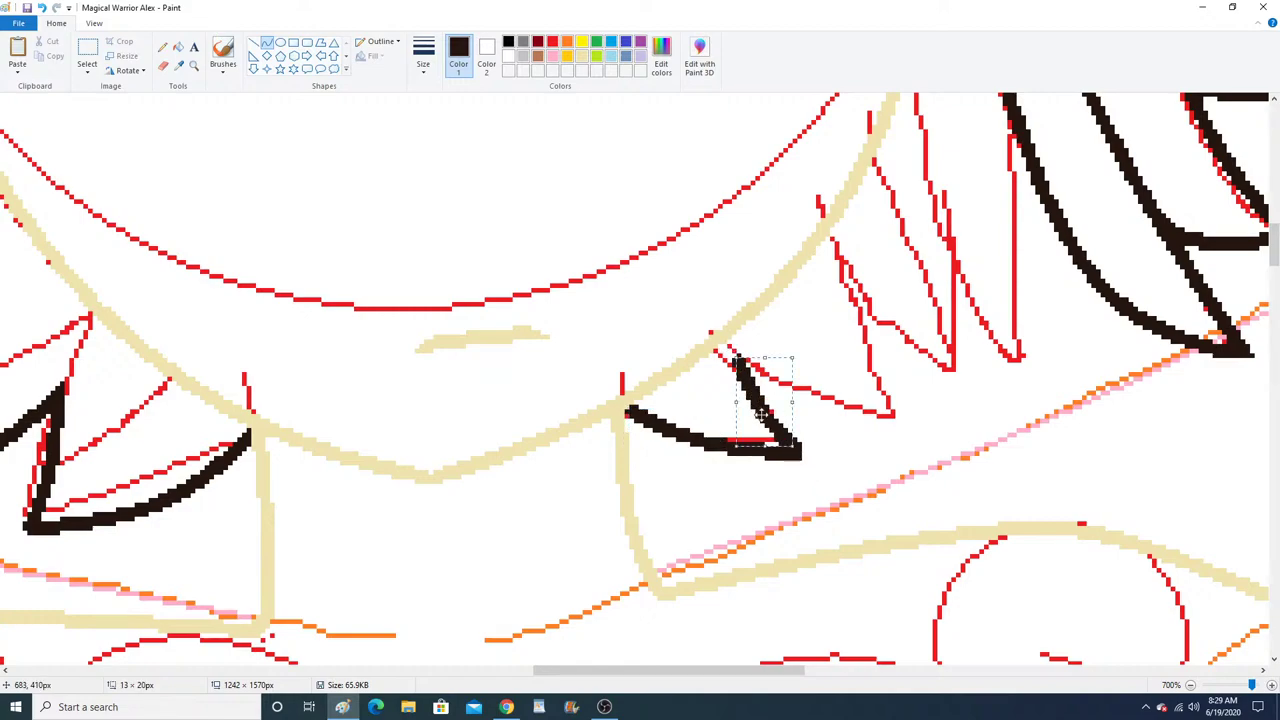
pyautogui.moveTo(905, 420); pyautogui.dragTo(757, 360)
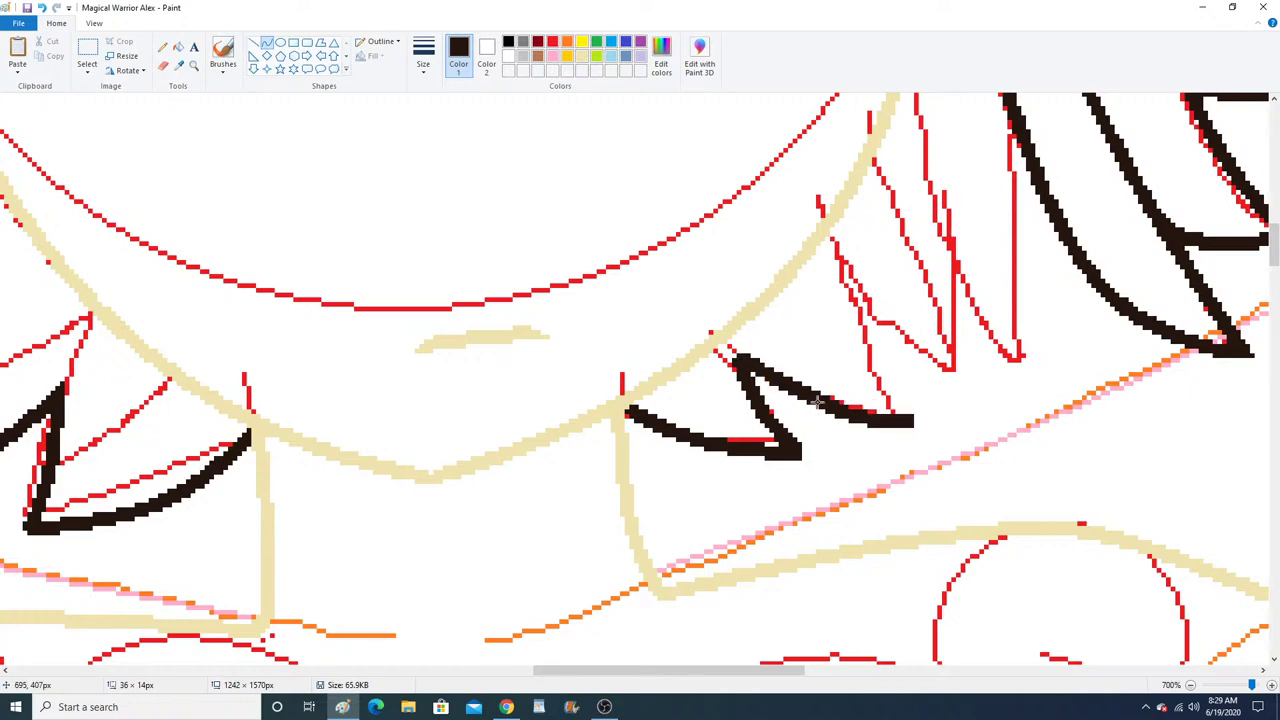
pyautogui.moveTo(840, 265); pyautogui.dragTo(908, 410)
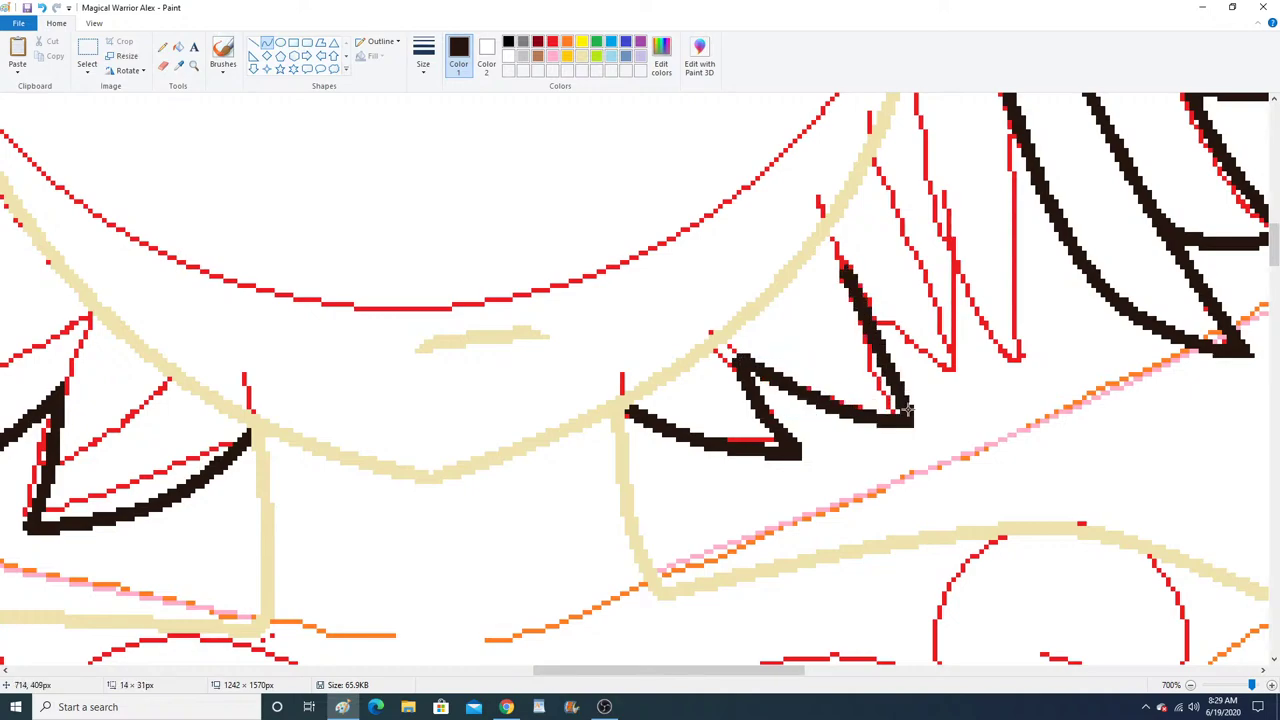
pyautogui.doubleClick(862, 334)
# Outline the outer spike below the right hair with curves about 29 × 25 px and 13 × 63 px, and sharpen its tip with the Pencil.
pyautogui.moveTo(978, 389); pyautogui.dragTo(846, 273)
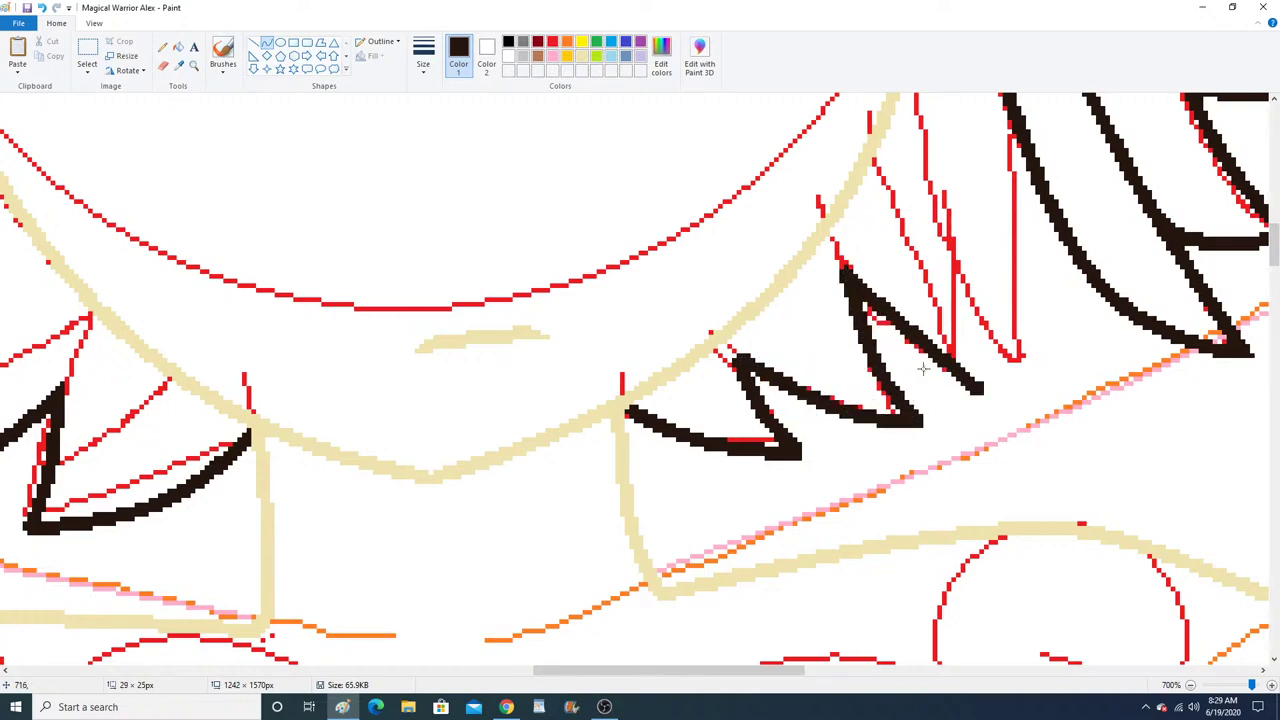
pyautogui.doubleClick(898, 350)
pyautogui.scroll(1, 1036, 422)
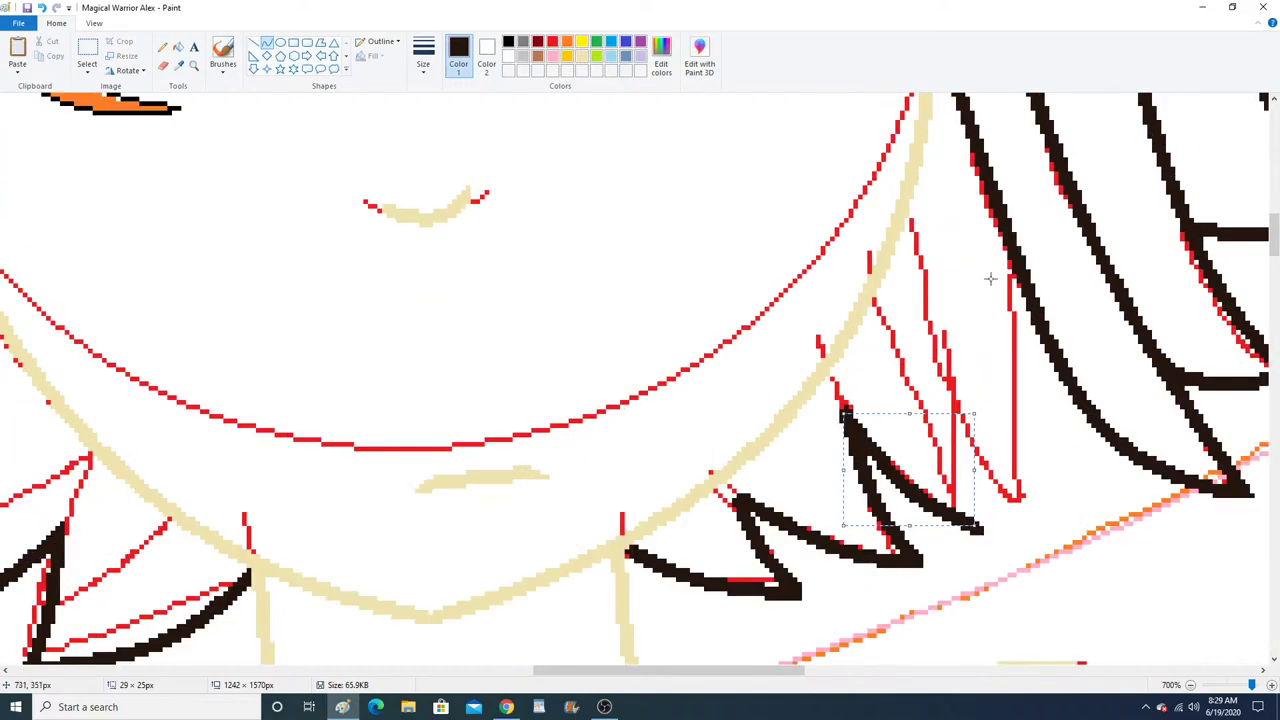
pyautogui.moveTo(1007, 240); pyautogui.dragTo(976, 523)
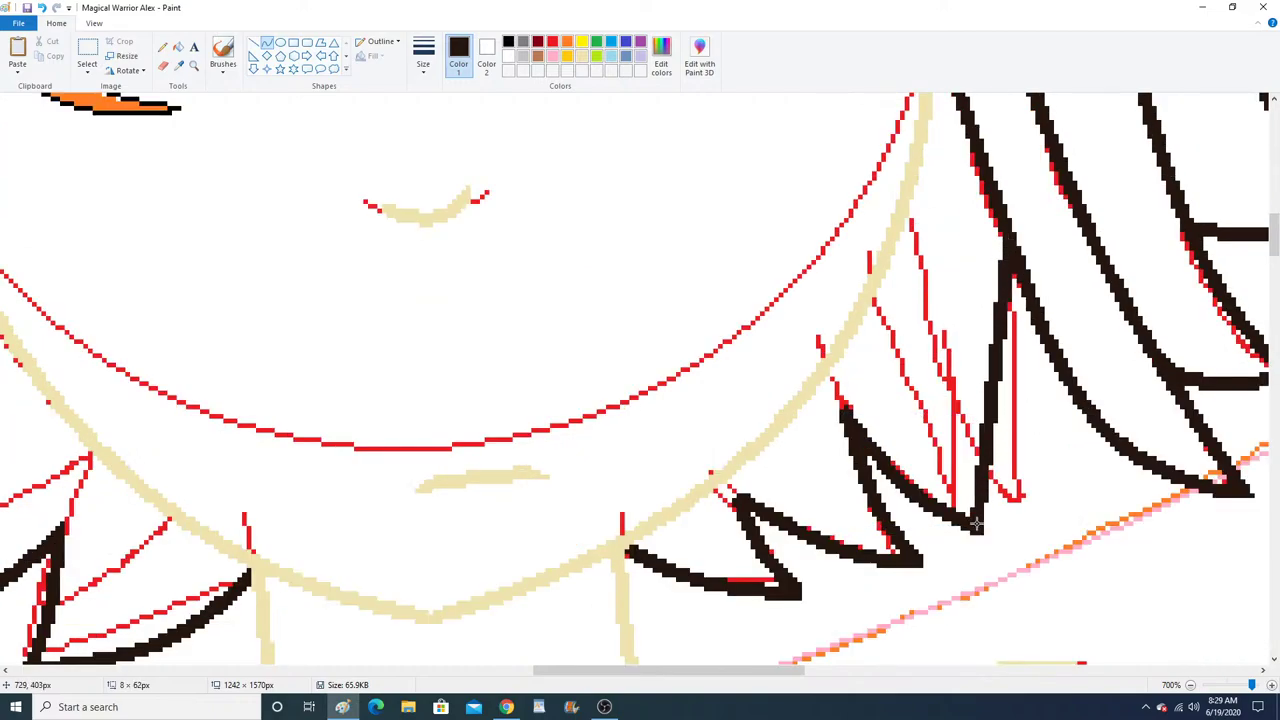
pyautogui.moveTo(980, 348); pyautogui.dragTo(966, 525)
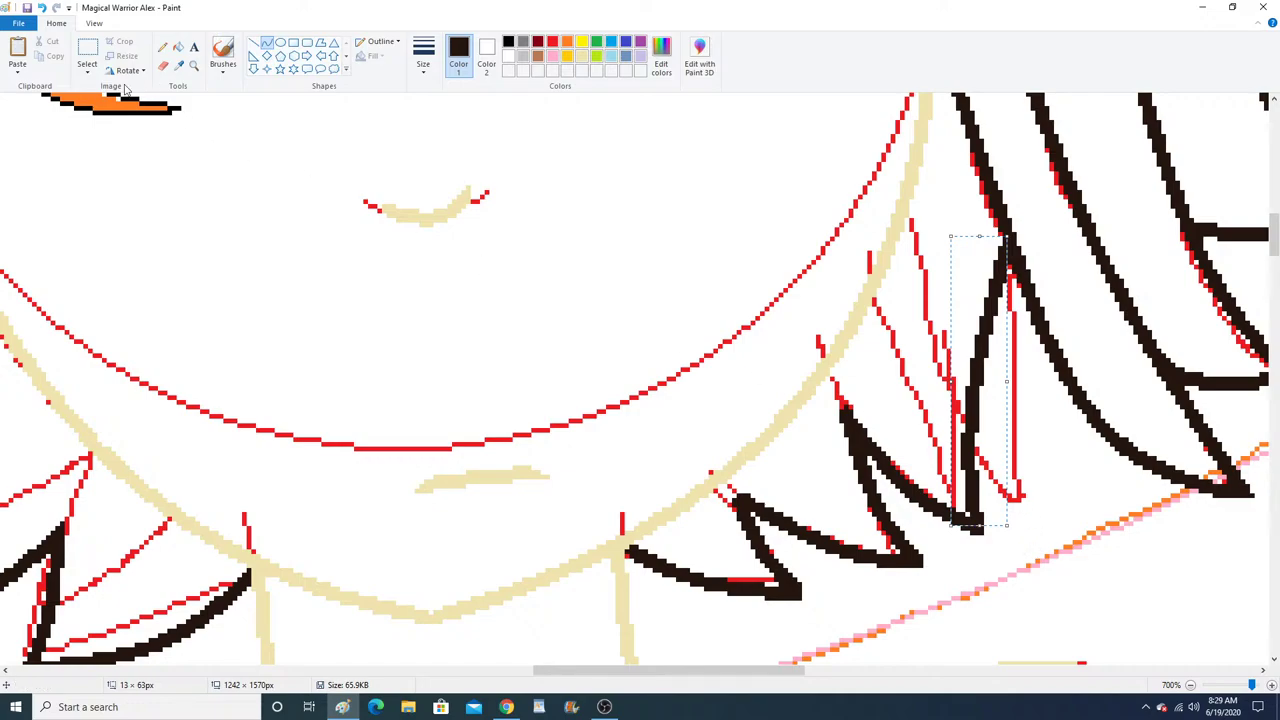
pyautogui.click(161, 50)
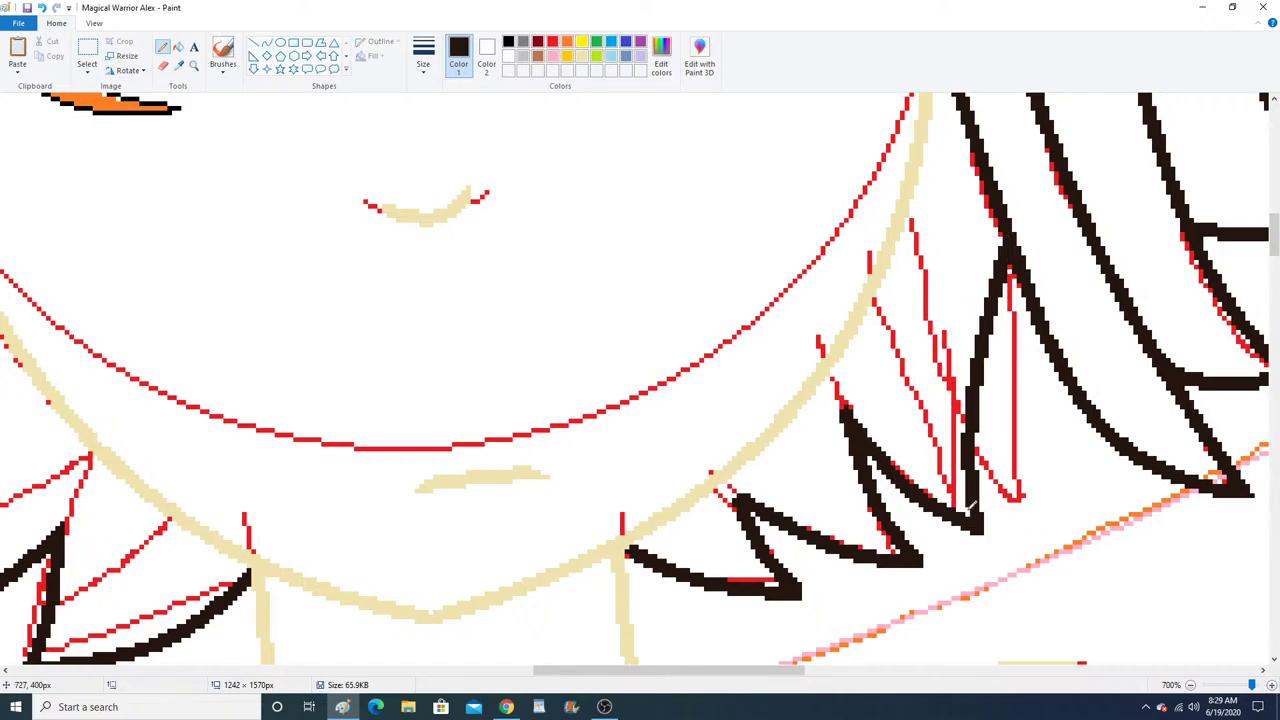
# Trace the tail's long upper edge from beside the left leg's shorts hem with a dark brown curve about 72 × 89 px.
pyautogui.click(192, 65)
pyautogui.rightClick(330, 331)
pyautogui.rightClick(330, 331)
pyautogui.rightClick(330, 331)
pyautogui.rightClick(330, 331)
pyautogui.rightClick(330, 331)
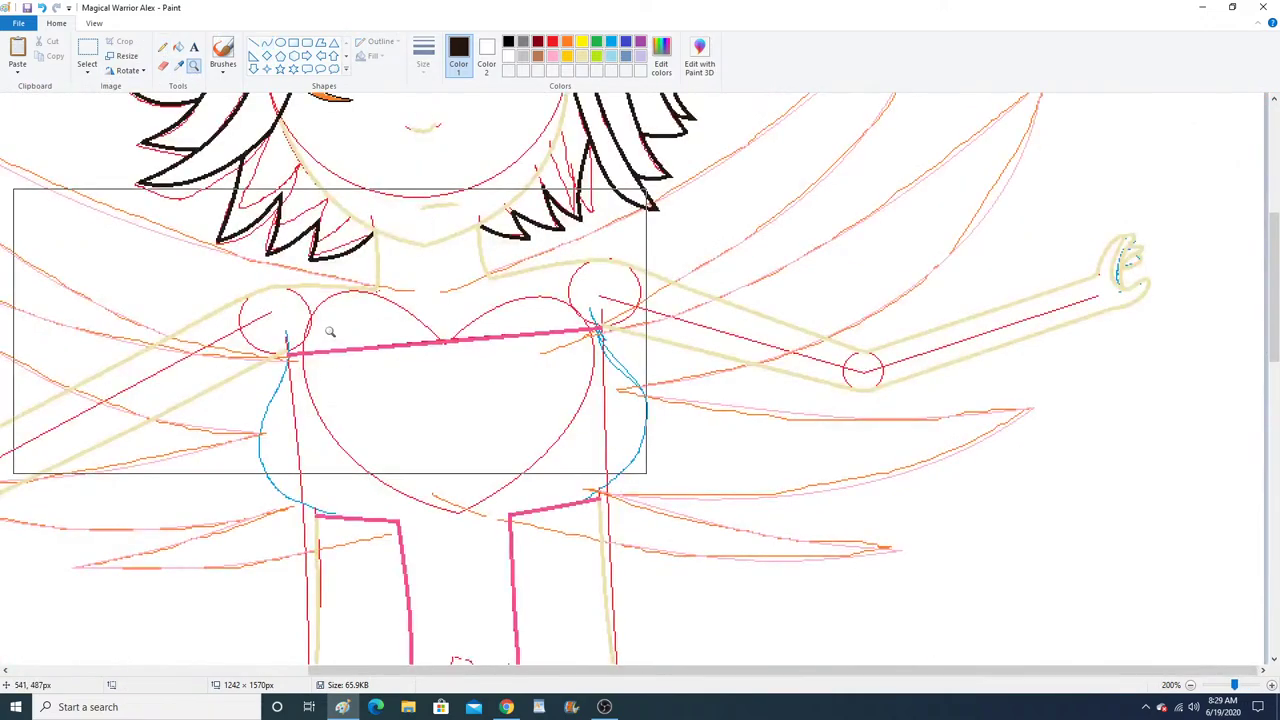
pyautogui.rightClick(397, 333)
pyautogui.rightClick(397, 333)
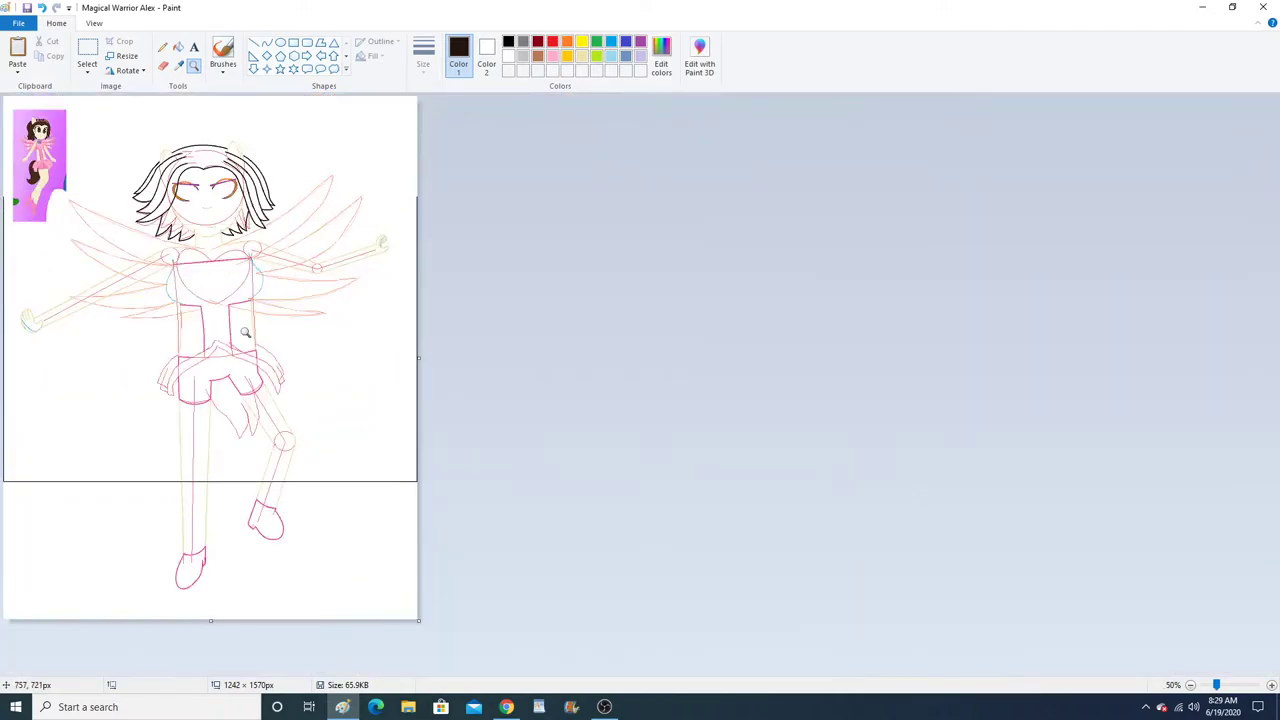
pyautogui.click(230, 374)
pyautogui.click(459, 444)
pyautogui.click(498, 346)
pyautogui.click(494, 328)
pyautogui.click(494, 328)
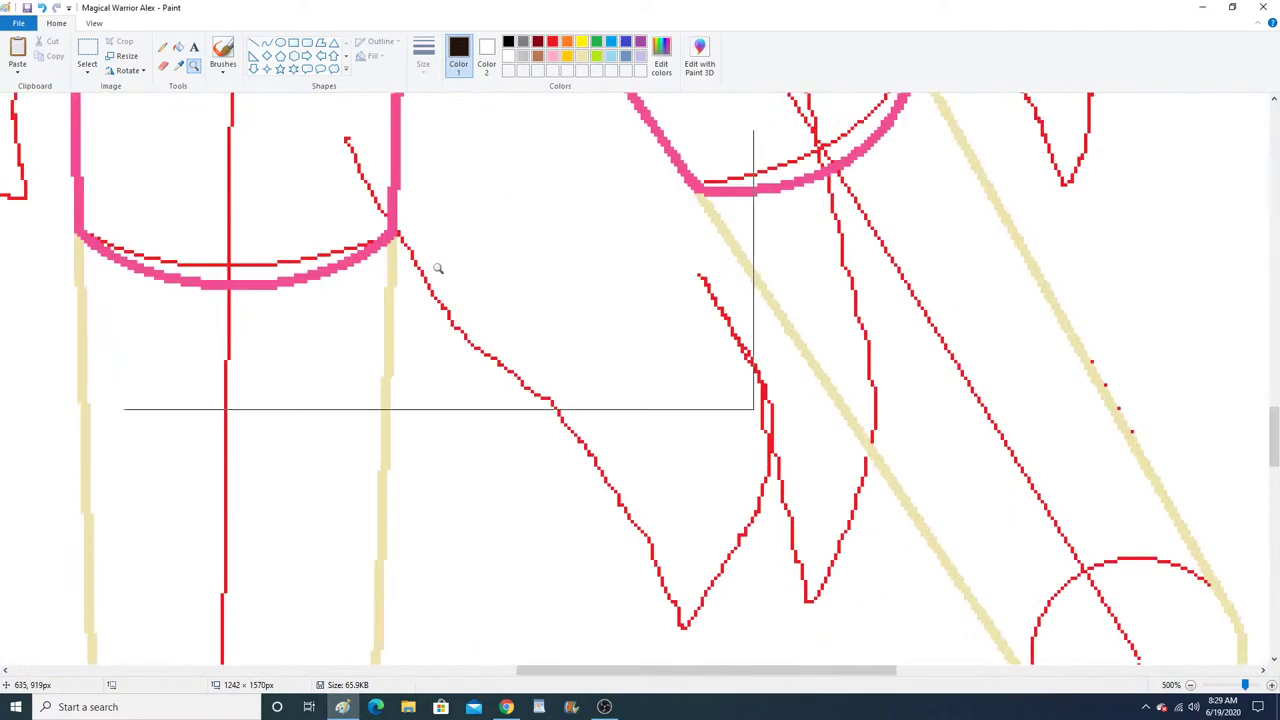
pyautogui.click(438, 269)
pyautogui.click(438, 269)
pyautogui.click(266, 43)
pyautogui.scroll(-1, 286, 248)
pyautogui.moveTo(286, 248)
pyautogui.mouseDown()
pyautogui.moveTo(554, 433)
pyautogui.moveTo(606, 498)
pyautogui.mouseUp()
pyautogui.moveTo(361, 215); pyautogui.dragTo(306, 237)
pyautogui.moveTo(468, 300); pyautogui.dragTo(495, 259)
# Outline the first tail tip with a curve about 9 × 34 px and a return curve about 29 × 74 px.
pyautogui.scroll(-2, 657, 529)
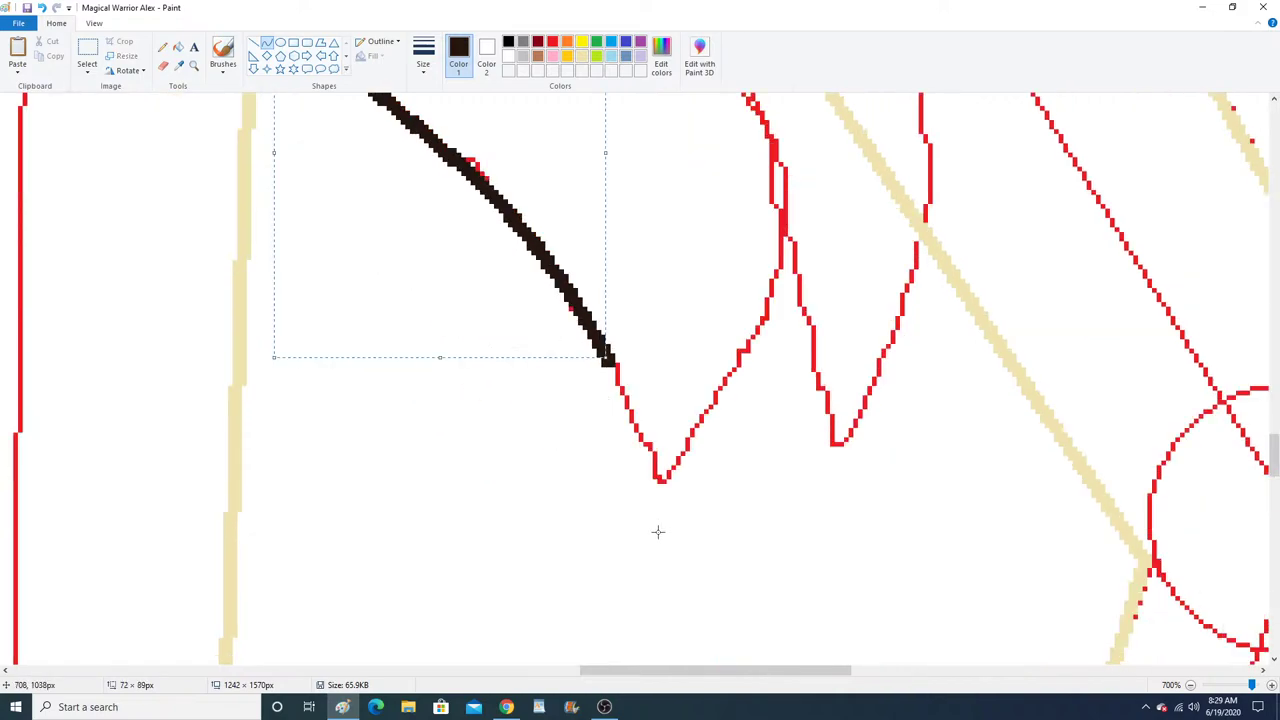
pyautogui.moveTo(648, 518); pyautogui.dragTo(607, 360)
pyautogui.moveTo(629, 427); pyautogui.dragTo(640, 428)
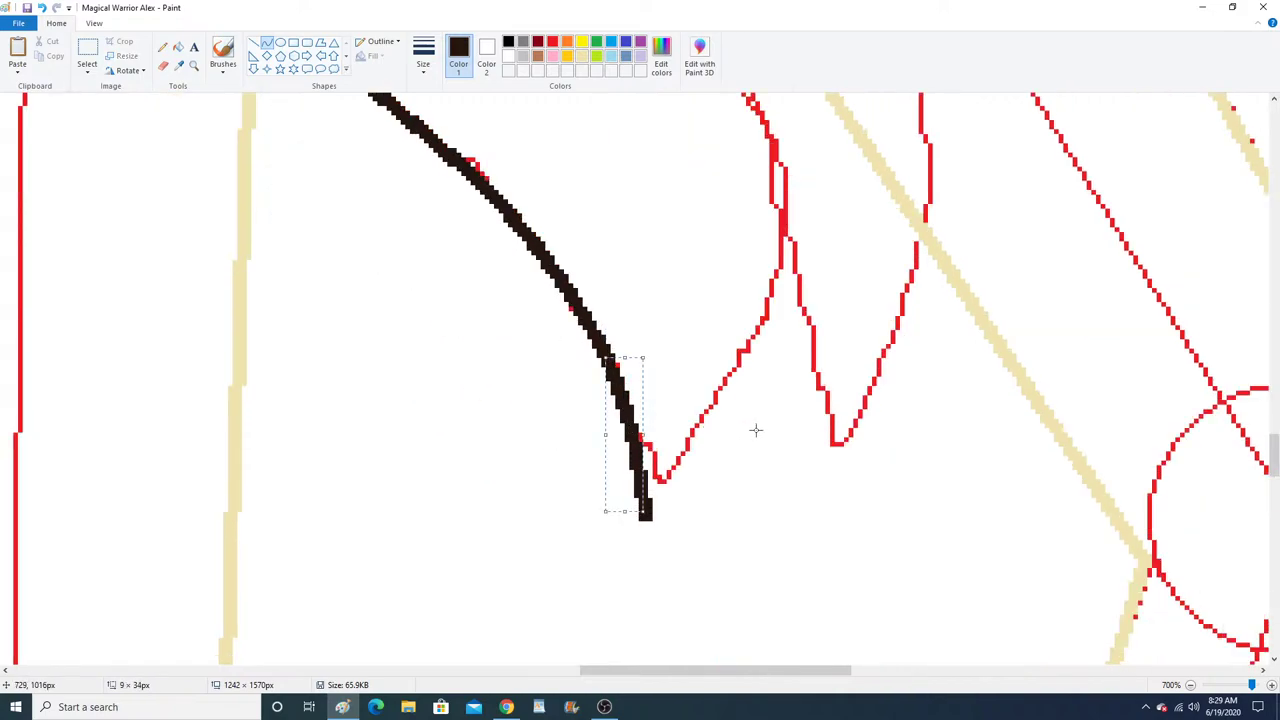
pyautogui.scroll(2, 757, 334)
pyautogui.moveTo(777, 311)
pyautogui.mouseDown()
pyautogui.moveTo(786, 374)
pyautogui.moveTo(645, 514)
pyautogui.mouseUp()
pyautogui.scroll(-2, 786, 374)
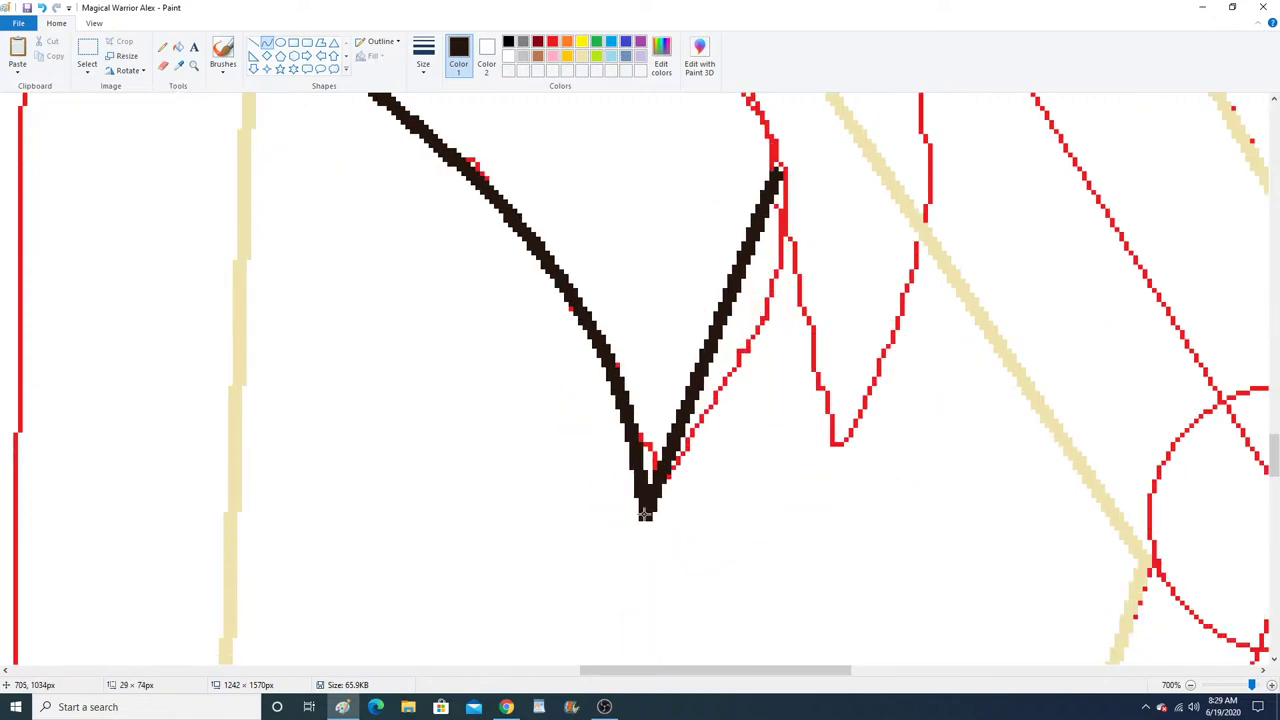
pyautogui.moveTo(722, 387)
pyautogui.mouseDown()
pyautogui.moveTo(750, 334)
pyautogui.moveTo(744, 394)
pyautogui.mouseUp()
# Outline the second tail tip with curves about 15 × 70 px and 16 × 55 px, and sharpen both tail tips with the Pencil.
pyautogui.moveTo(842, 506); pyautogui.dragTo(777, 180)
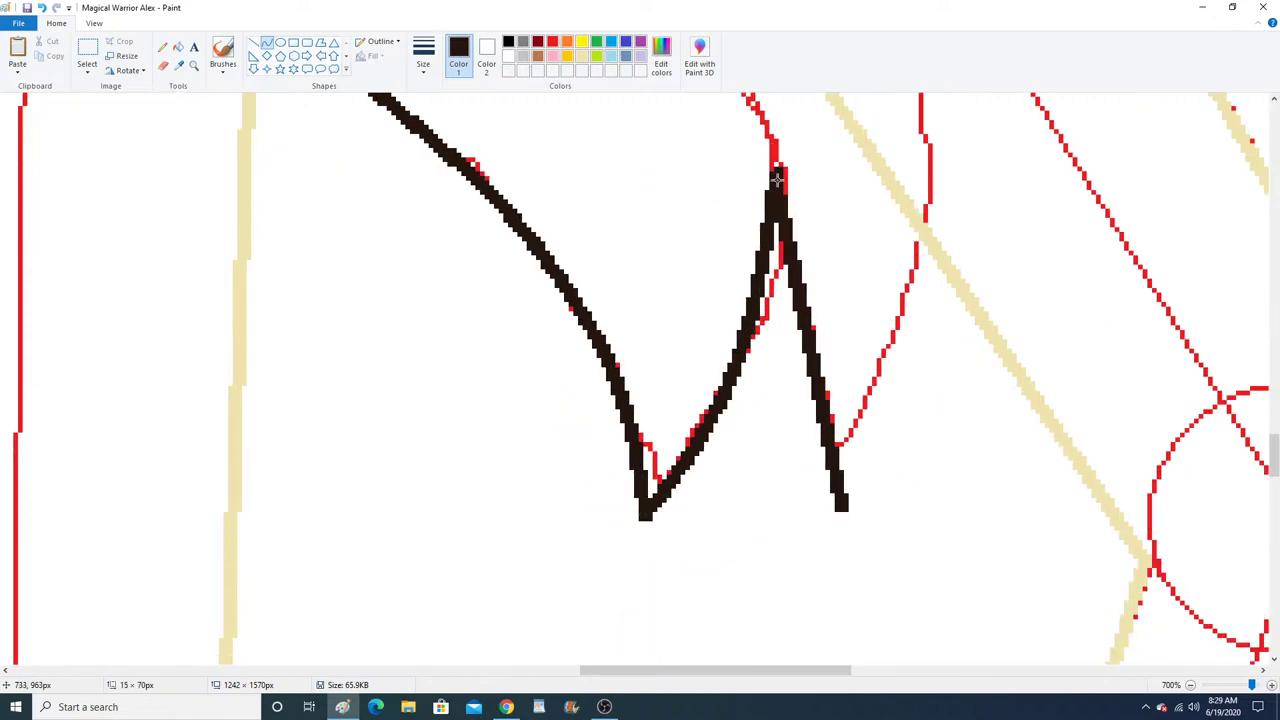
pyautogui.moveTo(833, 392)
pyautogui.mouseDown()
pyautogui.moveTo(877, 270)
pyautogui.moveTo(886, 425)
pyautogui.moveTo(840, 505)
pyautogui.mouseUp()
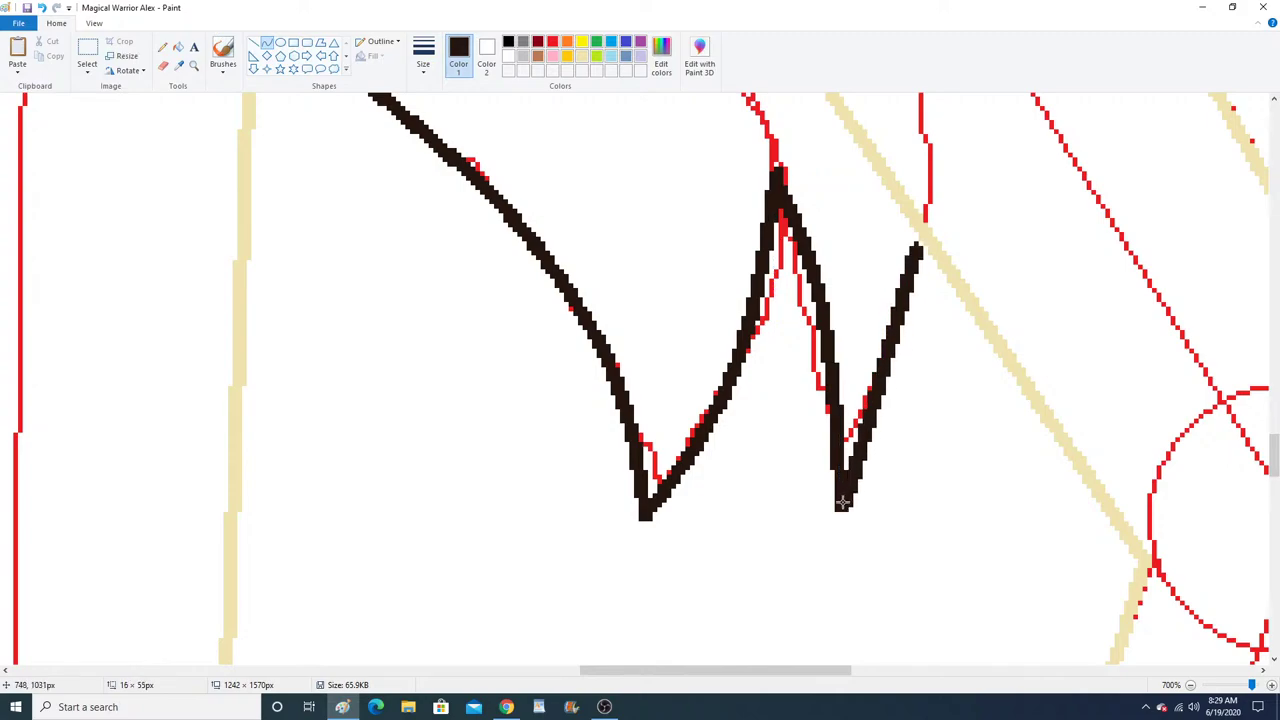
pyautogui.click(163, 47)
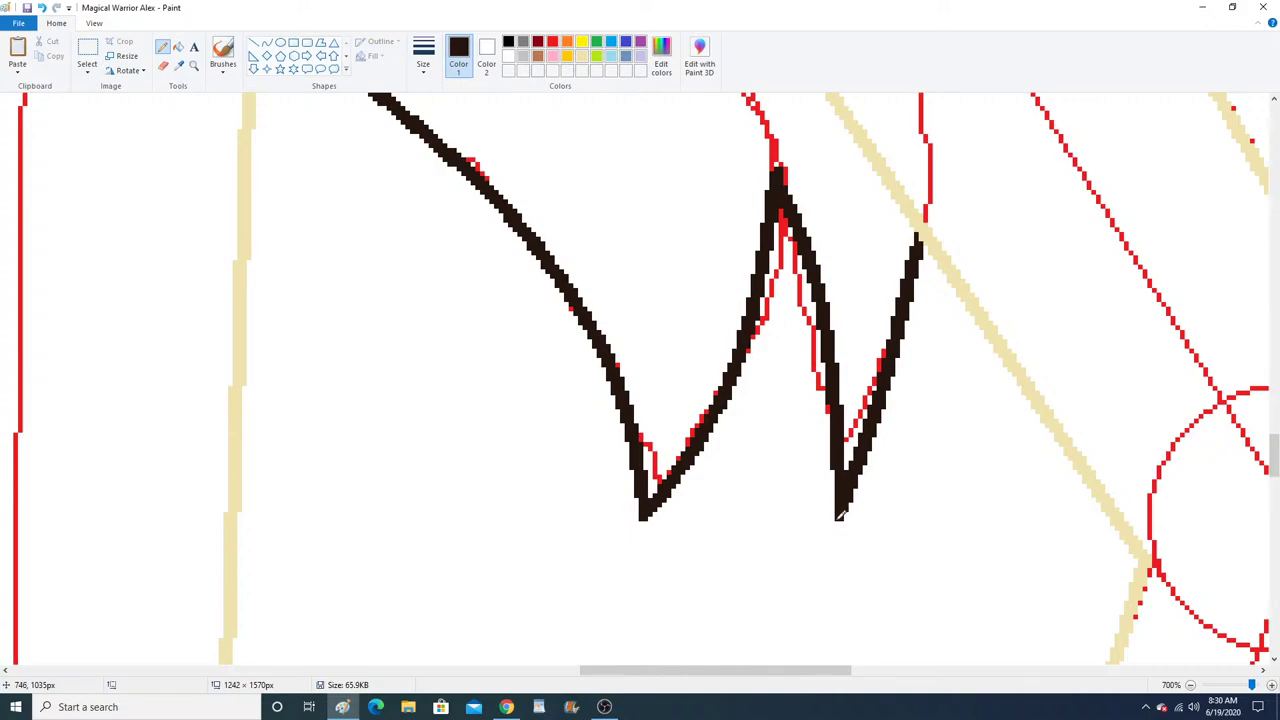
# Join the tail's upper end to the shorts with a dark brown line about 2 × 8 px, finishing the joint with the Pencil.
pyautogui.scroll(3, 649, 424)
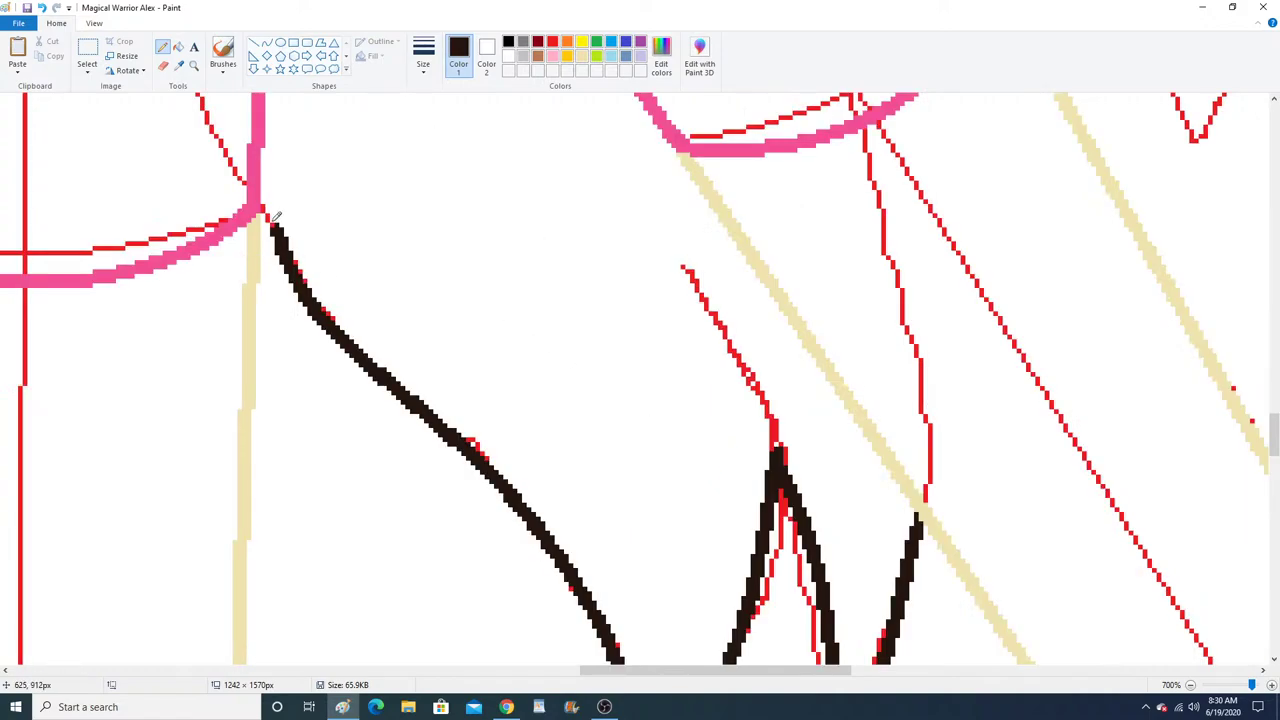
pyautogui.click(255, 43)
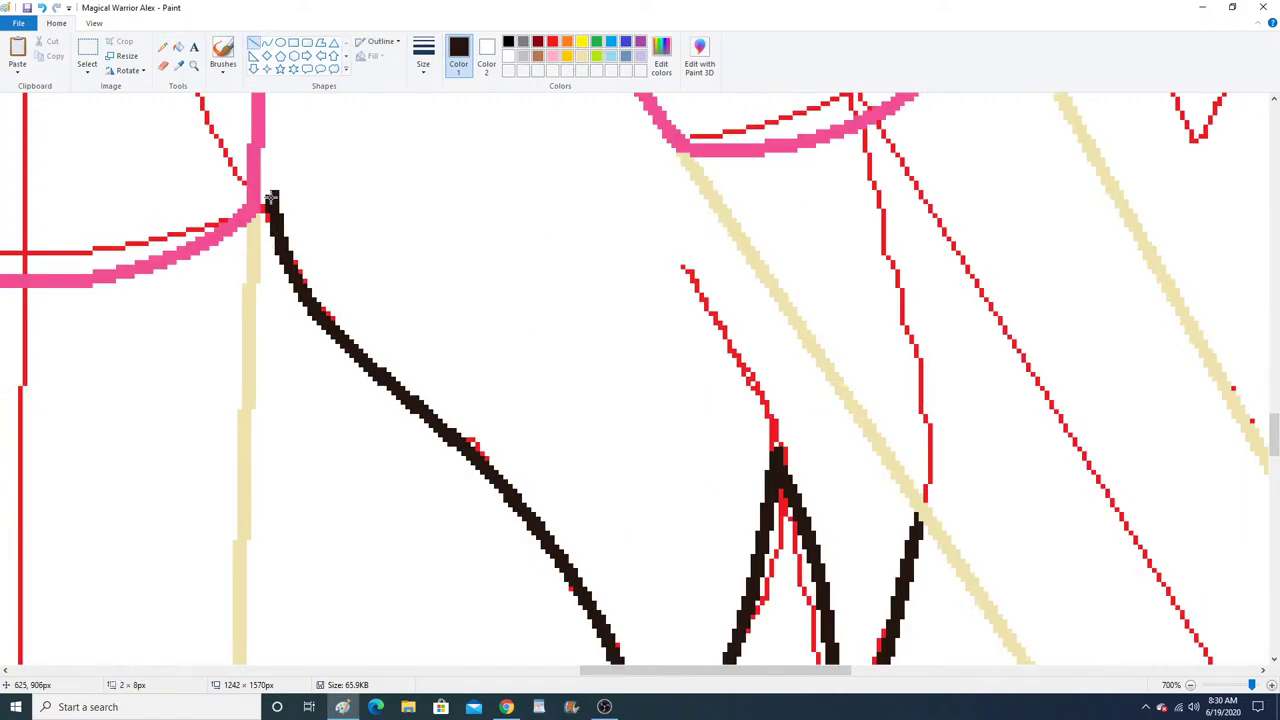
pyautogui.click(162, 47)
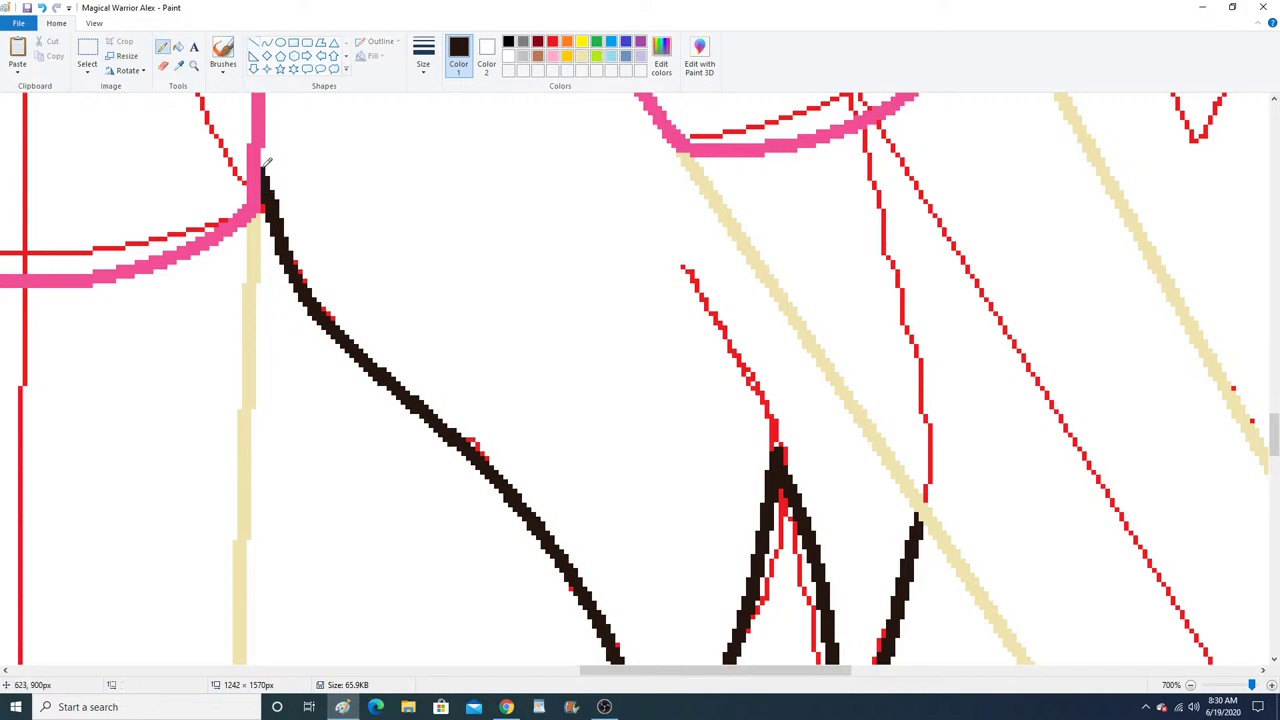
# Switch to Chrome, decline the YouTube TV offer on the music video page, and return to Paint.
pyautogui.click(506, 707)
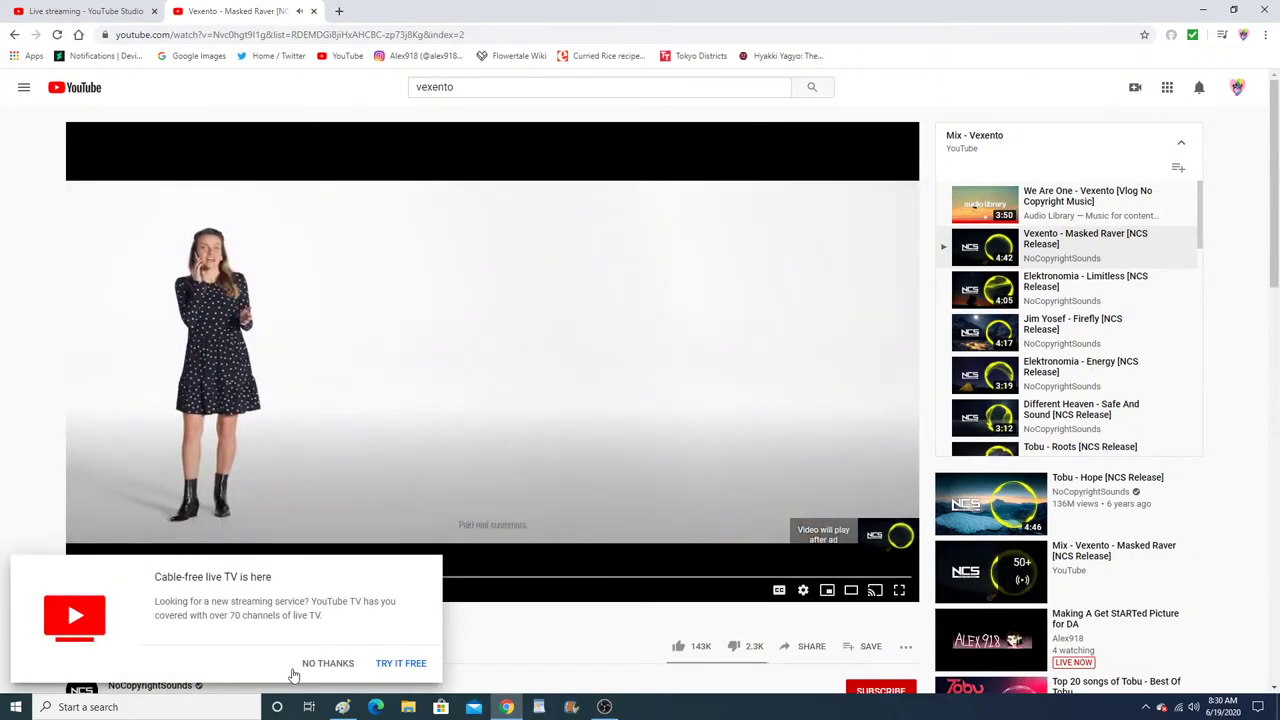
pyautogui.click(330, 667)
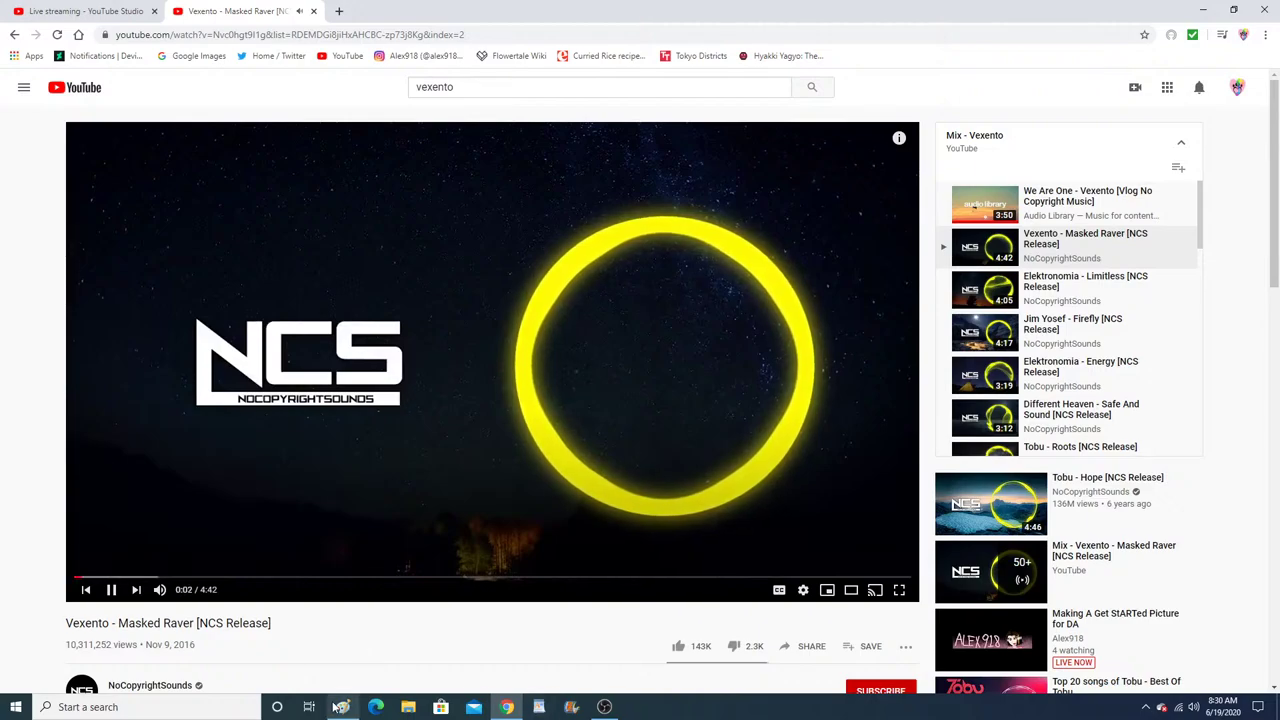
pyautogui.hotkey('alt', 'Tab')
# Sample the pink outline colour from the skirt ruffle in the reference picture as Color 1.
pyautogui.scroll(3, 343, 309)
pyautogui.scroll(-3, 690, 430)
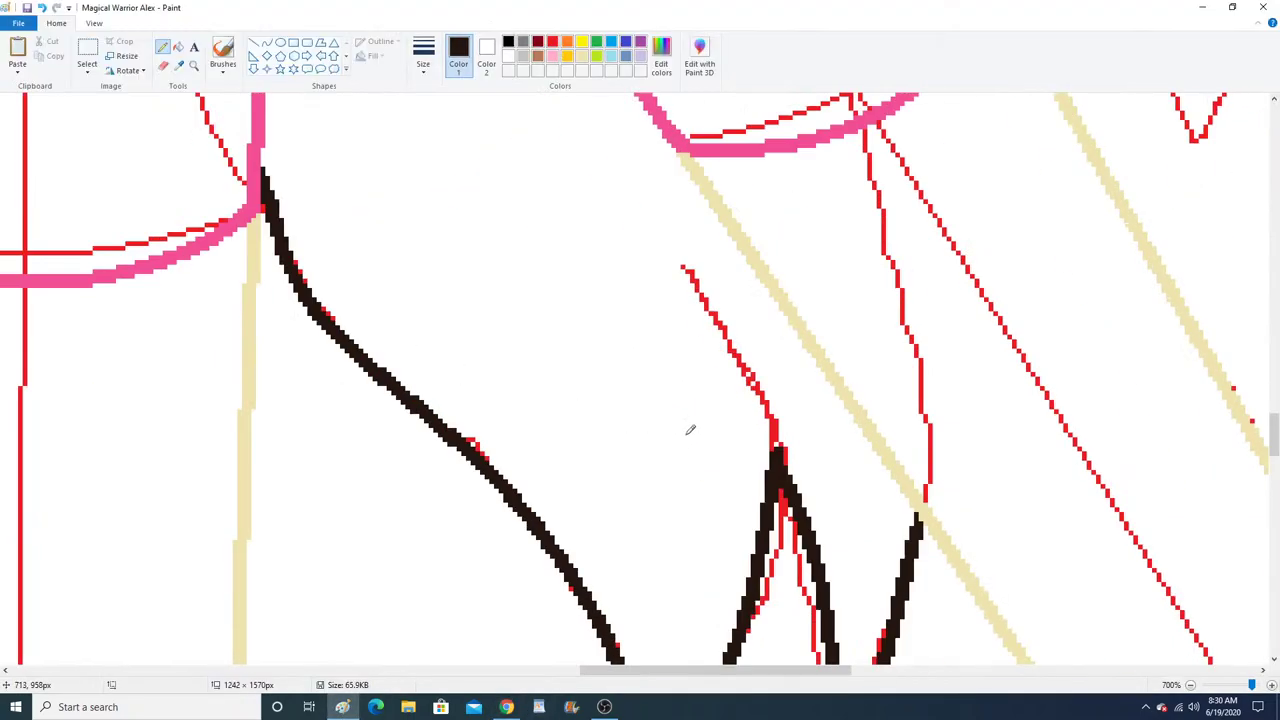
pyautogui.scroll(1, 716, 371)
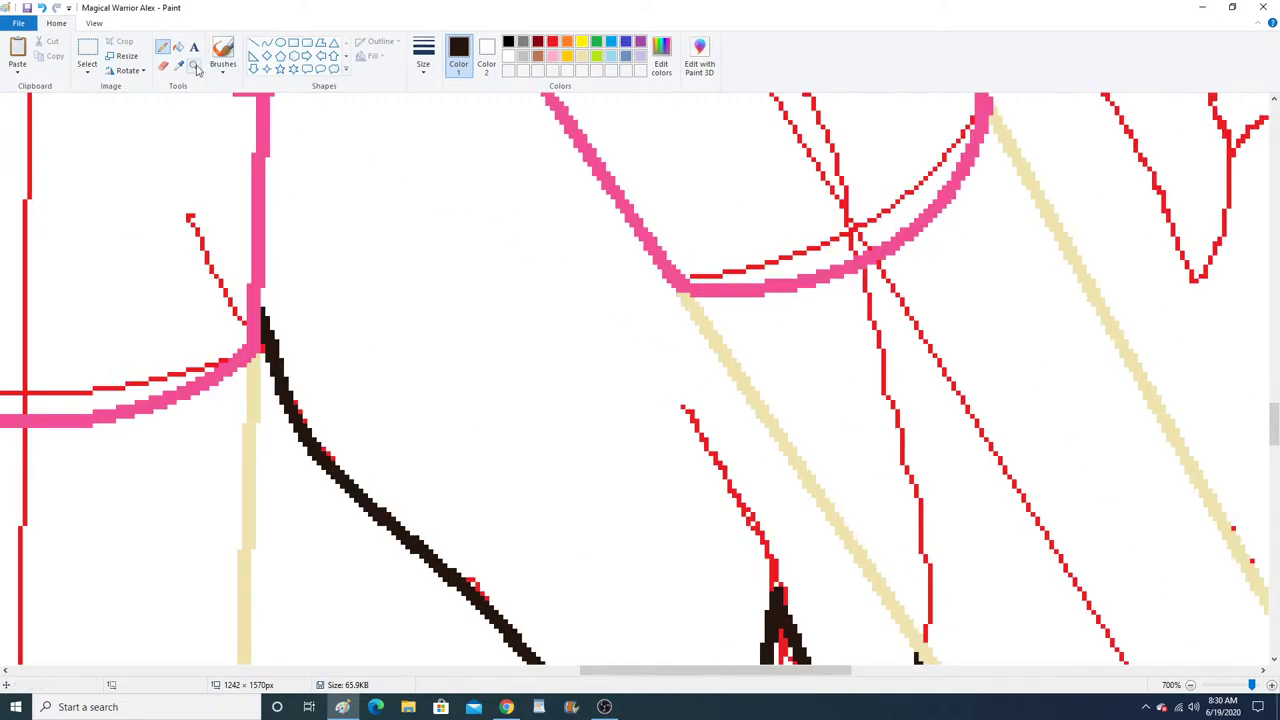
pyautogui.click(194, 65)
pyautogui.scroll(-6, 320, 223)
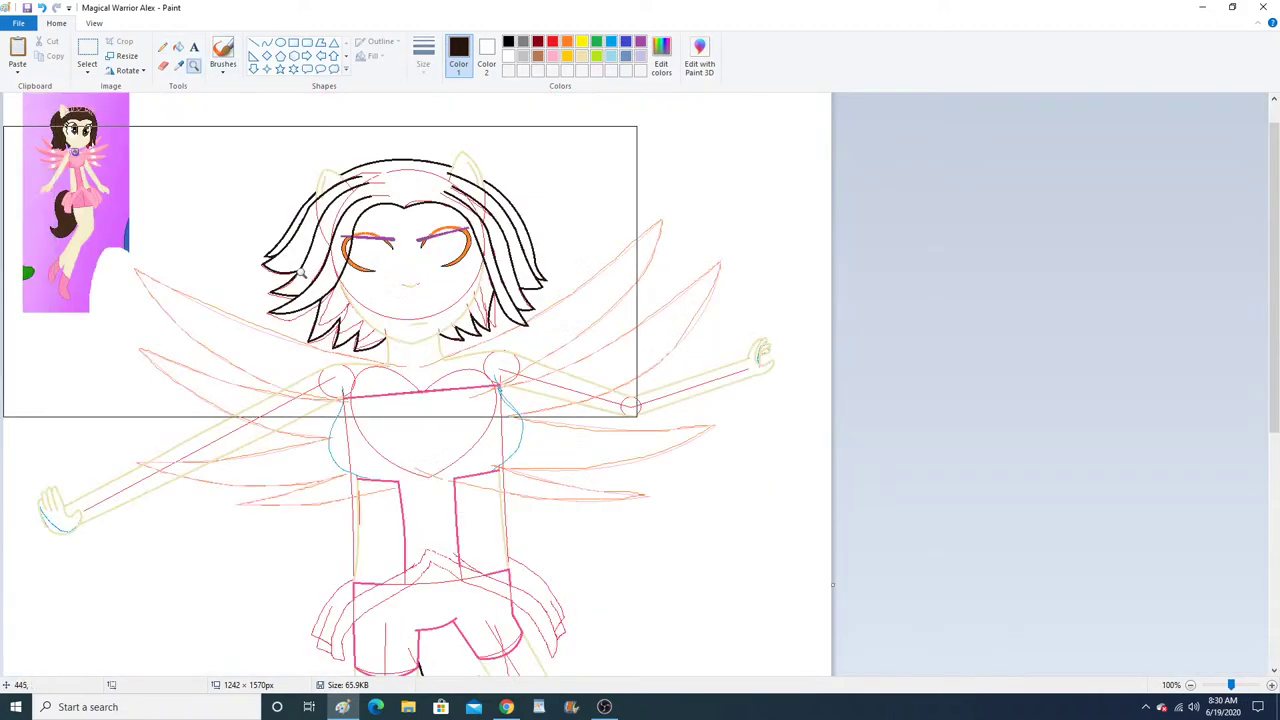
pyautogui.scroll(-3, 300, 272)
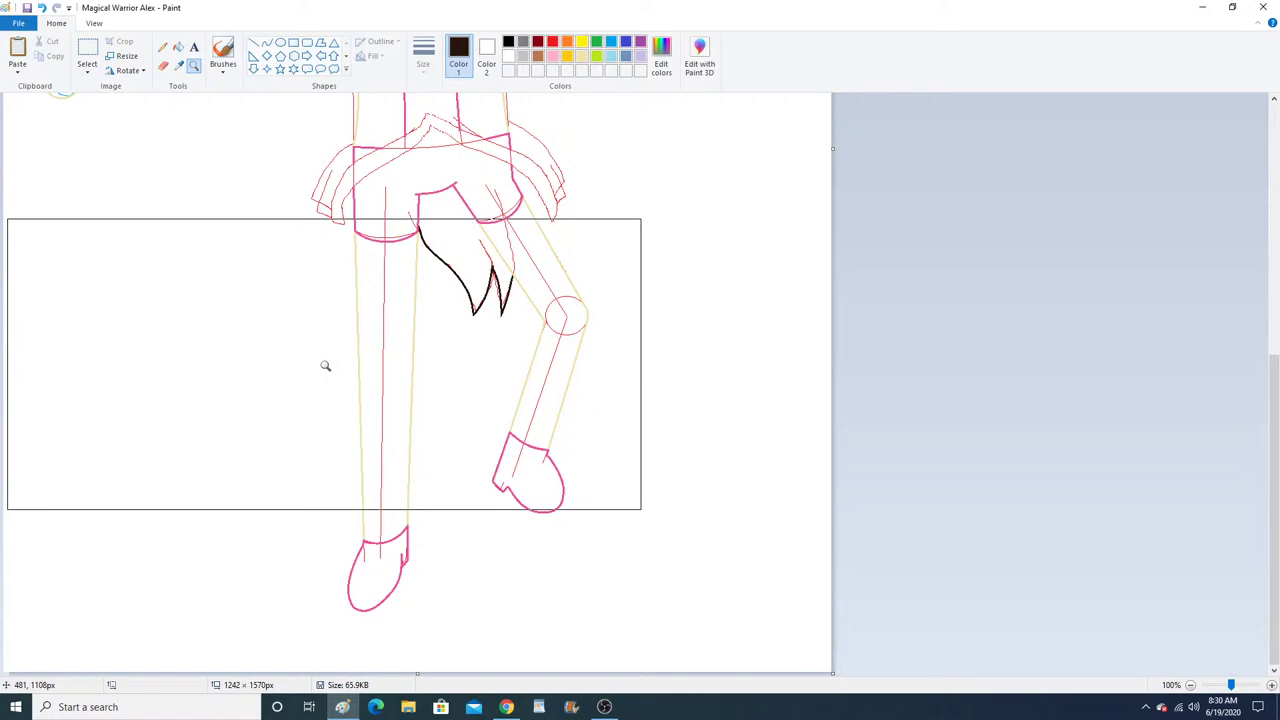
pyautogui.scroll(6, 325, 365)
pyautogui.click(324, 363)
pyautogui.click(318, 300)
pyautogui.click(318, 246)
pyautogui.click(325, 205)
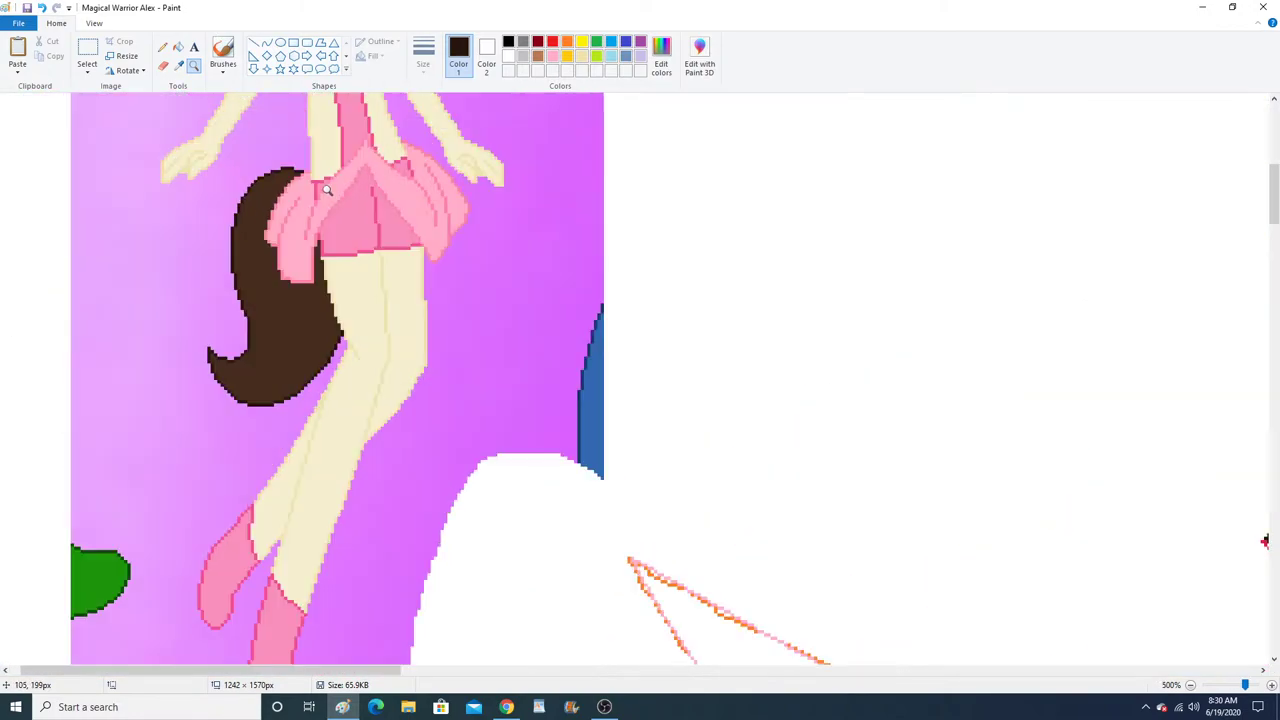
pyautogui.click(329, 191)
pyautogui.click(329, 191)
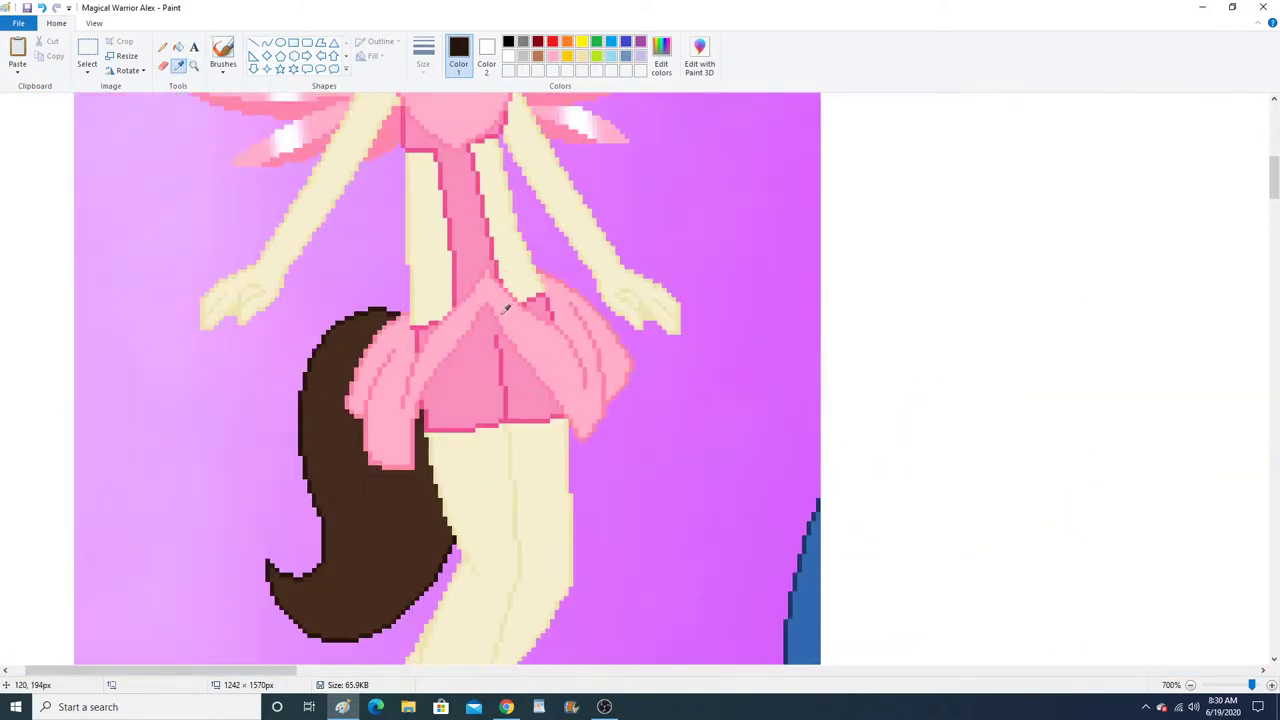
pyautogui.click(414, 466)
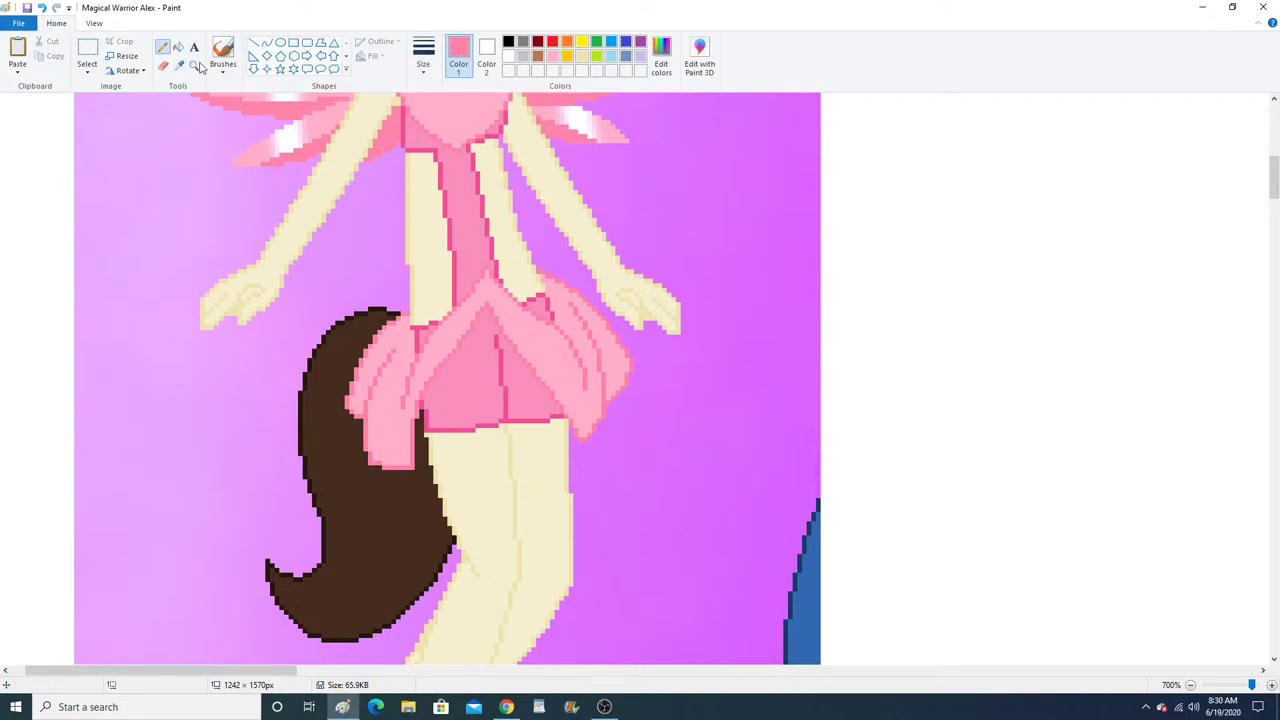
# Trace the left half of the chest heart in the sampled pink with a curve about 175 × 213 px.
pyautogui.click(194, 66)
pyautogui.rightClick(258, 200)
pyautogui.rightClick(267, 234)
pyautogui.rightClick(267, 234)
pyautogui.rightClick(267, 235)
pyautogui.rightClick(267, 235)
pyautogui.rightClick(267, 235)
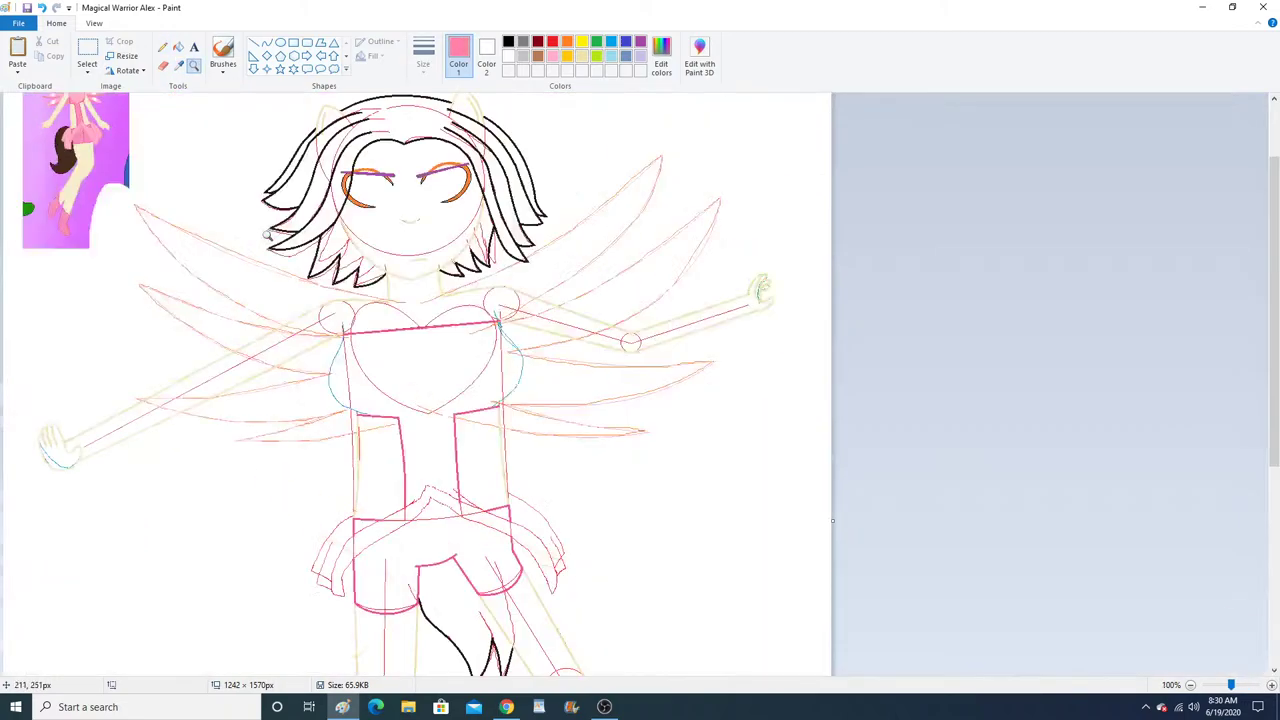
pyautogui.click(480, 371)
pyautogui.click(267, 44)
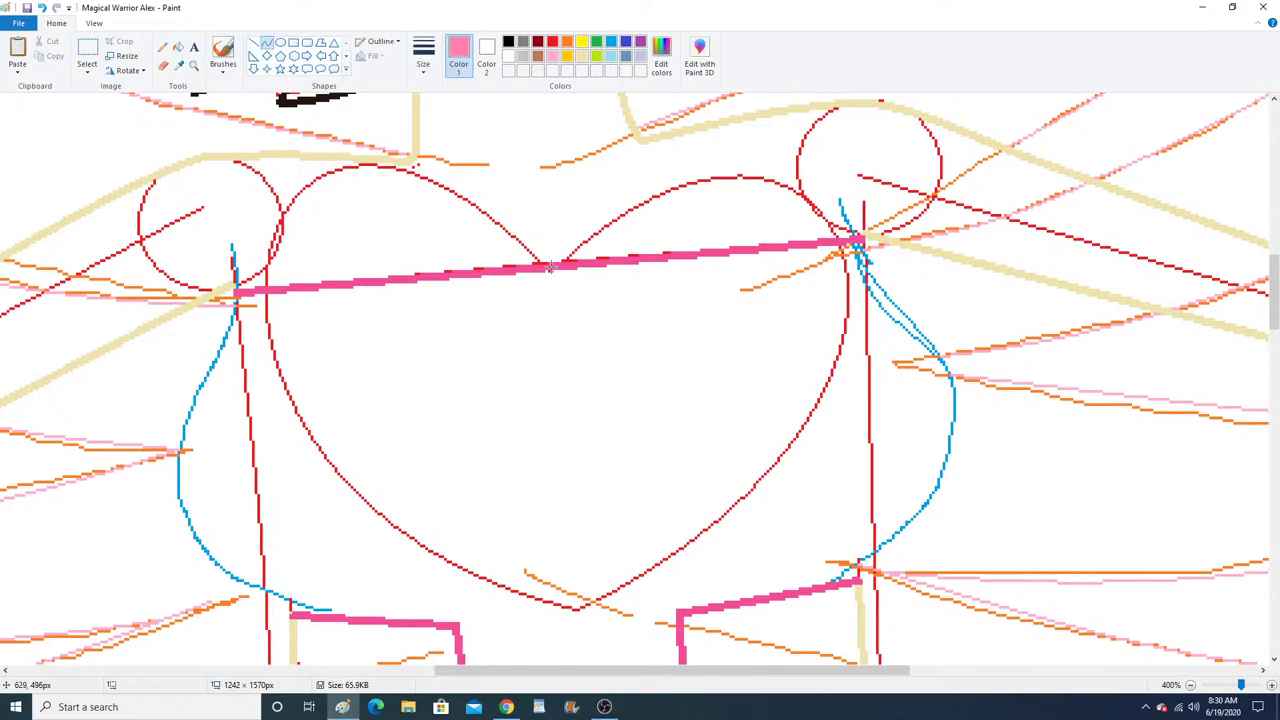
pyautogui.moveTo(553, 328); pyautogui.dragTo(578, 605)
pyautogui.moveTo(547, 476); pyautogui.dragTo(113, 330)
# Trace the right half of the chest heart in pink with a curve about 169 × 215 px, meeting the left half at both points.
pyautogui.click(267, 44)
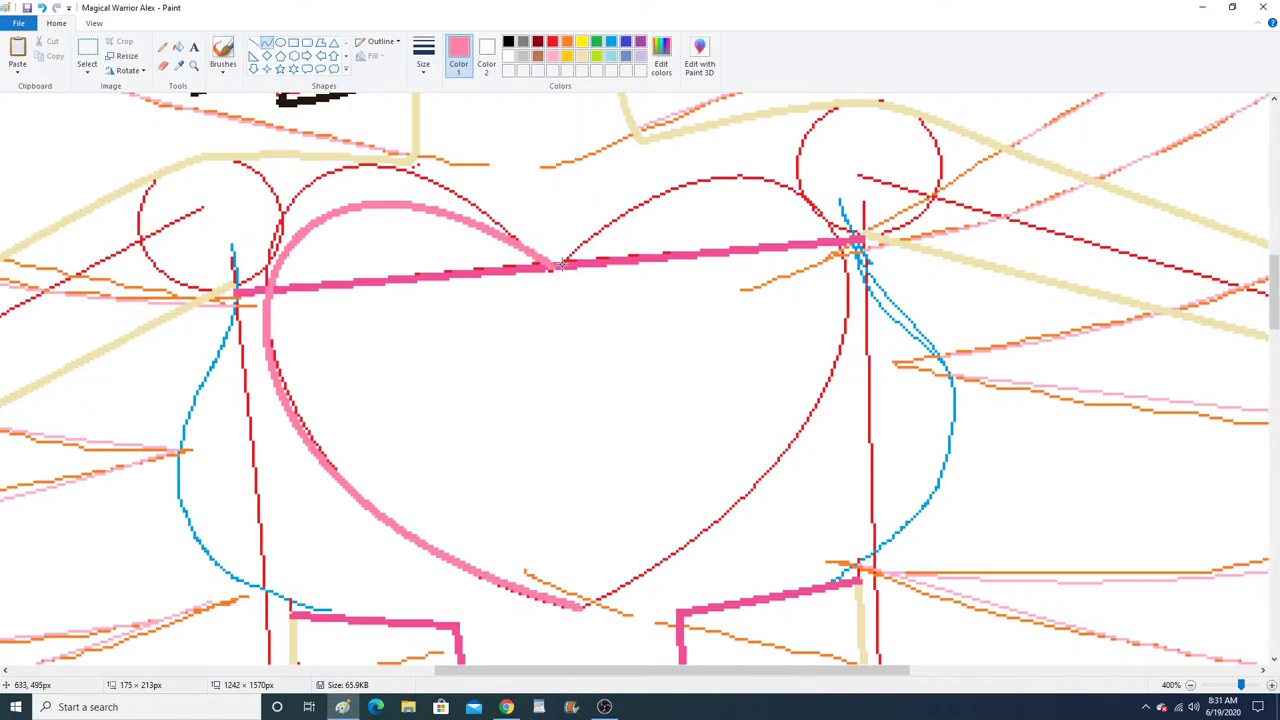
pyautogui.moveTo(549, 266); pyautogui.dragTo(578, 604)
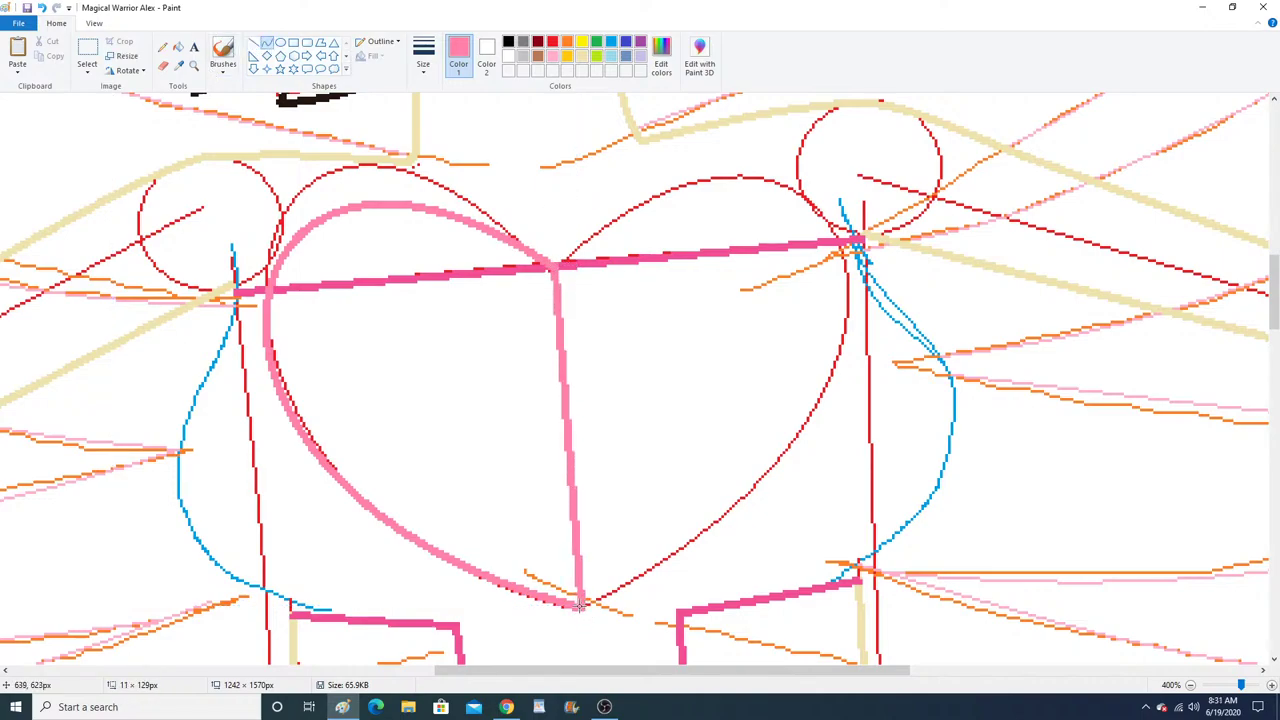
pyautogui.moveTo(711, 254); pyautogui.dragTo(1000, 400)
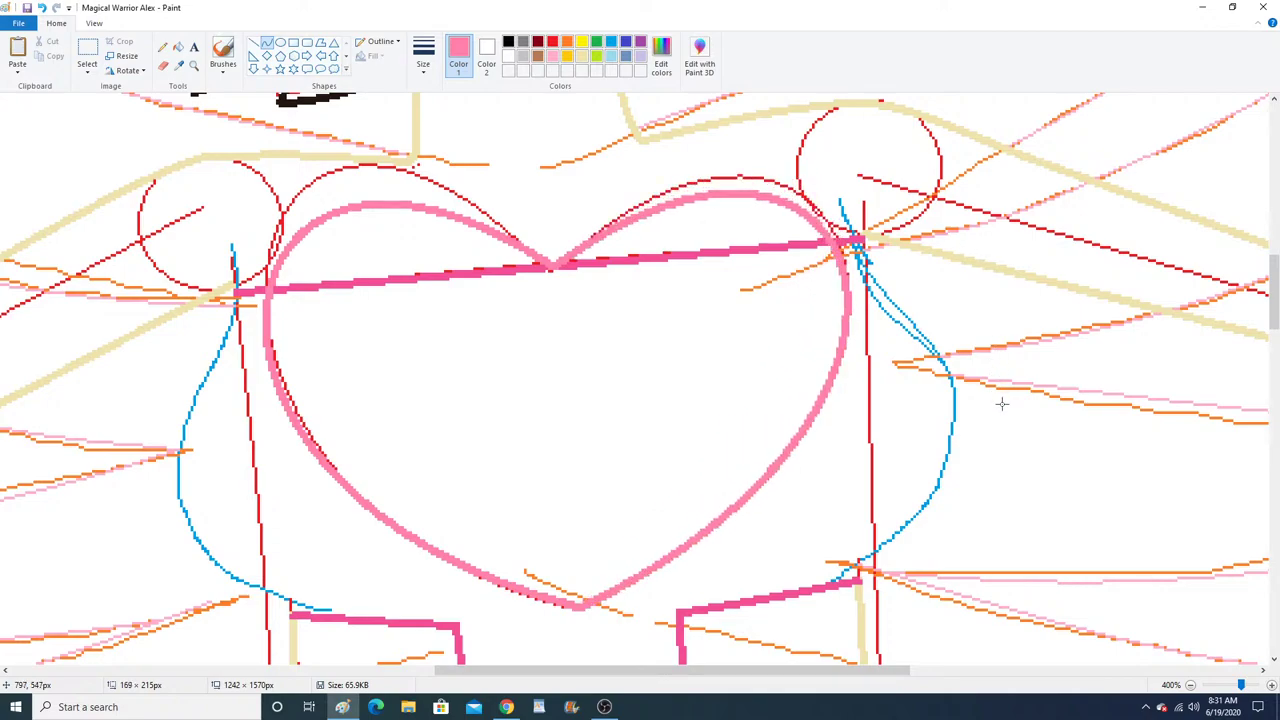
# Sample the darker pink from the chest's upper edge and trace the torso's upper left side with a curve about 22 × 53 px.
pyautogui.click(195, 66)
pyautogui.click(326, 354)
pyautogui.click(326, 354)
pyautogui.click(326, 354)
pyautogui.click(326, 354)
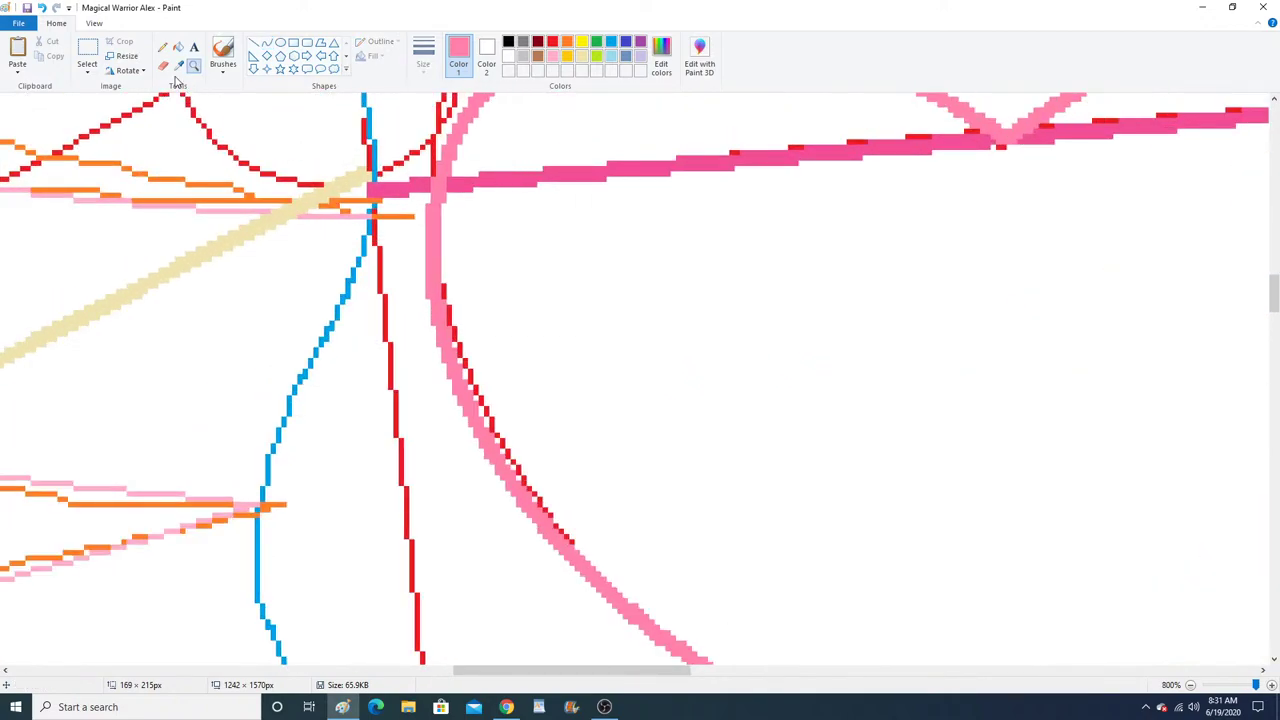
pyautogui.click(385, 195)
pyautogui.moveTo(374, 199); pyautogui.dragTo(263, 465)
pyautogui.click(346, 299)
pyautogui.click(313, 367)
# Trace the rounded lower left side of the chest in dark pink with a curve about 48 × 70 px, ending at the waist corner.
pyautogui.scroll(-3, 334, 392)
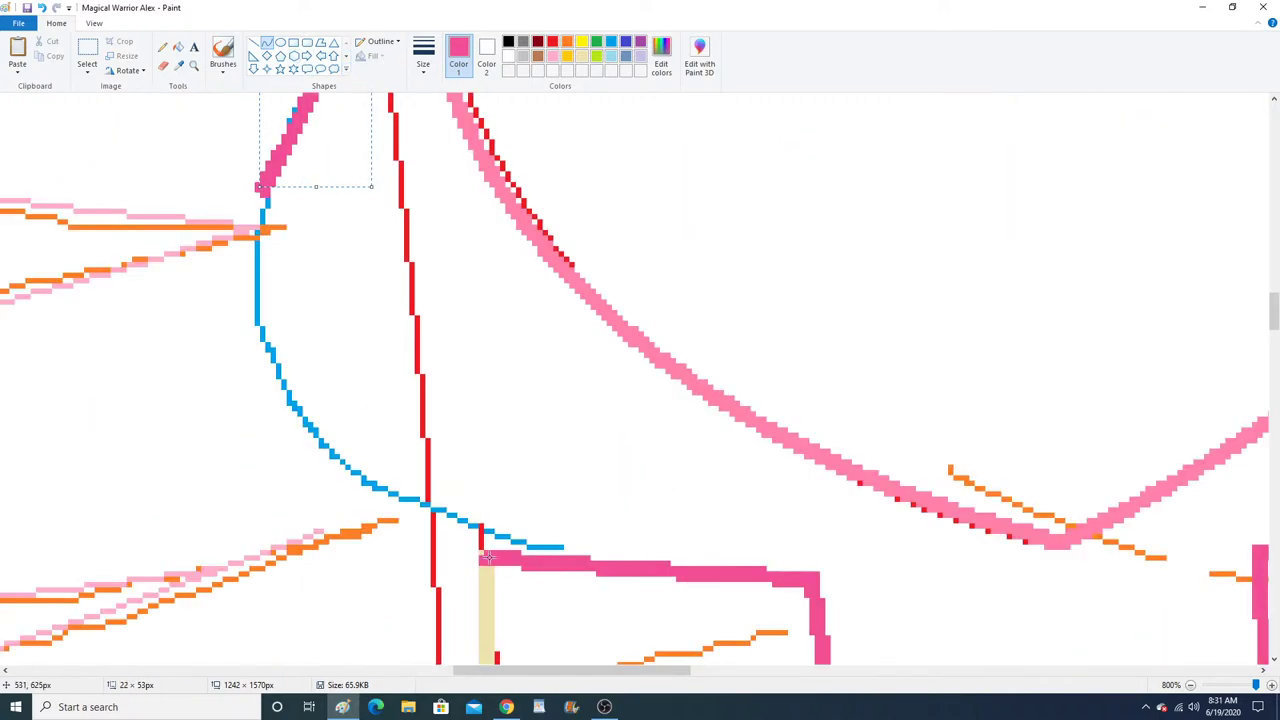
pyautogui.moveTo(489, 557); pyautogui.dragTo(326, 382)
pyautogui.click(42, 8)
pyautogui.moveTo(264, 190)
pyautogui.mouseDown()
pyautogui.moveTo(410, 470)
pyautogui.moveTo(484, 555)
pyautogui.mouseUp()
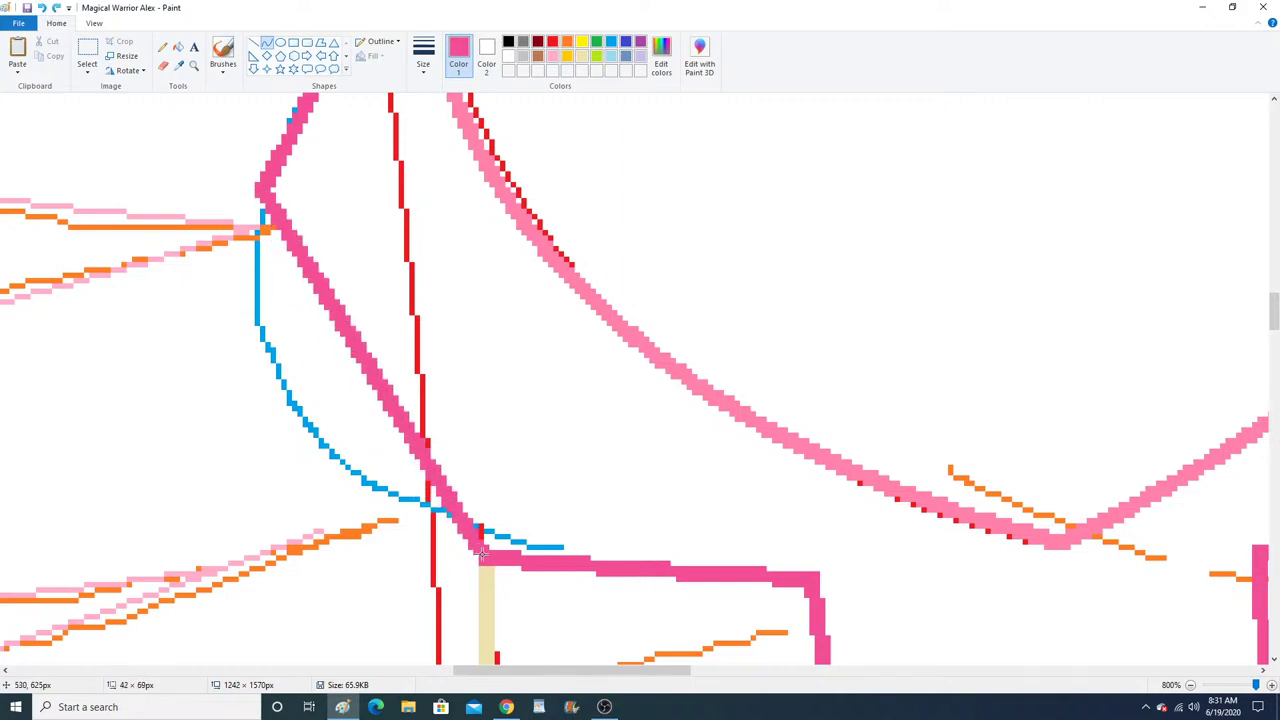
pyautogui.moveTo(309, 388); pyautogui.dragTo(231, 310)
pyautogui.moveTo(243, 430); pyautogui.dragTo(254, 479)
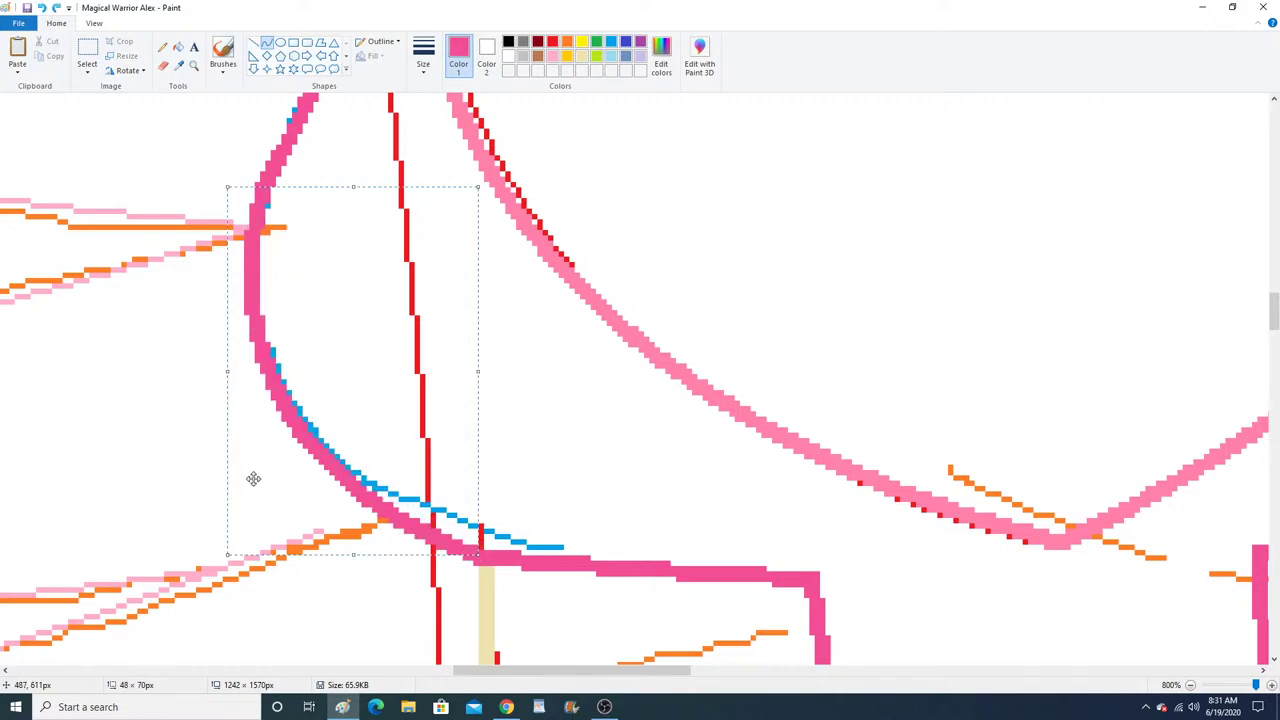
# Trace the upper right side of the chest in dark pink with a curve about 32 × 48 px, starting at the upper edge's end.
pyautogui.click(194, 65)
pyautogui.rightClick(250, 200)
pyautogui.rightClick(255, 220)
pyautogui.rightClick(263, 243)
pyautogui.rightClick(263, 243)
pyautogui.rightClick(263, 243)
pyautogui.scroll(2, 263, 243)
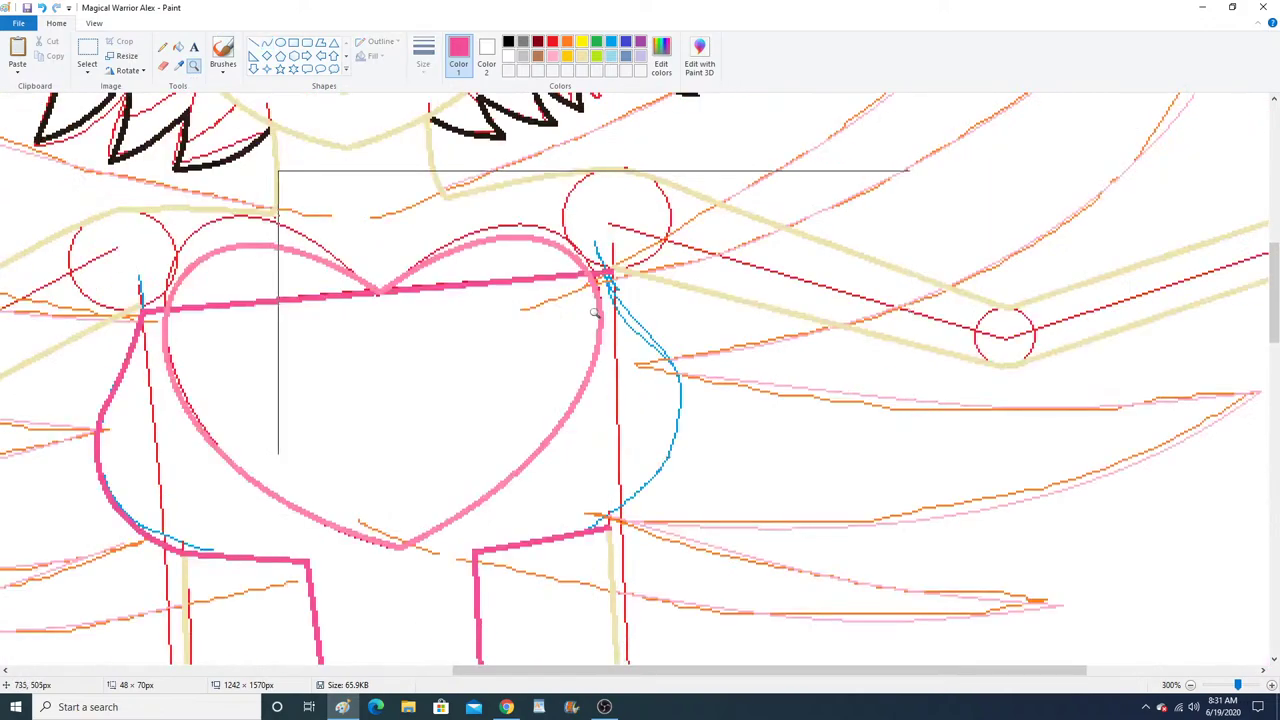
pyautogui.click(608, 316)
pyautogui.click(607, 317)
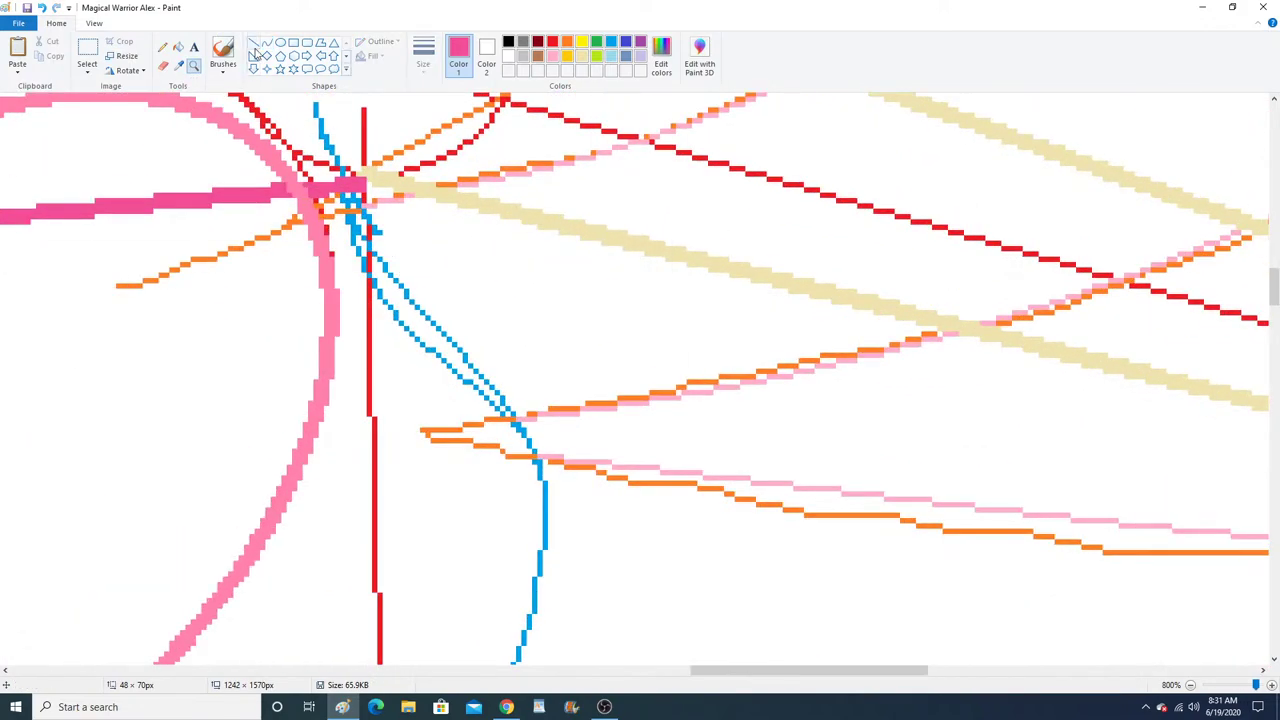
pyautogui.click(266, 43)
pyautogui.moveTo(357, 184); pyautogui.dragTo(525, 436)
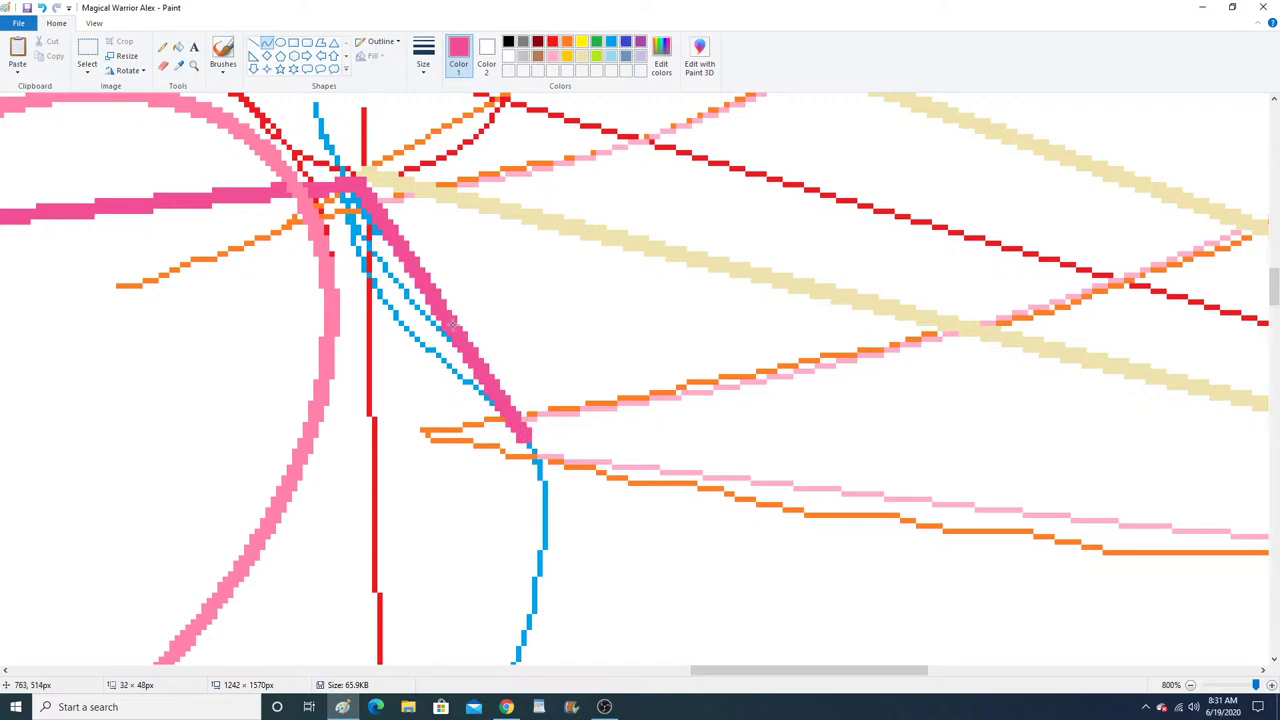
pyautogui.click(390, 269)
pyautogui.click(502, 402)
# Trace the chest's lower right side with a curve about 37 × 59 px and close the remaining gap with one about 6 × 24 px.
pyautogui.scroll(-1, 502, 402)
pyautogui.scroll(-3, 502, 402)
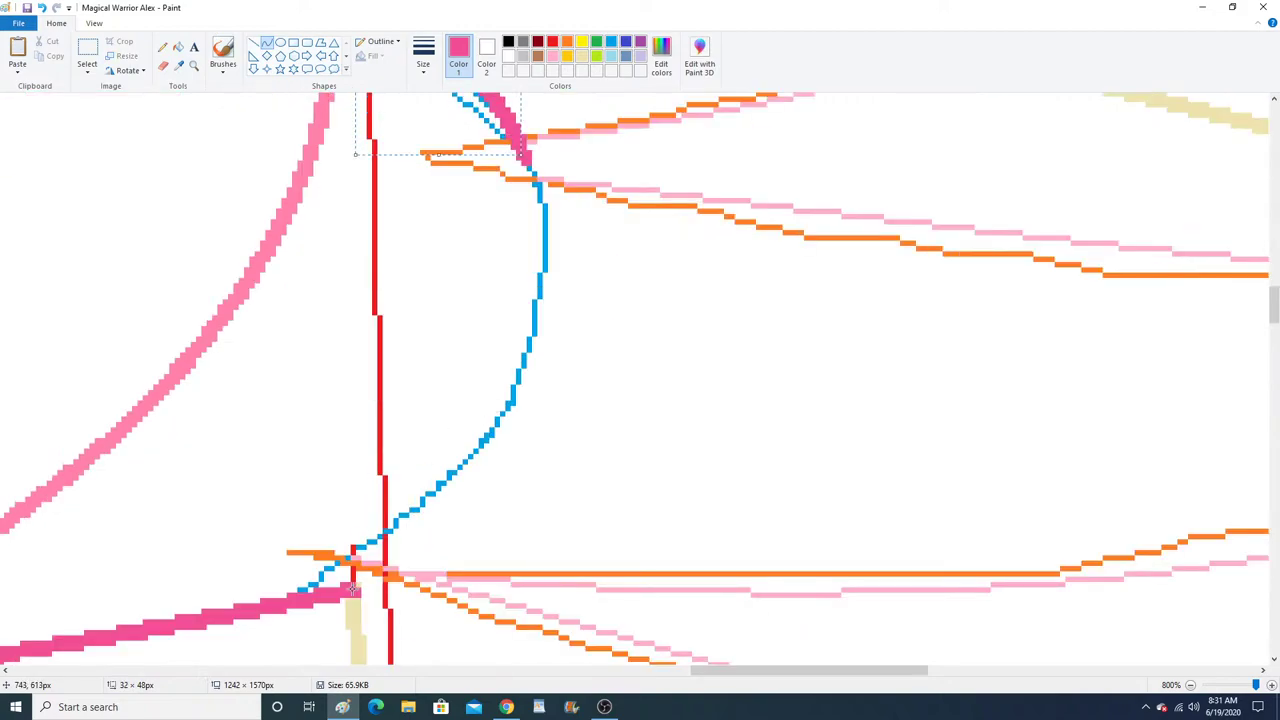
pyautogui.moveTo(352, 588)
pyautogui.mouseDown()
pyautogui.moveTo(515, 218)
pyautogui.moveTo(545, 283)
pyautogui.mouseUp()
pyautogui.click(452, 513)
pyautogui.click(532, 446)
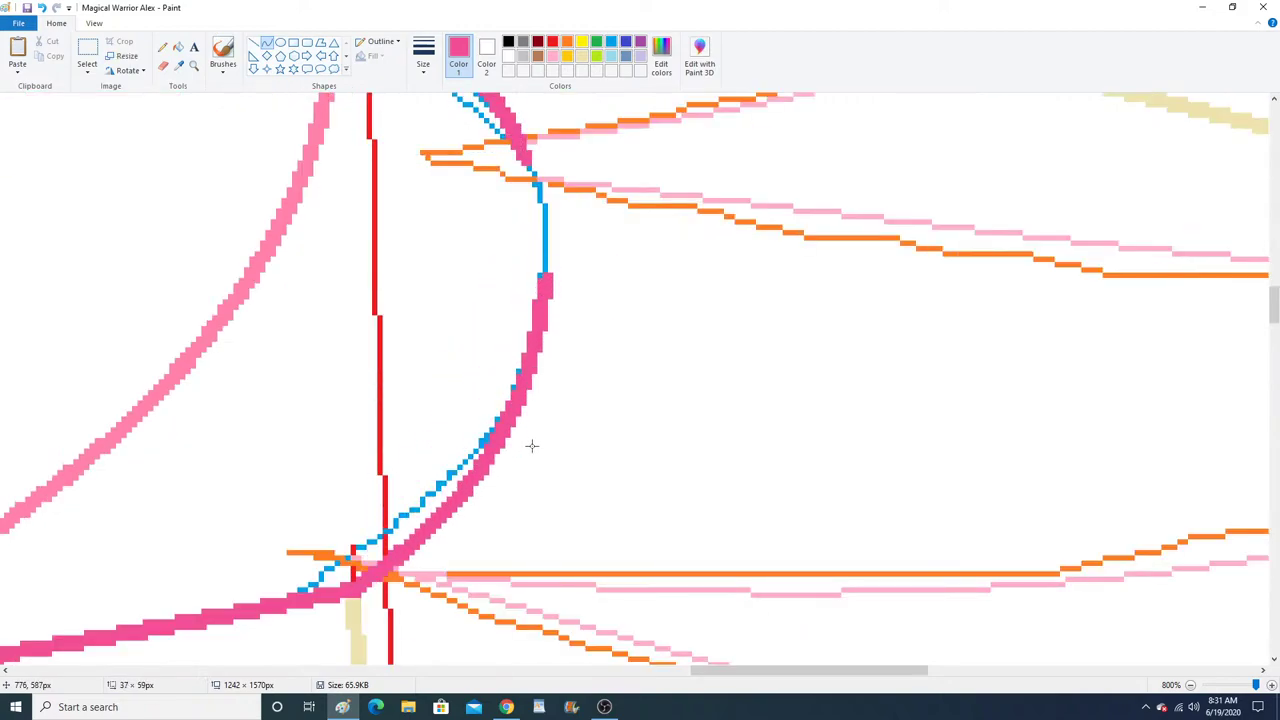
pyautogui.moveTo(524, 157); pyautogui.dragTo(543, 197)
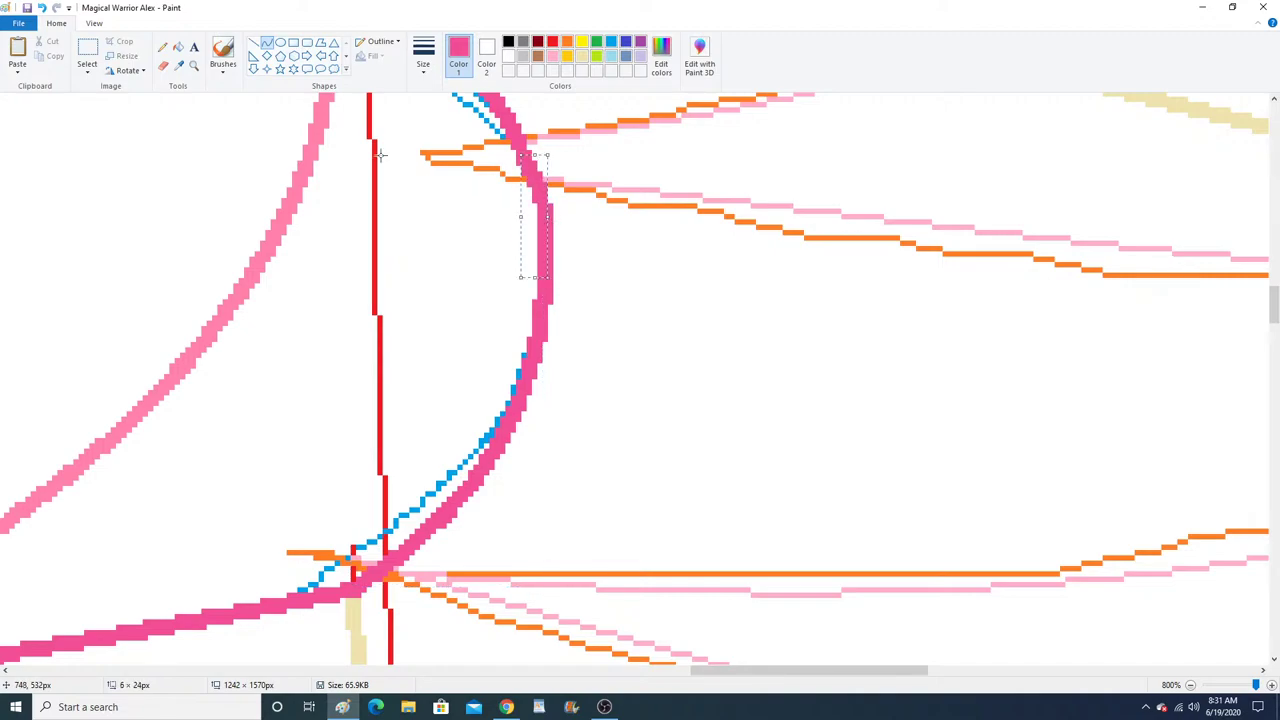
# Sample the lighter pink from the chest heart outline as Color 1.
pyautogui.click(194, 66)
pyautogui.rightClick(323, 306)
pyautogui.rightClick(323, 306)
pyautogui.rightClick(325, 309)
pyautogui.rightClick(326, 311)
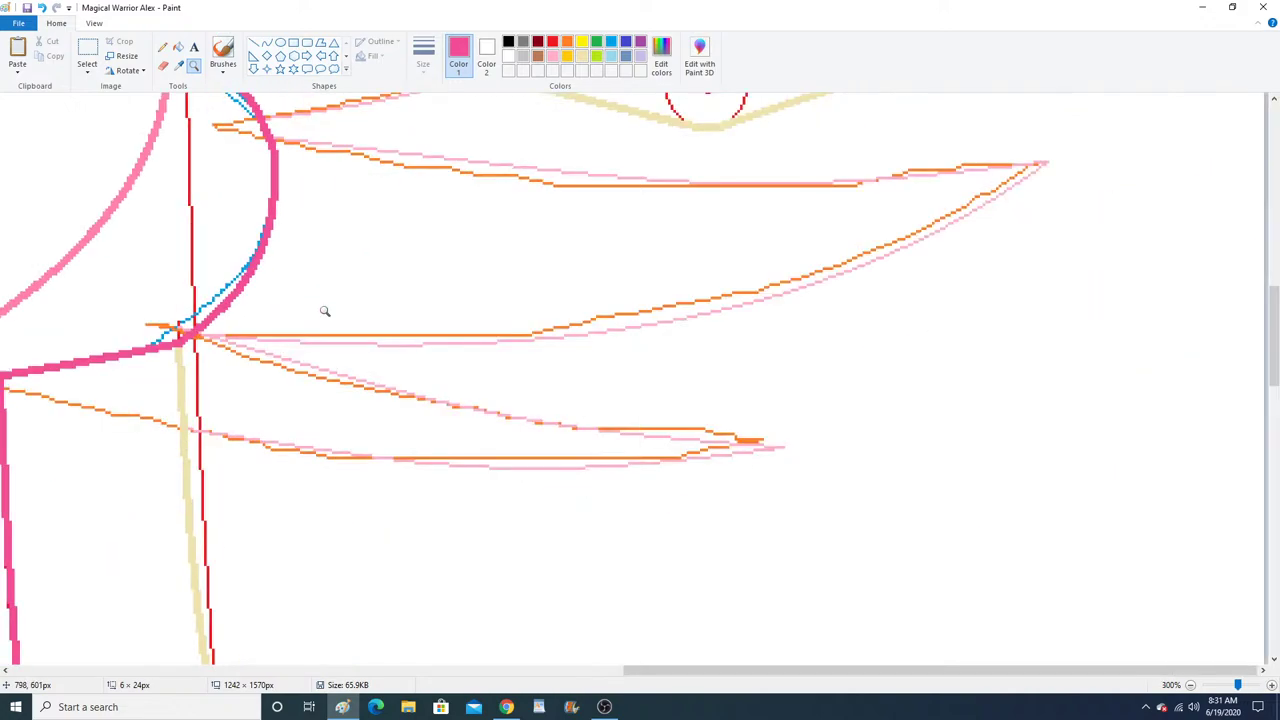
pyautogui.rightClick(325, 311)
pyautogui.rightClick(324, 311)
pyautogui.rightClick(323, 311)
pyautogui.click(498, 309)
pyautogui.scroll(3, 466, 246)
pyautogui.click(481, 316)
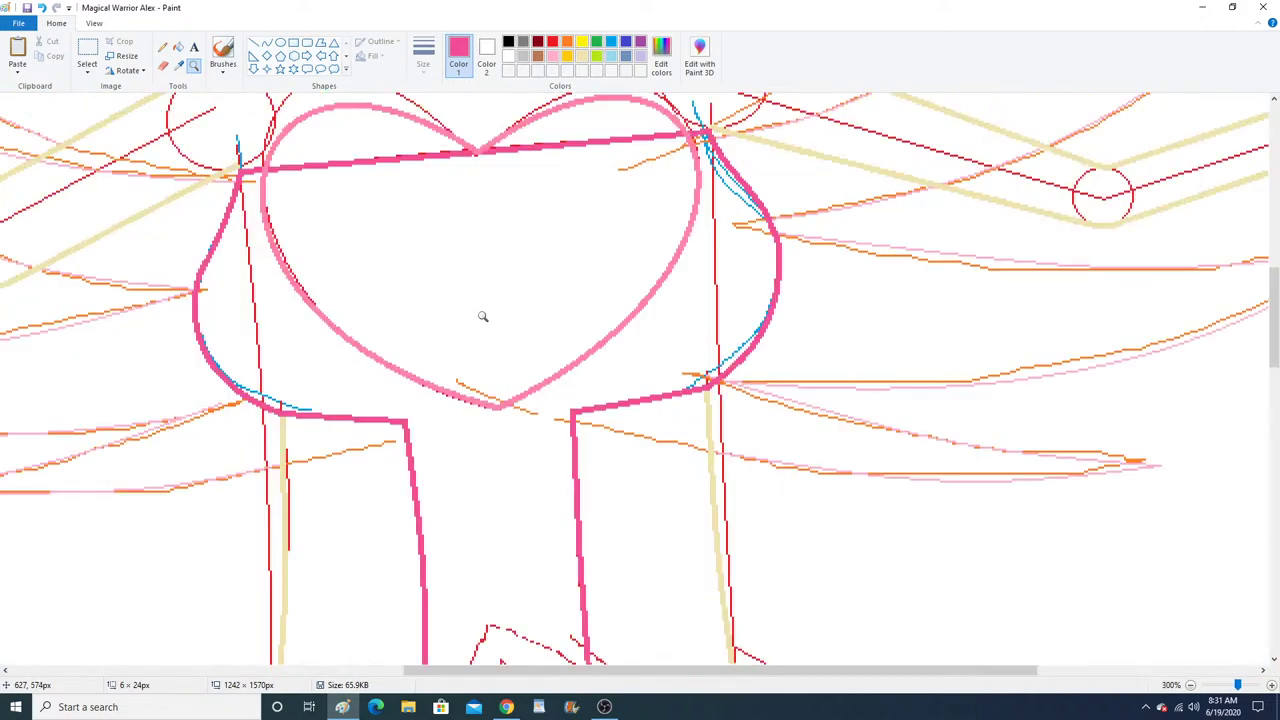
pyautogui.click(484, 316)
pyautogui.click(390, 300)
pyautogui.click(365, 292)
pyautogui.click(290, 335)
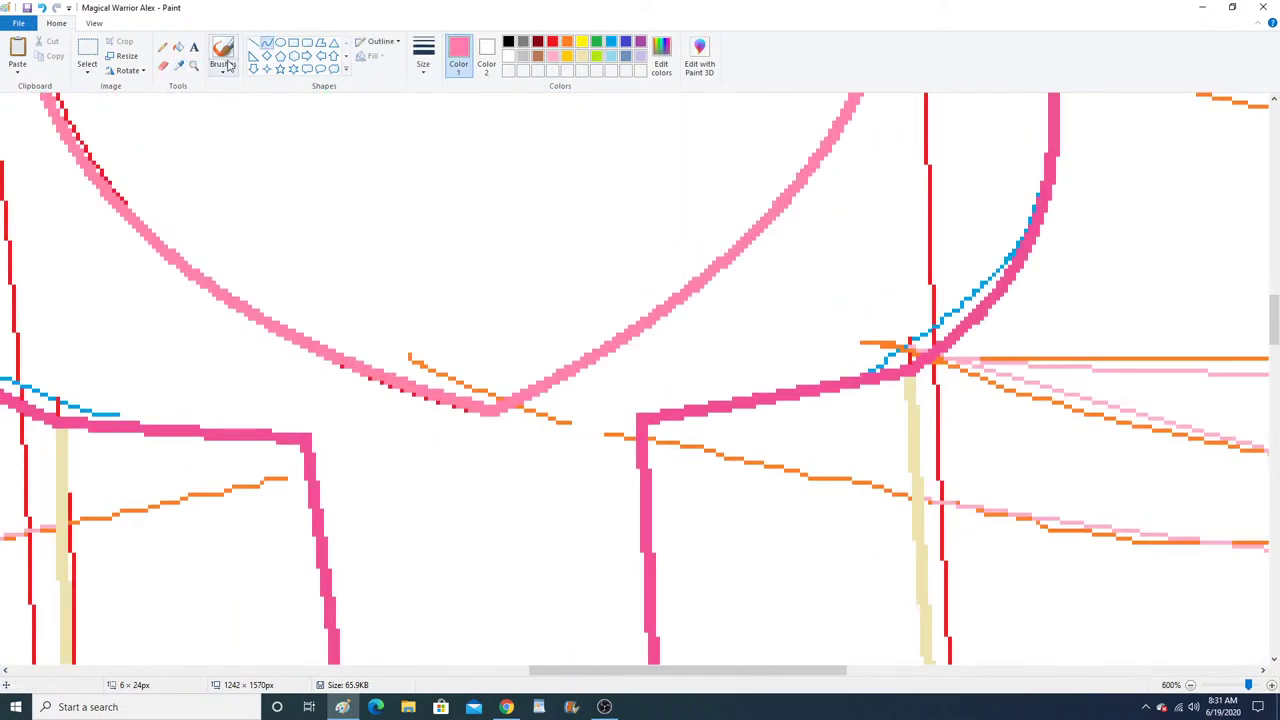
# Trace the inner lower edge of the skirt's left ruffle in light pink with an S-shaped curve from the waist centre to the ruffle's tip.
pyautogui.rightClick(300, 305)
pyautogui.rightClick(302, 301)
pyautogui.click(434, 306)
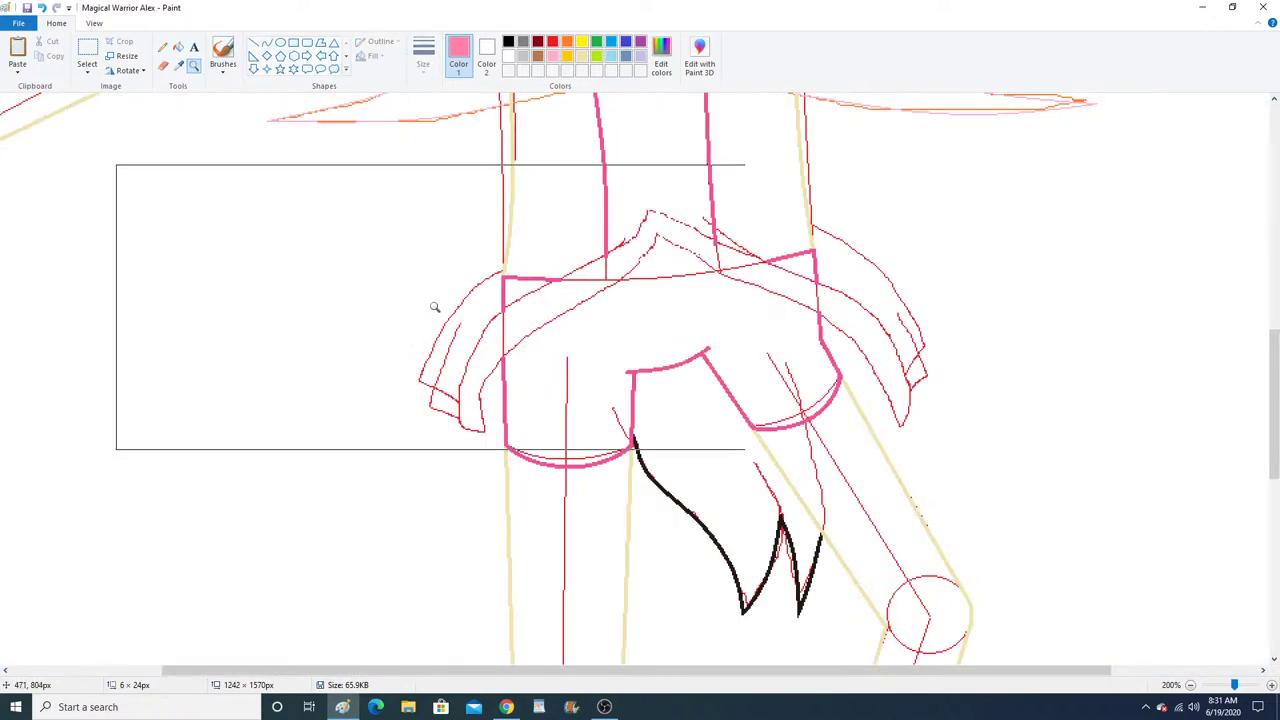
pyautogui.click(480, 297)
pyautogui.click(506, 277)
pyautogui.click(506, 277)
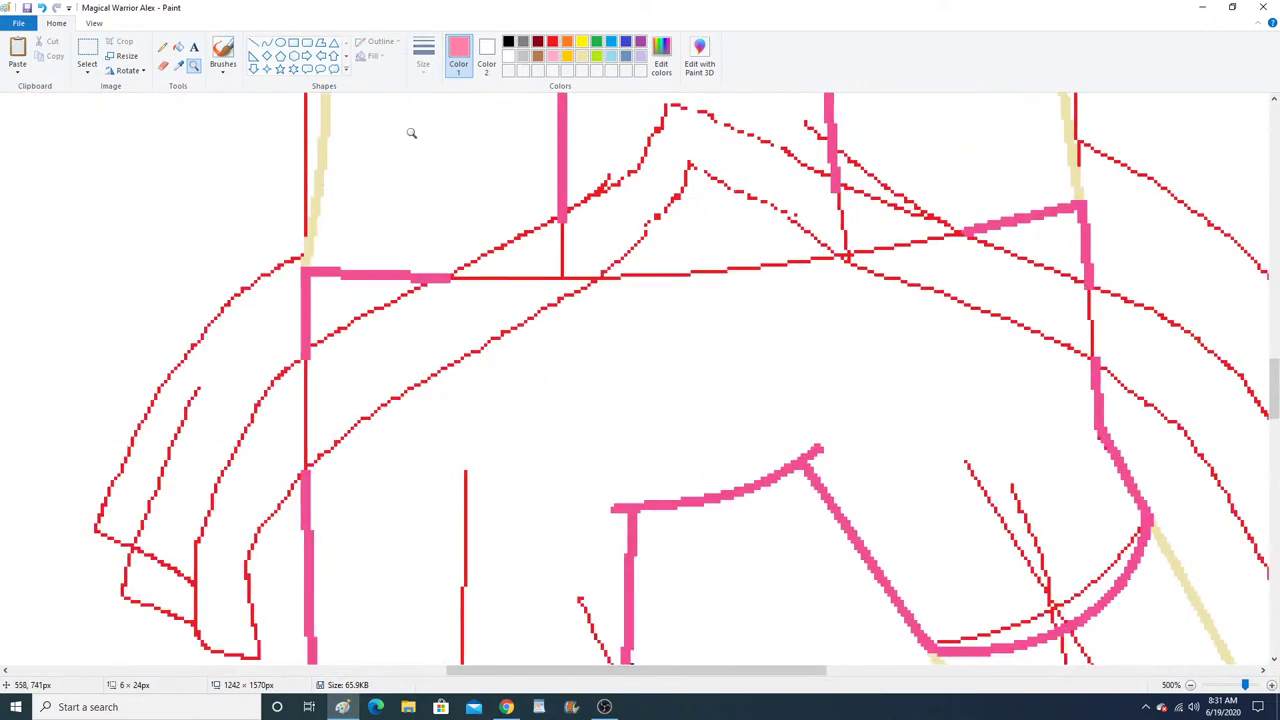
pyautogui.click(267, 44)
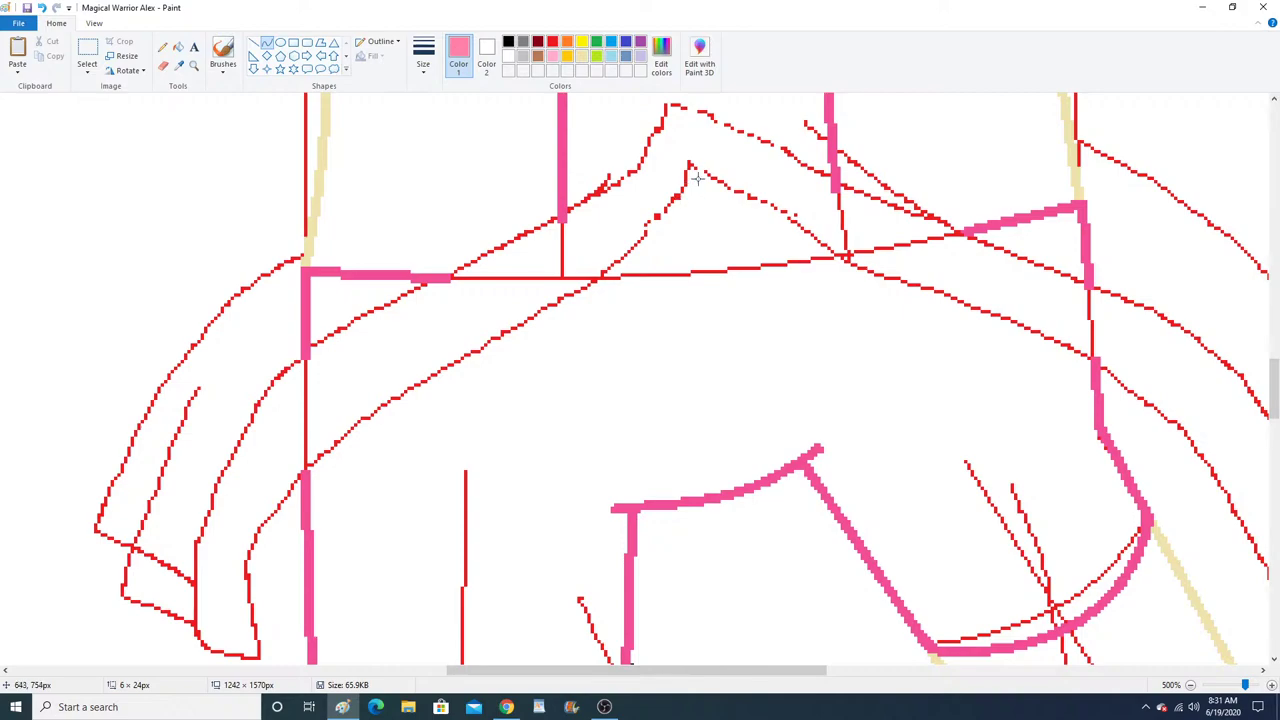
pyautogui.moveTo(708, 232); pyautogui.dragTo(257, 658)
pyautogui.moveTo(480, 374); pyautogui.dragTo(265, 343)
# Trace the ruffle strip's upper edge with a curve about 141 × 94 px and extend it to the tip with one about 13 × 59 px.
pyautogui.moveTo(700, 130)
pyautogui.mouseDown()
pyautogui.moveTo(509, 314)
pyautogui.moveTo(232, 440)
pyautogui.mouseUp()
pyautogui.moveTo(606, 276)
pyautogui.mouseDown()
pyautogui.moveTo(601, 314)
pyautogui.moveTo(391, 220)
pyautogui.moveTo(356, 222)
pyautogui.mouseUp()
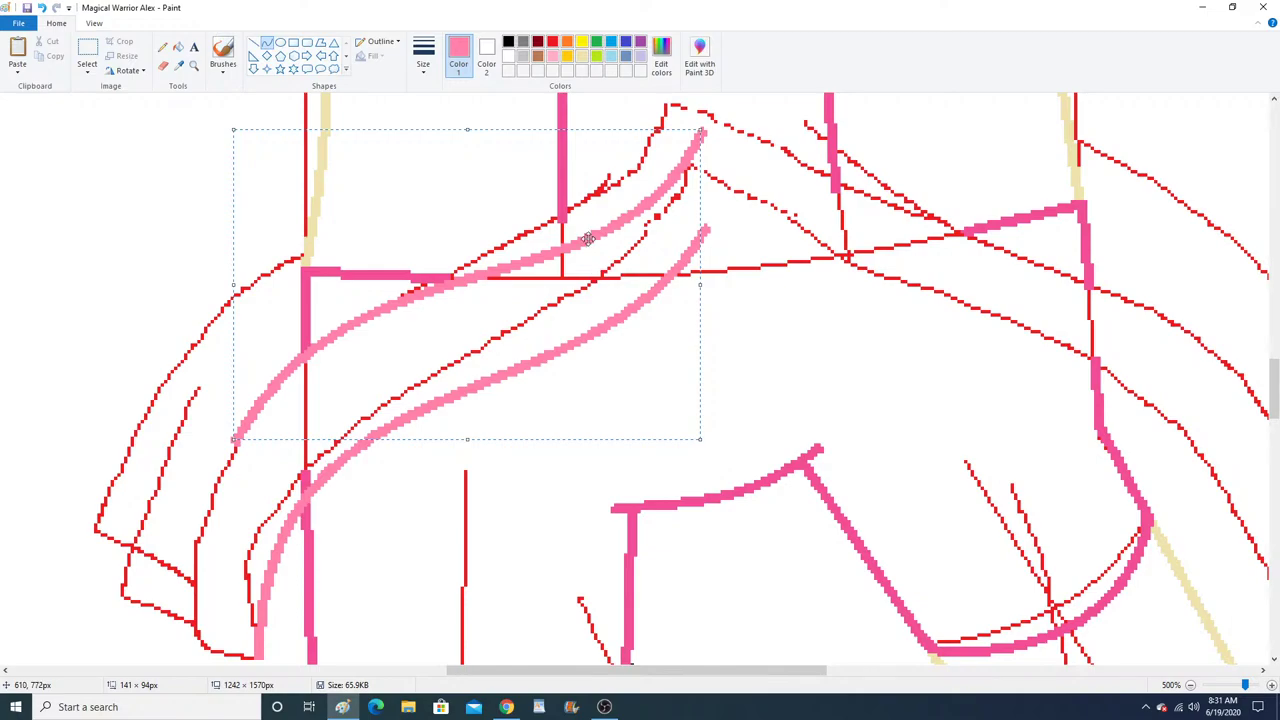
pyautogui.scroll(-3, 166, 476)
pyautogui.moveTo(196, 500); pyautogui.dragTo(233, 300)
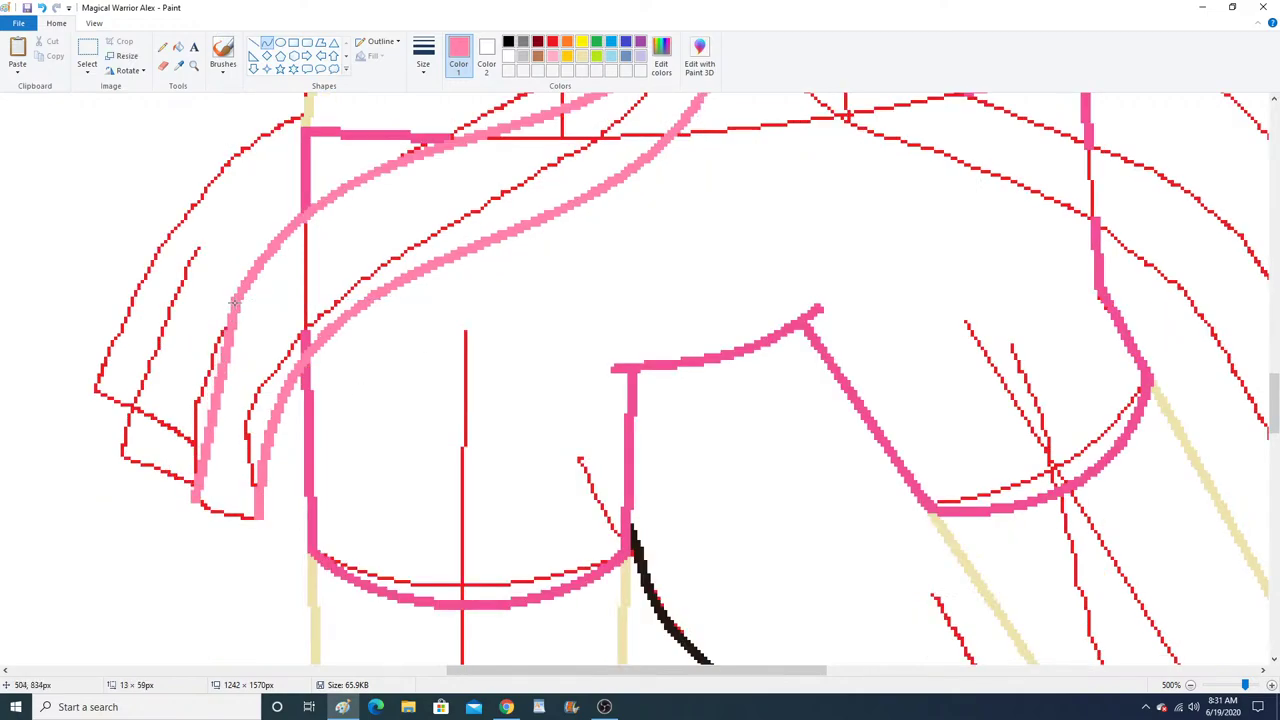
# Bend the light pink curve at the skirt overlay's lower-left end to follow the red sketch.
pyautogui.click(190, 414)
pyautogui.click(195, 378)
pyautogui.scroll(3, 277, 411)
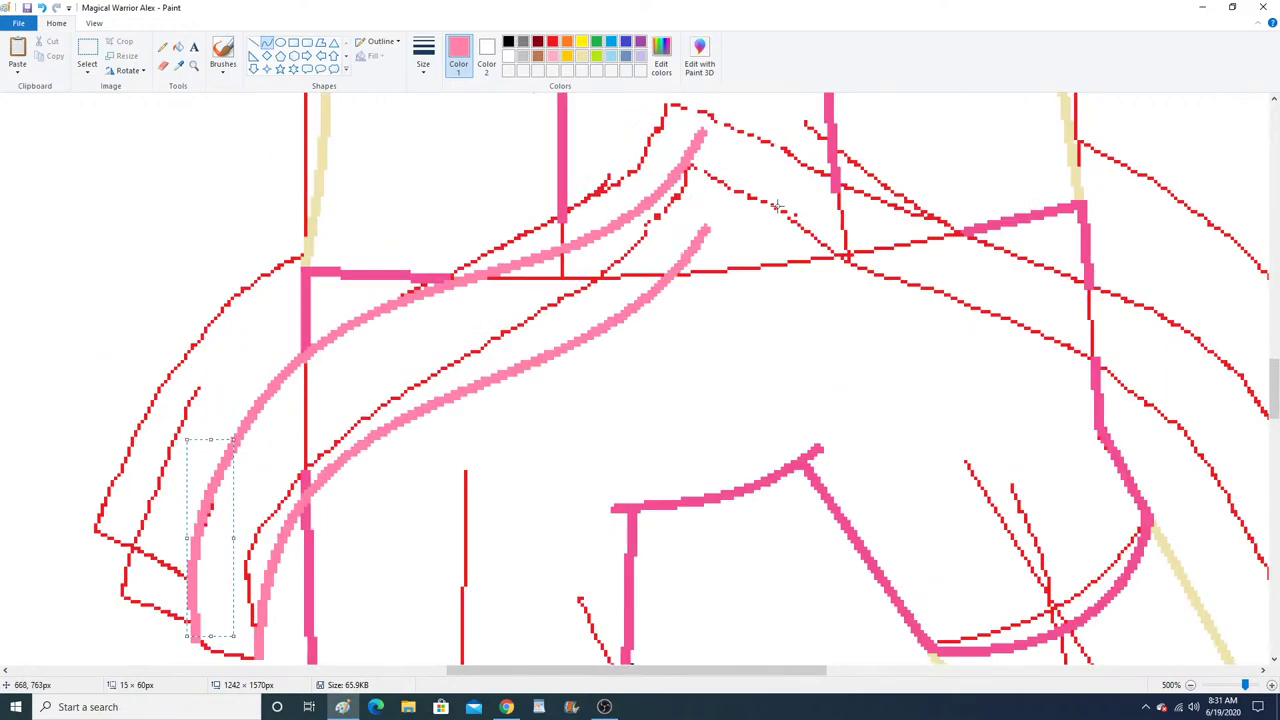
# Trace the lower edge of the skirt overlay's right half with a light pink curve about 178 × 125 px, from centre peak to tip.
pyautogui.moveTo(673, 661); pyautogui.dragTo(766, 658)
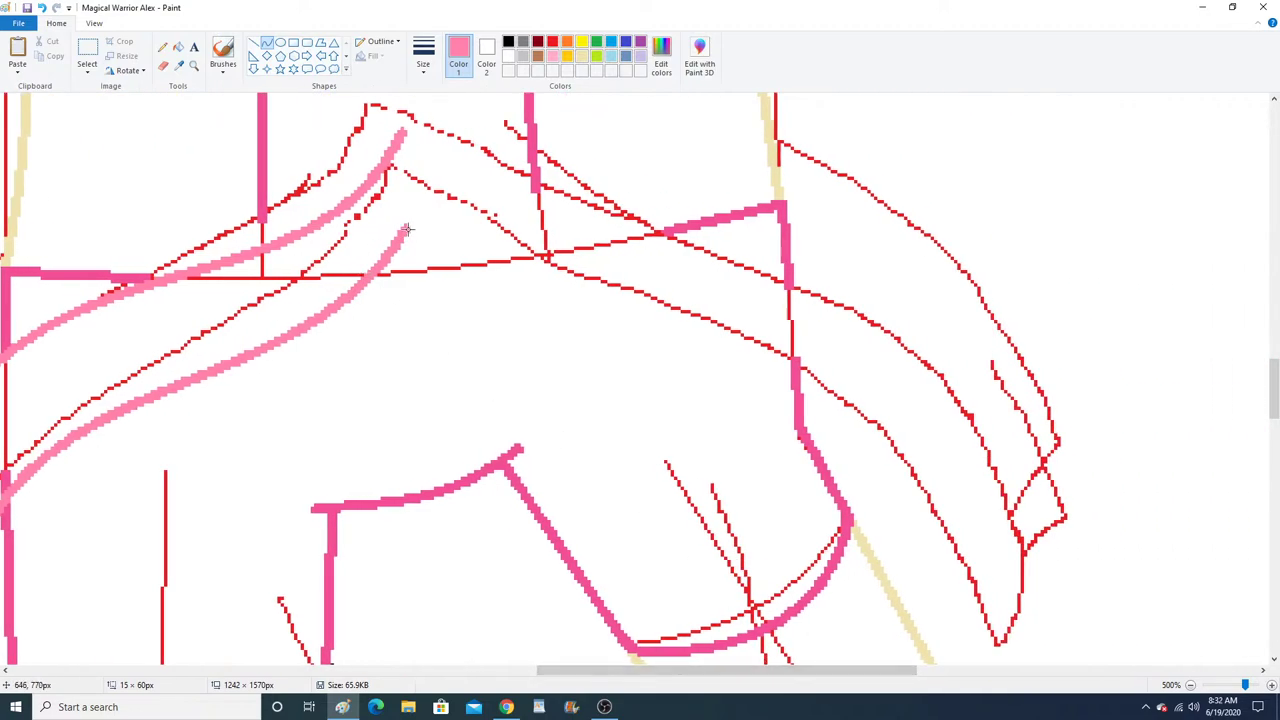
pyautogui.moveTo(407, 228); pyautogui.dragTo(997, 642)
pyautogui.moveTo(511, 285); pyautogui.dragTo(500, 325)
pyautogui.moveTo(840, 380); pyautogui.dragTo(900, 260)
pyautogui.scroll(3, 886, 252)
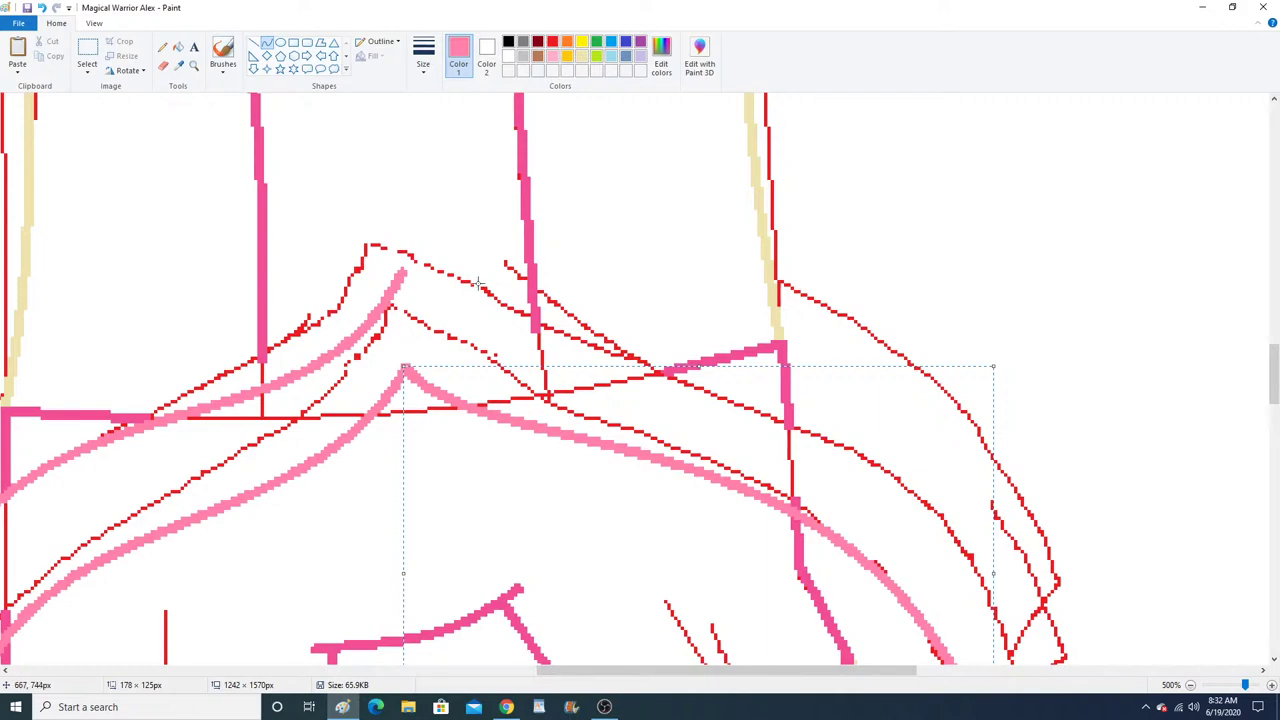
# Trace the upper edge of the overlay's right half with two joined light pink curves, about 146 × 58 px and 42 × 75 px.
pyautogui.moveTo(400, 270); pyautogui.dragTo(888, 460)
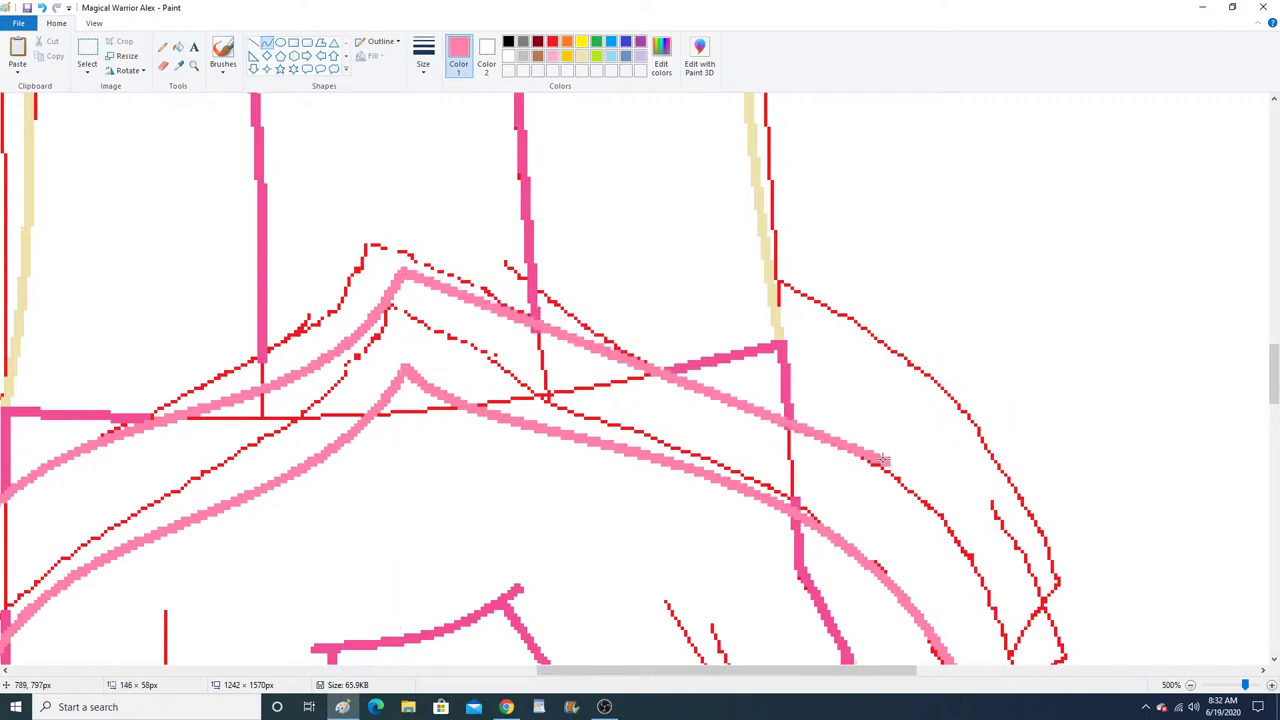
pyautogui.moveTo(556, 336); pyautogui.dragTo(650, 343)
pyautogui.click(650, 343)
pyautogui.scroll(-3, 903, 434)
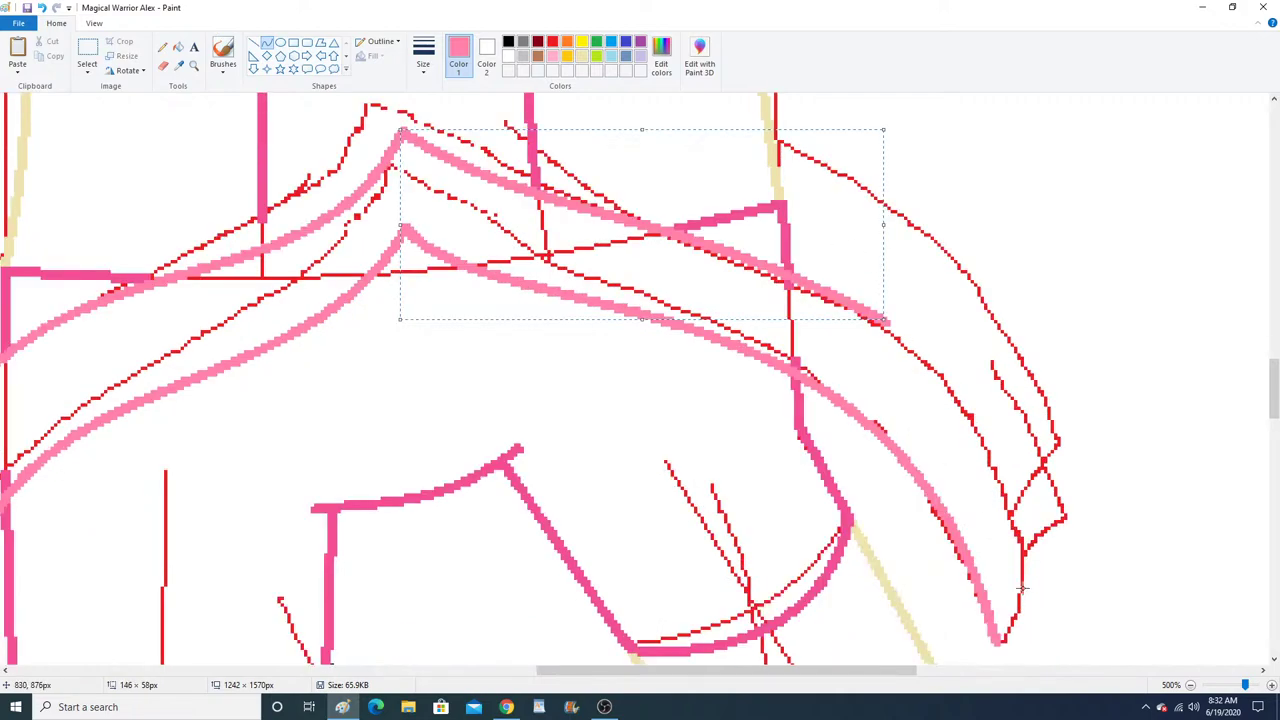
pyautogui.moveTo(1022, 572); pyautogui.dragTo(885, 320)
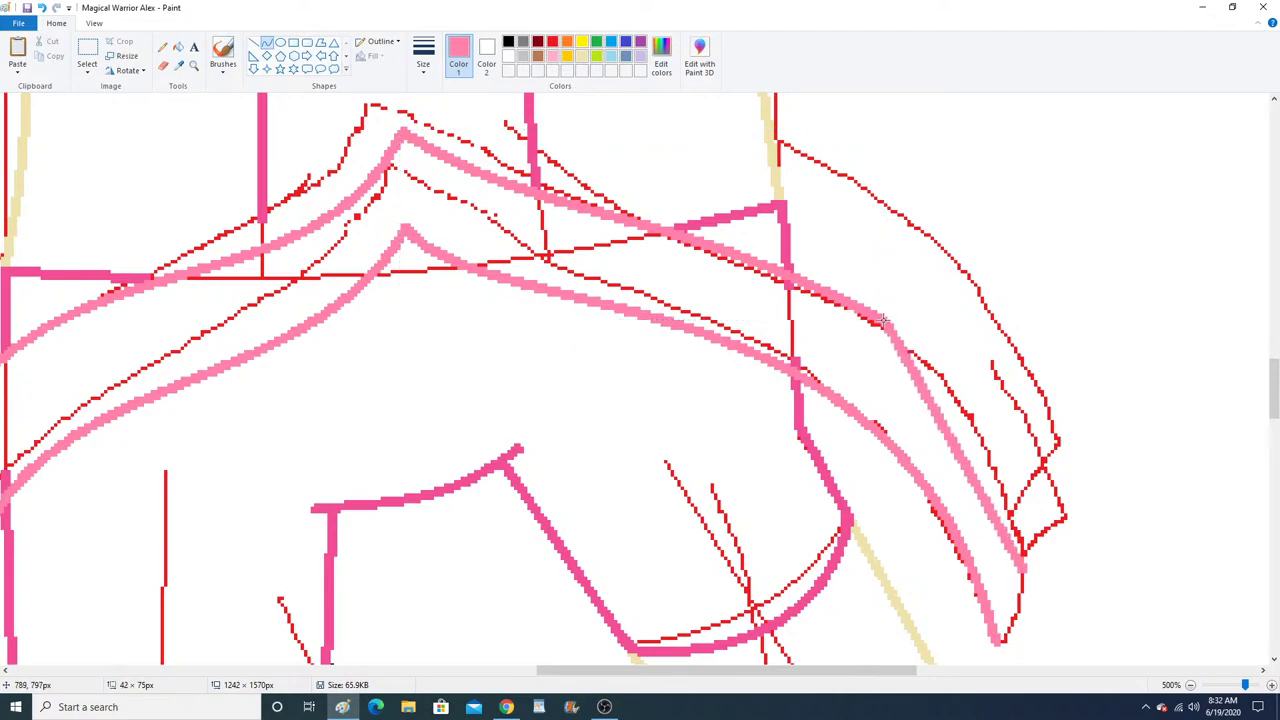
pyautogui.click(993, 426)
pyautogui.click(993, 429)
pyautogui.scroll(-1, 994, 449)
pyautogui.scroll(2, 993, 440)
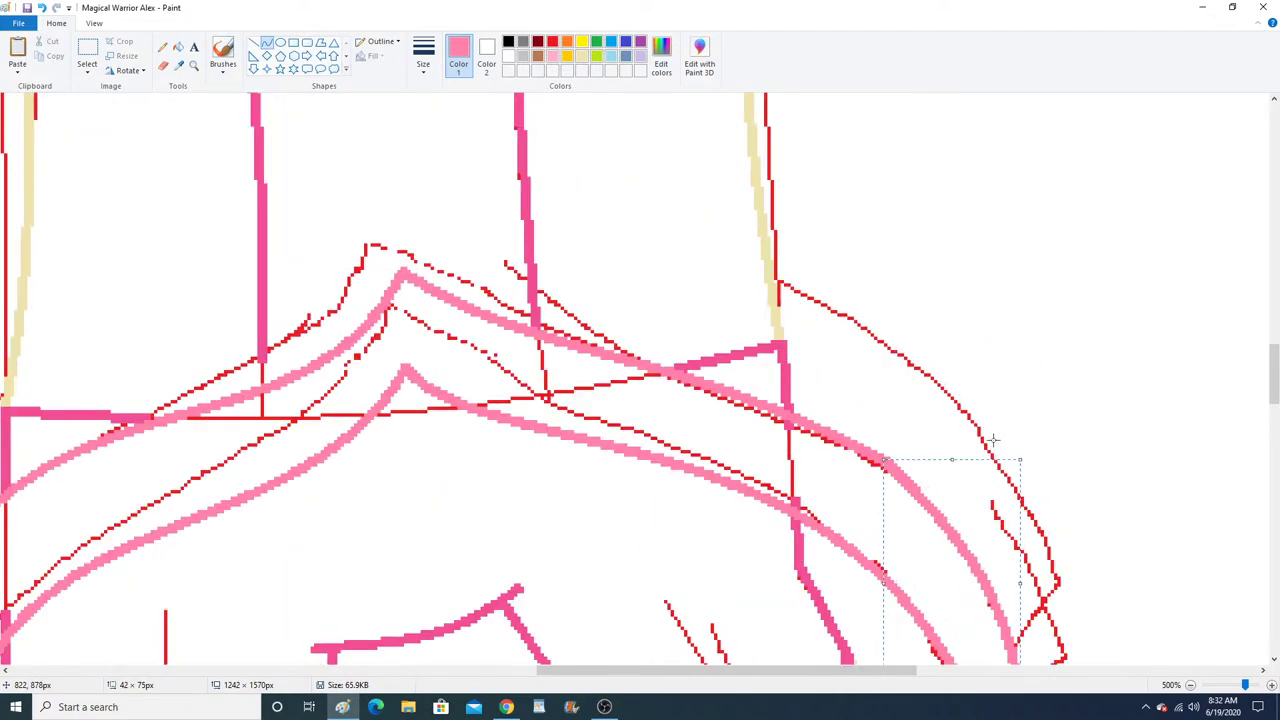
# Trace the skirt's outer right edge from the waist with a light pink curve about 84 × 92 px.
pyautogui.moveTo(776, 278)
pyautogui.mouseDown()
pyautogui.moveTo(1010, 520)
pyautogui.moveTo(1052, 586)
pyautogui.mouseUp()
pyautogui.click(912, 338)
pyautogui.moveTo(912, 338); pyautogui.dragTo(994, 400)
pyautogui.scroll(-5, 997, 410)
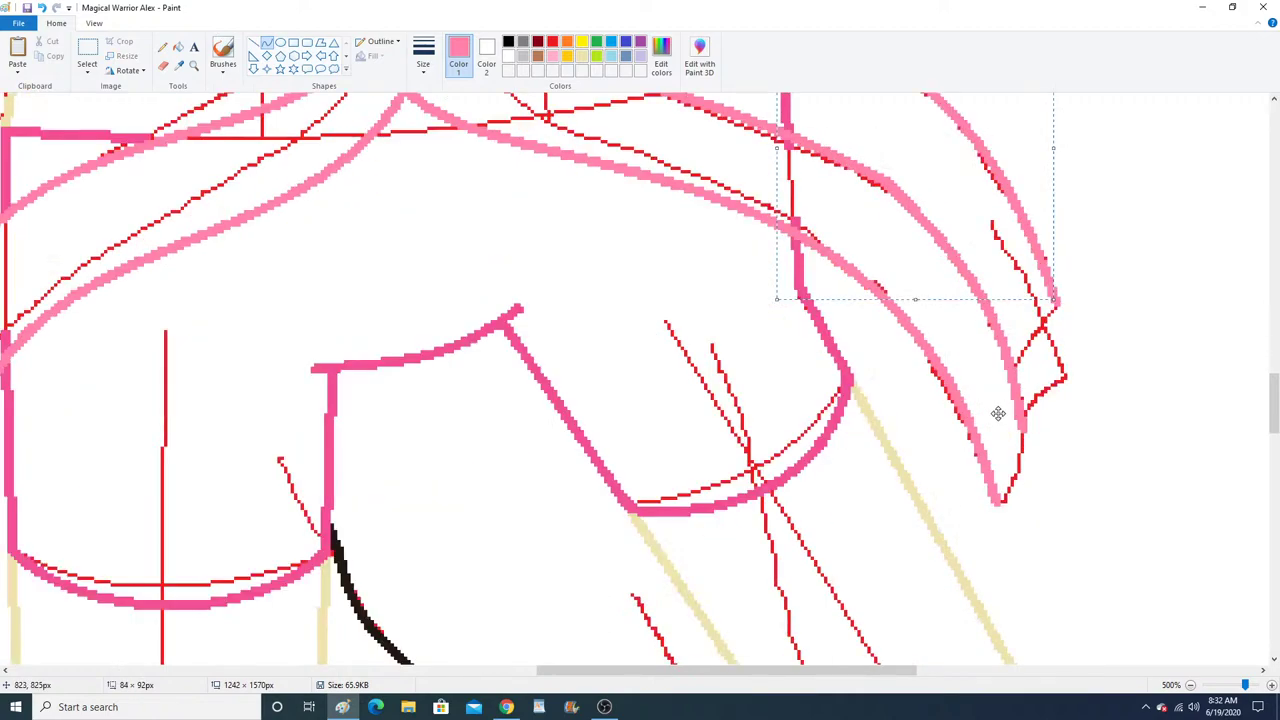
# Trace the skirt's outer left edge with a light pink curve about 63 × 86 px and nudge it slightly left.
pyautogui.moveTo(794, 668); pyautogui.dragTo(605, 665)
pyautogui.scroll(2, 602, 321)
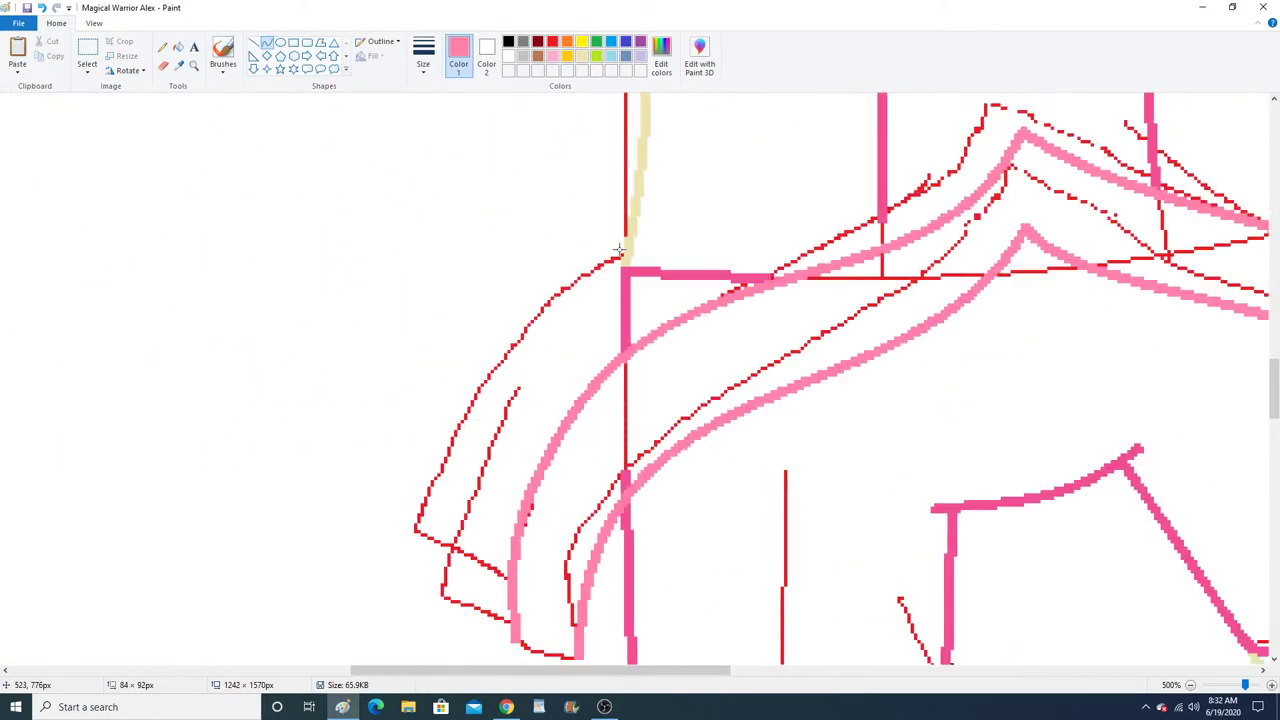
pyautogui.moveTo(620, 243)
pyautogui.mouseDown()
pyautogui.moveTo(464, 490)
pyautogui.moveTo(416, 526)
pyautogui.mouseUp()
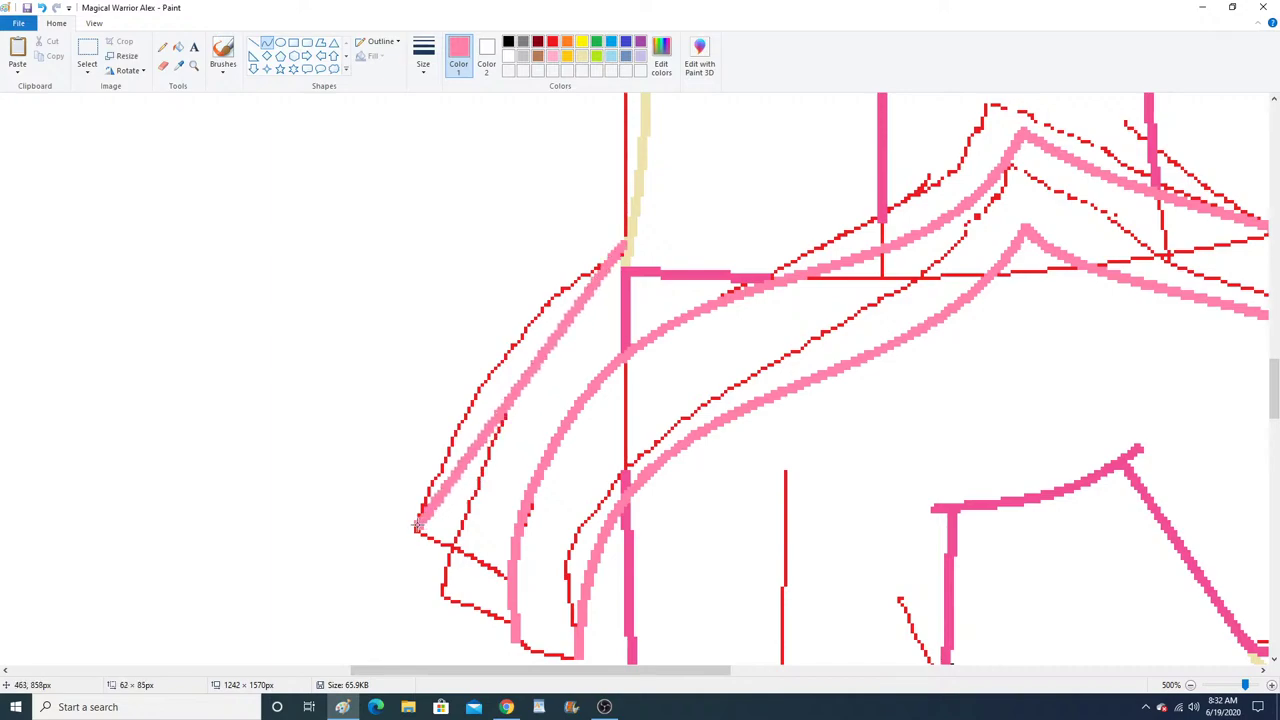
pyautogui.moveTo(532, 296); pyautogui.dragTo(456, 396)
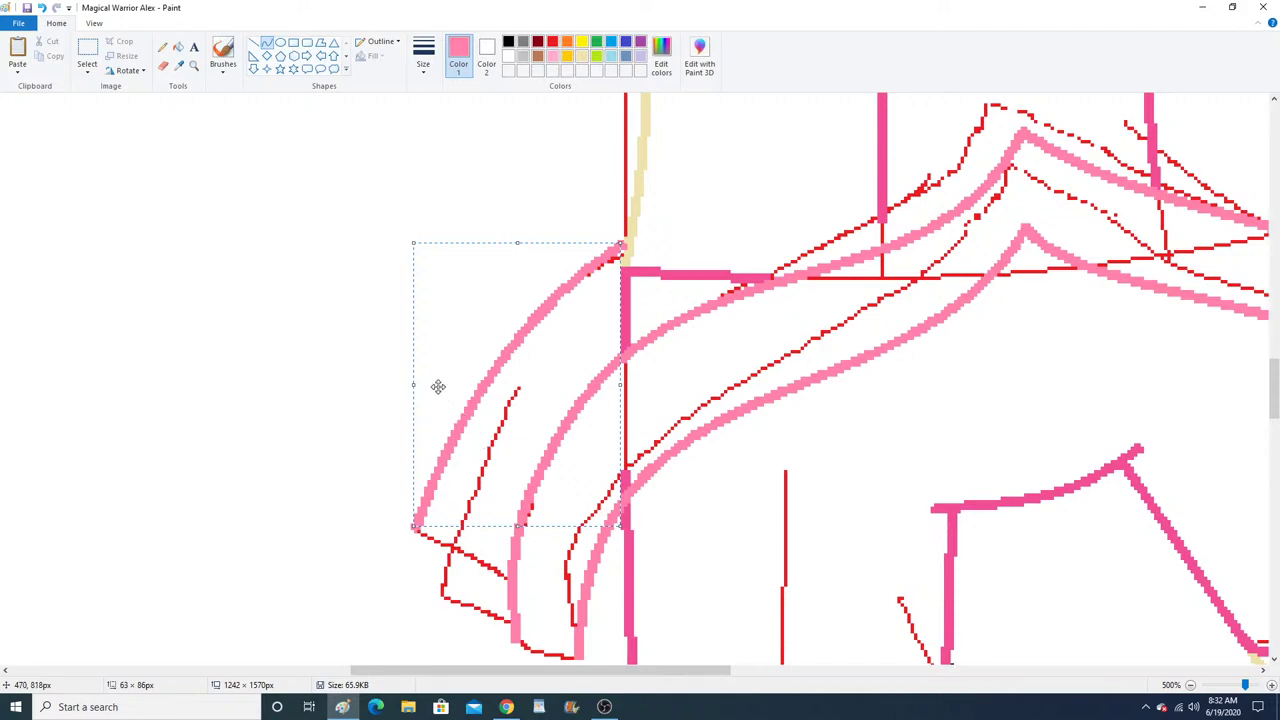
pyautogui.moveTo(512, 375); pyautogui.dragTo(509, 375)
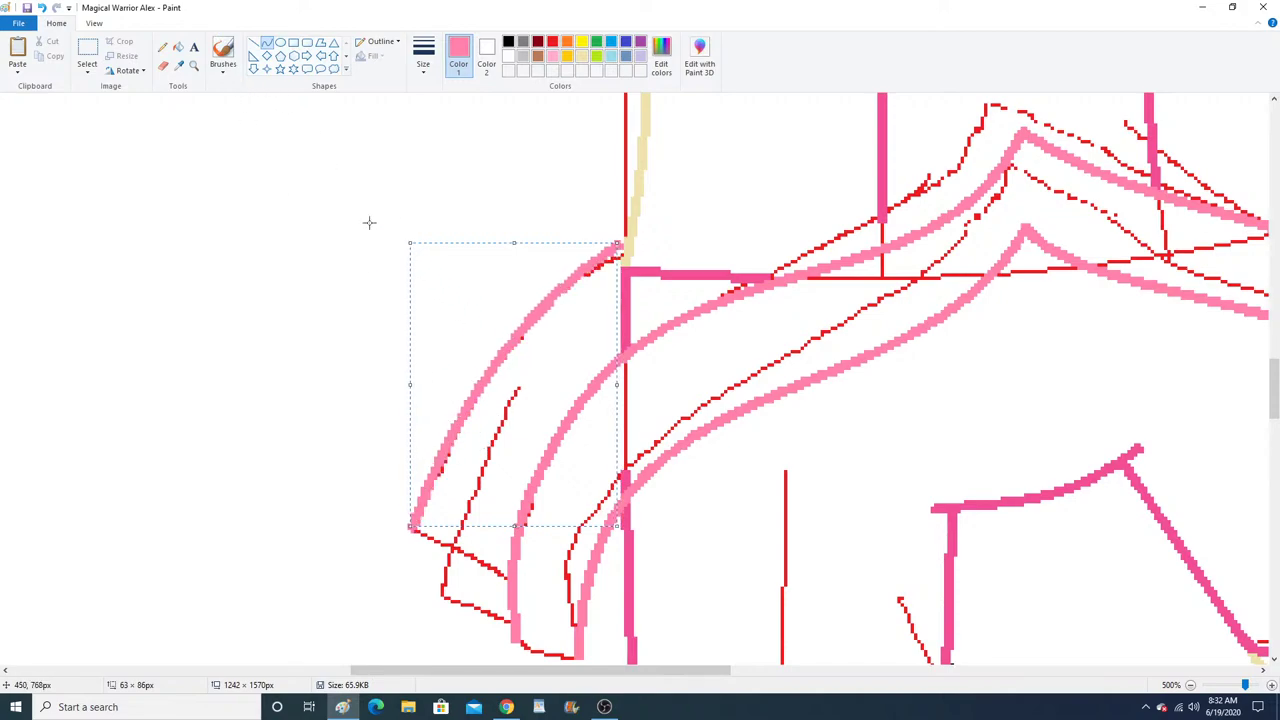
# Touch up the upper end of the outer left skirt curve with the Pencil so it meets the waist.
pyautogui.click(195, 62)
pyautogui.click(471, 280)
pyautogui.click(311, 189)
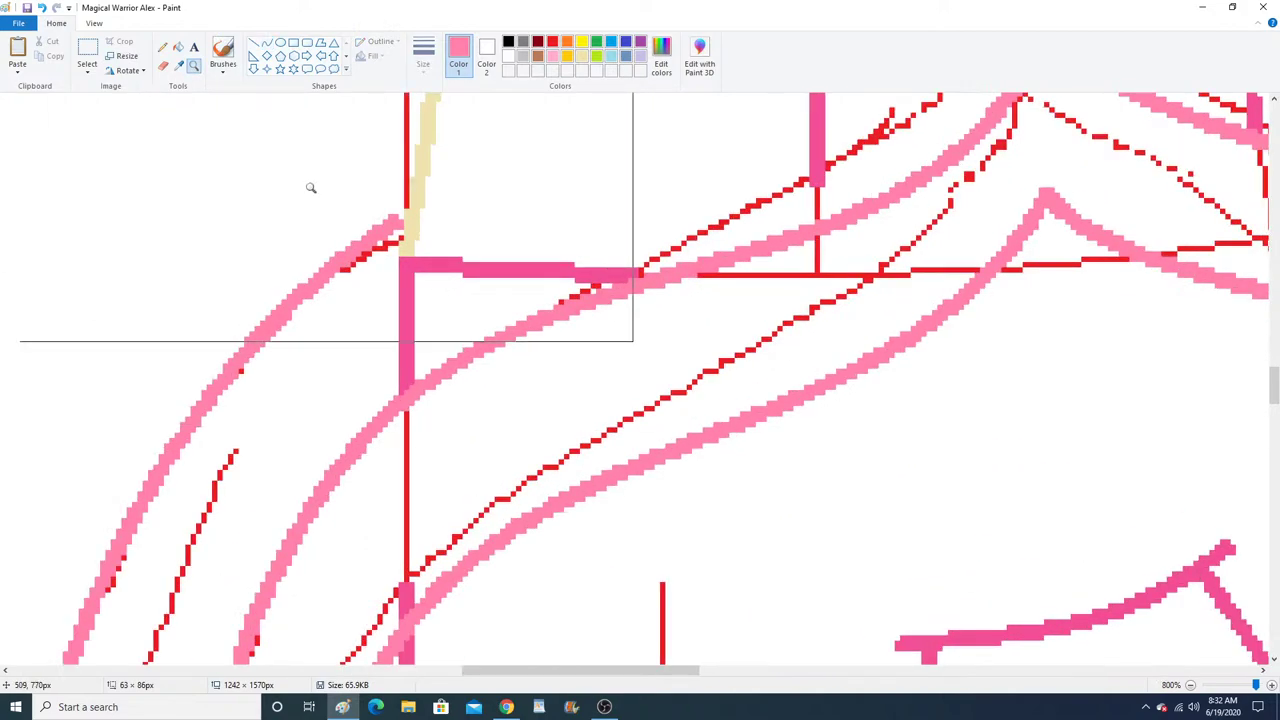
pyautogui.click(160, 48)
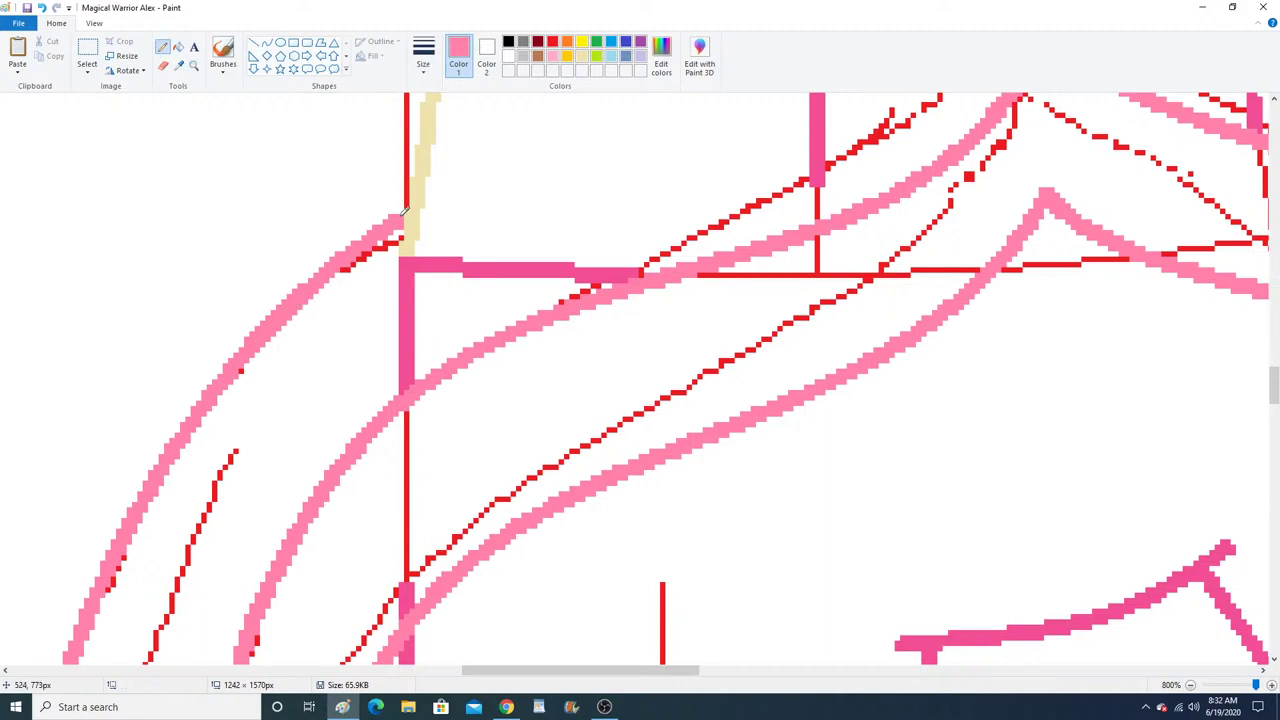
# Trace the inner fold on the skirt's left side with a light pink curve about 24 × 59 px.
pyautogui.scroll(-3, 405, 315)
pyautogui.click(268, 42)
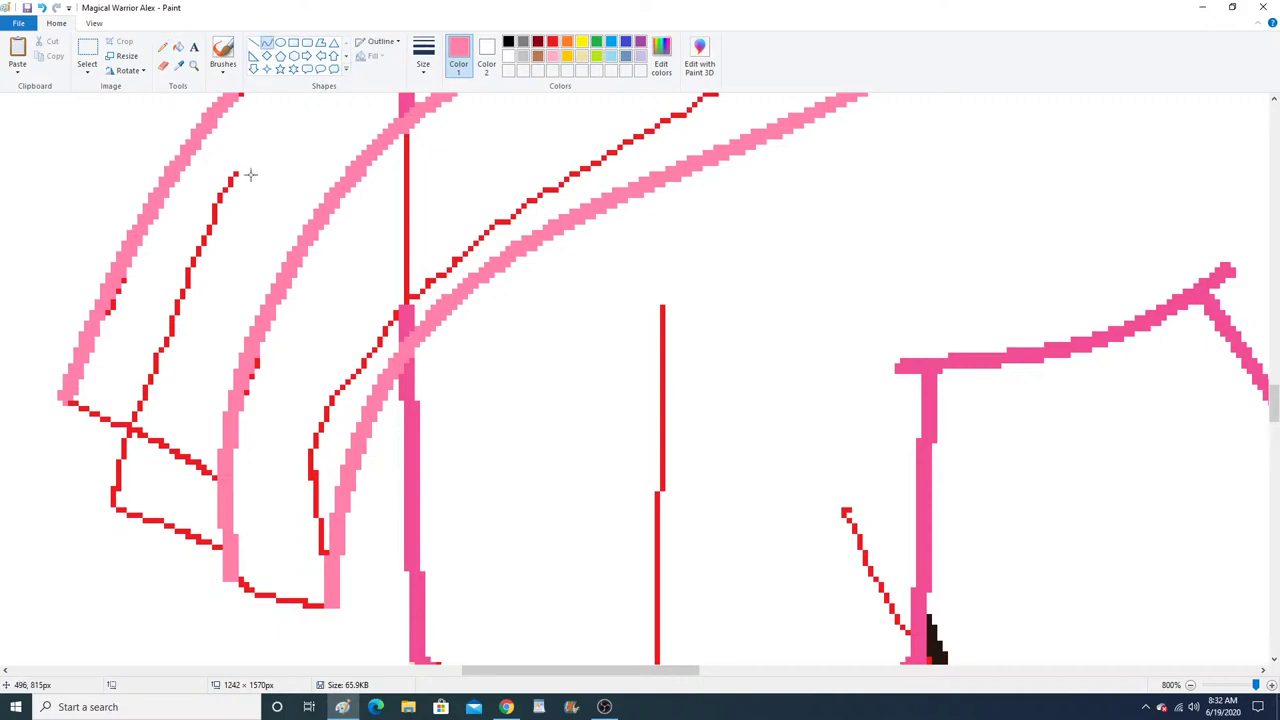
pyautogui.moveTo(237, 160); pyautogui.dragTo(110, 470)
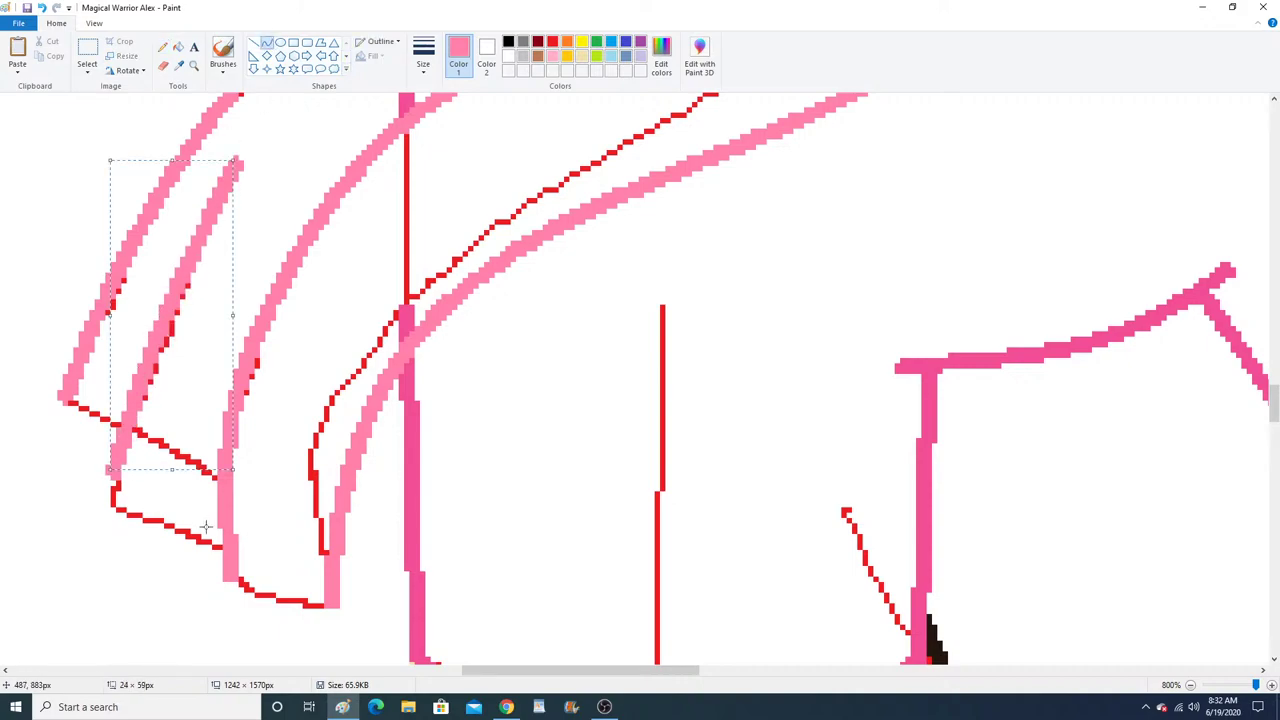
# Close the bottom hems of the skirt's left layers with short light pink curves and touch up the outer corner.
pyautogui.moveTo(225, 525)
pyautogui.mouseDown()
pyautogui.moveTo(112, 477)
pyautogui.moveTo(164, 512)
pyautogui.mouseUp()
pyautogui.moveTo(336, 603); pyautogui.dragTo(229, 574)
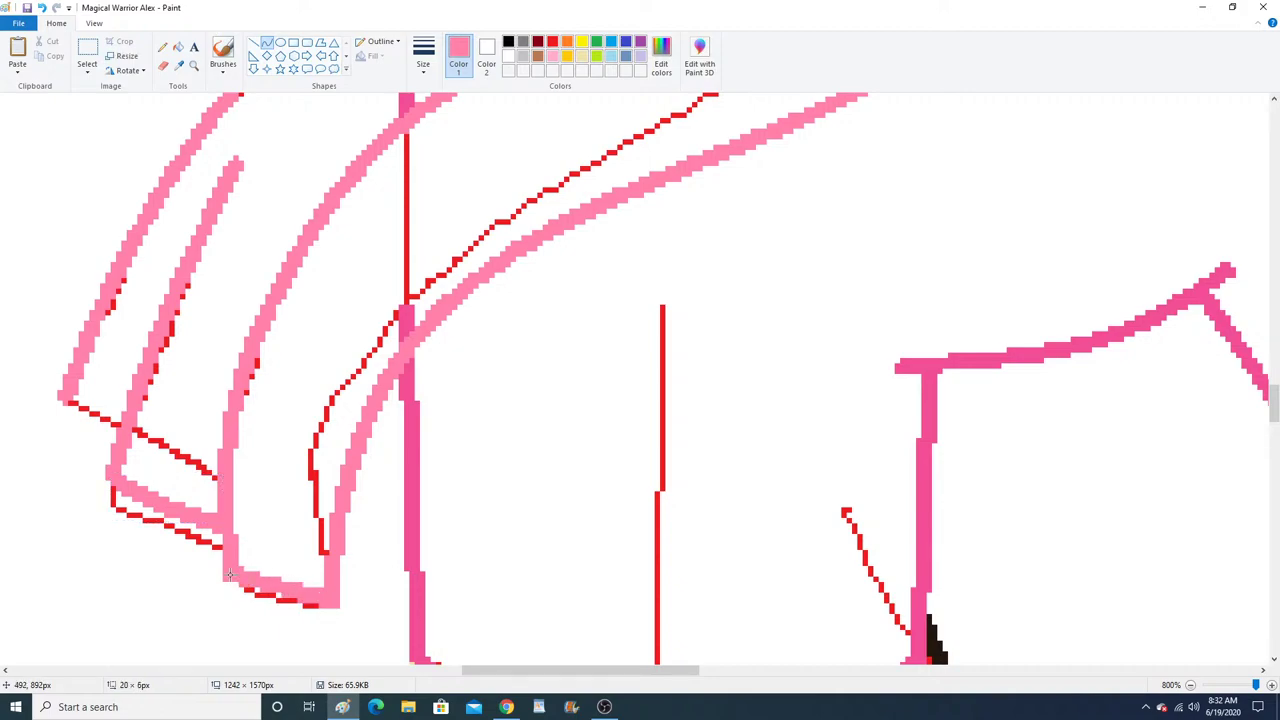
pyautogui.moveTo(290, 605); pyautogui.dragTo(250, 594)
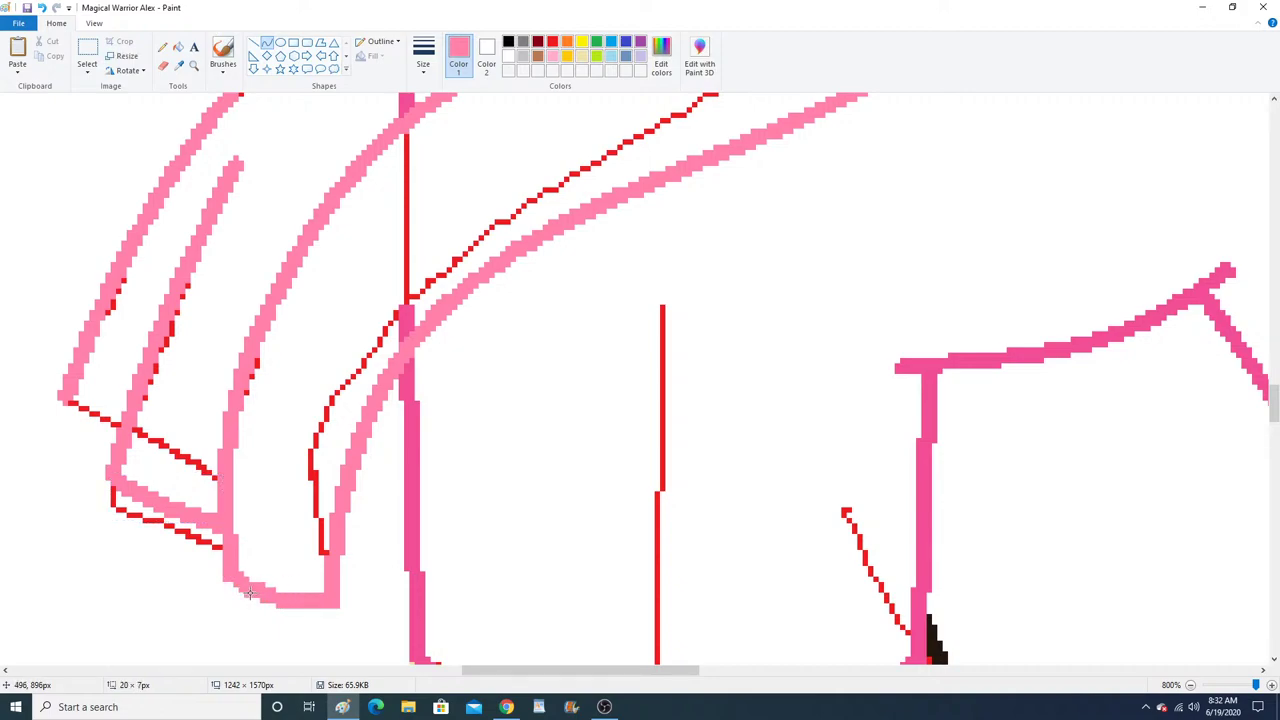
pyautogui.moveTo(64, 397); pyautogui.dragTo(118, 432)
pyautogui.click(72, 413)
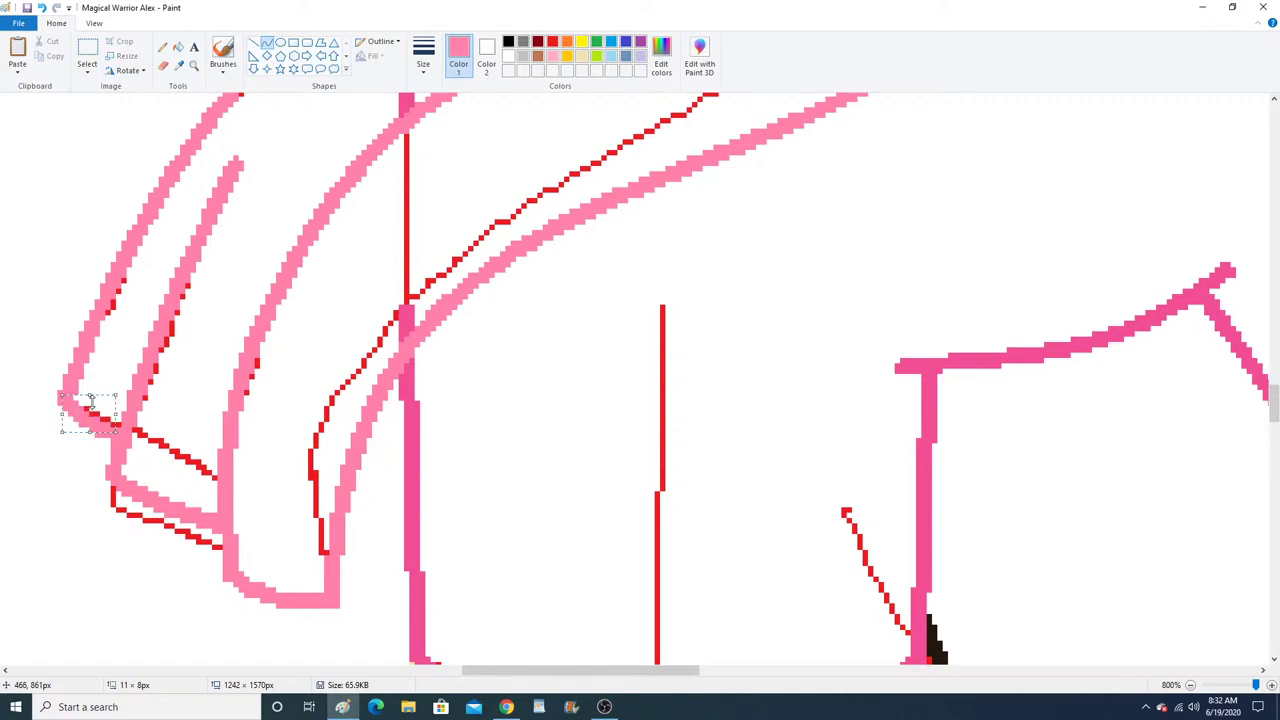
pyautogui.click(162, 47)
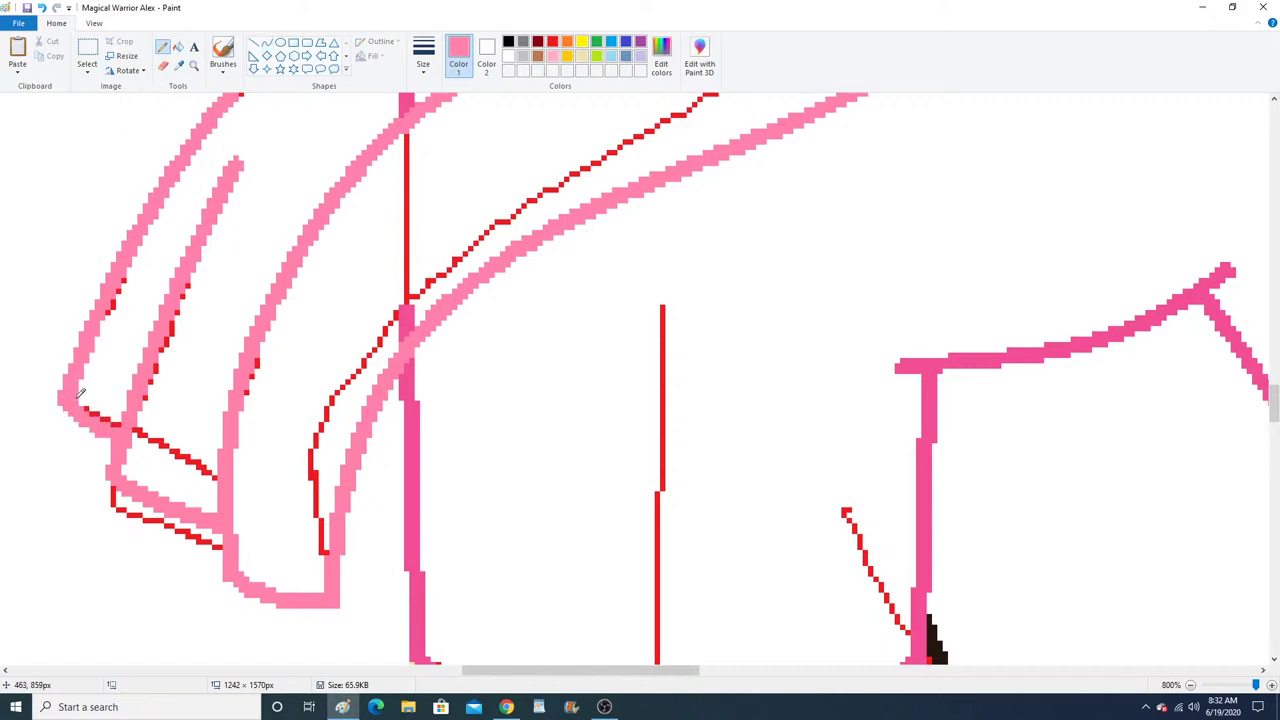
# Close the right tip of the skirt overlay with a light pink curve about 9 × 23 px, bowed outward.
pyautogui.moveTo(555, 670)
pyautogui.mouseDown()
pyautogui.moveTo(690, 668)
pyautogui.moveTo(777, 645)
pyautogui.mouseUp()
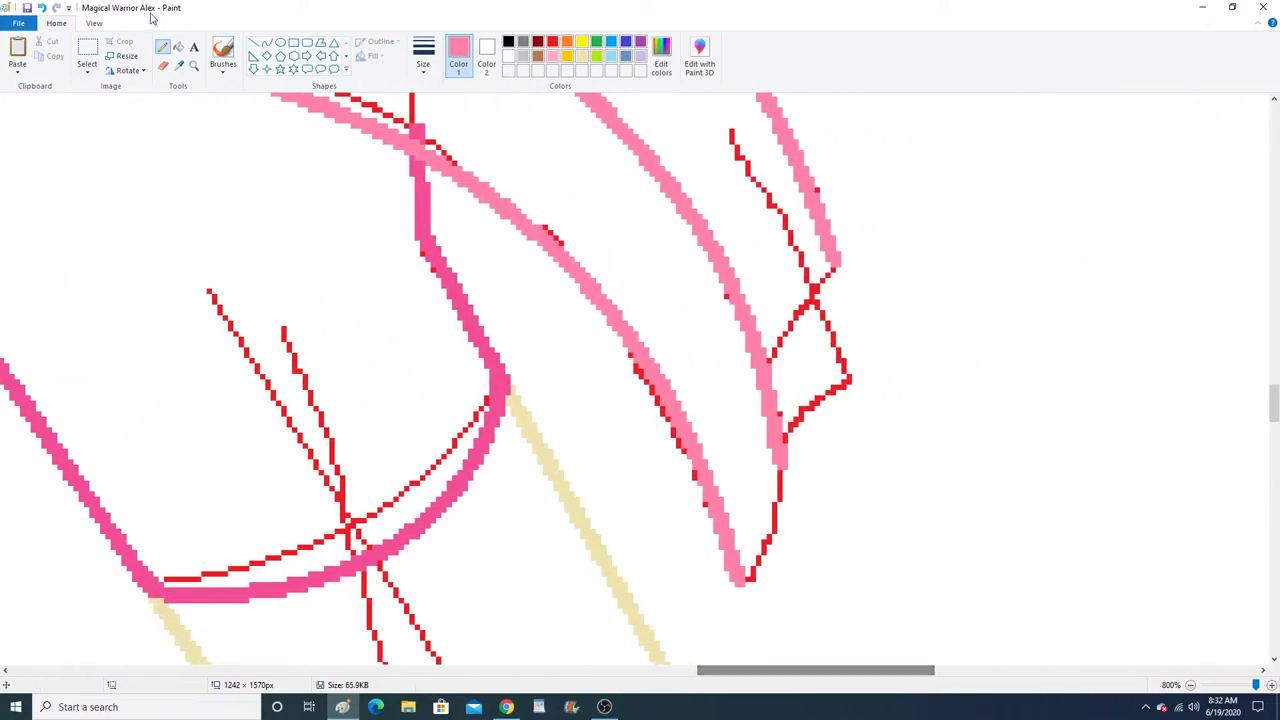
pyautogui.click(266, 42)
pyautogui.moveTo(779, 459); pyautogui.dragTo(737, 578)
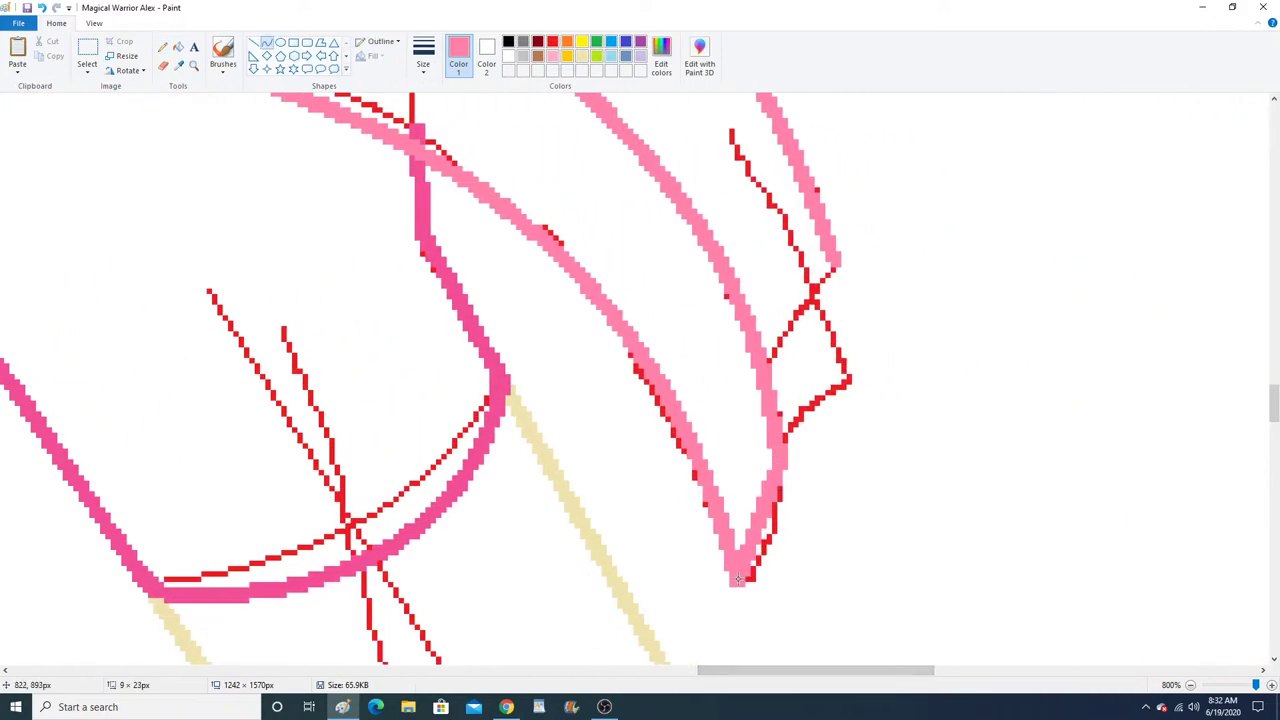
pyautogui.moveTo(770, 528); pyautogui.dragTo(769, 518)
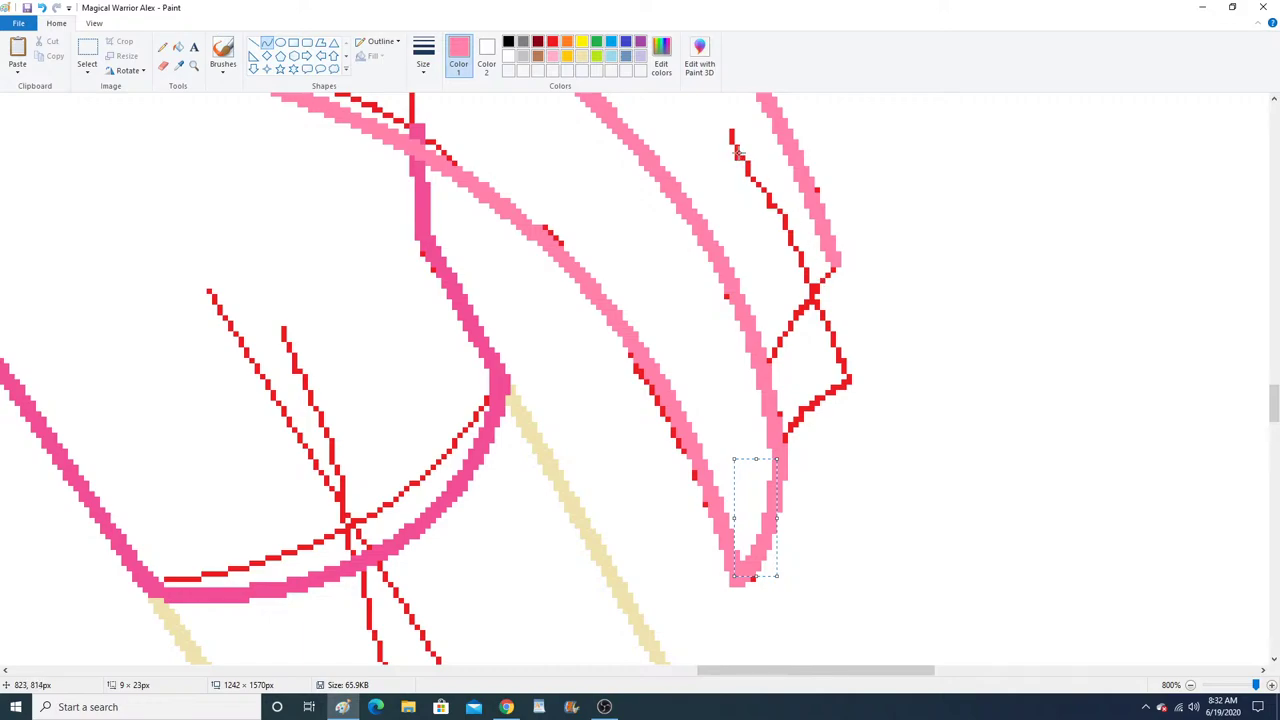
# Trace the inner fold on the skirt's right side, about 21 × 44 px, and close both layers' hems with short light pink curves.
pyautogui.moveTo(736, 142); pyautogui.dragTo(843, 371)
pyautogui.click(806, 263)
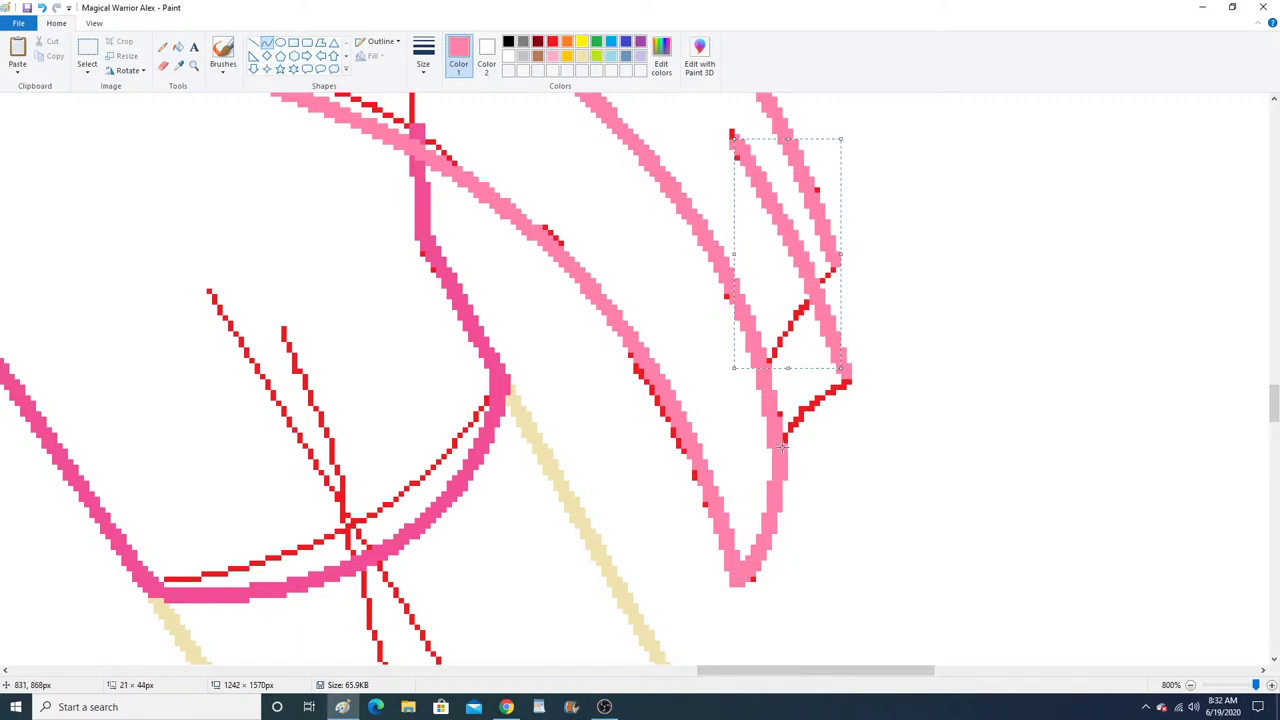
pyautogui.moveTo(782, 446); pyautogui.dragTo(842, 374)
pyautogui.click(824, 404)
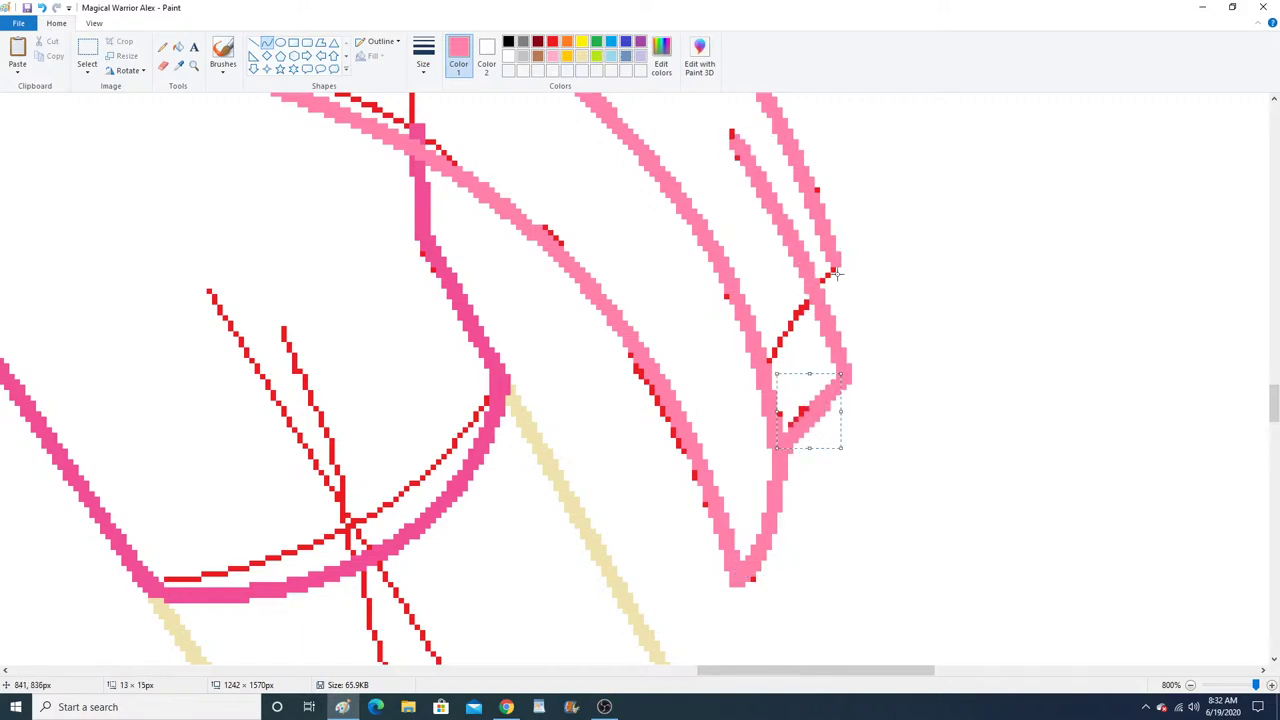
pyautogui.moveTo(836, 259); pyautogui.dragTo(817, 289)
pyautogui.scroll(6, 828, 270)
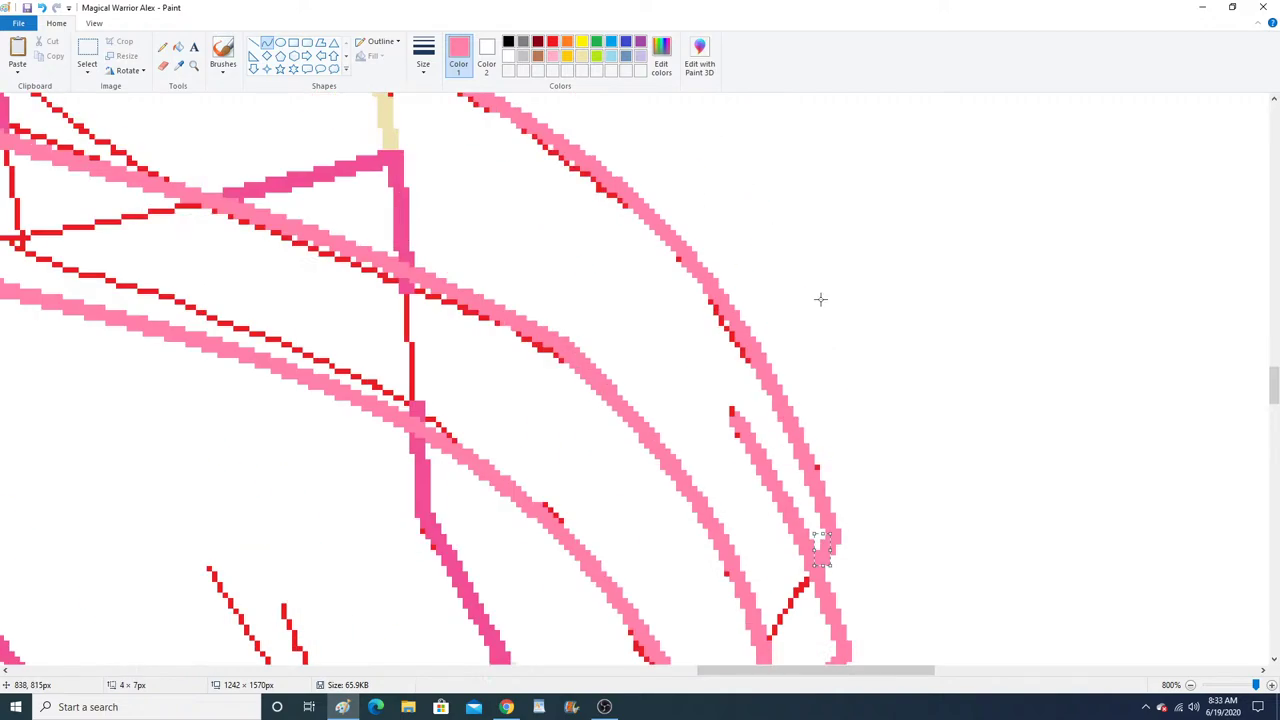
pyautogui.click(162, 46)
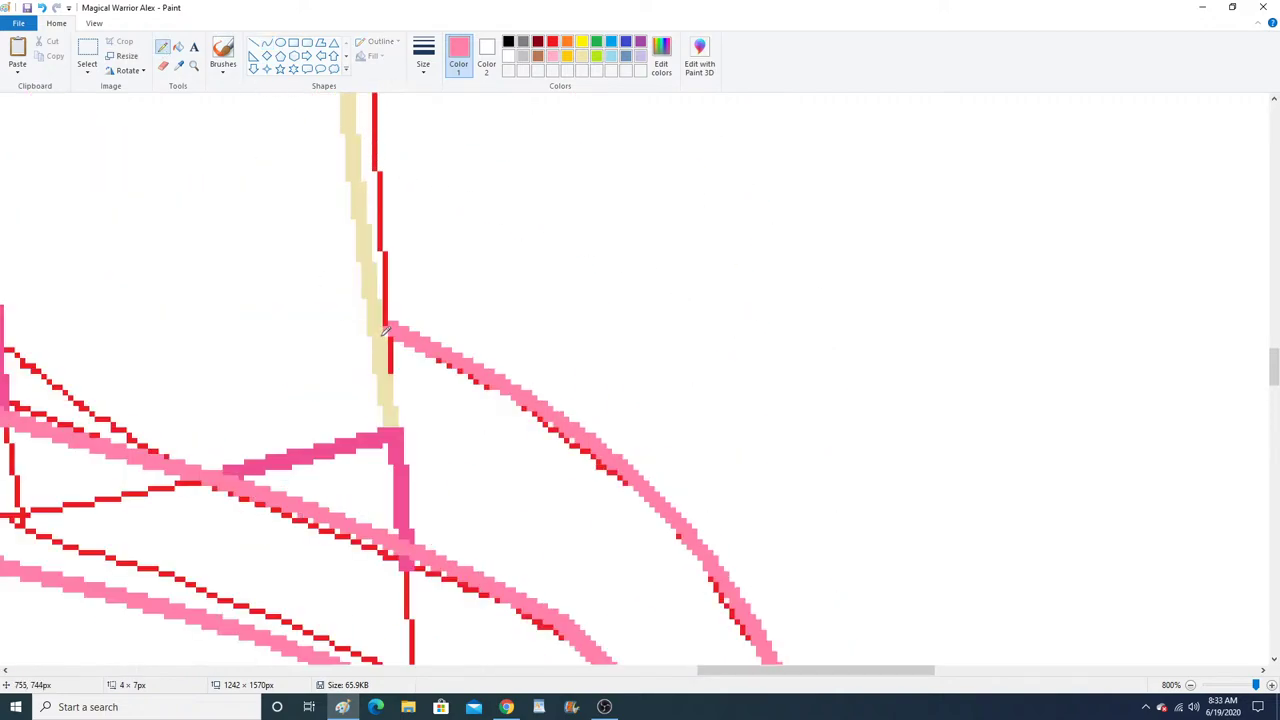
# Pick the darker pink of the shorts outline and fill the gap where its left waistline meets the overlay.
pyautogui.click(194, 66)
pyautogui.rightClick(265, 205)
pyautogui.rightClick(275, 220)
pyautogui.rightClick(280, 231)
pyautogui.rightClick(280, 231)
pyautogui.rightClick(275, 229)
pyautogui.click(178, 195)
pyautogui.click(357, 243)
pyautogui.click(359, 249)
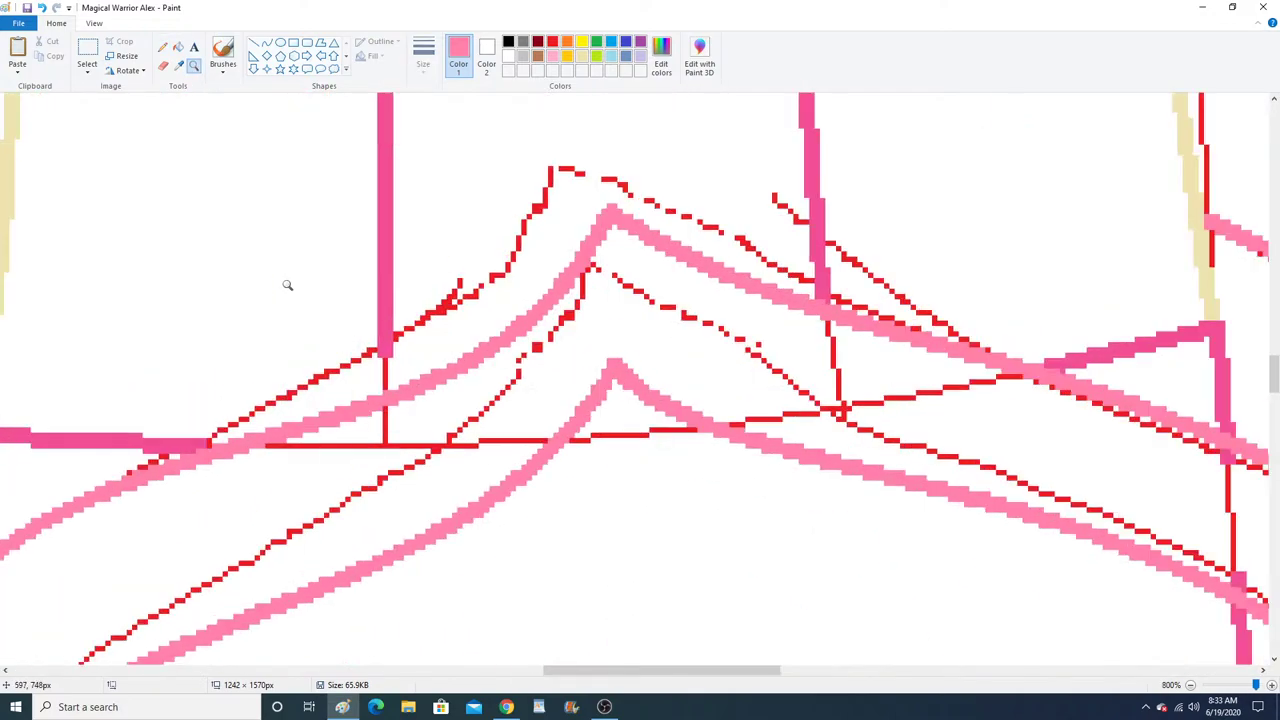
pyautogui.click(207, 437)
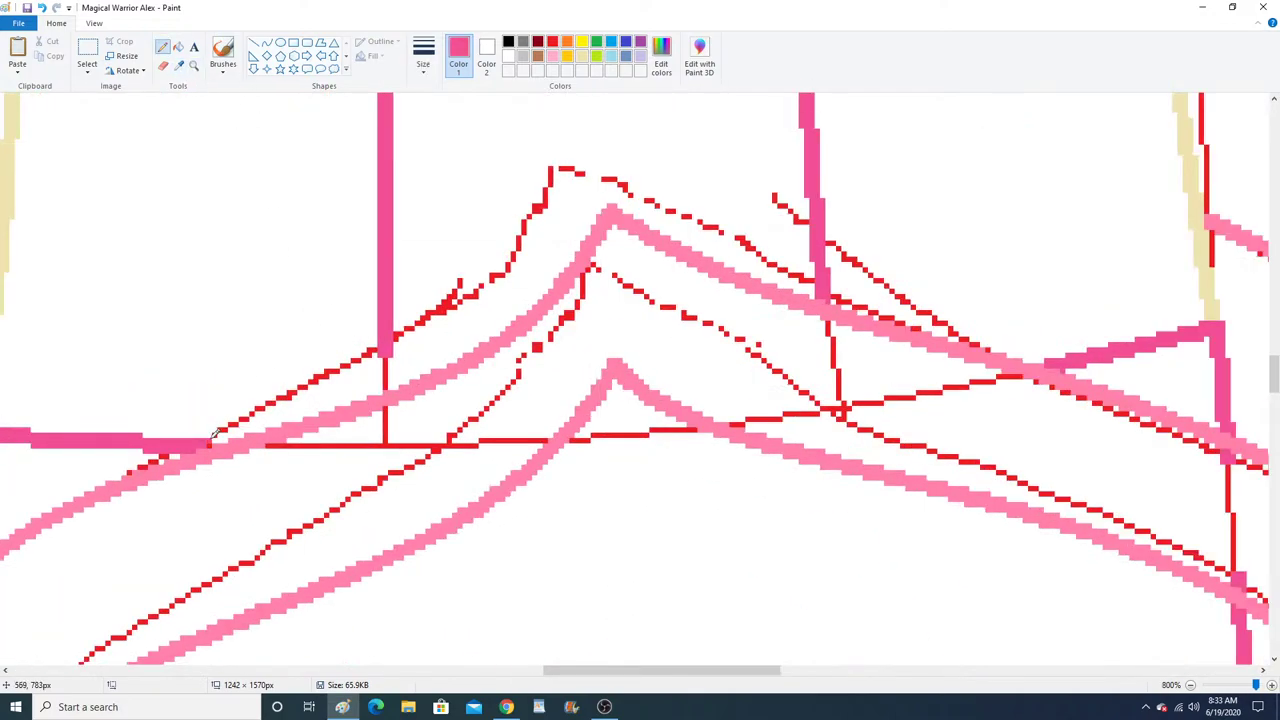
# Extend the left vertical torso line down to the overlay with a darker pink line about 6 px long.
pyautogui.click(254, 43)
pyautogui.moveTo(385, 384); pyautogui.dragTo(385, 356)
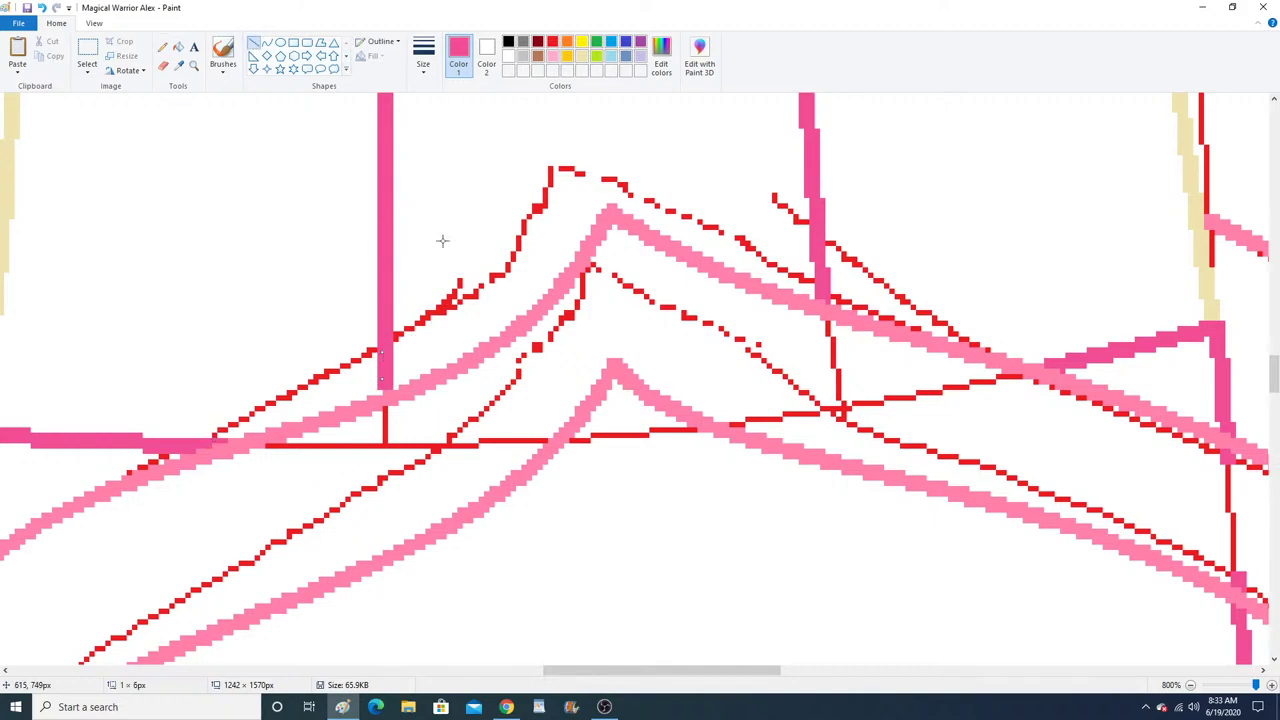
pyautogui.click(163, 46)
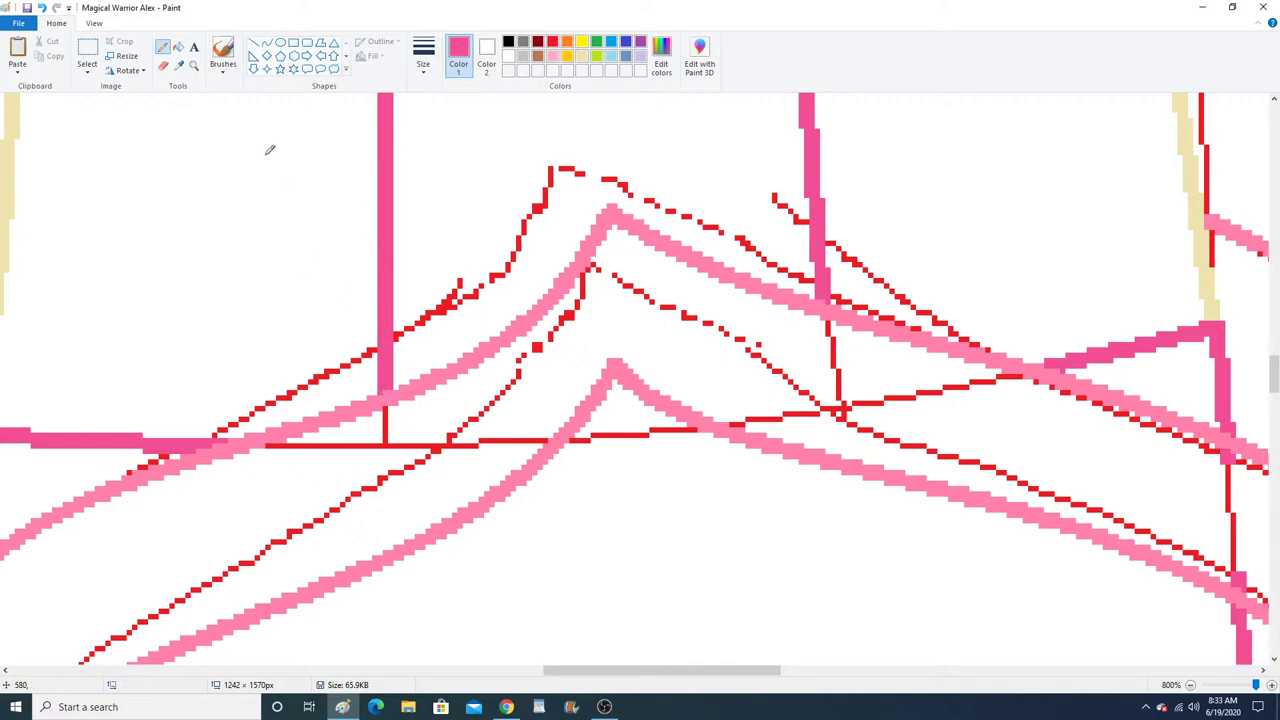
# Review the whole character drawing alongside its reference picture.
pyautogui.click(194, 65)
pyautogui.scroll(-6, 354, 283)
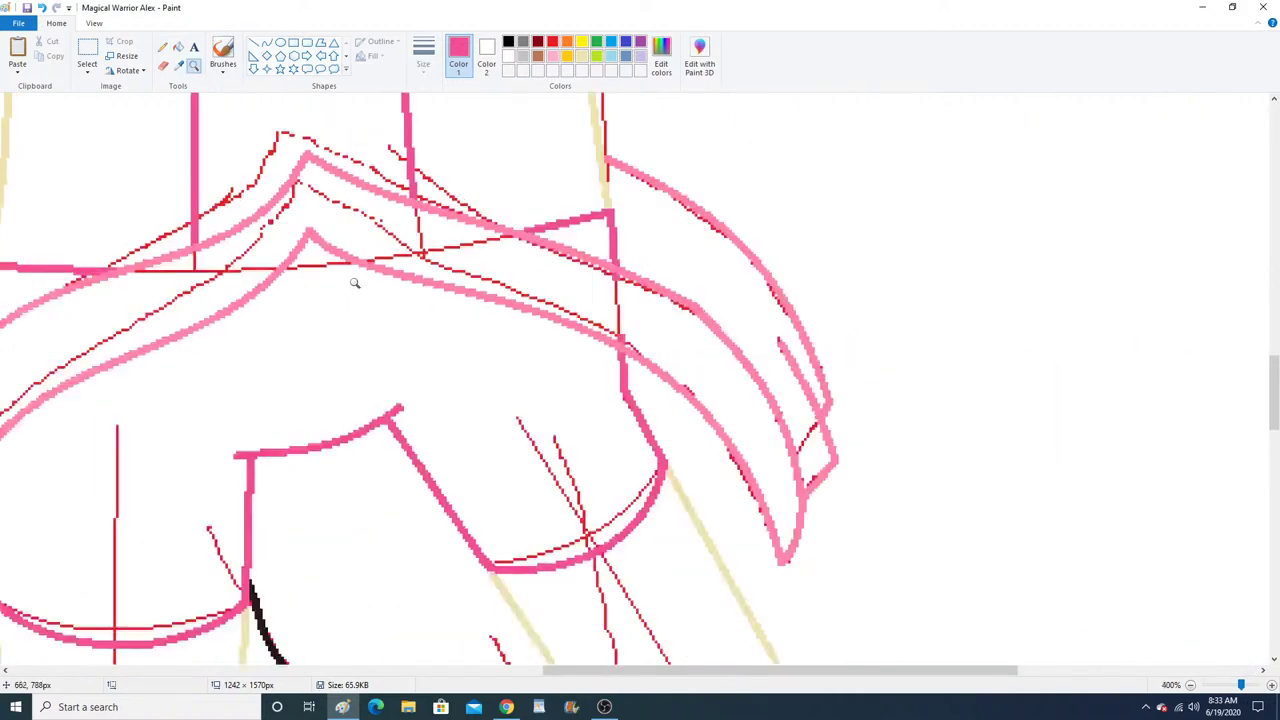
pyautogui.scroll(-1, 354, 283)
pyautogui.scroll(5, 417, 277)
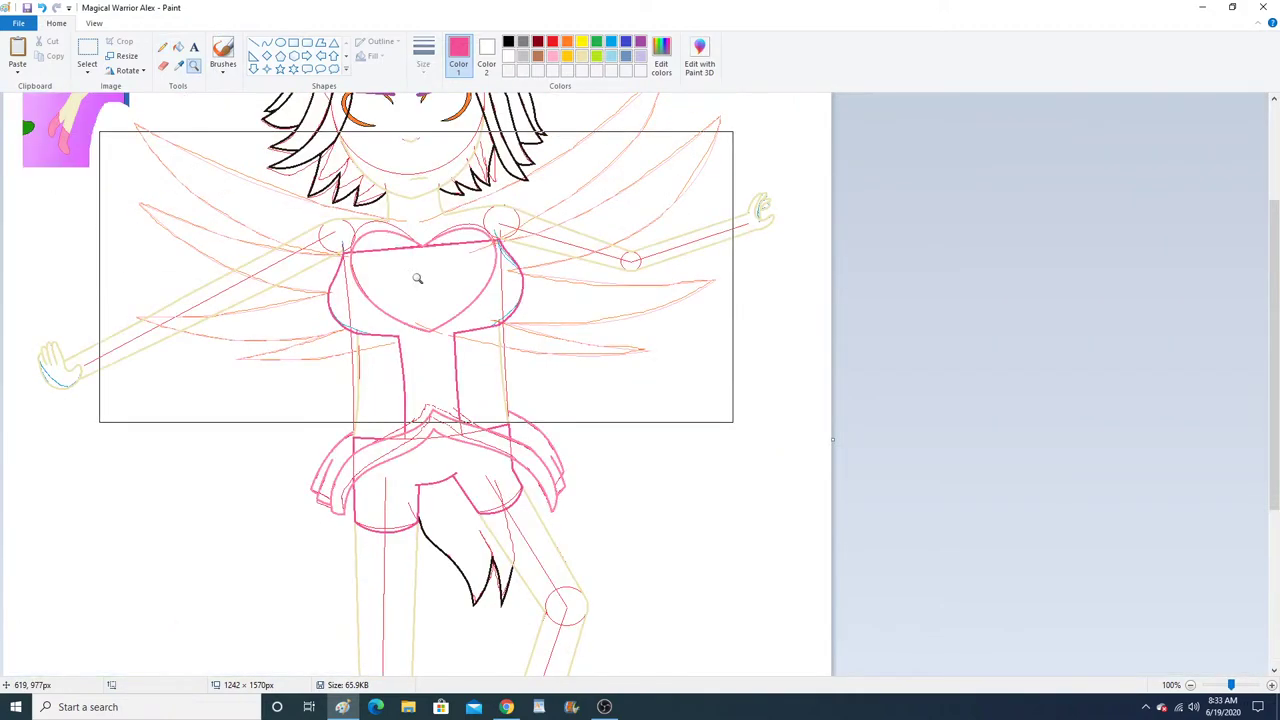
pyautogui.scroll(3, 415, 279)
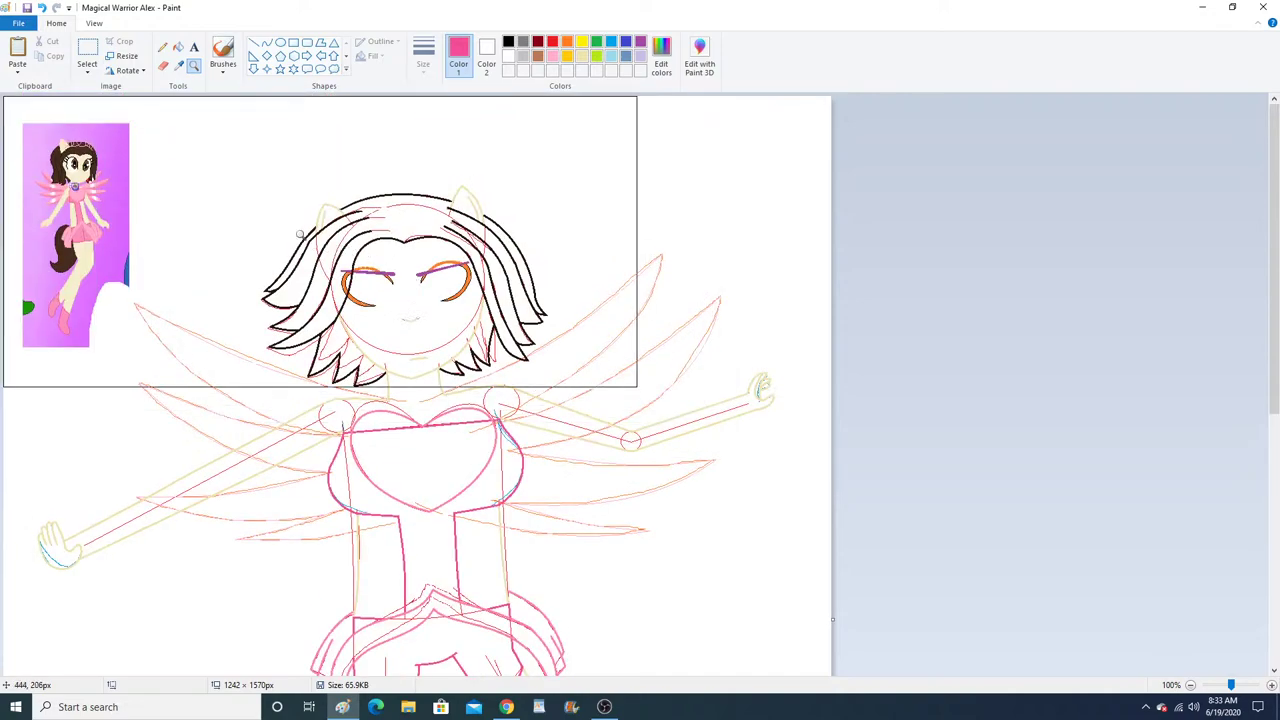
pyautogui.scroll(-1, 300, 234)
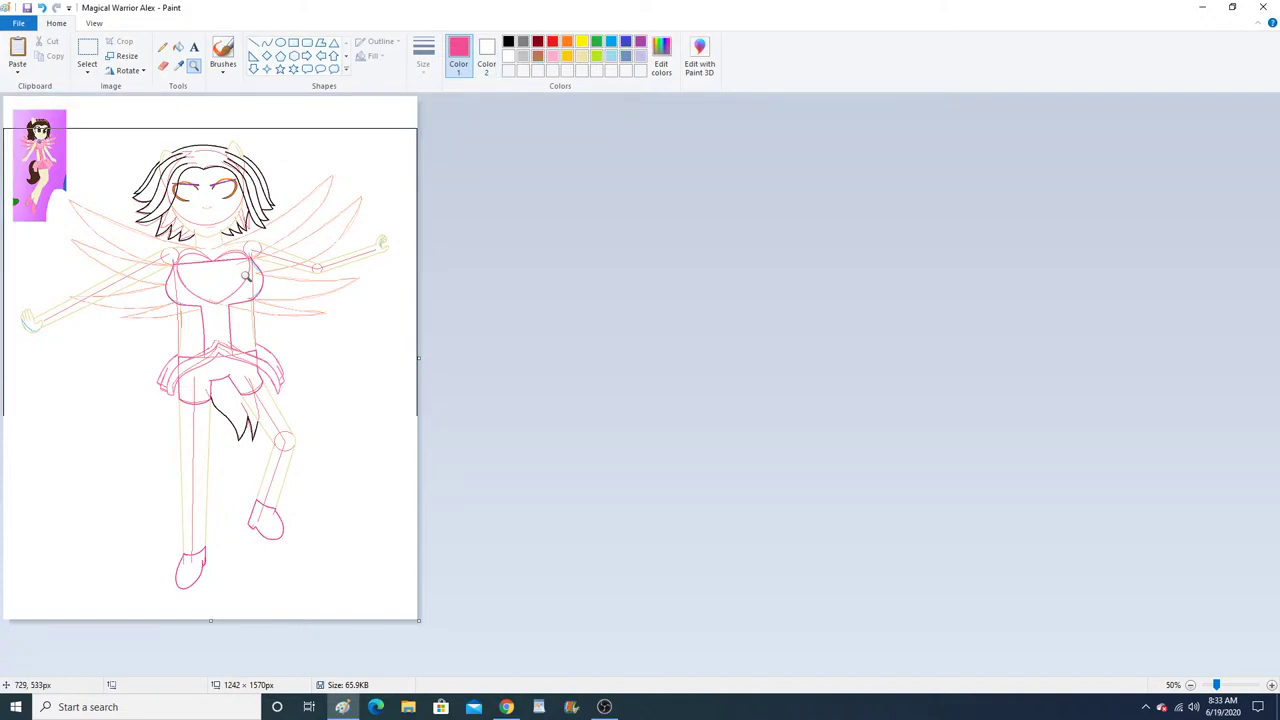
# Set the foreground colour to white and the background colour to the turquoise of the blue construction lines.
pyautogui.click(245, 277)
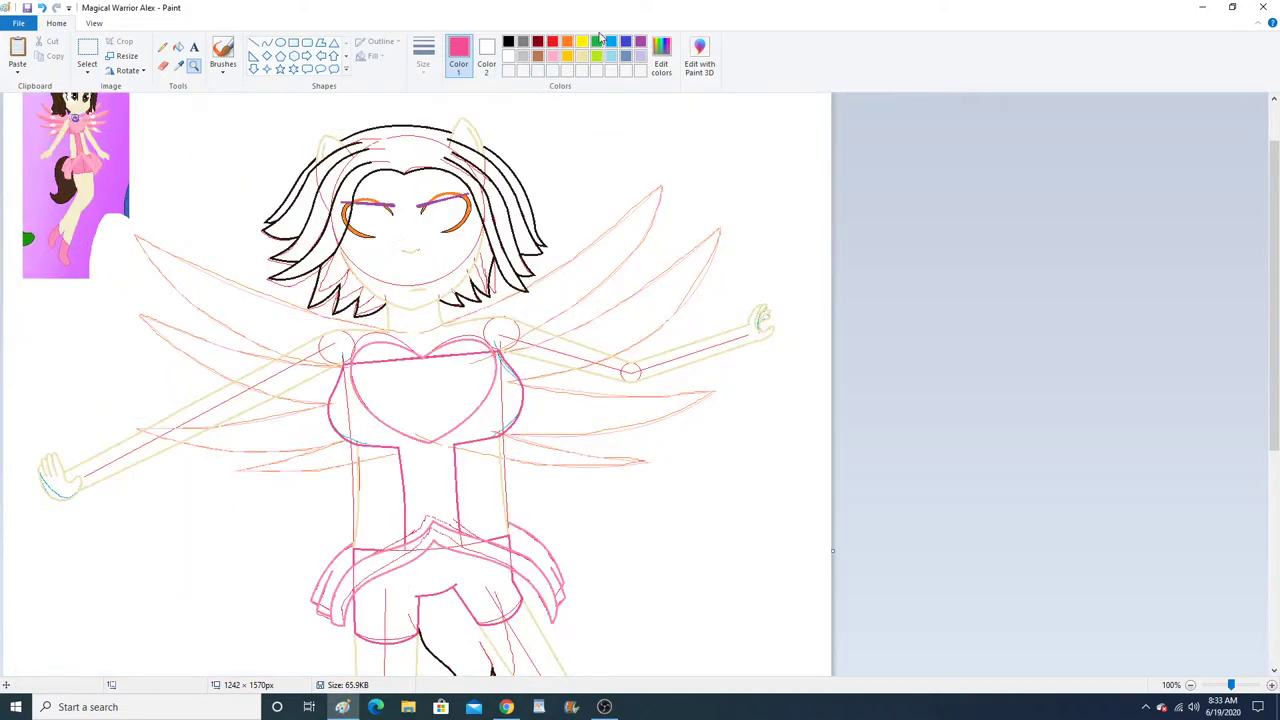
pyautogui.click(487, 60)
pyautogui.click(611, 41)
pyautogui.click(459, 57)
pyautogui.click(508, 56)
pyautogui.rightClick(346, 202)
# Remove the blue construction lines by cutting the whole canvas with transparent selection on, filling it white and pasting the drawing back.
pyautogui.click(88, 76)
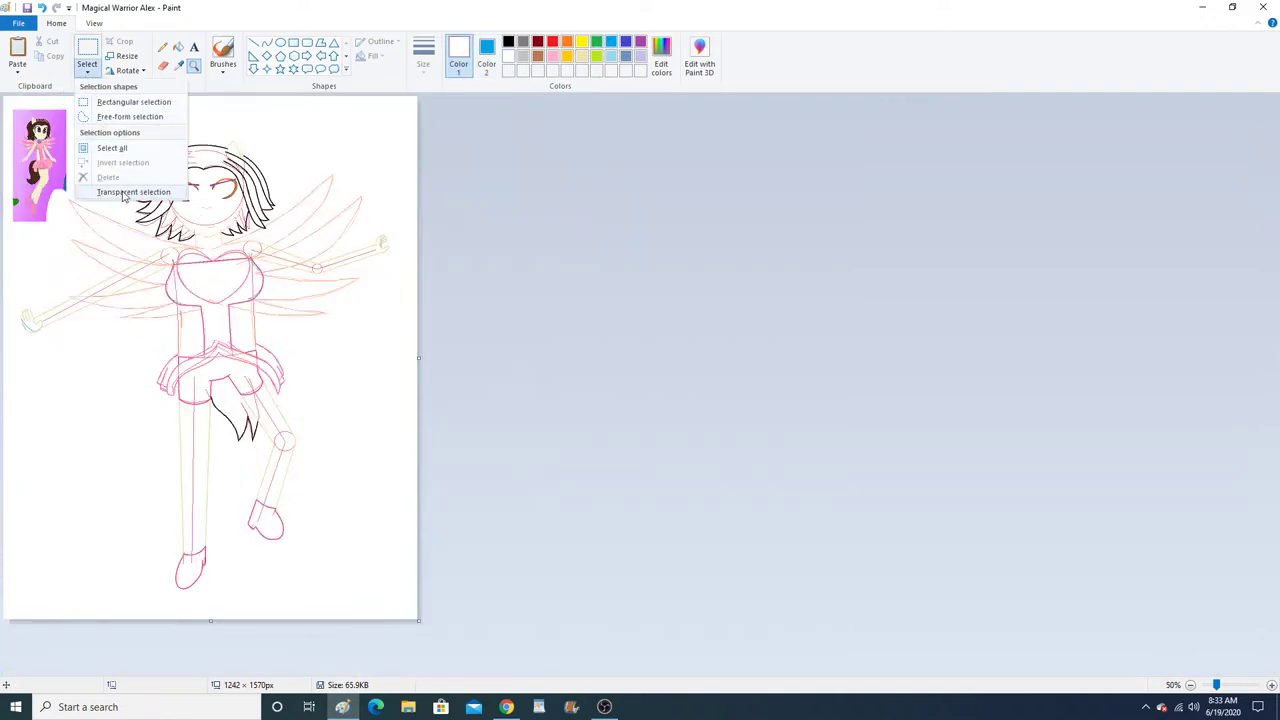
pyautogui.click(125, 149)
pyautogui.rightClick(202, 214)
pyautogui.click(222, 219)
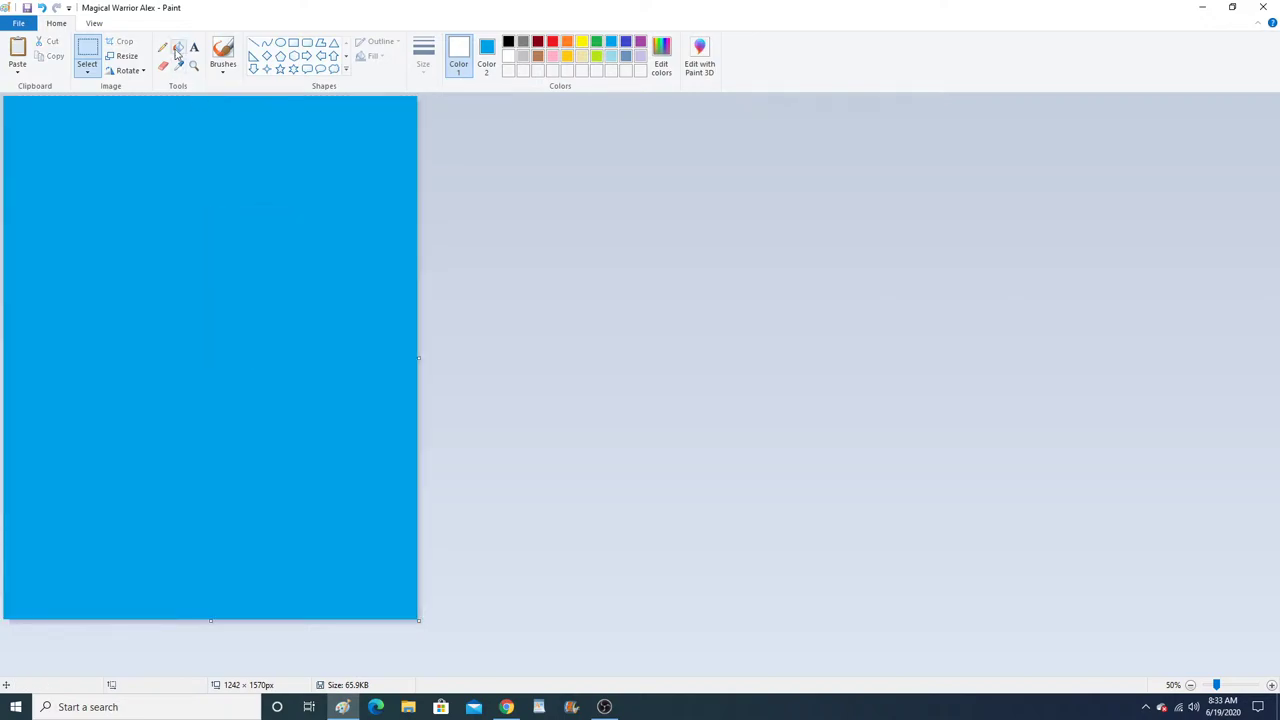
pyautogui.click(178, 47)
pyautogui.click(110, 140)
pyautogui.click(17, 50)
pyautogui.click(194, 65)
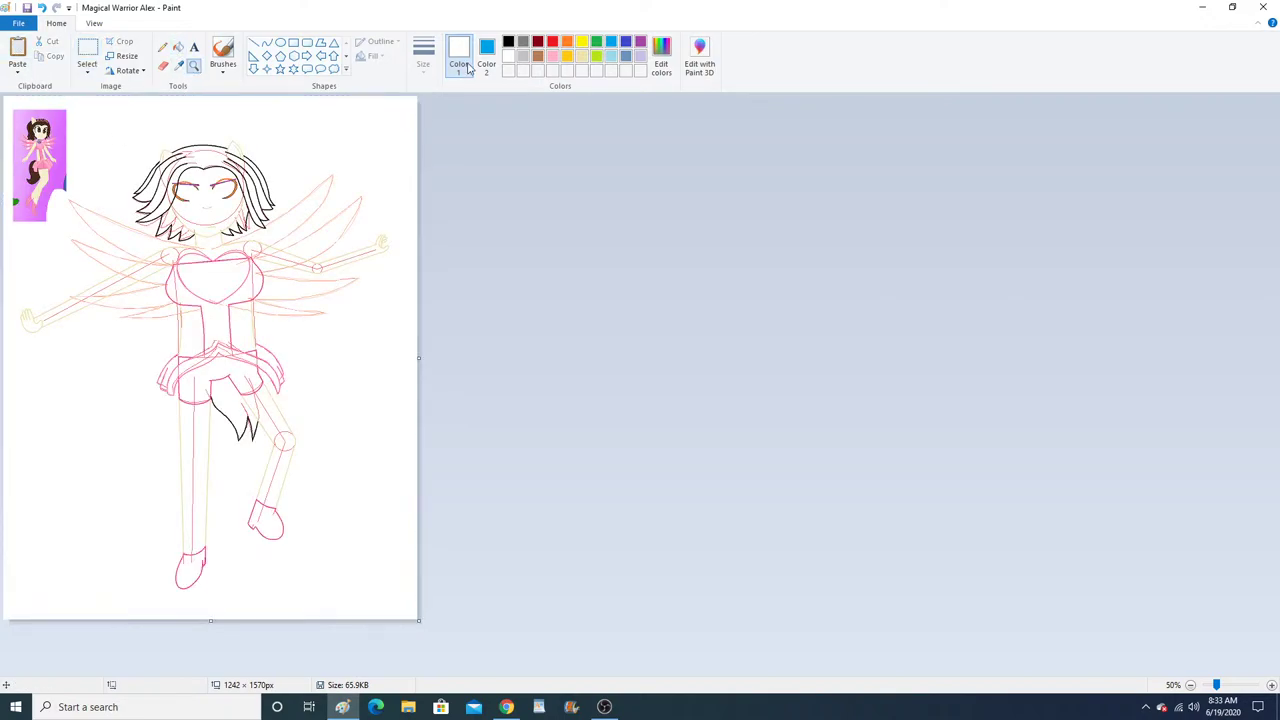
# Remove the red construction lines by using red as the transparent background colour, cutting everything, filling the canvas white and pasting back.
pyautogui.click(486, 55)
pyautogui.click(552, 42)
pyautogui.click(88, 76)
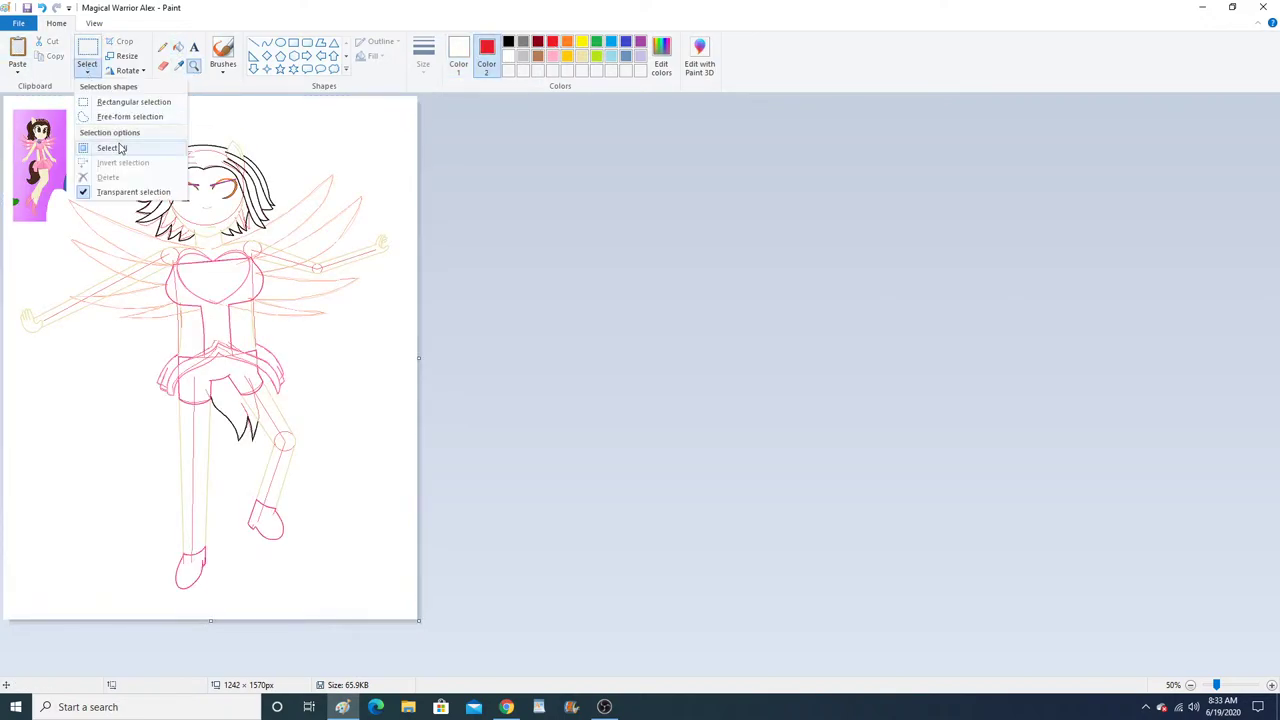
pyautogui.click(120, 147)
pyautogui.rightClick(268, 232)
pyautogui.click(285, 321)
pyautogui.click(178, 47)
pyautogui.click(208, 189)
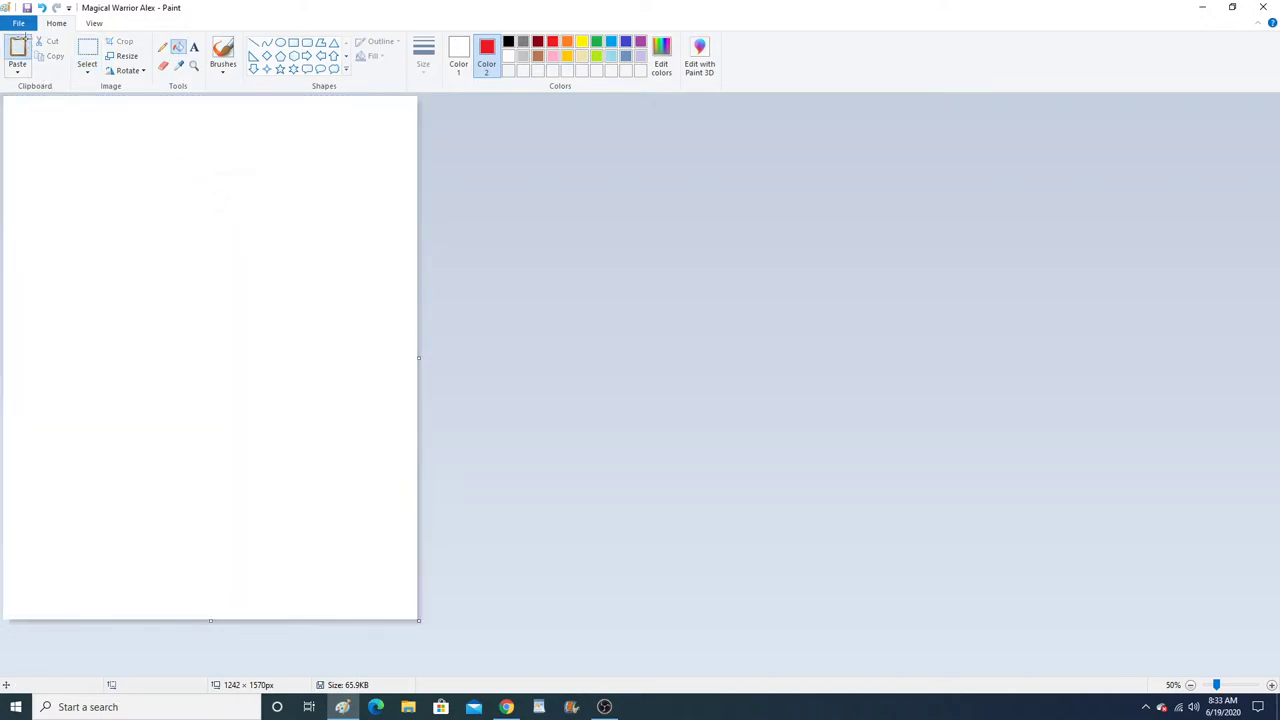
pyautogui.click(17, 50)
pyautogui.click(195, 67)
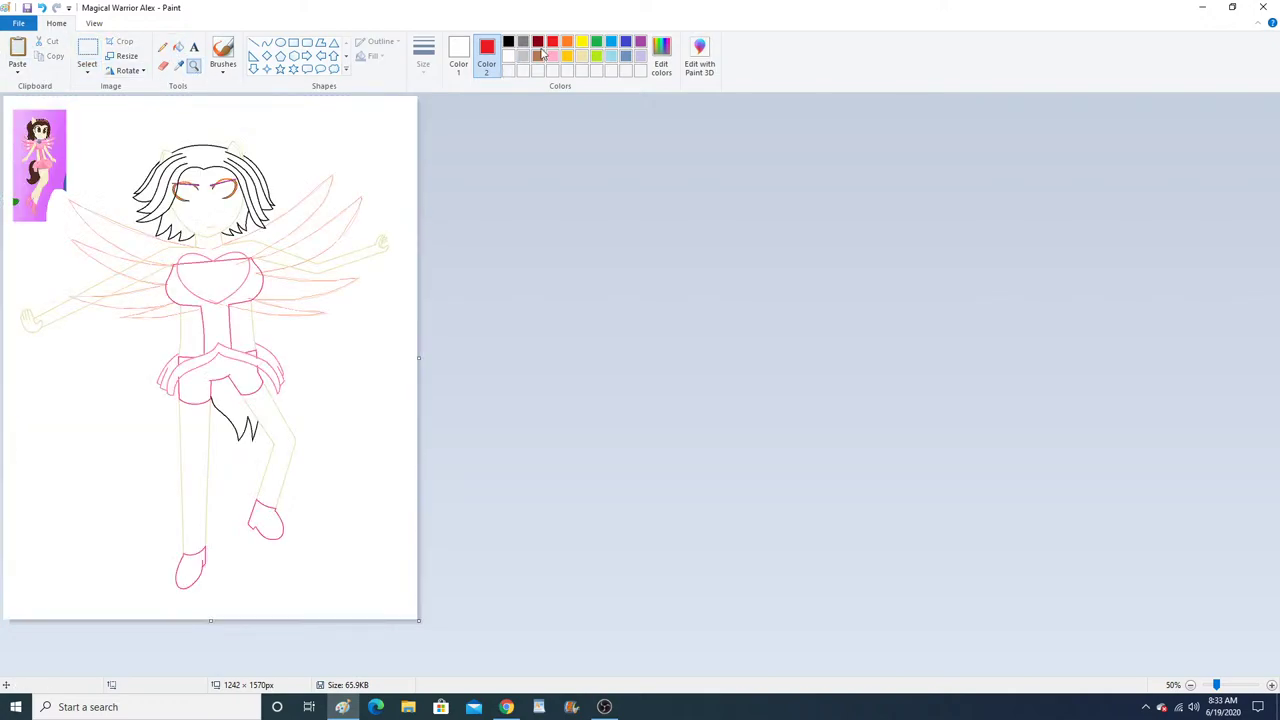
# Remove the orange lines the same way, with orange as the transparent background colour for cutting and pasting the whole drawing.
pyautogui.click(566, 42)
pyautogui.click(87, 72)
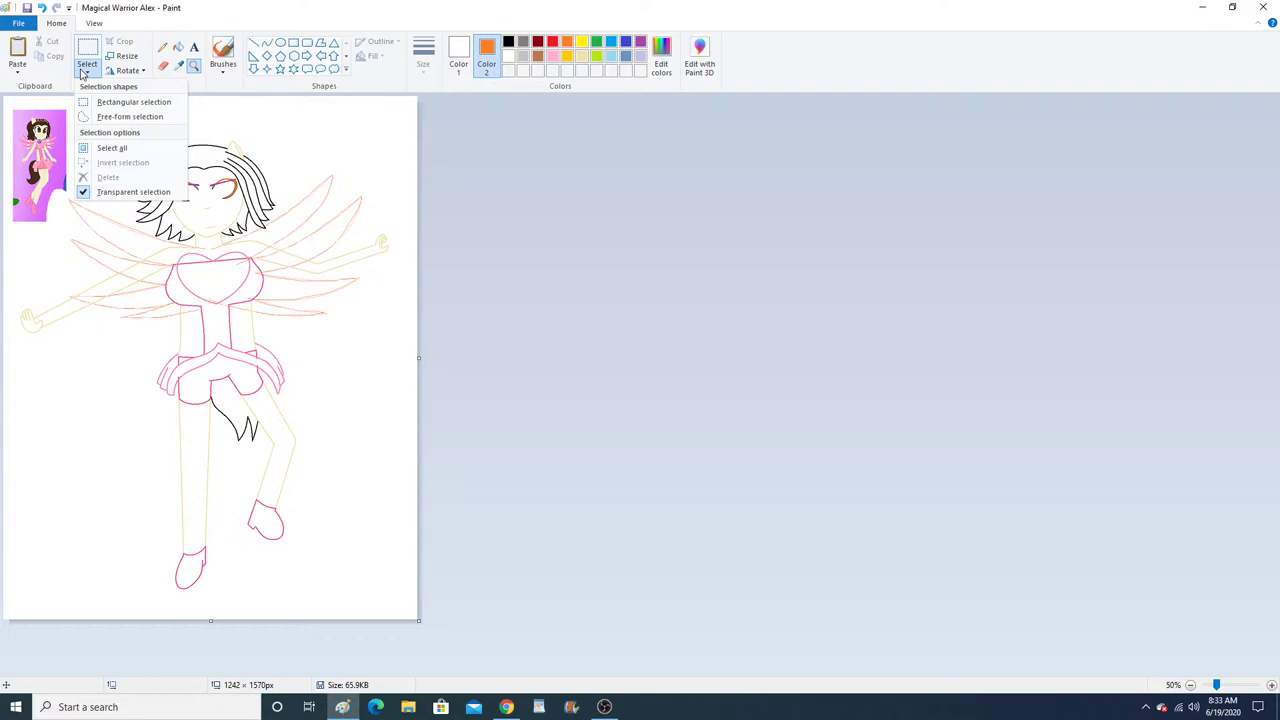
pyautogui.click(115, 147)
pyautogui.rightClick(226, 219)
pyautogui.click(248, 224)
pyautogui.click(28, 55)
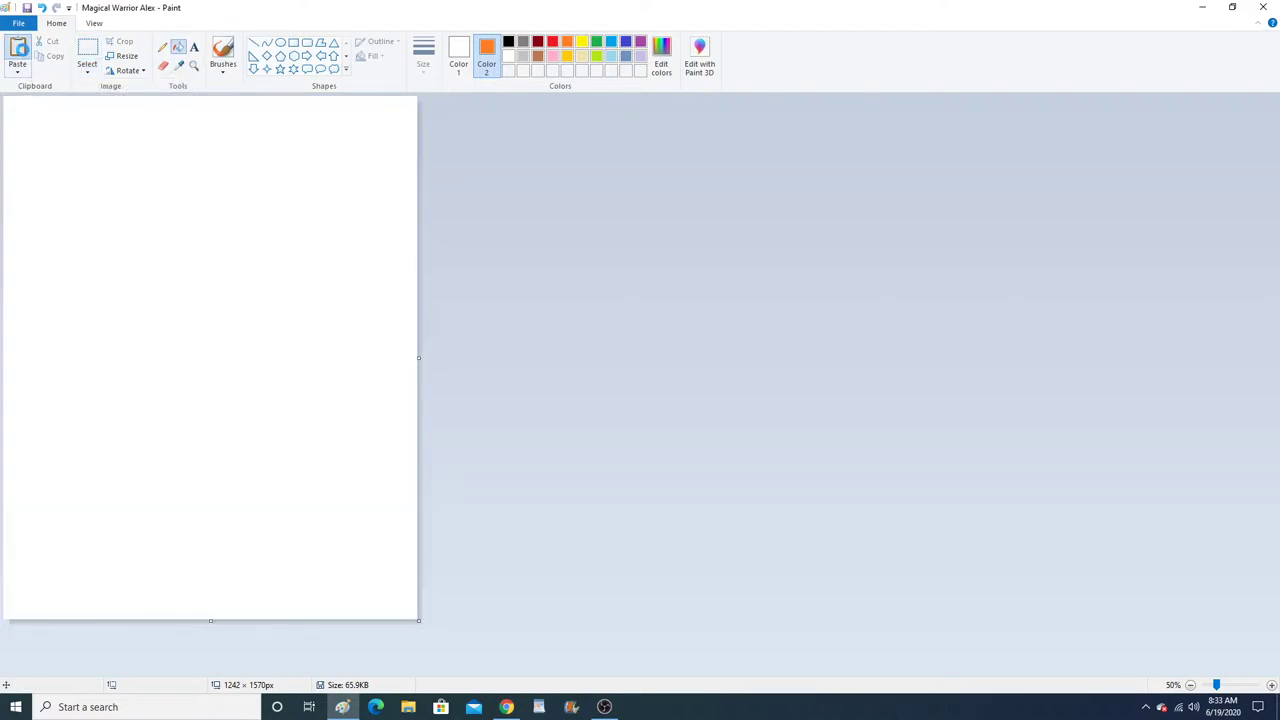
pyautogui.click(194, 66)
# Erase the darker pink bodice line inside the chest heart by filling its segments with white.
pyautogui.click(255, 230)
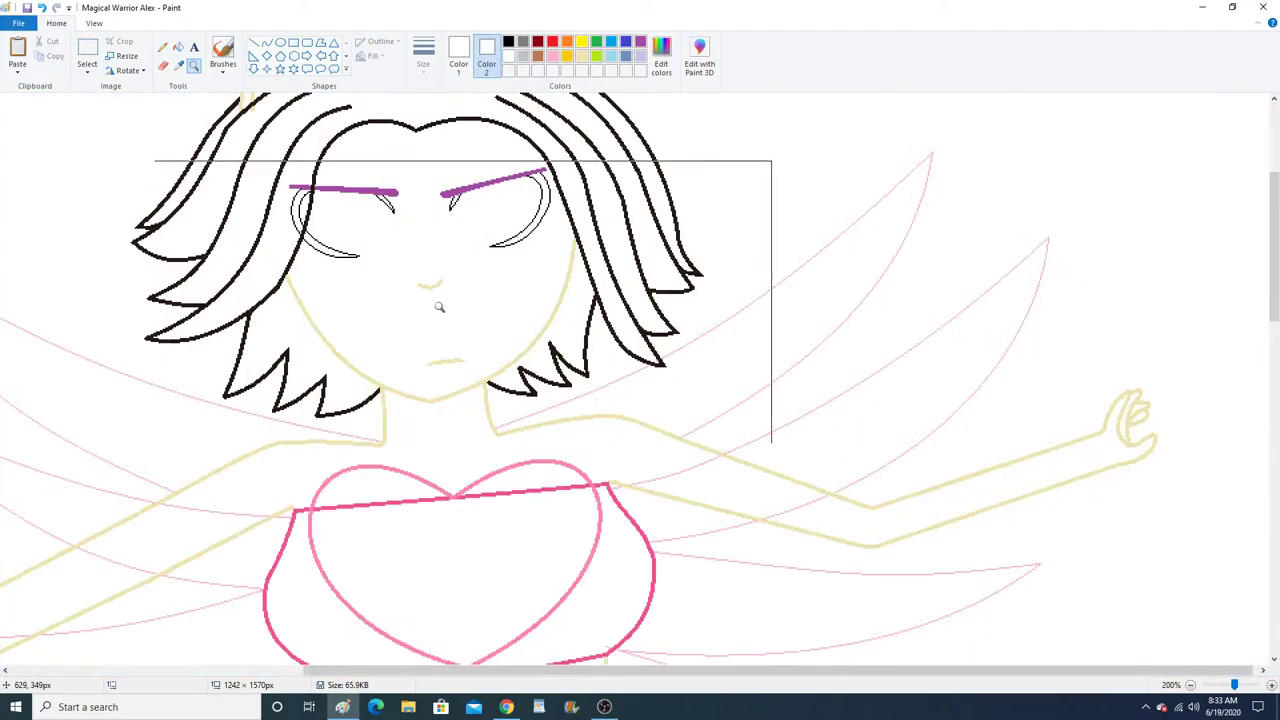
pyautogui.scroll(-3, 449, 480)
pyautogui.click(463, 403)
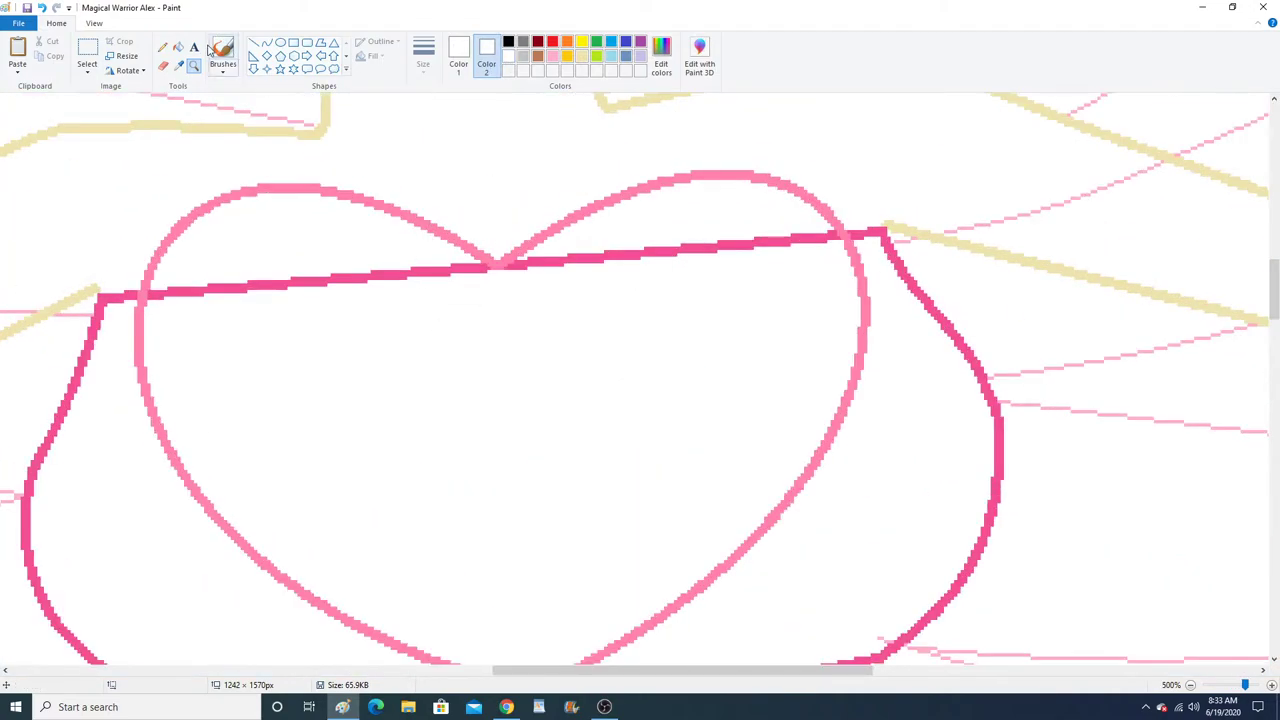
pyautogui.click(178, 47)
pyautogui.click(330, 277)
pyautogui.click(533, 261)
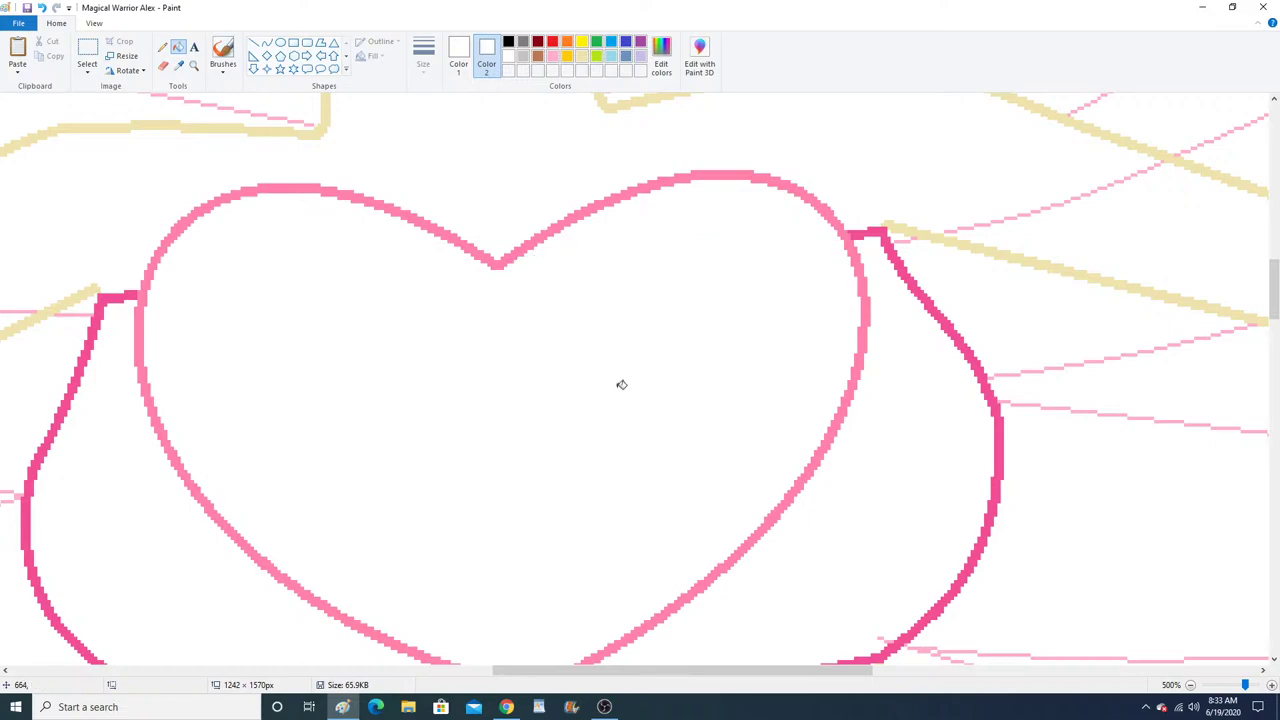
pyautogui.scroll(-2, 621, 384)
pyautogui.scroll(2, 443, 217)
# Pick the arm outline's beige and extend the lower arm lines' inner ends with pencil pixels at both upper bodice corners.
pyautogui.click(163, 47)
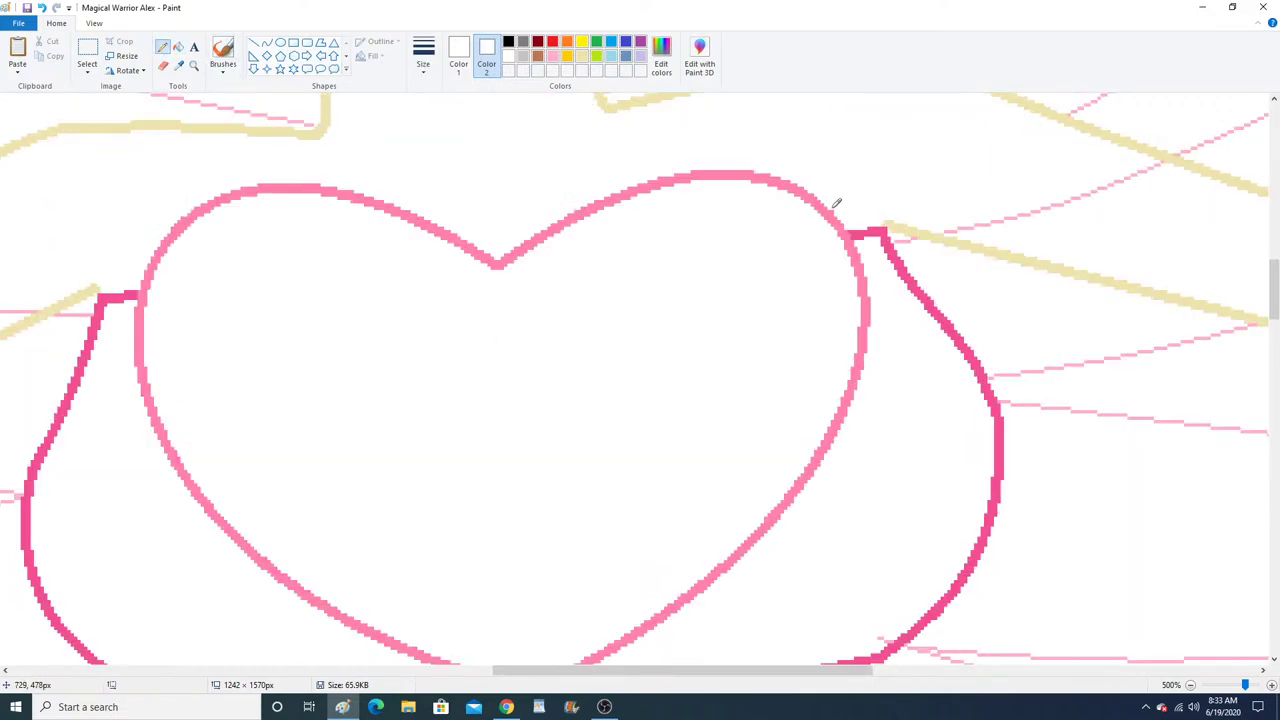
pyautogui.click(194, 65)
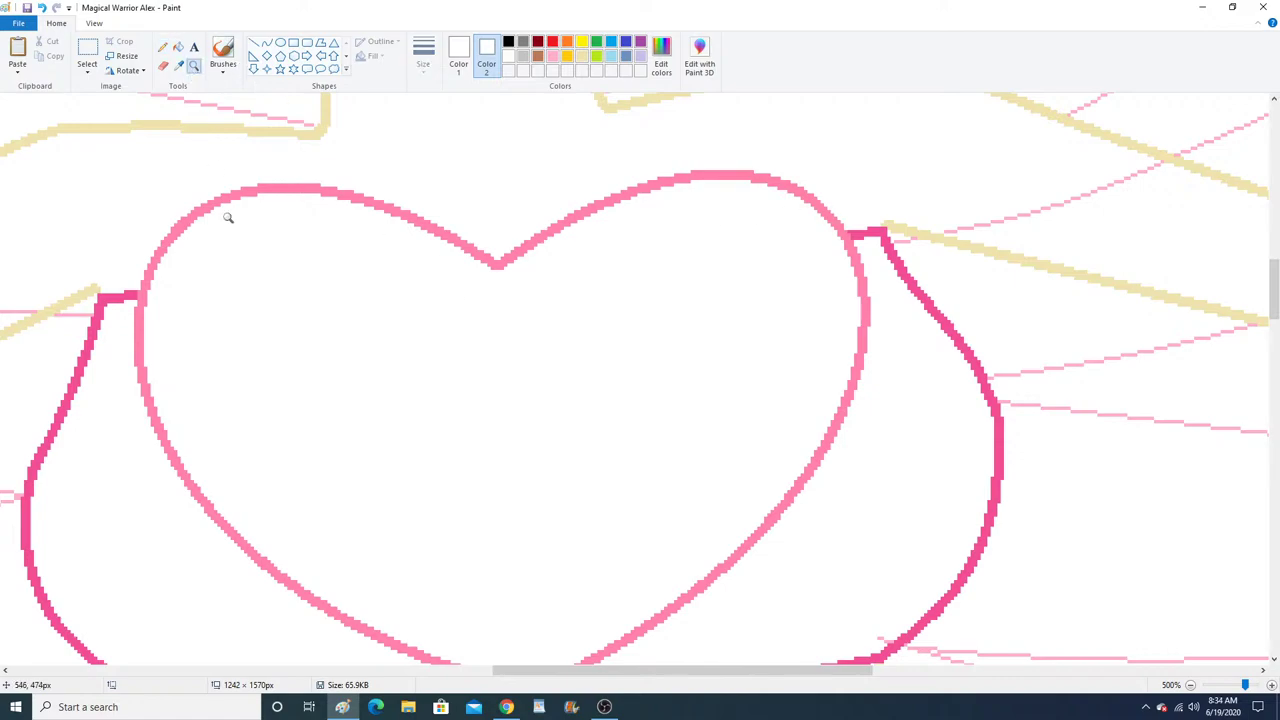
pyautogui.click(290, 258)
pyautogui.click(179, 65)
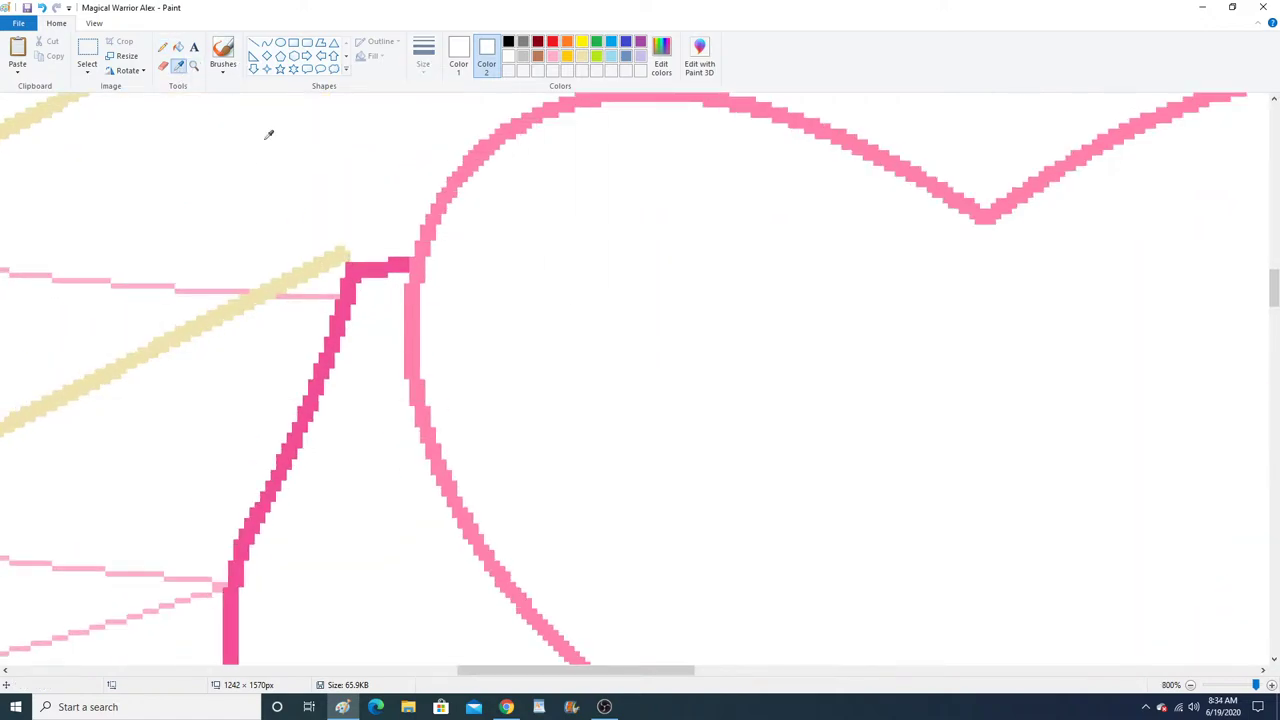
pyautogui.click(340, 249)
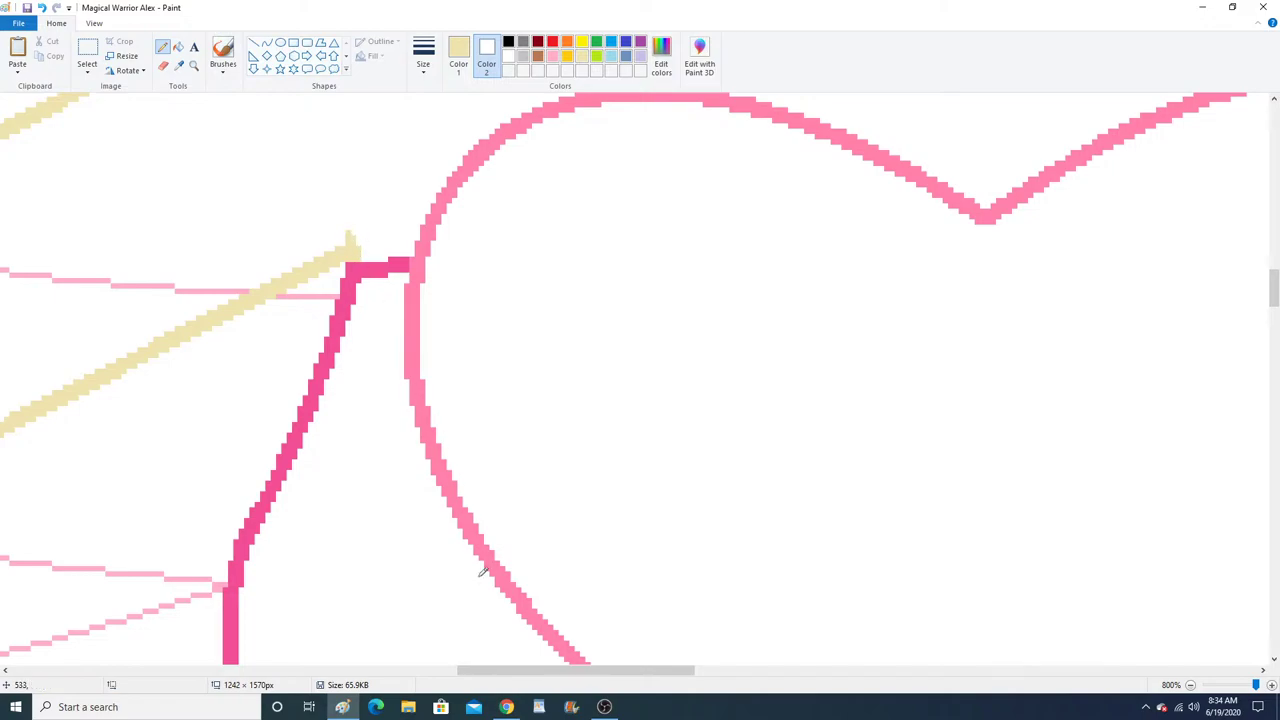
pyautogui.moveTo(510, 670); pyautogui.dragTo(667, 669)
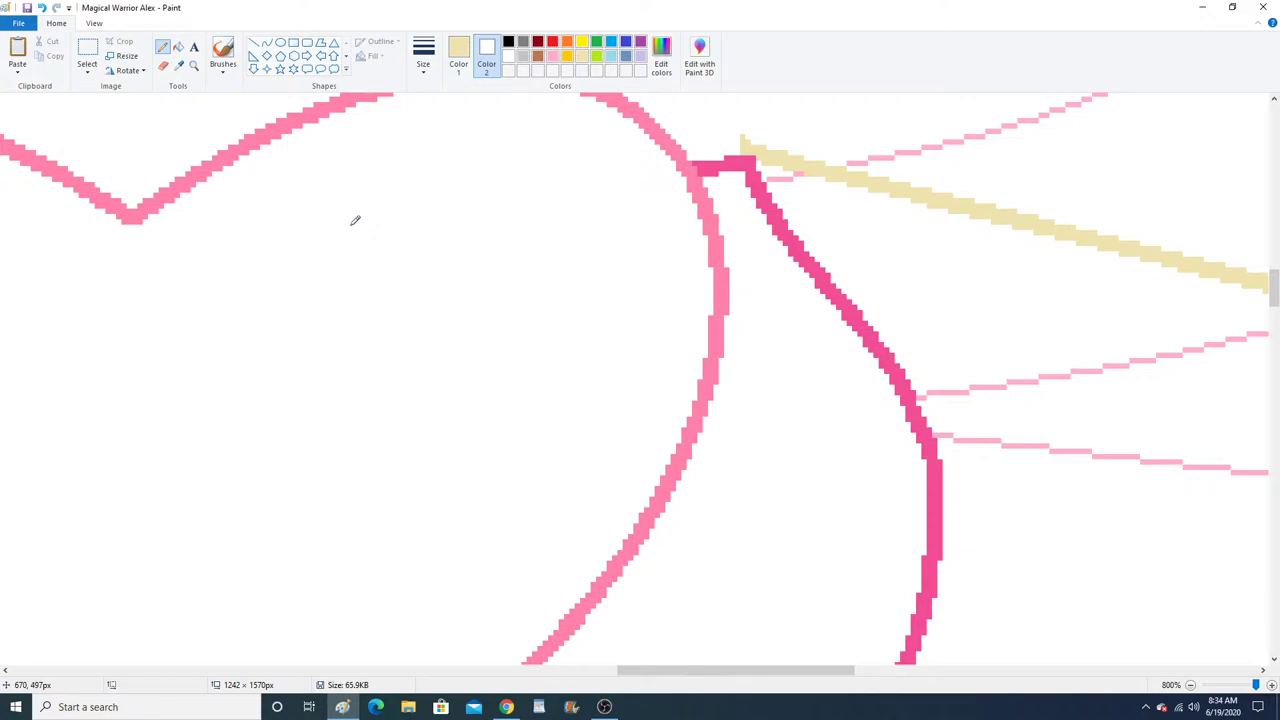
# Erase the shorts' right outline stubs inside the skirt's overlay band by filling them with white.
pyautogui.click(193, 65)
pyautogui.rightClick(268, 208)
pyautogui.rightClick(268, 208)
pyautogui.rightClick(268, 208)
pyautogui.rightClick(268, 208)
pyautogui.rightClick(268, 208)
pyautogui.rightClick(268, 208)
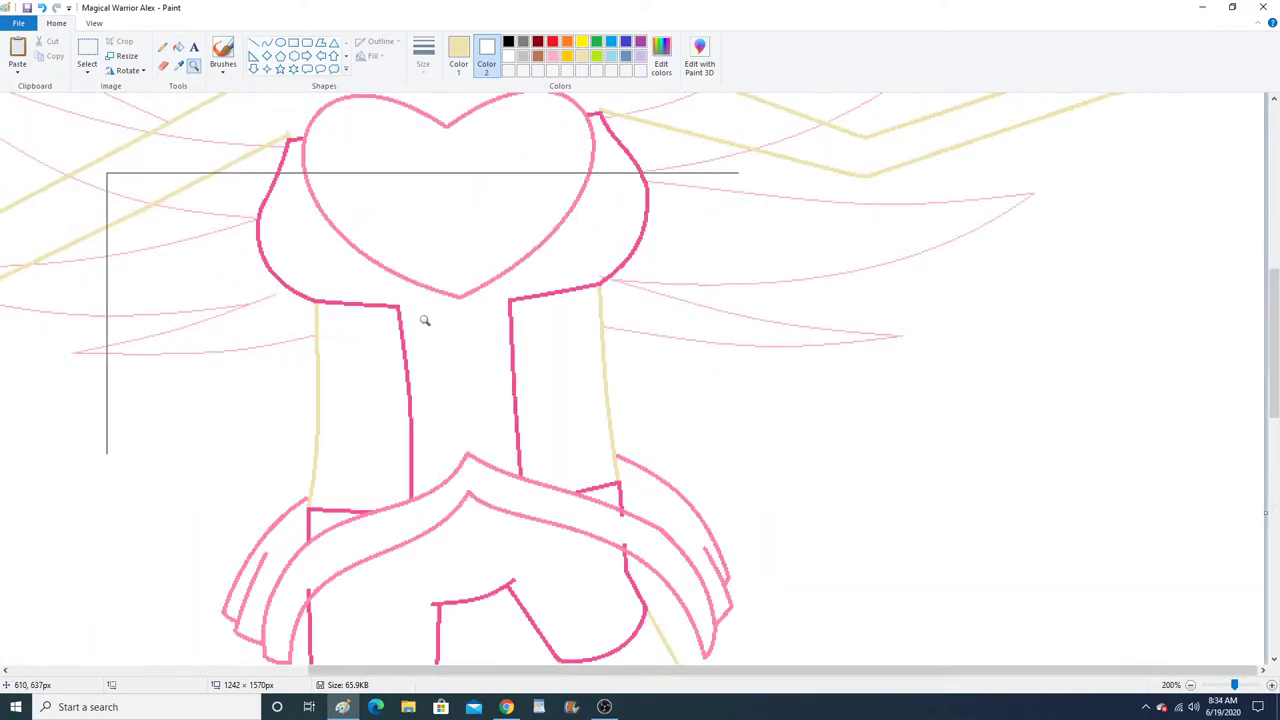
pyautogui.scroll(3, 423, 320)
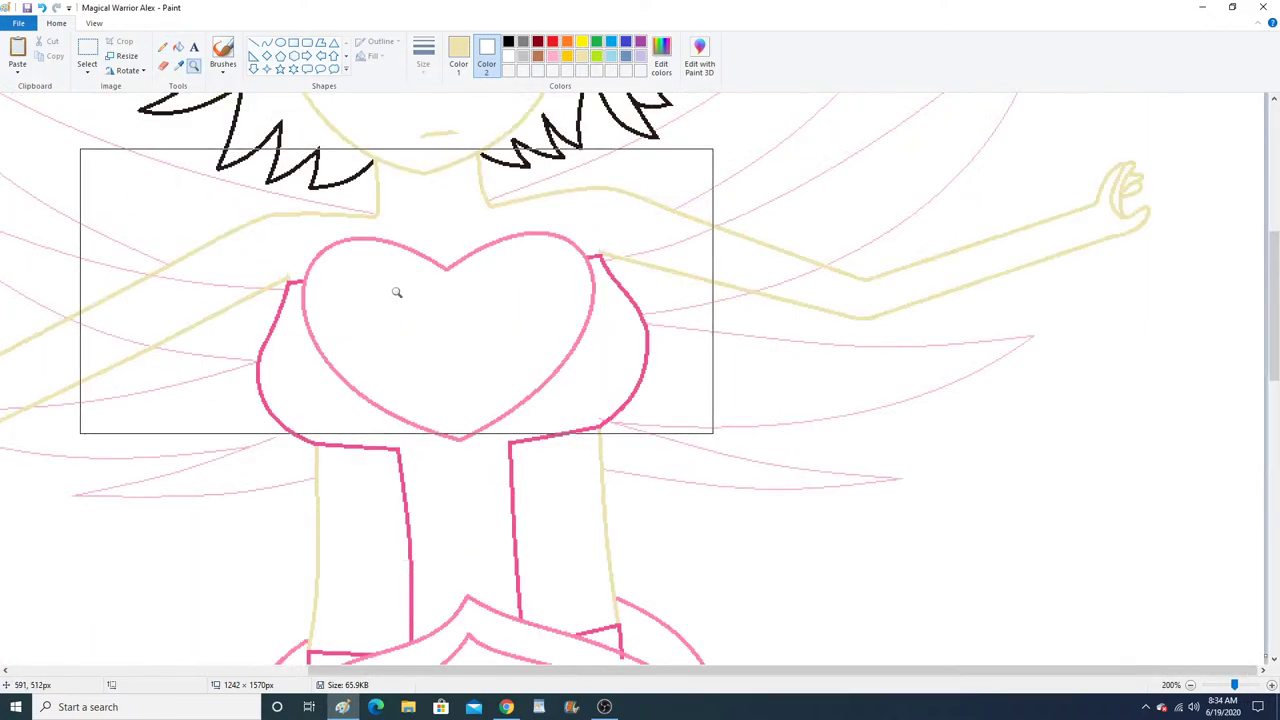
pyautogui.scroll(-1, 556, 423)
pyautogui.click(523, 393)
pyautogui.click(439, 361)
pyautogui.click(361, 396)
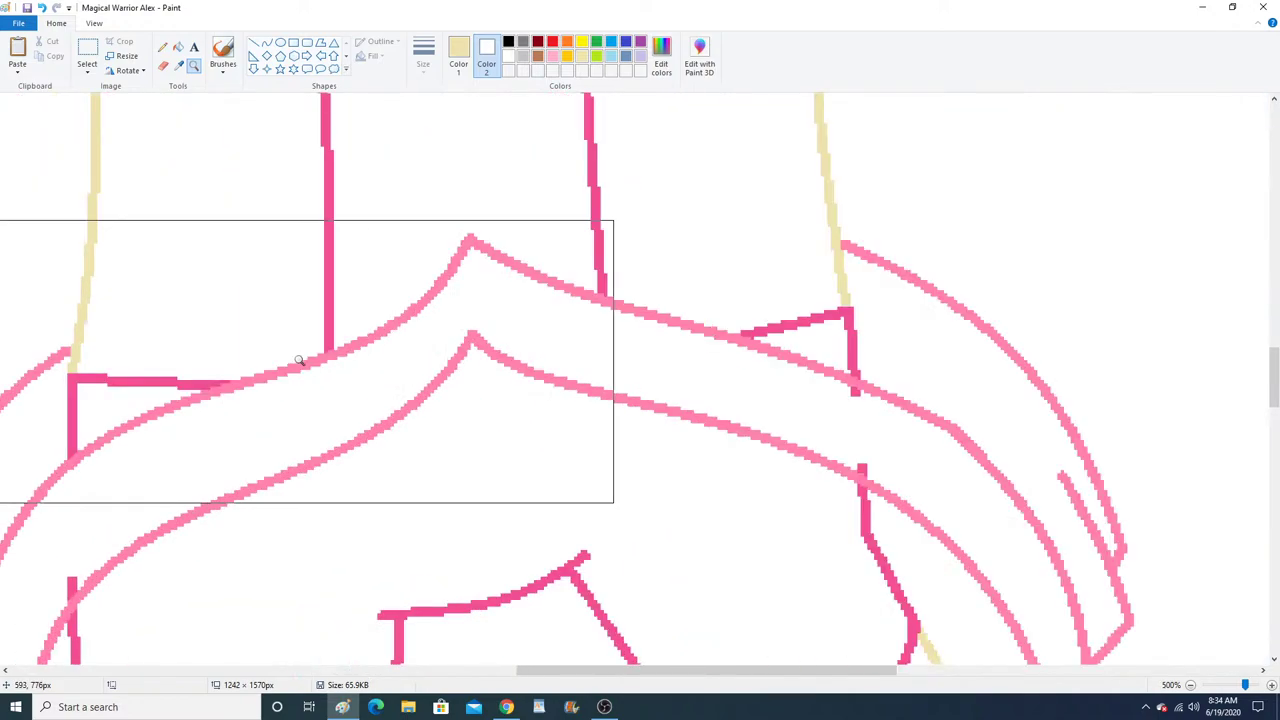
pyautogui.click(620, 323)
pyautogui.click(613, 316)
pyautogui.click(565, 302)
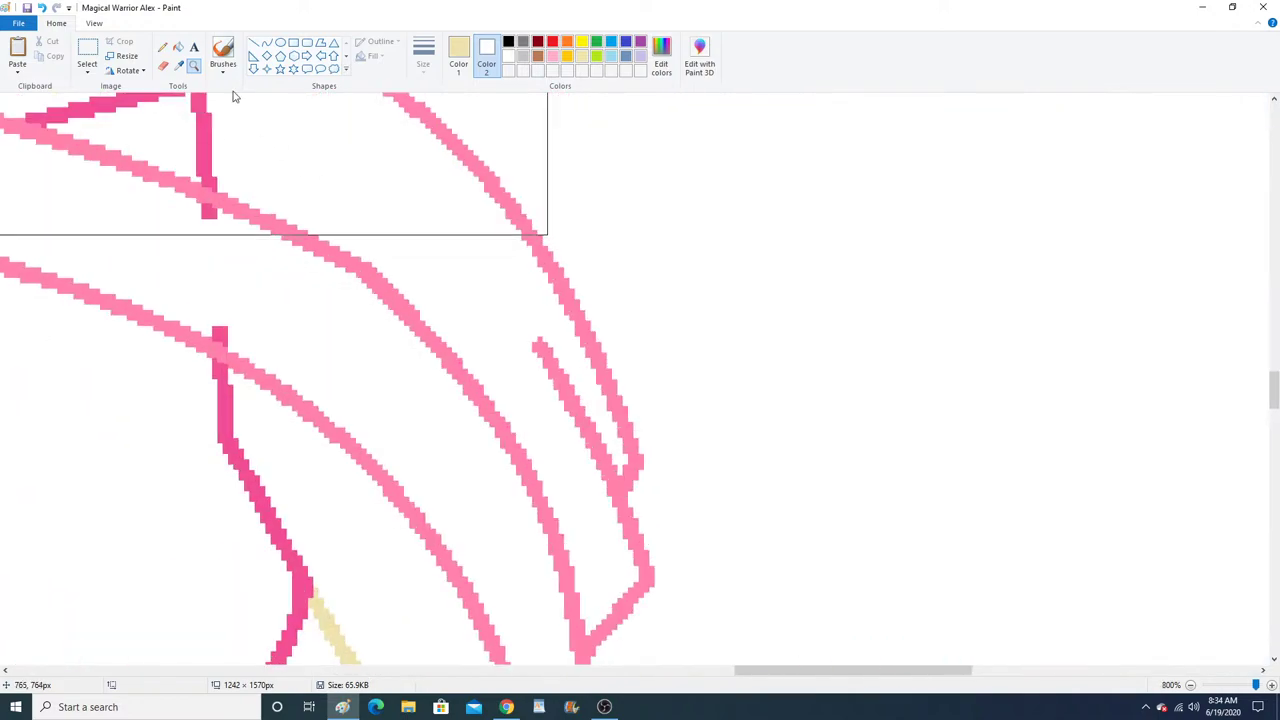
pyautogui.click(178, 47)
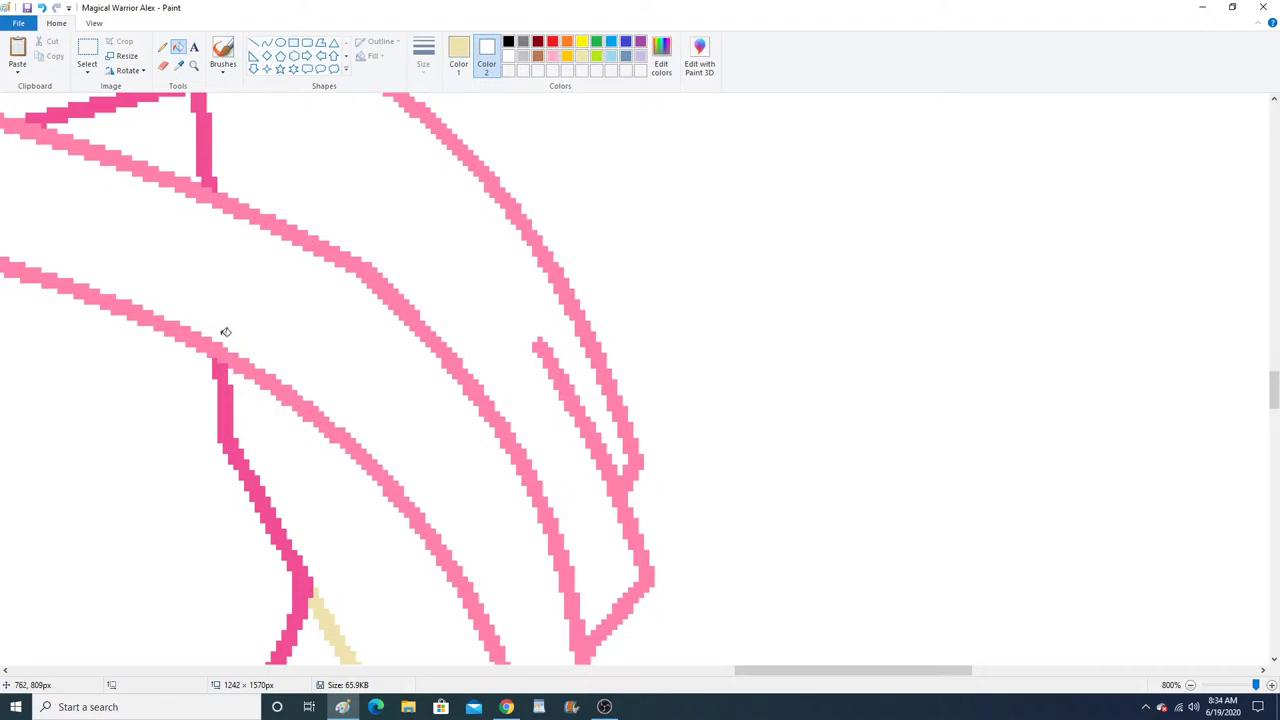
# Fill the shorts' left outline segment inside the skirt's overlay band with white to erase it.
pyautogui.scroll(-3, 297, 418)
pyautogui.moveTo(775, 670); pyautogui.dragTo(558, 673)
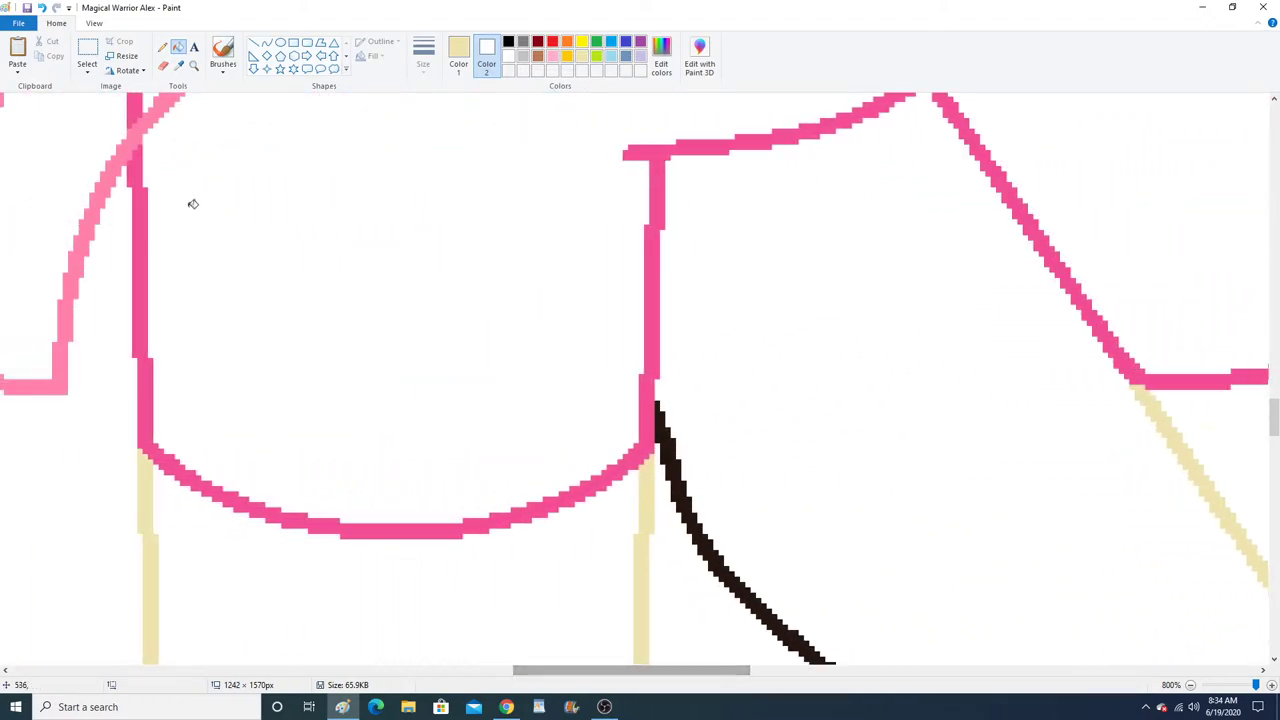
pyautogui.scroll(2, 197, 145)
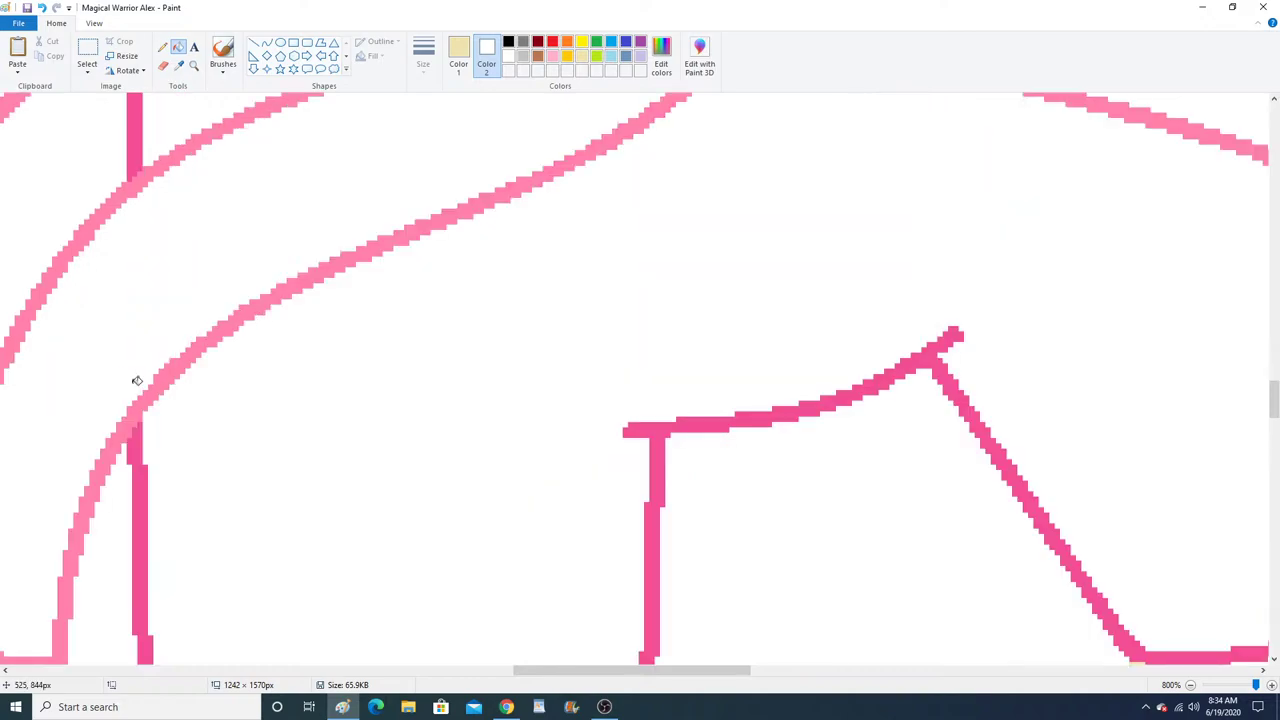
# Retouch both ends of the curved line between the shorts' legs into fine points with white and darker pink pencil pixels.
pyautogui.click(162, 47)
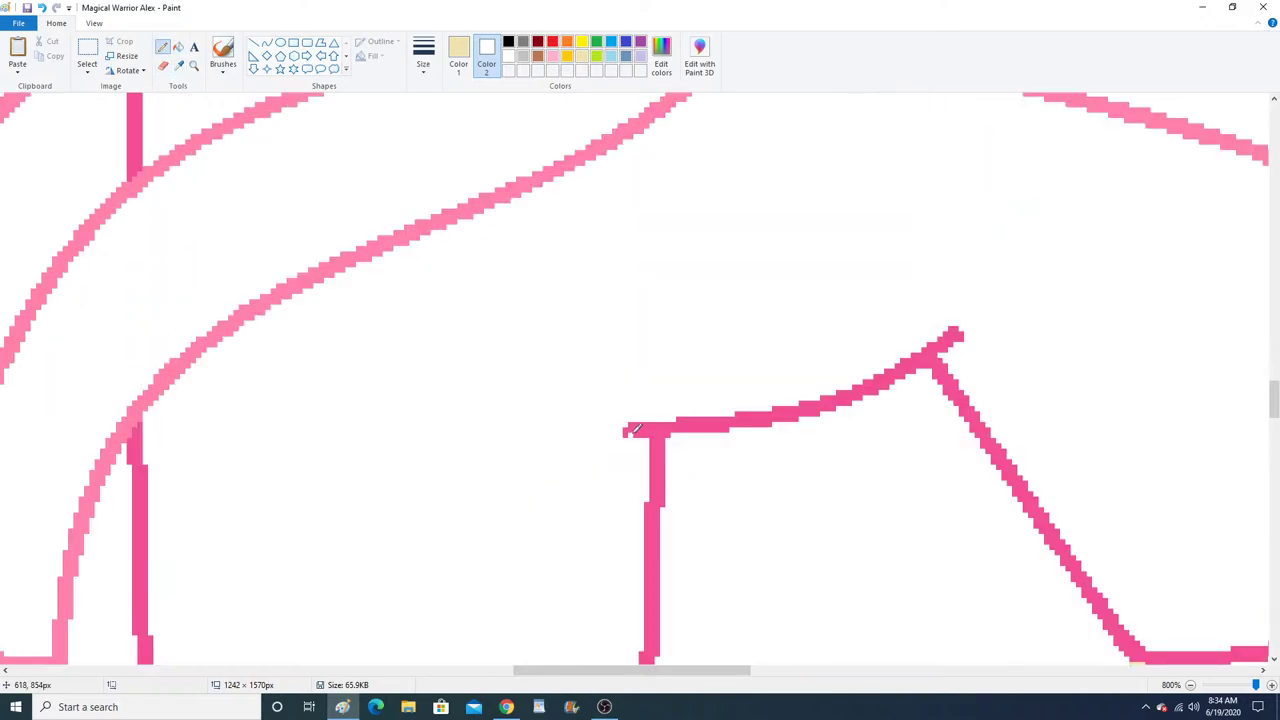
pyautogui.click(178, 65)
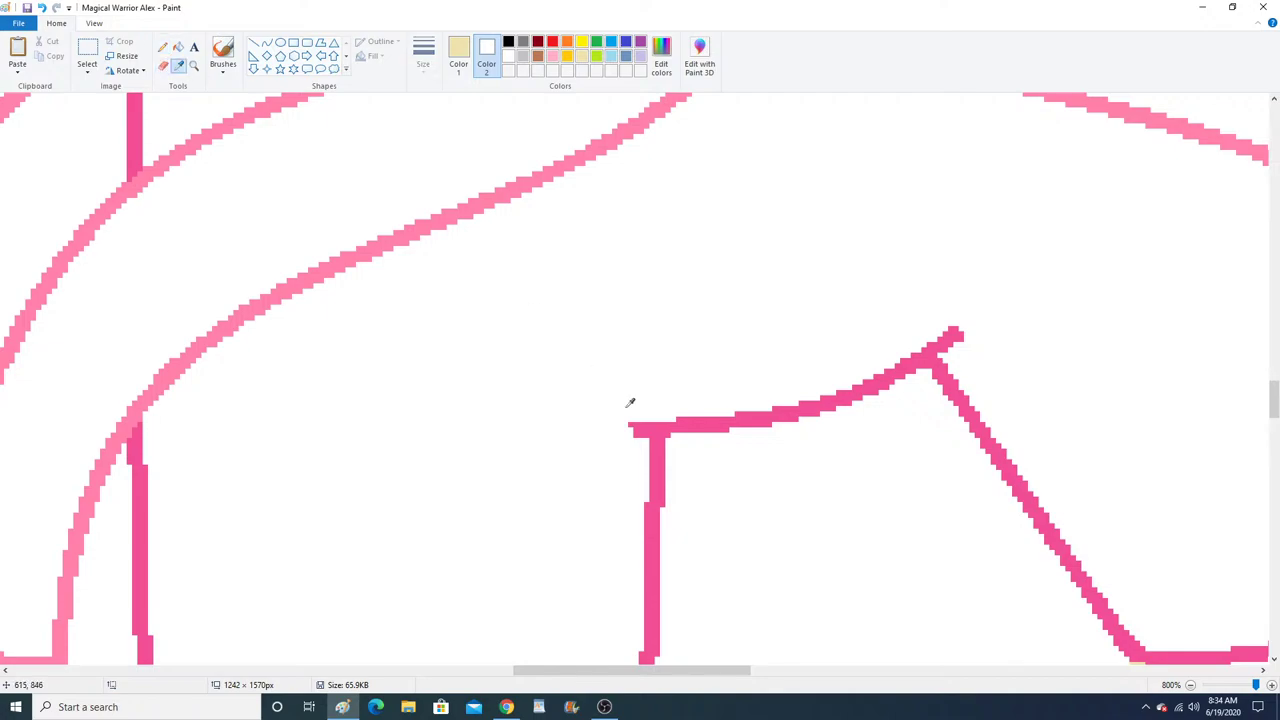
pyautogui.click(641, 428)
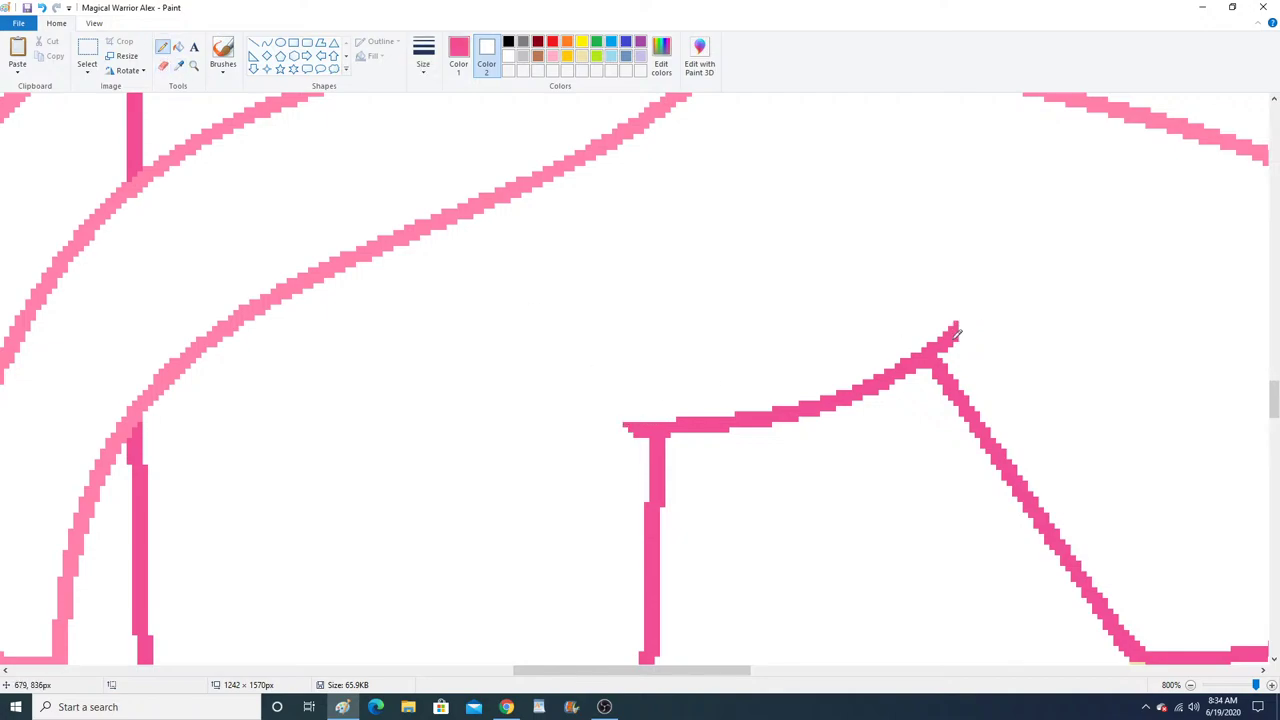
# Review the cleaned torso, skirt and shorts outlines at a reduced zoom.
pyautogui.click(194, 66)
pyautogui.rightClick(288, 257)
pyautogui.rightClick(288, 257)
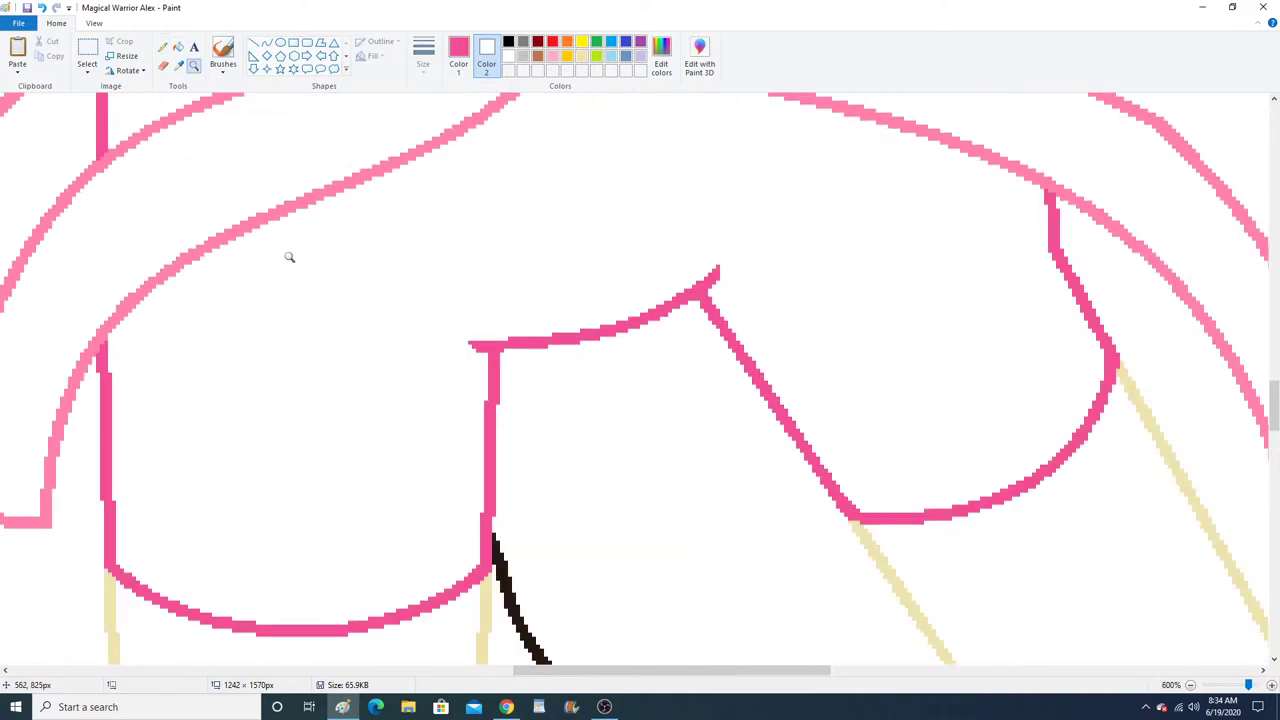
pyautogui.rightClick(287, 257)
pyautogui.rightClick(286, 257)
pyautogui.rightClick(285, 257)
pyautogui.rightClick(284, 257)
pyautogui.rightClick(283, 257)
pyautogui.scroll(5, 283, 257)
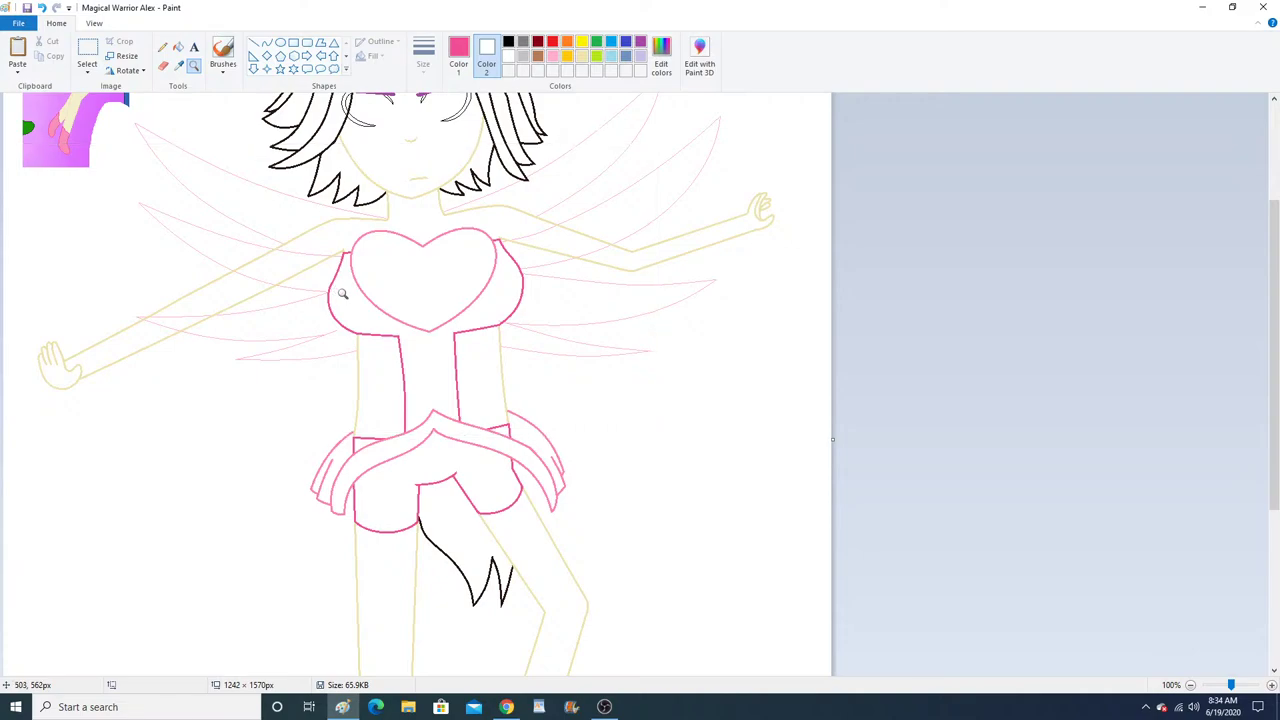
# Draw a light pink hem curve about 12 × 4 px from the skirt's left fold to the shorts' left outline and fill it solid.
pyautogui.click(505, 453)
pyautogui.click(505, 450)
pyautogui.scroll(4, 411, 380)
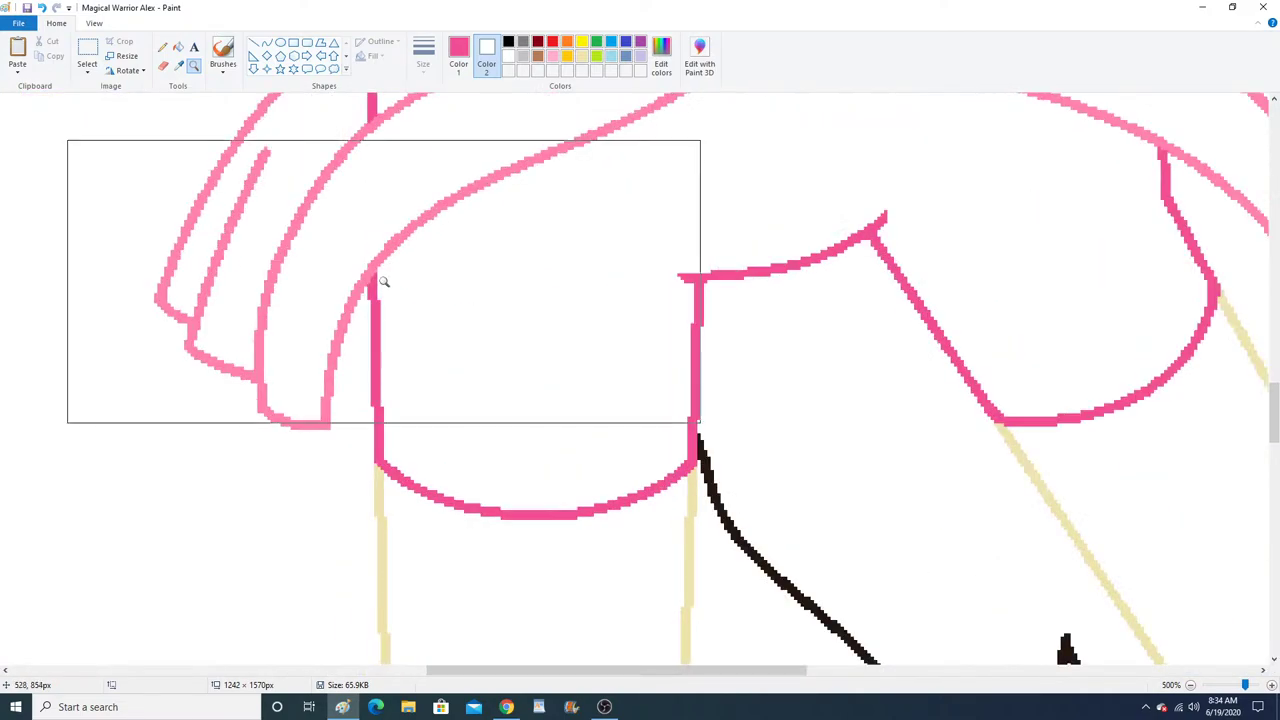
pyautogui.click(266, 42)
pyautogui.moveTo(288, 350); pyautogui.dragTo(338, 360)
pyautogui.click(314, 359)
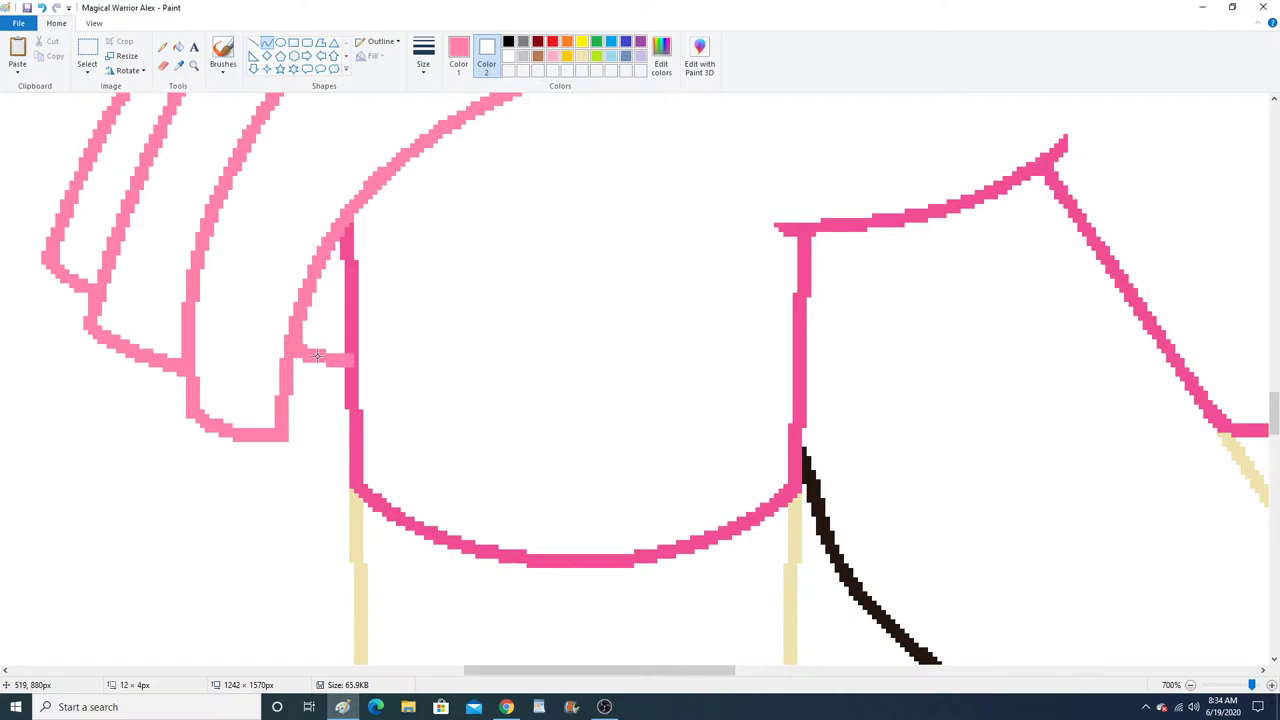
pyautogui.click(318, 357)
pyautogui.click(383, 41)
pyautogui.click(410, 107)
pyautogui.click(177, 47)
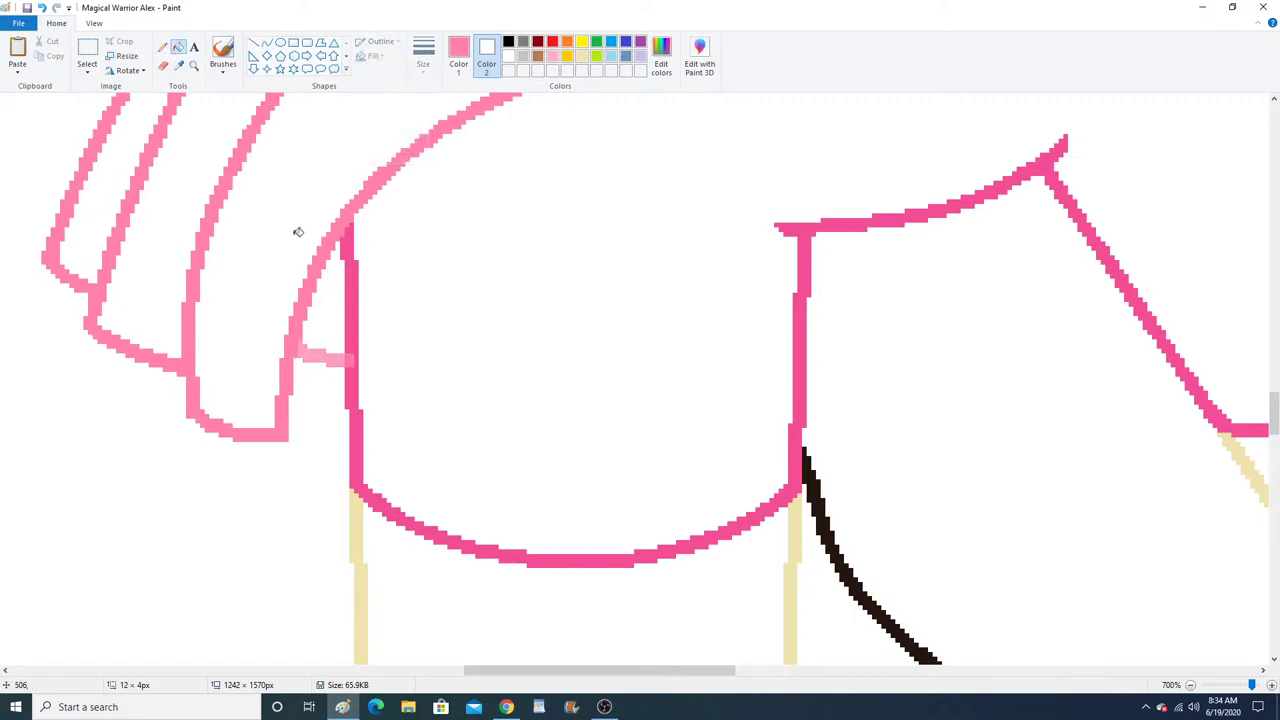
pyautogui.click(331, 356)
# Recolour the hem curve's overlap on the shorts' left outline in the sampled darker pink, and pick the skirt's light pink again.
pyautogui.click(179, 65)
pyautogui.click(357, 353)
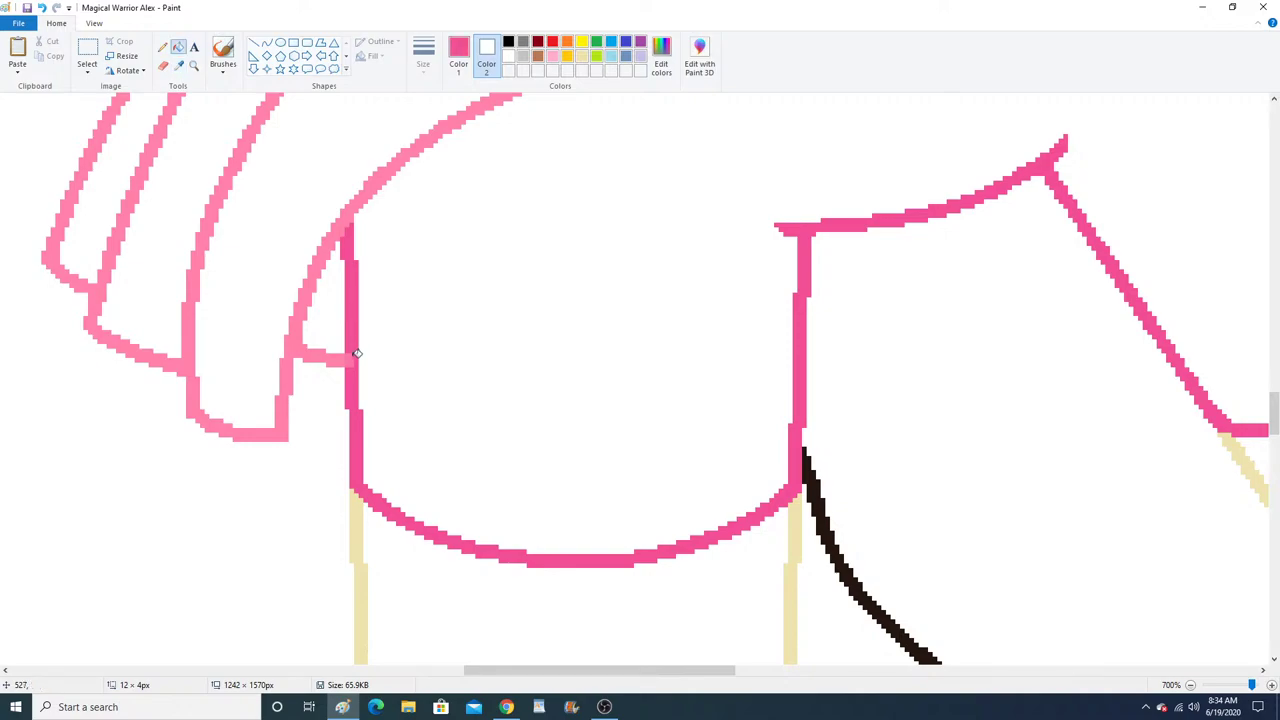
pyautogui.click(179, 65)
pyautogui.click(296, 336)
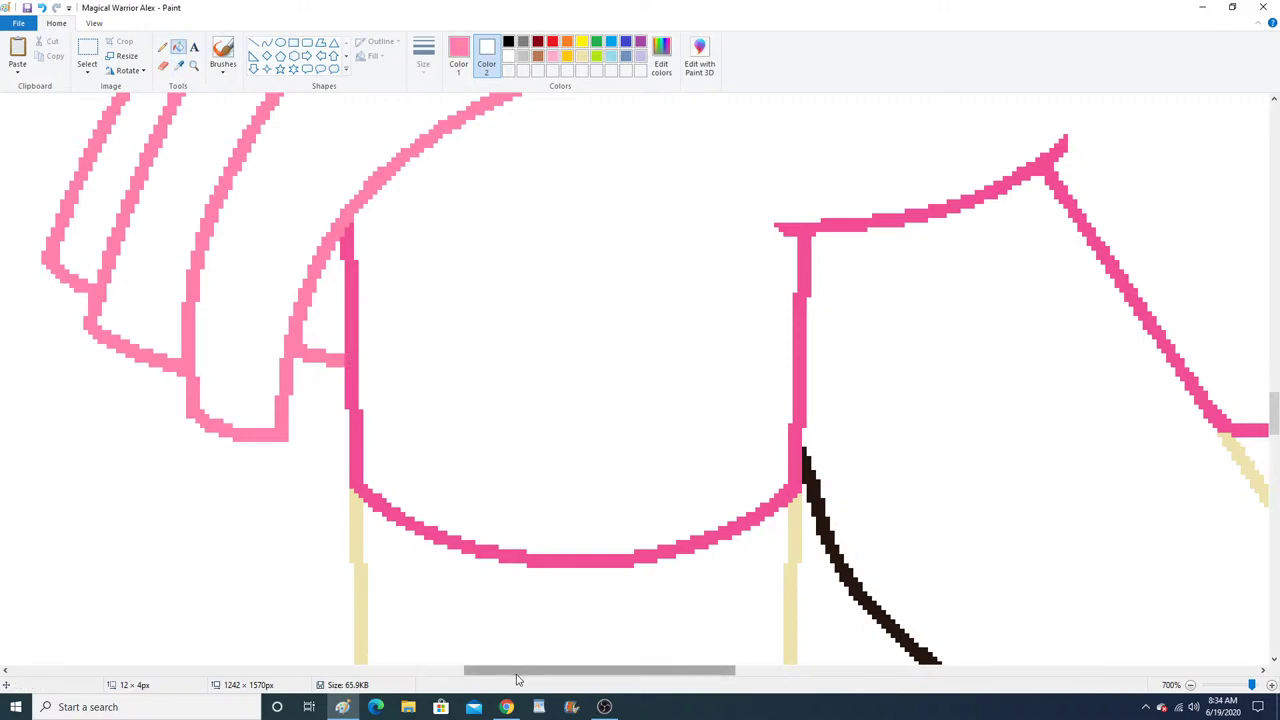
# Draw a light pink hem curve about 24 × 8 px from the shorts' outer right corner to the skirt's right fold.
pyautogui.moveTo(514, 671); pyautogui.dragTo(694, 620)
pyautogui.scroll(3, 694, 620)
pyautogui.click(266, 42)
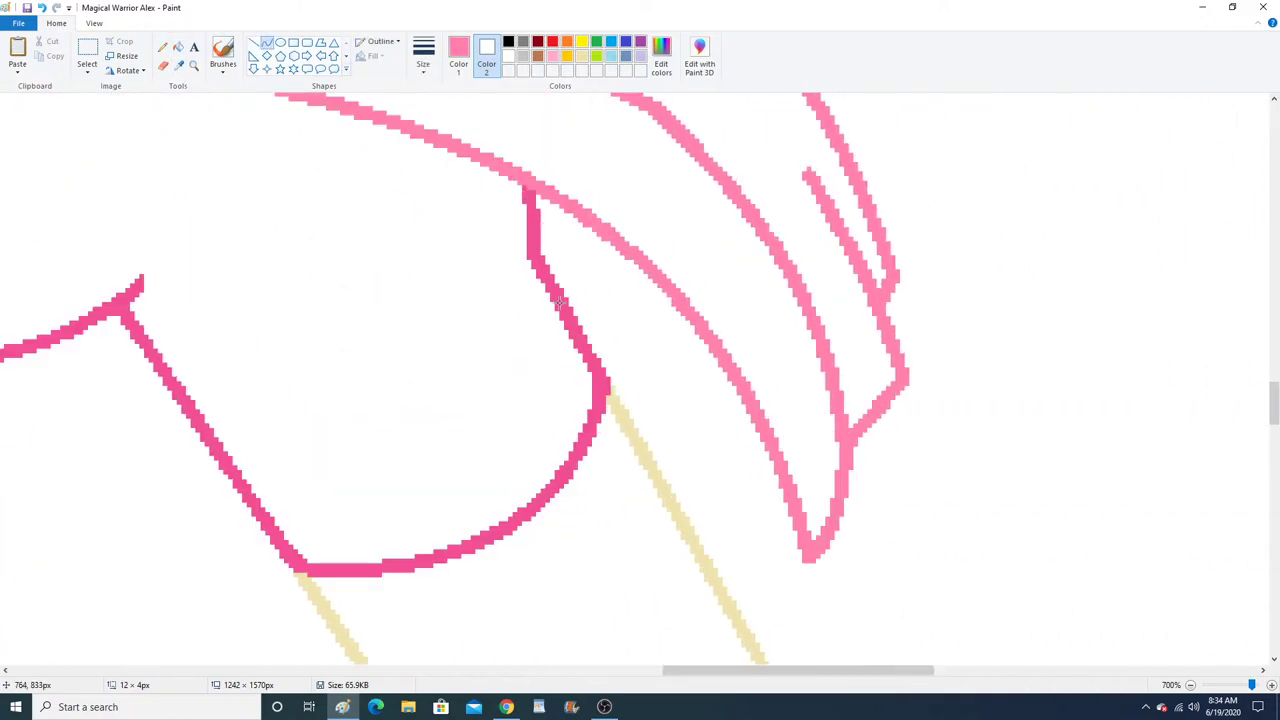
pyautogui.moveTo(603, 383); pyautogui.dragTo(708, 352)
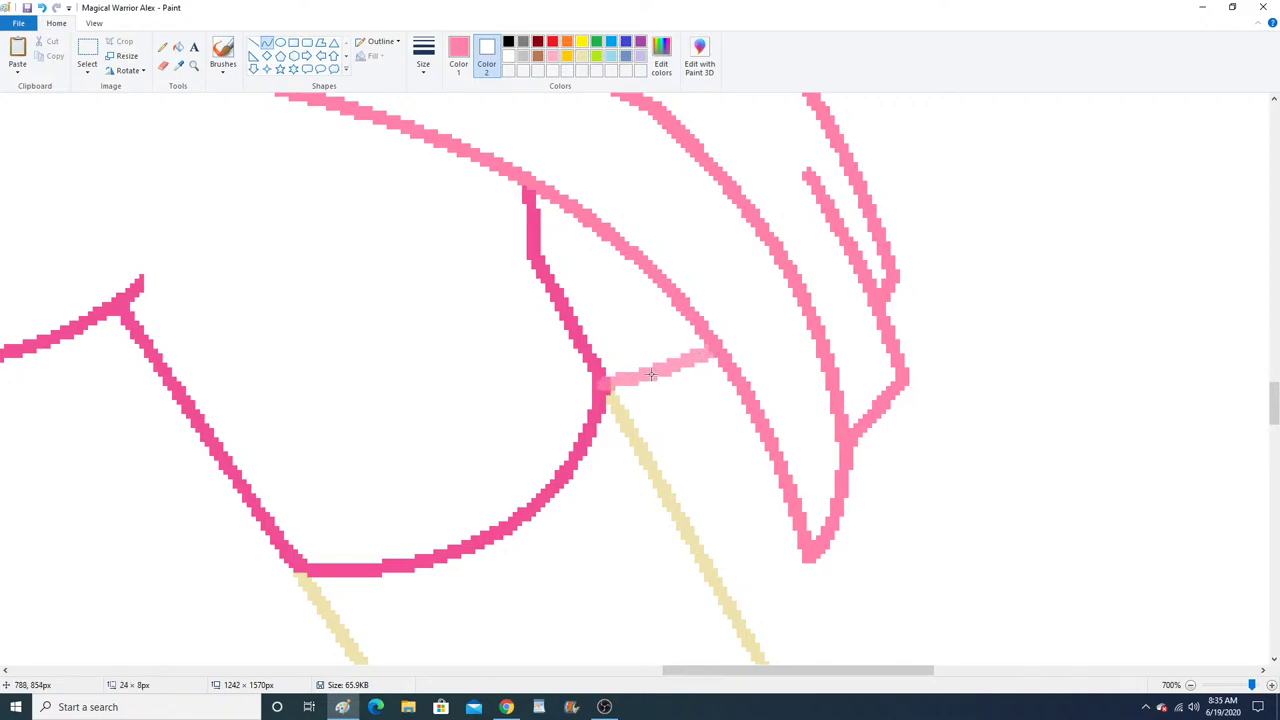
pyautogui.click(178, 47)
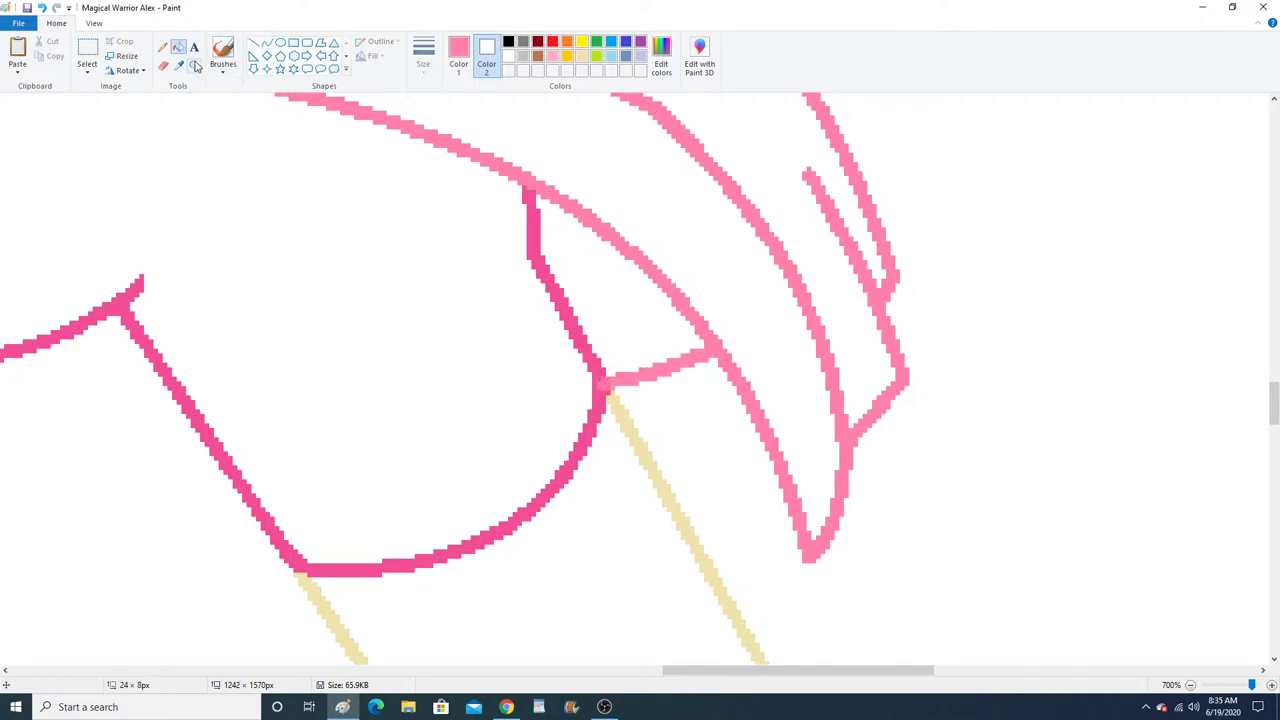
# Recolour the new hem curve's overlap on the shorts' right outline in the sampled darker pink.
pyautogui.click(180, 66)
pyautogui.click(600, 360)
pyautogui.click(605, 382)
# Try to recolour the hem curve's end beside the right leg in the leg's sampled cream, and undo the fill.
pyautogui.click(194, 65)
pyautogui.click(494, 394)
pyautogui.click(180, 66)
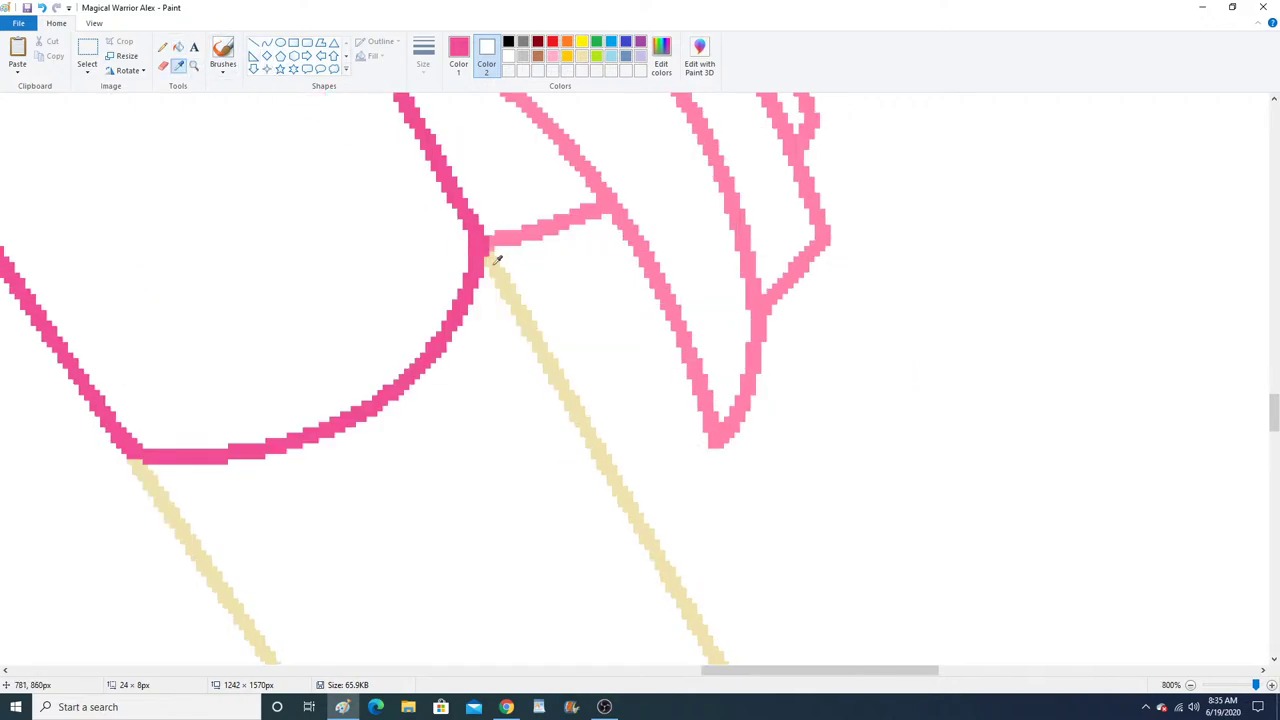
pyautogui.click(496, 259)
pyautogui.click(497, 245)
pyautogui.click(41, 7)
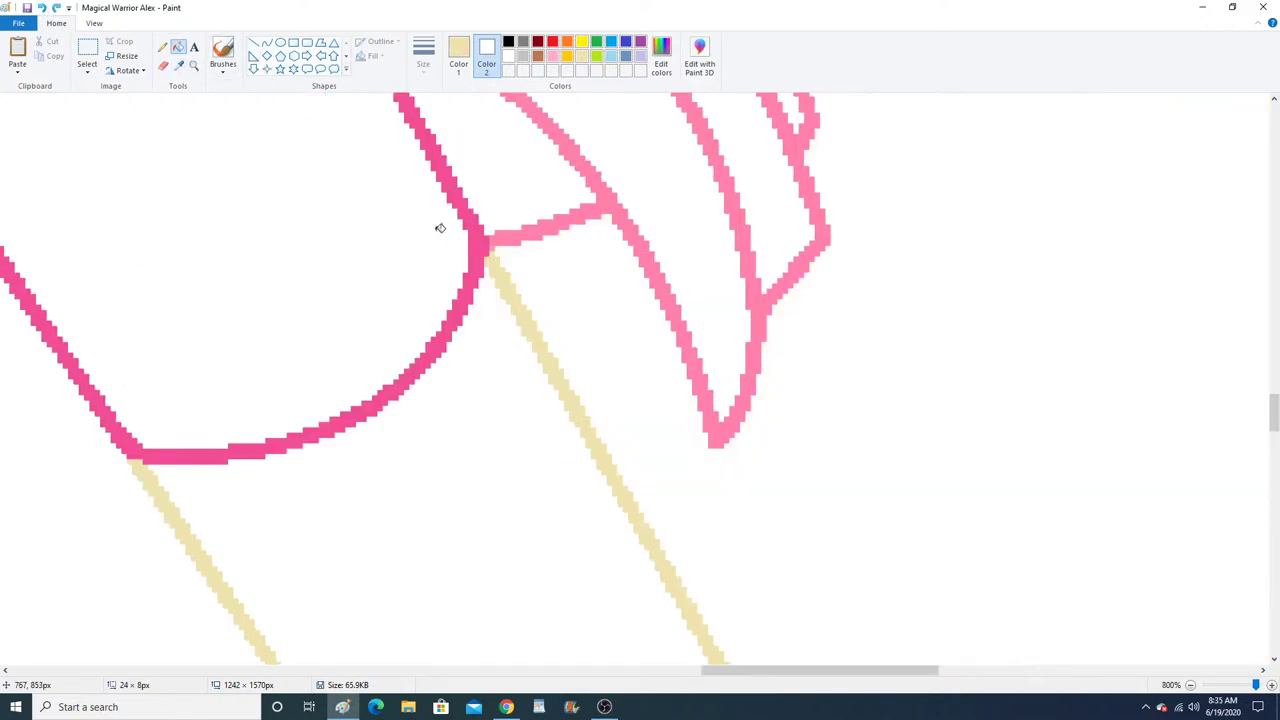
# Switch to Chrome, pause the Vexento - Masked Raver video on YouTube, and return to the Paint drawing.
pyautogui.click(506, 707)
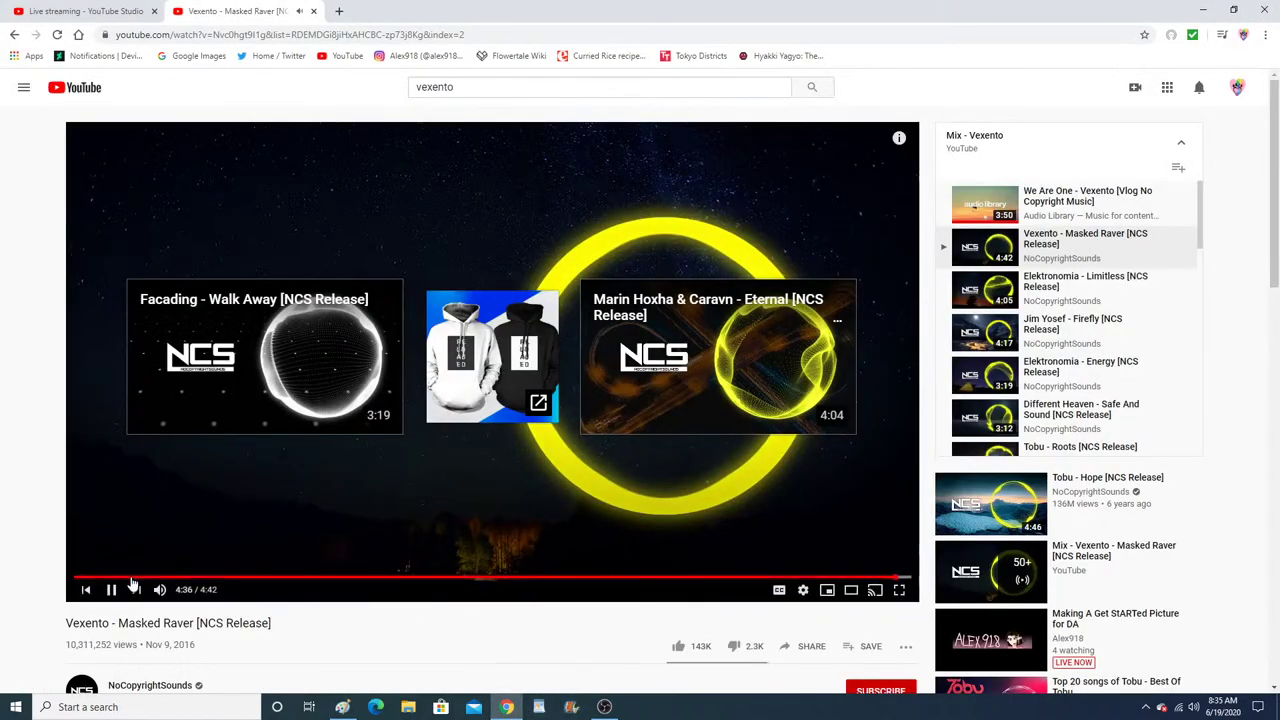
pyautogui.click(113, 592)
pyautogui.click(342, 707)
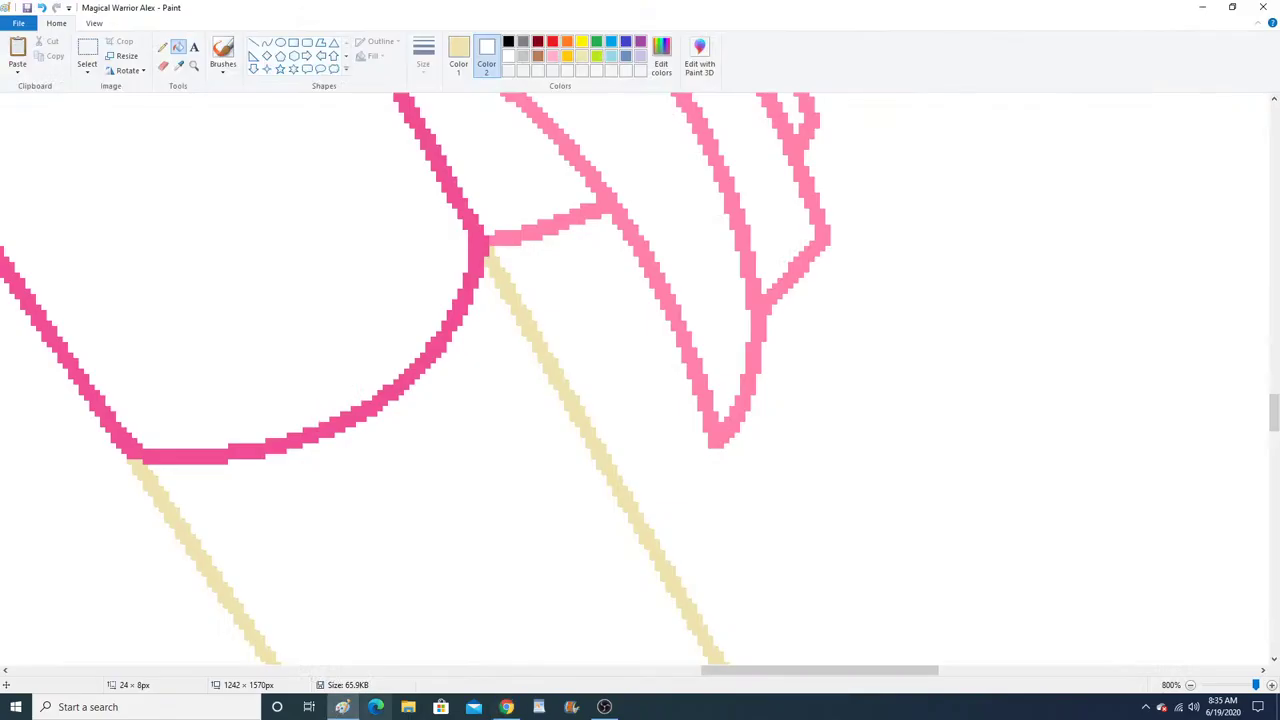
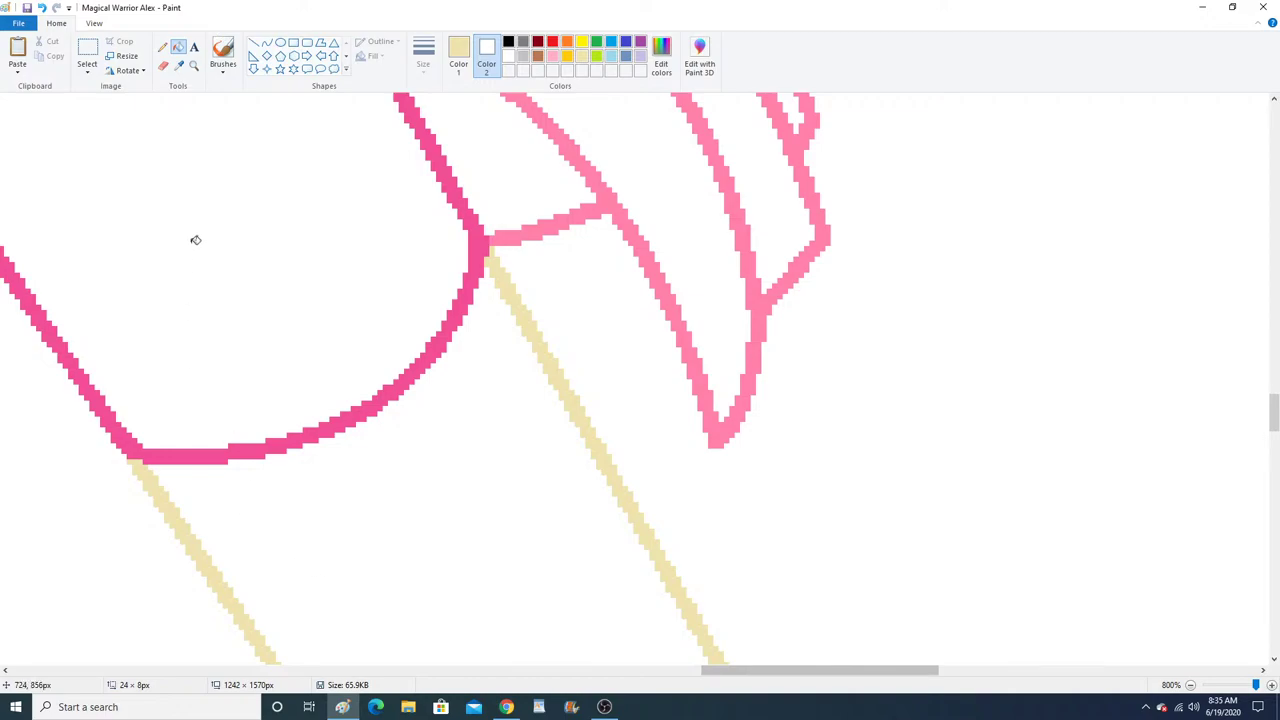
# Retouch the right hem curve's join with the shorts' outline using pencil pixels in the sampled light pink.
pyautogui.click(180, 66)
pyautogui.click(552, 222)
pyautogui.click(165, 49)
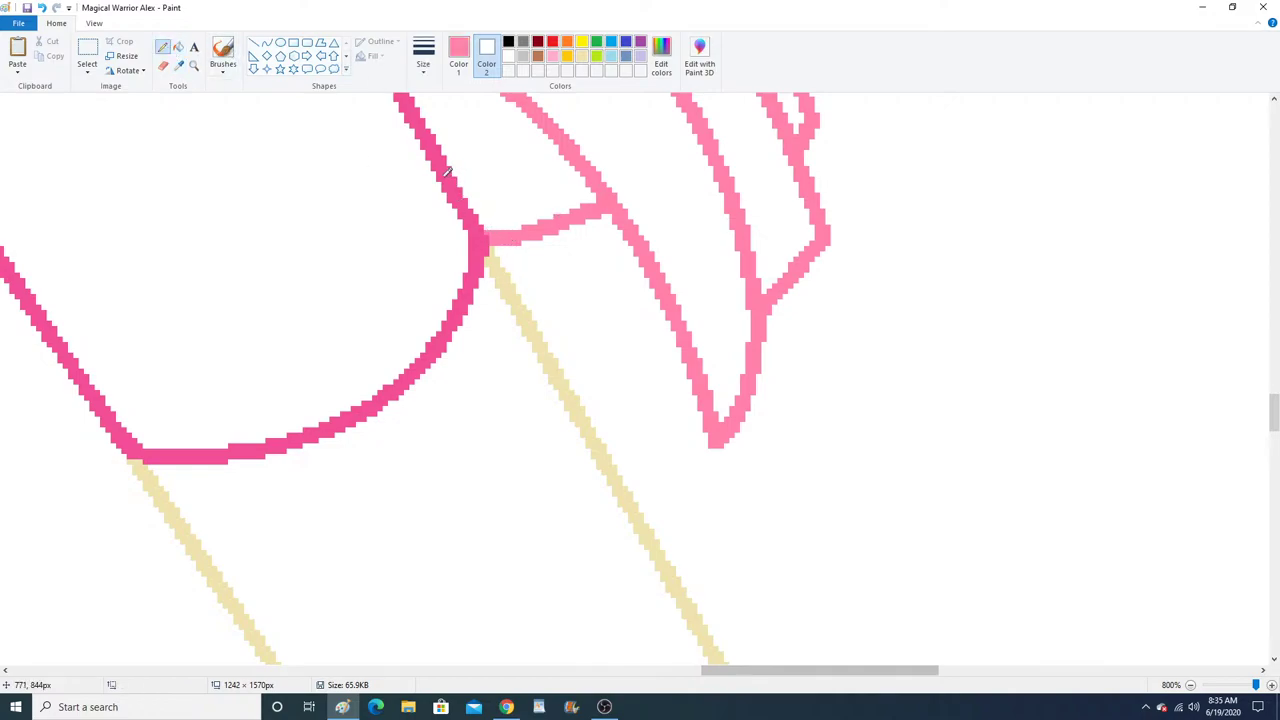
# Erase the left eyebrow tip and eyelash section outside the front hair strand by merging them in sampled black and filling them white.
pyautogui.click(194, 66)
pyautogui.rightClick(363, 349)
pyautogui.rightClick(366, 347)
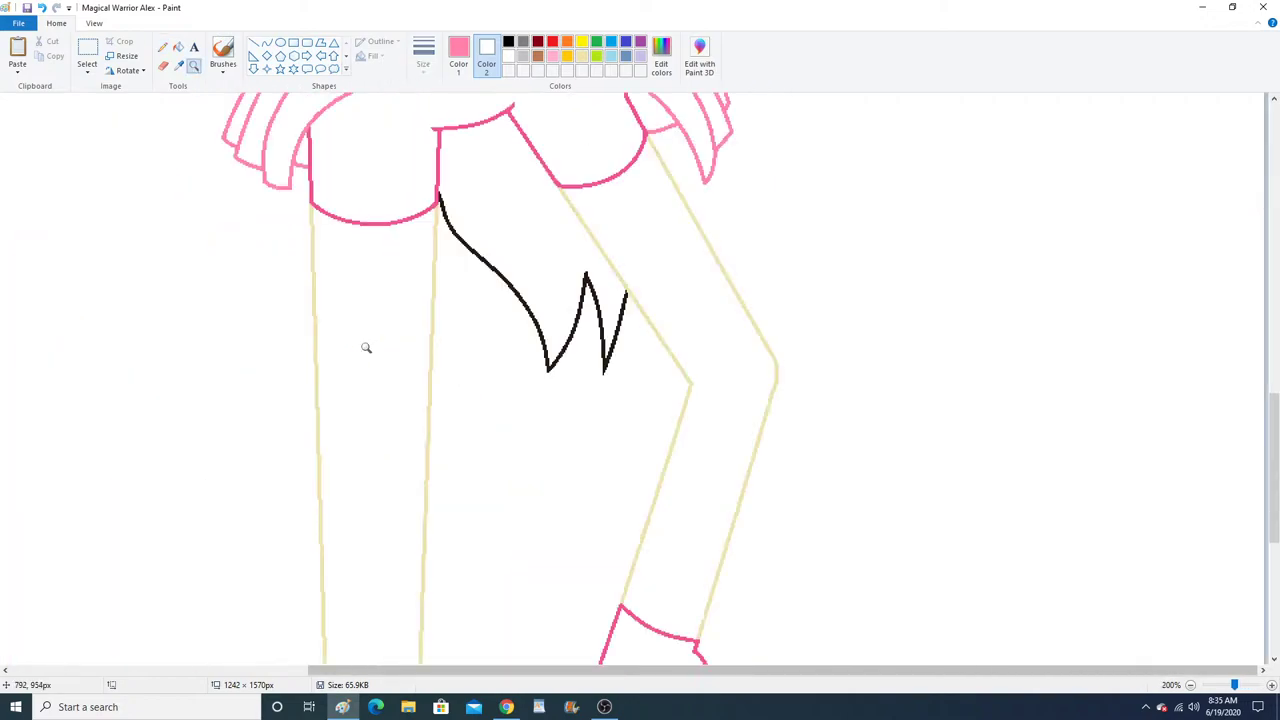
pyautogui.rightClick(366, 347)
pyautogui.scroll(3, 370, 345)
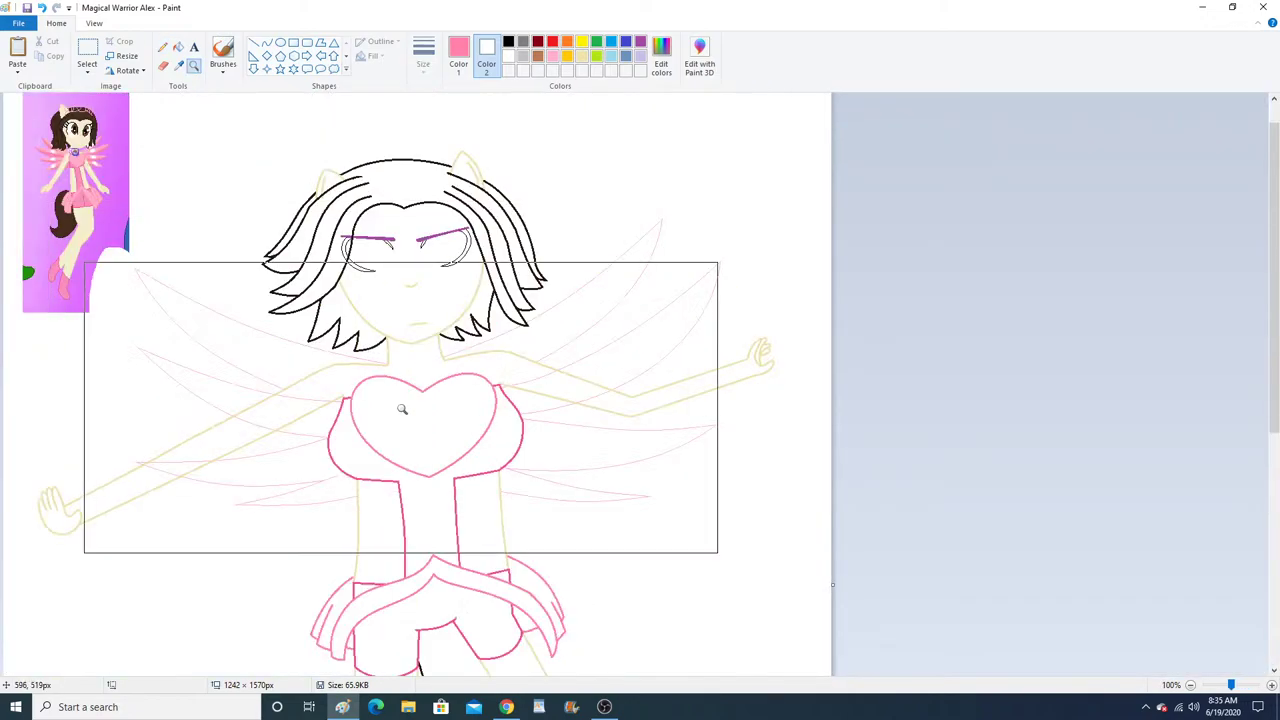
pyautogui.click(381, 323)
pyautogui.click(508, 297)
pyautogui.click(508, 297)
pyautogui.click(443, 246)
pyautogui.click(443, 246)
pyautogui.click(420, 236)
pyautogui.click(396, 226)
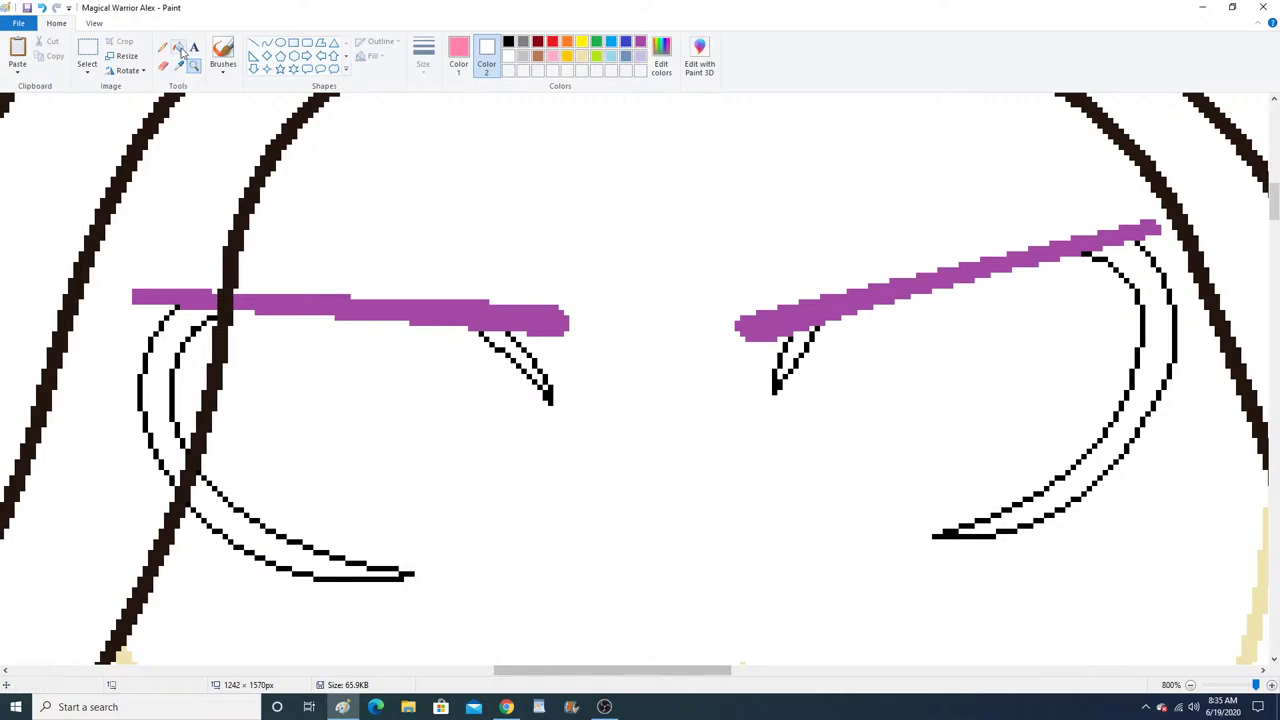
pyautogui.click(179, 48)
pyautogui.rightClick(188, 296)
pyautogui.click(48, 9)
pyautogui.click(179, 64)
pyautogui.click(151, 336)
pyautogui.click(166, 334)
pyautogui.click(194, 298)
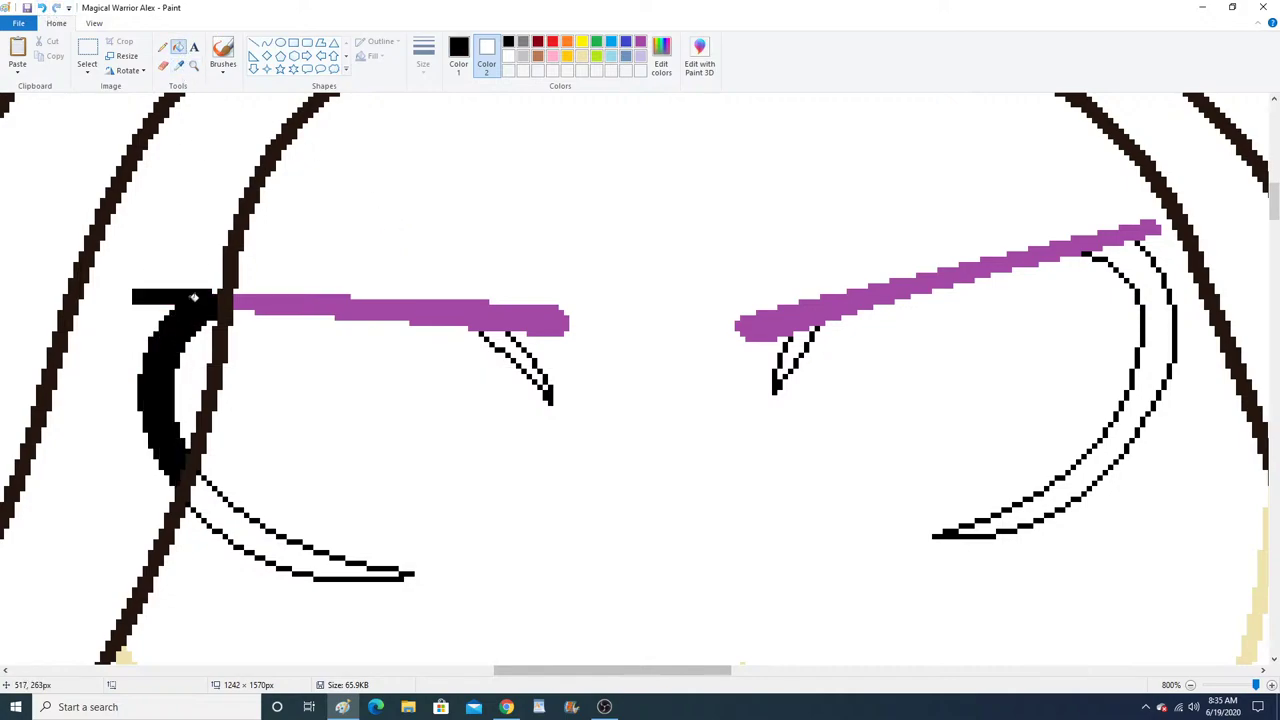
pyautogui.rightClick(196, 298)
# Fill the remaining hollow eyelash outlines of both eyes solid black.
pyautogui.click(528, 347)
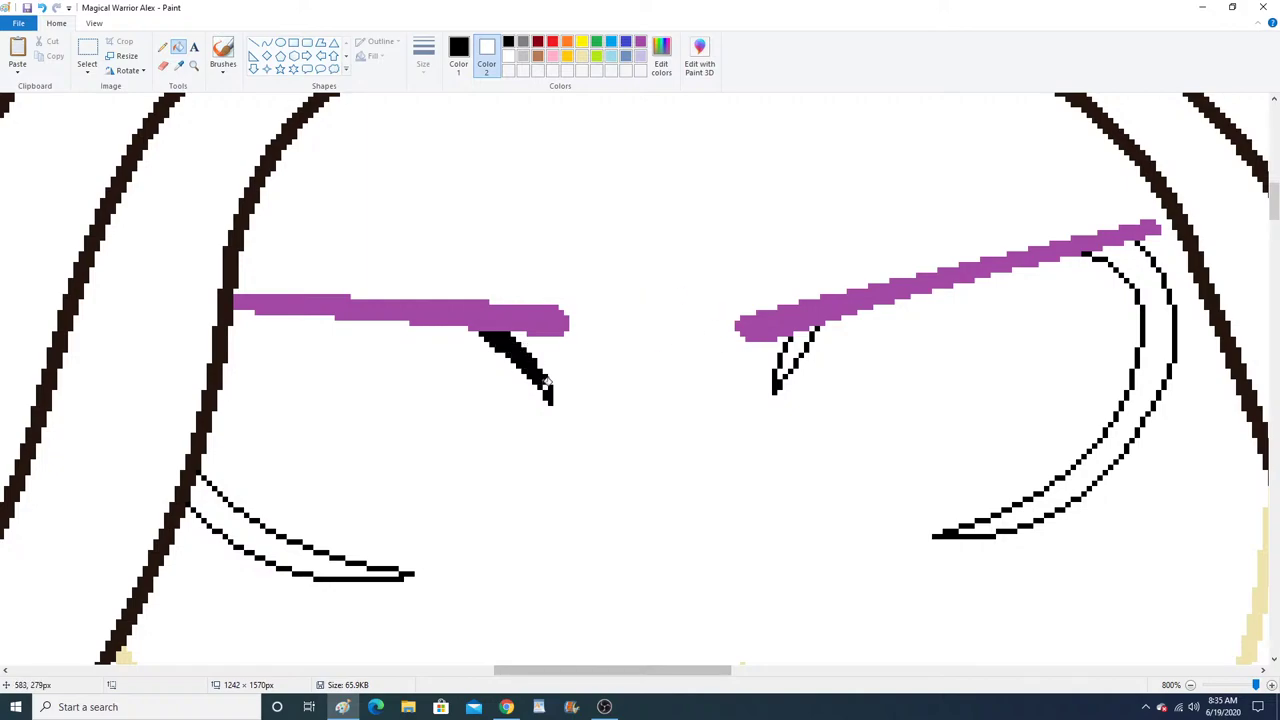
pyautogui.click(322, 558)
pyautogui.click(796, 340)
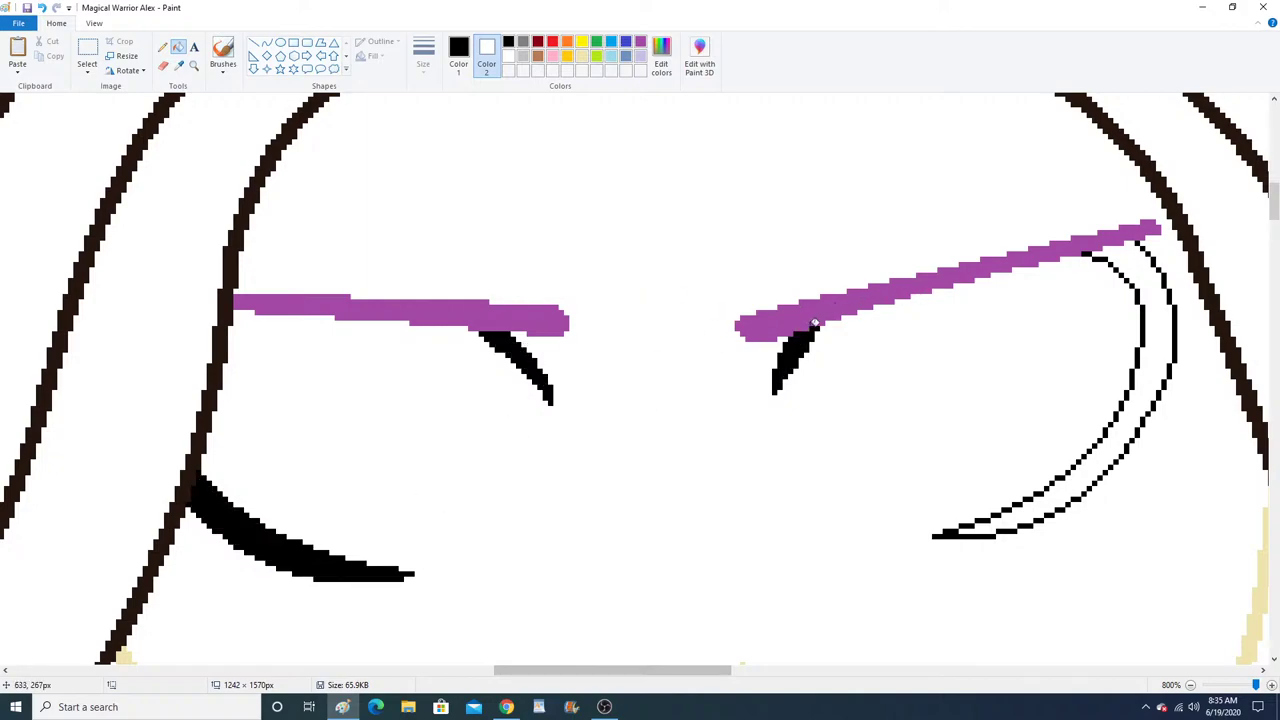
pyautogui.click(1150, 316)
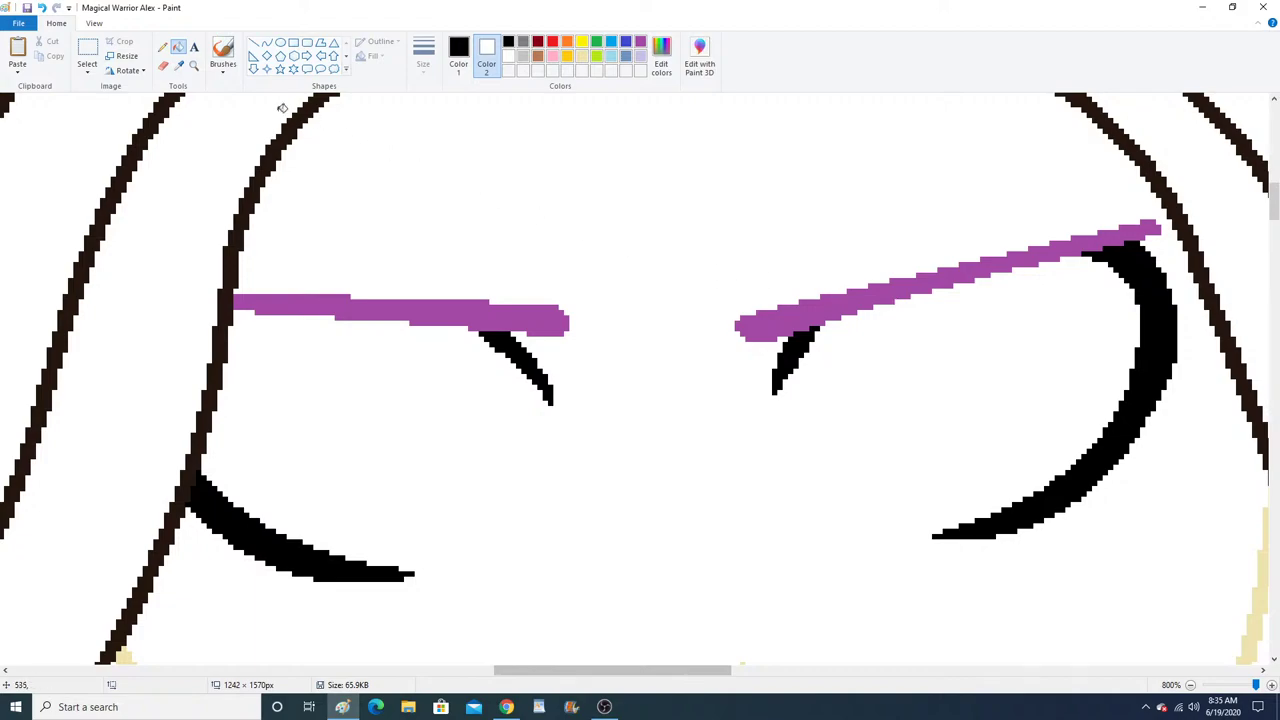
# Fill the left upper arm, shoulders and neck with the sampled wing pink so the wing lines crossing them merge into the fill.
pyautogui.click(194, 64)
pyautogui.rightClick(294, 329)
pyautogui.rightClick(294, 329)
pyautogui.rightClick(296, 330)
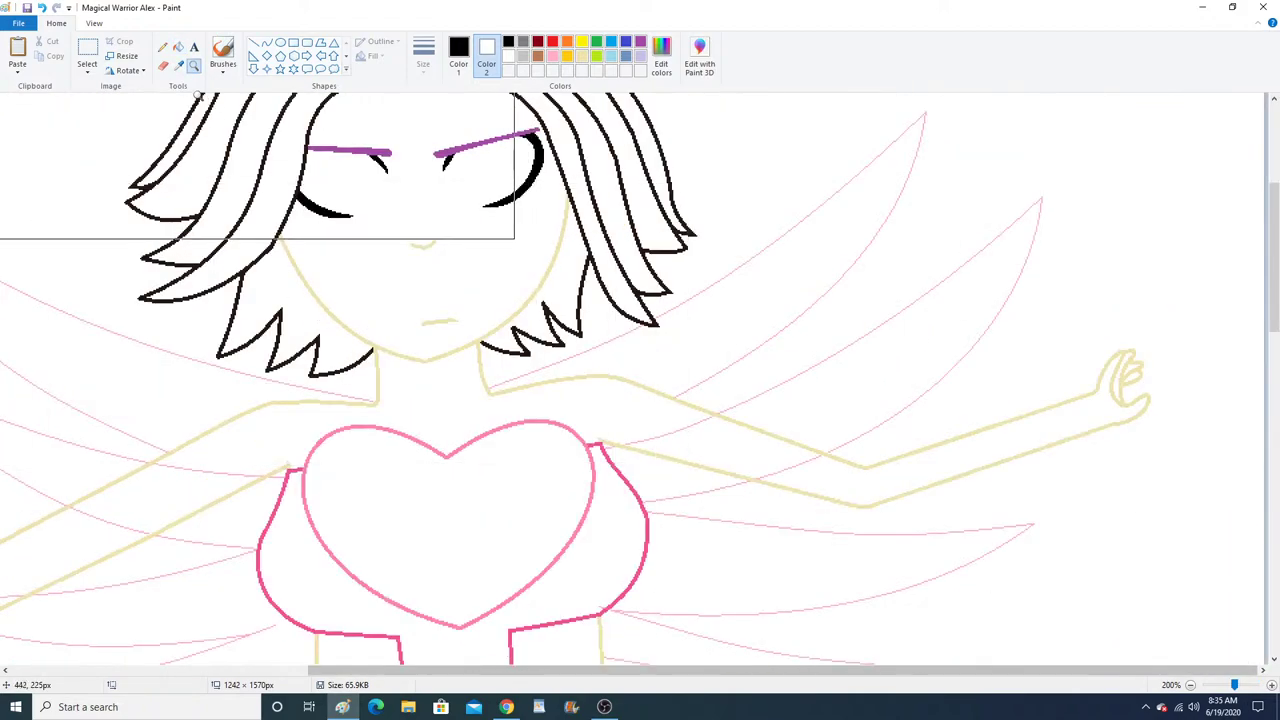
pyautogui.click(362, 404)
pyautogui.click(341, 346)
pyautogui.click(346, 325)
pyautogui.click(356, 280)
pyautogui.click(356, 262)
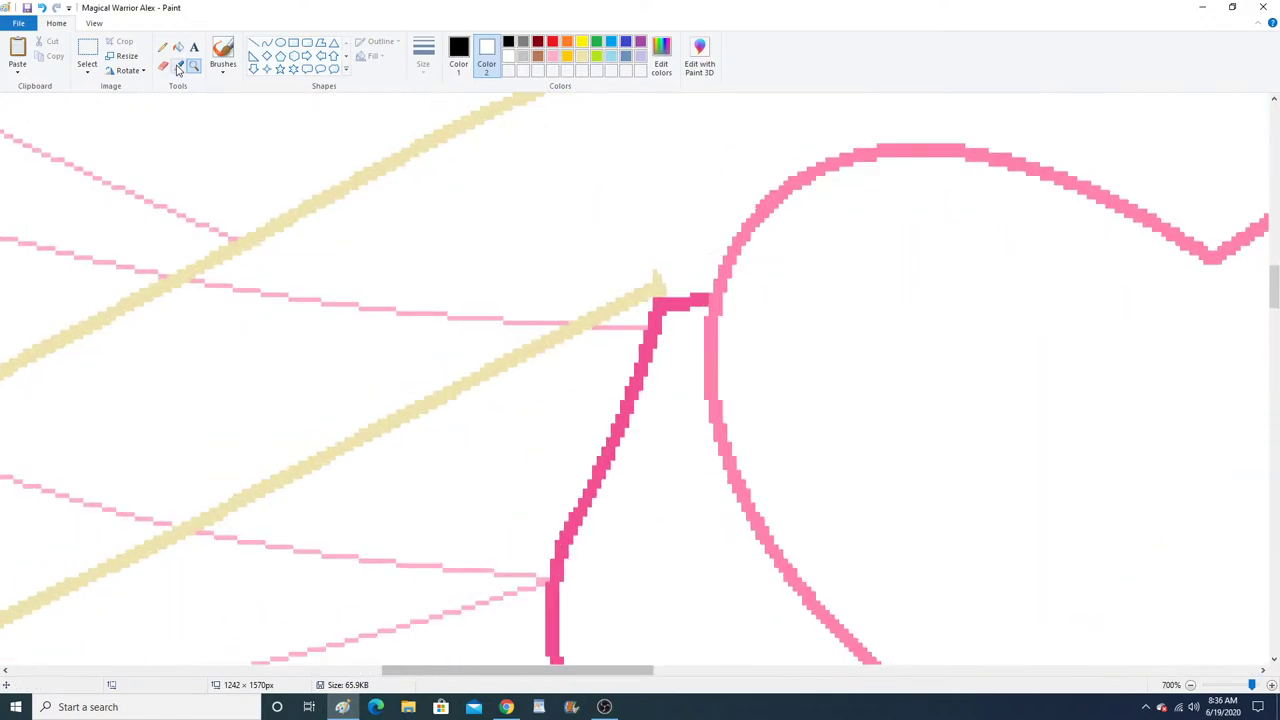
pyautogui.click(178, 66)
pyautogui.click(355, 306)
pyautogui.click(354, 326)
pyautogui.click(351, 183)
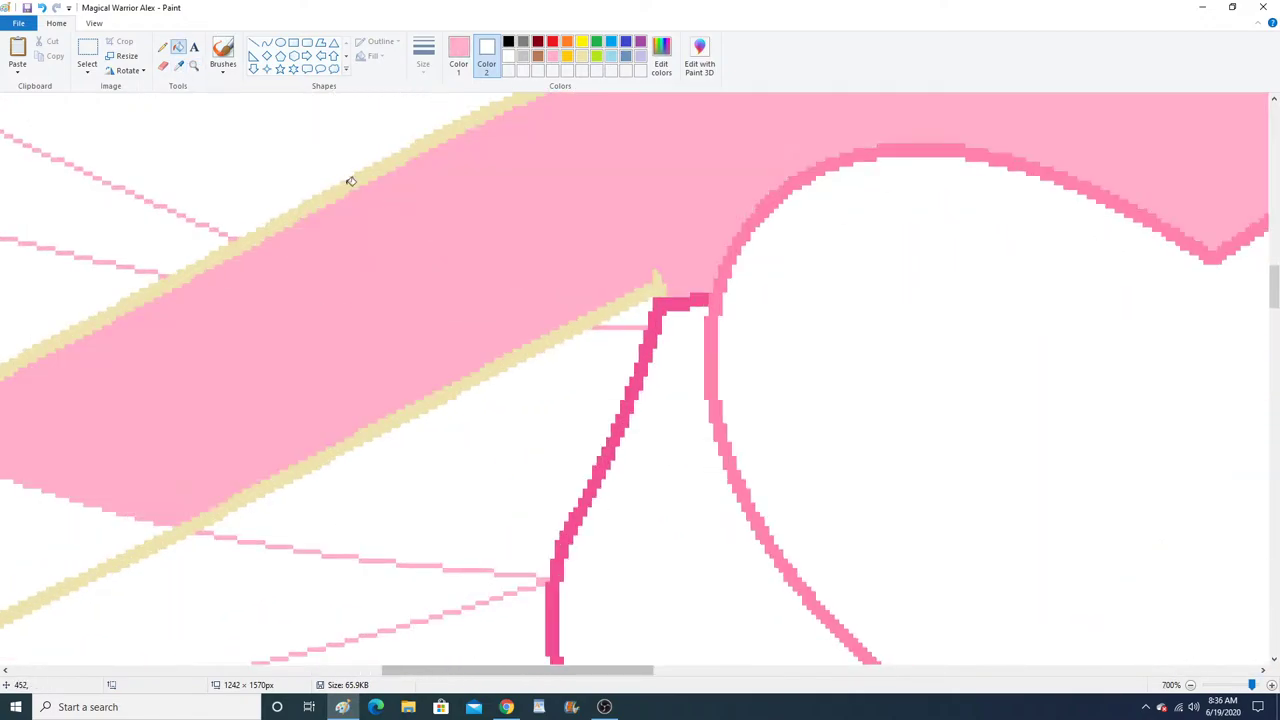
# Extend the pink fill along the right arm and fill the merged area white to erase the wing lines inside it.
pyautogui.click(194, 66)
pyautogui.rightClick(312, 281)
pyautogui.rightClick(312, 281)
pyautogui.rightClick(312, 281)
pyautogui.rightClick(312, 281)
pyautogui.rightClick(312, 281)
pyautogui.click(598, 304)
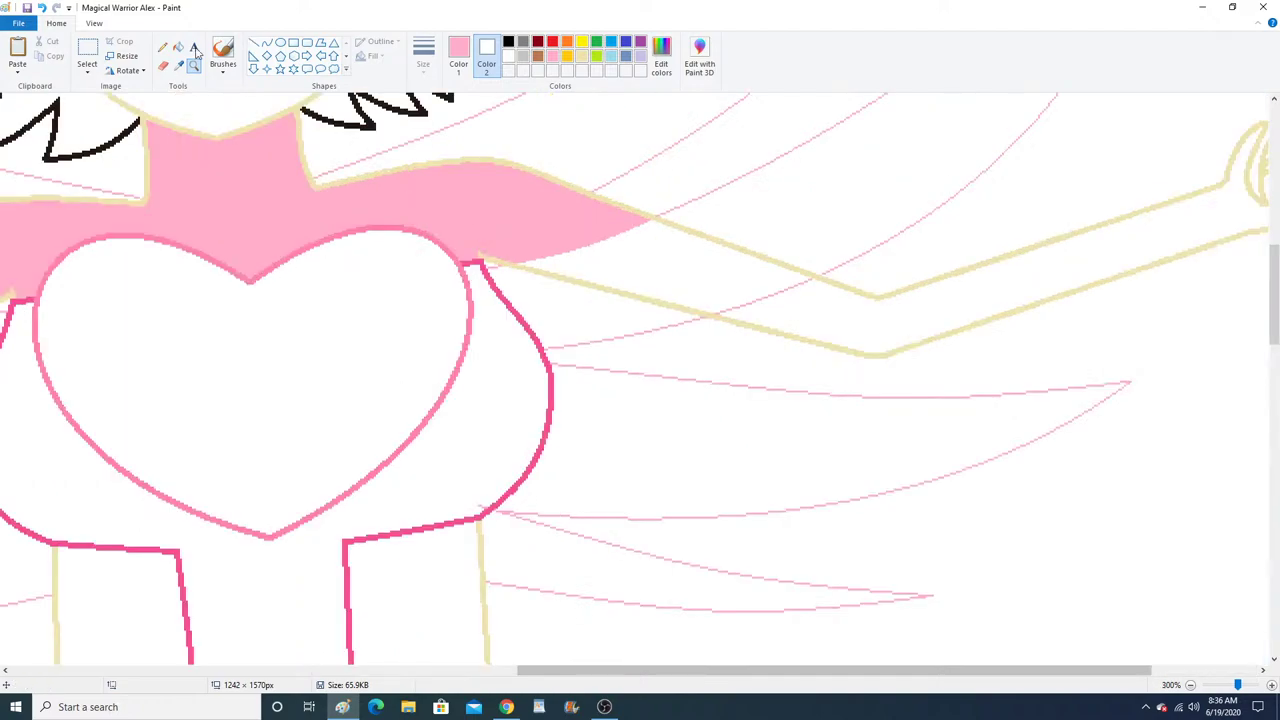
pyautogui.click(178, 47)
pyautogui.click(585, 258)
pyautogui.rightClick(562, 226)
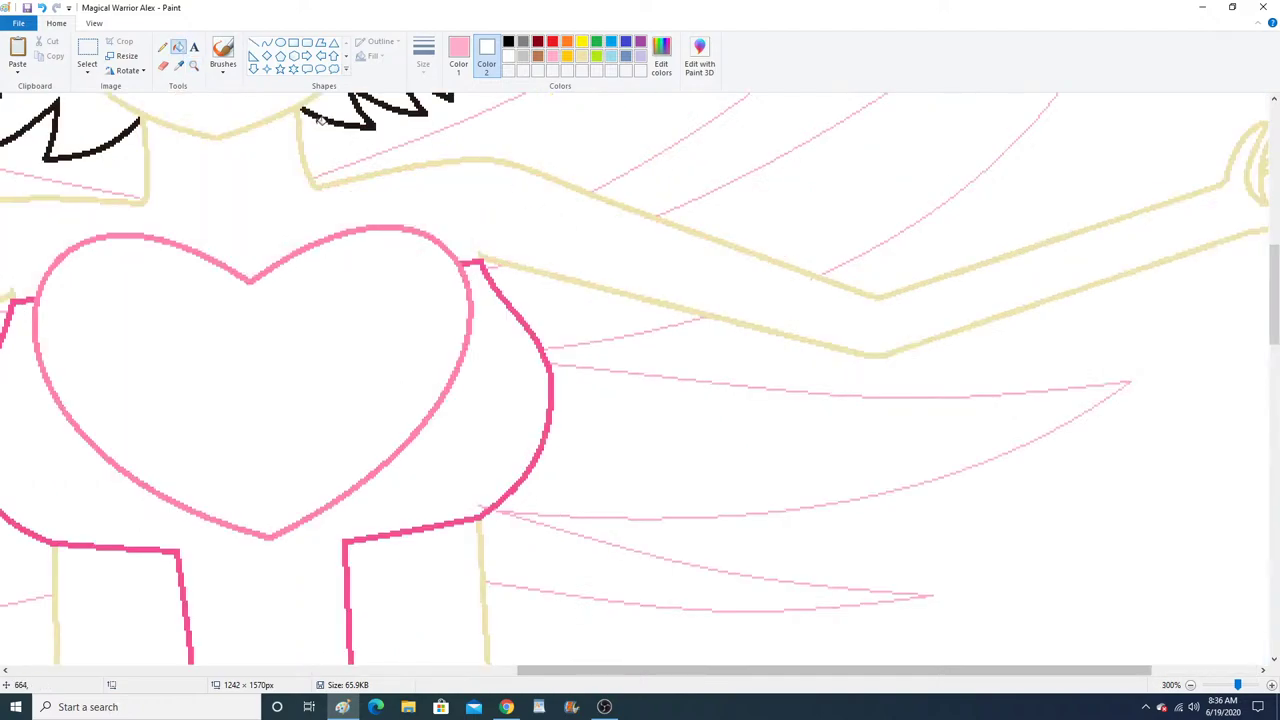
# Erase the wing line crossing the left forearm by filling it white.
pyautogui.click(194, 66)
pyautogui.rightClick(309, 309)
pyautogui.click(309, 309)
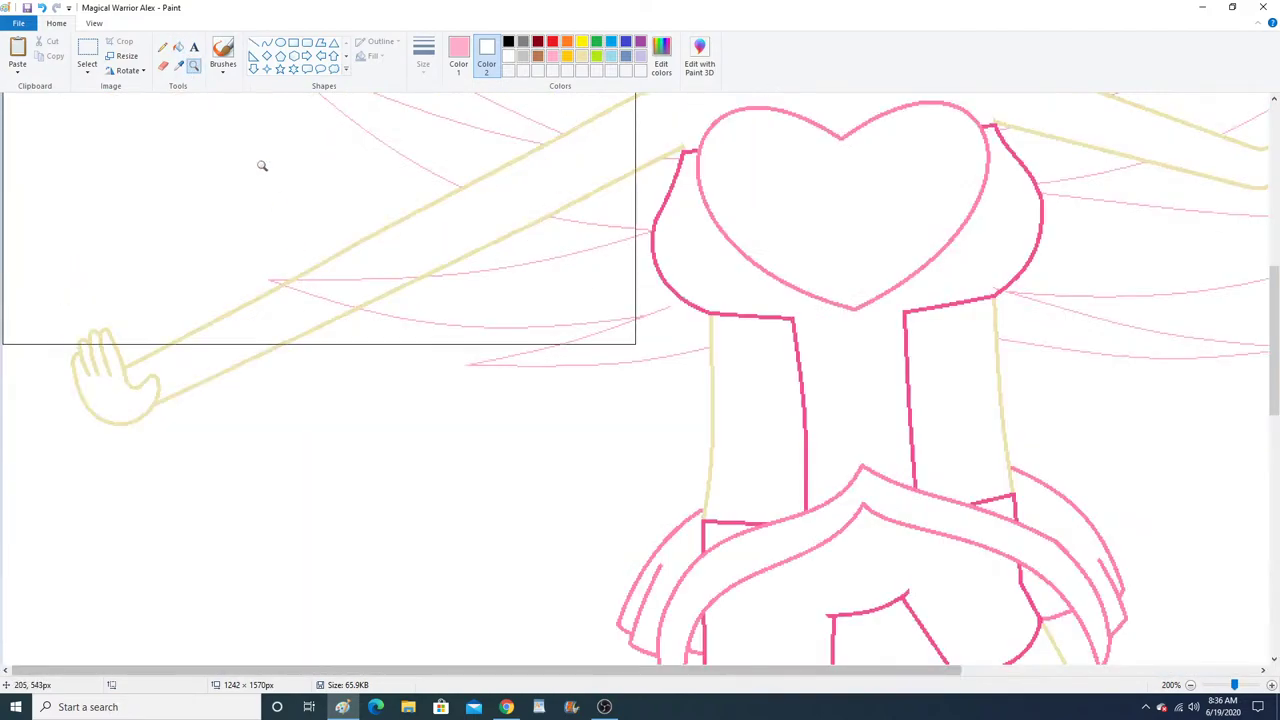
pyautogui.click(178, 47)
pyautogui.rightClick(361, 283)
# Clear the stray wing line end inside the bodice's lower right corner with the fill tool.
pyautogui.scroll(3, 420, 419)
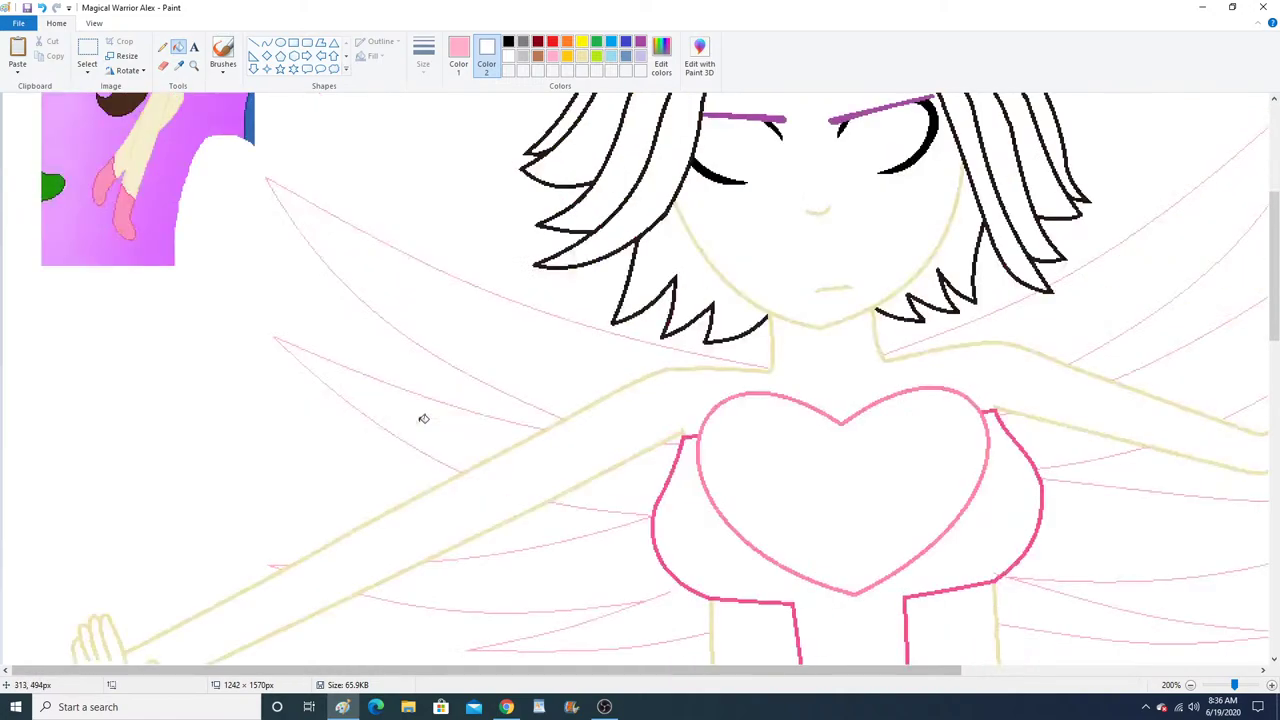
pyautogui.click(194, 66)
pyautogui.rightClick(540, 232)
pyautogui.click(555, 321)
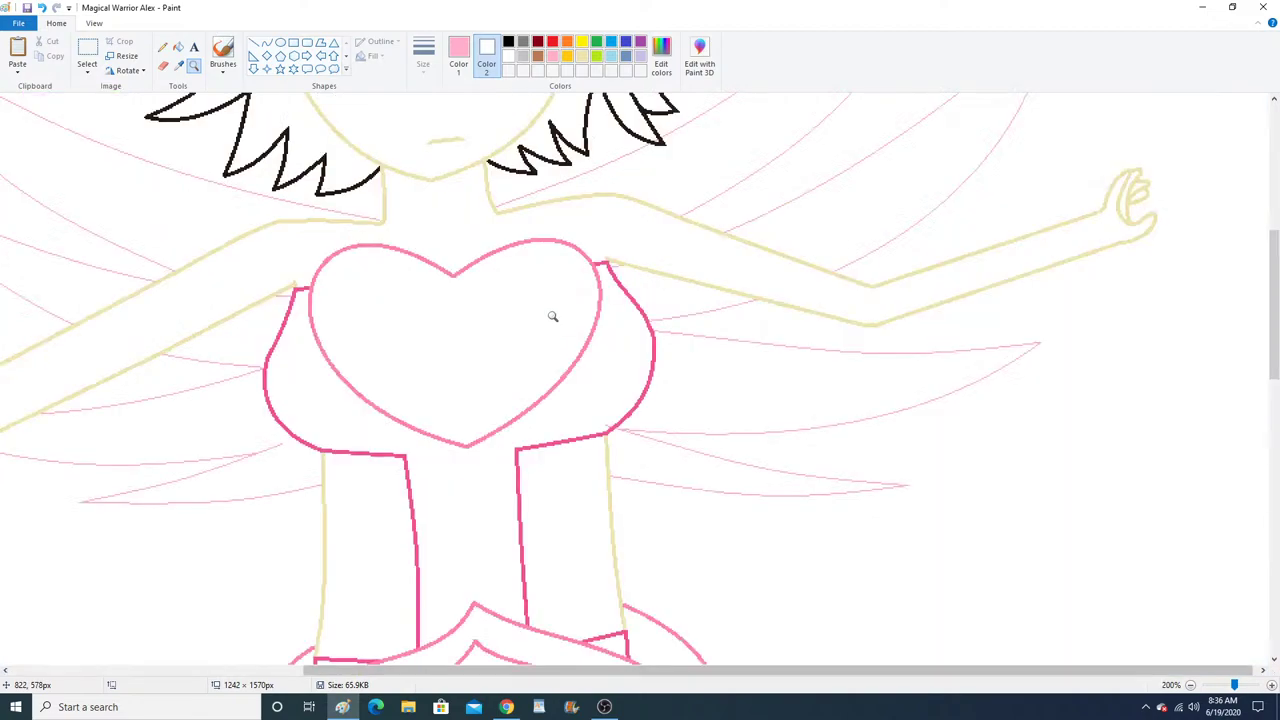
pyautogui.click(178, 47)
pyautogui.click(590, 370)
pyautogui.hotkey('ctrl', 'z')
# Retouch the junction of the lower right wing feathers beside the bodice corner in the sampled wing pink.
pyautogui.click(194, 66)
pyautogui.click(600, 366)
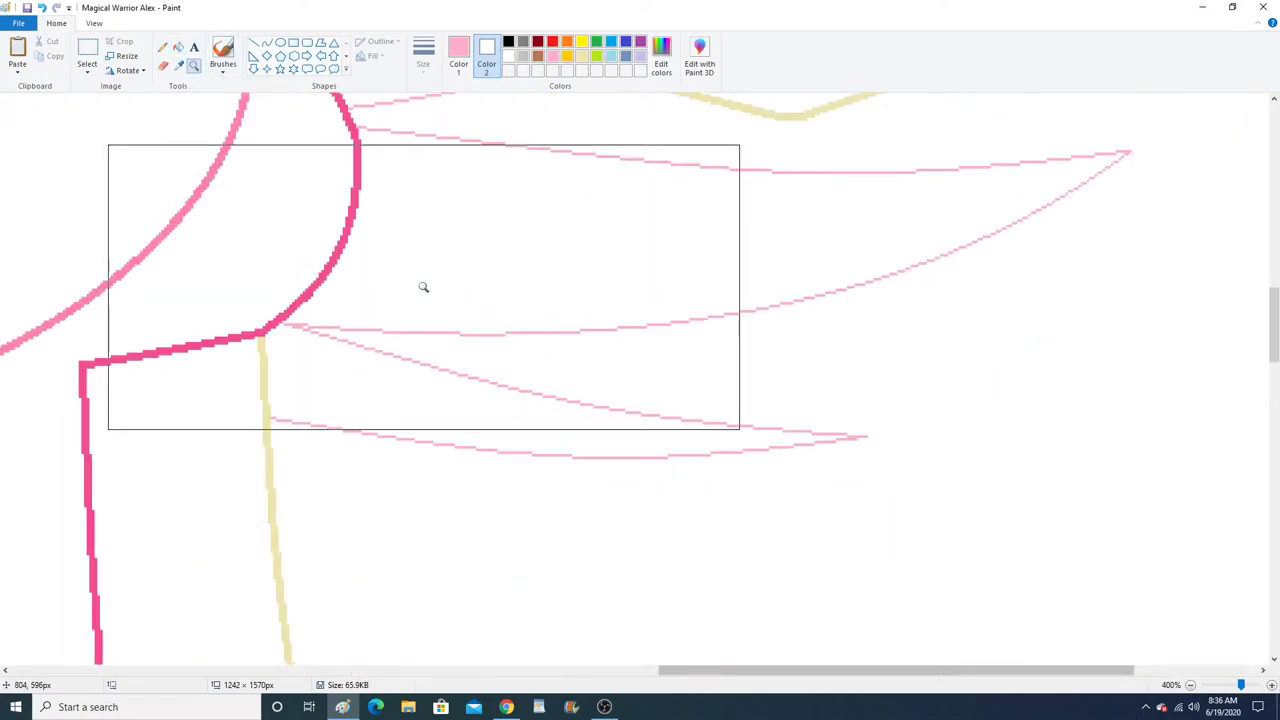
pyautogui.click(423, 286)
pyautogui.click(320, 262)
pyautogui.click(162, 47)
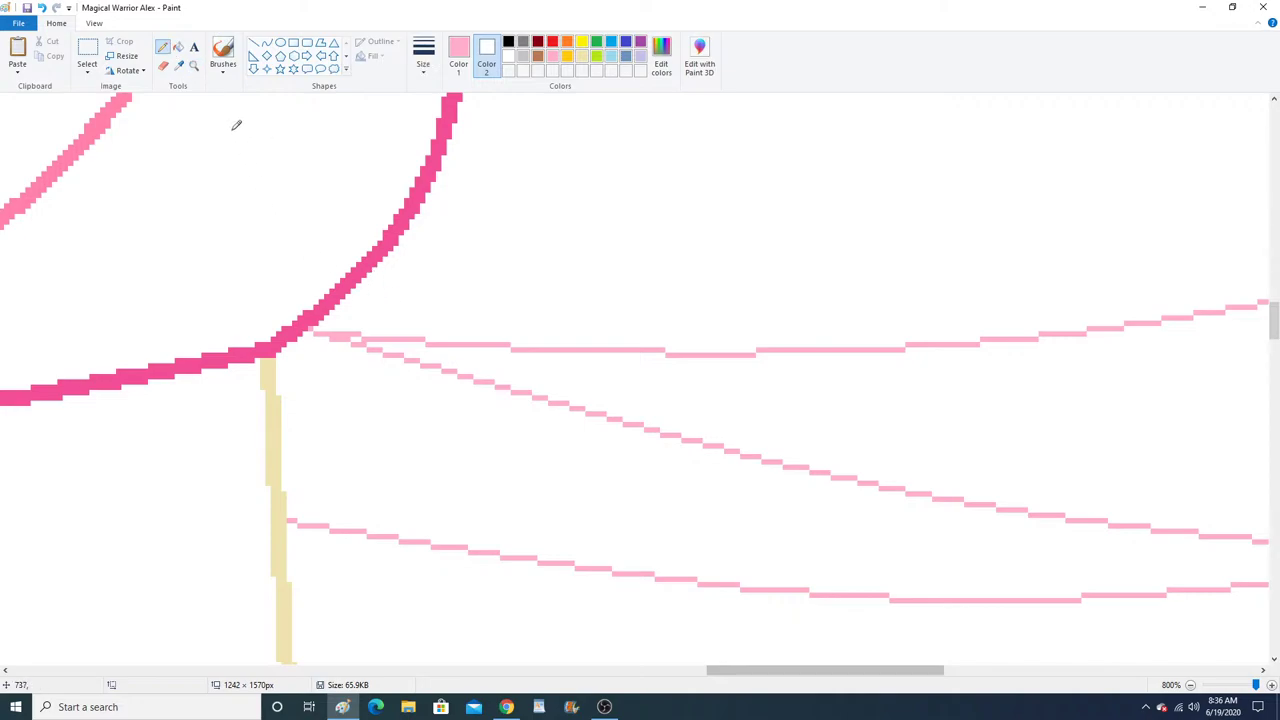
pyautogui.click(180, 66)
pyautogui.click(348, 332)
# Fill the feathers of the left wing with the light wing pink, including the parts beneath the arm.
pyautogui.click(195, 66)
pyautogui.rightClick(277, 231)
pyautogui.rightClick(277, 231)
pyautogui.rightClick(277, 231)
pyautogui.rightClick(277, 231)
pyautogui.rightClick(277, 231)
pyautogui.rightClick(280, 233)
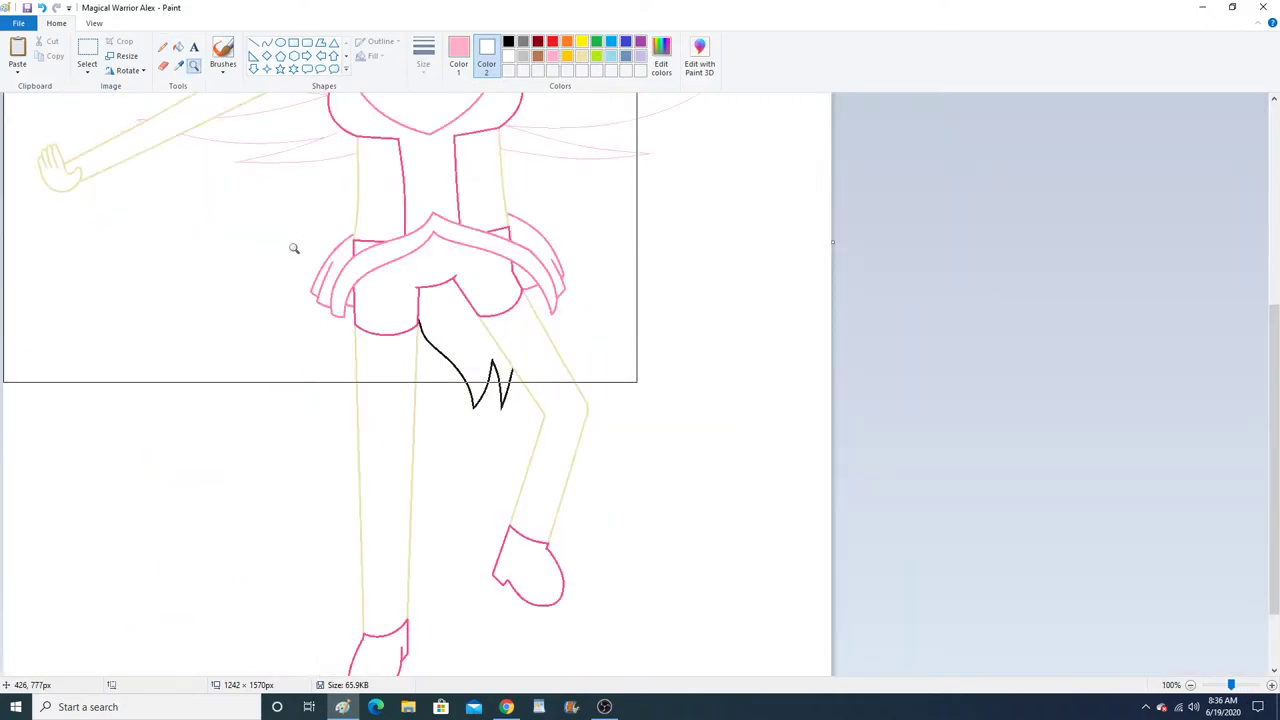
pyautogui.scroll(3, 304, 264)
pyautogui.click(394, 352)
pyautogui.click(178, 47)
pyautogui.click(334, 274)
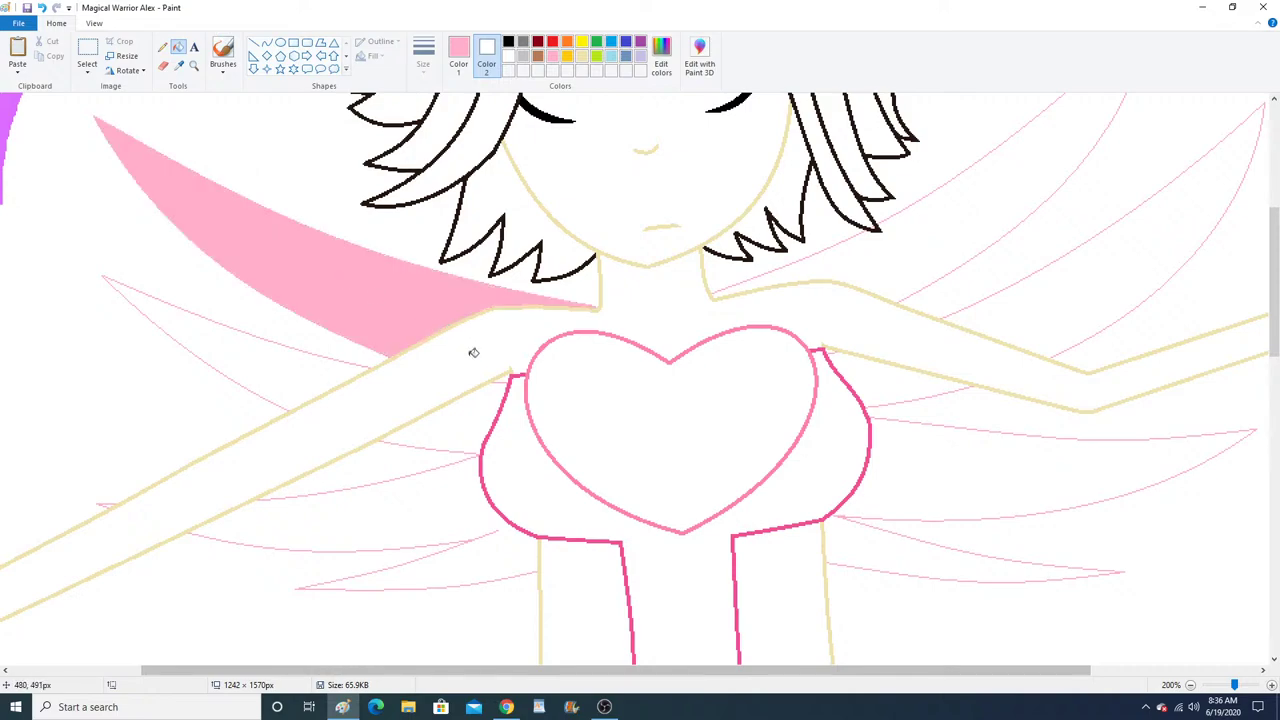
pyautogui.click(489, 397)
pyautogui.click(325, 374)
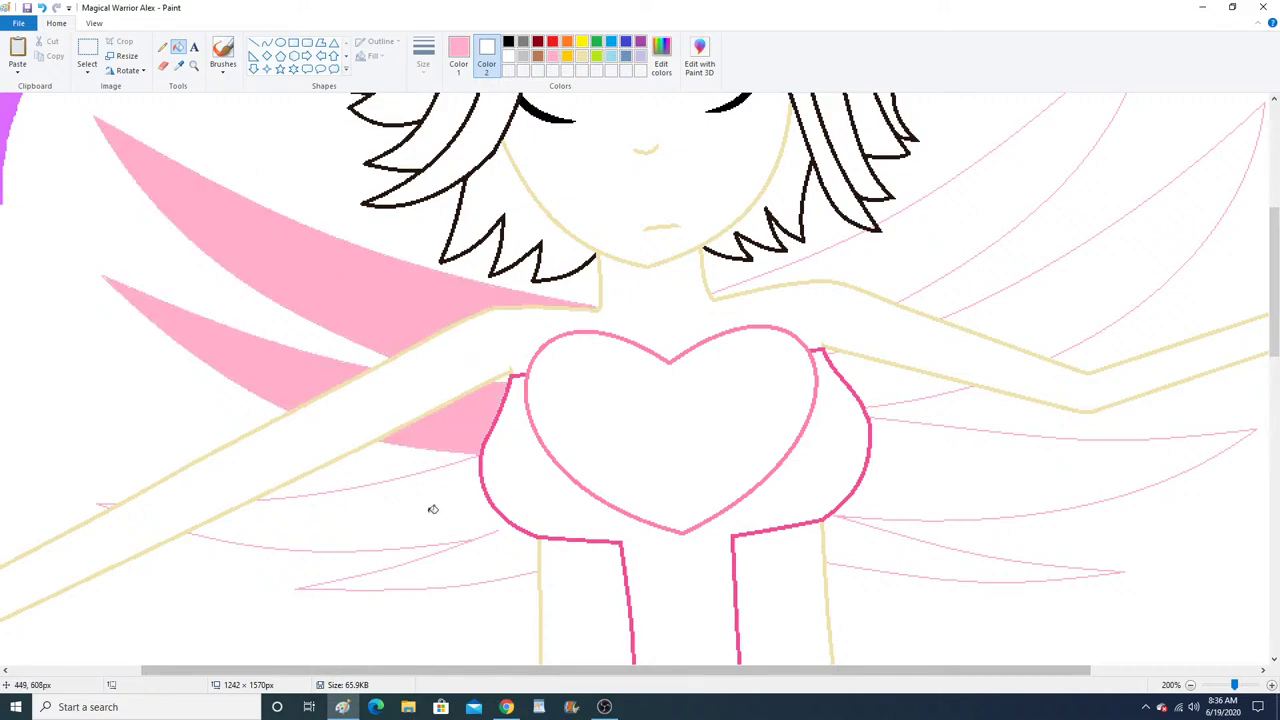
pyautogui.click(434, 509)
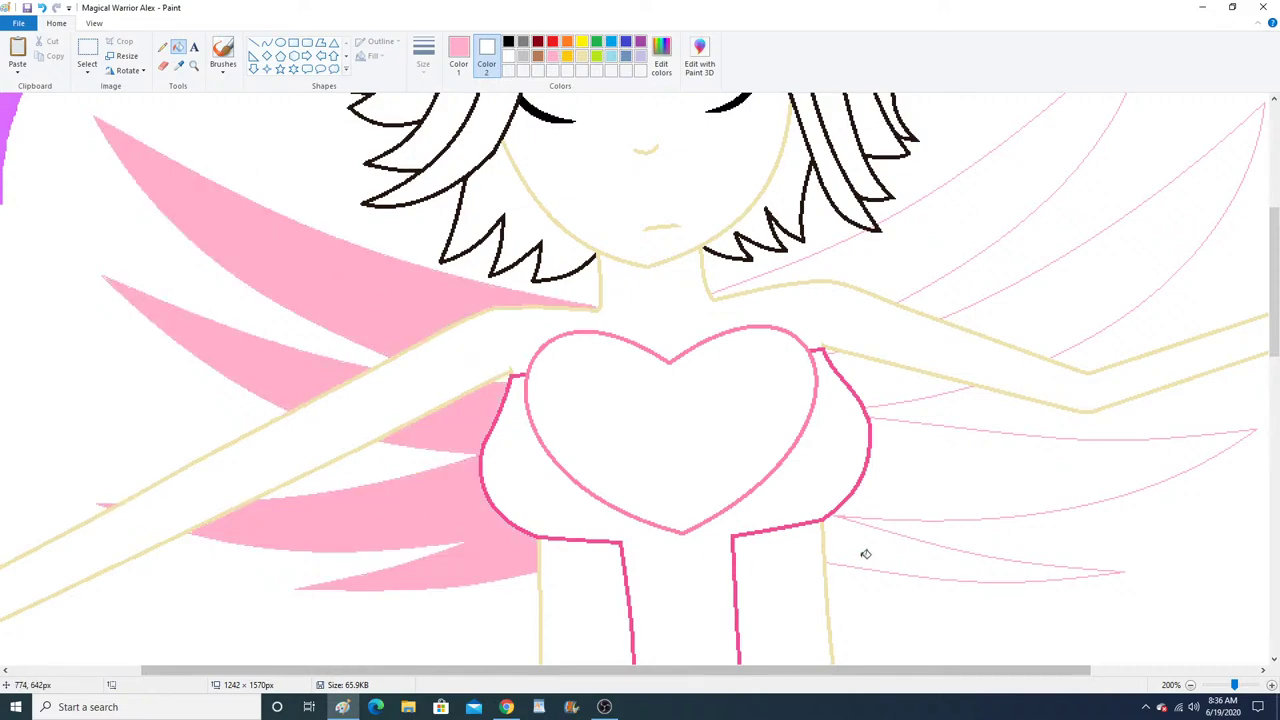
# Fill the feathers of the right wing with the light wing pink, from the lowest feather up to those above the arm.
pyautogui.click(866, 553)
pyautogui.click(899, 456)
pyautogui.click(885, 382)
pyautogui.click(902, 256)
pyautogui.click(1090, 294)
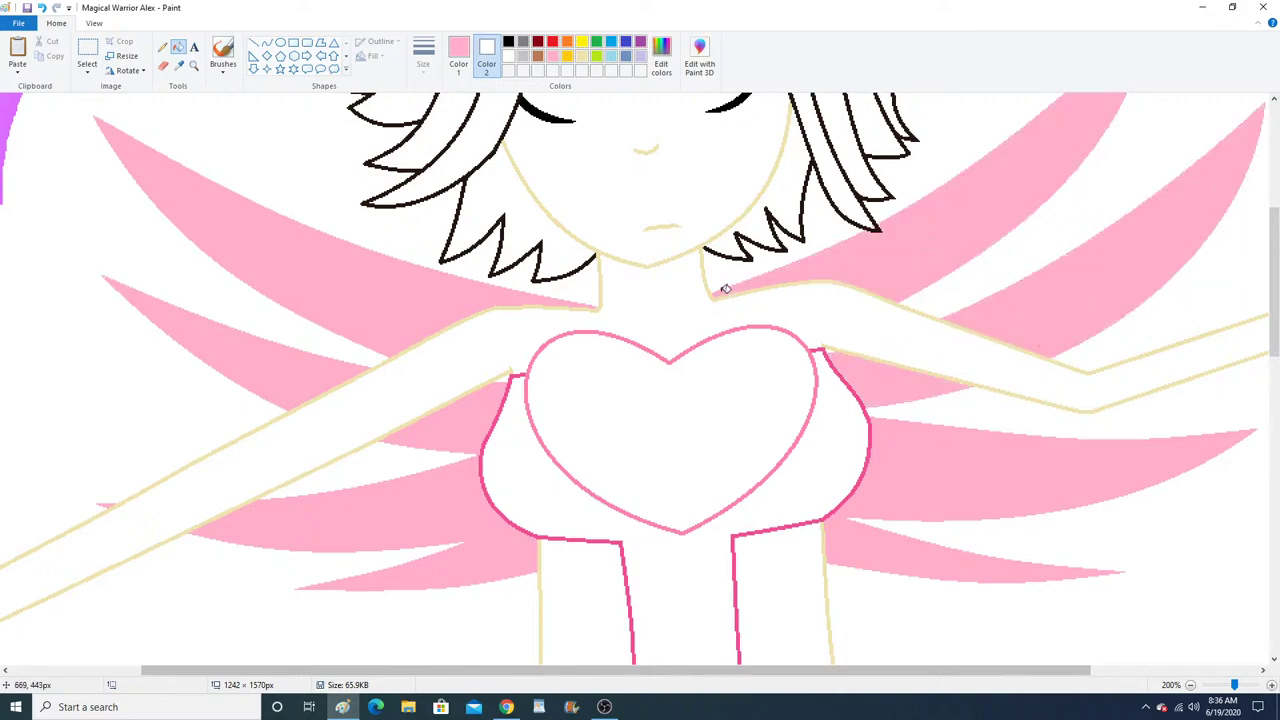
# Sample the darker pink of the wing feathers from the reference picture.
pyautogui.scroll(3, 726, 289)
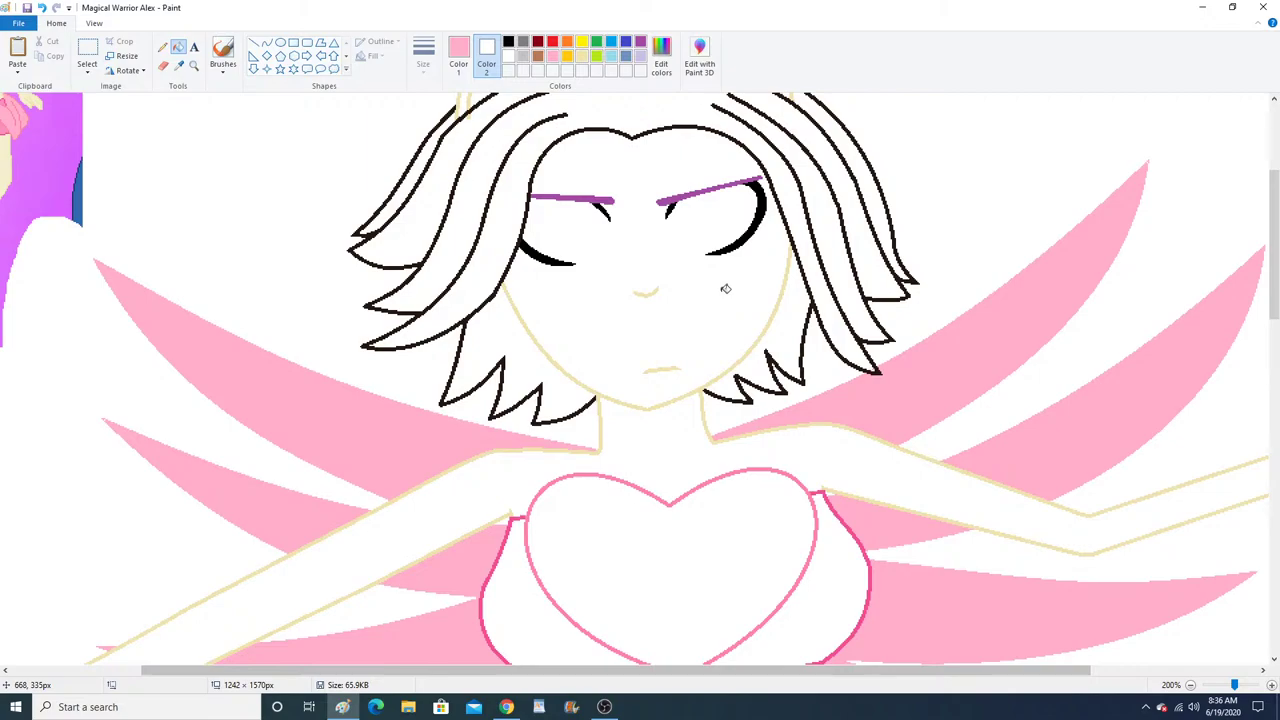
pyautogui.scroll(-3, 706, 330)
pyautogui.click(195, 66)
pyautogui.rightClick(300, 272)
pyautogui.rightClick(300, 274)
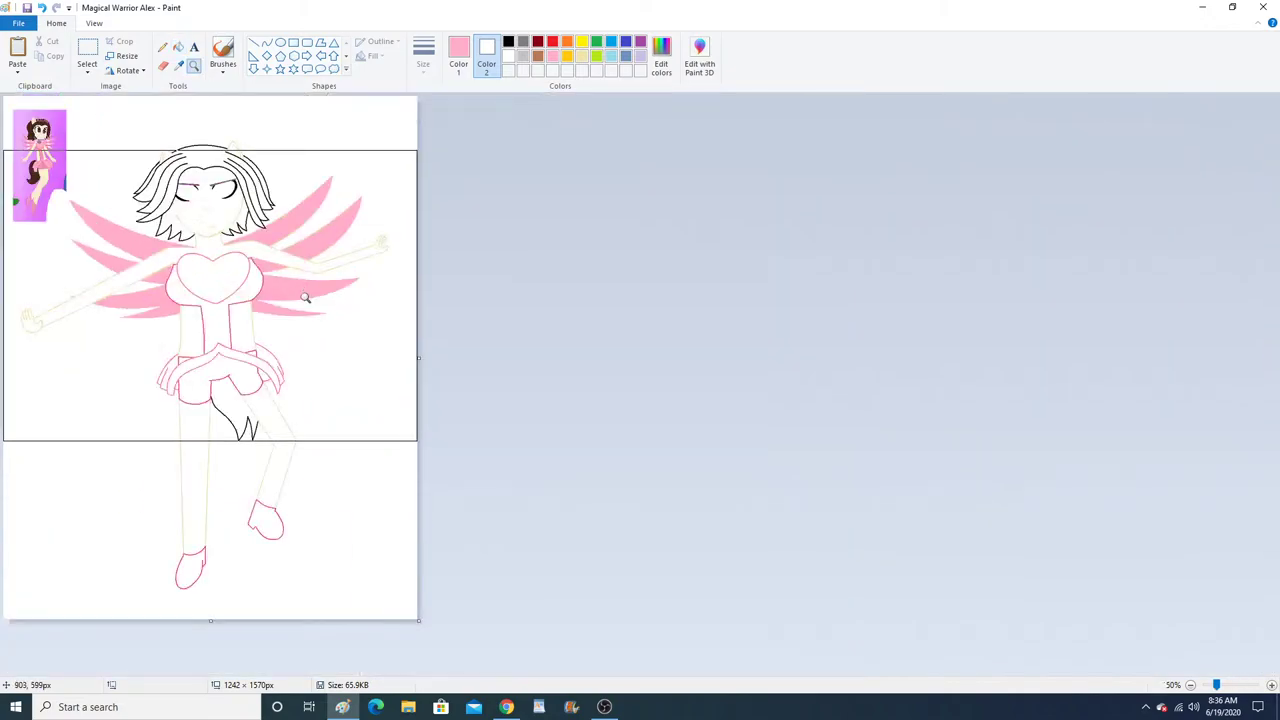
pyautogui.click(262, 240)
pyautogui.click(262, 240)
pyautogui.click(280, 298)
pyautogui.scroll(5, 285, 322)
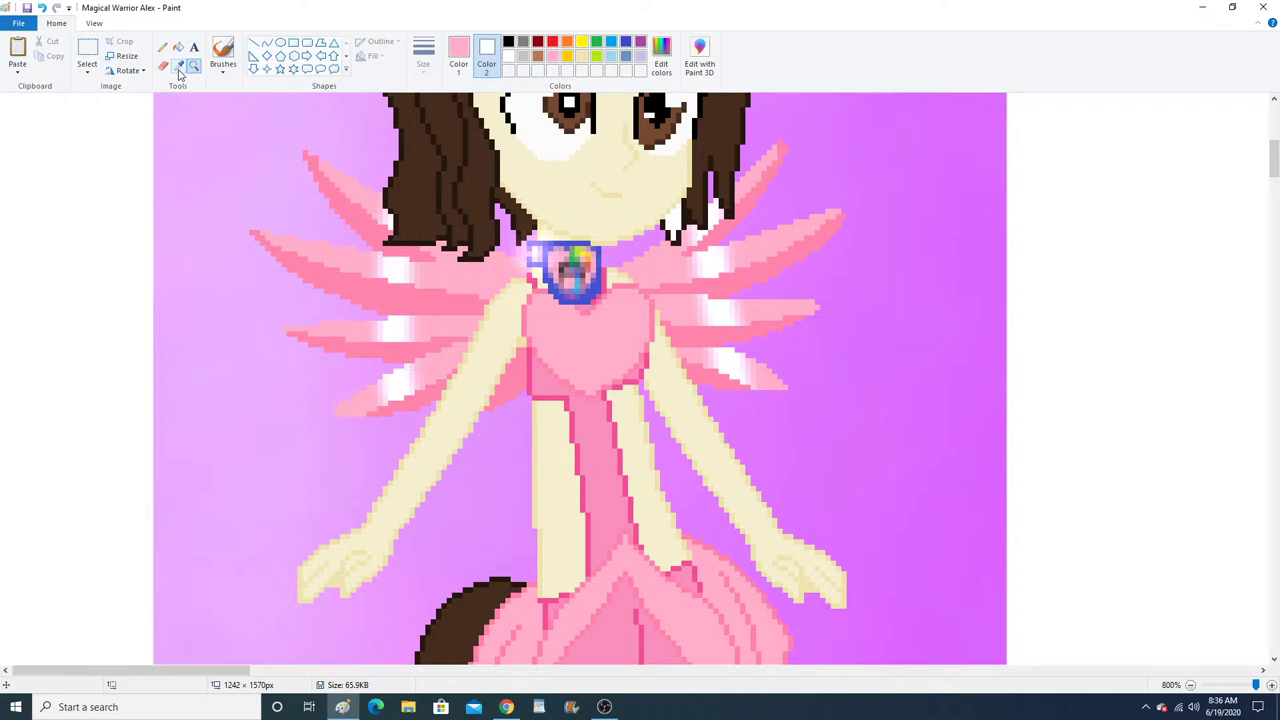
pyautogui.click(179, 65)
pyautogui.click(327, 252)
pyautogui.click(179, 65)
pyautogui.click(330, 278)
pyautogui.click(195, 65)
pyautogui.scroll(-7, 330, 300)
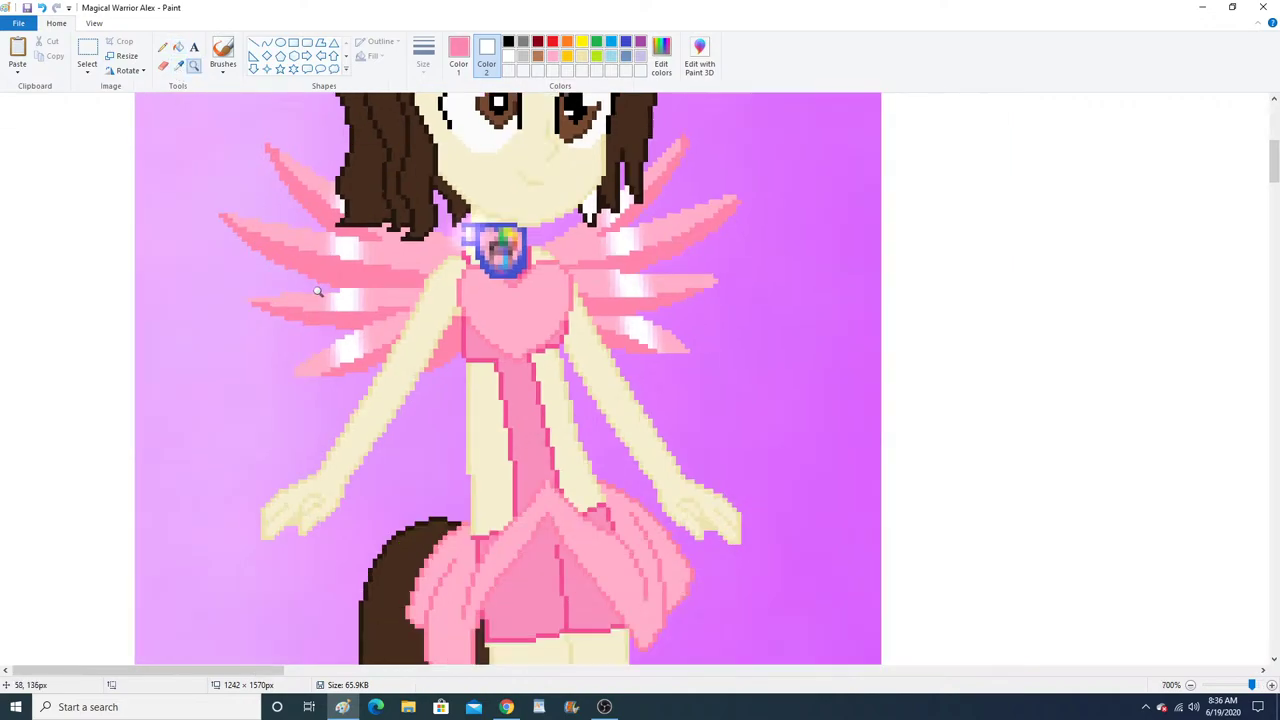
# Draw a curve about 233 × 161 px along the lower edge of the left wing's top feather, using the thinnest line in darker pink.
pyautogui.scroll(1, 330, 300)
pyautogui.scroll(2, 367, 332)
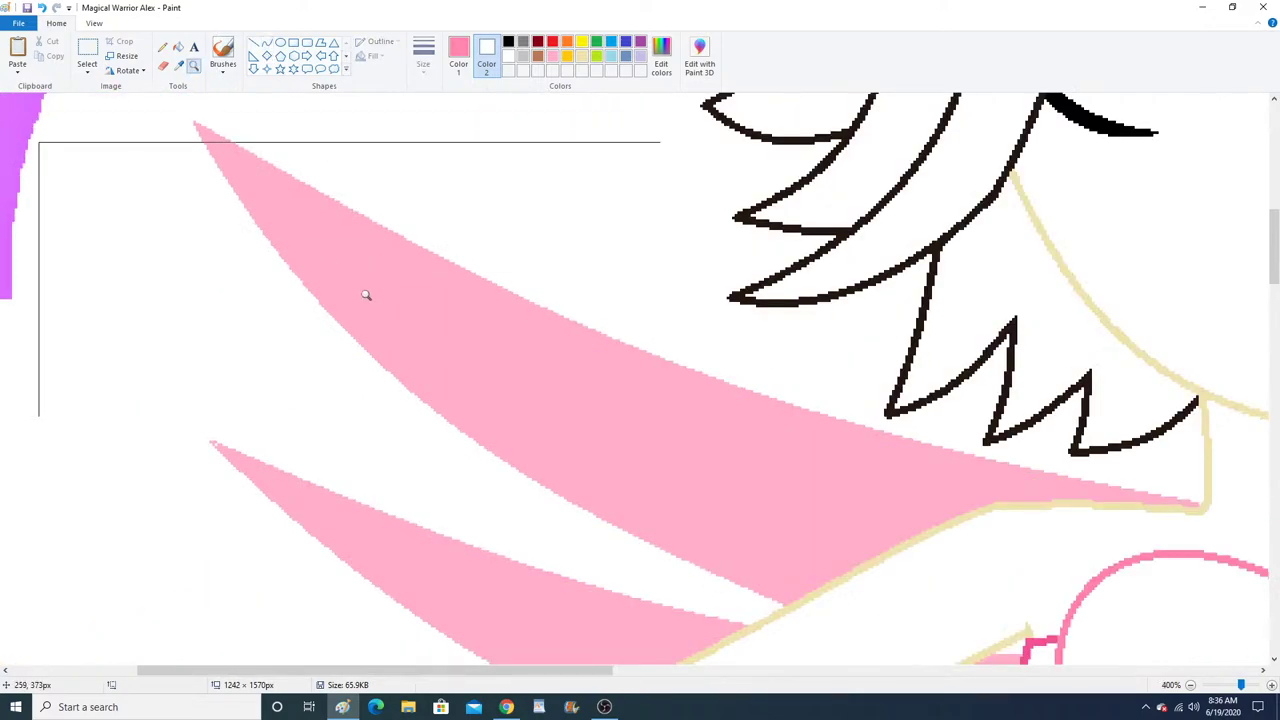
pyautogui.click(366, 294)
pyautogui.click(265, 45)
pyautogui.scroll(3, 236, 324)
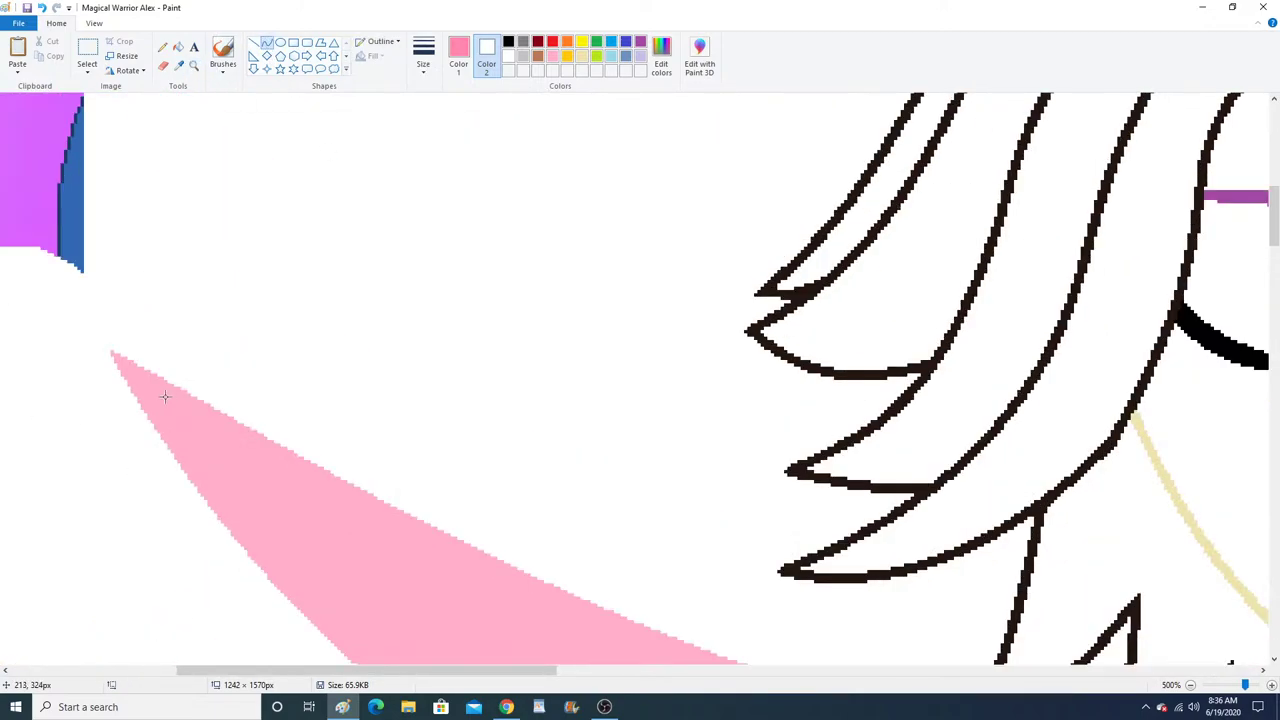
pyautogui.moveTo(129, 390); pyautogui.dragTo(917, 645)
pyautogui.click(380, 42)
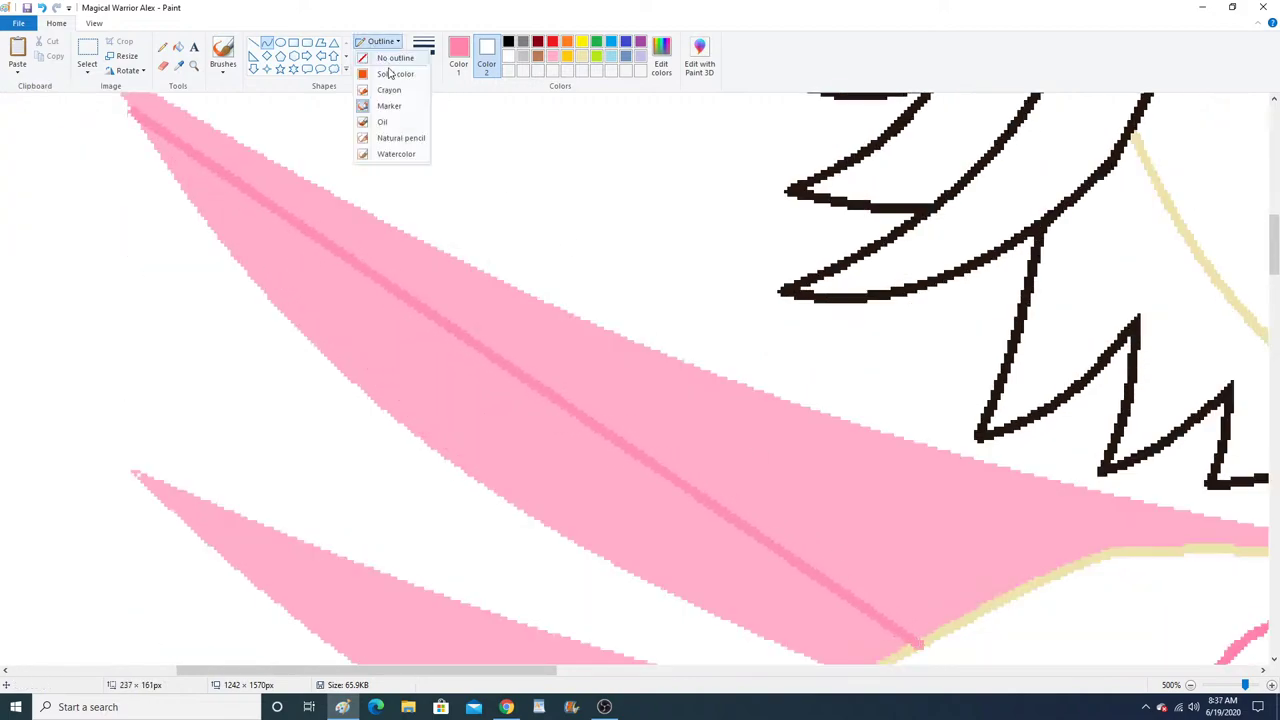
pyautogui.click(423, 62)
pyautogui.click(449, 102)
pyautogui.moveTo(316, 258); pyautogui.dragTo(386, 443)
pyautogui.moveTo(917, 381); pyautogui.dragTo(903, 383)
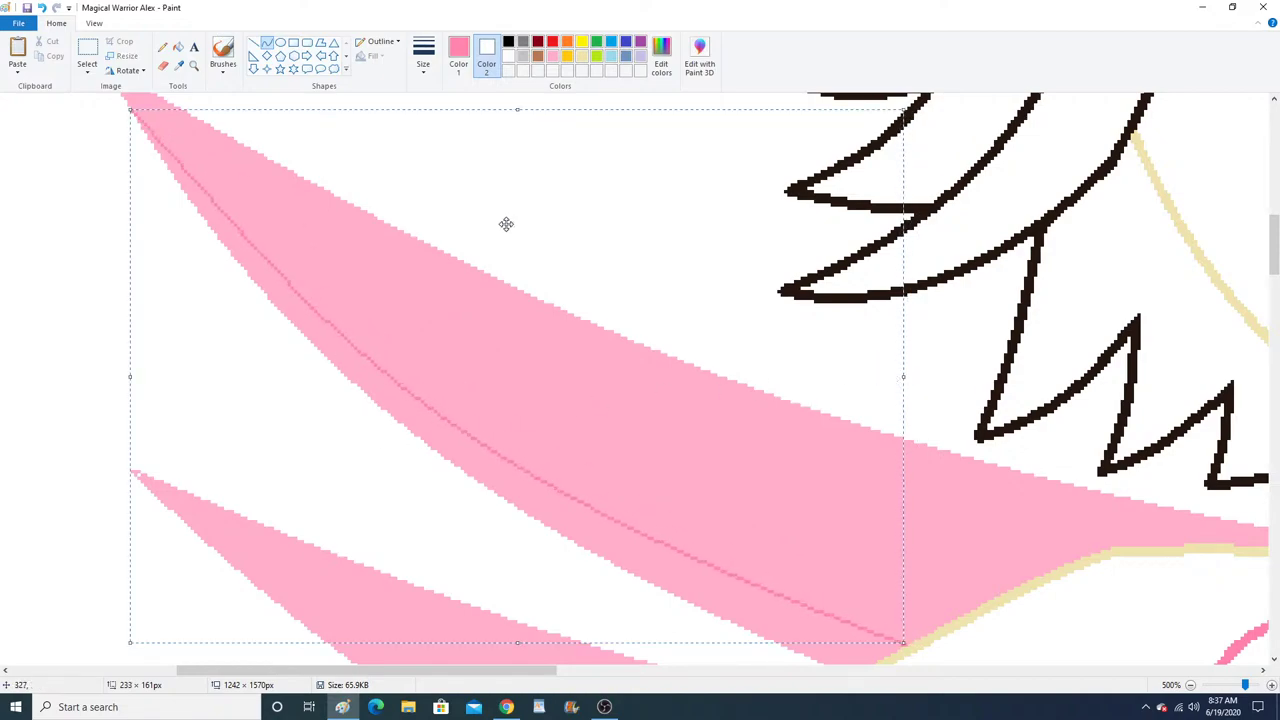
# Fill the strip below the curve on the left wing's top feather with the darker pink.
pyautogui.click(178, 47)
pyautogui.click(311, 316)
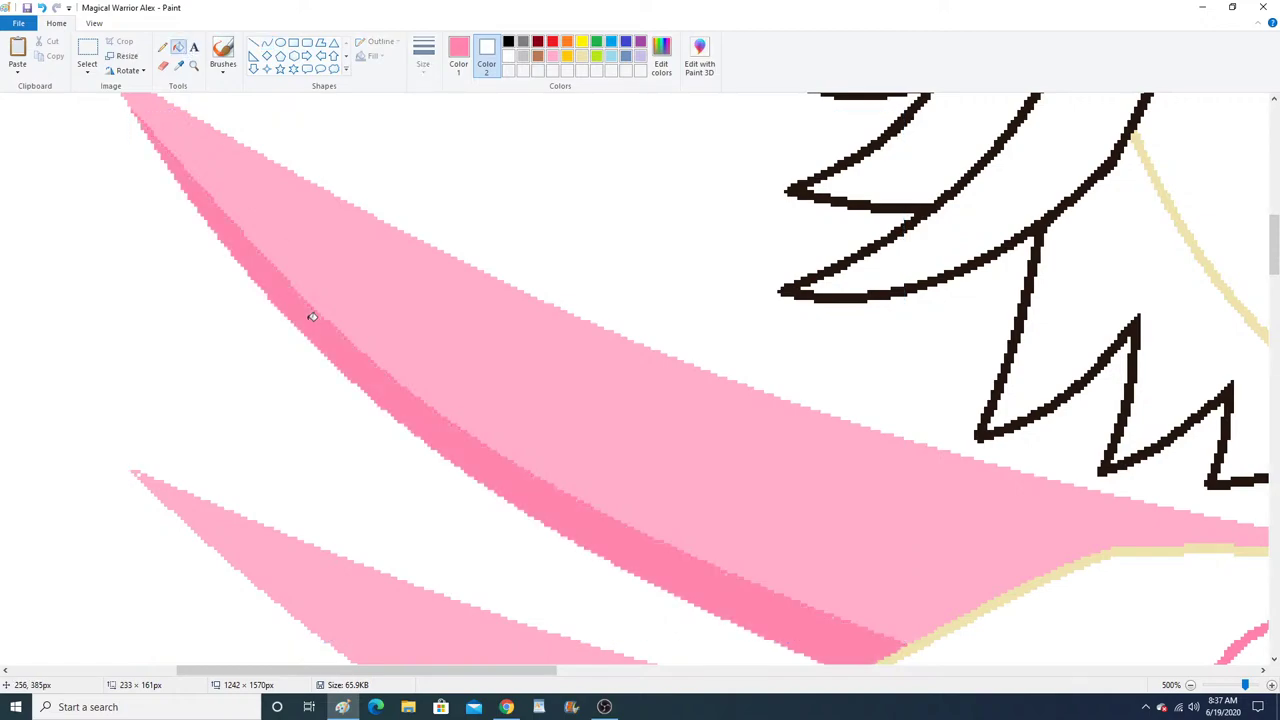
pyautogui.click(194, 66)
pyautogui.click(220, 106)
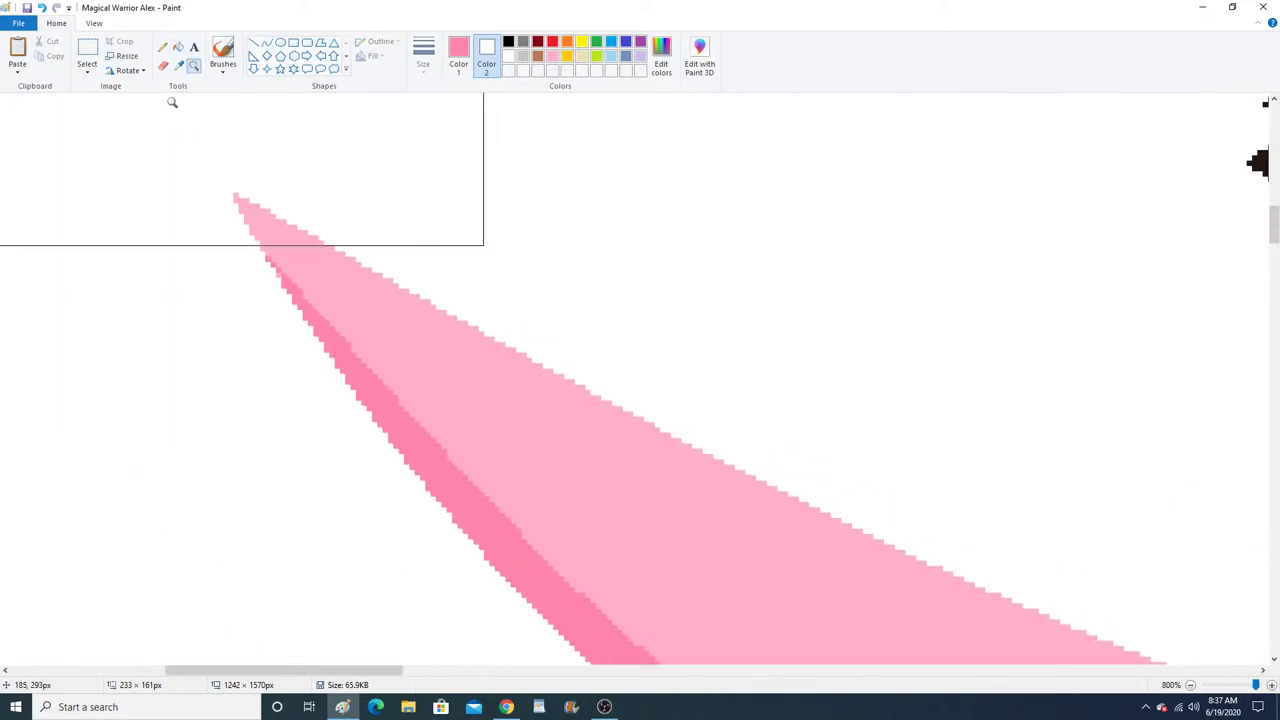
pyautogui.click(163, 48)
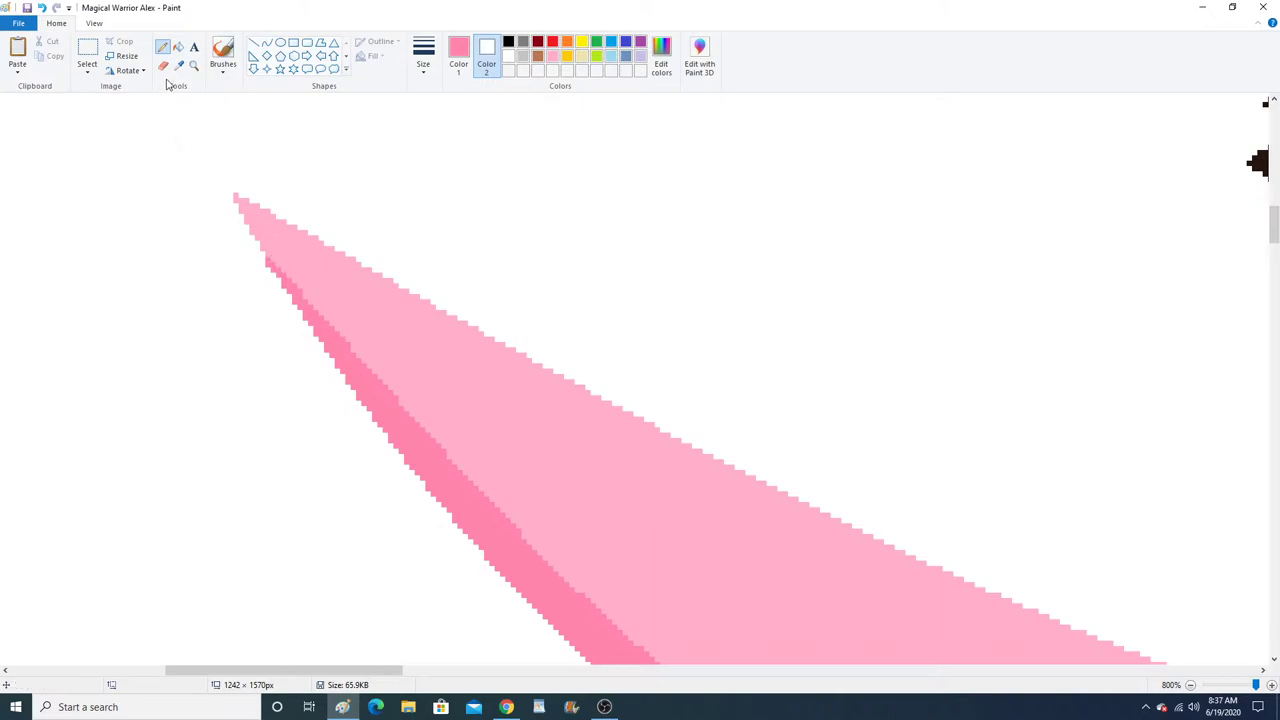
# Sample the light wing pink and fill the gap at the tip of the left wing's second feather.
pyautogui.click(194, 67)
pyautogui.rightClick(309, 263)
pyautogui.rightClick(309, 262)
pyautogui.rightClick(309, 261)
pyautogui.rightClick(309, 260)
pyautogui.rightClick(306, 260)
pyautogui.rightClick(306, 260)
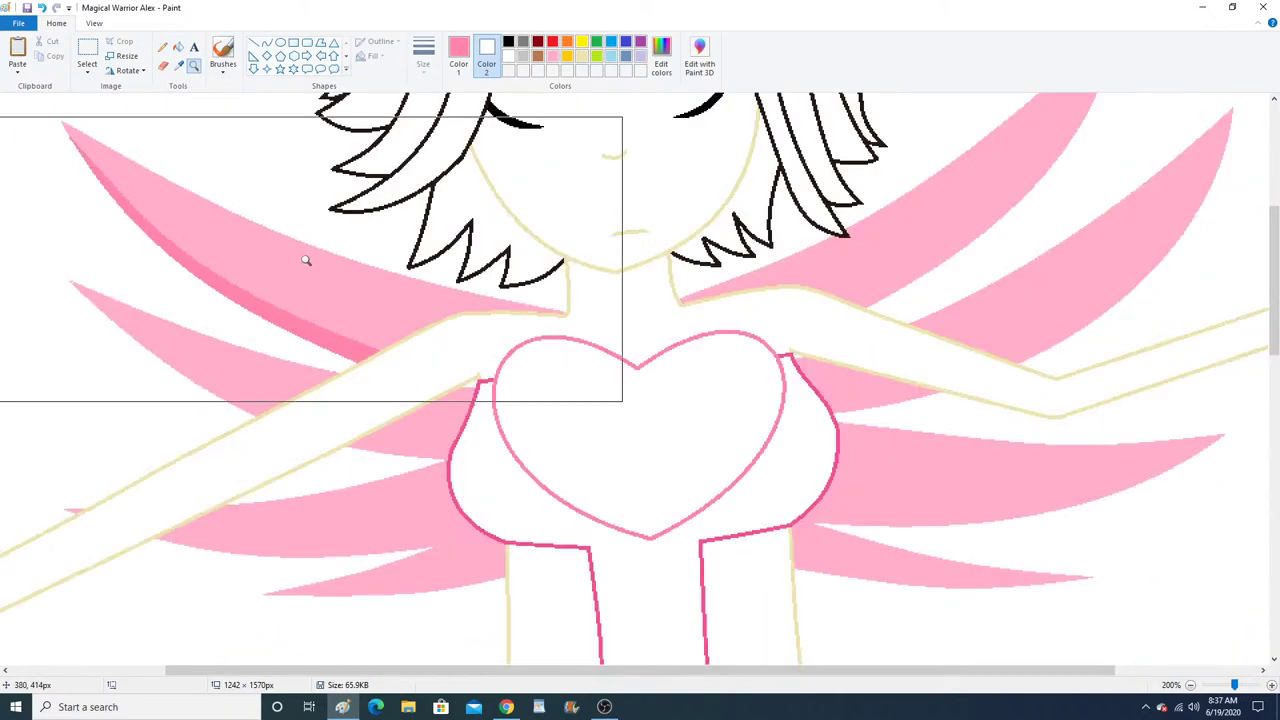
pyautogui.click(303, 258)
pyautogui.click(326, 317)
pyautogui.click(360, 246)
pyautogui.click(363, 239)
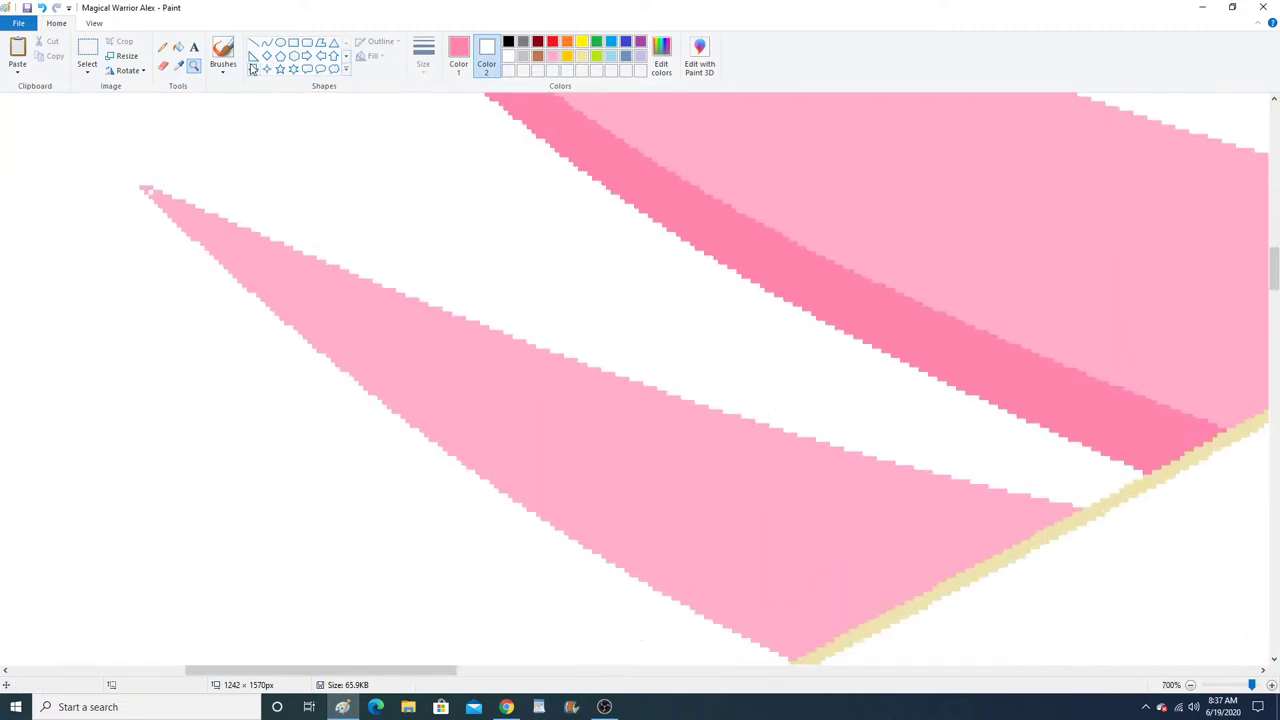
pyautogui.click(178, 47)
pyautogui.click(178, 66)
pyautogui.click(257, 258)
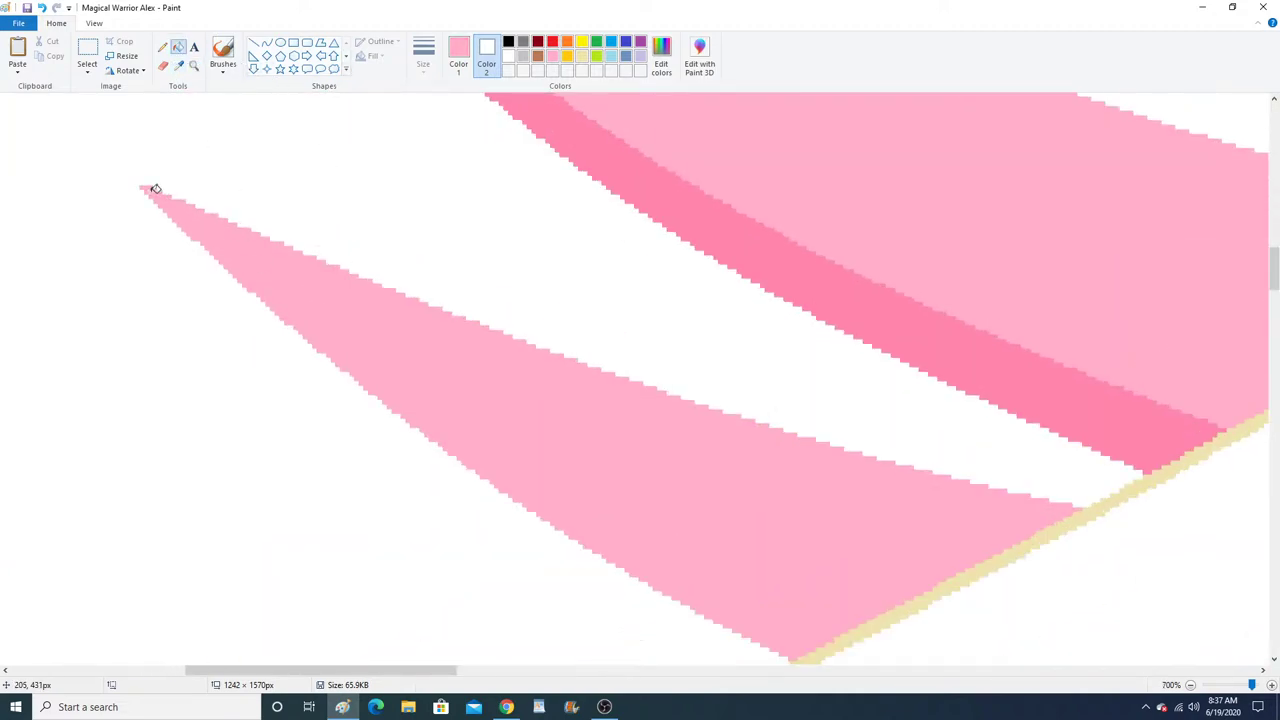
# Shade the lower edge of the left wing's second feather in the darker pink, bounded by a curve about 147 × 96 px.
pyautogui.click(178, 66)
pyautogui.click(614, 150)
pyautogui.click(266, 42)
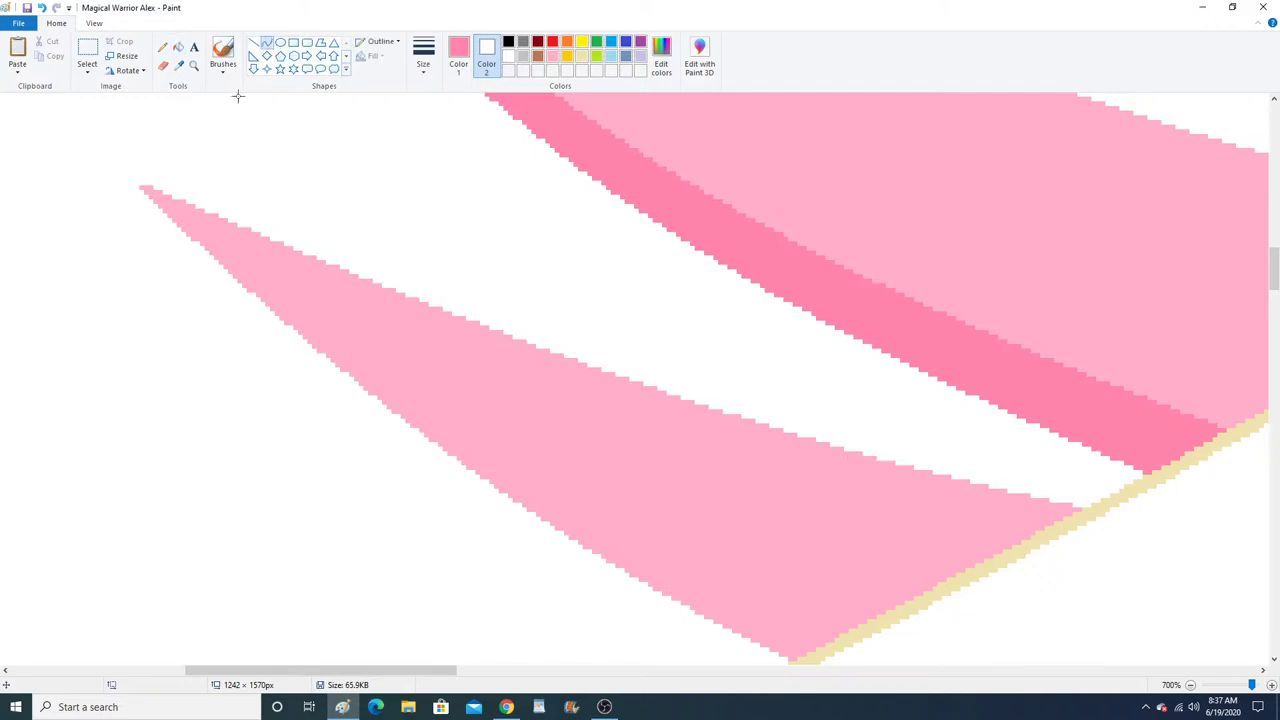
pyautogui.moveTo(174, 219); pyautogui.dragTo(836, 634)
pyautogui.moveTo(462, 424); pyautogui.dragTo(486, 457)
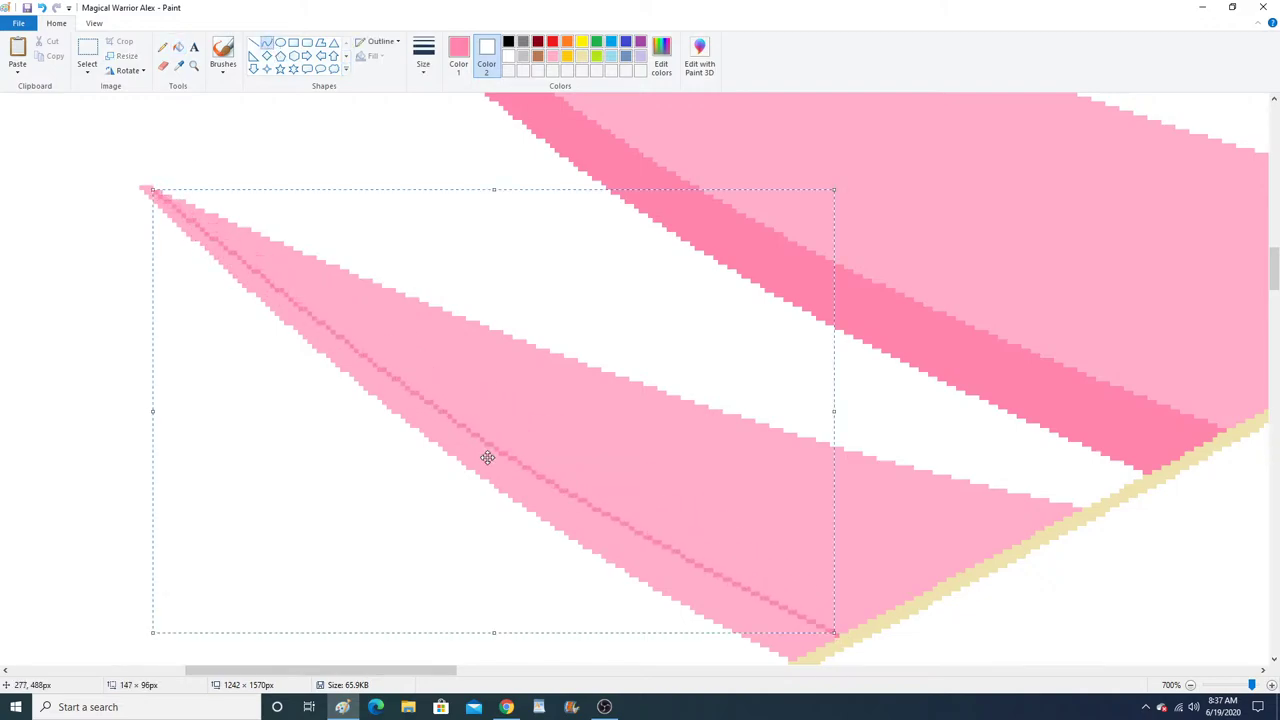
pyautogui.click(178, 47)
pyautogui.click(259, 281)
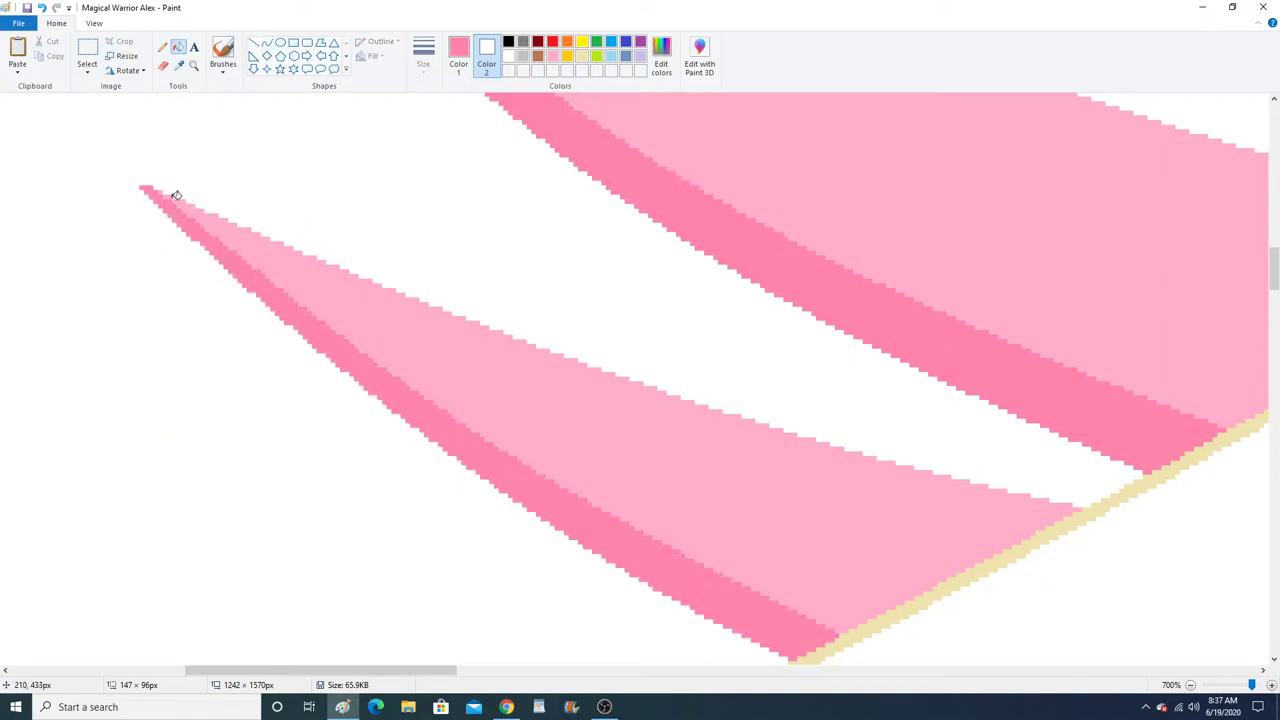
# Draw a darker pink curve about 71 × 9 px along the lower edge of the small feather part beneath the left arm.
pyautogui.scroll(-3, 371, 295)
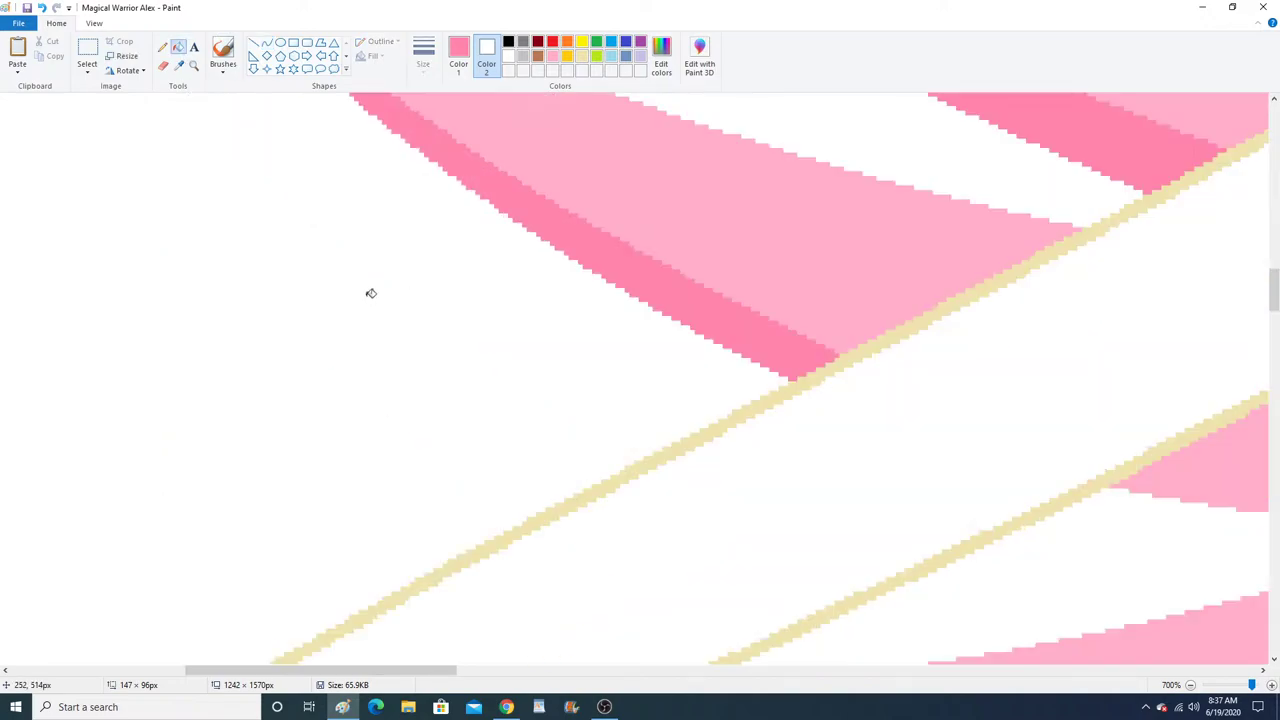
pyautogui.click(194, 65)
pyautogui.rightClick(313, 281)
pyautogui.rightClick(313, 281)
pyautogui.rightClick(313, 281)
pyautogui.click(459, 272)
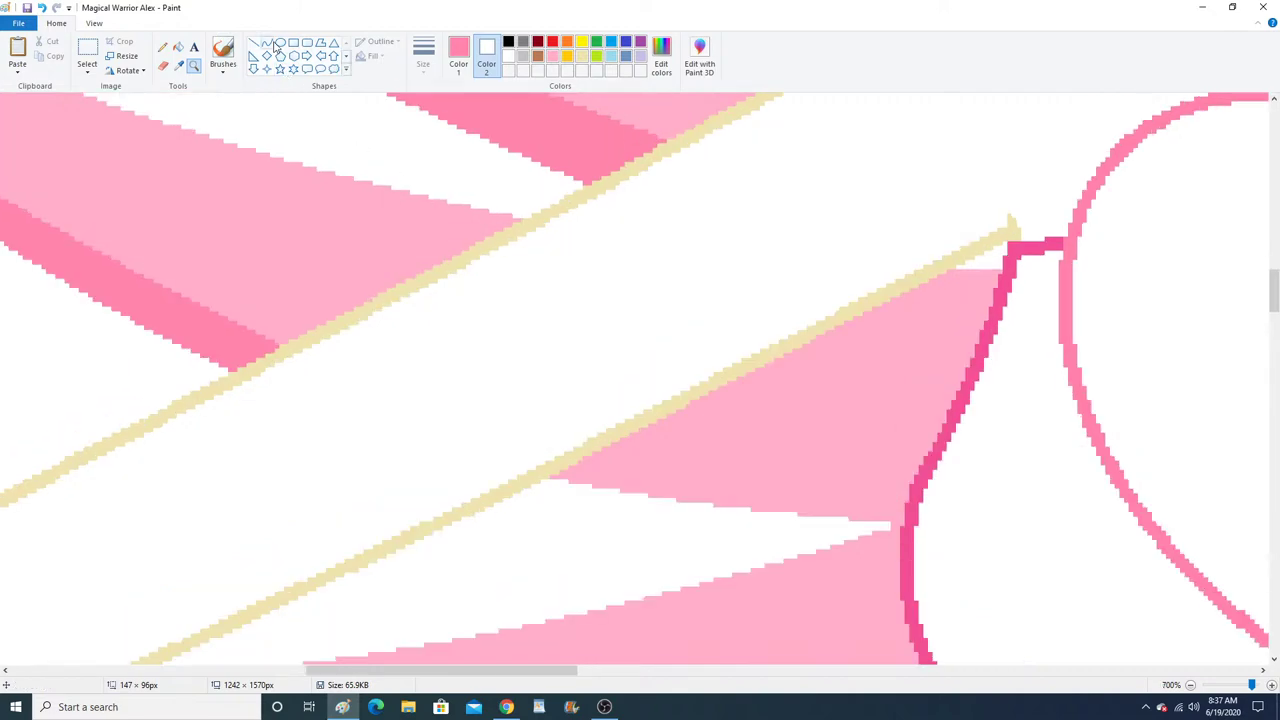
pyautogui.click(266, 42)
pyautogui.moveTo(277, 345)
pyautogui.mouseDown()
pyautogui.moveTo(549, 459)
pyautogui.moveTo(891, 507)
pyautogui.moveTo(905, 497)
pyautogui.mouseUp()
pyautogui.hotkey('ctrl', 'z')
pyautogui.click(758, 493)
pyautogui.click(755, 489)
pyautogui.scroll(-1, 738, 457)
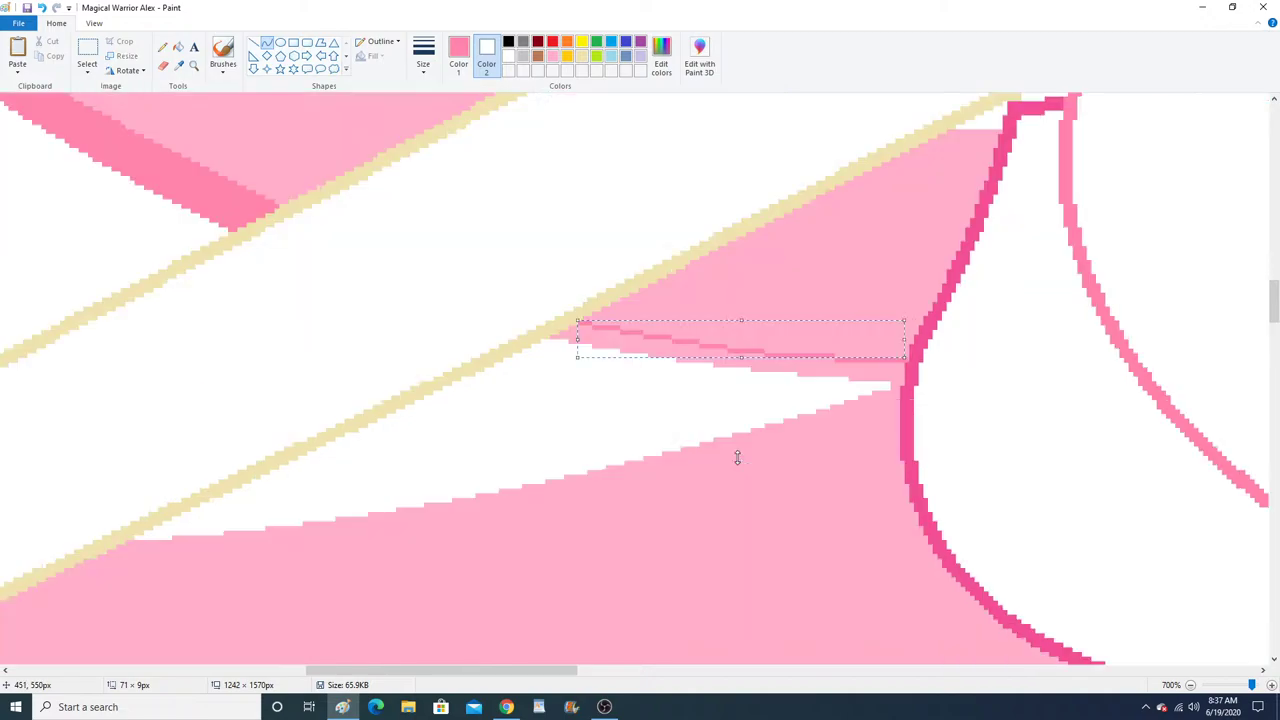
# Close the strip's end beside the bodice and fill it with the darker pink.
pyautogui.click(163, 50)
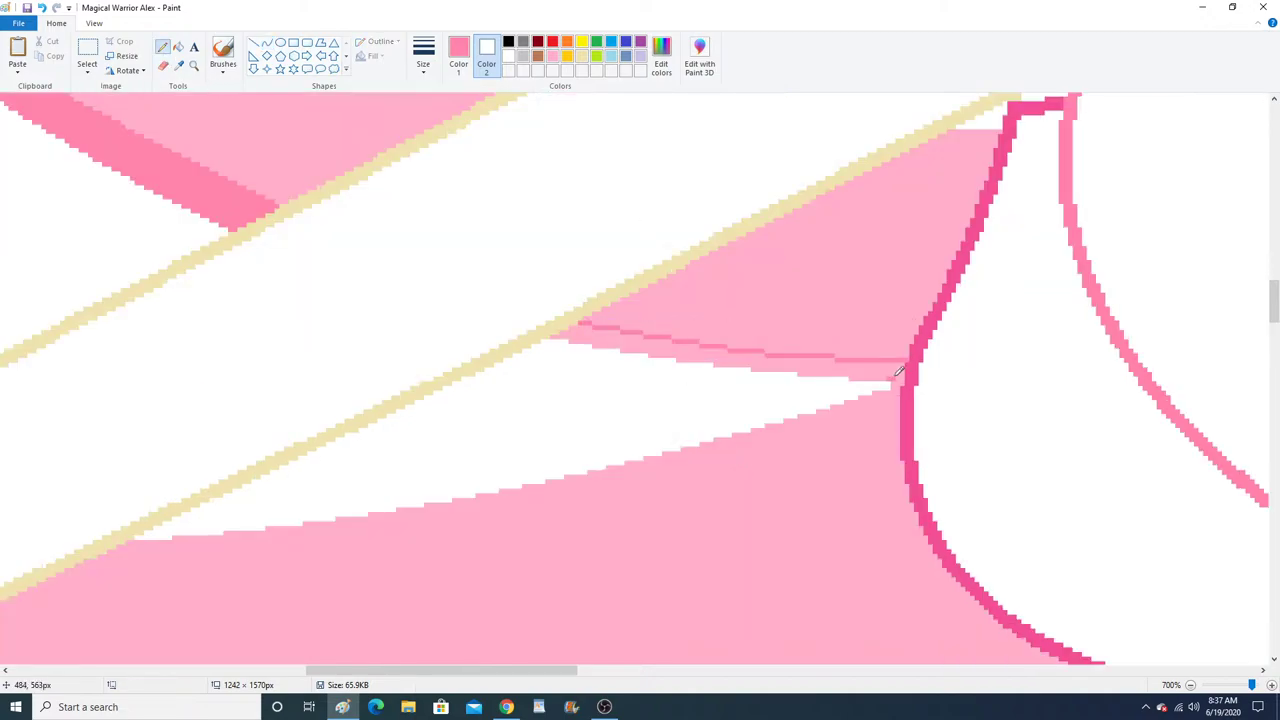
pyautogui.click(178, 46)
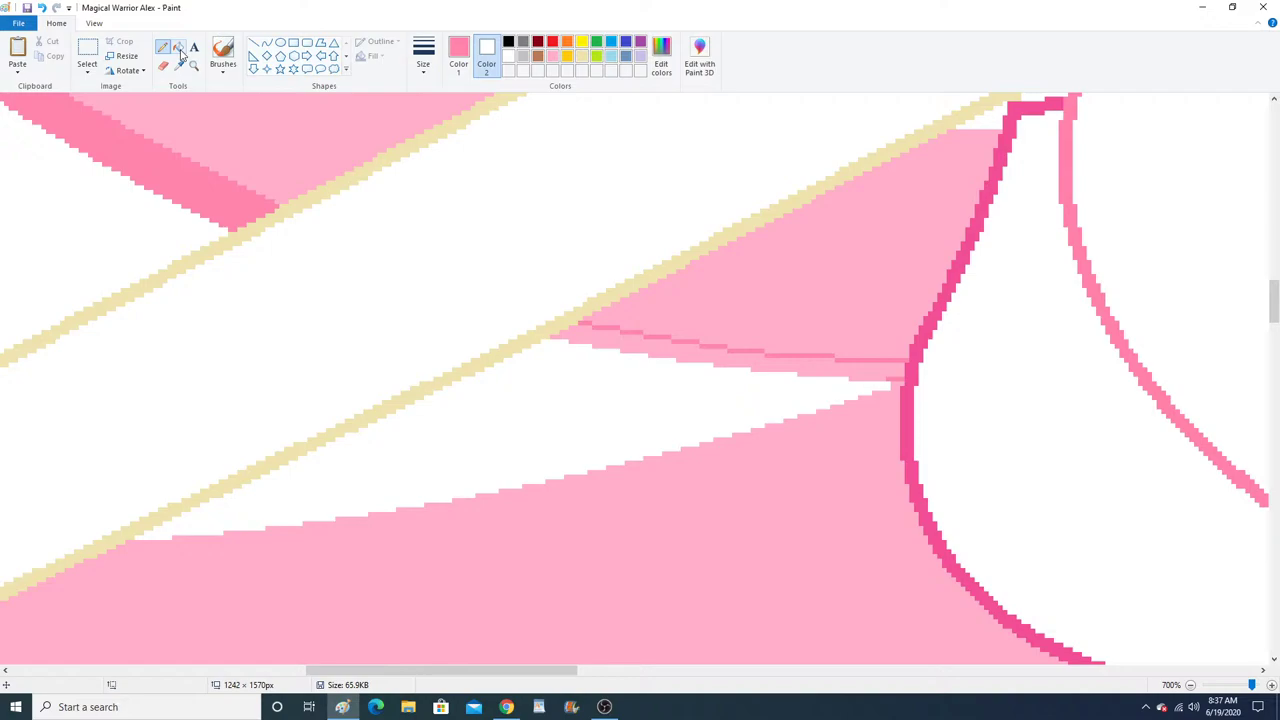
pyautogui.click(692, 347)
# Retouch the junction below the shaded strip beside the bodice in the light wing pink, and sample the darker pink again.
pyautogui.click(178, 65)
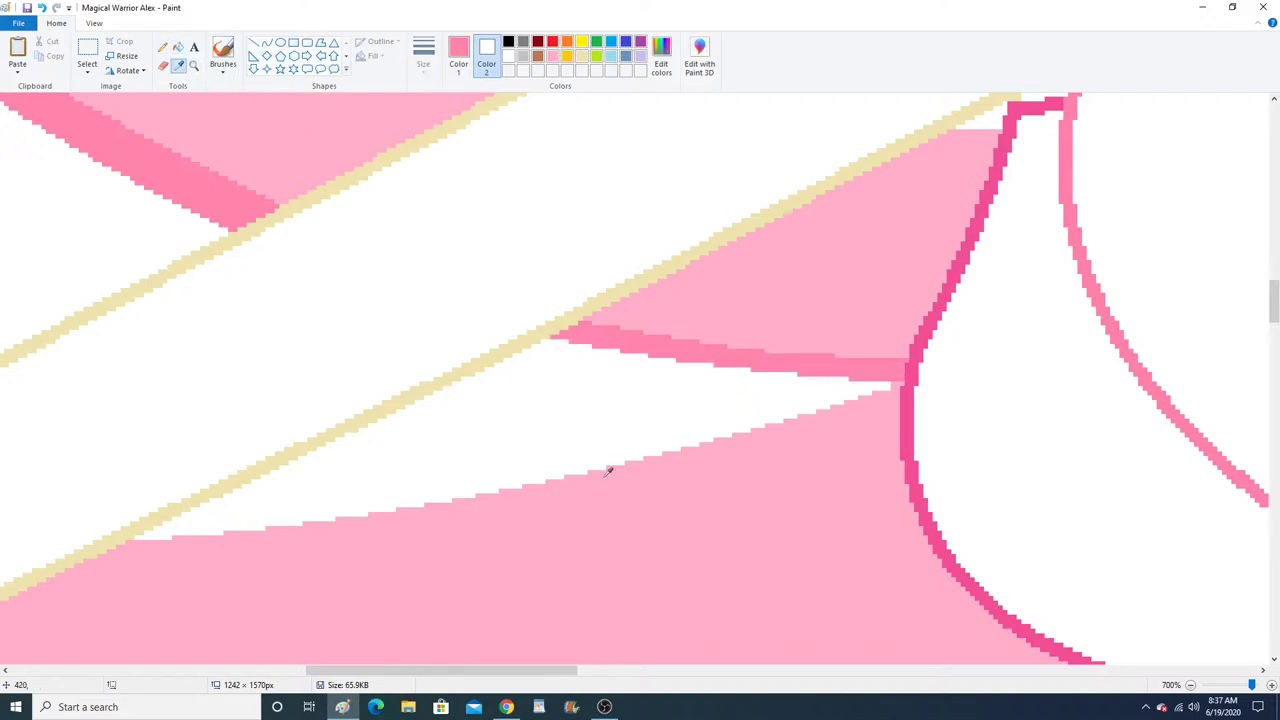
pyautogui.click(608, 468)
pyautogui.click(163, 47)
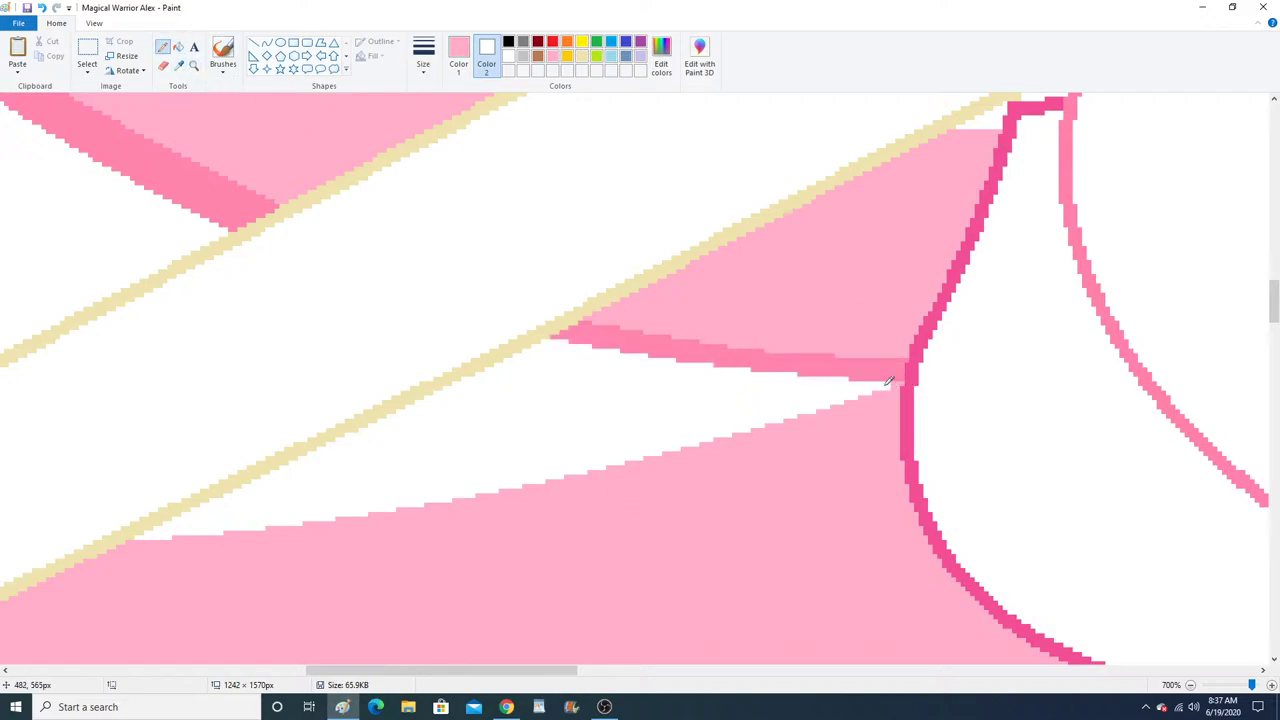
pyautogui.click(177, 68)
pyautogui.click(251, 200)
# Draw a darker pink curve about 218 × 22 px through the large left feather, from the arm to the bodice.
pyautogui.click(195, 66)
pyautogui.rightClick(305, 297)
pyautogui.rightClick(304, 297)
pyautogui.rightClick(304, 297)
pyautogui.rightClick(304, 297)
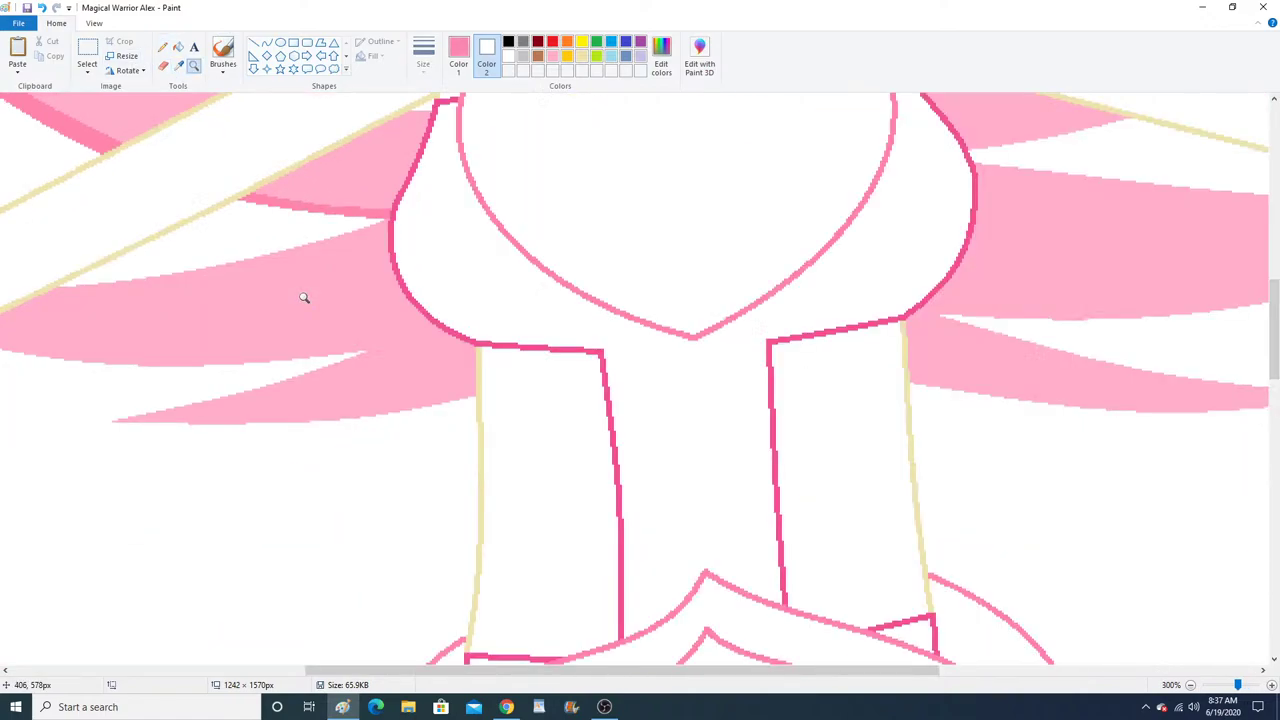
pyautogui.rightClick(304, 297)
pyautogui.rightClick(304, 297)
pyautogui.click(296, 219)
pyautogui.click(515, 317)
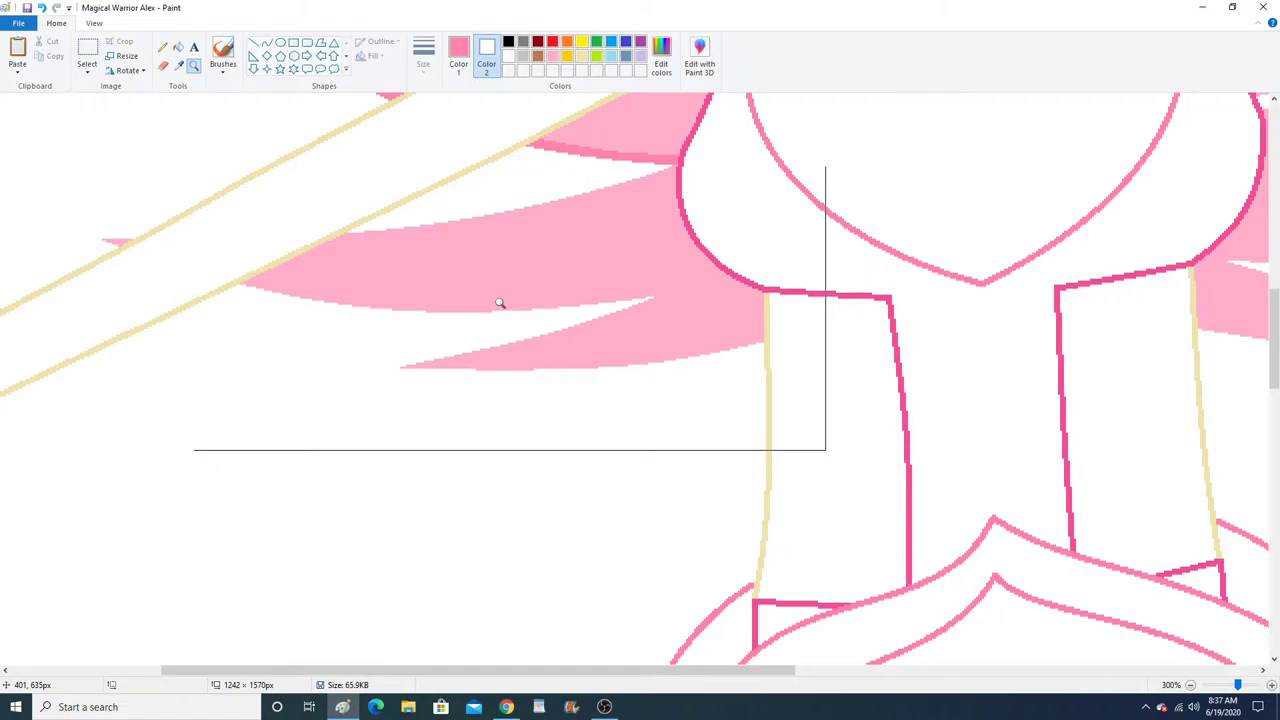
pyautogui.click(393, 260)
pyautogui.click(297, 251)
pyautogui.click(400, 302)
pyautogui.click(266, 43)
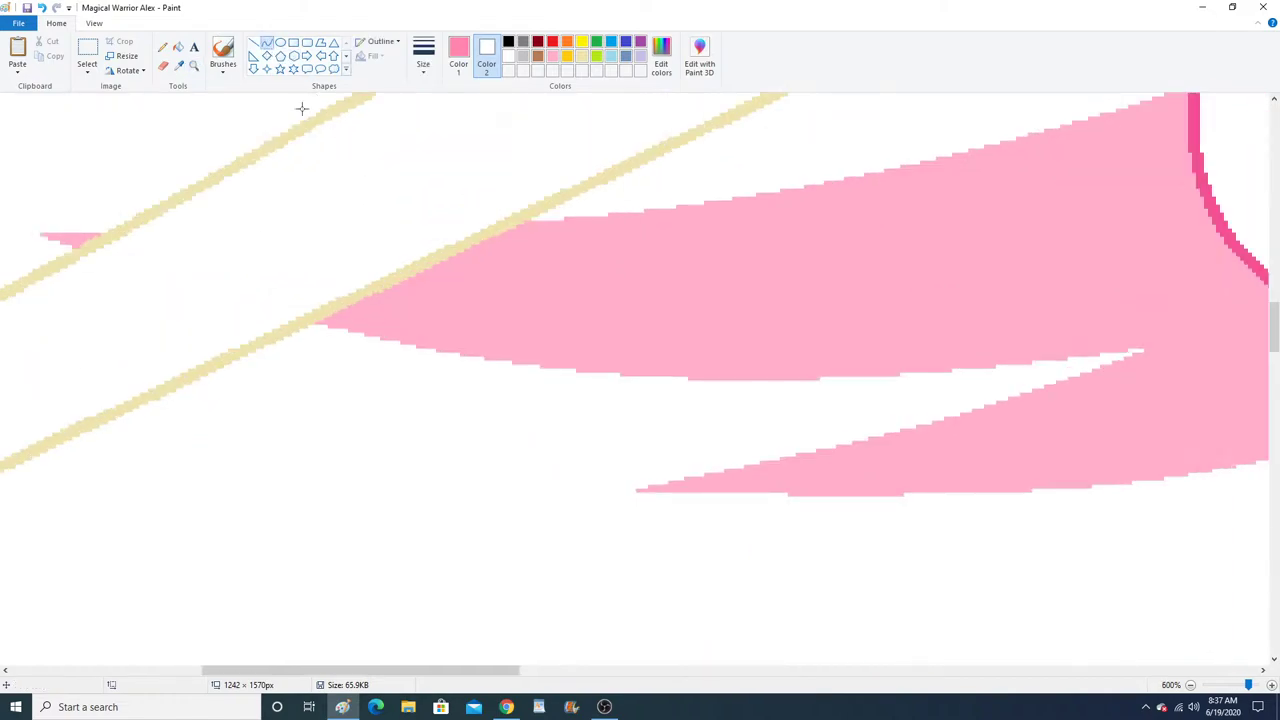
pyautogui.moveTo(357, 300); pyautogui.dragTo(1229, 246)
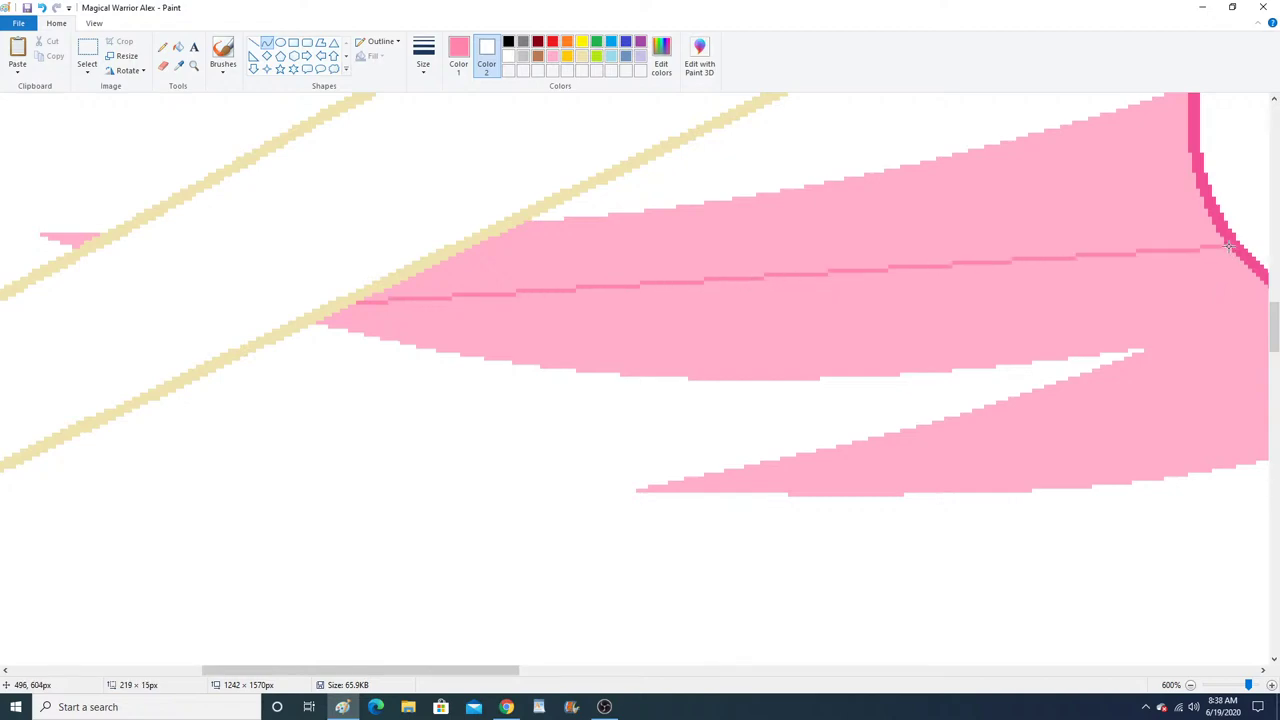
pyautogui.moveTo(768, 328); pyautogui.dragTo(874, 328)
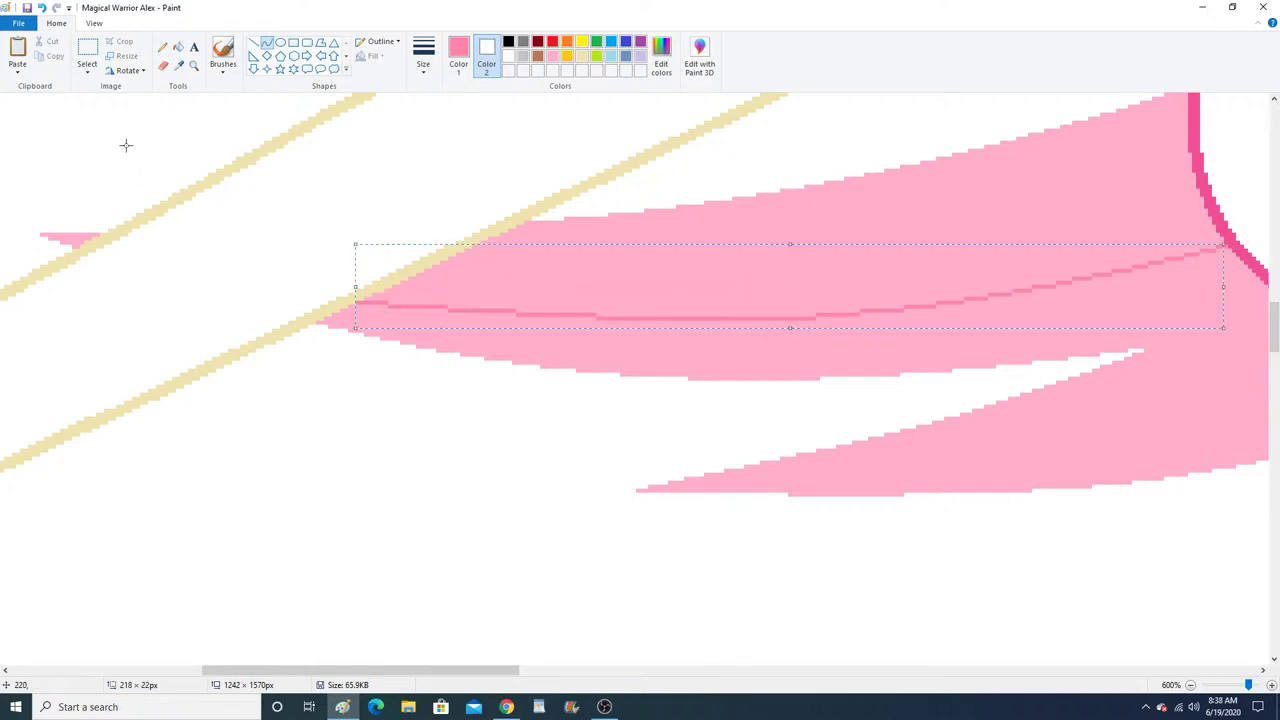
# Fill the large left feather's tip and its lower strip with the darker pink, separating the lowest feather with a 36 × 12 px line.
pyautogui.click(178, 50)
pyautogui.click(85, 238)
pyautogui.click(194, 66)
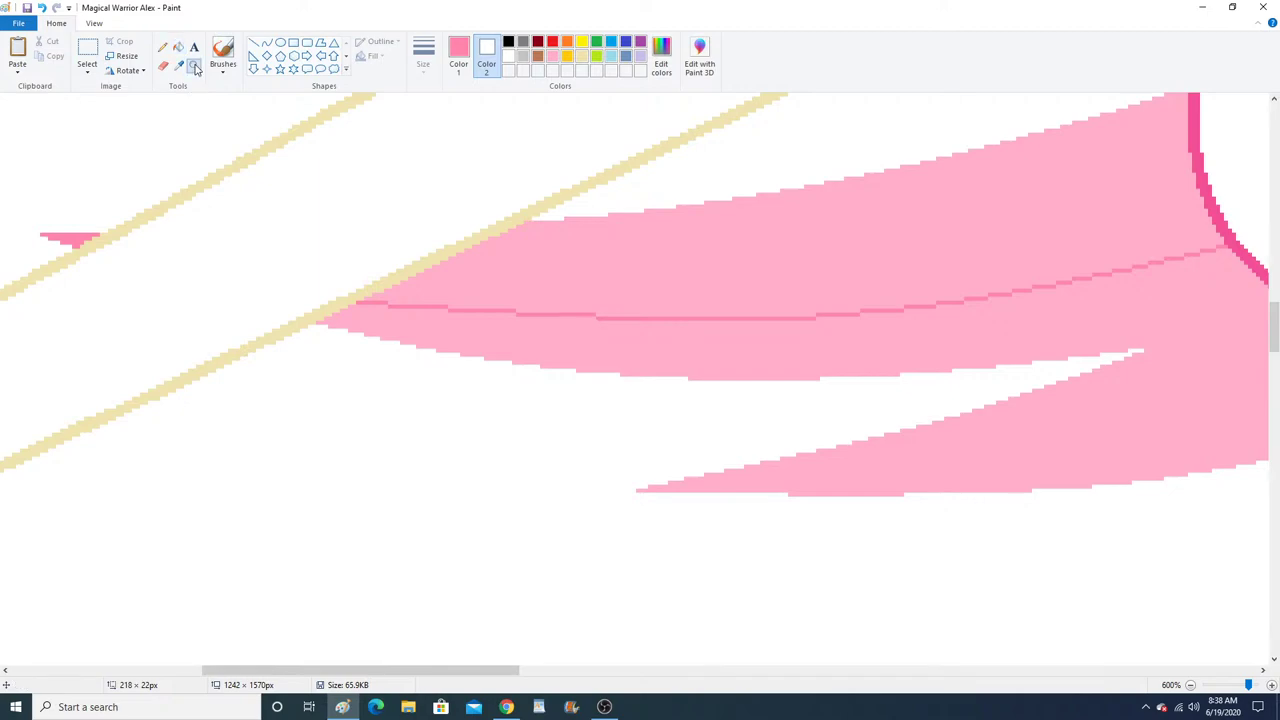
pyautogui.rightClick(438, 312)
pyautogui.hscroll(3, 725, 268)
pyautogui.click(594, 266)
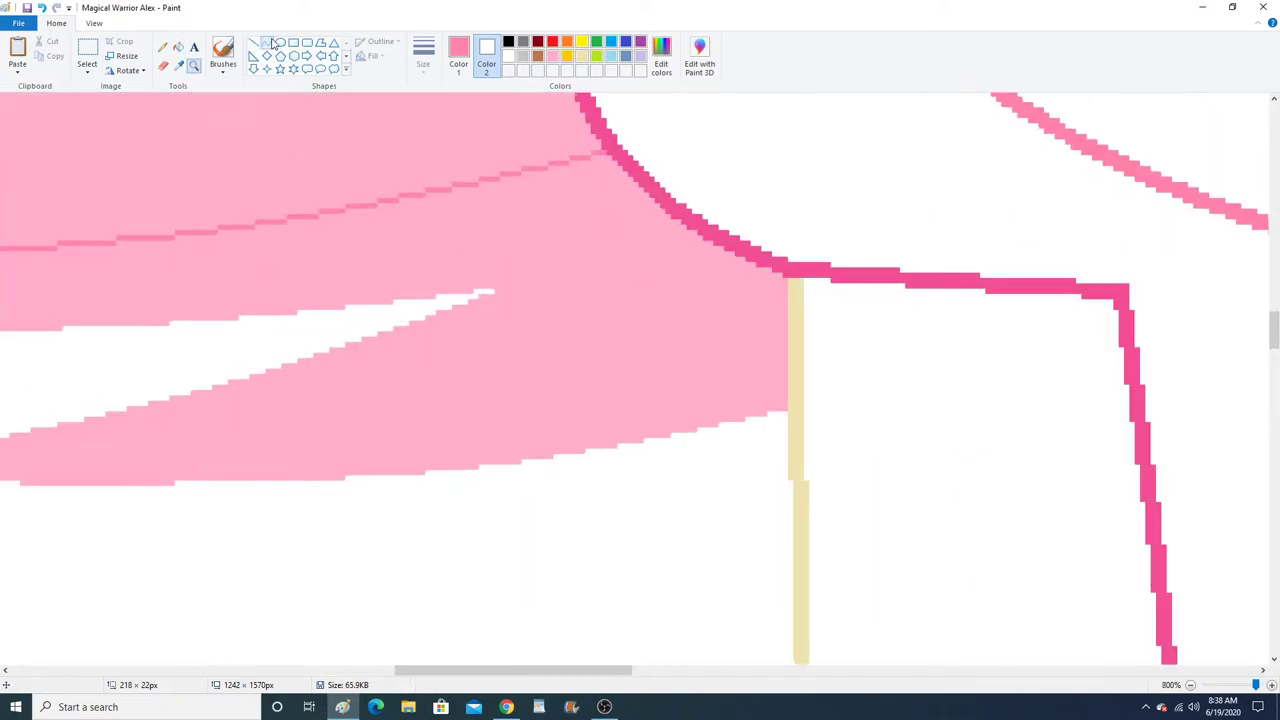
pyautogui.click(267, 42)
pyautogui.moveTo(497, 286); pyautogui.dragTo(684, 228)
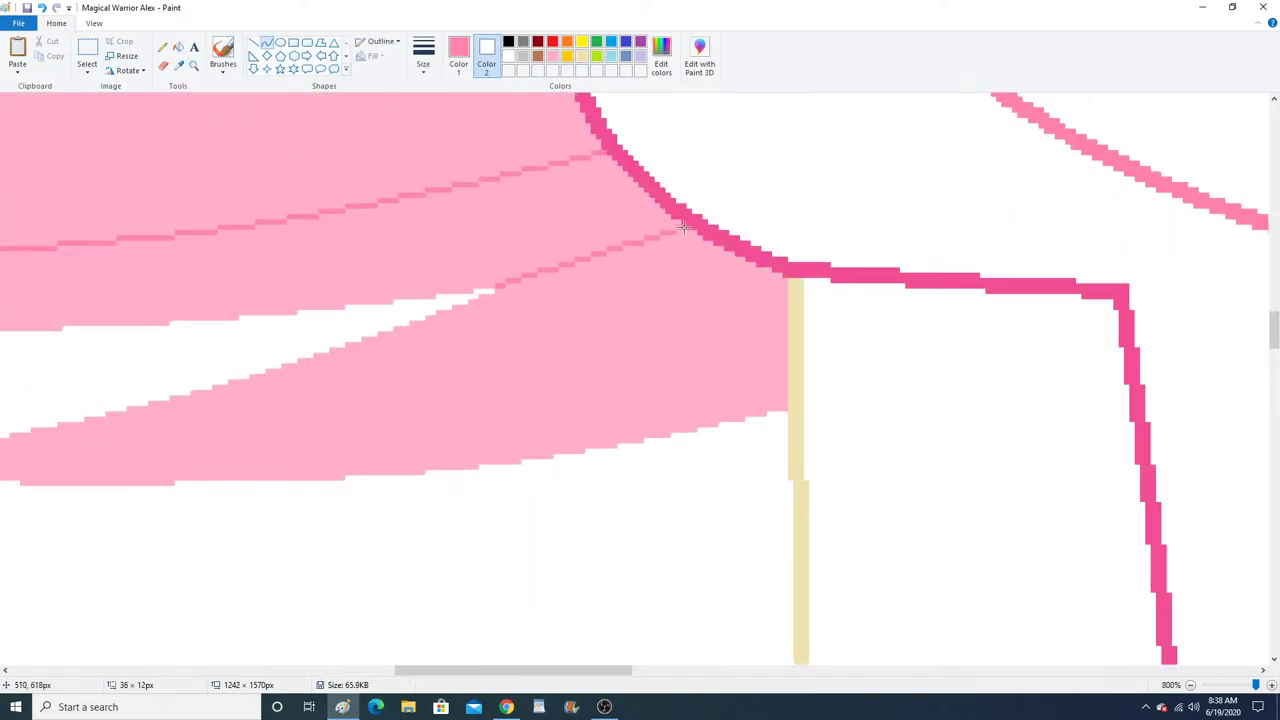
pyautogui.click(178, 47)
pyautogui.click(452, 215)
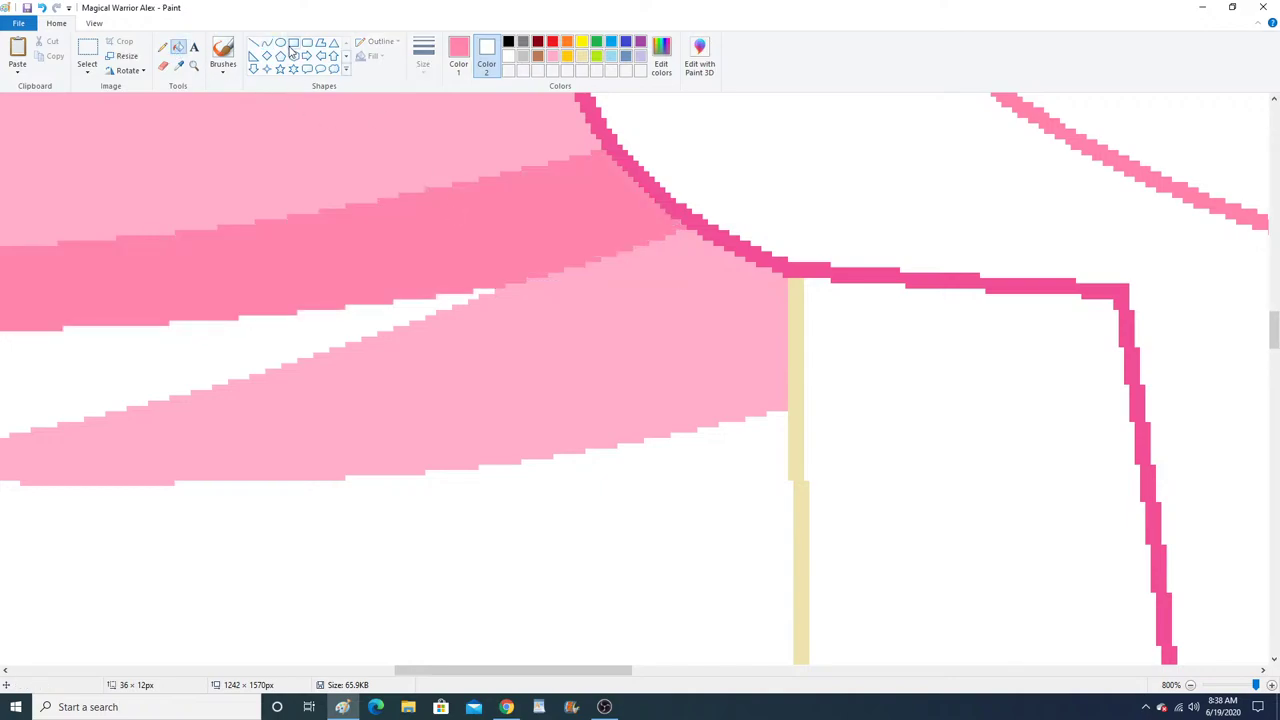
# Shade the underside of the left wing's lowest feather in the darker pink, bounded by a curve about 154 × 32 px.
pyautogui.click(267, 46)
pyautogui.hscroll(-1, 320, 590)
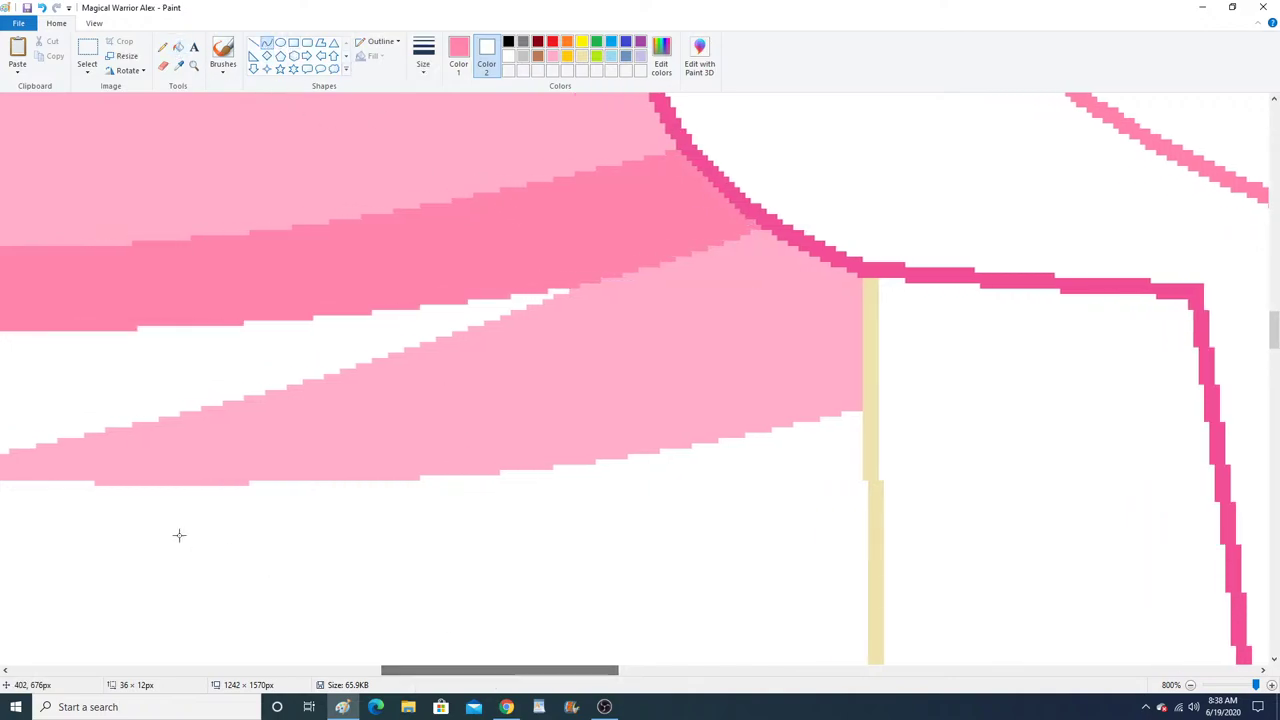
pyautogui.moveTo(47, 478); pyautogui.dragTo(858, 313)
pyautogui.moveTo(418, 480); pyautogui.dragTo(330, 468)
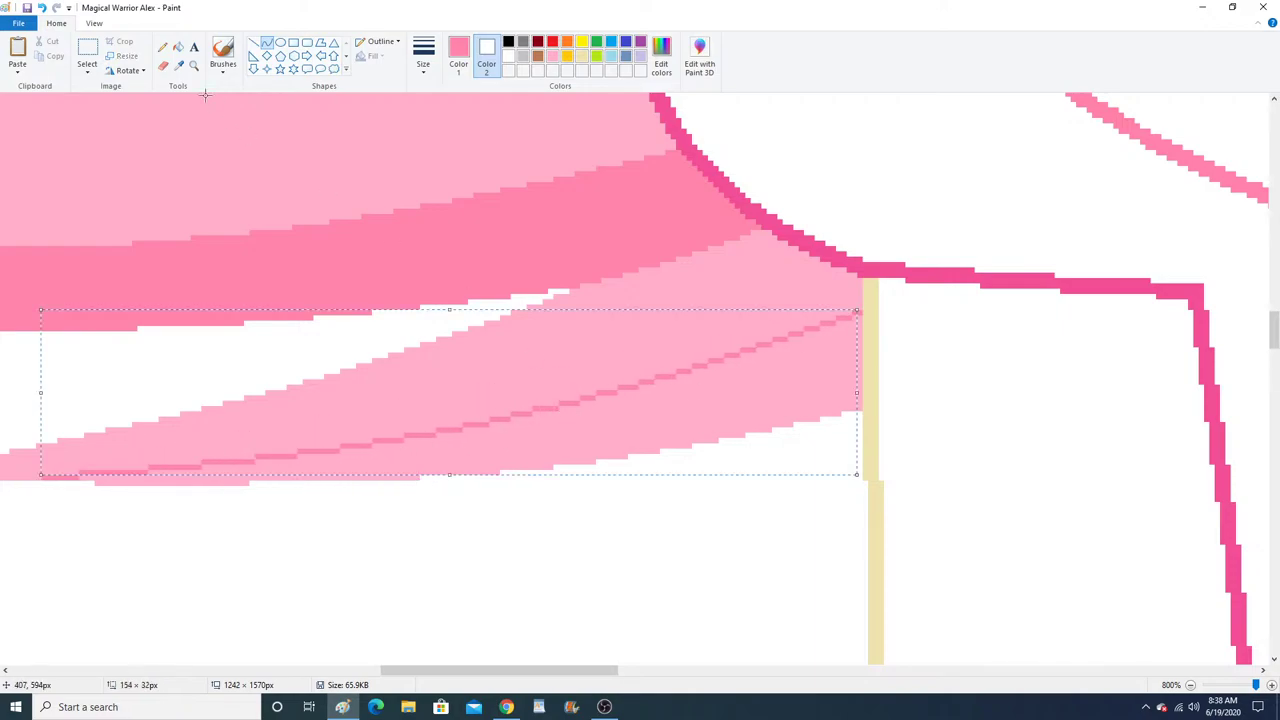
pyautogui.click(178, 47)
pyautogui.click(712, 388)
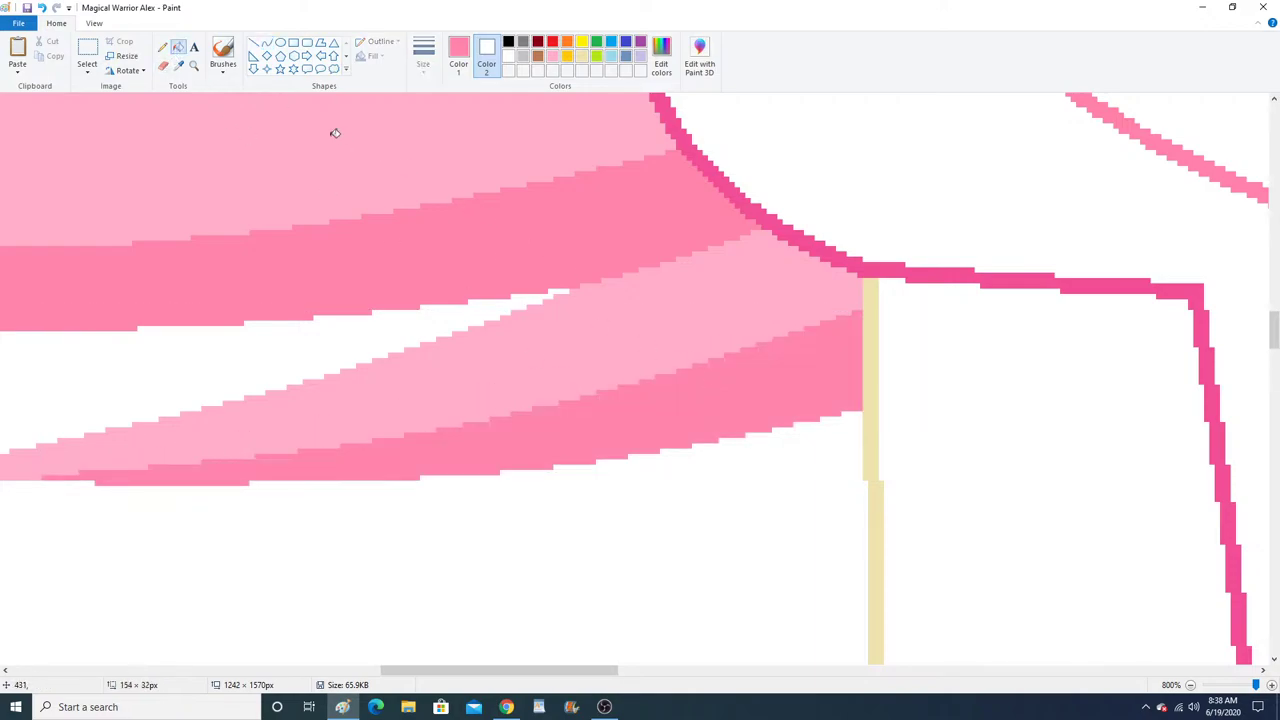
# Draw a darker pink curve about 178 × 28 px along the underside of the right wing's lowest feather.
pyautogui.click(194, 66)
pyautogui.rightClick(383, 300)
pyautogui.rightClick(383, 300)
pyautogui.rightClick(383, 300)
pyautogui.rightClick(383, 300)
pyautogui.rightClick(383, 300)
pyautogui.scroll(1, 683, 417)
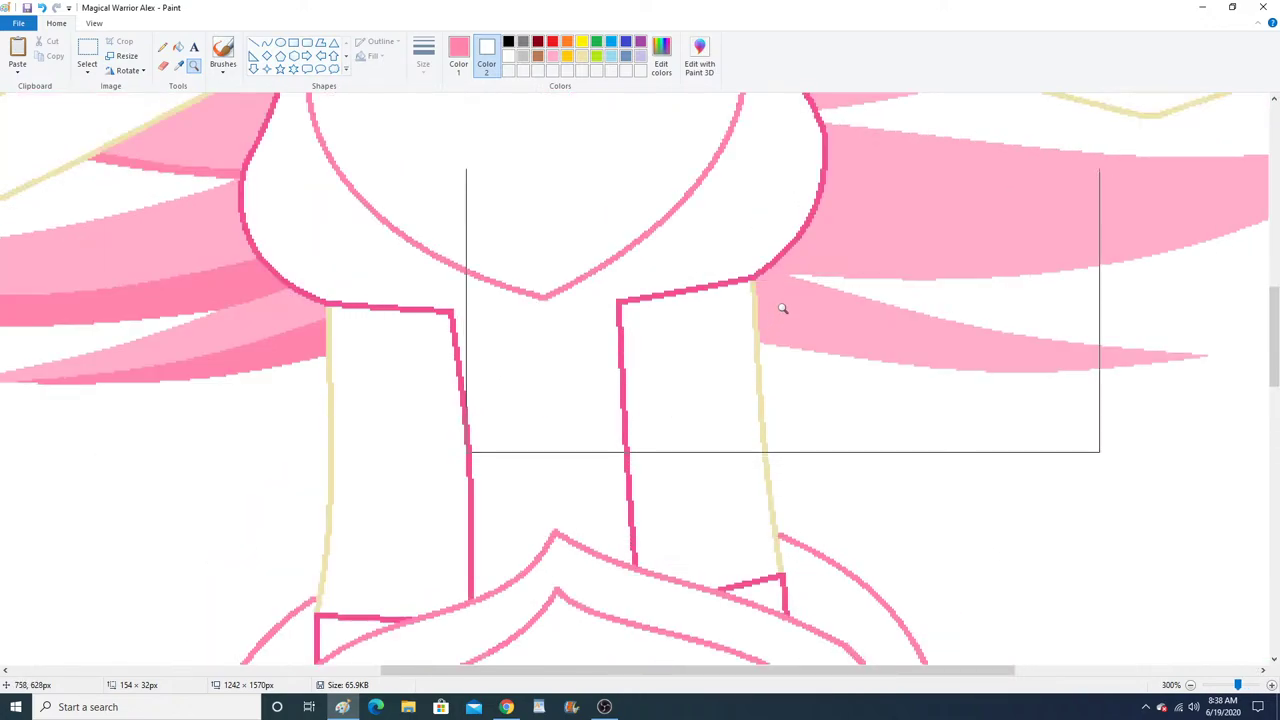
pyautogui.click(783, 309)
pyautogui.click(506, 286)
pyautogui.click(366, 249)
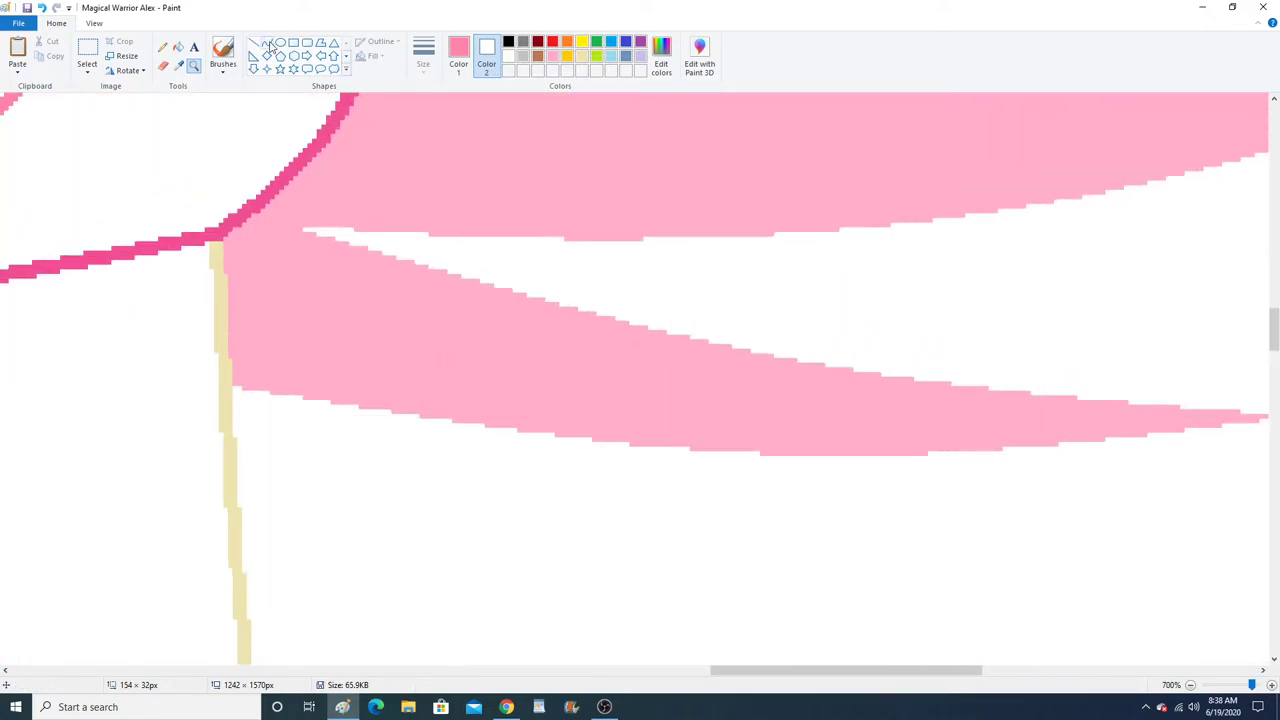
pyautogui.click(267, 44)
pyautogui.moveTo(228, 318); pyautogui.dragTo(1054, 442)
pyautogui.click(633, 410)
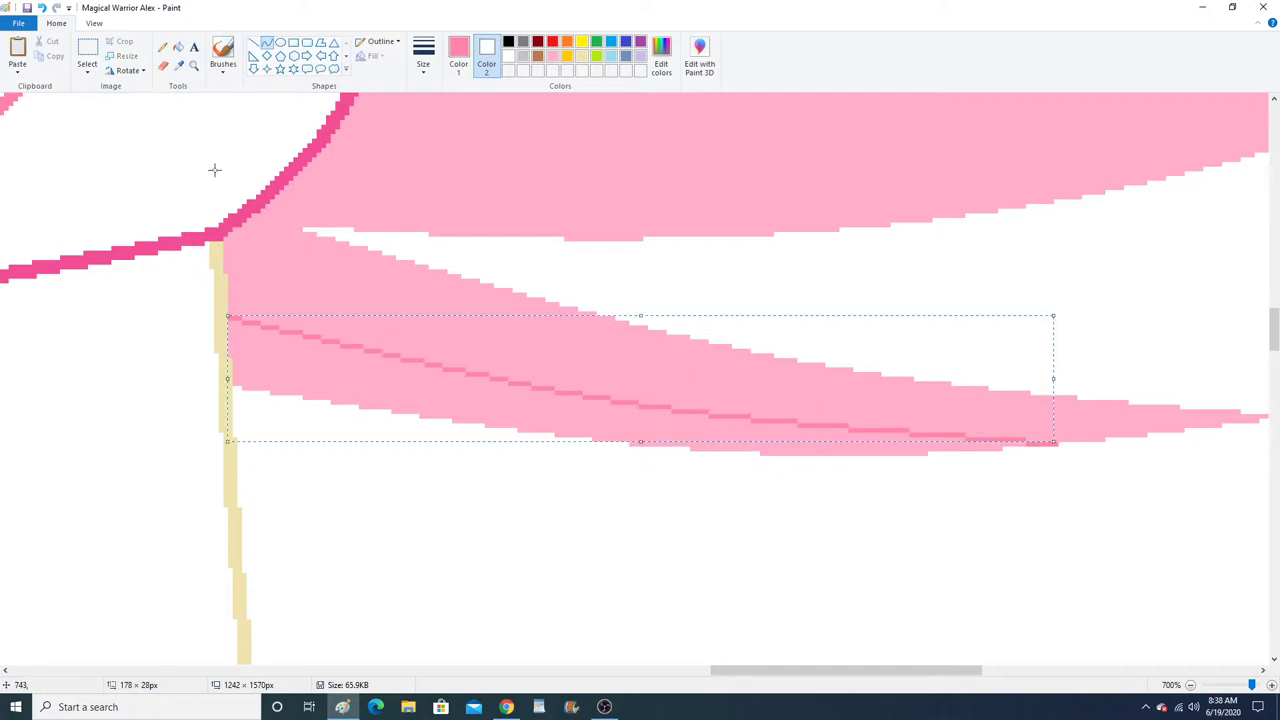
# Replace the underside curve on the right wing's lowest feather with one about 166 × 29 px and fill below it darker pink.
pyautogui.click(41, 7)
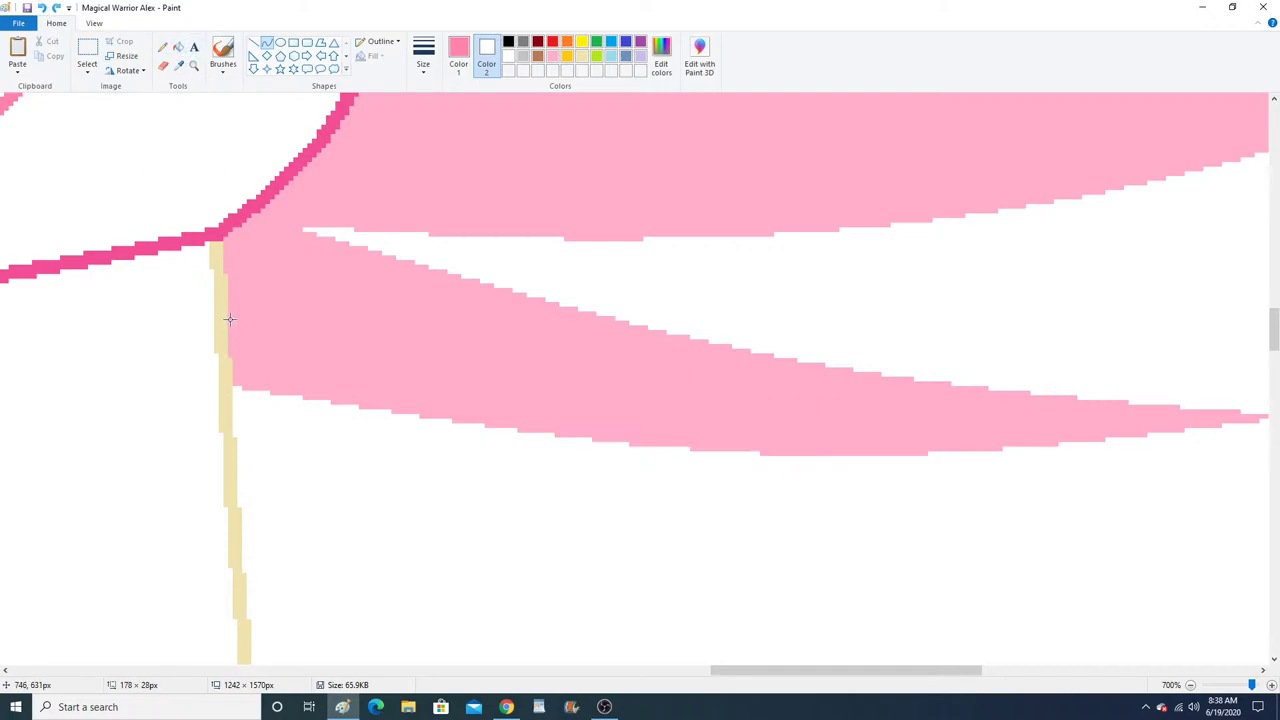
pyautogui.moveTo(229, 319); pyautogui.dragTo(999, 447)
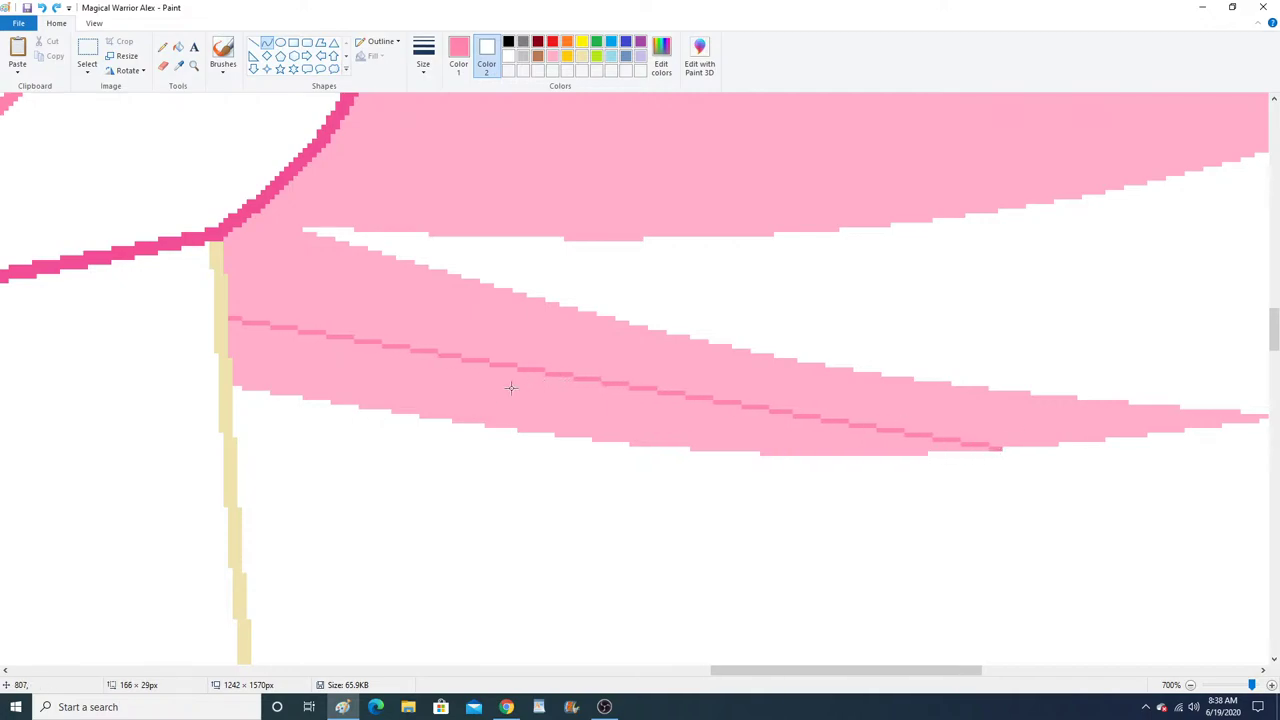
pyautogui.moveTo(510, 388); pyautogui.dragTo(551, 418)
pyautogui.click(180, 47)
pyautogui.click(354, 365)
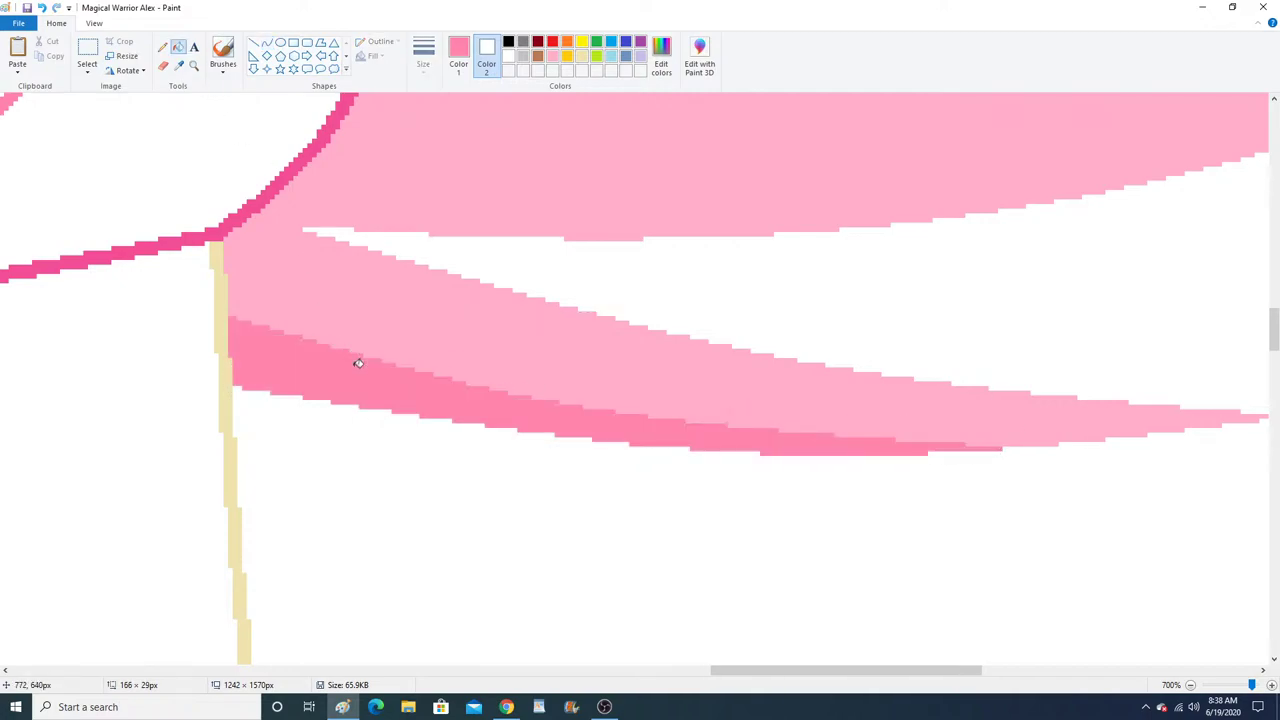
# Draw a darker pink line about 11 × 3 px separating the right wing's lowest feather from the large feather at the bodice.
pyautogui.scroll(3, 360, 363)
pyautogui.click(194, 66)
pyautogui.rightClick(321, 299)
pyautogui.rightClick(321, 299)
pyautogui.click(354, 350)
pyautogui.click(292, 308)
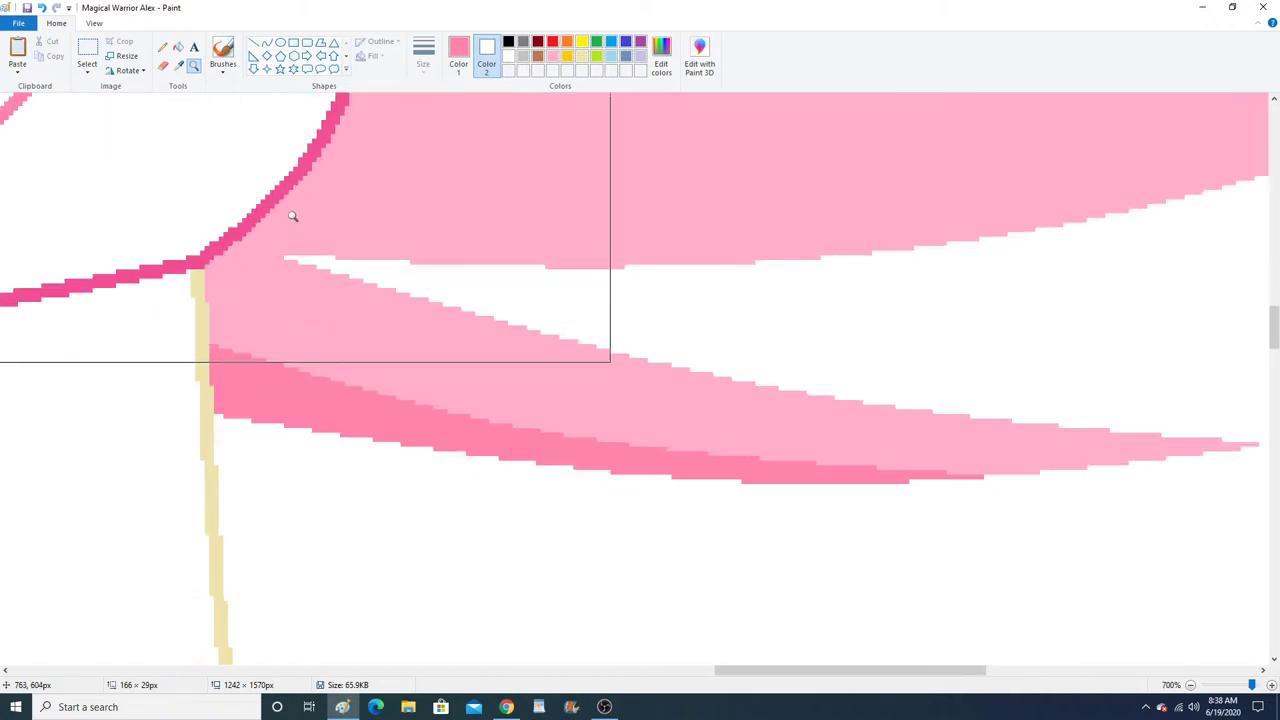
pyautogui.click(294, 218)
pyautogui.click(254, 42)
pyautogui.moveTo(347, 293); pyautogui.dragTo(291, 284)
# Shade the underside of the large right feather in the darker pink, bounded by a curve about 290 × 55 px.
pyautogui.click(194, 65)
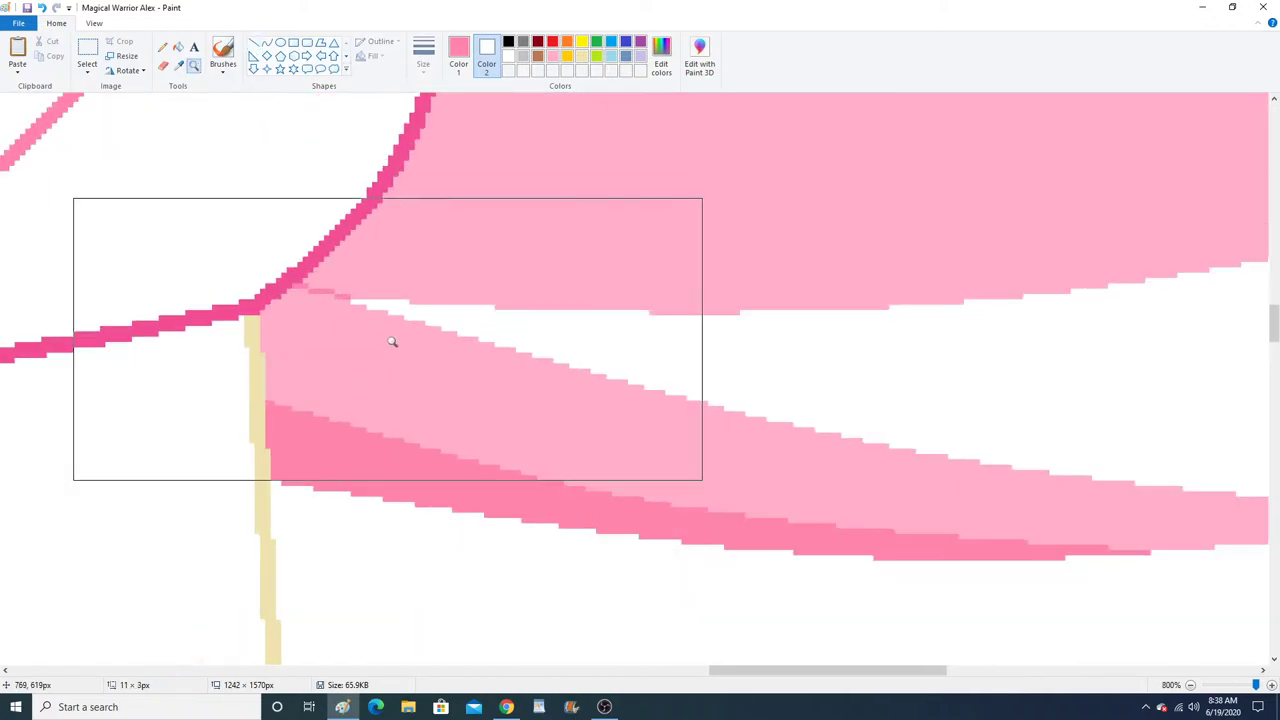
pyautogui.rightClick(391, 340)
pyautogui.click(266, 43)
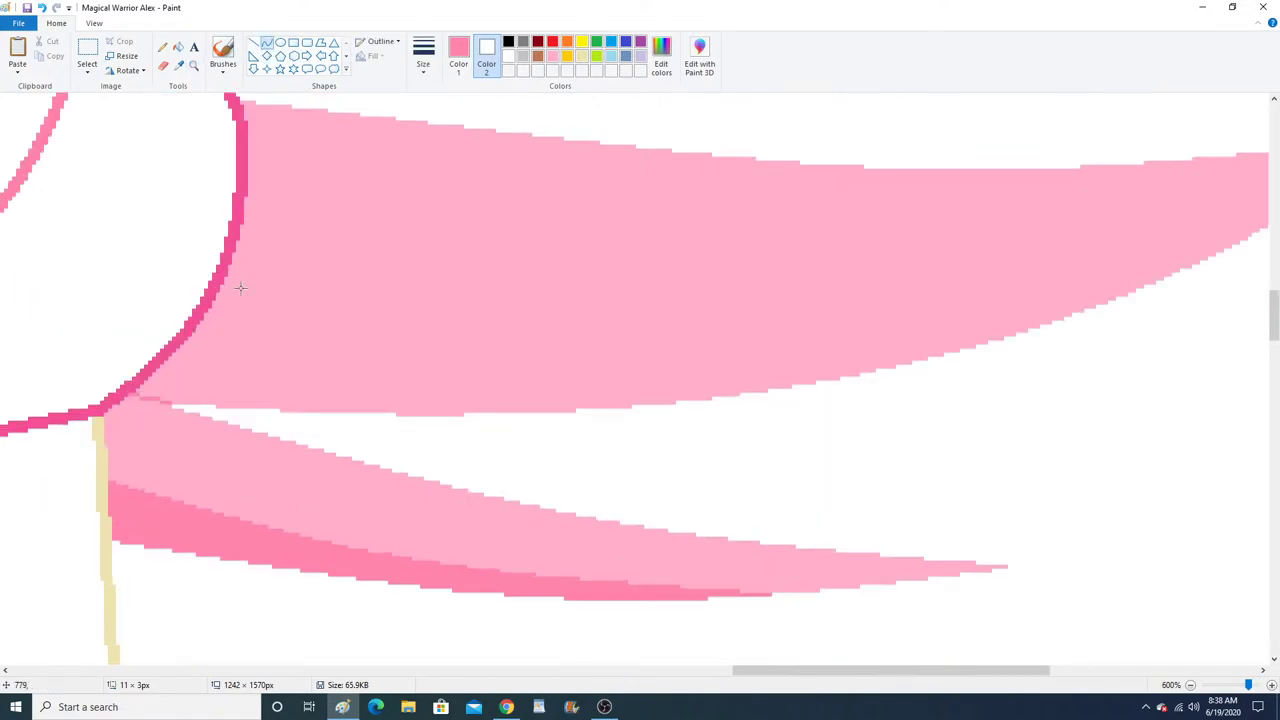
pyautogui.moveTo(791, 670); pyautogui.dragTo(808, 670)
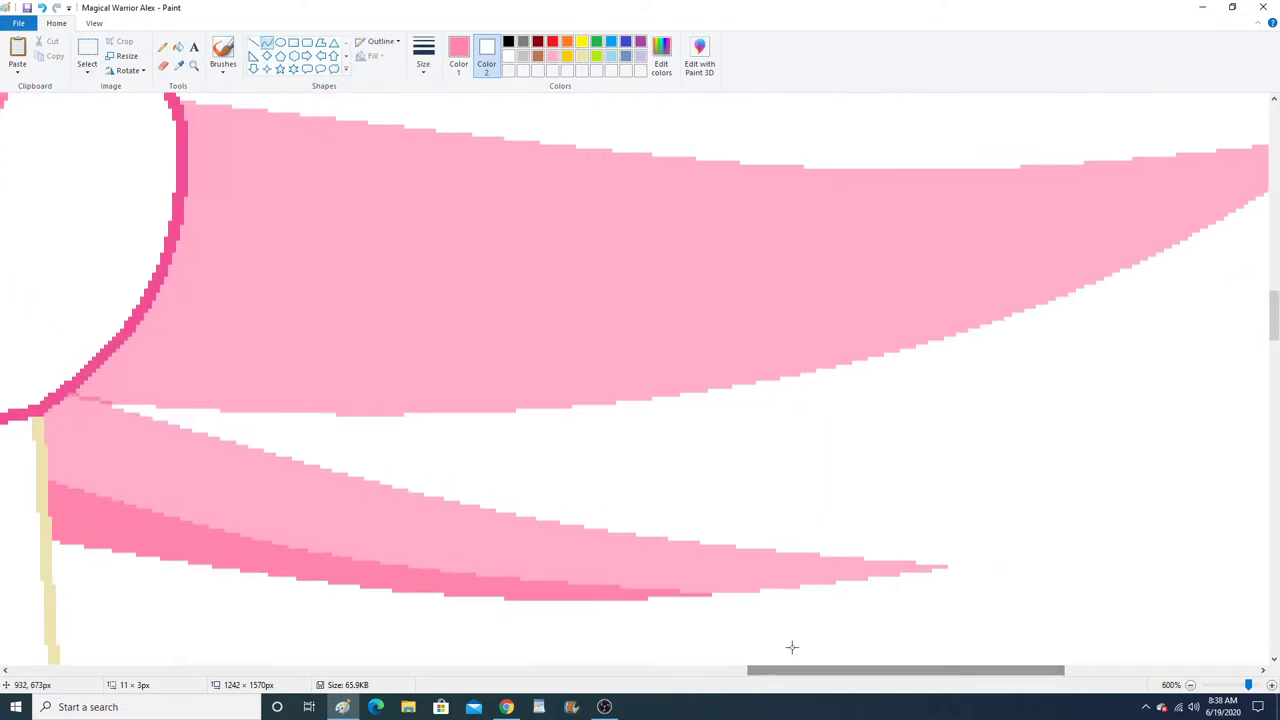
pyautogui.scroll(1, 289, 505)
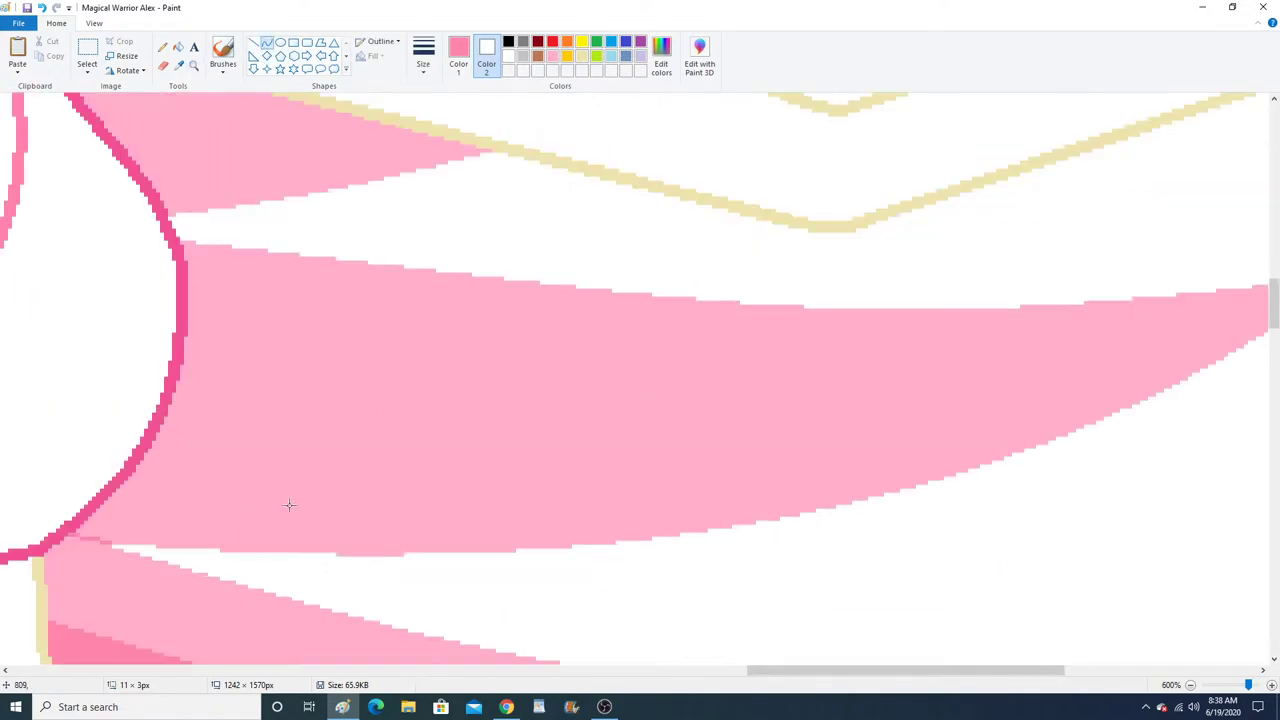
pyautogui.click(194, 66)
pyautogui.rightClick(277, 271)
pyautogui.rightClick(275, 269)
pyautogui.click(243, 242)
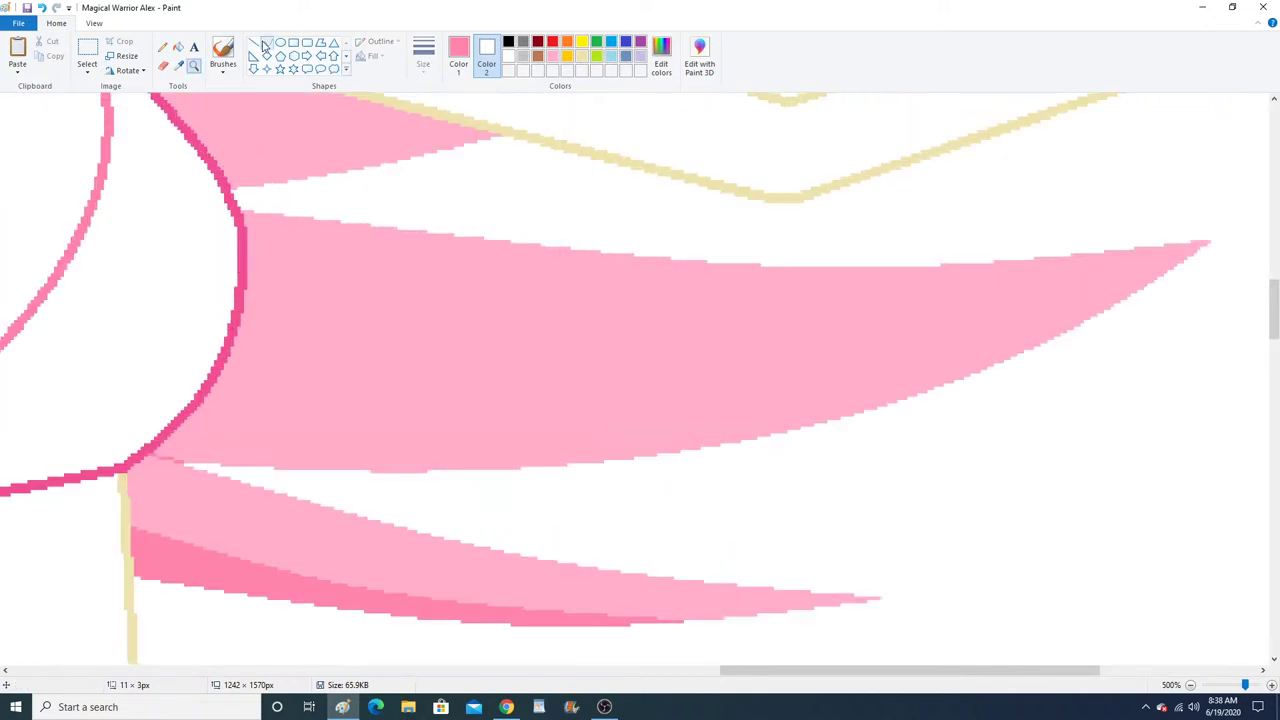
pyautogui.click(266, 44)
pyautogui.moveTo(195, 411); pyautogui.dragTo(1150, 247)
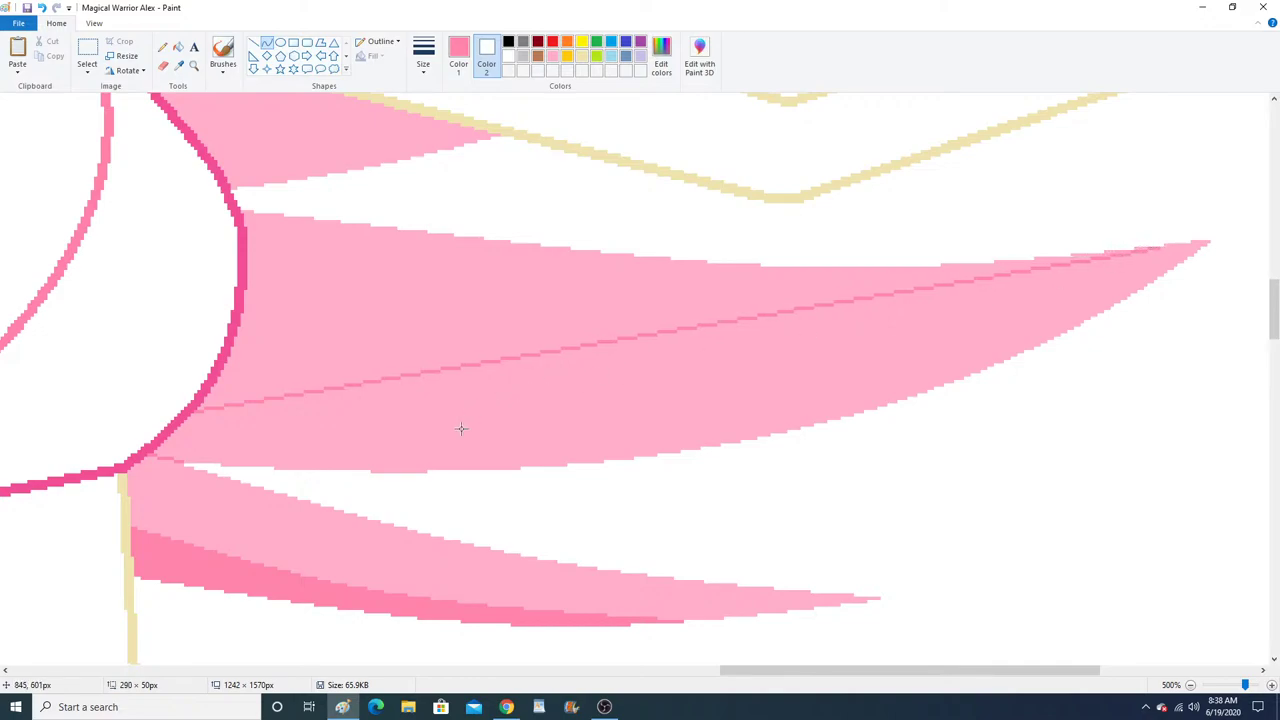
pyautogui.moveTo(461, 428); pyautogui.dragTo(780, 423)
pyautogui.click(181, 47)
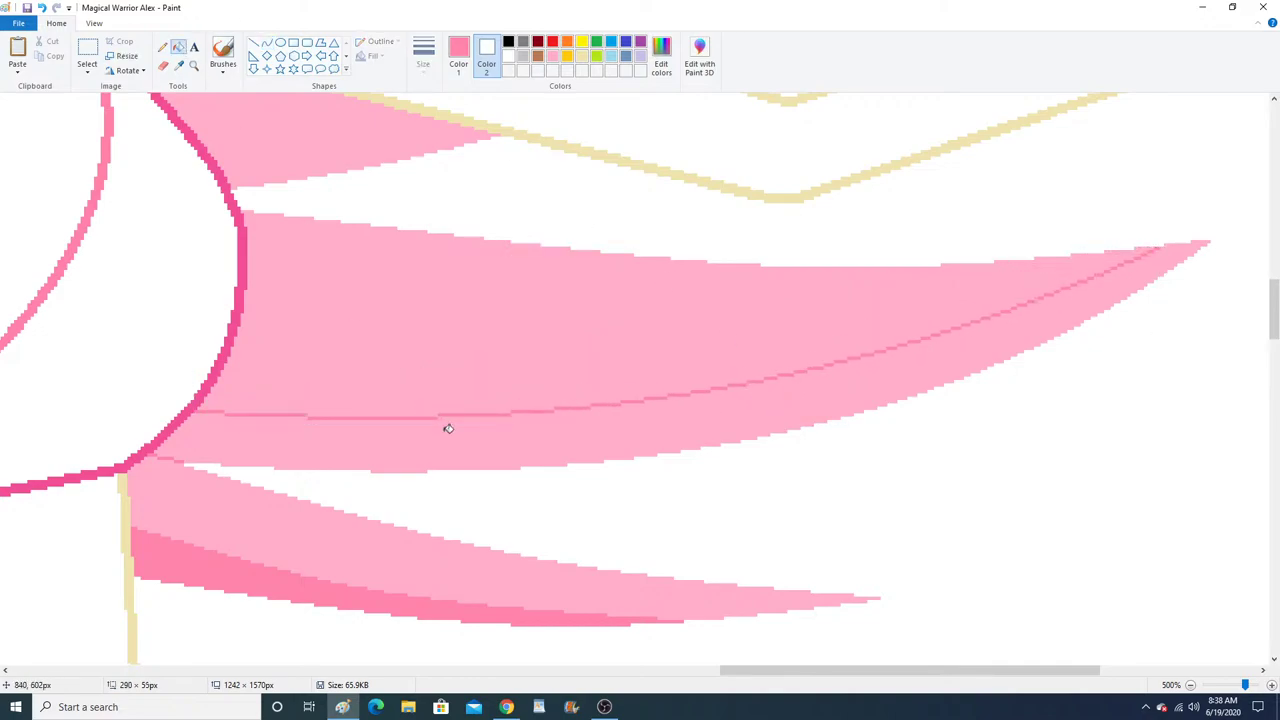
pyautogui.click(454, 434)
# Draw a darker pink curve about 182 × 178 px through the outer feather above the right arm, from its tip to the arm.
pyautogui.scroll(3, 457, 436)
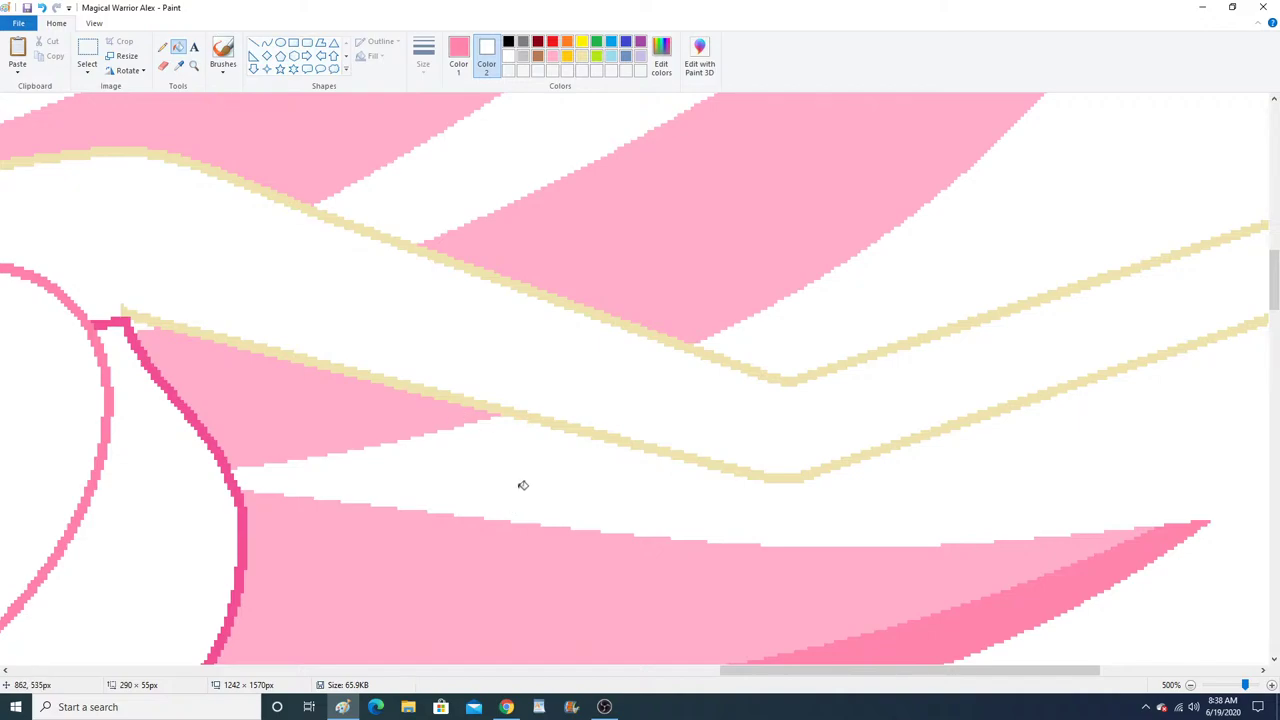
pyautogui.scroll(2, 523, 485)
pyautogui.click(266, 43)
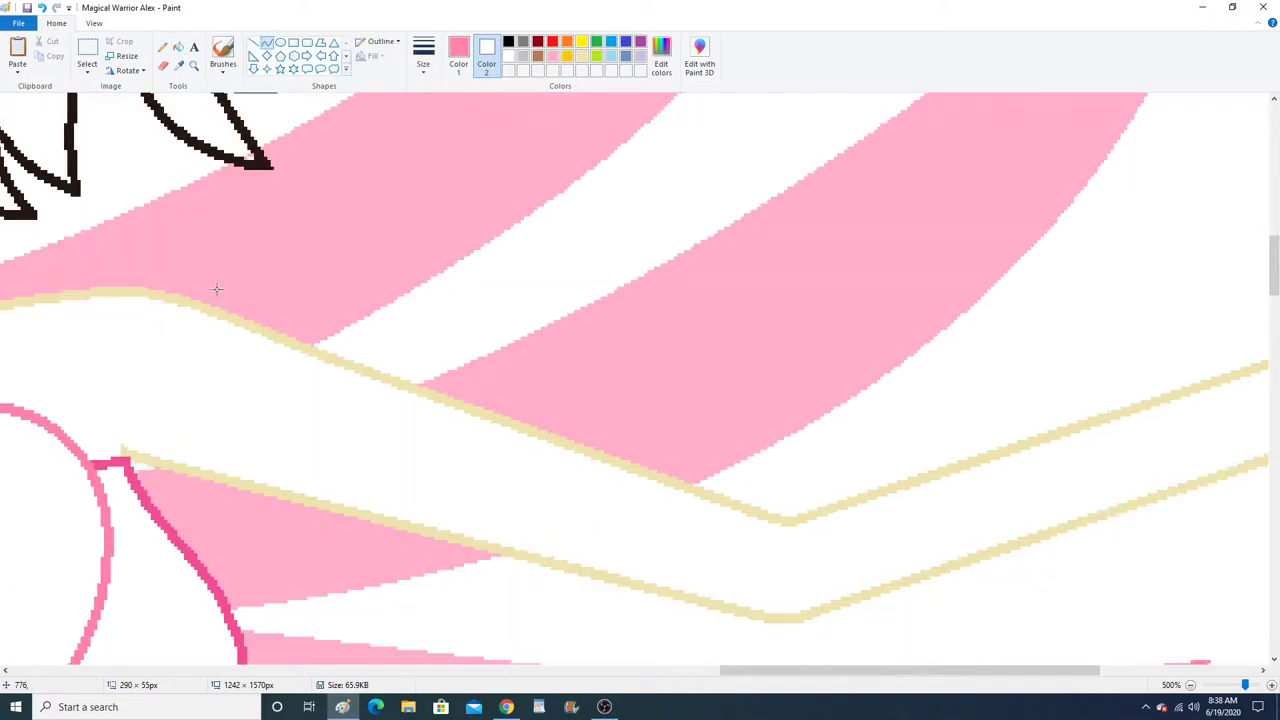
pyautogui.scroll(4, 1084, 344)
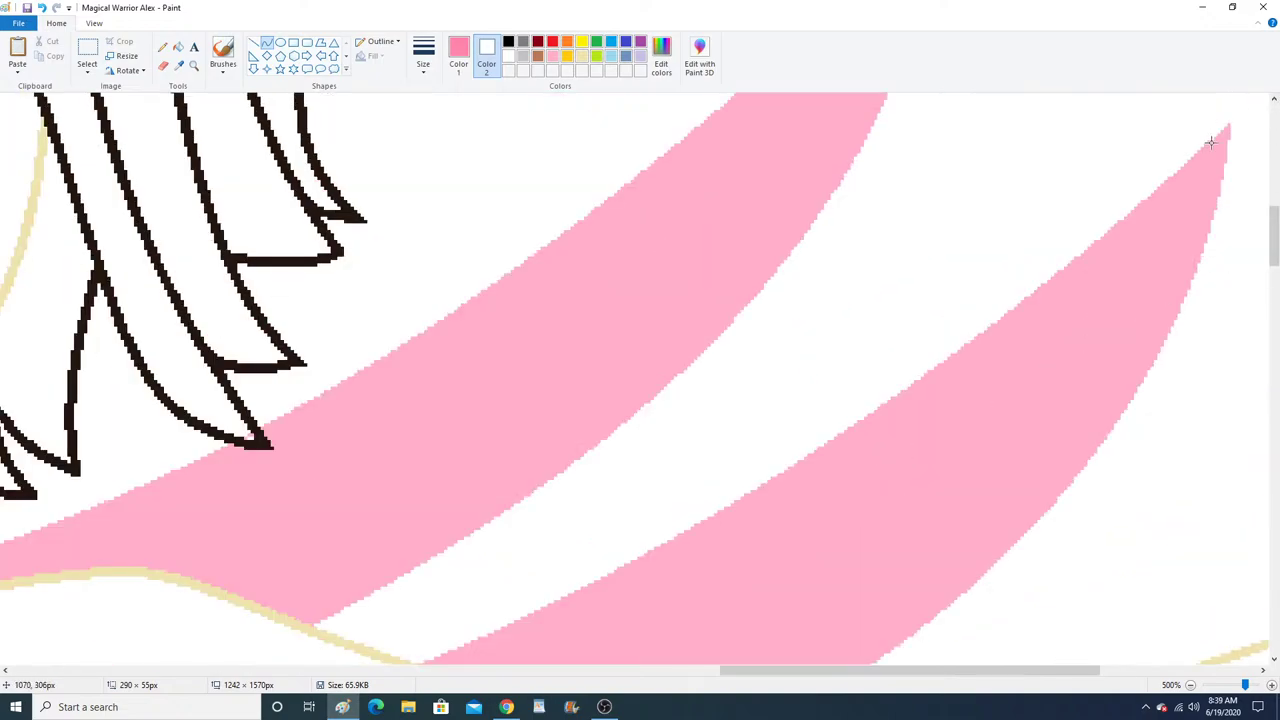
pyautogui.moveTo(1211, 142); pyautogui.dragTo(606, 450)
pyautogui.scroll(-4, 1179, 280)
pyautogui.scroll(2, 1080, 260)
pyautogui.moveTo(1080, 260); pyautogui.dragTo(963, 471)
pyautogui.scroll(-4, 963, 471)
# Draw a 57 × 16 px curve in the small feather under the right arm, and fill its underside and the outer upper feather's darker pink.
pyautogui.click(194, 67)
pyautogui.doubleClick(279, 271)
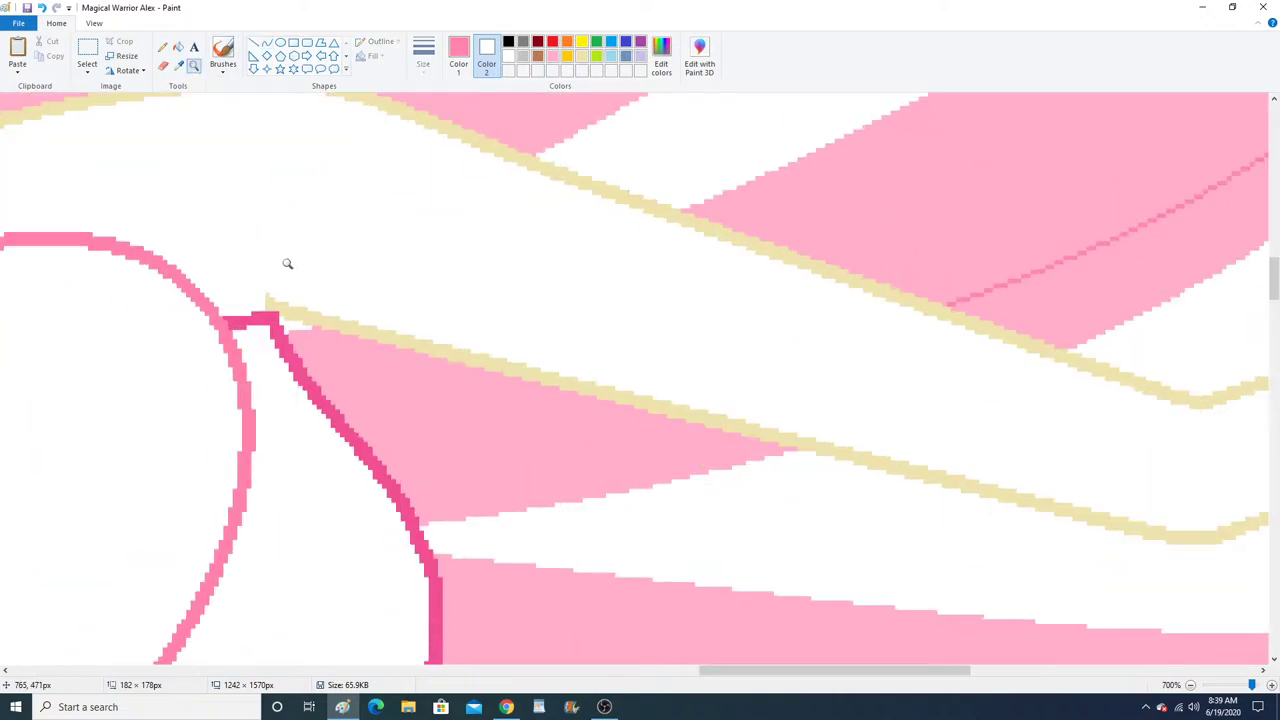
pyautogui.click(265, 43)
pyautogui.moveTo(943, 303)
pyautogui.mouseDown()
pyautogui.moveTo(694, 411)
pyautogui.moveTo(400, 485)
pyautogui.mouseUp()
pyautogui.hotkey('ctrl', 'z')
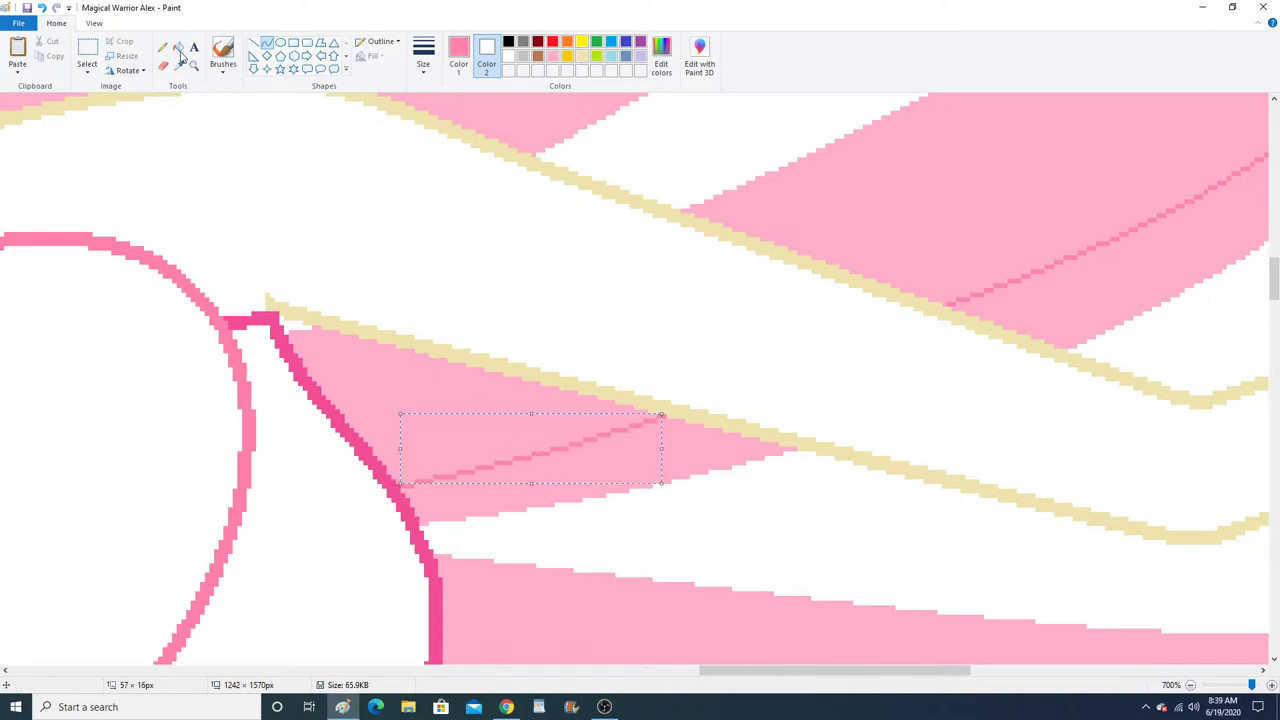
pyautogui.click(178, 47)
pyautogui.click(786, 455)
pyautogui.click(1055, 262)
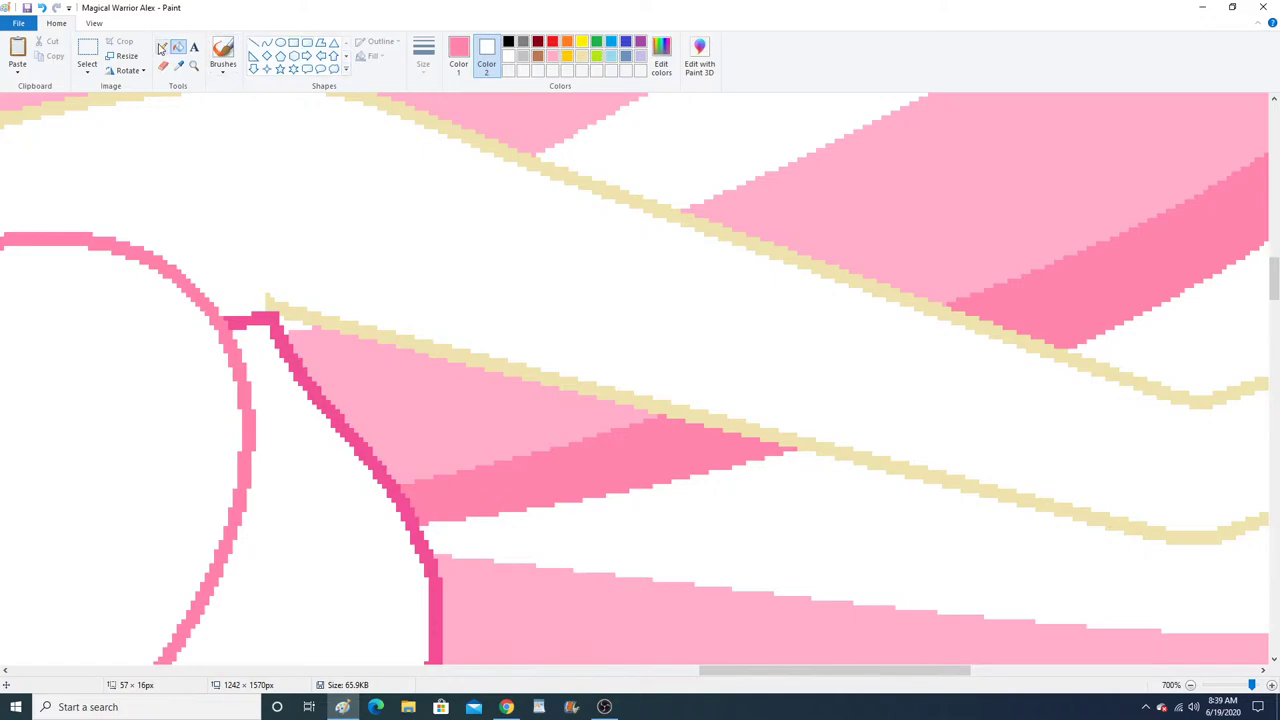
# Draw a darker pink curve about 122 × 159 px from the tip of the topmost right feather down along its underside.
pyautogui.click(162, 47)
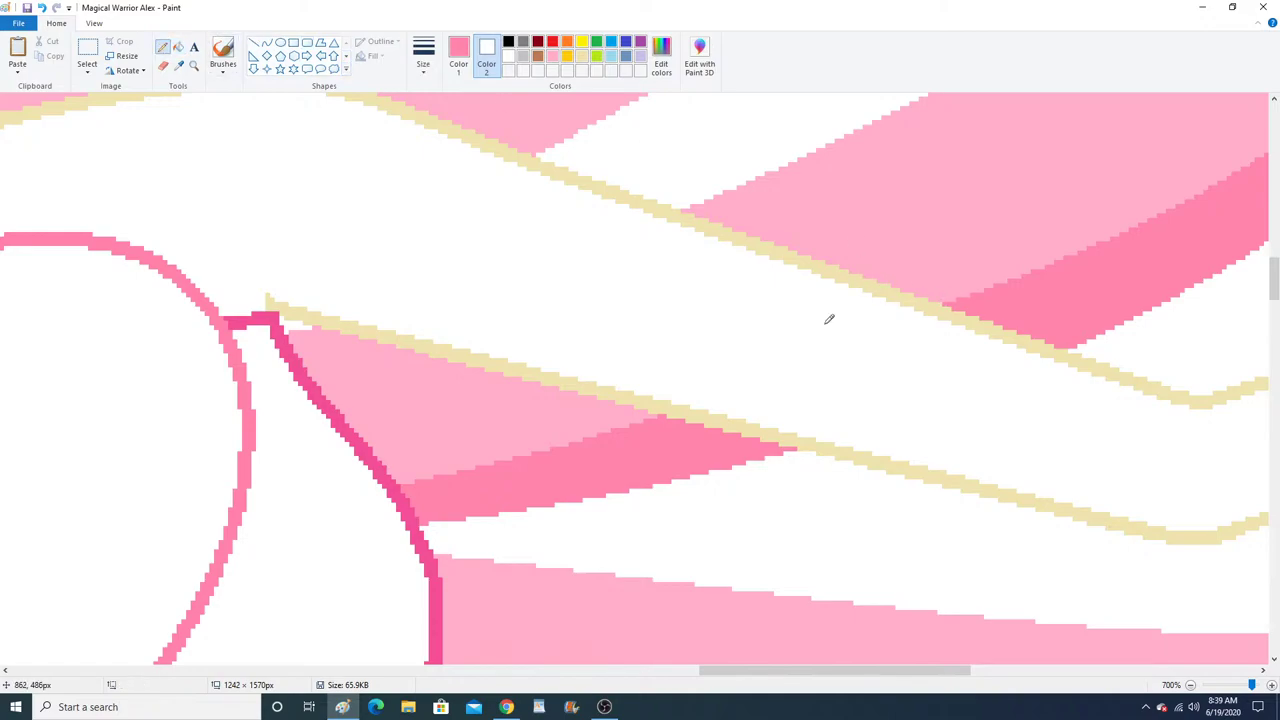
pyautogui.scroll(5, 718, 342)
pyautogui.click(194, 64)
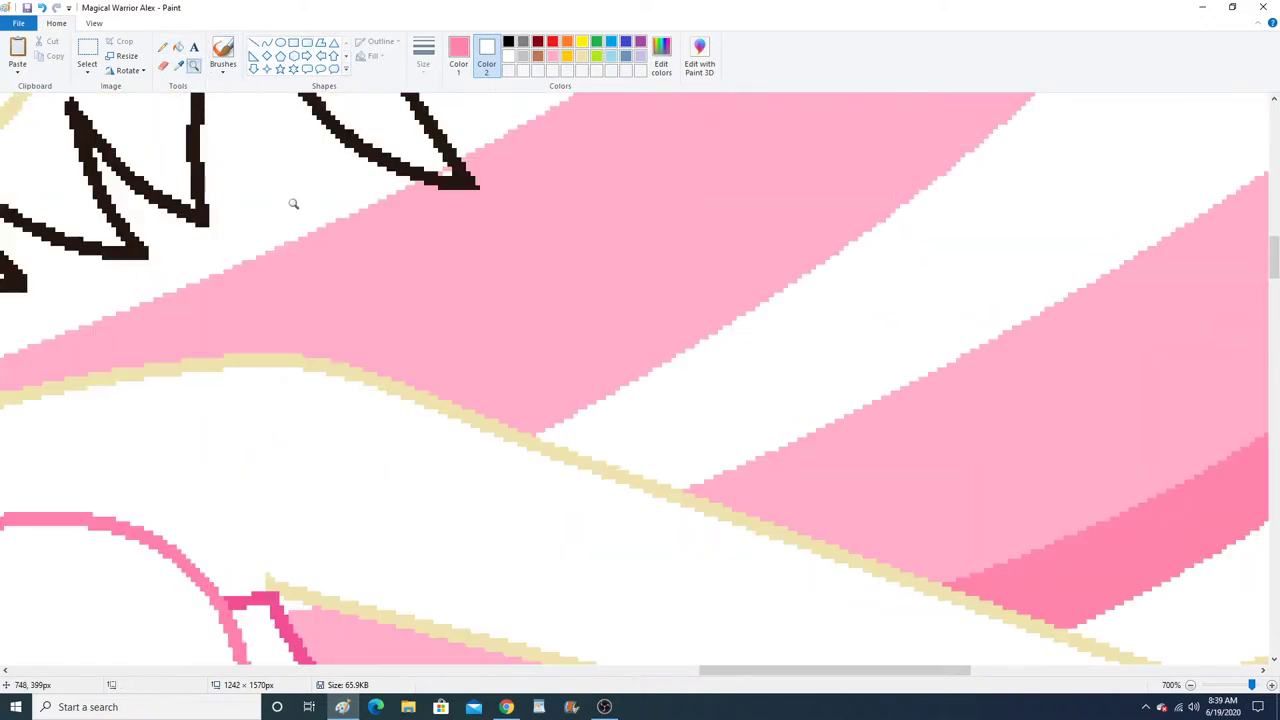
pyautogui.rightClick(300, 230)
pyautogui.rightClick(305, 251)
pyautogui.click(389, 229)
pyautogui.scroll(3, 389, 229)
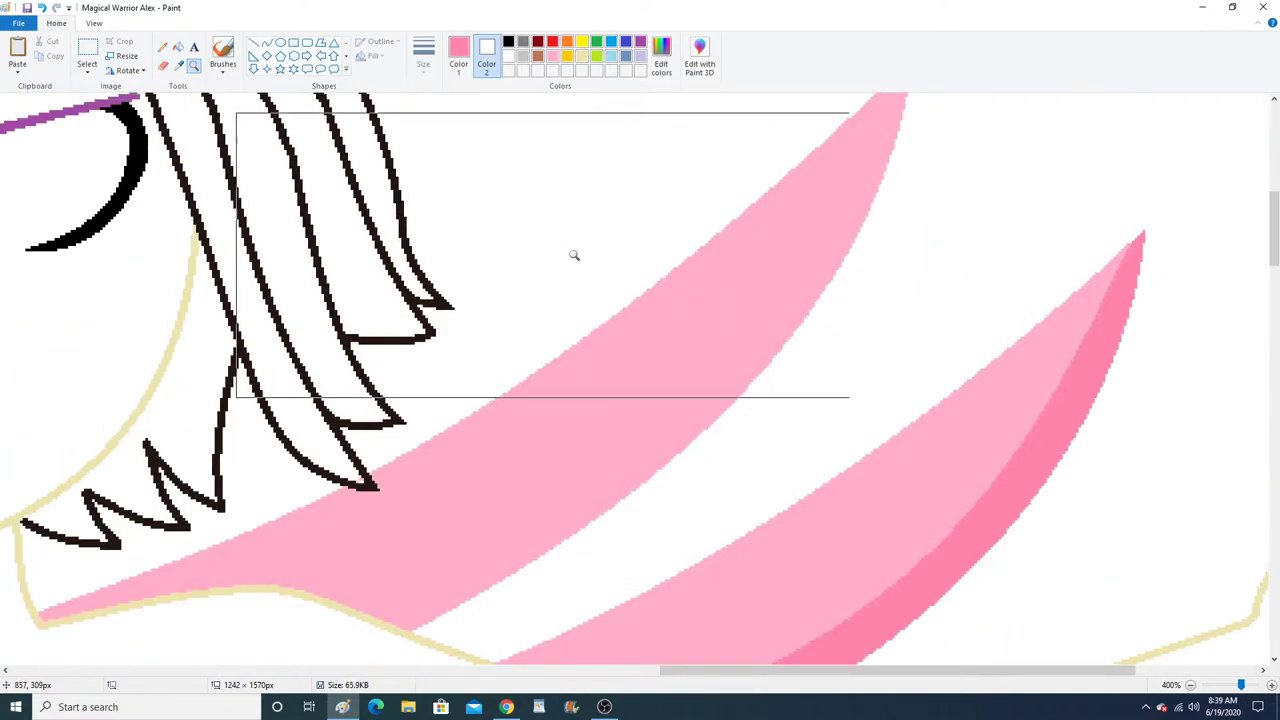
pyautogui.click(602, 255)
pyautogui.click(606, 255)
pyautogui.scroll(3, 447, 281)
pyautogui.click(266, 42)
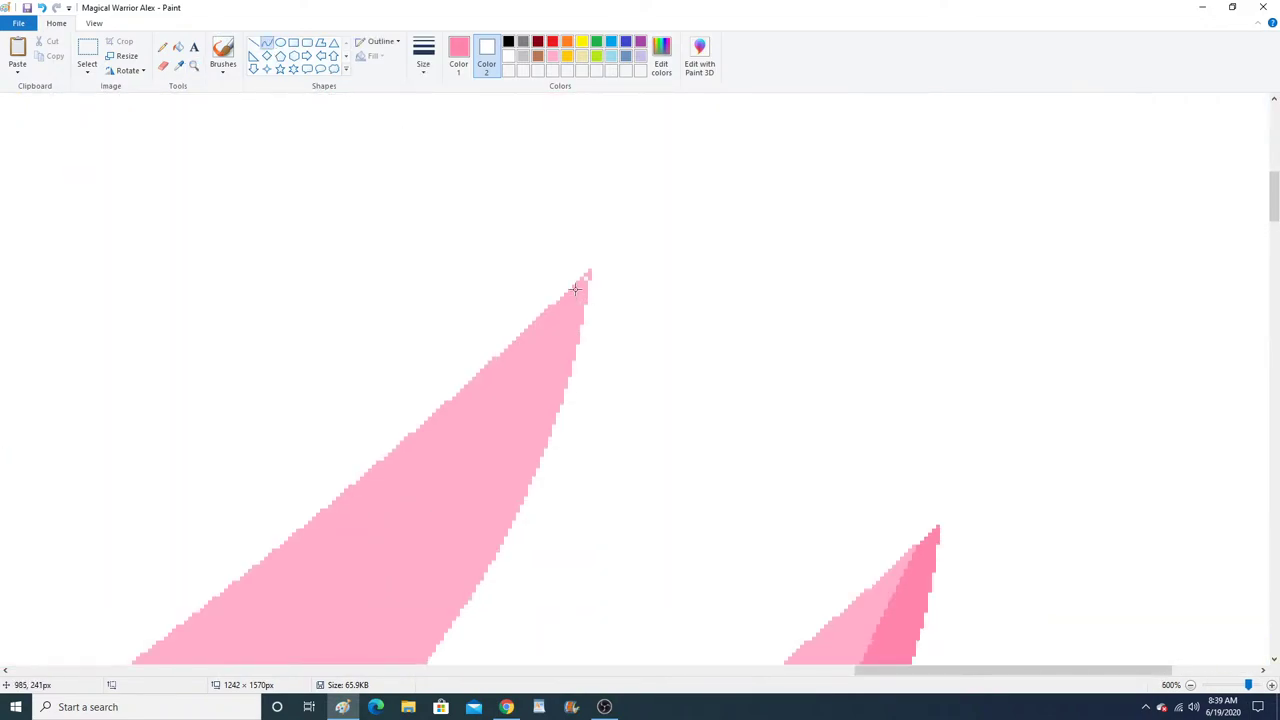
pyautogui.moveTo(585, 279); pyautogui.dragTo(426, 390)
pyautogui.scroll(-3, 540, 384)
pyautogui.moveTo(250, 472); pyautogui.dragTo(89, 638)
pyautogui.click(474, 212)
pyautogui.click(461, 320)
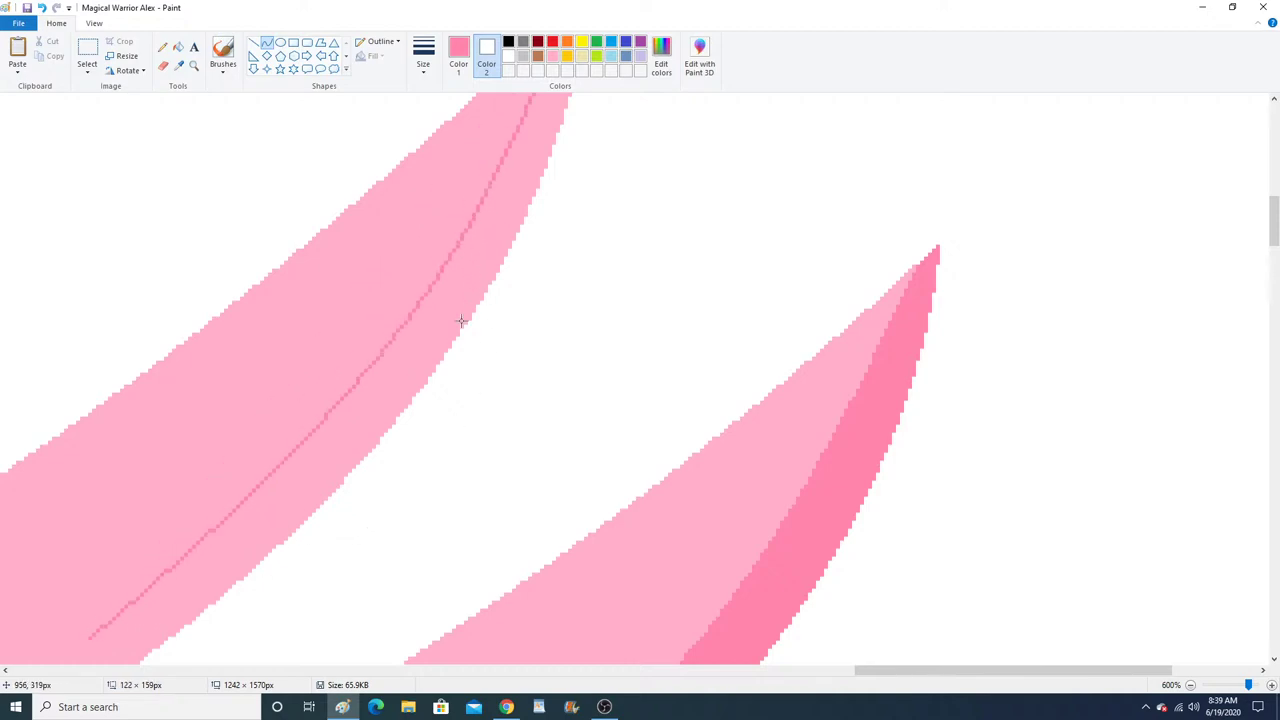
# Try to extend the topmost right feather's shading curve to the arm with a curve about 77 × 52 px, and undo it.
pyautogui.click(194, 66)
pyautogui.rightClick(326, 306)
pyautogui.rightClick(326, 307)
pyautogui.rightClick(326, 307)
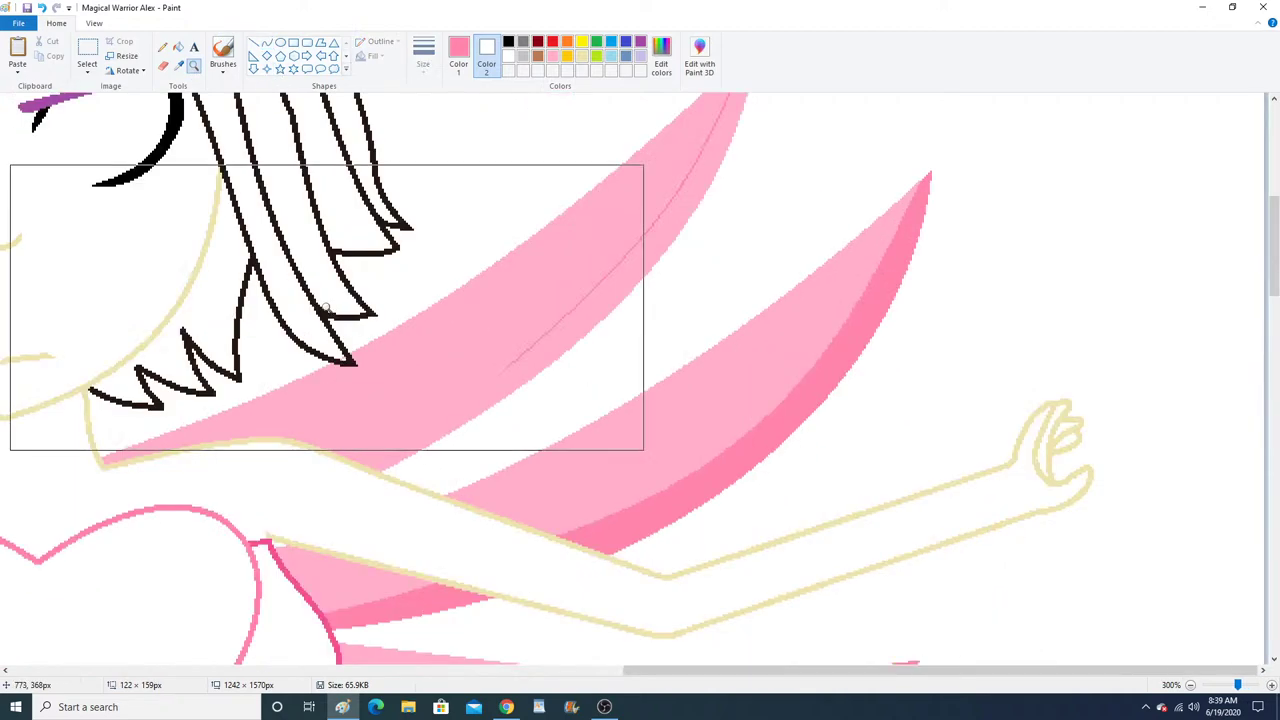
pyautogui.click(353, 390)
pyautogui.click(349, 286)
pyautogui.click(349, 260)
pyautogui.click(349, 250)
pyautogui.click(267, 43)
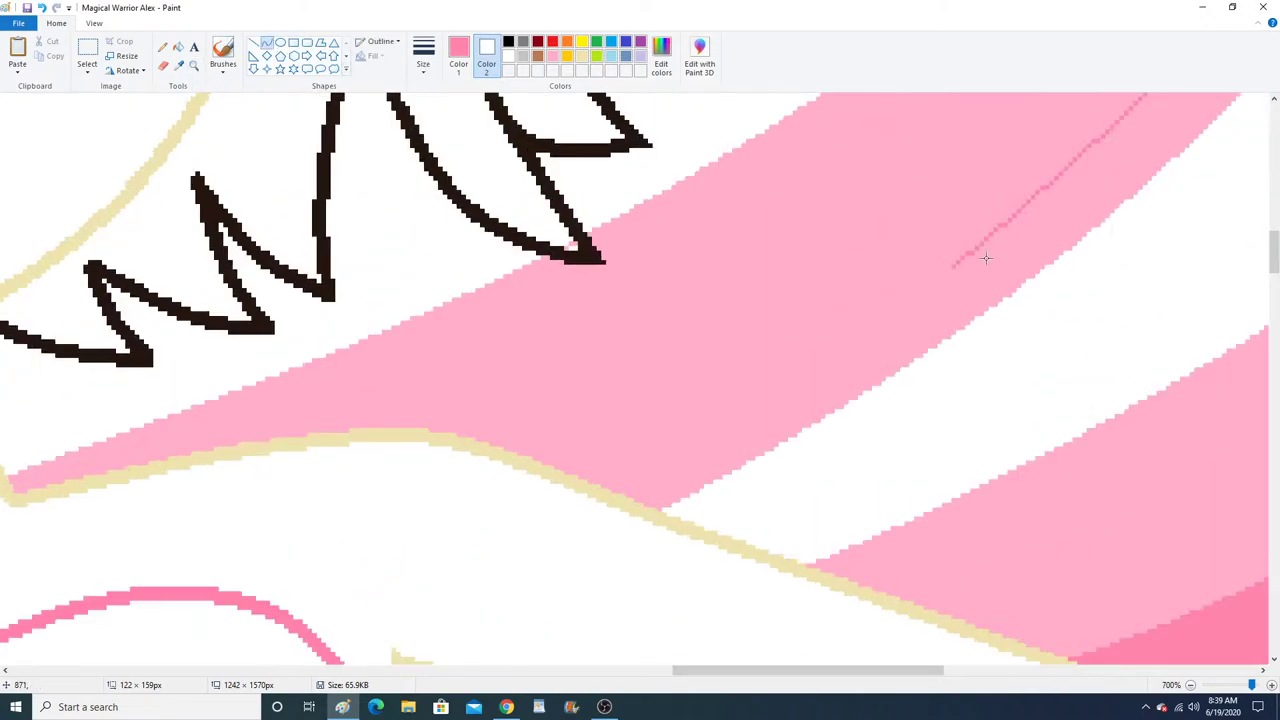
pyautogui.moveTo(965, 252); pyautogui.dragTo(613, 489)
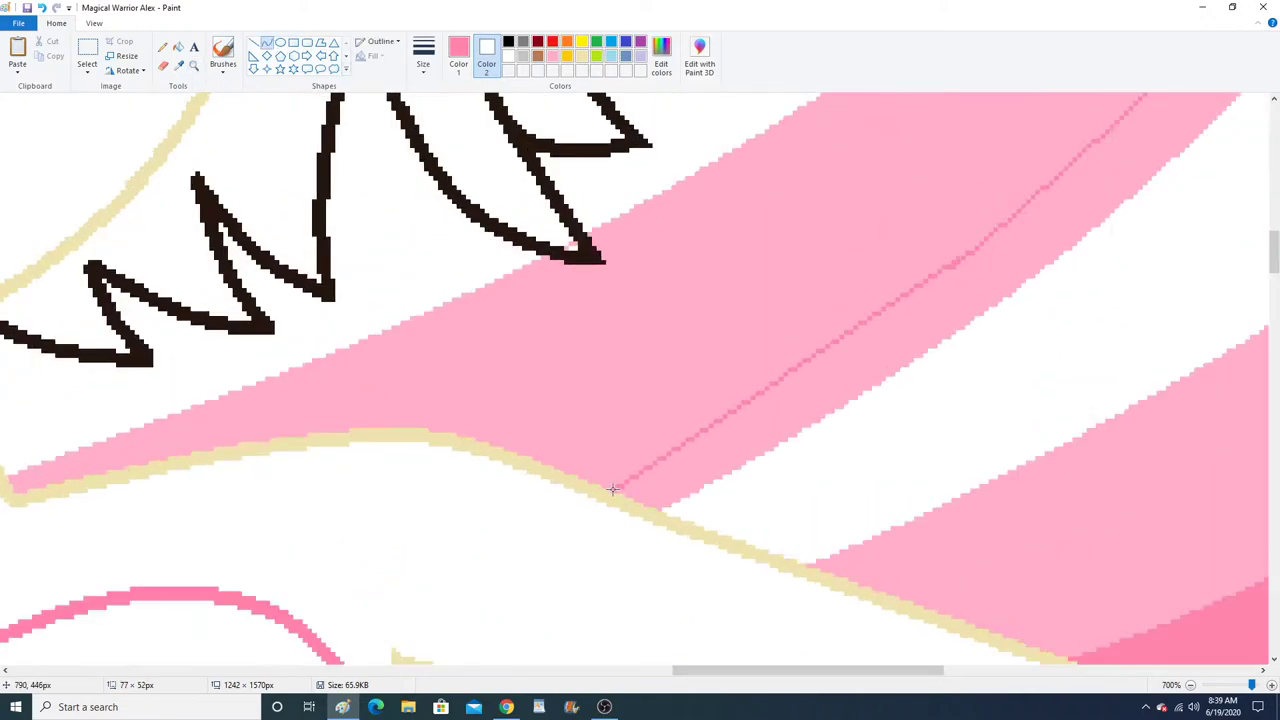
pyautogui.click(860, 363)
pyautogui.click(860, 363)
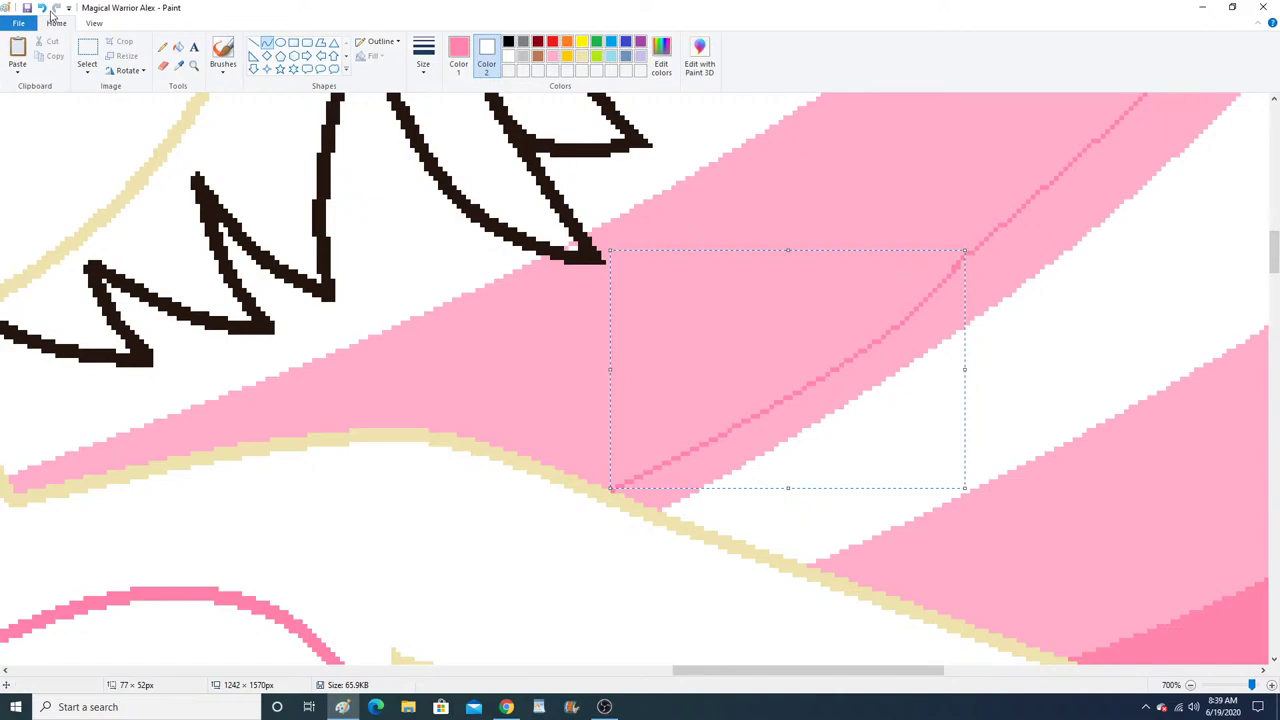
pyautogui.click(42, 8)
# Extend the topmost right feather's curve to the arm with one about 80 × 54 px and fill the underside darker pink.
pyautogui.moveTo(955, 265); pyautogui.dragTo(613, 489)
pyautogui.moveTo(855, 343); pyautogui.dragTo(868, 362)
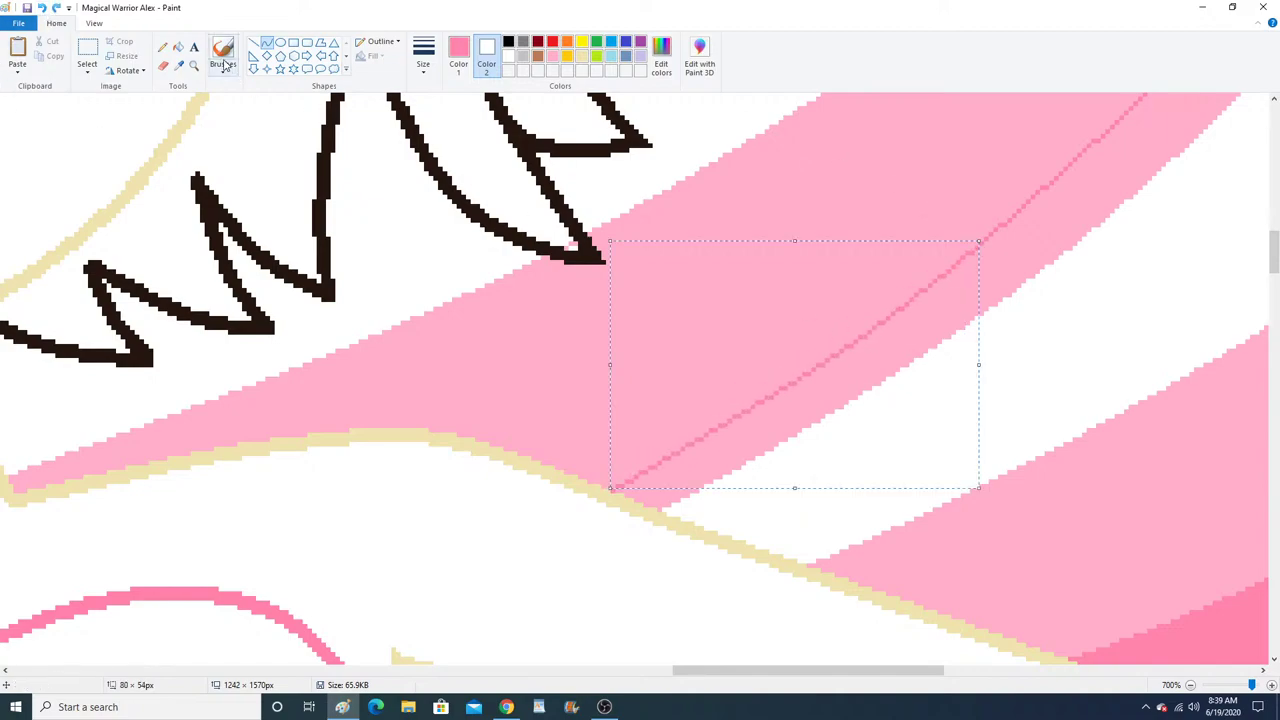
pyautogui.click(178, 47)
pyautogui.click(839, 386)
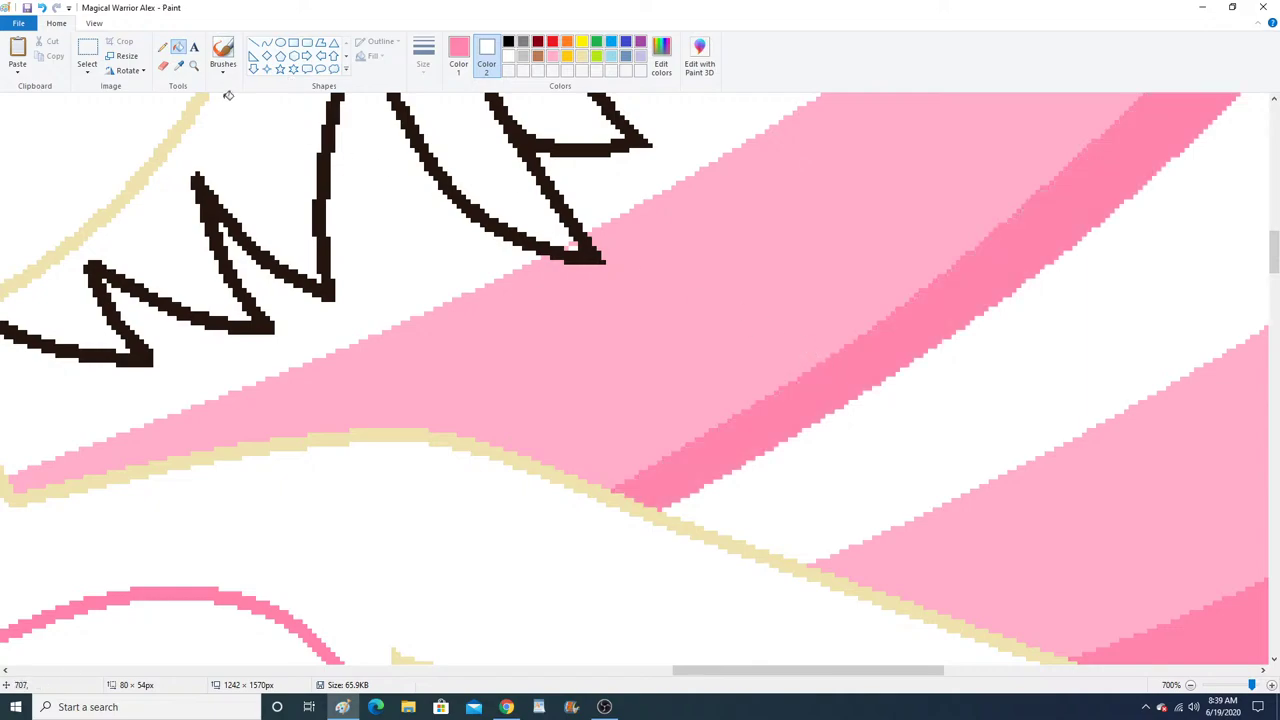
# Fill the white gap beside the hair tip over the topmost right feather with light pink, and touch up the hair outline's dark corners.
pyautogui.click(179, 65)
pyautogui.click(526, 198)
pyautogui.click(180, 65)
pyautogui.click(214, 197)
pyautogui.click(162, 47)
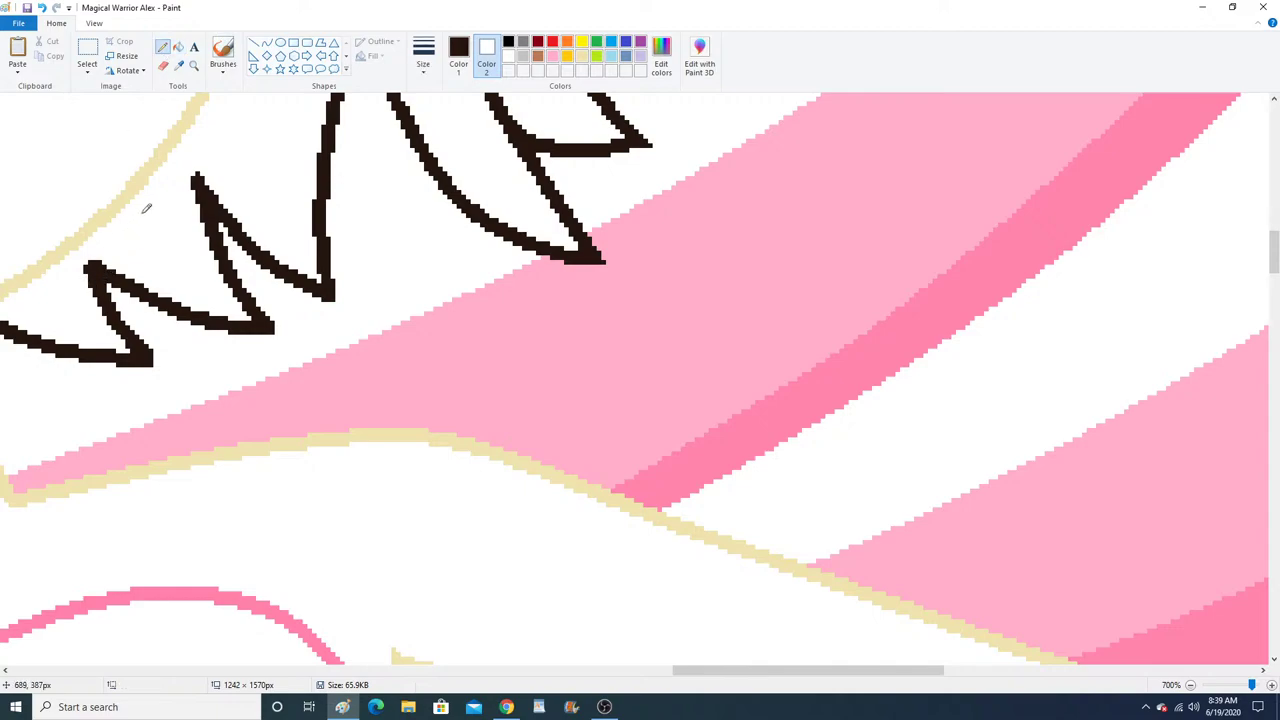
pyautogui.click(161, 363)
pyautogui.rightClick(194, 180)
# Recolour the pale and white pixels at the topmost right feather's tip with the sampled darker pink.
pyautogui.click(194, 66)
pyautogui.rightClick(423, 240)
pyautogui.rightClick(423, 240)
pyautogui.rightClick(423, 240)
pyautogui.rightClick(423, 240)
pyautogui.scroll(3, 423, 240)
pyautogui.click(634, 297)
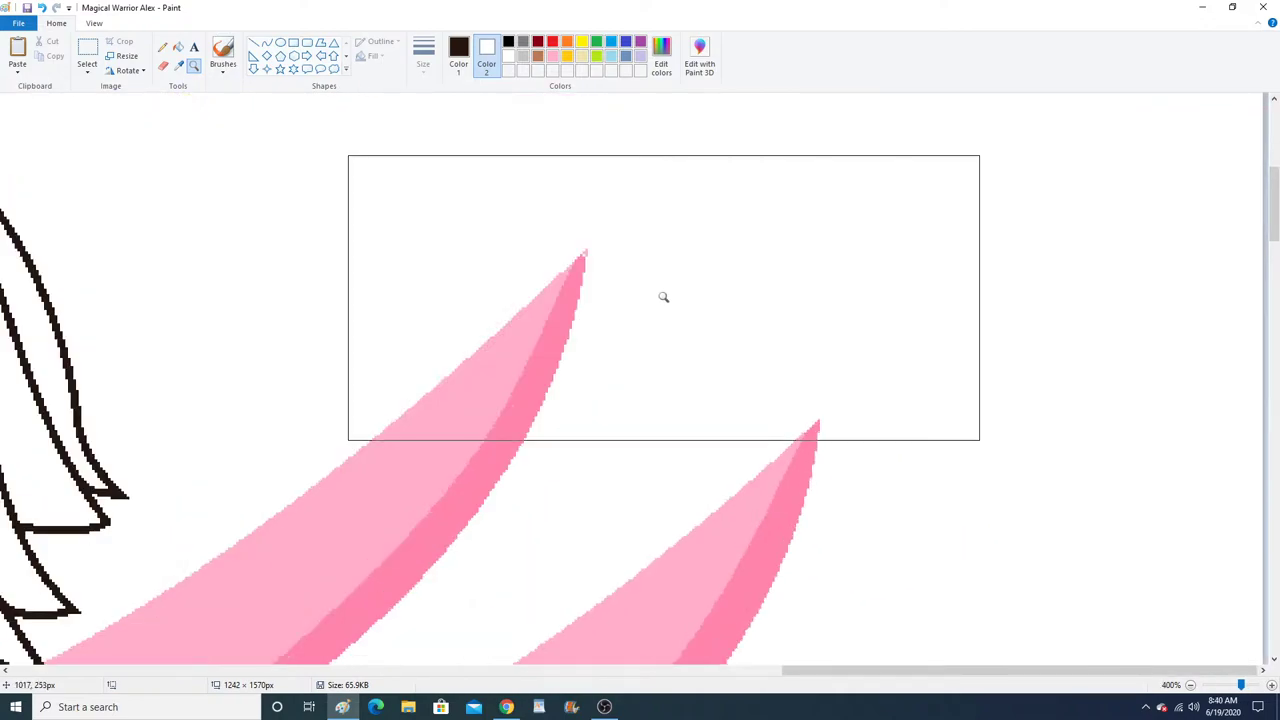
pyautogui.click(560, 275)
pyautogui.click(444, 253)
pyautogui.click(420, 232)
pyautogui.click(362, 229)
pyautogui.click(178, 65)
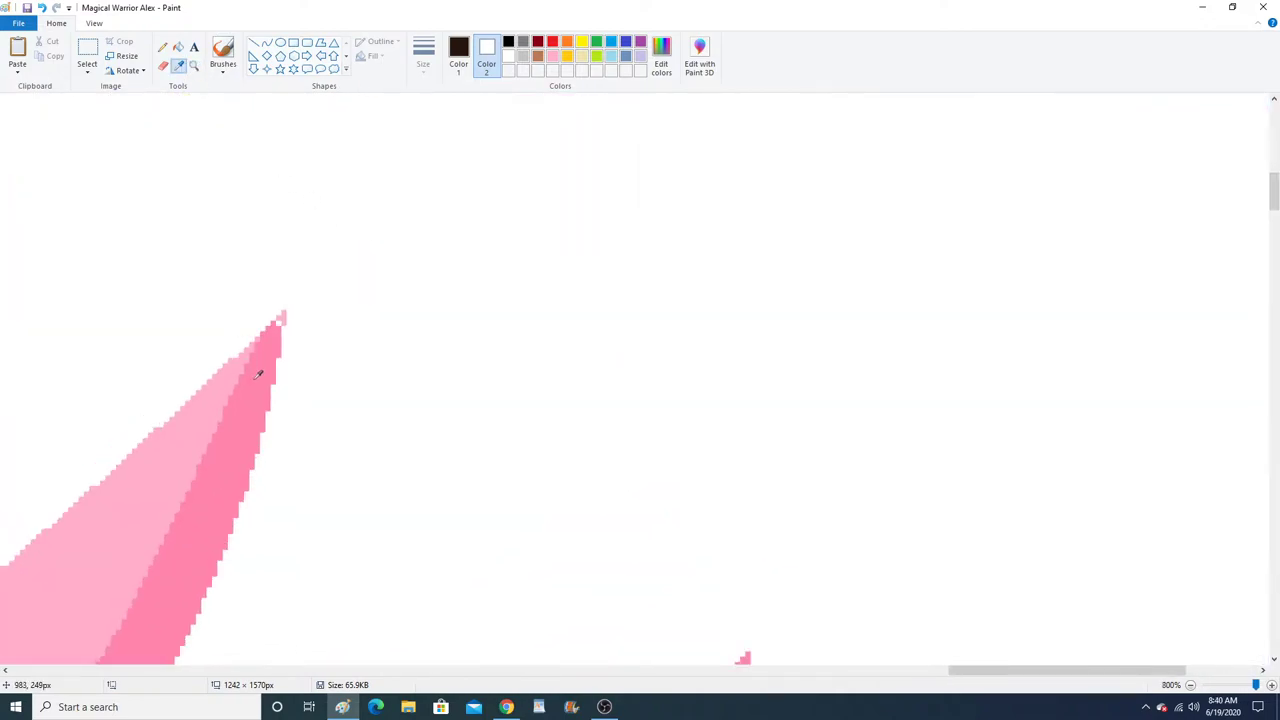
pyautogui.click(263, 363)
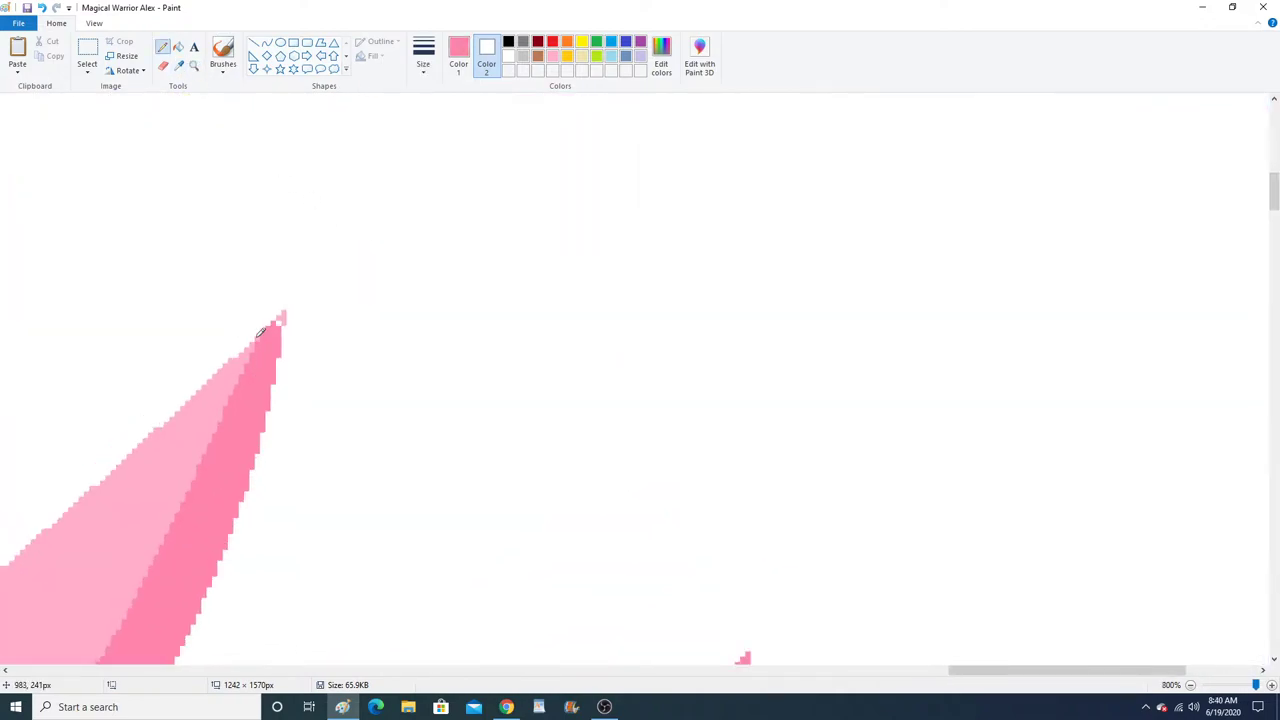
pyautogui.click(178, 47)
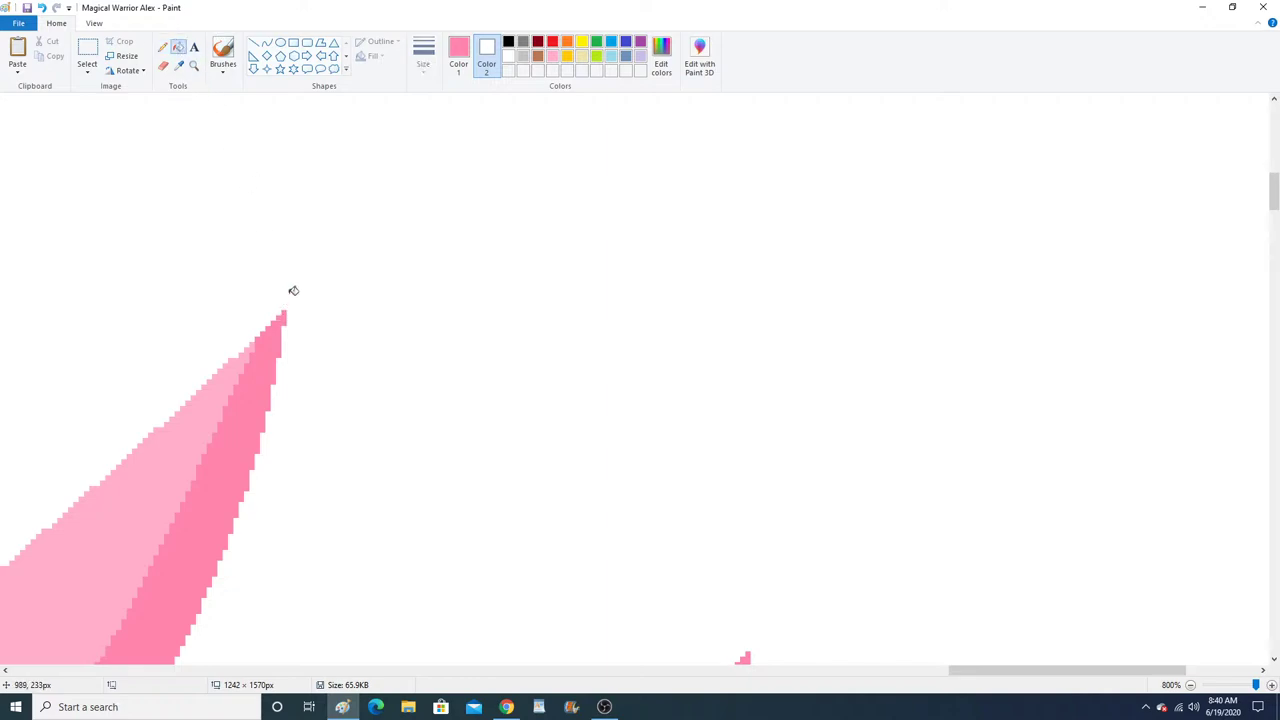
pyautogui.scroll(-3, 366, 403)
pyautogui.click(194, 65)
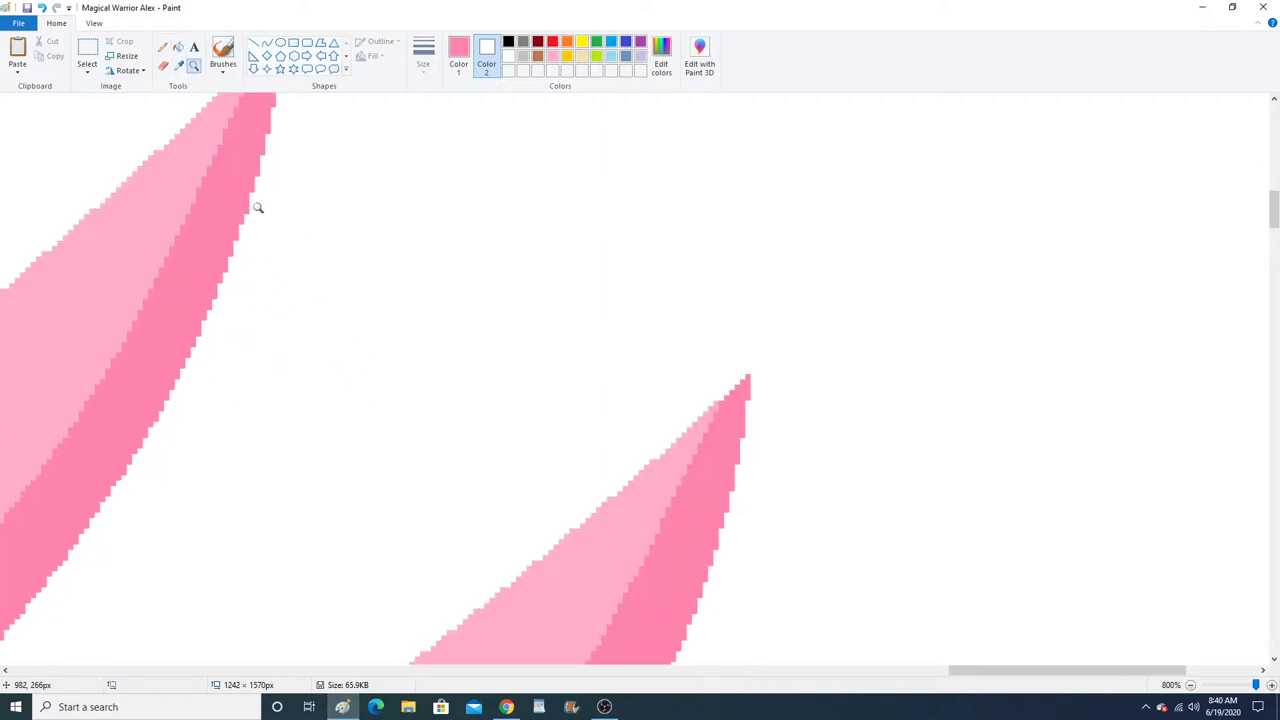
pyautogui.rightClick(263, 220)
pyautogui.rightClick(269, 225)
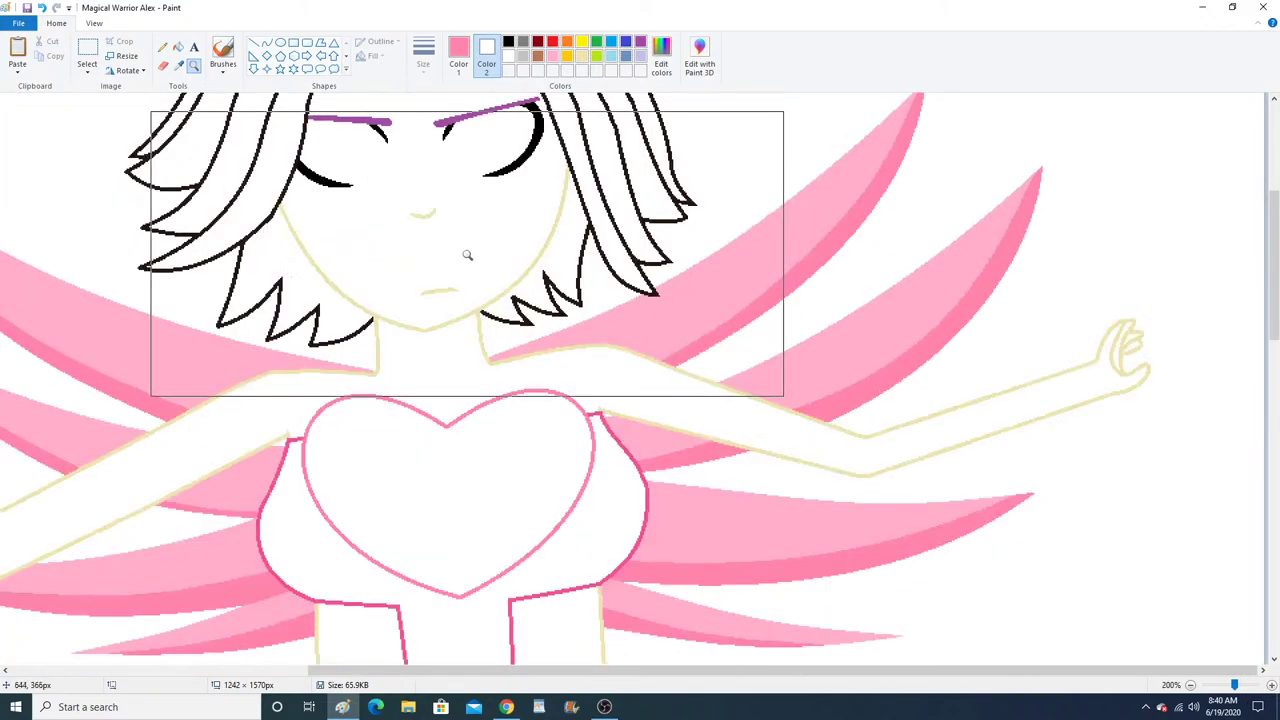
# Fill the white gaps where the feathers meet the arms and bodice at both armpits with darker pink, and sample the feather's light pink.
pyautogui.click(275, 422)
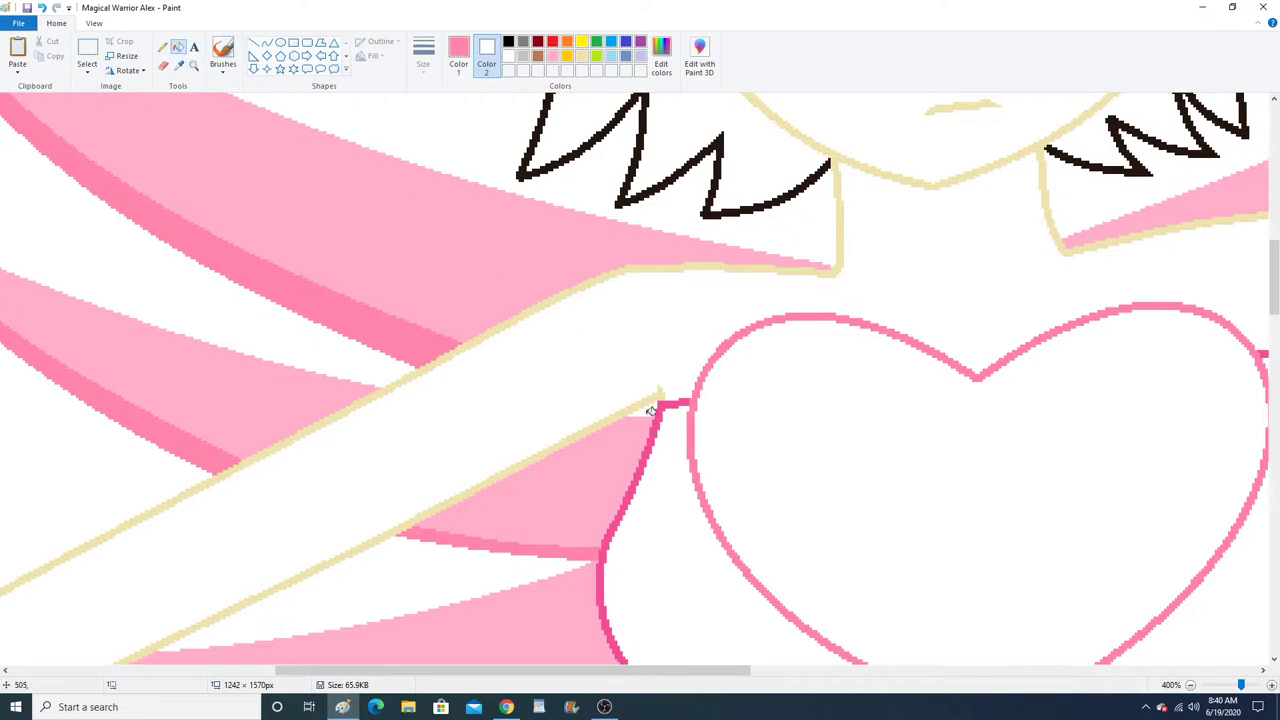
pyautogui.click(194, 65)
pyautogui.rightClick(303, 323)
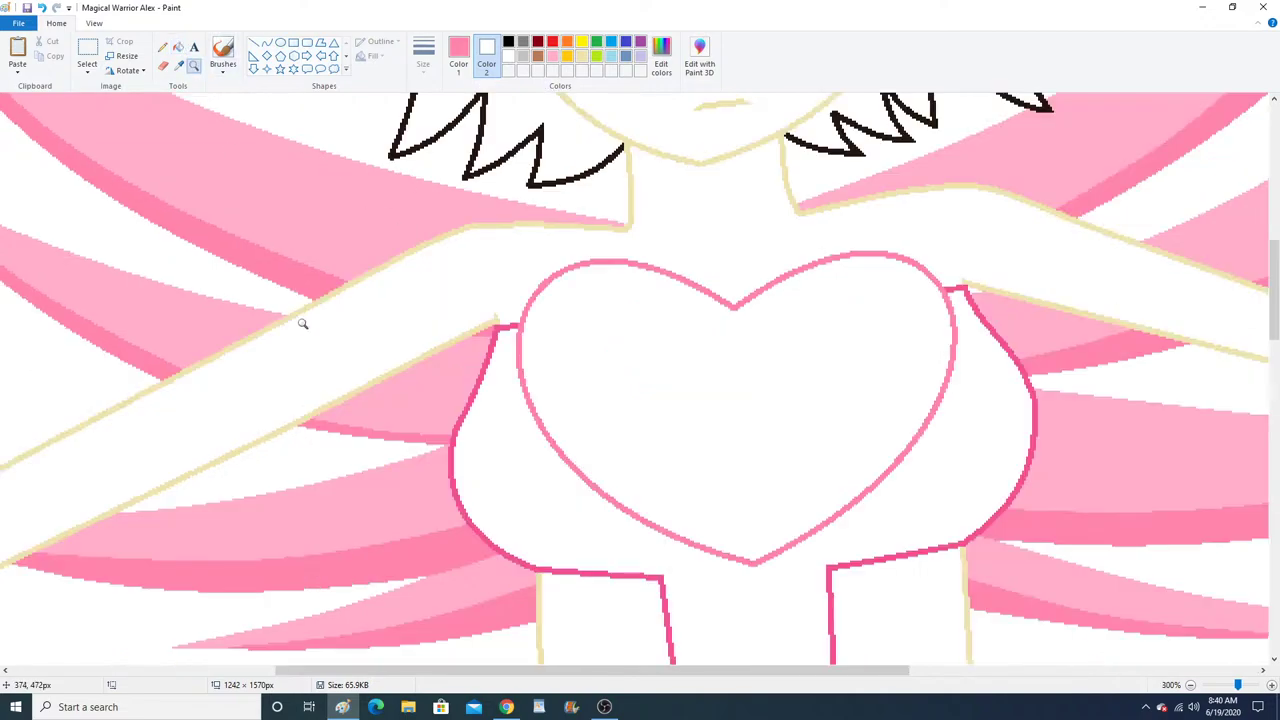
pyautogui.rightClick(303, 323)
pyautogui.rightClick(303, 323)
pyautogui.scroll(3, 506, 268)
pyautogui.click(512, 265)
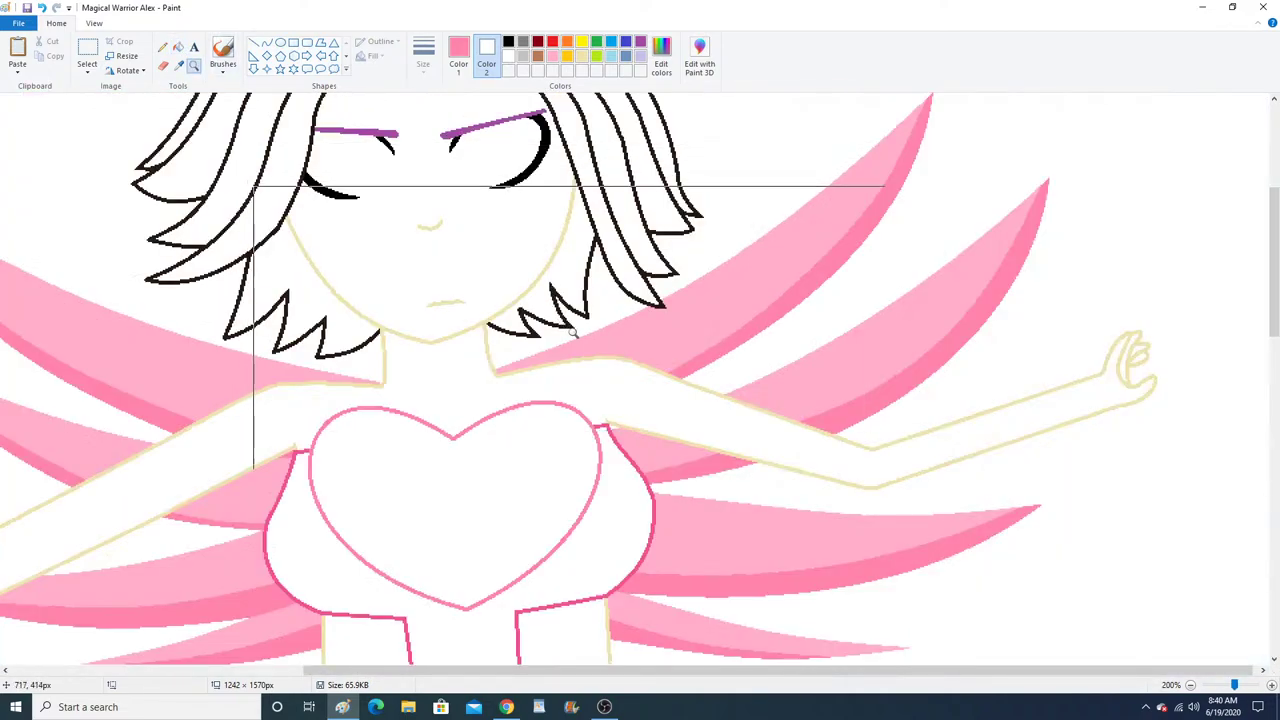
pyautogui.click(580, 340)
pyautogui.click(650, 440)
pyautogui.click(354, 317)
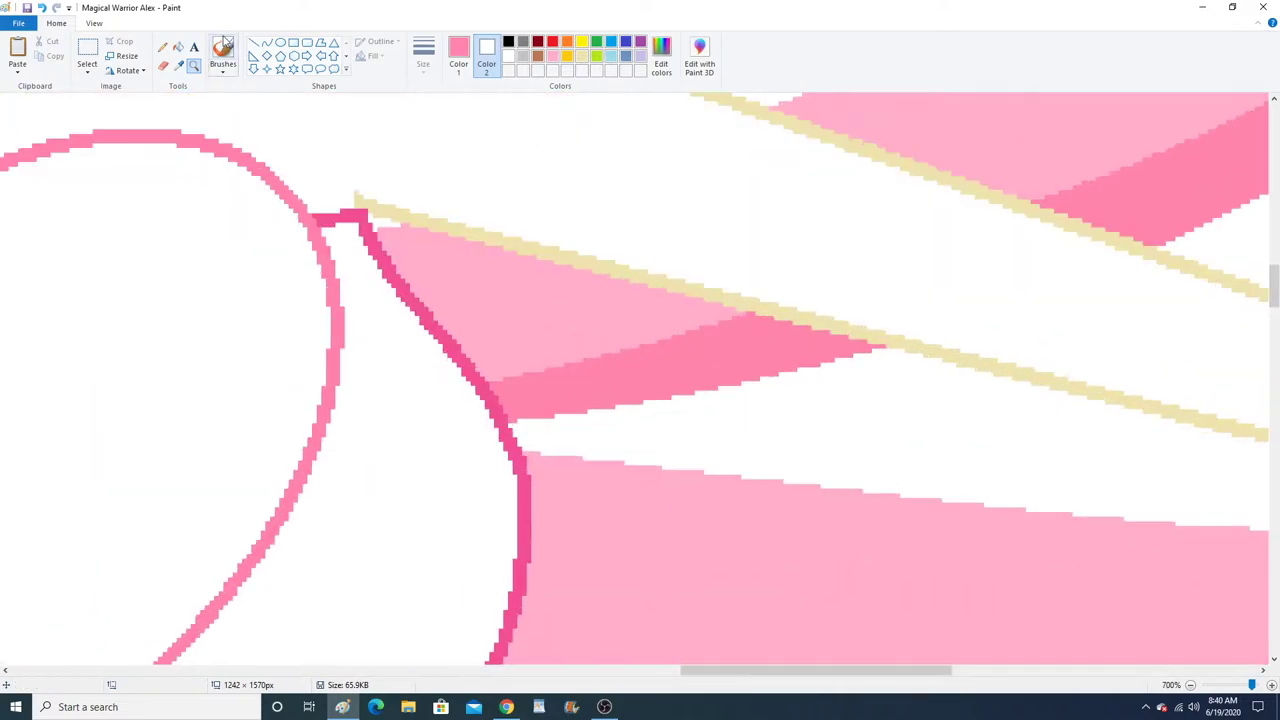
pyautogui.click(179, 47)
pyautogui.click(379, 221)
pyautogui.click(178, 65)
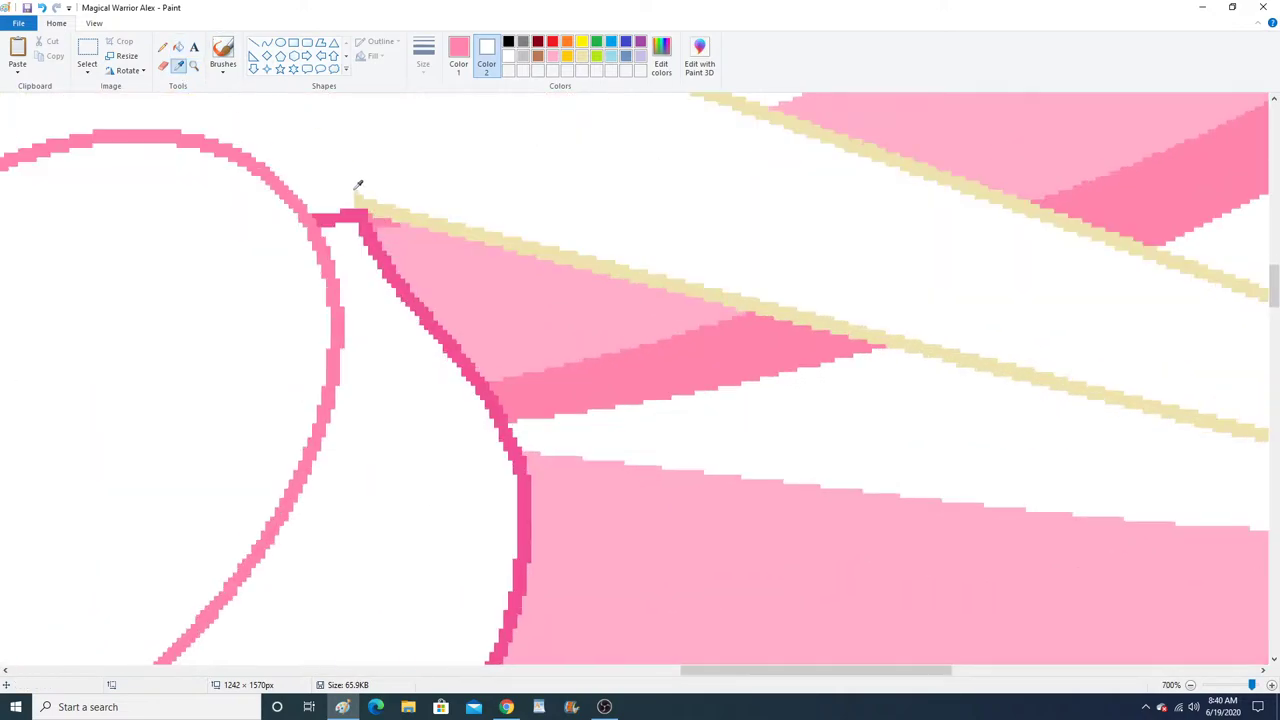
pyautogui.click(450, 276)
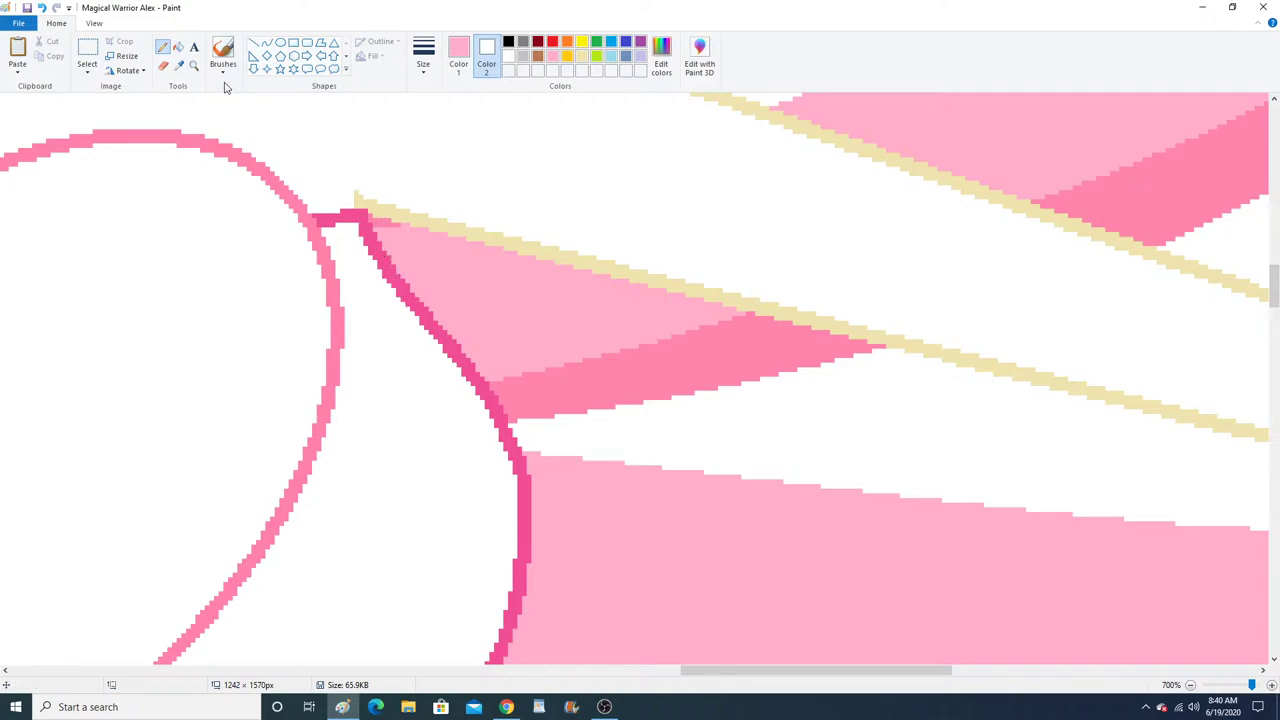
# Sample the brown from the reference picture's hair and fill all sections of the character's hair with it.
pyautogui.click(194, 65)
pyautogui.rightClick(334, 214)
pyautogui.rightClick(340, 222)
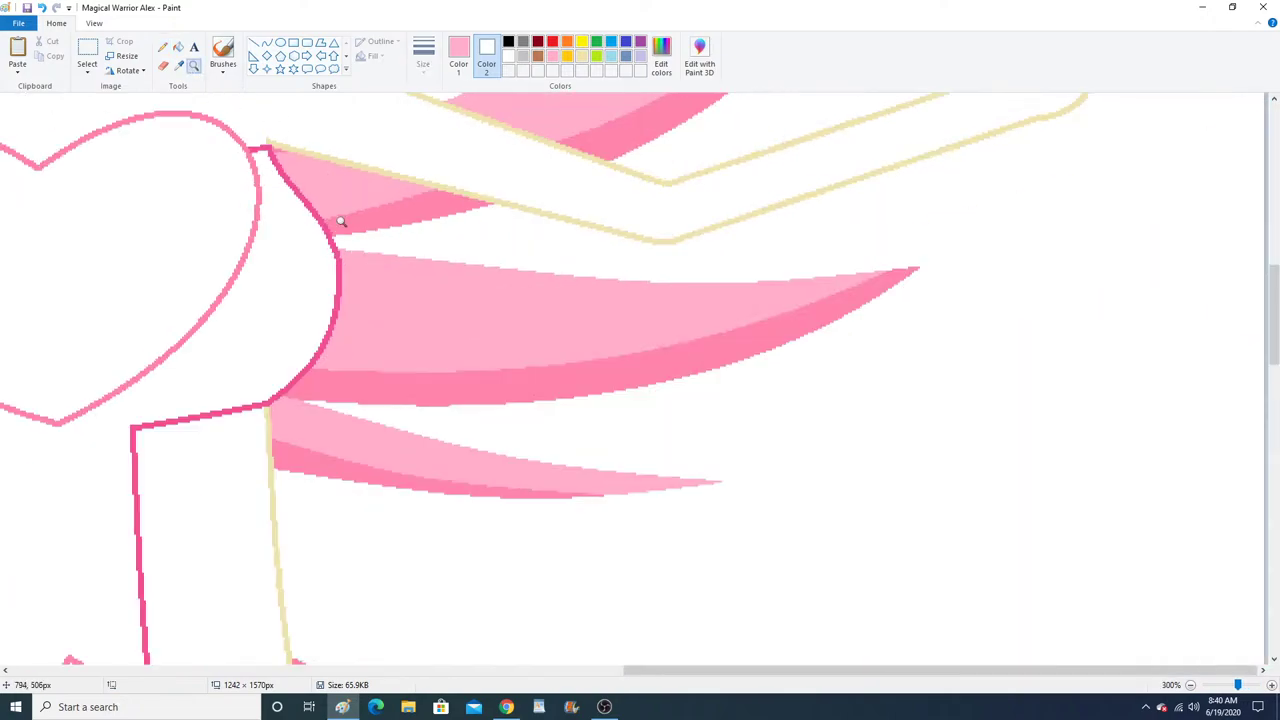
pyautogui.scroll(3, 420, 300)
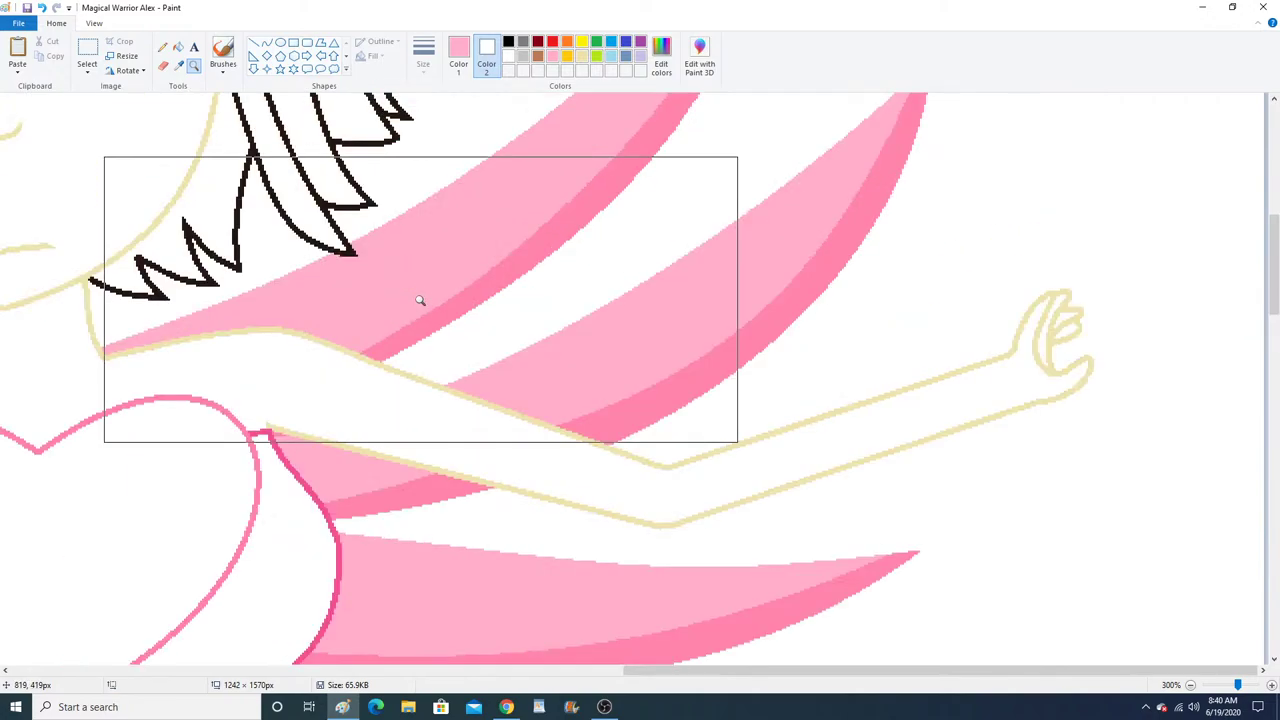
pyautogui.rightClick(422, 300)
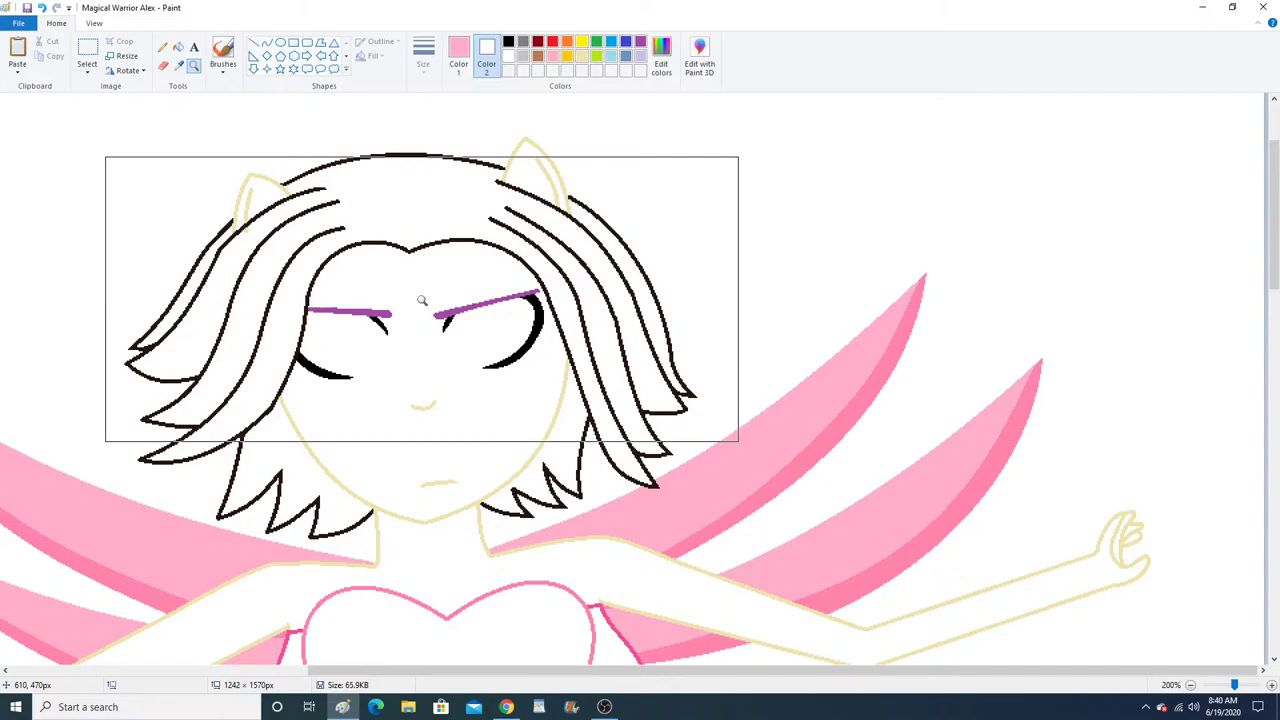
pyautogui.rightClick(422, 300)
pyautogui.click(329, 263)
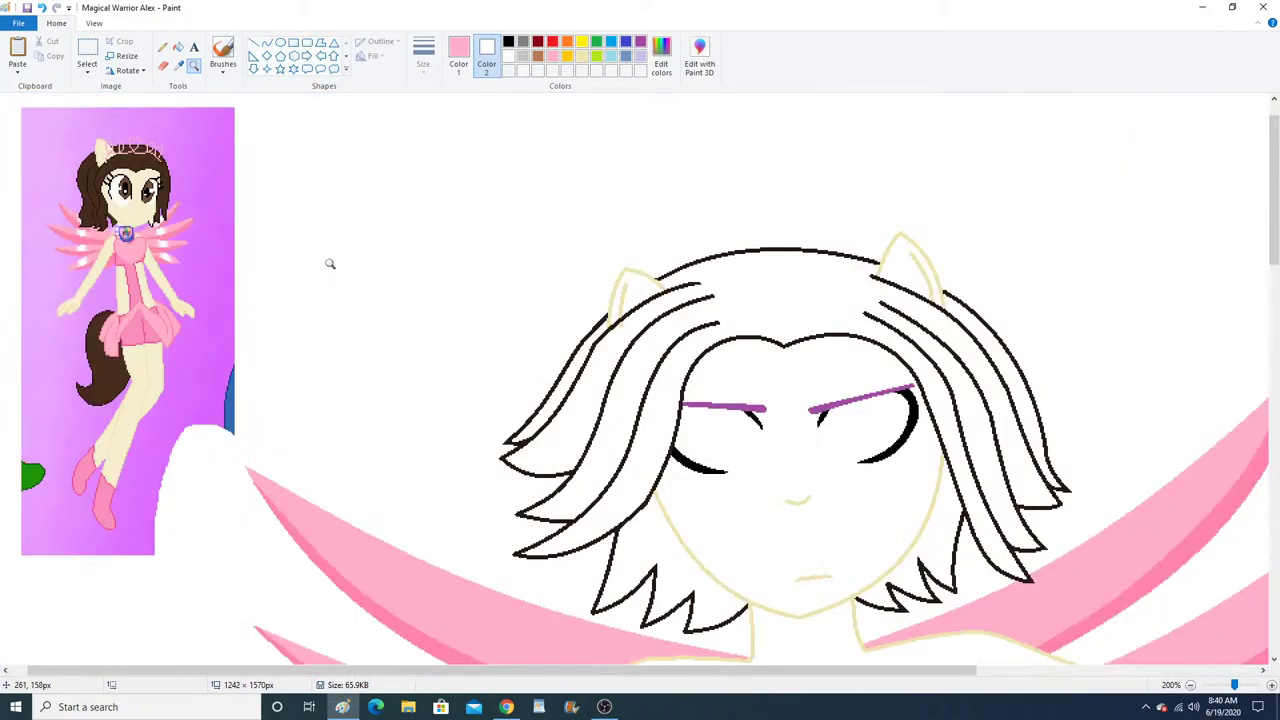
pyautogui.click(179, 66)
pyautogui.click(142, 166)
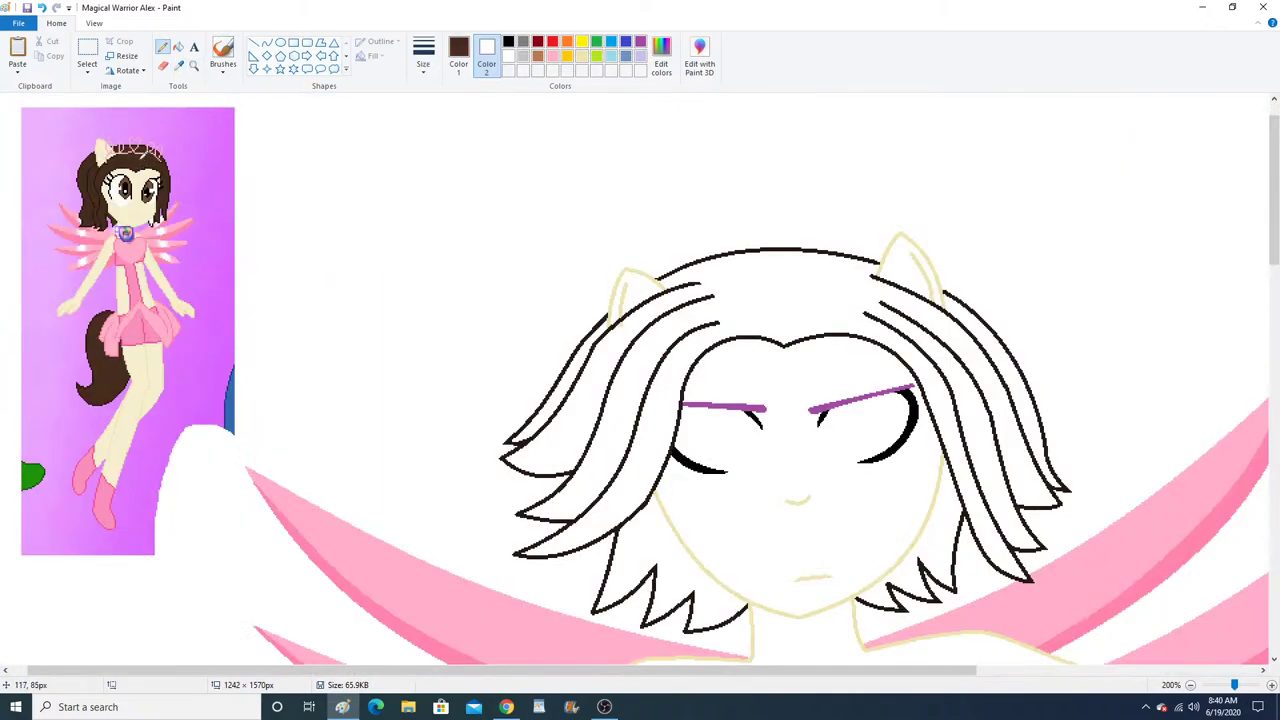
pyautogui.click(178, 47)
pyautogui.click(869, 303)
pyautogui.click(955, 331)
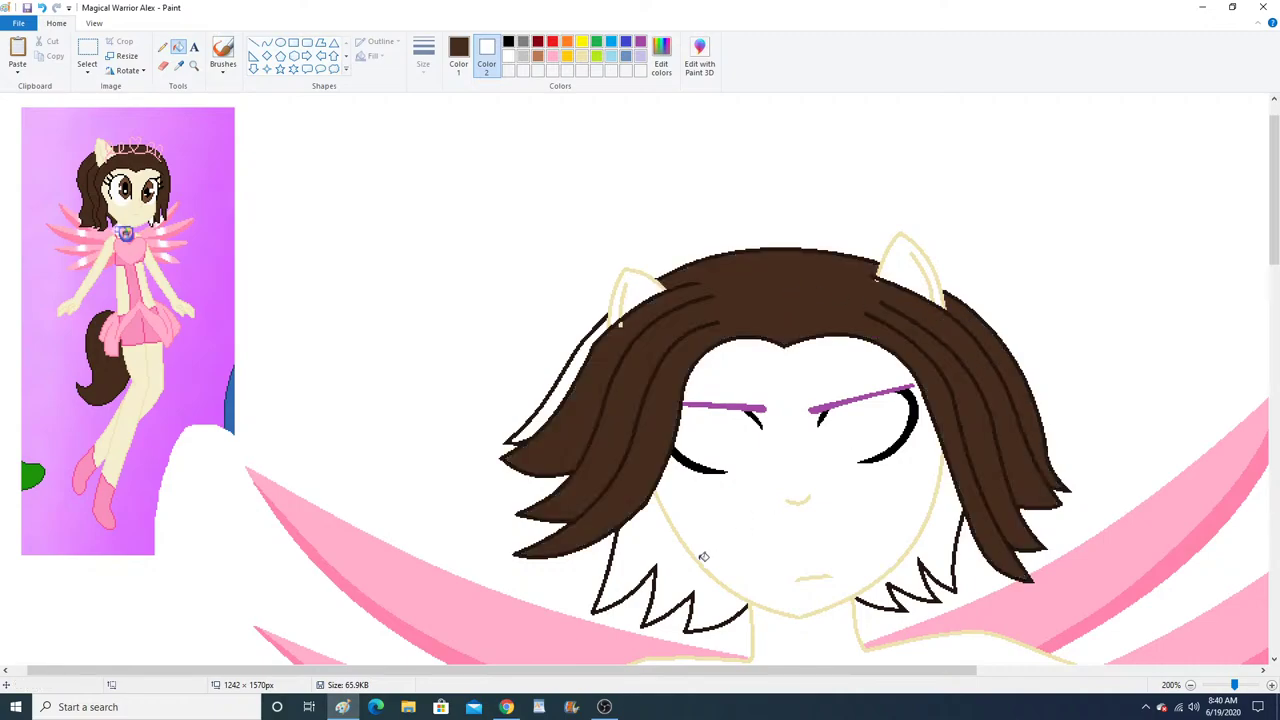
pyautogui.click(672, 564)
pyautogui.click(938, 535)
pyautogui.click(565, 383)
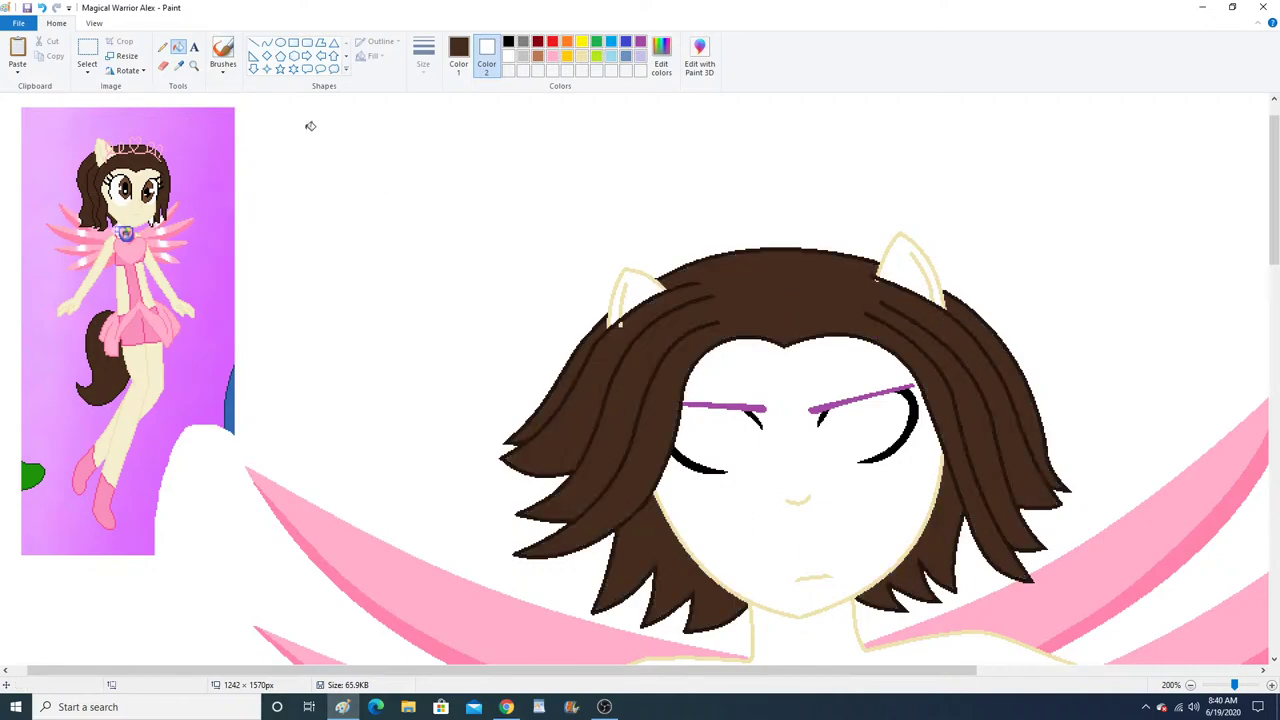
# Cover the stray pale pixels in the hair below both ears with the sampled brown.
pyautogui.click(194, 65)
pyautogui.click(482, 310)
pyautogui.click(560, 363)
pyautogui.click(423, 296)
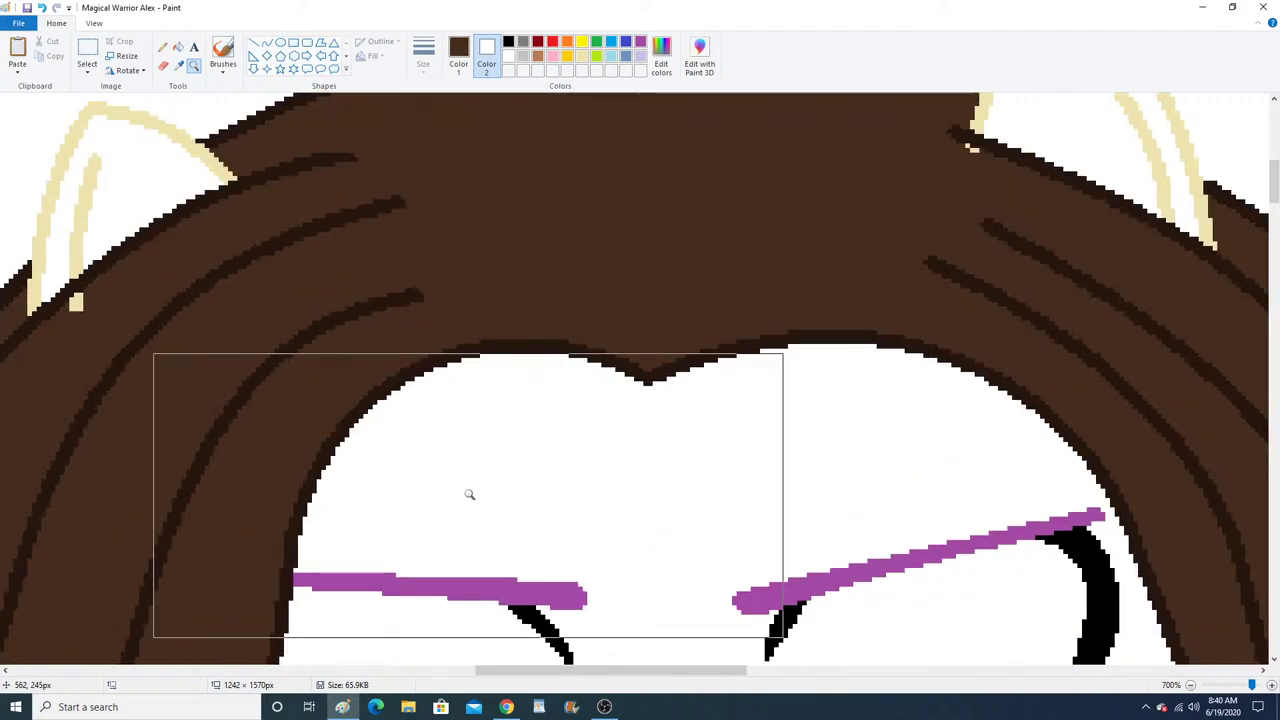
pyautogui.click(178, 47)
pyautogui.scroll(3, 886, 421)
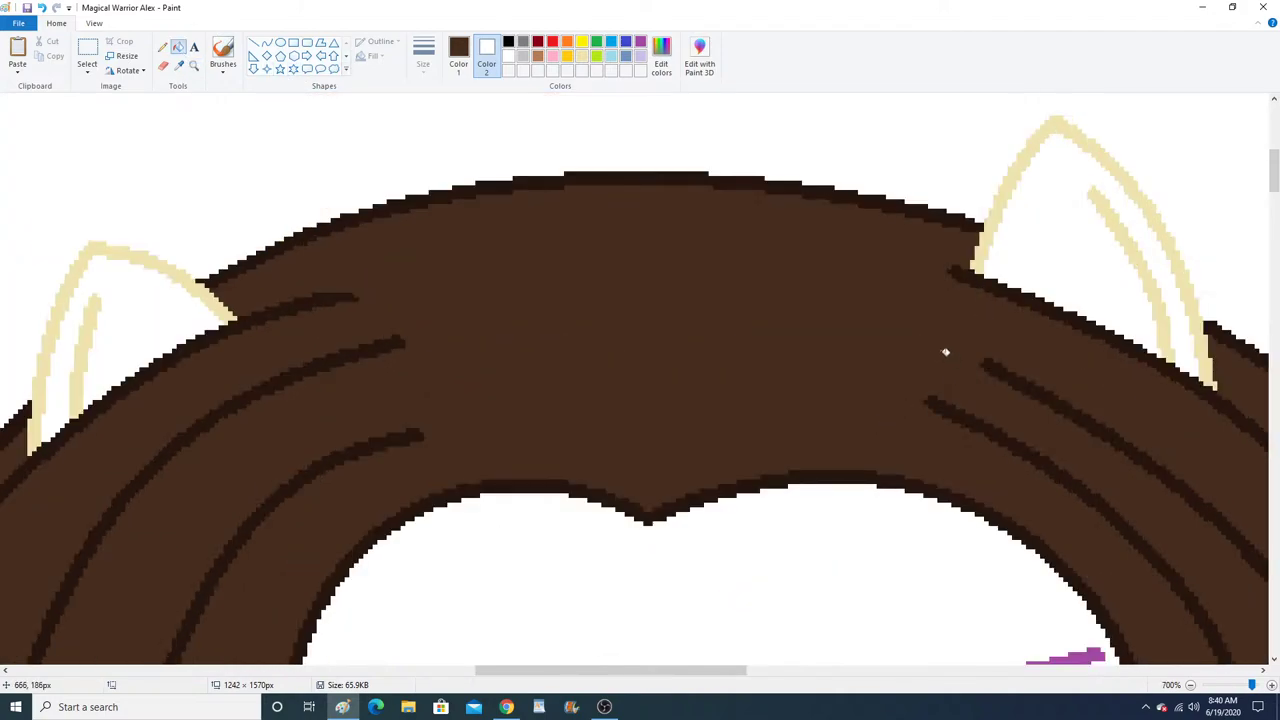
# Sample the pale cream skin tone from the reference picture's leg and fill both ears and the face with it.
pyautogui.click(194, 65)
pyautogui.rightClick(400, 306)
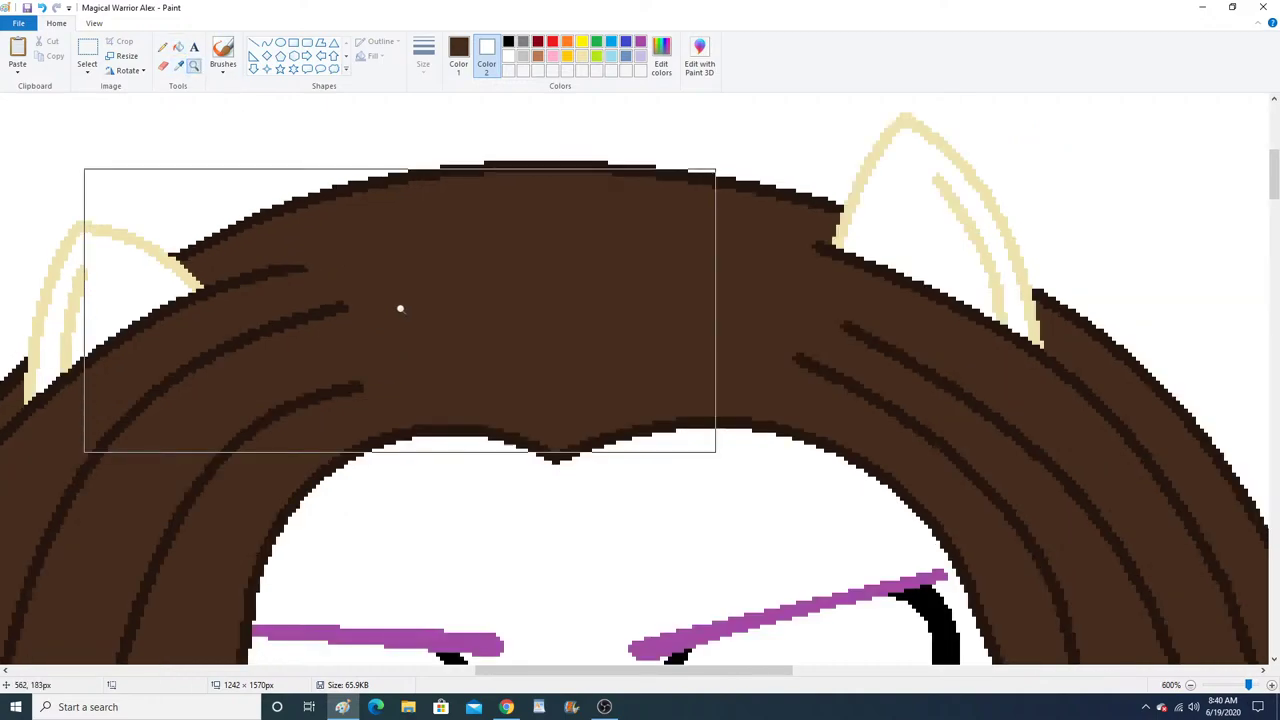
pyautogui.rightClick(401, 310)
pyautogui.rightClick(401, 310)
pyautogui.click(378, 326)
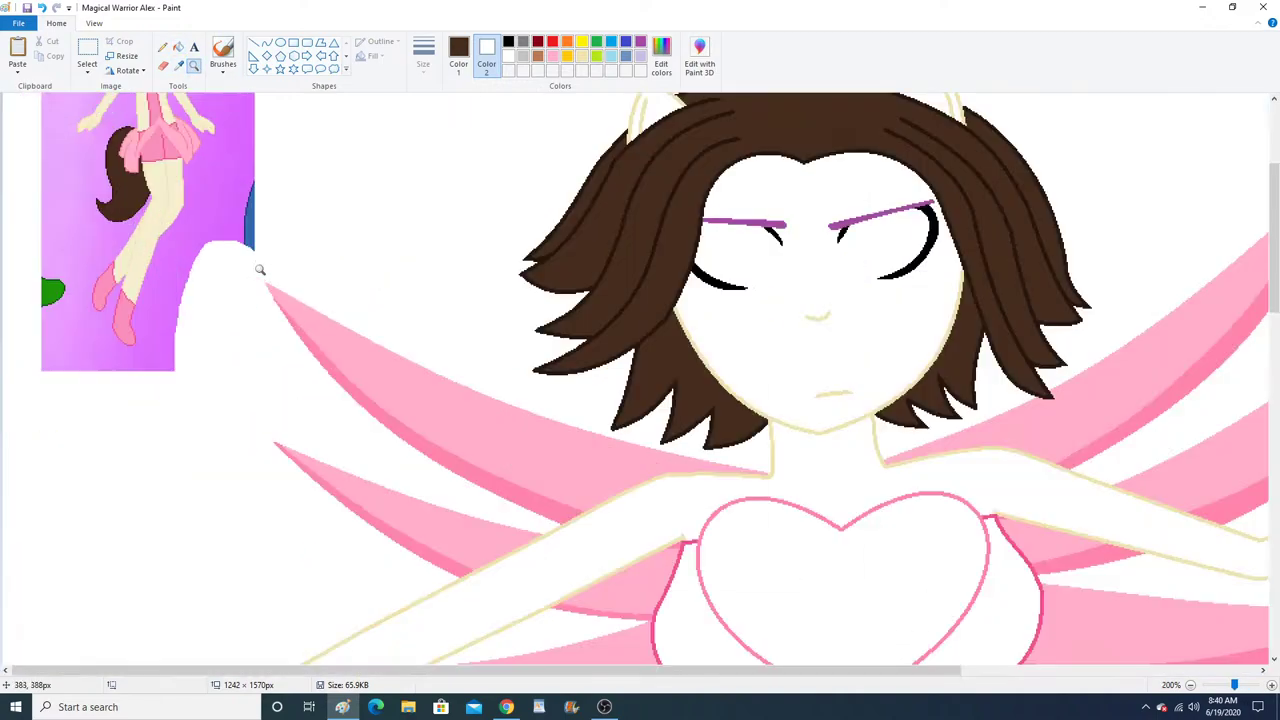
pyautogui.click(179, 65)
pyautogui.click(160, 174)
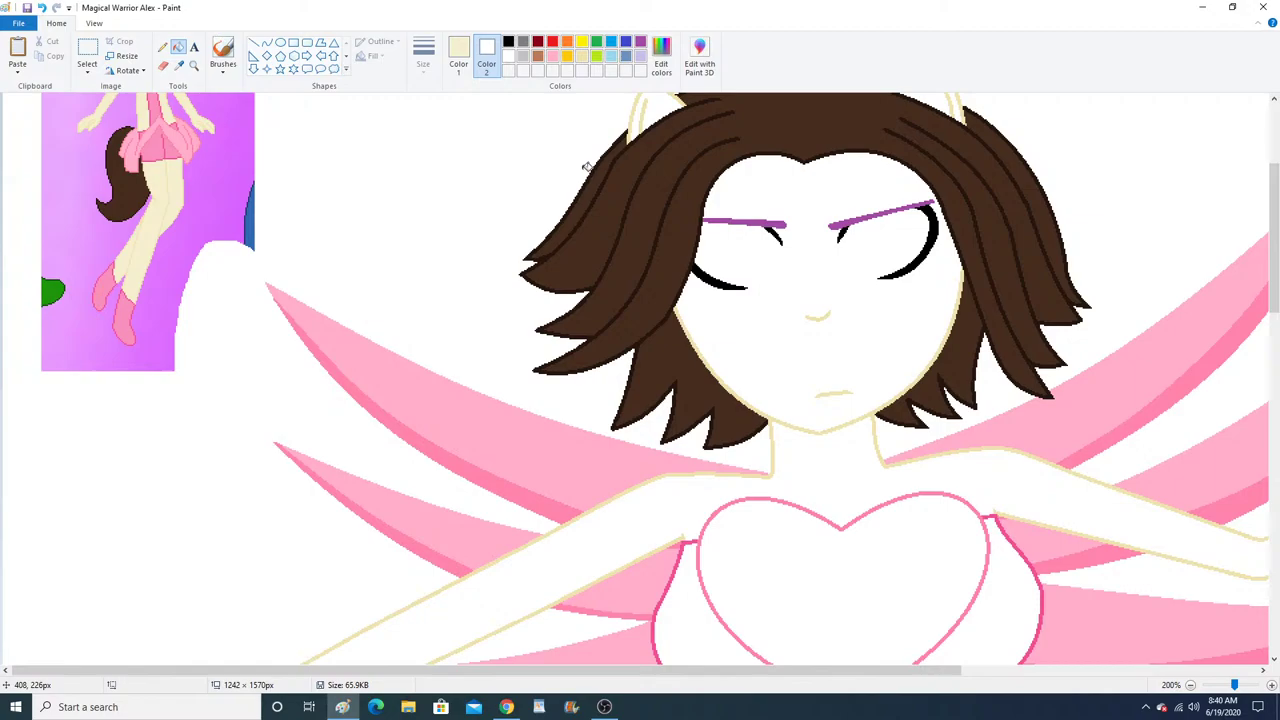
pyautogui.click(658, 118)
pyautogui.scroll(2, 950, 195)
pyautogui.click(922, 220)
pyautogui.click(829, 338)
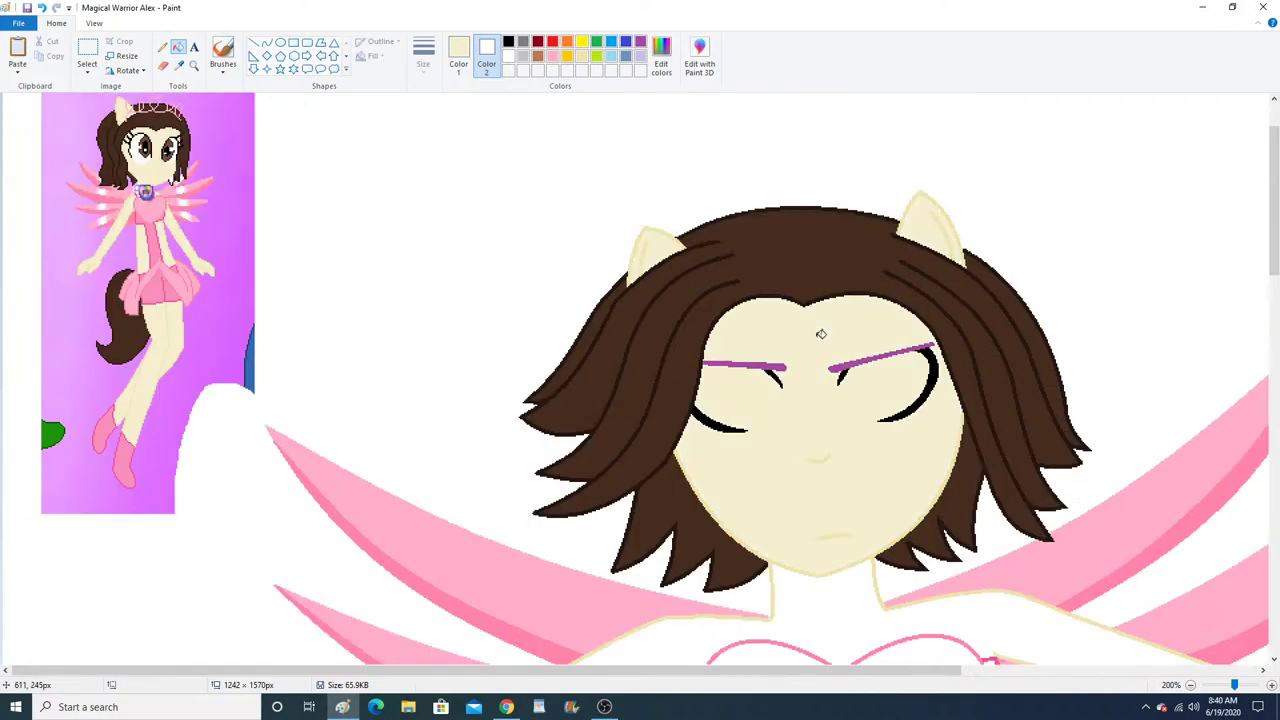
# Fill the neck and arms, both bare sides of the waist and both legs with the cream skin tone.
pyautogui.click(842, 602)
pyautogui.scroll(-10, 842, 600)
pyautogui.click(737, 420)
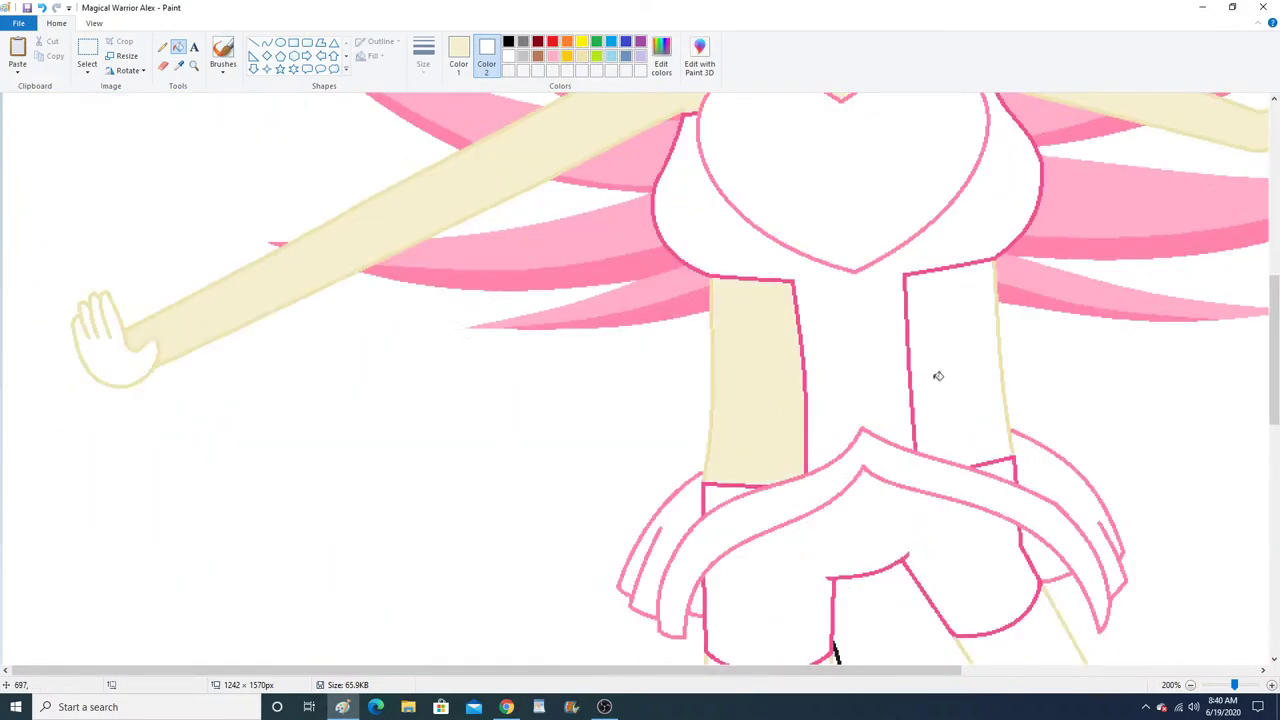
pyautogui.click(936, 376)
pyautogui.scroll(-5, 994, 449)
pyautogui.click(797, 500)
pyautogui.click(1074, 440)
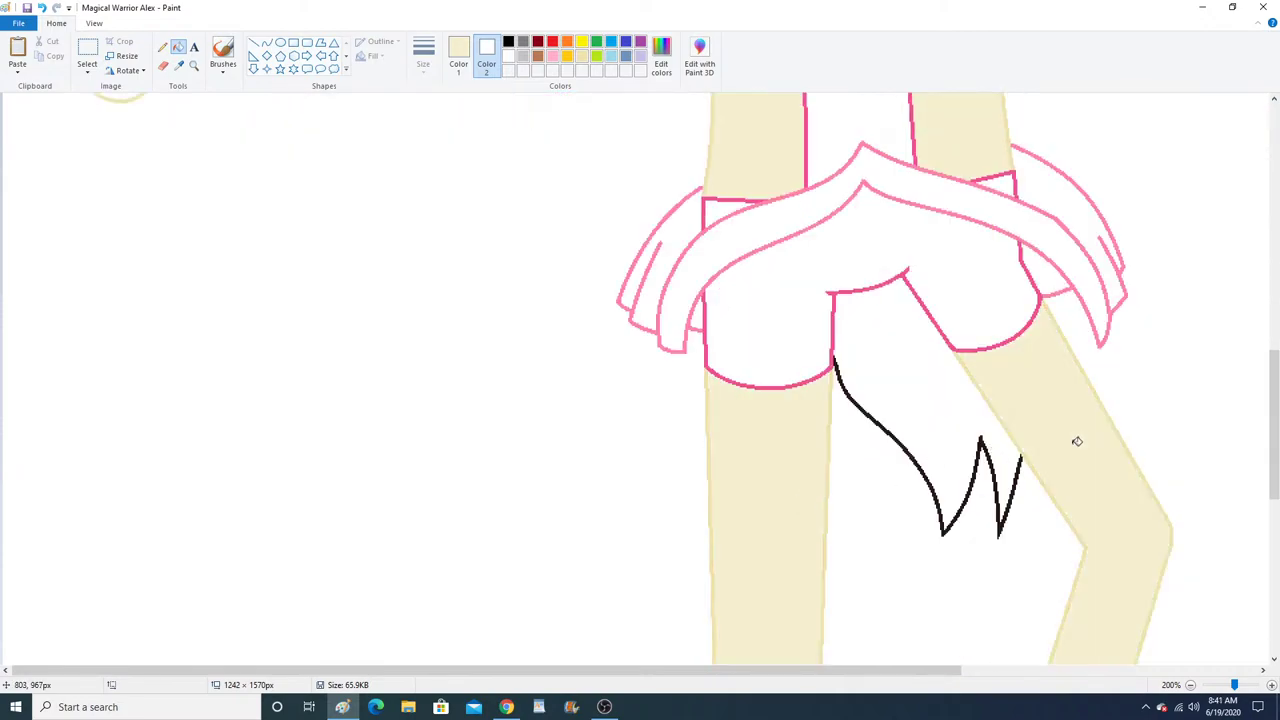
# Sample the left boot outline's dark pink and tidy that outline, smoothing the side, tapering the heel line and sharpening the cuff corners.
pyautogui.scroll(-5, 1076, 441)
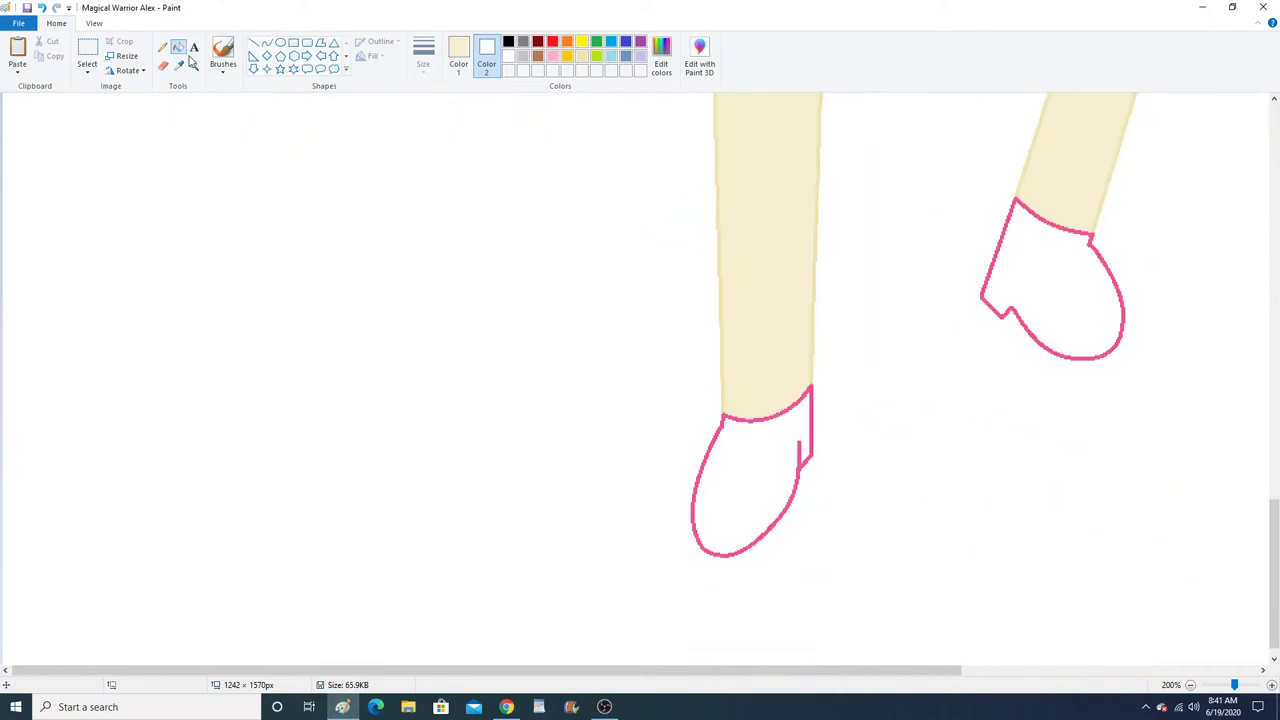
pyautogui.click(194, 66)
pyautogui.click(600, 349)
pyautogui.click(595, 353)
pyautogui.click(565, 350)
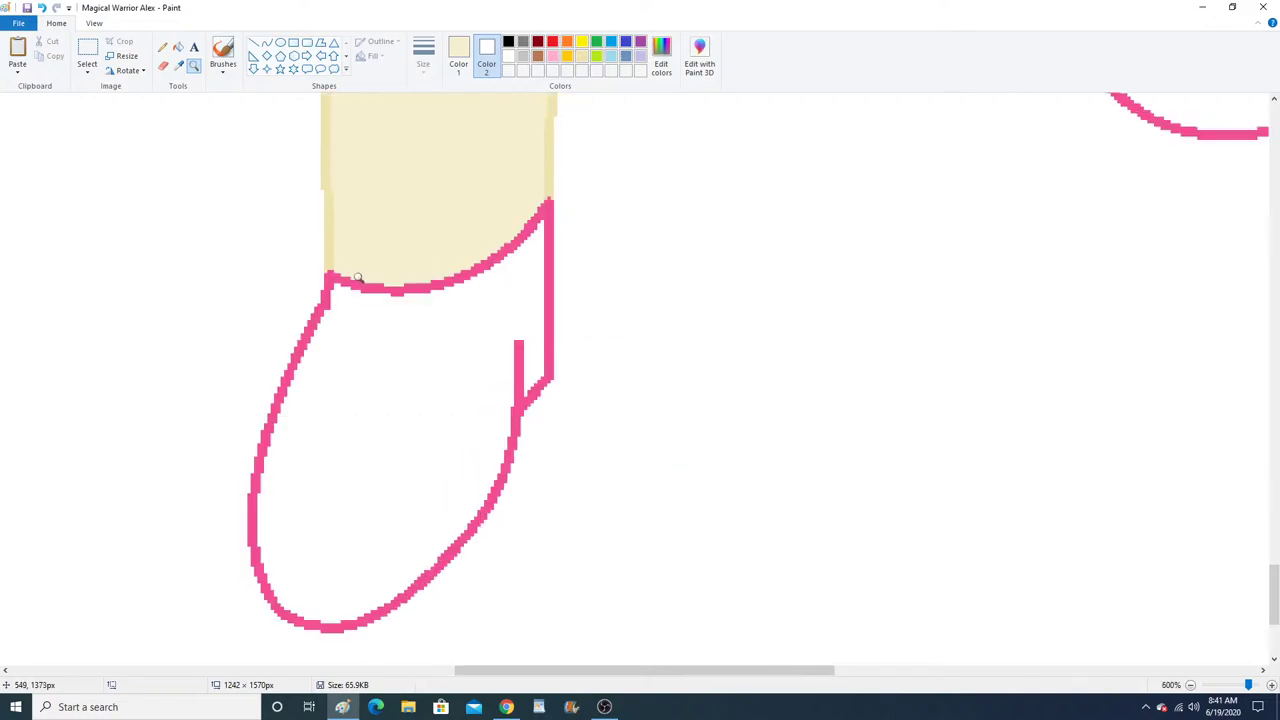
pyautogui.click(360, 279)
pyautogui.click(360, 279)
pyautogui.click(360, 279)
pyautogui.click(162, 47)
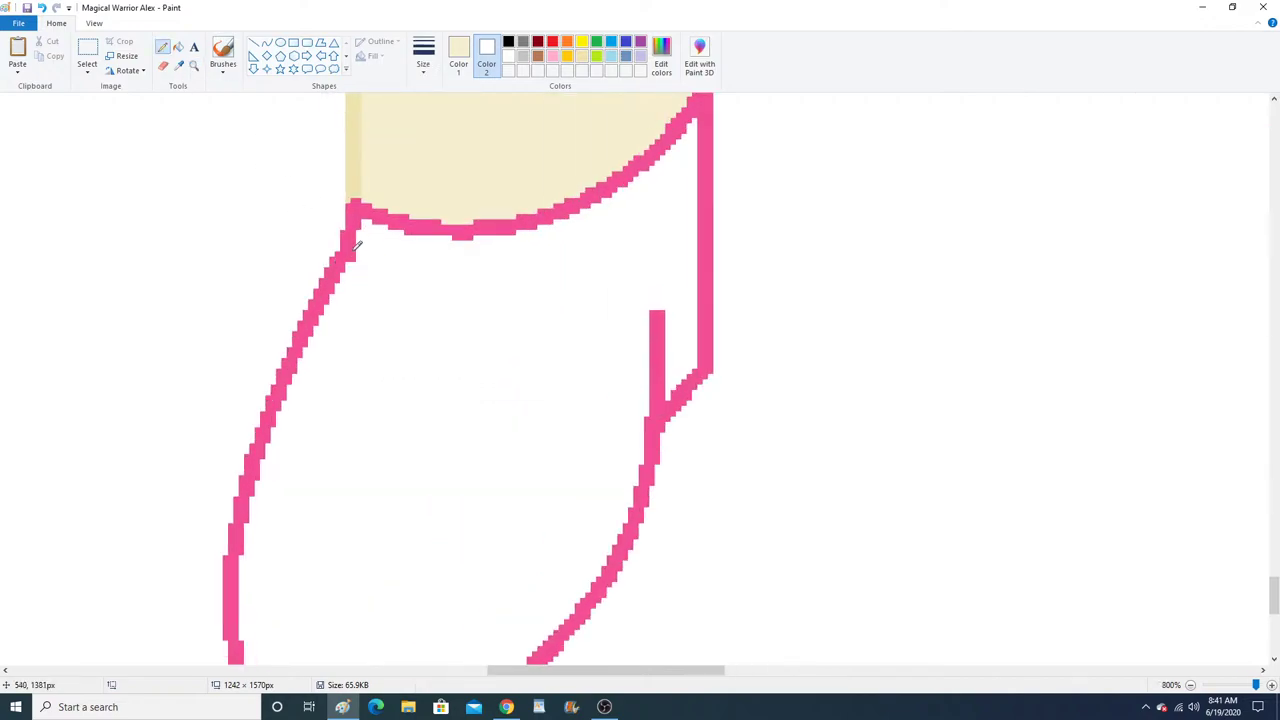
pyautogui.click(178, 66)
pyautogui.click(371, 211)
pyautogui.scroll(-3, 541, 371)
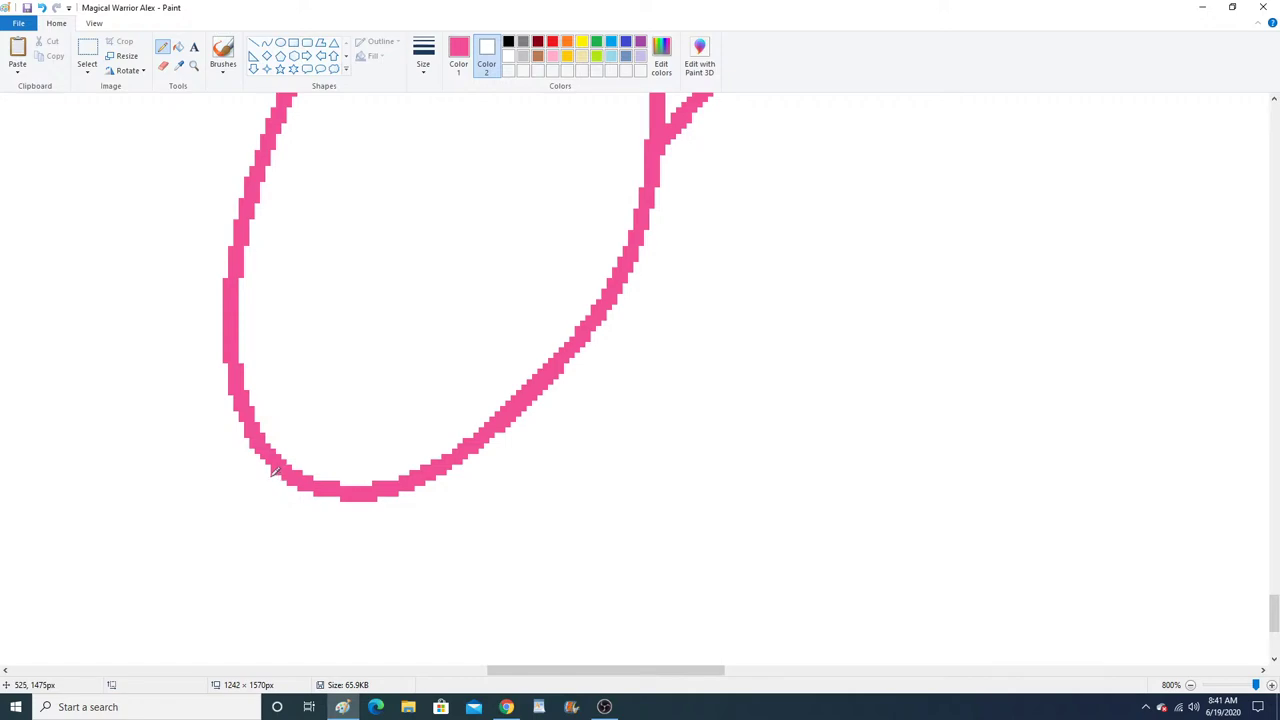
pyautogui.scroll(3, 302, 476)
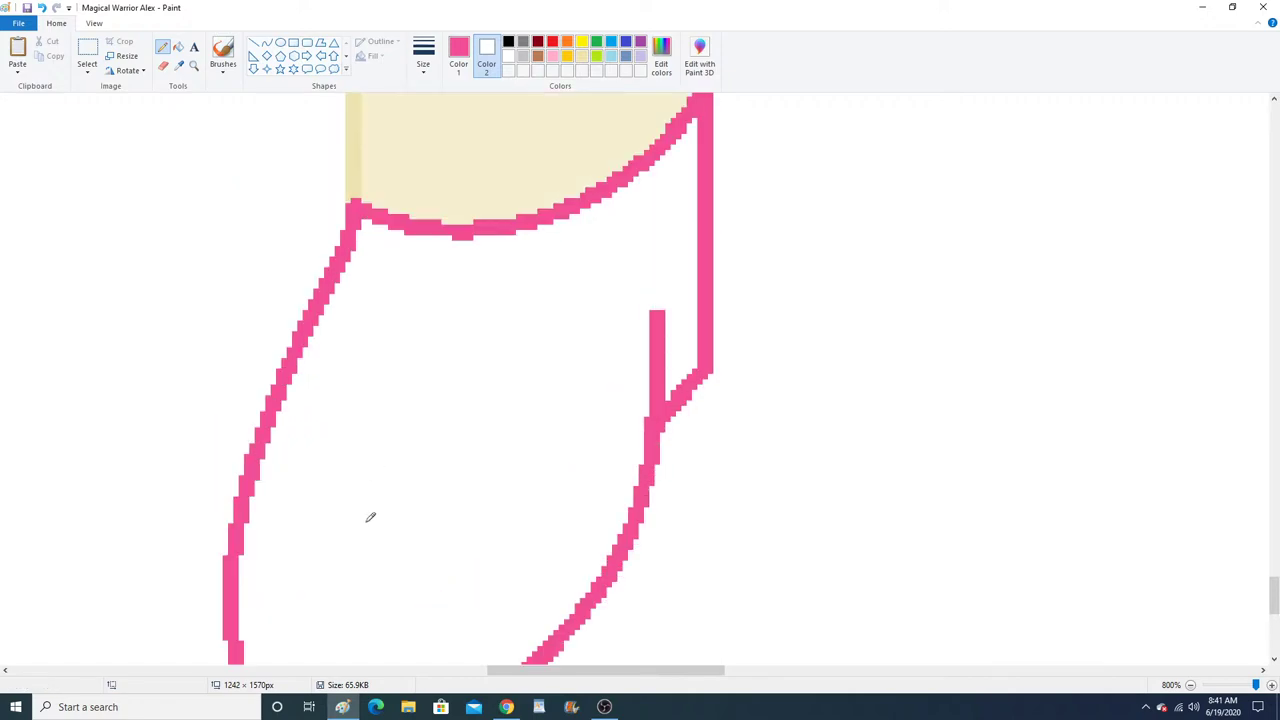
pyautogui.rightClick(656, 312)
pyautogui.scroll(2, 519, 258)
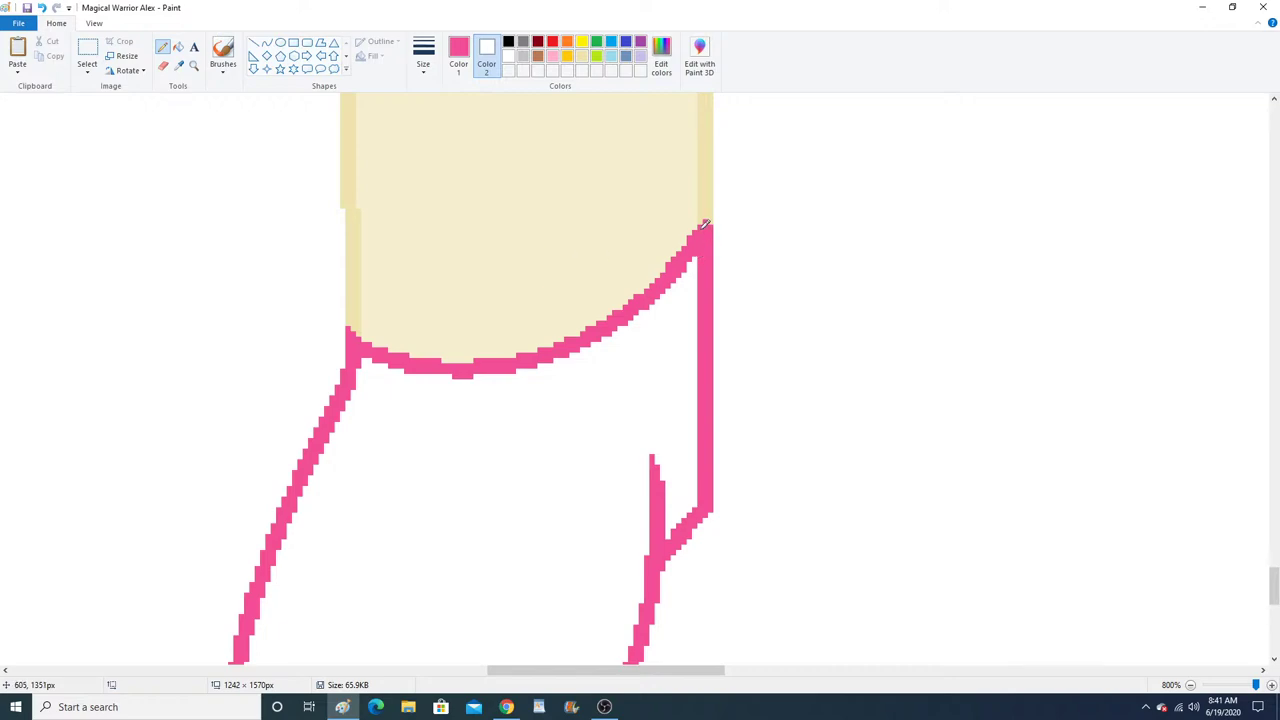
# Sample the pink from the reference picture's outfit and fill the bodice around the heart and down the central strip.
pyautogui.click(194, 65)
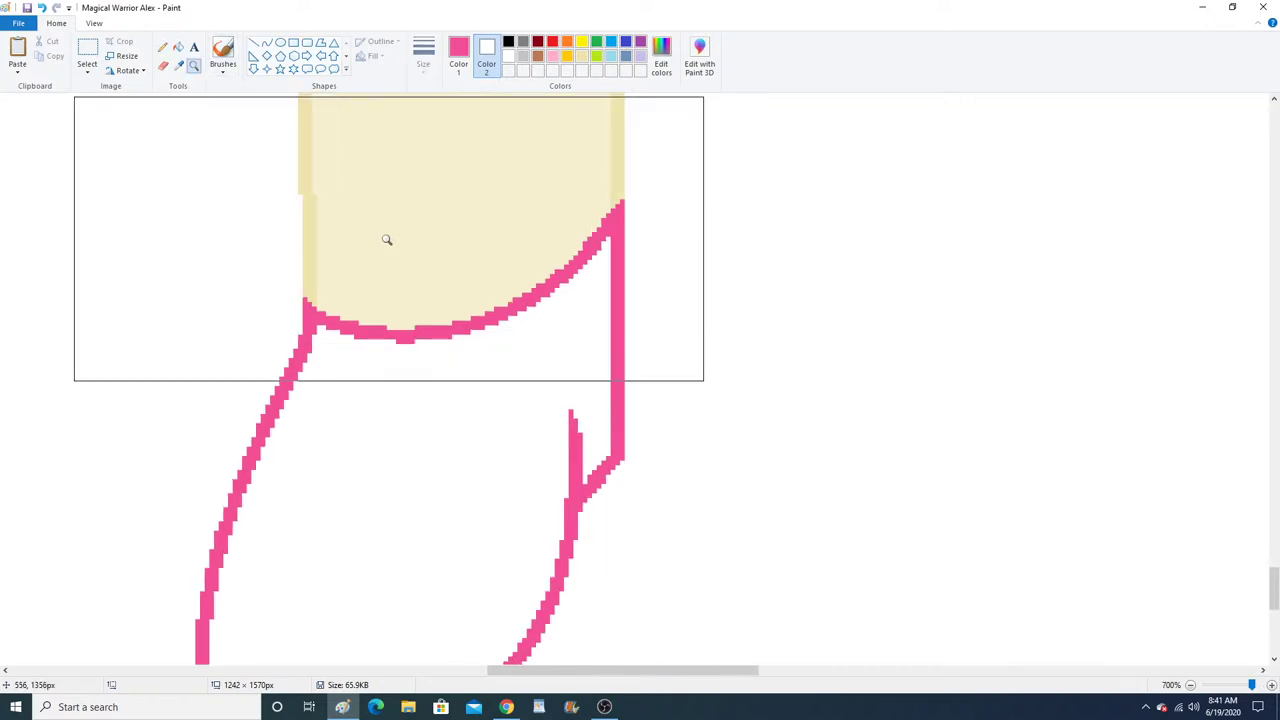
pyautogui.rightClick(386, 237)
pyautogui.rightClick(386, 240)
pyautogui.scroll(15, 683, 280)
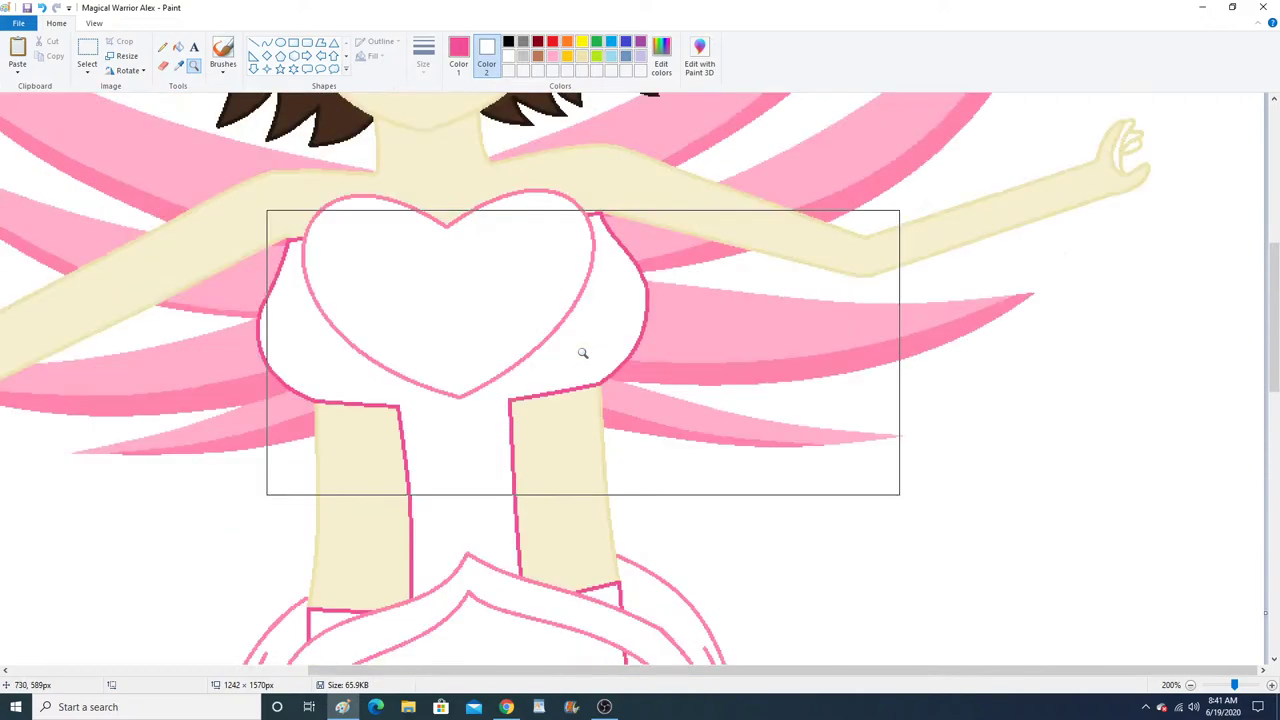
pyautogui.scroll(4, 583, 353)
pyautogui.rightClick(583, 353)
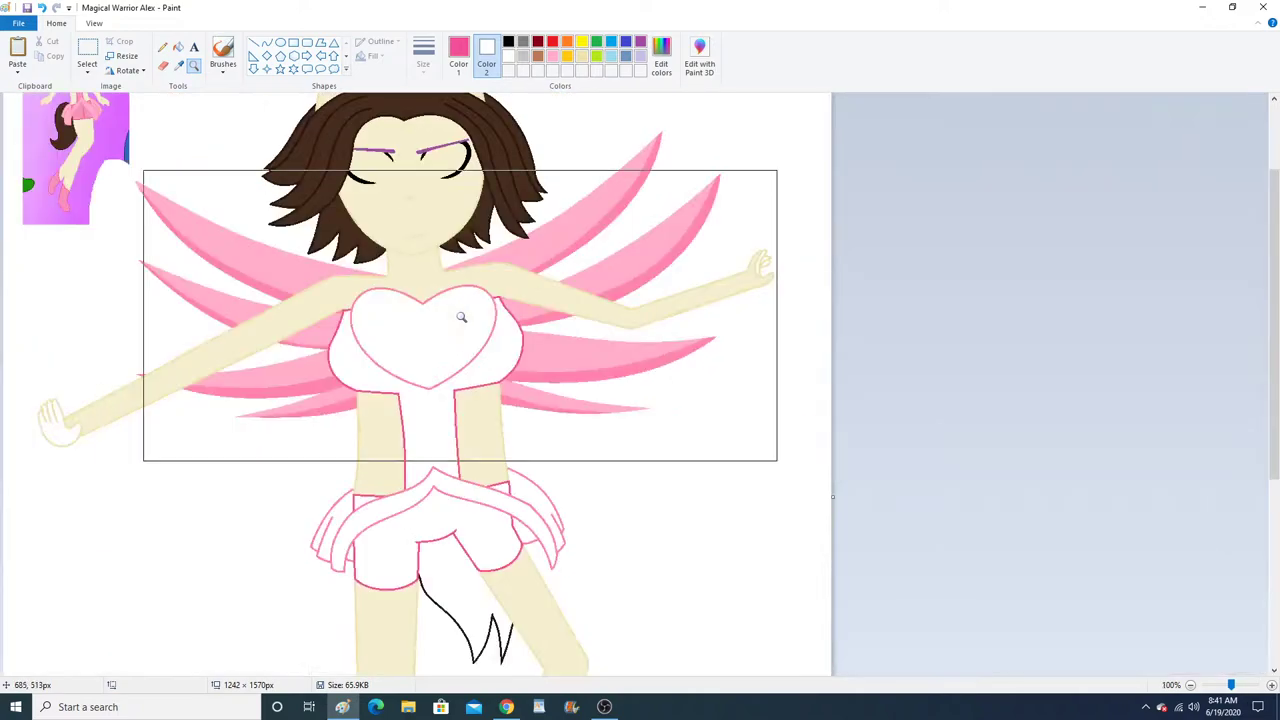
pyautogui.click(178, 67)
pyautogui.scroll(3, 169, 285)
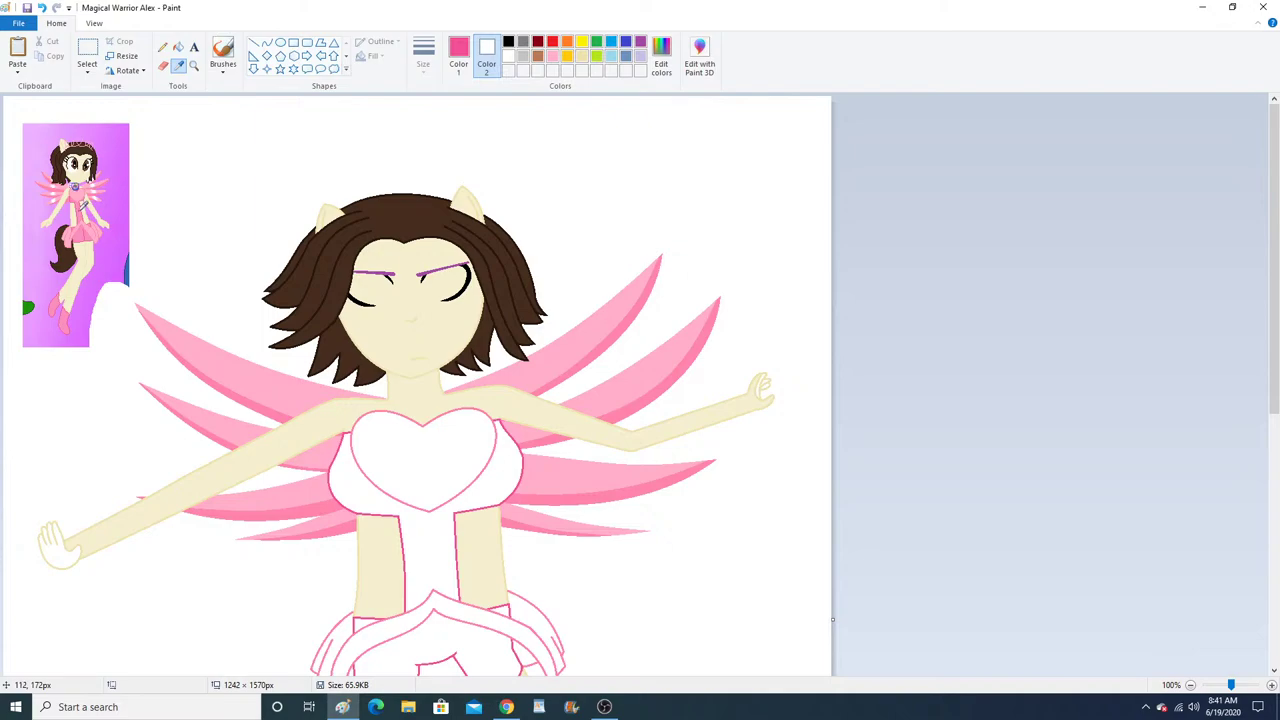
pyautogui.click(84, 206)
pyautogui.click(178, 47)
pyautogui.click(364, 478)
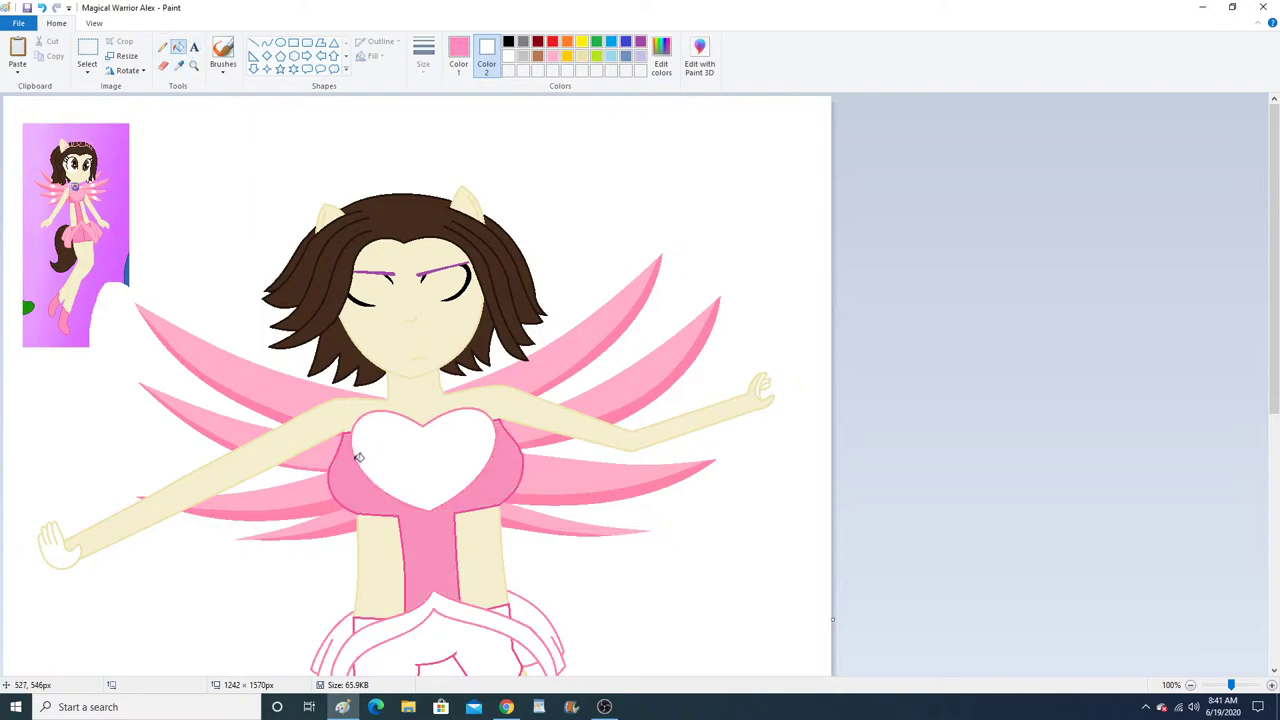
# Fill the shorts, the small waistband pieces above the skirt and the left boot with the outfit's pink.
pyautogui.scroll(-3, 605, 562)
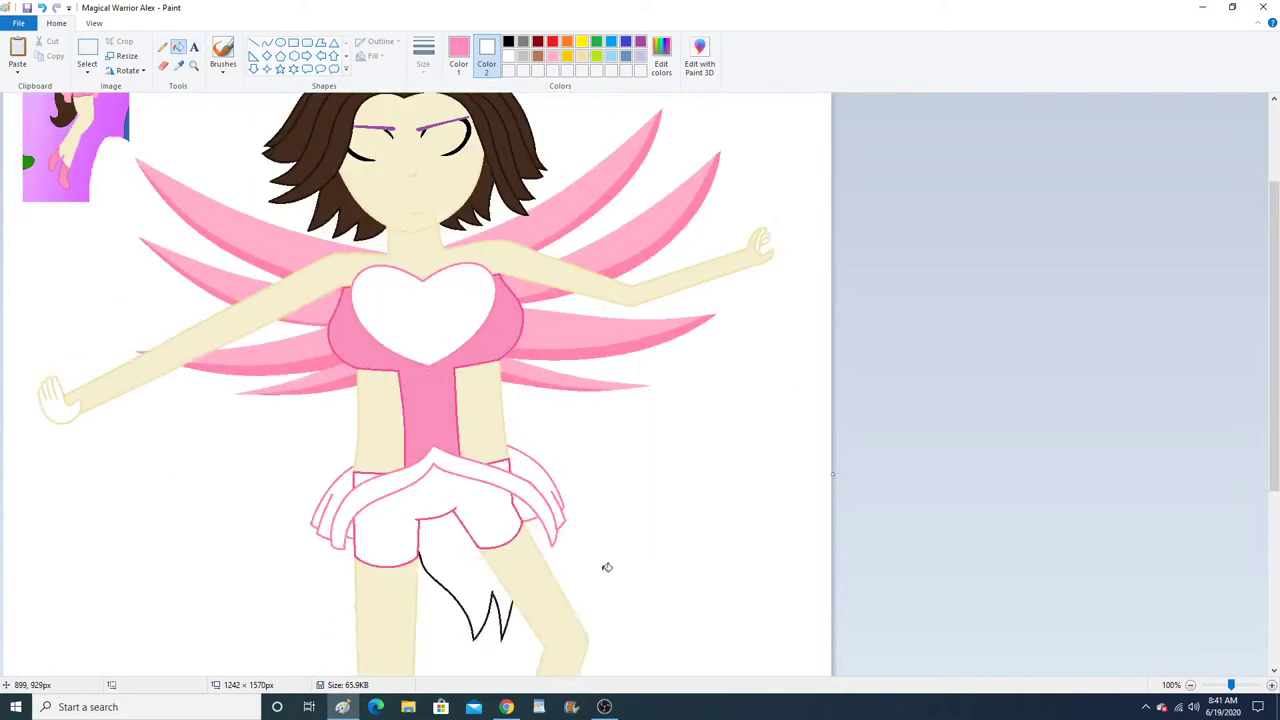
pyautogui.scroll(-3, 607, 567)
pyautogui.click(424, 358)
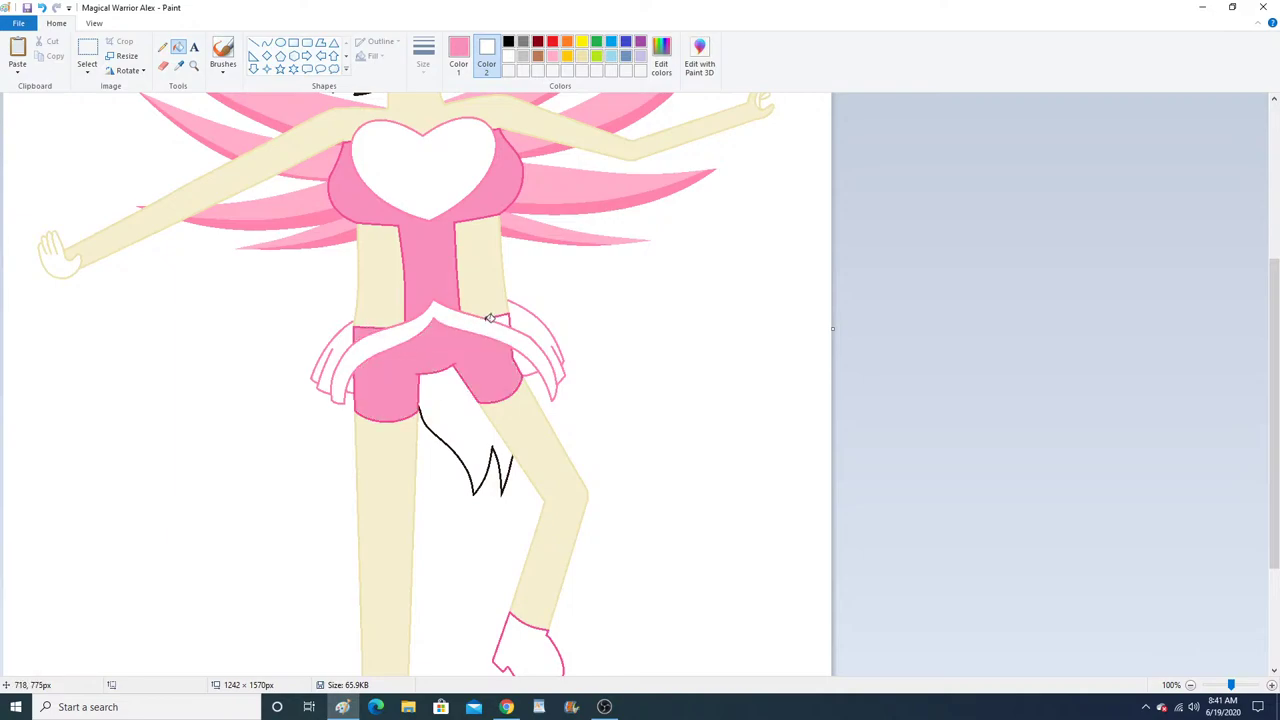
pyautogui.scroll(-3, 500, 322)
pyautogui.click(387, 553)
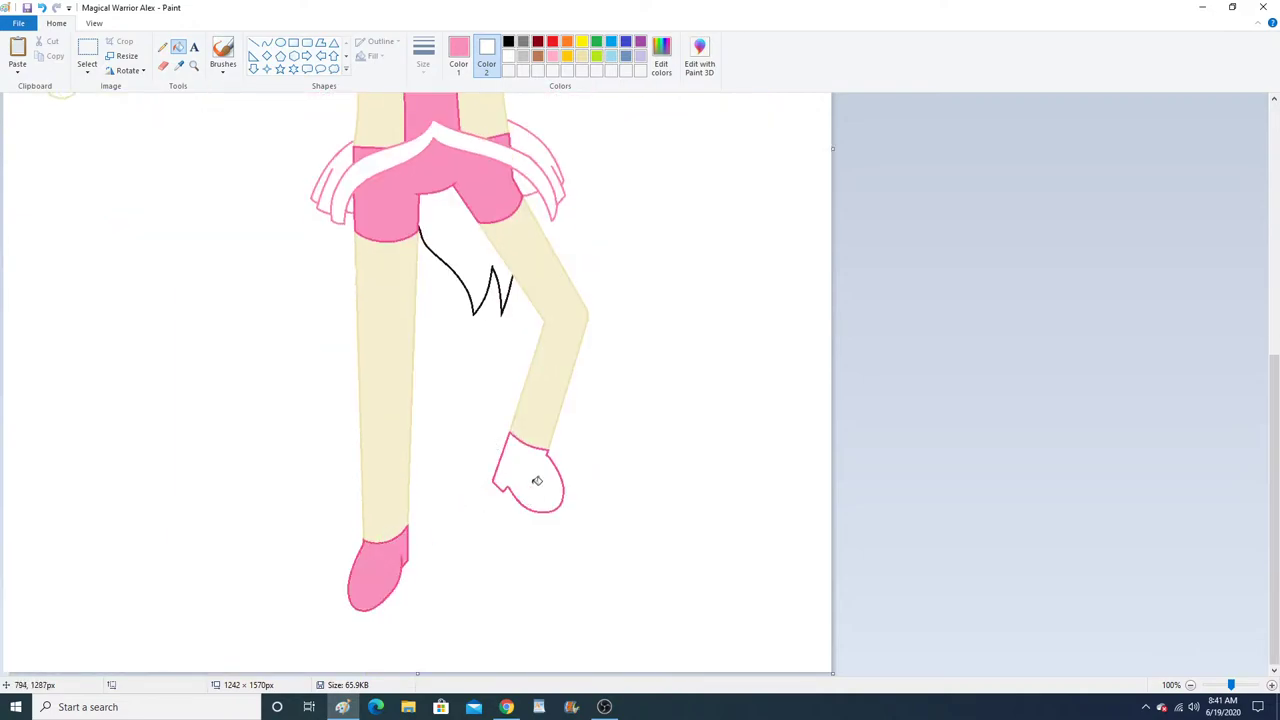
# Fill the second boot with the outfit's pink, and the heart and skirt pieces with the lighter pink sampled from the reference picture.
pyautogui.click(537, 481)
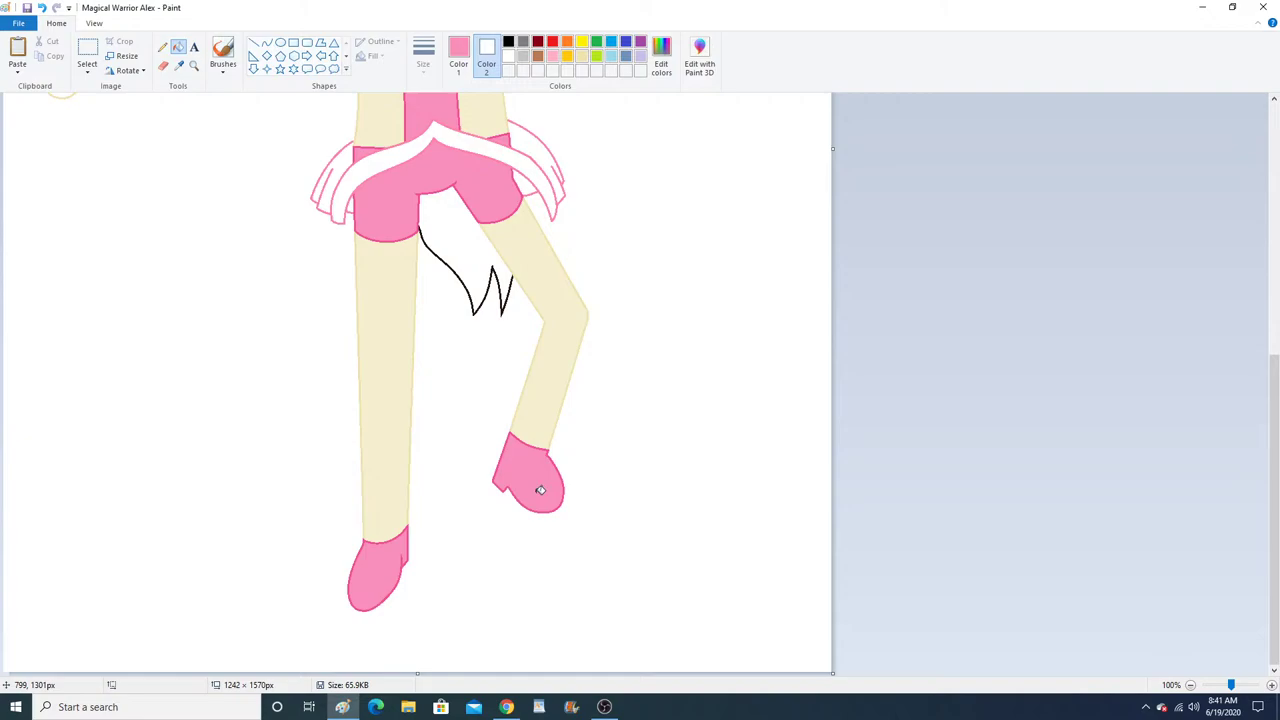
pyautogui.scroll(5, 540, 489)
pyautogui.click(179, 65)
pyautogui.scroll(2, 146, 208)
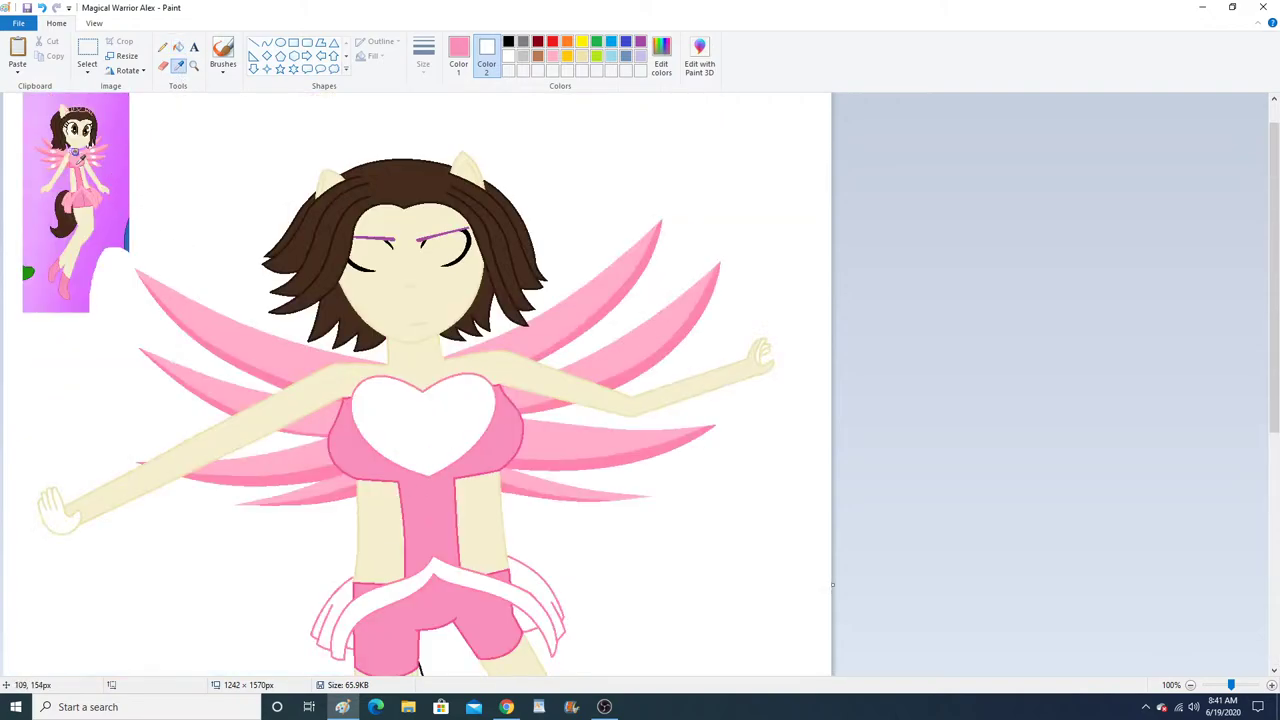
pyautogui.click(73, 165)
pyautogui.click(468, 428)
pyautogui.click(470, 580)
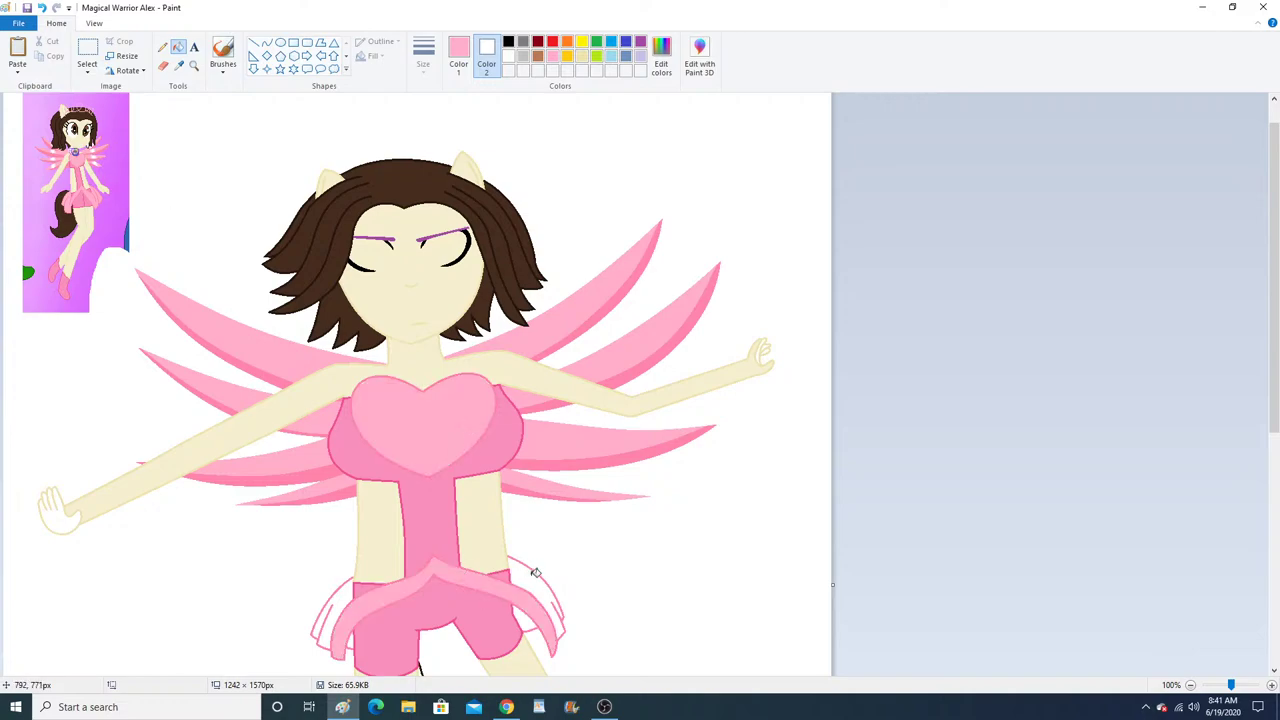
pyautogui.click(536, 574)
pyautogui.click(346, 592)
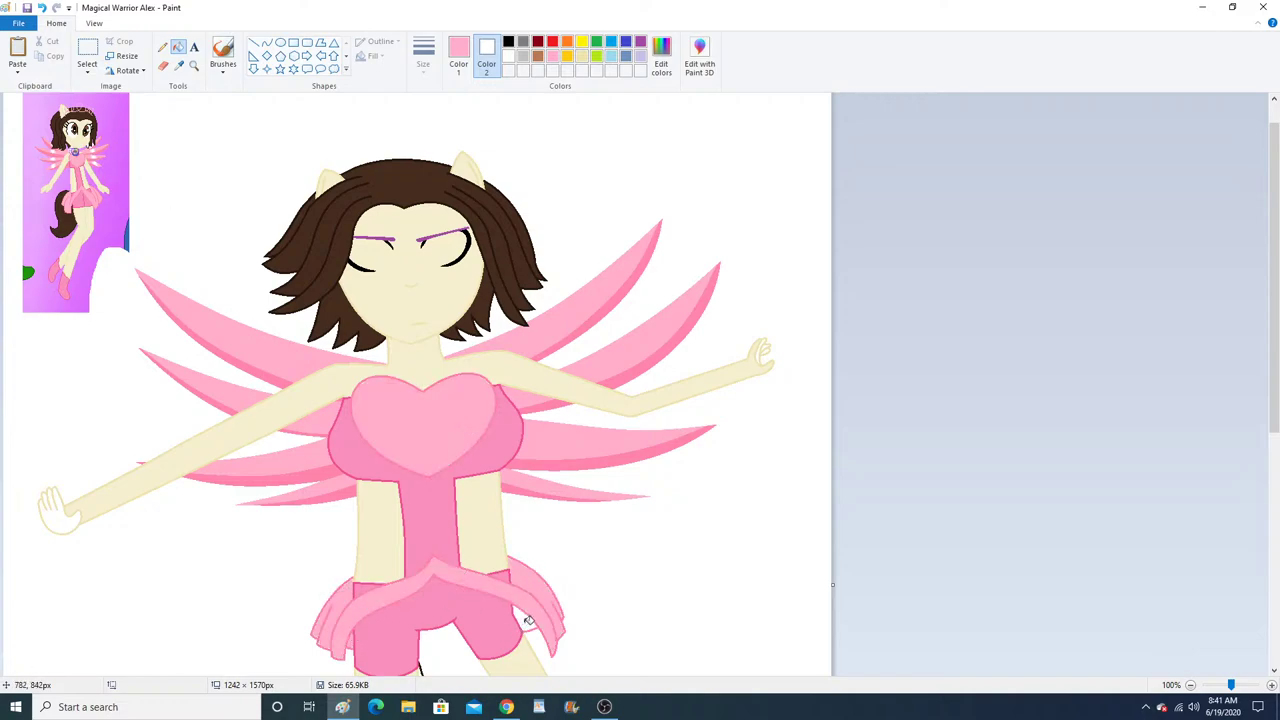
# Sample the hair's brown and recolour both purple eyebrows with it.
pyautogui.click(194, 66)
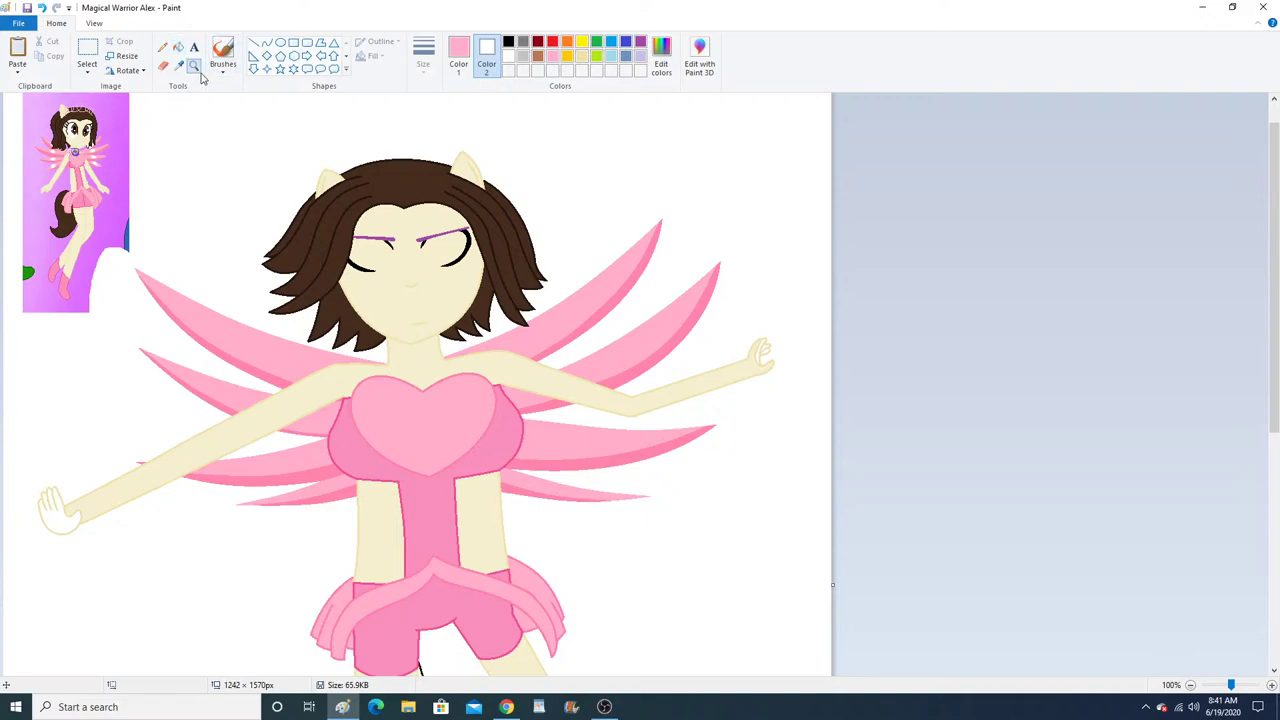
pyautogui.click(433, 256)
pyautogui.click(474, 269)
pyautogui.click(507, 292)
pyautogui.click(507, 292)
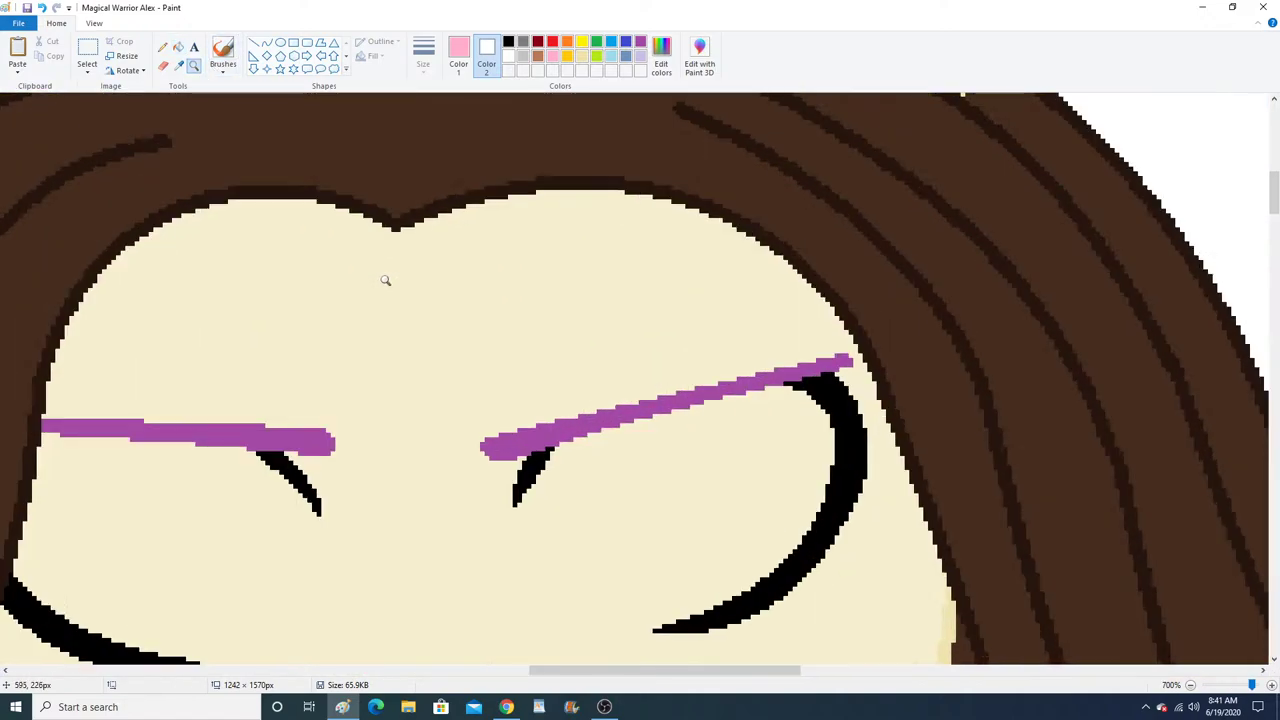
pyautogui.click(178, 65)
pyautogui.click(419, 143)
pyautogui.click(287, 433)
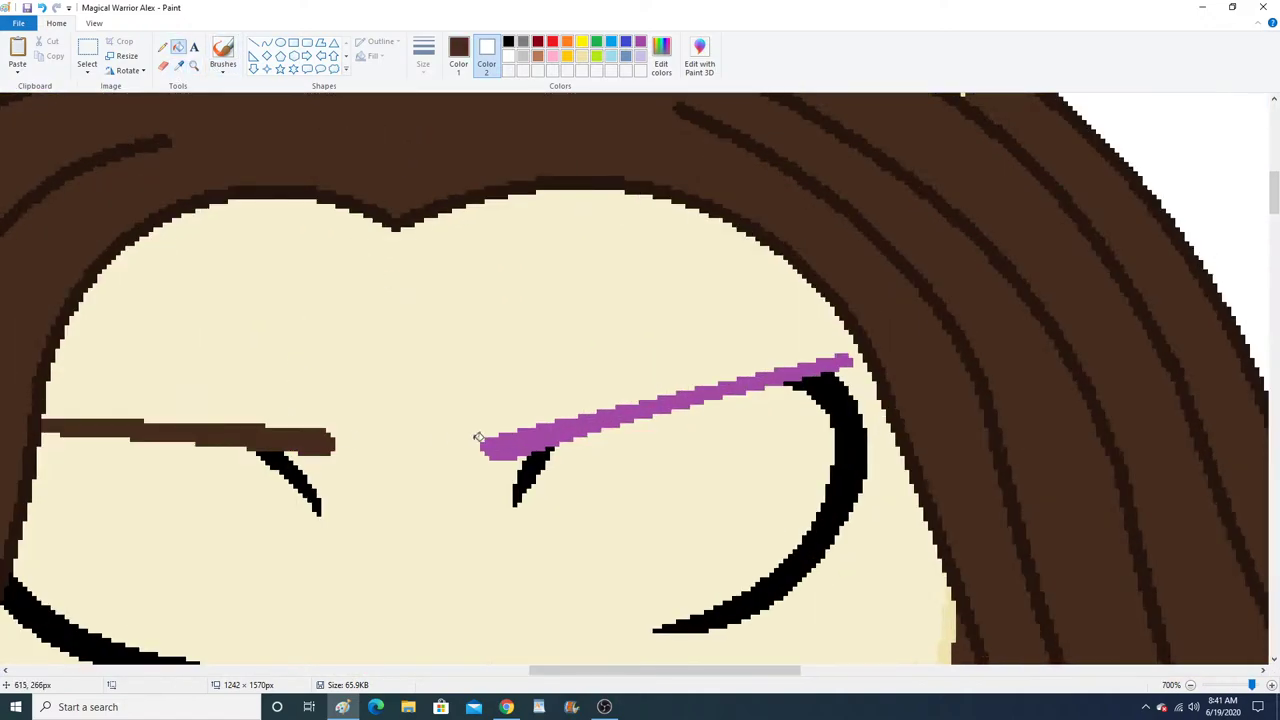
pyautogui.click(517, 442)
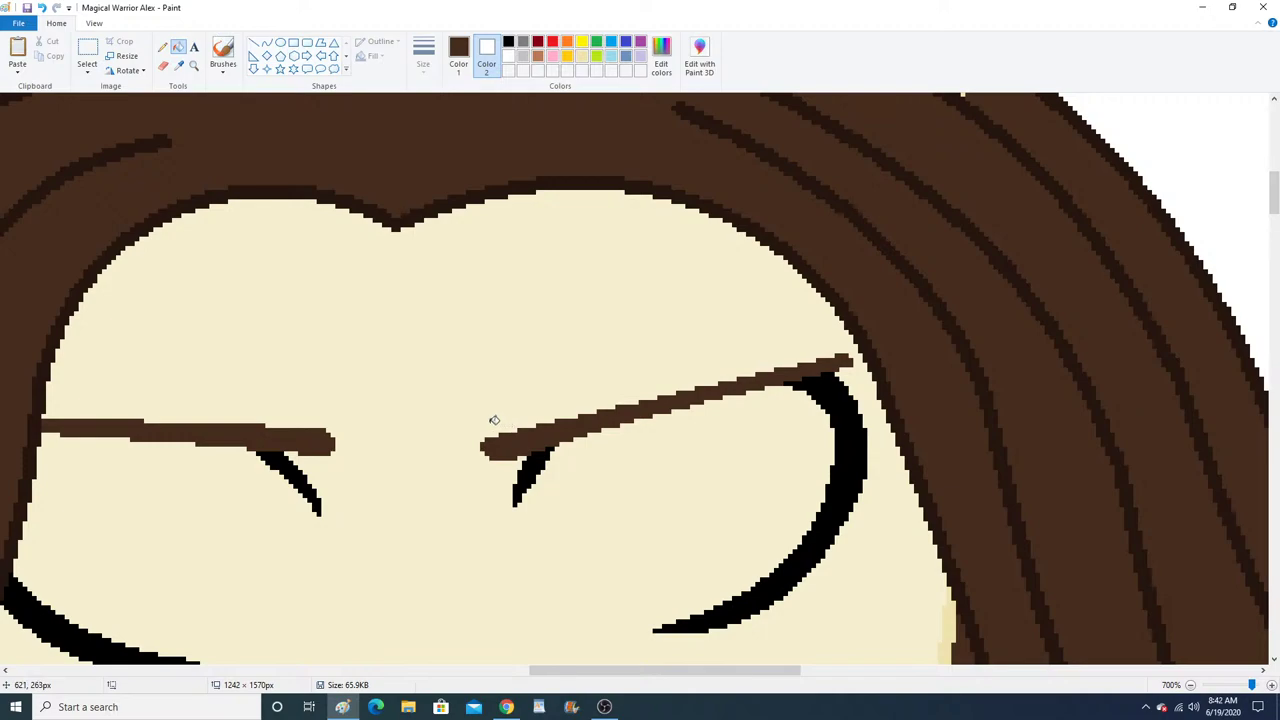
# Sample the bodice outline's dark pink and draw a strap line about 3 × 43 px from the left shoulder into the heart.
pyautogui.scroll(4, 280, 282)
pyautogui.click(194, 65)
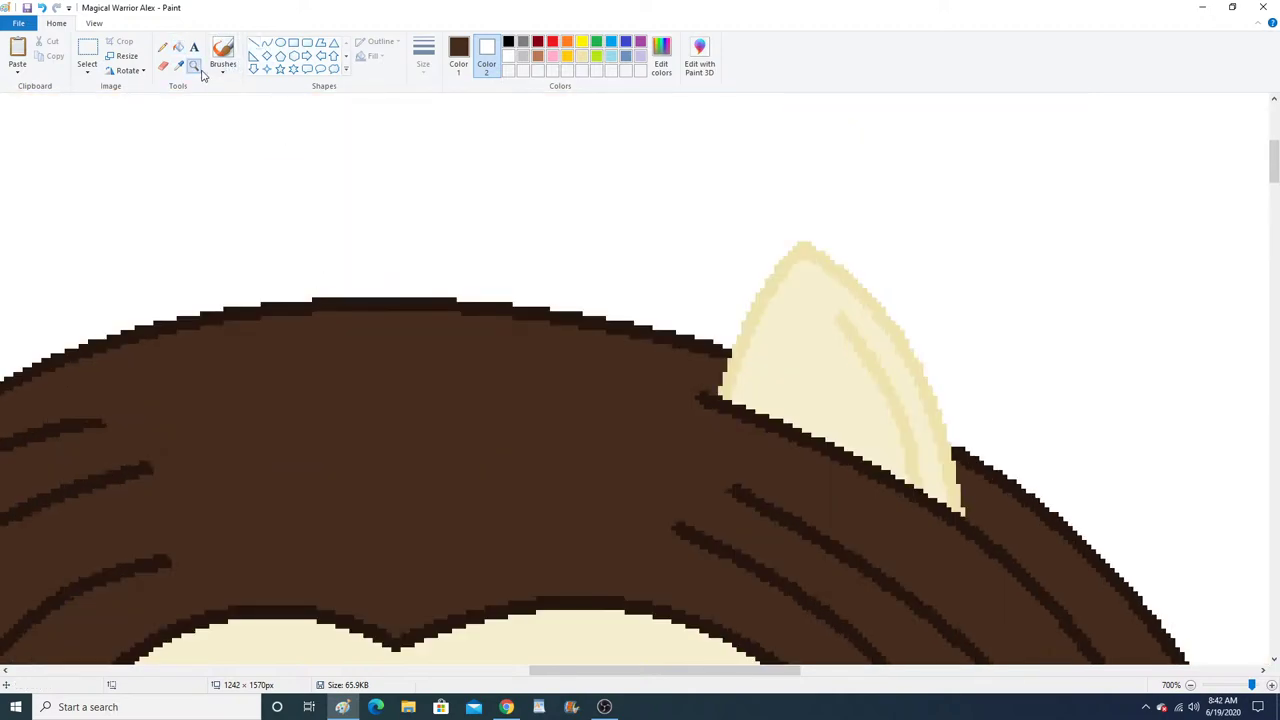
pyautogui.rightClick(320, 328)
pyautogui.rightClick(320, 328)
pyautogui.rightClick(320, 328)
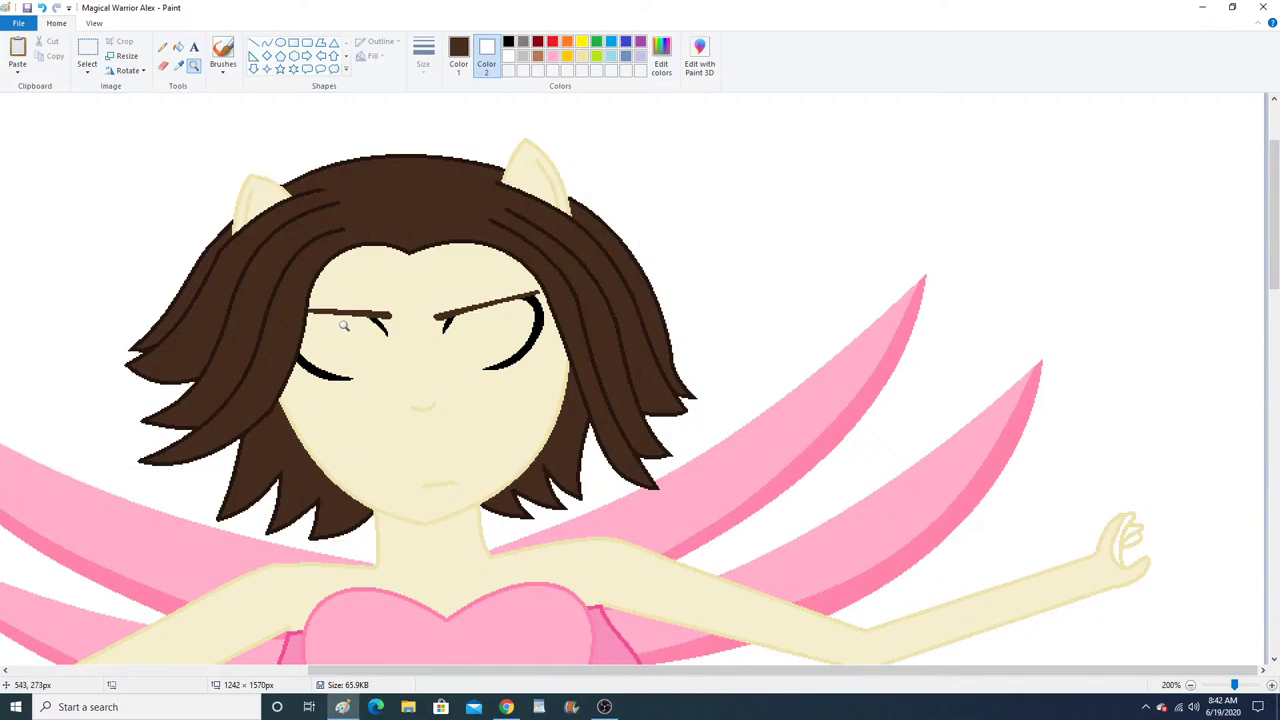
pyautogui.rightClick(424, 354)
pyautogui.click(426, 354)
pyautogui.click(471, 366)
pyautogui.click(471, 366)
pyautogui.click(429, 260)
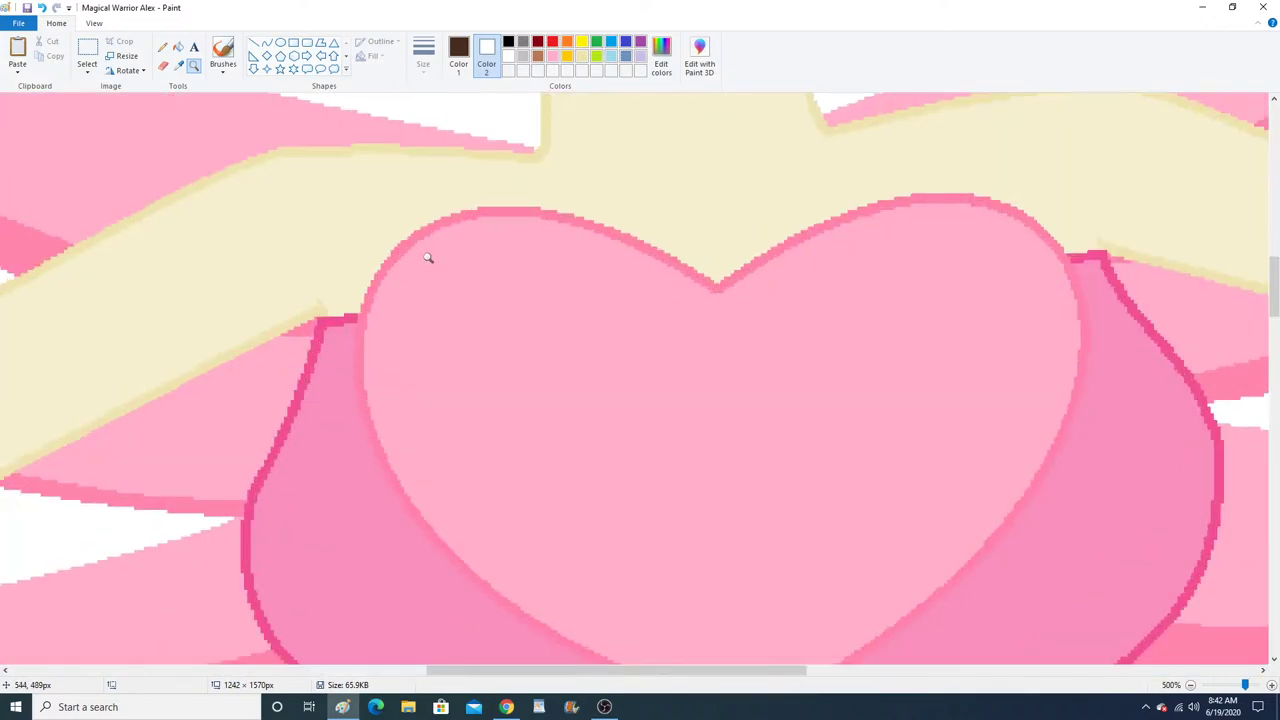
pyautogui.click(429, 260)
pyautogui.click(429, 260)
pyautogui.click(236, 434)
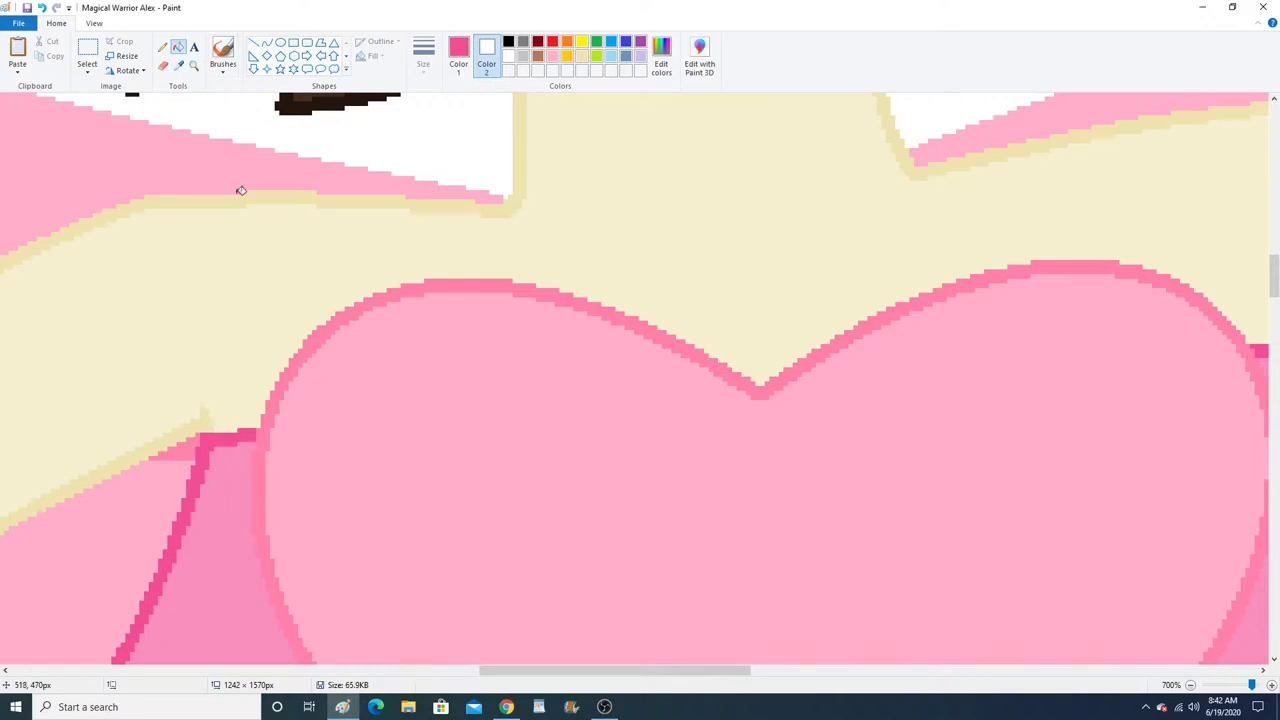
pyautogui.click(254, 43)
pyautogui.click(423, 55)
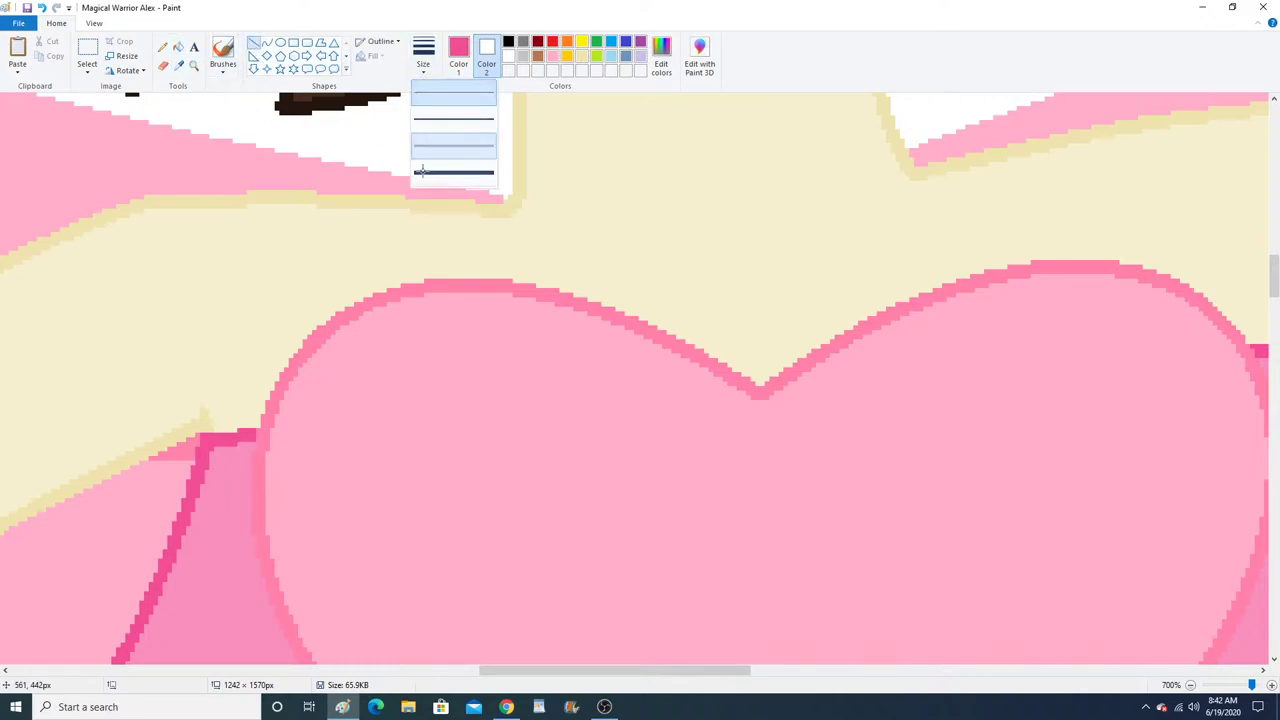
pyautogui.click(455, 100)
pyautogui.moveTo(322, 183); pyautogui.dragTo(330, 386)
# Use the Marker outline style for the left strap and fill its translucent section over the skin with solid dark pink.
pyautogui.click(380, 41)
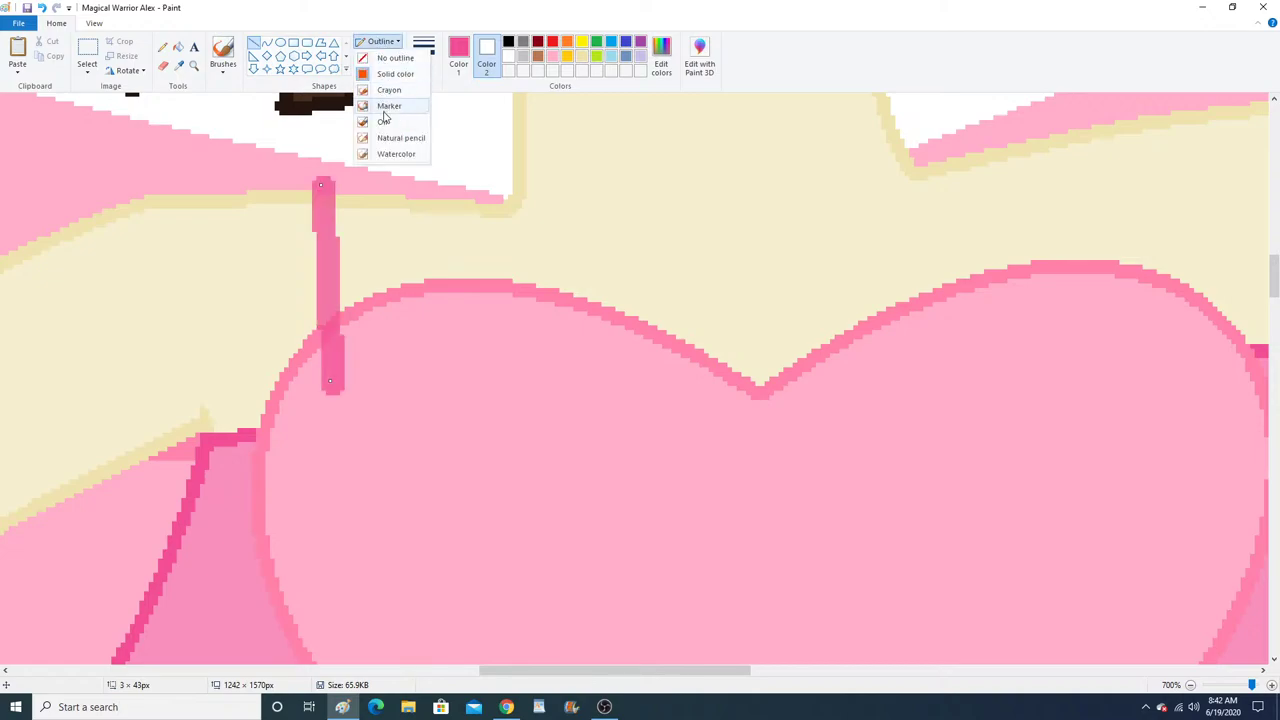
pyautogui.click(380, 108)
pyautogui.click(180, 46)
pyautogui.click(323, 194)
pyautogui.click(329, 270)
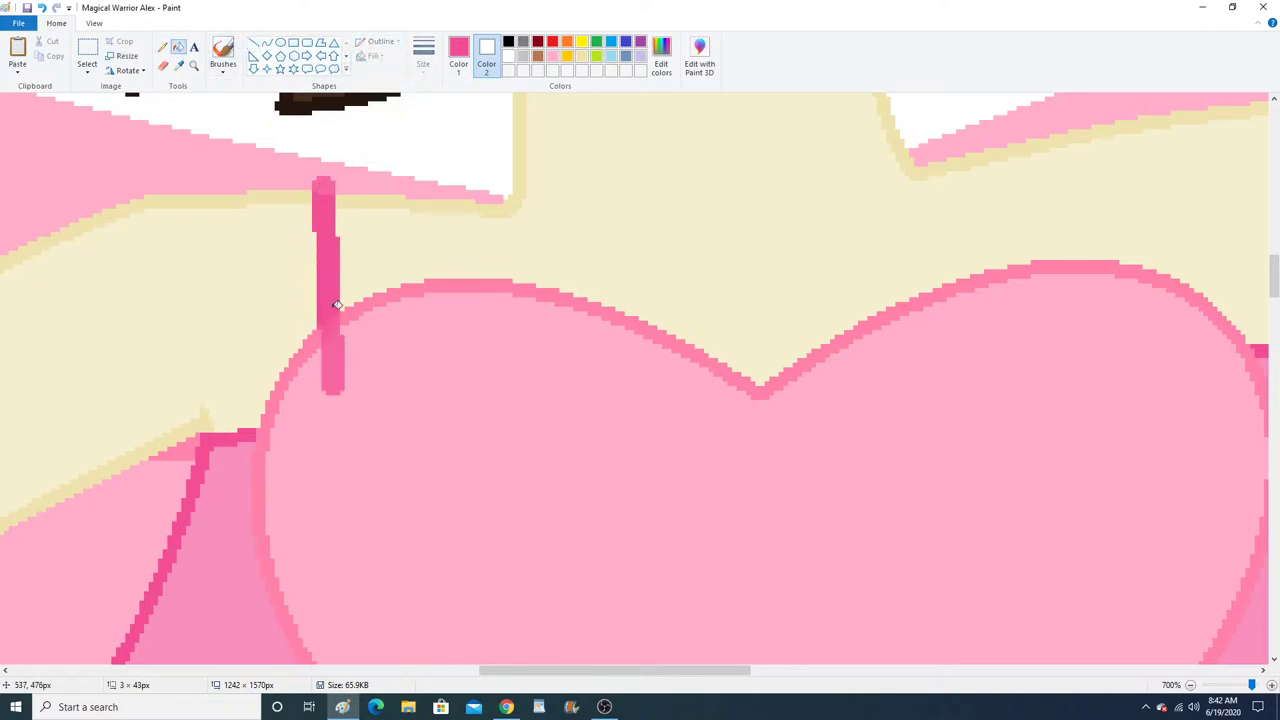
# Trim the left strap's overlapping ends by filling them with the sampled wing pink, heart-outline pink and heart fill pink.
pyautogui.click(180, 67)
pyautogui.click(303, 166)
pyautogui.click(324, 181)
pyautogui.click(181, 65)
pyautogui.click(358, 306)
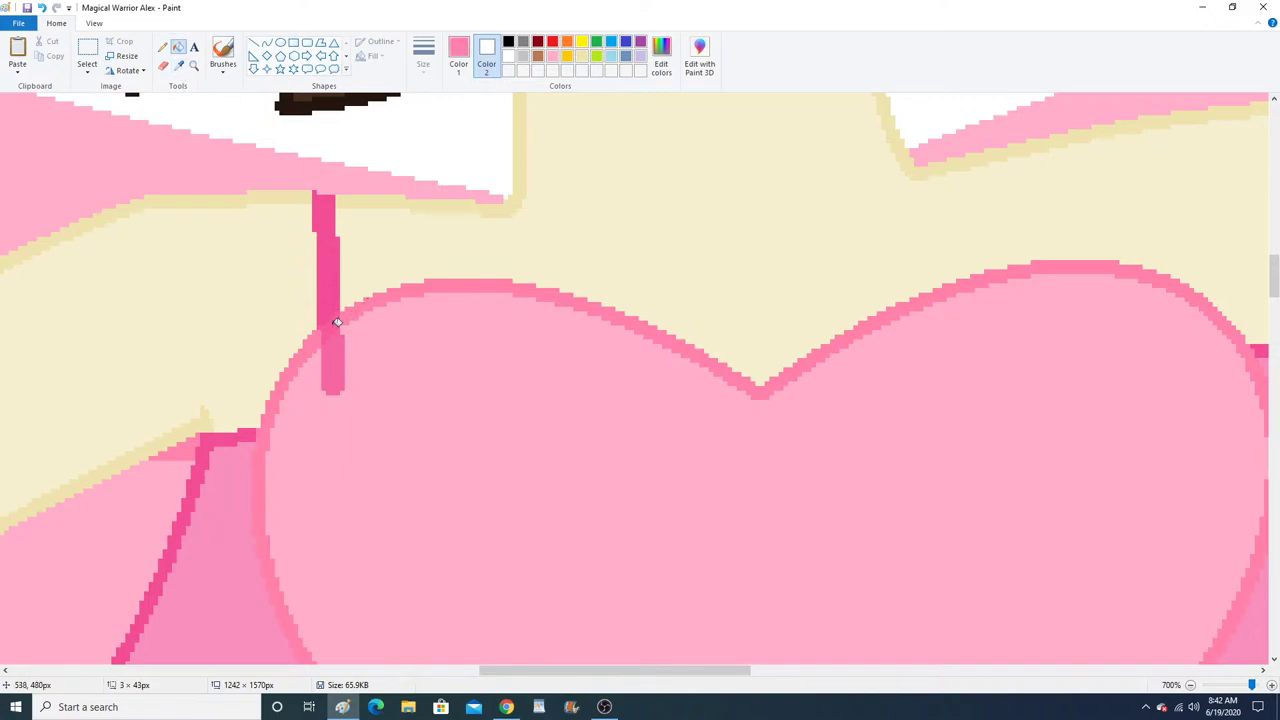
pyautogui.click(334, 323)
pyautogui.click(179, 65)
pyautogui.click(356, 347)
pyautogui.click(335, 349)
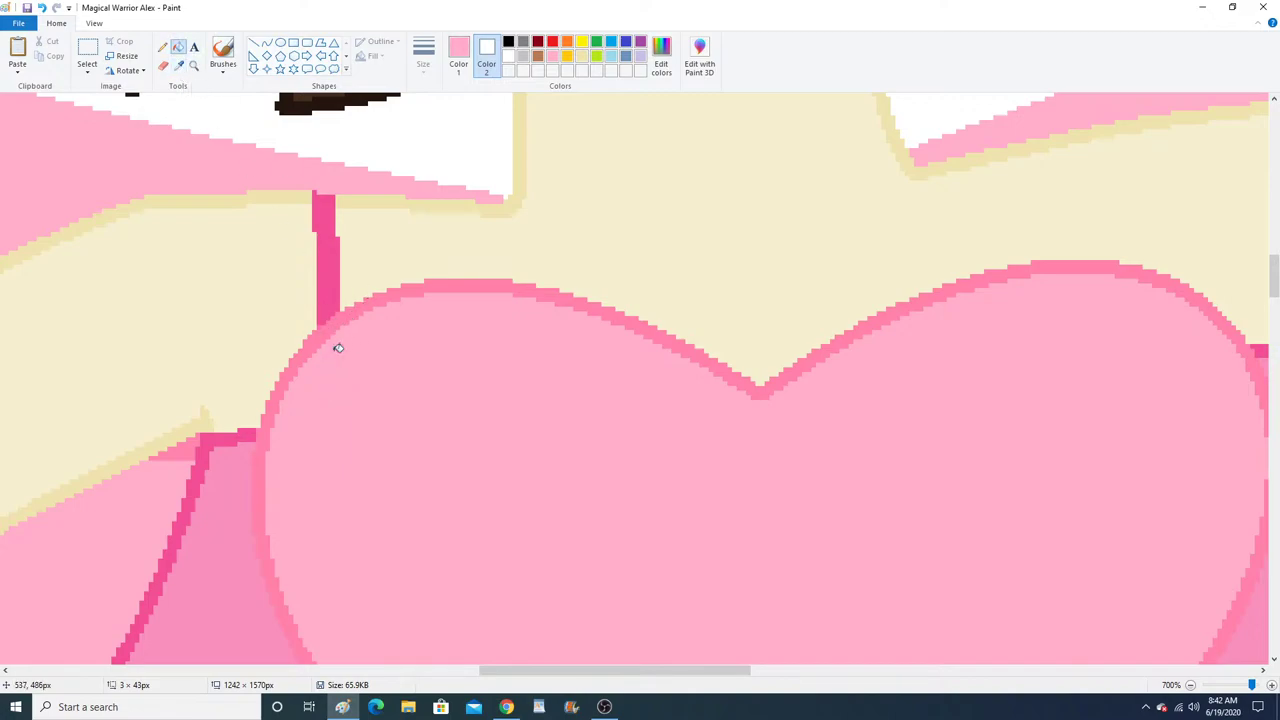
# Try a dark-pink right shoulder strap about 10 × 49 px running into the heart, filled solid over the skin.
pyautogui.click(180, 65)
pyautogui.click(326, 204)
pyautogui.click(253, 42)
pyautogui.moveTo(620, 674); pyautogui.dragTo(659, 676)
pyautogui.moveTo(854, 124)
pyautogui.mouseDown()
pyautogui.moveTo(905, 350)
pyautogui.moveTo(871, 134)
pyautogui.mouseUp()
pyautogui.click(178, 47)
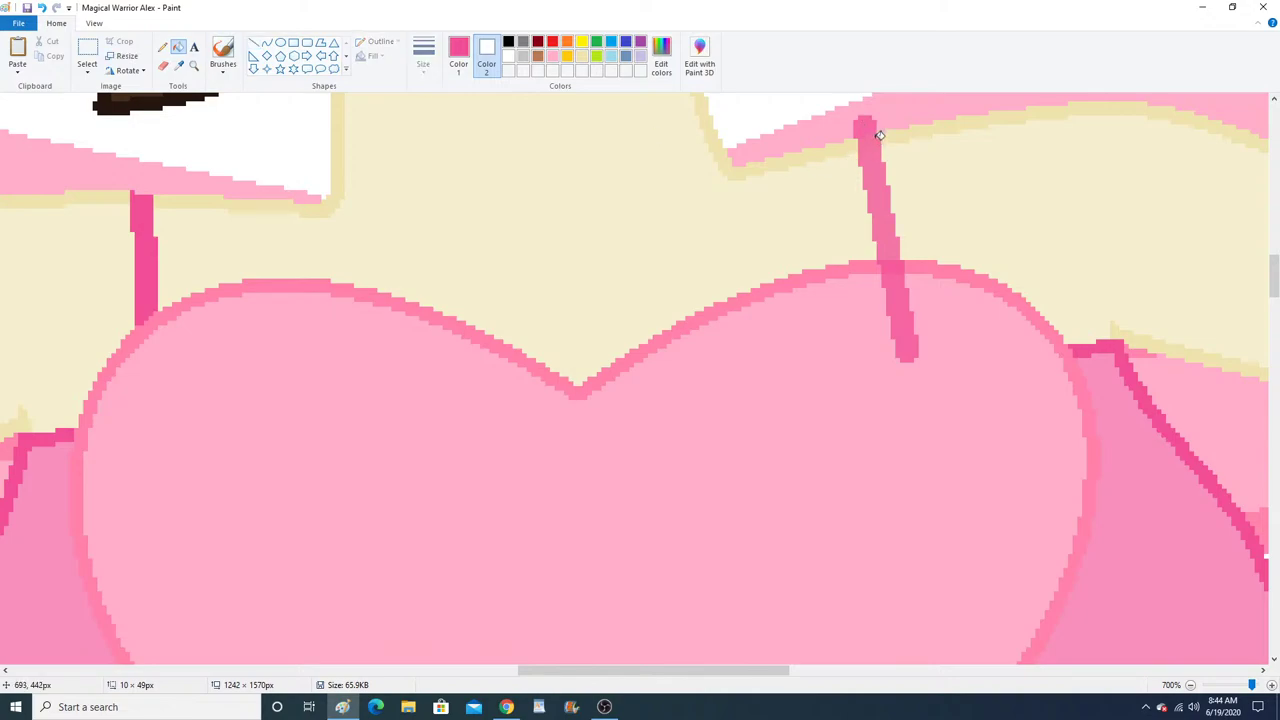
pyautogui.click(872, 142)
# Cover the right strap's overlapping ends with the sampled wing pink, heart-outline pink and heart fill pink.
pyautogui.click(179, 65)
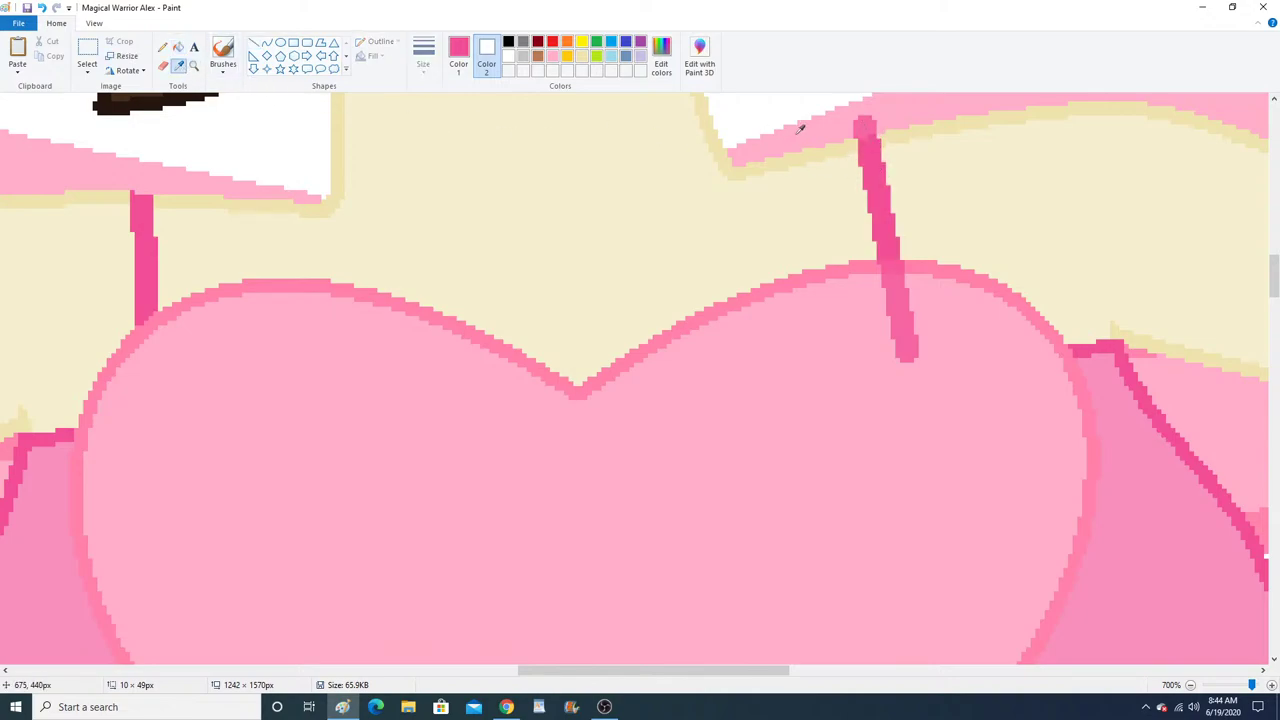
pyautogui.click(800, 128)
pyautogui.click(870, 122)
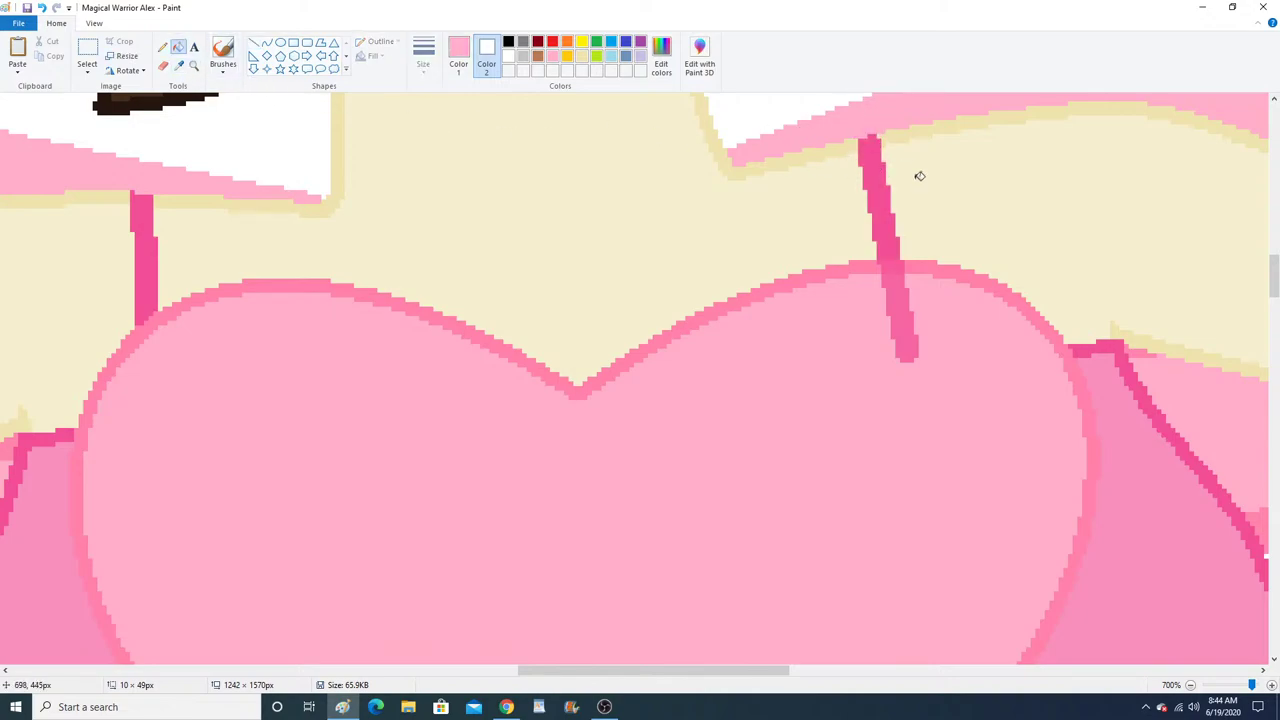
pyautogui.click(179, 65)
pyautogui.click(888, 263)
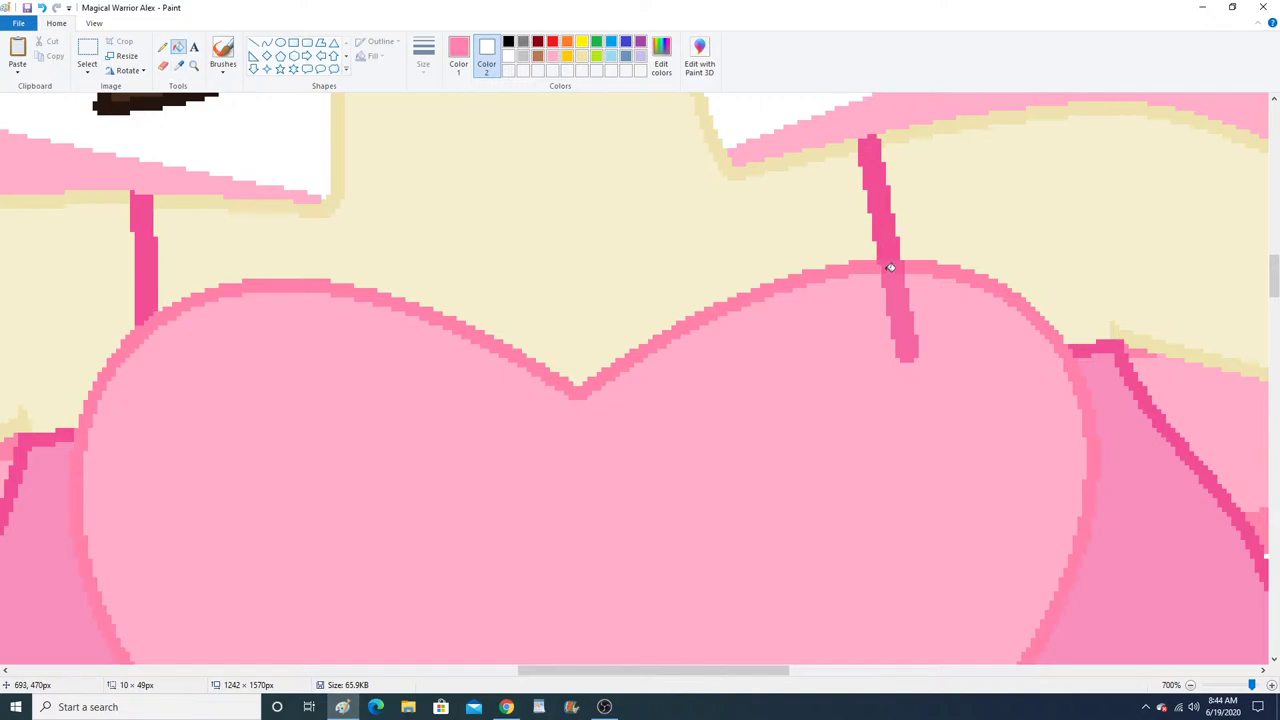
pyautogui.click(179, 65)
pyautogui.click(734, 443)
pyautogui.click(905, 315)
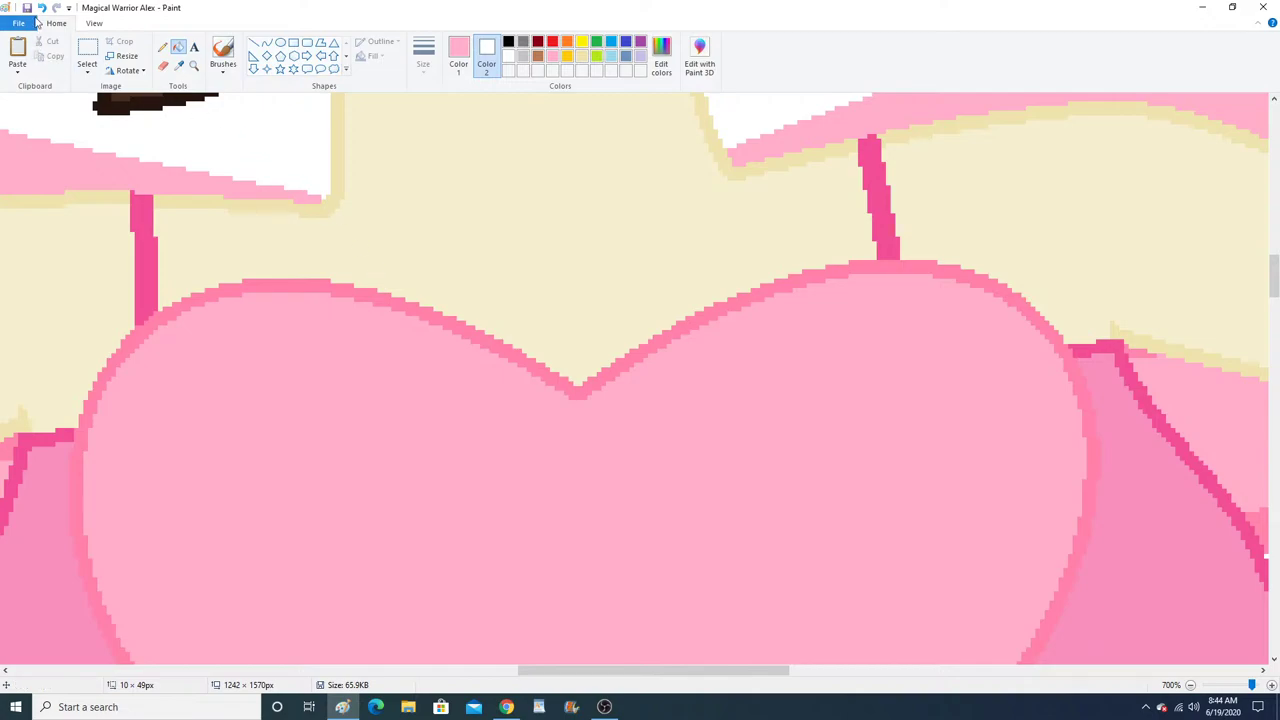
# Undo the right shoulder strap together with its fills.
pyautogui.click(42, 8)
pyautogui.click(42, 8)
pyautogui.click(42, 8)
pyautogui.click(42, 8)
pyautogui.click(42, 8)
pyautogui.click(42, 8)
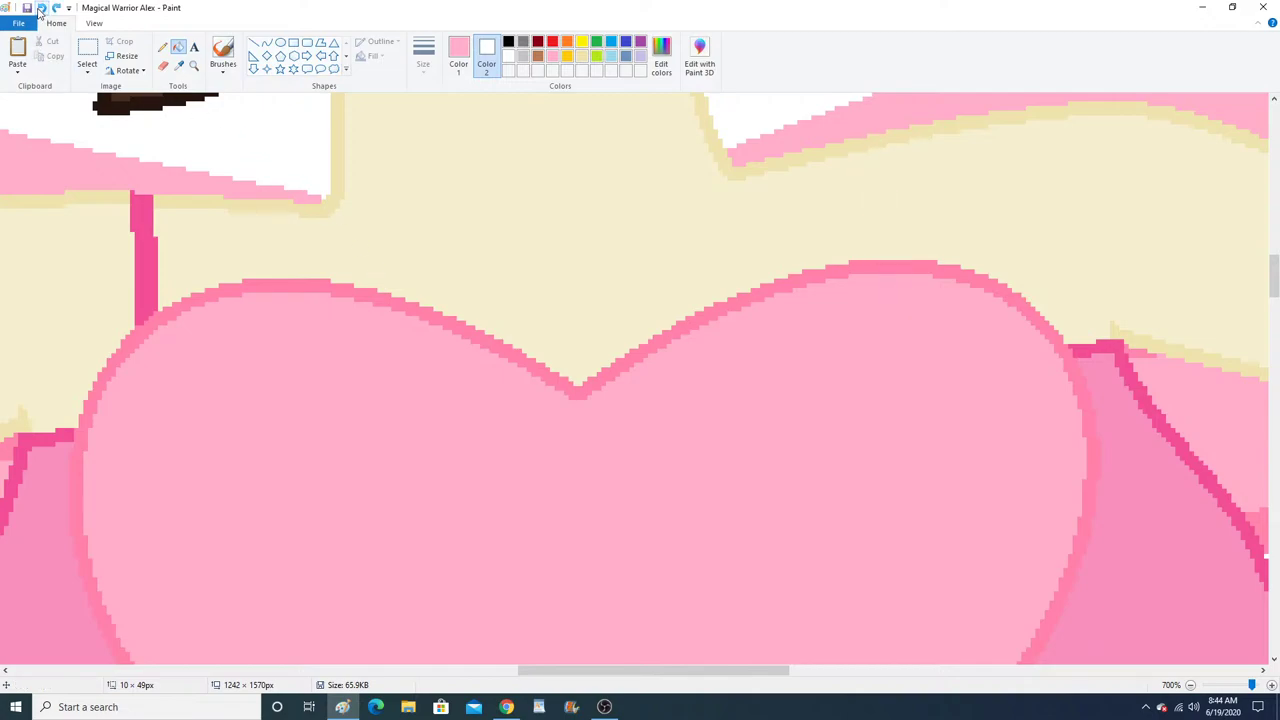
# Sample the left strap's dark pink and draw a solid right strap about 14 × 51 px, further out on the shoulder.
pyautogui.click(179, 65)
pyautogui.click(143, 220)
pyautogui.click(253, 42)
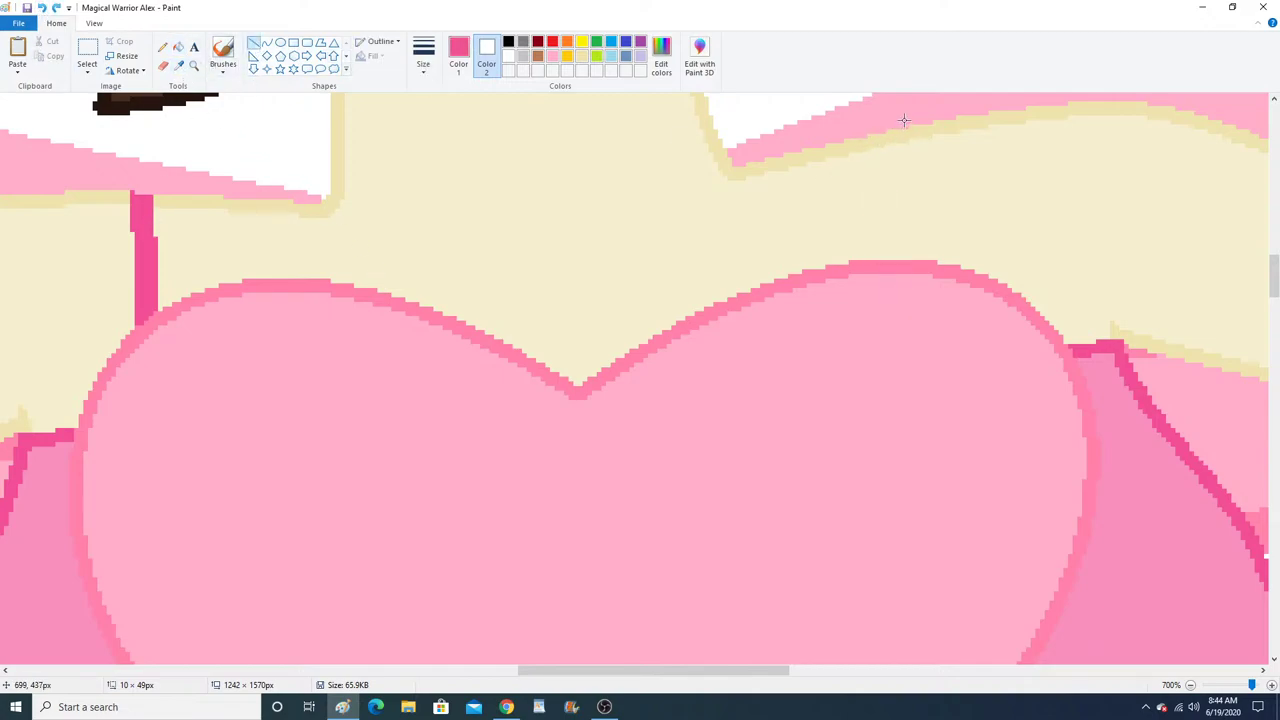
pyautogui.moveTo(904, 119); pyautogui.dragTo(975, 348)
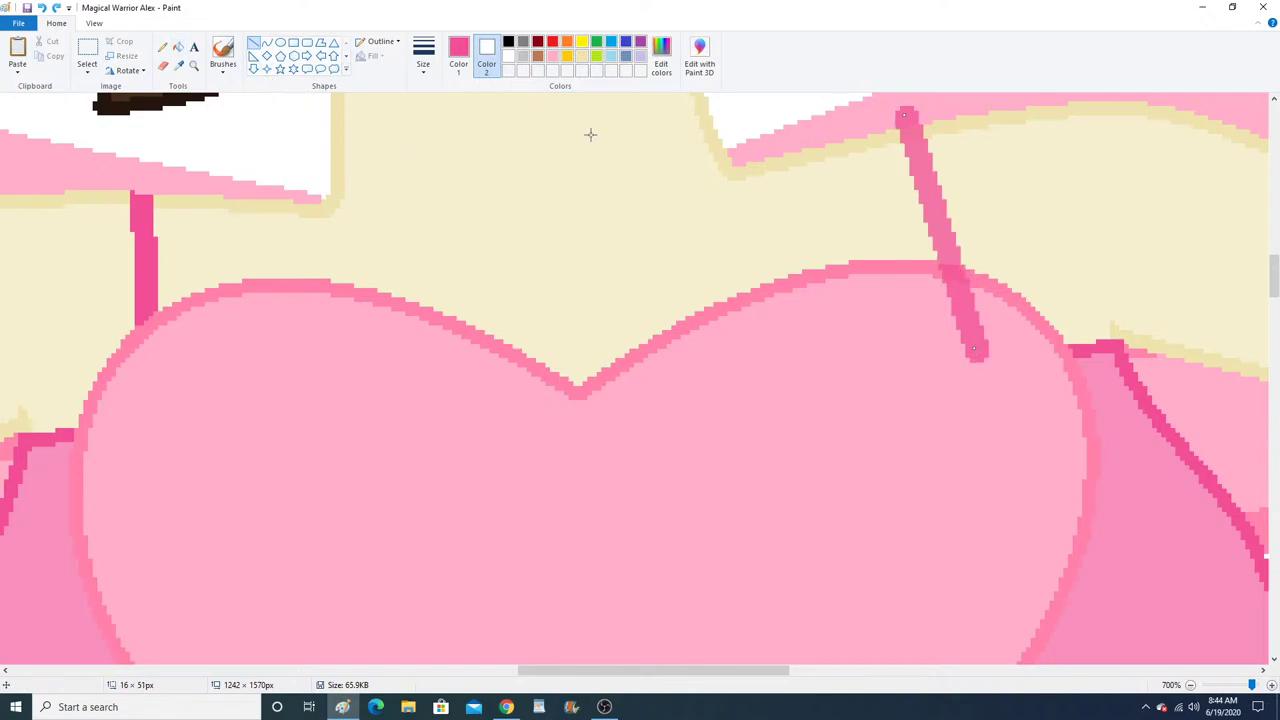
pyautogui.moveTo(904, 116); pyautogui.dragTo(913, 116)
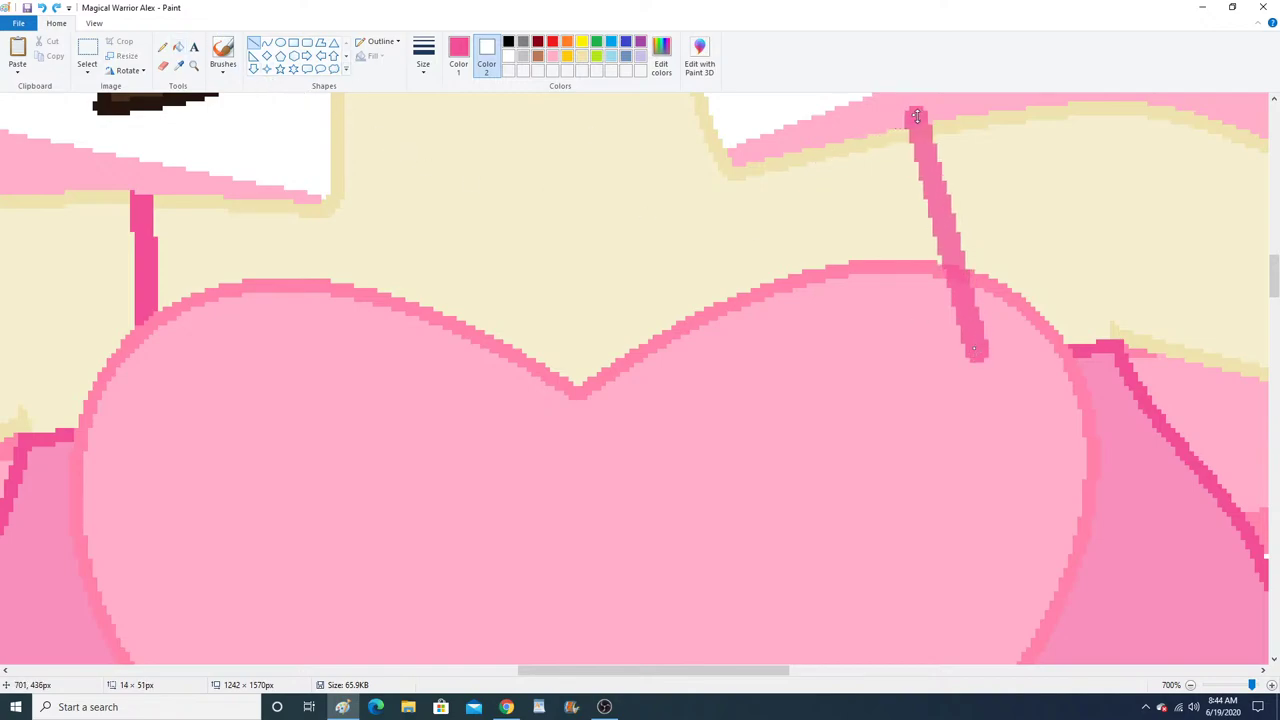
pyautogui.click(178, 47)
pyautogui.click(922, 133)
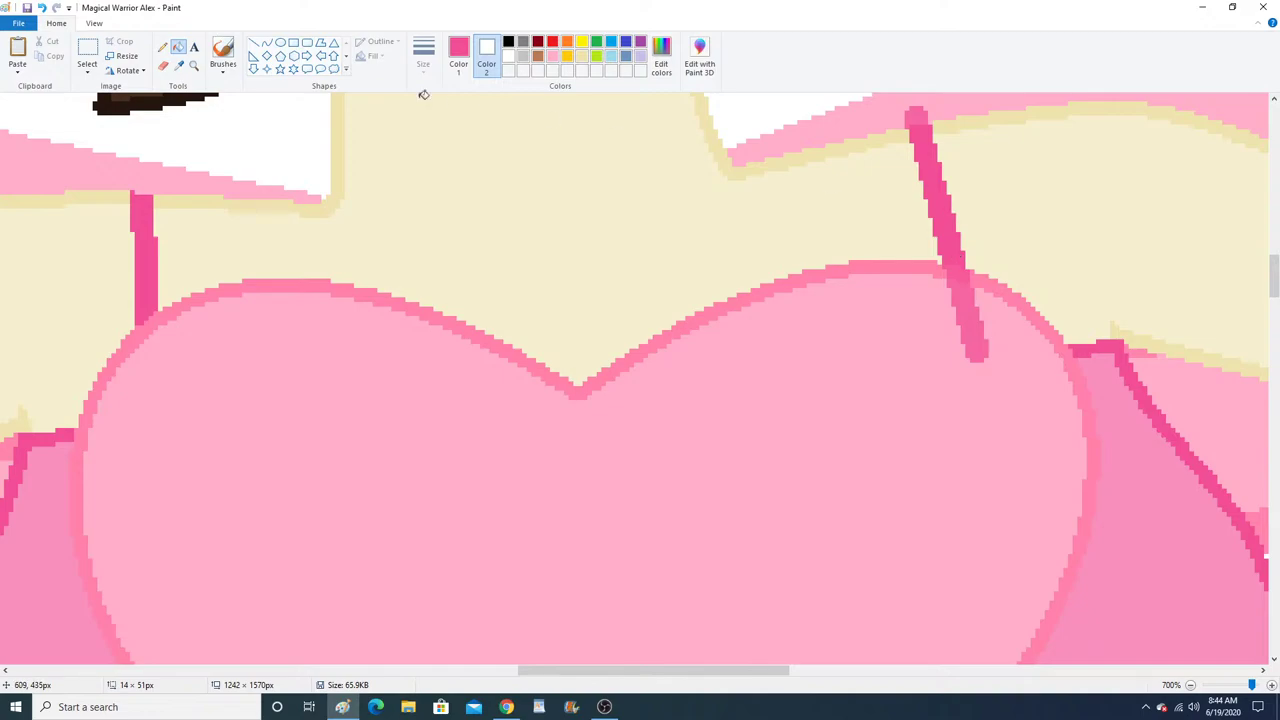
# Trim the new right strap so it ends at the shoulder and heart outlines, filling the overlaps with the matching sampled pinks.
pyautogui.click(178, 65)
pyautogui.click(854, 116)
pyautogui.click(916, 113)
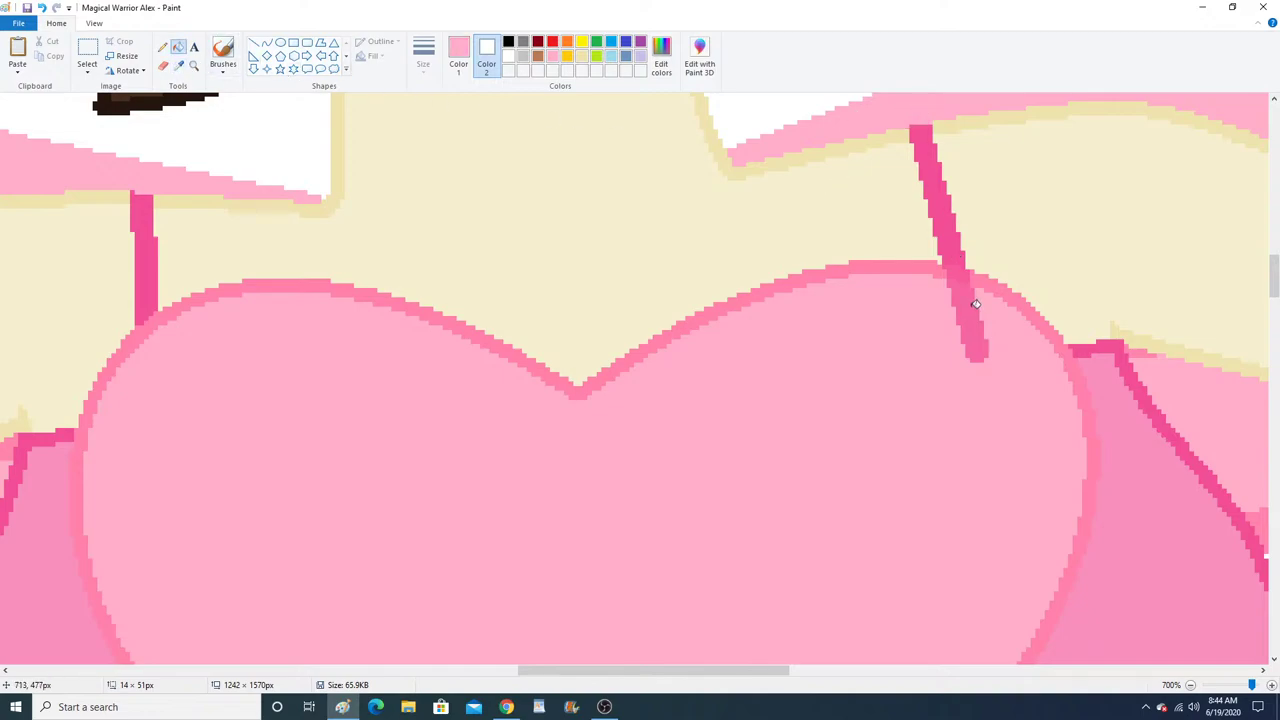
pyautogui.click(178, 65)
pyautogui.click(837, 266)
pyautogui.click(943, 276)
pyautogui.click(178, 65)
pyautogui.click(924, 315)
pyautogui.click(971, 318)
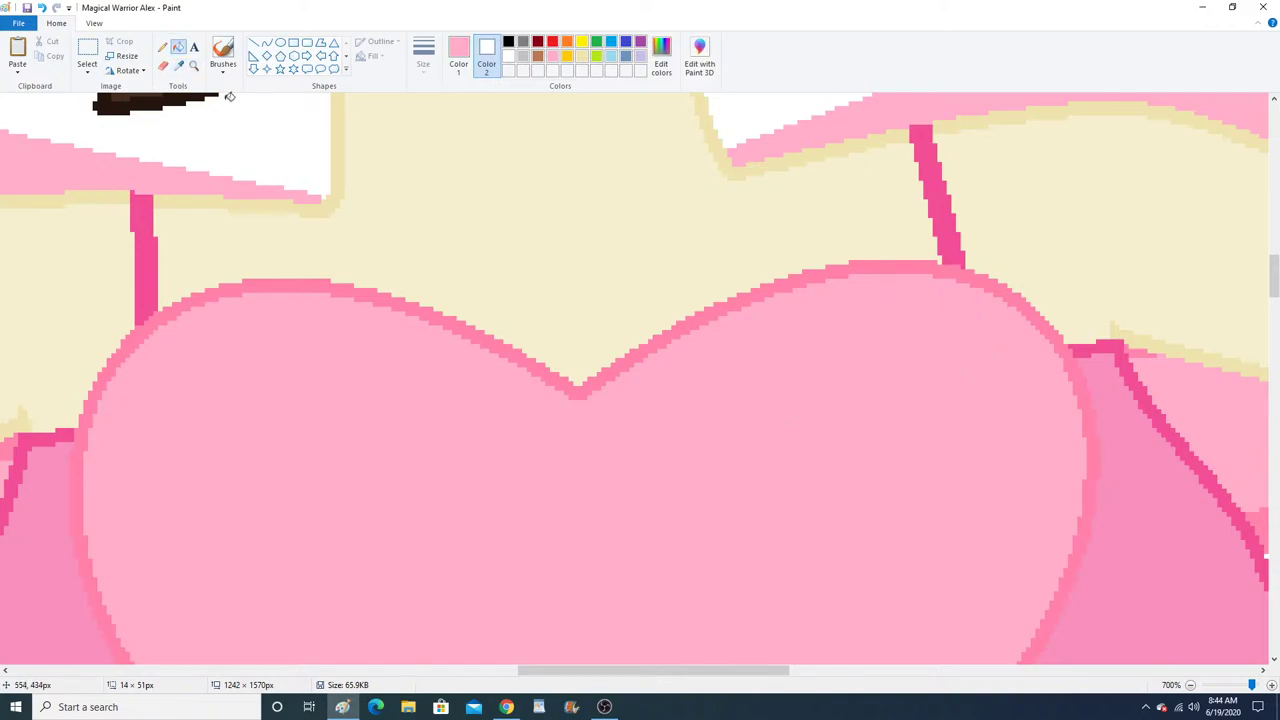
# Review the whole coloured figure for unfilled areas, ending close up on the white left hand.
pyautogui.click(194, 66)
pyautogui.rightClick(363, 348)
pyautogui.rightClick(363, 348)
pyautogui.rightClick(363, 346)
pyautogui.rightClick(363, 346)
pyautogui.rightClick(363, 345)
pyautogui.rightClick(363, 345)
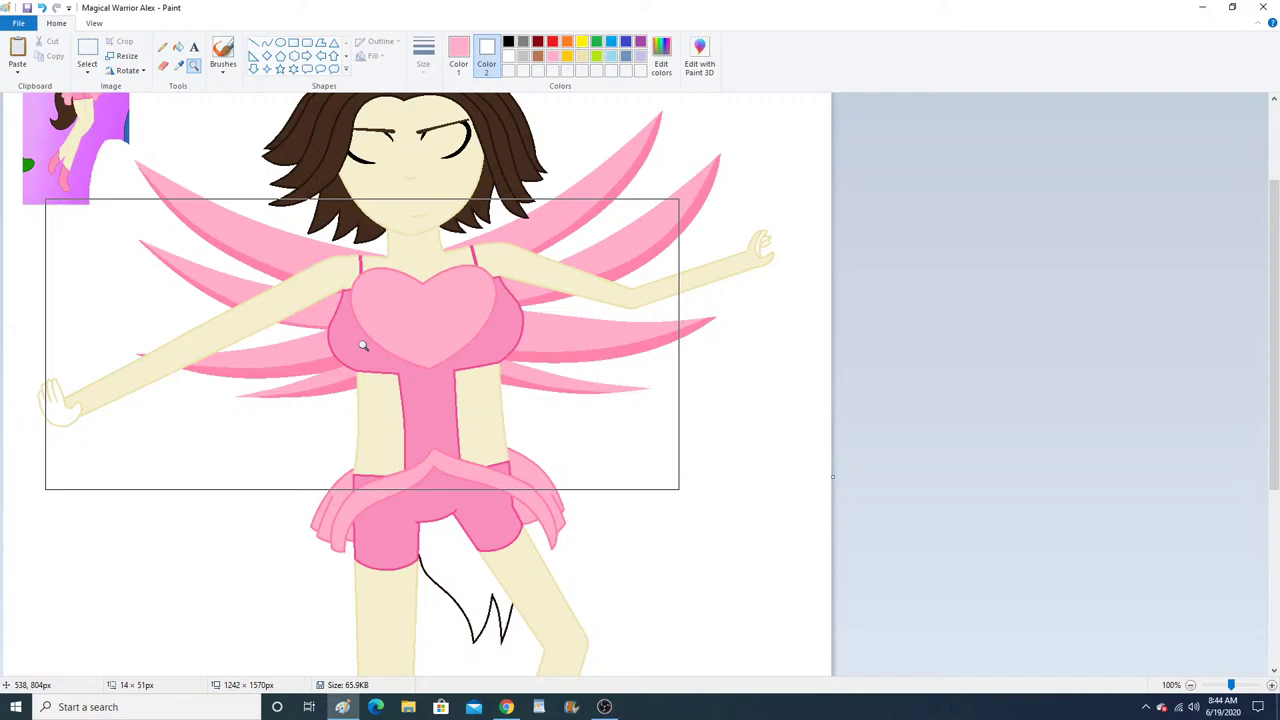
pyautogui.scroll(3, 370, 355)
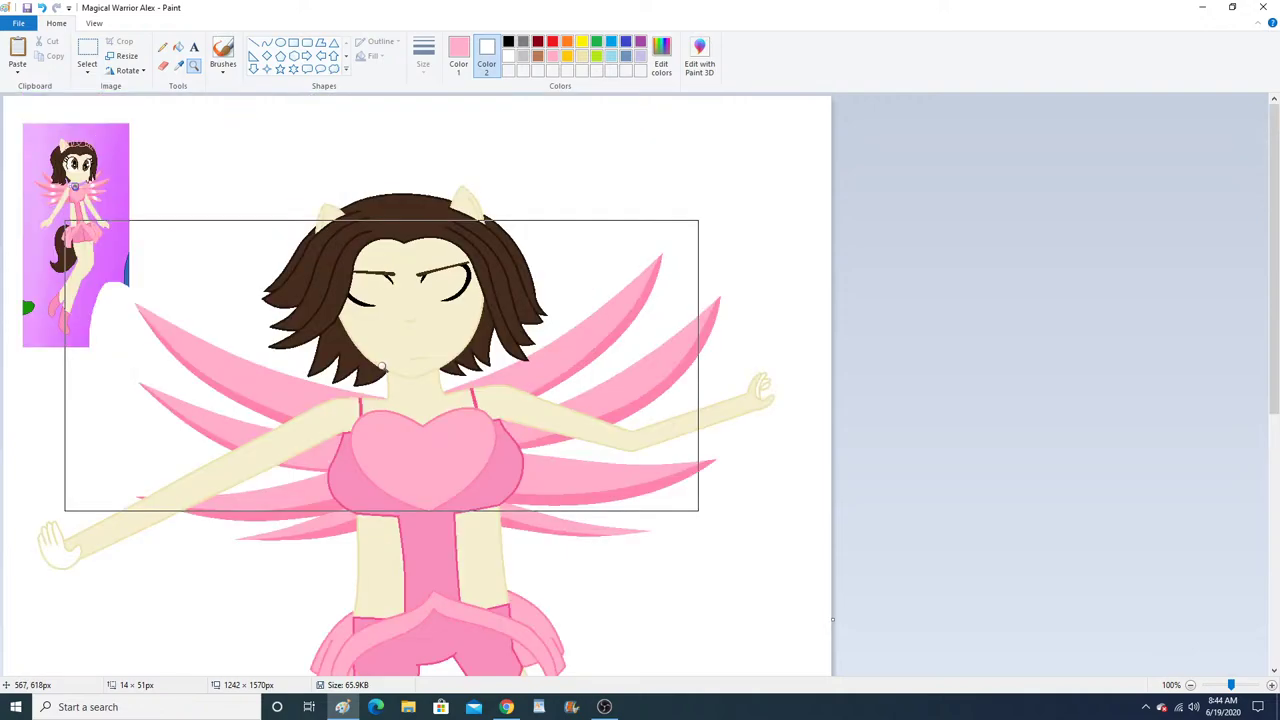
pyautogui.click(150, 560)
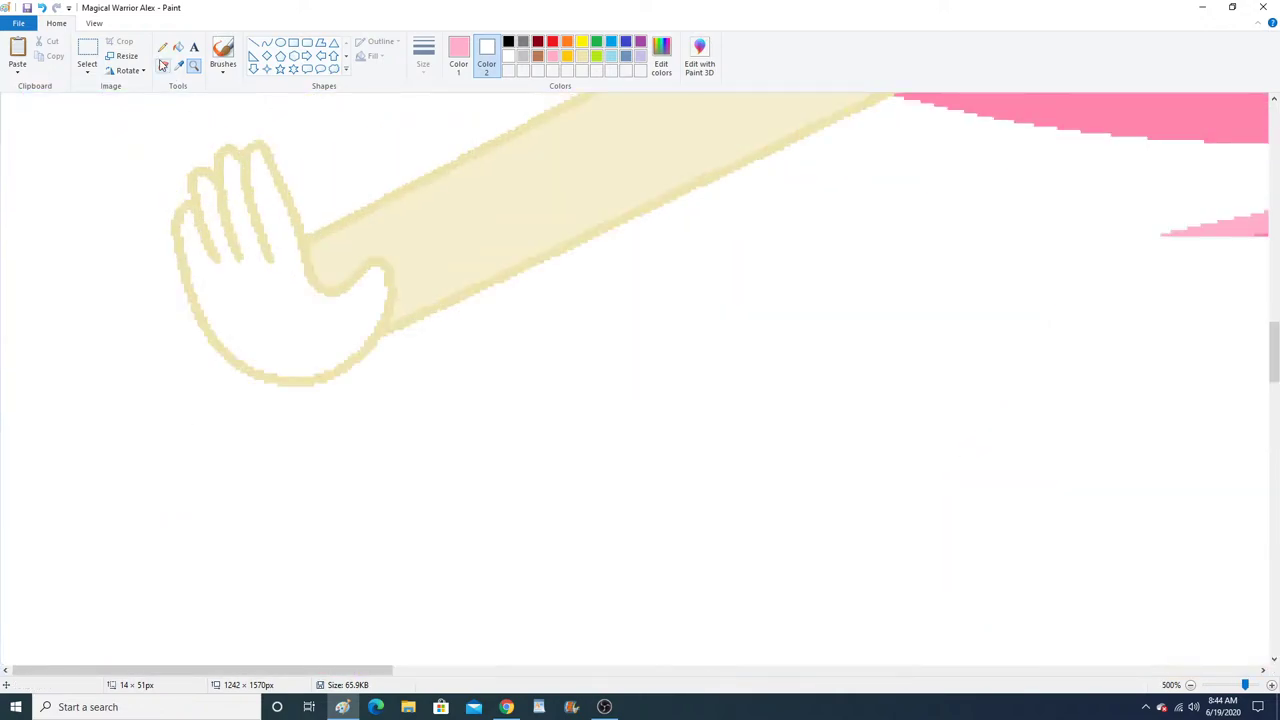
pyautogui.click(343, 271)
pyautogui.click(280, 210)
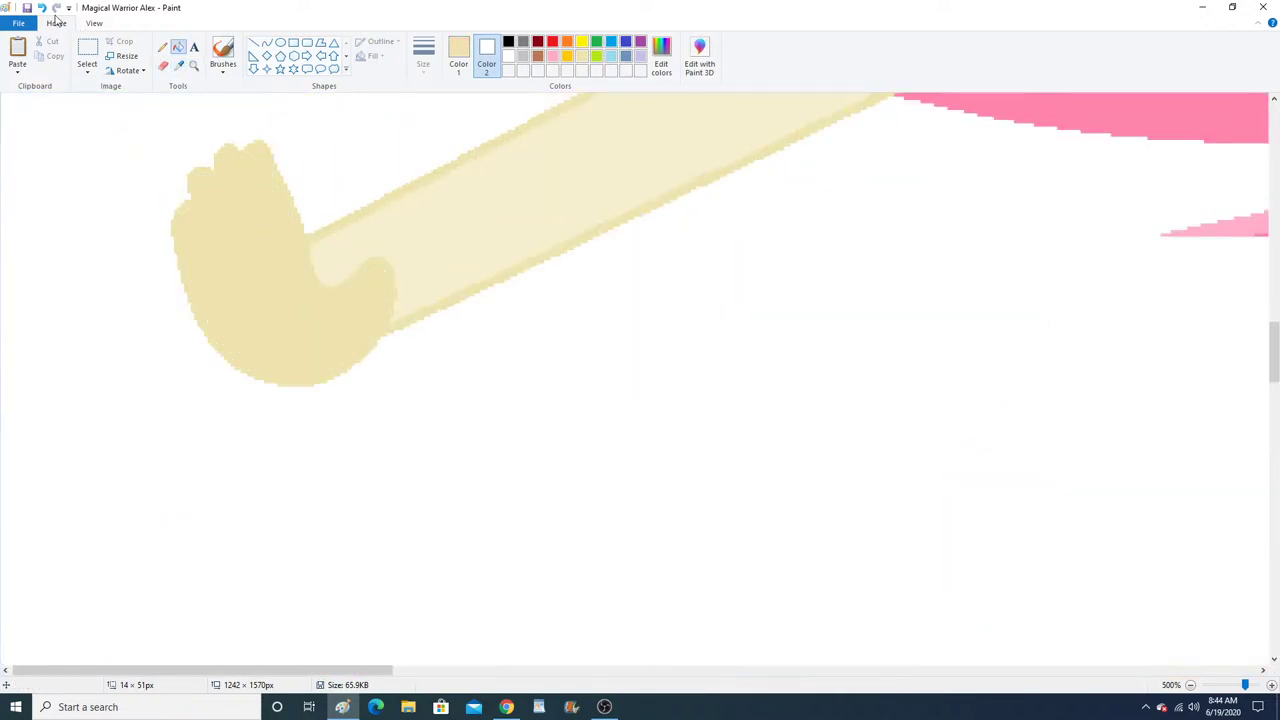
pyautogui.click(41, 7)
# Sample the arm's cream skin tone and fill the left hand with it.
pyautogui.click(179, 65)
pyautogui.click(330, 268)
pyautogui.click(294, 300)
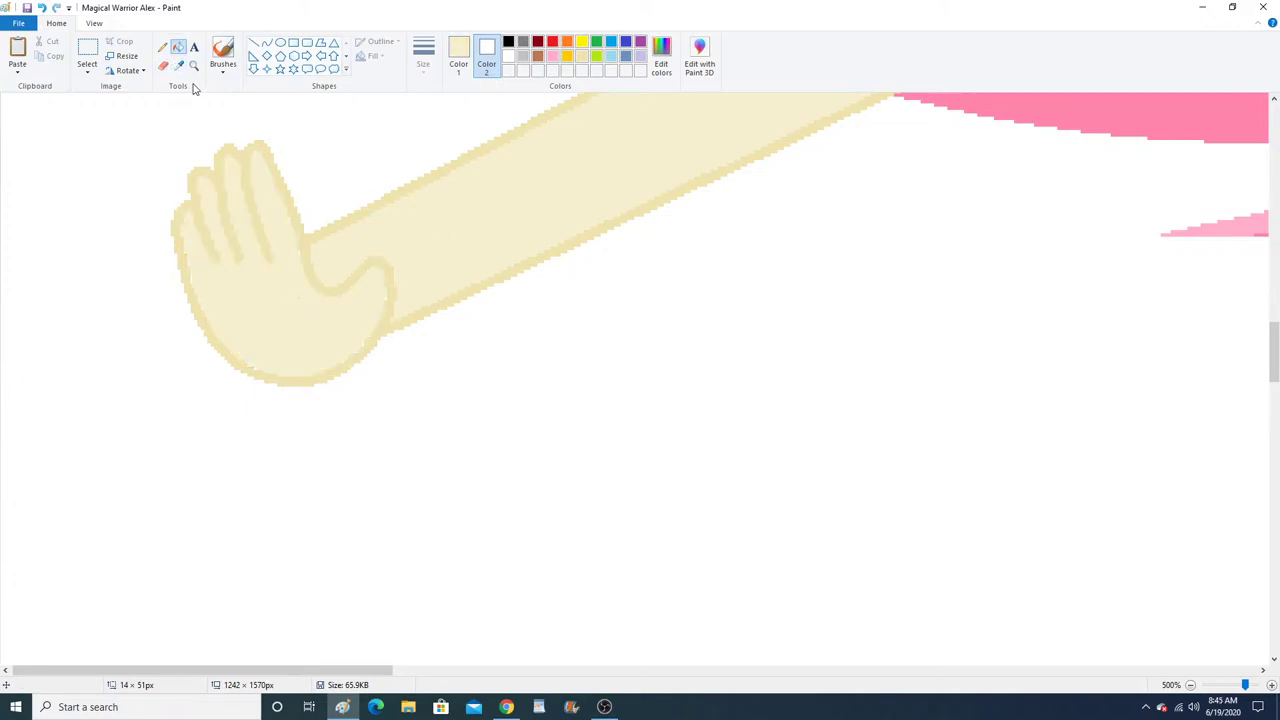
# Fill the white finger gaps of the character's other hand, on the right of the picture, with the cream skin tone.
pyautogui.click(194, 66)
pyautogui.rightClick(238, 177)
pyautogui.rightClick(239, 177)
pyautogui.rightClick(239, 177)
pyautogui.rightClick(239, 177)
pyautogui.scroll(3, 434, 226)
pyautogui.click(780, 234)
pyautogui.click(854, 229)
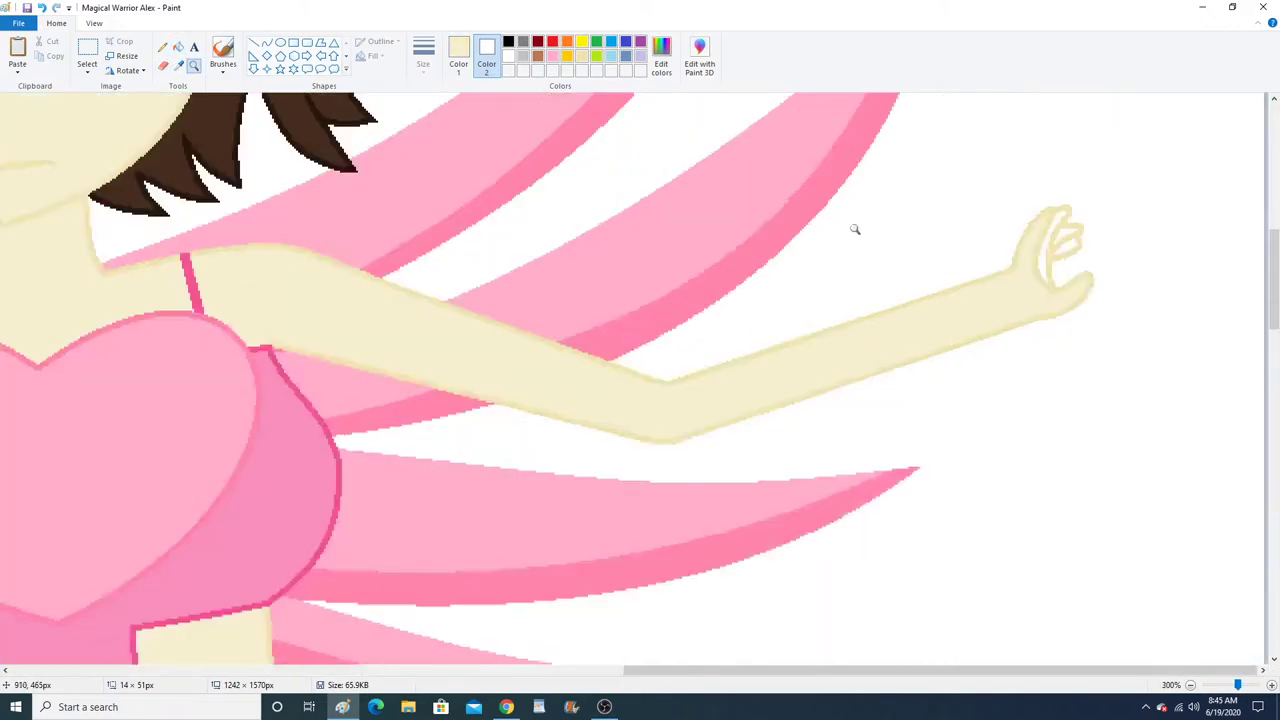
pyautogui.click(857, 305)
pyautogui.click(857, 288)
pyautogui.click(856, 288)
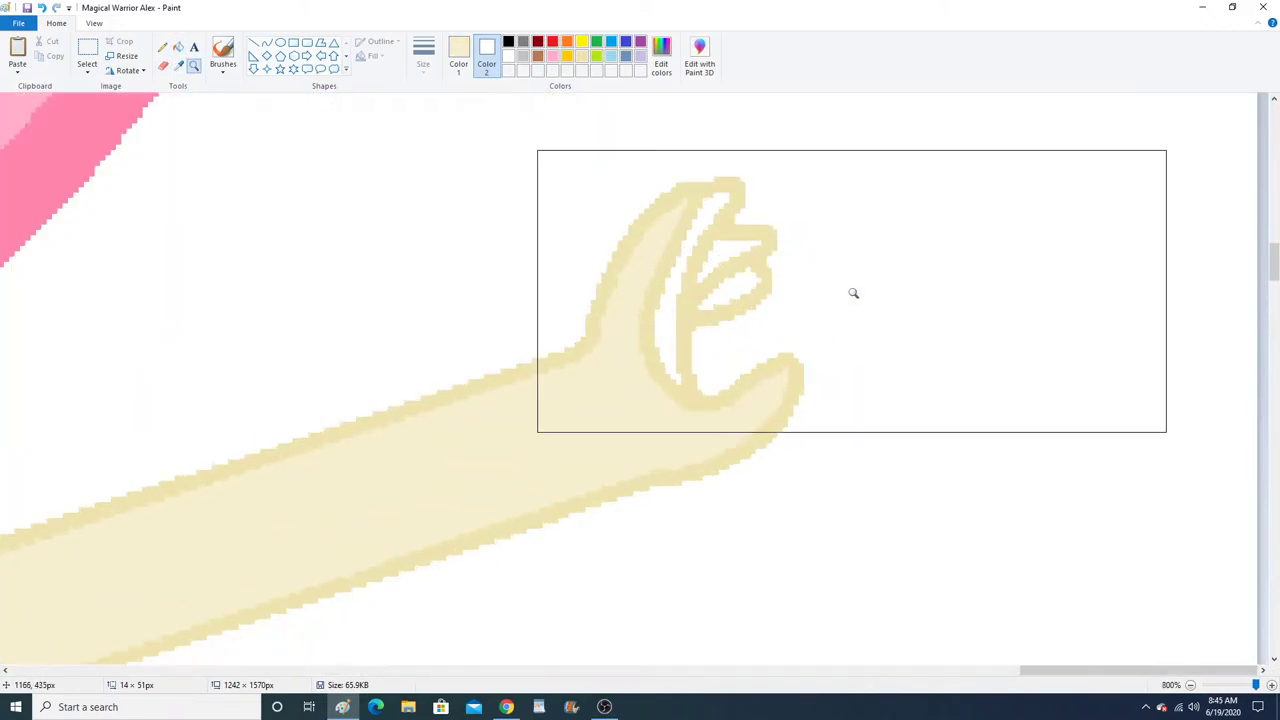
pyautogui.click(178, 47)
pyautogui.click(699, 217)
pyautogui.click(729, 240)
pyautogui.click(749, 282)
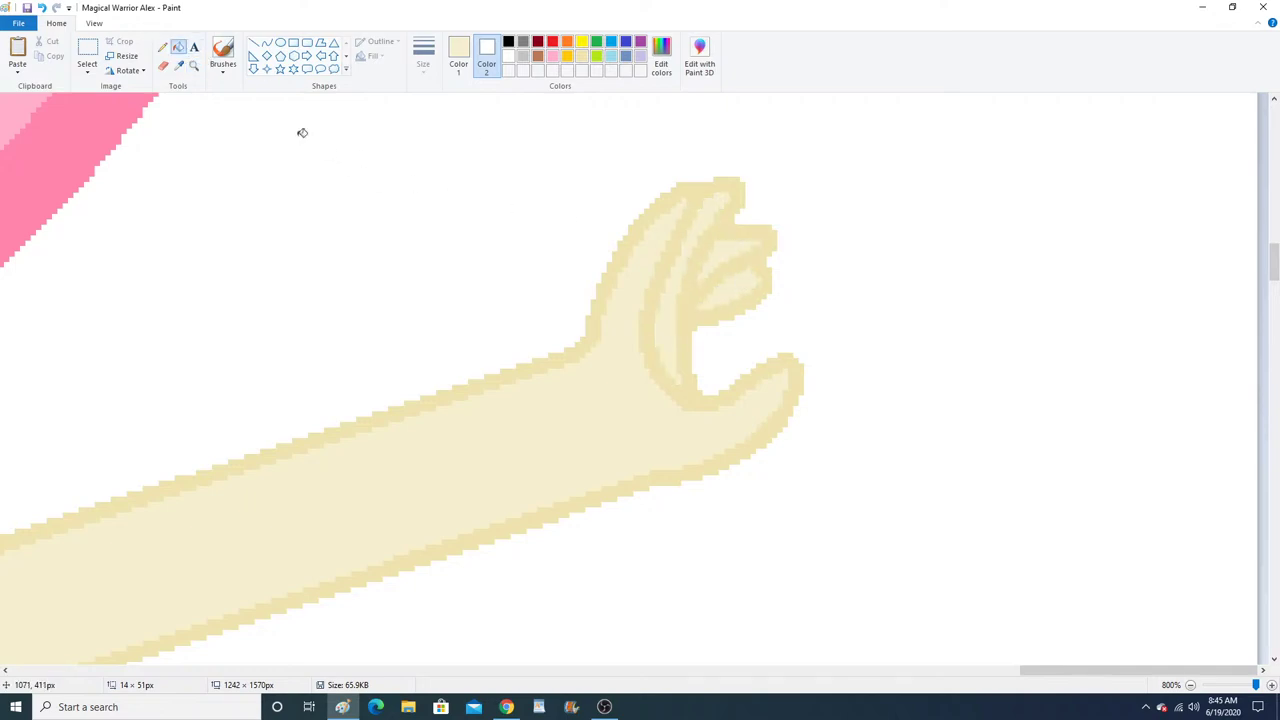
# Sample the darker cream of that hand's outline and ready the Pencil for touch-ups.
pyautogui.click(178, 65)
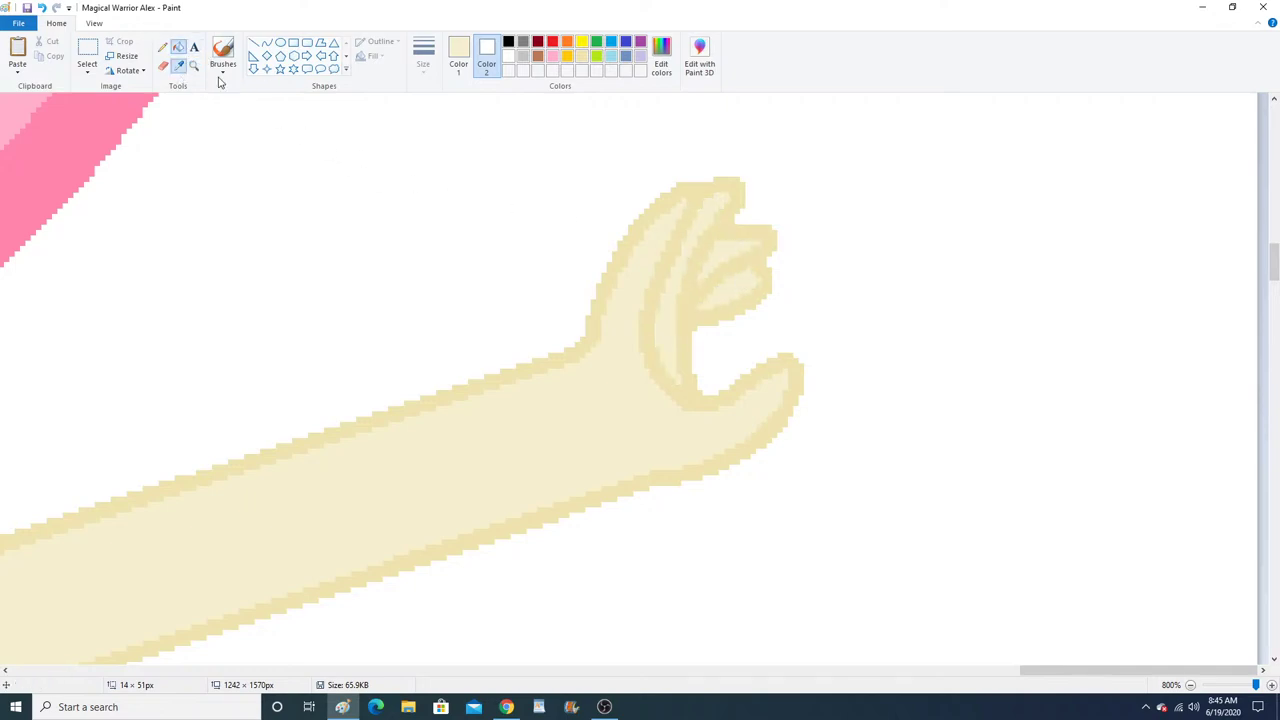
pyautogui.click(735, 183)
pyautogui.click(162, 47)
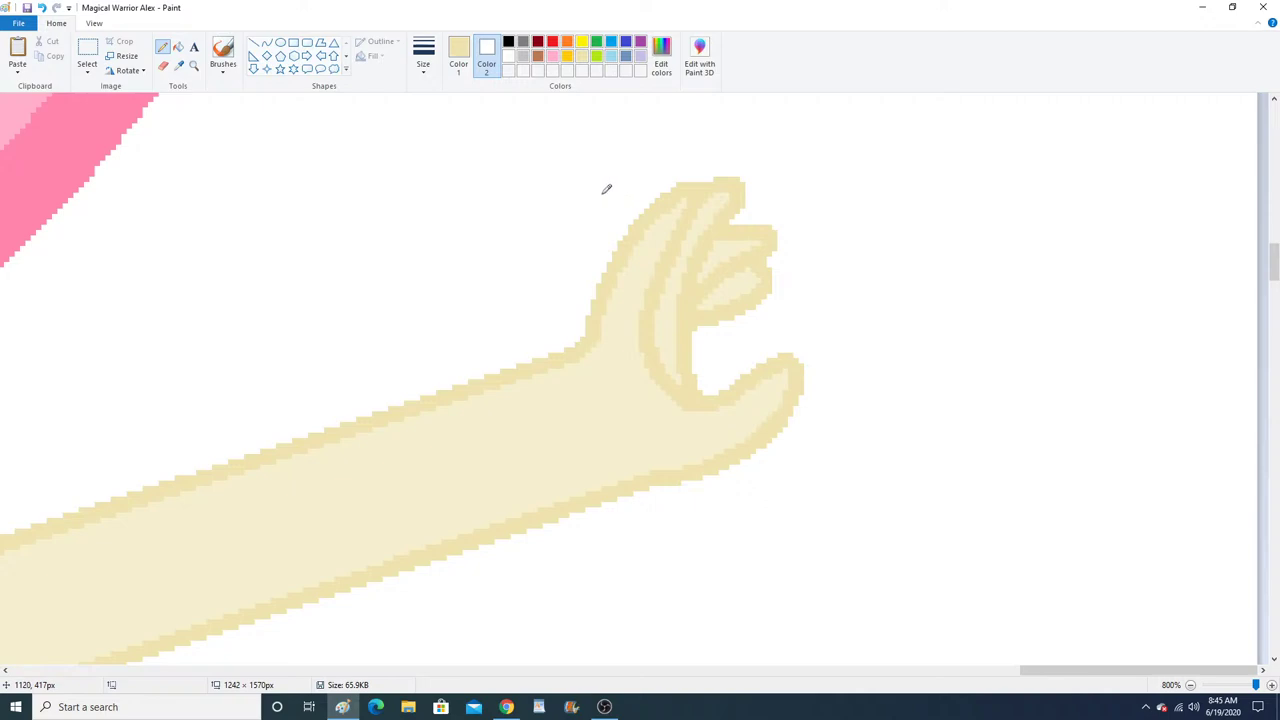
# Sample the dark brown of the hair and fill the tail between the legs with it.
pyautogui.click(194, 65)
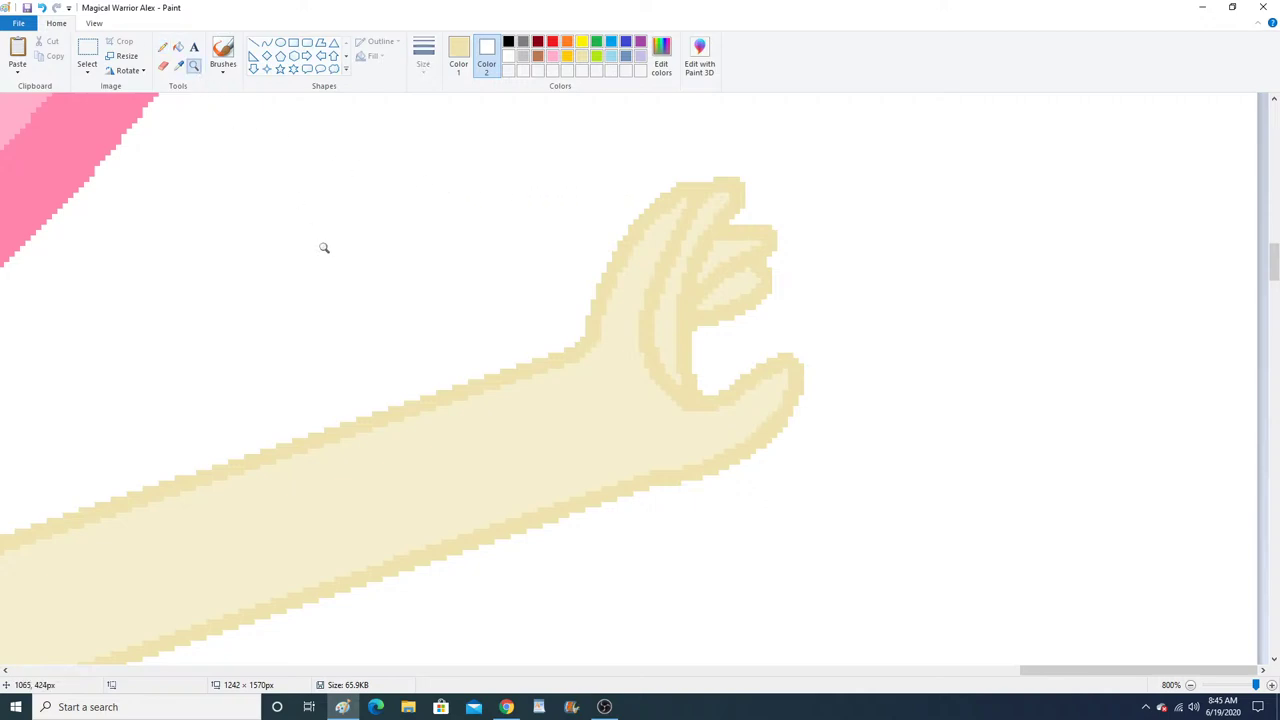
pyautogui.rightClick(325, 248)
pyautogui.rightClick(325, 248)
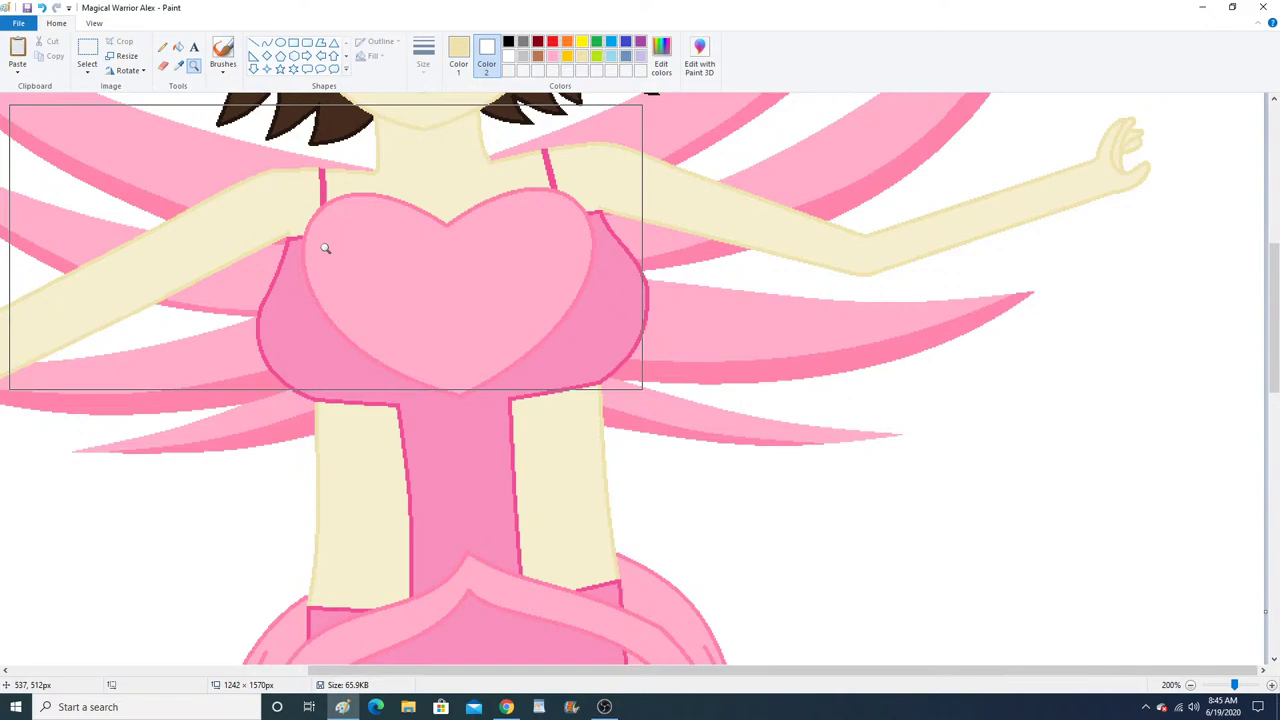
pyautogui.rightClick(349, 337)
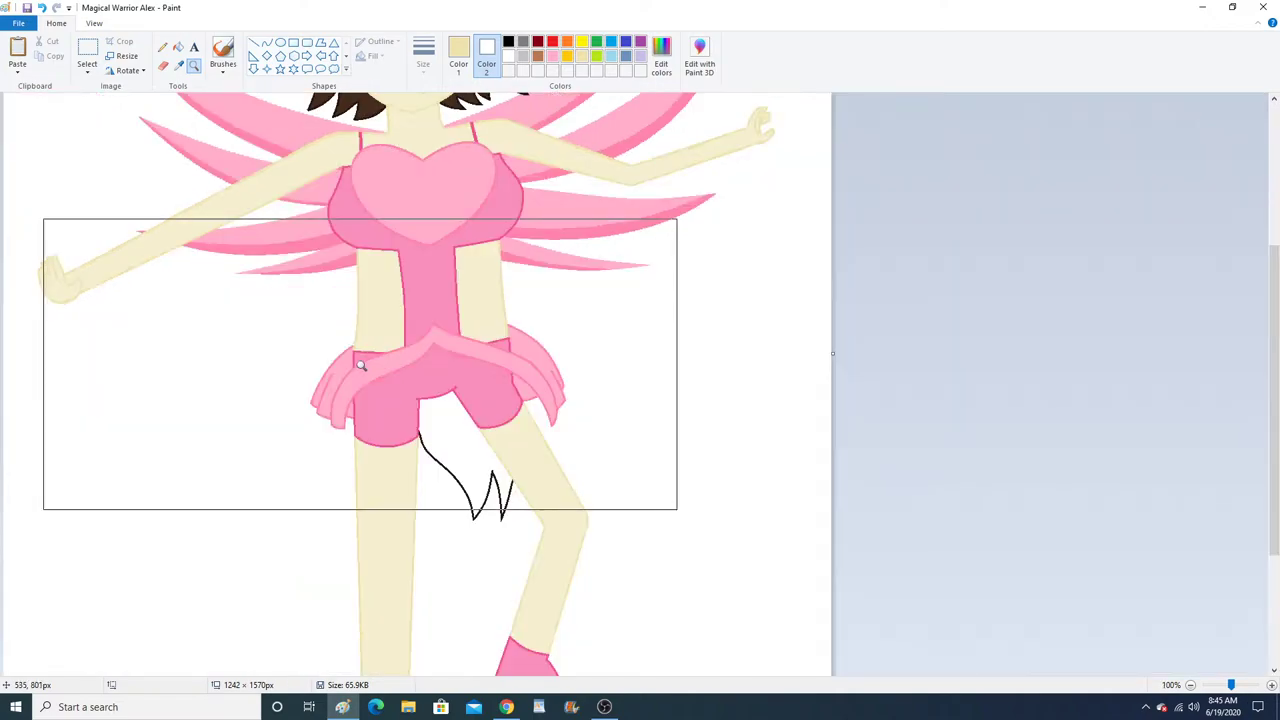
pyautogui.scroll(3, 192, 108)
pyautogui.click(178, 65)
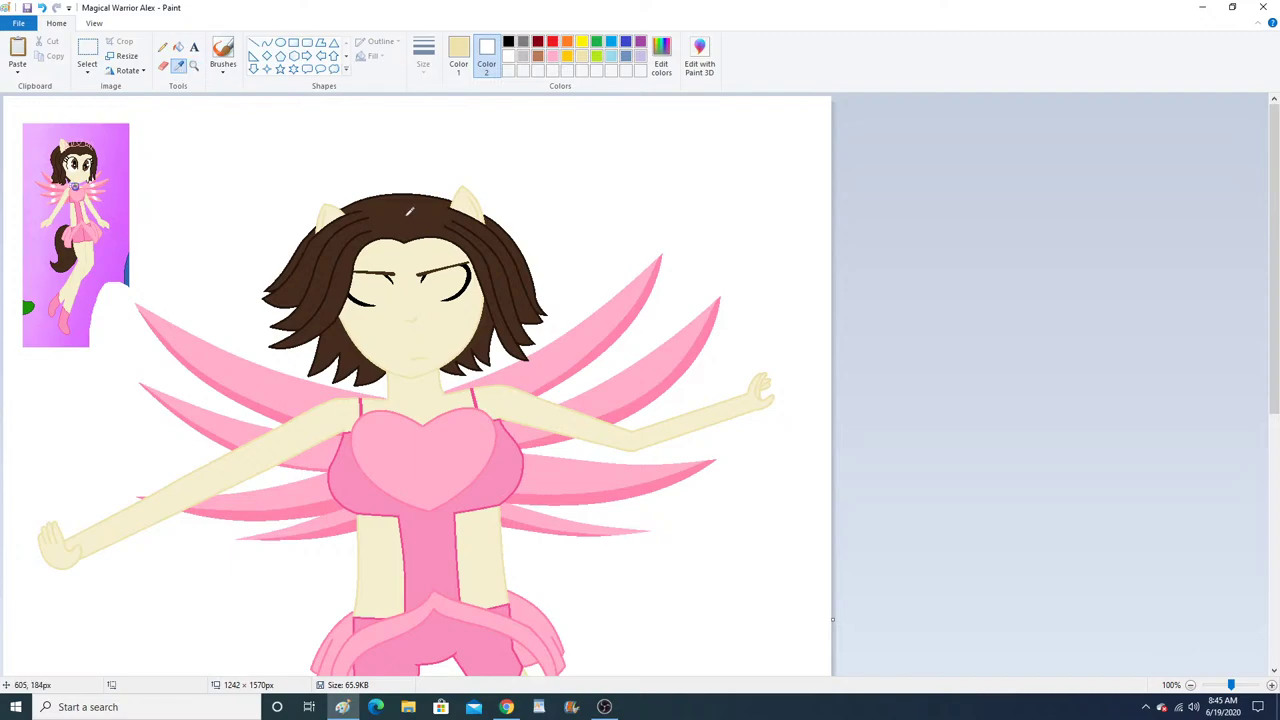
pyautogui.click(433, 242)
pyautogui.click(178, 47)
pyautogui.scroll(-3, 433, 401)
pyautogui.click(447, 446)
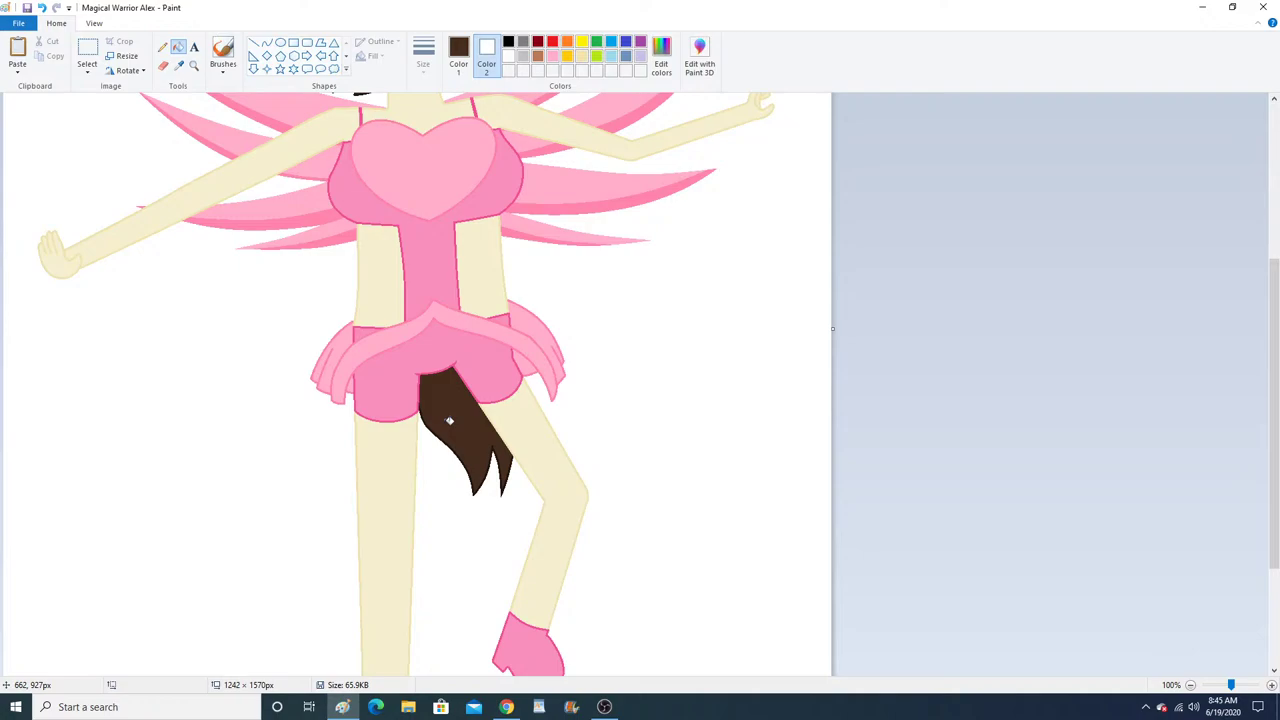
# Sample the eye white from the face in the reference picture.
pyautogui.scroll(3, 462, 422)
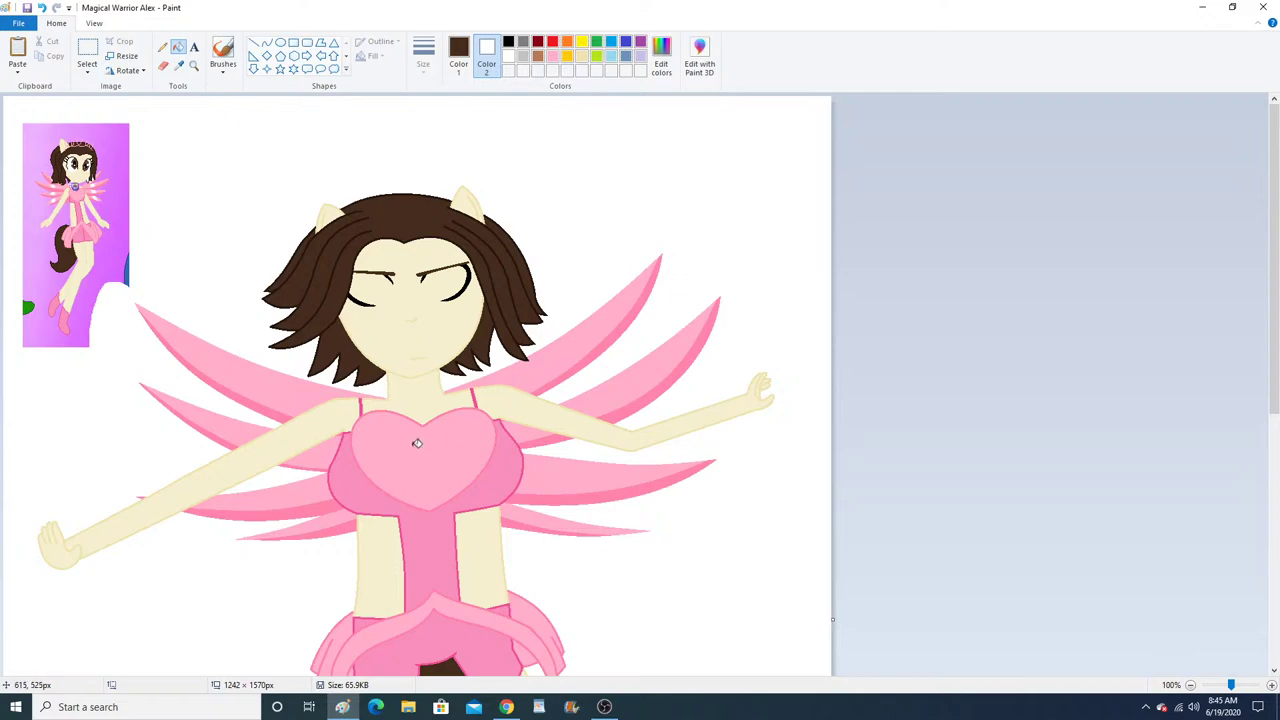
pyautogui.click(194, 66)
pyautogui.click(308, 244)
pyautogui.click(308, 244)
pyautogui.click(308, 244)
pyautogui.click(308, 244)
pyautogui.click(179, 66)
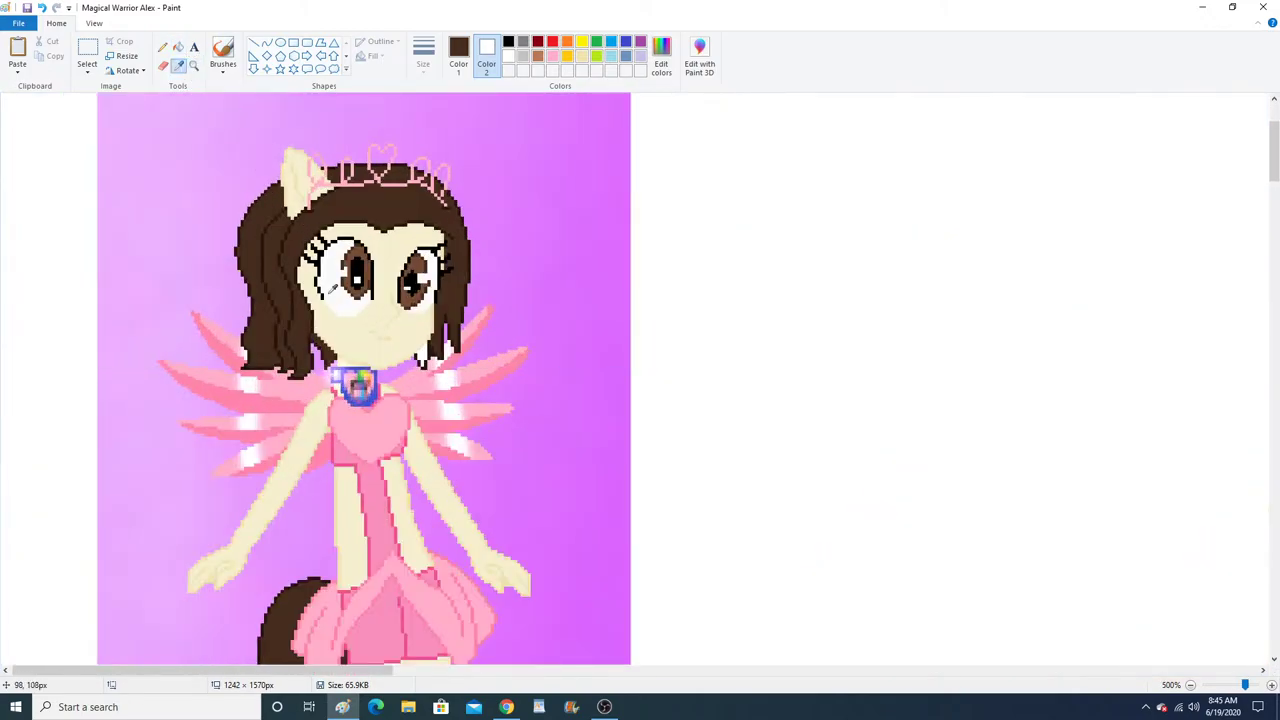
pyautogui.click(330, 291)
# Close the open inner edge of both eyes with curves in the sampled white, the right one about 30 × 30 px.
pyautogui.click(194, 66)
pyautogui.rightClick(308, 160)
pyautogui.rightClick(308, 160)
pyautogui.rightClick(318, 215)
pyautogui.rightClick(318, 215)
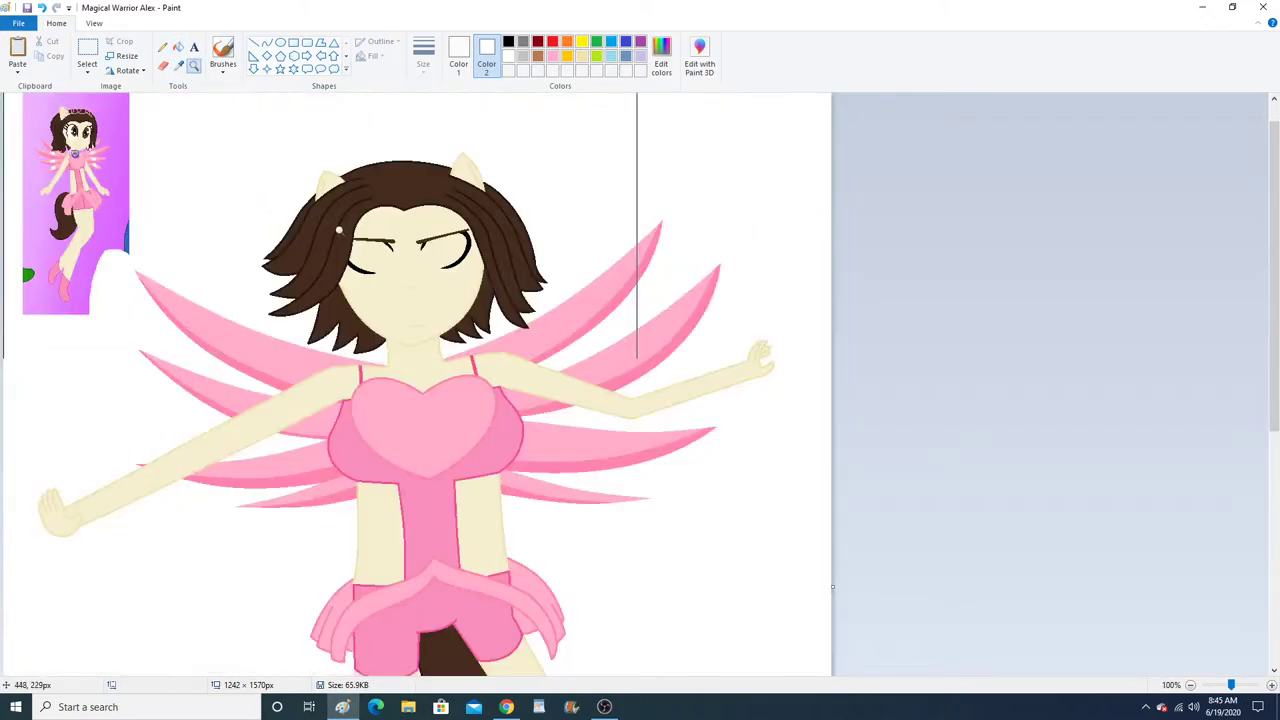
pyautogui.click(505, 287)
pyautogui.click(505, 330)
pyautogui.click(416, 330)
pyautogui.click(364, 308)
pyautogui.click(330, 276)
pyautogui.click(333, 268)
pyautogui.click(333, 268)
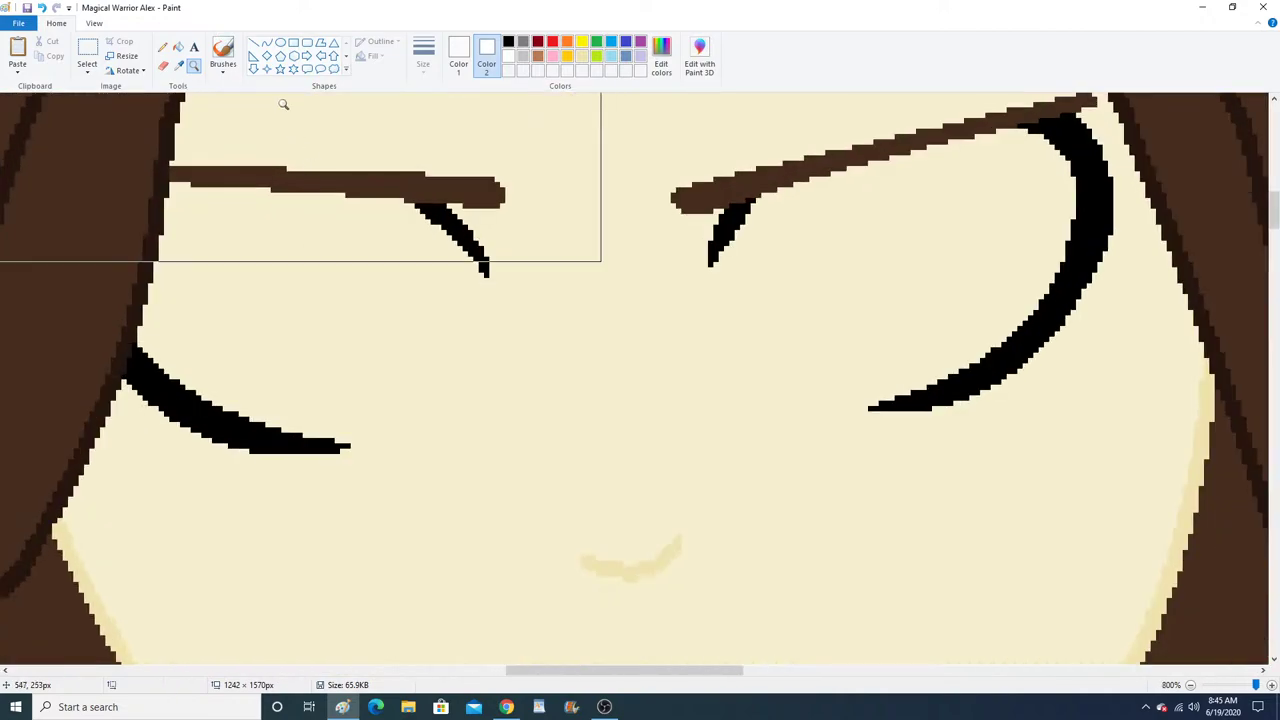
pyautogui.click(267, 45)
pyautogui.click(432, 72)
pyautogui.click(440, 103)
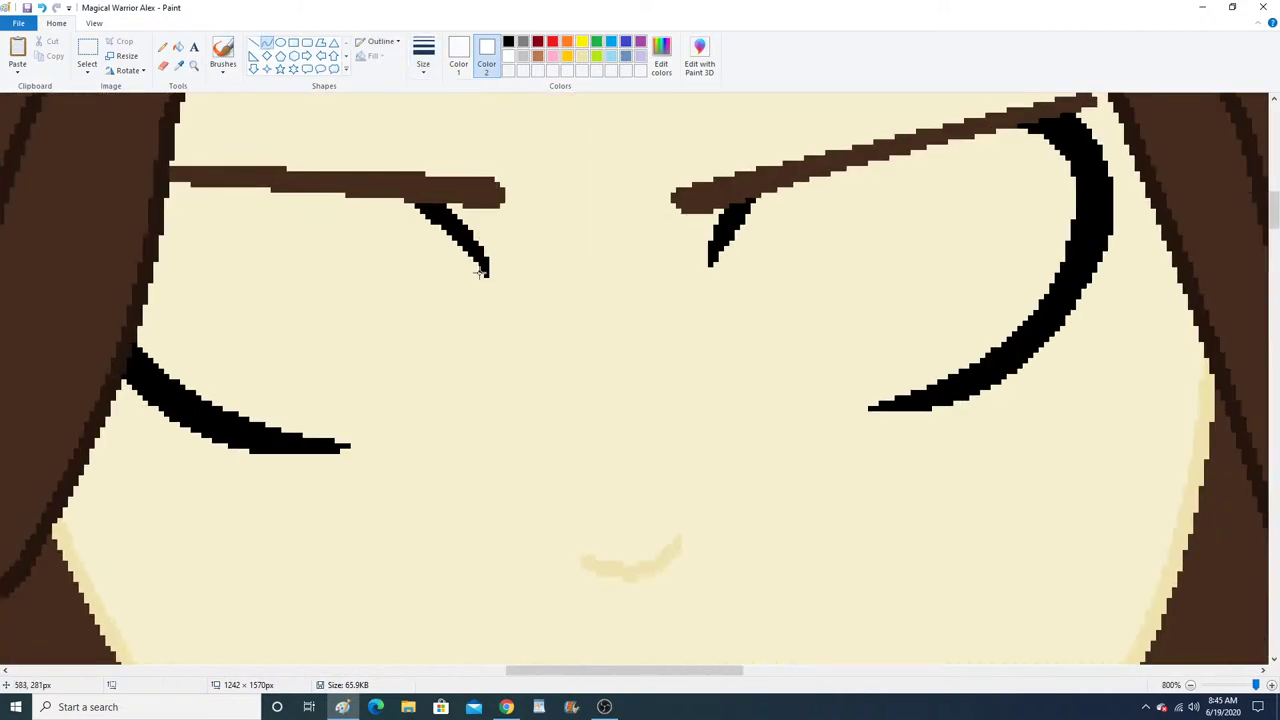
pyautogui.moveTo(484, 277); pyautogui.dragTo(351, 446)
pyautogui.moveTo(389, 403); pyautogui.dragTo(478, 372)
pyautogui.click(466, 431)
pyautogui.moveTo(710, 268)
pyautogui.mouseDown()
pyautogui.moveTo(866, 409)
pyautogui.moveTo(722, 339)
pyautogui.moveTo(738, 424)
pyautogui.mouseUp()
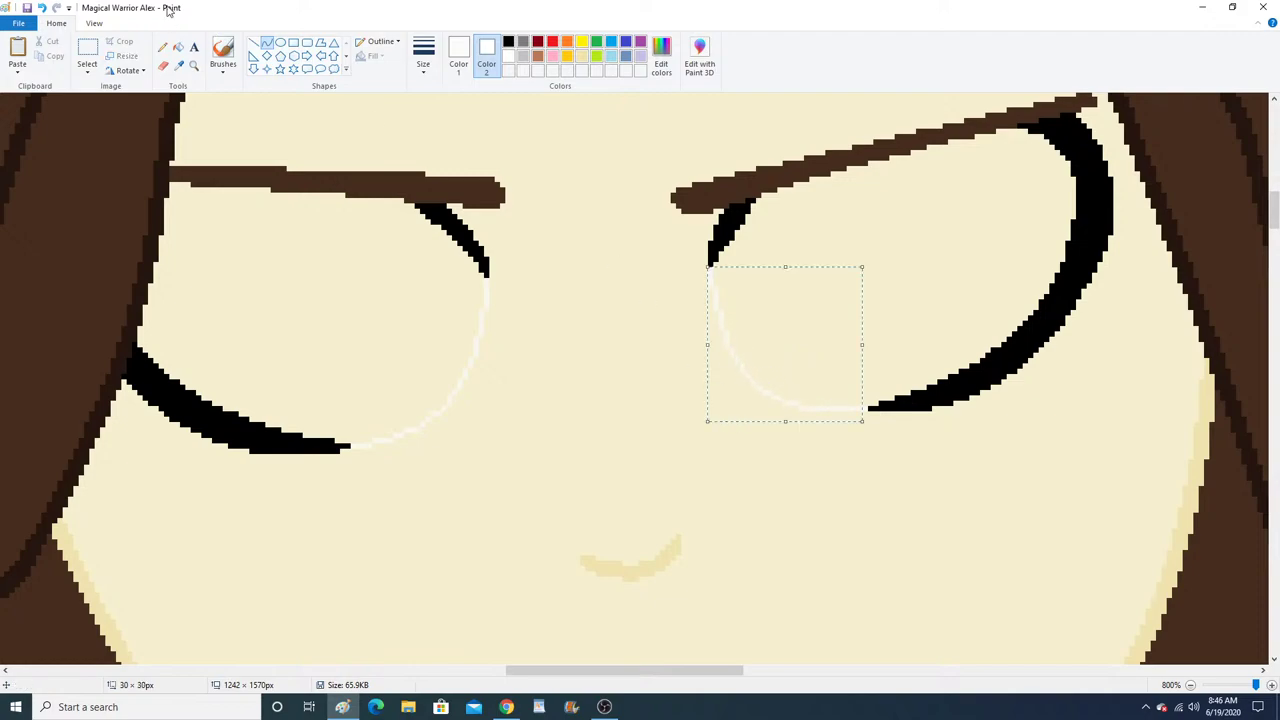
# Fill the inside of both eyes with the sampled white.
pyautogui.click(168, 47)
pyautogui.click(178, 47)
pyautogui.click(430, 280)
pyautogui.click(770, 300)
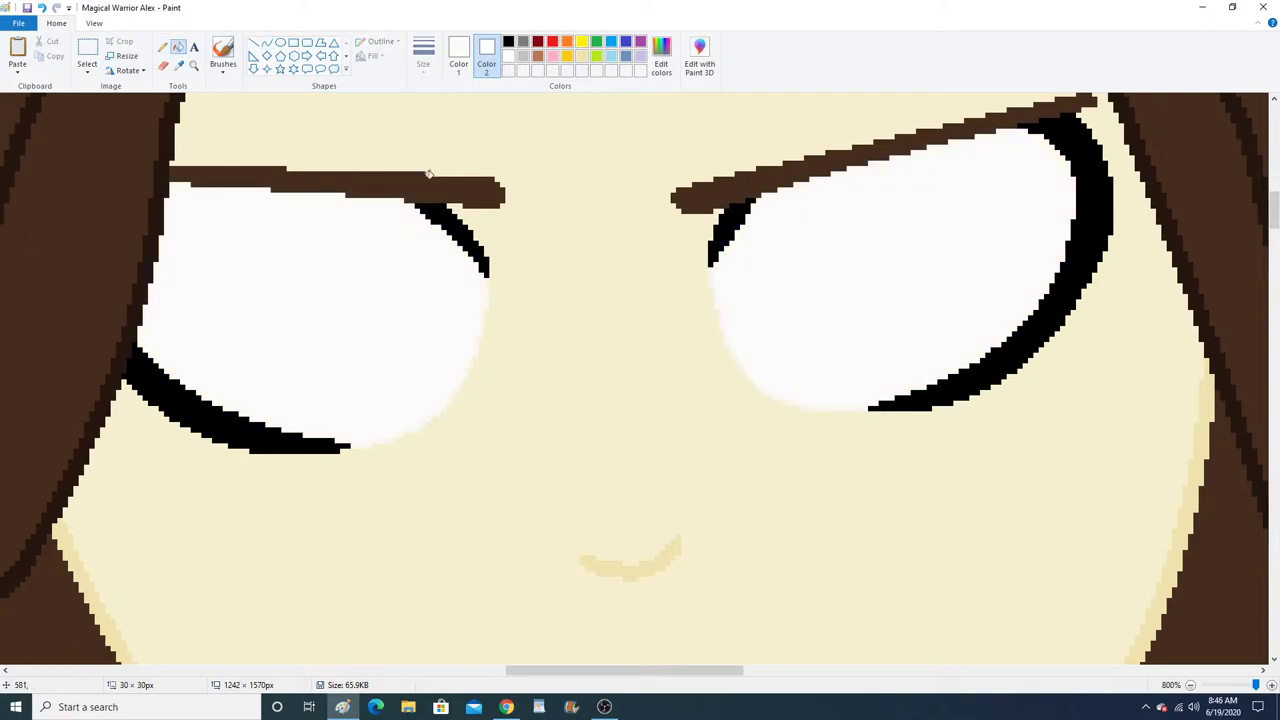
# Sample the cream skin tone beside the left eye for retouching the eye edges with the Pencil.
pyautogui.click(179, 65)
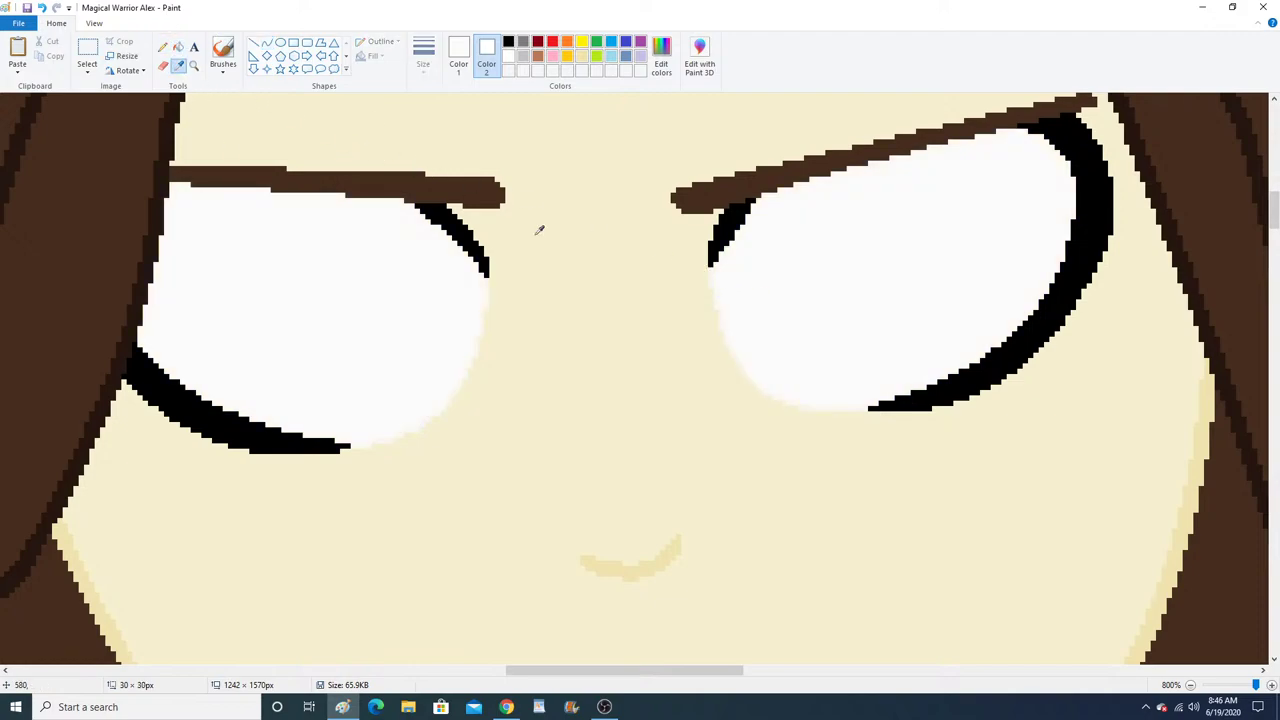
pyautogui.click(492, 286)
pyautogui.click(163, 48)
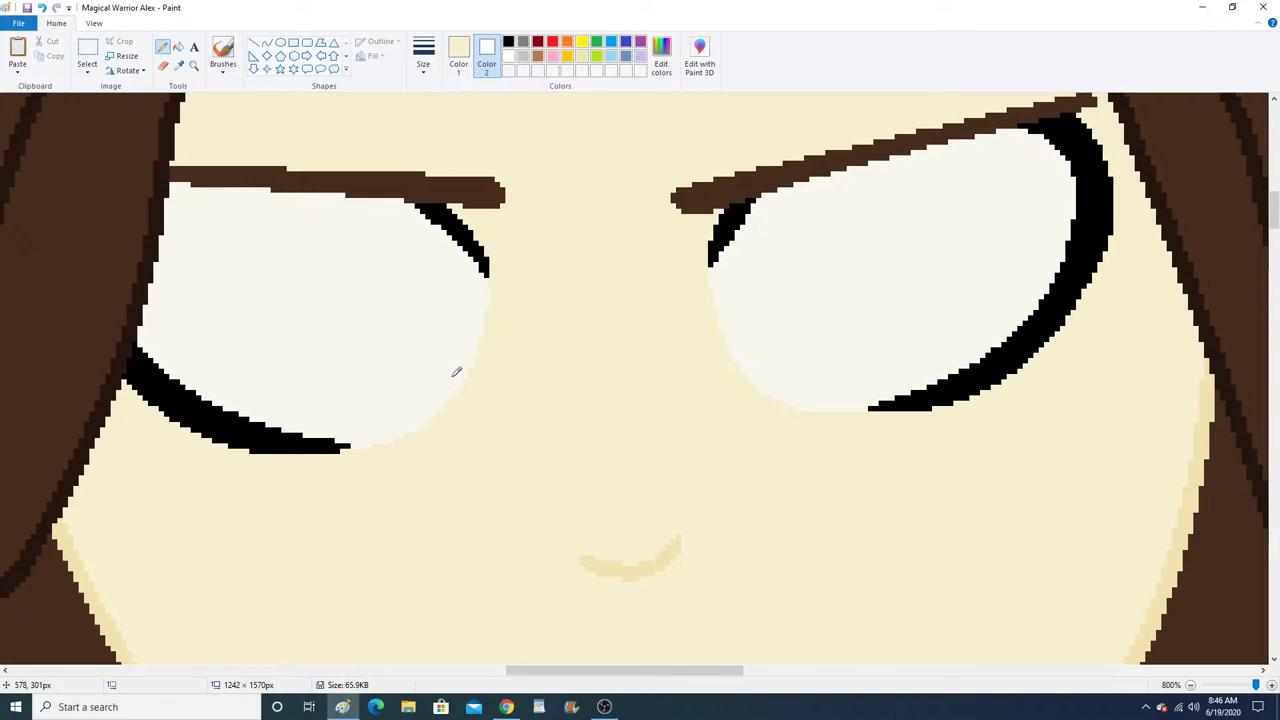
# Examine how the filled eye whites look on the face and within the whole upper figure.
pyautogui.click(194, 65)
pyautogui.rightClick(380, 226)
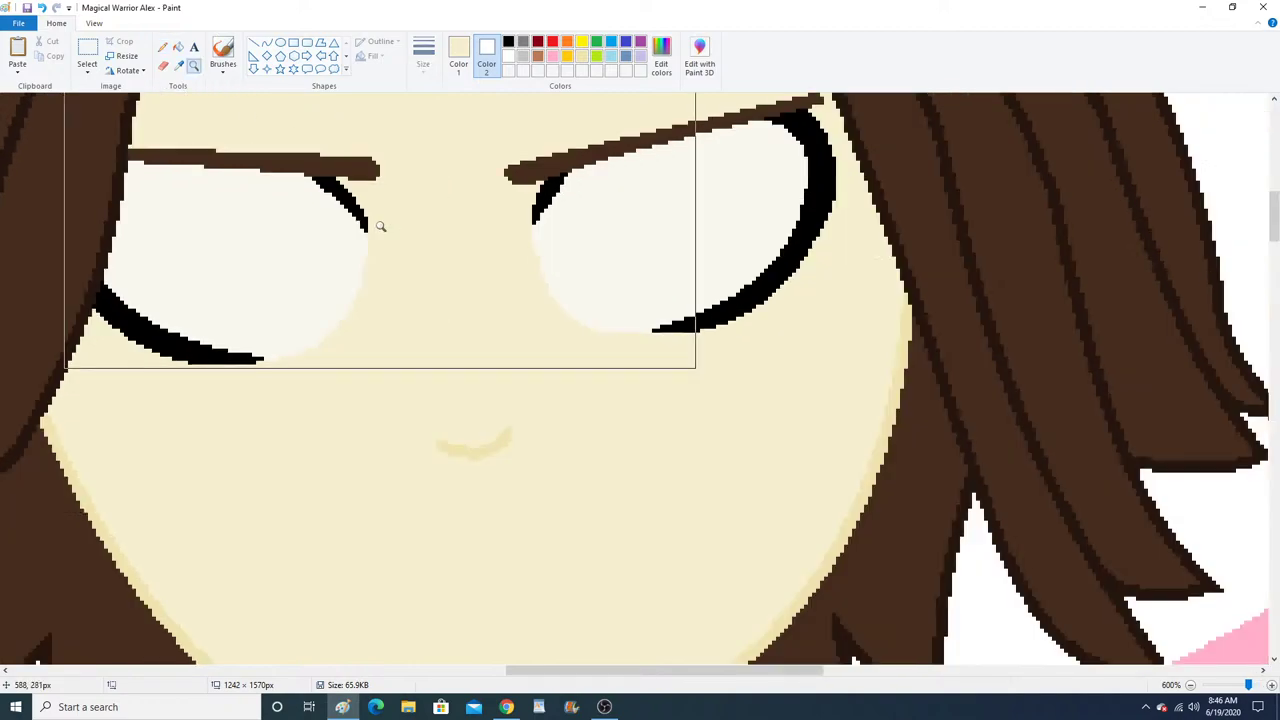
pyautogui.rightClick(380, 226)
pyautogui.rightClick(380, 226)
pyautogui.scroll(2, 380, 226)
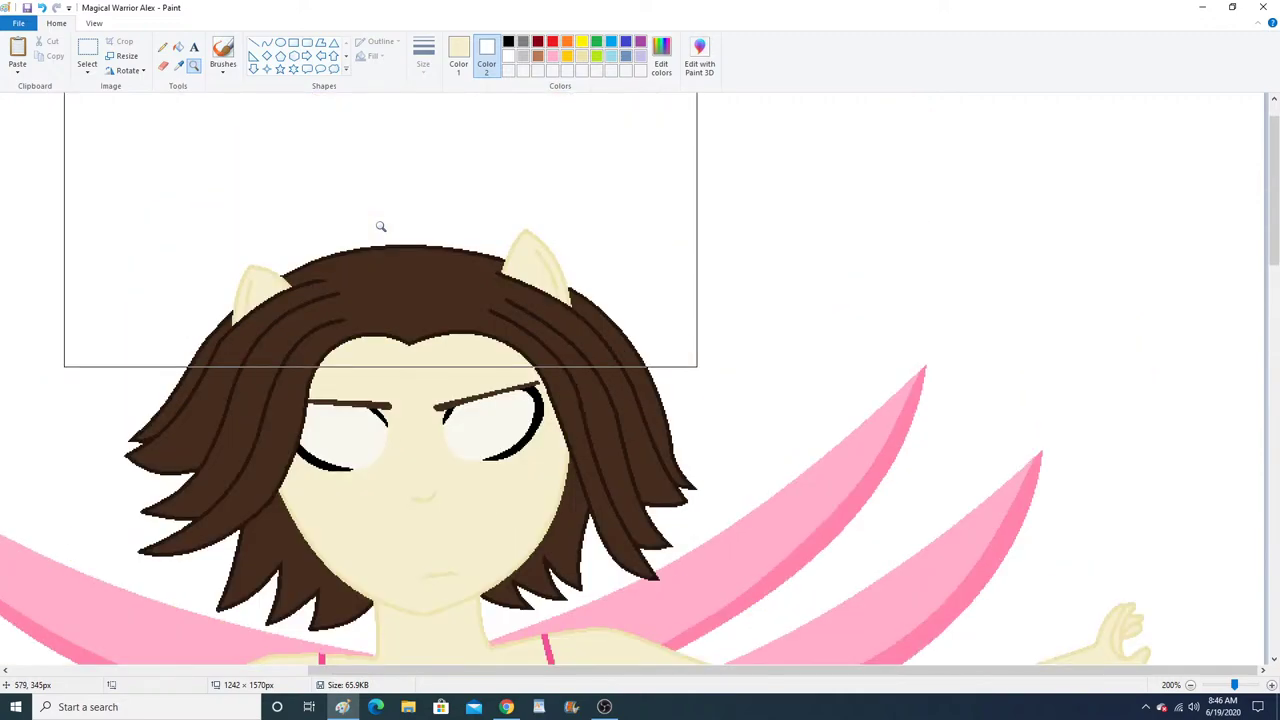
pyautogui.rightClick(445, 265)
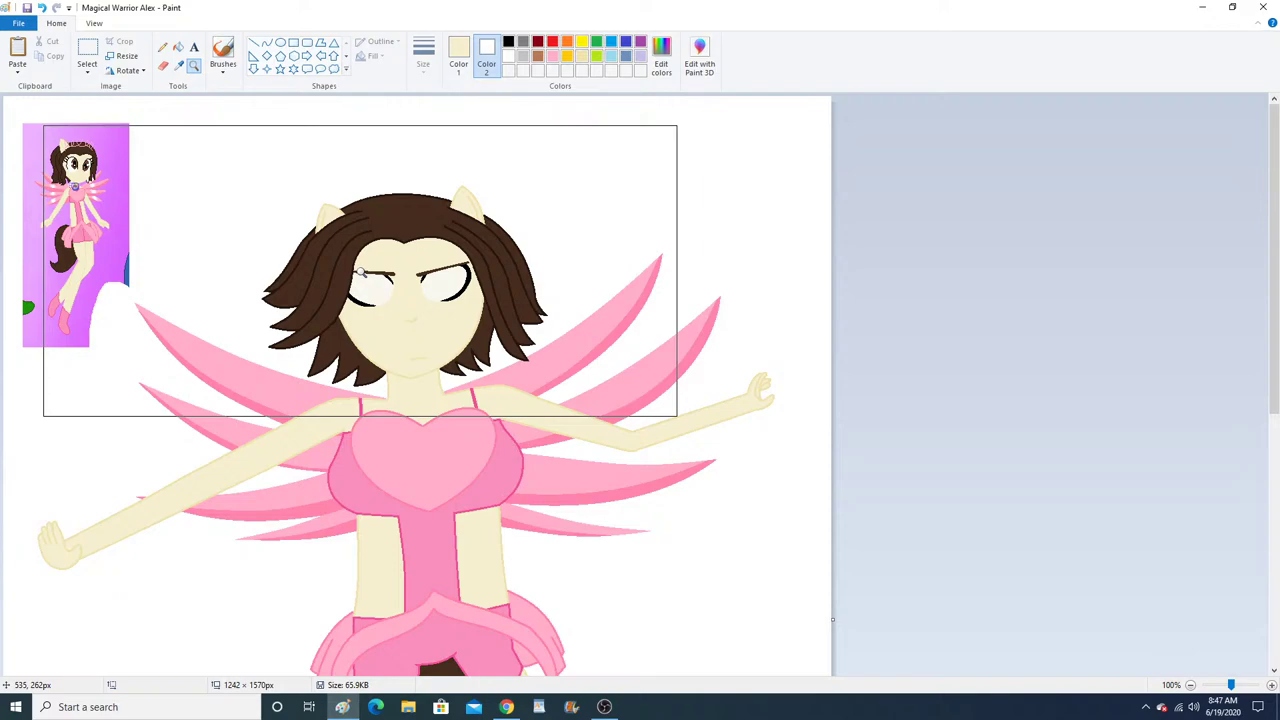
pyautogui.click(436, 275)
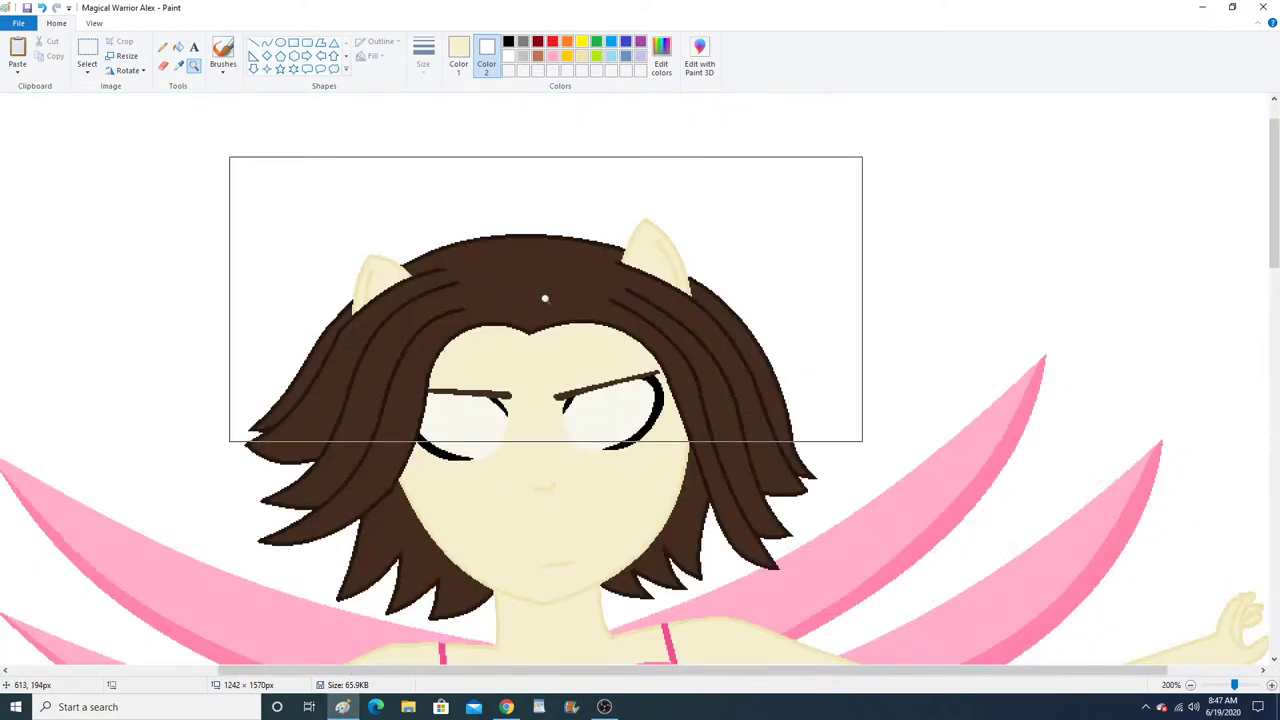
pyautogui.rightClick(490, 323)
pyautogui.rightClick(490, 324)
# Sample the dark brown at the upper edge of the reference character's iris.
pyautogui.click(274, 277)
pyautogui.scroll(1, 271, 277)
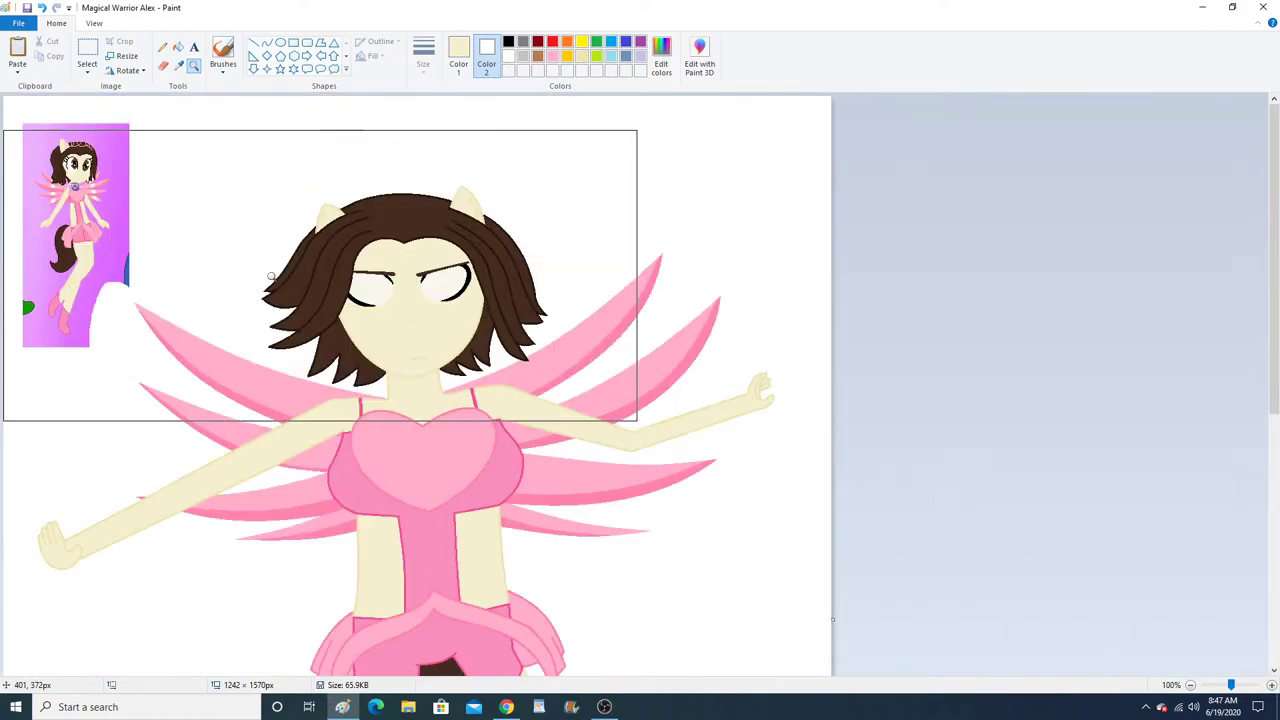
pyautogui.click(255, 262)
pyautogui.click(256, 262)
pyautogui.click(262, 264)
pyautogui.click(285, 265)
pyautogui.click(310, 264)
pyautogui.click(365, 250)
pyautogui.click(400, 234)
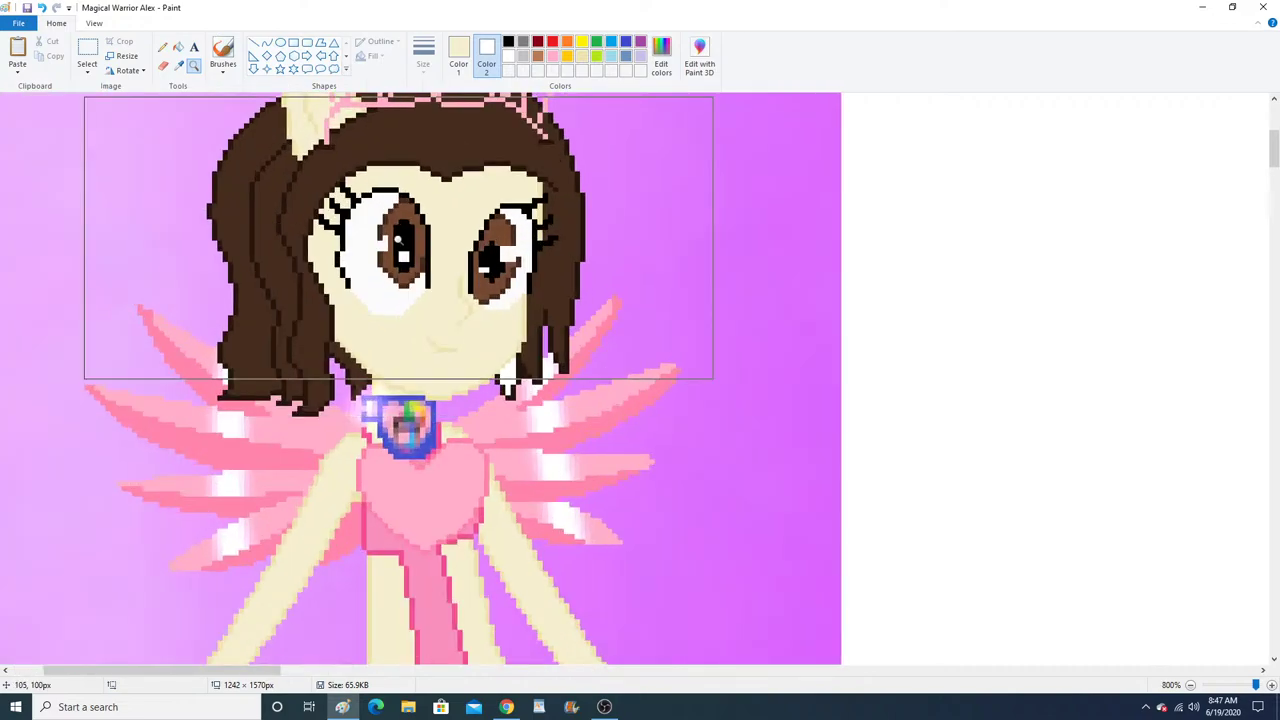
pyautogui.click(179, 65)
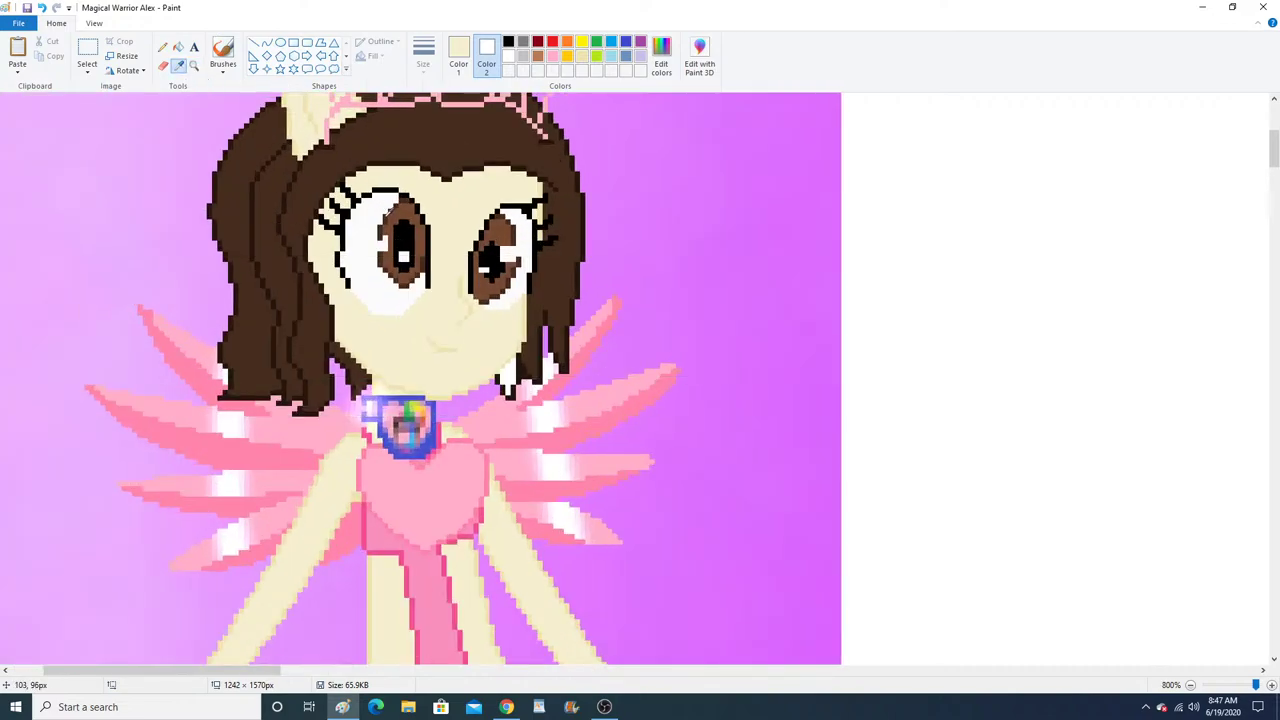
pyautogui.click(390, 210)
# Draw a red ellipse about 38 × 46 px with a marker outline over the left eye as the iris, overlapping the eyebrow.
pyautogui.click(195, 67)
pyautogui.rightClick(288, 272)
pyautogui.rightClick(292, 275)
pyautogui.rightClick(294, 277)
pyautogui.rightClick(294, 277)
pyautogui.rightClick(294, 277)
pyautogui.rightClick(294, 277)
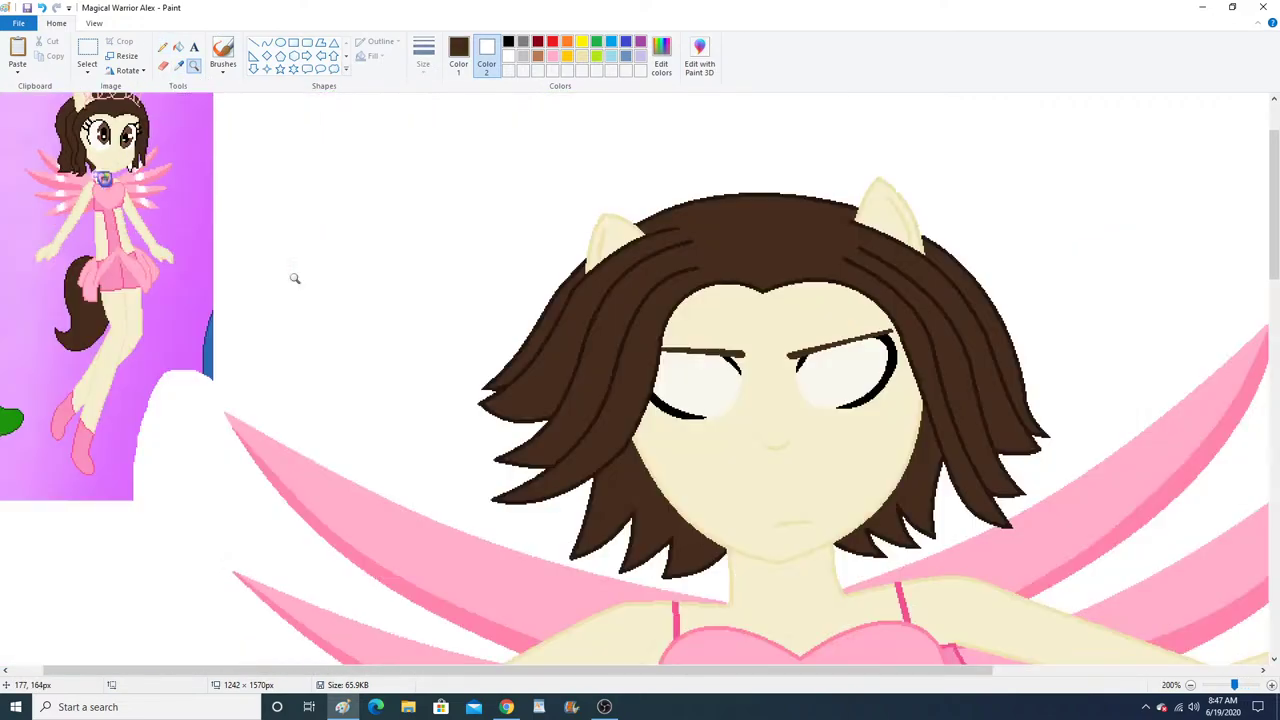
pyautogui.click(750, 344)
pyautogui.click(420, 270)
pyautogui.click(395, 235)
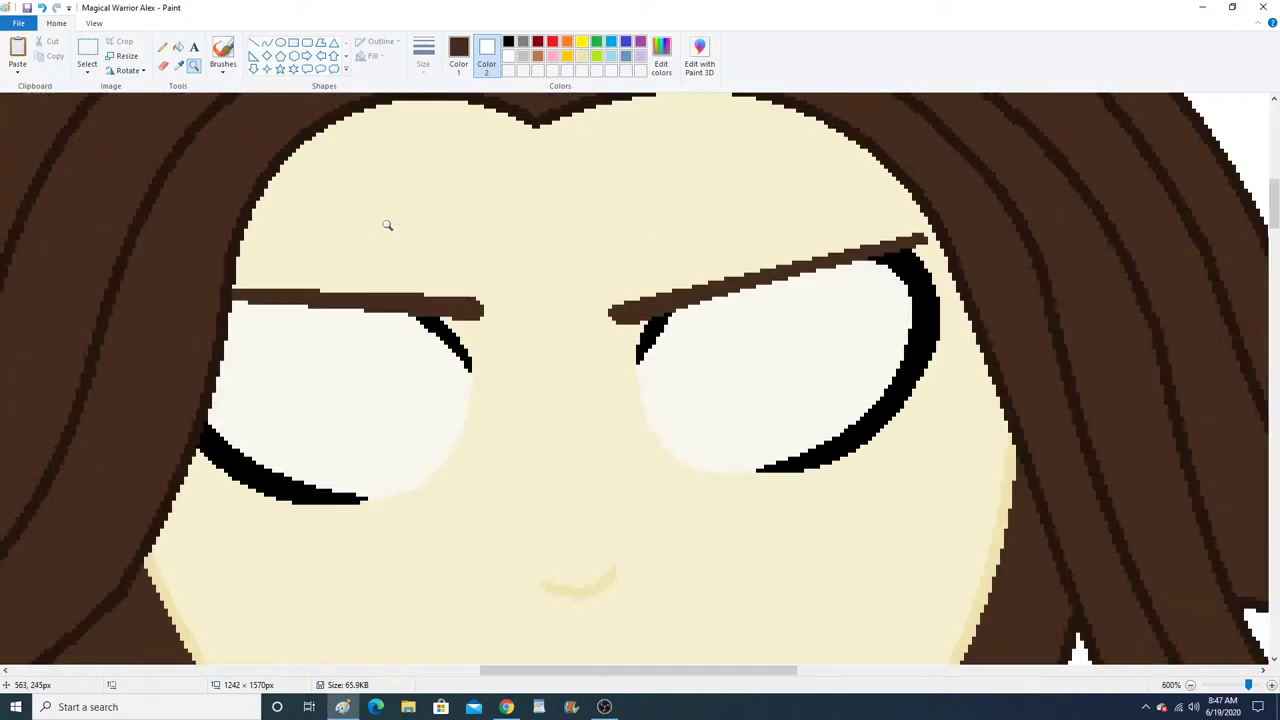
pyautogui.click(281, 43)
pyautogui.click(458, 55)
pyautogui.click(552, 41)
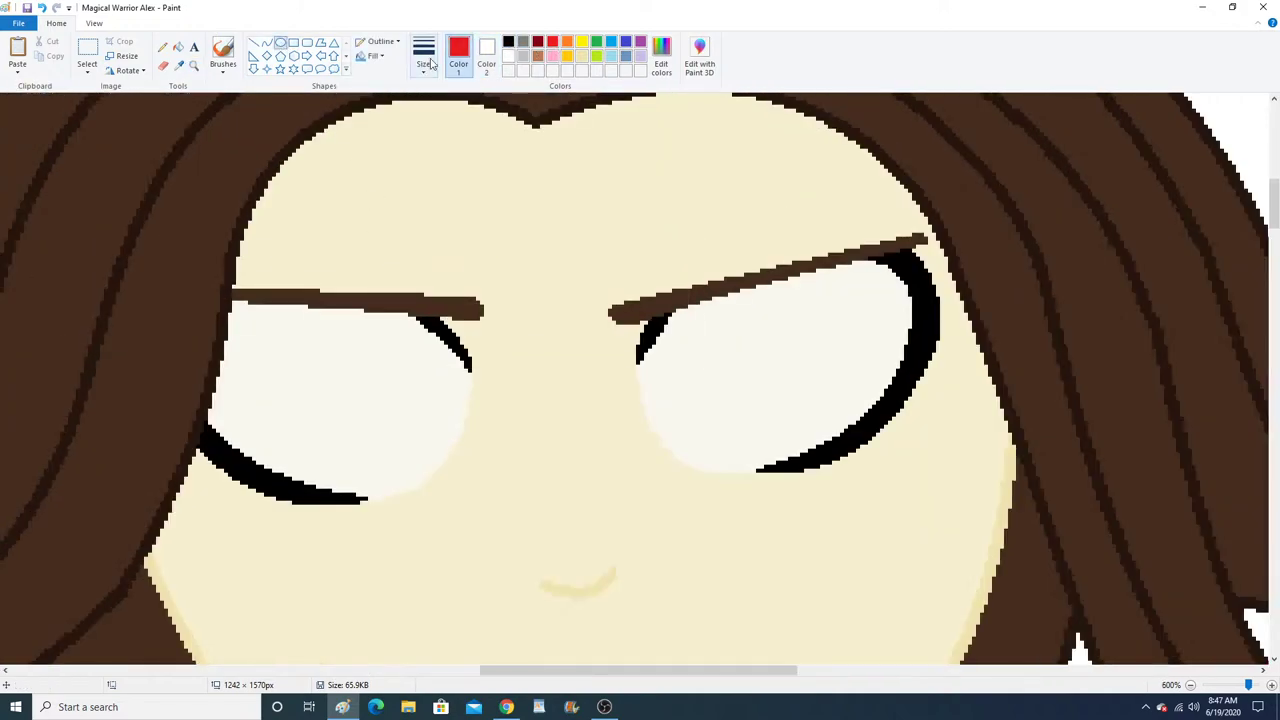
pyautogui.click(423, 55)
pyautogui.click(434, 121)
pyautogui.click(381, 41)
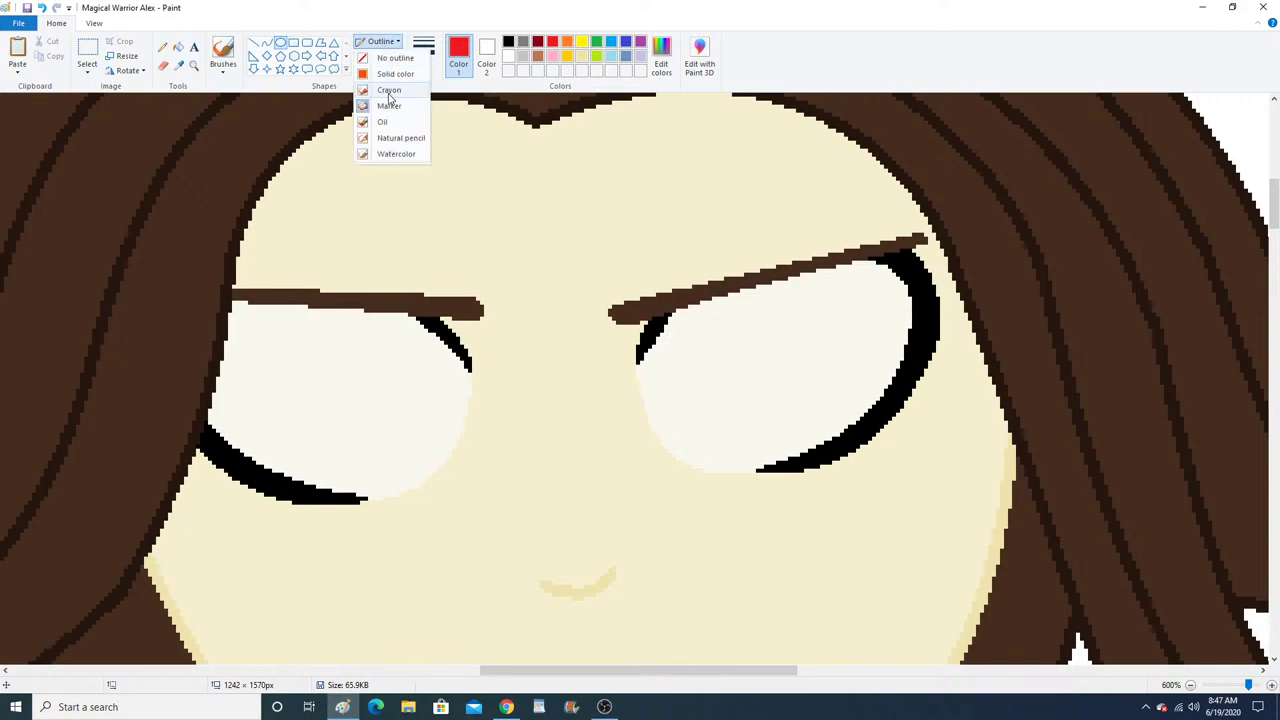
pyautogui.click(390, 106)
pyautogui.moveTo(252, 277); pyautogui.dragTo(405, 463)
pyautogui.moveTo(361, 390); pyautogui.dragTo(369, 386)
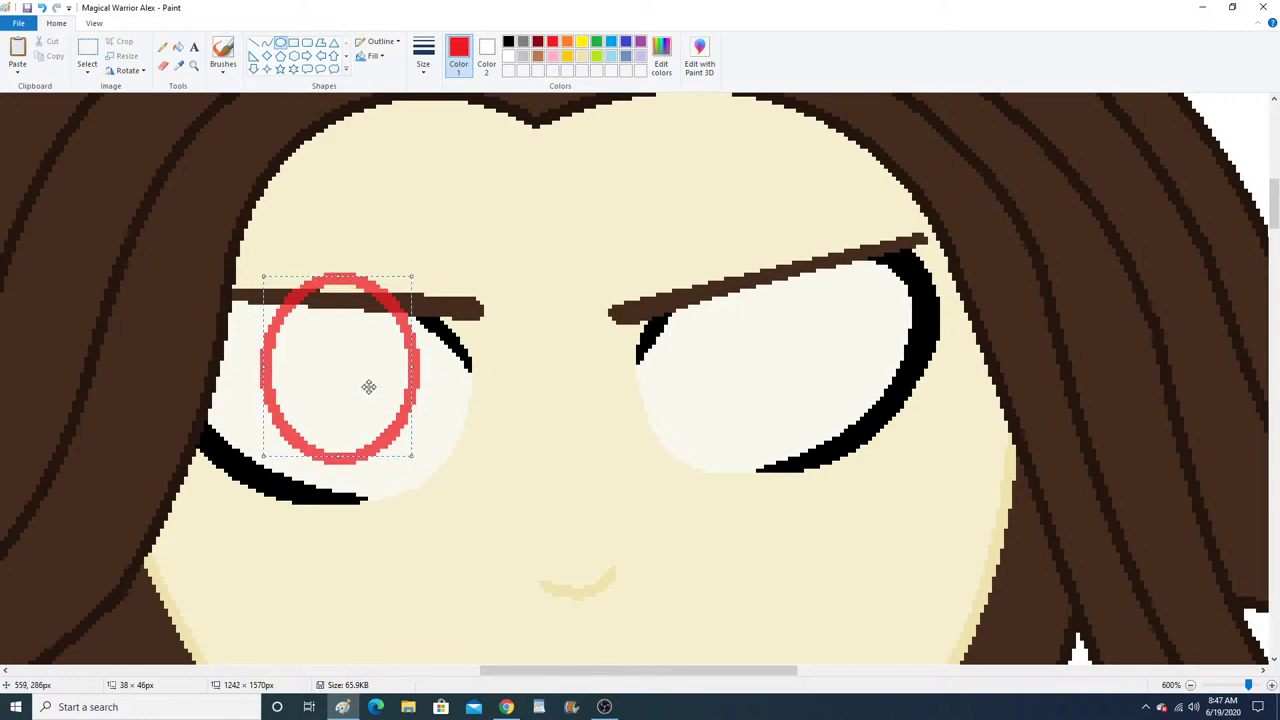
# Place a matching 38 × 46 px red ellipse over the right eye, overlapping its eyebrow.
pyautogui.click(280, 43)
pyautogui.moveTo(283, 269)
pyautogui.mouseDown()
pyautogui.moveTo(371, 429)
pyautogui.moveTo(412, 455)
pyautogui.mouseUp()
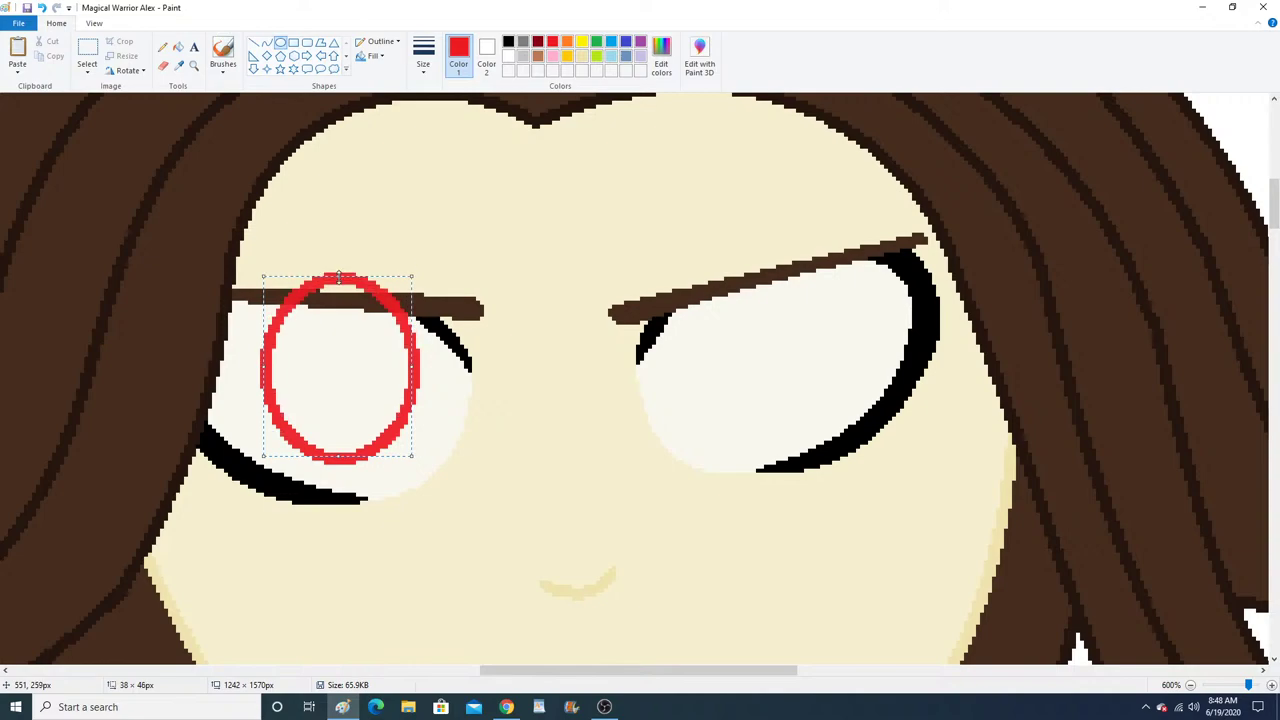
pyautogui.moveTo(329, 362); pyautogui.dragTo(757, 334)
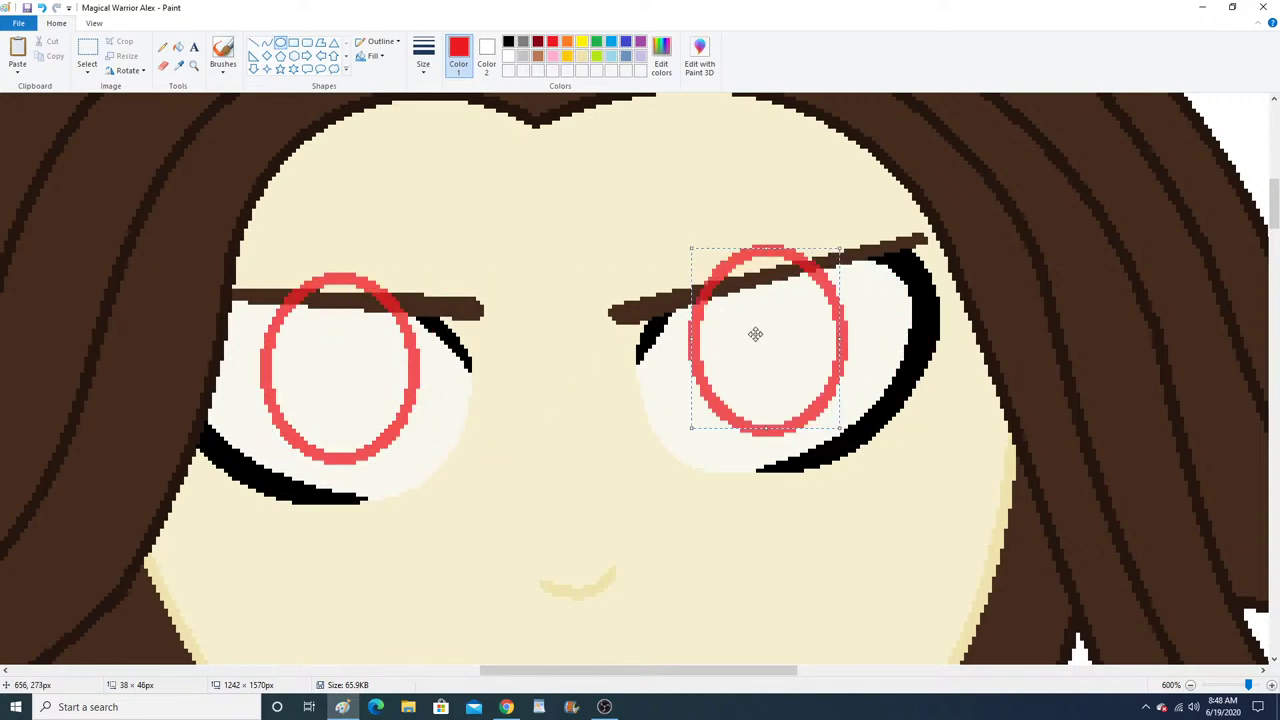
# Fill the parts of both iris rings inside the eyes with solid red.
pyautogui.click(178, 48)
pyautogui.click(272, 390)
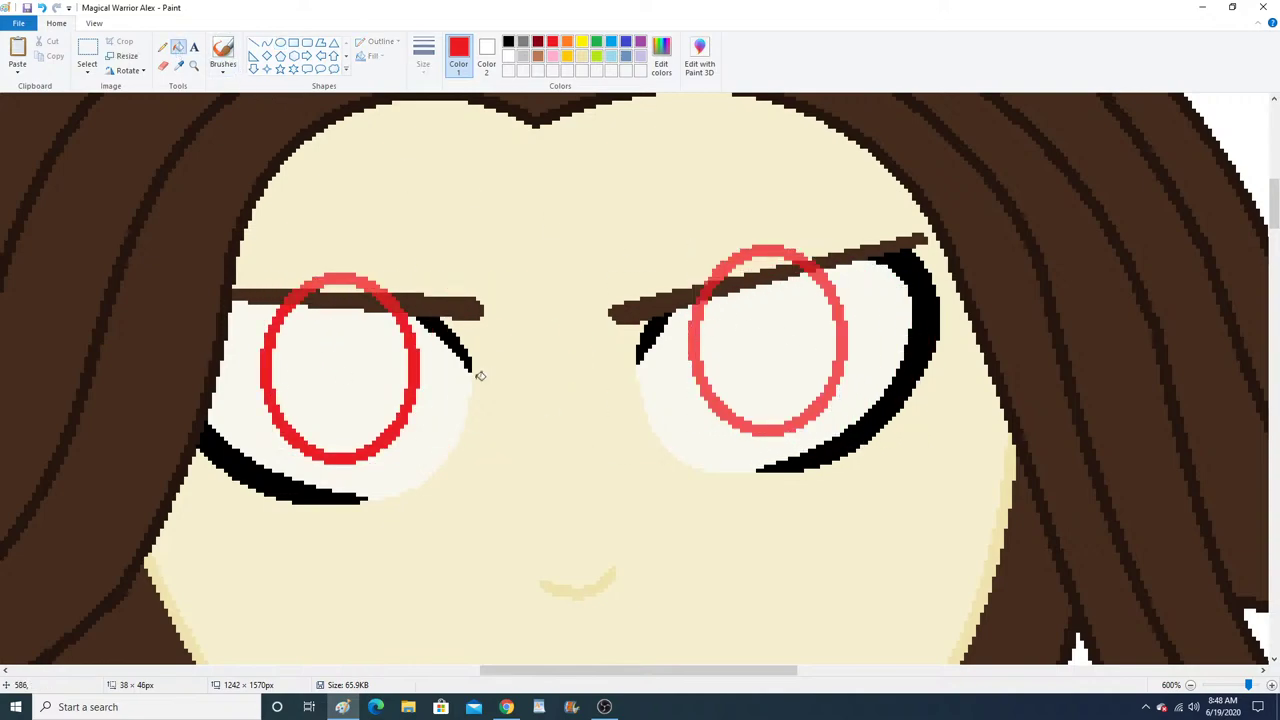
pyautogui.click(710, 396)
# Fill the parts of both iris rings above the eyebrows with the sampled cream skin colour.
pyautogui.click(178, 64)
pyautogui.click(360, 249)
pyautogui.click(360, 275)
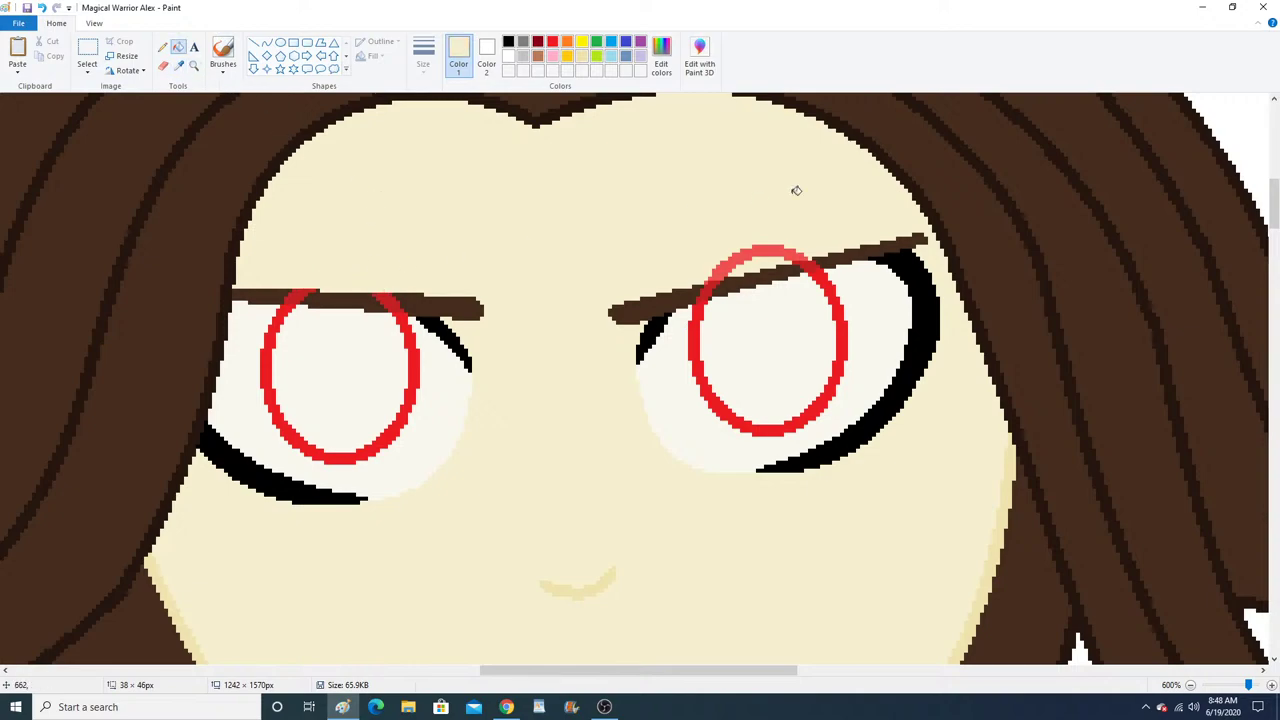
pyautogui.click(763, 244)
# Sample the eyebrow brown and fill the red iris ring segments that cross both eyebrows with it.
pyautogui.click(194, 65)
pyautogui.click(425, 276)
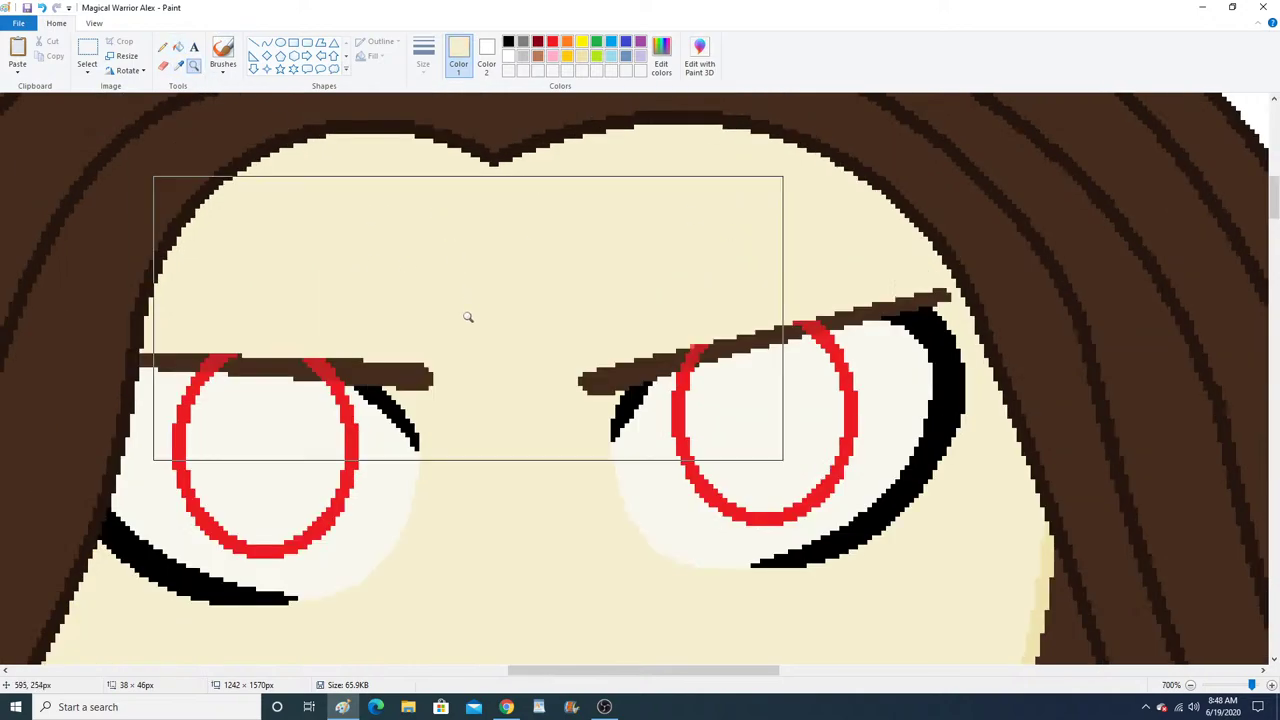
pyautogui.click(469, 317)
pyautogui.click(178, 47)
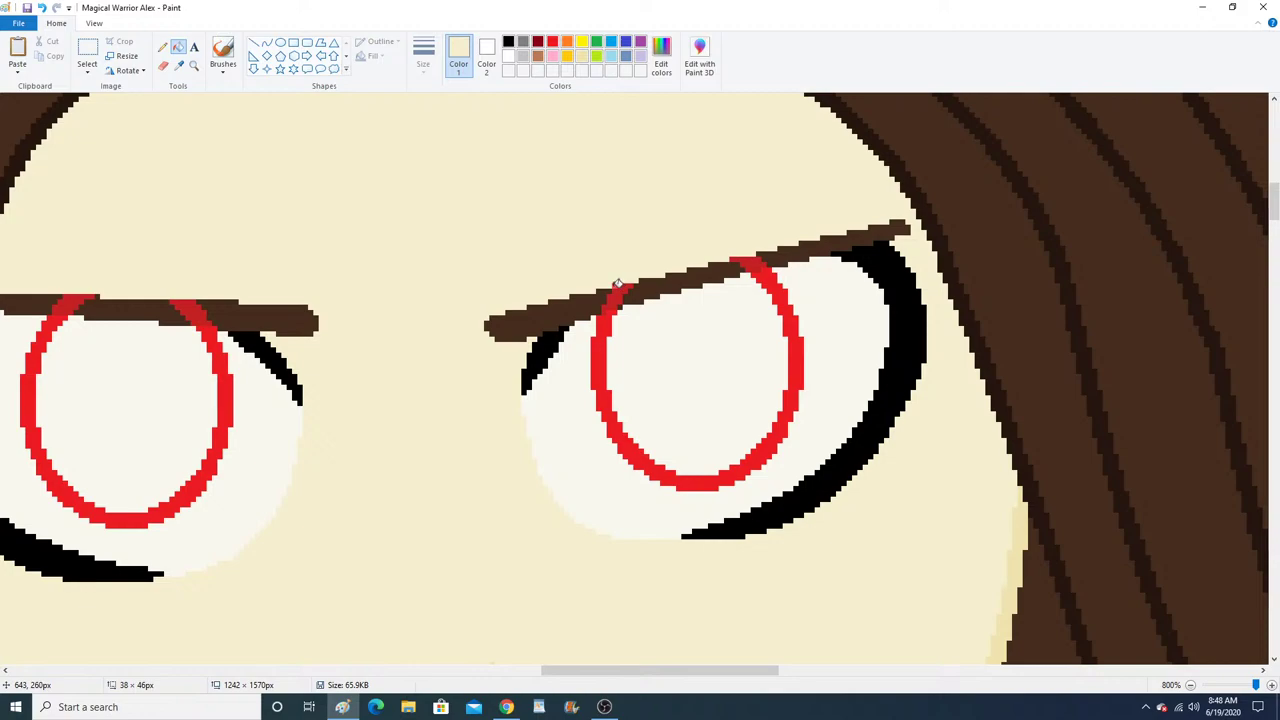
pyautogui.click(178, 64)
pyautogui.click(236, 310)
pyautogui.click(190, 312)
pyautogui.click(80, 299)
pyautogui.click(624, 293)
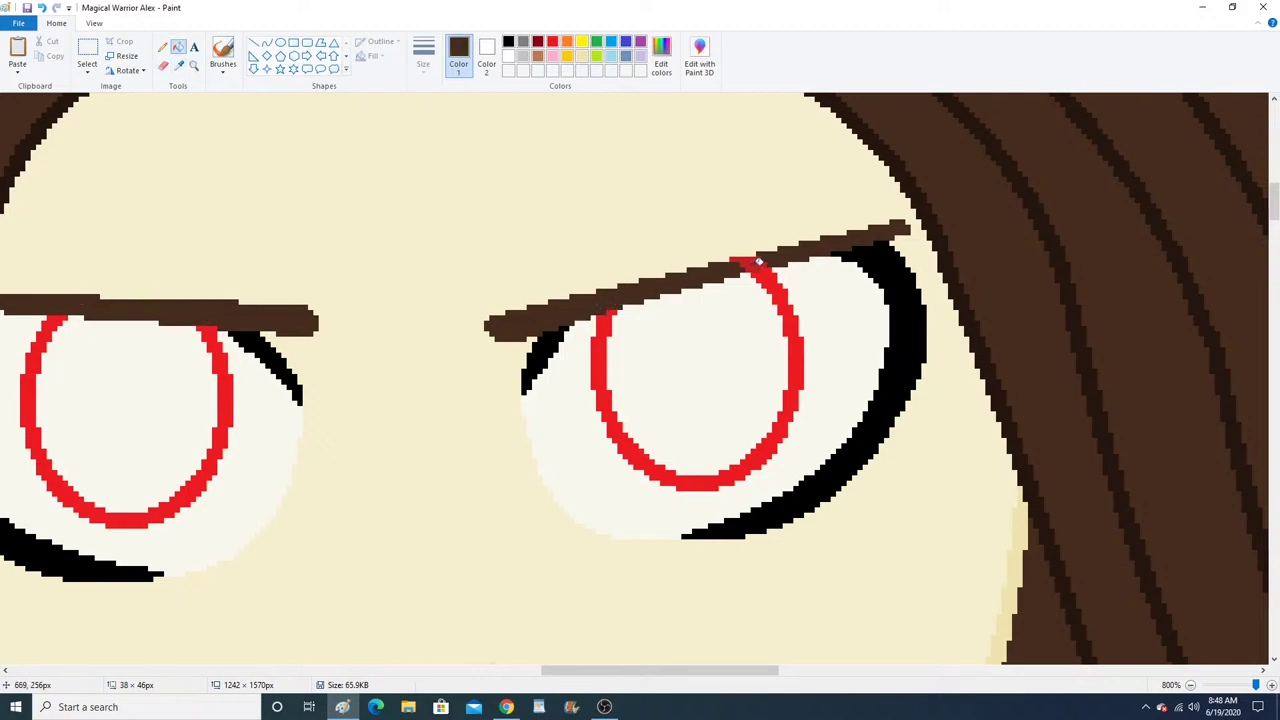
pyautogui.click(748, 264)
# Examine the eye colours of the reference character up close.
pyautogui.click(194, 64)
pyautogui.rightClick(361, 377)
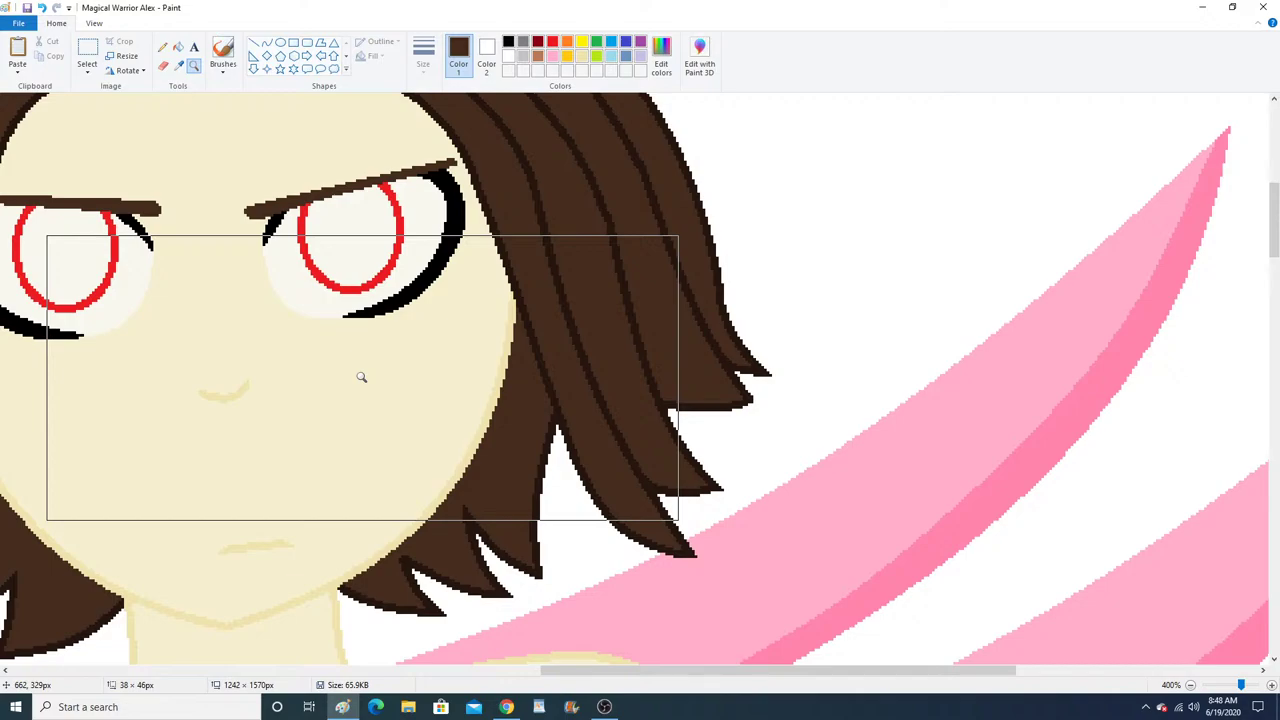
pyautogui.rightClick(380, 331)
pyautogui.rightClick(383, 334)
pyautogui.rightClick(380, 333)
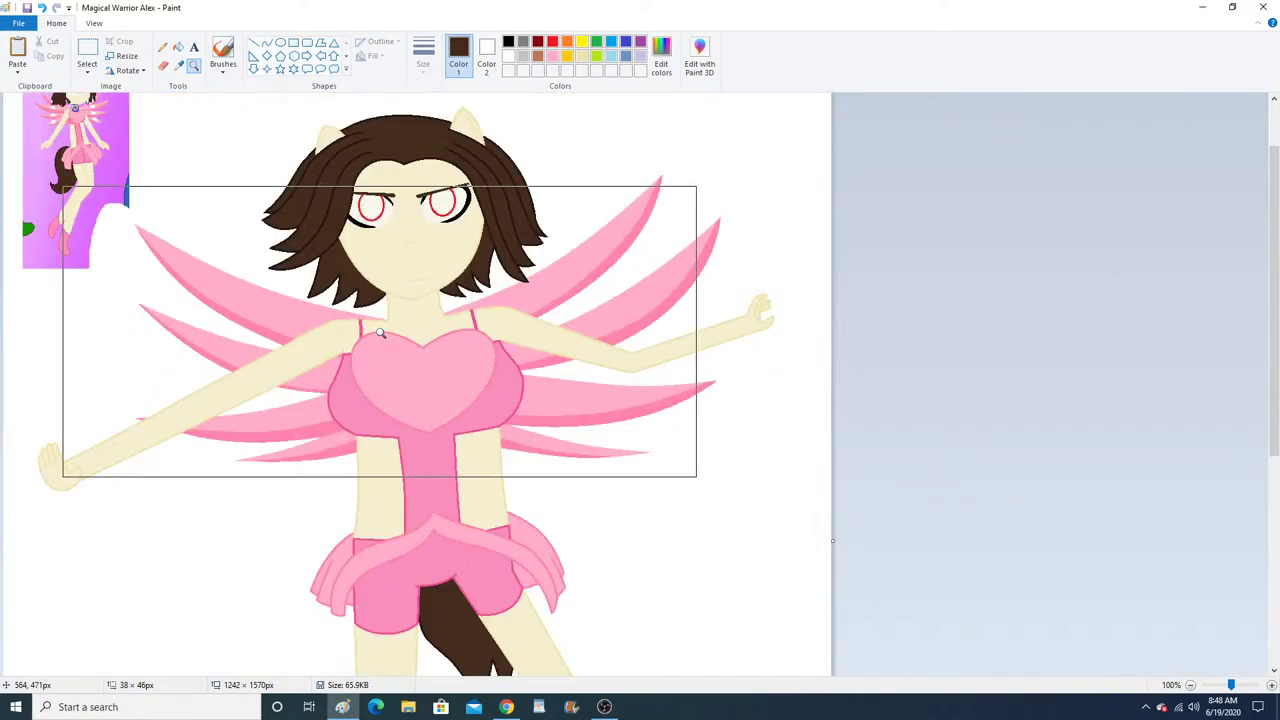
pyautogui.scroll(2, 380, 333)
pyautogui.scroll(7, 286, 249)
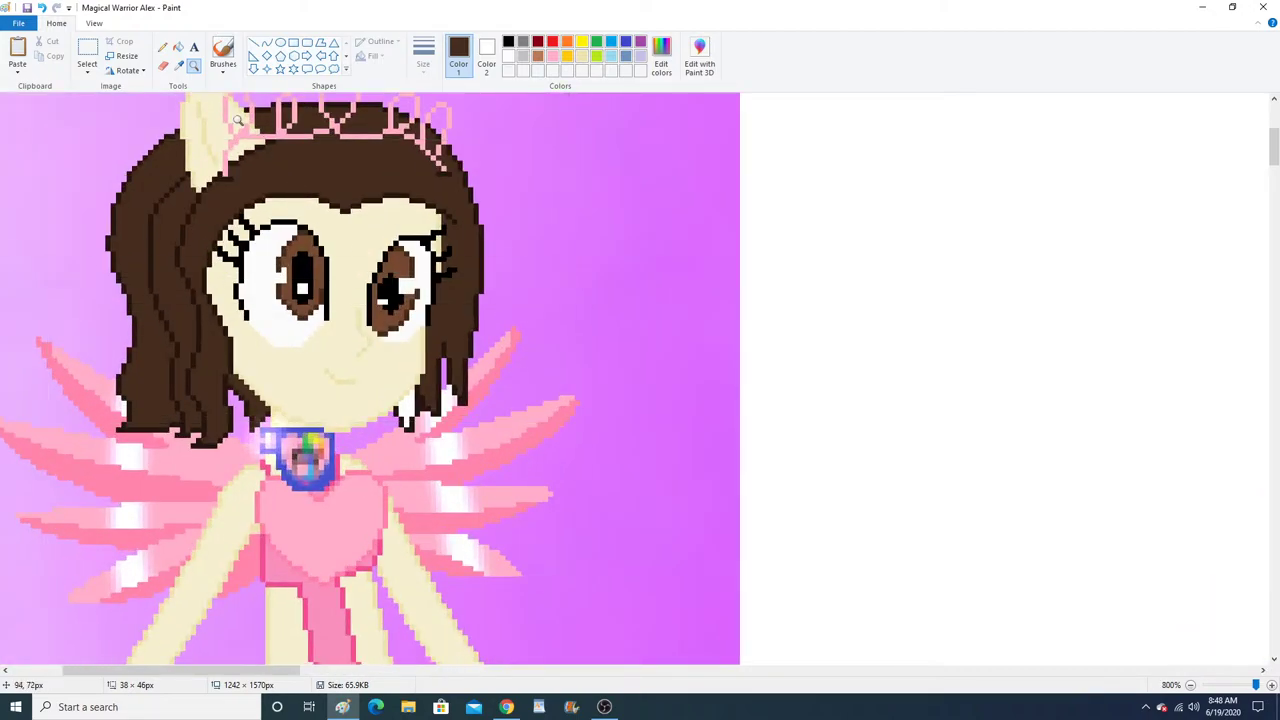
pyautogui.click(178, 47)
pyautogui.click(194, 66)
pyautogui.rightClick(285, 203)
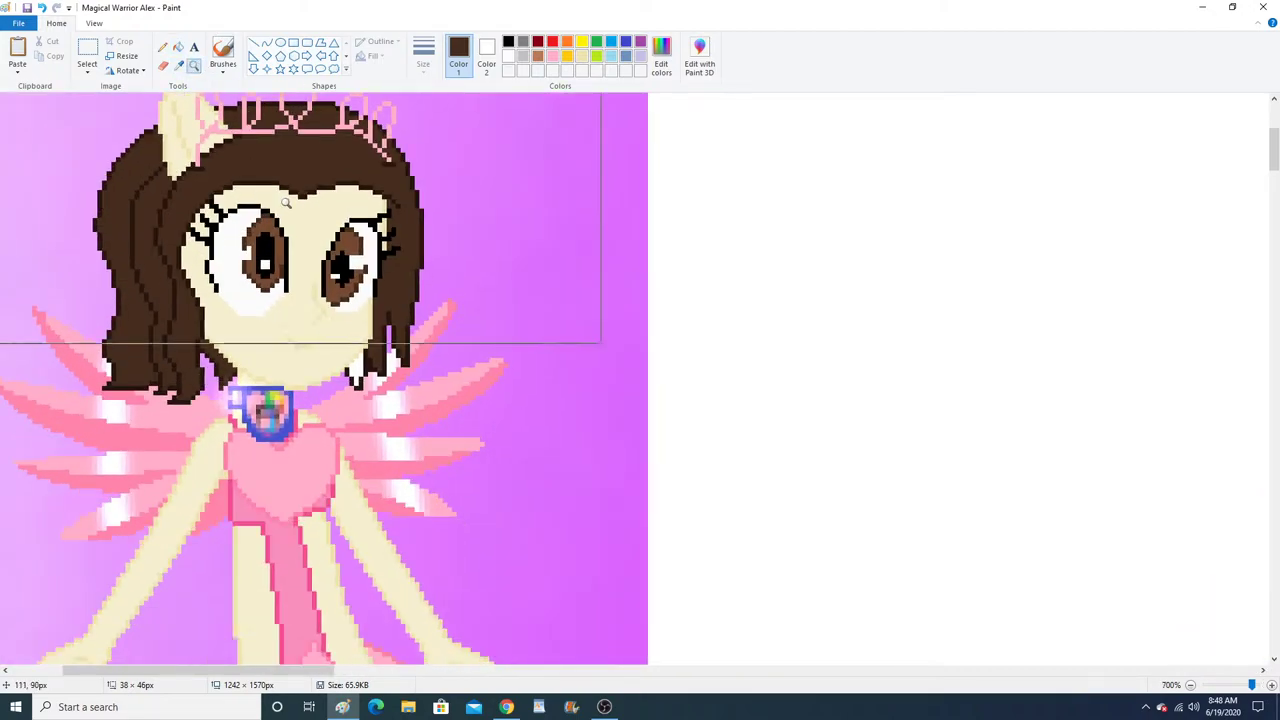
pyautogui.rightClick(286, 204)
pyautogui.rightClick(286, 204)
pyautogui.rightClick(286, 204)
pyautogui.rightClick(286, 204)
# Recolour the remaining red iris rings of both eyes dark brown.
pyautogui.click(785, 380)
pyautogui.click(423, 271)
pyautogui.click(423, 271)
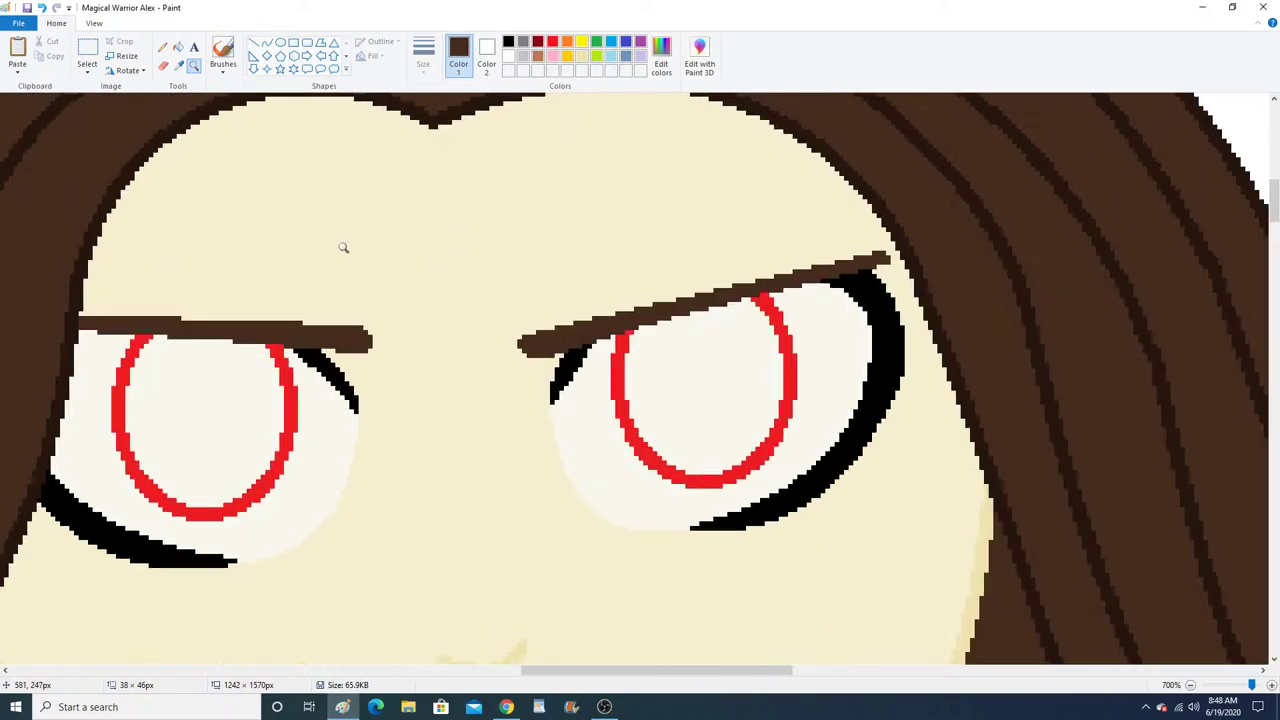
pyautogui.click(178, 47)
pyautogui.click(285, 350)
pyautogui.click(625, 370)
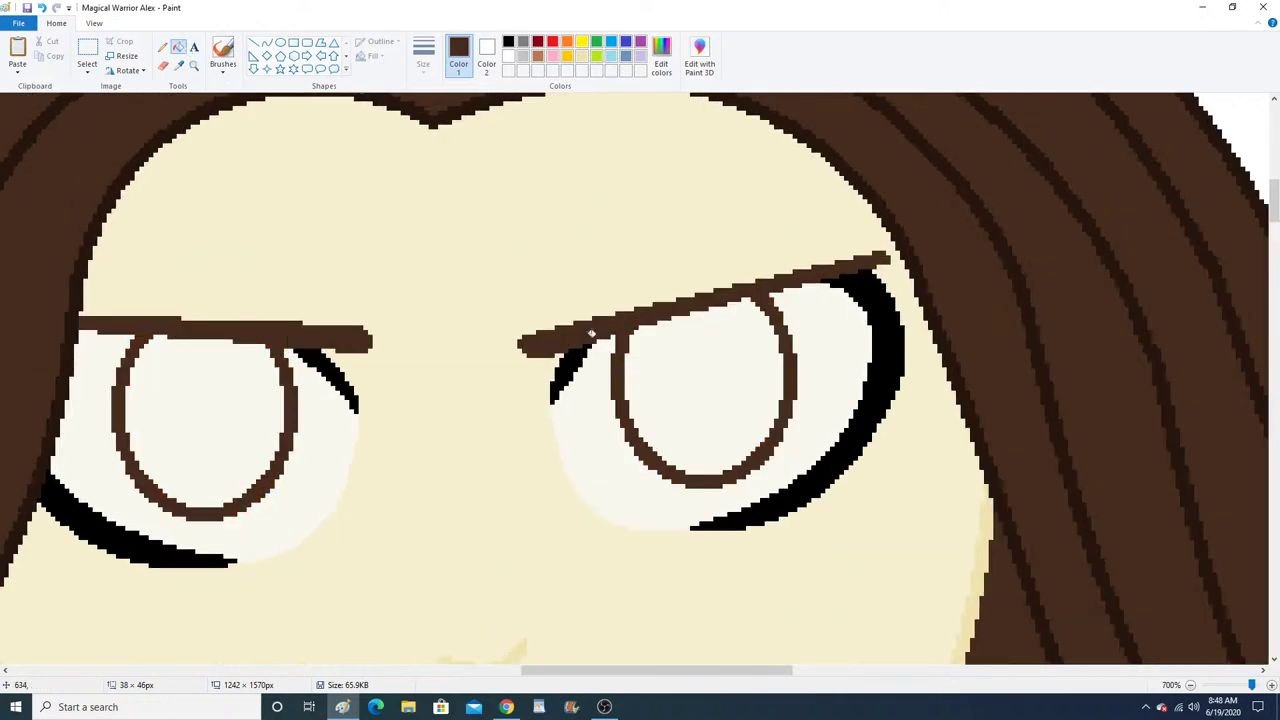
# Touch up the edges of both iris rings with the Pencil, using the sampled eye white and ring brown.
pyautogui.click(179, 65)
pyautogui.click(305, 376)
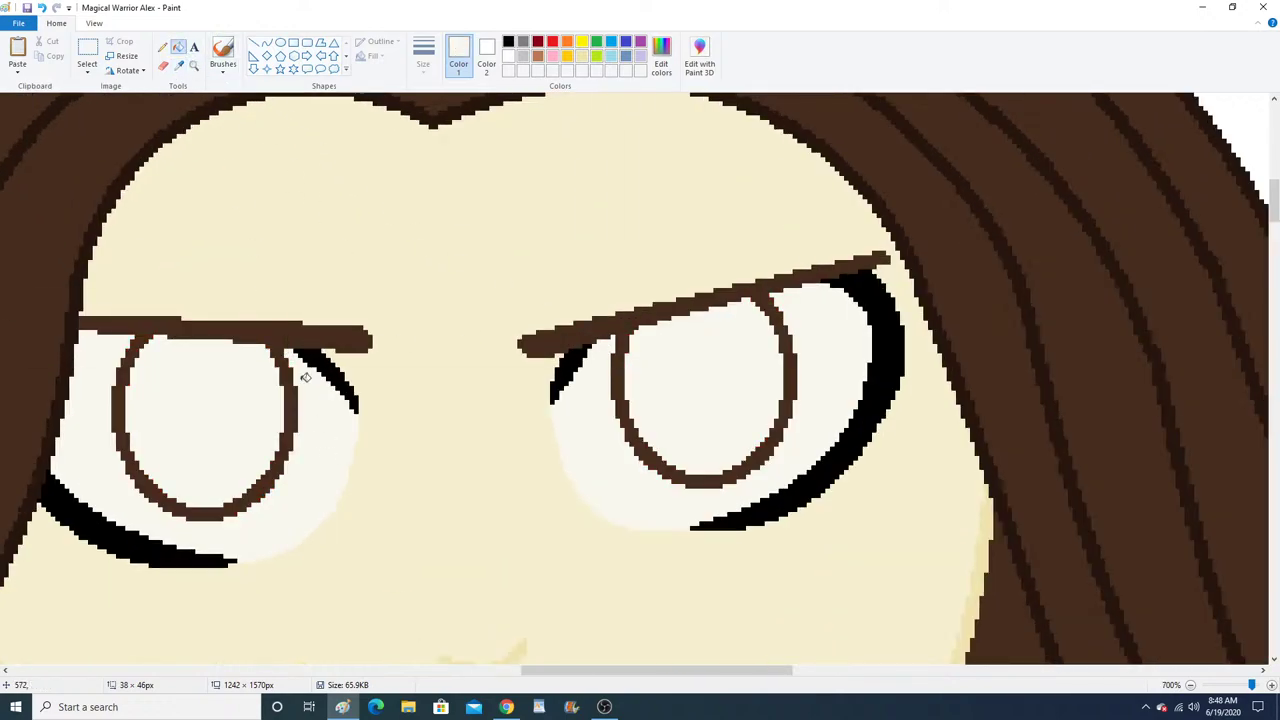
pyautogui.click(162, 47)
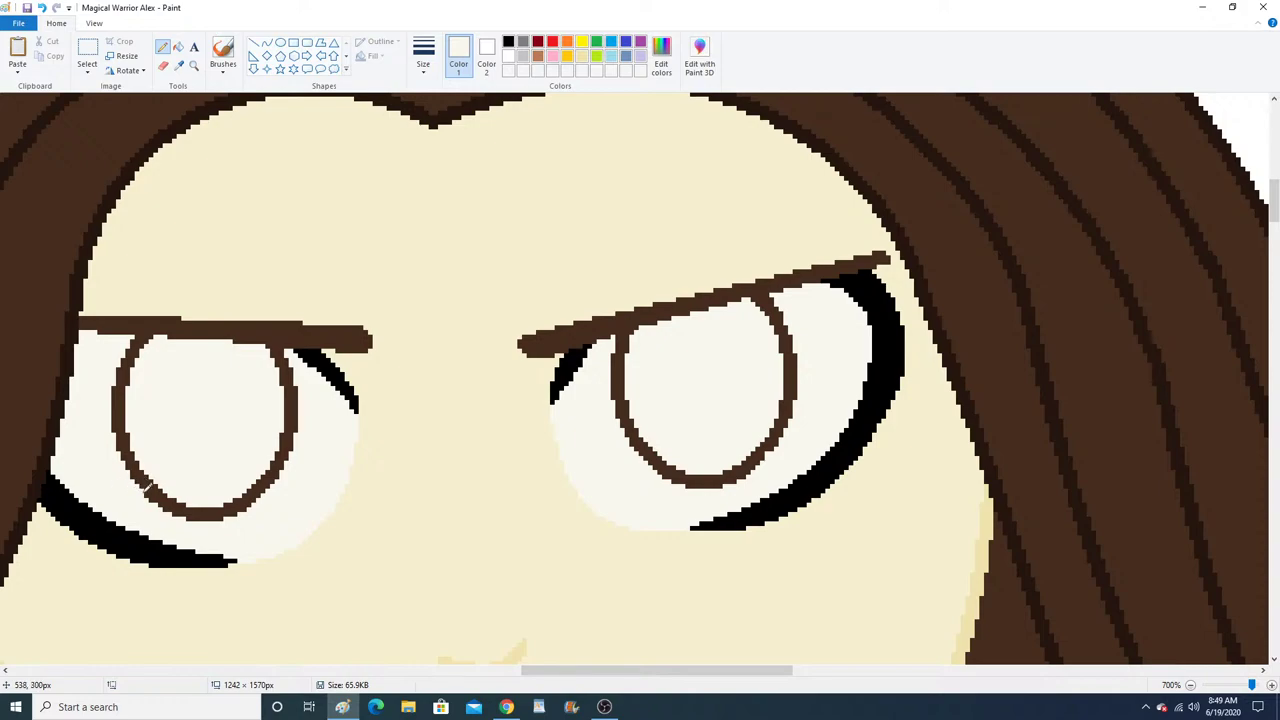
pyautogui.click(179, 65)
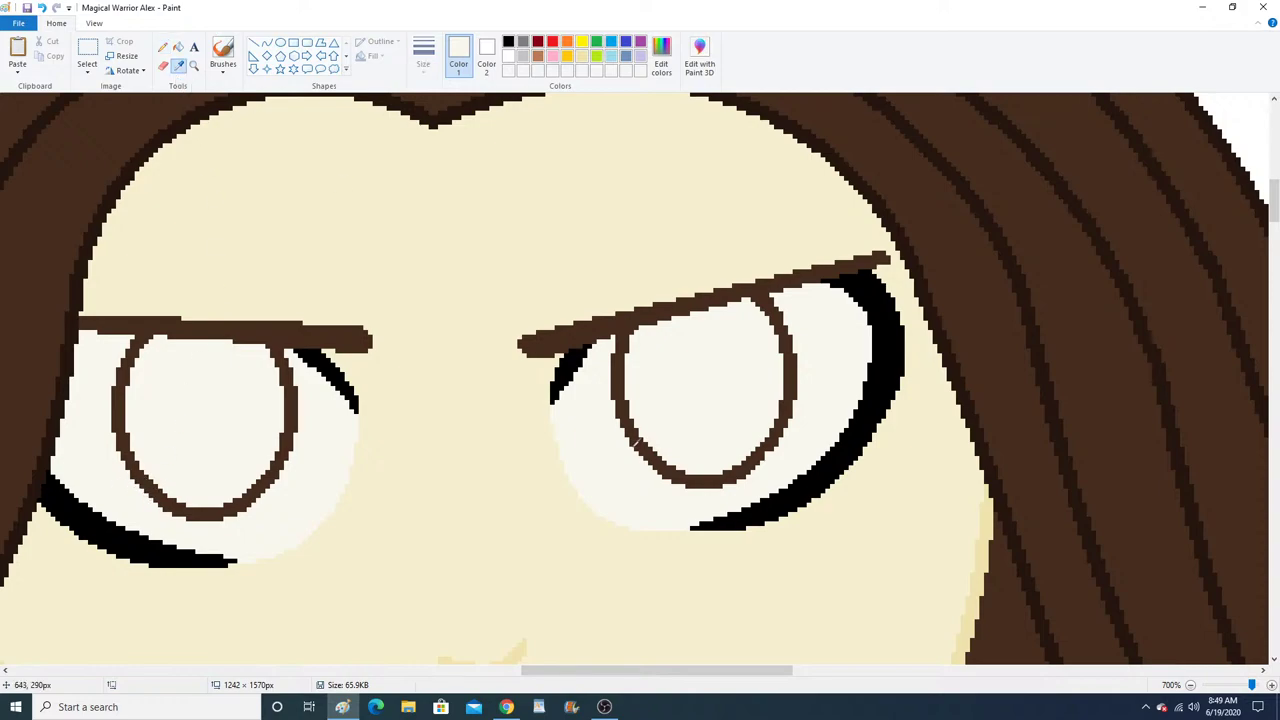
pyautogui.click(641, 441)
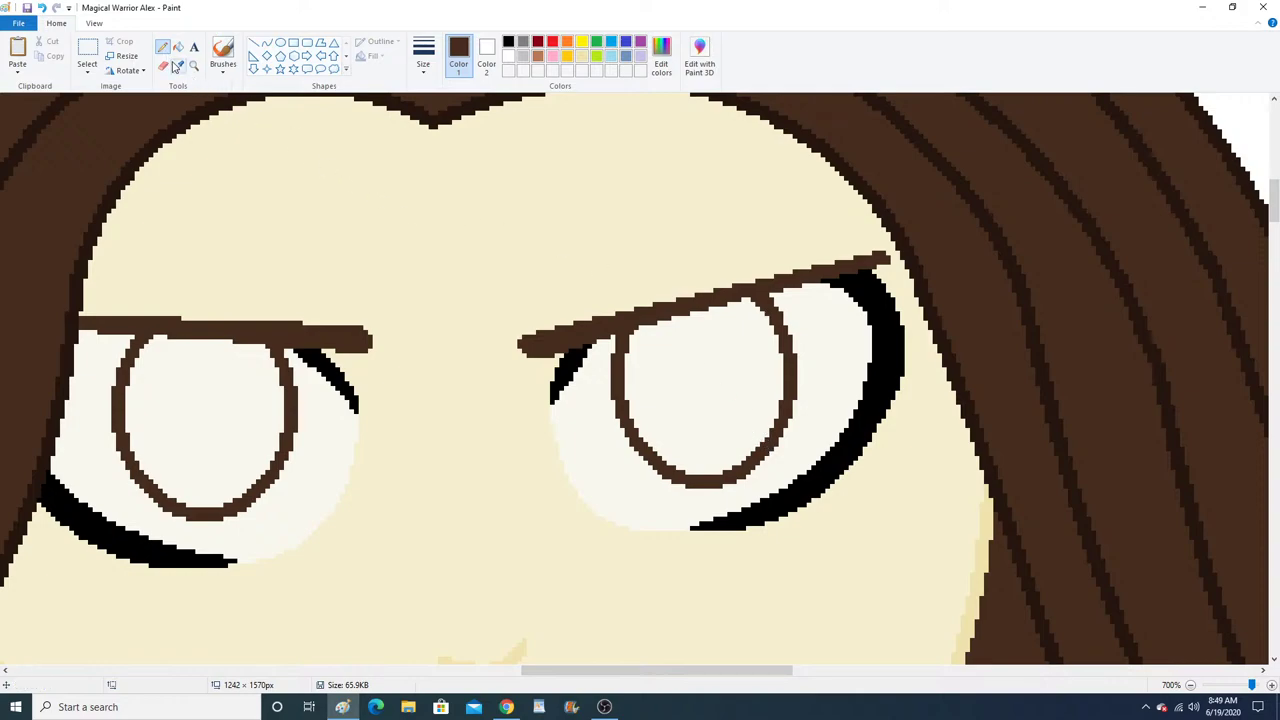
pyautogui.click(175, 66)
pyautogui.click(800, 332)
# Sample the medium brown from the reference character's iris.
pyautogui.click(194, 65)
pyautogui.rightClick(323, 220)
pyautogui.rightClick(326, 223)
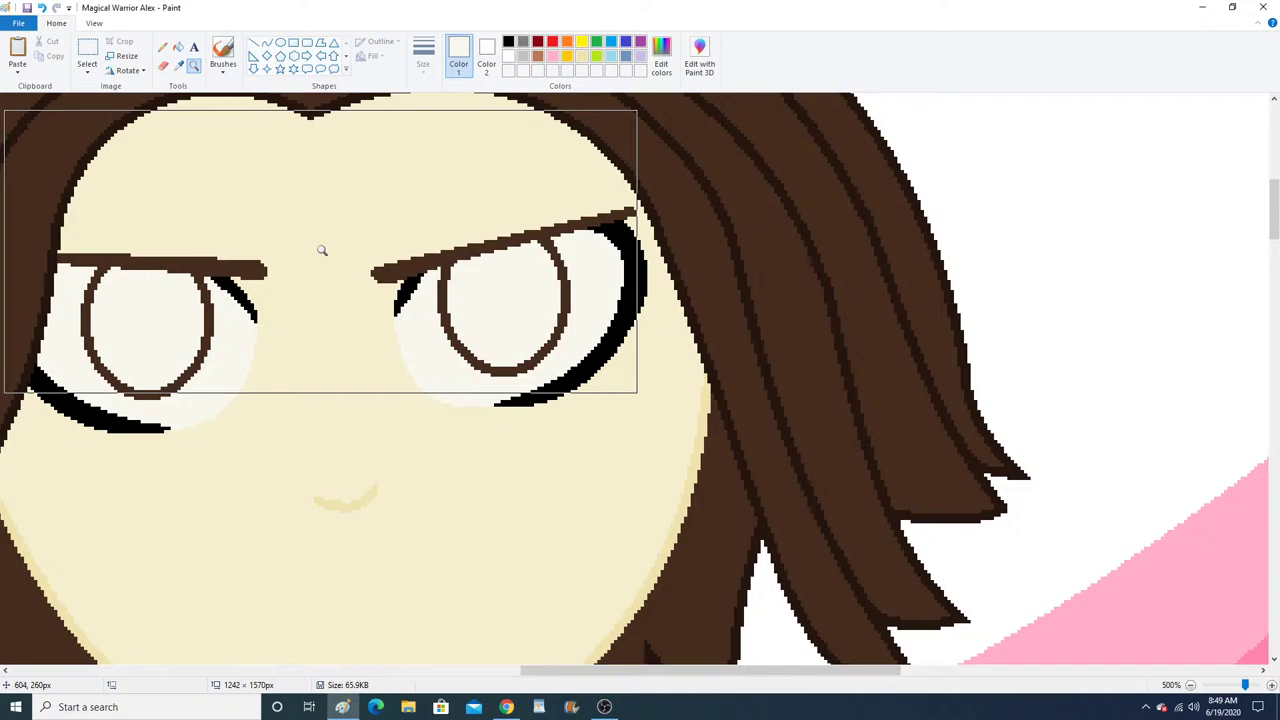
pyautogui.rightClick(322, 250)
pyautogui.rightClick(322, 250)
pyautogui.rightClick(322, 250)
pyautogui.rightClick(322, 250)
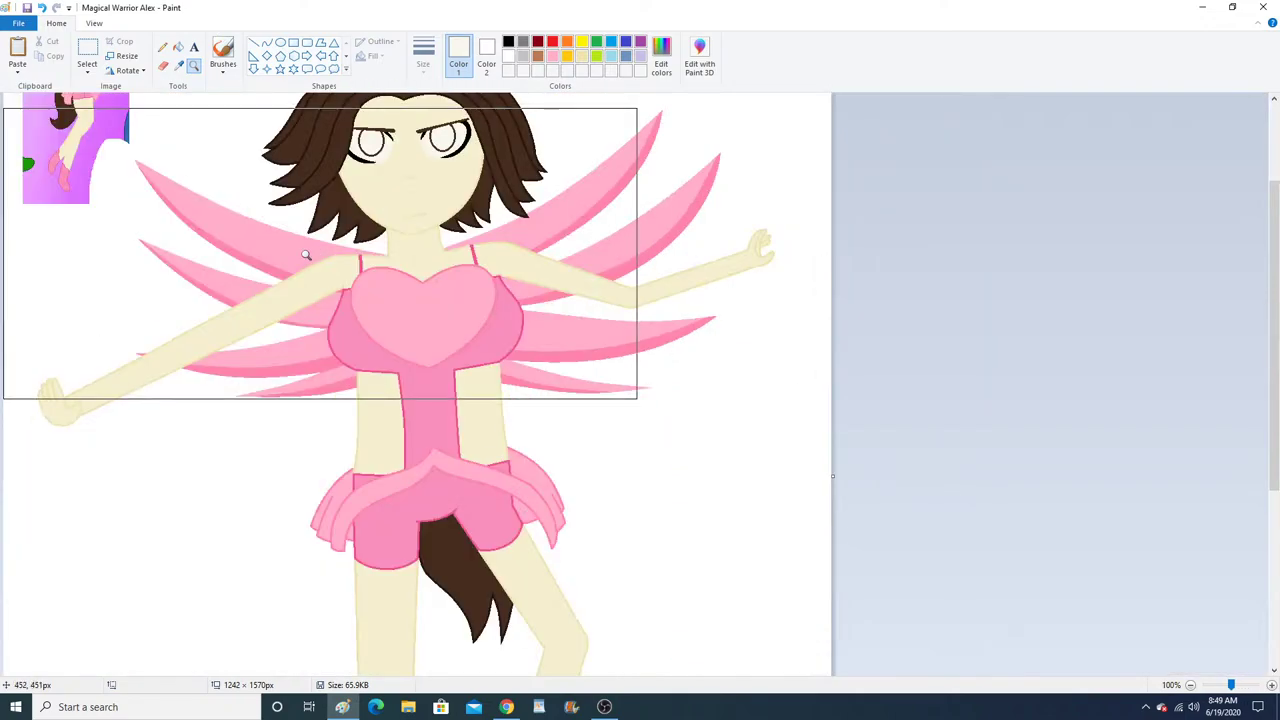
pyautogui.scroll(2, 304, 257)
pyautogui.click(268, 256)
pyautogui.click(300, 264)
pyautogui.click(354, 289)
pyautogui.click(350, 286)
pyautogui.click(343, 280)
pyautogui.click(343, 280)
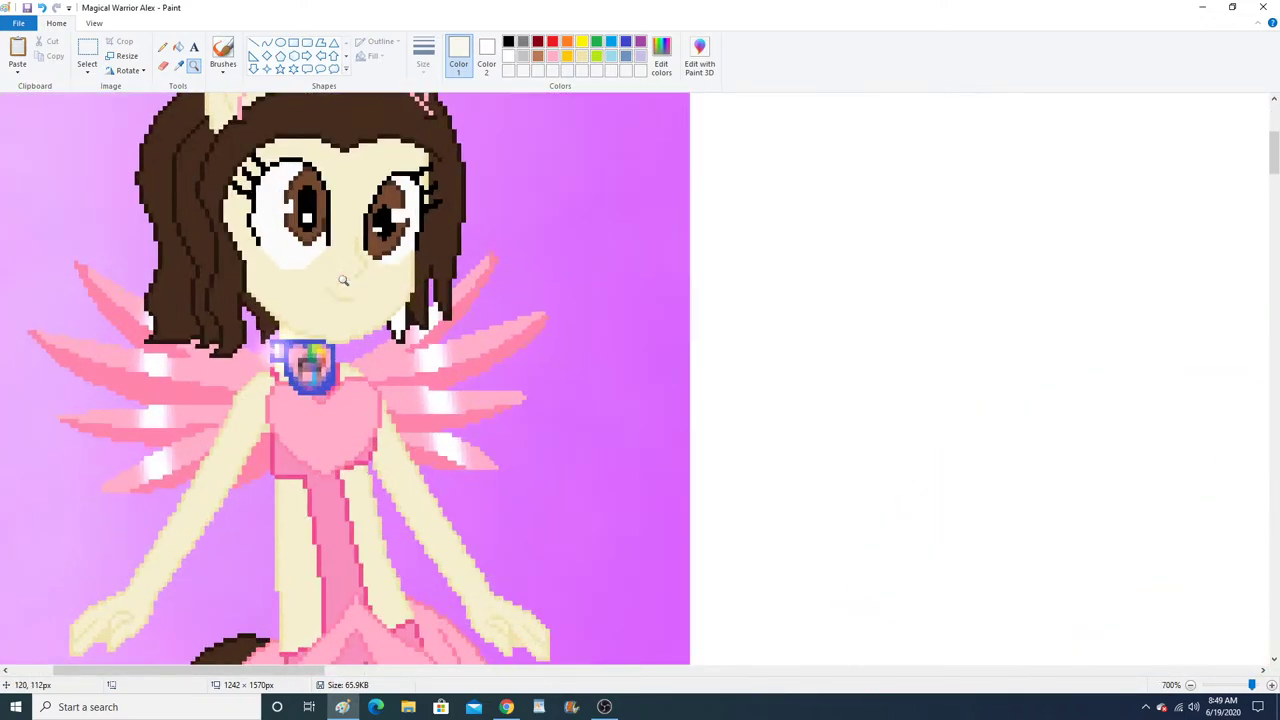
pyautogui.click(179, 65)
pyautogui.click(303, 180)
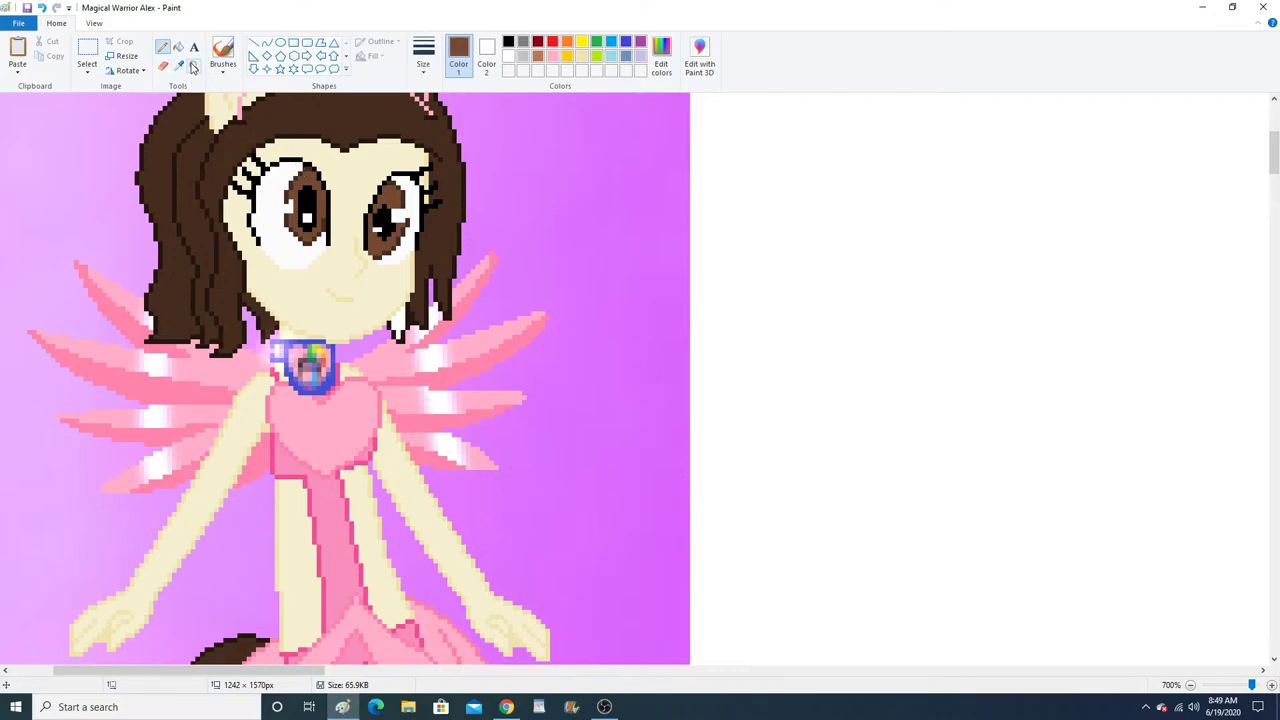
# Fill the inside of both iris rings with the sampled medium brown.
pyautogui.click(193, 66)
pyautogui.rightClick(303, 254)
pyautogui.rightClick(303, 254)
pyautogui.rightClick(340, 270)
pyautogui.rightClick(365, 280)
pyautogui.rightClick(391, 297)
pyautogui.click(820, 410)
pyautogui.click(739, 388)
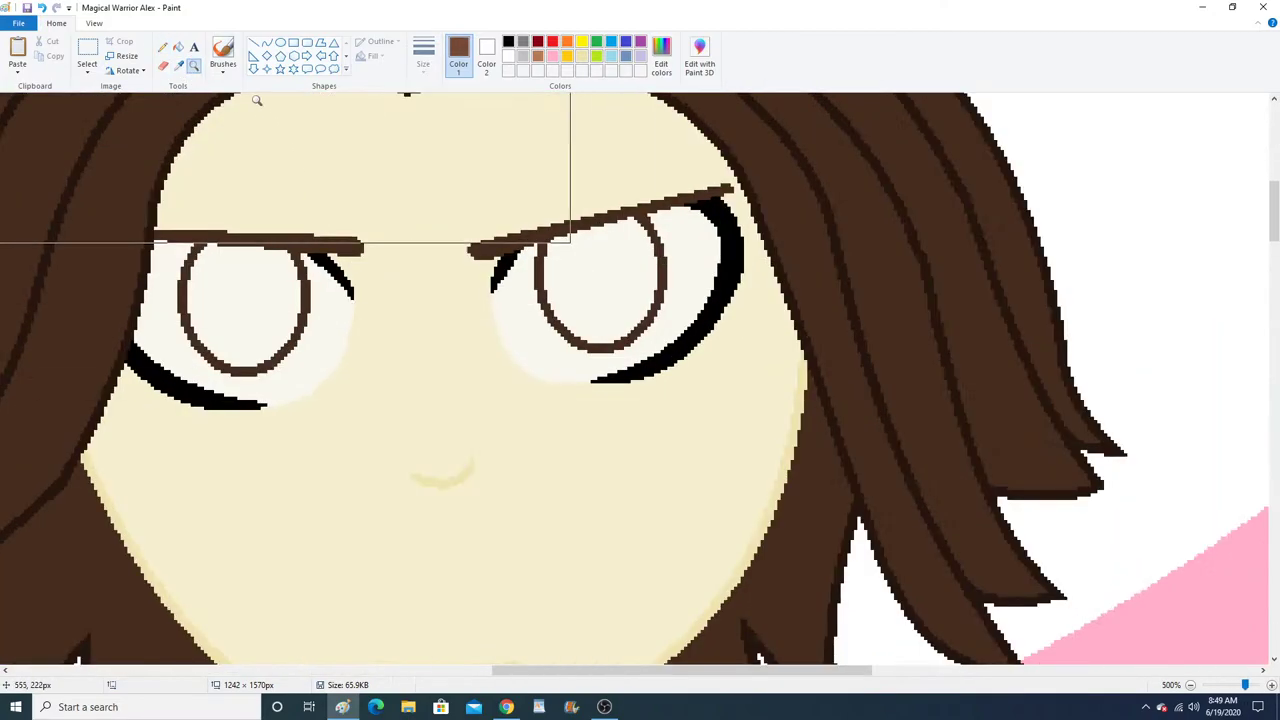
pyautogui.click(178, 47)
pyautogui.click(242, 305)
pyautogui.click(604, 270)
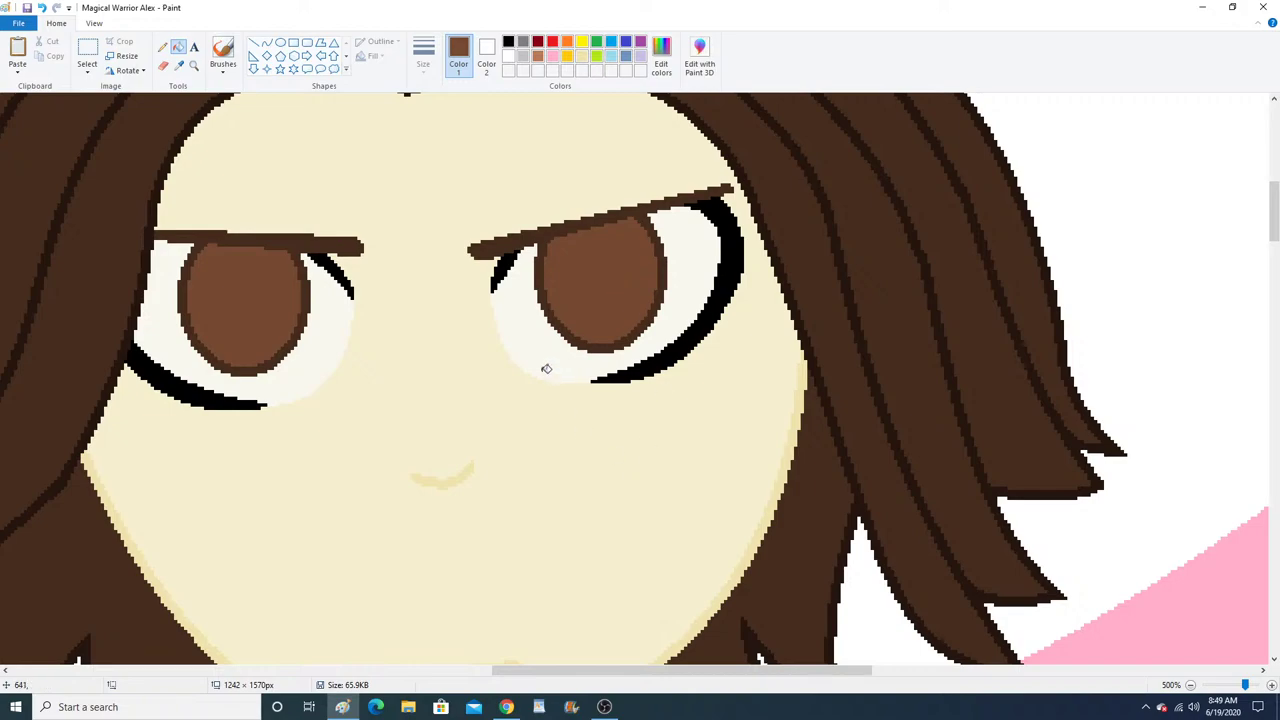
# Review the filled irises against the whole head, and return to a close view of the eyes.
pyautogui.click(194, 66)
pyautogui.rightClick(355, 264)
pyautogui.rightClick(355, 264)
pyautogui.rightClick(356, 264)
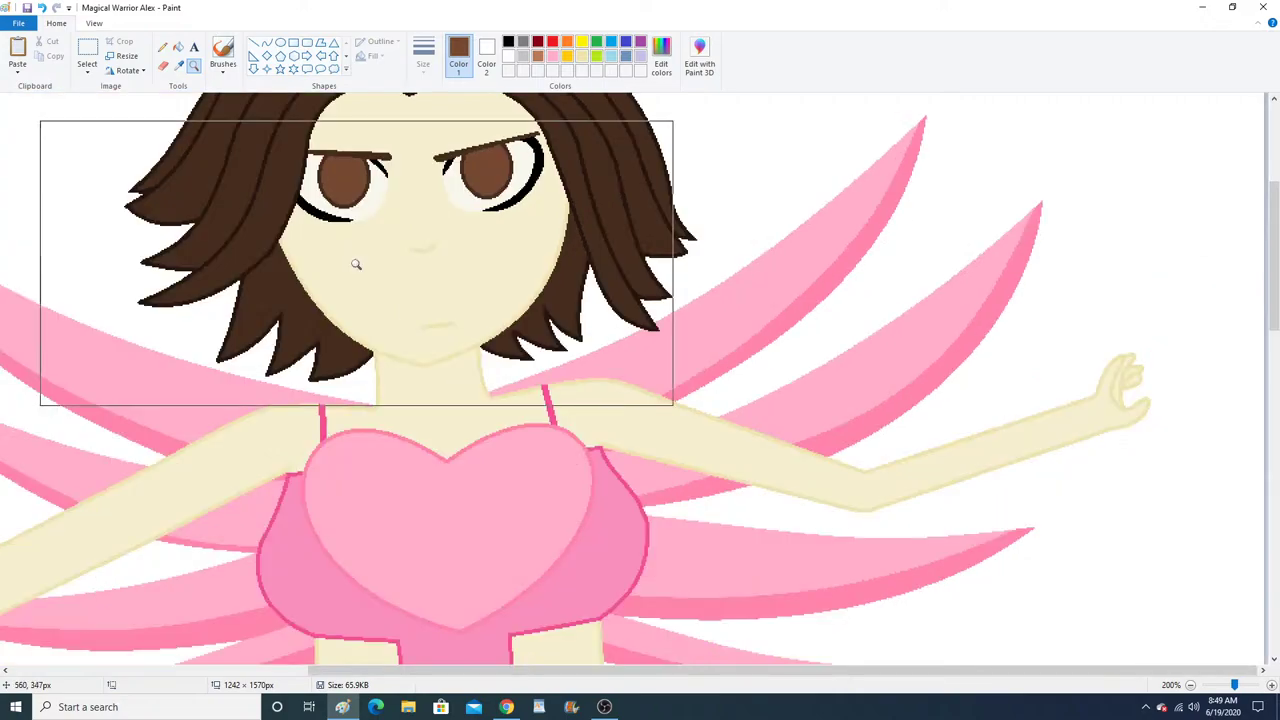
pyautogui.scroll(2, 356, 264)
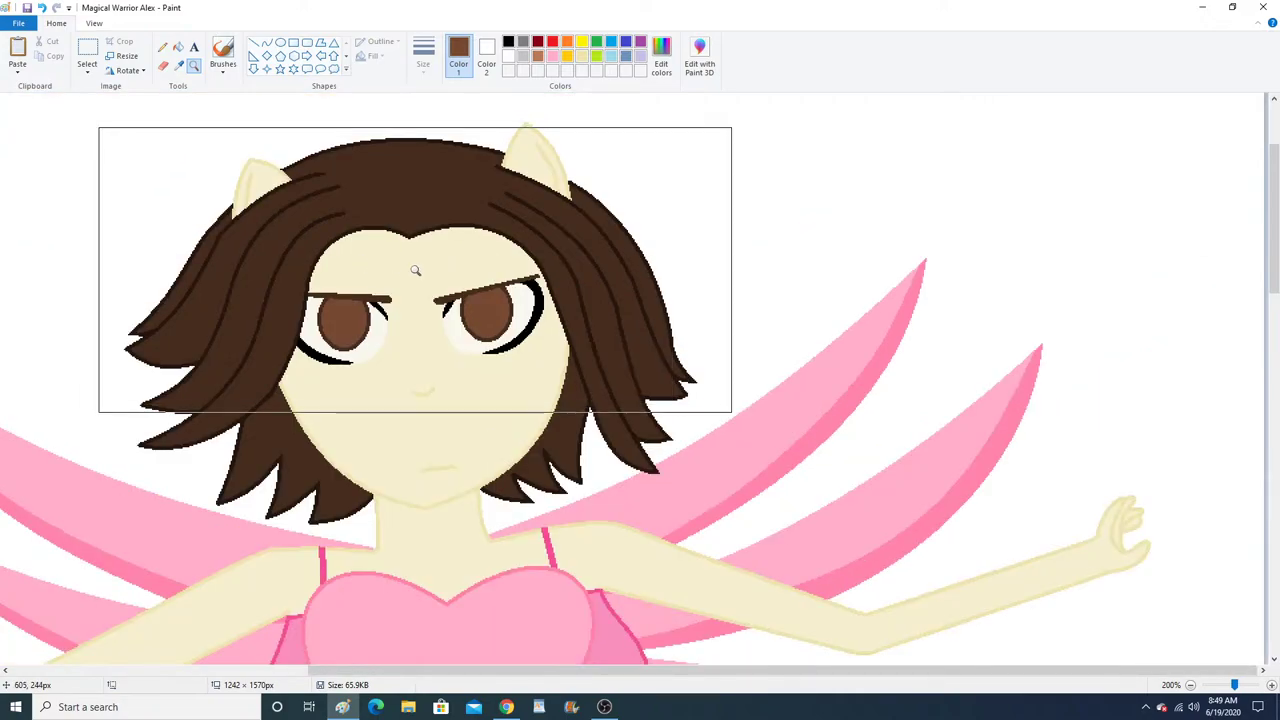
pyautogui.rightClick(416, 270)
pyautogui.click(363, 256)
pyautogui.click(659, 385)
pyautogui.click(659, 385)
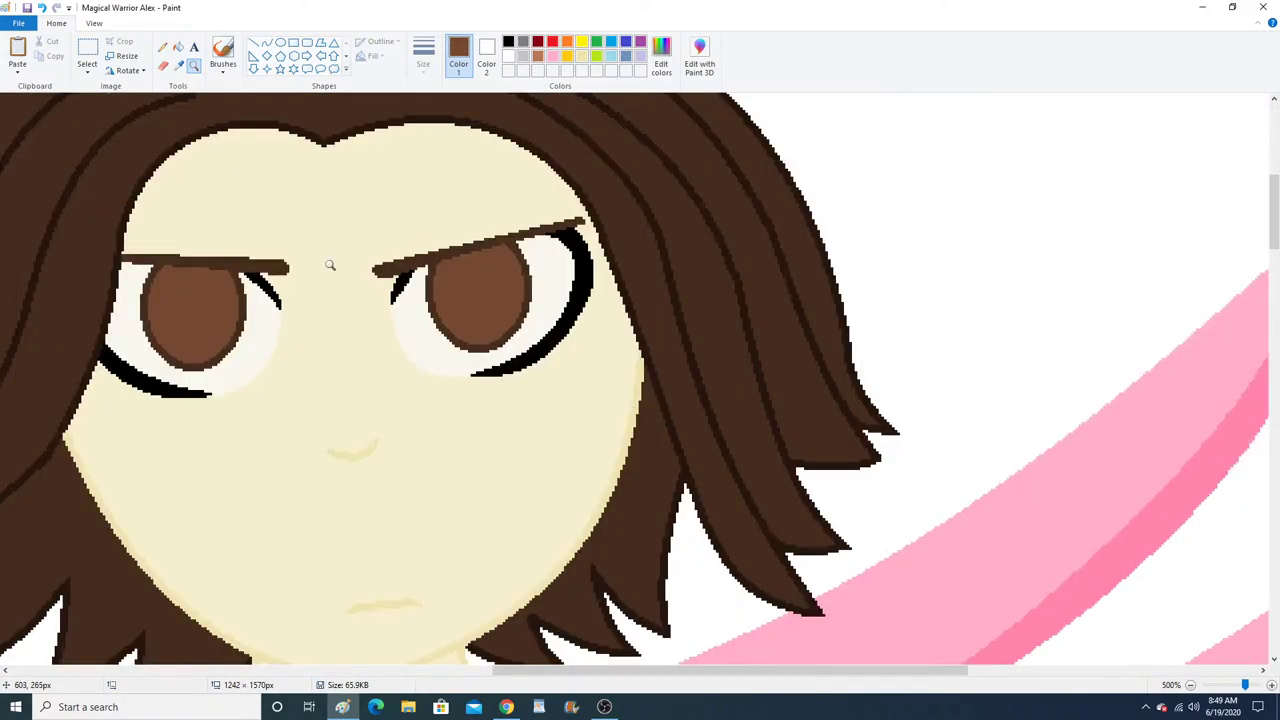
pyautogui.click(327, 264)
pyautogui.click(327, 264)
pyautogui.click(327, 264)
# Sample the eyelid black and draw a thin ellipse about 21 × 28 px centred in the left iris as the pupil outline.
pyautogui.click(179, 66)
pyautogui.click(230, 428)
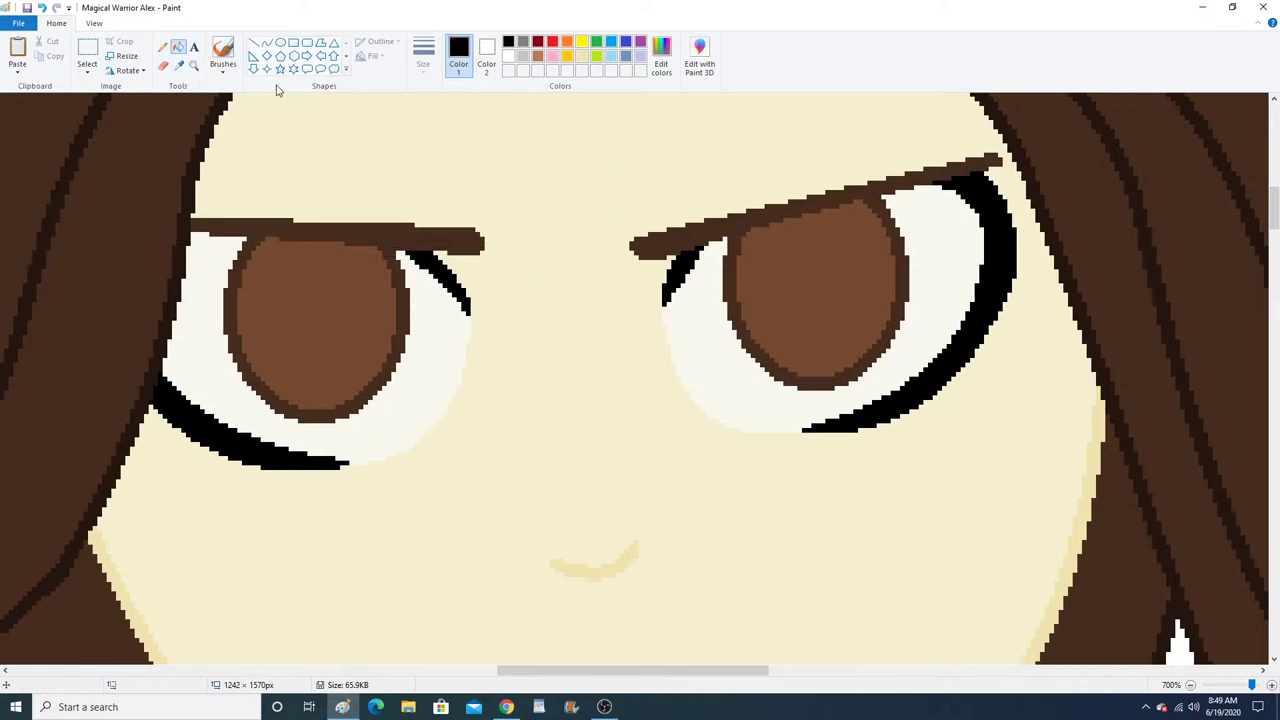
pyautogui.click(281, 42)
pyautogui.click(423, 58)
pyautogui.click(450, 104)
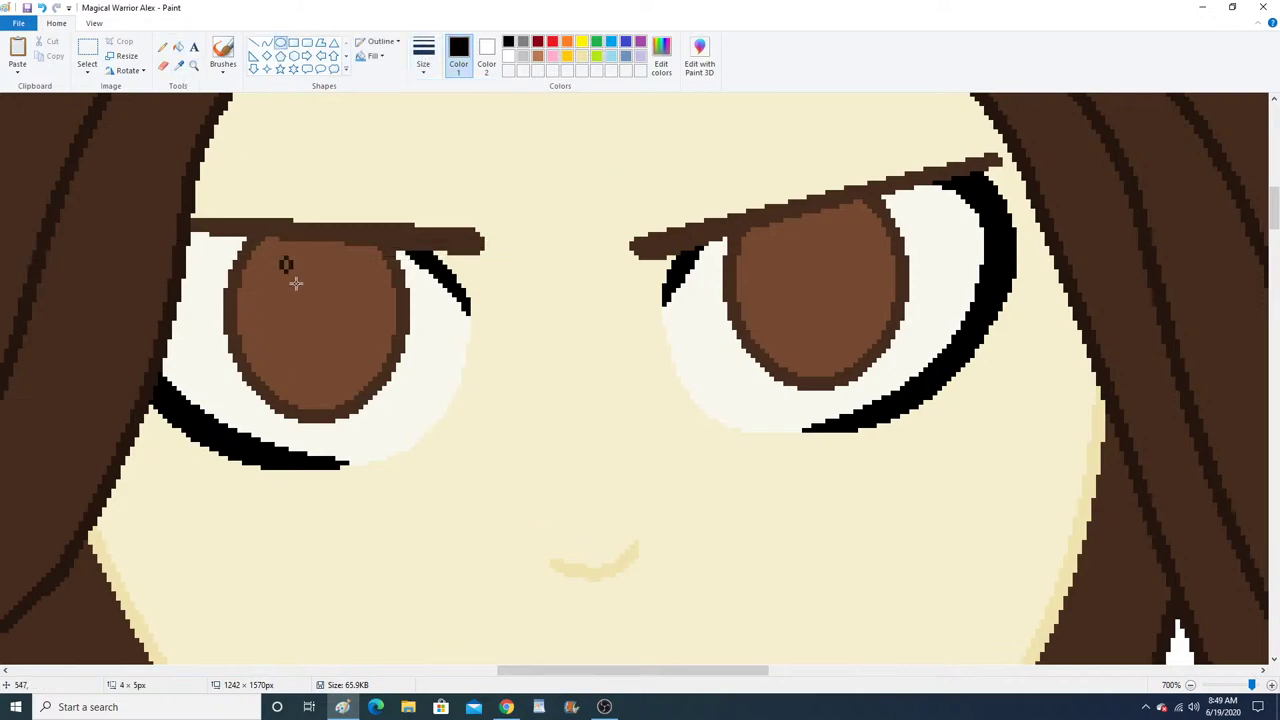
pyautogui.moveTo(279, 253); pyautogui.dragTo(371, 383)
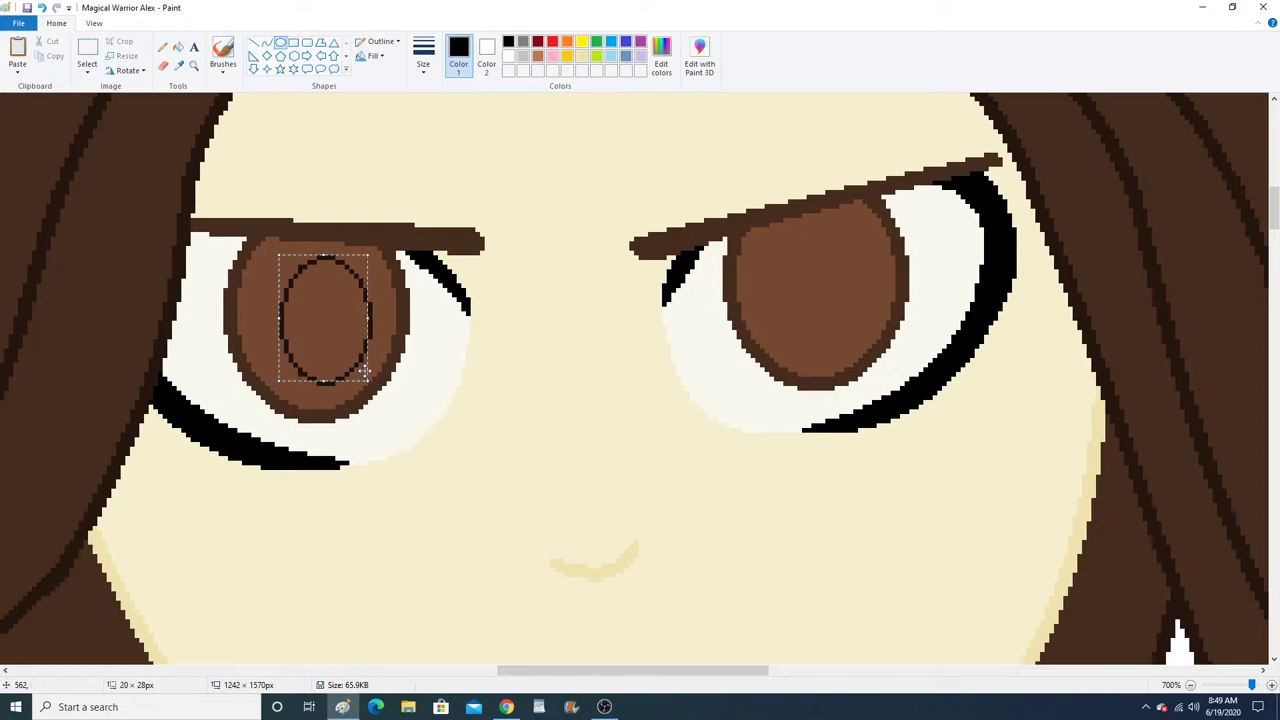
pyautogui.moveTo(339, 333); pyautogui.dragTo(328, 327)
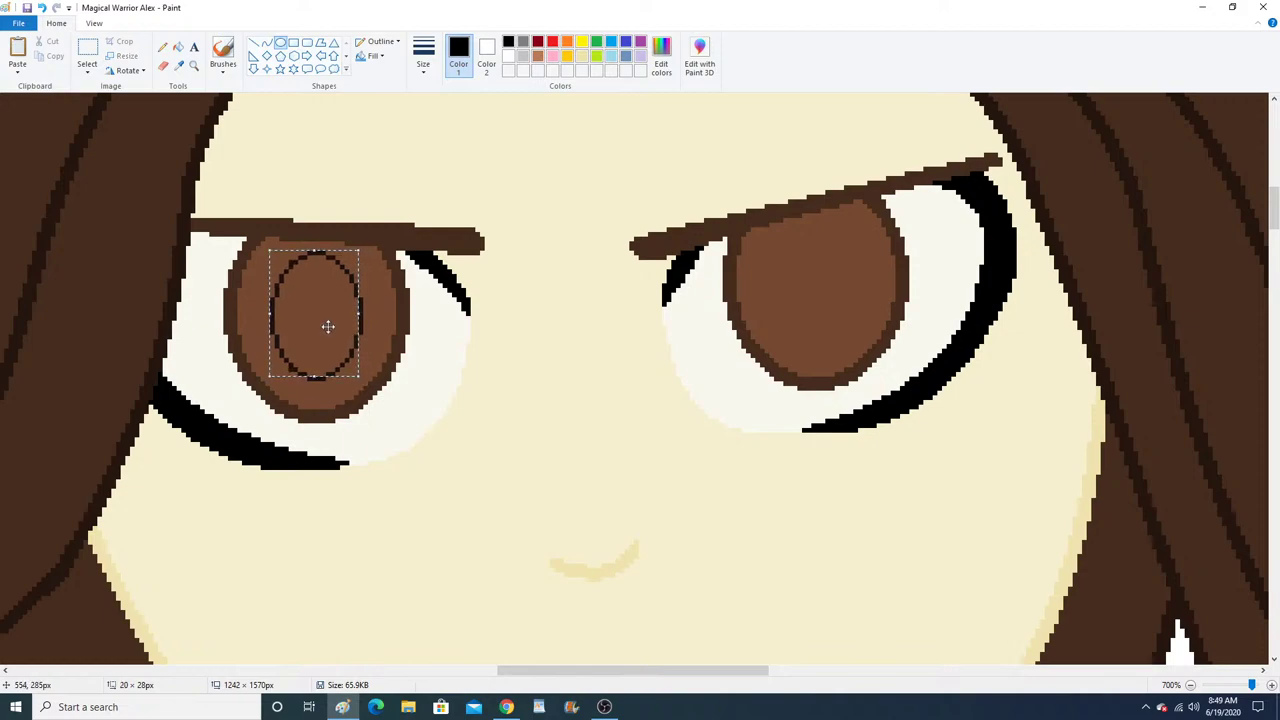
pyautogui.click(279, 44)
pyautogui.moveTo(263, 249); pyautogui.dragTo(359, 377)
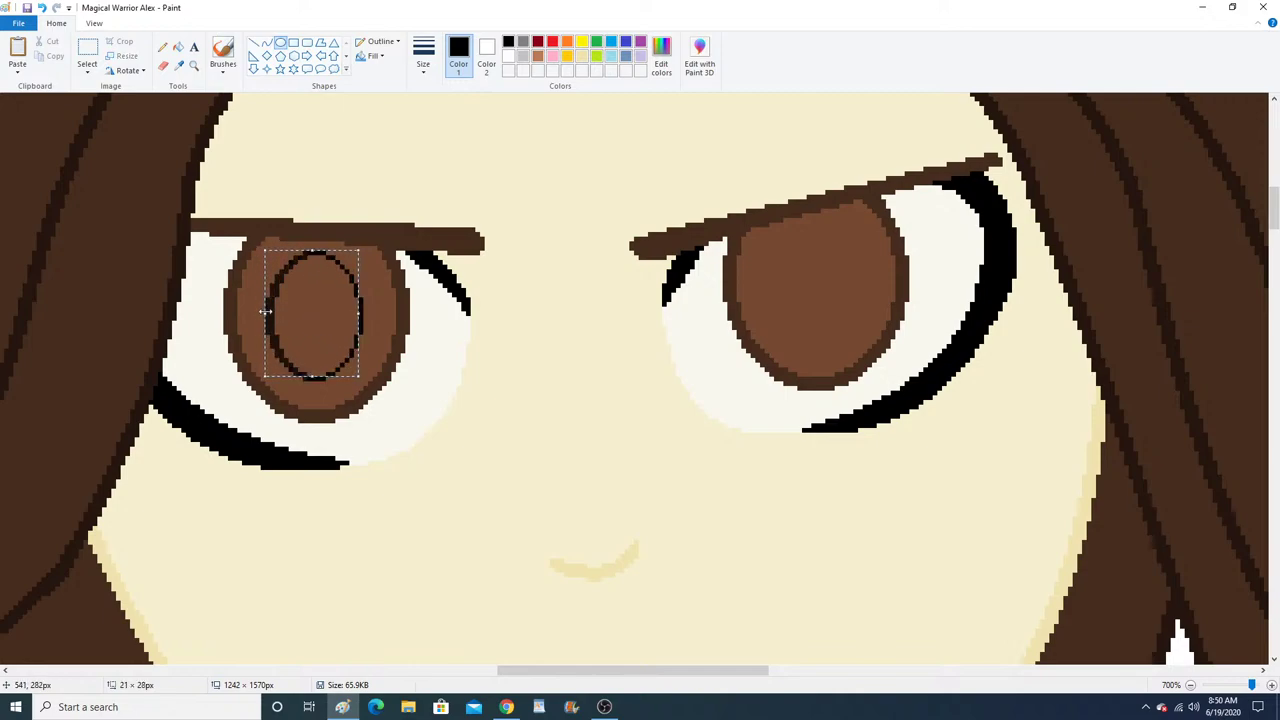
# Place a matching 20 × 28 px ellipse in the right iris and fill both pupils with black.
pyautogui.moveTo(265, 311)
pyautogui.mouseDown()
pyautogui.moveTo(814, 281)
pyautogui.moveTo(802, 284)
pyautogui.mouseUp()
pyautogui.click(178, 47)
pyautogui.click(343, 294)
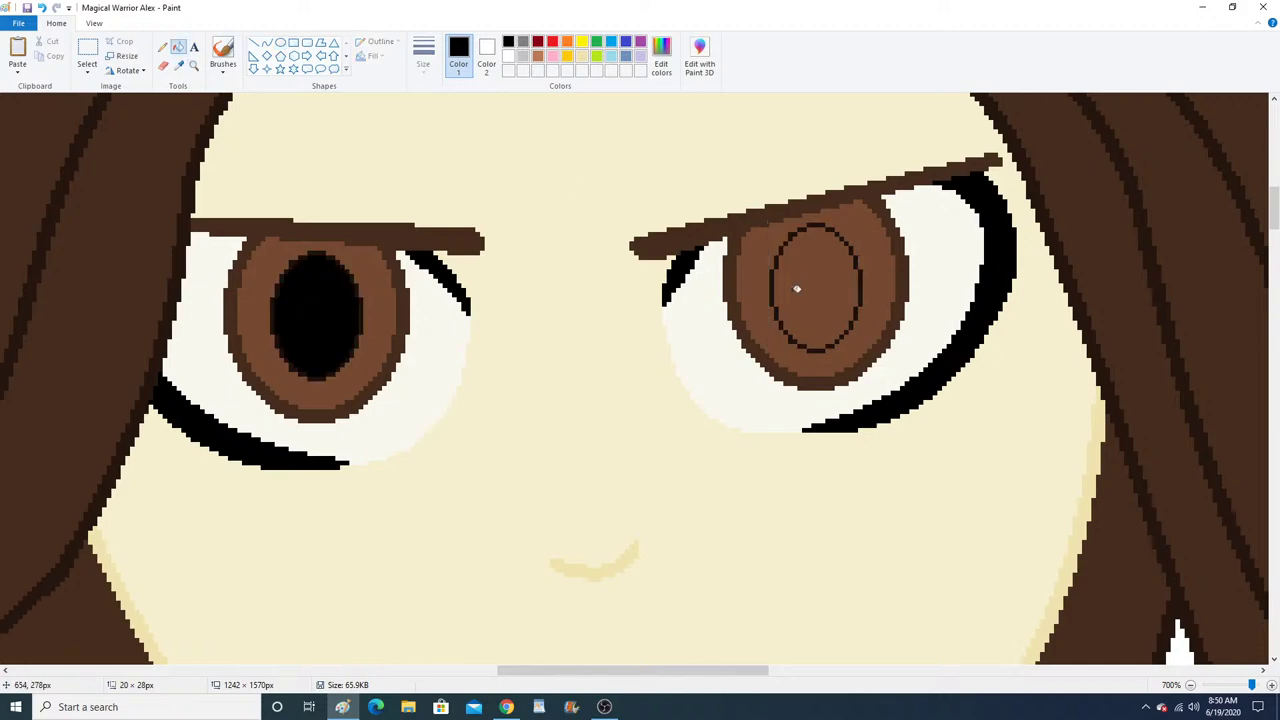
pyautogui.click(791, 286)
# Recolour both pupils in a very dark brown.
pyautogui.click(178, 65)
pyautogui.click(258, 214)
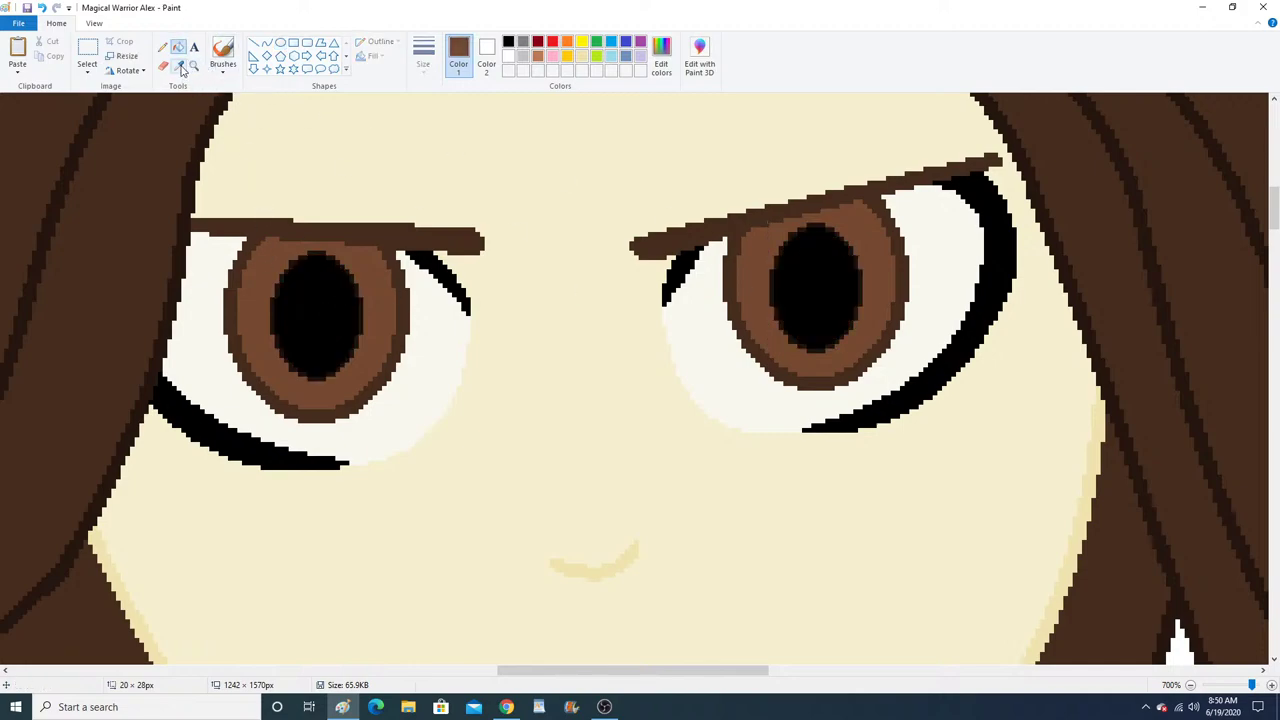
pyautogui.click(317, 247)
pyautogui.click(318, 265)
pyautogui.click(780, 288)
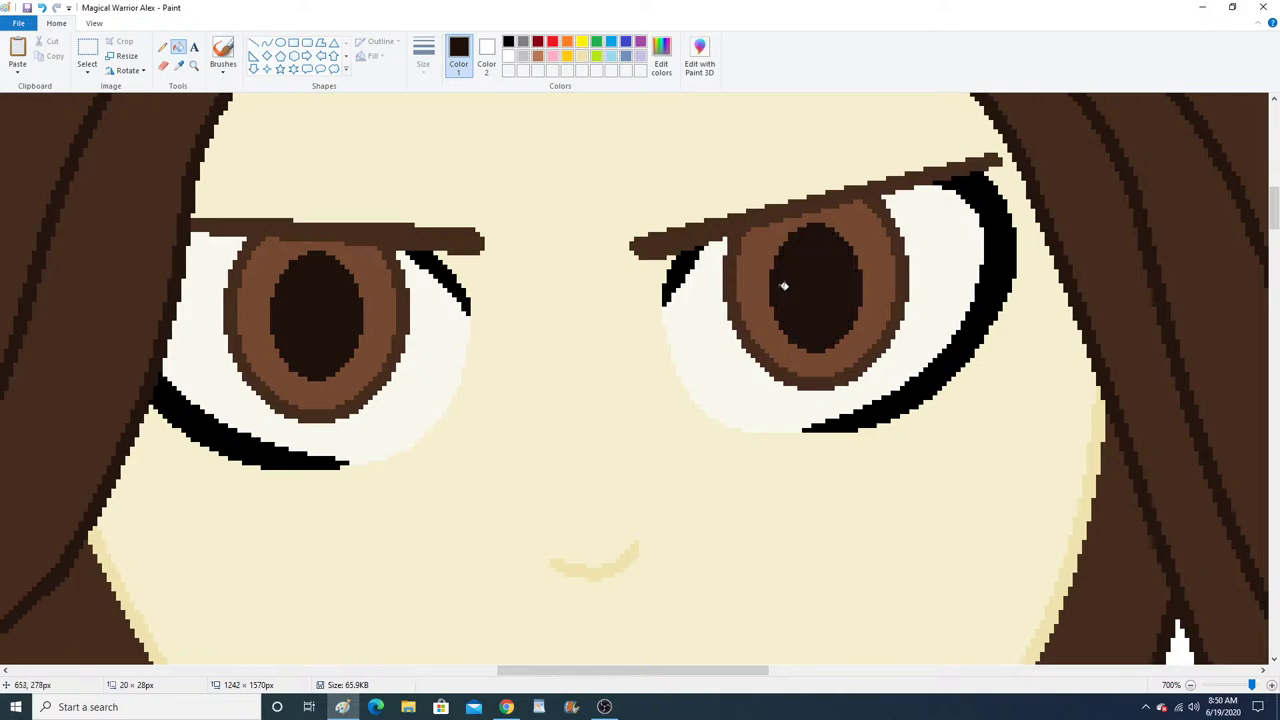
# Touch up the pupil edges with the sampled iris brown and refill both pupils with black.
pyautogui.click(178, 65)
pyautogui.click(293, 270)
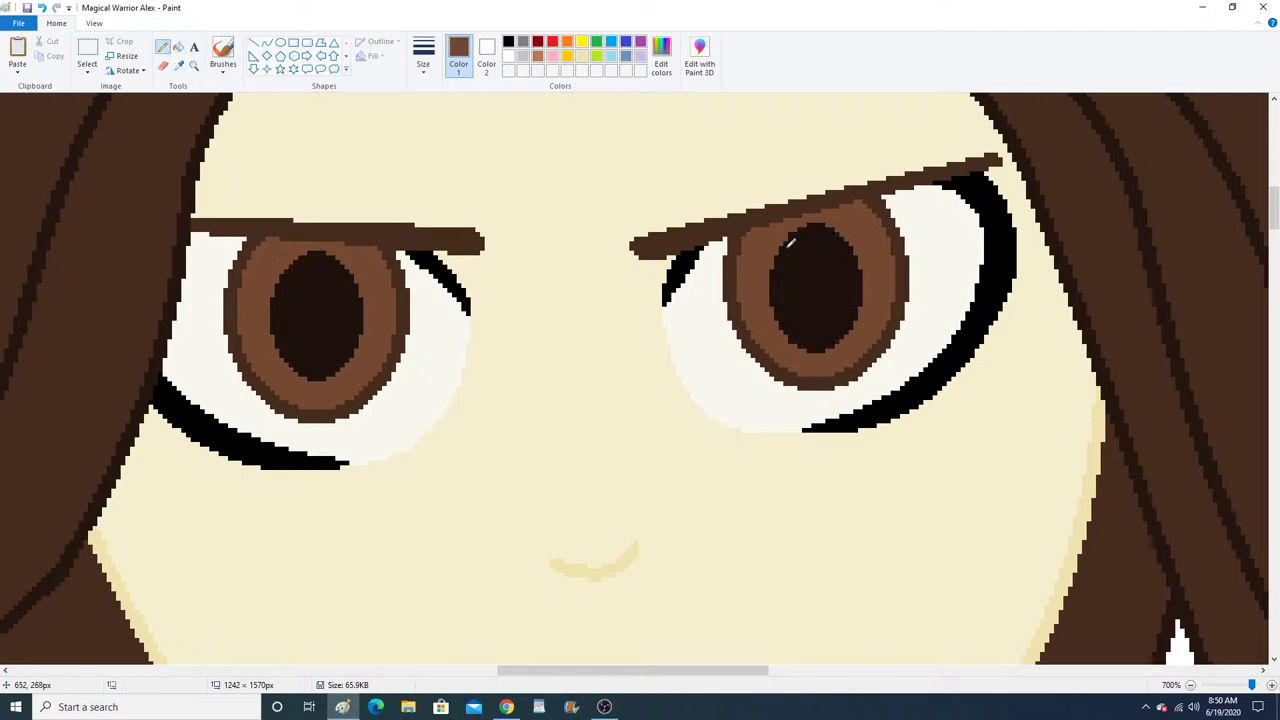
pyautogui.click(178, 47)
pyautogui.click(508, 41)
pyautogui.click(323, 314)
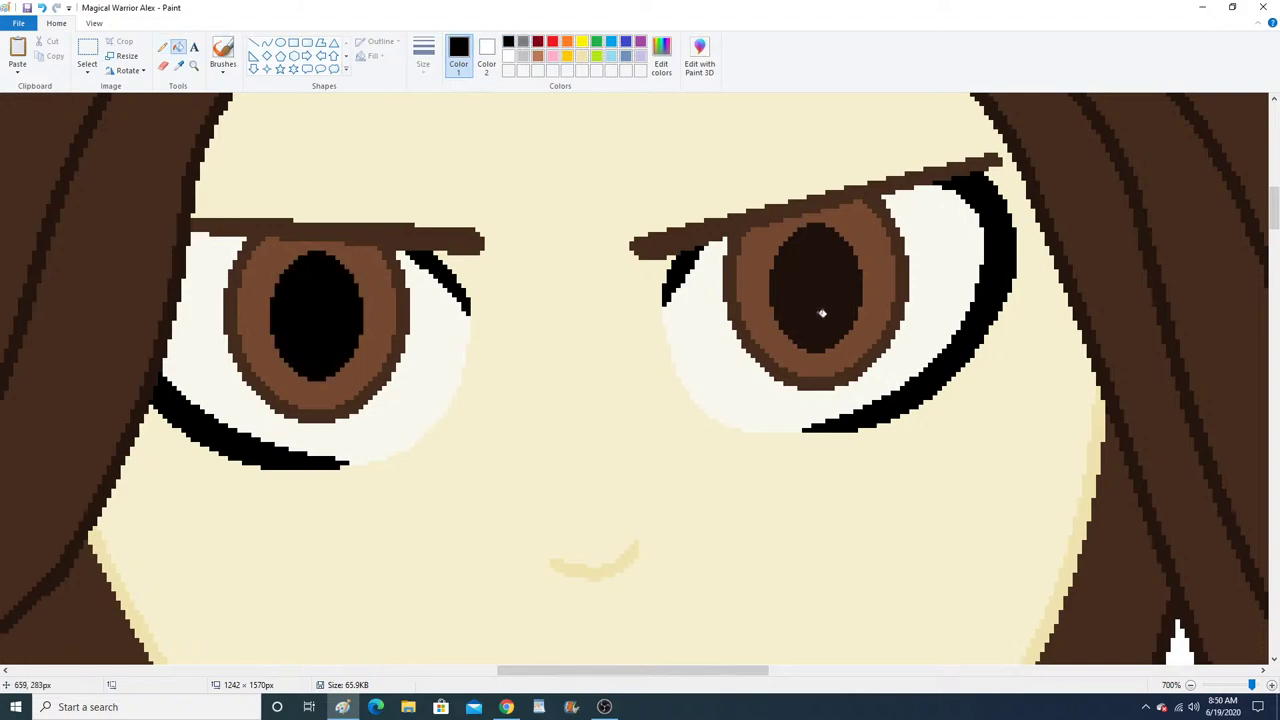
pyautogui.click(823, 312)
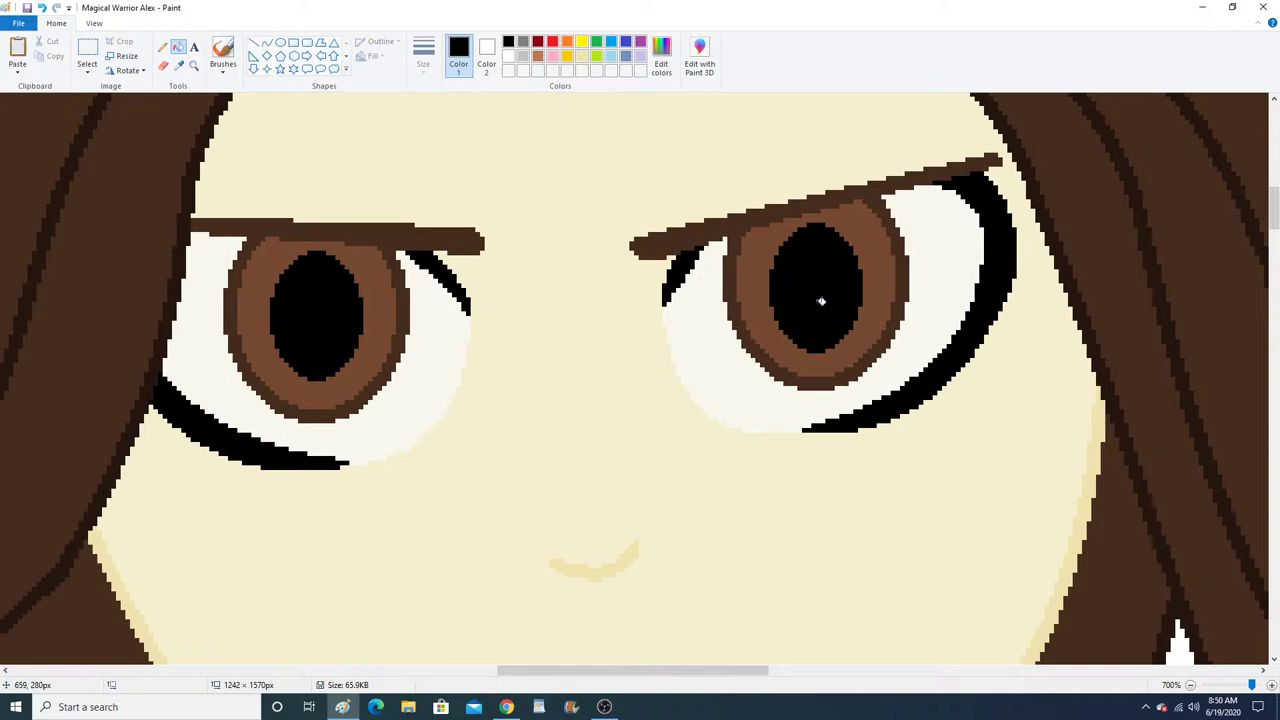
# Select a 488 × 271 px area around the upper part of the character's head, including both ears and eyes, and copy it.
pyautogui.click(194, 65)
pyautogui.rightClick(357, 334)
pyautogui.rightClick(359, 336)
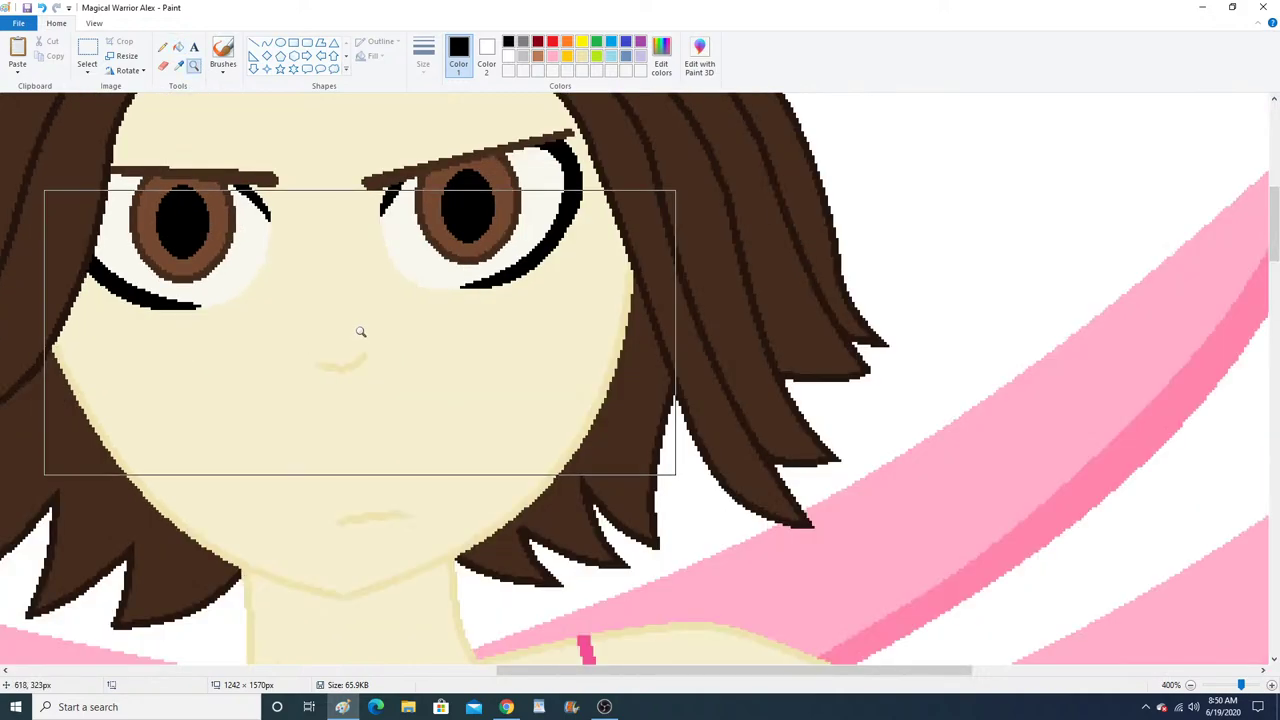
pyautogui.rightClick(514, 309)
pyautogui.rightClick(512, 307)
pyautogui.scroll(3, 512, 306)
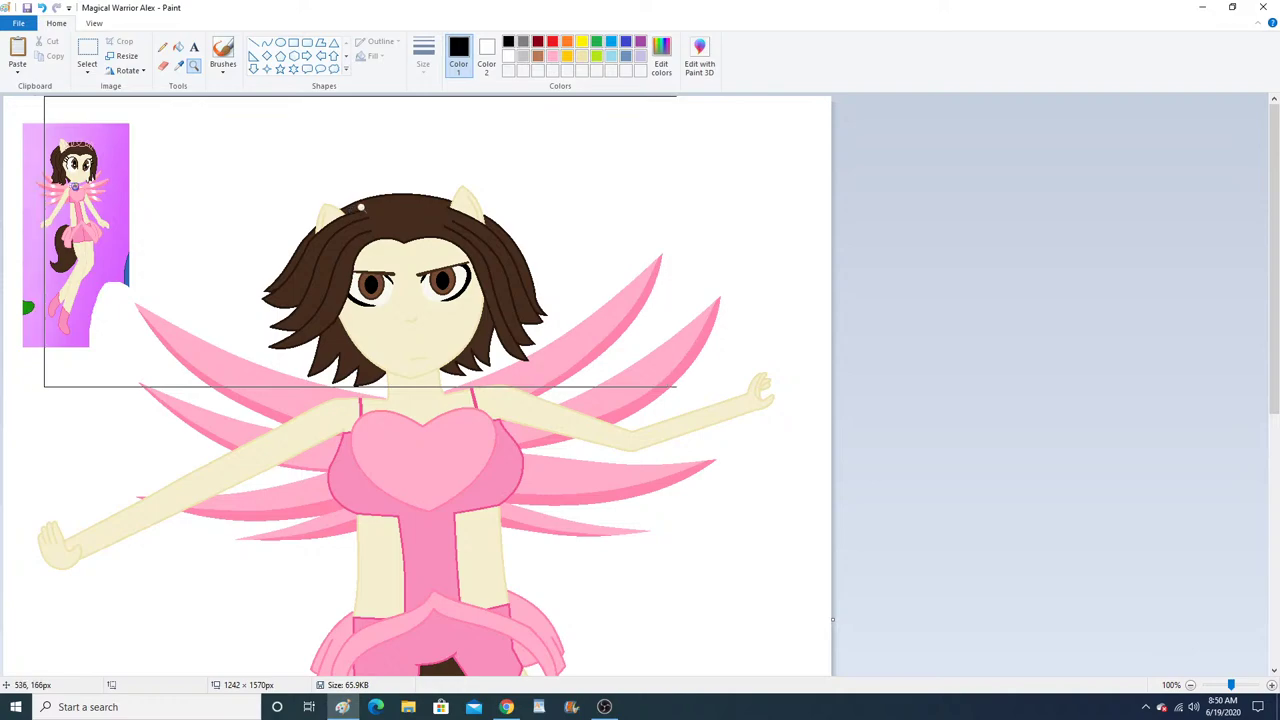
pyautogui.click(346, 209)
pyautogui.click(87, 66)
pyautogui.click(108, 101)
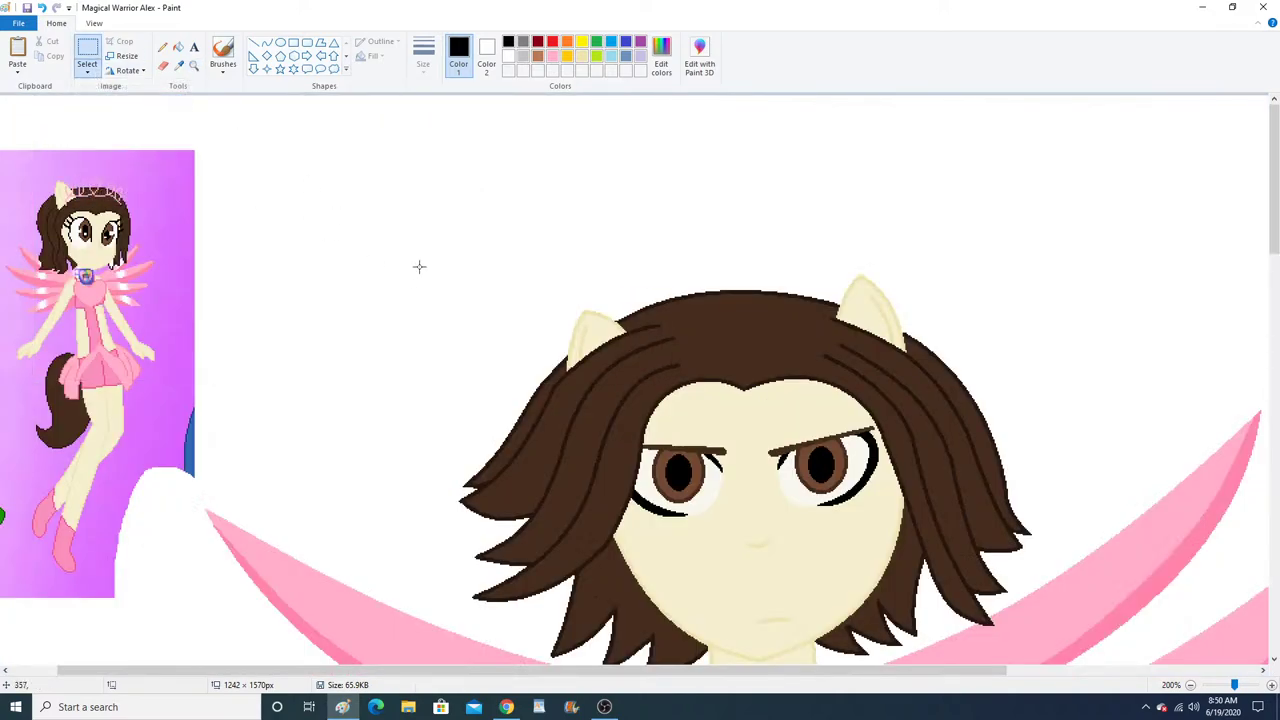
pyautogui.moveTo(429, 236); pyautogui.dragTo(1080, 596)
pyautogui.rightClick(923, 393)
pyautogui.click(969, 419)
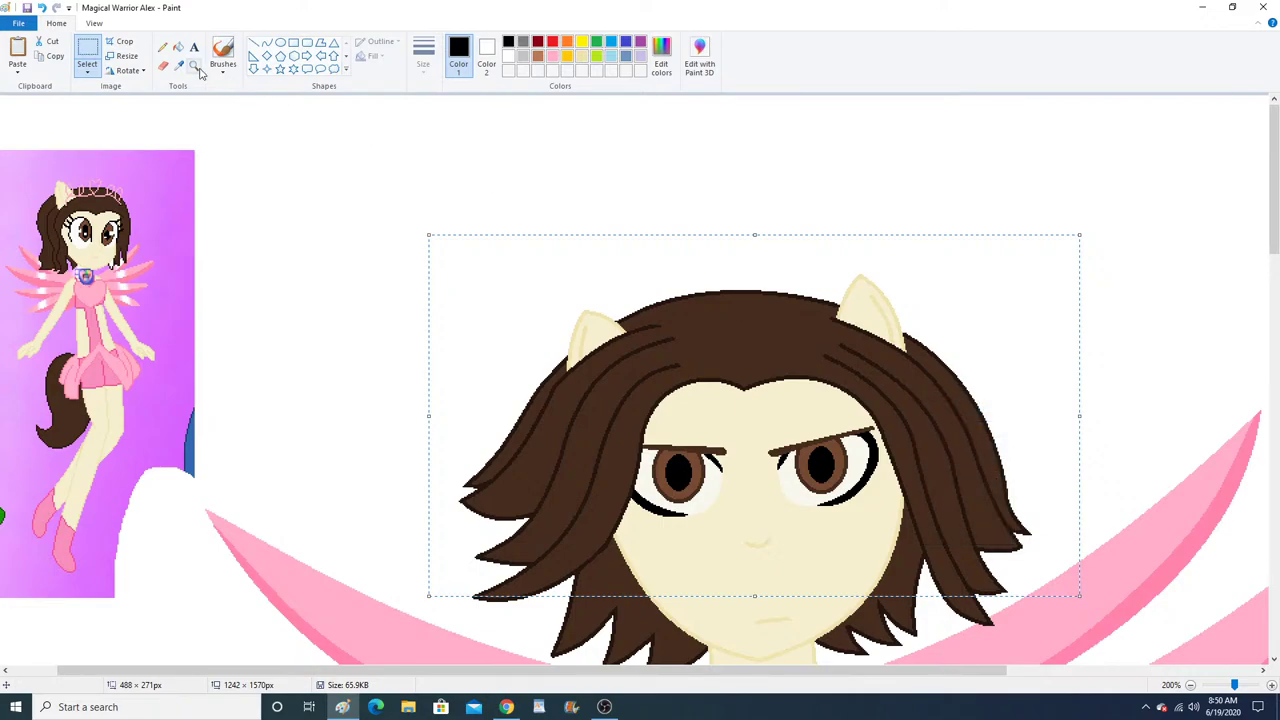
# Paste the copied head and place it in the empty white area beside the character's straight leg, below the outstretched hand.
pyautogui.click(194, 66)
pyautogui.rightClick(306, 206)
pyautogui.rightClick(306, 206)
pyautogui.click(279, 419)
pyautogui.click(17, 55)
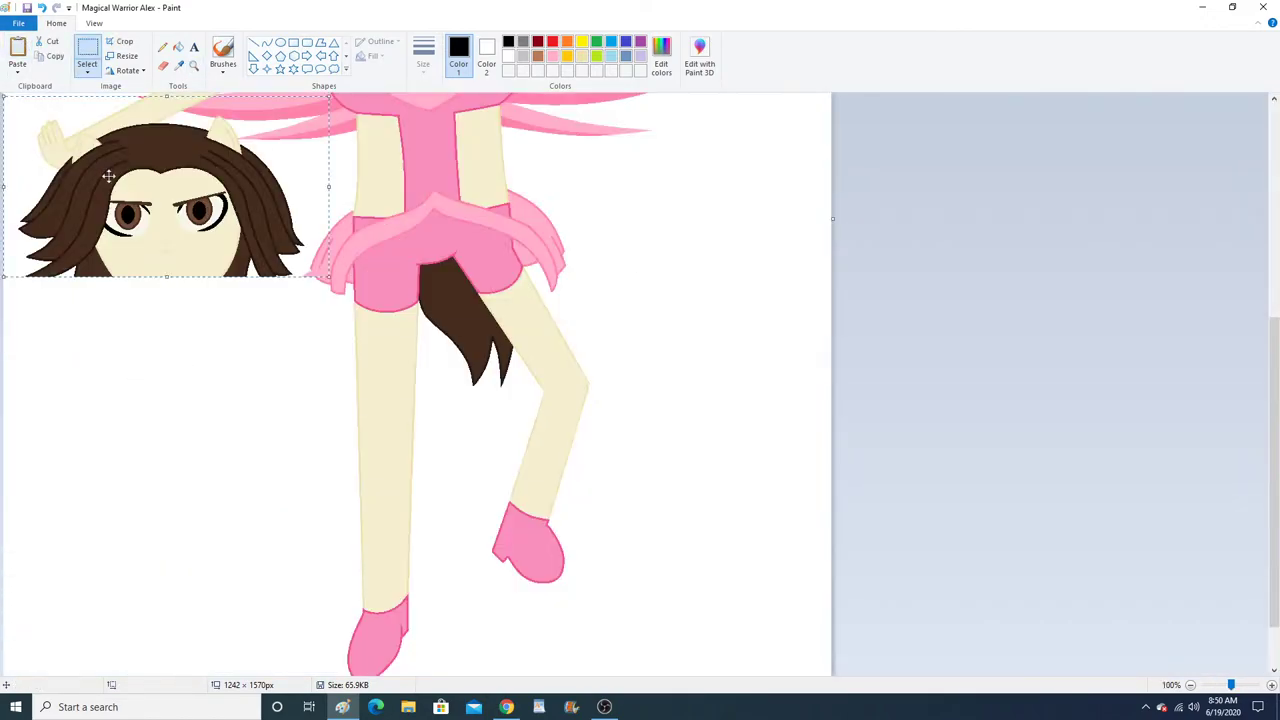
pyautogui.moveTo(106, 170); pyautogui.dragTo(108, 383)
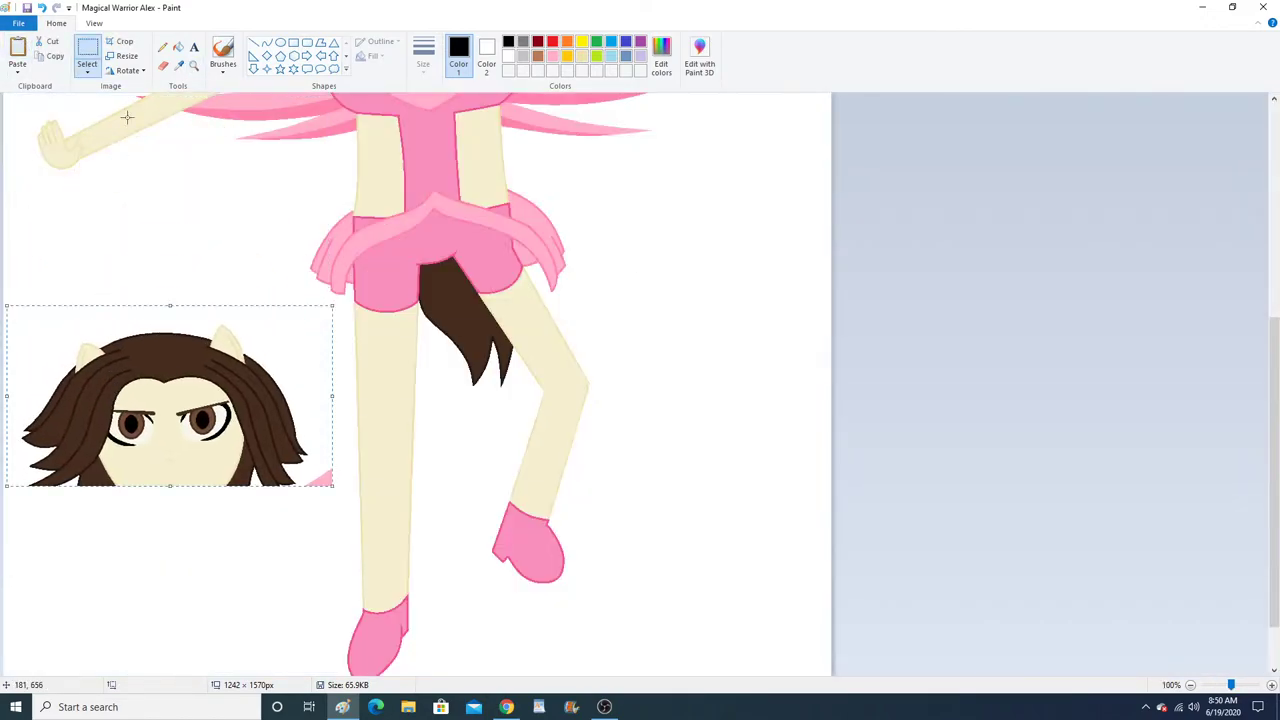
pyautogui.click(178, 47)
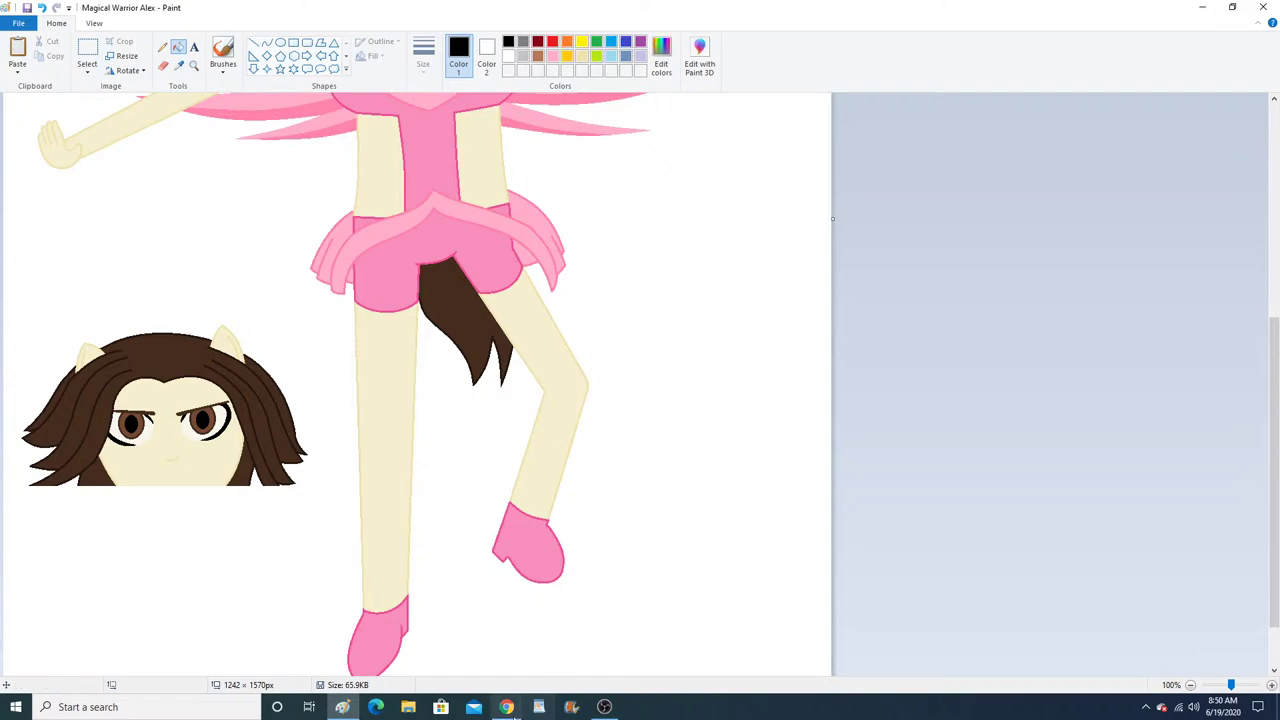
# Sample the light pink of the tiara in the reference picture as the drawing colour.
pyautogui.click(193, 67)
pyautogui.scroll(5, 280, 230)
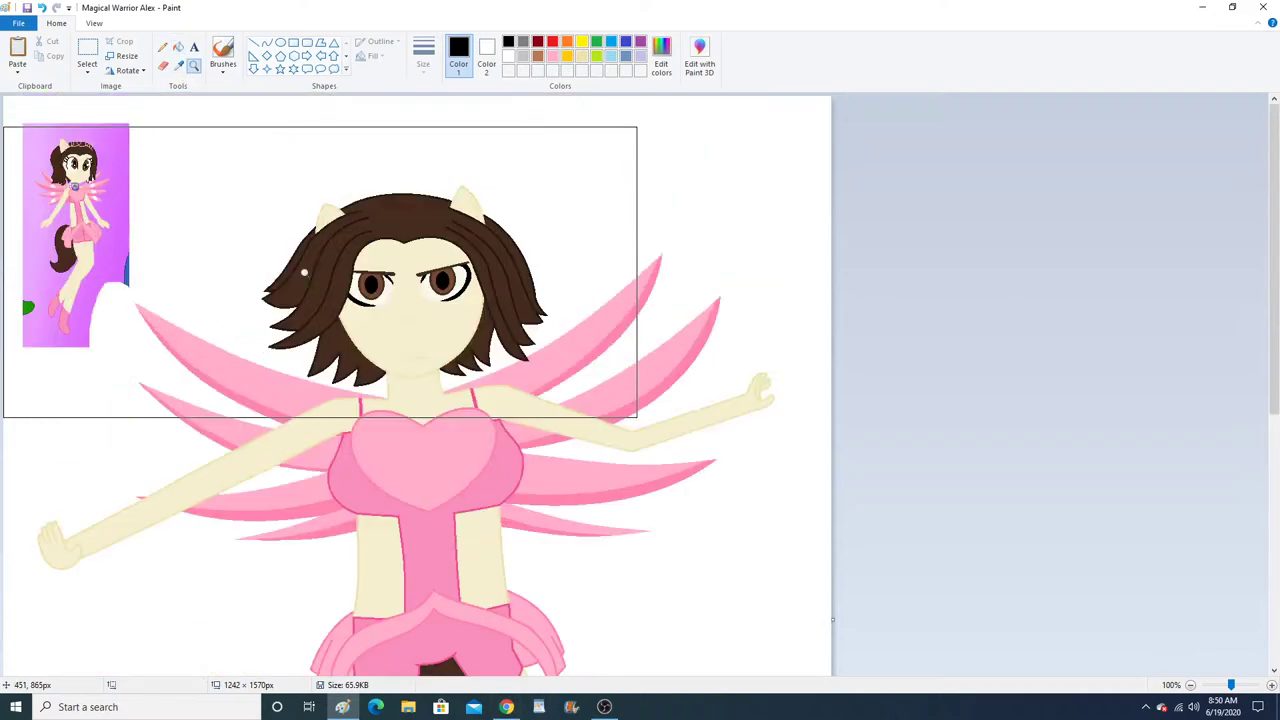
pyautogui.click(205, 241)
pyautogui.click(250, 270)
pyautogui.click(328, 273)
pyautogui.click(328, 273)
pyautogui.click(327, 272)
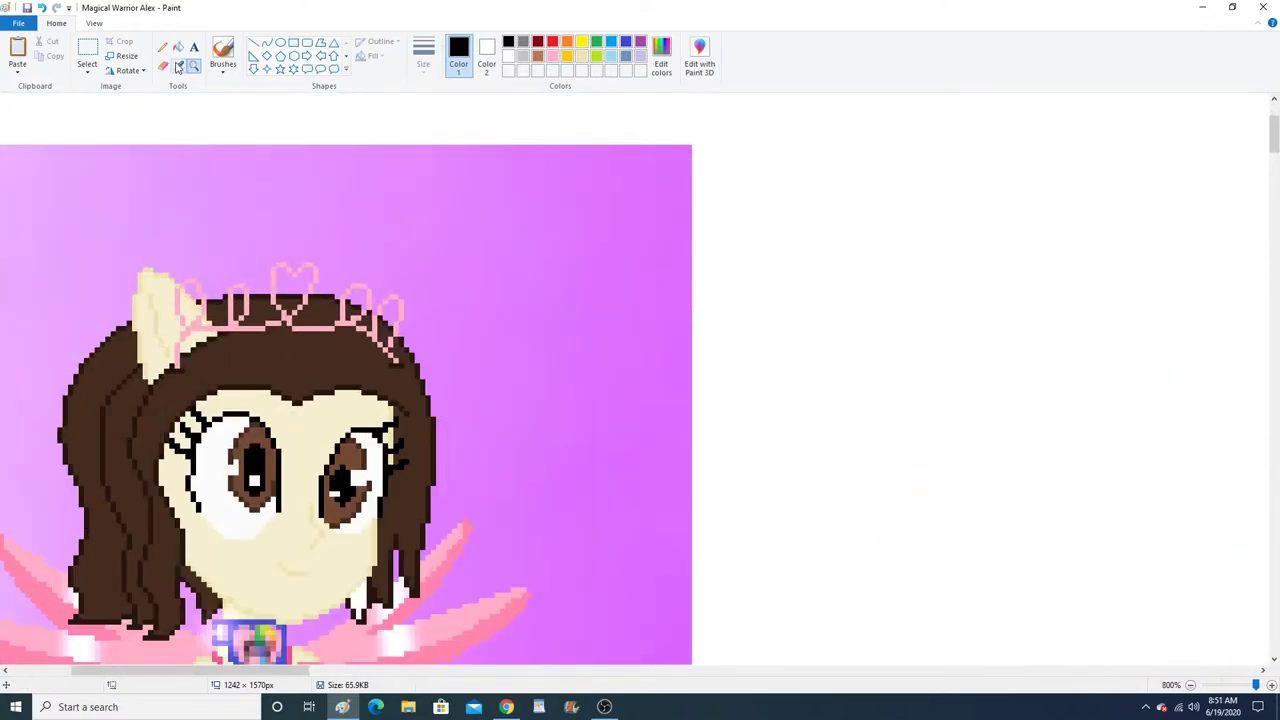
pyautogui.click(178, 66)
pyautogui.click(309, 263)
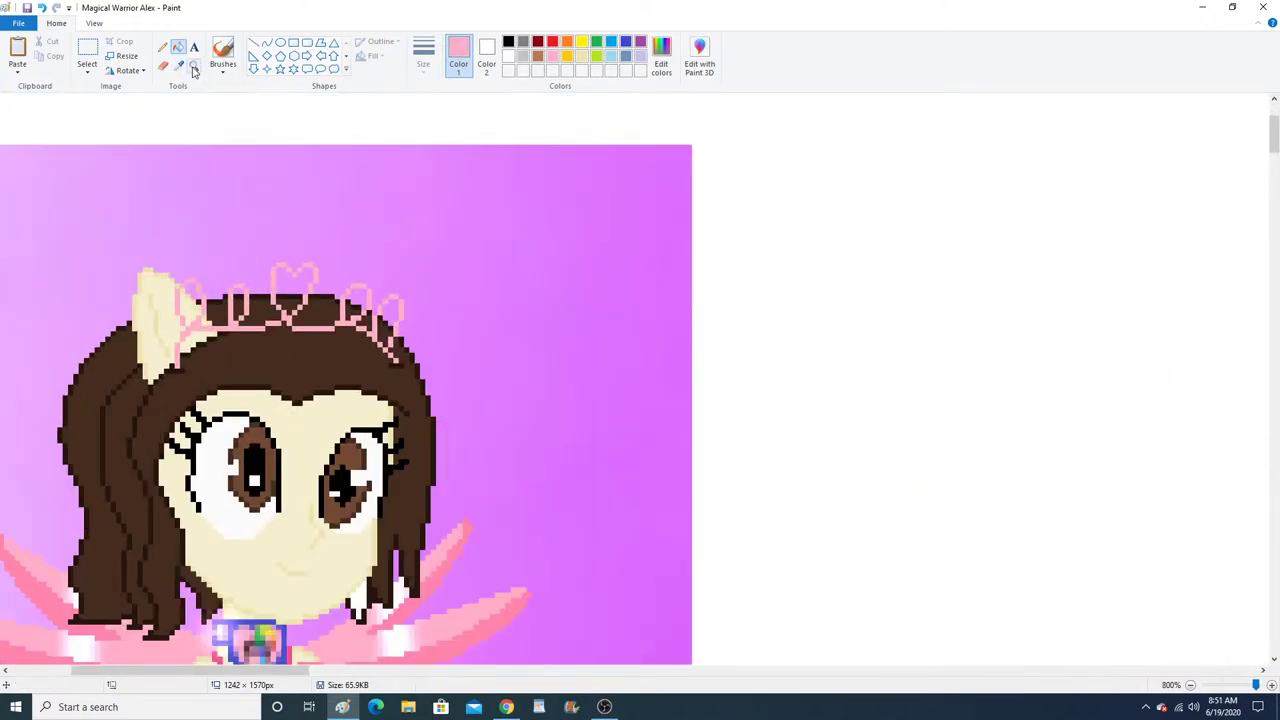
# Start drawing the tiara with the Pencil in the sampled pink on the hair of the copied head.
pyautogui.click(194, 67)
pyautogui.rightClick(309, 394)
pyautogui.rightClick(309, 394)
pyautogui.rightClick(311, 397)
pyautogui.rightClick(311, 397)
pyautogui.rightClick(314, 398)
pyautogui.rightClick(314, 398)
pyautogui.rightClick(242, 500)
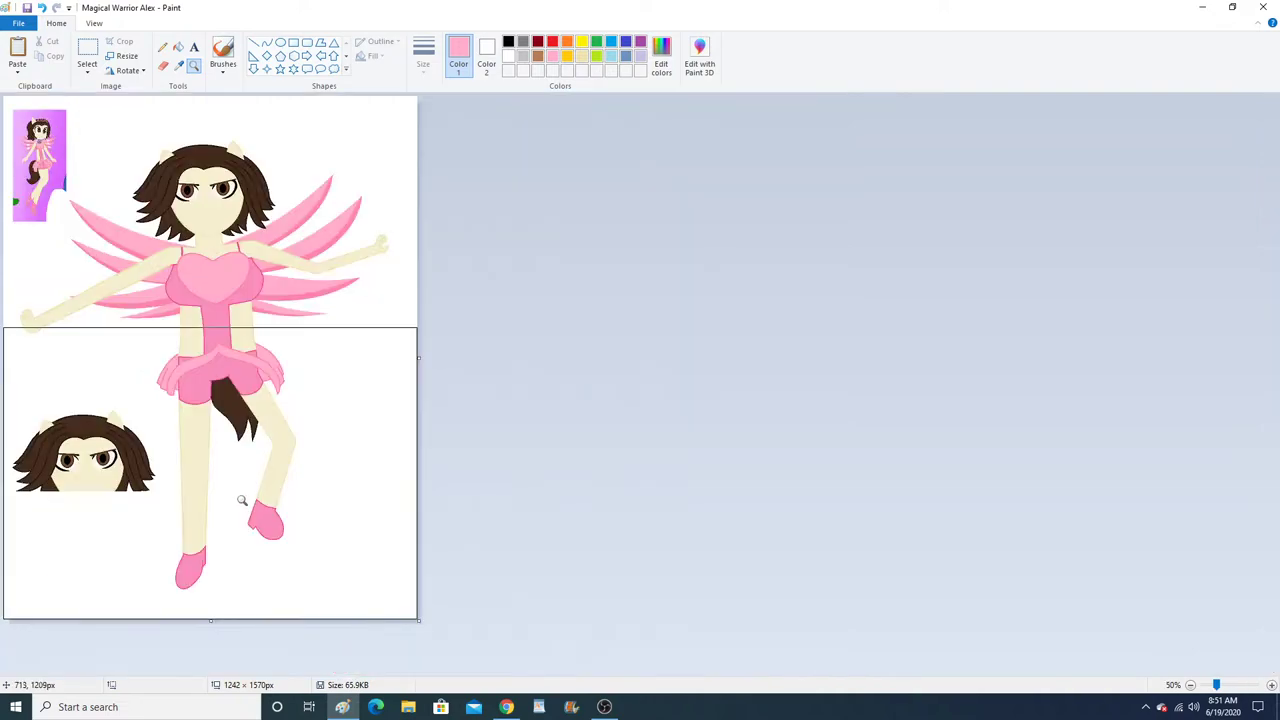
pyautogui.click(250, 410)
pyautogui.click(258, 400)
pyautogui.click(260, 385)
pyautogui.click(162, 47)
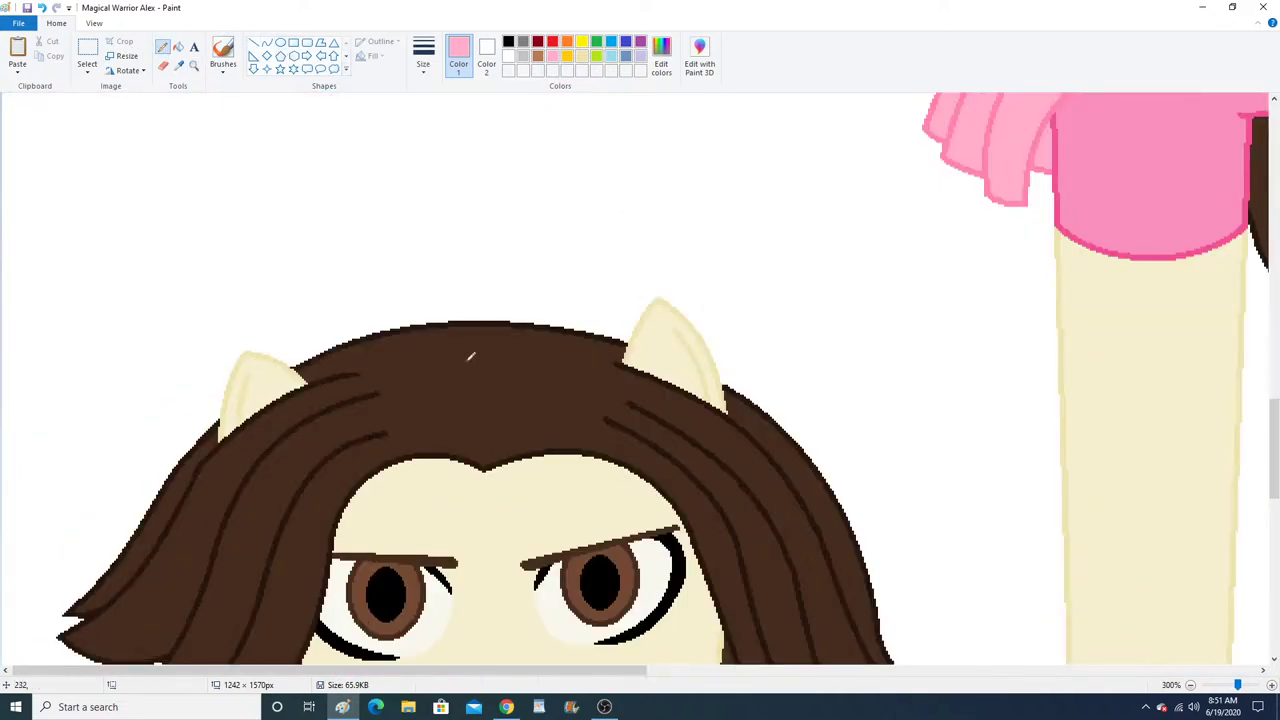
# Draw a red outlined heart about 40 × 39 px at the top centre of the cropped head's hair.
pyautogui.click(553, 44)
pyautogui.click(346, 56)
pyautogui.click(254, 69)
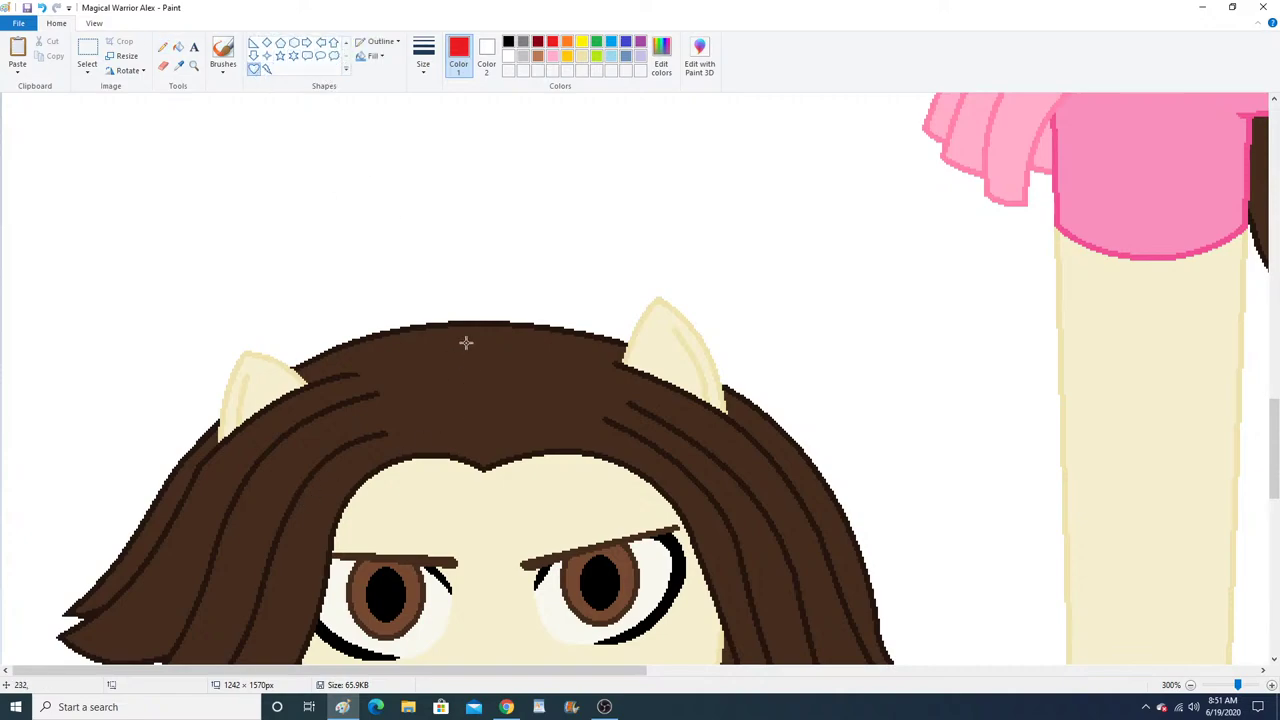
pyautogui.moveTo(448, 319)
pyautogui.mouseDown()
pyautogui.moveTo(526, 394)
pyautogui.moveTo(479, 363)
pyautogui.moveTo(482, 343)
pyautogui.mouseUp()
pyautogui.click(380, 42)
pyautogui.click(388, 73)
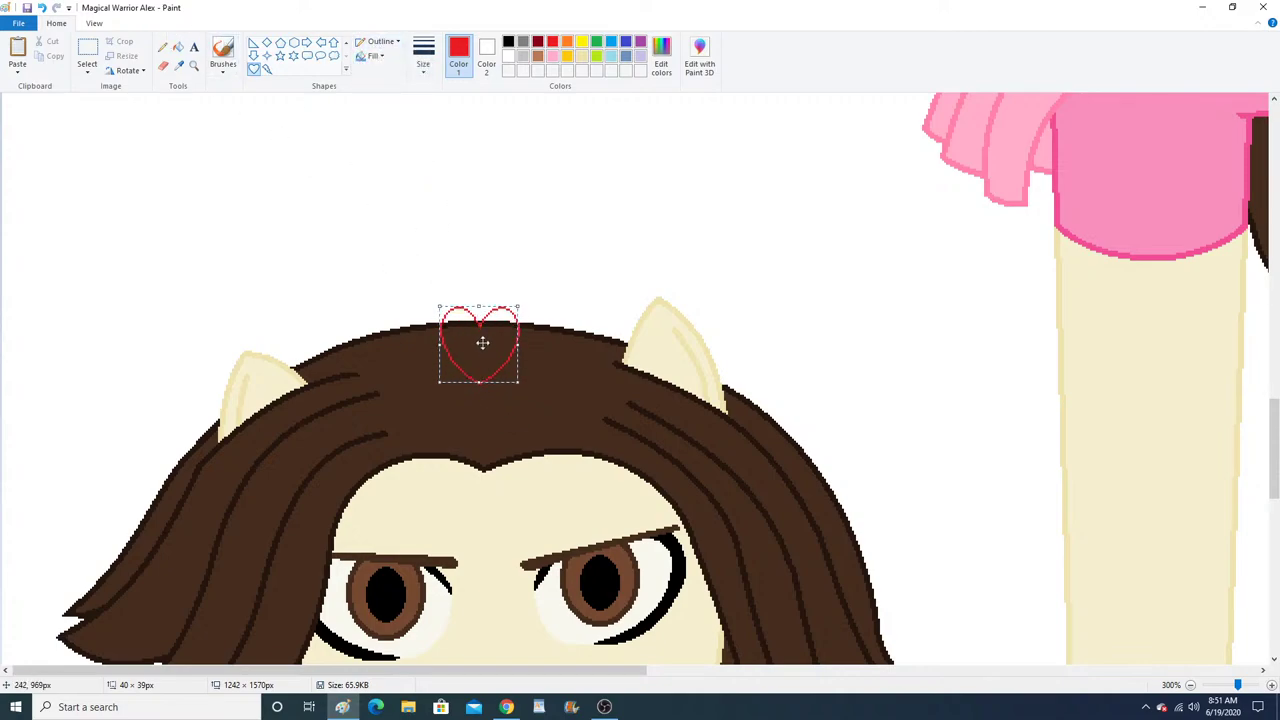
# Sketch a thin red freehand tiara line with two loops from the heart's tip toward the left ear.
pyautogui.click(194, 68)
pyautogui.rightClick(274, 249)
pyautogui.rightClick(274, 249)
pyautogui.rightClick(274, 249)
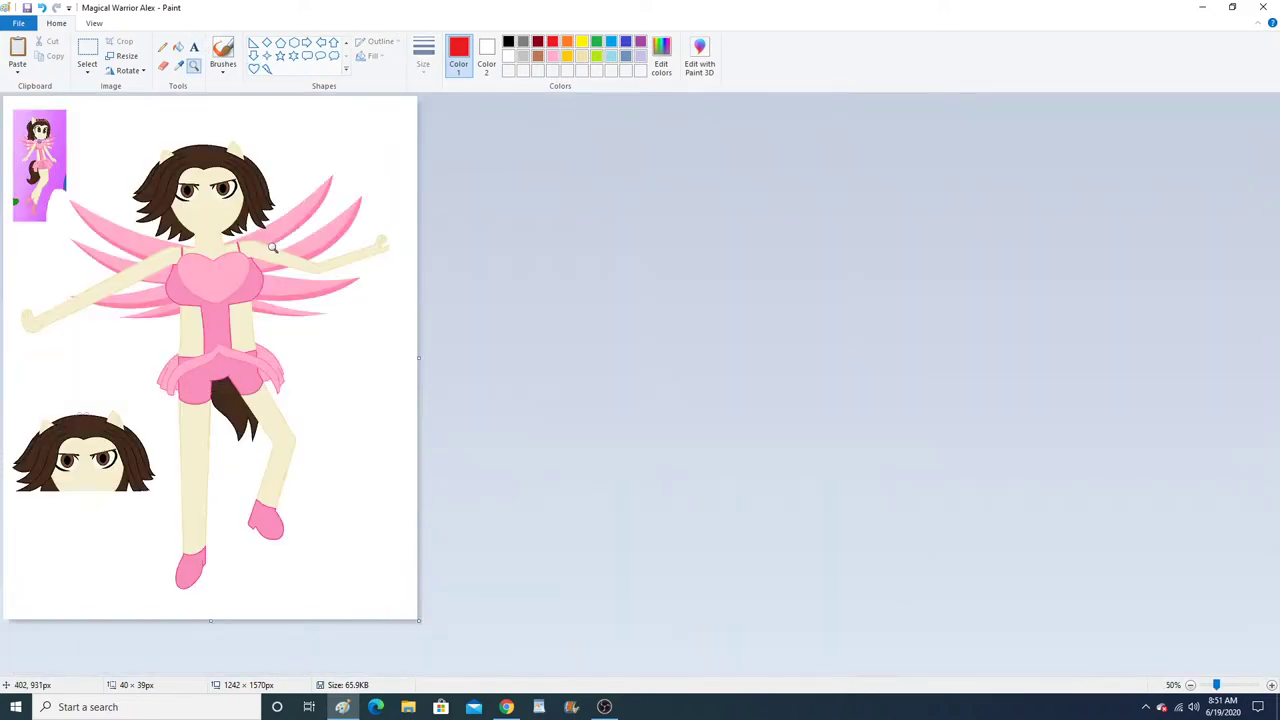
pyautogui.click(125, 242)
pyautogui.scroll(-3, 190, 355)
pyautogui.click(237, 423)
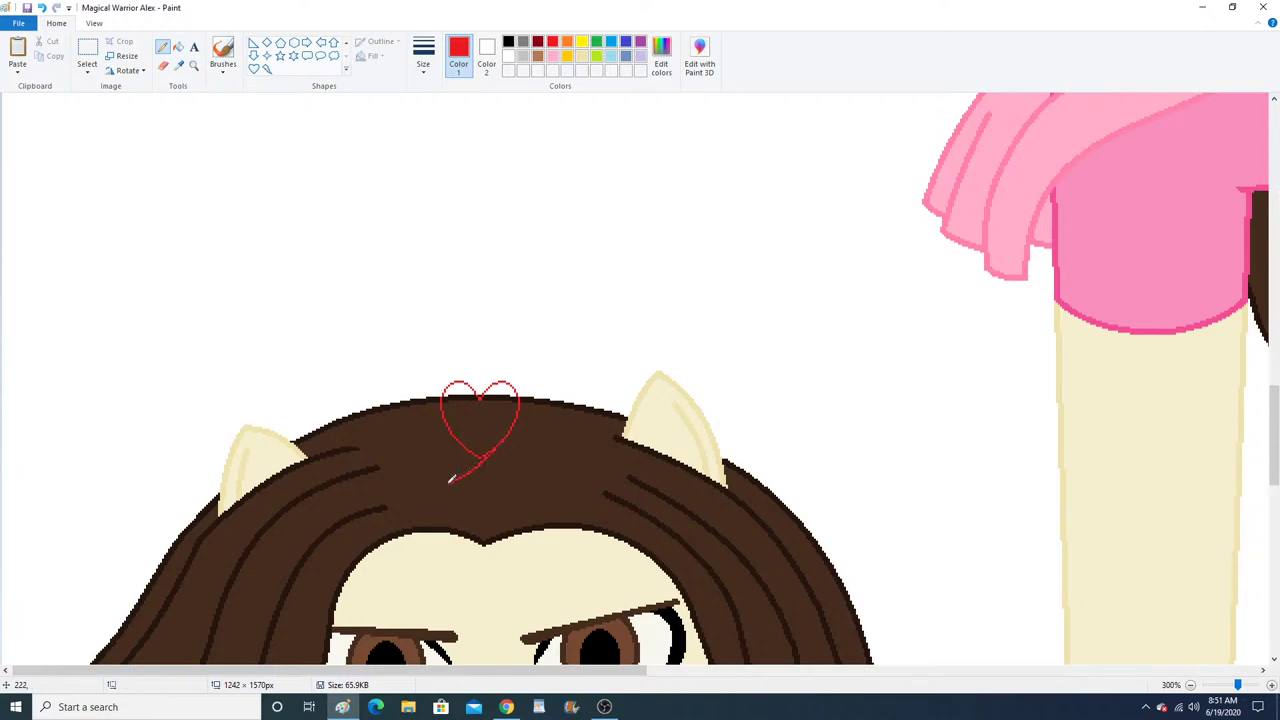
pyautogui.moveTo(450, 480)
pyautogui.mouseDown()
pyautogui.moveTo(395, 483)
pyautogui.moveTo(359, 433)
pyautogui.moveTo(389, 420)
pyautogui.moveTo(398, 453)
pyautogui.moveTo(377, 487)
pyautogui.moveTo(312, 498)
pyautogui.mouseUp()
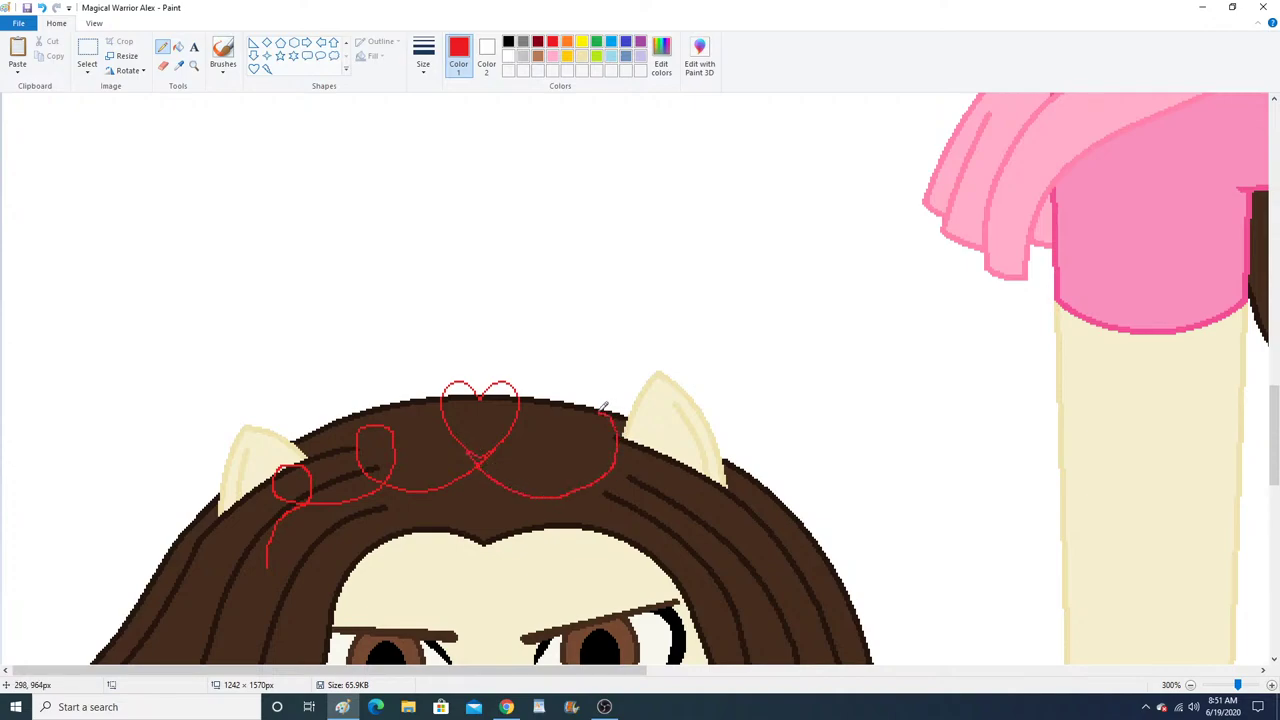
# Undo the curl right of the heart and redraw it as a matching red line with two loops.
pyautogui.click(41, 8)
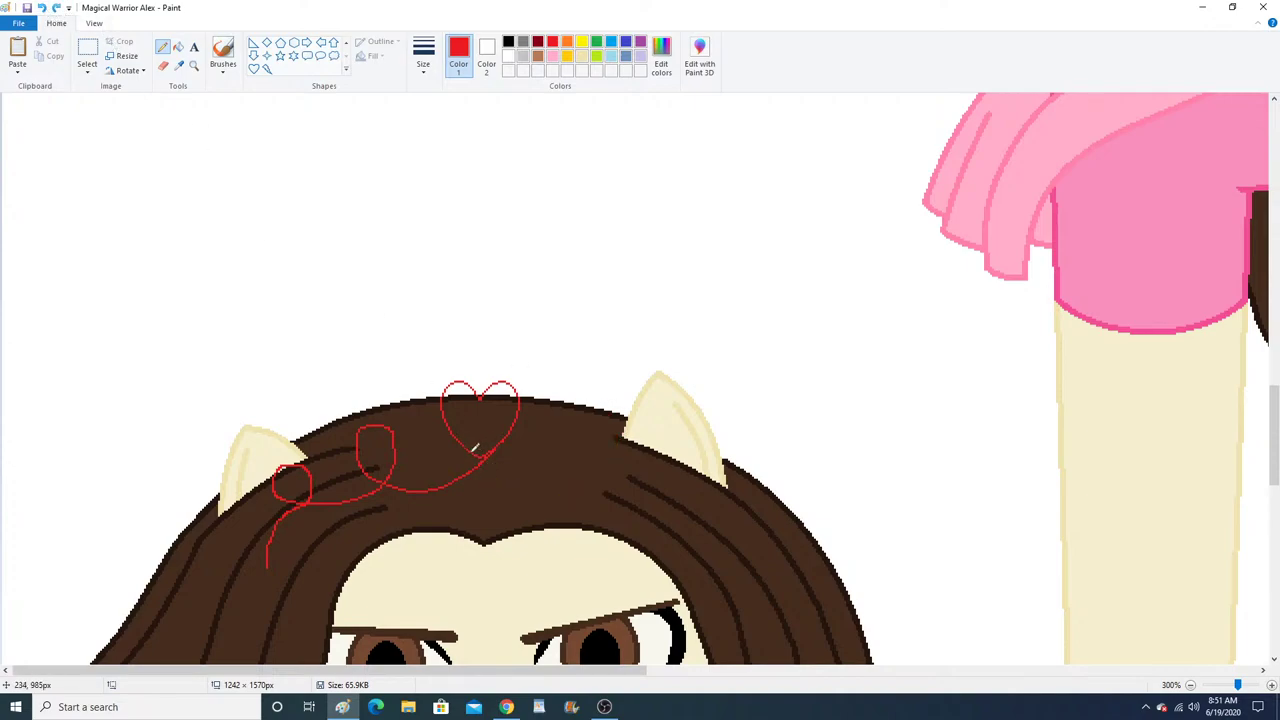
pyautogui.moveTo(563, 481)
pyautogui.mouseDown()
pyautogui.moveTo(620, 459)
pyautogui.moveTo(617, 425)
pyautogui.mouseUp()
pyautogui.moveTo(590, 472)
pyautogui.mouseDown()
pyautogui.moveTo(630, 502)
pyautogui.moveTo(687, 517)
pyautogui.mouseUp()
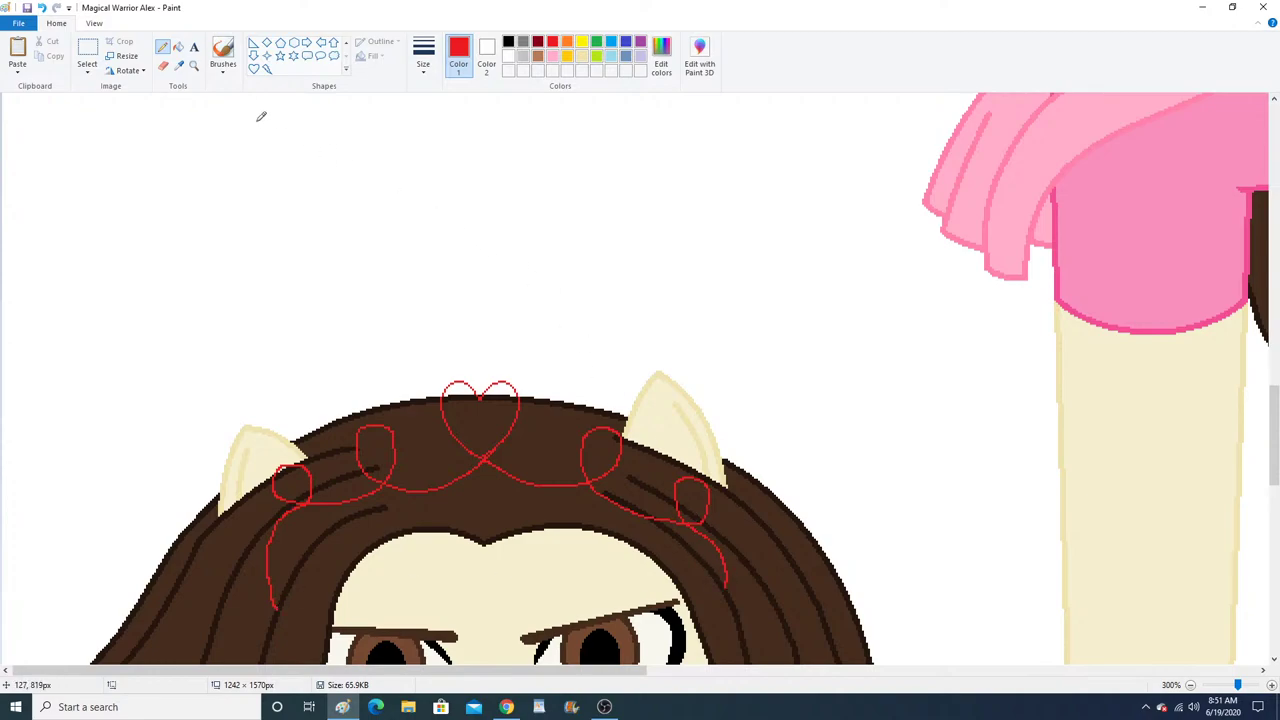
# Sample the light pink of the tiara in the small reference picture as Color 1.
pyautogui.click(194, 67)
pyautogui.rightClick(271, 234)
pyautogui.rightClick(271, 234)
pyautogui.rightClick(271, 234)
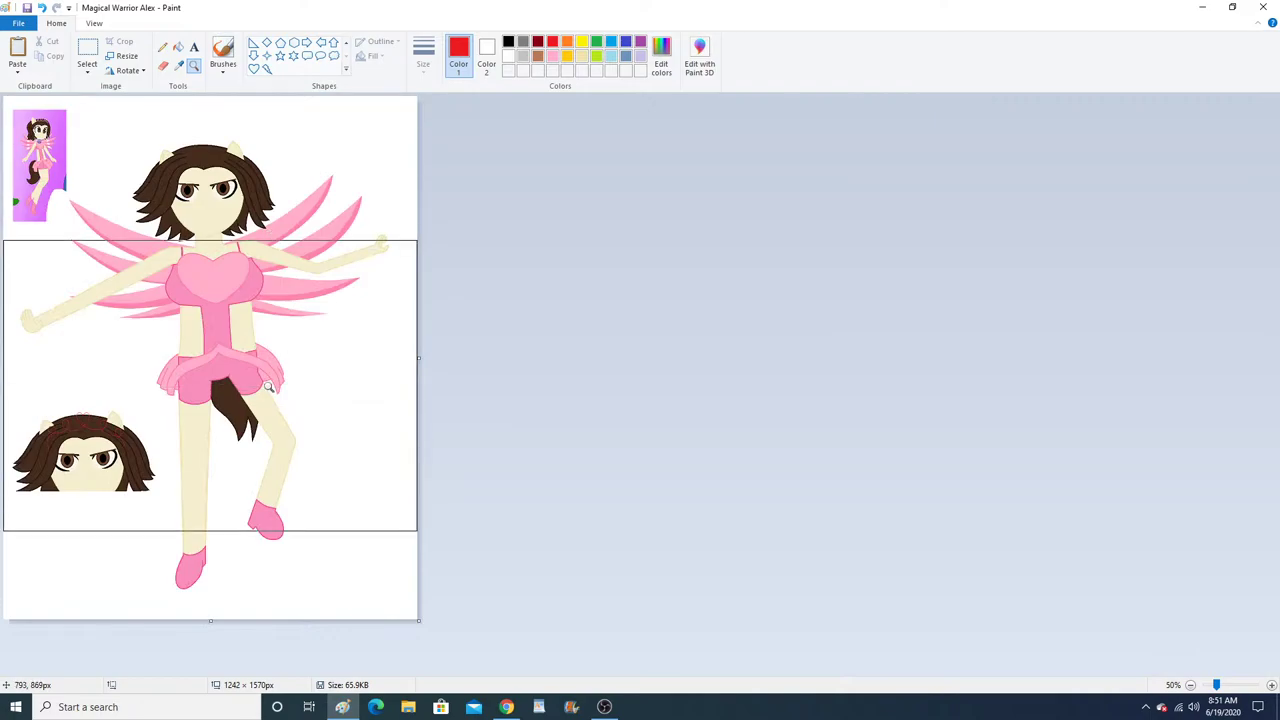
pyautogui.click(224, 232)
pyautogui.click(230, 226)
pyautogui.click(234, 238)
pyautogui.click(318, 270)
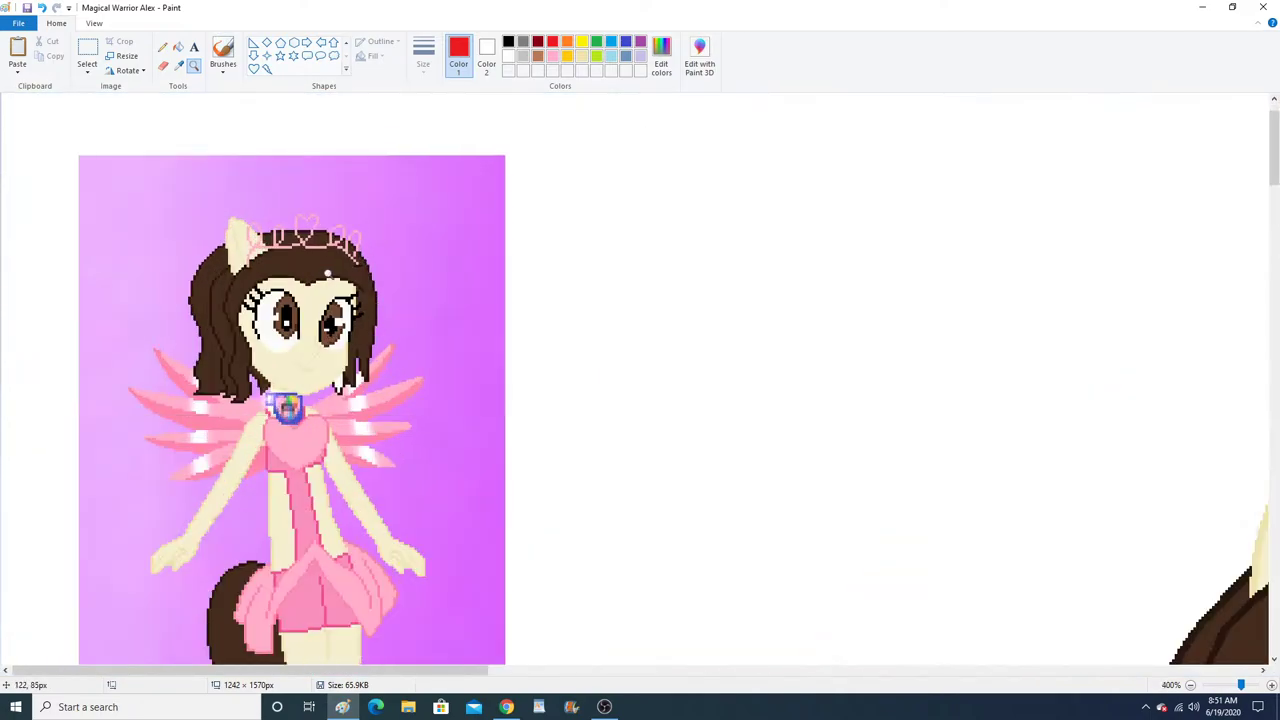
pyautogui.click(335, 275)
pyautogui.click(345, 271)
pyautogui.click(179, 65)
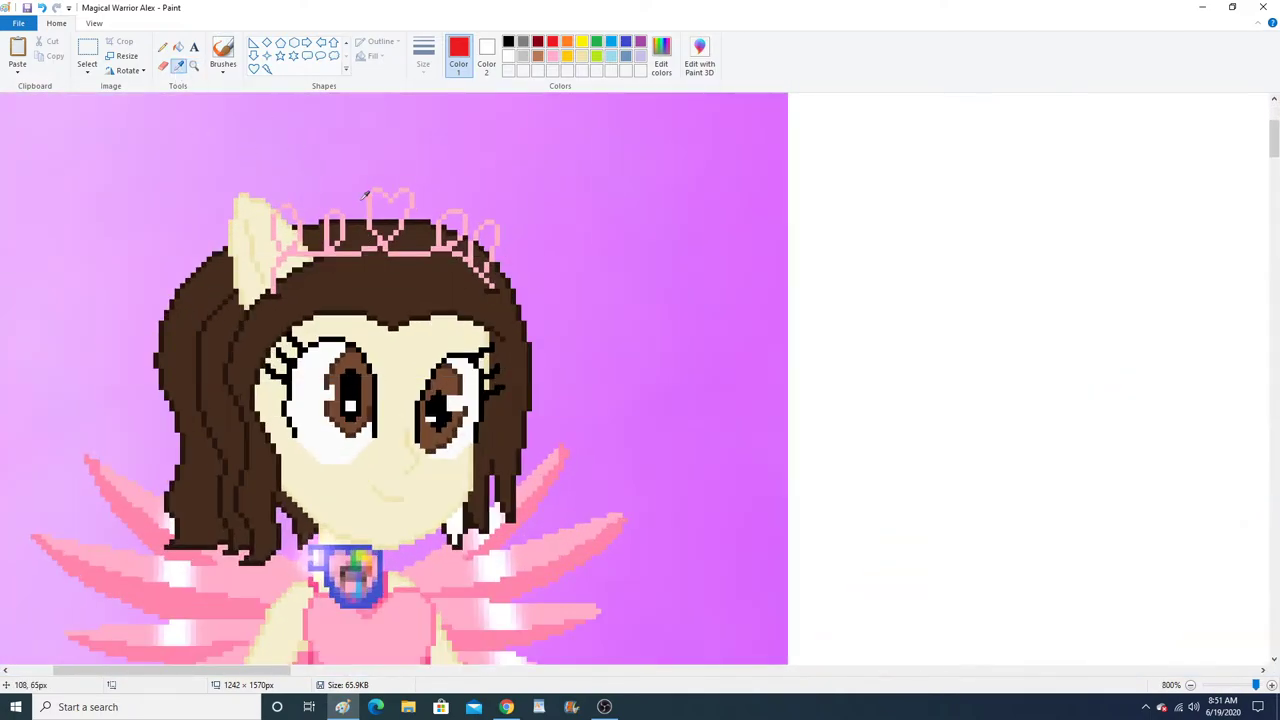
pyautogui.click(372, 191)
# Trace the lower left end of the red tiara sketch with a thicker light pink curve.
pyautogui.rightClick(270, 278)
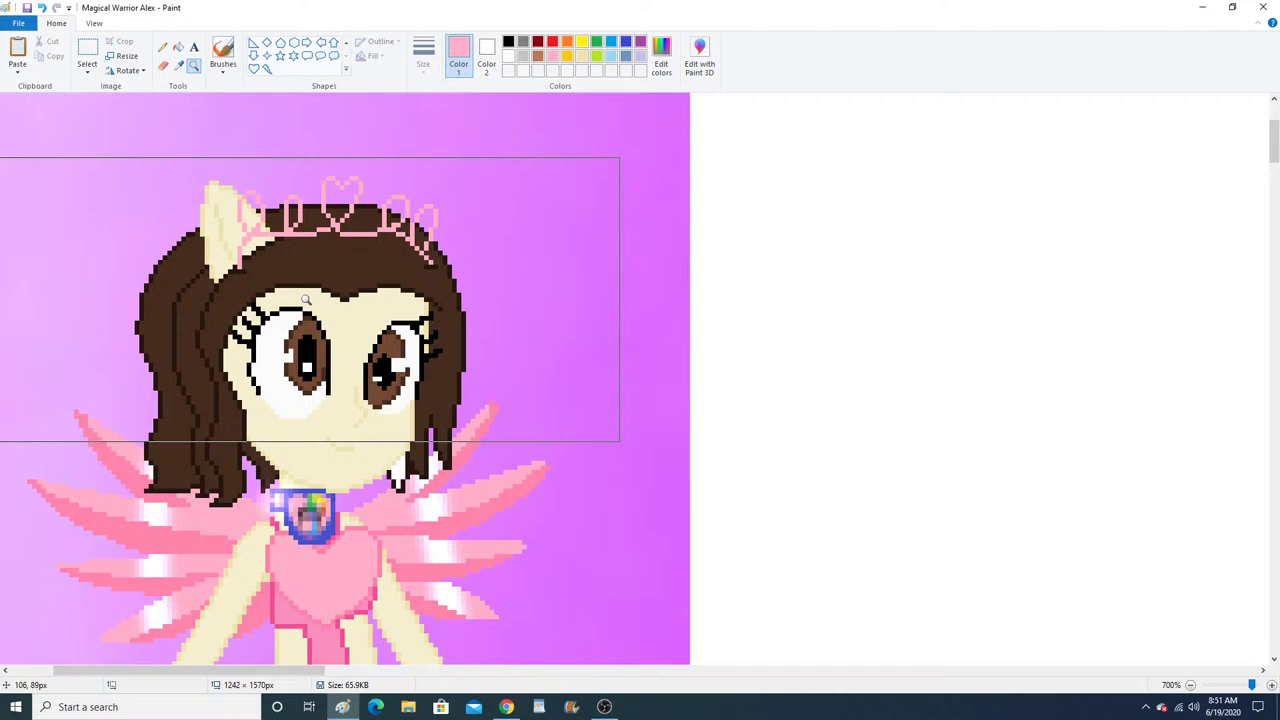
pyautogui.rightClick(467, 351)
pyautogui.rightClick(467, 351)
pyautogui.rightClick(467, 351)
pyautogui.rightClick(467, 351)
pyautogui.rightClick(469, 351)
pyautogui.rightClick(469, 351)
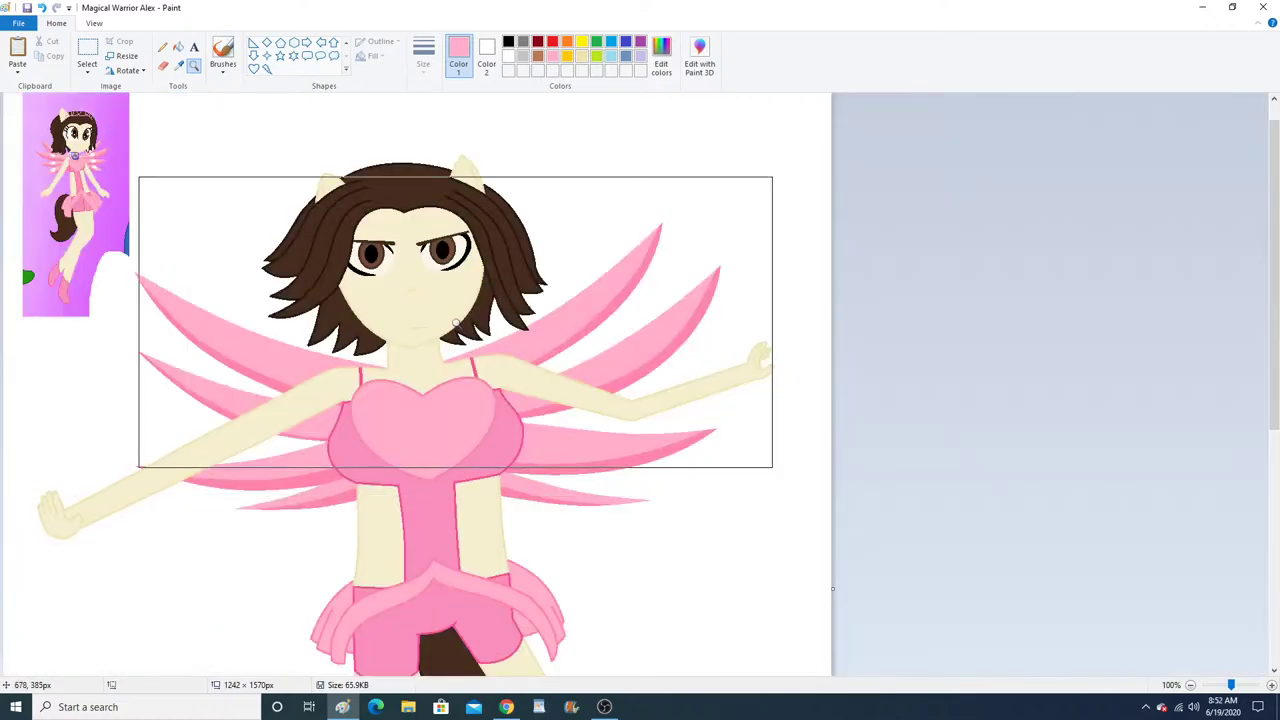
pyautogui.scroll(-2, 429, 326)
pyautogui.scroll(2, 280, 377)
pyautogui.scroll(3, 273, 389)
pyautogui.scroll(4, 369, 441)
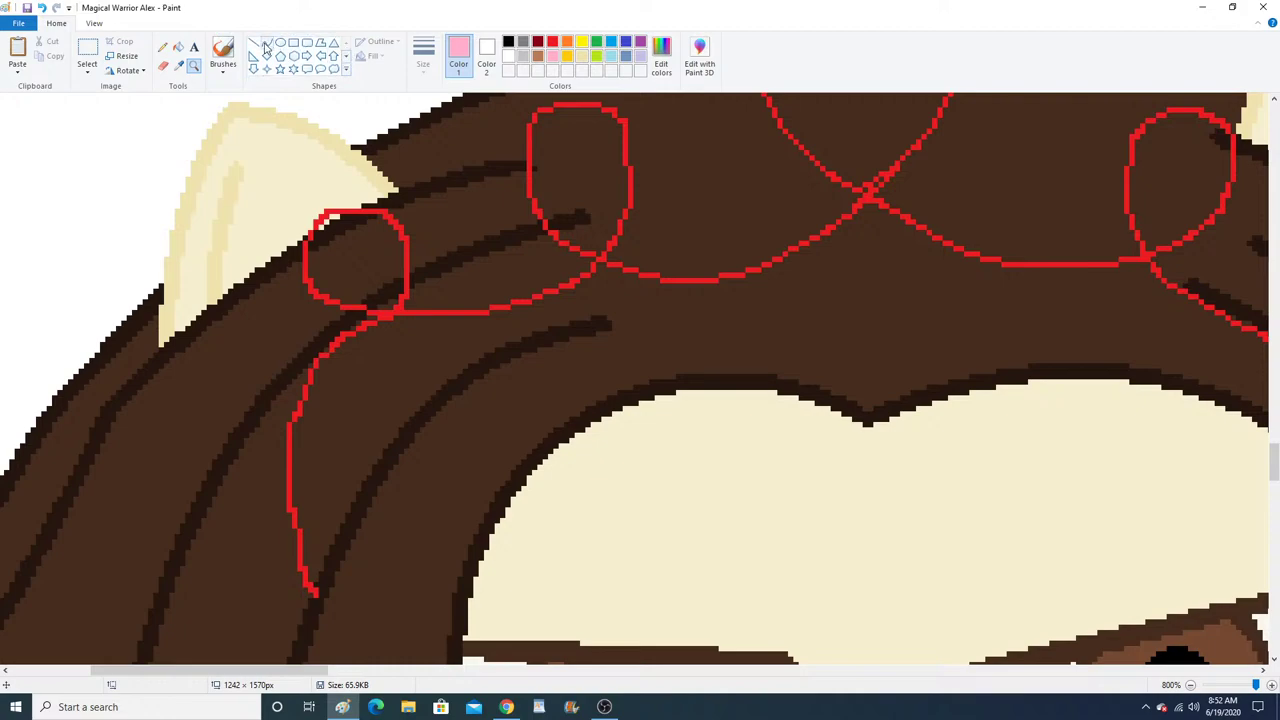
pyautogui.click(266, 43)
pyautogui.click(423, 55)
pyautogui.click(453, 122)
pyautogui.moveTo(330, 347); pyautogui.dragTo(313, 591)
pyautogui.moveTo(298, 410); pyautogui.dragTo(282, 410)
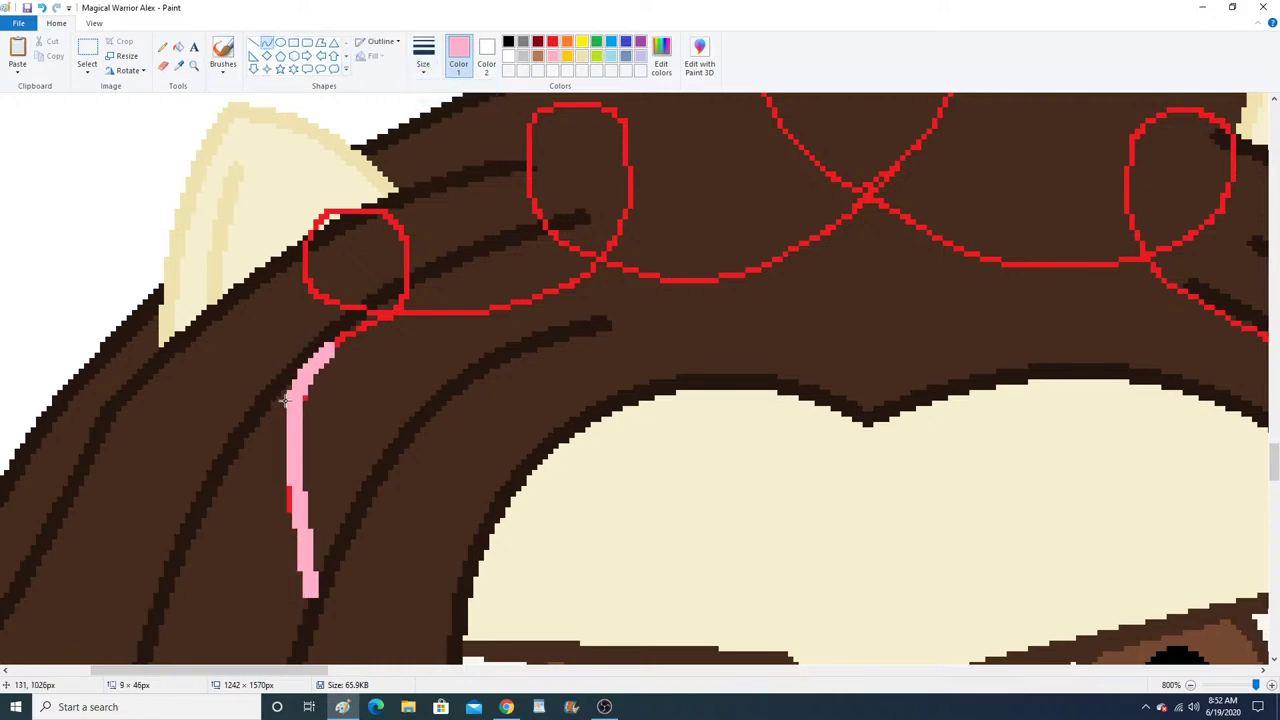
pyautogui.moveTo(284, 500); pyautogui.dragTo(265, 500)
# Trace the bend from that pink end up to the right side of the outermost left loop.
pyautogui.moveTo(402, 244); pyautogui.dragTo(323, 352)
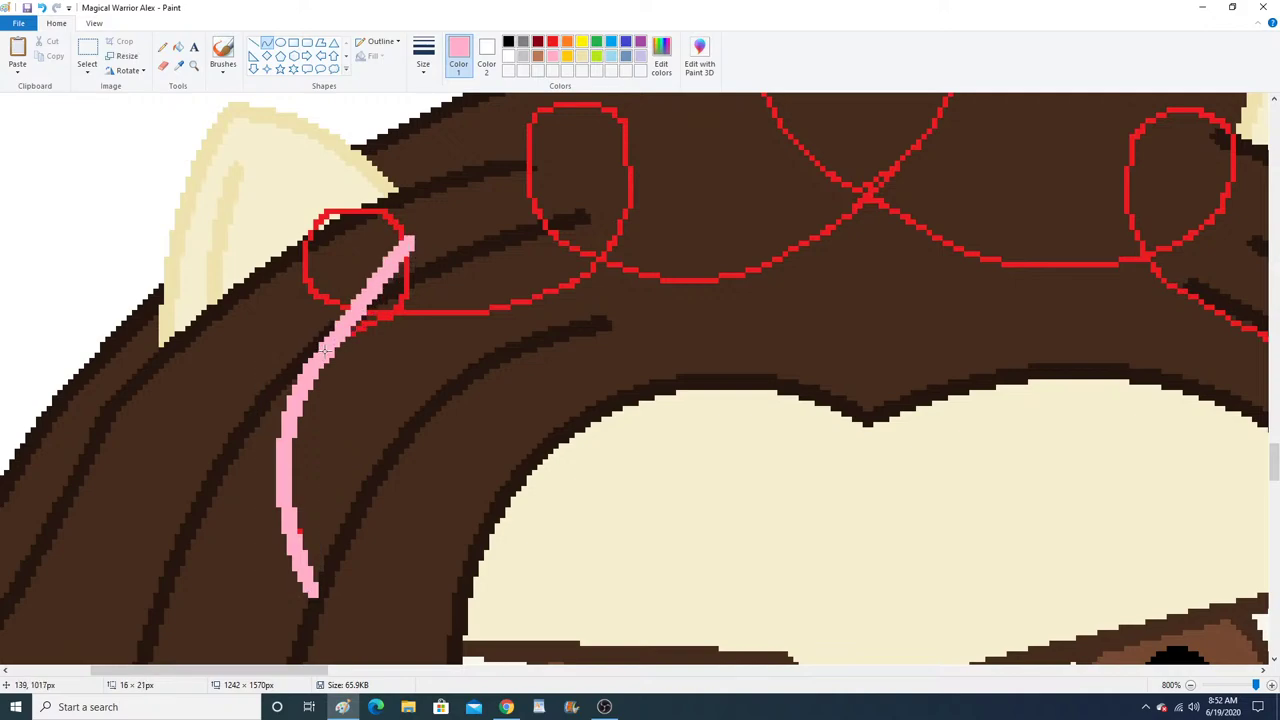
pyautogui.click(398, 303)
pyautogui.moveTo(398, 315); pyautogui.dragTo(398, 313)
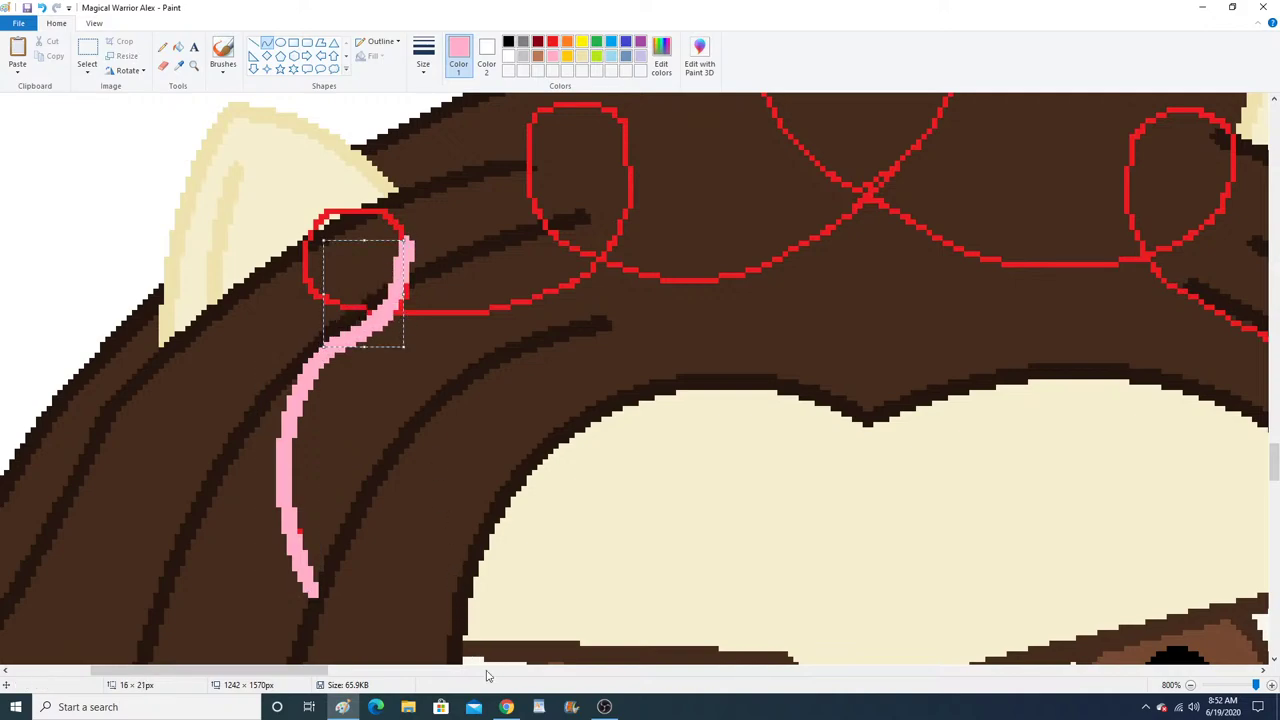
# Switch to YouTube in Chrome, play "Jim Yosef - Firefly [NCS Release]" from the Vexento mix and skip the ad.
pyautogui.click(507, 707)
pyautogui.click(110, 589)
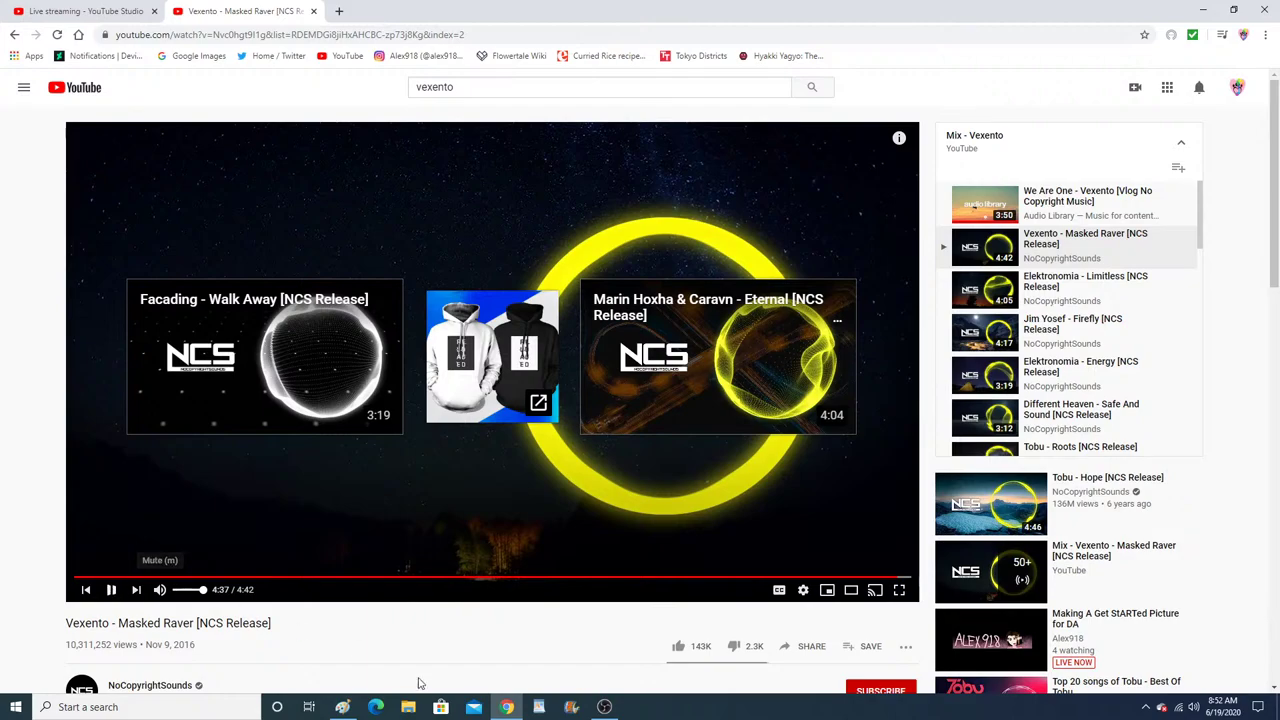
pyautogui.moveTo(349, 707)
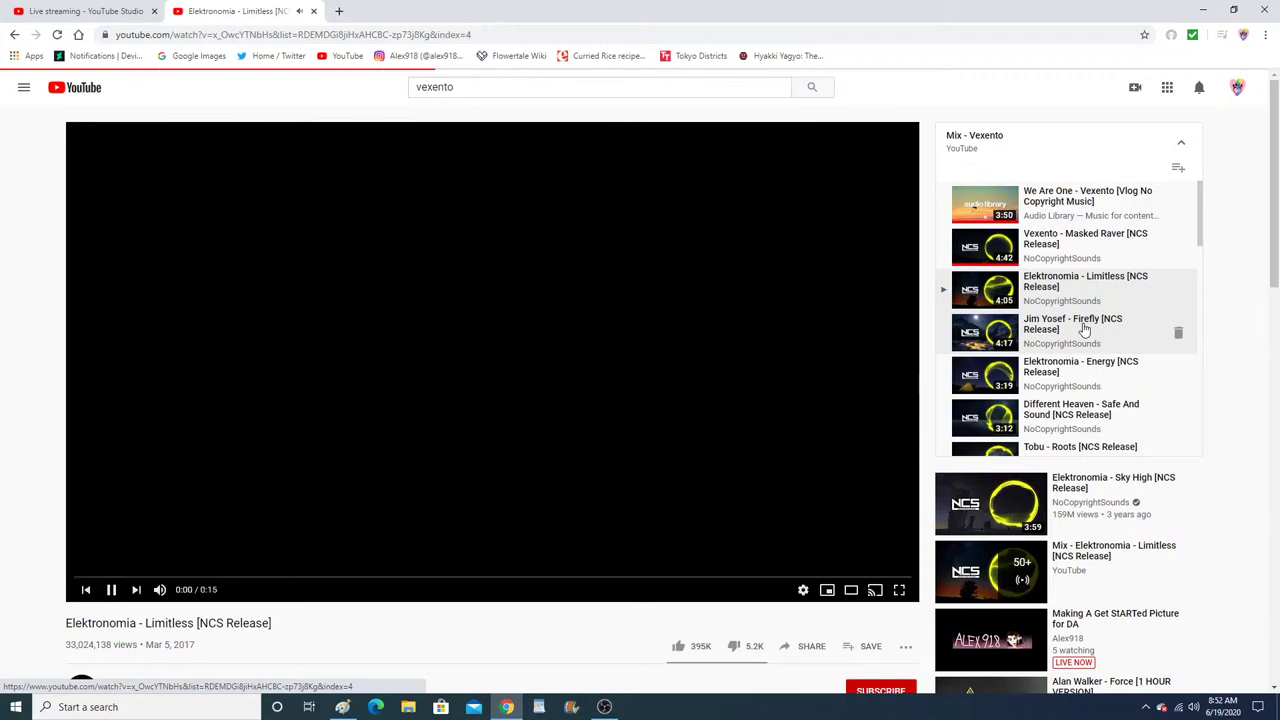
pyautogui.click(1082, 329)
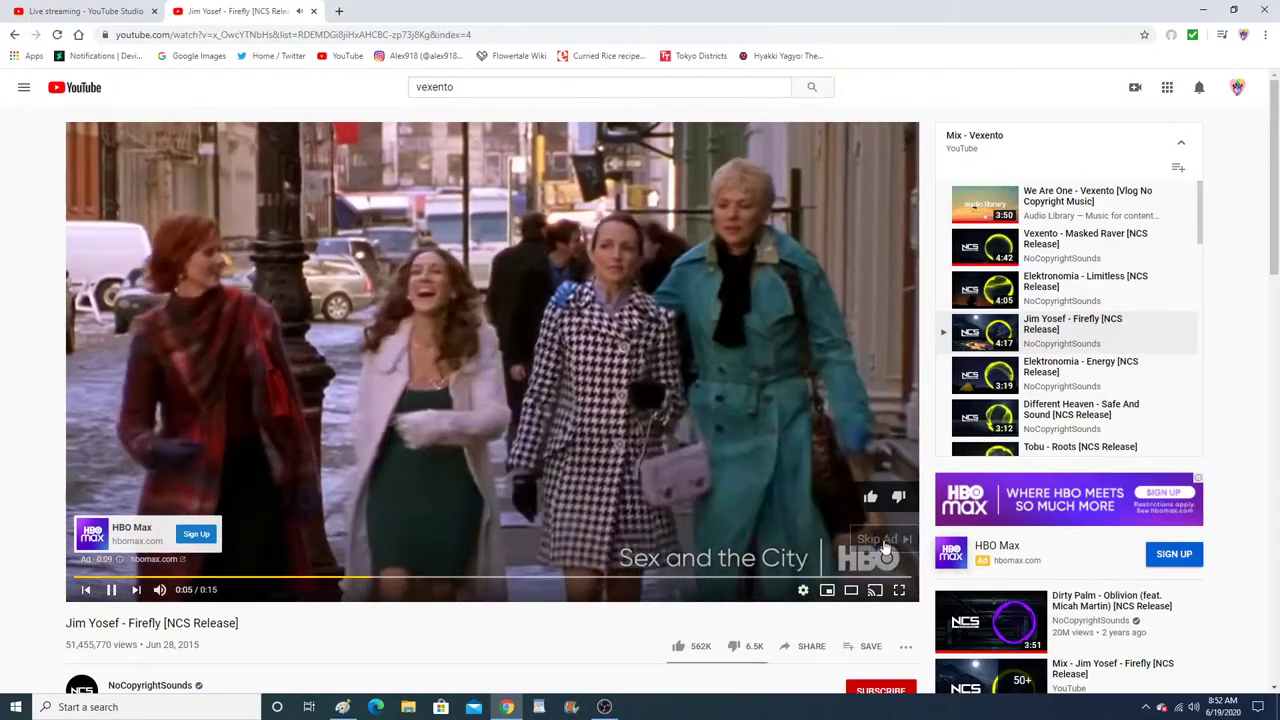
pyautogui.click(880, 540)
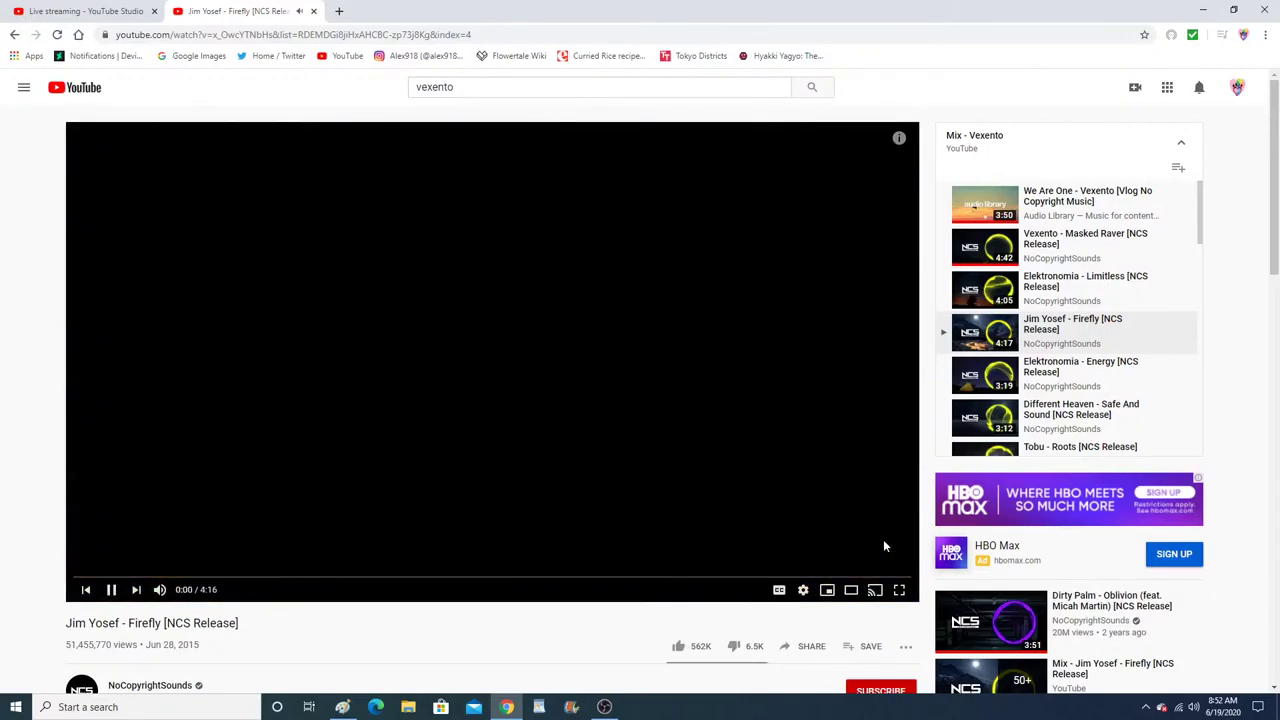
# Switch back to Paint and trace the outermost left loop of the tiara with a light pink curve.
pyautogui.click(342, 707)
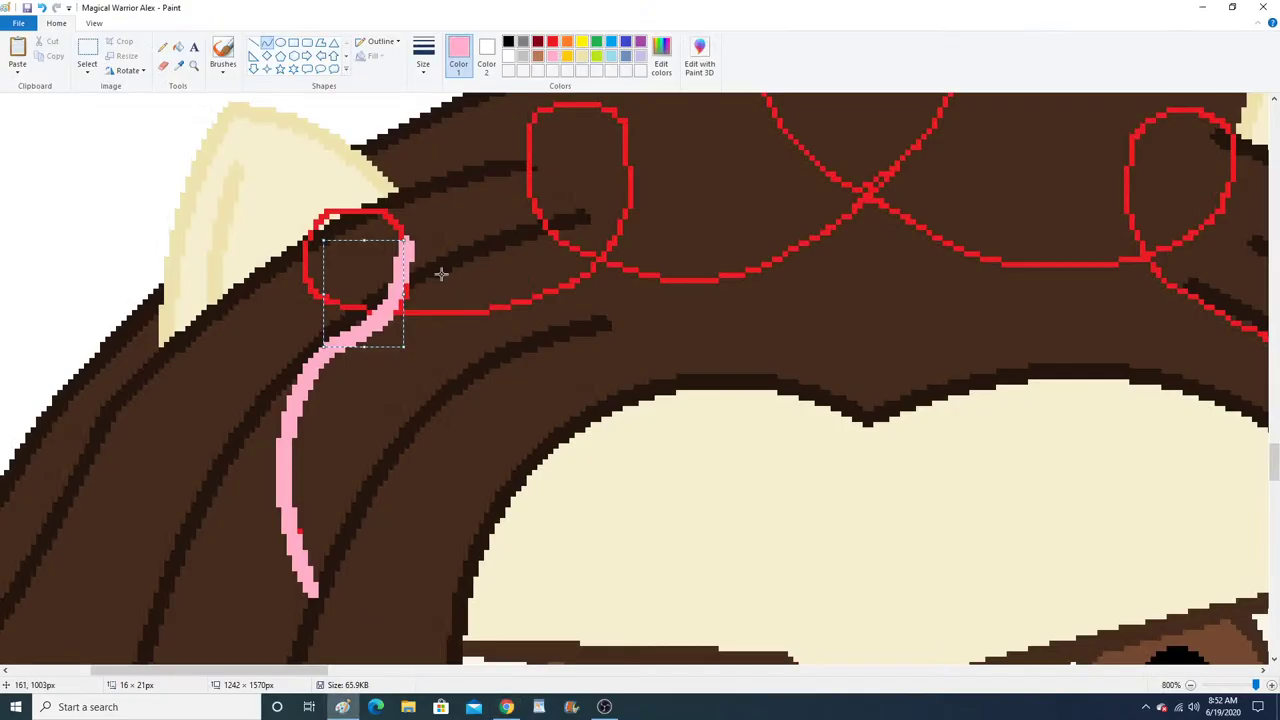
pyautogui.scroll(3, 445, 290)
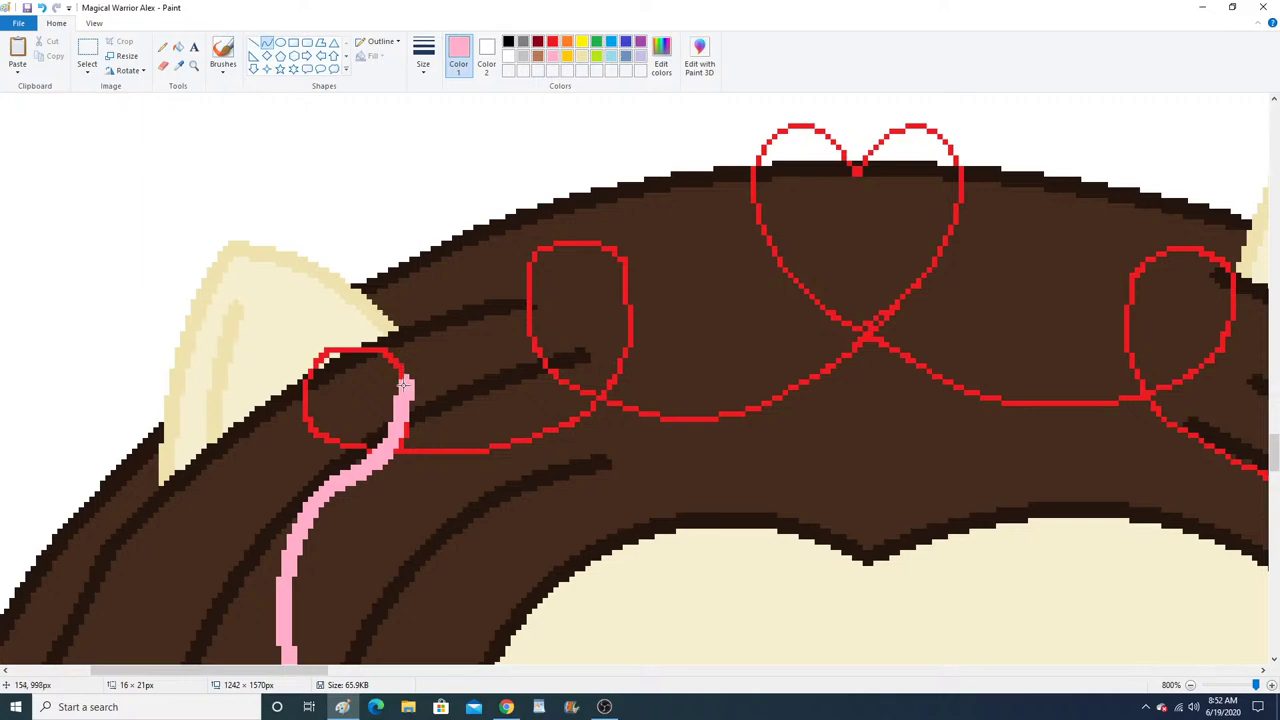
pyautogui.moveTo(404, 385)
pyautogui.mouseDown()
pyautogui.moveTo(356, 391)
pyautogui.moveTo(368, 456)
pyautogui.mouseUp()
pyautogui.moveTo(390, 390)
pyautogui.mouseDown()
pyautogui.moveTo(397, 343)
pyautogui.moveTo(365, 284)
pyautogui.moveTo(200, 380)
pyautogui.moveTo(200, 408)
pyautogui.mouseUp()
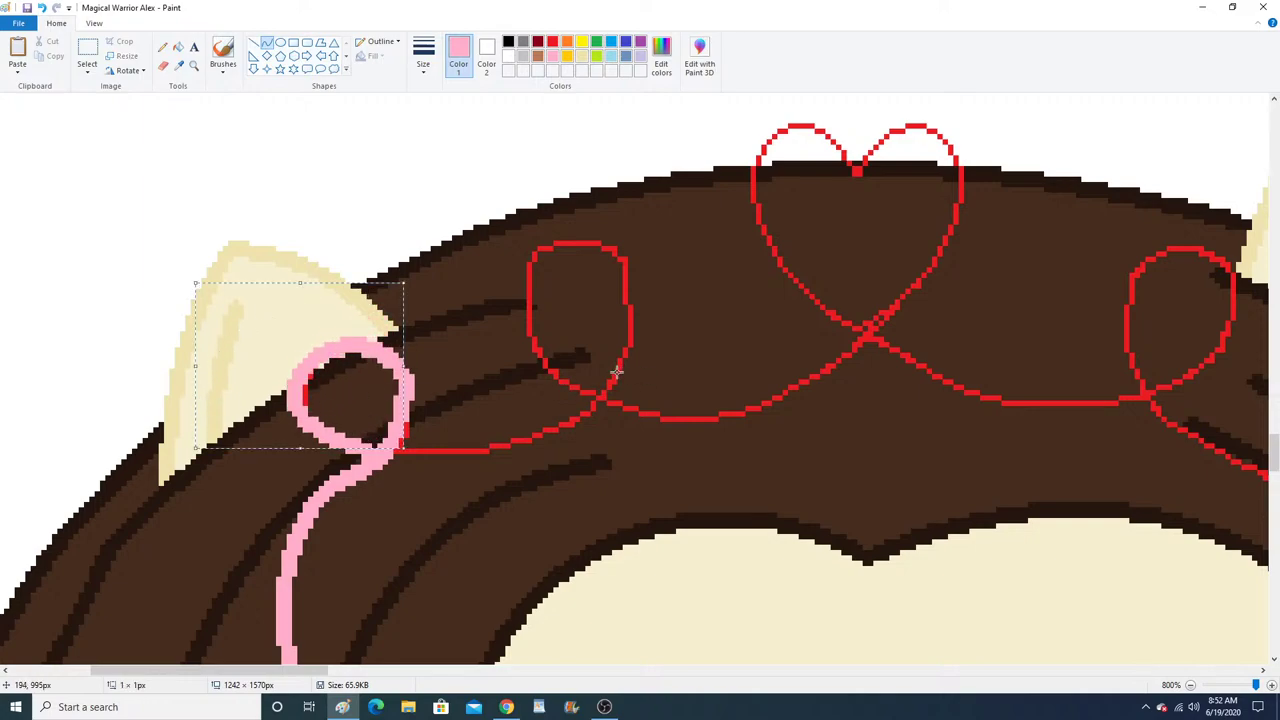
# Trace the line joining the two left loops in pink and clean up stray red pixels around the outermost loop.
pyautogui.moveTo(617, 372); pyautogui.dragTo(632, 349)
pyautogui.click(41, 7)
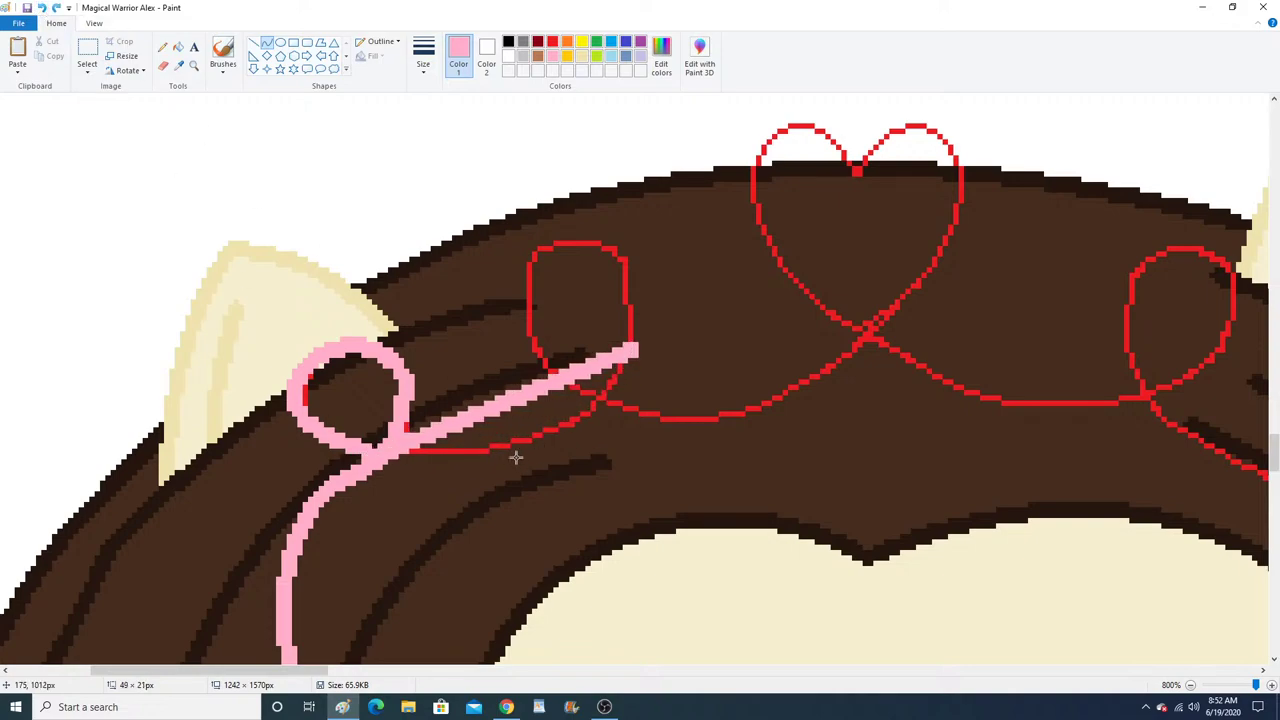
pyautogui.moveTo(516, 457); pyautogui.dragTo(580, 446)
pyautogui.click(580, 446)
pyautogui.click(165, 47)
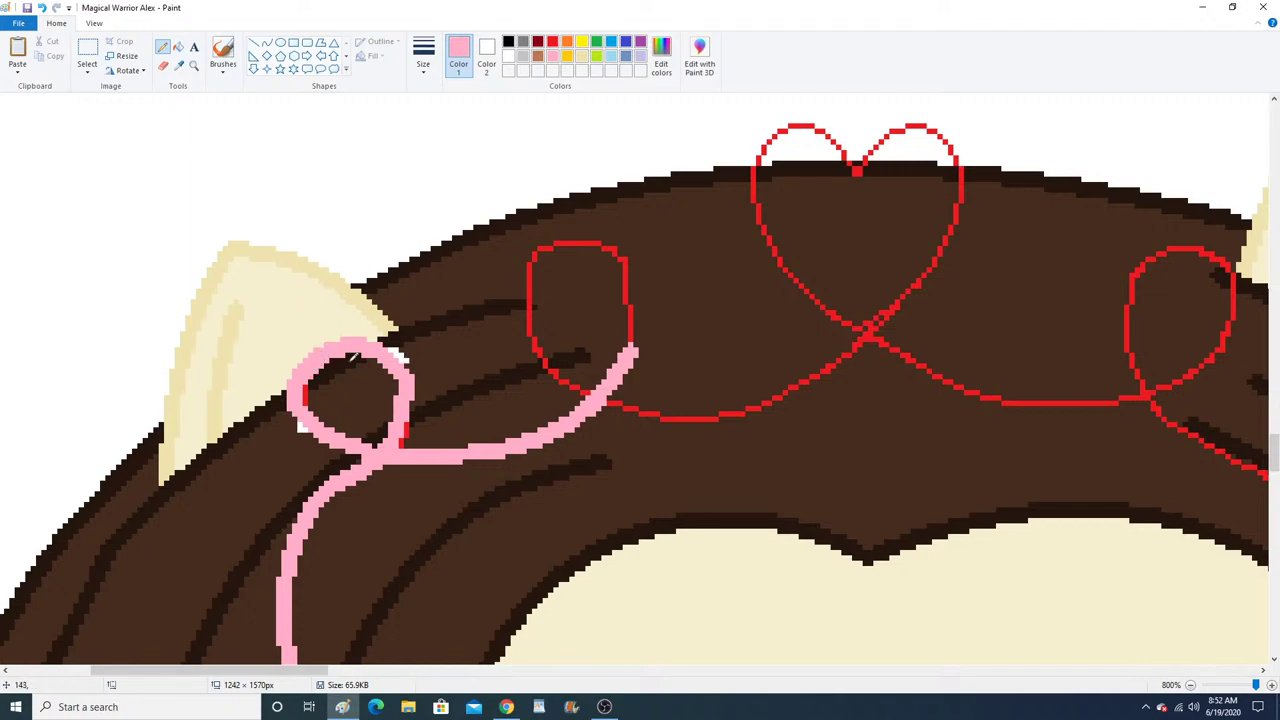
# Trace the inner left loop and its line to the heart's tip in pink, cleaning up stray red pixels around the loop.
pyautogui.click(266, 43)
pyautogui.moveTo(631, 350); pyautogui.dragTo(621, 216)
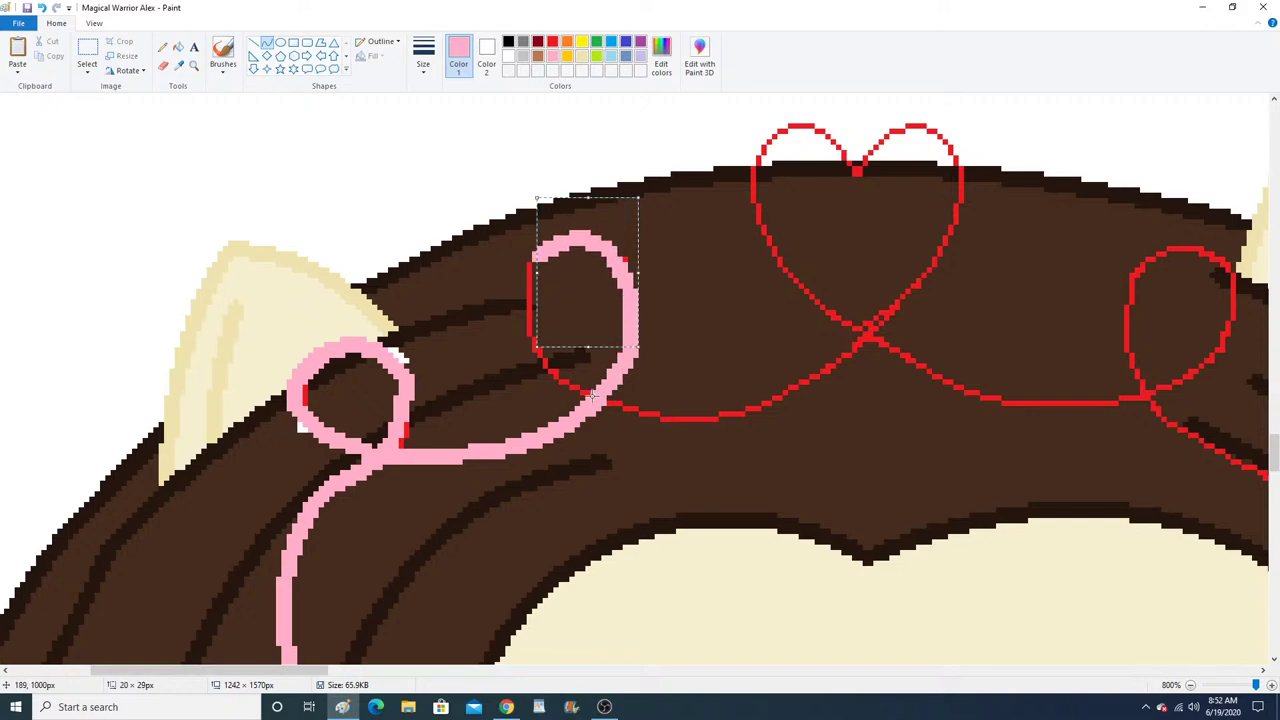
pyautogui.moveTo(592, 396)
pyautogui.mouseDown()
pyautogui.moveTo(555, 279)
pyautogui.moveTo(534, 255)
pyautogui.mouseUp()
pyautogui.moveTo(551, 351); pyautogui.dragTo(522, 347)
pyautogui.moveTo(873, 323); pyautogui.dragTo(593, 397)
pyautogui.moveTo(819, 412); pyautogui.dragTo(694, 446)
pyautogui.click(694, 446)
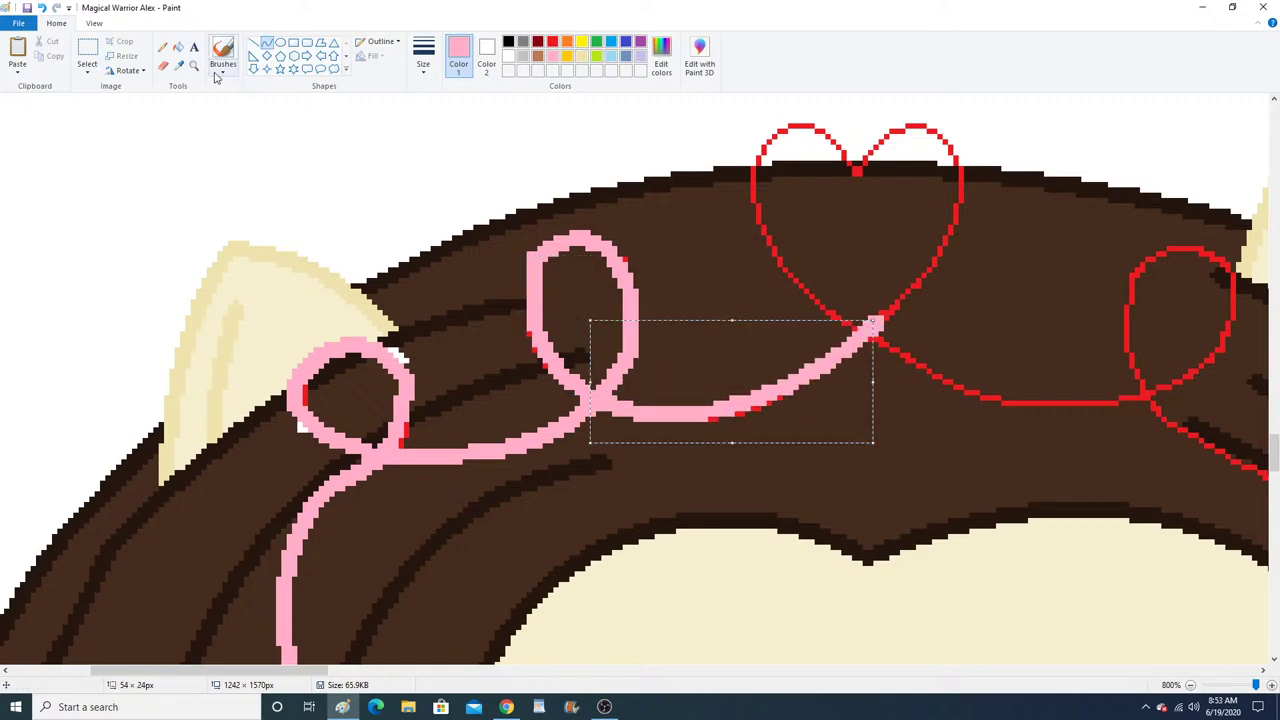
pyautogui.click(162, 47)
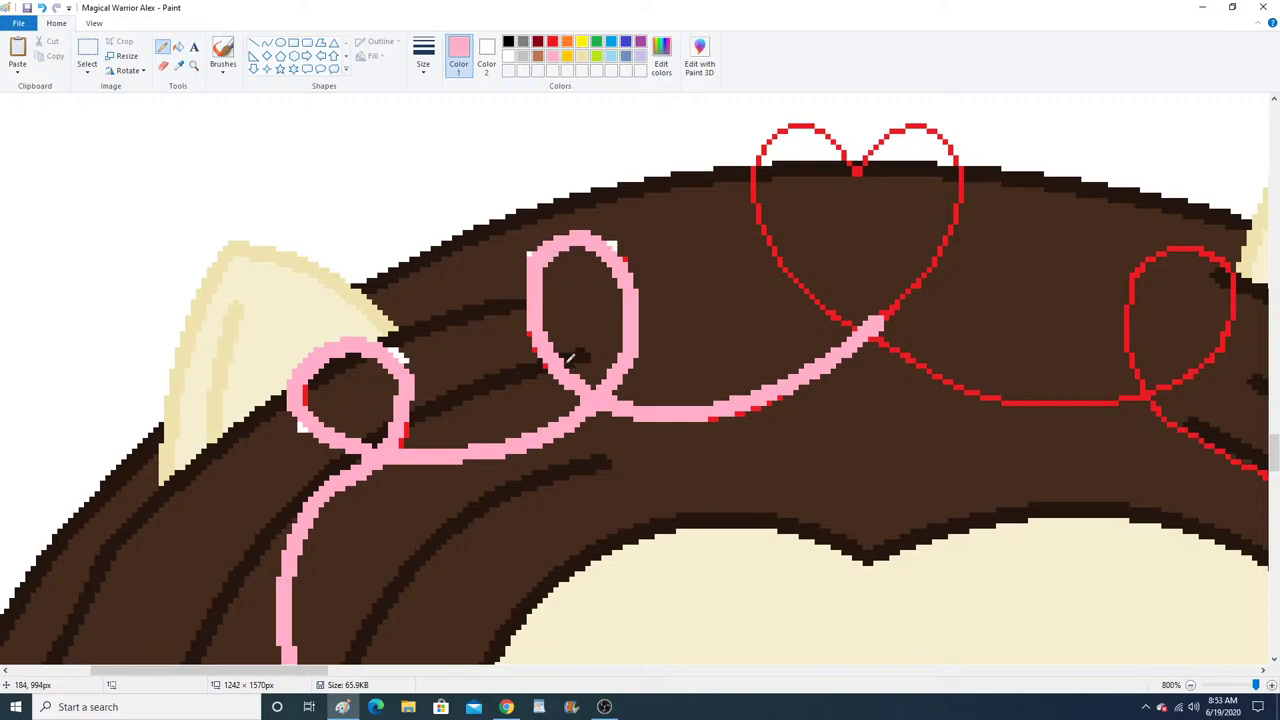
# Trace both sides and both upper lobes of the red heart with light pink curves and touch up its edges.
pyautogui.click(266, 42)
pyautogui.scroll(3, 912, 426)
pyautogui.moveTo(875, 462)
pyautogui.mouseDown()
pyautogui.moveTo(945, 341)
pyautogui.moveTo(950, 284)
pyautogui.mouseUp()
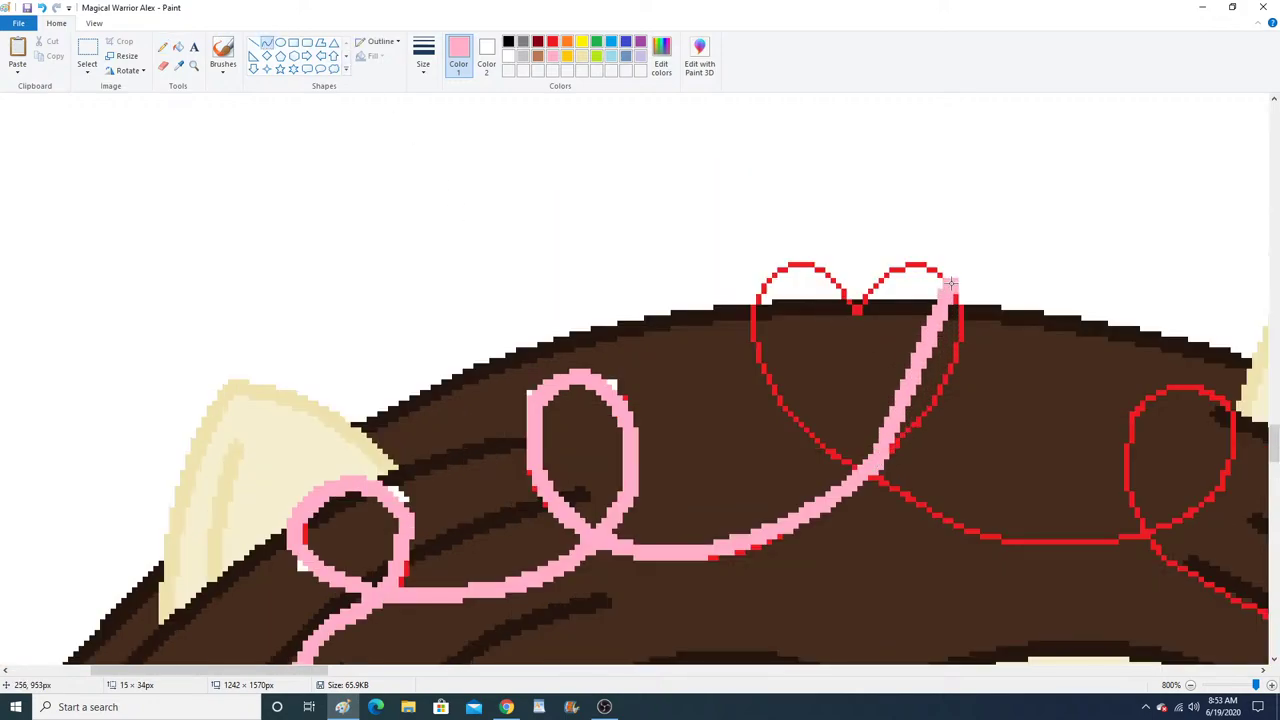
pyautogui.moveTo(926, 408)
pyautogui.mouseDown()
pyautogui.moveTo(956, 413)
pyautogui.moveTo(969, 362)
pyautogui.mouseUp()
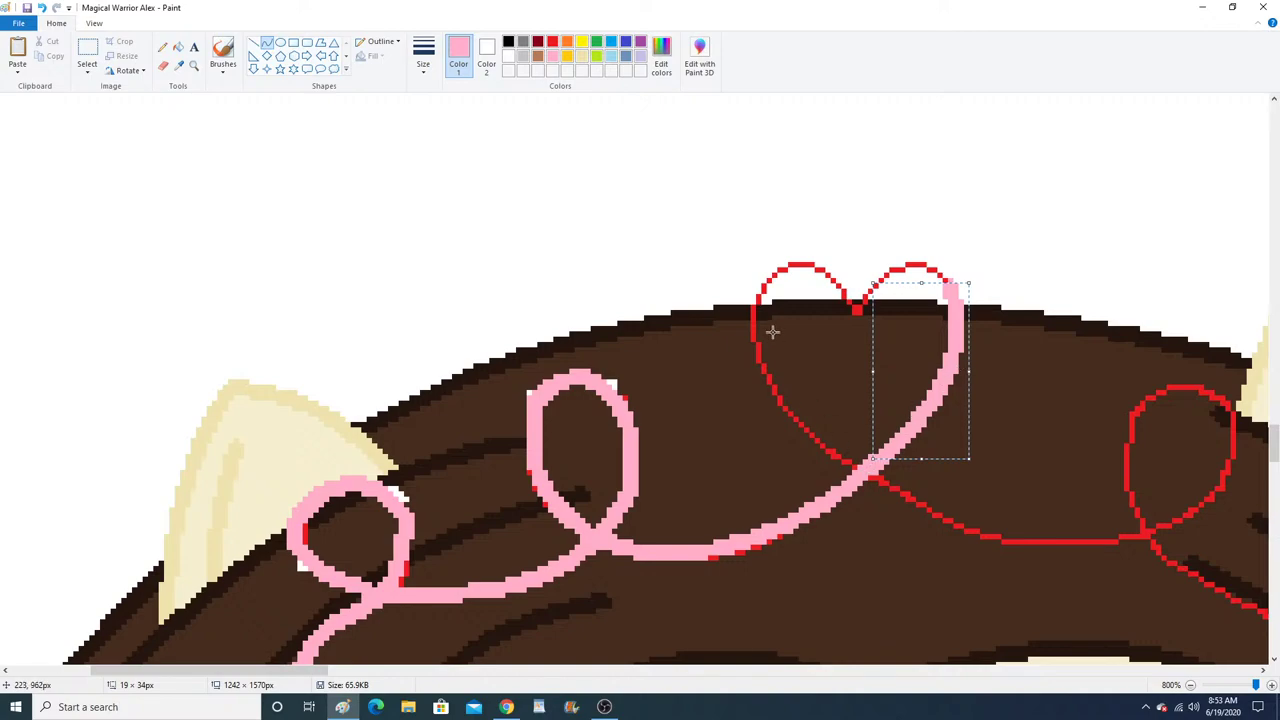
pyautogui.moveTo(752, 308); pyautogui.dragTo(862, 467)
pyautogui.moveTo(773, 386); pyautogui.dragTo(800, 449)
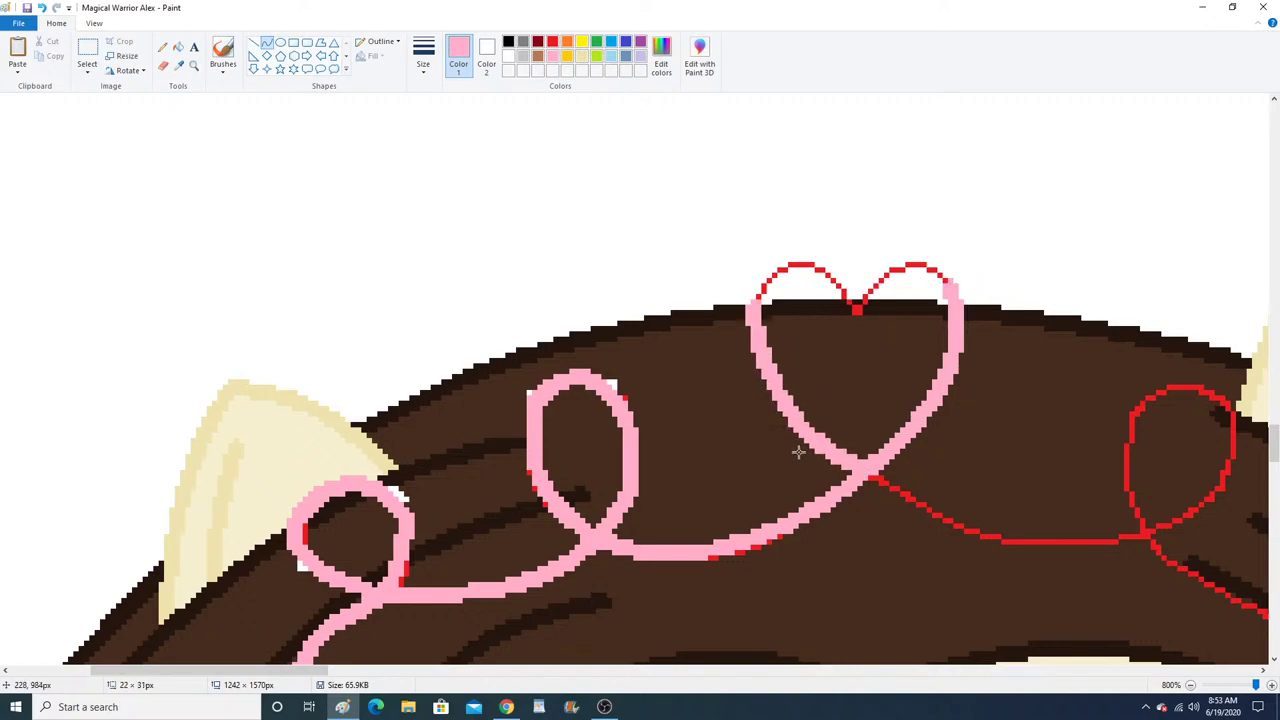
pyautogui.moveTo(947, 287)
pyautogui.mouseDown()
pyautogui.moveTo(852, 318)
pyautogui.moveTo(949, 266)
pyautogui.moveTo(873, 255)
pyautogui.mouseUp()
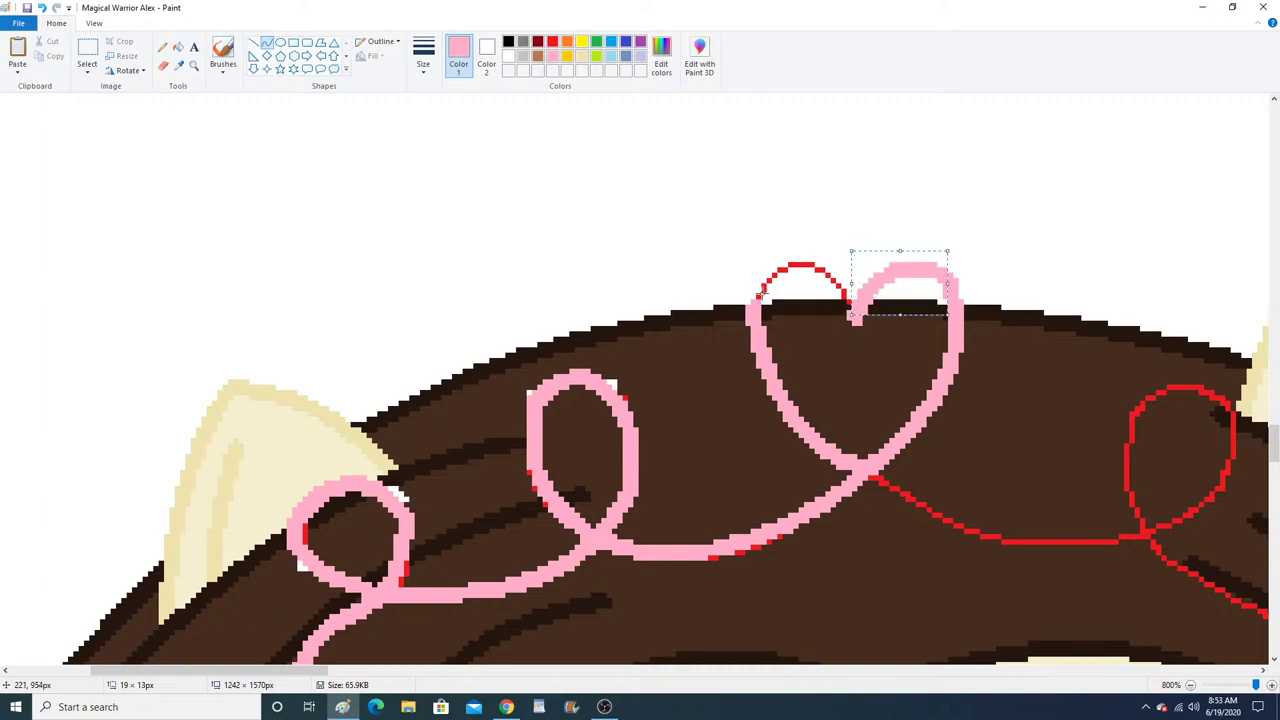
pyautogui.moveTo(756, 315); pyautogui.dragTo(851, 316)
pyautogui.moveTo(781, 277)
pyautogui.mouseDown()
pyautogui.moveTo(763, 257)
pyautogui.moveTo(834, 245)
pyautogui.mouseUp()
pyautogui.click(164, 49)
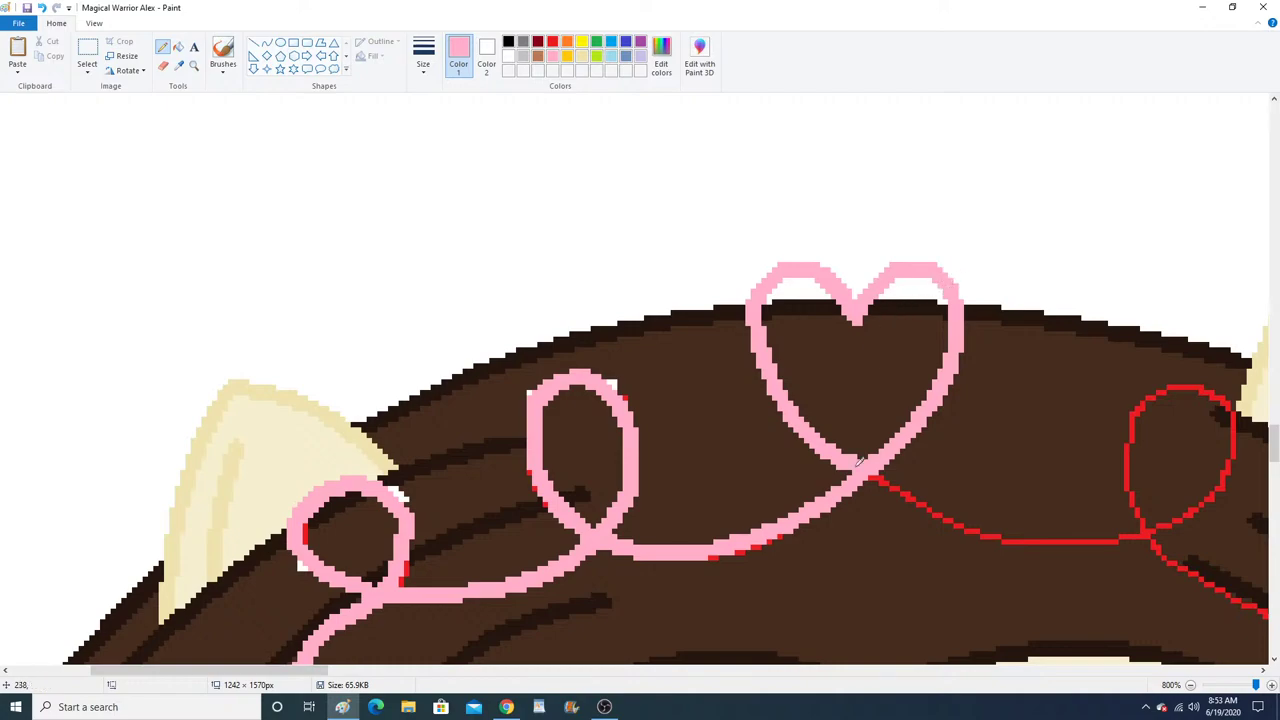
# Trace the line from the heart's tip to the inner right loop with light pink curves.
pyautogui.moveTo(326, 678); pyautogui.dragTo(436, 678)
pyautogui.scroll(-1, 448, 542)
pyautogui.click(266, 44)
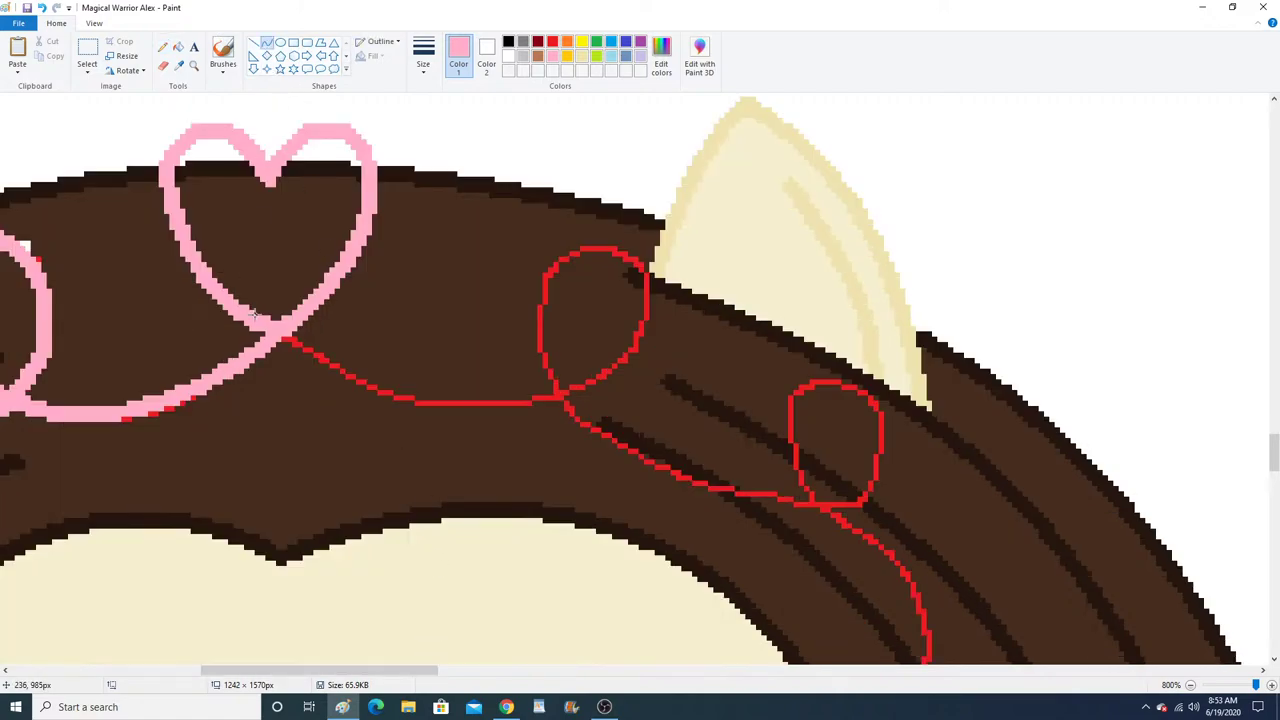
pyautogui.moveTo(258, 322); pyautogui.dragTo(440, 402)
pyautogui.moveTo(617, 360)
pyautogui.mouseDown()
pyautogui.moveTo(430, 432)
pyautogui.moveTo(440, 404)
pyautogui.mouseUp()
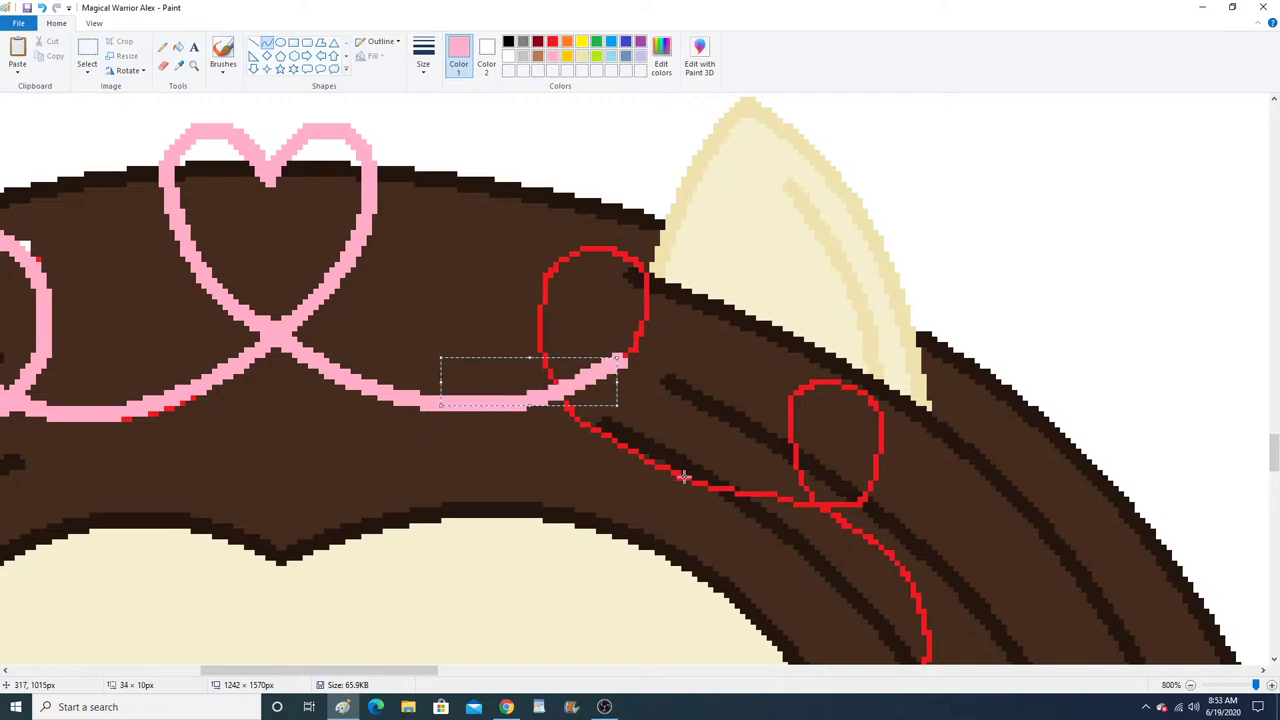
# Trace the inner right loop and the line running to the outer right loop in pink, whitening stray pixels around the loop.
pyautogui.moveTo(684, 477); pyautogui.dragTo(543, 294)
pyautogui.moveTo(586, 434); pyautogui.dragTo(540, 400)
pyautogui.click(521, 397)
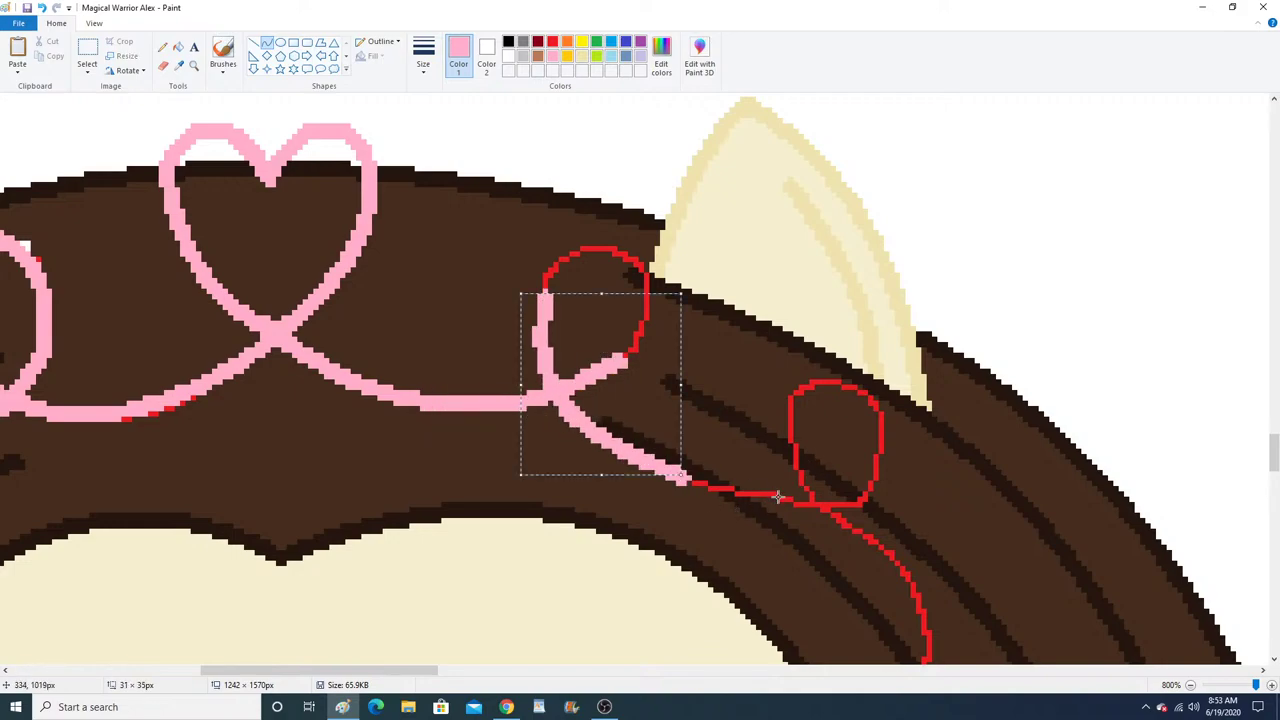
pyautogui.moveTo(876, 462); pyautogui.dragTo(683, 478)
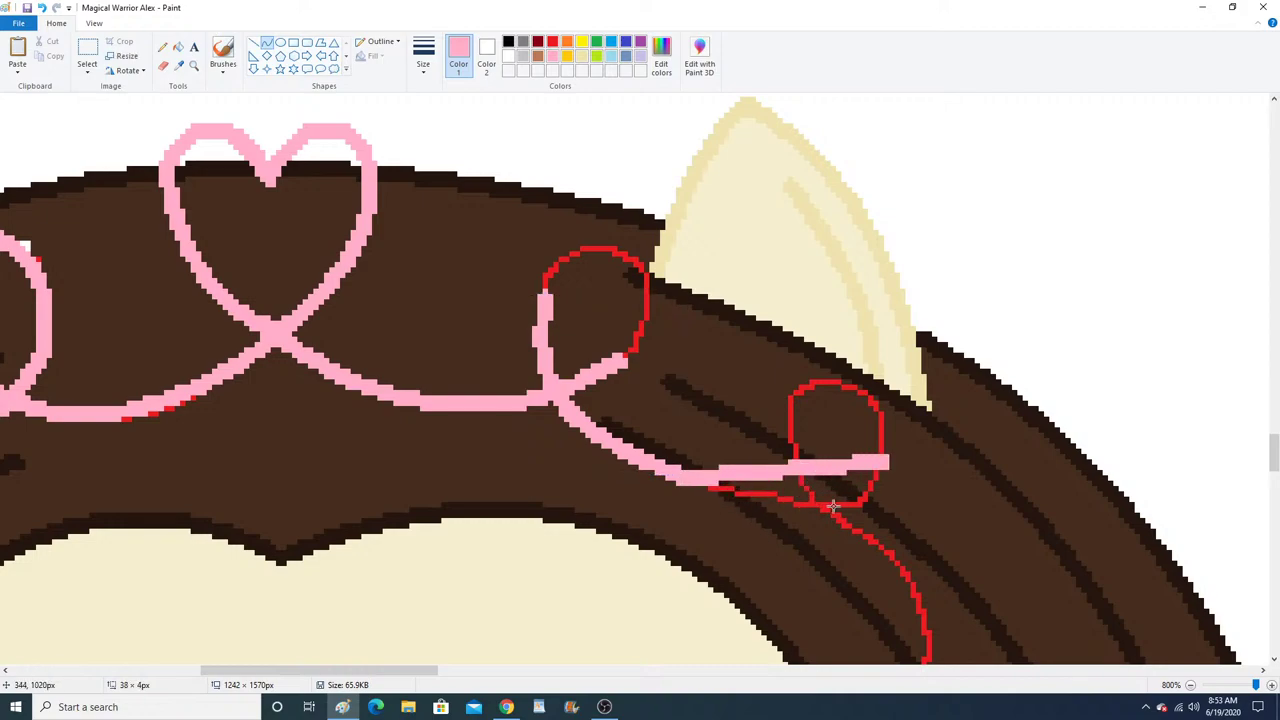
pyautogui.moveTo(833, 505); pyautogui.dragTo(780, 512)
pyautogui.moveTo(620, 360); pyautogui.dragTo(545, 292)
pyautogui.moveTo(652, 333); pyautogui.dragTo(566, 210)
pyautogui.click(163, 47)
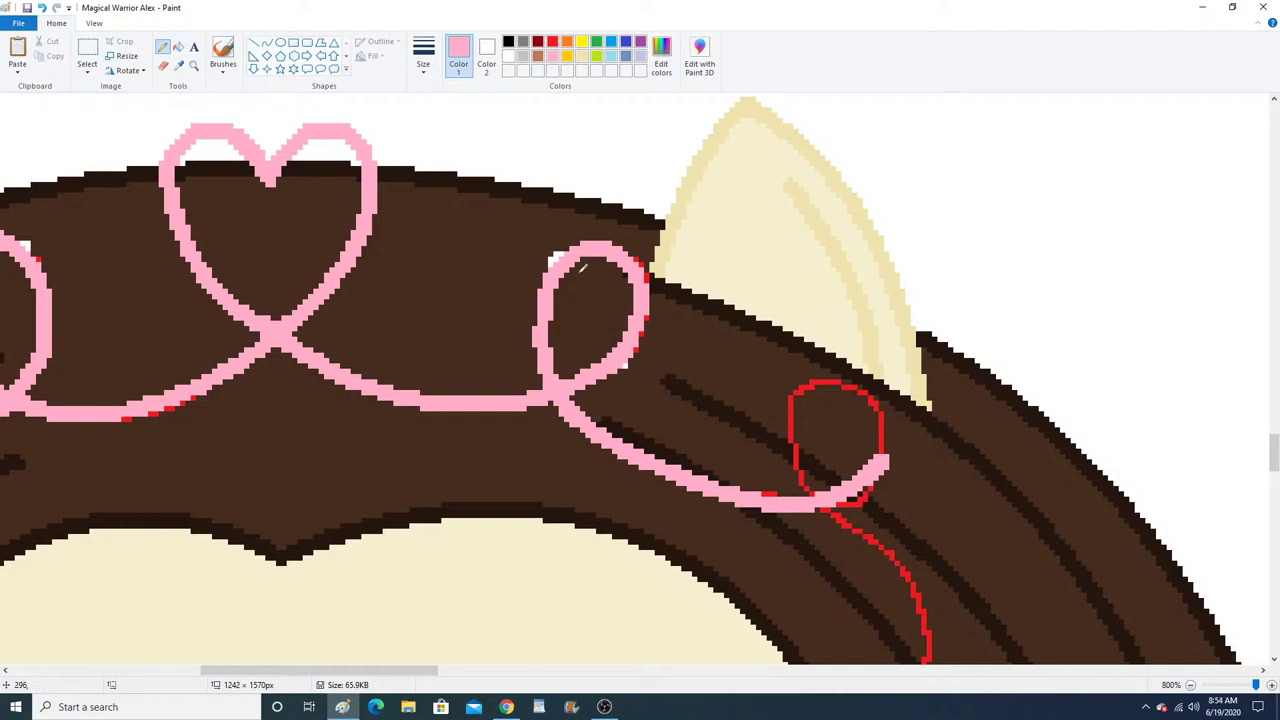
# Trace the outer right loop with light pink curves and clean up stray pixels along its lower edge.
pyautogui.click(266, 42)
pyautogui.moveTo(815, 505); pyautogui.dragTo(801, 391)
pyautogui.moveTo(791, 488); pyautogui.dragTo(800, 440)
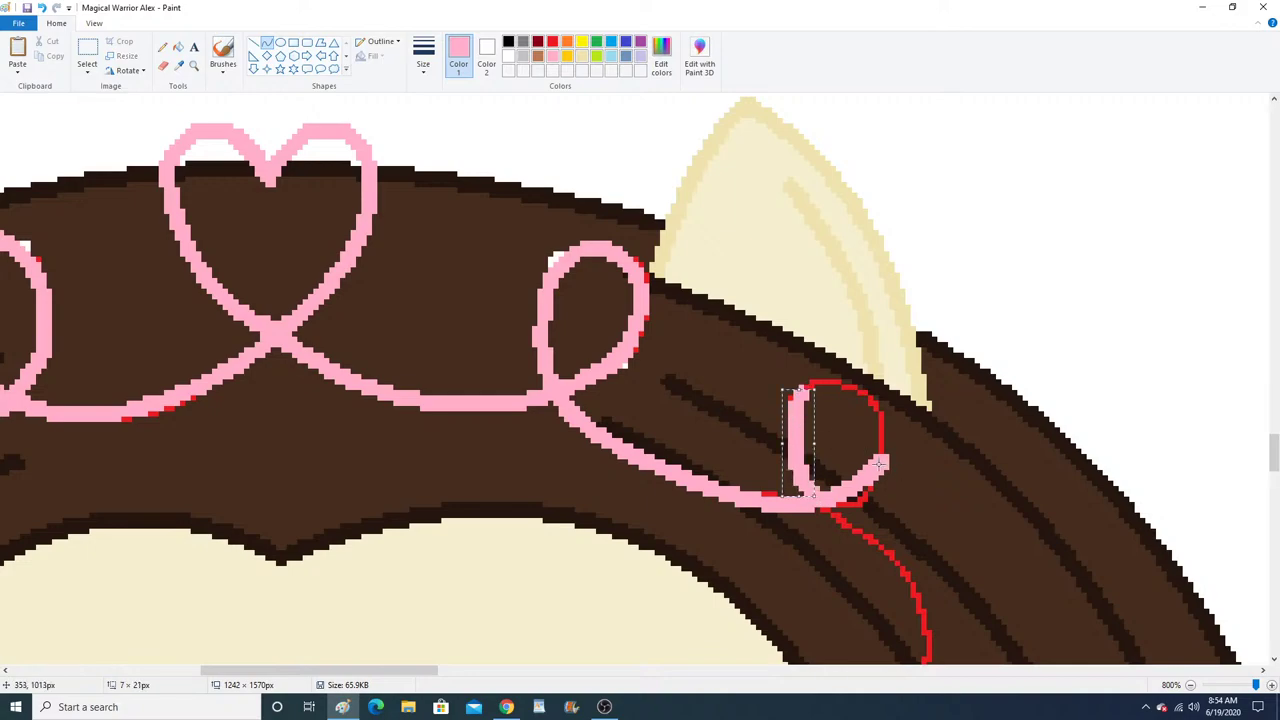
pyautogui.moveTo(883, 462); pyautogui.dragTo(862, 347)
pyautogui.click(162, 47)
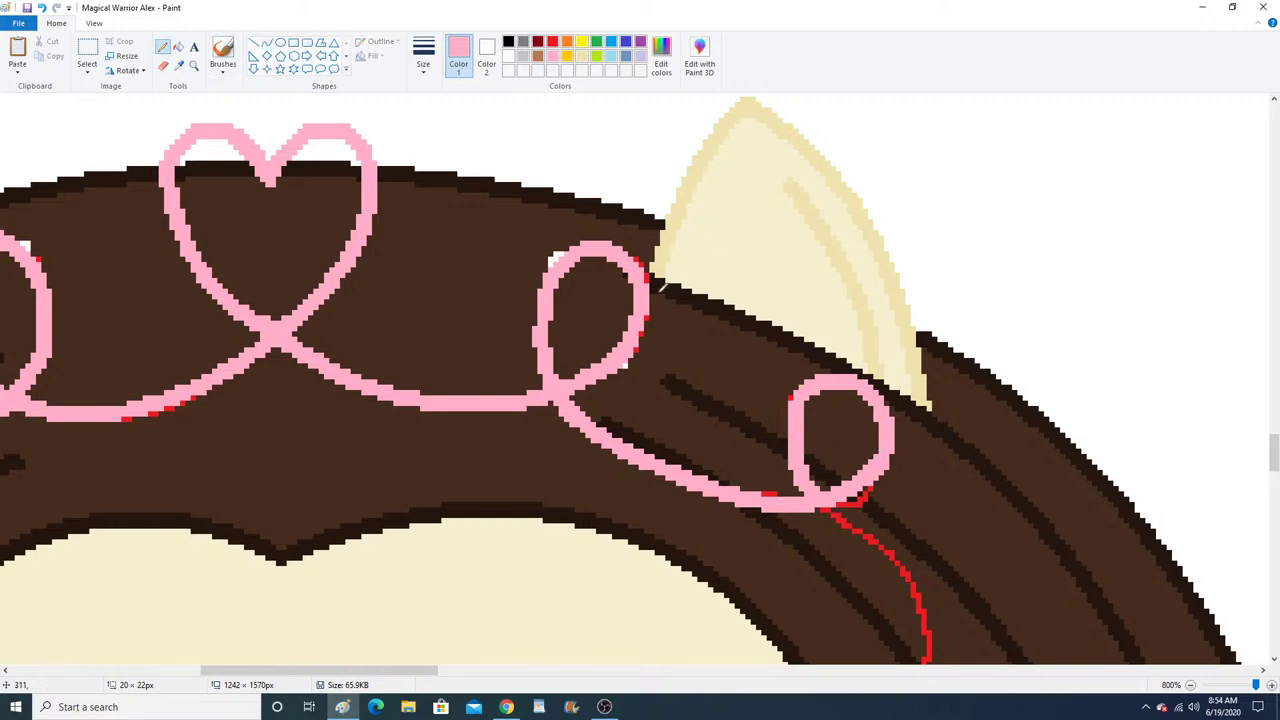
# Trace the tiara's right tail from the outer loop down the hair in pink and whiten the pixels at its tip.
pyautogui.scroll(-3, 811, 396)
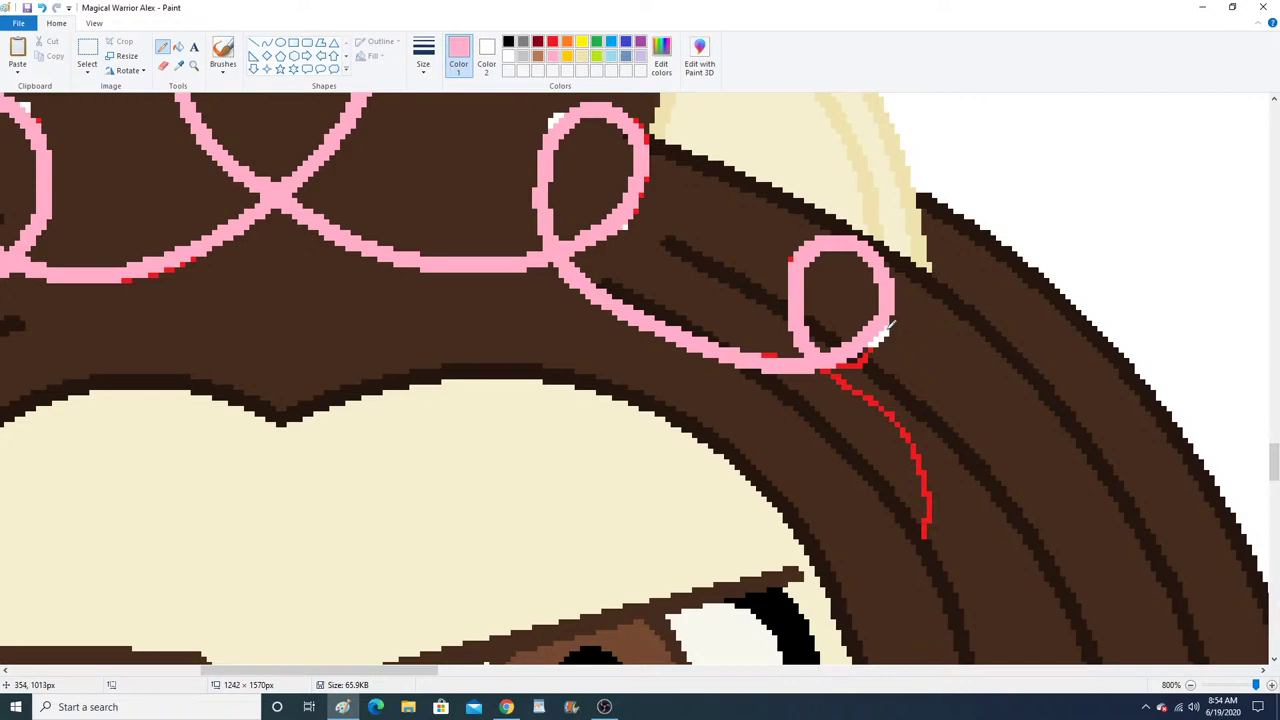
pyautogui.click(266, 43)
pyautogui.moveTo(826, 370); pyautogui.dragTo(918, 531)
pyautogui.moveTo(852, 413)
pyautogui.mouseDown()
pyautogui.moveTo(926, 397)
pyautogui.moveTo(942, 408)
pyautogui.mouseUp()
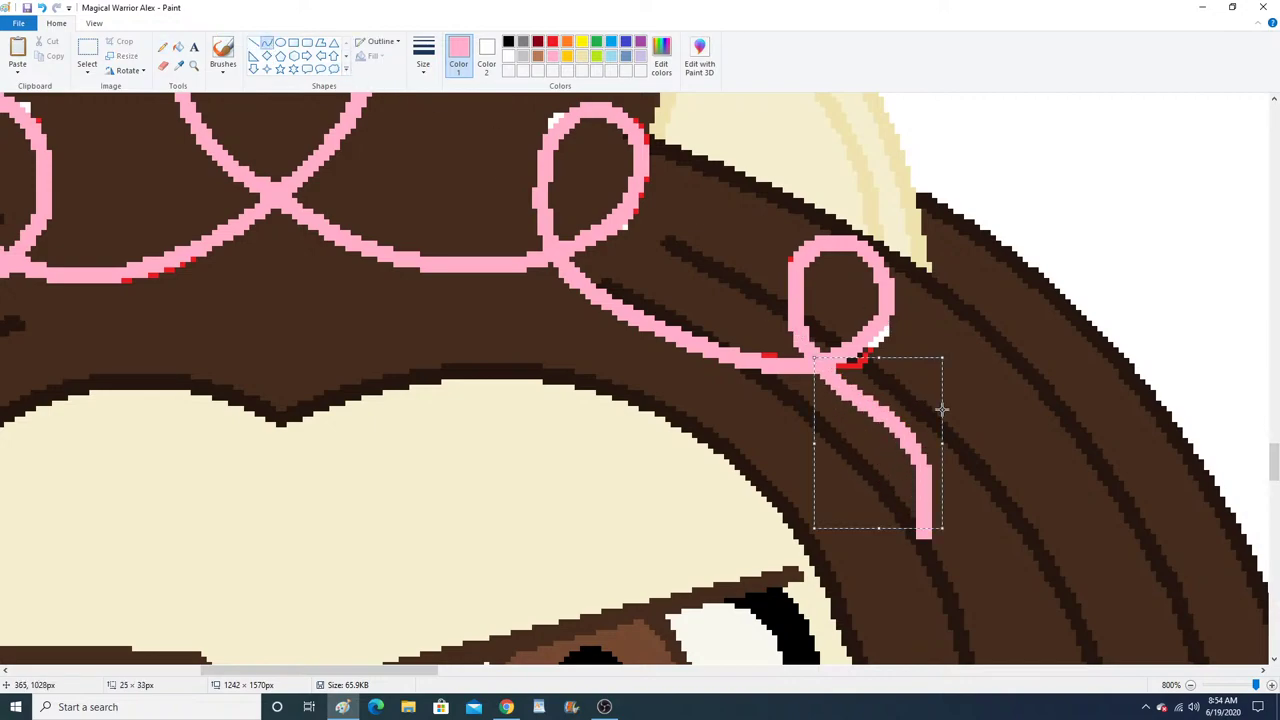
pyautogui.click(170, 47)
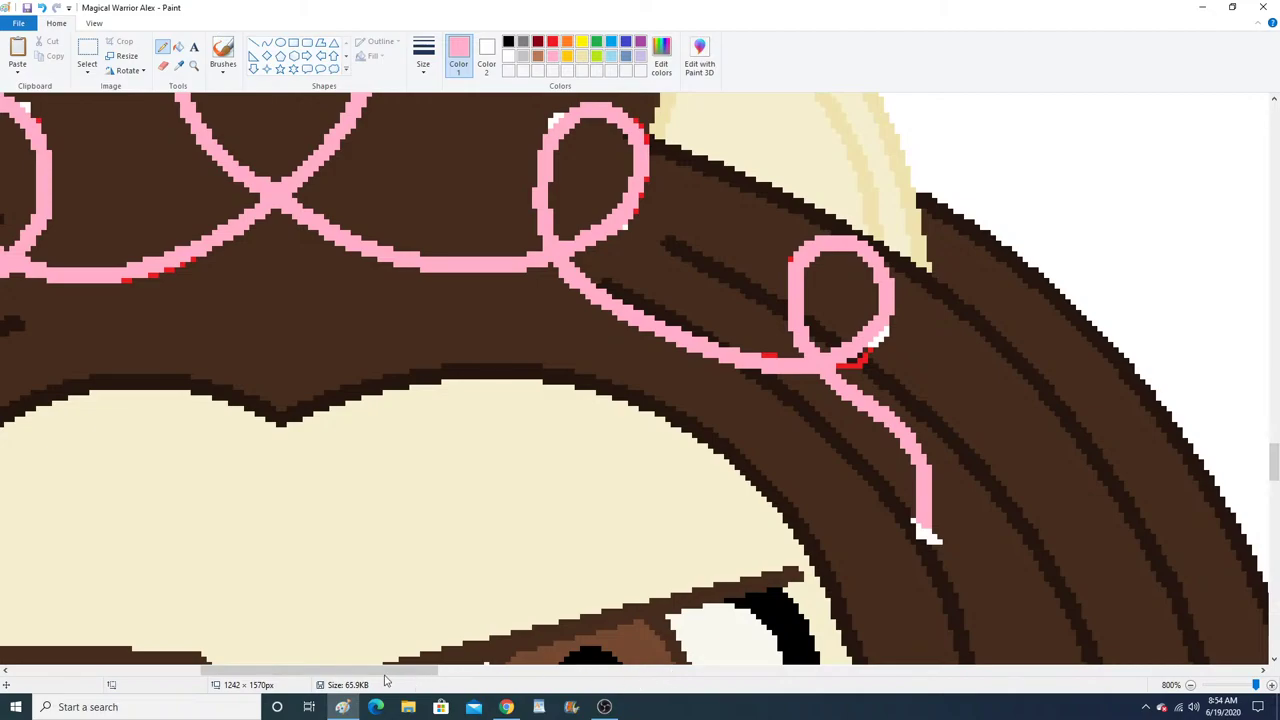
# Set Color 1 to white and Color 2 to red, with the whole cropped head in view.
pyautogui.moveTo(385, 671); pyautogui.dragTo(261, 671)
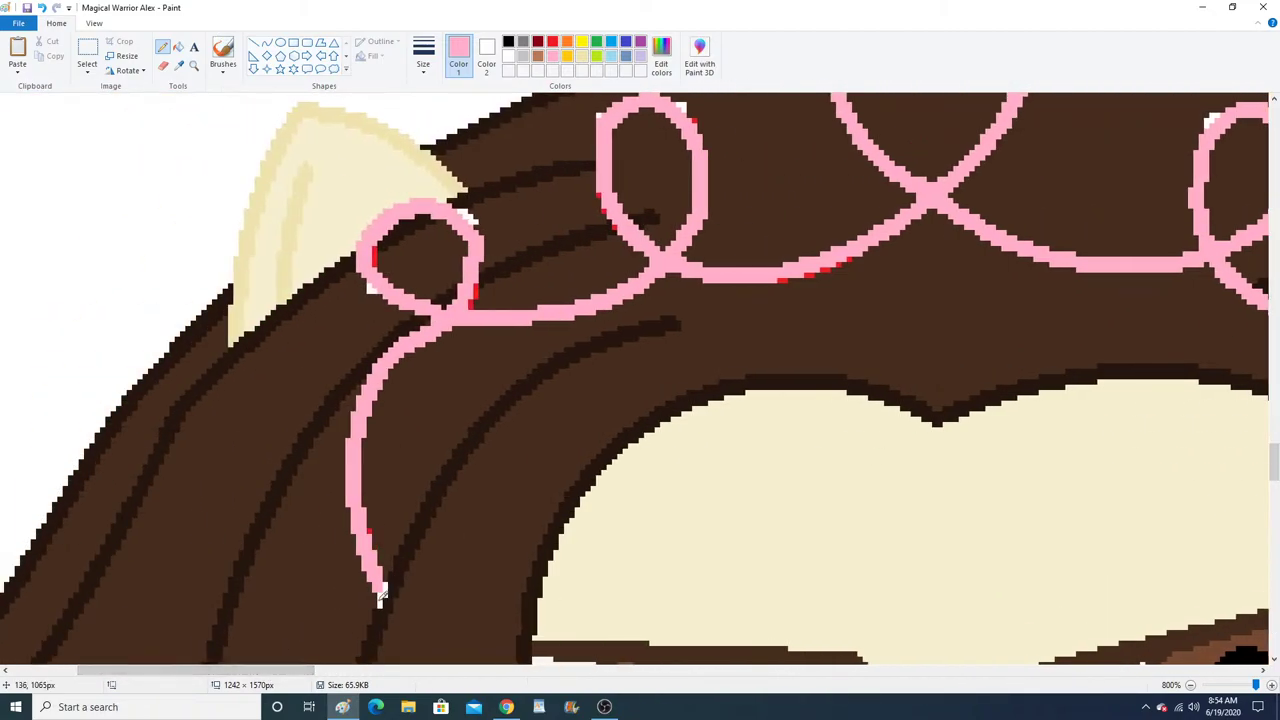
pyautogui.click(194, 64)
pyautogui.rightClick(278, 208)
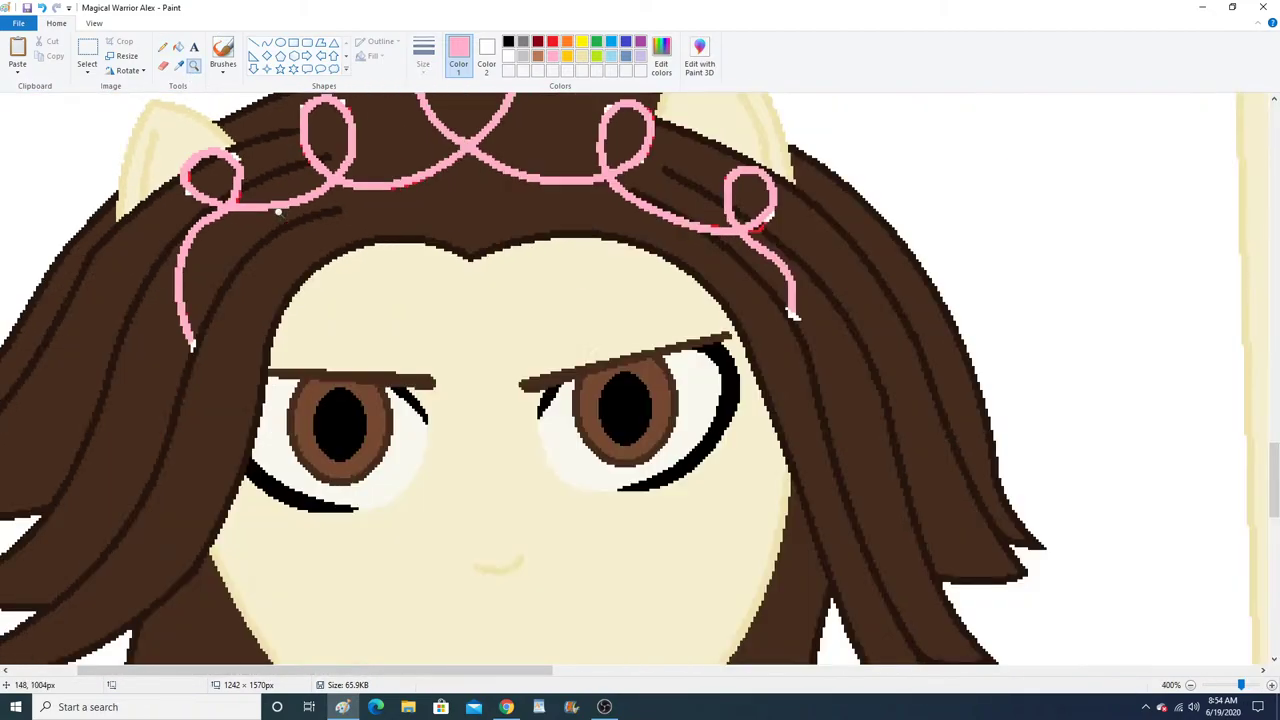
pyautogui.rightClick(278, 208)
pyautogui.rightClick(278, 210)
pyautogui.click(243, 245)
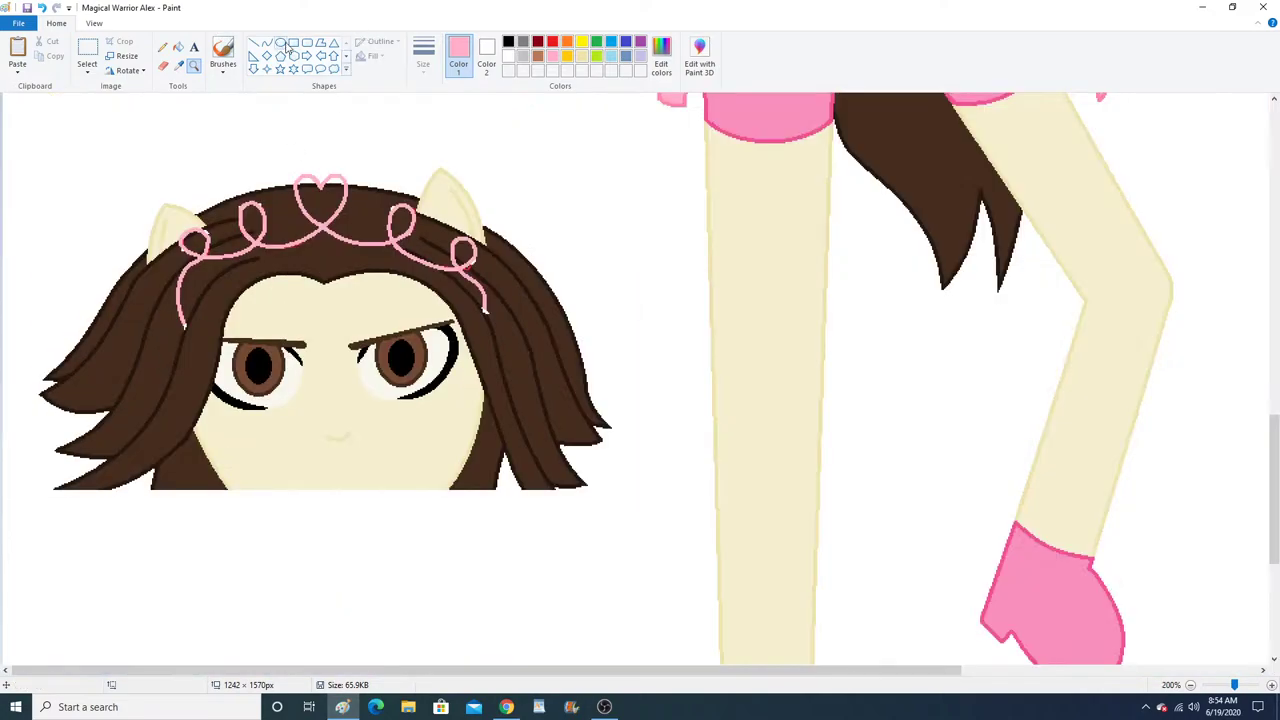
pyautogui.click(486, 56)
pyautogui.click(552, 41)
pyautogui.click(460, 58)
pyautogui.click(509, 56)
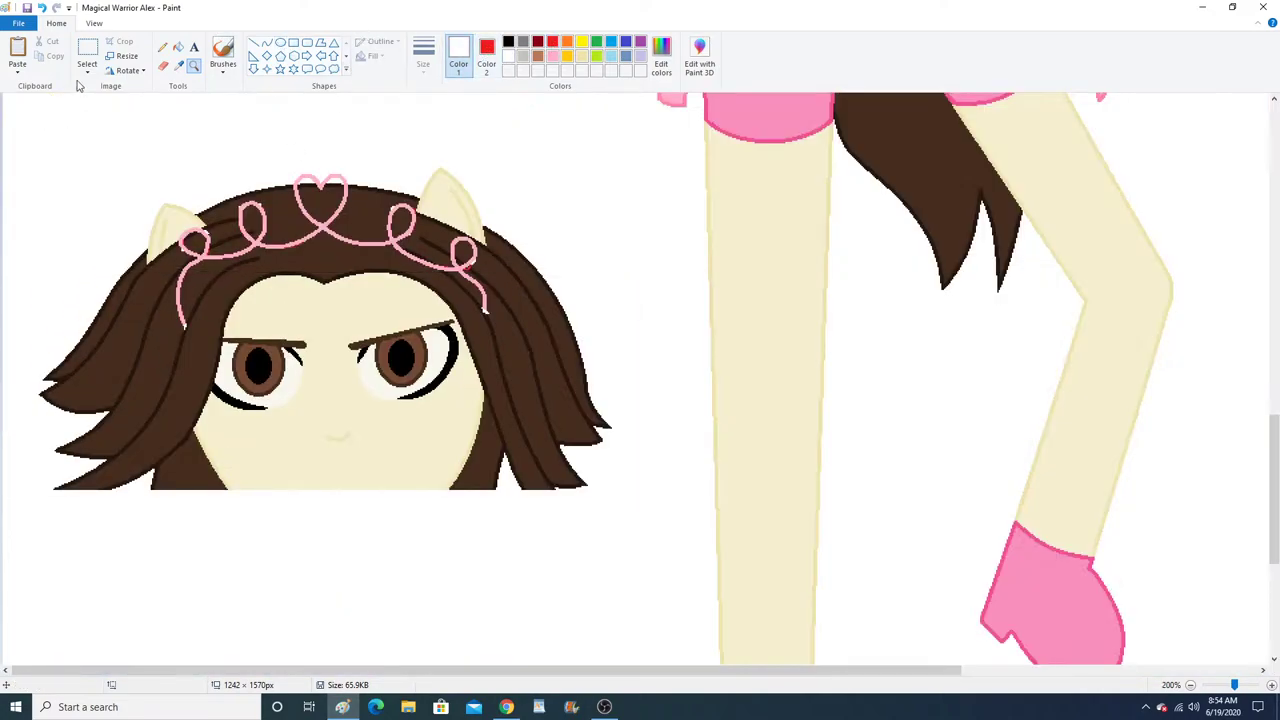
# Use a transparent rectangular selection to place the cropped head back on a white background without its red pixels.
pyautogui.click(87, 66)
pyautogui.click(115, 101)
pyautogui.moveTo(9, 135); pyautogui.dragTo(638, 572)
pyautogui.rightClick(520, 376)
pyautogui.click(556, 474)
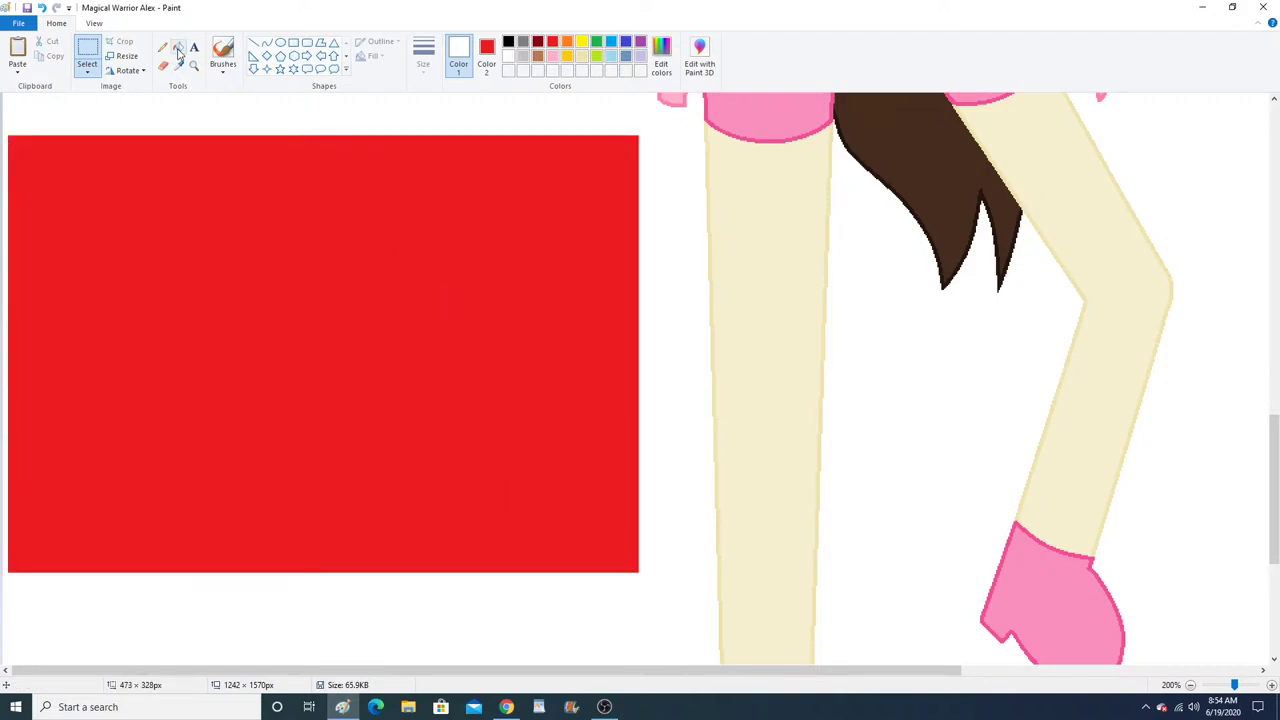
pyautogui.hotkey('ctrl', 'z')
pyautogui.hotkey('ctrl', 'z')
pyautogui.hotkey('ctrl', 'z')
pyautogui.hotkey('ctrl', 'z')
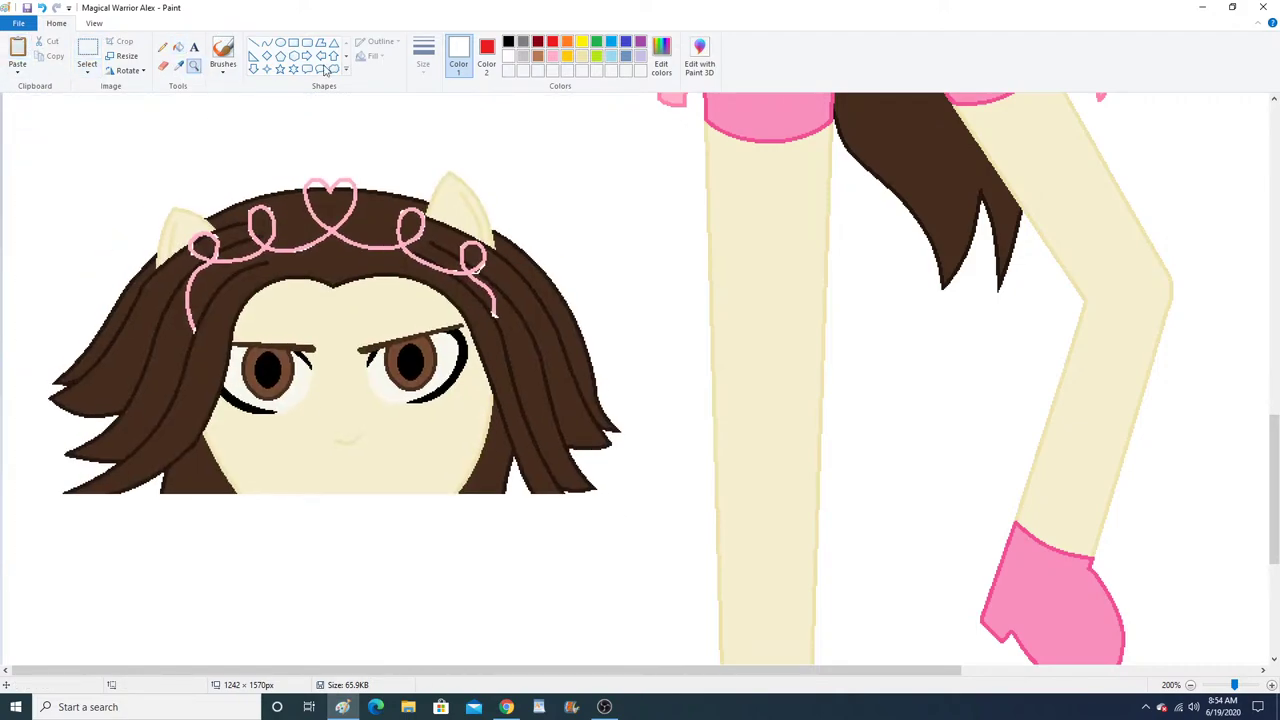
# Set Color 2 to white and cut out the tiara area of the cropped head with a transparent freeform selection.
pyautogui.click(486, 55)
pyautogui.click(87, 66)
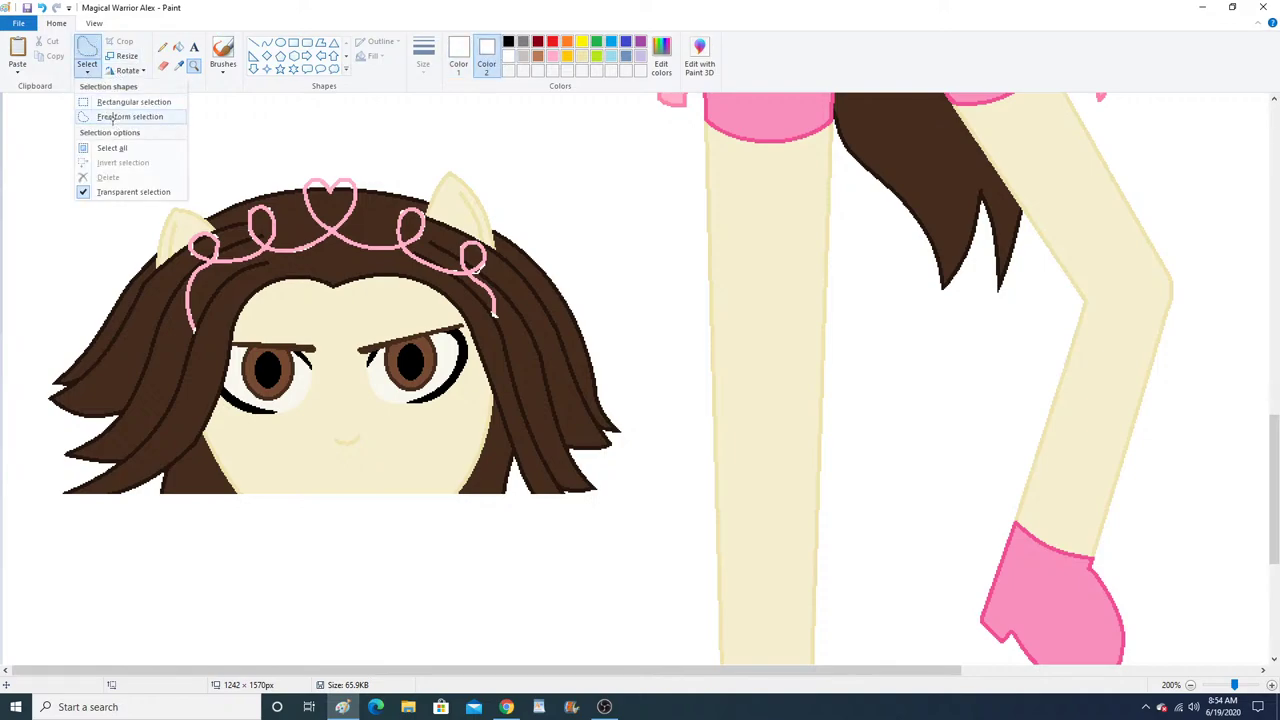
pyautogui.click(113, 117)
pyautogui.moveTo(52, 297)
pyautogui.mouseDown()
pyautogui.moveTo(89, 180)
pyautogui.moveTo(454, 137)
pyautogui.moveTo(657, 411)
pyautogui.moveTo(249, 597)
pyautogui.moveTo(3, 372)
pyautogui.moveTo(67, 228)
pyautogui.mouseUp()
pyautogui.rightClick(102, 228)
pyautogui.click(134, 238)
# Paste the tiara onto the full character's head and align it over the hair between the ears.
pyautogui.click(194, 66)
pyautogui.scroll(1, 323, 230)
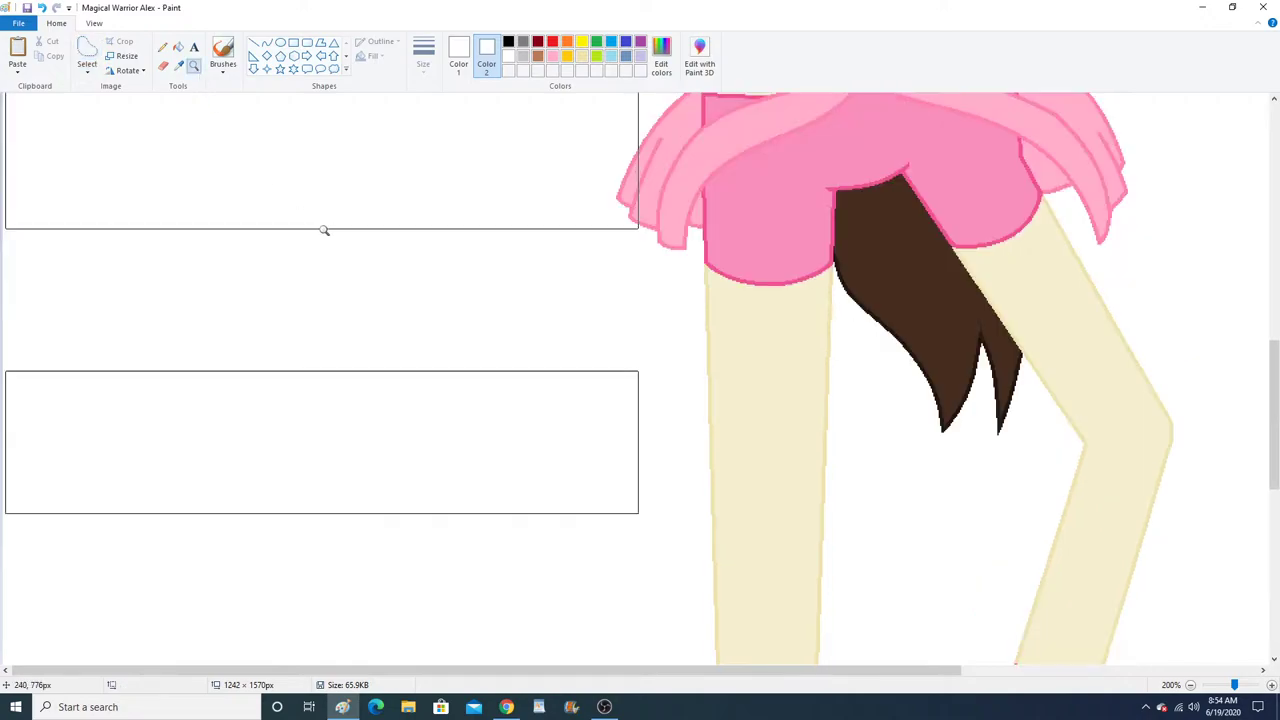
pyautogui.scroll(8, 323, 230)
pyautogui.click(620, 294)
pyautogui.click(514, 283)
pyautogui.click(440, 277)
pyautogui.click(440, 277)
pyautogui.click(403, 271)
pyautogui.click(366, 268)
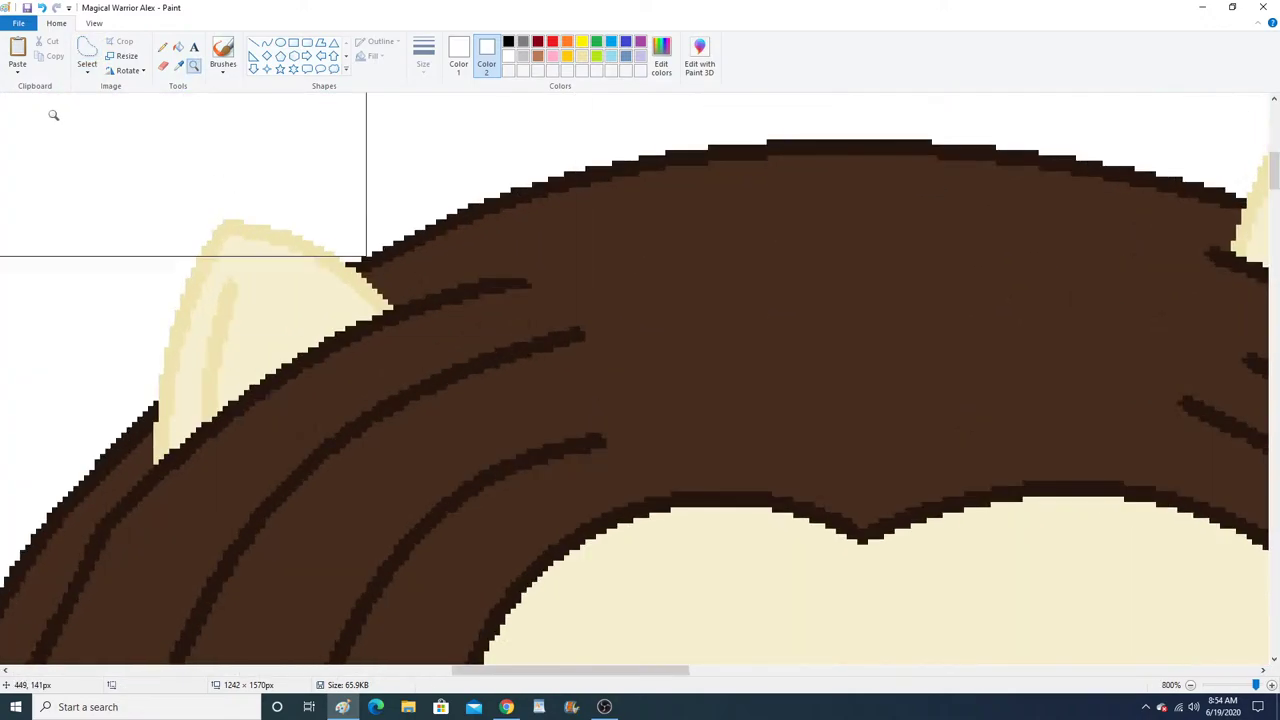
pyautogui.click(17, 50)
pyautogui.moveTo(620, 440); pyautogui.dragTo(220, 270)
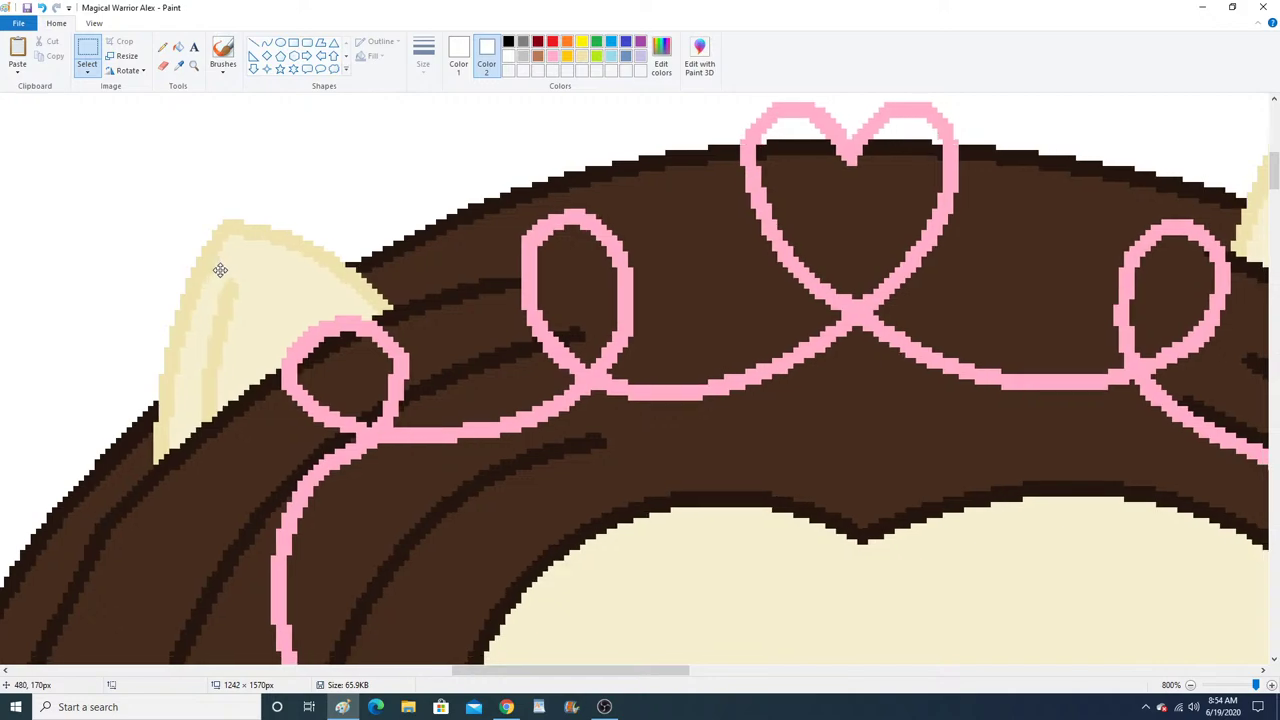
# Pick the tiara's pink and extend the tips of its left and right tails with the Pencil.
pyautogui.click(194, 65)
pyautogui.scroll(-3, 329, 394)
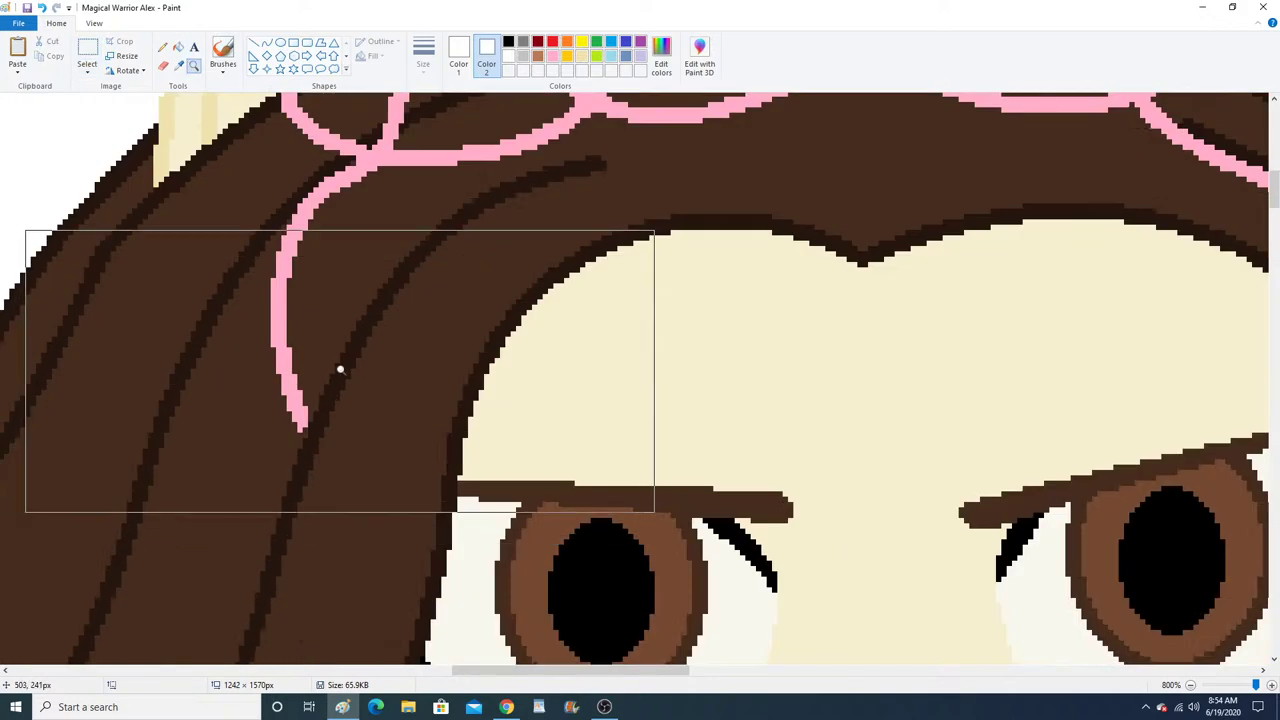
pyautogui.click(178, 47)
pyautogui.click(258, 102)
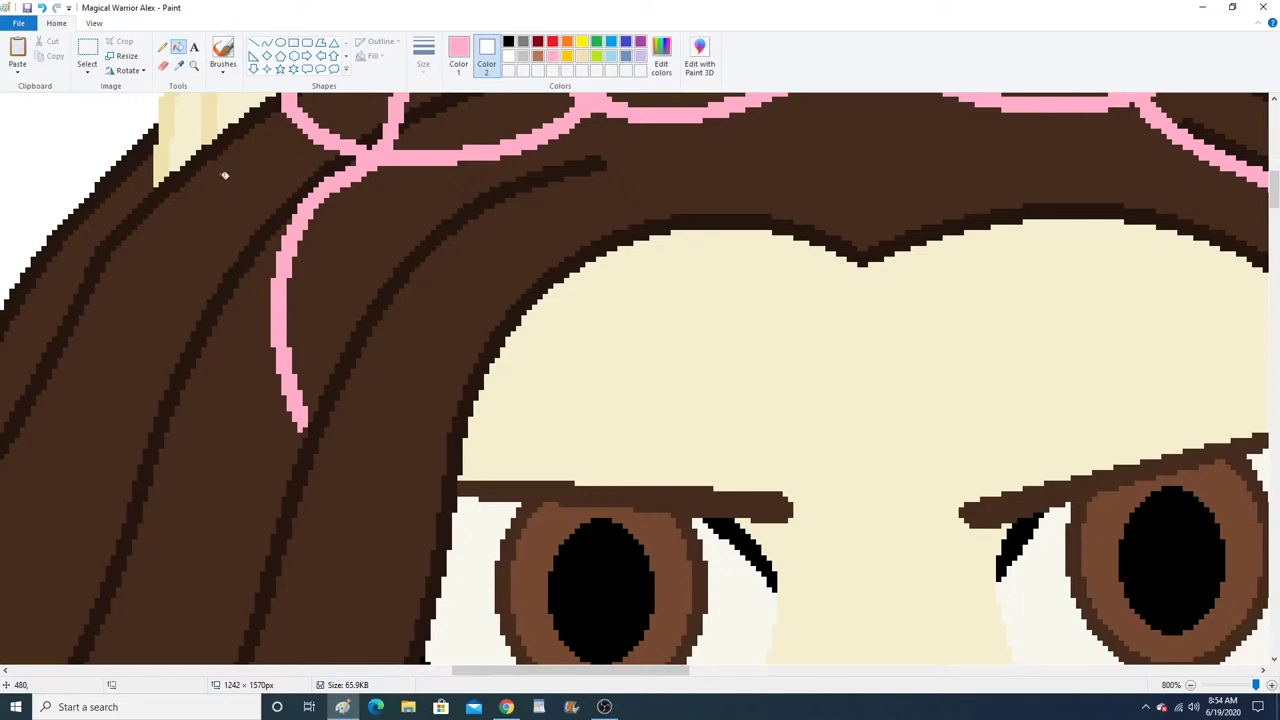
pyautogui.click(162, 47)
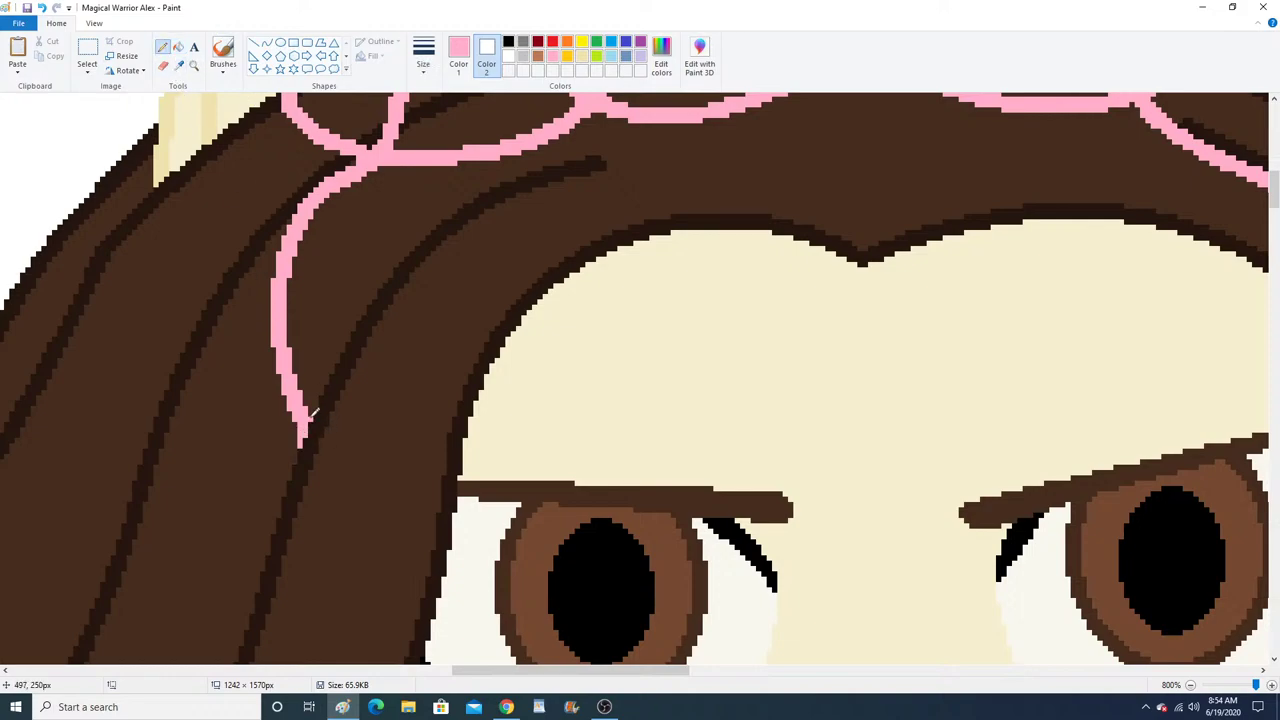
pyautogui.moveTo(455, 679); pyautogui.dragTo(629, 679)
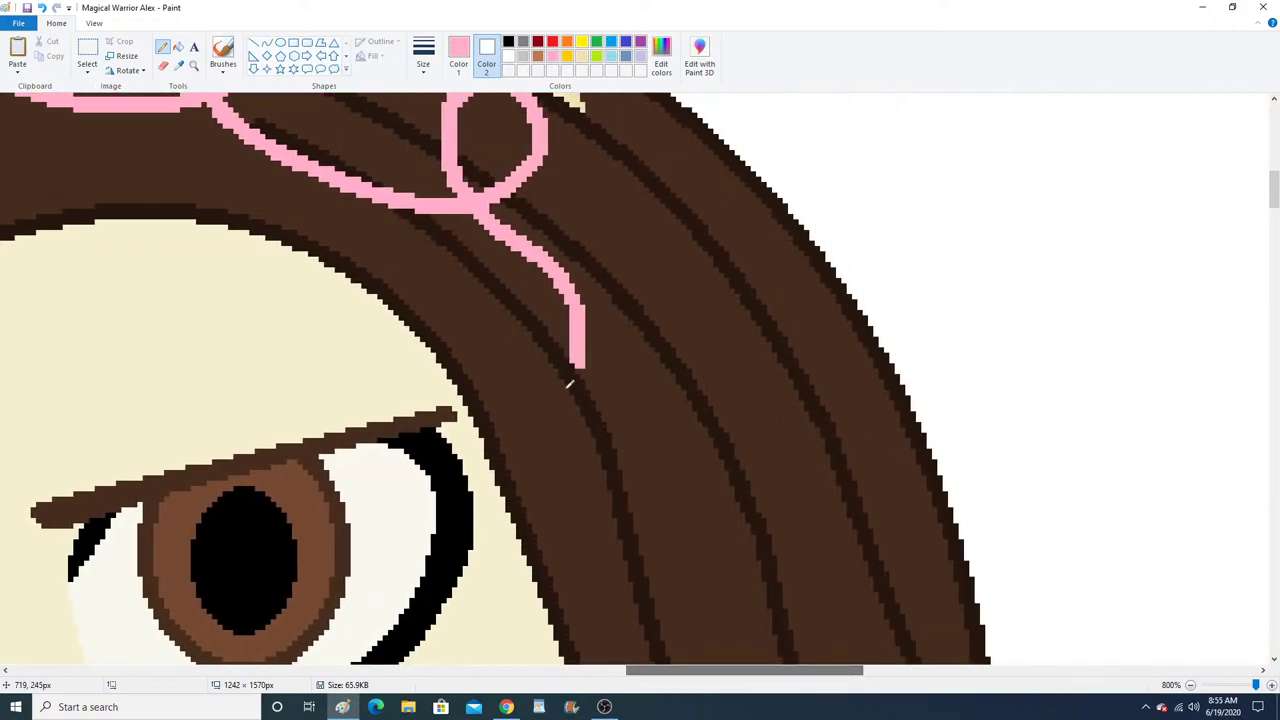
pyautogui.scroll(3, 292, 180)
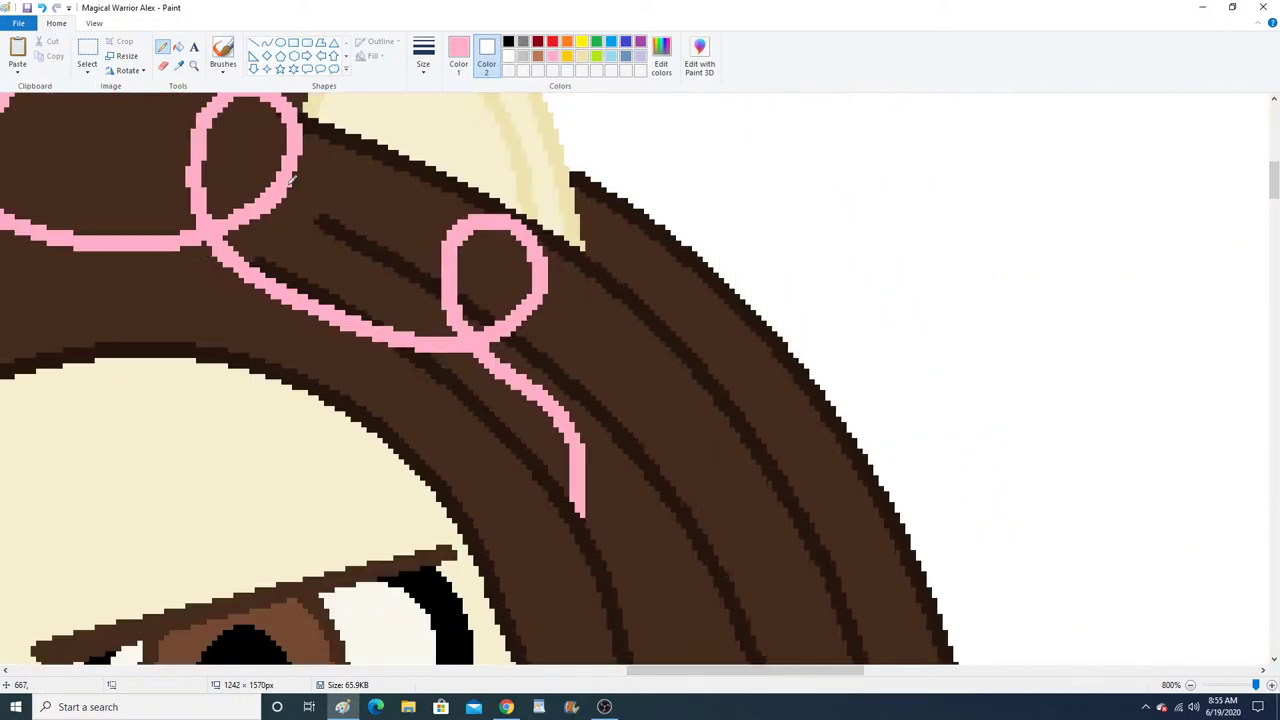
# Touch up the edge of the inner right loop using the hair's dark brown and the tiara's pink picked from the drawing.
pyautogui.click(179, 65)
pyautogui.click(291, 181)
pyautogui.scroll(3, 278, 213)
pyautogui.click(194, 65)
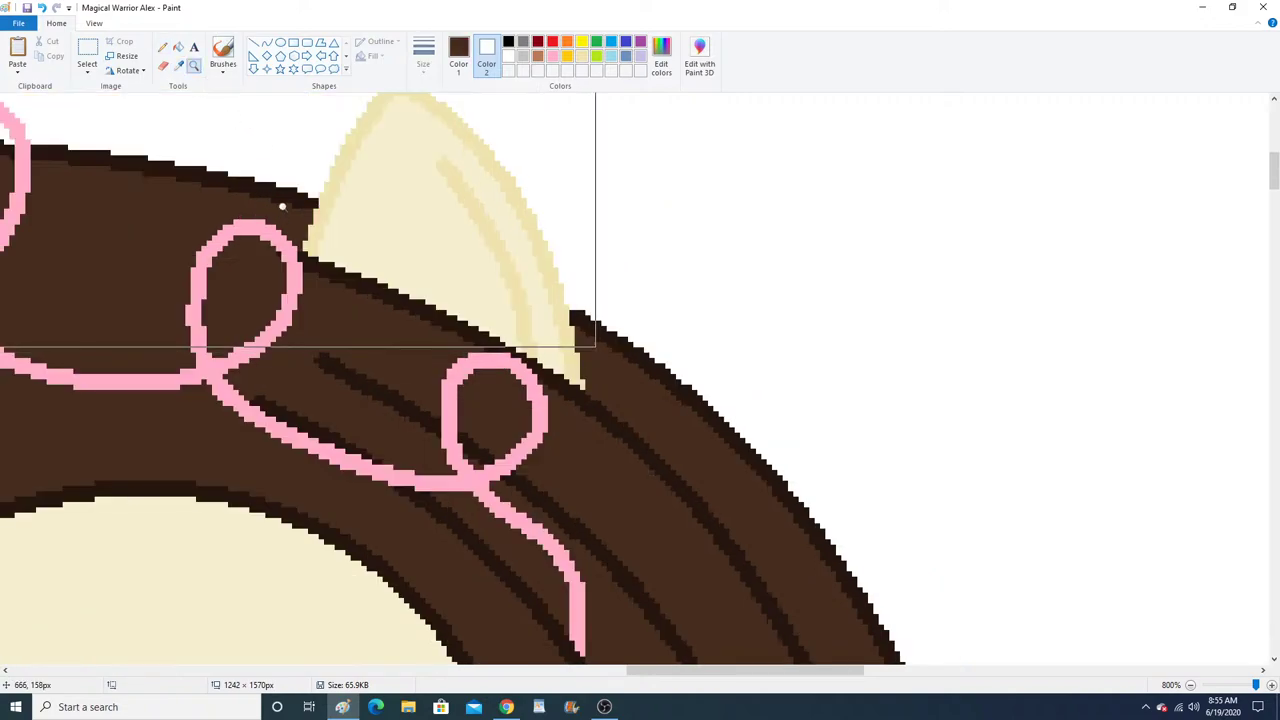
pyautogui.click(179, 65)
pyautogui.click(272, 238)
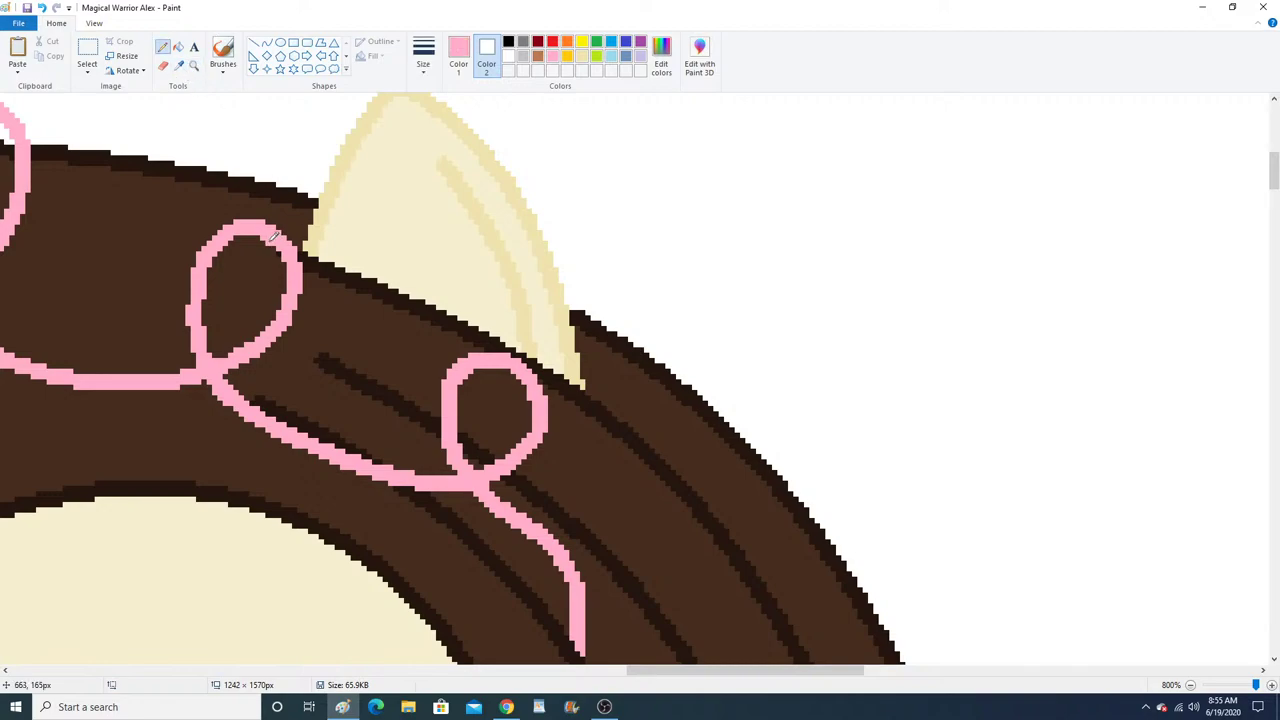
# Check the necklace in the small reference picture and browse to the desktop's ALEX STUFF folder to open another picture.
pyautogui.click(194, 65)
pyautogui.scroll(-6, 283, 235)
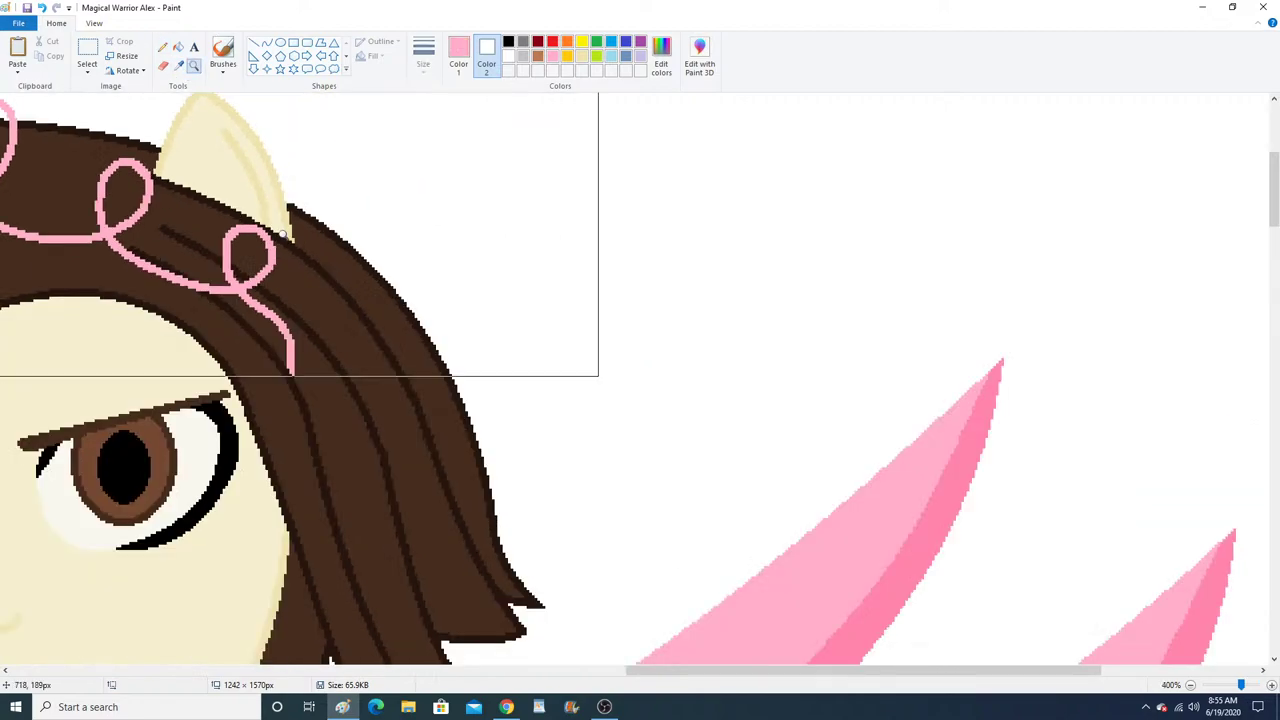
pyautogui.scroll(2, 288, 236)
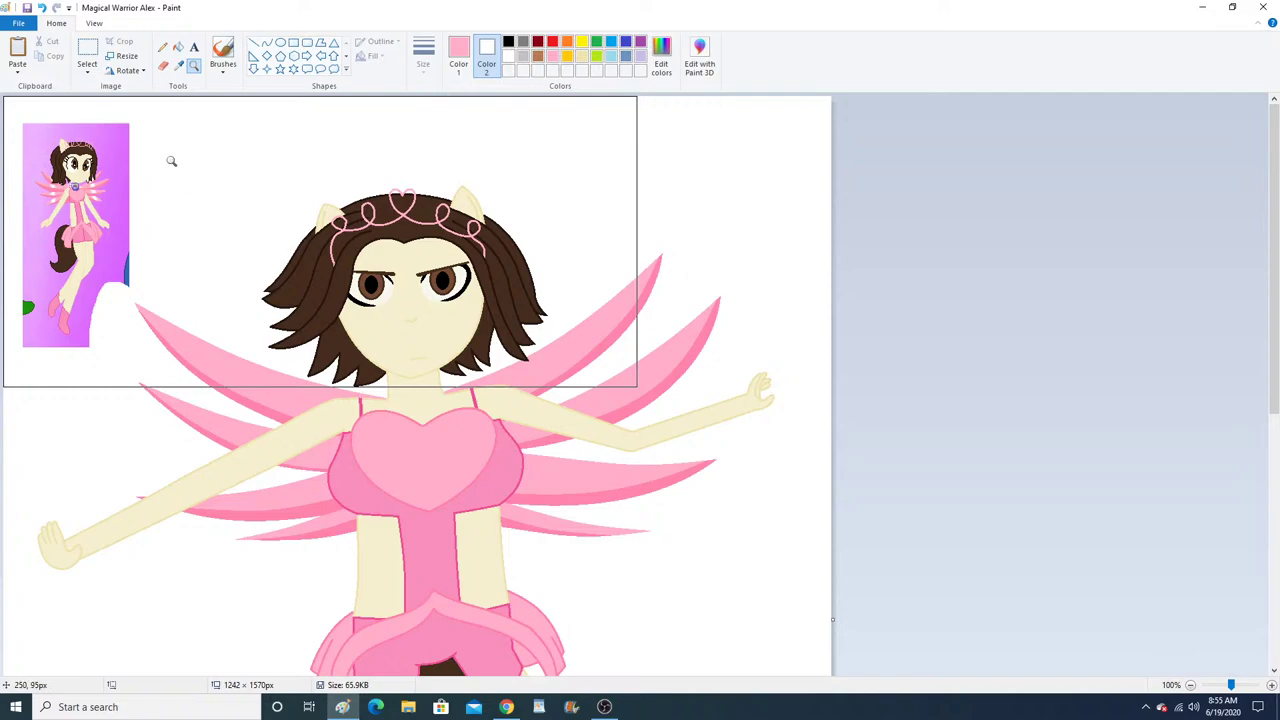
pyautogui.scroll(4, 171, 160)
pyautogui.scroll(2, 265, 236)
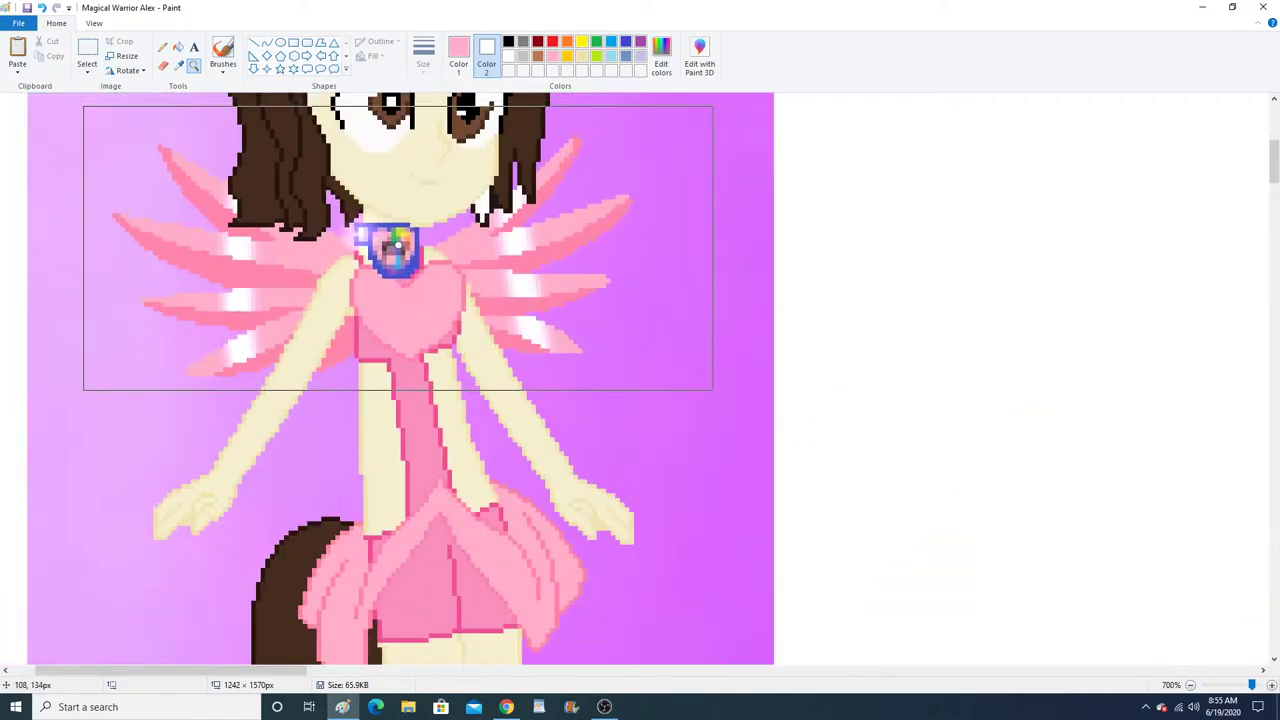
pyautogui.click(19, 23)
pyautogui.click(70, 74)
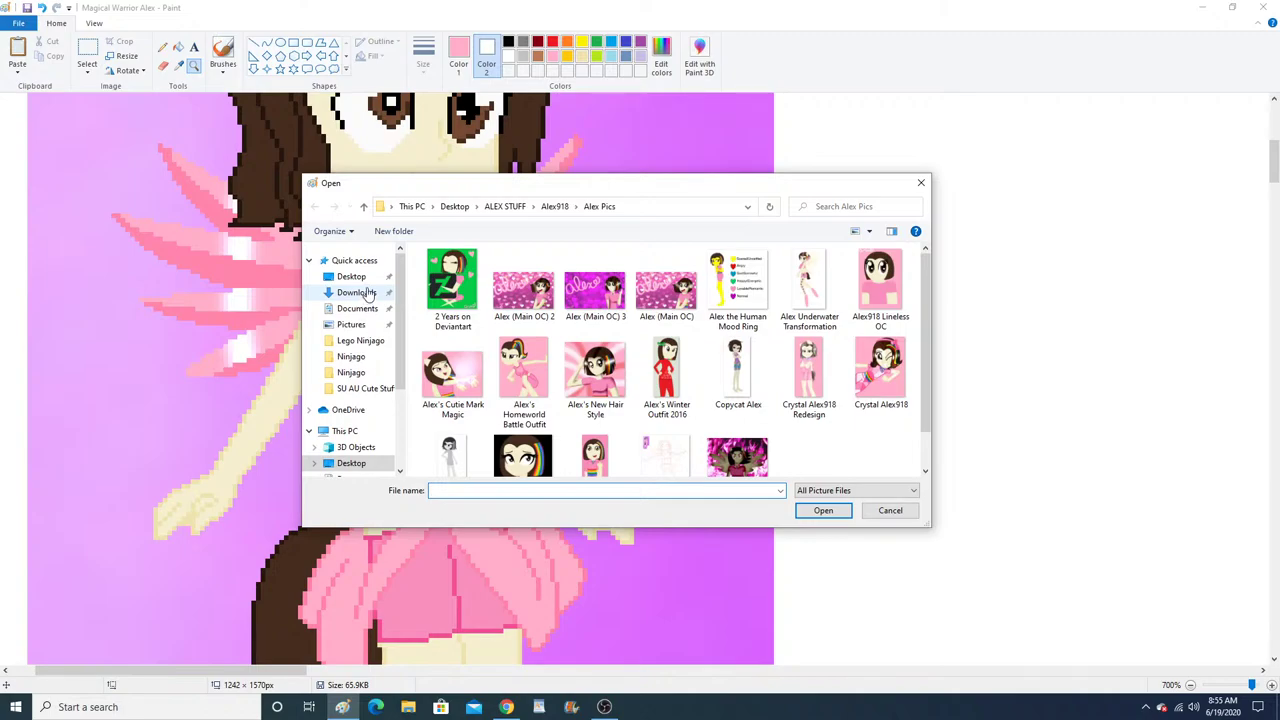
pyautogui.click(351, 276)
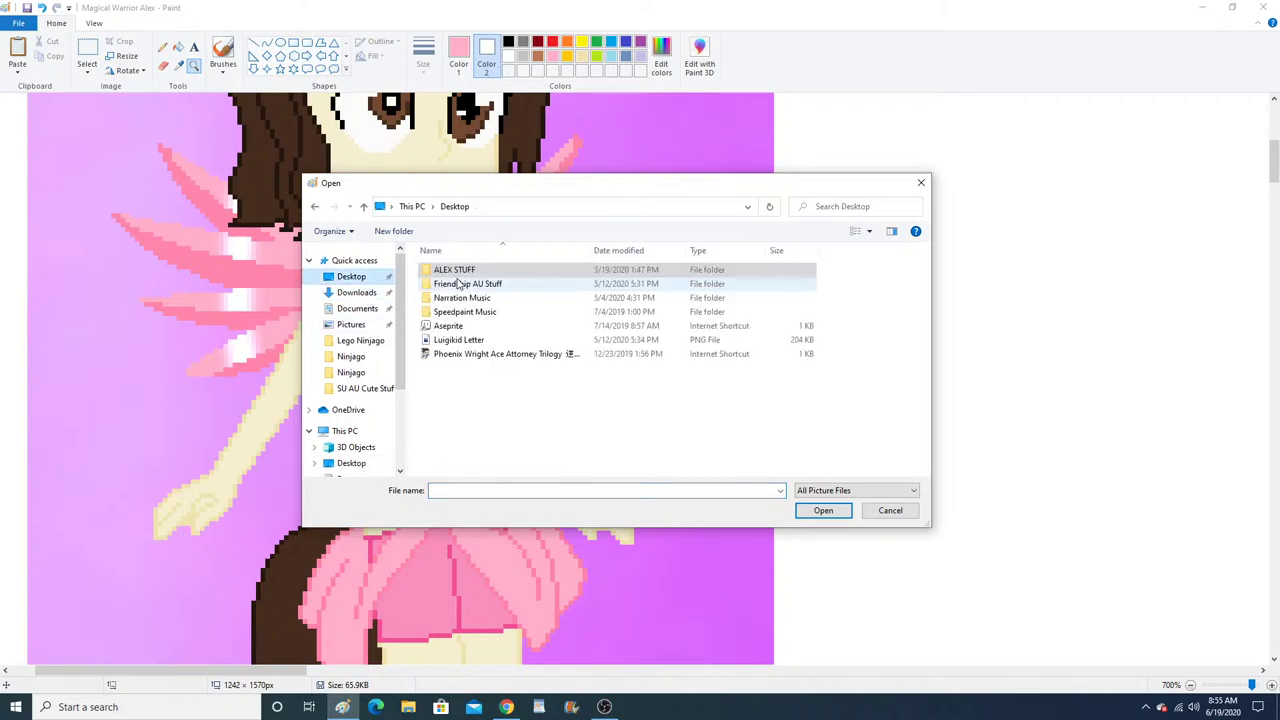
pyautogui.click(822, 511)
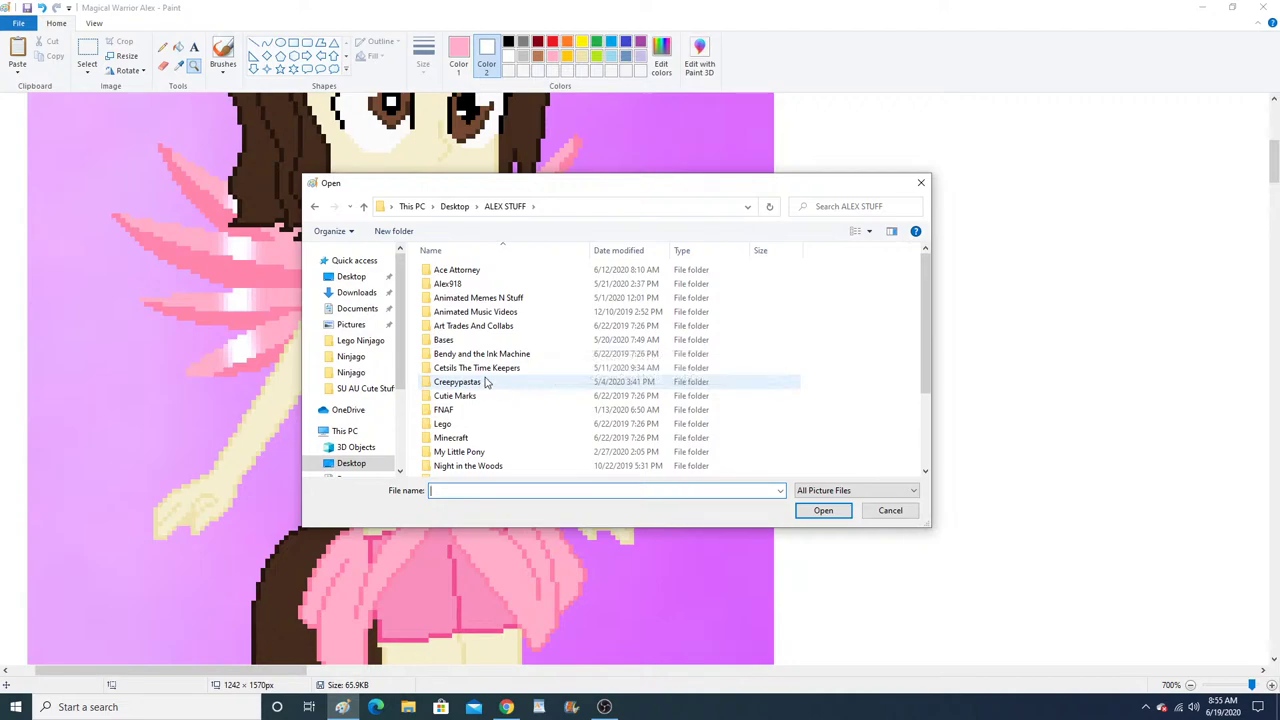
# Open Mlp Cutie Mark Magic Necalices from the Team Aurora folder, saving the current drawing's changes, and show the whole picture.
pyautogui.scroll(-2, 467, 440)
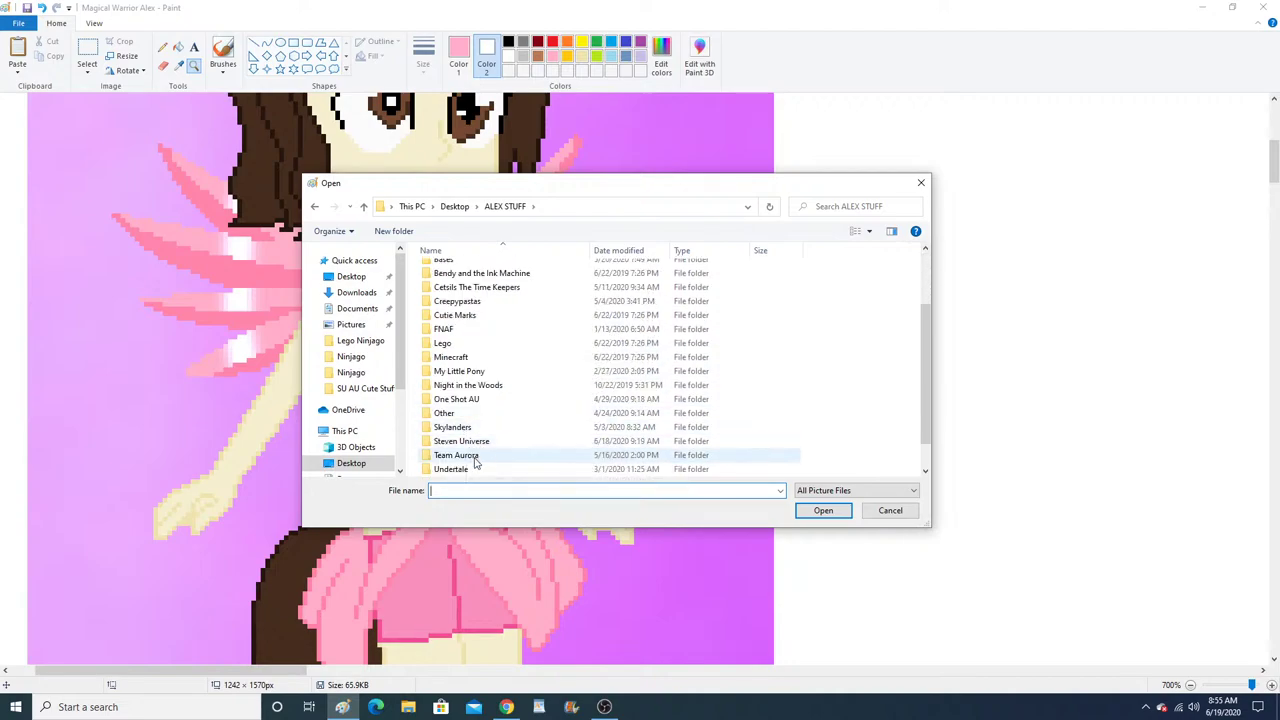
pyautogui.doubleClick(462, 455)
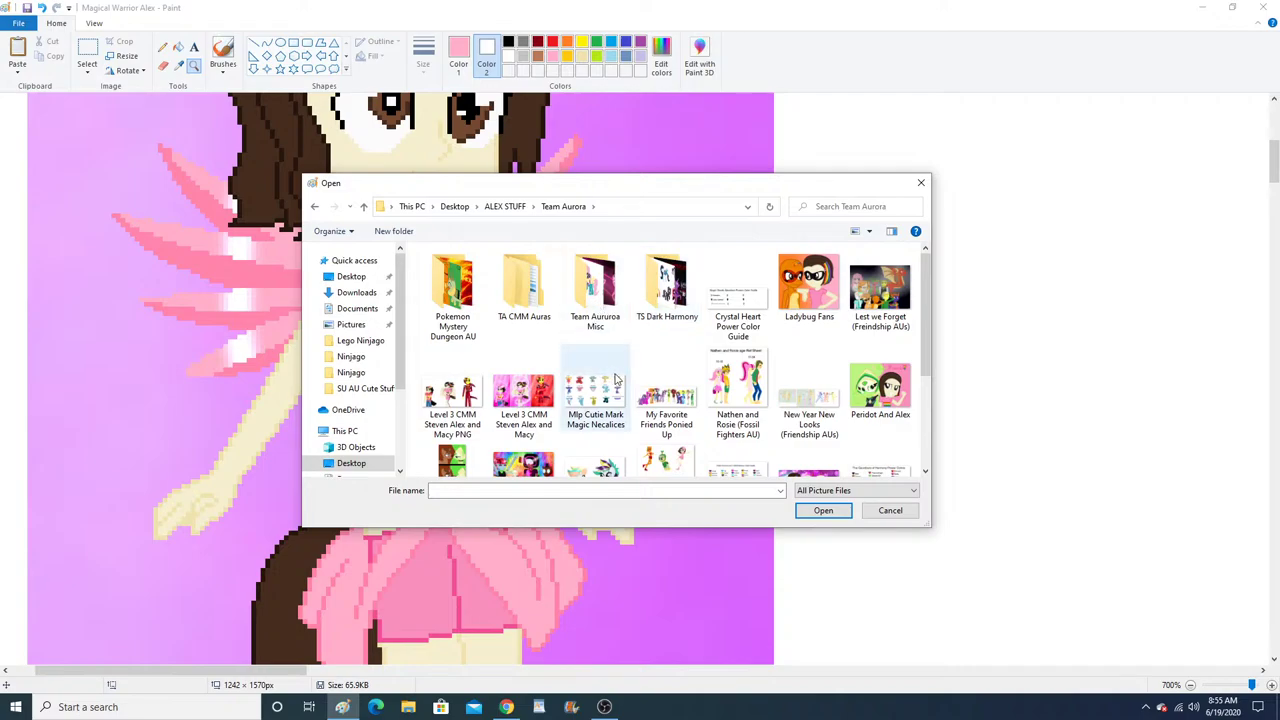
pyautogui.scroll(-2, 670, 366)
pyautogui.scroll(2, 766, 354)
pyautogui.doubleClick(596, 400)
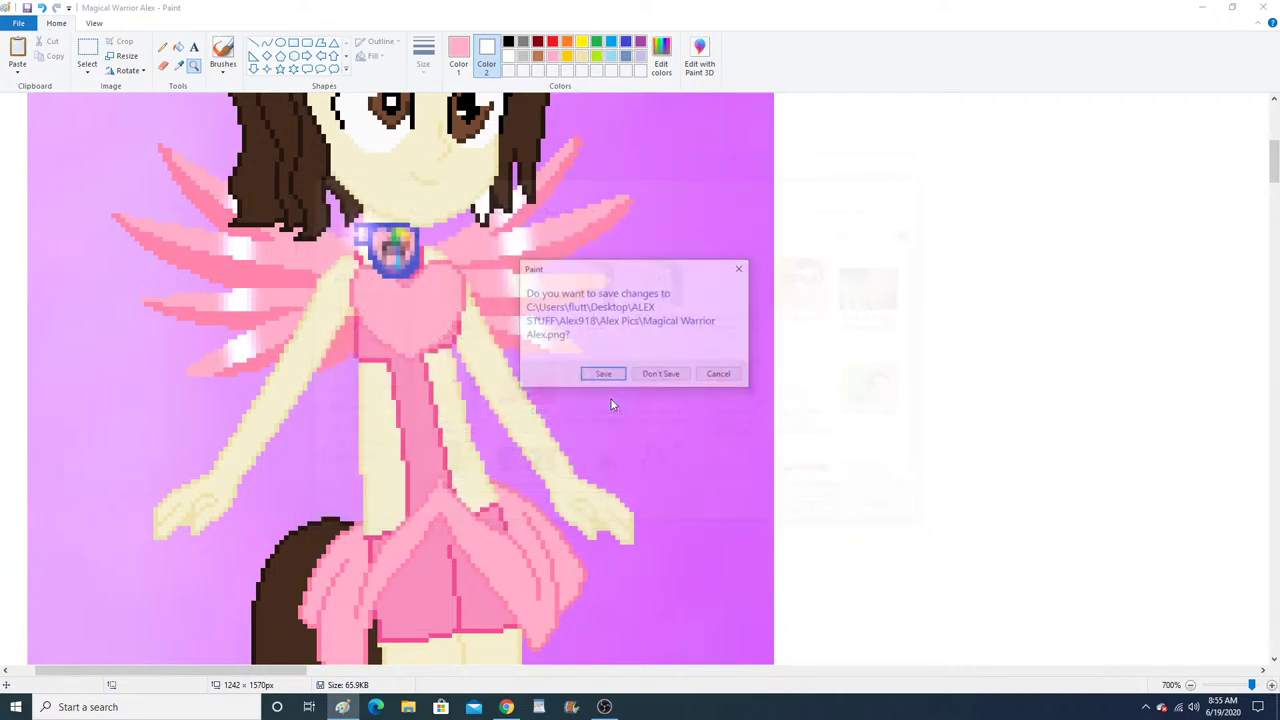
pyautogui.click(603, 372)
pyautogui.rightClick(320, 268)
pyautogui.rightClick(320, 268)
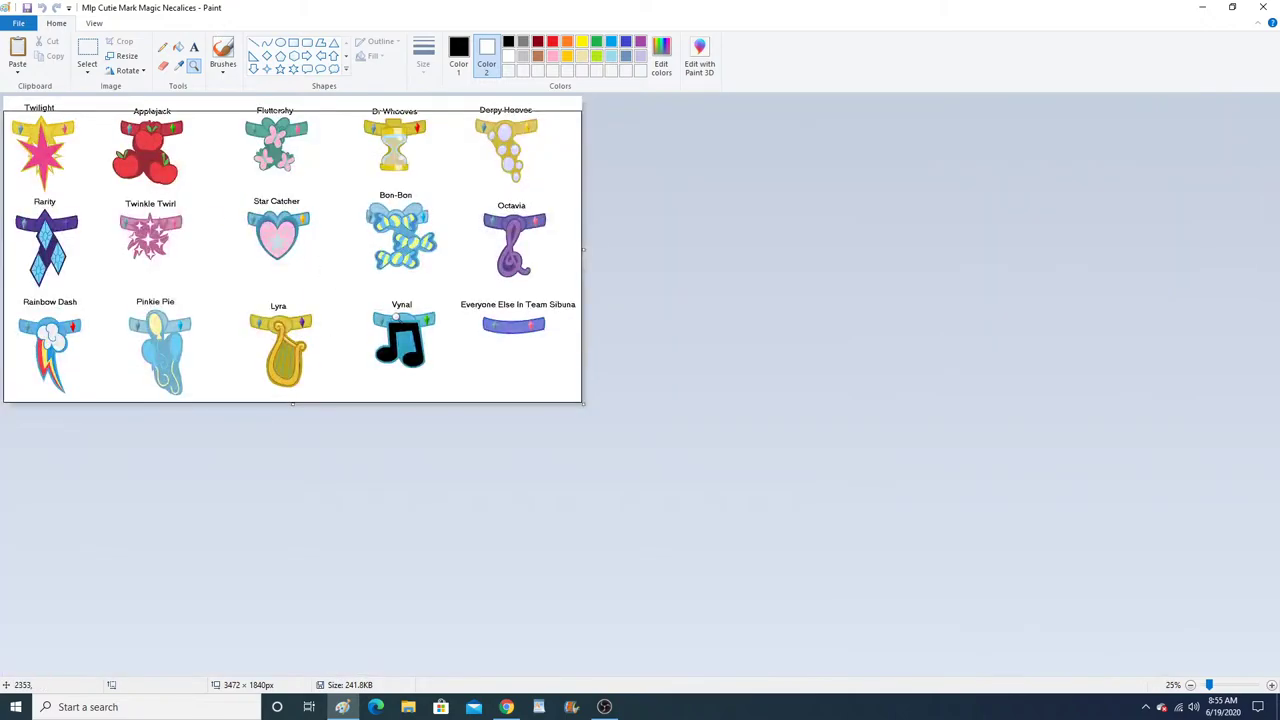
# Copy an area of about 71 × 104 px around the pink gem on the Everyone Else In Team Sibuna necklace.
pyautogui.click(500, 340)
pyautogui.click(846, 406)
pyautogui.click(860, 450)
pyautogui.click(875, 496)
pyautogui.scroll(-5, 711, 420)
pyautogui.scroll(1, 711, 420)
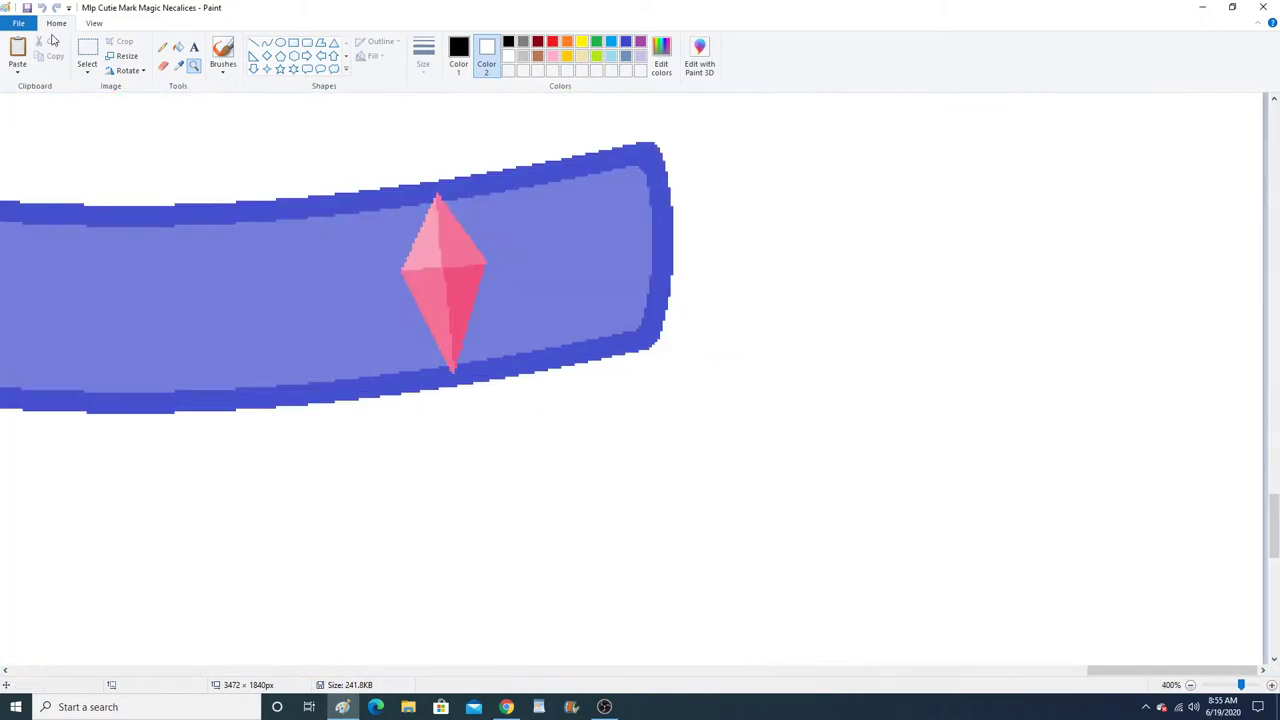
pyautogui.click(87, 70)
pyautogui.click(130, 116)
pyautogui.moveTo(344, 196); pyautogui.dragTo(346, 200)
pyautogui.rightClick(456, 272)
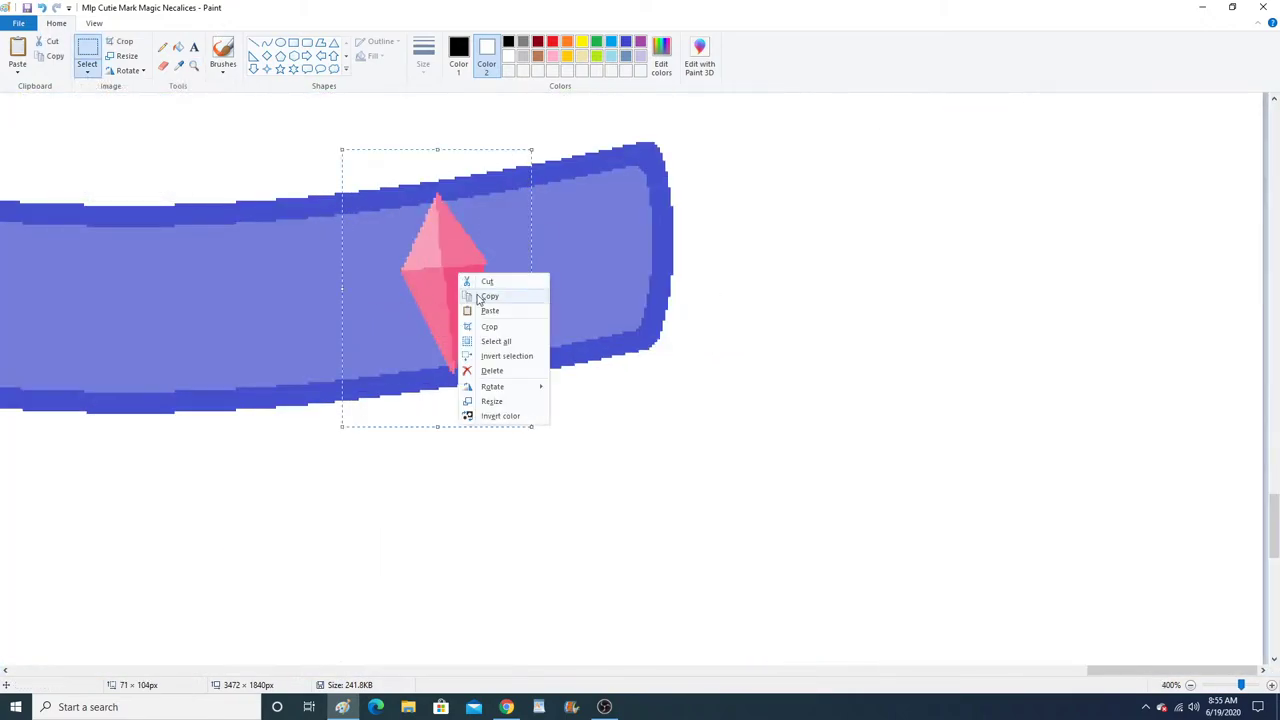
pyautogui.click(490, 295)
# Reopen the Magical Warrior Alex drawing and paste the copied gem piece on the blank area above the right wings.
pyautogui.click(18, 22)
pyautogui.click(155, 72)
pyautogui.click(194, 65)
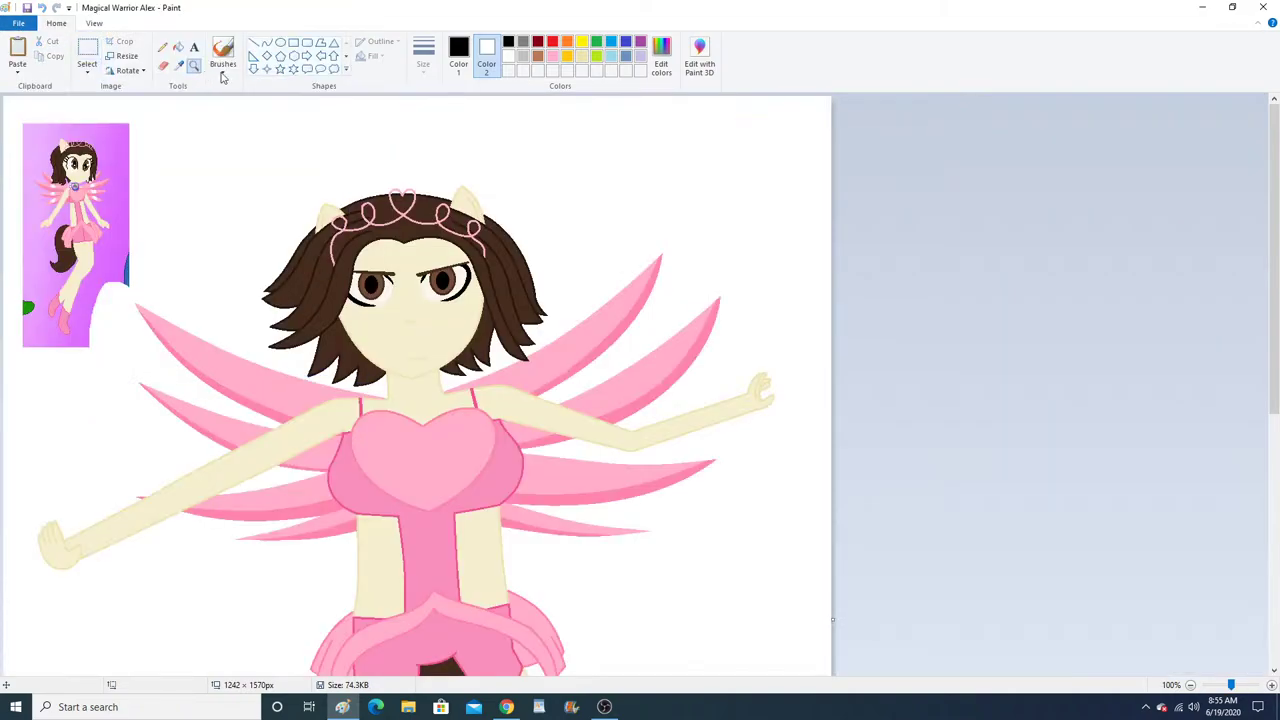
pyautogui.click(643, 286)
pyautogui.click(643, 286)
pyautogui.click(19, 64)
pyautogui.moveTo(75, 196); pyautogui.dragTo(717, 268)
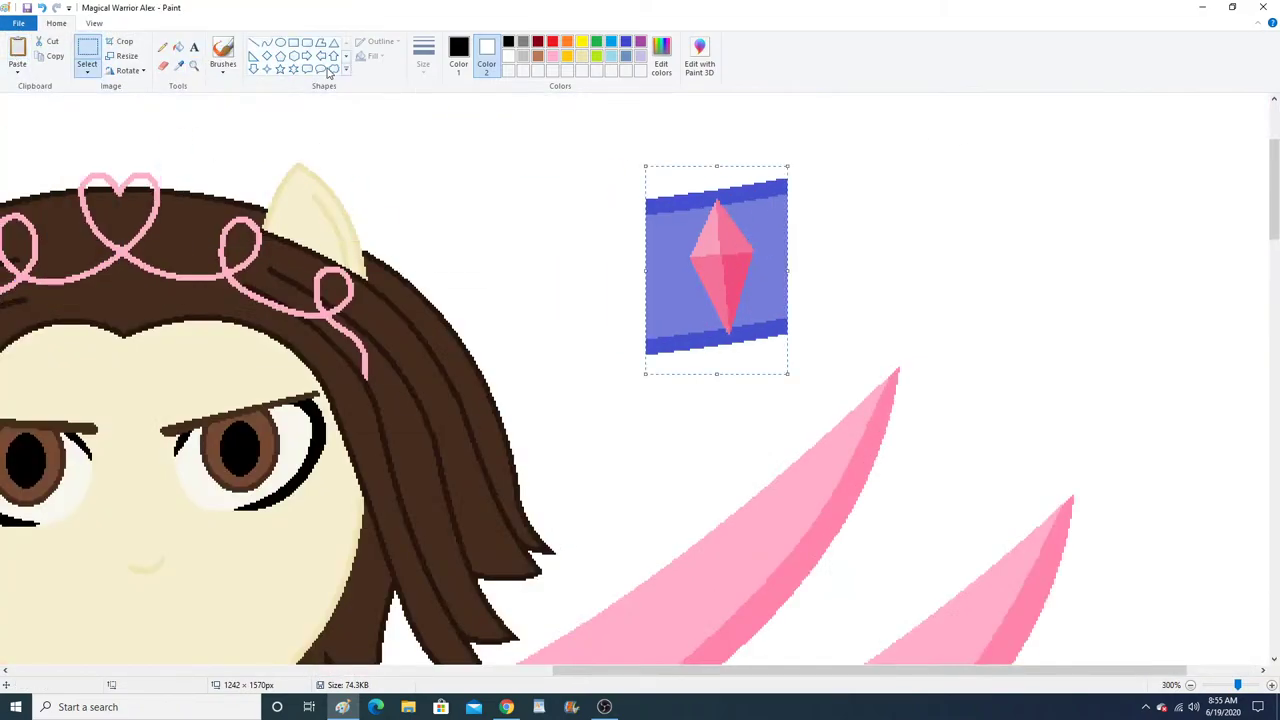
# Pick the pasted piece's dark blue and draw a downward-bowed curve about 84 px wide across the neck as the collar's upper edge.
pyautogui.click(179, 65)
pyautogui.click(710, 188)
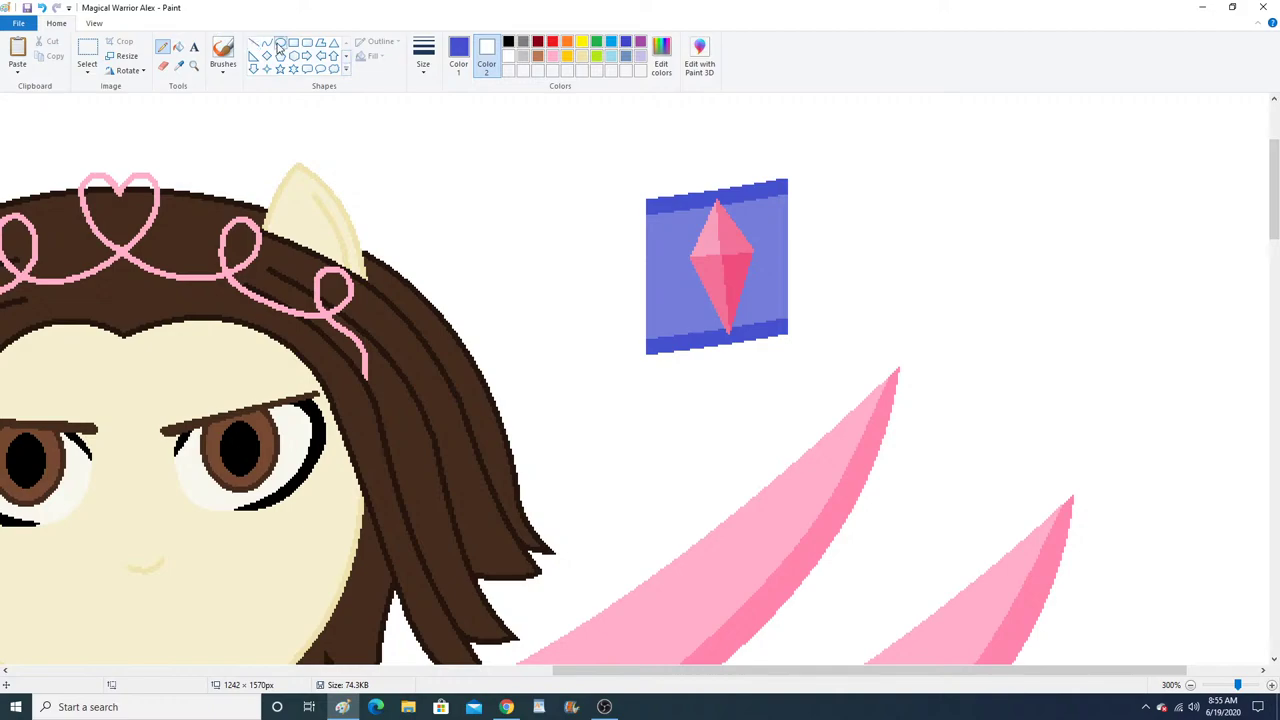
pyautogui.click(266, 42)
pyautogui.click(423, 55)
pyautogui.click(445, 114)
pyautogui.click(194, 65)
pyautogui.scroll(-8, 249, 446)
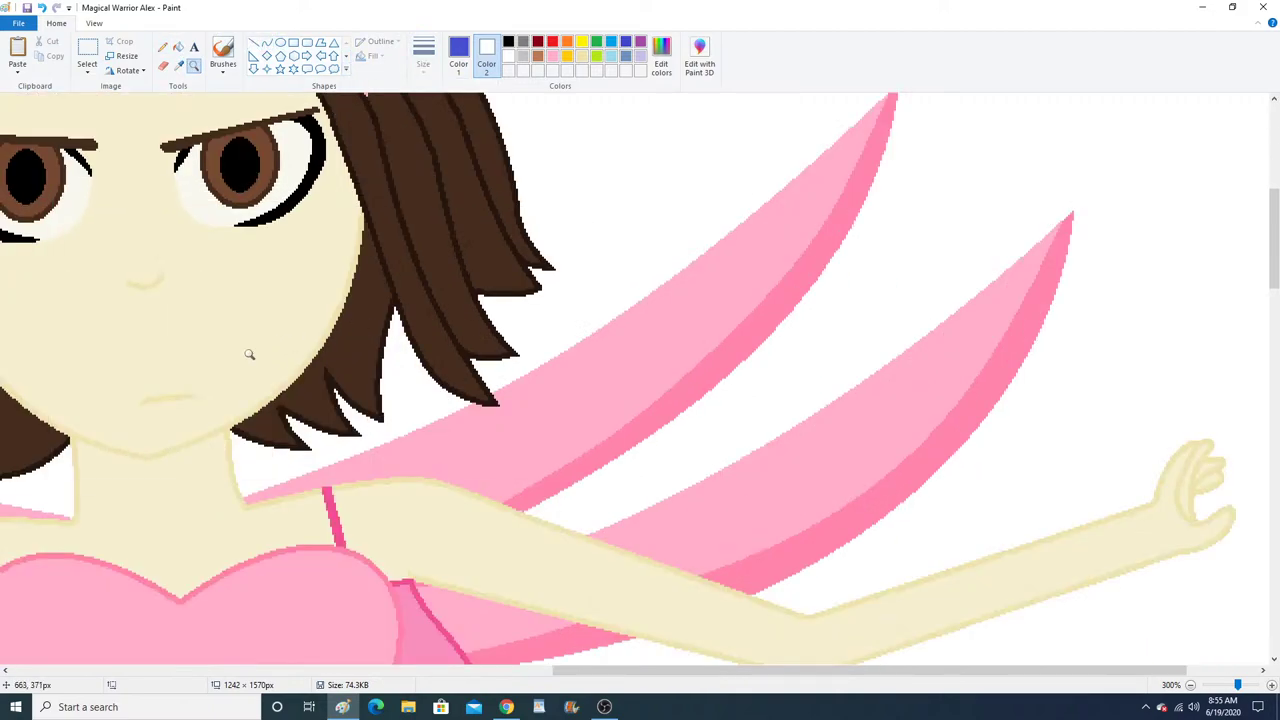
pyautogui.click(349, 343)
pyautogui.click(266, 42)
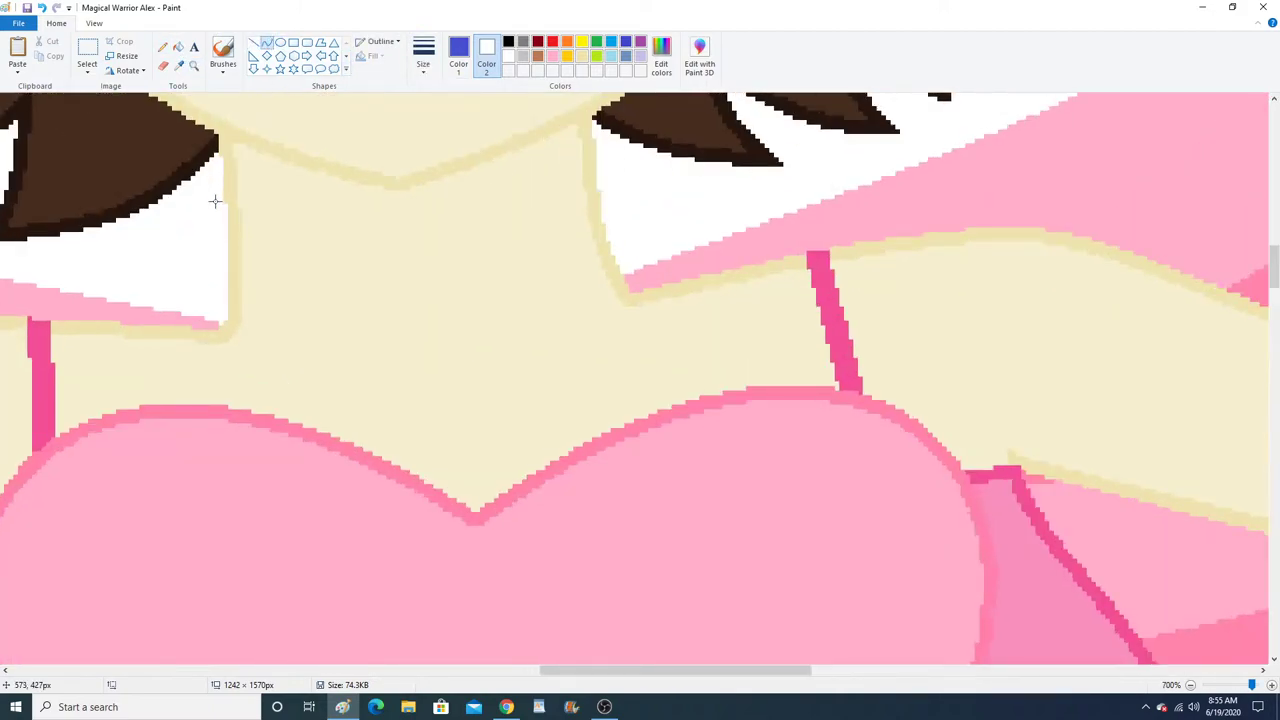
pyautogui.moveTo(212, 200); pyautogui.dragTo(605, 163)
pyautogui.moveTo(383, 208); pyautogui.dragTo(274, 247)
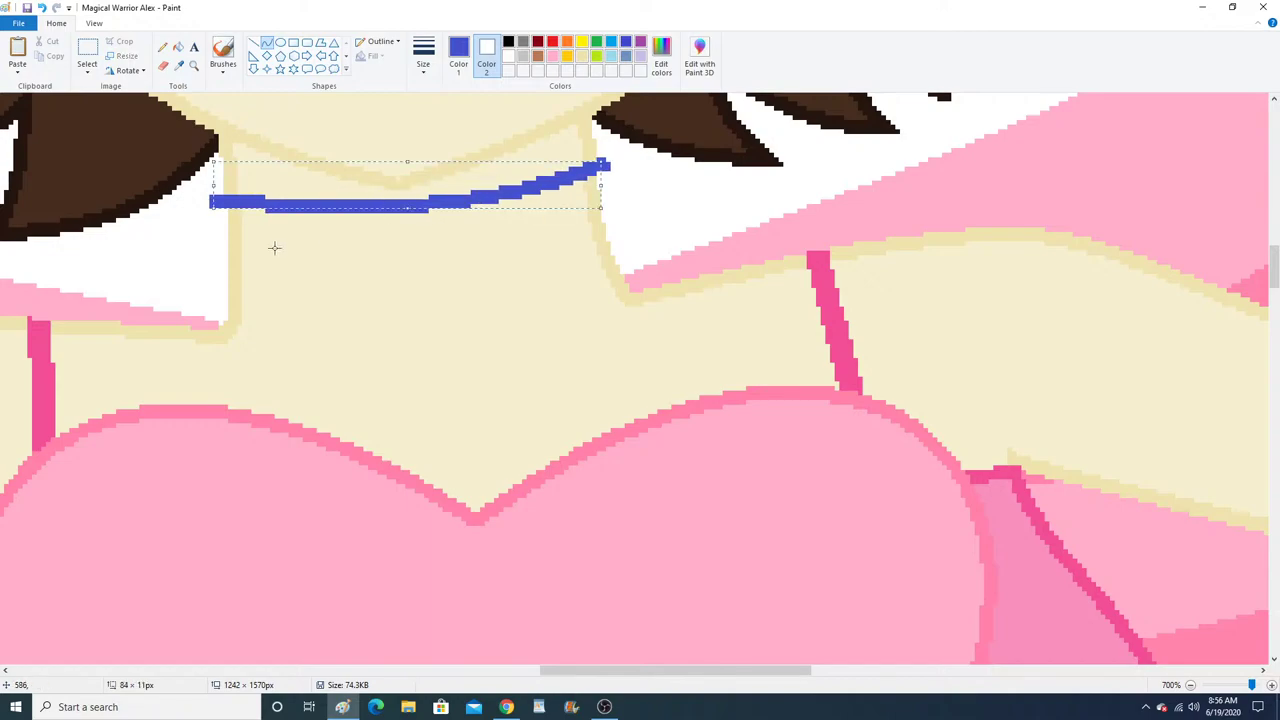
# Complete the collar outline with a matching lower curve about 88 px wide and rounded curves closing its right and left ends.
pyautogui.moveTo(216, 296); pyautogui.dragTo(623, 262)
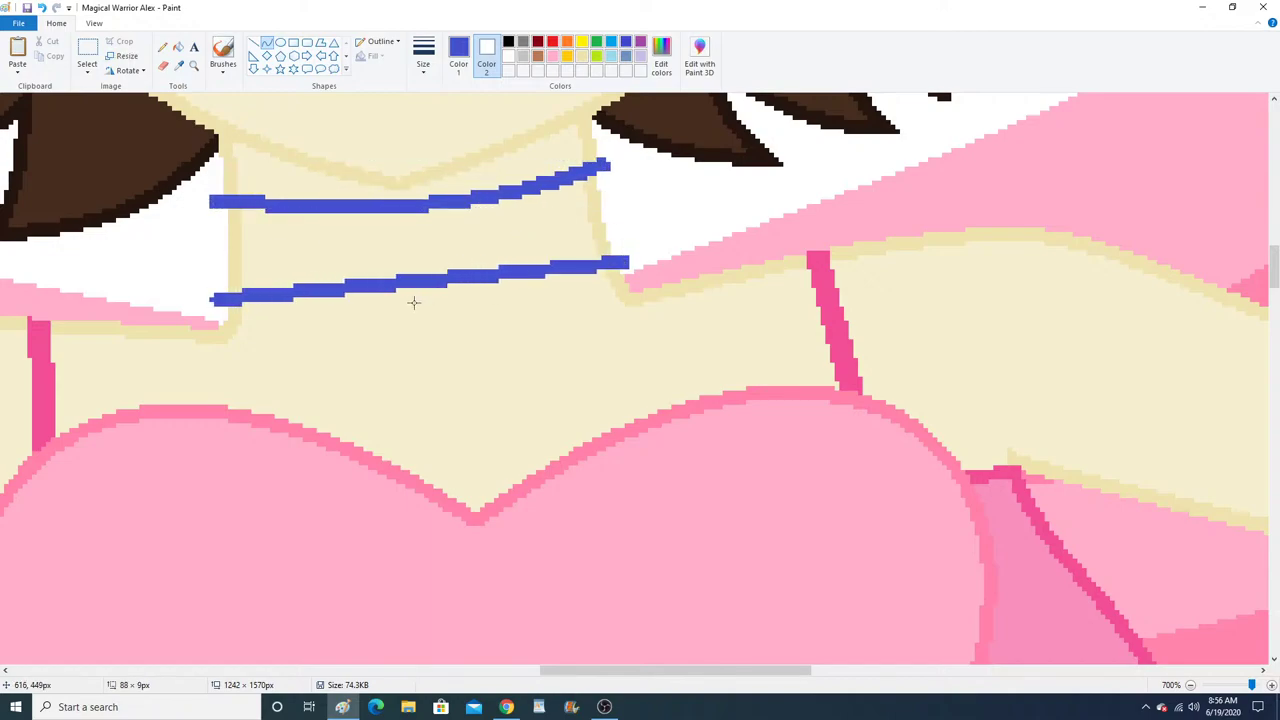
pyautogui.moveTo(413, 302); pyautogui.dragTo(460, 320)
pyautogui.moveTo(617, 228); pyautogui.dragTo(621, 258)
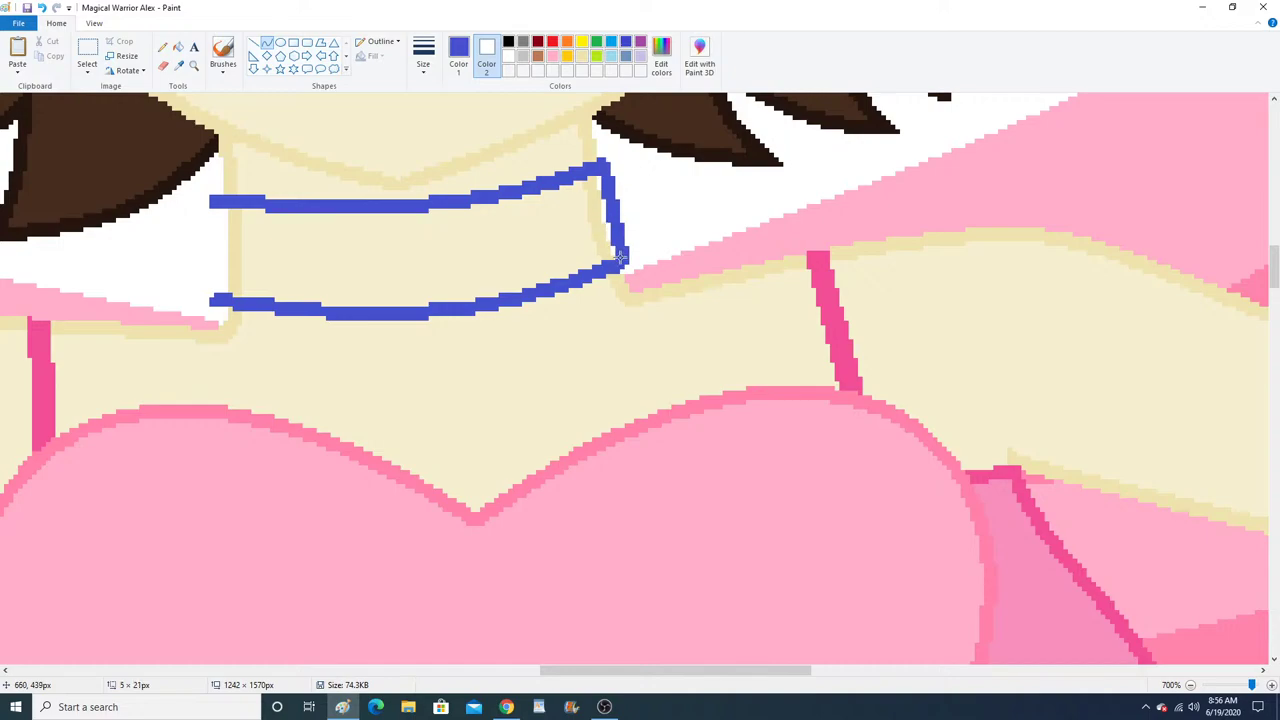
pyautogui.moveTo(623, 177); pyautogui.dragTo(636, 235)
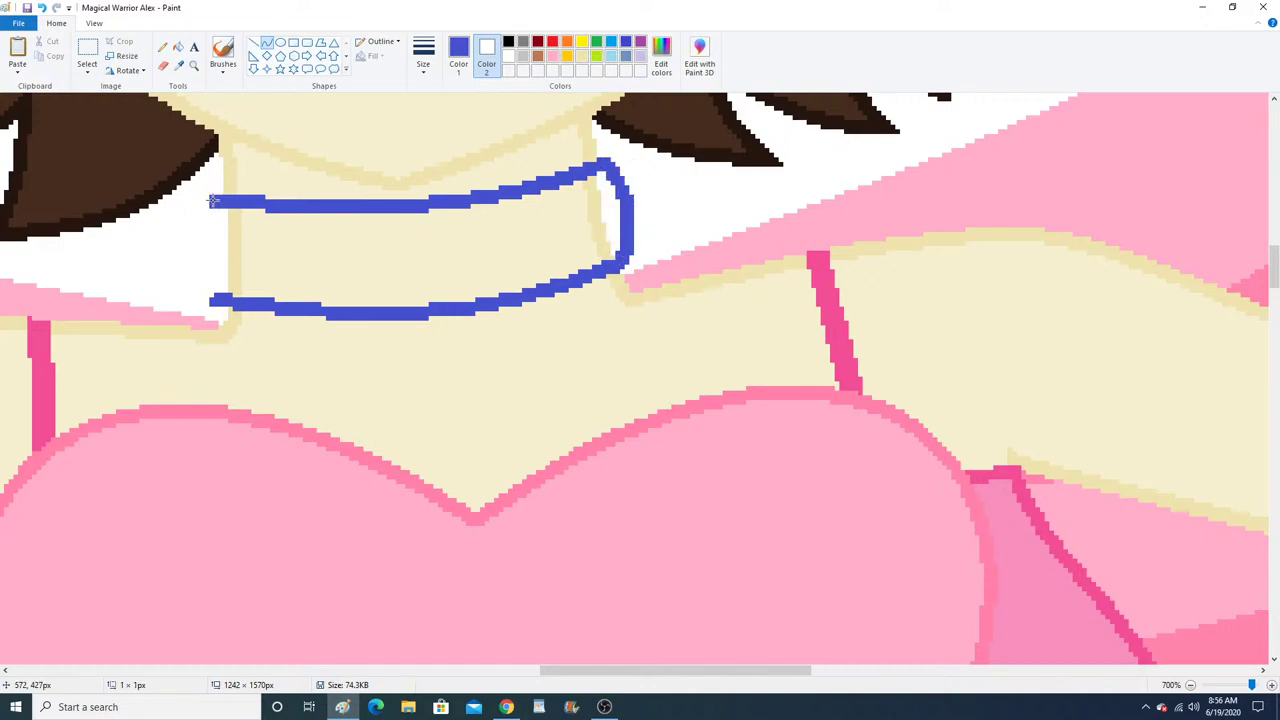
pyautogui.moveTo(212, 200)
pyautogui.mouseDown()
pyautogui.moveTo(212, 300)
pyautogui.moveTo(185, 285)
pyautogui.moveTo(160, 294)
pyautogui.mouseUp()
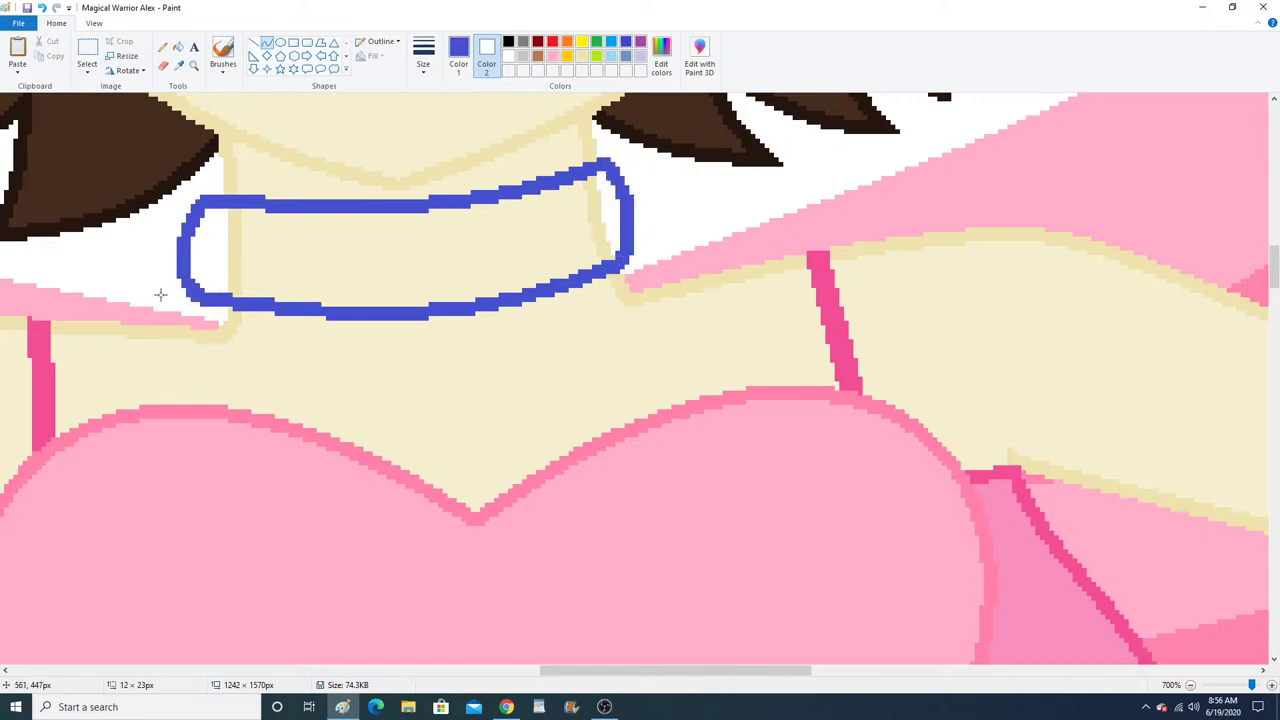
# Touch up the collar's corners and surroundings with the Pencil in blue, the picked skin colour and the picked wing pink.
pyautogui.click(162, 46)
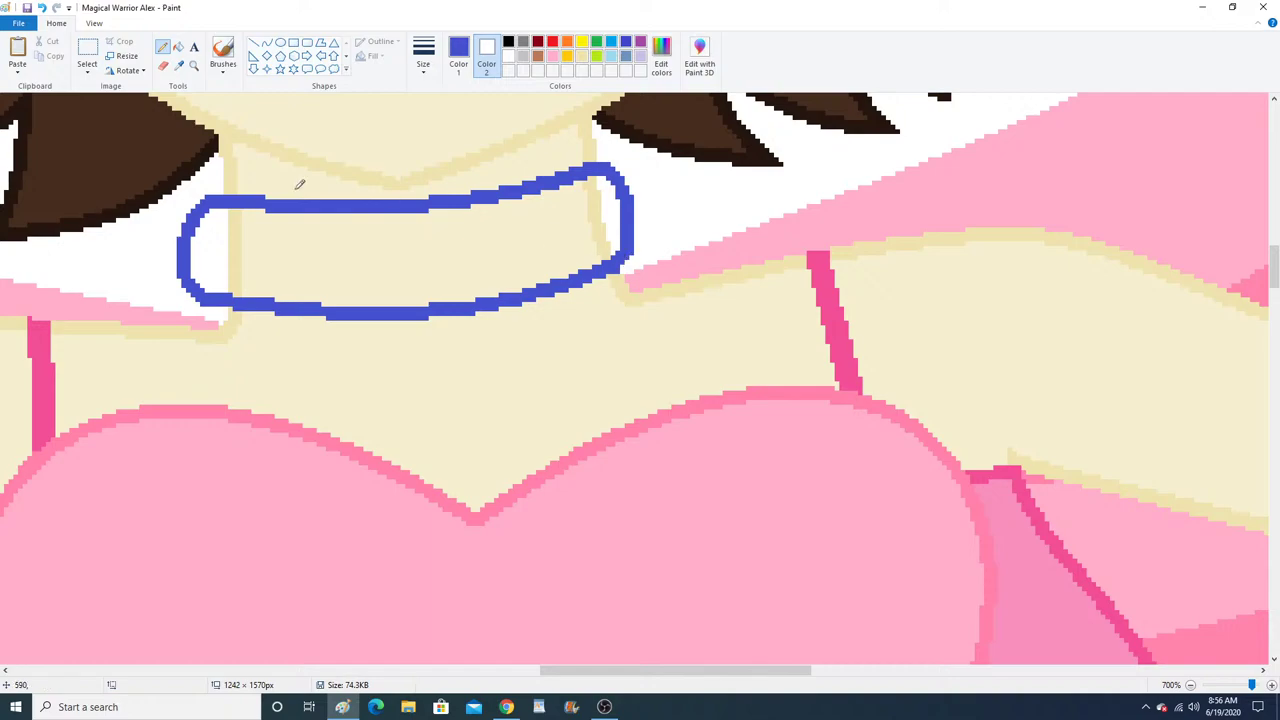
pyautogui.click(179, 66)
pyautogui.click(601, 261)
pyautogui.scroll(-3, 384, 290)
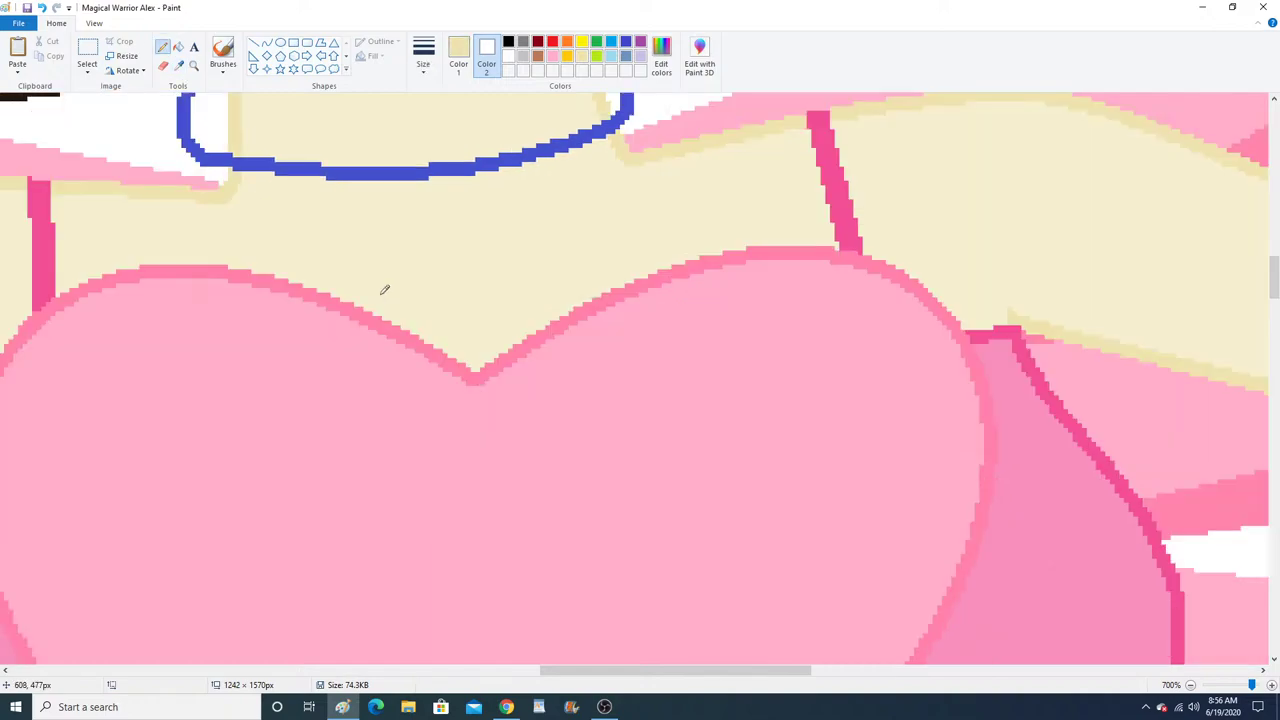
pyautogui.click(179, 66)
pyautogui.click(219, 180)
pyautogui.scroll(3, 258, 217)
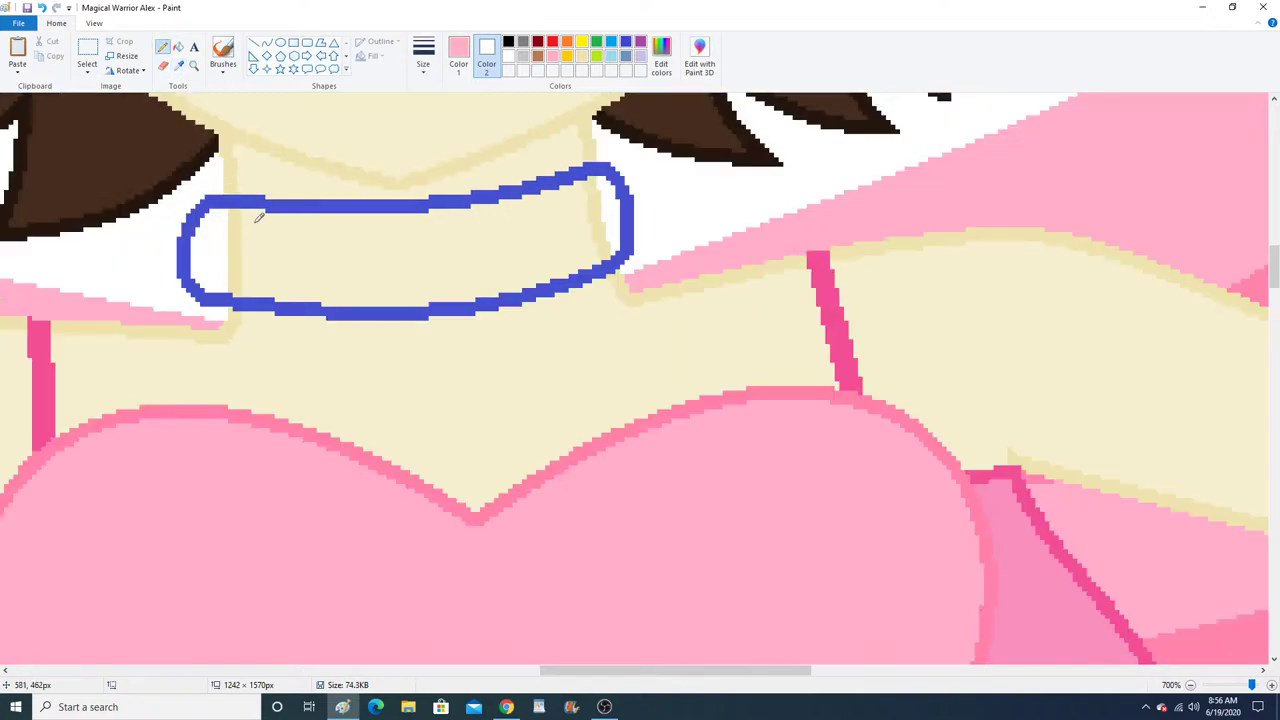
# Fill the collar's interior with white, covering the skin and both neck lines inside the outline.
pyautogui.click(179, 48)
pyautogui.rightClick(234, 246)
pyautogui.rightClick(256, 245)
pyautogui.rightClick(601, 217)
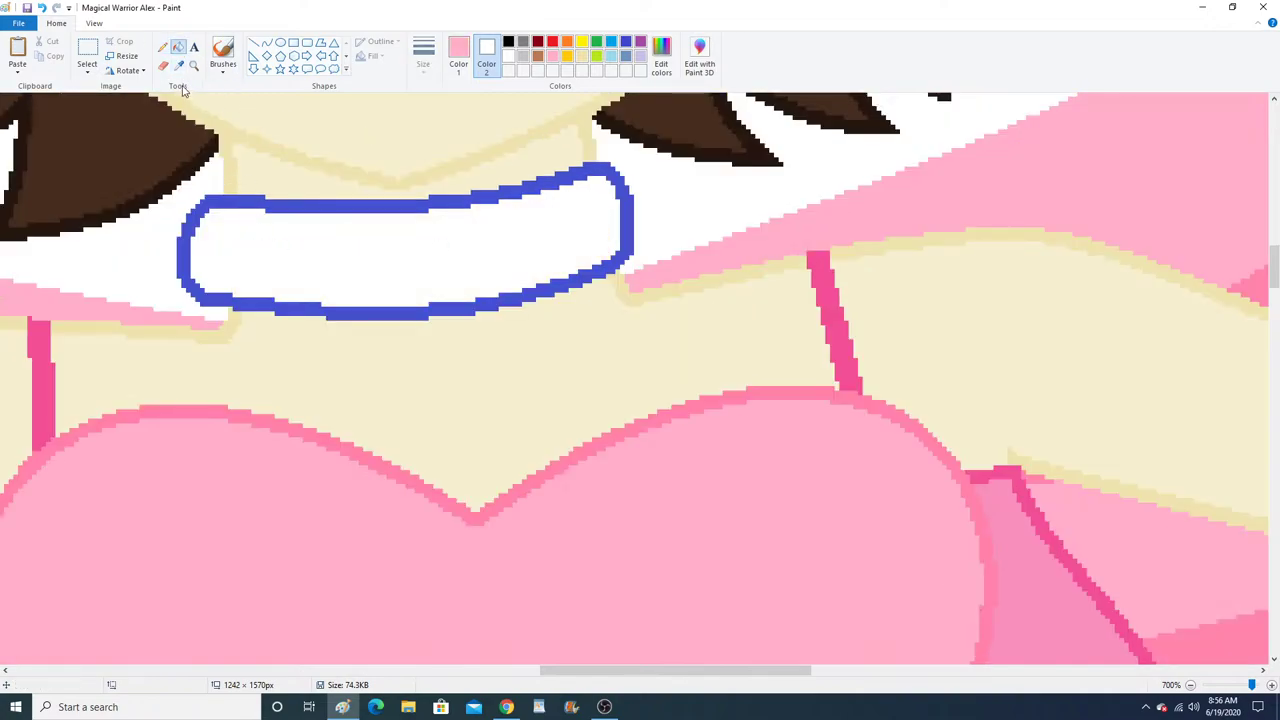
# Pick the light blue from the pasted necklace piece and fill the collar with it.
pyautogui.click(194, 65)
pyautogui.rightClick(257, 200)
pyautogui.rightClick(360, 209)
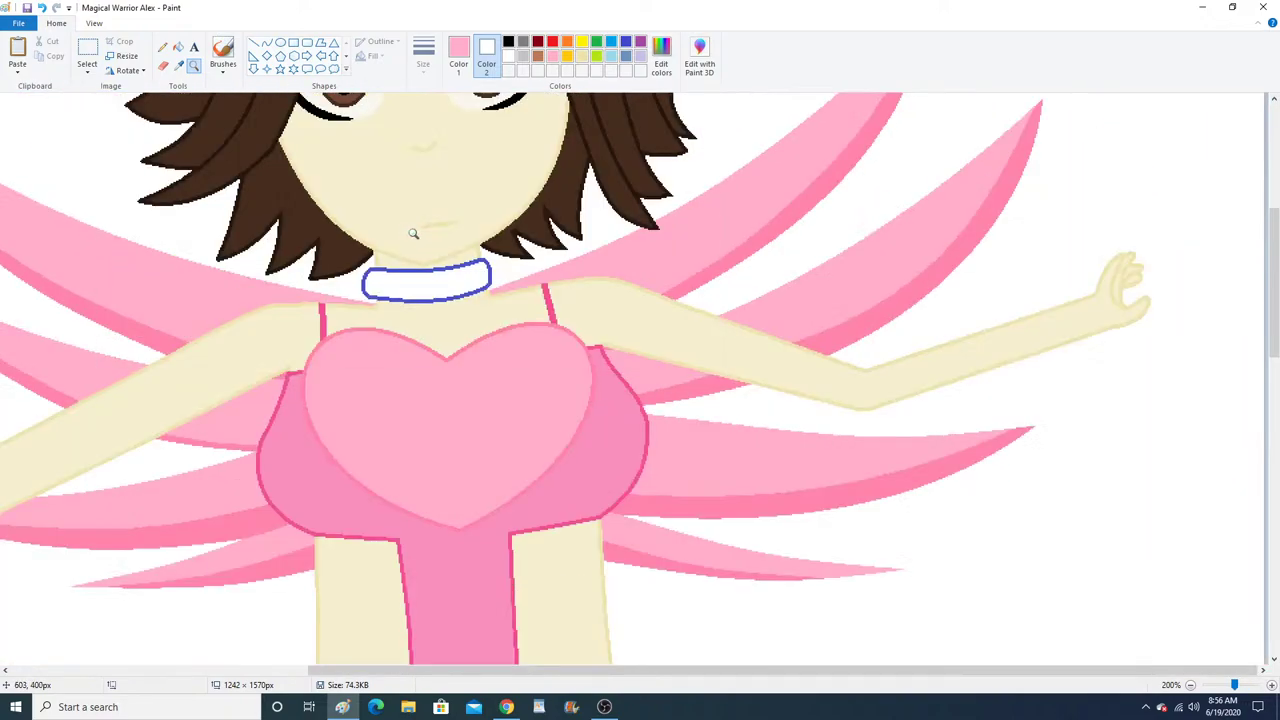
pyautogui.scroll(6, 430, 245)
pyautogui.click(179, 66)
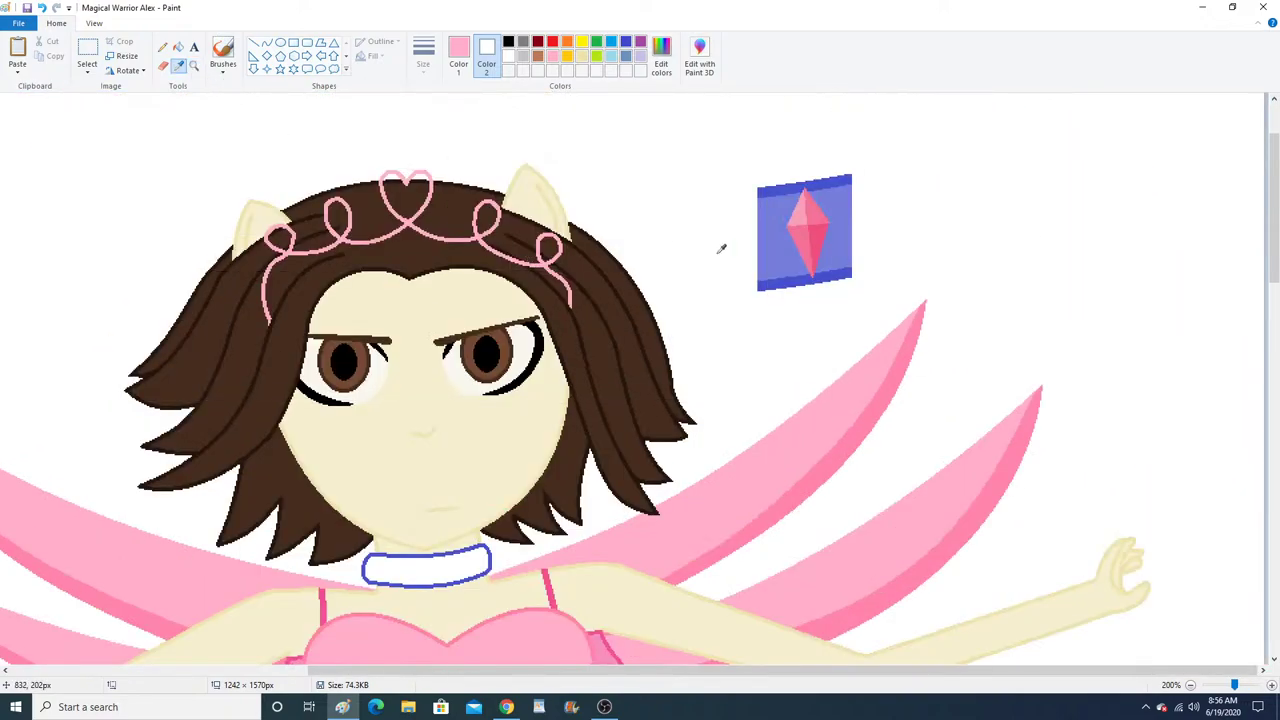
pyautogui.click(771, 248)
pyautogui.click(478, 563)
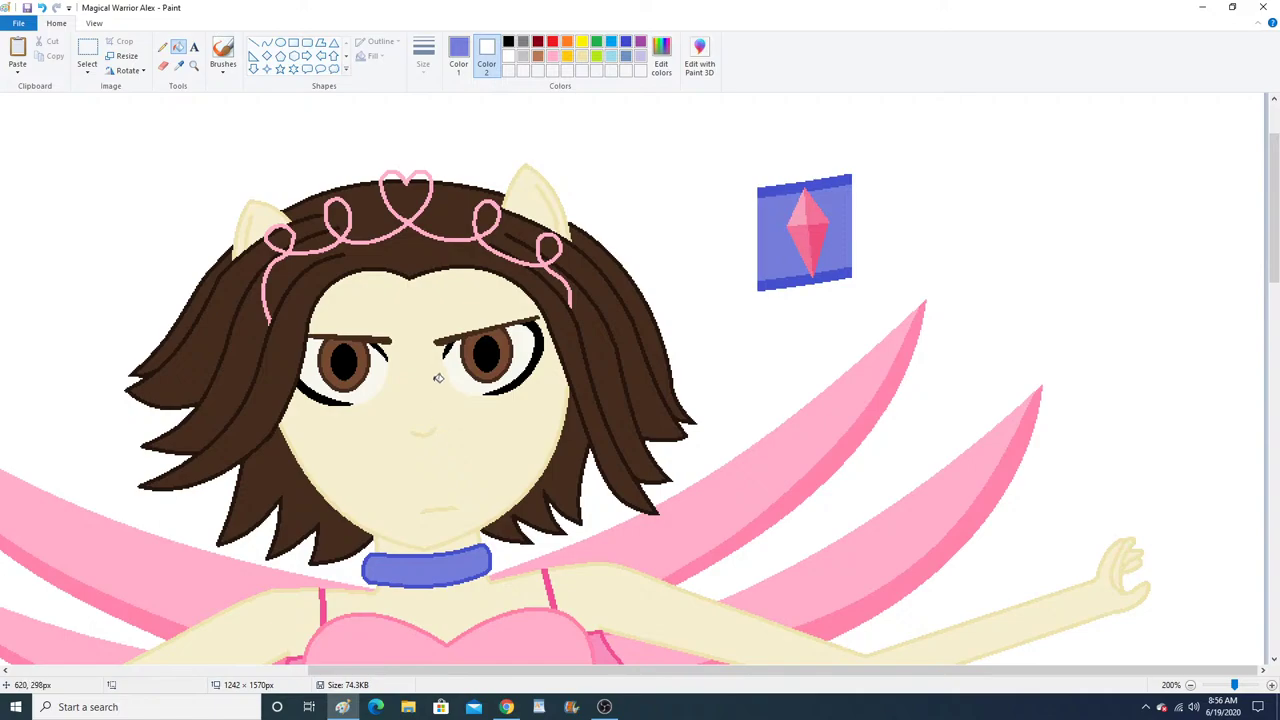
# Pick the pasted gem's medium pink and set up the Polygon shape and its line thickness at the collar.
pyautogui.click(179, 66)
pyautogui.click(817, 216)
pyautogui.click(431, 500)
pyautogui.click(426, 380)
pyautogui.click(385, 317)
pyautogui.click(372, 285)
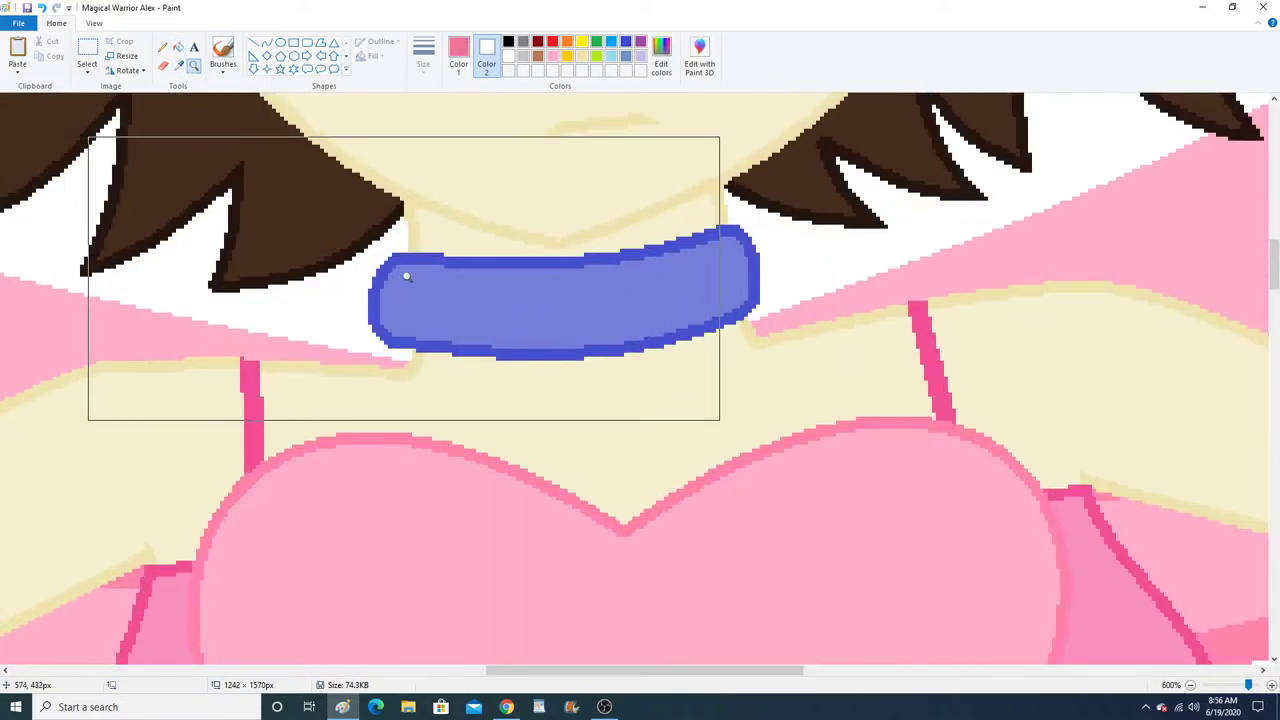
pyautogui.click(407, 273)
pyautogui.click(407, 273)
pyautogui.click(423, 55)
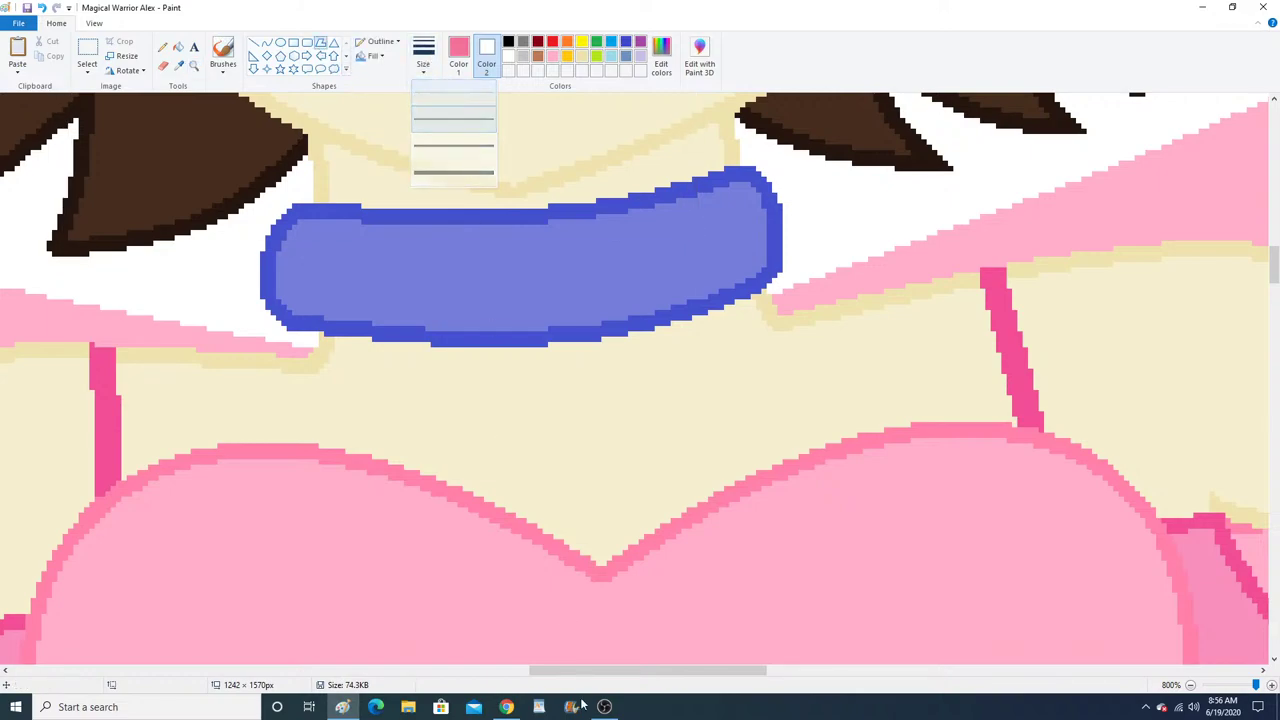
# Switch to YouTube in Chrome to check the music playback, and return to the drawing.
pyautogui.click(506, 707)
pyautogui.moveTo(240, 588)
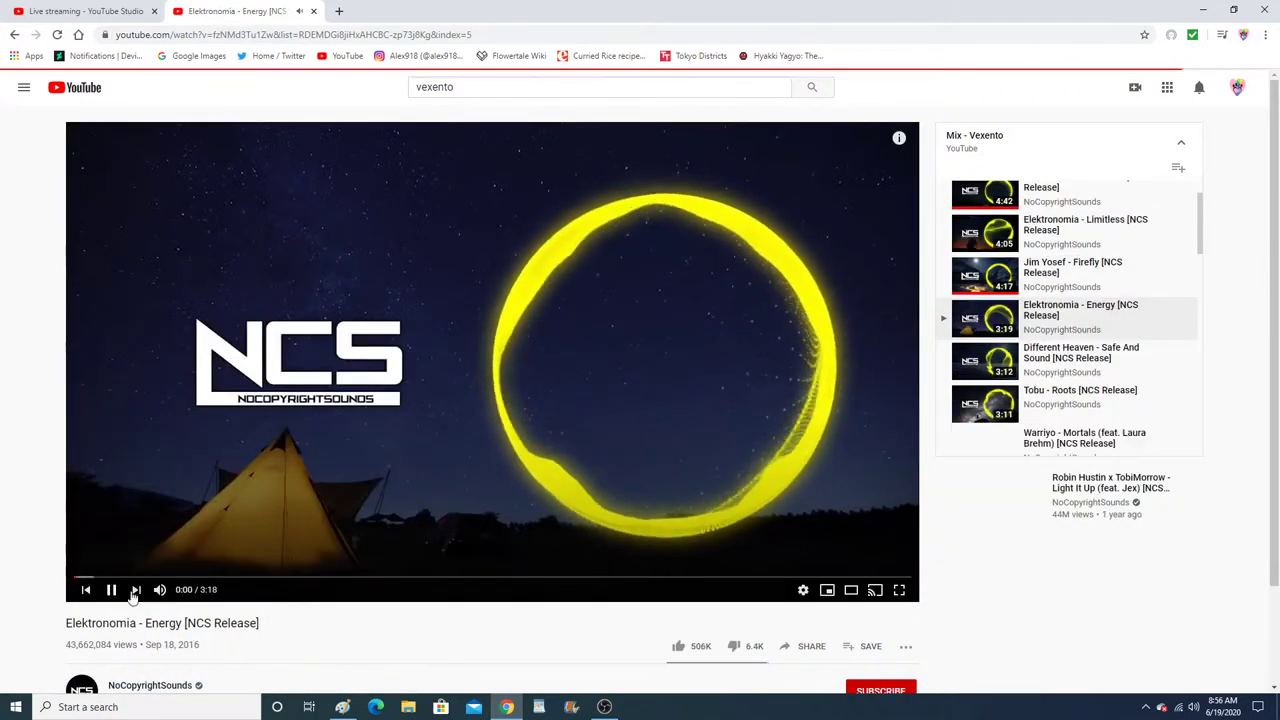
pyautogui.click(342, 707)
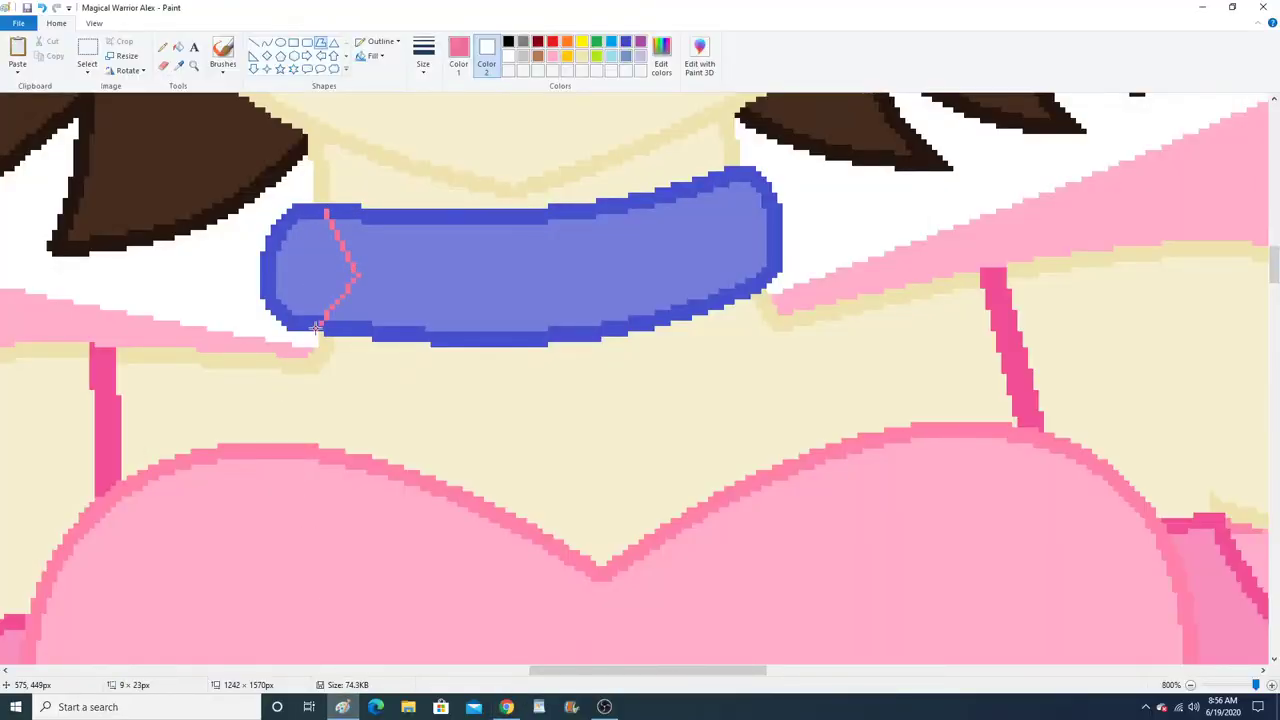
# Draw a diamond gem of about 12 × 23 px at the collar's left end and fill it with medium pink.
pyautogui.moveTo(316, 326); pyautogui.dragTo(299, 264)
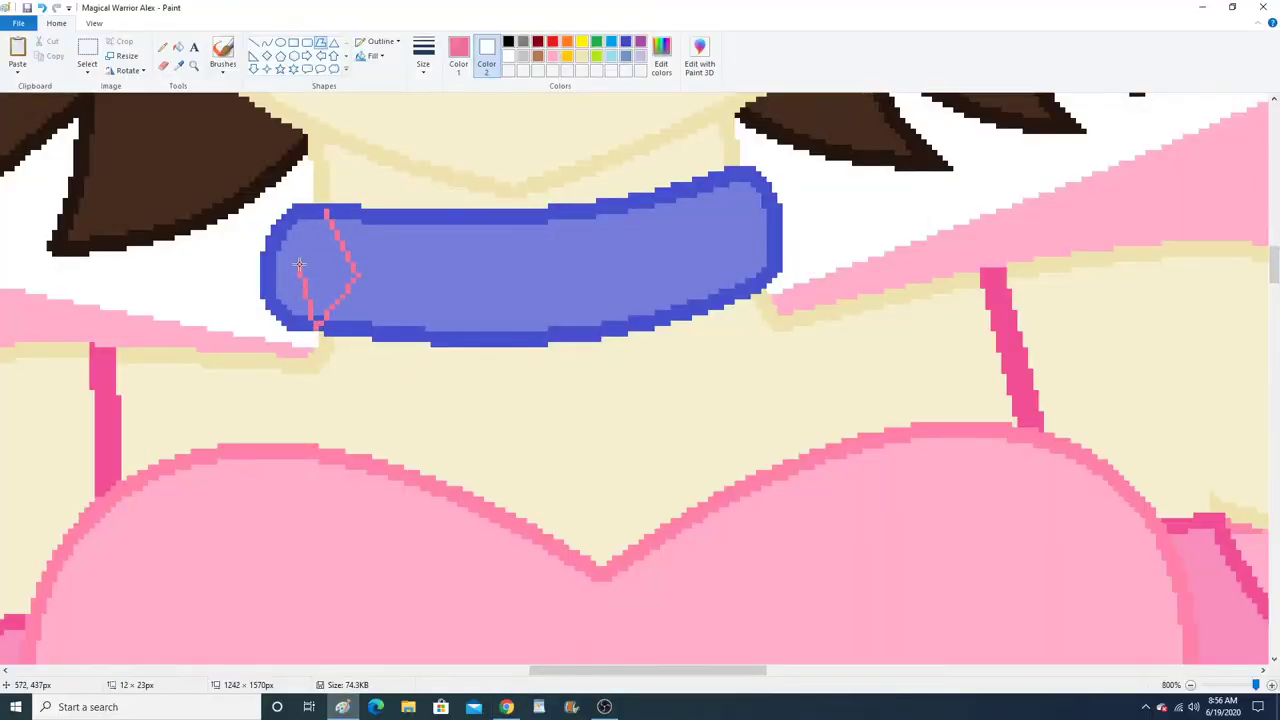
pyautogui.click(178, 47)
pyautogui.click(321, 312)
# Pick the pasted gem's darkest pink and outline the lower right facet of the collar's gem with straight lines.
pyautogui.click(194, 66)
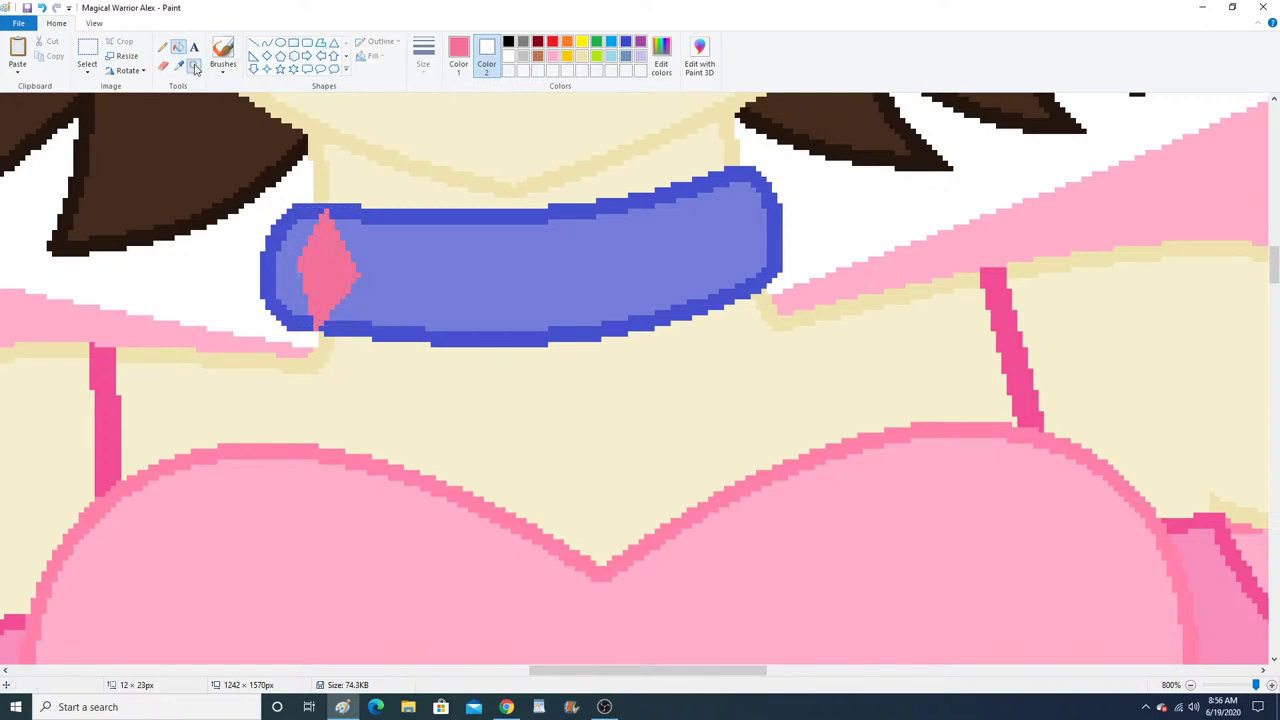
pyautogui.rightClick(250, 170)
pyautogui.rightClick(268, 198)
pyautogui.rightClick(277, 211)
pyautogui.rightClick(305, 231)
pyautogui.rightClick(340, 255)
pyautogui.rightClick(369, 277)
pyautogui.scroll(3, 357, 200)
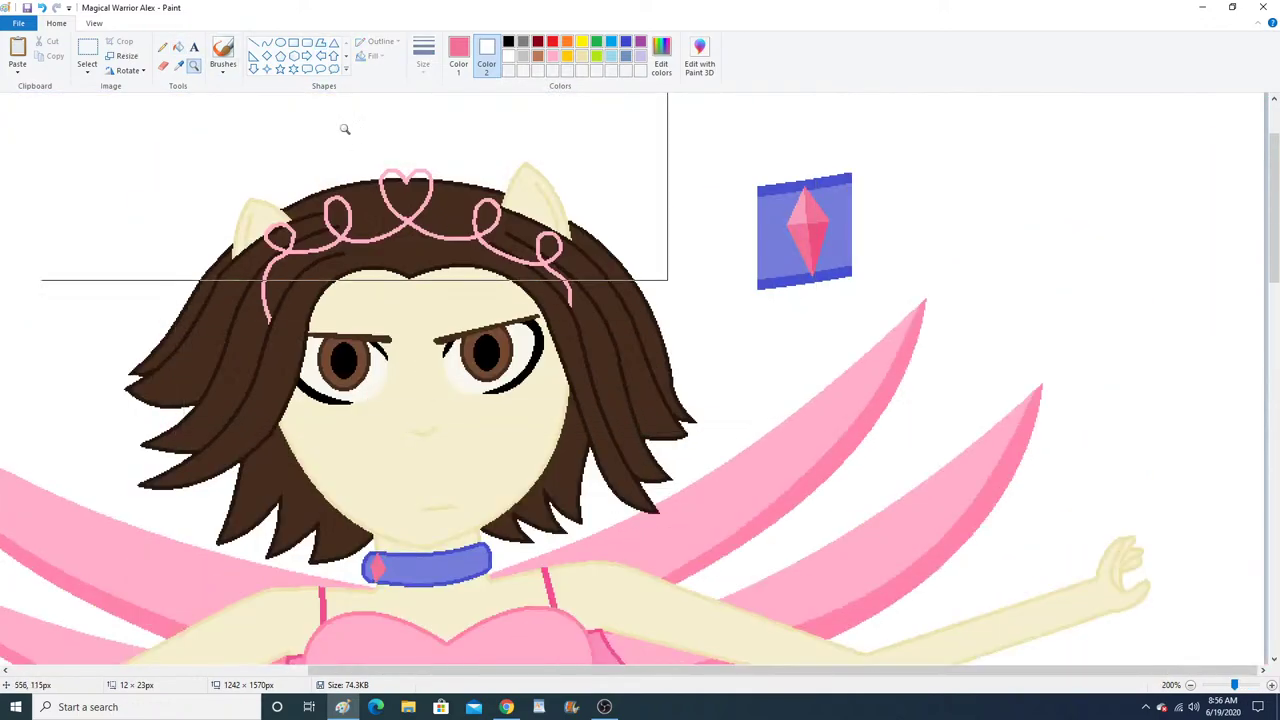
pyautogui.click(178, 64)
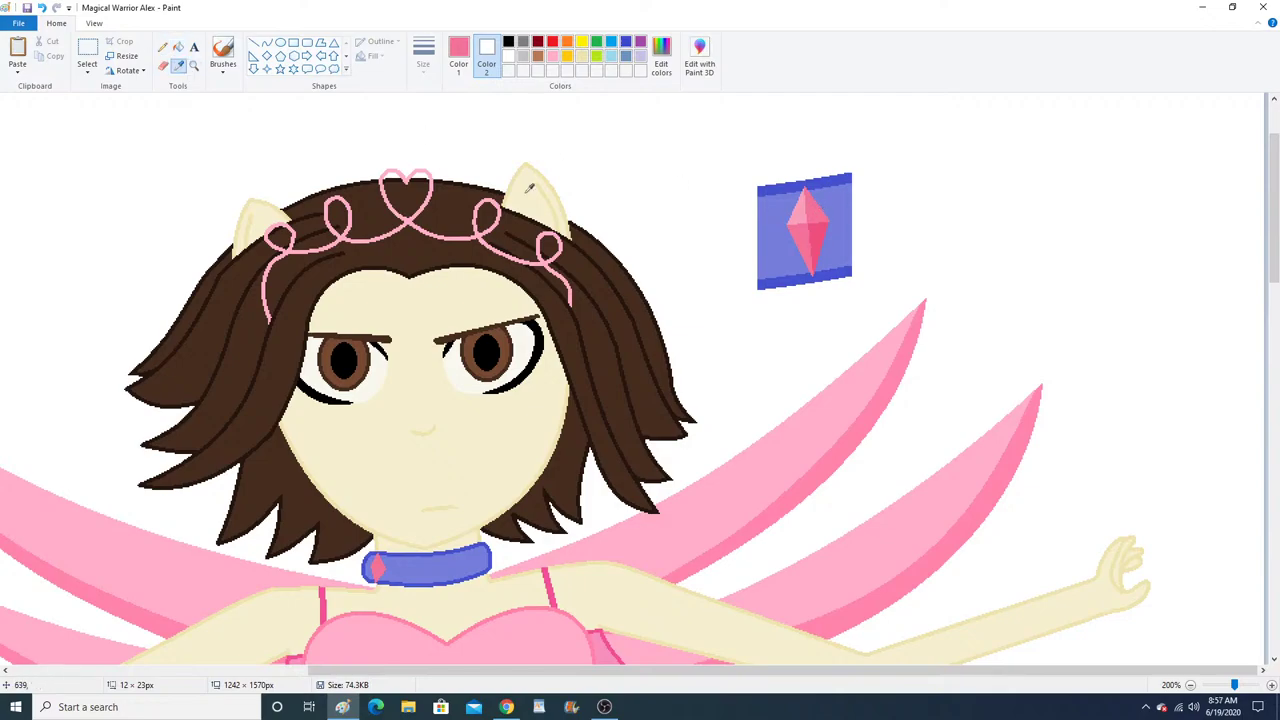
pyautogui.click(819, 236)
pyautogui.click(194, 66)
pyautogui.click(427, 430)
pyautogui.click(440, 425)
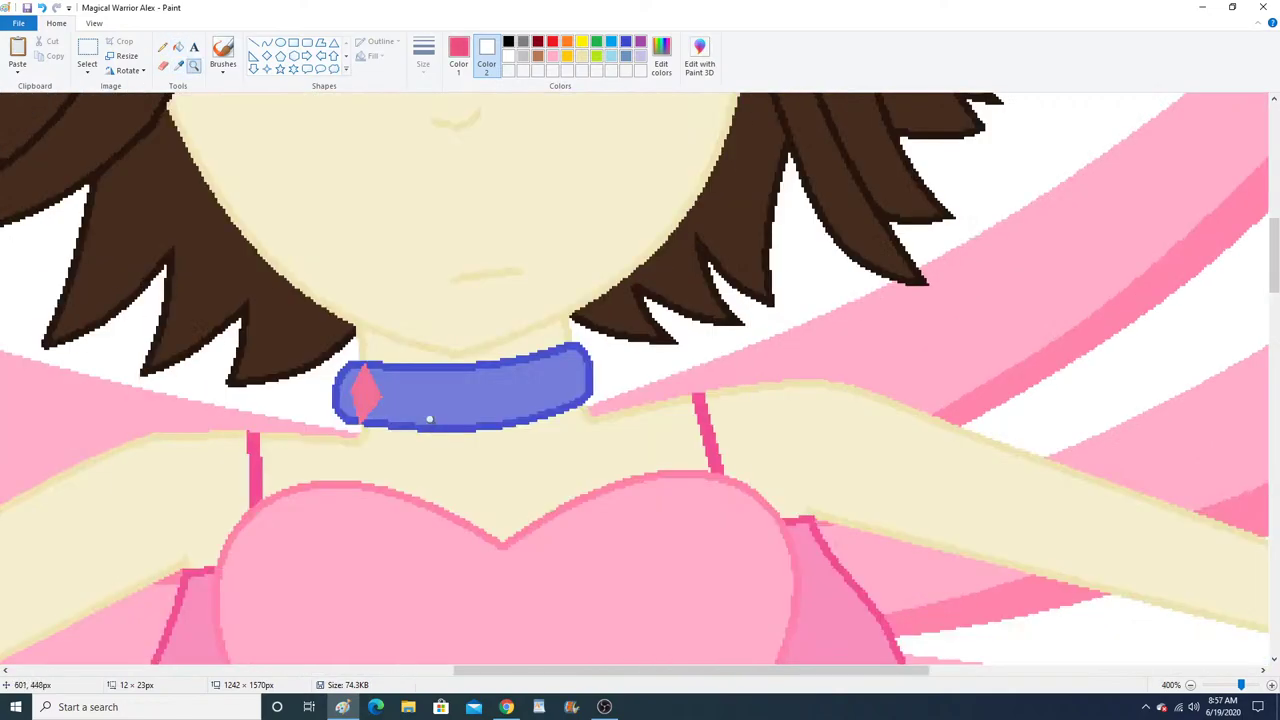
pyautogui.click(429, 417)
pyautogui.click(375, 270)
pyautogui.click(360, 255)
pyautogui.click(354, 228)
pyautogui.click(254, 43)
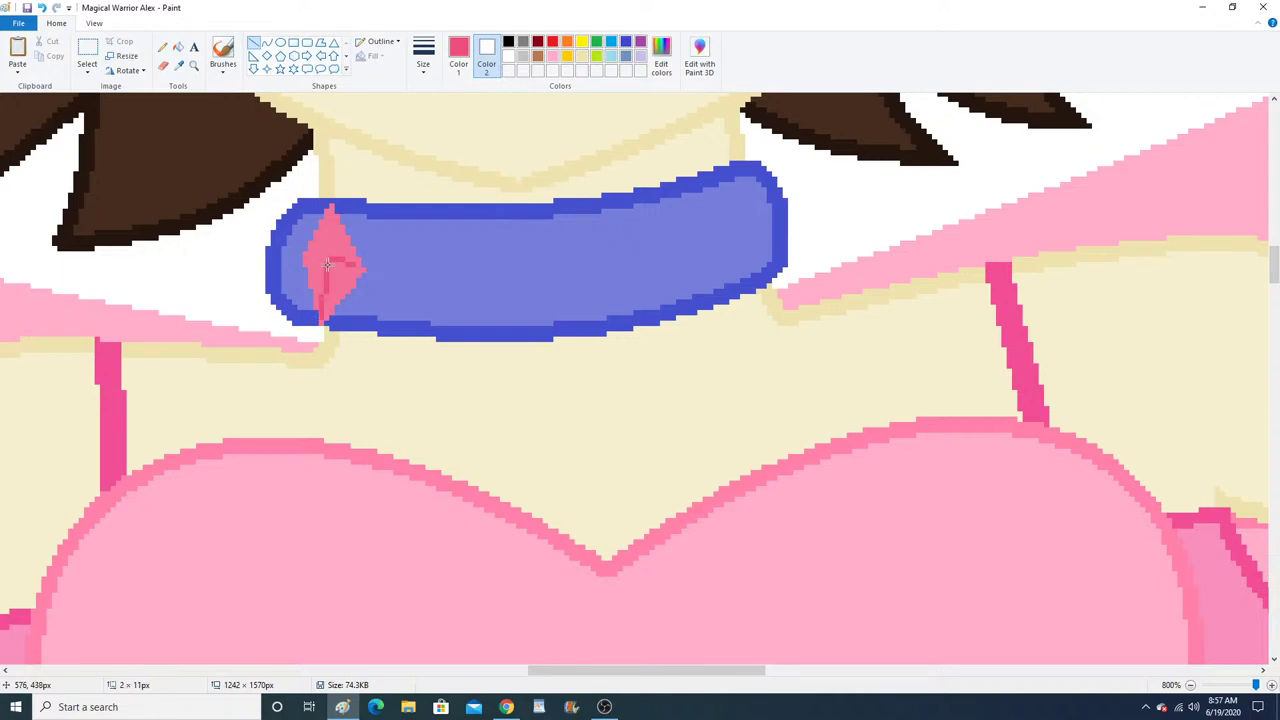
# Fill the gem's lower right facet with the dark pink and touch up its edges with the Pencil.
pyautogui.click(163, 50)
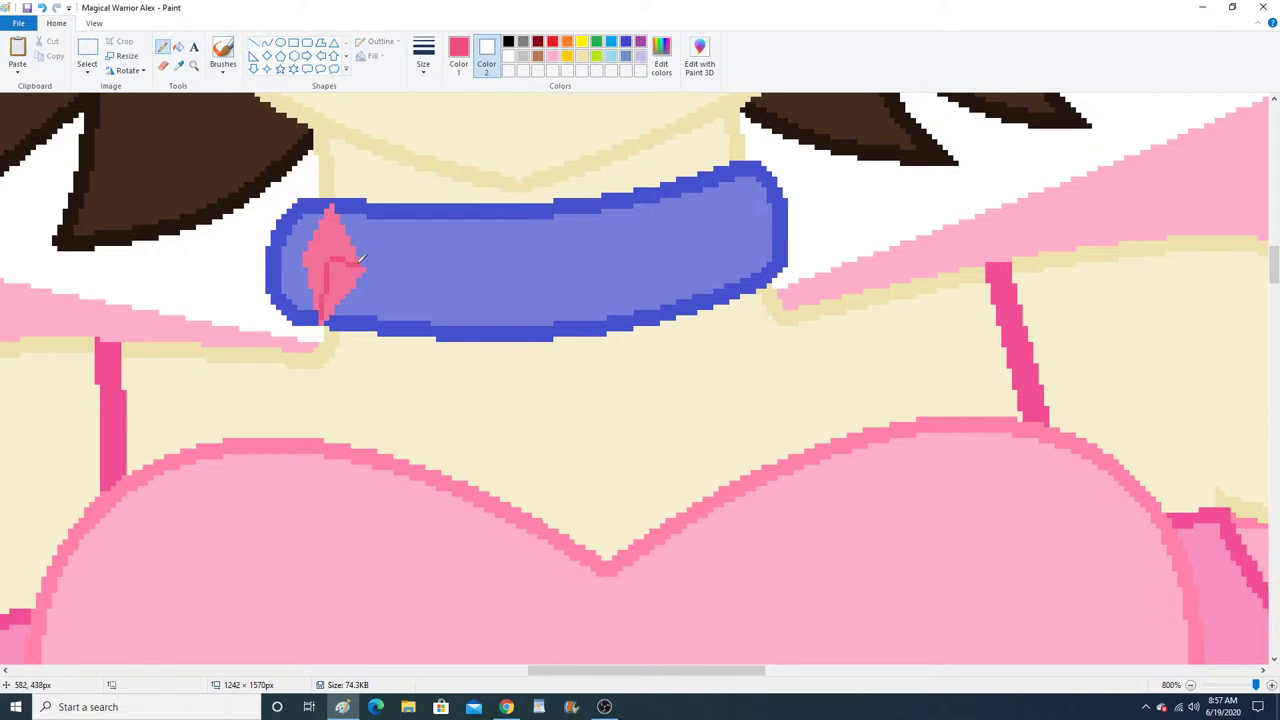
pyautogui.click(177, 48)
pyautogui.click(338, 272)
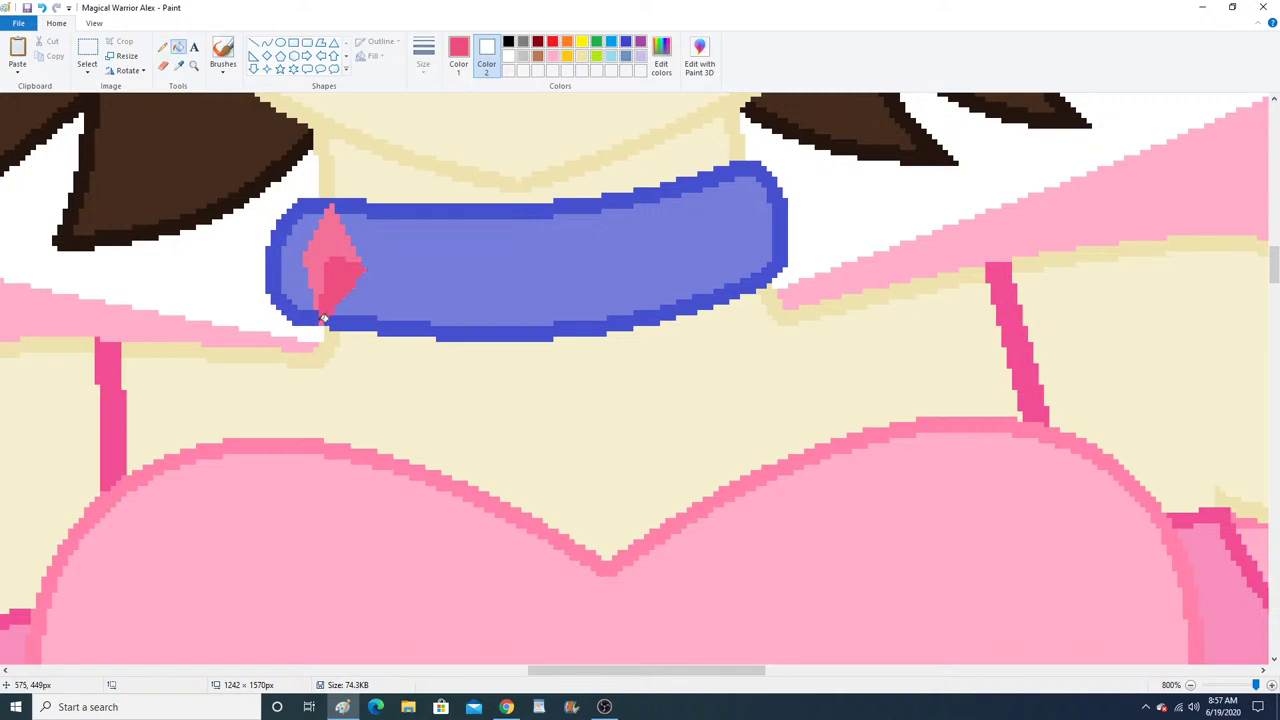
pyautogui.click(163, 48)
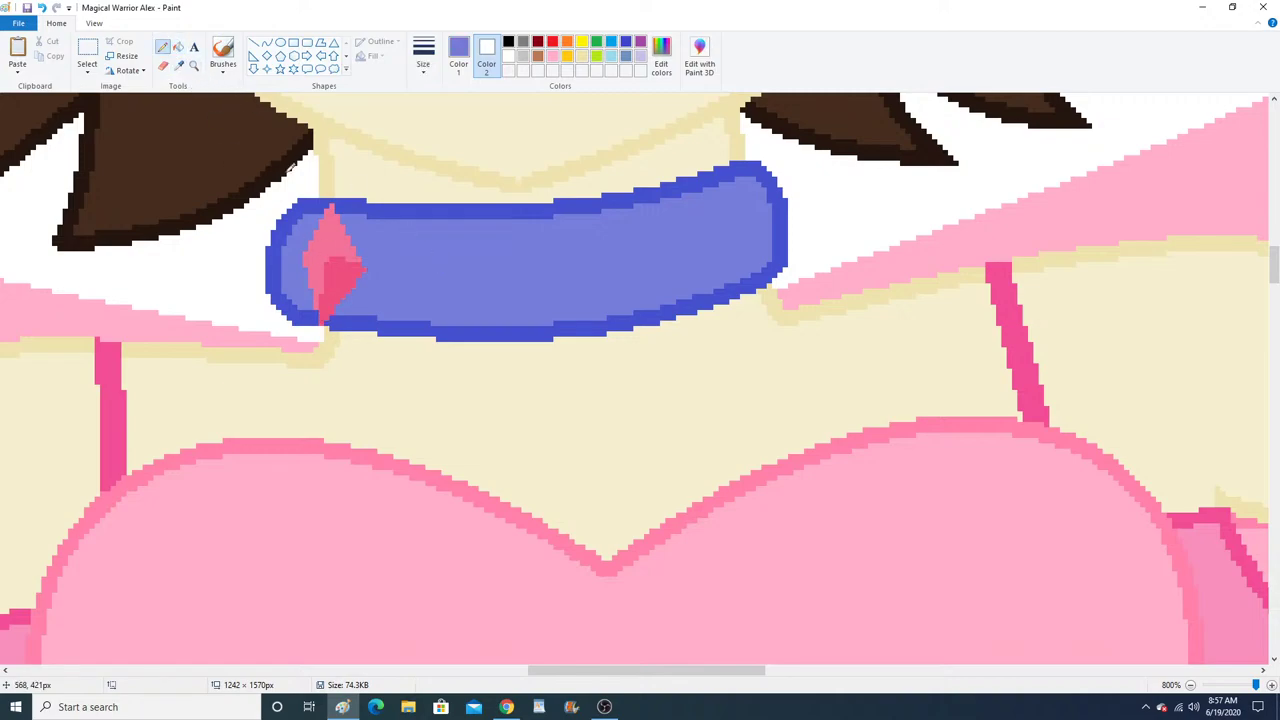
# Pick the pasted reference gem's light pink, outline the collar gem's upper left facet with straight lines and fill it.
pyautogui.click(195, 67)
pyautogui.rightClick(289, 269)
pyautogui.rightClick(289, 269)
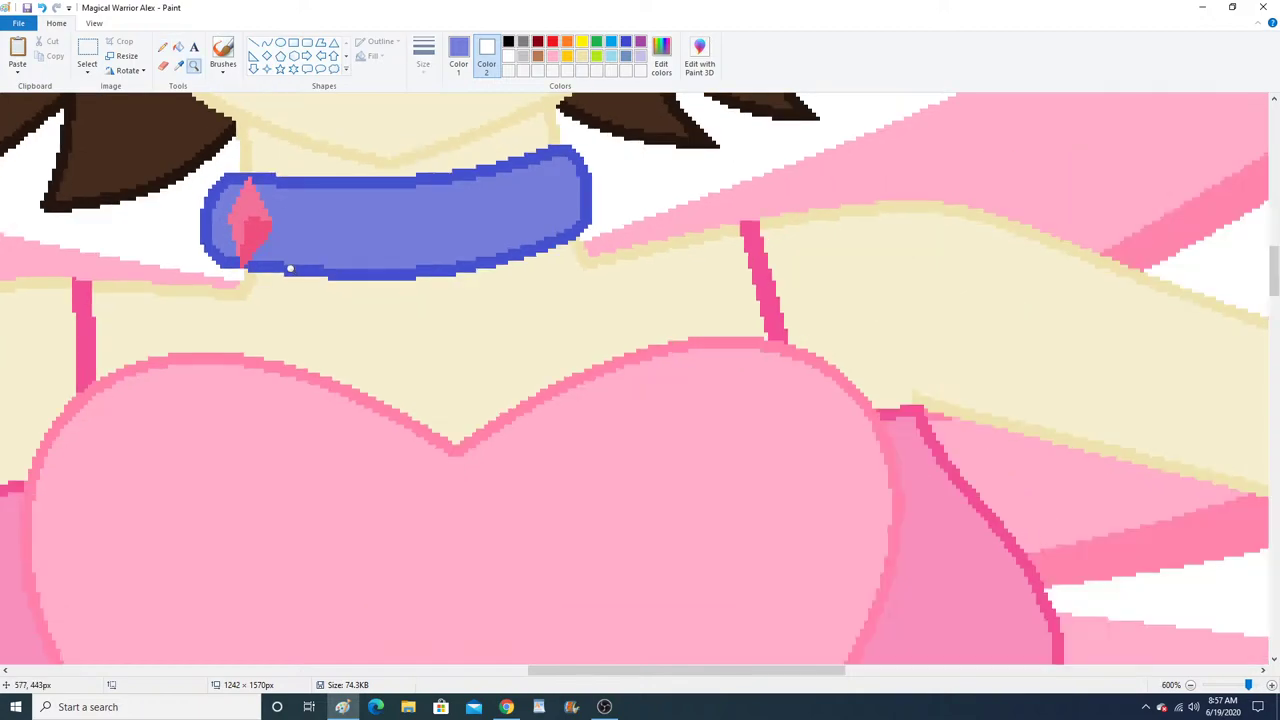
pyautogui.rightClick(291, 269)
pyautogui.rightClick(291, 269)
pyautogui.rightClick(291, 269)
pyautogui.scroll(4, 291, 269)
pyautogui.click(820, 191)
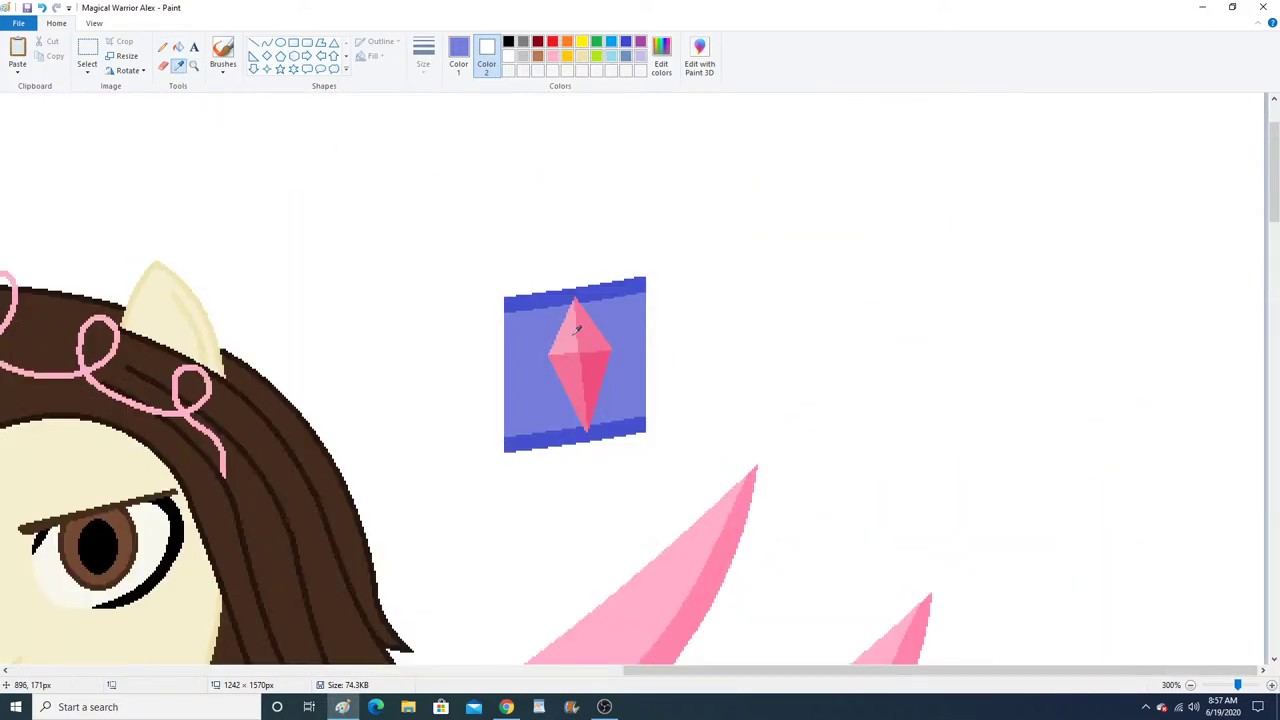
pyautogui.click(574, 331)
pyautogui.click(194, 66)
pyautogui.scroll(-5, 271, 334)
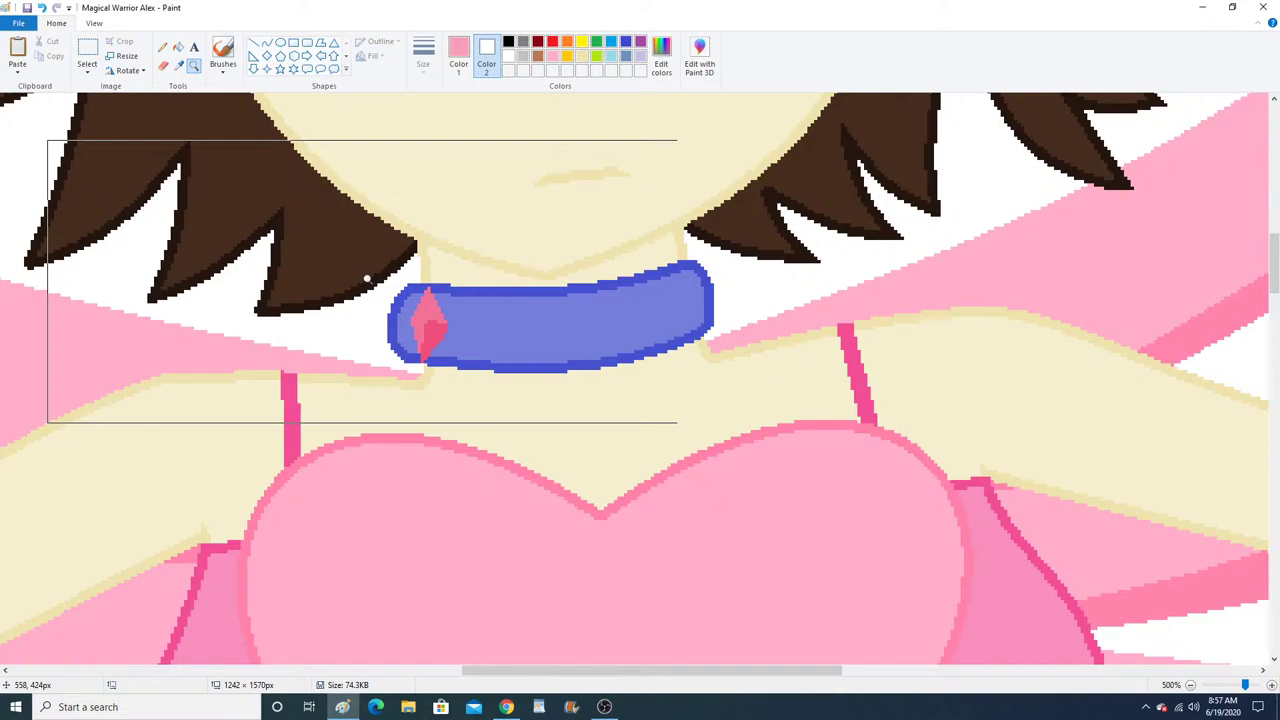
pyautogui.click(375, 270)
pyautogui.click(254, 44)
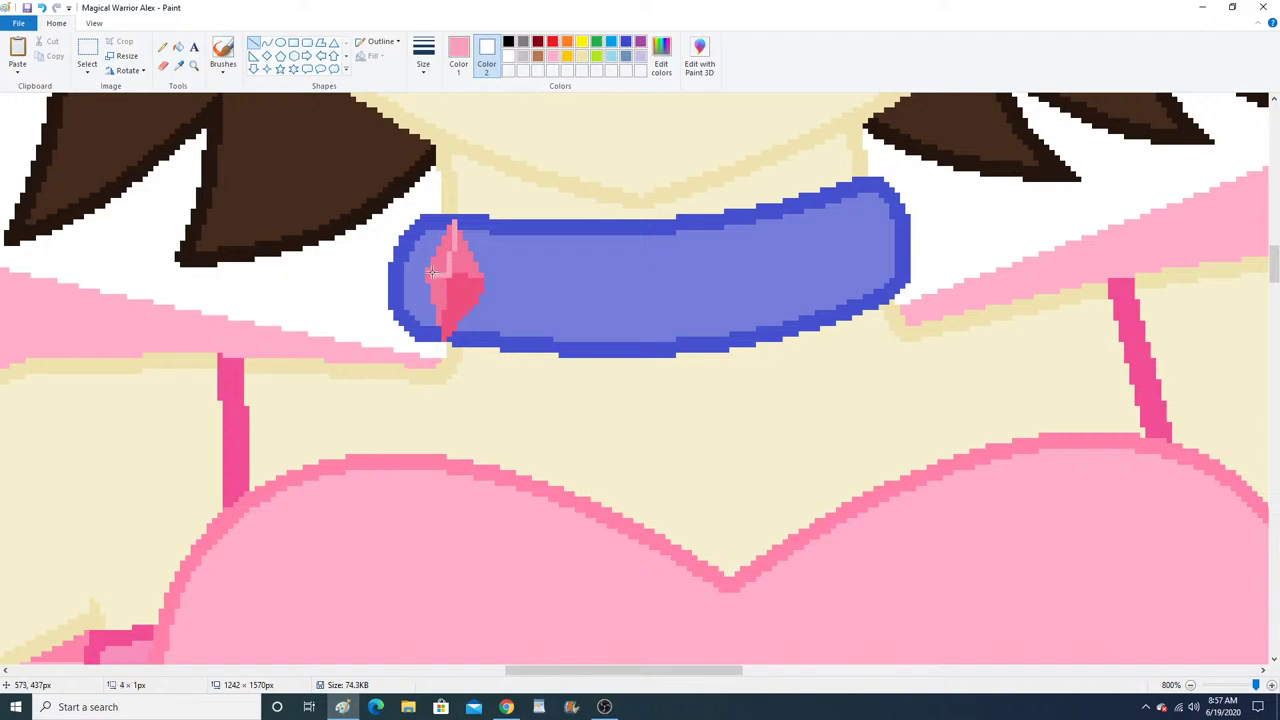
pyautogui.click(178, 47)
pyautogui.click(443, 257)
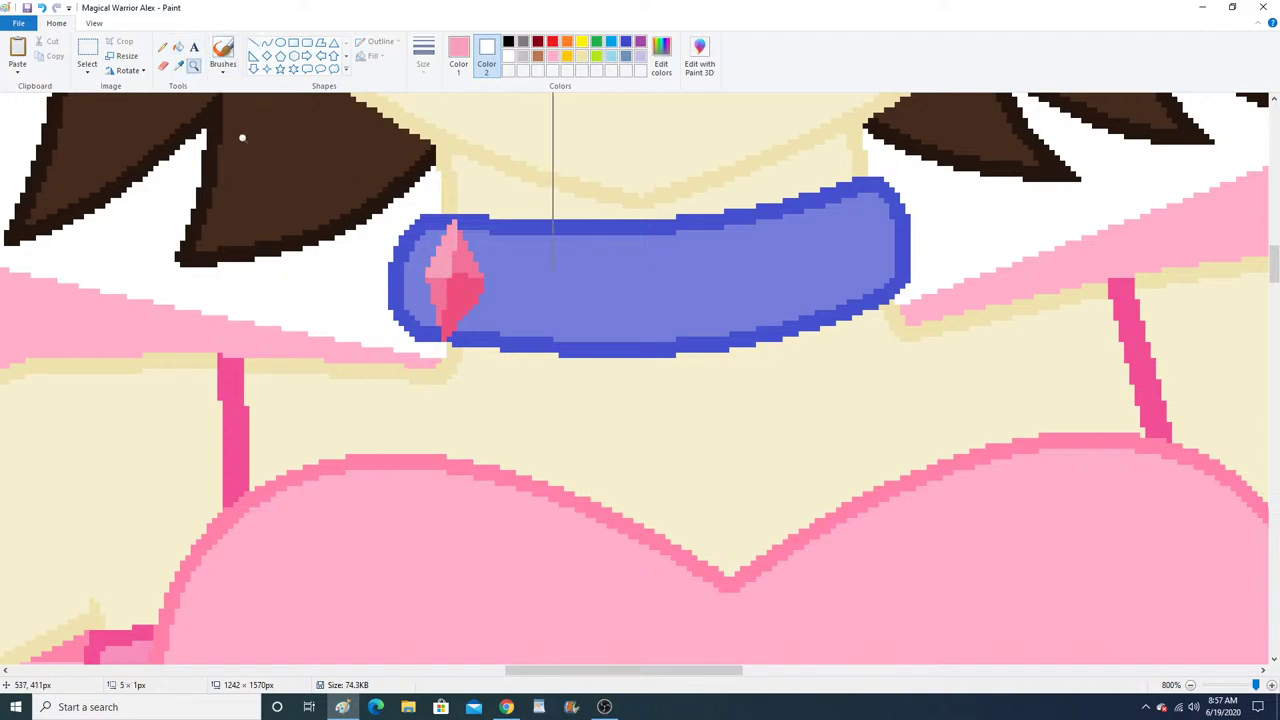
# Save the drawing and open the picture Mlp Cutie Mark Magic Necalices.
pyautogui.keyDown('ctrl'); pyautogui.scroll(-4, 254, 163); pyautogui.keyUp('ctrl')
pyautogui.keyDown('ctrl'); pyautogui.scroll(-3, 311, 212); pyautogui.keyUp('ctrl')
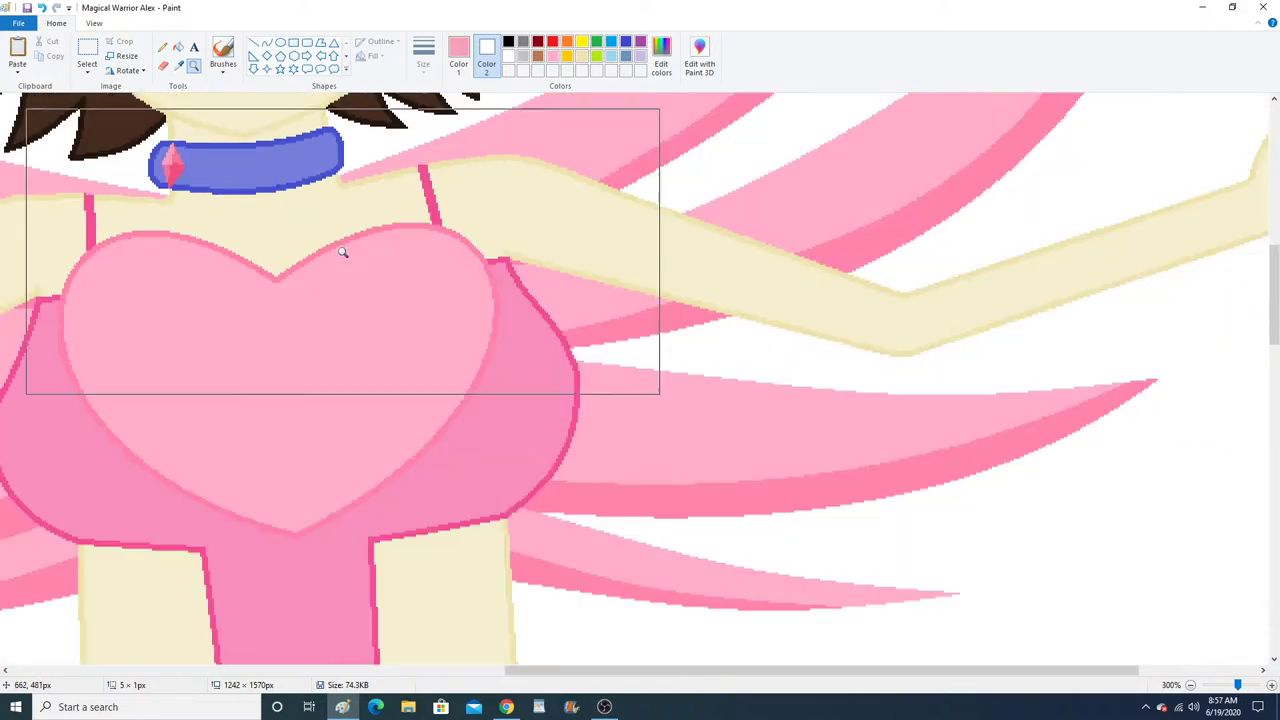
pyautogui.click(18, 23)
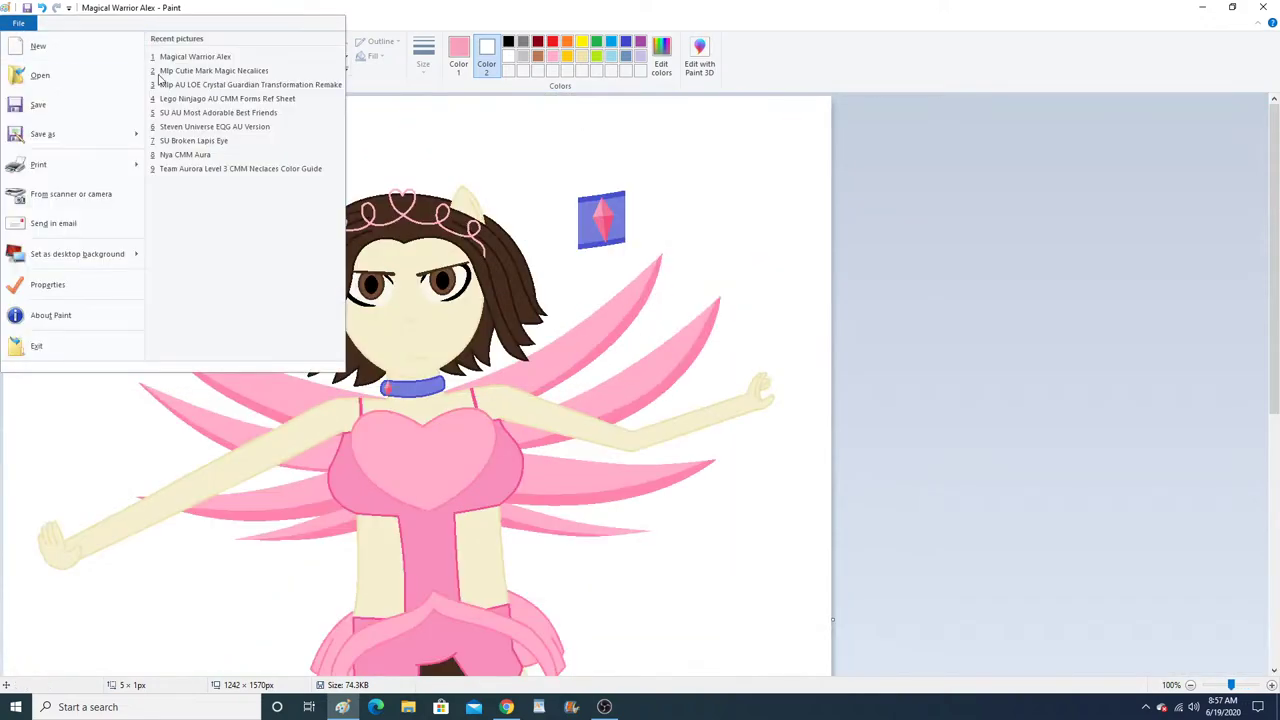
pyautogui.click(178, 73)
pyautogui.click(612, 374)
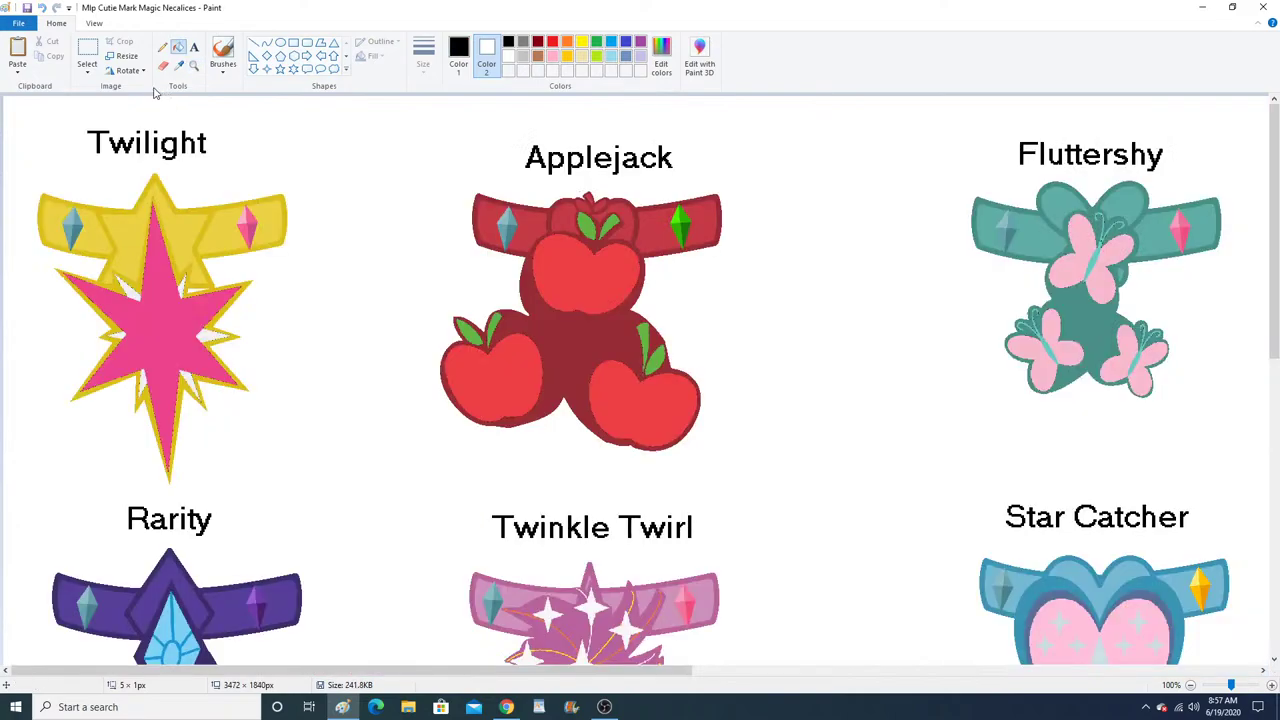
# Open the picture MLP EP LOE Magic Crystal Heart Pieces from ALEX STUFF > My Little Pony > TS EP Legend of Everfree.
pyautogui.click(18, 22)
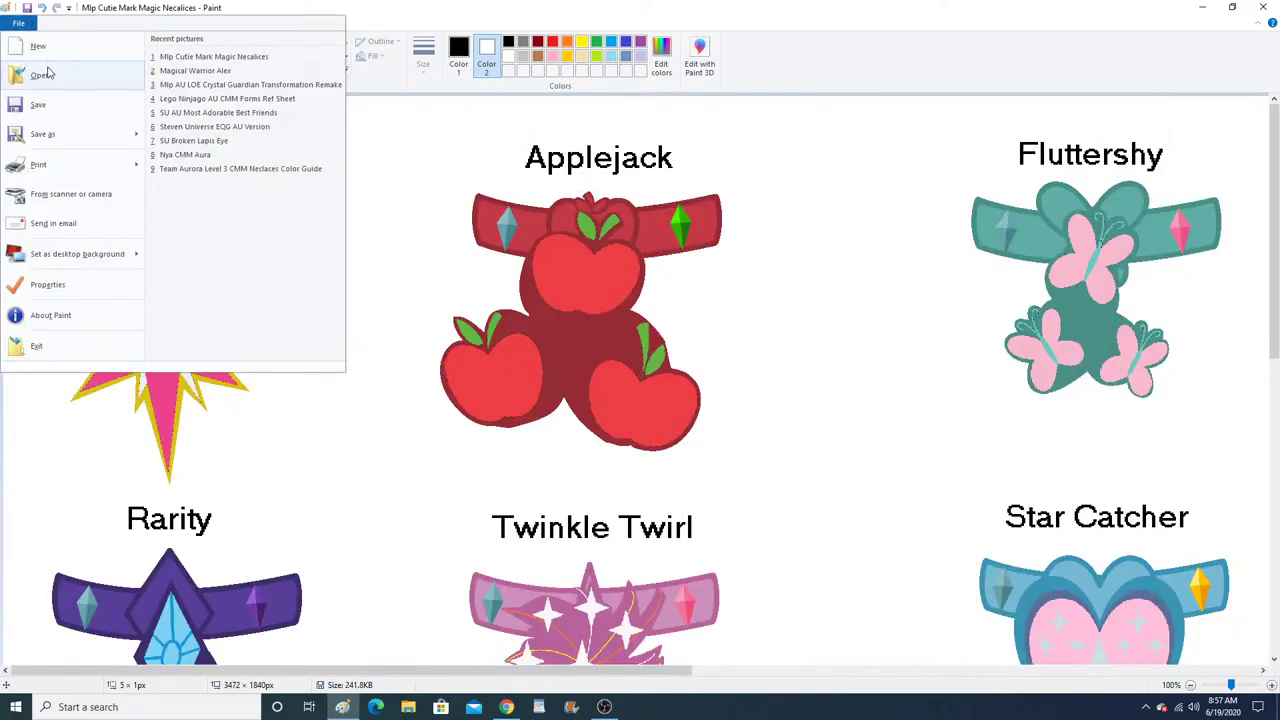
pyautogui.click(40, 74)
pyautogui.scroll(-3, 684, 342)
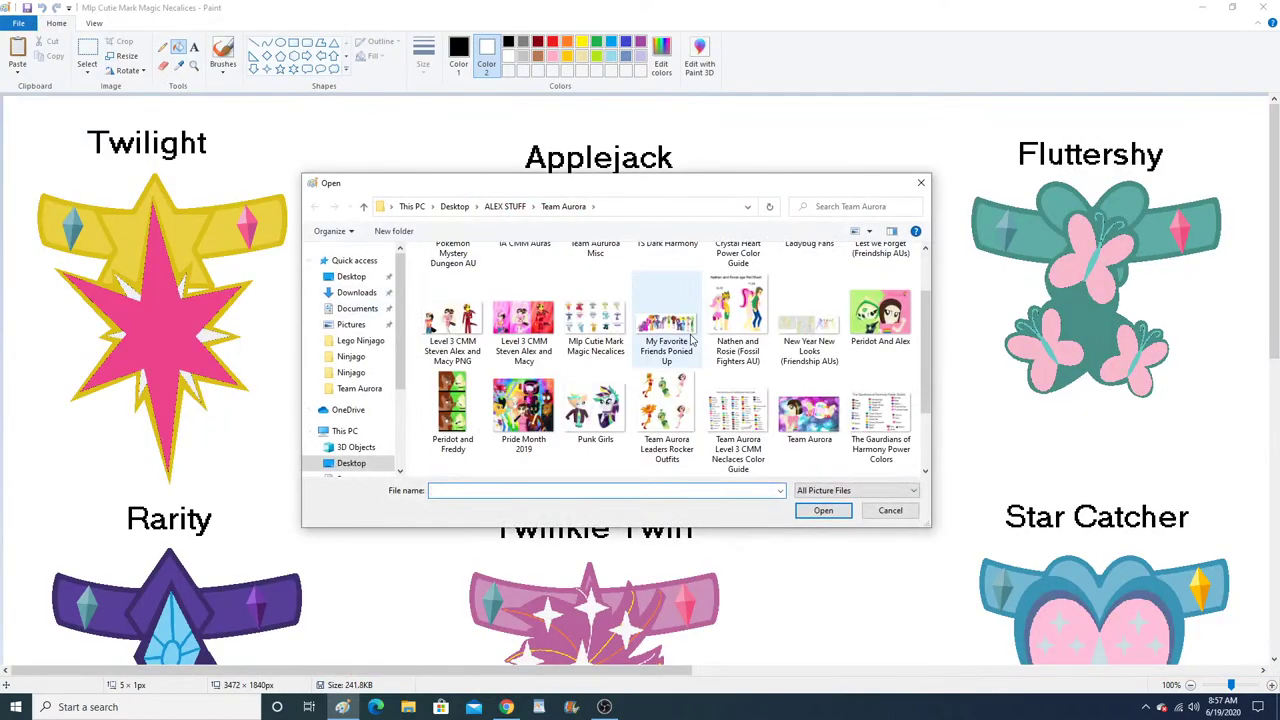
pyautogui.scroll(3, 600, 330)
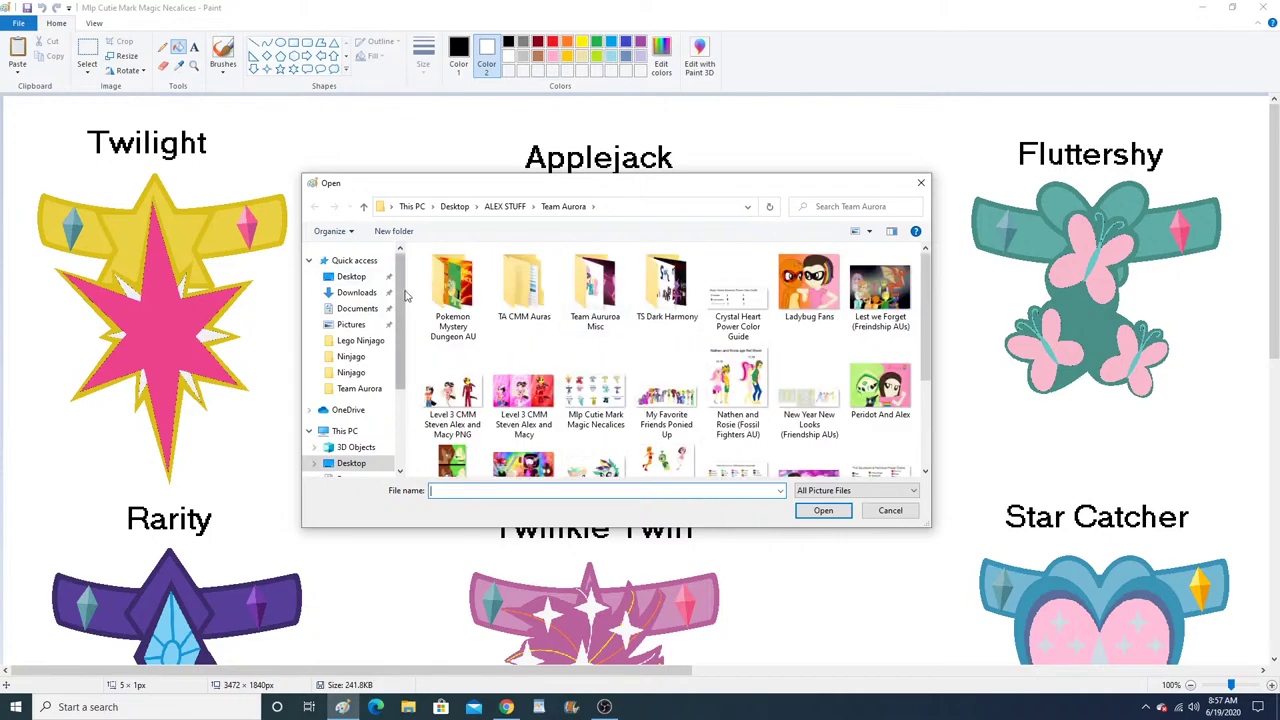
pyautogui.click(352, 276)
pyautogui.doubleClick(452, 270)
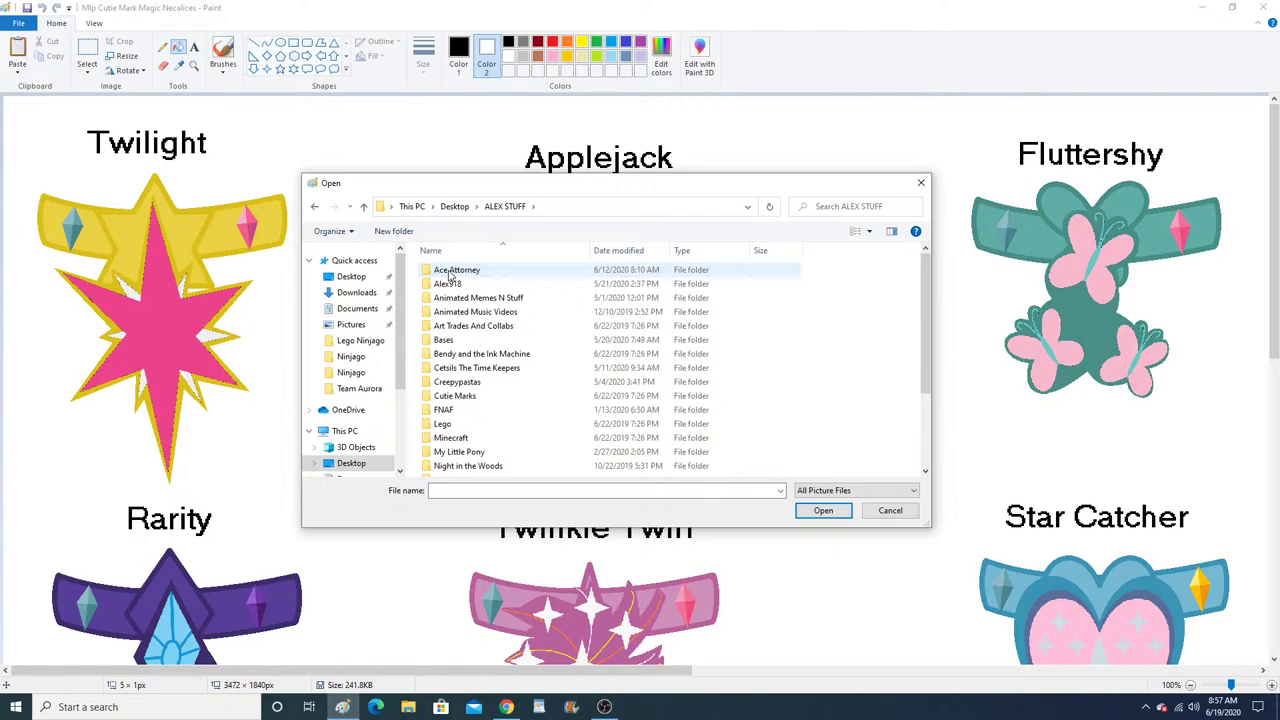
pyautogui.scroll(-2, 468, 400)
pyautogui.doubleClick(457, 366)
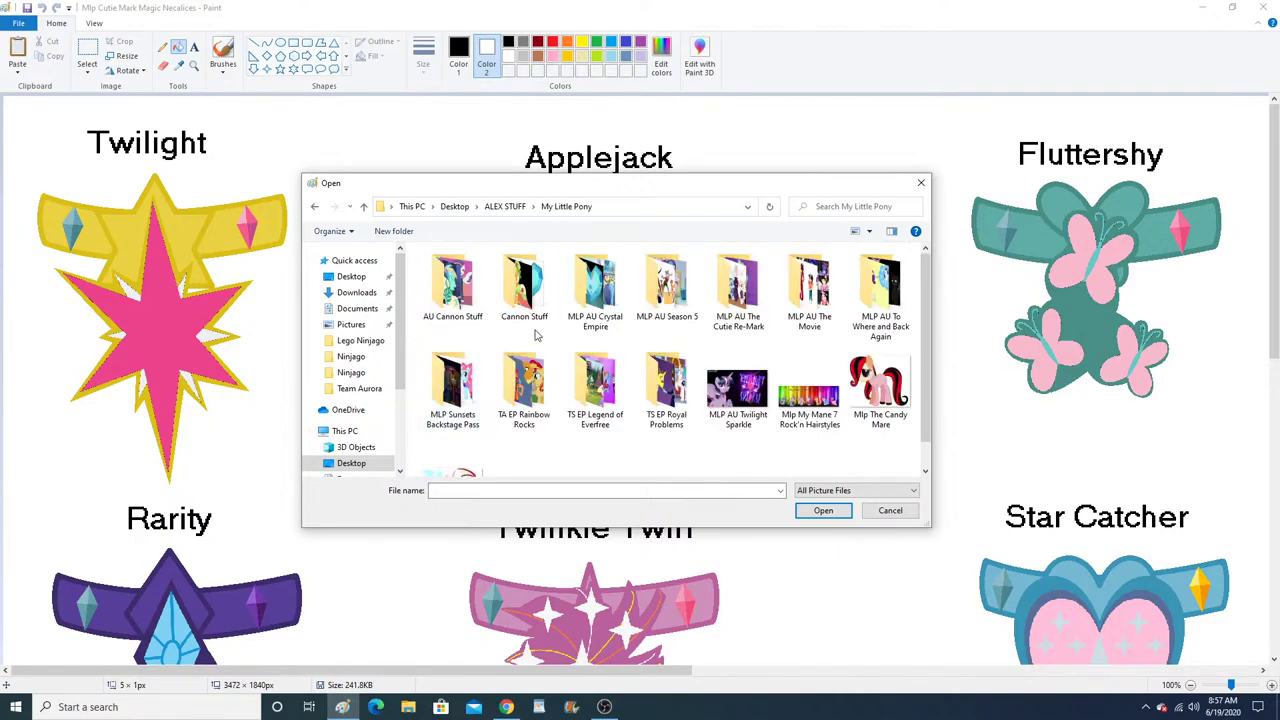
pyautogui.doubleClick(598, 378)
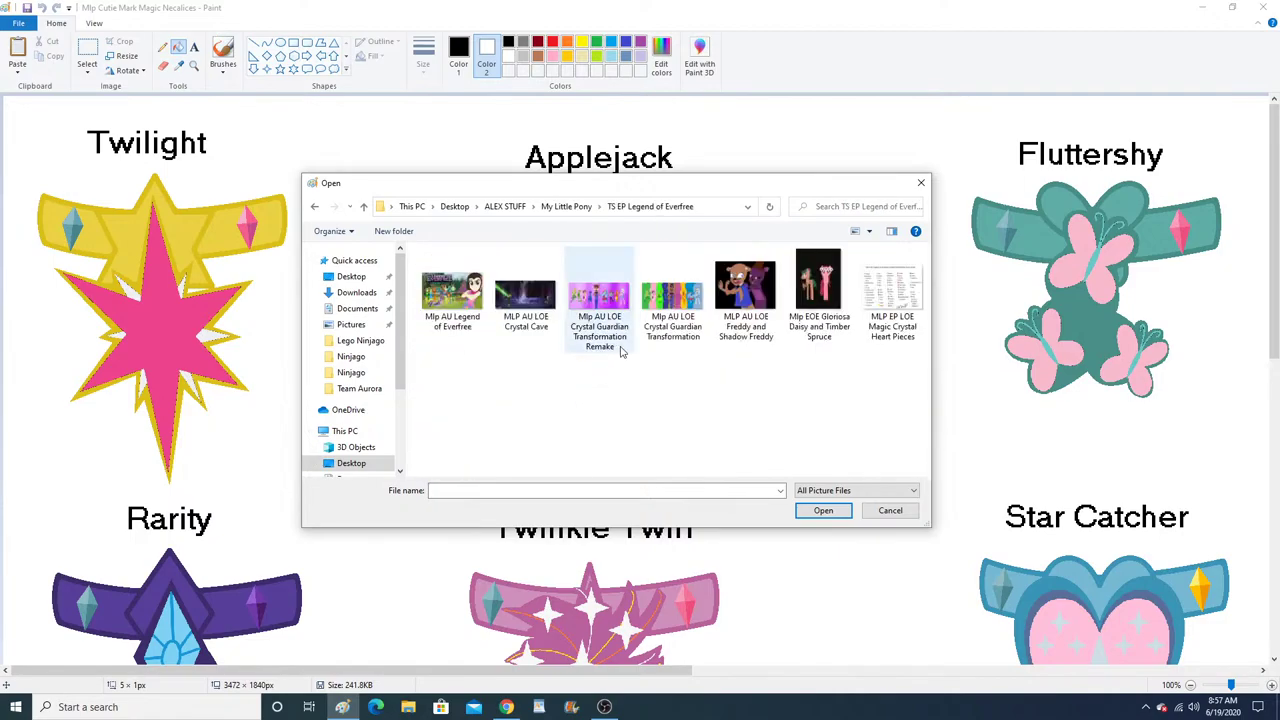
pyautogui.click(915, 285)
pyautogui.doubleClick(915, 285)
# Select the pink crystal beside the Alex label with a rectangle of about 29 × 50 px and copy it.
pyautogui.click(194, 66)
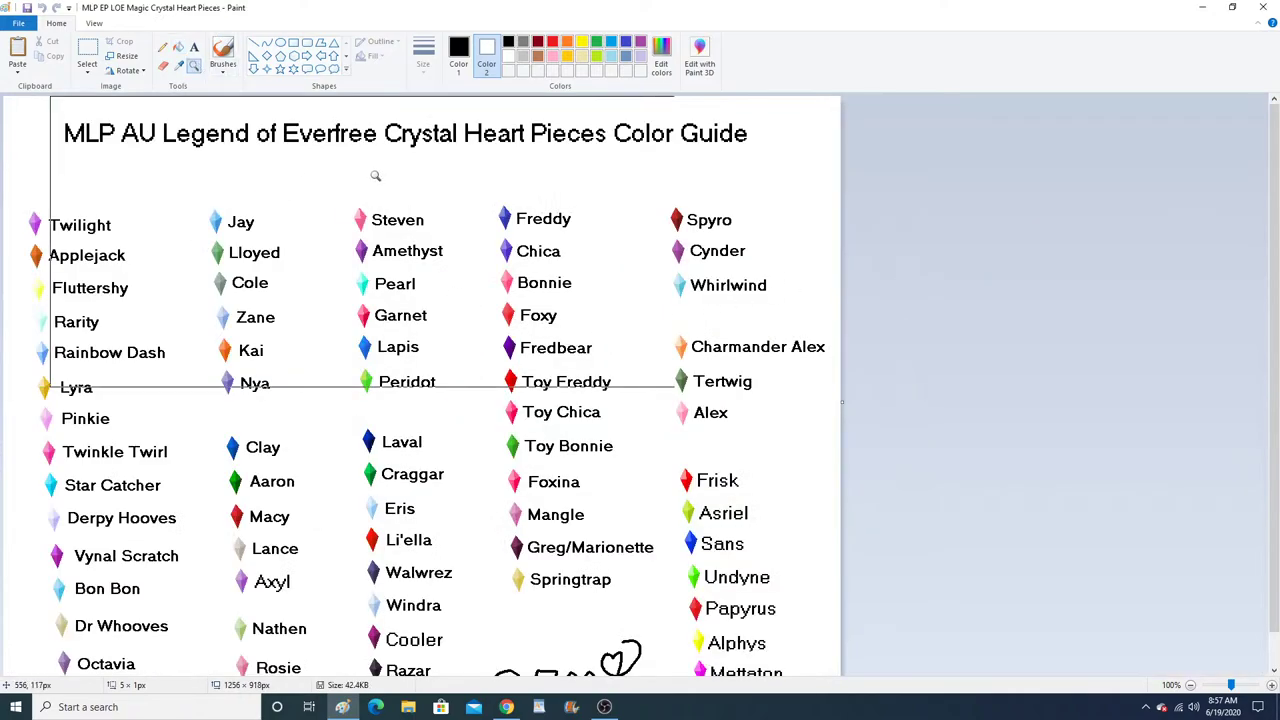
pyautogui.click(623, 363)
pyautogui.click(716, 414)
pyautogui.click(729, 394)
pyautogui.click(608, 277)
pyautogui.click(608, 277)
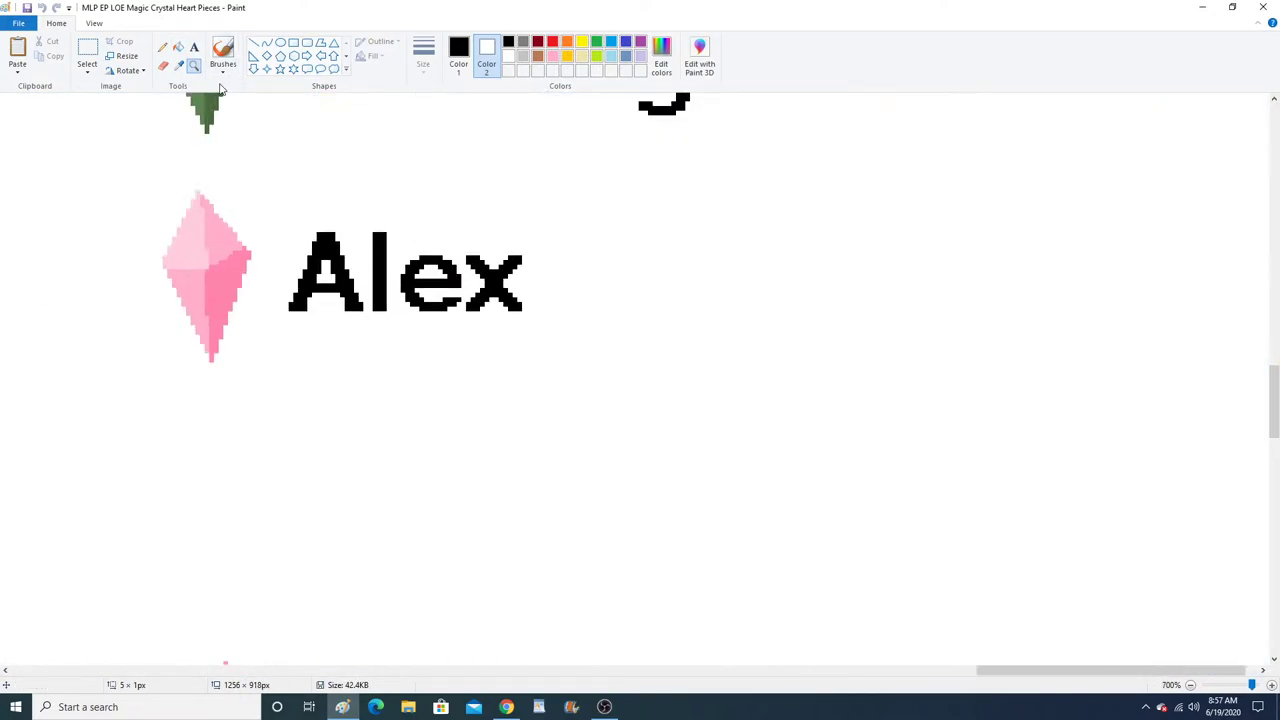
pyautogui.click(87, 71)
pyautogui.click(125, 103)
pyautogui.moveTo(131, 177); pyautogui.dragTo(265, 408)
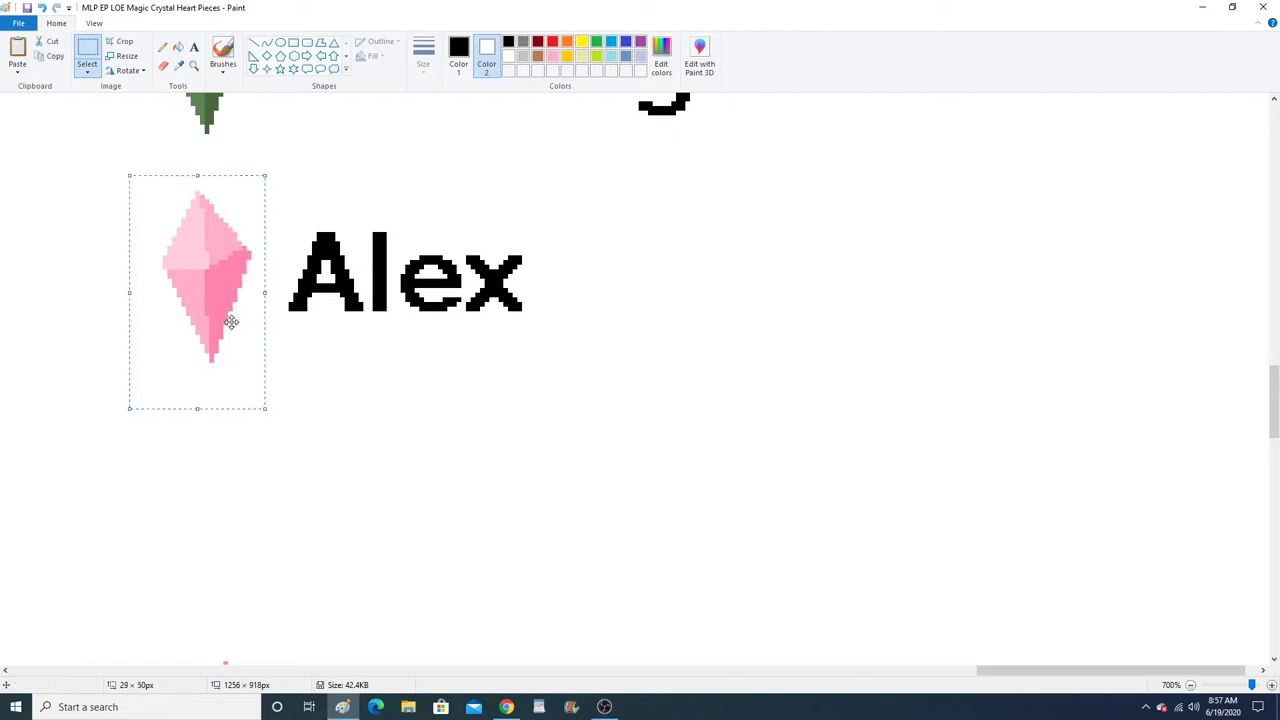
pyautogui.rightClick(229, 330)
pyautogui.click(210, 247)
# Reopen the Magical Warrior Alex drawing.
pyautogui.click(18, 22)
pyautogui.click(175, 70)
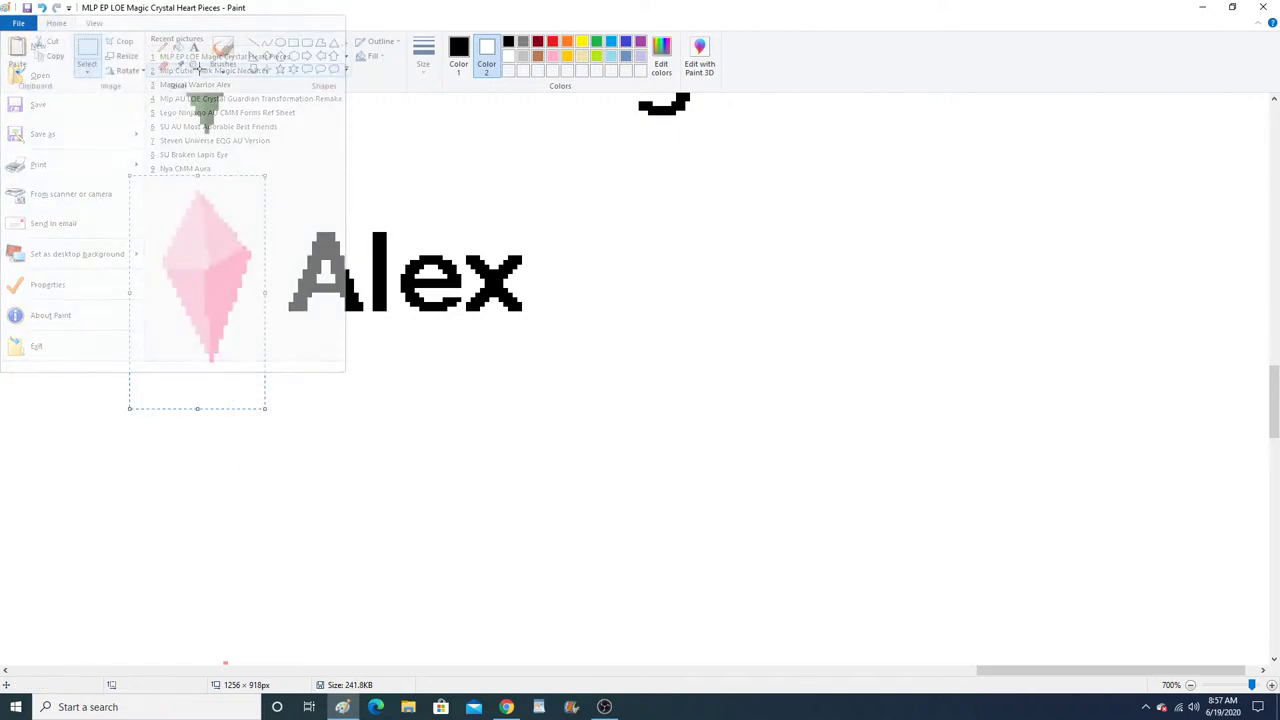
pyautogui.click(18, 22)
pyautogui.click(208, 88)
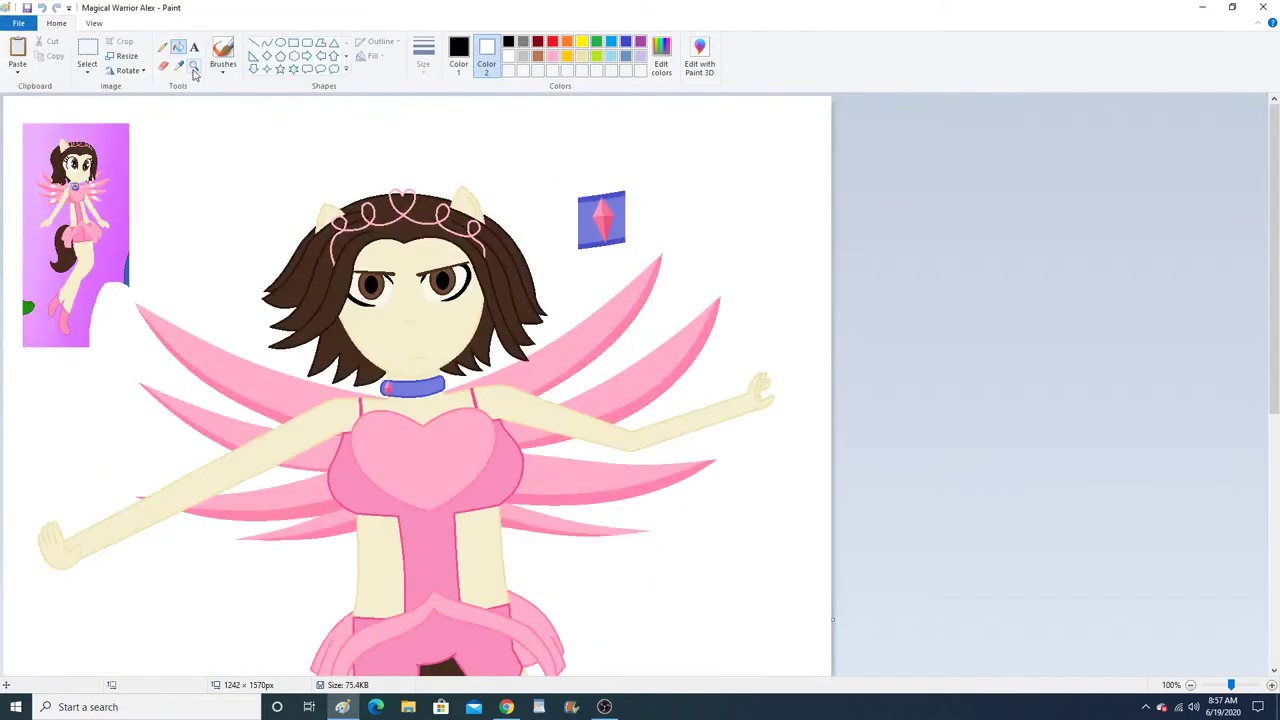
# Paste the crystal, pick its medium pink for the collar gem's upper right and lower left facets, and undo the paste.
pyautogui.click(194, 67)
pyautogui.click(451, 351)
pyautogui.click(420, 330)
pyautogui.click(369, 297)
pyautogui.click(369, 297)
pyautogui.click(395, 288)
pyautogui.click(413, 281)
pyautogui.click(413, 281)
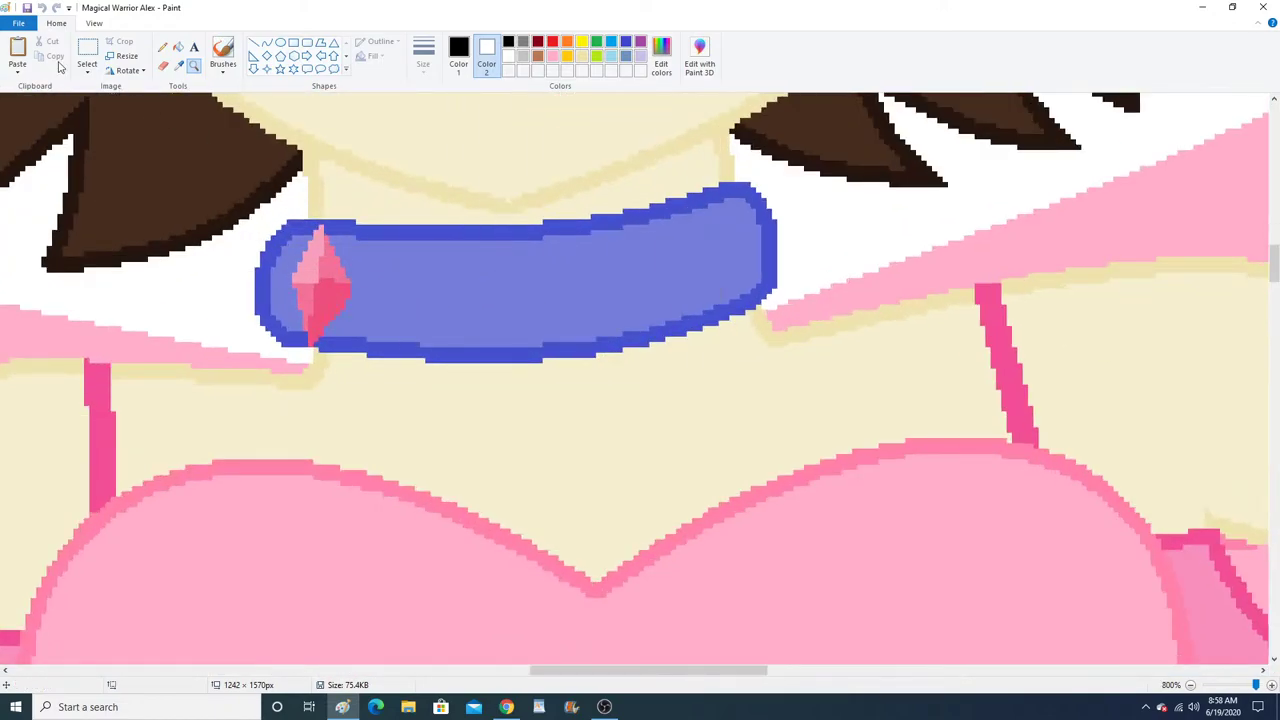
pyautogui.click(17, 50)
pyautogui.click(179, 66)
pyautogui.click(110, 168)
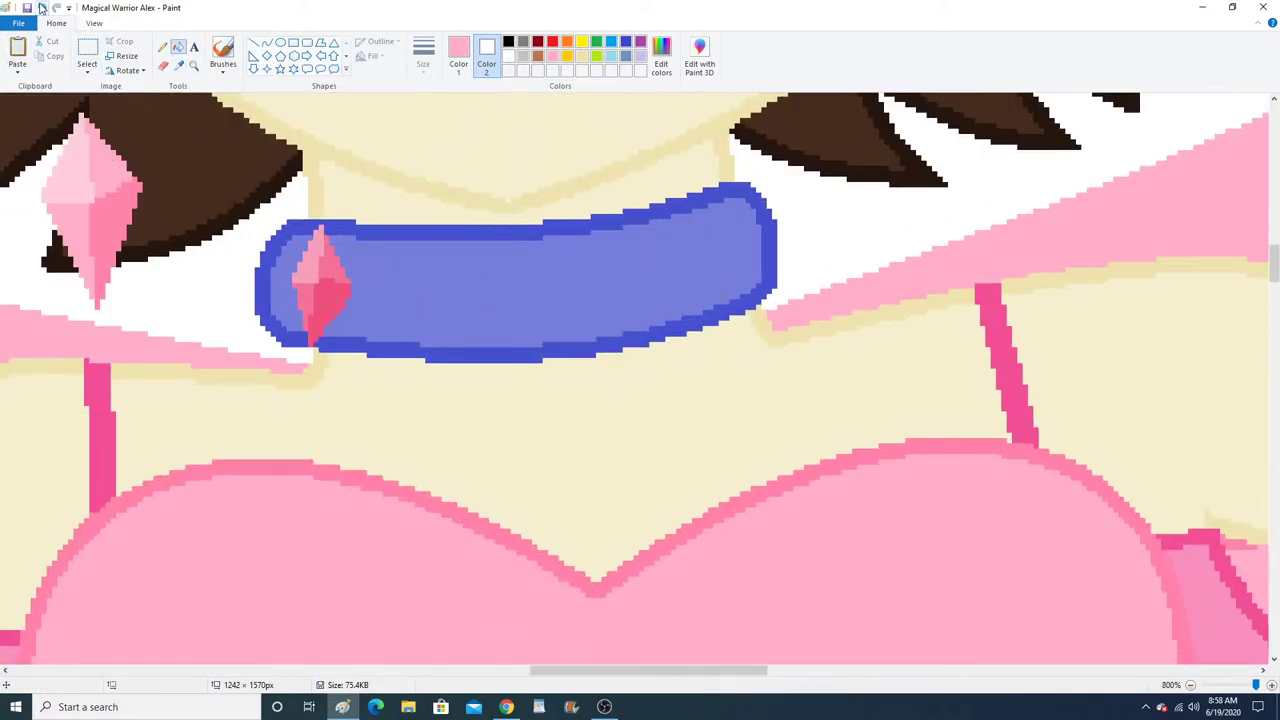
pyautogui.click(41, 8)
# Sample the crystal's lightest and darkest pinks from a temporary paste and fill the collar gem's upper left and lower right facets.
pyautogui.click(18, 52)
pyautogui.click(179, 65)
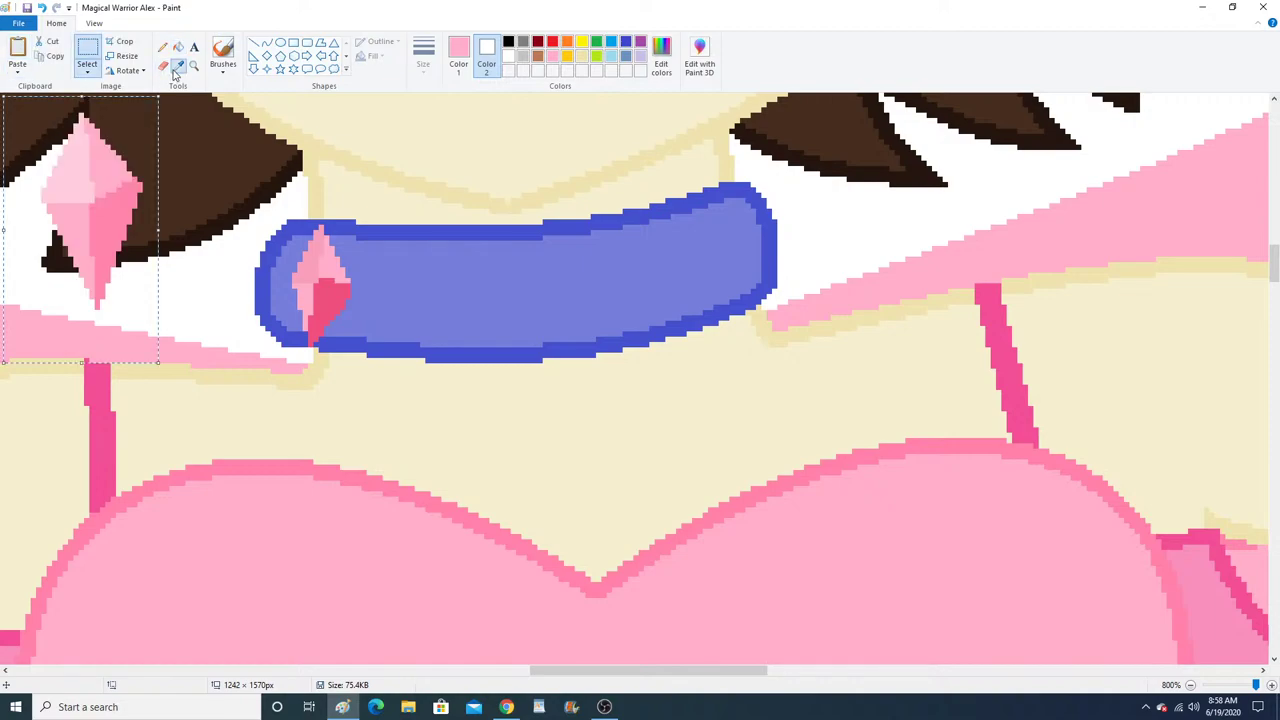
pyautogui.click(95, 142)
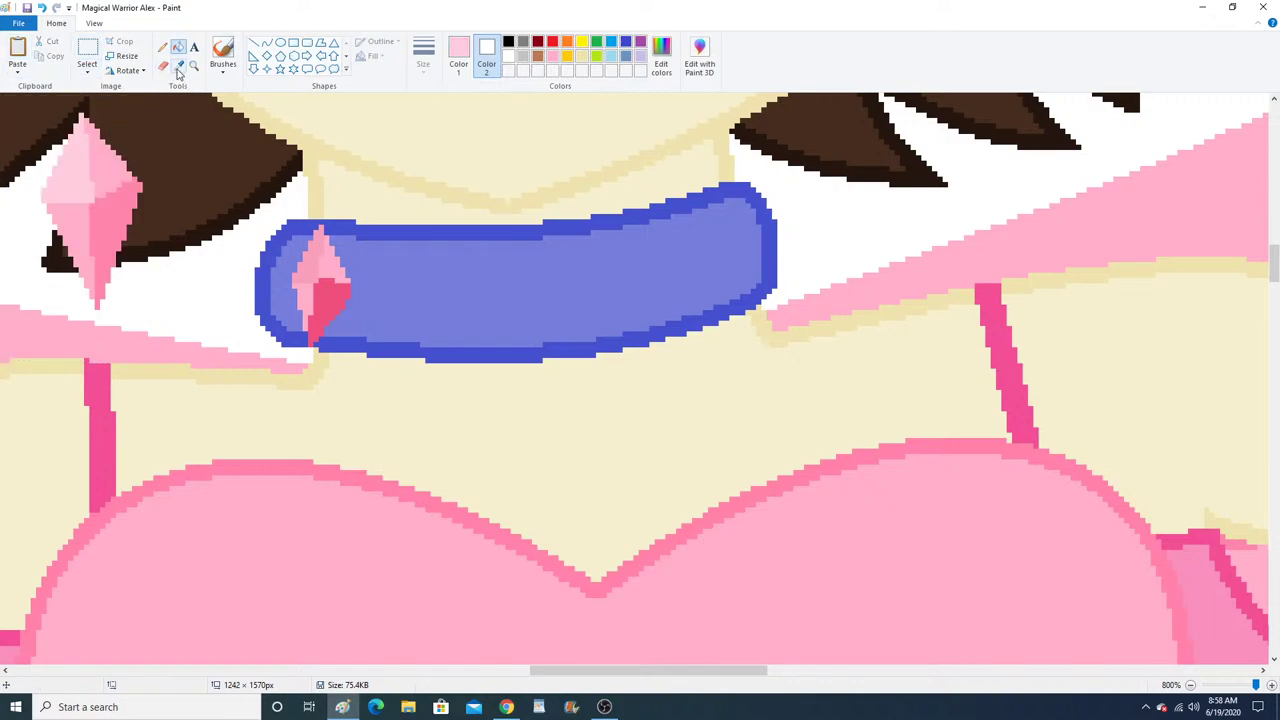
pyautogui.click(179, 65)
pyautogui.rightClick(125, 235)
pyautogui.click(41, 8)
pyautogui.click(308, 272)
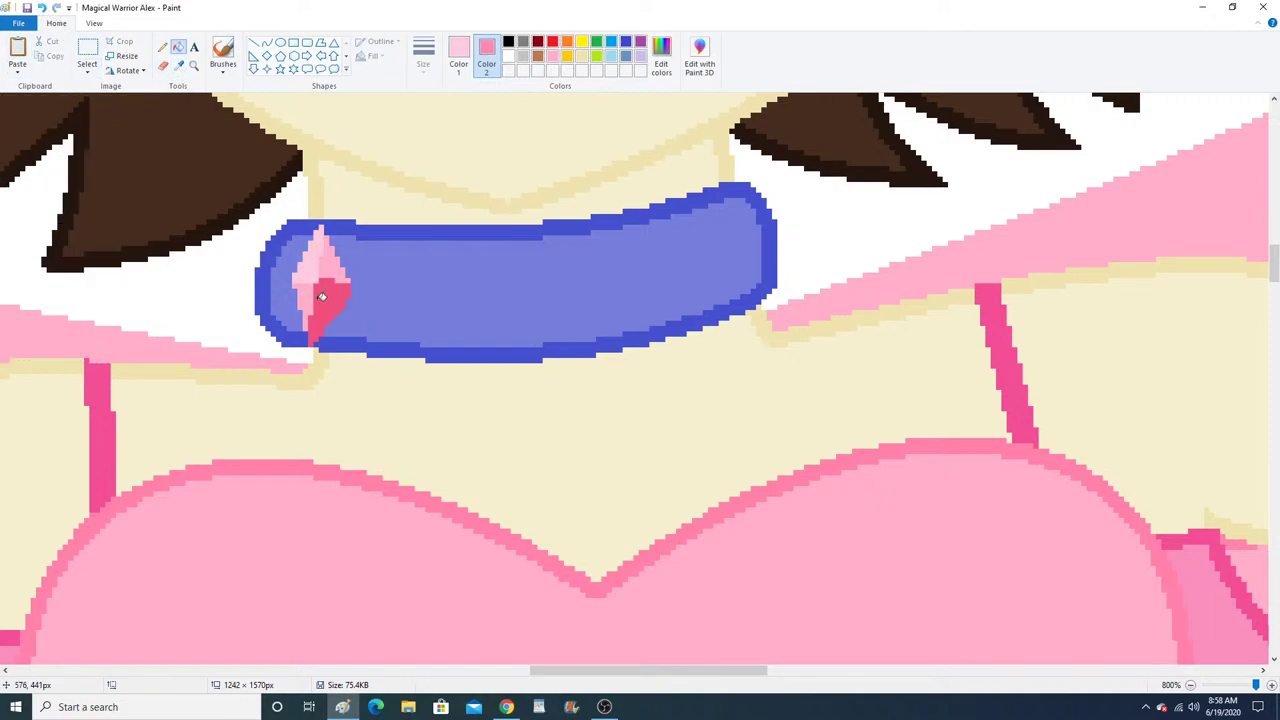
pyautogui.rightClick(322, 297)
# Set the background color to white and delete the blue reference swatch with the gem beside the head.
pyautogui.click(194, 65)
pyautogui.rightClick(306, 262)
pyautogui.rightClick(306, 262)
pyautogui.rightClick(306, 262)
pyautogui.rightClick(306, 262)
pyautogui.rightClick(306, 262)
pyautogui.rightClick(306, 262)
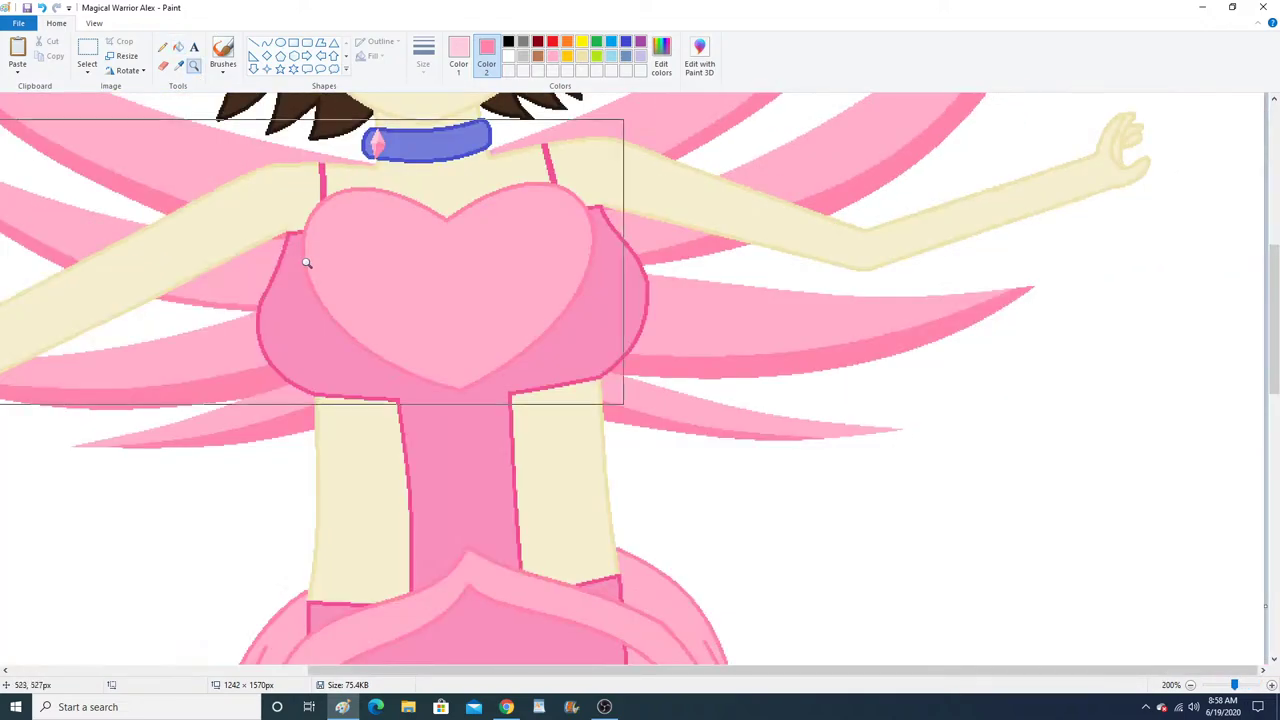
pyautogui.scroll(5, 307, 263)
pyautogui.click(87, 69)
pyautogui.click(114, 103)
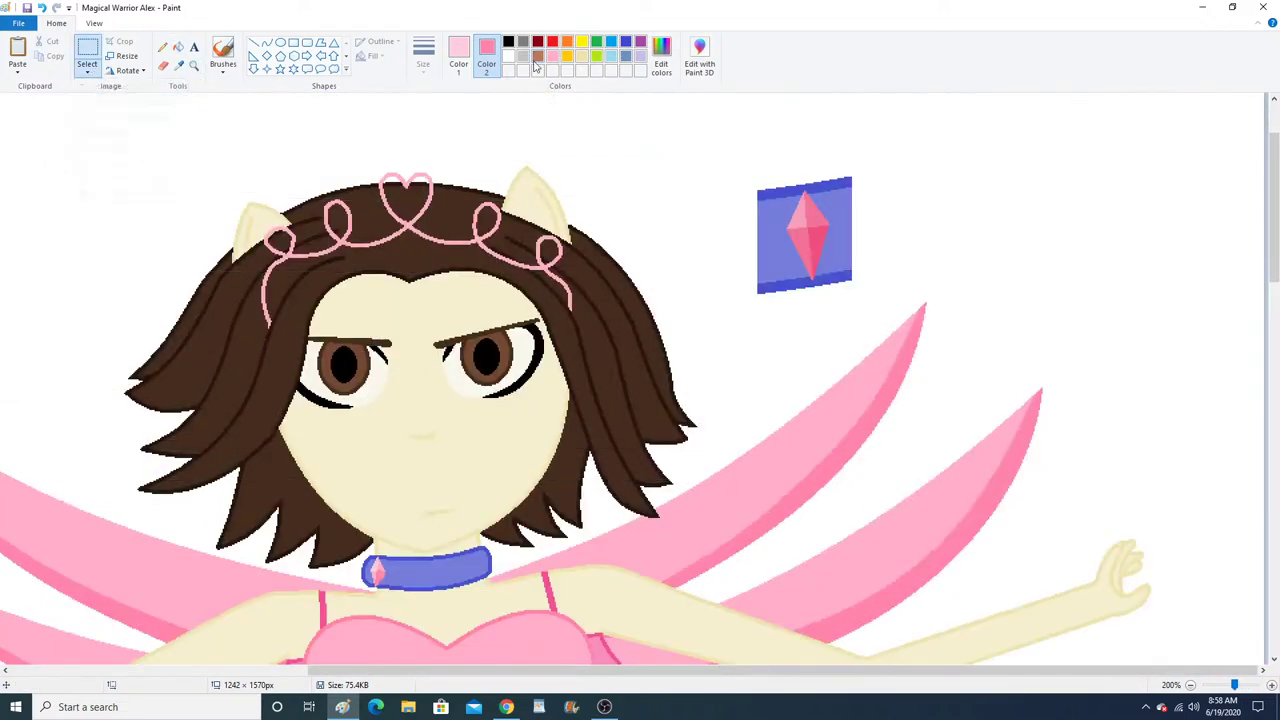
pyautogui.rightClick(848, 244)
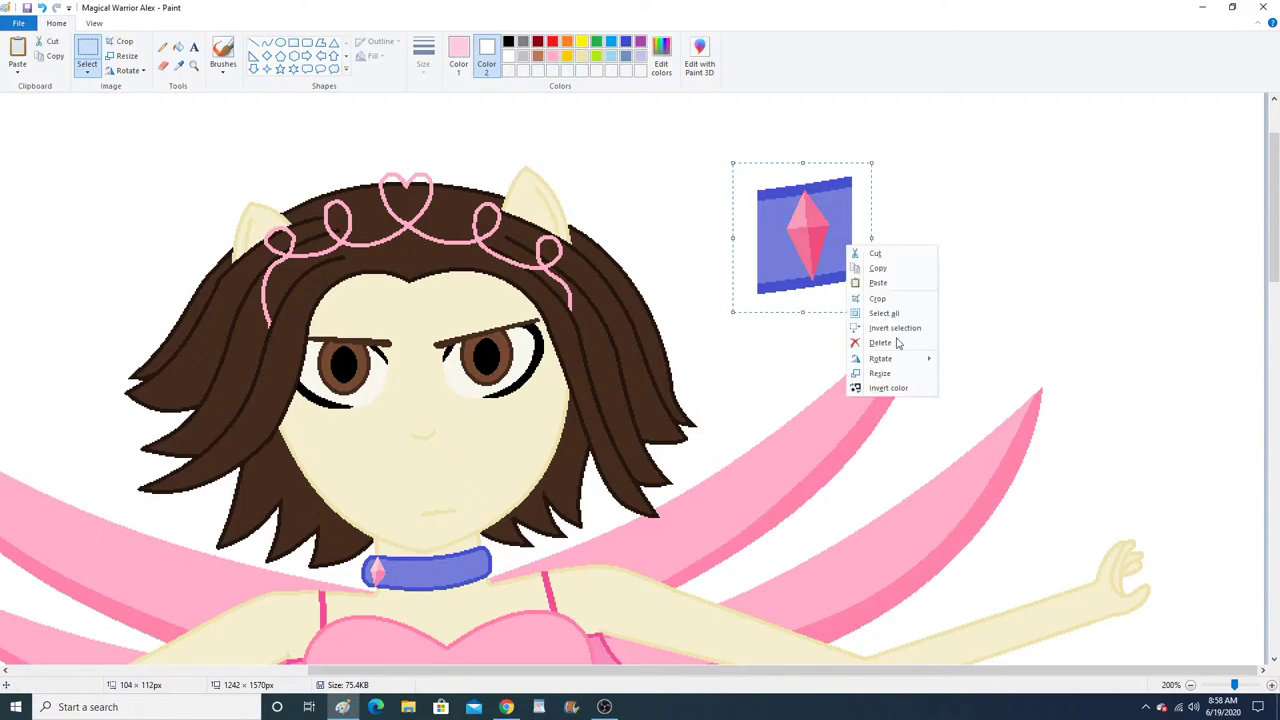
pyautogui.click(875, 329)
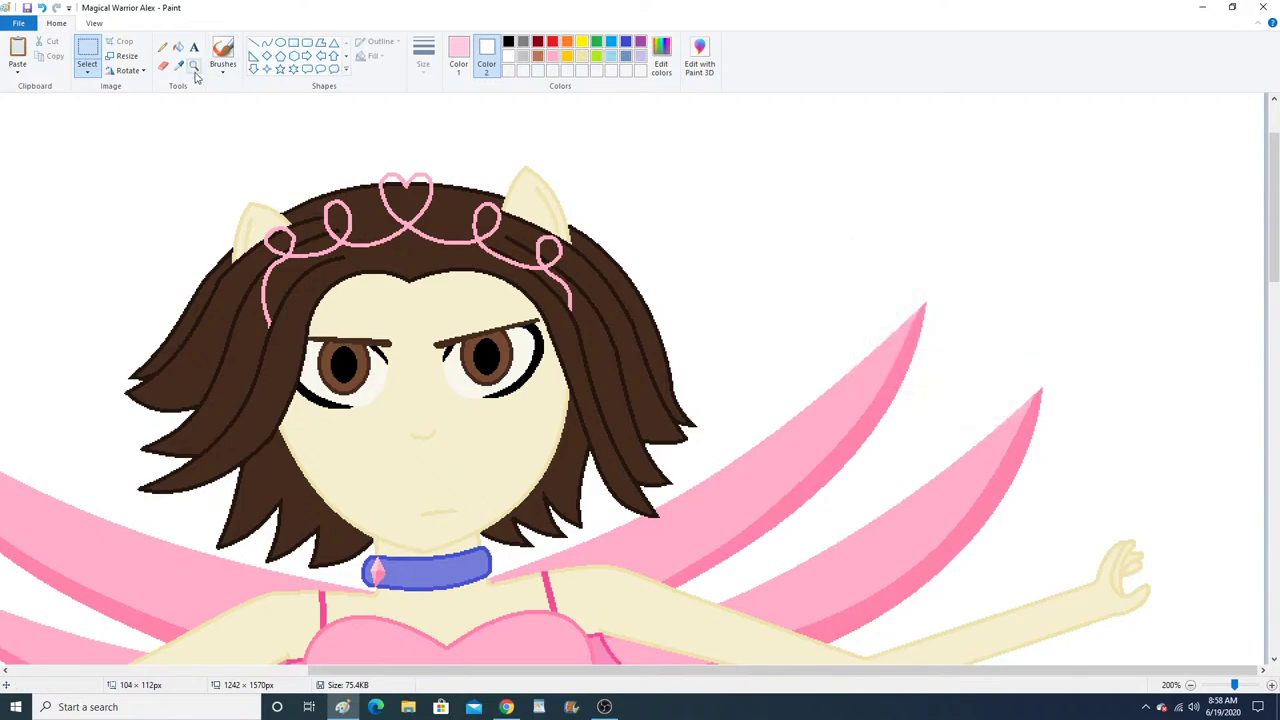
# Select the right half of the head with a rectangle of about 238 × 286 px and copy it.
pyautogui.click(194, 66)
pyautogui.rightClick(331, 258)
pyautogui.rightClick(325, 257)
pyautogui.click(312, 251)
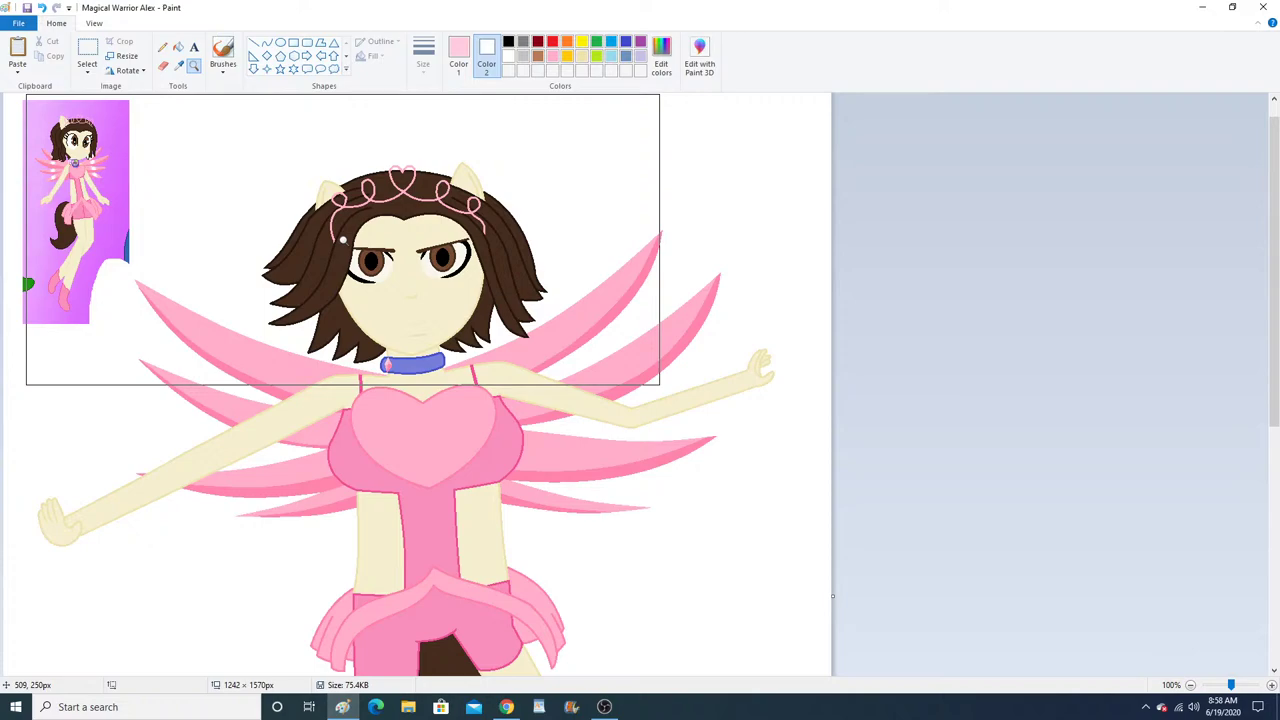
pyautogui.click(517, 279)
pyautogui.click(86, 68)
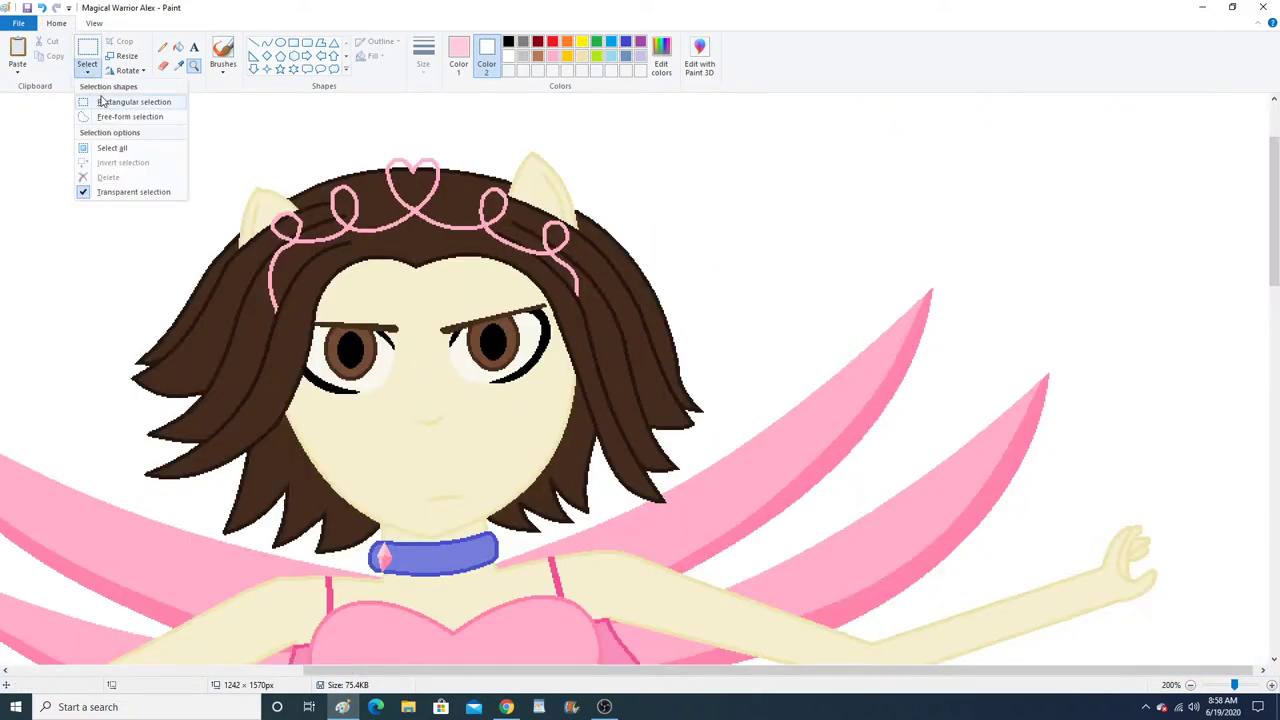
pyautogui.click(101, 101)
pyautogui.moveTo(752, 527); pyautogui.dragTo(760, 546)
pyautogui.rightClick(609, 322)
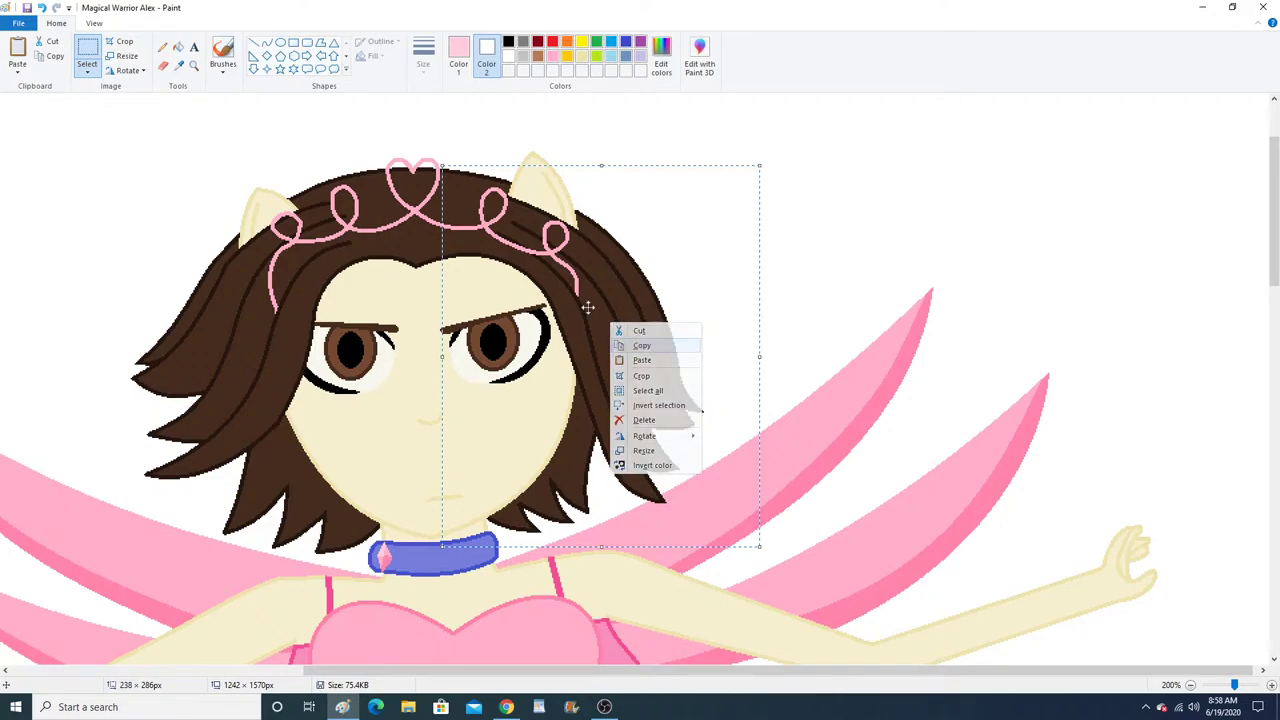
pyautogui.click(194, 66)
# Paste the head copy and place it in the blank area to the right of the legs.
pyautogui.click(17, 50)
pyautogui.moveTo(166, 214); pyautogui.dragTo(1096, 243)
pyautogui.scroll(-7, 905, 256)
pyautogui.scroll(-2, 927, 260)
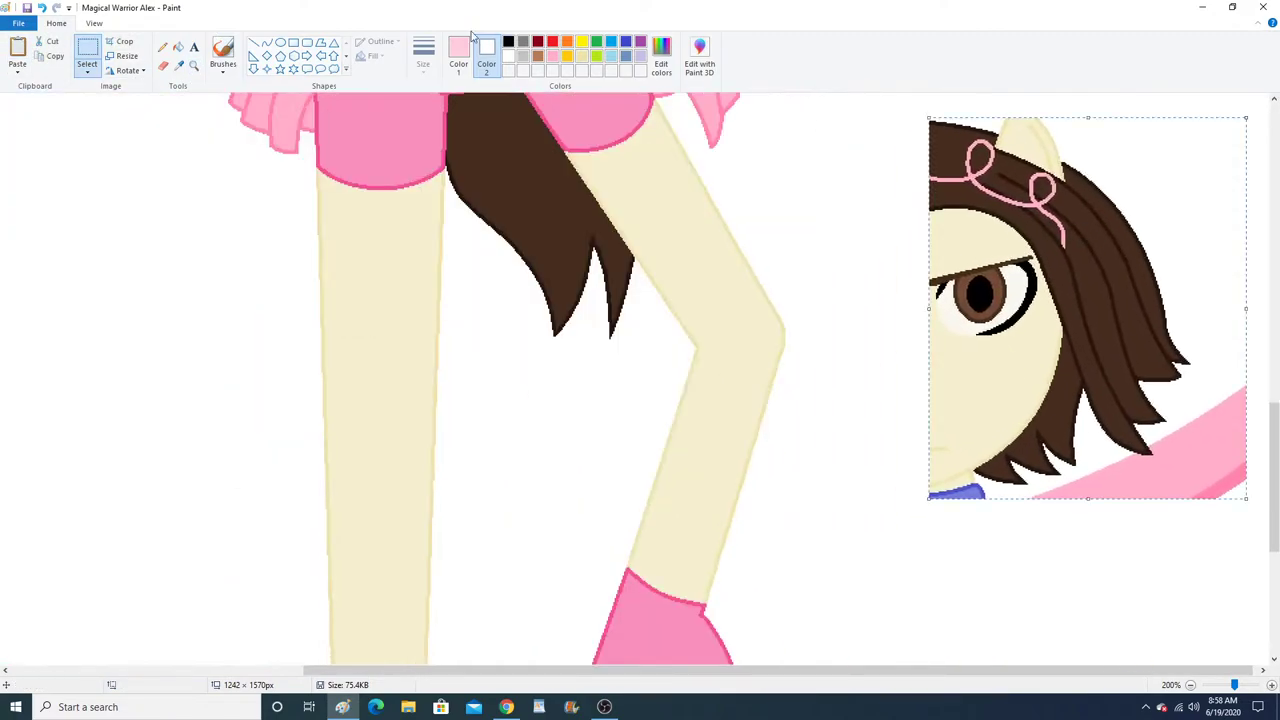
# Fill the brown hair strands on the right of the pasted head copy with white, and undo the last fill.
pyautogui.click(178, 47)
pyautogui.rightClick(1084, 279)
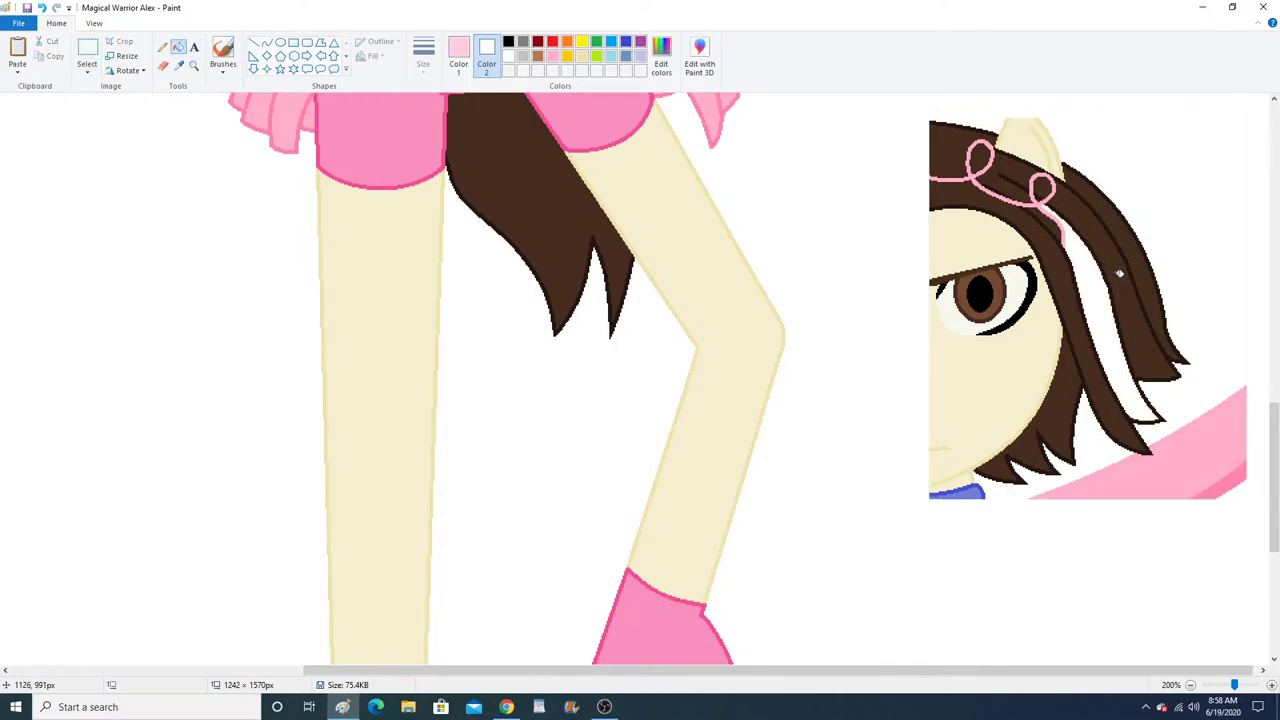
pyautogui.rightClick(1114, 271)
pyautogui.rightClick(1032, 194)
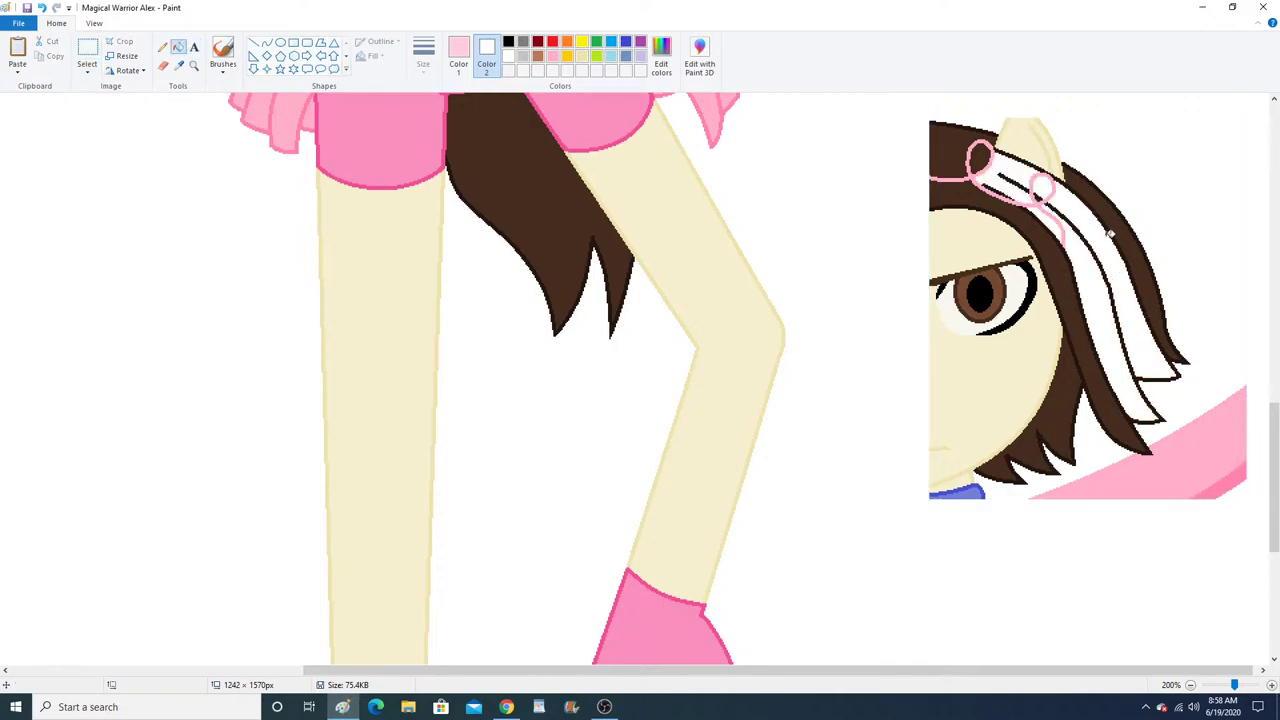
pyautogui.rightClick(1128, 239)
pyautogui.click(41, 7)
pyautogui.click(194, 66)
pyautogui.rightClick(626, 291)
pyautogui.rightClick(626, 291)
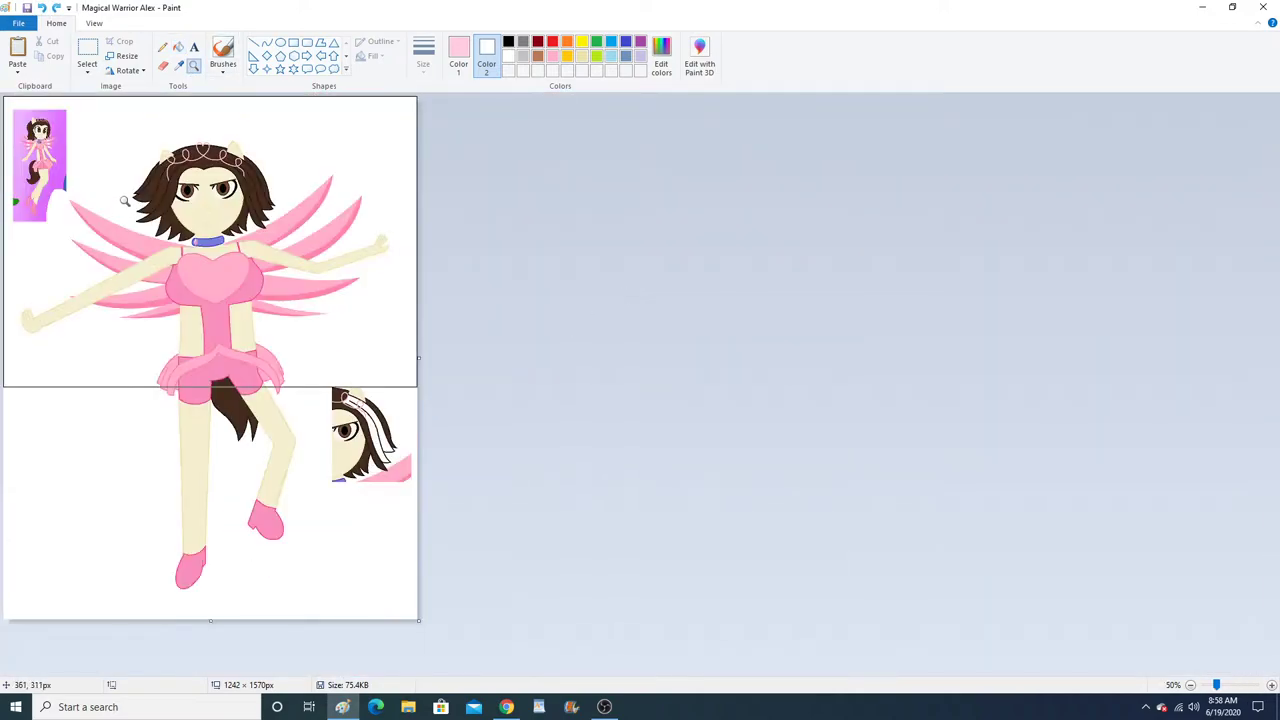
# Open the Ladybug Fans picture from the ALEX STUFF > Team Aurora folder on the Desktop, saving the current drawing.
pyautogui.click(200, 205)
pyautogui.click(18, 22)
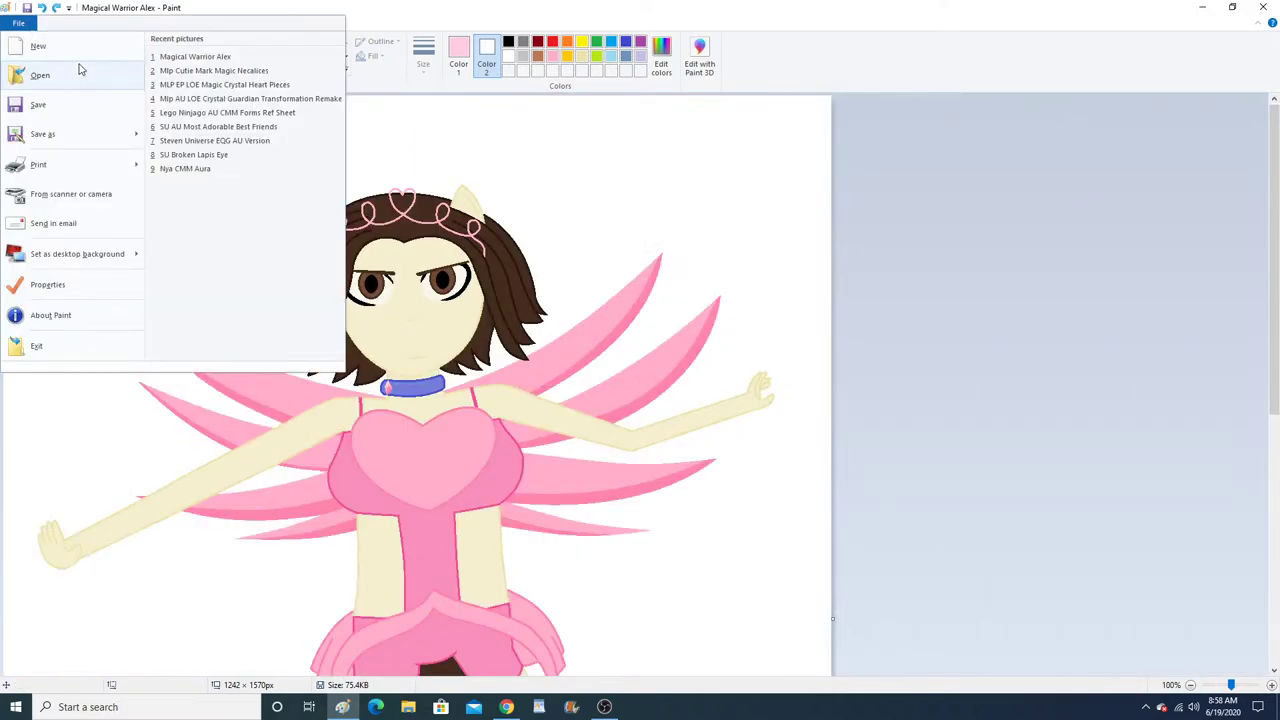
pyautogui.click(40, 75)
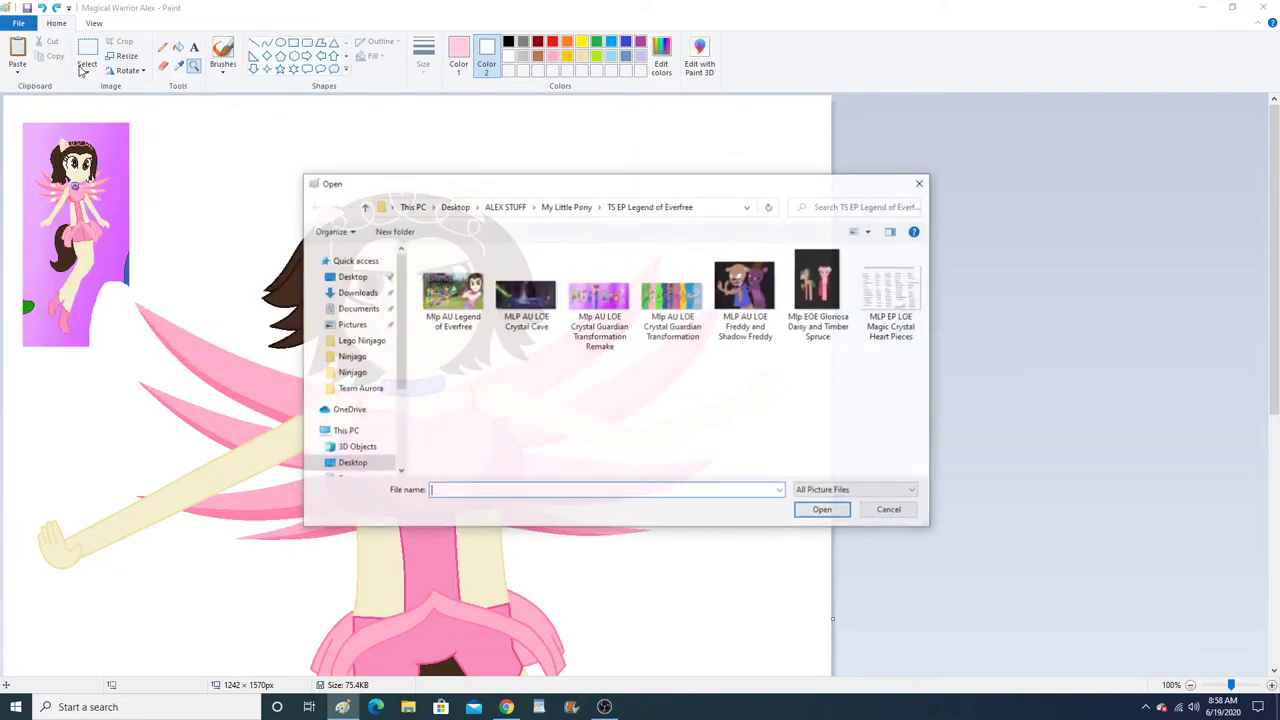
pyautogui.click(350, 276)
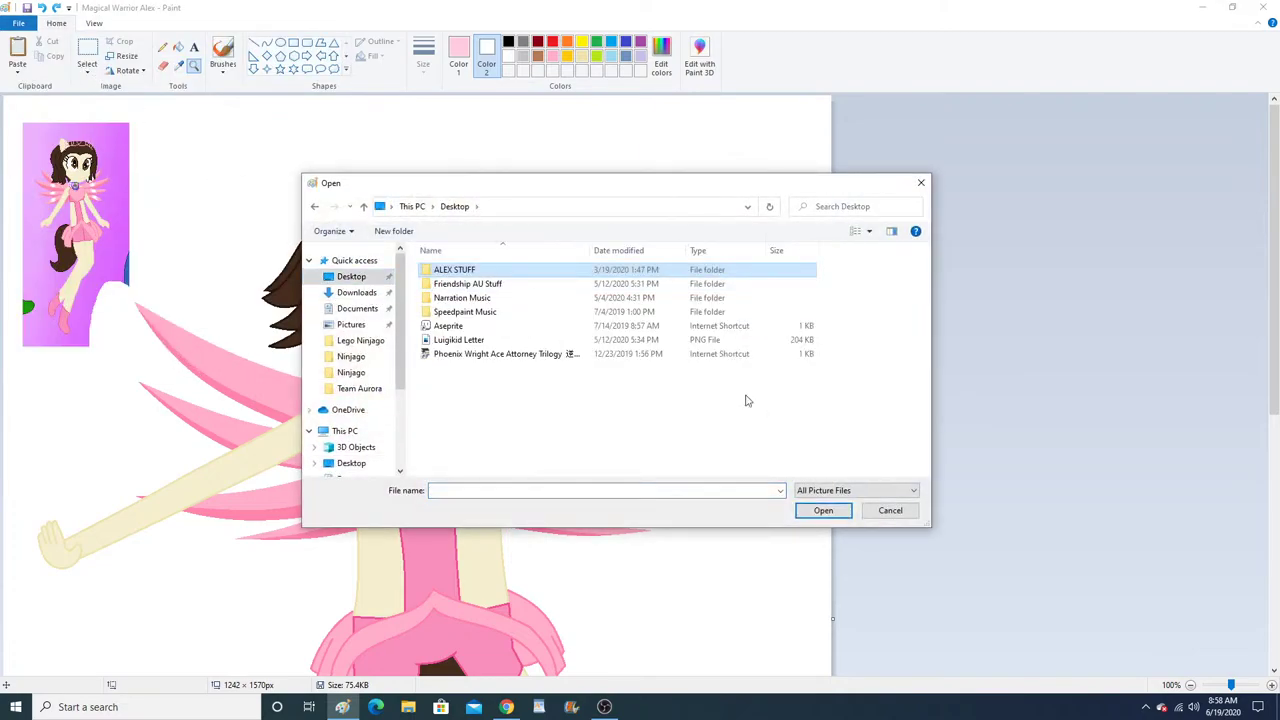
pyautogui.click(823, 511)
pyautogui.scroll(-1, 571, 380)
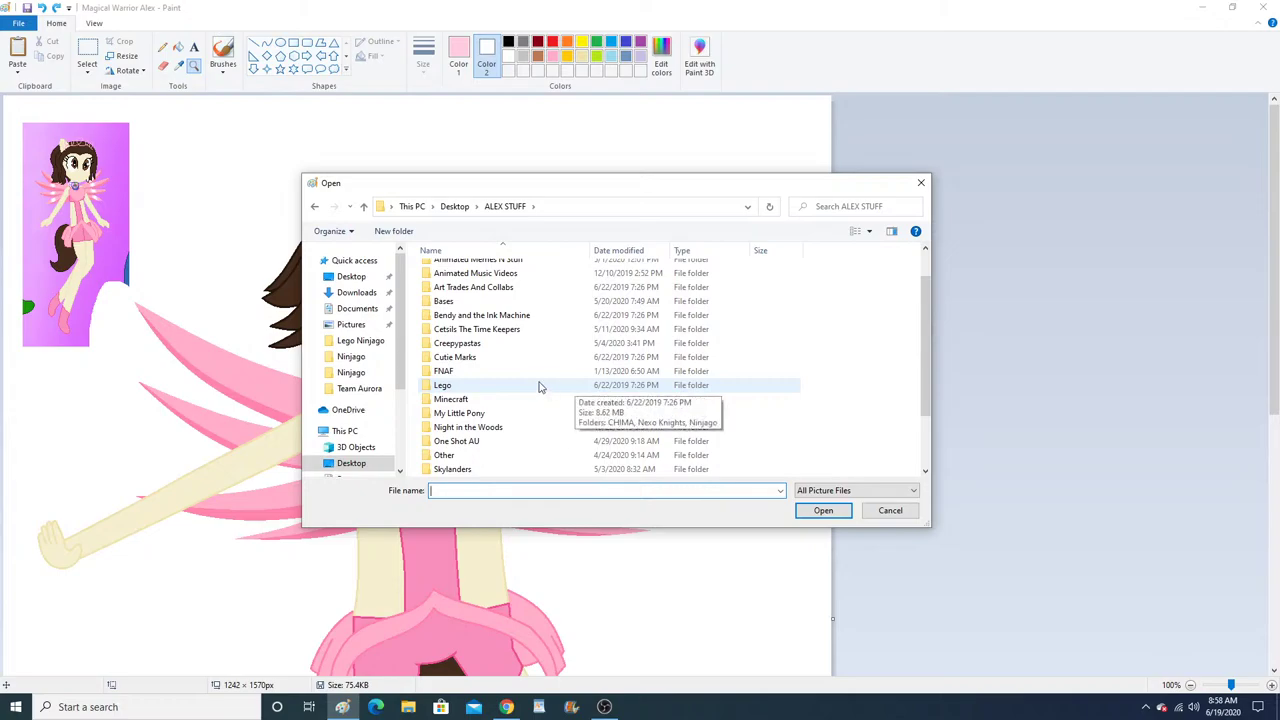
pyautogui.scroll(-2, 600, 410)
pyautogui.doubleClick(565, 424)
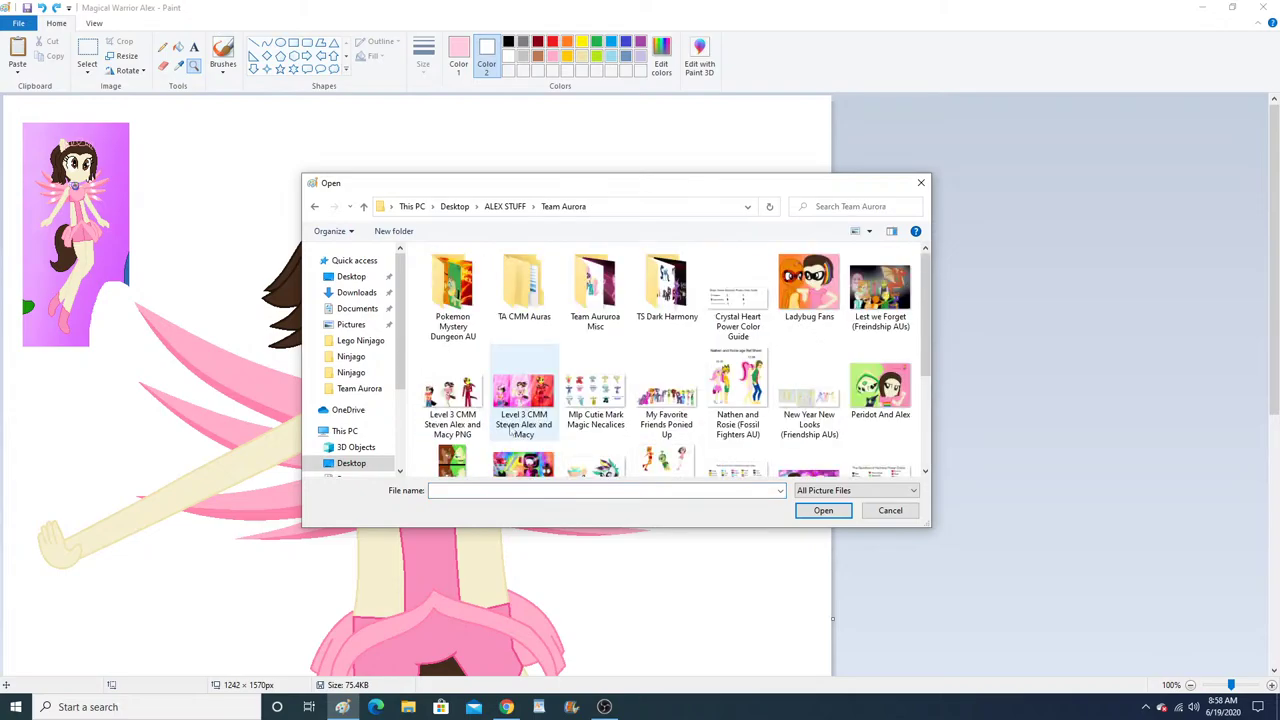
pyautogui.click(820, 305)
pyautogui.doubleClick(819, 305)
pyautogui.click(598, 378)
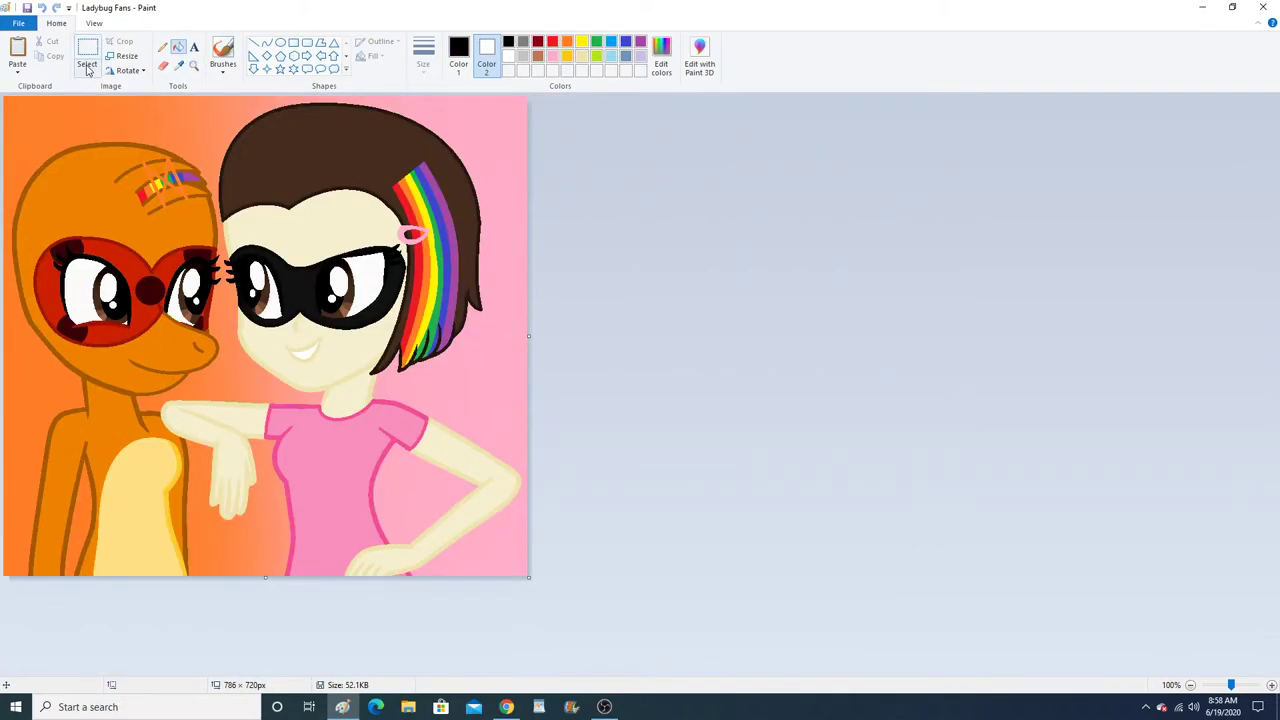
pyautogui.click(86, 64)
pyautogui.click(112, 102)
pyautogui.moveTo(455, 273); pyautogui.dragTo(459, 275)
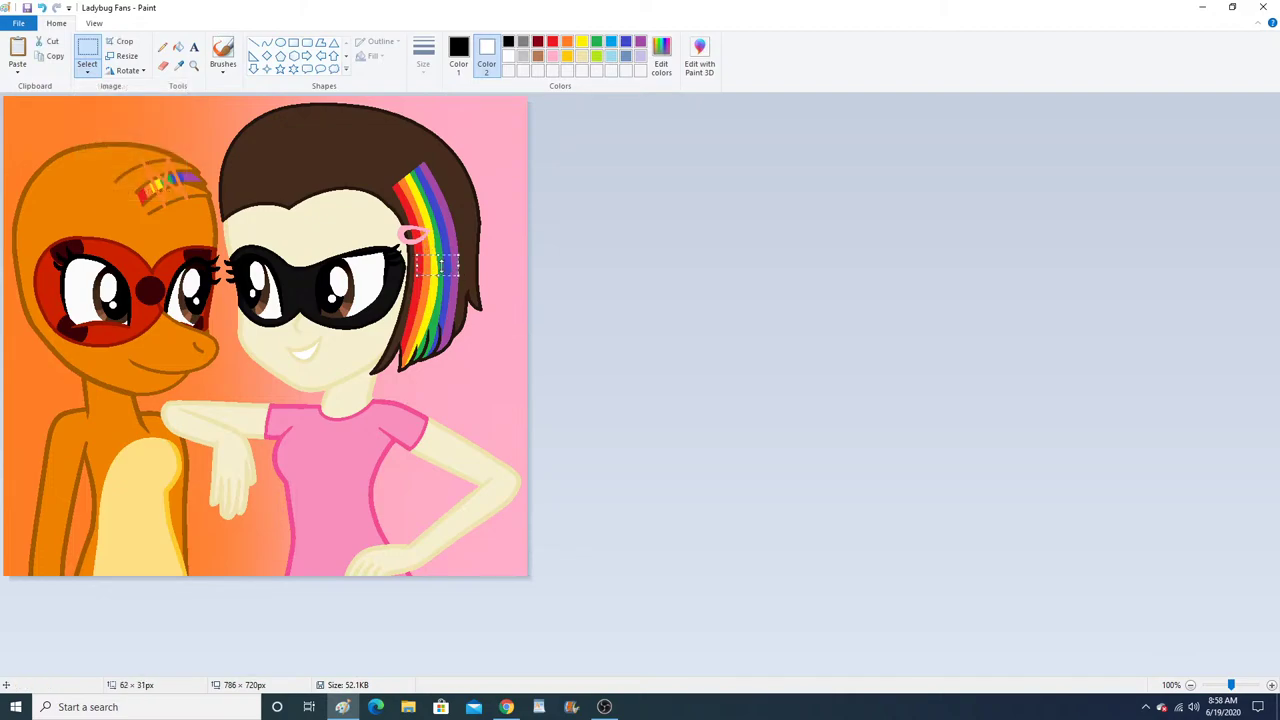
# Select a patch of about 56 × 37 px spanning all six colors of the rainbow hair streak and copy it.
pyautogui.click(194, 66)
pyautogui.click(454, 249)
pyautogui.click(680, 340)
pyautogui.click(737, 357)
pyautogui.click(737, 357)
pyautogui.click(737, 360)
pyautogui.click(87, 70)
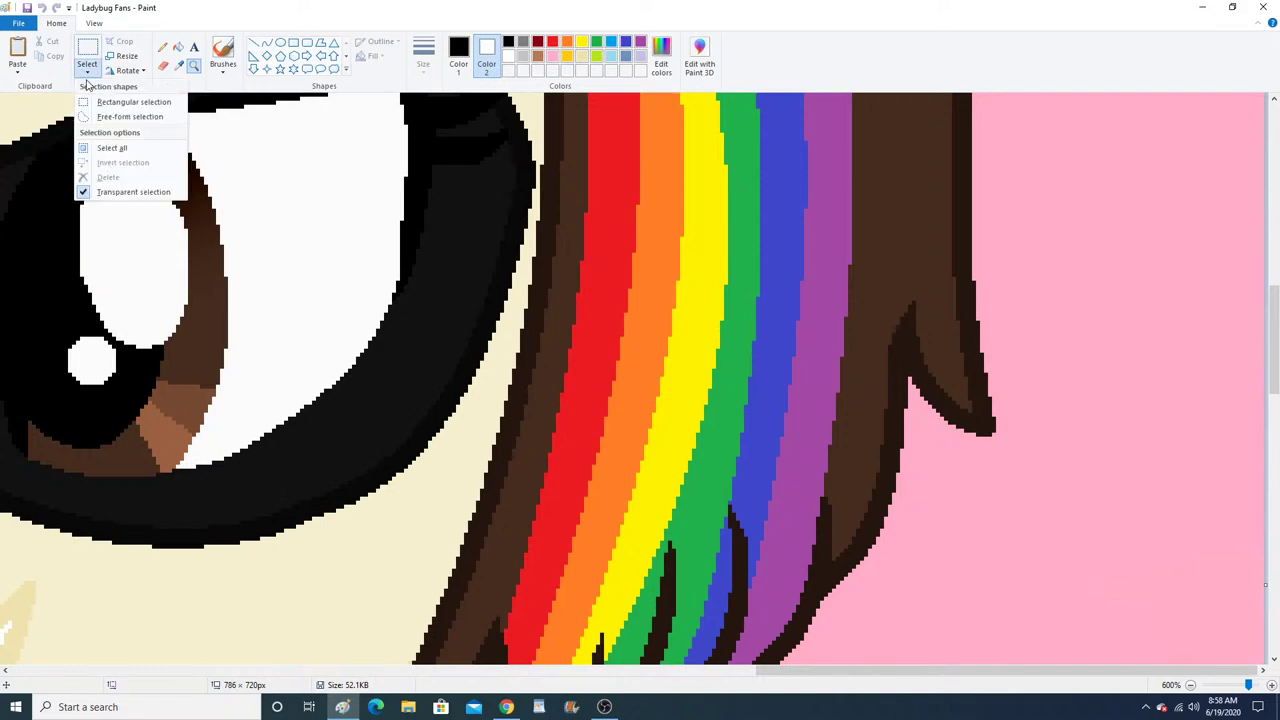
pyautogui.click(130, 101)
pyautogui.moveTo(599, 196); pyautogui.dragTo(823, 344)
pyautogui.rightClick(774, 275)
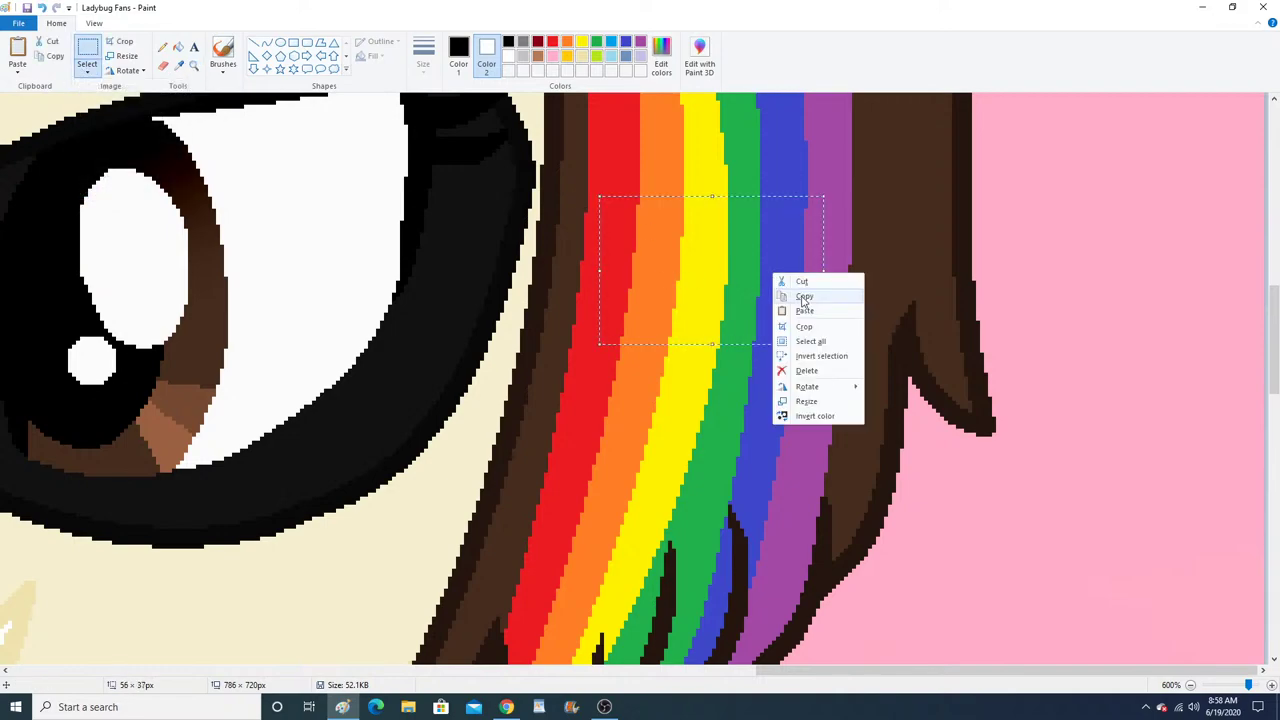
pyautogui.click(804, 298)
# Reopen the Magical Warrior Alex drawing and paste the rainbow swatch in the blank area to the right of the head.
pyautogui.click(18, 23)
pyautogui.click(170, 69)
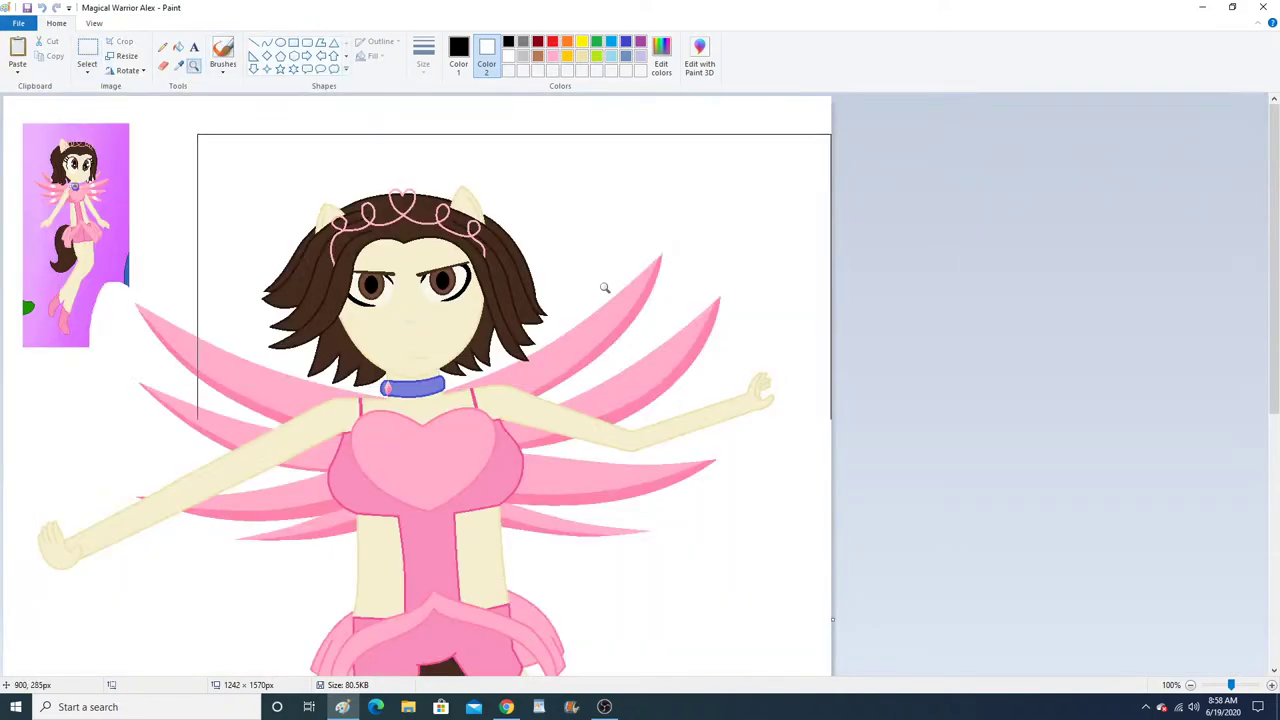
pyautogui.scroll(-3, 643, 389)
pyautogui.scroll(3, 643, 383)
pyautogui.click(650, 310)
pyautogui.click(657, 294)
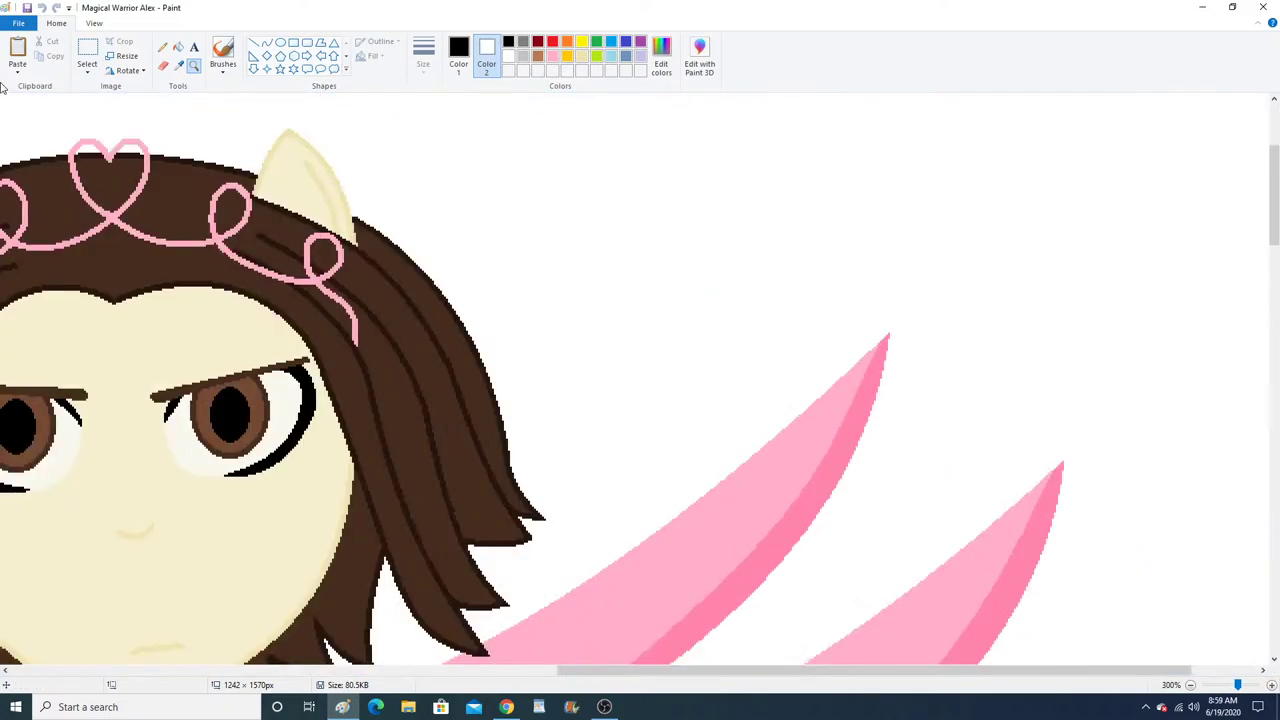
pyautogui.click(17, 52)
pyautogui.moveTo(77, 131); pyautogui.dragTo(599, 242)
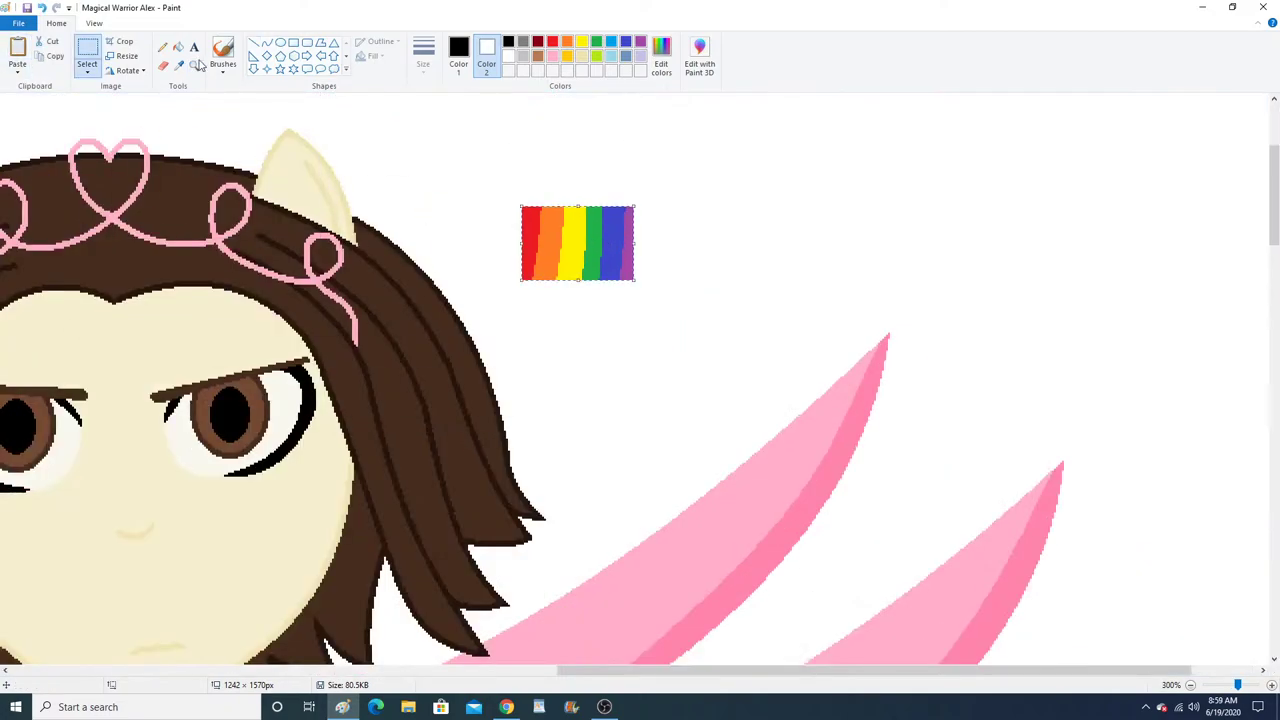
# Draw a thin gray diagonal guide line about 23 × 18 px across the hair below the right ear.
pyautogui.click(178, 65)
pyautogui.click(536, 220)
pyautogui.click(196, 66)
pyautogui.click(369, 260)
pyautogui.click(369, 260)
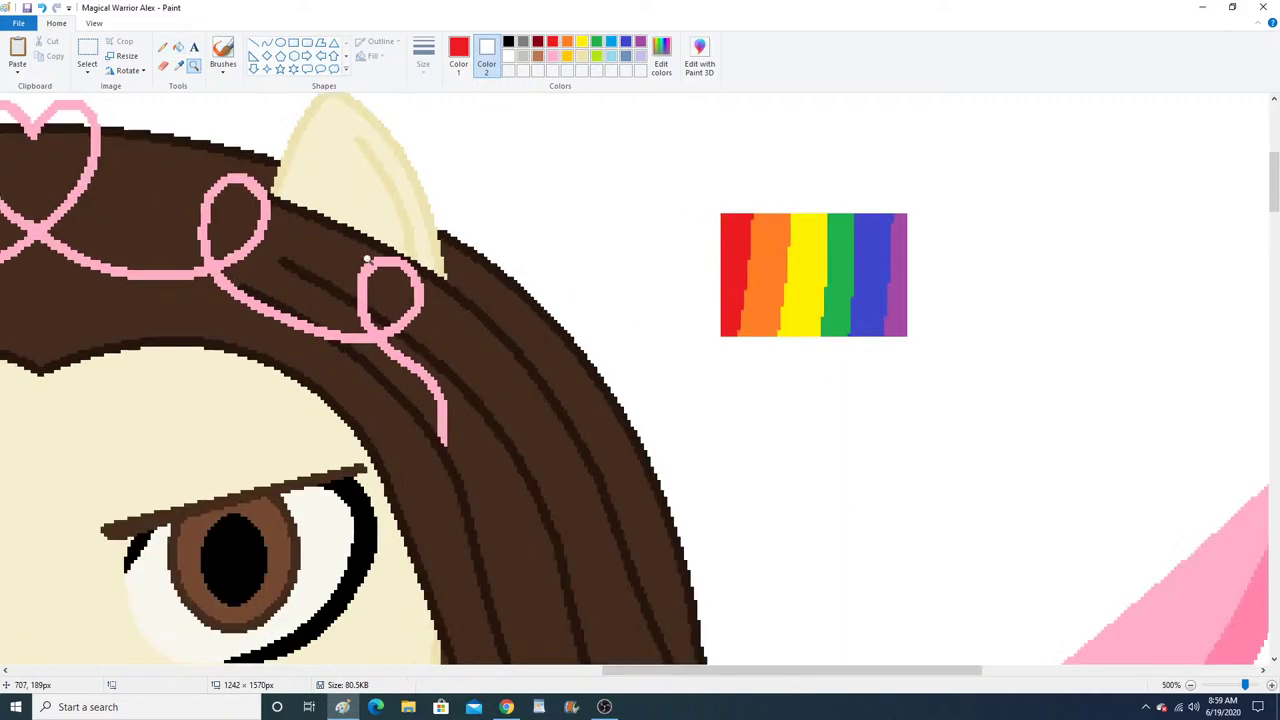
pyautogui.click(365, 287)
pyautogui.click(365, 287)
pyautogui.click(257, 46)
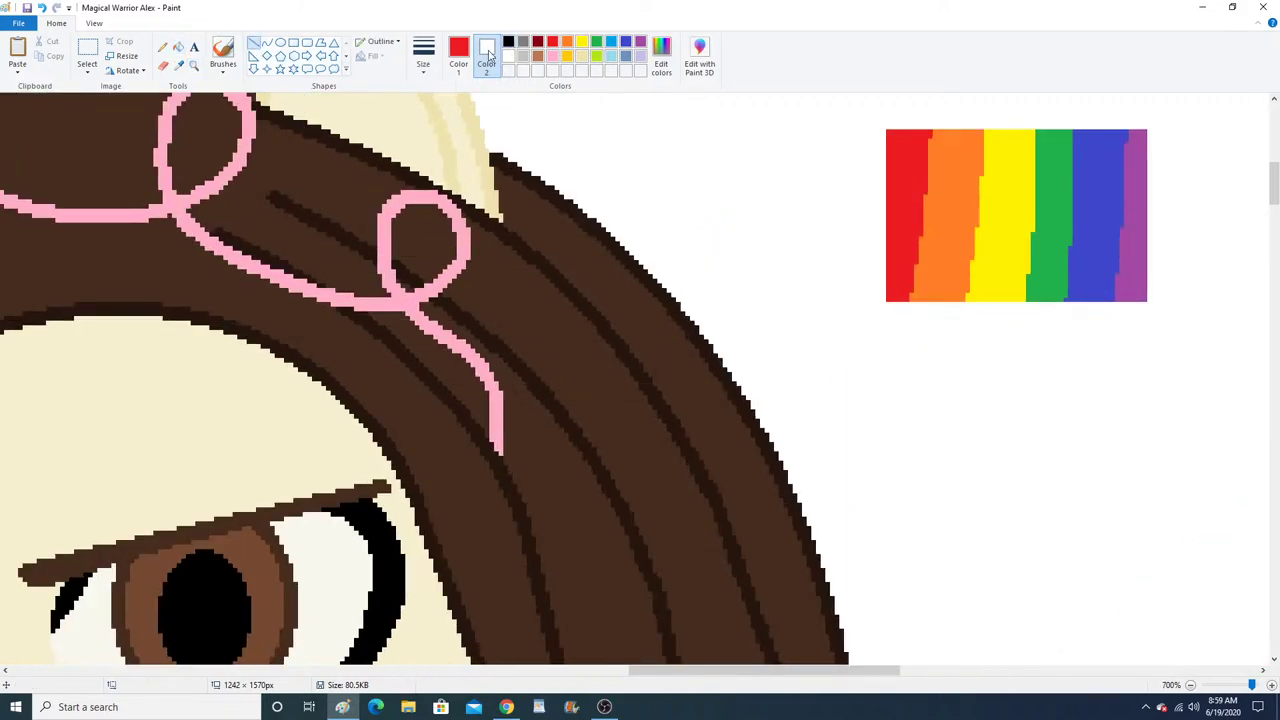
pyautogui.click(508, 56)
pyautogui.moveTo(267, 247); pyautogui.dragTo(368, 168)
# Draw a thin curved line in the swatch's red from the gray guide line down the hair strand to its tip.
pyautogui.click(179, 51)
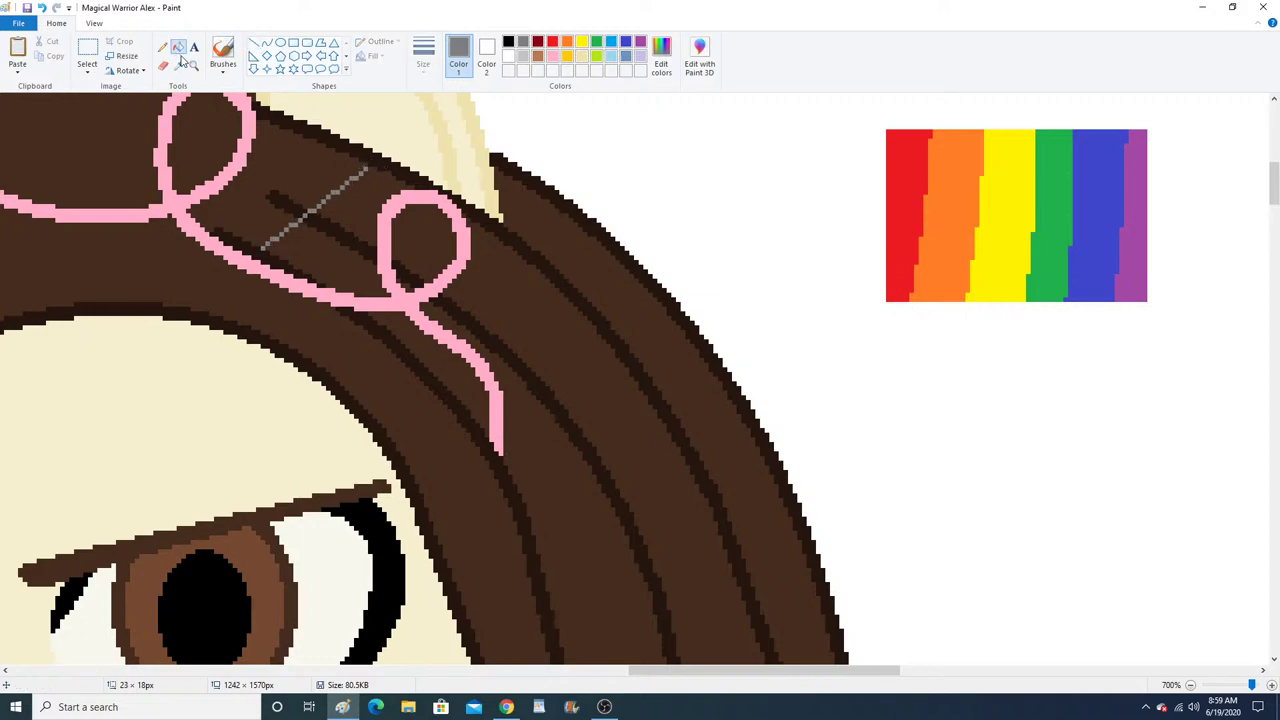
pyautogui.click(898, 200)
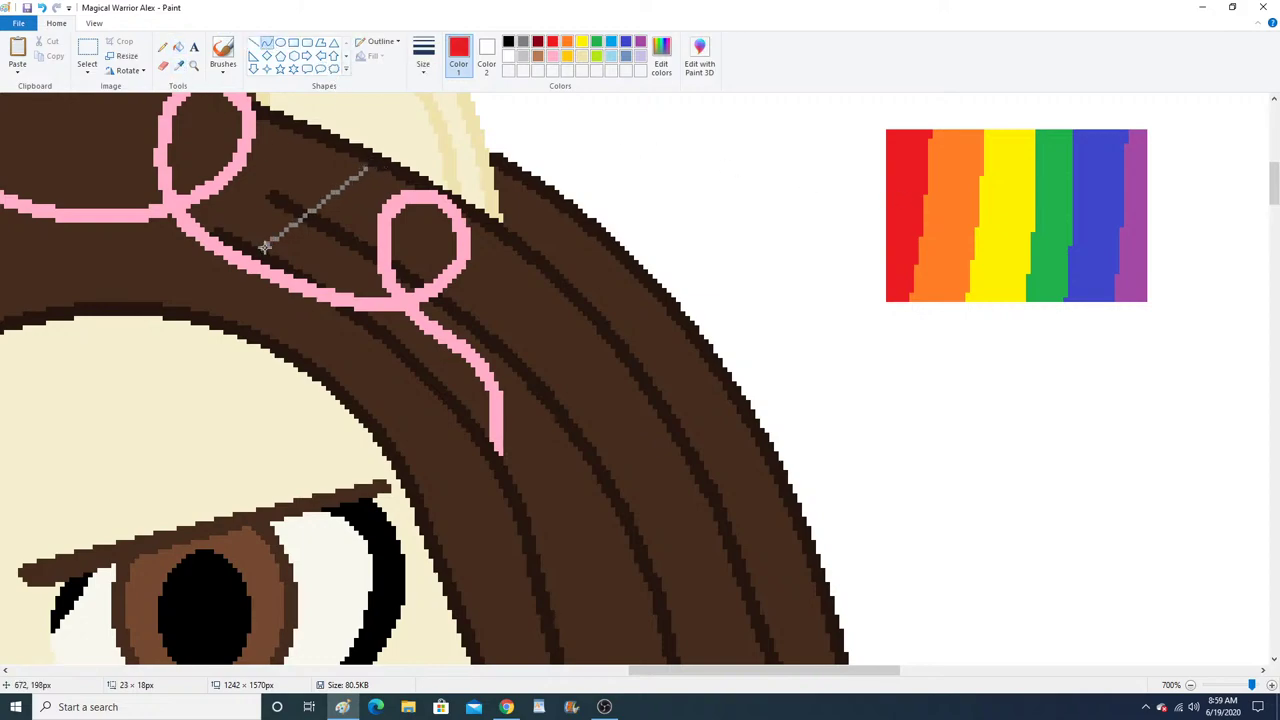
pyautogui.moveTo(273, 243); pyautogui.dragTo(508, 432)
pyautogui.scroll(-3, 440, 337)
pyautogui.moveTo(566, 466); pyautogui.dragTo(508, 288)
pyautogui.moveTo(552, 371); pyautogui.dragTo(550, 345)
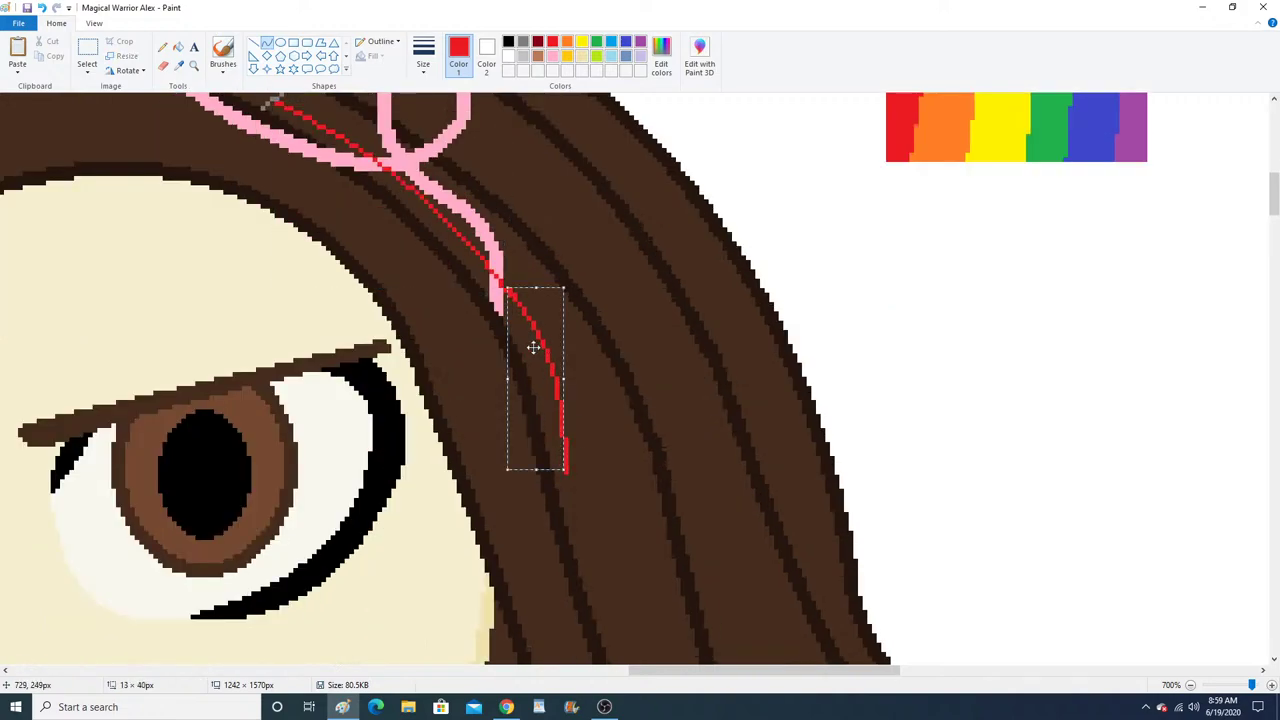
pyautogui.scroll(-6, 600, 420)
pyautogui.moveTo(719, 595); pyautogui.dragTo(758, 627)
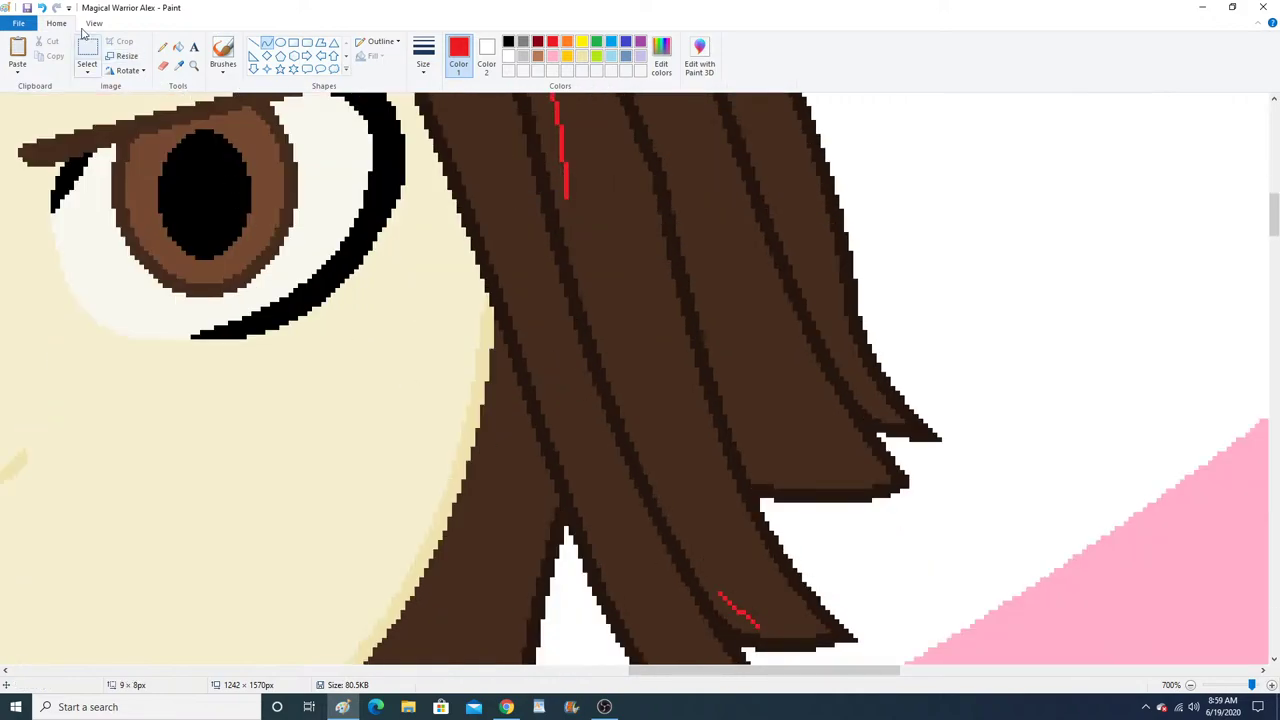
pyautogui.hotkey('ctrl', 'z')
pyautogui.moveTo(562, 153); pyautogui.dragTo(751, 628)
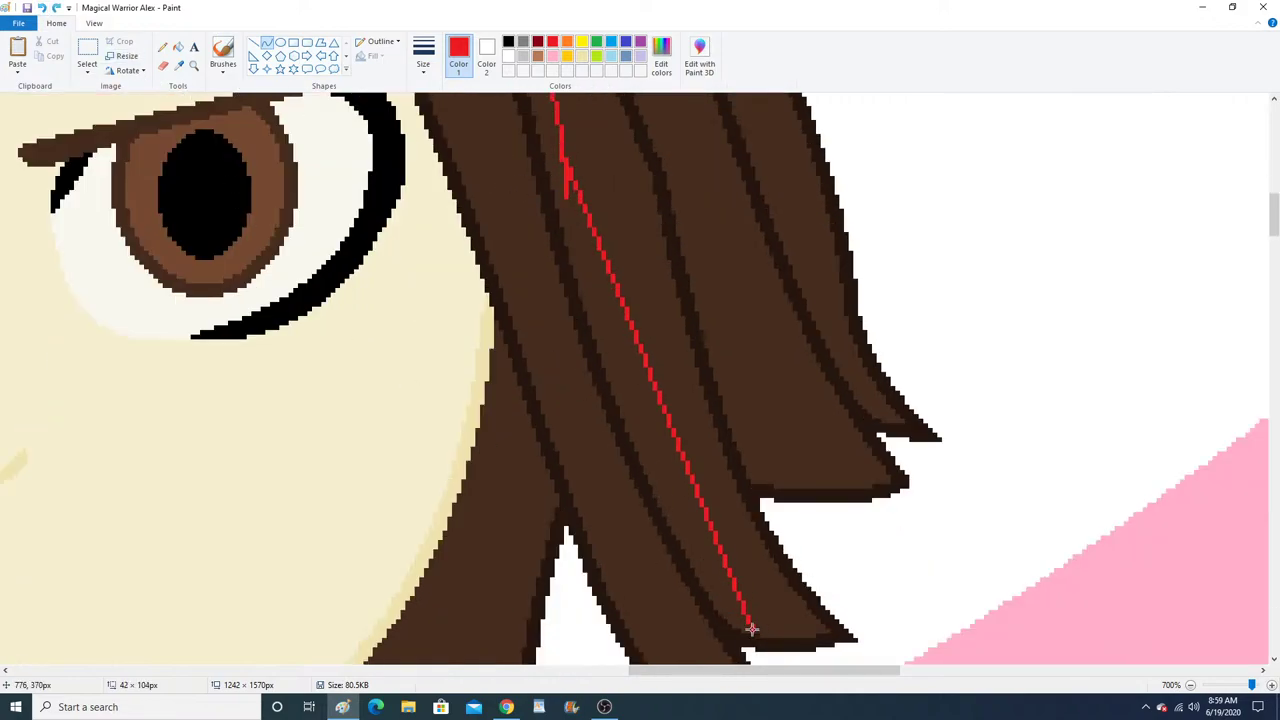
pyautogui.moveTo(639, 389); pyautogui.dragTo(641, 455)
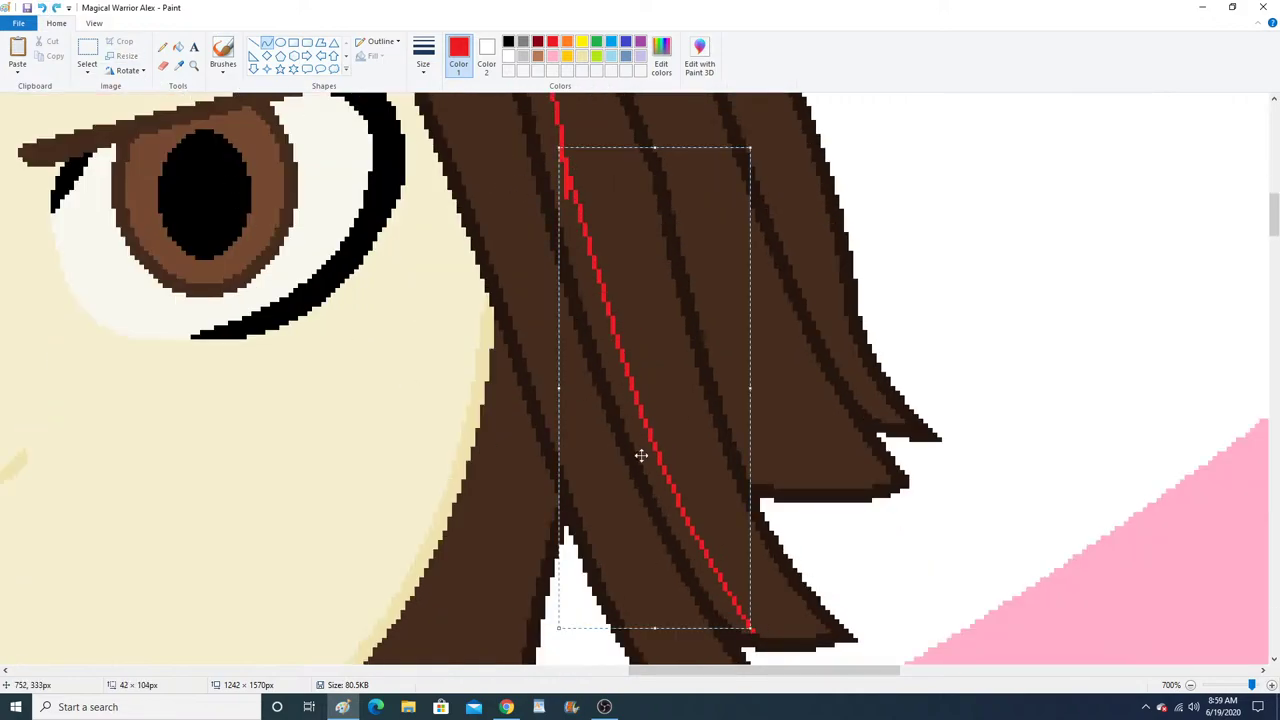
# Fill the sections between the red curve and the strand's inner outline with red.
pyautogui.click(178, 47)
pyautogui.click(350, 270)
pyautogui.click(392, 318)
pyautogui.click(526, 505)
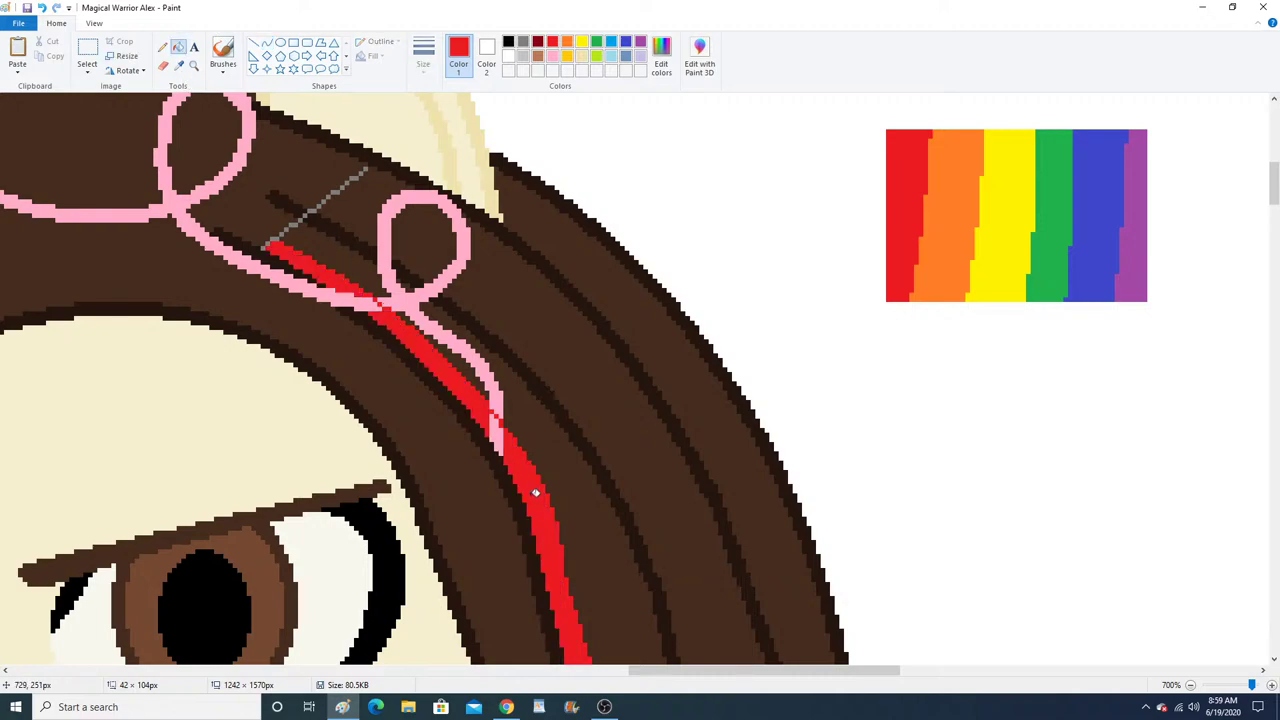
pyautogui.scroll(-3, 540, 470)
pyautogui.scroll(3, 540, 470)
# Draw curved line segments in the swatch's orange beside the upper red band, about 49 × 40 px and 16 × 36 px.
pyautogui.click(179, 66)
pyautogui.click(934, 206)
pyautogui.click(266, 43)
pyautogui.moveTo(296, 230); pyautogui.dragTo(520, 410)
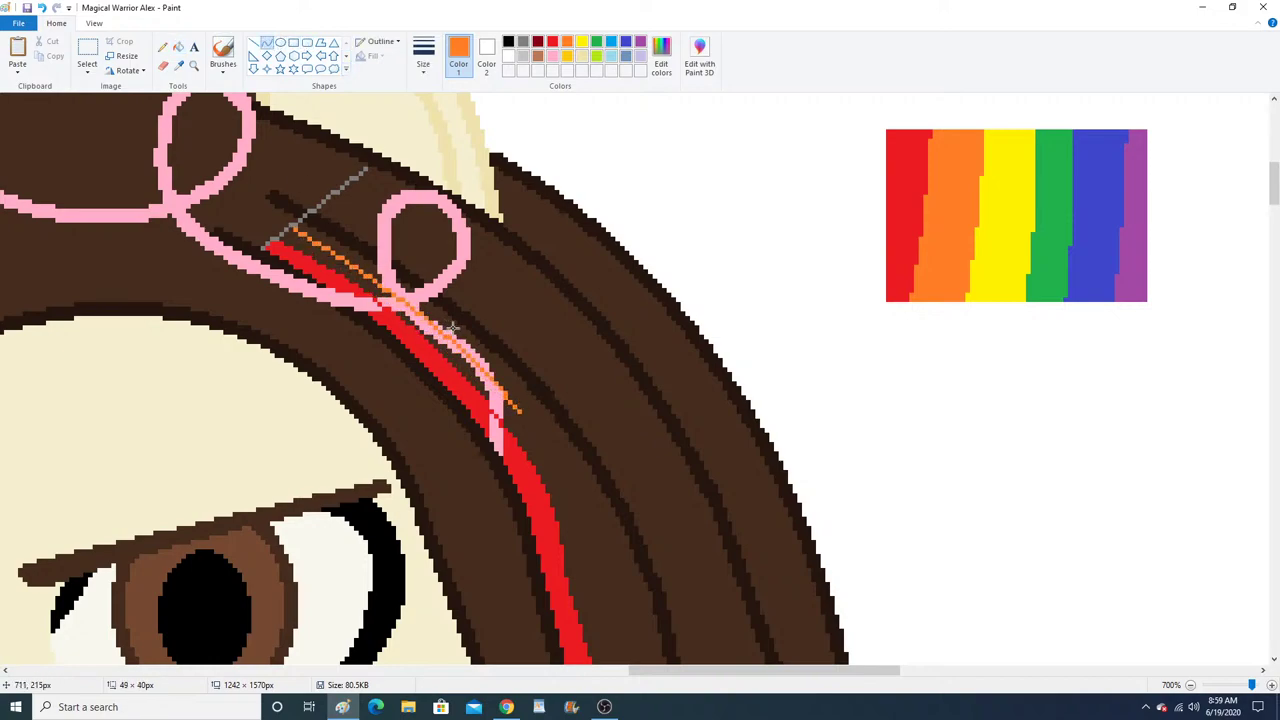
pyautogui.moveTo(588, 574); pyautogui.dragTo(518, 410)
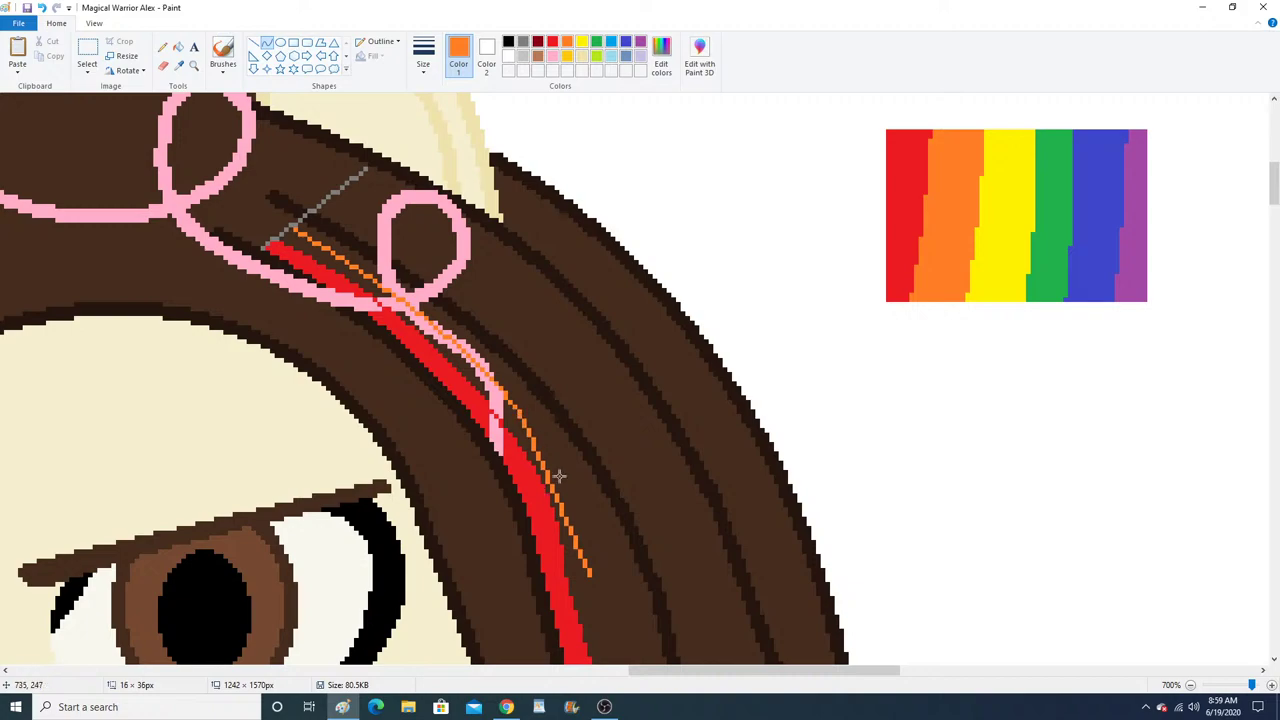
pyautogui.moveTo(576, 508); pyautogui.dragTo(568, 466)
pyautogui.click(568, 466)
# Extend the orange curve down to the strand's tip and fill the gap between it and the red band with orange.
pyautogui.scroll(-2, 609, 471)
pyautogui.scroll(-2, 655, 516)
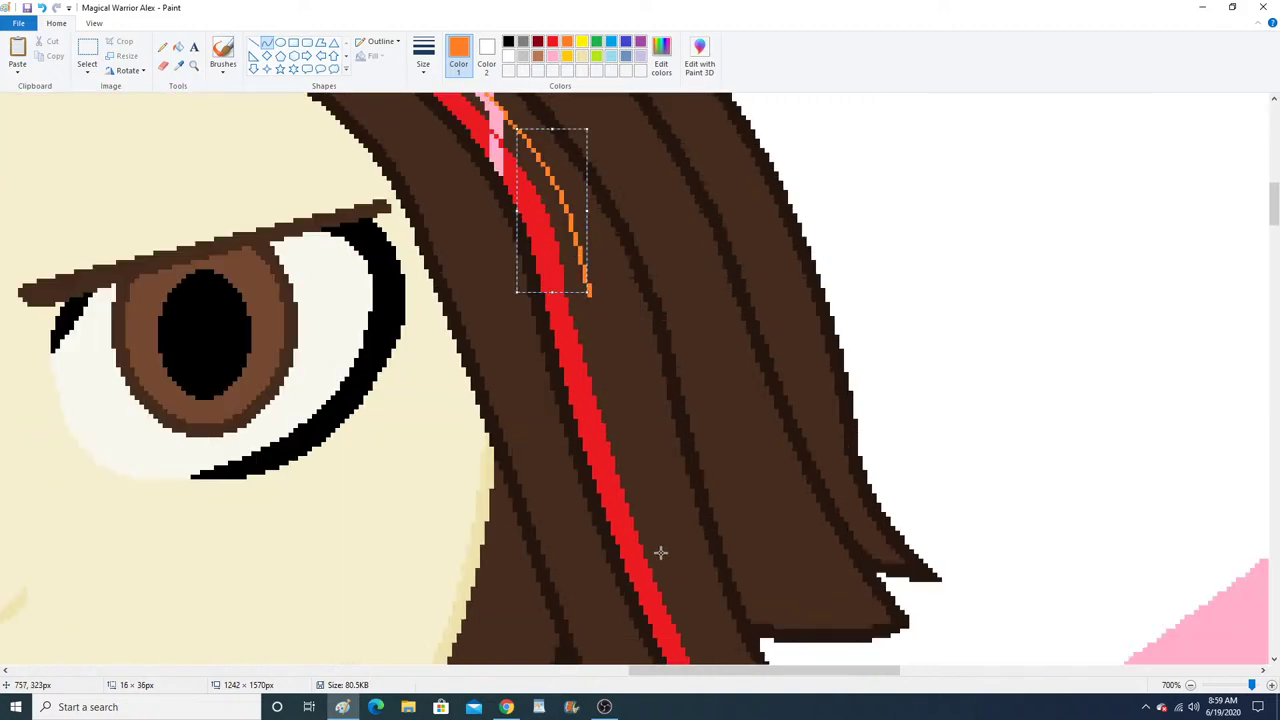
pyautogui.moveTo(661, 553); pyautogui.dragTo(584, 273)
pyautogui.moveTo(611, 394); pyautogui.dragTo(609, 390)
pyautogui.click(609, 390)
pyautogui.scroll(-4, 685, 408)
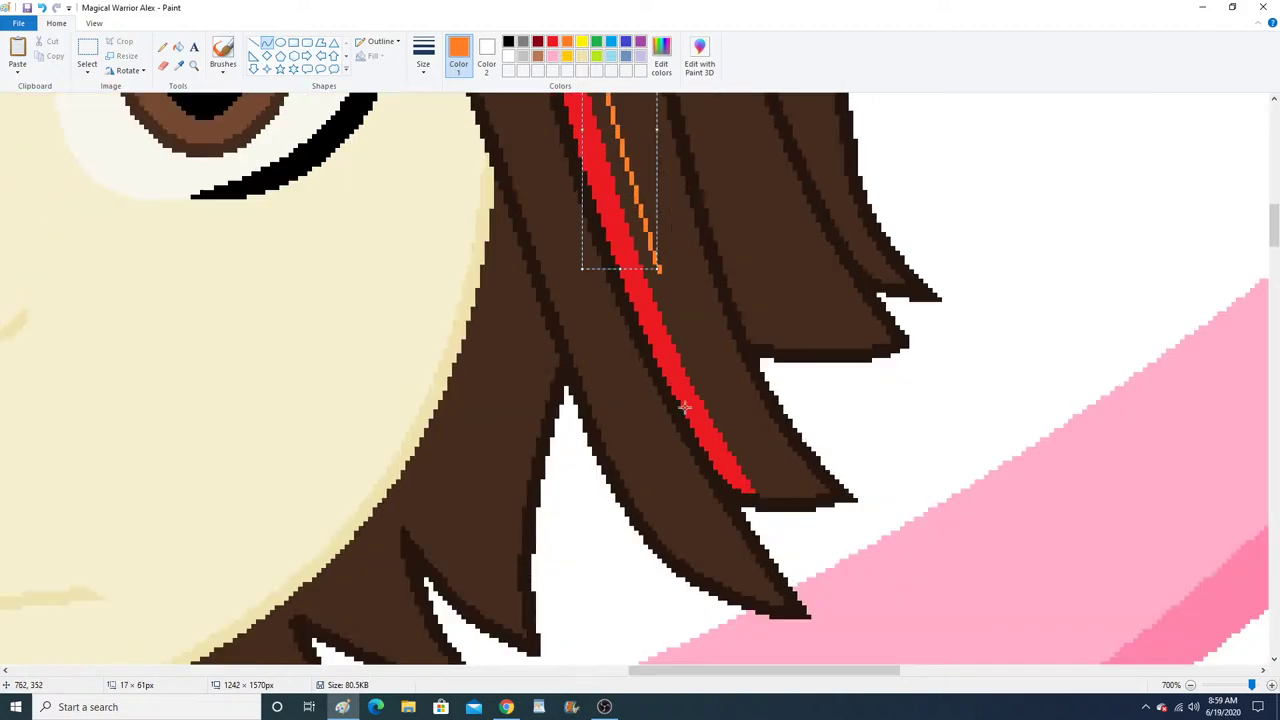
pyautogui.moveTo(794, 491); pyautogui.dragTo(657, 266)
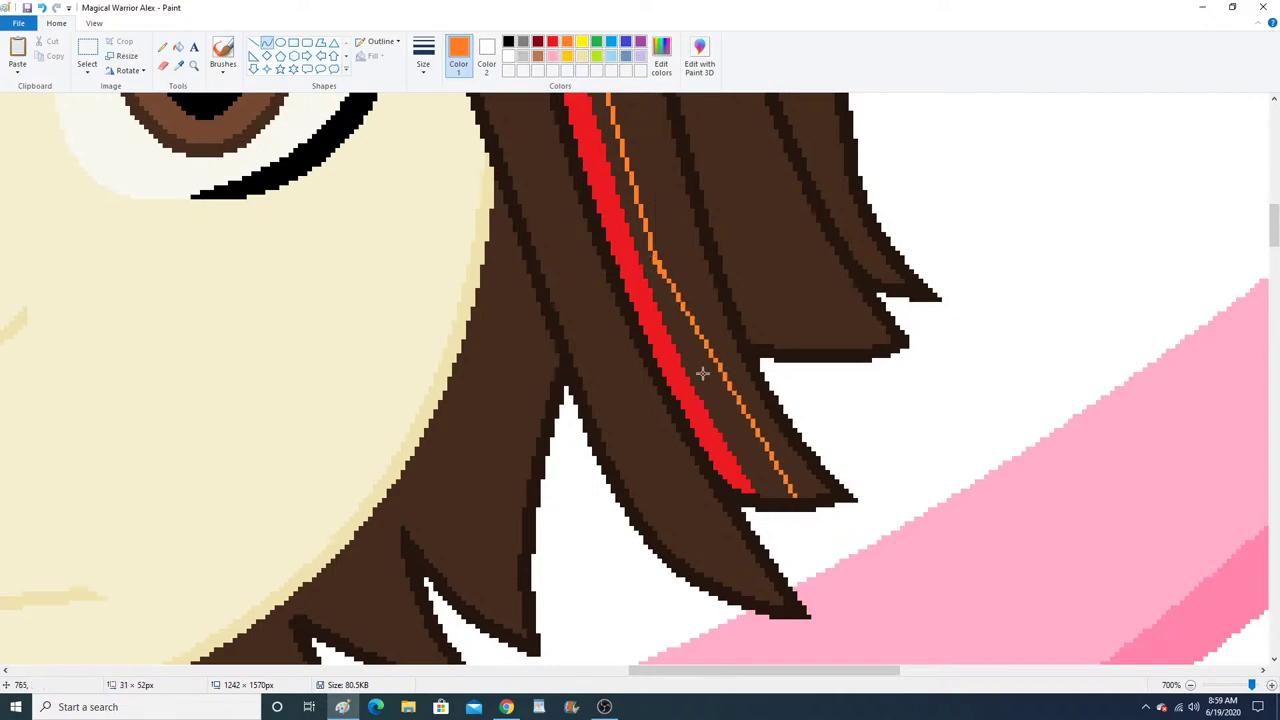
pyautogui.click(716, 406)
pyautogui.click(716, 406)
pyautogui.click(178, 47)
pyautogui.click(704, 377)
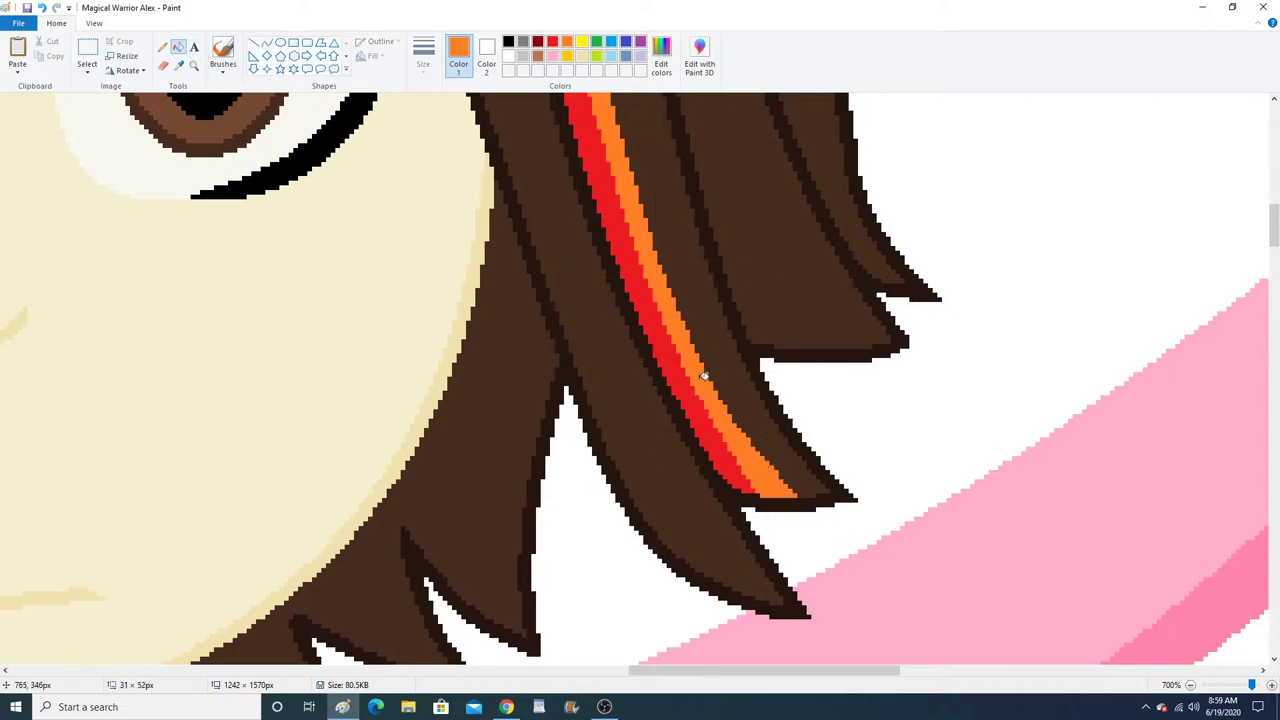
# Trim the orange band's outer edge near the strand's tip using the hair's brown color.
pyautogui.click(178, 65)
pyautogui.click(663, 166)
pyautogui.click(267, 43)
pyautogui.moveTo(733, 410); pyautogui.dragTo(788, 493)
pyautogui.click(762, 457)
pyautogui.click(760, 456)
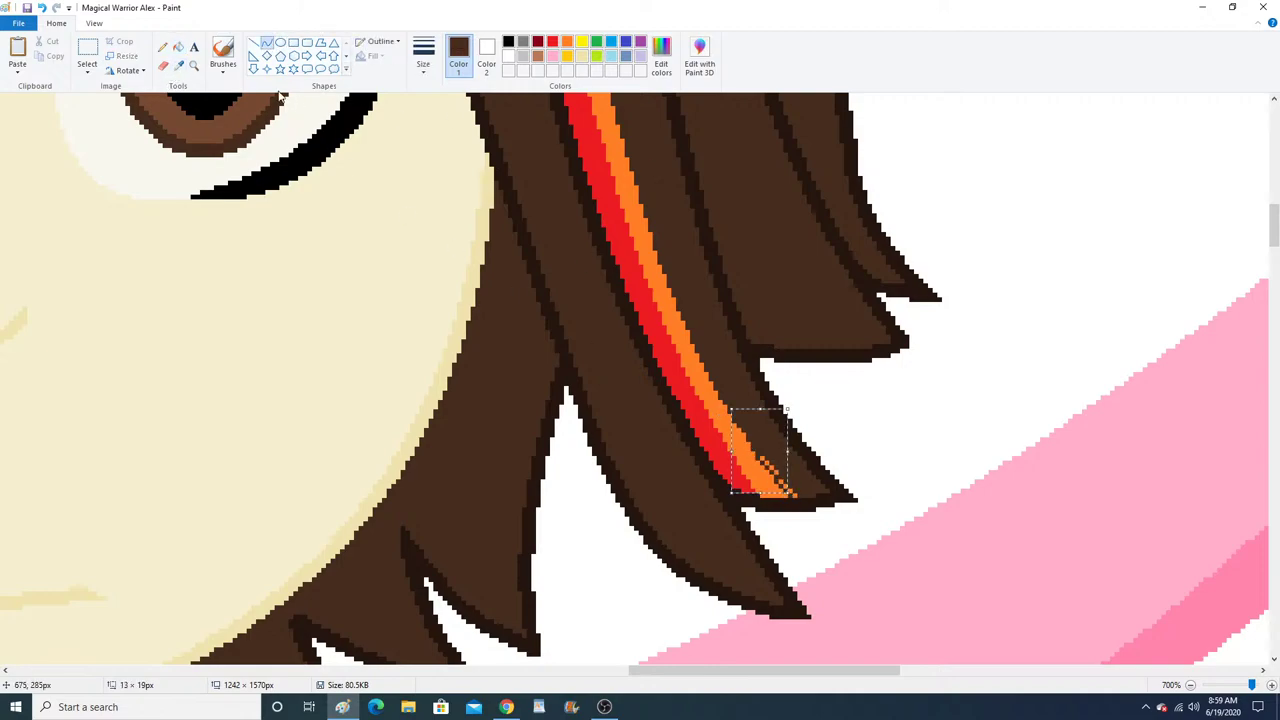
pyautogui.click(162, 47)
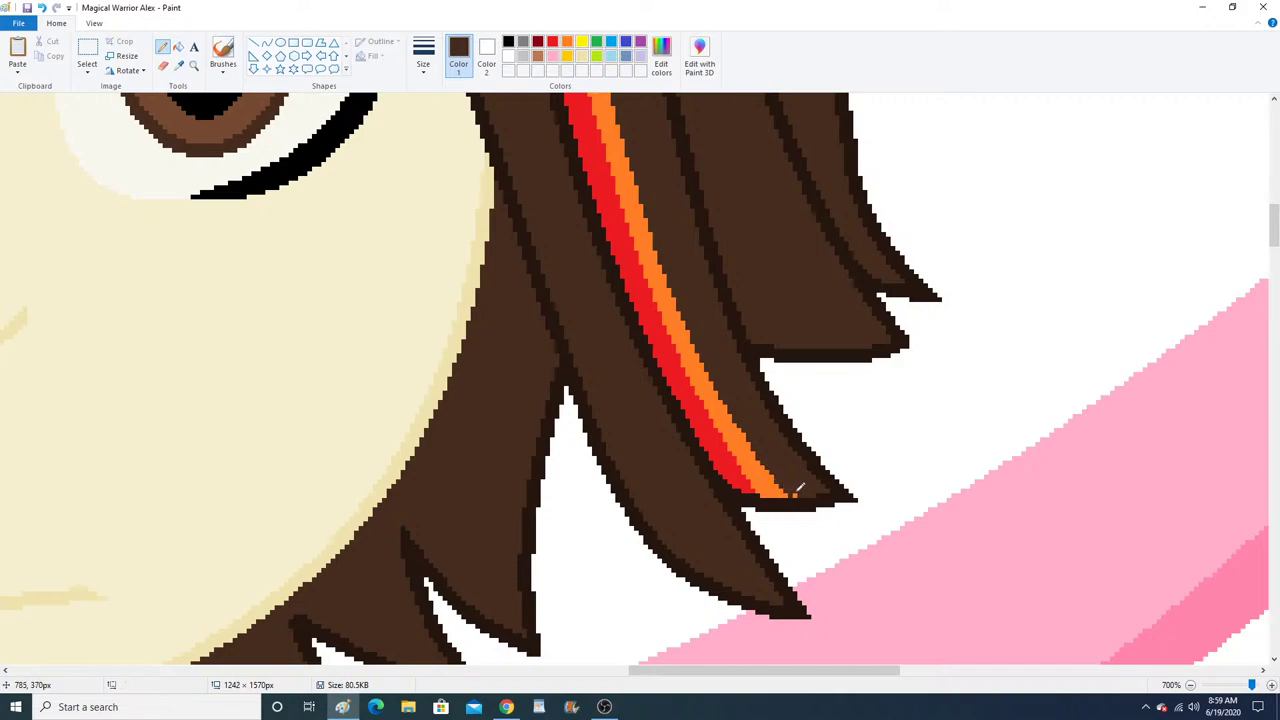
# Fill the remaining upper gaps of the orange band with orange, undoing the fill that spills over the pink tiara line.
pyautogui.scroll(5, 800, 488)
pyautogui.click(179, 64)
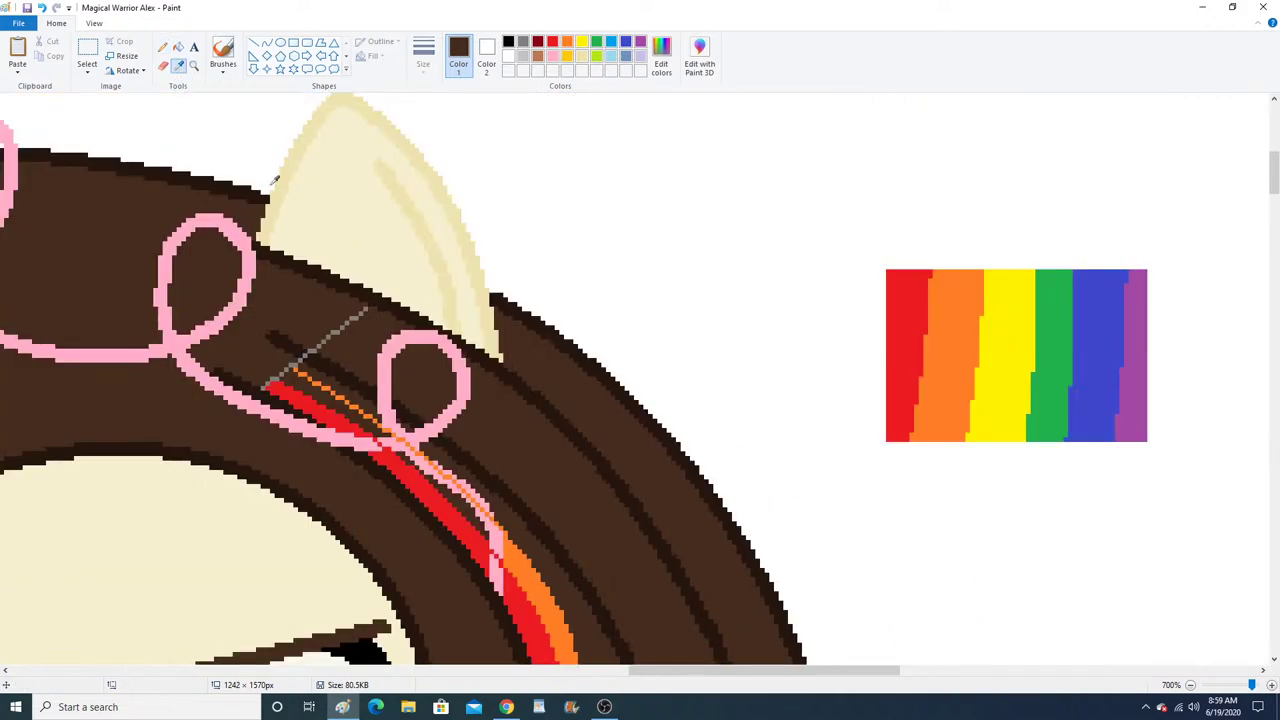
pyautogui.click(550, 605)
pyautogui.click(179, 50)
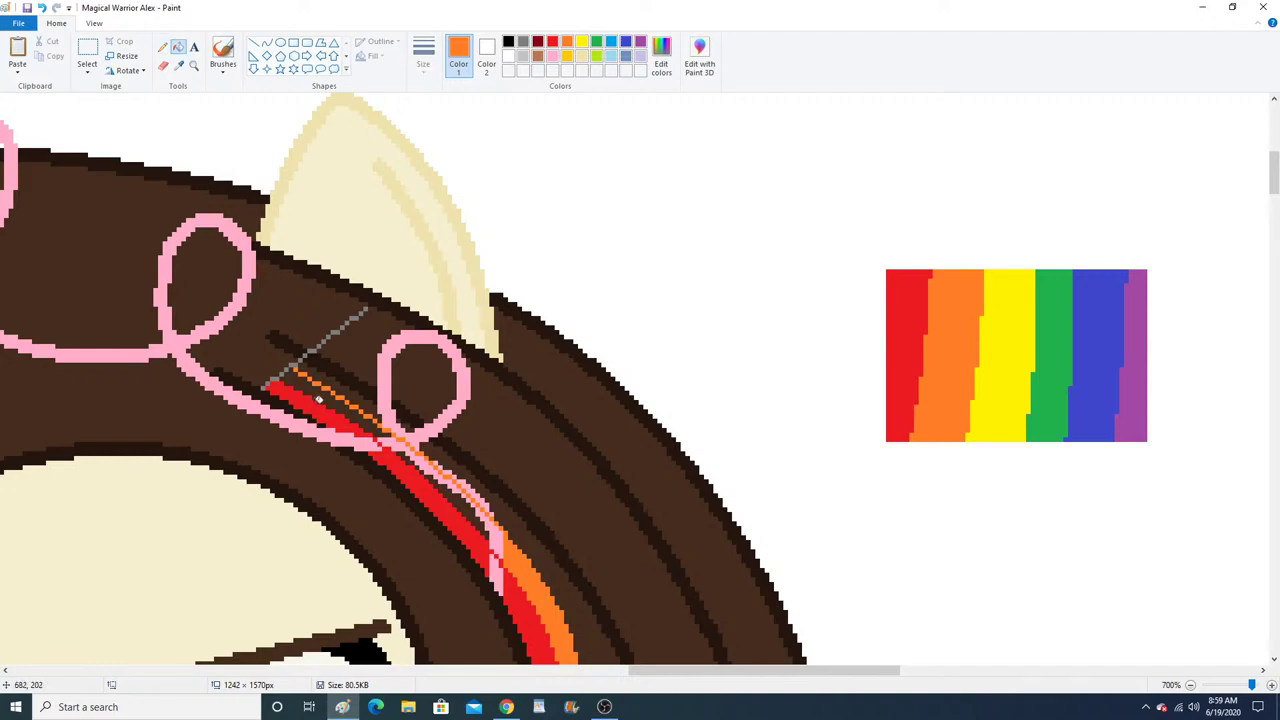
pyautogui.click(407, 458)
pyautogui.click(420, 464)
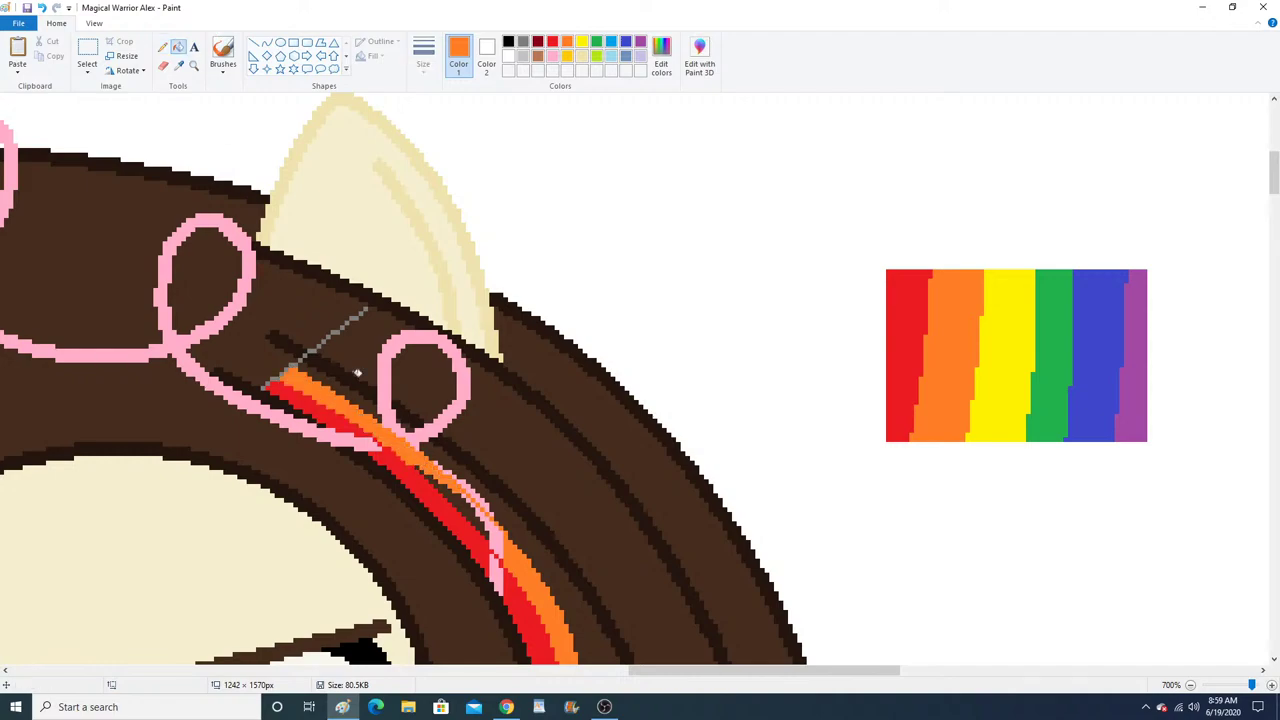
pyautogui.click(42, 8)
pyautogui.click(453, 487)
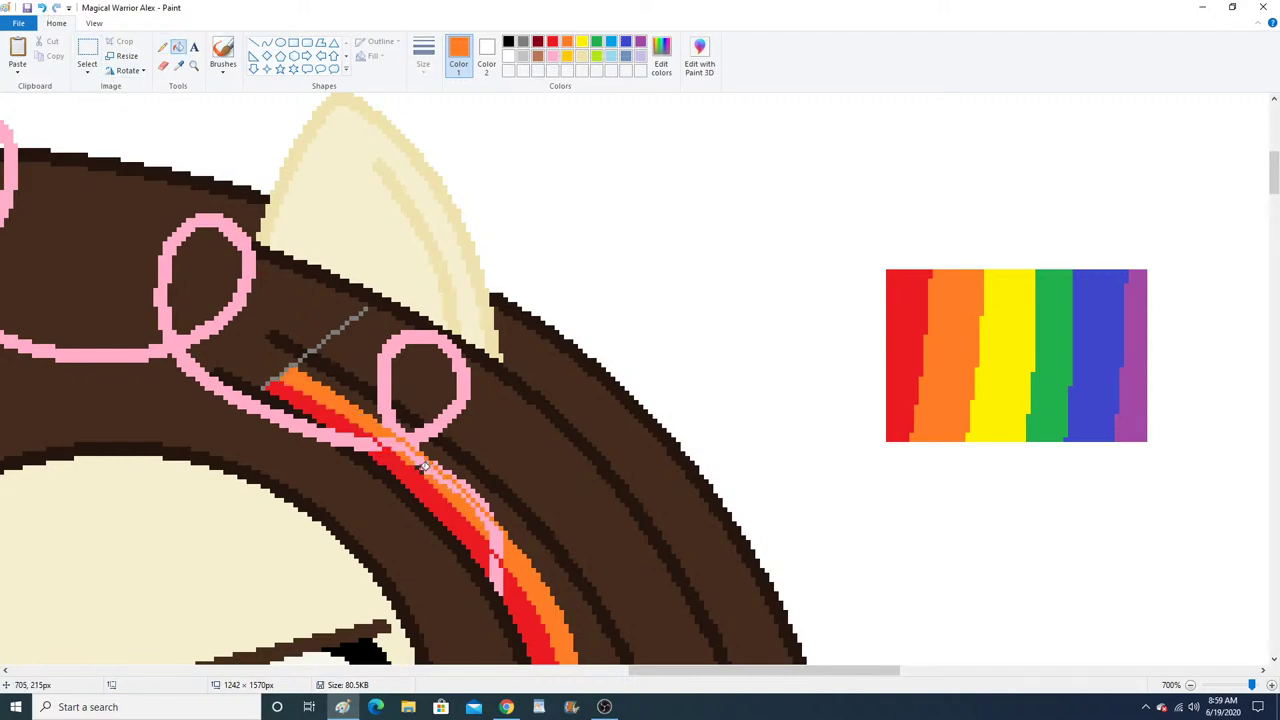
# Switch to Chrome and pause the YouTube music video.
pyautogui.click(506, 707)
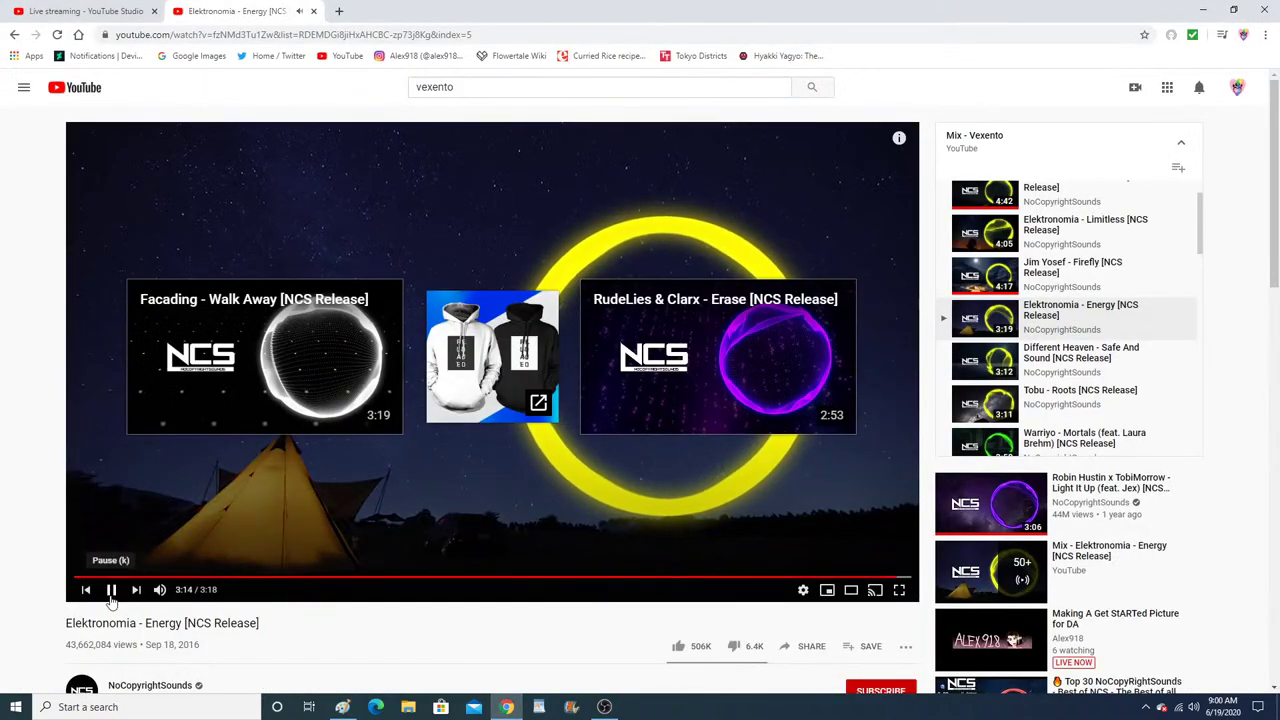
pyautogui.click(111, 596)
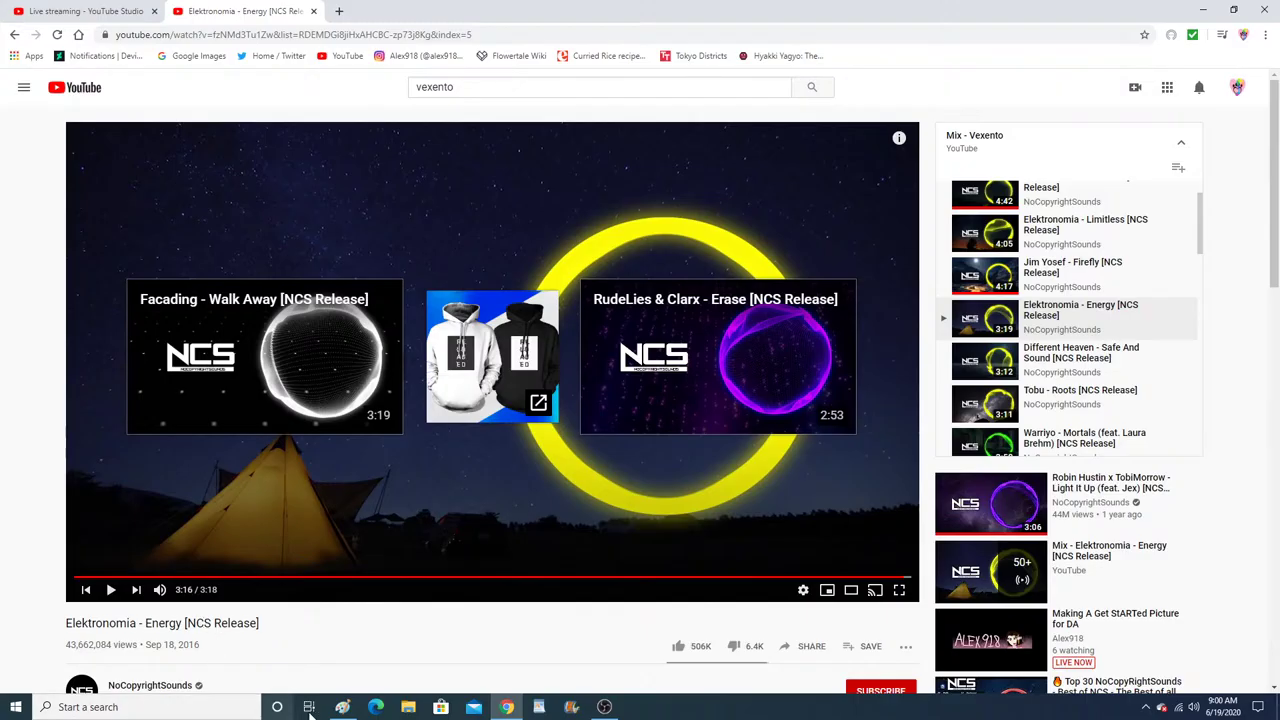
# Switch back to Paint, pick yellow from the rainbow swatch and fill the rest of the strand beside the orange band with it.
pyautogui.click(342, 707)
pyautogui.click(193, 65)
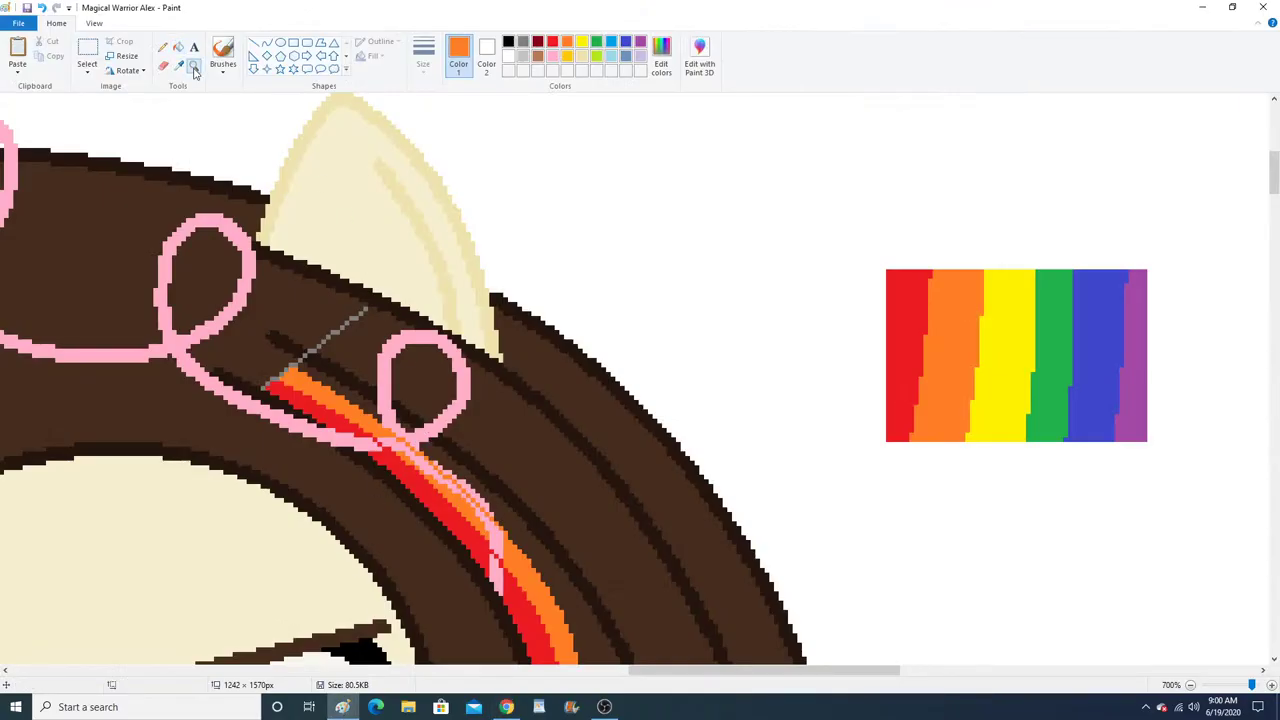
pyautogui.rightClick(297, 206)
pyautogui.rightClick(297, 206)
pyautogui.click(297, 206)
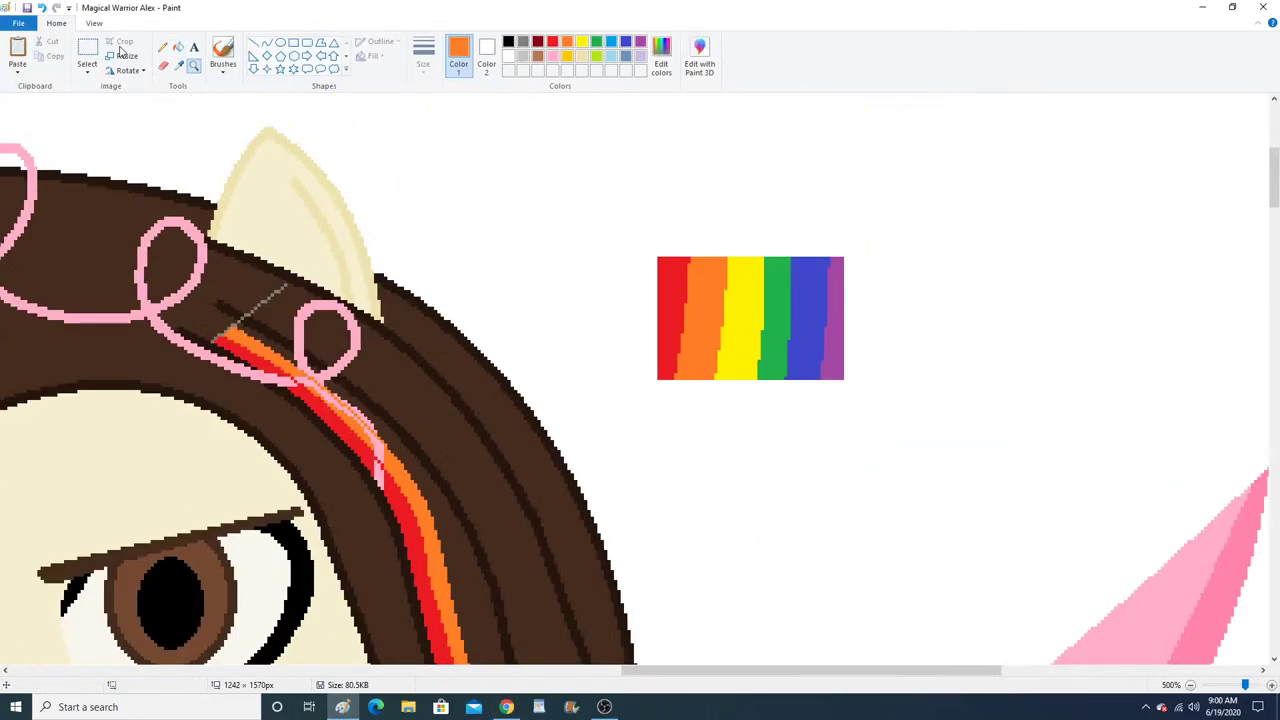
pyautogui.click(178, 65)
pyautogui.click(738, 304)
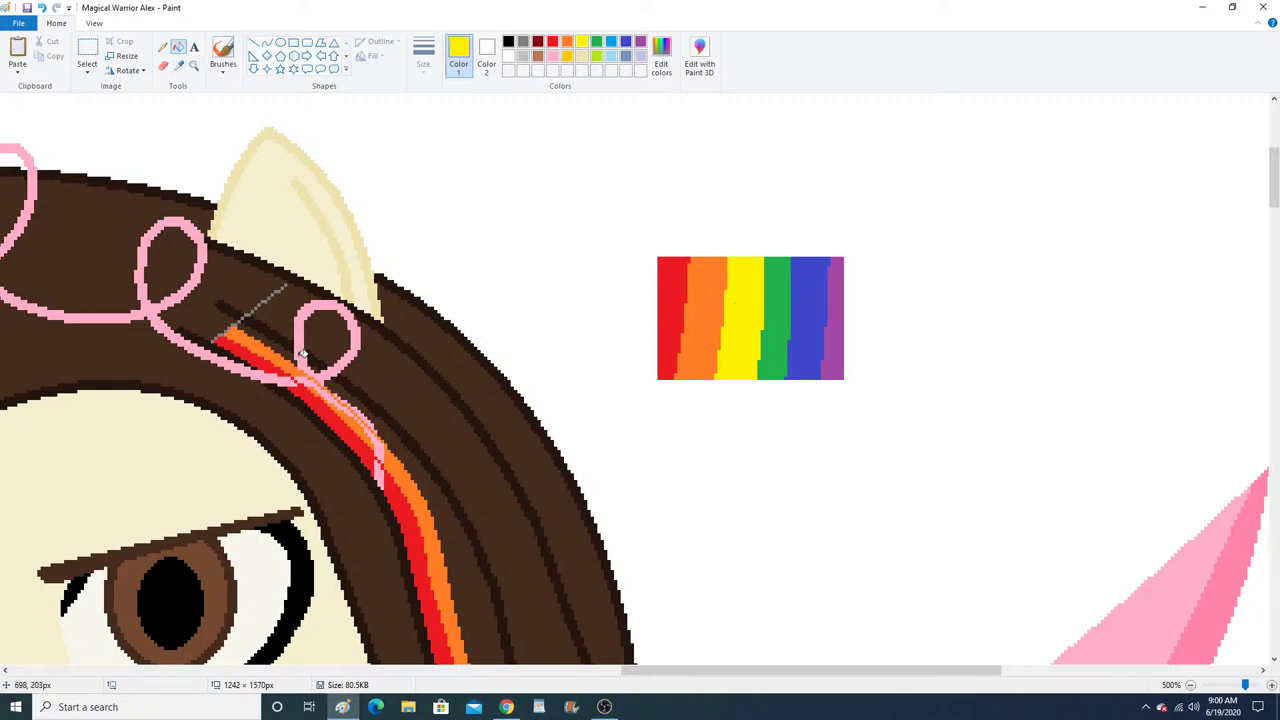
pyautogui.click(289, 347)
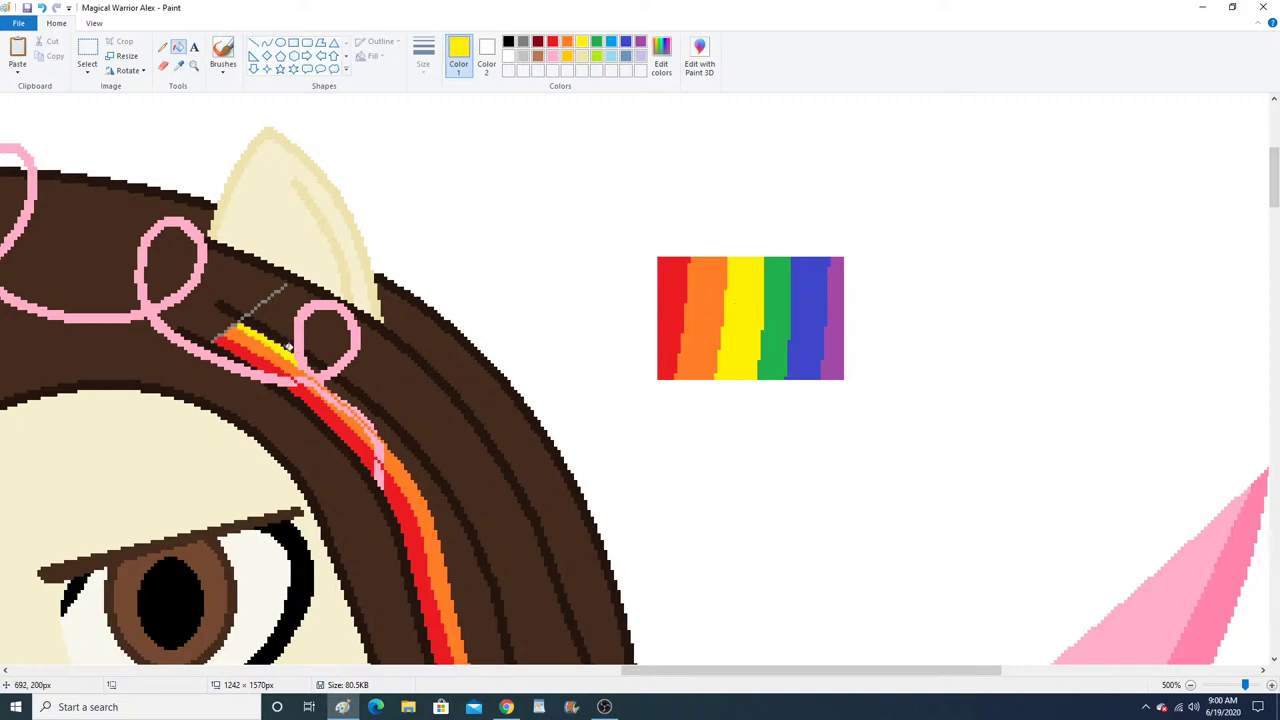
pyautogui.click(384, 424)
# Widen the orange band by drawing orange curves through the yellow down to the strand's tip and filling the enclosed gap with orange.
pyautogui.scroll(-3, 389, 418)
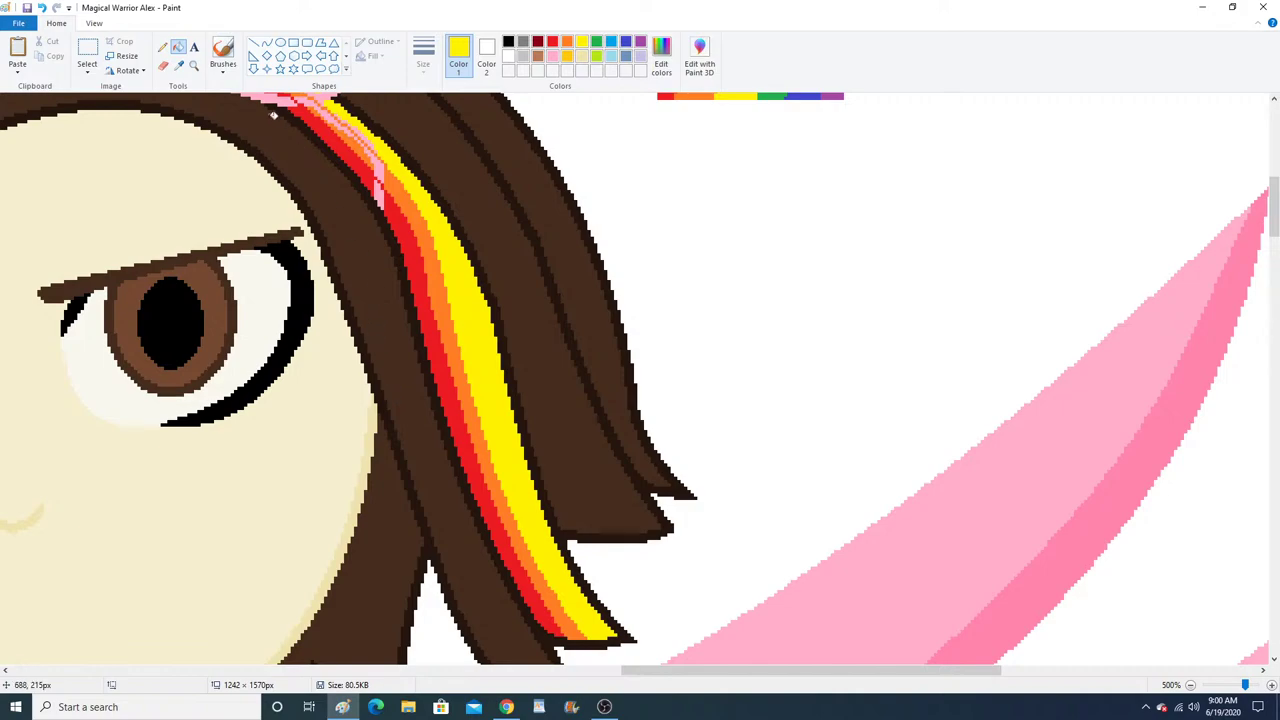
pyautogui.click(178, 65)
pyautogui.click(436, 248)
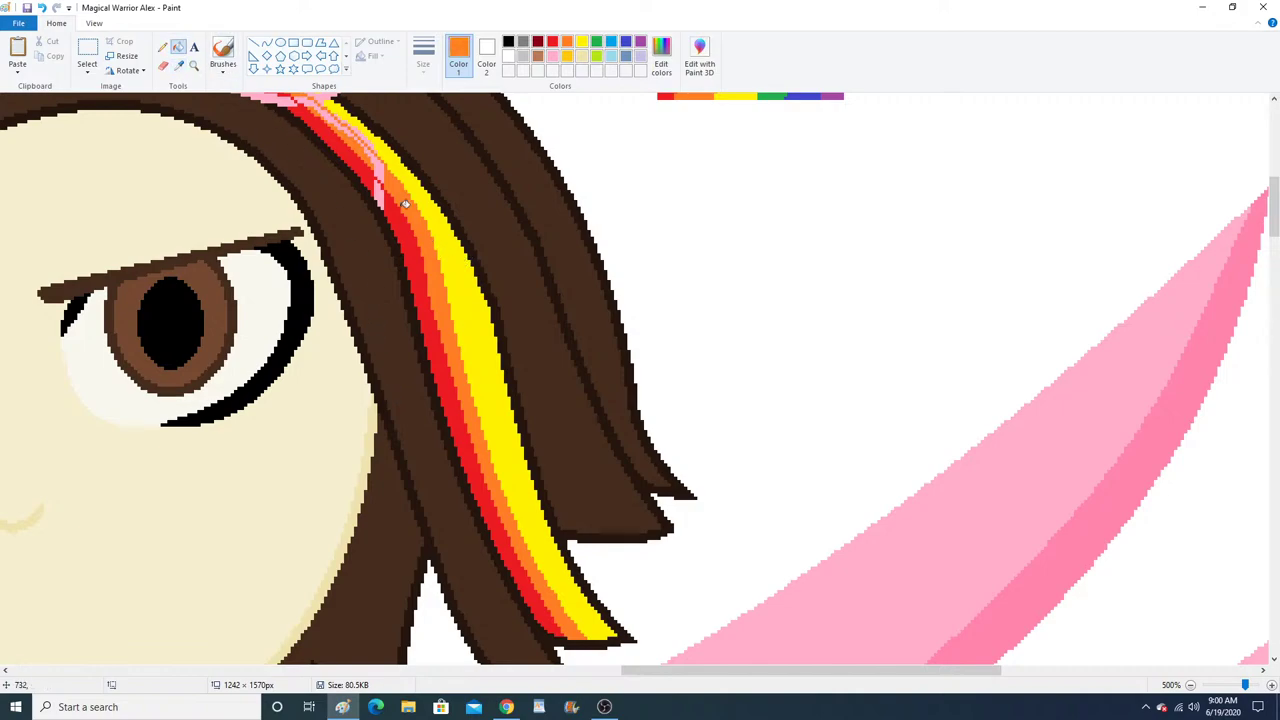
pyautogui.click(266, 43)
pyautogui.moveTo(453, 313); pyautogui.dragTo(491, 428)
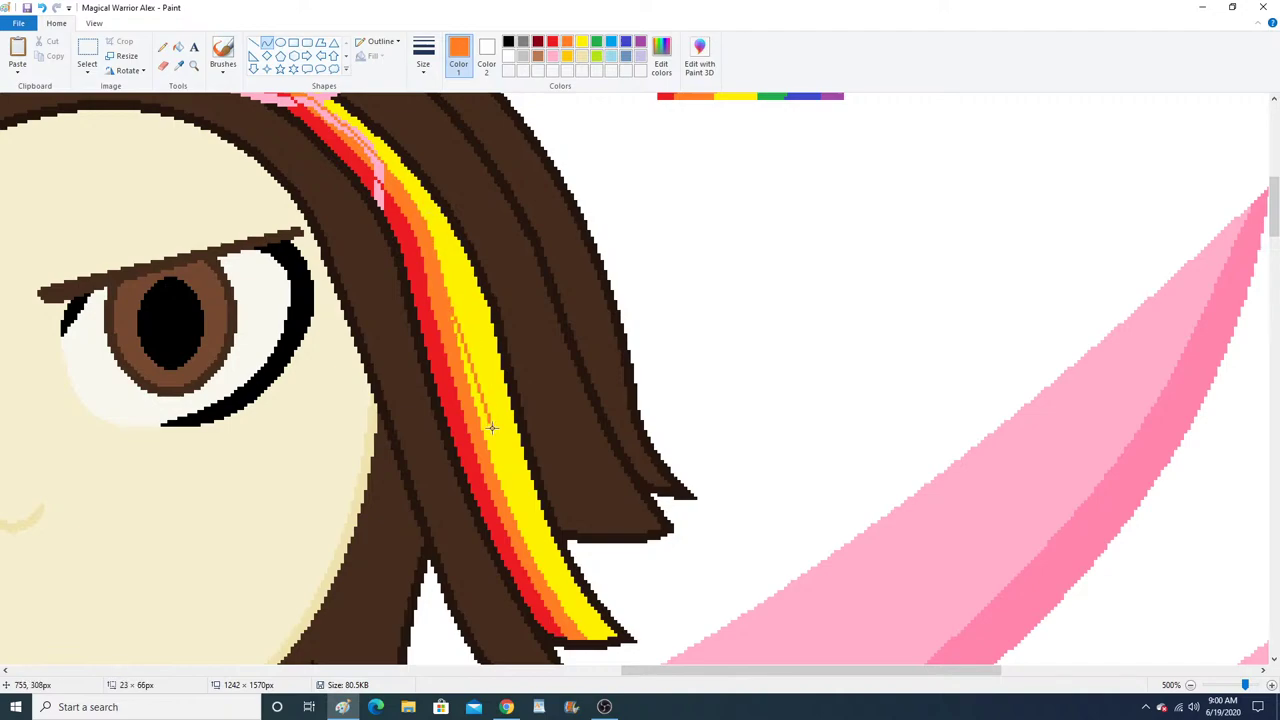
pyautogui.click(447, 252)
pyautogui.click(469, 311)
pyautogui.moveTo(597, 639); pyautogui.dragTo(491, 430)
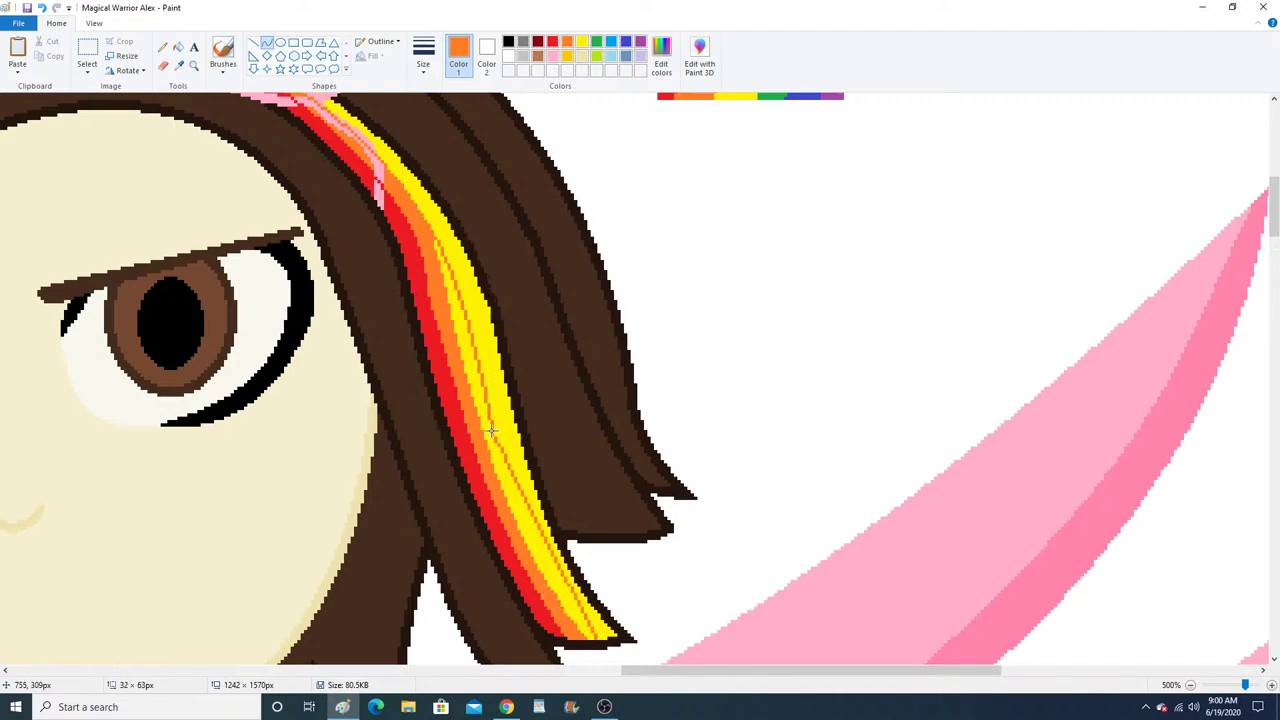
pyautogui.click(523, 535)
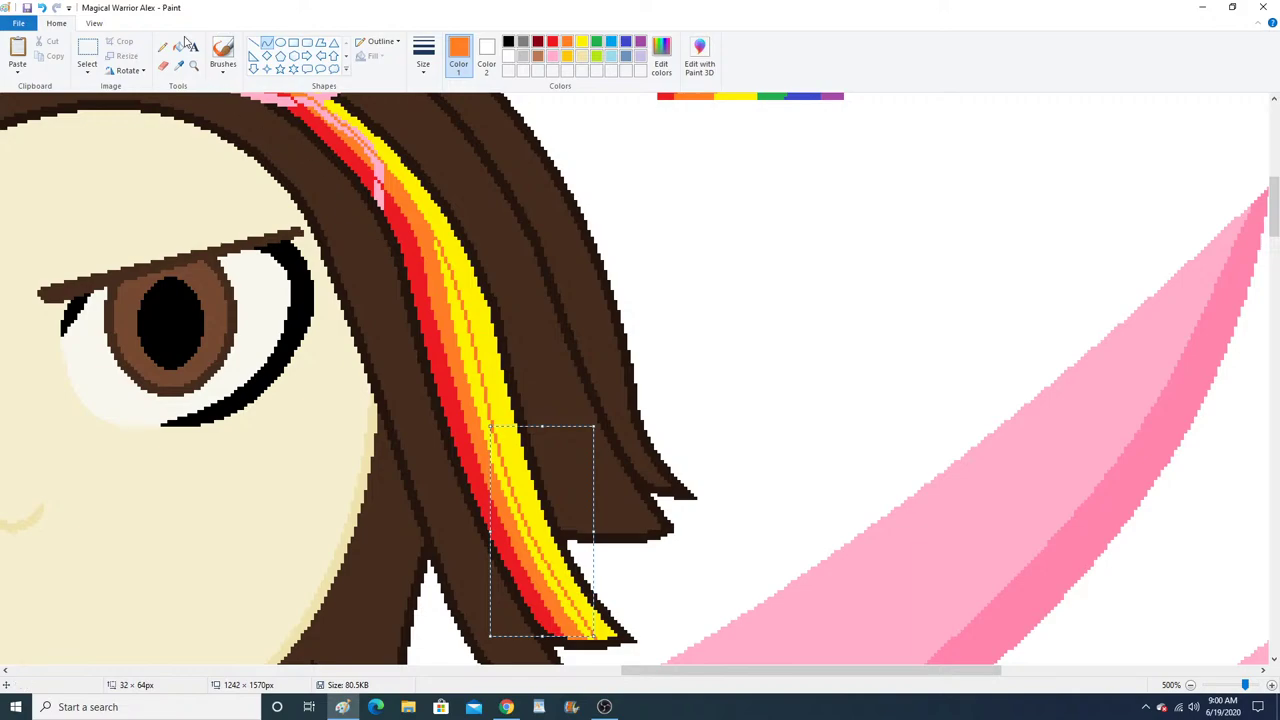
pyautogui.click(178, 47)
pyautogui.click(463, 297)
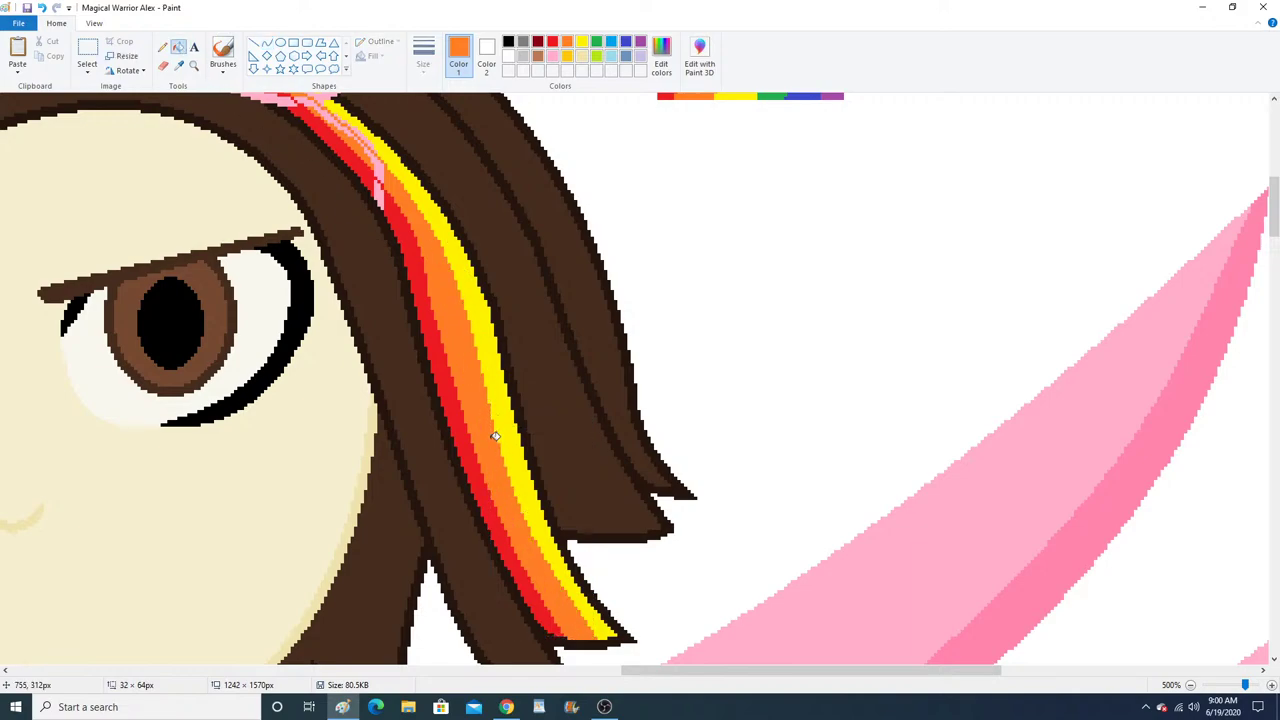
# Widen the middle of the red band with a curve in its own red and pencil over the leftover orange pixels.
pyautogui.scroll(3, 495, 436)
pyautogui.click(194, 65)
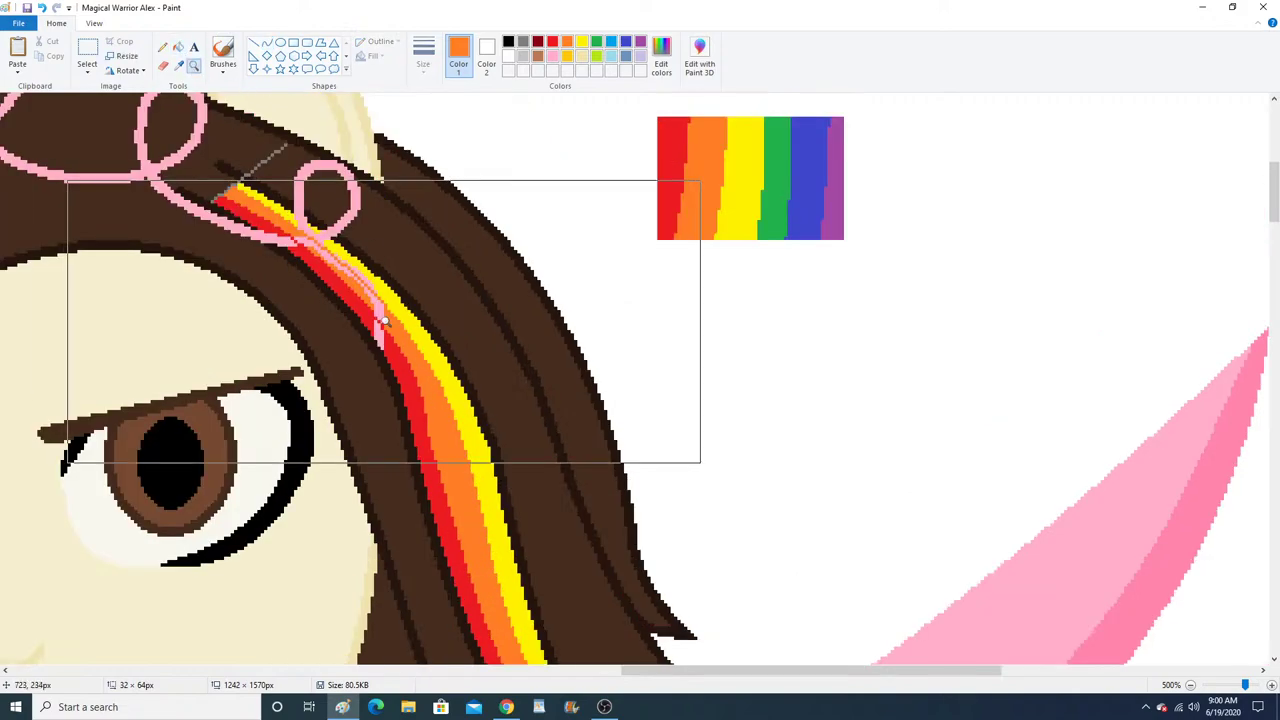
pyautogui.click(420, 290)
pyautogui.click(351, 258)
pyautogui.click(178, 65)
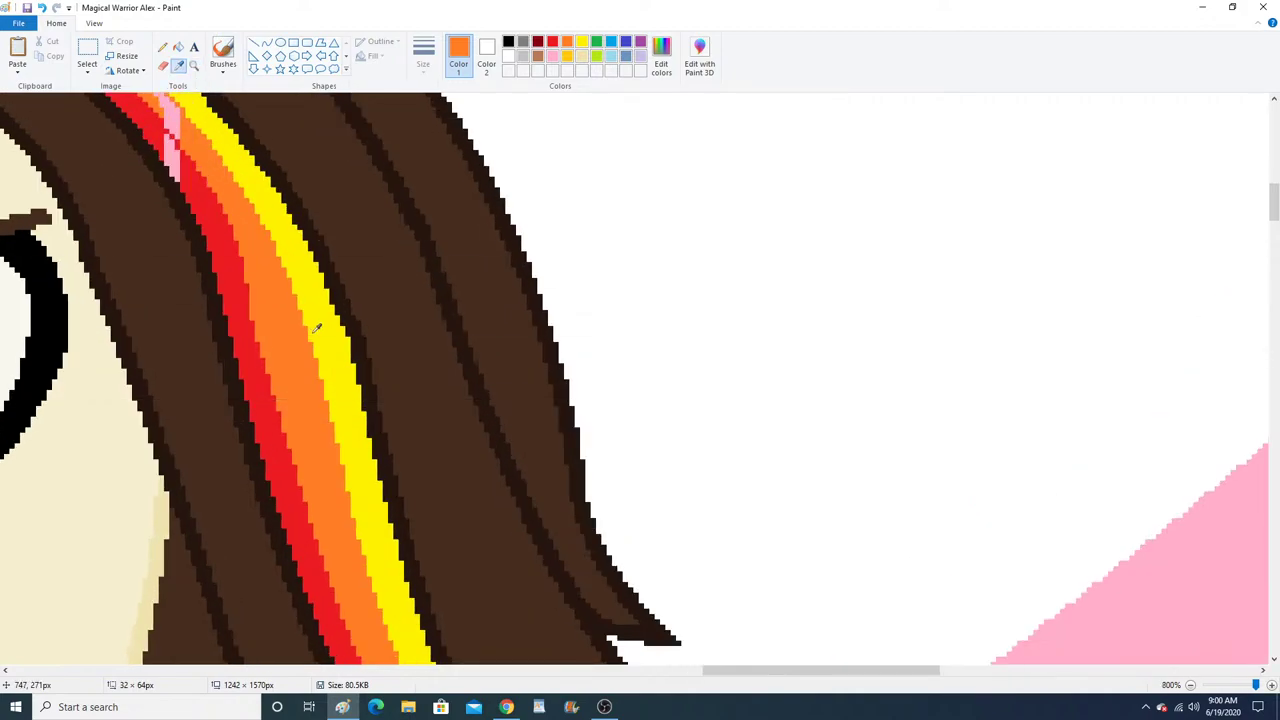
pyautogui.click(332, 330)
pyautogui.click(178, 67)
pyautogui.click(208, 207)
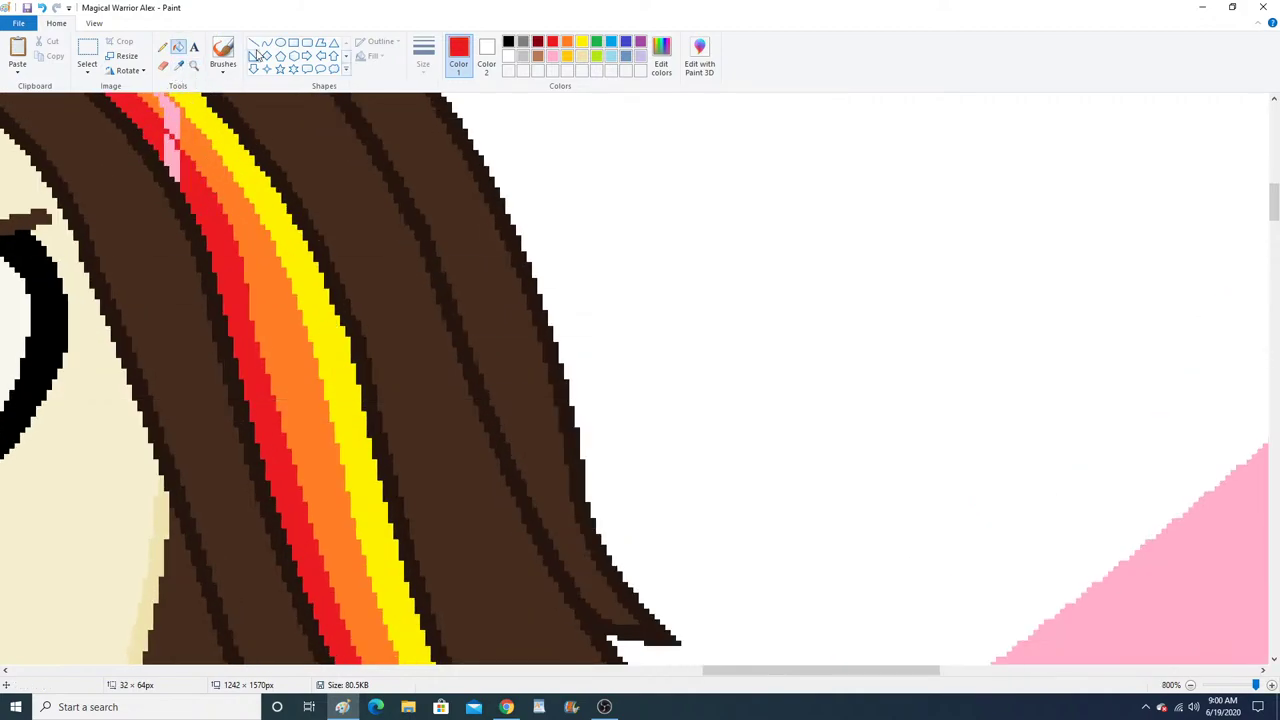
pyautogui.click(266, 43)
pyautogui.moveTo(222, 236)
pyautogui.mouseDown()
pyautogui.moveTo(270, 348)
pyautogui.moveTo(311, 533)
pyautogui.mouseUp()
pyautogui.click(271, 371)
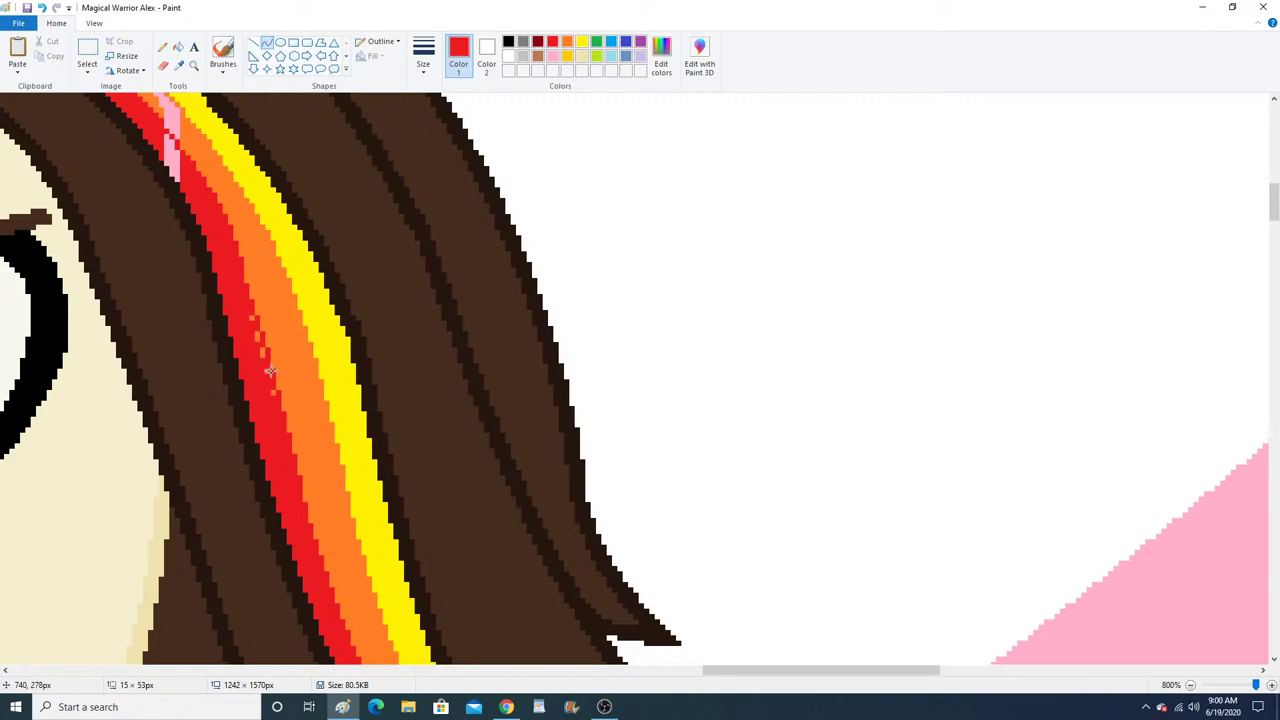
pyautogui.click(269, 367)
pyautogui.click(162, 47)
pyautogui.moveTo(250, 315); pyautogui.dragTo(261, 339)
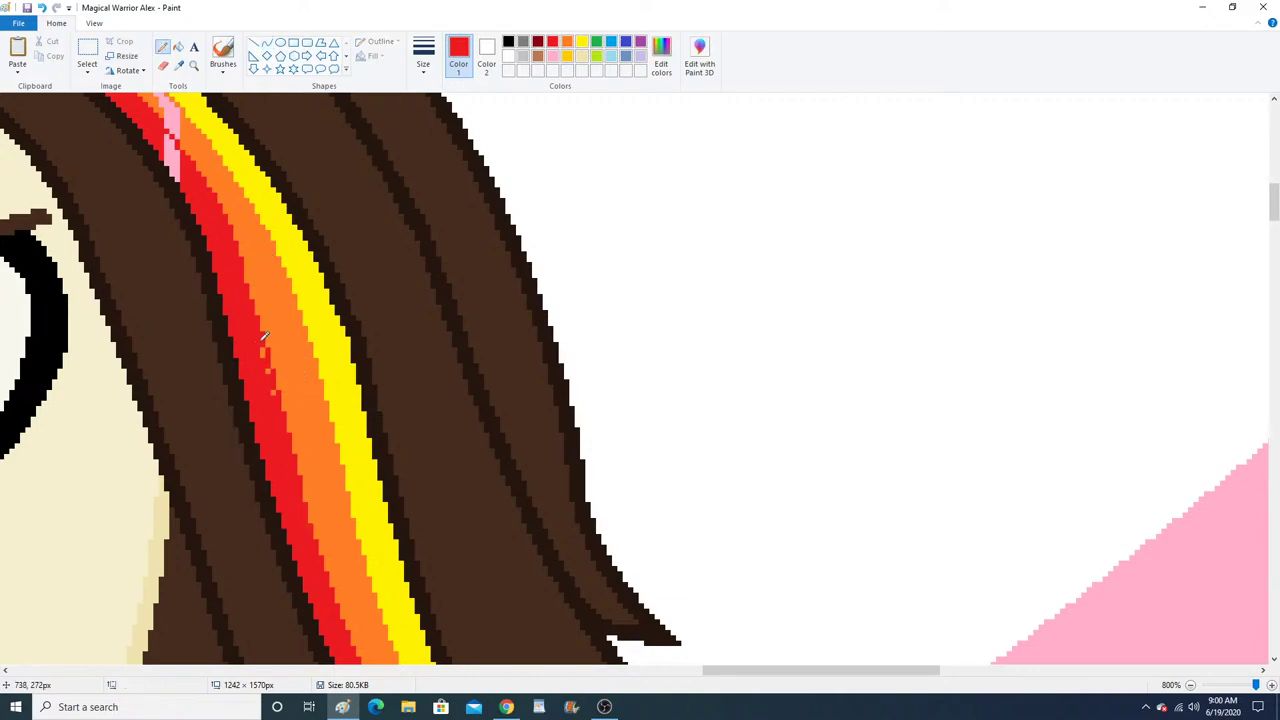
# Pick green from the rainbow swatch and draw a green curve from the gray guide line along the strand beyond the yellow band.
pyautogui.click(194, 67)
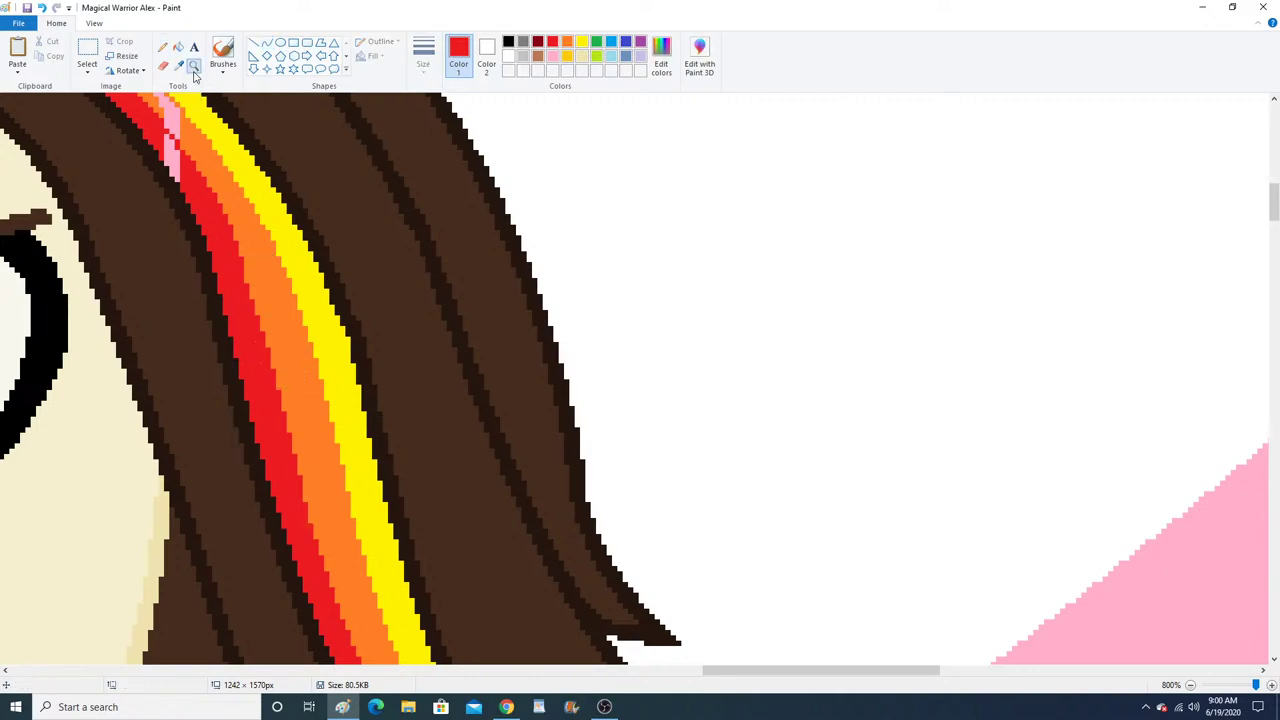
pyautogui.rightClick(285, 229)
pyautogui.rightClick(285, 229)
pyautogui.rightClick(285, 229)
pyautogui.rightClick(285, 229)
pyautogui.scroll(3, 275, 230)
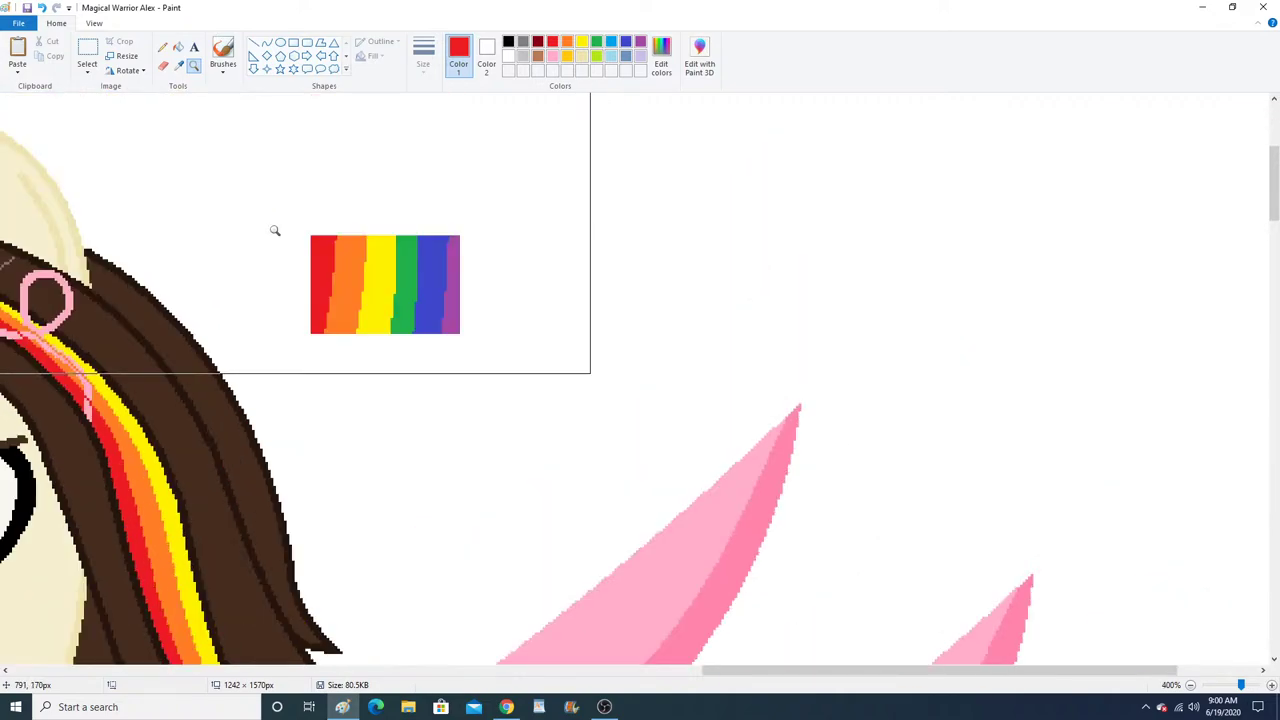
pyautogui.click(226, 266)
pyautogui.click(179, 65)
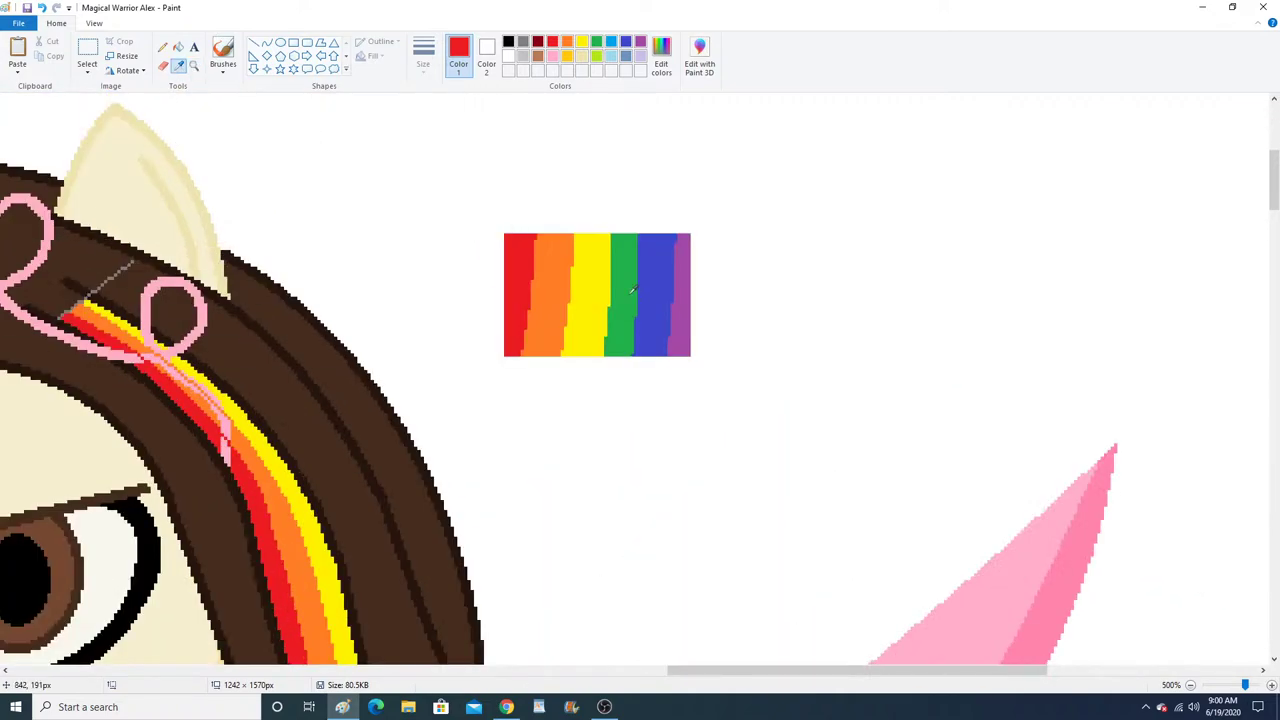
pyautogui.click(632, 290)
pyautogui.click(194, 65)
pyautogui.click(280, 271)
pyautogui.click(266, 42)
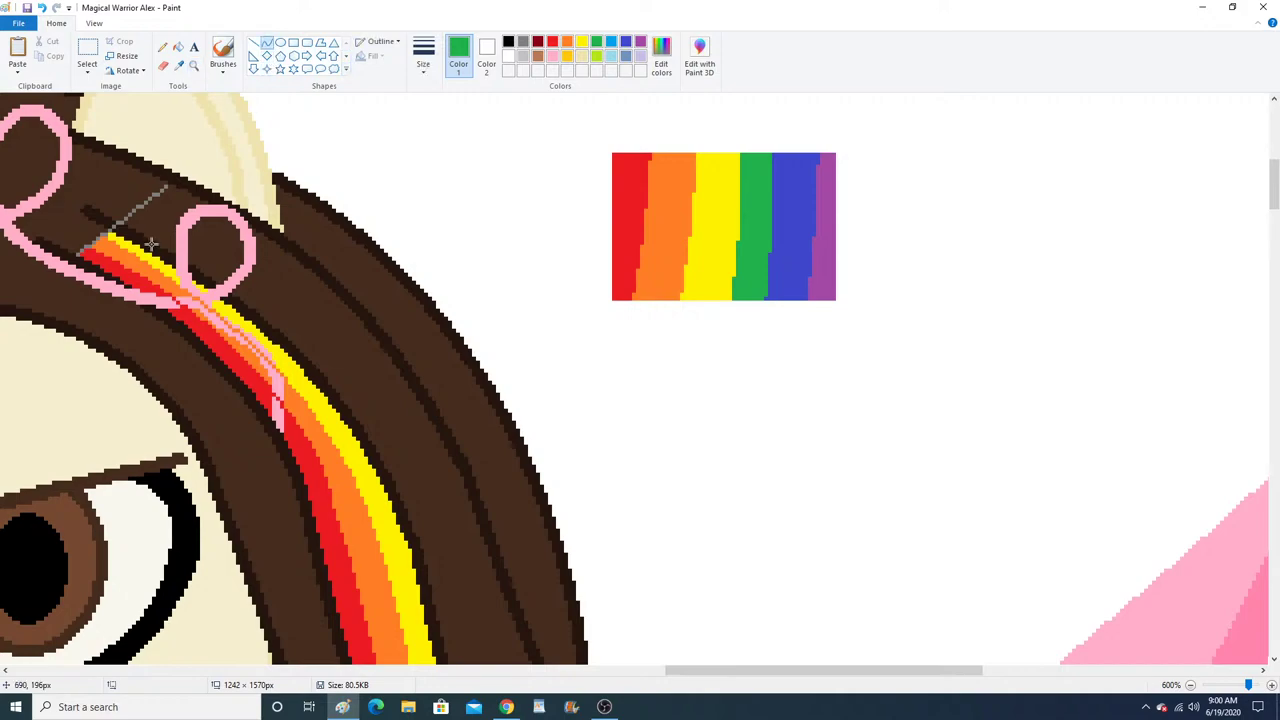
pyautogui.moveTo(137, 210); pyautogui.dragTo(395, 455)
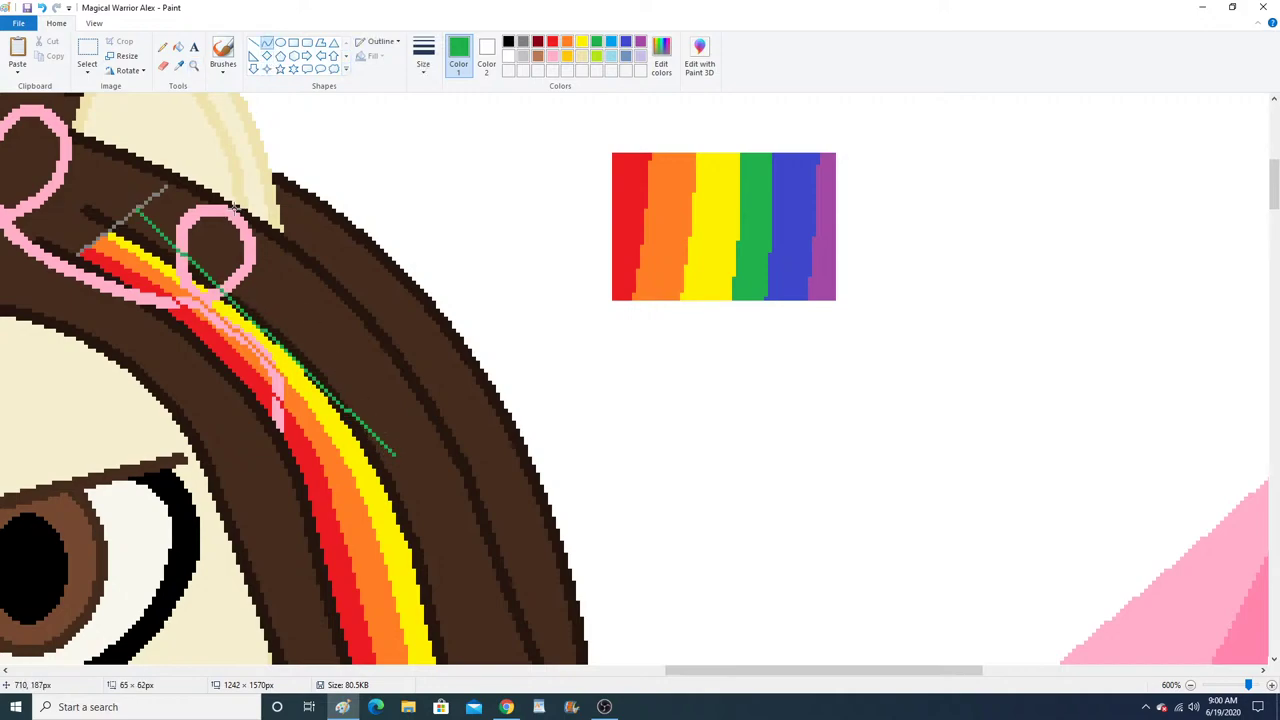
pyautogui.moveTo(234, 208); pyautogui.dragTo(299, 304)
# Extend the green curve in two bent segments down to the lower end of the second strand.
pyautogui.scroll(-3, 412, 395)
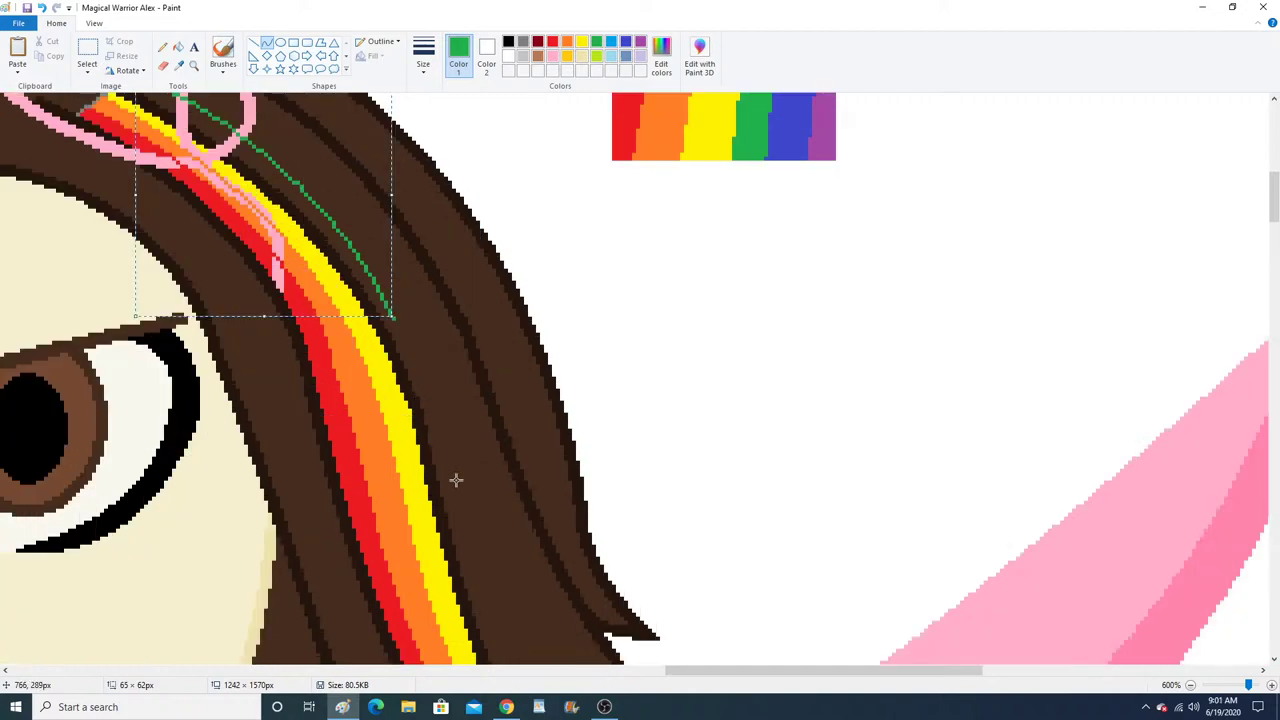
pyautogui.moveTo(462, 505); pyautogui.dragTo(380, 295)
pyautogui.moveTo(430, 410); pyautogui.dragTo(423, 366)
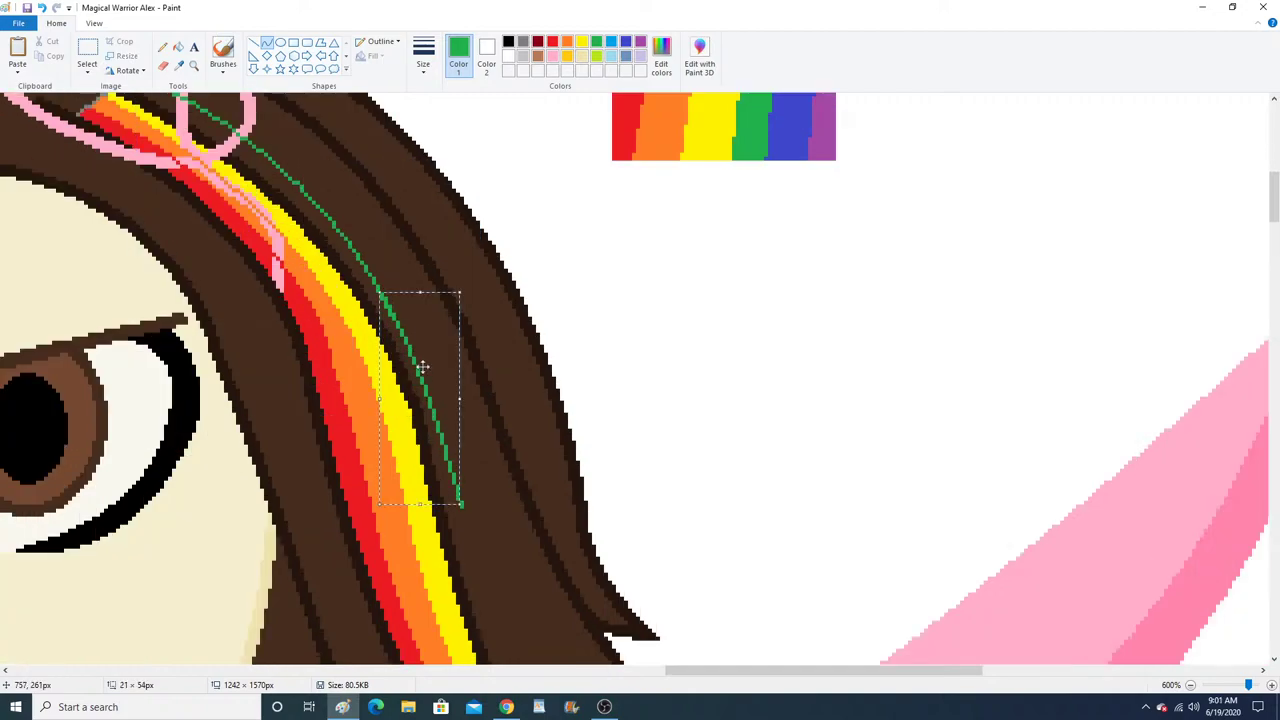
pyautogui.scroll(-6, 480, 420)
pyautogui.moveTo(522, 400)
pyautogui.mouseDown()
pyautogui.moveTo(477, 314)
pyautogui.moveTo(460, 223)
pyautogui.mouseUp()
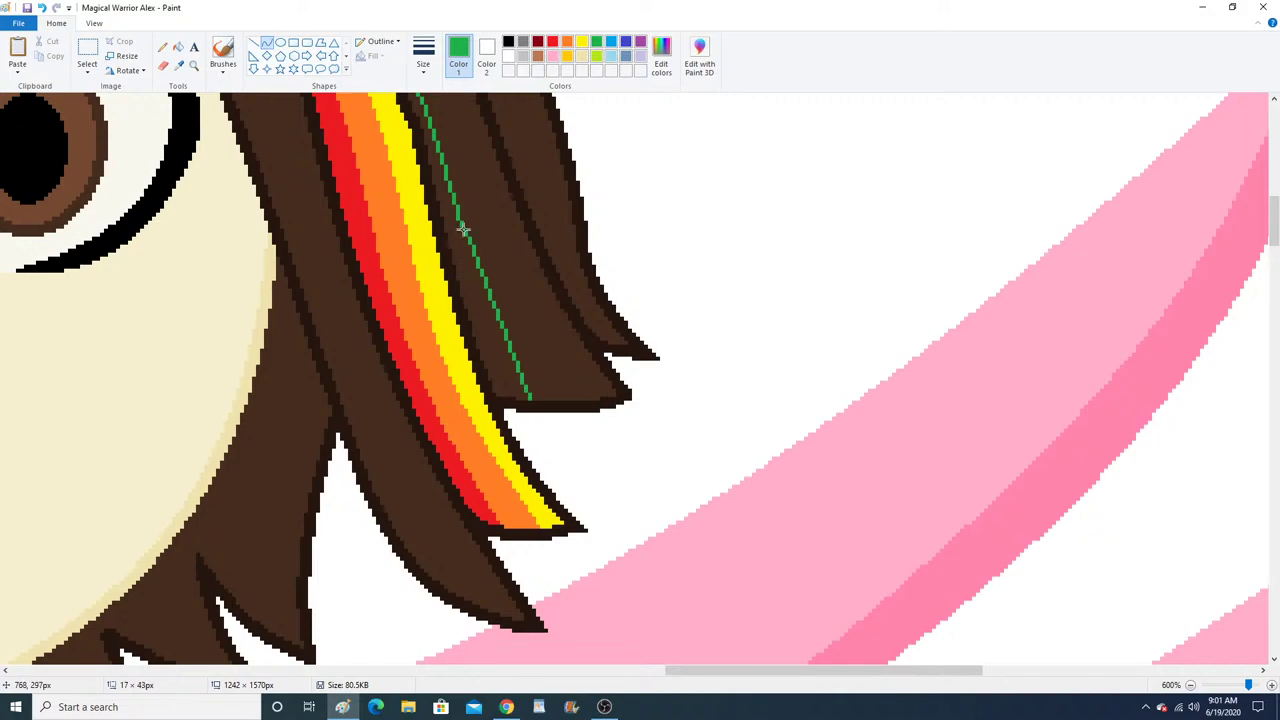
pyautogui.moveTo(486, 314); pyautogui.dragTo(487, 327)
# Fill the area between the green curve and the strand's dark outline with green, including the parts around the tiara loop.
pyautogui.scroll(6, 487, 327)
pyautogui.click(178, 47)
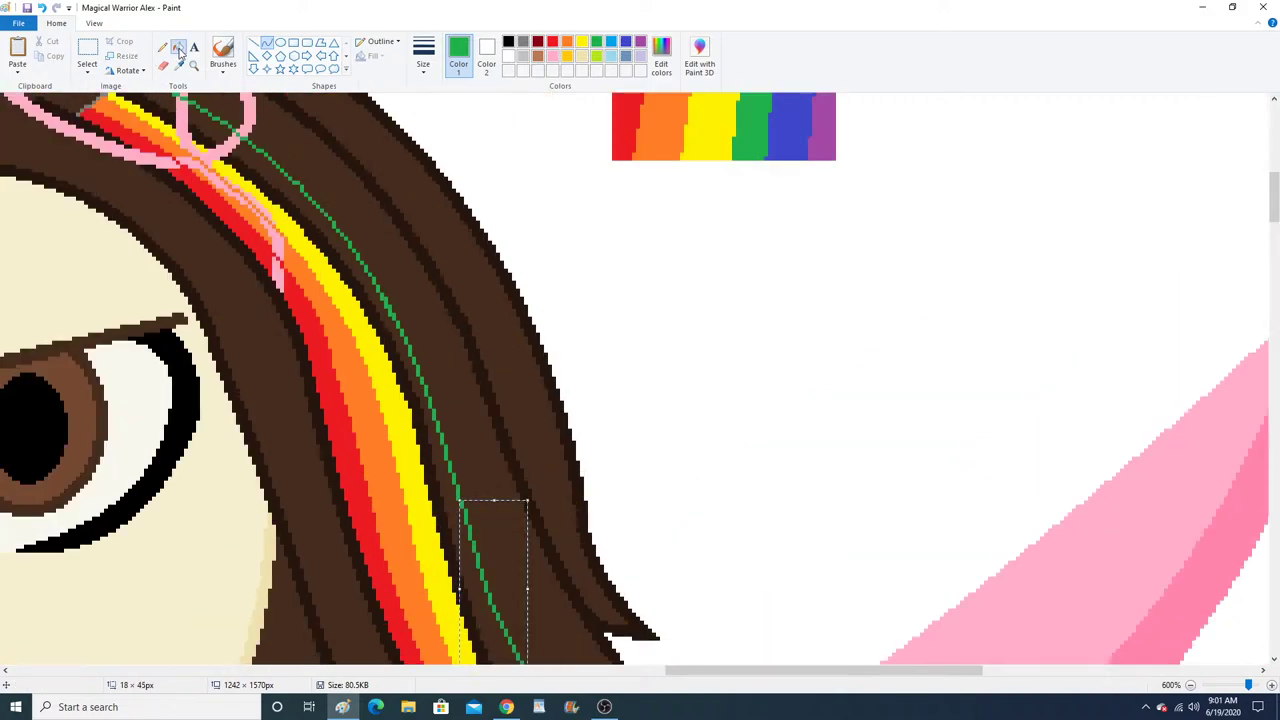
pyautogui.click(235, 118)
pyautogui.click(210, 120)
pyautogui.click(170, 102)
pyautogui.click(179, 65)
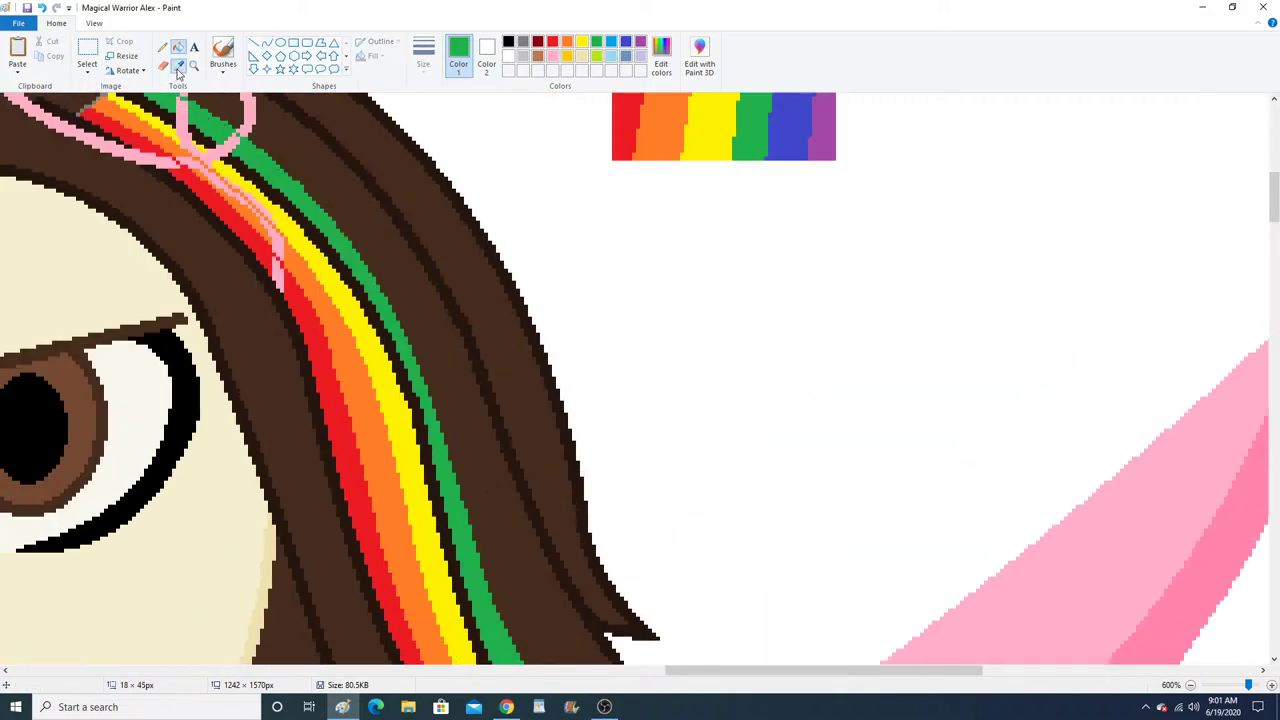
pyautogui.click(302, 154)
pyautogui.click(163, 48)
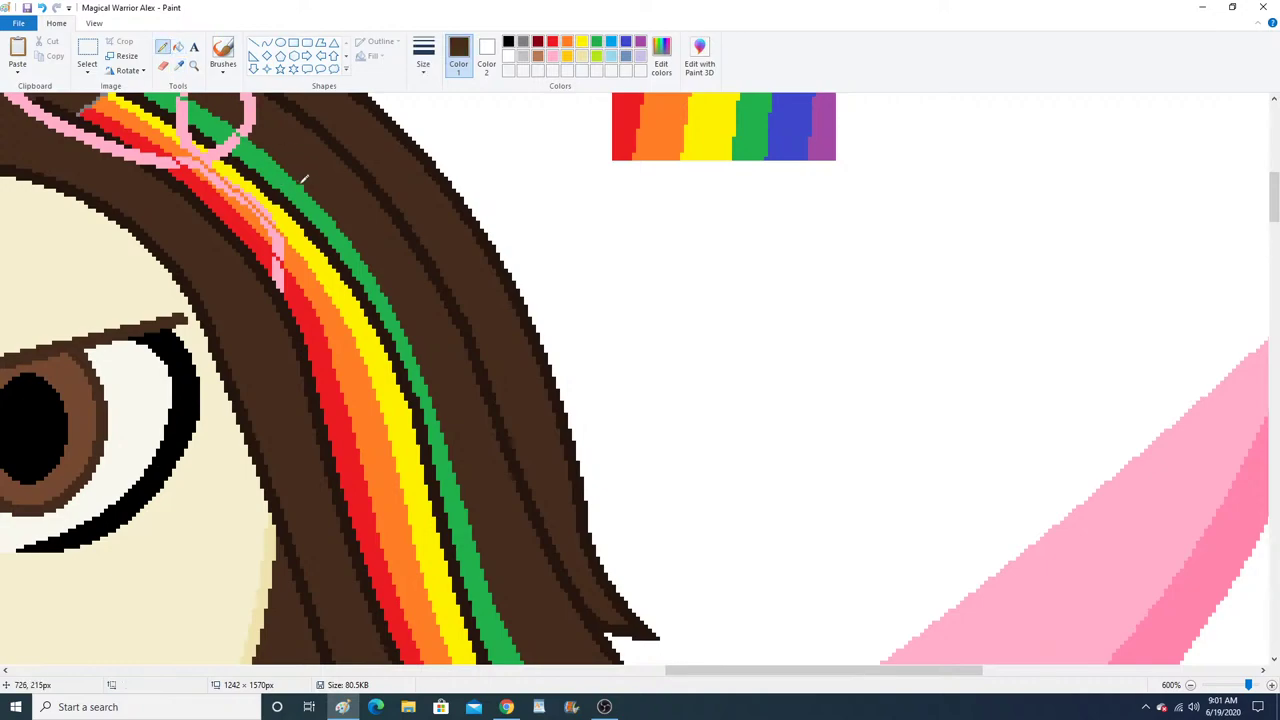
# Pick blue from the rainbow swatch and draw a blue curve from the gray guide line alongside the green band's upper part.
pyautogui.scroll(3, 306, 182)
pyautogui.click(179, 65)
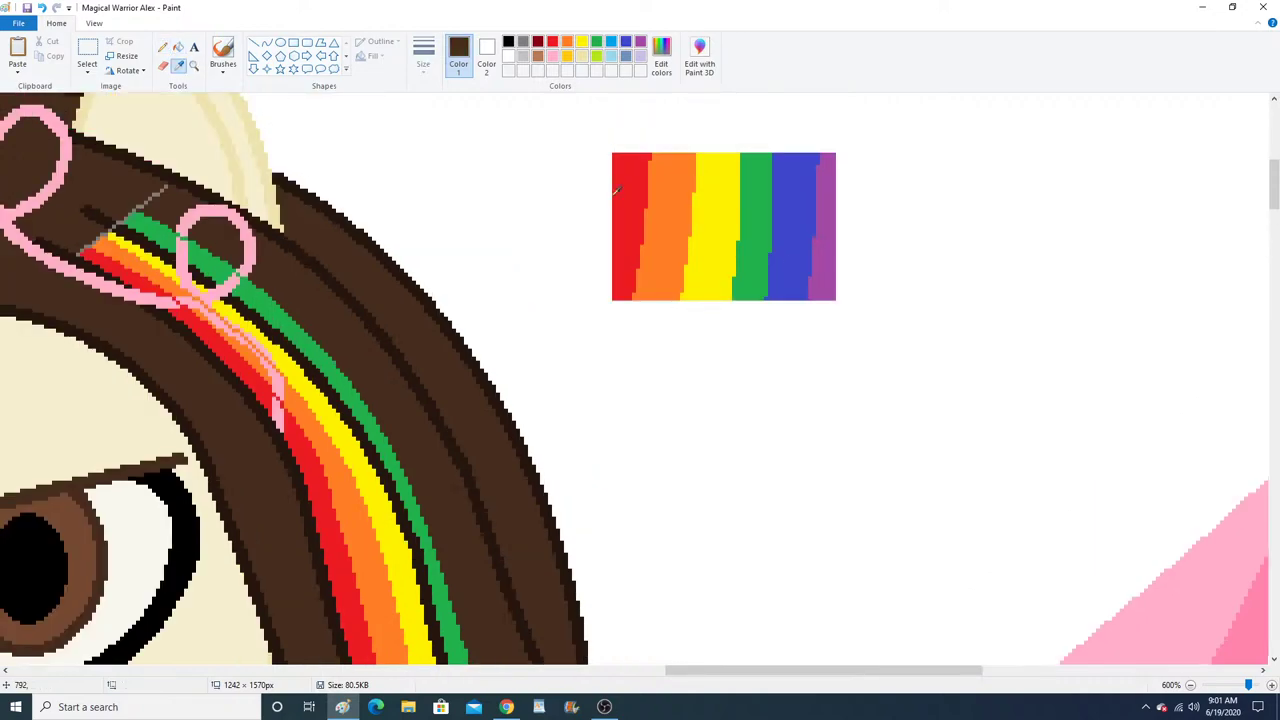
pyautogui.click(783, 249)
pyautogui.click(268, 45)
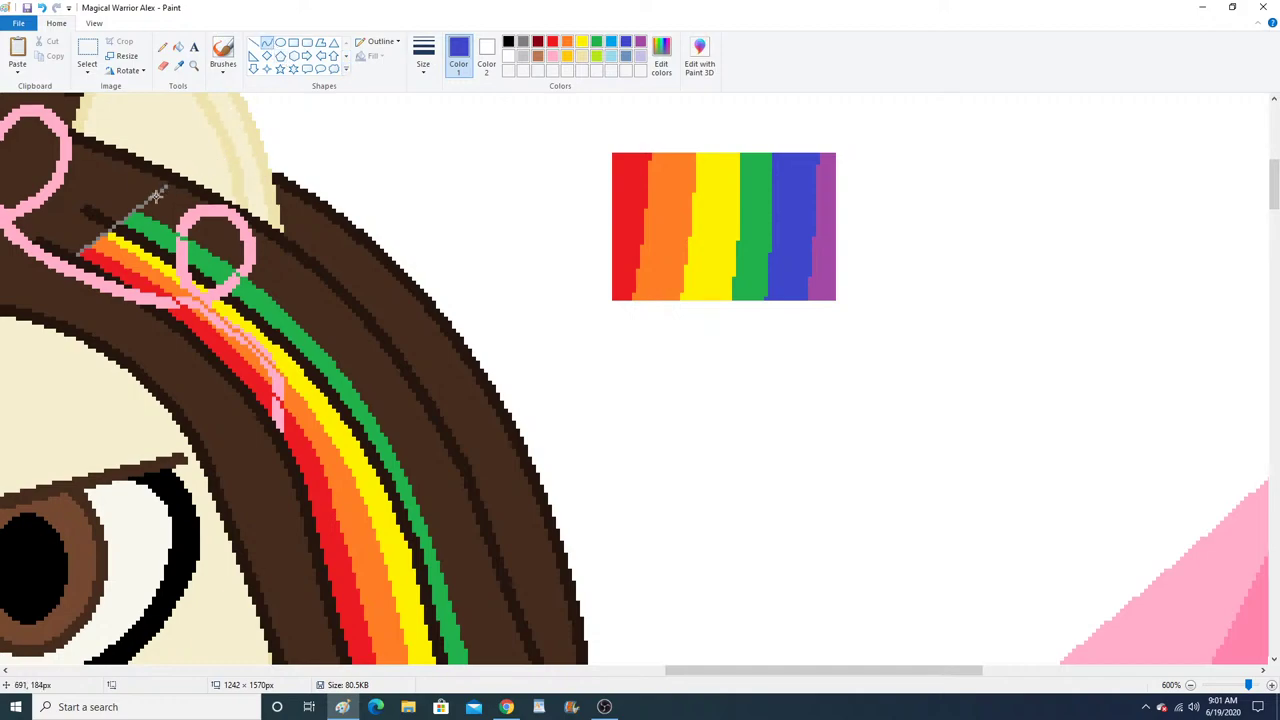
pyautogui.moveTo(157, 196)
pyautogui.mouseDown()
pyautogui.moveTo(245, 252)
pyautogui.moveTo(412, 449)
pyautogui.mouseUp()
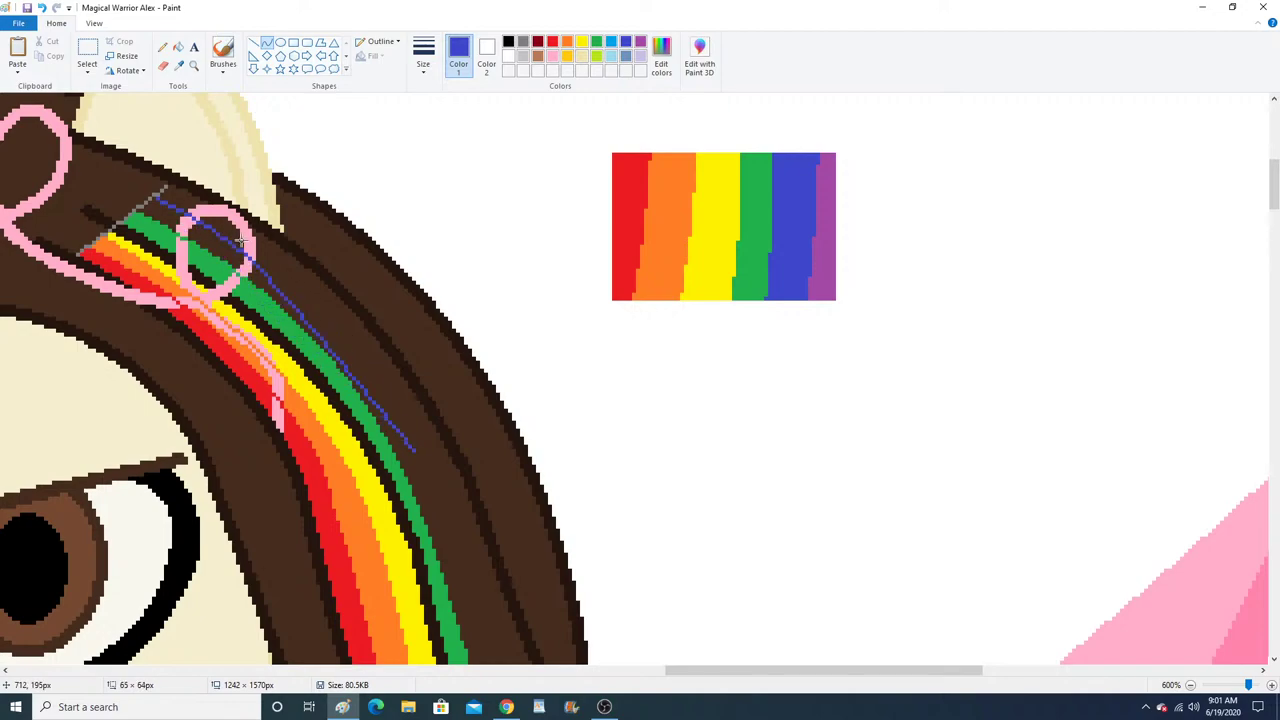
pyautogui.moveTo(240, 240); pyautogui.dragTo(371, 337)
# Draw a blue curve up from the second strand's lower end and join it to the upper blue curve with another segment.
pyautogui.scroll(-5, 420, 370)
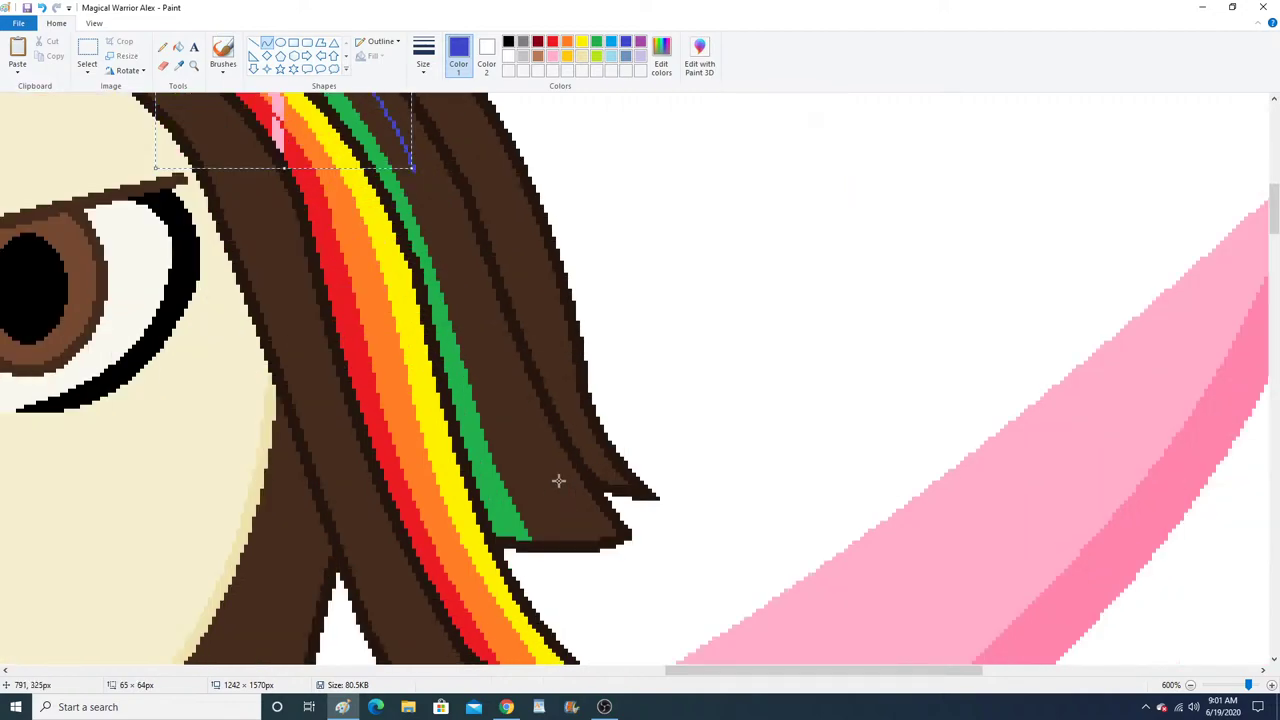
pyautogui.moveTo(568, 538)
pyautogui.mouseDown()
pyautogui.moveTo(460, 325)
pyautogui.moveTo(463, 277)
pyautogui.mouseUp()
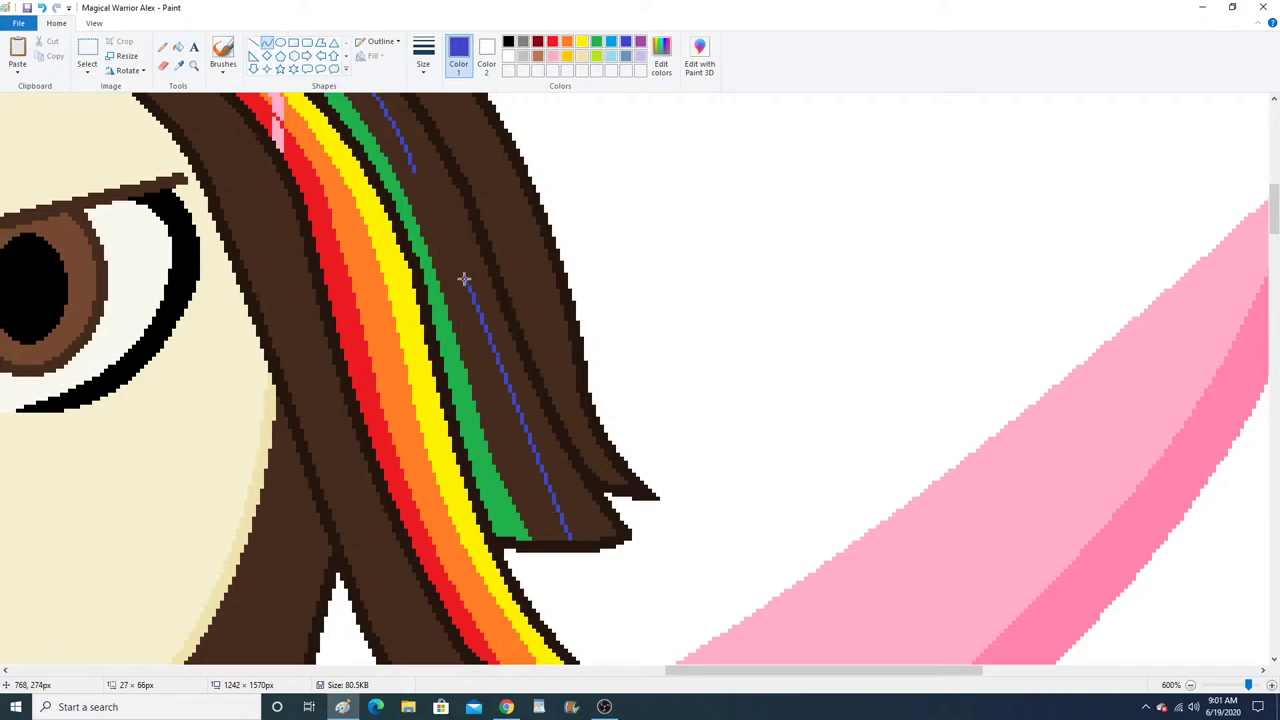
pyautogui.click(531, 503)
pyautogui.click(529, 499)
pyautogui.moveTo(410, 155); pyautogui.dragTo(464, 281)
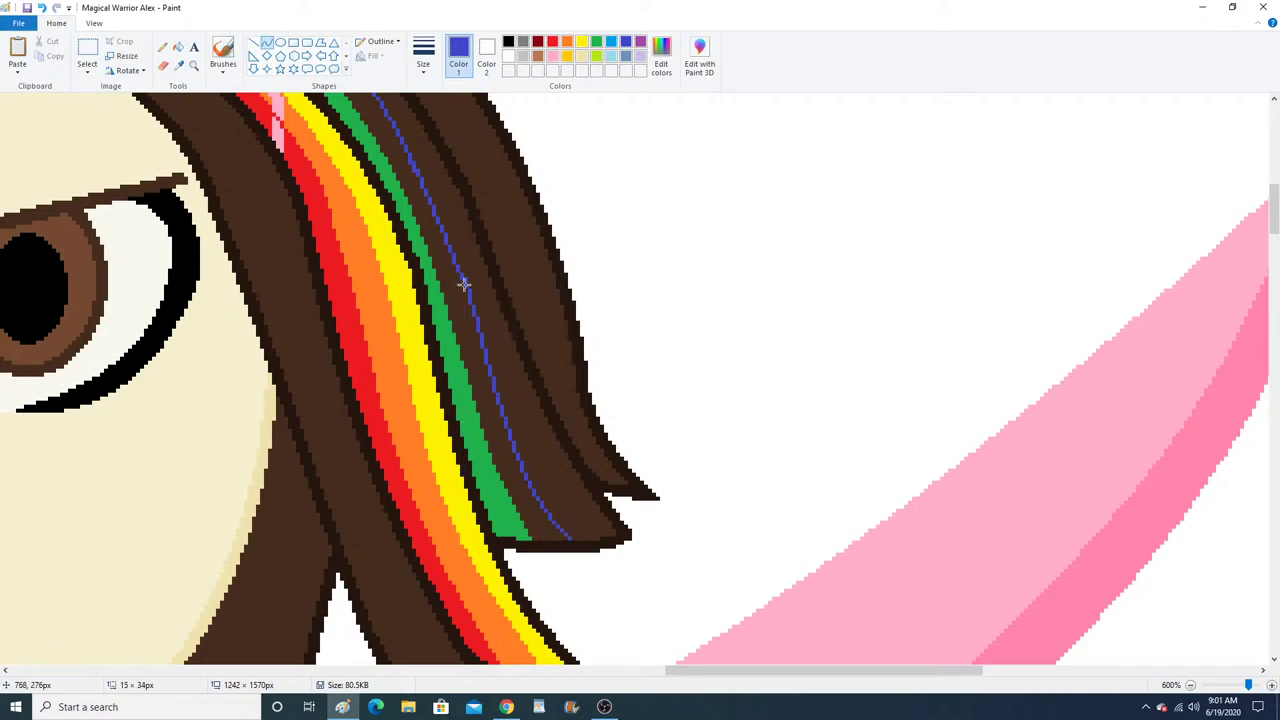
pyautogui.click(443, 229)
pyautogui.click(440, 229)
# Fill the area between the green band and the blue curve with blue, including the parts inside and behind the tiara loop.
pyautogui.click(179, 48)
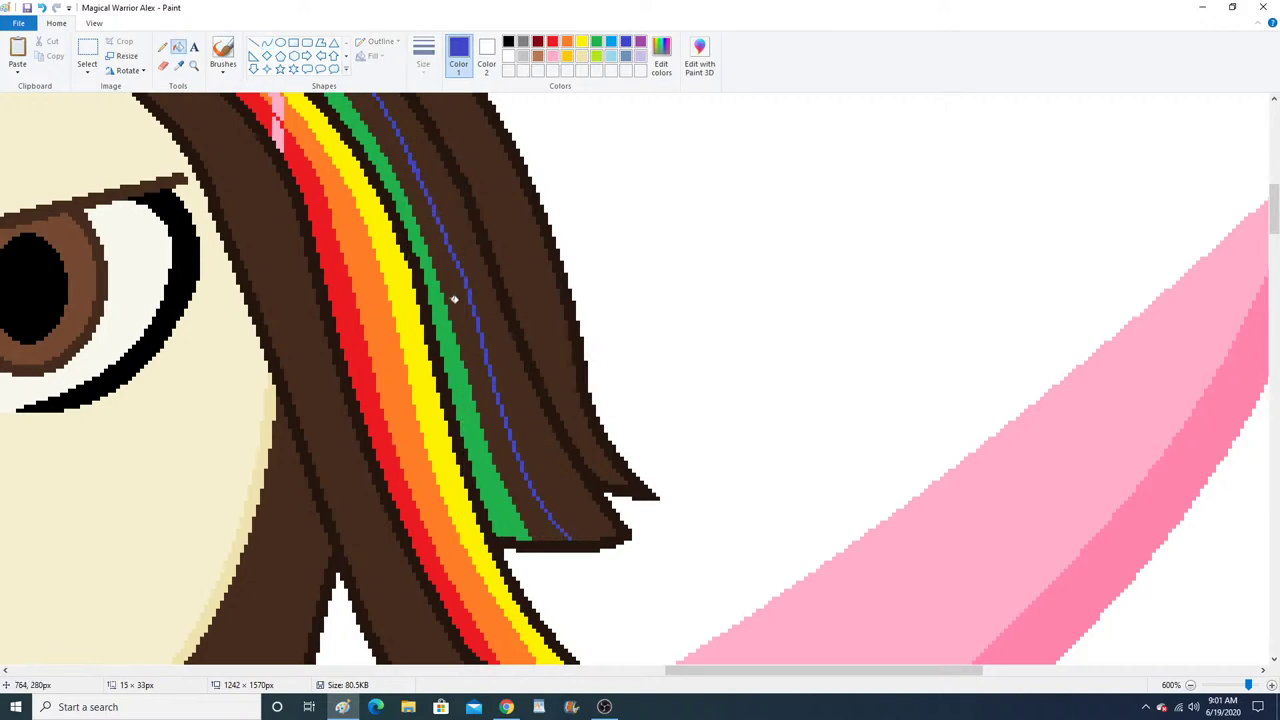
pyautogui.click(453, 299)
pyautogui.scroll(3, 458, 299)
pyautogui.scroll(3, 451, 290)
pyautogui.click(221, 384)
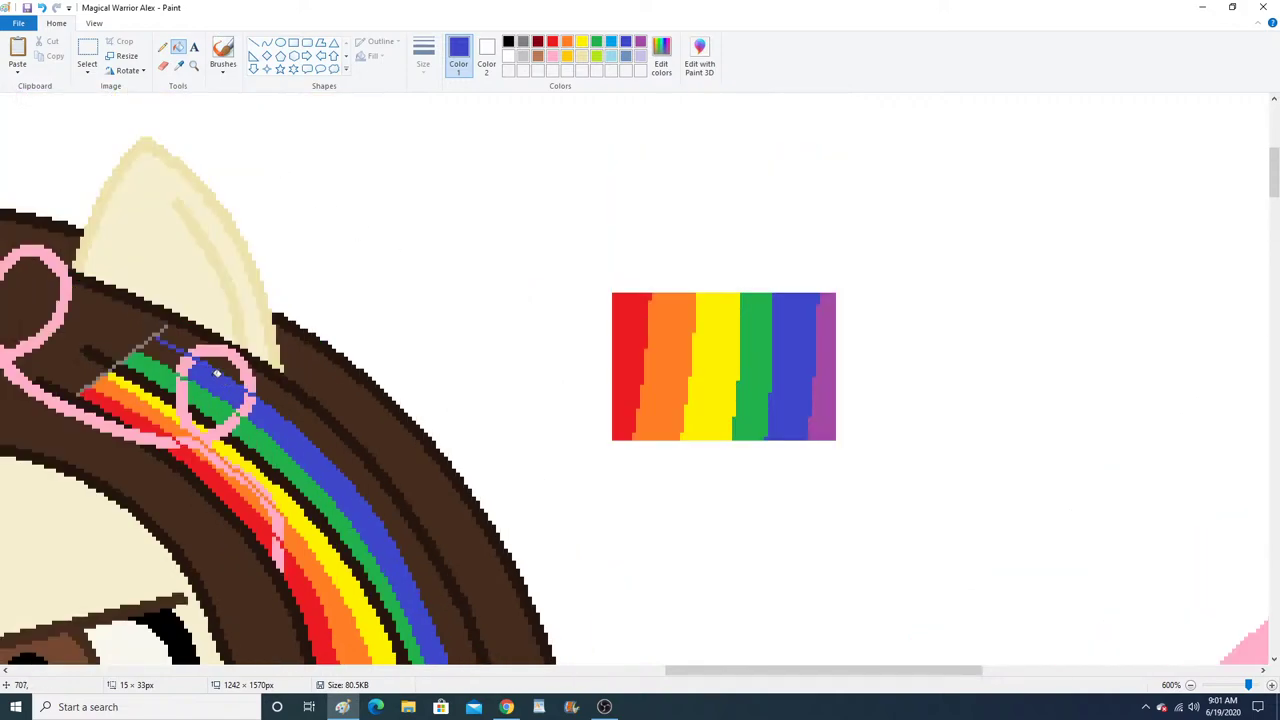
pyautogui.click(168, 348)
pyautogui.click(195, 66)
pyautogui.rightClick(236, 145)
pyautogui.rightClick(270, 240)
pyautogui.rightClick(291, 311)
pyautogui.rightClick(291, 311)
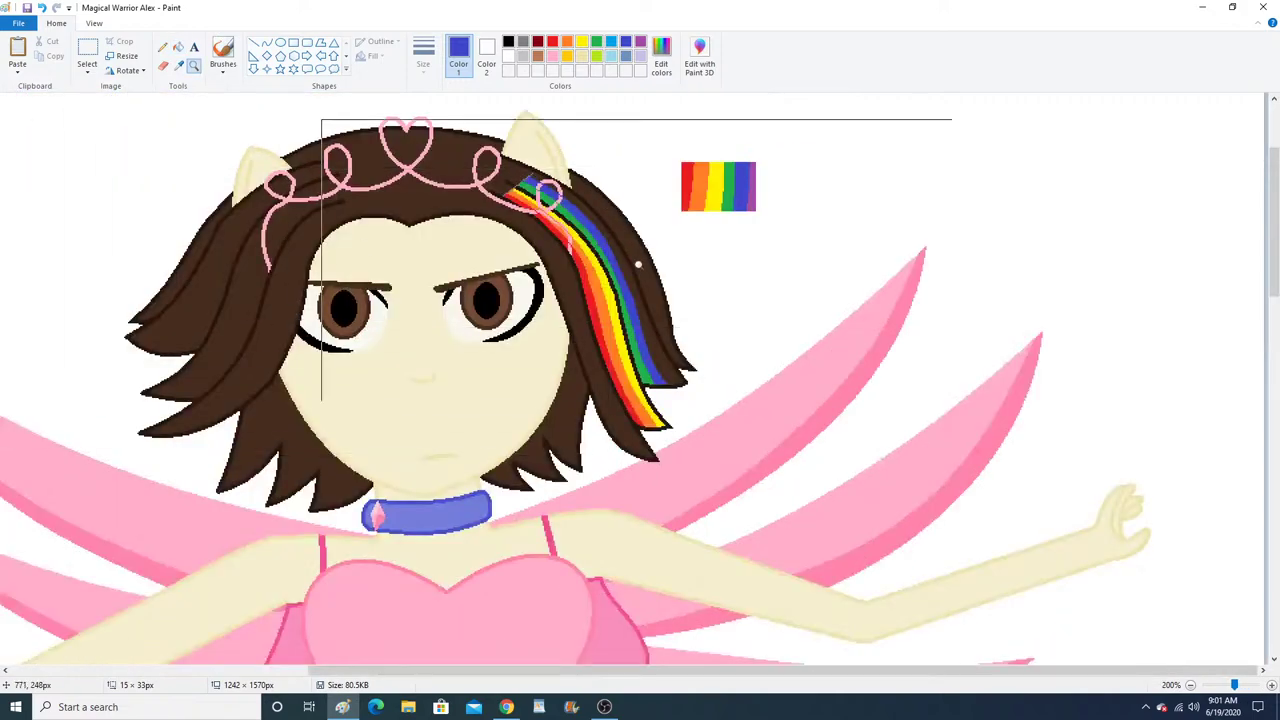
# Pick purple from the rainbow swatch and fill the rest of the second strand, beyond the blue band, with it.
pyautogui.click(721, 300)
pyautogui.click(721, 300)
pyautogui.click(488, 246)
pyautogui.click(182, 66)
pyautogui.click(804, 338)
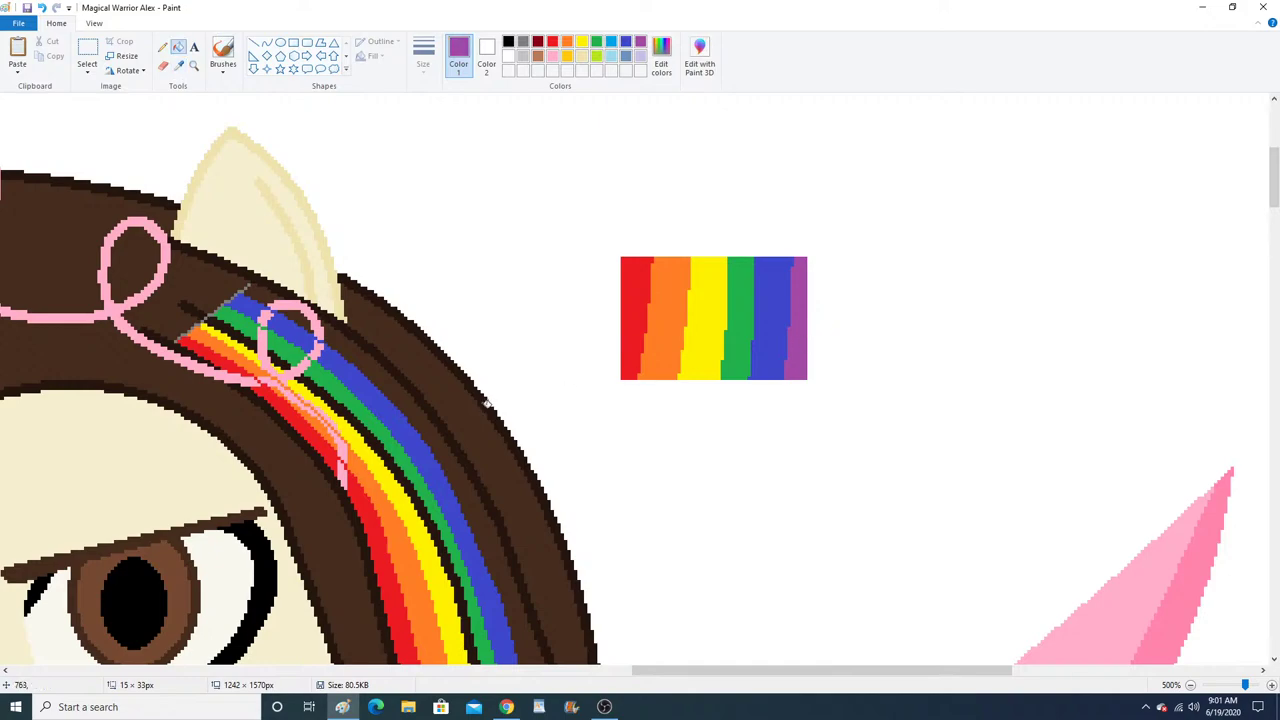
pyautogui.click(437, 436)
pyautogui.click(281, 295)
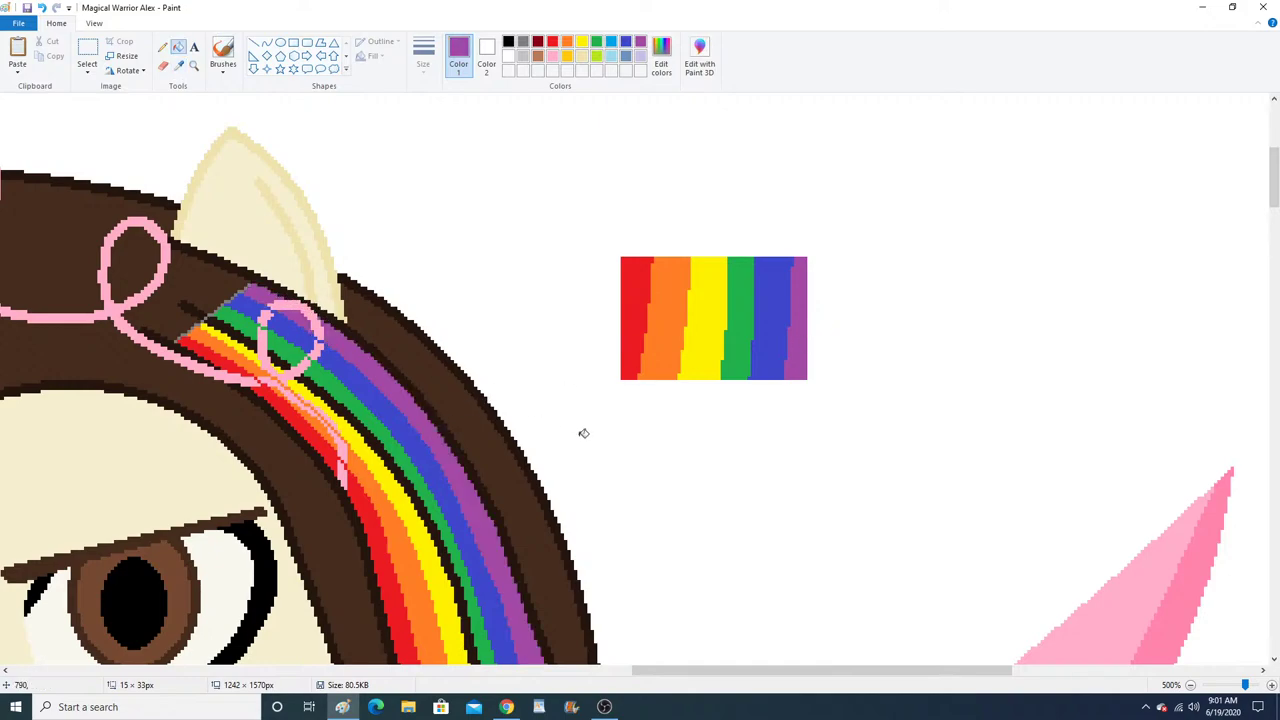
# Select the copied rainbow swatch beside the head and delete it.
pyautogui.scroll(-3, 590, 436)
pyautogui.scroll(2, 605, 420)
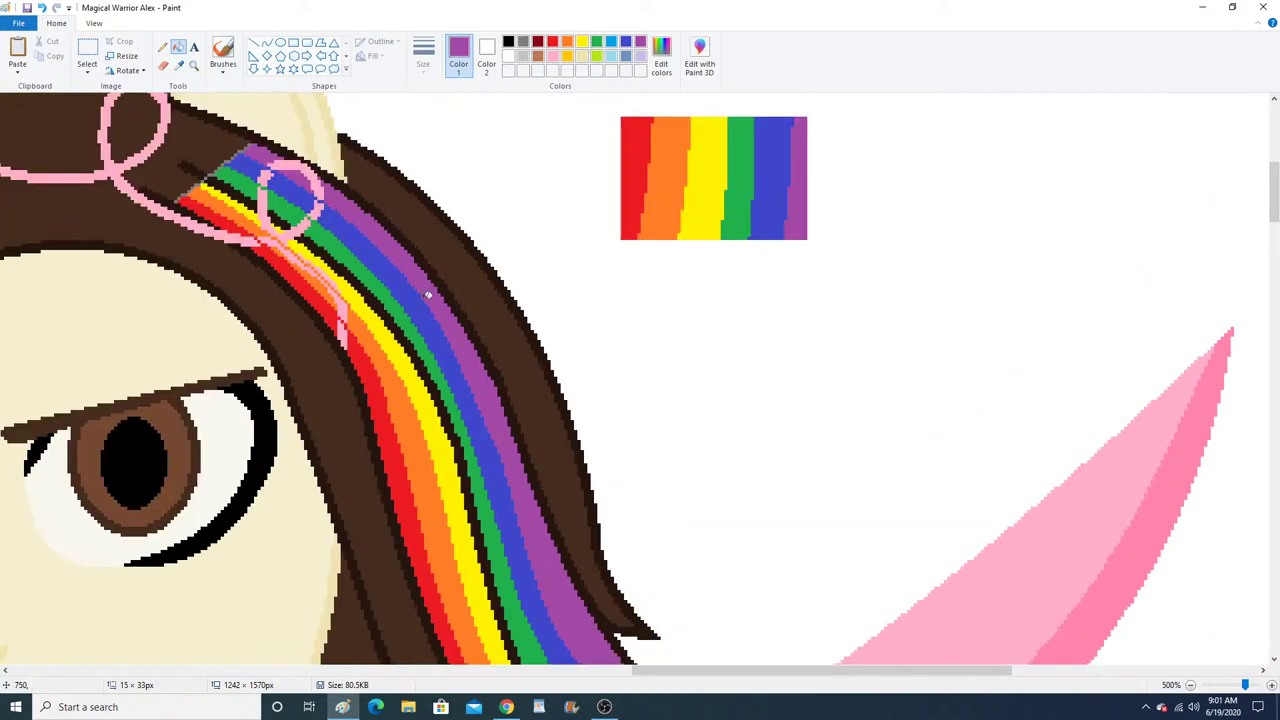
pyautogui.click(87, 70)
pyautogui.click(110, 101)
pyautogui.scroll(1, 595, 240)
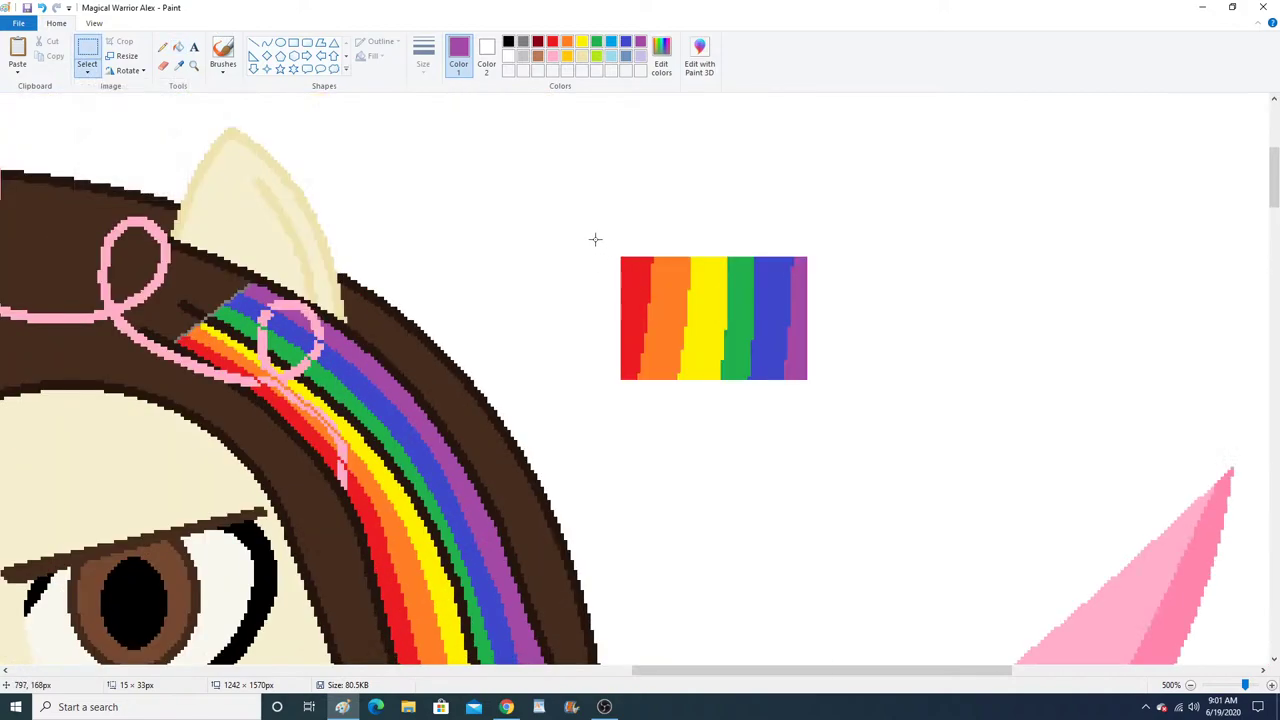
pyautogui.moveTo(595, 240); pyautogui.dragTo(829, 398)
pyautogui.rightClick(775, 342)
pyautogui.click(805, 442)
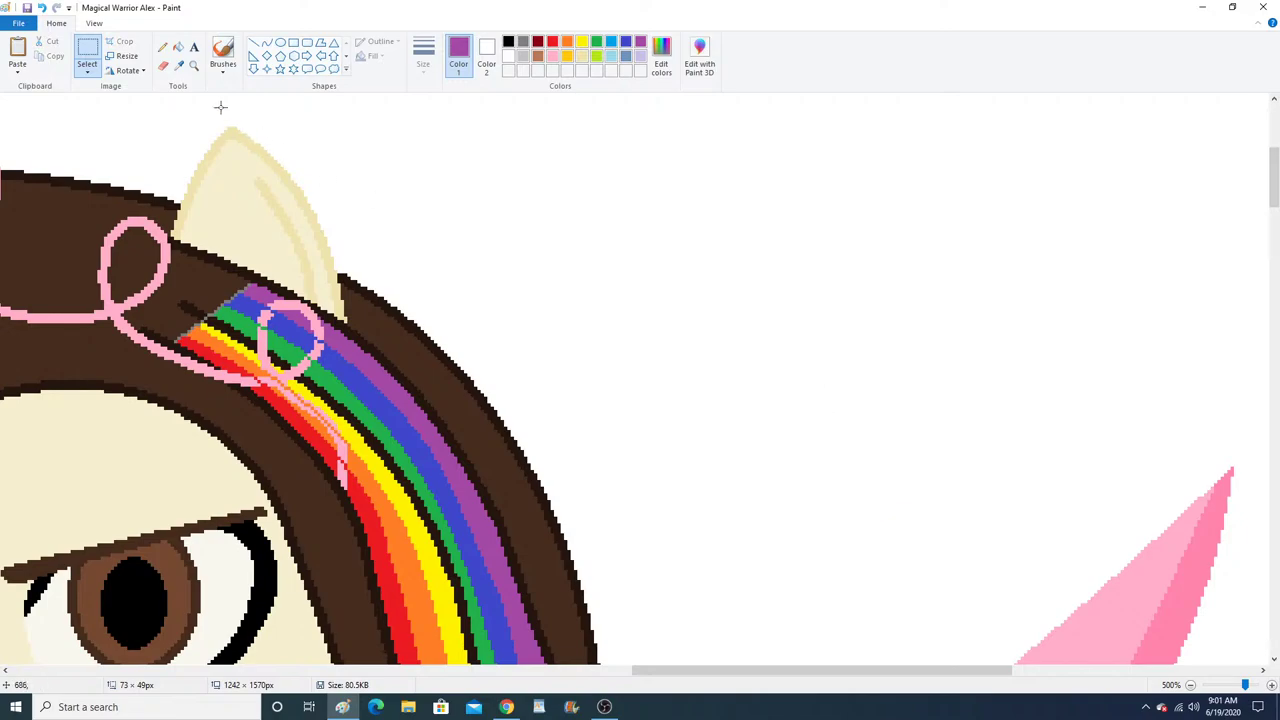
# Select the spare copy of the head beside the legs and delete it.
pyautogui.click(195, 67)
pyautogui.rightClick(281, 280)
pyautogui.rightClick(281, 280)
pyautogui.rightClick(281, 280)
pyautogui.rightClick(300, 280)
pyautogui.scroll(-1, 330, 240)
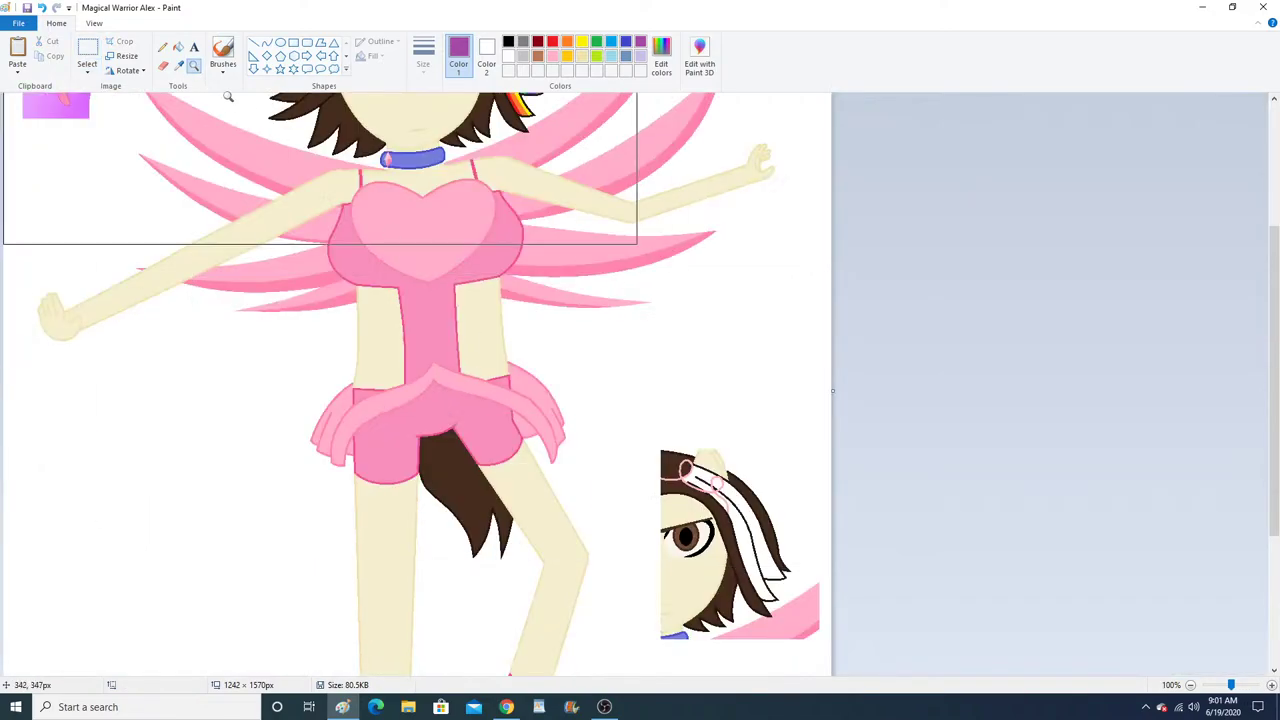
pyautogui.click(87, 70)
pyautogui.click(110, 101)
pyautogui.moveTo(622, 418); pyautogui.dragTo(840, 677)
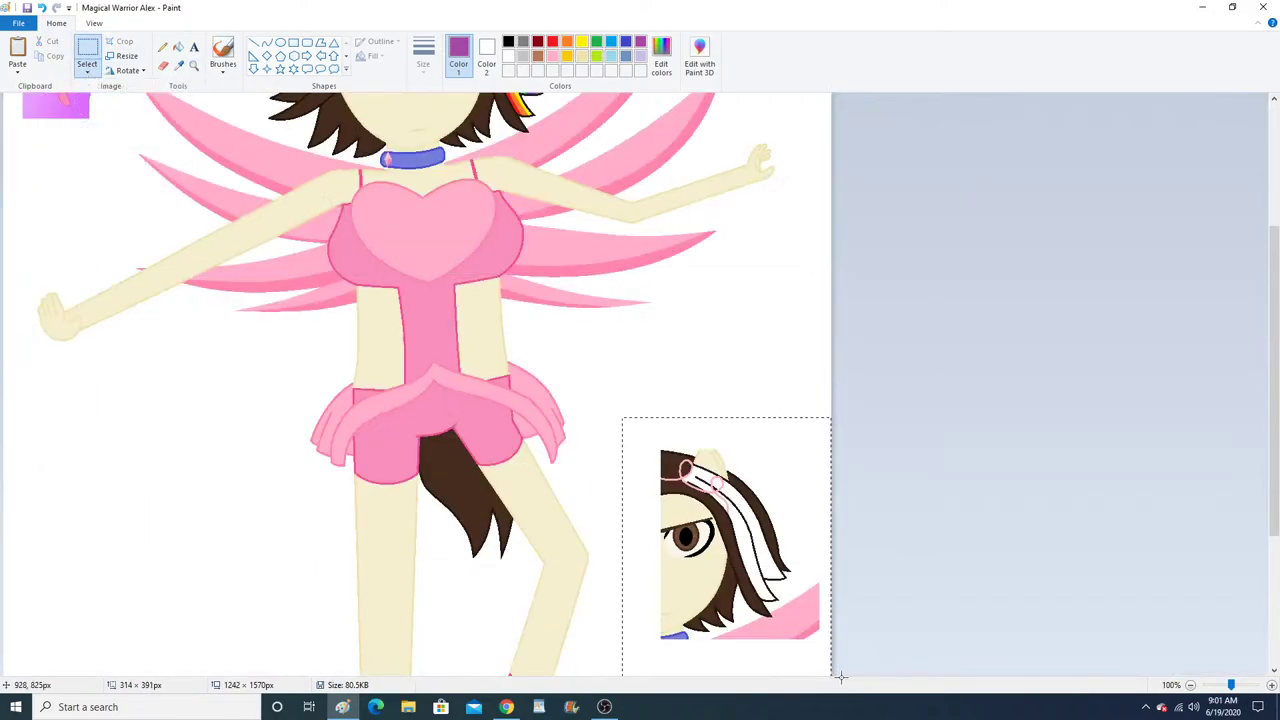
pyautogui.rightClick(752, 534)
pyautogui.click(778, 626)
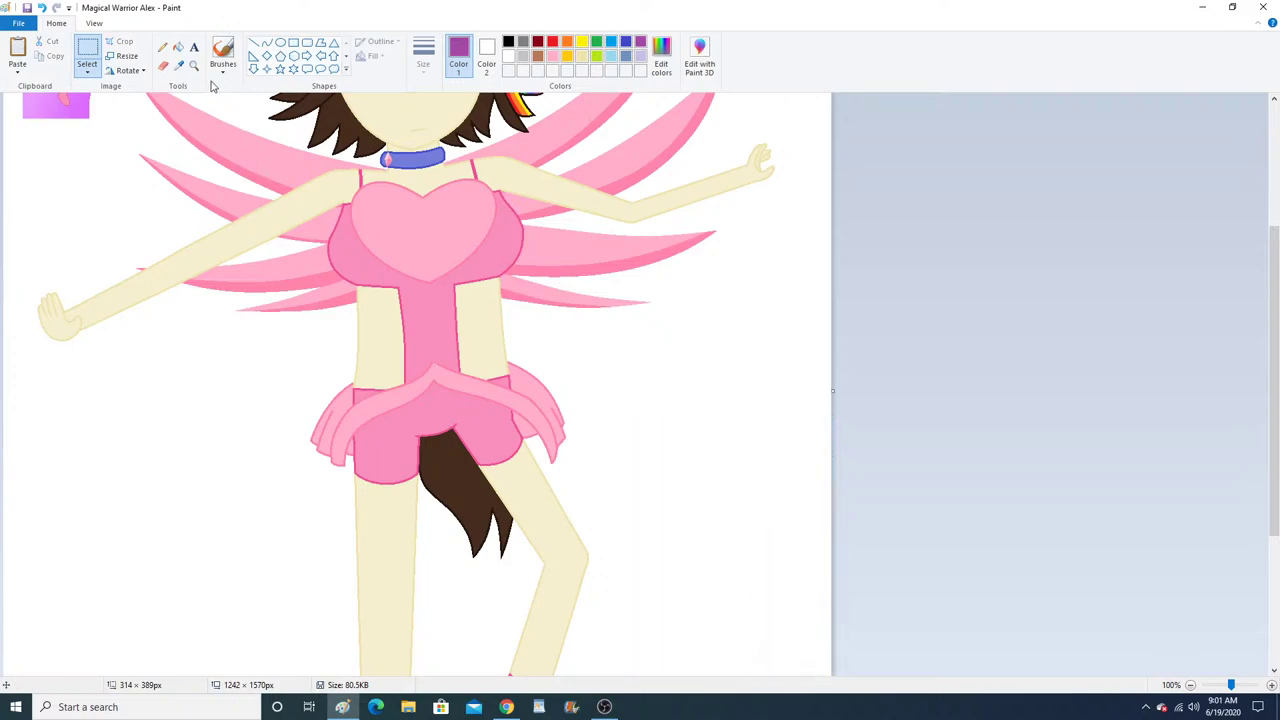
# Paste the copied tiara section and align it over the tiara line that crosses the rainbow streak.
pyautogui.click(194, 65)
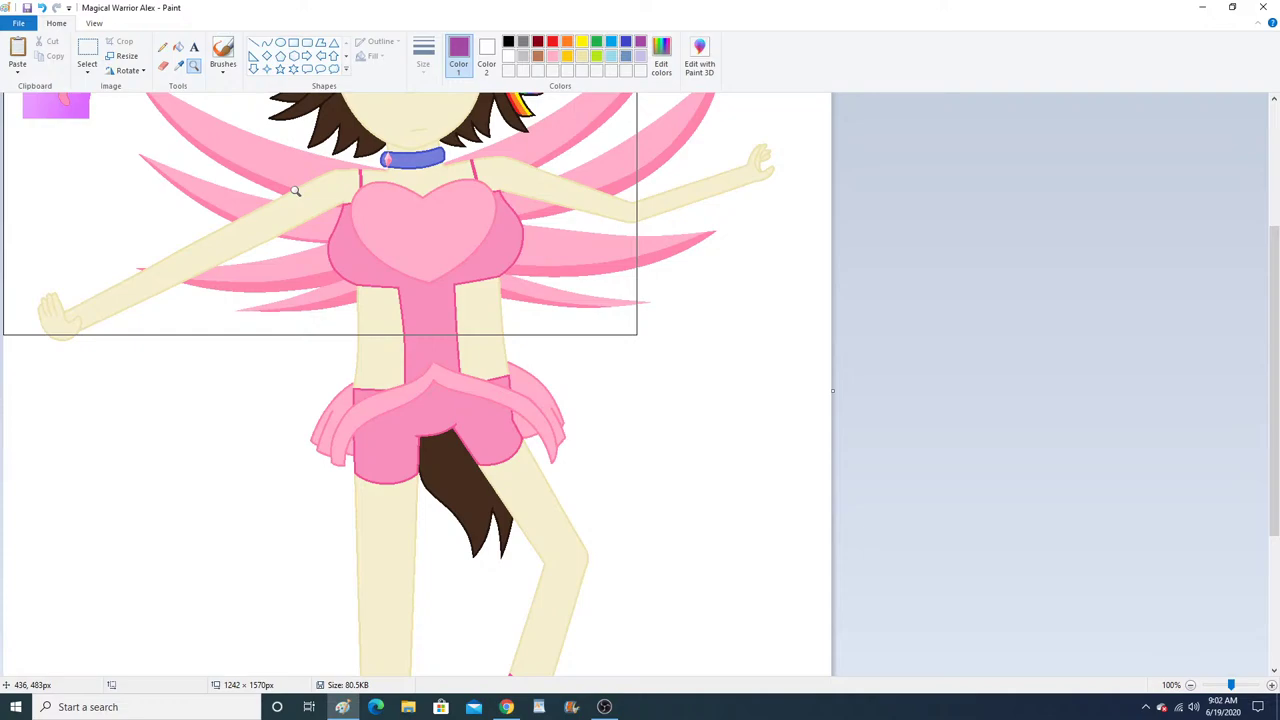
pyautogui.scroll(3, 434, 243)
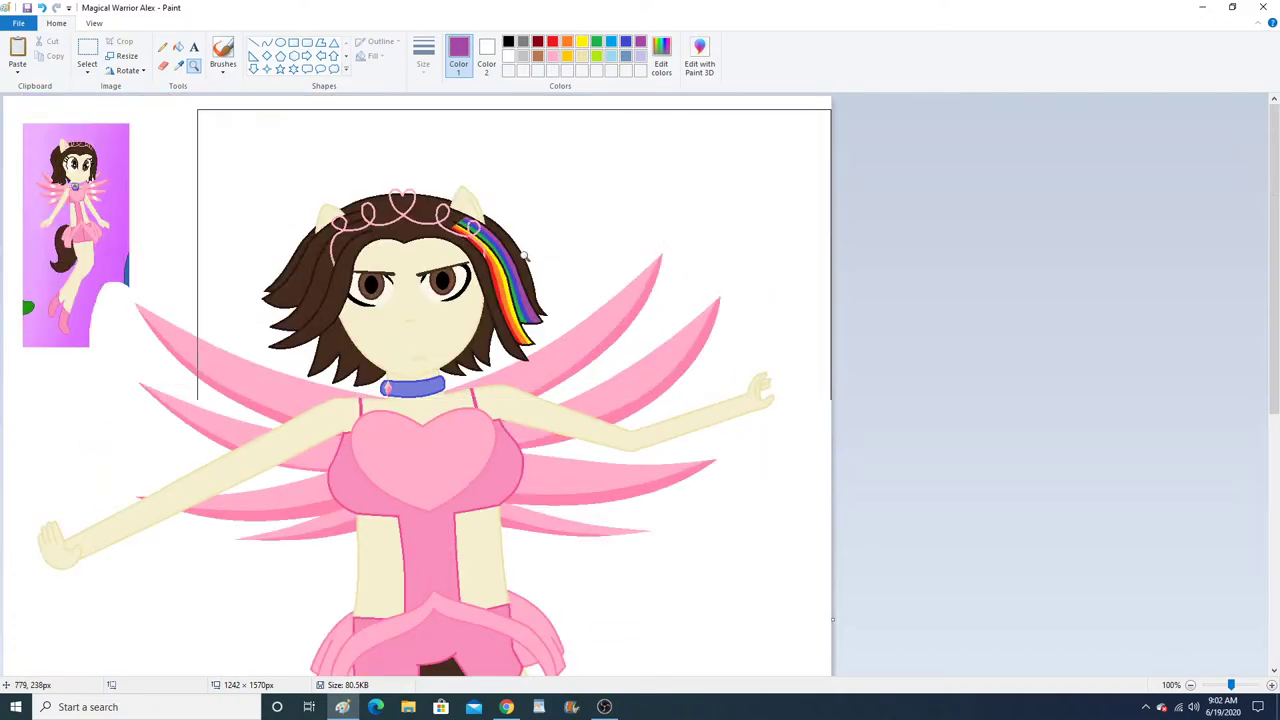
pyautogui.click(500, 245)
pyautogui.scroll(5, 454, 309)
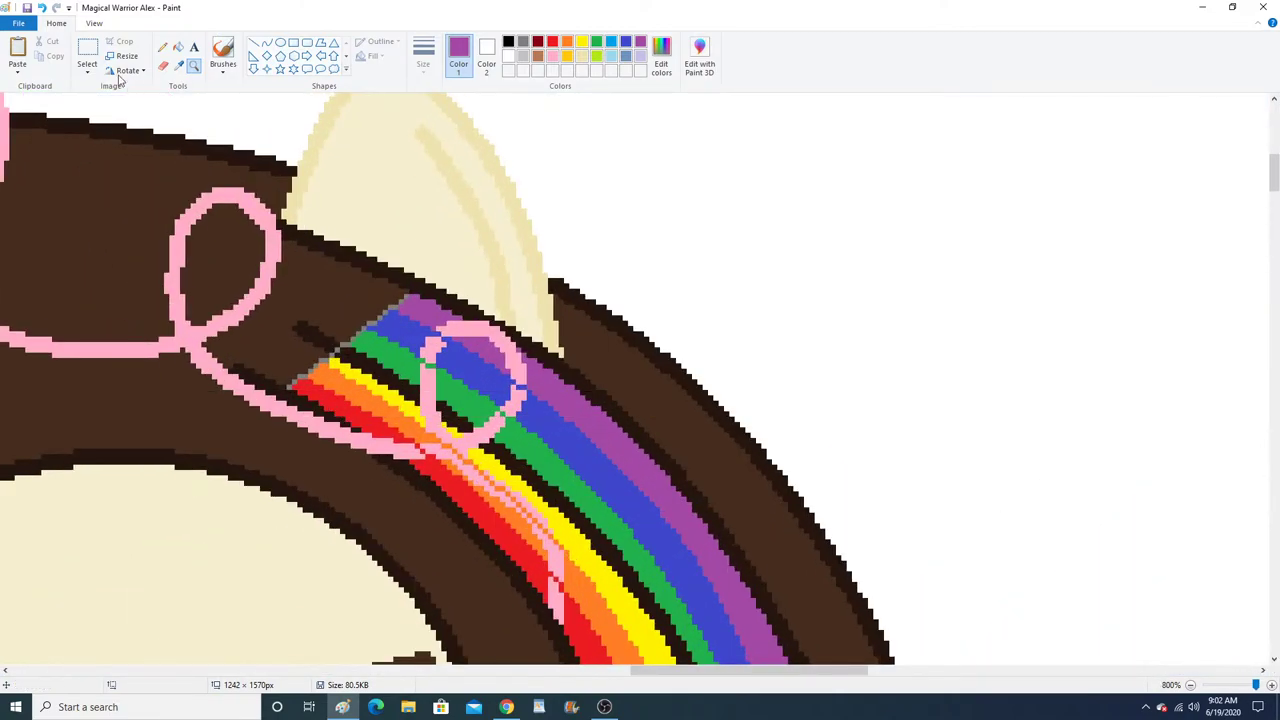
pyautogui.hotkey('ctrl', 'v')
pyautogui.moveTo(212, 214); pyautogui.dragTo(469, 390)
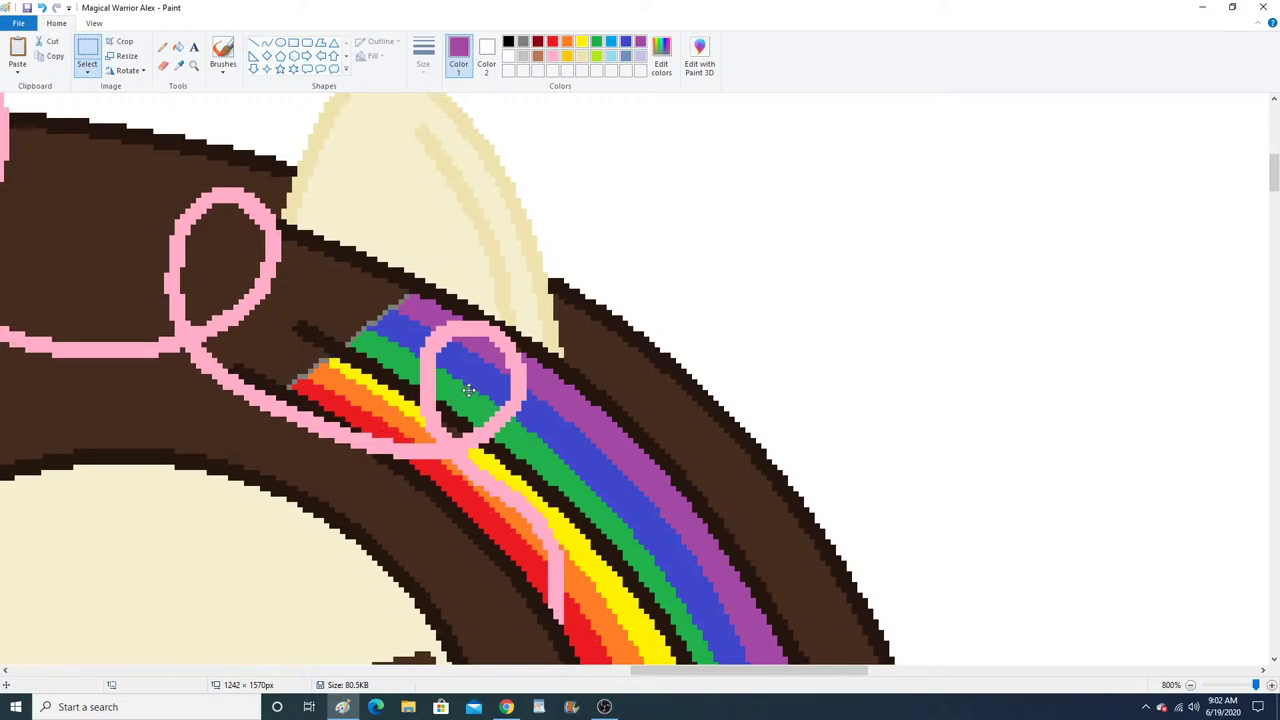
# Remove the gray guide line at the streak's upper end by merging it with the adjacent hair and filling both brown.
pyautogui.click(180, 67)
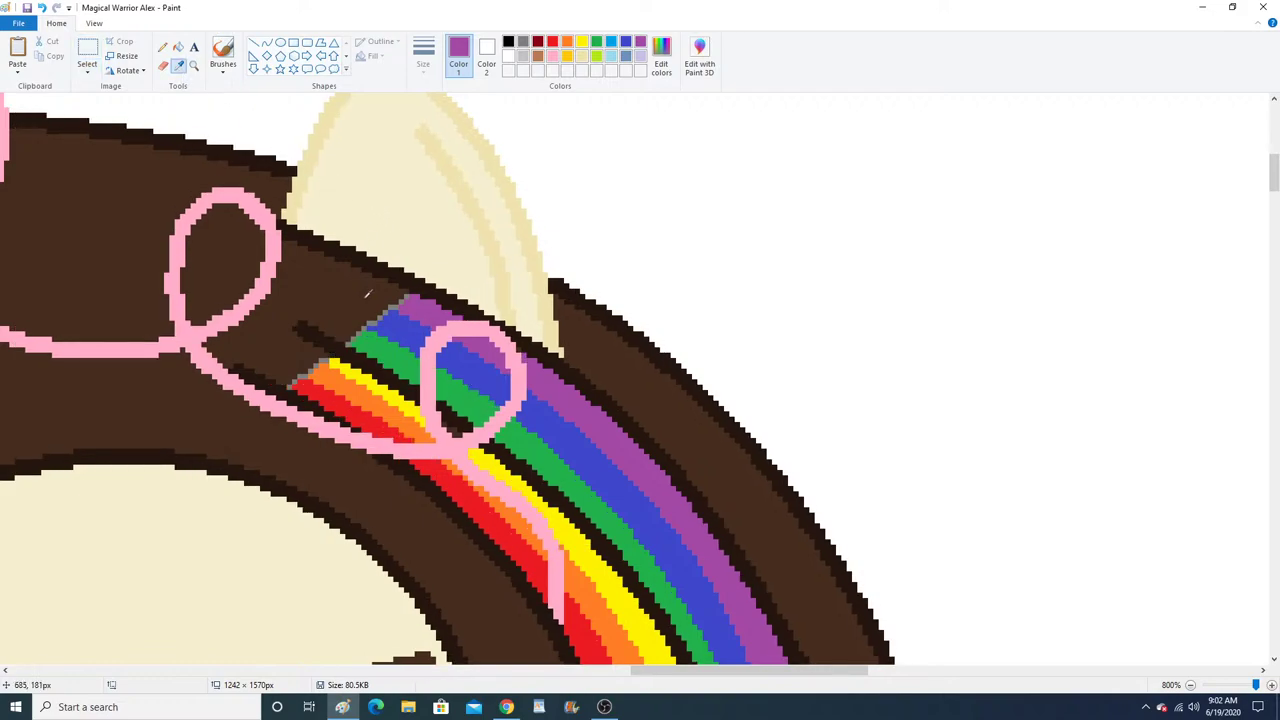
pyautogui.click(374, 320)
pyautogui.click(350, 294)
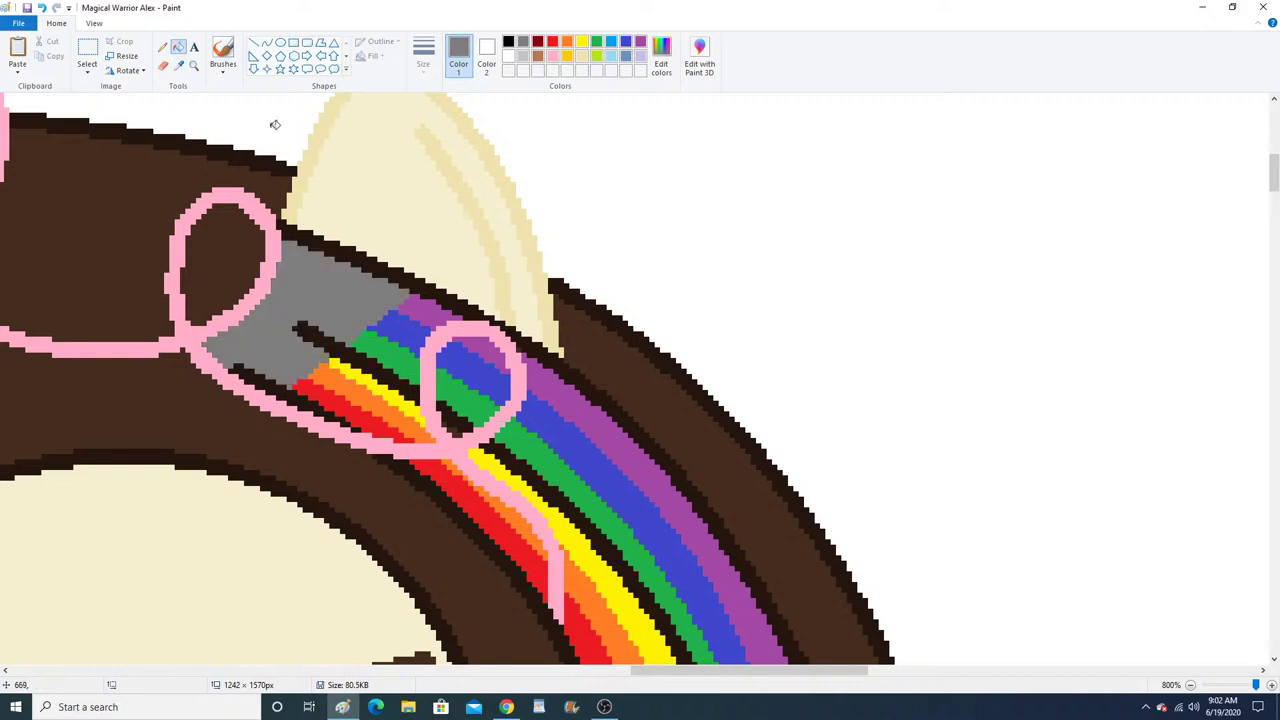
pyautogui.click(178, 66)
pyautogui.click(241, 240)
pyautogui.click(315, 279)
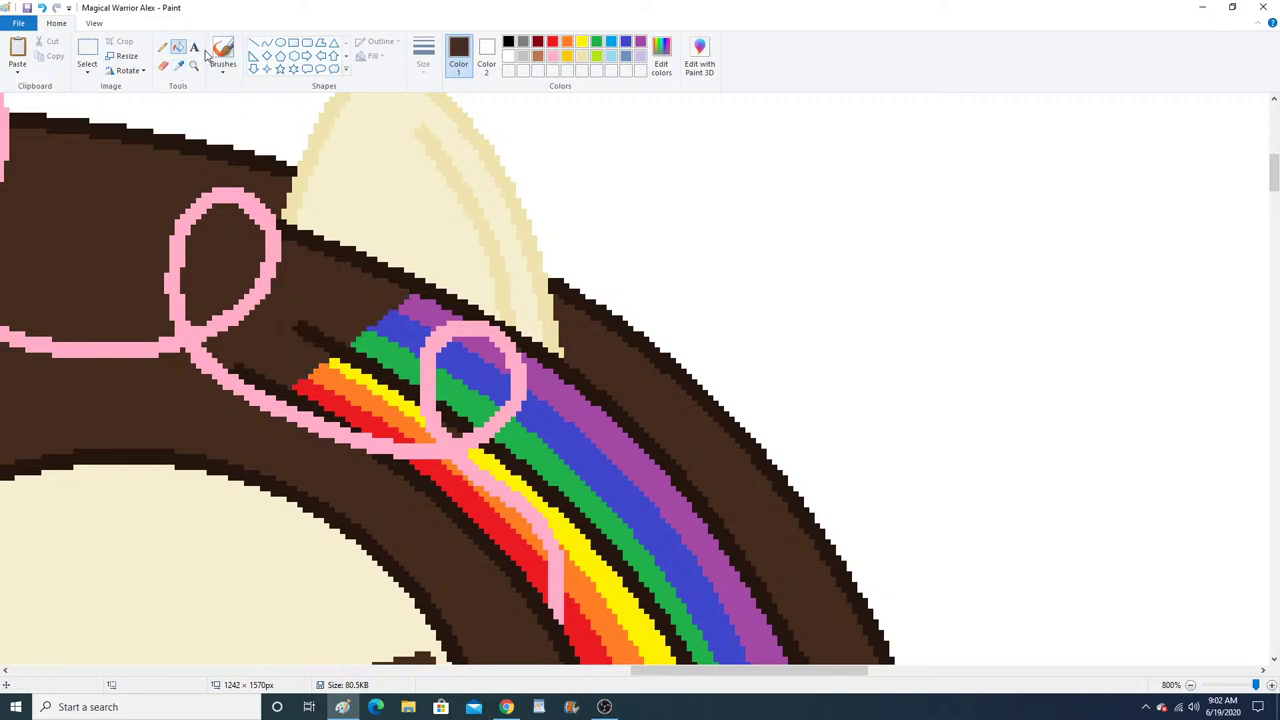
# Pick the tiara's light pink and retouch the line just below its crossing with the Pencil.
pyautogui.click(164, 50)
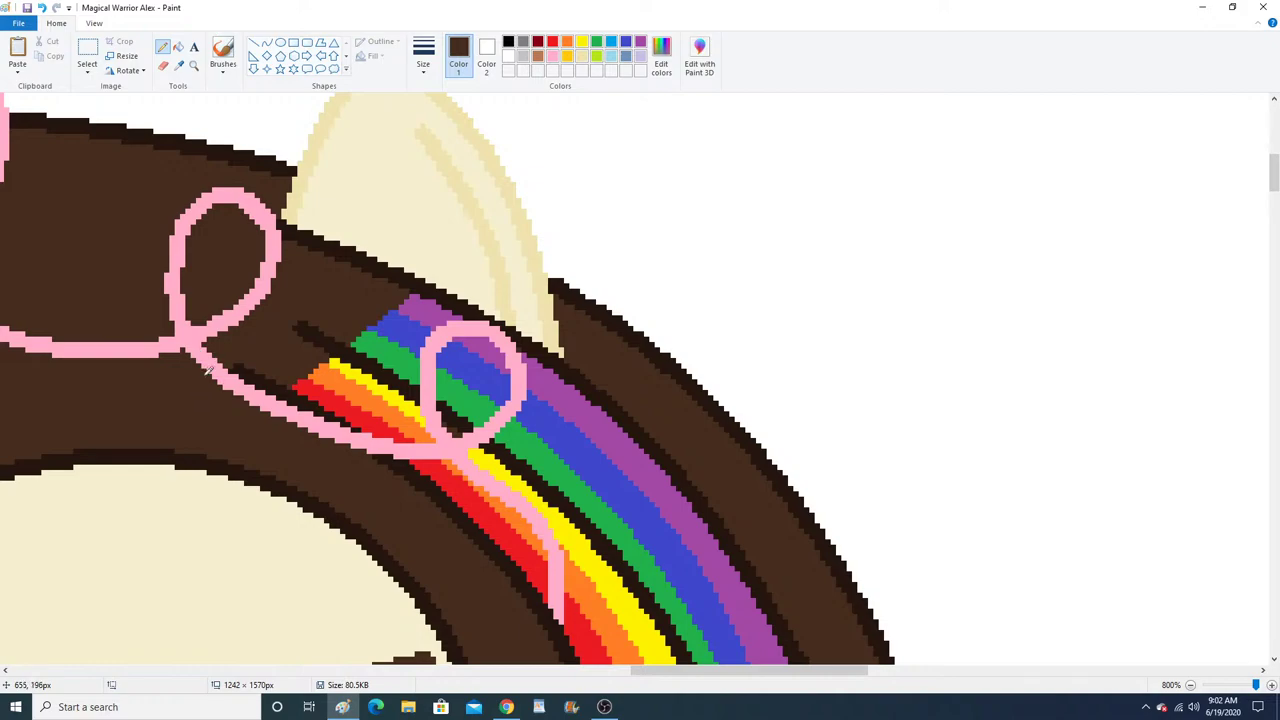
pyautogui.click(179, 66)
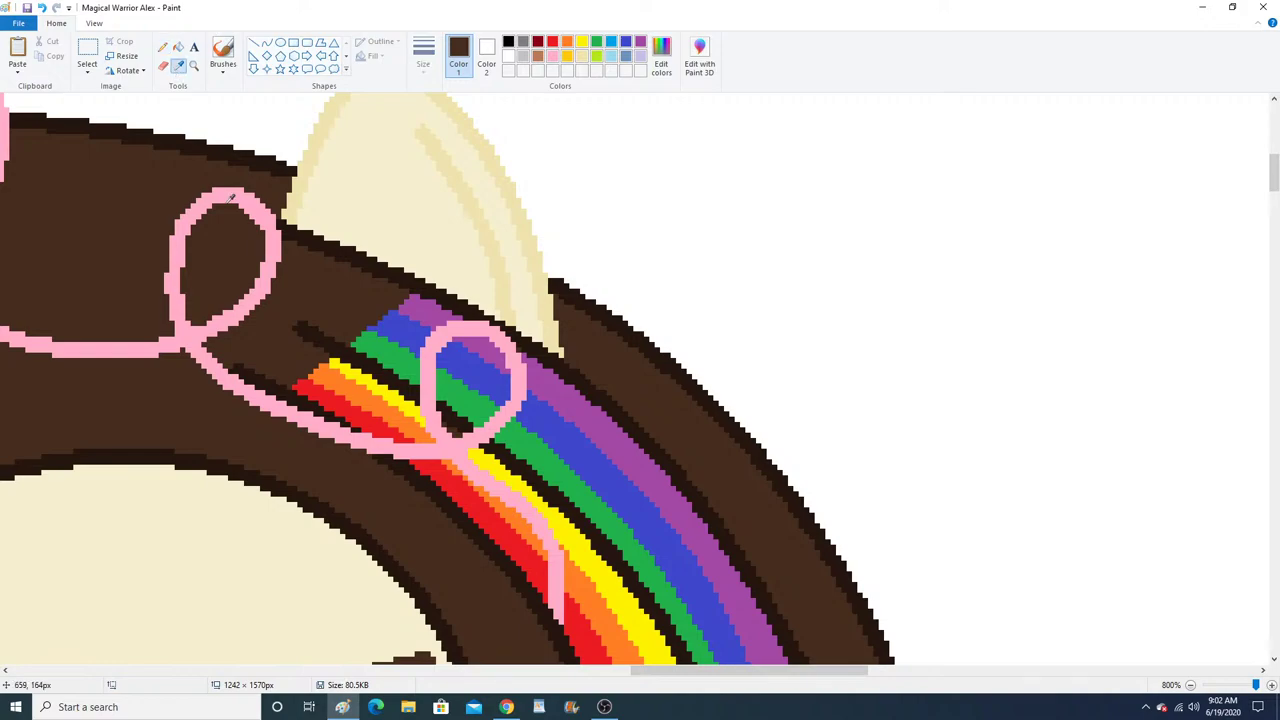
pyautogui.click(193, 352)
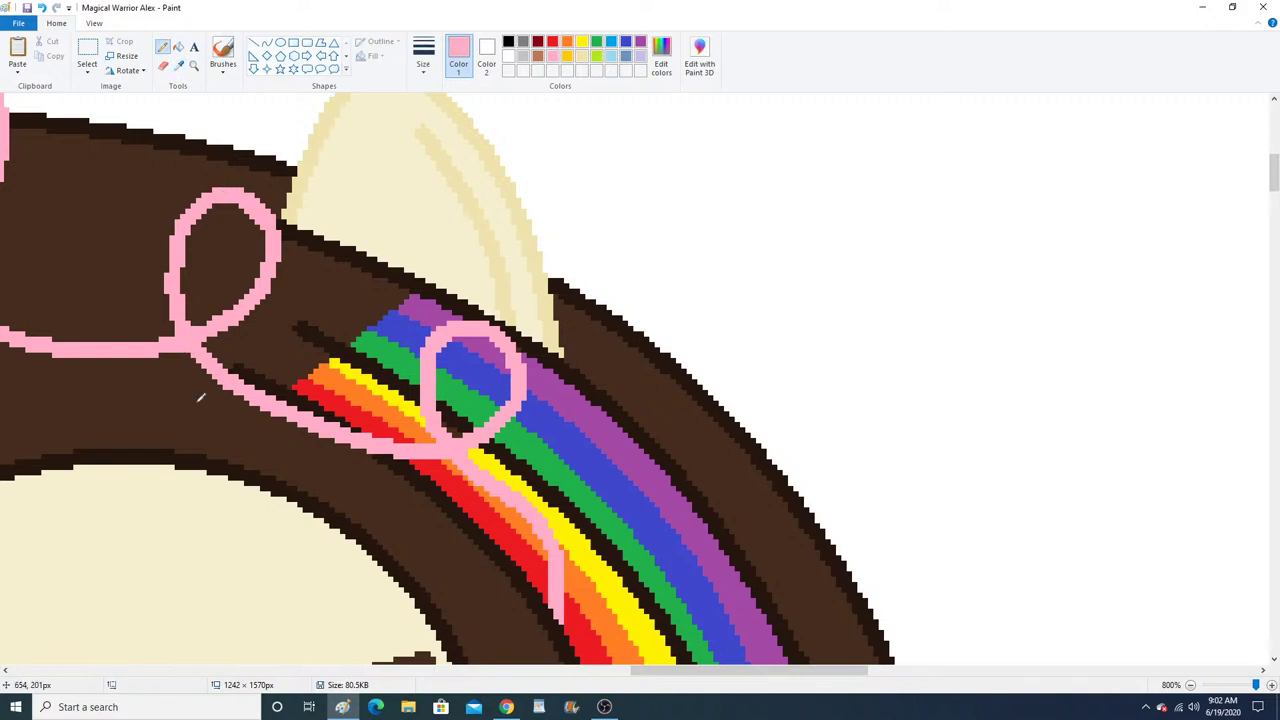
# Retouch pixels around the tiara loop over the streak with purple, blue and yellow sampled from its bands.
pyautogui.click(179, 66)
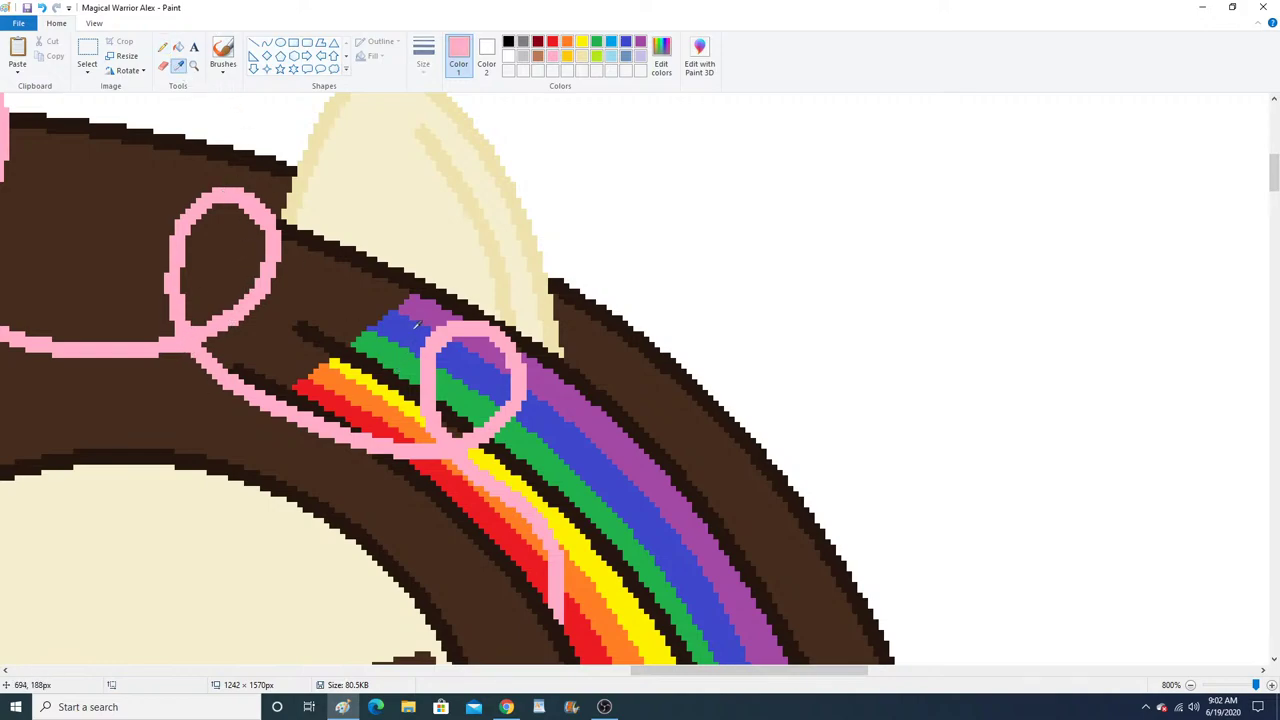
pyautogui.click(427, 324)
pyautogui.click(179, 66)
pyautogui.click(442, 319)
pyautogui.click(179, 66)
pyautogui.click(432, 328)
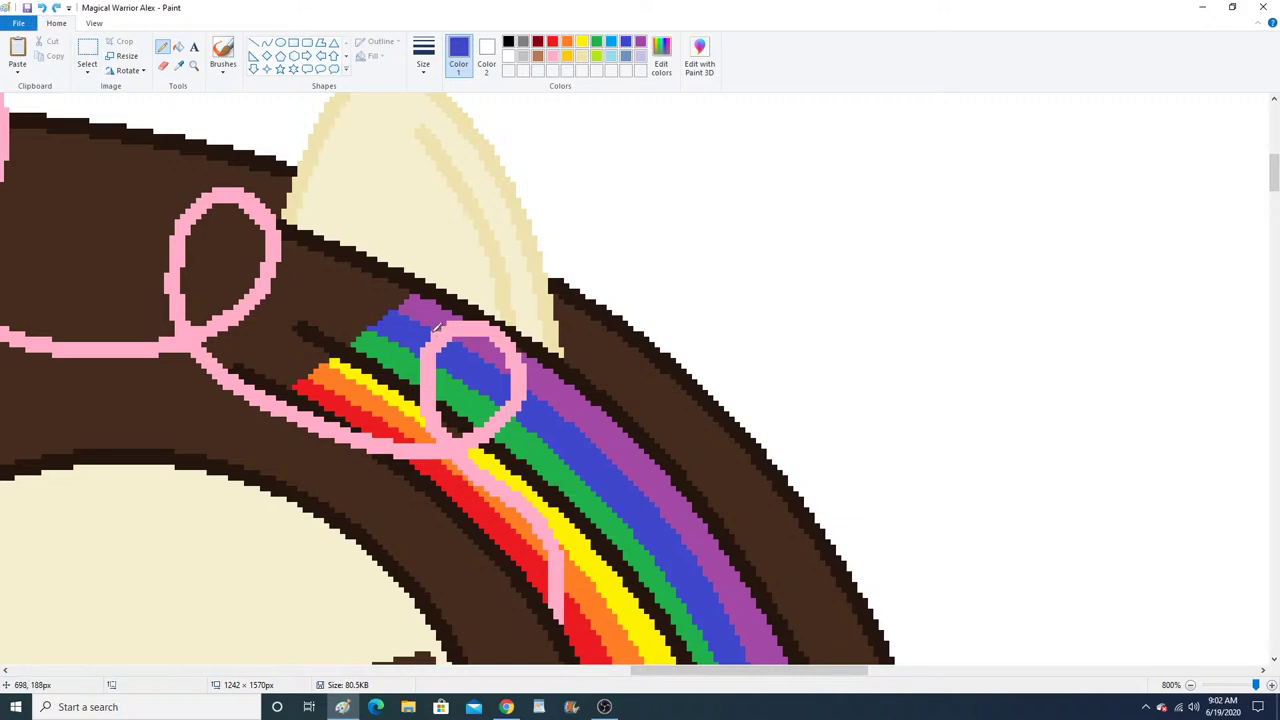
pyautogui.click(181, 66)
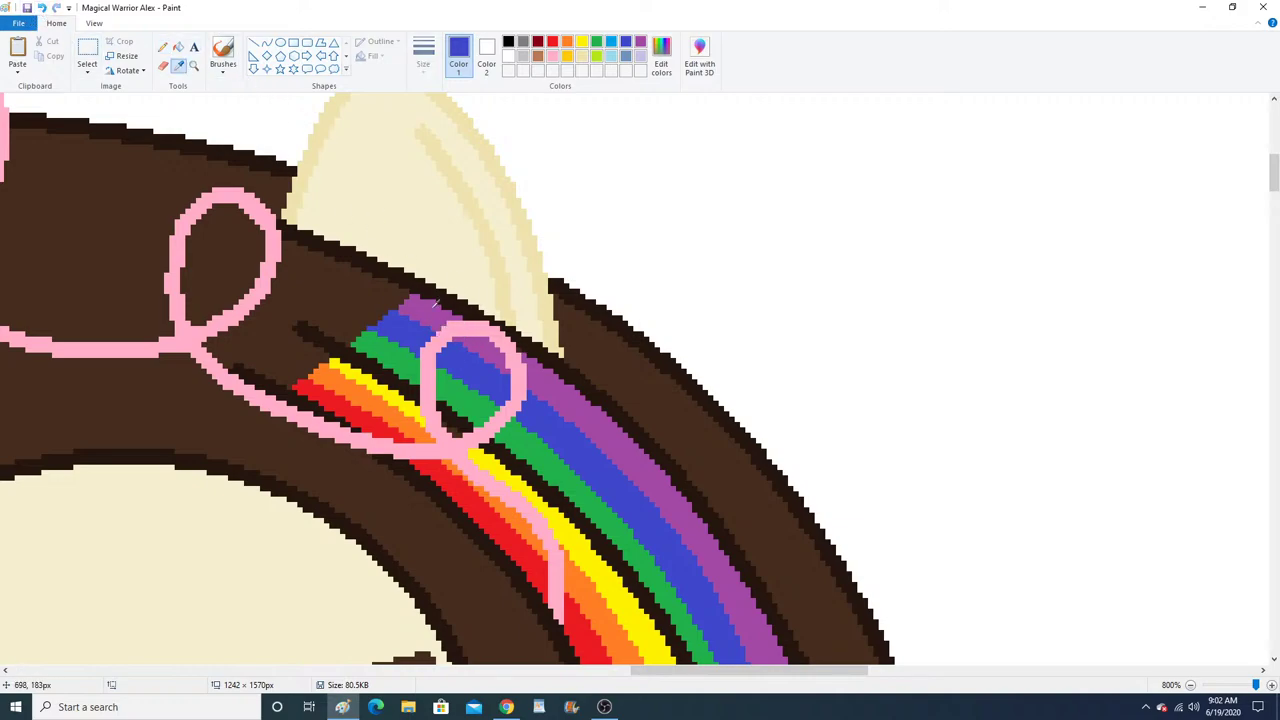
pyautogui.click(479, 323)
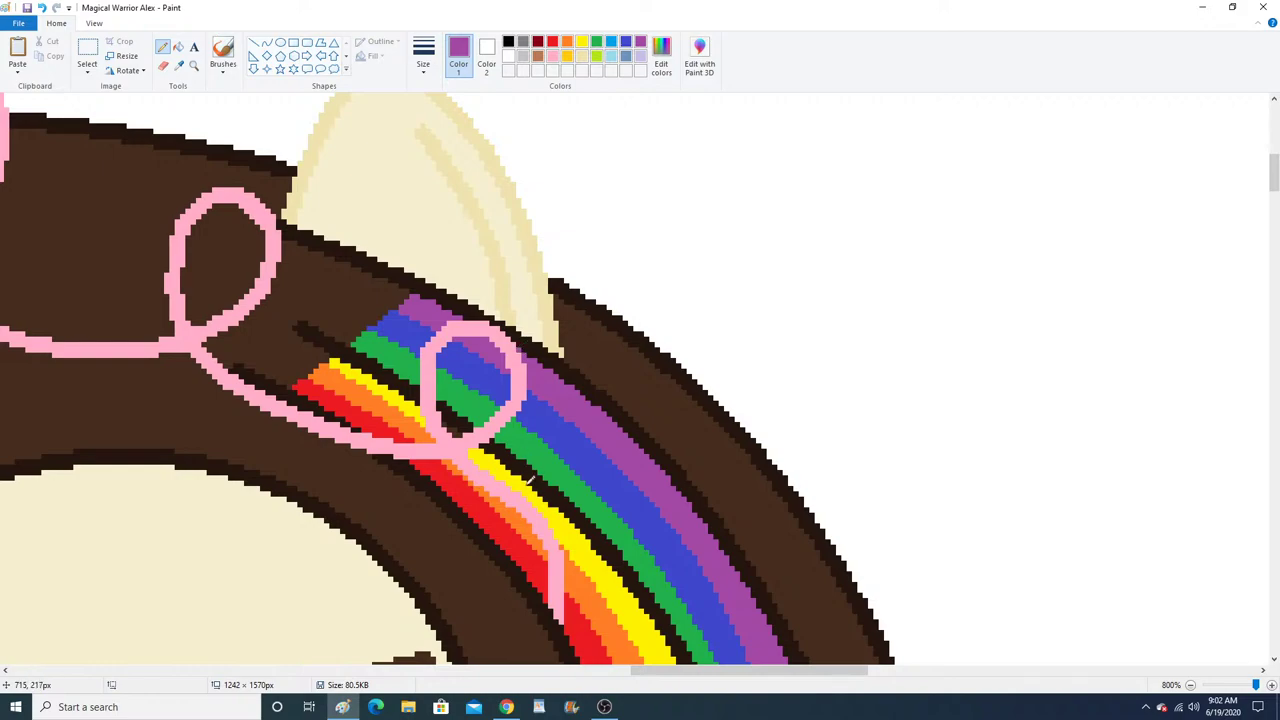
pyautogui.click(181, 66)
pyautogui.click(387, 378)
pyautogui.click(180, 48)
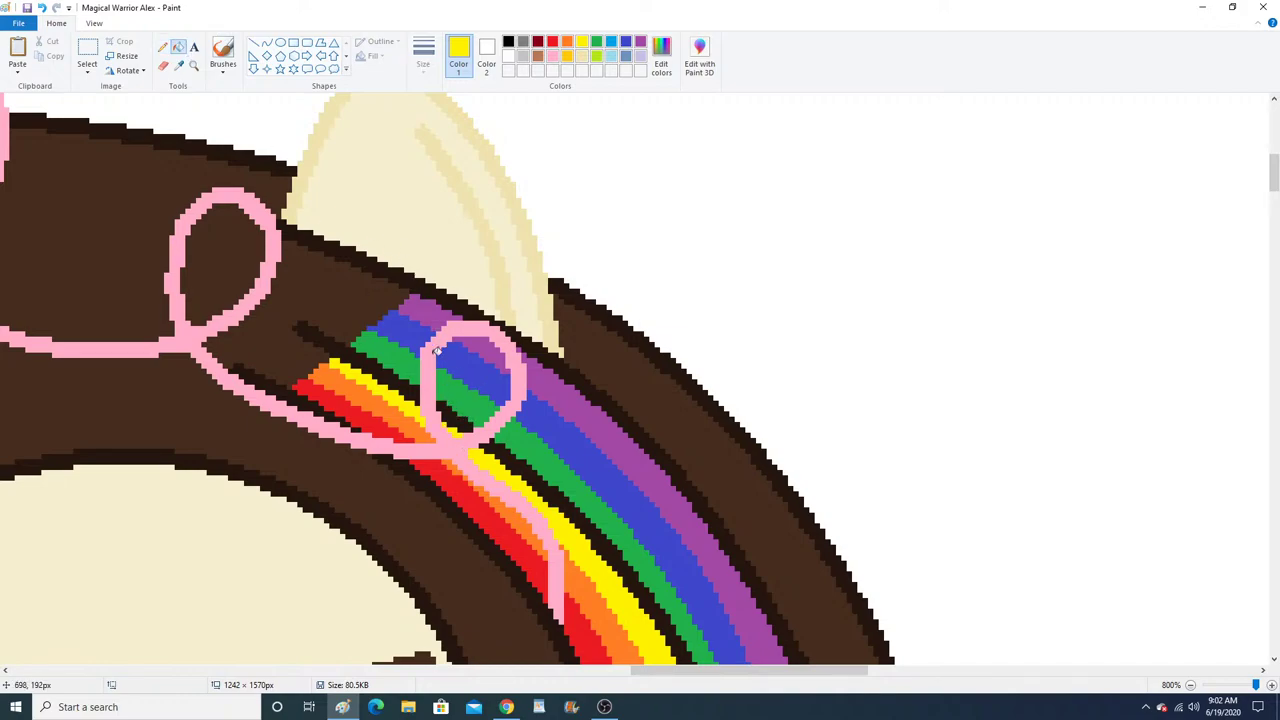
# Examine the rainbow streak within the whole drawing for remaining flaws.
pyautogui.scroll(-2, 436, 349)
pyautogui.click(194, 65)
pyautogui.rightClick(280, 251)
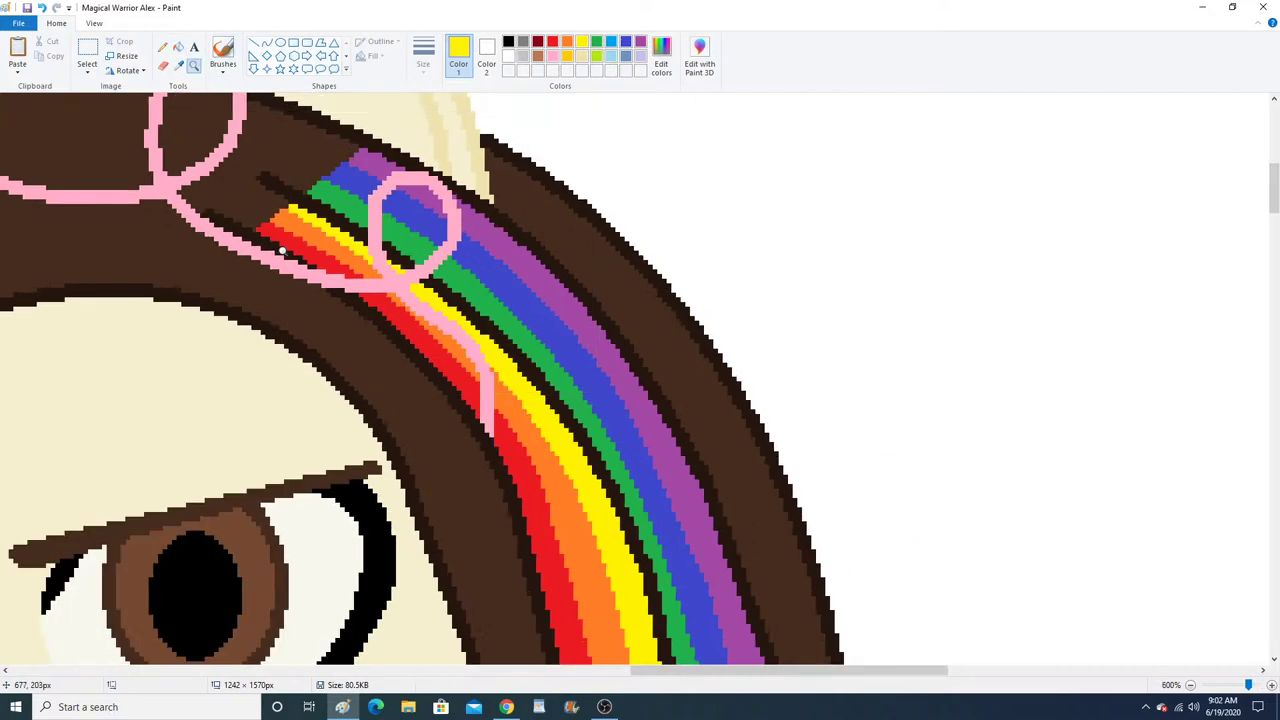
pyautogui.rightClick(280, 251)
pyautogui.rightClick(280, 251)
pyautogui.rightClick(280, 251)
pyautogui.rightClick(279, 252)
pyautogui.rightClick(278, 252)
pyautogui.rightClick(278, 252)
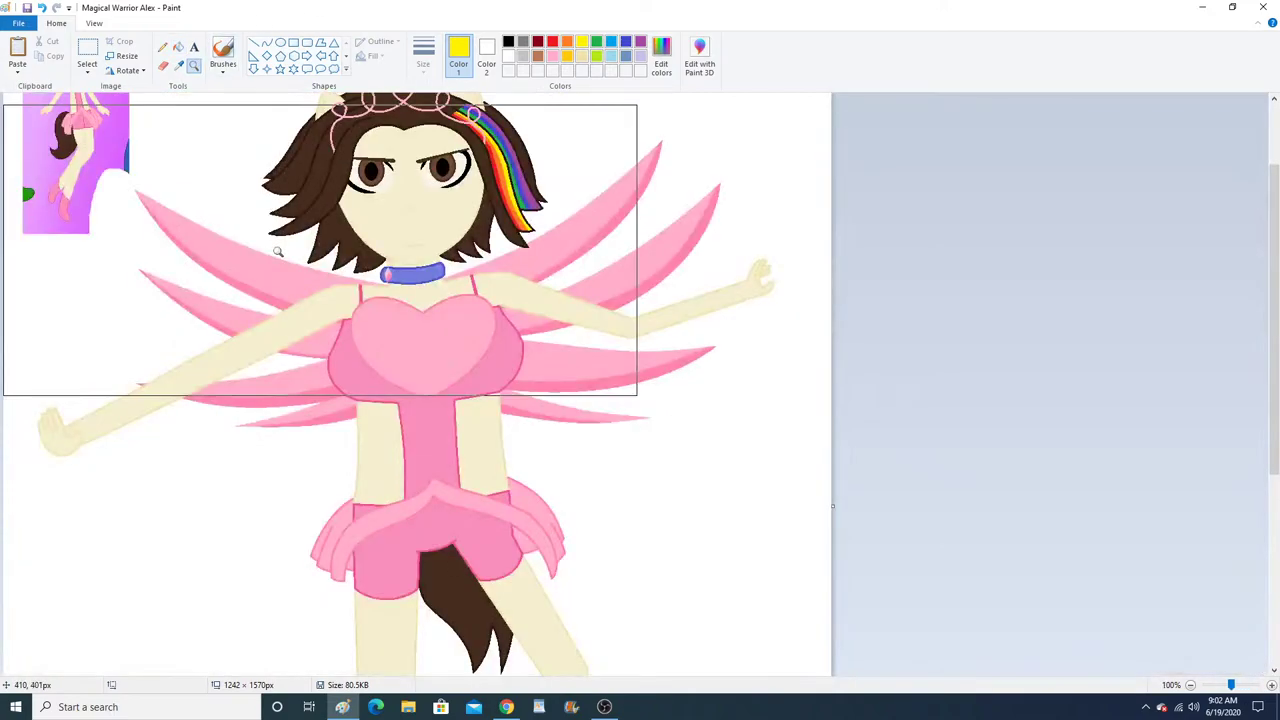
pyautogui.rightClick(278, 252)
pyautogui.click(229, 257)
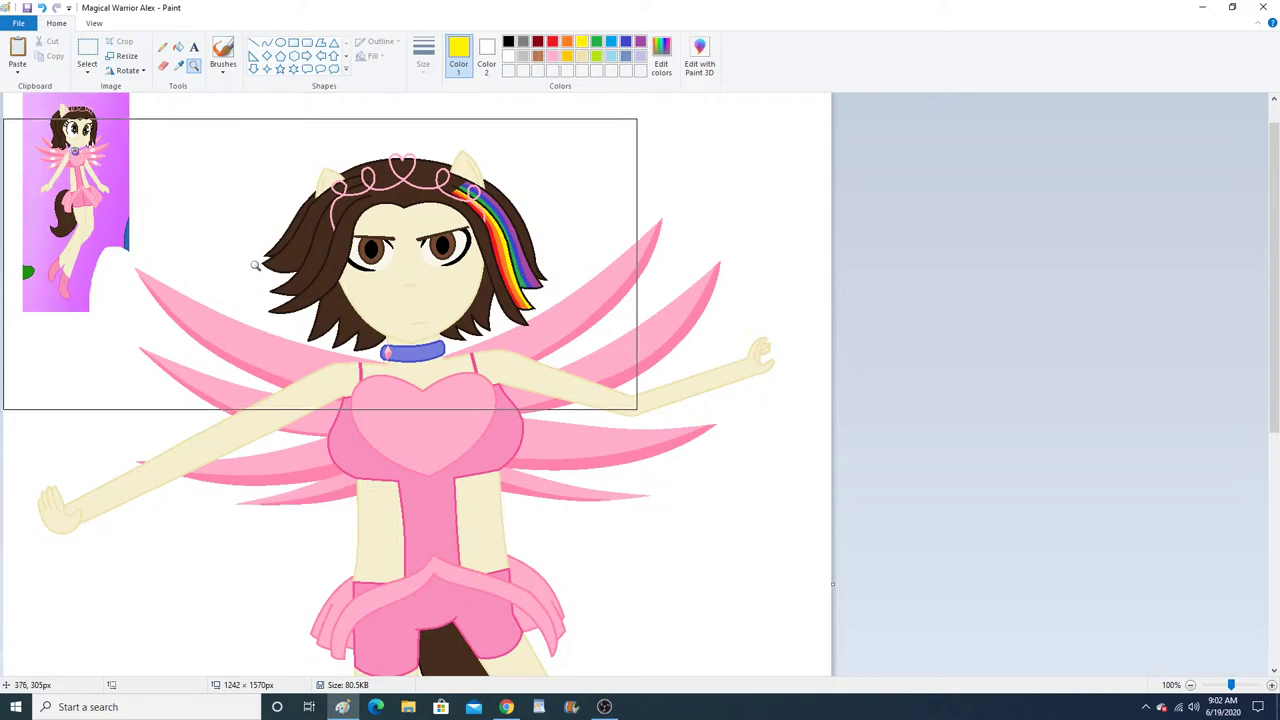
# Draw a darker pink curve above the wing's lower shading between the arm and bodice, and fill the gap with that pink.
pyautogui.click(443, 420)
pyautogui.click(444, 412)
pyautogui.click(329, 289)
pyautogui.click(329, 289)
pyautogui.click(360, 249)
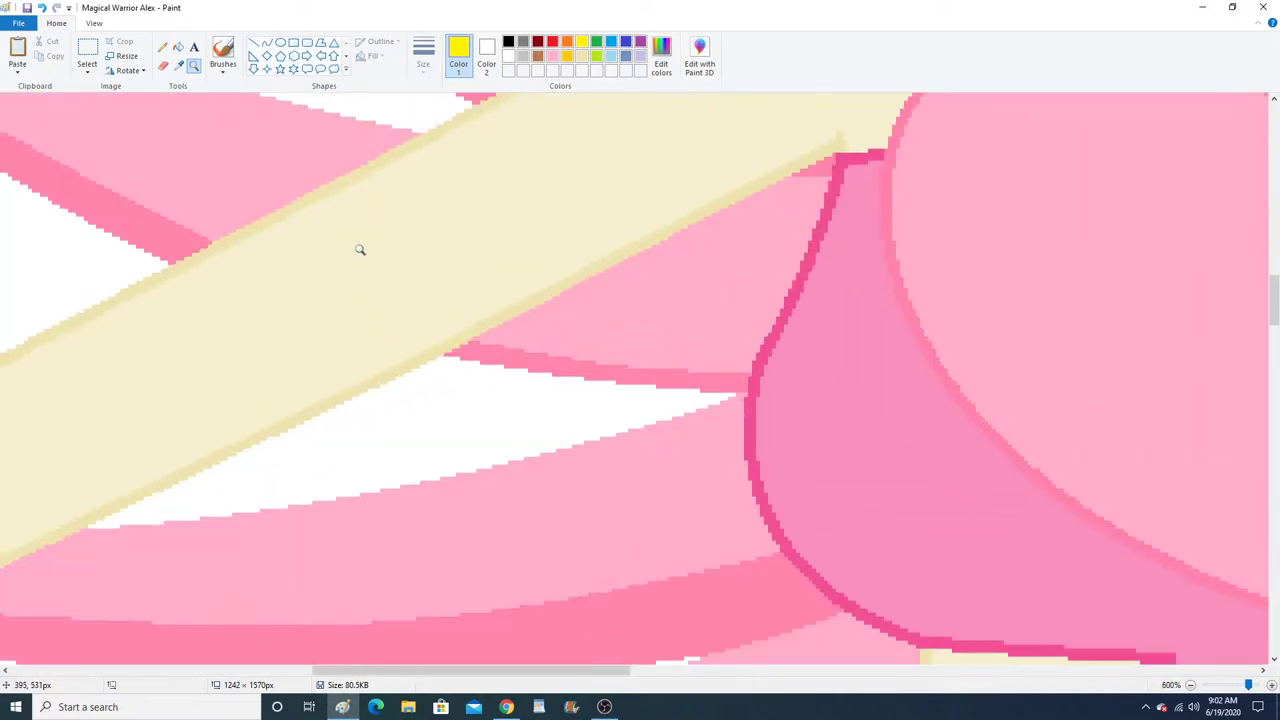
pyautogui.click(360, 249)
pyautogui.click(179, 65)
pyautogui.click(159, 249)
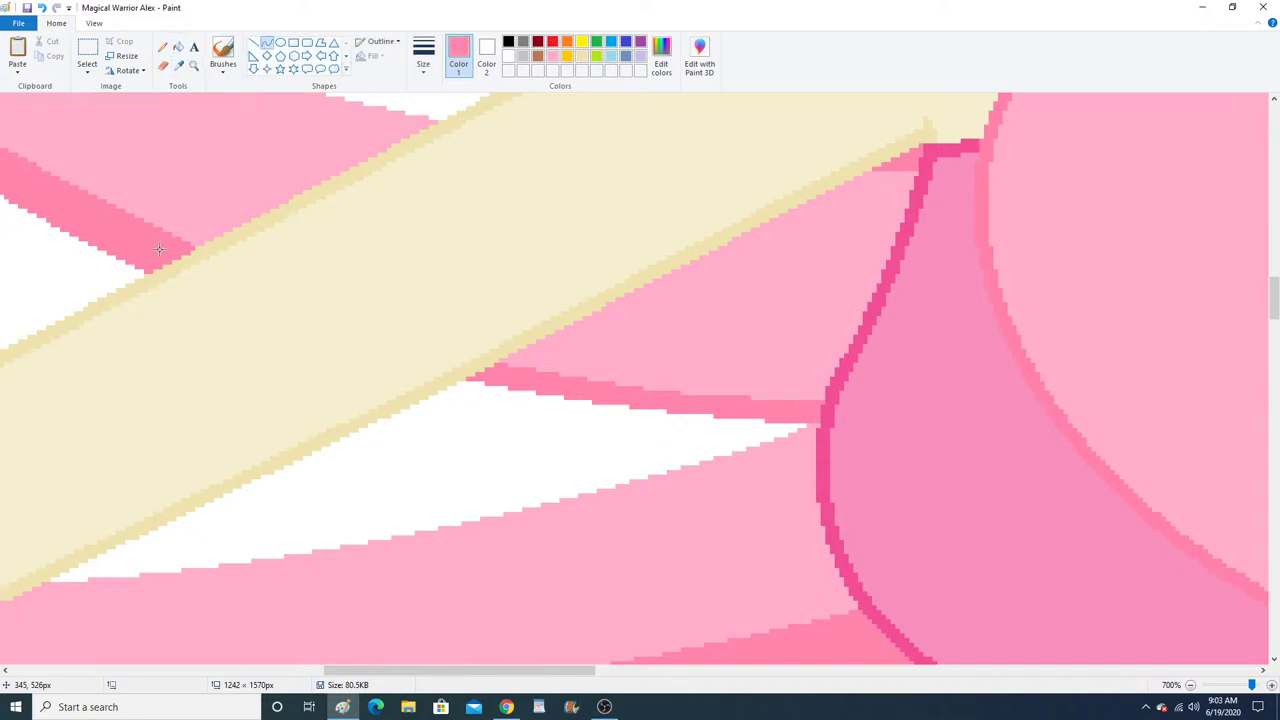
pyautogui.moveTo(187, 247)
pyautogui.mouseDown()
pyautogui.moveTo(519, 354)
pyautogui.moveTo(832, 378)
pyautogui.mouseUp()
pyautogui.hotkey('ctrl', 'z')
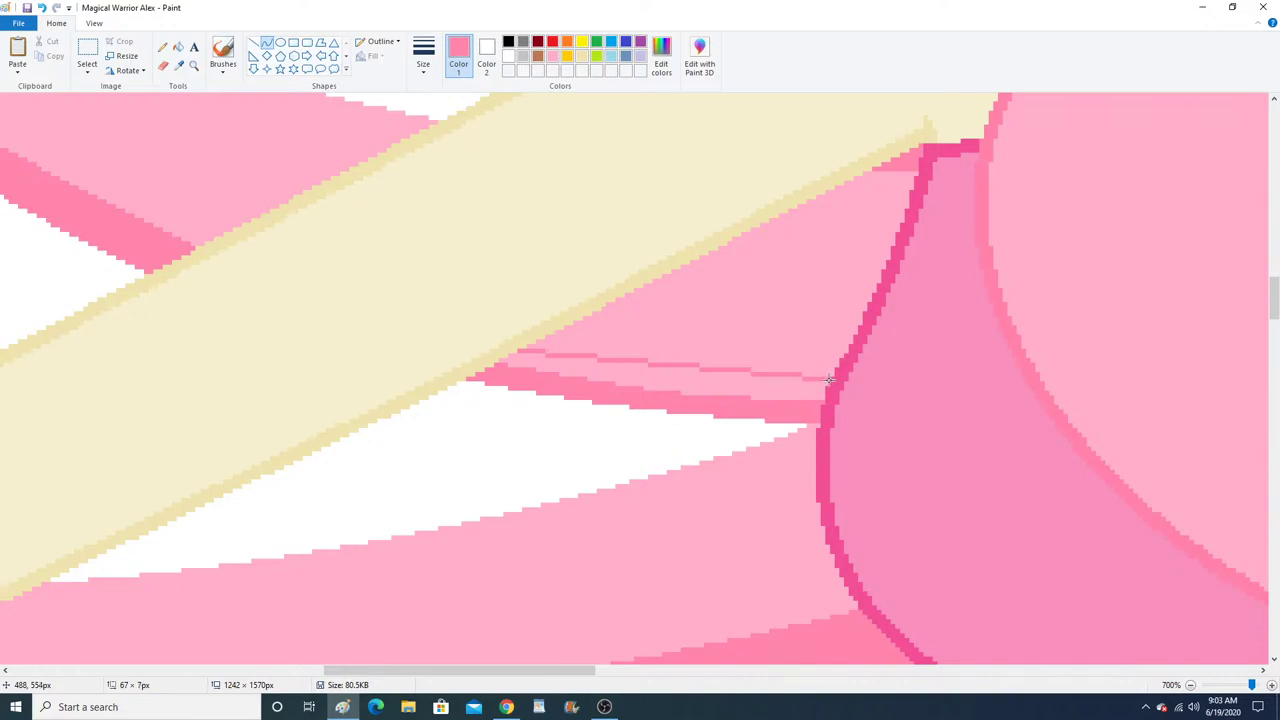
pyautogui.click(178, 47)
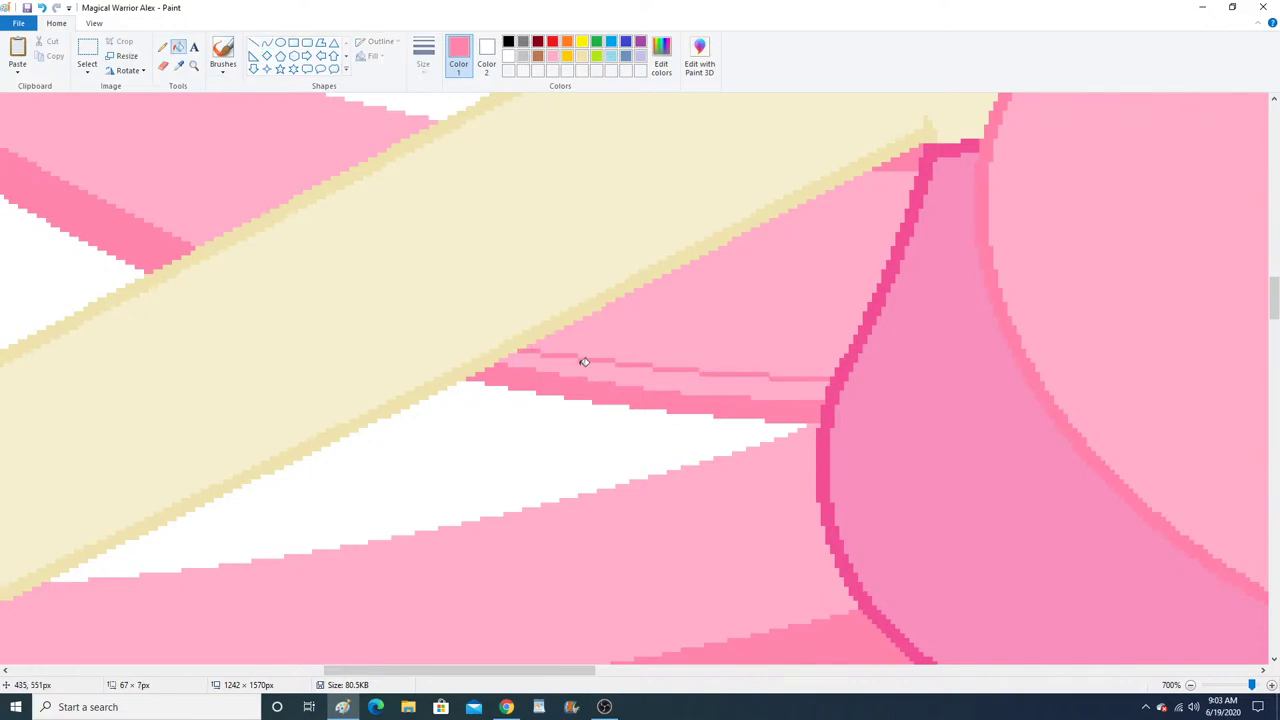
pyautogui.click(583, 361)
# Review the wings, outfit and full figure alongside the reference picture.
pyautogui.click(194, 66)
pyautogui.rightClick(281, 263)
pyautogui.rightClick(281, 263)
pyautogui.rightClick(281, 263)
pyautogui.rightClick(281, 263)
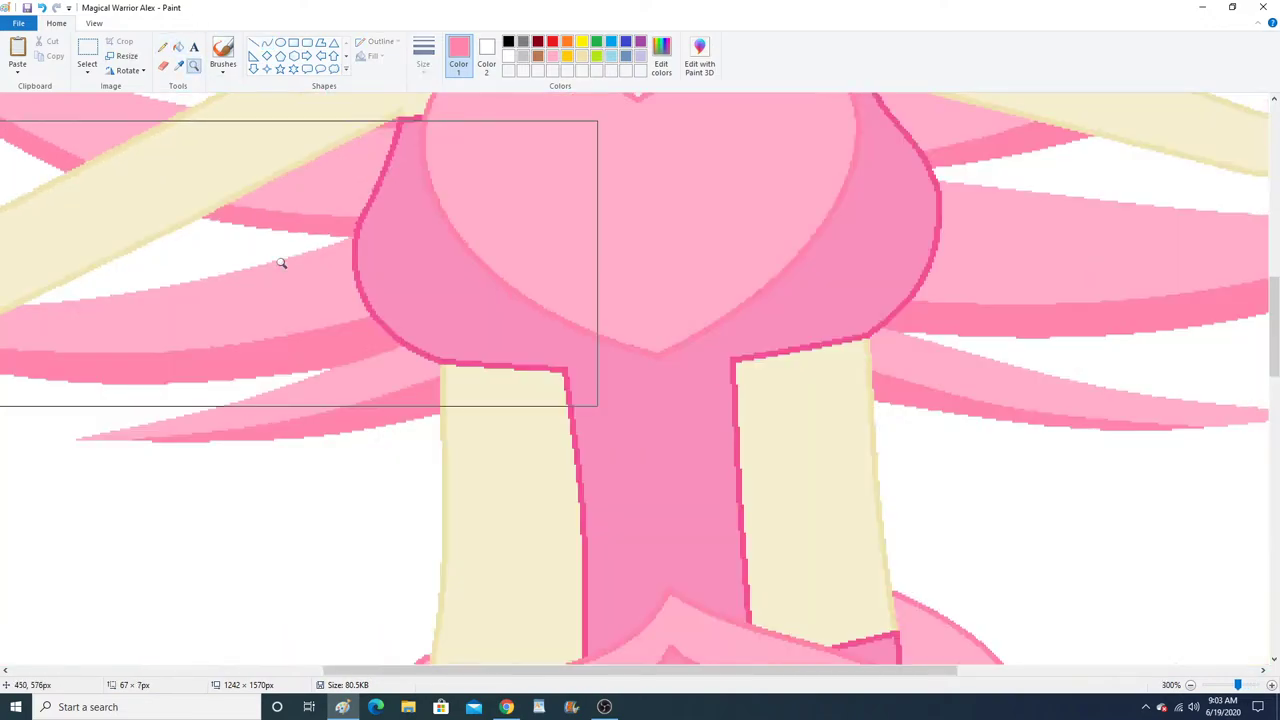
pyautogui.rightClick(281, 263)
pyautogui.rightClick(281, 263)
pyautogui.scroll(3, 281, 263)
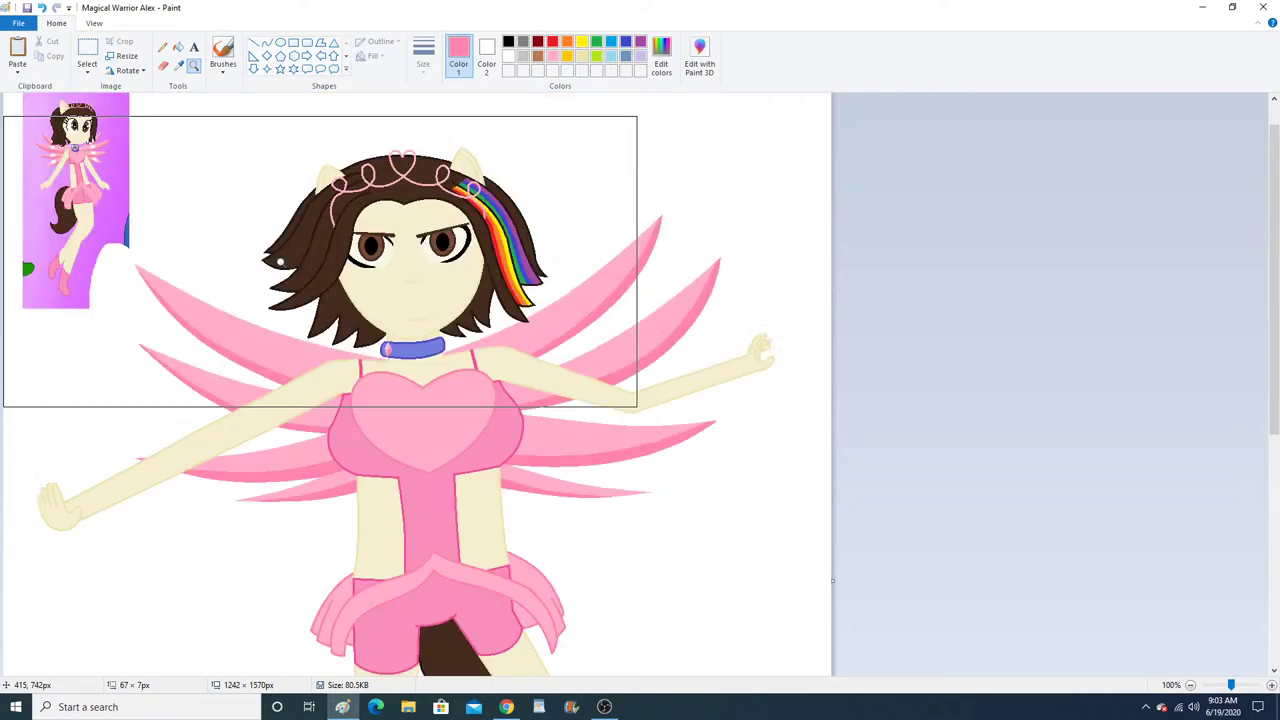
pyautogui.click(646, 447)
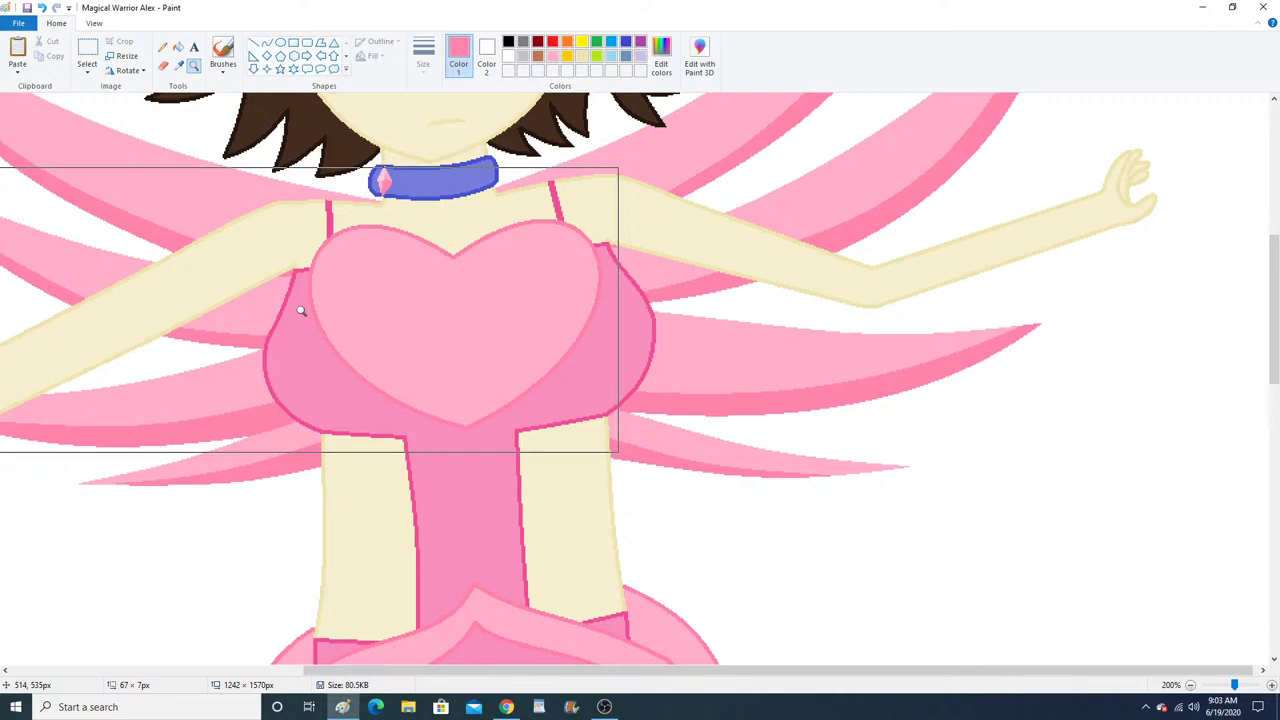
pyautogui.scroll(3, 363, 323)
pyautogui.rightClick(363, 323)
pyautogui.rightClick(363, 323)
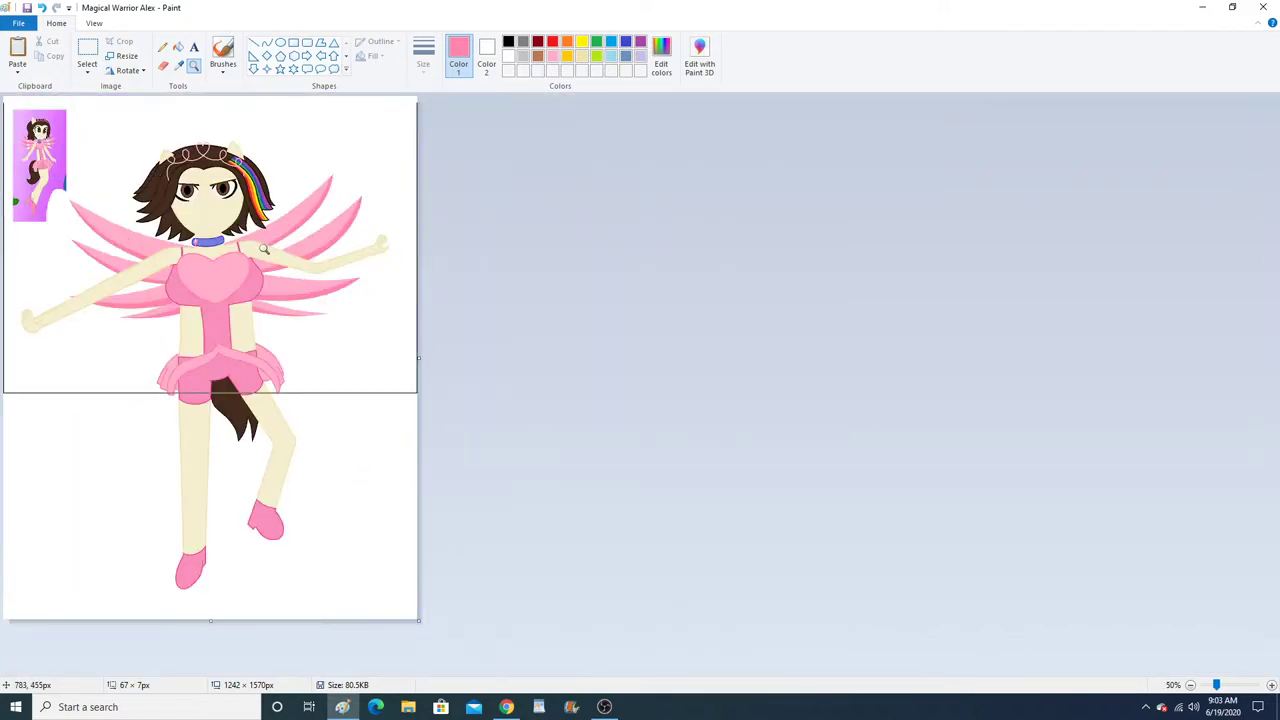
pyautogui.click(264, 249)
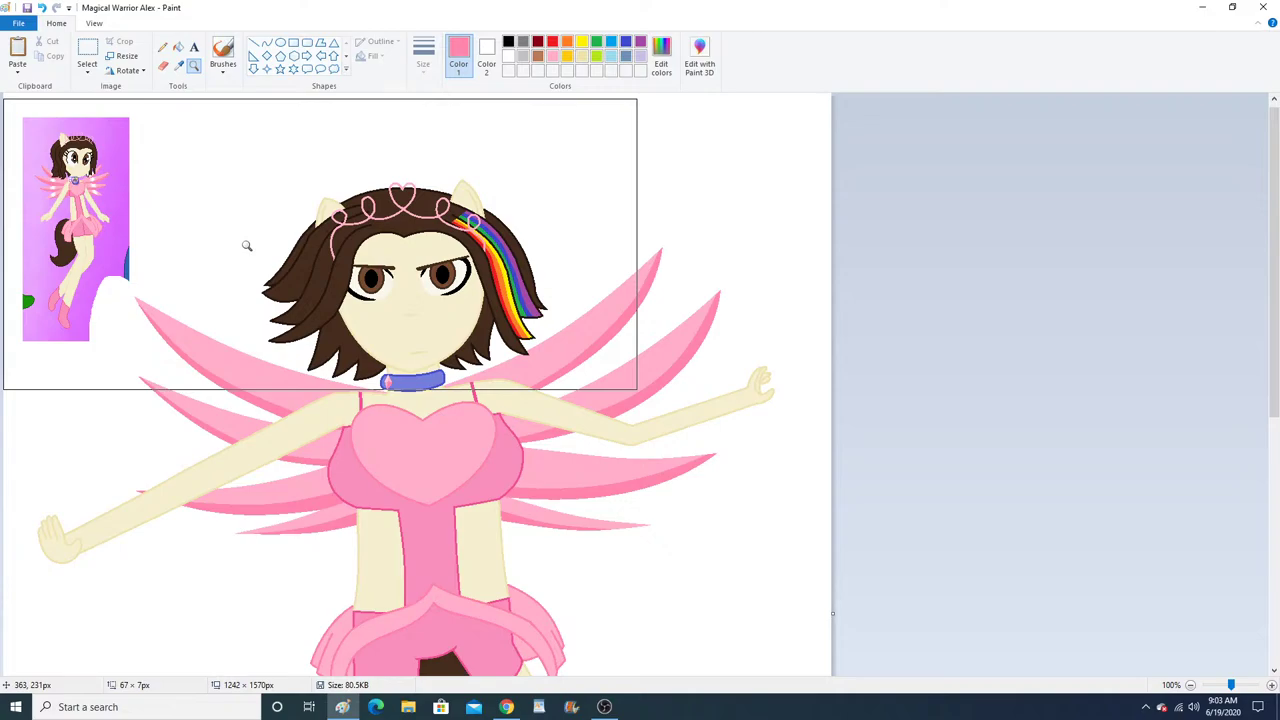
# Sample black from the eye outline and draw three pointed eyelash outlines at the outer corner of the eye beside the rainbow streak.
pyautogui.click(530, 300)
pyautogui.click(587, 325)
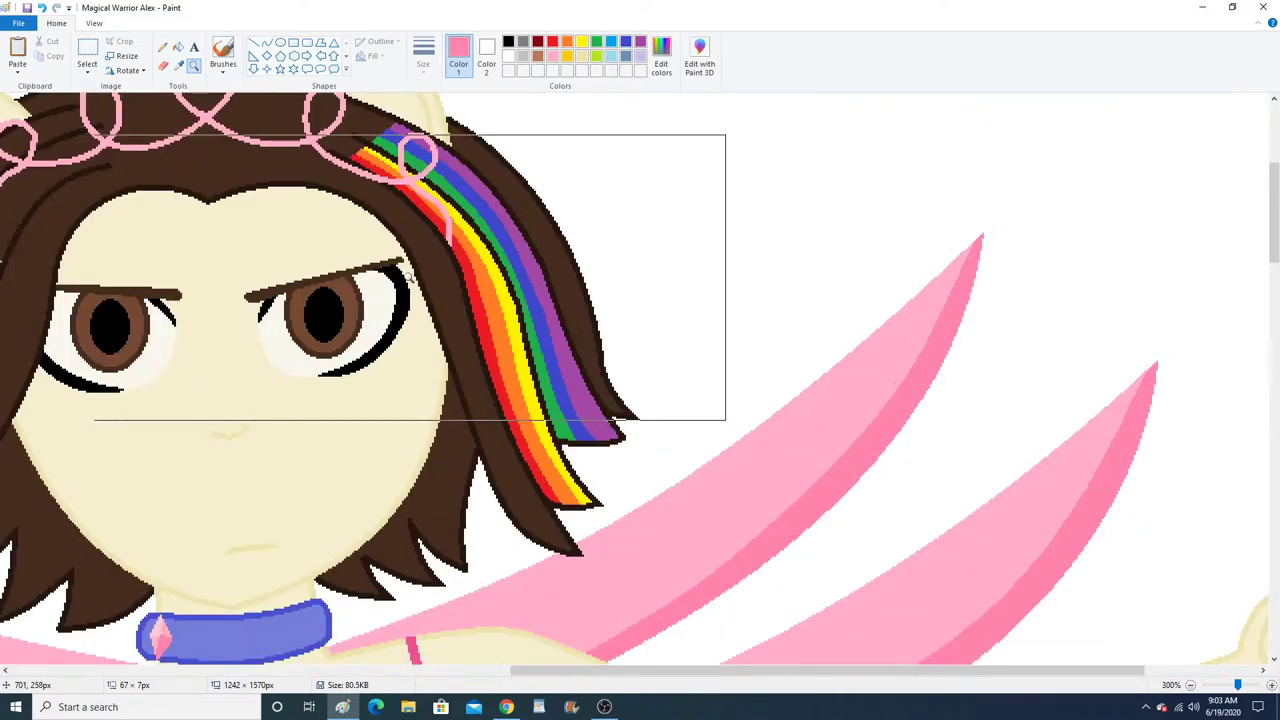
pyautogui.click(408, 276)
pyautogui.click(407, 275)
pyautogui.click(406, 274)
pyautogui.click(406, 273)
pyautogui.click(406, 273)
pyautogui.click(178, 64)
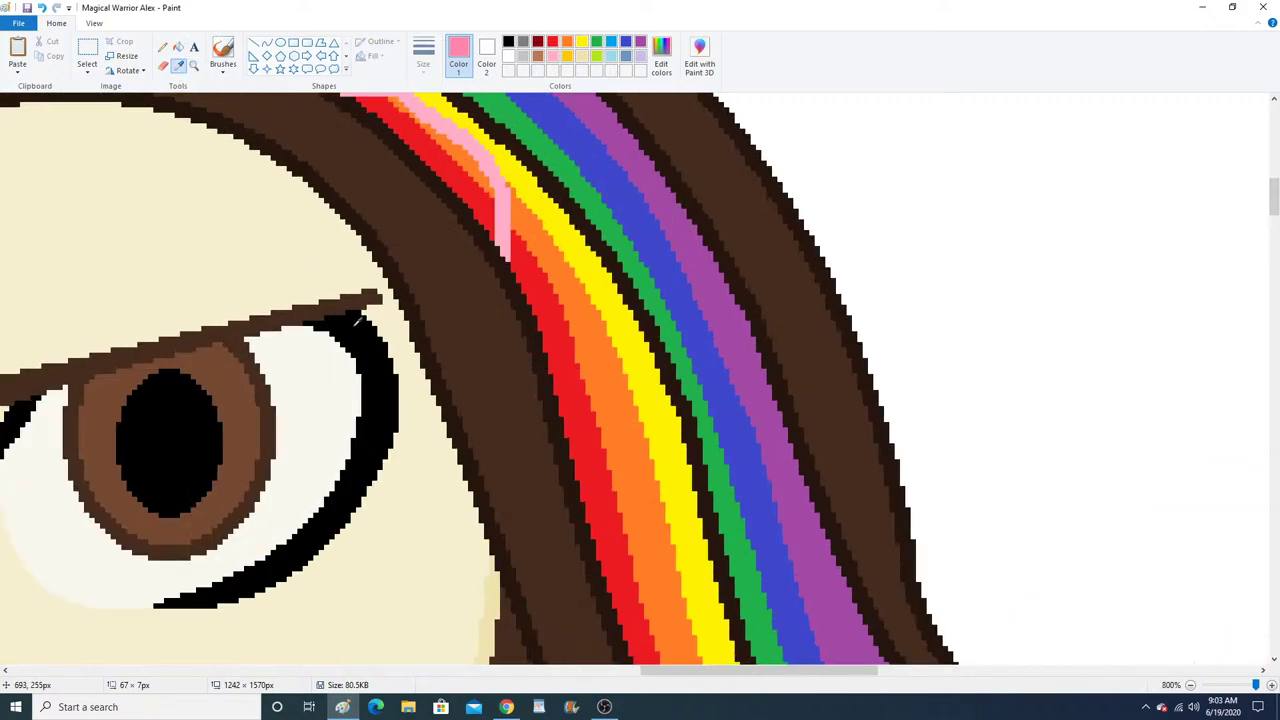
pyautogui.click(174, 60)
pyautogui.click(162, 47)
pyautogui.moveTo(384, 298)
pyautogui.mouseDown()
pyautogui.moveTo(442, 226)
pyautogui.moveTo(438, 283)
pyautogui.moveTo(373, 334)
pyautogui.moveTo(428, 236)
pyautogui.moveTo(412, 326)
pyautogui.moveTo(390, 350)
pyautogui.mouseUp()
pyautogui.click(41, 7)
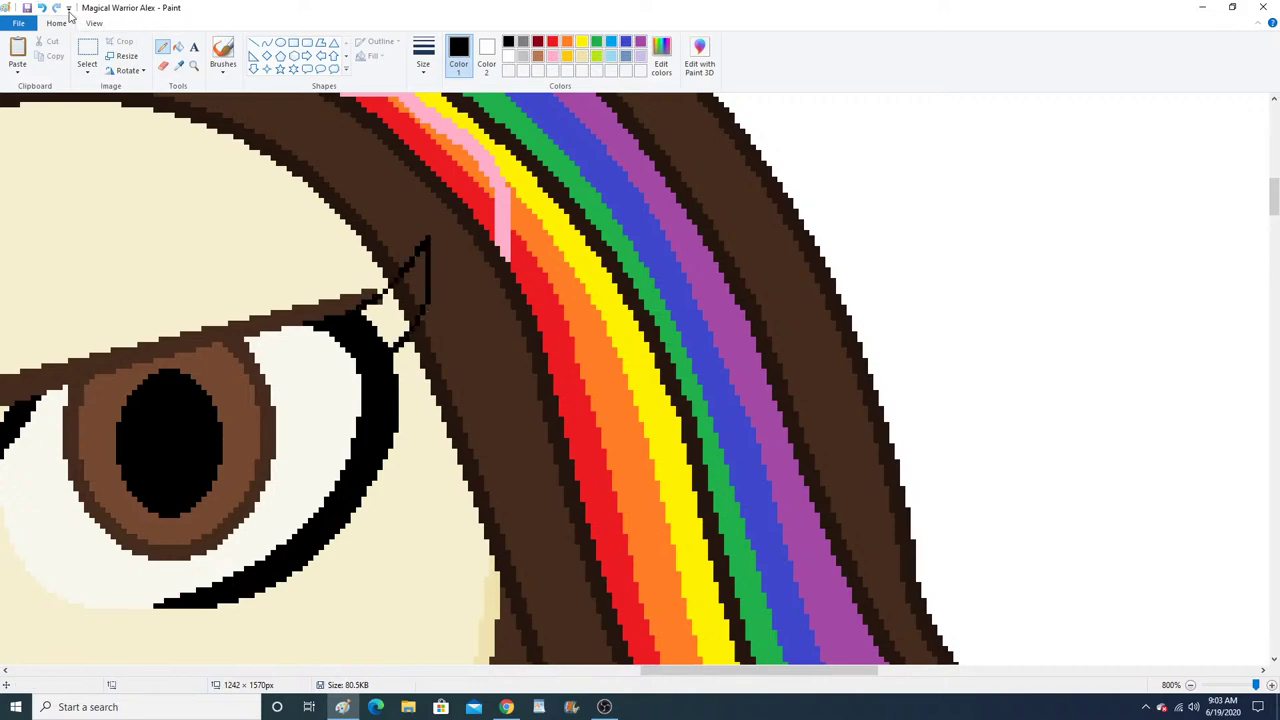
pyautogui.click(42, 8)
pyautogui.moveTo(370, 298)
pyautogui.mouseDown()
pyautogui.moveTo(419, 227)
pyautogui.moveTo(426, 240)
pyautogui.moveTo(375, 327)
pyautogui.moveTo(472, 281)
pyautogui.moveTo(449, 329)
pyautogui.moveTo(393, 382)
pyautogui.moveTo(502, 350)
pyautogui.moveTo(401, 406)
pyautogui.mouseUp()
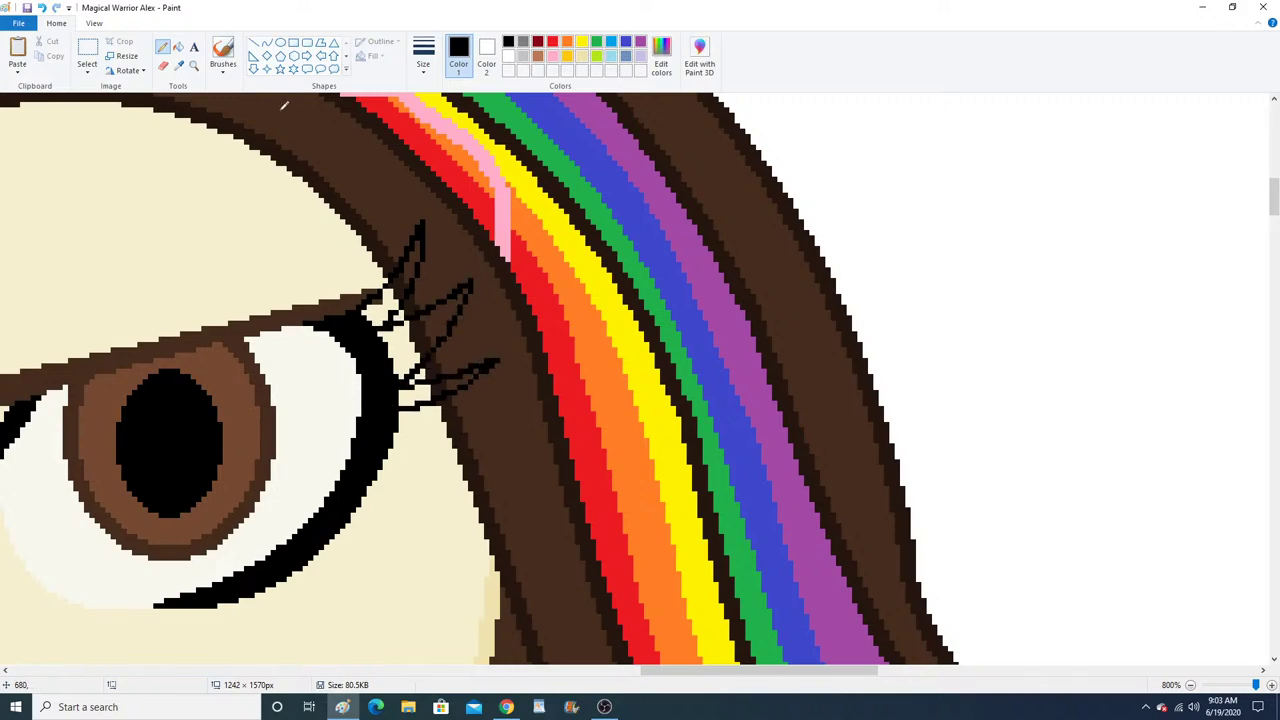
# Fill the three eyelashes with black and touch up the edge where the lowest lash meets the eye outline.
pyautogui.click(178, 46)
pyautogui.click(380, 308)
pyautogui.click(398, 286)
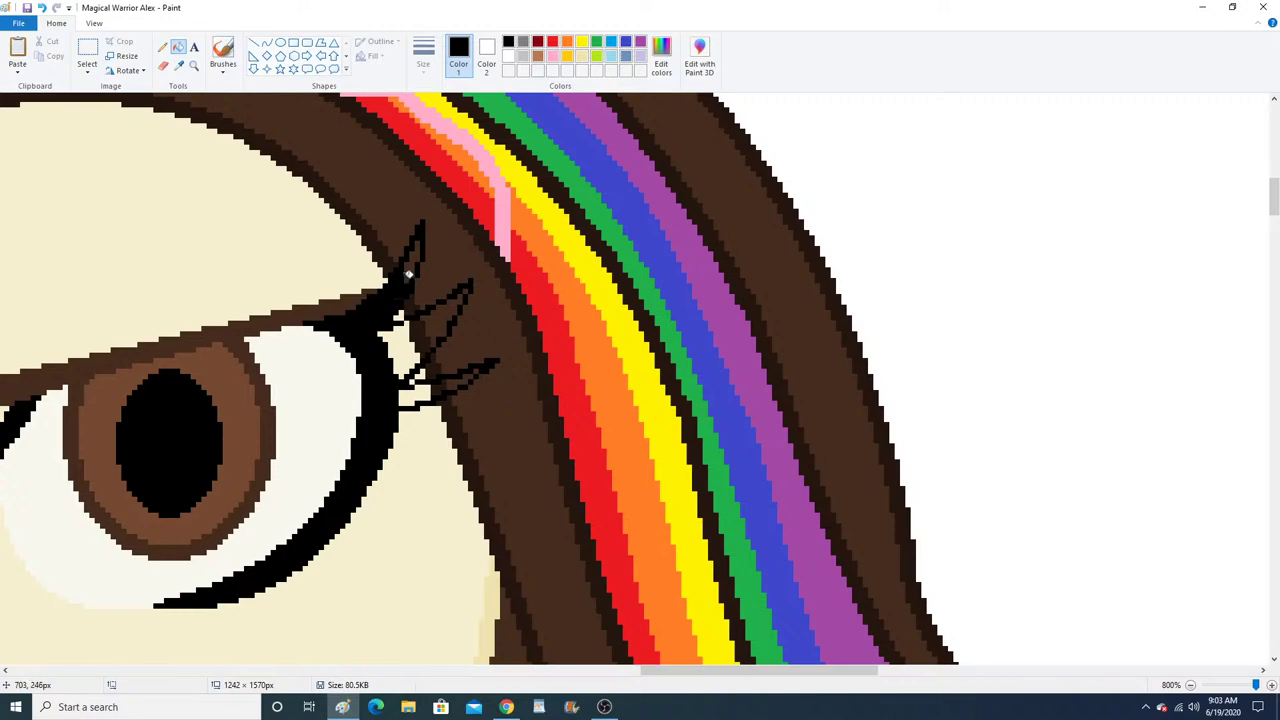
pyautogui.click(411, 268)
pyautogui.click(406, 354)
pyautogui.click(423, 332)
pyautogui.click(436, 321)
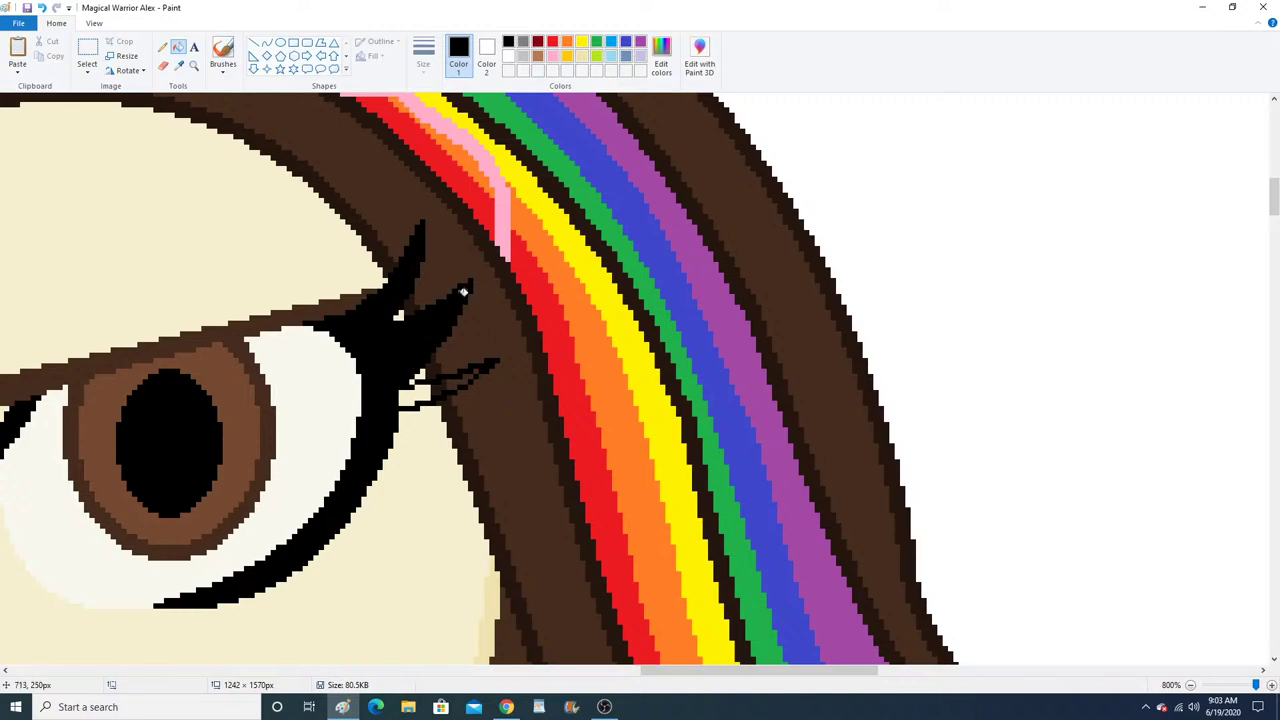
pyautogui.click(420, 390)
pyautogui.click(444, 385)
pyautogui.click(460, 378)
pyautogui.click(468, 373)
pyautogui.click(162, 46)
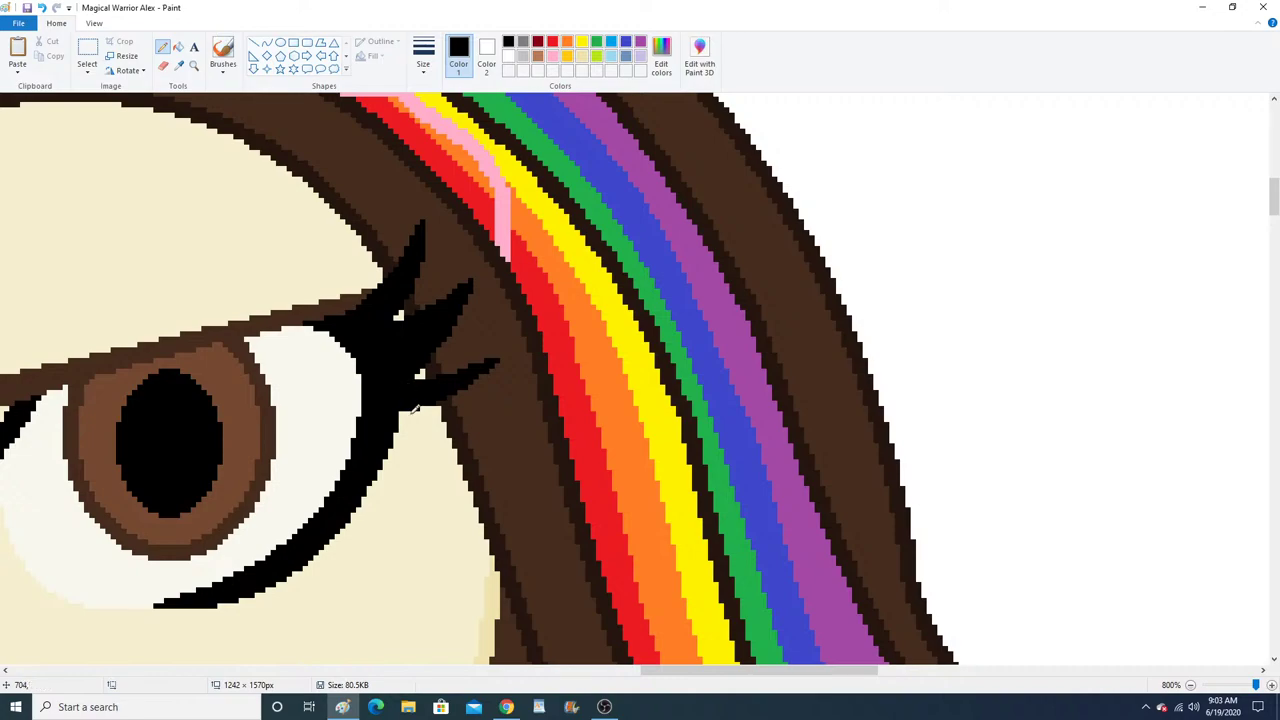
pyautogui.click(404, 410)
# Review the eyes and new lashes across the full figure alongside the reference picture.
pyautogui.moveTo(640, 678); pyautogui.dragTo(498, 678)
pyautogui.click(194, 66)
pyautogui.rightClick(276, 260)
pyautogui.rightClick(276, 260)
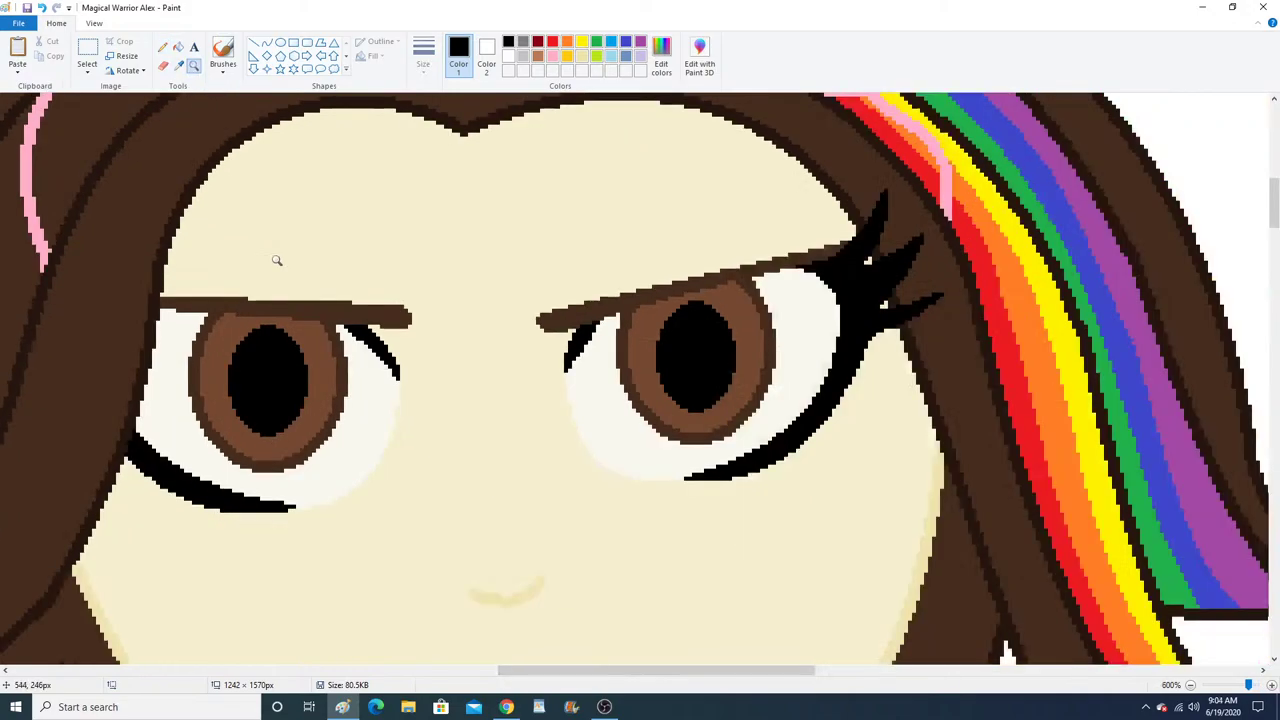
pyautogui.rightClick(276, 260)
pyautogui.rightClick(276, 260)
pyautogui.rightClick(276, 260)
pyautogui.rightClick(276, 260)
pyautogui.rightClick(276, 260)
pyautogui.scroll(3, 277, 260)
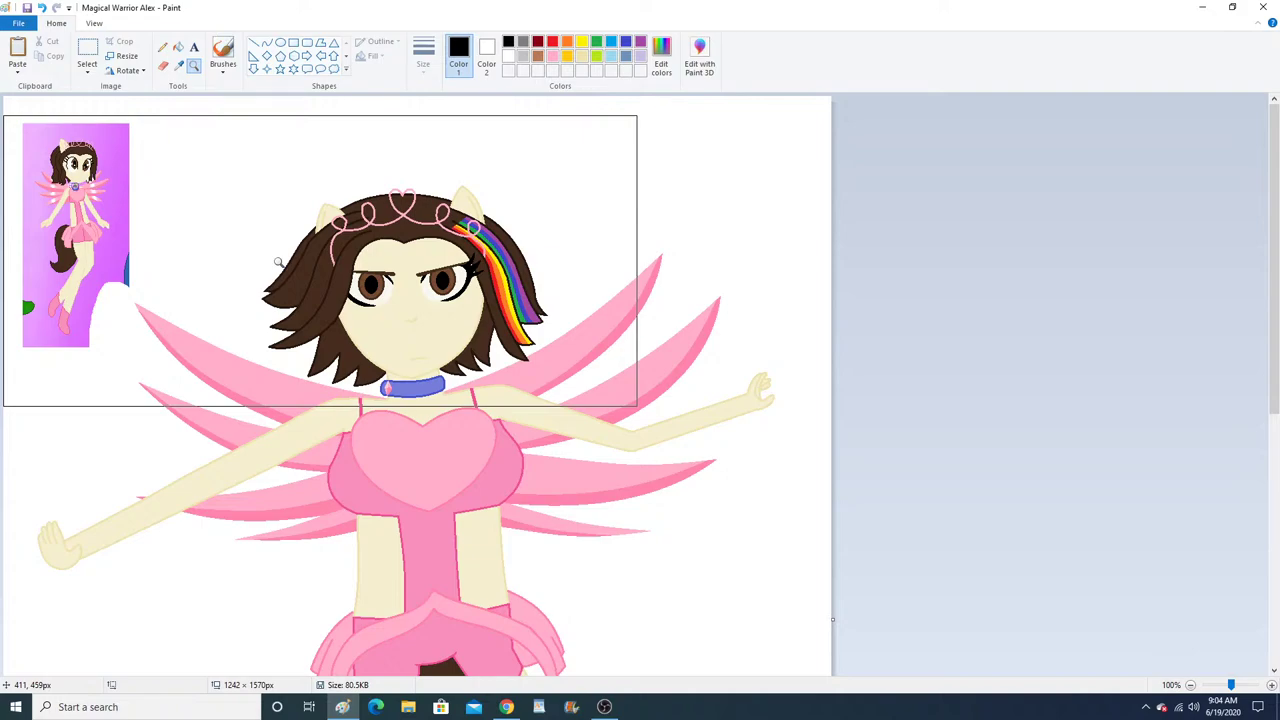
pyautogui.rightClick(370, 380)
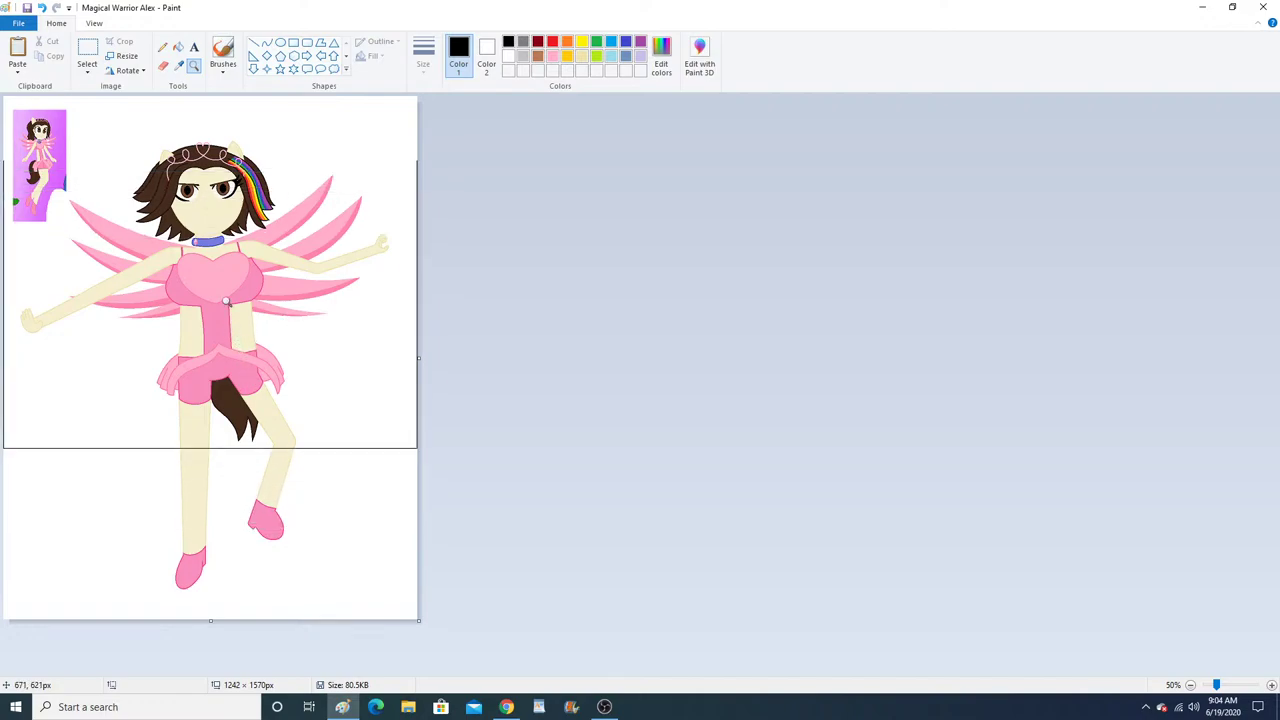
pyautogui.click(152, 221)
pyautogui.rightClick(240, 290)
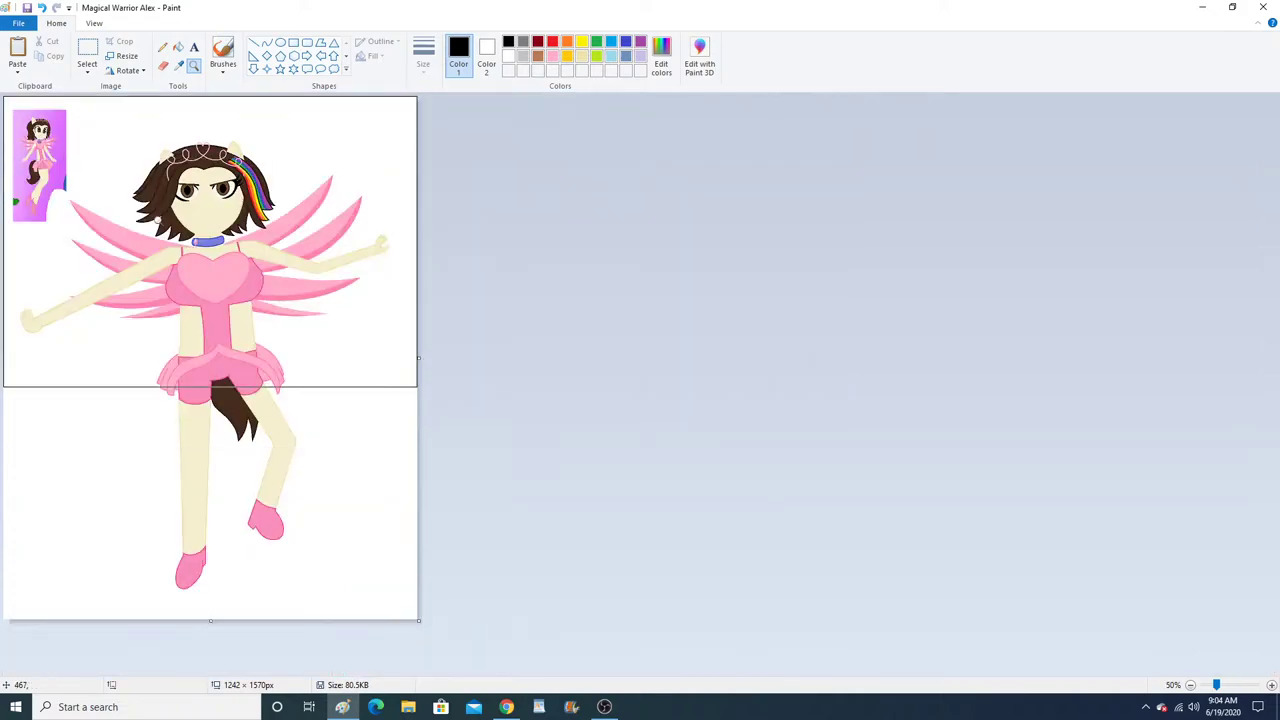
# Select the purple reference picture with a free-form selection and delete it from the canvas.
pyautogui.click(110, 150)
pyautogui.click(89, 77)
pyautogui.click(110, 114)
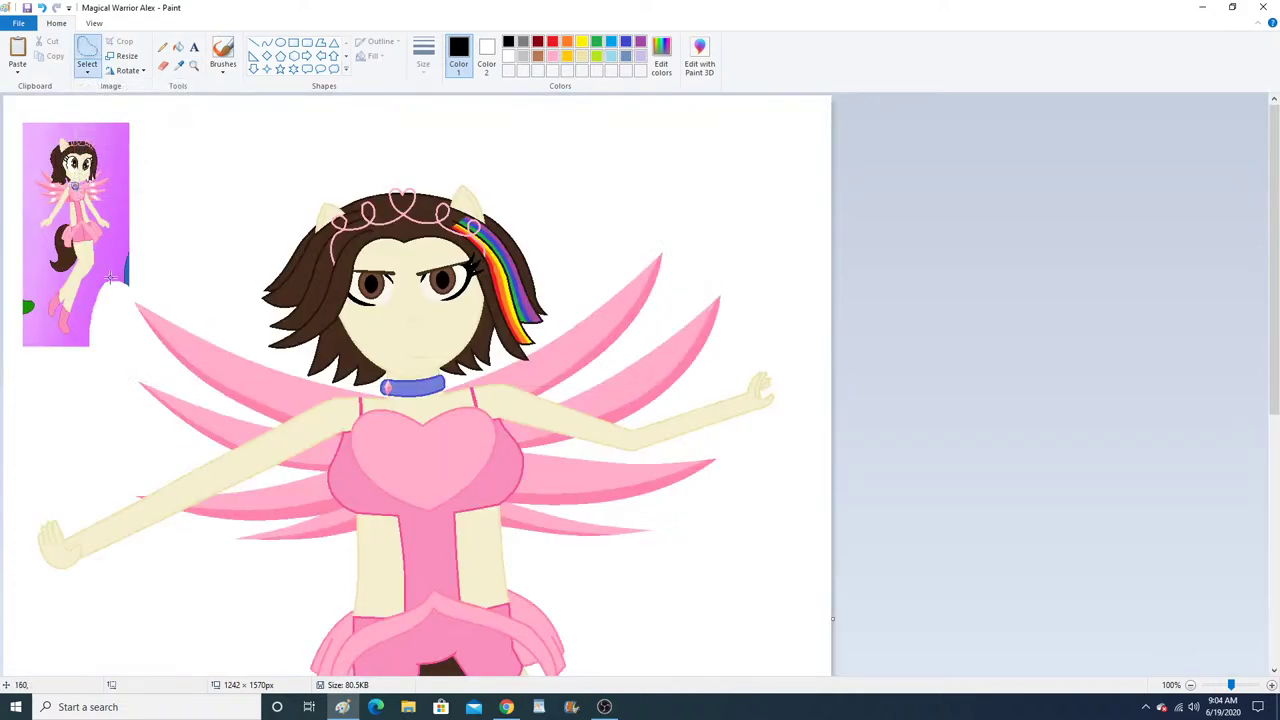
pyautogui.moveTo(108, 320)
pyautogui.mouseDown()
pyautogui.moveTo(107, 300)
pyautogui.moveTo(128, 293)
pyautogui.moveTo(158, 97)
pyautogui.moveTo(5, 316)
pyautogui.moveTo(75, 405)
pyautogui.moveTo(112, 313)
pyautogui.moveTo(106, 272)
pyautogui.mouseUp()
pyautogui.rightClick(106, 272)
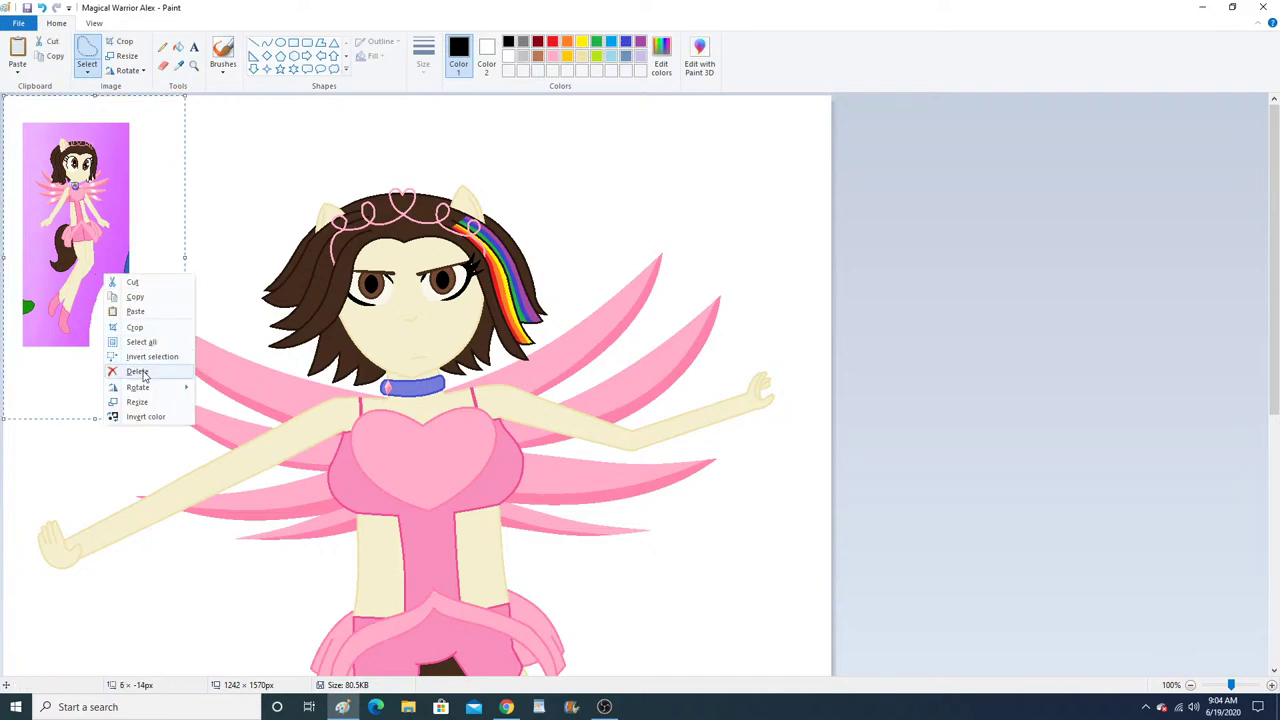
pyautogui.click(143, 369)
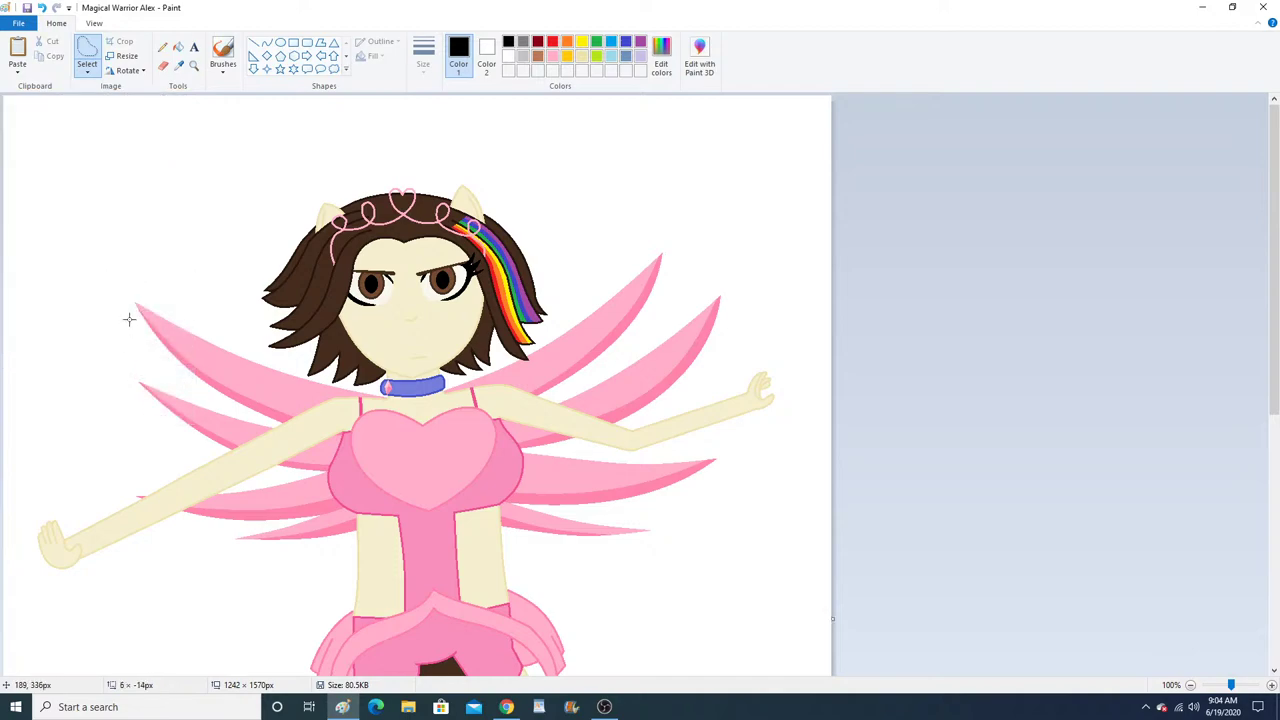
# Open the Alex918 Cutie Mark picture from Desktop > ALEX STUFF > Cutie Marks > Team Aurora Leaders, saving the changes to Magical Warrior Alex.
pyautogui.click(18, 23)
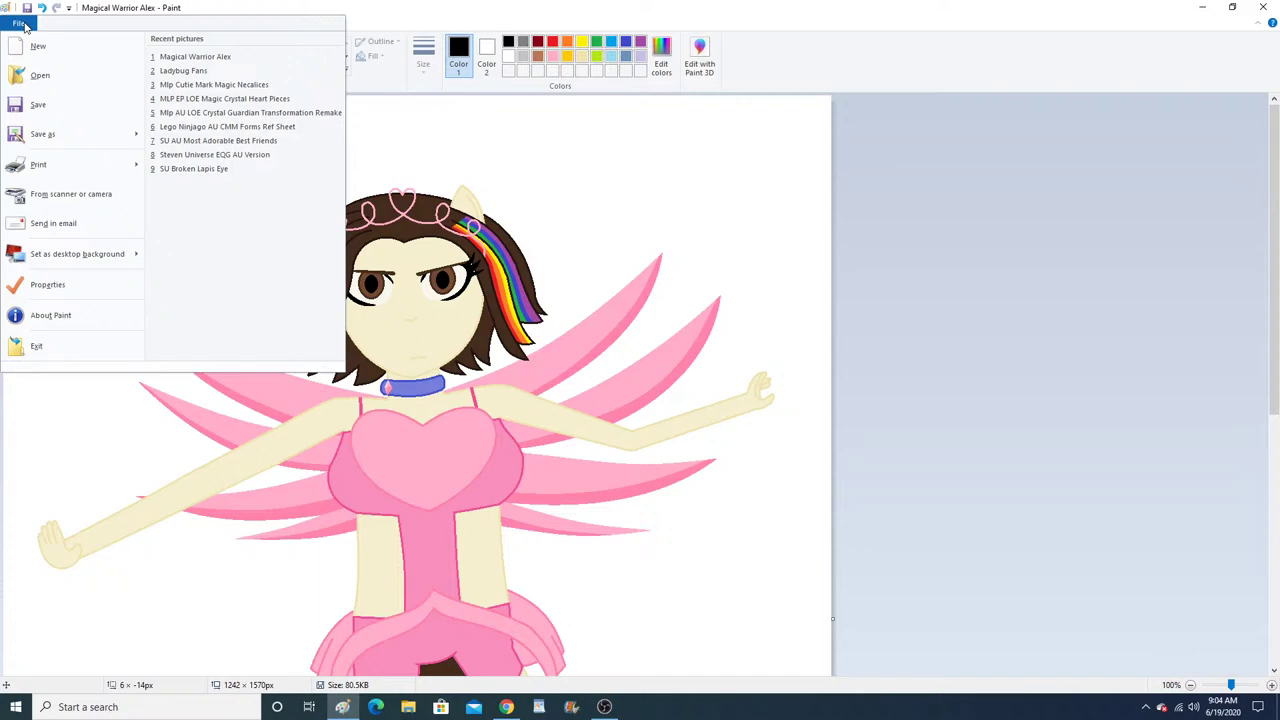
pyautogui.click(58, 80)
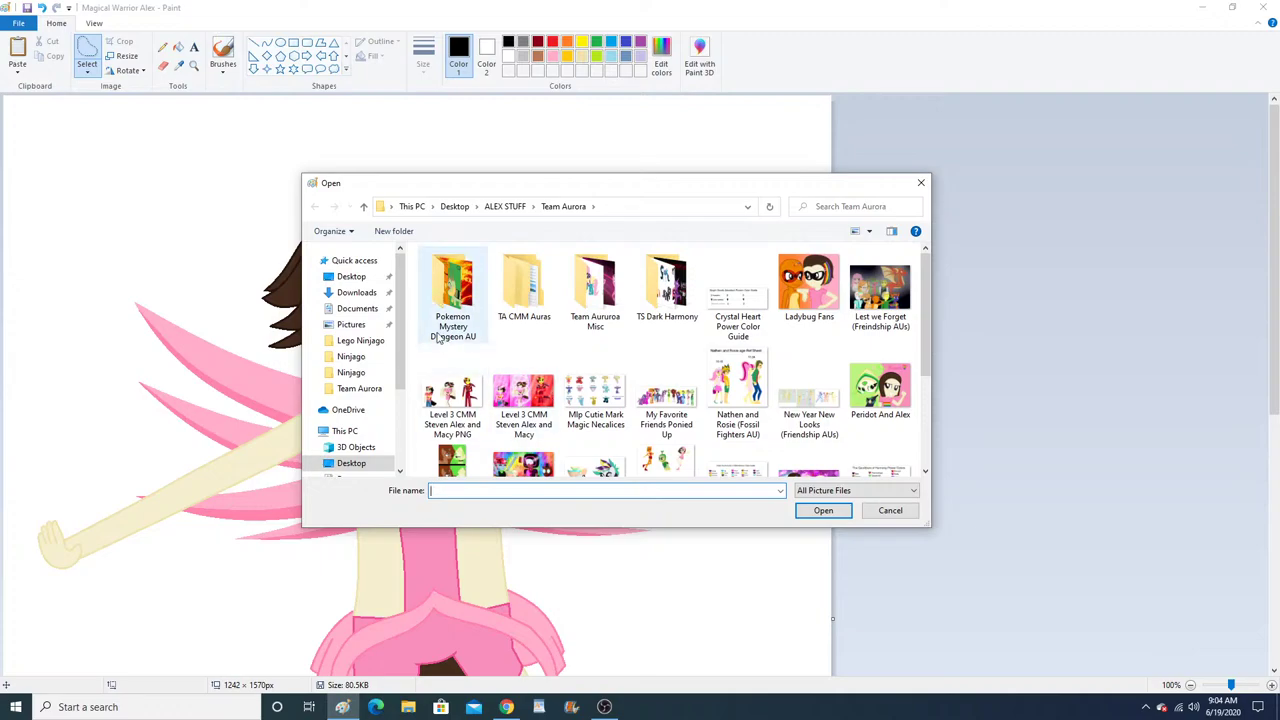
pyautogui.click(345, 276)
pyautogui.click(452, 270)
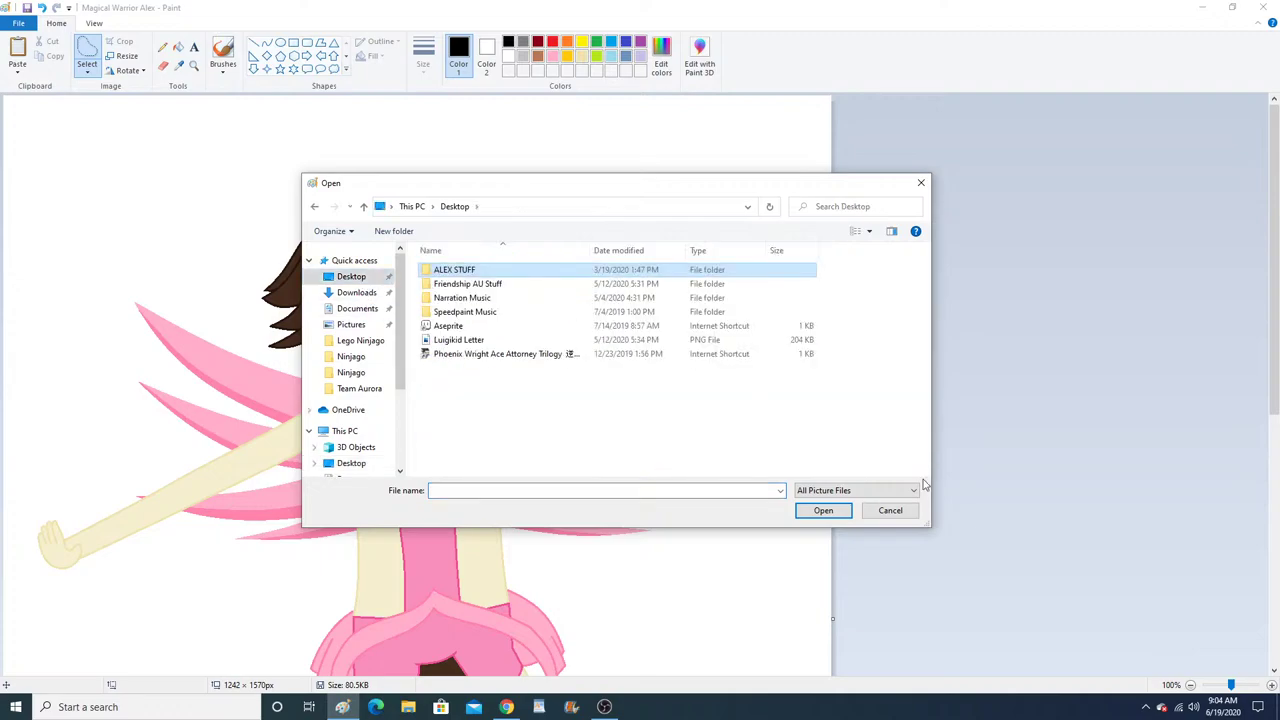
pyautogui.click(823, 510)
pyautogui.click(503, 396)
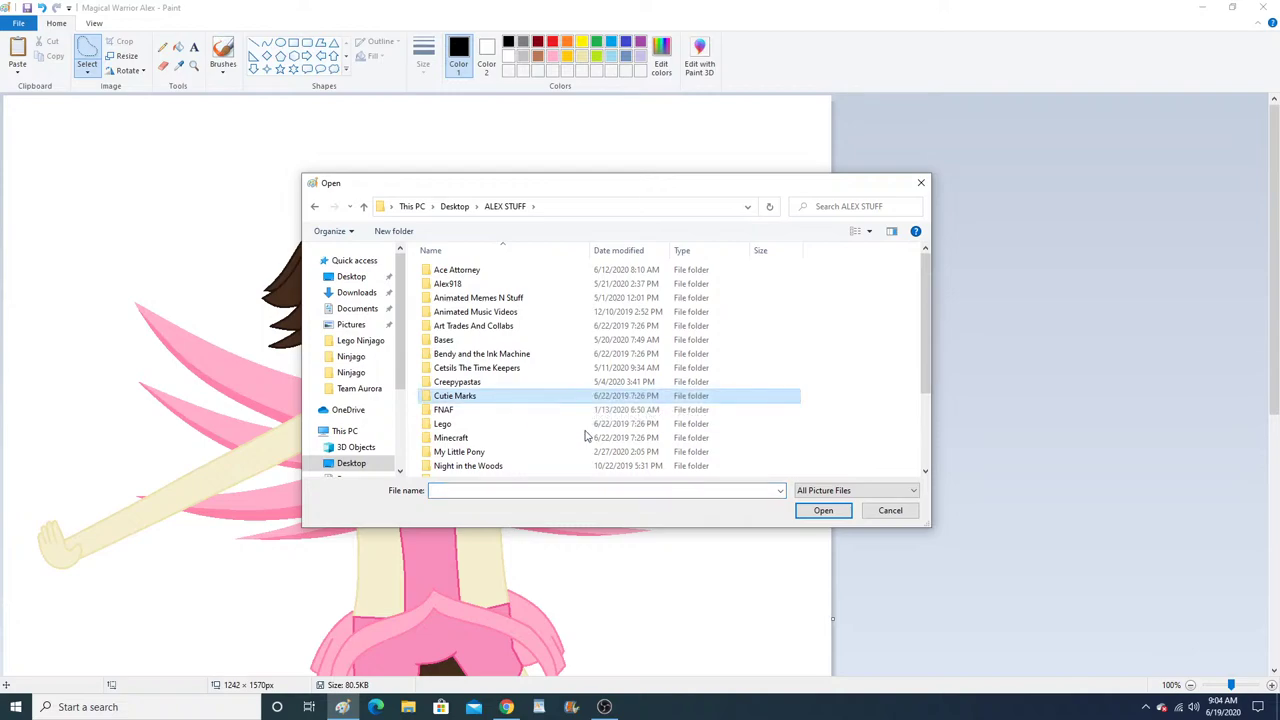
pyautogui.click(823, 511)
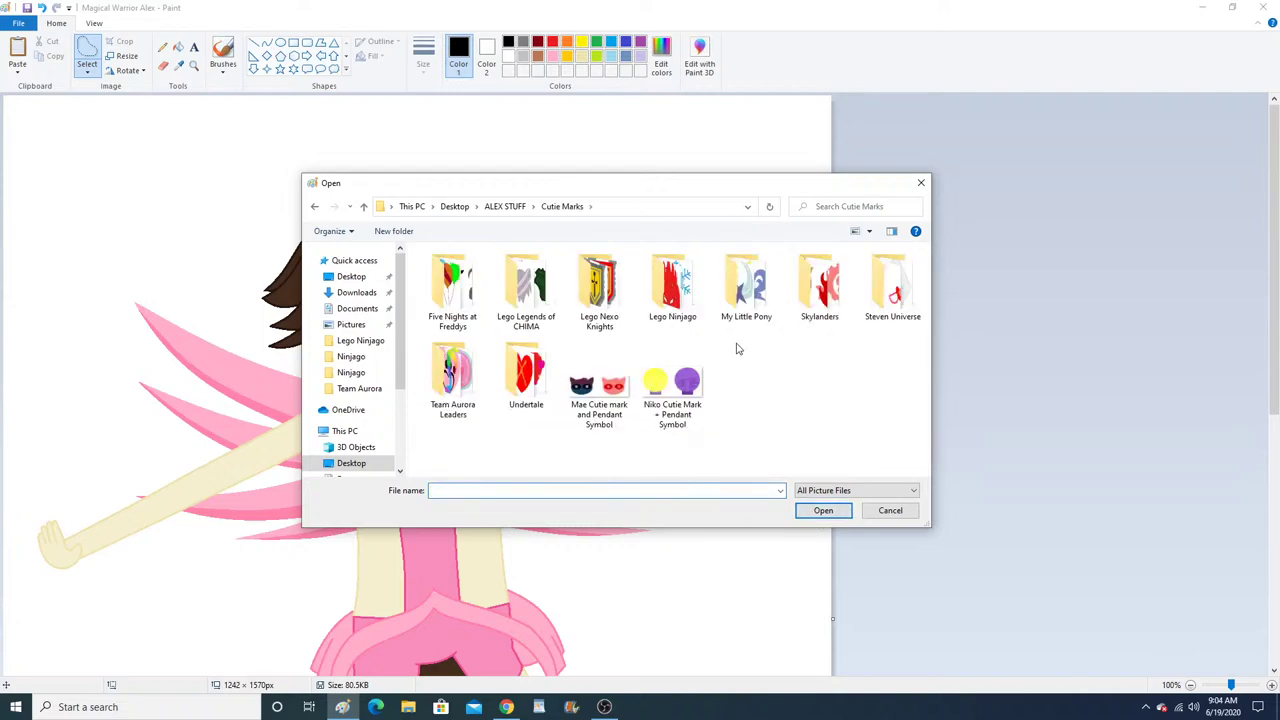
pyautogui.click(452, 378)
pyautogui.click(842, 512)
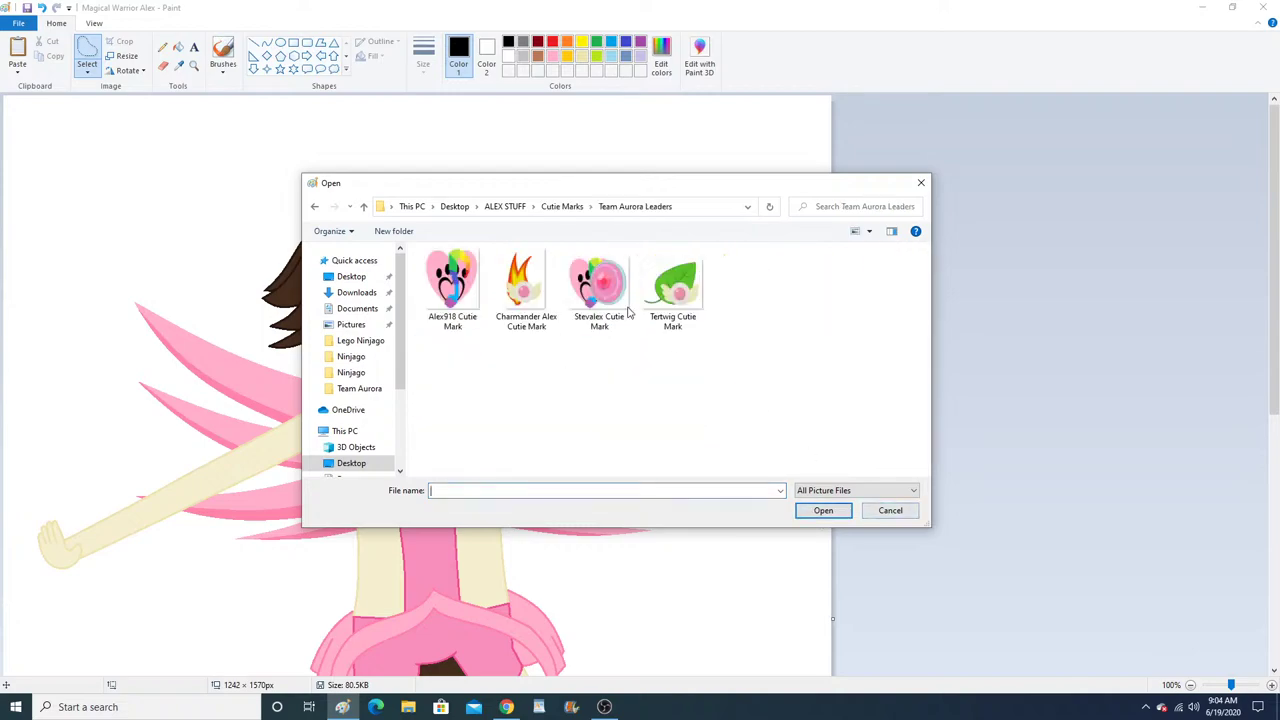
pyautogui.click(455, 290)
pyautogui.click(840, 510)
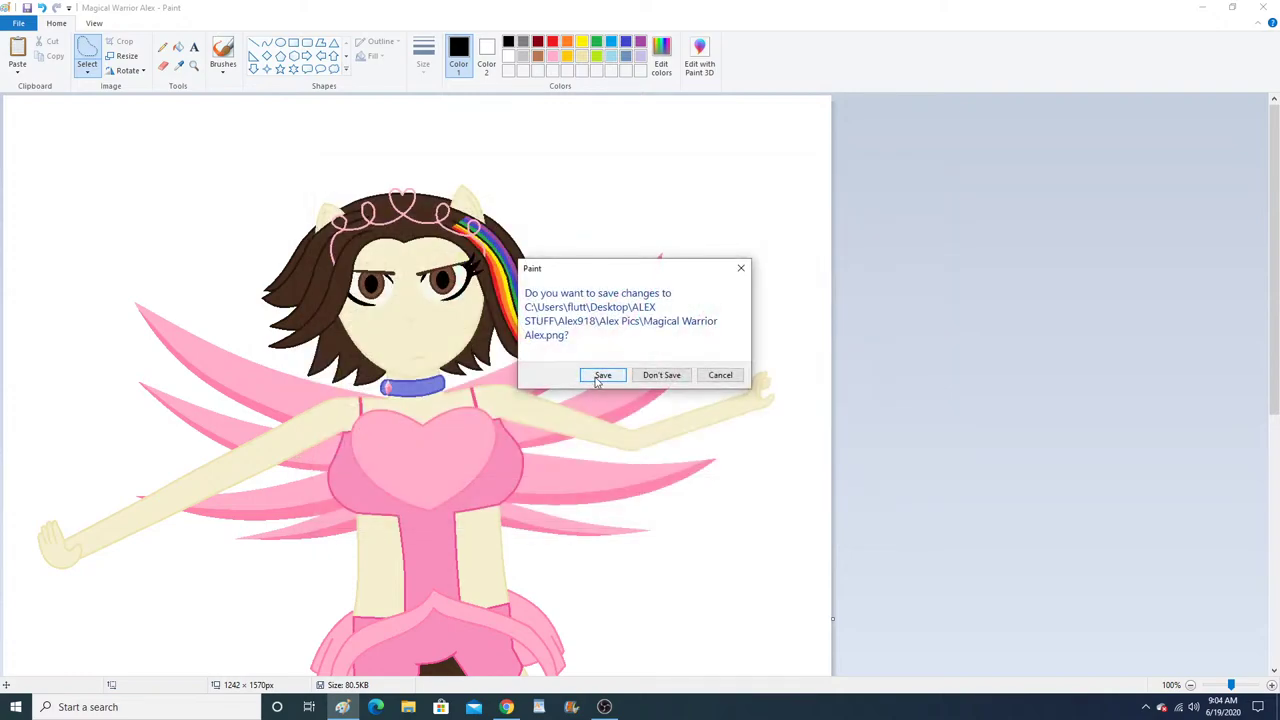
pyautogui.click(600, 376)
# Dismiss the notification, select the entire cutie mark picture and copy it.
pyautogui.click(84, 72)
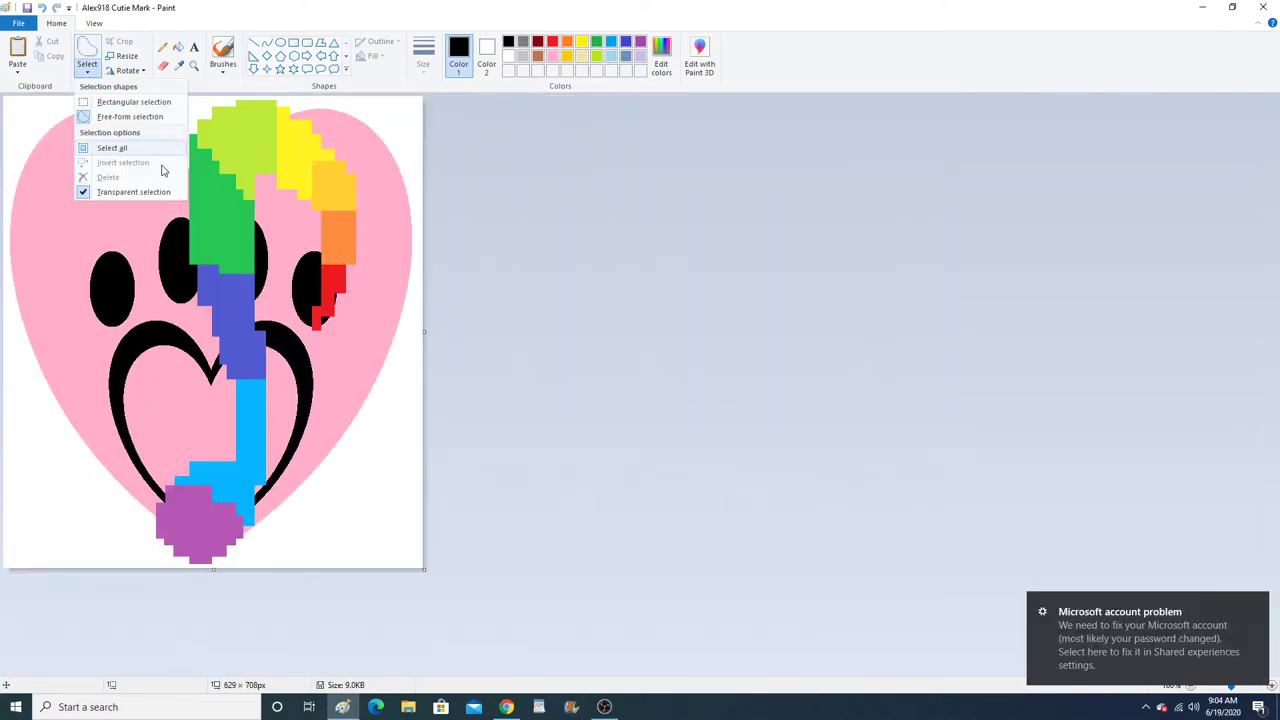
pyautogui.click(1257, 707)
pyautogui.click(637, 346)
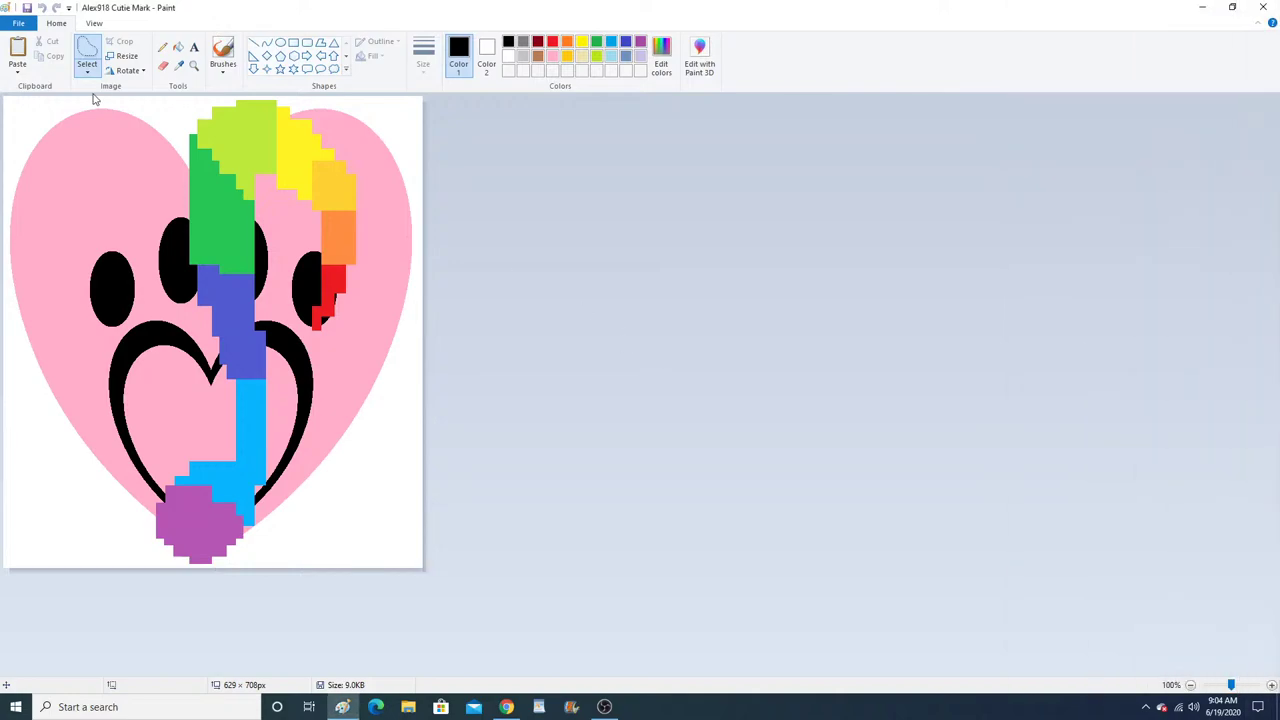
pyautogui.click(87, 70)
pyautogui.click(119, 148)
pyautogui.rightClick(226, 212)
pyautogui.click(255, 238)
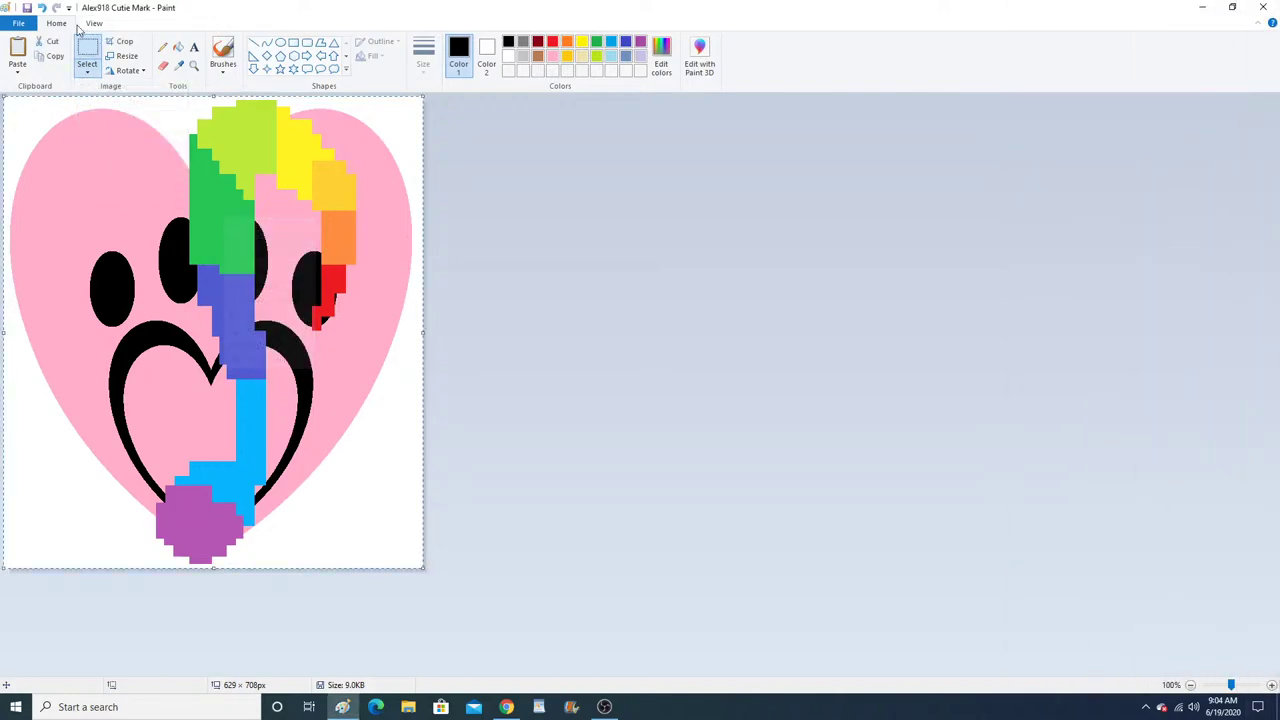
# Reopen the recent Magical Warrior Alex picture and show the whole figure.
pyautogui.click(18, 22)
pyautogui.click(182, 72)
pyautogui.click(194, 67)
pyautogui.rightClick(190, 150)
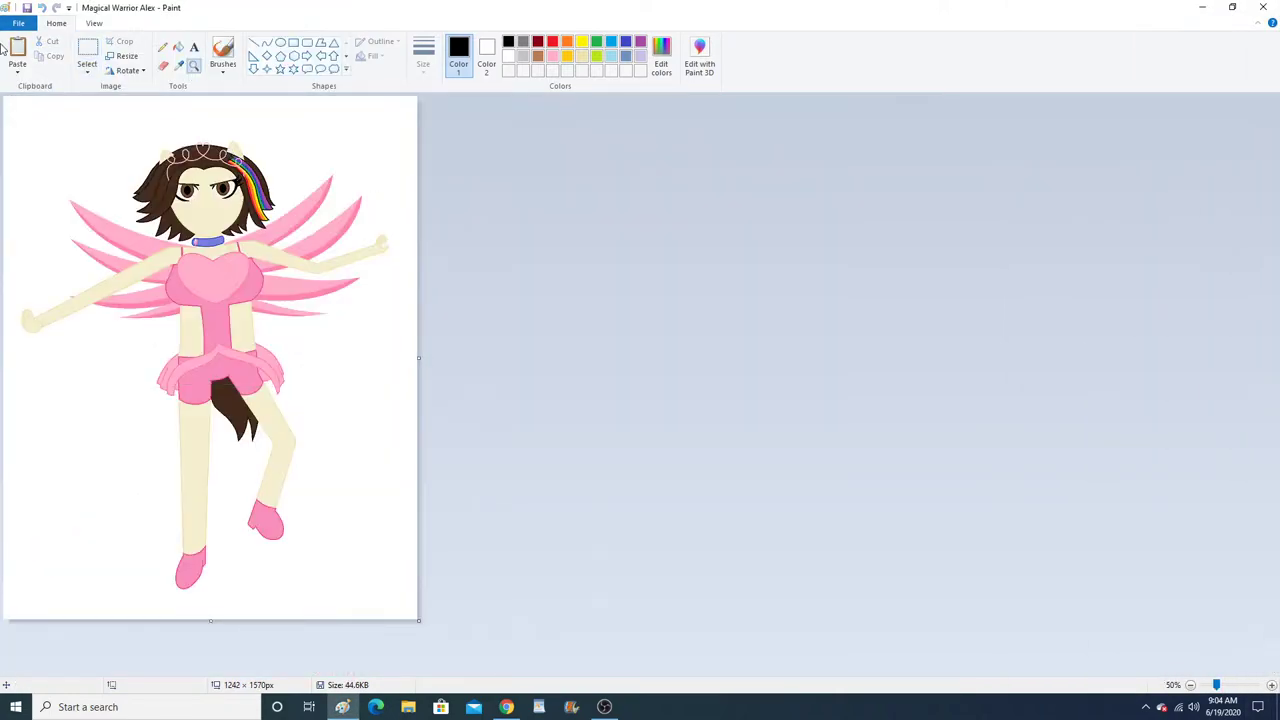
# Paste the cutie mark, shrink it to 124 × 132 px, and cut the smaller version from the canvas.
pyautogui.click(16, 48)
pyautogui.moveTo(212, 332); pyautogui.dragTo(46, 140)
pyautogui.rightClick(25, 118)
pyautogui.click(60, 206)
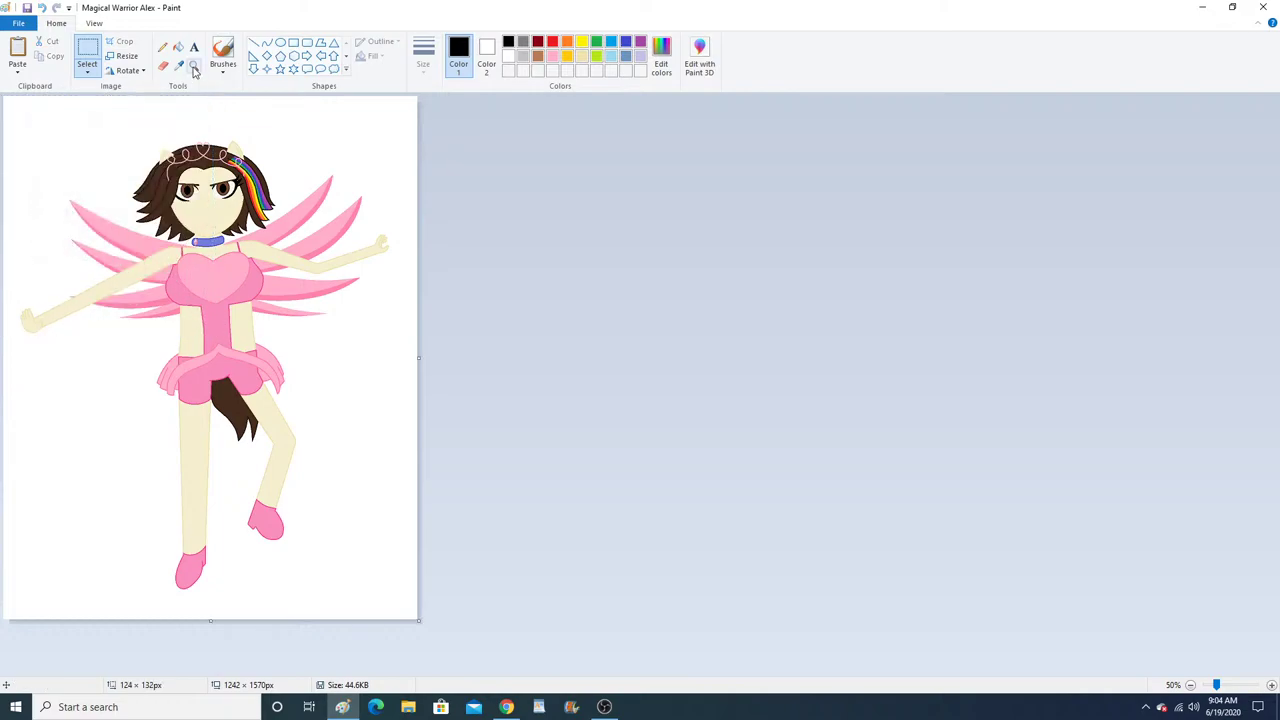
# Paste the smaller cutie mark into the view around the collar and chest.
pyautogui.click(194, 65)
pyautogui.click(215, 230)
pyautogui.click(268, 212)
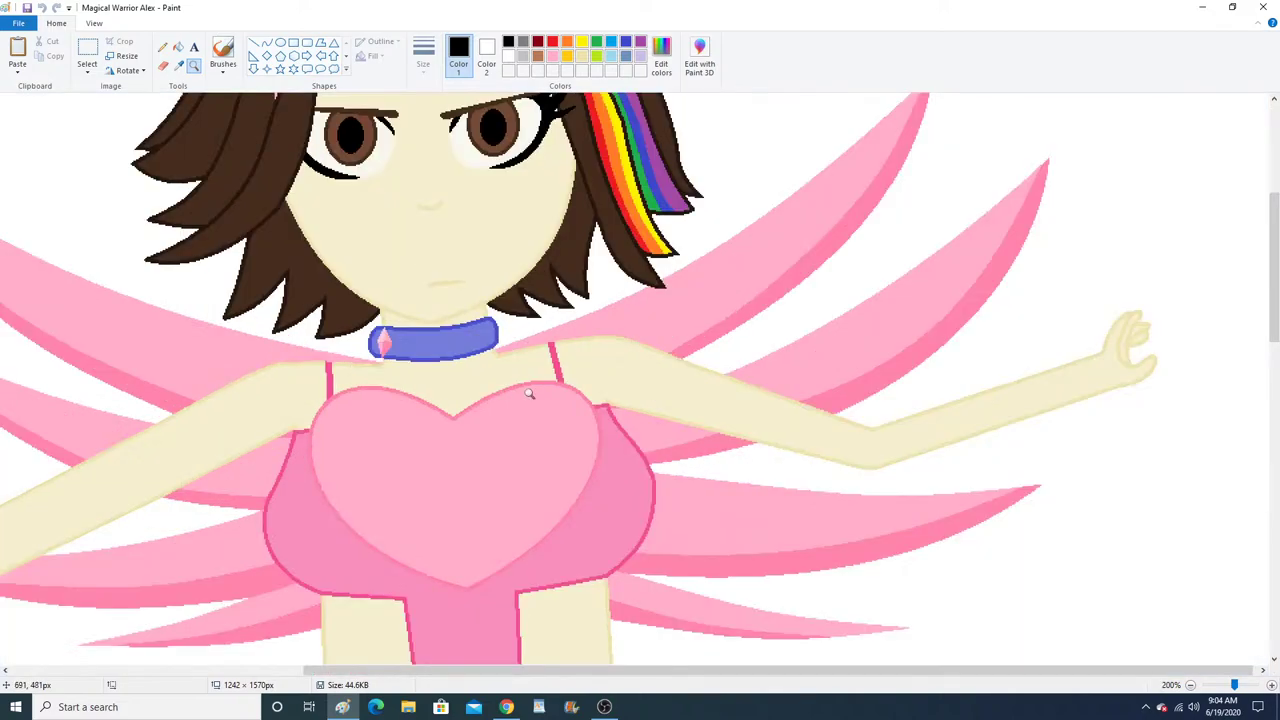
pyautogui.click(529, 394)
pyautogui.hotkey('ctrl', 'v')
# Try shrinking the pasted cutie mark to 40 × 39 px and placing it on the collar, and undo both changes.
pyautogui.moveTo(251, 359); pyautogui.dragTo(86, 176)
pyautogui.moveTo(48, 146); pyautogui.dragTo(509, 398)
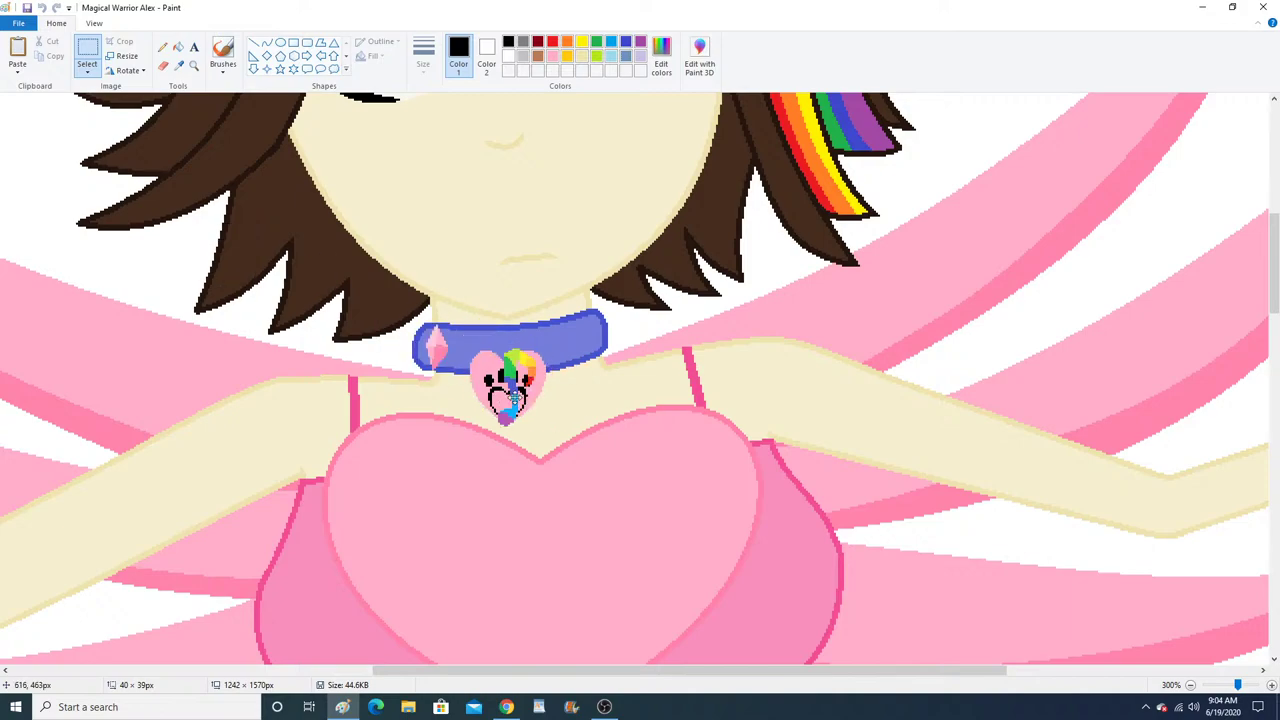
pyautogui.click(41, 8)
pyautogui.click(41, 8)
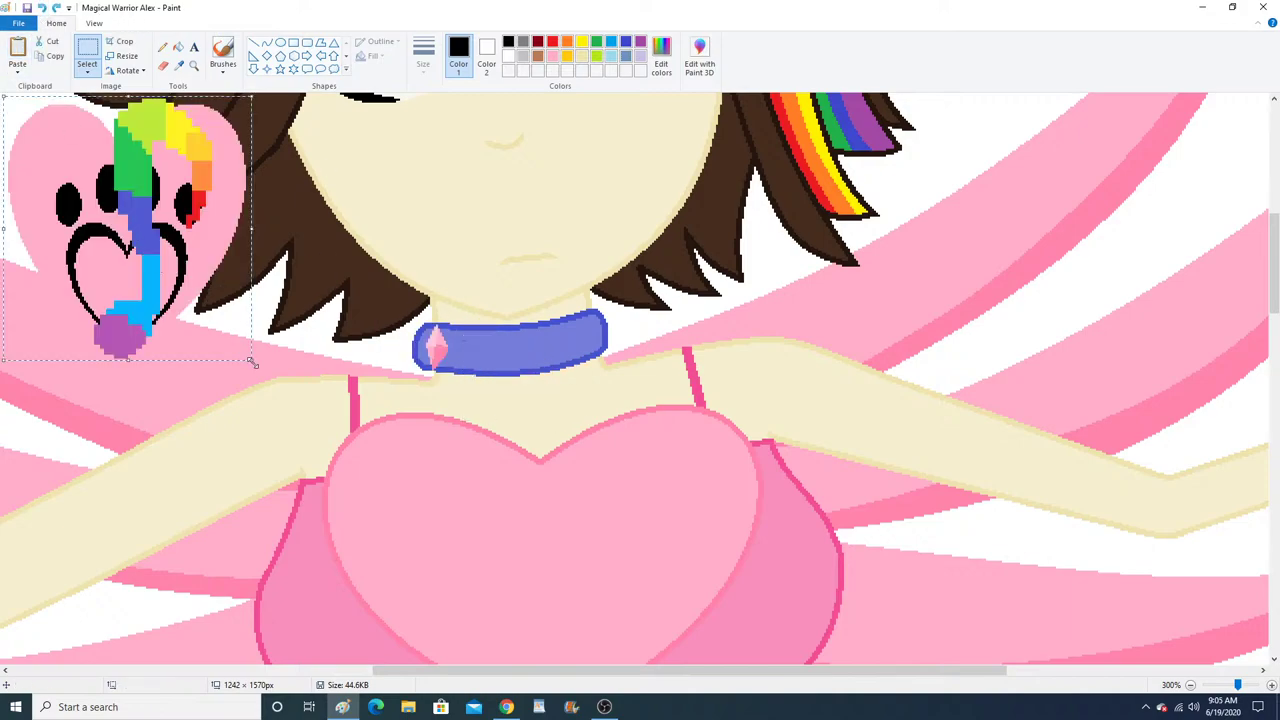
# Shrink the pasted cutie mark by about a third, test it against the collar, and park it on the blank canvas above the head.
pyautogui.moveTo(252, 363); pyautogui.dragTo(158, 258)
pyautogui.moveTo(155, 240); pyautogui.dragTo(519, 437)
pyautogui.moveTo(473, 391); pyautogui.dragTo(289, 284)
pyautogui.scroll(4, 508, 409)
# Touch up the black toe pads of the cutie mark above the head, using the pencil with black and pink sampled from it.
pyautogui.click(194, 65)
pyautogui.click(235, 150)
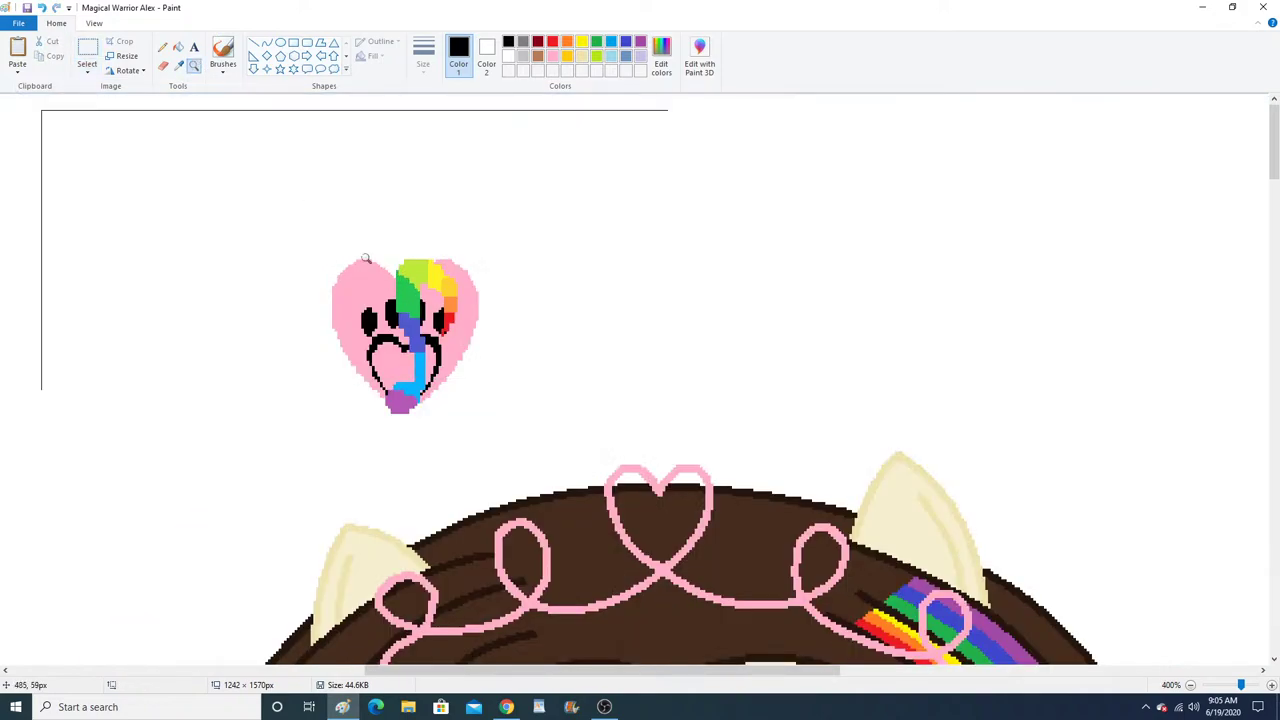
pyautogui.click(249, 197)
pyautogui.click(364, 259)
pyautogui.click(163, 47)
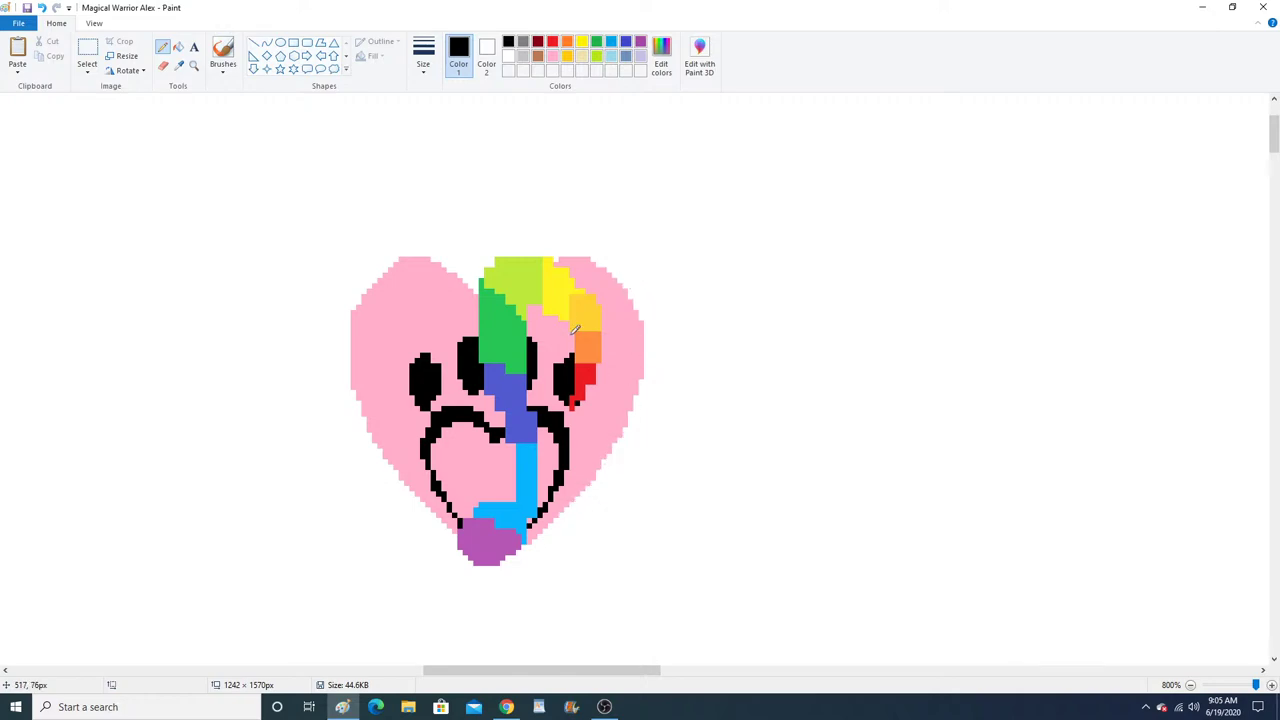
pyautogui.click(178, 65)
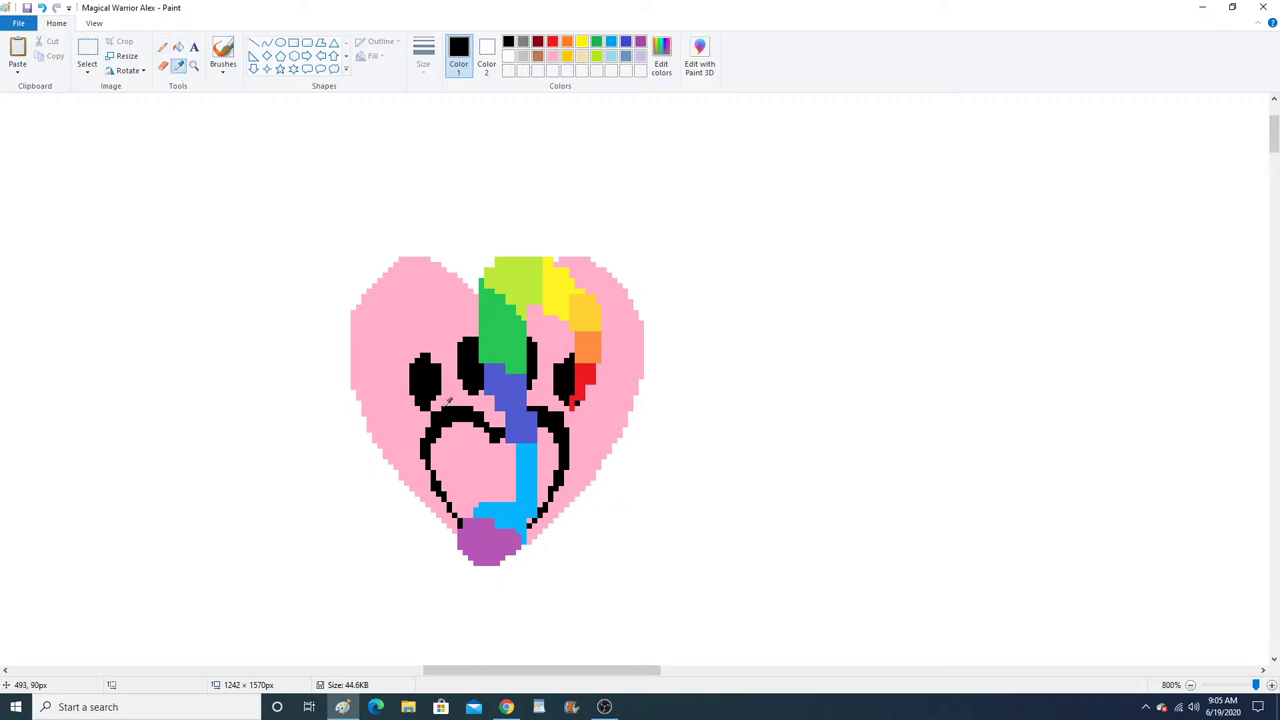
pyautogui.click(438, 378)
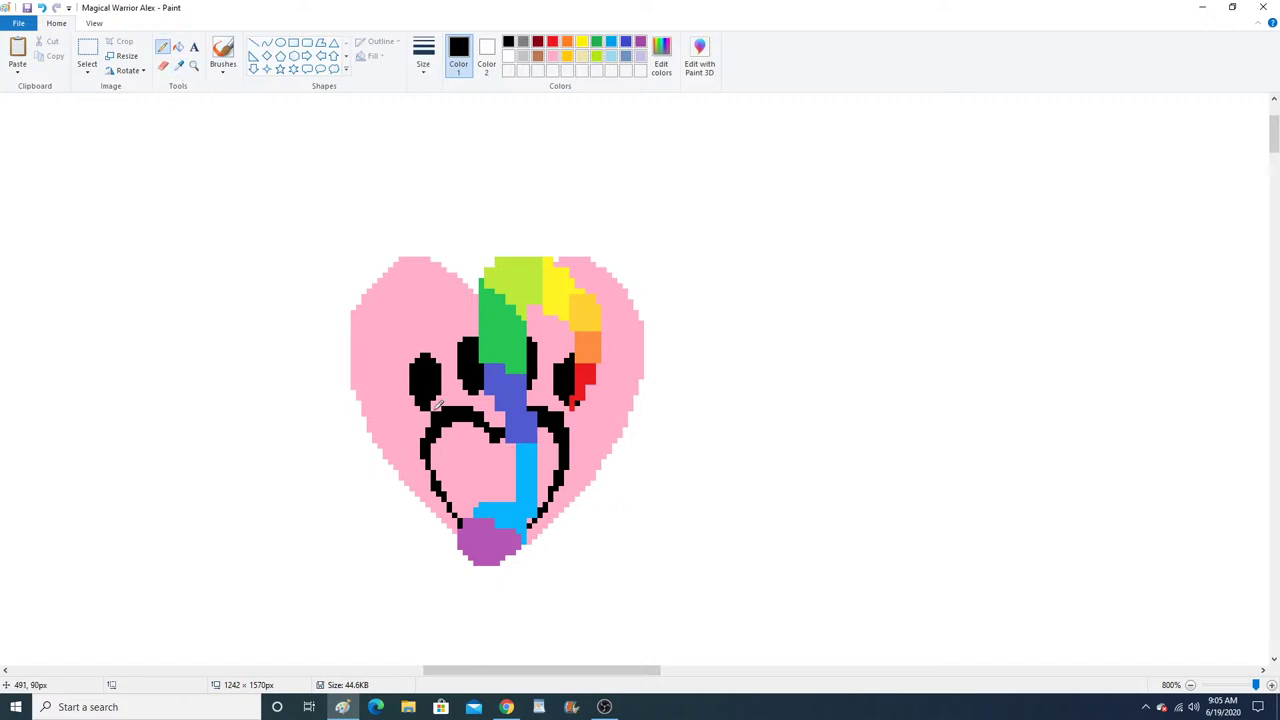
pyautogui.click(178, 65)
pyautogui.click(425, 336)
pyautogui.click(178, 65)
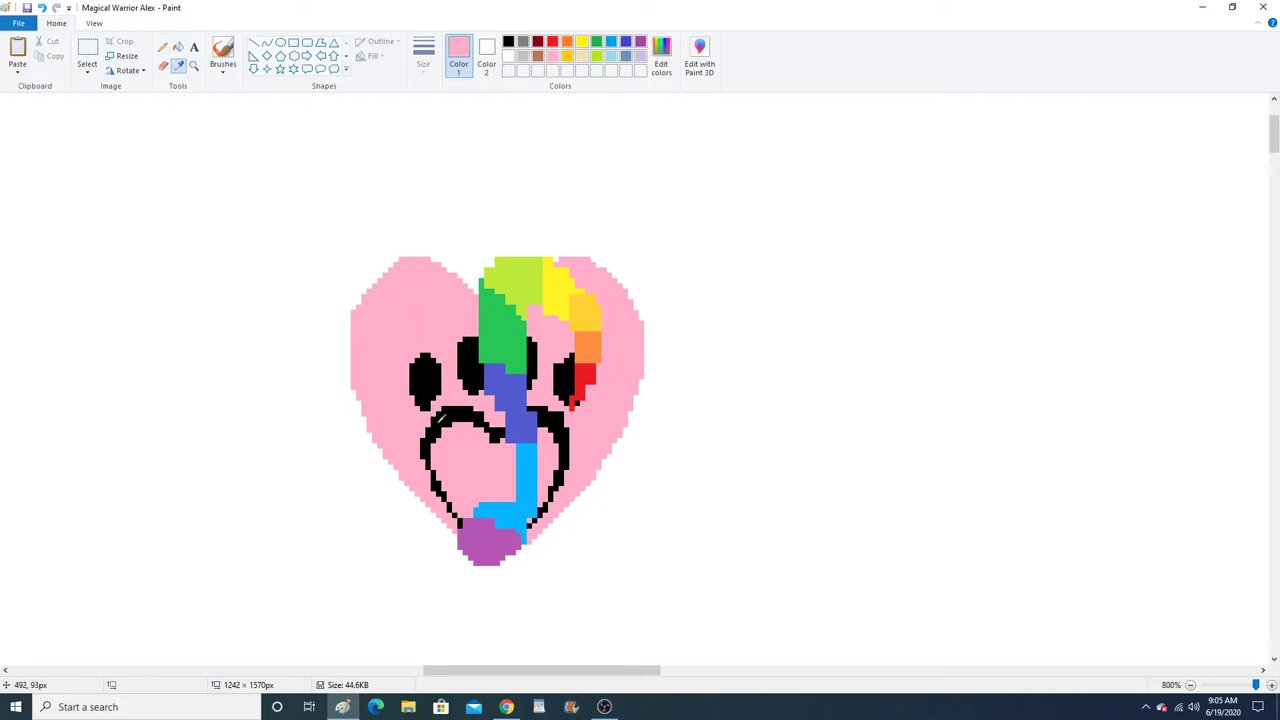
# Thicken the thin sides of the paw's heart-shaped outline in black and tidy its edges with the mark's pink.
pyautogui.click(447, 421)
pyautogui.moveTo(437, 463); pyautogui.dragTo(462, 517)
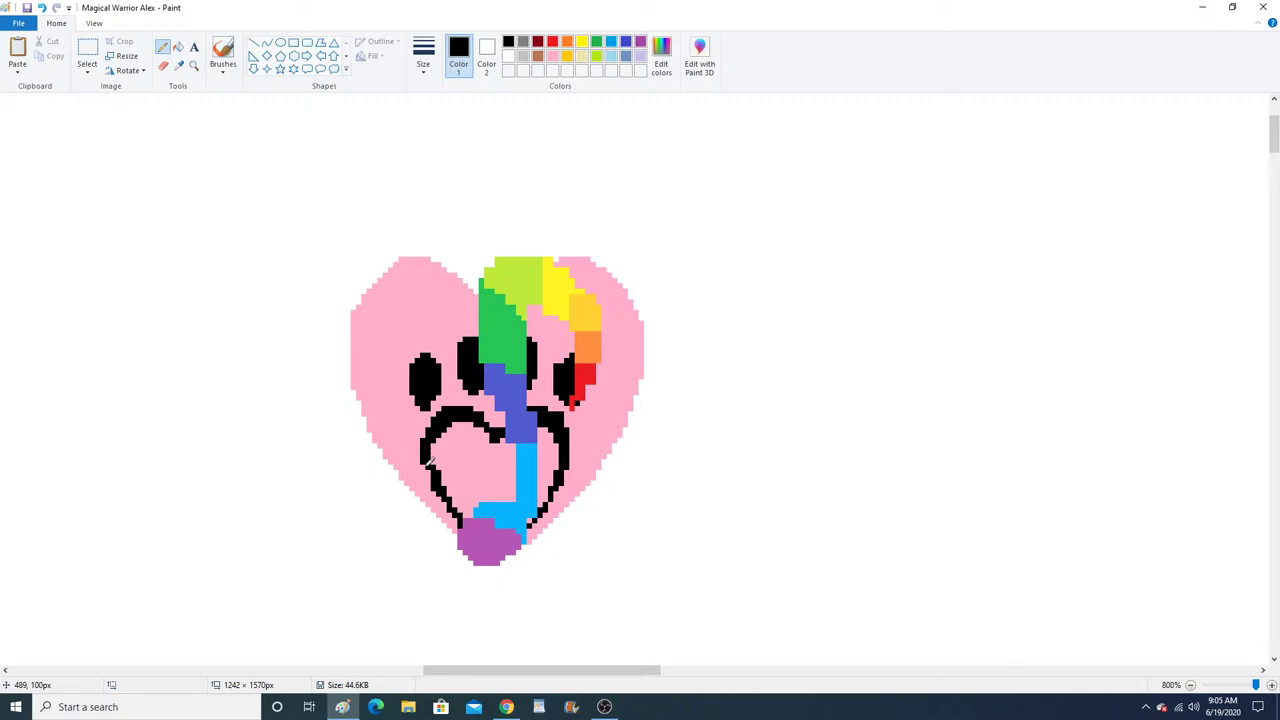
pyautogui.moveTo(430, 463); pyautogui.dragTo(435, 473)
pyautogui.click(179, 66)
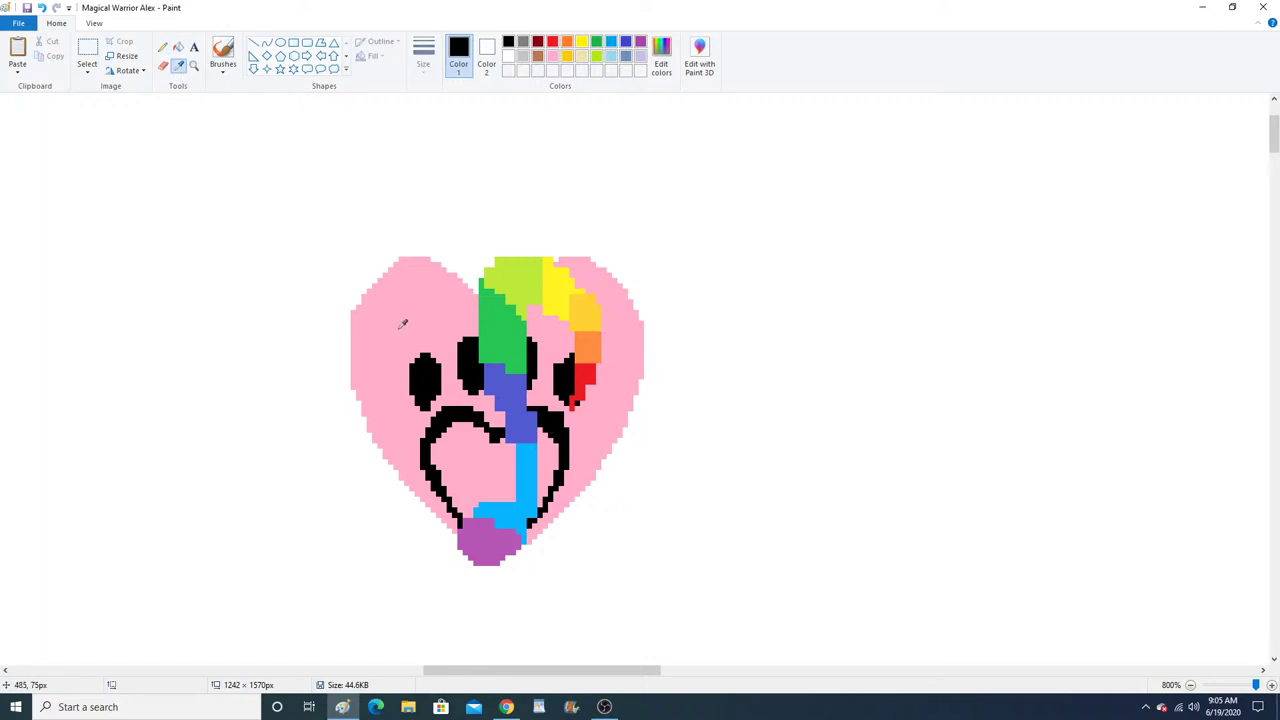
pyautogui.click(404, 326)
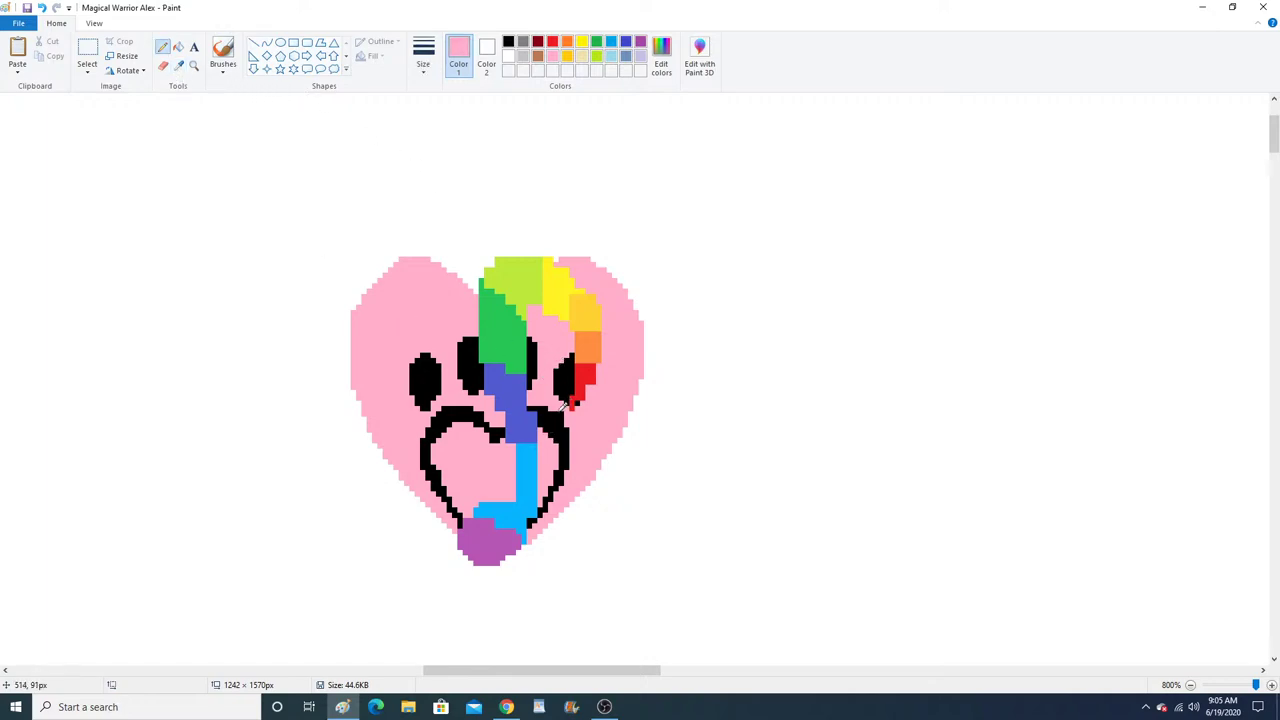
pyautogui.keyDown('ctrl'); pyautogui.click(490, 428); pyautogui.keyUp('ctrl')
pyautogui.keyDown('ctrl'); pyautogui.click(408, 312); pyautogui.keyUp('ctrl')
# Sample the dark blue of the collar's outline as the drawing colour for the cutie mark.
pyautogui.click(194, 66)
pyautogui.rightClick(280, 270)
pyautogui.rightClick(289, 280)
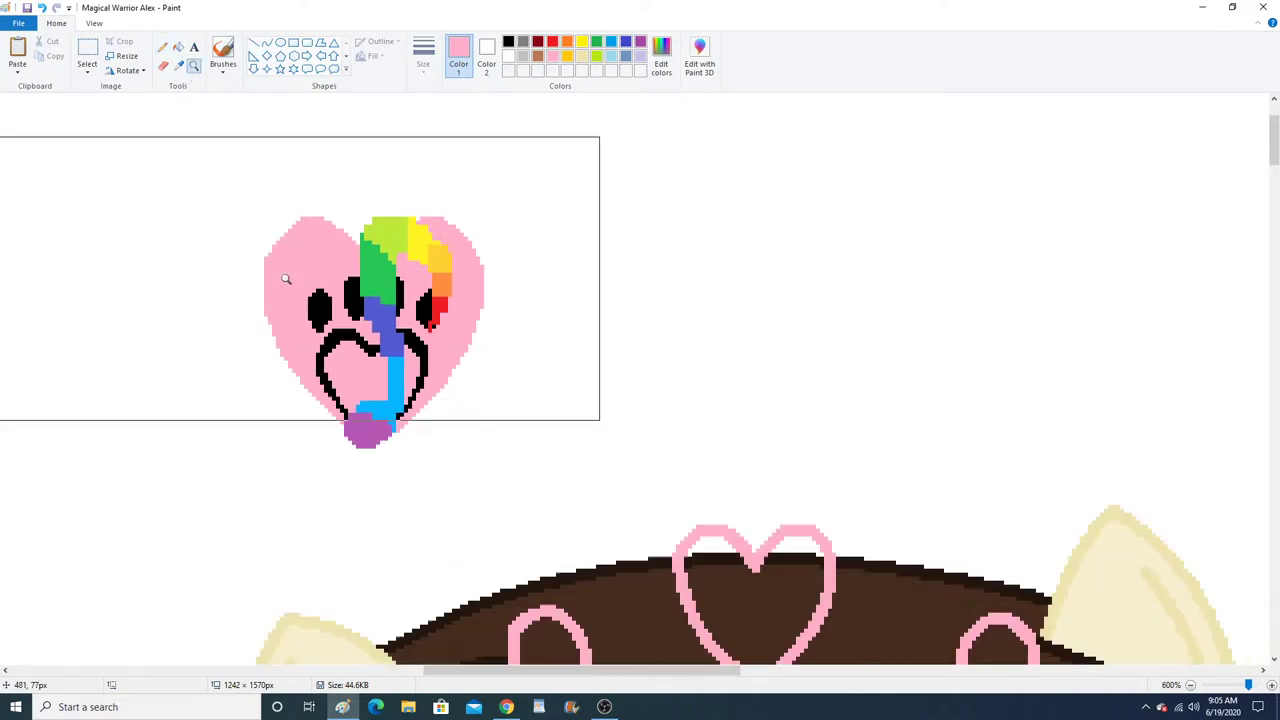
pyautogui.rightClick(300, 305)
pyautogui.rightClick(330, 365)
pyautogui.rightClick(354, 417)
pyautogui.scroll(-4, 403, 495)
pyautogui.click(403, 494)
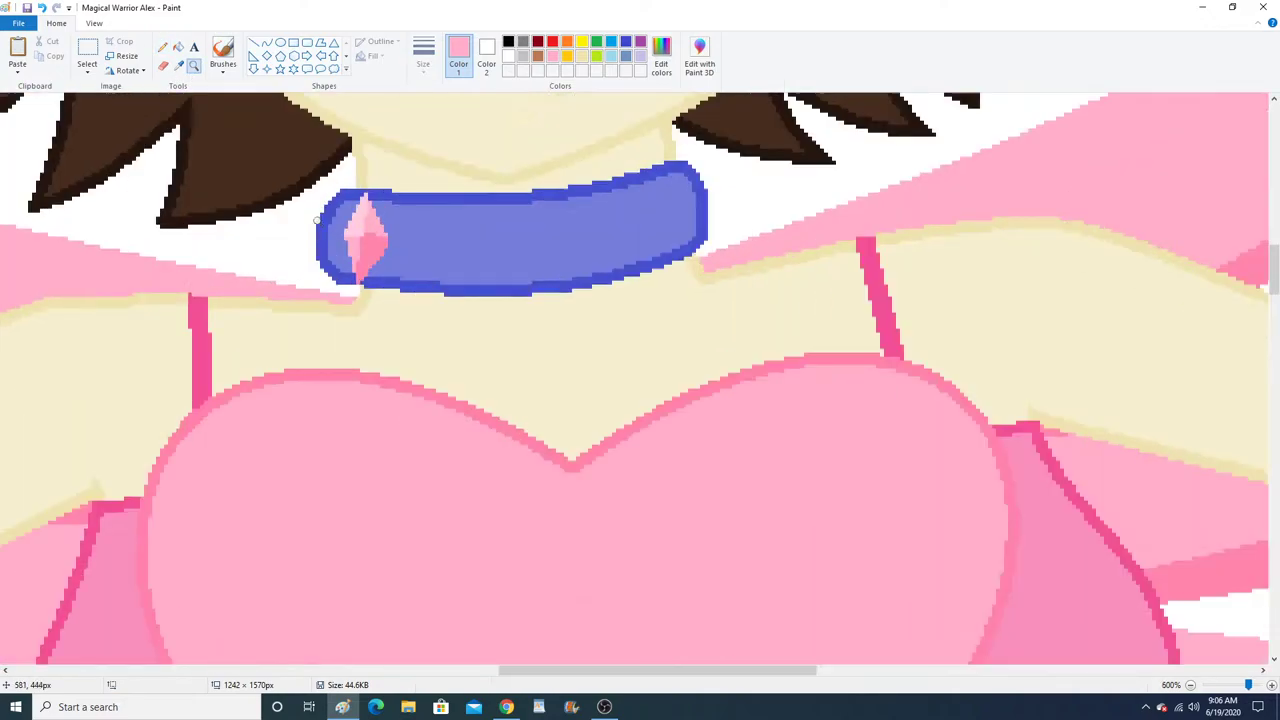
pyautogui.click(196, 68)
pyautogui.rightClick(269, 214)
pyautogui.rightClick(269, 215)
pyautogui.rightClick(270, 219)
pyautogui.rightClick(271, 223)
pyautogui.rightClick(272, 223)
pyautogui.scroll(3, 323, 226)
pyautogui.scroll(5, 471, 214)
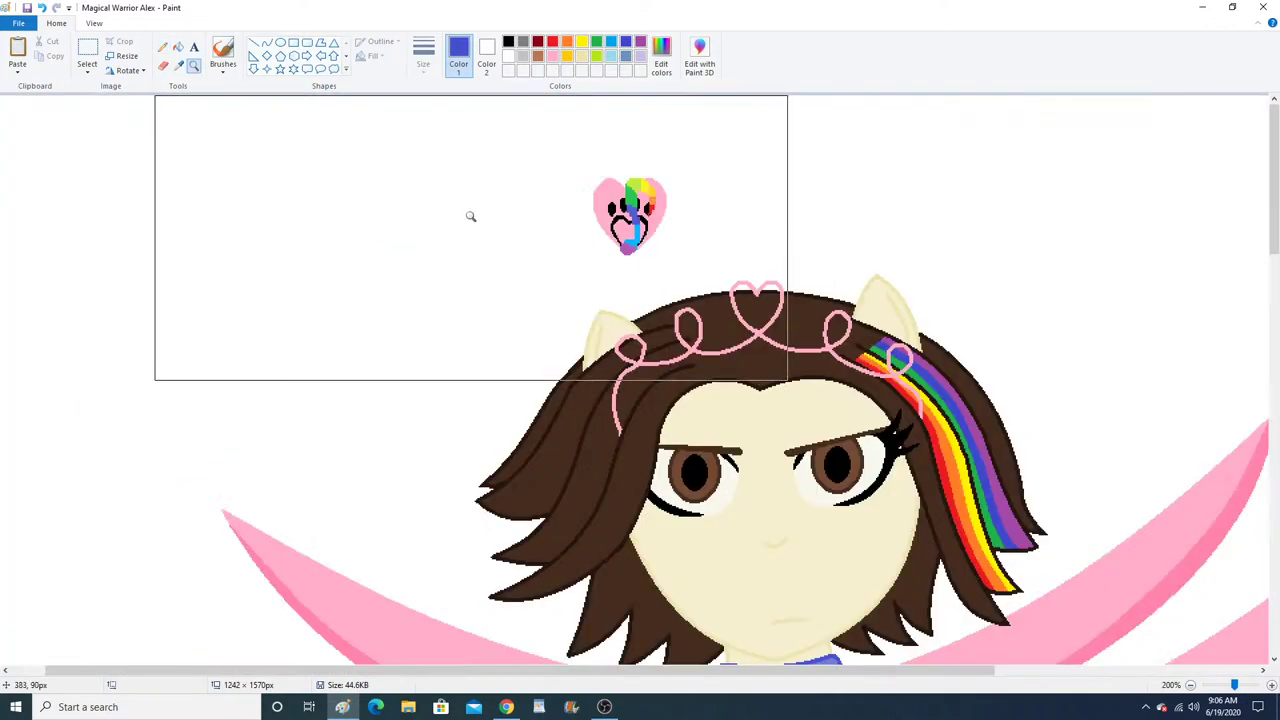
pyautogui.scroll(1, 489, 221)
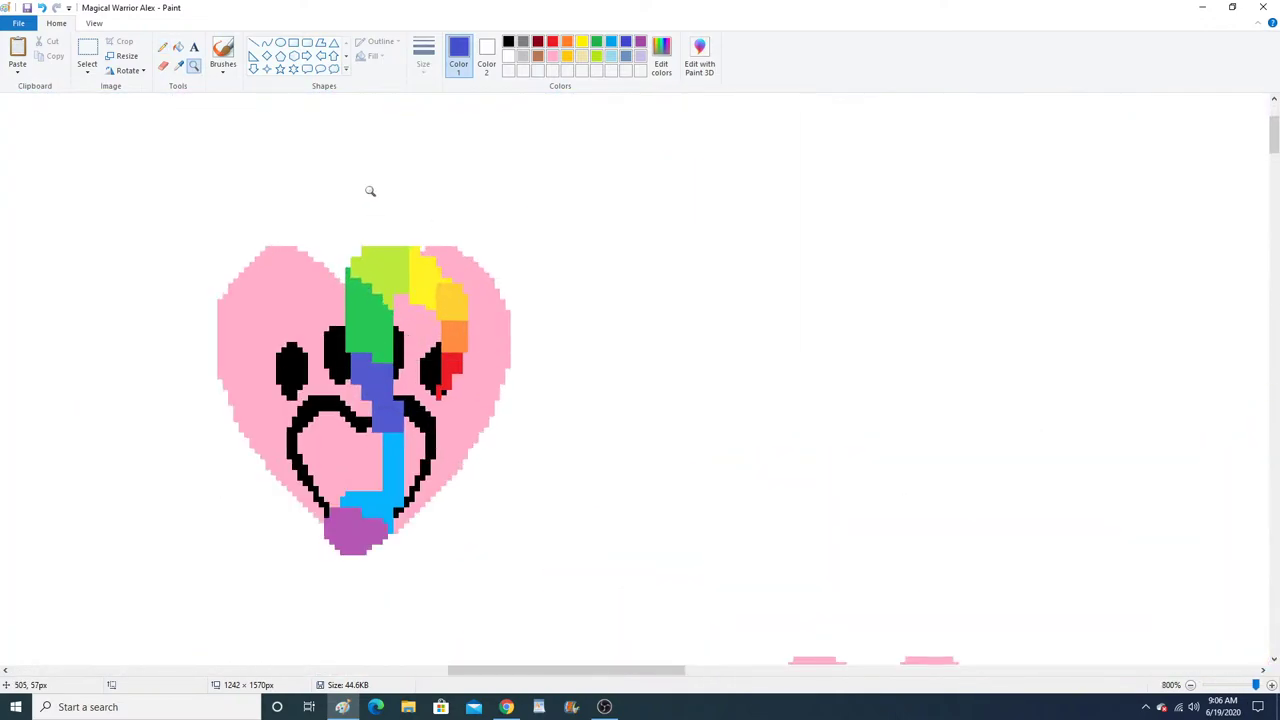
# Outline the right half of the cutie mark's heart with thin dark blue curves, leaving a small gap around it.
pyautogui.click(266, 42)
pyautogui.click(428, 66)
pyautogui.click(430, 94)
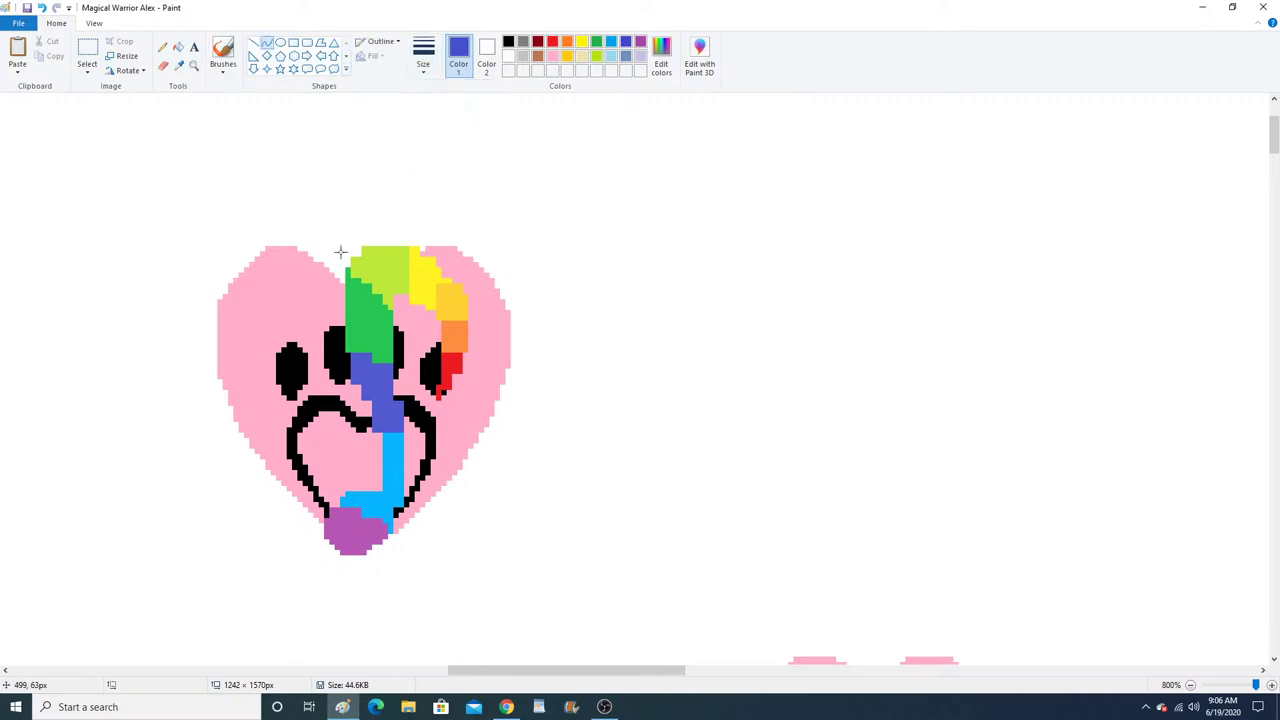
pyautogui.moveTo(335, 253); pyautogui.dragTo(515, 290)
pyautogui.moveTo(415, 220); pyautogui.dragTo(495, 211)
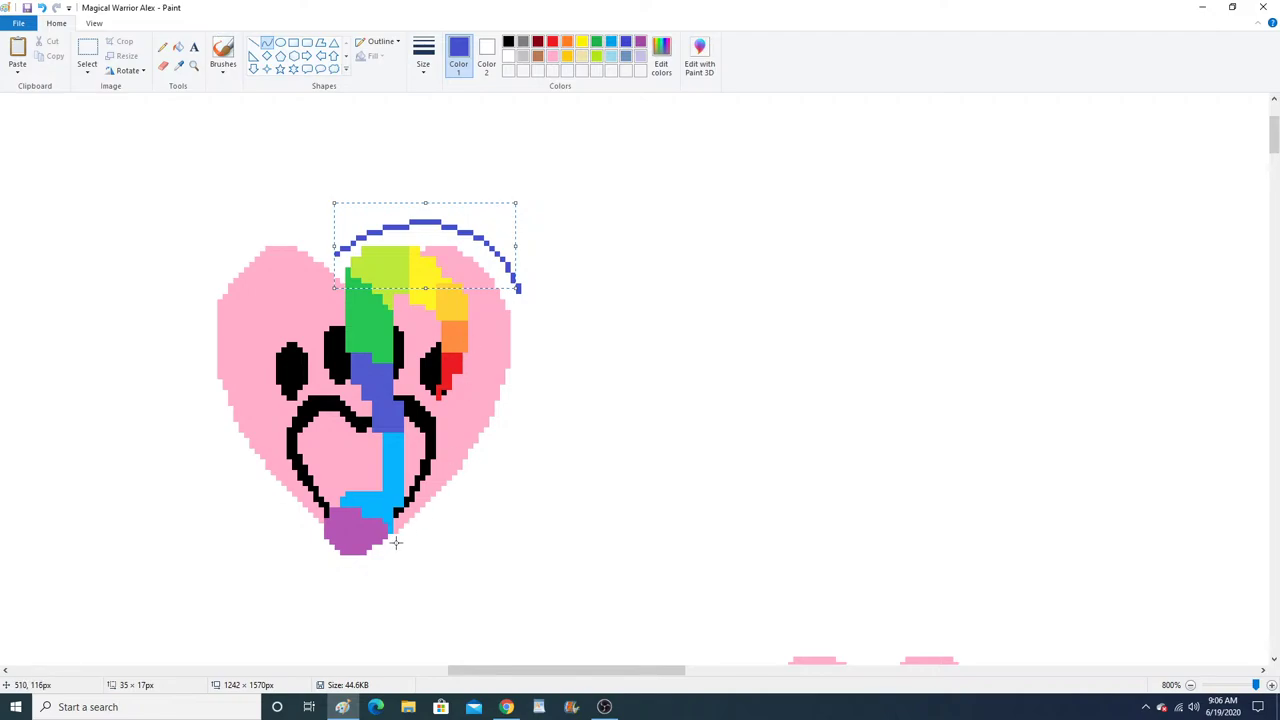
pyautogui.moveTo(386, 557); pyautogui.dragTo(521, 291)
pyautogui.moveTo(442, 537); pyautogui.dragTo(500, 437)
# Outline the left half of the cutie mark's heart with matching dark blue curves down to its tip.
pyautogui.moveTo(347, 241); pyautogui.dragTo(203, 378)
pyautogui.moveTo(280, 240); pyautogui.dragTo(155, 238)
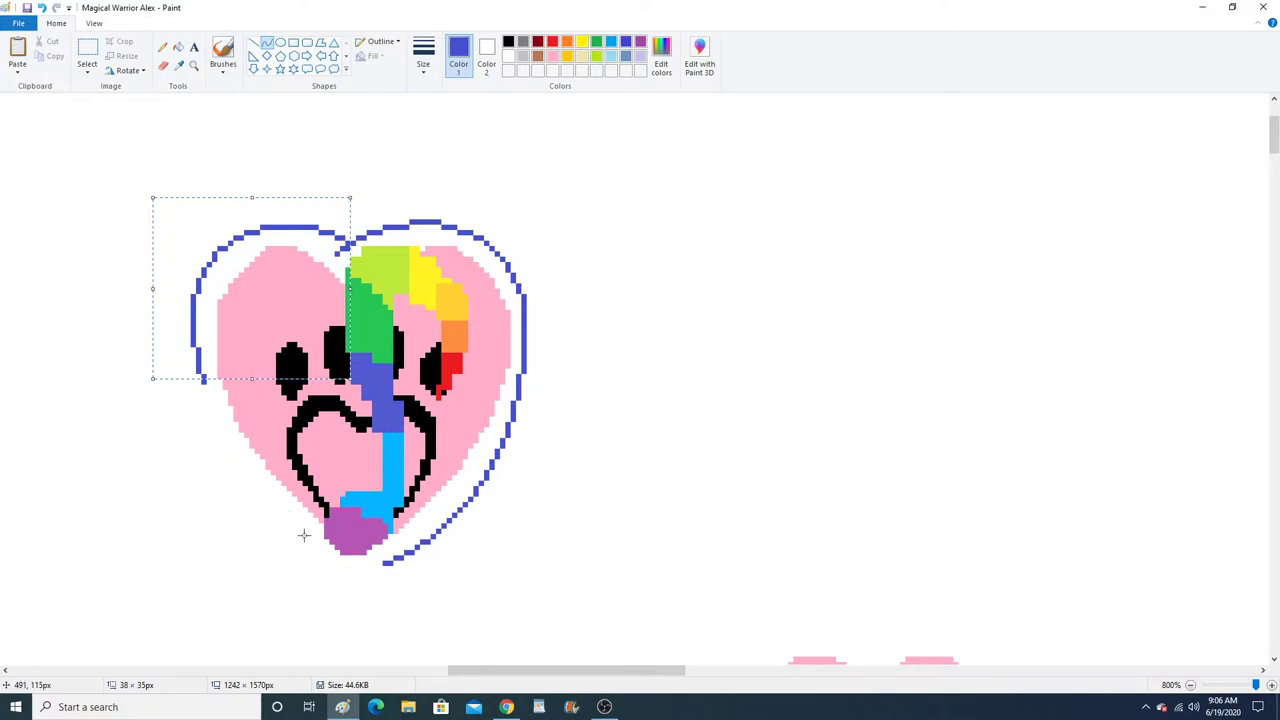
pyautogui.moveTo(322, 550)
pyautogui.mouseDown()
pyautogui.moveTo(200, 382)
pyautogui.moveTo(323, 565)
pyautogui.mouseUp()
pyautogui.click(41, 7)
pyautogui.moveTo(237, 466); pyautogui.dragTo(216, 448)
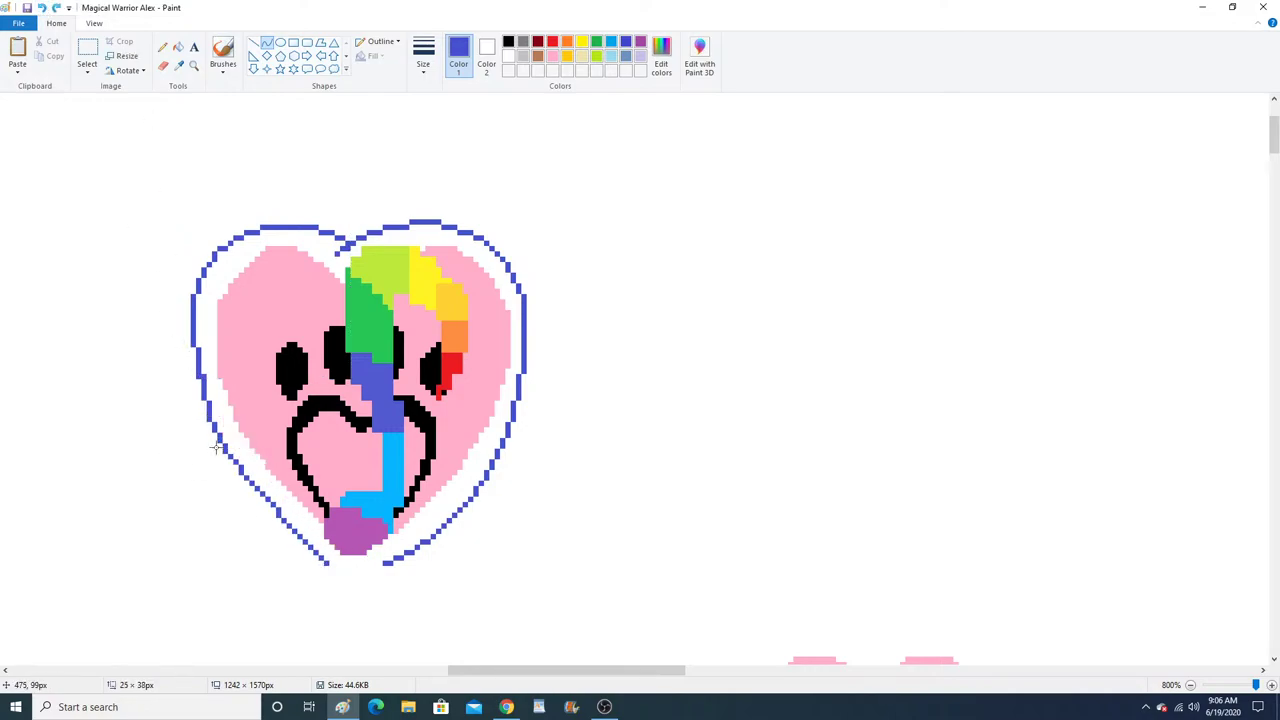
pyautogui.click(237, 491)
# Close the outline beneath the heart's tip, fill the gap around the mark with dark blue, and tidy the border's corner.
pyautogui.moveTo(388, 564); pyautogui.dragTo(324, 562)
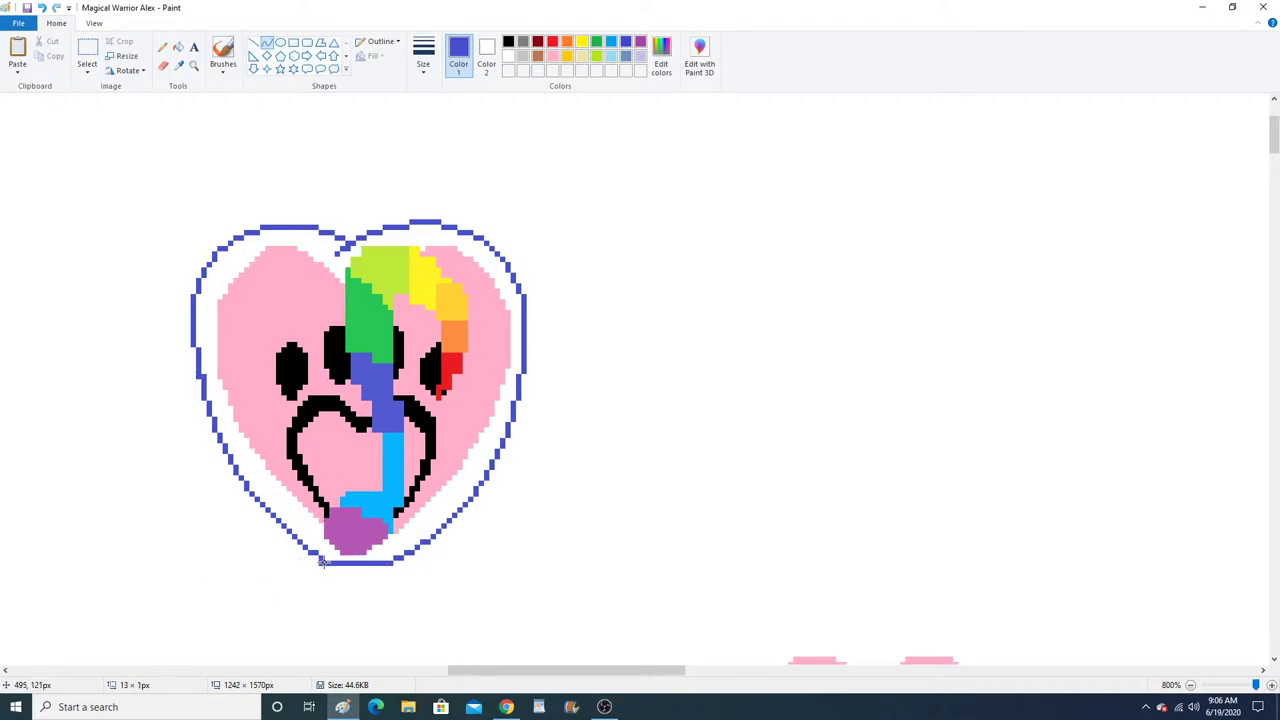
pyautogui.click(356, 573)
pyautogui.click(360, 571)
pyautogui.click(178, 47)
pyautogui.click(315, 242)
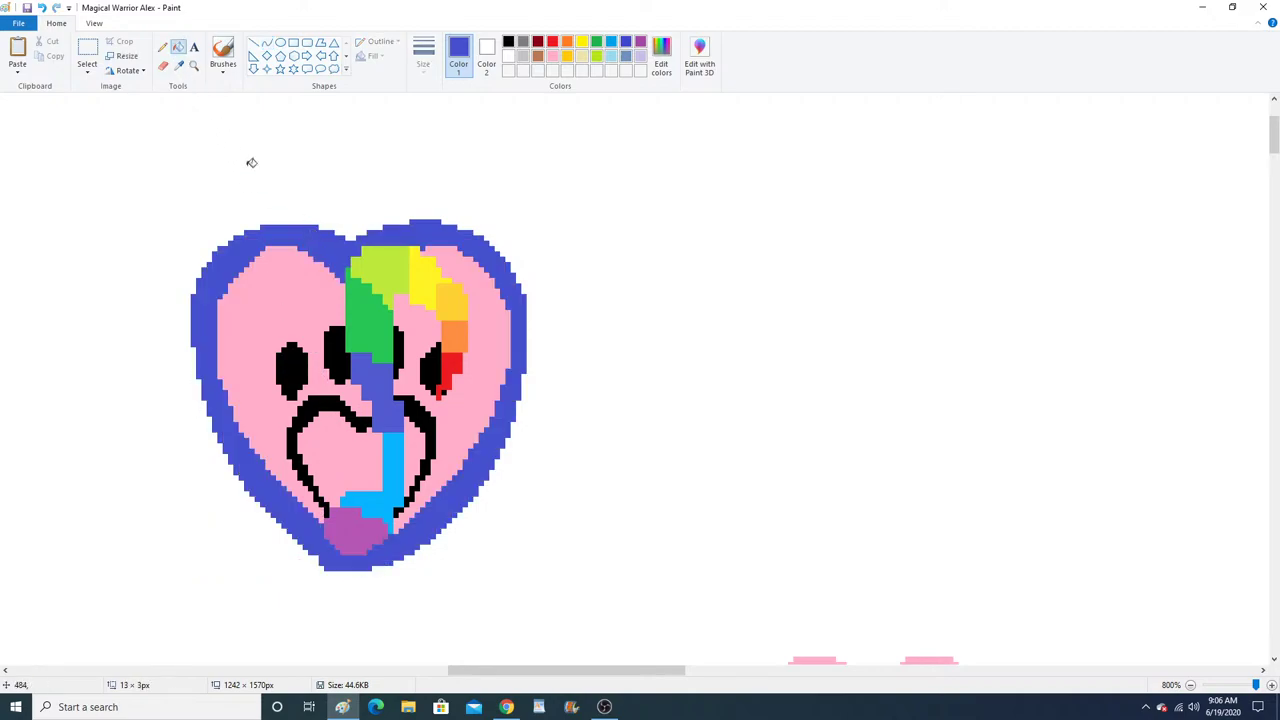
pyautogui.click(162, 47)
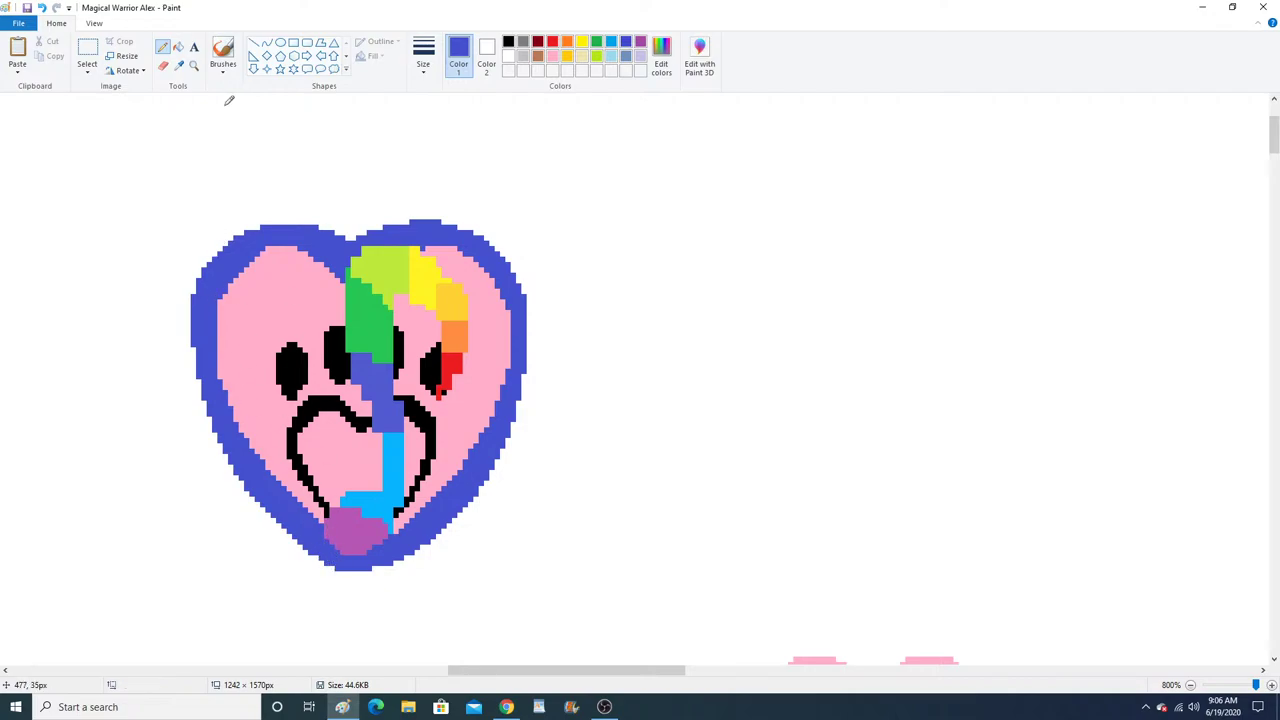
pyautogui.click(179, 69)
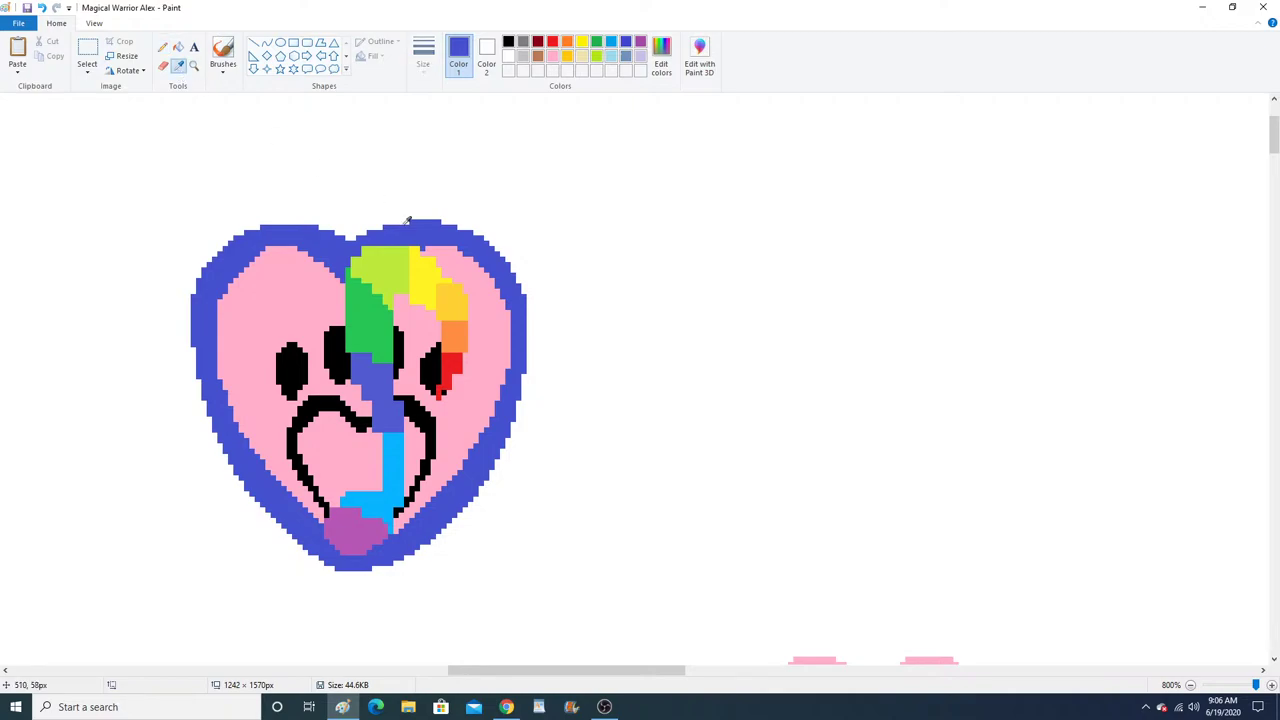
# Select the blue-bordered cutie mark with a rectangular selection and cut it from the canvas.
pyautogui.click(199, 70)
pyautogui.click(93, 66)
pyautogui.click(95, 100)
pyautogui.moveTo(165, 215); pyautogui.dragTo(556, 598)
pyautogui.rightClick(480, 434)
pyautogui.click(490, 443)
# Paste the bordered cutie mark and hang it from the middle of the collar, overlapping the collar's lower edge.
pyautogui.click(194, 66)
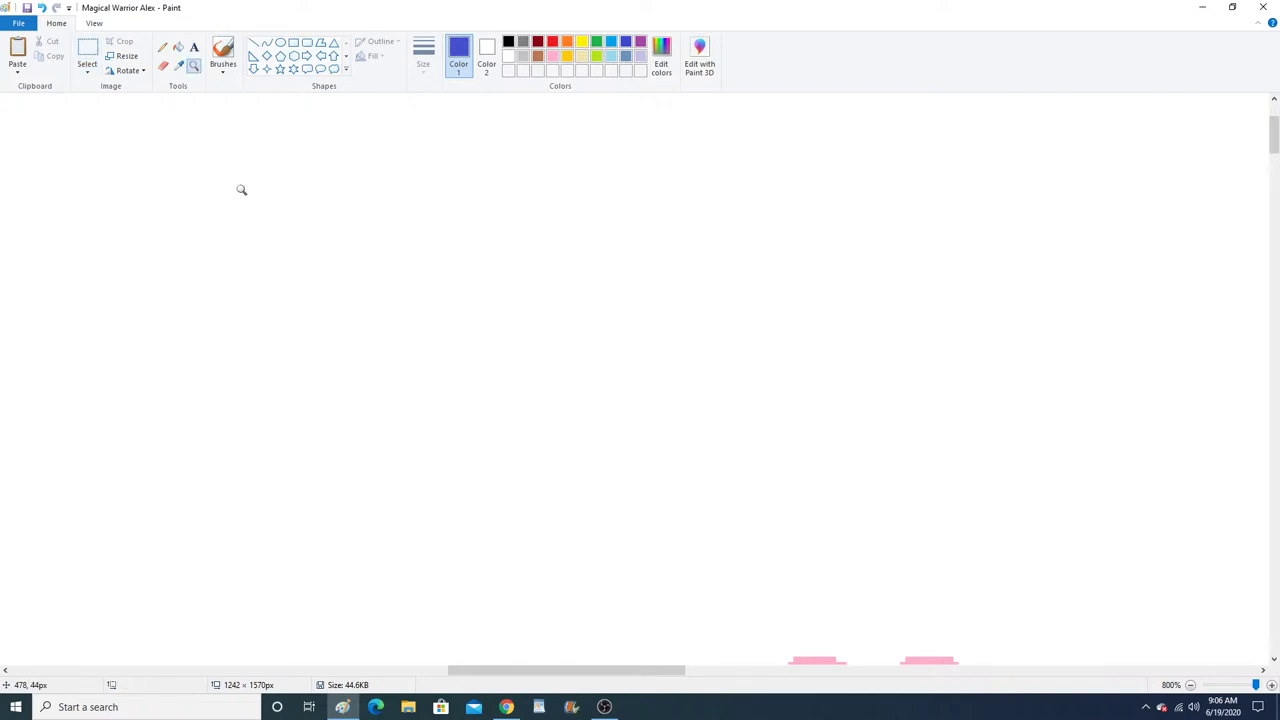
pyautogui.rightClick(271, 281)
pyautogui.rightClick(271, 280)
pyautogui.rightClick(271, 280)
pyautogui.rightClick(271, 280)
pyautogui.scroll(-3, 400, 250)
pyautogui.click(480, 300)
pyautogui.click(463, 262)
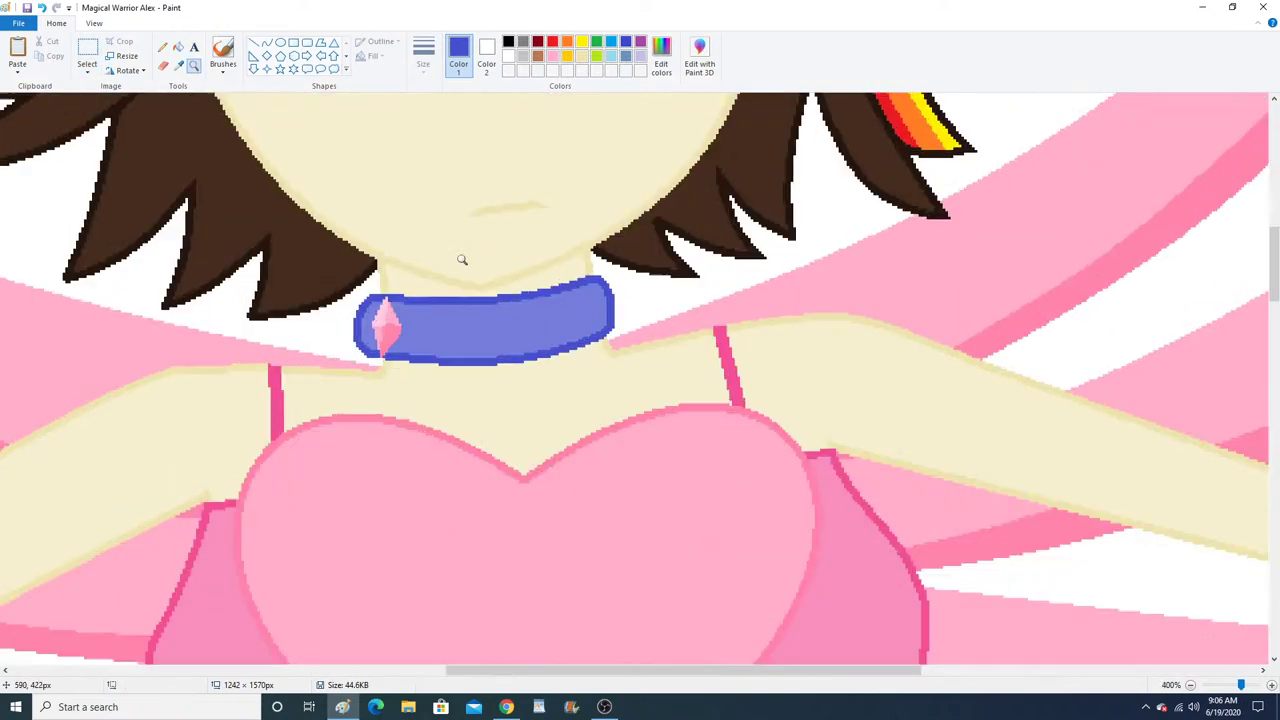
pyautogui.click(440, 275)
pyautogui.click(414, 267)
pyautogui.click(17, 55)
pyautogui.moveTo(130, 200); pyautogui.dragTo(453, 359)
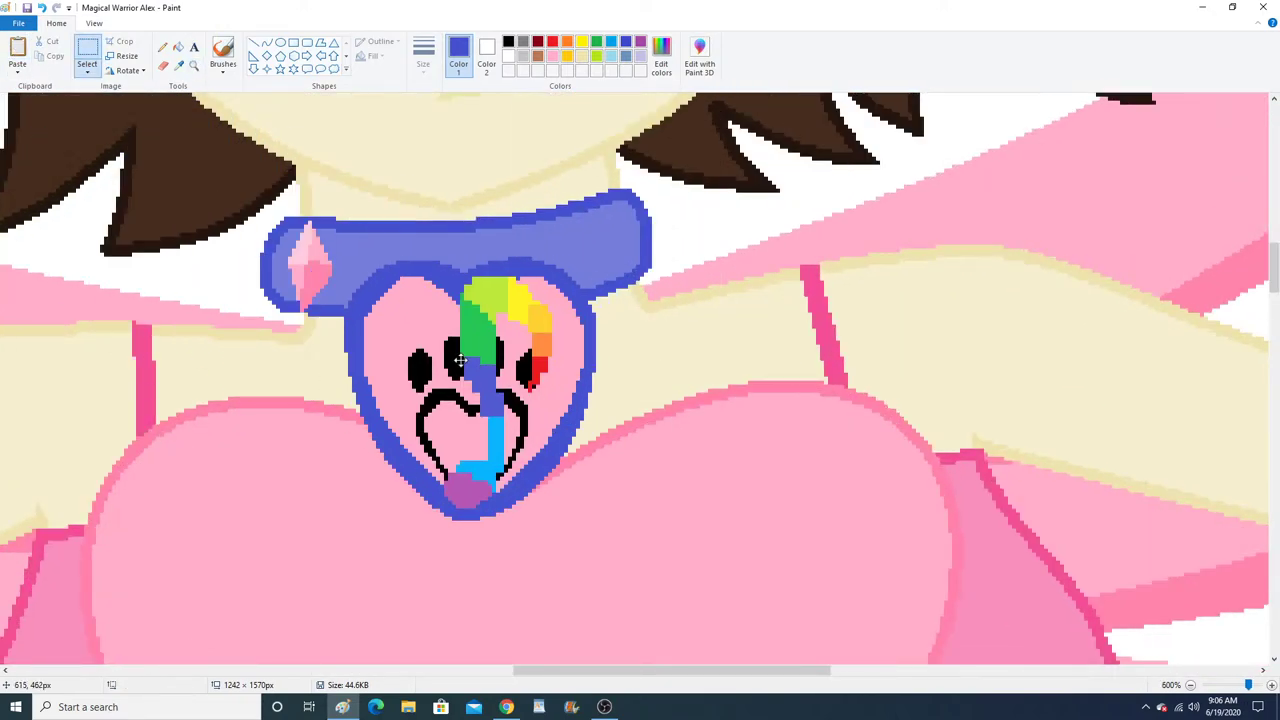
# Draw dark blue connecting points between the collar and both sides of the heart charm and fill the right one.
pyautogui.click(162, 49)
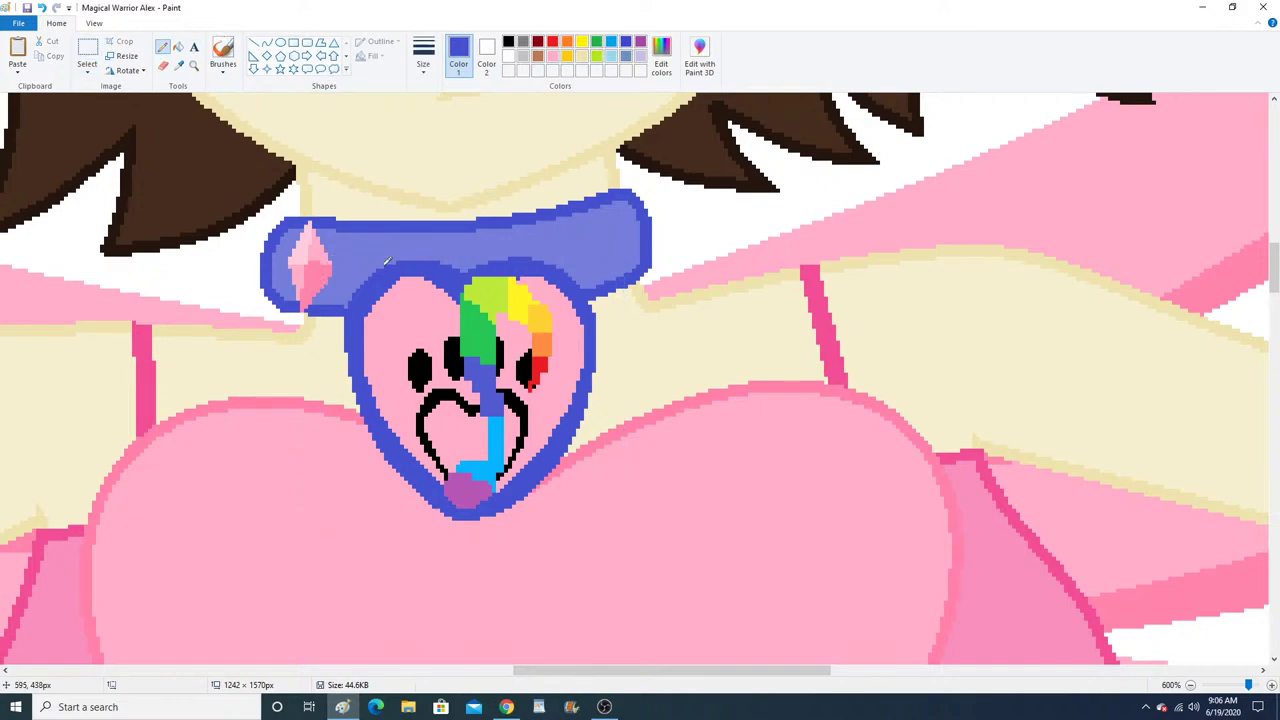
pyautogui.moveTo(342, 255); pyautogui.dragTo(359, 280)
pyautogui.moveTo(562, 270)
pyautogui.mouseDown()
pyautogui.moveTo(578, 232)
pyautogui.moveTo(578, 280)
pyautogui.mouseUp()
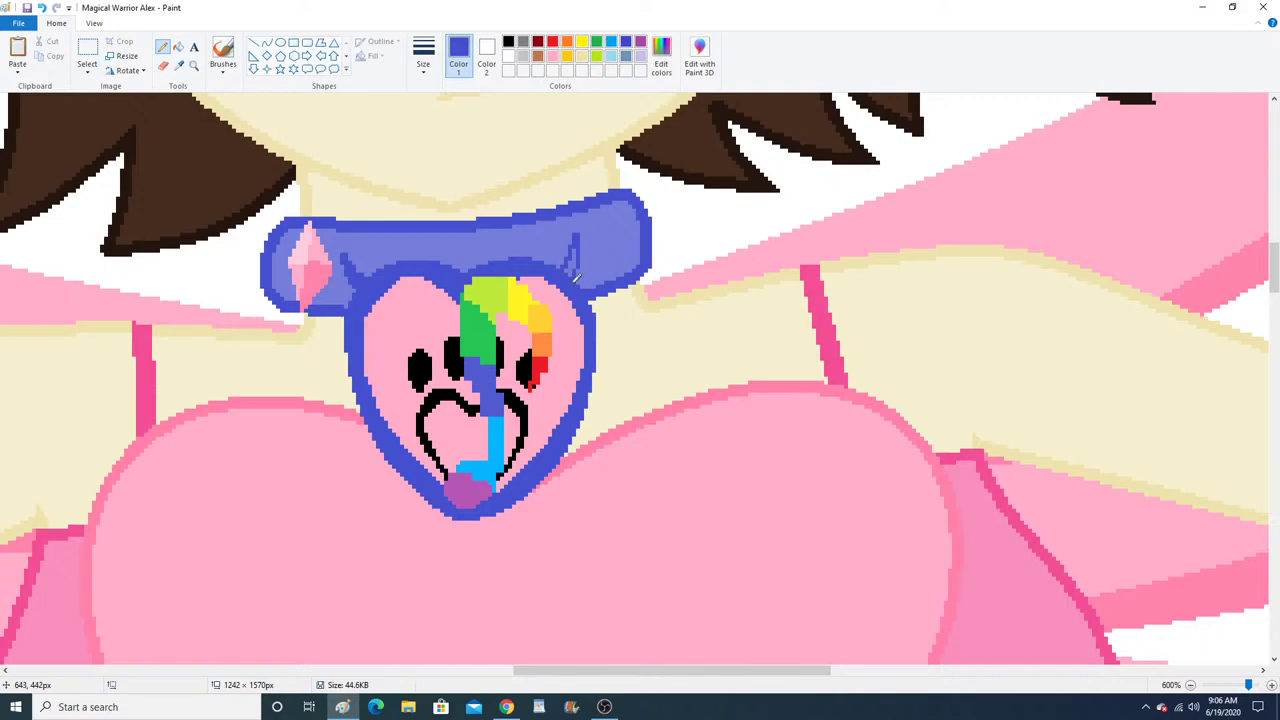
pyautogui.click(194, 65)
pyautogui.click(386, 227)
pyautogui.click(386, 227)
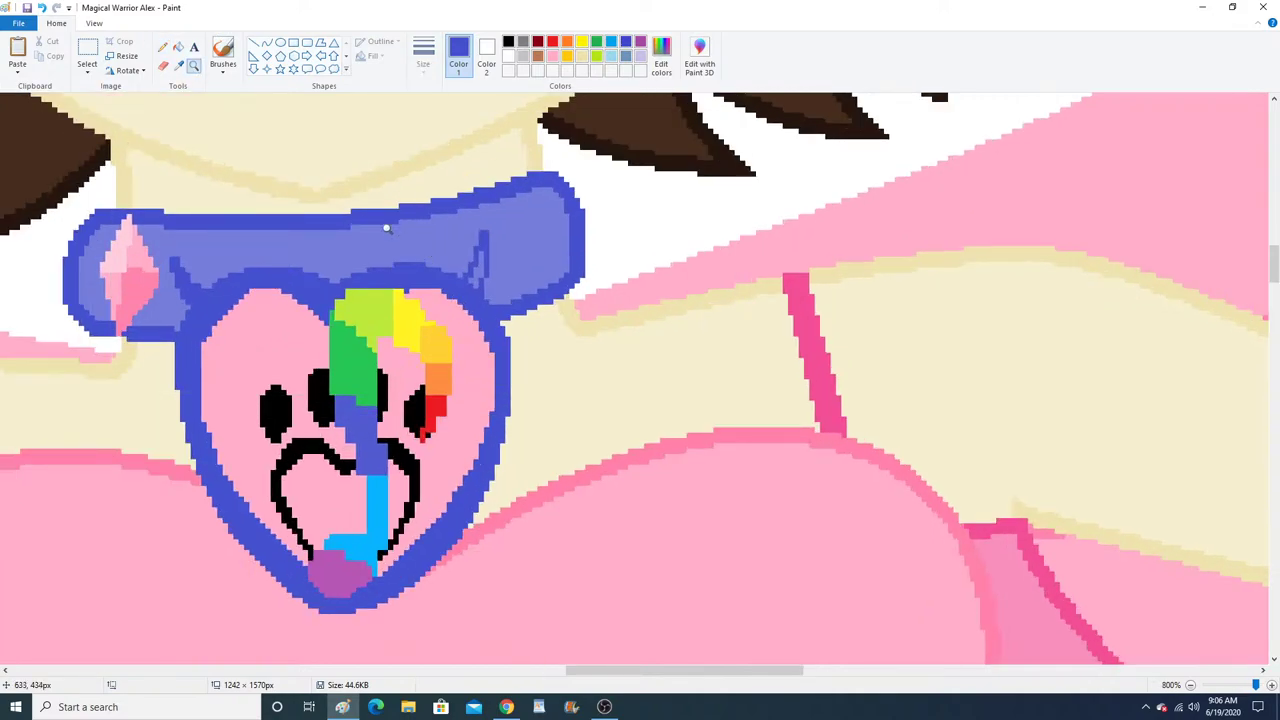
pyautogui.click(162, 49)
pyautogui.click(178, 47)
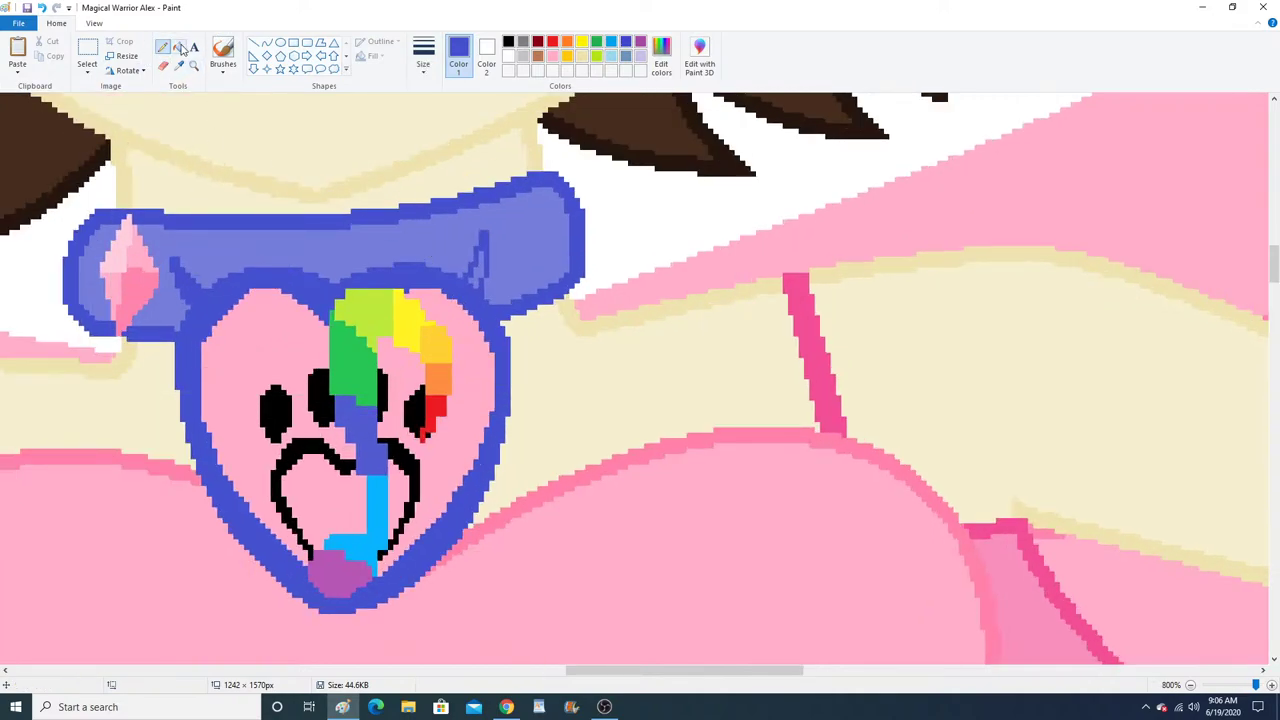
pyautogui.click(478, 268)
# Sample the collar's lighter blue and touch up the connecting points beside the heart charm with the pencil.
pyautogui.click(178, 66)
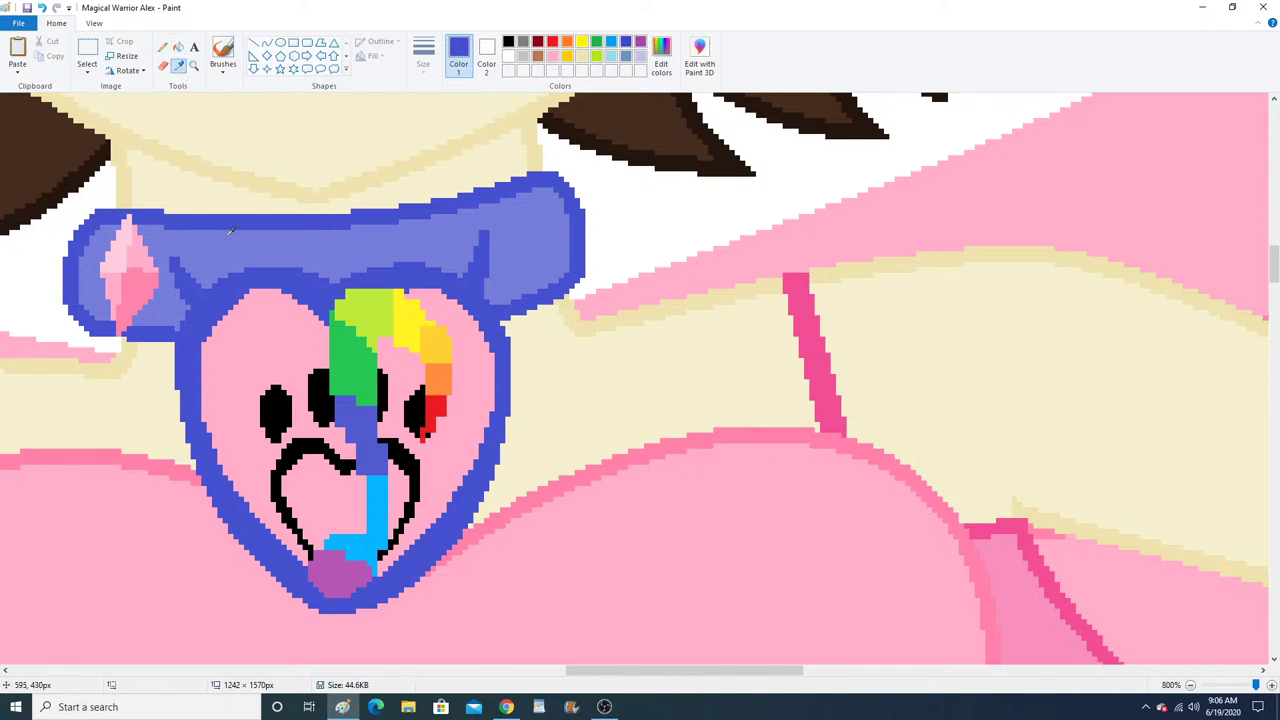
pyautogui.click(222, 236)
pyautogui.click(161, 48)
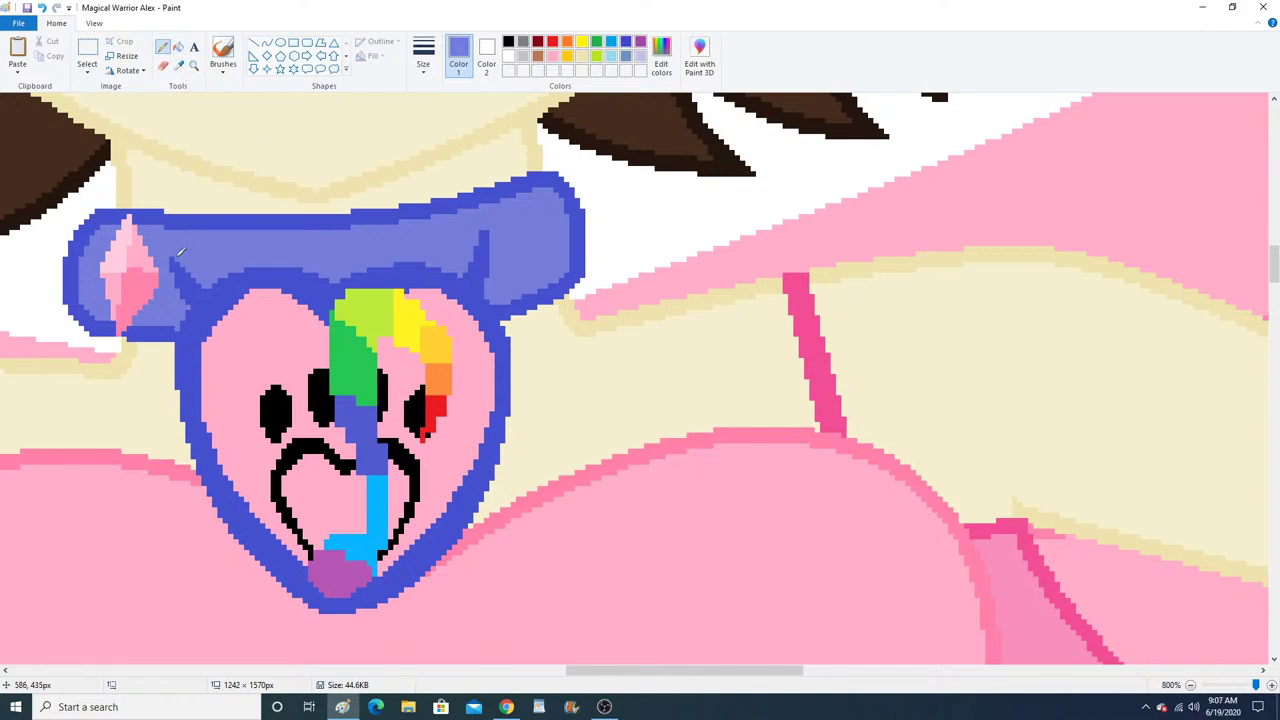
pyautogui.click(479, 233)
# Examine the whole drawing with the heart charm in place on the collar.
pyautogui.click(193, 67)
pyautogui.rightClick(329, 271)
pyautogui.rightClick(329, 271)
pyautogui.rightClick(329, 271)
pyautogui.rightClick(329, 271)
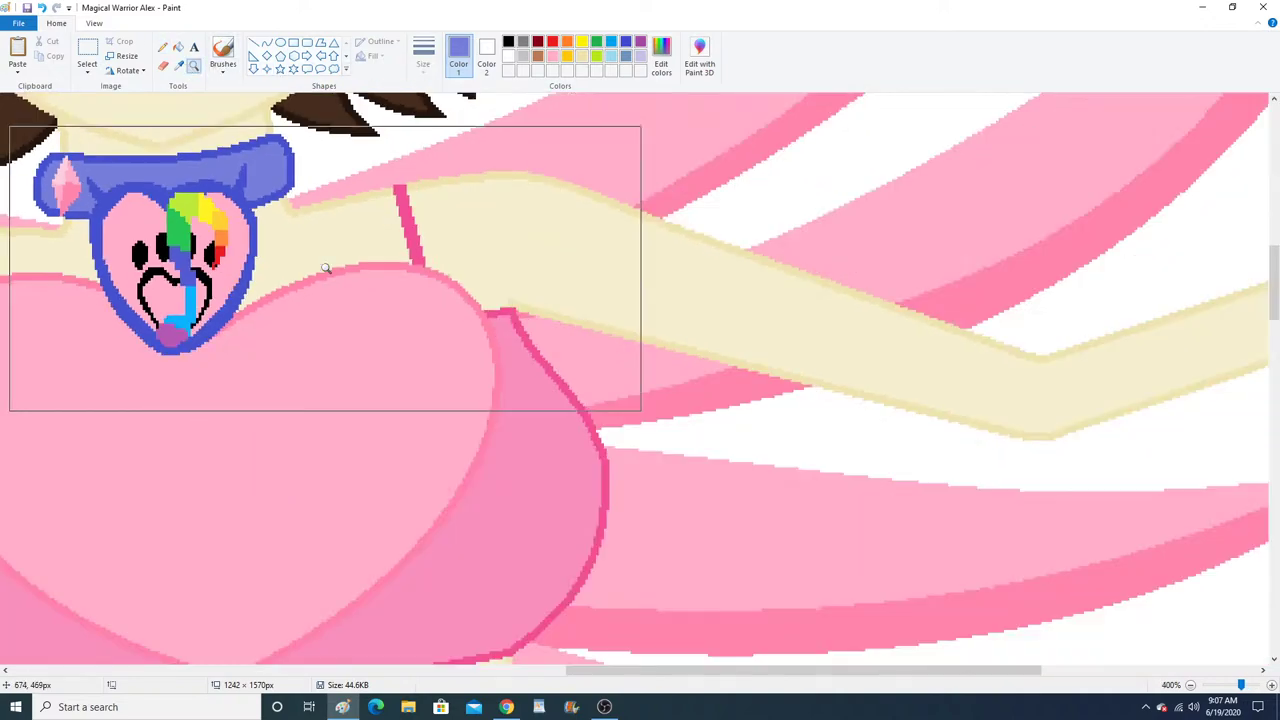
pyautogui.rightClick(329, 271)
pyautogui.rightClick(329, 271)
pyautogui.scroll(3, 338, 275)
pyautogui.scroll(-1, 338, 275)
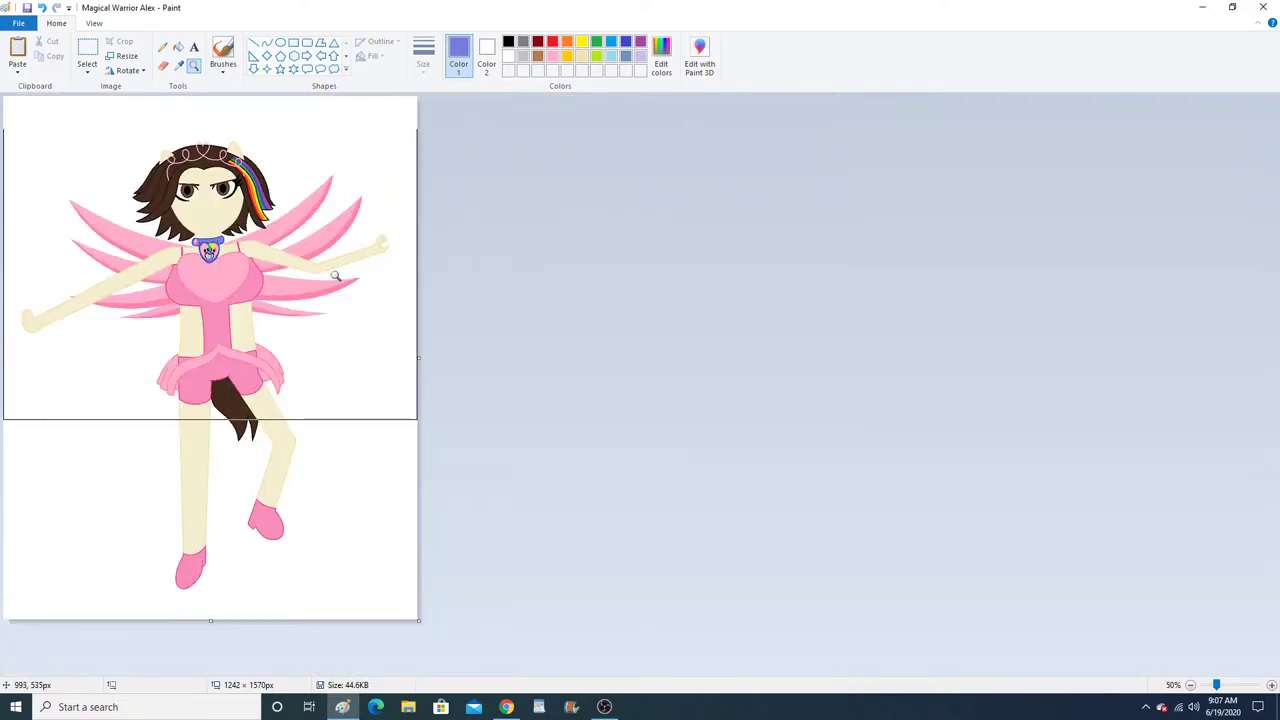
pyautogui.click(85, 68)
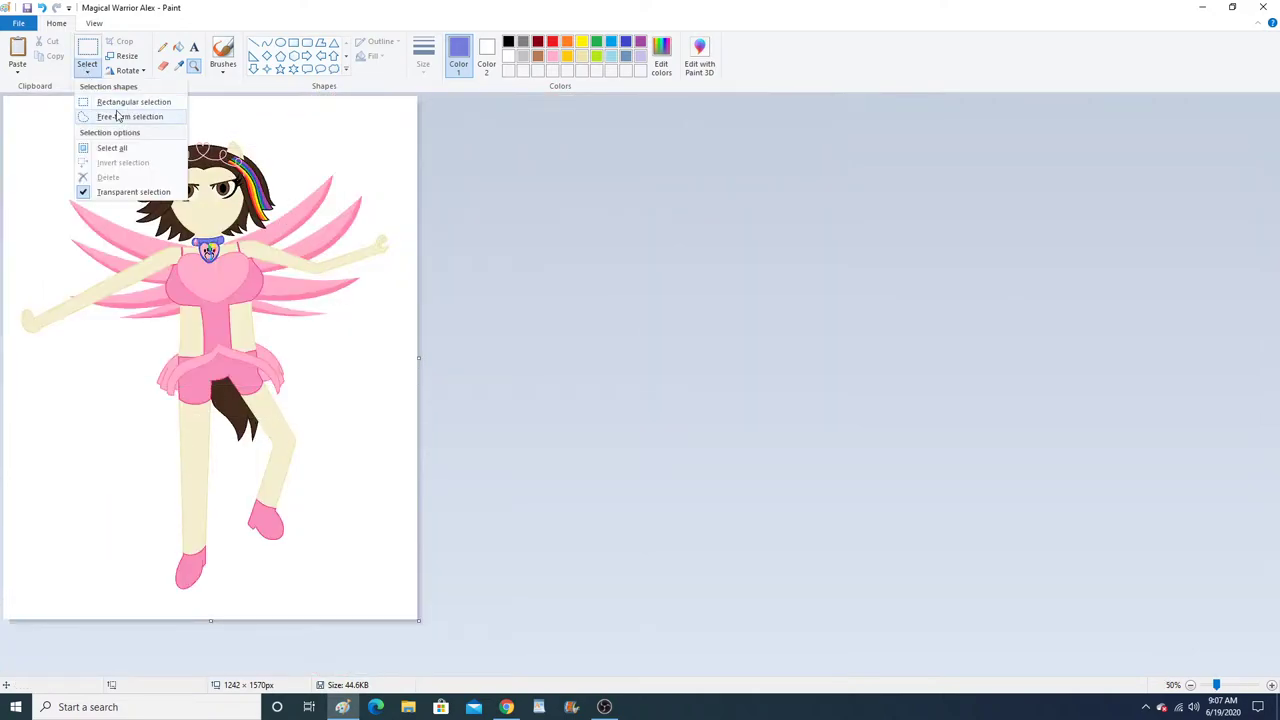
pyautogui.click(115, 101)
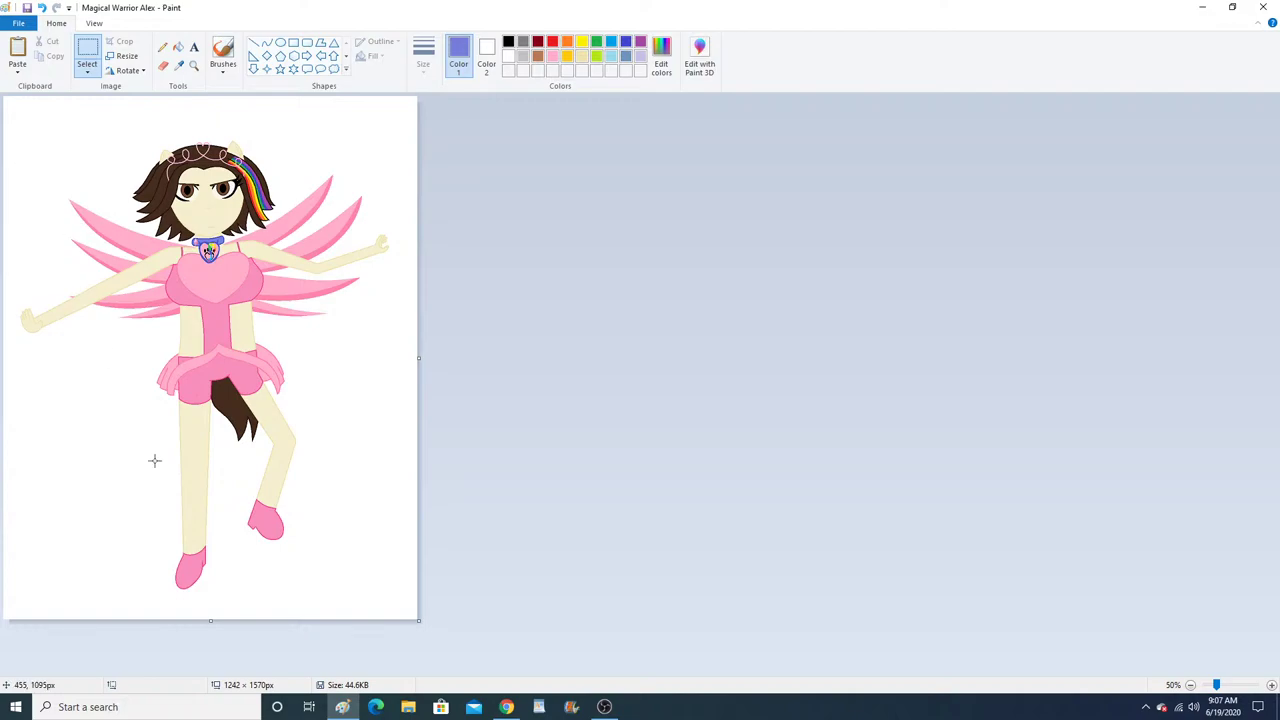
# Save the drawing as the PNG "Magical Warrior Alex" in Desktop > ALEX STUFF > Alex918 > Alex Pics, replacing the existing file.
pyautogui.click(18, 22)
pyautogui.click(35, 134)
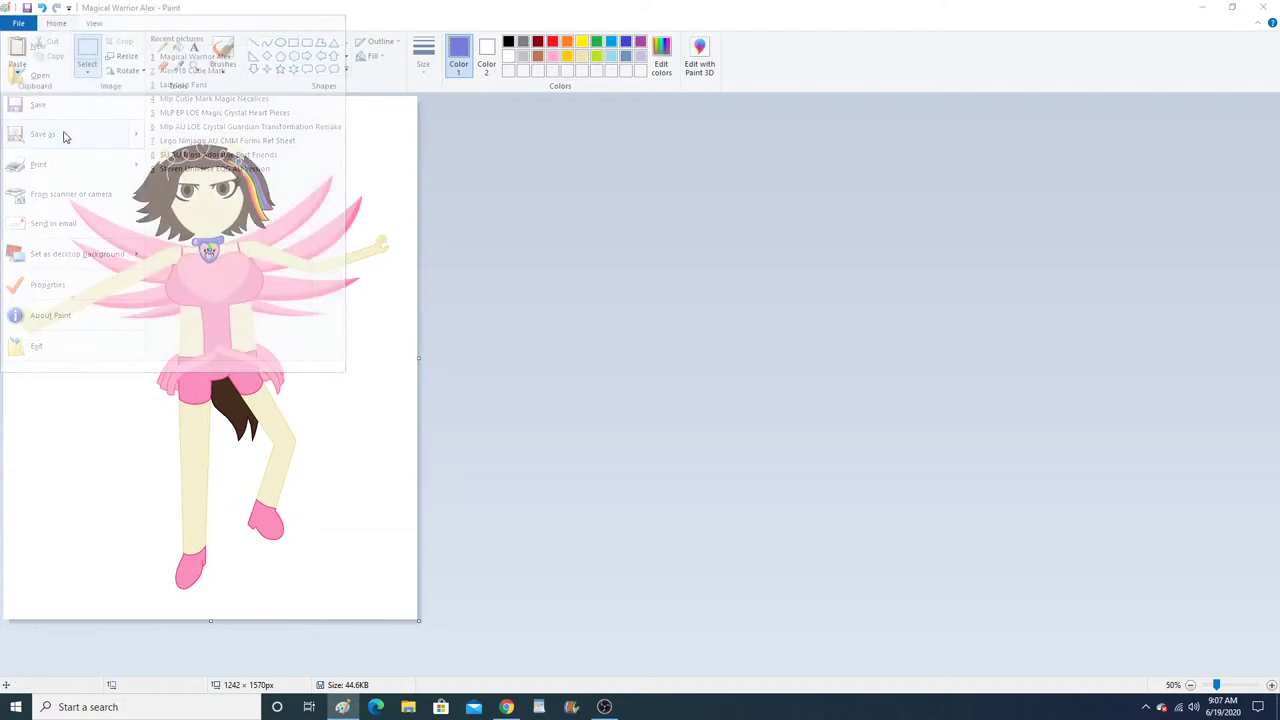
pyautogui.click(340, 252)
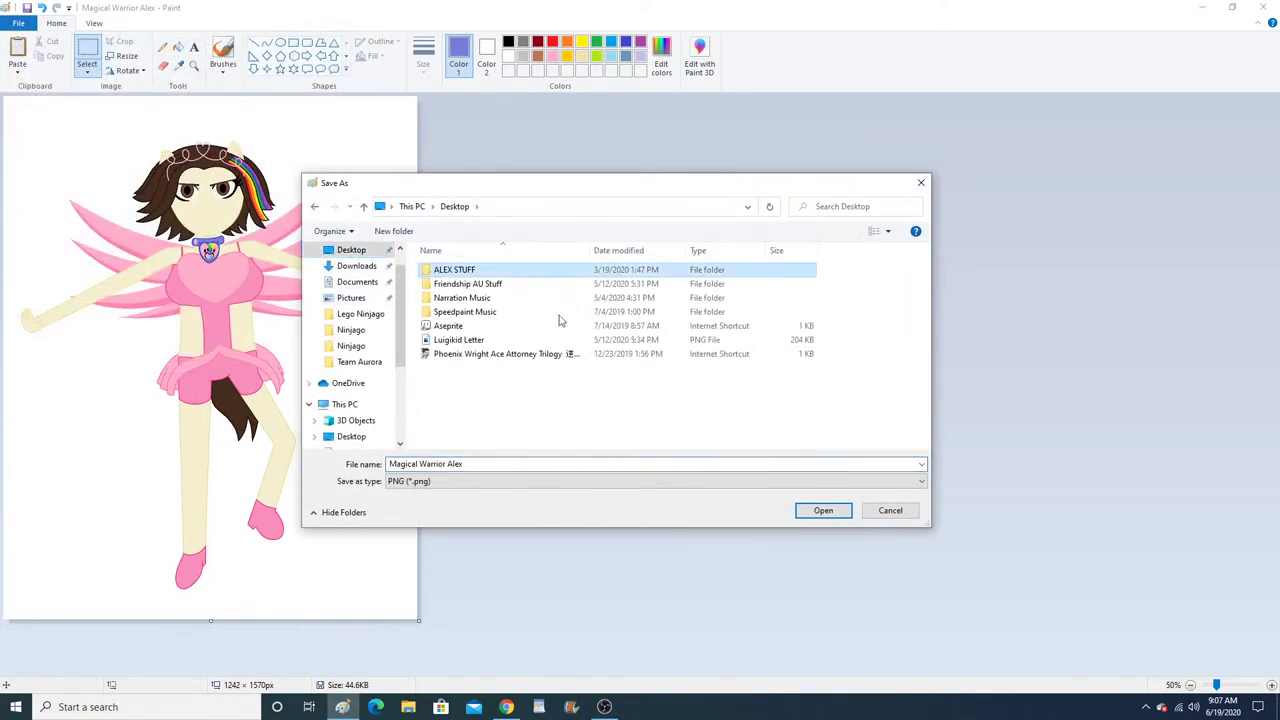
pyautogui.click(823, 510)
pyautogui.doubleClick(495, 284)
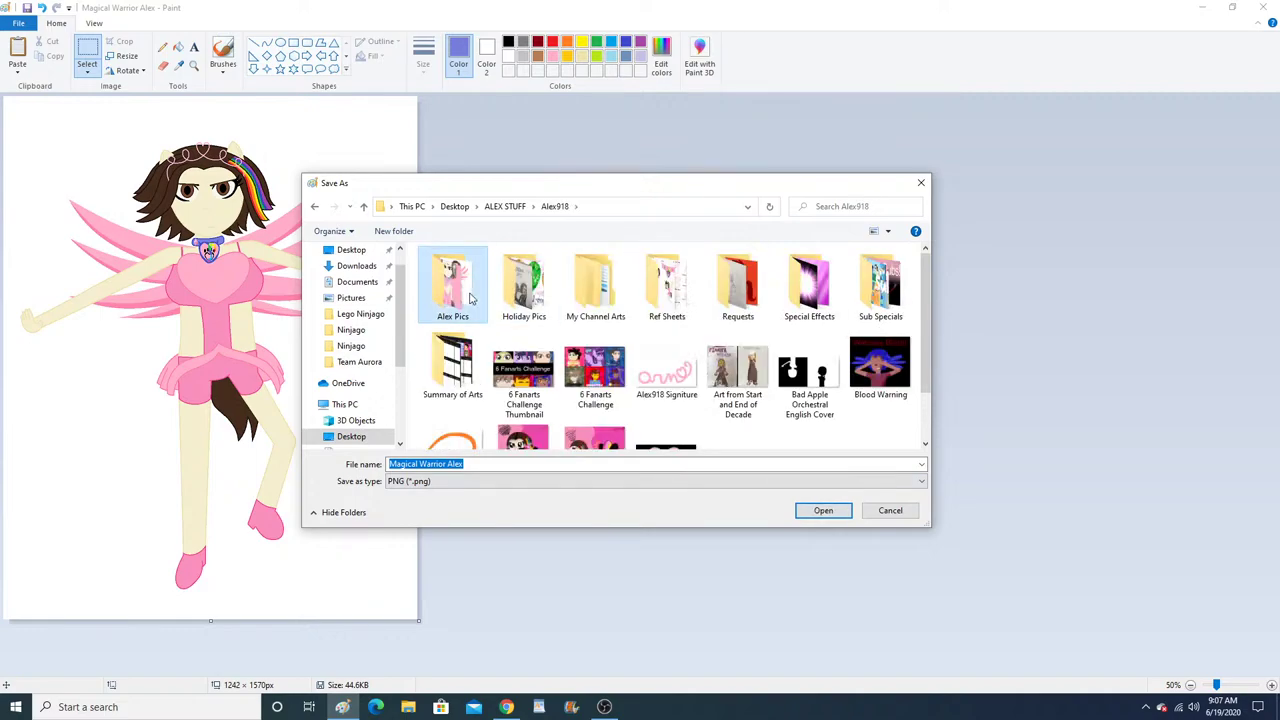
pyautogui.doubleClick(452, 284)
pyautogui.click(823, 510)
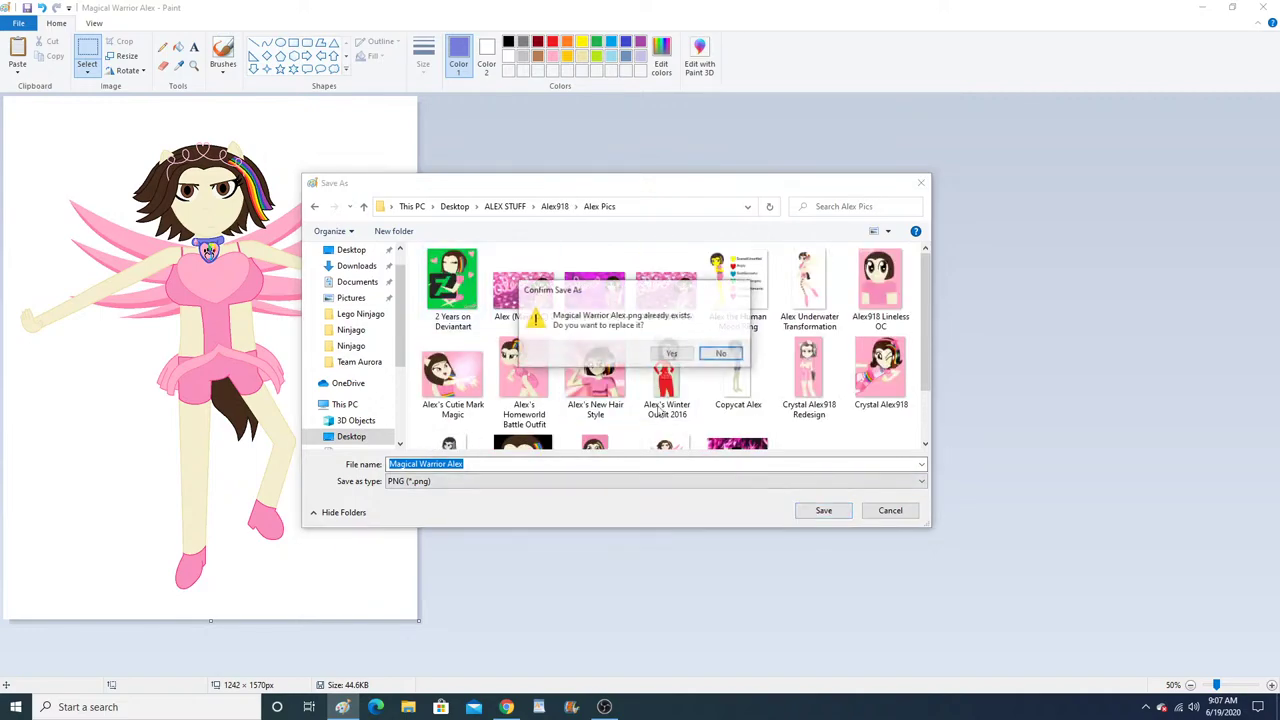
pyautogui.click(671, 353)
pyautogui.click(681, 381)
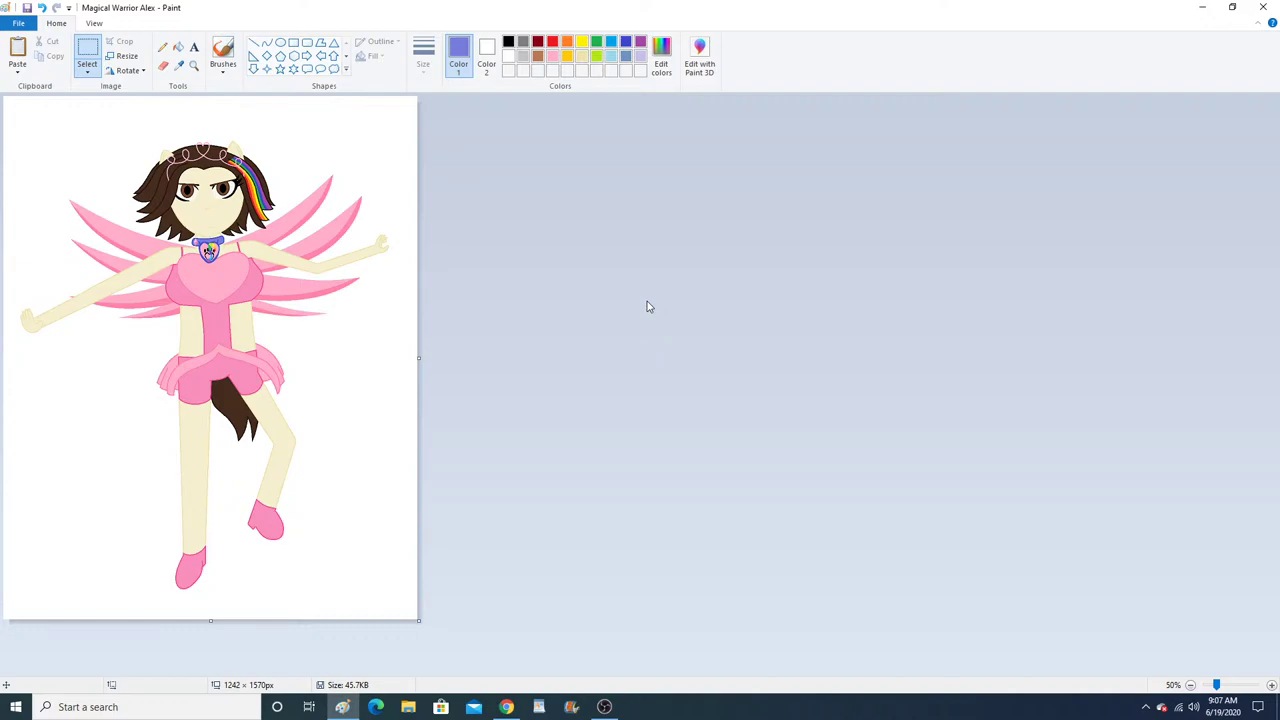
# Draw a blue curve about 23 × 56 px along the bodice's upper left edge, bowed slightly outward at its lower part.
pyautogui.click(194, 66)
pyautogui.click(220, 283)
pyautogui.click(425, 347)
pyautogui.click(460, 309)
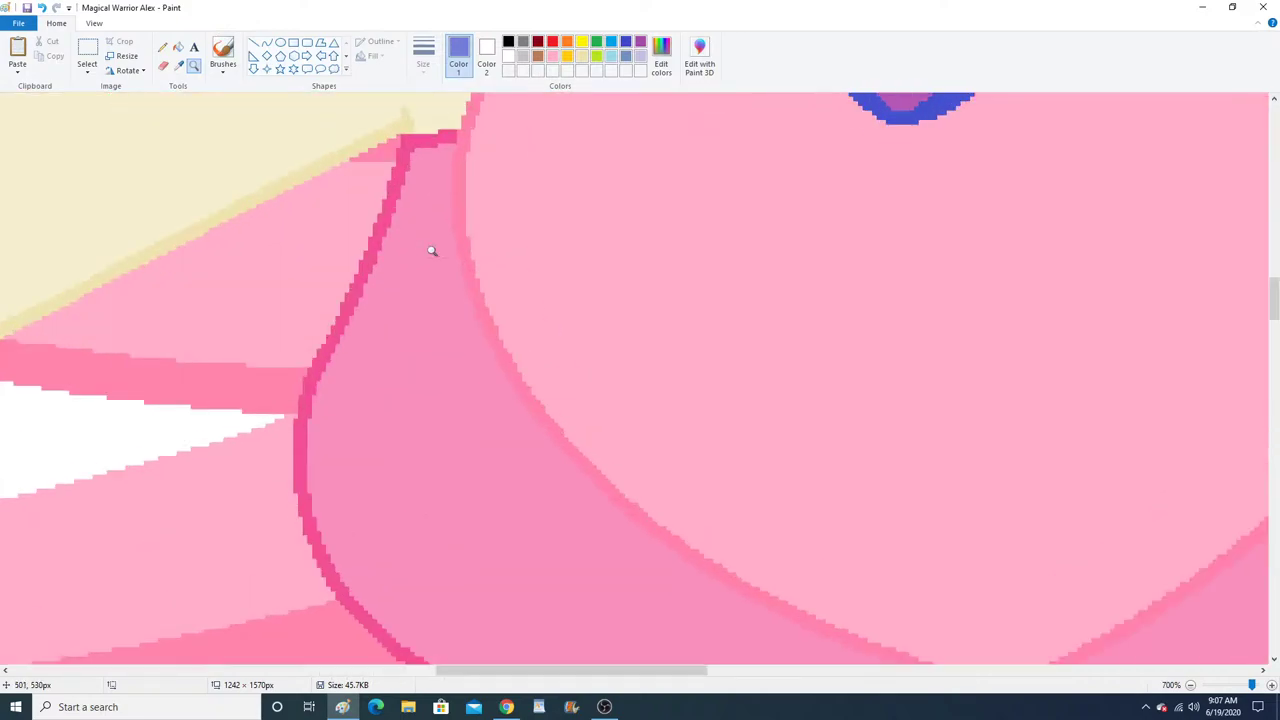
pyautogui.scroll(1, 350, 200)
pyautogui.click(420, 62)
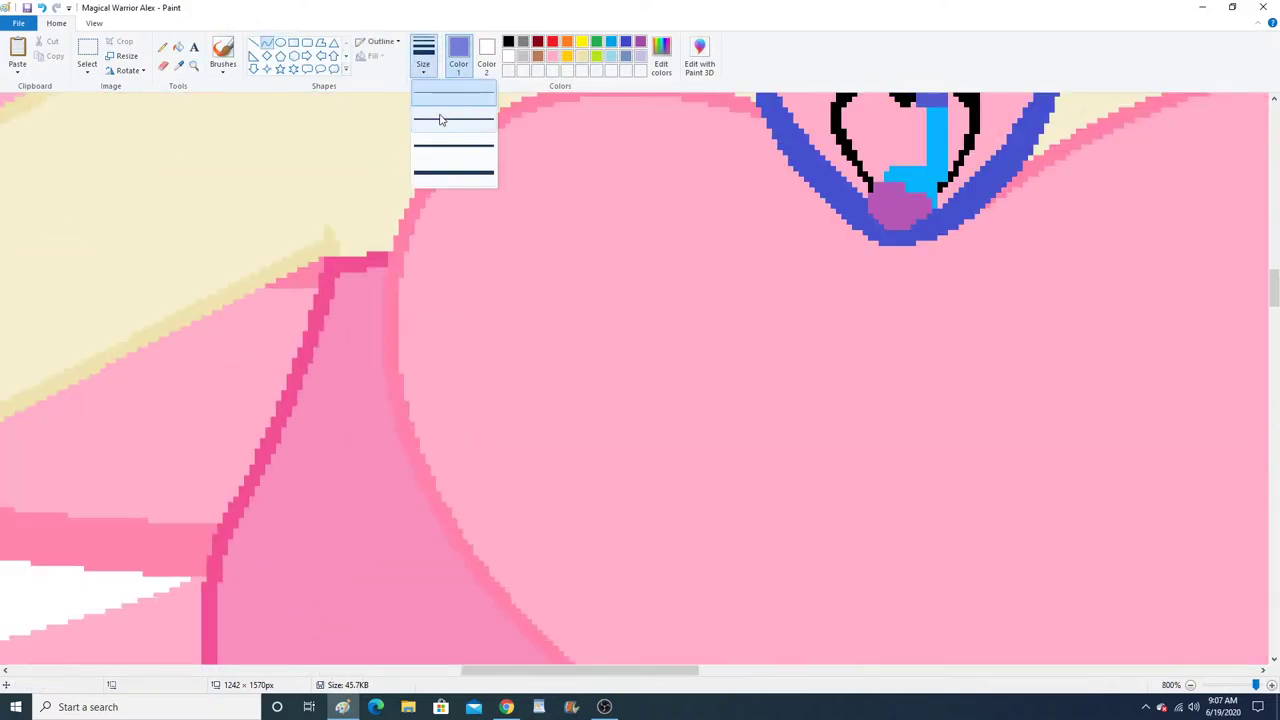
pyautogui.click(440, 119)
pyautogui.moveTo(331, 269); pyautogui.dragTo(212, 566)
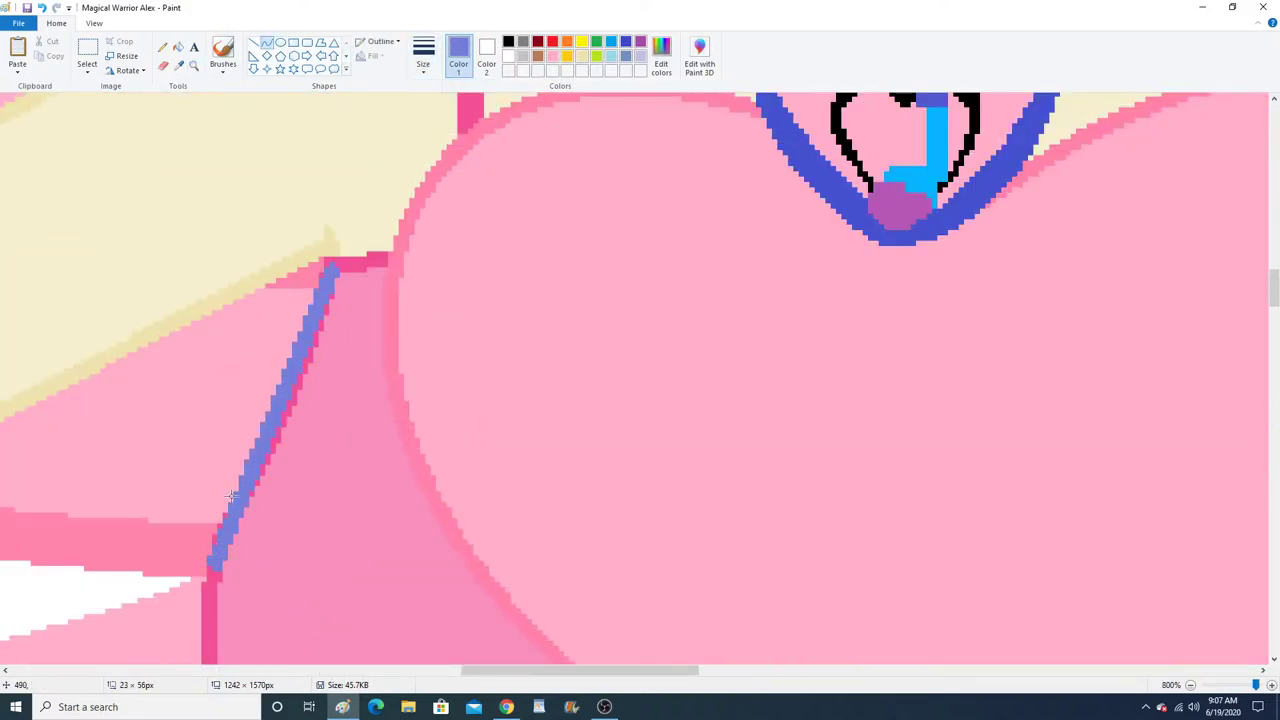
pyautogui.moveTo(274, 416); pyautogui.dragTo(211, 431)
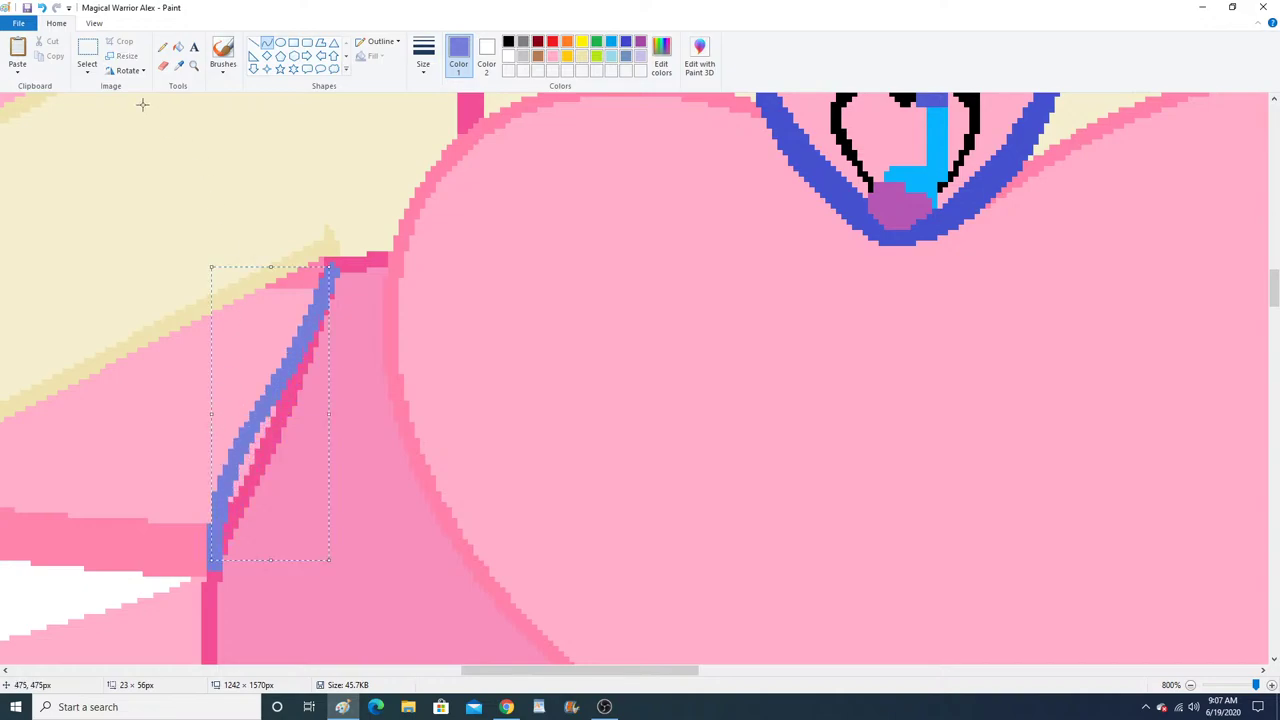
# Fill the old bodice outline with the sampled bodice pink and recolor the new curve with the sampled dark pink outline color.
pyautogui.click(179, 65)
pyautogui.click(330, 370)
pyautogui.click(178, 47)
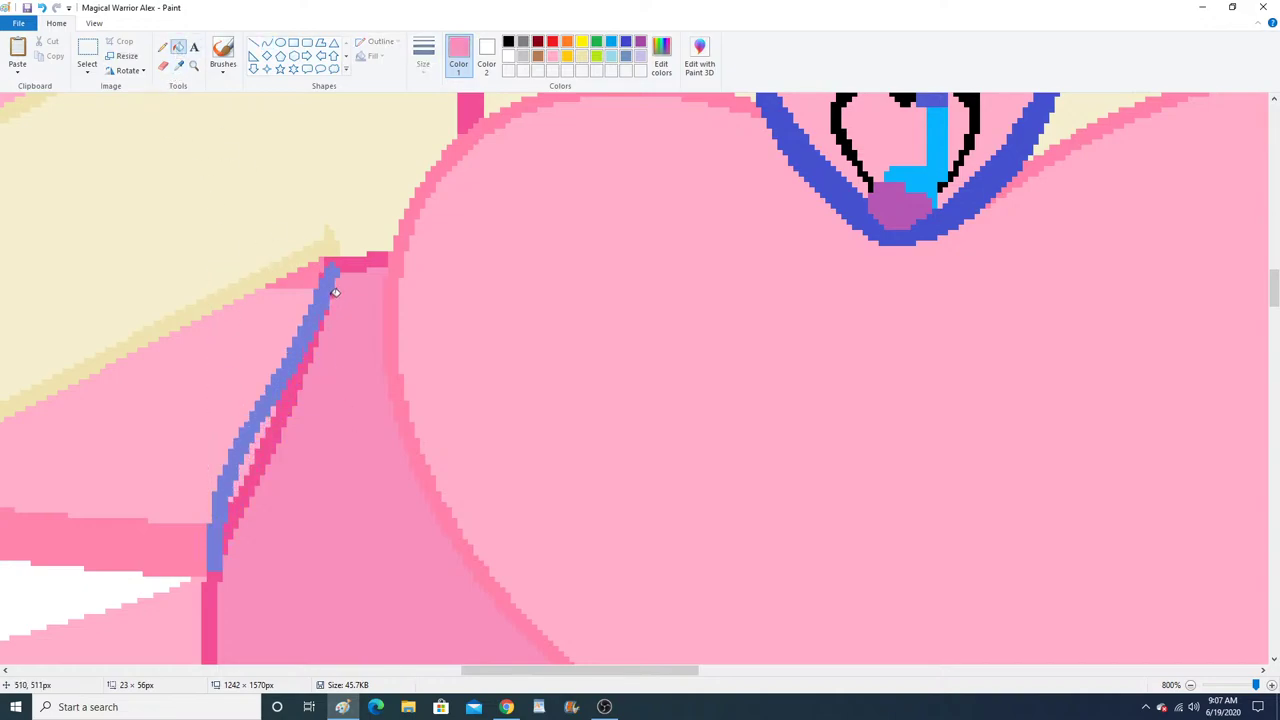
pyautogui.click(318, 338)
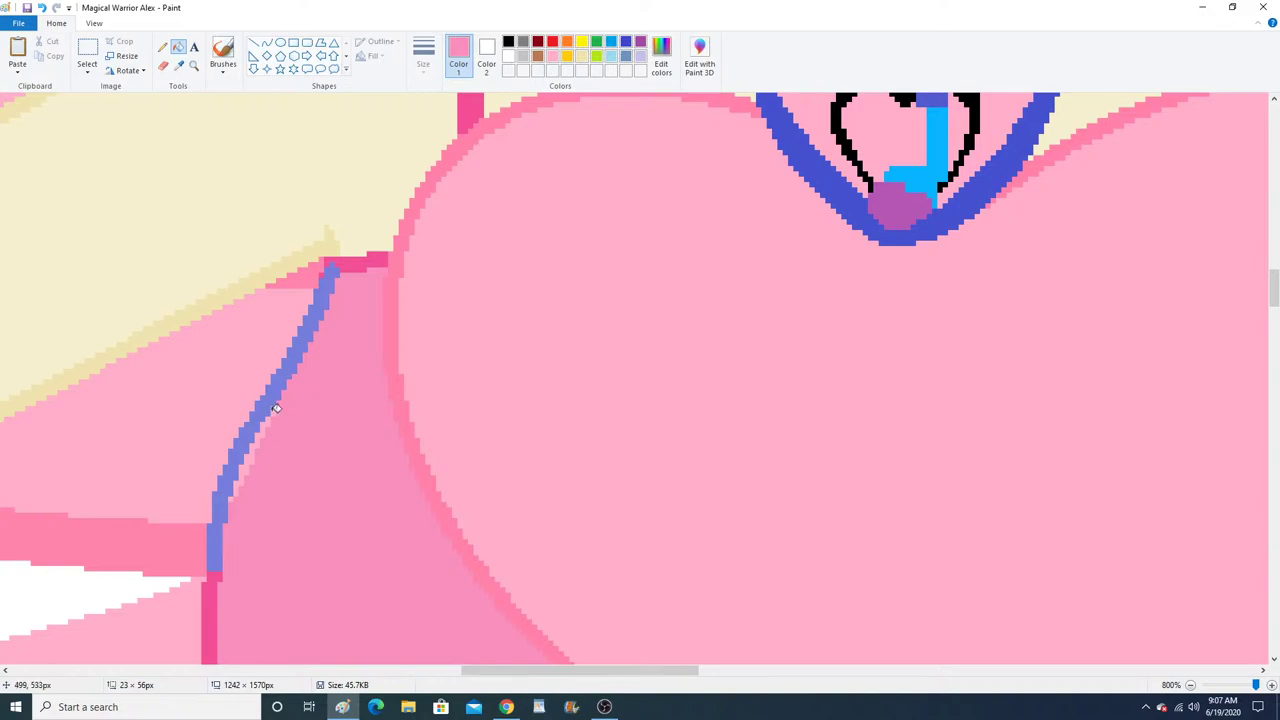
pyautogui.click(178, 65)
pyautogui.click(345, 258)
pyautogui.click(325, 285)
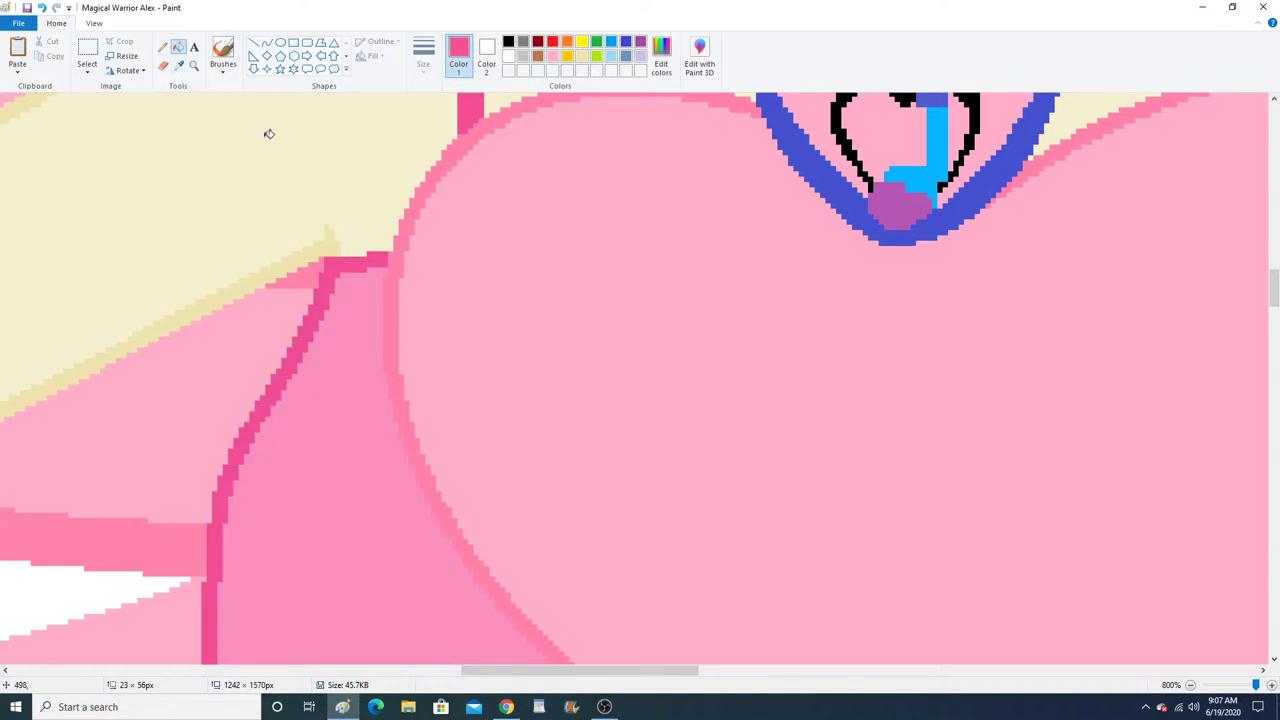
# Save the corrected drawing over the existing "Magical Warrior Alex" PNG in the Alex Pics folder.
pyautogui.click(194, 66)
pyautogui.rightClick(278, 304)
pyautogui.rightClick(278, 304)
pyautogui.rightClick(278, 304)
pyautogui.rightClick(278, 302)
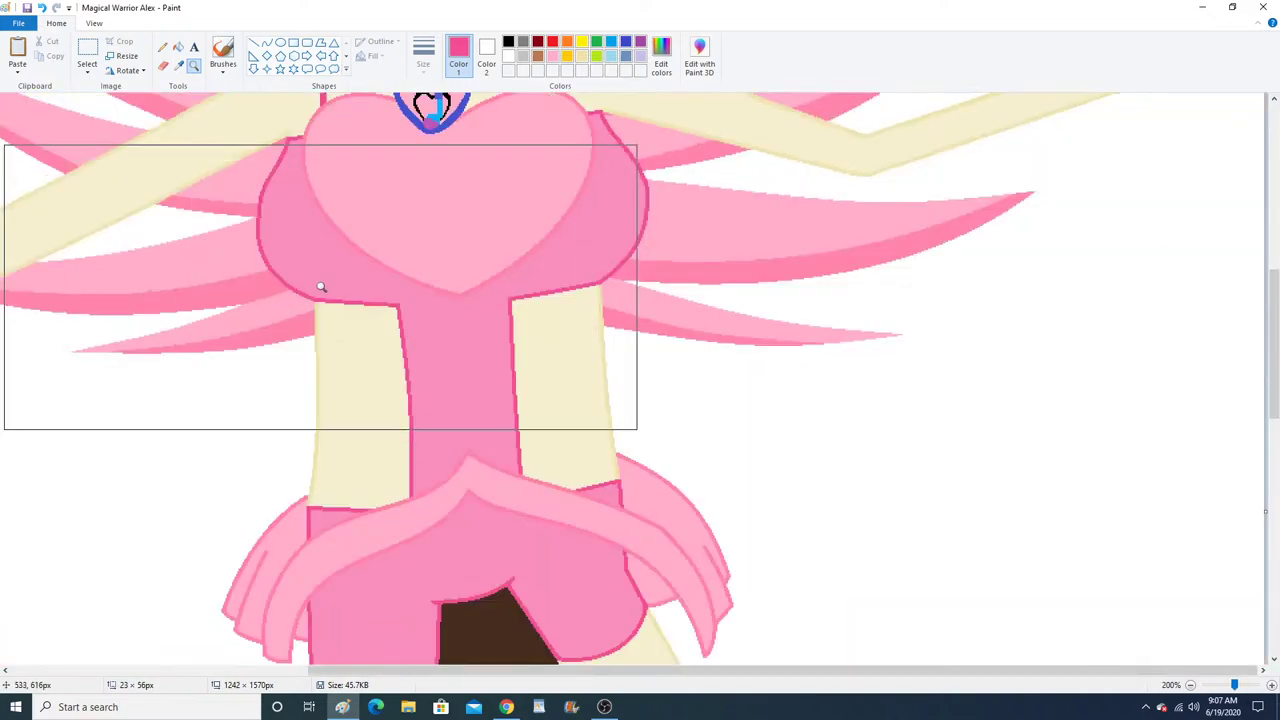
pyautogui.rightClick(375, 257)
pyautogui.rightClick(376, 256)
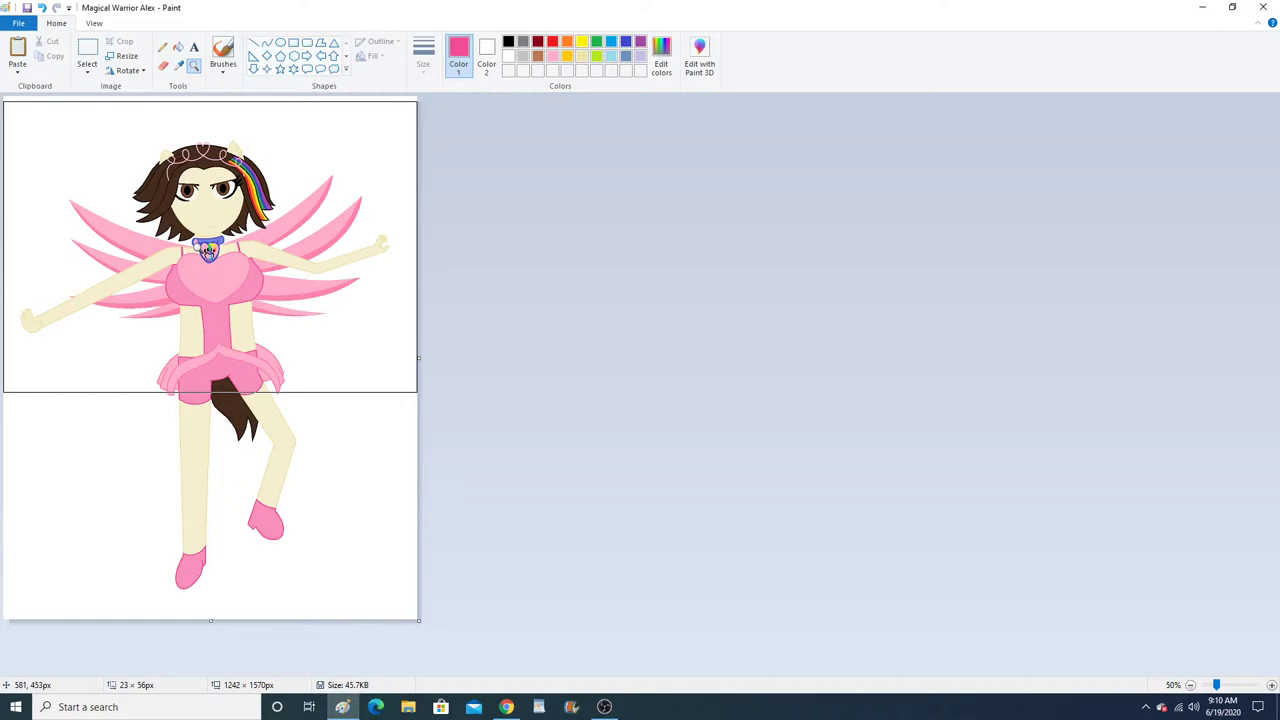
pyautogui.click(18, 23)
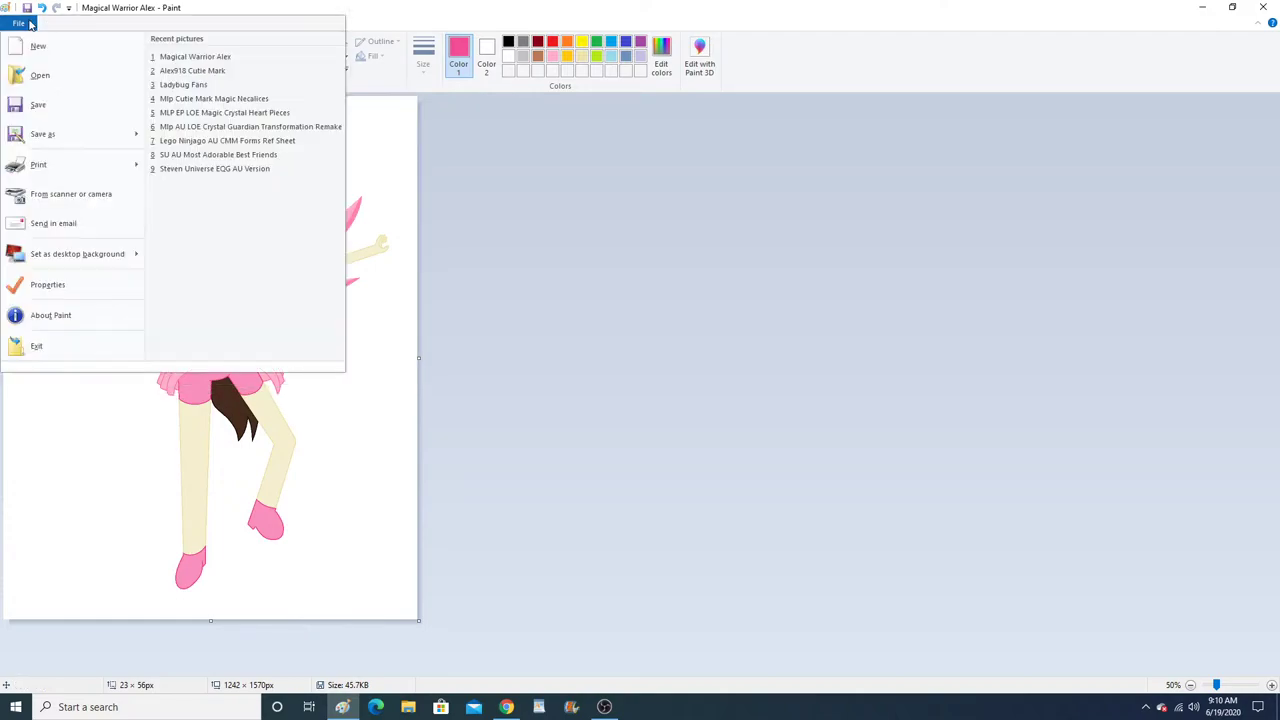
pyautogui.click(45, 133)
pyautogui.click(821, 508)
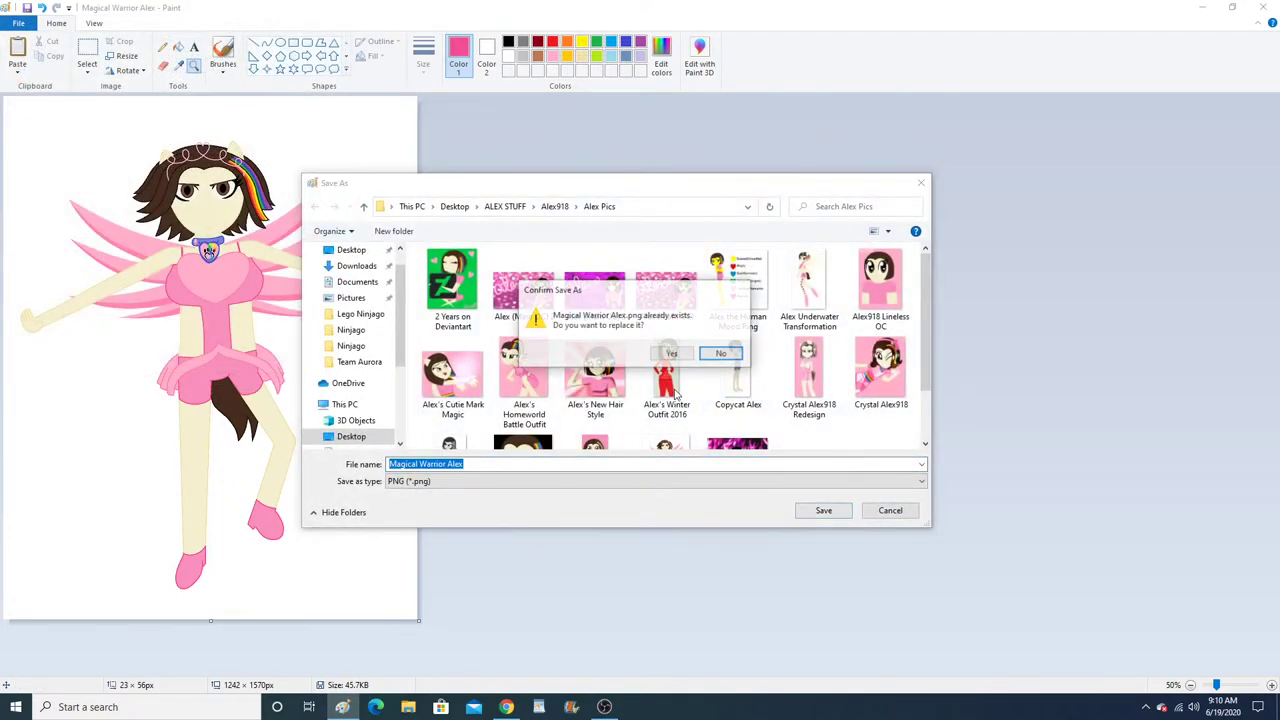
pyautogui.click(668, 353)
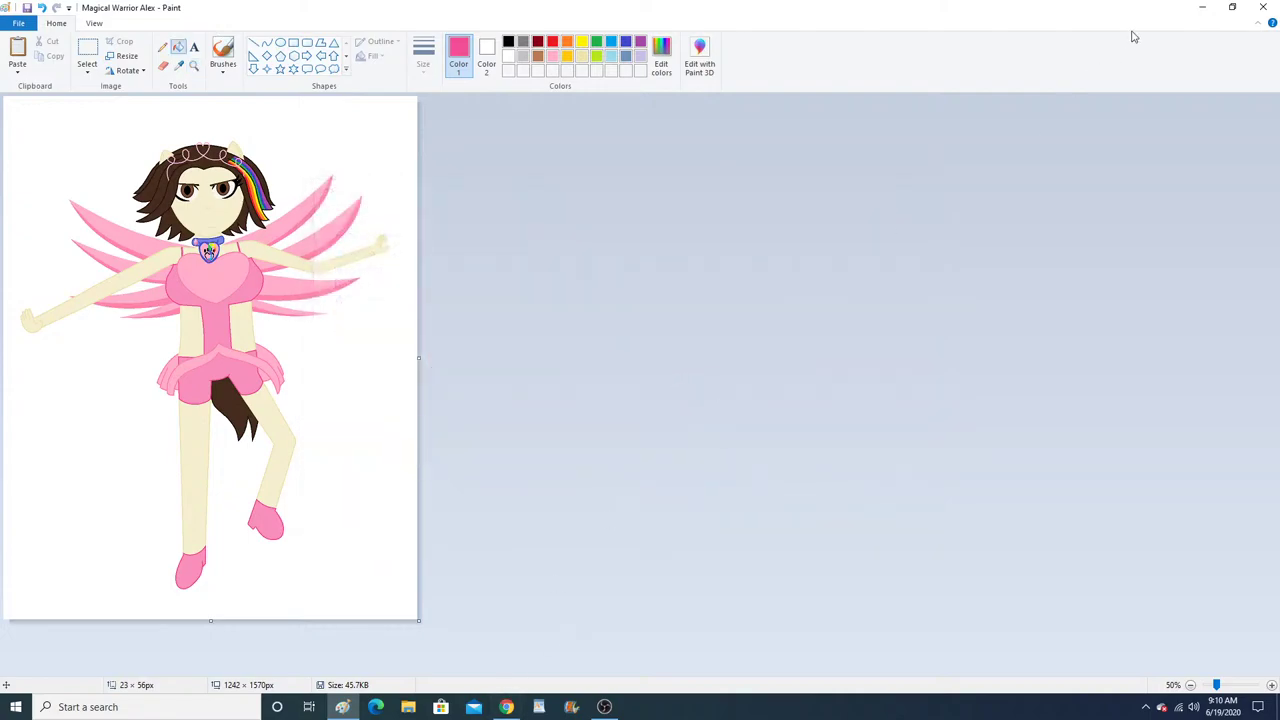
# Close Paint and the browser's music video tab, leaving the YouTube Studio live streaming page.
pyautogui.click(1263, 7)
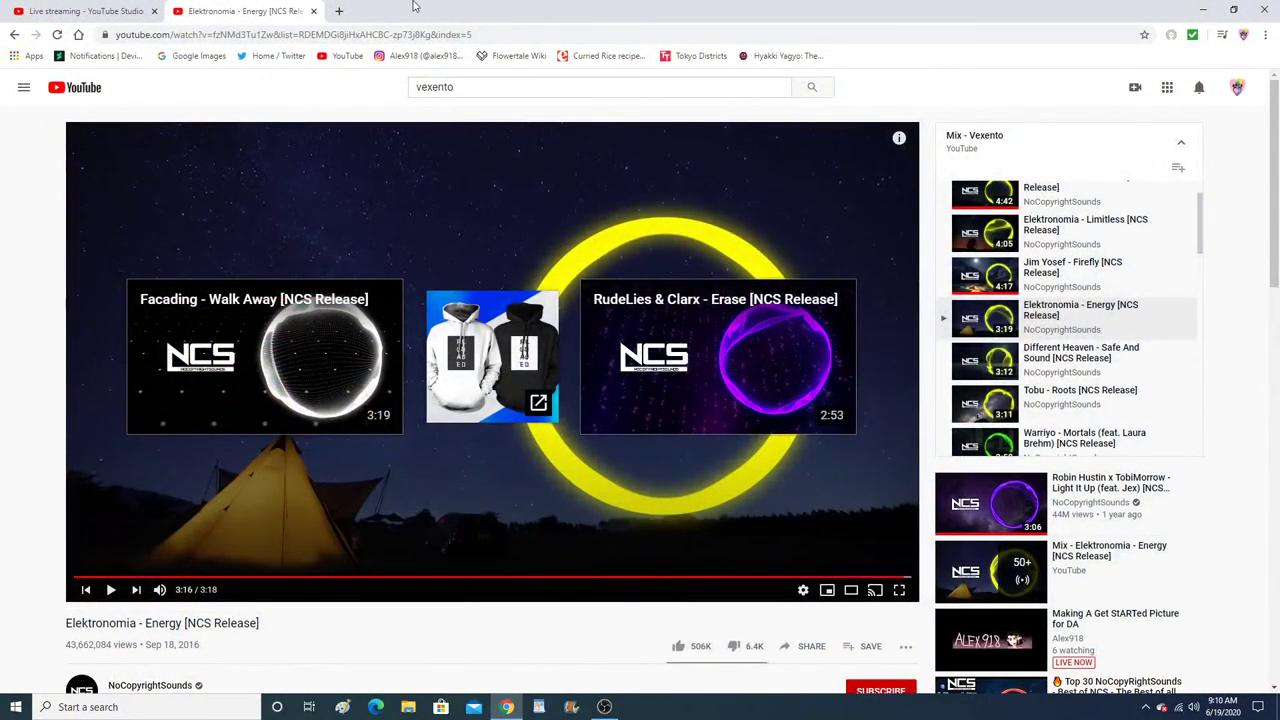
pyautogui.click(313, 11)
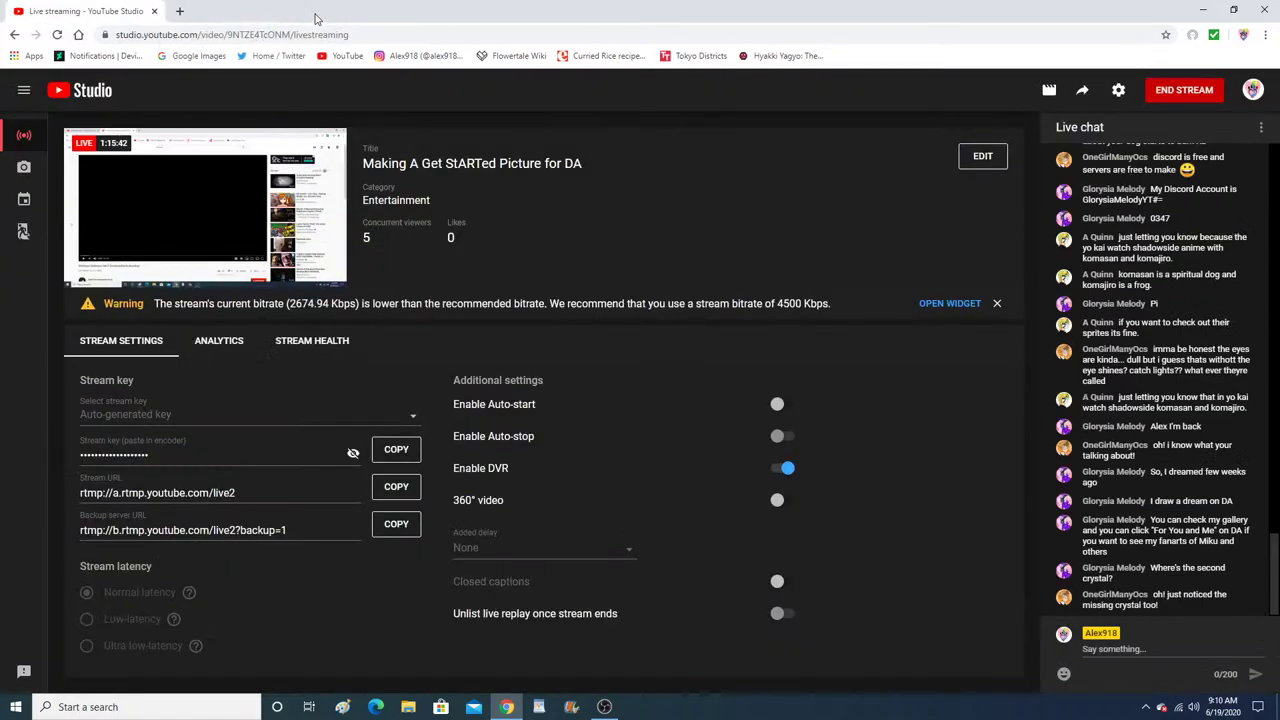